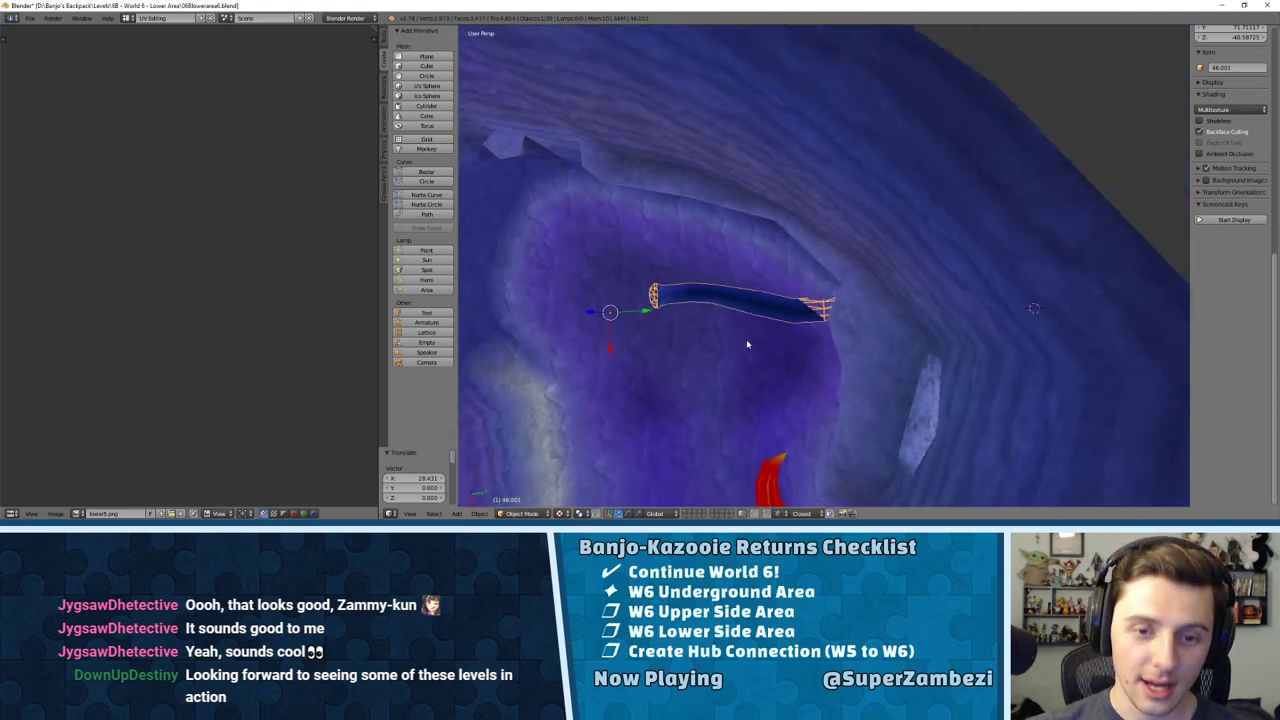
Step: Rotate the blue tunnel piece 180° in top view
{"action": "key", "text": "KP_7"}
{"action": "scroll", "coordinate": [747, 339], "scroll_direction": "down", "scroll_amount": 3}
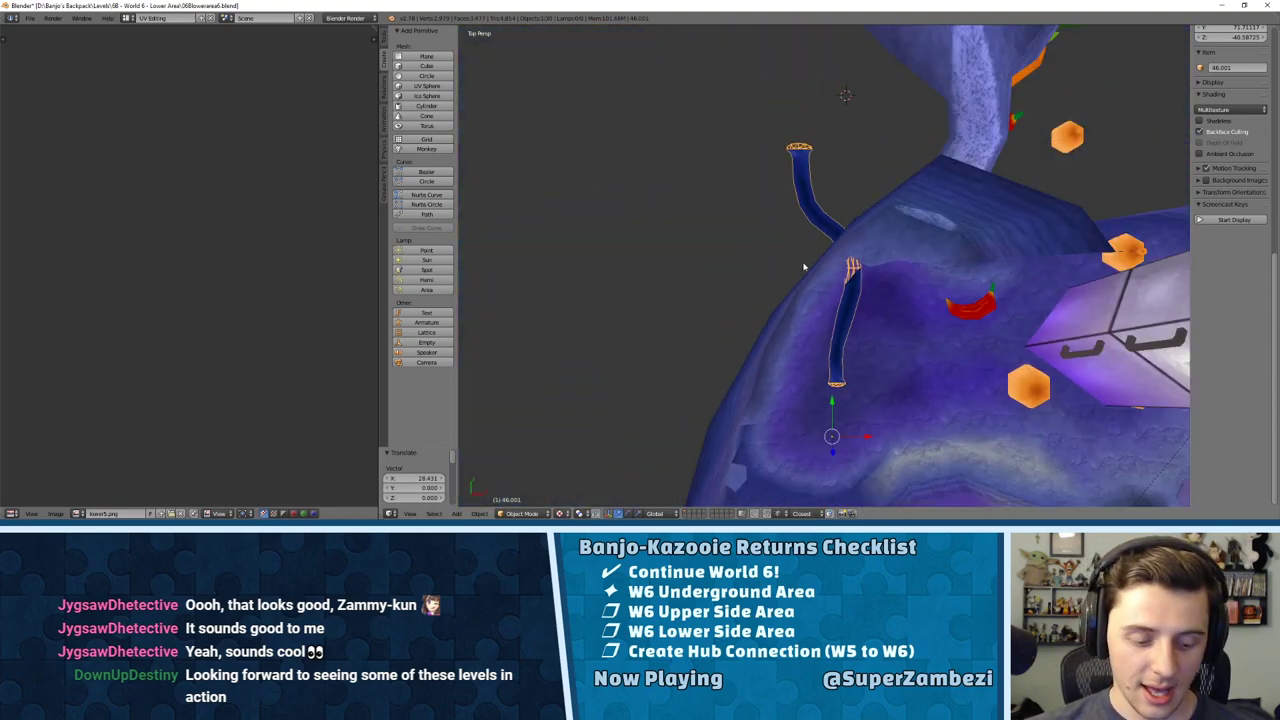
{"action": "type", "text": "r180"}
{"action": "key", "text": "Return"}
{"action": "middle_click_drag", "start_coordinate": [806, 265], "coordinate": [846, 340]}
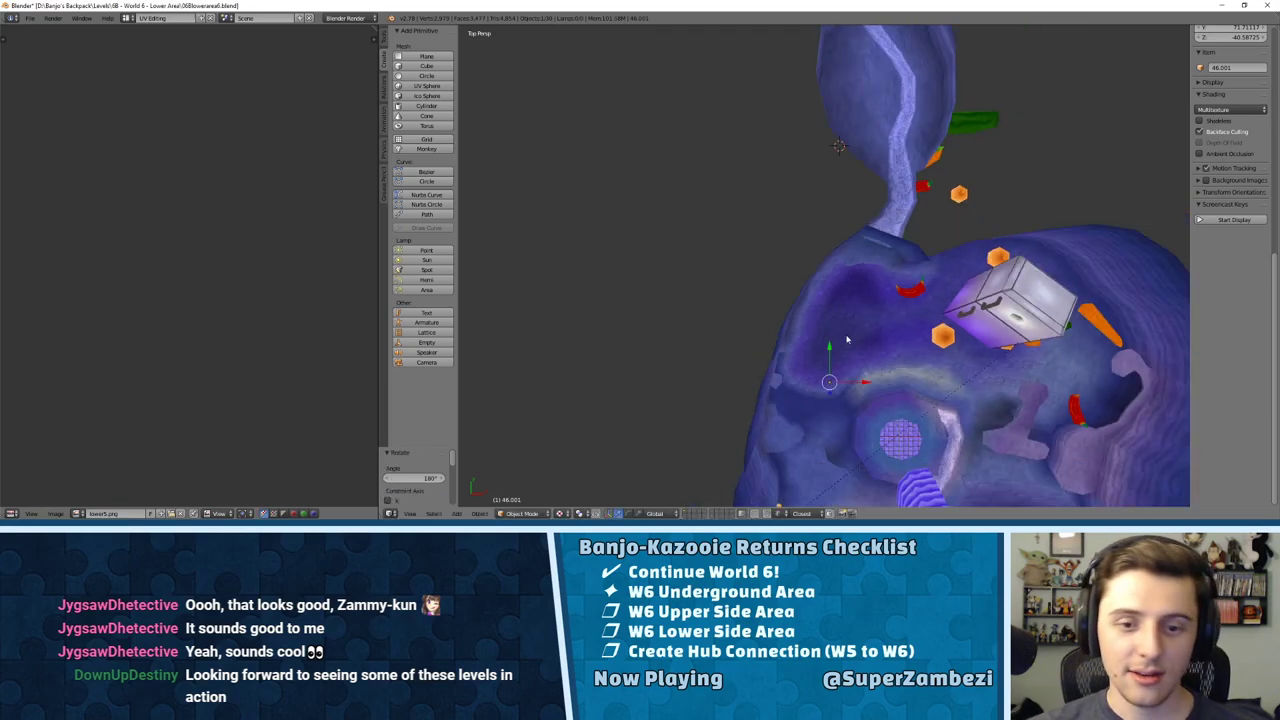
Step: Move the tunnel piece about 63.9 units along Y and about -23.9 units along X, placing it beside the cave
{"action": "scroll", "coordinate": [846, 340], "scroll_direction": "down", "scroll_amount": 5}
{"action": "key", "text": "g"}
{"action": "key", "text": "y"}
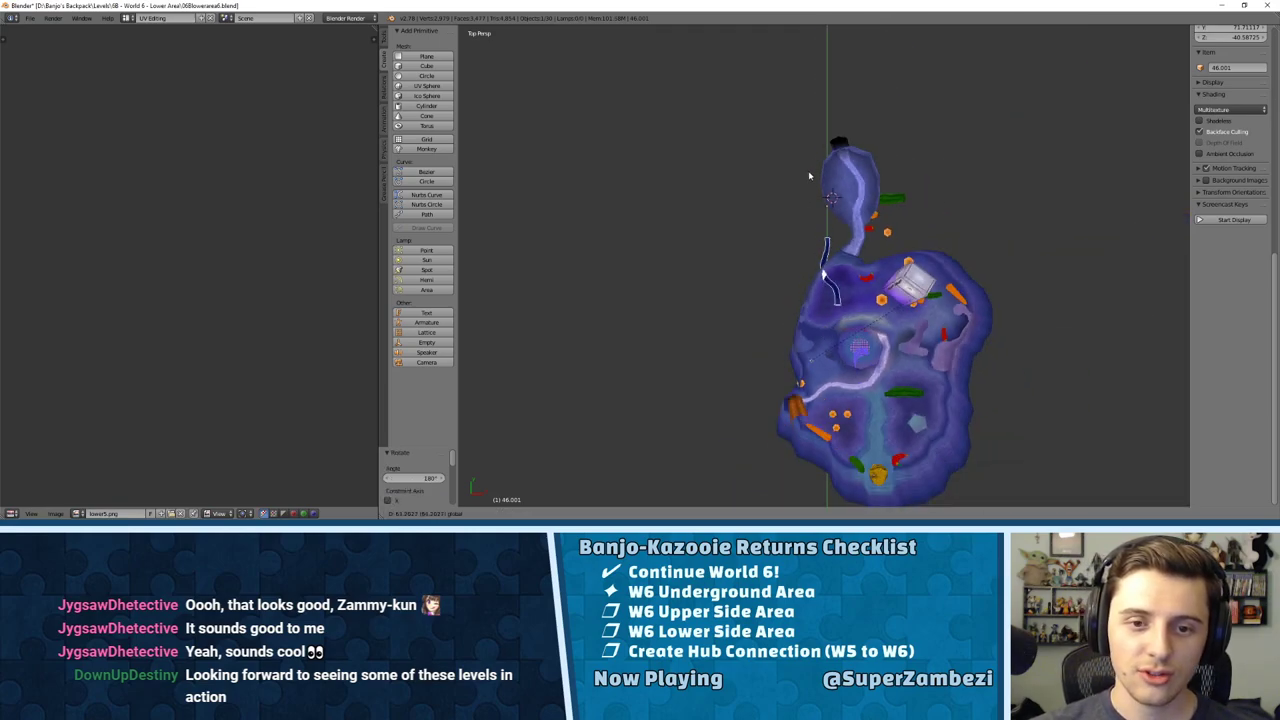
{"action": "left_click", "coordinate": [860, 241]}
{"action": "key", "text": "g"}
{"action": "key", "text": "x"}
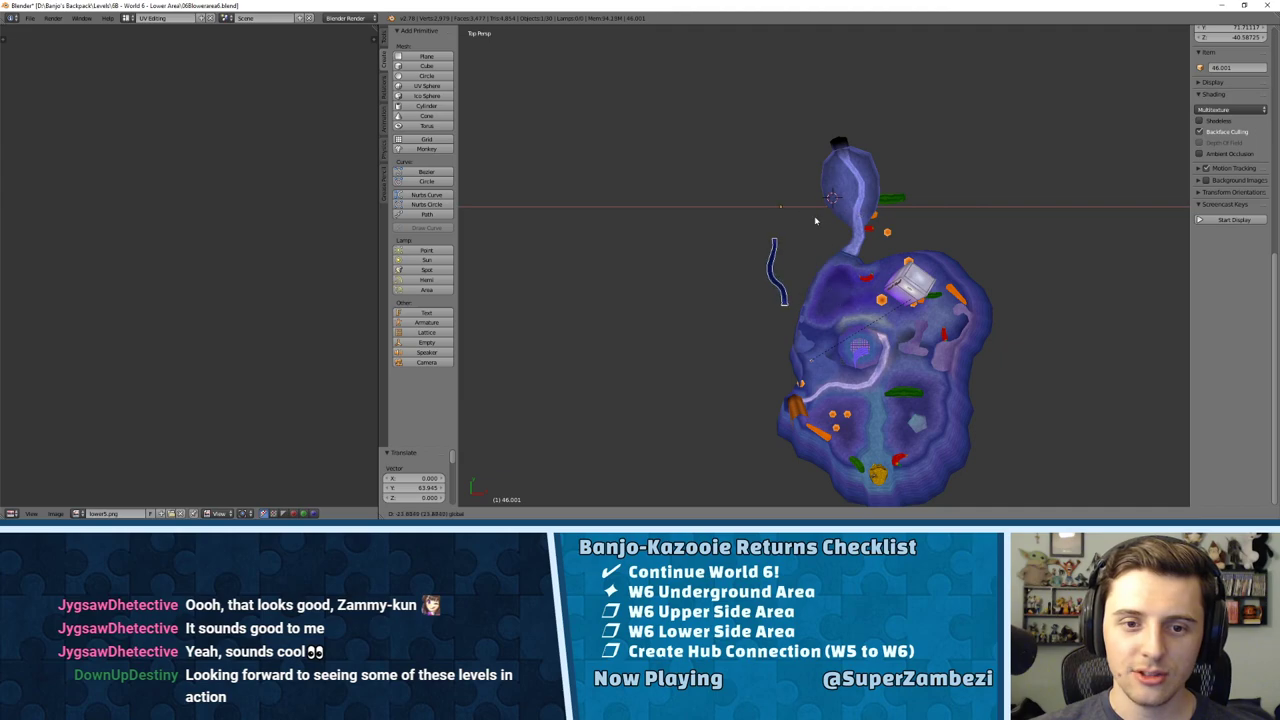
{"action": "left_click", "coordinate": [785, 243]}
Step: Lower the tunnel piece by about 4.9 units along Z
{"action": "scroll", "coordinate": [760, 333], "scroll_direction": "up", "scroll_amount": 4}
{"action": "middle_click_drag", "start_coordinate": [821, 304], "coordinate": [717, 302]}
{"action": "key", "text": "g"}
{"action": "key", "text": "z"}
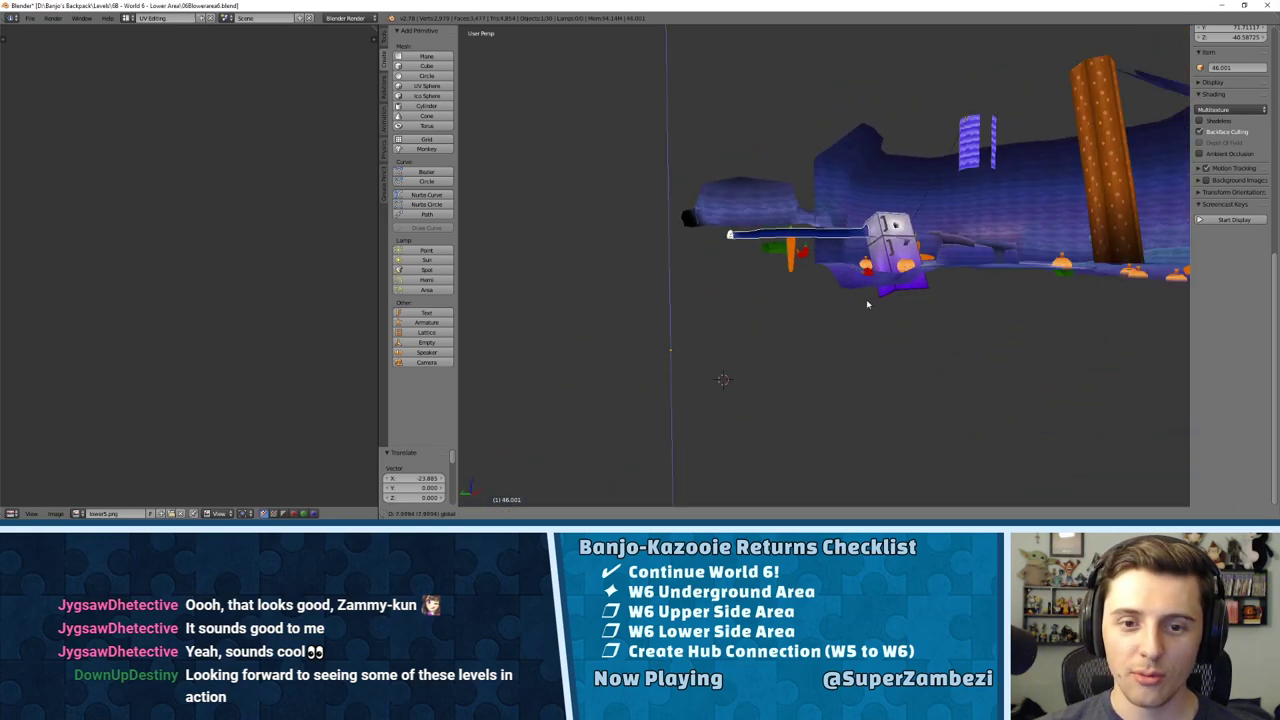
{"action": "left_click", "coordinate": [851, 290]}
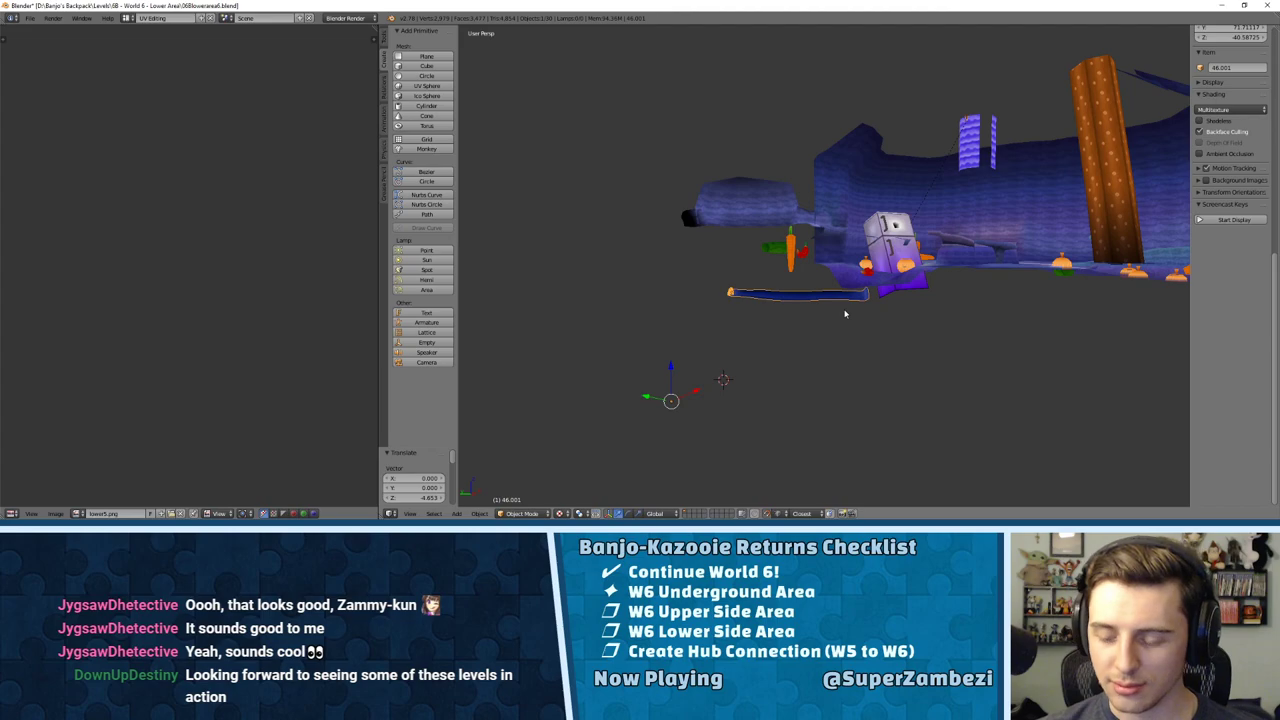
Step: Move the tunnel piece about 21.1 units in X and 11.8 in Y, and slide its arched opening through the purple alcove wall
{"action": "key", "text": "KP_7"}
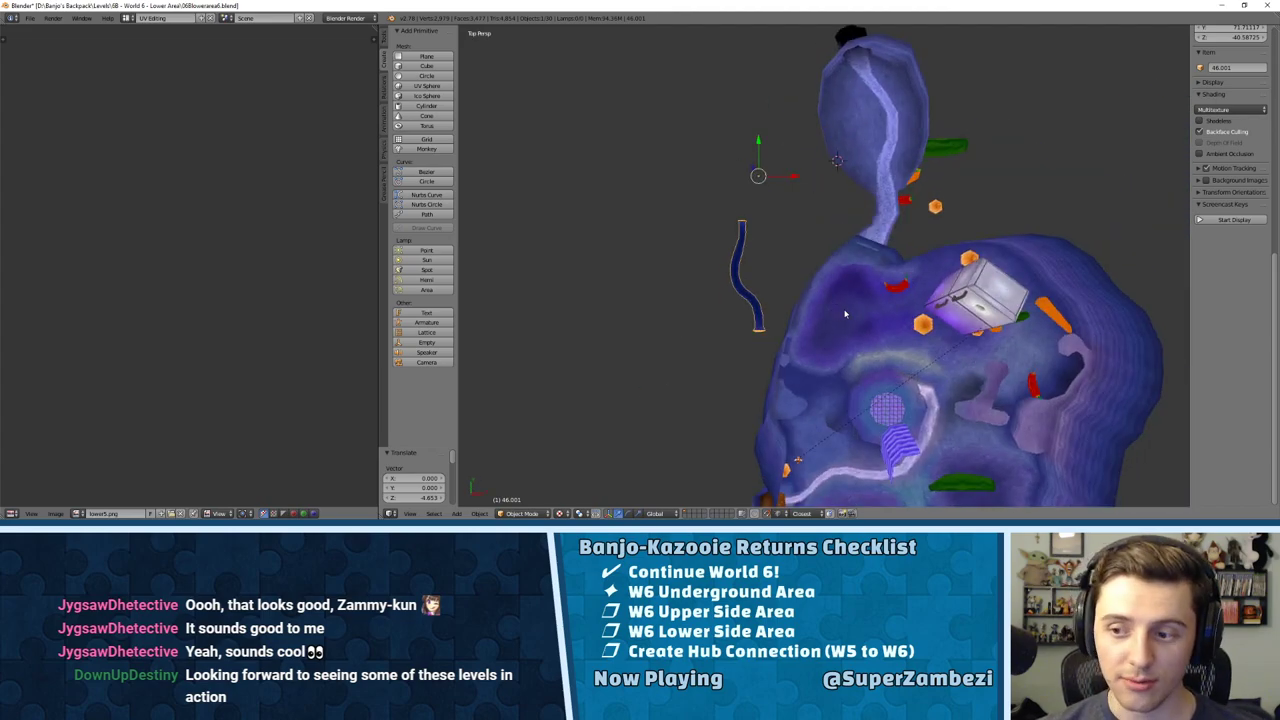
{"action": "key", "text": "g"}
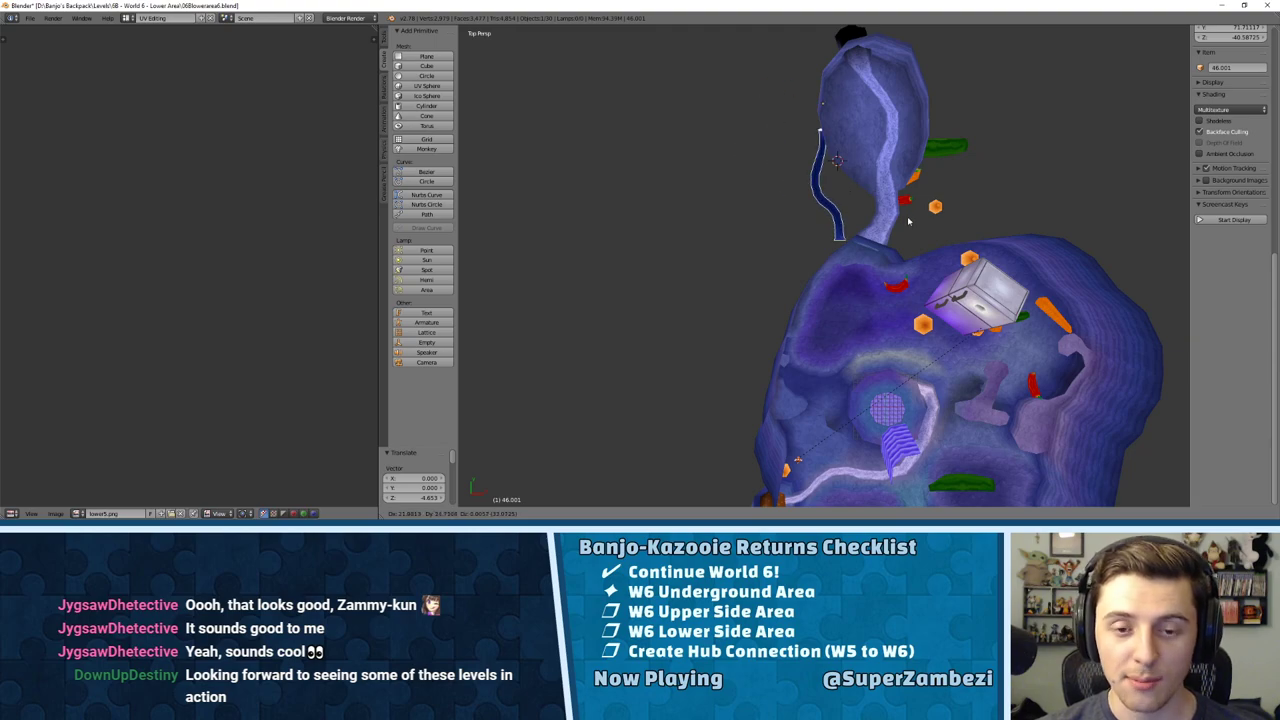
{"action": "left_click", "coordinate": [845, 338]}
{"action": "middle_click_drag", "start_coordinate": [846, 338], "coordinate": [814, 269]}
{"action": "scroll", "coordinate": [812, 269], "scroll_direction": "up", "scroll_amount": 7}
{"action": "middle_click_drag", "start_coordinate": [705, 465], "coordinate": [797, 383]}
{"action": "scroll", "coordinate": [760, 441], "scroll_direction": "up", "scroll_amount": 5}
{"action": "middle_click_drag", "start_coordinate": [856, 301], "coordinate": [898, 411]}
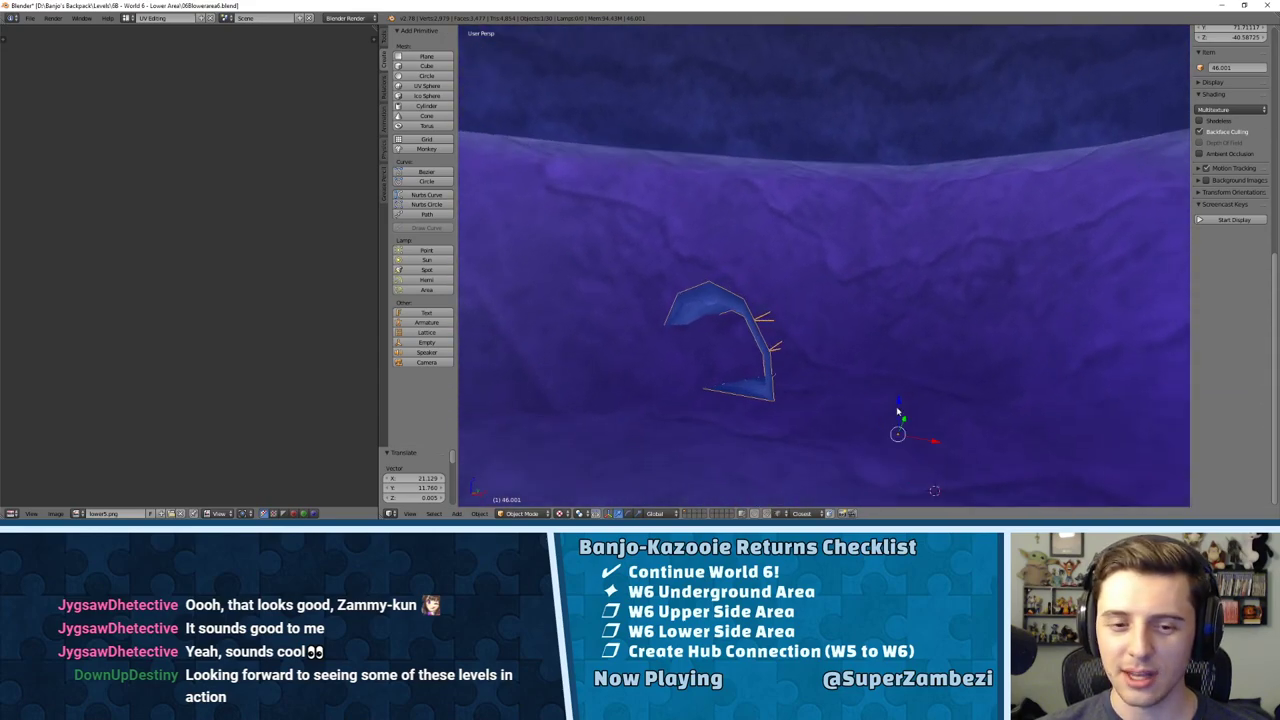
{"action": "mouse_move", "coordinate": [936, 441]}
{"action": "left_mouse_down"}
{"action": "mouse_move", "coordinate": [966, 437]}
{"action": "mouse_move", "coordinate": [929, 418]}
{"action": "left_mouse_up"}
Step: Join the tunnel piece into the cave mesh
{"action": "right_click", "coordinate": [958, 273]}
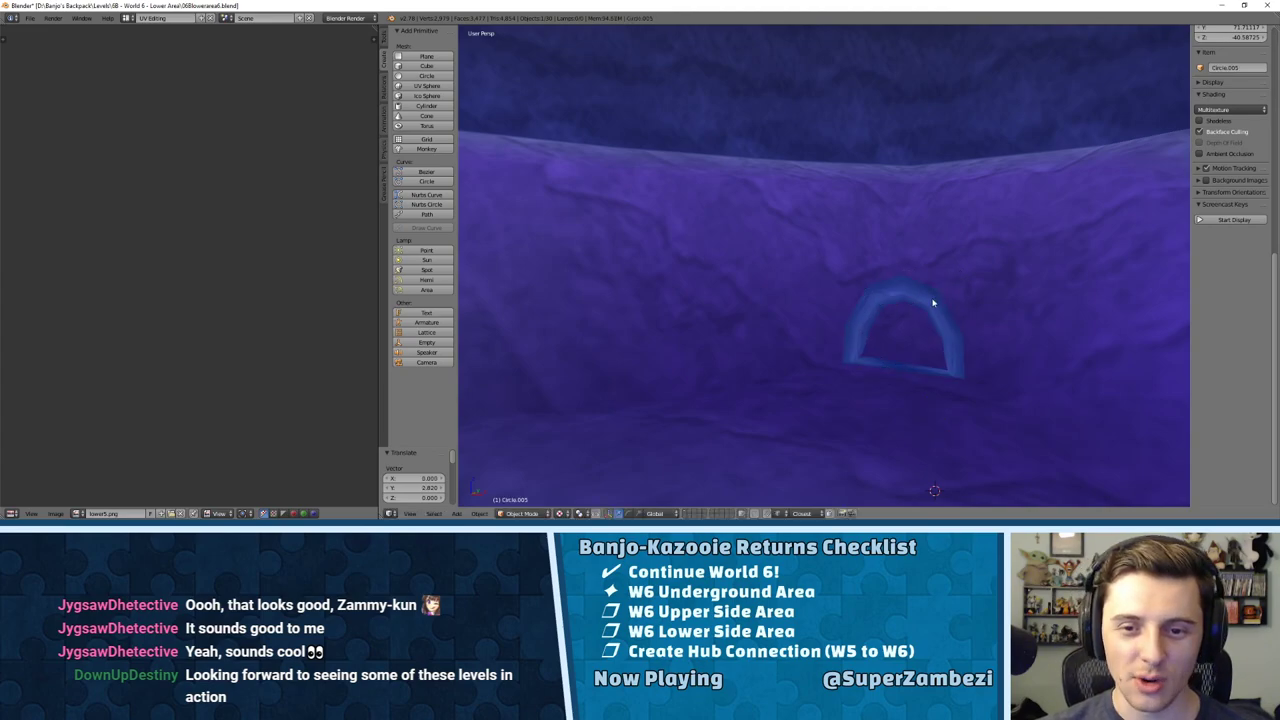
{"action": "key", "text": "Tab"}
{"action": "key", "text": "Tab"}
{"action": "right_click", "coordinate": [926, 300]}
{"action": "right_click", "coordinate": [959, 257], "text": "shift"}
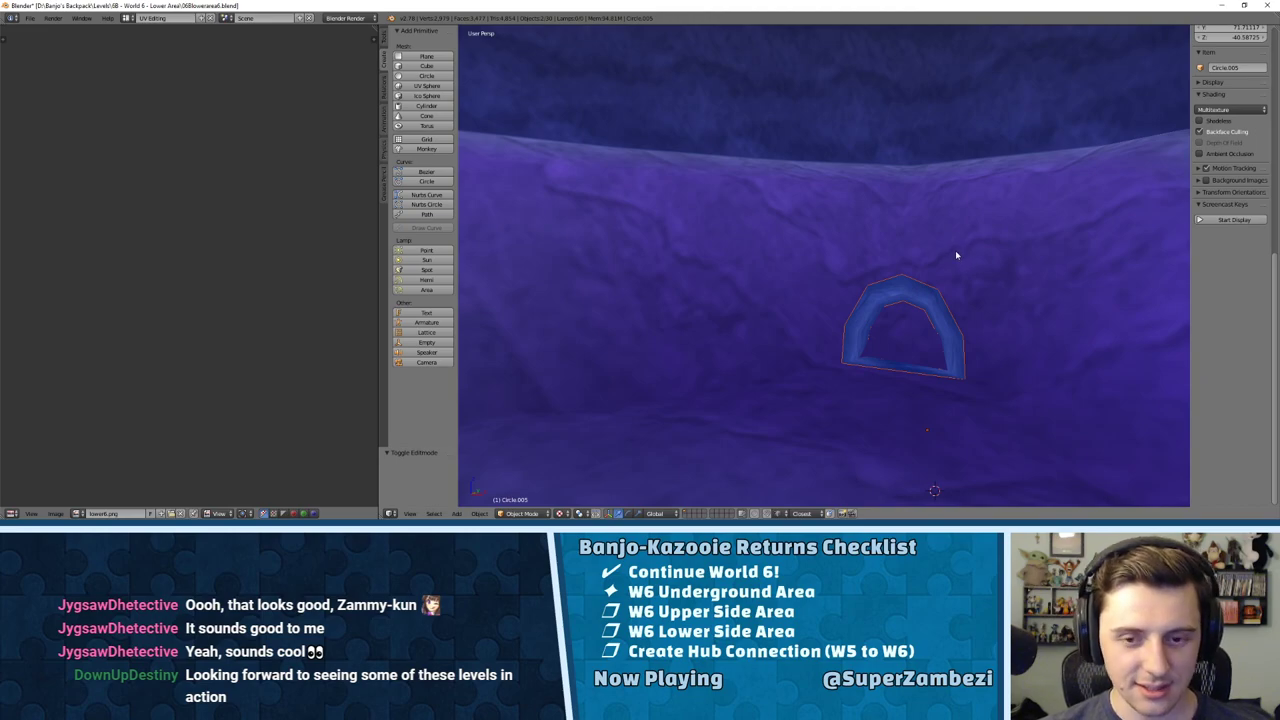
Step: Select all linked tunnel geometry in Edit Mode and rotate it by about 4.3° in top view
{"action": "key", "text": "Tab"}
{"action": "mouse_move", "coordinate": [932, 278]}
{"action": "middle_mouse_down"}
{"action": "mouse_move", "coordinate": [1012, 420]}
{"action": "mouse_move", "coordinate": [909, 268]}
{"action": "middle_mouse_up"}
{"action": "right_click", "coordinate": [1012, 410]}
{"action": "right_click", "coordinate": [910, 268]}
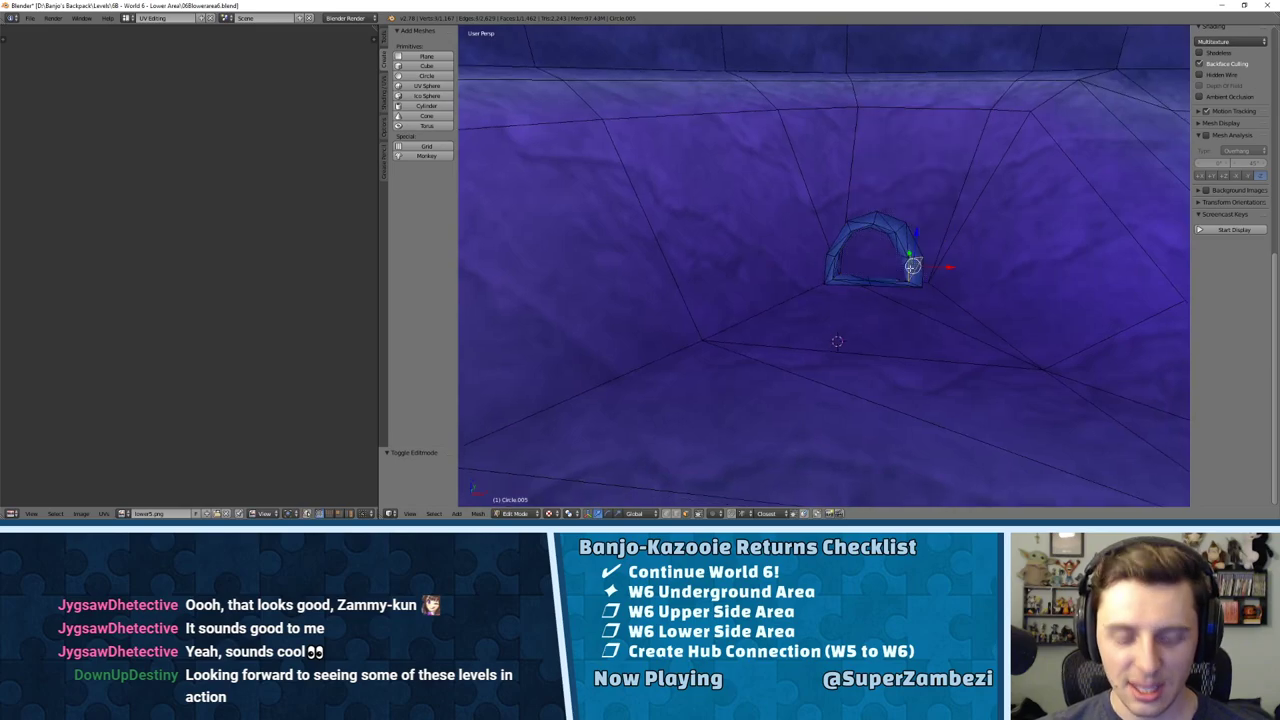
{"action": "key", "text": "l"}
{"action": "scroll", "coordinate": [905, 275], "scroll_direction": "down", "scroll_amount": 12}
{"action": "middle_click_drag", "start_coordinate": [788, 285], "coordinate": [815, 251]}
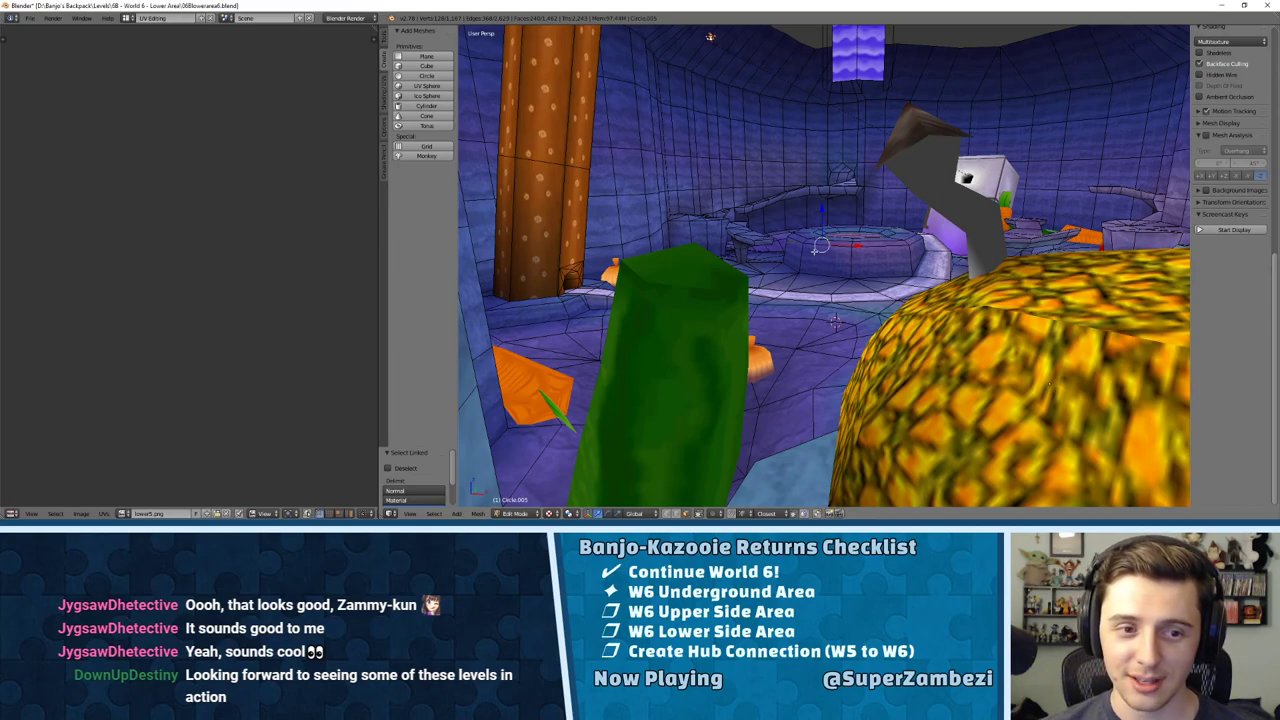
{"action": "middle_click_drag", "start_coordinate": [883, 173], "coordinate": [877, 235]}
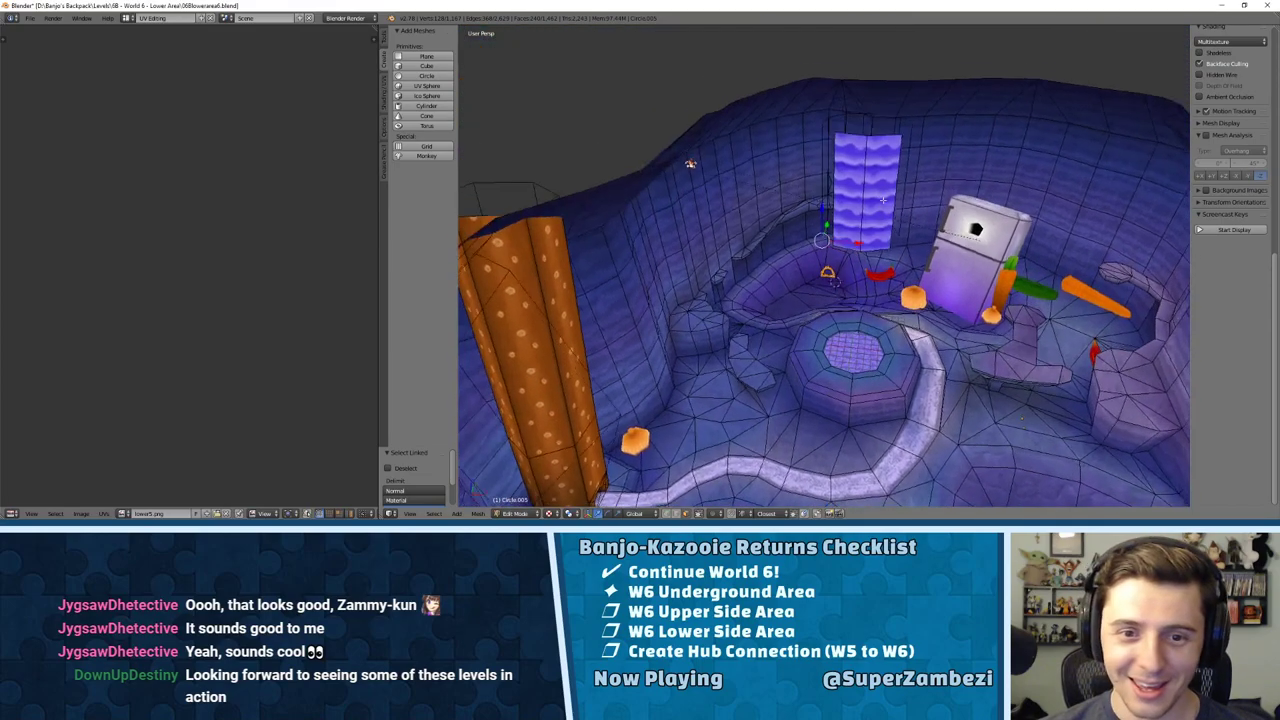
{"action": "scroll", "coordinate": [877, 235], "scroll_direction": "up", "scroll_amount": 5}
{"action": "key", "text": "KP_7"}
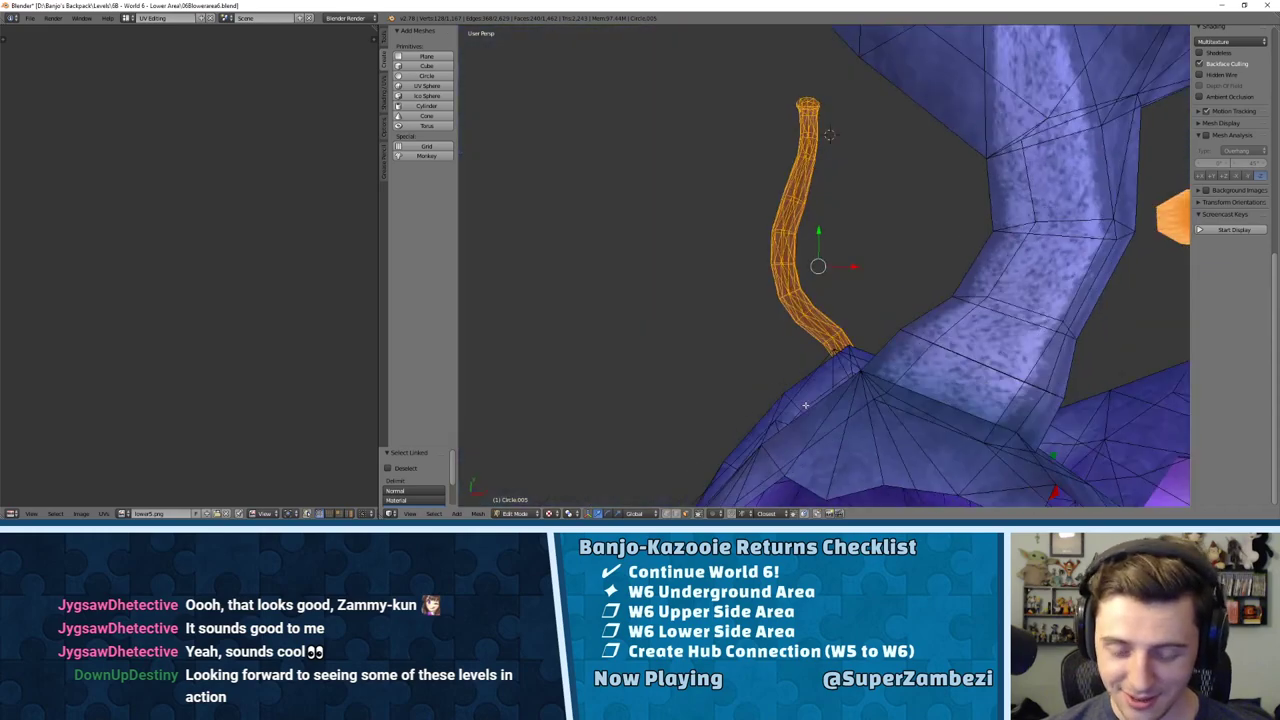
{"action": "key", "text": "KP_5"}
{"action": "middle_click_drag", "start_coordinate": [806, 405], "coordinate": [697, 234], "text": "shift"}
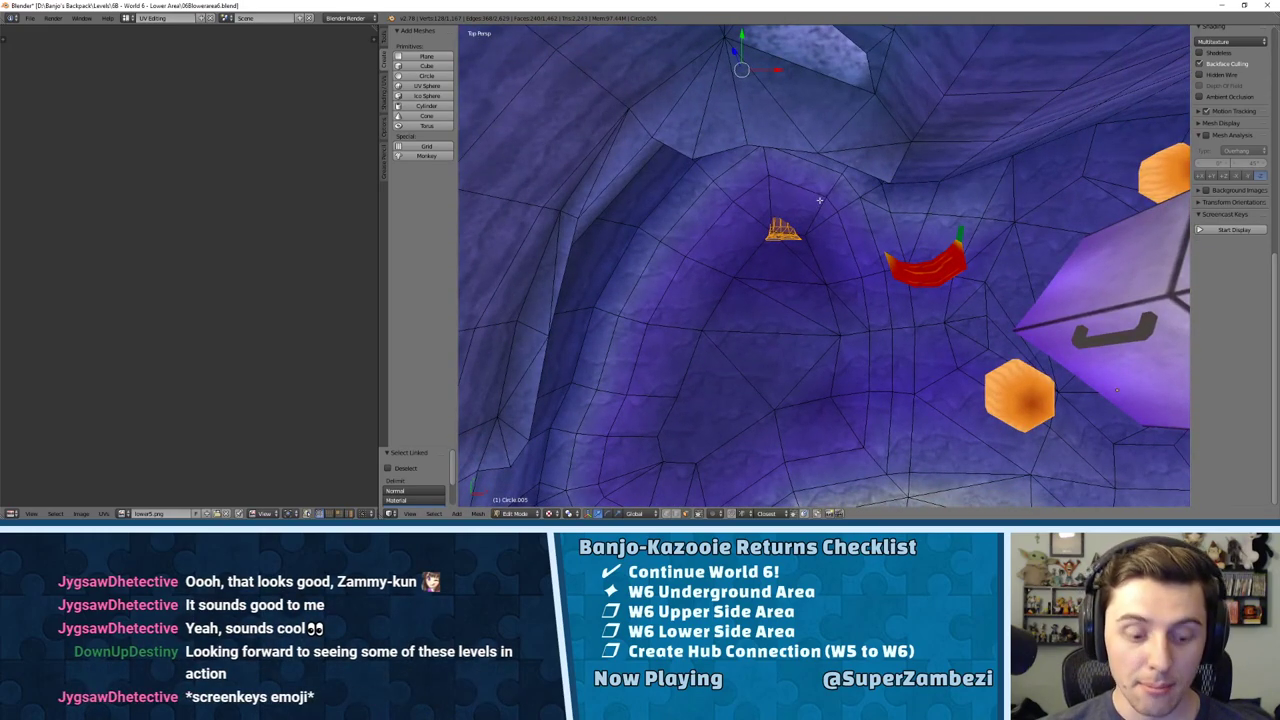
{"action": "key", "text": "r"}
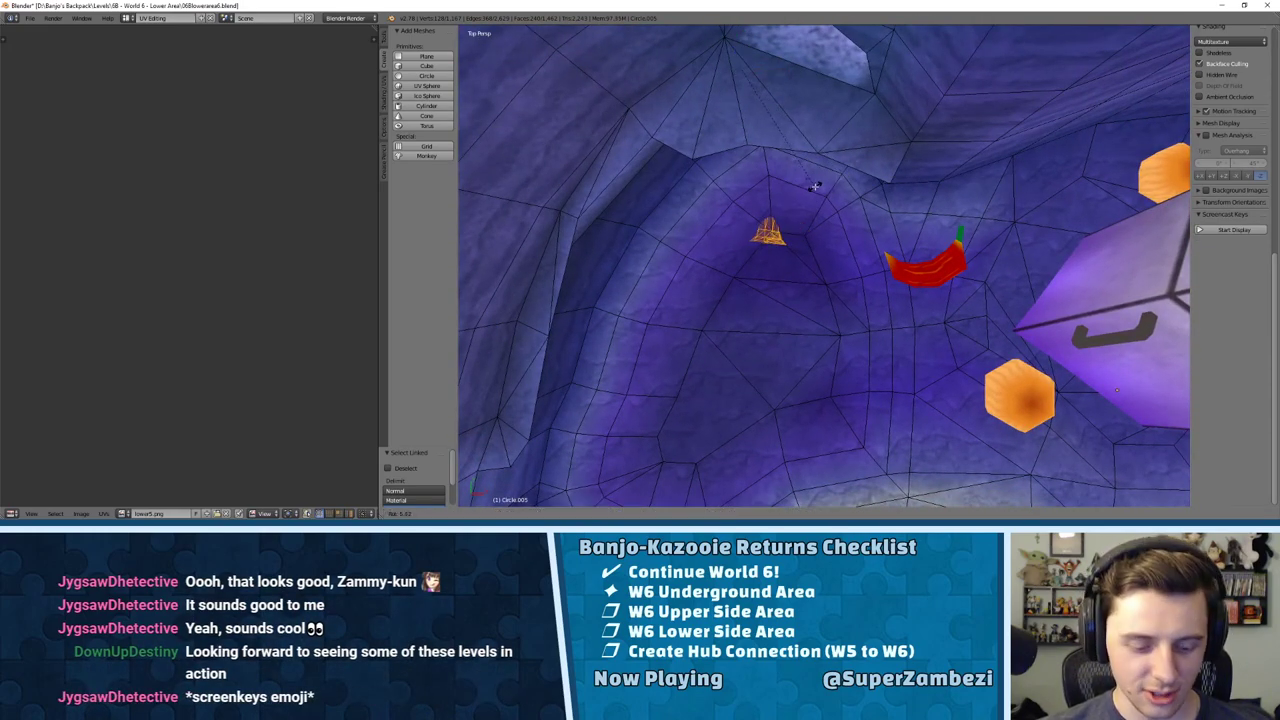
{"action": "left_click", "coordinate": [815, 186]}
Step: Move the tunnel geometry about 1.7 units in X and 3.8 in Y toward the alcove wall, and start the Screencast Keys display
{"action": "key", "text": "g"}
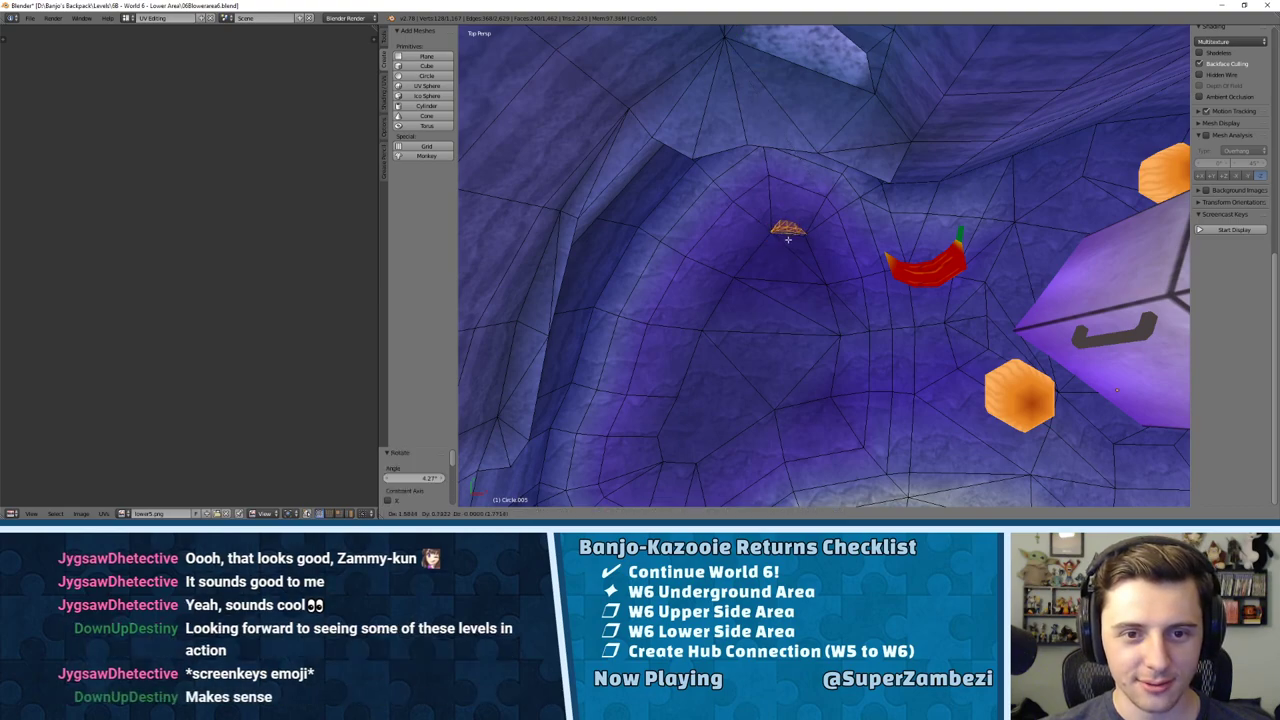
{"action": "left_click", "coordinate": [788, 239]}
{"action": "middle_click_drag", "start_coordinate": [788, 239], "coordinate": [890, 267]}
{"action": "key", "text": "KP_Decimal"}
{"action": "left_click", "coordinate": [1236, 229]}
{"action": "scroll", "coordinate": [891, 268], "scroll_direction": "up", "scroll_amount": 5}
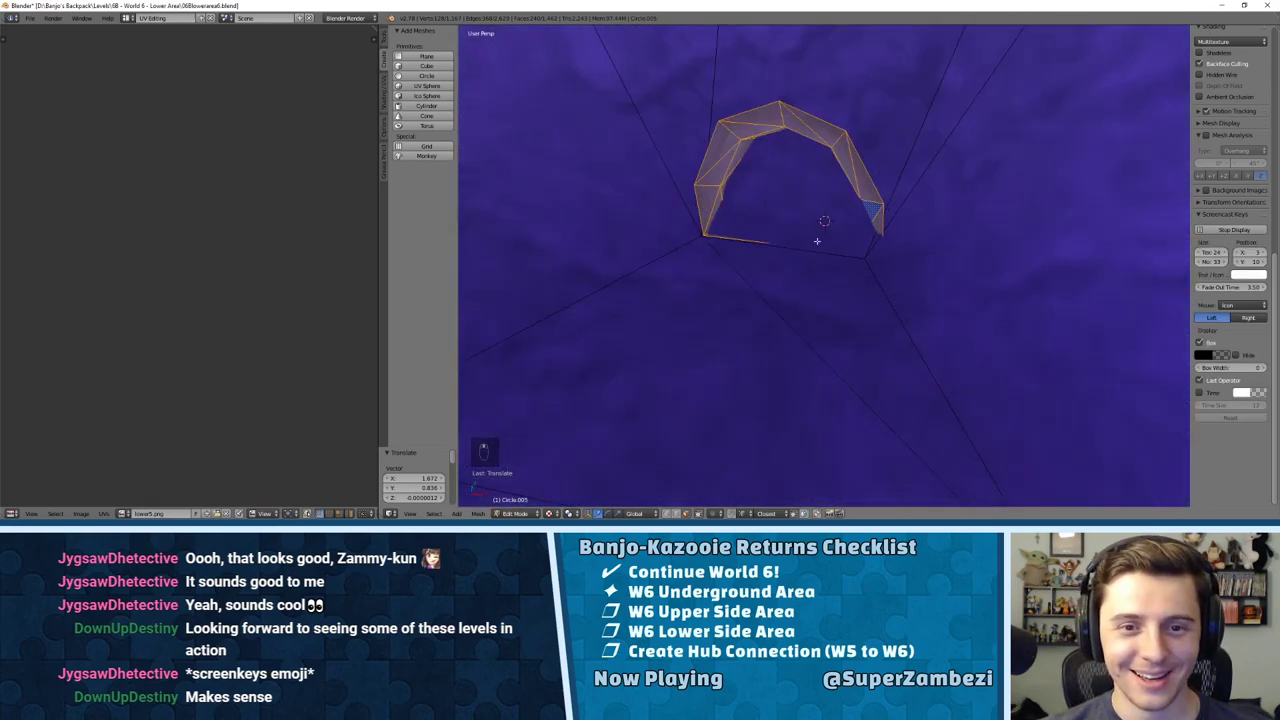
Step: Nudge the tunnel geometry about 0.15 units along X and 0.03 along Y to fit its opening to the wall
{"action": "middle_click_drag", "start_coordinate": [817, 240], "coordinate": [854, 207]}
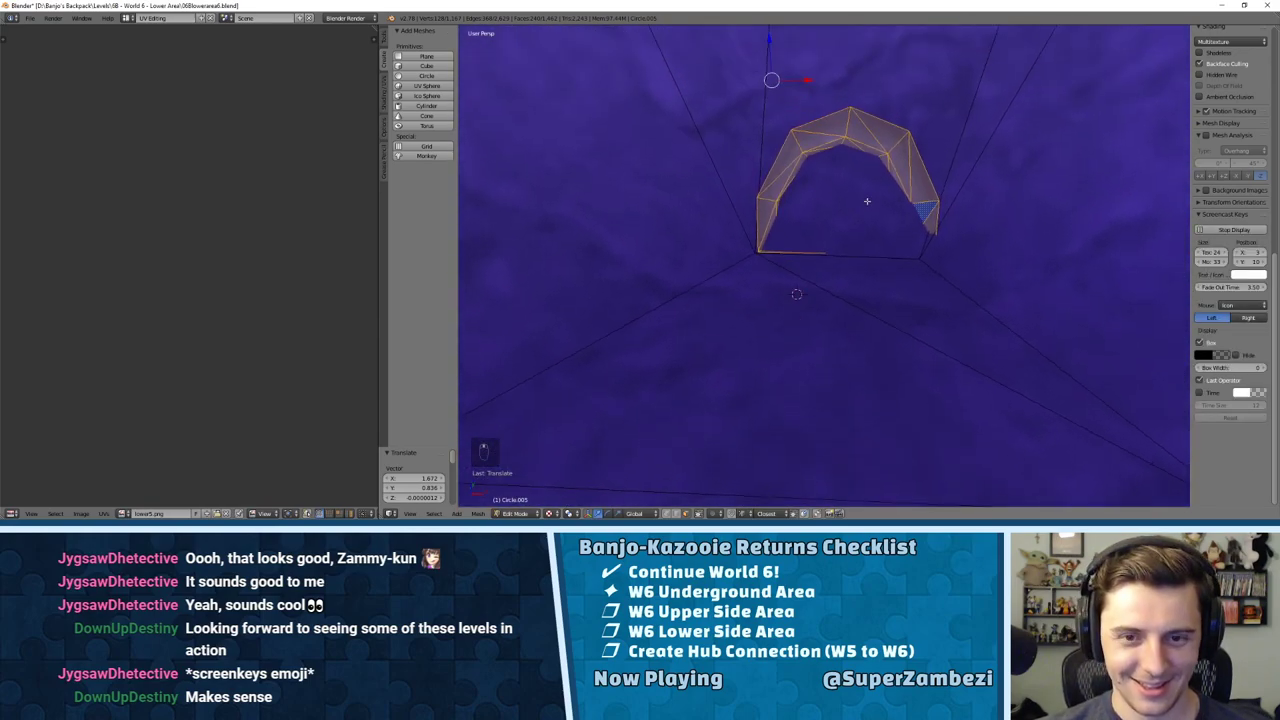
{"action": "left_click_drag", "start_coordinate": [807, 86], "coordinate": [804, 85]}
{"action": "middle_click_drag", "start_coordinate": [804, 83], "coordinate": [771, 83]}
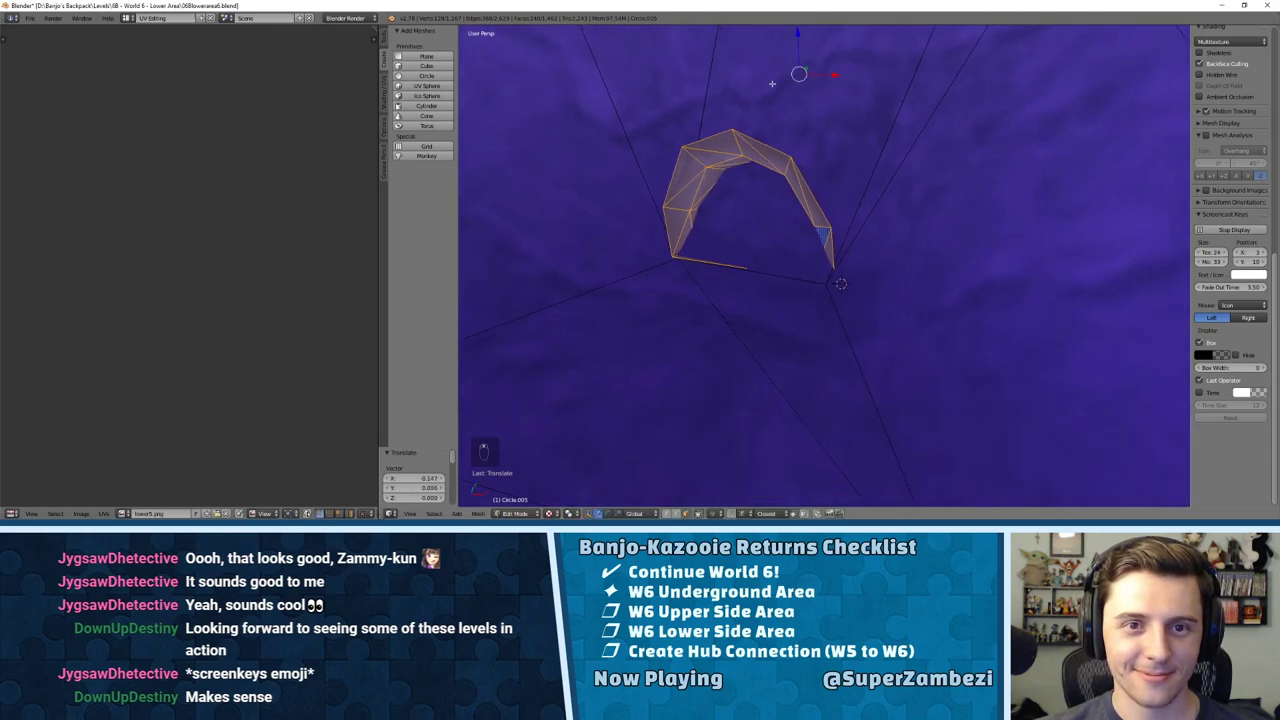
{"action": "left_click_drag", "start_coordinate": [803, 73], "coordinate": [807, 68]}
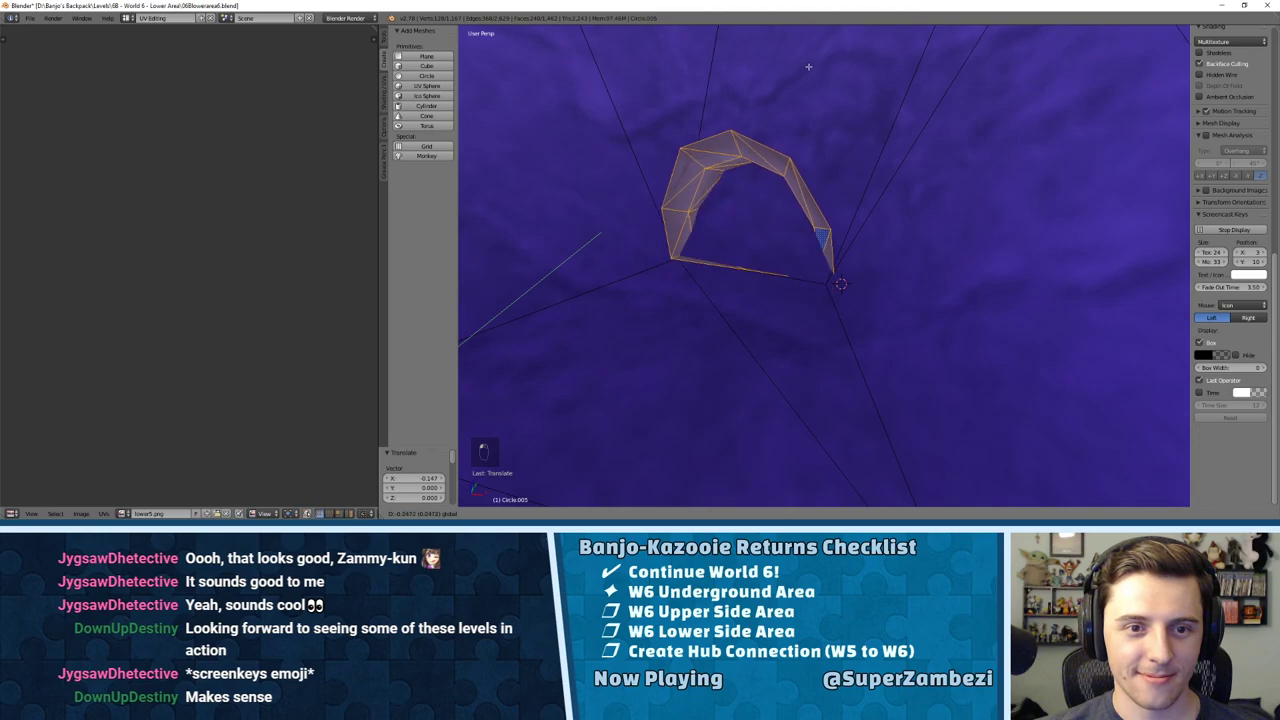
{"action": "left_click", "coordinate": [809, 66]}
Step: In vertex select mode, move the wall vertex at the arch's left base onto the tunnel's corner
{"action": "middle_click_drag", "start_coordinate": [797, 74], "coordinate": [759, 168]}
{"action": "scroll", "coordinate": [845, 203], "scroll_direction": "up", "scroll_amount": 2}
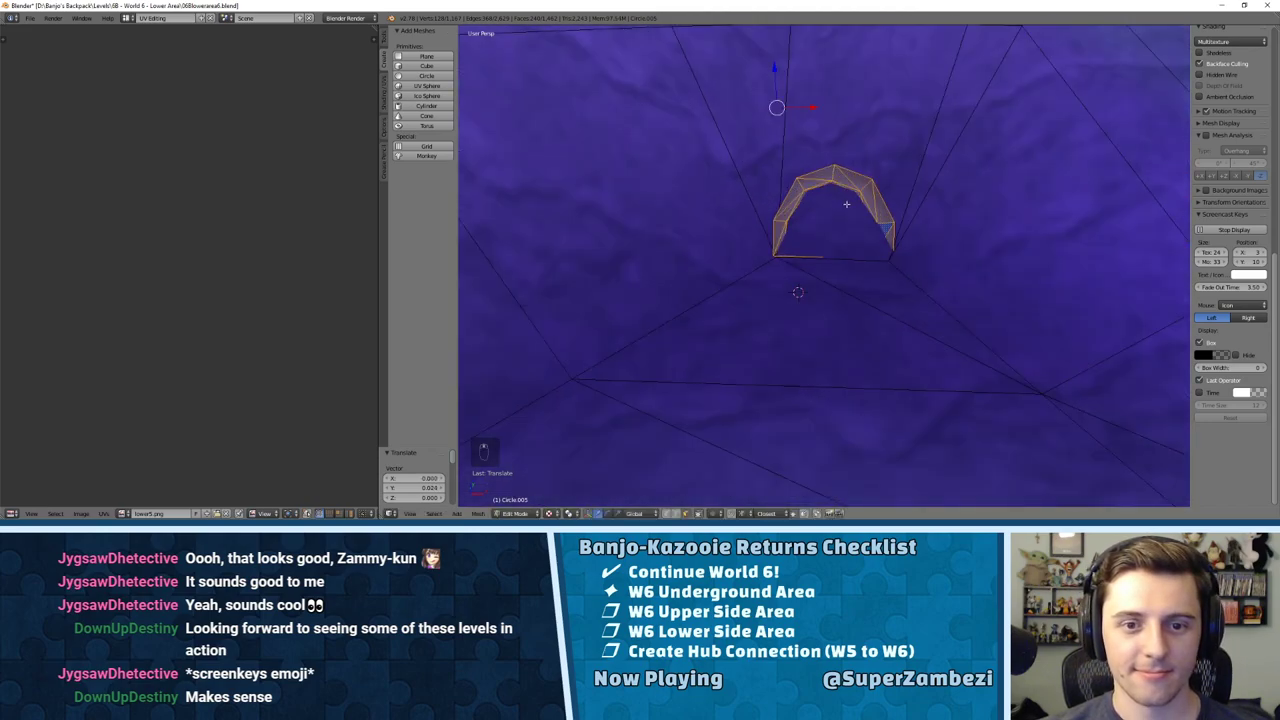
{"action": "key", "text": "Tab"}
{"action": "key", "text": "Tab"}
{"action": "right_click", "coordinate": [855, 128]}
{"action": "key", "text": "Tab"}
{"action": "key", "text": "Tab"}
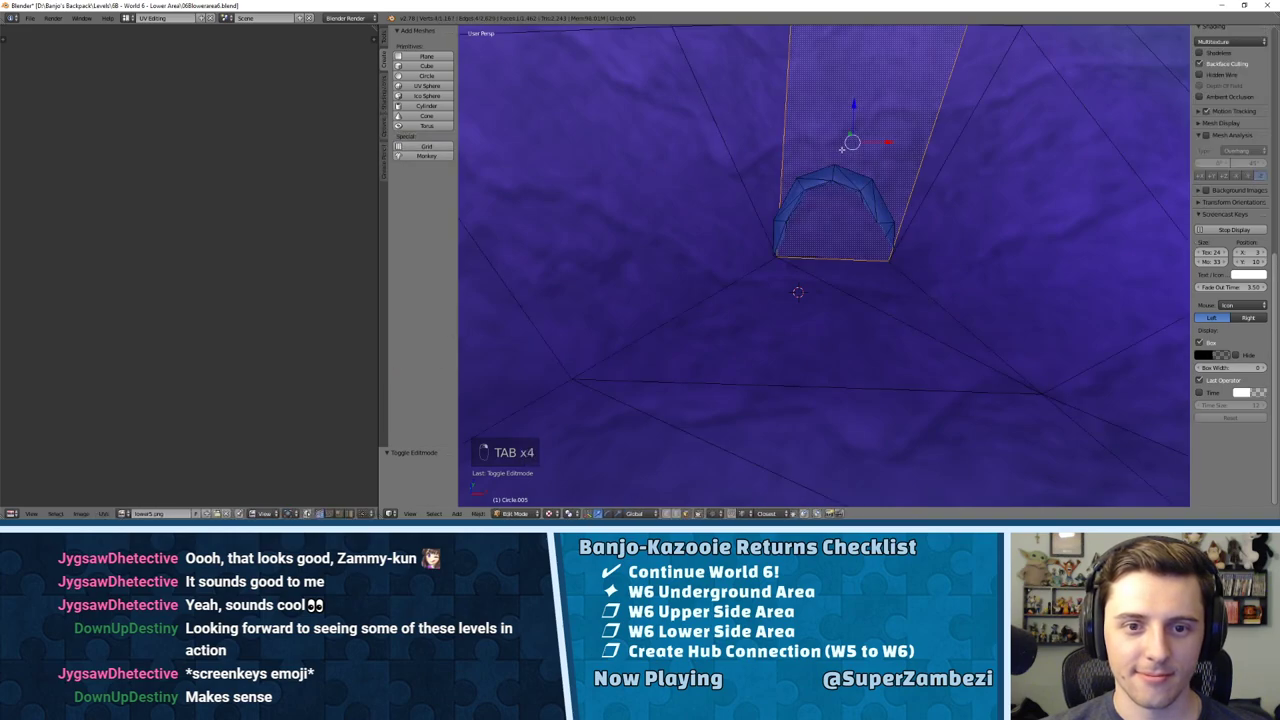
{"action": "key", "text": "ctrl+Tab"}
{"action": "left_click", "coordinate": [828, 152]}
{"action": "right_click", "coordinate": [777, 256]}
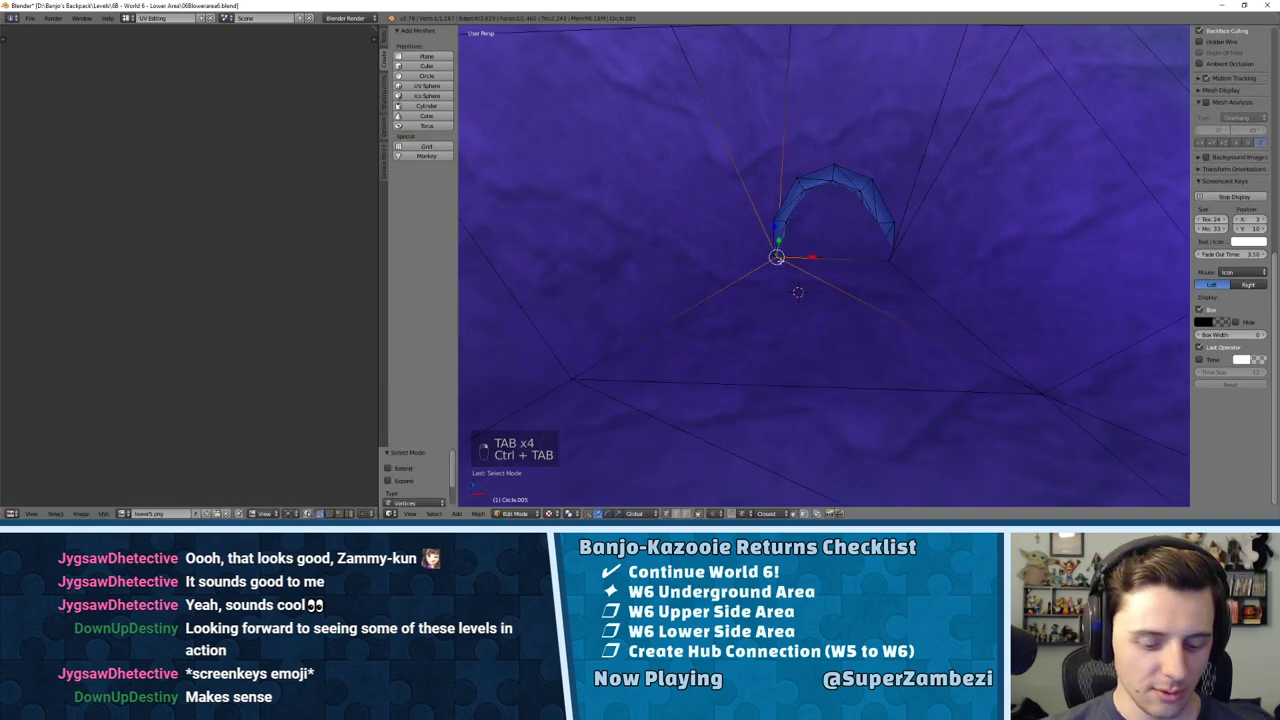
{"action": "key", "text": "g"}
{"action": "left_click", "coordinate": [776, 258]}
Step: Move the wall vertex at the arch's right base onto the tunnel's corner
{"action": "right_click", "coordinate": [889, 262]}
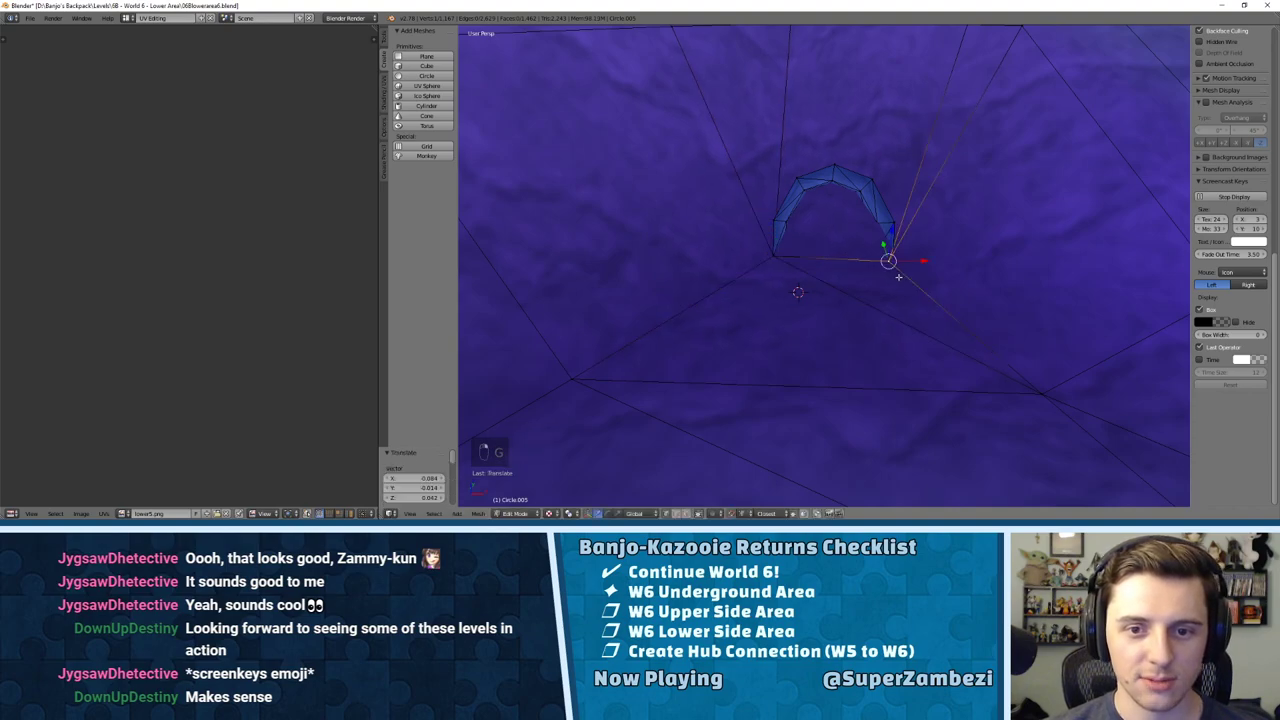
{"action": "key", "text": "g"}
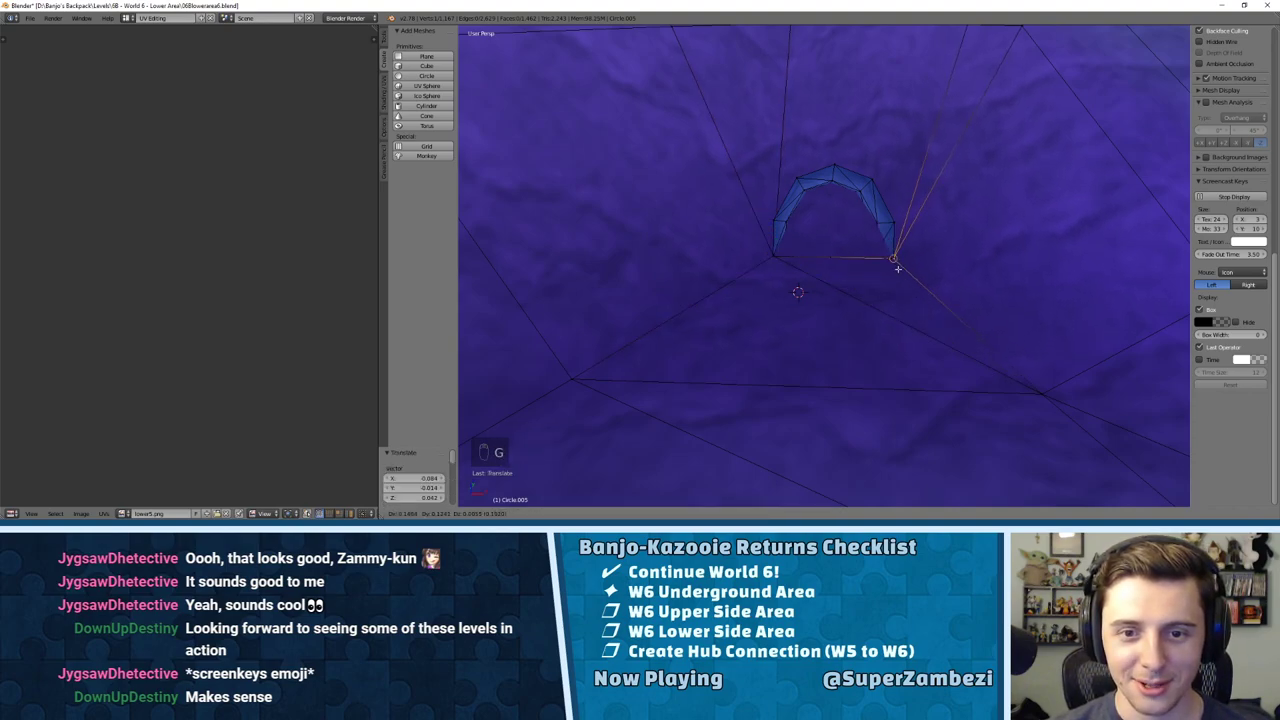
{"action": "left_click", "coordinate": [898, 273]}
{"action": "middle_click_drag", "start_coordinate": [896, 268], "coordinate": [740, 237]}
{"action": "key", "text": "KP_Decimal"}
{"action": "key", "text": "g"}
{"action": "left_click", "coordinate": [837, 266]}
{"action": "key", "text": "g"}
{"action": "left_click", "coordinate": [851, 243]}
Step: Cut a horizontal edge with the Knife across the wall face just above the tunnel arch
{"action": "key", "text": "k"}
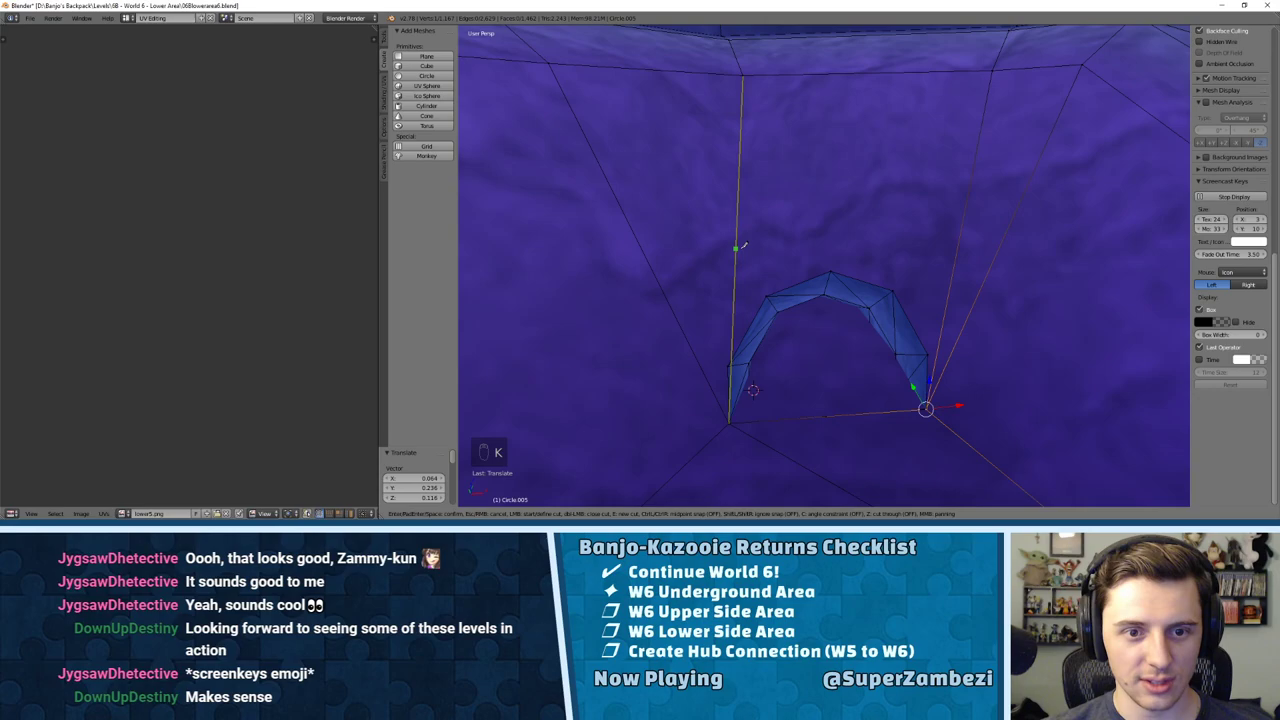
{"action": "left_click", "coordinate": [737, 263]}
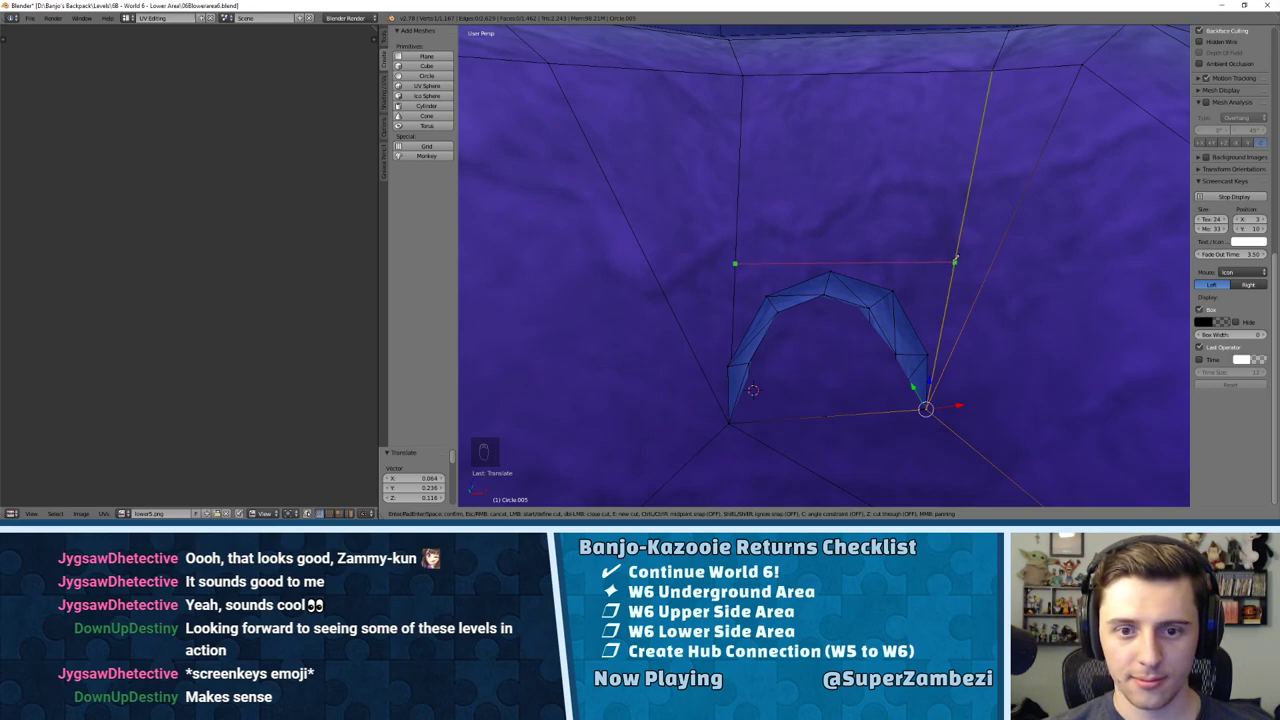
{"action": "left_click", "coordinate": [955, 260]}
{"action": "key", "text": "Return"}
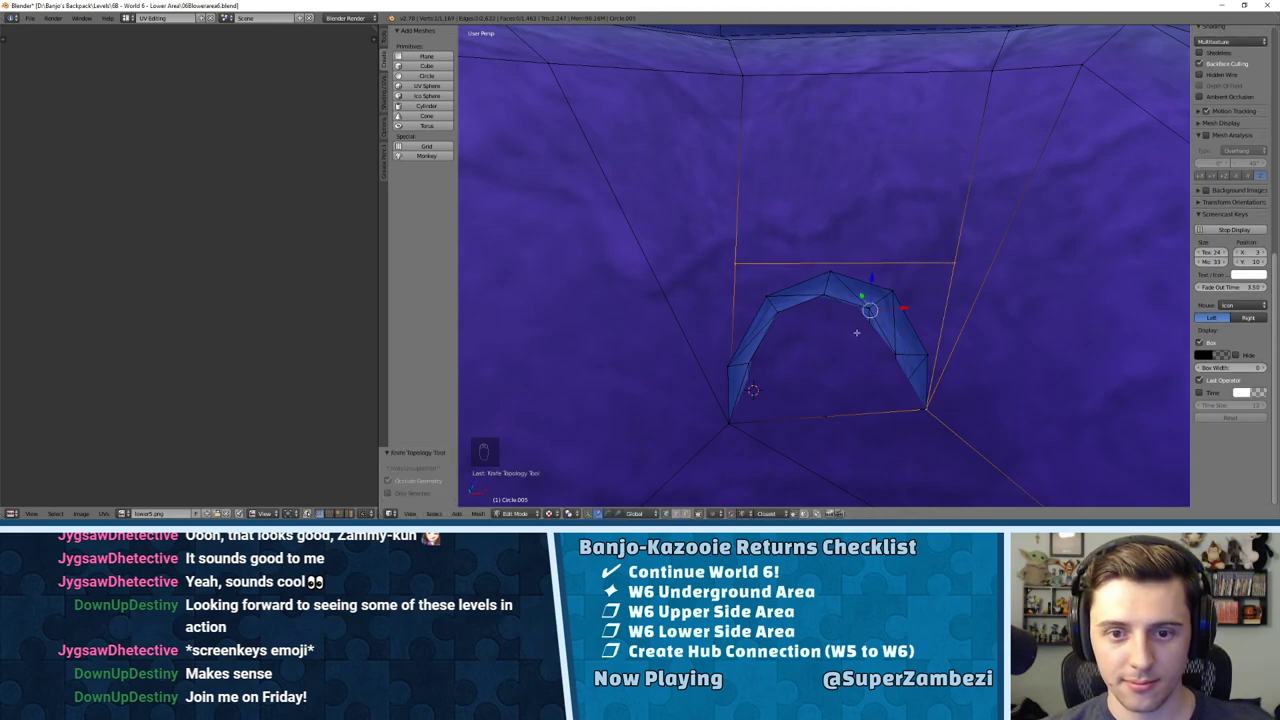
Step: In edge select mode, subdivide the new edge above the arch with one cut
{"action": "key", "text": "ctrl+Tab"}
{"action": "left_click", "coordinate": [858, 250]}
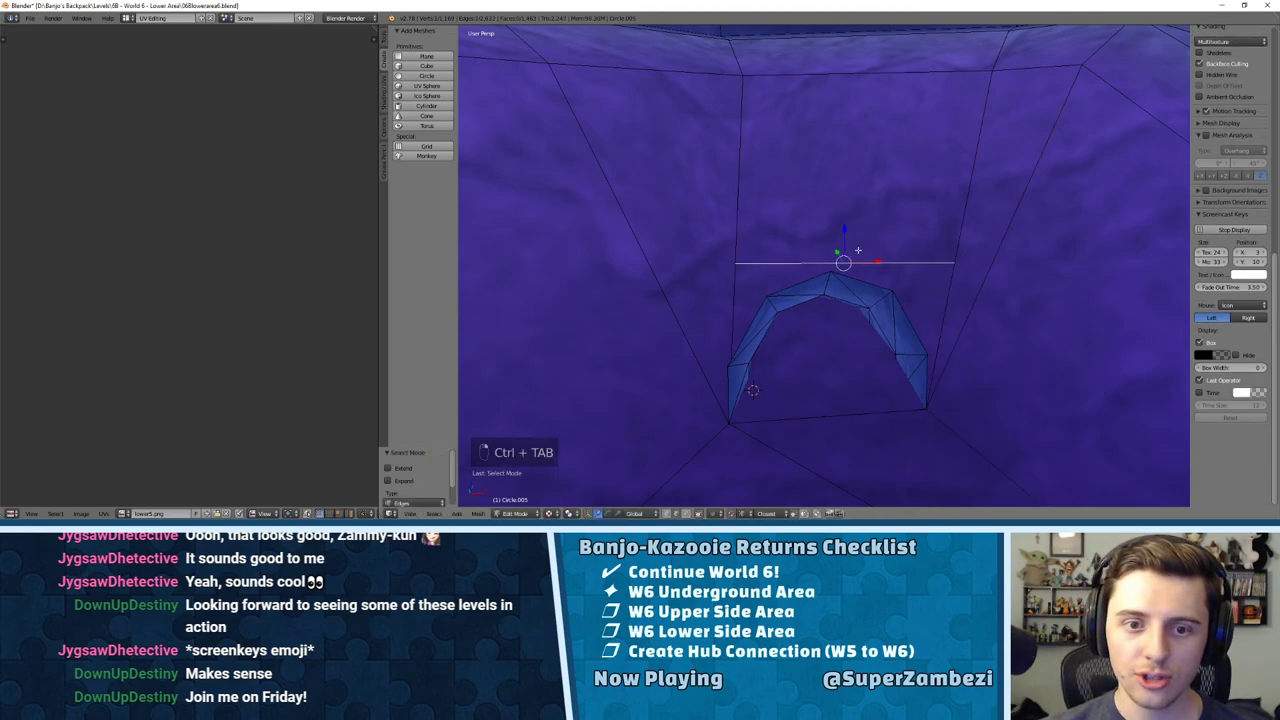
{"action": "key", "text": "w"}
{"action": "left_click", "coordinate": [845, 249]}
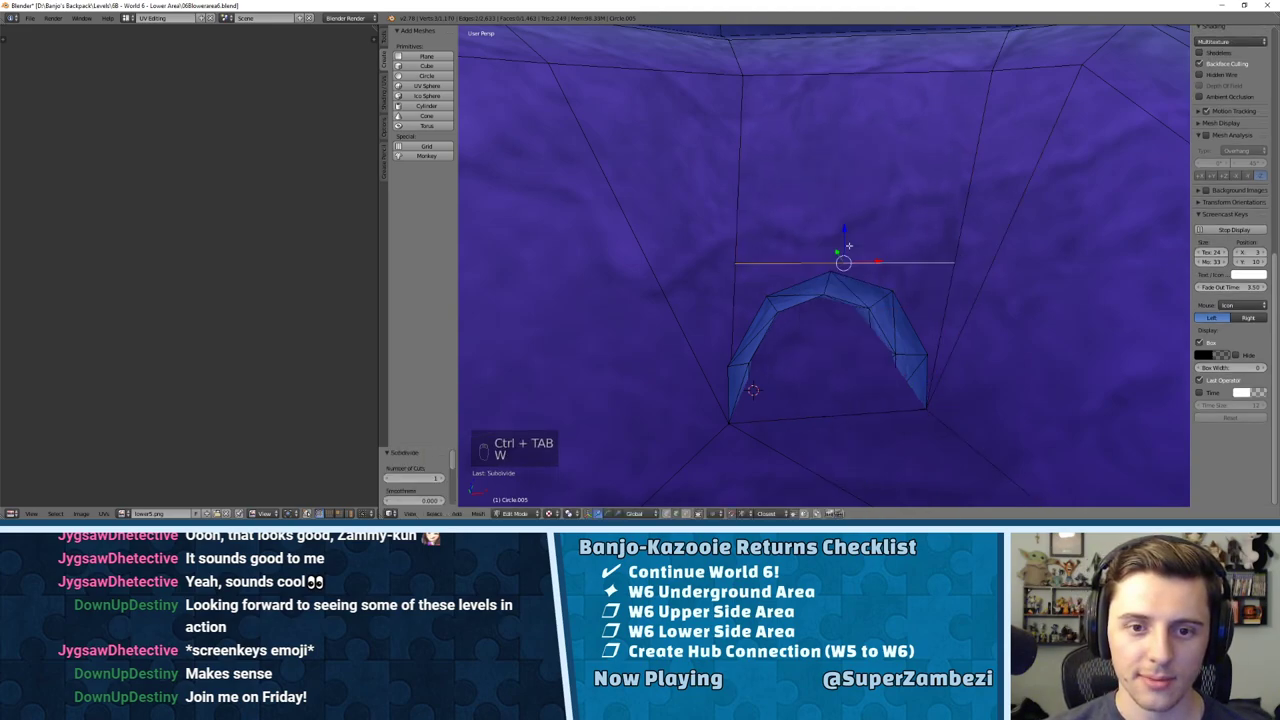
Step: Try to move the subdivided edge closer to the tunnel arch, and undo the move
{"action": "middle_click_drag", "start_coordinate": [845, 249], "coordinate": [778, 245]}
{"action": "key", "text": "g"}
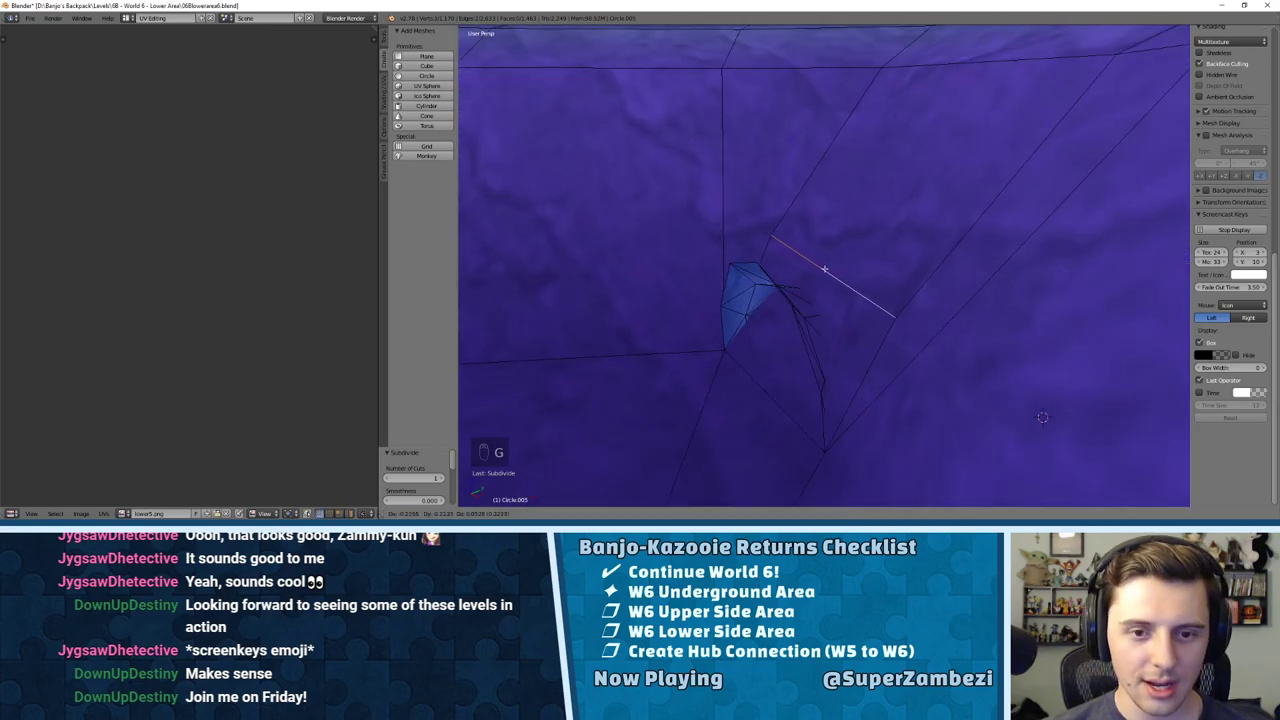
{"action": "left_click", "coordinate": [815, 260]}
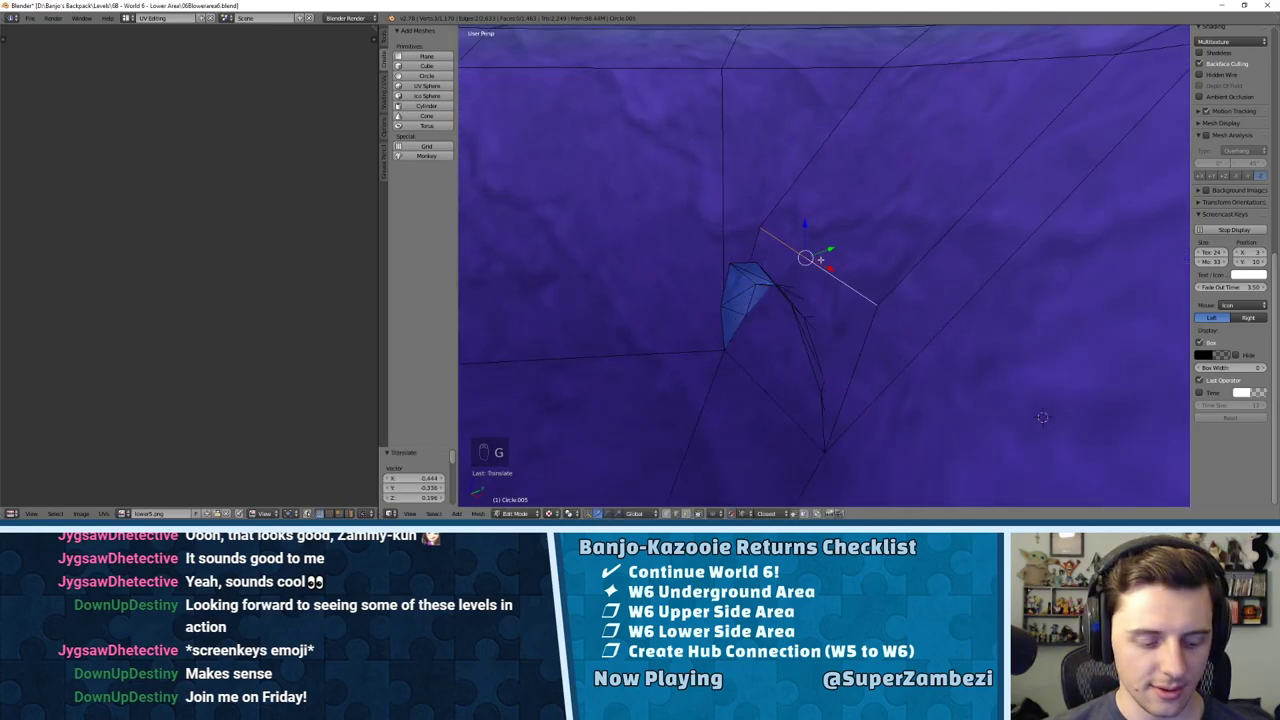
{"action": "key", "text": "ctrl+z"}
Step: In vertex select mode, move the middle vertex of the subdivided horizontal edge onto the top of the tunnel arch
{"action": "key", "text": "ctrl+Tab"}
{"action": "left_click", "coordinate": [808, 256]}
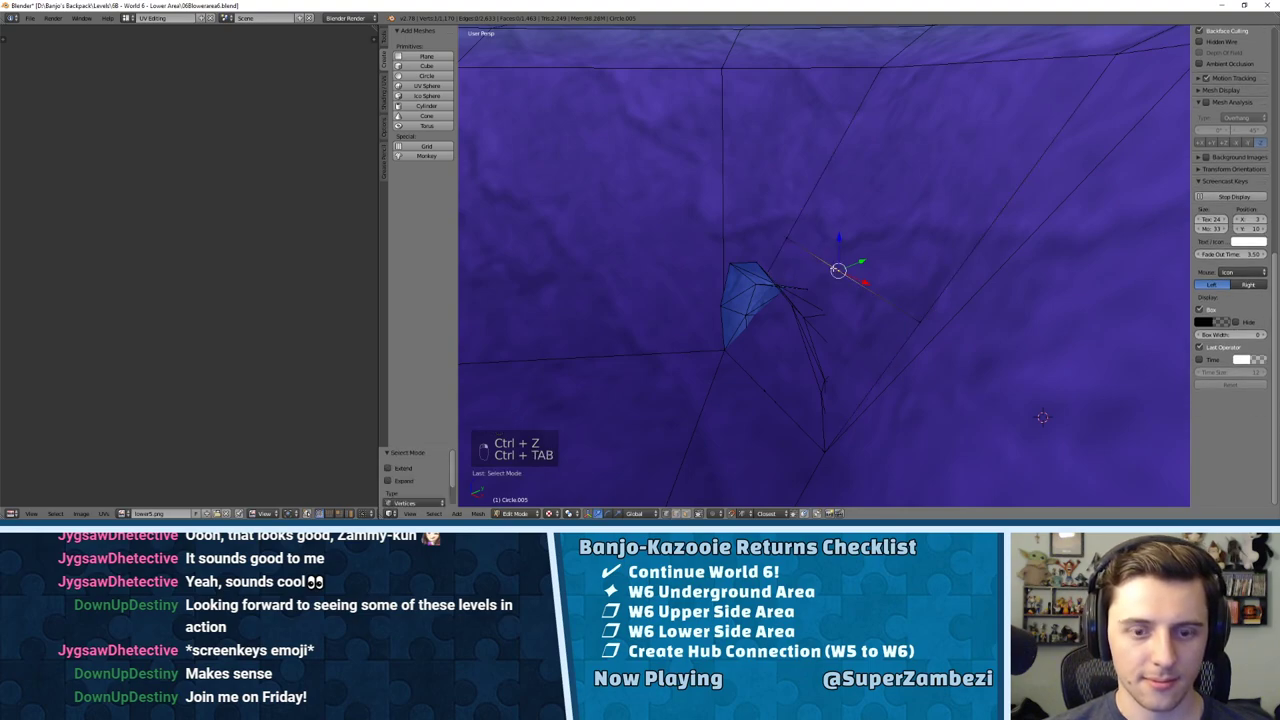
{"action": "key", "text": "g"}
{"action": "left_click", "coordinate": [776, 280]}
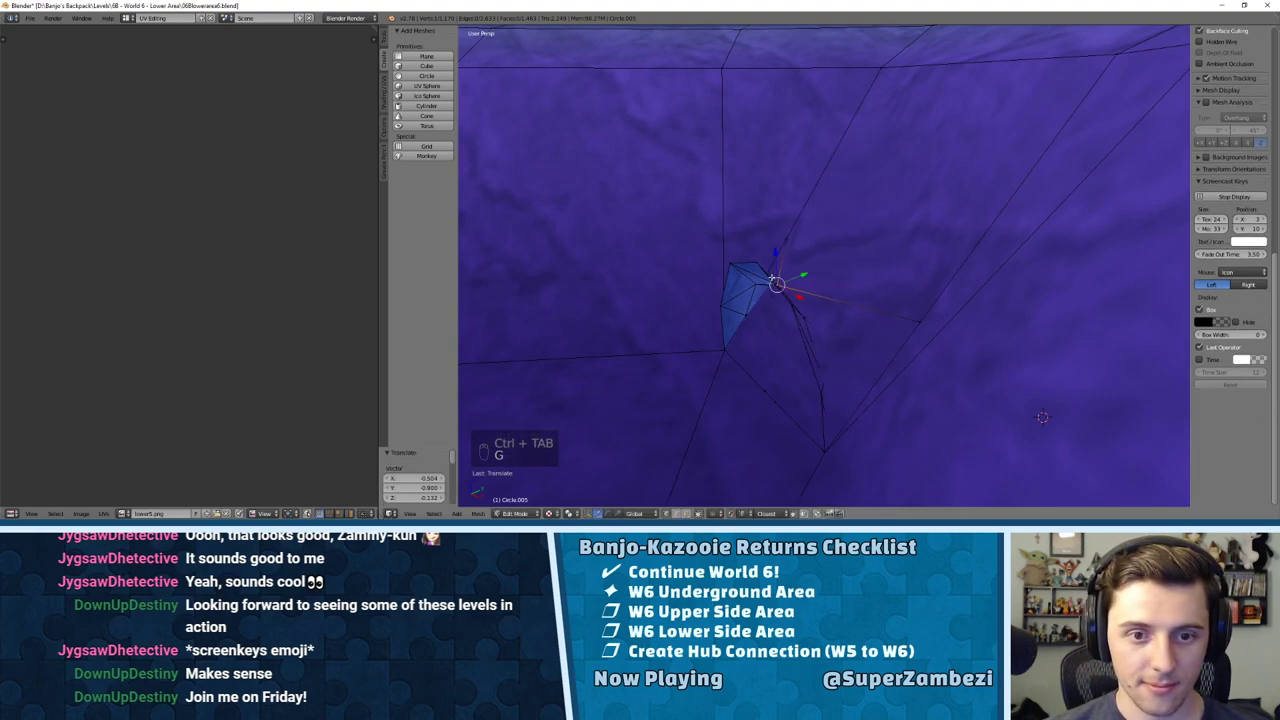
{"action": "middle_click_drag", "start_coordinate": [776, 280], "coordinate": [850, 255]}
{"action": "key", "text": "g"}
{"action": "left_click", "coordinate": [829, 243]}
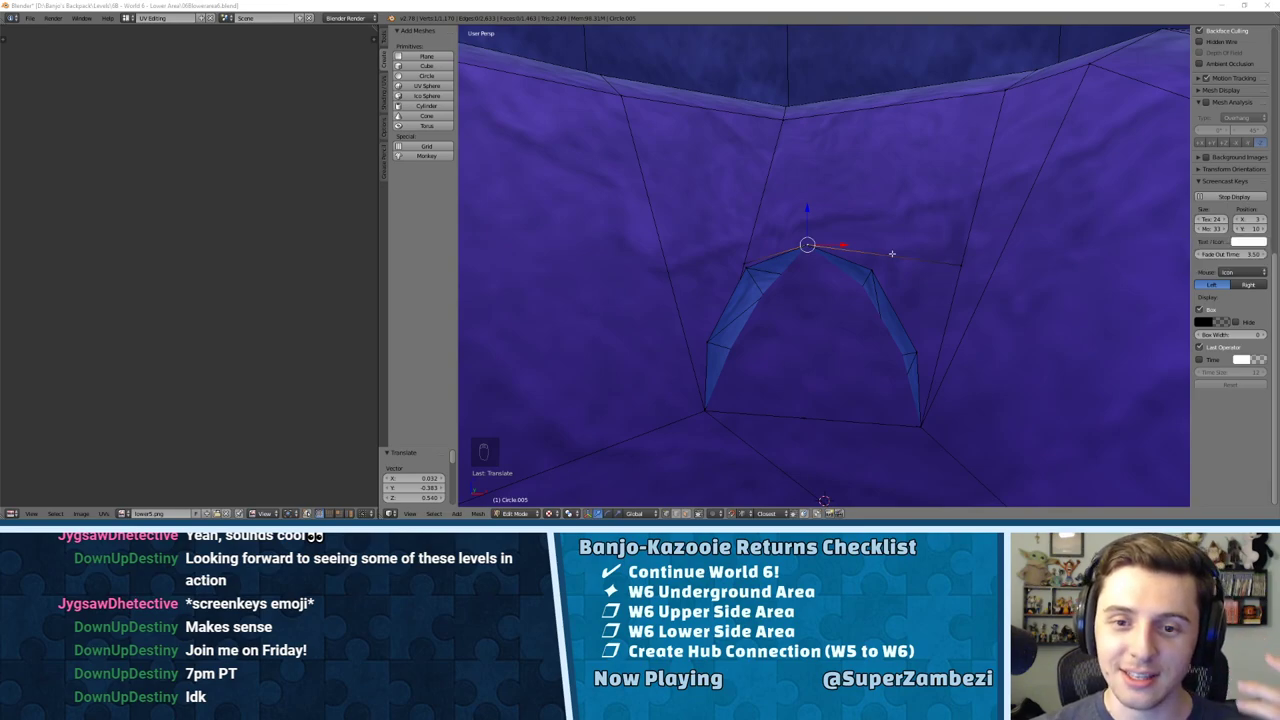
{"action": "key", "text": "ctrl+Tab"}
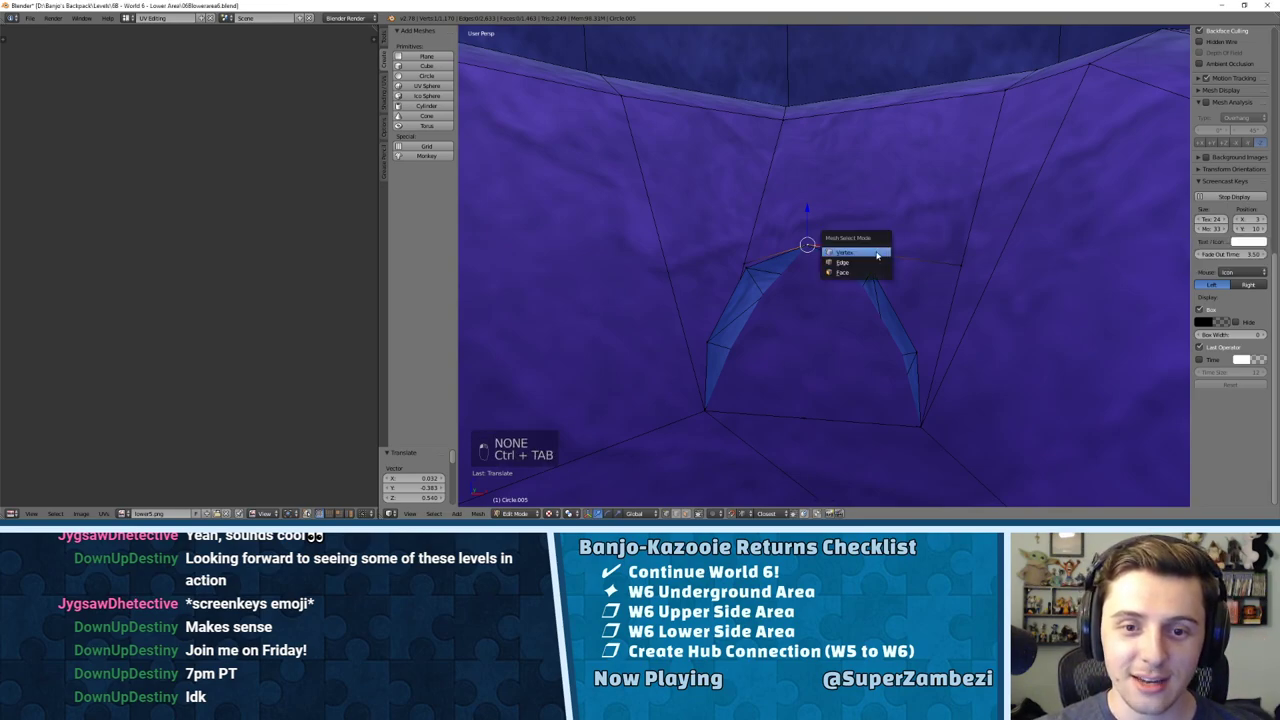
{"action": "left_click", "coordinate": [845, 262]}
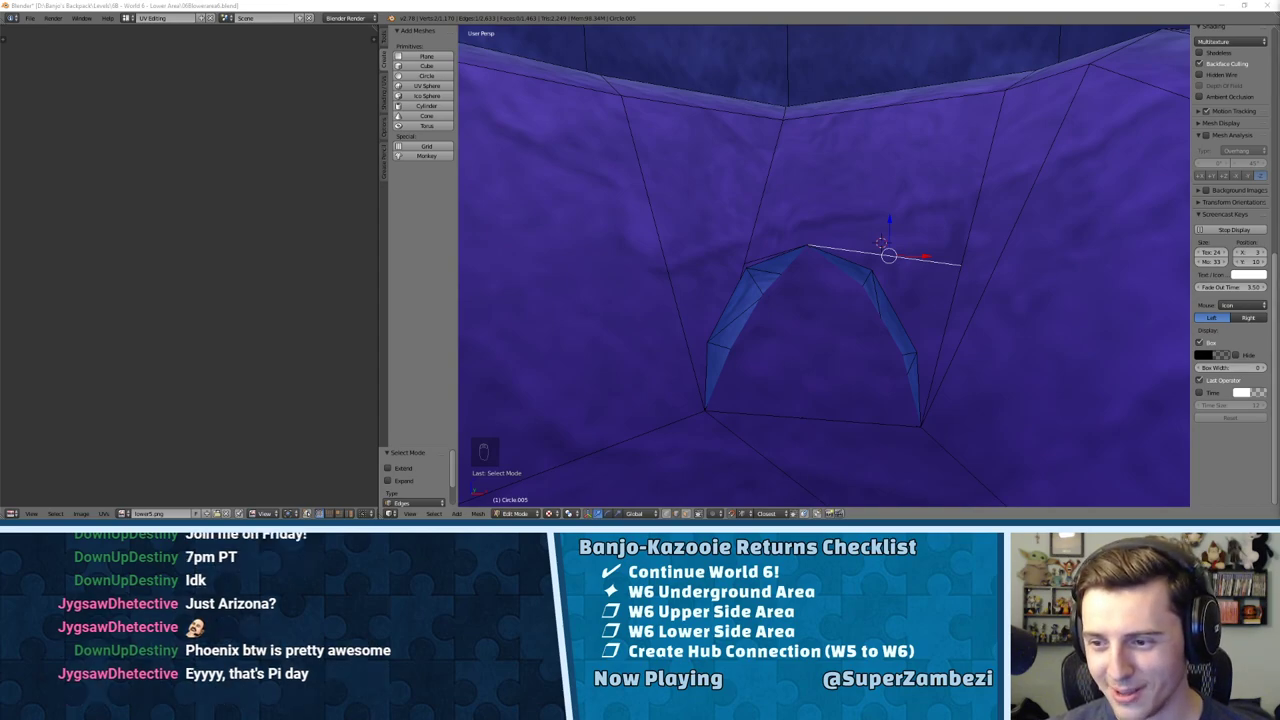
{"action": "middle_click_drag", "start_coordinate": [837, 241], "coordinate": [868, 261]}
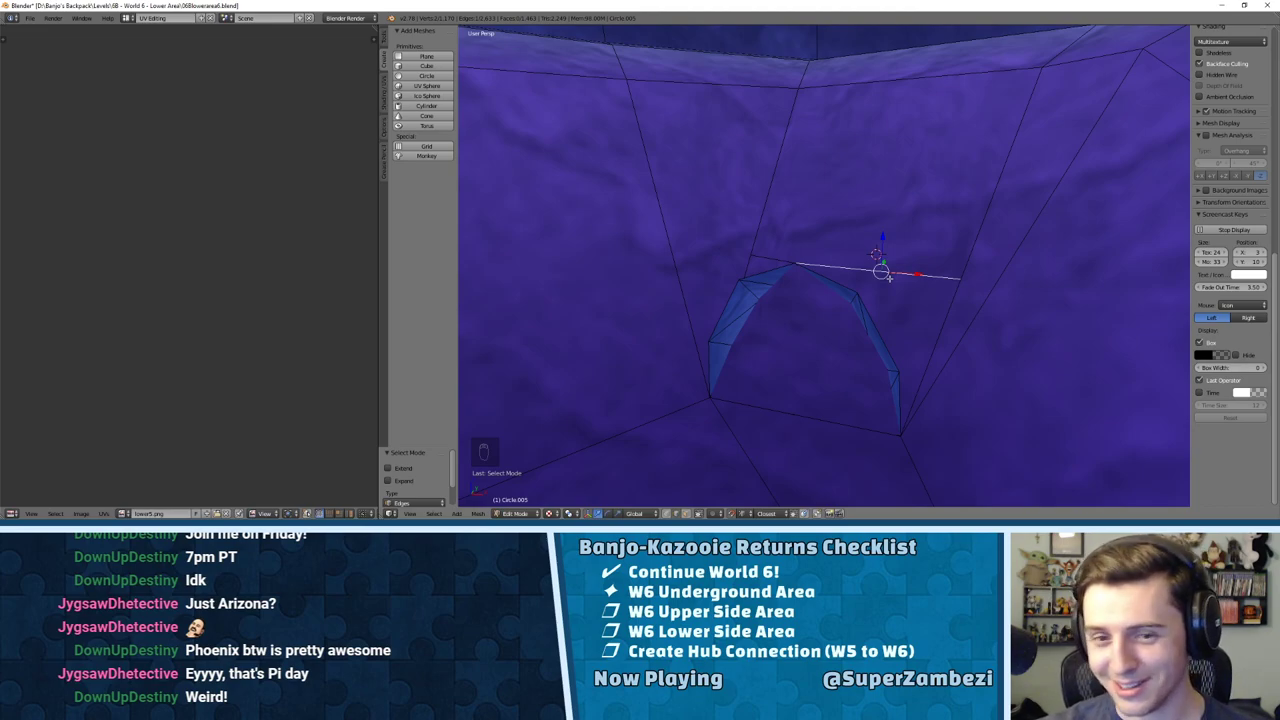
{"action": "key", "text": "ctrl+Tab"}
{"action": "left_click", "coordinate": [876, 255]}
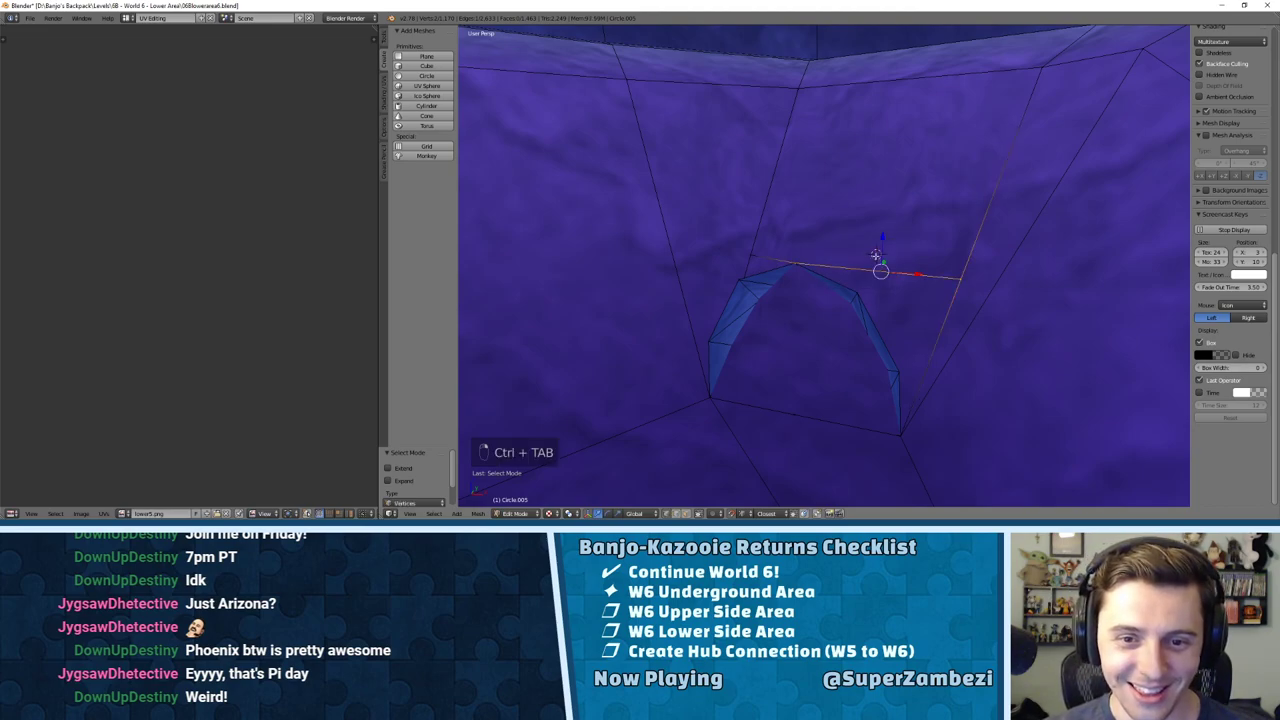
{"action": "key", "text": "ctrl+Tab"}
{"action": "left_click", "coordinate": [876, 255]}
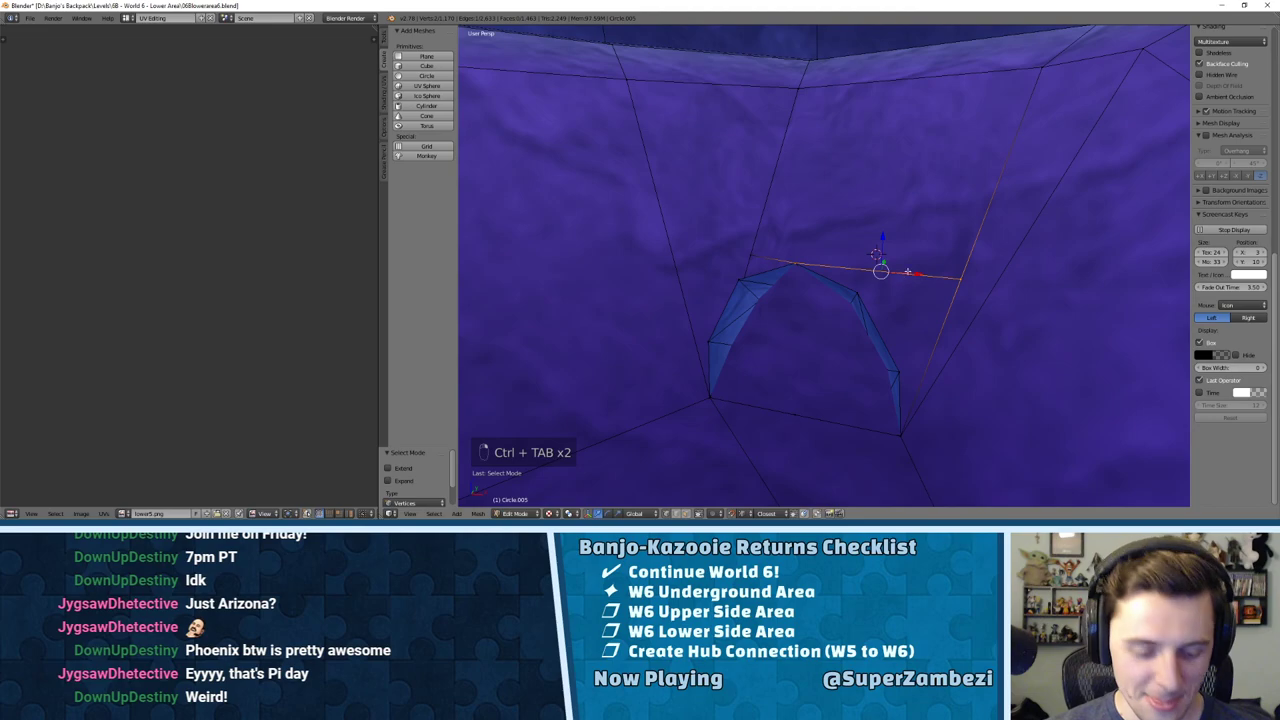
{"action": "middle_click_drag", "start_coordinate": [907, 271], "coordinate": [907, 245]}
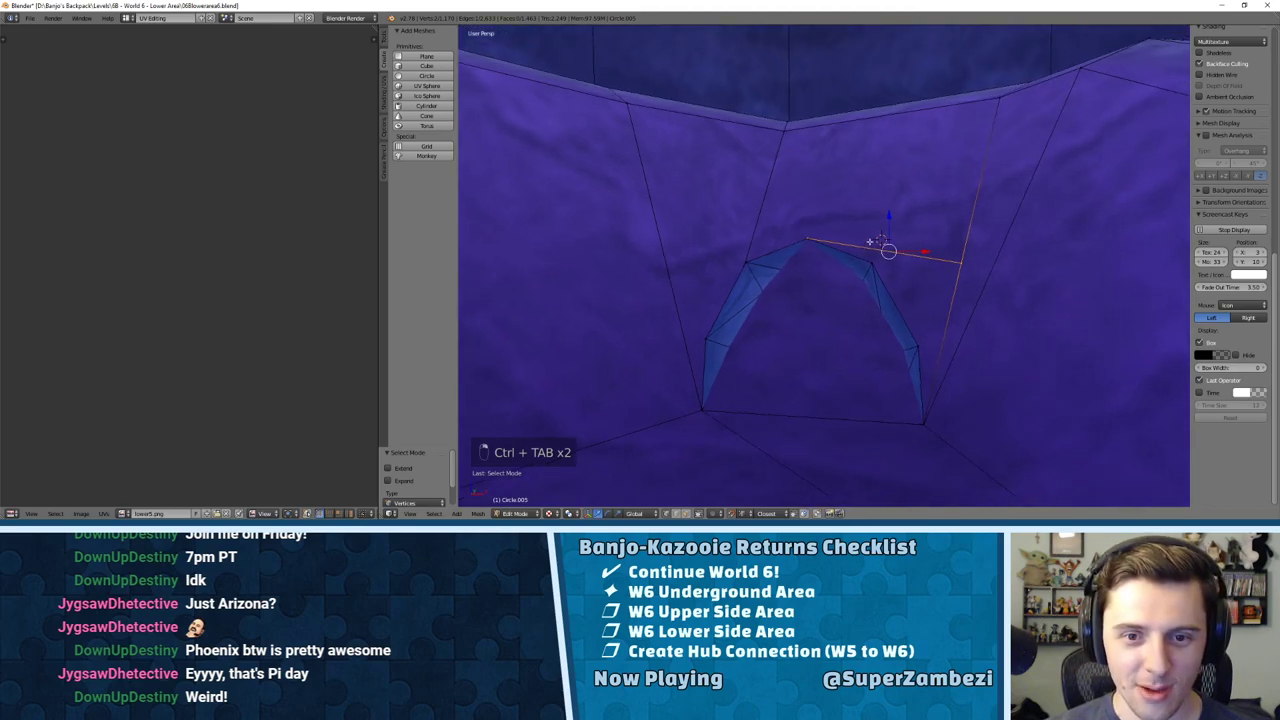
{"action": "key", "text": "ctrl+Tab"}
{"action": "left_click", "coordinate": [881, 241]}
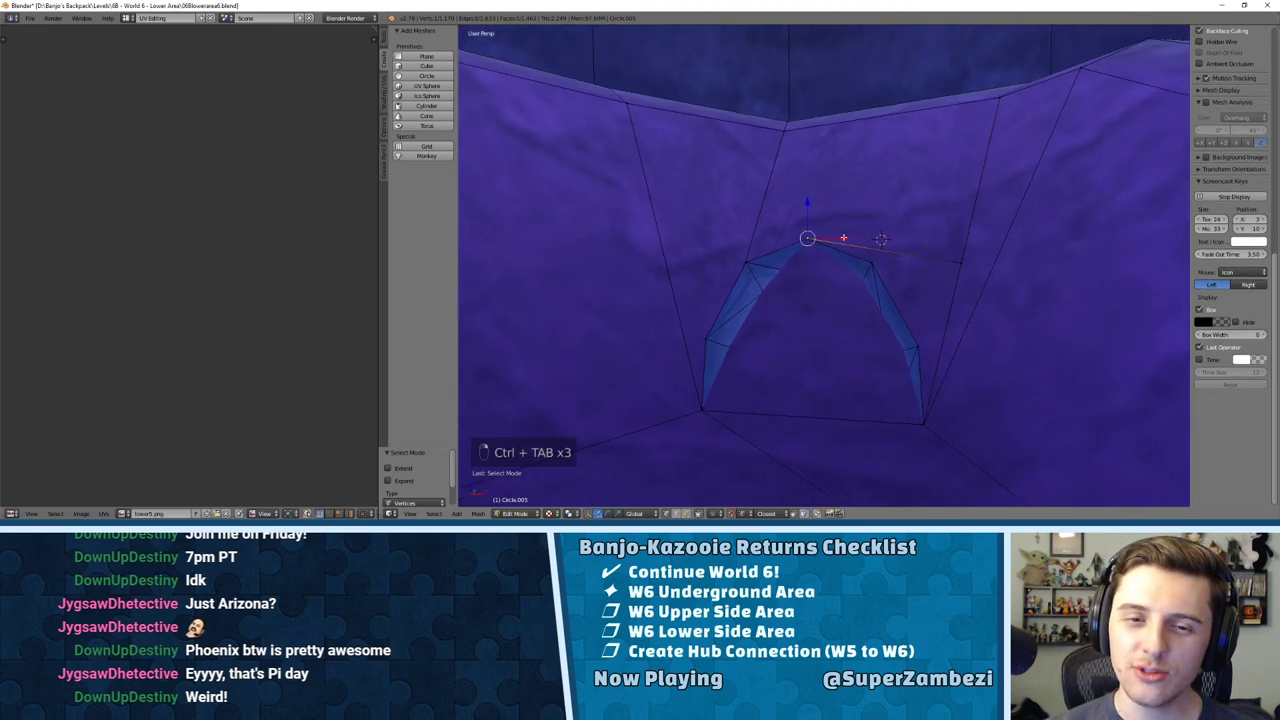
{"action": "middle_click_drag", "start_coordinate": [881, 240], "coordinate": [877, 250]}
Step: In edge select mode, subdivide both halves of the horizontal edge above the arch with one cut each
{"action": "key", "text": "ctrl+Tab"}
{"action": "left_click", "coordinate": [876, 252]}
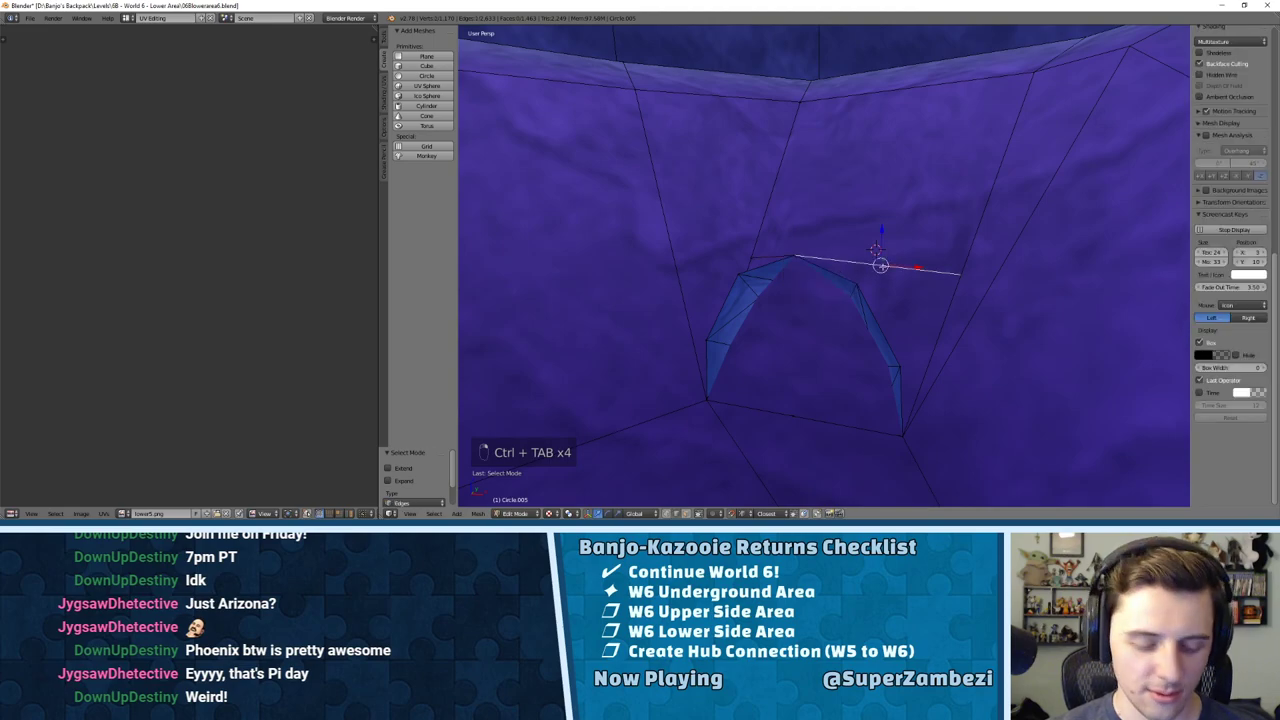
{"action": "key", "text": "w"}
{"action": "left_click", "coordinate": [878, 266]}
{"action": "right_click", "coordinate": [759, 258]}
{"action": "right_click", "coordinate": [762, 257]}
{"action": "key", "text": "w"}
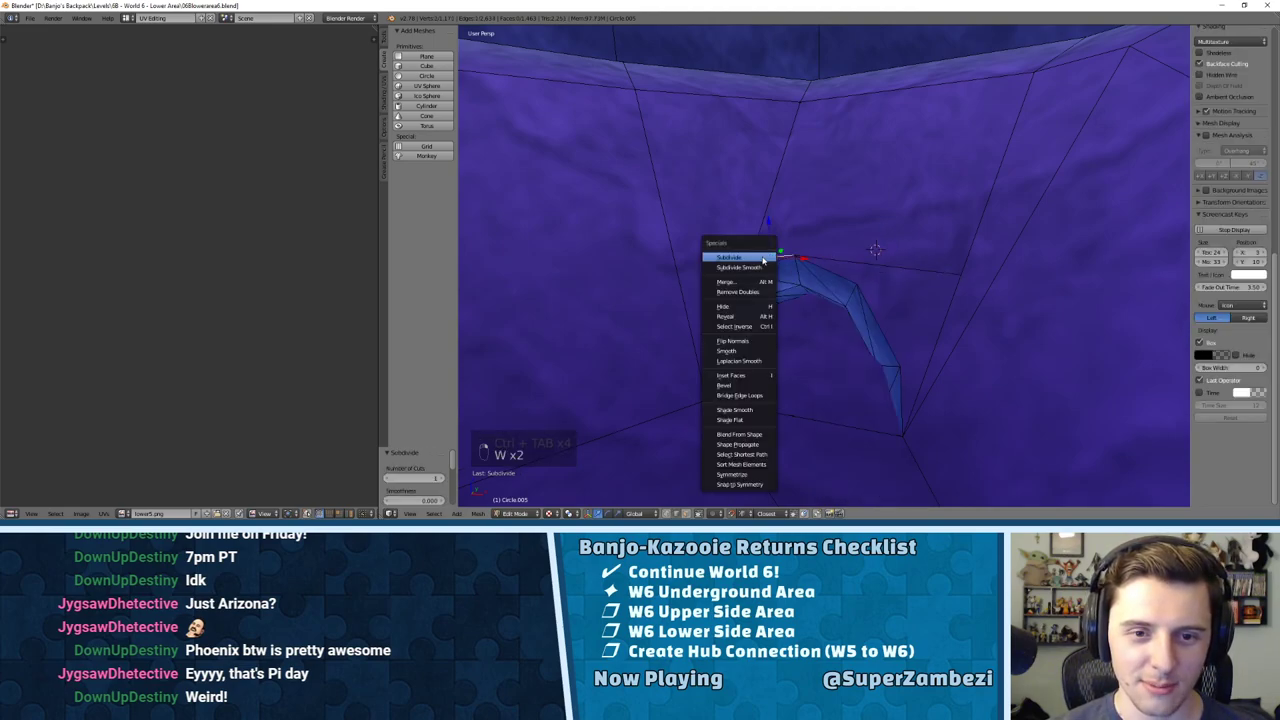
{"action": "left_click", "coordinate": [763, 257]}
Step: Subdivide the right and left vertical wall edges beside the arch with one cut each
{"action": "right_click", "coordinate": [932, 348]}
{"action": "key", "text": "w"}
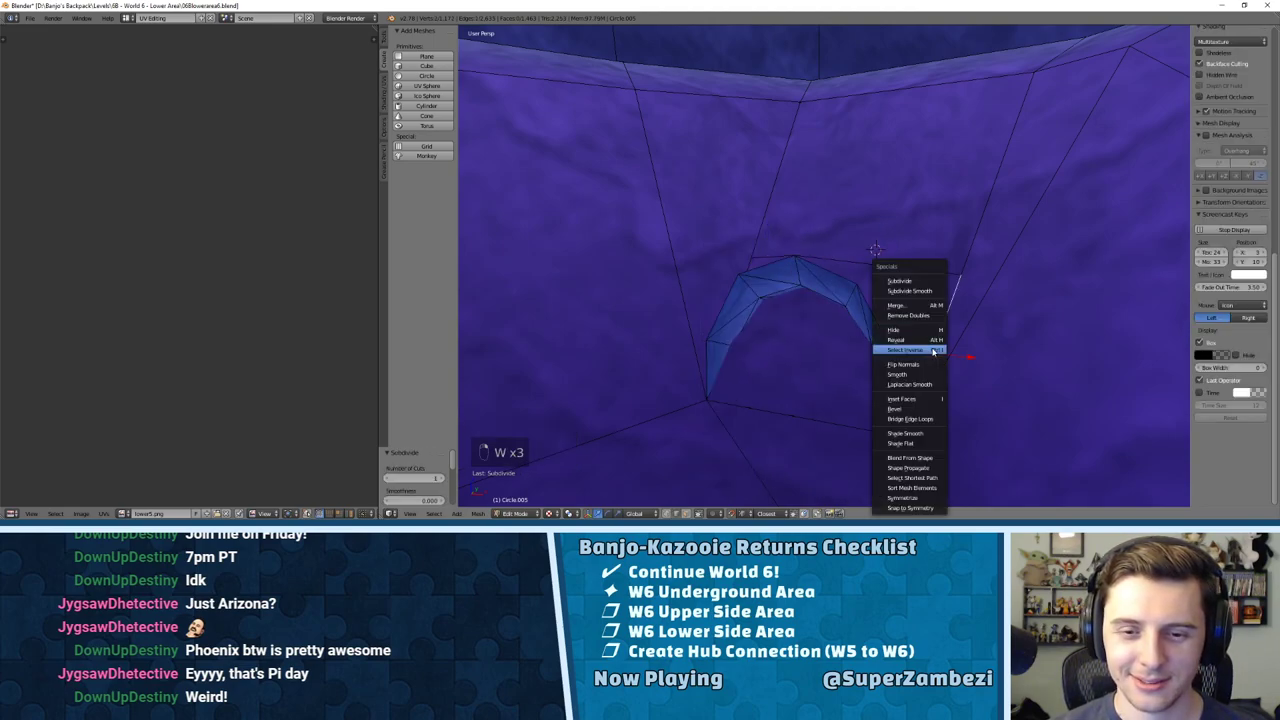
{"action": "left_click", "coordinate": [903, 278]}
{"action": "middle_click_drag", "start_coordinate": [810, 295], "coordinate": [856, 299]}
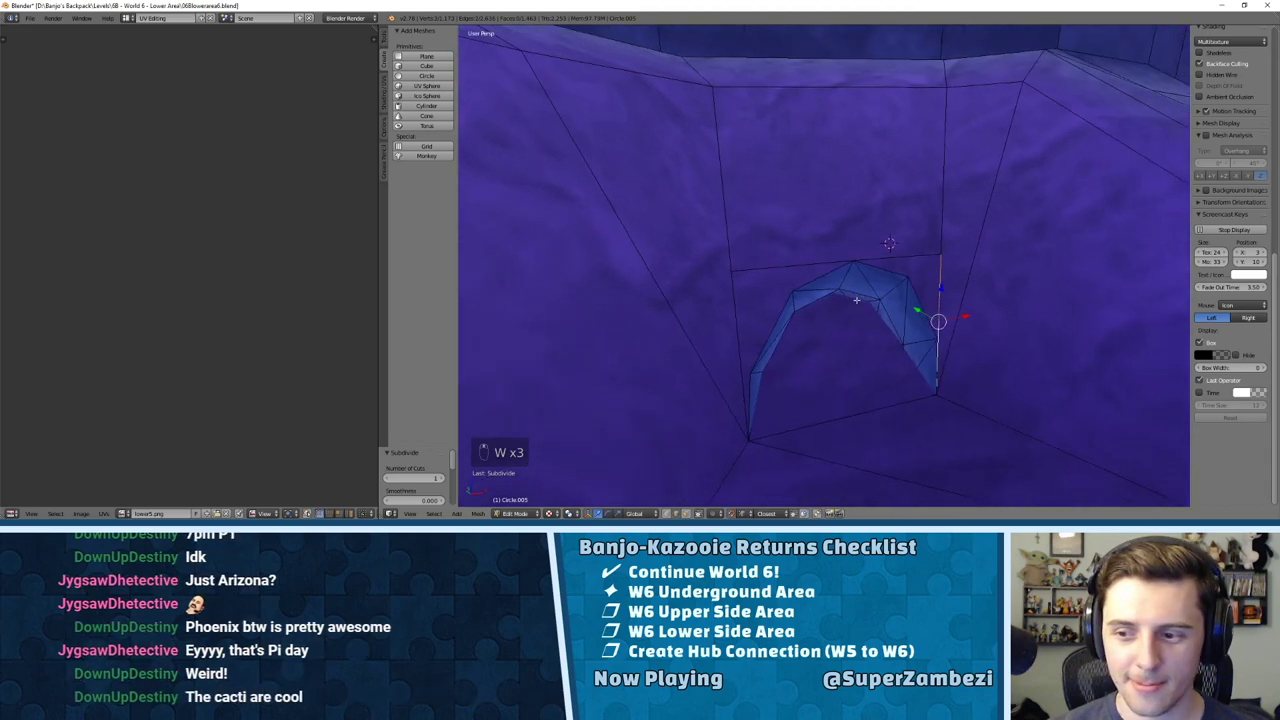
{"action": "right_click", "coordinate": [741, 326]}
{"action": "key", "text": "w"}
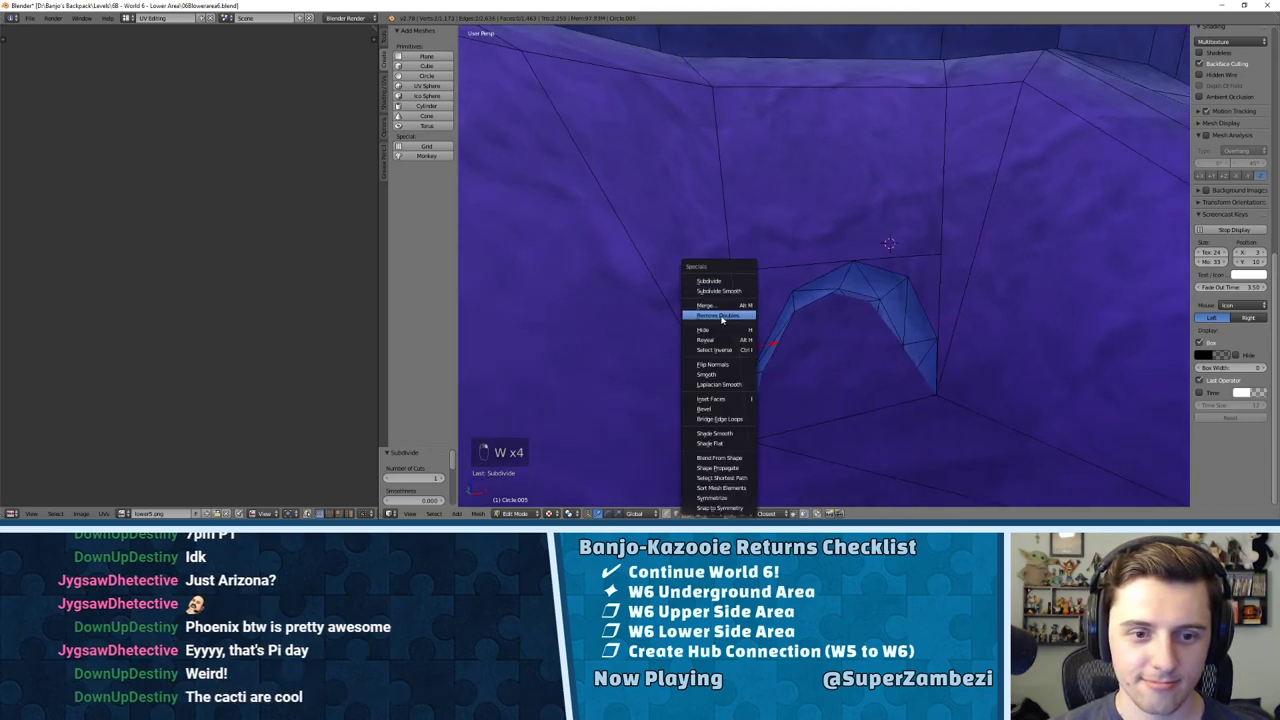
{"action": "left_click", "coordinate": [804, 270]}
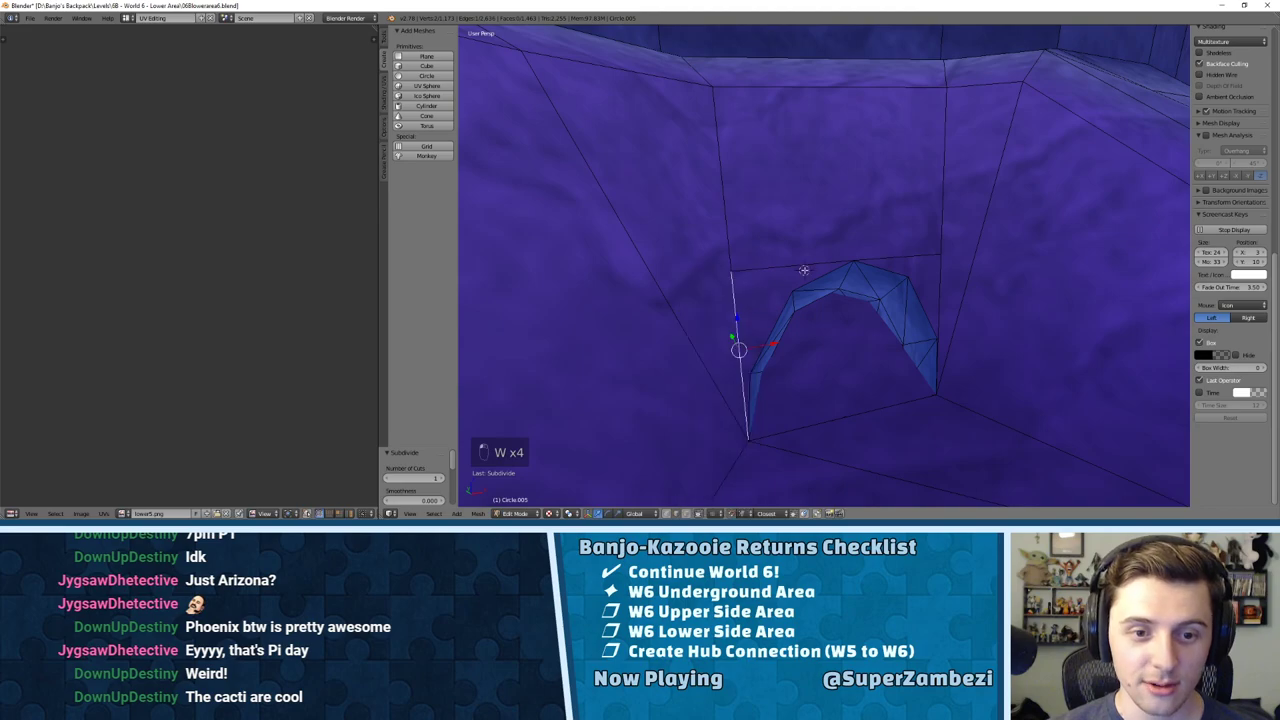
{"action": "key", "text": "w"}
{"action": "left_click", "coordinate": [736, 281]}
Step: In vertex select mode, move the new vertex on the left vertical edge onto the tunnel arch's left side vertex
{"action": "key", "text": "ctrl+Tab"}
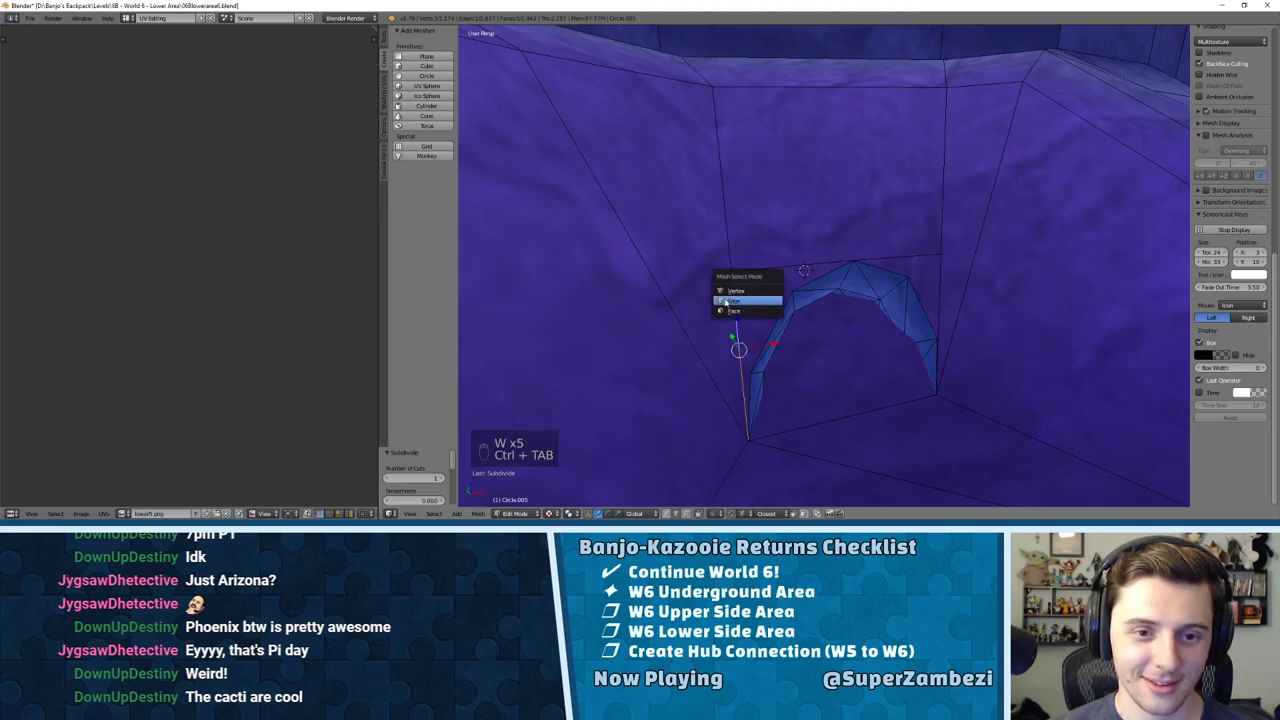
{"action": "left_click", "coordinate": [731, 290]}
{"action": "middle_click_drag", "start_coordinate": [758, 317], "coordinate": [743, 324]}
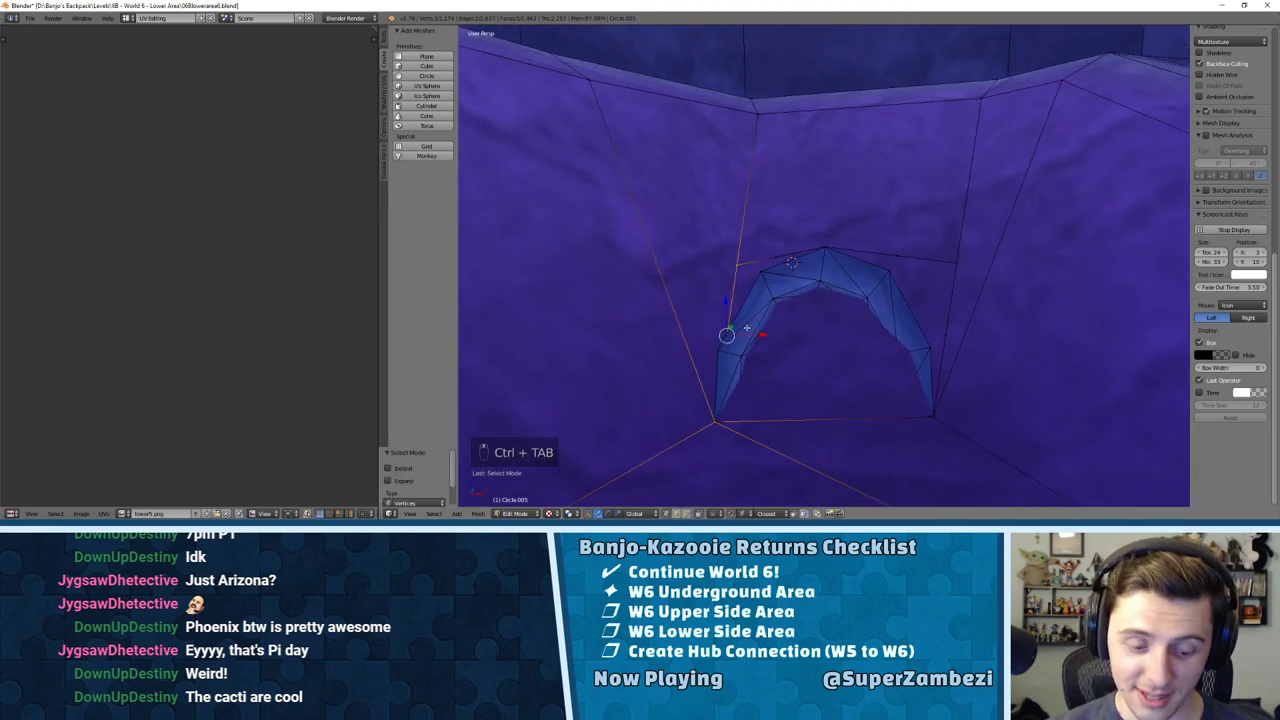
{"action": "key", "text": "g"}
{"action": "left_click", "coordinate": [720, 349]}
{"action": "key", "text": "ctrl+z"}
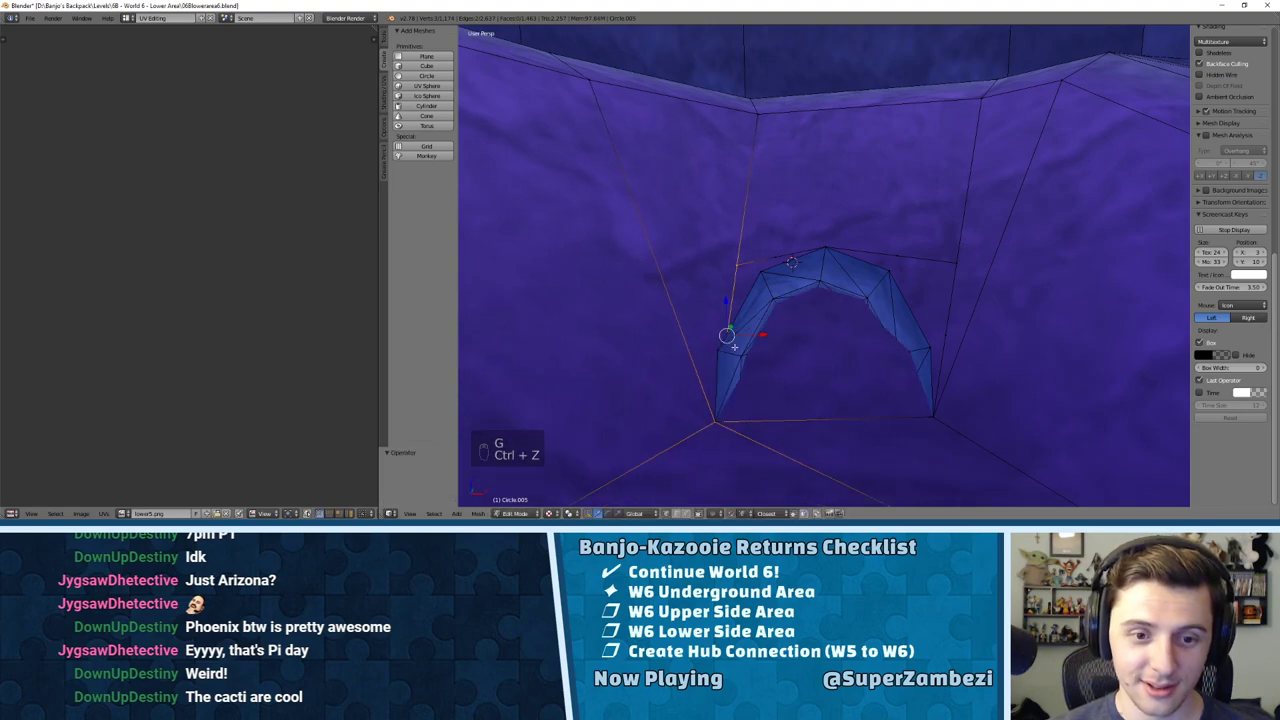
{"action": "middle_click_drag", "start_coordinate": [730, 324], "coordinate": [731, 340]}
{"action": "right_click", "coordinate": [731, 338]}
{"action": "key", "text": "g"}
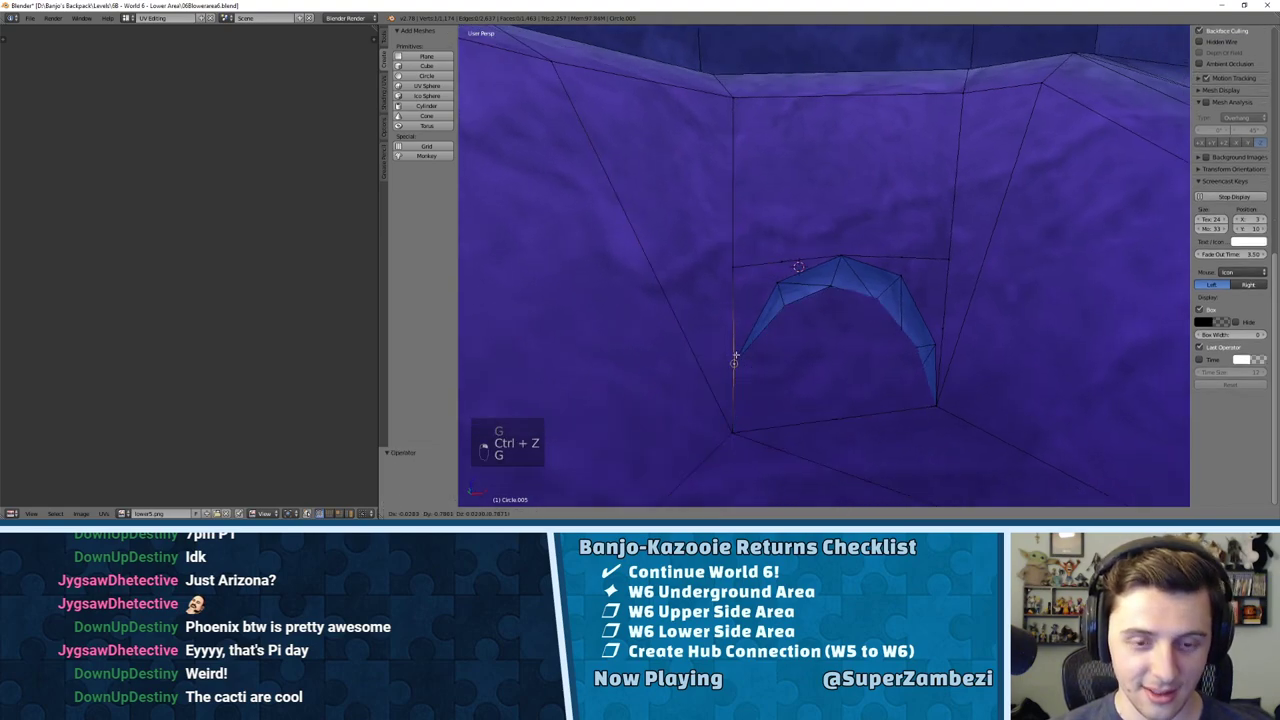
{"action": "left_click", "coordinate": [733, 268]}
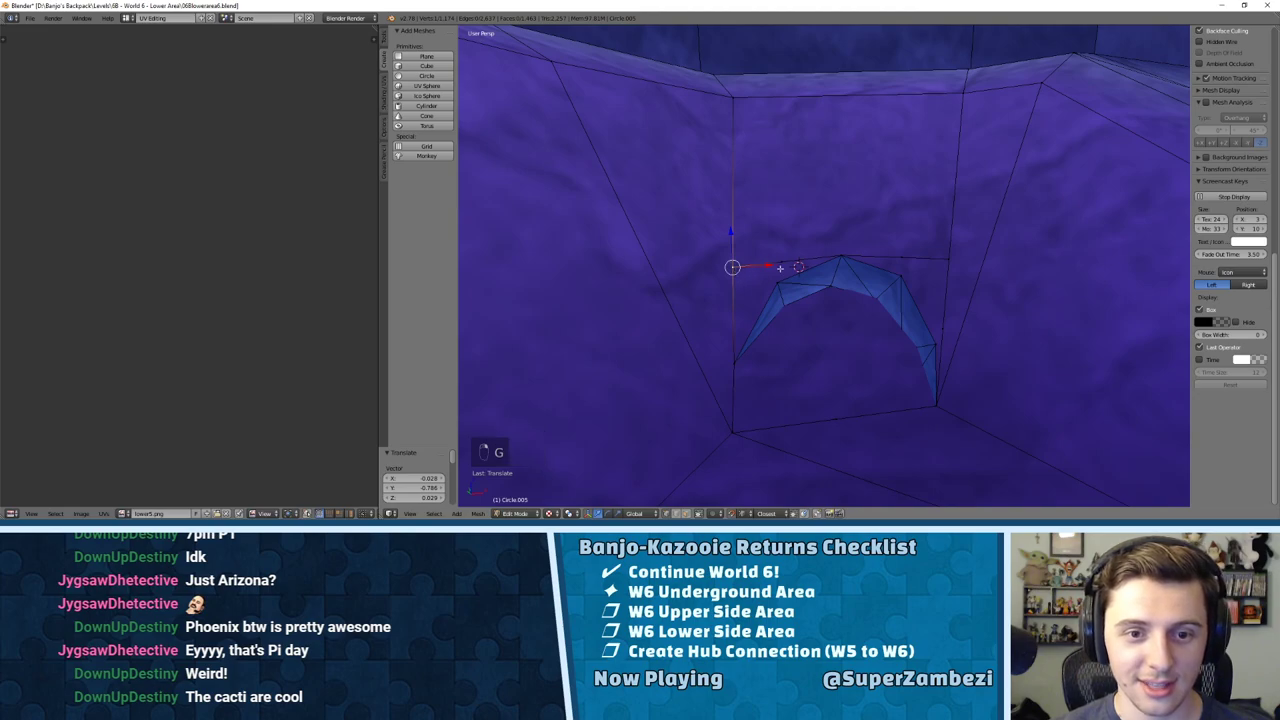
Step: Move the three remaining new wall vertices onto the tunnel arch's upper-left, upper-right and right side vertices
{"action": "middle_click_drag", "start_coordinate": [780, 268], "coordinate": [805, 280]}
{"action": "key", "text": "g"}
{"action": "left_click", "coordinate": [884, 298]}
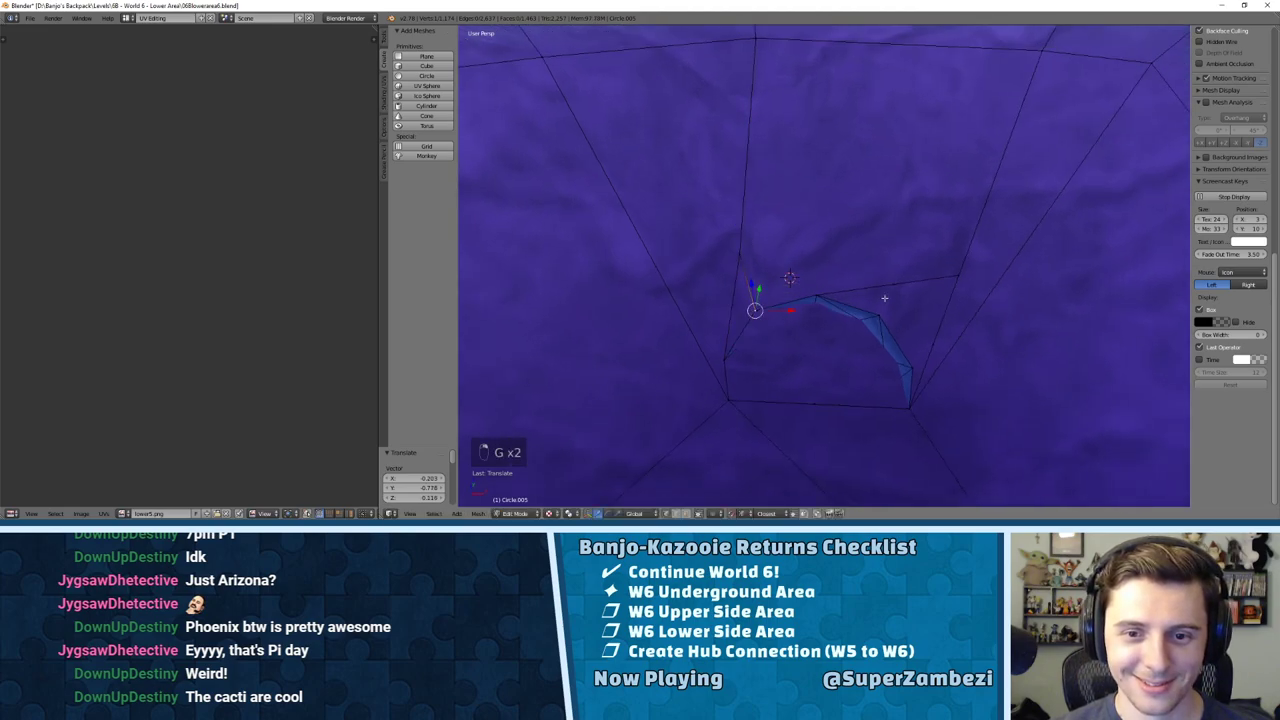
{"action": "middle_click_drag", "start_coordinate": [884, 298], "coordinate": [880, 260]}
{"action": "key", "text": "g"}
{"action": "left_click", "coordinate": [846, 275]}
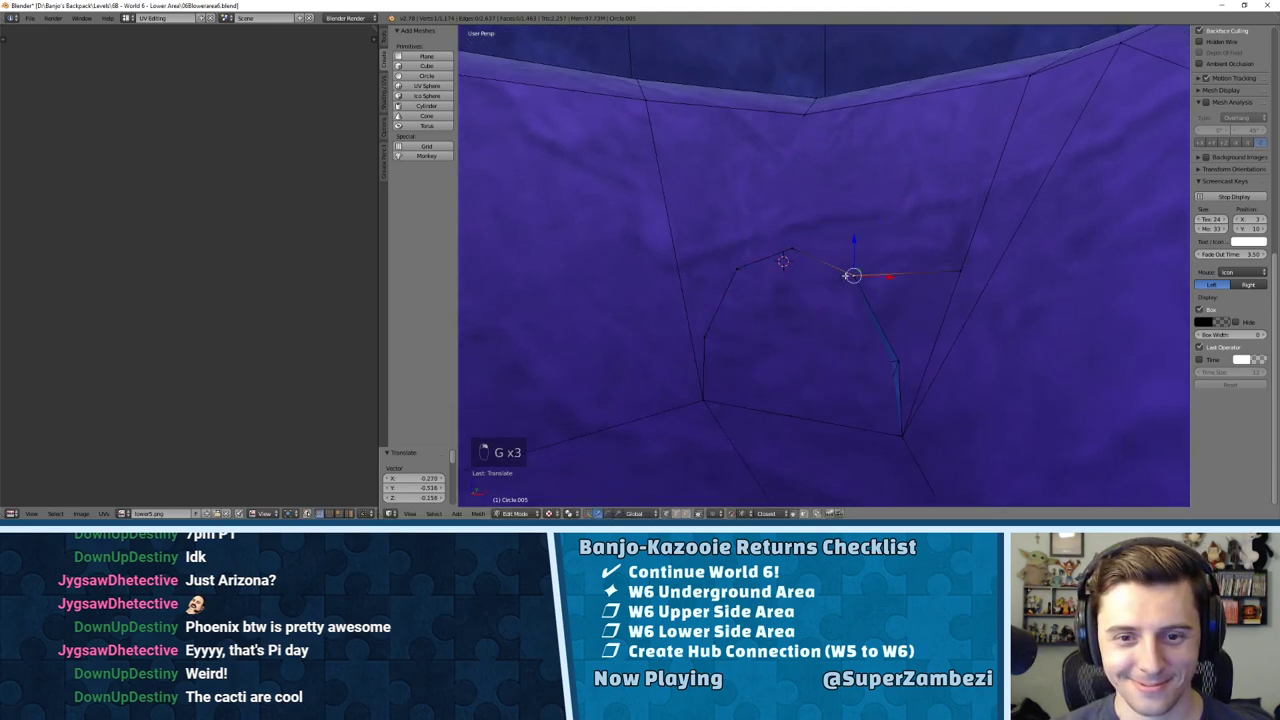
{"action": "key", "text": "g"}
{"action": "left_click", "coordinate": [915, 322]}
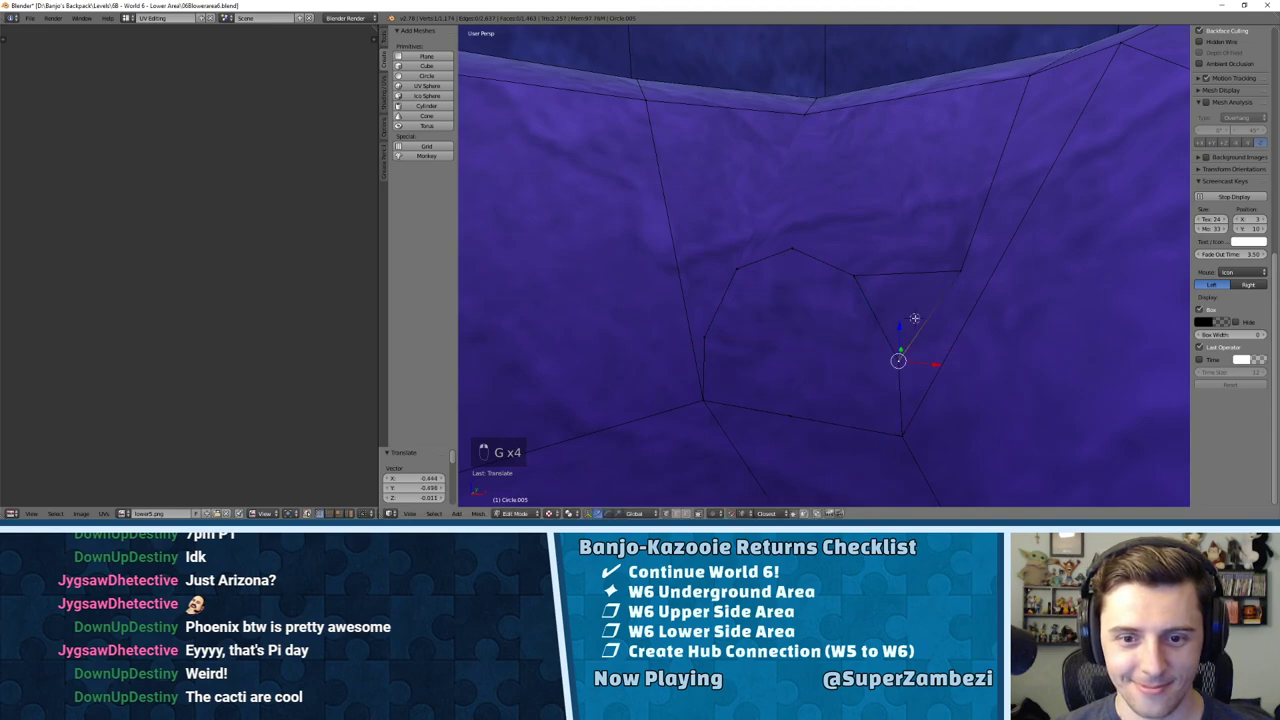
{"action": "middle_click_drag", "start_coordinate": [914, 318], "coordinate": [923, 272]}
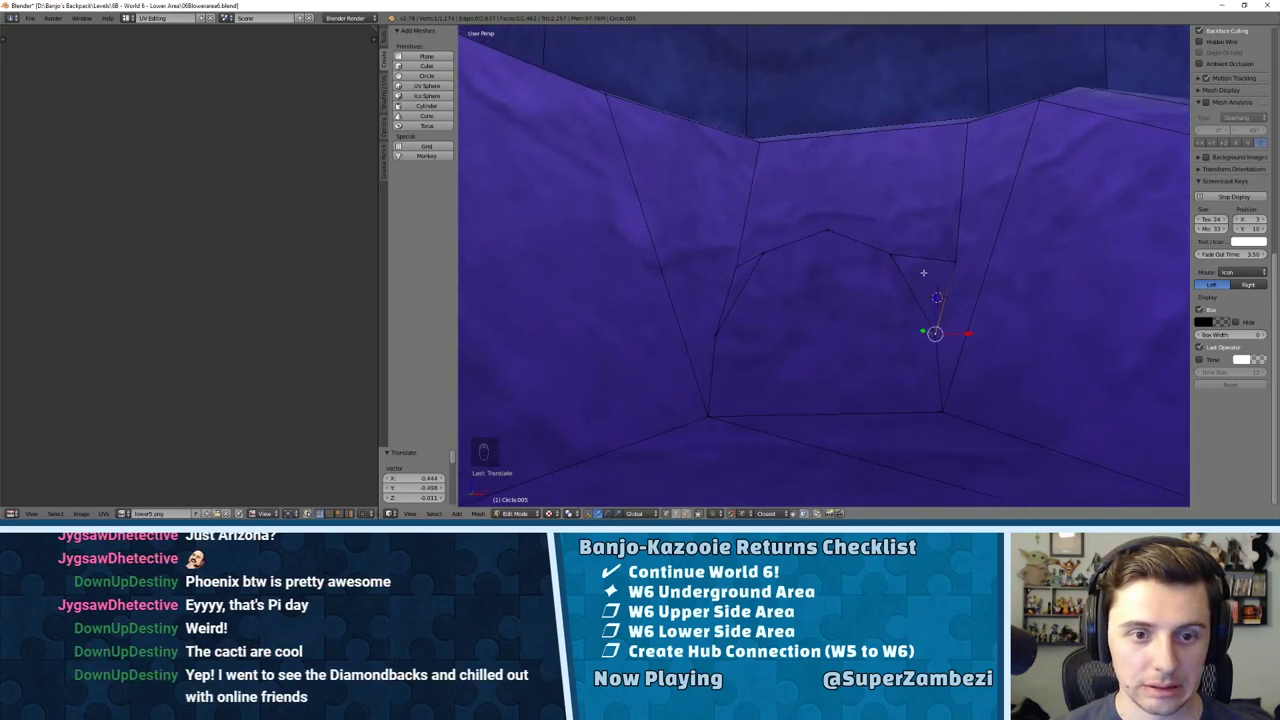
Step: In edge select mode, subdivide the long slanted wall edges on both outer sides of the arch with one cut each
{"action": "key", "text": "ctrl+Tab"}
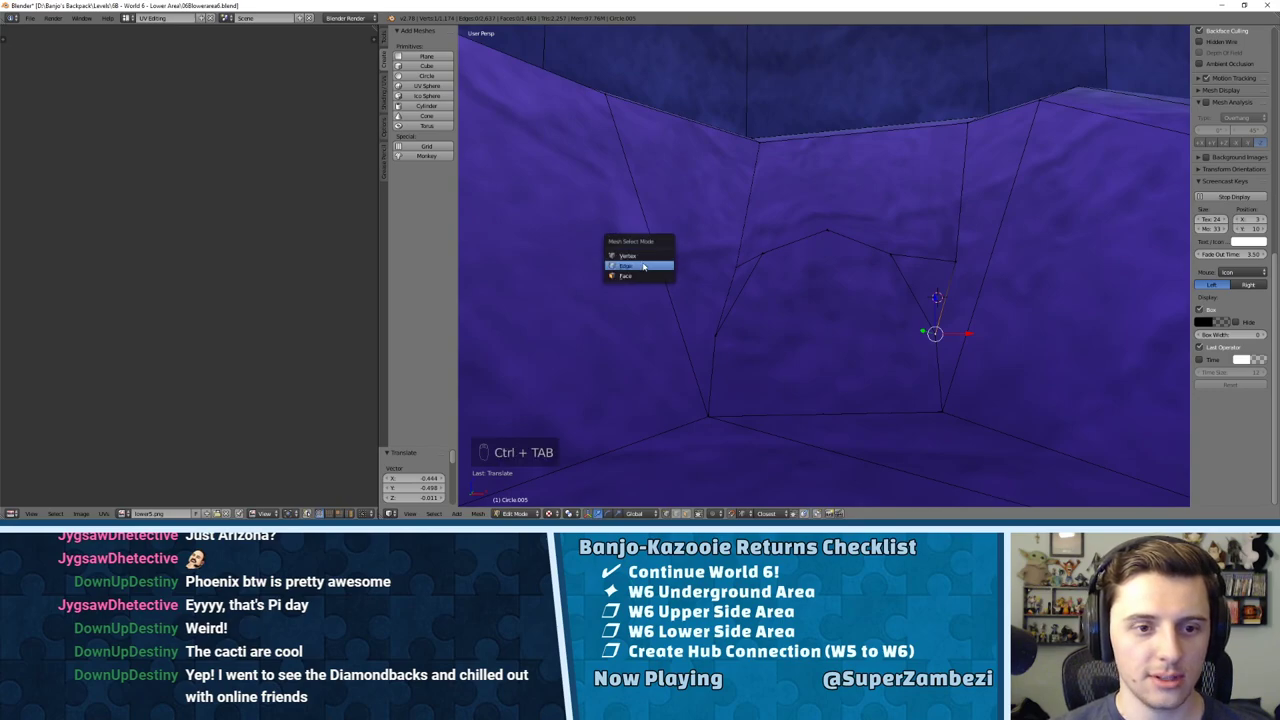
{"action": "left_click", "coordinate": [640, 266]}
{"action": "right_click", "coordinate": [654, 258]}
{"action": "key", "text": "w"}
{"action": "left_click", "coordinate": [649, 257]}
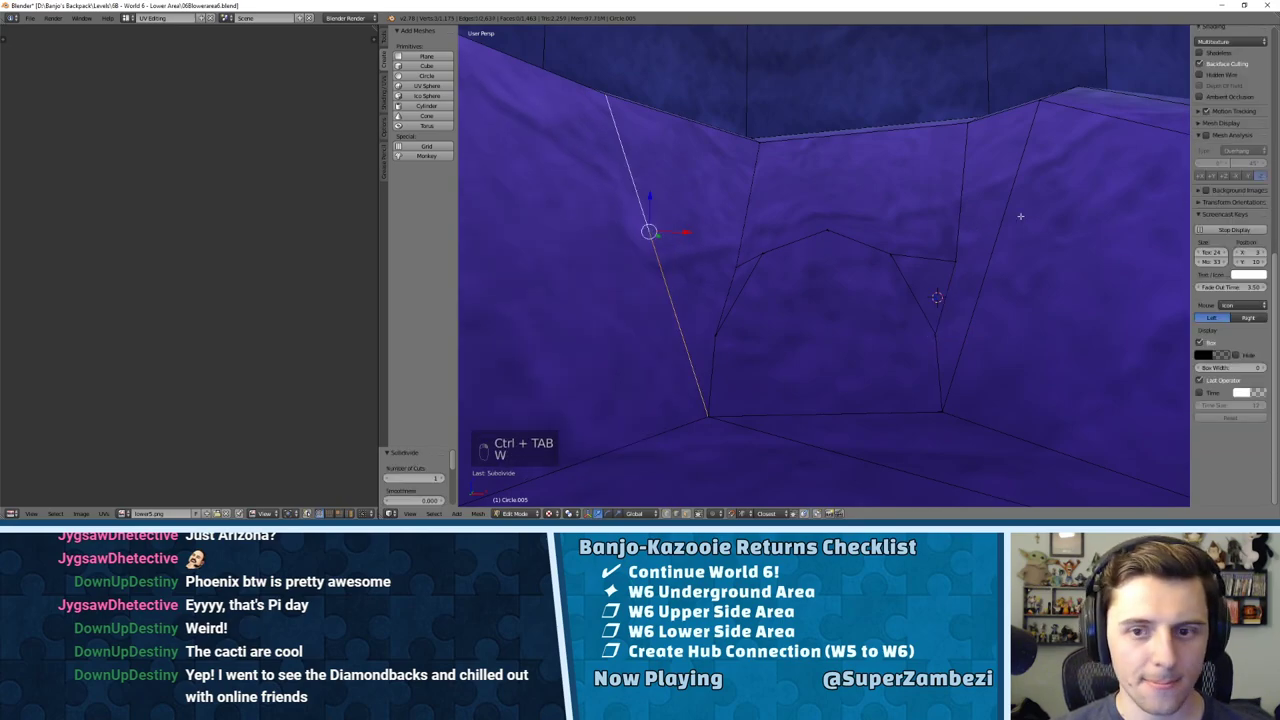
{"action": "right_click", "coordinate": [1003, 222]}
{"action": "key", "text": "w"}
{"action": "left_click", "coordinate": [1011, 224]}
{"action": "middle_click_drag", "start_coordinate": [1010, 224], "coordinate": [985, 240]}
Step: In face select mode, triangulate the narrow wall faces on the right and left sides of the arch
{"action": "key", "text": "ctrl+Tab"}
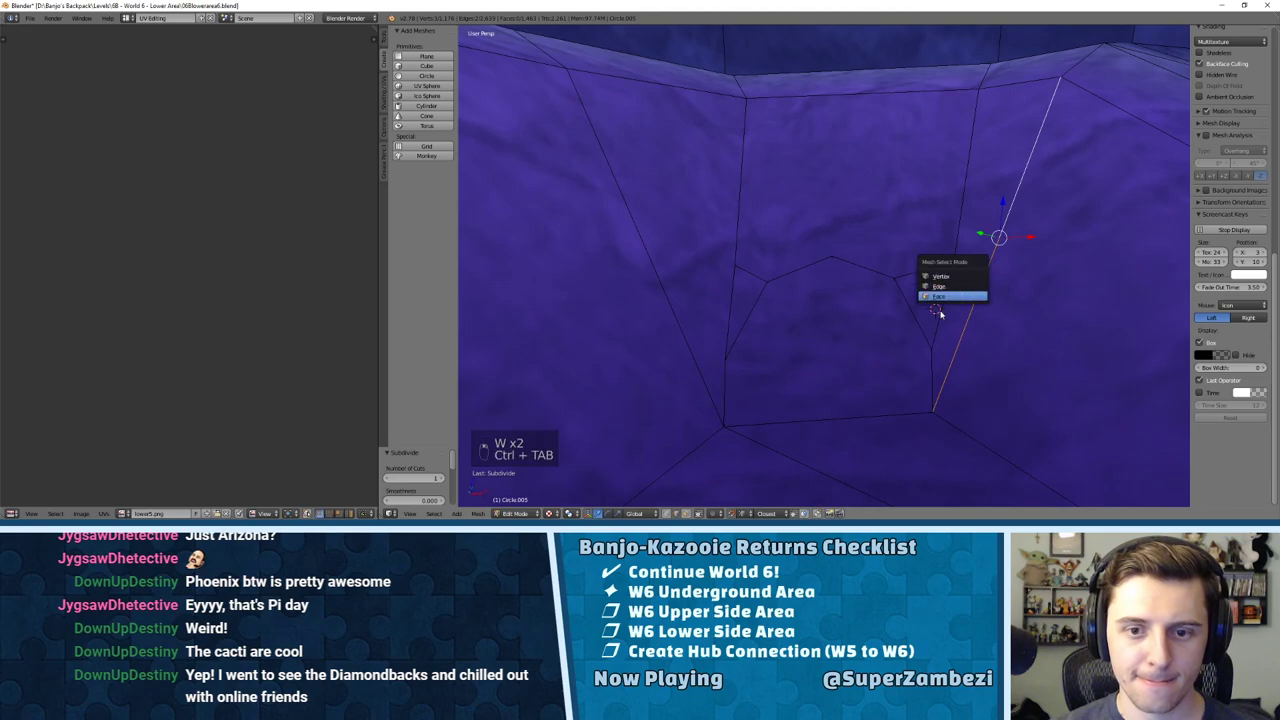
{"action": "left_click", "coordinate": [962, 299]}
{"action": "right_click", "coordinate": [968, 263]}
{"action": "key", "text": "ctrl+t"}
{"action": "key", "text": "ctrl+t"}
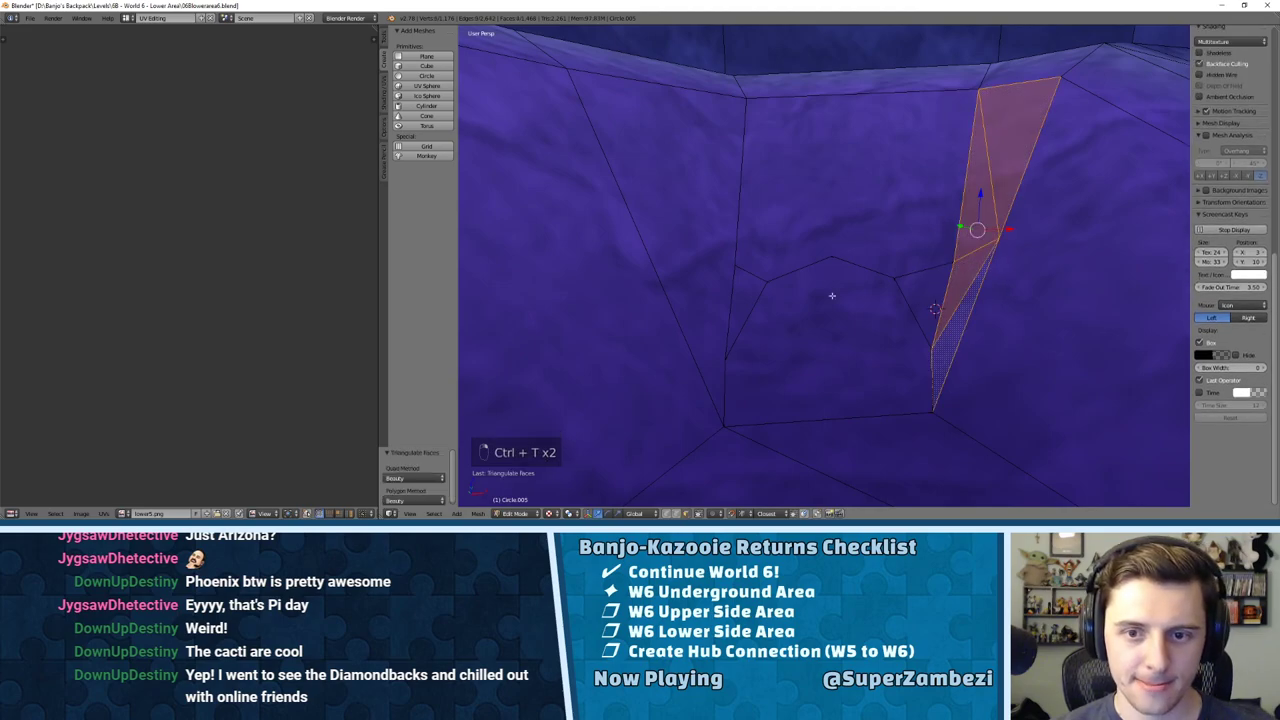
{"action": "right_click", "coordinate": [705, 272]}
{"action": "key", "text": "ctrl+t"}
Step: Try triangulating the large wall face above the arch, and undo it
{"action": "right_click", "coordinate": [790, 252]}
{"action": "key", "text": "ctrl+t"}
{"action": "middle_click_drag", "start_coordinate": [800, 240], "coordinate": [866, 216]}
{"action": "key", "text": "ctrl+z"}
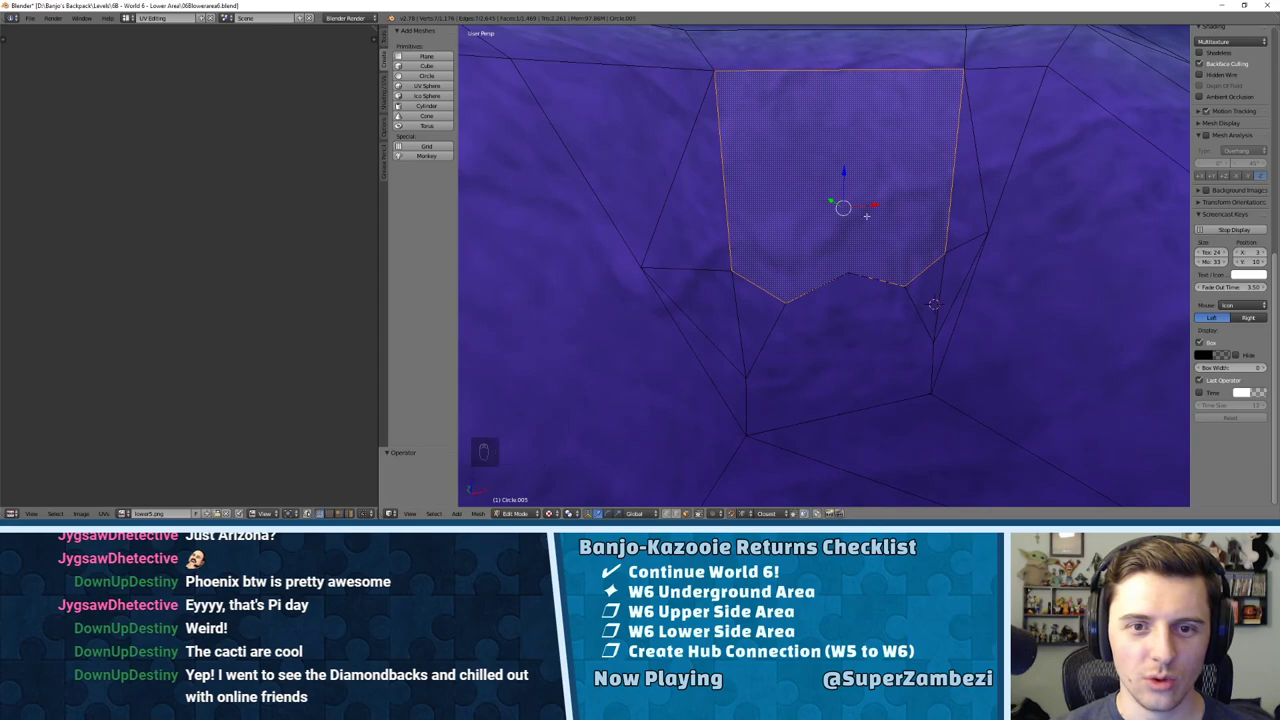
Step: Subdivide the top edge of the wall face above the arch with one cut and triangulate that face
{"action": "key", "text": "ctrl+Tab"}
{"action": "left_click", "coordinate": [818, 104]}
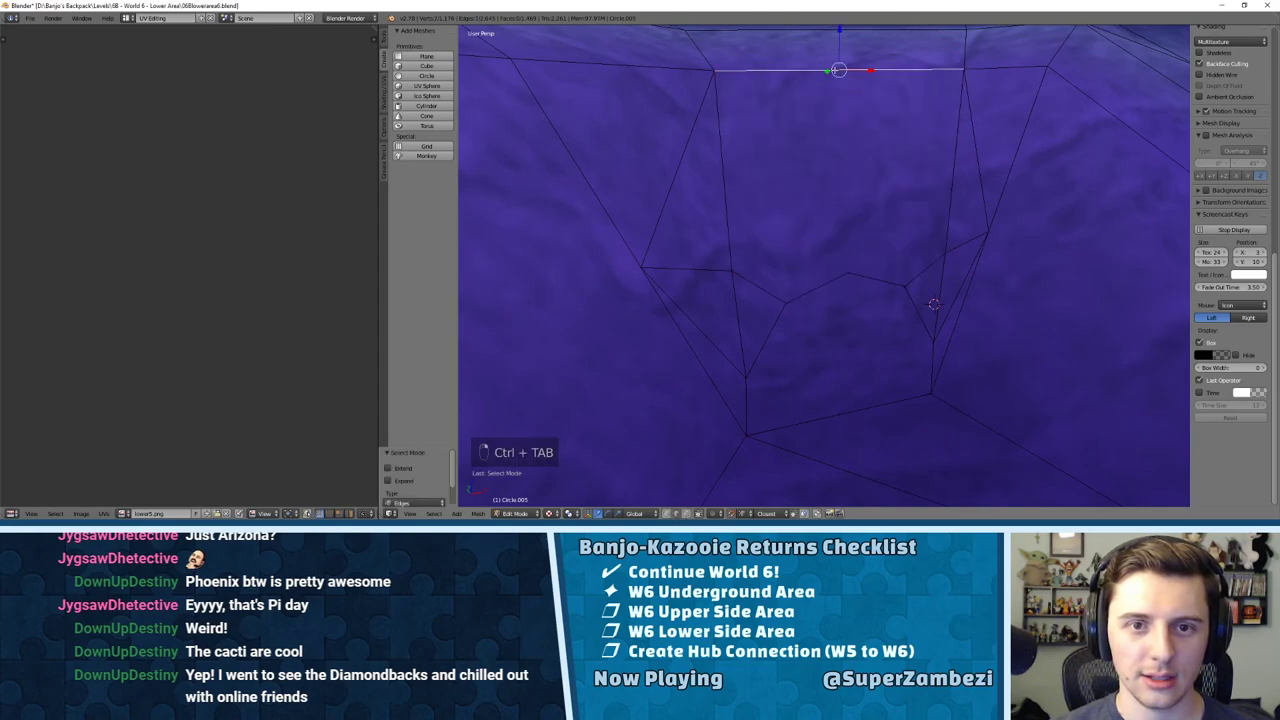
{"action": "key", "text": "w"}
{"action": "key", "text": "ctrl+Tab"}
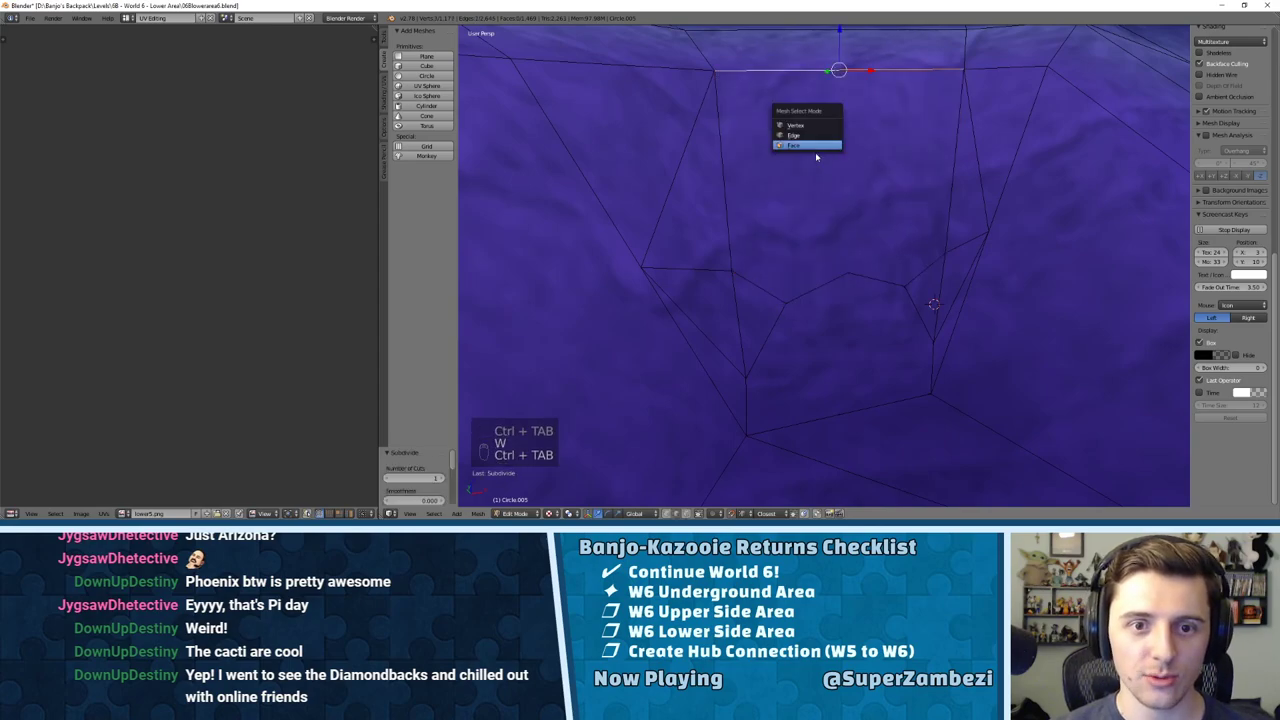
{"action": "left_click", "coordinate": [818, 150]}
{"action": "key", "text": "ctrl+t"}
{"action": "key", "text": "ctrl+t"}
{"action": "middle_click_drag", "start_coordinate": [821, 154], "coordinate": [816, 181]}
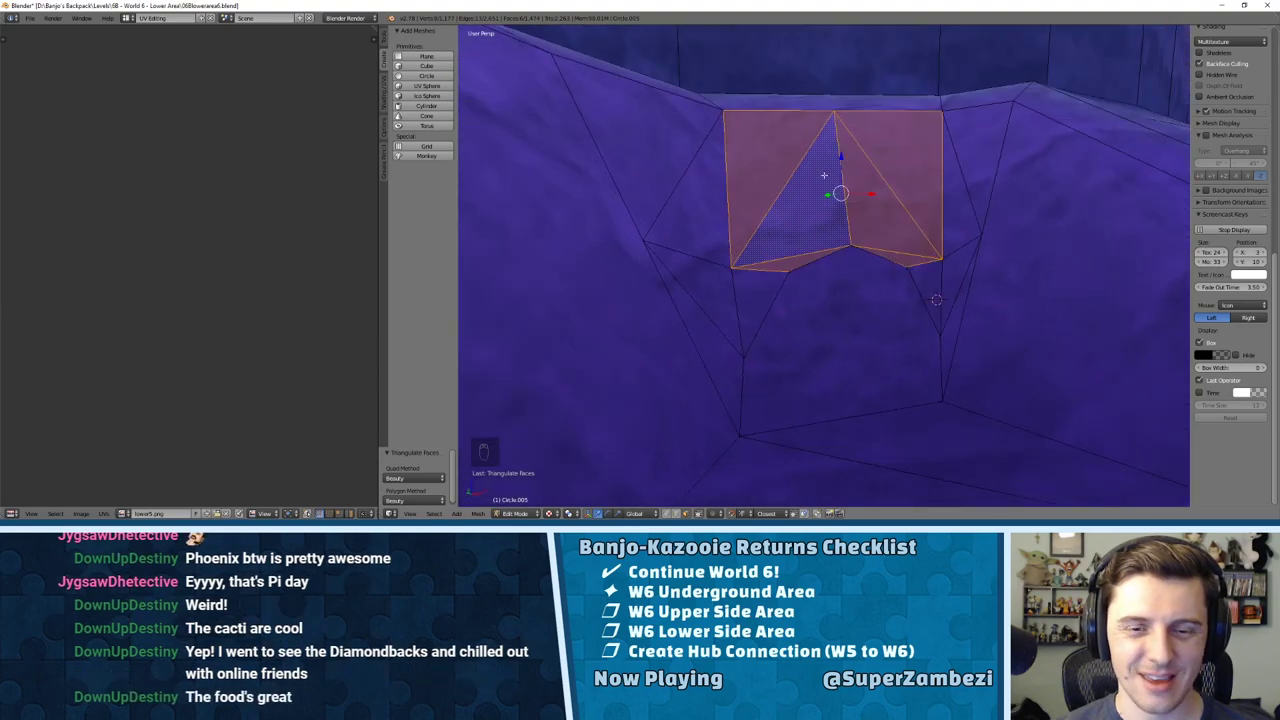
Step: Dissolve the two diagonal edges running from the top edge's midpoint to the wall corners beside the arch
{"action": "key", "text": "ctrl+Tab"}
{"action": "left_click", "coordinate": [805, 170]}
{"action": "right_click", "coordinate": [798, 170]}
{"action": "right_click", "coordinate": [876, 165], "text": "shift"}
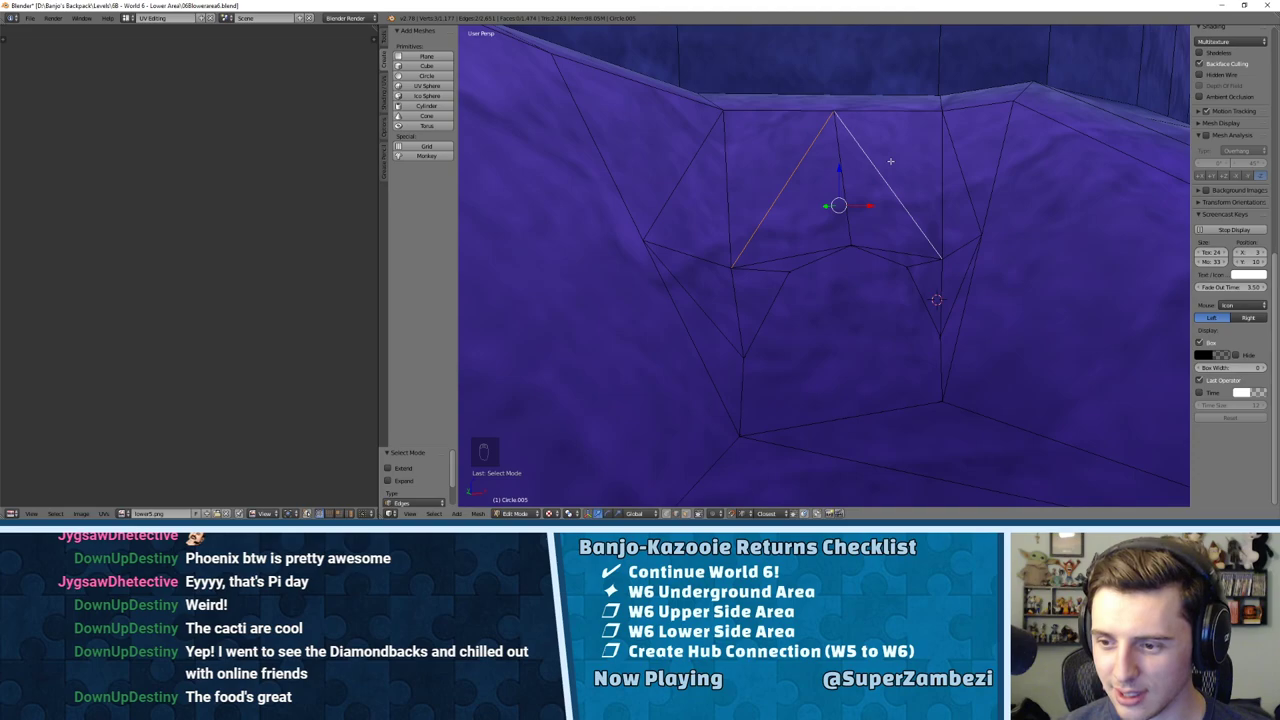
{"action": "key", "text": "x"}
{"action": "left_click", "coordinate": [880, 230]}
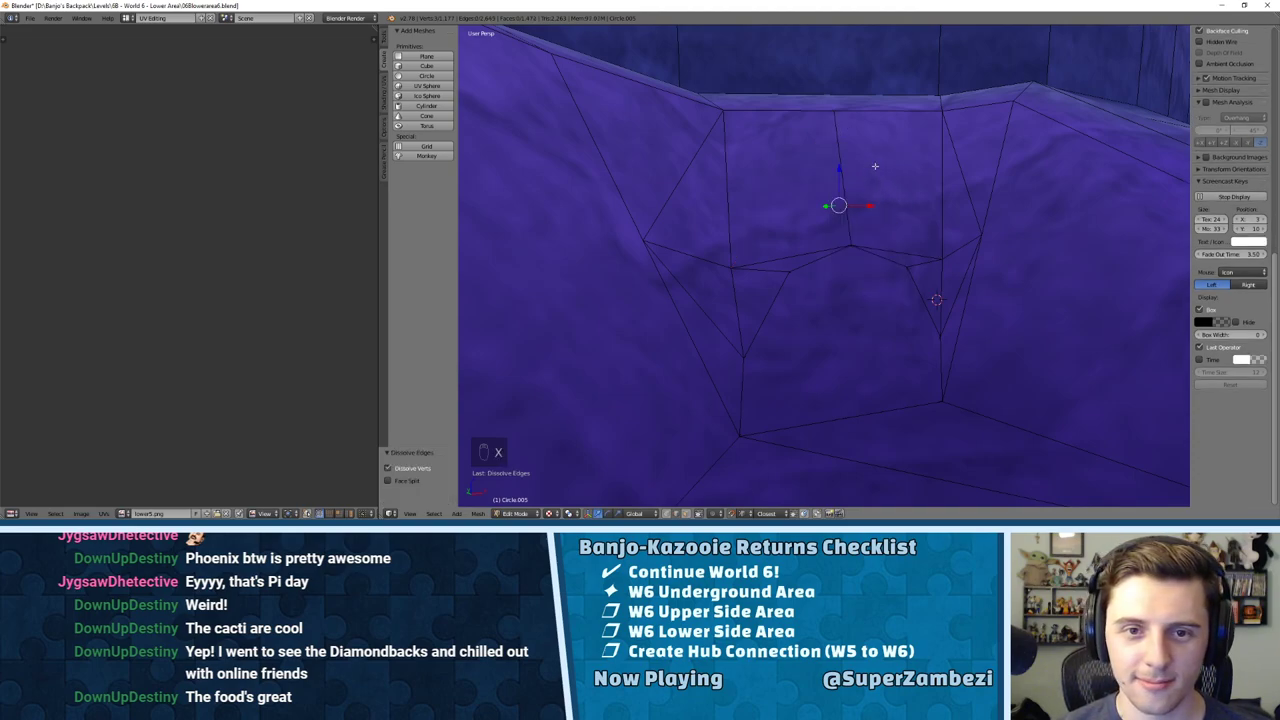
Step: In vertex select mode, connect each upper corner of the wall face above the arch to the arch's apex vertex
{"action": "middle_click_drag", "start_coordinate": [875, 166], "coordinate": [855, 171]}
{"action": "key", "text": "ctrl+Tab"}
{"action": "left_click", "coordinate": [809, 153]}
{"action": "right_click", "coordinate": [743, 112]}
{"action": "right_click", "coordinate": [837, 240], "text": "shift"}
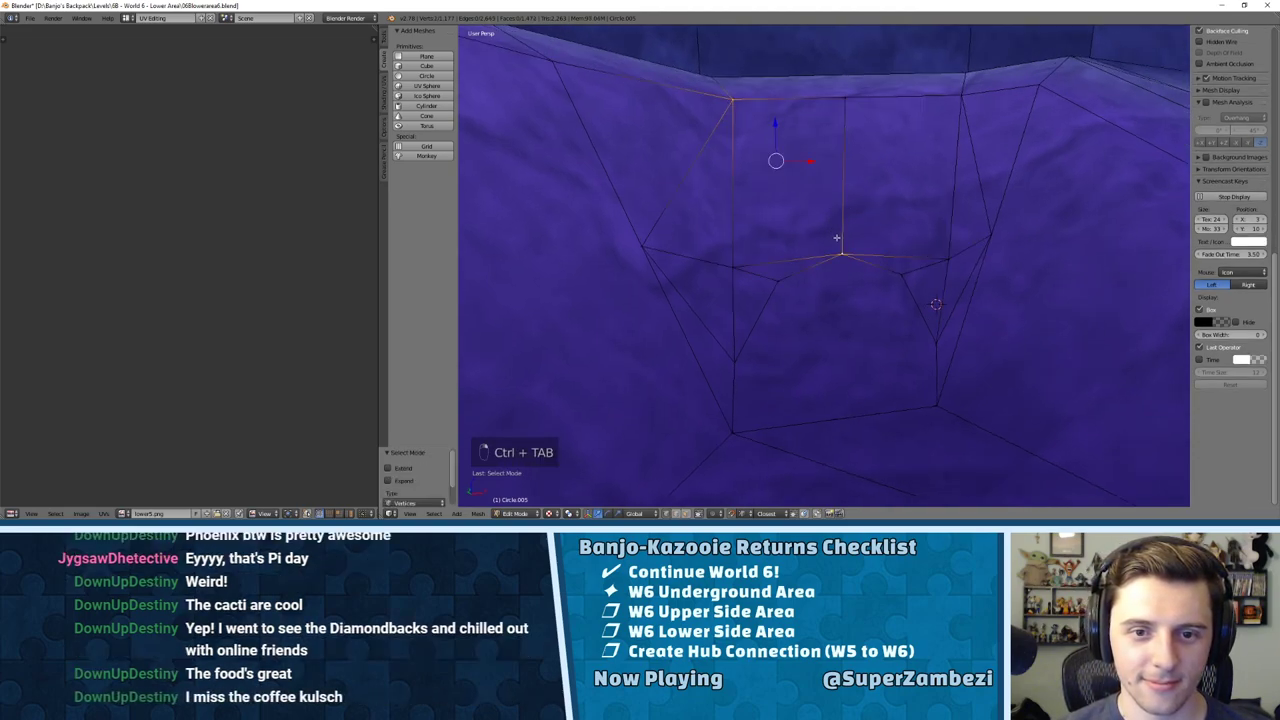
{"action": "right_click", "coordinate": [962, 97]}
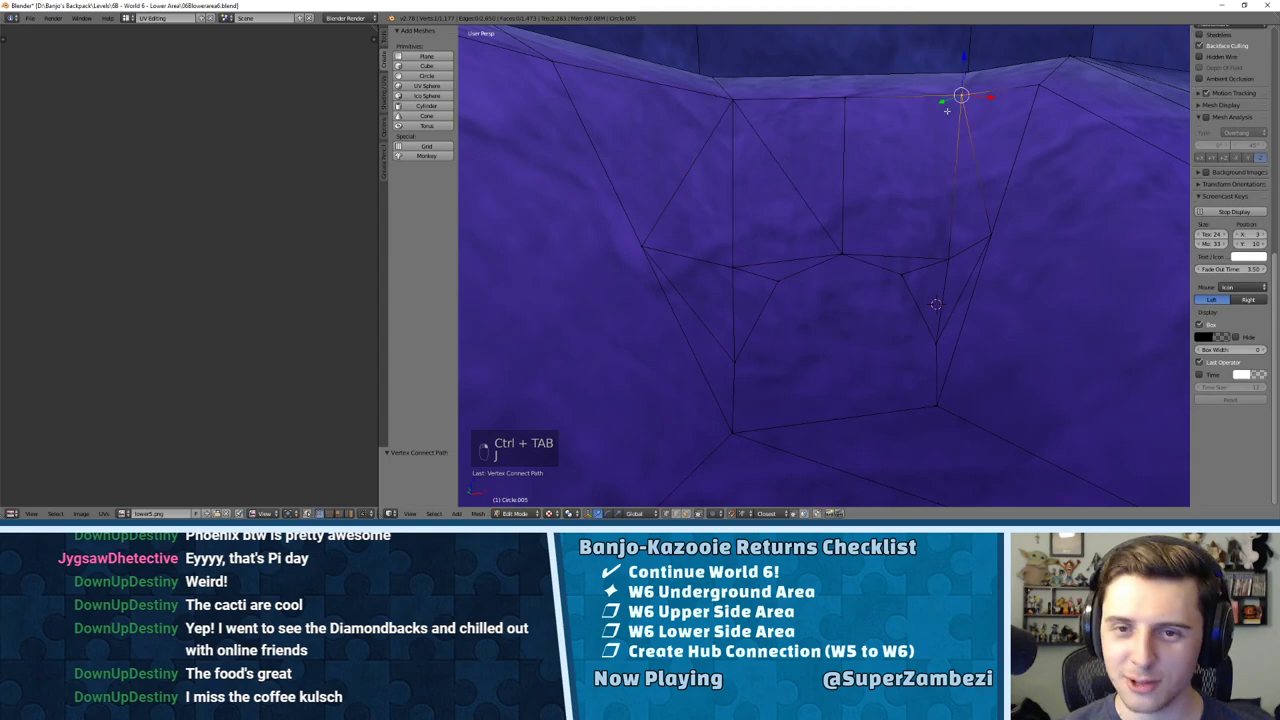
{"action": "right_click", "coordinate": [843, 250], "text": "shift"}
{"action": "key", "text": "j"}
{"action": "key", "text": "j"}
{"action": "mouse_move", "coordinate": [874, 200]}
{"action": "middle_mouse_down"}
{"action": "mouse_move", "coordinate": [914, 165]}
{"action": "mouse_move", "coordinate": [985, 140]}
{"action": "mouse_move", "coordinate": [844, 184]}
{"action": "mouse_move", "coordinate": [800, 171]}
{"action": "mouse_move", "coordinate": [800, 194]}
{"action": "mouse_move", "coordinate": [868, 182]}
{"action": "middle_mouse_up"}
Step: In edge select mode, dissolve the two edges running from the arch's apex to the wall corners on either side
{"action": "key", "text": "ctrl+Tab"}
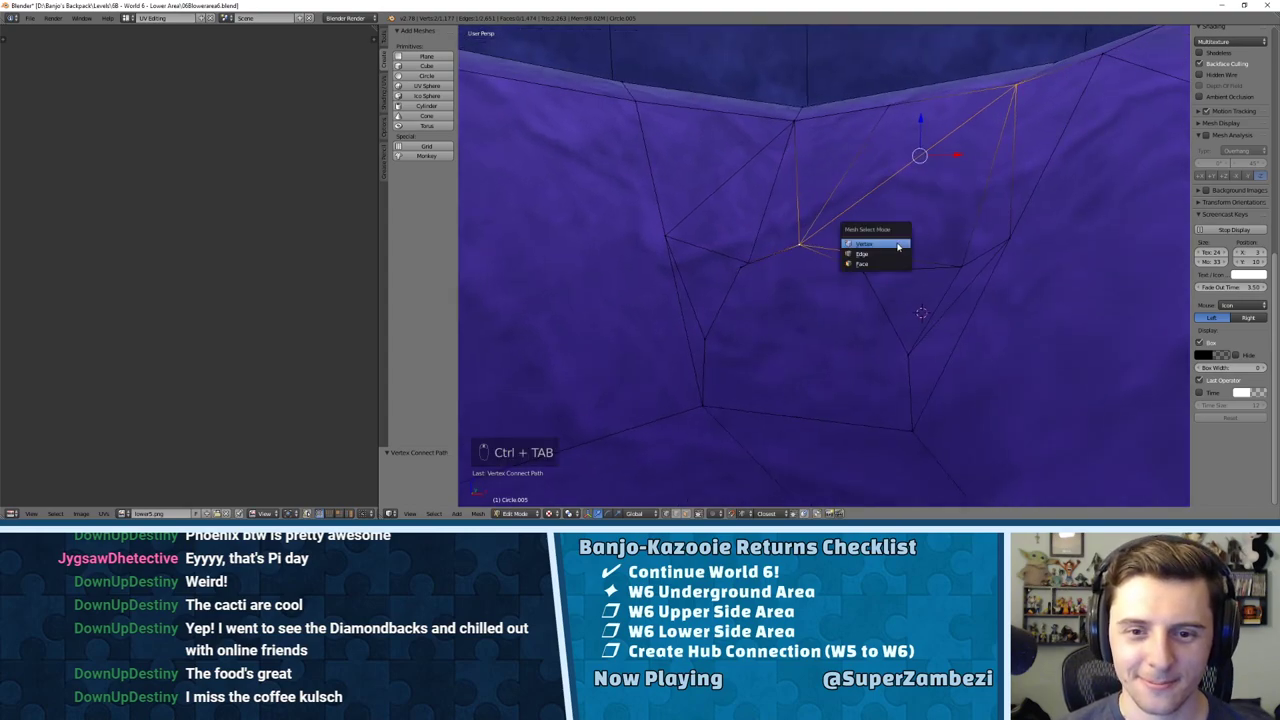
{"action": "left_click", "coordinate": [885, 255]}
{"action": "key", "text": "x"}
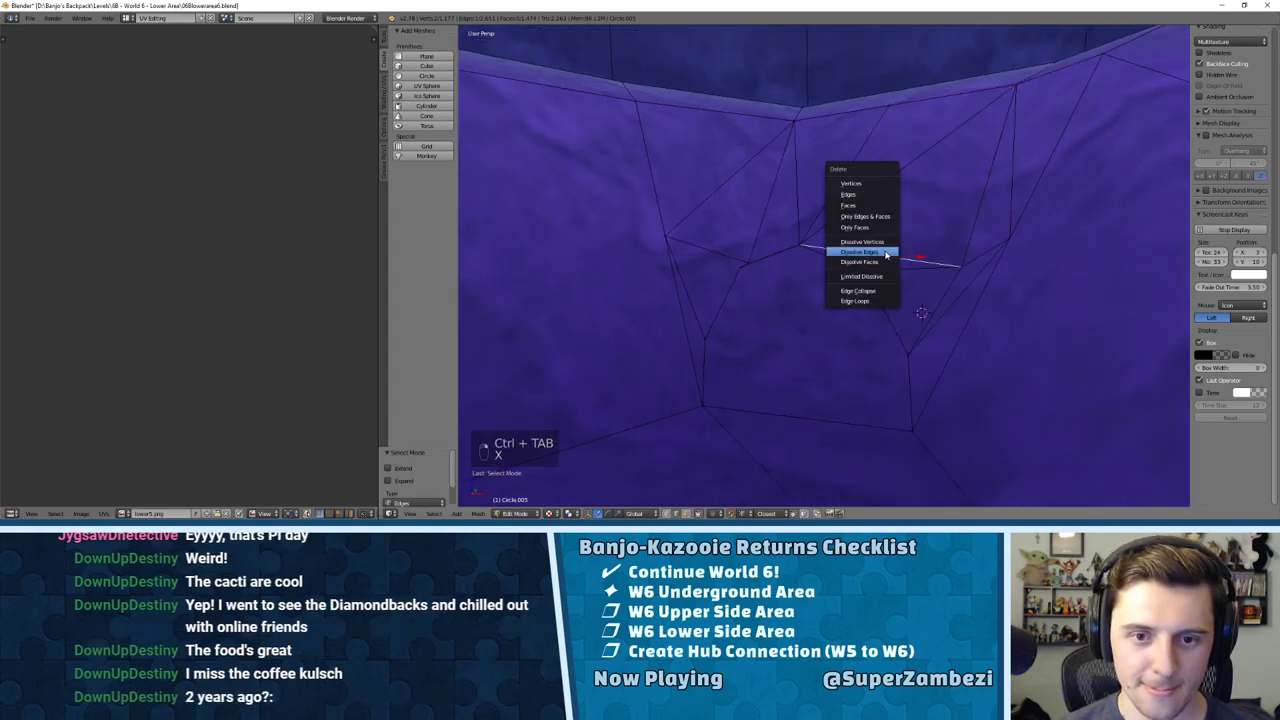
{"action": "left_click", "coordinate": [887, 252]}
{"action": "middle_click_drag", "start_coordinate": [843, 254], "coordinate": [817, 274]}
{"action": "right_click", "coordinate": [817, 275]}
{"action": "key", "text": "x"}
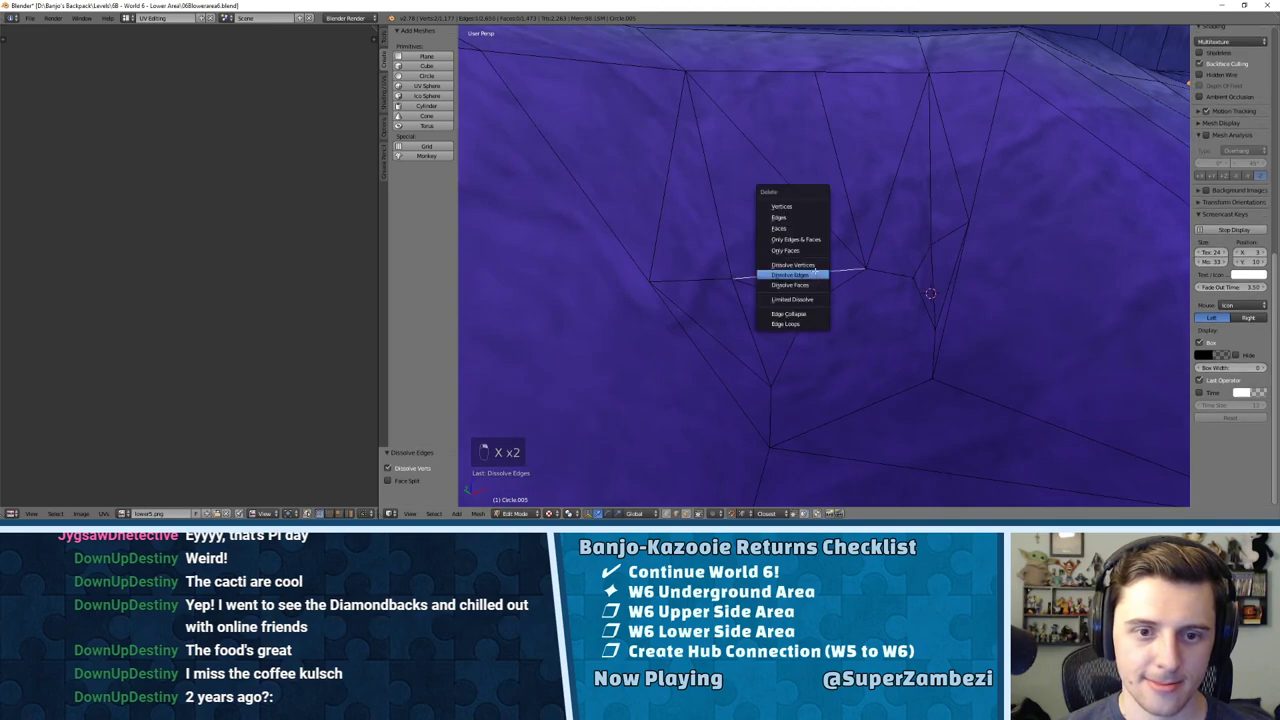
{"action": "left_click", "coordinate": [816, 276]}
Step: Try connecting the wall's upper-left corner vertex to the arch's left shoulder vertex, and undo the attempt
{"action": "key", "text": "ctrl+Tab"}
{"action": "left_click", "coordinate": [736, 150]}
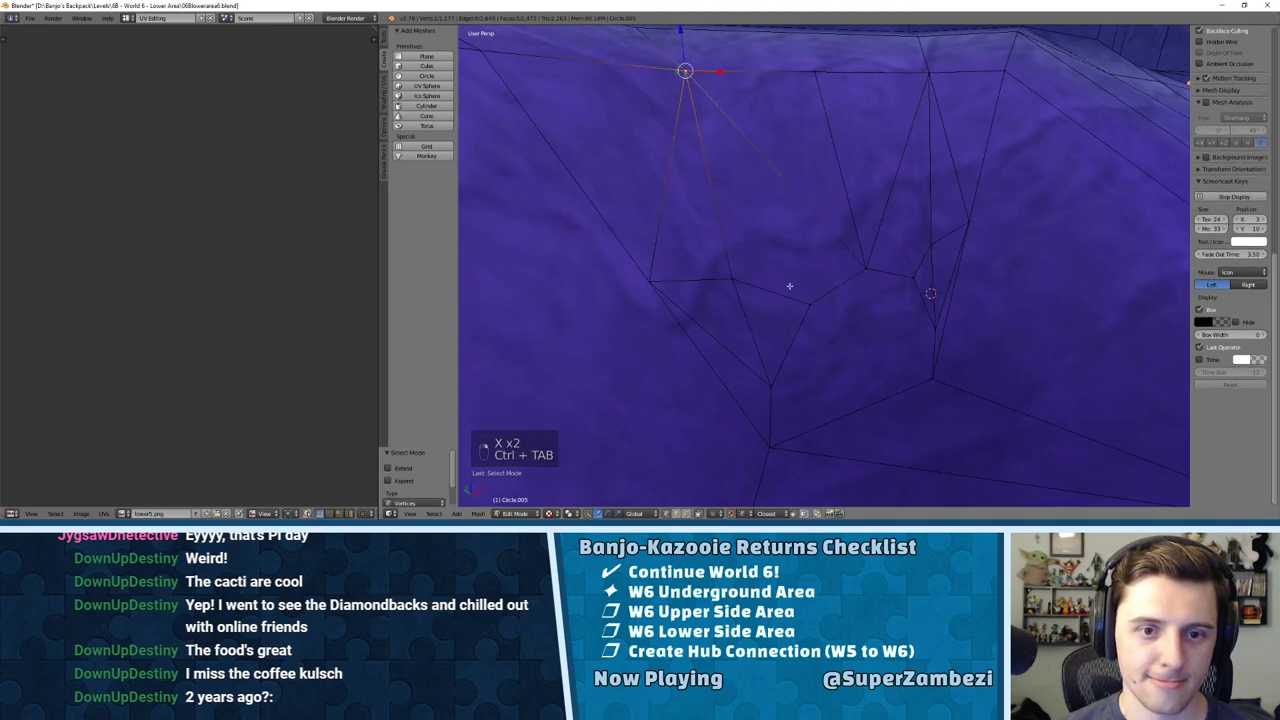
{"action": "right_click", "coordinate": [810, 303], "text": "shift"}
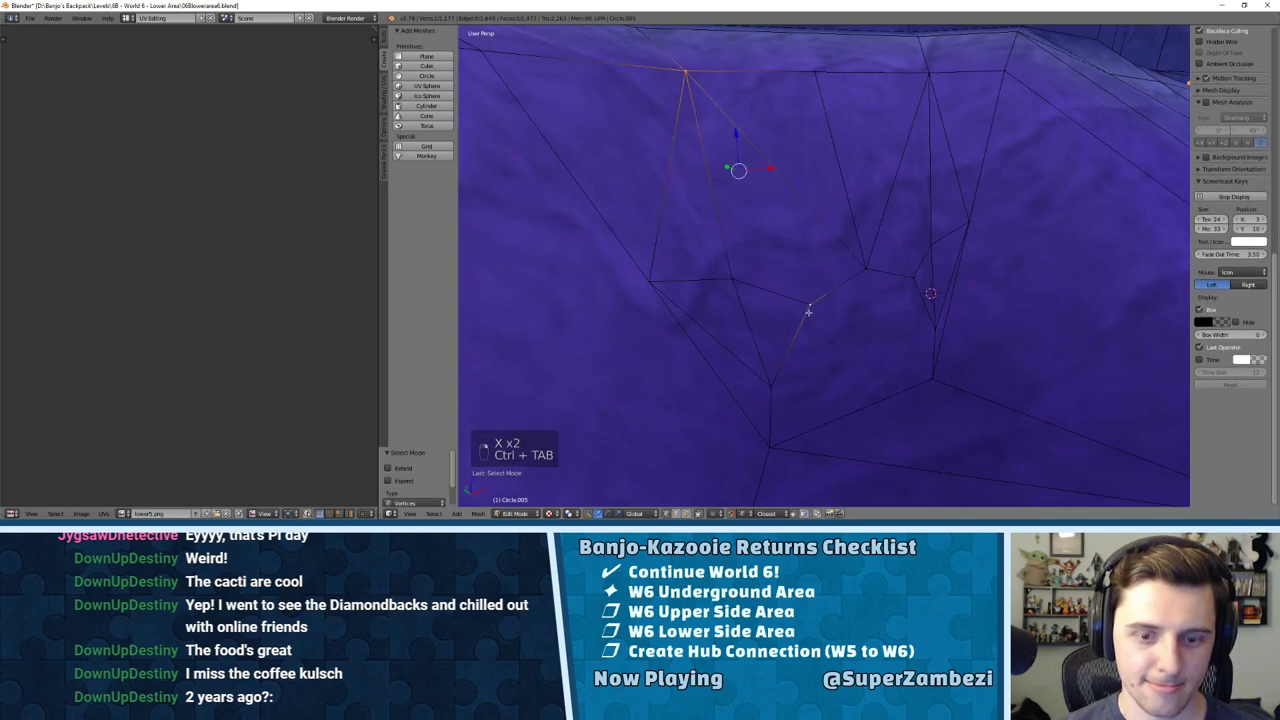
{"action": "key", "text": "j"}
{"action": "middle_click_drag", "start_coordinate": [820, 289], "coordinate": [789, 251]}
{"action": "key", "text": "j"}
{"action": "key", "text": "f"}
{"action": "key", "text": "ctrl+z"}
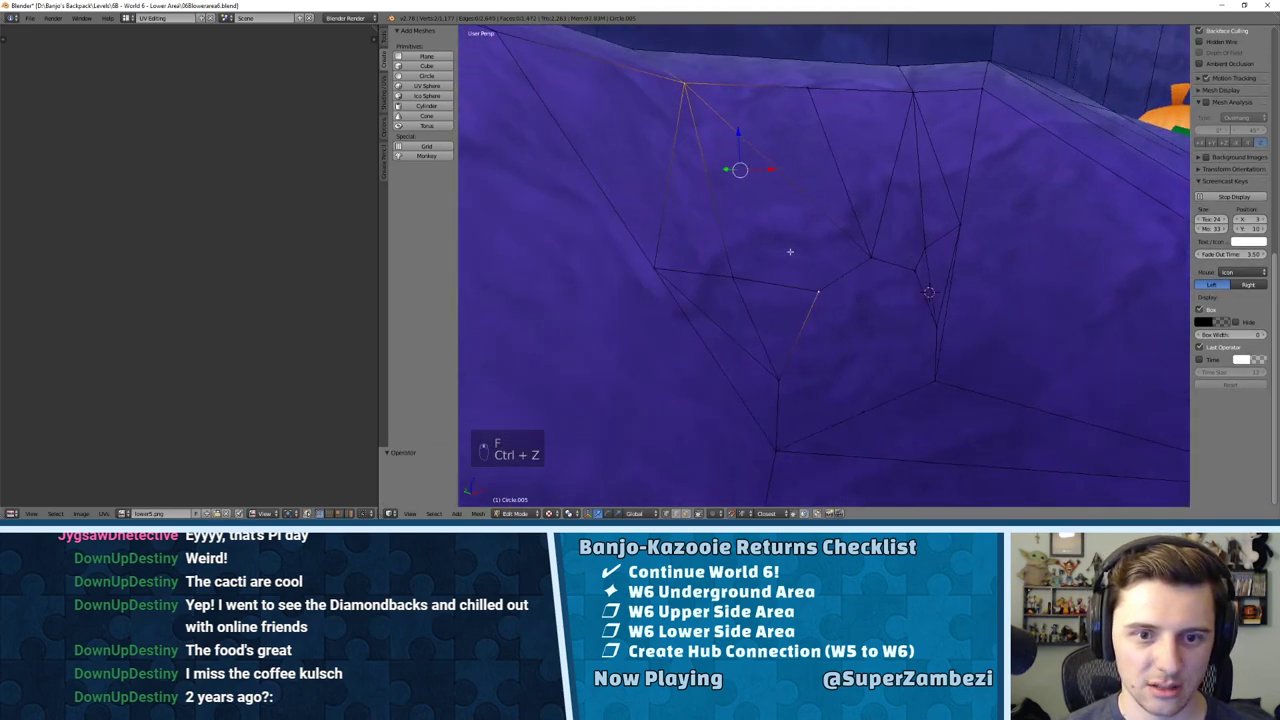
Step: Try moving the wall vertex beside the arch's left shoulder upward, and undo the move
{"action": "right_click", "coordinate": [749, 274]}
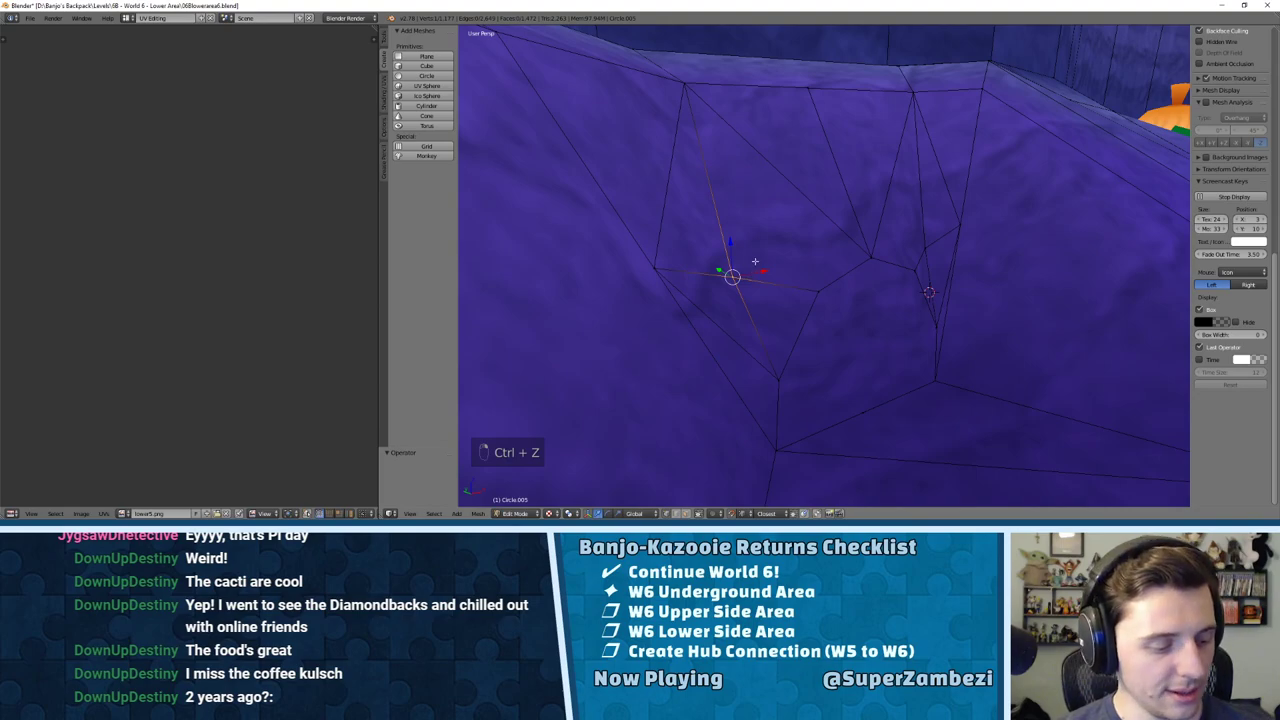
{"action": "middle_click", "coordinate": [755, 261]}
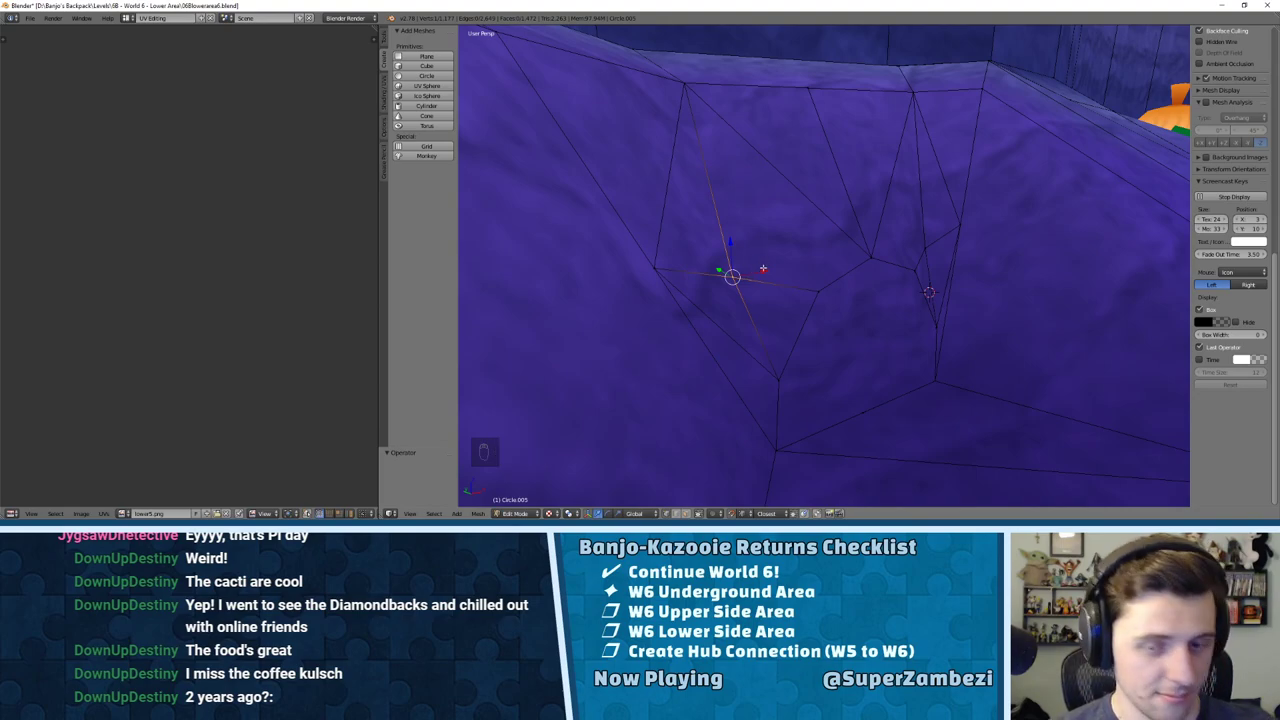
{"action": "middle_click_drag", "start_coordinate": [788, 243], "coordinate": [760, 246]}
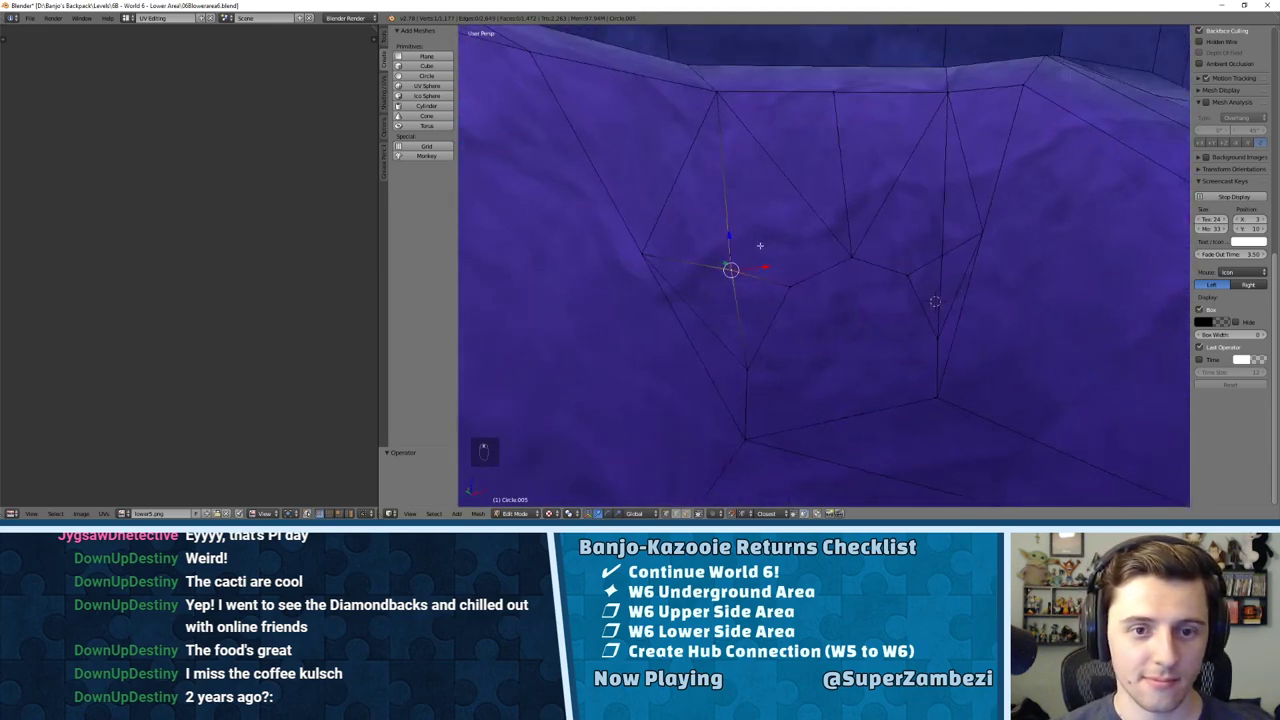
{"action": "left_click_drag", "start_coordinate": [727, 240], "coordinate": [740, 194]}
{"action": "mouse_move", "coordinate": [750, 189]}
{"action": "middle_mouse_down"}
{"action": "mouse_move", "coordinate": [794, 169]}
{"action": "mouse_move", "coordinate": [763, 177]}
{"action": "middle_mouse_up"}
{"action": "key", "text": "ctrl+z"}
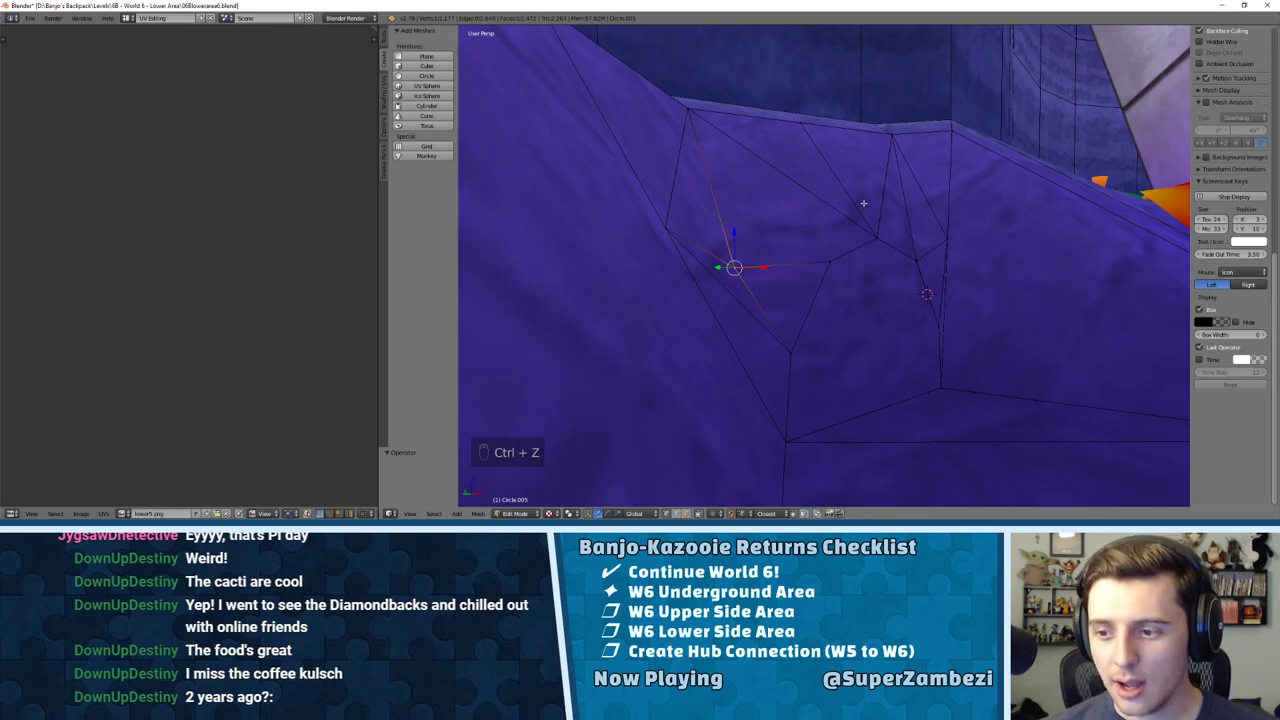
{"action": "middle_click_drag", "start_coordinate": [901, 208], "coordinate": [859, 218]}
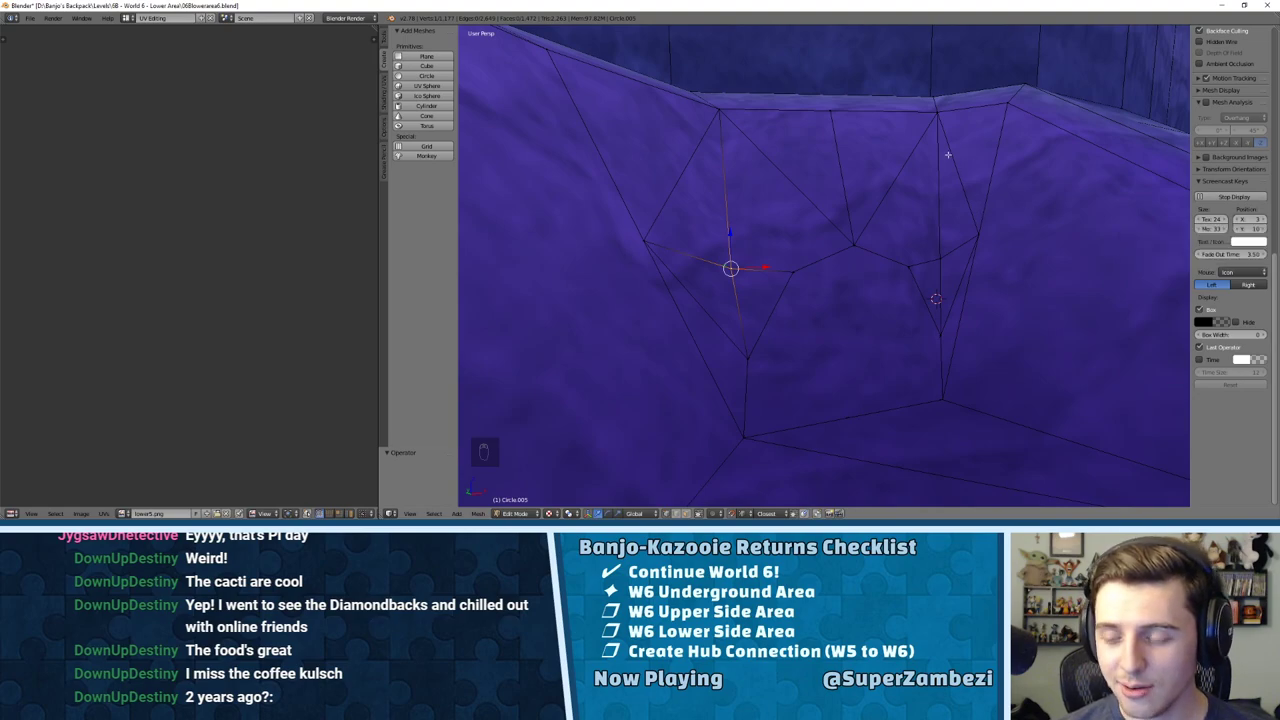
{"action": "middle_click_drag", "start_coordinate": [884, 150], "coordinate": [851, 177]}
Step: In face select mode, delete the large wall face that covers the tunnel's arched opening
{"action": "key", "text": "ctrl+Tab"}
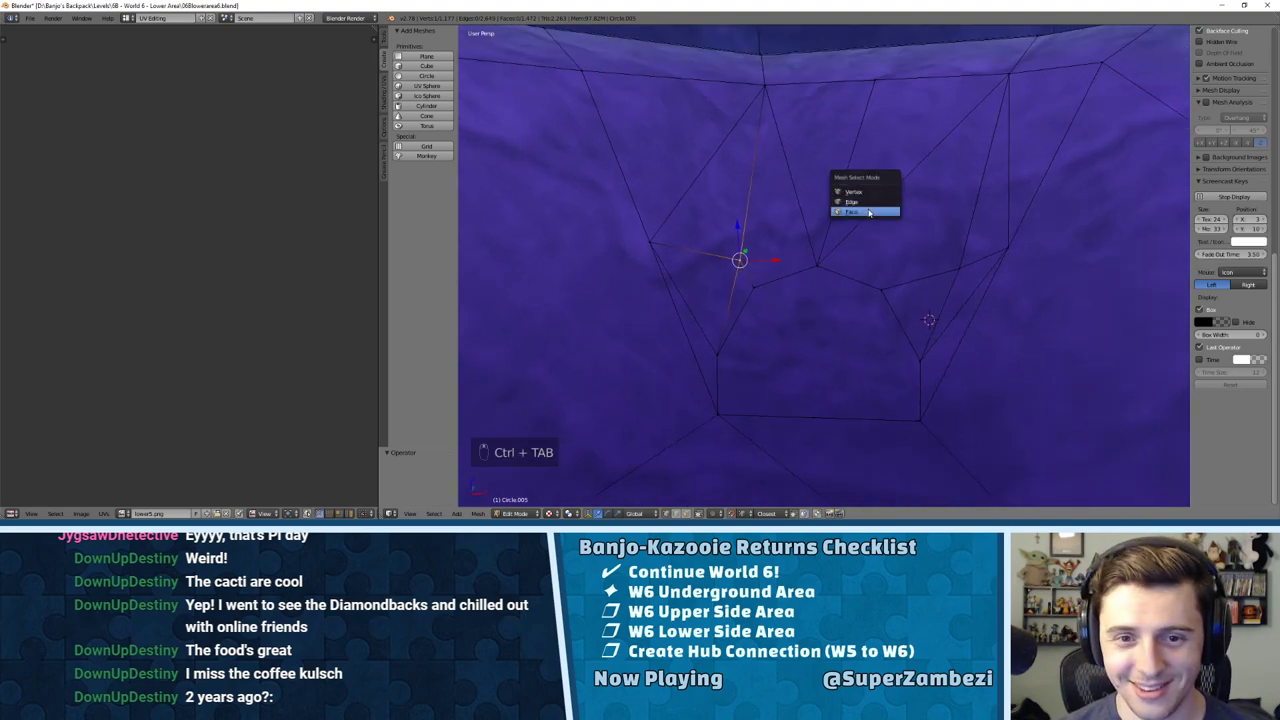
{"action": "left_click", "coordinate": [869, 213]}
{"action": "mouse_move", "coordinate": [912, 298]}
{"action": "middle_mouse_down"}
{"action": "mouse_move", "coordinate": [960, 280]}
{"action": "mouse_move", "coordinate": [941, 264]}
{"action": "mouse_move", "coordinate": [936, 298]}
{"action": "middle_mouse_up"}
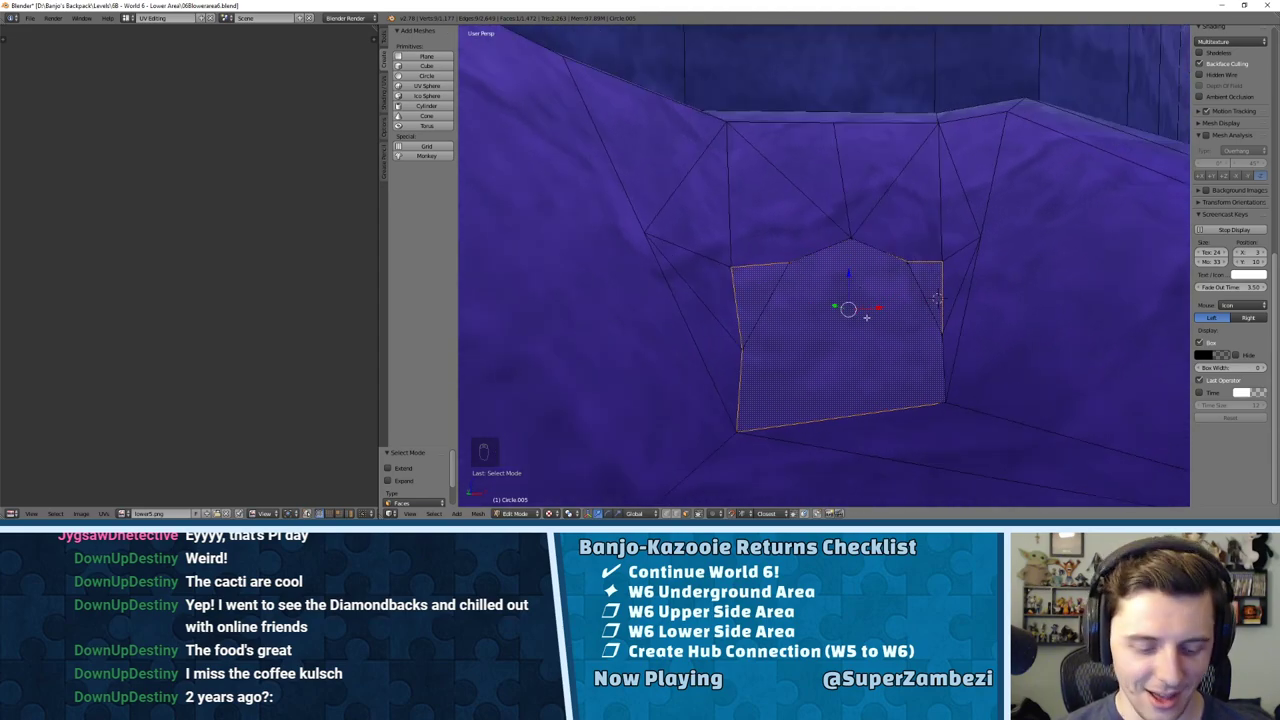
{"action": "key", "text": "g"}
{"action": "left_click", "coordinate": [877, 315]}
{"action": "key", "text": "ctrl+z"}
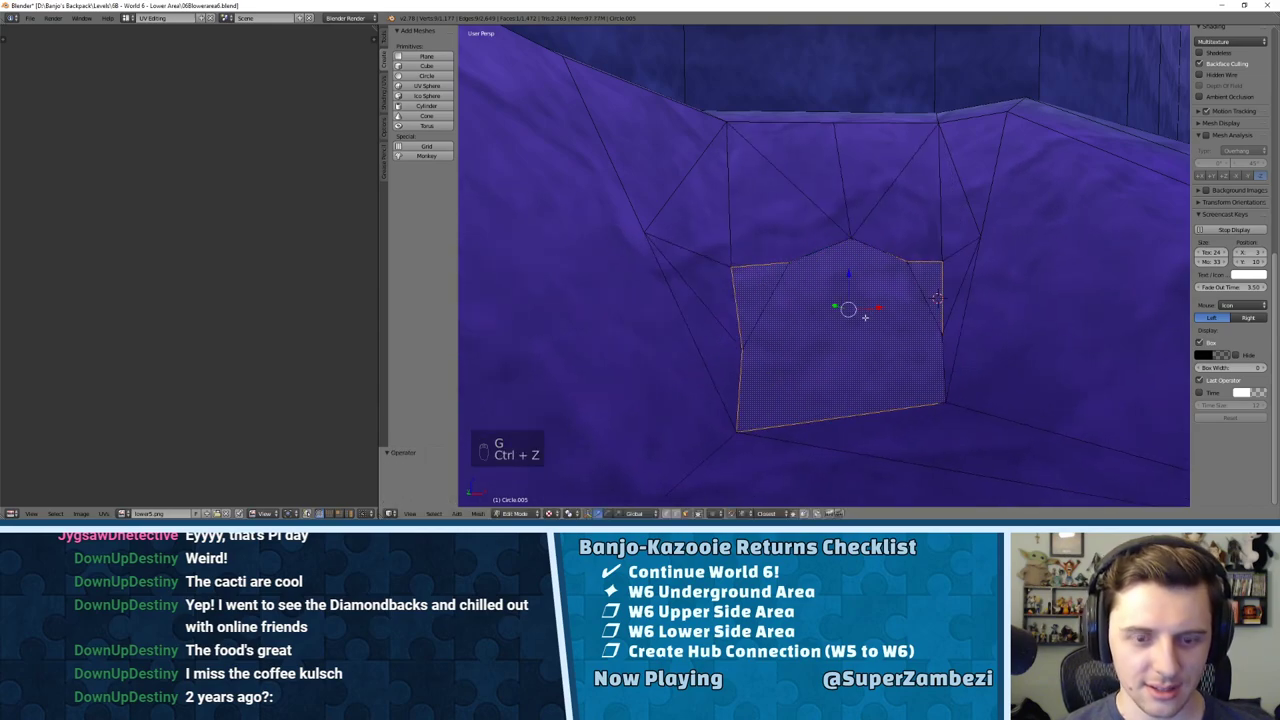
{"action": "key", "text": "x"}
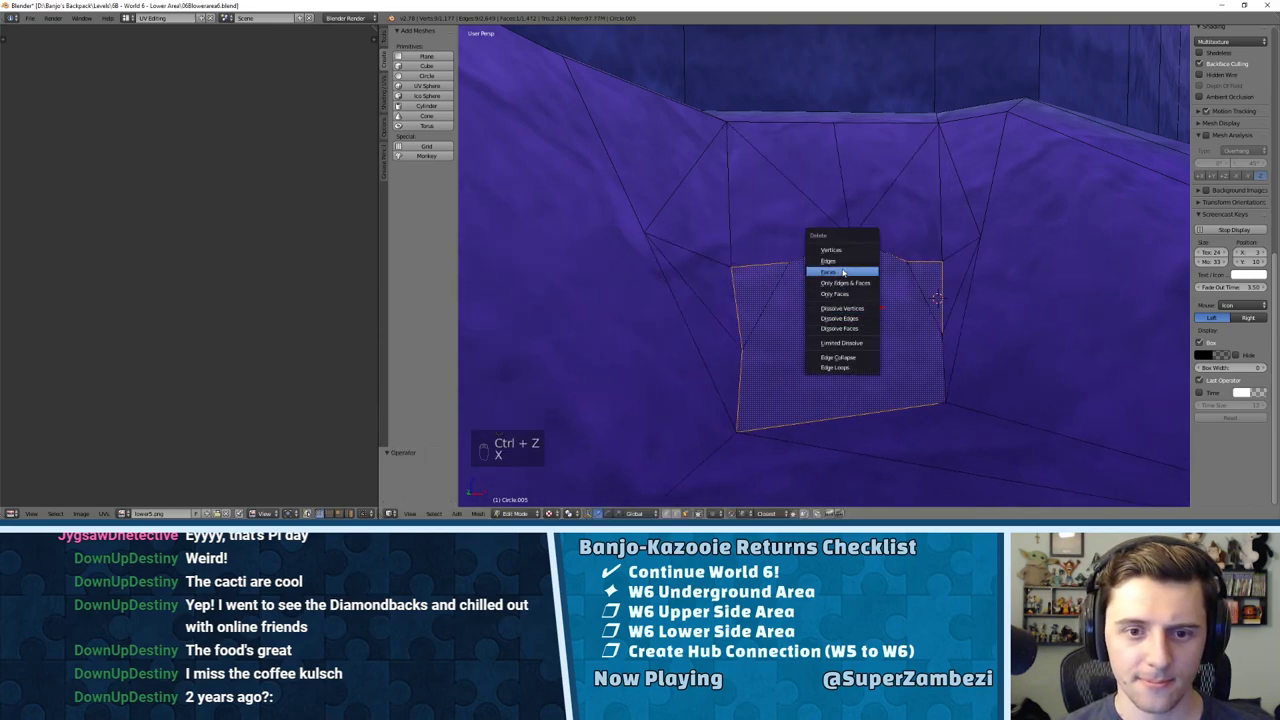
{"action": "left_click", "coordinate": [855, 272]}
{"action": "key", "text": "XF86AudioLowerVolume"}
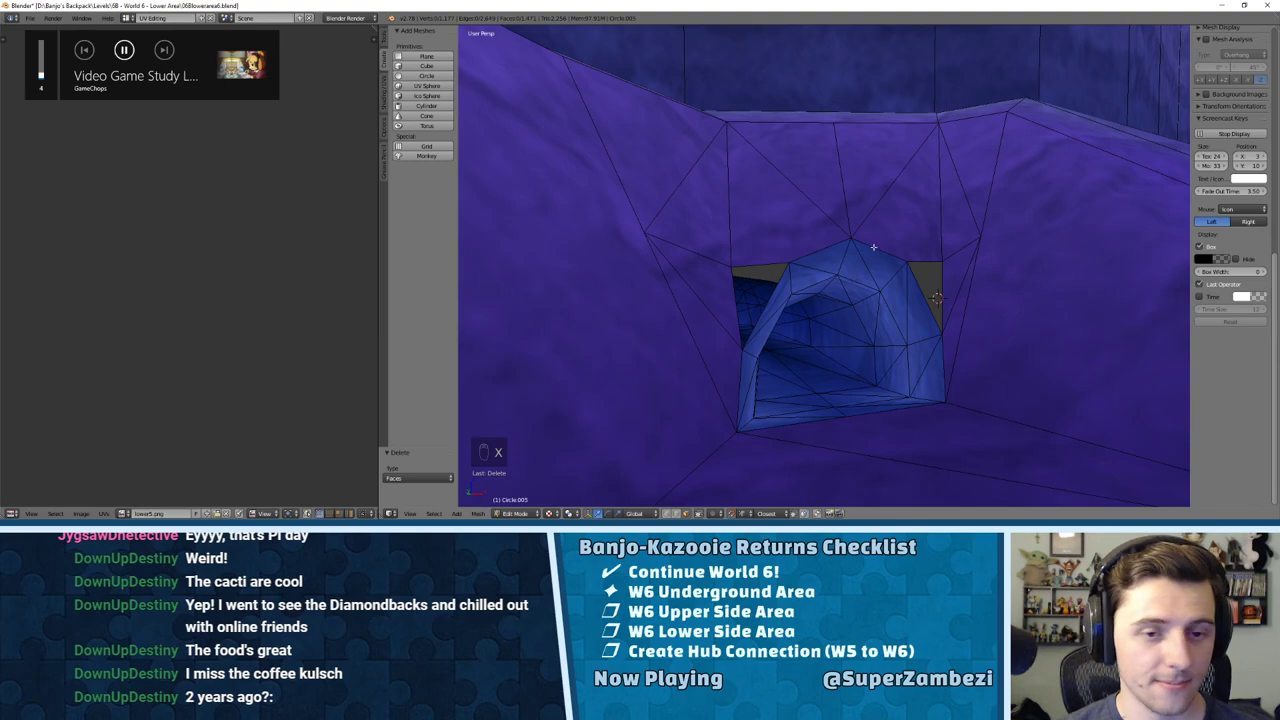
Step: In edge select mode, fill the triangular gaps on the left and right sides of the arch with new faces
{"action": "key", "text": "ctrl+Tab"}
{"action": "left_click", "coordinate": [735, 236]}
{"action": "middle_click_drag", "start_coordinate": [735, 236], "coordinate": [781, 271]}
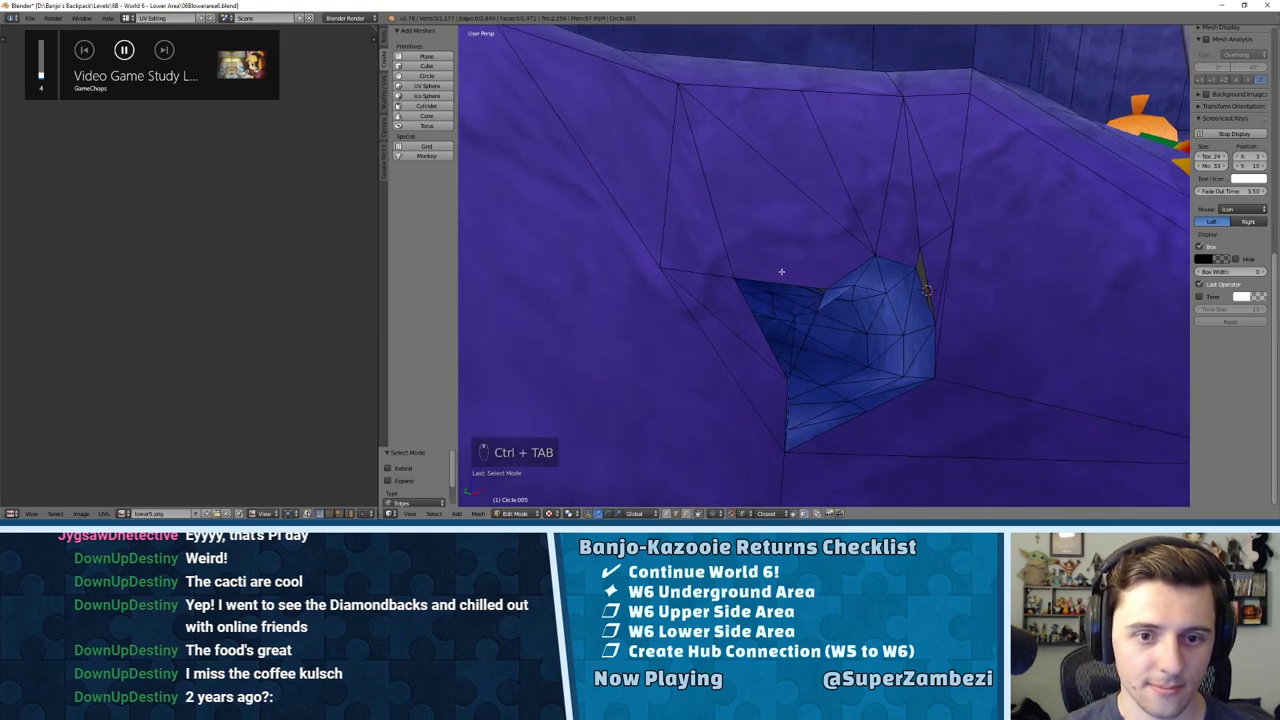
{"action": "right_click", "coordinate": [781, 275]}
{"action": "right_click", "coordinate": [753, 325], "text": "shift"}
{"action": "key", "text": "f"}
{"action": "middle_click_drag", "start_coordinate": [874, 323], "coordinate": [771, 291]}
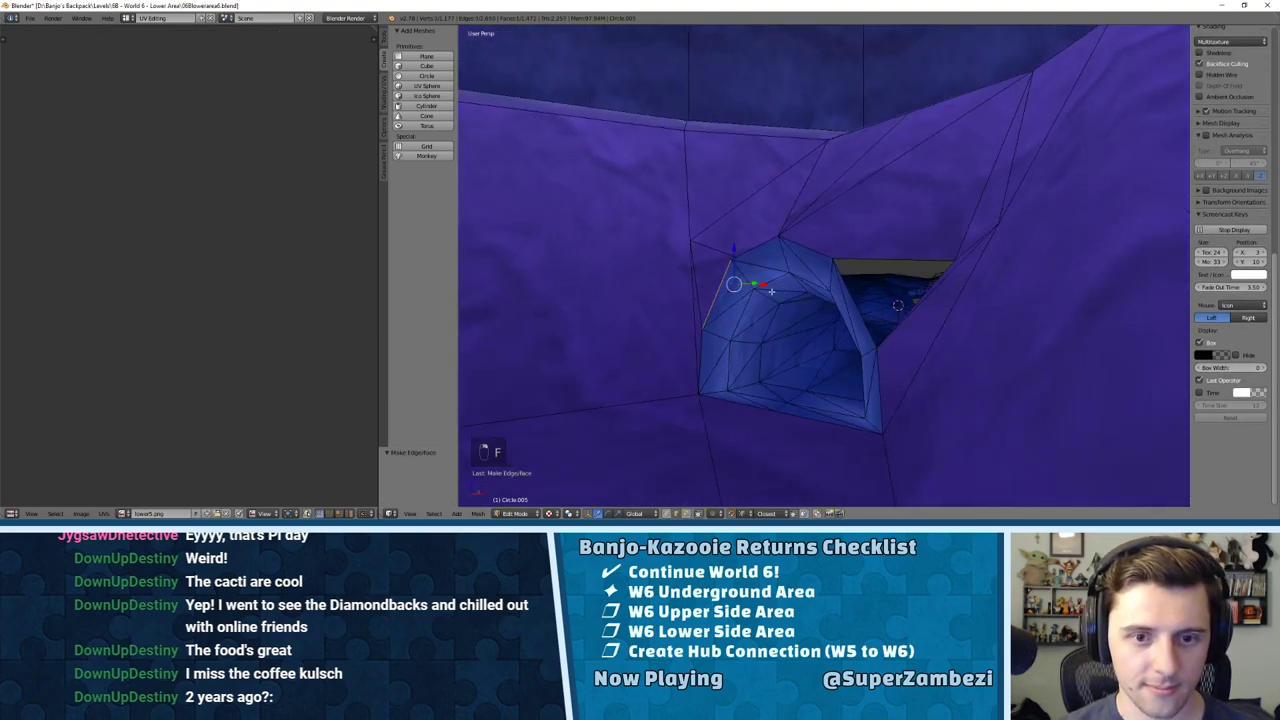
{"action": "right_click", "coordinate": [890, 270]}
{"action": "mouse_move", "coordinate": [944, 284]}
{"action": "middle_mouse_down"}
{"action": "mouse_move", "coordinate": [955, 308]}
{"action": "mouse_move", "coordinate": [930, 280]}
{"action": "mouse_move", "coordinate": [934, 243]}
{"action": "mouse_move", "coordinate": [930, 295]}
{"action": "middle_mouse_up"}
{"action": "key", "text": "f"}
Step: Select the whole mesh, remove its doubled vertices, and clear the selection
{"action": "key", "text": "a"}
{"action": "key", "text": "Tab"}
{"action": "key", "text": "a"}
{"action": "key", "text": "a"}
{"action": "key", "text": "a"}
{"action": "key", "text": "a"}
{"action": "key", "text": "a"}
{"action": "key", "text": "a"}
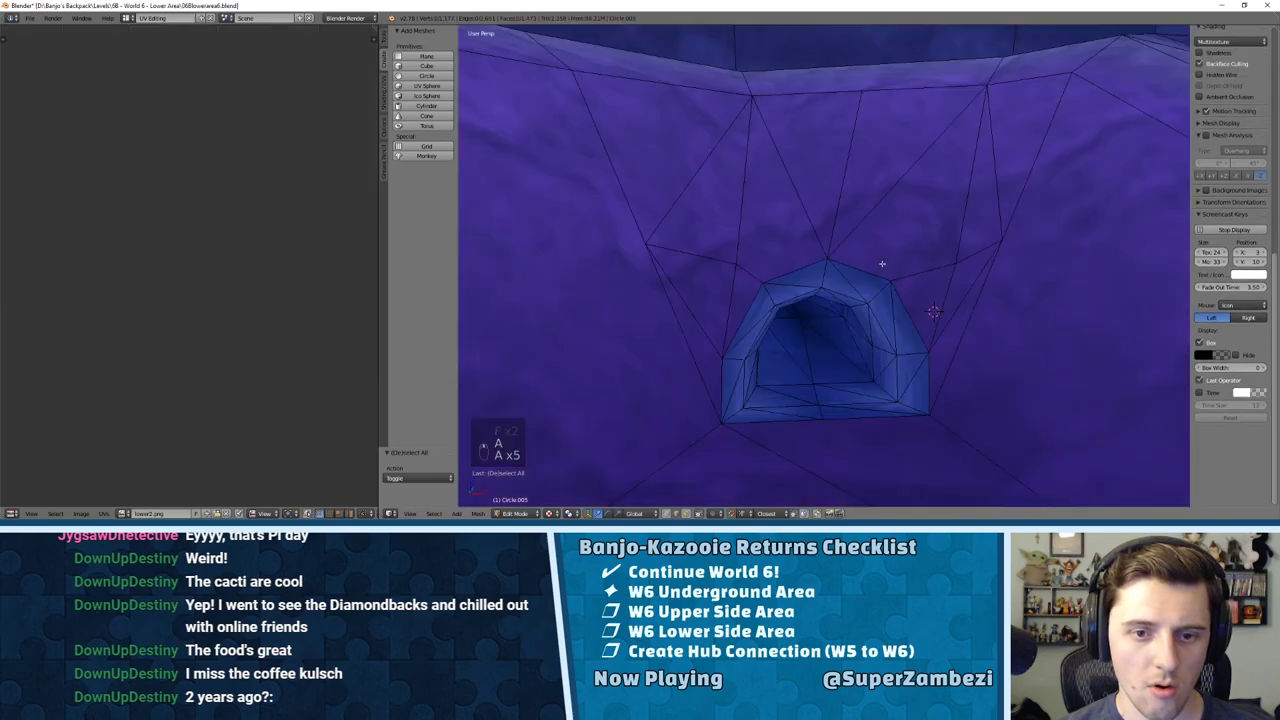
{"action": "key", "text": "w"}
{"action": "left_click", "coordinate": [869, 297]}
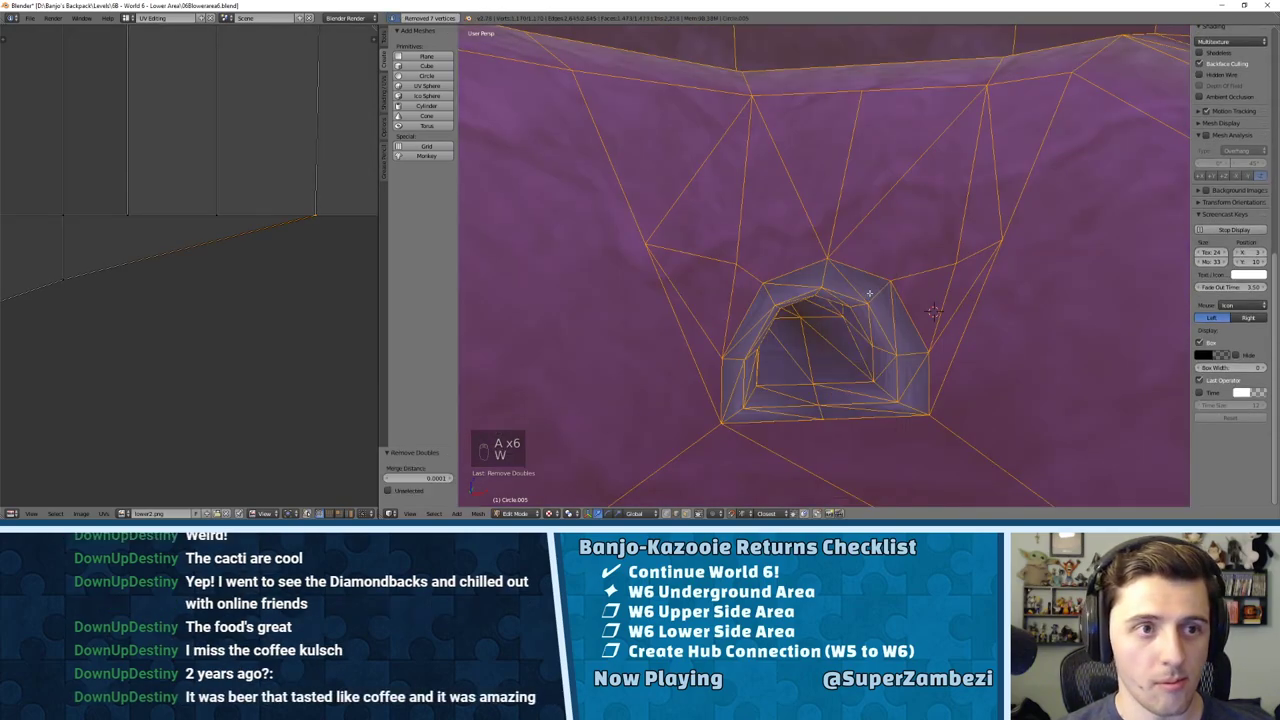
{"action": "key", "text": "a"}
Step: Try triangulating the wall faces above the arch's left and right shoulders, and undo both triangulations
{"action": "scroll", "coordinate": [911, 243], "scroll_direction": "up", "scroll_amount": 6}
{"action": "middle_click_drag", "start_coordinate": [911, 243], "coordinate": [775, 265]}
{"action": "key", "text": "ctrl+Tab"}
{"action": "left_click", "coordinate": [773, 268]}
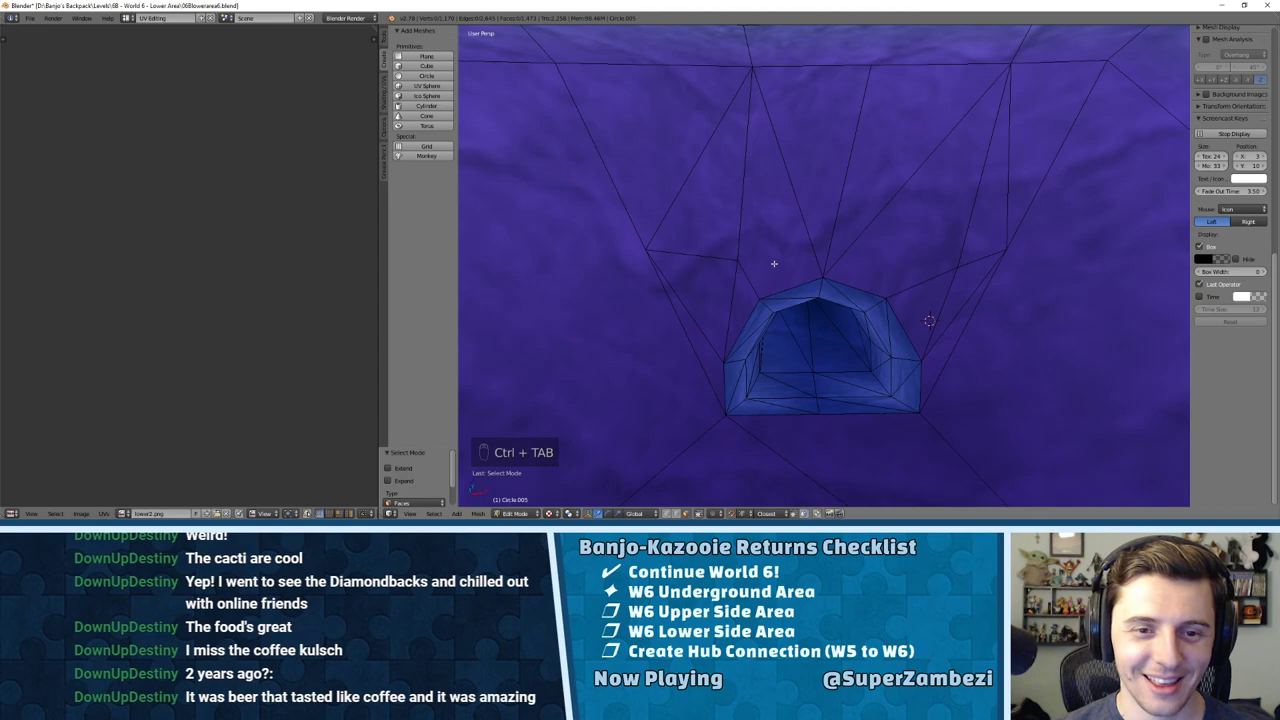
{"action": "right_click", "coordinate": [774, 263]}
{"action": "key", "text": "ctrl+t"}
{"action": "key", "text": "ctrl+t"}
{"action": "right_click", "coordinate": [902, 238]}
{"action": "key", "text": "ctrl+t"}
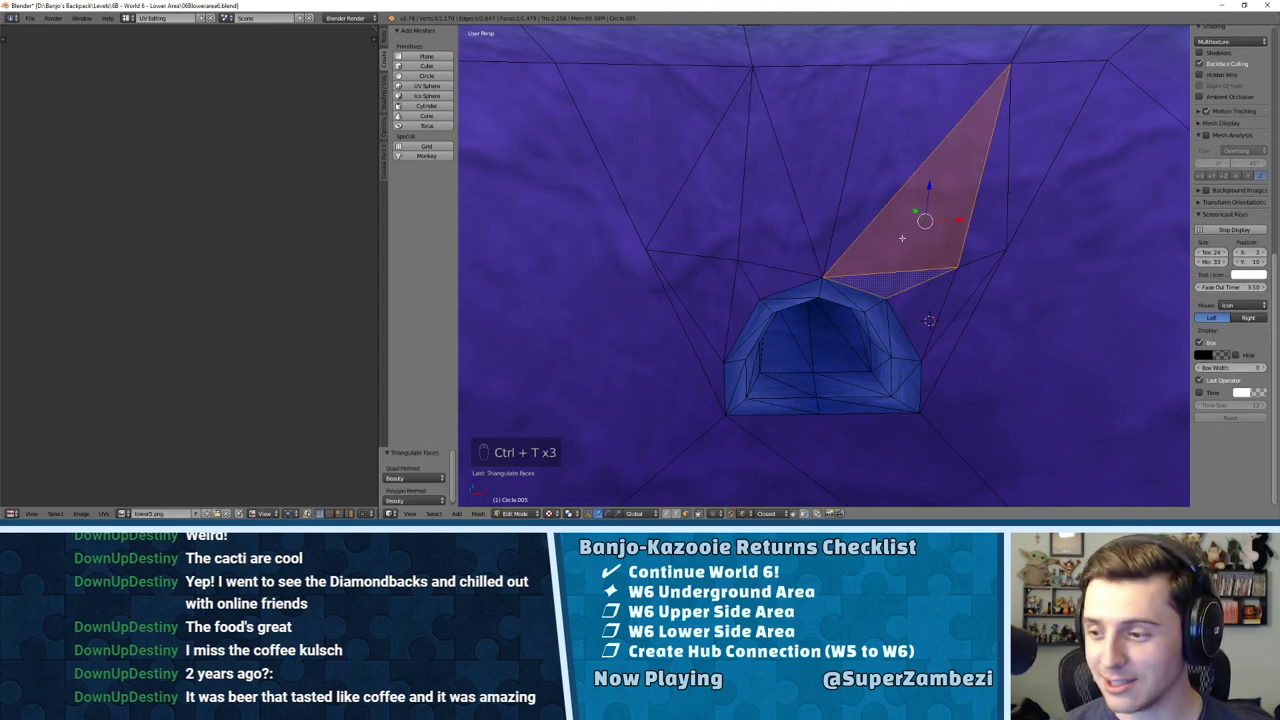
{"action": "key", "text": "ctrl+z"}
{"action": "key", "text": "ctrl+z"}
{"action": "key", "text": "ctrl+z"}
{"action": "key", "text": "ctrl+z"}
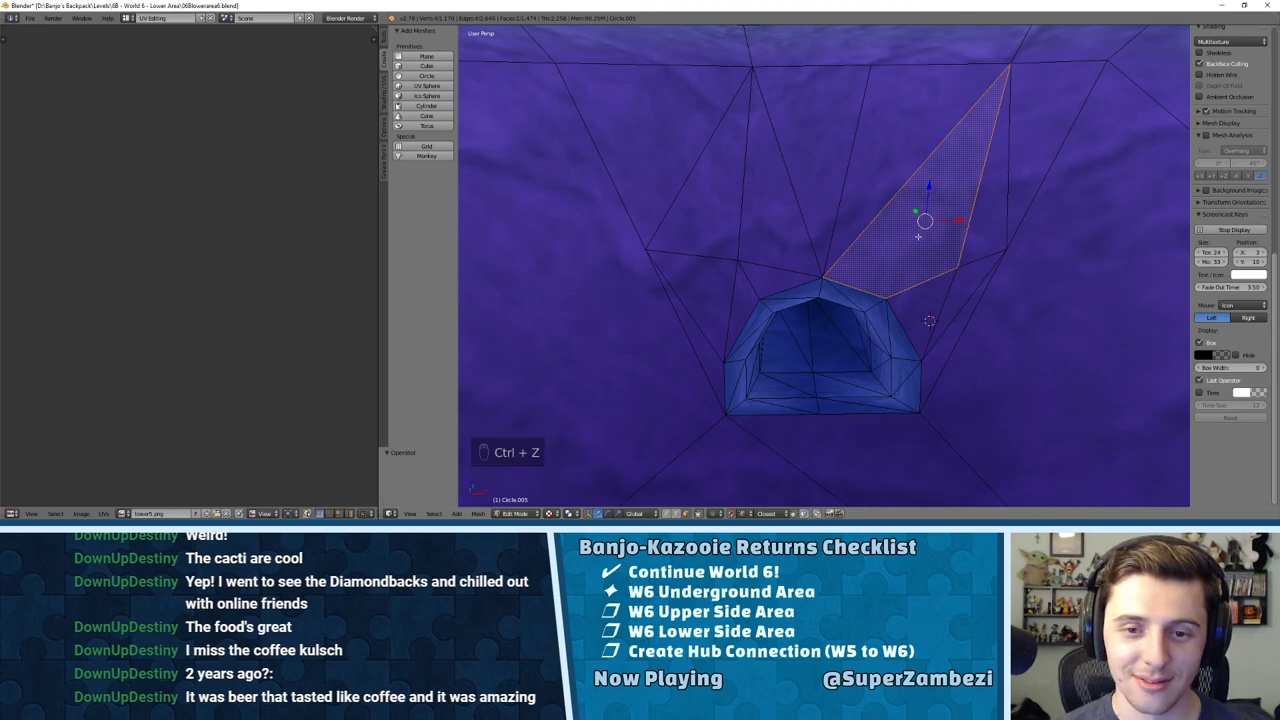
Step: In vertex select mode, connect the wall's two upper corner vertices to the arch's left and right shoulder vertices
{"action": "middle_click_drag", "start_coordinate": [848, 213], "coordinate": [813, 193]}
{"action": "key", "text": "ctrl+Tab"}
{"action": "left_click", "coordinate": [750, 179]}
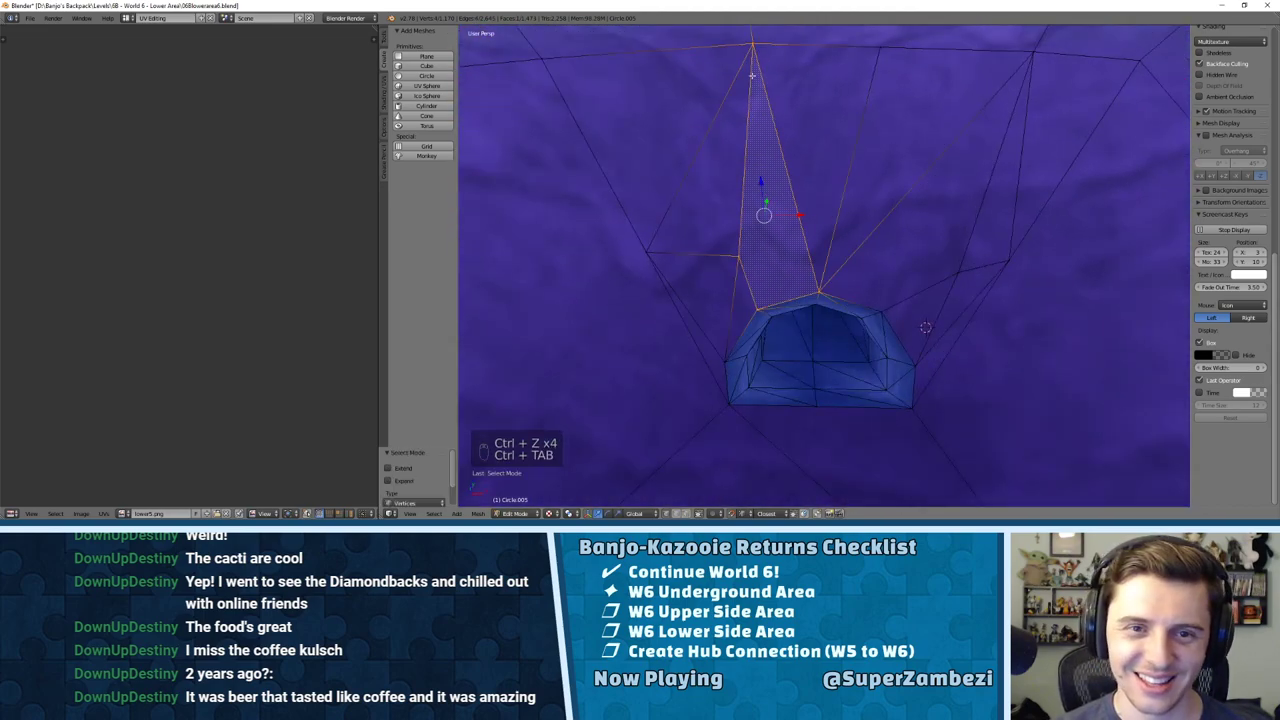
{"action": "right_click", "coordinate": [752, 46]}
{"action": "right_click", "coordinate": [764, 301], "text": "shift"}
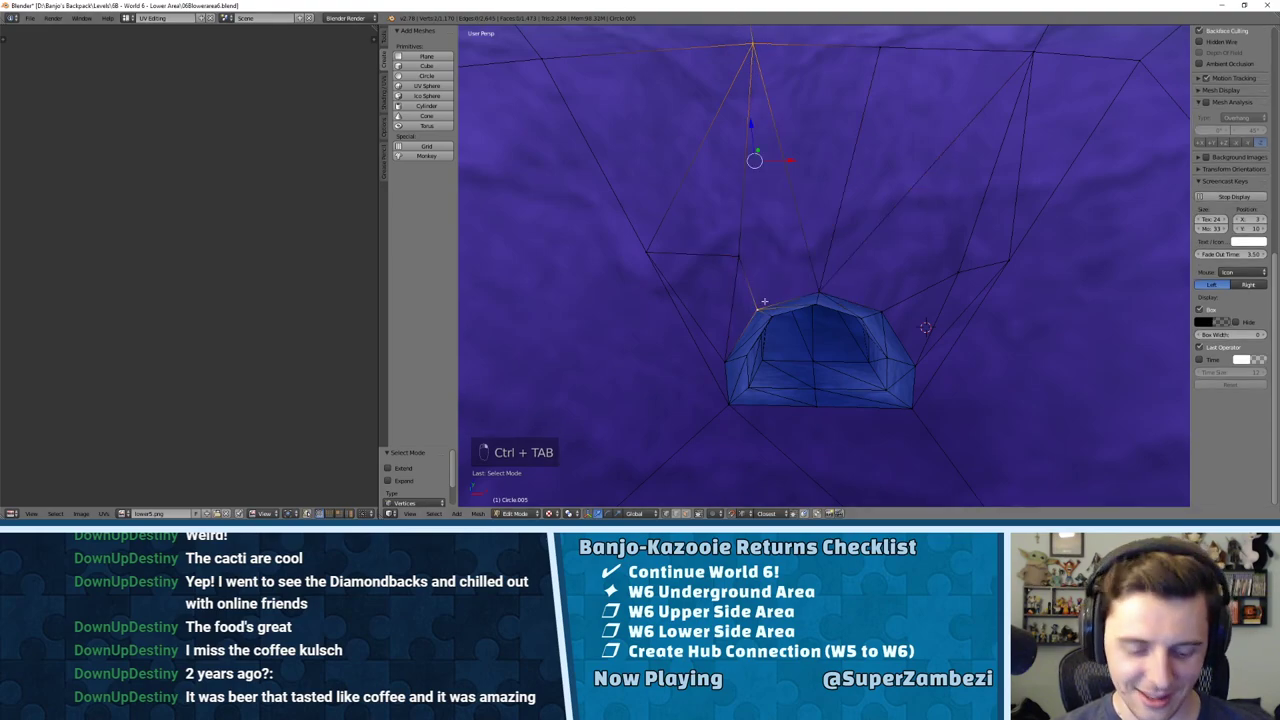
{"action": "right_click", "coordinate": [881, 313]}
{"action": "right_click", "coordinate": [1030, 52], "text": "shift"}
{"action": "key", "text": "j"}
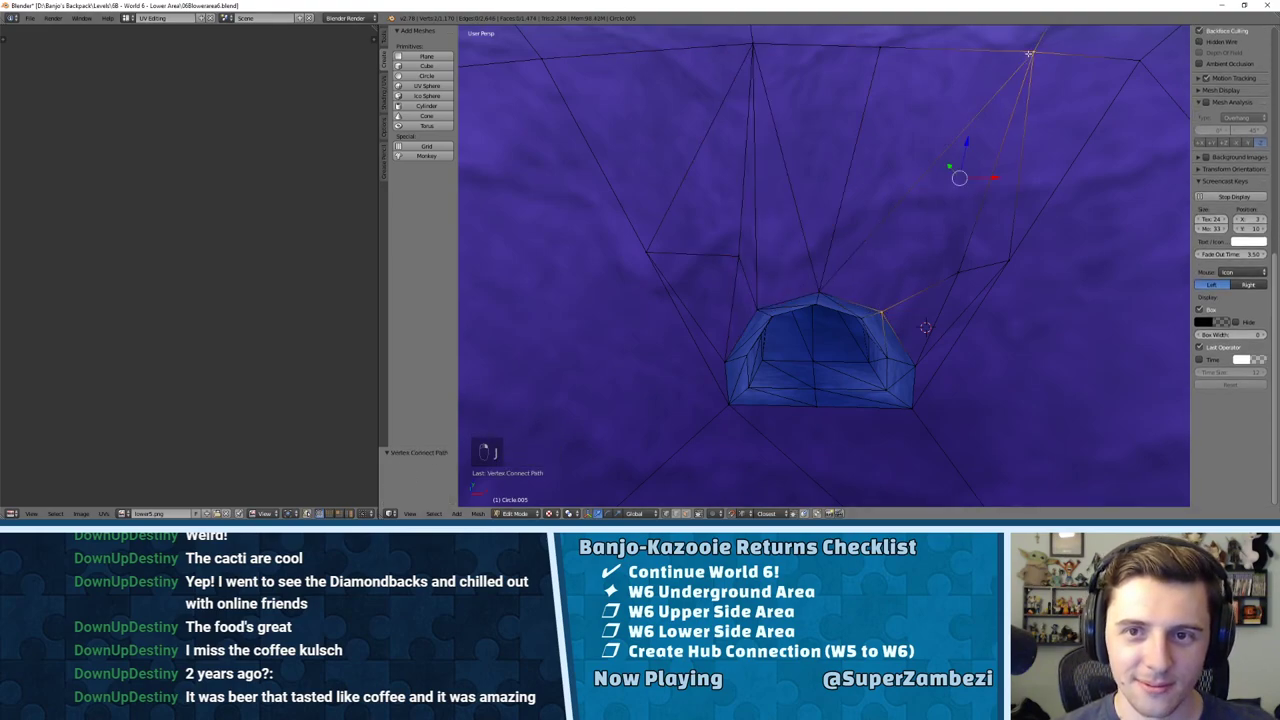
{"action": "key", "text": "j"}
{"action": "key", "text": "a"}
Step: Move the inner wall vertices on both sides of the arch onto the neighbouring outer wall vertices
{"action": "middle_click_drag", "start_coordinate": [916, 169], "coordinate": [1015, 237]}
{"action": "right_click", "coordinate": [957, 254]}
{"action": "key", "text": "g"}
{"action": "left_click", "coordinate": [1006, 229]}
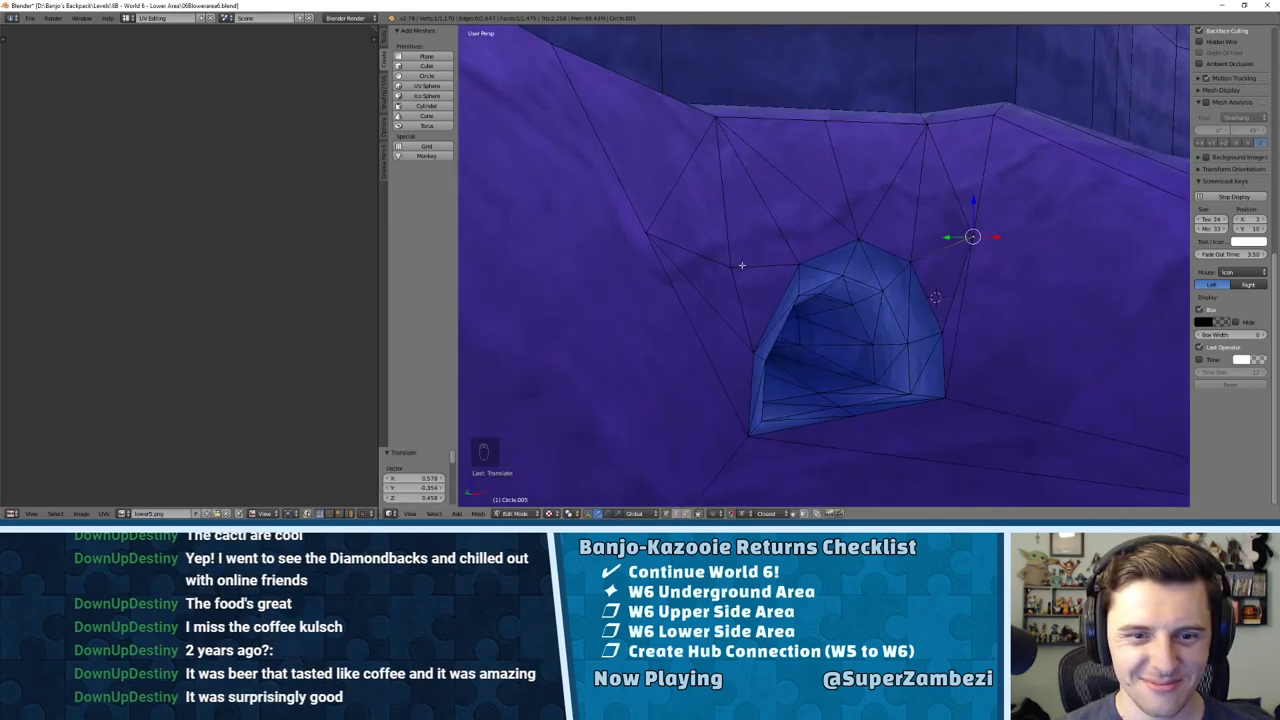
{"action": "key", "text": "g"}
{"action": "left_click", "coordinate": [643, 232]}
{"action": "middle_click_drag", "start_coordinate": [723, 220], "coordinate": [697, 236]}
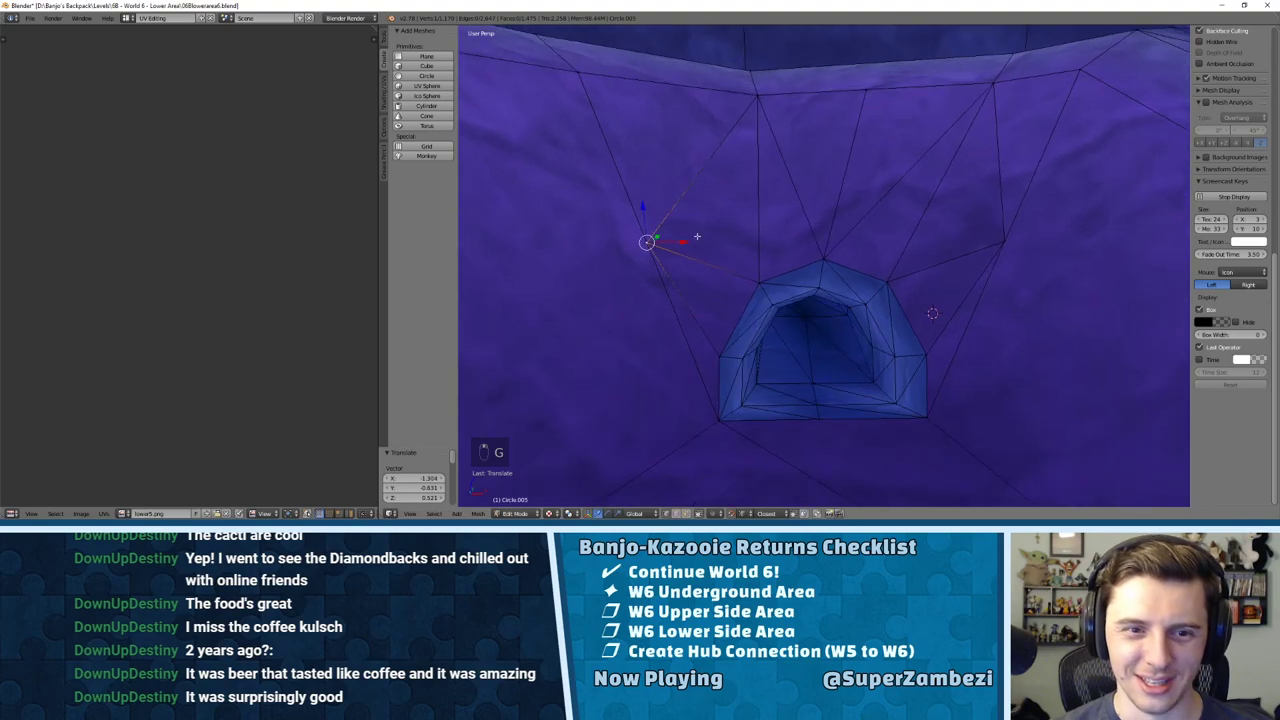
Step: Merge the overlapping wall vertices by removing doubles across the whole mesh, and deselect everything
{"action": "key", "text": "a"}
{"action": "key", "text": "a"}
{"action": "key", "text": "a"}
{"action": "key", "text": "w"}
{"action": "left_click", "coordinate": [744, 237]}
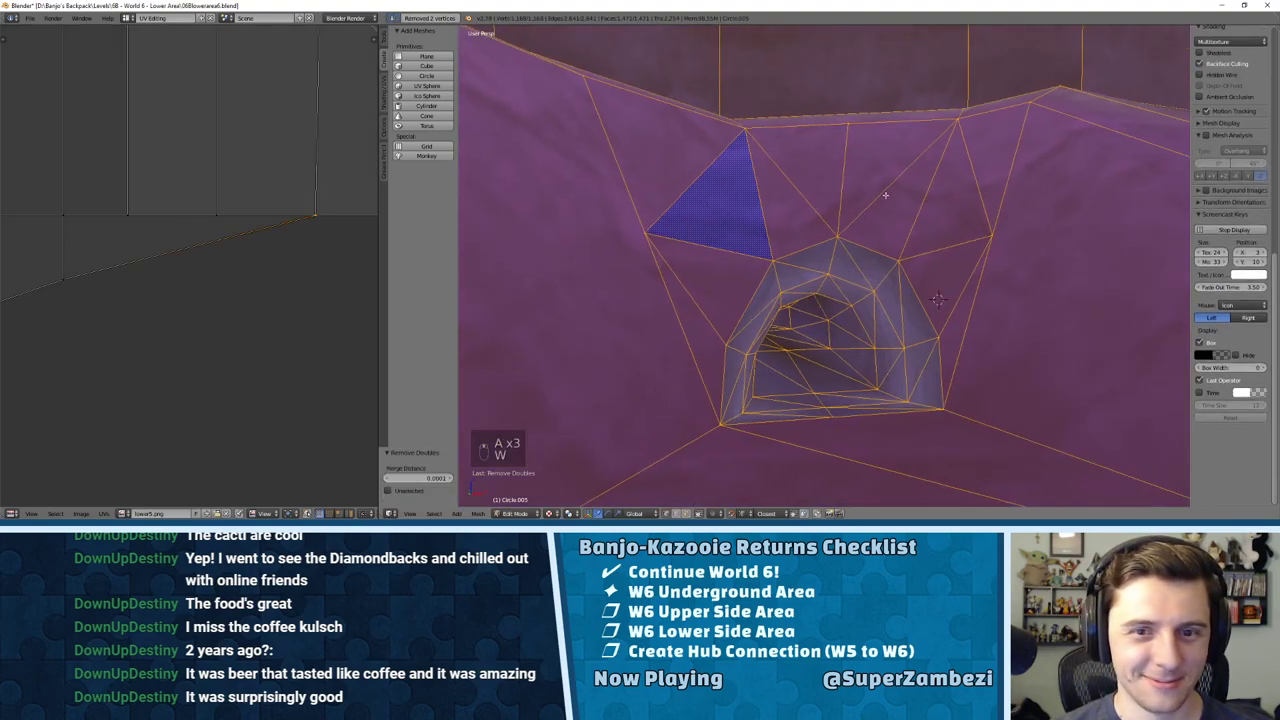
{"action": "key", "text": "a"}
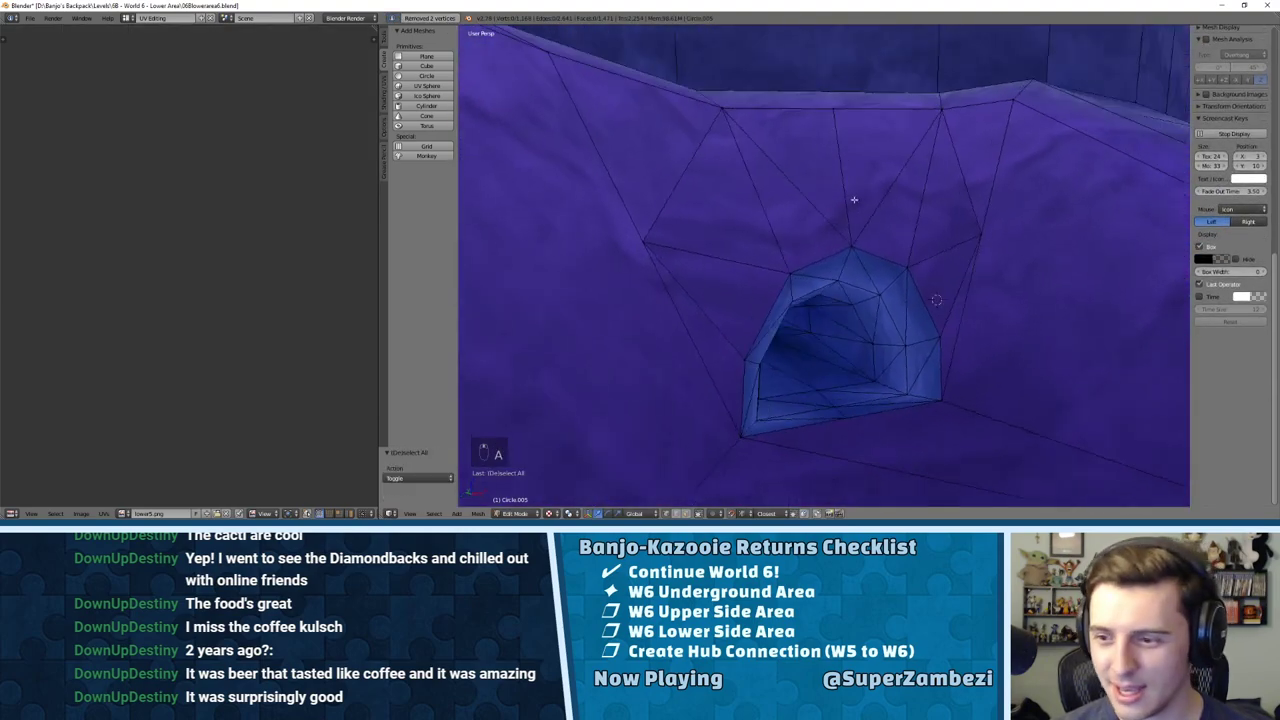
Step: In face select mode, select all the wall faces surrounding the tunnel arch, including the narrow ones beside its lower sides
{"action": "middle_click_drag", "start_coordinate": [854, 200], "coordinate": [890, 204]}
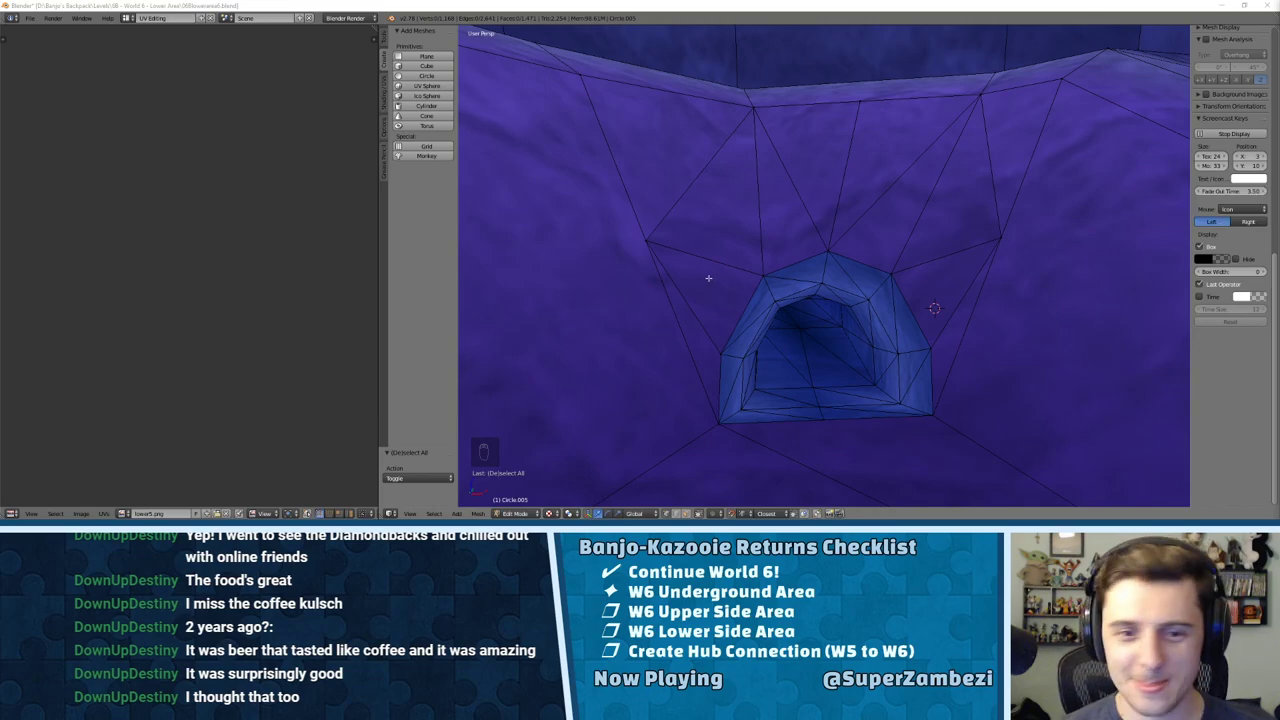
{"action": "mouse_move", "coordinate": [733, 238]}
{"action": "middle_mouse_down"}
{"action": "mouse_move", "coordinate": [809, 180]}
{"action": "mouse_move", "coordinate": [731, 240]}
{"action": "middle_mouse_up"}
{"action": "scroll", "coordinate": [757, 237], "scroll_direction": "down", "scroll_amount": 3}
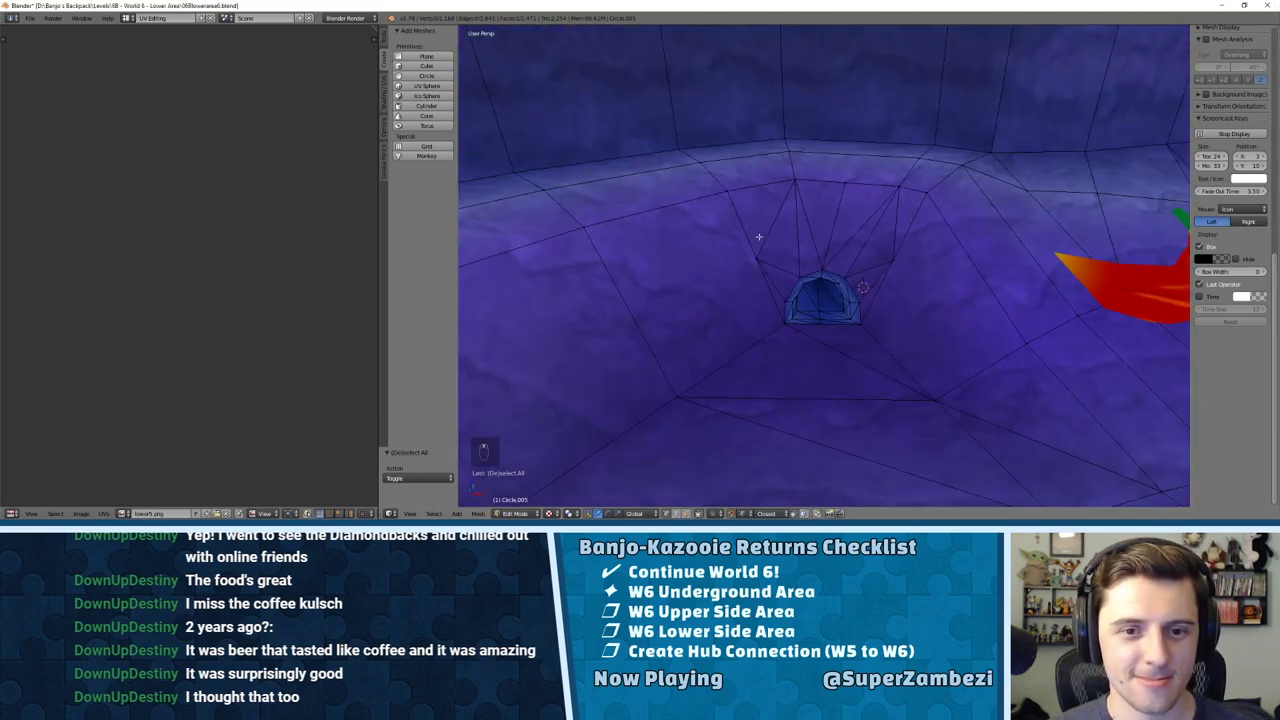
{"action": "key", "text": "ctrl+Tab"}
{"action": "left_click", "coordinate": [737, 254]}
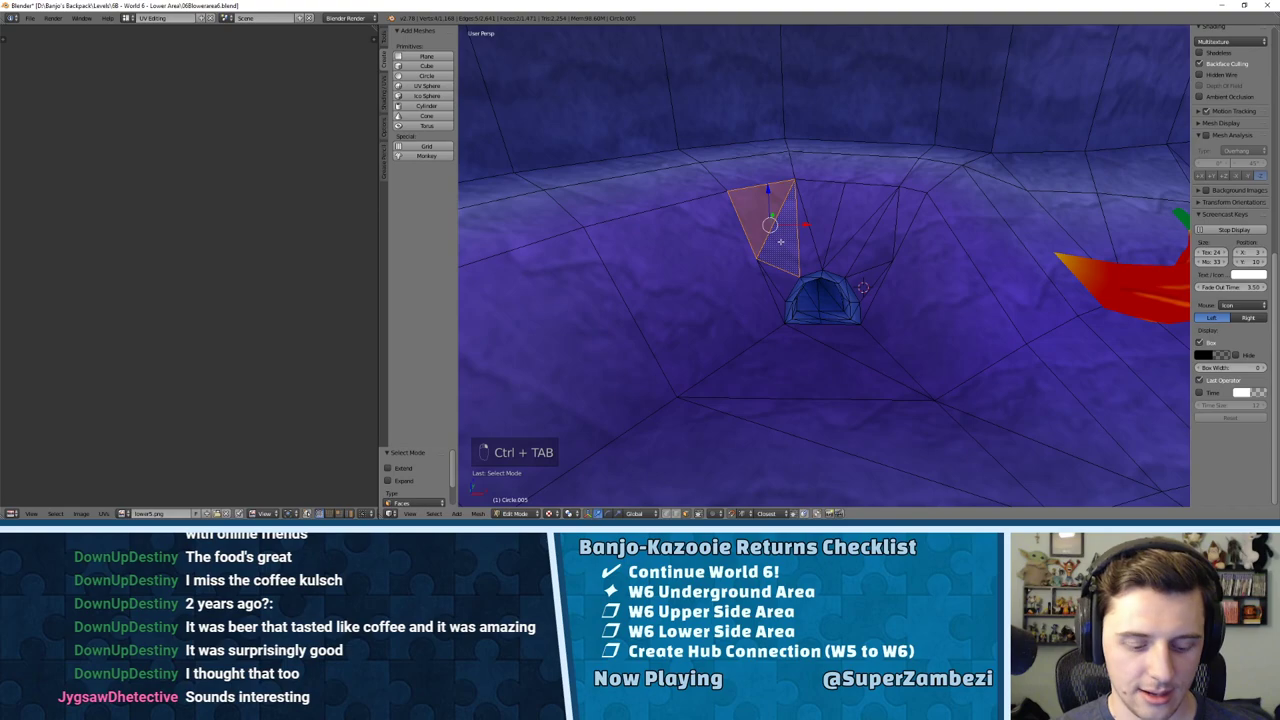
{"action": "key", "text": "c"}
{"action": "mouse_move", "coordinate": [784, 236]}
{"action": "left_mouse_down"}
{"action": "mouse_move", "coordinate": [845, 214]}
{"action": "mouse_move", "coordinate": [879, 227]}
{"action": "left_mouse_up"}
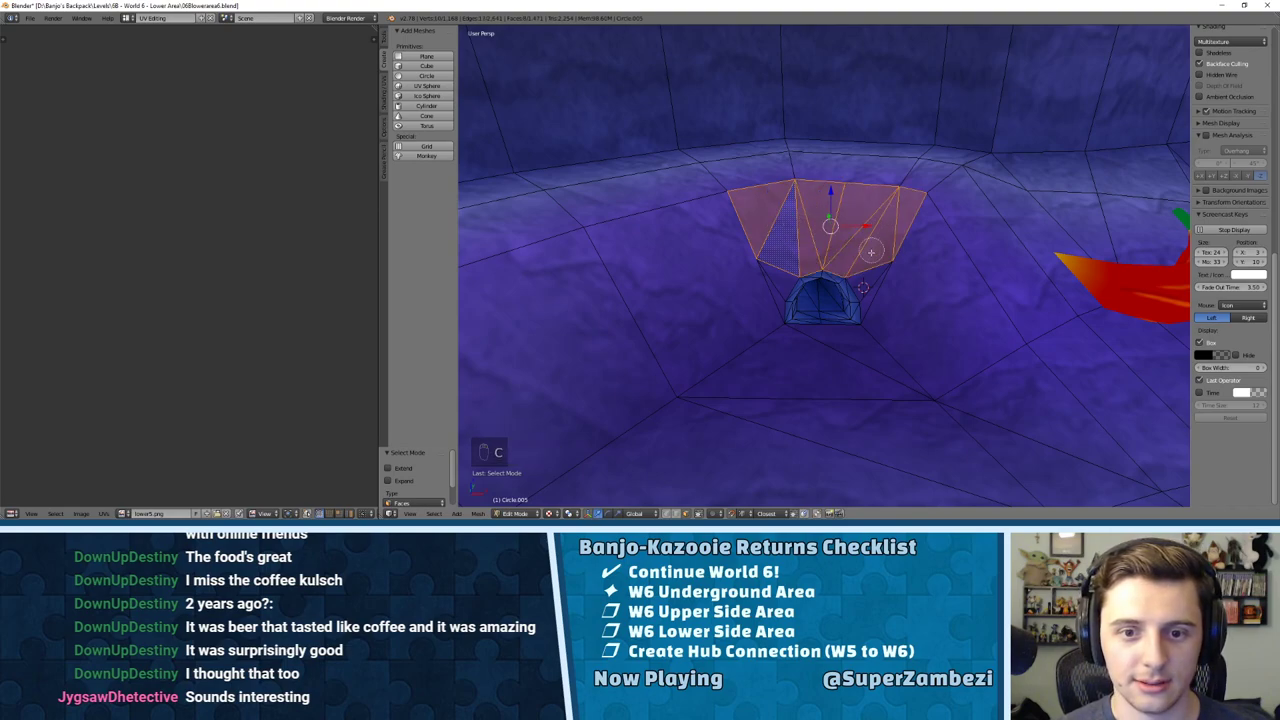
{"action": "left_click", "coordinate": [868, 270]}
{"action": "left_click", "coordinate": [872, 274]}
{"action": "left_click", "coordinate": [780, 271]}
{"action": "right_click", "coordinate": [780, 271]}
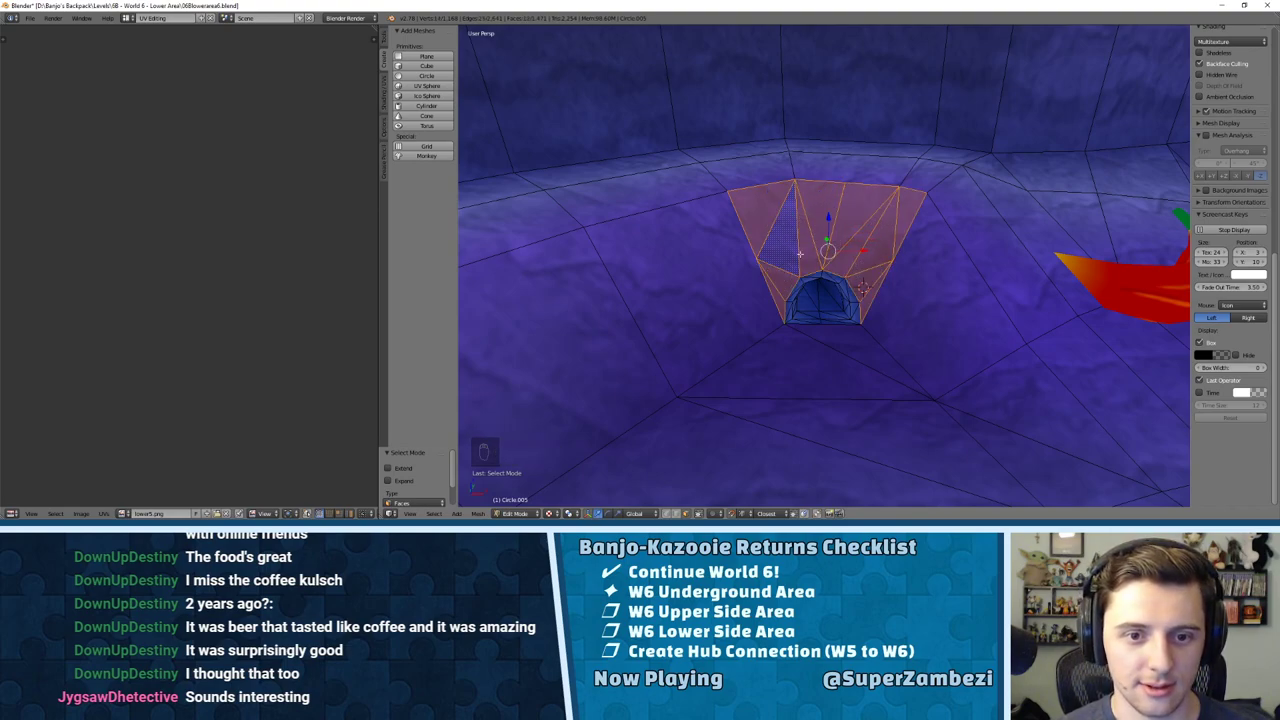
Step: Unwrap the selected wall faces around the arch and select their whole UV island
{"action": "mouse_move", "coordinate": [800, 254]}
{"action": "middle_mouse_down"}
{"action": "mouse_move", "coordinate": [840, 194]}
{"action": "mouse_move", "coordinate": [797, 254]}
{"action": "middle_mouse_up"}
{"action": "scroll", "coordinate": [803, 254], "scroll_direction": "up", "scroll_amount": 3}
{"action": "scroll", "coordinate": [800, 254], "scroll_direction": "down", "scroll_amount": 3}
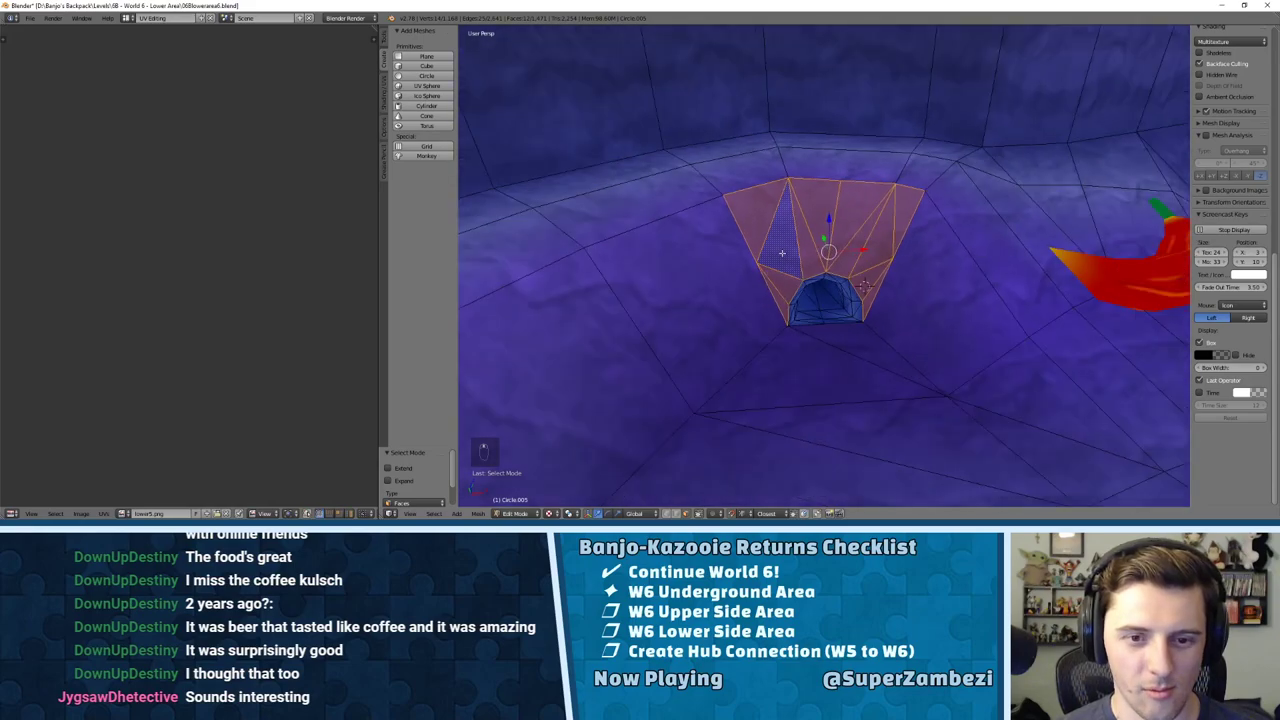
{"action": "key", "text": "u"}
{"action": "left_click", "coordinate": [780, 224]}
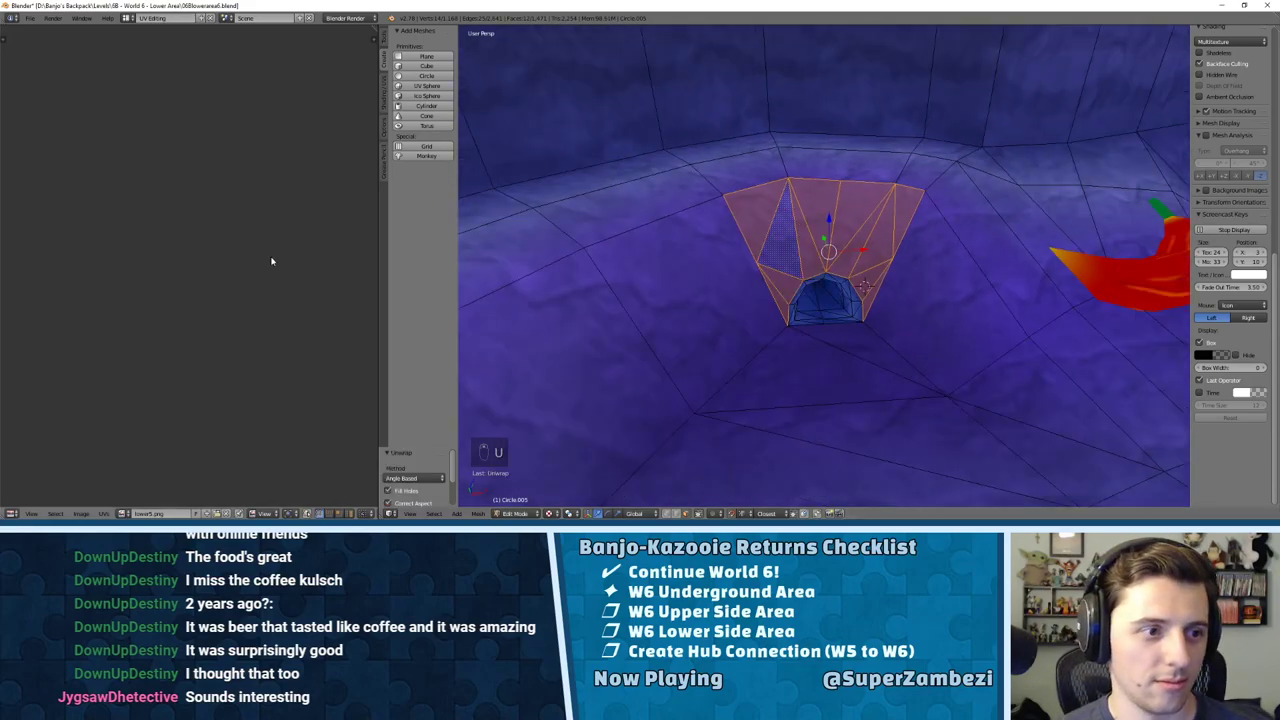
{"action": "key", "text": "a"}
{"action": "key", "text": "KP_Decimal"}
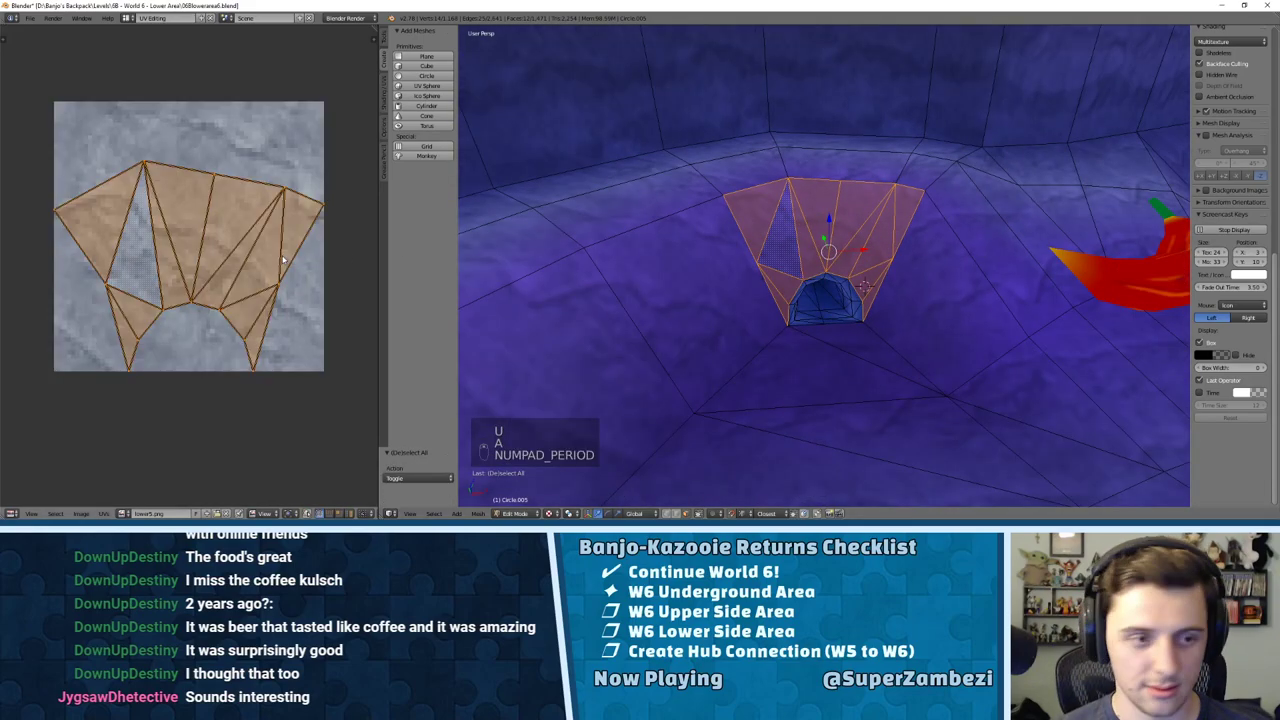
{"action": "scroll", "coordinate": [283, 259], "scroll_direction": "down", "scroll_amount": 5}
Step: Add the large wall faces on both sides of the arch to the selection and move the arch's UV island between their UVs
{"action": "right_click", "coordinate": [709, 304], "text": "shift"}
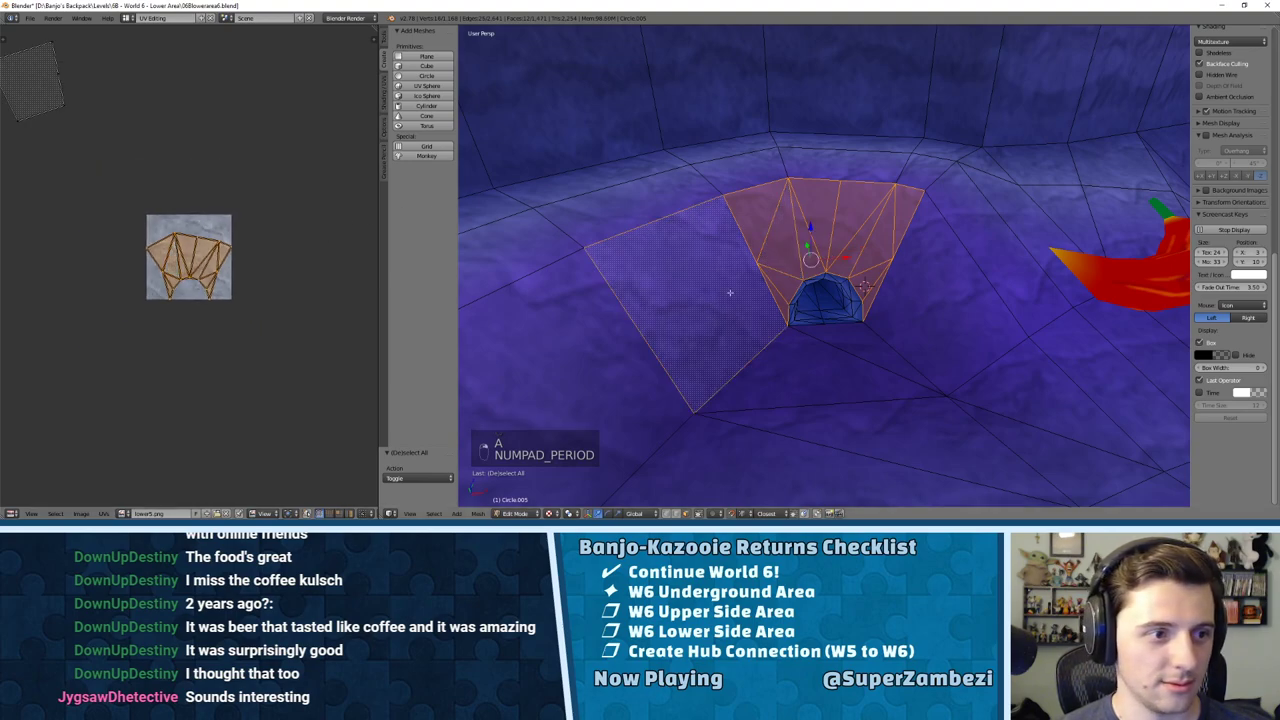
{"action": "right_click", "coordinate": [955, 286], "text": "shift"}
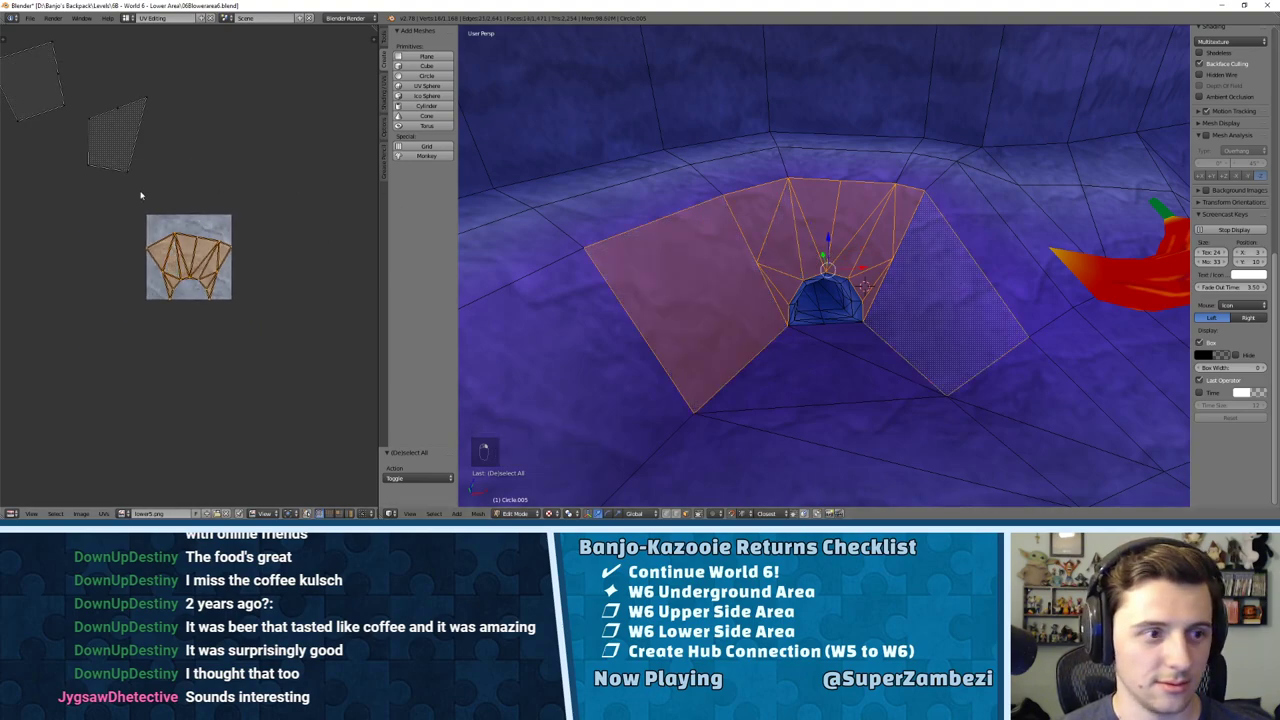
{"action": "key", "text": "g"}
{"action": "left_click", "coordinate": [132, 86]}
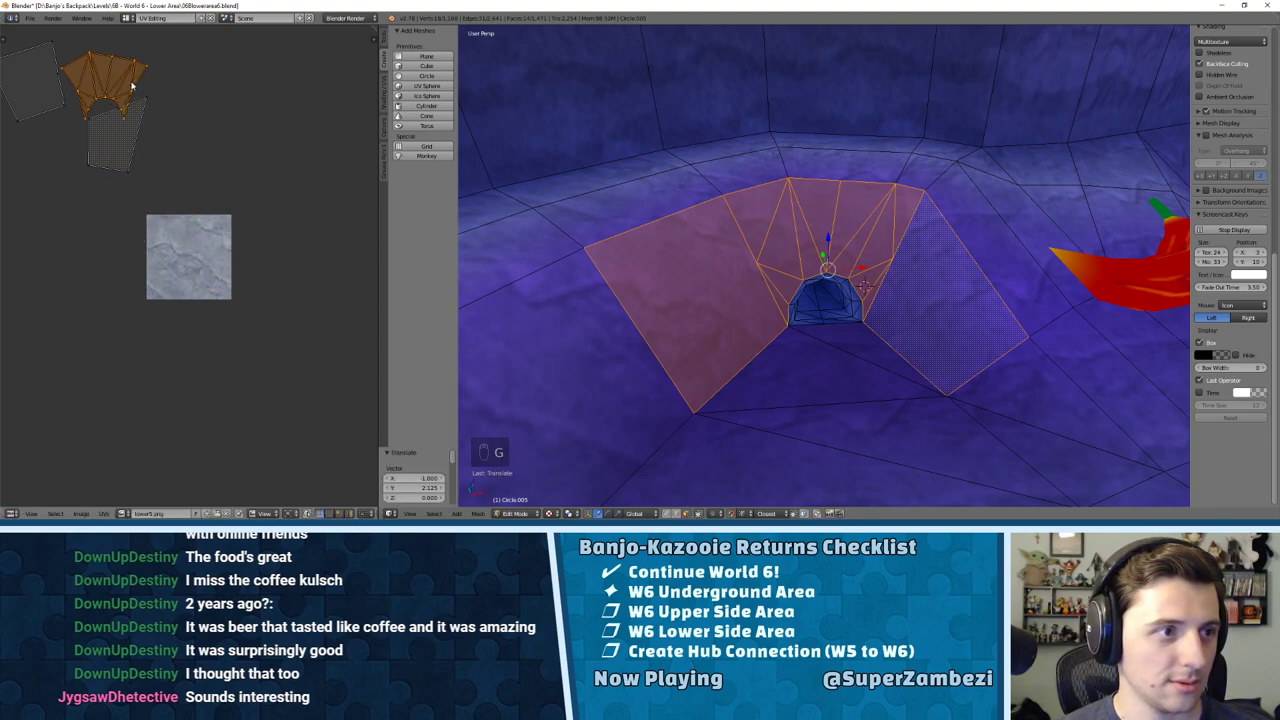
Step: Rotate the arch's UV island 35° and shift it slightly towards the left wall face's UVs
{"action": "key", "text": "KP_Decimal"}
{"action": "key", "text": "r"}
{"action": "key", "text": "r"}
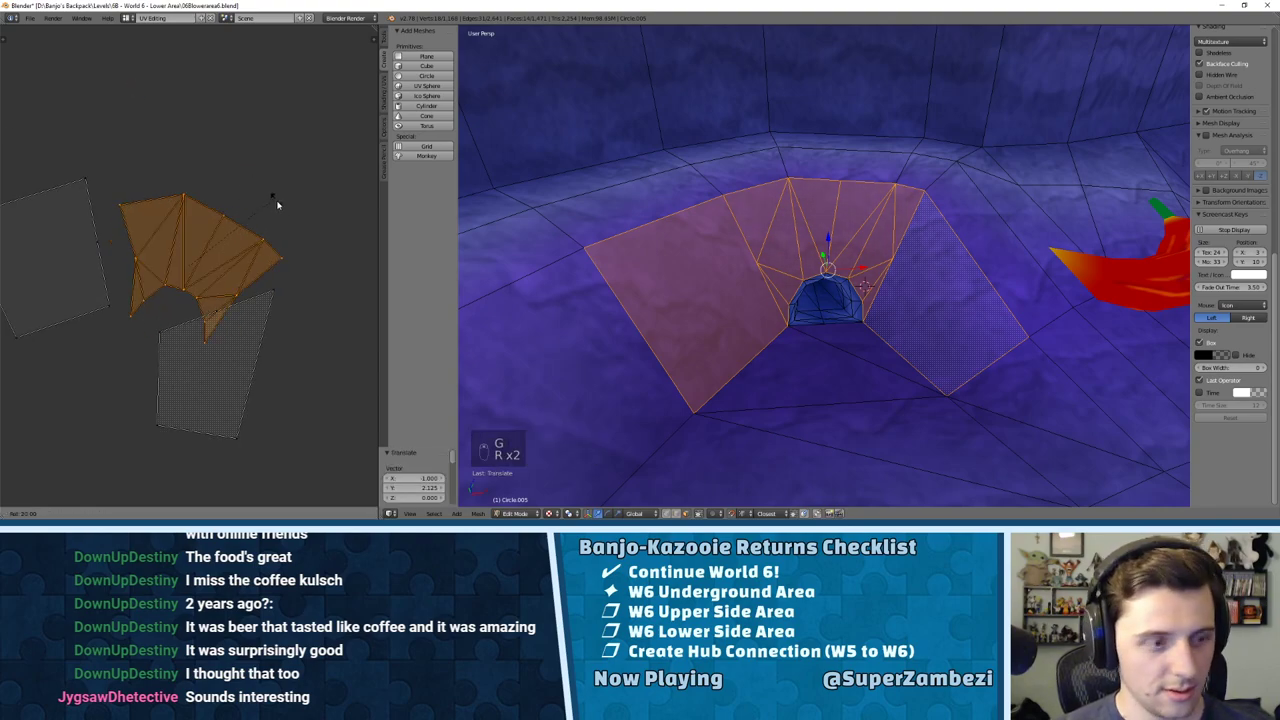
{"action": "left_click", "coordinate": [286, 234]}
{"action": "key", "text": "g"}
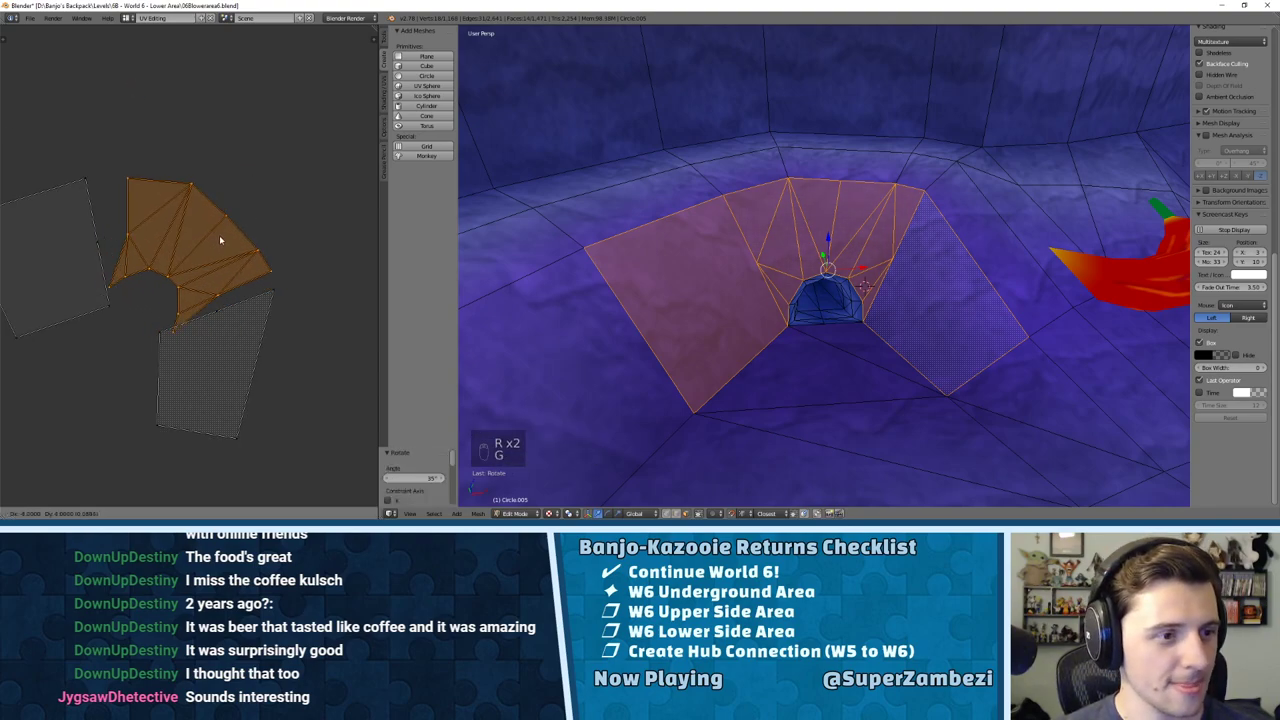
{"action": "left_click", "coordinate": [213, 238]}
Step: Move the UV island's two lower tip vertices onto the adjoining corners of the left and right wall faces
{"action": "right_click", "coordinate": [106, 289]}
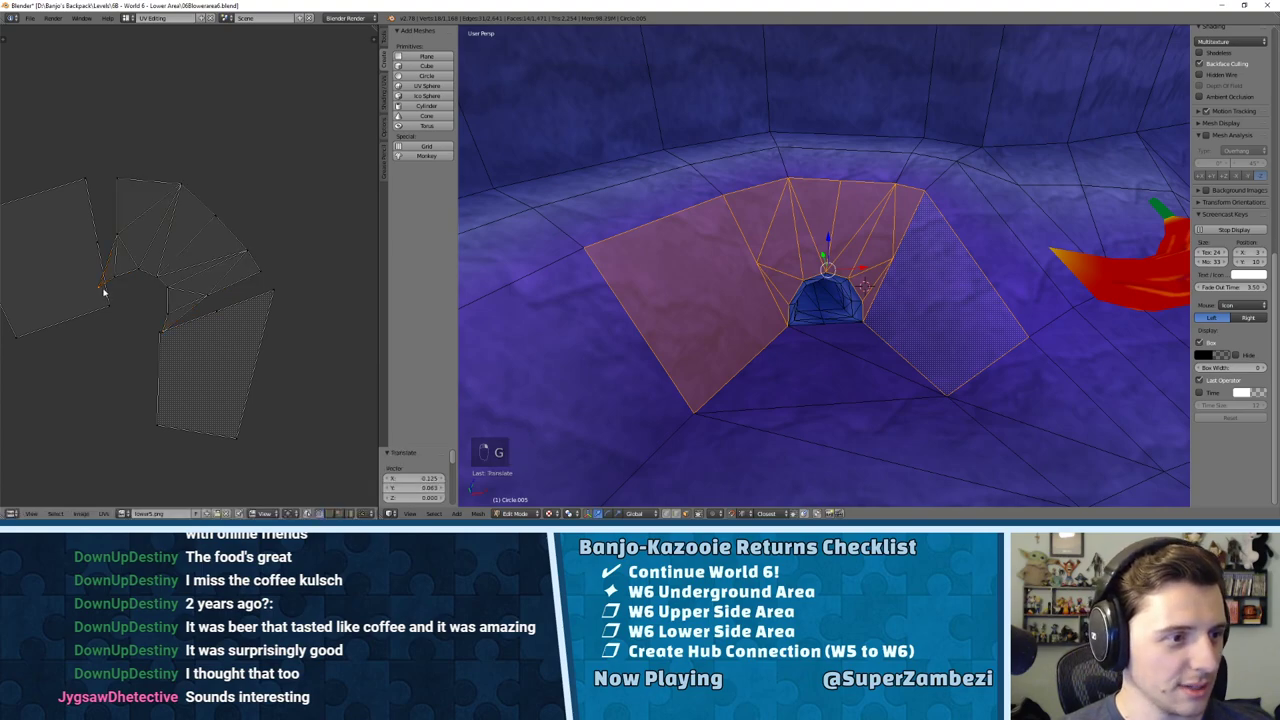
{"action": "key", "text": "g"}
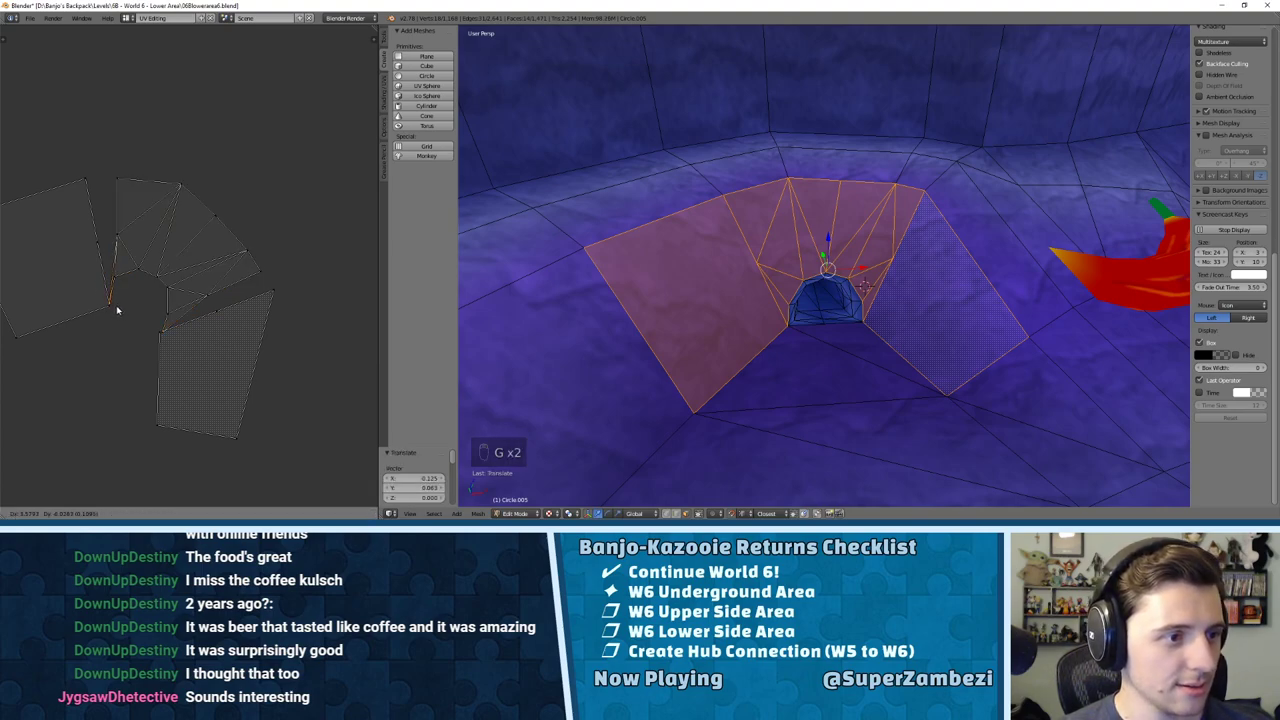
{"action": "left_click", "coordinate": [116, 305]}
{"action": "scroll", "coordinate": [151, 320], "scroll_direction": "up", "scroll_amount": 5}
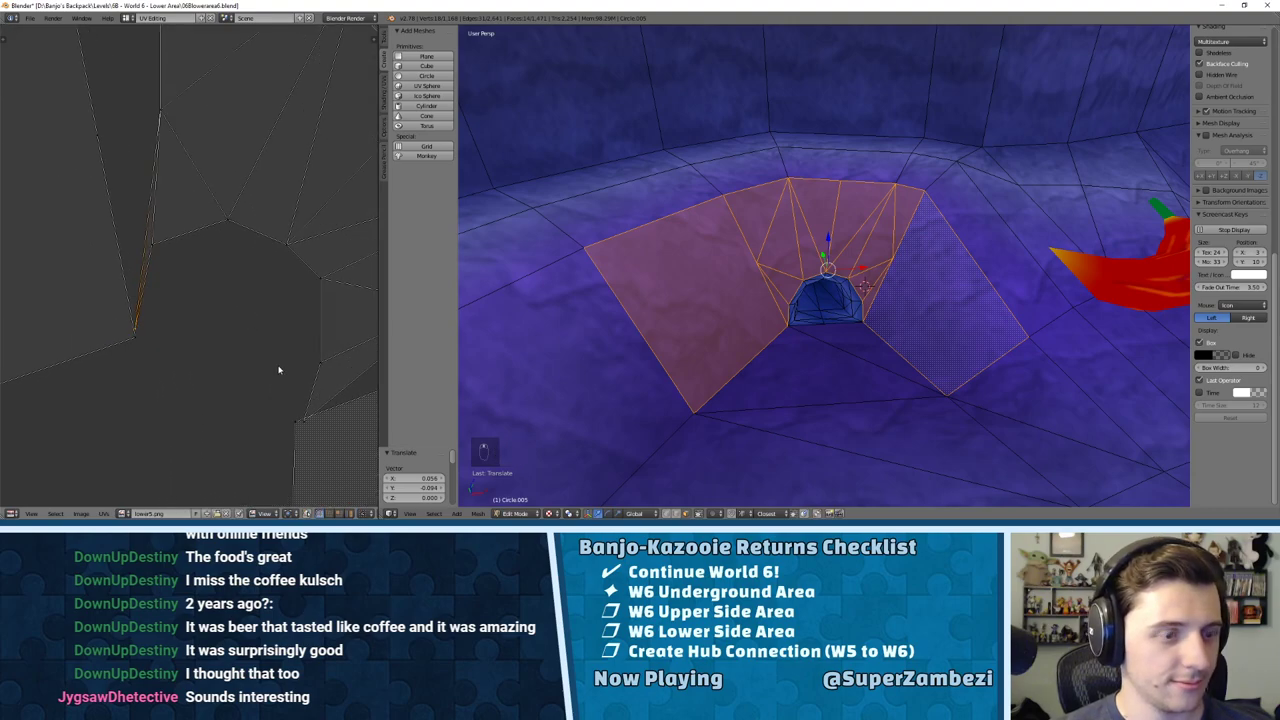
{"action": "middle_click_drag", "start_coordinate": [279, 370], "coordinate": [340, 326]}
{"action": "middle_click_drag", "start_coordinate": [283, 283], "coordinate": [243, 292]}
{"action": "right_click", "coordinate": [334, 383]}
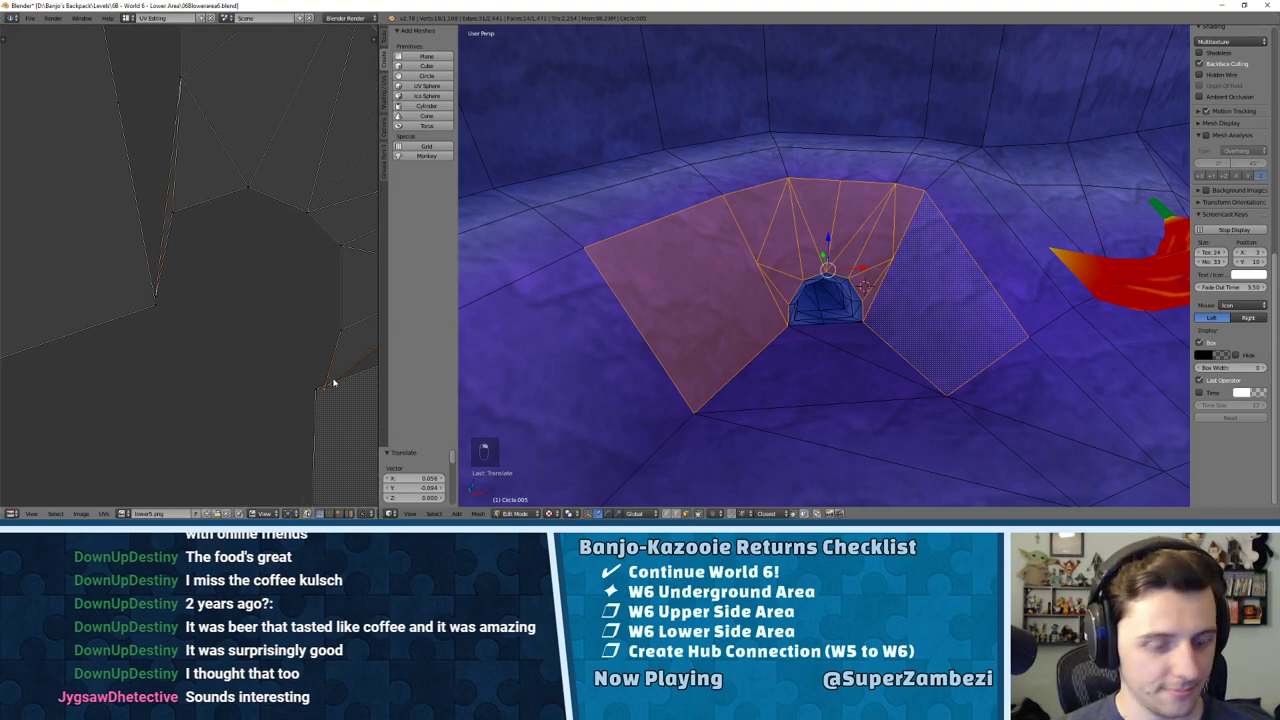
{"action": "key", "text": "g"}
{"action": "left_click", "coordinate": [323, 377]}
{"action": "key", "text": "g"}
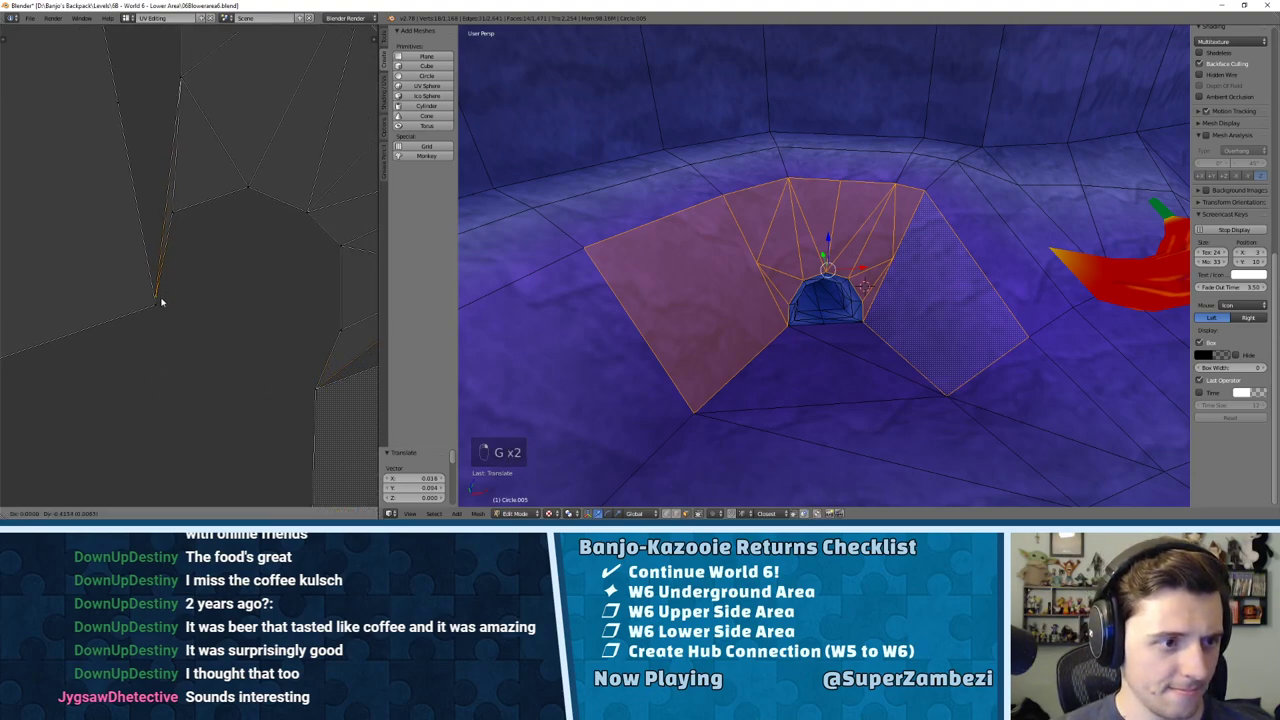
{"action": "left_click", "coordinate": [167, 289]}
Step: Align the UV island's left middle and upper-left vertices with the matching vertices on the left wall face's edge
{"action": "middle_click_drag", "start_coordinate": [177, 86], "coordinate": [189, 217]}
{"action": "right_click", "coordinate": [193, 213]}
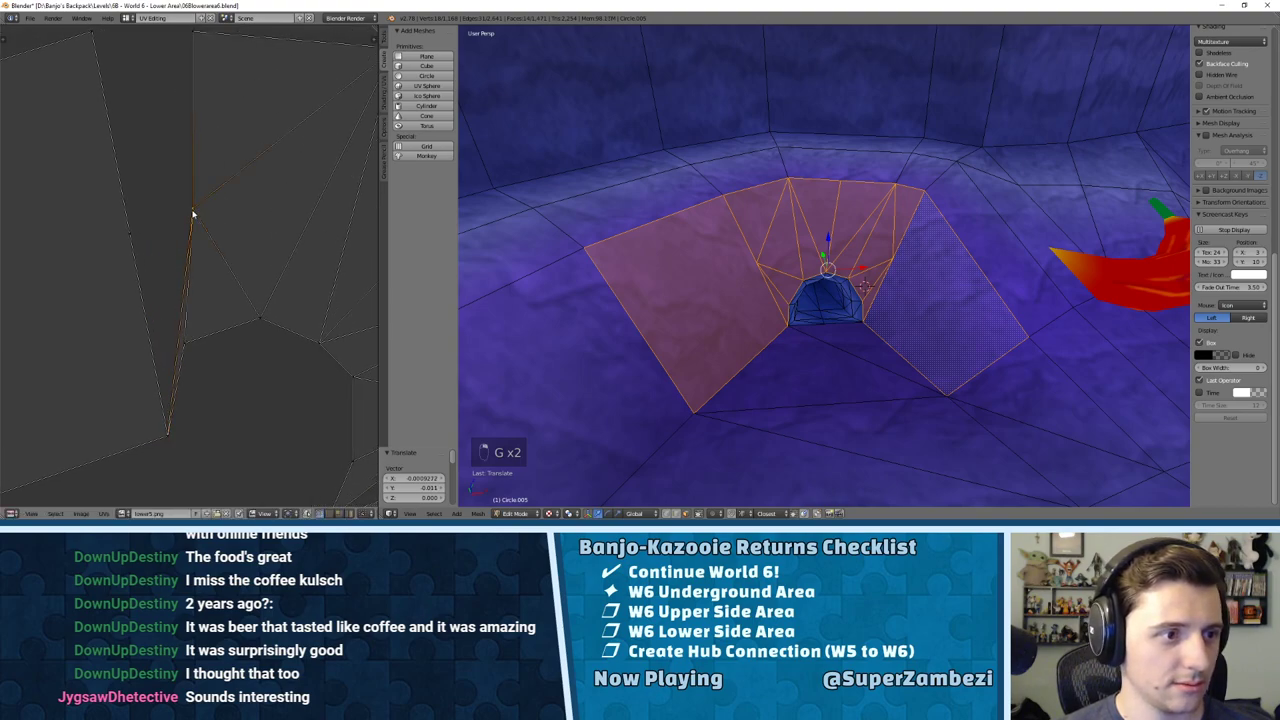
{"action": "key", "text": "g"}
{"action": "left_click", "coordinate": [130, 237]}
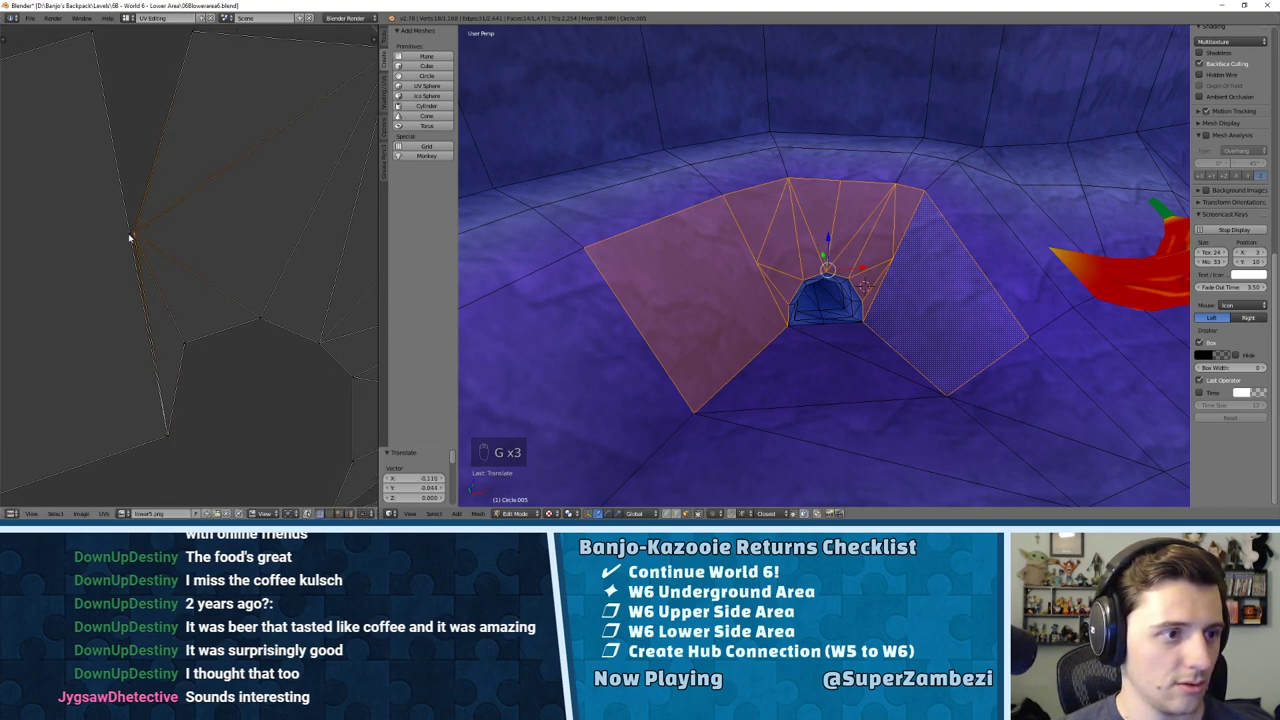
{"action": "key", "text": "g"}
{"action": "left_click", "coordinate": [134, 237]}
{"action": "middle_click_drag", "start_coordinate": [159, 162], "coordinate": [166, 256]}
{"action": "right_click", "coordinate": [117, 139]}
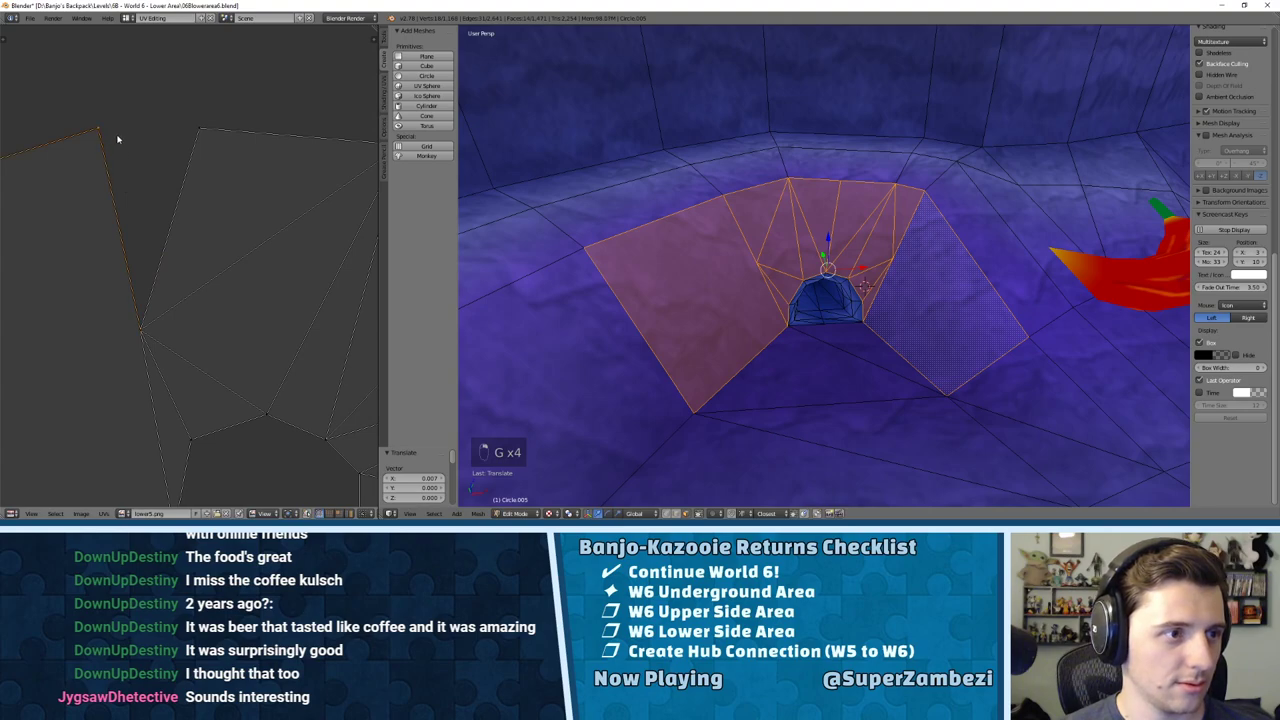
{"action": "key", "text": "g"}
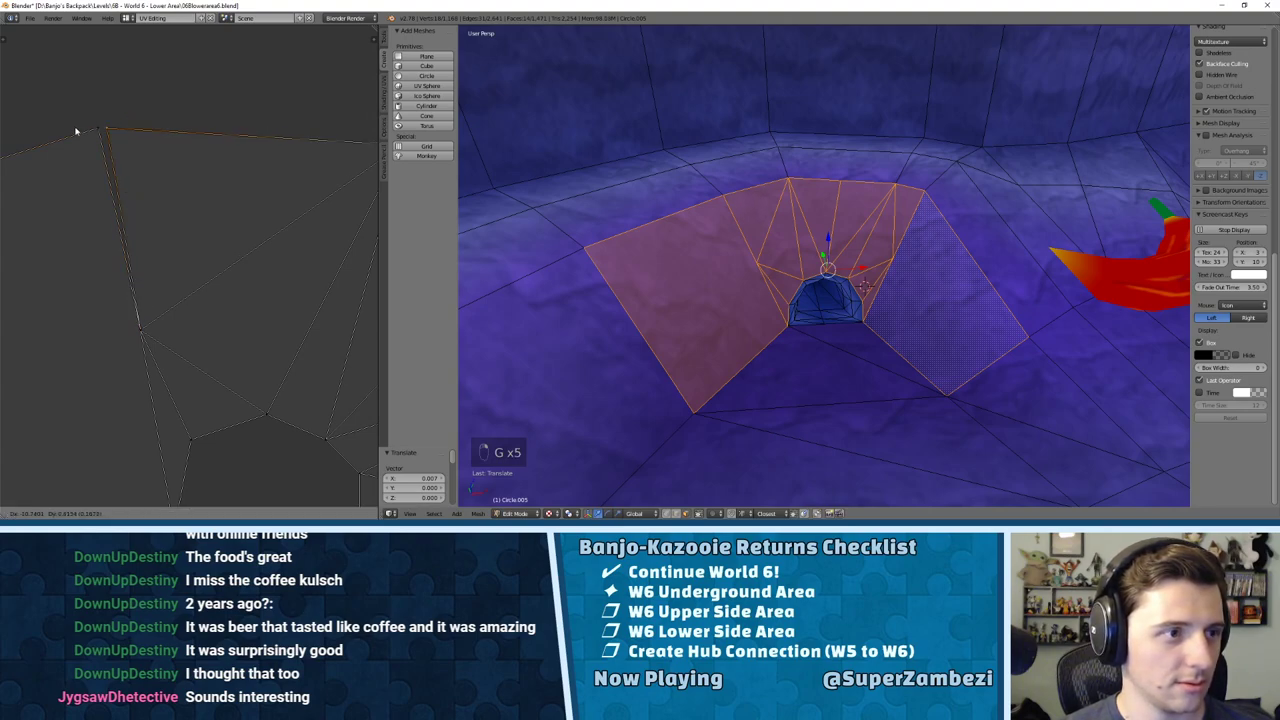
{"action": "left_click", "coordinate": [75, 135]}
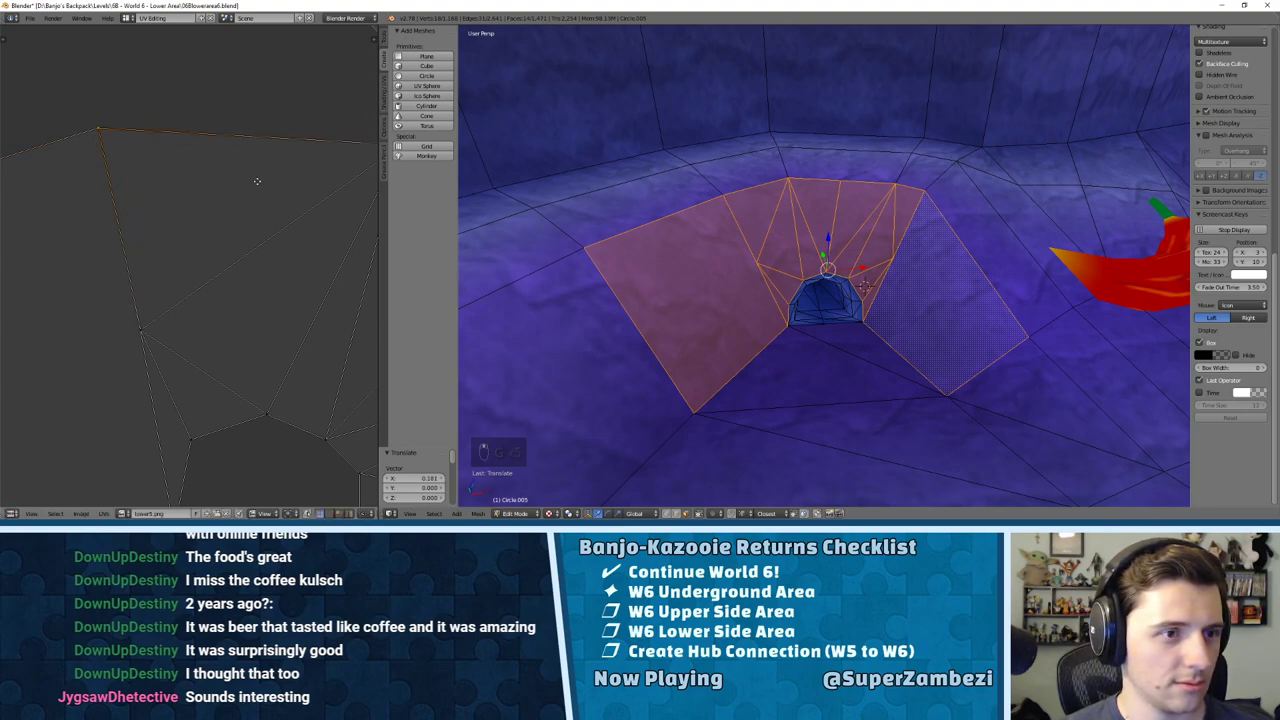
Step: Align the UV island's right middle and outer right vertices with the matching vertices on the right wall face's edge
{"action": "scroll", "coordinate": [300, 177], "scroll_direction": "down", "scroll_amount": 1}
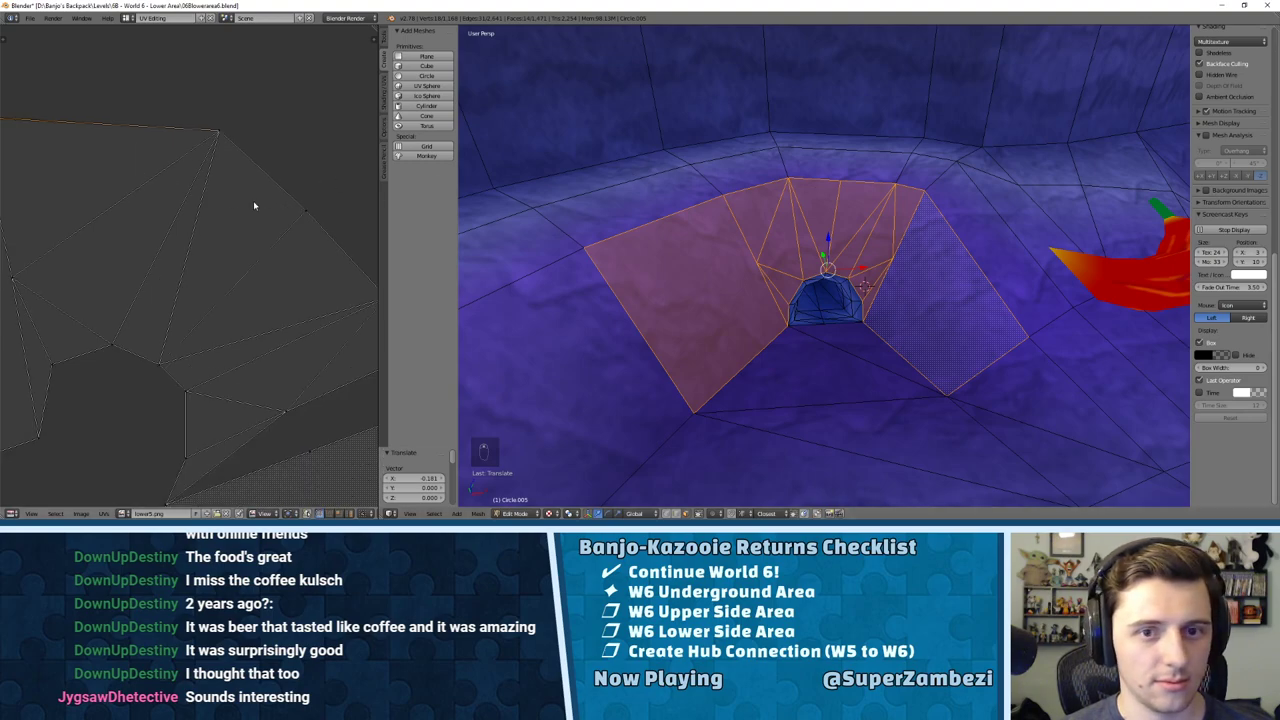
{"action": "middle_click_drag", "start_coordinate": [236, 150], "coordinate": [236, 133]}
{"action": "middle_click_drag", "start_coordinate": [202, 198], "coordinate": [154, 56]}
{"action": "right_click", "coordinate": [254, 258]}
{"action": "key", "text": "g"}
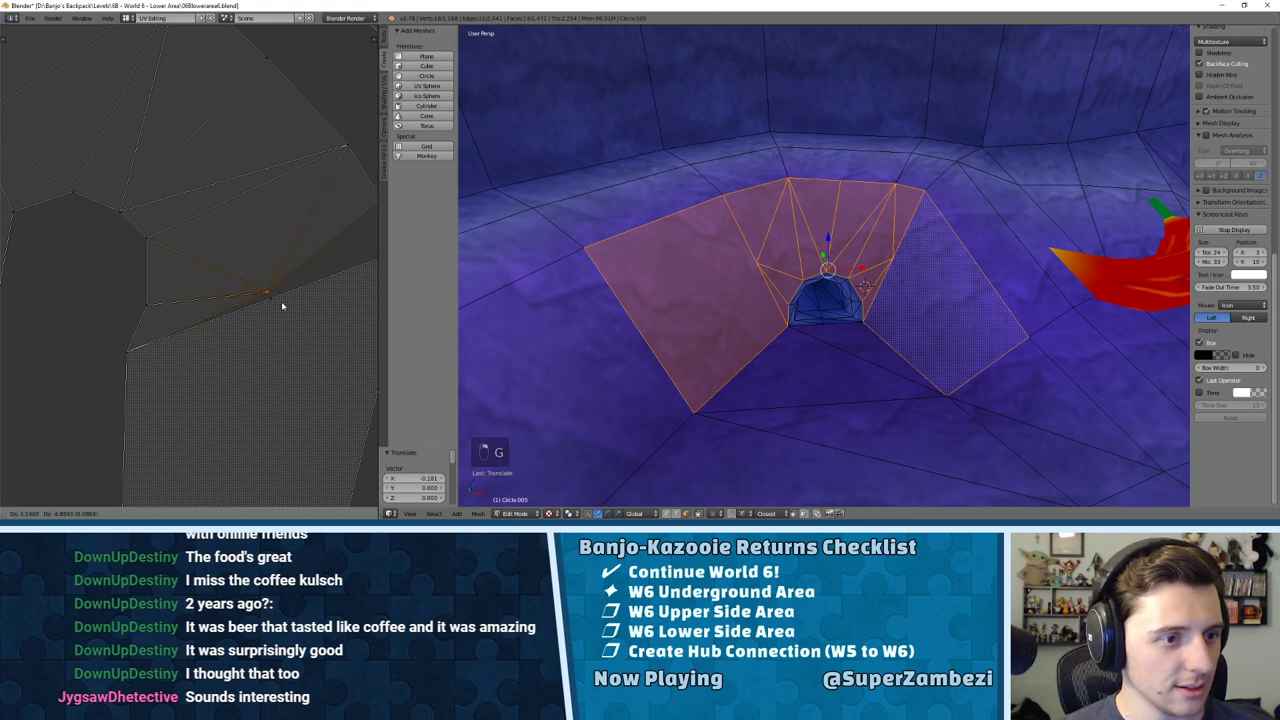
{"action": "left_click", "coordinate": [285, 309]}
{"action": "key", "text": "g"}
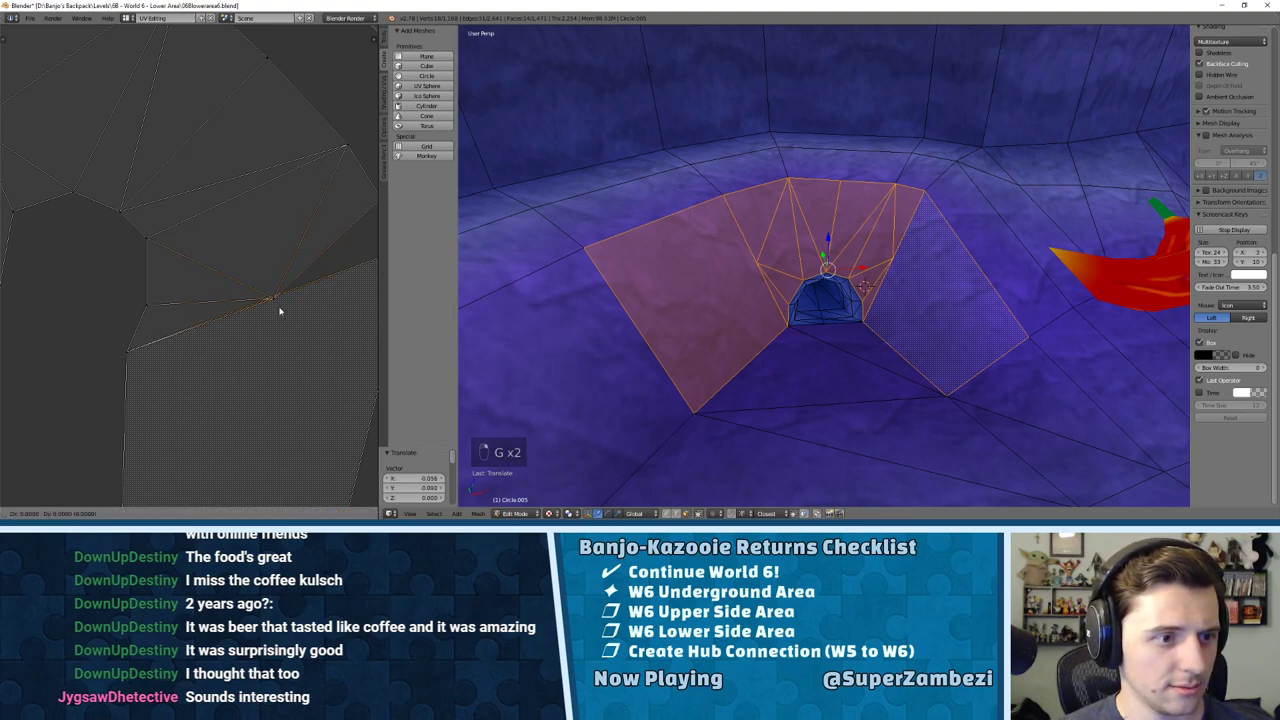
{"action": "right_click", "coordinate": [279, 308]}
{"action": "key", "text": "g"}
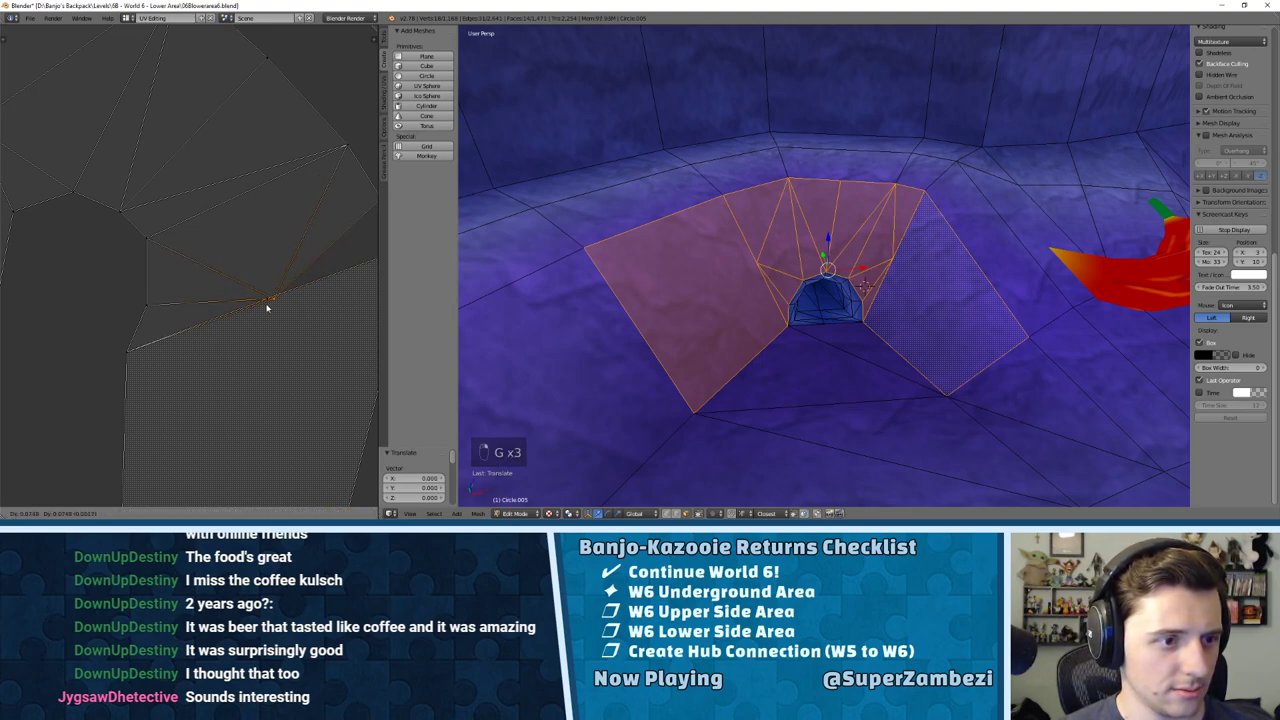
{"action": "left_click", "coordinate": [268, 304]}
{"action": "key", "text": "g"}
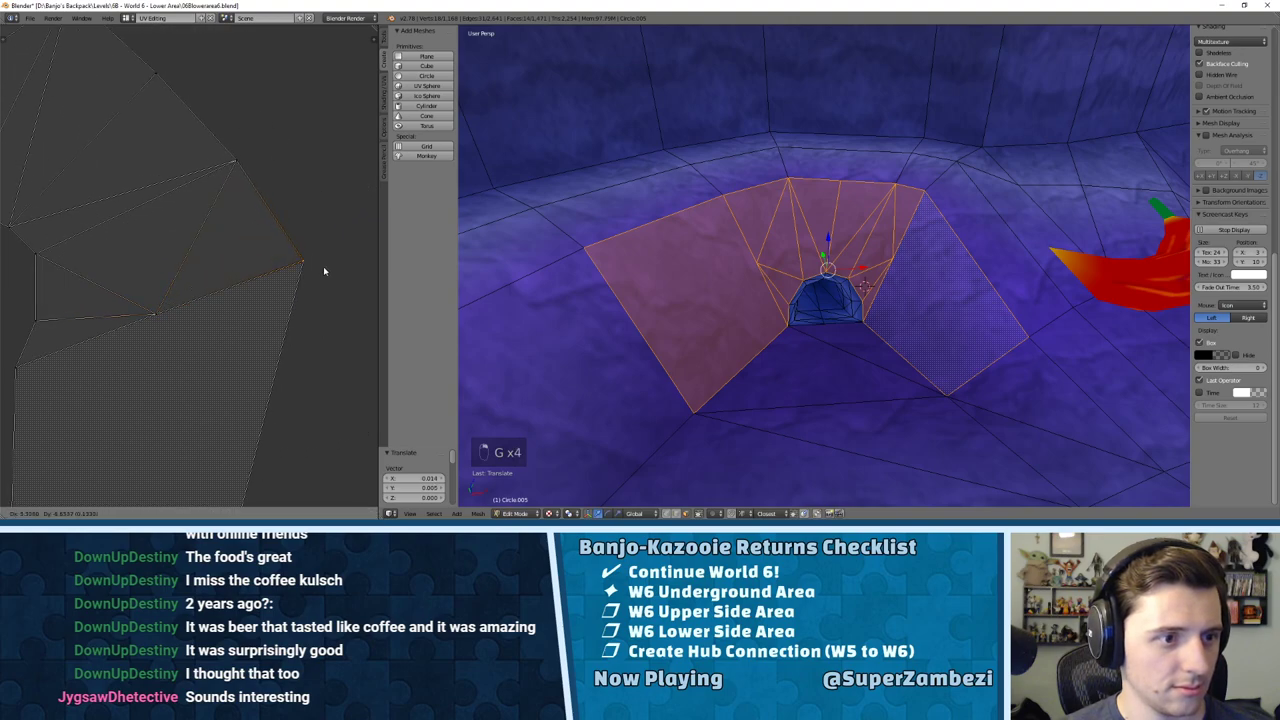
{"action": "left_click", "coordinate": [320, 269]}
Step: Add the wall face above the arch to the selection and move the arch UVs' upper-left vertex onto that face's matching corner
{"action": "middle_click_drag", "start_coordinate": [172, 155], "coordinate": [329, 223]}
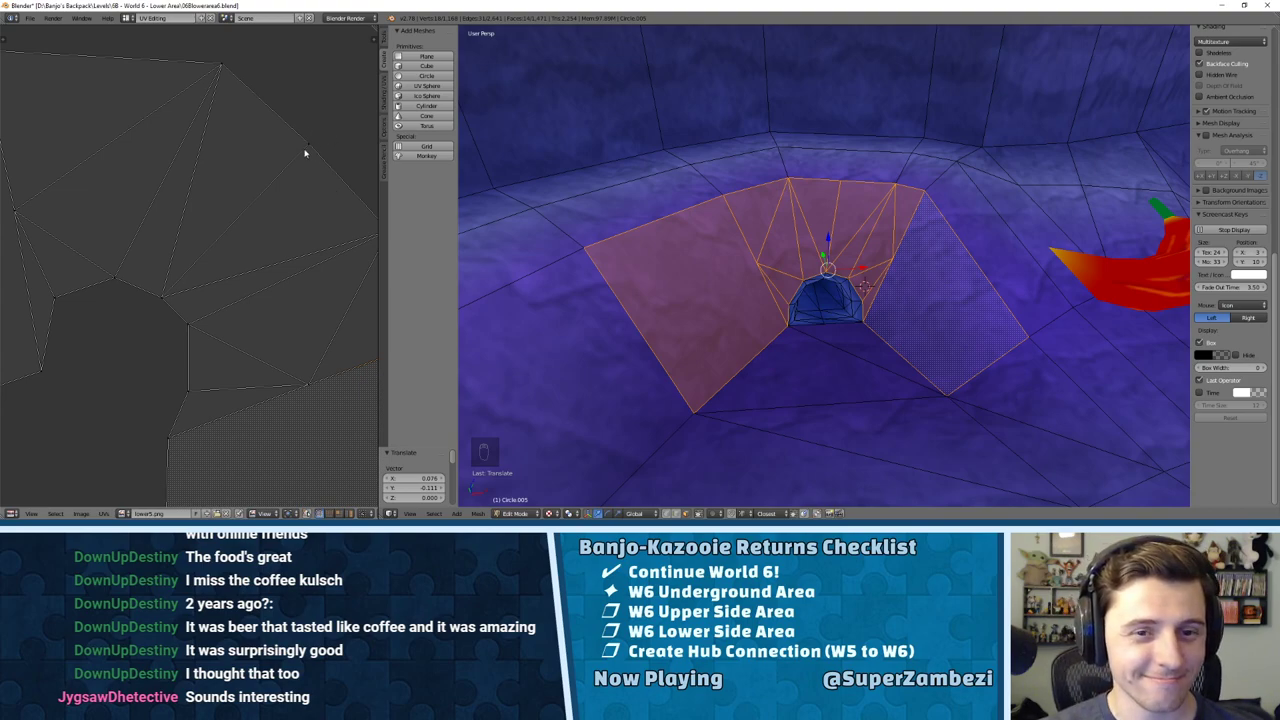
{"action": "scroll", "coordinate": [234, 174], "scroll_direction": "down", "scroll_amount": 3}
{"action": "middle_click_drag", "start_coordinate": [300, 151], "coordinate": [282, 185]}
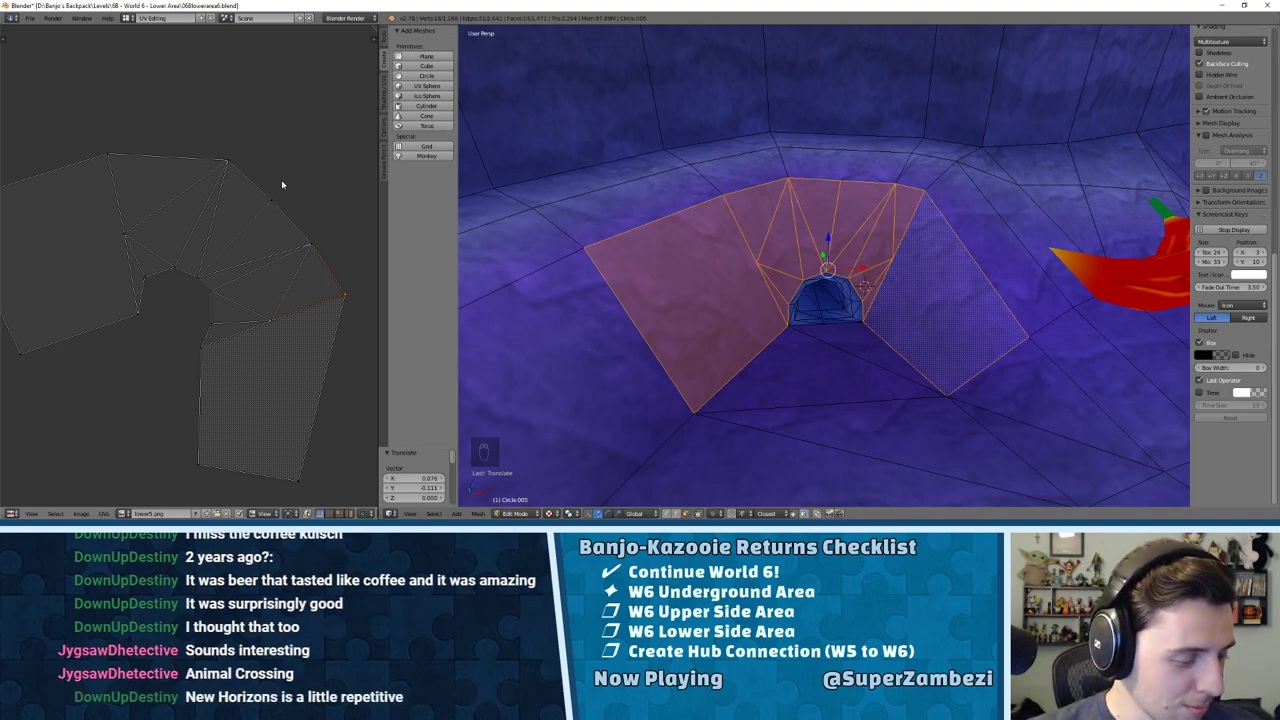
{"action": "scroll", "coordinate": [845, 199], "scroll_direction": "up", "scroll_amount": 5}
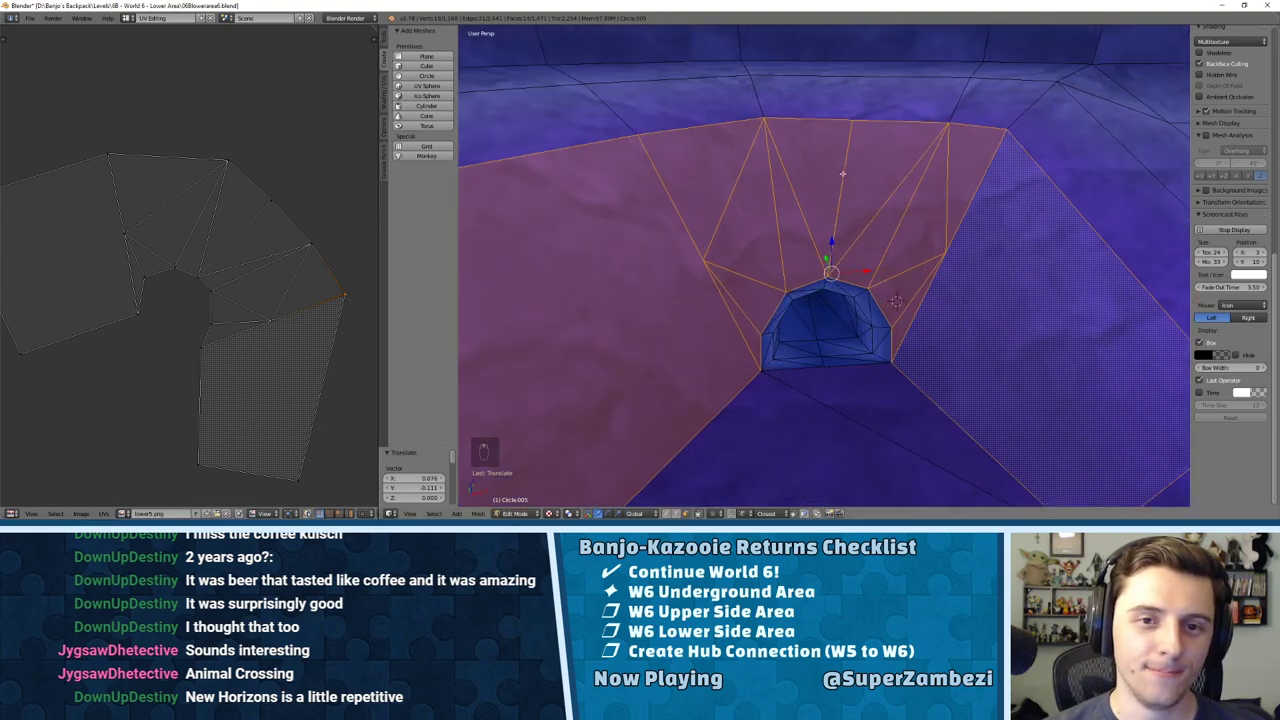
{"action": "right_click", "coordinate": [851, 127], "text": "shift"}
{"action": "scroll", "coordinate": [254, 206], "scroll_direction": "up", "scroll_amount": 2}
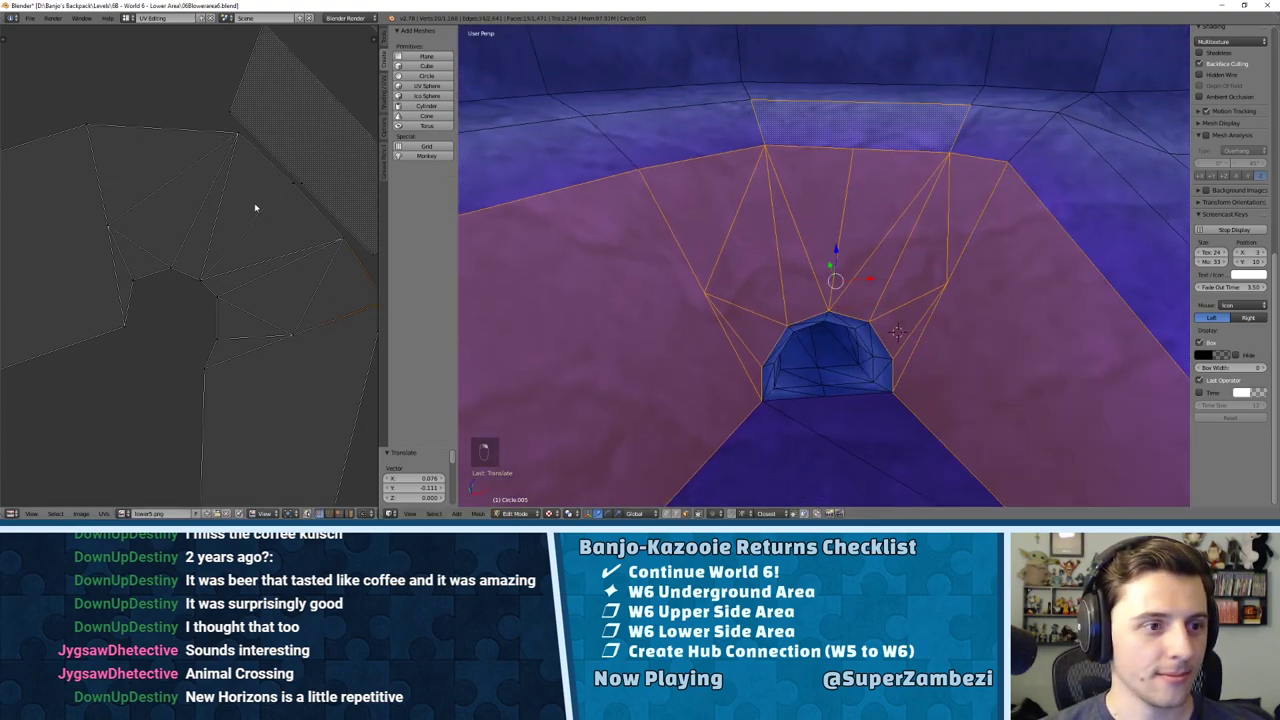
{"action": "middle_click_drag", "start_coordinate": [276, 150], "coordinate": [148, 192]}
{"action": "scroll", "coordinate": [160, 184], "scroll_direction": "up", "scroll_amount": 1}
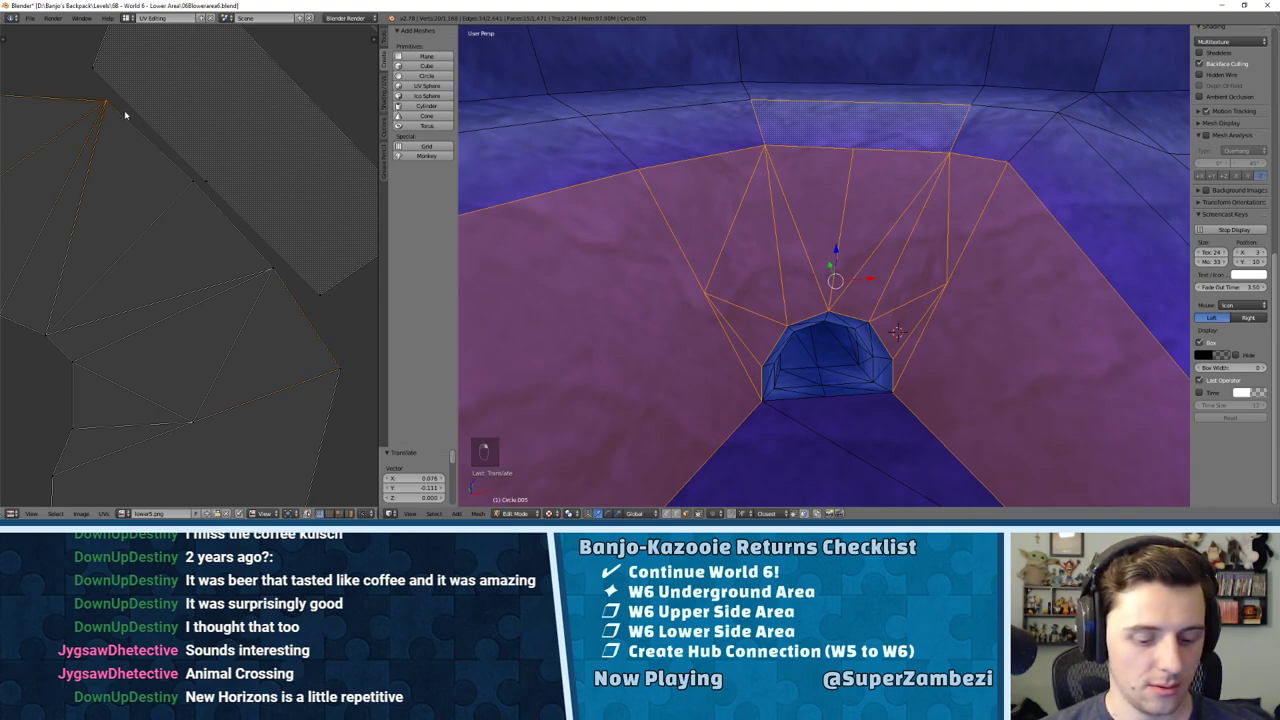
{"action": "key", "text": "g"}
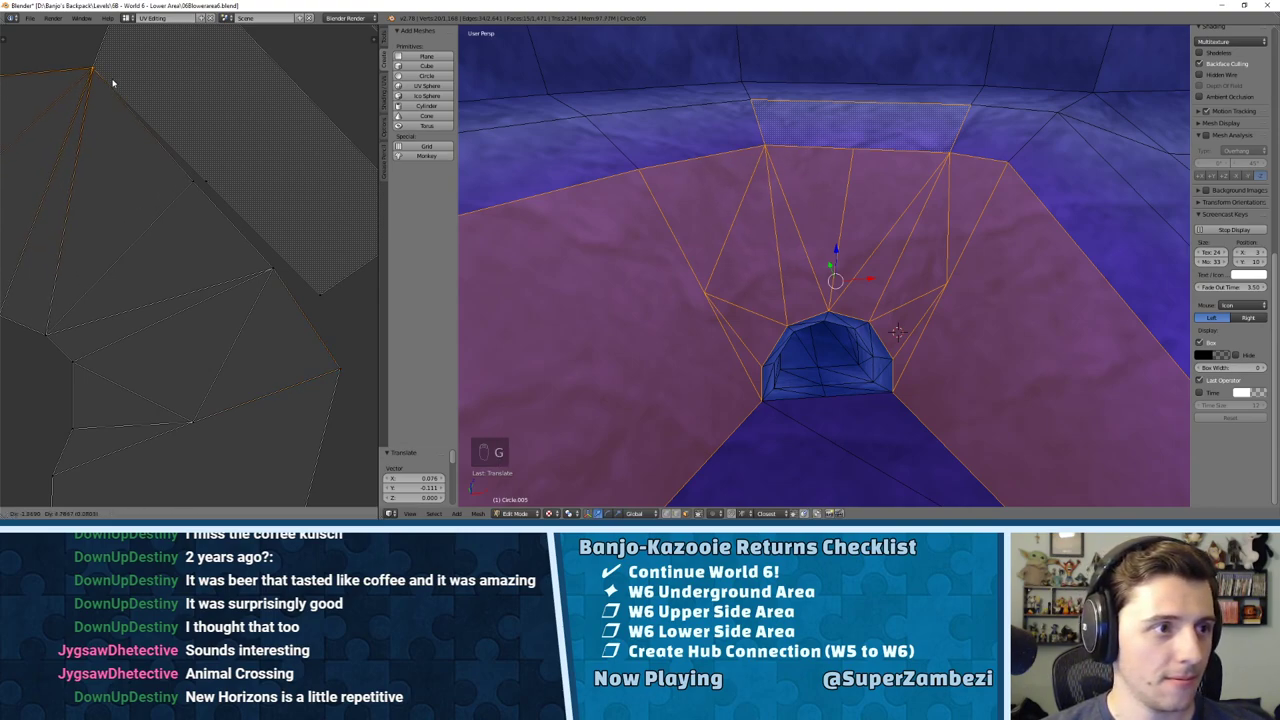
{"action": "left_click", "coordinate": [113, 83]}
Step: Align the arch UVs' upper middle and upper-right vertices with the edge of the upper wall face, and clear the selection
{"action": "right_click", "coordinate": [177, 186]}
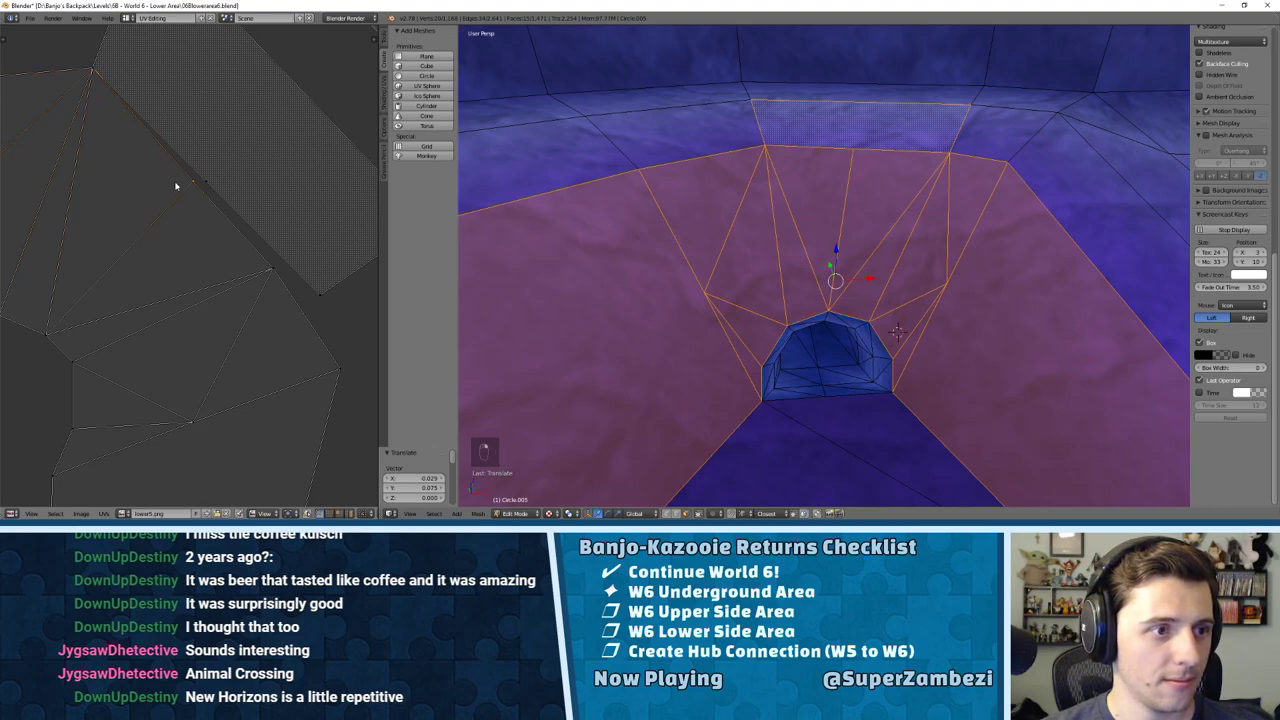
{"action": "key", "text": "g"}
{"action": "left_click", "coordinate": [191, 188]}
{"action": "key", "text": "g"}
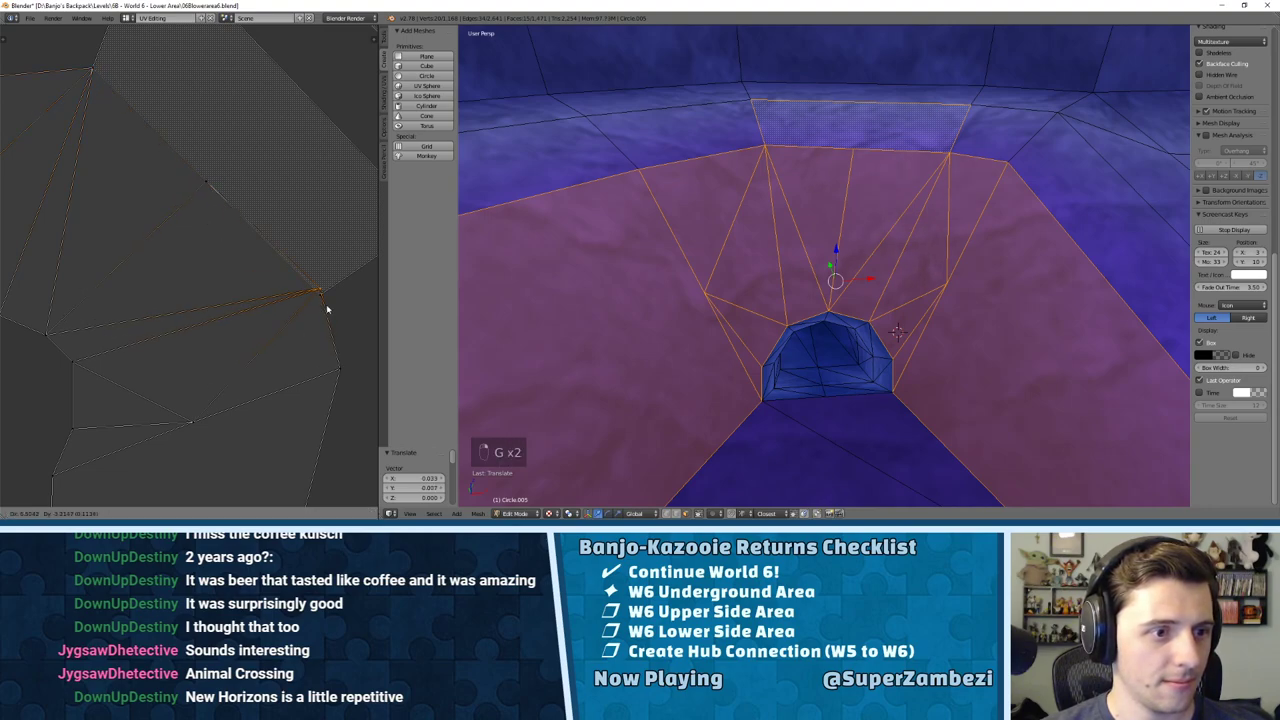
{"action": "left_click", "coordinate": [328, 311]}
{"action": "key", "text": "a"}
Step: Preview the textured tunnel entrance in Object Mode and triangulate the large wall face to the right of the arch
{"action": "key", "text": "Tab"}
{"action": "middle_click_drag", "start_coordinate": [887, 244], "coordinate": [963, 238]}
{"action": "middle_click_drag", "start_coordinate": [919, 235], "coordinate": [917, 269]}
{"action": "key", "text": "Tab"}
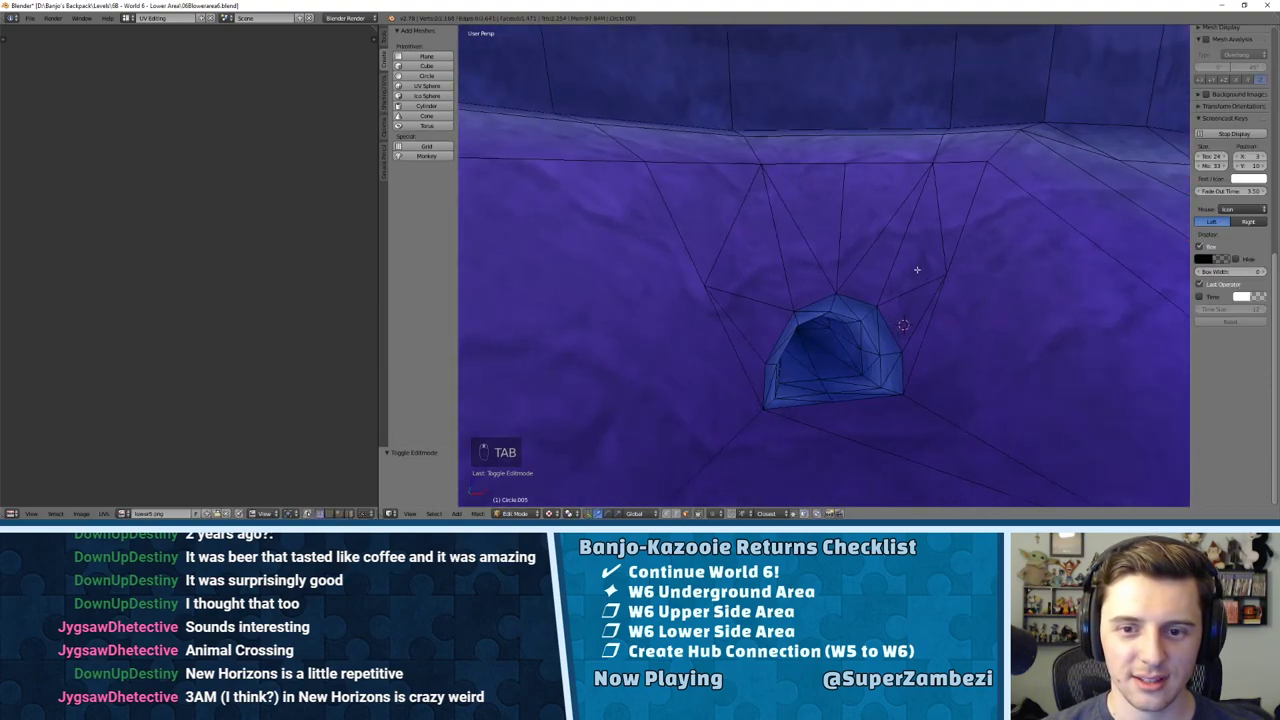
{"action": "right_click", "coordinate": [1020, 325]}
{"action": "key", "text": "ctrl+t"}
{"action": "middle_click_drag", "start_coordinate": [1020, 325], "coordinate": [990, 325]}
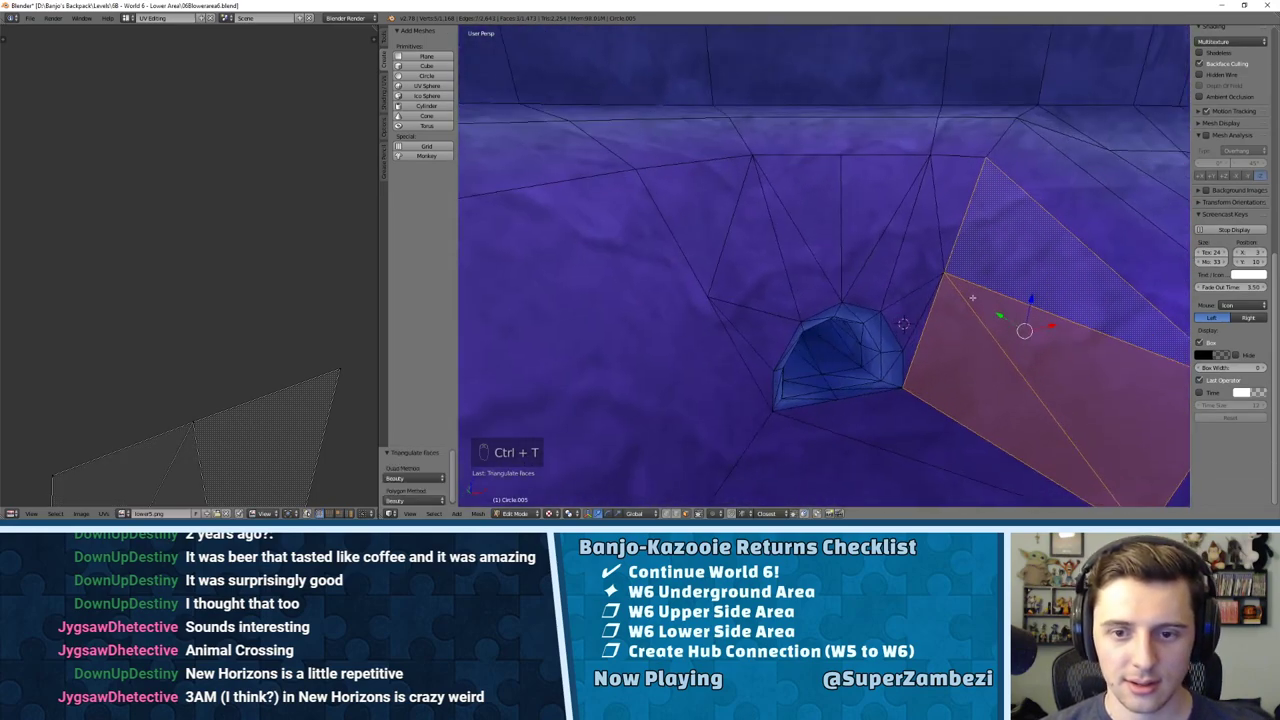
Step: Move the wall vertex to the right of the arch along the Y axis in top view
{"action": "key", "text": "ctrl+Tab"}
{"action": "left_click", "coordinate": [940, 274]}
{"action": "right_click", "coordinate": [944, 270]}
{"action": "key", "text": "KP_7"}
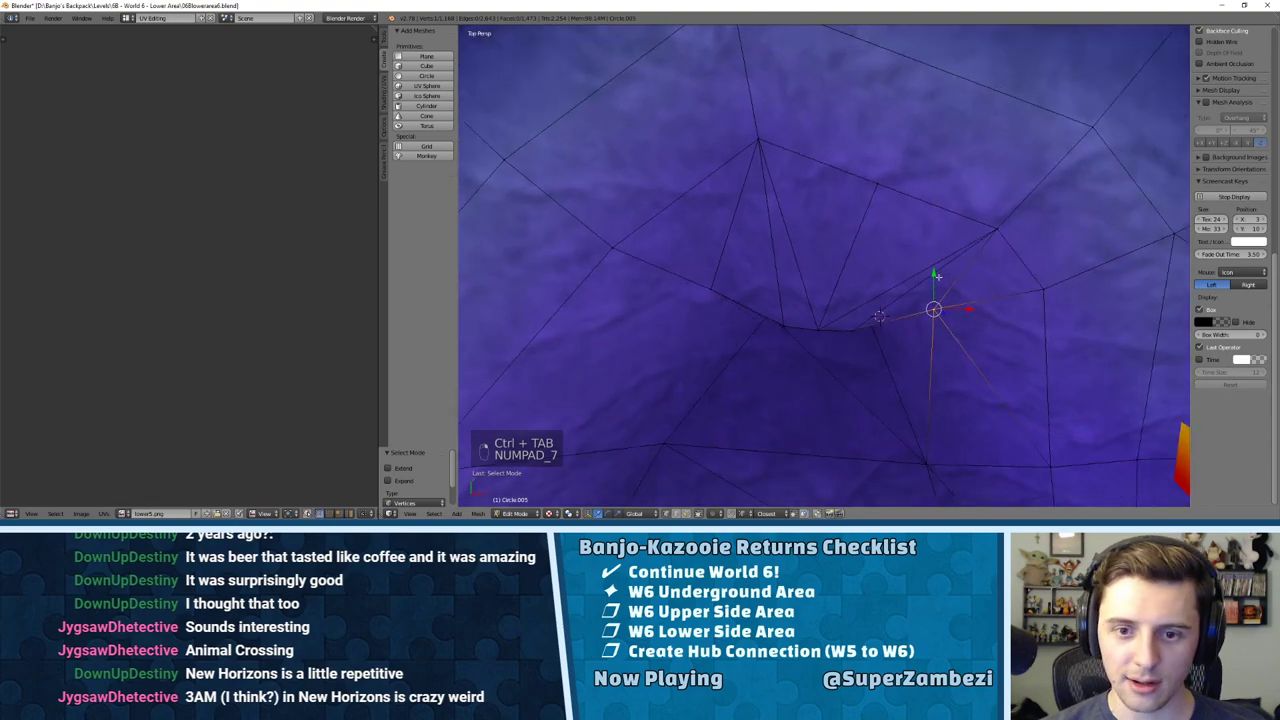
{"action": "key", "text": "g"}
{"action": "key", "text": "y"}
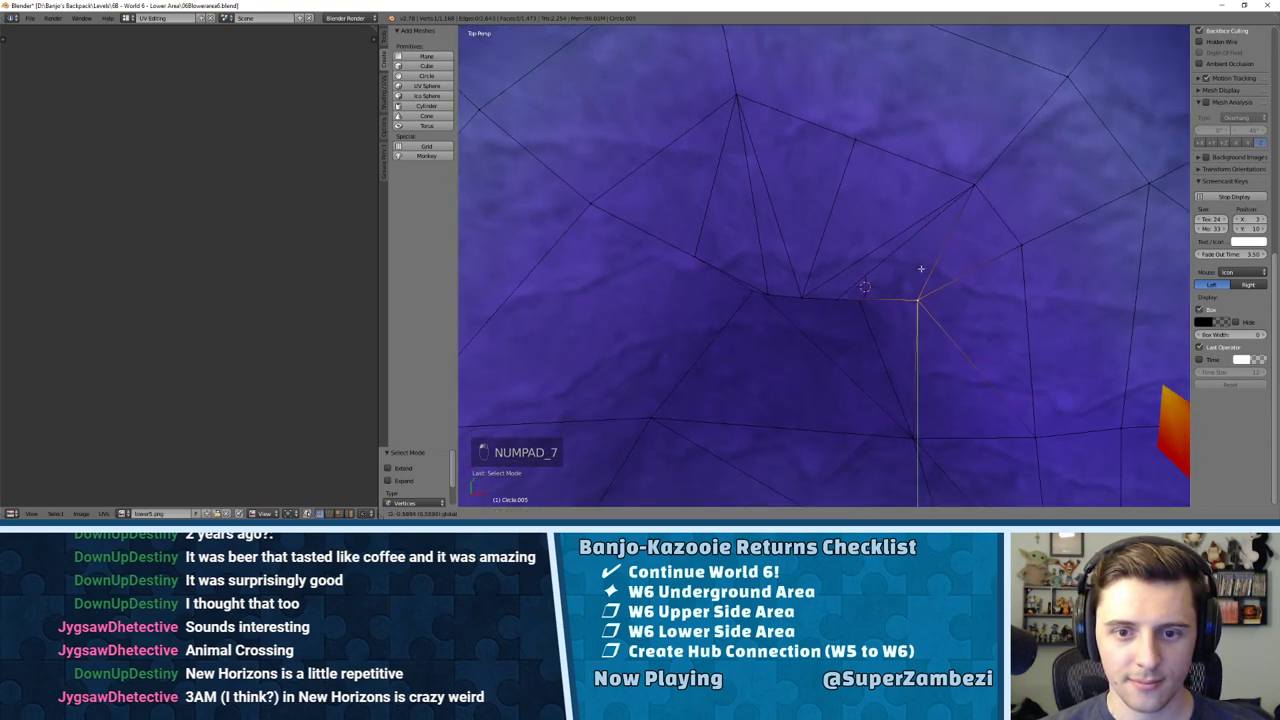
{"action": "left_click", "coordinate": [921, 263]}
{"action": "mouse_move", "coordinate": [921, 263]}
{"action": "middle_mouse_down"}
{"action": "mouse_move", "coordinate": [874, 211]}
{"action": "mouse_move", "coordinate": [1009, 172]}
{"action": "mouse_move", "coordinate": [1018, 200]}
{"action": "mouse_move", "coordinate": [974, 220]}
{"action": "mouse_move", "coordinate": [846, 215]}
{"action": "mouse_move", "coordinate": [851, 263]}
{"action": "mouse_move", "coordinate": [909, 280]}
{"action": "middle_mouse_up"}
{"action": "key", "text": "KP_7"}
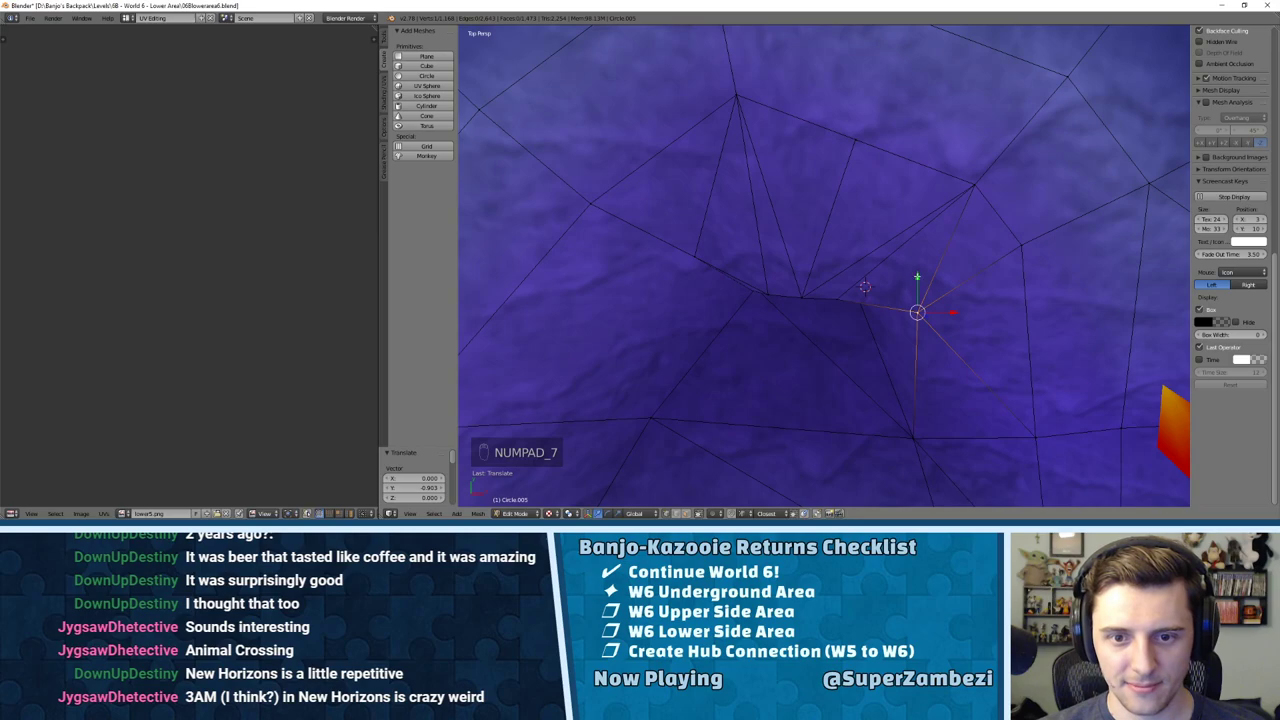
Step: Toggle snapping, nudge the same wall vertex along the Y and X axes, and undo the last shift
{"action": "key", "text": "shift+Tab"}
{"action": "left_click_drag", "start_coordinate": [917, 278], "coordinate": [837, 300]}
{"action": "left_click_drag", "start_coordinate": [948, 302], "coordinate": [900, 298]}
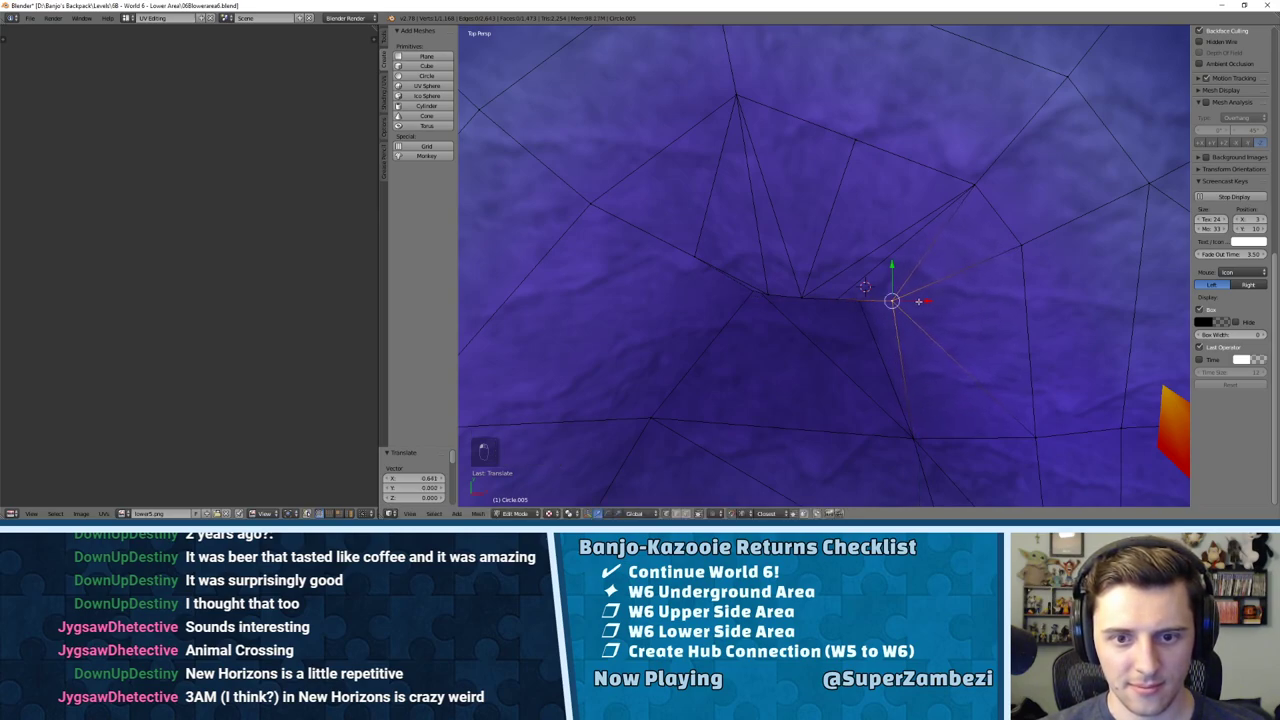
{"action": "middle_click_drag", "start_coordinate": [900, 298], "coordinate": [828, 198]}
{"action": "key", "text": "ctrl+z"}
Step: Triangulate the large wall face to the left of the tunnel and preview the entrance in Object Mode
{"action": "middle_click_drag", "start_coordinate": [829, 282], "coordinate": [676, 238]}
{"action": "key", "text": "ctrl+Tab"}
{"action": "left_click", "coordinate": [636, 262]}
{"action": "right_click", "coordinate": [632, 261]}
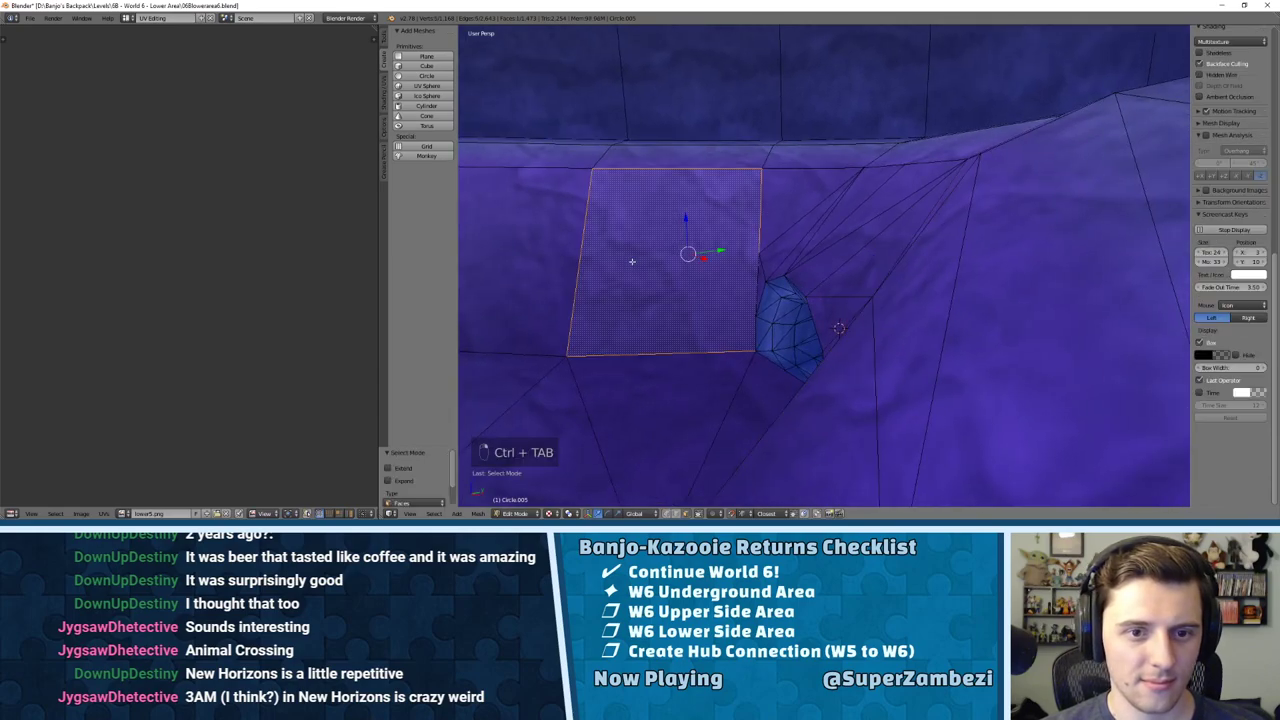
{"action": "key", "text": "ctrl+t"}
{"action": "key", "text": "ctrl+t"}
{"action": "middle_click_drag", "start_coordinate": [686, 250], "coordinate": [823, 257]}
{"action": "key", "text": "a"}
{"action": "key", "text": "Tab"}
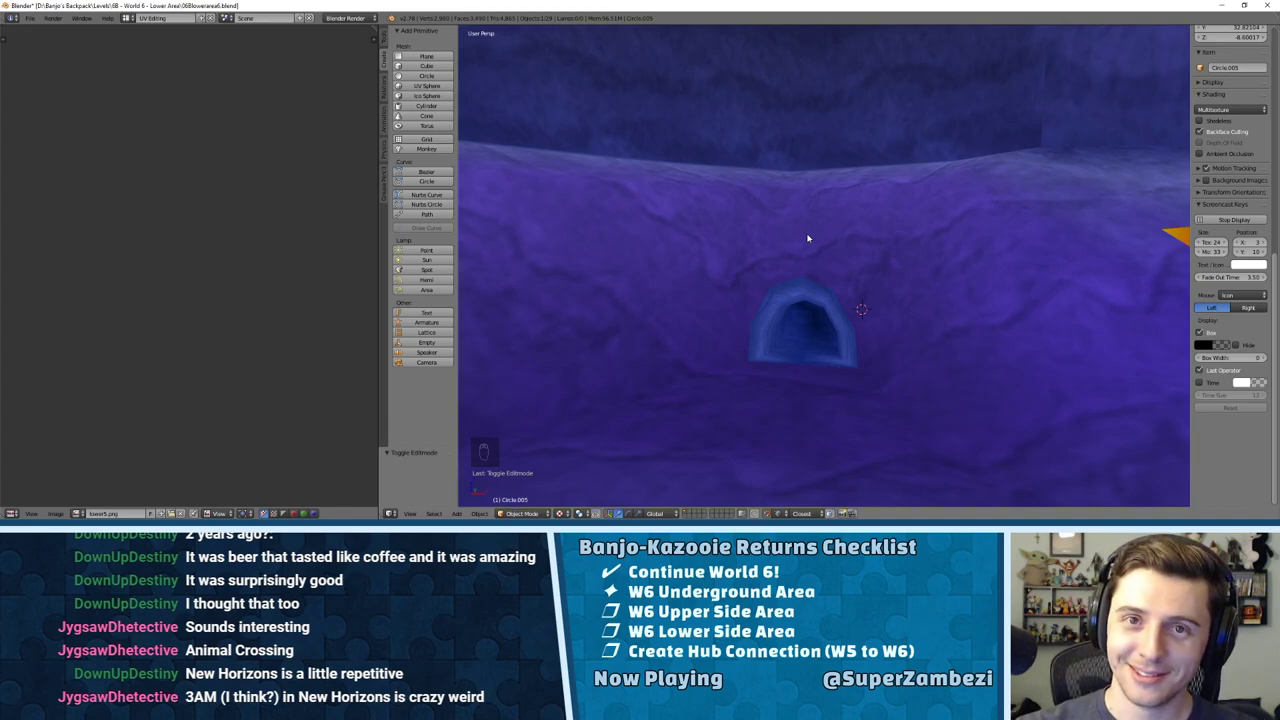
{"action": "middle_click_drag", "start_coordinate": [649, 171], "coordinate": [757, 134]}
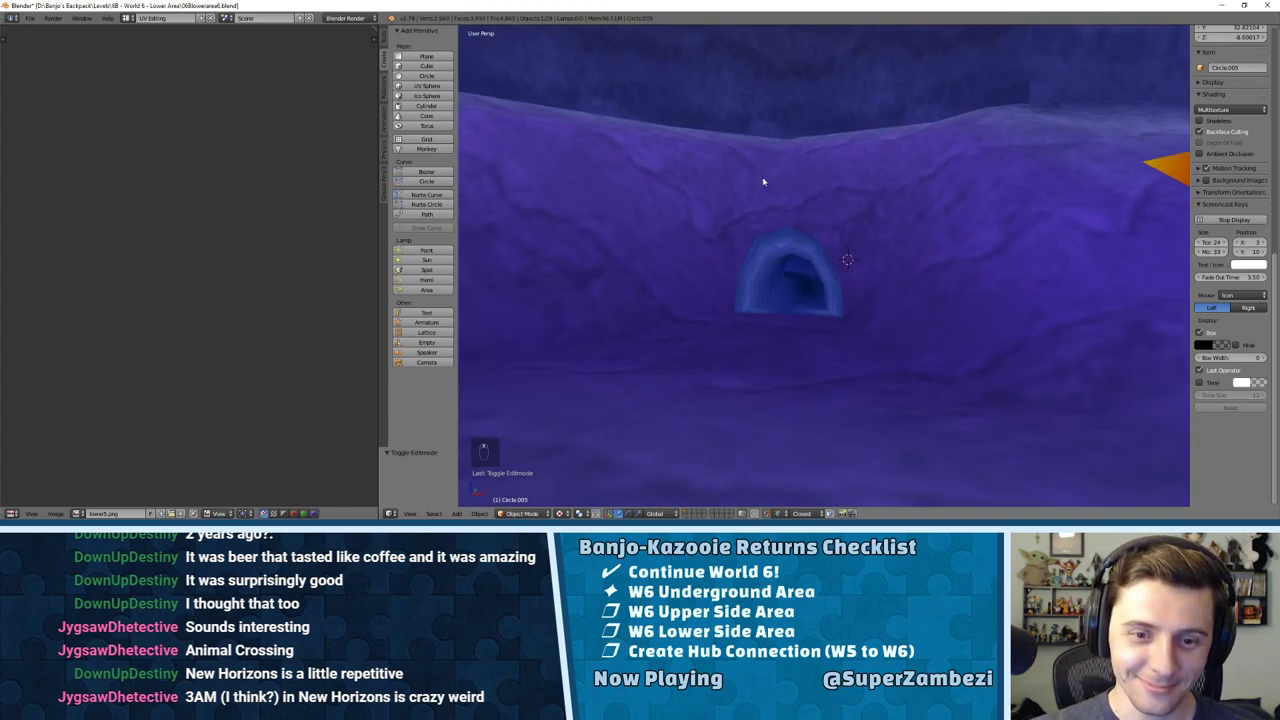
Step: Dissolve the diagonal edge between the two floor triangles in front of the tunnel
{"action": "key", "text": "Tab"}
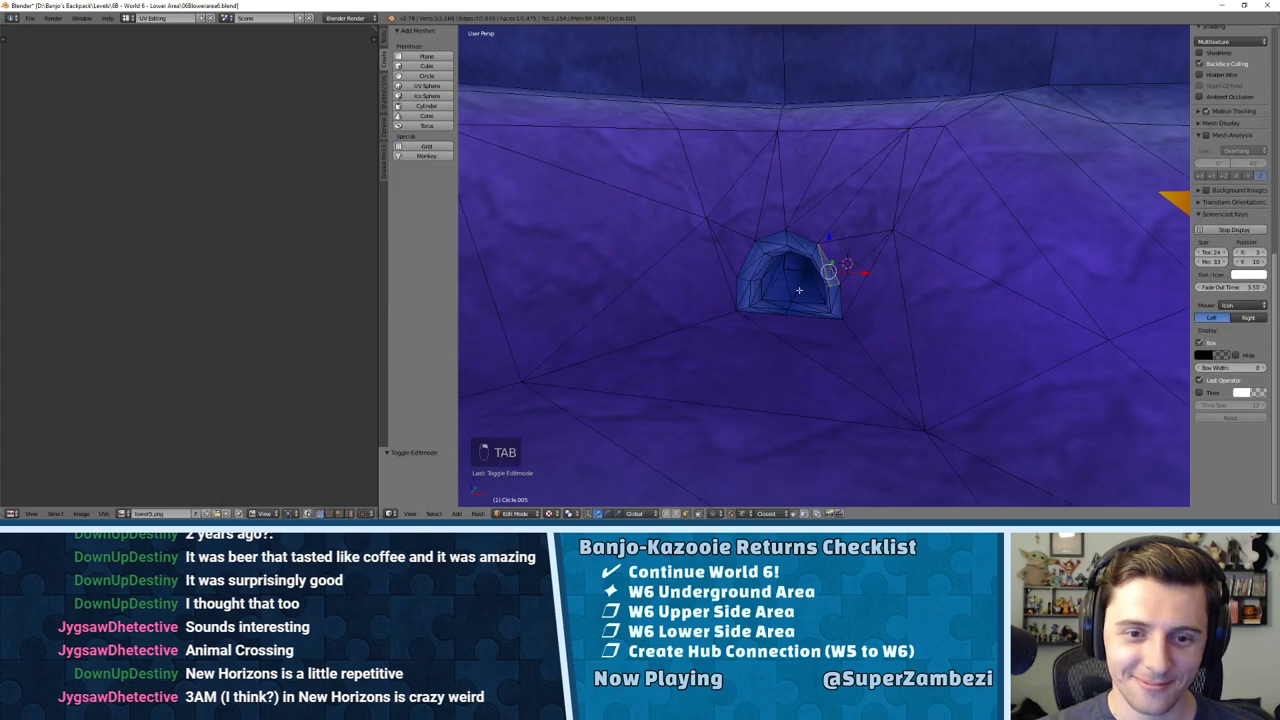
{"action": "key", "text": "ctrl+Tab"}
{"action": "left_click", "coordinate": [794, 340]}
{"action": "right_click", "coordinate": [794, 334]}
{"action": "scroll", "coordinate": [789, 348], "scroll_direction": "up", "scroll_amount": 4}
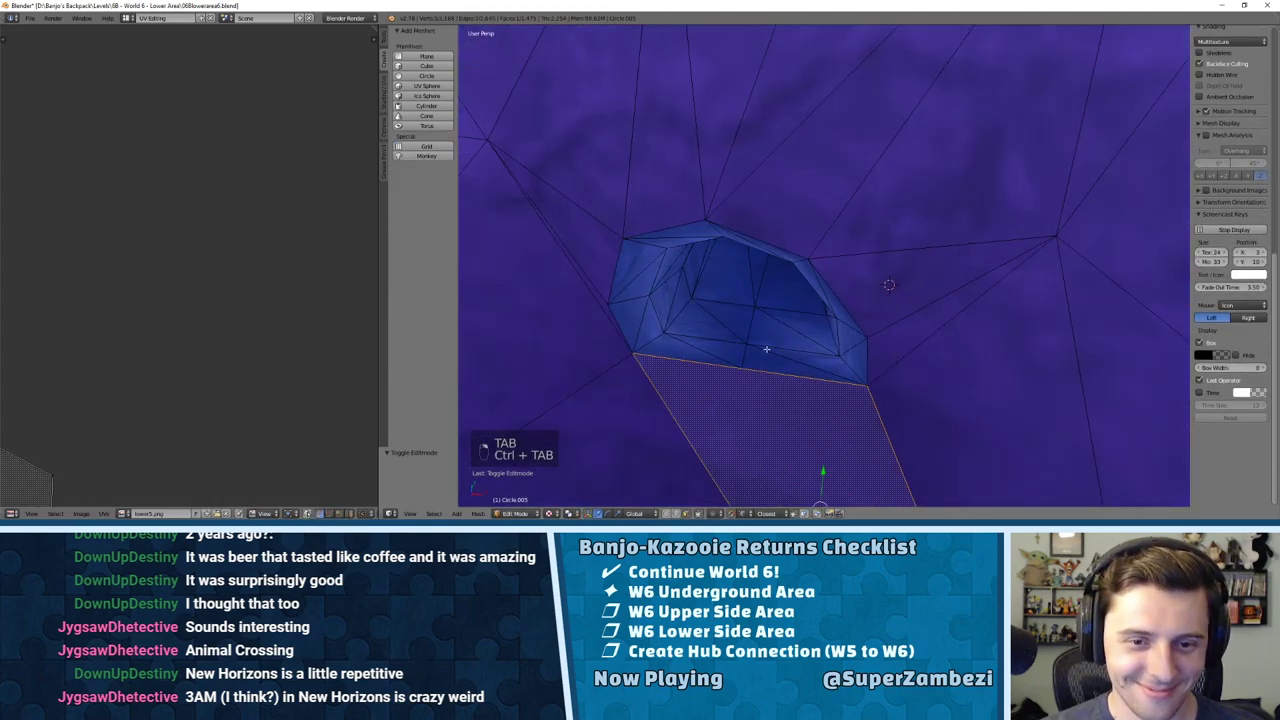
{"action": "middle_click_drag", "start_coordinate": [768, 349], "coordinate": [869, 278]}
{"action": "scroll", "coordinate": [844, 179], "scroll_direction": "down", "scroll_amount": 3}
{"action": "key", "text": "ctrl+Tab"}
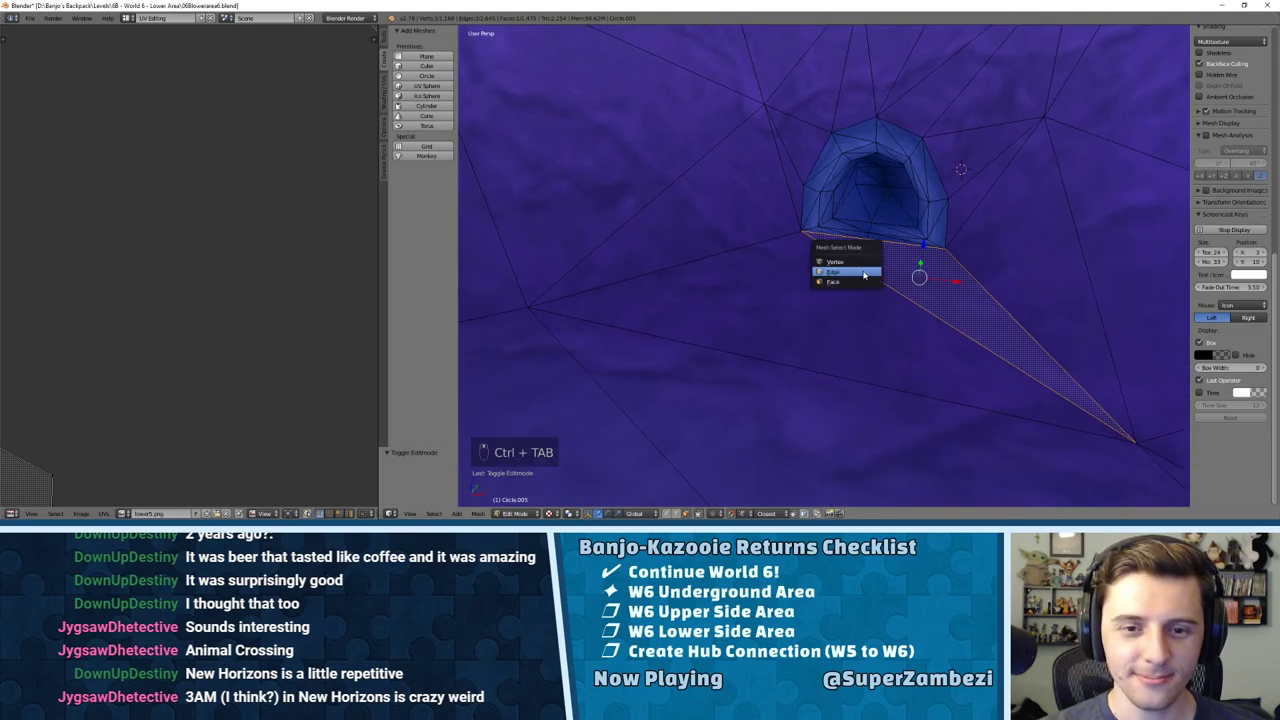
{"action": "left_click", "coordinate": [863, 271]}
{"action": "key", "text": "x"}
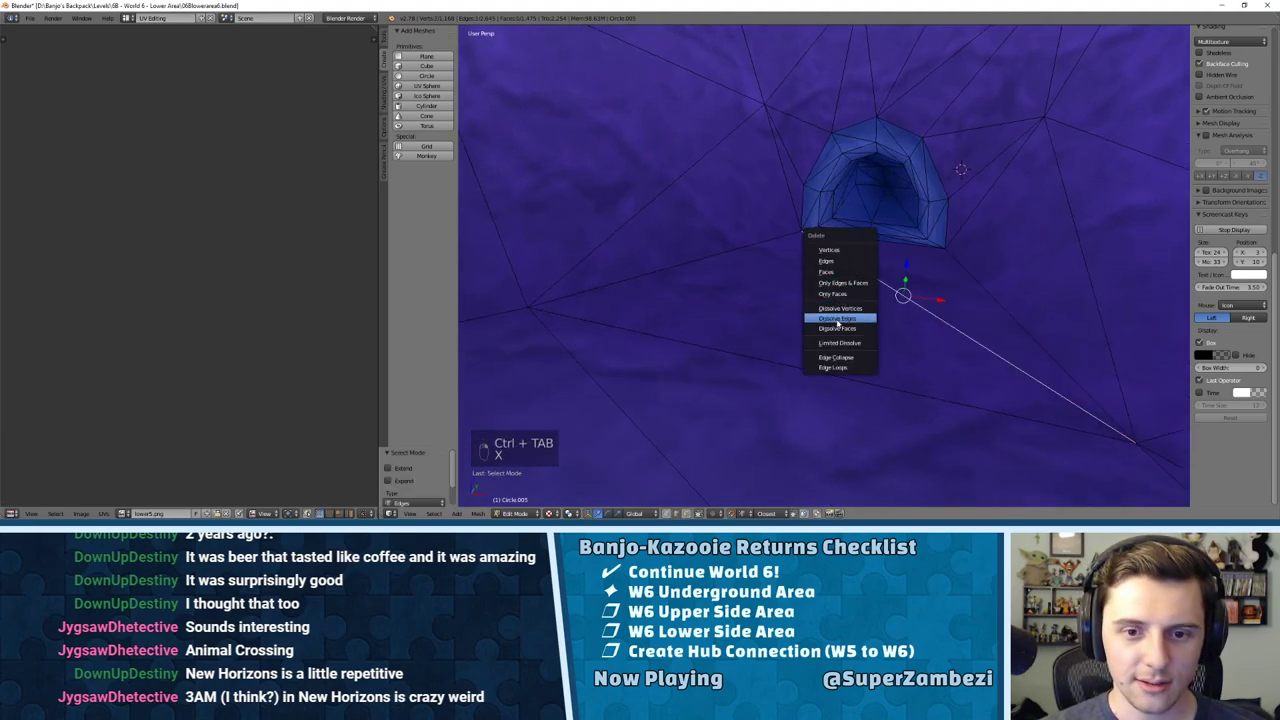
{"action": "left_click", "coordinate": [837, 322]}
Step: Try to triangulate the merged floor face in front of the tunnel, and undo the triangulation
{"action": "key", "text": "ctrl+Tab"}
{"action": "left_click", "coordinate": [848, 295]}
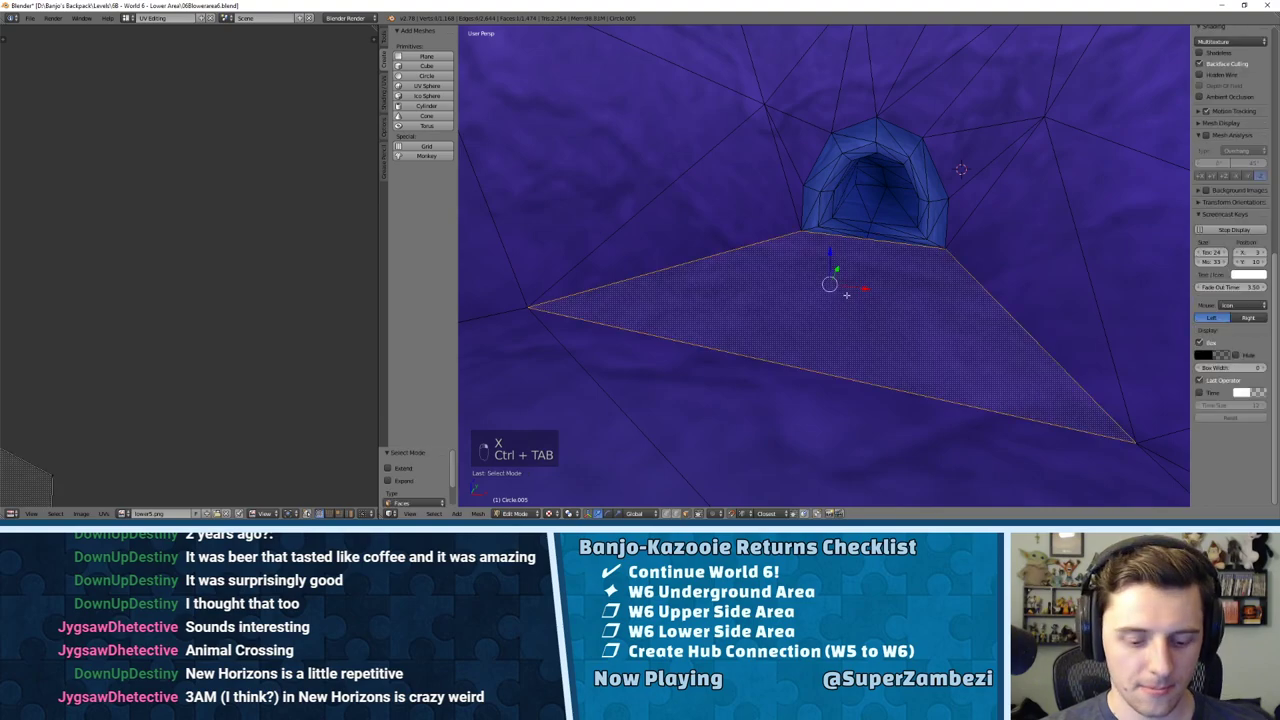
{"action": "key", "text": "ctrl+t"}
{"action": "key", "text": "ctrl+t"}
{"action": "key", "text": "ctrl+z"}
Step: Subdivide the floor edge along the tunnel's base with one cut
{"action": "middle_click_drag", "start_coordinate": [846, 295], "coordinate": [865, 268]}
{"action": "key", "text": "ctrl+Tab"}
{"action": "left_click", "coordinate": [840, 258]}
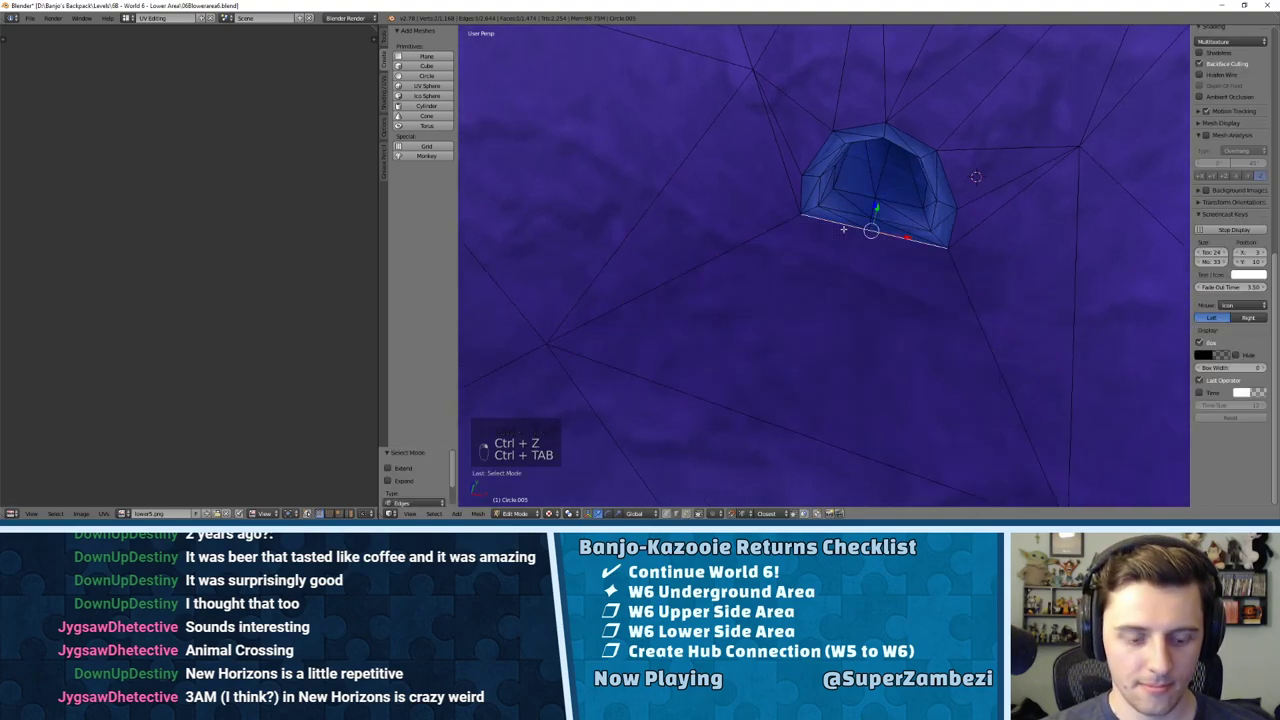
{"action": "key", "text": "w"}
{"action": "left_click", "coordinate": [832, 200]}
Step: Move the edge's new midpoint vertex onto the tunnel base's middle vertex and remove doubles across the whole mesh
{"action": "key", "text": "ctrl+Tab"}
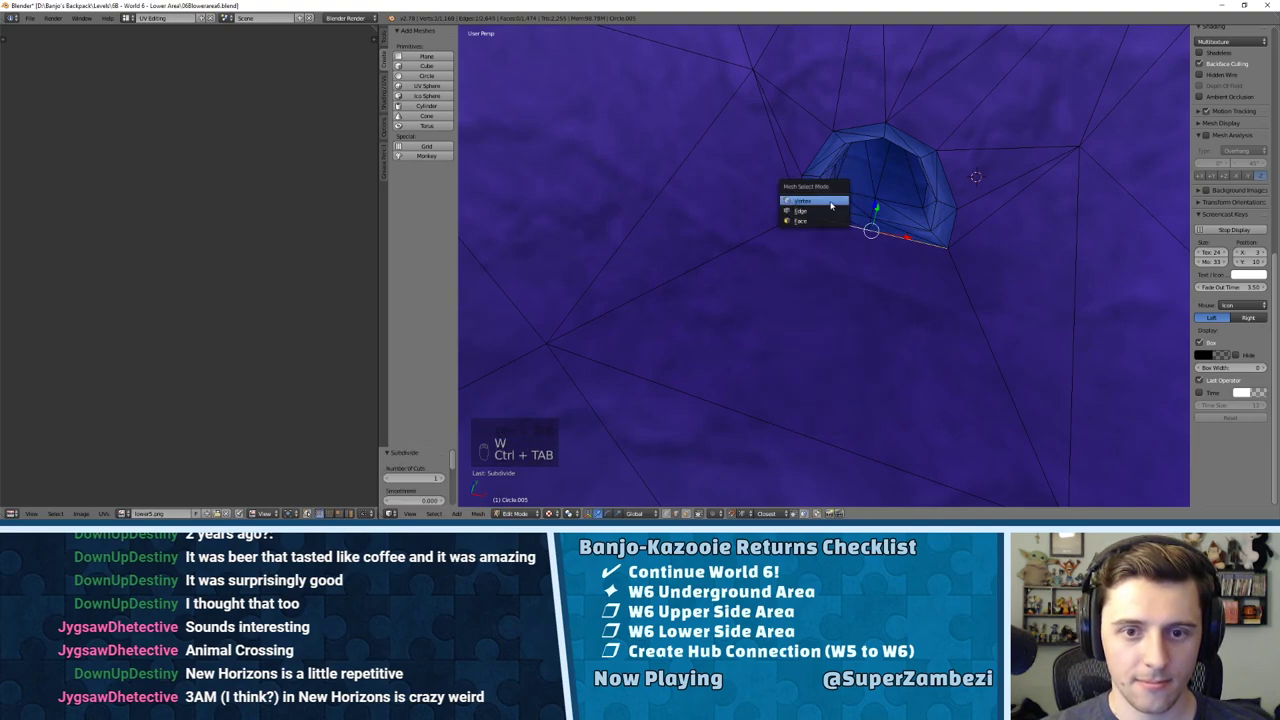
{"action": "left_click", "coordinate": [831, 203]}
{"action": "right_click", "coordinate": [862, 235]}
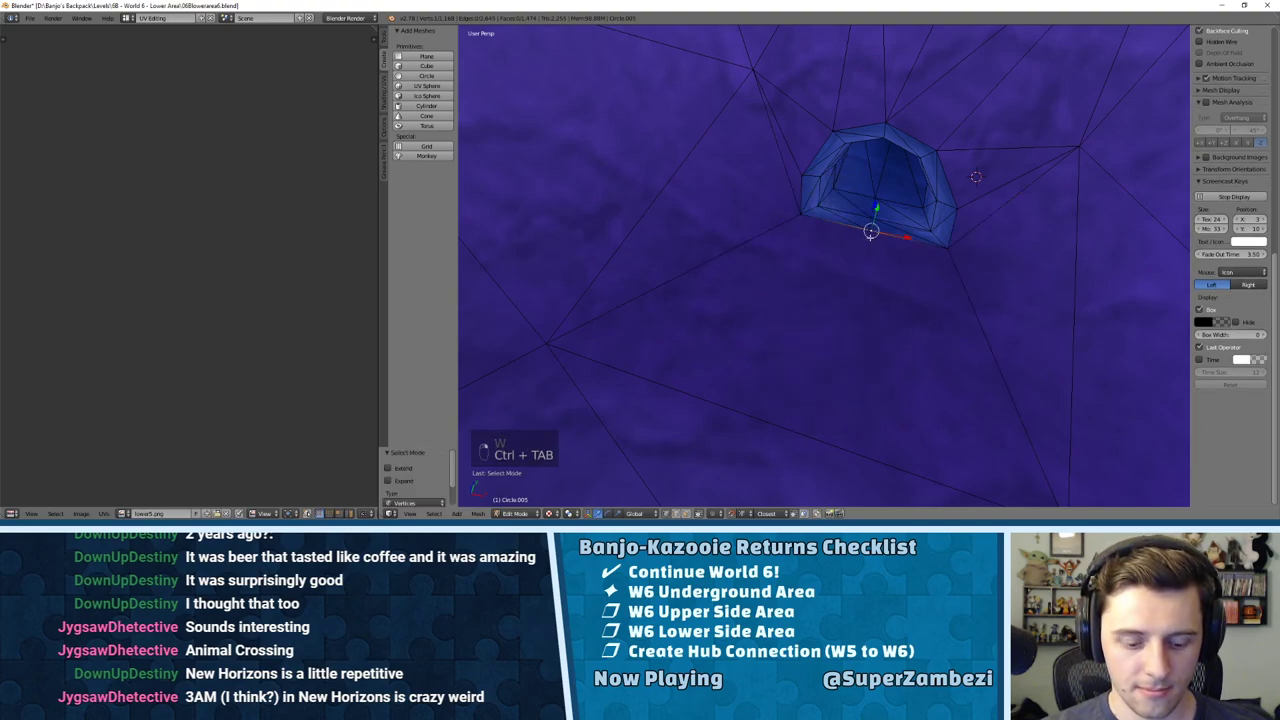
{"action": "key", "text": "g"}
{"action": "key", "text": "a"}
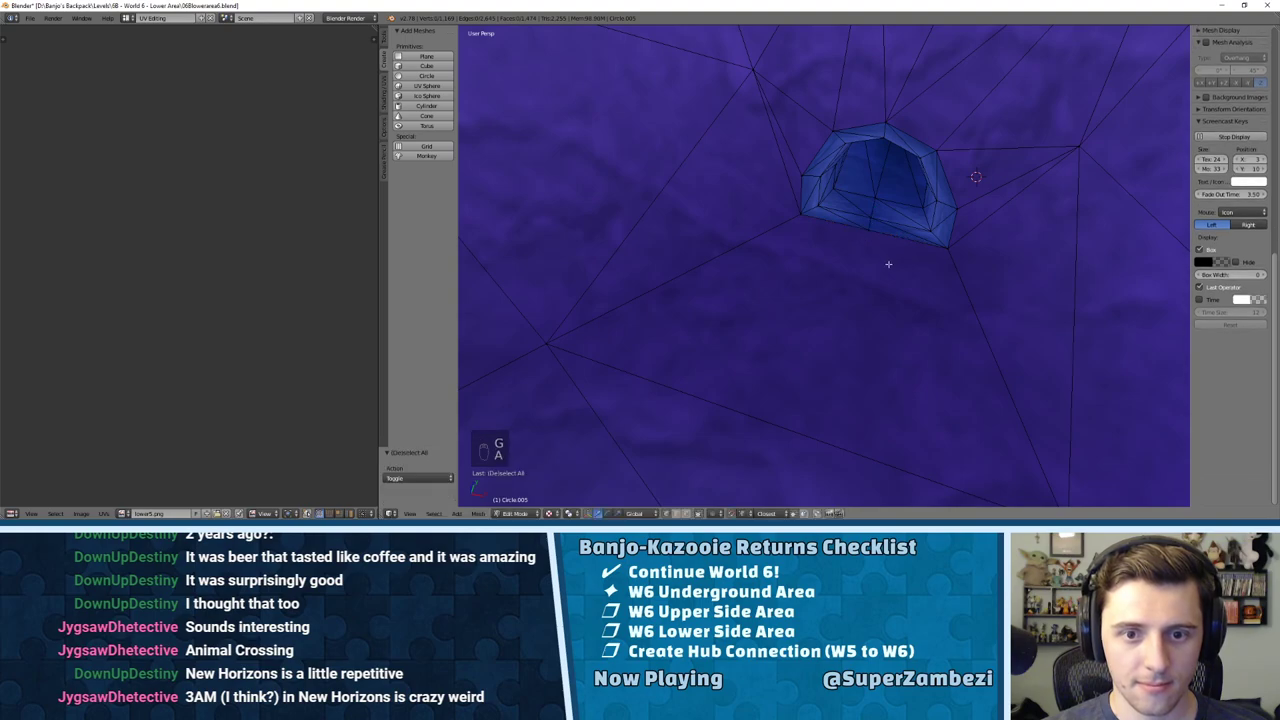
{"action": "key", "text": "a"}
{"action": "key", "text": "w"}
{"action": "left_click", "coordinate": [862, 295]}
Step: Triangulate the floor face in front of the tunnel and clear the selection
{"action": "key", "text": "ctrl+Tab"}
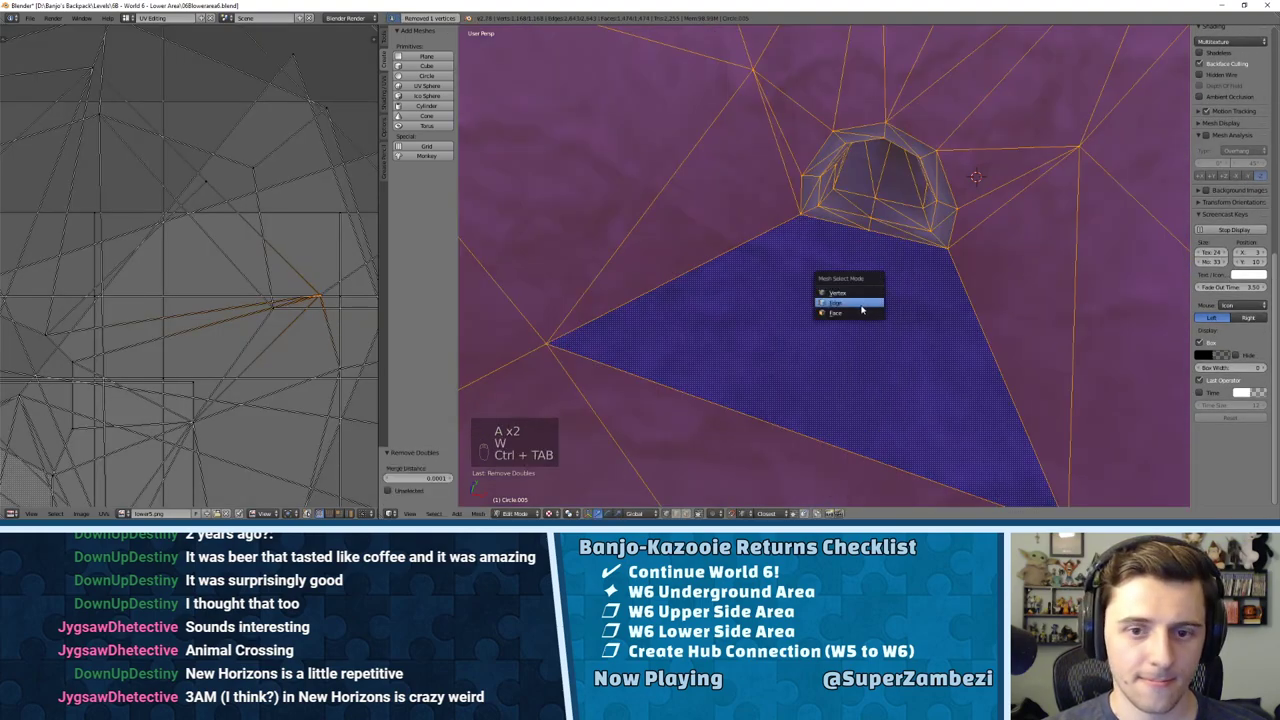
{"action": "left_click", "coordinate": [859, 311]}
{"action": "right_click", "coordinate": [861, 307]}
{"action": "key", "text": "ctrl+t"}
{"action": "key", "text": "a"}
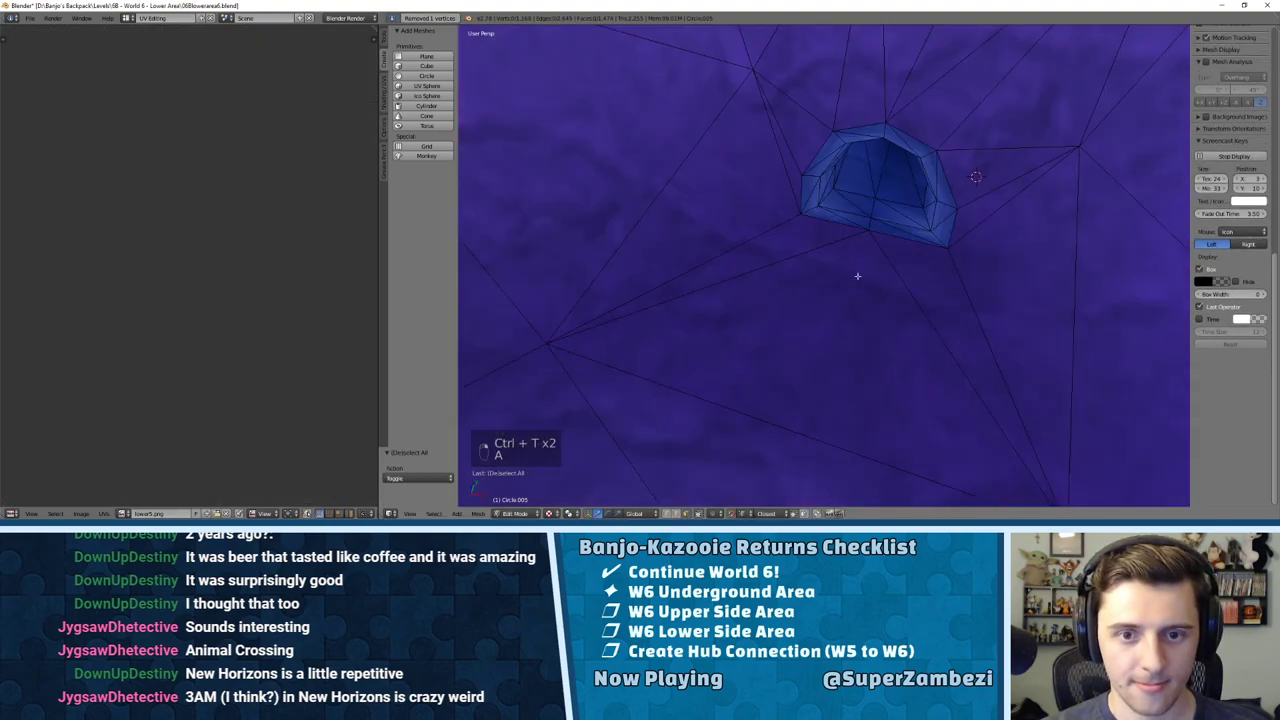
Step: Examine the whole cave level from inside and above, including the area around the blue tunnel and the fridge
{"action": "middle_click_drag", "start_coordinate": [857, 276], "coordinate": [973, 122]}
{"action": "scroll", "coordinate": [900, 191], "scroll_direction": "down", "scroll_amount": 9}
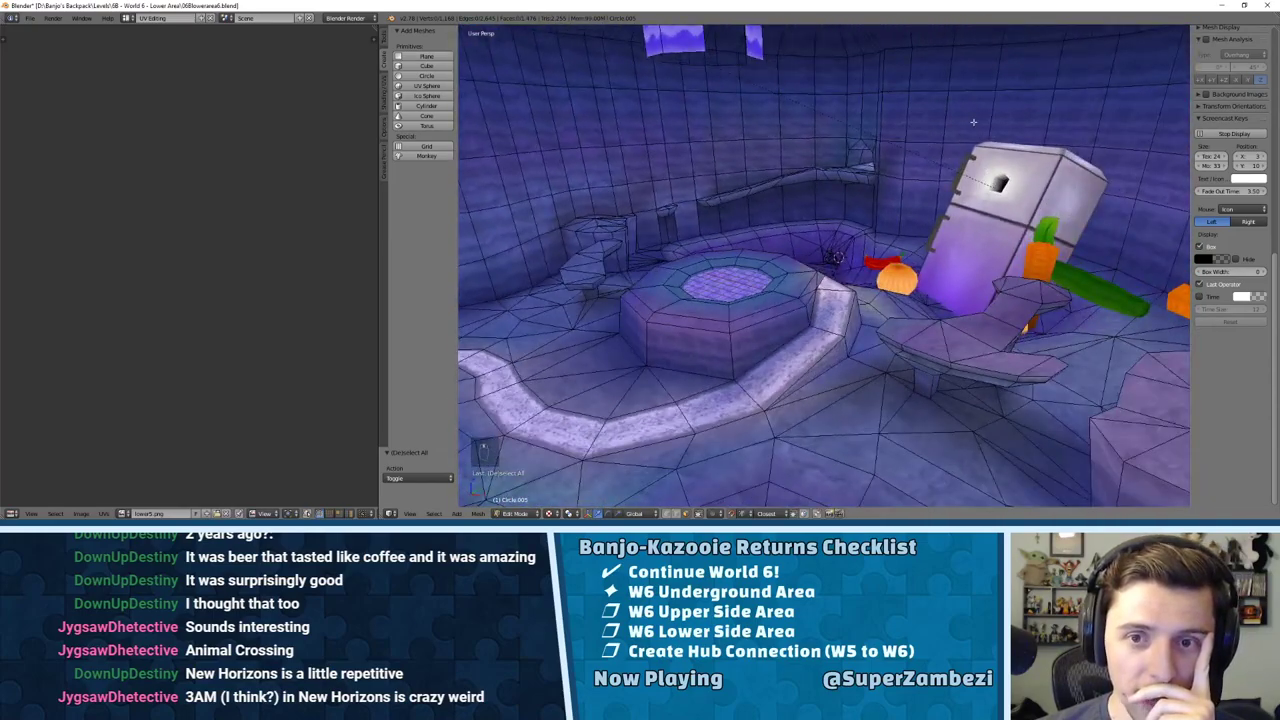
{"action": "scroll", "coordinate": [940, 156], "scroll_direction": "down", "scroll_amount": 6}
{"action": "middle_click_drag", "start_coordinate": [946, 174], "coordinate": [935, 255]}
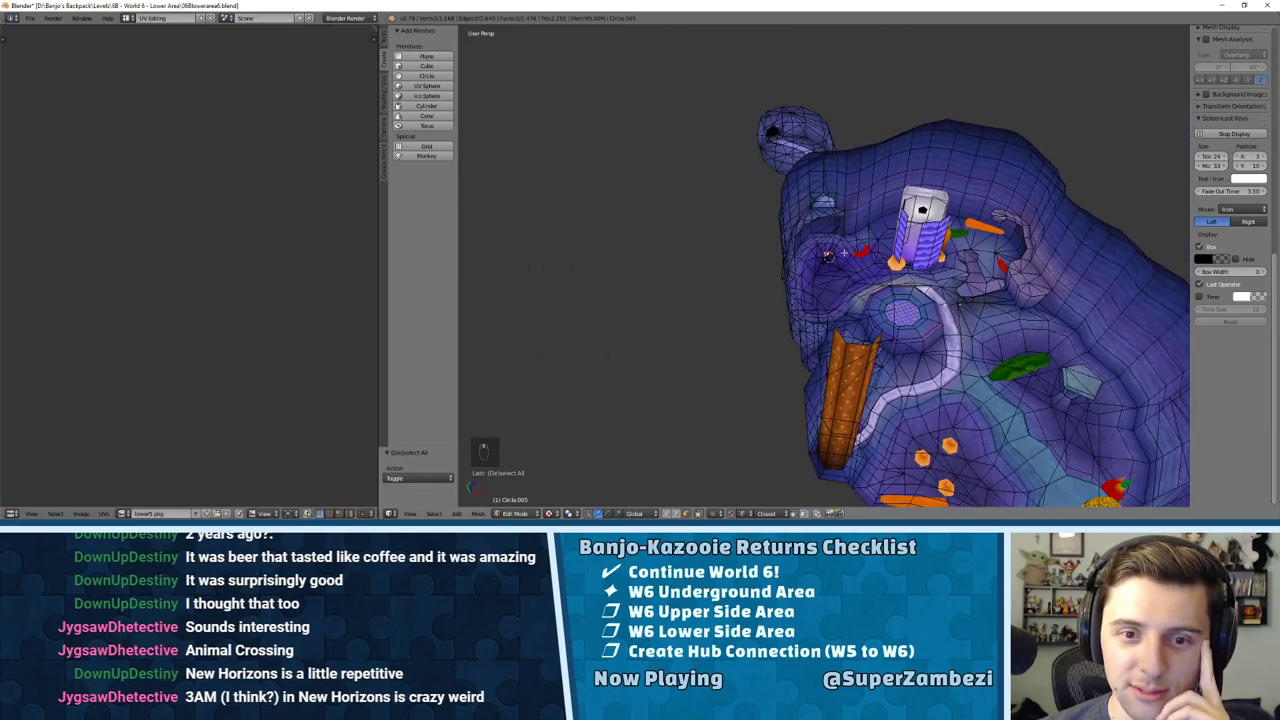
{"action": "middle_click_drag", "start_coordinate": [1059, 280], "coordinate": [892, 173]}
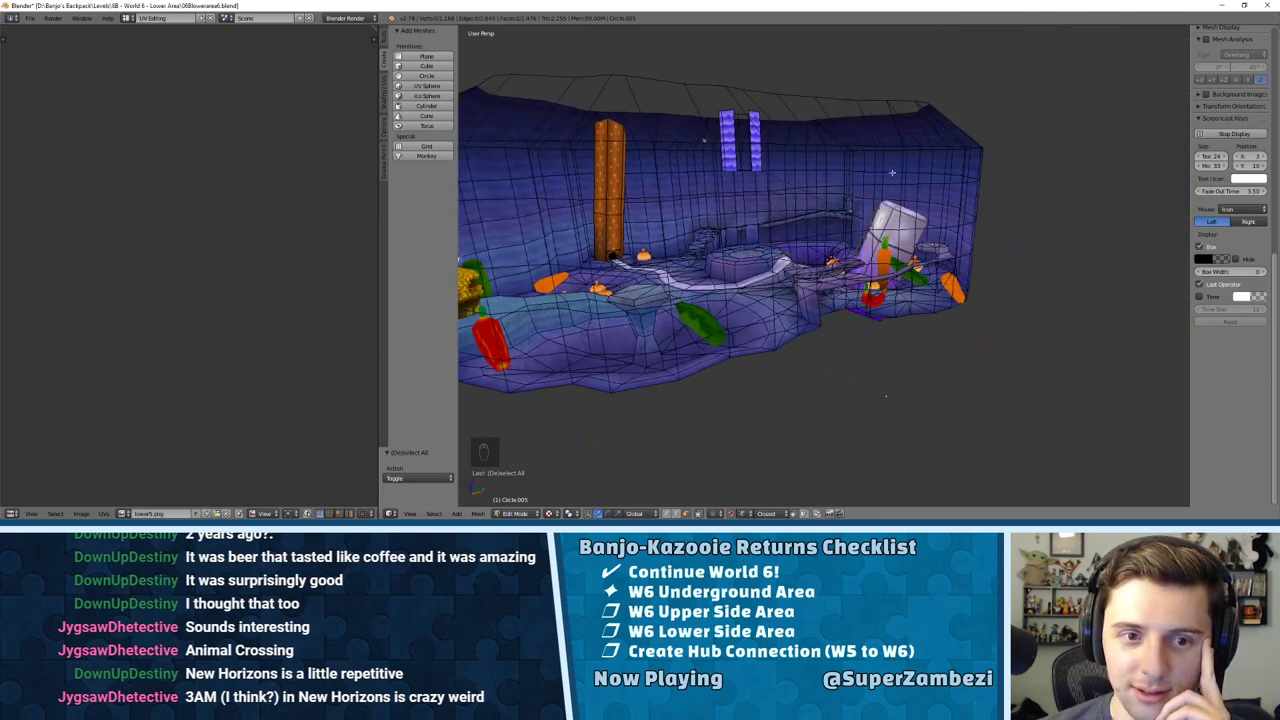
{"action": "middle_click_drag", "start_coordinate": [600, 148], "coordinate": [920, 137]}
{"action": "scroll", "coordinate": [937, 146], "scroll_direction": "up", "scroll_amount": 4}
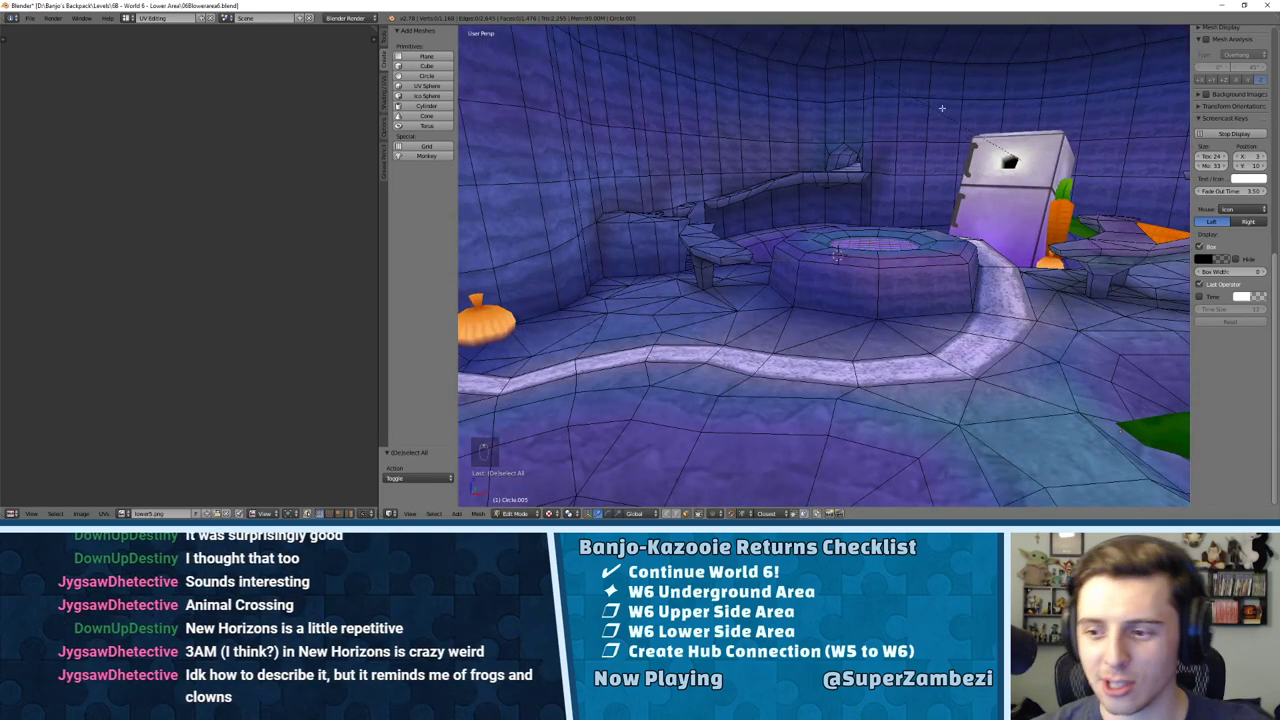
{"action": "scroll", "coordinate": [899, 174], "scroll_direction": "down", "scroll_amount": 5}
{"action": "middle_click_drag", "start_coordinate": [899, 174], "coordinate": [765, 240]}
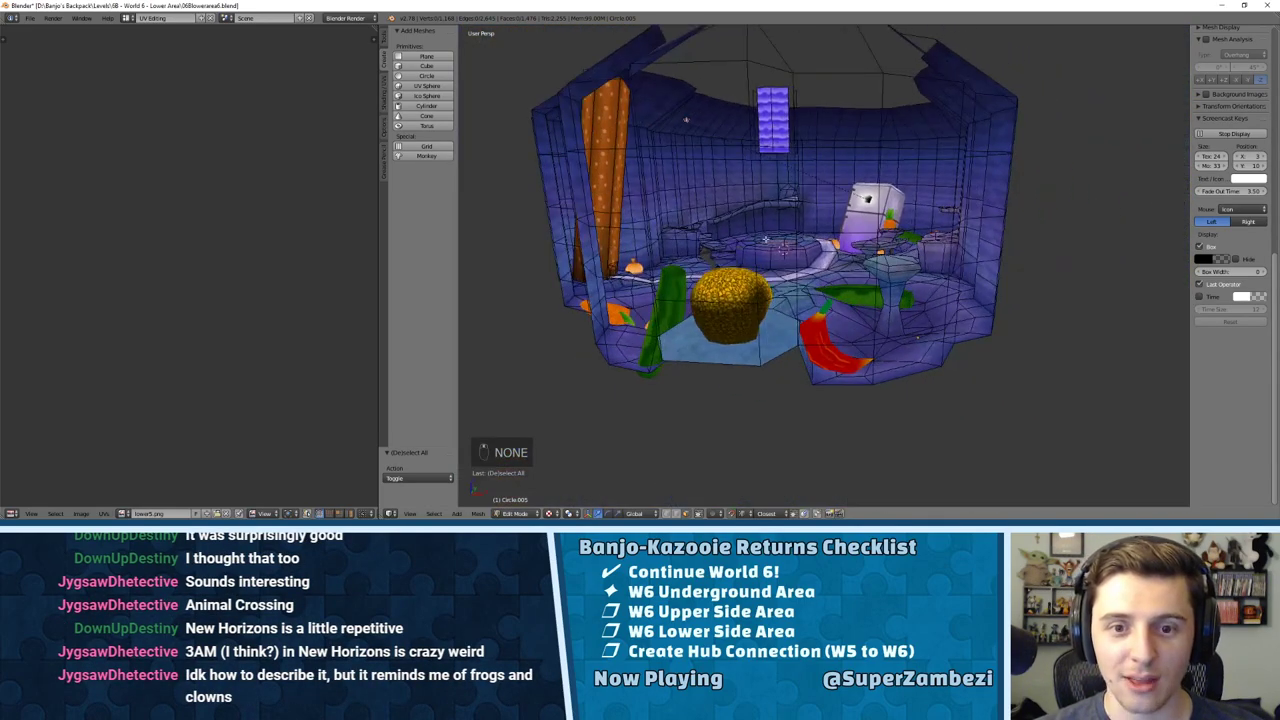
{"action": "middle_click_drag", "start_coordinate": [850, 186], "coordinate": [917, 246]}
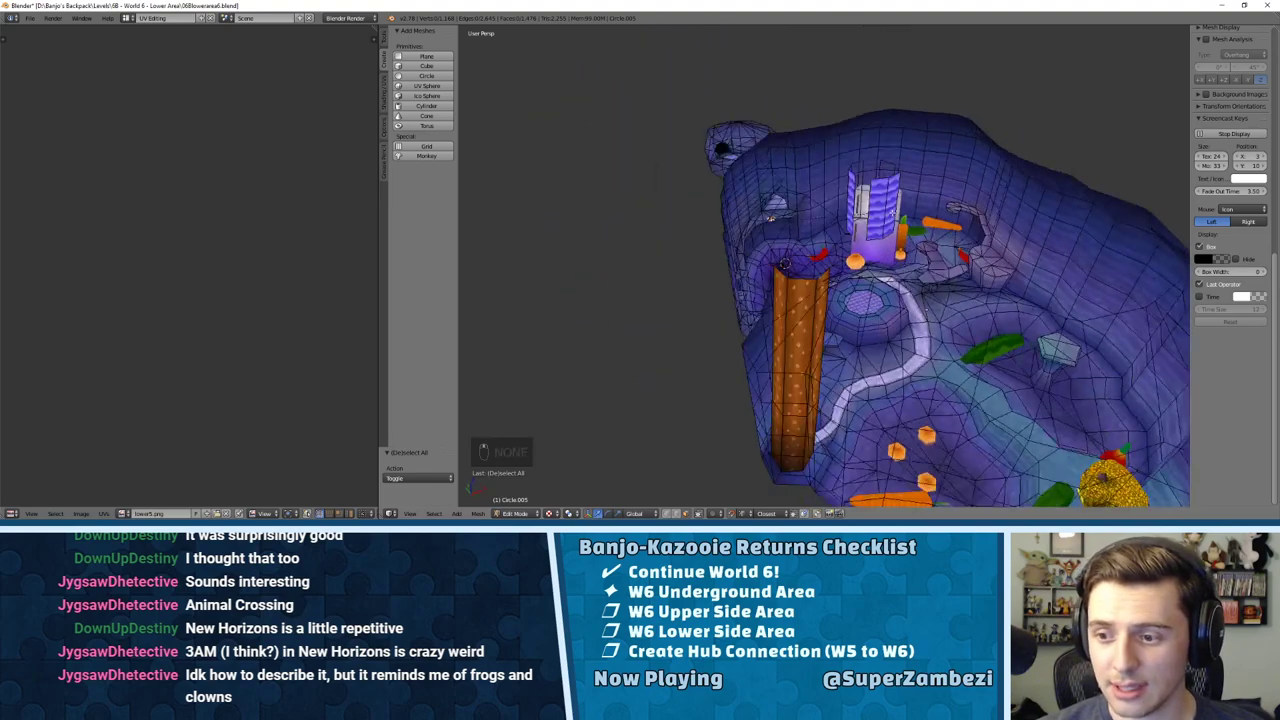
{"action": "scroll", "coordinate": [917, 246], "scroll_direction": "up", "scroll_amount": 5}
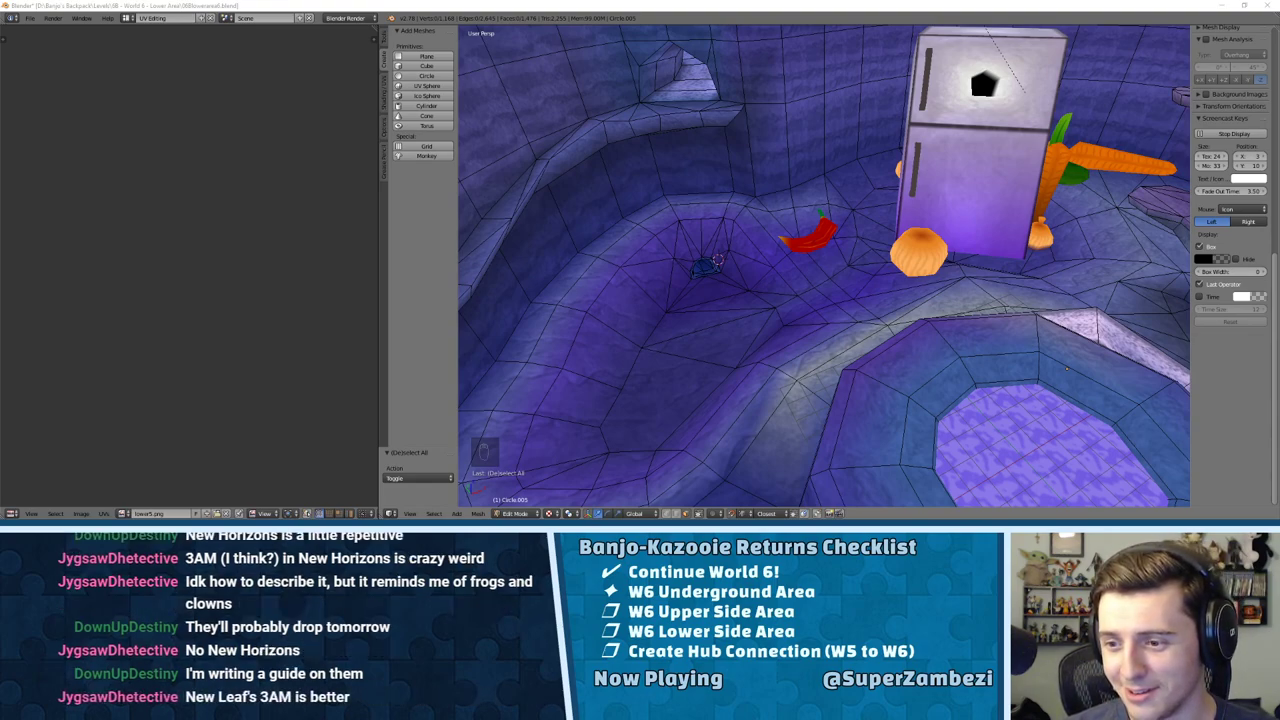
{"action": "key", "text": "XF86AudioLowerVolume"}
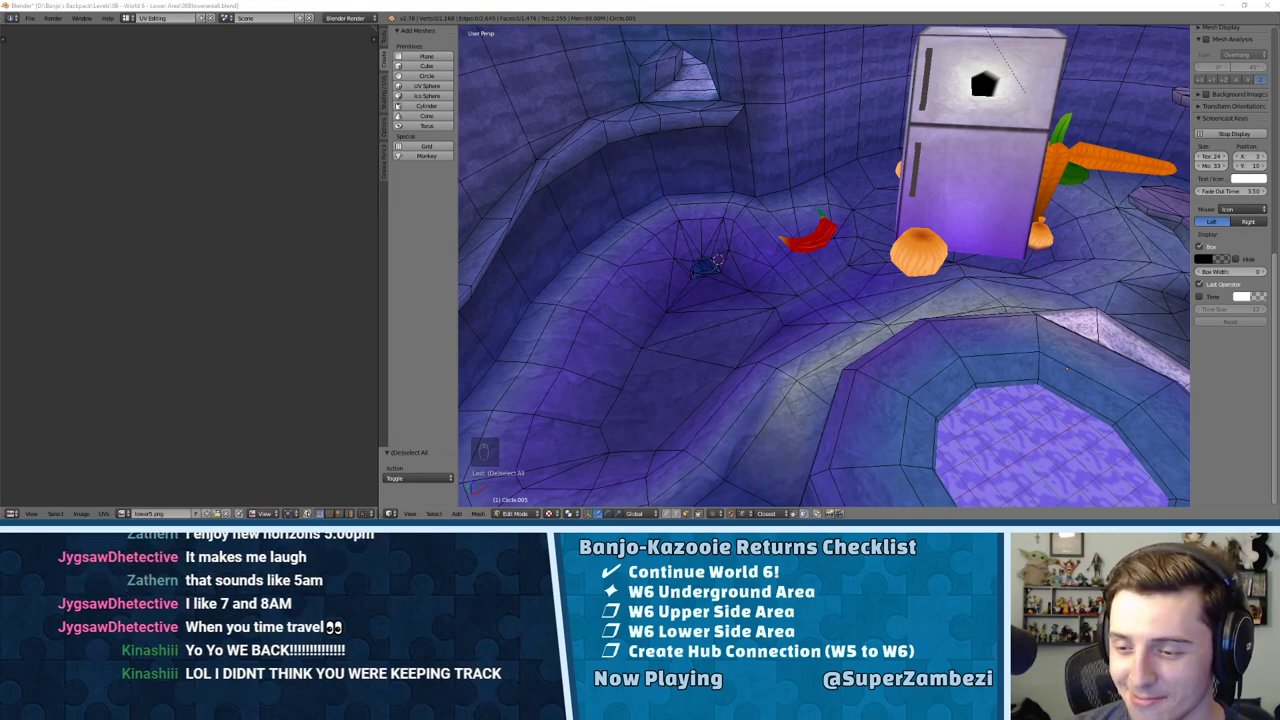
{"action": "key", "text": "XF86AudioRaiseVolume"}
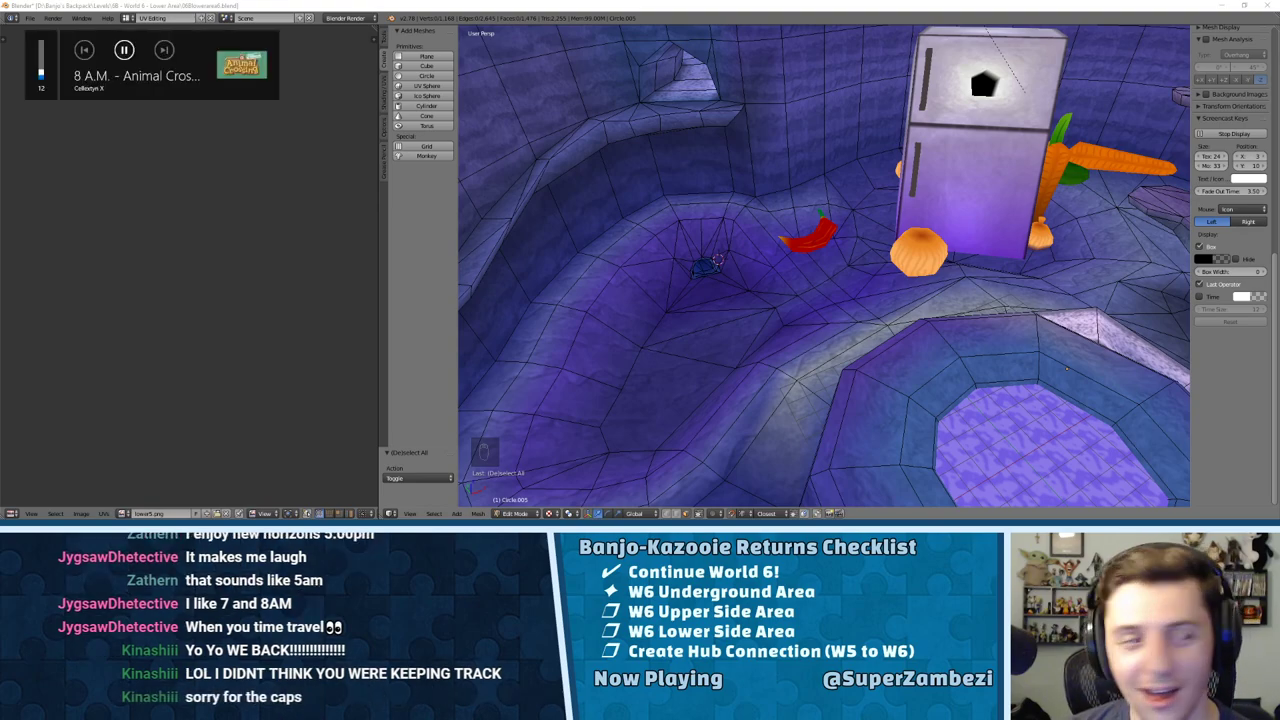
{"action": "key", "text": "XF86AudioRaiseVolume"}
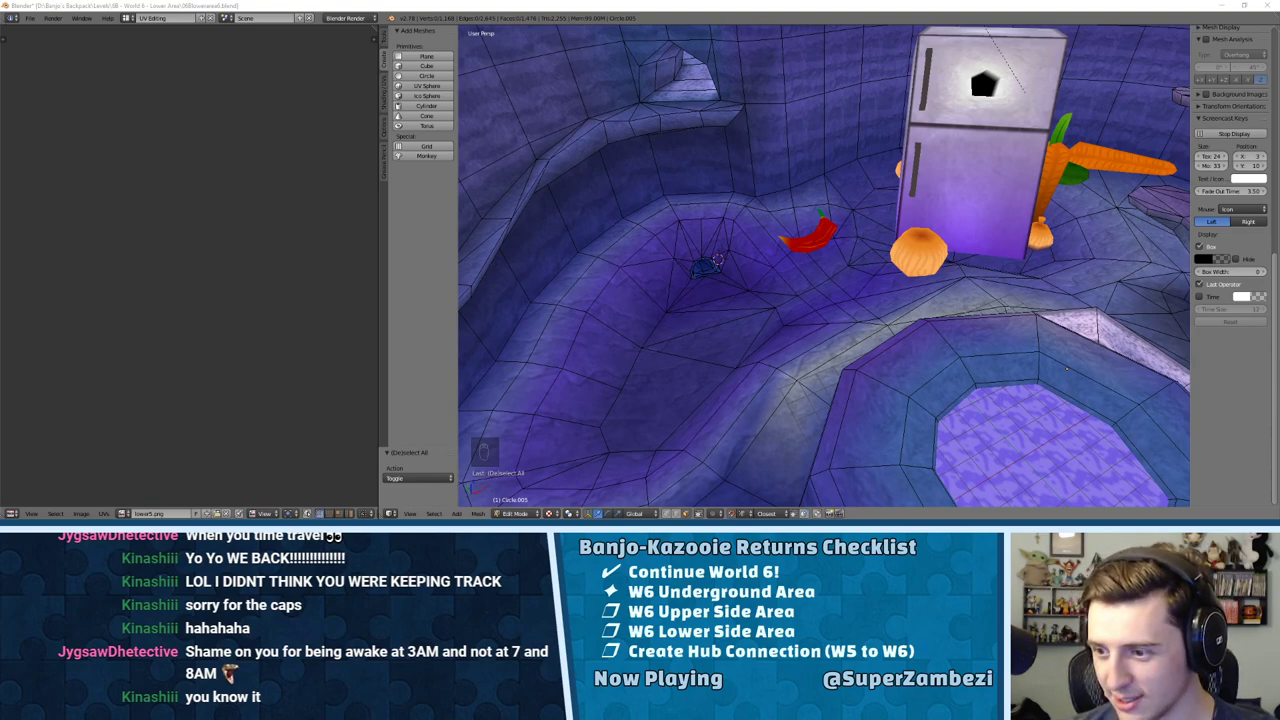
{"action": "key", "text": "XF86AudioLowerVolume"}
{"action": "key", "text": "XF86AudioLowerVolume"}
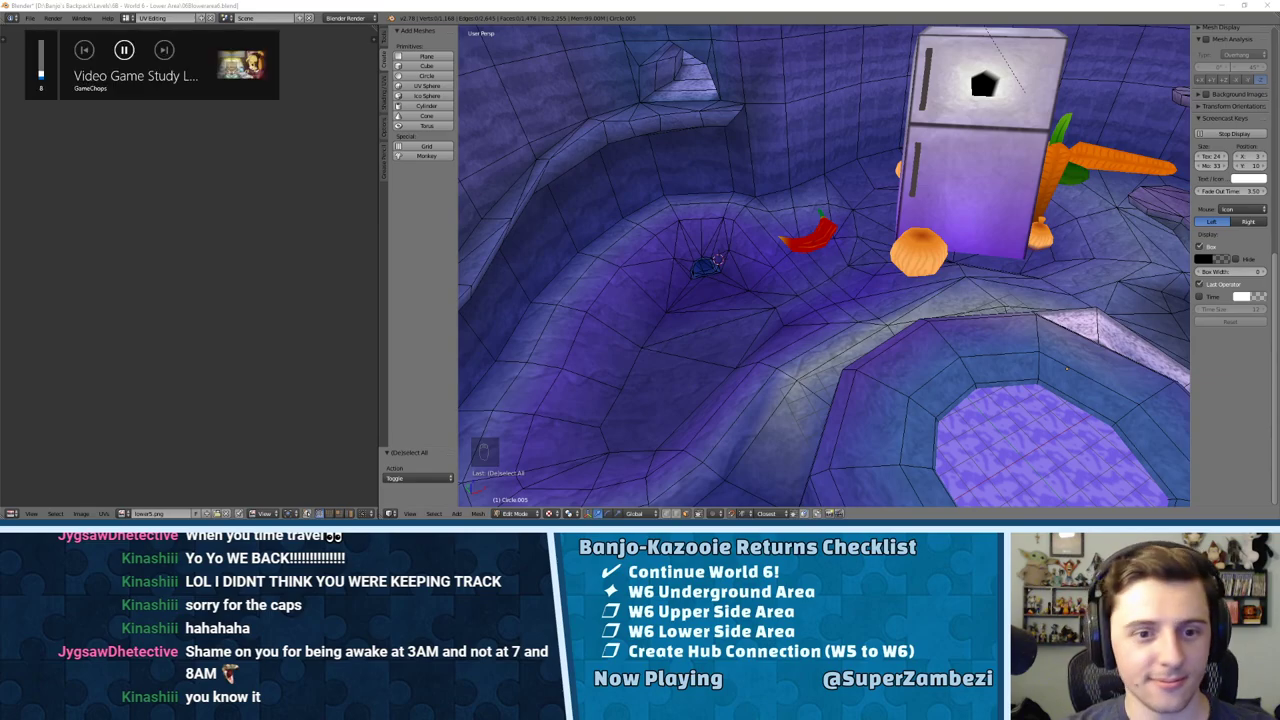
Step: Select all faces of the long blue tunnel in wireframe view, except the short stretch joining the cave wall
{"action": "middle_click_drag", "start_coordinate": [1130, 305], "coordinate": [752, 190]}
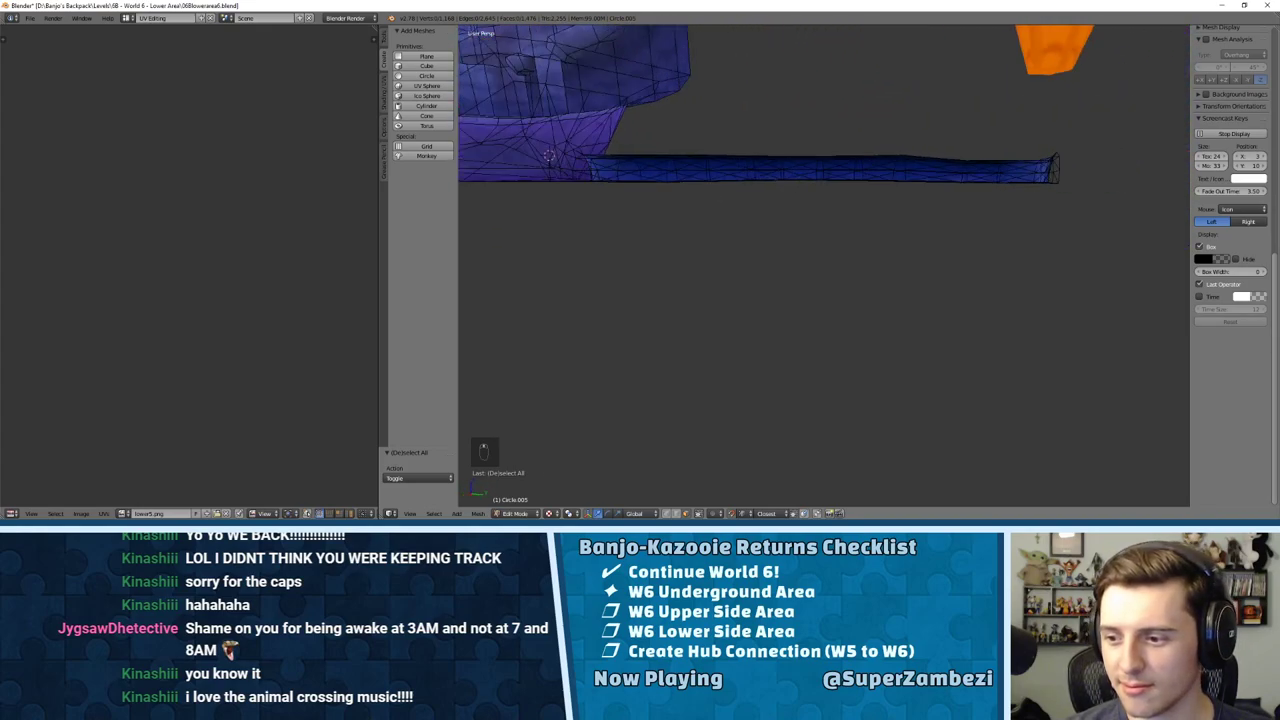
{"action": "middle_click_drag", "start_coordinate": [963, 256], "coordinate": [831, 217]}
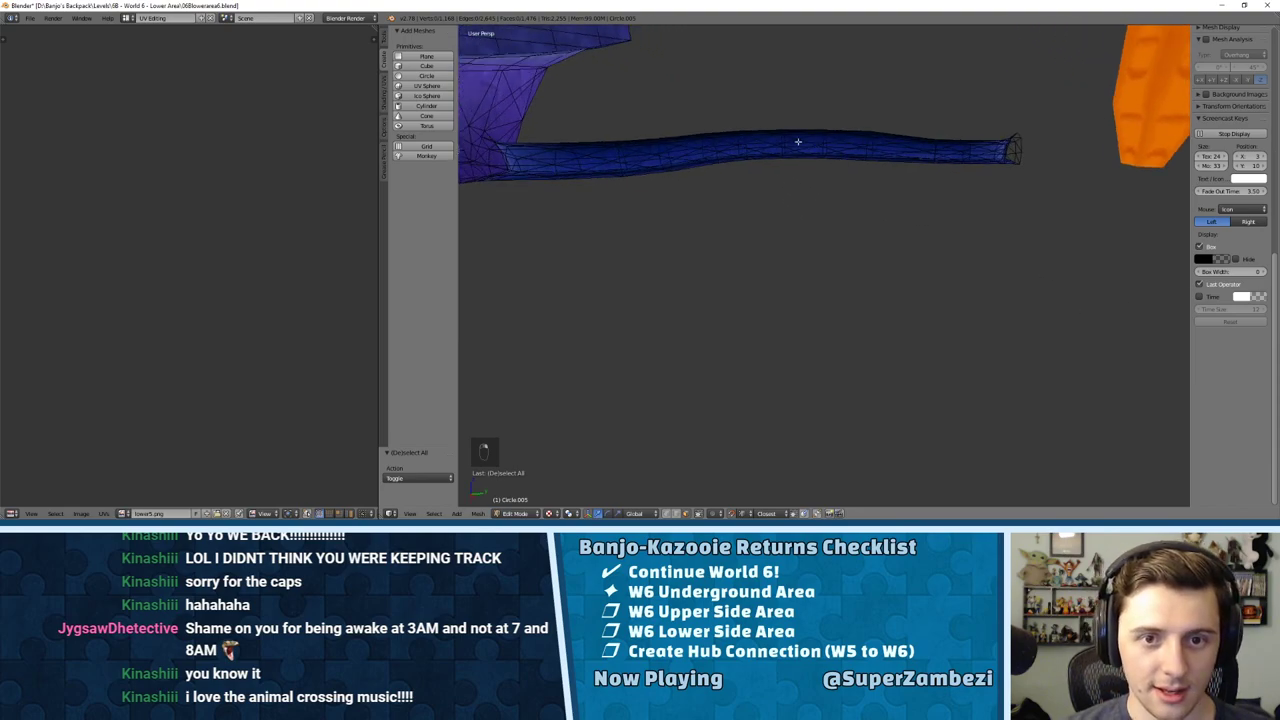
{"action": "key", "text": "ctrl+Tab"}
{"action": "key", "text": "z"}
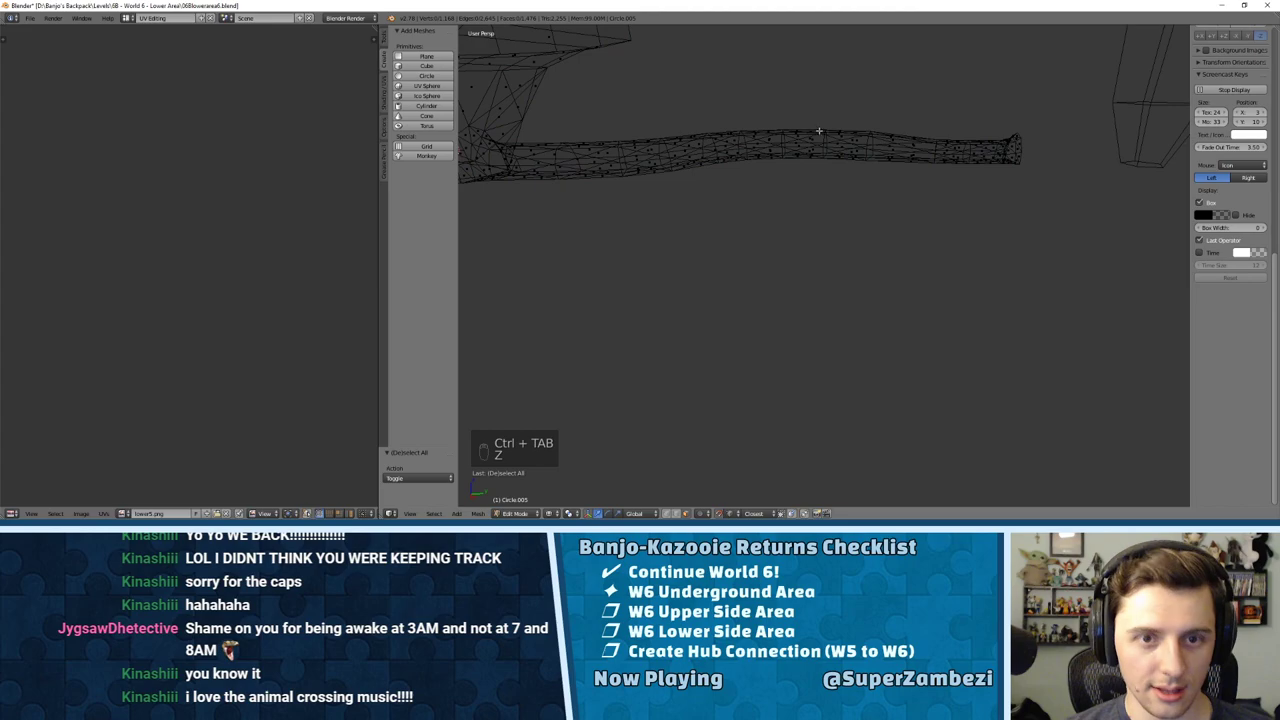
{"action": "key", "text": "c"}
{"action": "mouse_move", "coordinate": [982, 149]}
{"action": "left_mouse_down"}
{"action": "mouse_move", "coordinate": [992, 130]}
{"action": "mouse_move", "coordinate": [930, 132]}
{"action": "mouse_move", "coordinate": [910, 158]}
{"action": "mouse_move", "coordinate": [600, 163]}
{"action": "mouse_move", "coordinate": [622, 173]}
{"action": "left_mouse_up"}
{"action": "right_click", "coordinate": [623, 174]}
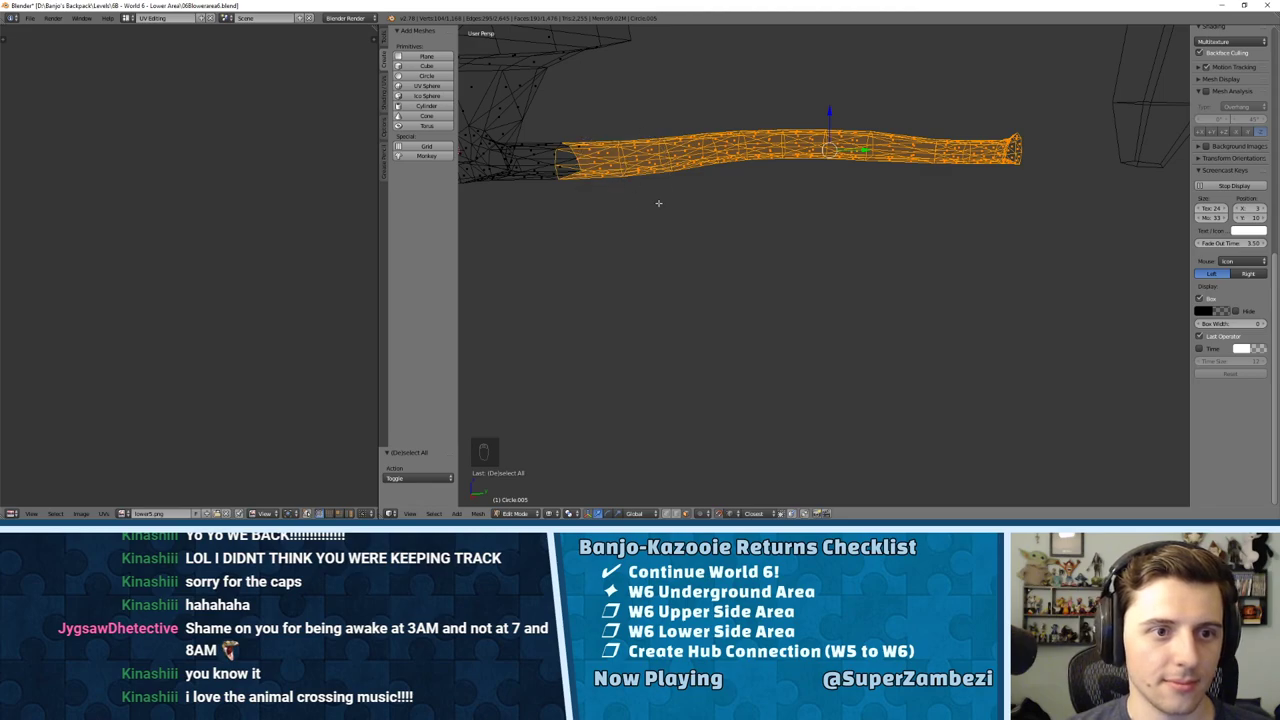
{"action": "mouse_move", "coordinate": [657, 203]}
{"action": "middle_mouse_down"}
{"action": "mouse_move", "coordinate": [697, 189]}
{"action": "mouse_move", "coordinate": [954, 194]}
{"action": "mouse_move", "coordinate": [935, 205]}
{"action": "mouse_move", "coordinate": [957, 229]}
{"action": "mouse_move", "coordinate": [870, 199]}
{"action": "mouse_move", "coordinate": [974, 250]}
{"action": "mouse_move", "coordinate": [920, 262]}
{"action": "middle_mouse_up"}
{"action": "key", "text": "z"}
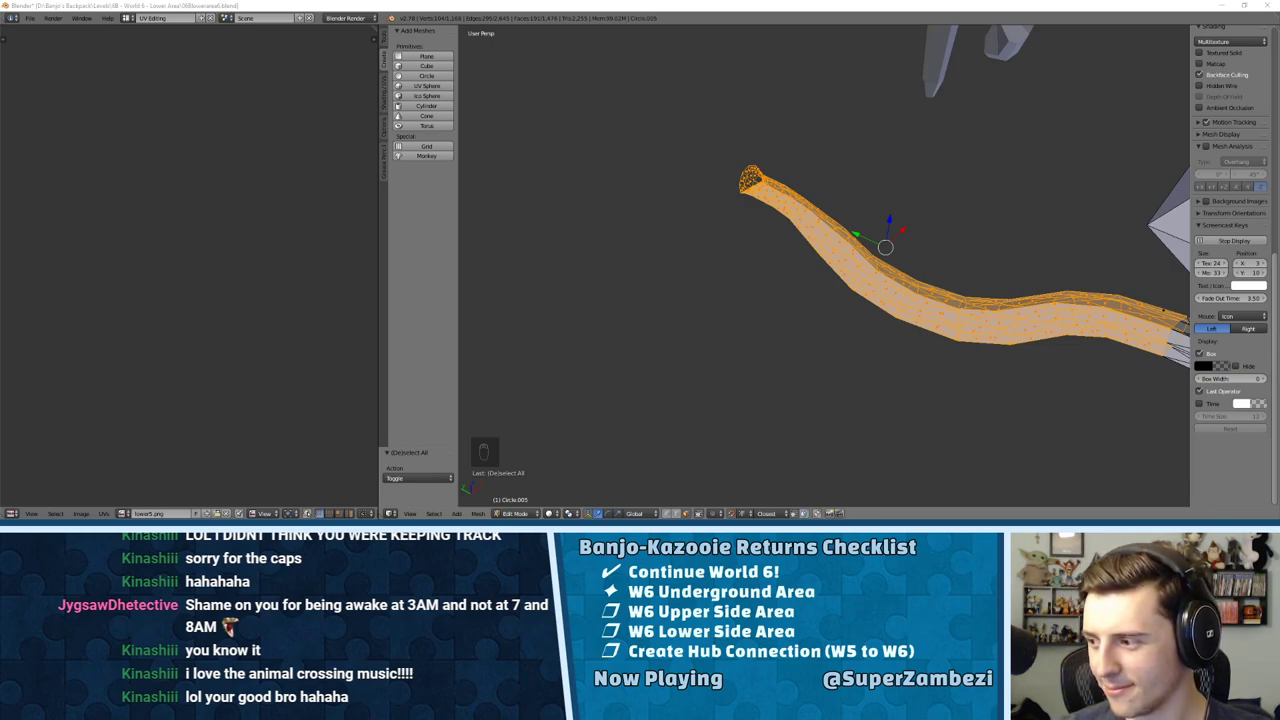
{"action": "key", "text": "XF86AudioLowerVolume"}
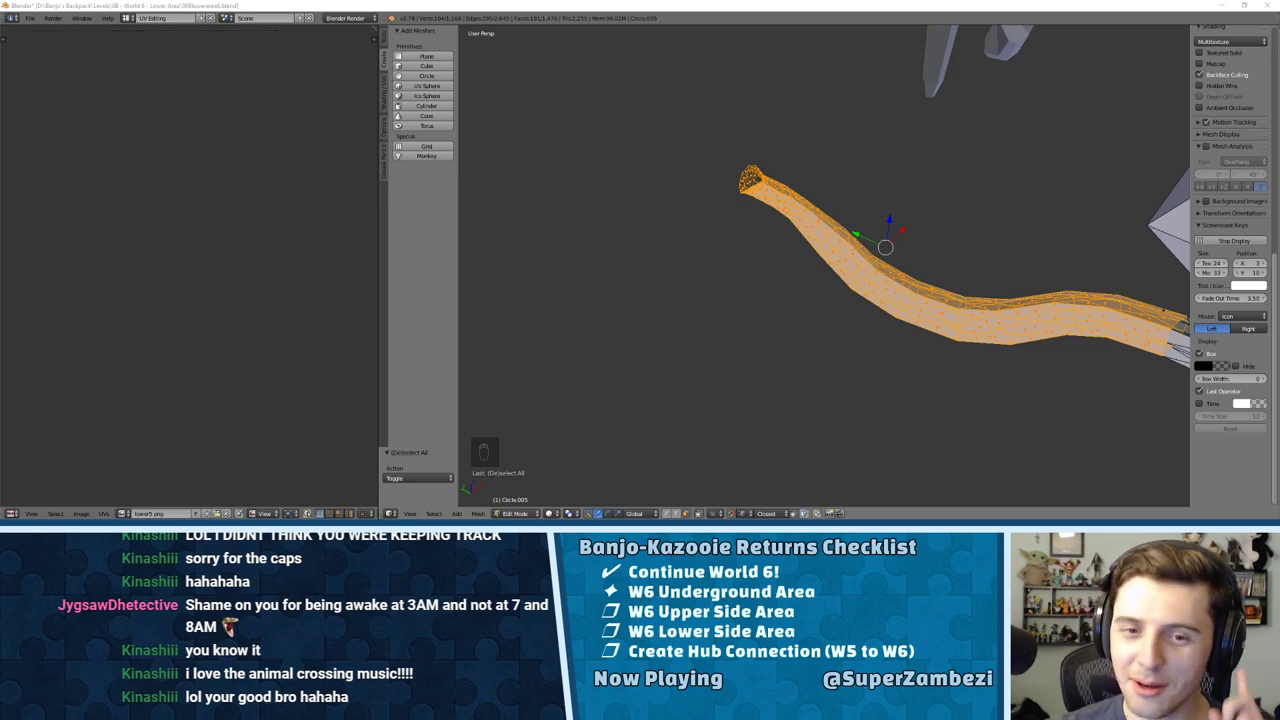
Step: Set the viewport to textured shading and move the selected tunnel section about 0.85 along X
{"action": "middle_click_drag", "start_coordinate": [784, 200], "coordinate": [752, 253]}
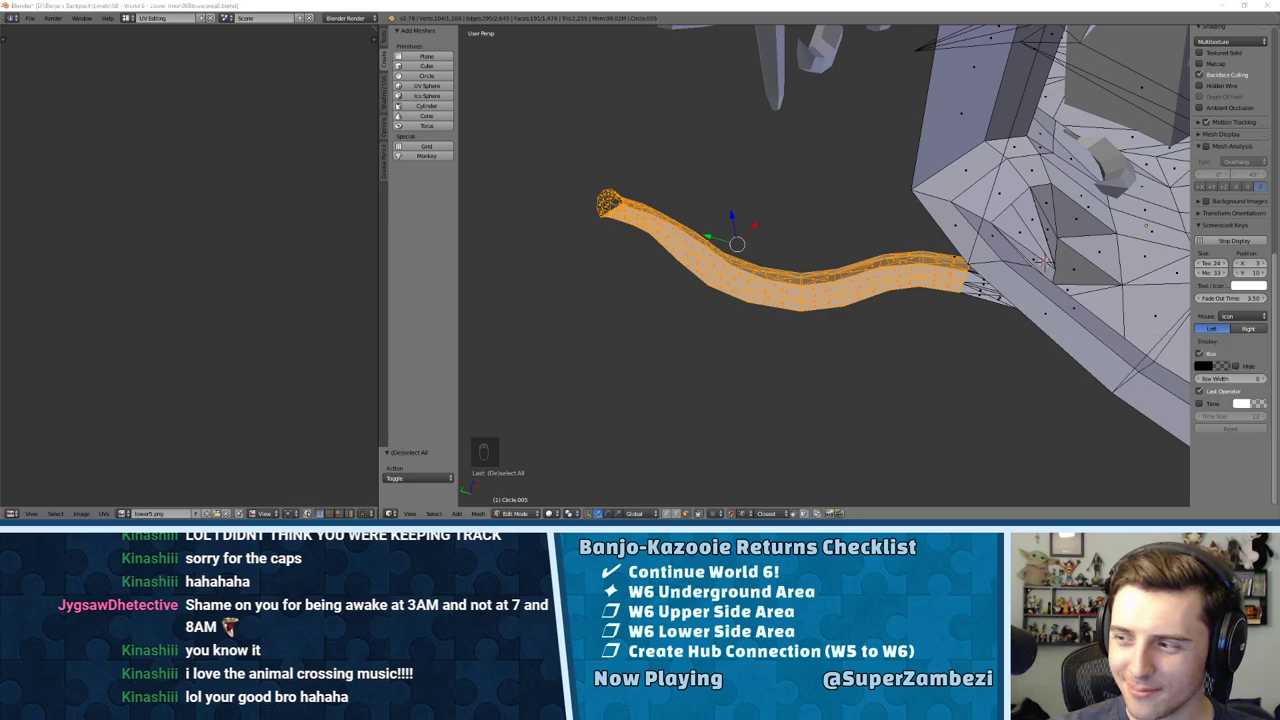
{"action": "middle_click_drag", "start_coordinate": [848, 234], "coordinate": [769, 138]}
{"action": "left_click", "coordinate": [548, 513]}
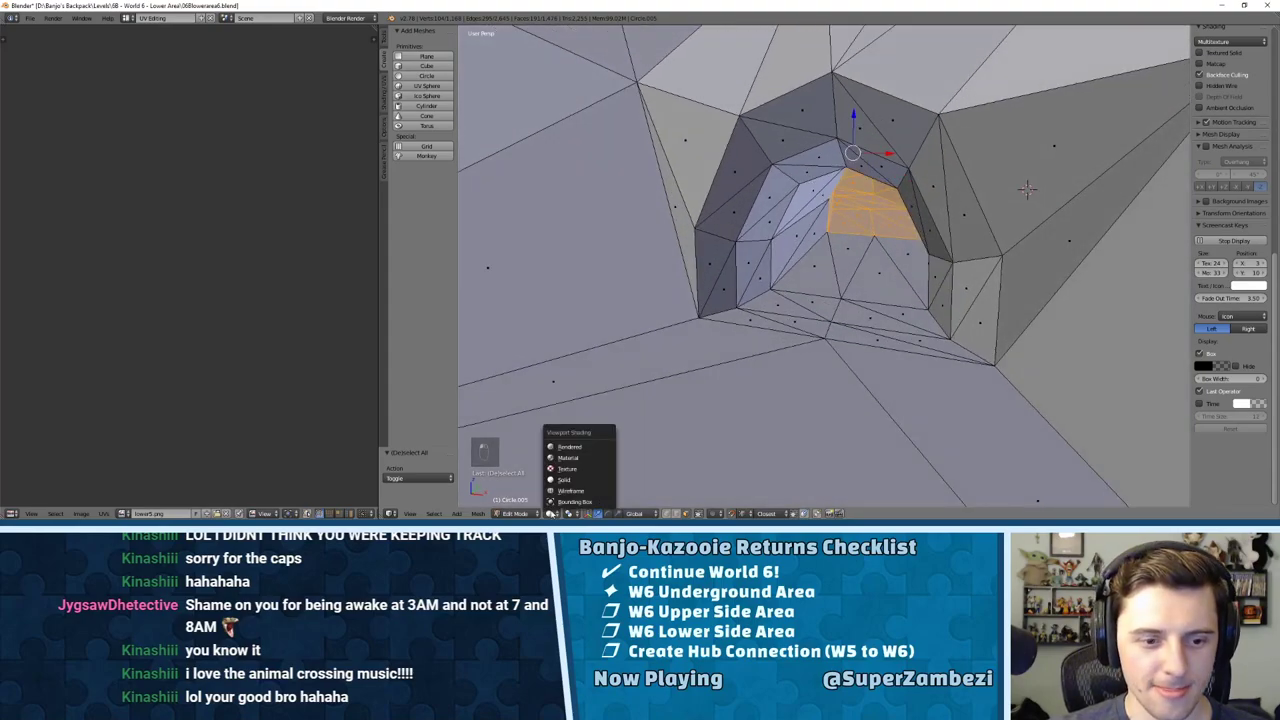
{"action": "left_click", "coordinate": [575, 472]}
{"action": "middle_click_drag", "start_coordinate": [838, 260], "coordinate": [997, 94]}
{"action": "key", "text": "g"}
{"action": "key", "text": "x"}
{"action": "left_click", "coordinate": [746, 131]}
{"action": "scroll", "coordinate": [1006, 89], "scroll_direction": "down", "scroll_amount": 10}
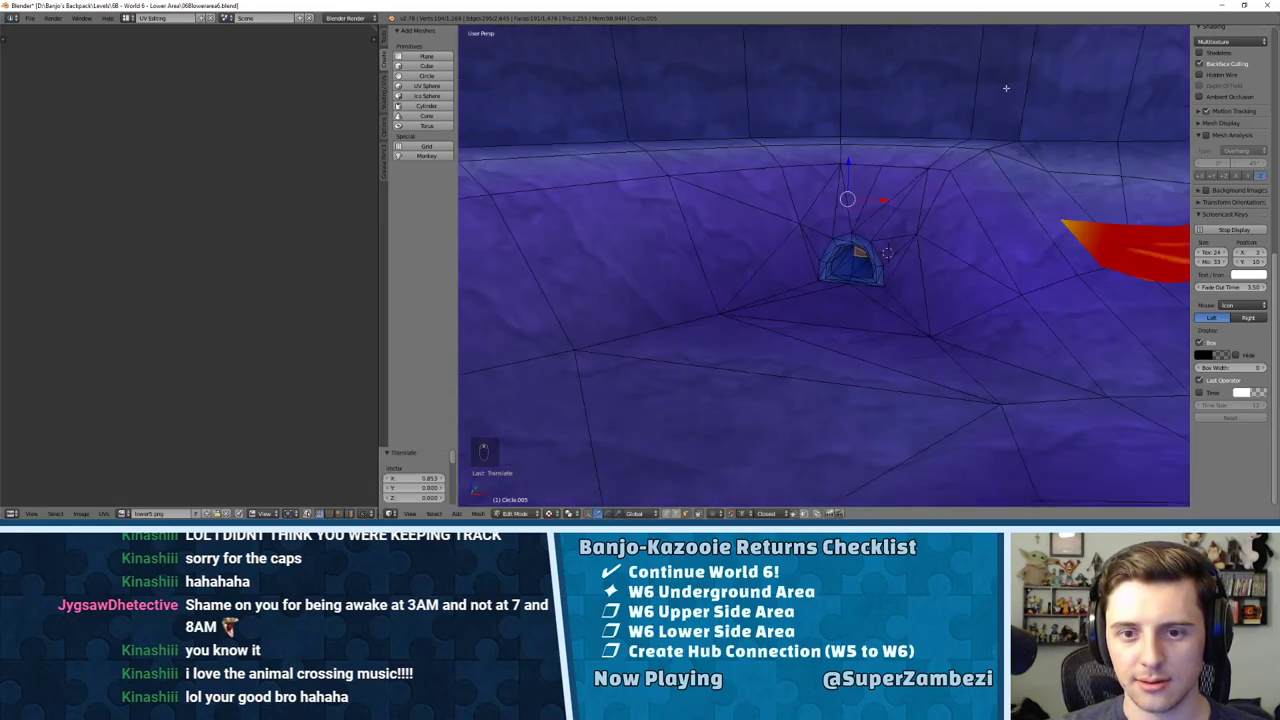
Step: Move the selected tunnel section about -2.31 along X
{"action": "middle_click_drag", "start_coordinate": [918, 165], "coordinate": [862, 209]}
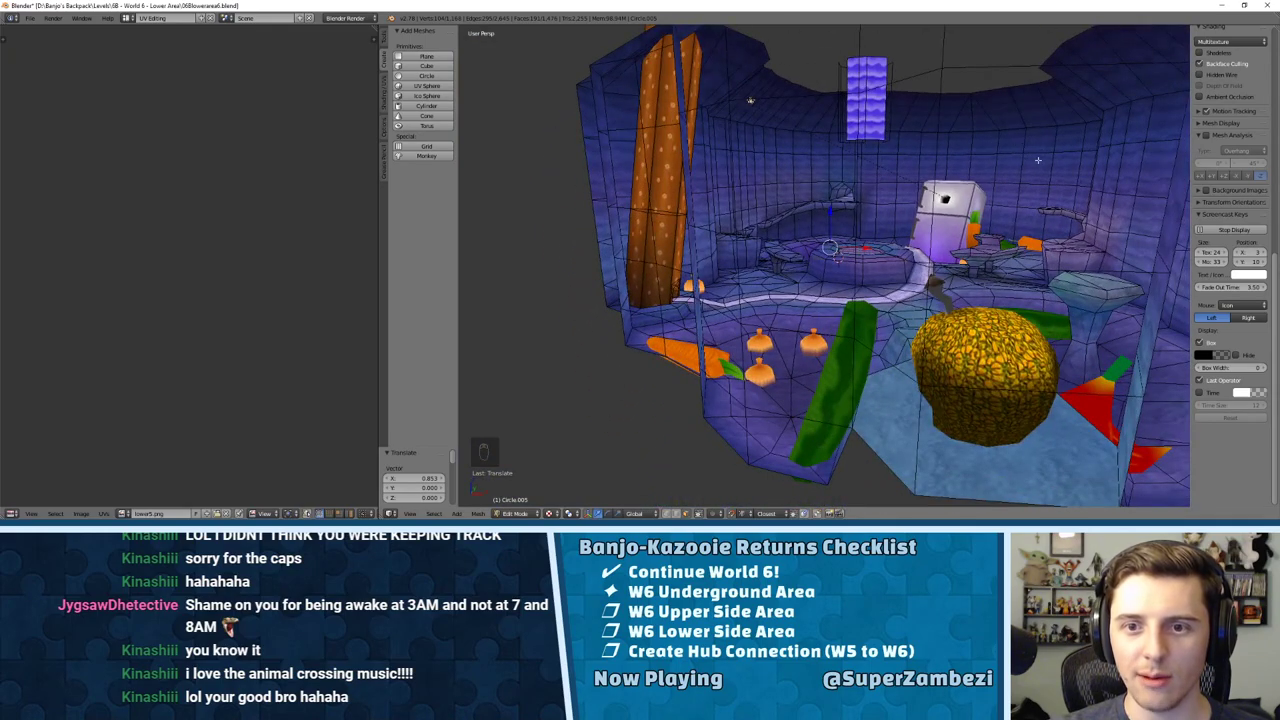
{"action": "middle_click_drag", "start_coordinate": [1036, 168], "coordinate": [765, 192]}
{"action": "left_click_drag", "start_coordinate": [772, 195], "coordinate": [783, 209]}
{"action": "key", "text": "KP_Decimal"}
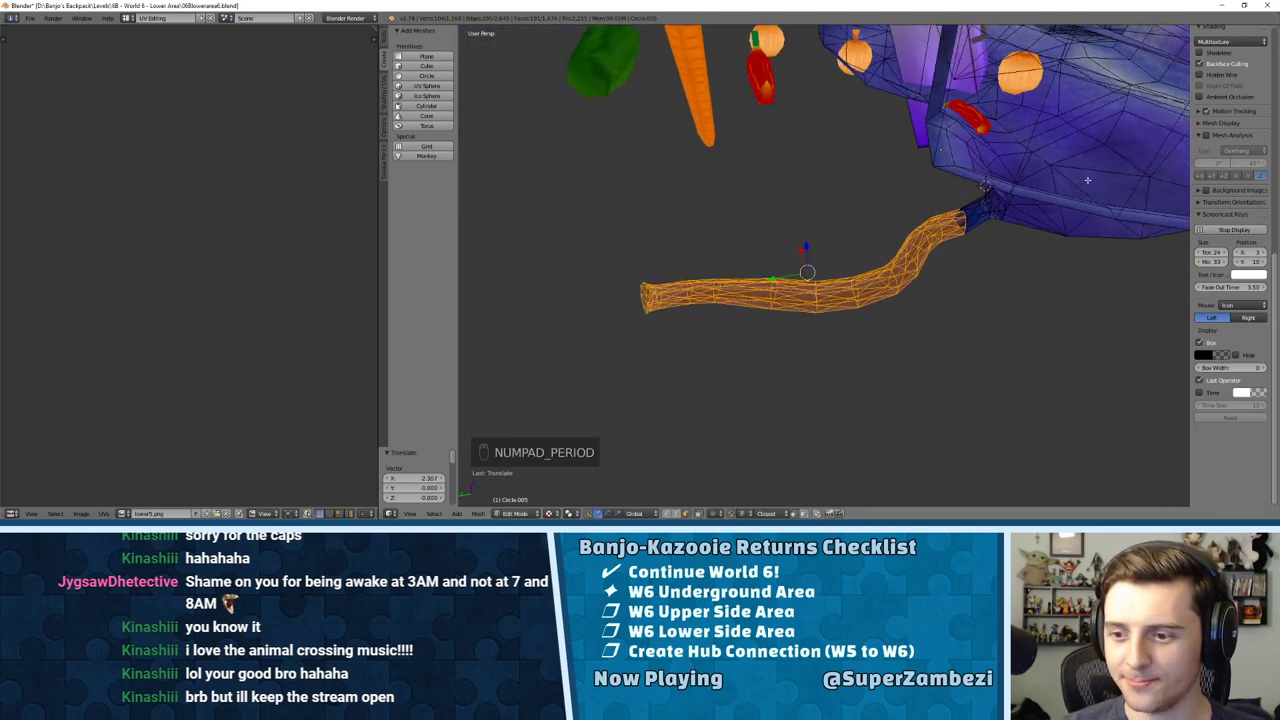
{"action": "middle_click_drag", "start_coordinate": [1087, 180], "coordinate": [829, 170]}
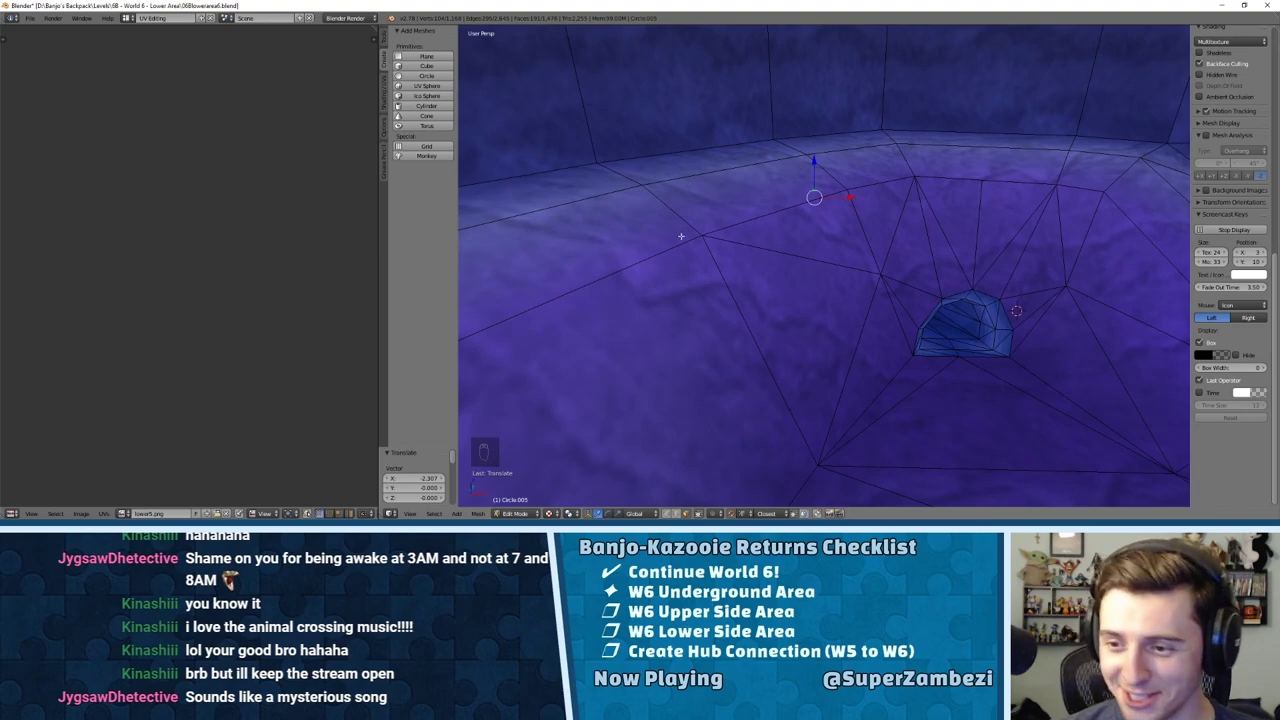
Step: Shift the selected tunnel section about 0.41 along X, judging the bend from inside the tunnel entrance
{"action": "middle_click_drag", "start_coordinate": [681, 236], "coordinate": [737, 217]}
{"action": "scroll", "coordinate": [780, 240], "scroll_direction": "up", "scroll_amount": 6}
{"action": "middle_click_drag", "start_coordinate": [797, 263], "coordinate": [807, 235]}
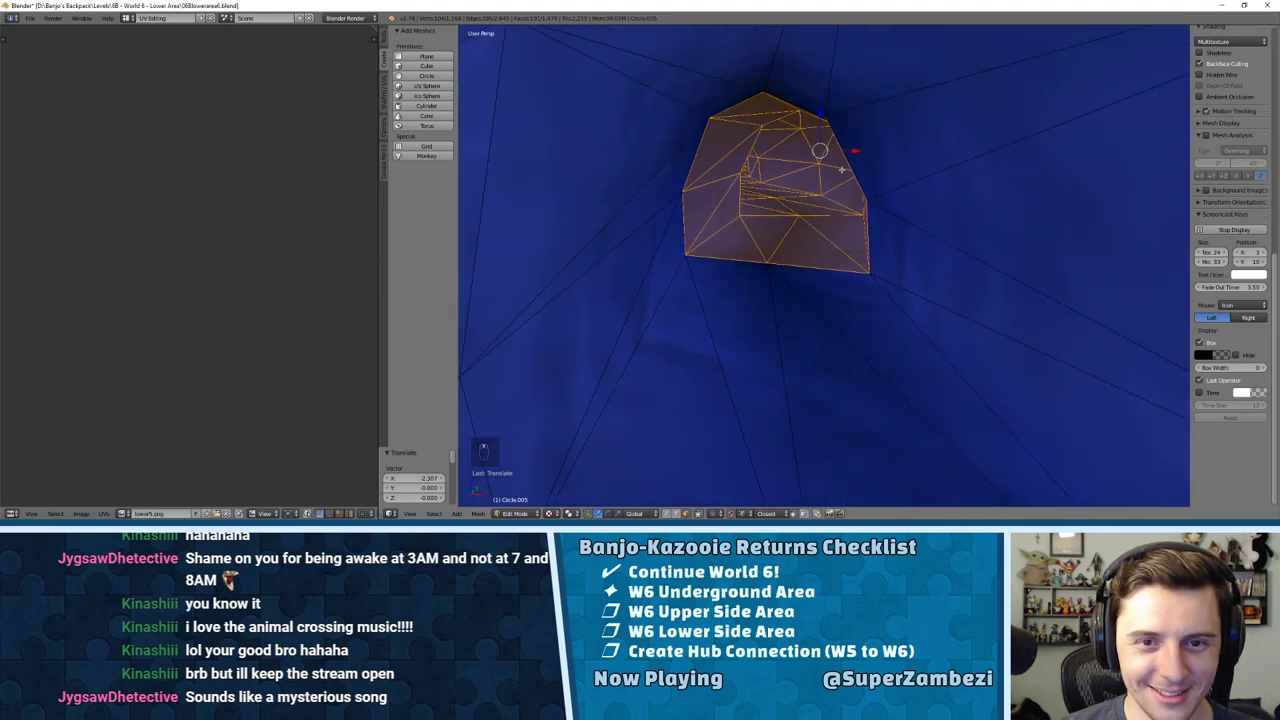
{"action": "left_click_drag", "start_coordinate": [854, 151], "coordinate": [864, 152]}
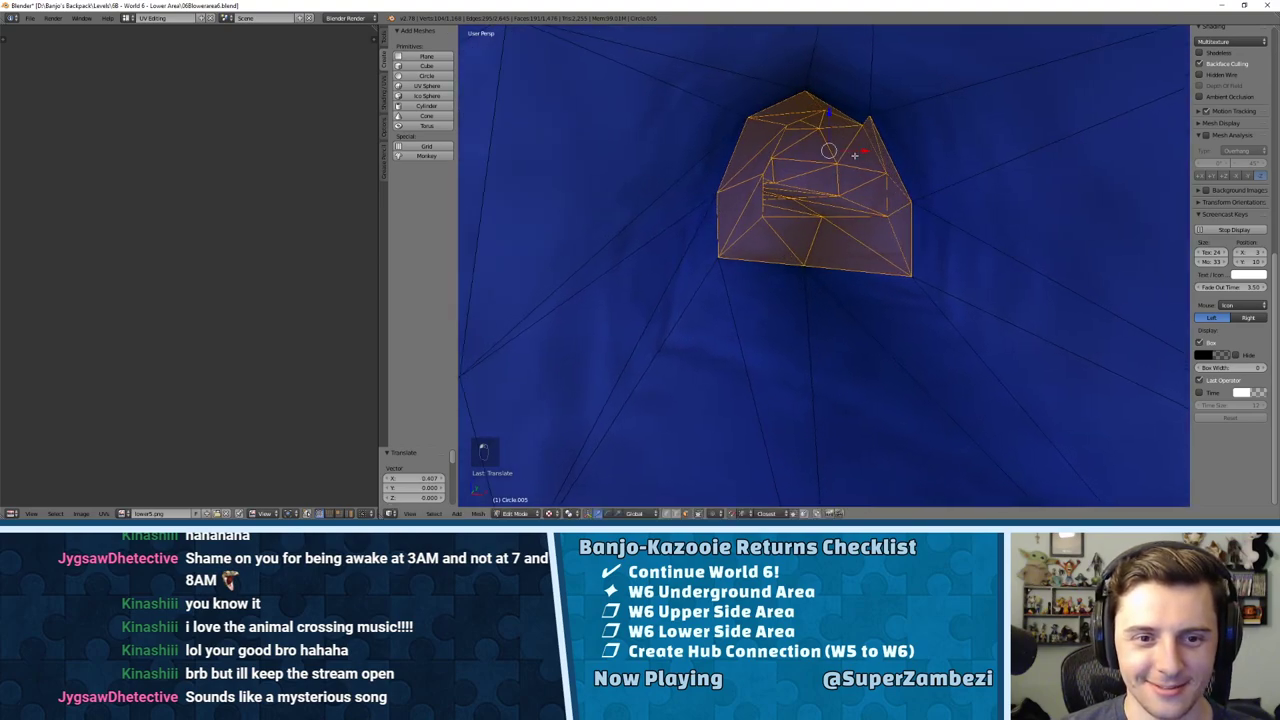
{"action": "scroll", "coordinate": [855, 156], "scroll_direction": "down", "scroll_amount": 3}
{"action": "middle_click_drag", "start_coordinate": [805, 180], "coordinate": [831, 213]}
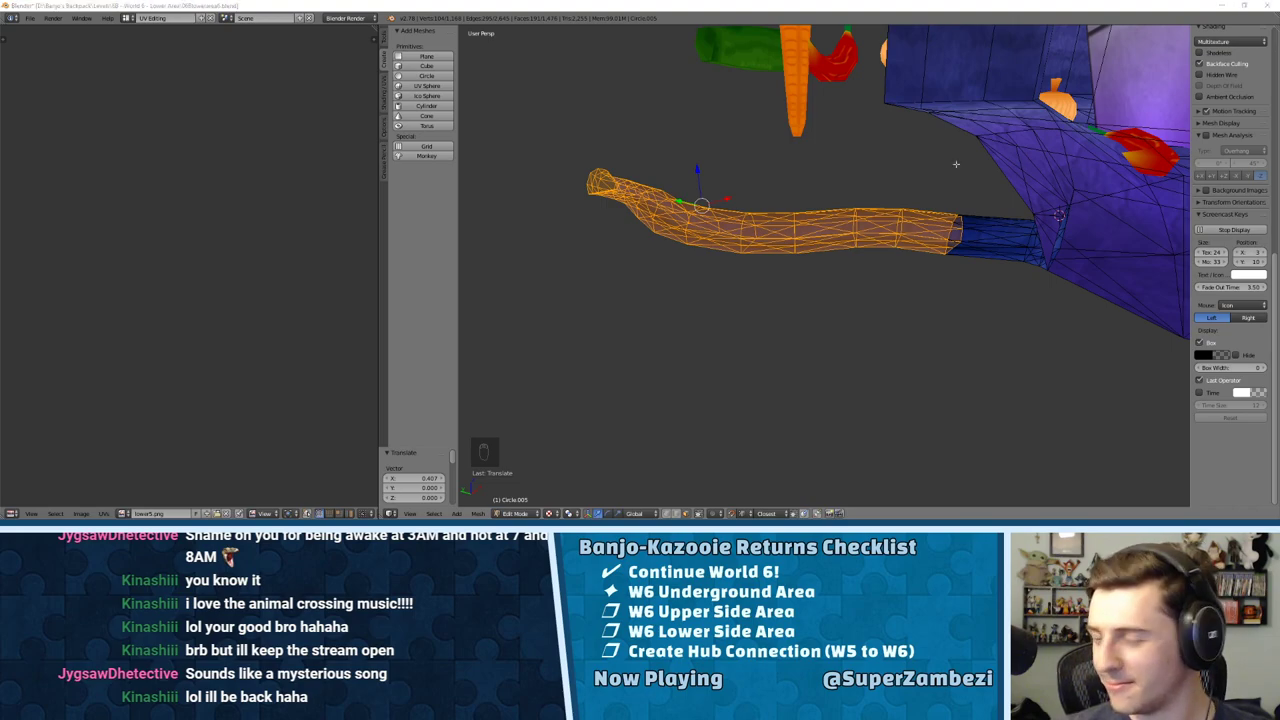
Step: Deselect the selected tunnel segments nearest the cave and raise the remaining section about 0.59 along Z
{"action": "scroll", "coordinate": [970, 200], "scroll_direction": "up", "scroll_amount": 5}
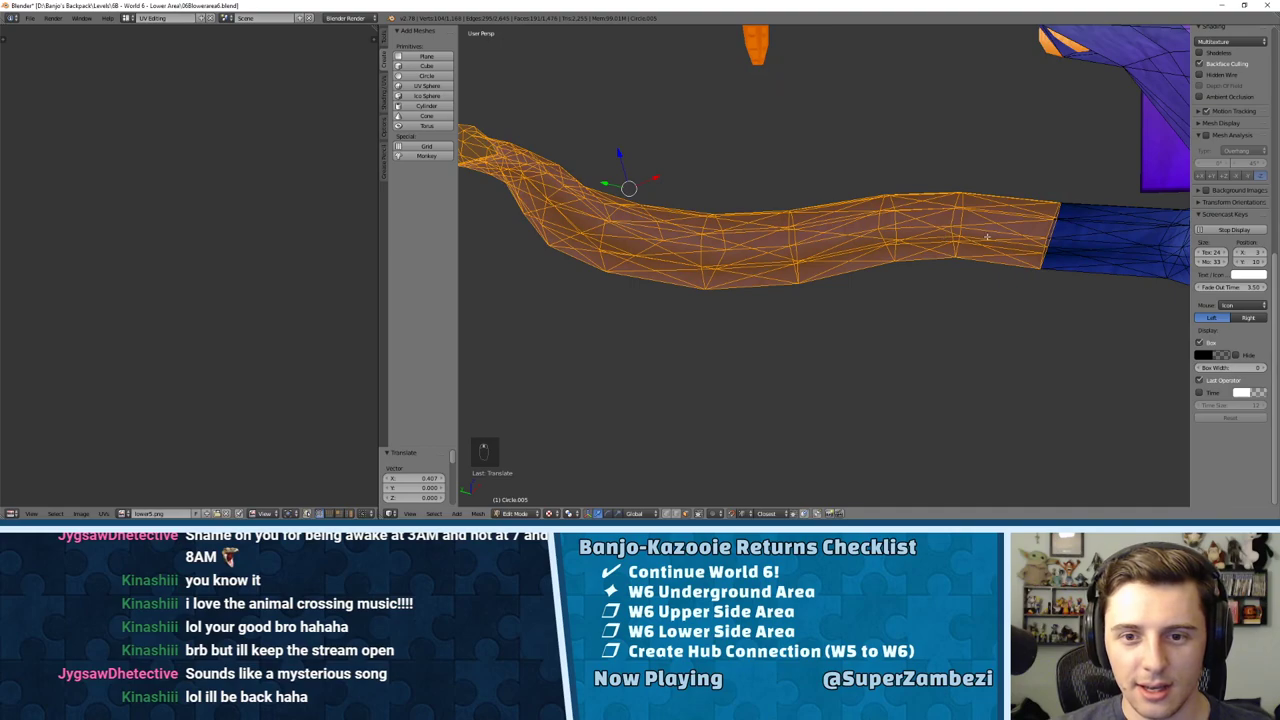
{"action": "middle_click_drag", "start_coordinate": [987, 236], "coordinate": [980, 186], "text": "shift"}
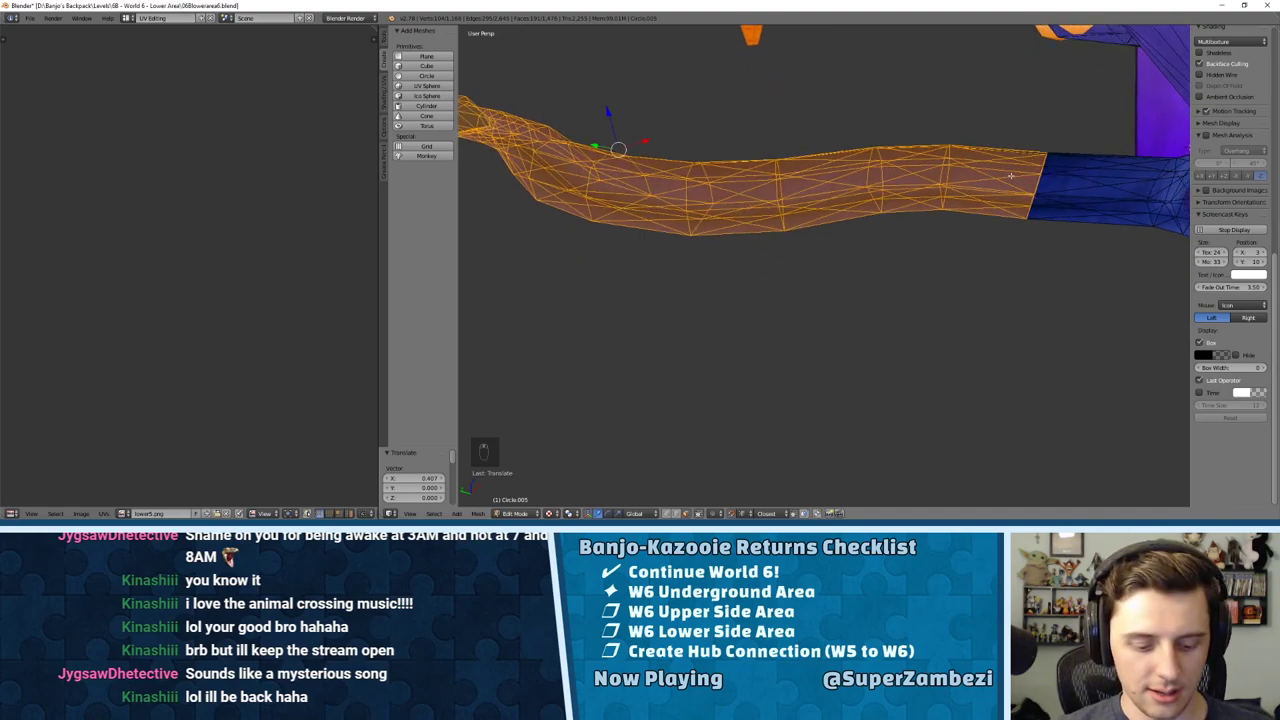
{"action": "key", "text": "c"}
{"action": "mouse_move", "coordinate": [1014, 137]}
{"action": "middle_mouse_down"}
{"action": "mouse_move", "coordinate": [1020, 206]}
{"action": "mouse_move", "coordinate": [1037, 137]}
{"action": "mouse_move", "coordinate": [1030, 160]}
{"action": "middle_mouse_up"}
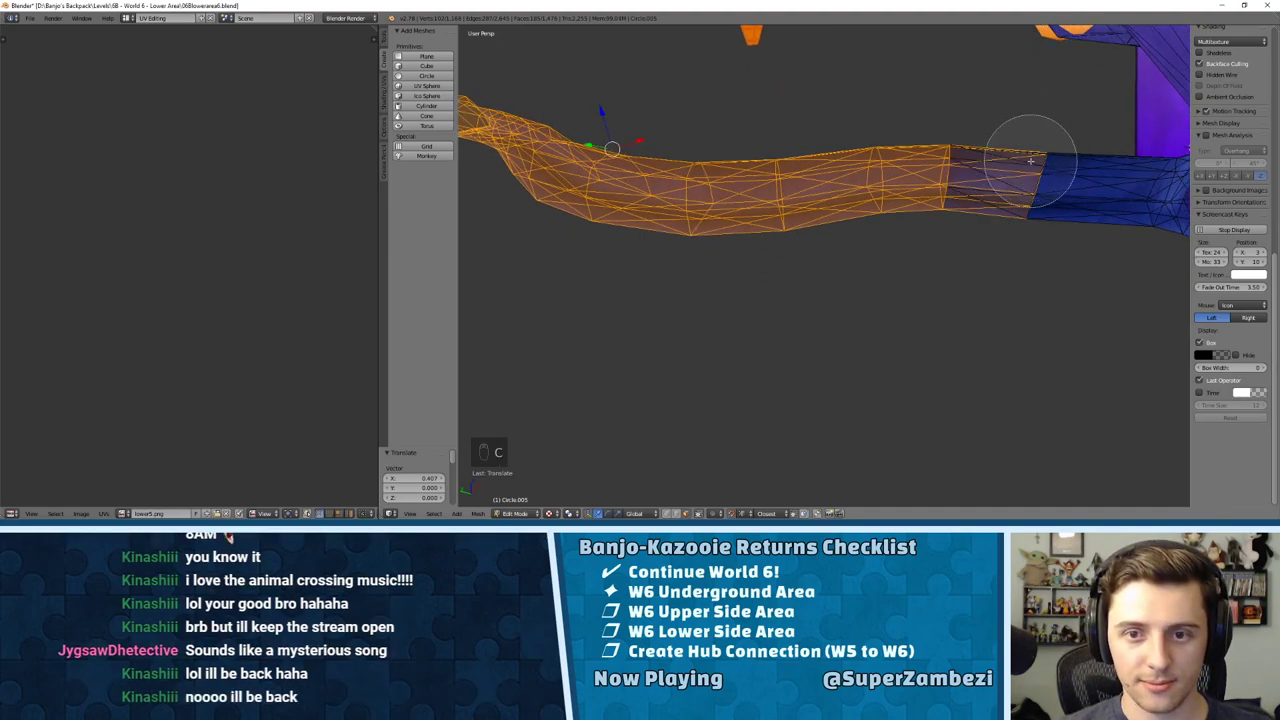
{"action": "key", "text": "z"}
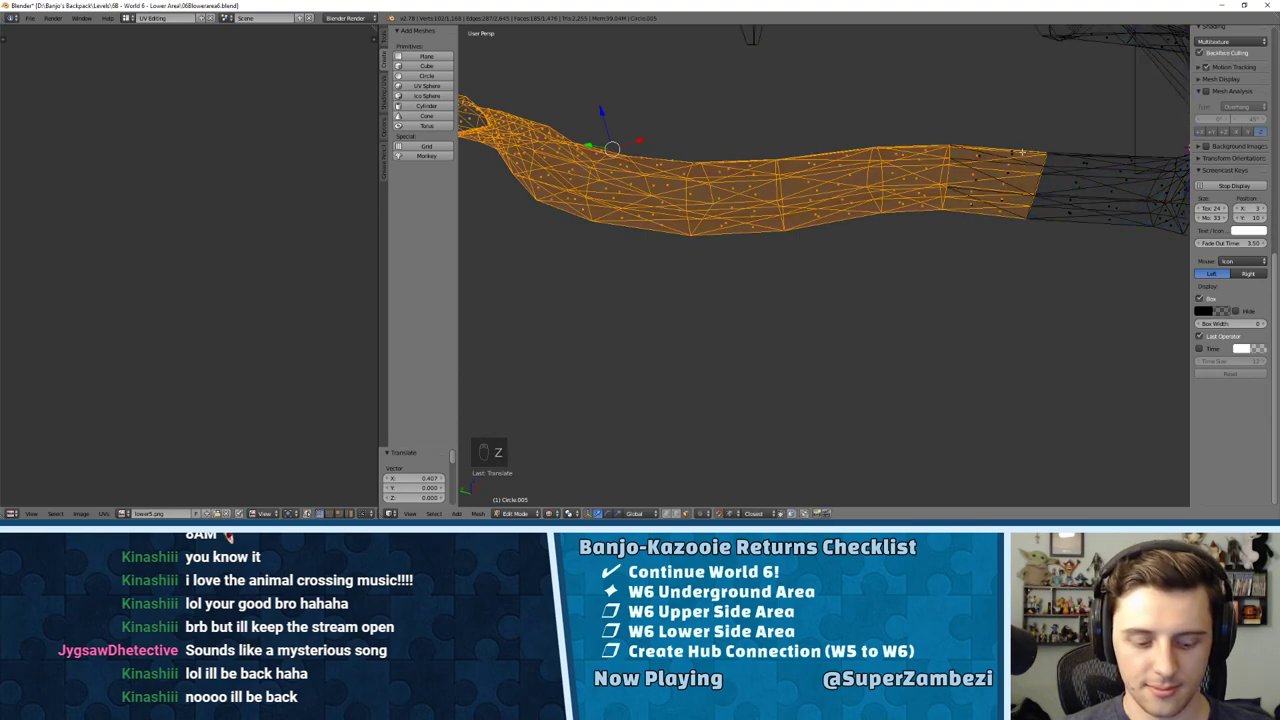
{"action": "key", "text": "c"}
{"action": "mouse_move", "coordinate": [1020, 134]}
{"action": "middle_mouse_down"}
{"action": "mouse_move", "coordinate": [1011, 211]}
{"action": "mouse_move", "coordinate": [900, 200]}
{"action": "mouse_move", "coordinate": [760, 280]}
{"action": "mouse_move", "coordinate": [650, 117]}
{"action": "middle_mouse_up"}
{"action": "right_click", "coordinate": [986, 189]}
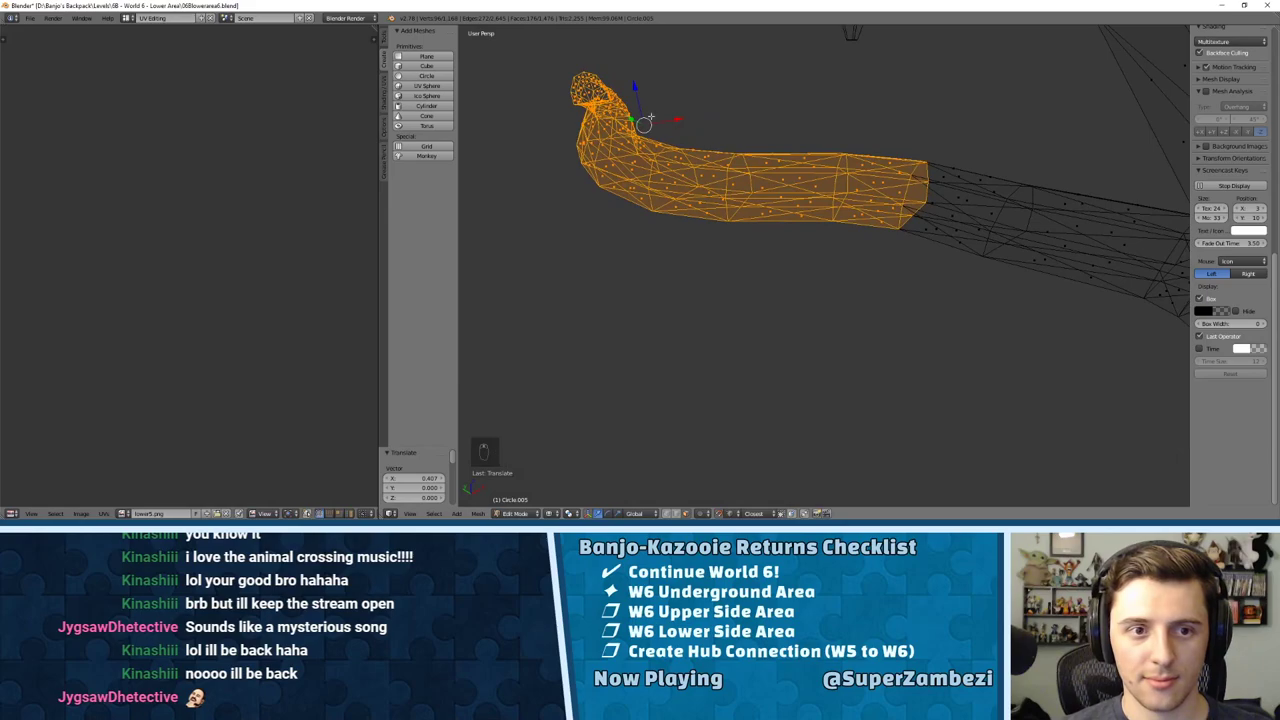
{"action": "left_click_drag", "start_coordinate": [634, 87], "coordinate": [636, 70]}
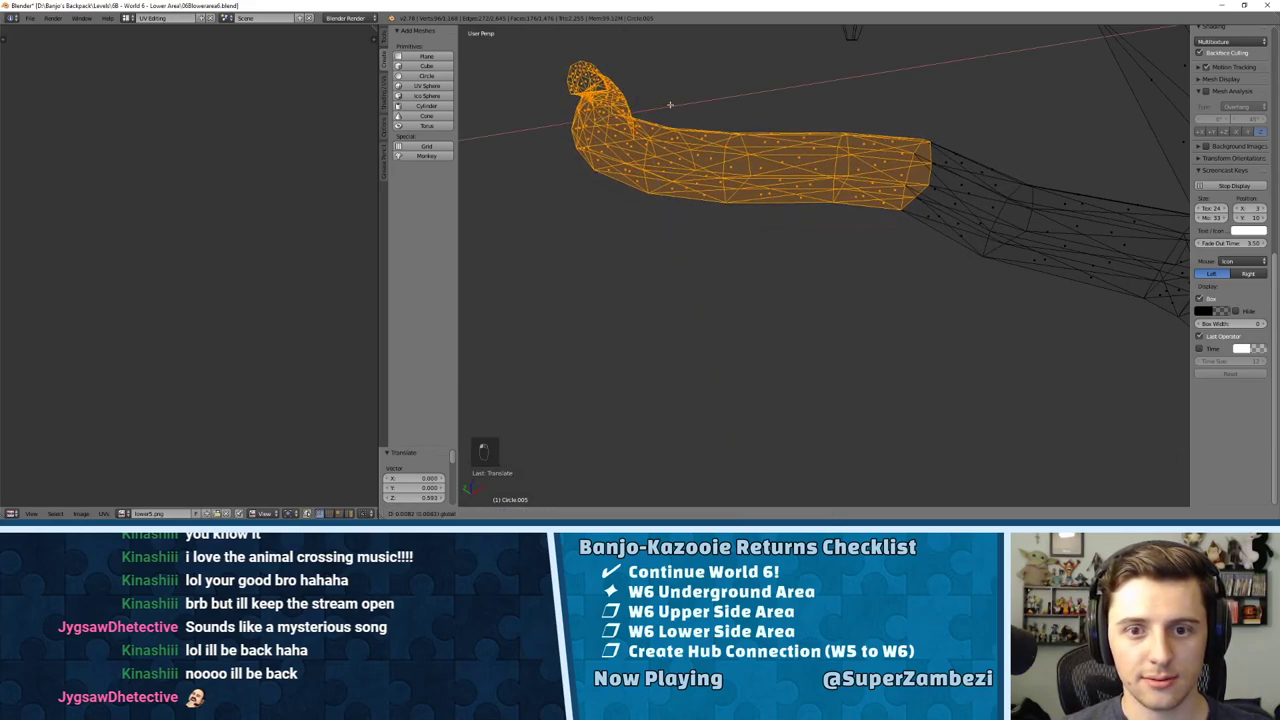
Step: Rotate the selected tunnel section about 8 degrees in top view
{"action": "key", "text": "KP_7"}
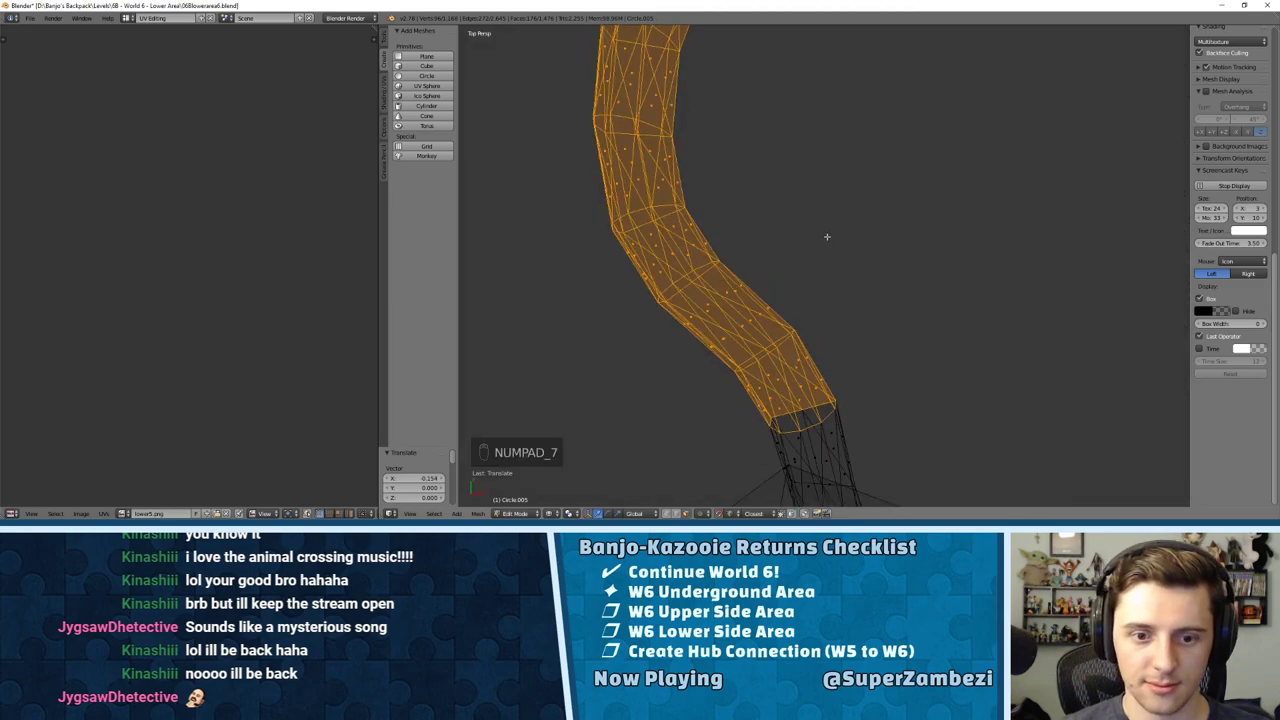
{"action": "key", "text": "r"}
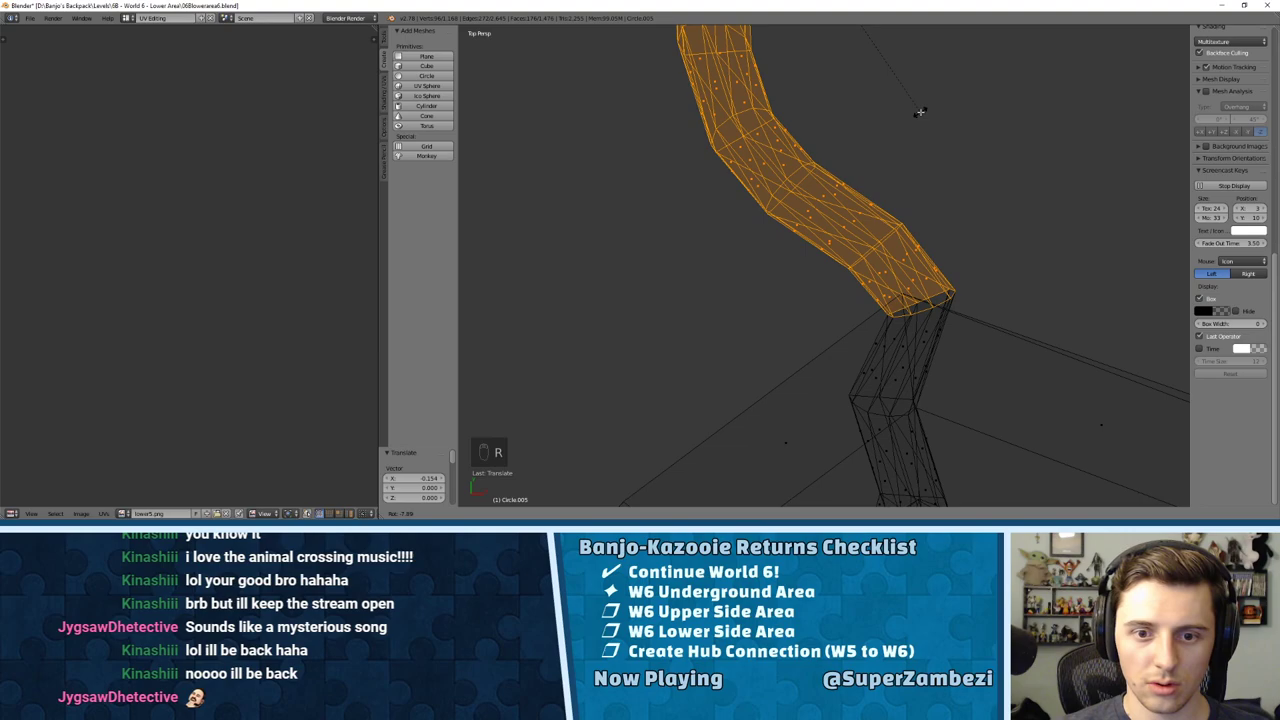
{"action": "left_click", "coordinate": [921, 112]}
{"action": "scroll", "coordinate": [877, 149], "scroll_direction": "down", "scroll_amount": 4}
Step: Shift the rotated tunnel section slightly along Y and about -0.22 along X
{"action": "left_click_drag", "start_coordinate": [834, 87], "coordinate": [779, 60]}
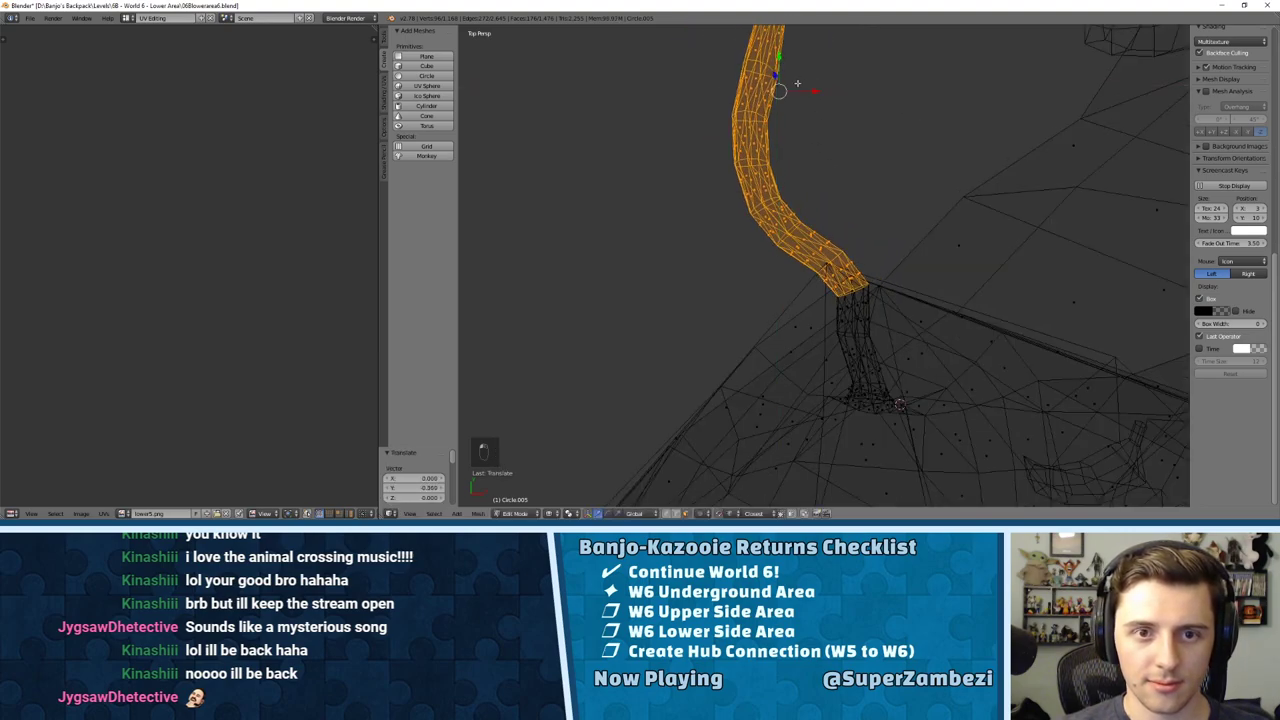
{"action": "key", "text": "g"}
{"action": "key", "text": "x"}
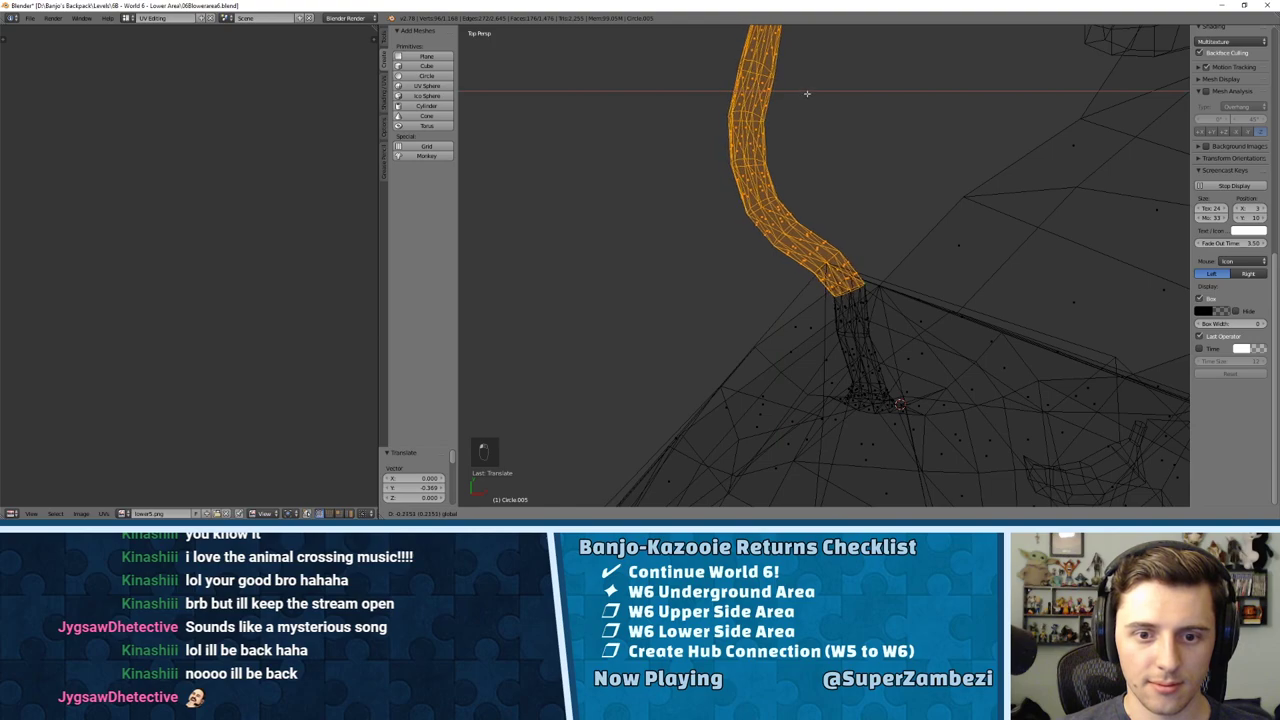
{"action": "left_click", "coordinate": [807, 94]}
{"action": "middle_click_drag", "start_coordinate": [817, 122], "coordinate": [842, 173], "text": "shift"}
Step: Fine-tune the selected tunnel section's position by about 0.12 along Y and -0.12 along X
{"action": "key", "text": "g"}
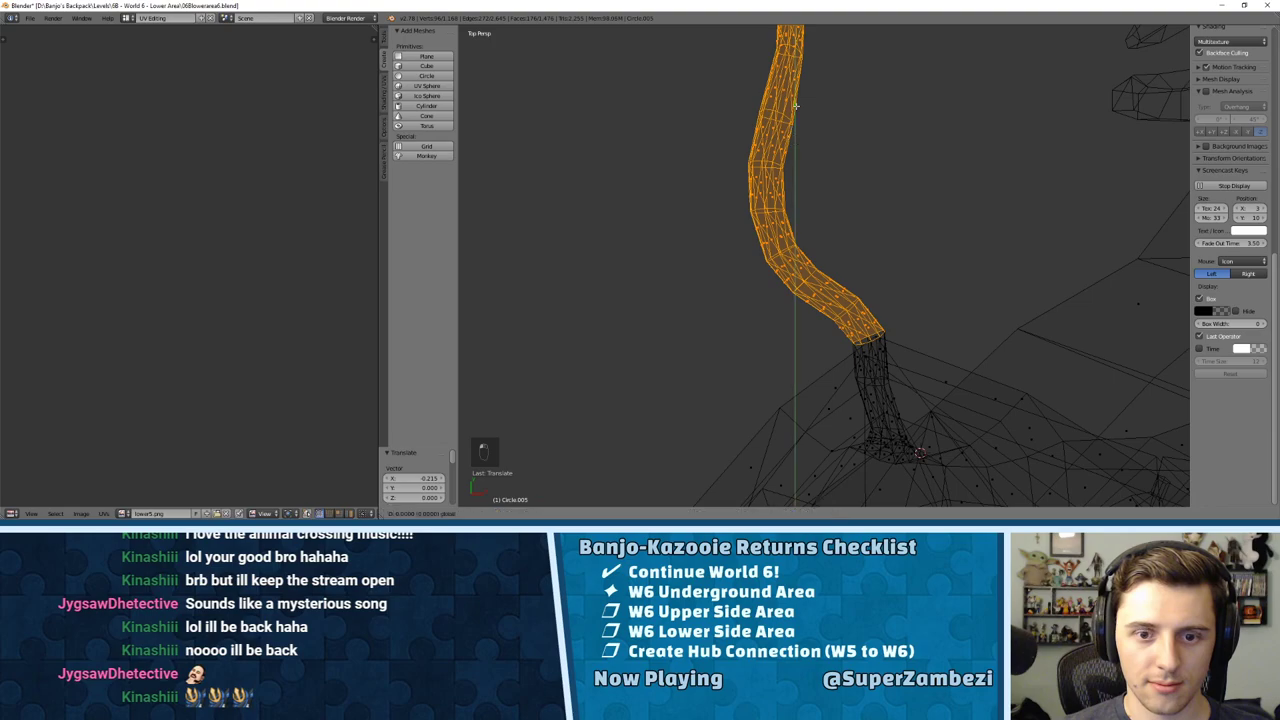
{"action": "key", "text": "y"}
{"action": "left_click", "coordinate": [798, 127]}
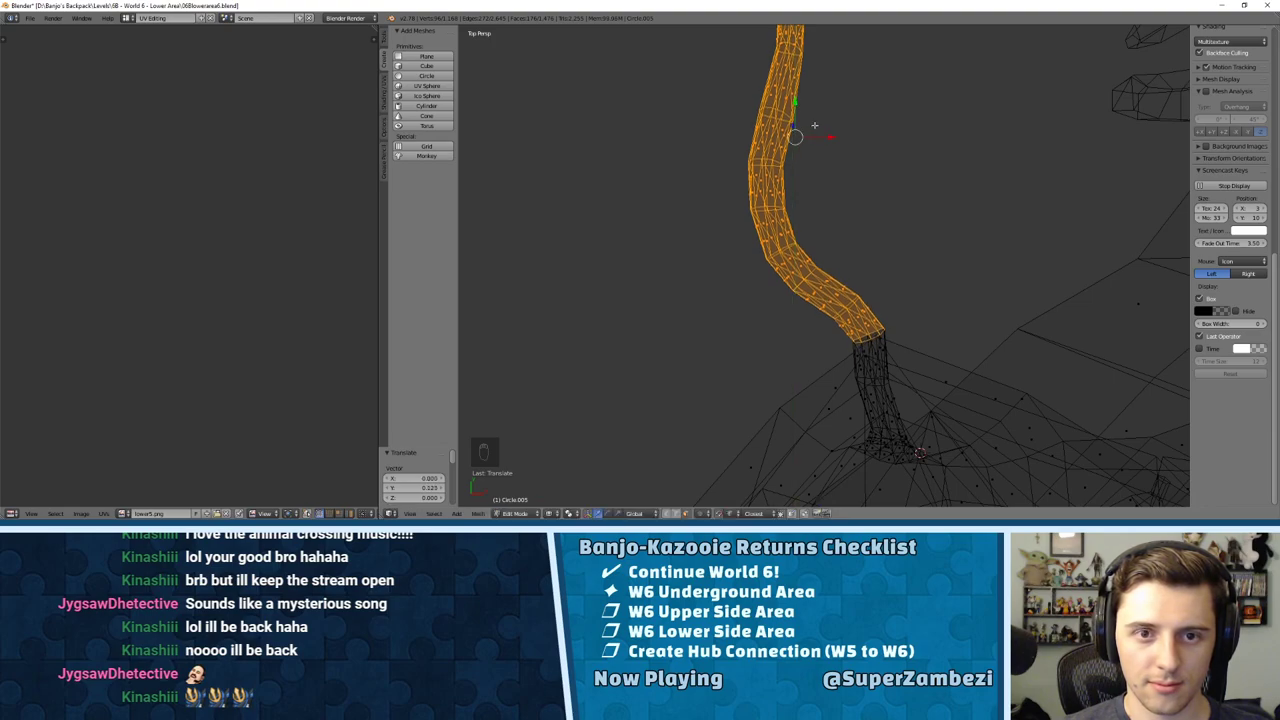
{"action": "key", "text": "g"}
{"action": "key", "text": "x"}
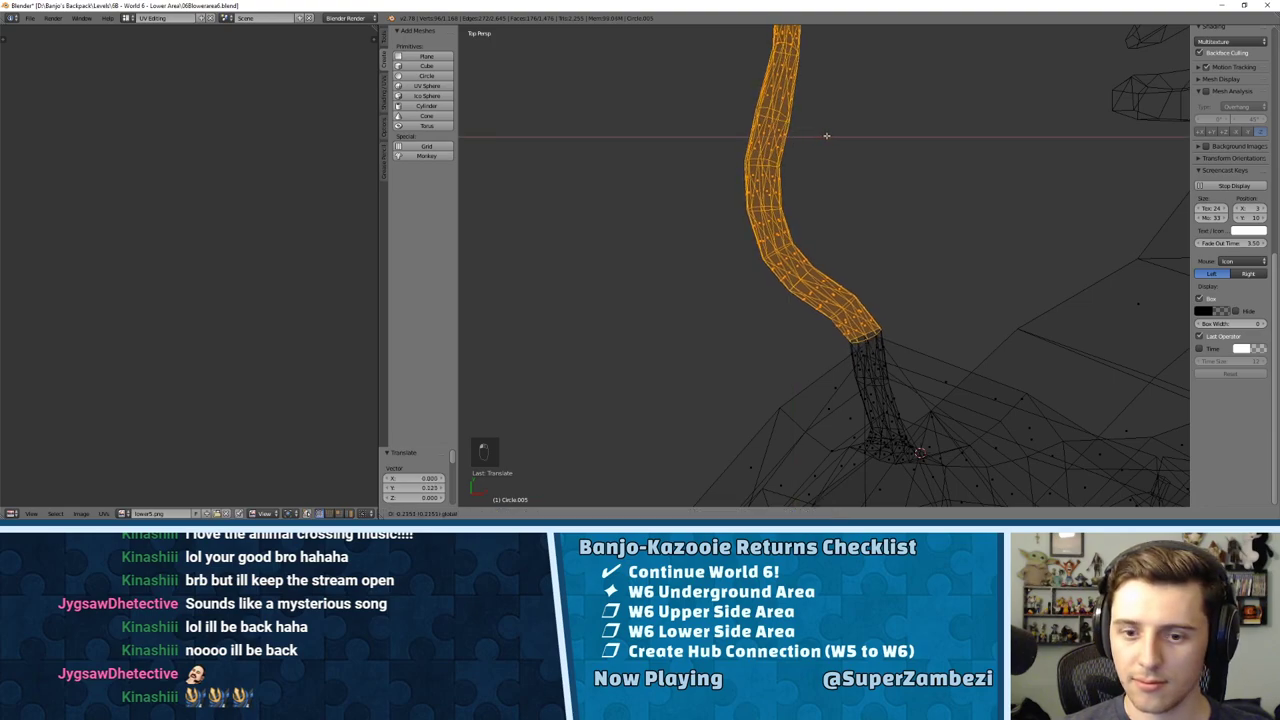
{"action": "left_click", "coordinate": [828, 135]}
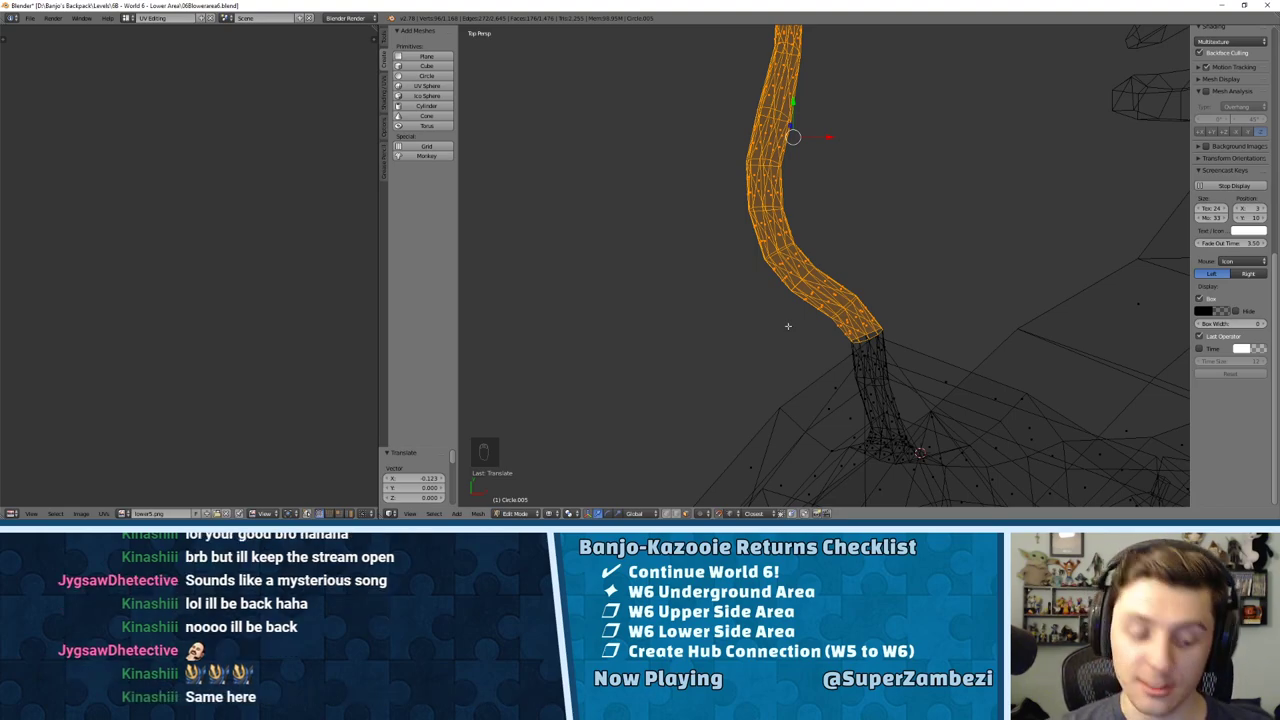
Step: Switch the viewport to textured shading and examine the tunnel from inside the cave, from the side and from above
{"action": "left_click", "coordinate": [548, 513]}
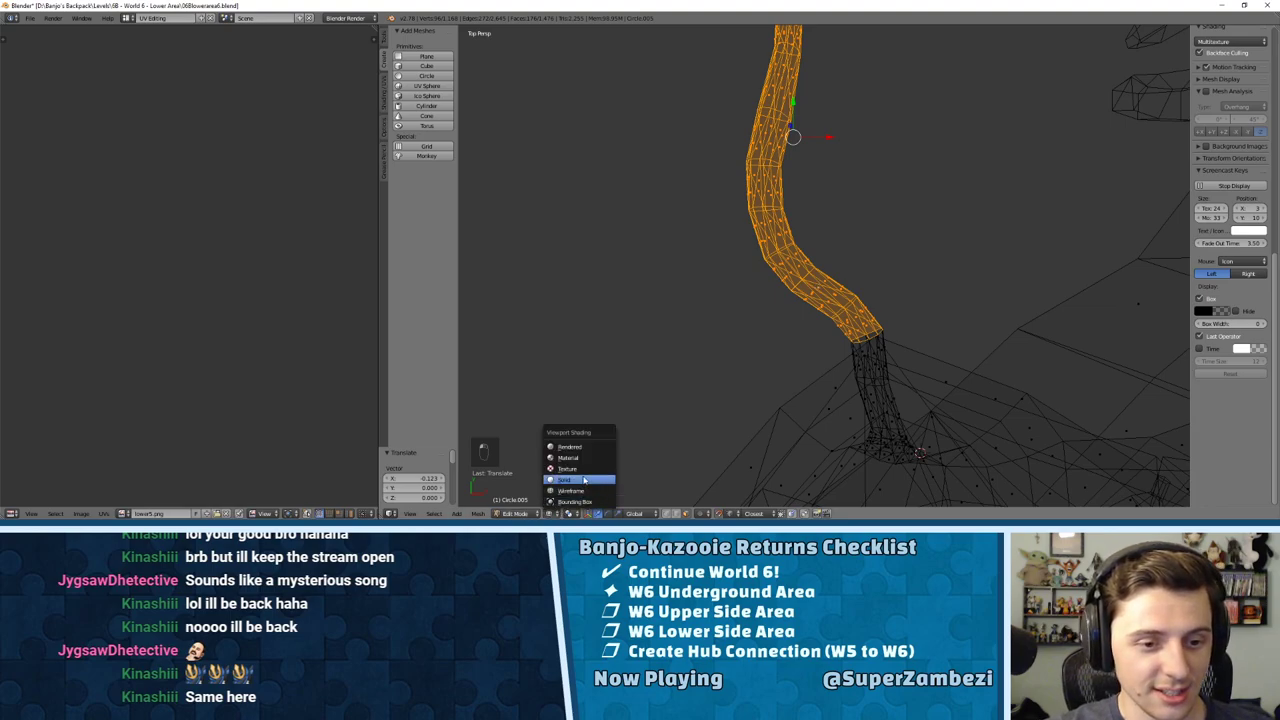
{"action": "left_click", "coordinate": [580, 470]}
{"action": "middle_click_drag", "start_coordinate": [580, 470], "coordinate": [865, 311]}
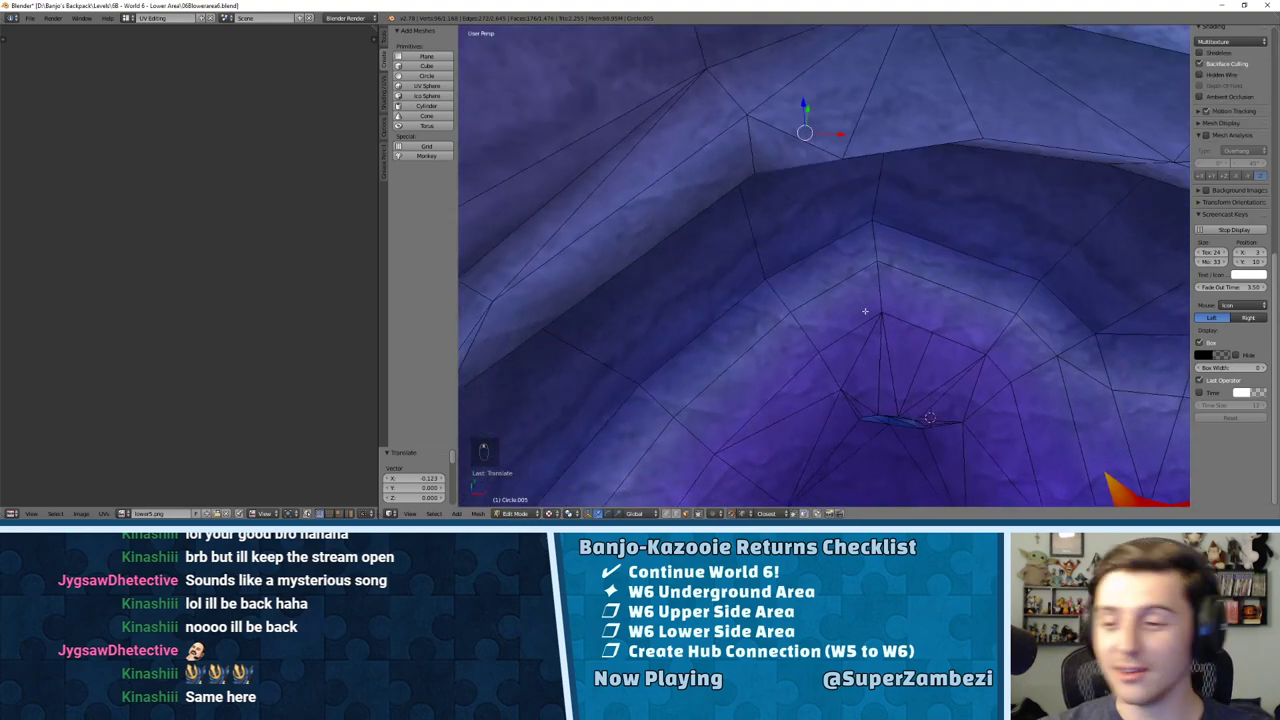
{"action": "scroll", "coordinate": [868, 290], "scroll_direction": "down", "scroll_amount": 4}
{"action": "middle_click_drag", "start_coordinate": [866, 263], "coordinate": [950, 242]}
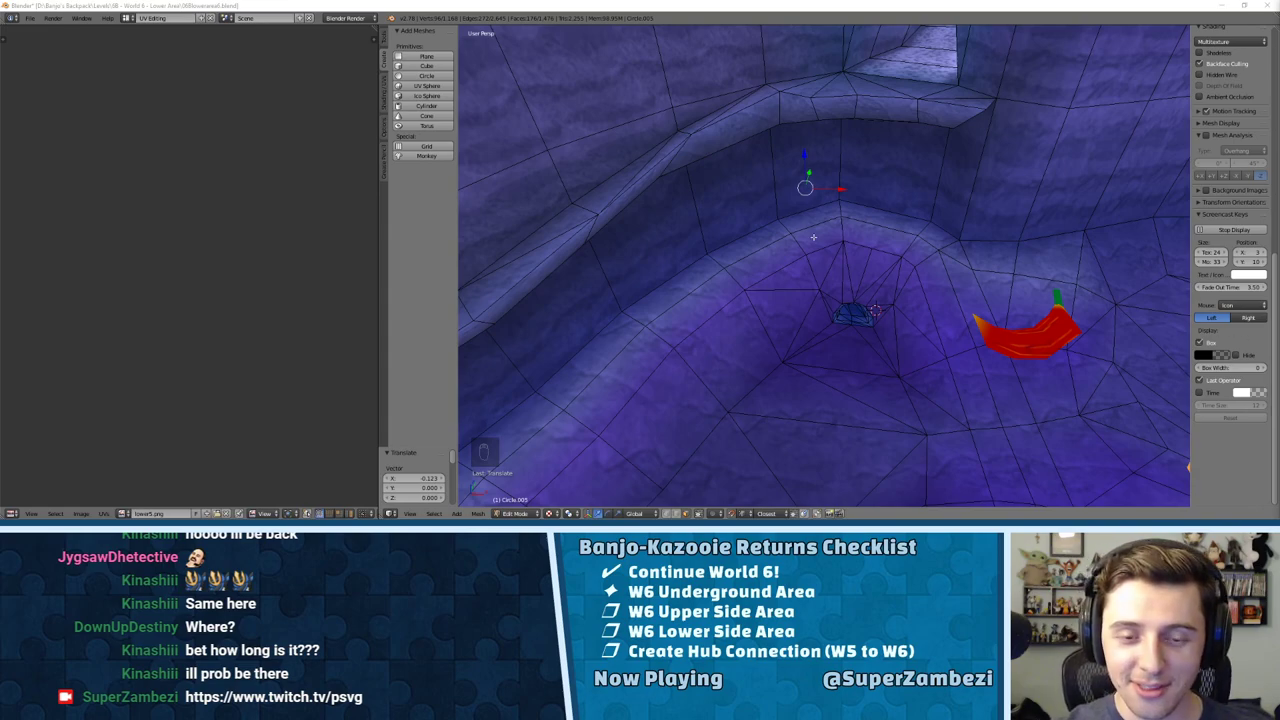
{"action": "scroll", "coordinate": [813, 237], "scroll_direction": "down", "scroll_amount": 3}
{"action": "middle_click_drag", "start_coordinate": [813, 237], "coordinate": [822, 198]}
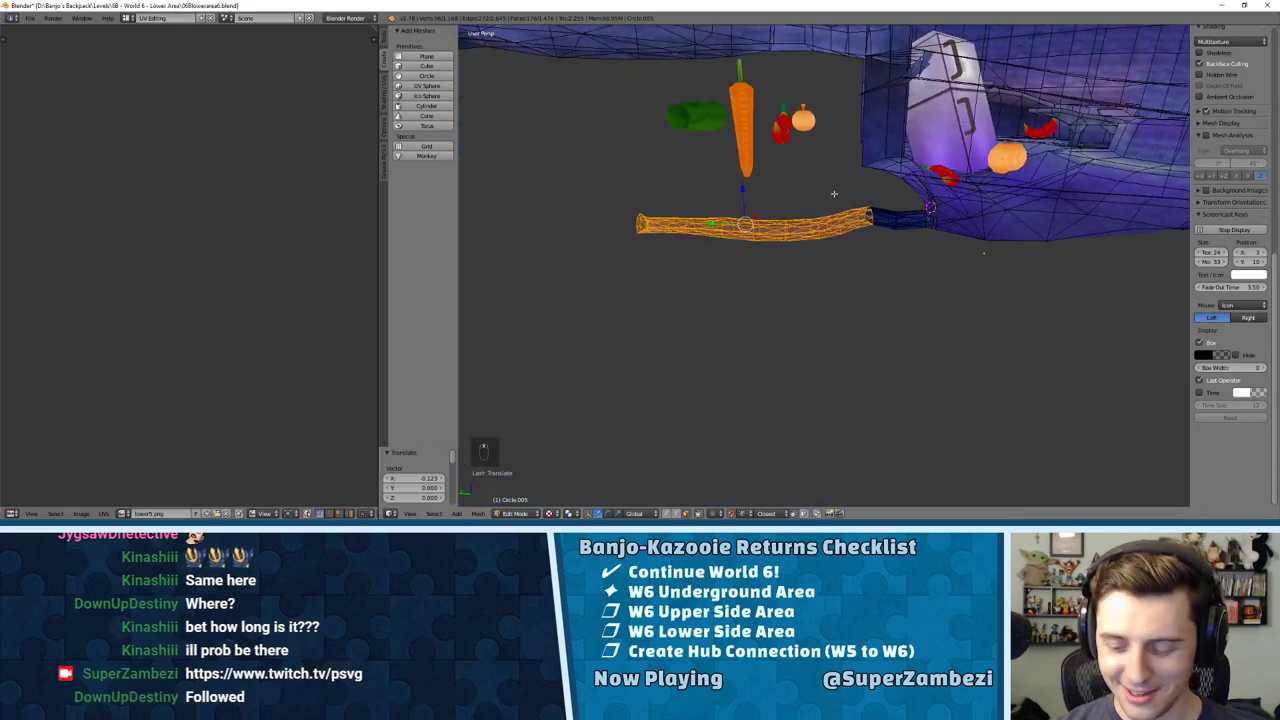
{"action": "key", "text": "KP_Decimal"}
{"action": "key", "text": "KP_7"}
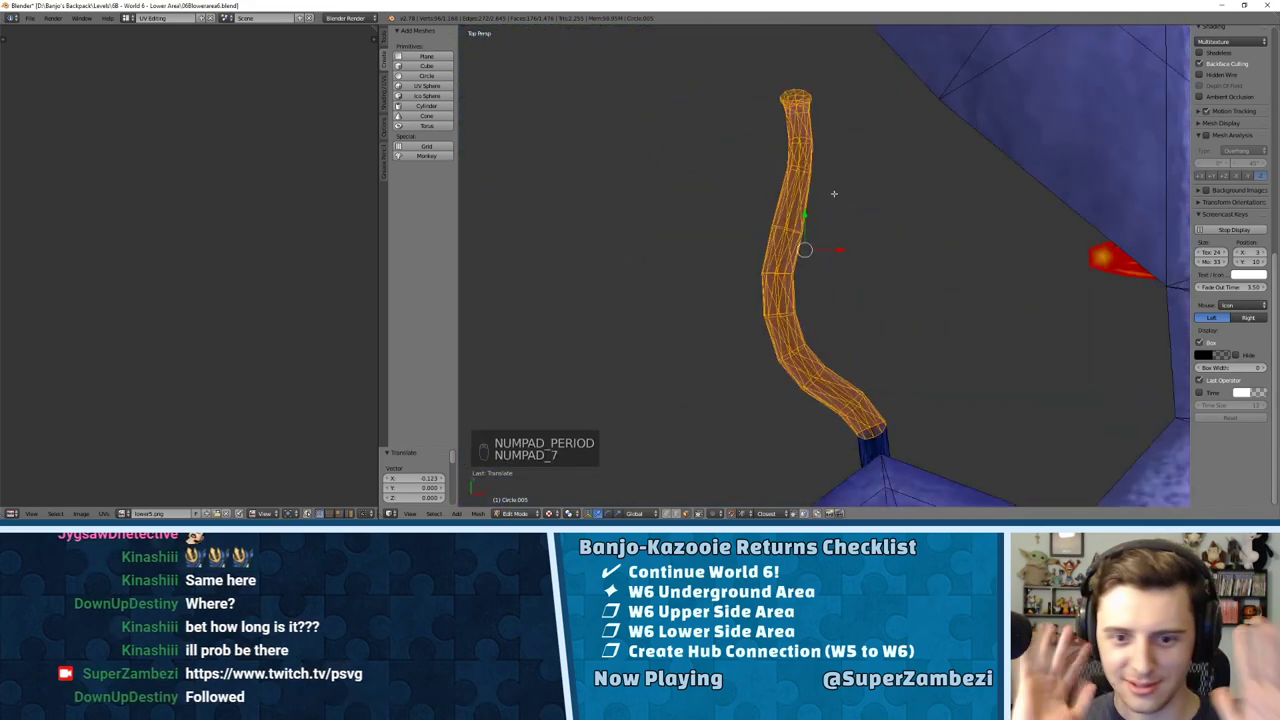
{"action": "mouse_move", "coordinate": [781, 222]}
{"action": "middle_mouse_down"}
{"action": "mouse_move", "coordinate": [818, 255]}
{"action": "mouse_move", "coordinate": [883, 264]}
{"action": "mouse_move", "coordinate": [902, 233]}
{"action": "mouse_move", "coordinate": [867, 241]}
{"action": "mouse_move", "coordinate": [925, 226]}
{"action": "middle_mouse_up"}
Step: In wireframe shading, deselect the selected tunnel segment nearest the cave
{"action": "key", "text": "z"}
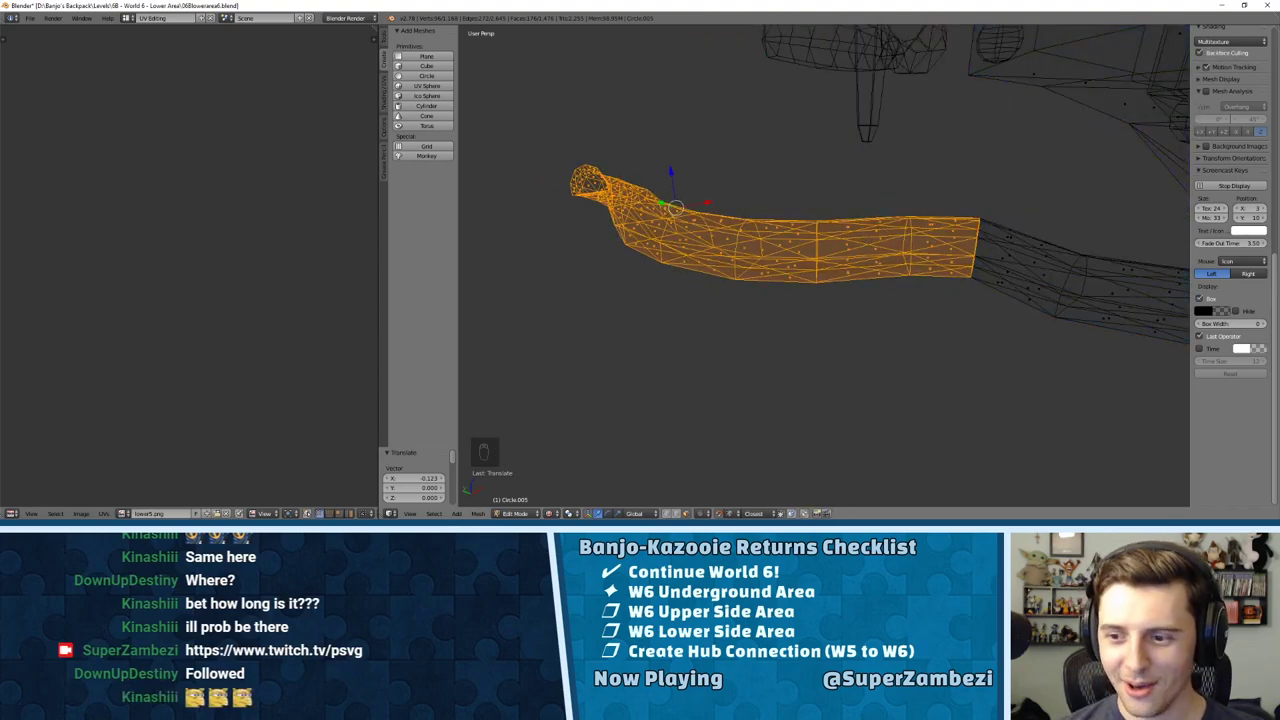
{"action": "mouse_move", "coordinate": [895, 215]}
{"action": "middle_mouse_down"}
{"action": "mouse_move", "coordinate": [920, 237]}
{"action": "mouse_move", "coordinate": [943, 223]}
{"action": "mouse_move", "coordinate": [943, 271]}
{"action": "middle_mouse_up"}
{"action": "key", "text": "c"}
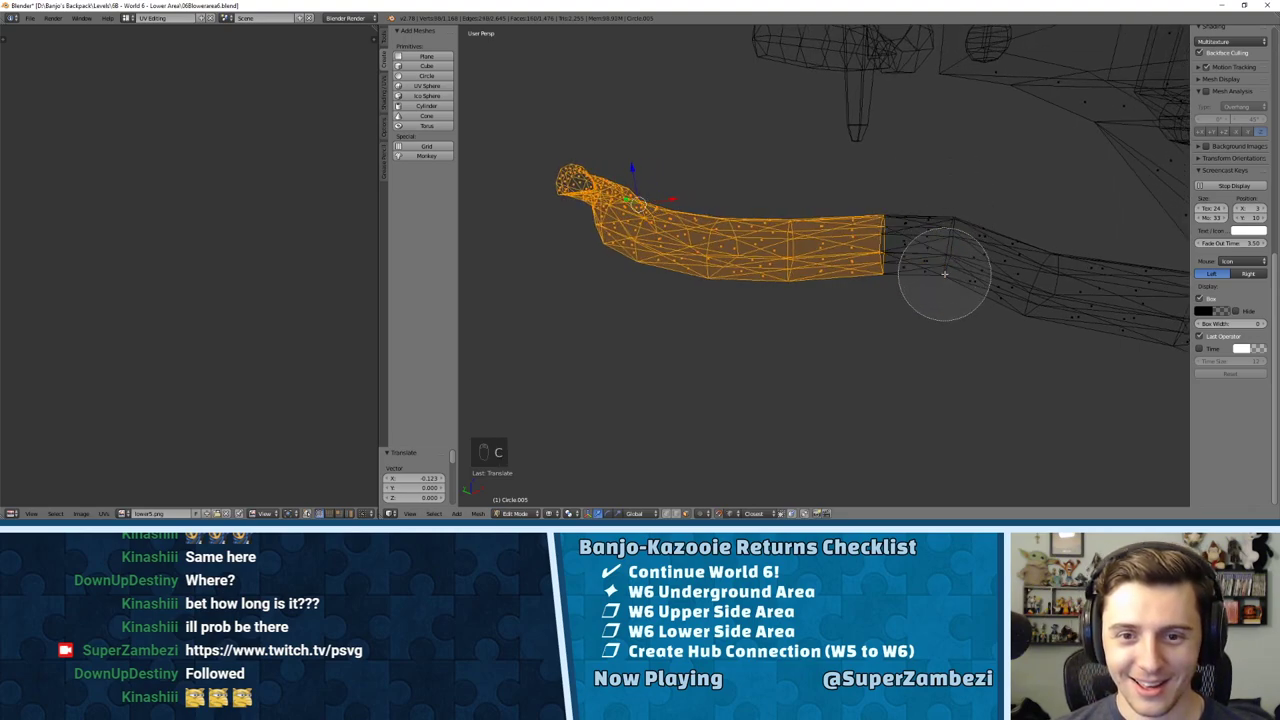
{"action": "right_click", "coordinate": [943, 270]}
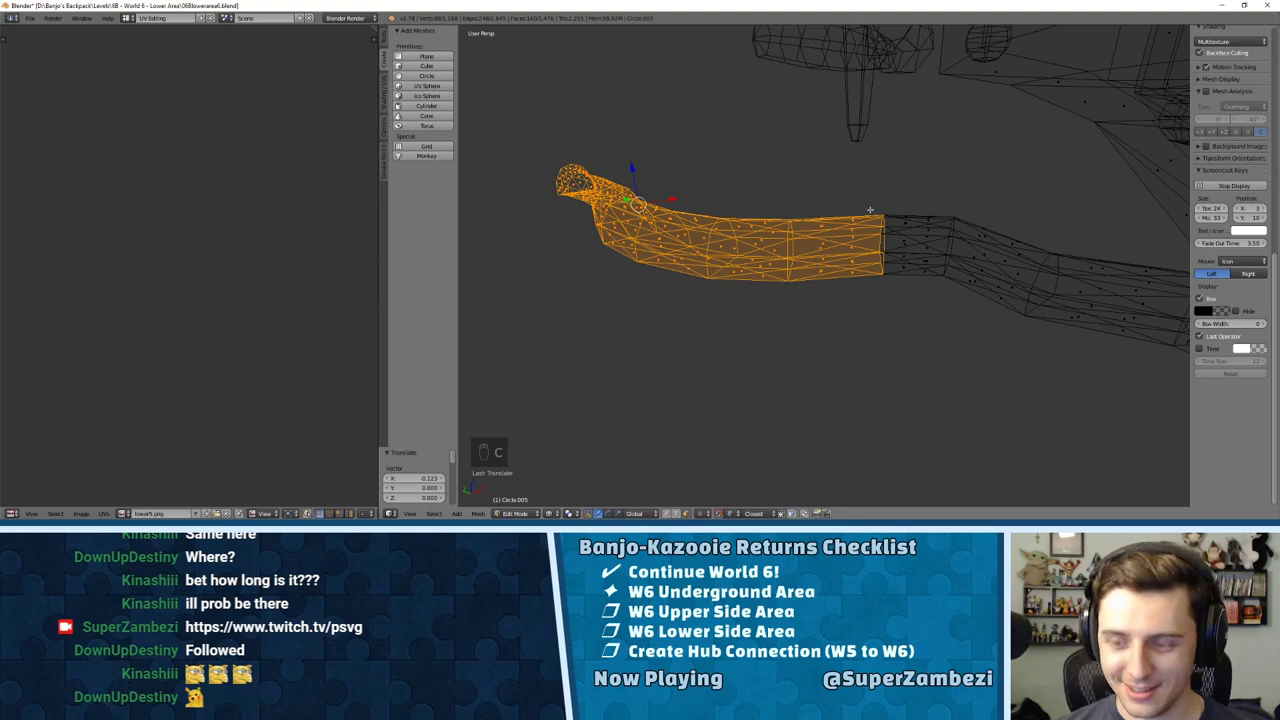
Step: In top view, shift the selected tunnel section about 0.8 along Y and about -1.1 along X
{"action": "key", "text": "KP_7"}
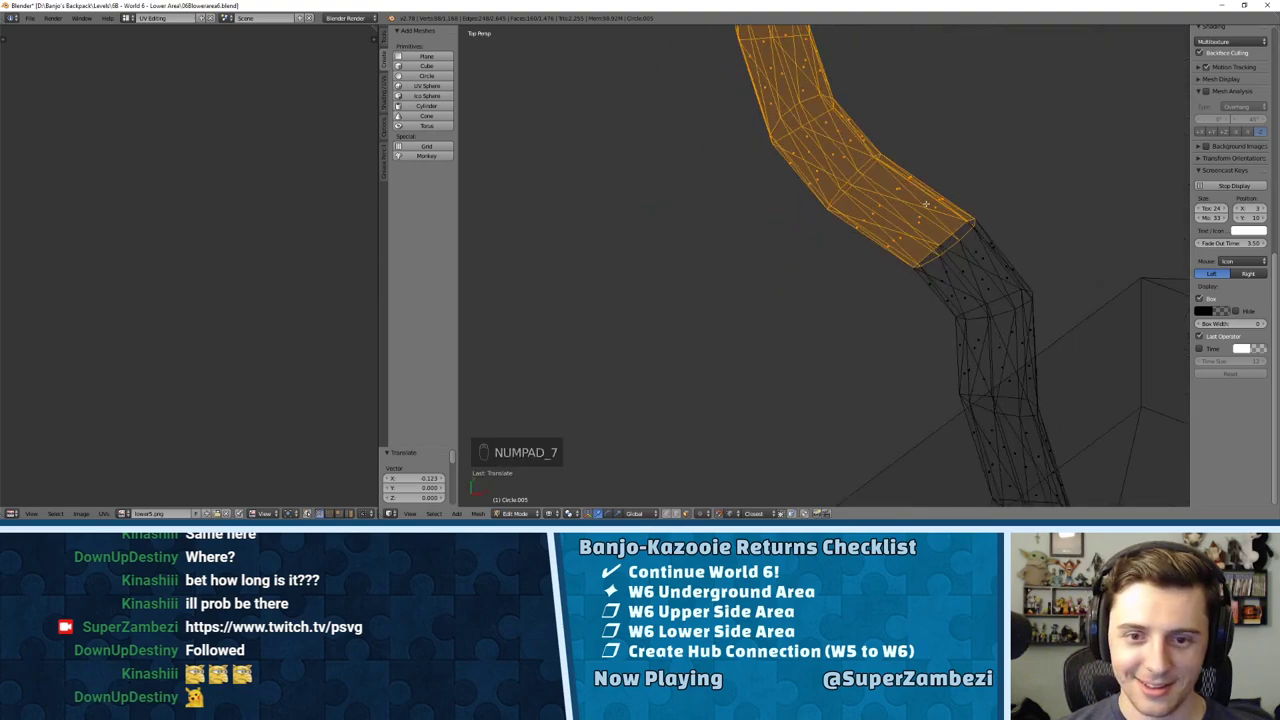
{"action": "middle_click_drag", "start_coordinate": [926, 204], "coordinate": [853, 302]}
{"action": "key", "text": "KP_7"}
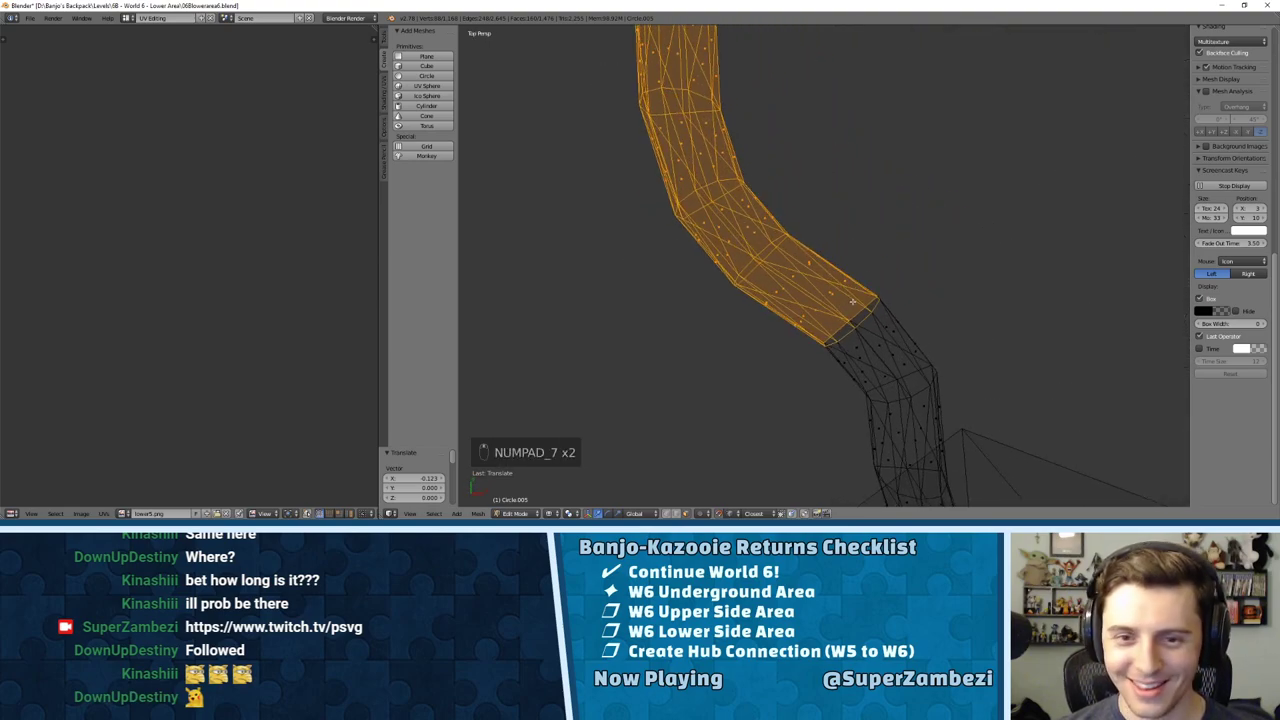
{"action": "scroll", "coordinate": [795, 343], "scroll_direction": "down", "scroll_amount": 3}
{"action": "scroll", "coordinate": [862, 313], "scroll_direction": "down", "scroll_amount": 2}
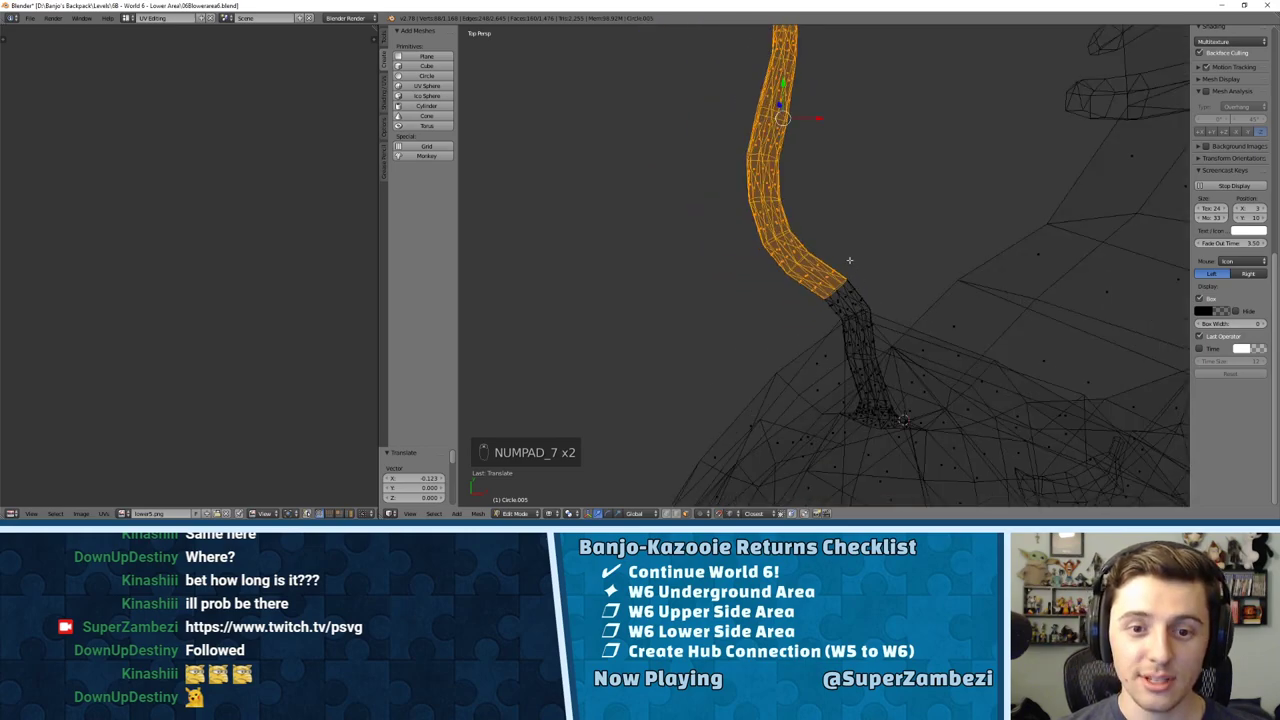
{"action": "left_click_drag", "start_coordinate": [782, 83], "coordinate": [783, 68]}
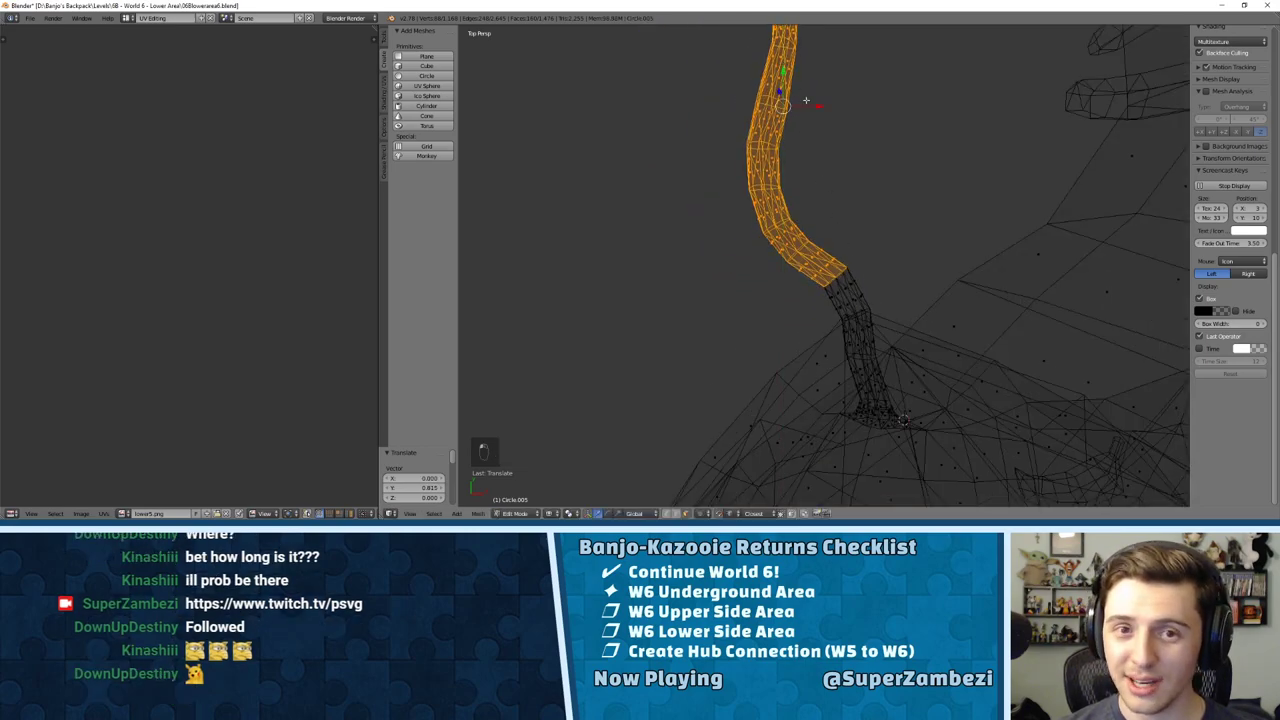
{"action": "left_click_drag", "start_coordinate": [820, 108], "coordinate": [800, 112]}
Step: Raise the selected tunnel section about 2.26 along Z
{"action": "middle_click_drag", "start_coordinate": [780, 120], "coordinate": [780, 72]}
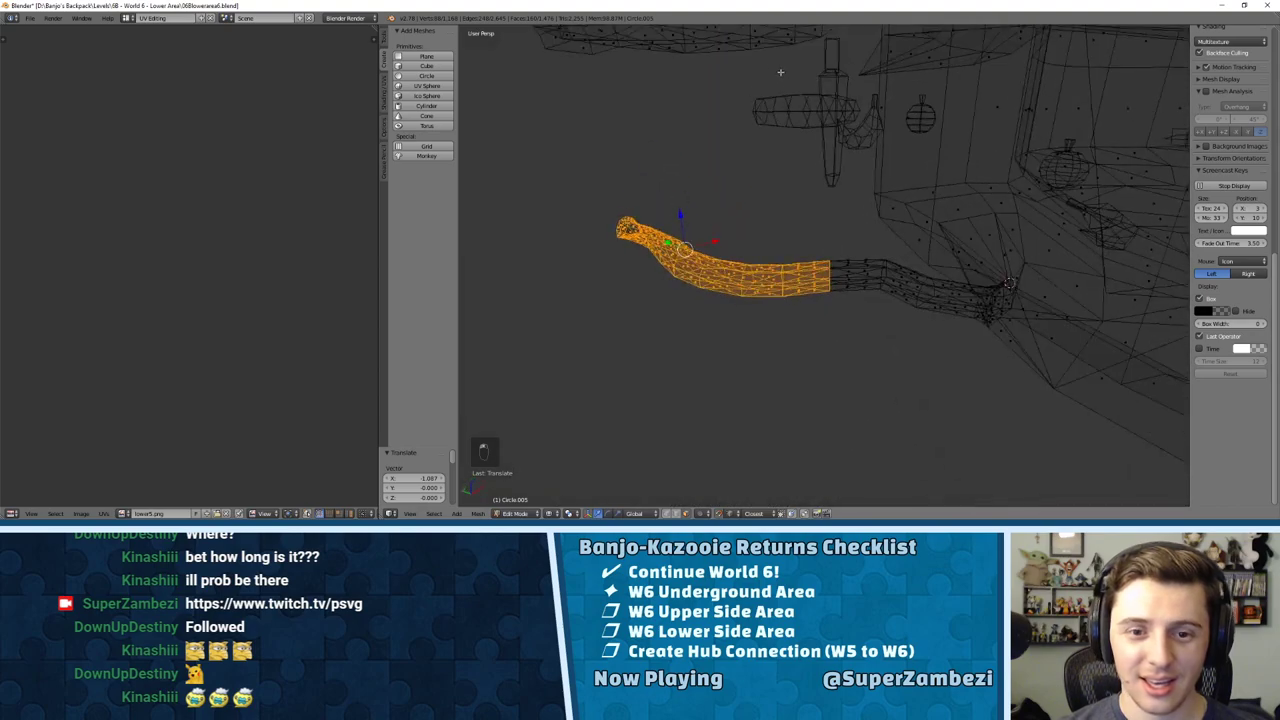
{"action": "key", "text": "g"}
{"action": "key", "text": "z"}
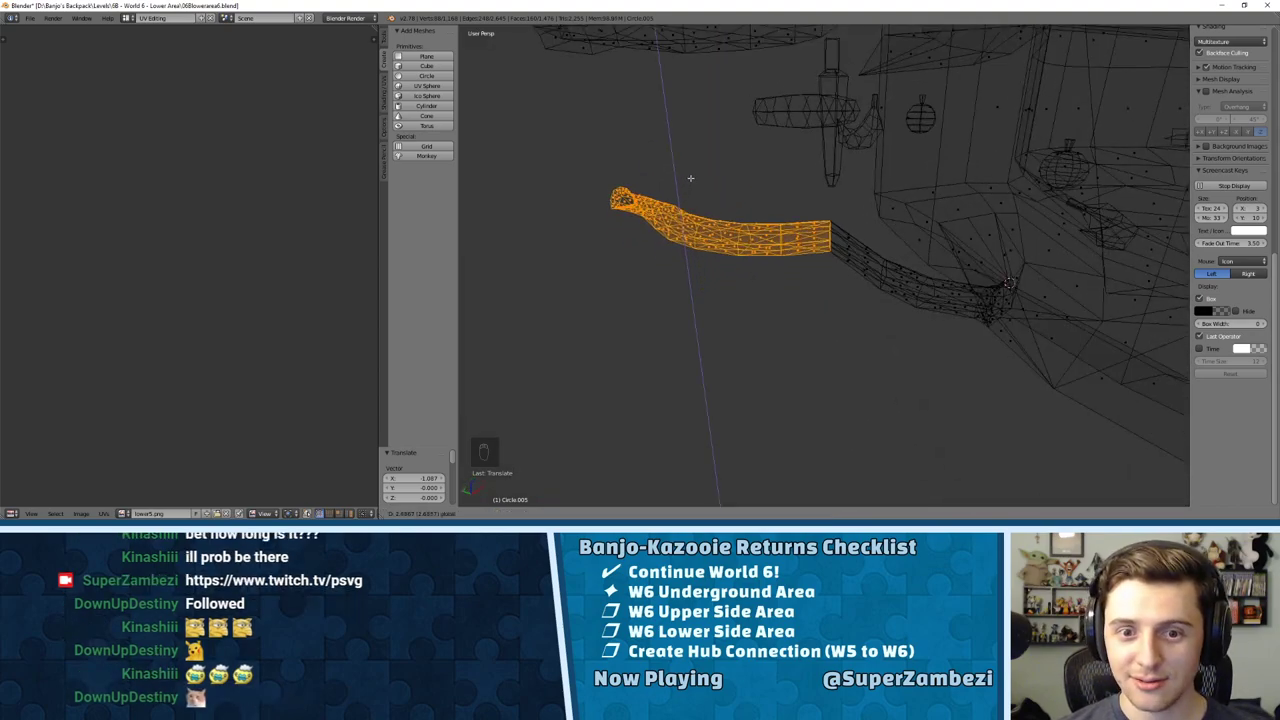
{"action": "left_click", "coordinate": [689, 183]}
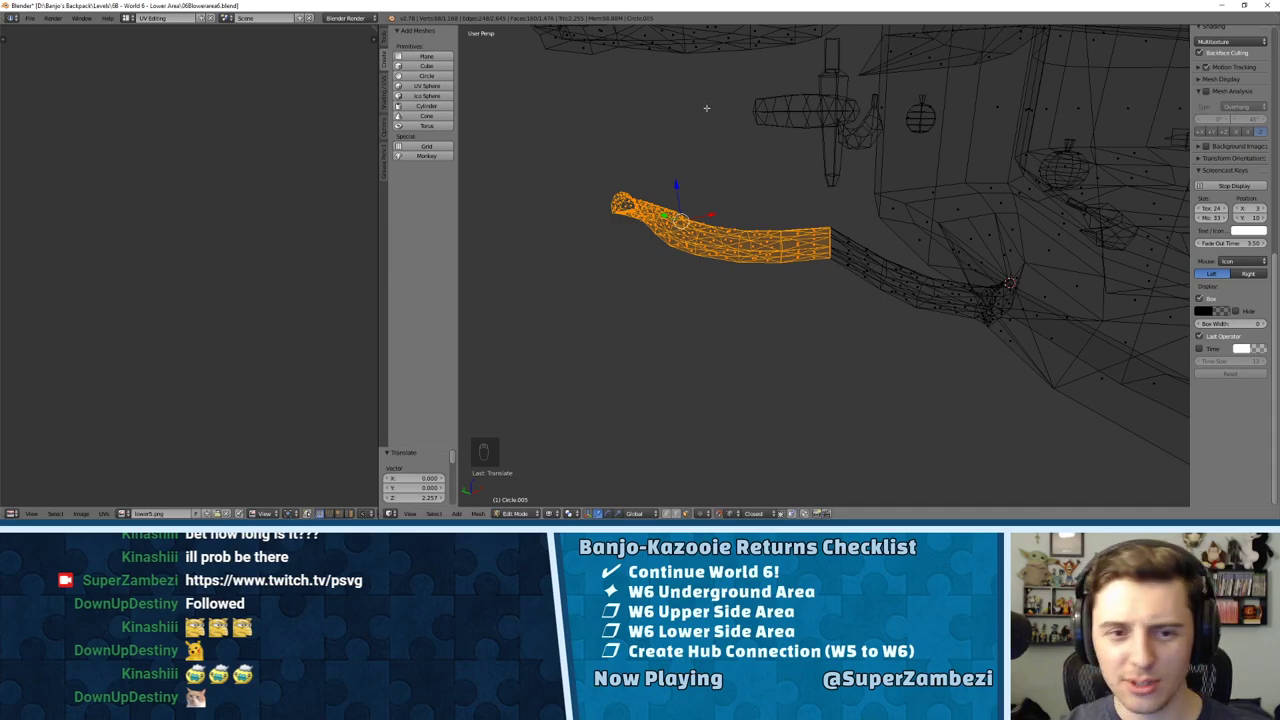
Step: Rotate the selected tunnel section about 14.7 degrees in top view and shift it about -3.05 along X
{"action": "middle_click_drag", "start_coordinate": [706, 107], "coordinate": [832, 202]}
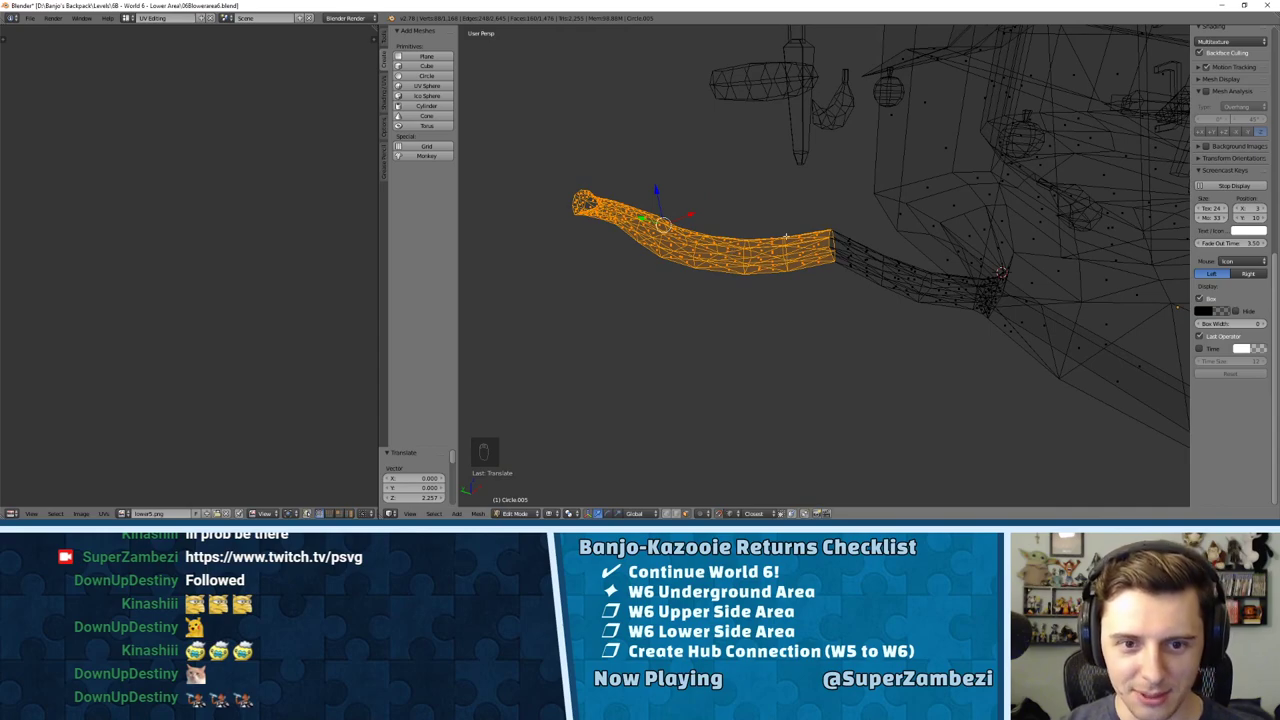
{"action": "key", "text": "KP_7"}
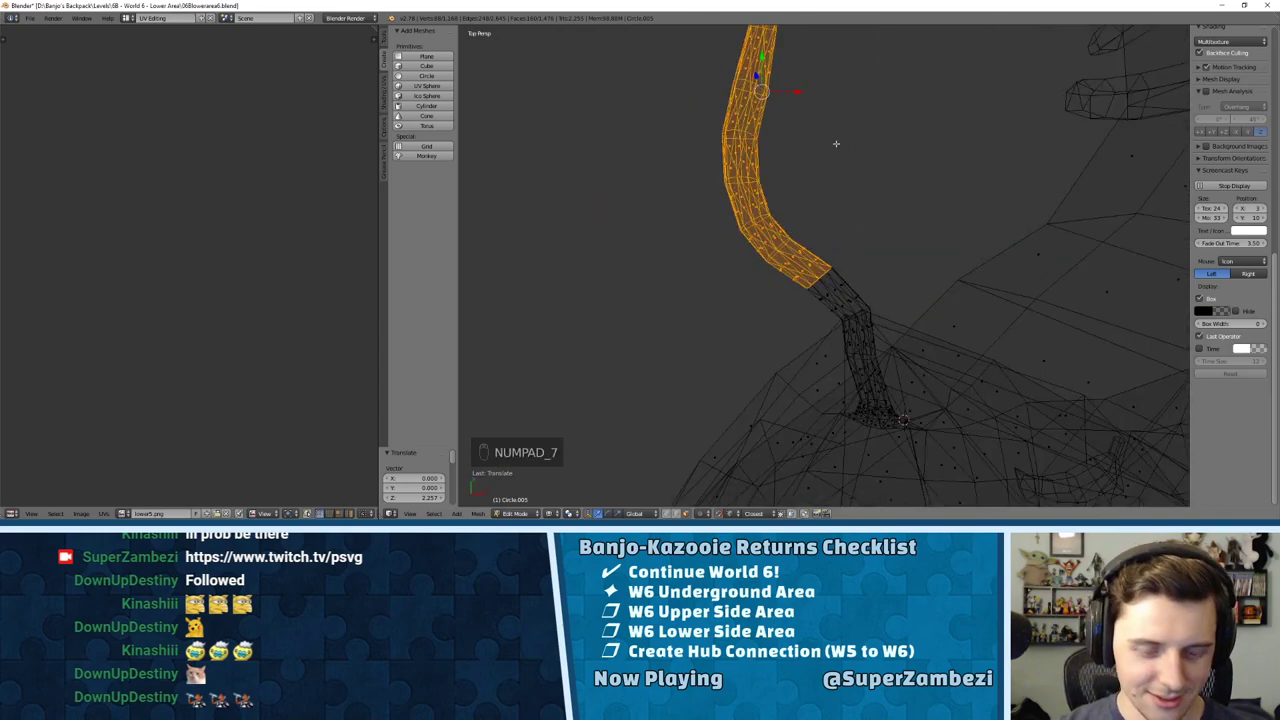
{"action": "key", "text": "r"}
{"action": "left_click", "coordinate": [683, 163]}
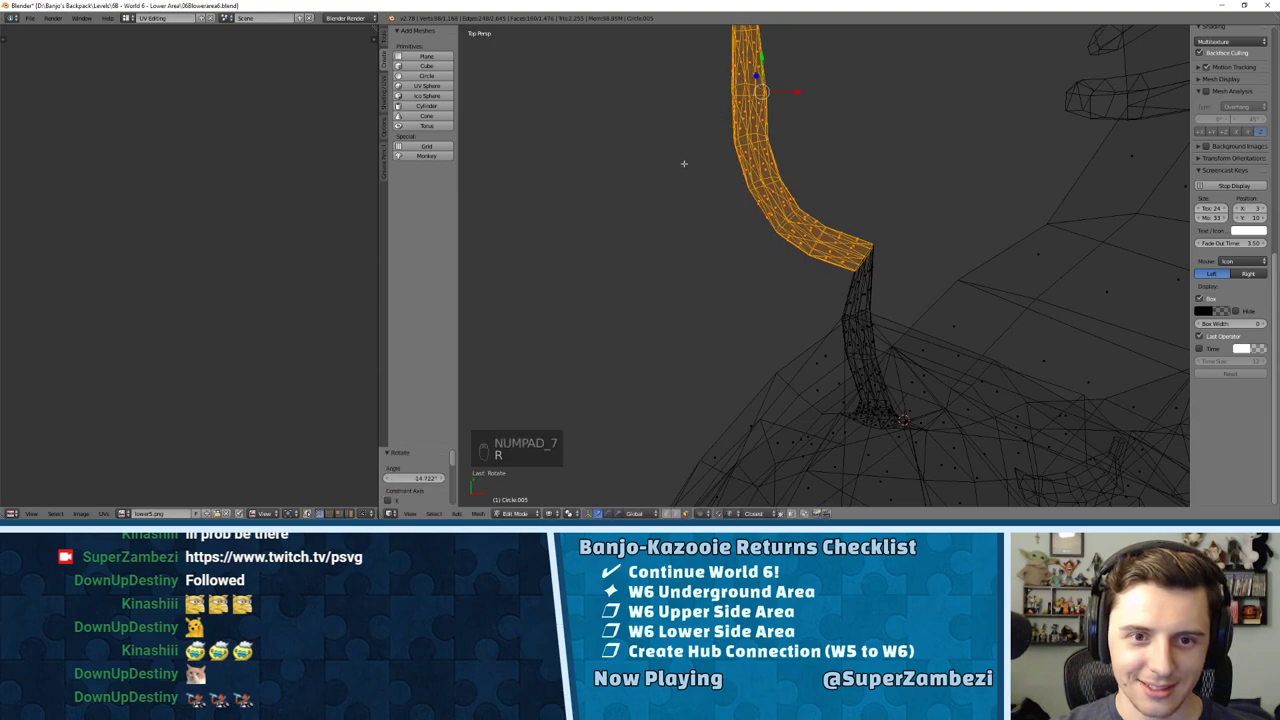
{"action": "left_click_drag", "start_coordinate": [797, 91], "coordinate": [748, 91]}
Step: Deselect the next tunnel segment at the cave end of the selection in top view
{"action": "middle_click_drag", "start_coordinate": [748, 91], "coordinate": [860, 250]}
{"action": "key", "text": "KP_7"}
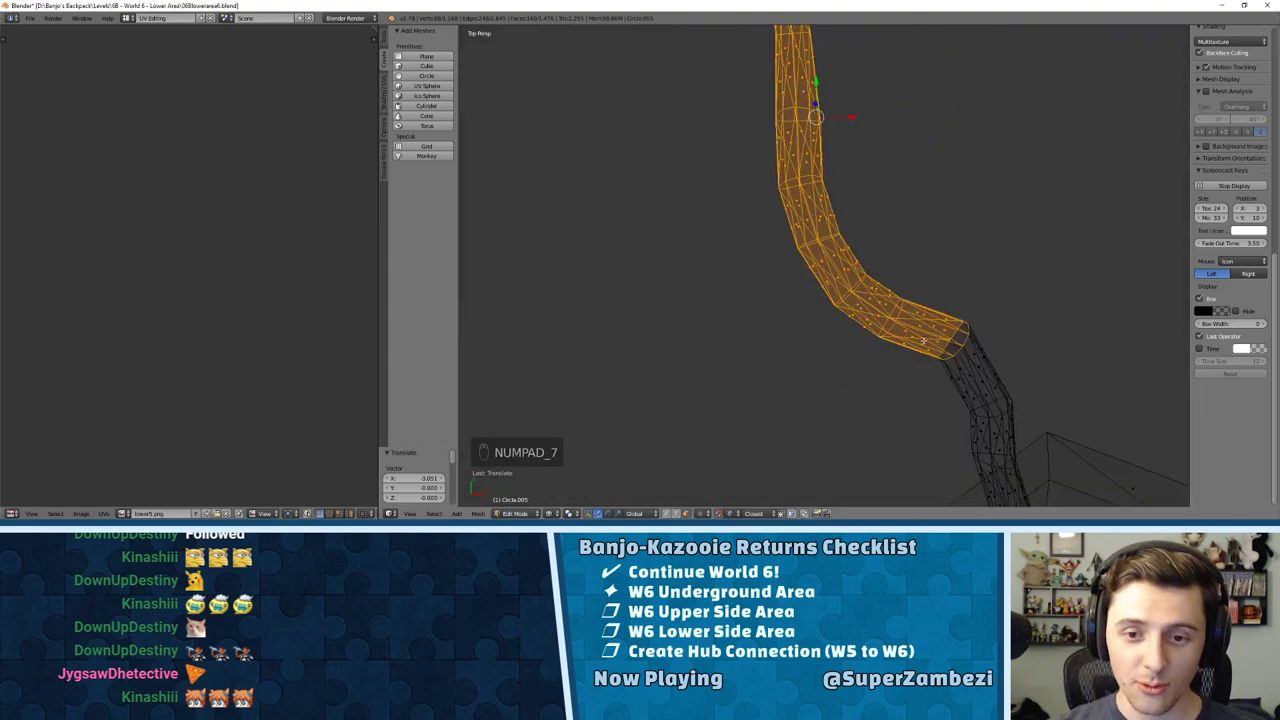
{"action": "key", "text": "c"}
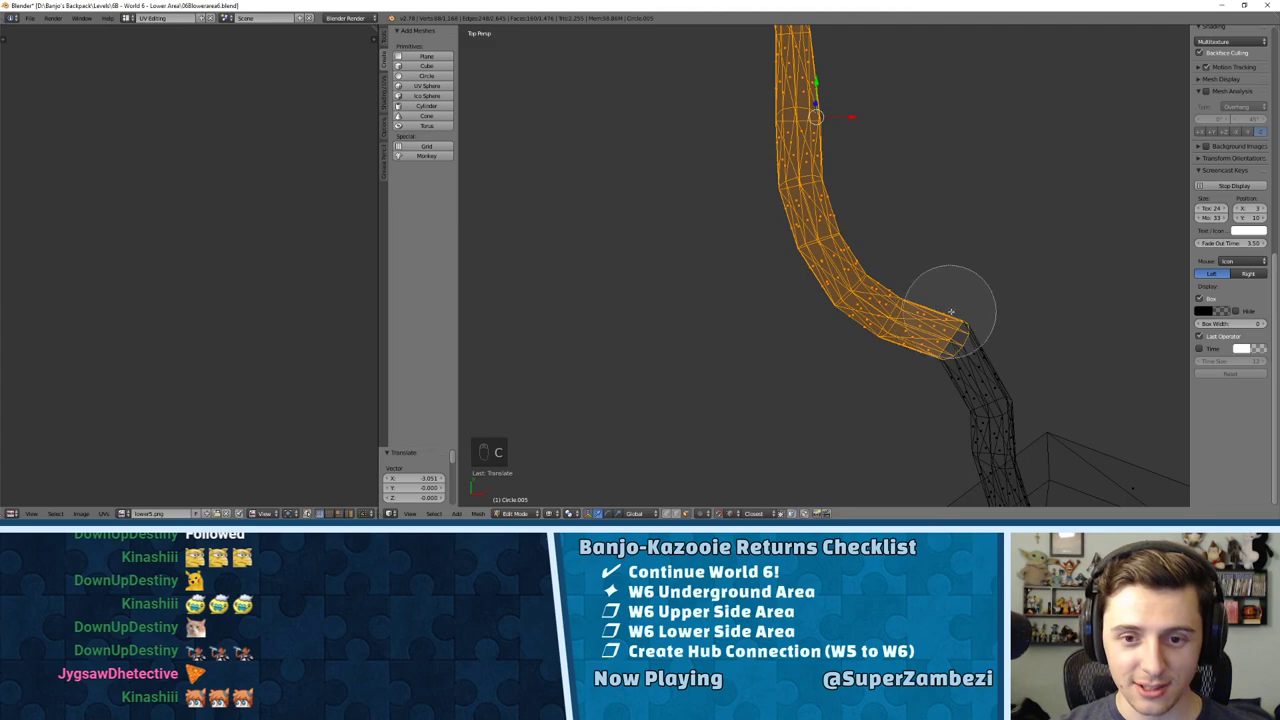
{"action": "mouse_move", "coordinate": [951, 312]}
{"action": "middle_mouse_down"}
{"action": "mouse_move", "coordinate": [963, 309]}
{"action": "mouse_move", "coordinate": [949, 343]}
{"action": "mouse_move", "coordinate": [920, 360]}
{"action": "mouse_move", "coordinate": [955, 354]}
{"action": "middle_mouse_up"}
{"action": "right_click", "coordinate": [955, 354]}
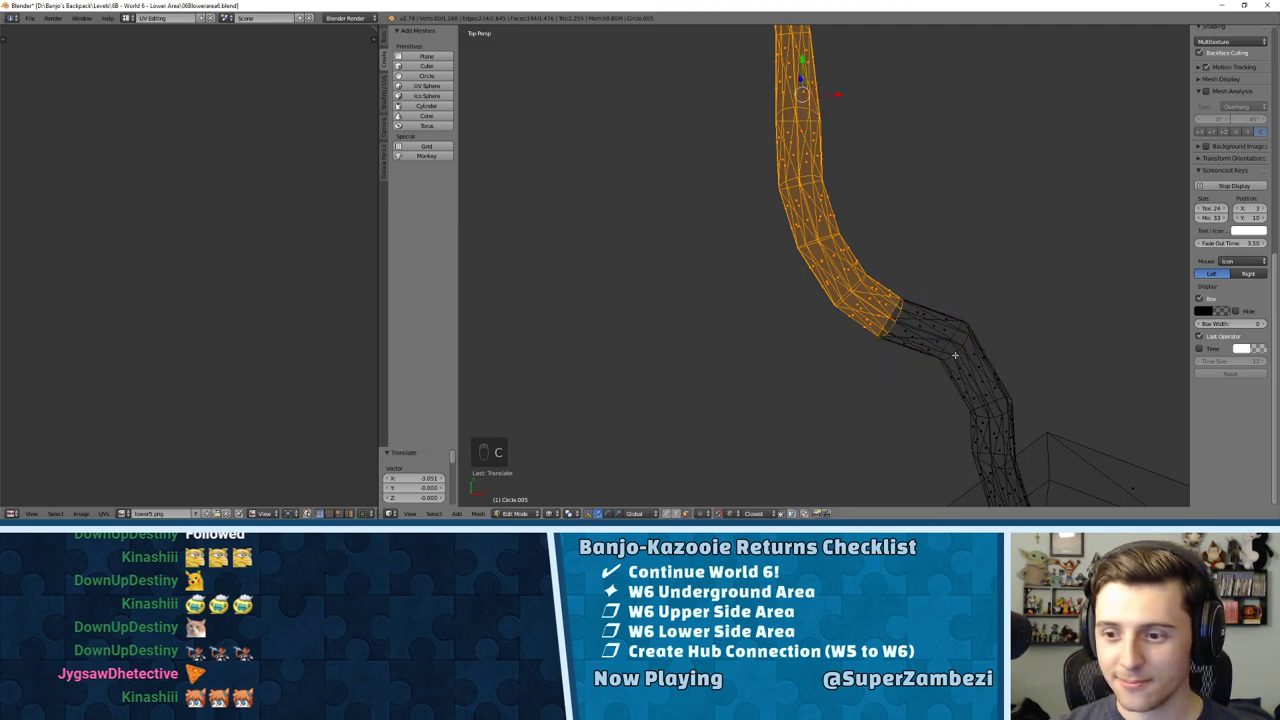
Step: Examine the tunnel's bends and slope, then return to Object Mode with textured shading to view the whole cave
{"action": "middle_click_drag", "start_coordinate": [942, 281], "coordinate": [944, 337], "text": "shift"}
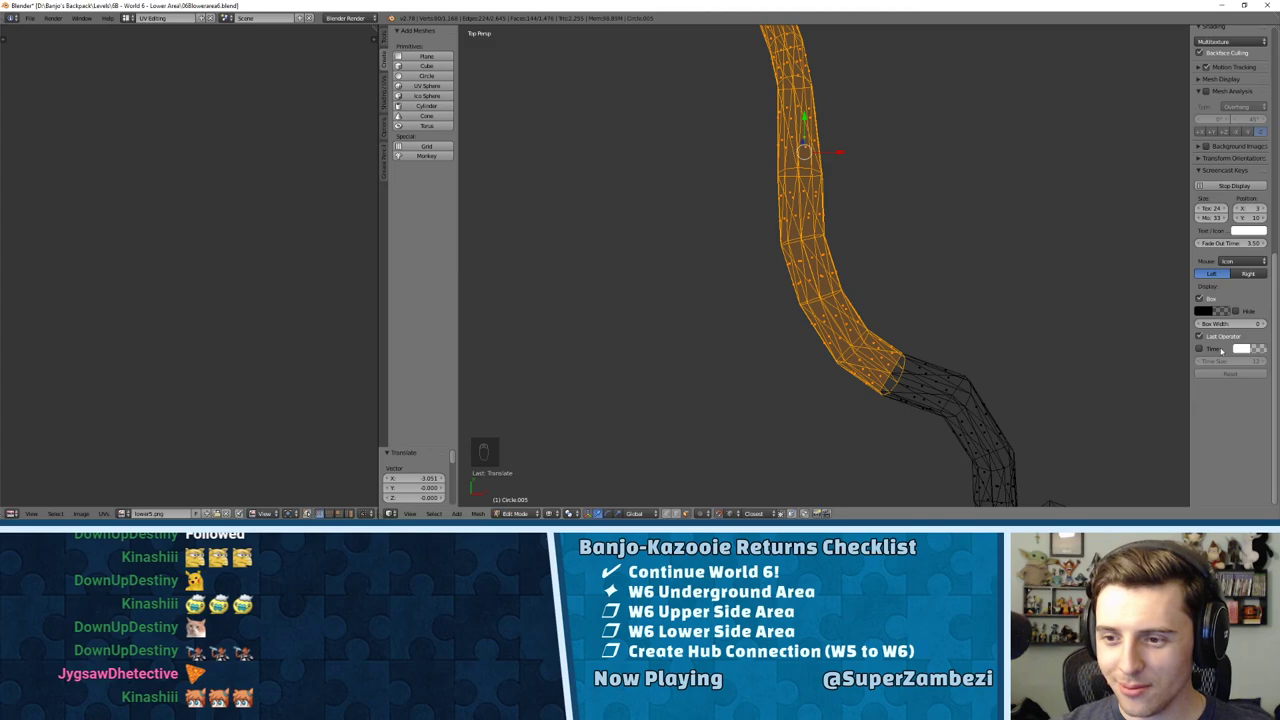
{"action": "middle_click_drag", "start_coordinate": [834, 270], "coordinate": [842, 272], "text": "shift"}
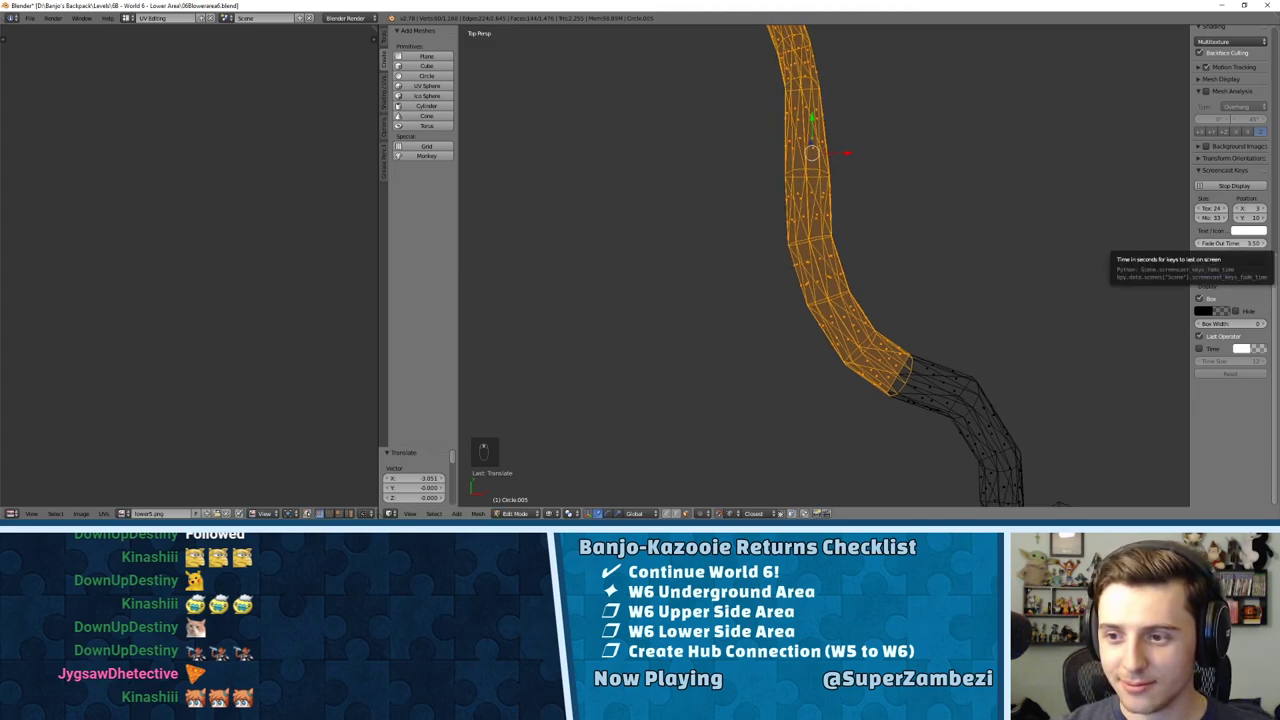
{"action": "middle_click_drag", "start_coordinate": [931, 337], "coordinate": [935, 278]}
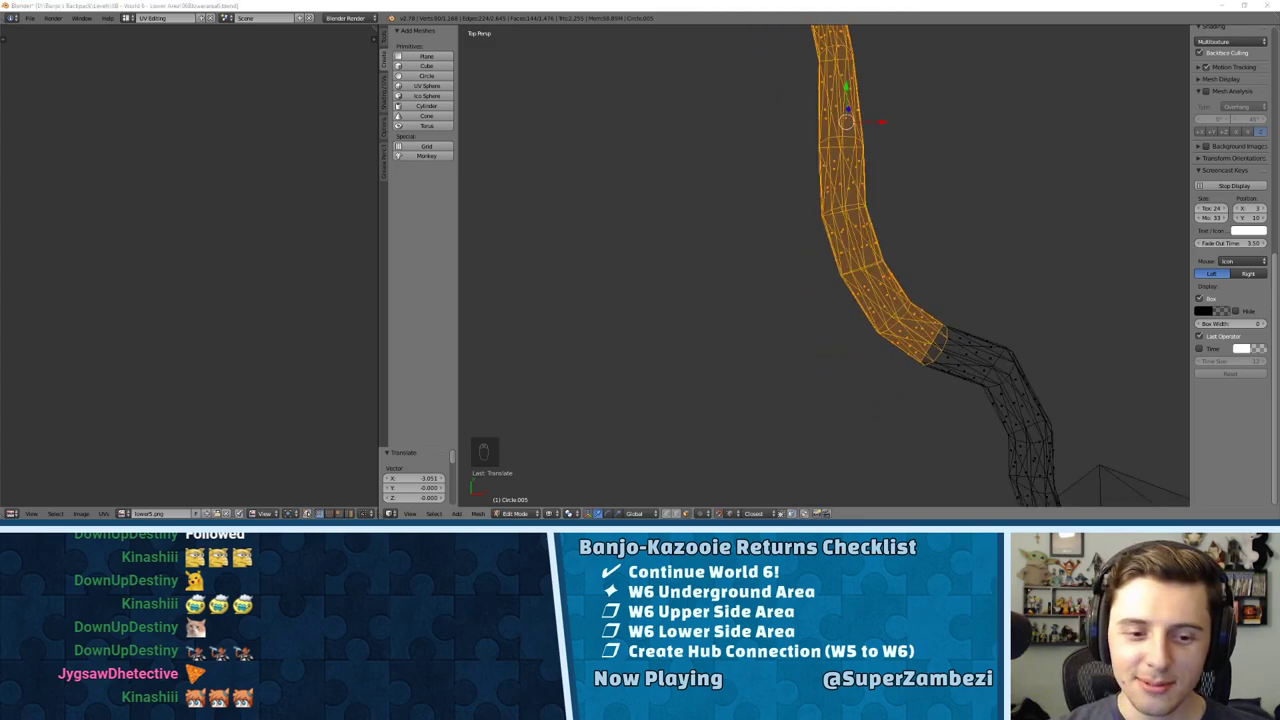
{"action": "scroll", "coordinate": [951, 306], "scroll_direction": "down", "scroll_amount": 4}
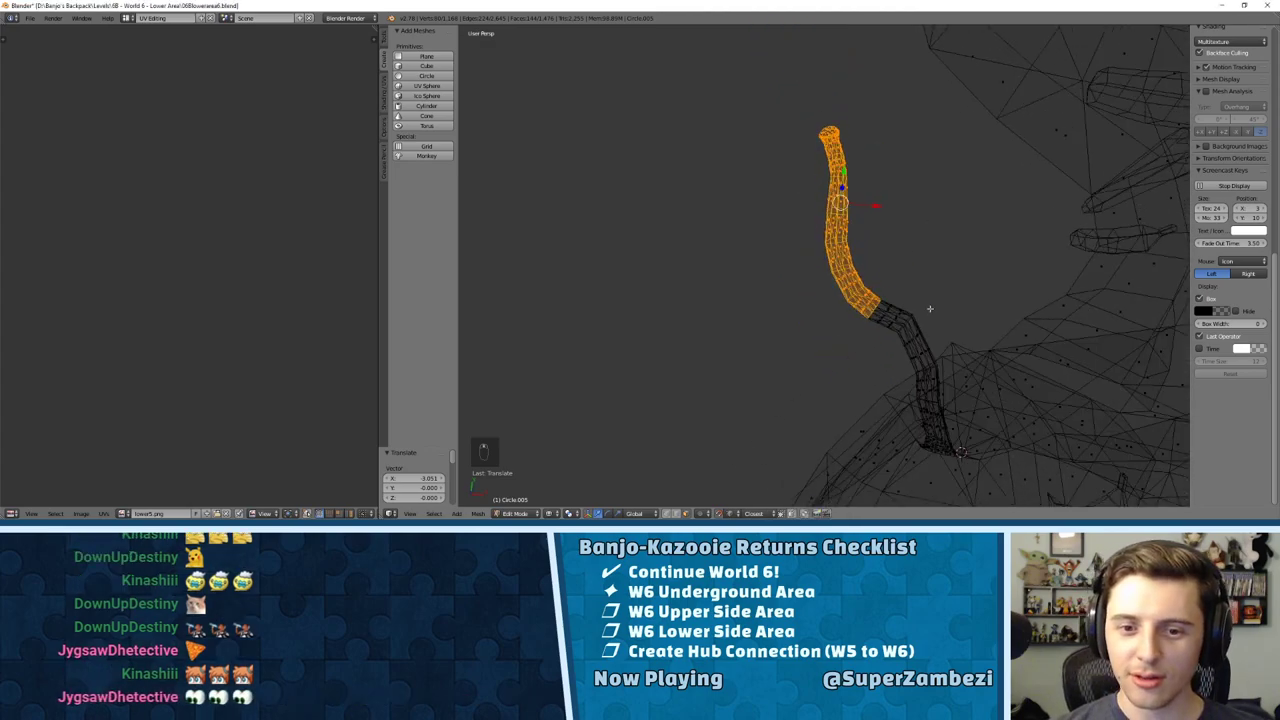
{"action": "middle_click_drag", "start_coordinate": [929, 309], "coordinate": [907, 214]}
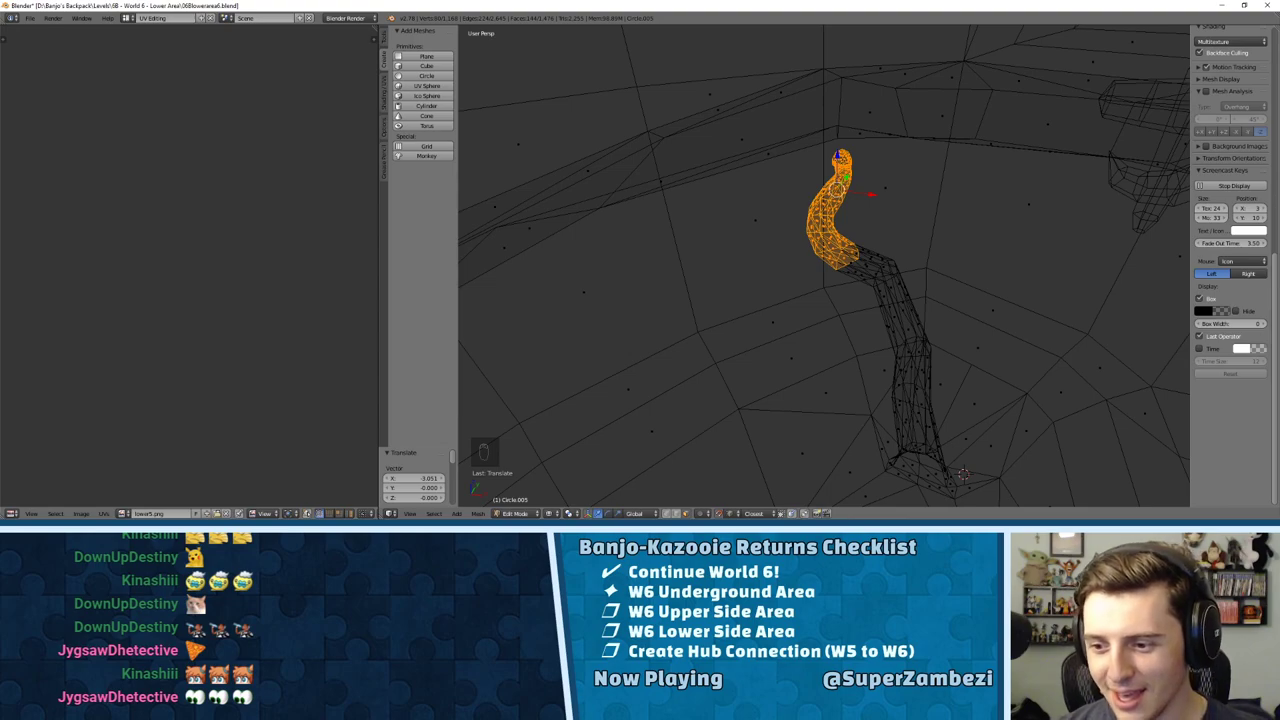
{"action": "middle_click_drag", "start_coordinate": [857, 233], "coordinate": [614, 429]}
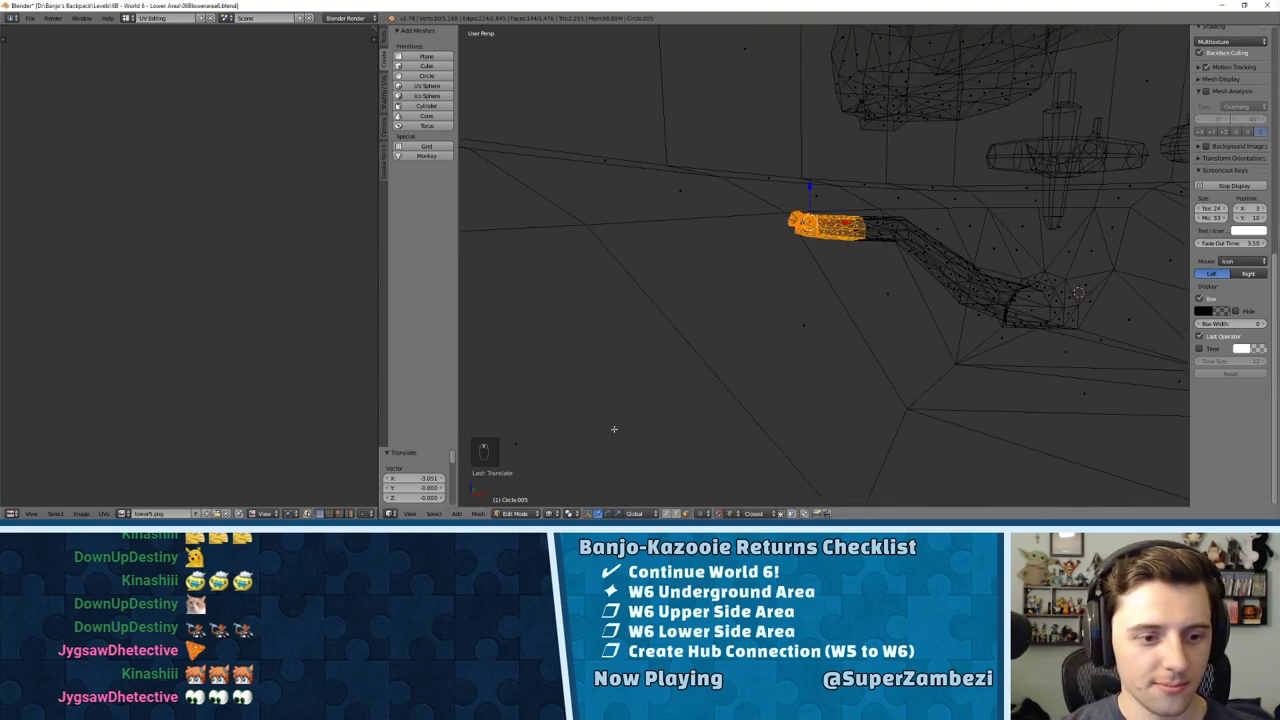
{"action": "left_click", "coordinate": [515, 513]}
{"action": "left_click", "coordinate": [515, 497]}
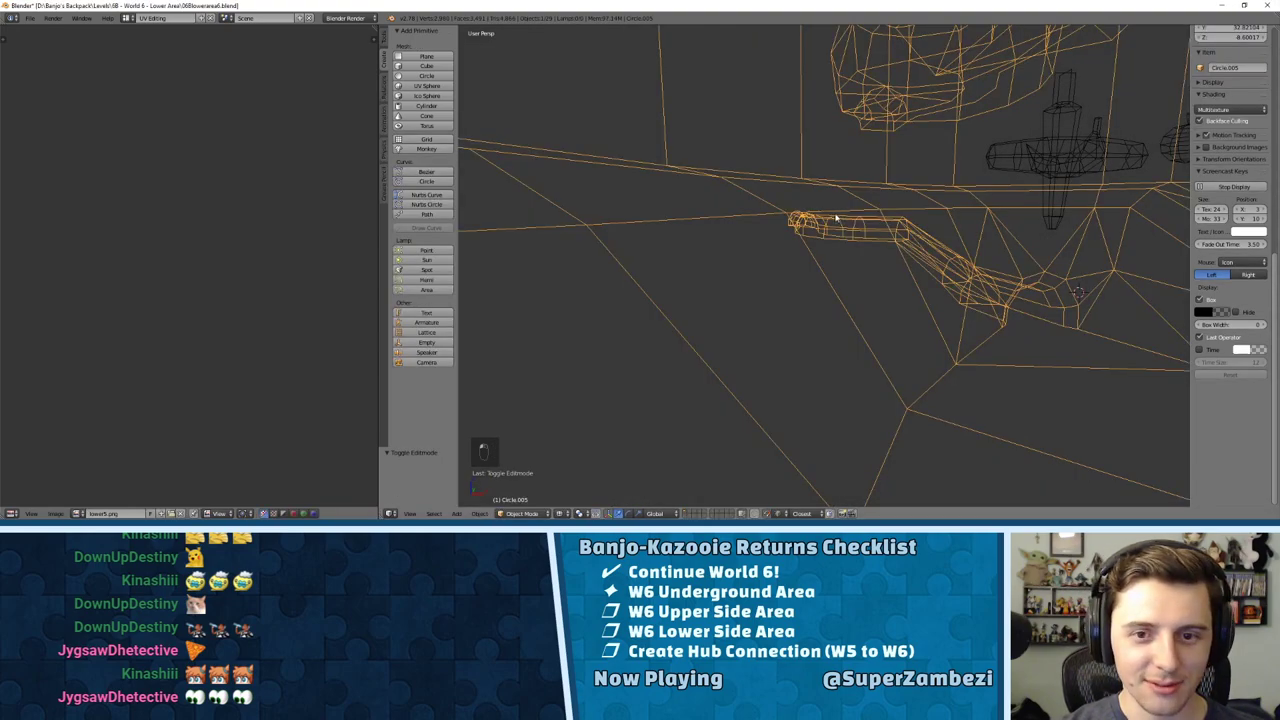
{"action": "middle_click_drag", "start_coordinate": [836, 218], "coordinate": [590, 434]}
{"action": "left_click", "coordinate": [562, 513]}
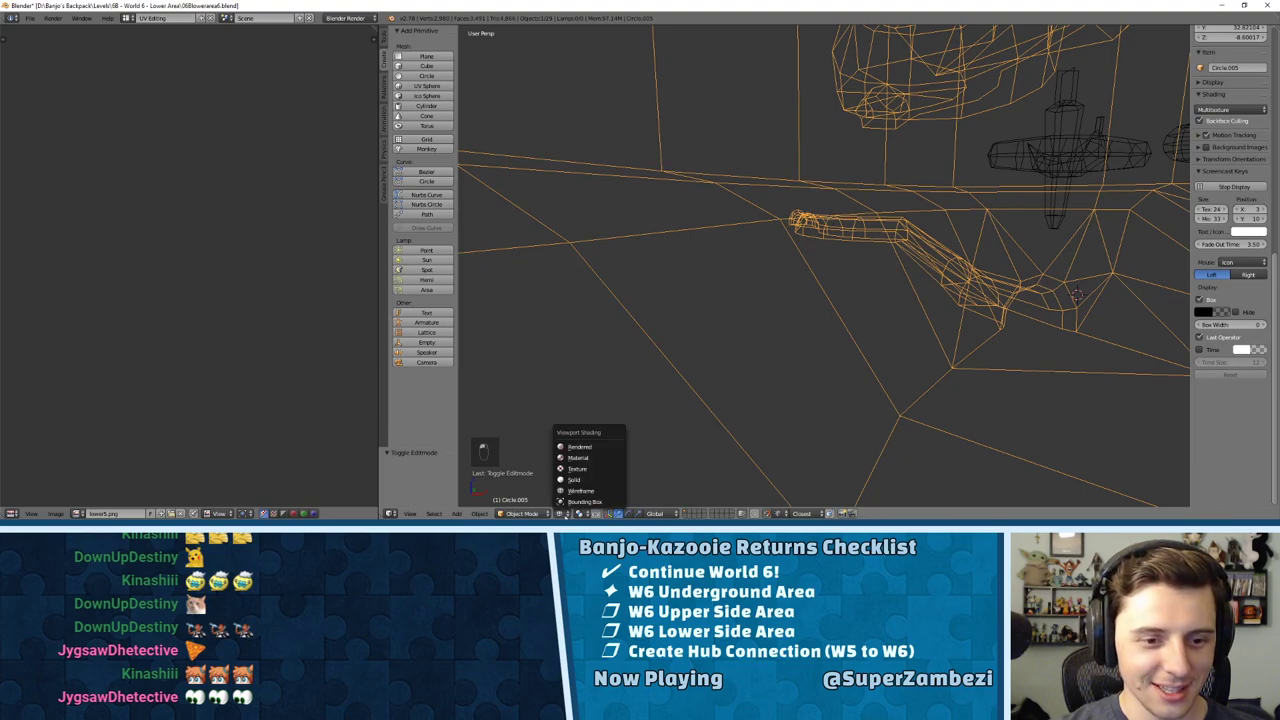
{"action": "left_click", "coordinate": [582, 476]}
{"action": "scroll", "coordinate": [950, 205], "scroll_direction": "down", "scroll_amount": 8}
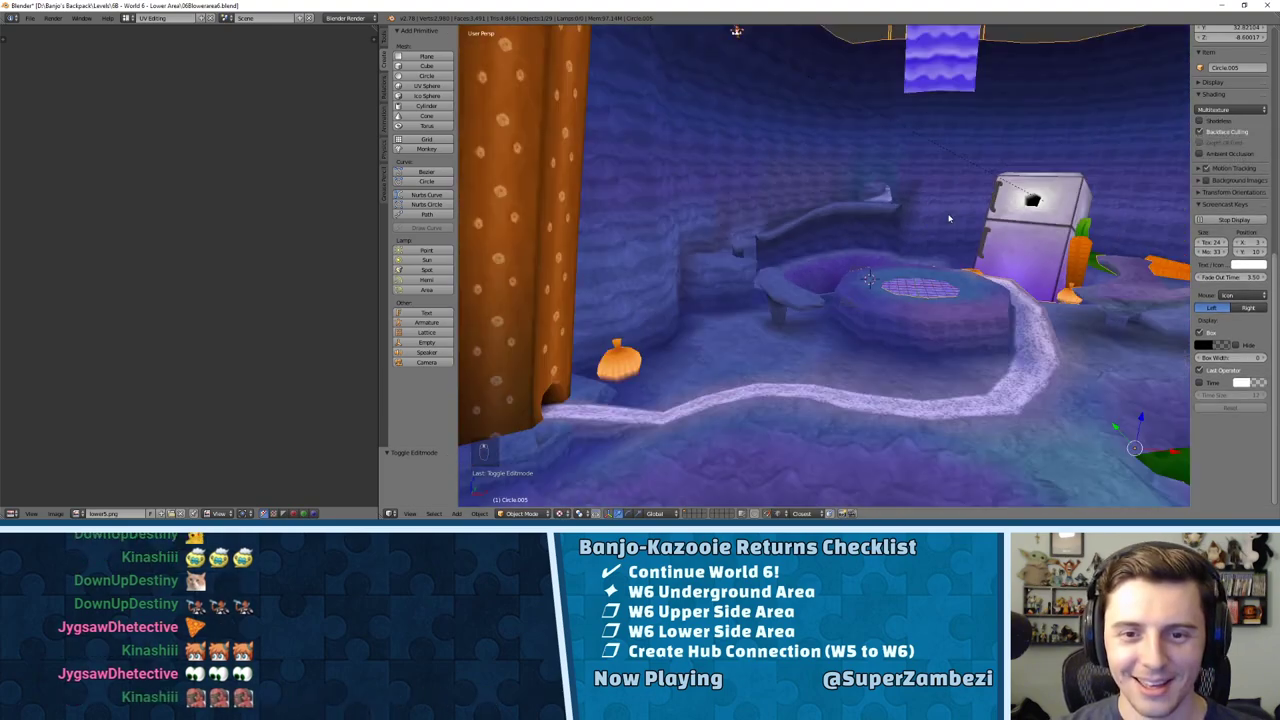
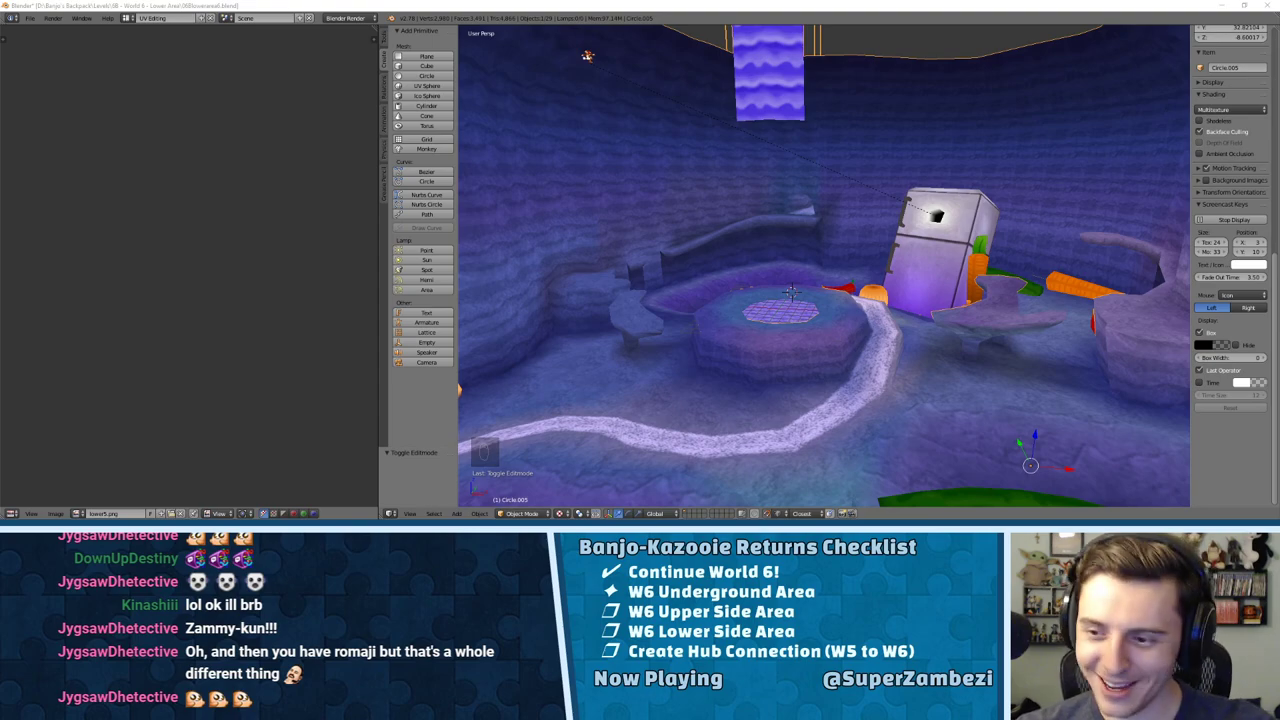
Step: Reopen the cave mesh in Edit Mode and inspect the tunnel from outside, from above and at its entrance
{"action": "scroll", "coordinate": [807, 189], "scroll_direction": "down", "scroll_amount": 5}
{"action": "middle_click_drag", "start_coordinate": [807, 189], "coordinate": [897, 277]}
{"action": "scroll", "coordinate": [930, 291], "scroll_direction": "up", "scroll_amount": 3}
{"action": "key", "text": "Tab"}
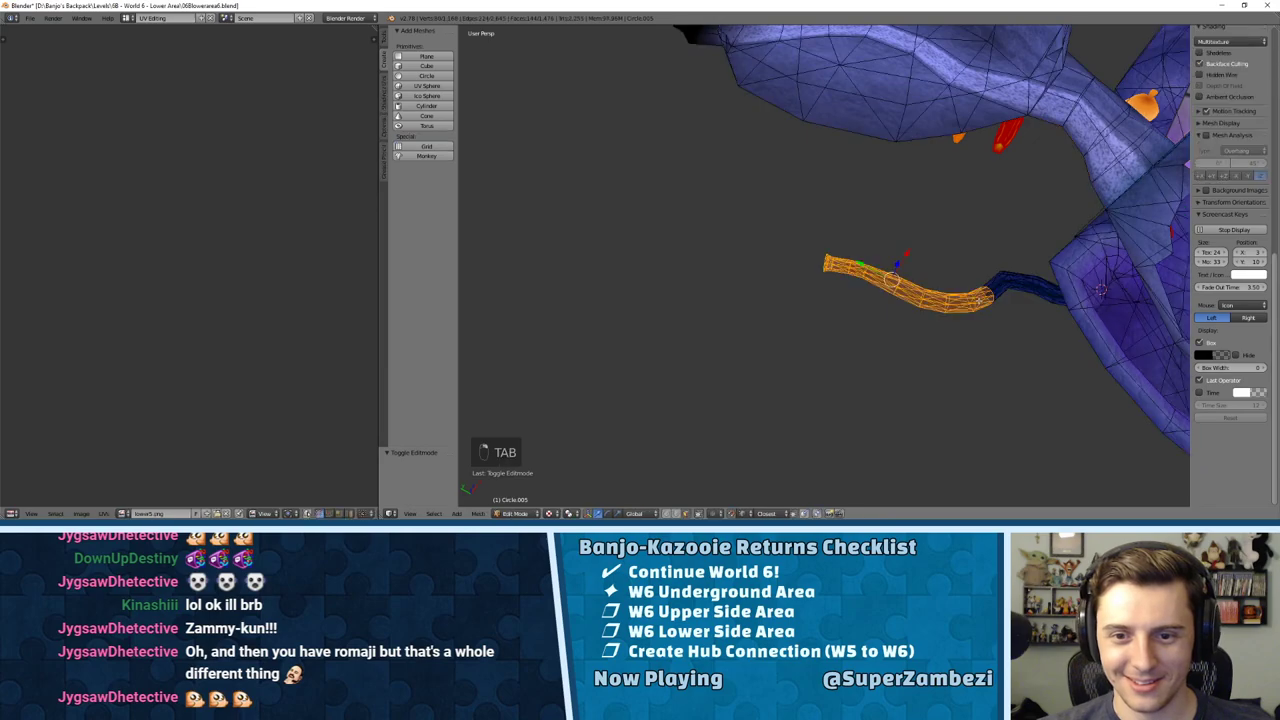
{"action": "key", "text": "KP_Decimal"}
{"action": "key", "text": "KP_7"}
{"action": "middle_click_drag", "start_coordinate": [898, 310], "coordinate": [878, 241], "text": "shift"}
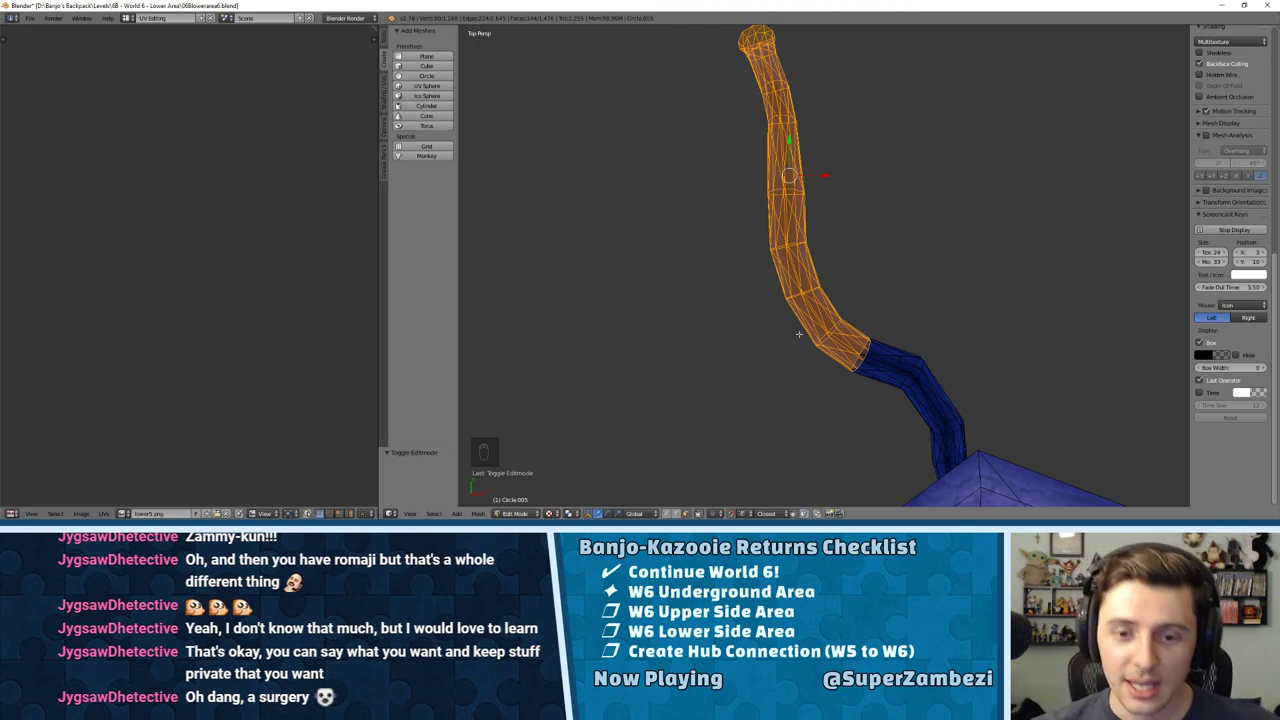
{"action": "middle_click_drag", "start_coordinate": [888, 328], "coordinate": [935, 135], "text": "shift"}
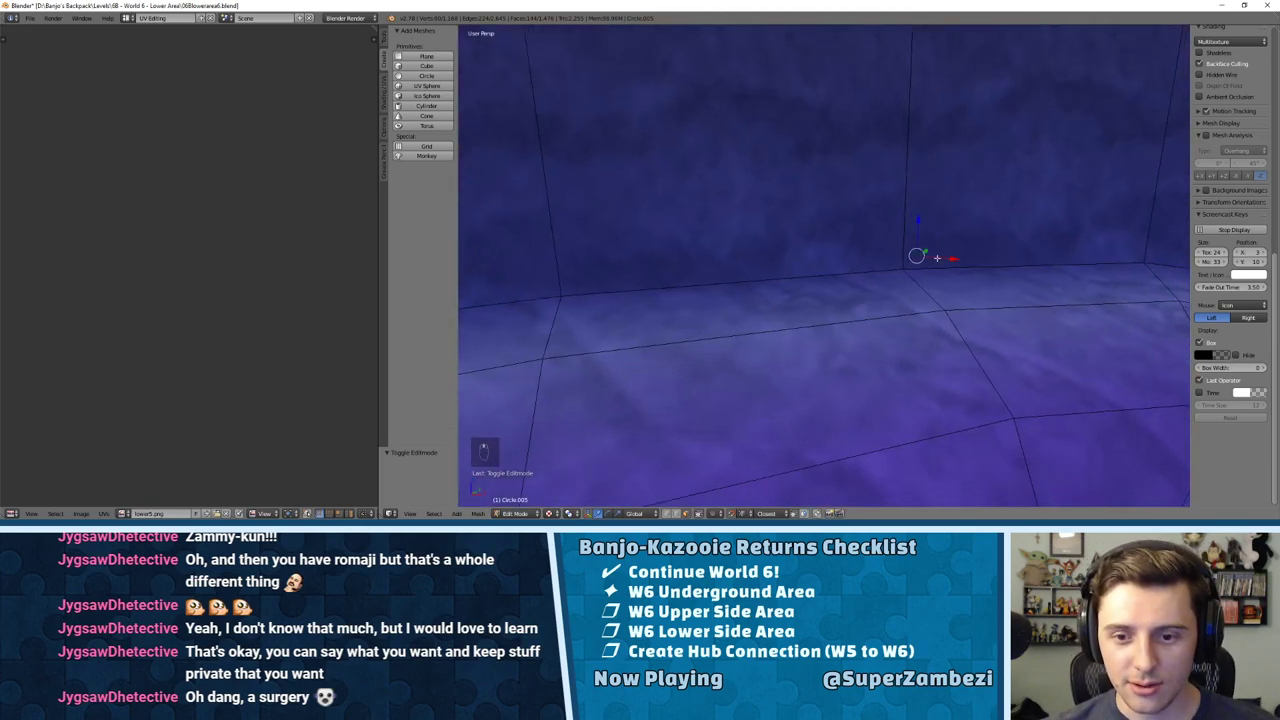
{"action": "mouse_move", "coordinate": [917, 228]}
{"action": "middle_mouse_down", "text": "shift"}
{"action": "mouse_move", "coordinate": [891, 209]}
{"action": "mouse_move", "coordinate": [920, 221]}
{"action": "middle_mouse_up", "text": "shift"}
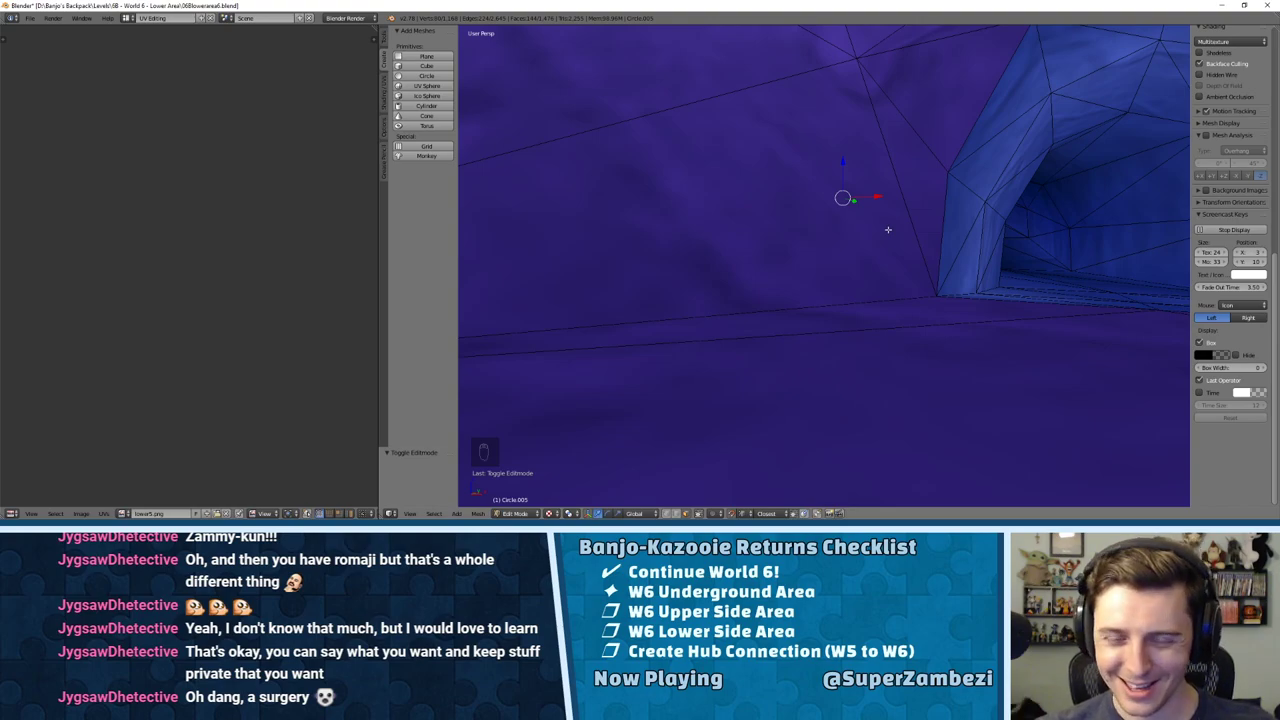
Step: Rotate the selected tunnel section clockwise or counter-clockwise in top view to continue the bend and shift it about 1.08 along Y
{"action": "middle_click_drag", "start_coordinate": [869, 201], "coordinate": [969, 249]}
{"action": "scroll", "coordinate": [891, 229], "scroll_direction": "down", "scroll_amount": 5}
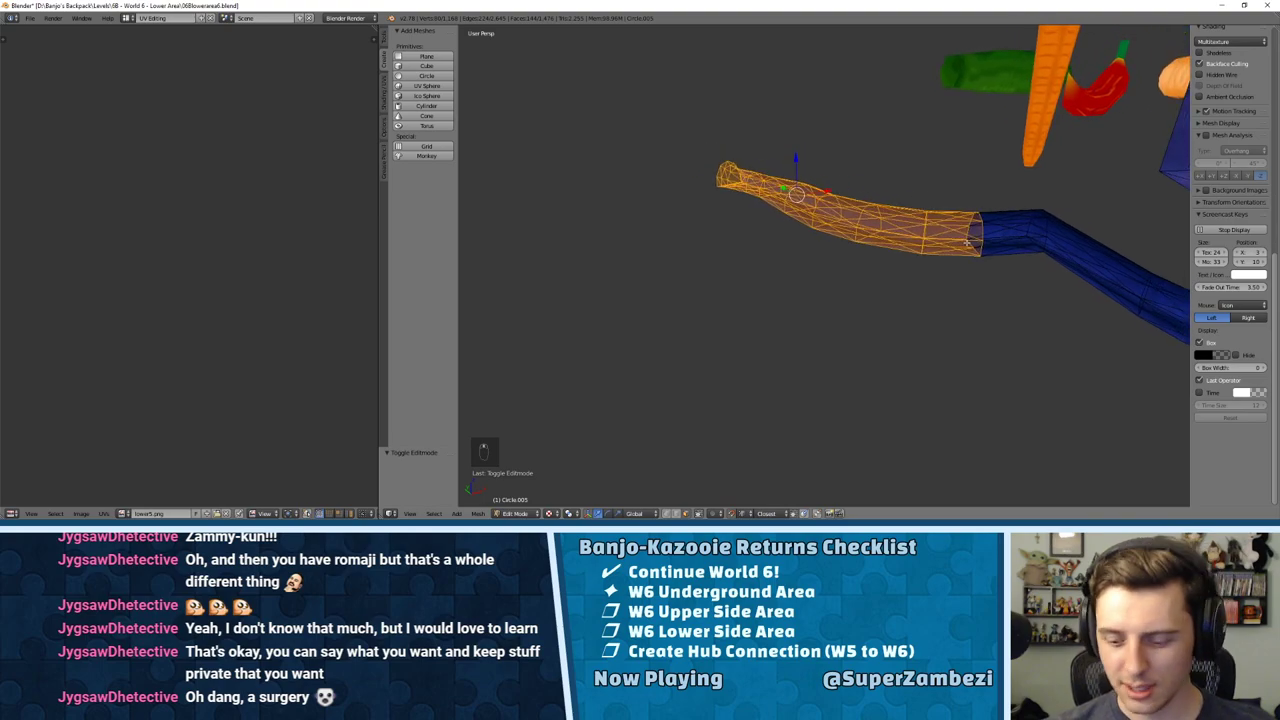
{"action": "key", "text": "KP_7"}
{"action": "middle_click_drag", "start_coordinate": [896, 300], "coordinate": [881, 258], "text": "shift"}
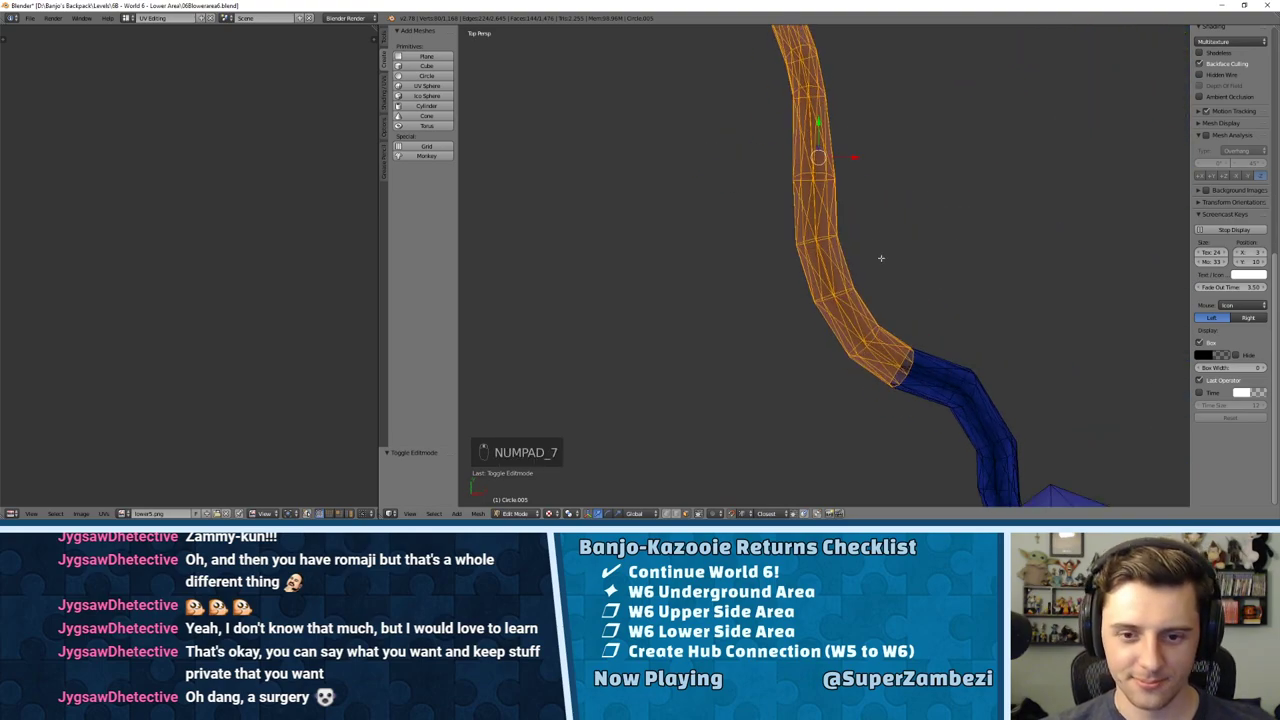
{"action": "key", "text": "r"}
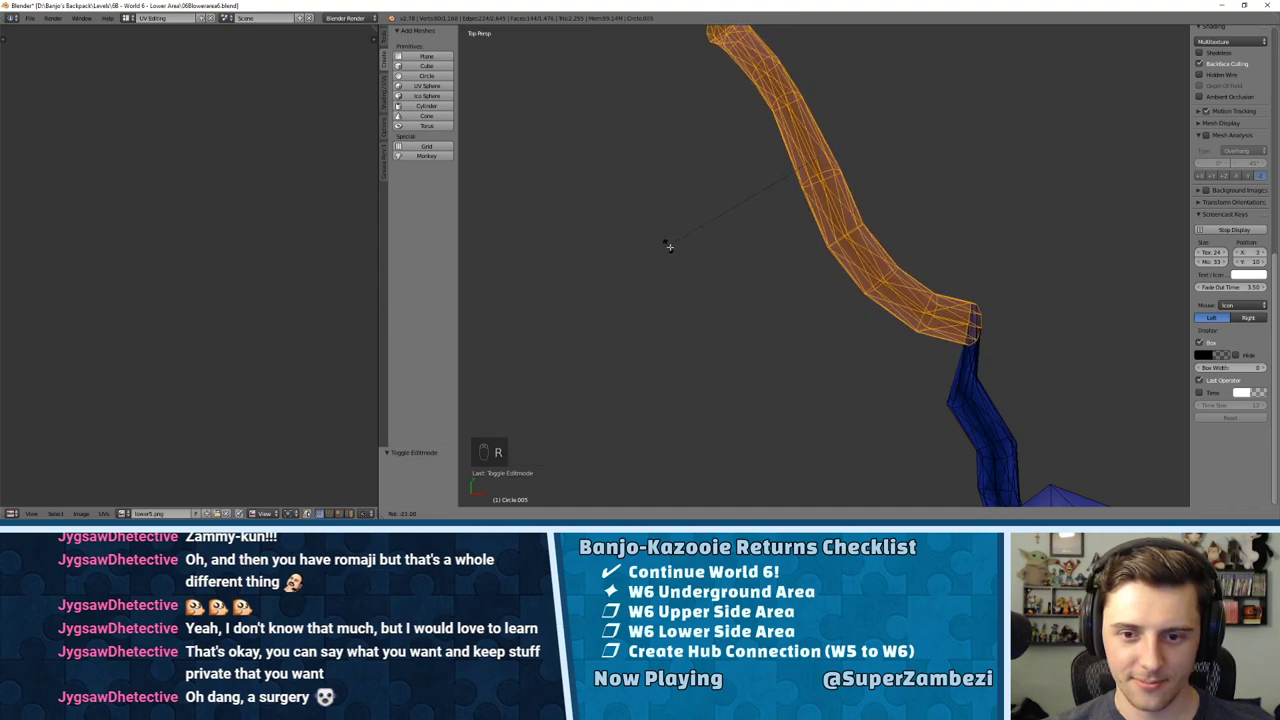
{"action": "left_click", "coordinate": [774, 184]}
{"action": "left_click_drag", "start_coordinate": [820, 120], "coordinate": [763, 173]}
Step: Shift the selected tunnel section about -0.82 along X and raise it about 0.36 along Z
{"action": "middle_click_drag", "start_coordinate": [797, 197], "coordinate": [807, 197]}
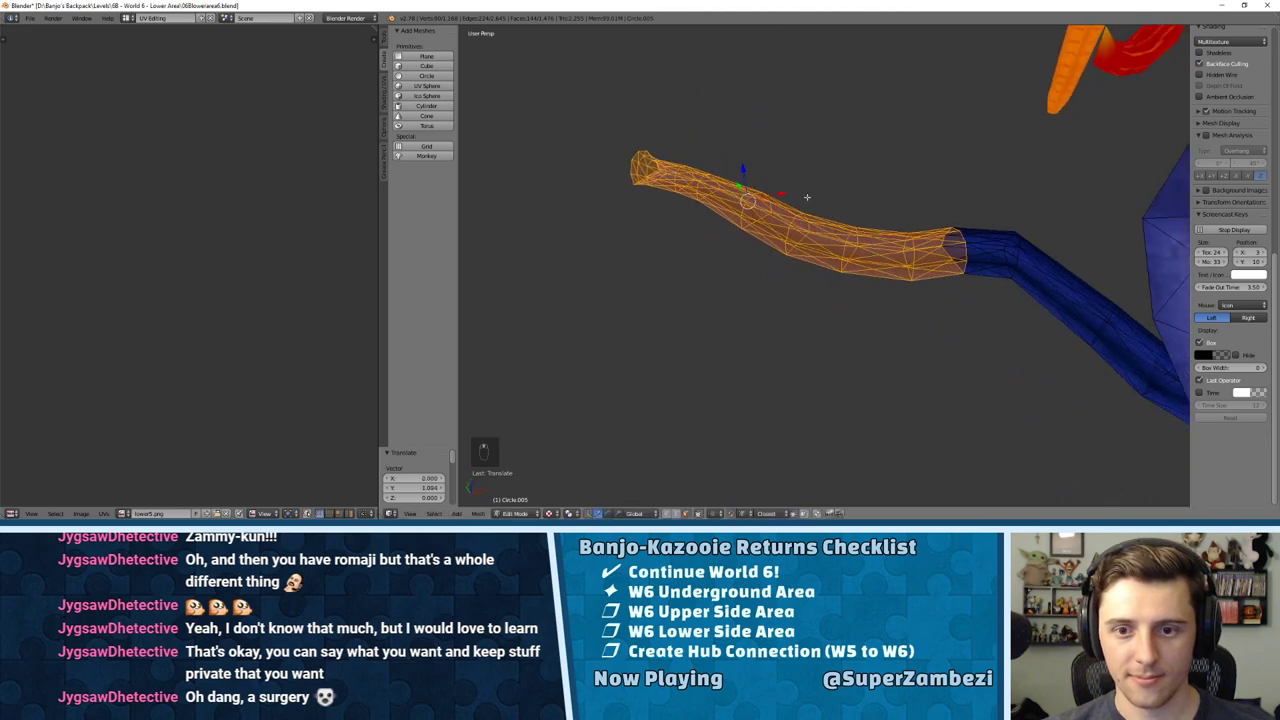
{"action": "key", "text": "g"}
{"action": "key", "text": "z"}
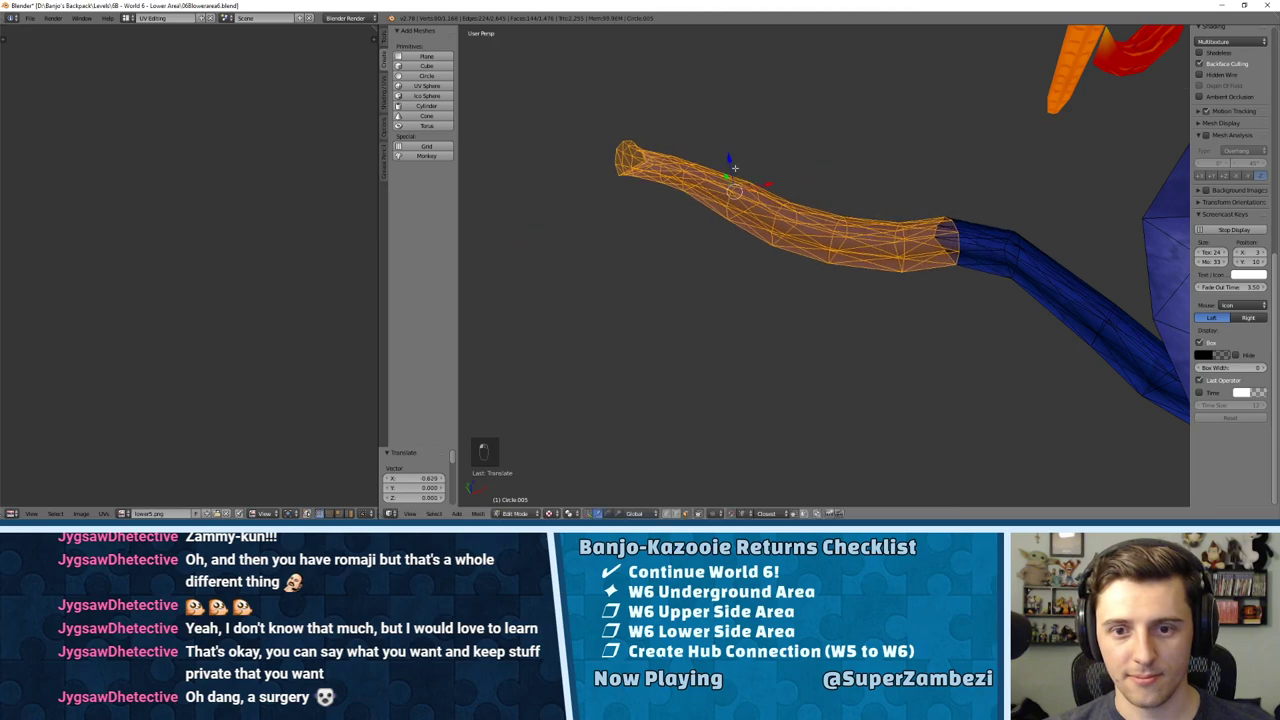
{"action": "left_click", "coordinate": [731, 149]}
{"action": "middle_click_drag", "start_coordinate": [731, 149], "coordinate": [853, 68]}
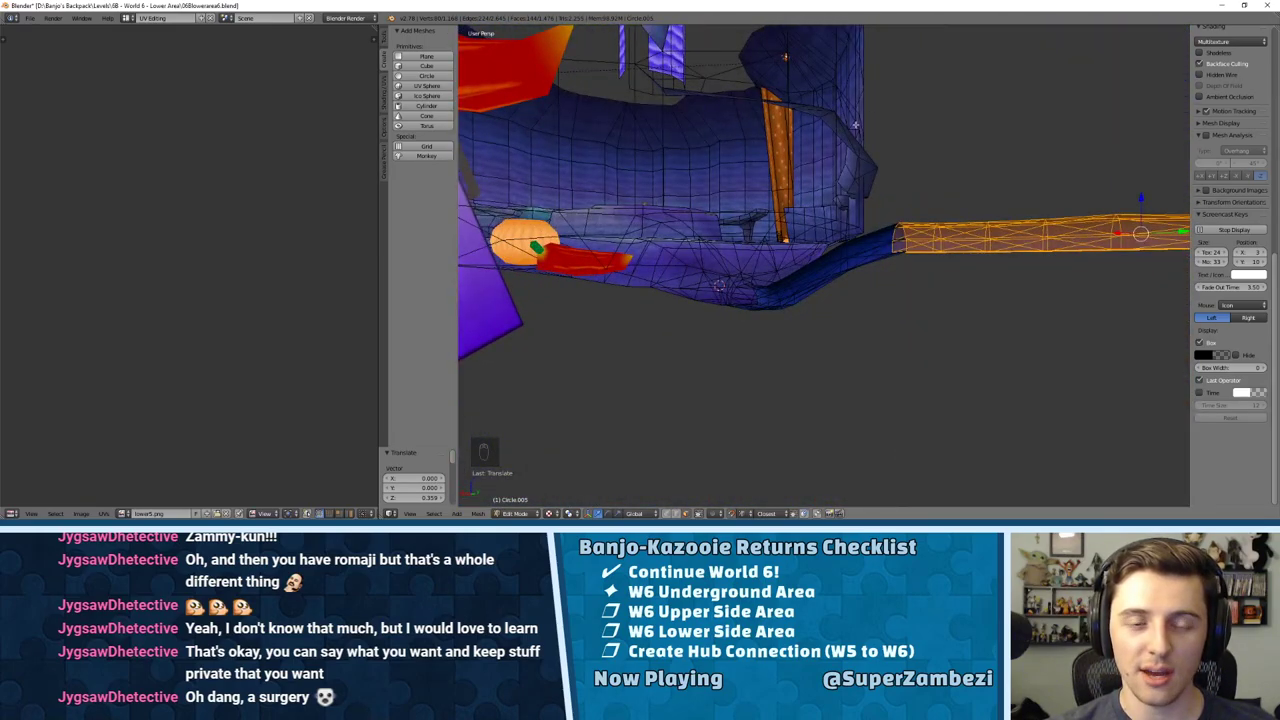
{"action": "middle_click_drag", "start_coordinate": [855, 125], "coordinate": [1026, 216]}
Step: Switch to wireframe in top view and deselect the next tunnel segment at the cave end of the selection
{"action": "key", "text": "KP_7"}
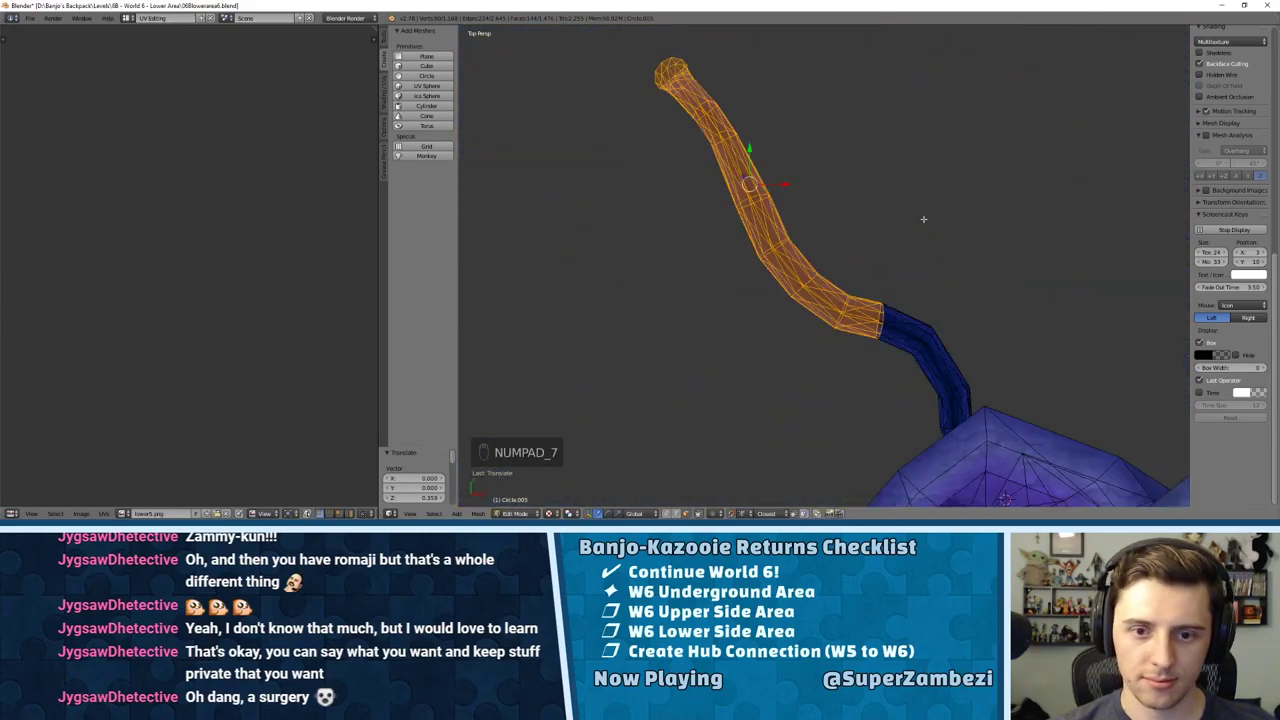
{"action": "key", "text": "z"}
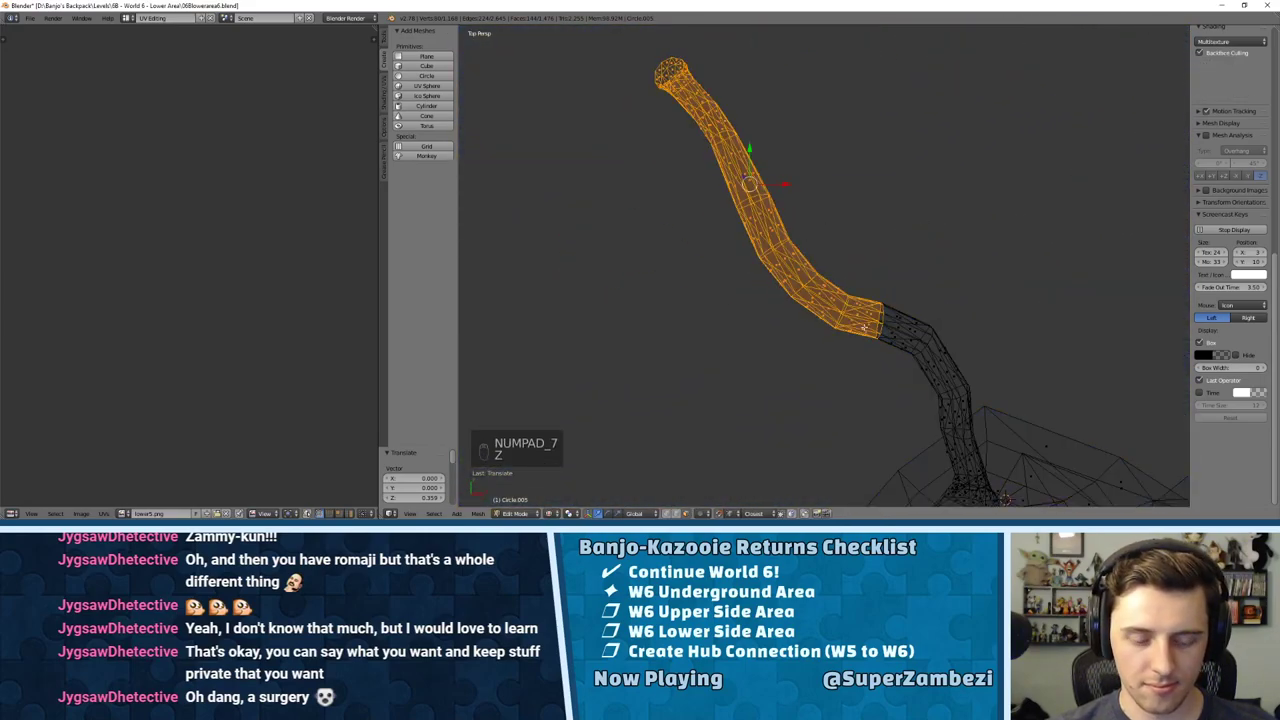
{"action": "key", "text": "c"}
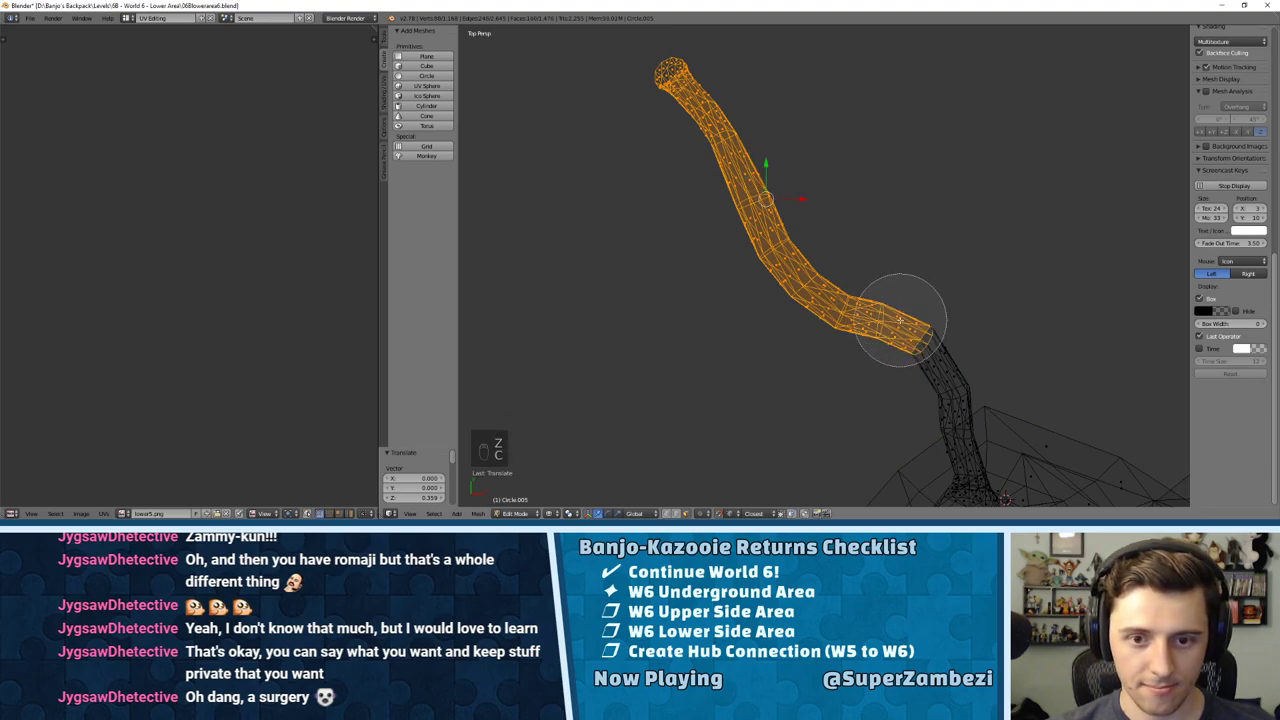
{"action": "middle_click_drag", "start_coordinate": [898, 314], "coordinate": [908, 309]}
{"action": "right_click", "coordinate": [910, 303]}
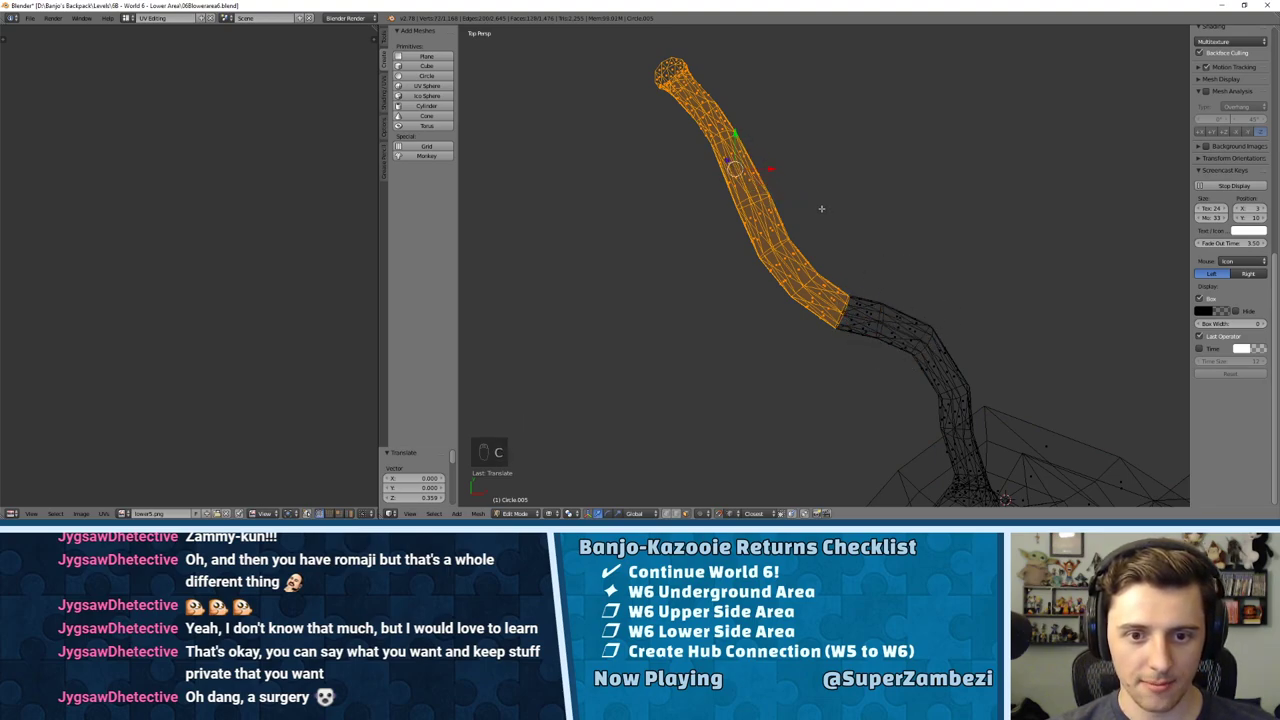
Step: Rotate the selected tunnel section about 18 degrees in top view and shift it along Y and about -2.8 along X
{"action": "key", "text": "r"}
{"action": "left_click", "coordinate": [806, 147]}
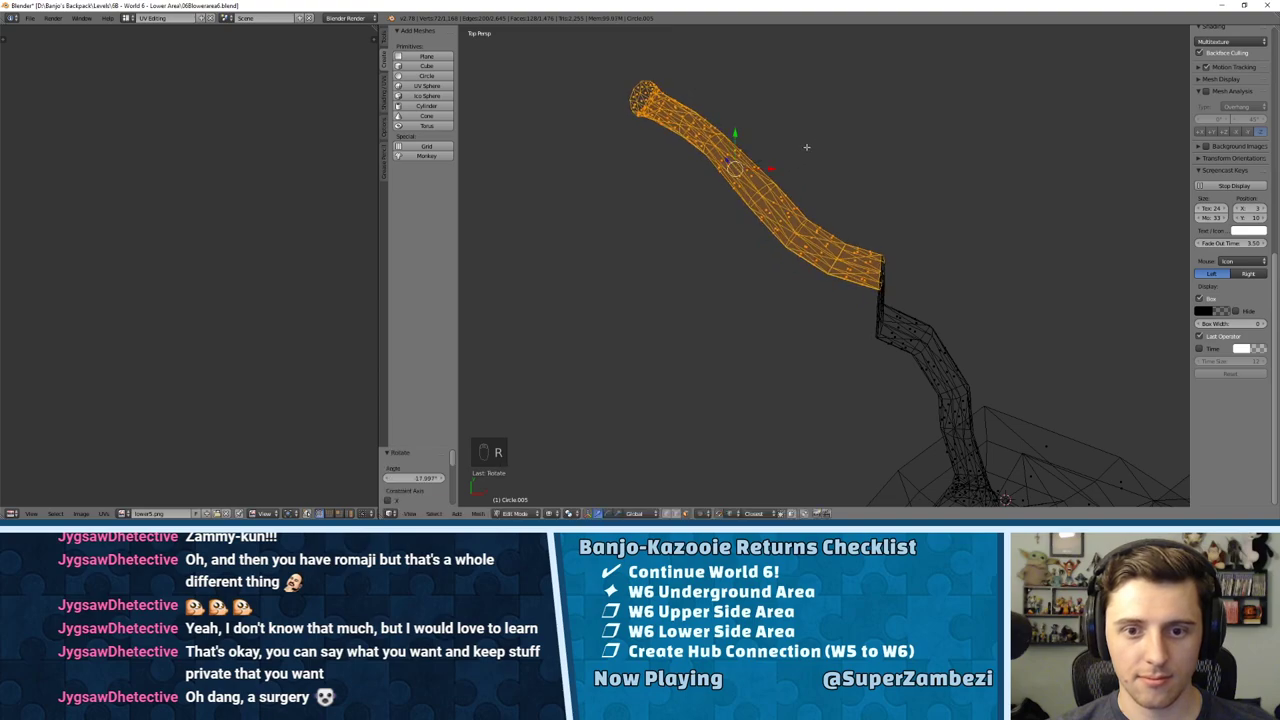
{"action": "left_click_drag", "start_coordinate": [737, 133], "coordinate": [732, 211]}
{"action": "left_click_drag", "start_coordinate": [694, 172], "coordinate": [691, 228]}
Step: Raise the selected tunnel section about 1.76 along Z
{"action": "middle_click_drag", "start_coordinate": [690, 228], "coordinate": [793, 169]}
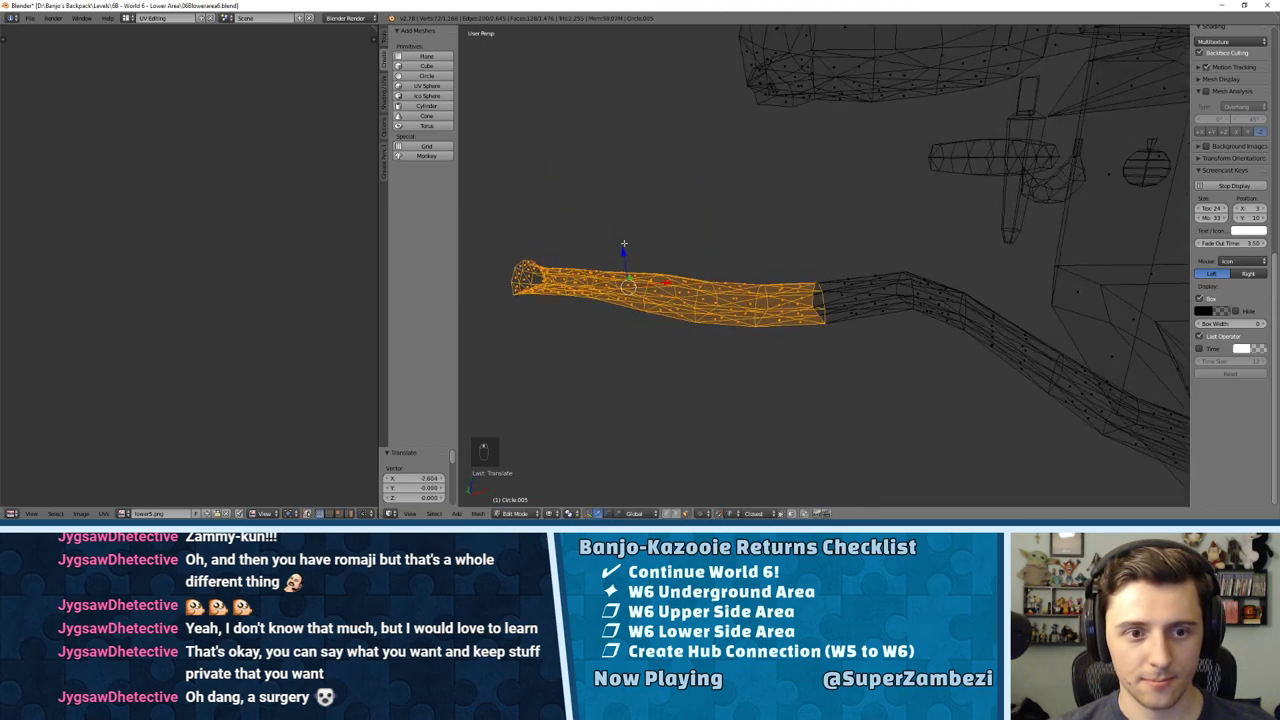
{"action": "left_click_drag", "start_coordinate": [624, 243], "coordinate": [637, 216]}
{"action": "middle_click_drag", "start_coordinate": [637, 216], "coordinate": [767, 271]}
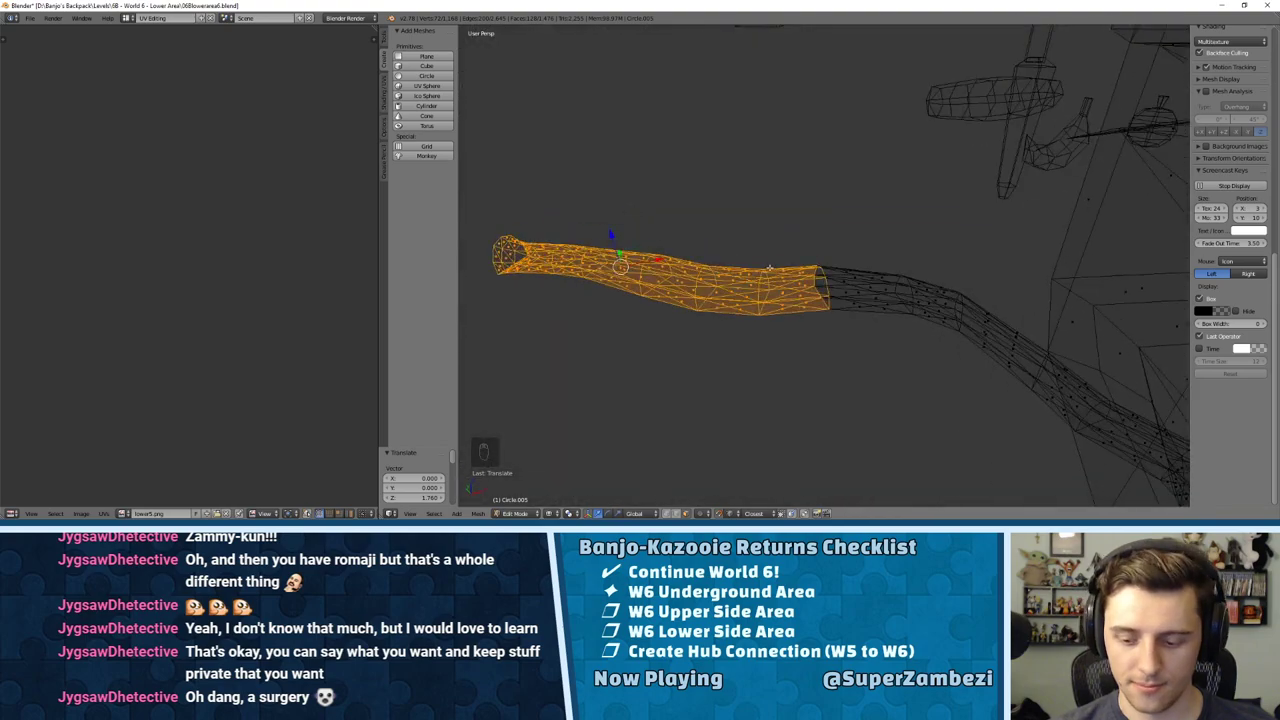
Step: Deselect the next tunnel segment at the cave end of the selection and return to top view
{"action": "key", "text": "c"}
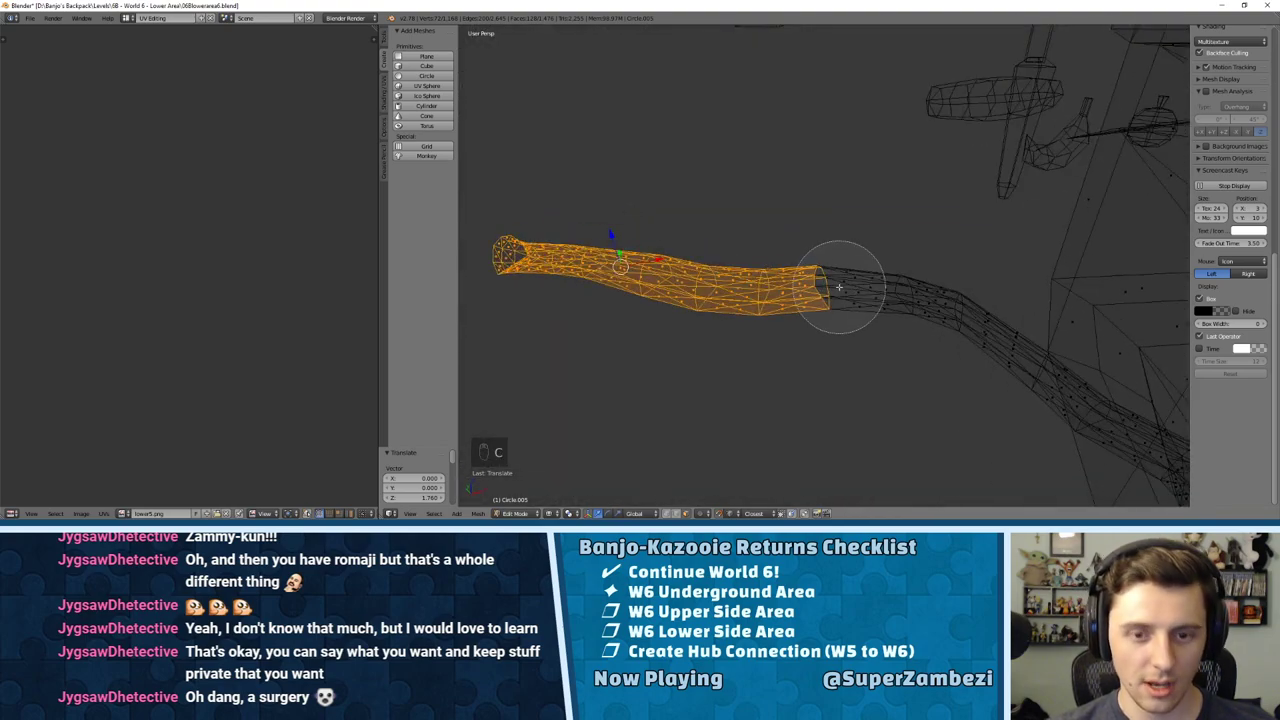
{"action": "mouse_move", "coordinate": [846, 294]}
{"action": "middle_mouse_down"}
{"action": "mouse_move", "coordinate": [823, 277]}
{"action": "mouse_move", "coordinate": [824, 297]}
{"action": "middle_mouse_up"}
{"action": "right_click", "coordinate": [824, 297]}
{"action": "key", "text": "KP_7"}
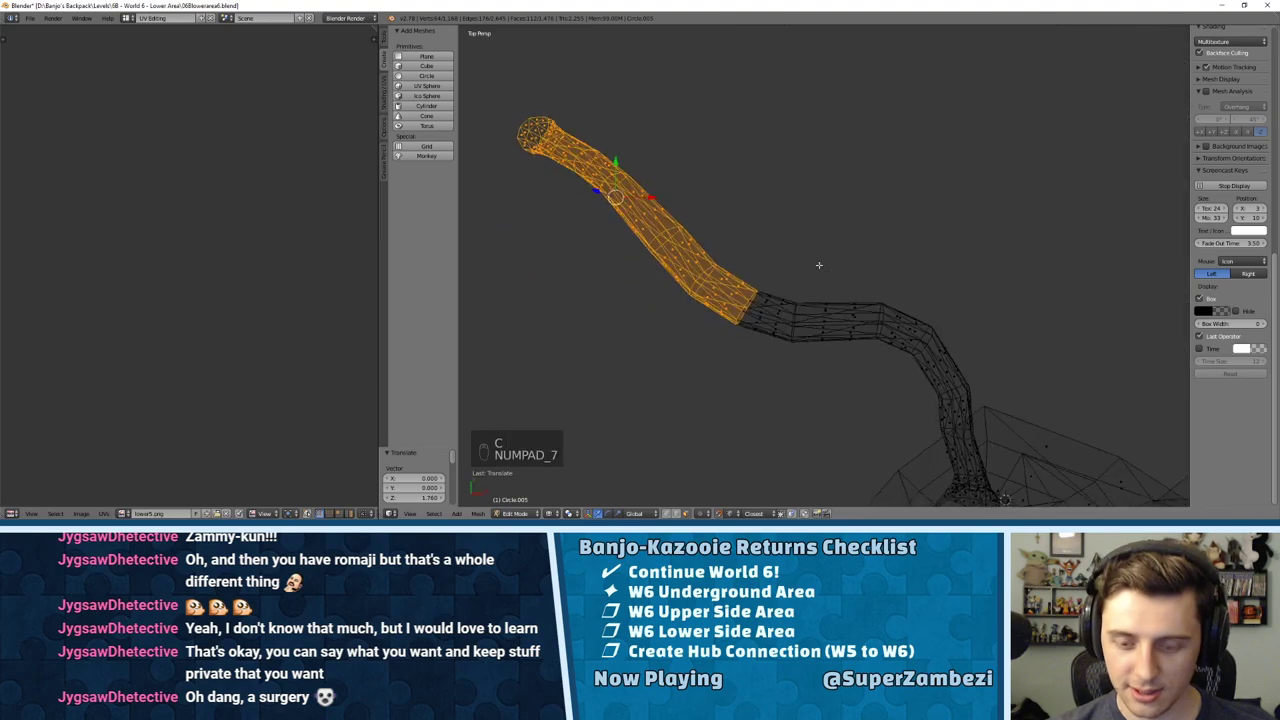
Step: Rotate the remaining selection about 19 and 3.7 degrees in top view and realign it, shifting it about -2.22 along X
{"action": "key", "text": "r"}
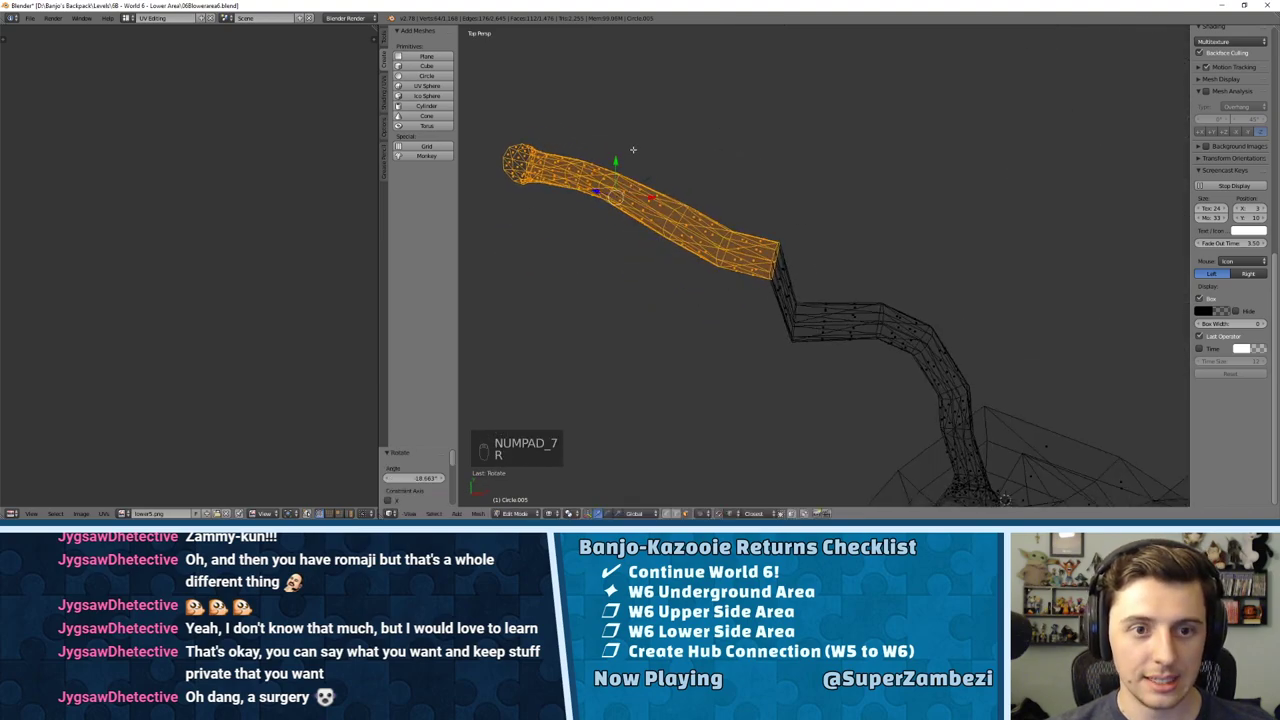
{"action": "left_click", "coordinate": [612, 170]}
{"action": "left_click_drag", "start_coordinate": [612, 170], "coordinate": [591, 249]}
{"action": "key", "text": "r"}
{"action": "left_click", "coordinate": [731, 174]}
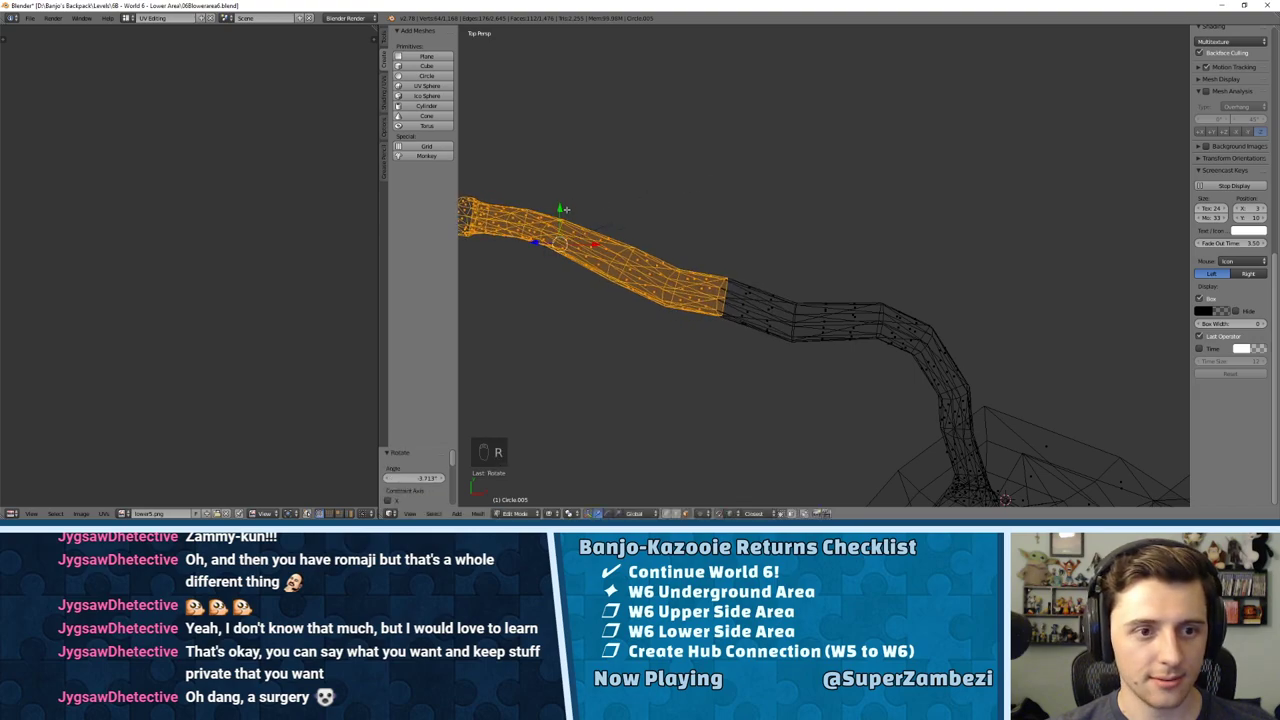
{"action": "left_click_drag", "start_coordinate": [566, 208], "coordinate": [553, 258]}
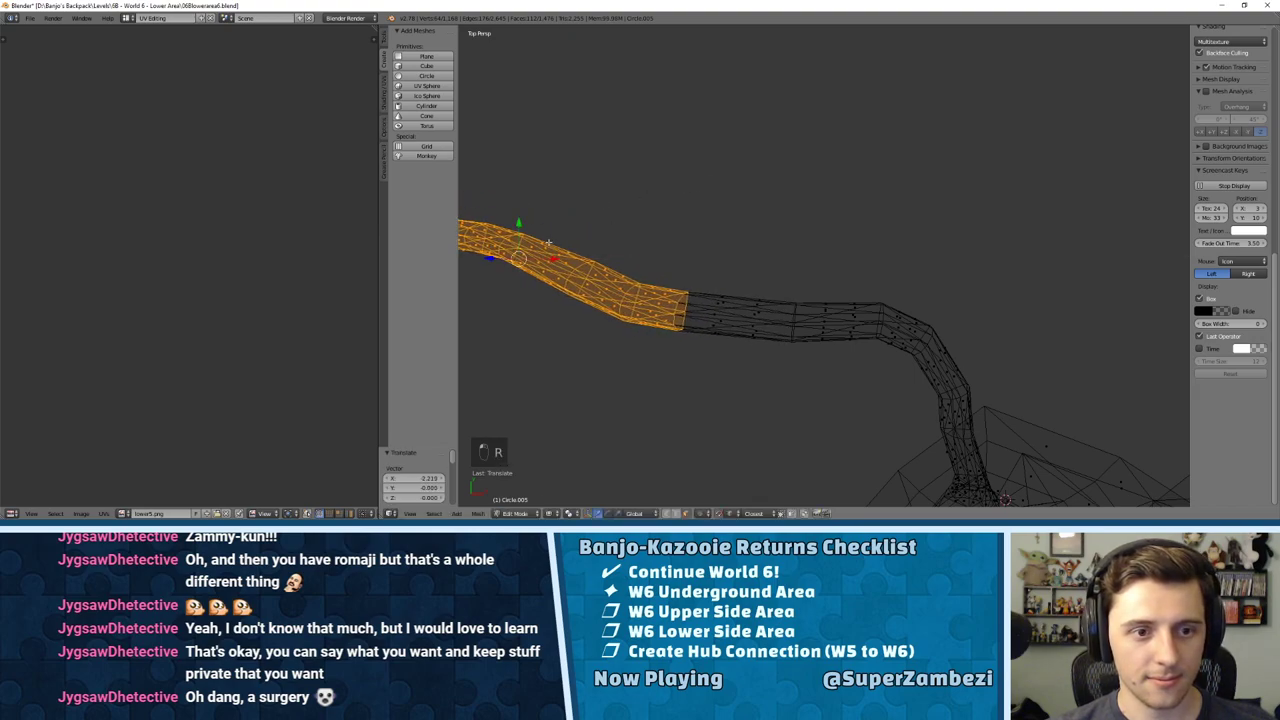
Step: Raise the selected tunnel section about 4.3 along Z and shift it about -2.45 along Y
{"action": "mouse_move", "coordinate": [553, 250]}
{"action": "middle_mouse_down"}
{"action": "mouse_move", "coordinate": [608, 170]}
{"action": "mouse_move", "coordinate": [540, 270]}
{"action": "middle_mouse_up"}
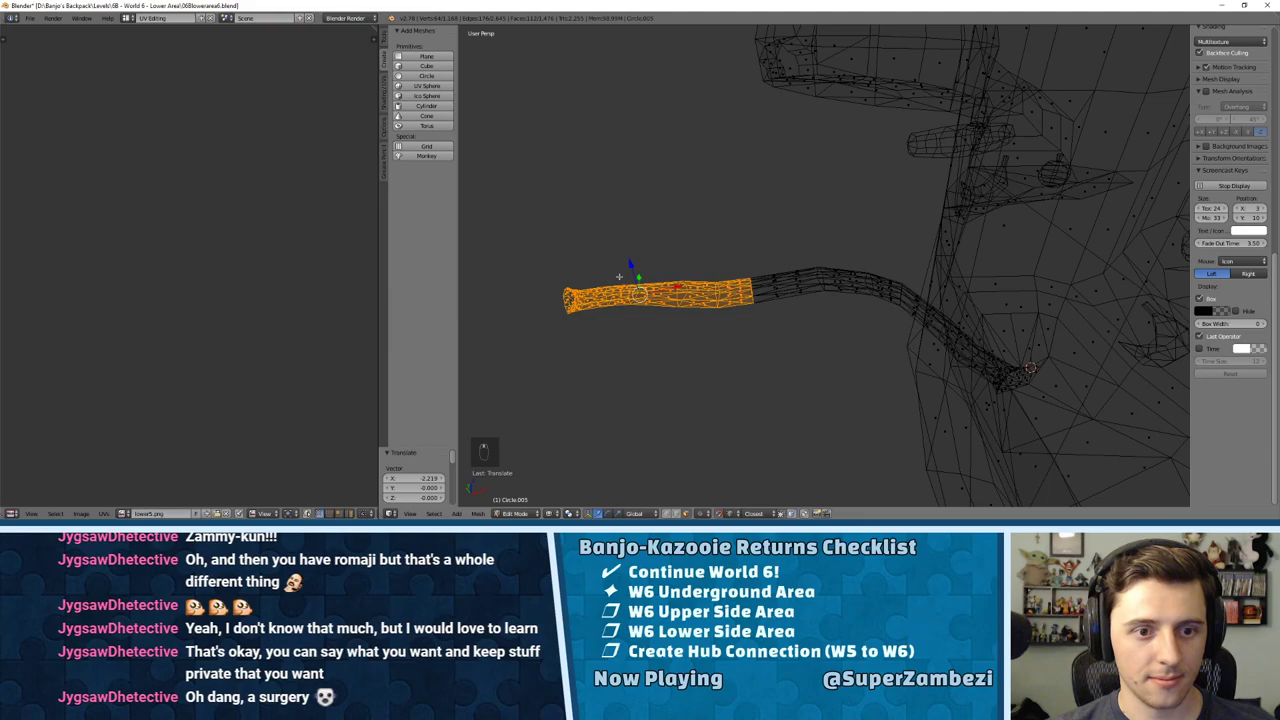
{"action": "left_click_drag", "start_coordinate": [619, 276], "coordinate": [611, 214]}
{"action": "middle_click_drag", "start_coordinate": [611, 214], "coordinate": [665, 253]}
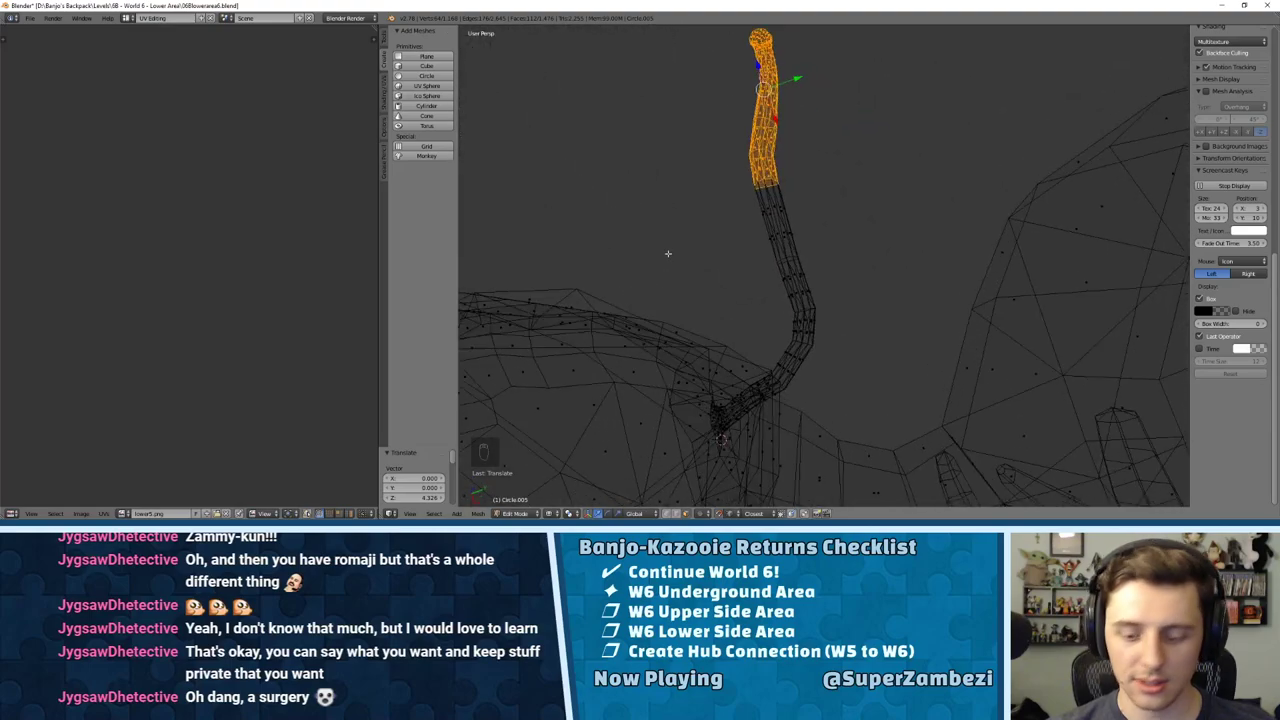
{"action": "left_click_drag", "start_coordinate": [793, 80], "coordinate": [769, 89]}
Step: Rotate the selected section in top view, shift it about 1.27 along Y, and rotate it about 7.8 degrees more
{"action": "key", "text": "KP_7"}
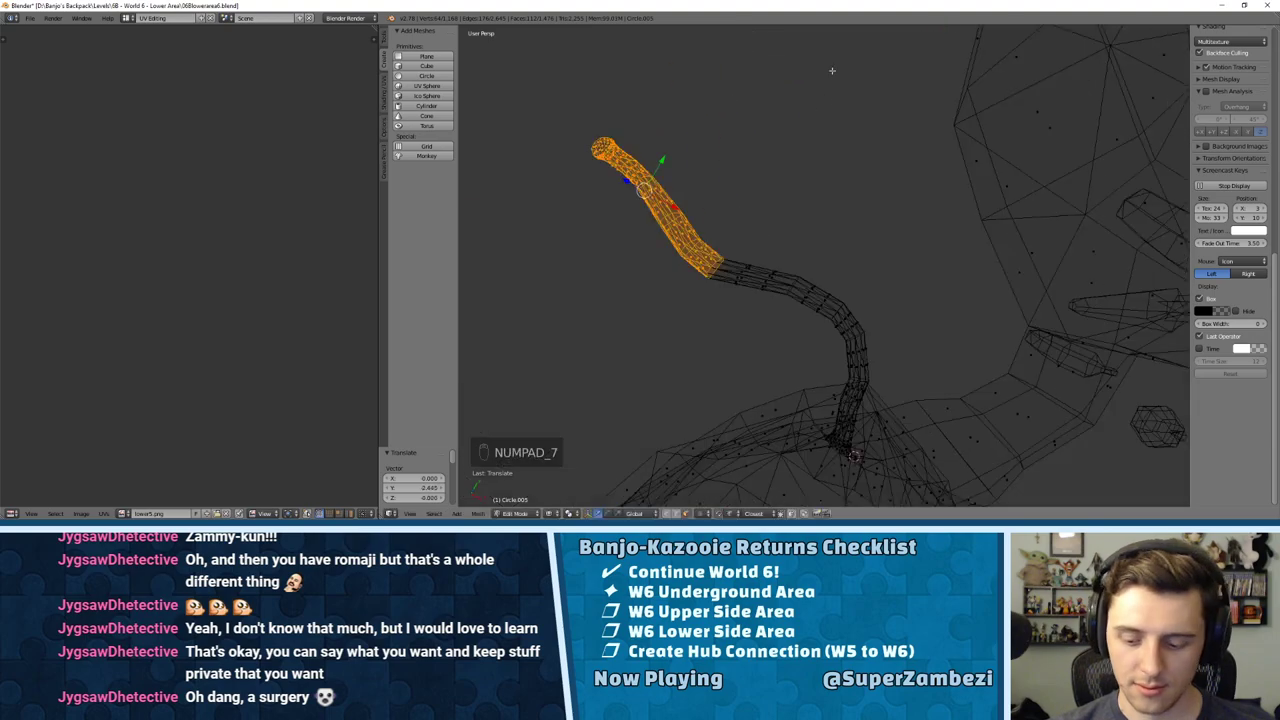
{"action": "key", "text": "r"}
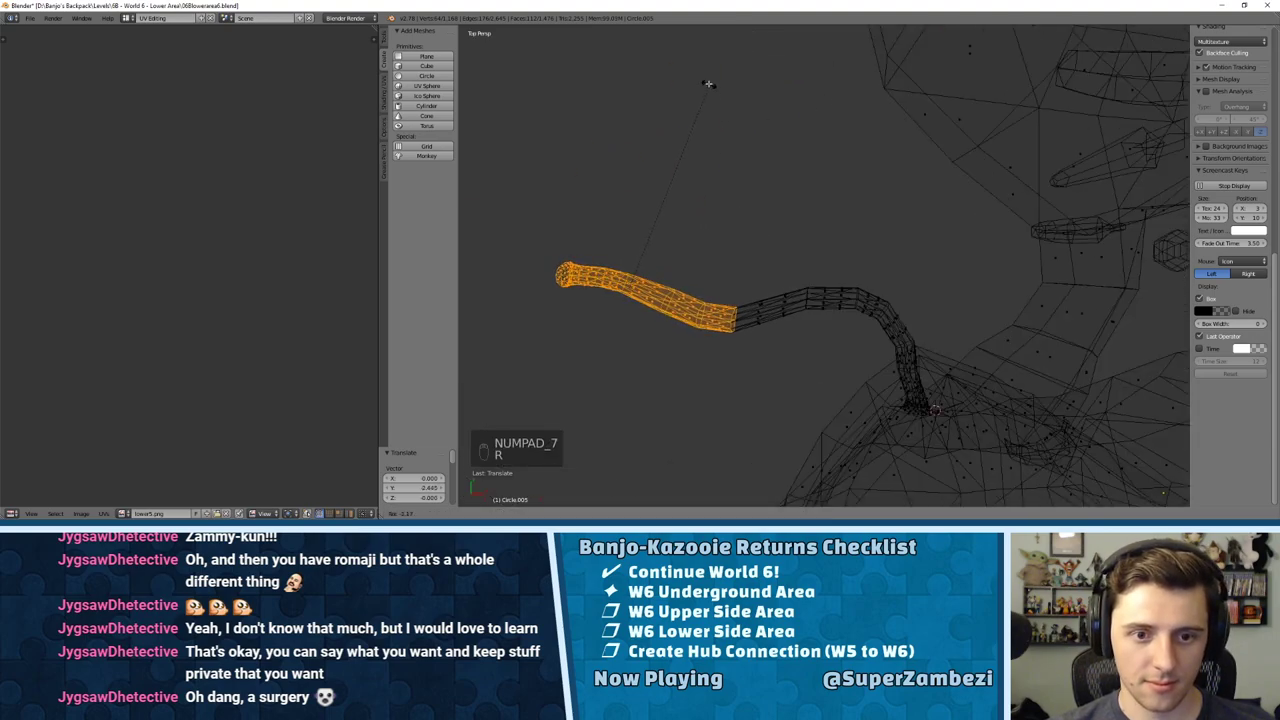
{"action": "left_click", "coordinate": [705, 88]}
{"action": "left_click_drag", "start_coordinate": [627, 253], "coordinate": [628, 270]}
{"action": "key", "text": "r"}
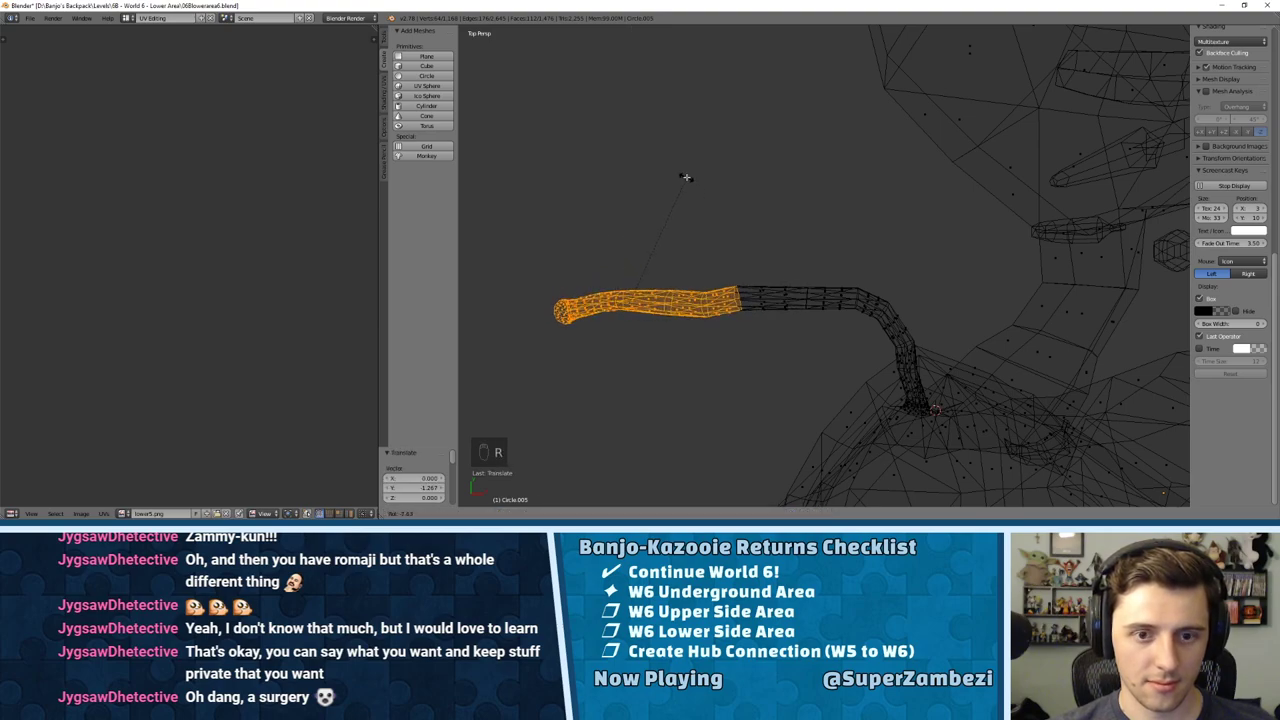
{"action": "left_click", "coordinate": [682, 200]}
Step: Check the tunnel's slope, then deselect the next segment at the cave end of the selection in top view
{"action": "middle_click_drag", "start_coordinate": [697, 245], "coordinate": [561, 136]}
{"action": "middle_click_drag", "start_coordinate": [554, 173], "coordinate": [556, 199]}
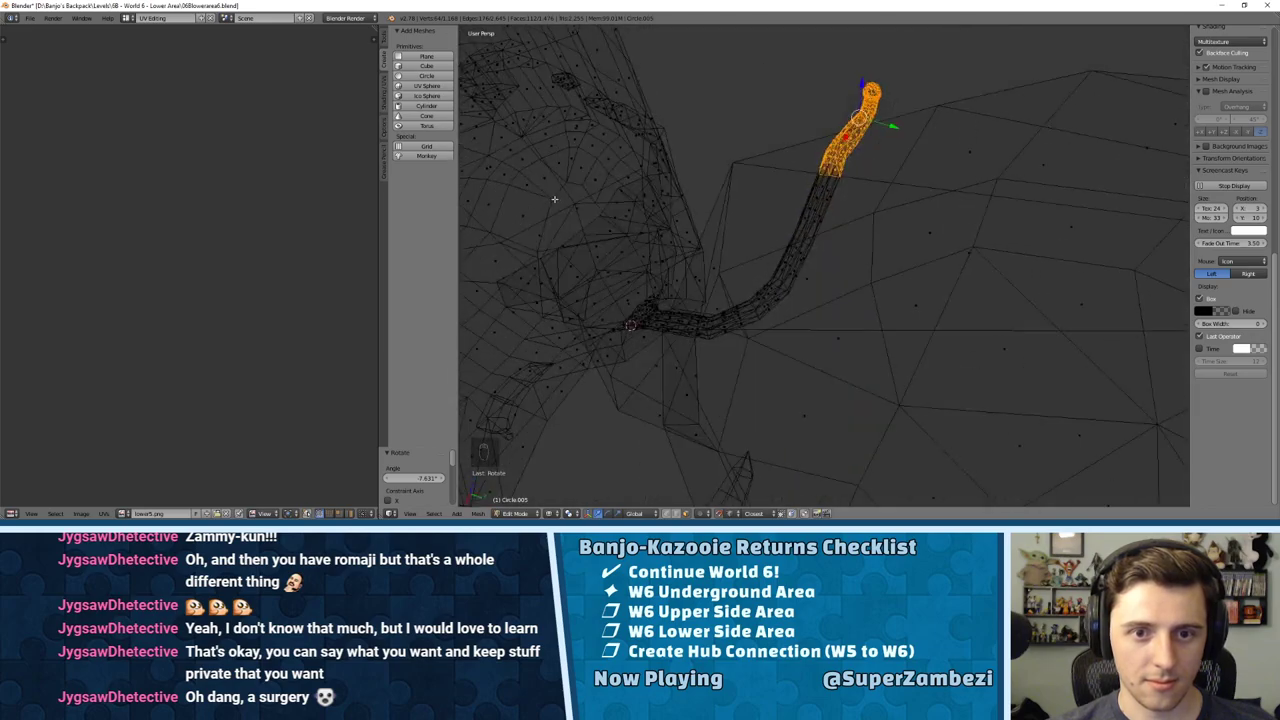
{"action": "key", "text": "KP_7"}
{"action": "scroll", "coordinate": [703, 277], "scroll_direction": "up", "scroll_amount": 3}
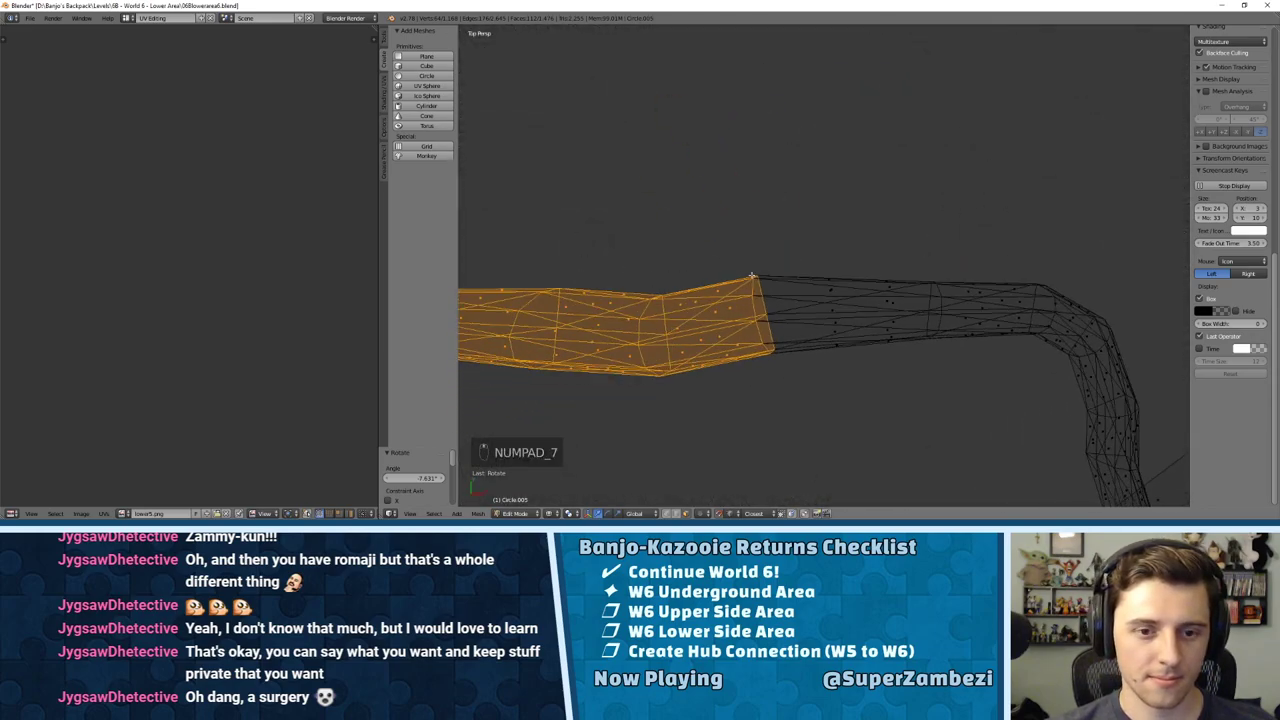
{"action": "key", "text": "c"}
{"action": "mouse_move", "coordinate": [758, 275]}
{"action": "middle_mouse_down"}
{"action": "mouse_move", "coordinate": [700, 312]}
{"action": "mouse_move", "coordinate": [720, 336]}
{"action": "middle_mouse_up"}
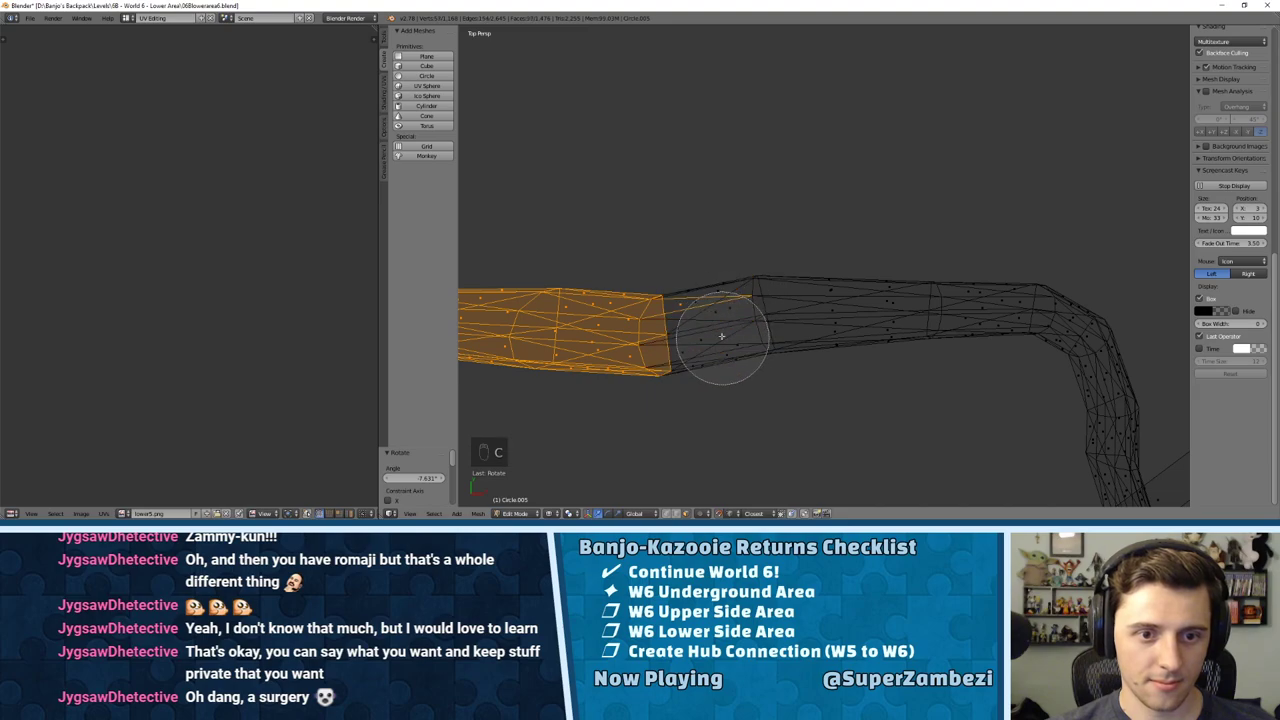
{"action": "right_click", "coordinate": [733, 319]}
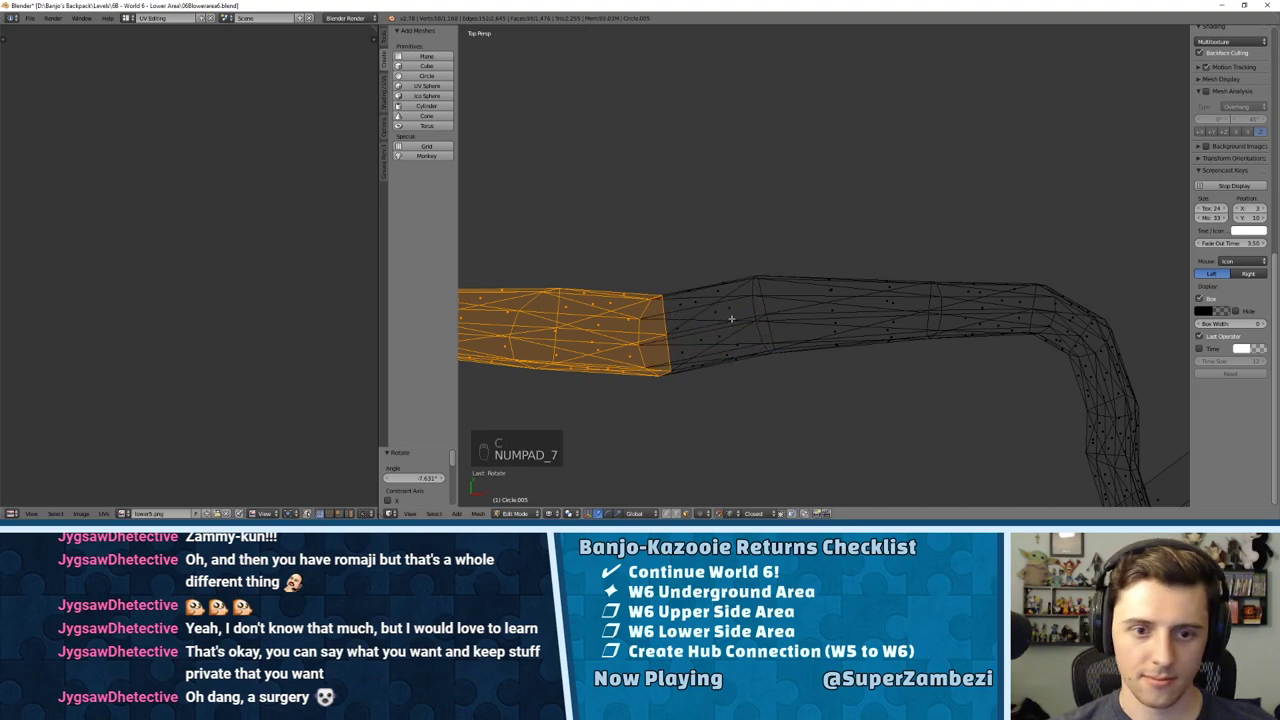
Step: Rotate the remaining tunnel end in two turns in top view, the second about 12 degrees, and shift it to follow the bend
{"action": "scroll", "coordinate": [731, 318], "scroll_direction": "down", "scroll_amount": 5}
{"action": "key", "text": "r"}
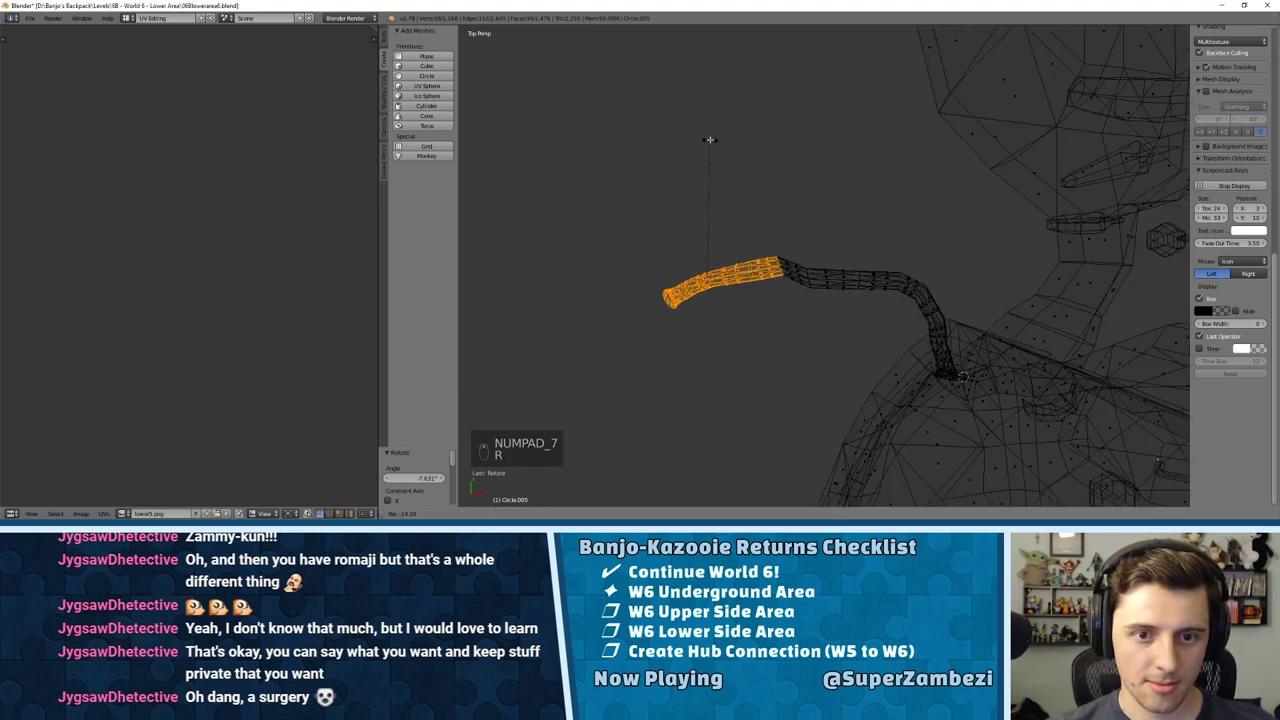
{"action": "left_click_drag", "start_coordinate": [707, 249], "coordinate": [720, 293]}
{"action": "key", "text": "r"}
{"action": "left_click", "coordinate": [784, 230]}
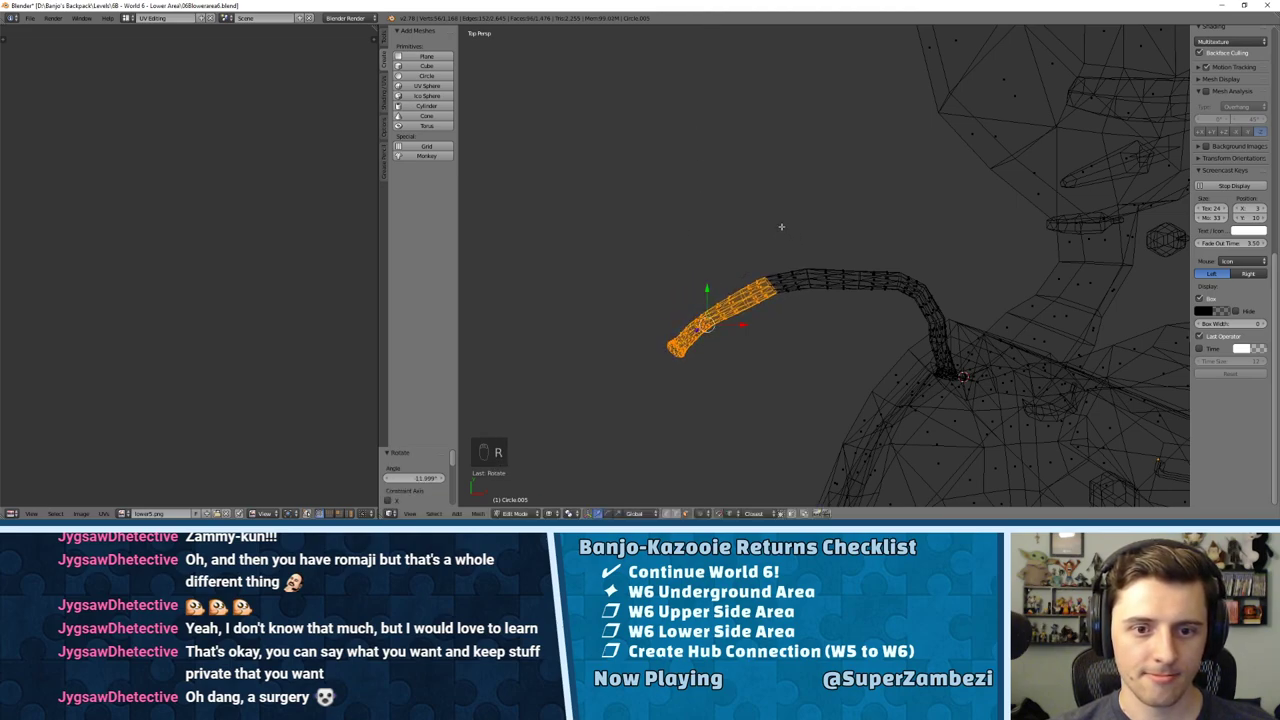
{"action": "left_click_drag", "start_coordinate": [708, 290], "coordinate": [716, 295]}
Step: Raise the selected tunnel end about 1.82 along Z
{"action": "middle_click_drag", "start_coordinate": [716, 295], "coordinate": [800, 197]}
{"action": "left_click_drag", "start_coordinate": [731, 188], "coordinate": [731, 158]}
{"action": "middle_click_drag", "start_coordinate": [731, 158], "coordinate": [713, 178]}
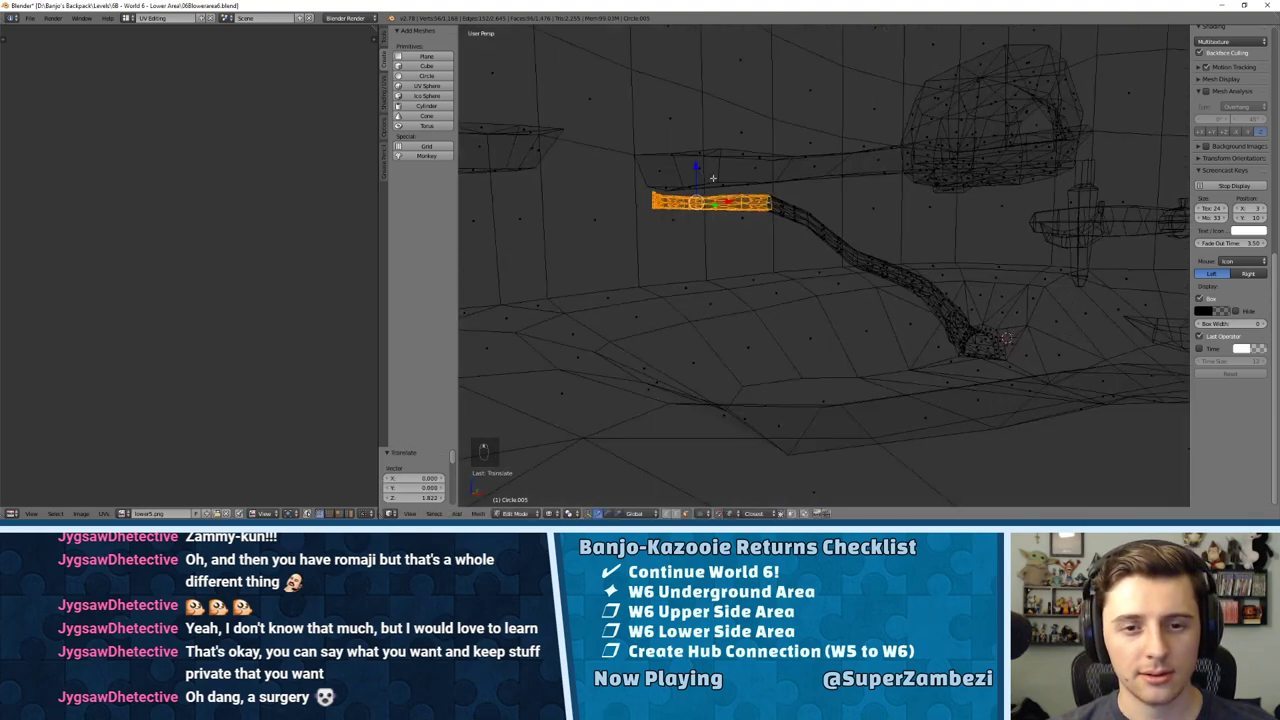
Step: Inspect the tunnel from several sides, deselect the next segment at the cave end of the selection, and return to top view
{"action": "key", "text": "XF86AudioLowerVolume"}
{"action": "middle_click_drag", "start_coordinate": [784, 148], "coordinate": [776, 233]}
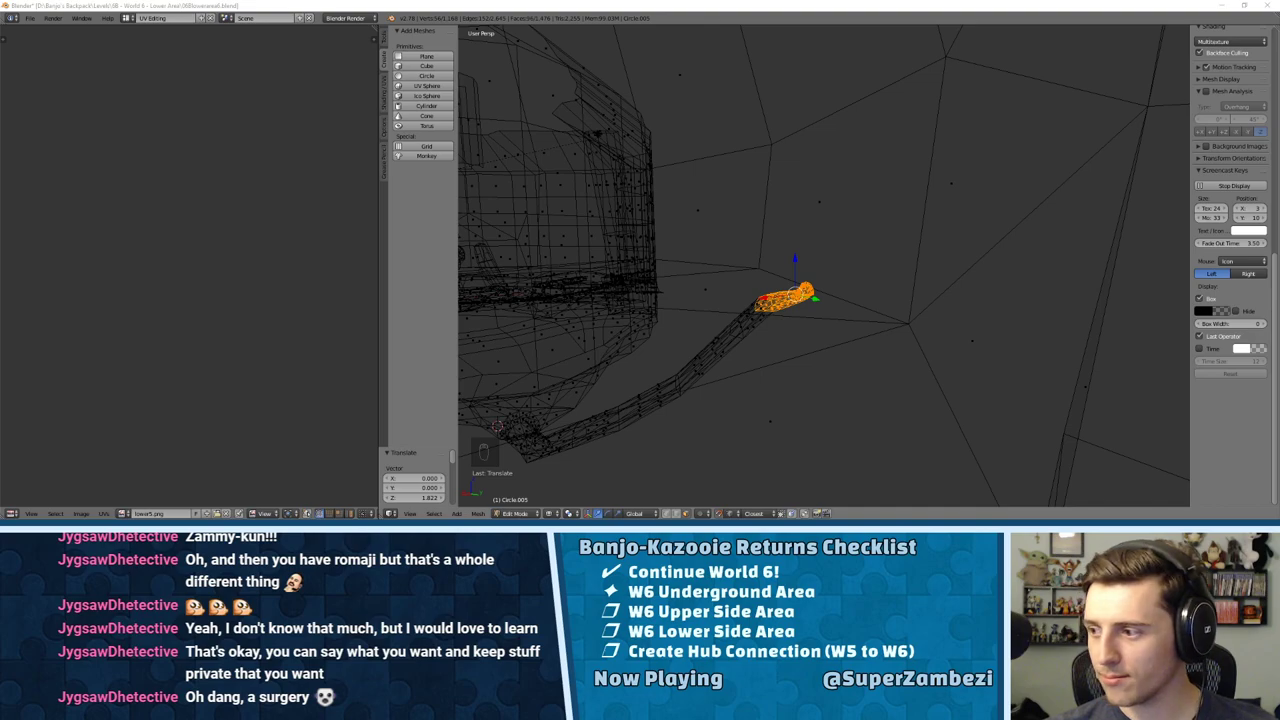
{"action": "middle_click_drag", "start_coordinate": [921, 193], "coordinate": [808, 240]}
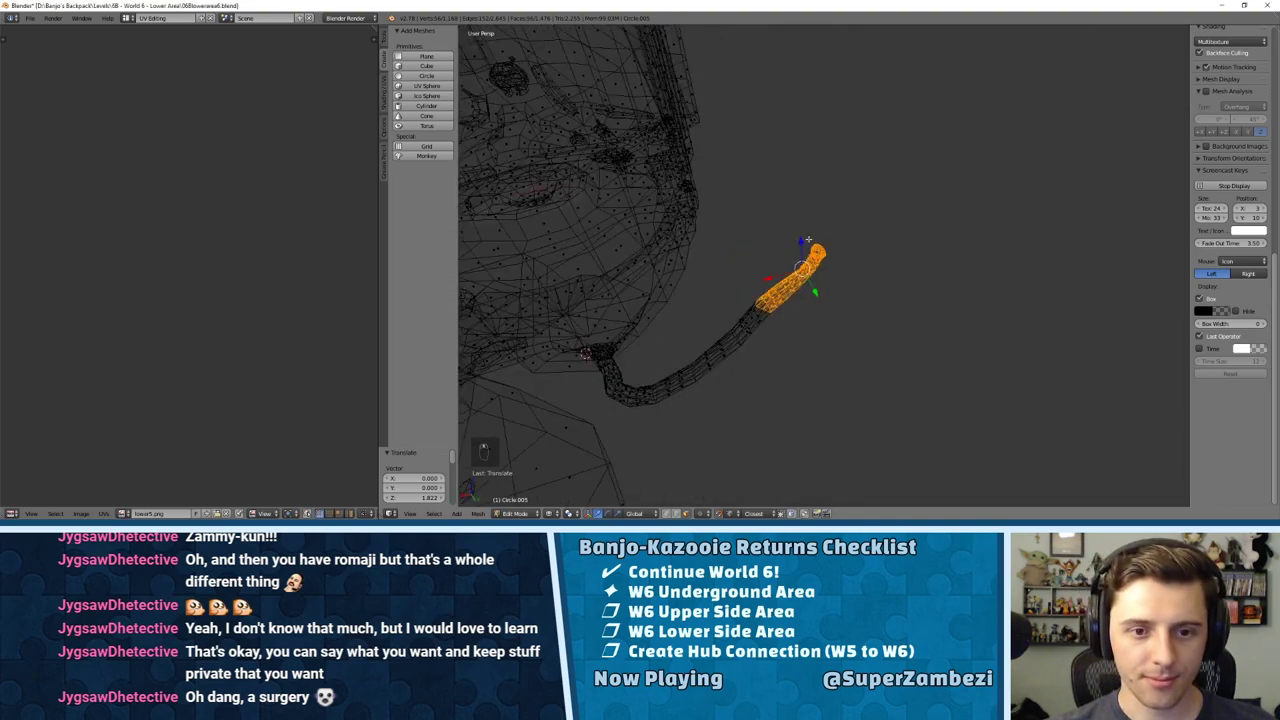
{"action": "key", "text": "KP_7"}
{"action": "scroll", "coordinate": [834, 240], "scroll_direction": "up", "scroll_amount": 3}
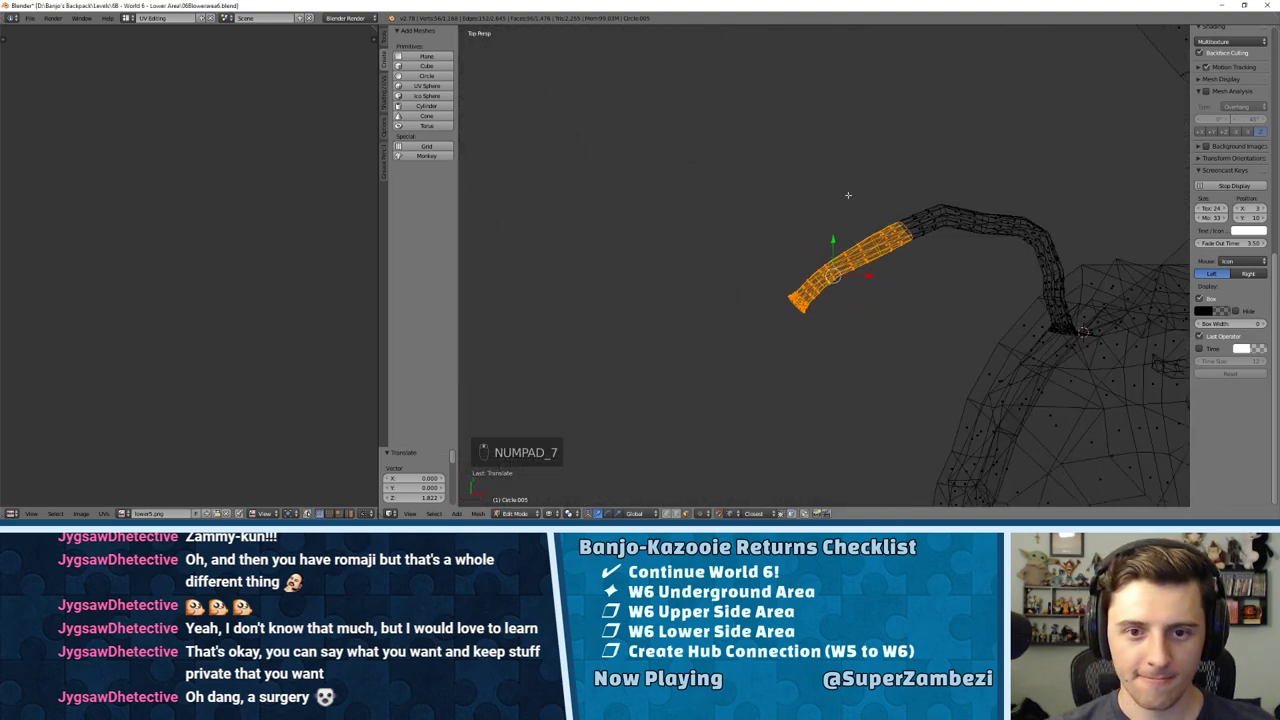
{"action": "mouse_move", "coordinate": [765, 197]}
{"action": "middle_mouse_down"}
{"action": "mouse_move", "coordinate": [808, 134]}
{"action": "mouse_move", "coordinate": [760, 80]}
{"action": "mouse_move", "coordinate": [759, 251]}
{"action": "mouse_move", "coordinate": [806, 220]}
{"action": "mouse_move", "coordinate": [804, 250]}
{"action": "mouse_move", "coordinate": [762, 178]}
{"action": "mouse_move", "coordinate": [634, 123]}
{"action": "mouse_move", "coordinate": [694, 178]}
{"action": "mouse_move", "coordinate": [788, 217]}
{"action": "middle_mouse_up"}
{"action": "key", "text": "c"}
{"action": "right_click", "coordinate": [804, 250]}
{"action": "key", "text": "KP_7"}
{"action": "scroll", "coordinate": [788, 217], "scroll_direction": "up", "scroll_amount": 4}
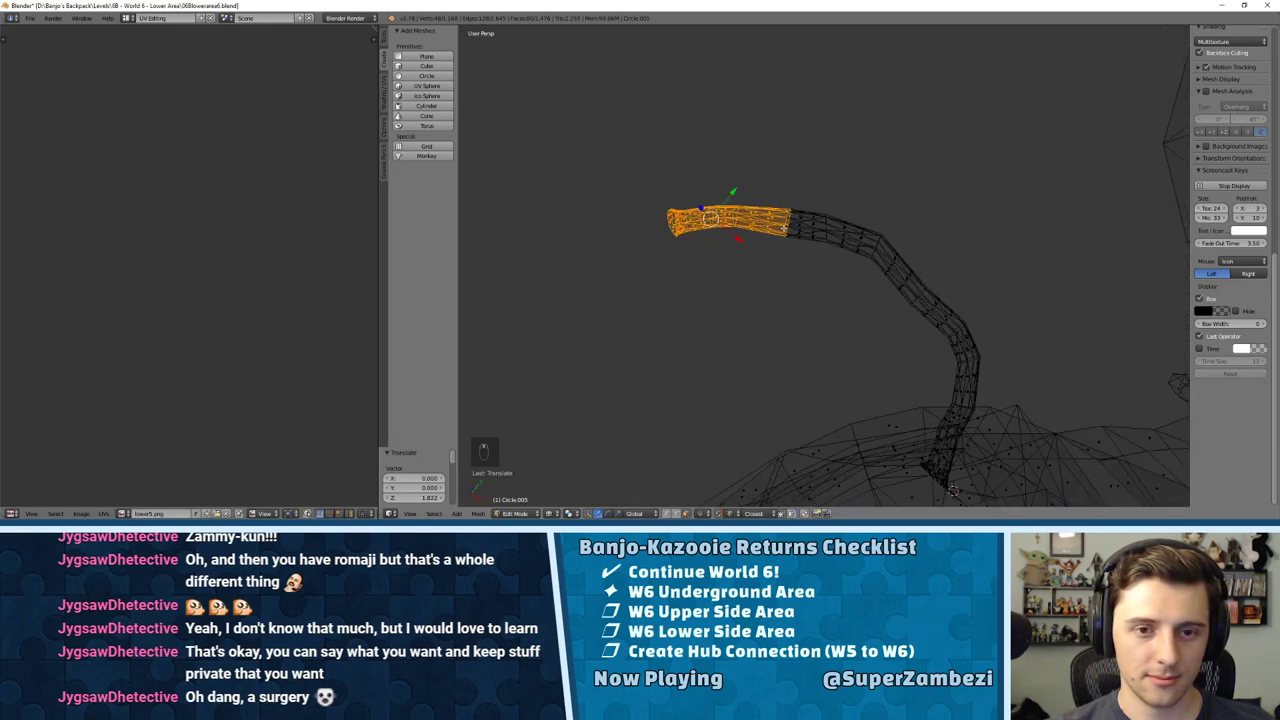
{"action": "key", "text": "KP_7"}
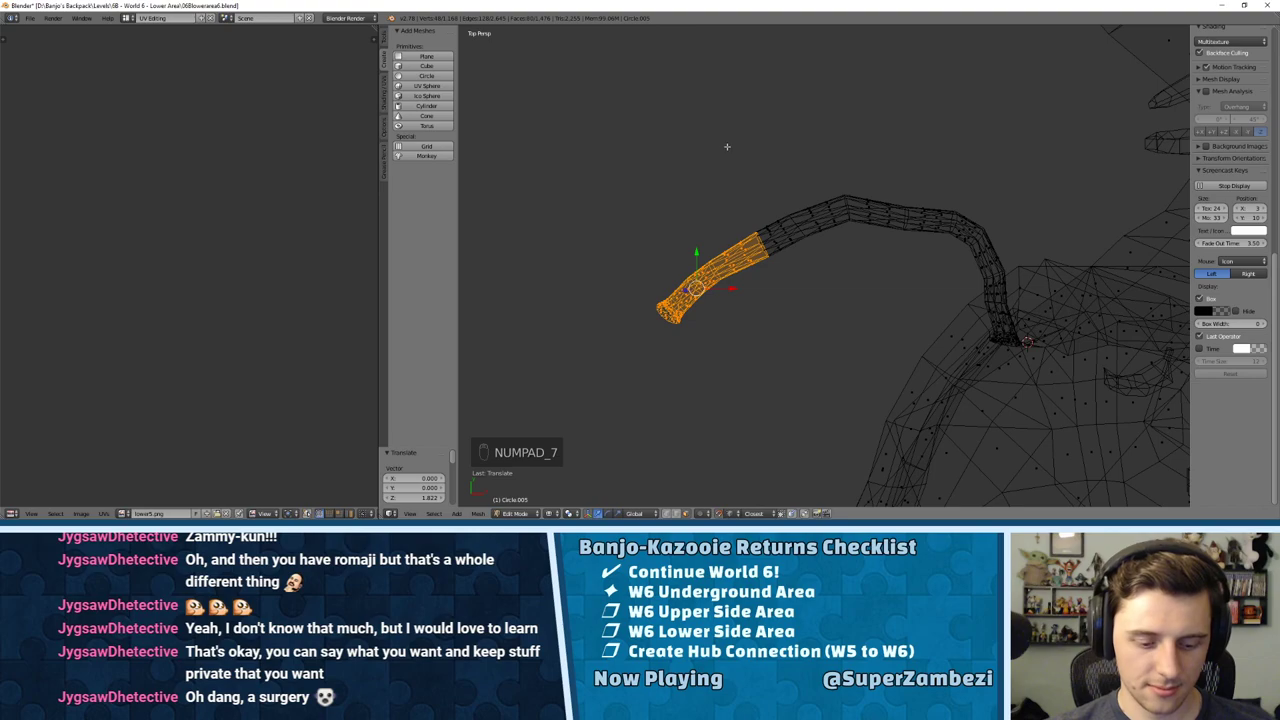
Step: Rotate and shift the selected tunnel end in top view to bend the passage, and raise it along Z
{"action": "left_click", "coordinate": [606, 135]}
{"action": "left_click_drag", "start_coordinate": [727, 289], "coordinate": [744, 354]}
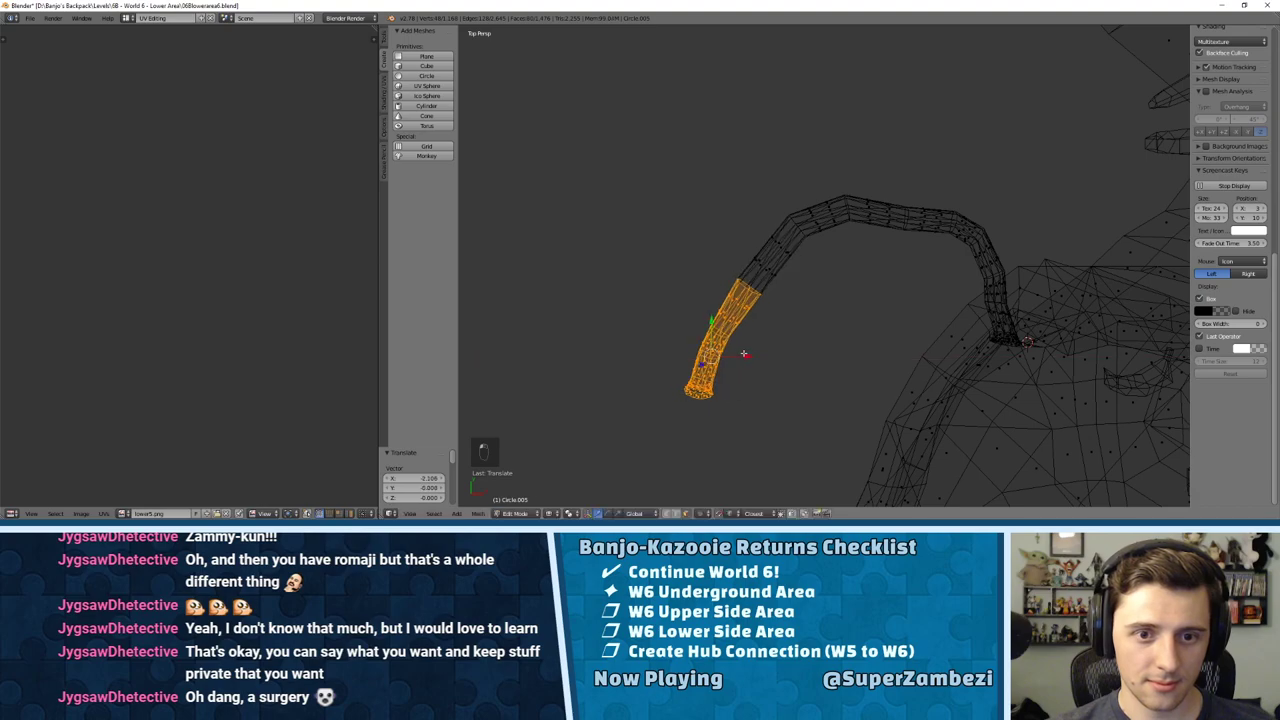
{"action": "middle_click_drag", "start_coordinate": [760, 303], "coordinate": [715, 248]}
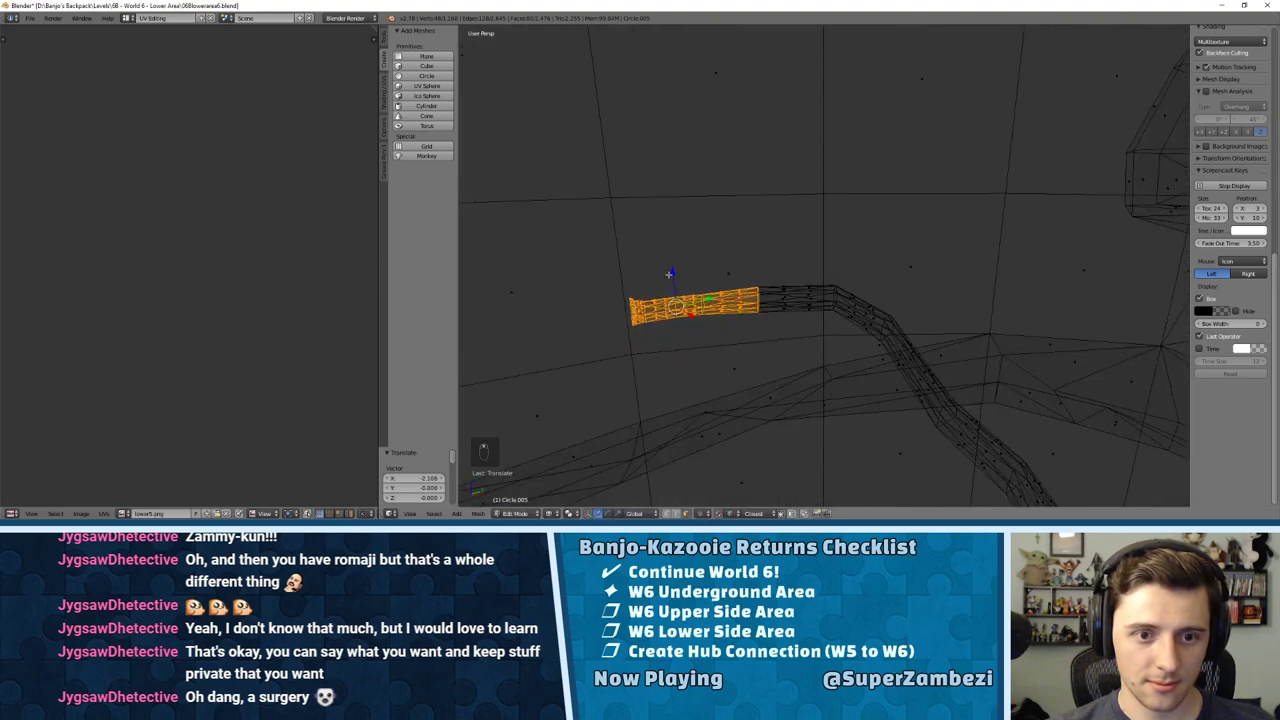
{"action": "left_click_drag", "start_coordinate": [669, 273], "coordinate": [669, 248]}
{"action": "left_click", "coordinate": [666, 225]}
Step: Undo the last change to recover the tunnel end's selection and raise that end about 3.13 along Z
{"action": "middle_click_drag", "start_coordinate": [666, 225], "coordinate": [681, 374]}
{"action": "left_click_drag", "start_coordinate": [852, 356], "coordinate": [852, 345]}
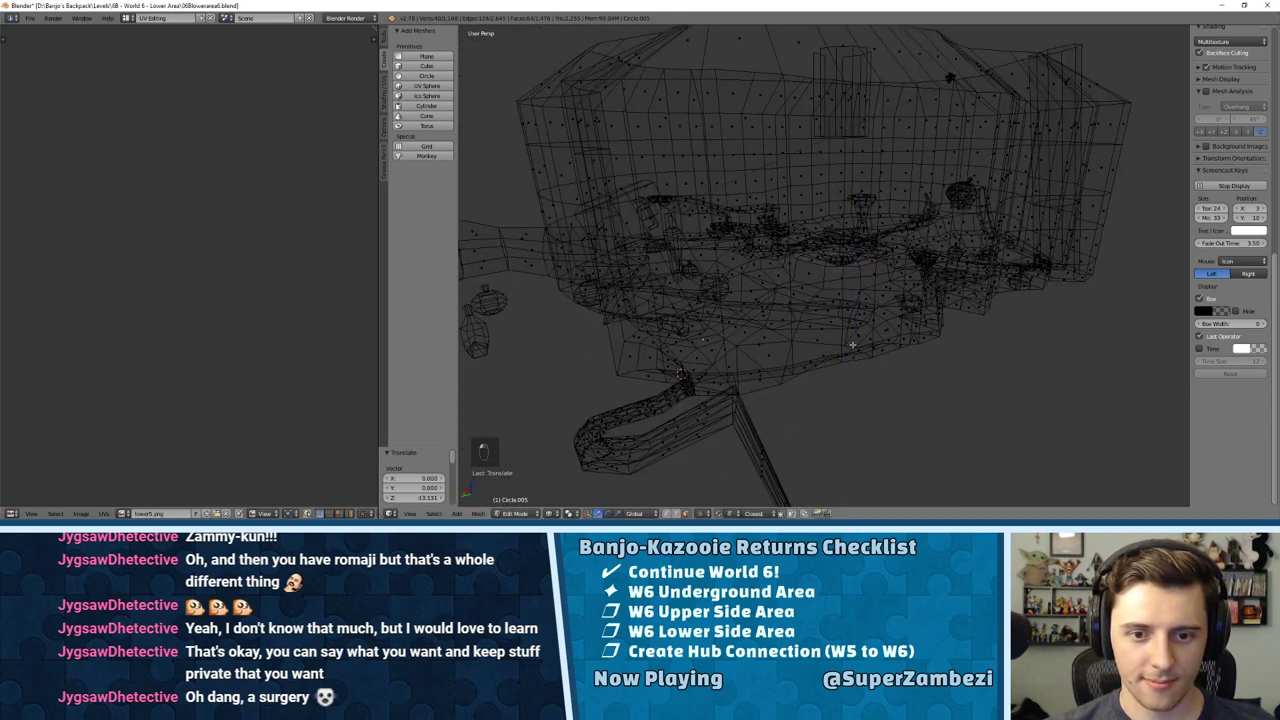
{"action": "key", "text": "ctrl+z"}
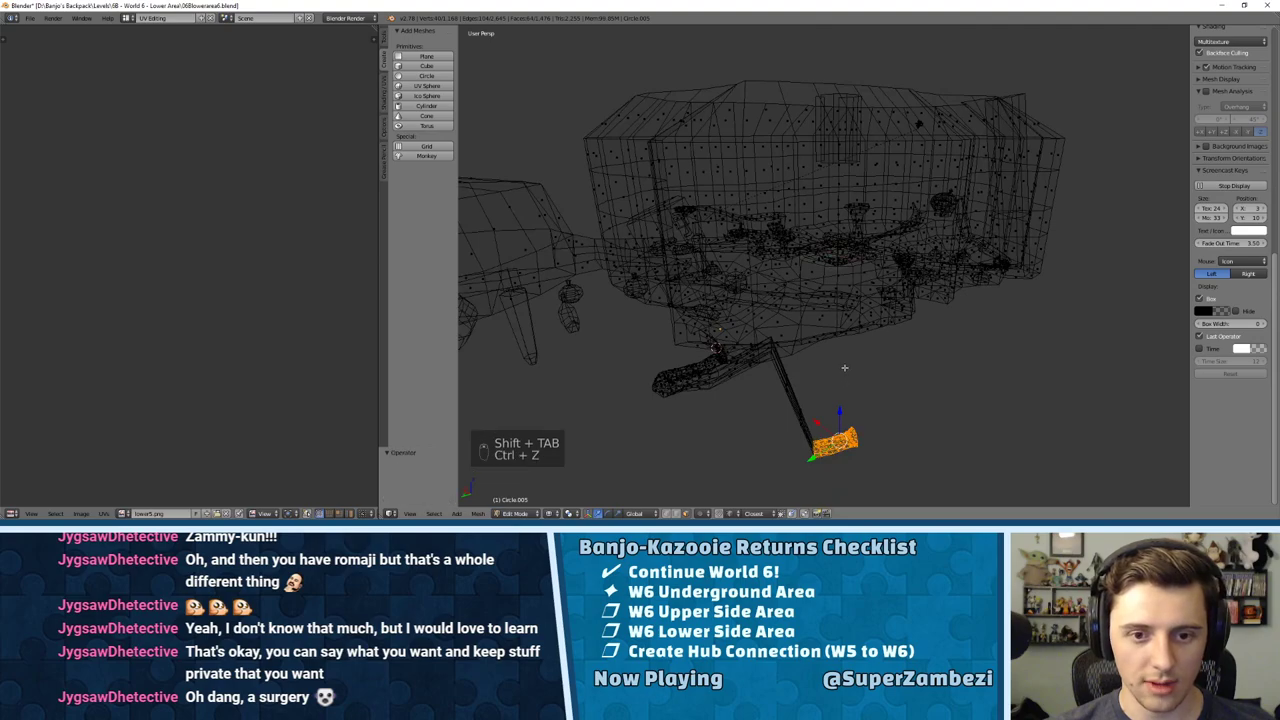
{"action": "middle_click_drag", "start_coordinate": [840, 316], "coordinate": [859, 317]}
{"action": "left_click_drag", "start_coordinate": [841, 308], "coordinate": [843, 279]}
{"action": "middle_click_drag", "start_coordinate": [730, 294], "coordinate": [846, 300]}
{"action": "scroll", "coordinate": [846, 300], "scroll_direction": "up", "scroll_amount": 4}
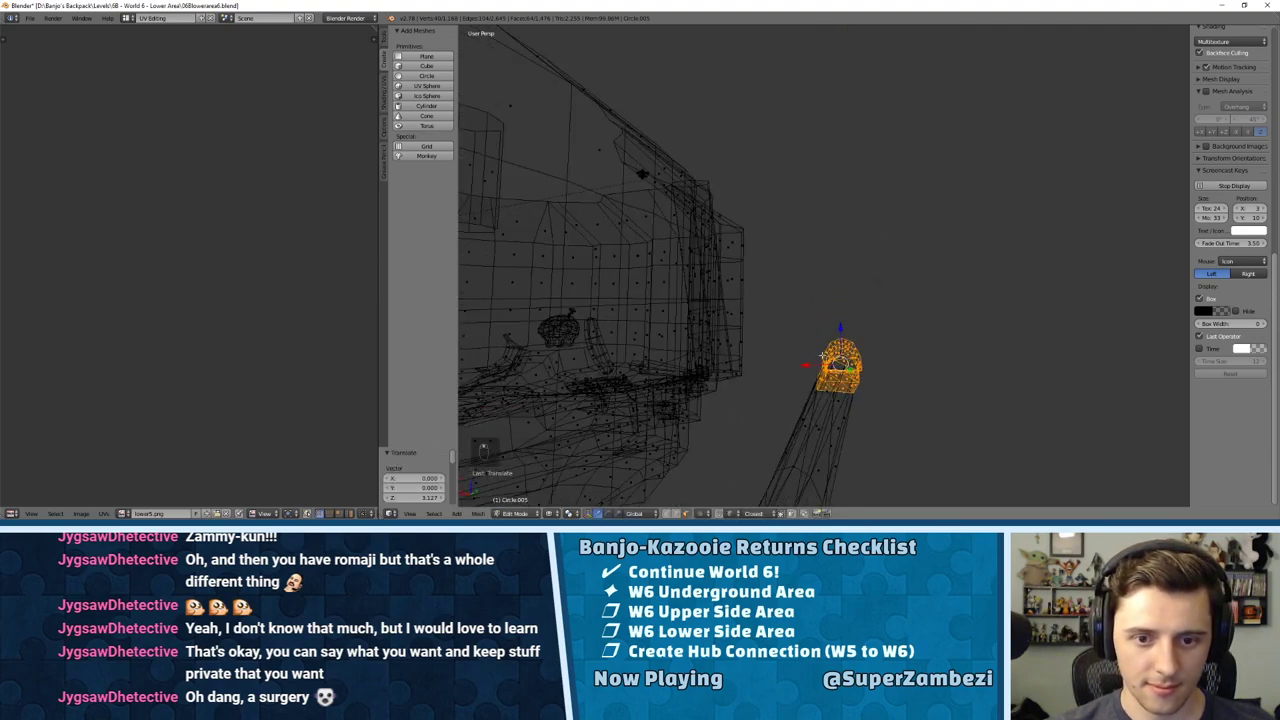
Step: Lower the selected tunnel end about 0.22 along Z
{"action": "middle_click_drag", "start_coordinate": [835, 365], "coordinate": [870, 400]}
{"action": "key", "text": "g"}
{"action": "key", "text": "z"}
{"action": "left_click", "coordinate": [858, 342]}
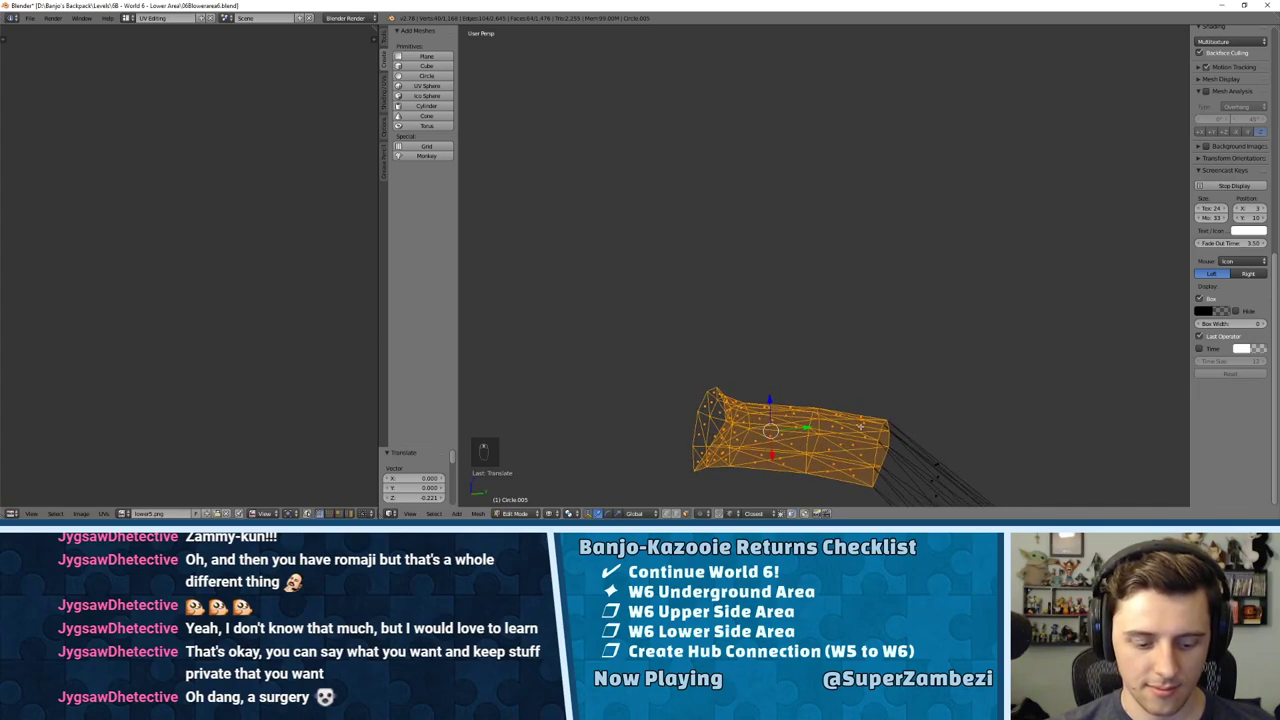
Step: Deselect the next segment at the cave end of the selection and shift the remaining end along Z and X
{"action": "right_click", "coordinate": [867, 457]}
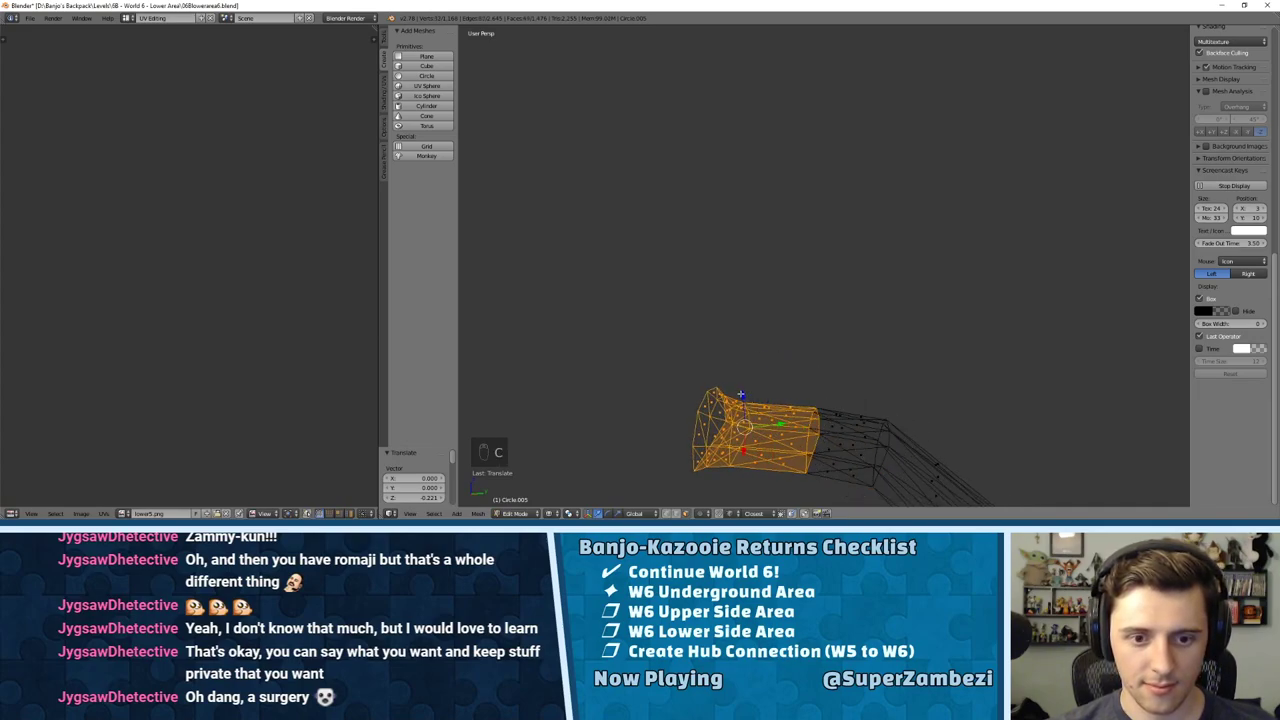
{"action": "left_click_drag", "start_coordinate": [741, 394], "coordinate": [681, 361]}
{"action": "key", "text": "g"}
{"action": "key", "text": "x"}
{"action": "left_click", "coordinate": [700, 398]}
{"action": "middle_click_drag", "start_coordinate": [681, 361], "coordinate": [947, 307]}
Step: Deselect the tunnel end and examine the reshaped tunnel and its surroundings in and out of edit mode
{"action": "key", "text": "a"}
{"action": "key", "text": "Tab"}
{"action": "middle_click_drag", "start_coordinate": [871, 349], "coordinate": [791, 289]}
{"action": "key", "text": "Tab"}
{"action": "scroll", "coordinate": [742, 286], "scroll_direction": "up", "scroll_amount": 2}
{"action": "scroll", "coordinate": [802, 286], "scroll_direction": "up", "scroll_amount": 3}
{"action": "scroll", "coordinate": [800, 275], "scroll_direction": "down", "scroll_amount": 2}
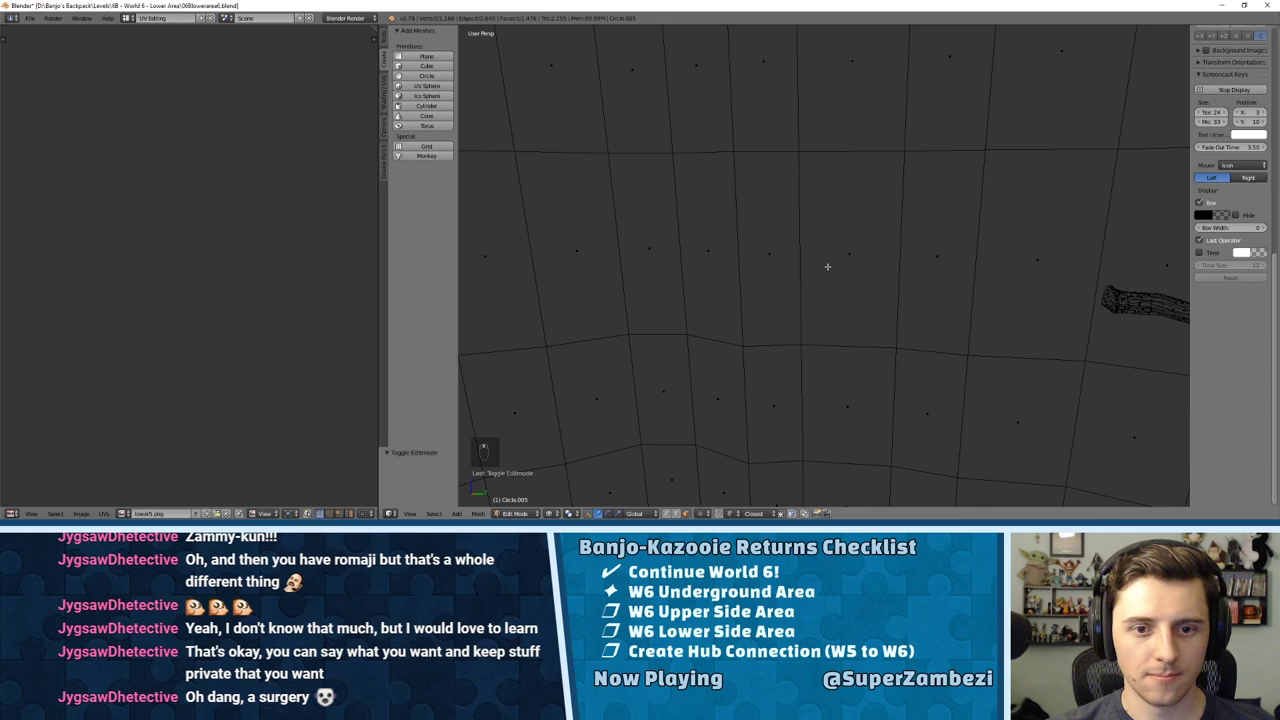
Step: Select the flared mouth section at the tunnel's far end and duplicate it away from the tunnel along X
{"action": "right_click", "coordinate": [827, 266]}
{"action": "middle_click_drag", "start_coordinate": [889, 276], "coordinate": [825, 236], "text": "shift"}
{"action": "scroll", "coordinate": [876, 318], "scroll_direction": "up", "scroll_amount": 7}
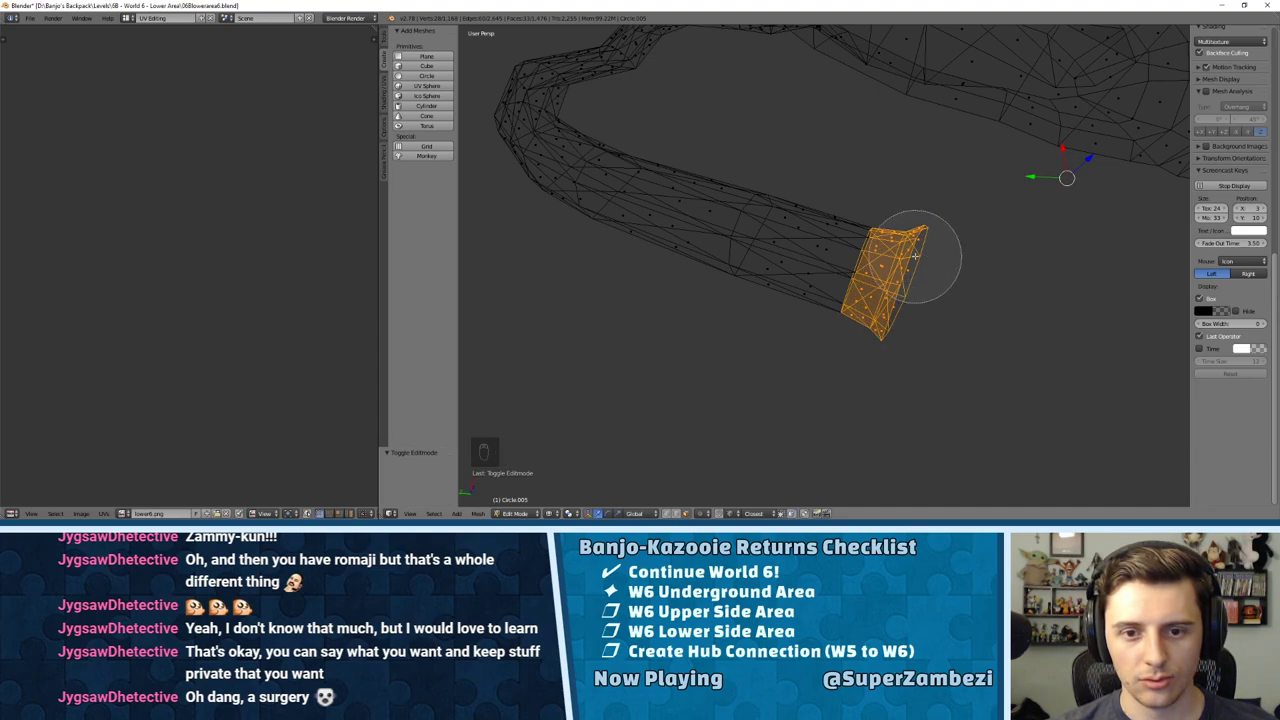
{"action": "middle_click_drag", "start_coordinate": [909, 316], "coordinate": [903, 306]}
{"action": "key", "text": "shift+d"}
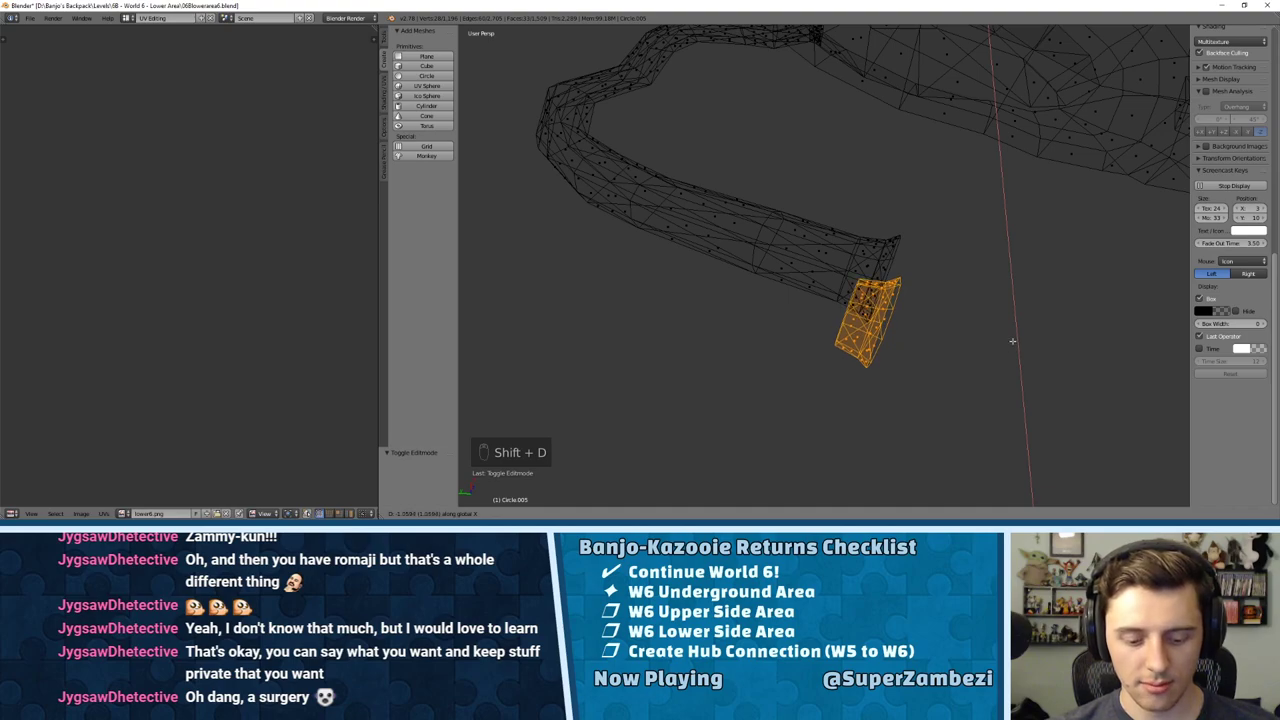
{"action": "left_click", "coordinate": [1120, 337]}
Step: Switch the viewport to textured shading and view the duplicated mouth section from its open end
{"action": "middle_click_drag", "start_coordinate": [1131, 337], "coordinate": [888, 254]}
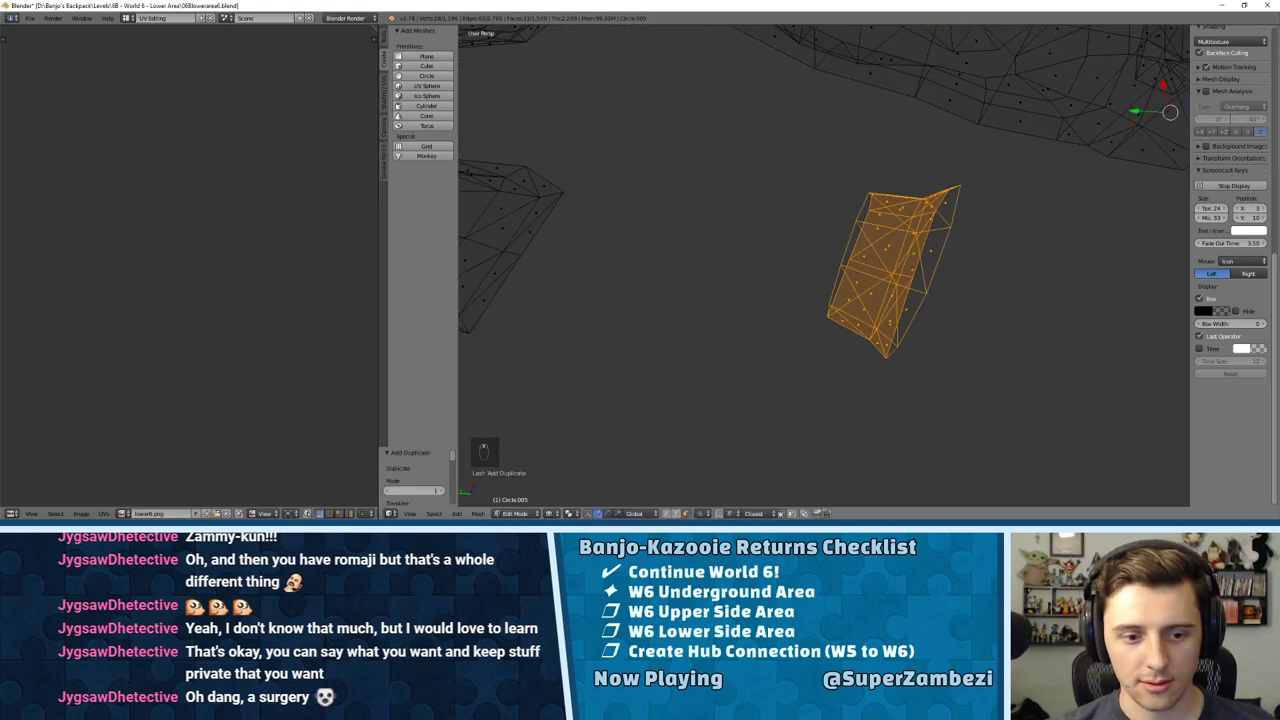
{"action": "left_click", "coordinate": [548, 513]}
{"action": "left_click", "coordinate": [566, 469]}
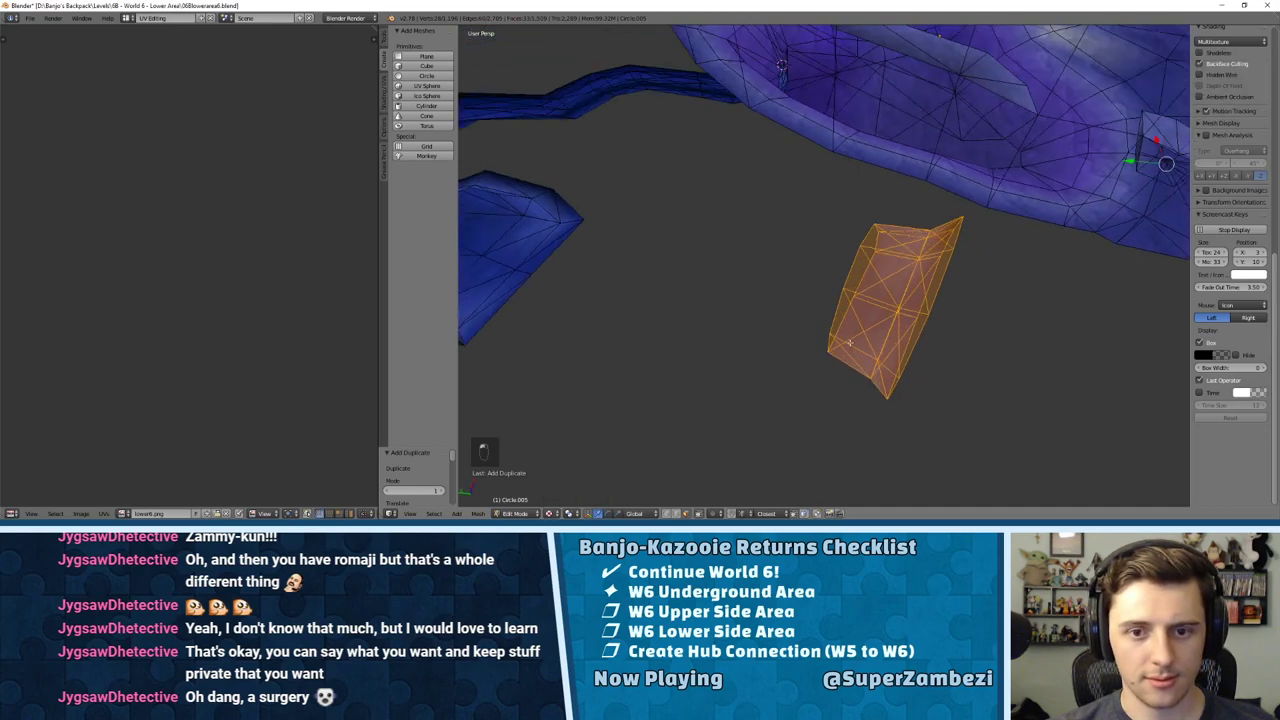
{"action": "middle_click_drag", "start_coordinate": [720, 300], "coordinate": [803, 208]}
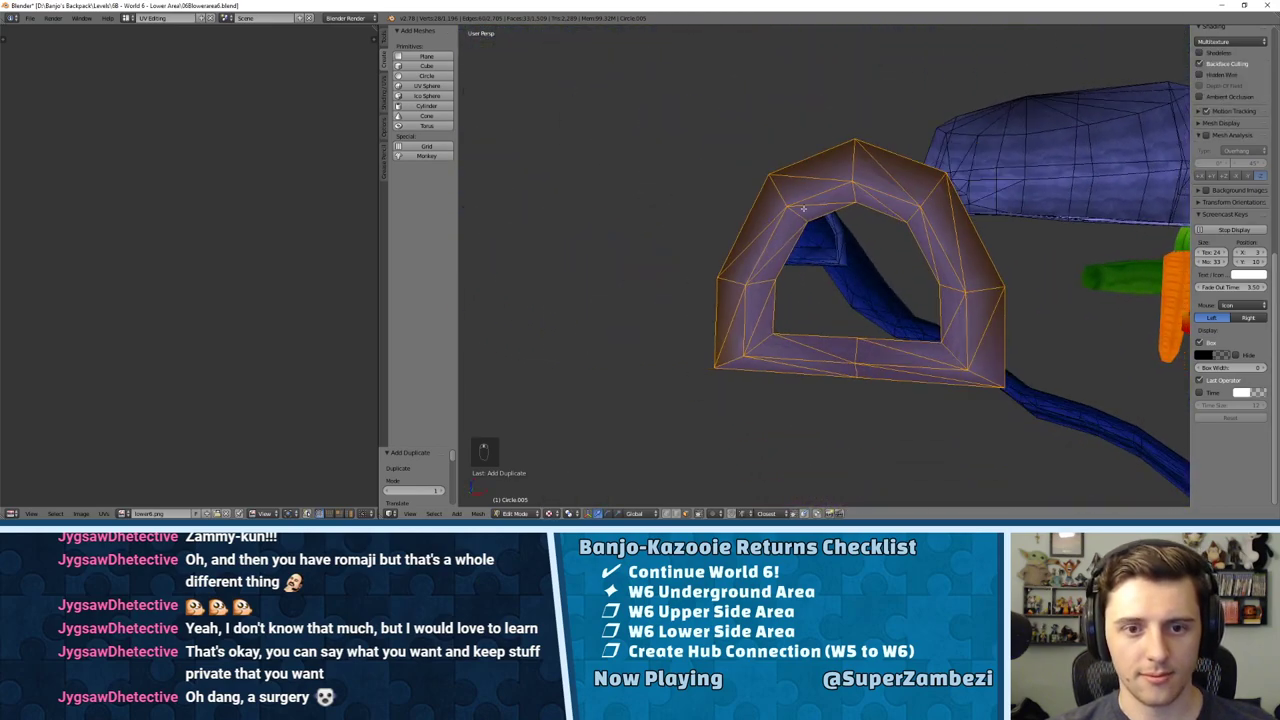
Step: Select the ring of outer flared rim faces around the duplicated mouth section
{"action": "right_click", "coordinate": [750, 314]}
{"action": "middle_click_drag", "start_coordinate": [750, 314], "coordinate": [719, 327]}
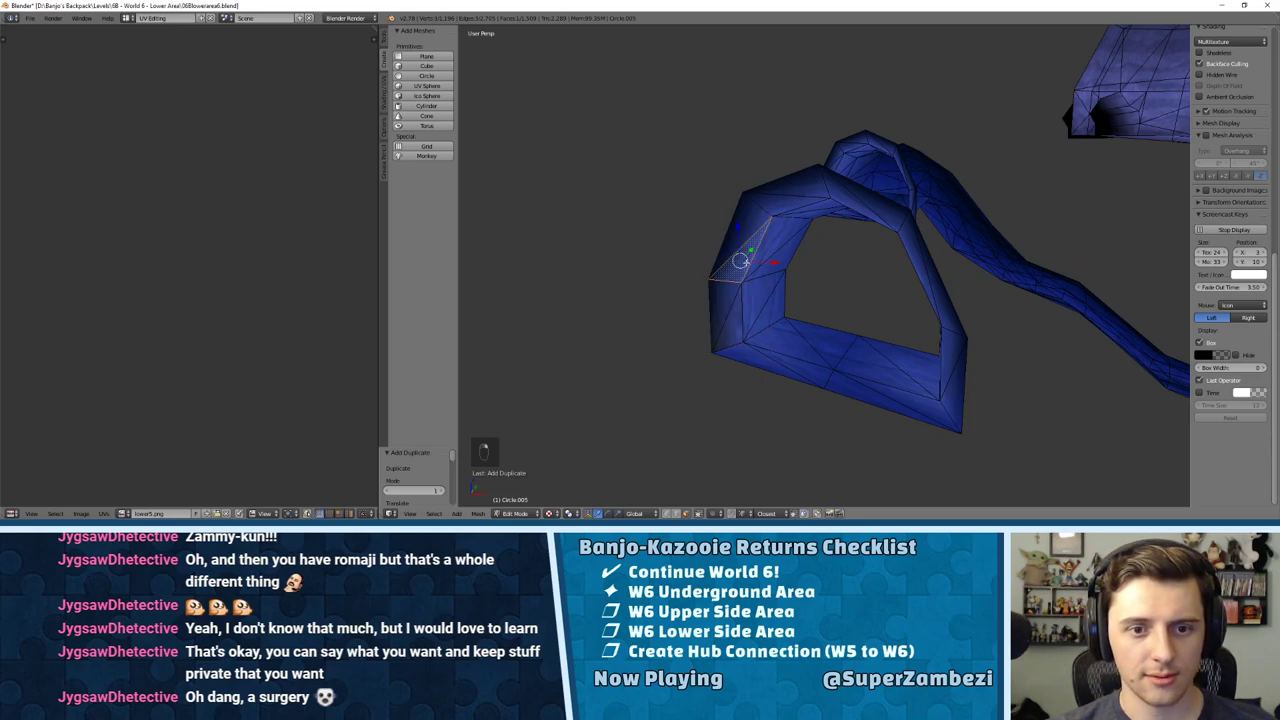
{"action": "key", "text": "c"}
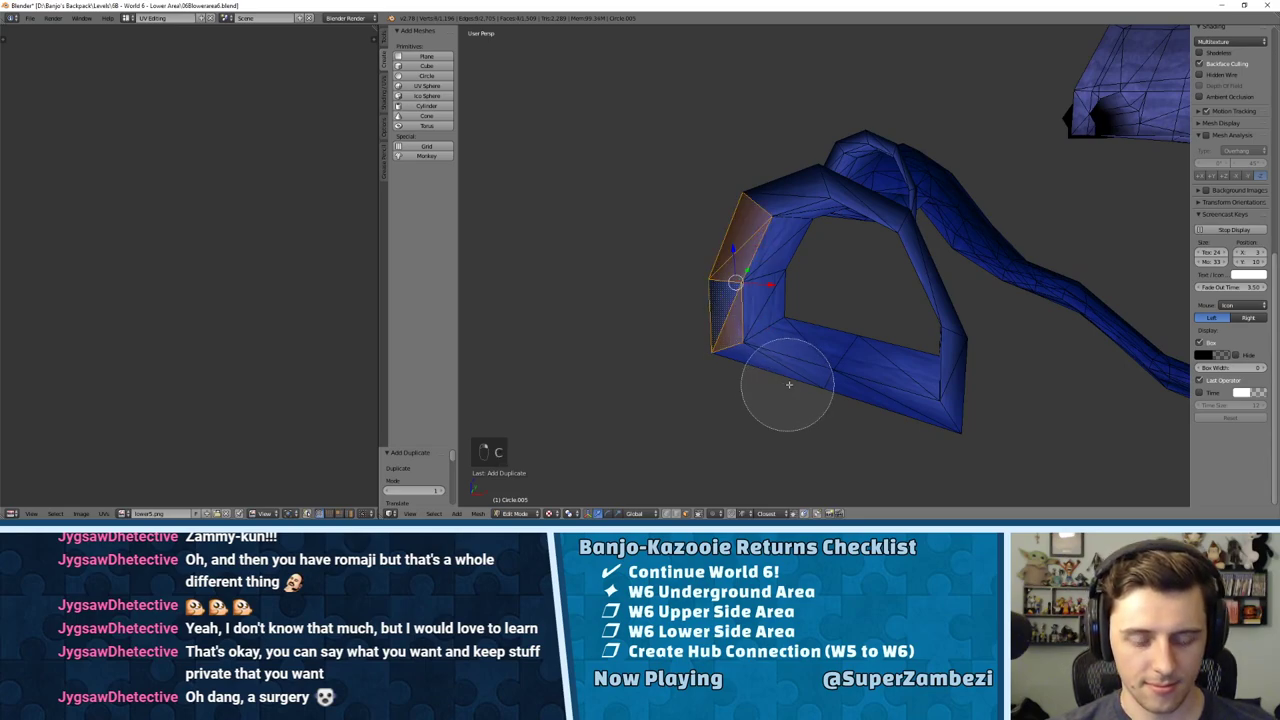
{"action": "left_click", "coordinate": [800, 429]}
{"action": "left_click_drag", "start_coordinate": [921, 452], "coordinate": [984, 368]}
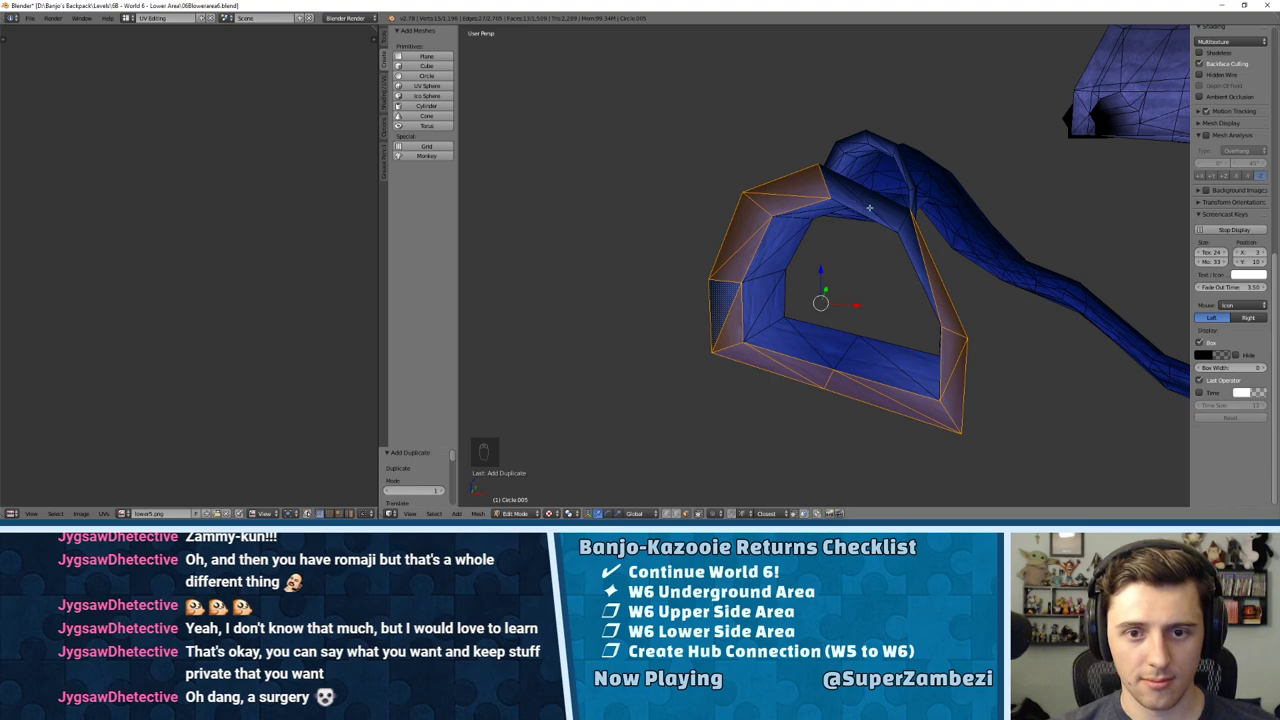
{"action": "middle_click_drag", "start_coordinate": [918, 254], "coordinate": [1006, 314]}
Step: Duplicate the rim faces behind the section in top view and rotate the copy 180 degrees
{"action": "key", "text": "KP_7"}
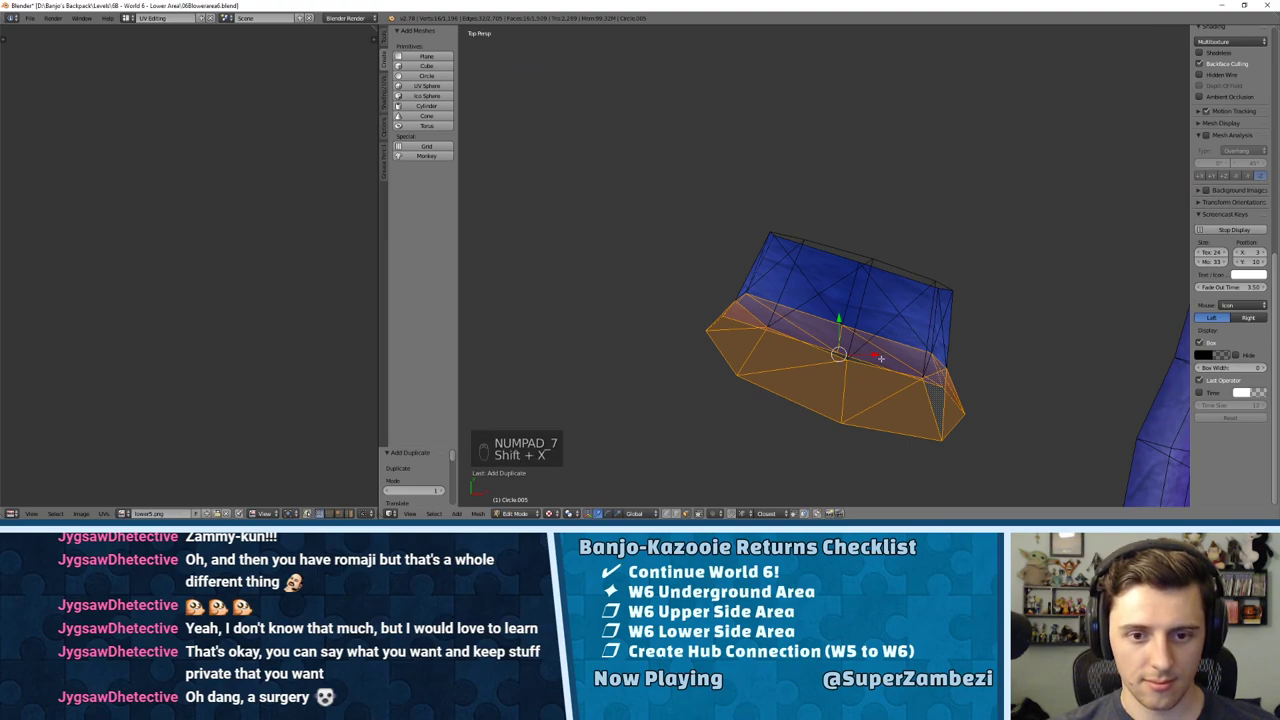
{"action": "key", "text": "shift+d"}
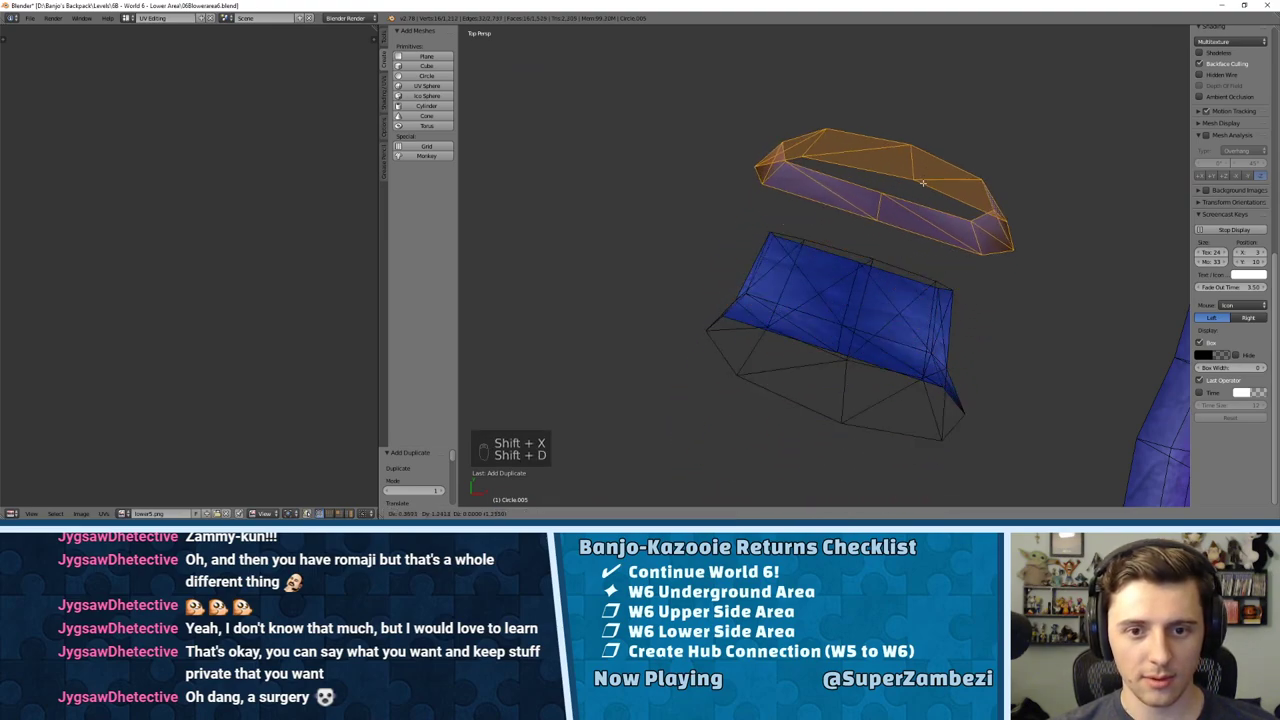
{"action": "left_click", "coordinate": [924, 182]}
{"action": "key", "text": "KP_Decimal"}
{"action": "key", "text": "KP_7"}
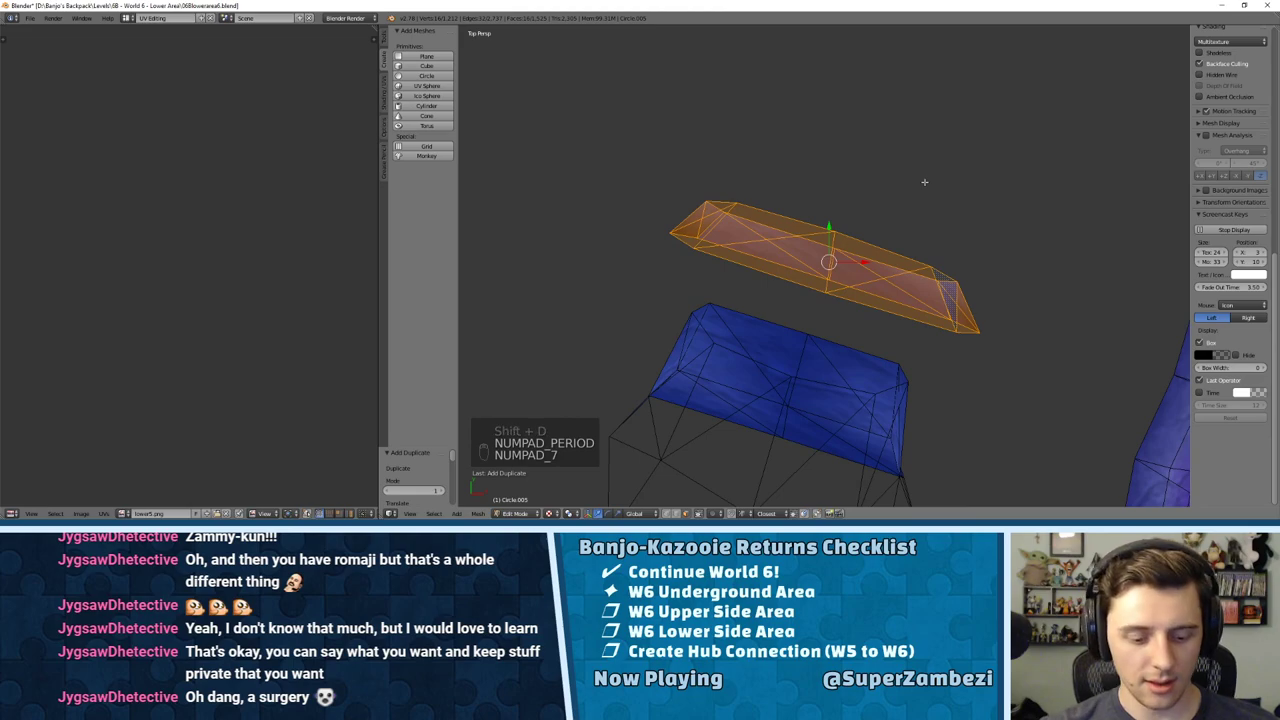
{"action": "type", "text": "r180"}
{"action": "key", "text": "Return"}
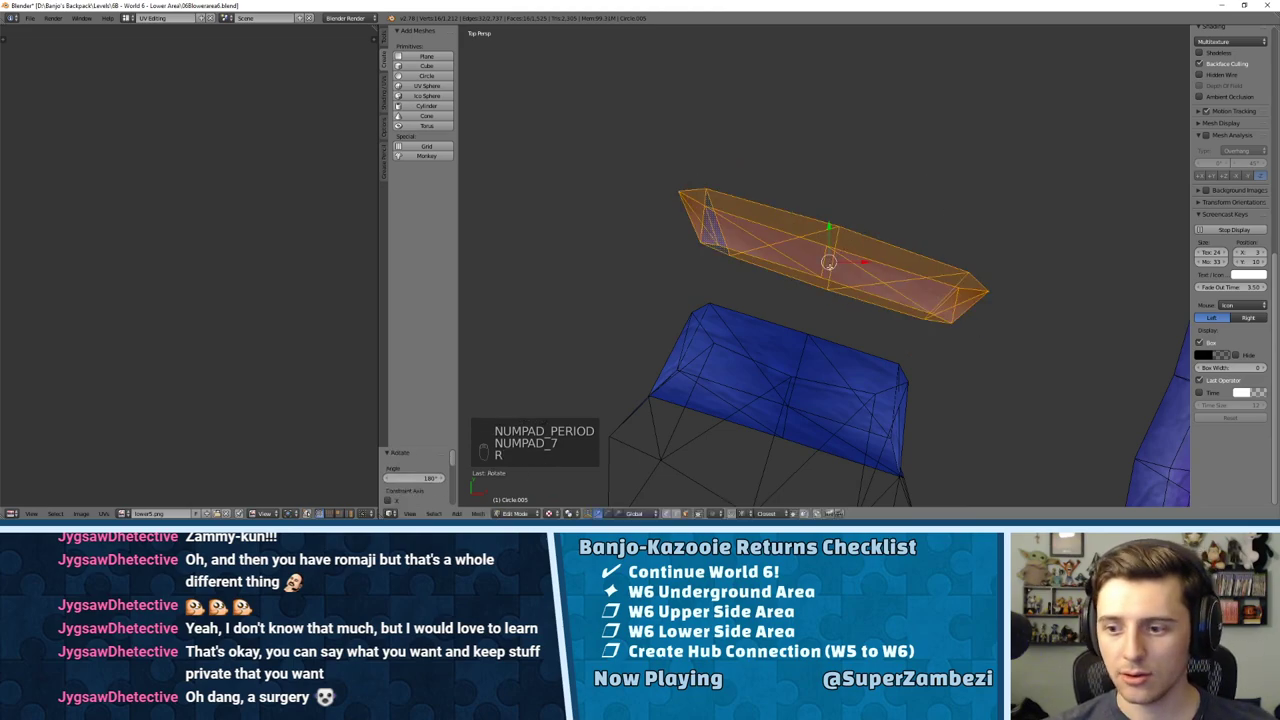
Step: Move the rotated rim copy against the mouth section's rear edge and adjust its alignment with the opening
{"action": "middle_click_drag", "start_coordinate": [829, 262], "coordinate": [874, 190]}
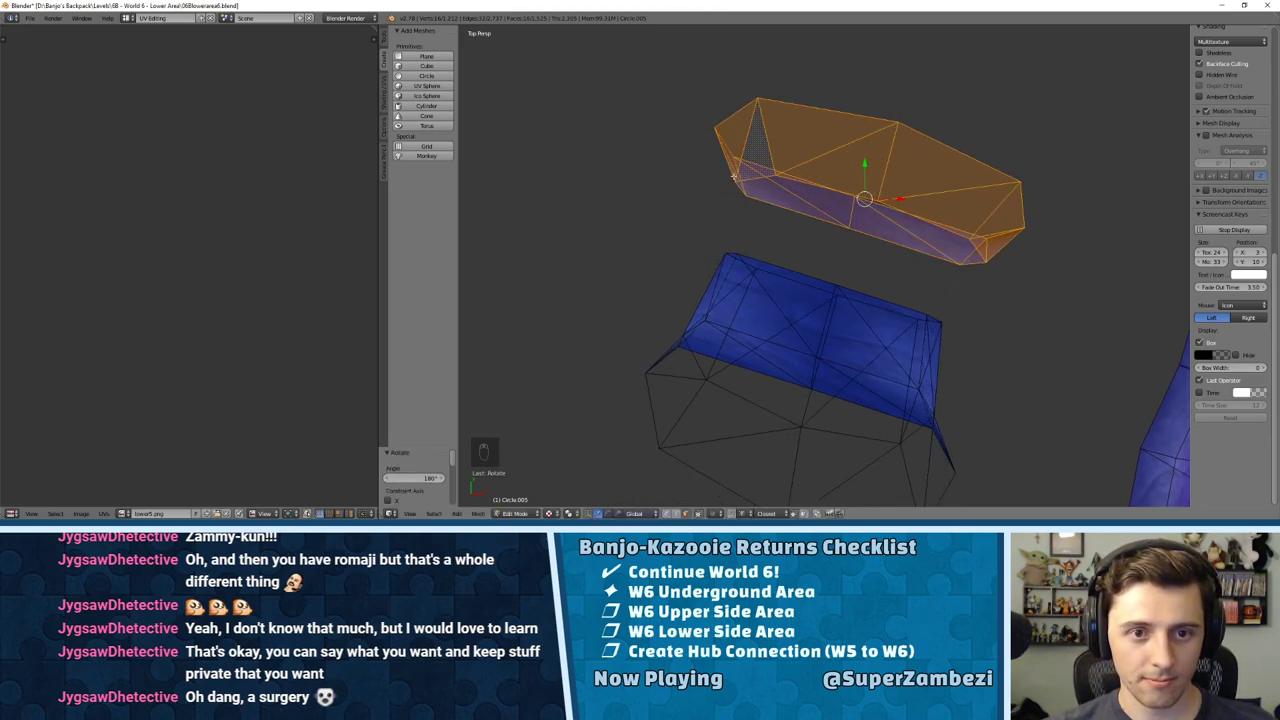
{"action": "key", "text": "g"}
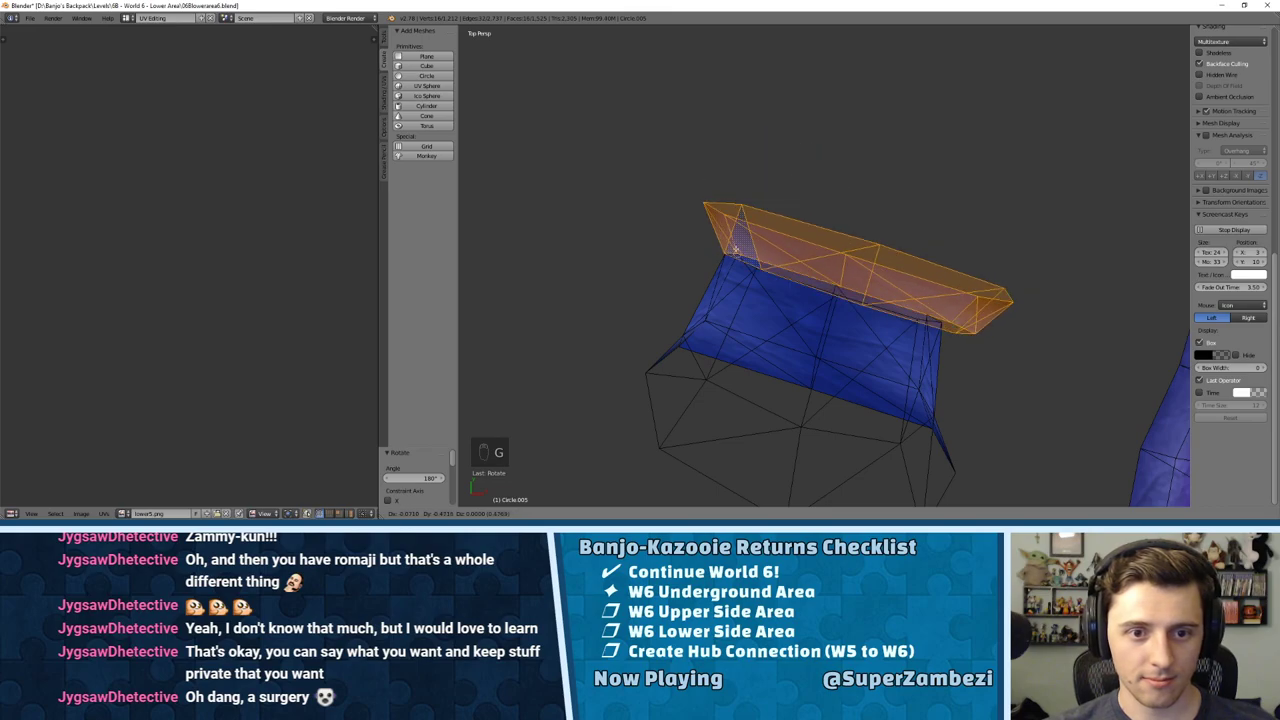
{"action": "left_click", "coordinate": [725, 254]}
{"action": "middle_click_drag", "start_coordinate": [725, 254], "coordinate": [572, 198]}
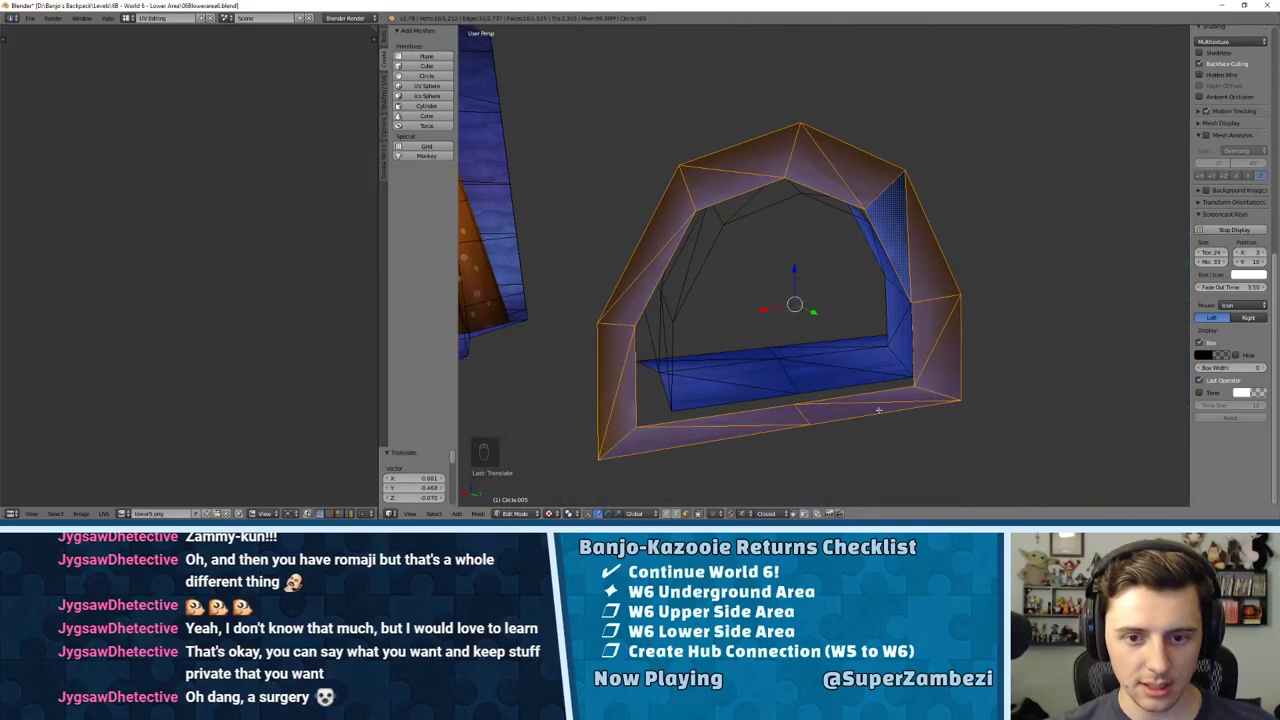
{"action": "key", "text": "g"}
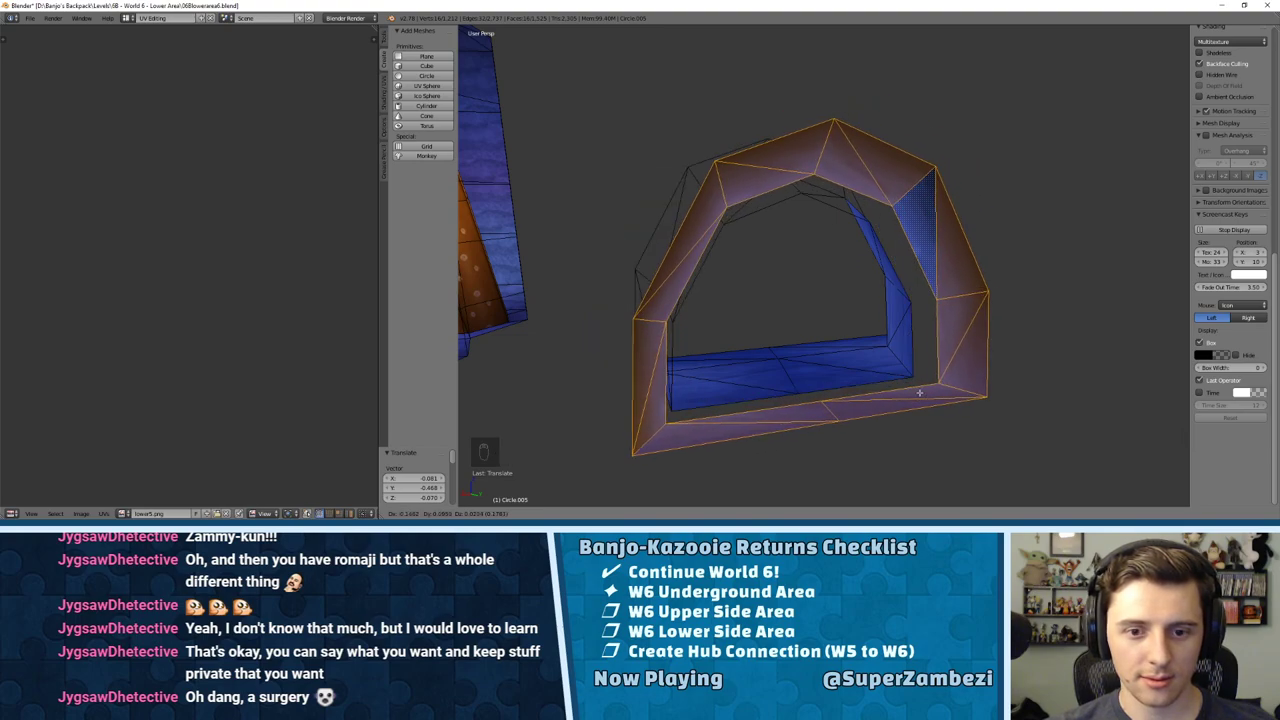
{"action": "middle_click_drag", "start_coordinate": [903, 394], "coordinate": [807, 331]}
{"action": "middle_click_drag", "start_coordinate": [801, 284], "coordinate": [895, 314]}
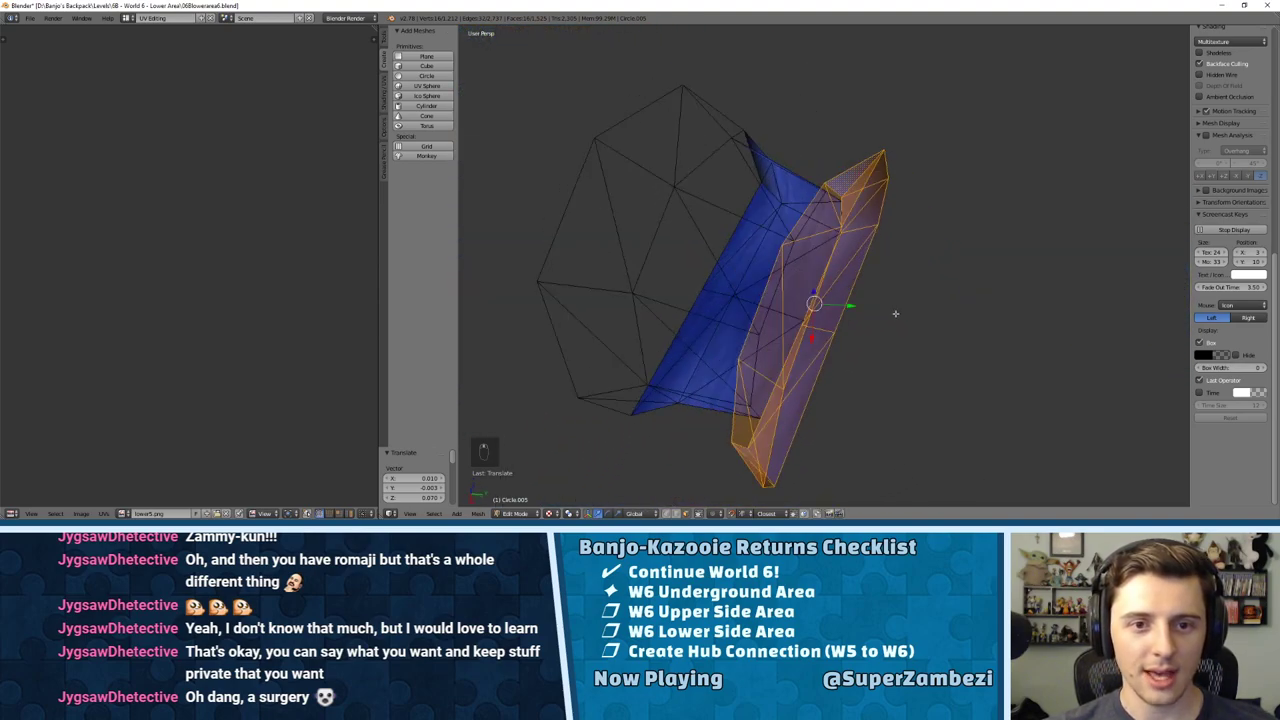
Step: Try fitting the rim copy over the mouth section's front edge
{"action": "key", "text": "g"}
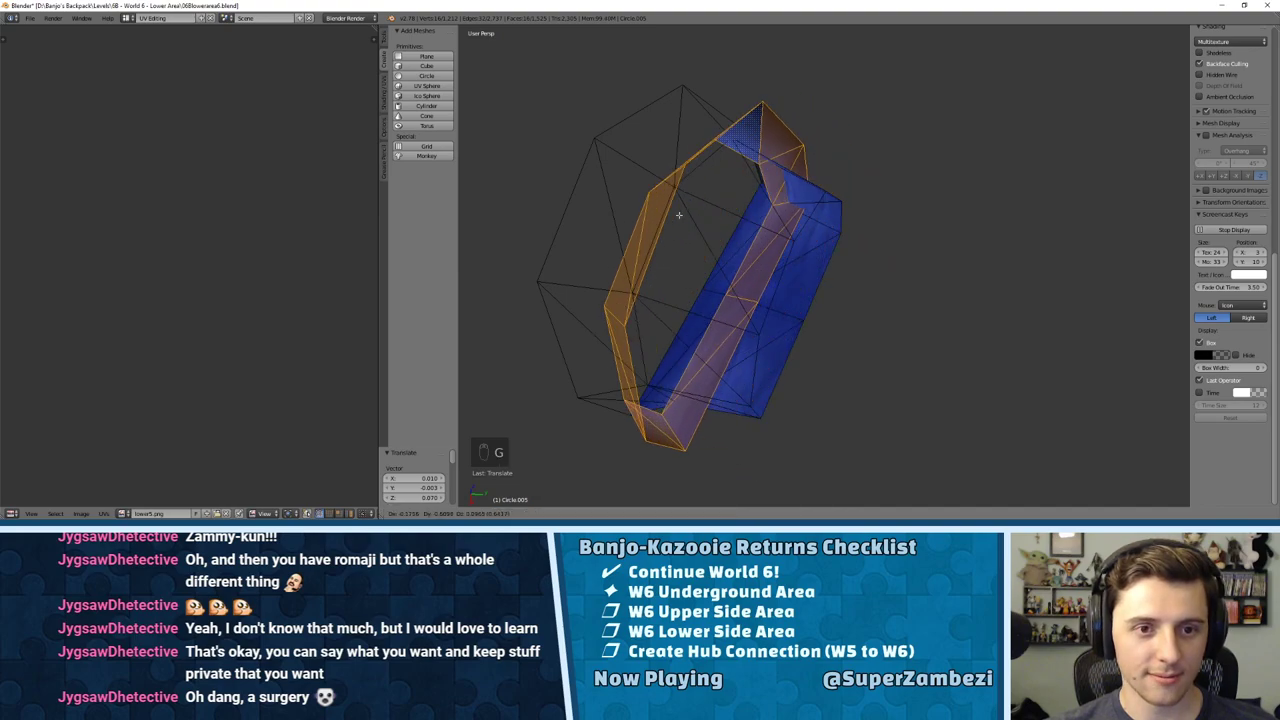
{"action": "left_click", "coordinate": [684, 210]}
{"action": "key", "text": "g"}
{"action": "left_click", "coordinate": [672, 189]}
{"action": "middle_click_drag", "start_coordinate": [672, 189], "coordinate": [785, 240]}
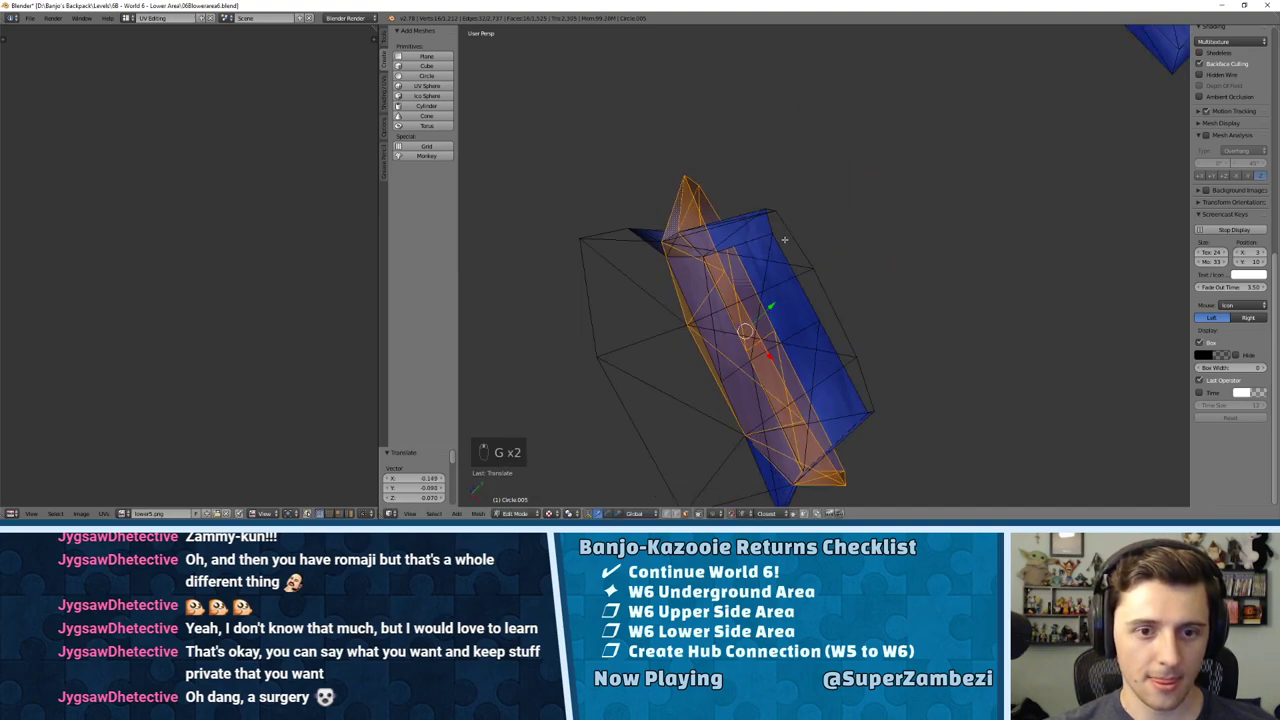
Step: Move the rim copy about 0.3 in X and 0.57 in Y to the mouth section's rear edge in a rolled top view
{"action": "key", "text": "KP_7"}
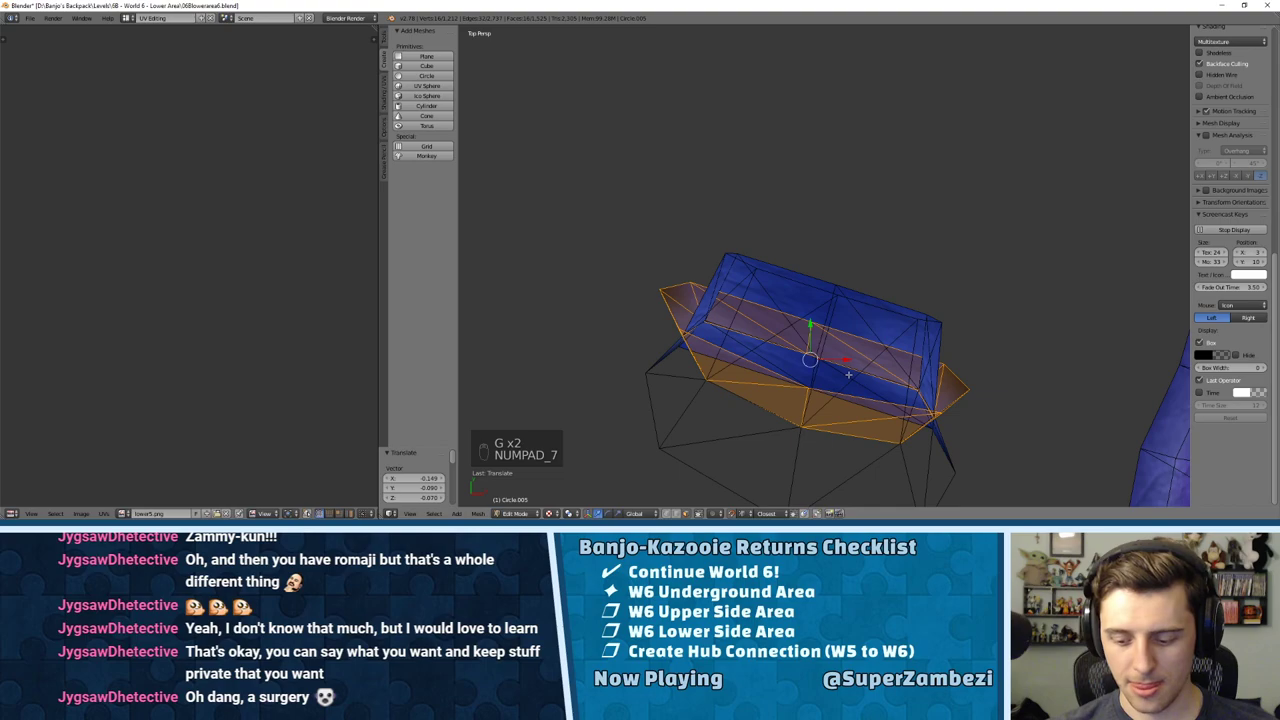
{"action": "key", "text": "KP_4"}
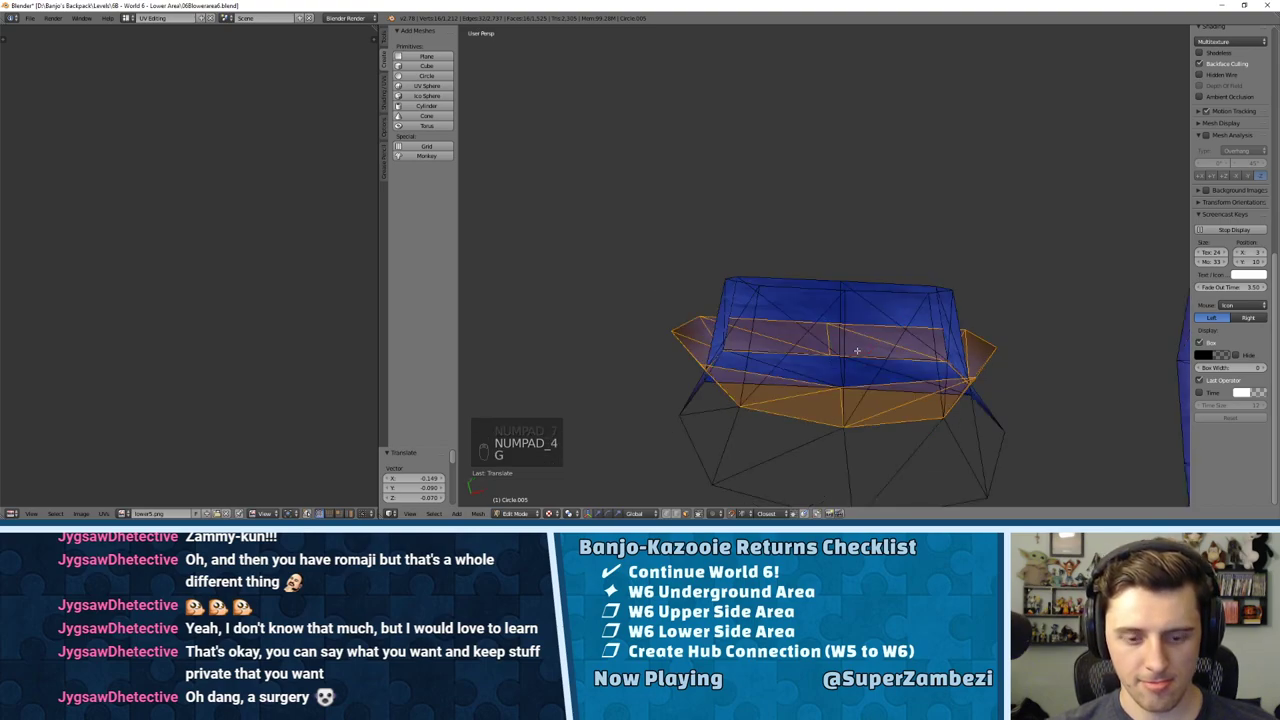
{"action": "key", "text": "g"}
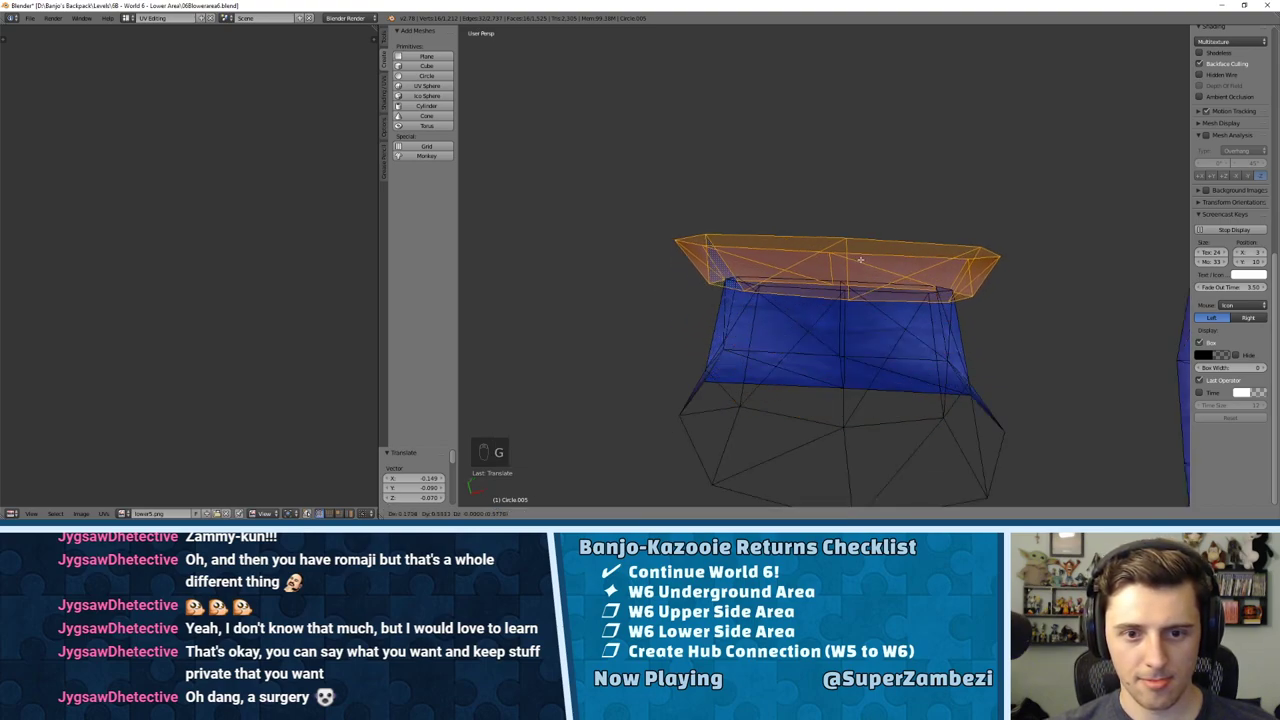
{"action": "left_click", "coordinate": [863, 256]}
{"action": "middle_click_drag", "start_coordinate": [863, 256], "coordinate": [663, 244]}
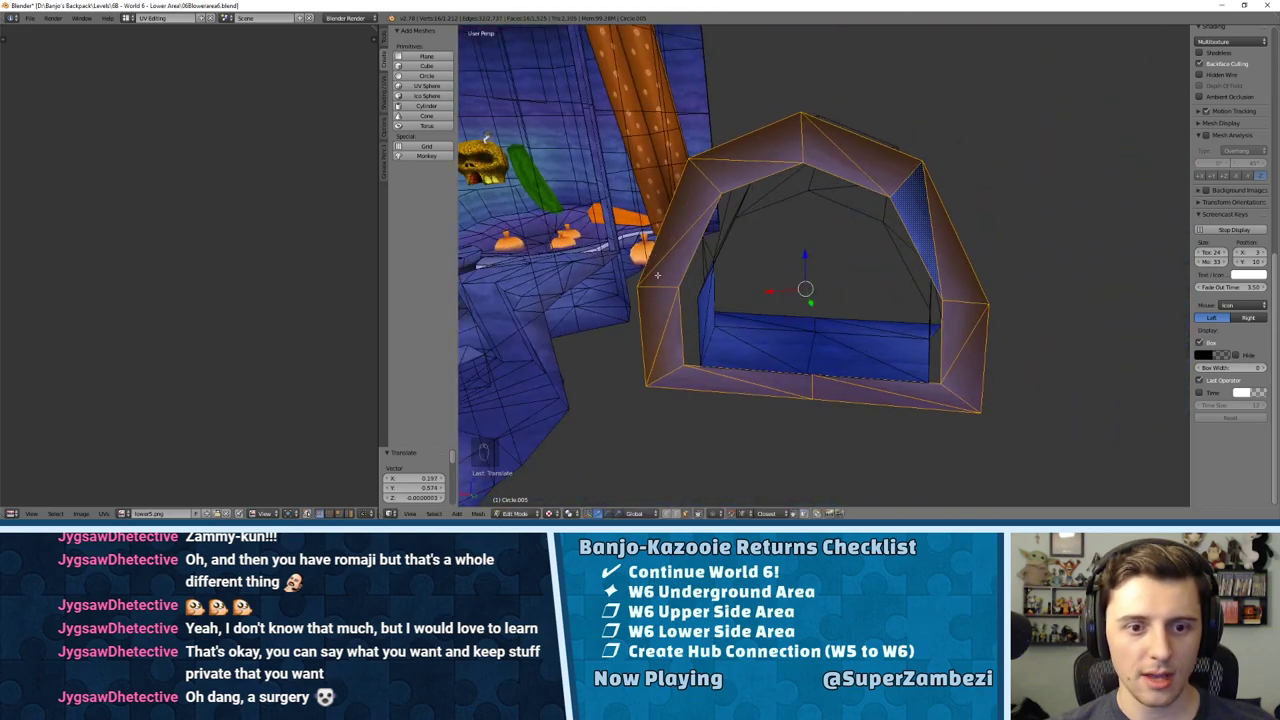
Step: Switch to vertex selection and snap the section's floor-edge vertices onto the rim copy's inner bottom edge
{"action": "key", "text": "ctrl+Tab"}
{"action": "left_click", "coordinate": [660, 265]}
{"action": "right_click", "coordinate": [700, 365]}
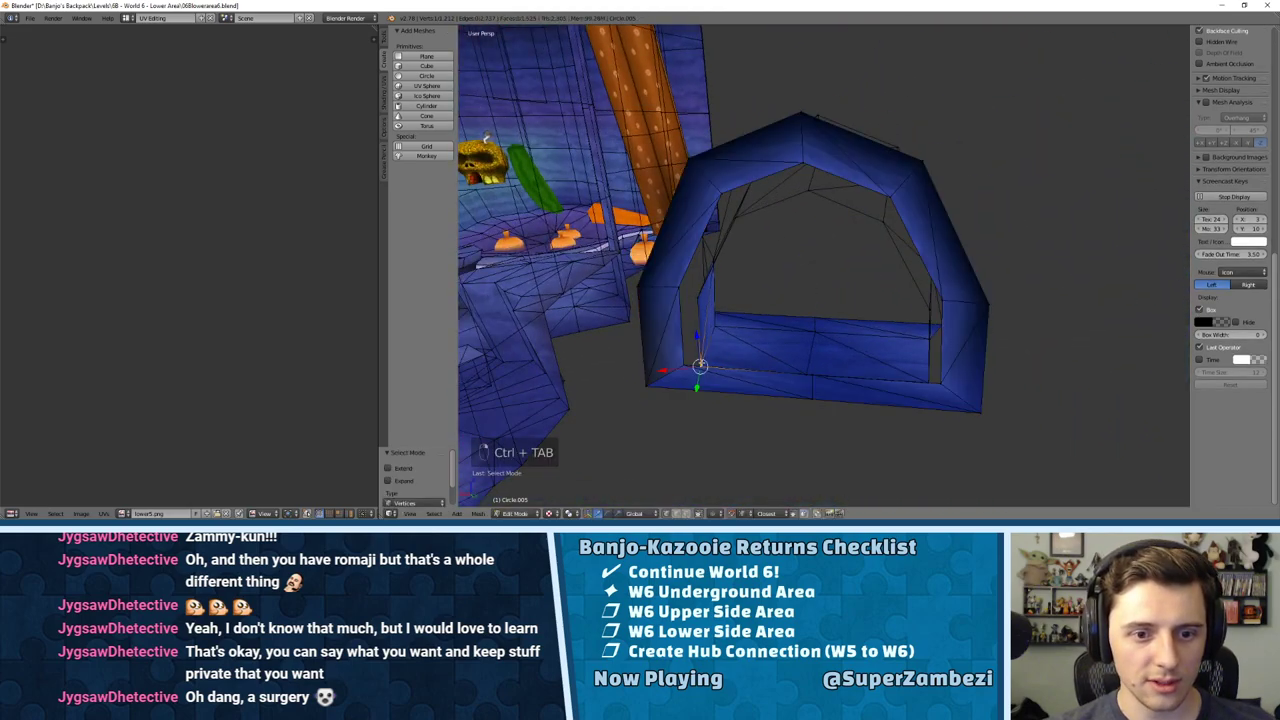
{"action": "key", "text": "g"}
{"action": "left_click", "coordinate": [718, 370]}
{"action": "key", "text": "g"}
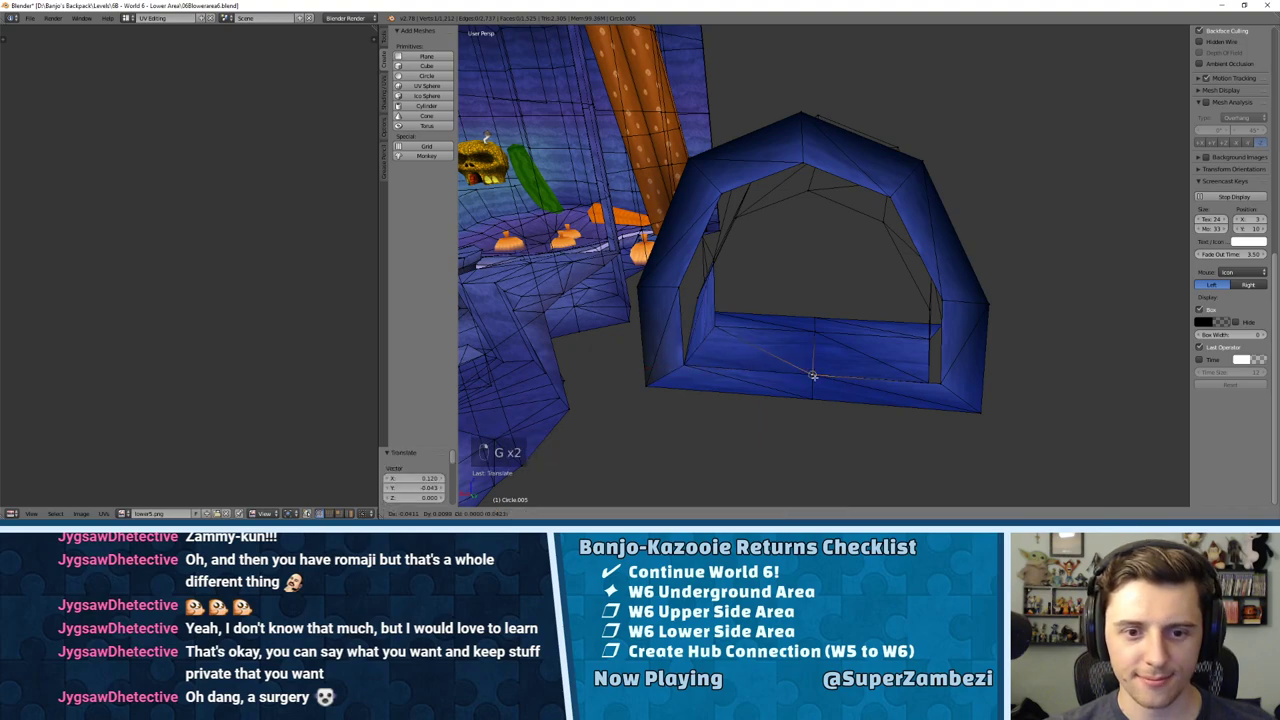
{"action": "left_click", "coordinate": [891, 372]}
{"action": "key", "text": "g"}
{"action": "left_click", "coordinate": [939, 380]}
Step: Snap the mouth section's right-side arch vertices onto the rim copy's inner edge
{"action": "middle_click_drag", "start_coordinate": [939, 380], "coordinate": [949, 289]}
{"action": "right_click", "coordinate": [917, 313]}
{"action": "key", "text": "g"}
{"action": "left_click", "coordinate": [928, 305]}
{"action": "right_click", "coordinate": [871, 229]}
{"action": "key", "text": "g"}
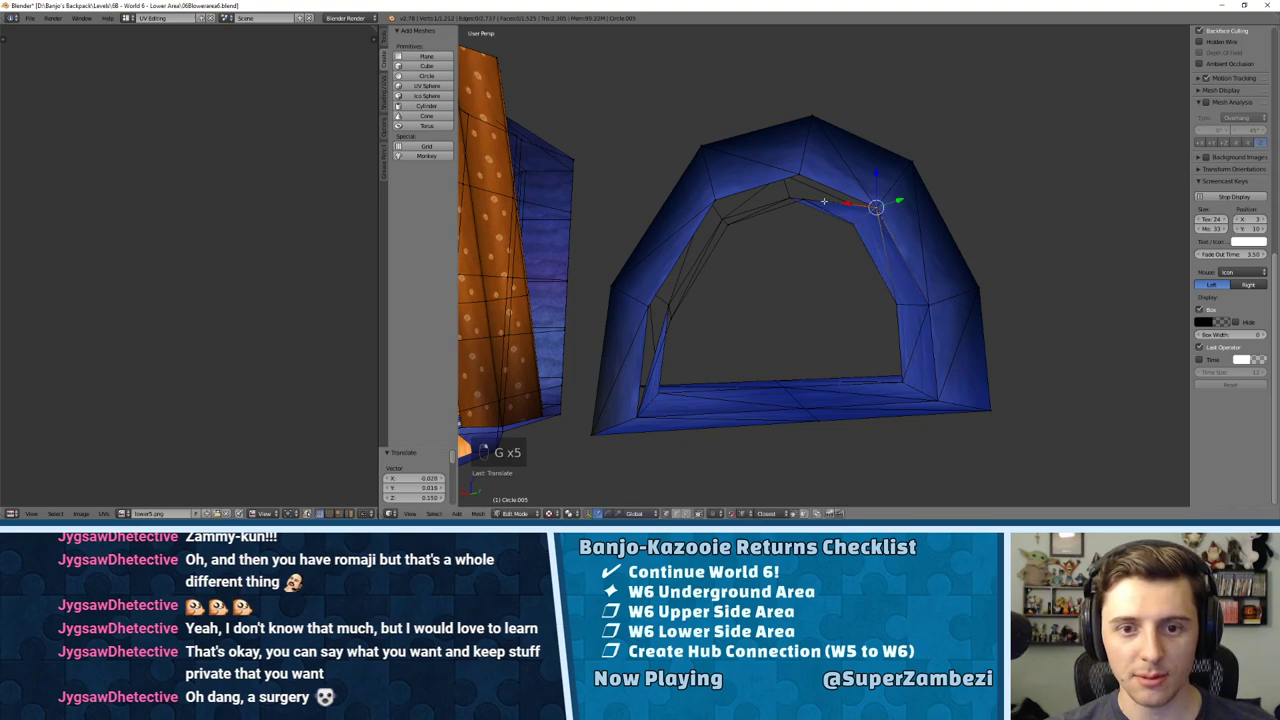
{"action": "left_click", "coordinate": [790, 197]}
Step: Snap the mouth section's peak and left-side arch vertices onto the rim copy's inner edge
{"action": "middle_click_drag", "start_coordinate": [790, 197], "coordinate": [809, 209]}
{"action": "key", "text": "g"}
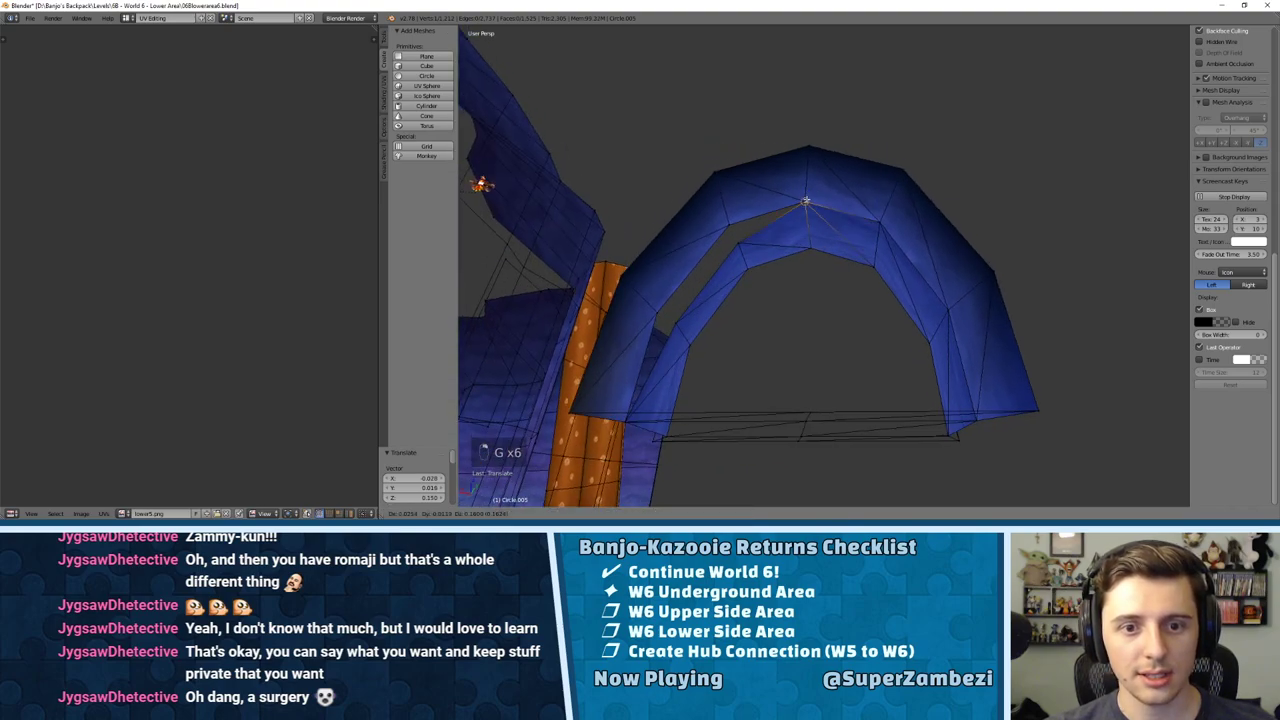
{"action": "left_click", "coordinate": [808, 203]}
{"action": "key", "text": "g"}
{"action": "left_click", "coordinate": [734, 232]}
{"action": "right_click", "coordinate": [672, 326]}
{"action": "key", "text": "g"}
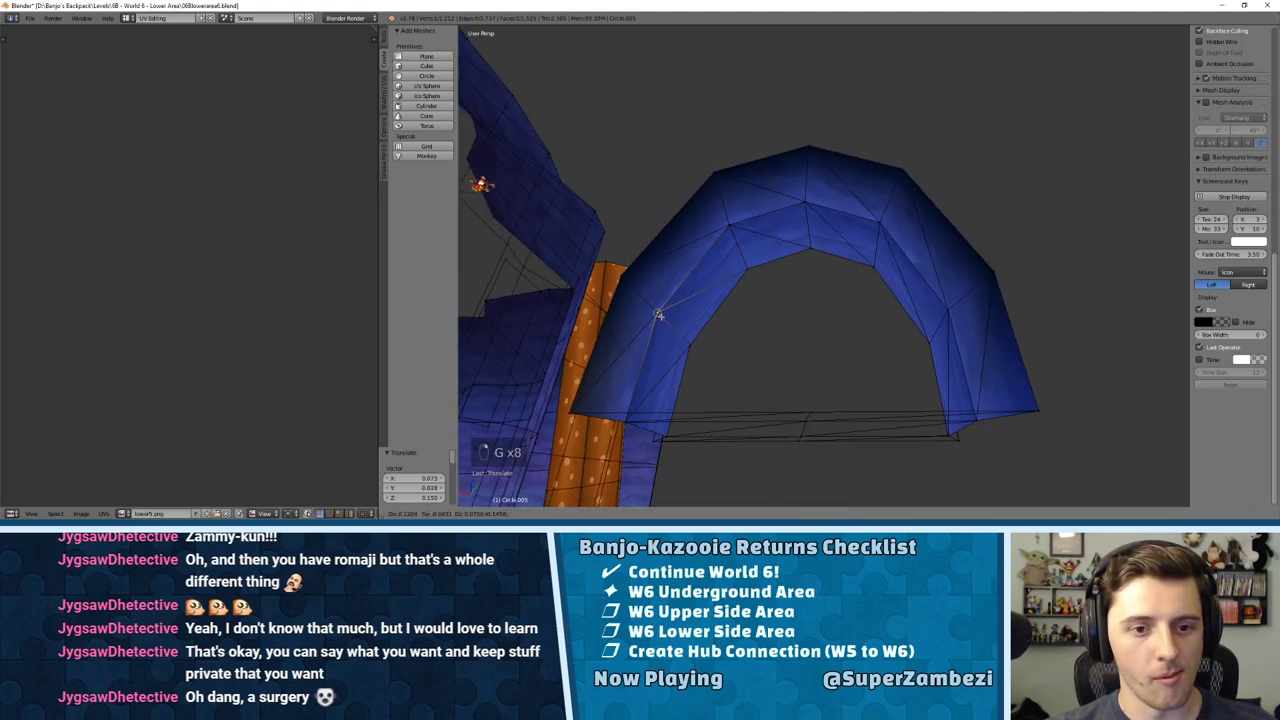
{"action": "left_click", "coordinate": [660, 311]}
Step: Select the whole mesh, remove its duplicate vertices and clear the selection
{"action": "middle_click_drag", "start_coordinate": [714, 340], "coordinate": [808, 358]}
{"action": "key", "text": "a"}
{"action": "key", "text": "a"}
{"action": "key", "text": "w"}
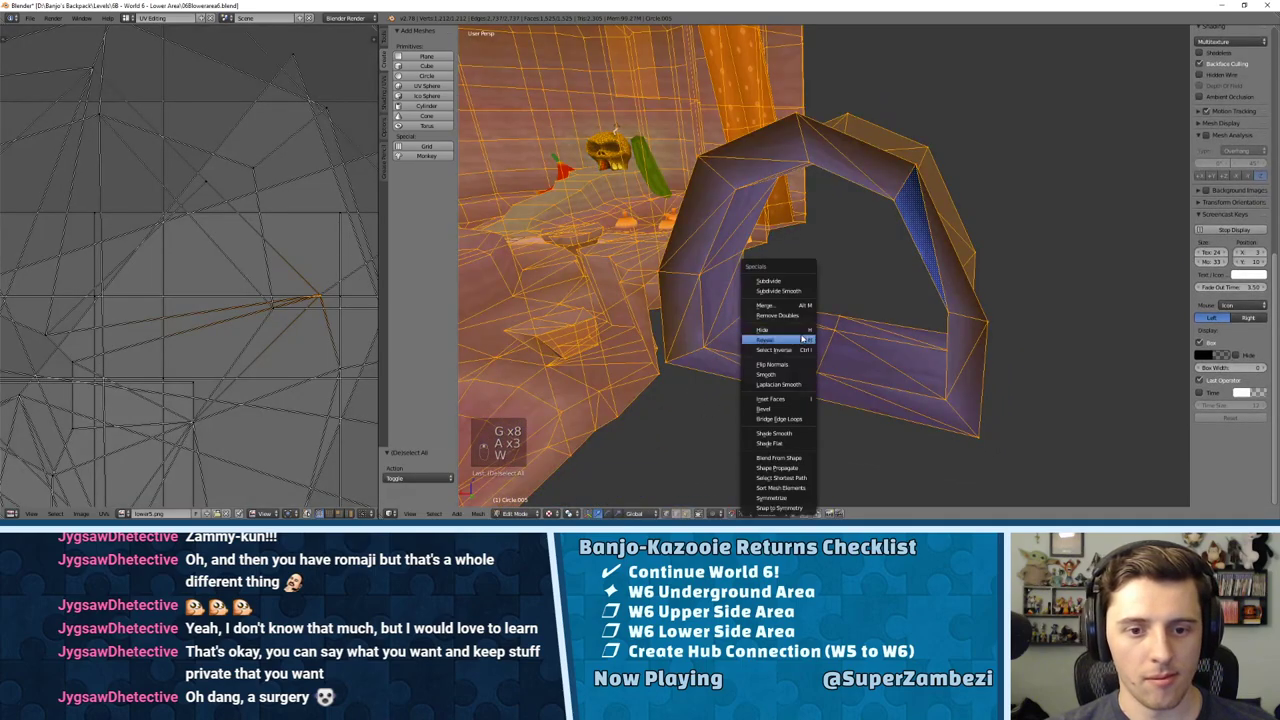
{"action": "left_click", "coordinate": [795, 318]}
{"action": "key", "text": "a"}
Step: Select the whole short tunnel piece and move it over to the cave wall in top view
{"action": "middle_click_drag", "start_coordinate": [795, 318], "coordinate": [829, 323]}
{"action": "scroll", "coordinate": [862, 340], "scroll_direction": "down", "scroll_amount": 5}
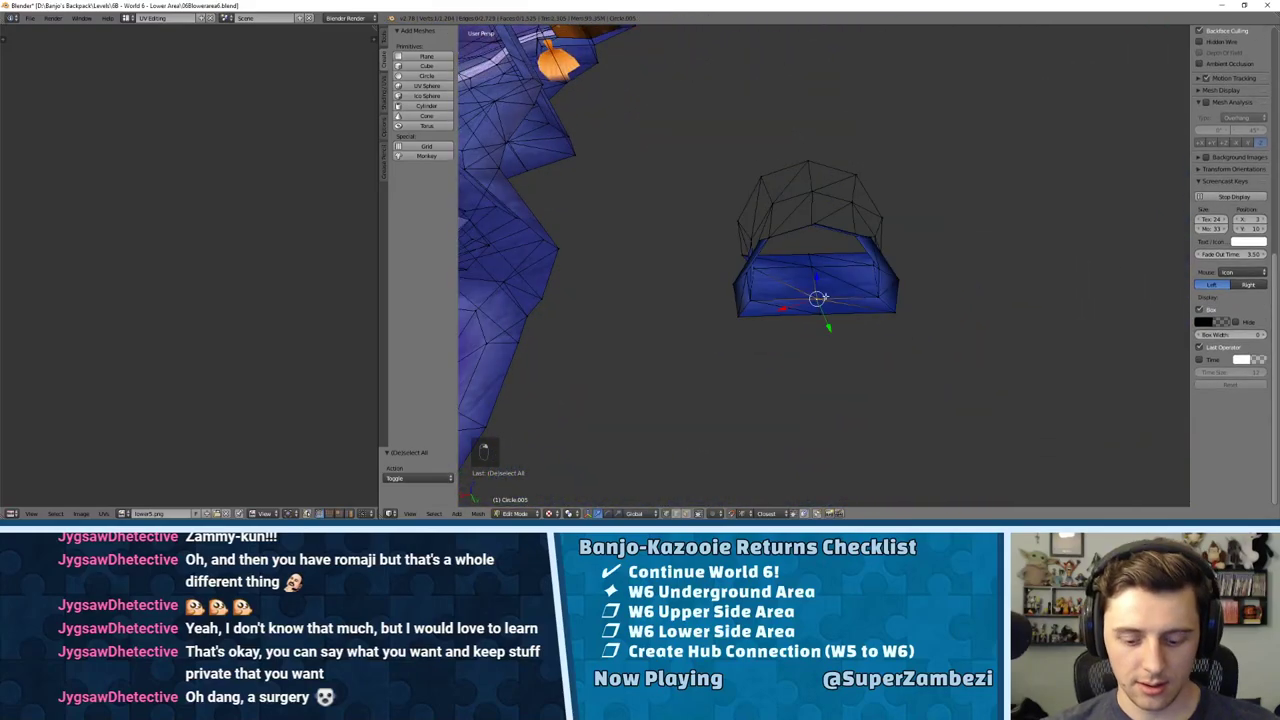
{"action": "key", "text": "l"}
{"action": "scroll", "coordinate": [829, 323], "scroll_direction": "down", "scroll_amount": 3}
{"action": "key", "text": "KP_7"}
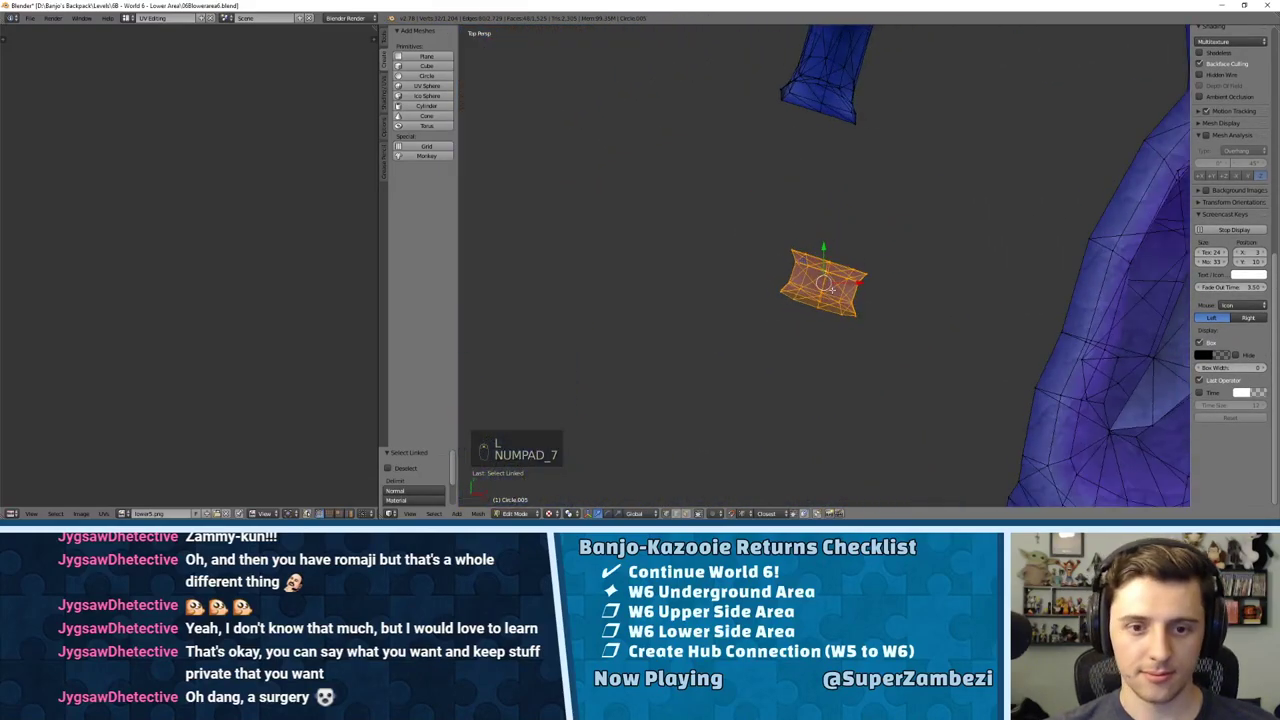
{"action": "scroll", "coordinate": [900, 300], "scroll_direction": "down", "scroll_amount": 2}
{"action": "middle_click_drag", "start_coordinate": [771, 244], "coordinate": [694, 229], "text": "shift"}
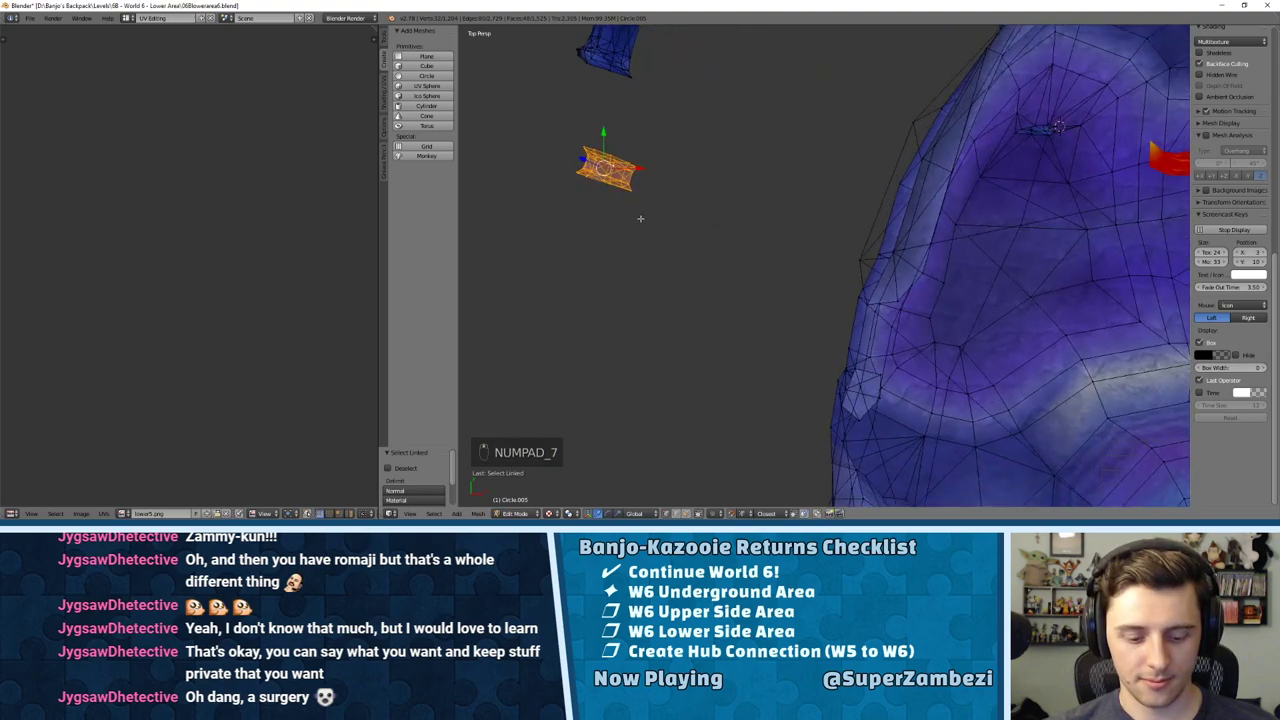
{"action": "key", "text": "g"}
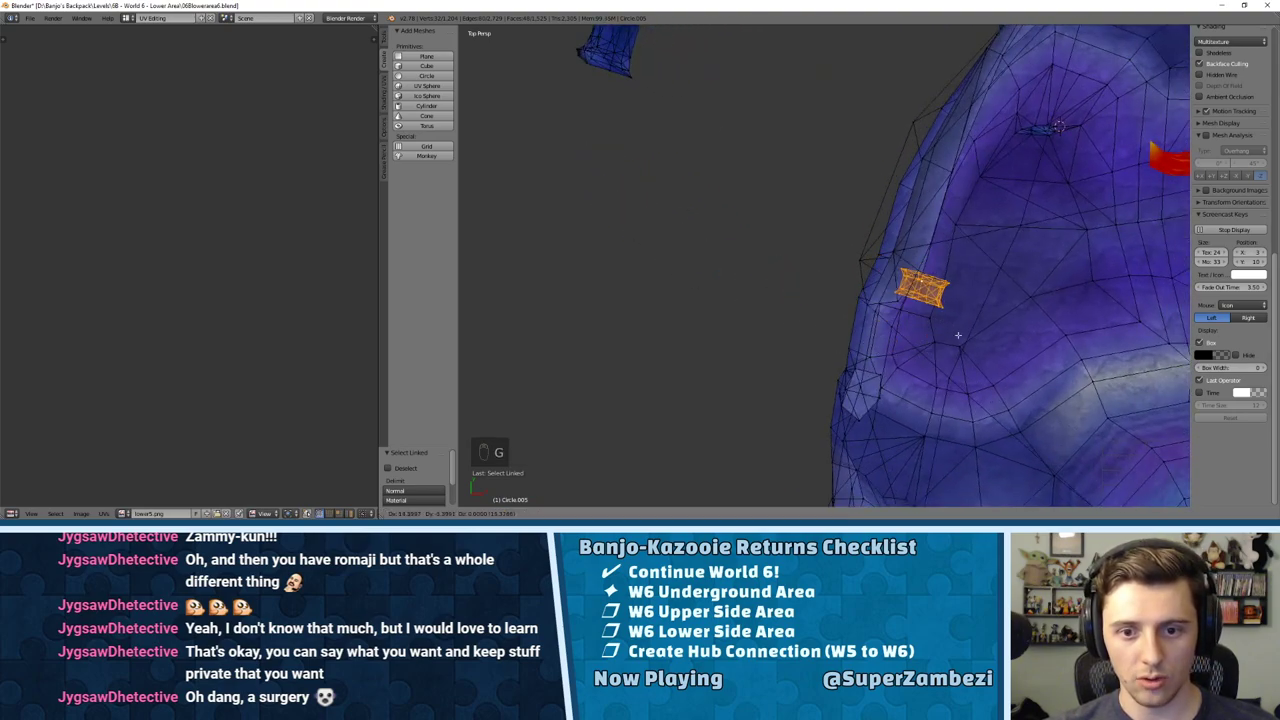
{"action": "left_click", "coordinate": [960, 340]}
Step: Position the tunnel piece against the tall cave wall, finishing with a move of about -2.55 in X
{"action": "middle_click_drag", "start_coordinate": [960, 340], "coordinate": [888, 270]}
{"action": "scroll", "coordinate": [846, 234], "scroll_direction": "down", "scroll_amount": 3}
{"action": "left_click_drag", "start_coordinate": [863, 283], "coordinate": [811, 198]}
{"action": "middle_click_drag", "start_coordinate": [811, 198], "coordinate": [882, 247]}
{"action": "left_click_drag", "start_coordinate": [903, 244], "coordinate": [849, 249]}
{"action": "mouse_move", "coordinate": [849, 249]}
{"action": "middle_mouse_down"}
{"action": "mouse_move", "coordinate": [868, 252]}
{"action": "mouse_move", "coordinate": [868, 272]}
{"action": "mouse_move", "coordinate": [836, 264]}
{"action": "middle_mouse_up"}
{"action": "key", "text": "g"}
{"action": "key", "text": "x"}
{"action": "left_click", "coordinate": [873, 270]}
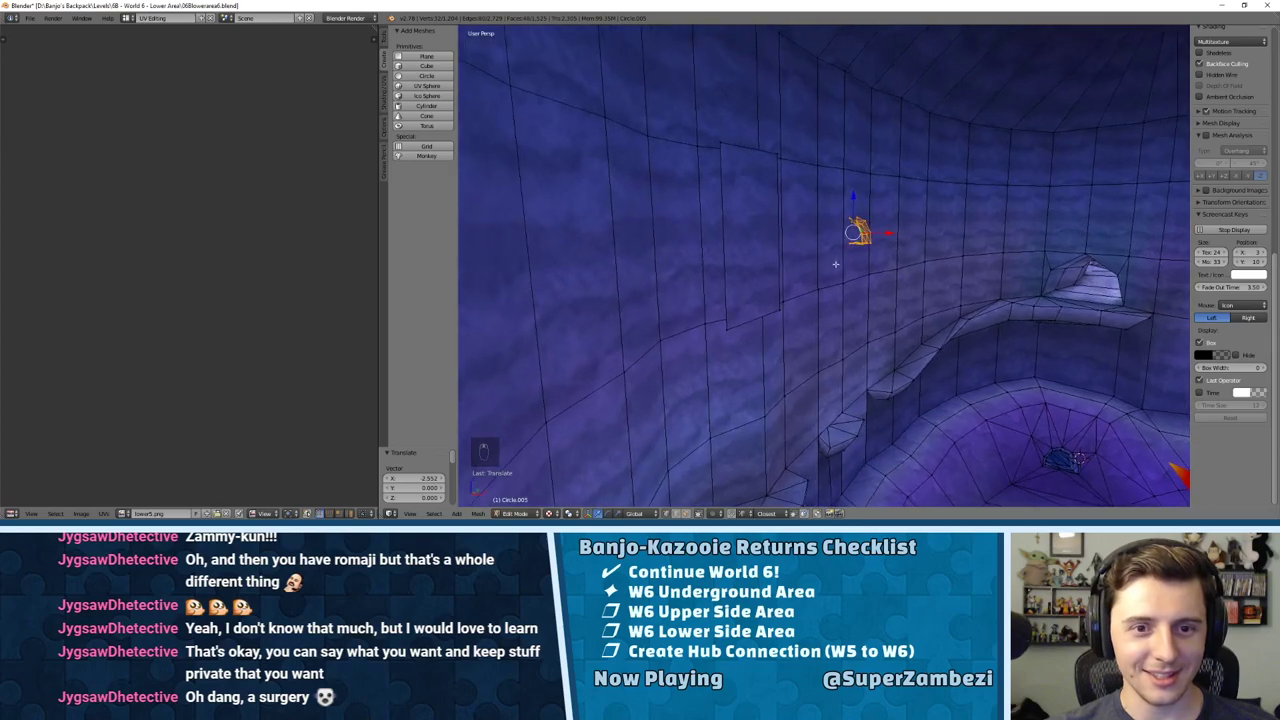
Step: Switch to face selection, pull the stray rectangular face off the cave wall and delete it
{"action": "key", "text": "ctrl+Tab"}
{"action": "left_click", "coordinate": [755, 293]}
{"action": "right_click", "coordinate": [757, 234]}
{"action": "key", "text": "g"}
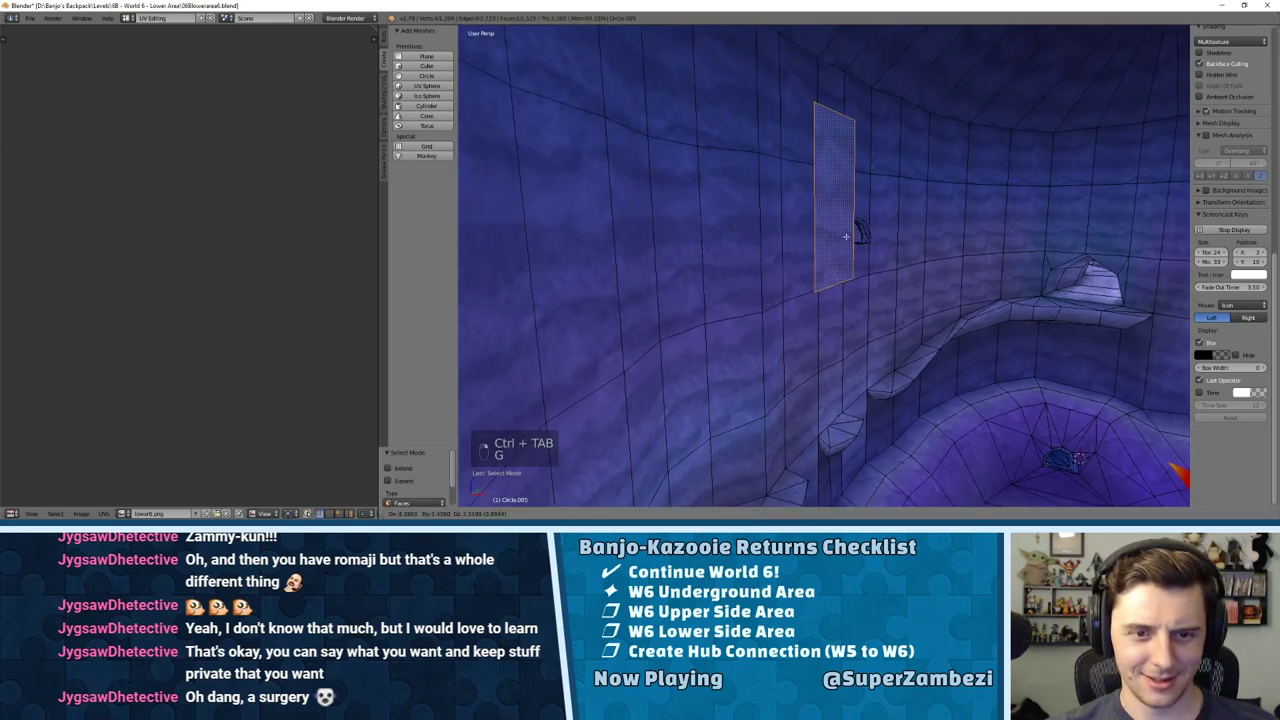
{"action": "left_click", "coordinate": [756, 226]}
{"action": "key", "text": "x"}
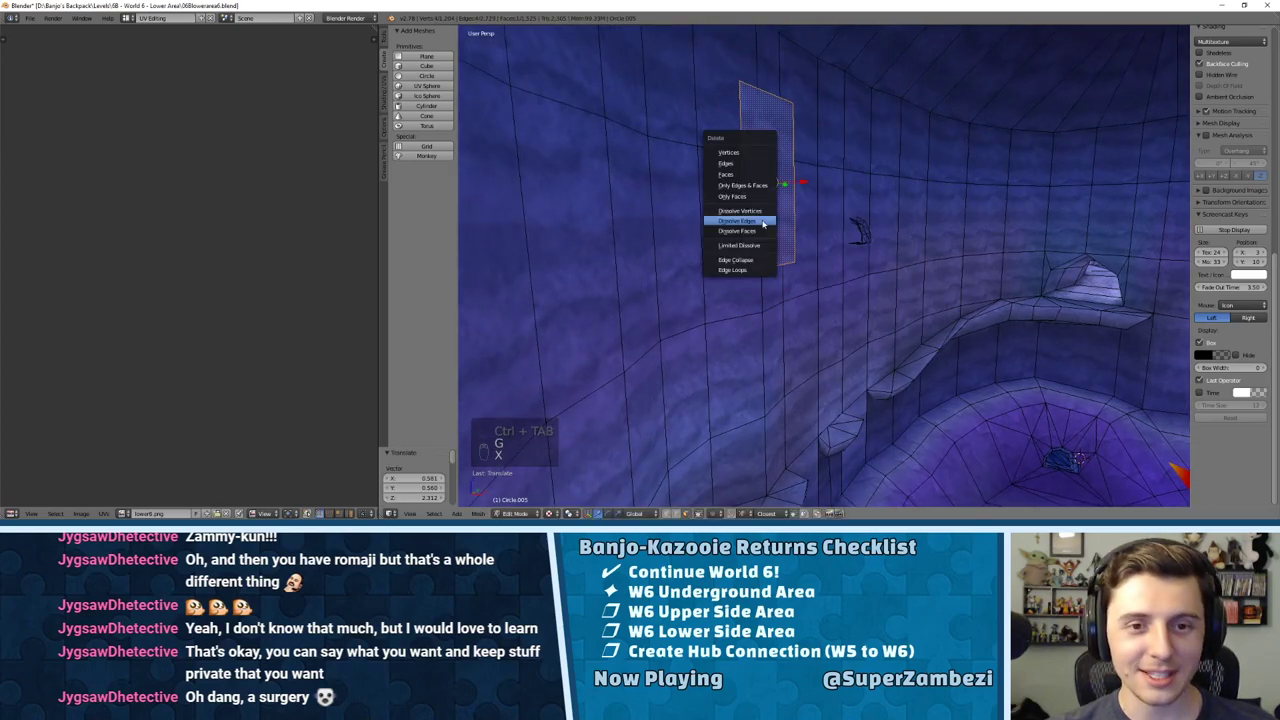
{"action": "left_click", "coordinate": [740, 174]}
Step: Select the whole tunnel piece and move it about 0.72 in Y, between the wall's vertical edges
{"action": "middle_click_drag", "start_coordinate": [843, 200], "coordinate": [803, 243]}
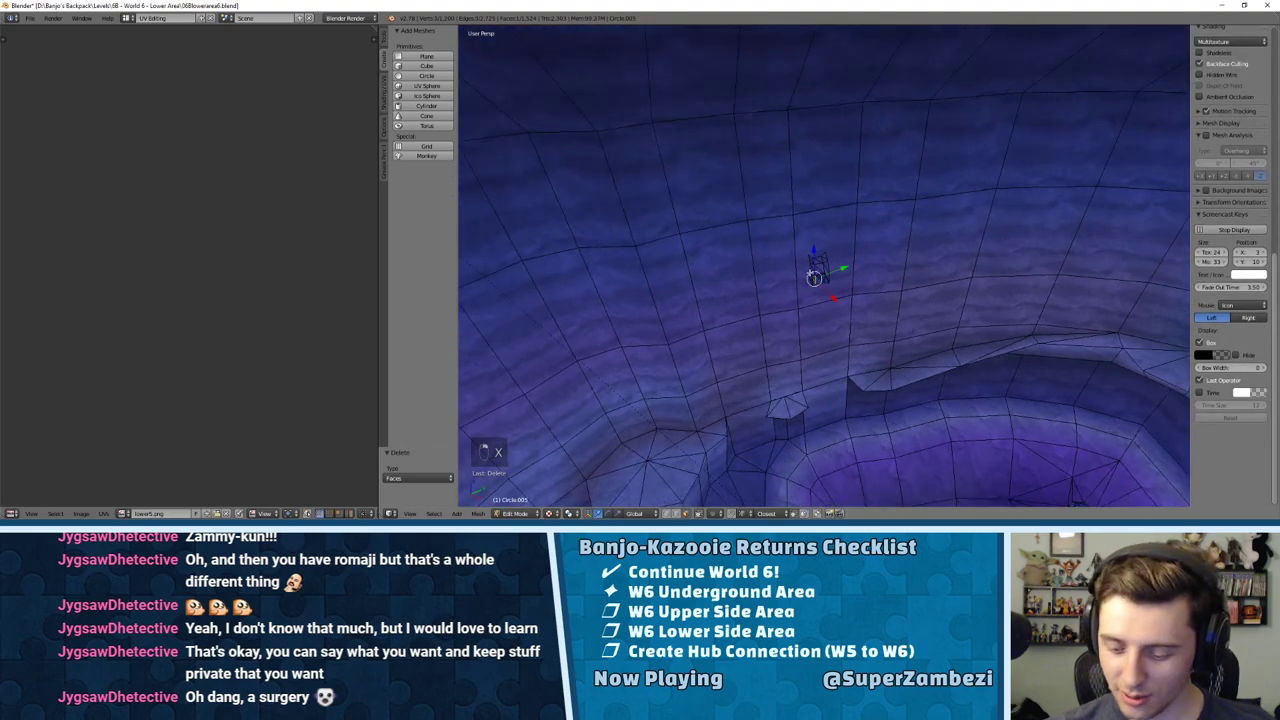
{"action": "key", "text": "l"}
{"action": "left_click", "coordinate": [816, 270]}
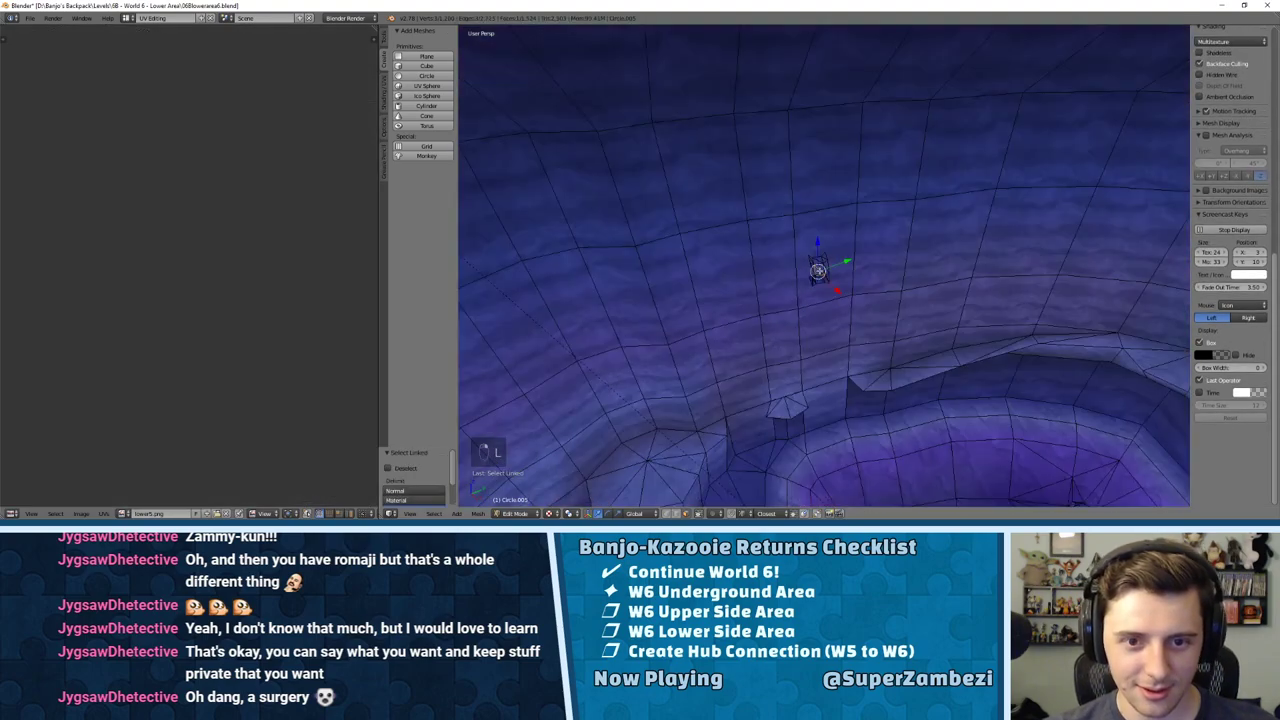
{"action": "key", "text": "l"}
{"action": "key", "text": "KP_Decimal"}
{"action": "key", "text": "KP_7"}
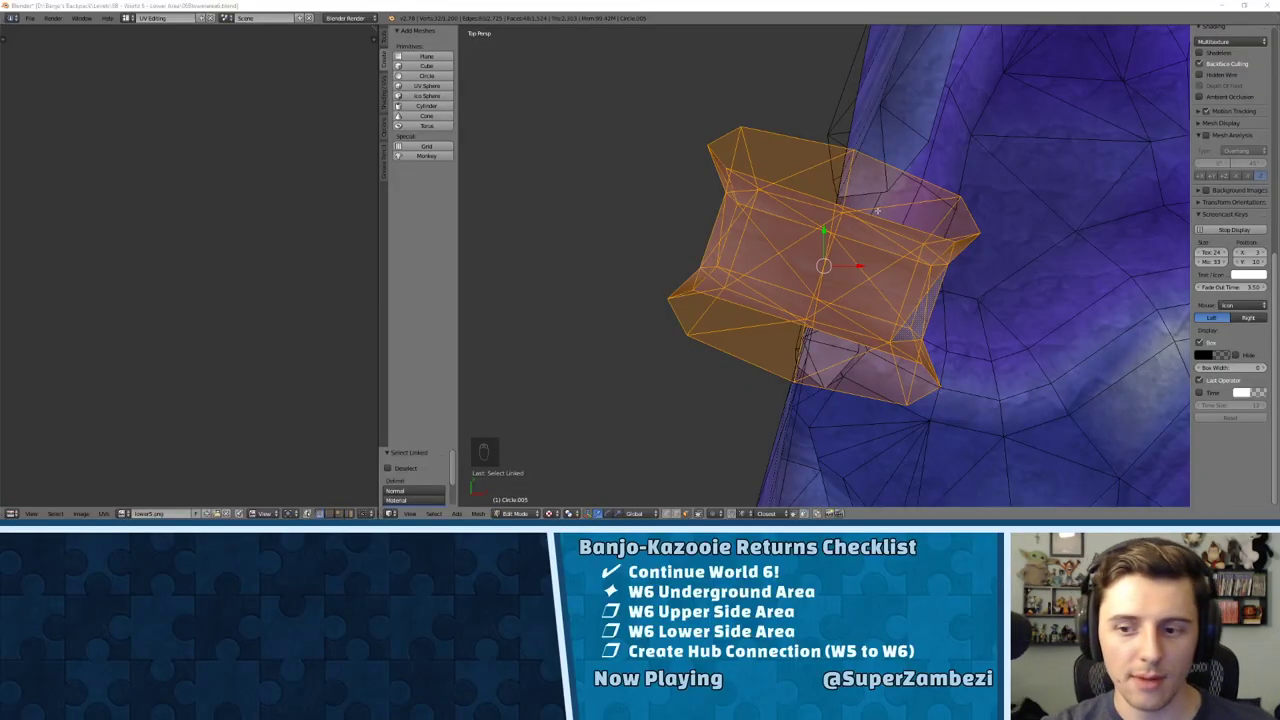
{"action": "middle_click_drag", "start_coordinate": [933, 187], "coordinate": [777, 91]}
{"action": "key", "text": "KP_7"}
{"action": "scroll", "coordinate": [786, 108], "scroll_direction": "down", "scroll_amount": 7}
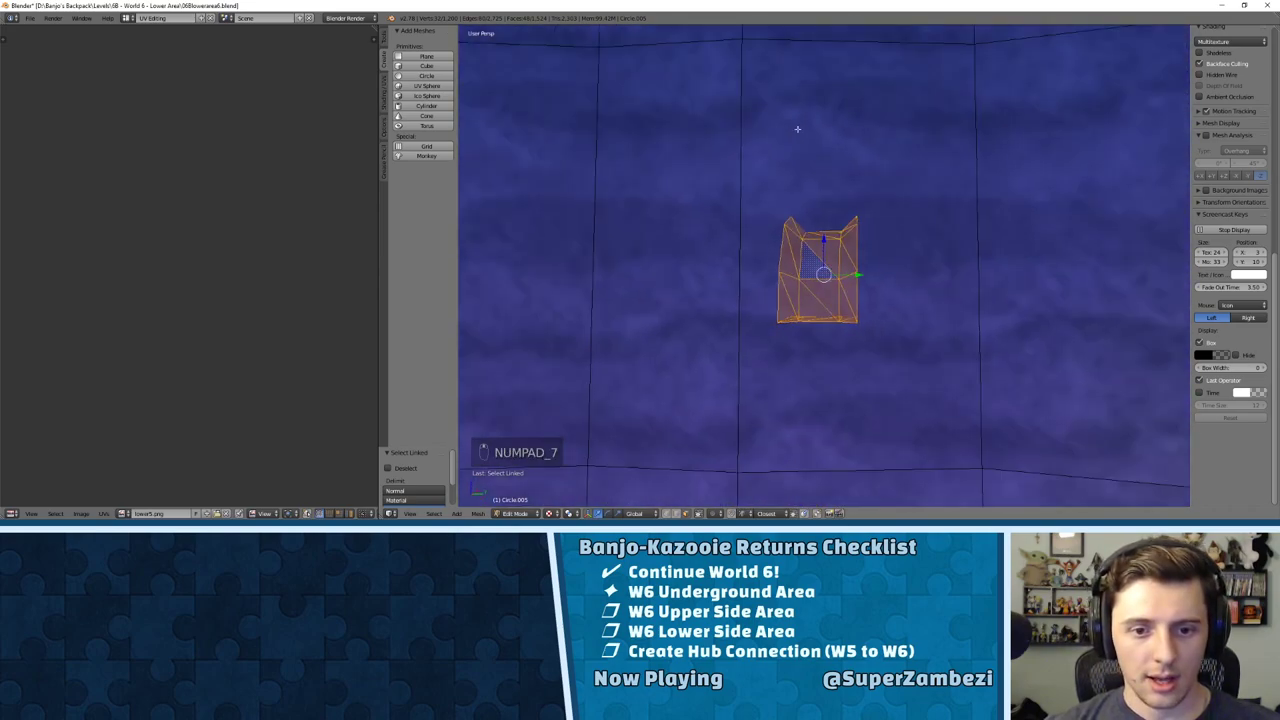
{"action": "middle_click_drag", "start_coordinate": [834, 249], "coordinate": [817, 328]}
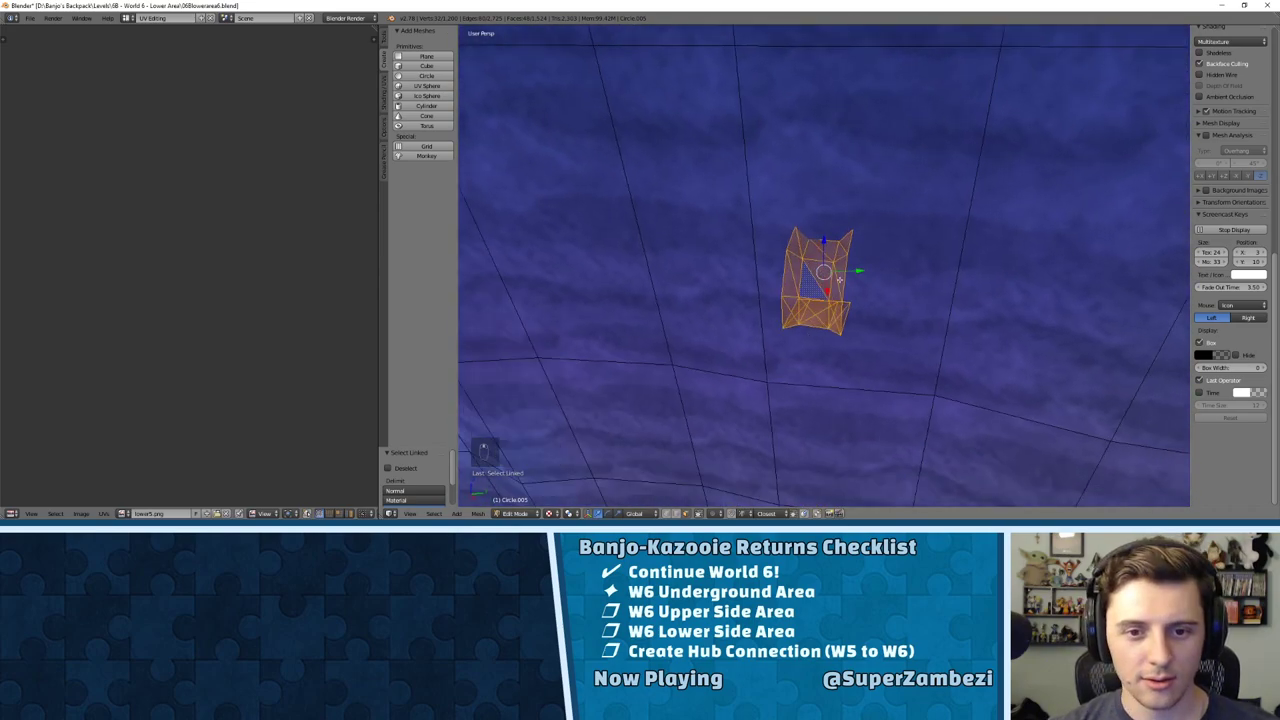
{"action": "left_click_drag", "start_coordinate": [856, 271], "coordinate": [891, 269]}
{"action": "middle_click_drag", "start_coordinate": [891, 269], "coordinate": [841, 295]}
Step: Rotate the tunnel piece in a rolled top view so its rims line up with the cave wall
{"action": "key", "text": "KP_7"}
{"action": "scroll", "coordinate": [822, 246], "scroll_direction": "up", "scroll_amount": 8}
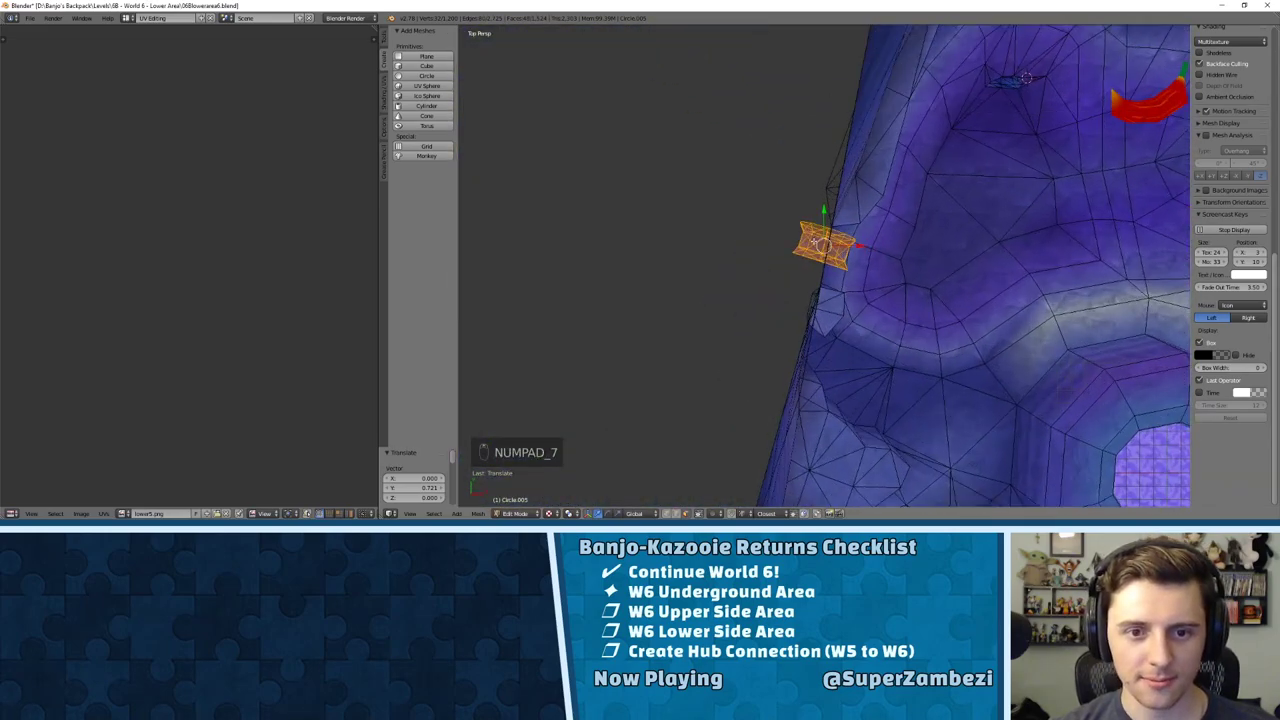
{"action": "middle_click_drag", "start_coordinate": [797, 243], "coordinate": [816, 243]}
{"action": "key", "text": "r"}
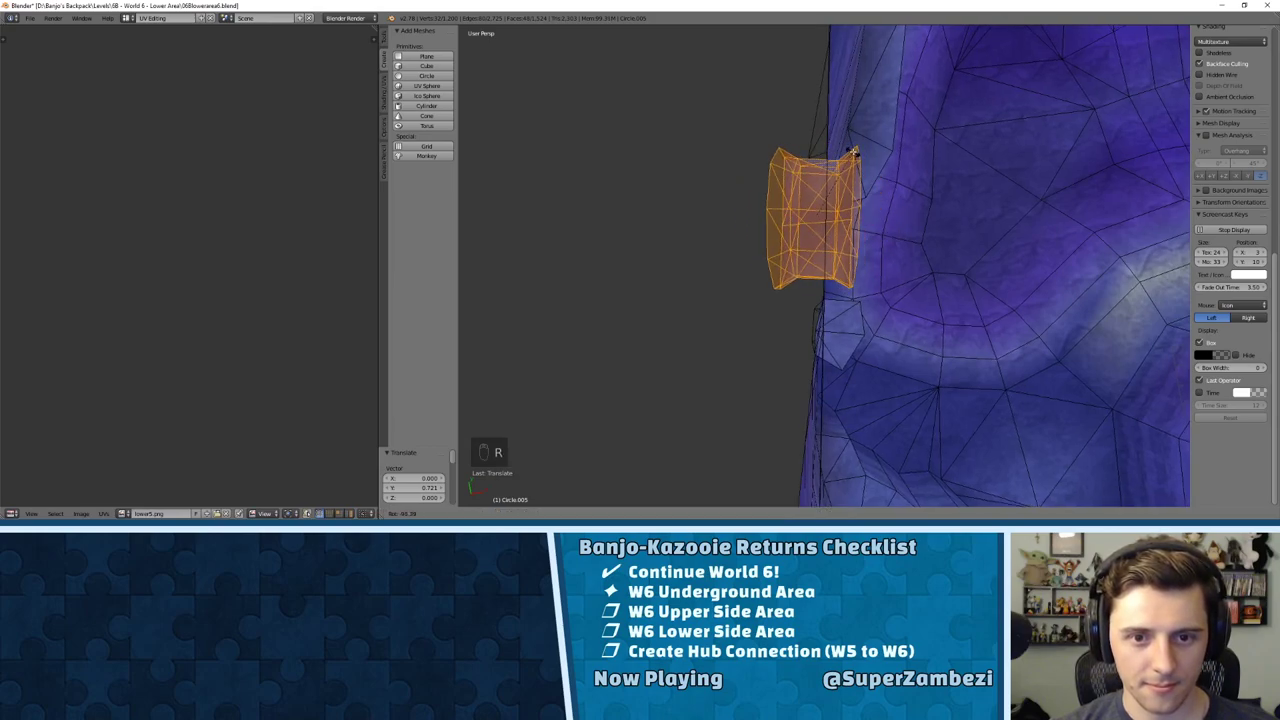
{"action": "left_click", "coordinate": [853, 151]}
Step: Slide the tunnel piece along X so it straddles the cave wall, ending with a 0.024 nudge
{"action": "middle_click_drag", "start_coordinate": [853, 151], "coordinate": [846, 215]}
{"action": "left_click_drag", "start_coordinate": [846, 234], "coordinate": [840, 235]}
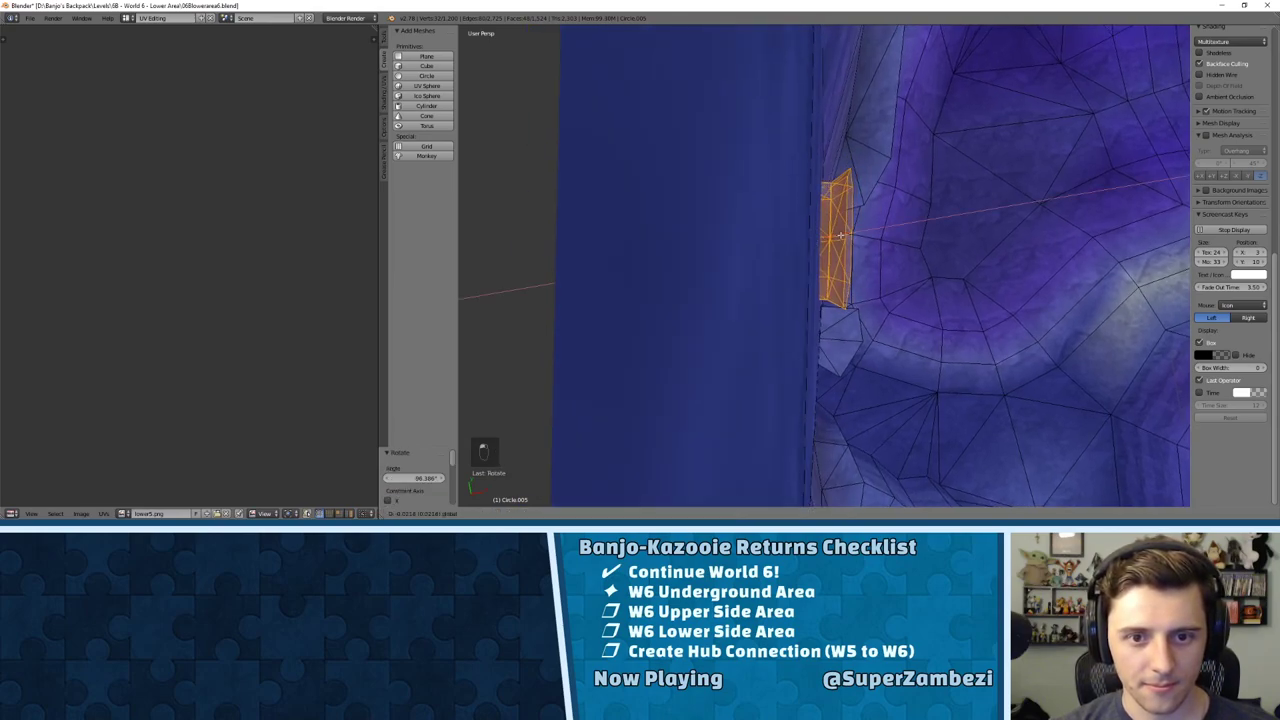
{"action": "left_click", "coordinate": [829, 236]}
{"action": "key", "text": "KP_Decimal"}
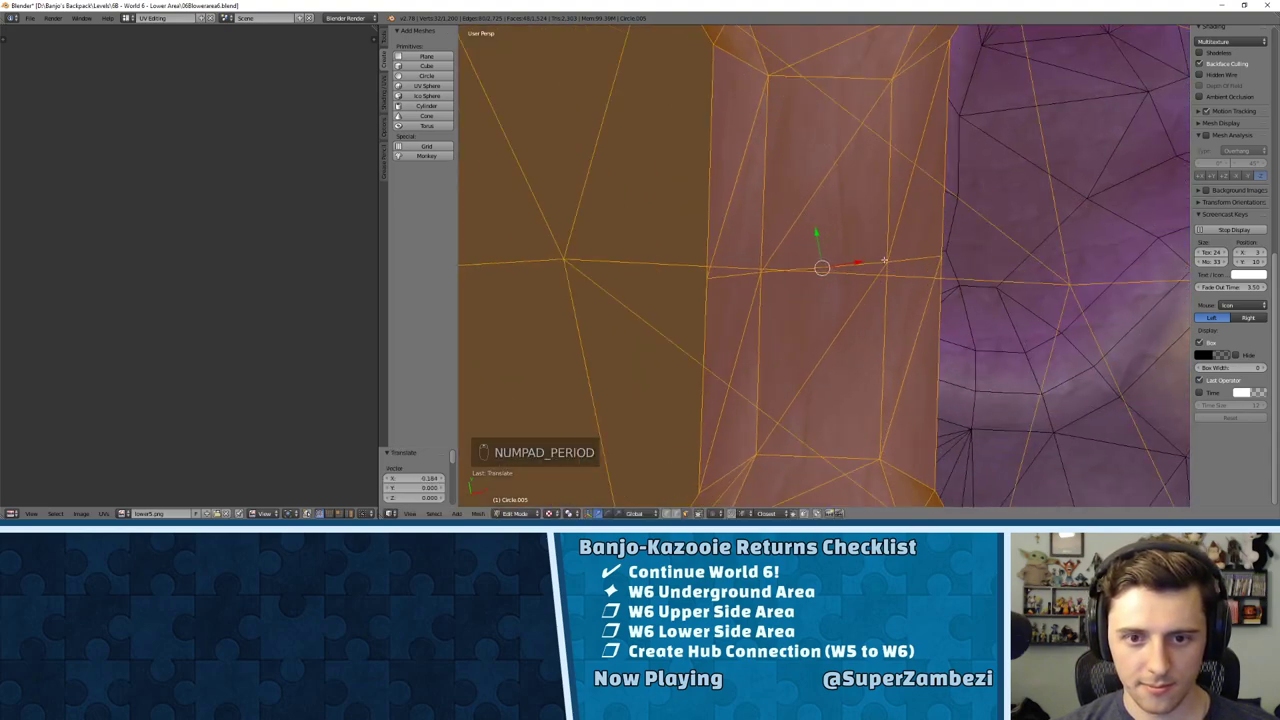
{"action": "middle_click_drag", "start_coordinate": [884, 261], "coordinate": [743, 274]}
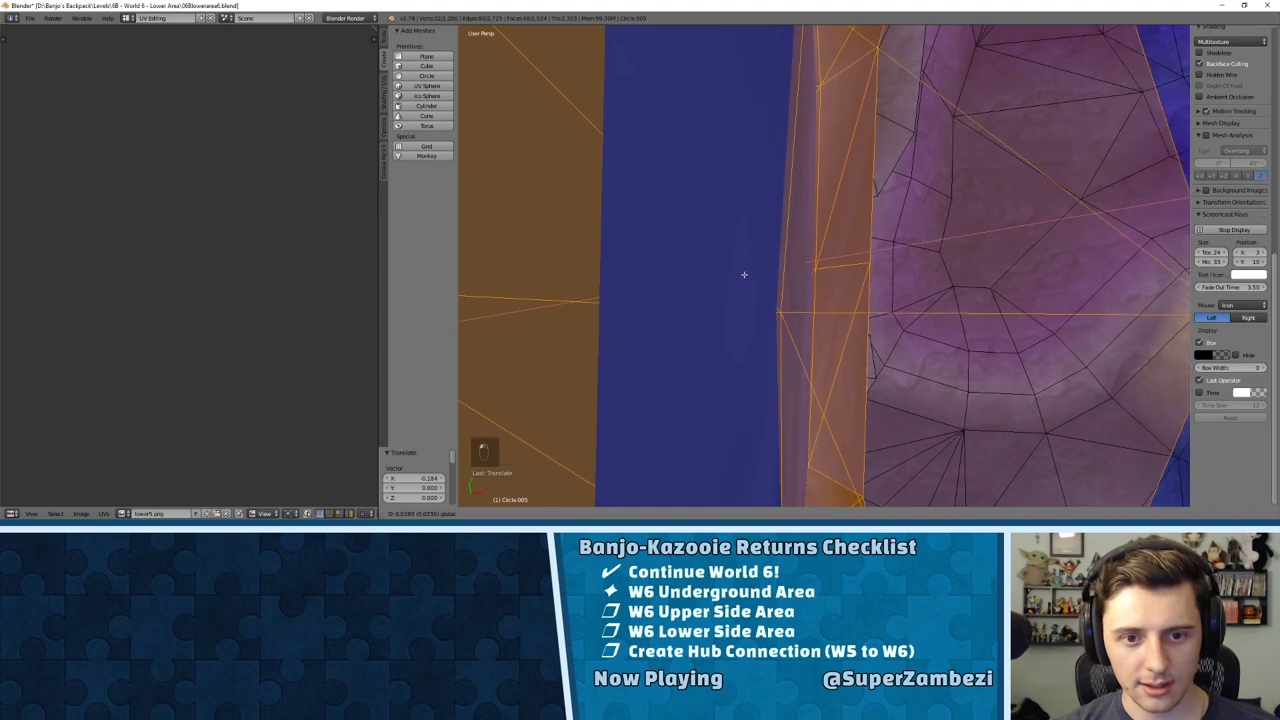
{"action": "key", "text": "Tab"}
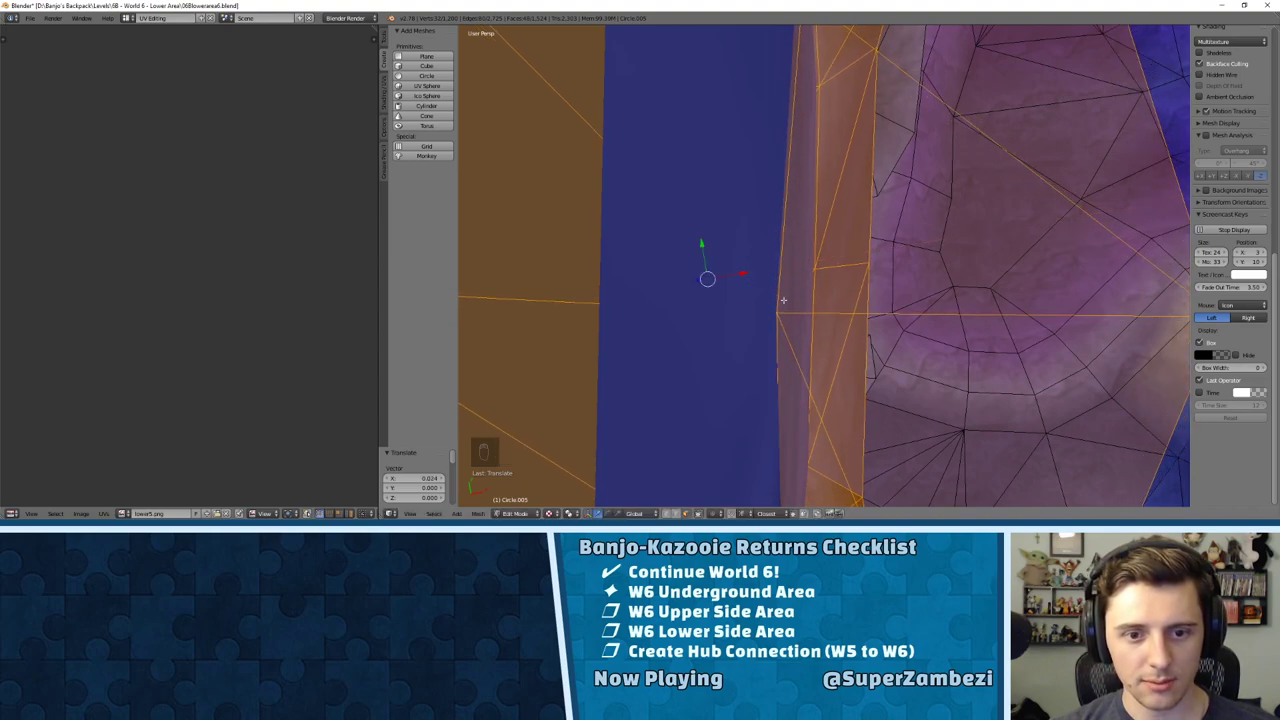
Step: Fine-tune the tunnel piece's rotation by about 0.4 degrees in top view to match the wall's angle
{"action": "middle_click_drag", "start_coordinate": [745, 275], "coordinate": [779, 236]}
{"action": "key", "text": "KP_Decimal"}
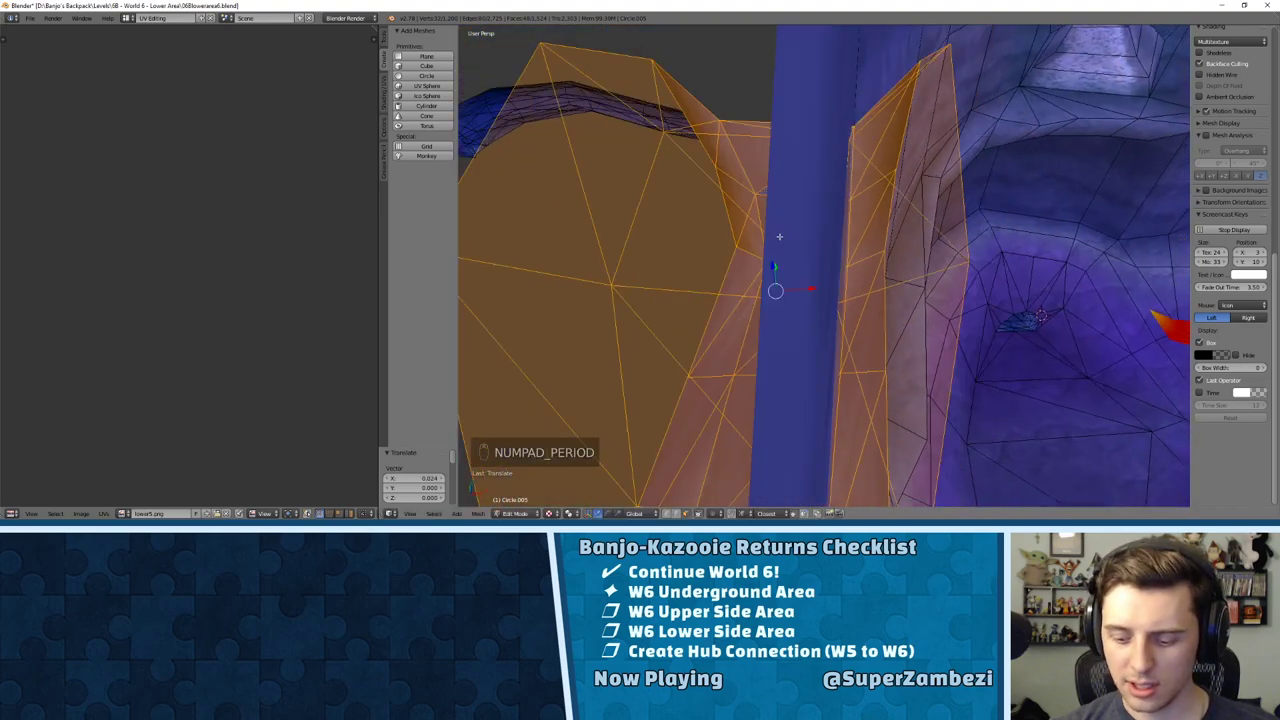
{"action": "key", "text": "KP_7"}
{"action": "scroll", "coordinate": [855, 228], "scroll_direction": "up", "scroll_amount": 4}
{"action": "middle_click_drag", "start_coordinate": [855, 228], "coordinate": [752, 197]}
{"action": "key", "text": "r"}
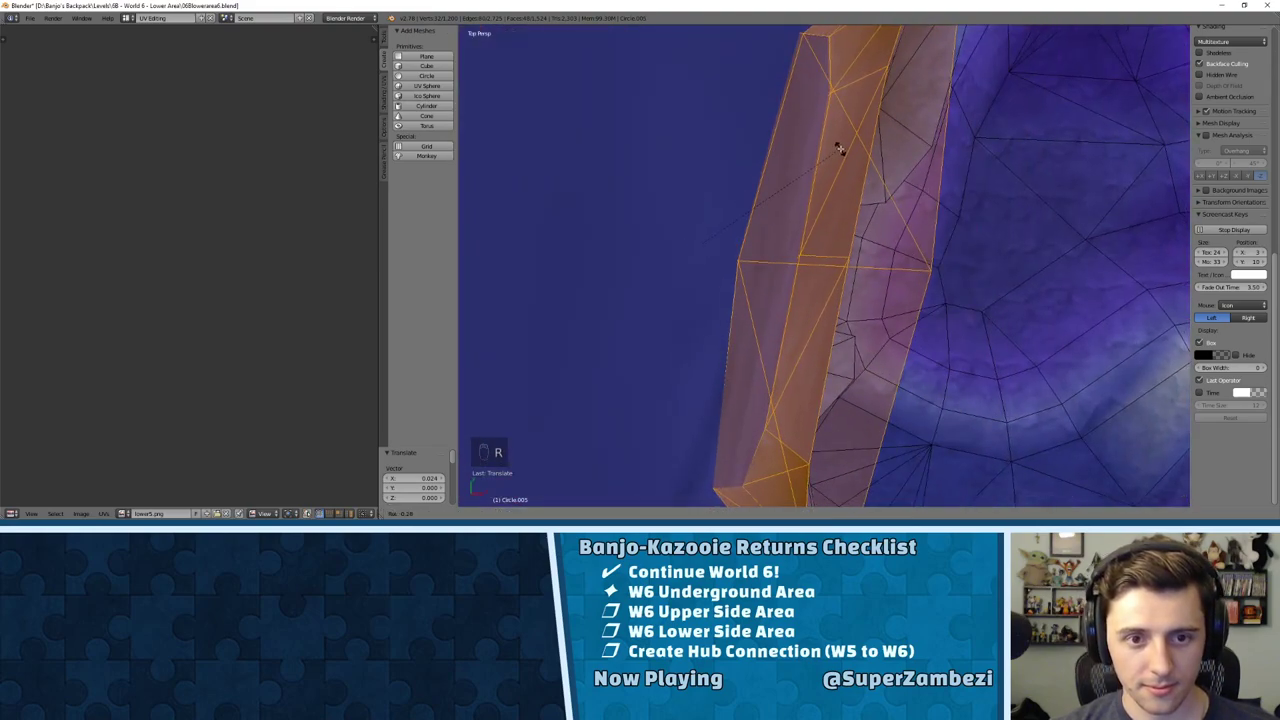
{"action": "left_click", "coordinate": [838, 146]}
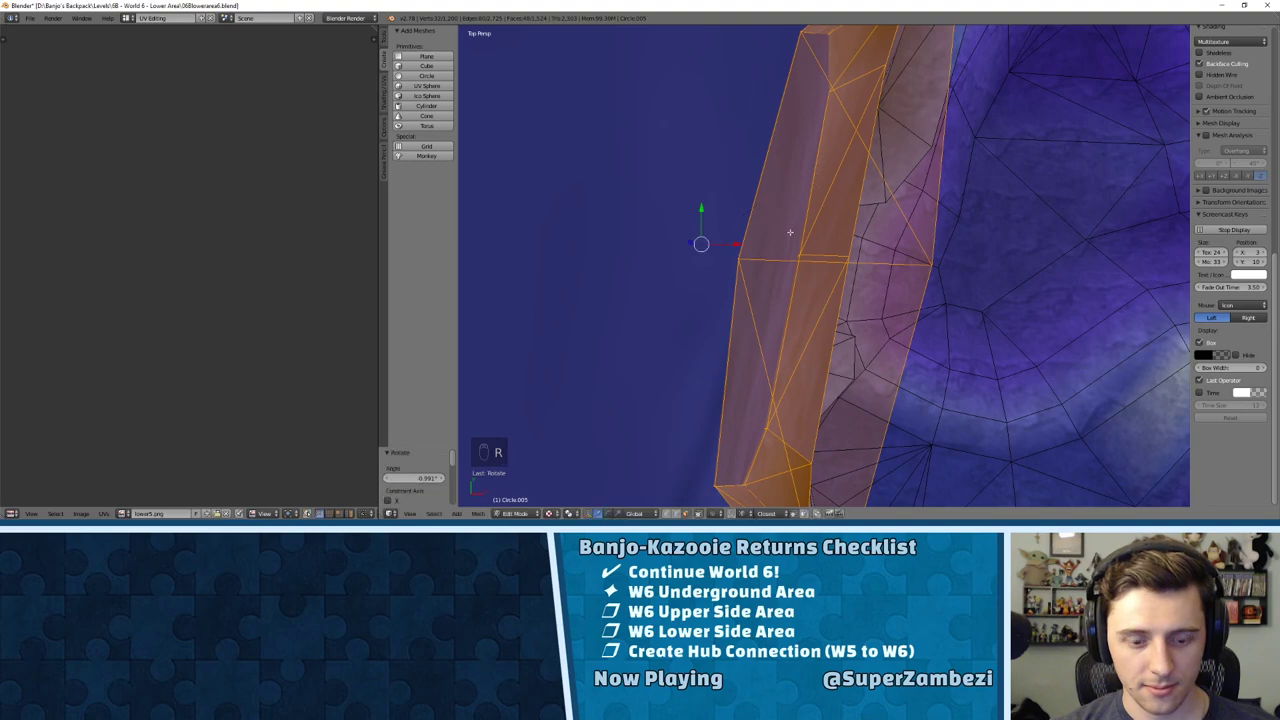
{"action": "key", "text": "g"}
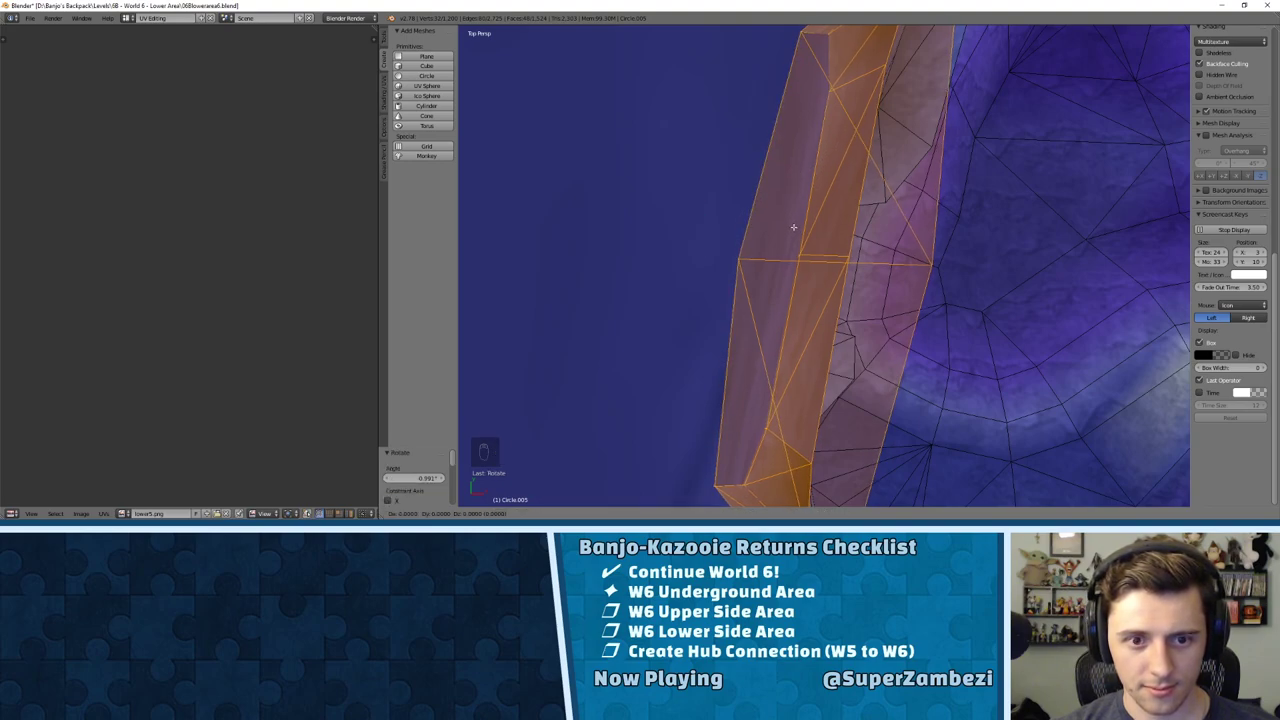
{"action": "left_click", "coordinate": [794, 227]}
{"action": "middle_click_drag", "start_coordinate": [794, 227], "coordinate": [590, 40]}
{"action": "scroll", "coordinate": [813, 219], "scroll_direction": "down", "scroll_amount": 7}
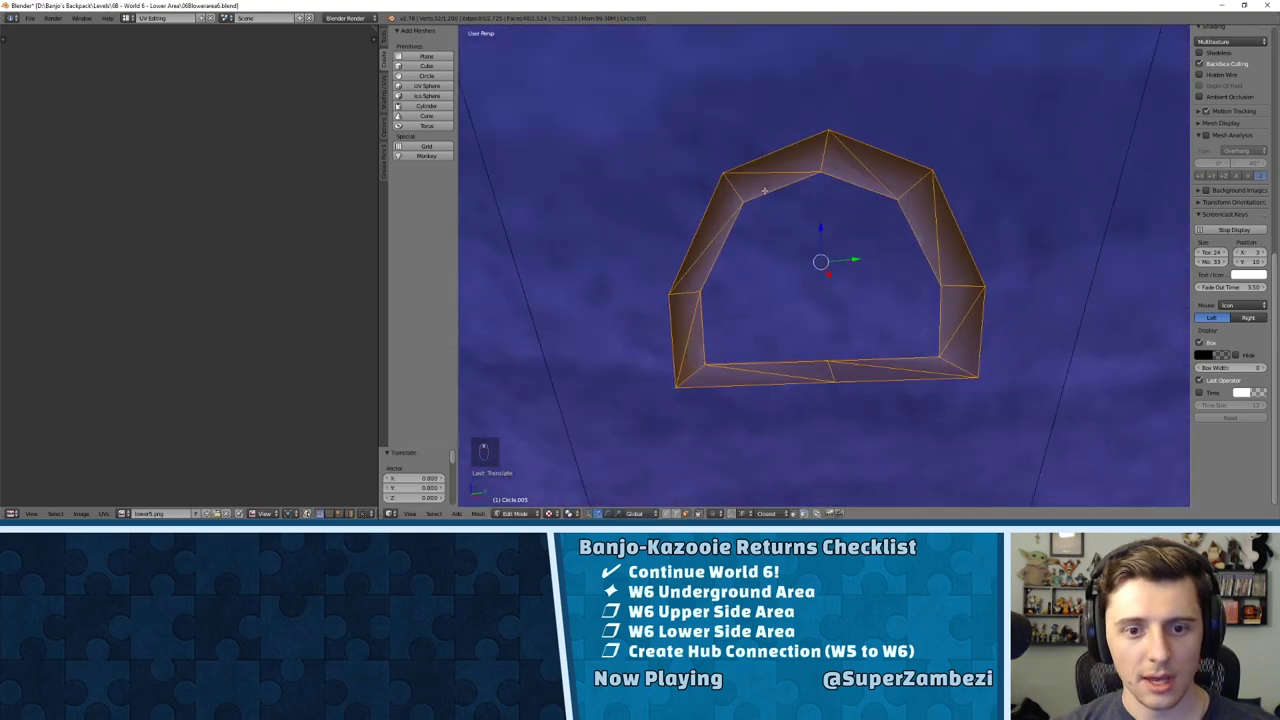
{"action": "scroll", "coordinate": [812, 218], "scroll_direction": "down", "scroll_amount": 1}
Step: Reselect the whole tunnel piece and move it about -0.27 in X and -0.01 in Y to sink its rim into the wall
{"action": "right_click", "coordinate": [824, 214]}
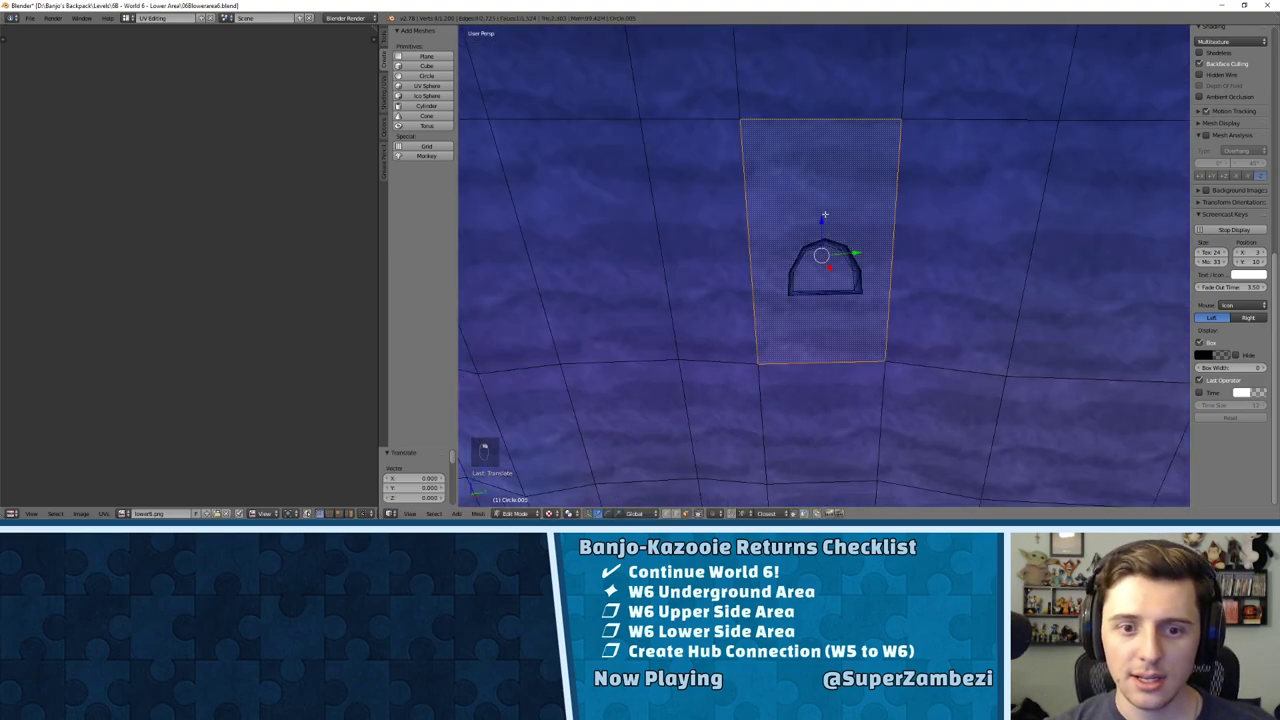
{"action": "scroll", "coordinate": [824, 214], "scroll_direction": "up", "scroll_amount": 3}
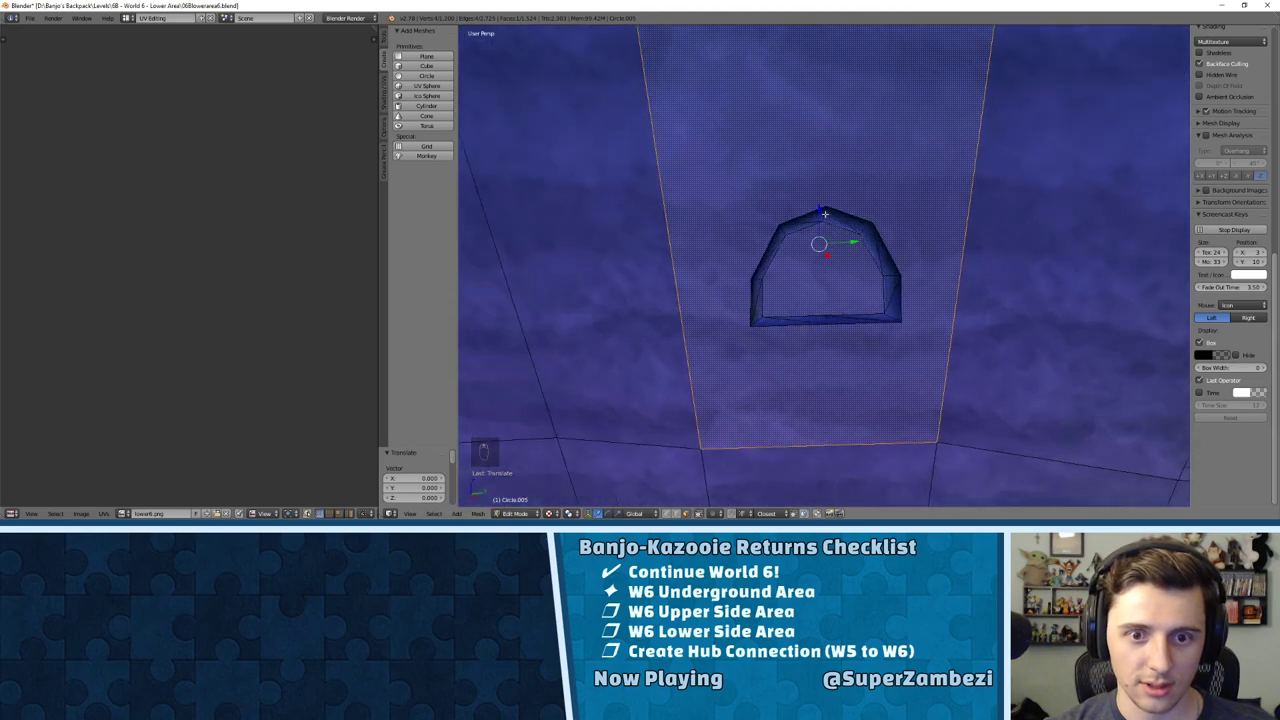
{"action": "middle_click_drag", "start_coordinate": [840, 189], "coordinate": [795, 129]}
{"action": "right_click", "coordinate": [810, 214]}
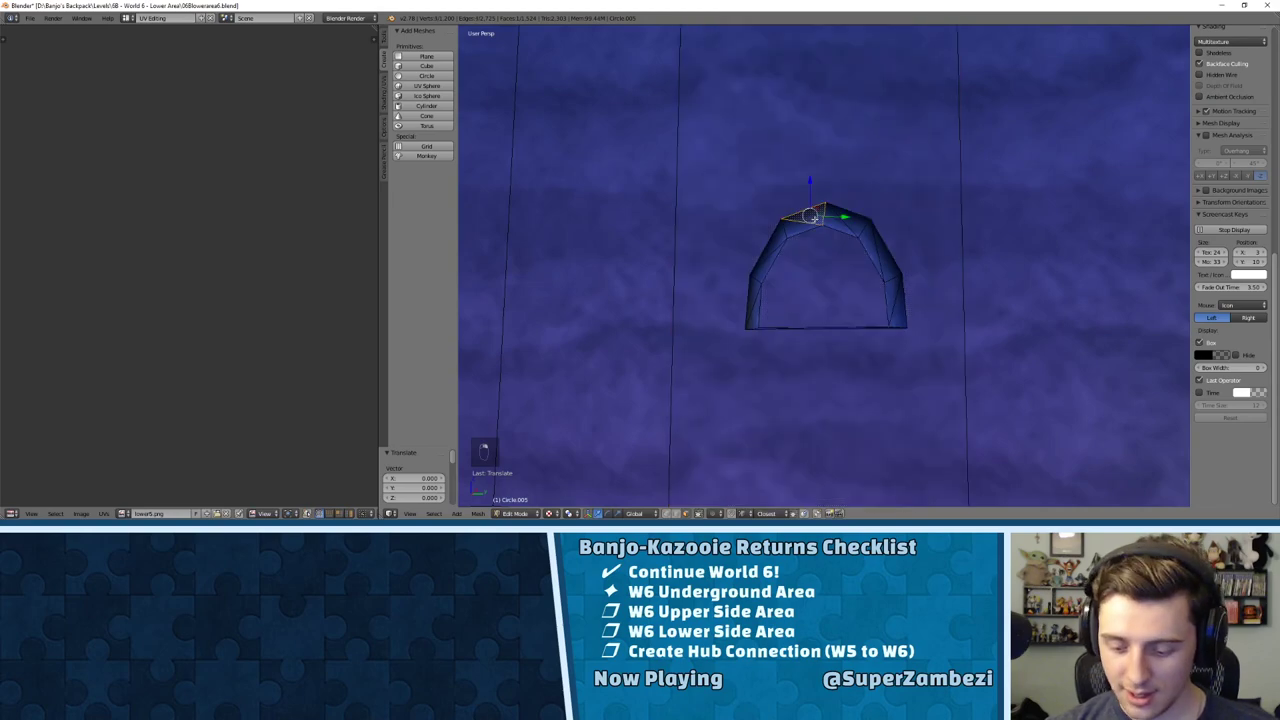
{"action": "key", "text": "l"}
{"action": "key", "text": "KP_7"}
{"action": "scroll", "coordinate": [817, 268], "scroll_direction": "up", "scroll_amount": 4}
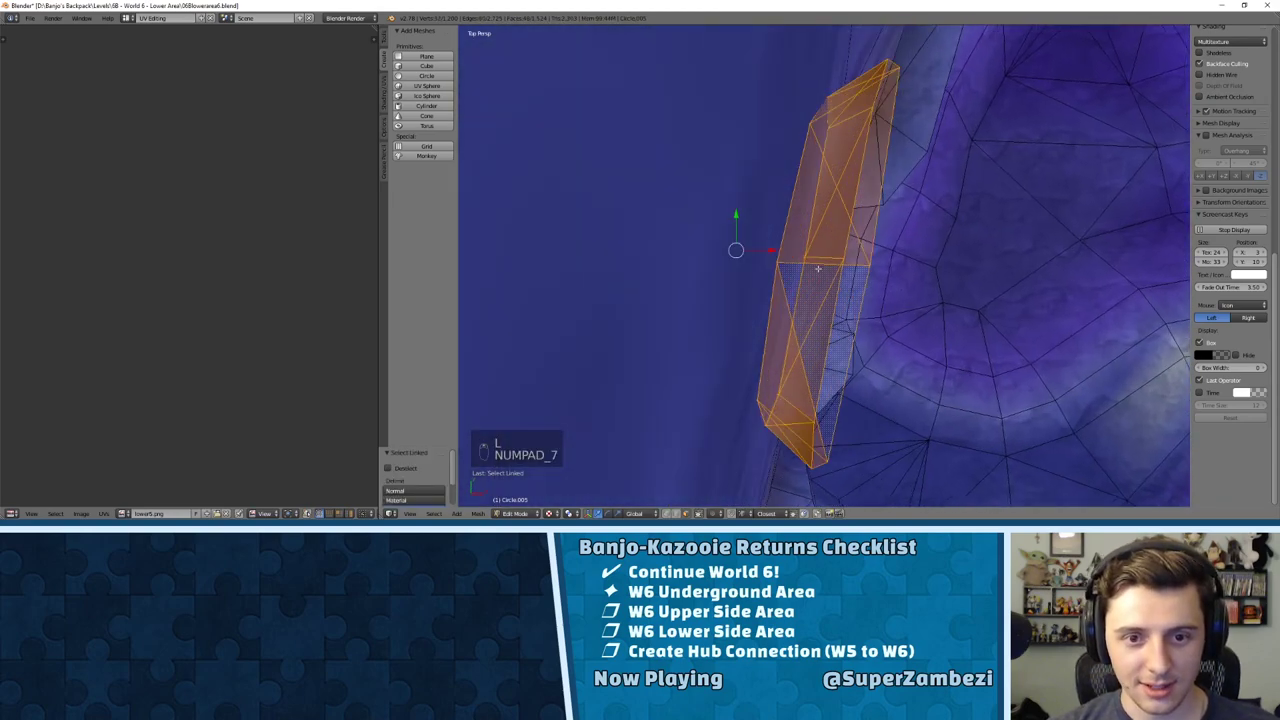
{"action": "scroll", "coordinate": [819, 263], "scroll_direction": "up", "scroll_amount": 1}
{"action": "key", "text": "g"}
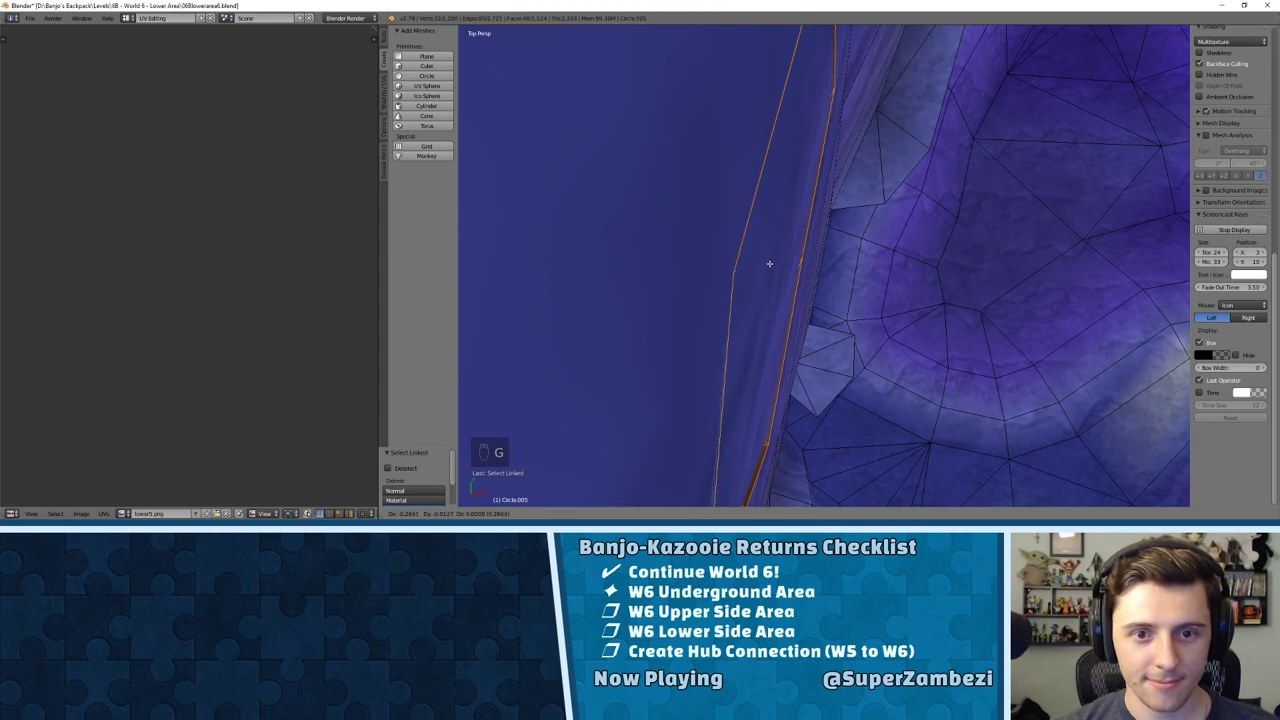
{"action": "left_click", "coordinate": [770, 264]}
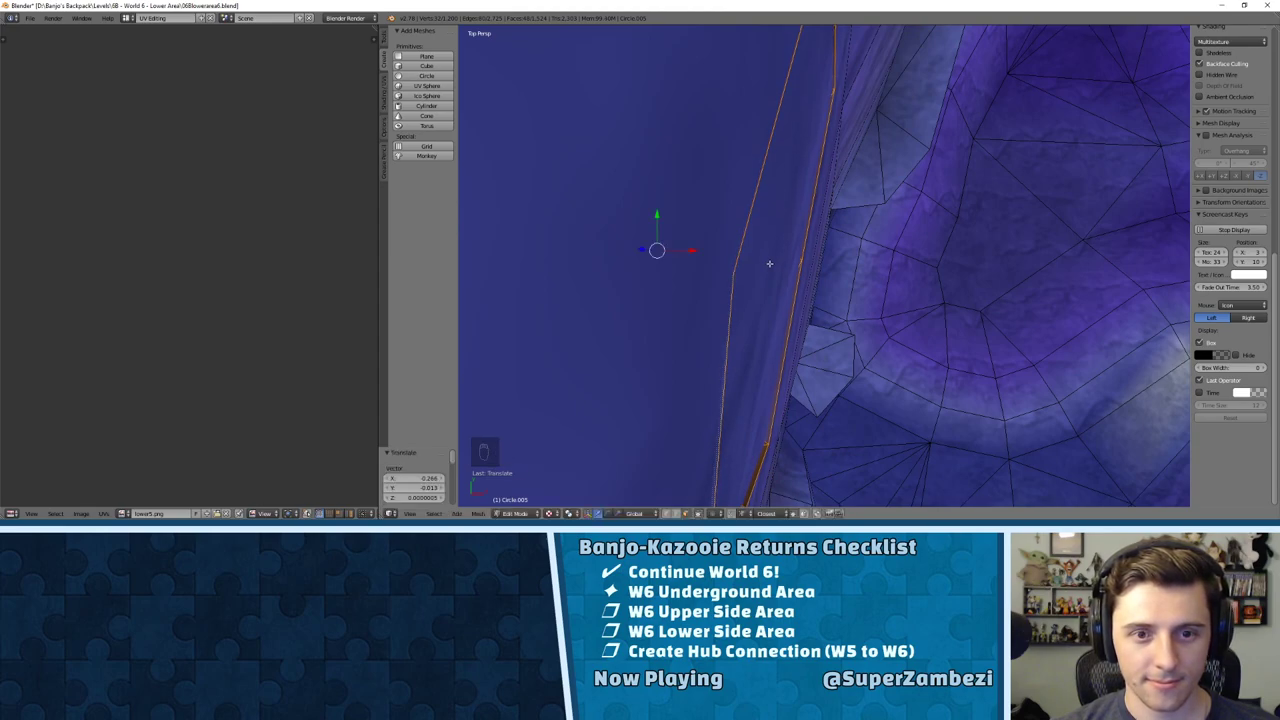
{"action": "middle_click_drag", "start_coordinate": [769, 263], "coordinate": [757, 211]}
{"action": "scroll", "coordinate": [757, 211], "scroll_direction": "down", "scroll_amount": 8}
{"action": "scroll", "coordinate": [838, 241], "scroll_direction": "down", "scroll_amount": 3}
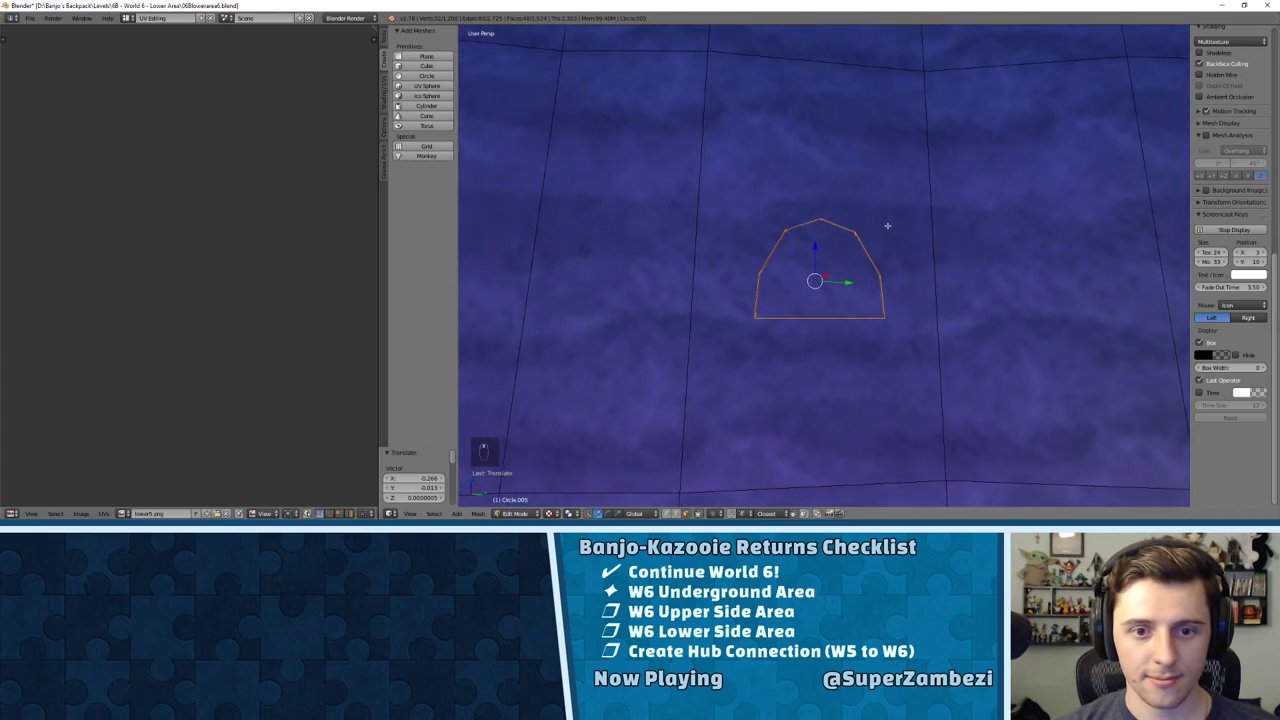
{"action": "middle_click_drag", "start_coordinate": [866, 251], "coordinate": [823, 307]}
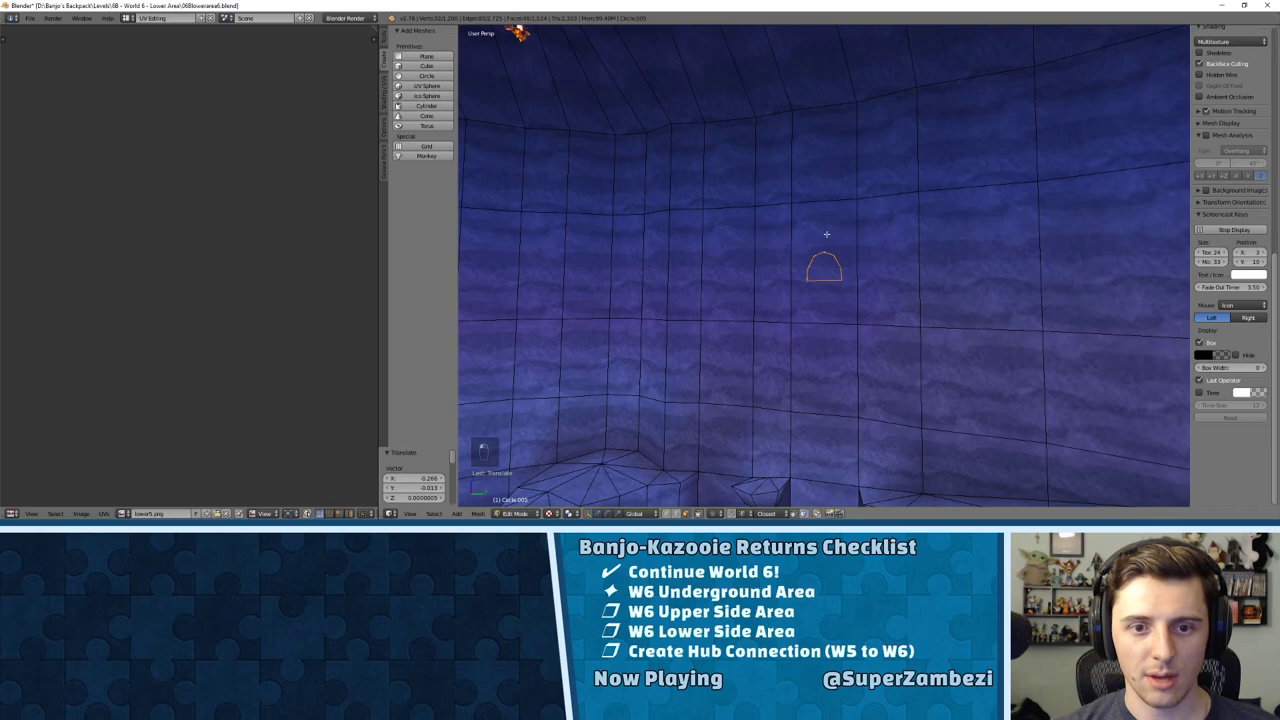
Step: Raise the whole tunnel piece about 1.23 in Z along the cave wall
{"action": "key", "text": "g"}
{"action": "left_click", "coordinate": [826, 214]}
{"action": "middle_click_drag", "start_coordinate": [826, 214], "coordinate": [929, 232]}
{"action": "scroll", "coordinate": [768, 174], "scroll_direction": "up", "scroll_amount": 4}
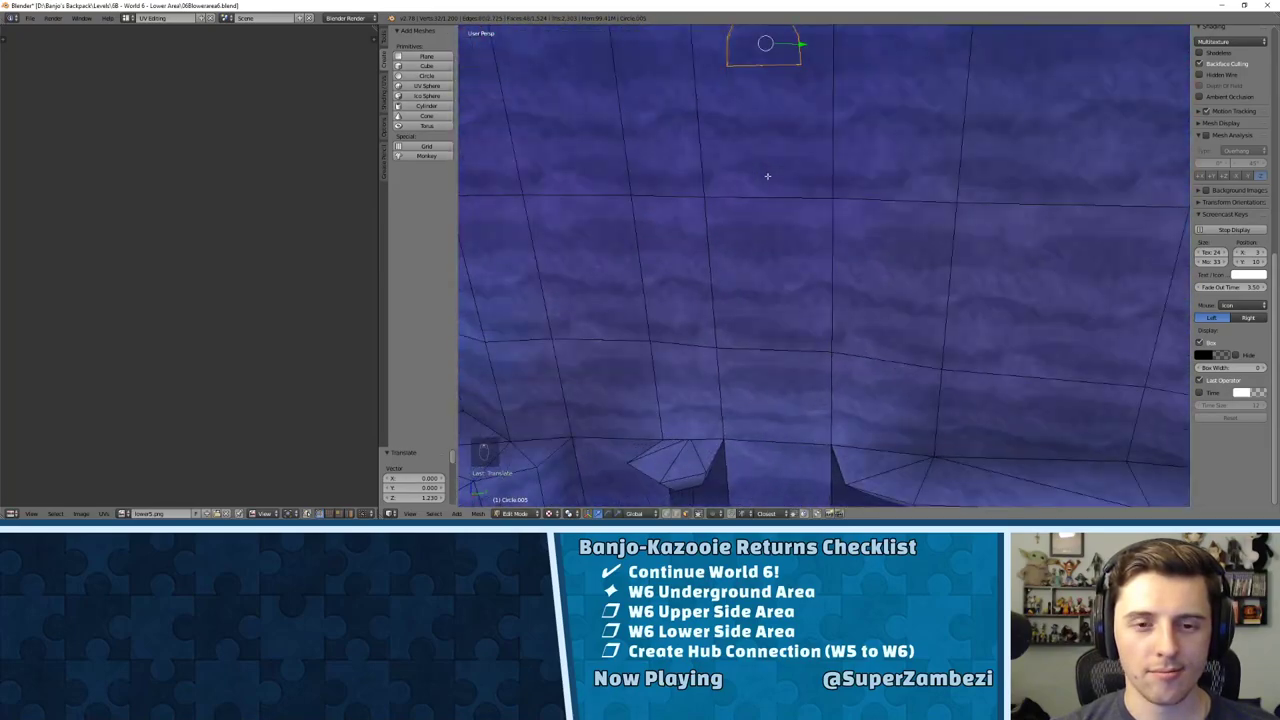
Step: Delete the single cave wall face that surrounds the tunnel piece to open a hole around its rim
{"action": "middle_click_drag", "start_coordinate": [822, 165], "coordinate": [865, 253], "text": "shift"}
{"action": "right_click", "coordinate": [891, 300]}
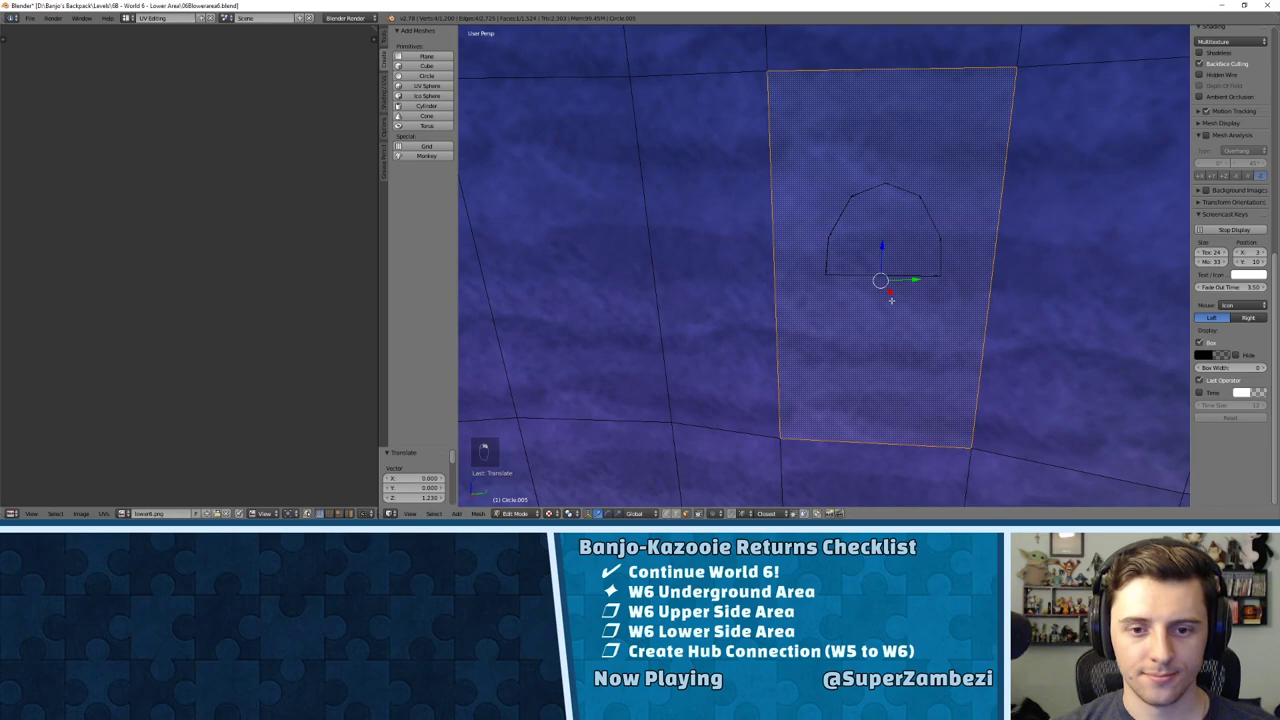
{"action": "key", "text": "x"}
{"action": "left_click", "coordinate": [866, 322]}
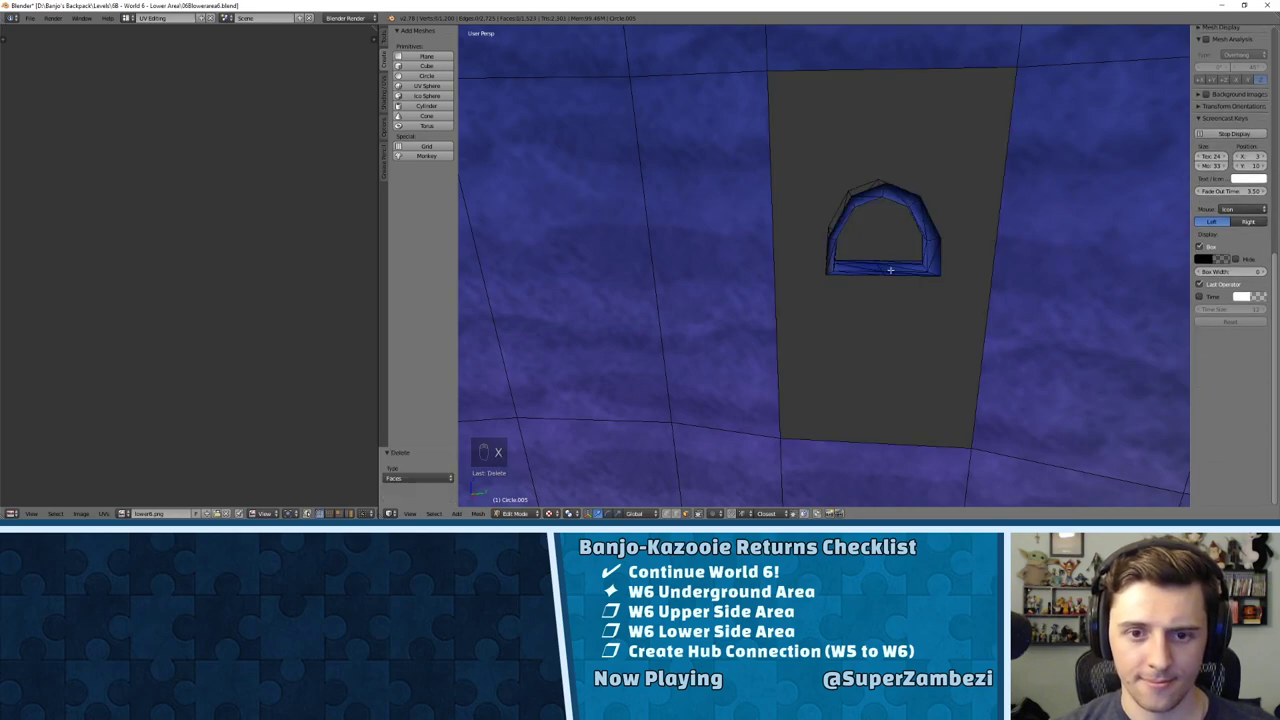
Step: Switch to edge selection and subdivide the left vertical edge of the wall hole with one cut
{"action": "middle_click_drag", "start_coordinate": [866, 322], "coordinate": [822, 193]}
{"action": "key", "text": "ctrl+Tab"}
{"action": "left_click", "coordinate": [685, 222]}
{"action": "right_click", "coordinate": [724, 222]}
{"action": "scroll", "coordinate": [751, 169], "scroll_direction": "down", "scroll_amount": 4}
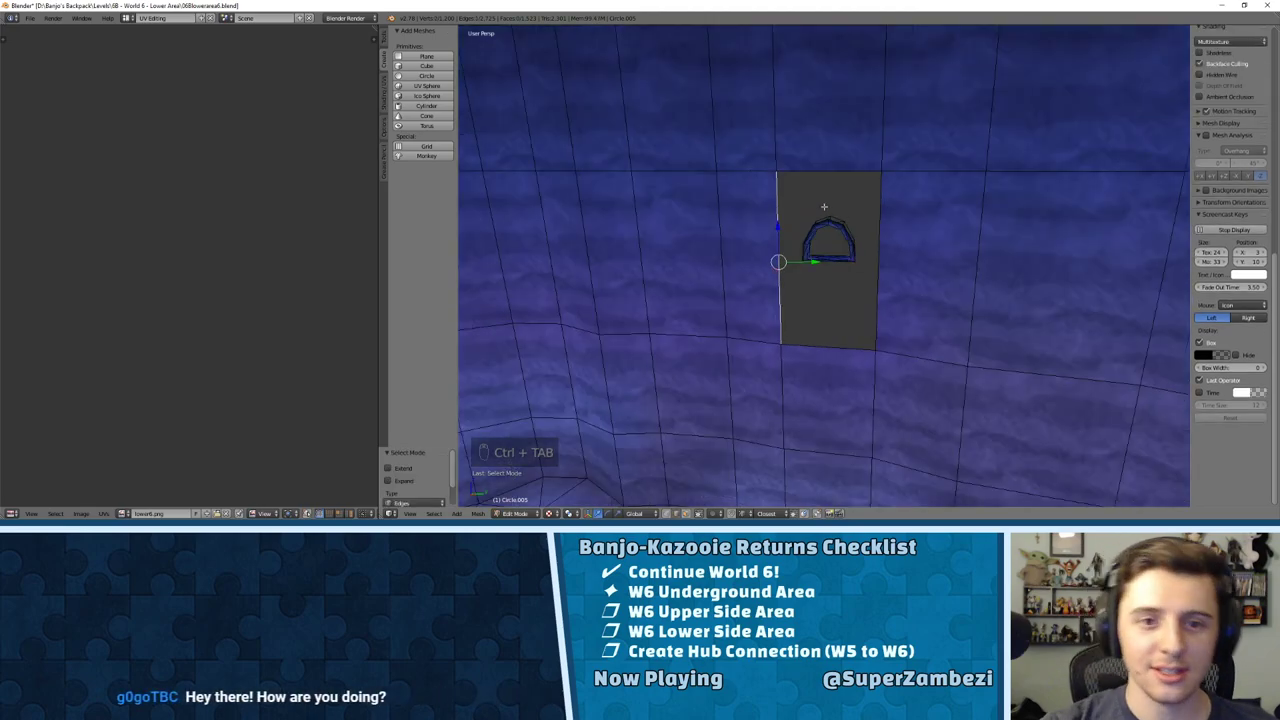
{"action": "scroll", "coordinate": [824, 206], "scroll_direction": "down", "scroll_amount": 3}
{"action": "scroll", "coordinate": [880, 230], "scroll_direction": "up", "scroll_amount": 8}
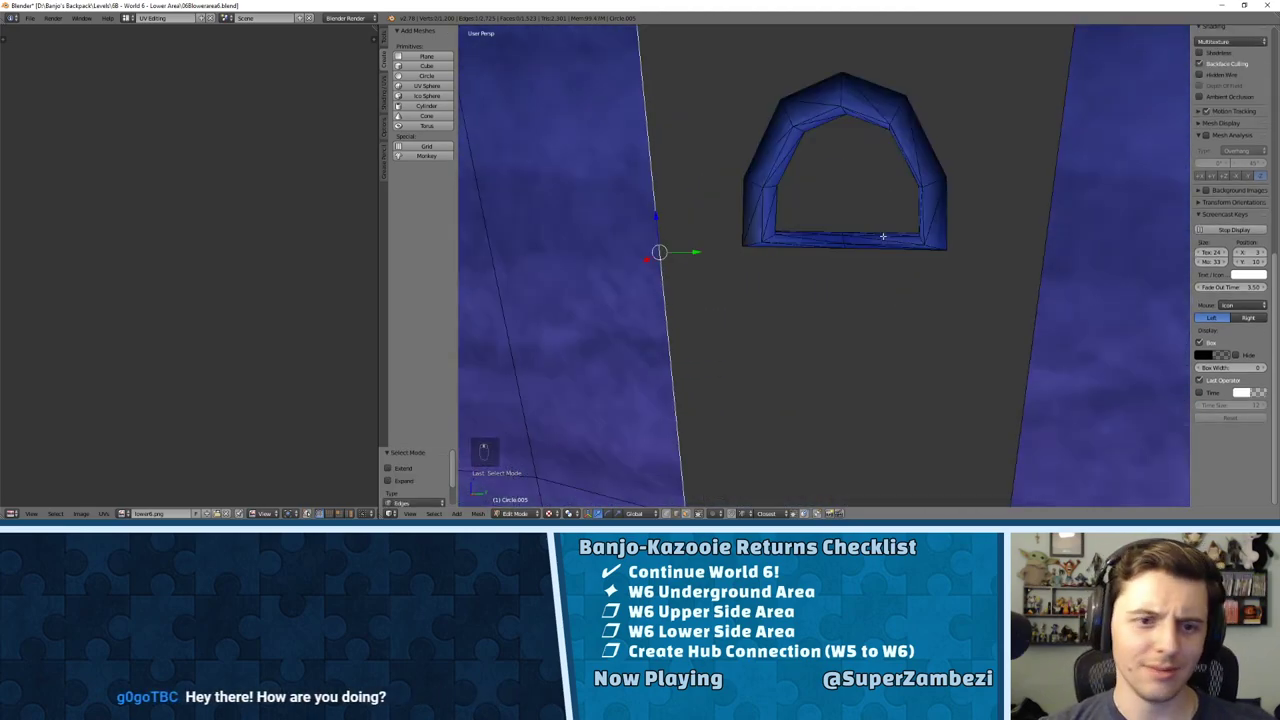
{"action": "scroll", "coordinate": [880, 240], "scroll_direction": "down", "scroll_amount": 3}
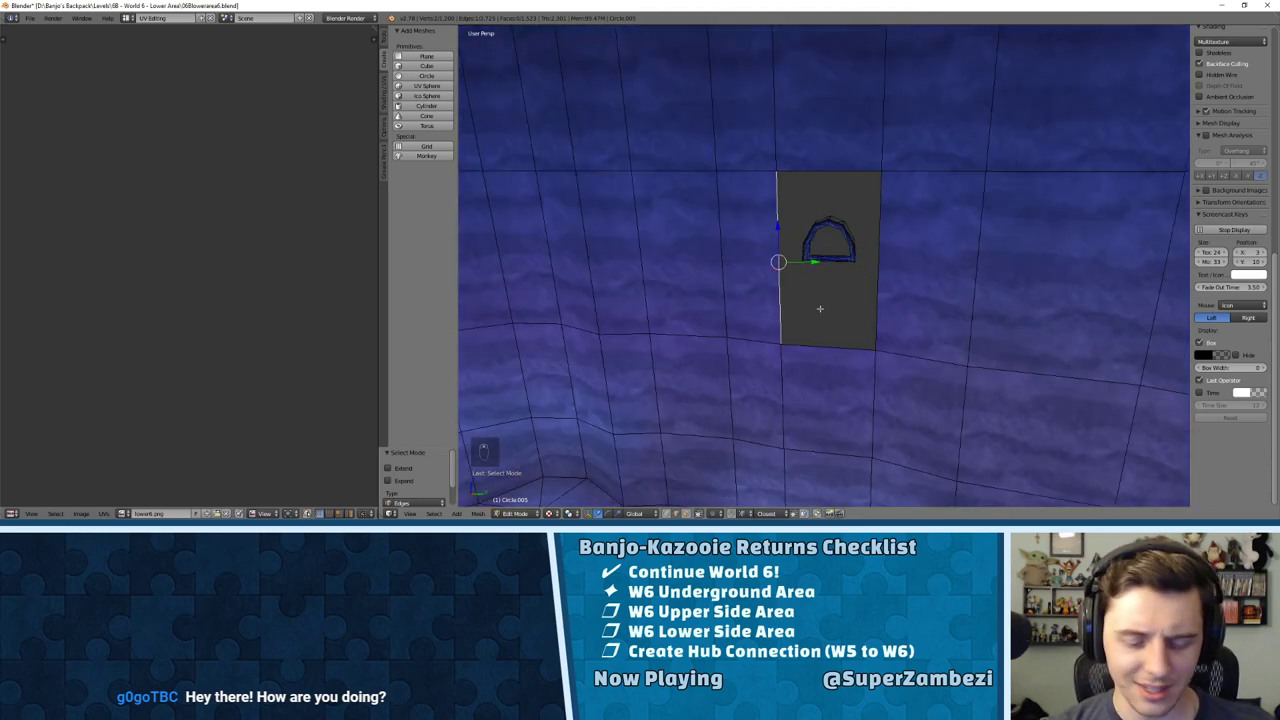
{"action": "key", "text": "w"}
{"action": "left_click", "coordinate": [762, 214]}
Step: Subdivide the top edge and the right vertical edge of the wall hole with one cut each
{"action": "right_click", "coordinate": [823, 171]}
{"action": "key", "text": "w"}
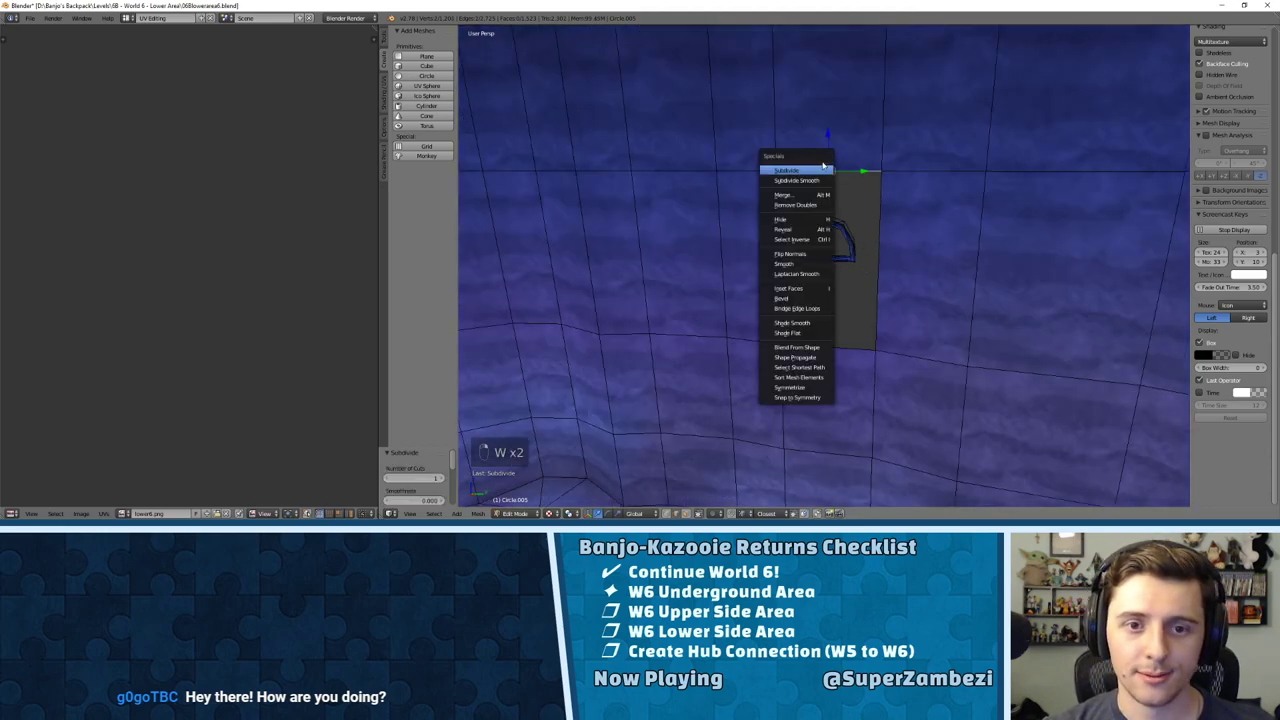
{"action": "left_click", "coordinate": [790, 170]}
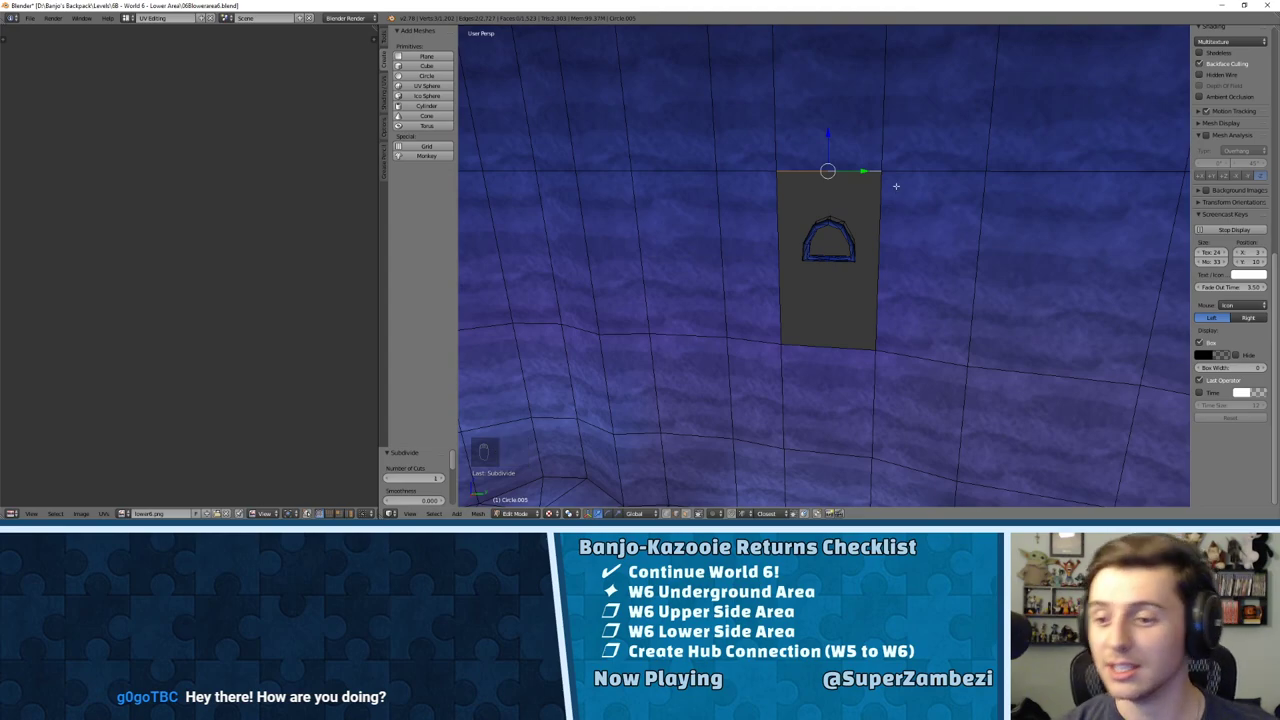
{"action": "right_click", "coordinate": [896, 186]}
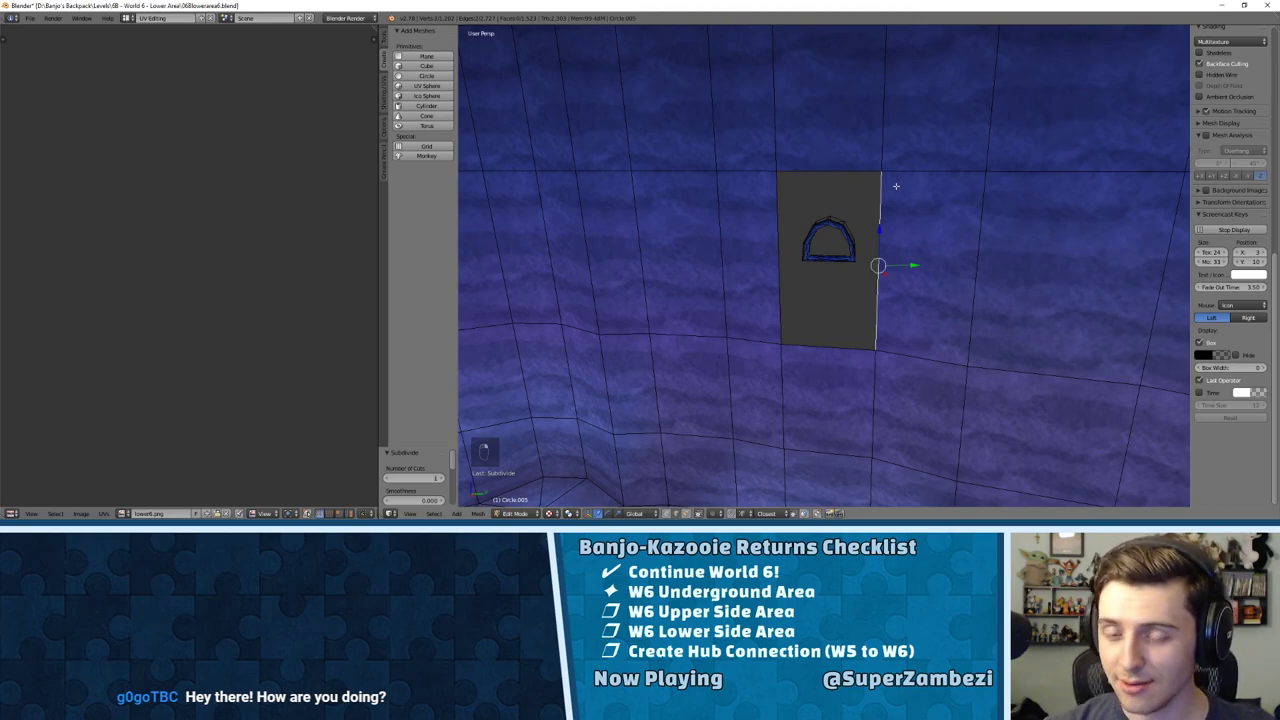
{"action": "key", "text": "w"}
{"action": "left_click", "coordinate": [895, 186]}
Step: Subdivide the left half of the wall hole's top edge
{"action": "right_click", "coordinate": [827, 170]}
{"action": "key", "text": "w"}
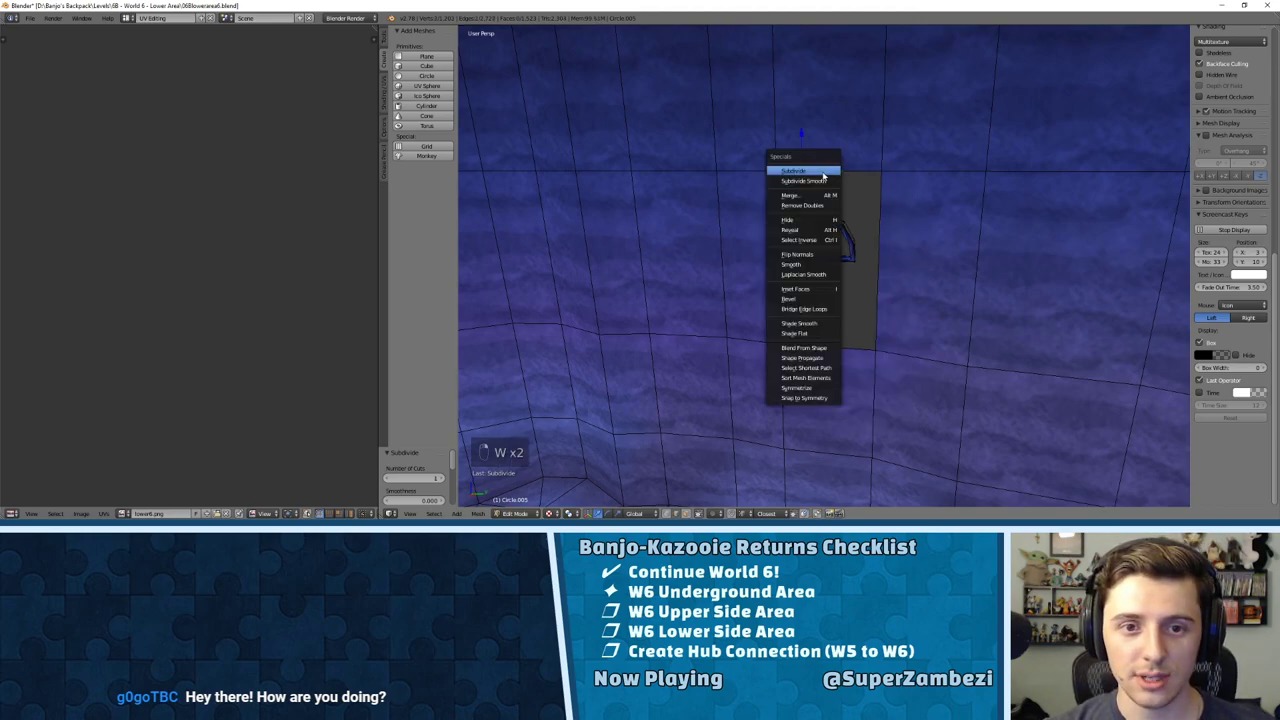
Step: Subdivide the bottom edge of the rectangular wall opening and select part of its top edge
{"action": "key", "text": "Escape"}
{"action": "right_click", "coordinate": [826, 347]}
{"action": "key", "text": "w"}
{"action": "left_click", "coordinate": [808, 280]}
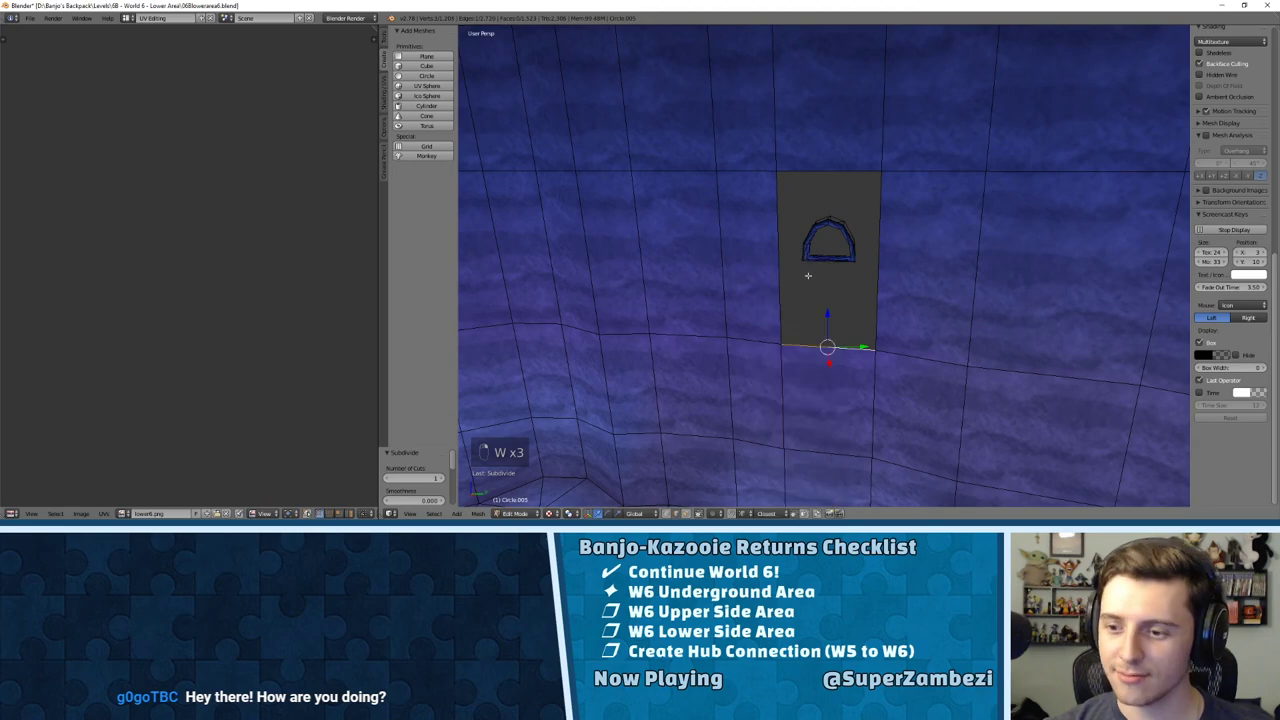
{"action": "key", "text": "w"}
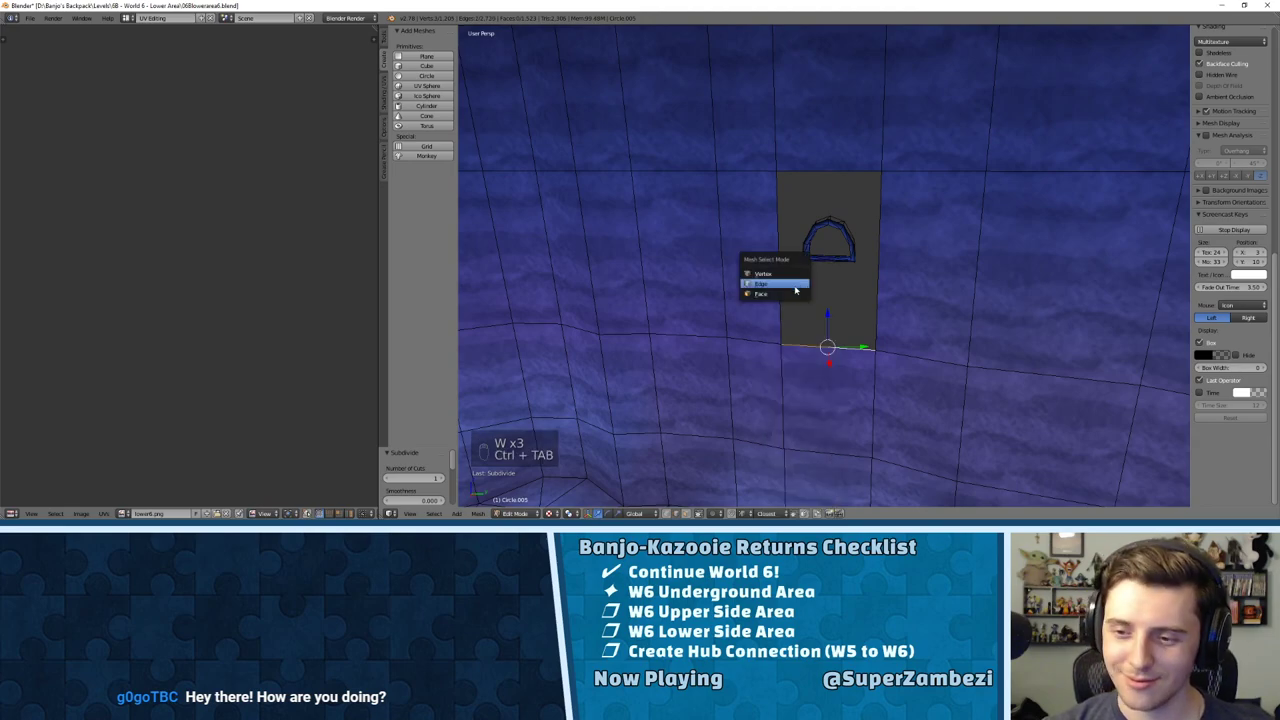
{"action": "key", "text": "ctrl+Tab"}
{"action": "scroll", "coordinate": [825, 187], "scroll_direction": "up", "scroll_amount": 4}
{"action": "middle_click_drag", "start_coordinate": [825, 187], "coordinate": [762, 217]}
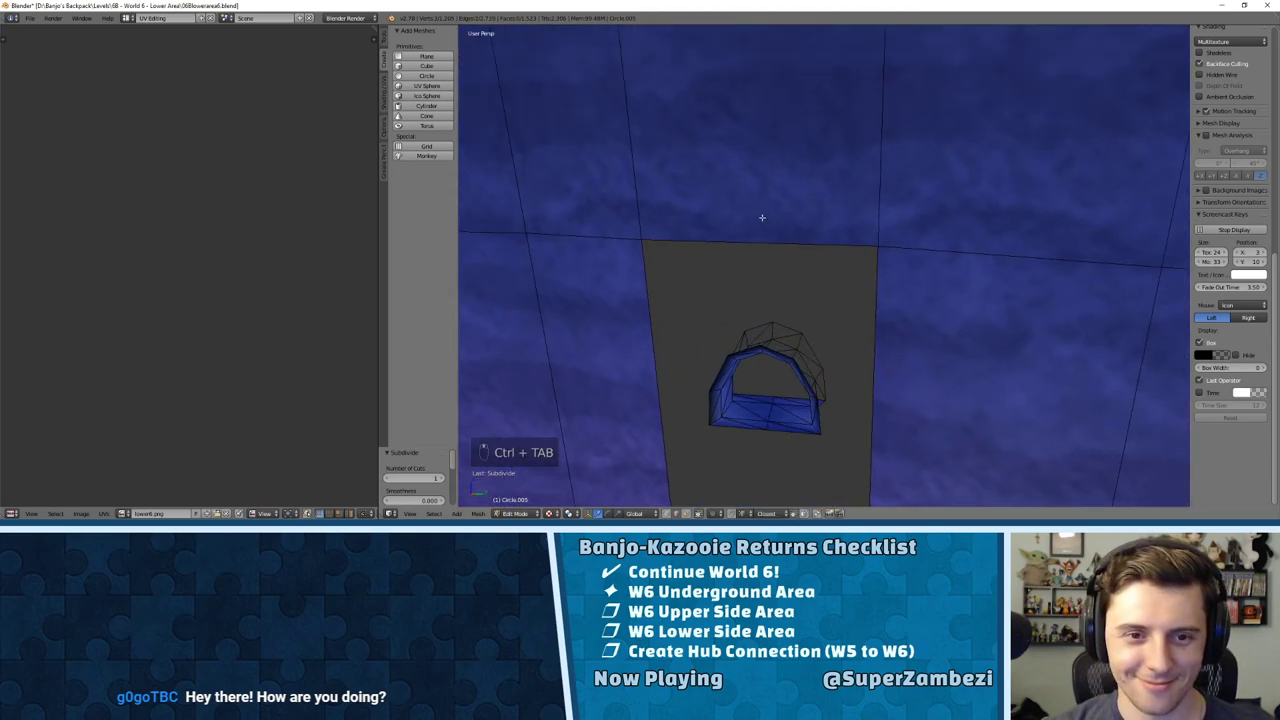
{"action": "right_click", "coordinate": [812, 243]}
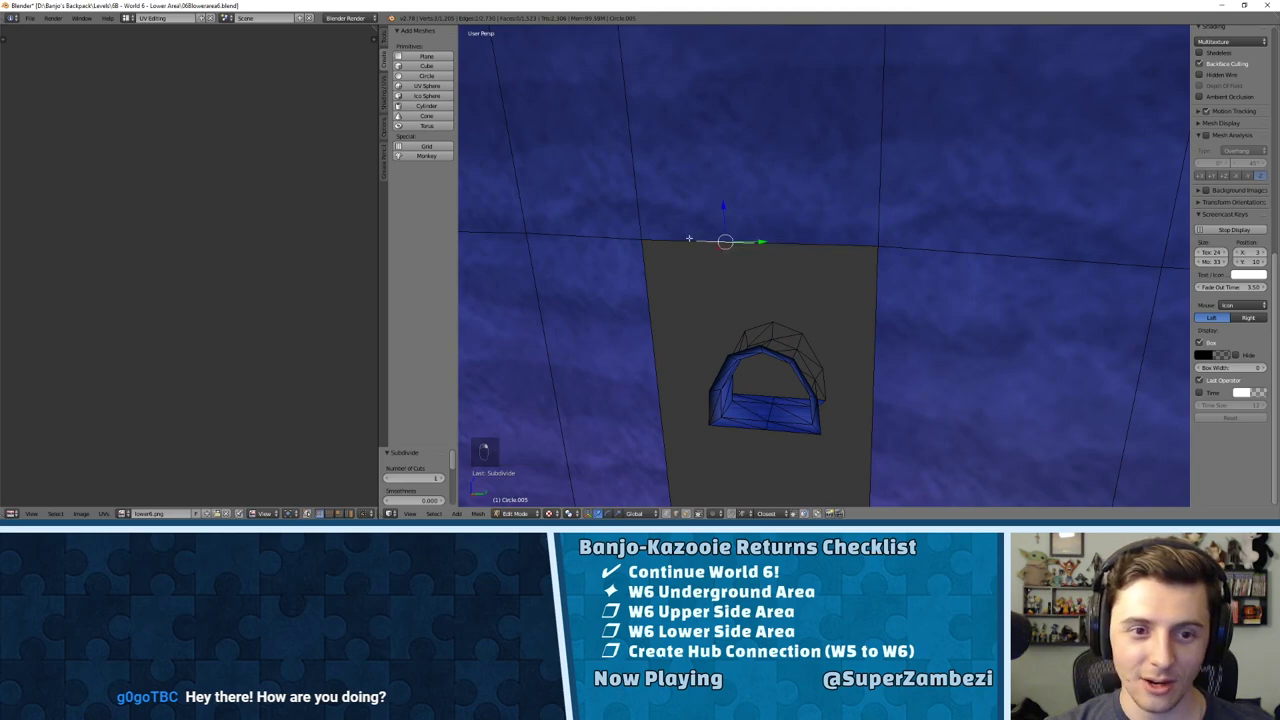
Step: Undo the recent edge subdivisions around the wall opening, keeping only the subdivided left edge
{"action": "key", "text": "ctrl+z"}
{"action": "key", "text": "ctrl+z"}
{"action": "key", "text": "ctrl+z"}
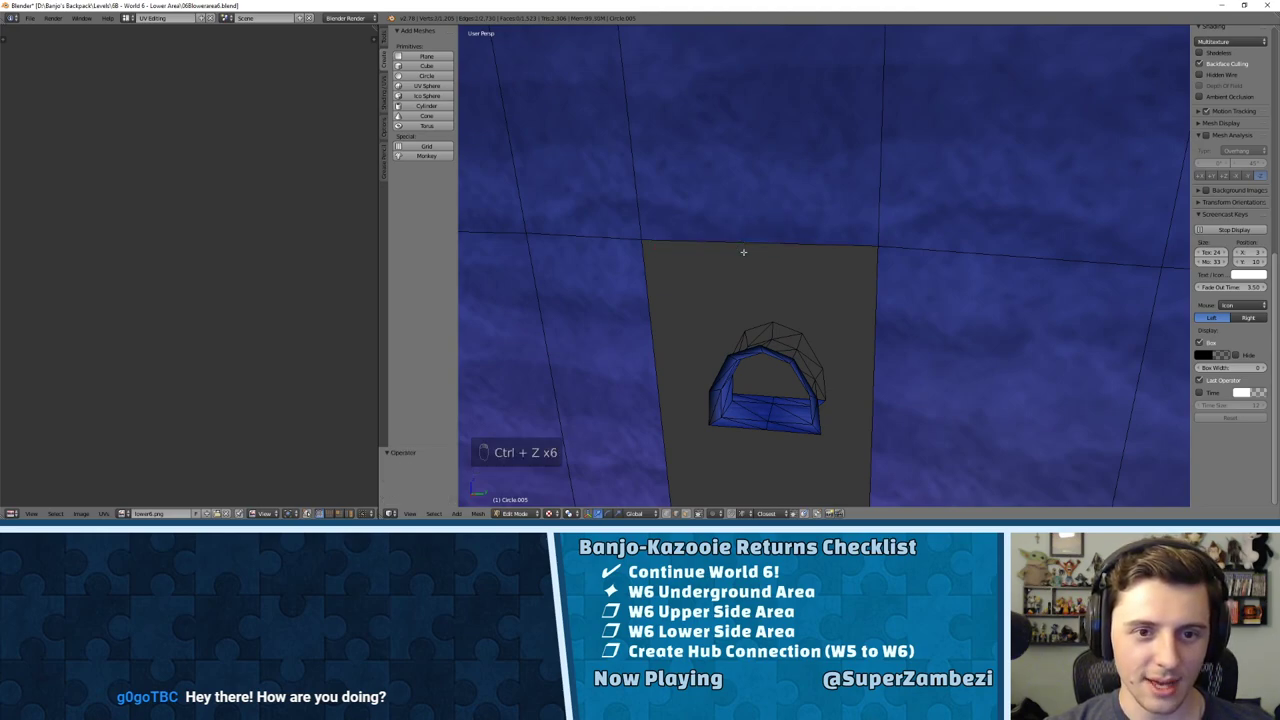
{"action": "key", "text": "ctrl+z"}
{"action": "key", "text": "ctrl+z"}
{"action": "key", "text": "ctrl+z"}
{"action": "key", "text": "ctrl+z"}
{"action": "key", "text": "ctrl+z"}
{"action": "key", "text": "ctrl+z"}
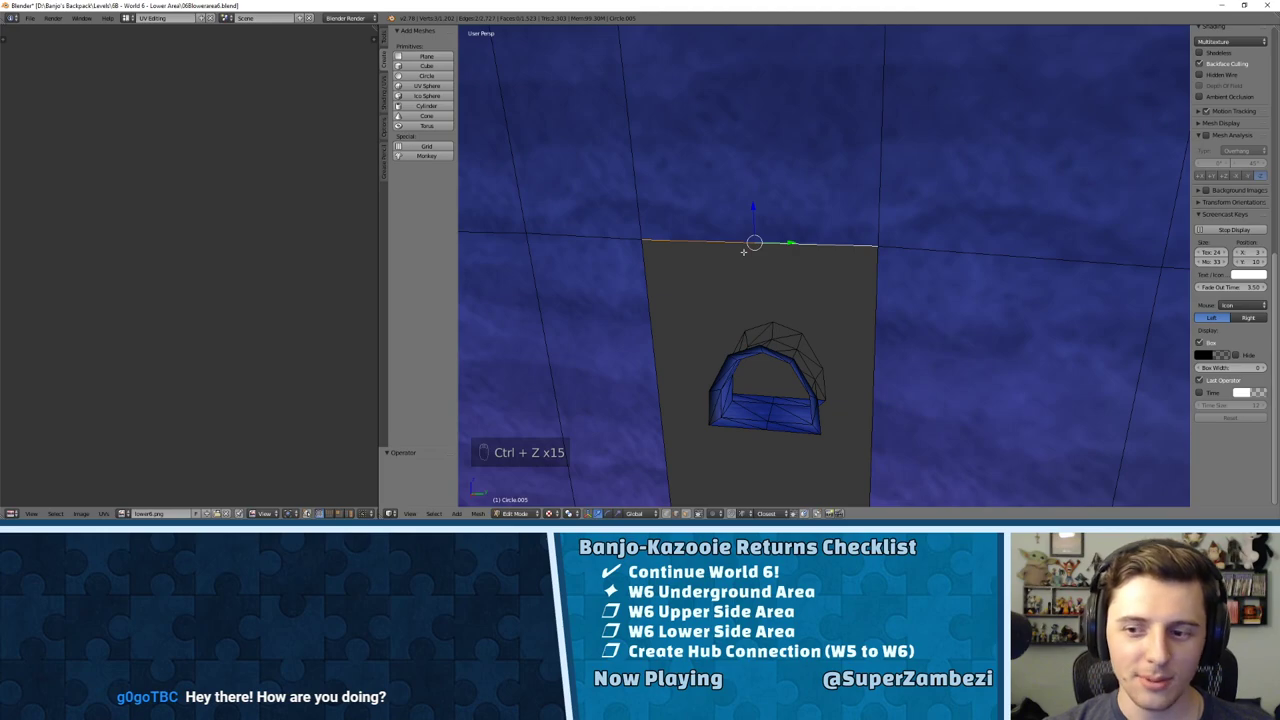
{"action": "scroll", "coordinate": [743, 251], "scroll_direction": "down", "scroll_amount": 5}
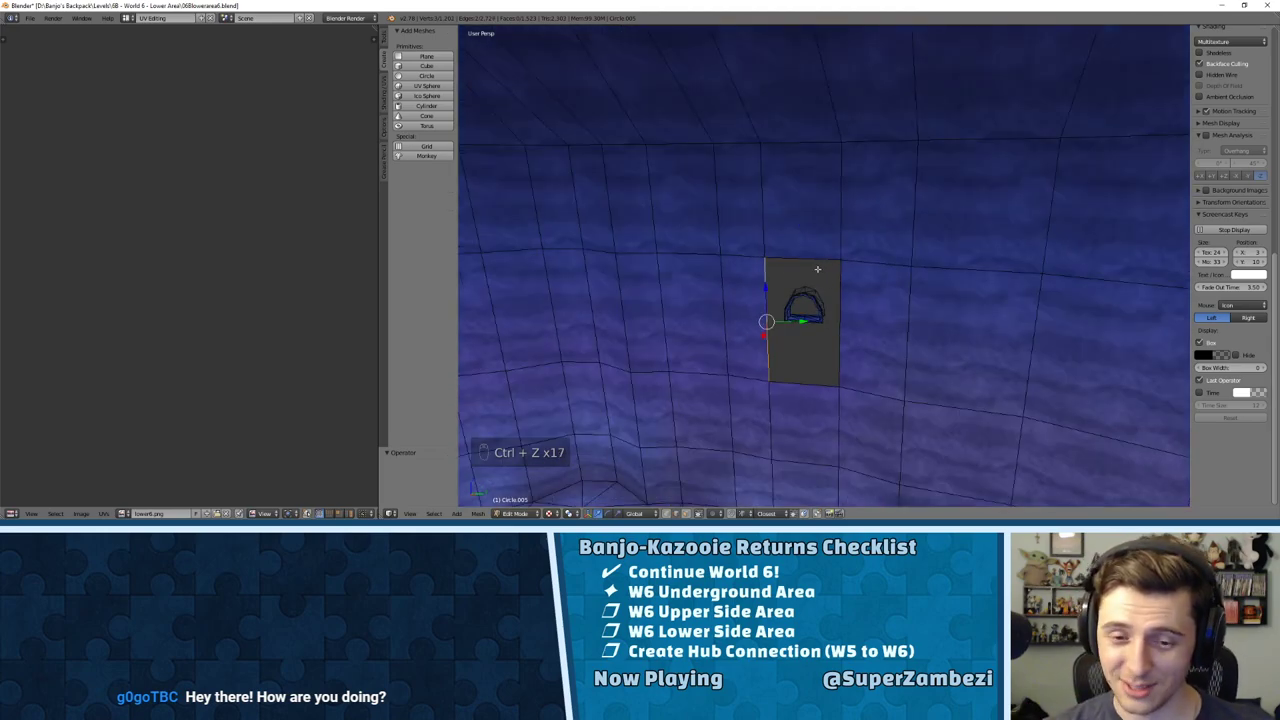
Step: Subdivide the right, top and bottom edges of the rectangular wall opening with one cut each
{"action": "scroll", "coordinate": [817, 269], "scroll_direction": "up", "scroll_amount": 4}
{"action": "right_click", "coordinate": [766, 487]}
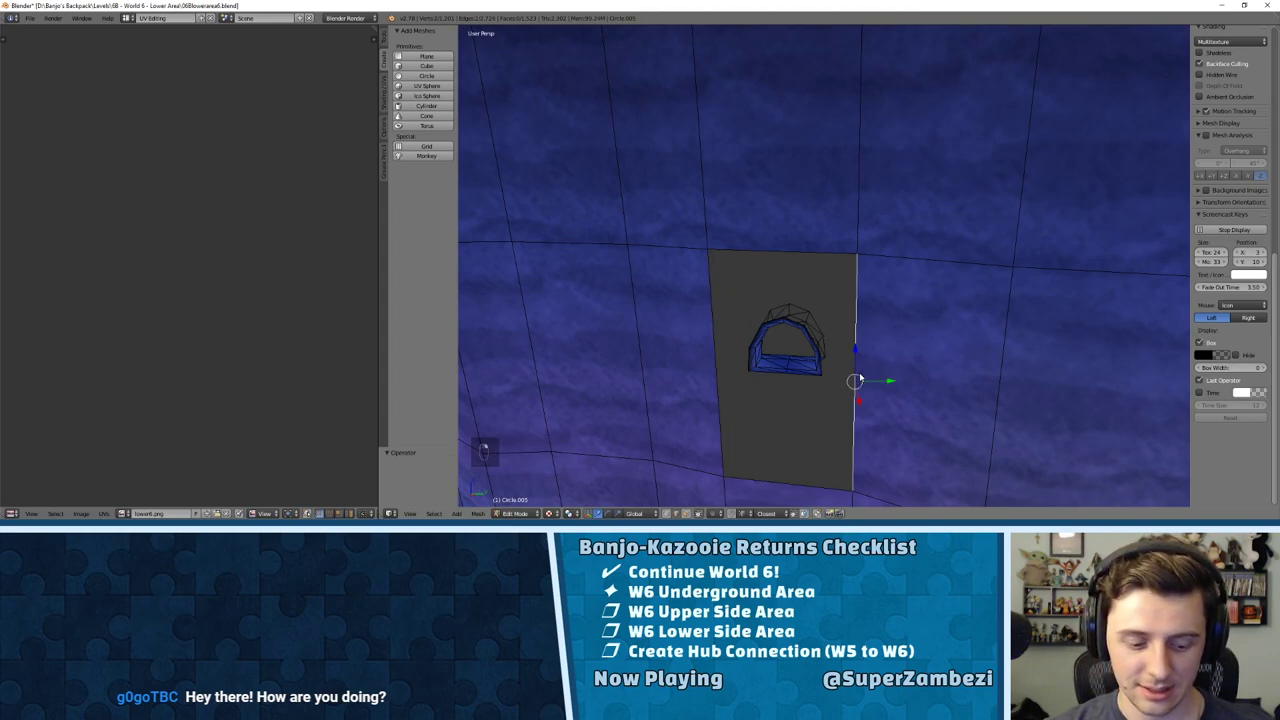
{"action": "key", "text": "w"}
{"action": "left_click", "coordinate": [834, 284]}
{"action": "right_click", "coordinate": [791, 298]}
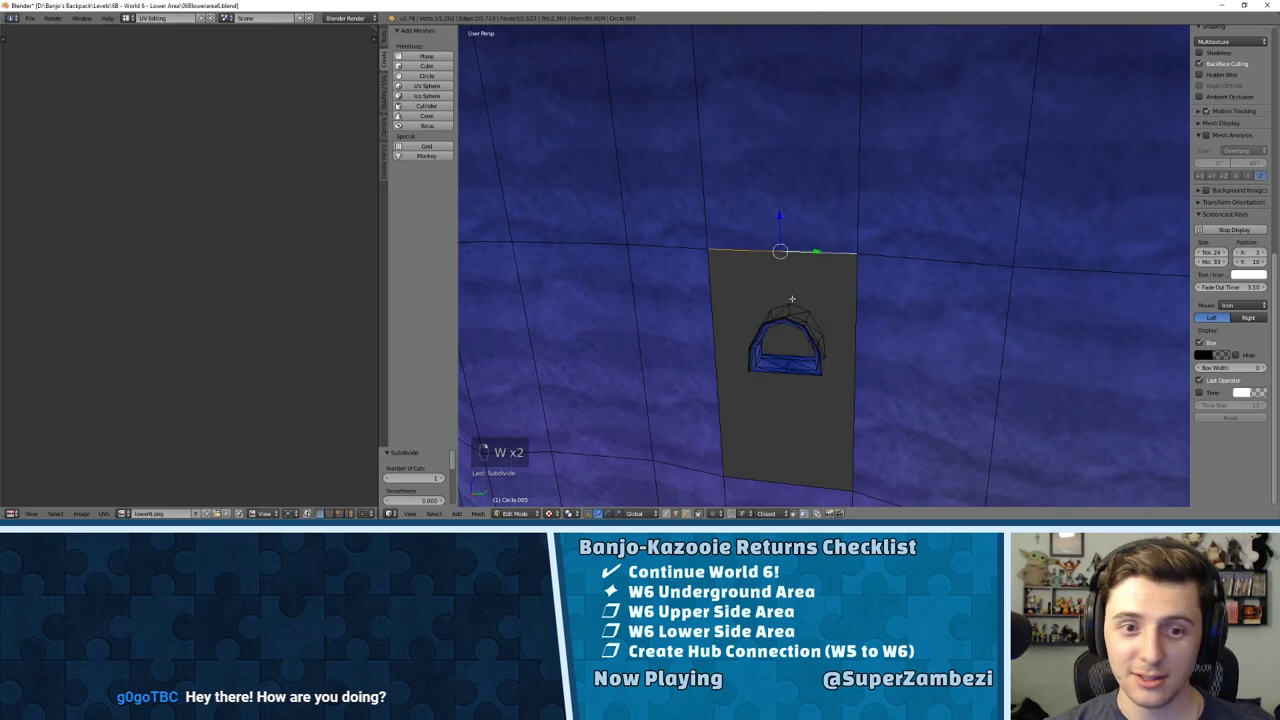
{"action": "right_click", "coordinate": [779, 484]}
{"action": "key", "text": "w"}
{"action": "left_click", "coordinate": [785, 281]}
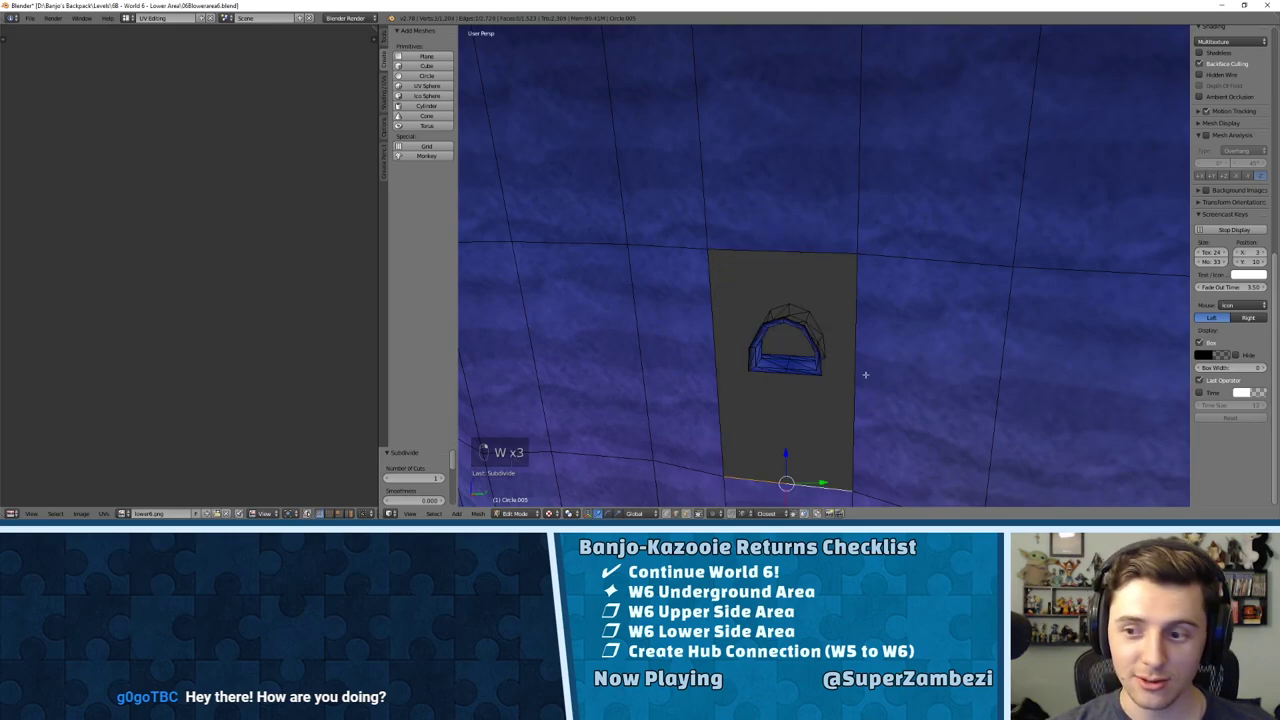
{"action": "middle_click_drag", "start_coordinate": [866, 374], "coordinate": [994, 294]}
{"action": "scroll", "coordinate": [920, 314], "scroll_direction": "down", "scroll_amount": 6}
{"action": "middle_click_drag", "start_coordinate": [920, 314], "coordinate": [968, 301]}
{"action": "scroll", "coordinate": [824, 305], "scroll_direction": "up", "scroll_amount": 2}
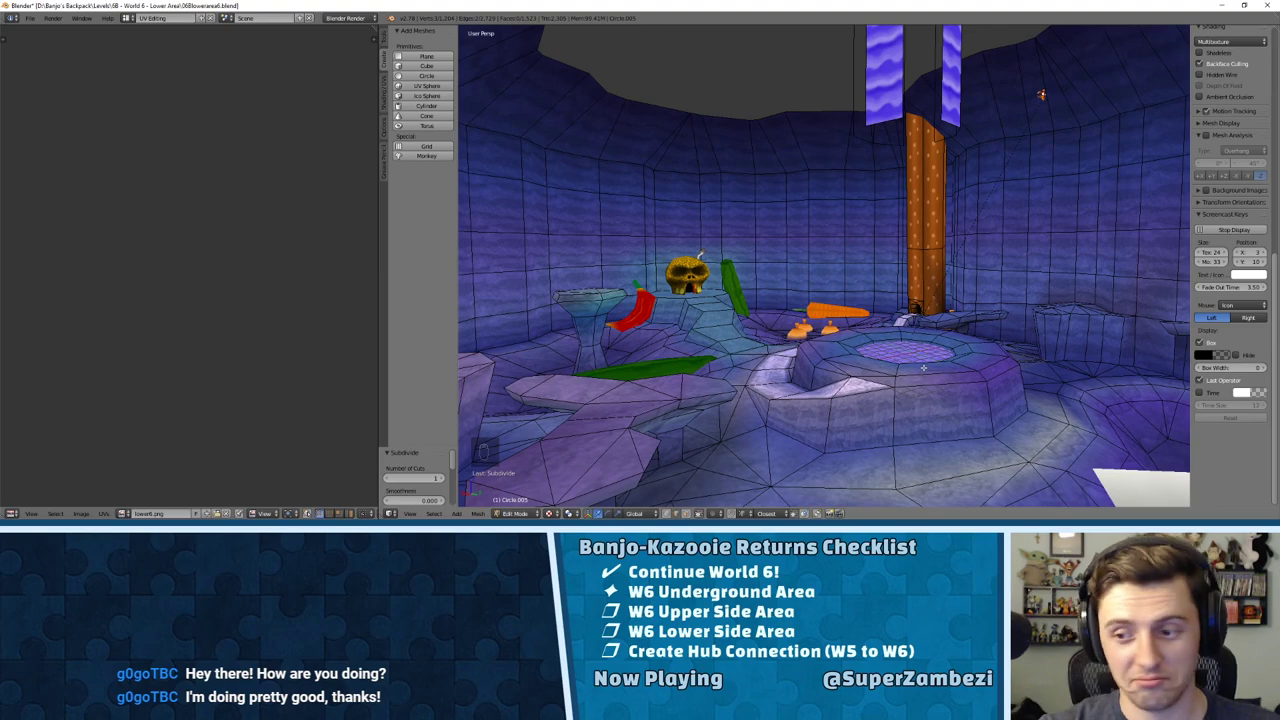
{"action": "middle_click_drag", "start_coordinate": [847, 340], "coordinate": [829, 269]}
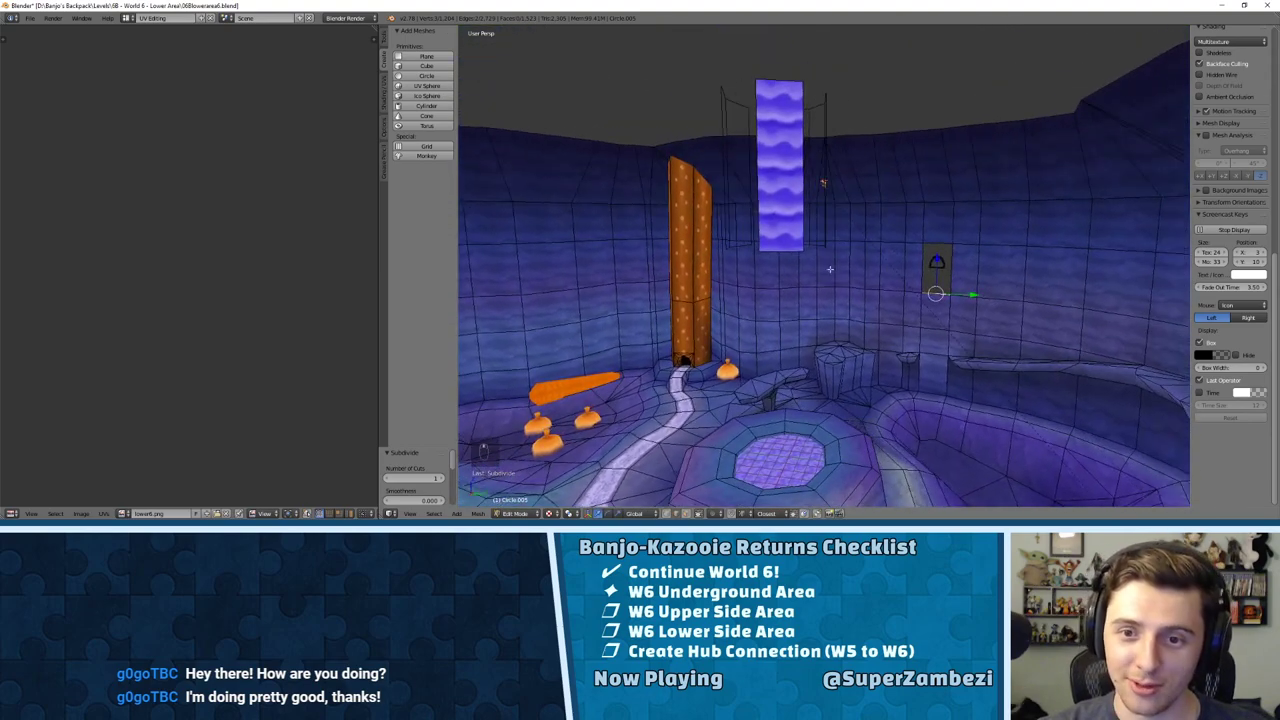
Step: In edge select mode, fill a face between the arch's upper right edges and the opening's upper right corner
{"action": "key", "text": "KP_Decimal"}
{"action": "middle_click_drag", "start_coordinate": [883, 197], "coordinate": [871, 363], "text": "shift"}
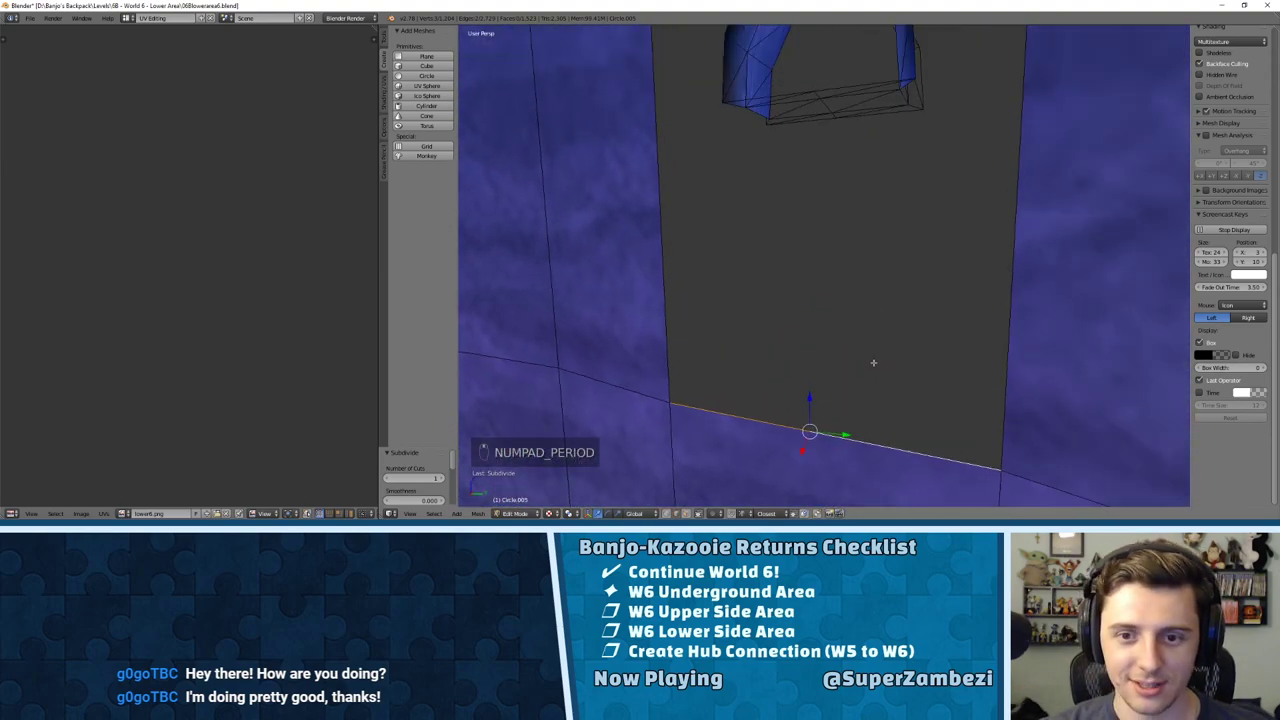
{"action": "scroll", "coordinate": [846, 209], "scroll_direction": "down", "scroll_amount": 3}
{"action": "middle_click_drag", "start_coordinate": [846, 213], "coordinate": [835, 372], "text": "shift"}
{"action": "key", "text": "ctrl+Tab"}
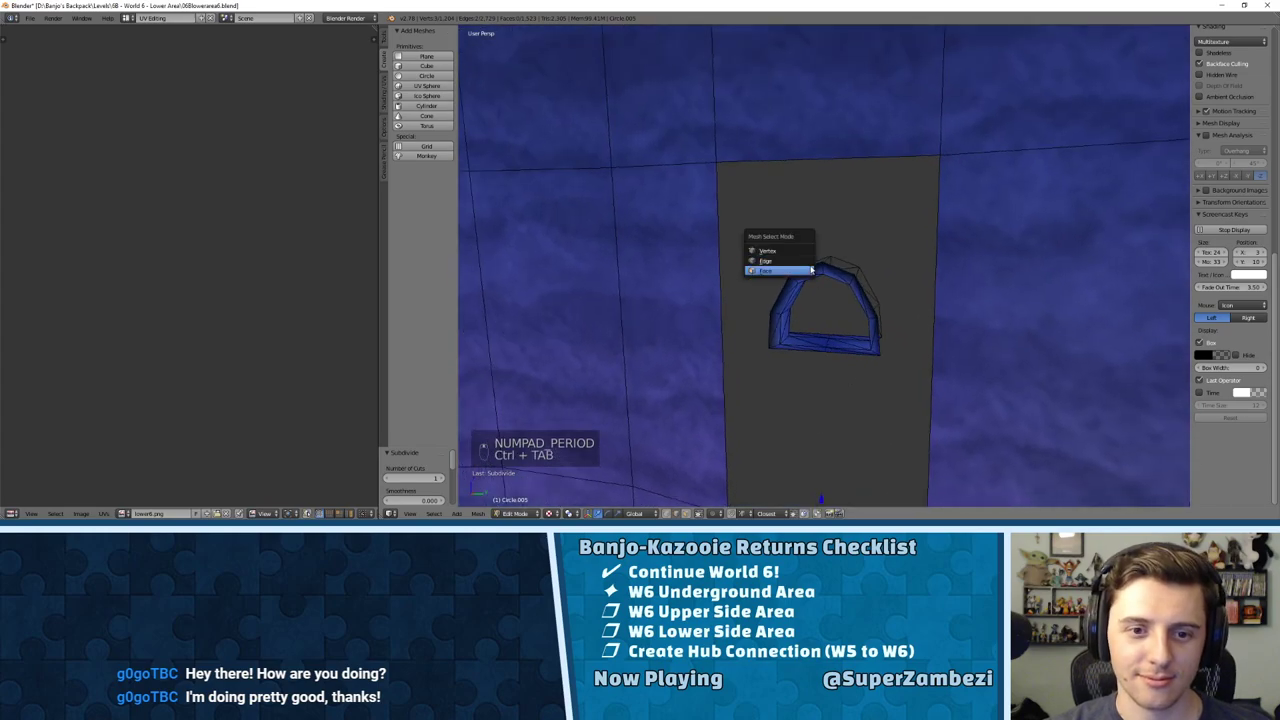
{"action": "left_click", "coordinate": [785, 269]}
{"action": "right_click", "coordinate": [810, 255]}
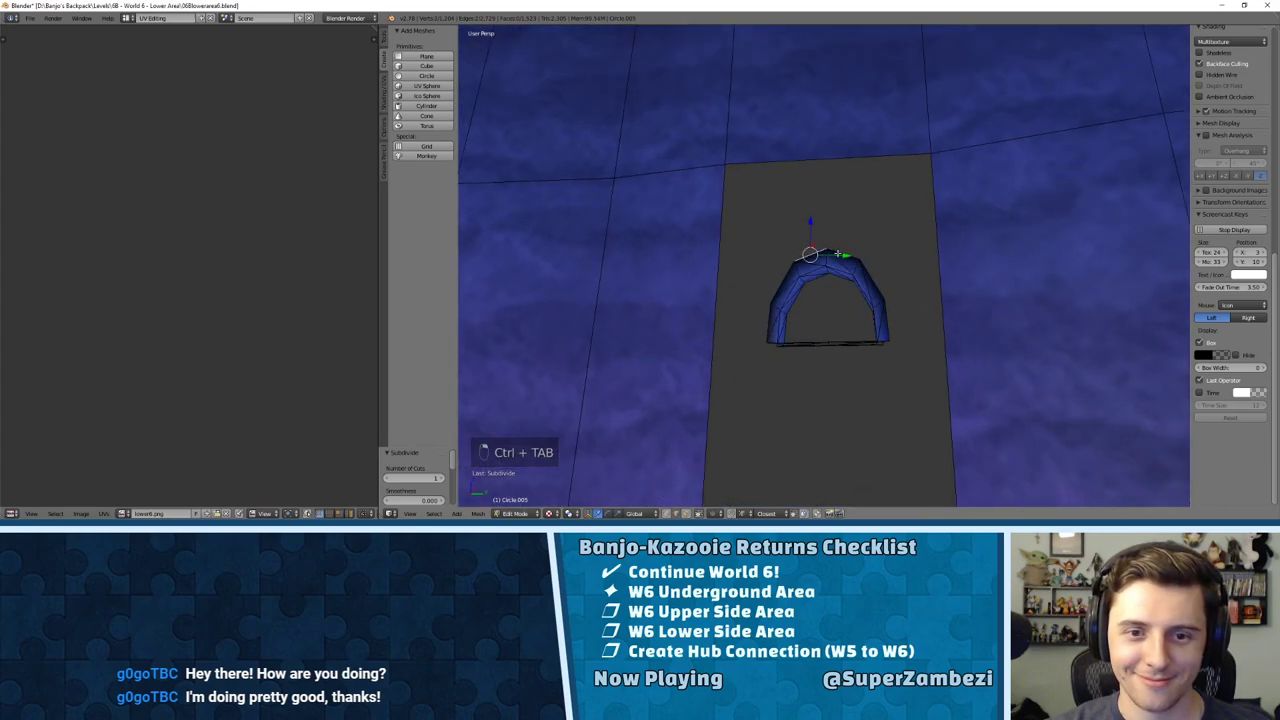
{"action": "right_click", "coordinate": [840, 253], "text": "shift"}
{"action": "right_click", "coordinate": [856, 160]}
{"action": "right_click", "coordinate": [847, 254], "text": "shift"}
{"action": "right_click", "coordinate": [873, 268], "text": "shift"}
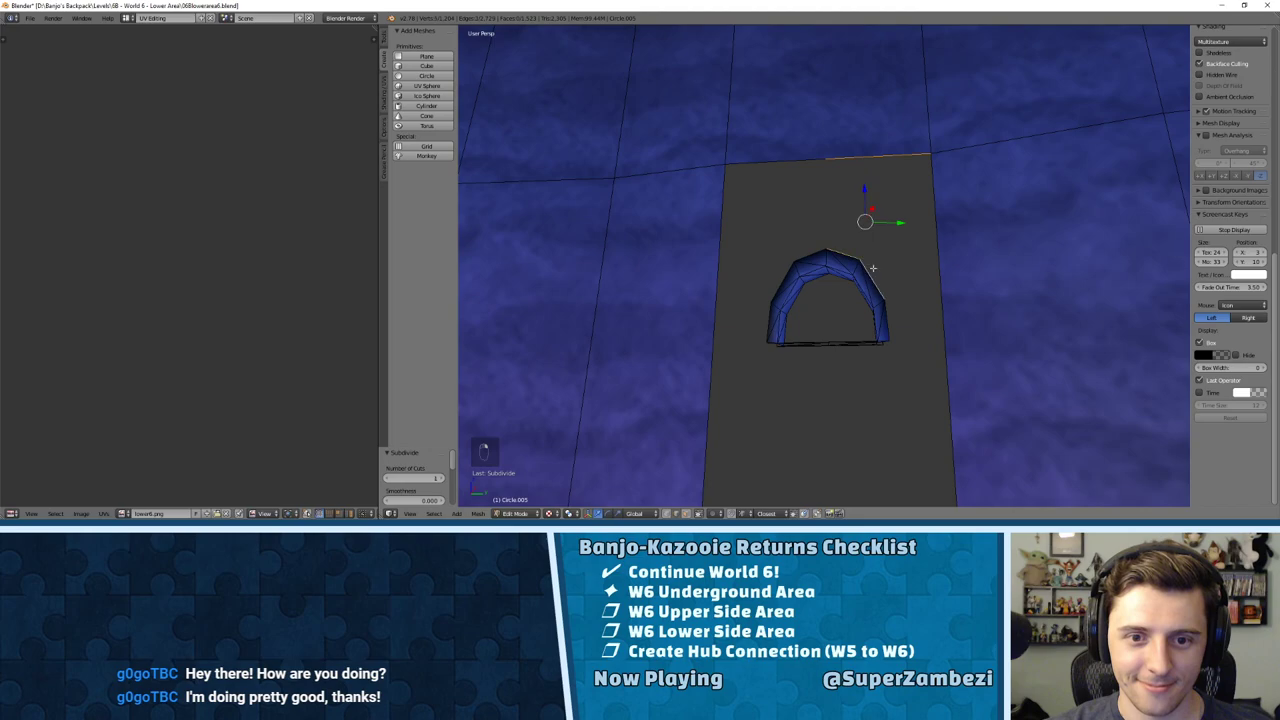
{"action": "right_click", "coordinate": [946, 229], "text": "shift"}
{"action": "key", "text": "f"}
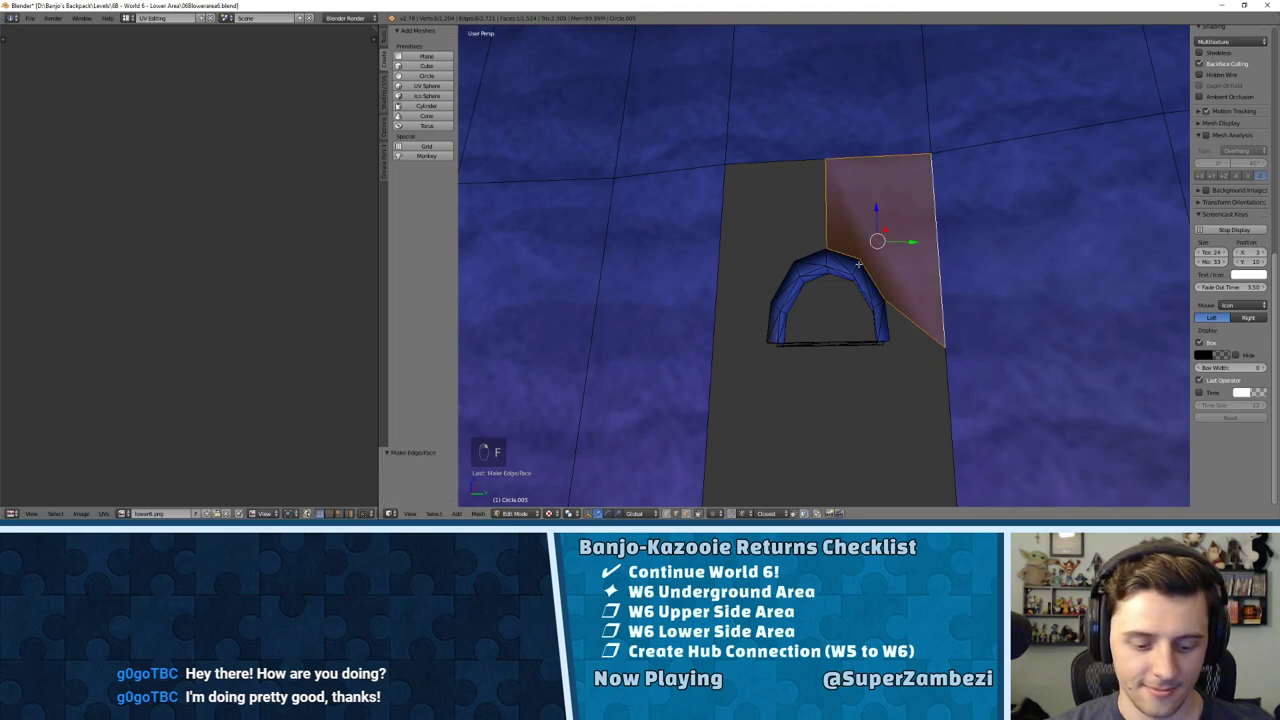
Step: Triangulate the new face at the upper right of the arch
{"action": "key", "text": "shift+t"}
{"action": "left_click", "coordinate": [834, 236]}
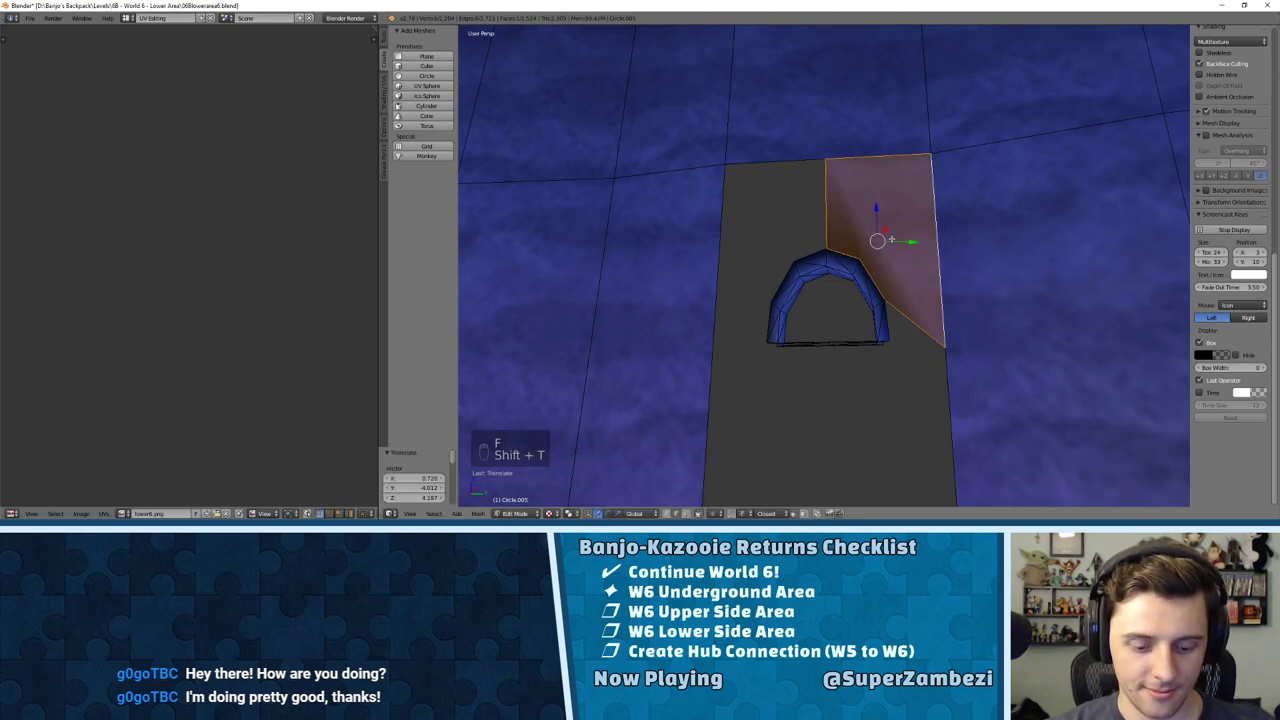
{"action": "key", "text": "ctrl+t"}
Step: Fill the gap between the arch's left side and the opening's upper left corner with a face and triangulate it
{"action": "right_click", "coordinate": [801, 260]}
{"action": "right_click", "coordinate": [782, 280], "text": "shift"}
{"action": "right_click", "coordinate": [721, 250], "text": "shift"}
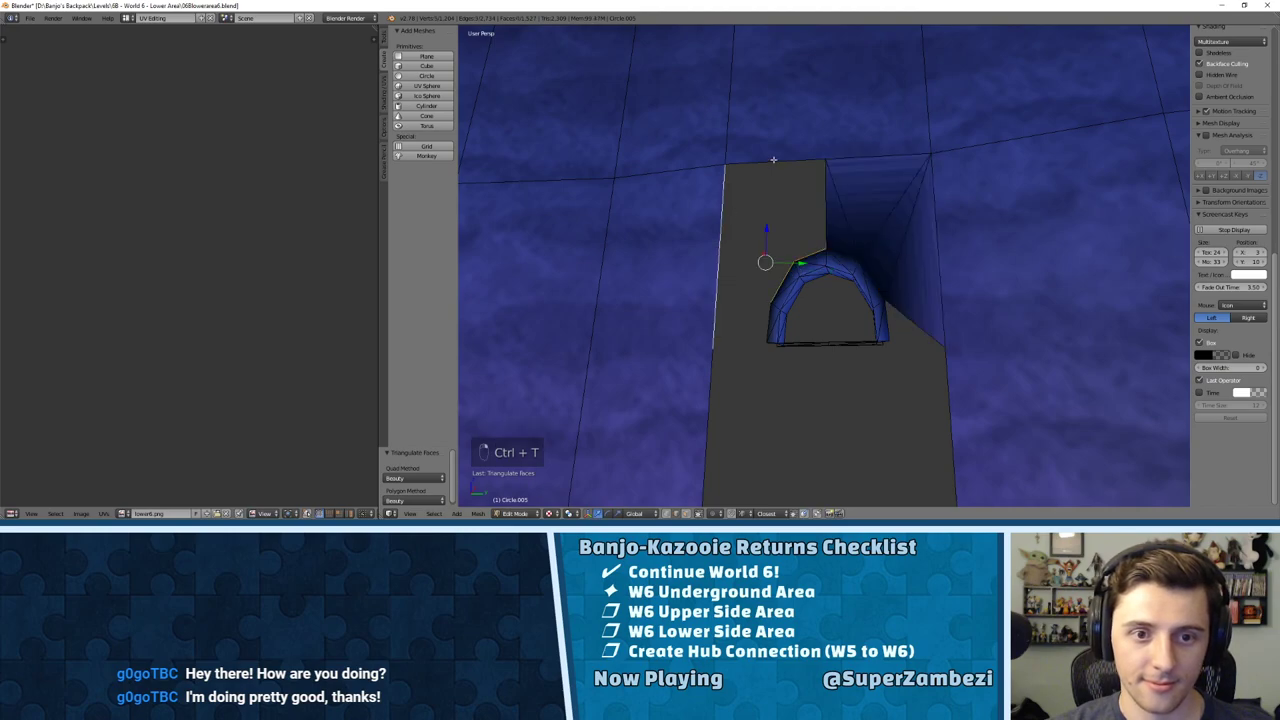
{"action": "right_click", "coordinate": [773, 160]}
{"action": "key", "text": "f"}
{"action": "key", "text": "ctrl+z"}
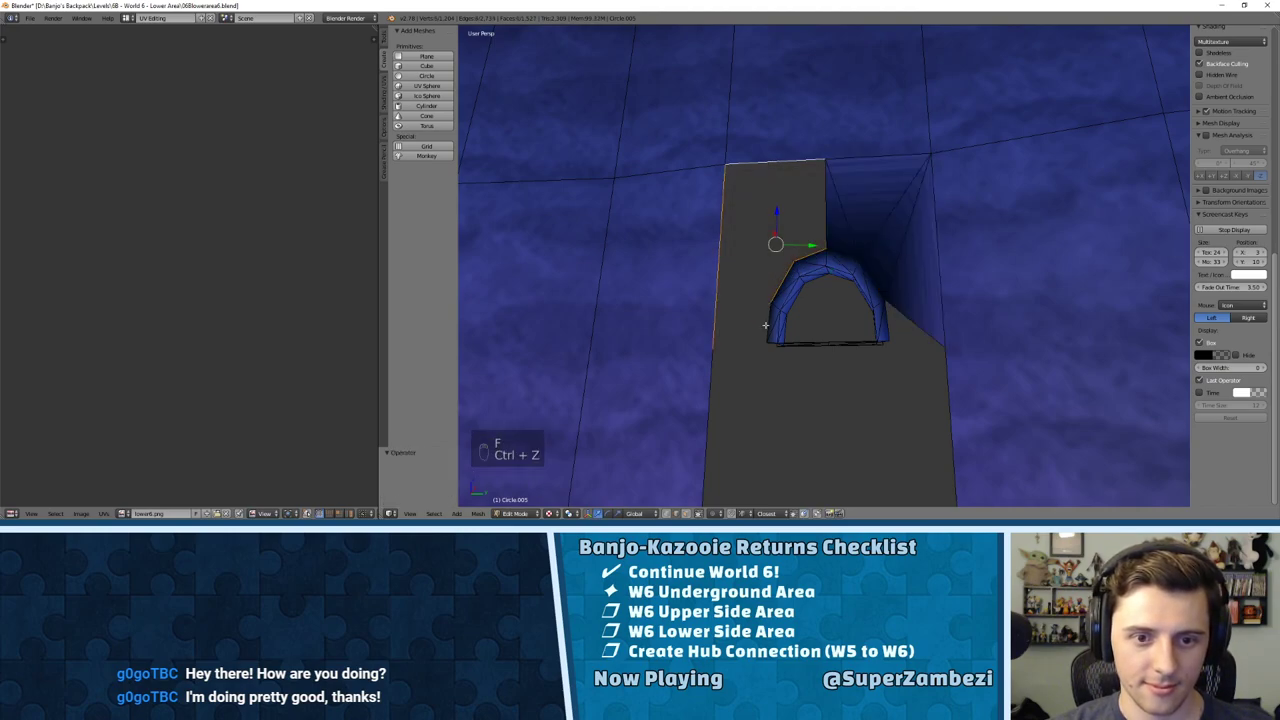
{"action": "right_click", "coordinate": [766, 325], "text": "shift"}
{"action": "key", "text": "f"}
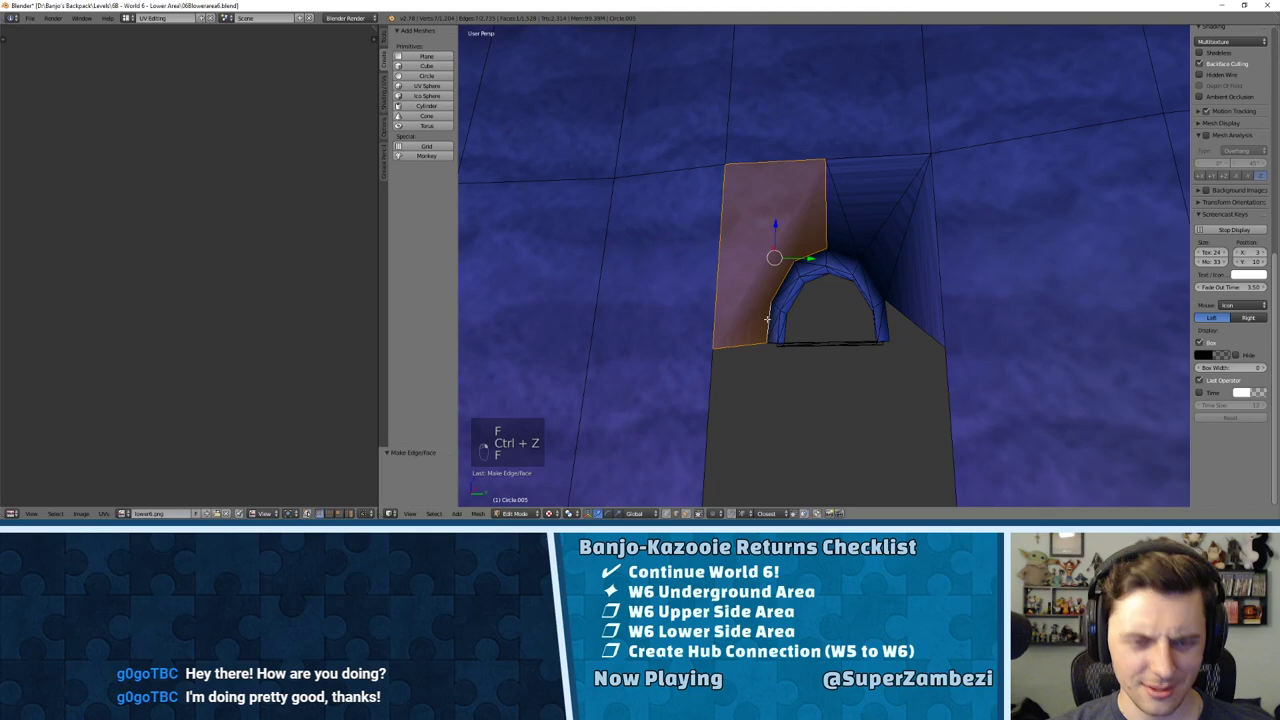
{"action": "key", "text": "ctrl+t"}
Step: Fill the small triangular gap beside the arch's lower right edge with a face
{"action": "right_click", "coordinate": [884, 323]}
{"action": "right_click", "coordinate": [903, 311], "text": "shift"}
{"action": "key", "text": "f"}
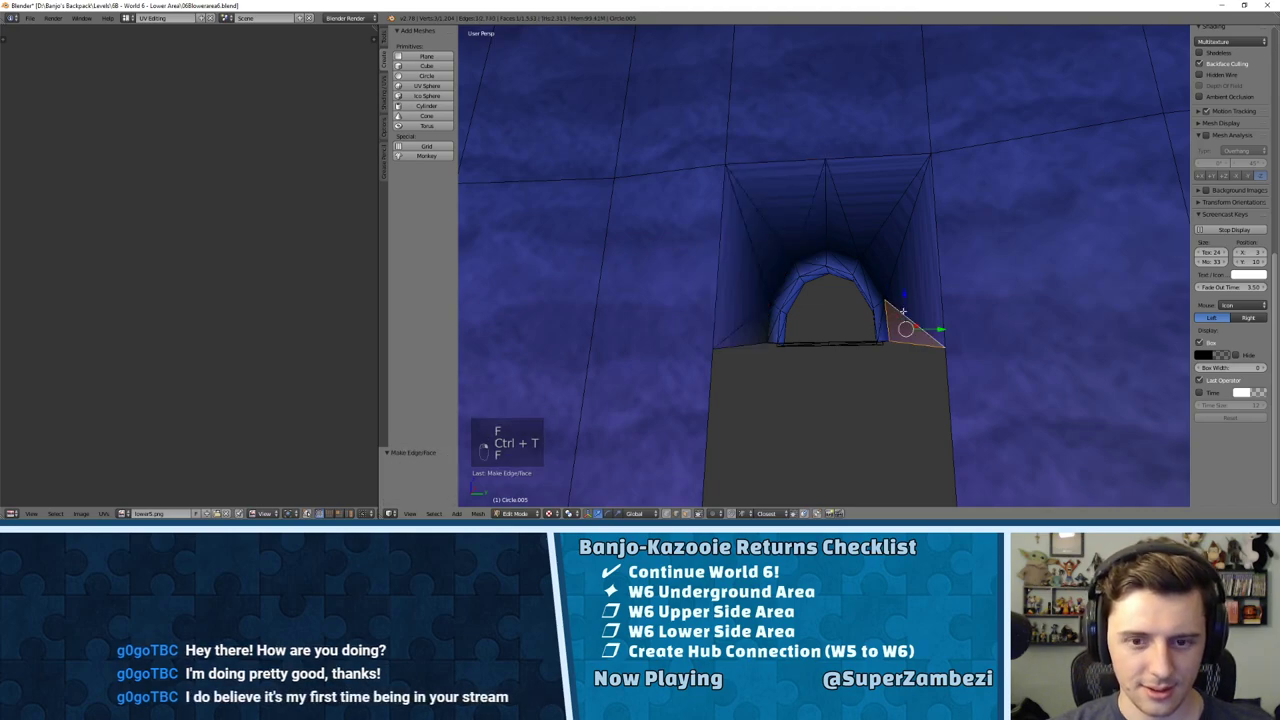
Step: Fill the lower left half of the opening beneath the arch with a face and triangulate it
{"action": "middle_click_drag", "start_coordinate": [850, 347], "coordinate": [808, 229], "text": "shift"}
{"action": "right_click", "coordinate": [773, 238]}
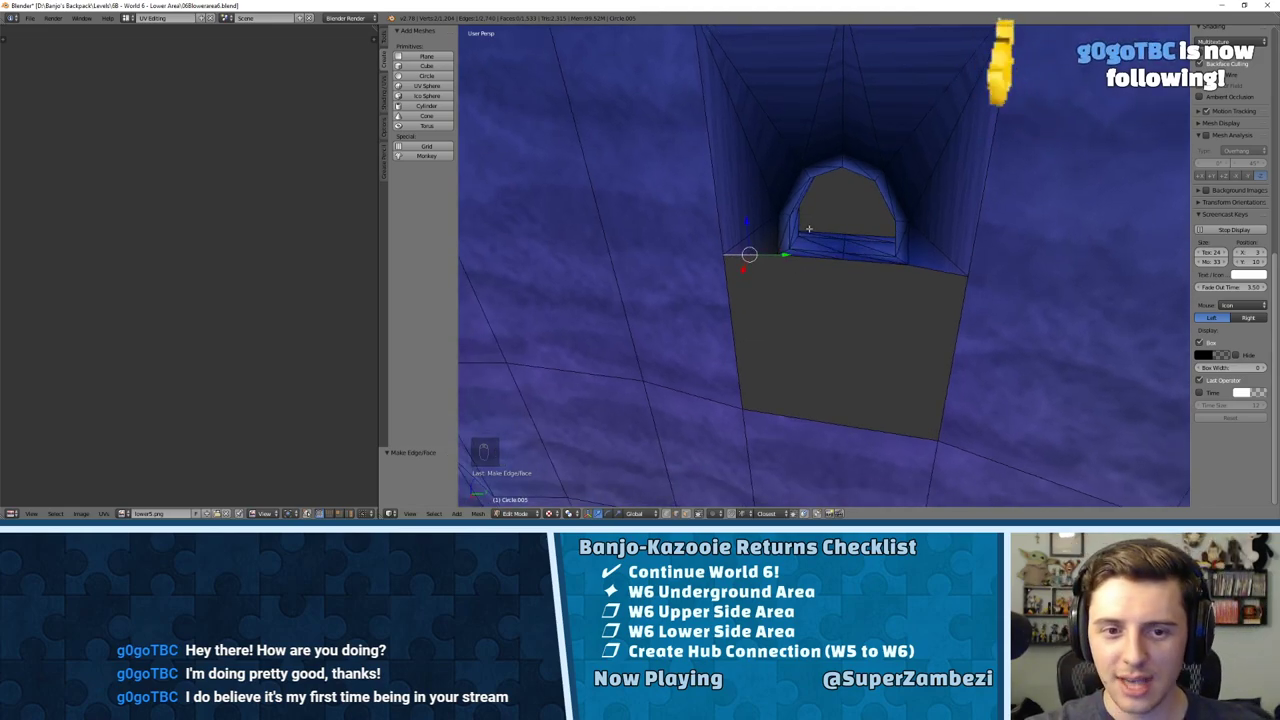
{"action": "middle_click_drag", "start_coordinate": [809, 229], "coordinate": [774, 426]}
{"action": "right_click", "coordinate": [774, 426]}
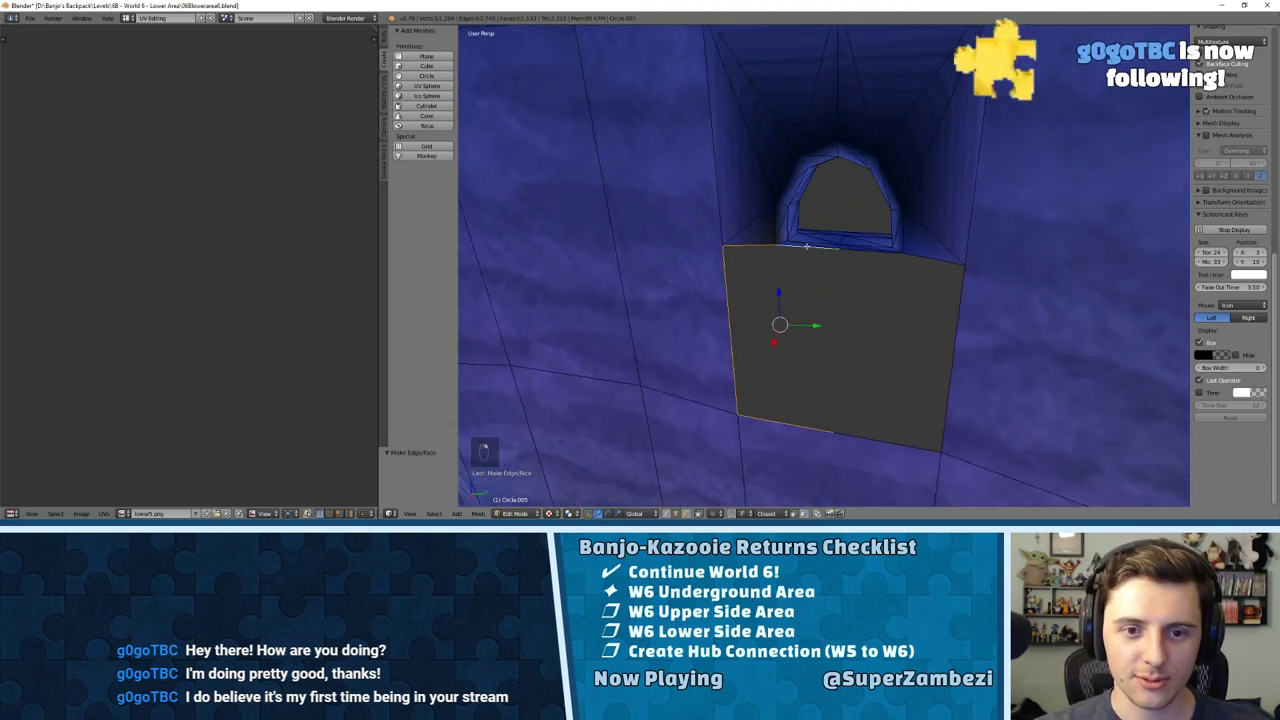
{"action": "key", "text": "ctrl+t"}
Step: Fill the remaining lower right half of the opening with a face and triangulate it
{"action": "scroll", "coordinate": [812, 280], "scroll_direction": "down", "scroll_amount": 10}
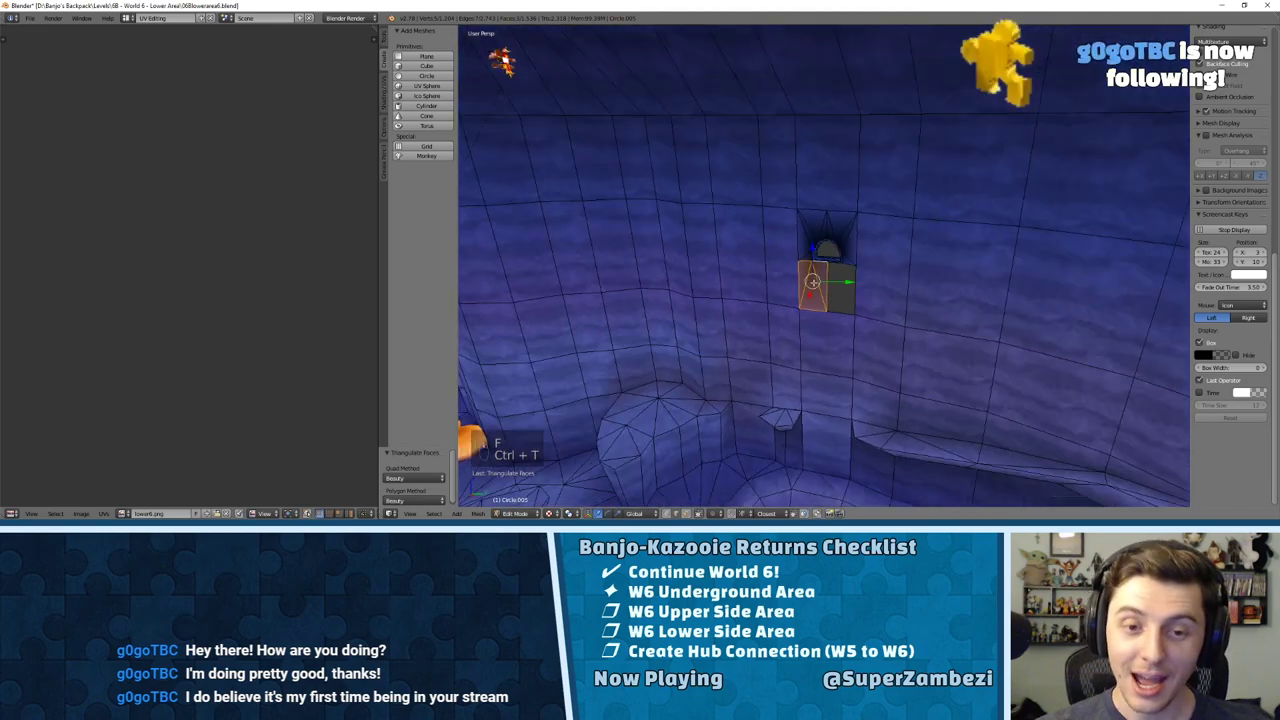
{"action": "middle_click_drag", "start_coordinate": [815, 297], "coordinate": [836, 278]}
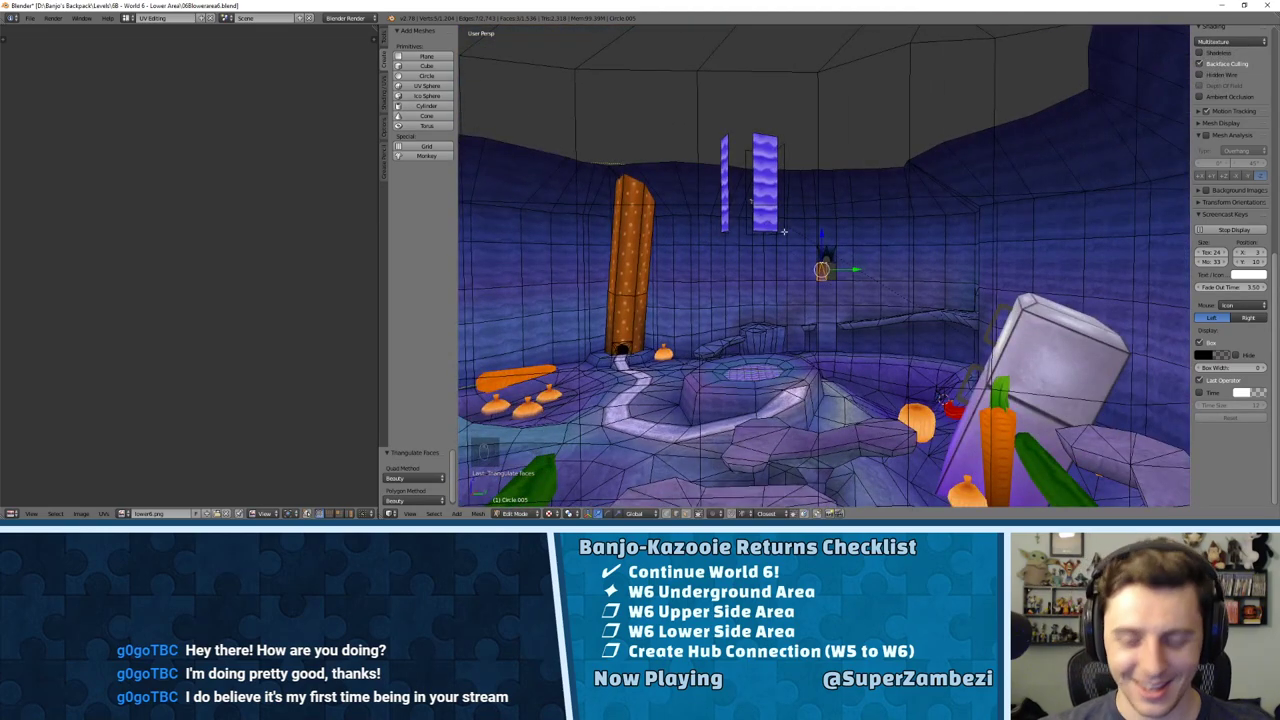
{"action": "key", "text": "KP_Decimal"}
{"action": "middle_click_drag", "start_coordinate": [957, 226], "coordinate": [758, 97]}
{"action": "right_click", "coordinate": [748, 84]}
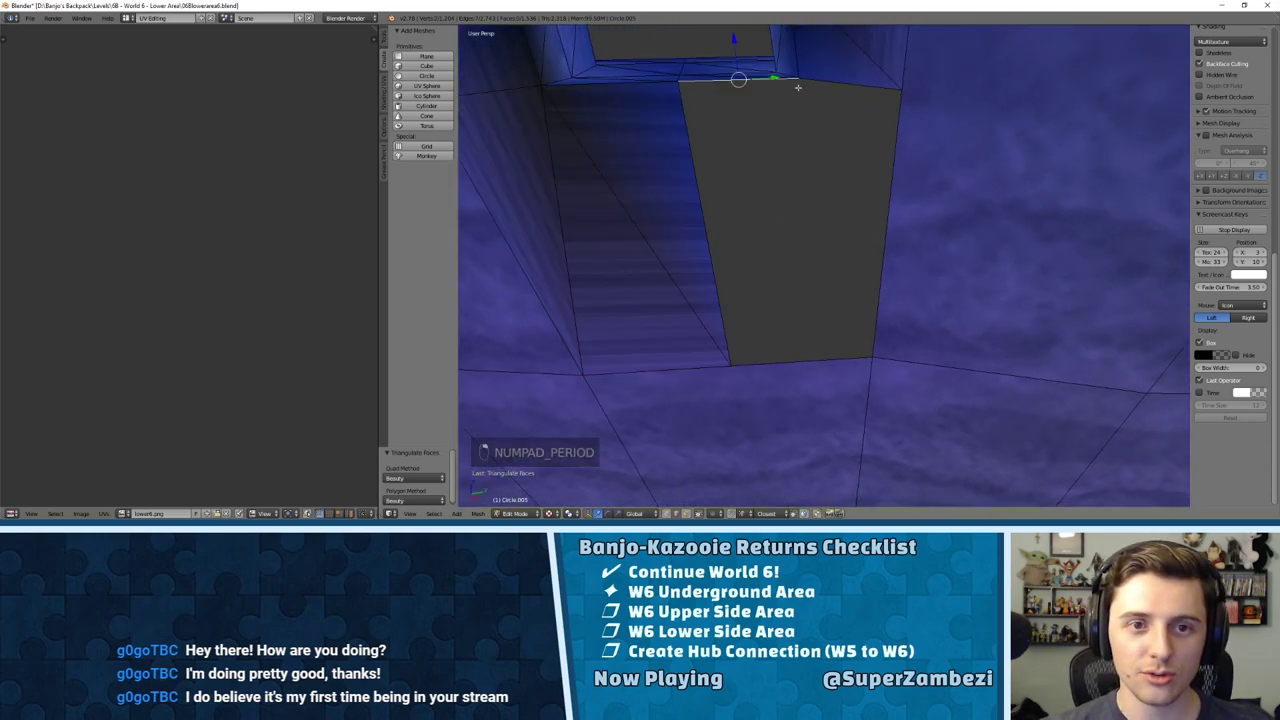
{"action": "right_click", "coordinate": [895, 168], "text": "shift"}
{"action": "right_click", "coordinate": [840, 360], "text": "shift"}
{"action": "right_click", "coordinate": [717, 281], "text": "shift"}
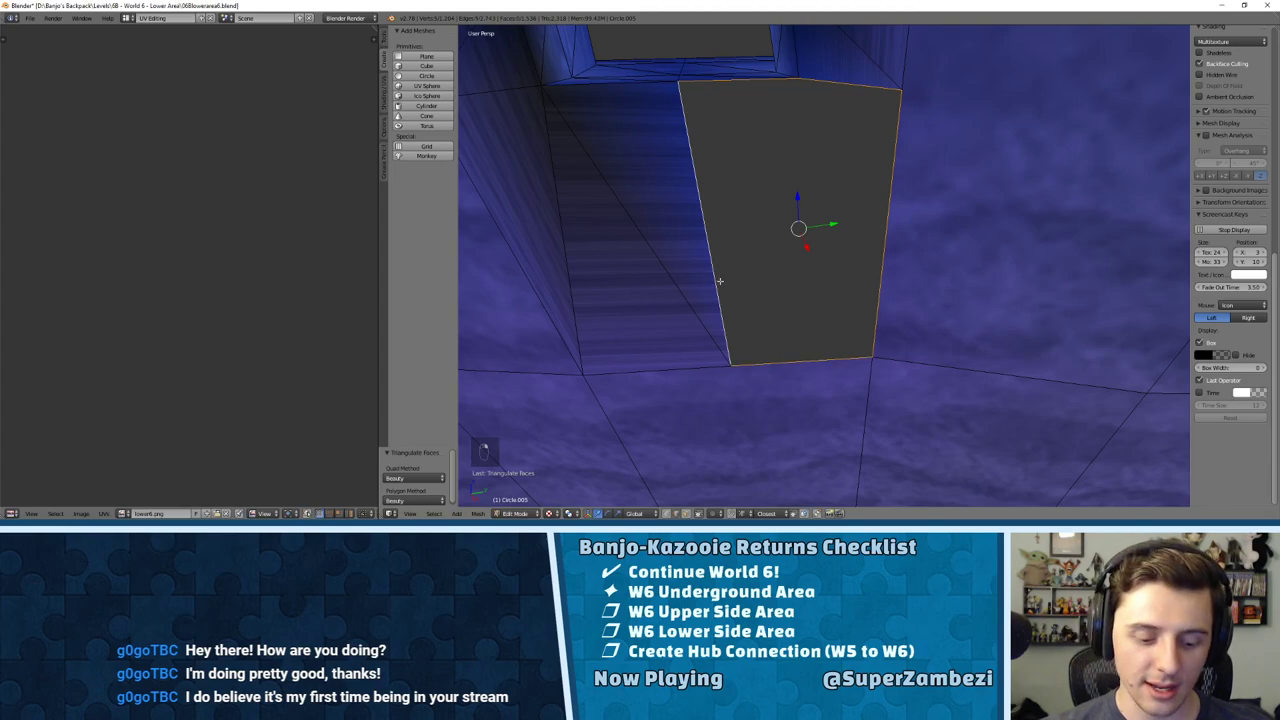
{"action": "key", "text": "f"}
{"action": "key", "text": "ctrl+t"}
Step: In face select mode, circle-select all the new faces around the arch and unwrap them
{"action": "middle_click_drag", "start_coordinate": [719, 281], "coordinate": [850, 302]}
{"action": "key", "text": "ctrl+Tab"}
{"action": "left_click", "coordinate": [870, 256]}
{"action": "key", "text": "c"}
{"action": "mouse_move", "coordinate": [823, 354]}
{"action": "left_mouse_down"}
{"action": "mouse_move", "coordinate": [771, 329]}
{"action": "mouse_move", "coordinate": [750, 285]}
{"action": "mouse_move", "coordinate": [785, 108]}
{"action": "mouse_move", "coordinate": [917, 126]}
{"action": "mouse_move", "coordinate": [936, 278]}
{"action": "left_mouse_up"}
{"action": "right_click", "coordinate": [936, 278]}
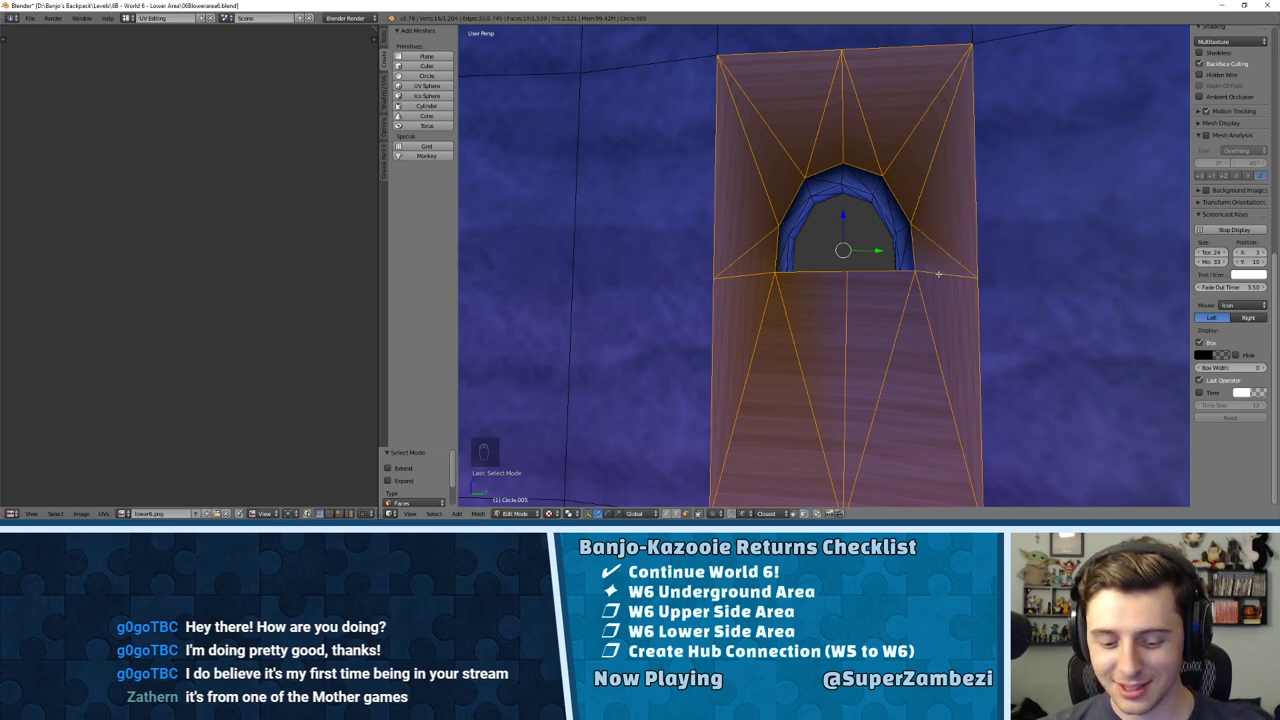
{"action": "key", "text": "u"}
{"action": "left_click", "coordinate": [936, 271]}
Step: Add the wall faces on both sides of the arch surround to the selection as UV references
{"action": "scroll", "coordinate": [751, 291], "scroll_direction": "down", "scroll_amount": 8}
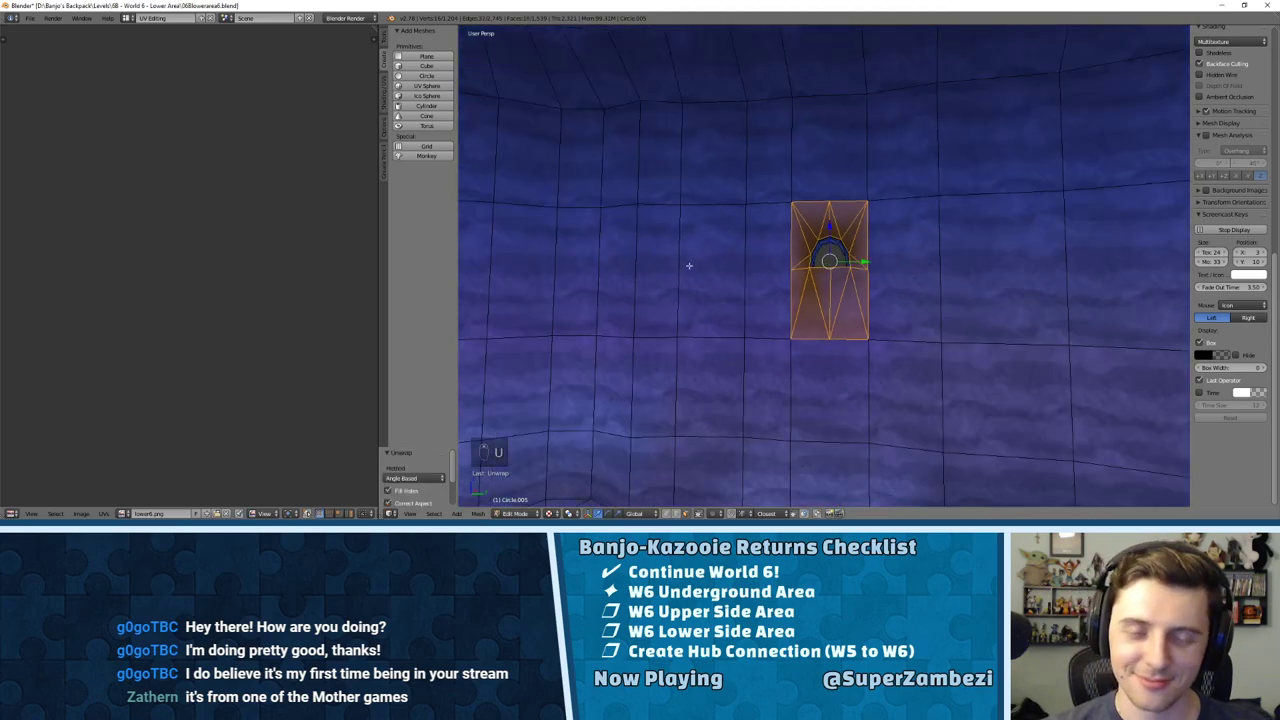
{"action": "scroll", "coordinate": [790, 306], "scroll_direction": "up", "scroll_amount": 5}
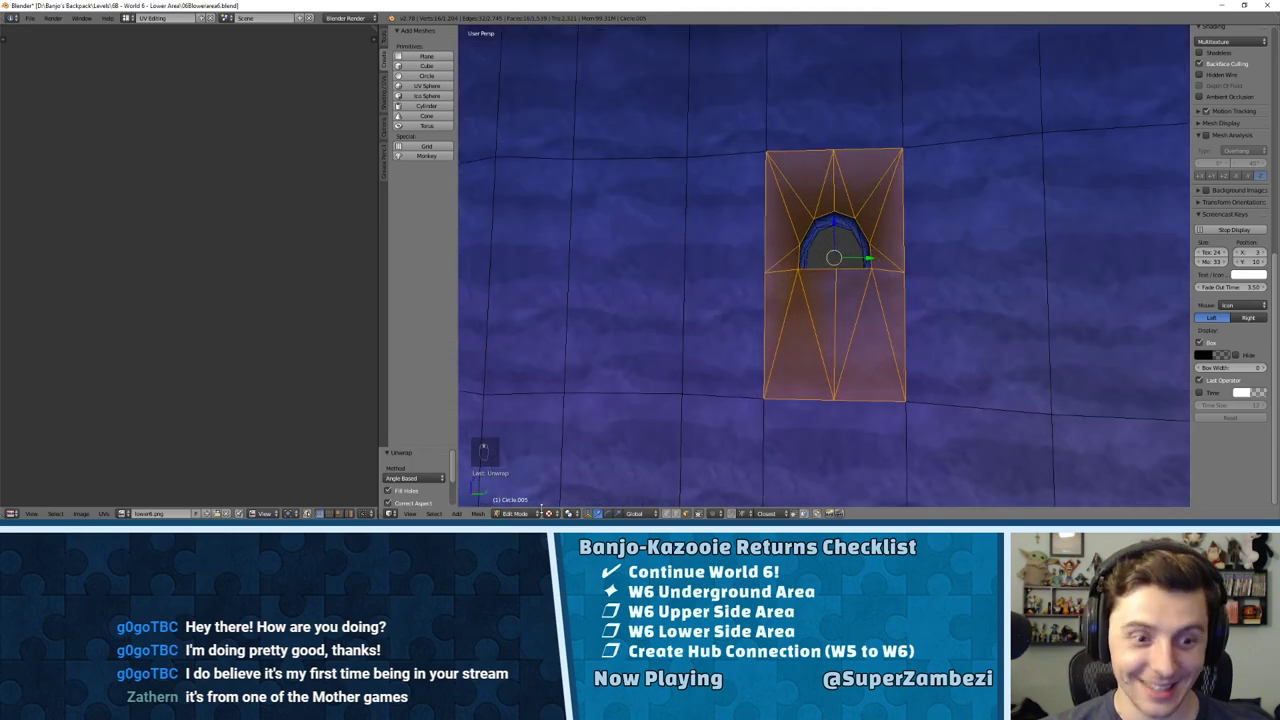
{"action": "scroll", "coordinate": [714, 371], "scroll_direction": "down", "scroll_amount": 4}
{"action": "scroll", "coordinate": [275, 312], "scroll_direction": "up", "scroll_amount": 6}
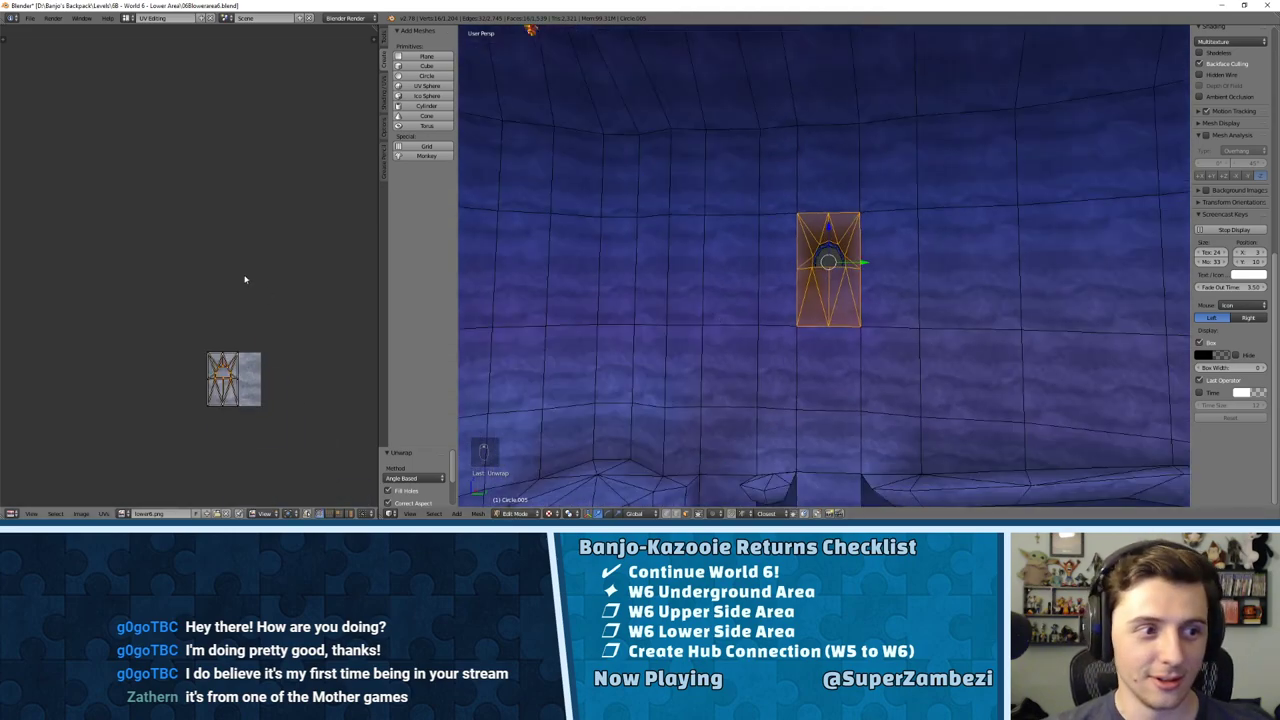
{"action": "right_click", "coordinate": [777, 270], "text": "shift"}
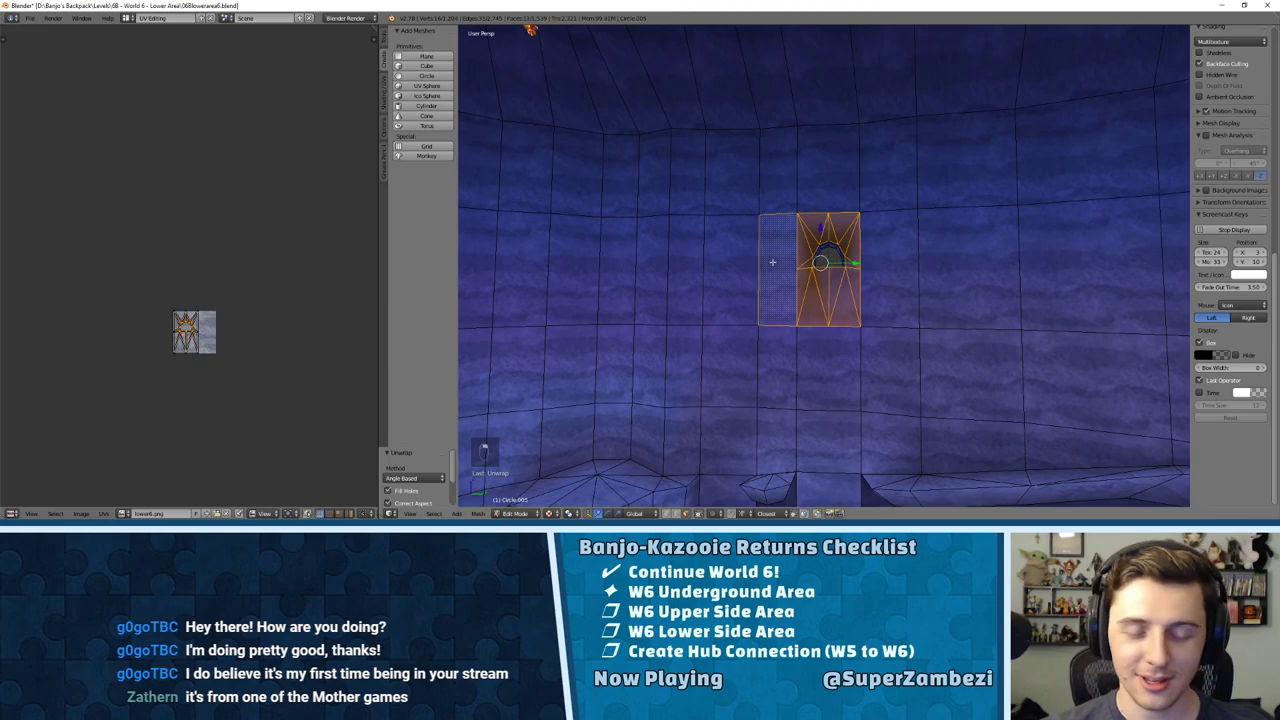
{"action": "right_click", "coordinate": [888, 268], "text": "shift"}
Step: Select the arch surround's linked UV island and move it over to the neighbouring wall faces' UVs
{"action": "scroll", "coordinate": [210, 352], "scroll_direction": "down", "scroll_amount": 3}
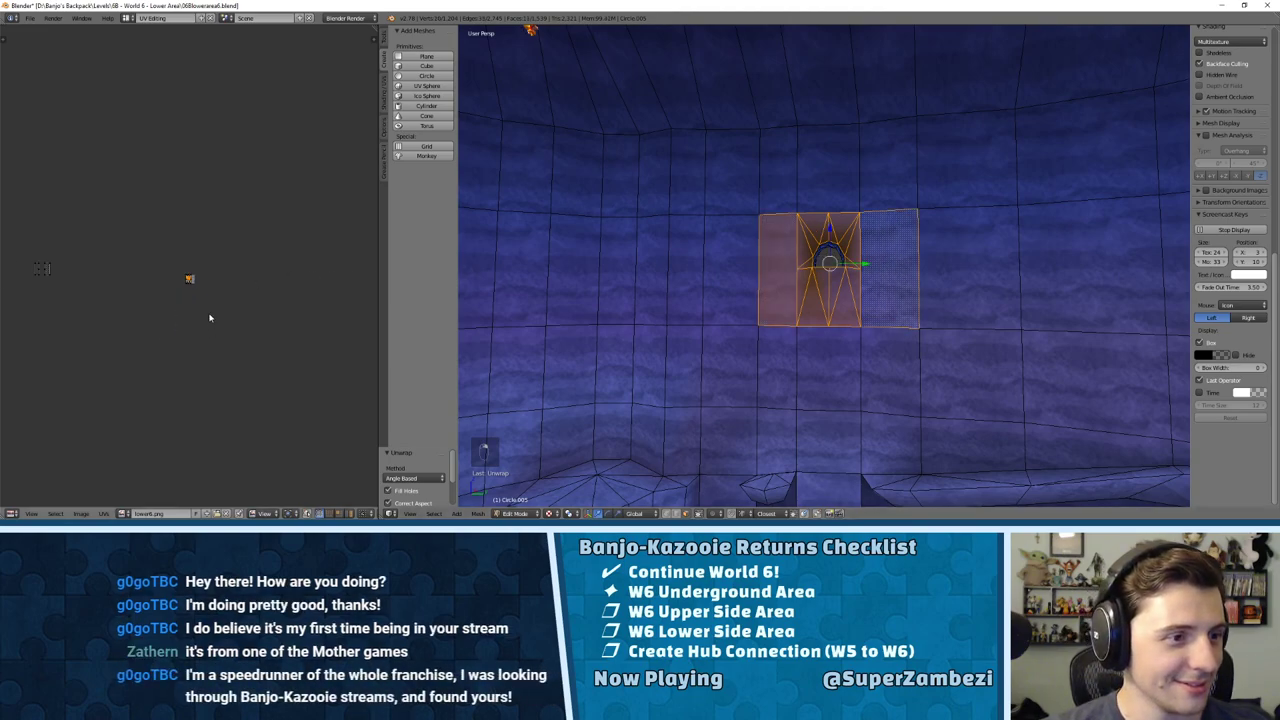
{"action": "key", "text": "a"}
{"action": "key", "text": "a"}
{"action": "key", "text": "a"}
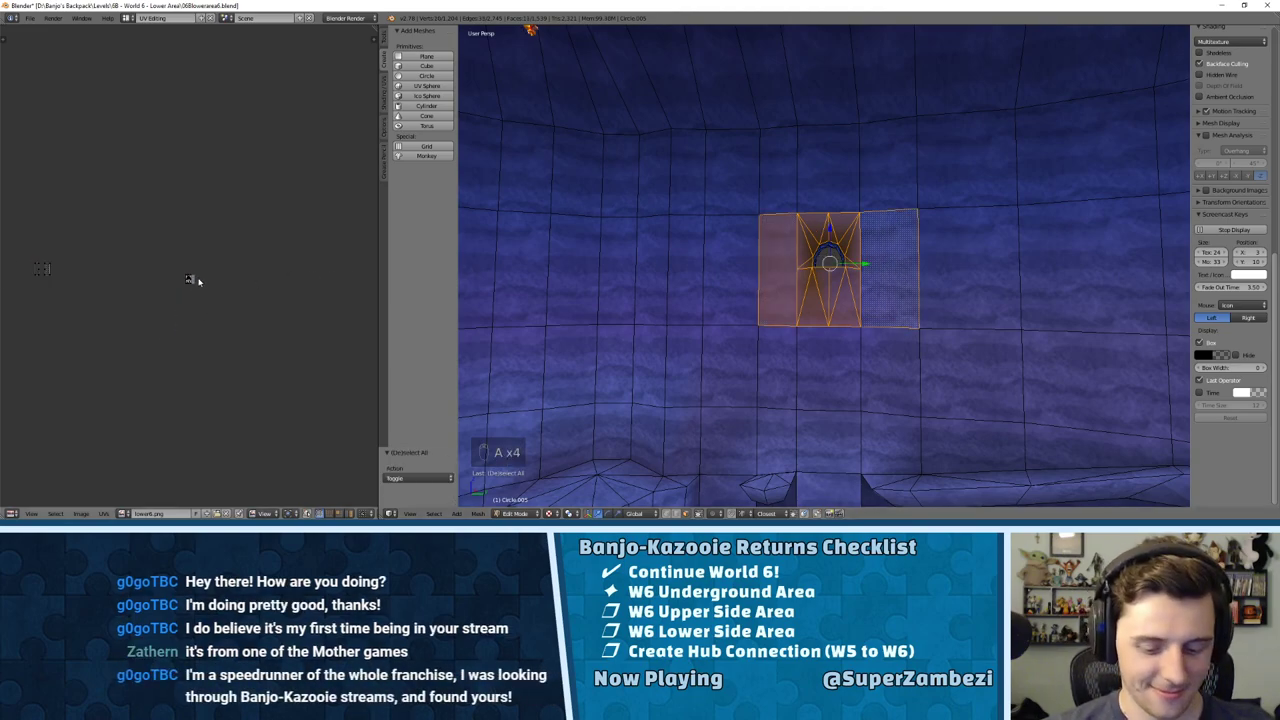
{"action": "key", "text": "l"}
{"action": "key", "text": "g"}
{"action": "left_click", "coordinate": [48, 268]}
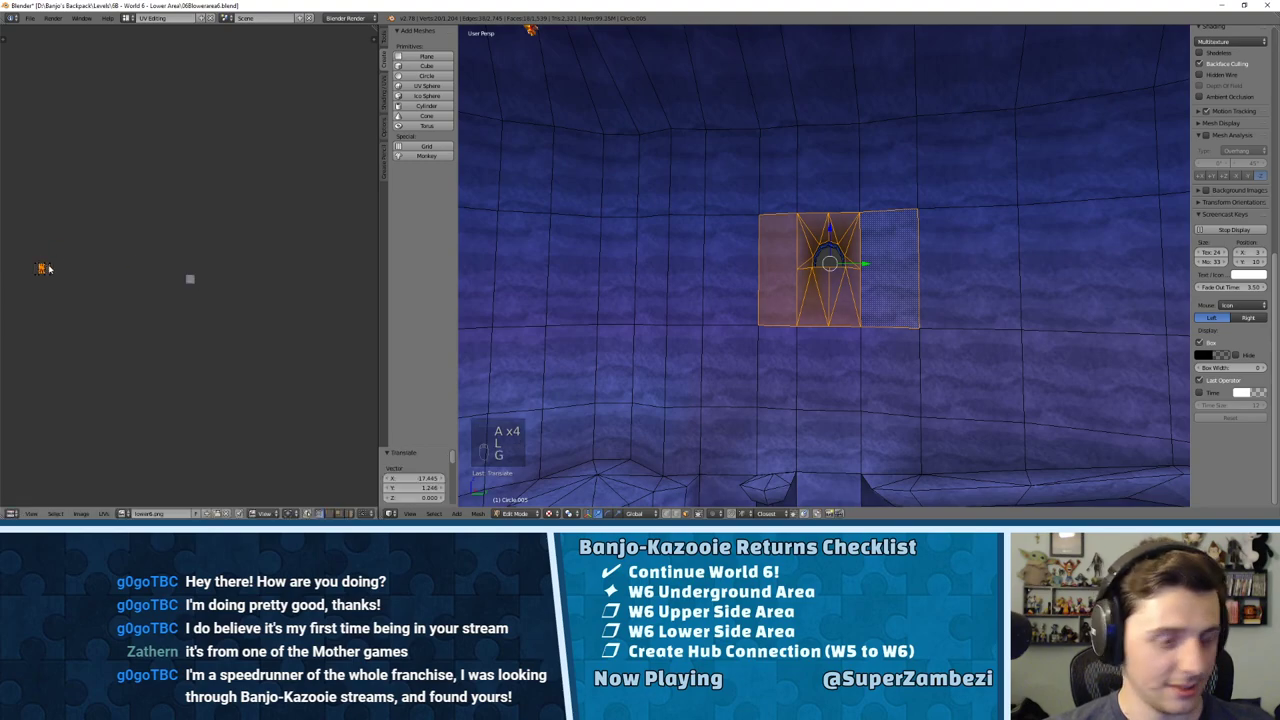
Step: Scale the island by about 1.155, fit it between the neighbouring UV faces, and stretch it vertically by about 1.163 to match their height
{"action": "key", "text": "KP_Decimal"}
{"action": "key", "text": "s"}
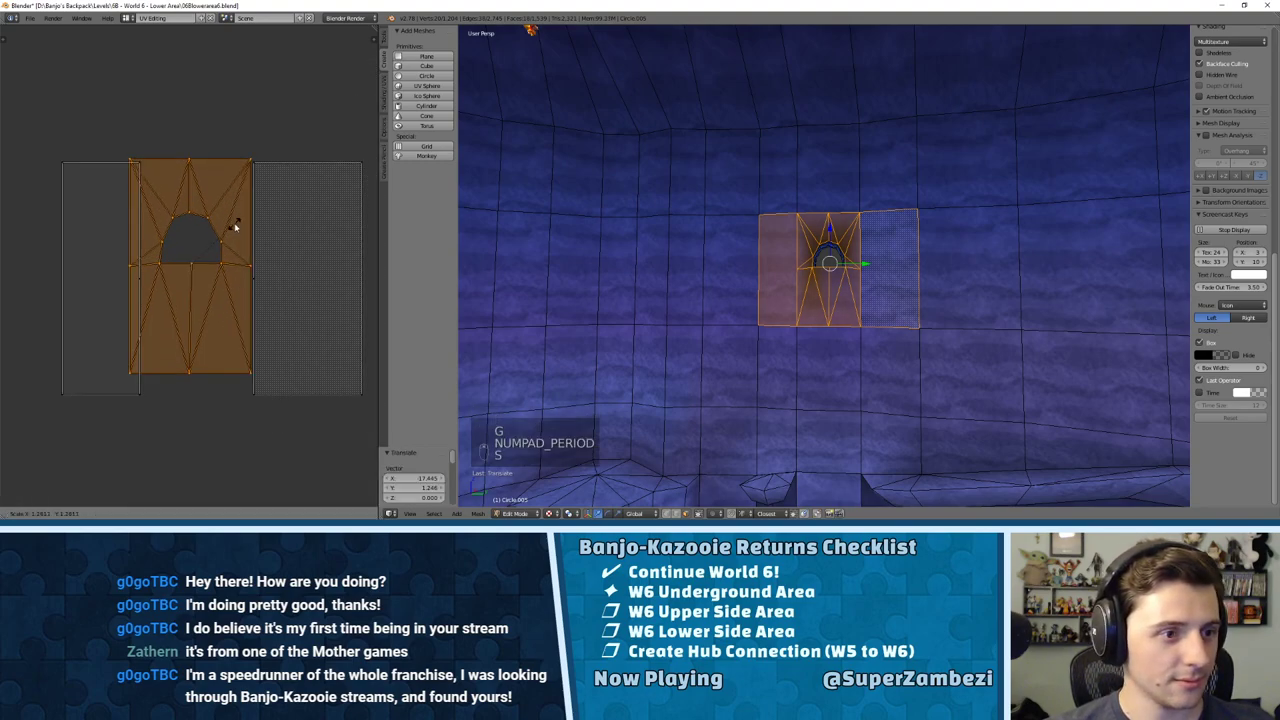
{"action": "left_click", "coordinate": [234, 231]}
{"action": "key", "text": "g"}
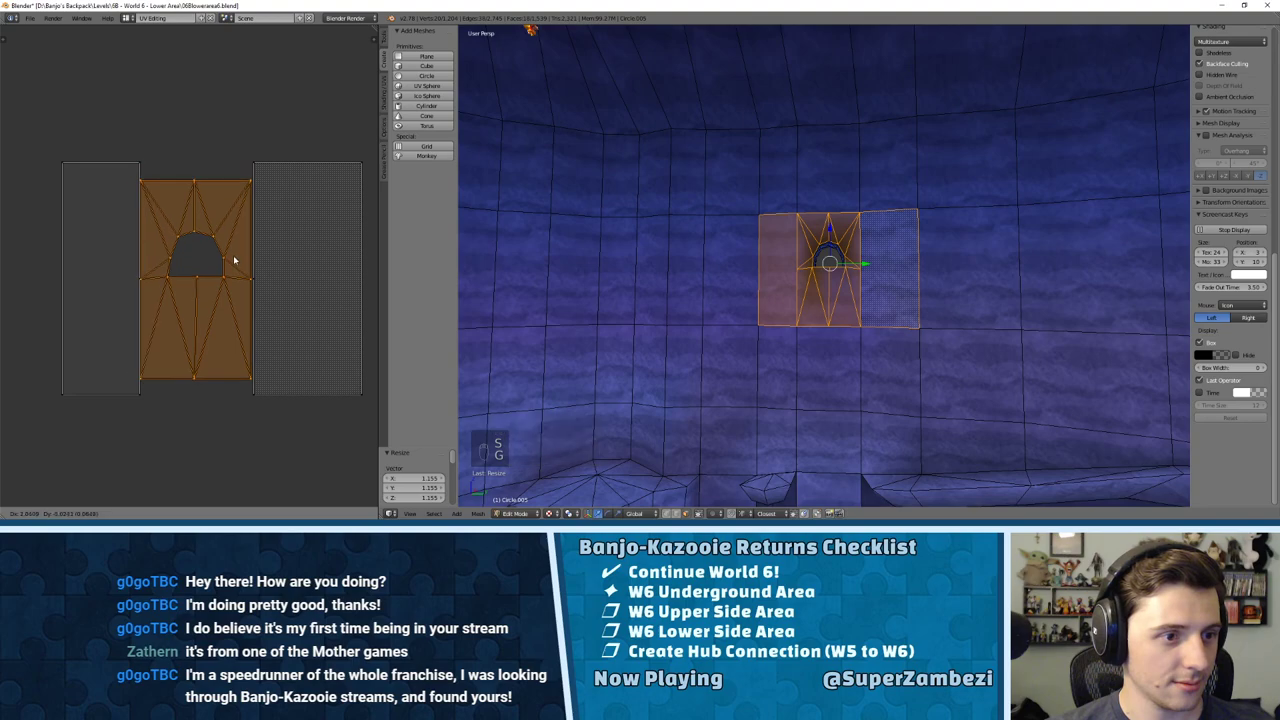
{"action": "left_click", "coordinate": [235, 260]}
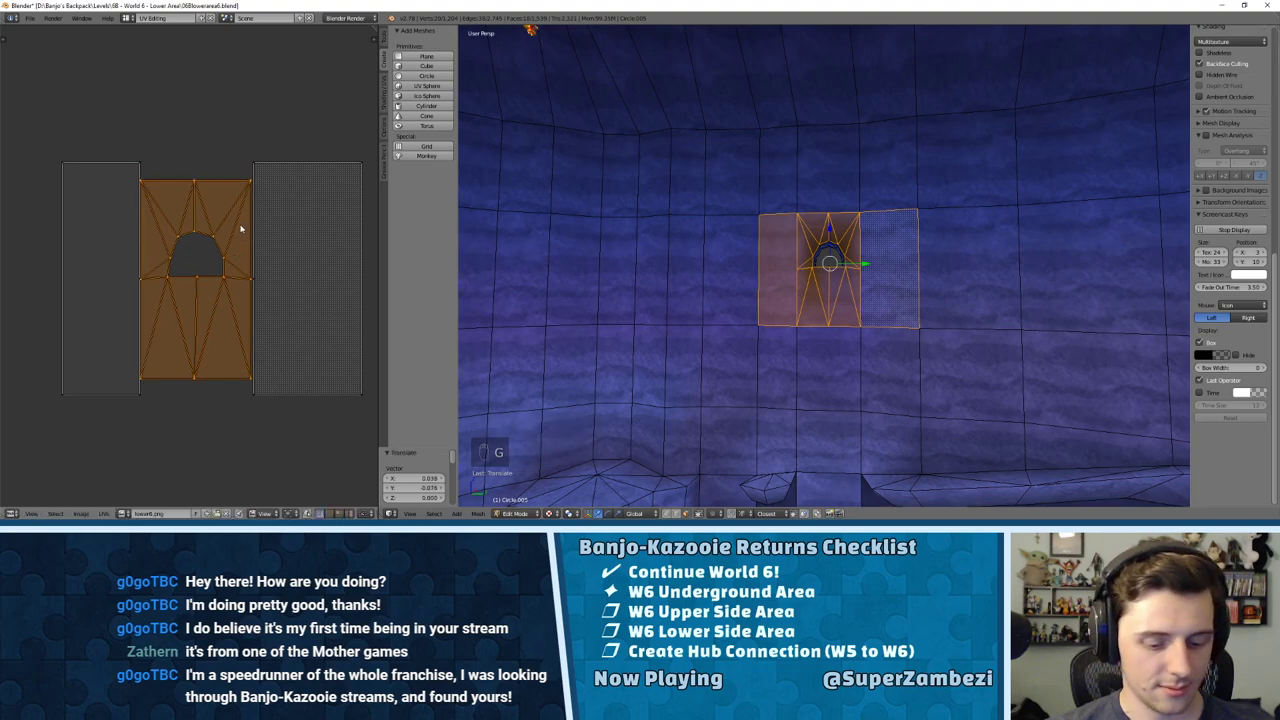
{"action": "key", "text": "s"}
{"action": "key", "text": "y"}
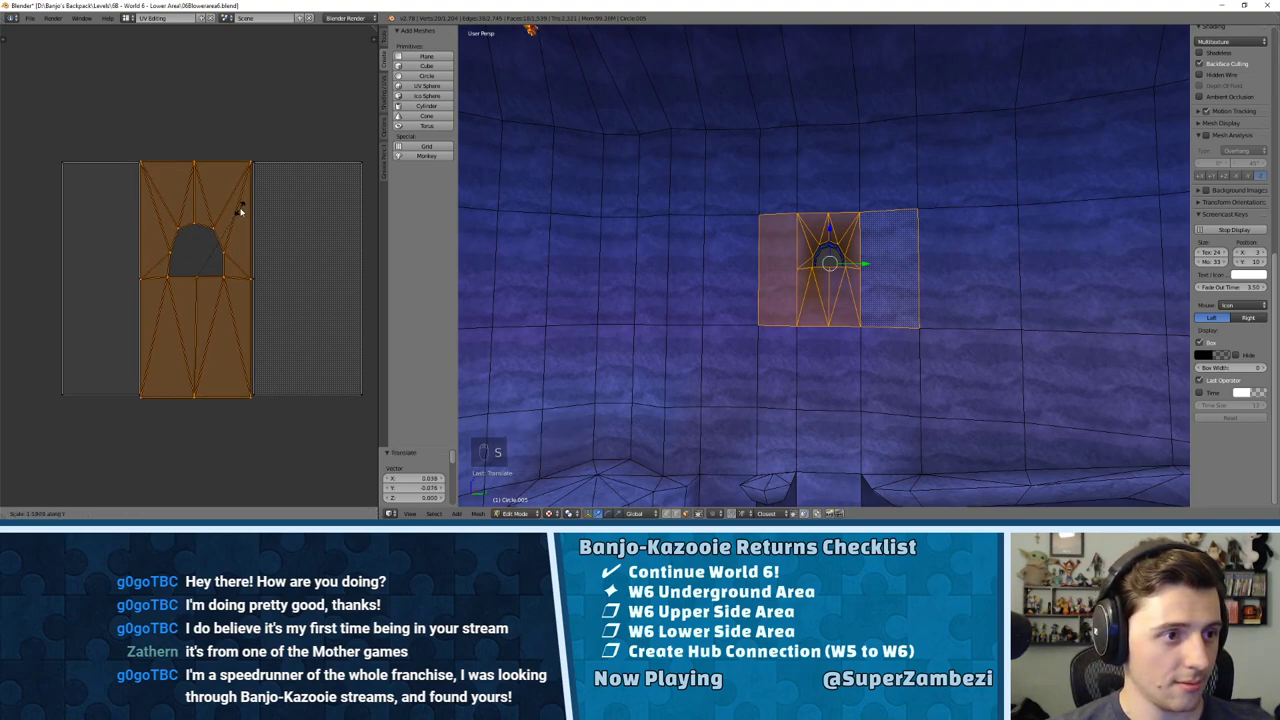
{"action": "left_click", "coordinate": [240, 214]}
Step: Align the island's lower right UV corner with the adjoining wall face's corner
{"action": "scroll", "coordinate": [241, 226], "scroll_direction": "up", "scroll_amount": 2}
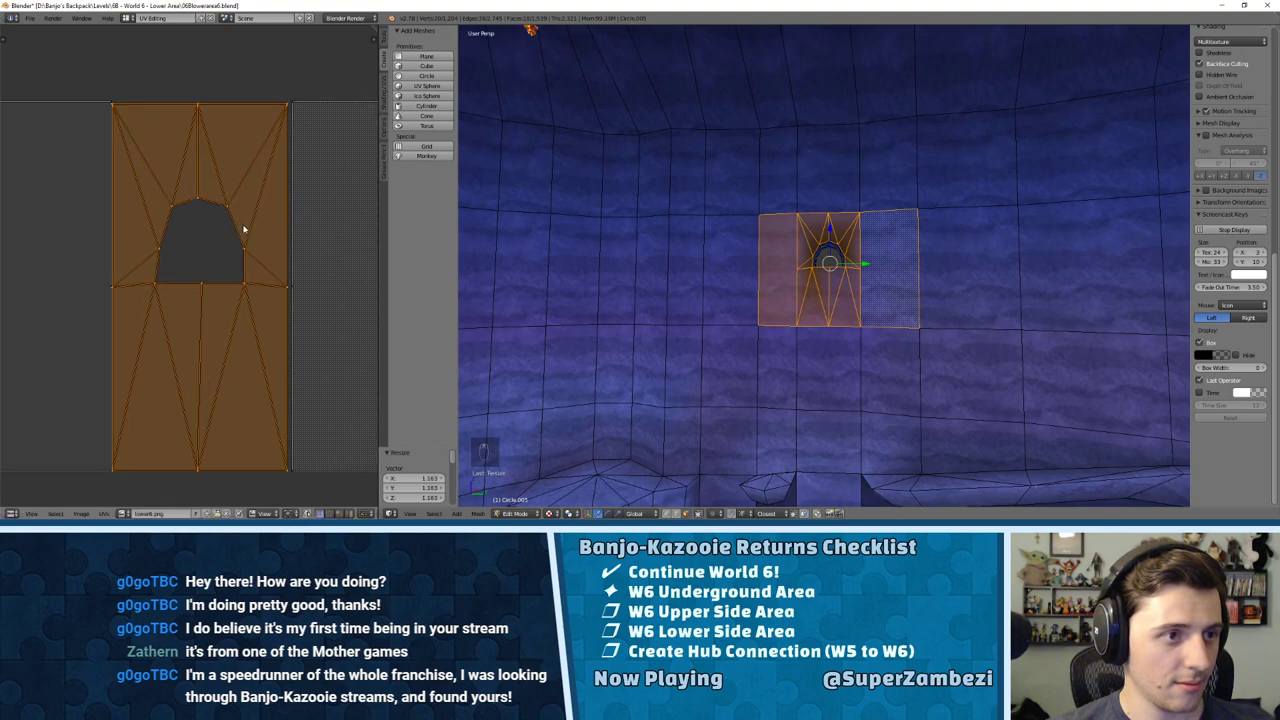
{"action": "middle_click_drag", "start_coordinate": [243, 229], "coordinate": [235, 196]}
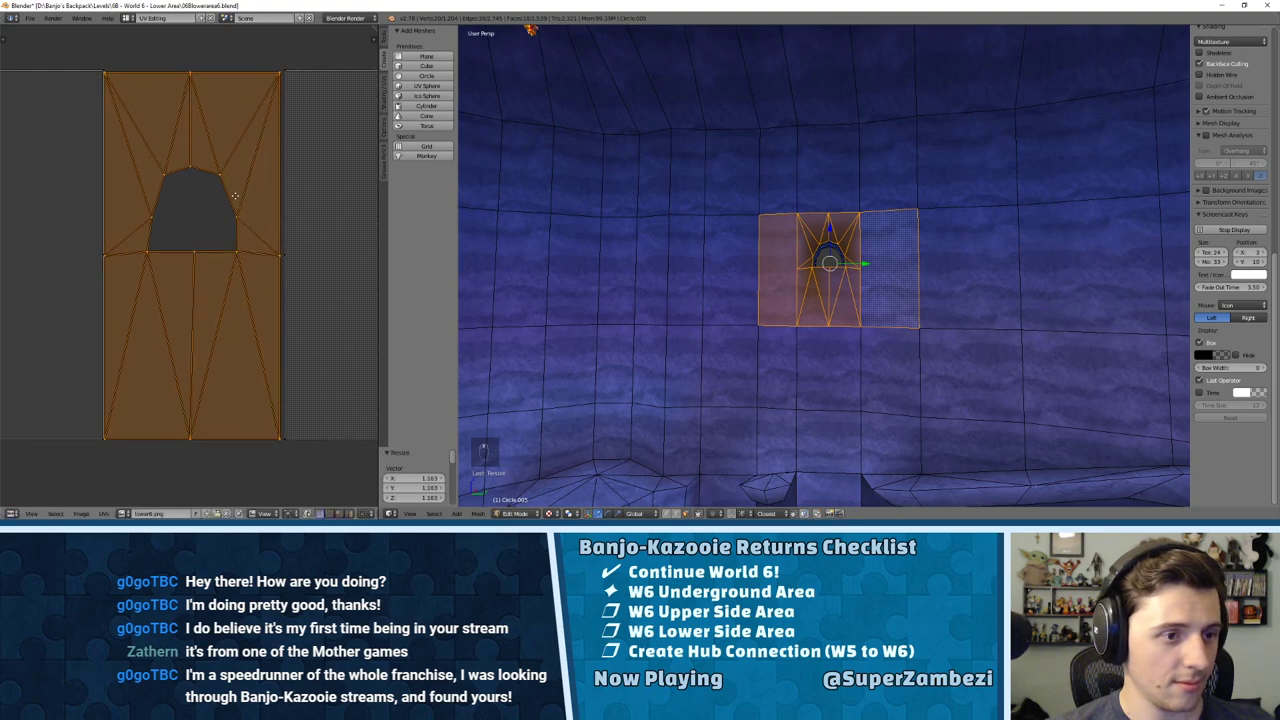
{"action": "right_click", "coordinate": [281, 440]}
{"action": "key", "text": "g"}
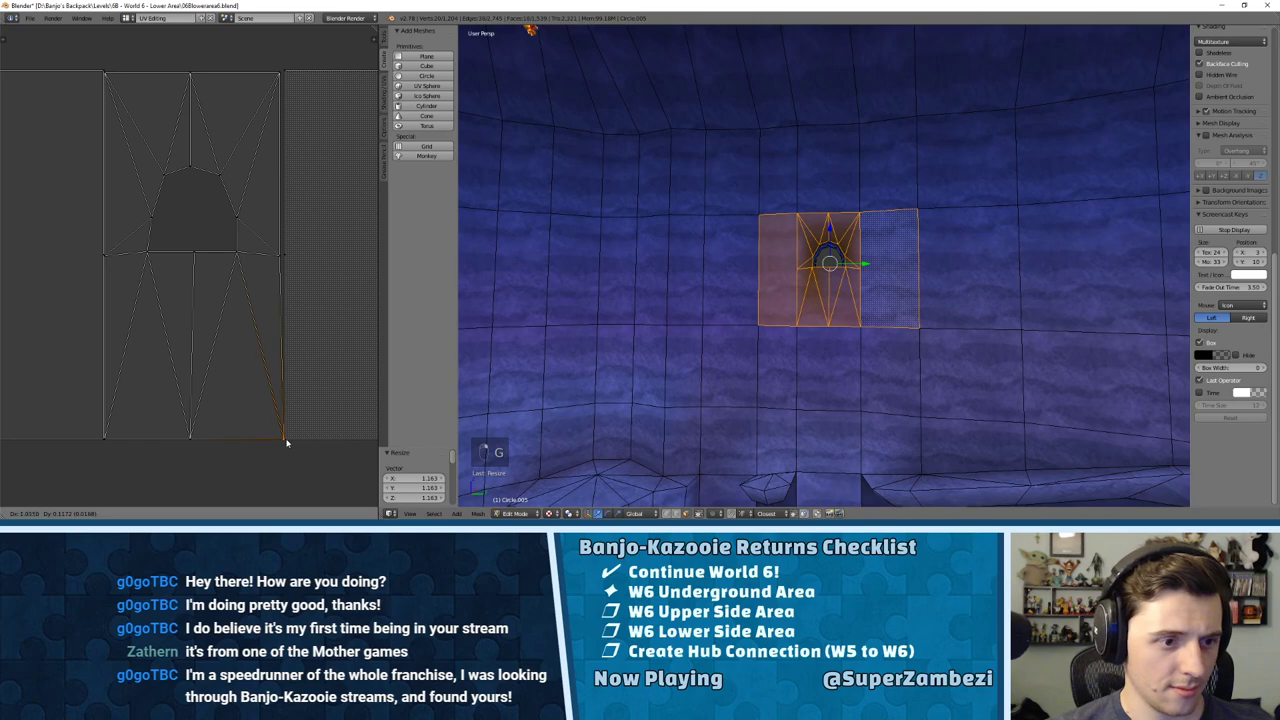
{"action": "left_click", "coordinate": [283, 441]}
{"action": "key", "text": "g"}
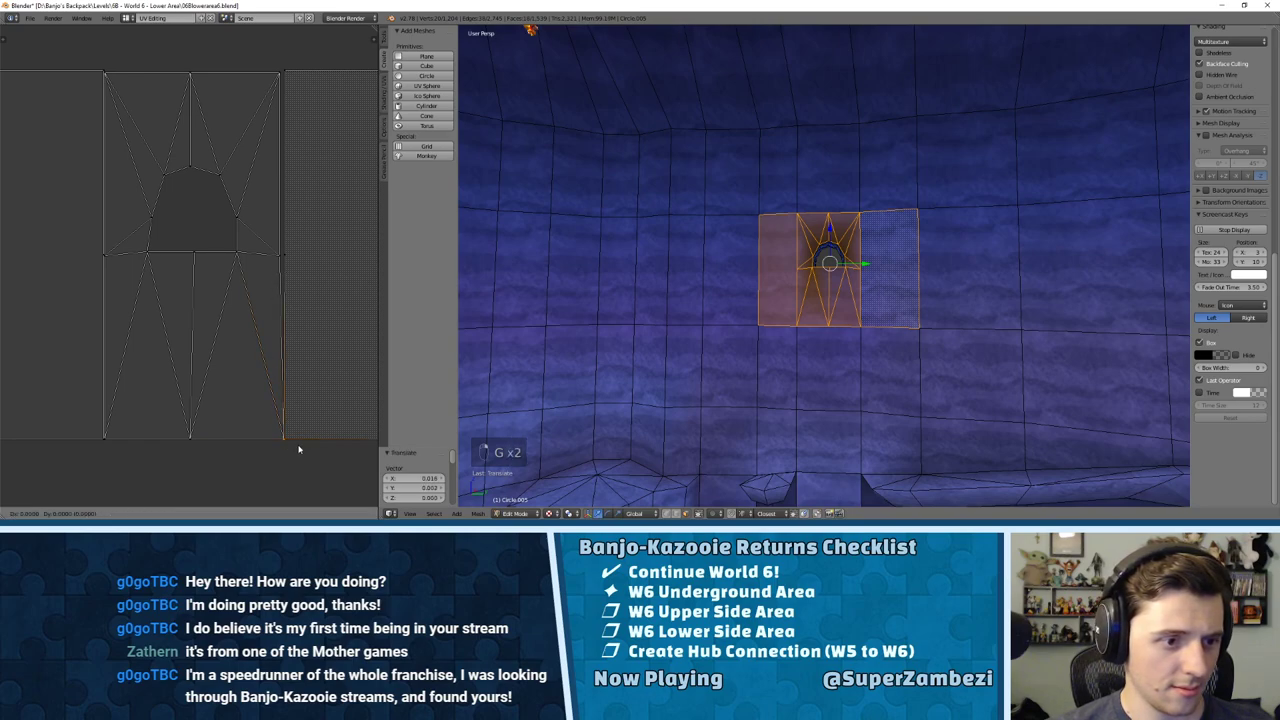
{"action": "left_click", "coordinate": [298, 446]}
Step: Align the middle and upper vertices on the island's right edge with the adjoining wall face's UV edge
{"action": "right_click", "coordinate": [274, 278]}
{"action": "key", "text": "g"}
{"action": "left_click", "coordinate": [279, 275]}
{"action": "key", "text": "g"}
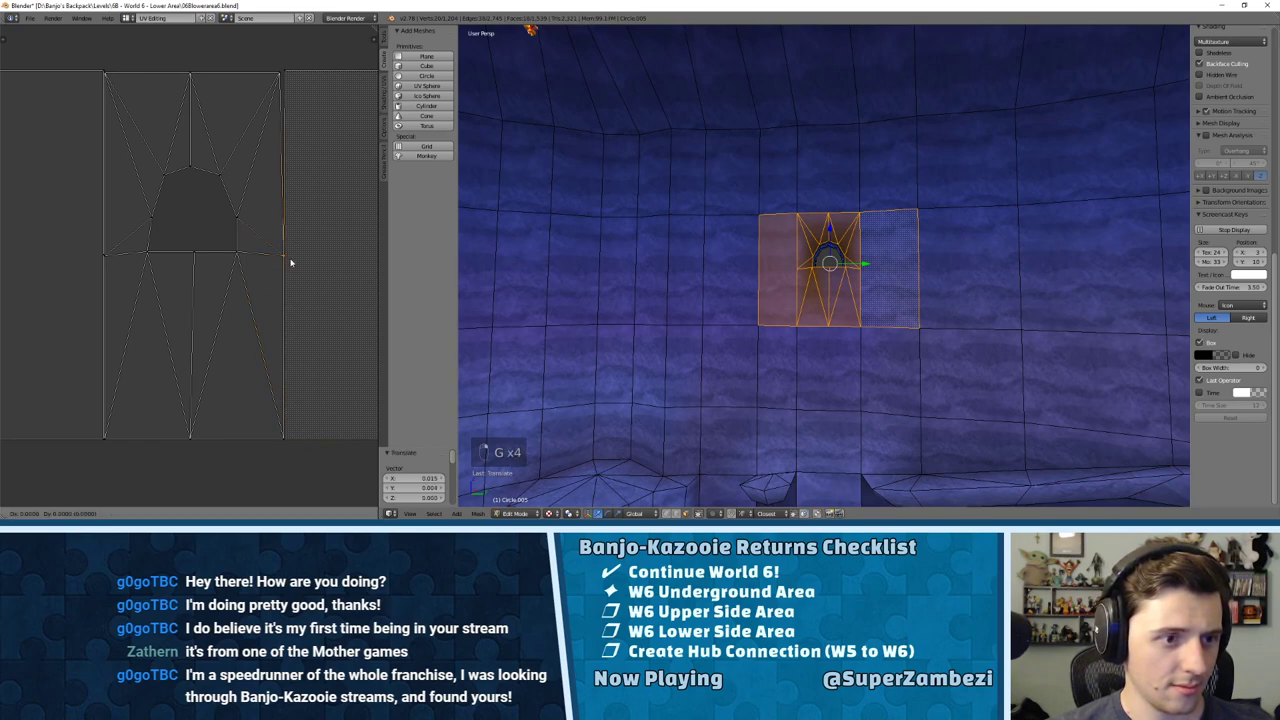
{"action": "left_click", "coordinate": [290, 262]}
{"action": "key", "text": "g"}
{"action": "left_click", "coordinate": [286, 77]}
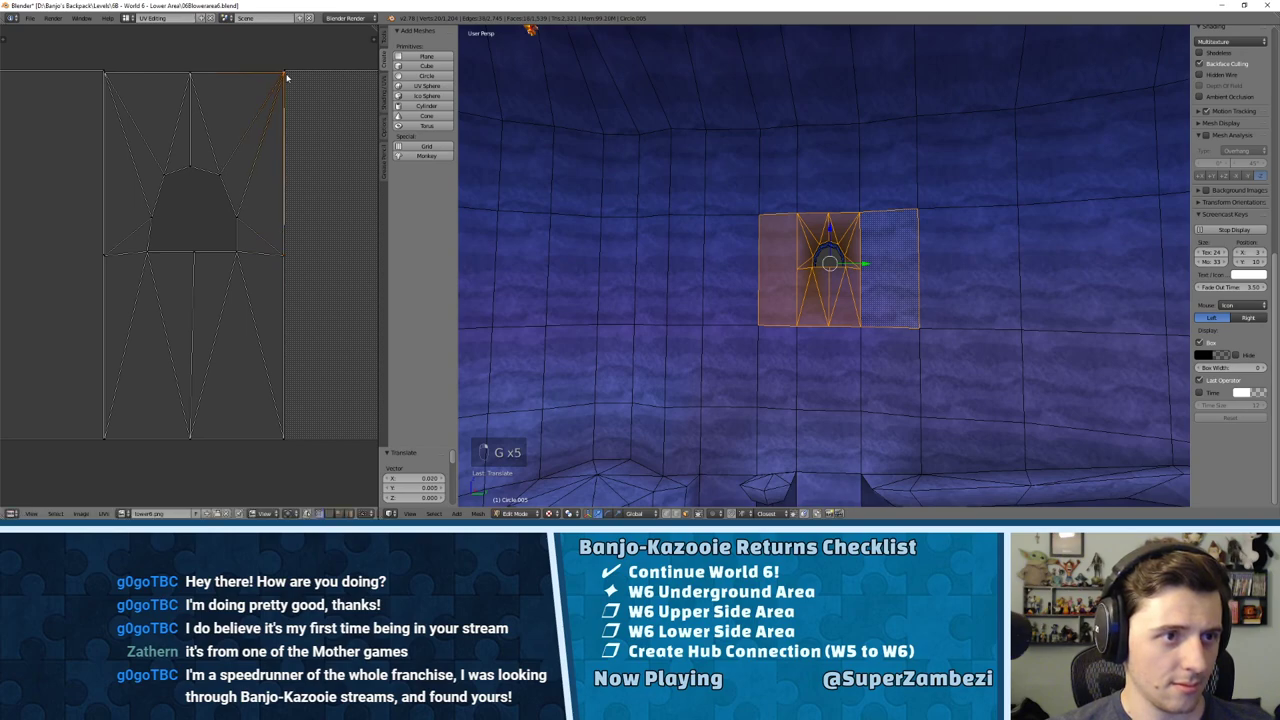
{"action": "key", "text": "g"}
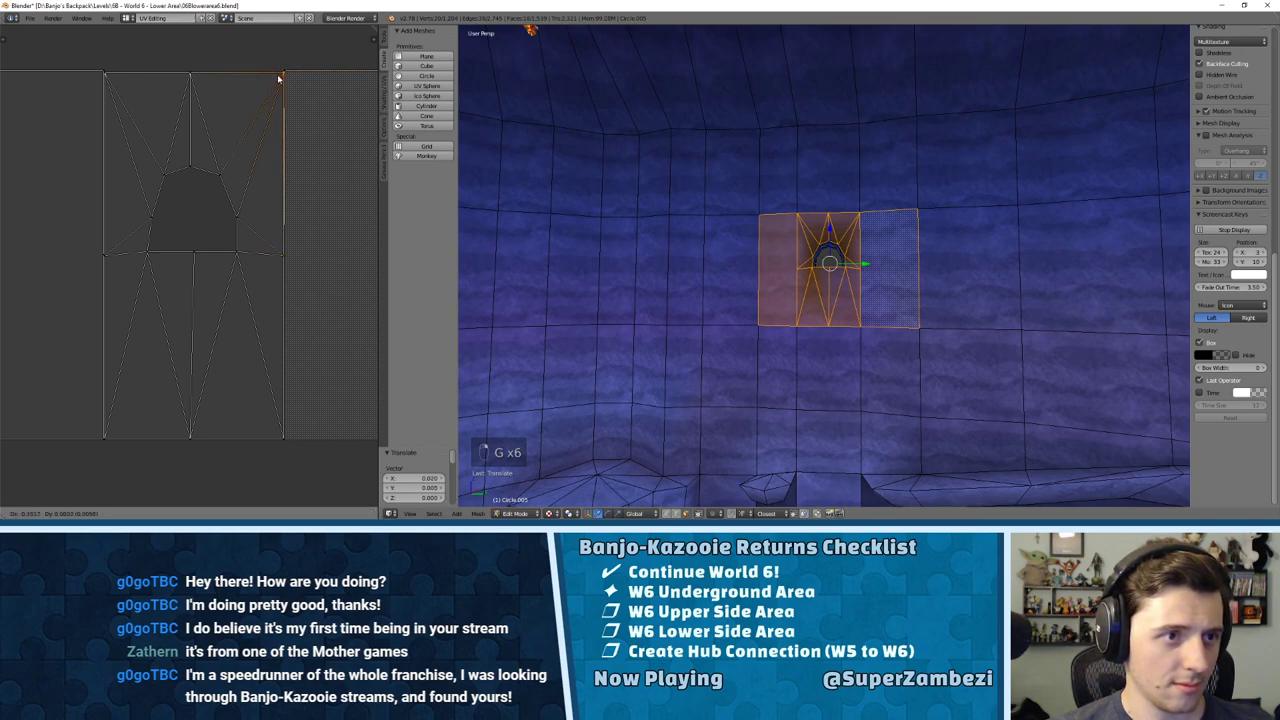
{"action": "left_click", "coordinate": [279, 79]}
Step: Align the vertices along the island's left edge with the adjoining wall face's UV edge, then clear the UV selection
{"action": "left_click", "coordinate": [120, 83]}
{"action": "key", "text": "g"}
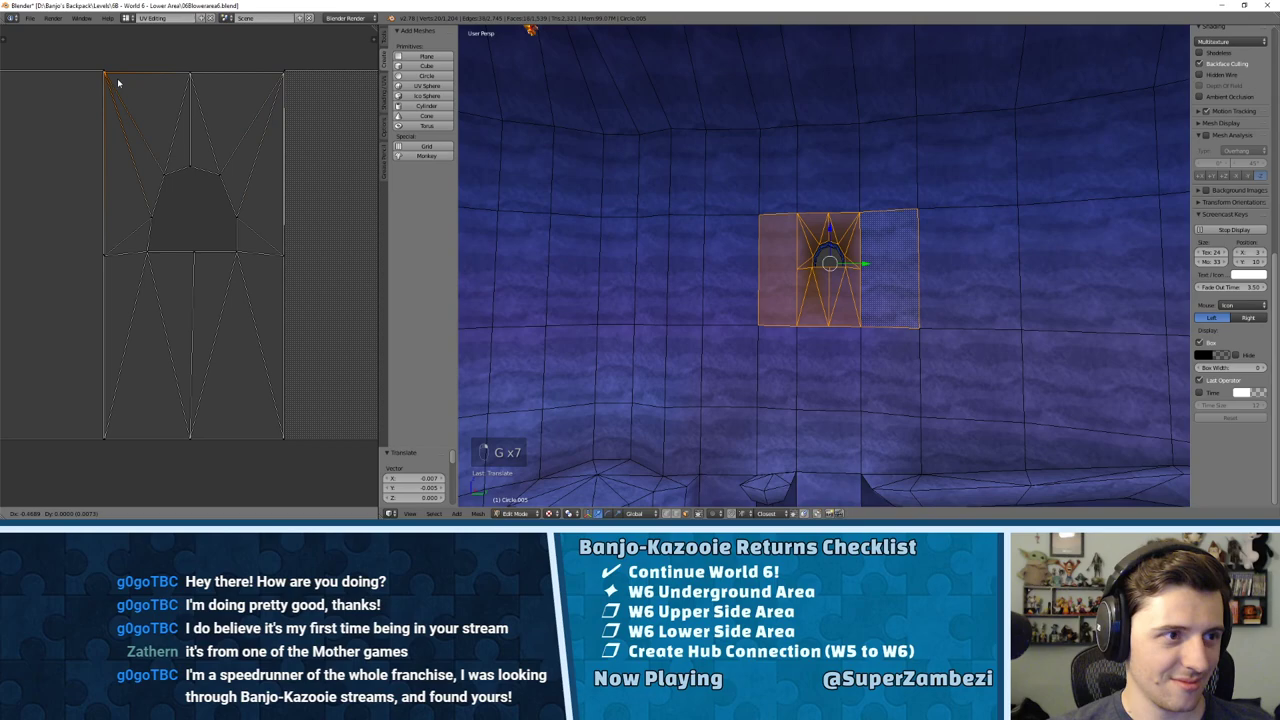
{"action": "left_click", "coordinate": [117, 82]}
{"action": "key", "text": "g"}
{"action": "left_click", "coordinate": [119, 81]}
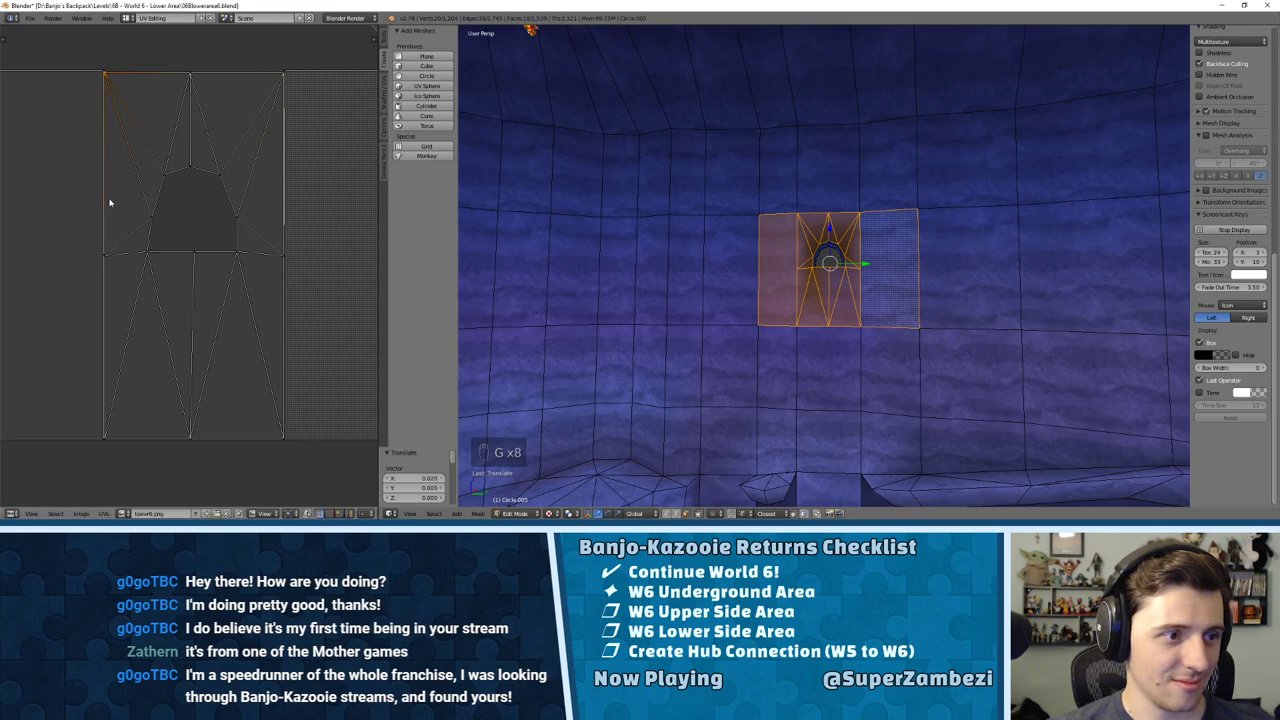
{"action": "key", "text": "g"}
{"action": "left_click", "coordinate": [116, 304]}
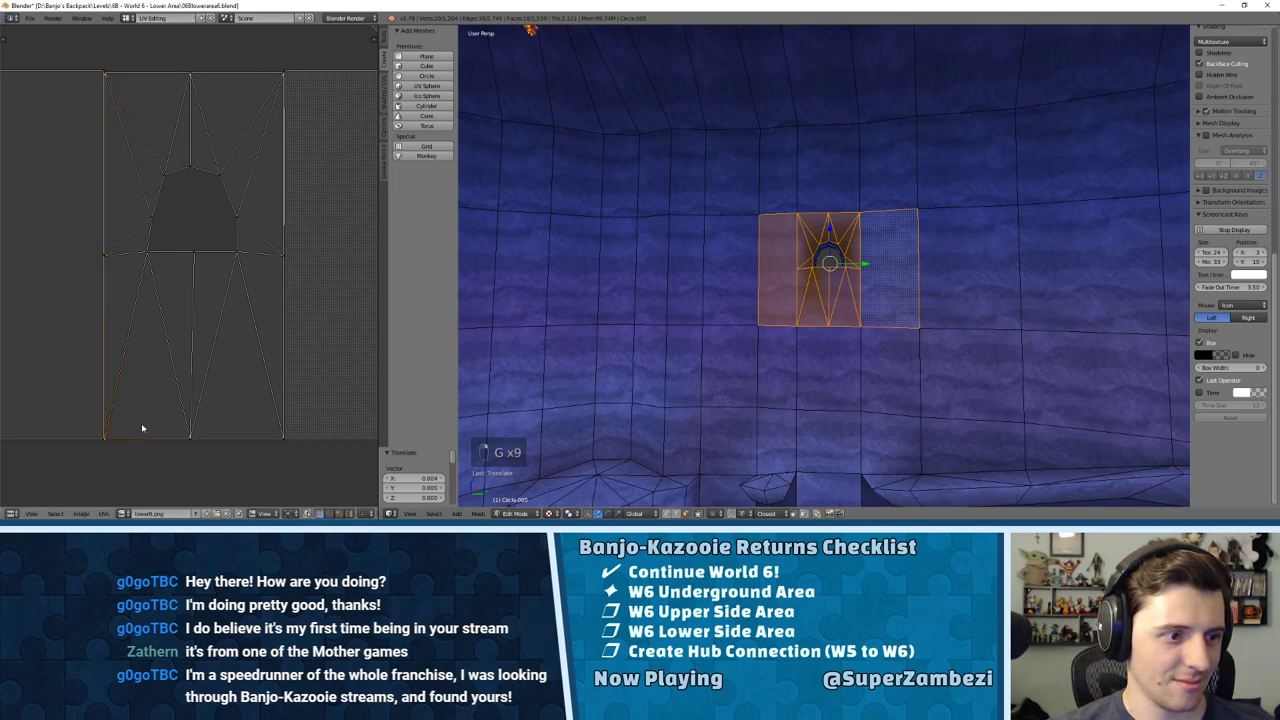
{"action": "key", "text": "a"}
Step: Leave edit mode and examine the wall texture and shading around the tunnel entrance up close and from across the level
{"action": "key", "text": "Tab"}
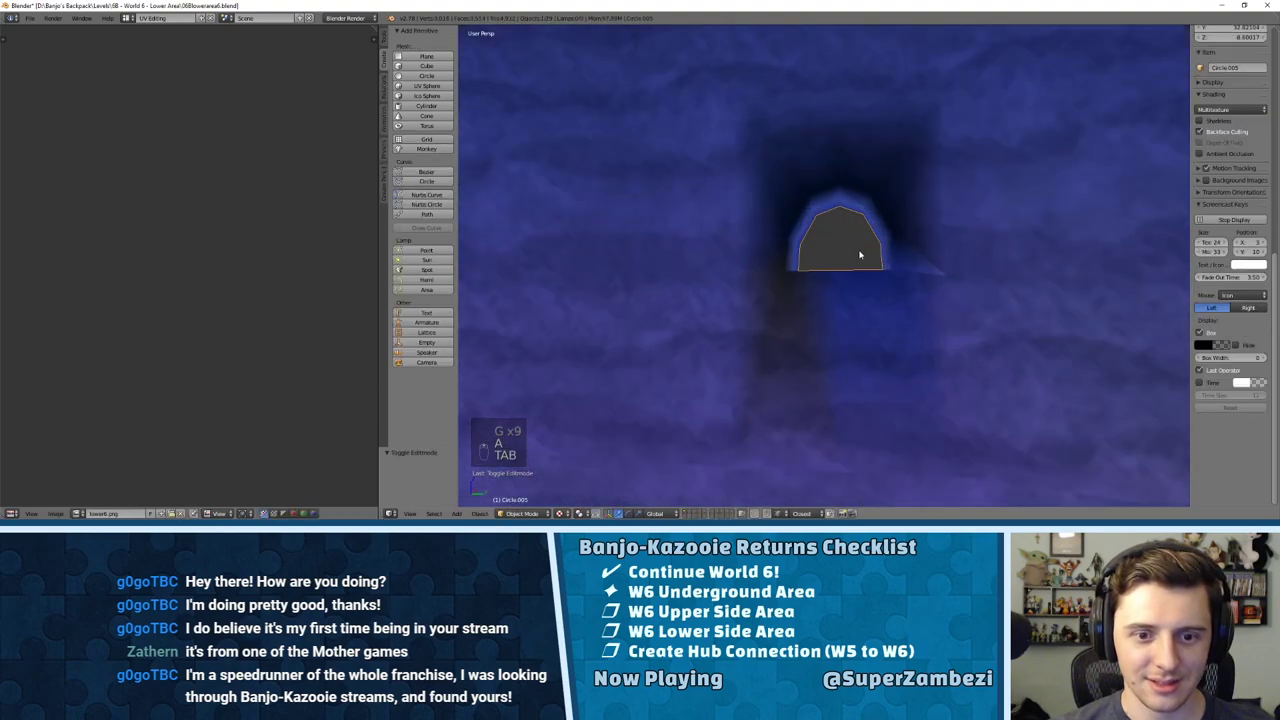
{"action": "scroll", "coordinate": [834, 335], "scroll_direction": "down", "scroll_amount": 5}
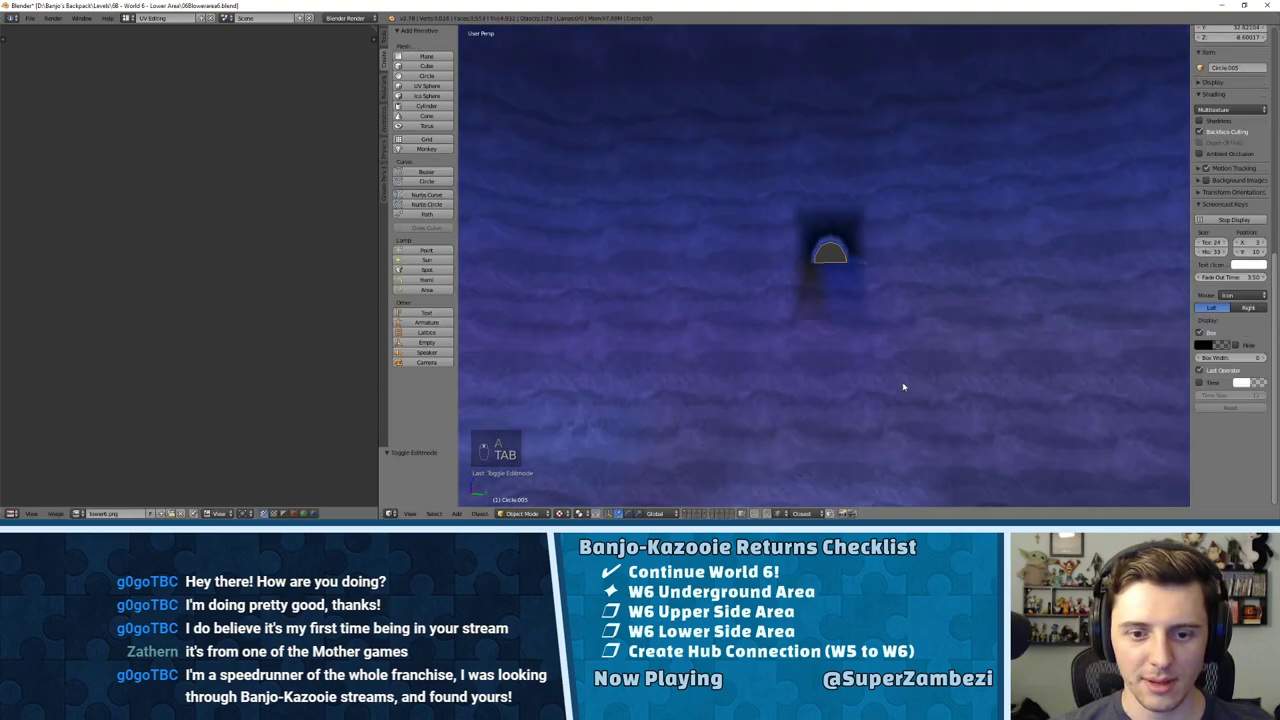
{"action": "scroll", "coordinate": [915, 375], "scroll_direction": "down", "scroll_amount": 3}
{"action": "scroll", "coordinate": [929, 380], "scroll_direction": "up", "scroll_amount": 4}
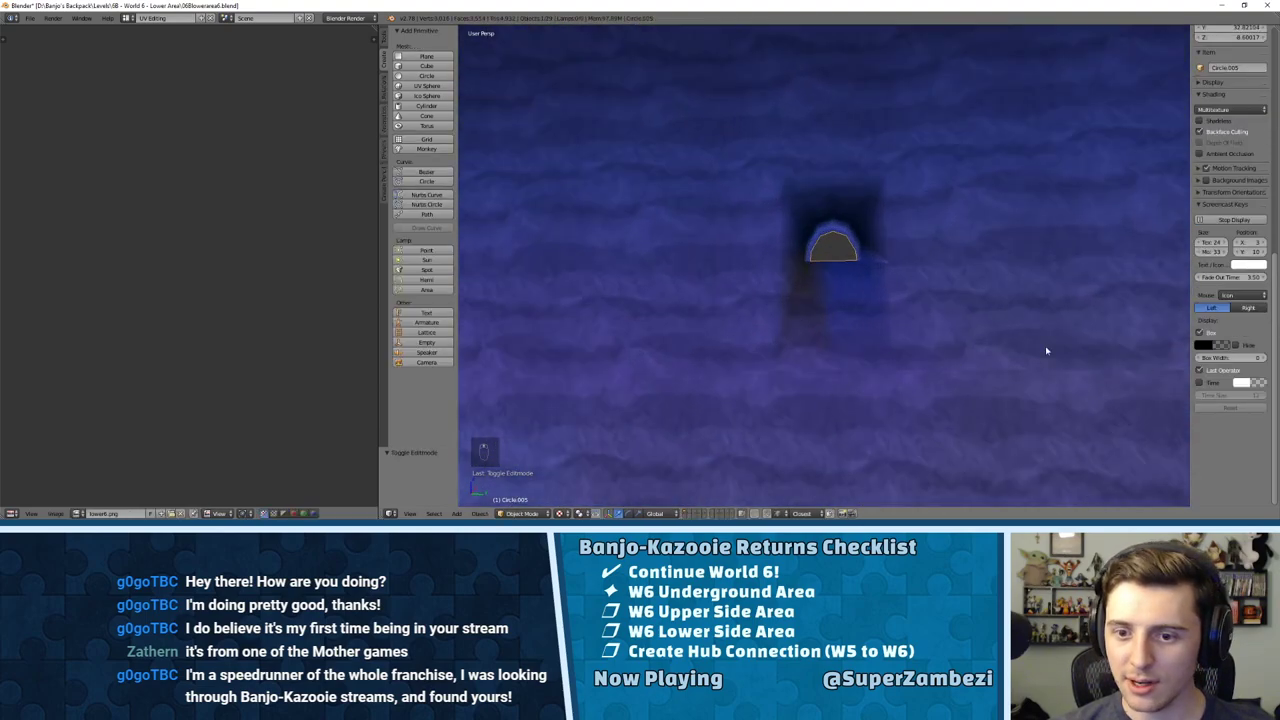
{"action": "middle_click_drag", "start_coordinate": [906, 298], "coordinate": [924, 365]}
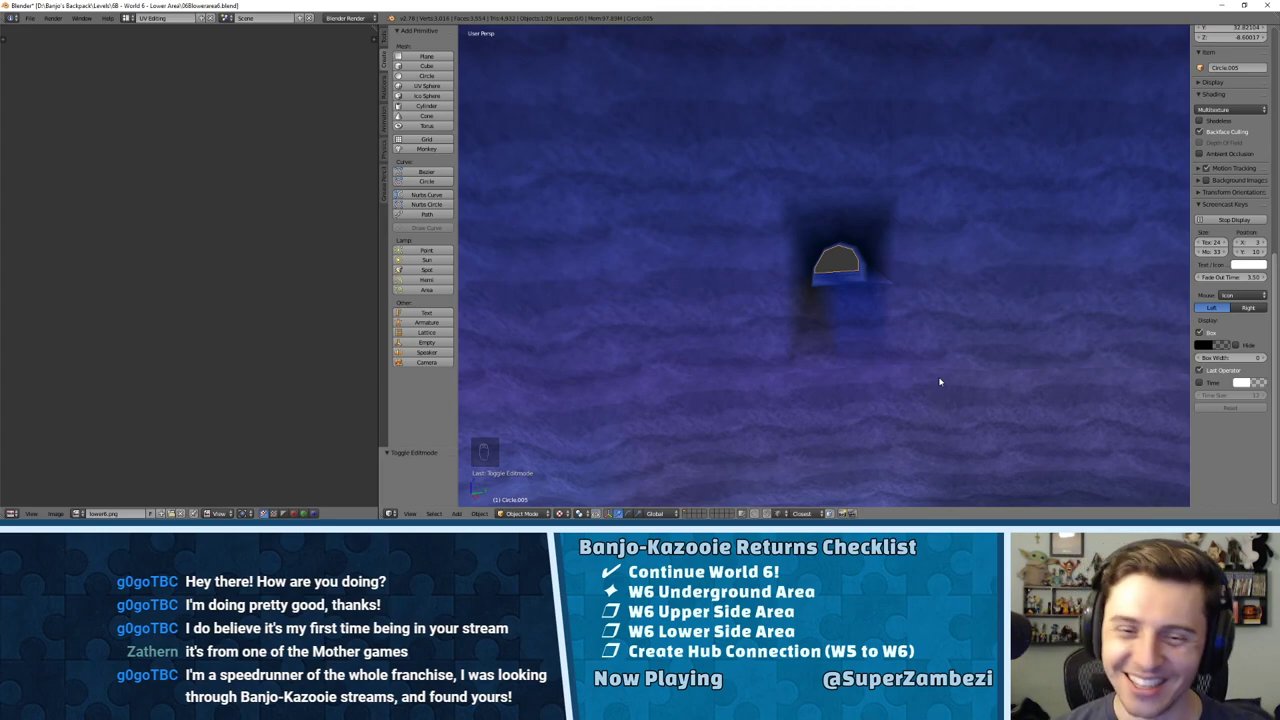
{"action": "scroll", "coordinate": [857, 207], "scroll_direction": "down", "scroll_amount": 4}
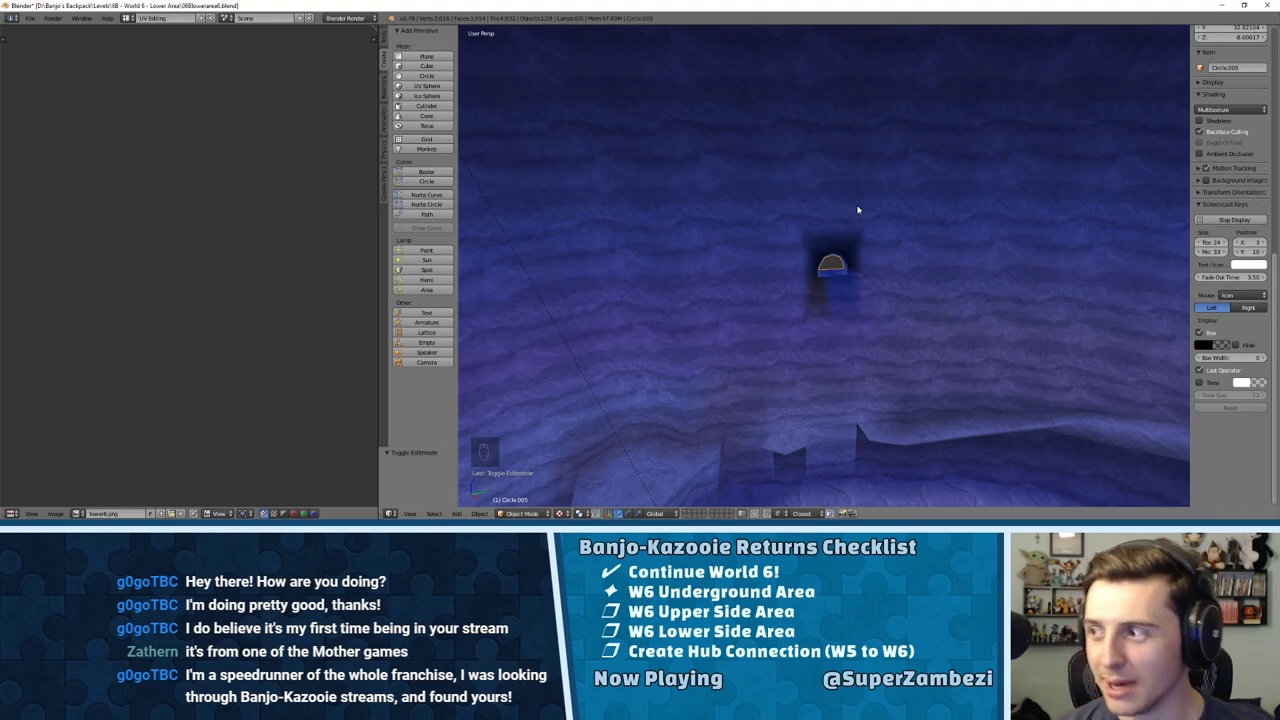
{"action": "middle_click_drag", "start_coordinate": [855, 177], "coordinate": [769, 265]}
{"action": "scroll", "coordinate": [855, 204], "scroll_direction": "down", "scroll_amount": 5}
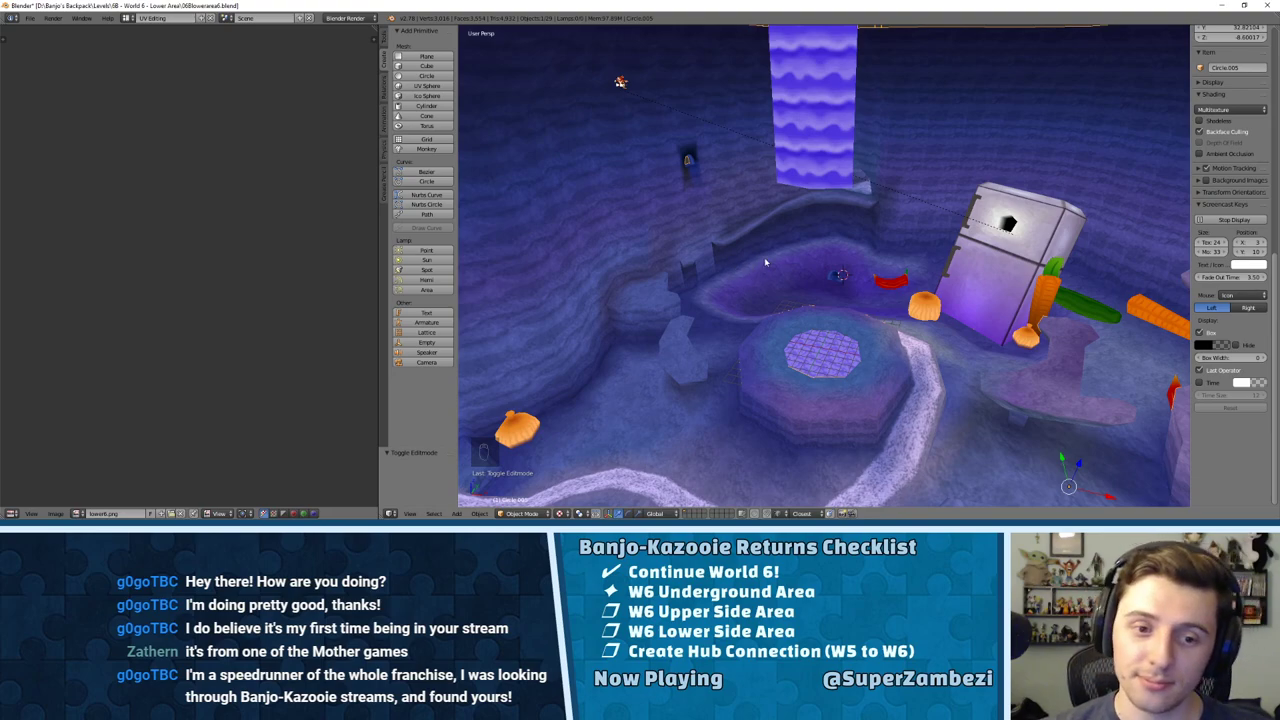
{"action": "middle_click_drag", "start_coordinate": [766, 263], "coordinate": [916, 279]}
{"action": "scroll", "coordinate": [799, 185], "scroll_direction": "up", "scroll_amount": 4}
{"action": "scroll", "coordinate": [808, 208], "scroll_direction": "up", "scroll_amount": 2}
Step: Back in edit mode, triangulate the four wall faces directly above, below and on both sides of the arch surround
{"action": "key", "text": "Tab"}
{"action": "key", "text": "KP_Decimal"}
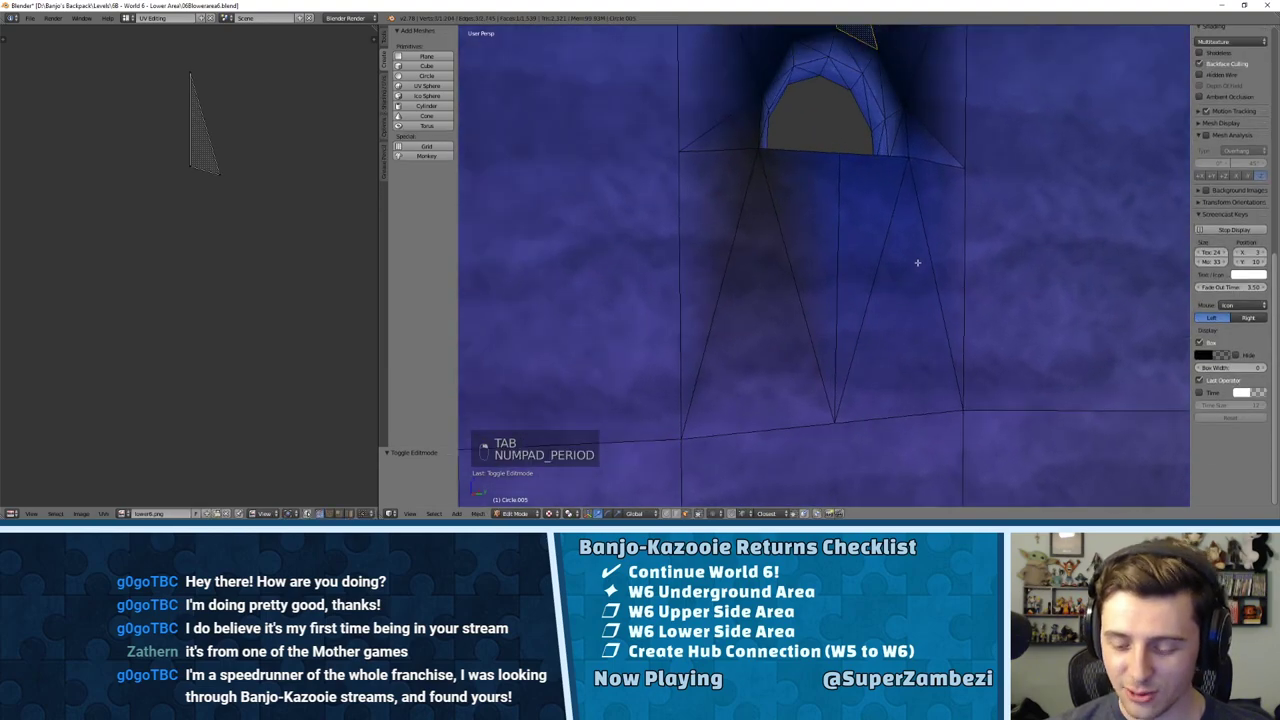
{"action": "right_click", "coordinate": [834, 180]}
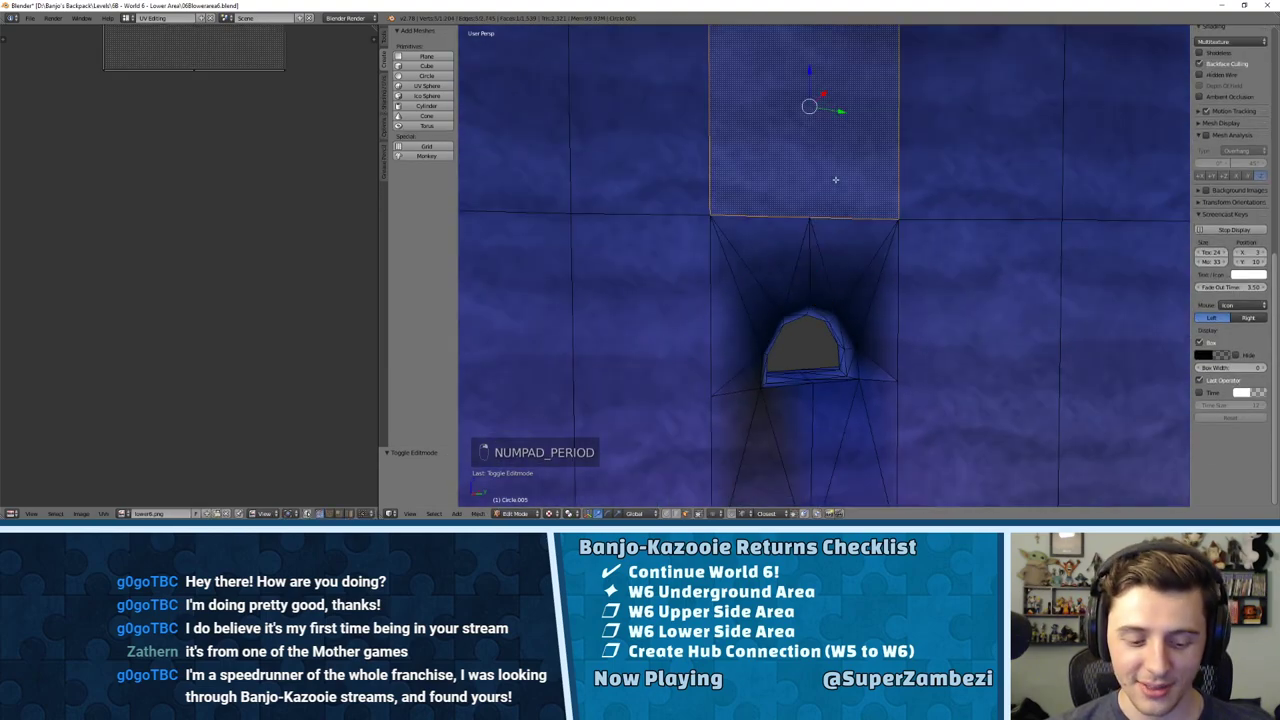
{"action": "key", "text": "ctrl+t"}
{"action": "right_click", "coordinate": [980, 338]}
{"action": "key", "text": "ctrl+t"}
{"action": "right_click", "coordinate": [620, 333]}
{"action": "key", "text": "ctrl+t"}
{"action": "middle_click_drag", "start_coordinate": [774, 380], "coordinate": [742, 154], "text": "shift"}
{"action": "right_click", "coordinate": [808, 443]}
{"action": "key", "text": "ctrl+t"}
{"action": "key", "text": "a"}
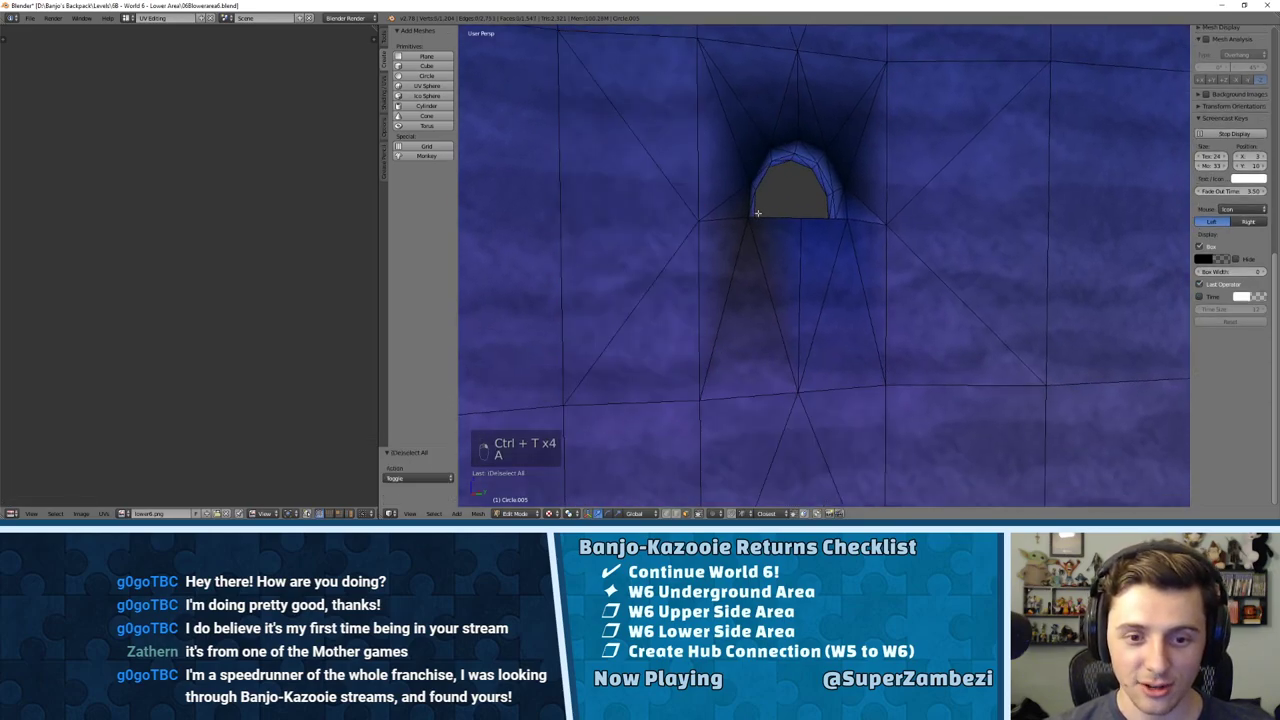
Step: From the top view, extrude two connected edge segments outward from the left corner vertex of the tunnel's open end
{"action": "middle_click_drag", "start_coordinate": [766, 206], "coordinate": [969, 268]}
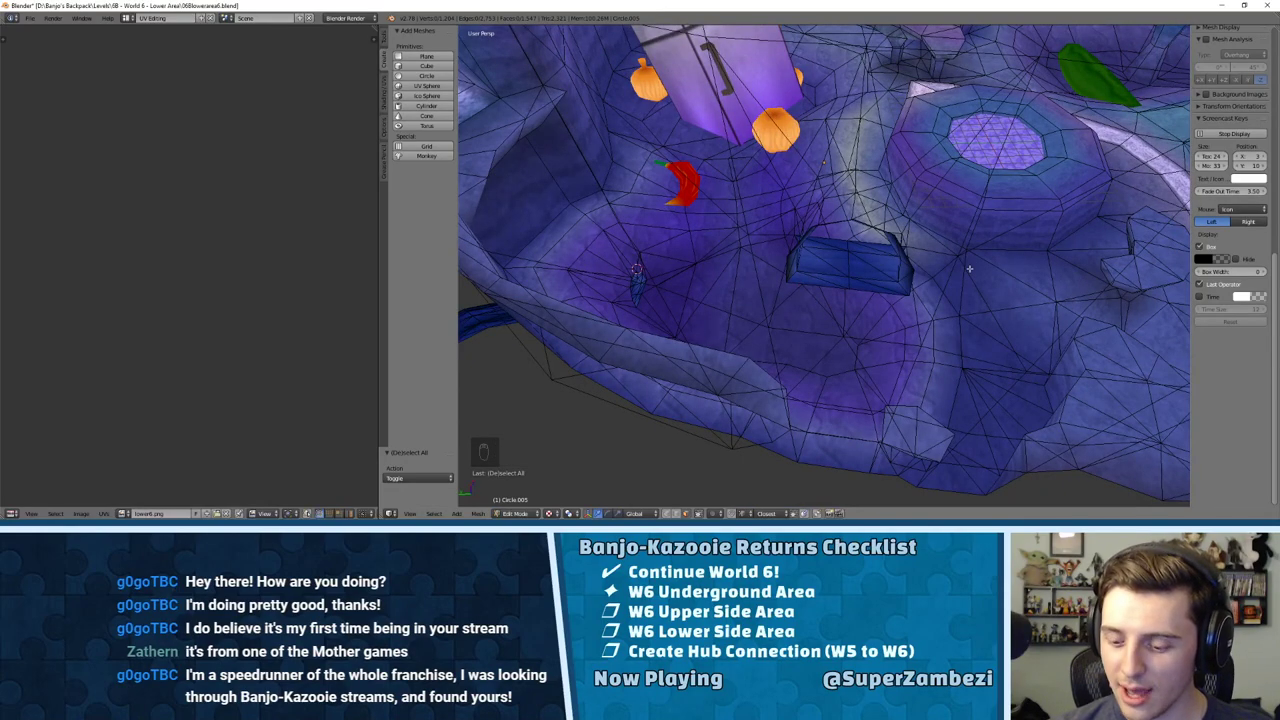
{"action": "key", "text": "KP_7"}
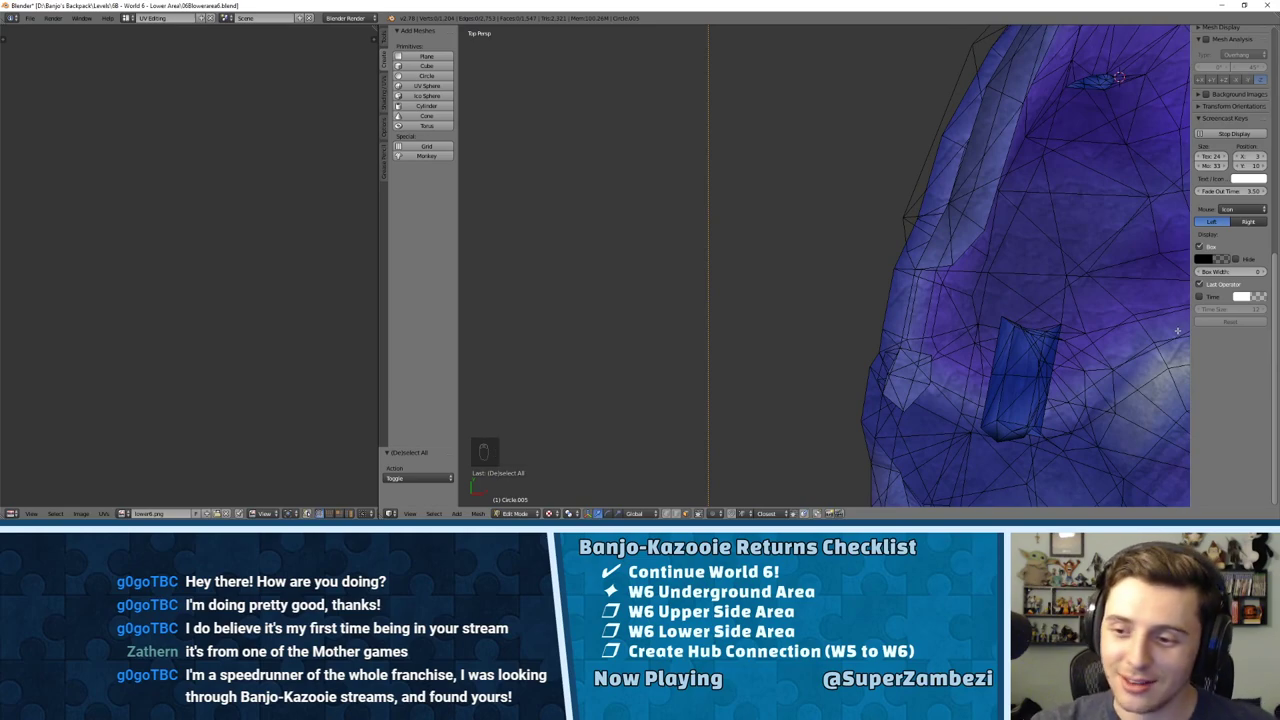
{"action": "middle_click_drag", "start_coordinate": [801, 235], "coordinate": [903, 377], "text": "shift"}
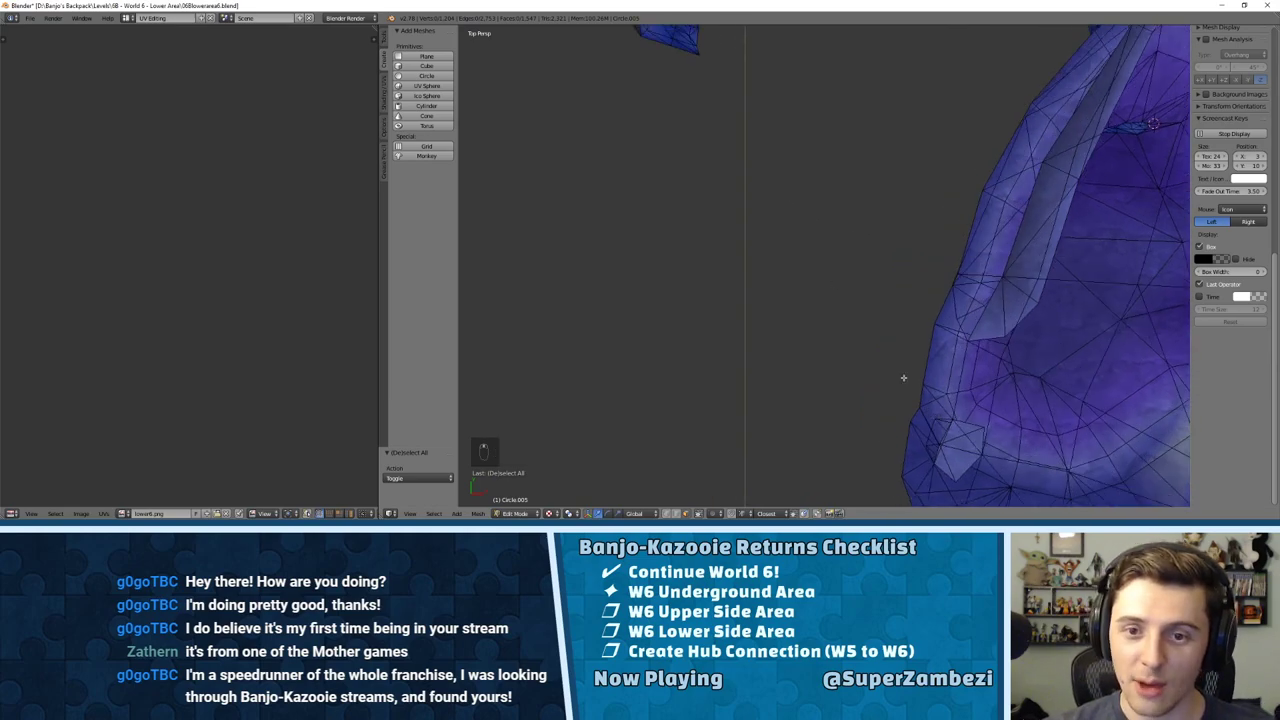
{"action": "scroll", "coordinate": [843, 306], "scroll_direction": "down", "scroll_amount": 3}
{"action": "middle_click_drag", "start_coordinate": [743, 167], "coordinate": [920, 306], "text": "shift"}
{"action": "key", "text": "ctrl+Tab"}
{"action": "left_click", "coordinate": [825, 234]}
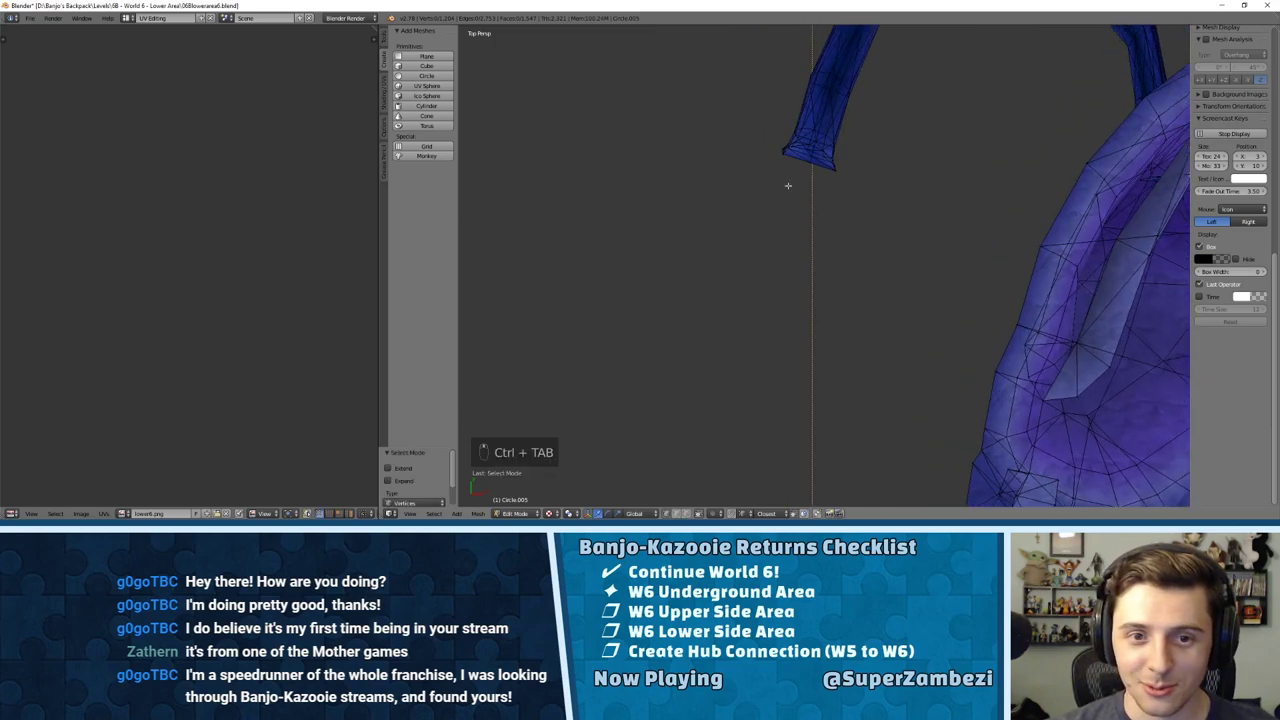
{"action": "right_click", "coordinate": [784, 158]}
{"action": "key", "text": "e"}
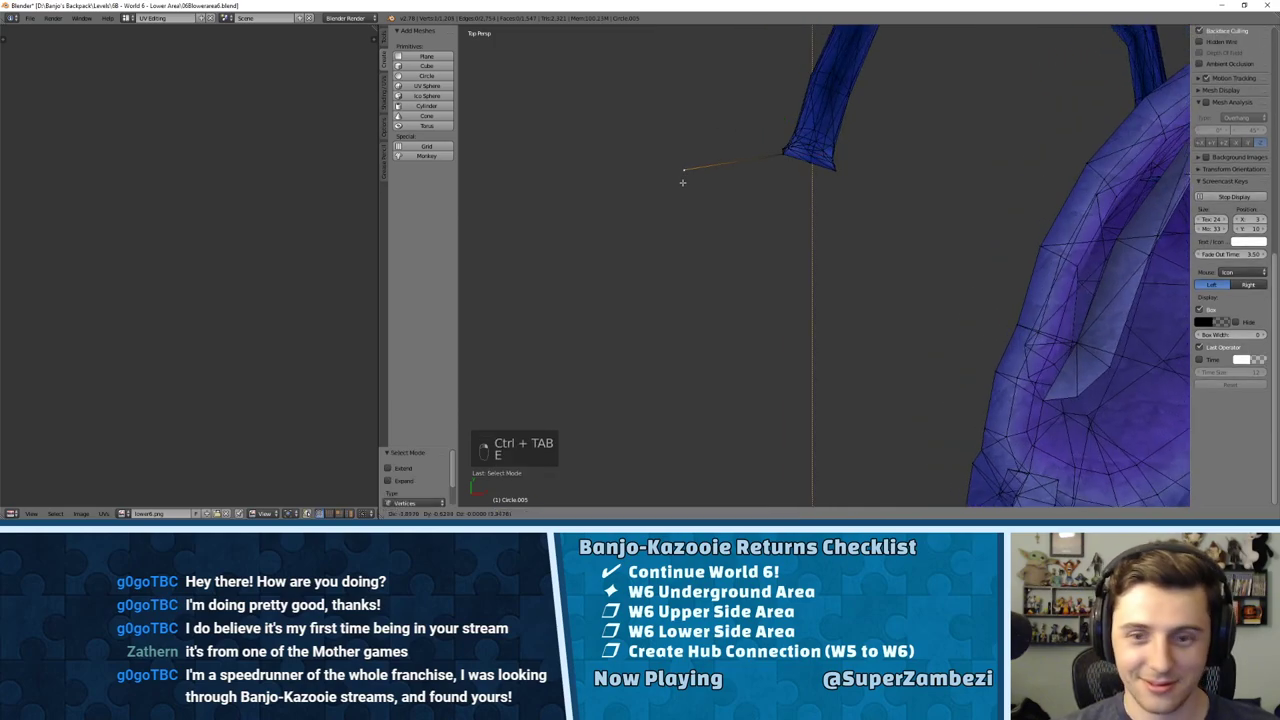
{"action": "left_click", "coordinate": [678, 184]}
{"action": "middle_click_drag", "start_coordinate": [680, 216], "coordinate": [688, 184], "text": "shift"}
{"action": "key", "text": "e"}
{"action": "left_click", "coordinate": [631, 278]}
Step: Reposition the middle vertex of the new outline extending from the tunnel's left corner
{"action": "right_click", "coordinate": [688, 184]}
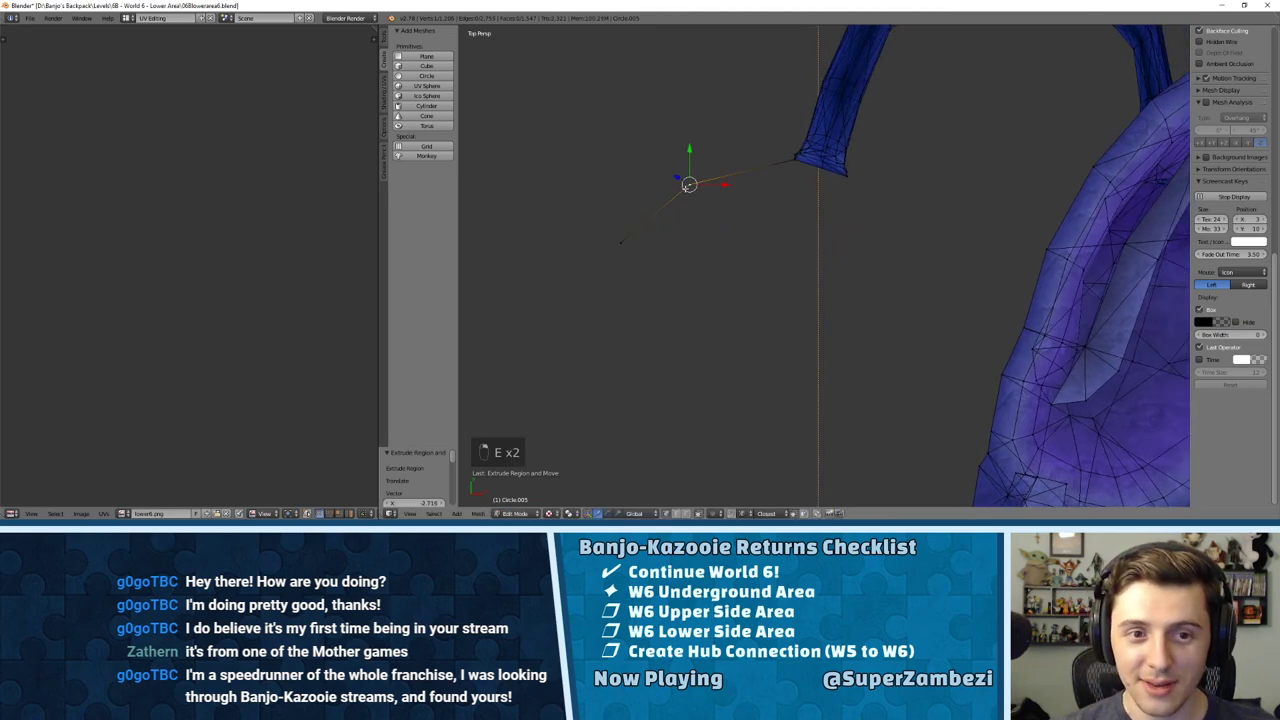
{"action": "key", "text": "KP_7"}
{"action": "key", "text": "KP_8"}
{"action": "key", "text": "KP_7"}
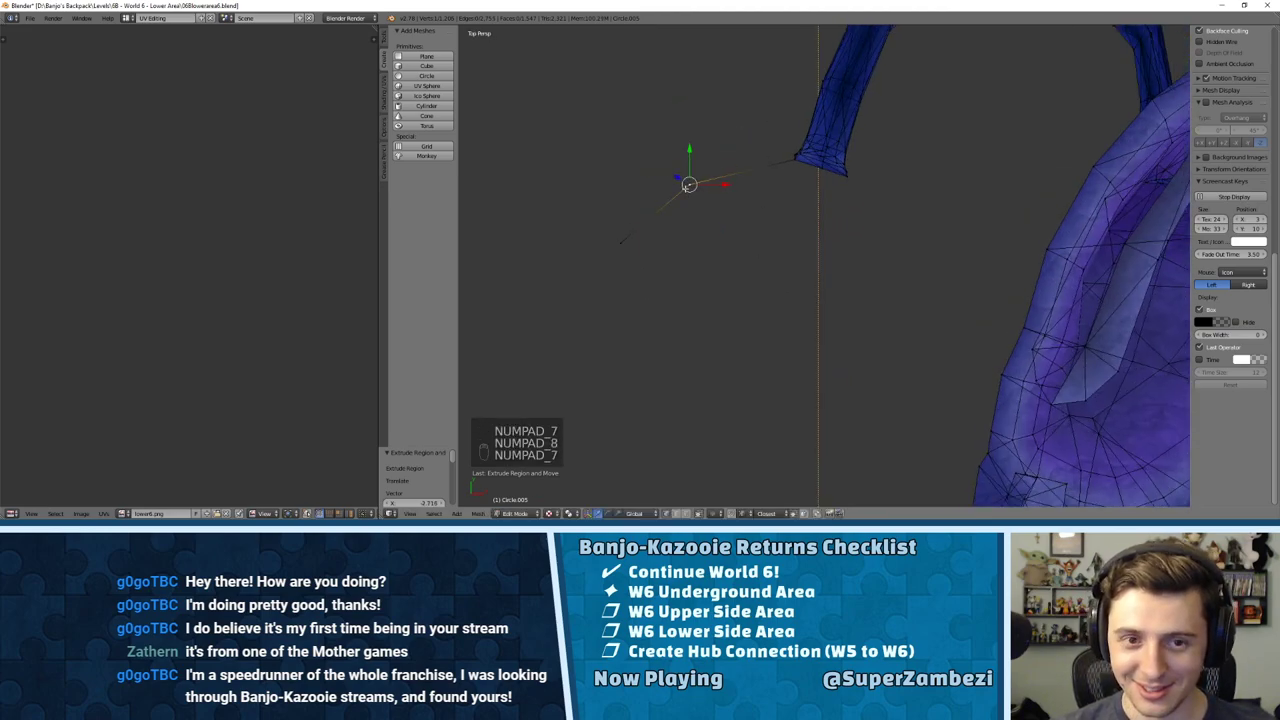
{"action": "middle_click_drag", "start_coordinate": [719, 183], "coordinate": [709, 288], "text": "shift"}
{"action": "key", "text": "g"}
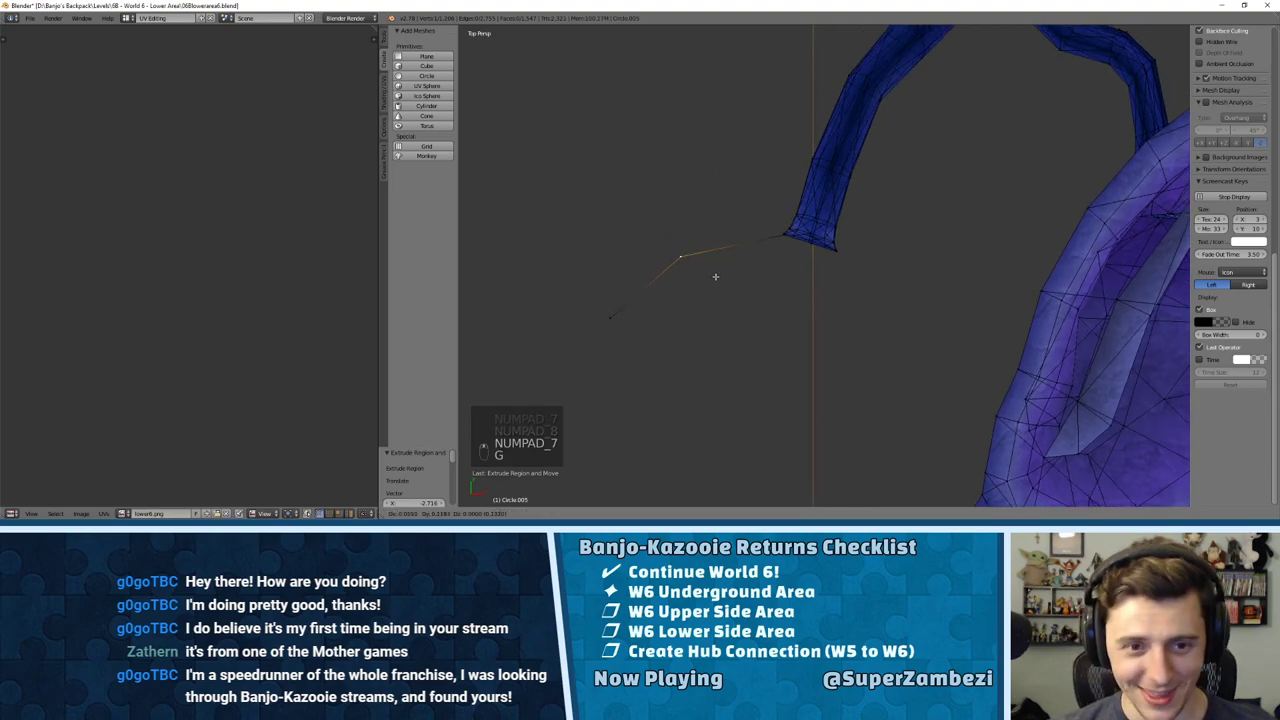
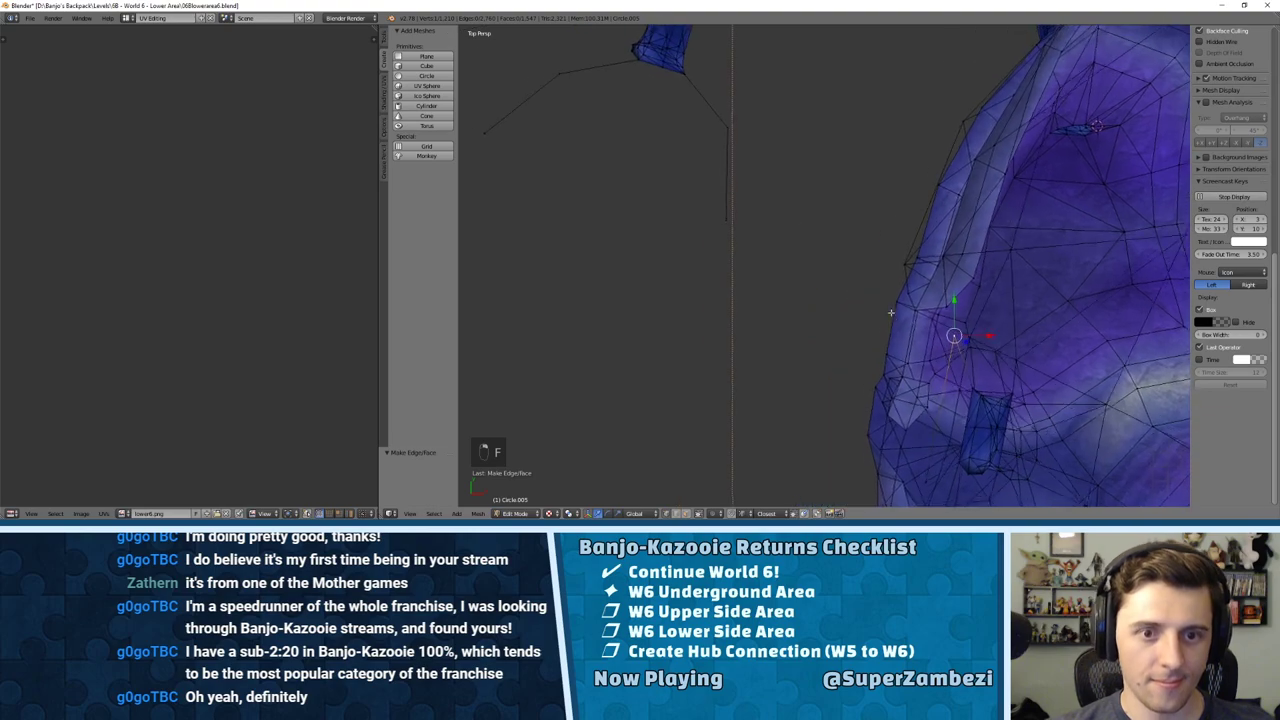
Step: Extrude one outward edge segment from each outline end at the second tunnel opening beside the level's outer wall
{"action": "key", "text": "e"}
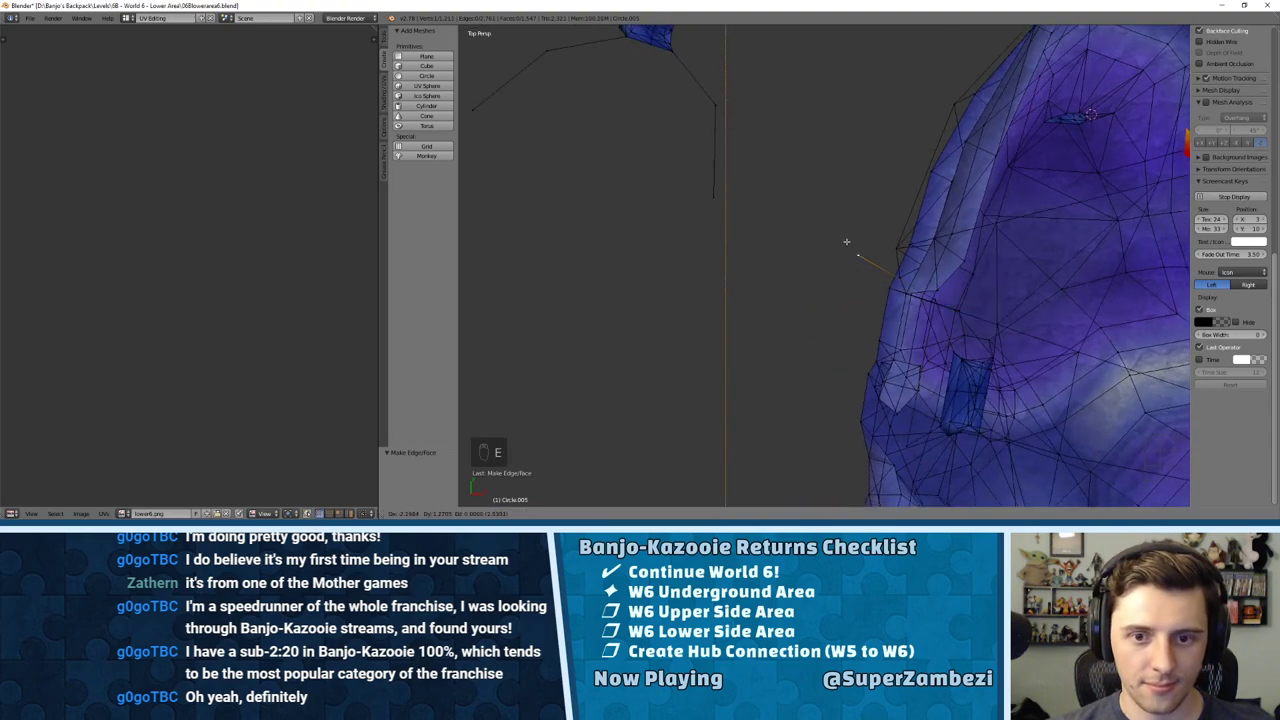
{"action": "left_click", "coordinate": [846, 242]}
{"action": "middle_click_drag", "start_coordinate": [857, 346], "coordinate": [809, 247], "text": "shift"}
{"action": "middle_click_drag", "start_coordinate": [853, 332], "coordinate": [788, 326]}
{"action": "key", "text": "e"}
{"action": "left_click", "coordinate": [802, 334]}
{"action": "key", "text": "ctrl+z"}
{"action": "key", "text": "e"}
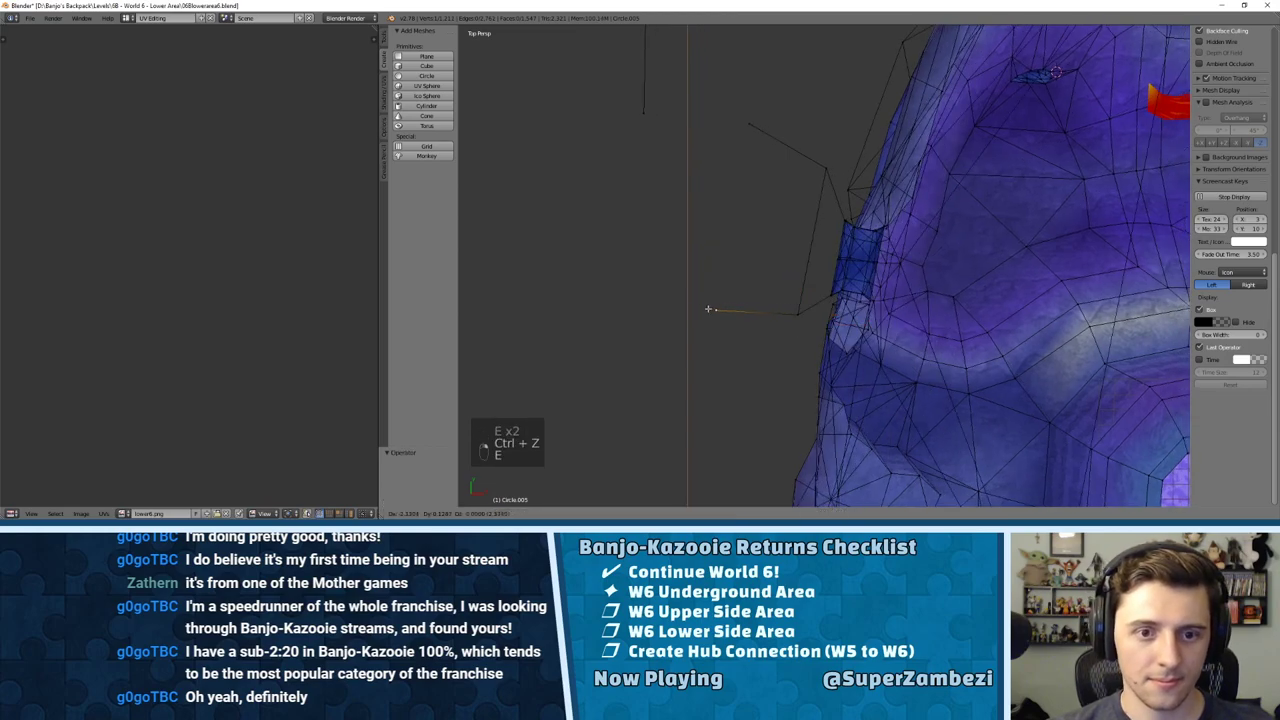
{"action": "left_click", "coordinate": [700, 308]}
{"action": "middle_click_drag", "start_coordinate": [700, 308], "coordinate": [805, 316]}
{"action": "right_click", "coordinate": [870, 177]}
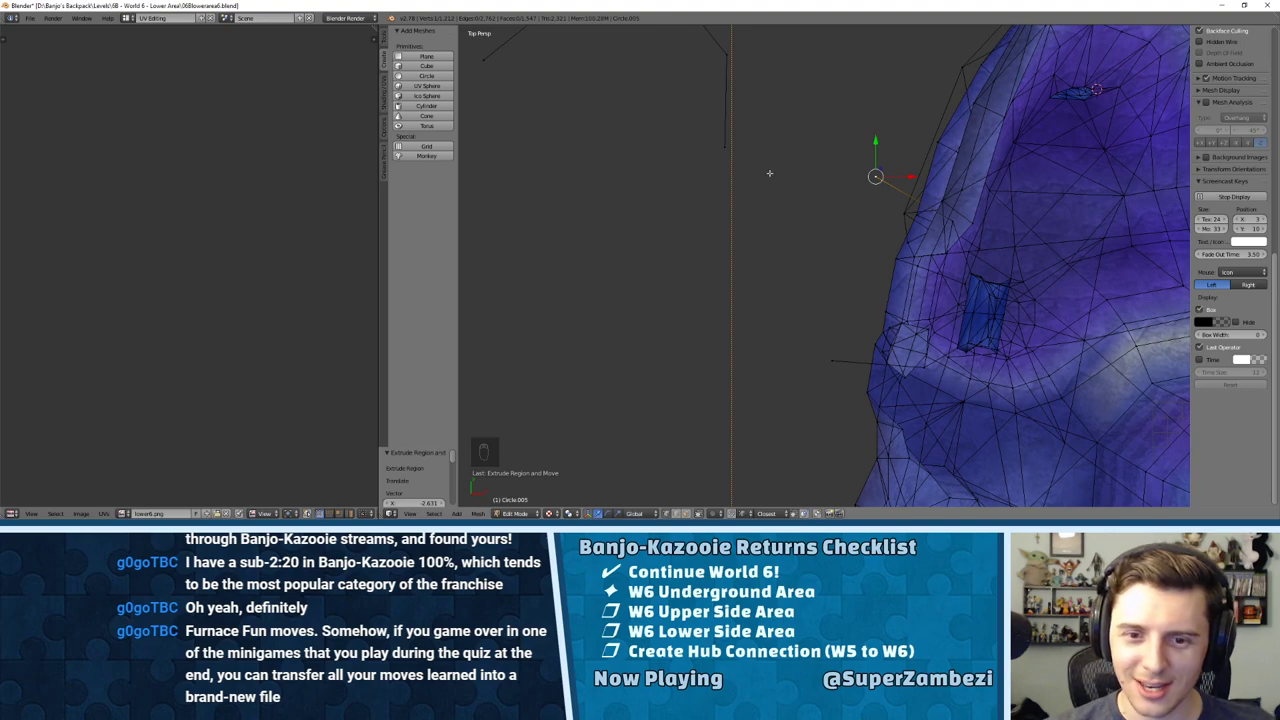
Step: Move the lower outline's end vertex at the second tunnel slightly farther out from the wall
{"action": "middle_click_drag", "start_coordinate": [770, 173], "coordinate": [757, 132], "text": "shift"}
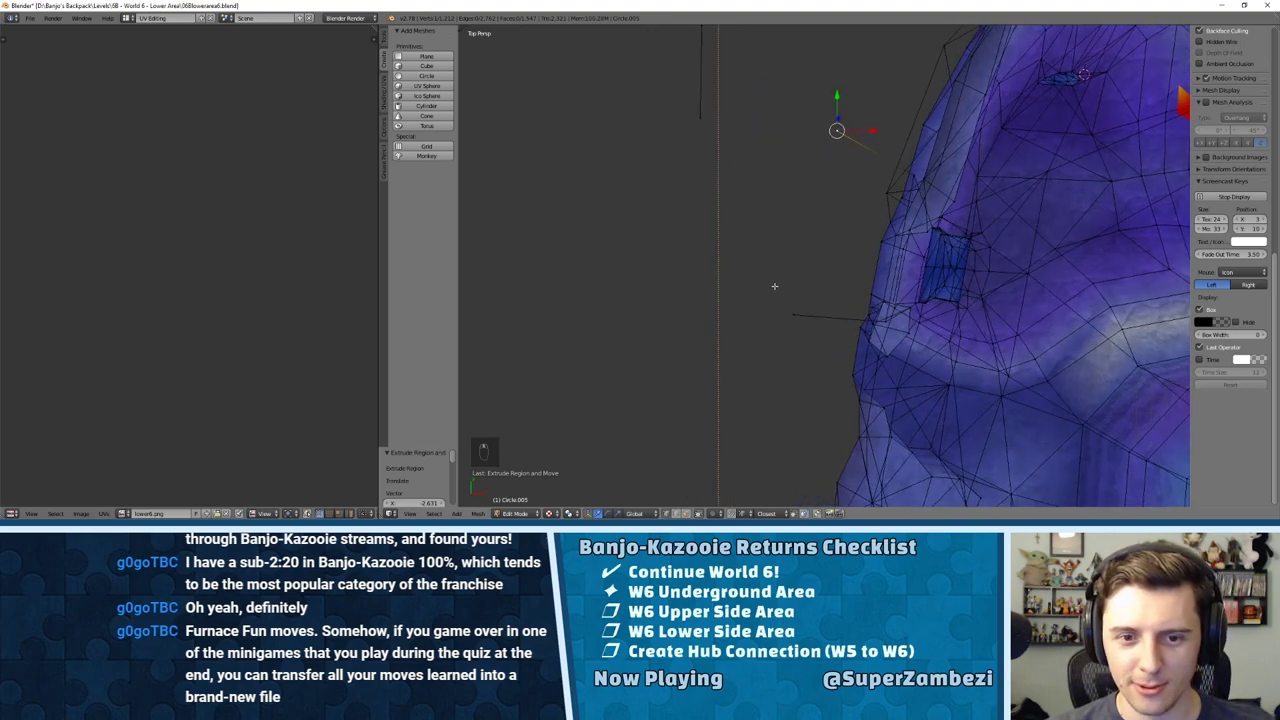
{"action": "right_click", "coordinate": [785, 316]}
{"action": "key", "text": "g"}
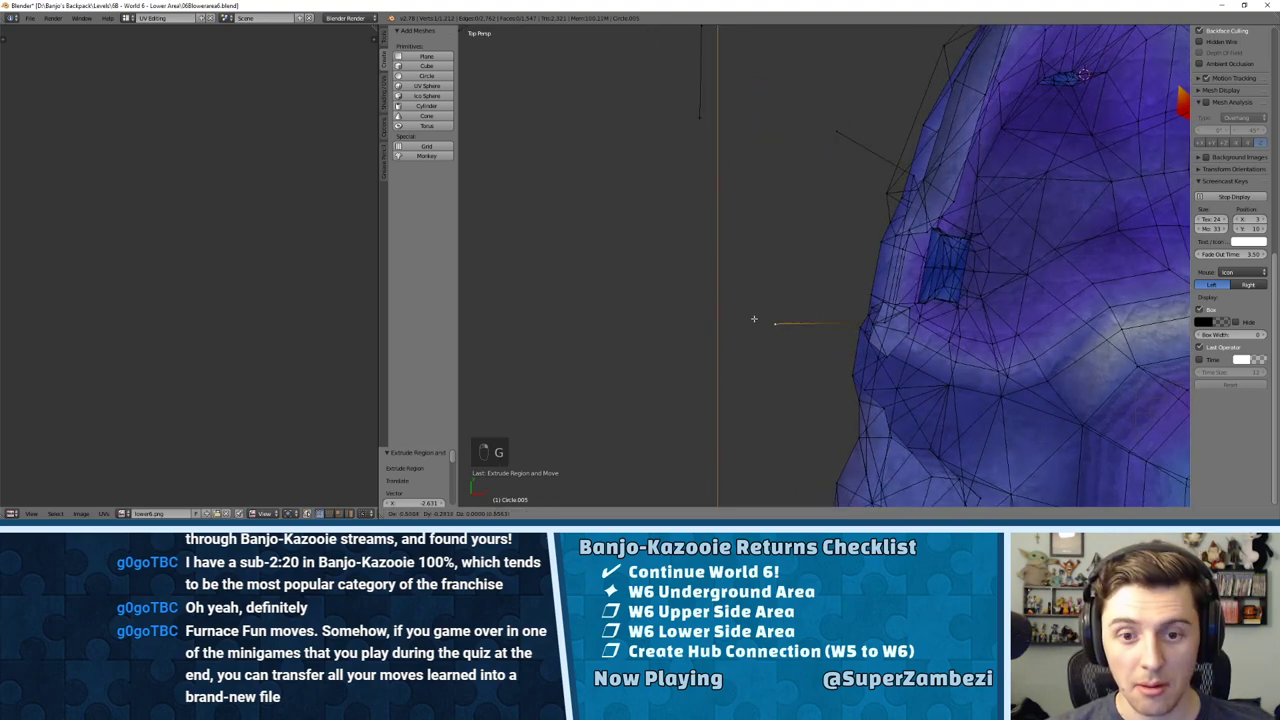
{"action": "left_click", "coordinate": [776, 320]}
{"action": "middle_click_drag", "start_coordinate": [778, 236], "coordinate": [831, 324], "text": "shift"}
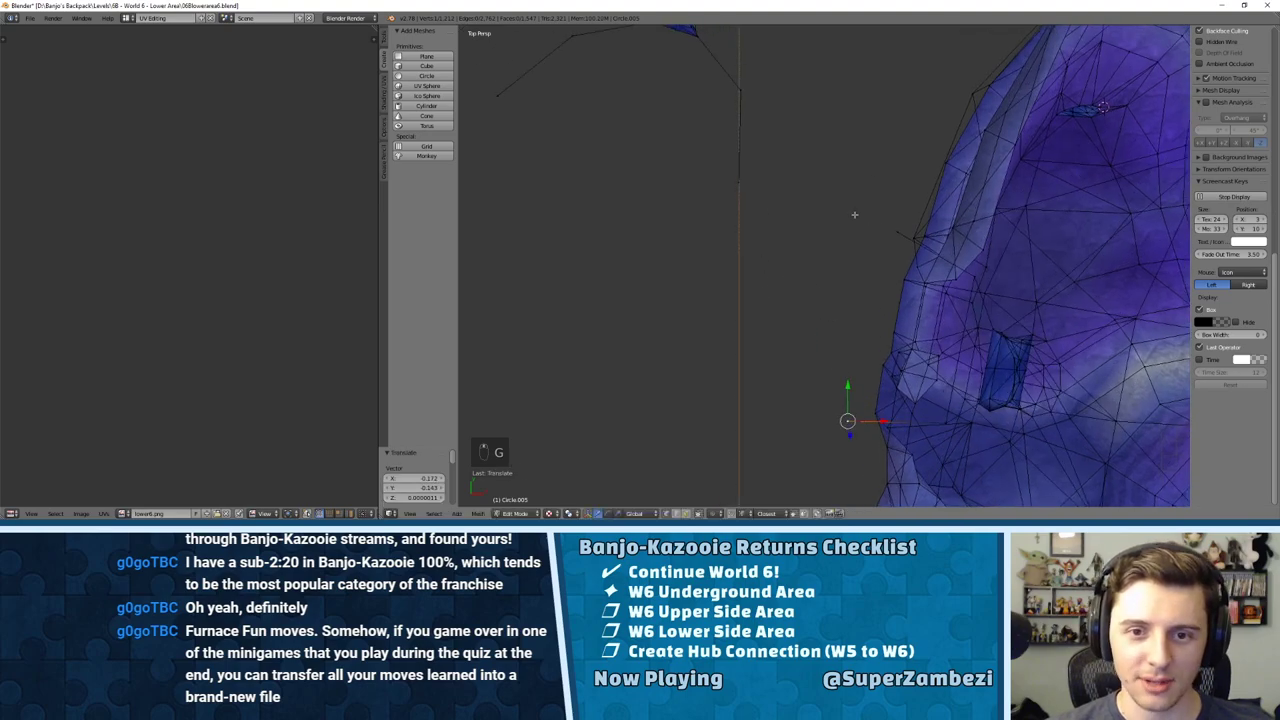
{"action": "middle_click_drag", "start_coordinate": [854, 214], "coordinate": [819, 146], "text": "shift"}
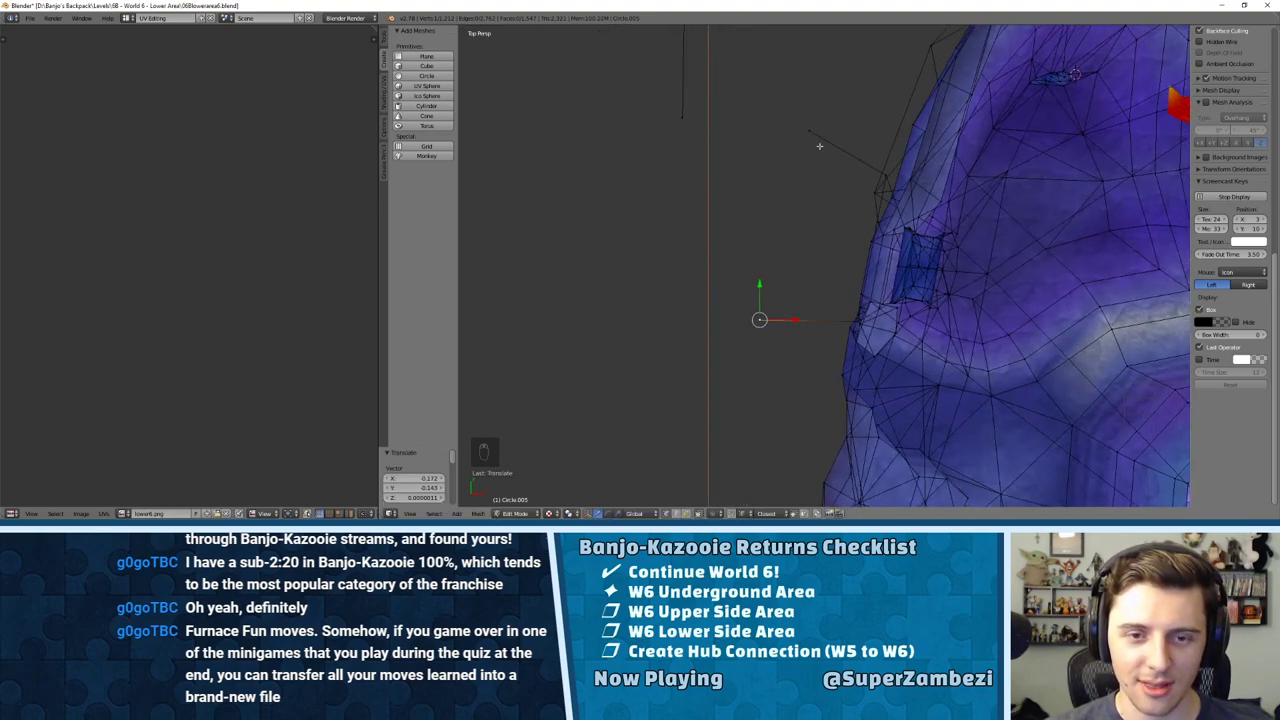
Step: Fill two floor faces between the opposing outline edges in front of the second tunnel opening
{"action": "key", "text": "ctrl+Tab"}
{"action": "left_click", "coordinate": [785, 163]}
{"action": "right_click", "coordinate": [846, 152]}
{"action": "right_click", "coordinate": [798, 306], "text": "shift"}
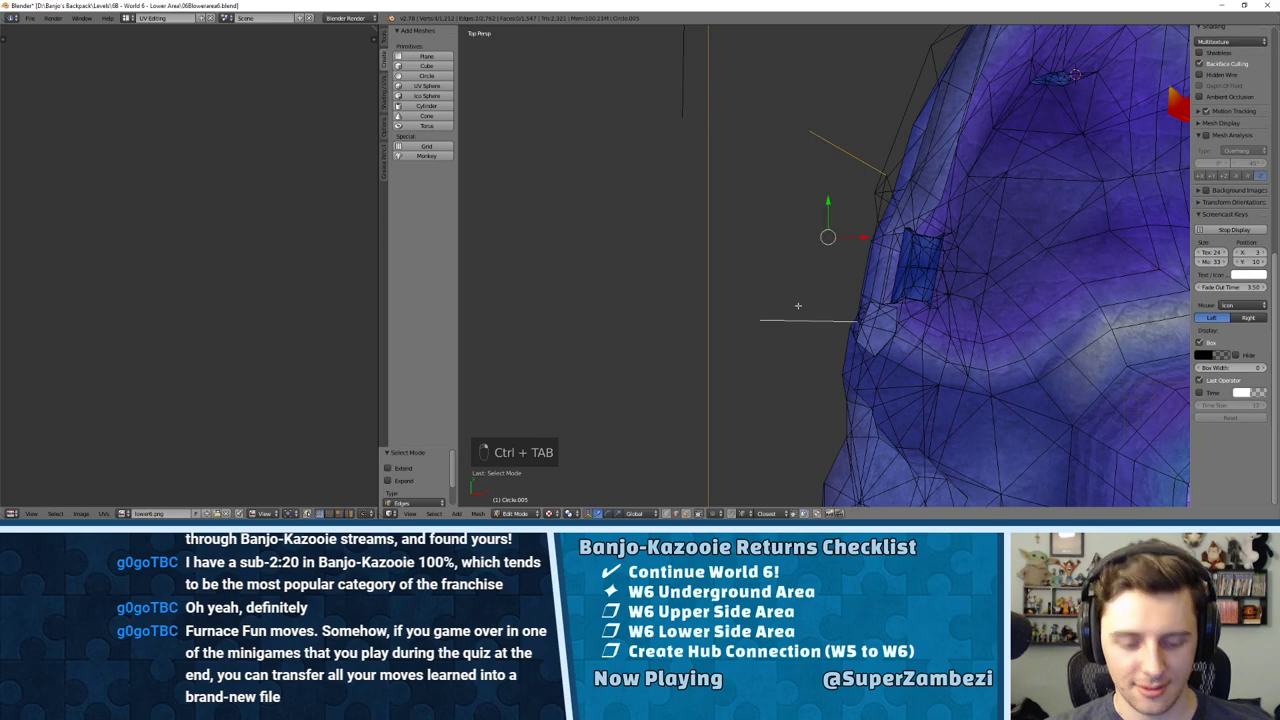
{"action": "key", "text": "f"}
{"action": "middle_click_drag", "start_coordinate": [800, 232], "coordinate": [857, 260], "text": "shift"}
{"action": "right_click", "coordinate": [819, 200]}
{"action": "right_click", "coordinate": [803, 299], "text": "shift"}
{"action": "key", "text": "f"}
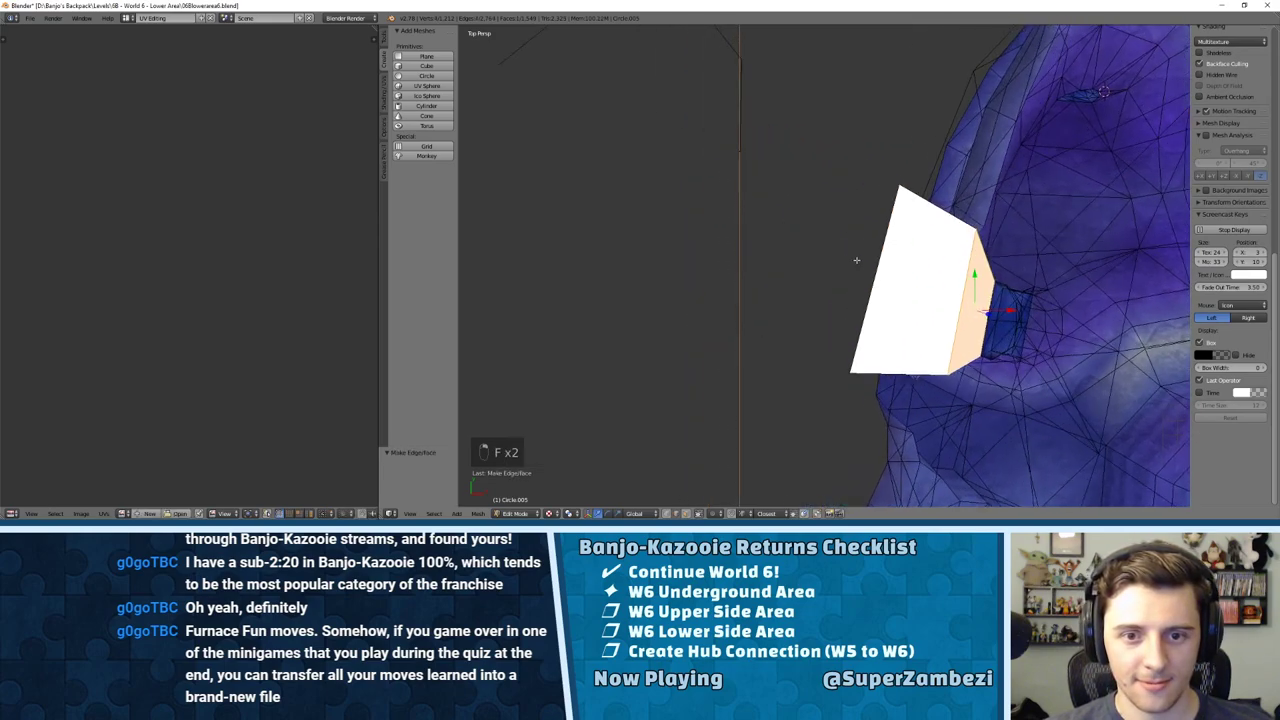
Step: Shorten the right-hand outline of the first tunnel by moving its end vertex back toward the tunnel
{"action": "middle_click_drag", "start_coordinate": [843, 217], "coordinate": [809, 209], "text": "shift"}
{"action": "scroll", "coordinate": [920, 207], "scroll_direction": "down", "scroll_amount": 2}
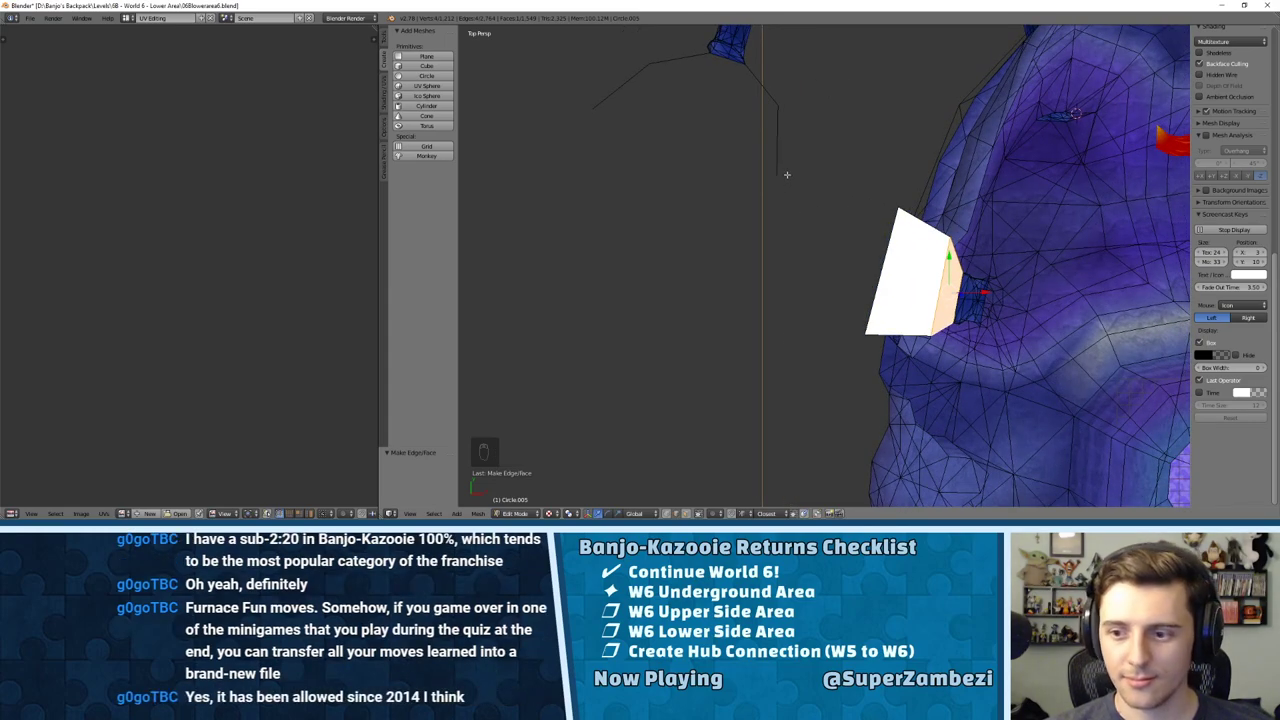
{"action": "key", "text": "ctrl+Tab"}
{"action": "left_click", "coordinate": [776, 172]}
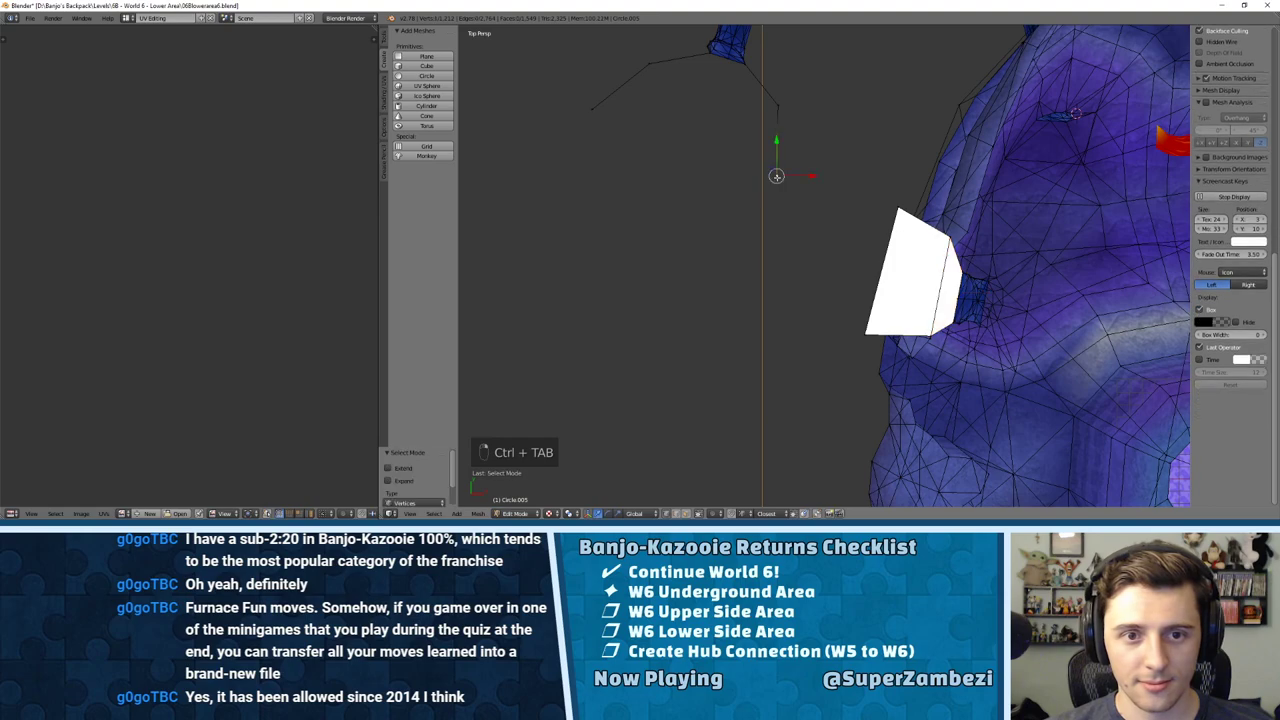
{"action": "key", "text": "g"}
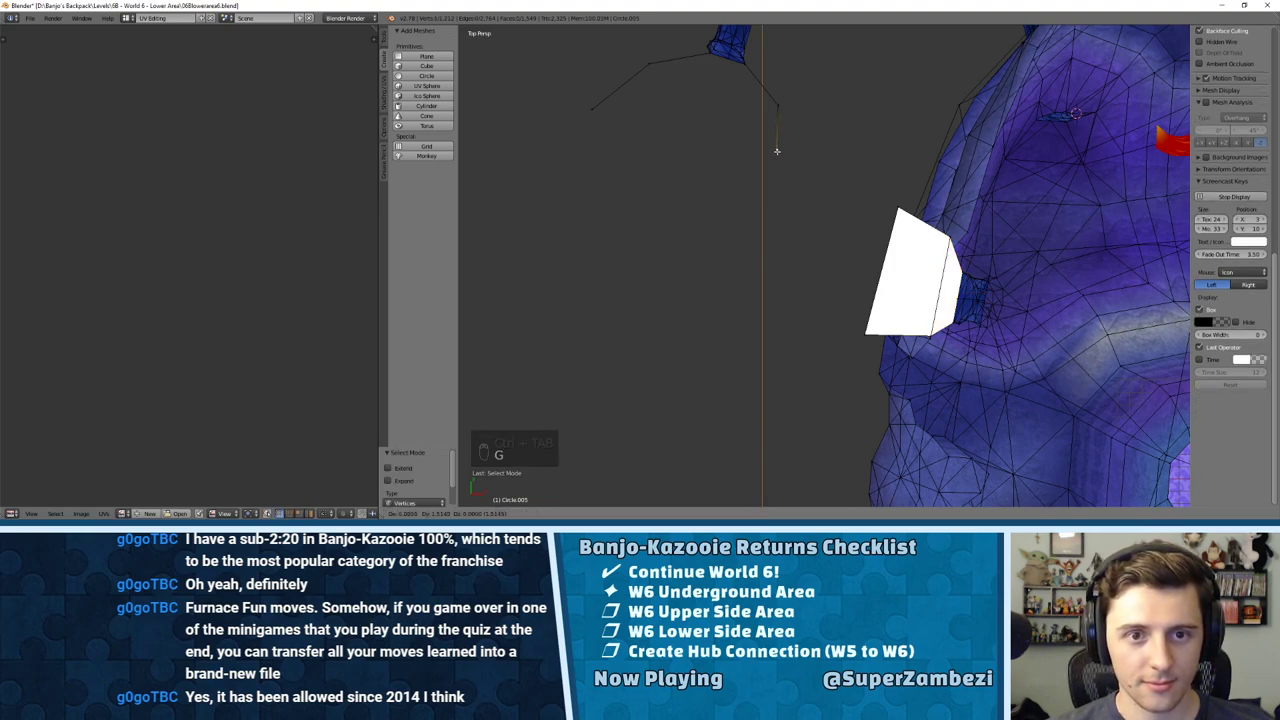
{"action": "left_click", "coordinate": [774, 151]}
Step: Move the two outer vertices of the left-hand outline inward and extrude another segment downward from its end
{"action": "key", "text": "g"}
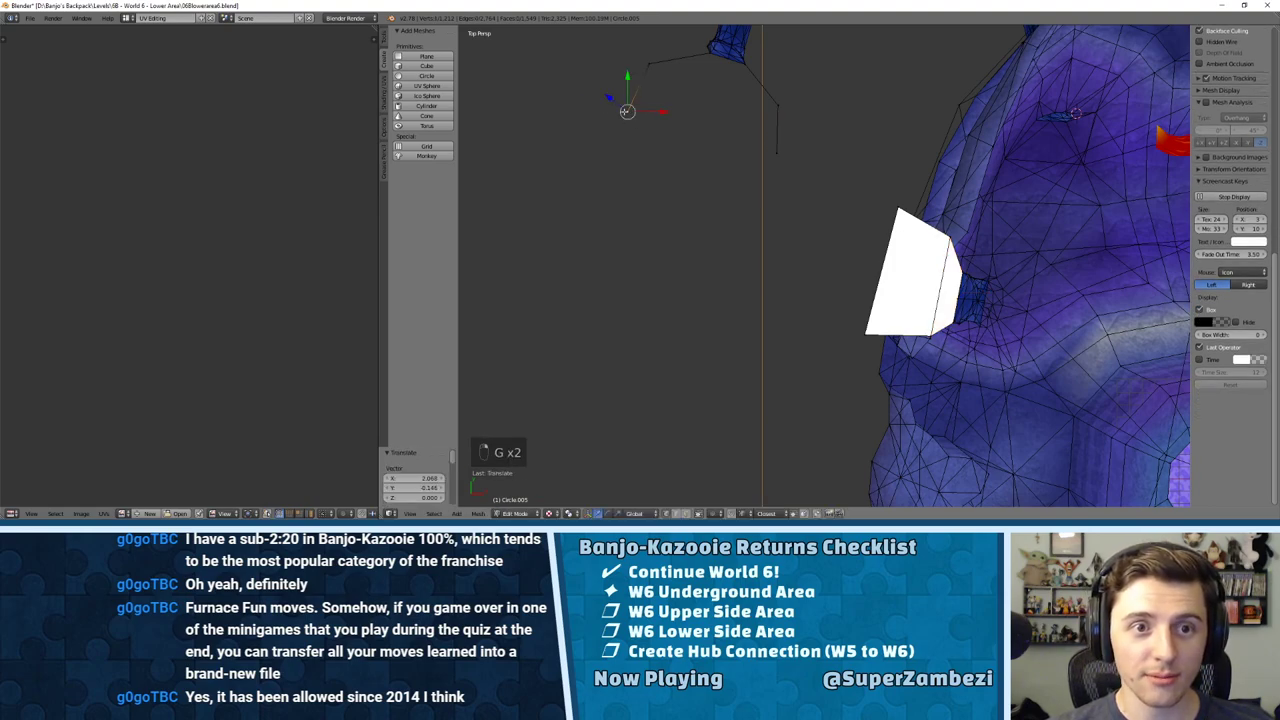
{"action": "left_click", "coordinate": [649, 66]}
{"action": "key", "text": "g"}
{"action": "left_click", "coordinate": [645, 116]}
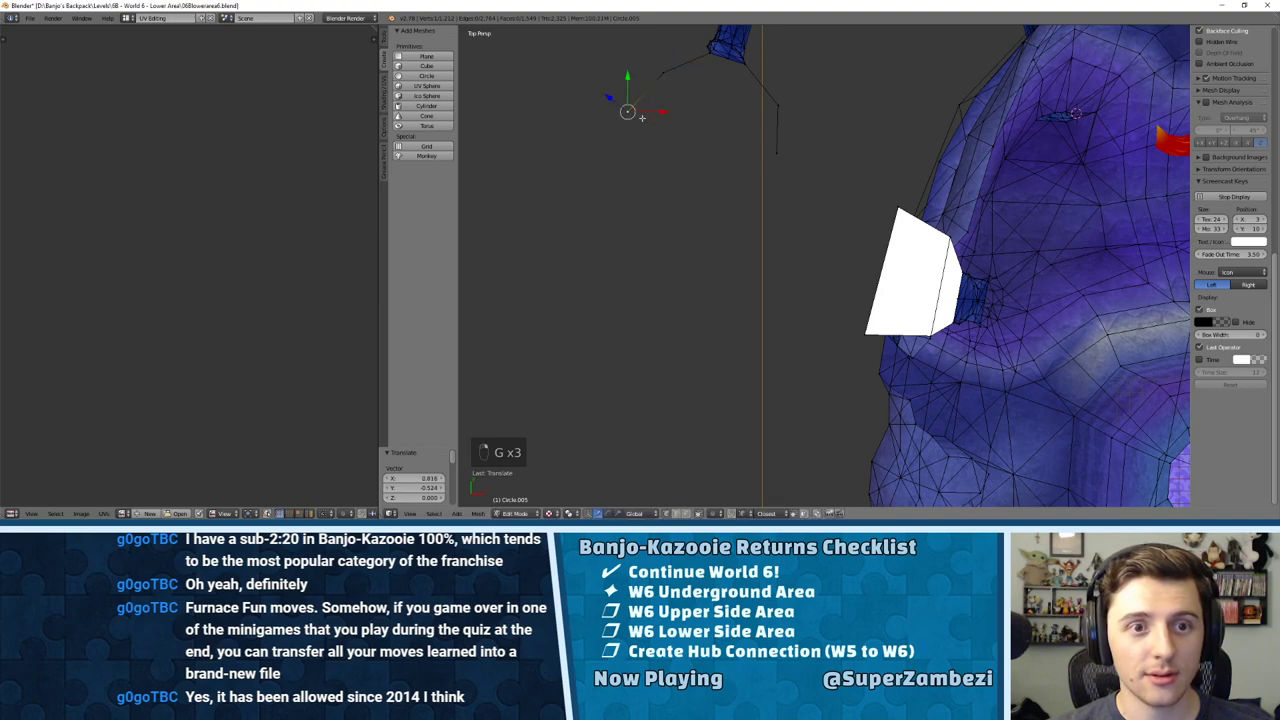
{"action": "key", "text": "g"}
{"action": "left_click", "coordinate": [649, 124]}
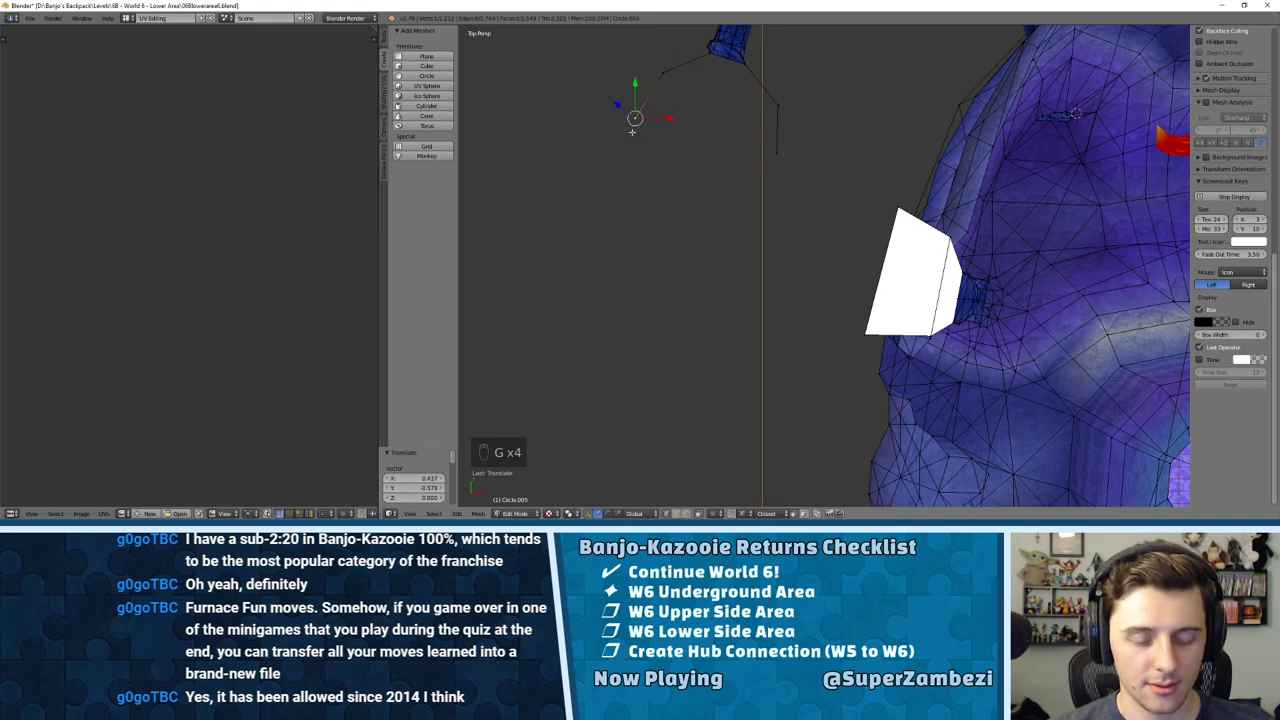
{"action": "key", "text": "e"}
{"action": "left_click", "coordinate": [616, 198]}
Step: Extrude the right-hand outline in two segments to the upper corner of the new floor, then adjust the bend vertex
{"action": "left_click", "coordinate": [776, 152]}
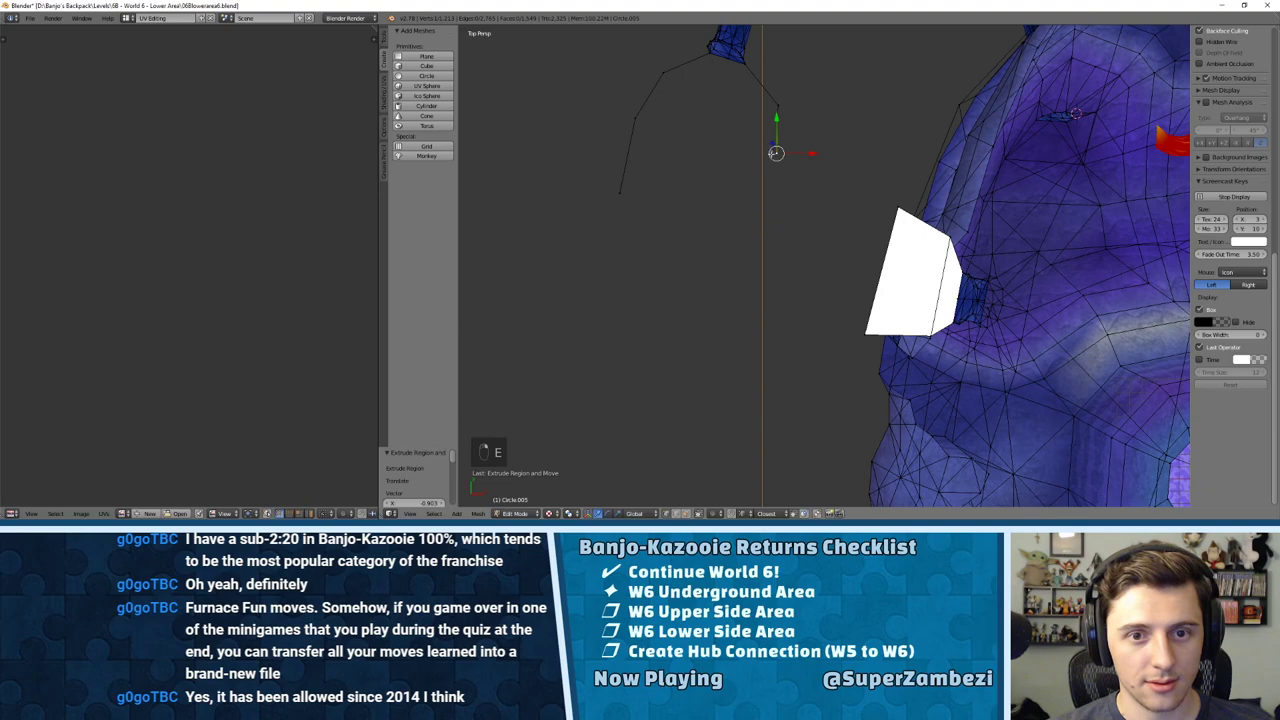
{"action": "key", "text": "e"}
{"action": "left_click", "coordinate": [814, 196]}
{"action": "key", "text": "e"}
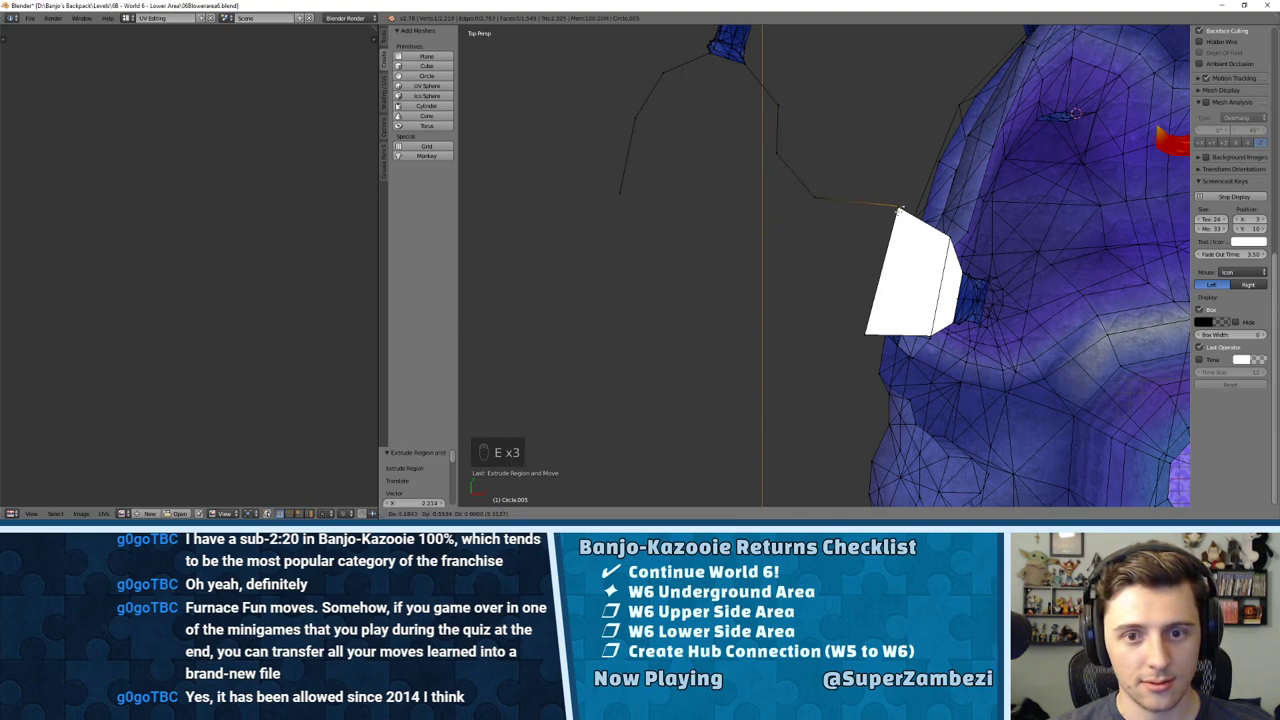
{"action": "right_click", "coordinate": [902, 214]}
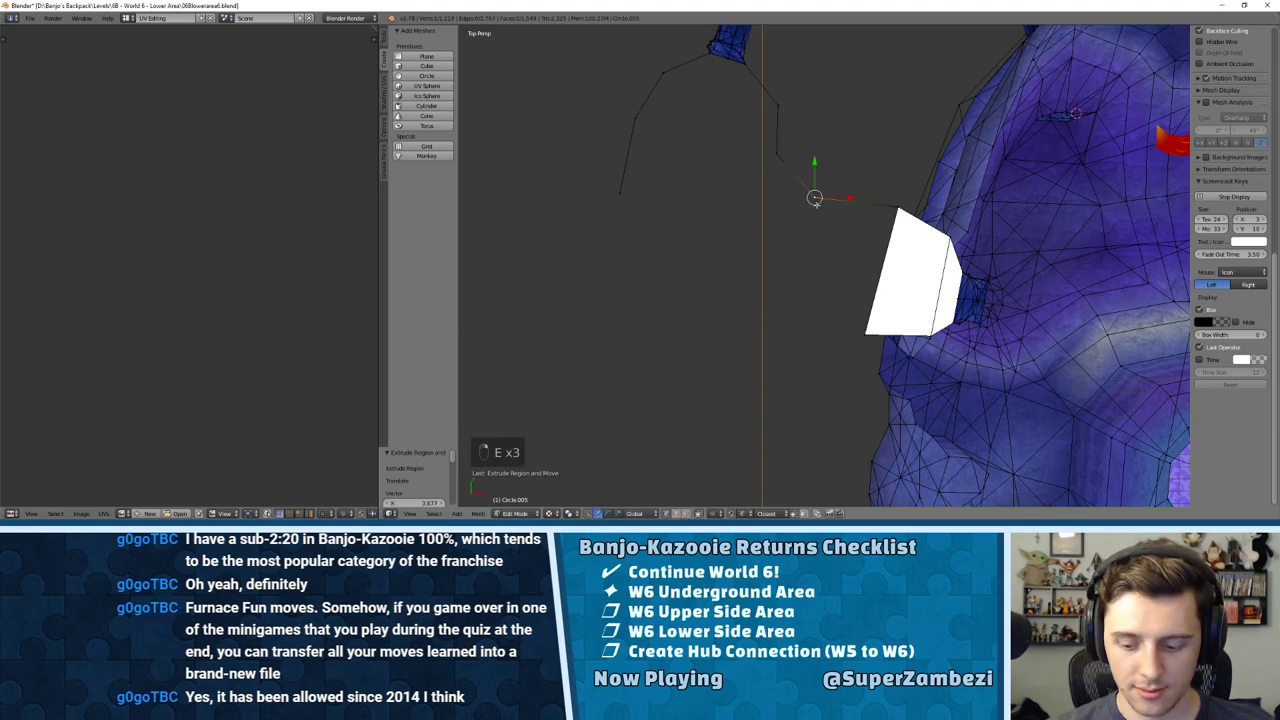
{"action": "key", "text": "KP_7"}
{"action": "key", "text": "g"}
{"action": "left_click", "coordinate": [826, 204]}
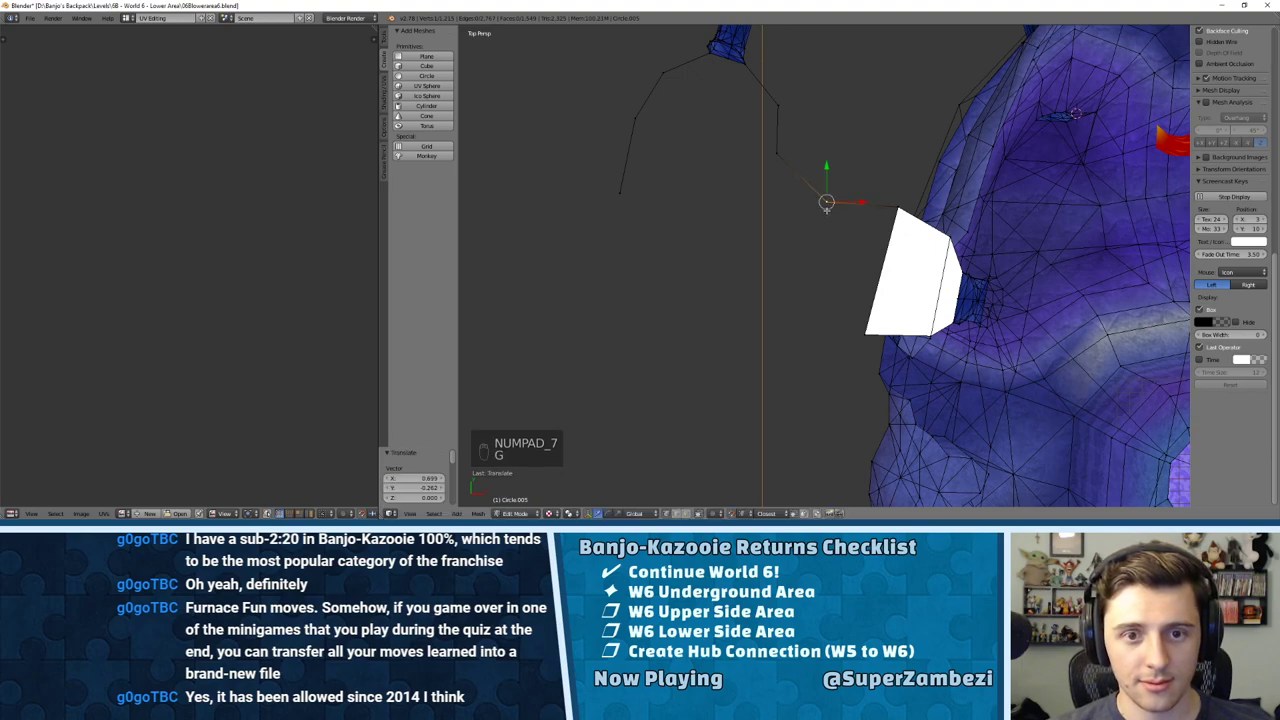
Step: Extrude the left-hand outline in two segments to the lower corner of the new floor
{"action": "left_click", "coordinate": [616, 200]}
{"action": "key", "text": "e"}
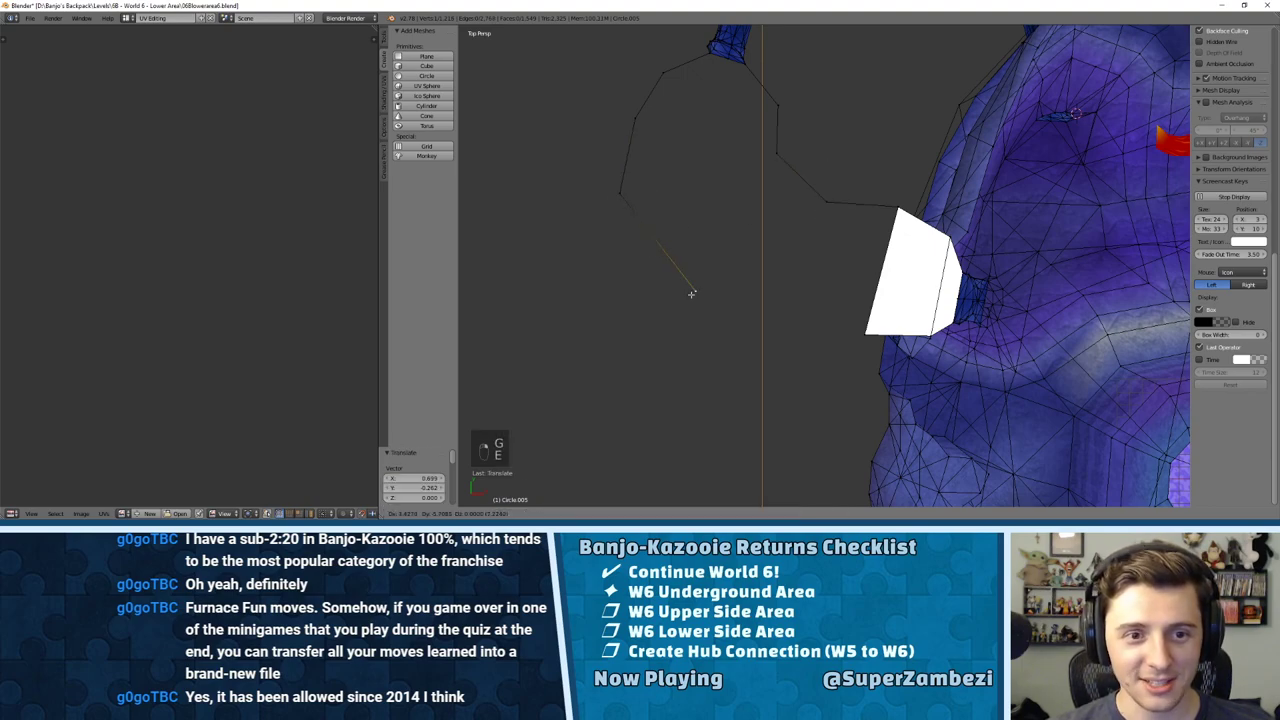
{"action": "left_click", "coordinate": [743, 325]}
{"action": "key", "text": "e"}
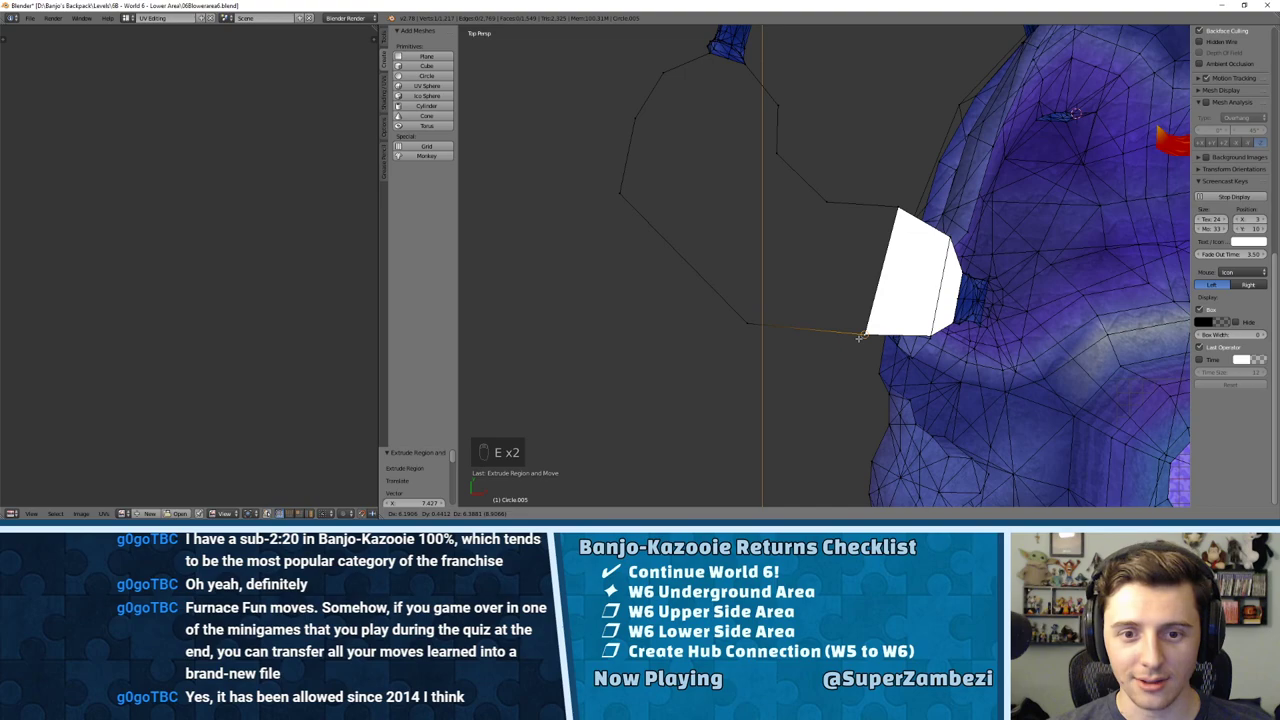
{"action": "left_click", "coordinate": [863, 335]}
Step: Select the entire mesh and remove doubles to merge the outline ends with the floor corners
{"action": "key", "text": "ctrl+Tab"}
{"action": "left_click", "coordinate": [760, 276]}
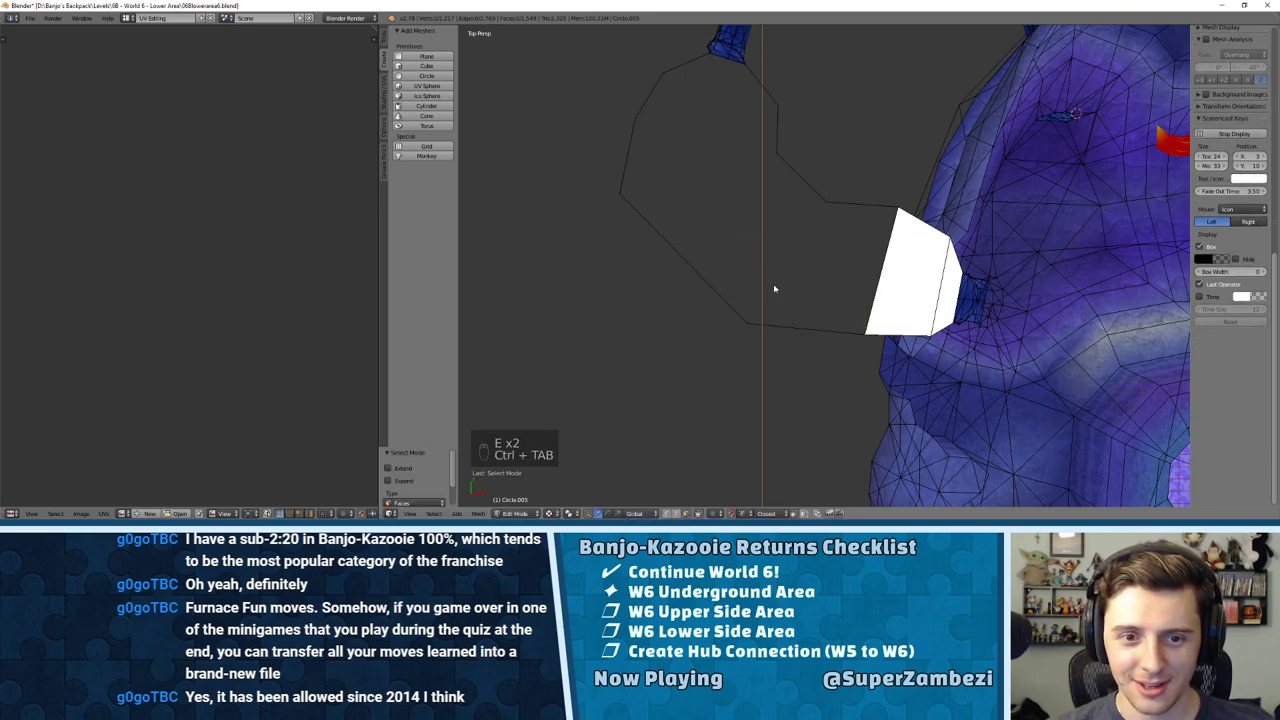
{"action": "key", "text": "ctrl+Tab"}
{"action": "left_click", "coordinate": [774, 286]}
{"action": "key", "text": "a"}
{"action": "key", "text": "a"}
{"action": "key", "text": "a"}
{"action": "key", "text": "w"}
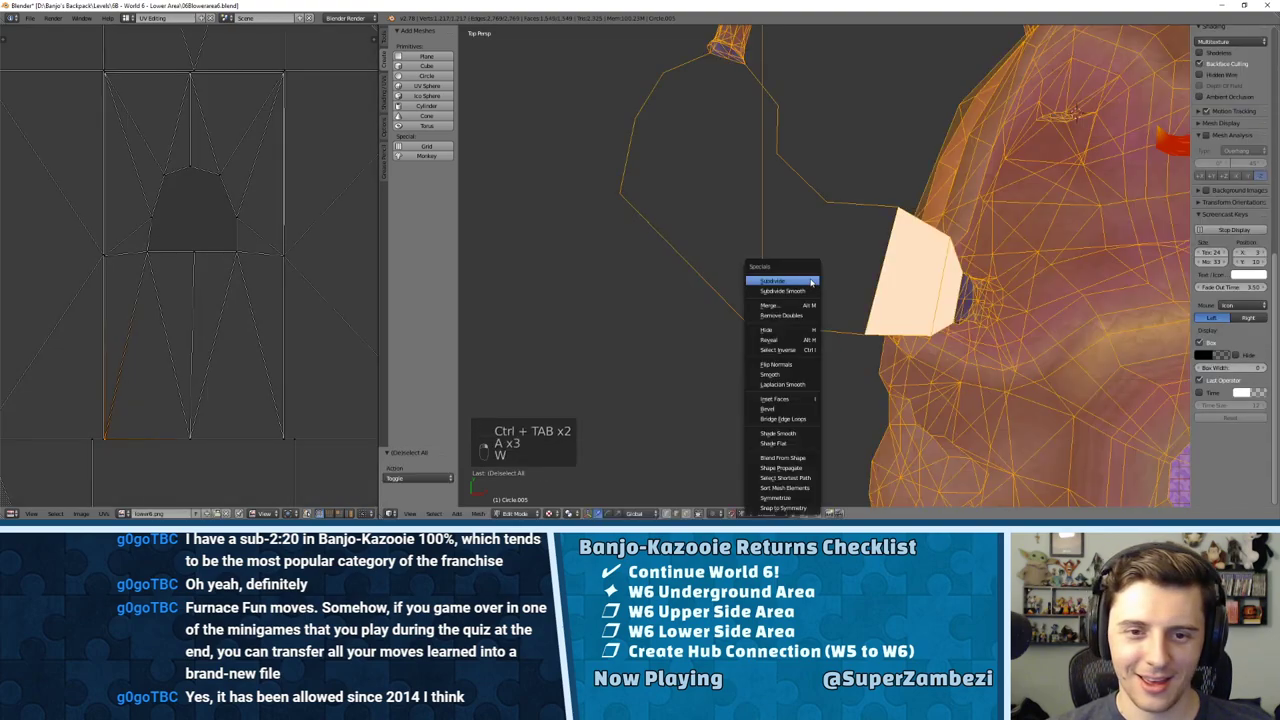
{"action": "left_click", "coordinate": [789, 302]}
Step: In edge selection mode, fill two floor faces in a row between the opposite outline edges, continuing from the second tunnel's floor
{"action": "key", "text": "ctrl+Tab"}
{"action": "left_click", "coordinate": [786, 295]}
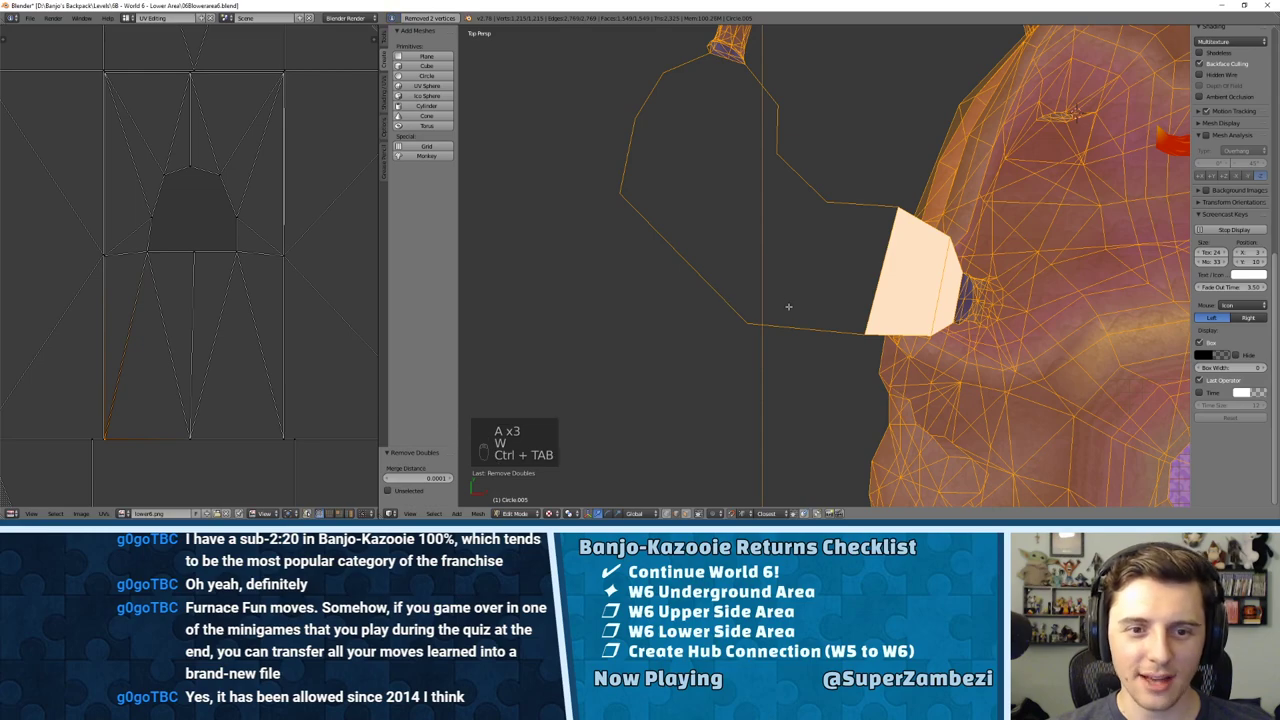
{"action": "right_click", "coordinate": [796, 328]}
{"action": "right_click", "coordinate": [848, 204], "text": "shift"}
{"action": "key", "text": "f"}
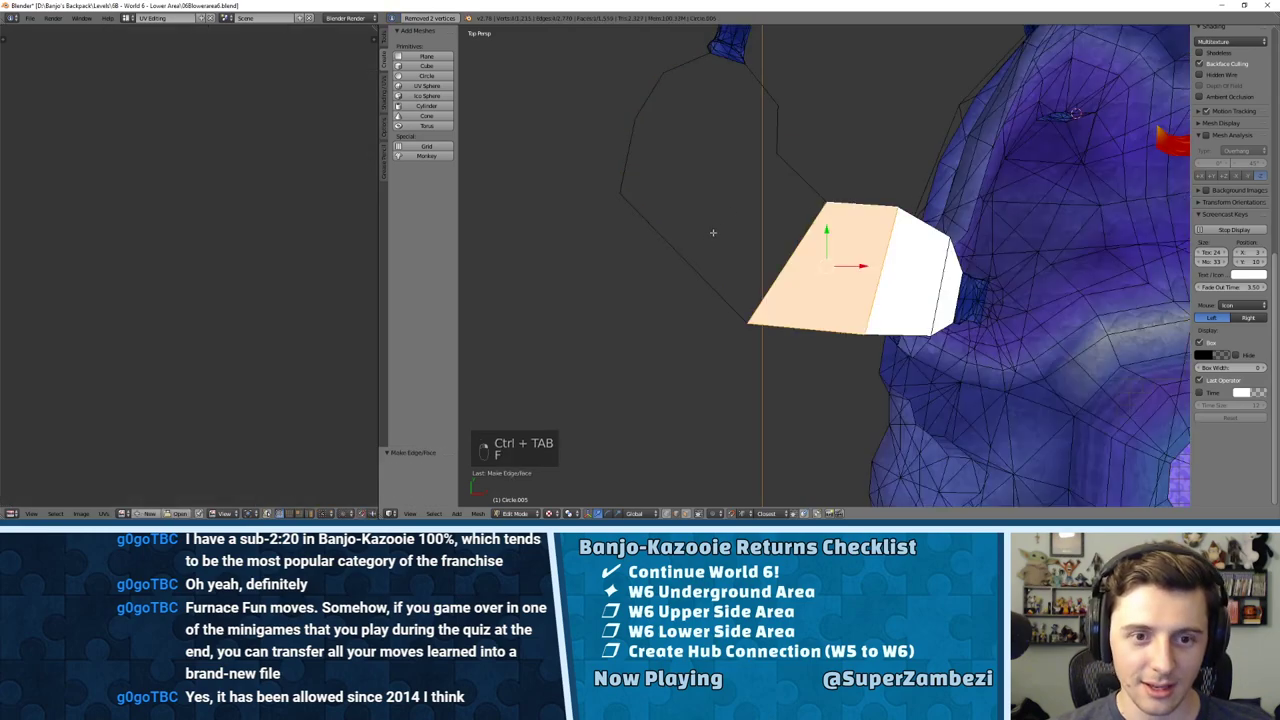
{"action": "right_click", "coordinate": [801, 177]}
{"action": "right_click", "coordinate": [680, 252], "text": "shift"}
{"action": "key", "text": "f"}
{"action": "right_click", "coordinate": [635, 143]}
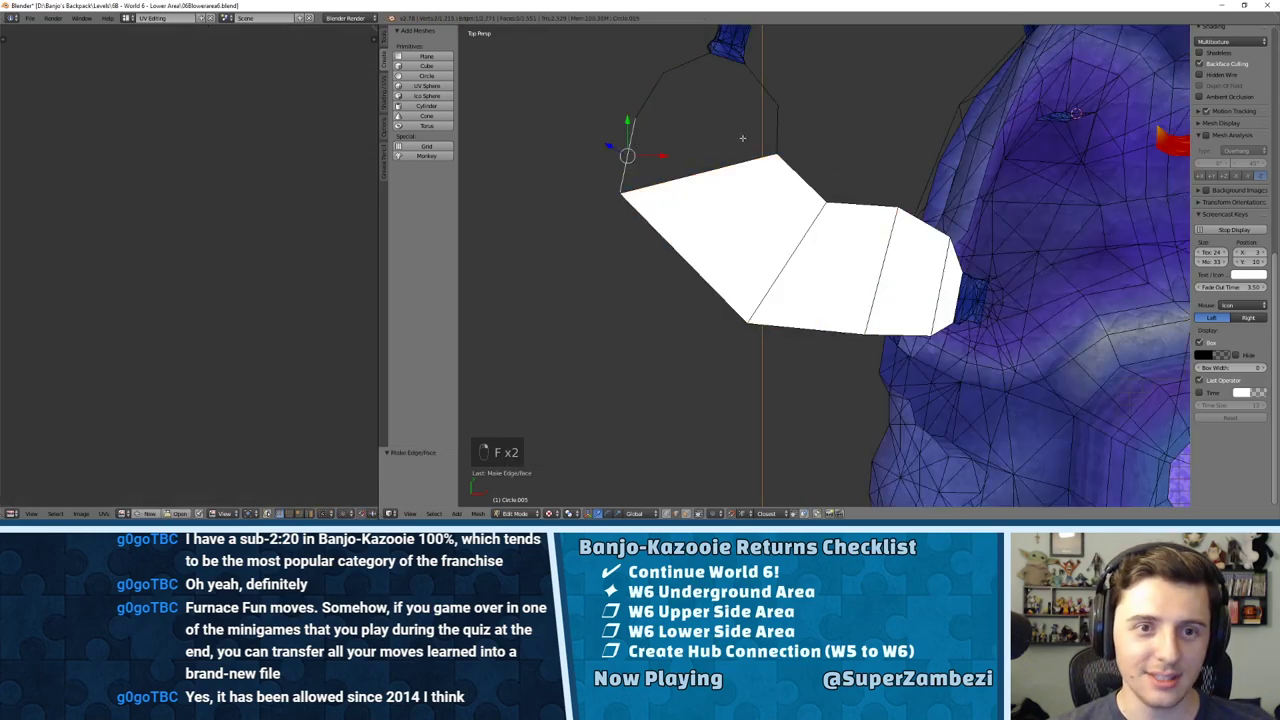
{"action": "right_click", "coordinate": [759, 131], "text": "shift"}
{"action": "key", "text": "f"}
{"action": "right_click", "coordinate": [648, 93]}
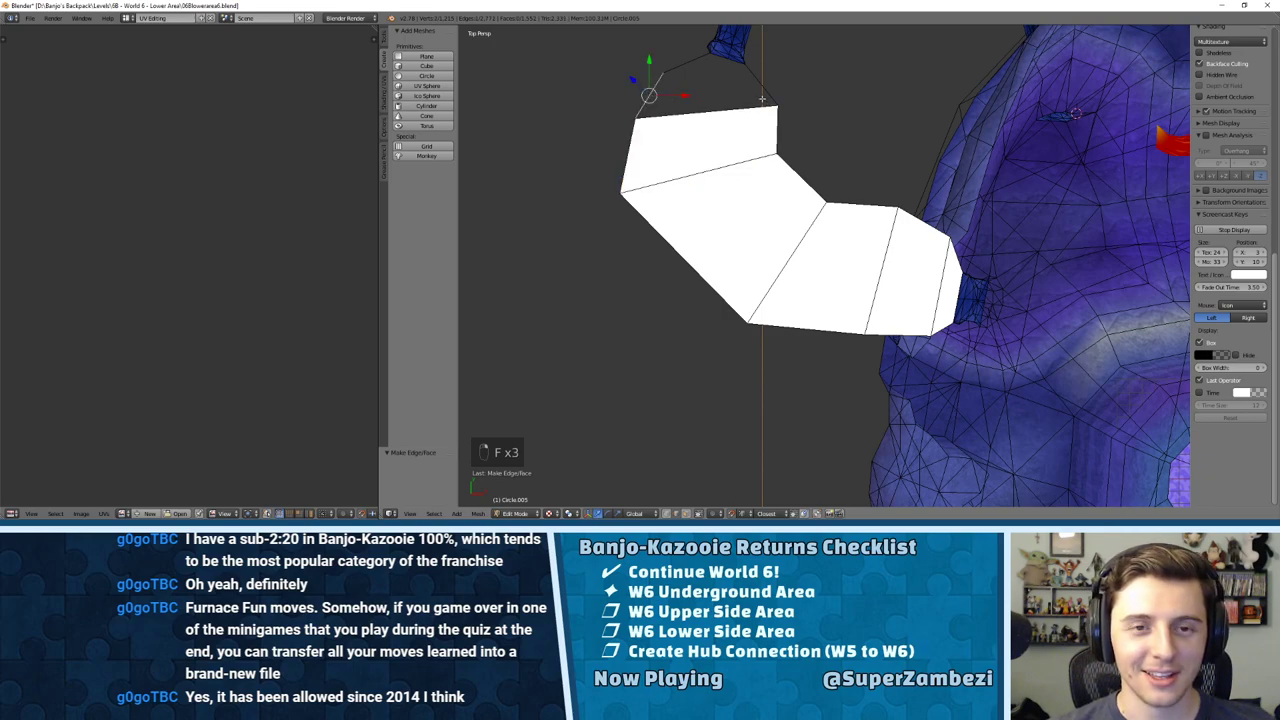
{"action": "middle_click_drag", "start_coordinate": [711, 79], "coordinate": [733, 200]}
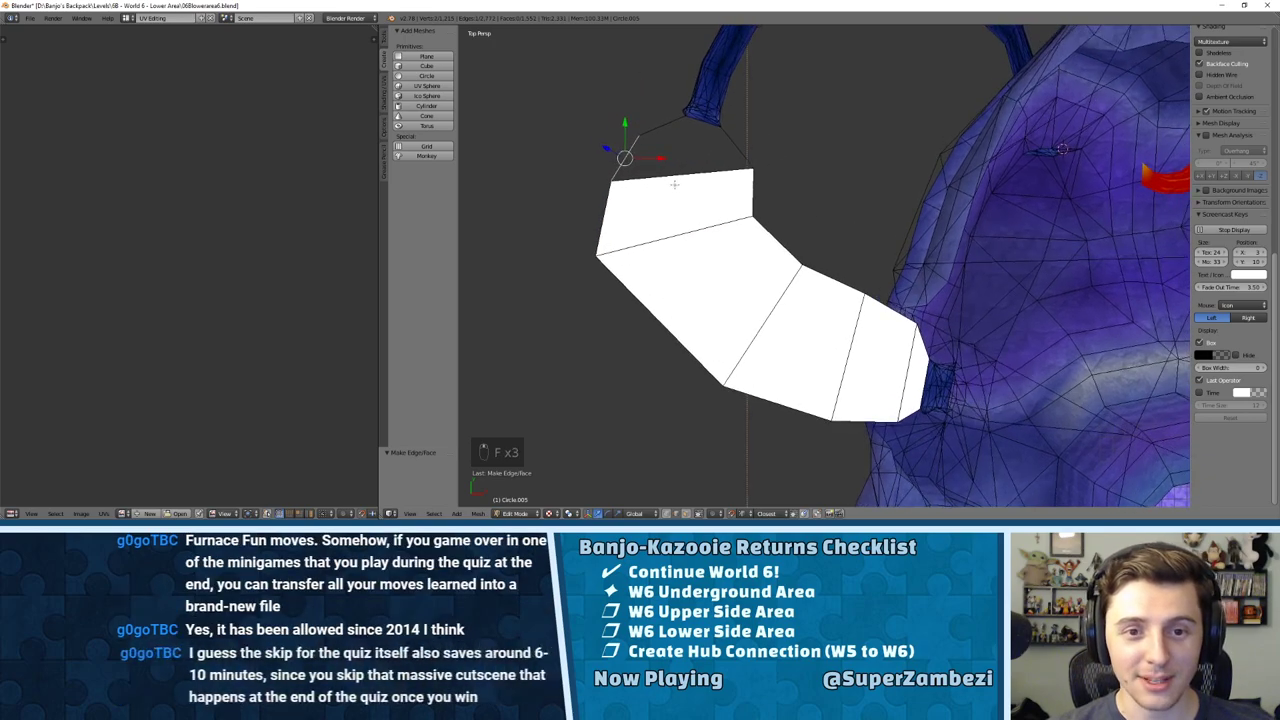
{"action": "key", "text": "ctrl+z"}
{"action": "key", "text": "ctrl+z"}
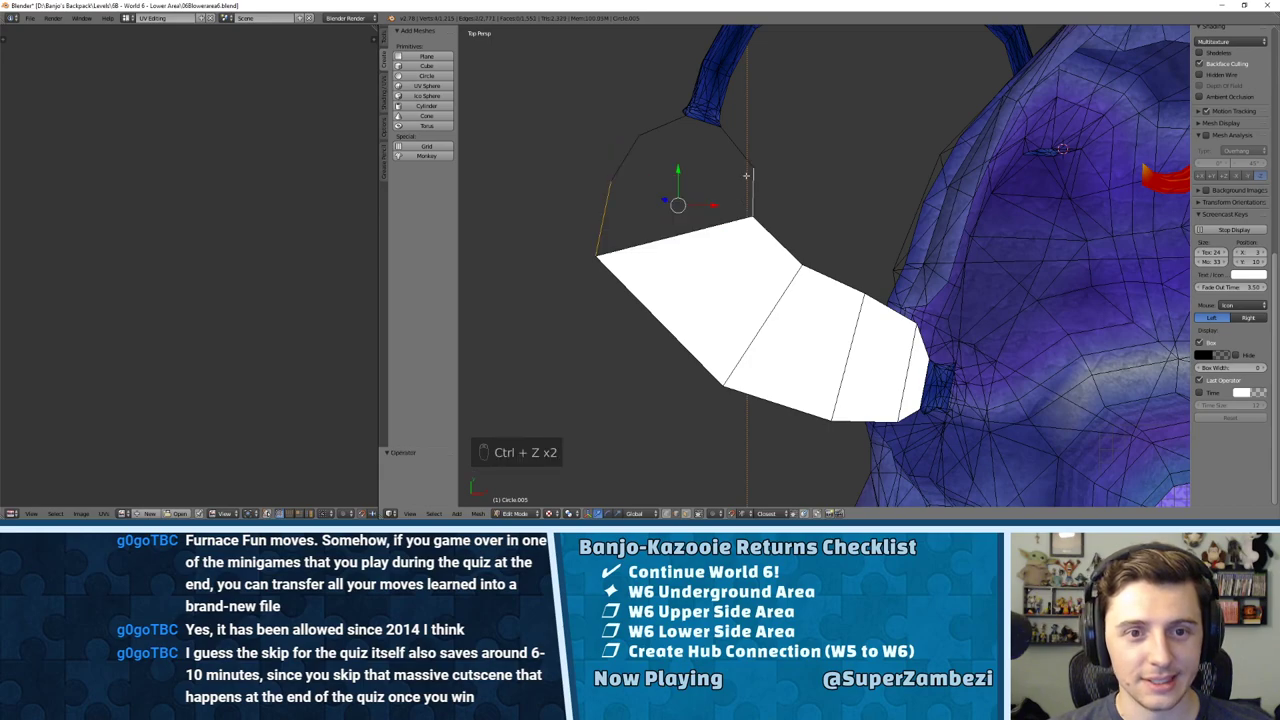
Step: Fill a face at the first tunnel's mouth from the two adjoining outline edges and the tunnel's end edge
{"action": "right_click", "coordinate": [729, 151]}
{"action": "right_click", "coordinate": [672, 128], "text": "shift"}
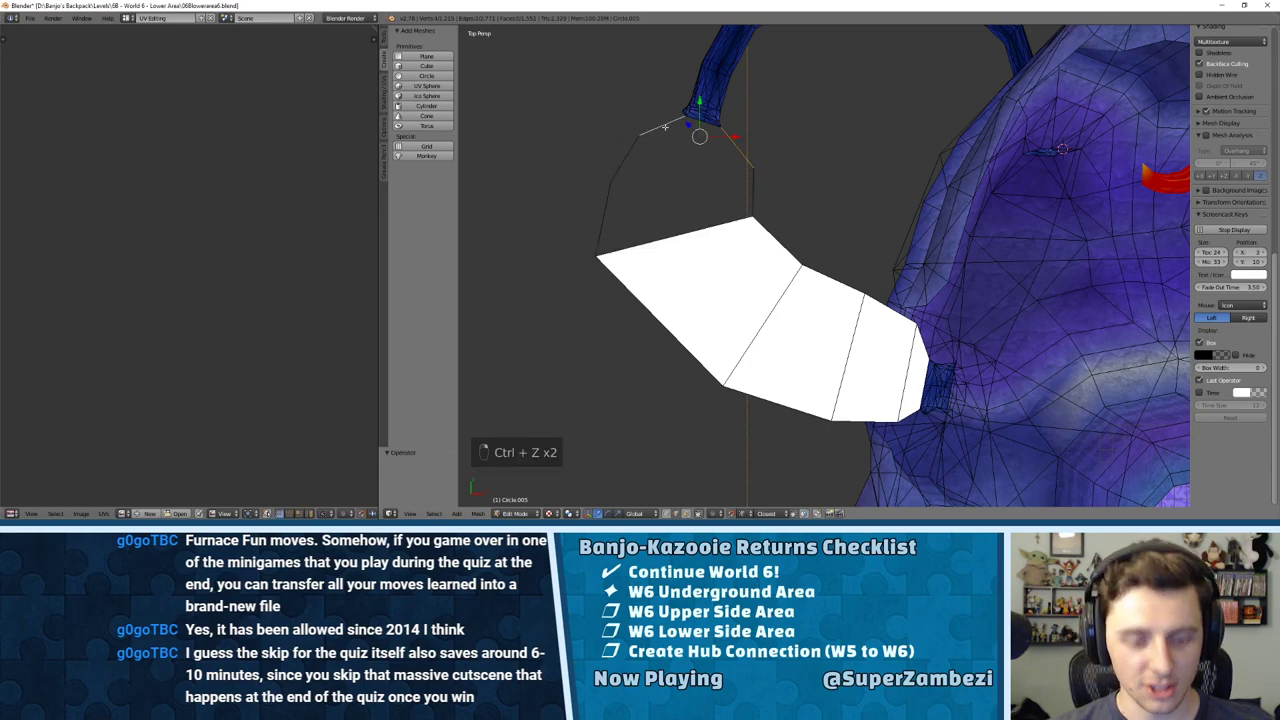
{"action": "key", "text": "f"}
{"action": "key", "text": "ctrl+z"}
{"action": "right_click", "coordinate": [704, 126], "text": "shift"}
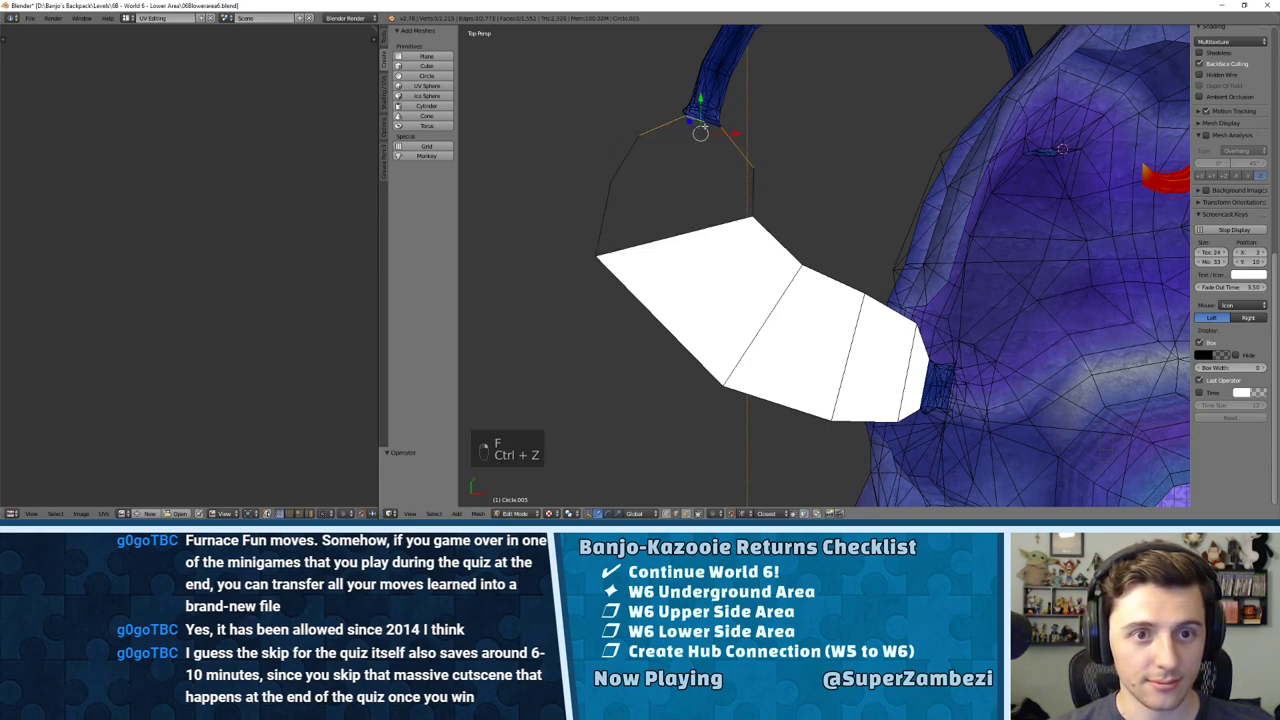
{"action": "key", "text": "f"}
Step: In face selection mode, delete the narrow white floor face that meets the second tunnel
{"action": "middle_click_drag", "start_coordinate": [901, 307], "coordinate": [801, 132], "text": "shift"}
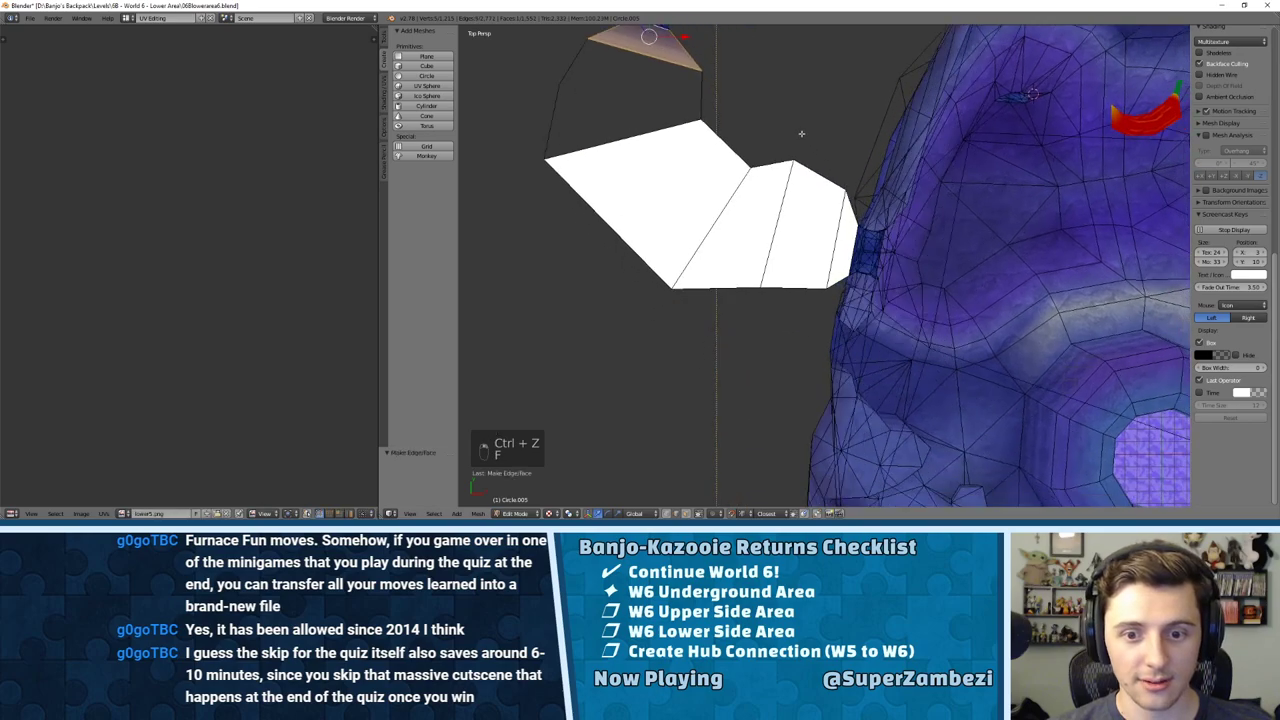
{"action": "scroll", "coordinate": [801, 132], "scroll_direction": "up", "scroll_amount": 3}
{"action": "middle_click_drag", "start_coordinate": [840, 225], "coordinate": [810, 229], "text": "shift"}
{"action": "key", "text": "ctrl+Tab"}
{"action": "left_click", "coordinate": [807, 250]}
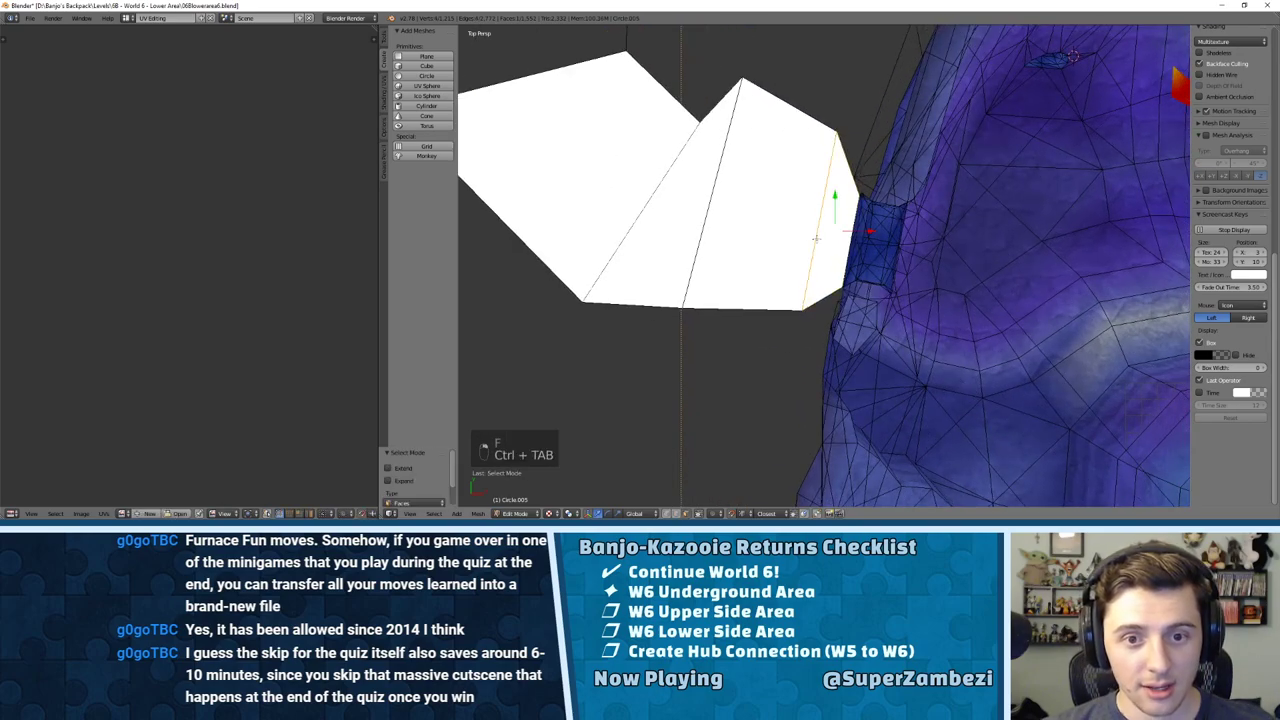
{"action": "key", "text": "e"}
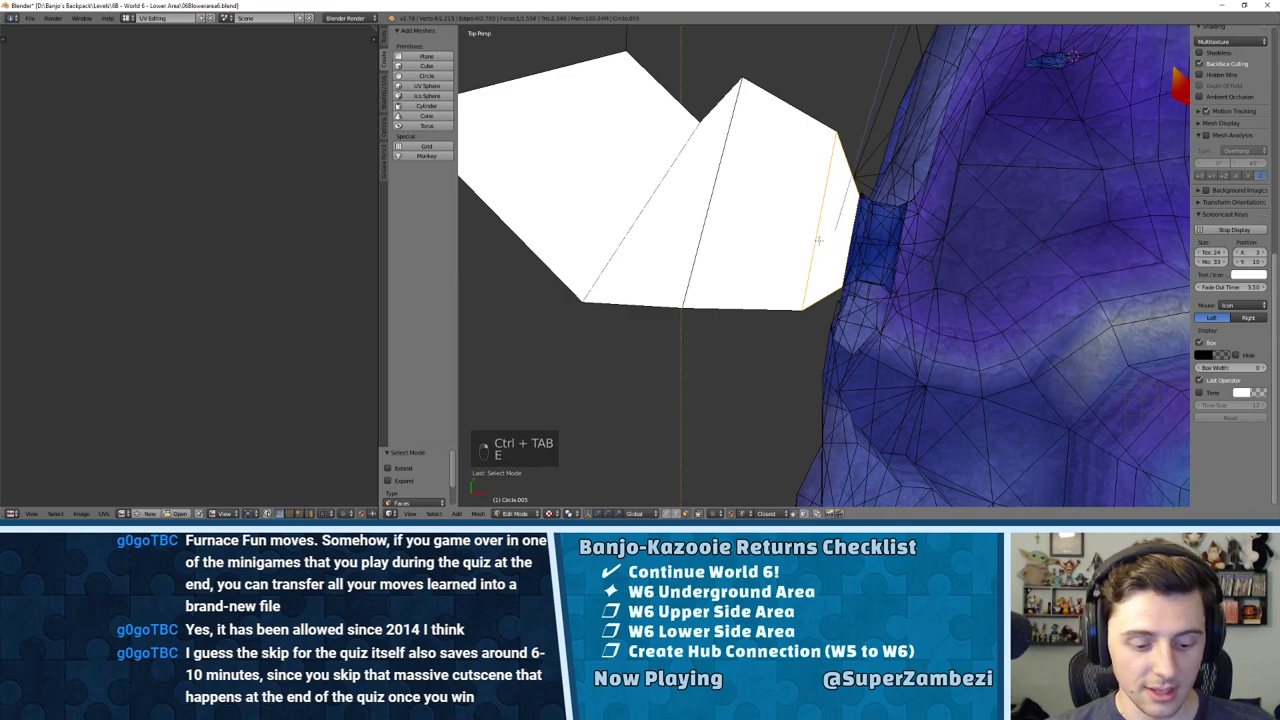
{"action": "right_click", "coordinate": [729, 186]}
{"action": "key", "text": "ctrl+z"}
{"action": "key", "text": "x"}
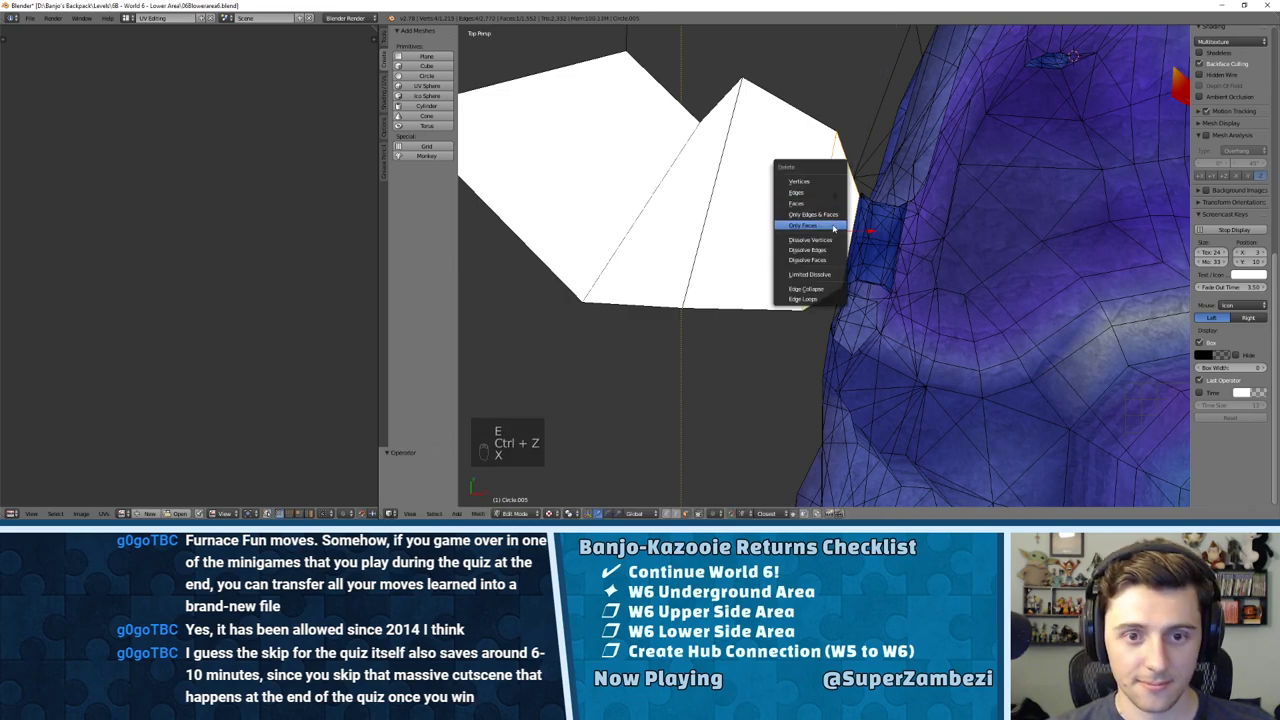
{"action": "left_click", "coordinate": [818, 216]}
Step: In edge selection mode, refill the gap between the floor and the second tunnel with a new face
{"action": "key", "text": "ctrl+Tab"}
{"action": "left_click", "coordinate": [817, 227]}
{"action": "middle_click_drag", "start_coordinate": [817, 227], "coordinate": [824, 212]}
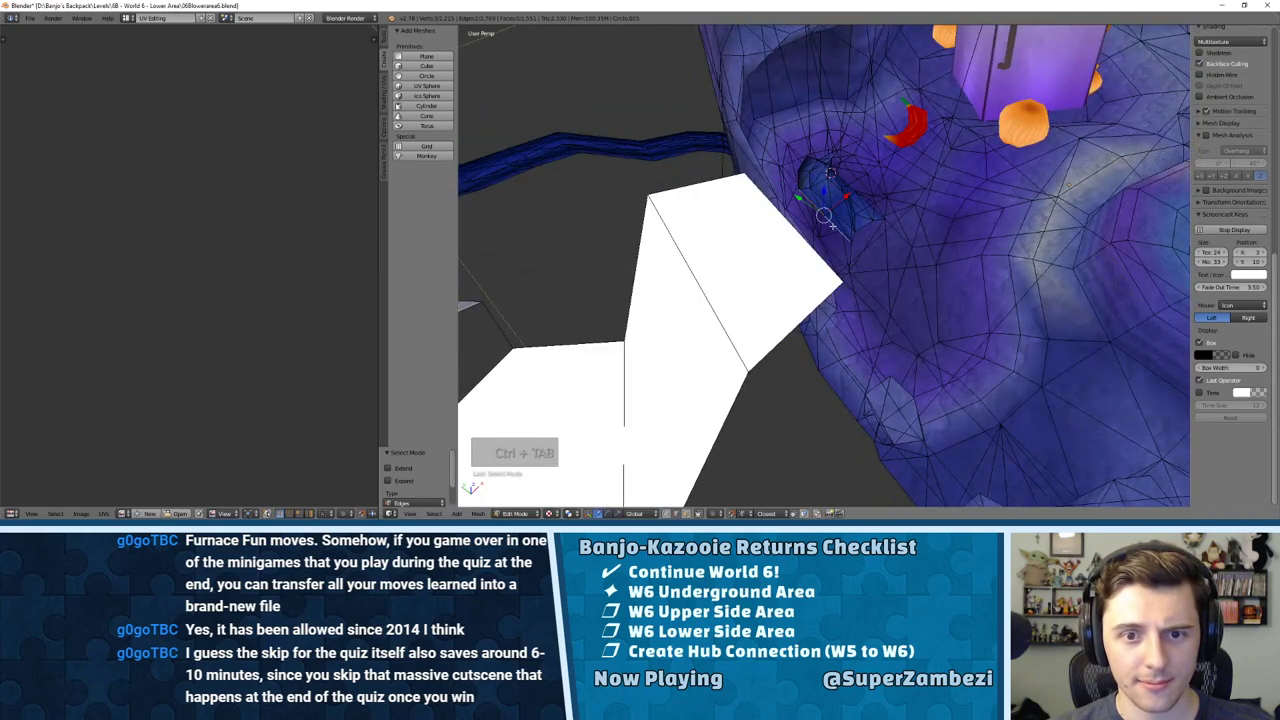
{"action": "left_click", "coordinate": [810, 218]}
{"action": "key", "text": "f"}
{"action": "middle_click_drag", "start_coordinate": [808, 233], "coordinate": [760, 247]}
{"action": "key", "text": "KP_7"}
{"action": "middle_click_drag", "start_coordinate": [709, 134], "coordinate": [889, 229], "text": "shift"}
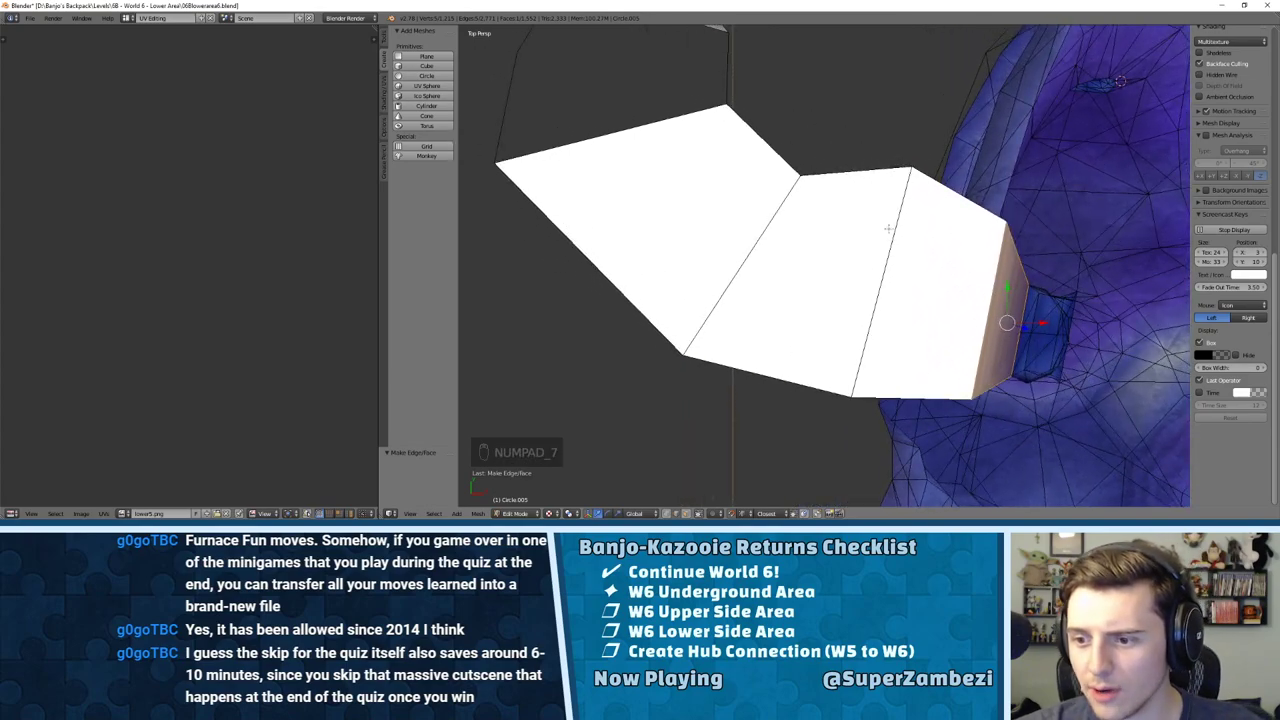
Step: Delete the large white floor face nearest the first tunnel together with its open cross edge between the two outlines
{"action": "middle_click", "coordinate": [888, 229]}
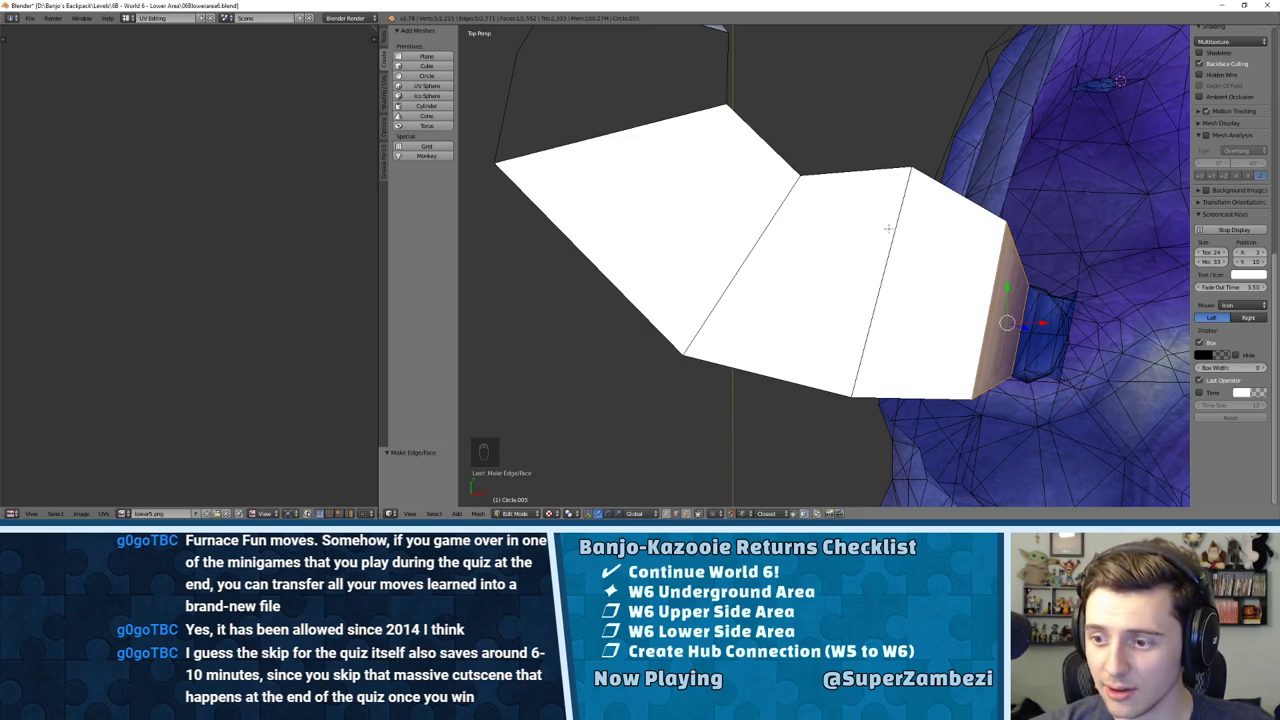
{"action": "middle_click_drag", "start_coordinate": [888, 229], "coordinate": [686, 241]}
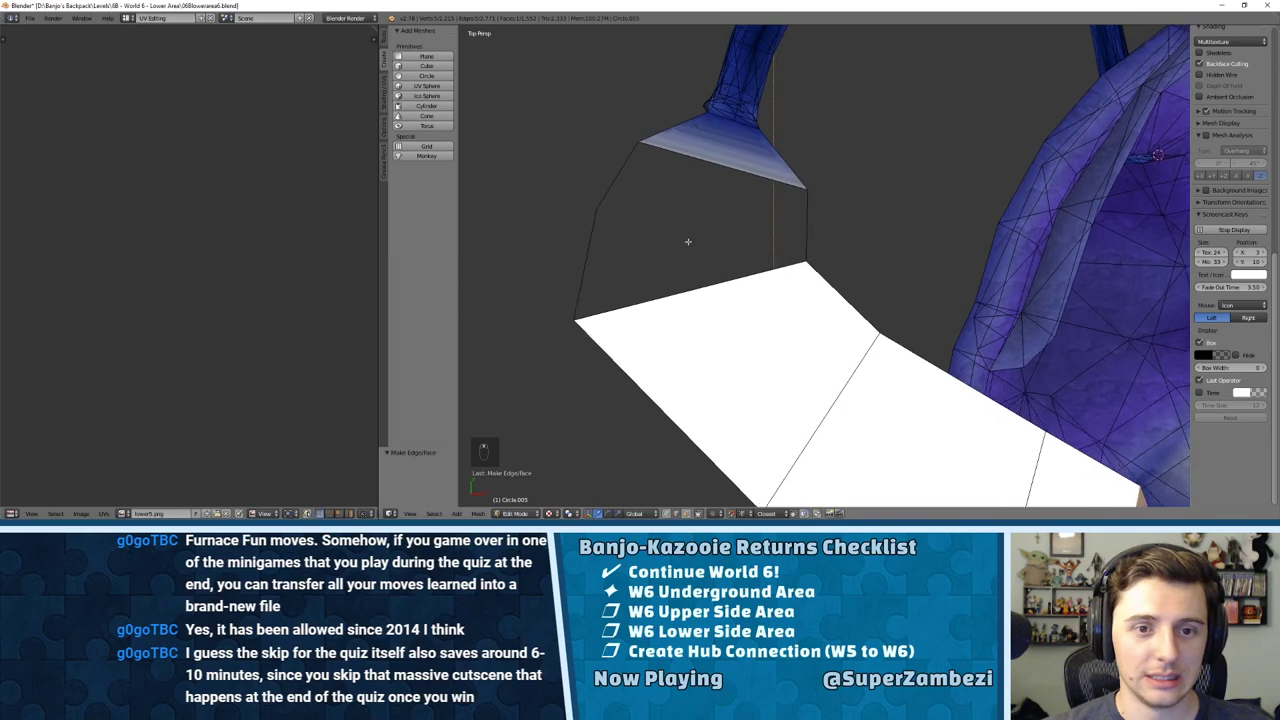
{"action": "key", "text": "ctrl+Tab"}
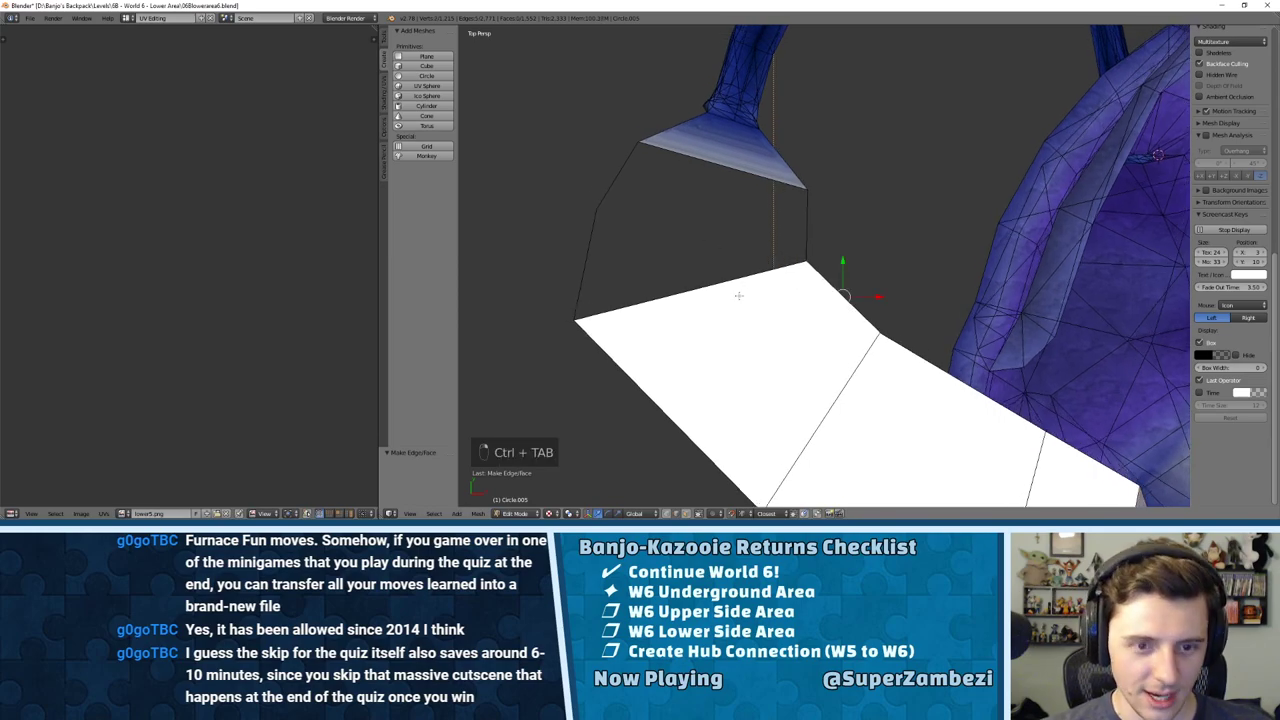
{"action": "key", "text": "ctrl+Tab"}
{"action": "left_click", "coordinate": [728, 307]}
{"action": "key", "text": "x"}
{"action": "left_click", "coordinate": [740, 288]}
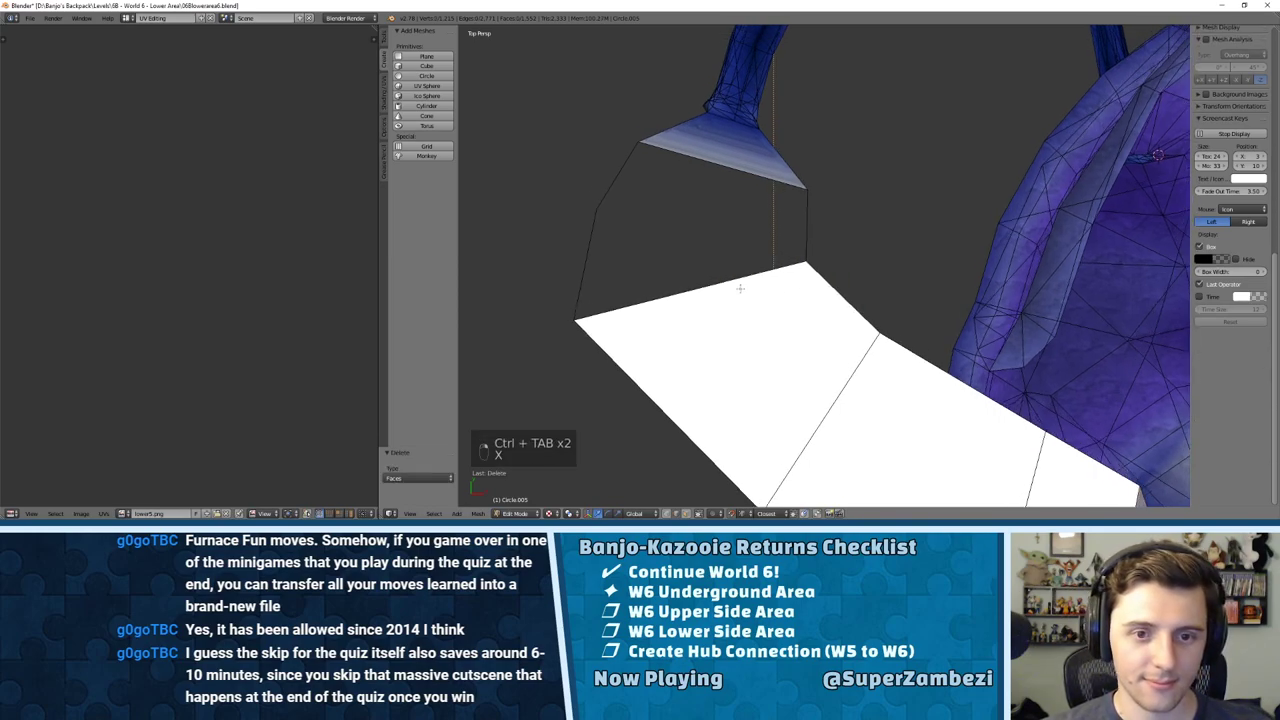
{"action": "key", "text": "ctrl+Tab"}
{"action": "left_click", "coordinate": [740, 288]}
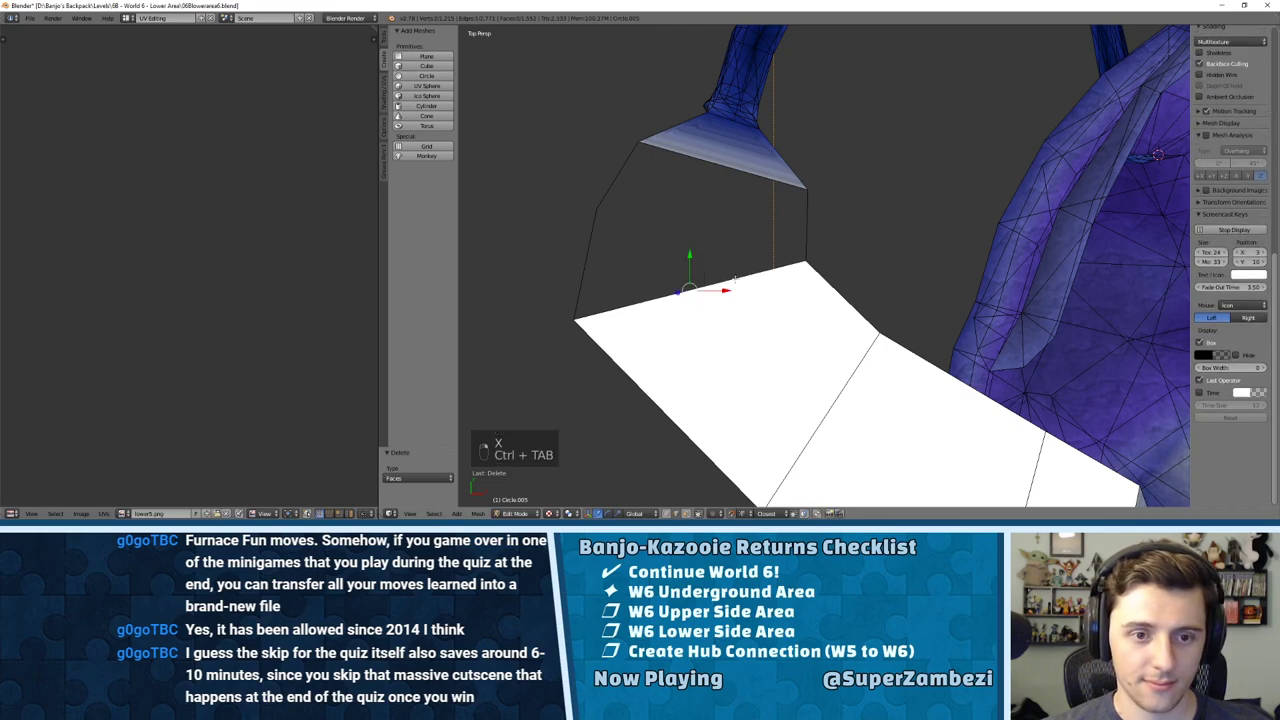
{"action": "key", "text": "x"}
{"action": "left_click", "coordinate": [737, 268]}
Step: Subdivide the diagonal right-hand outline edge leading to the floor's upper corner, then switch to vertex selection mode
{"action": "key", "text": "ctrl+Tab"}
{"action": "left_click", "coordinate": [829, 287]}
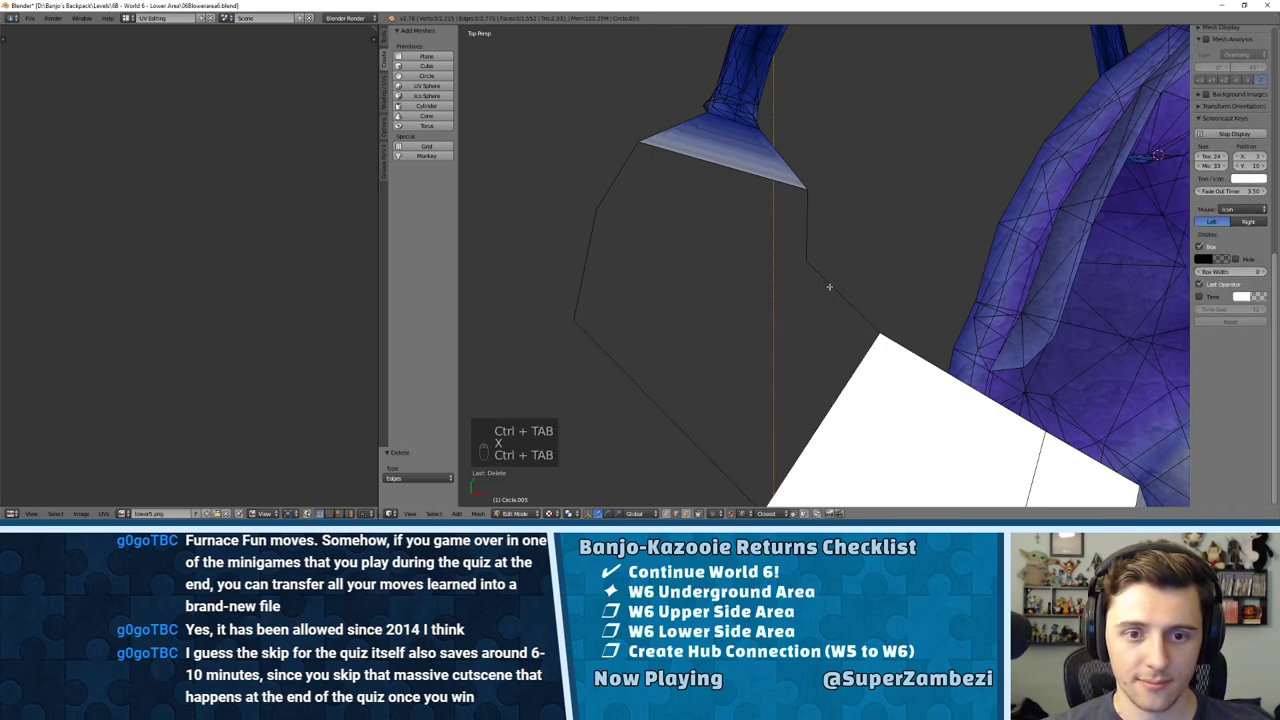
{"action": "key", "text": "w"}
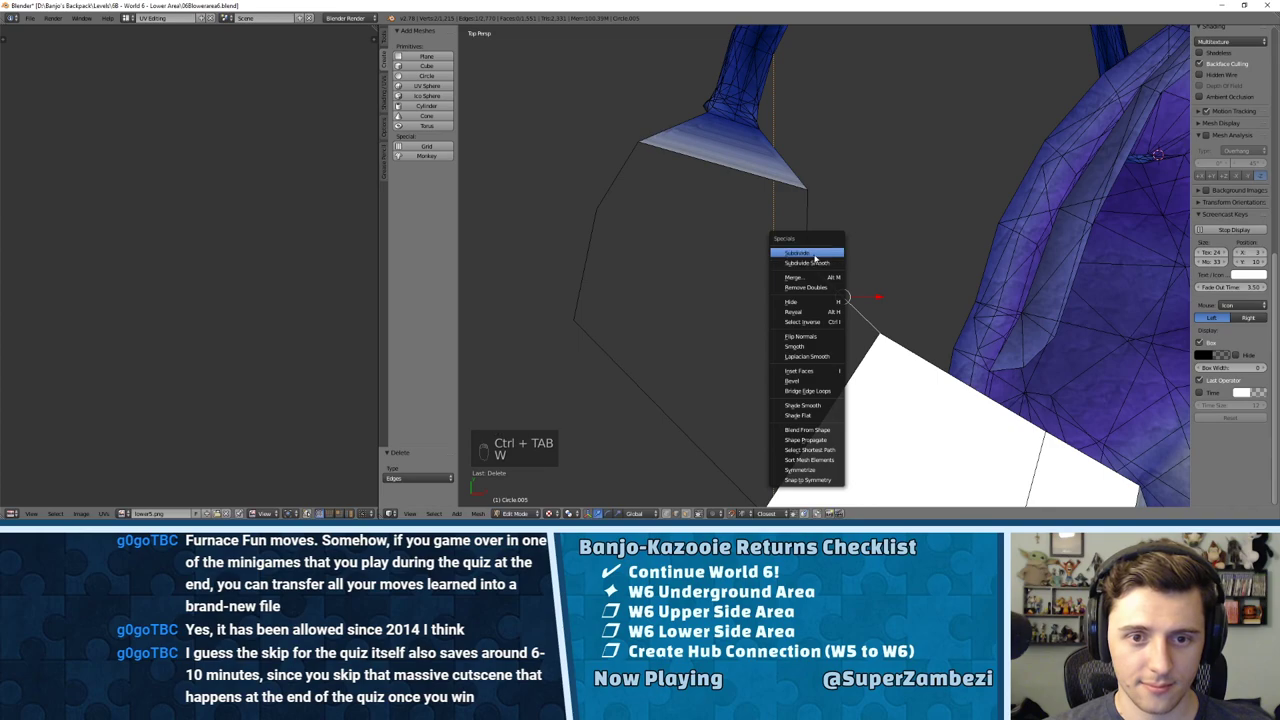
{"action": "left_click", "coordinate": [815, 258]}
{"action": "key", "text": "ctrl+Tab"}
{"action": "left_click", "coordinate": [814, 263]}
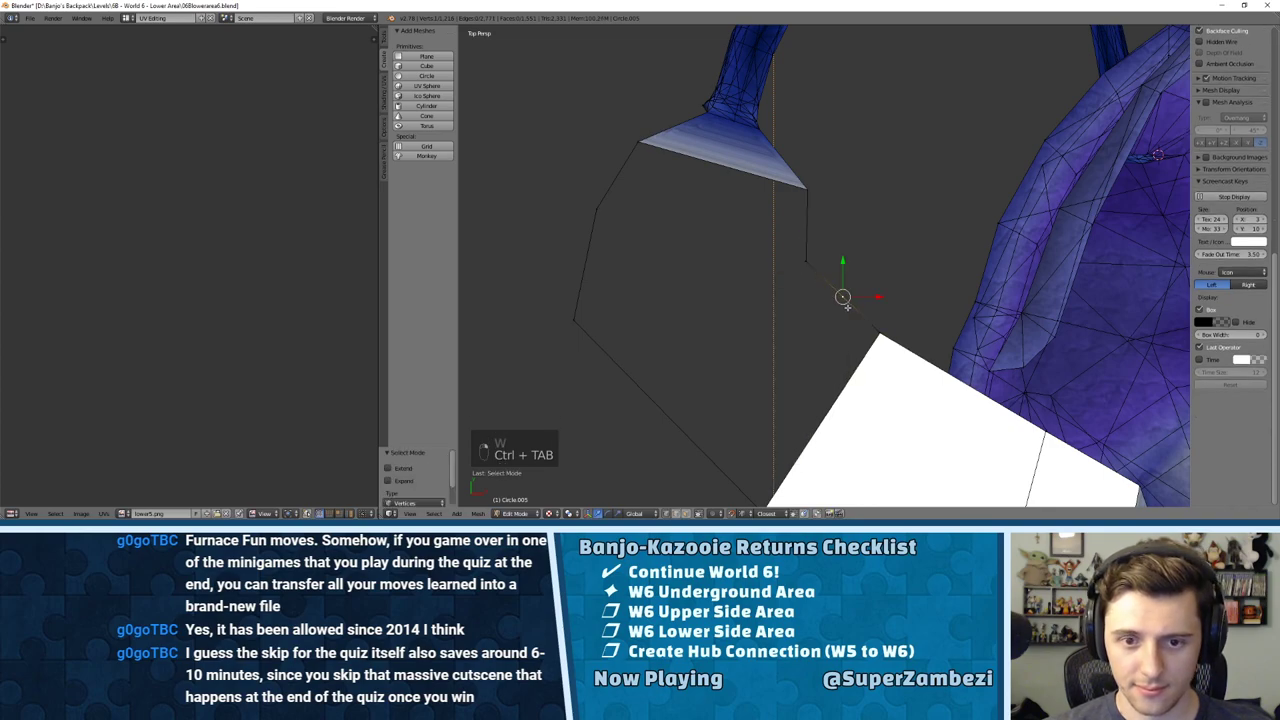
Step: In top view, move the floor corner vertex where the right-hand outline joins downward
{"action": "key", "text": "KP_7"}
{"action": "scroll", "coordinate": [847, 307], "scroll_direction": "down", "scroll_amount": 2}
{"action": "middle_click_drag", "start_coordinate": [829, 305], "coordinate": [811, 285], "text": "shift"}
{"action": "right_click", "coordinate": [841, 297]}
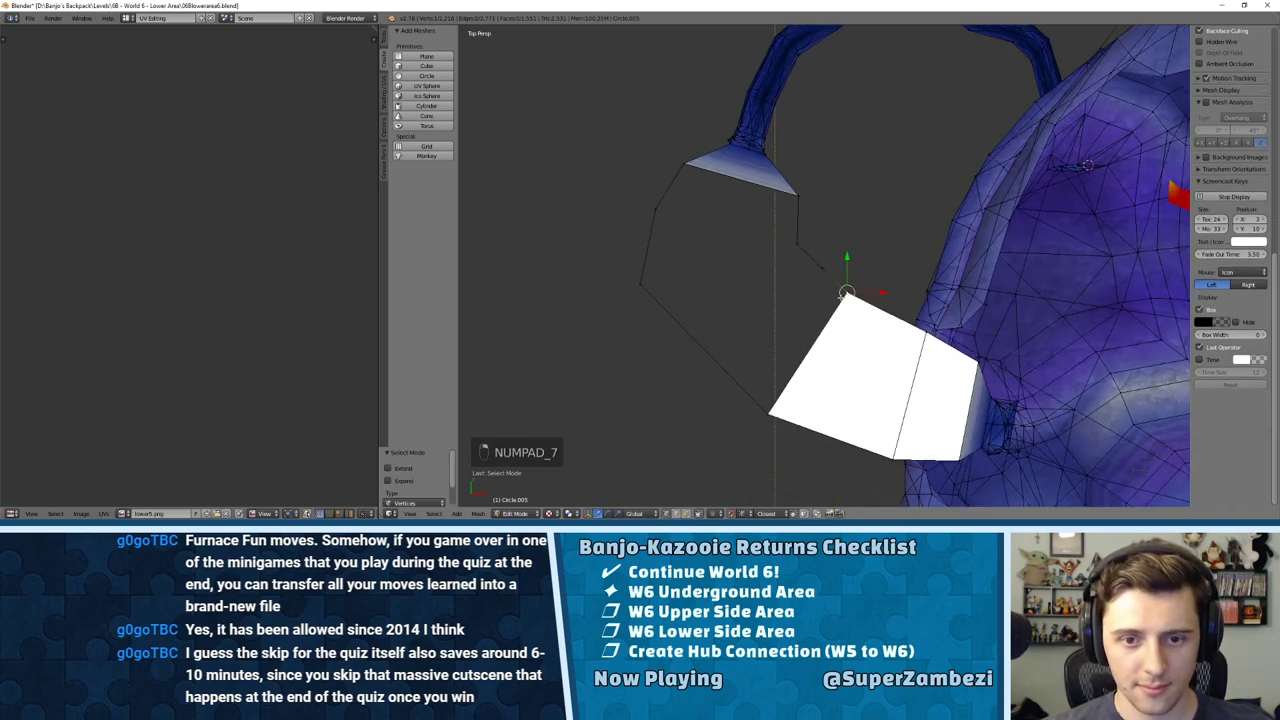
{"action": "key", "text": "e"}
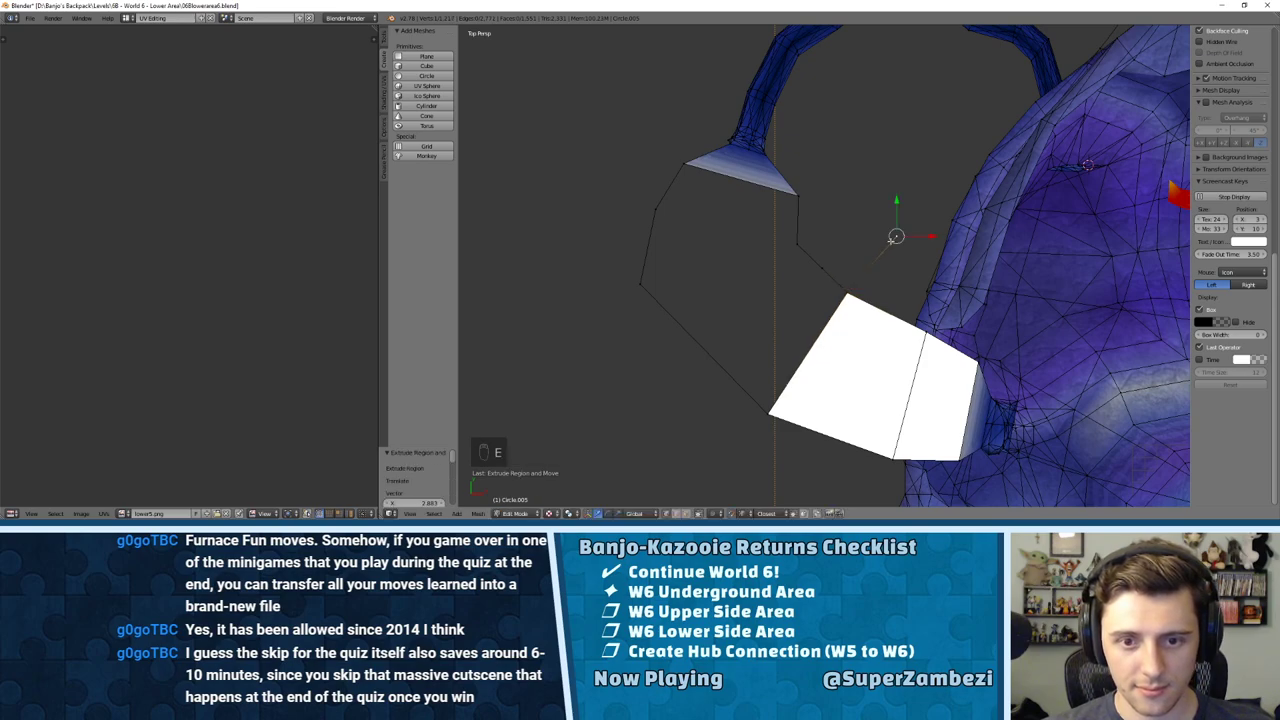
{"action": "key", "text": "ctrl+z"}
{"action": "key", "text": "g"}
{"action": "left_click", "coordinate": [848, 320]}
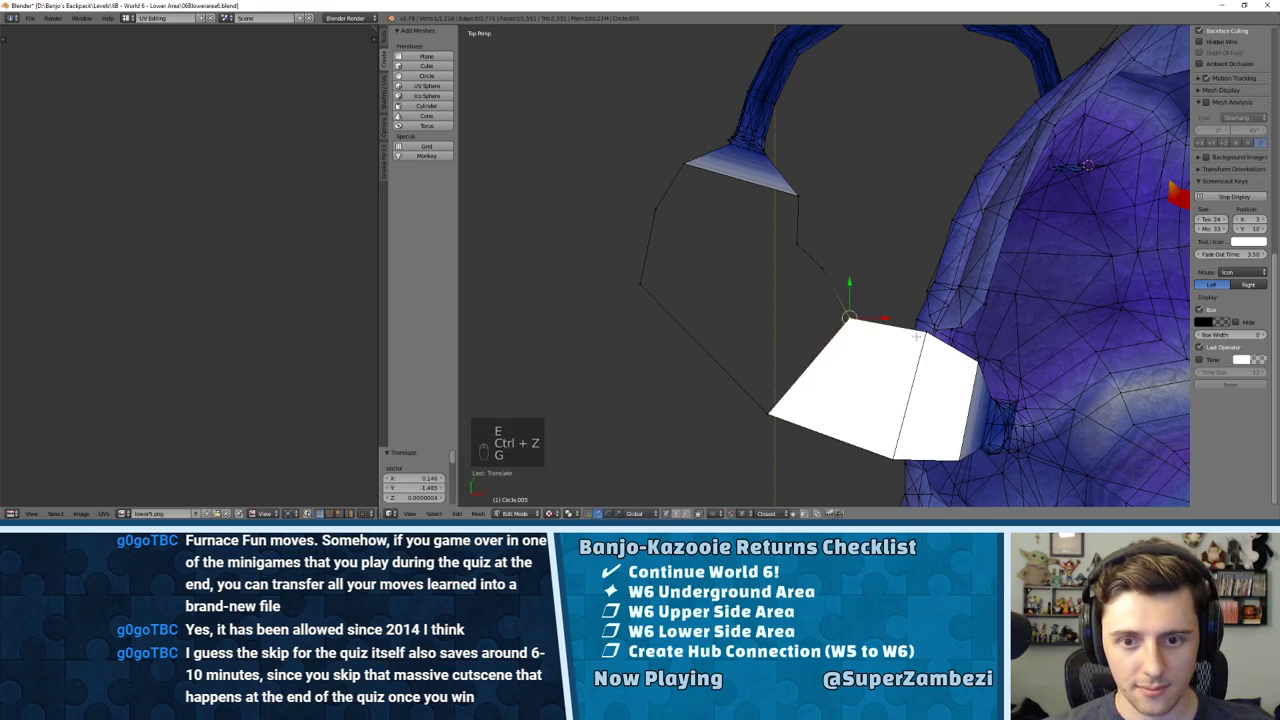
Step: Nudge the same floor corner slightly further down and right, roughly level with the neighbouring floor vertex
{"action": "right_click", "coordinate": [918, 336]}
{"action": "key", "text": "g"}
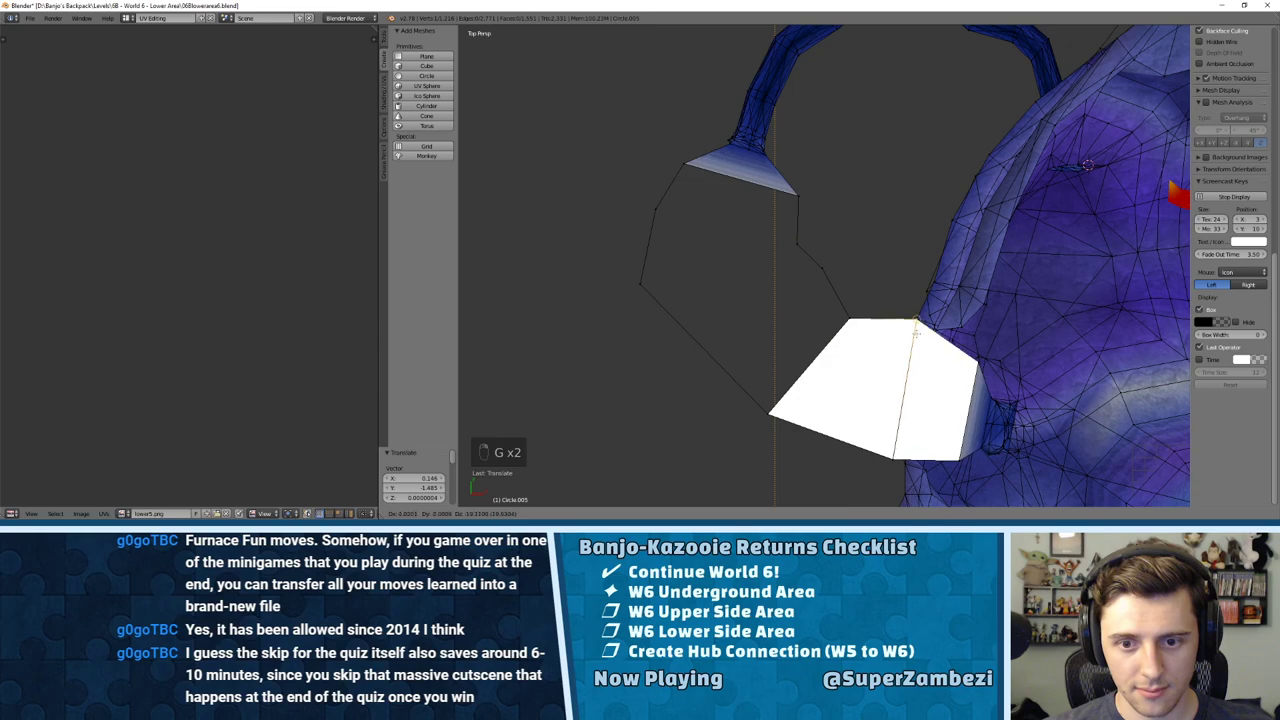
{"action": "left_click", "coordinate": [916, 335]}
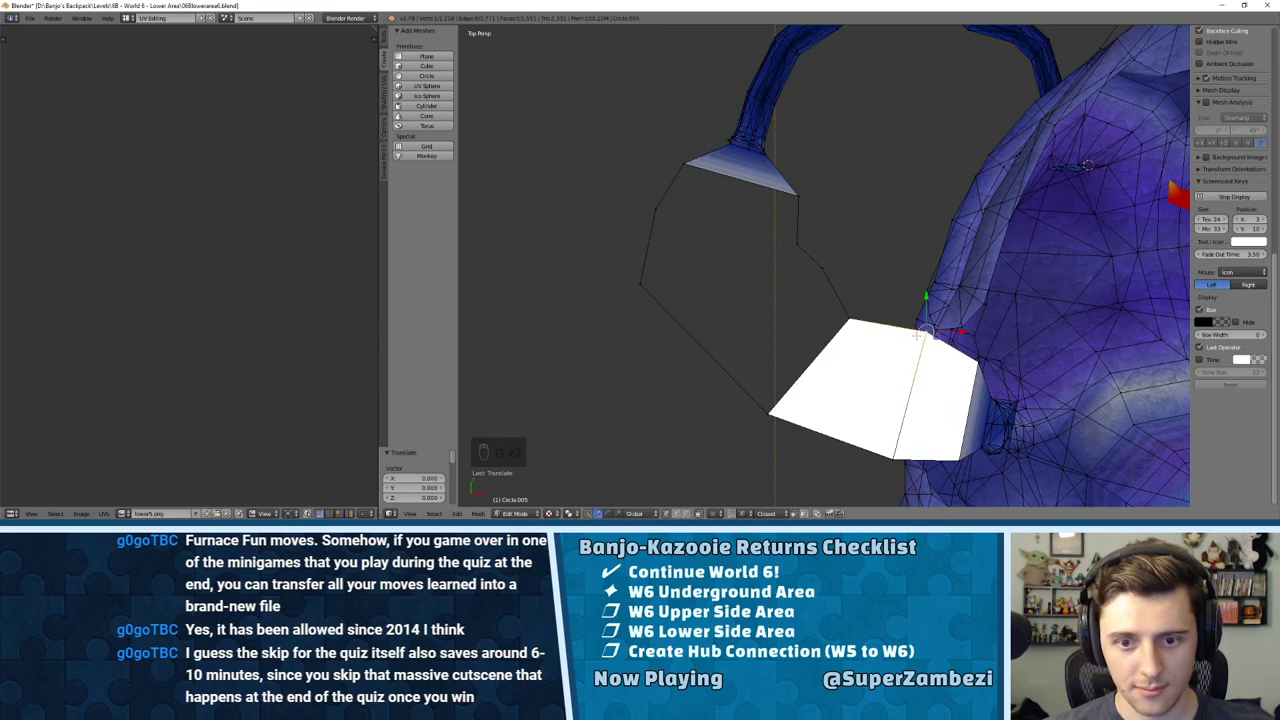
{"action": "right_click", "coordinate": [848, 319]}
{"action": "key", "text": "g"}
{"action": "left_click", "coordinate": [855, 328]}
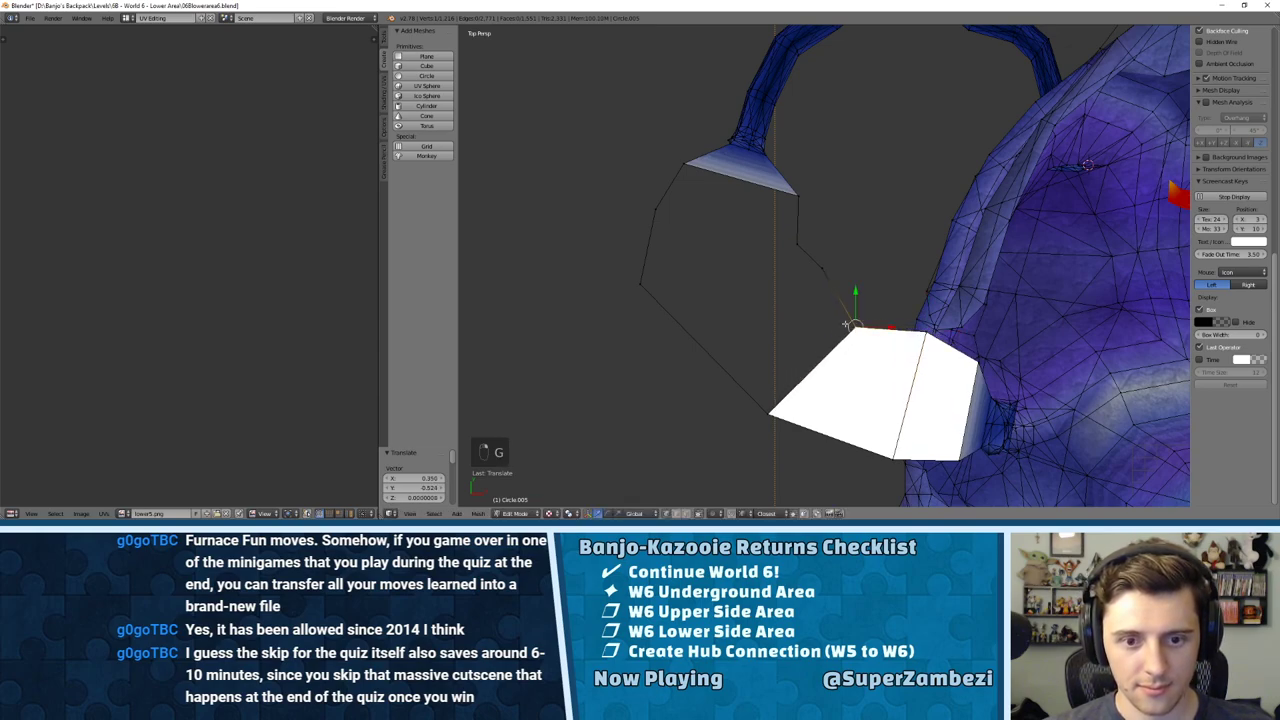
Step: Move the new midpoint of the right-hand outline and the bend vertex above it inward to narrow the floor
{"action": "right_click", "coordinate": [822, 284]}
{"action": "key", "text": "g"}
{"action": "left_click", "coordinate": [802, 302]}
{"action": "right_click", "coordinate": [797, 250]}
{"action": "key", "text": "g"}
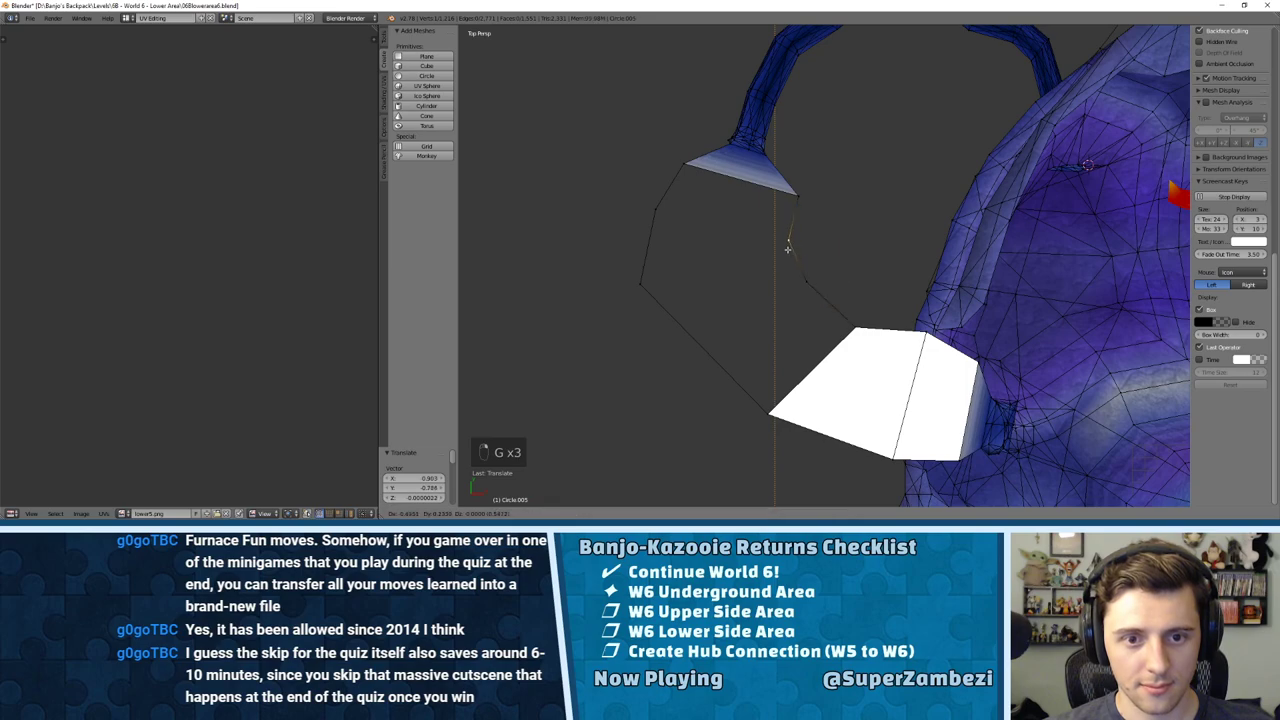
{"action": "left_click", "coordinate": [783, 243]}
Step: Move the right corner of the first tunnel's mouth face inward and reposition the bend vertex below it
{"action": "right_click", "coordinate": [797, 202]}
{"action": "key", "text": "g"}
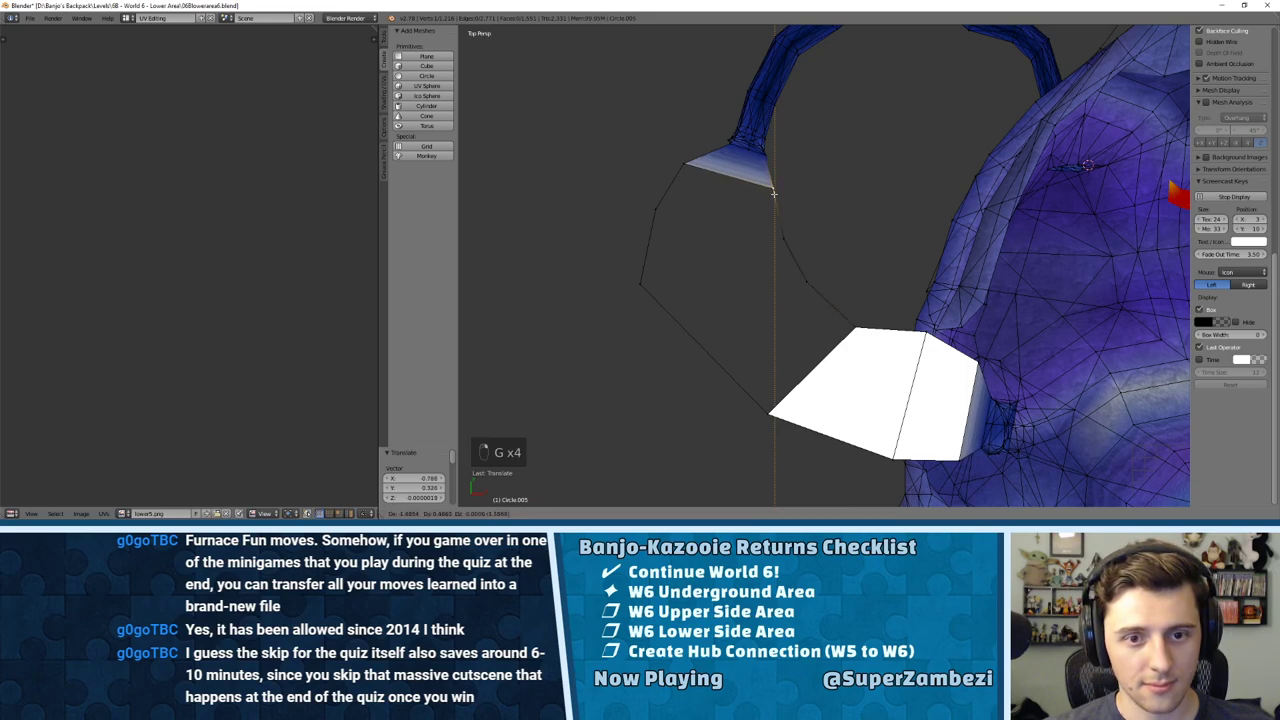
{"action": "left_click", "coordinate": [772, 187]}
{"action": "key", "text": "g"}
{"action": "left_click", "coordinate": [768, 209]}
{"action": "key", "text": "g"}
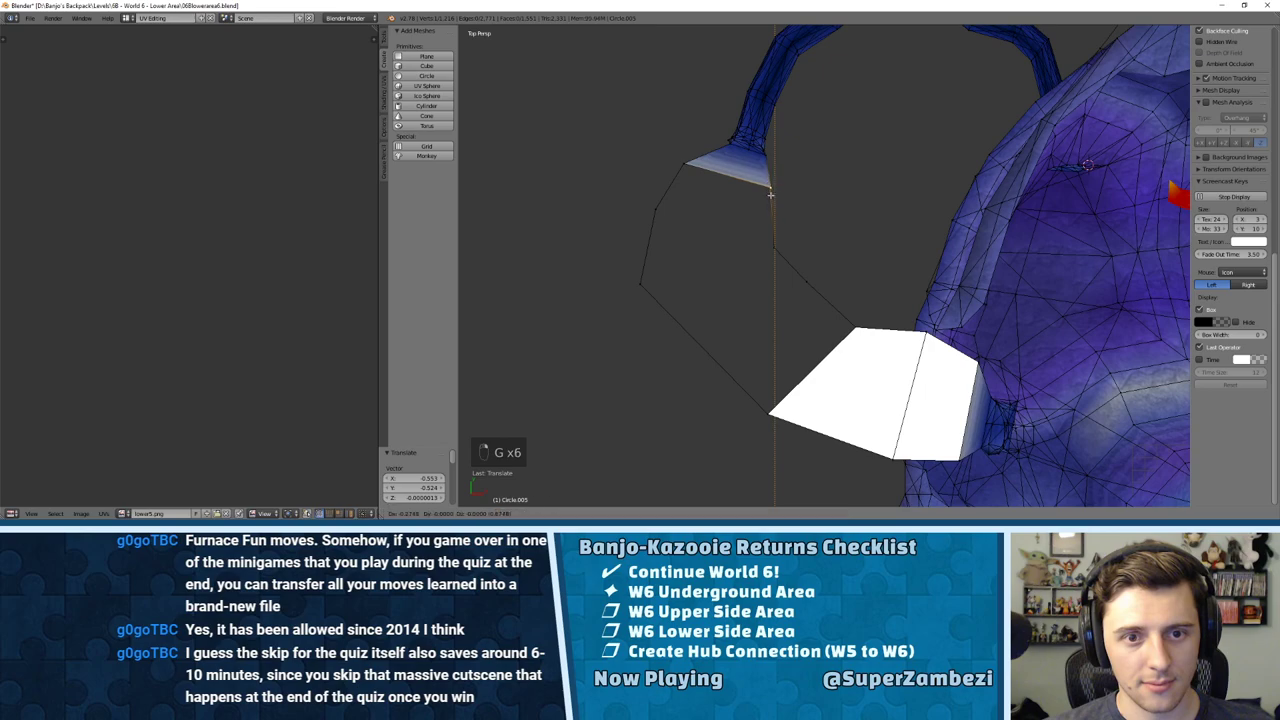
{"action": "left_click", "coordinate": [774, 191]}
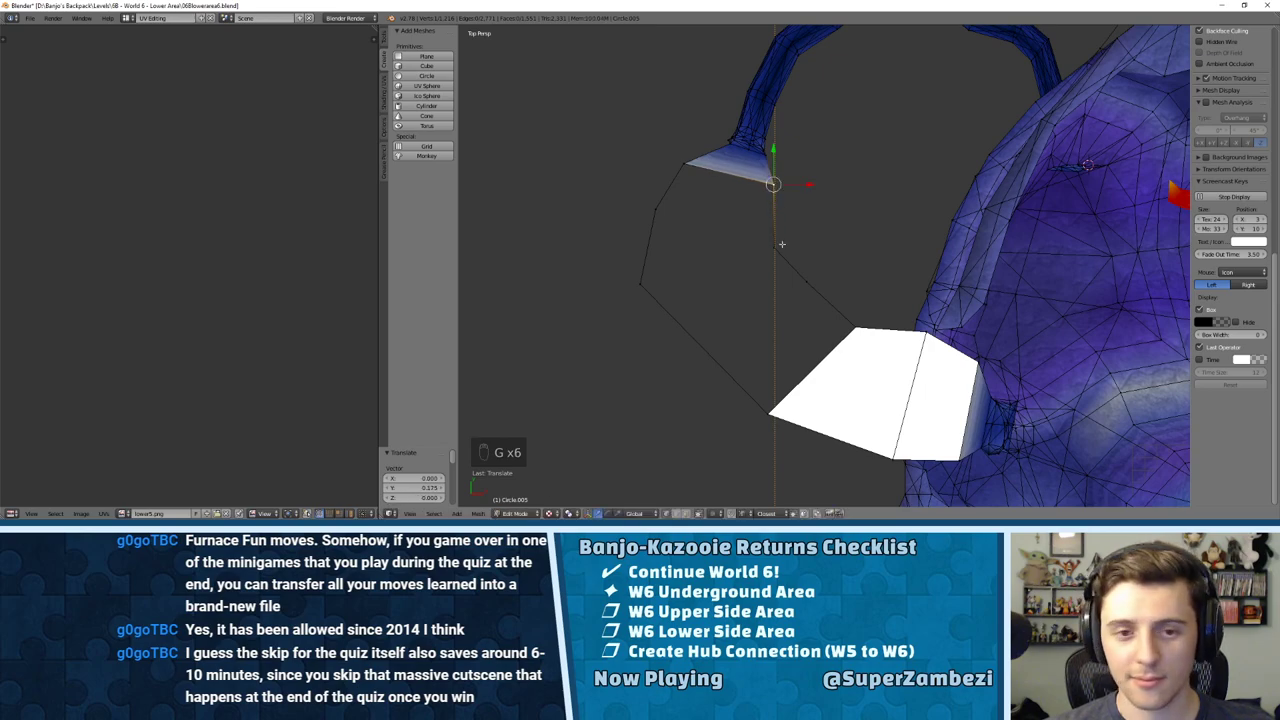
Step: Readjust the right-hand outline's bend vertex and the midpoint below it so the side curves smoothly toward the floor corner
{"action": "right_click", "coordinate": [780, 246]}
{"action": "key", "text": "g"}
{"action": "left_click", "coordinate": [780, 240]}
{"action": "key", "text": "g"}
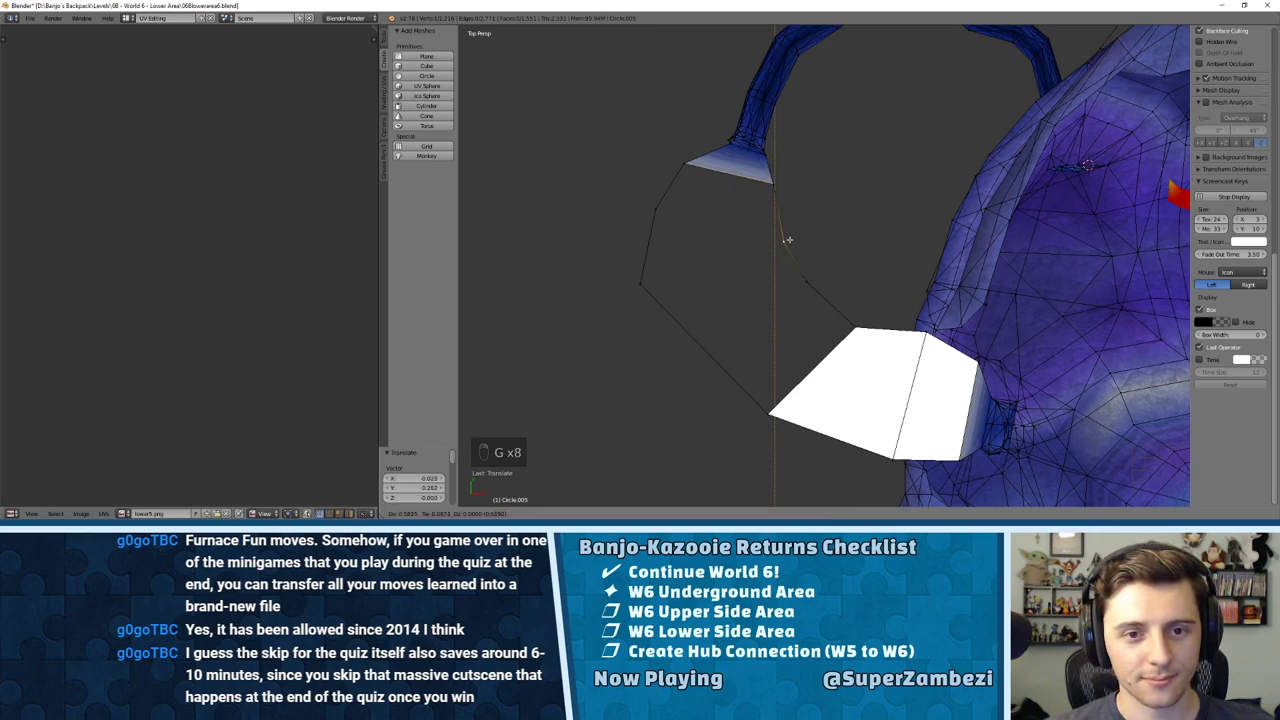
{"action": "left_click", "coordinate": [788, 242]}
{"action": "key", "text": "g"}
{"action": "left_click", "coordinate": [801, 303]}
Step: Move the floor's lower outer corner and the two left-hand outline vertices to narrow the outer side of the floor
{"action": "key", "text": "g"}
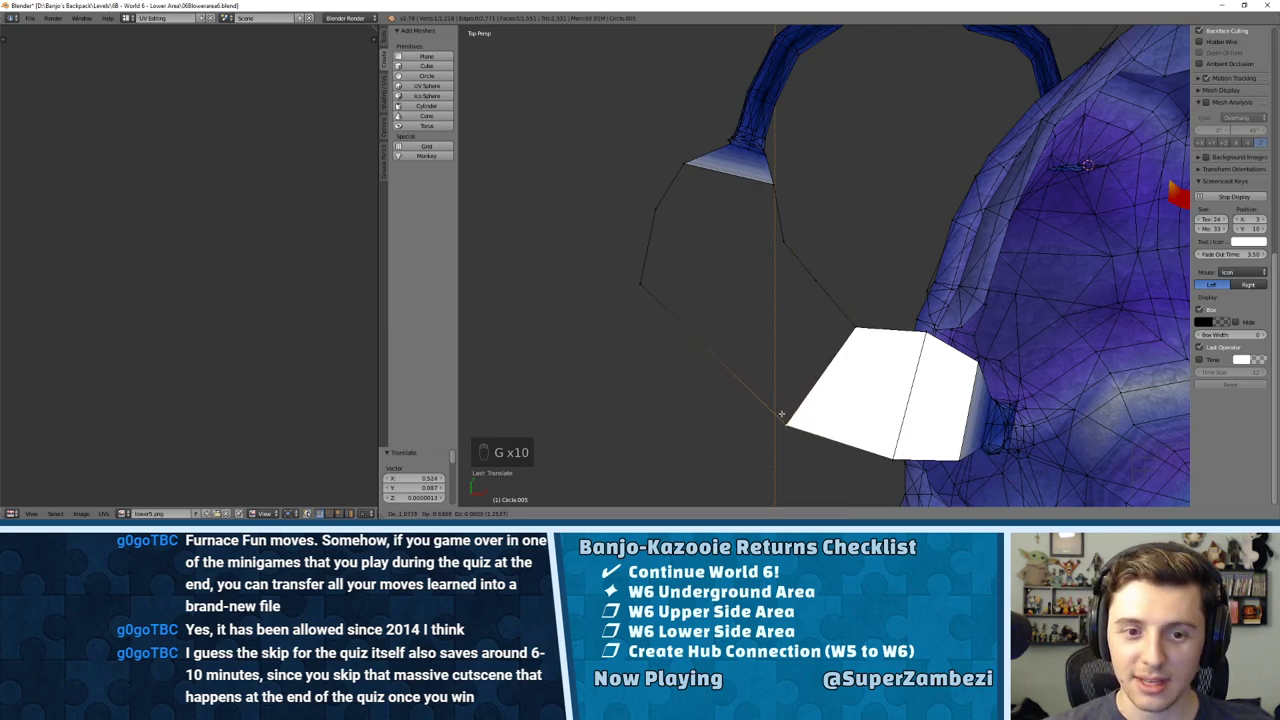
{"action": "left_click", "coordinate": [786, 424]}
{"action": "right_click", "coordinate": [640, 283]}
{"action": "key", "text": "g"}
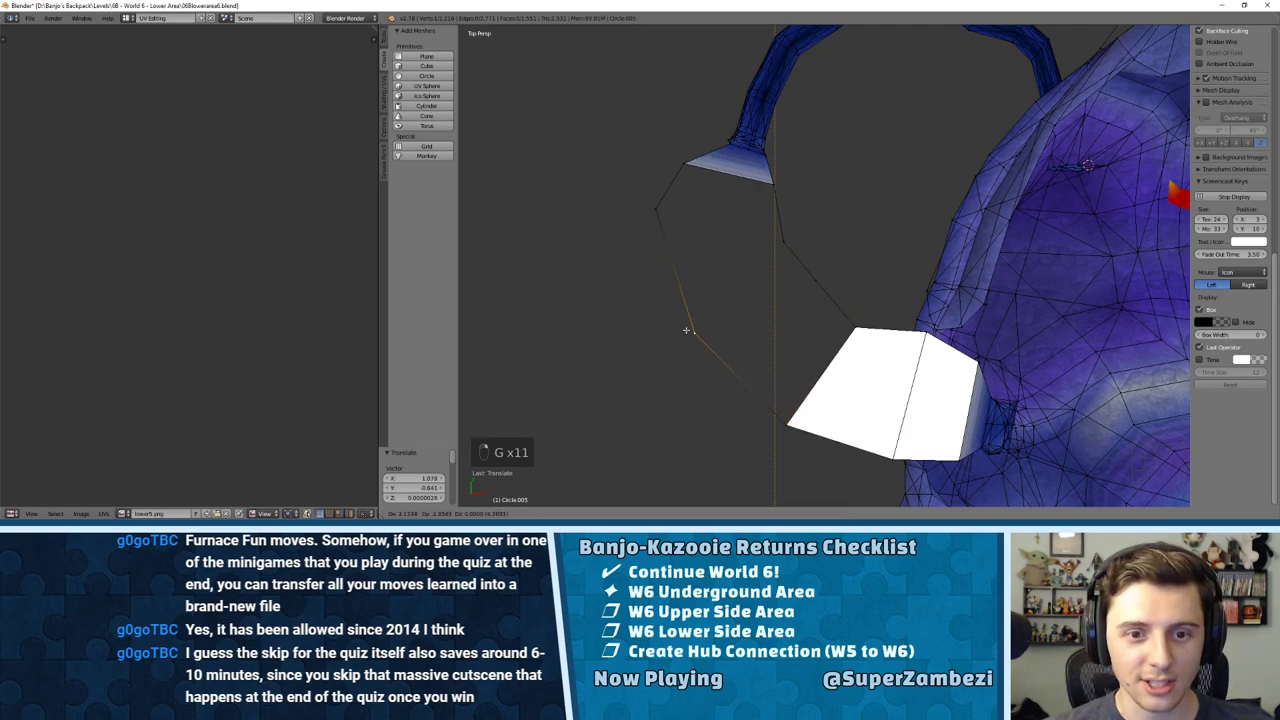
{"action": "left_click", "coordinate": [692, 330]}
{"action": "right_click", "coordinate": [656, 212]}
{"action": "key", "text": "g"}
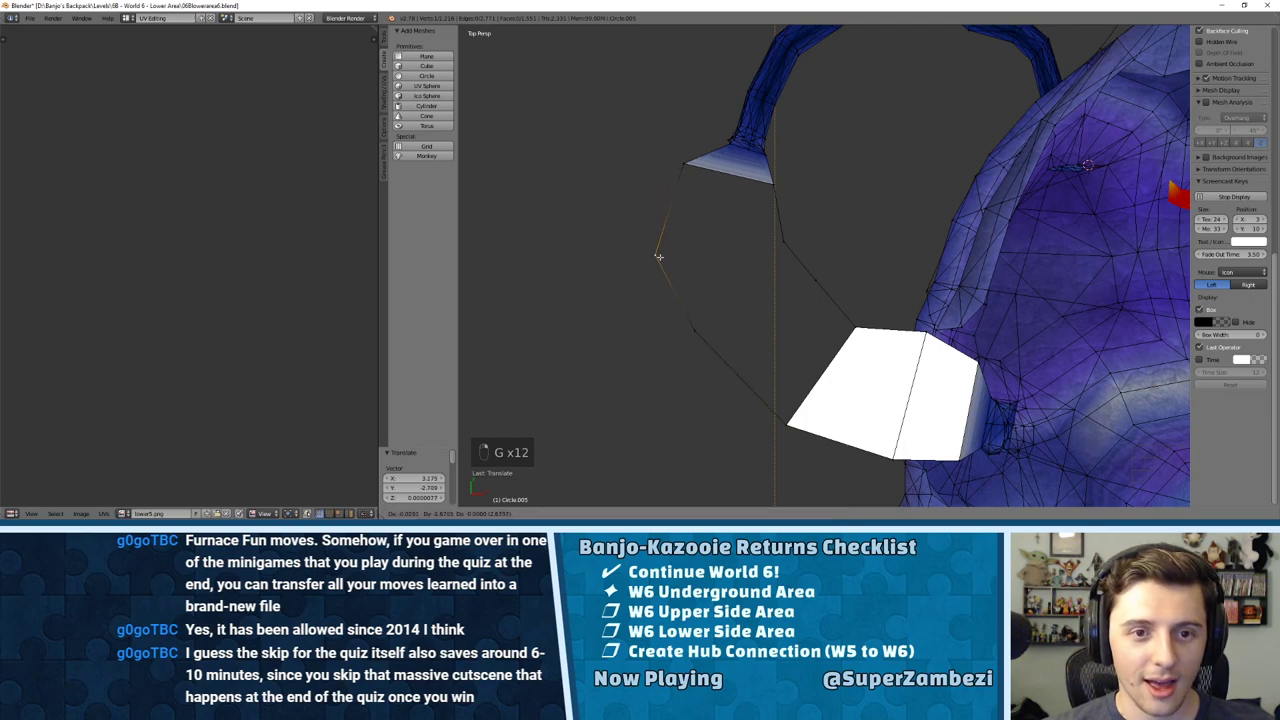
{"action": "left_click", "coordinate": [659, 262]}
Step: Move the left corner of the first tunnel's mouth face down and readjust the two left-hand outline vertices inward
{"action": "right_click", "coordinate": [684, 165]}
{"action": "key", "text": "g"}
{"action": "left_click", "coordinate": [676, 198]}
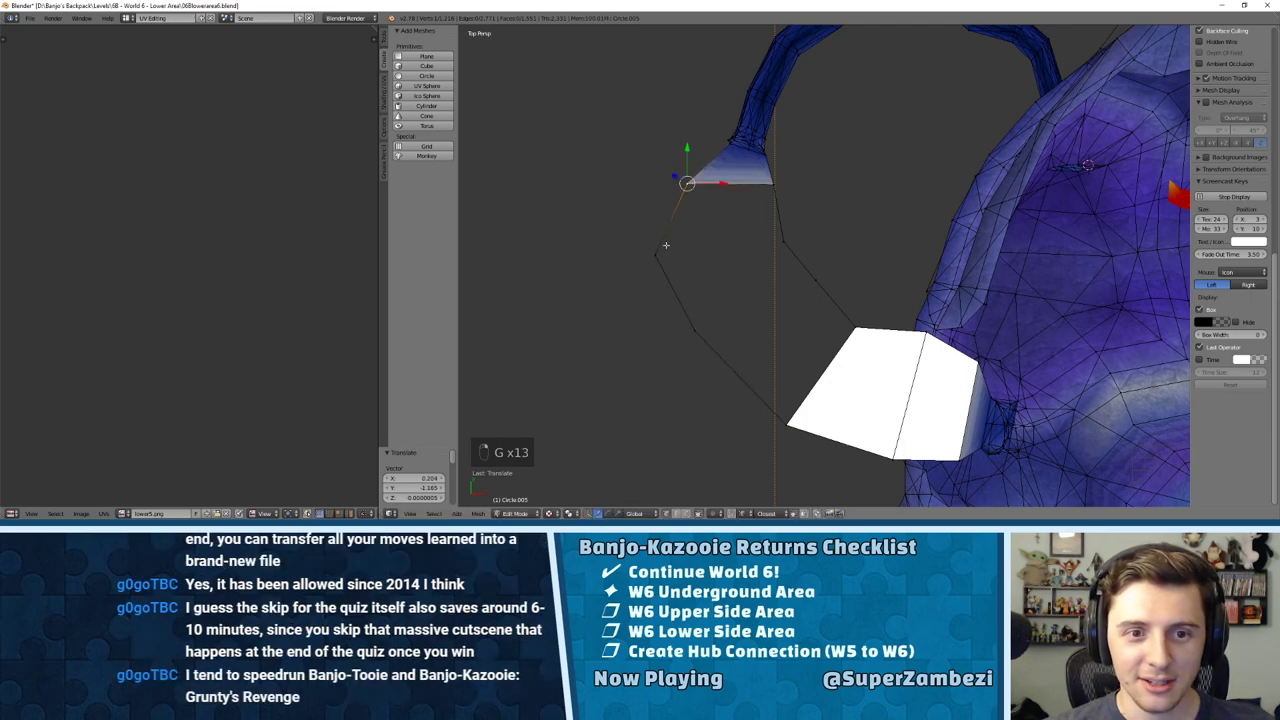
{"action": "right_click", "coordinate": [661, 255]}
{"action": "key", "text": "g"}
{"action": "left_click", "coordinate": [676, 256]}
{"action": "right_click", "coordinate": [685, 336]}
{"action": "key", "text": "g"}
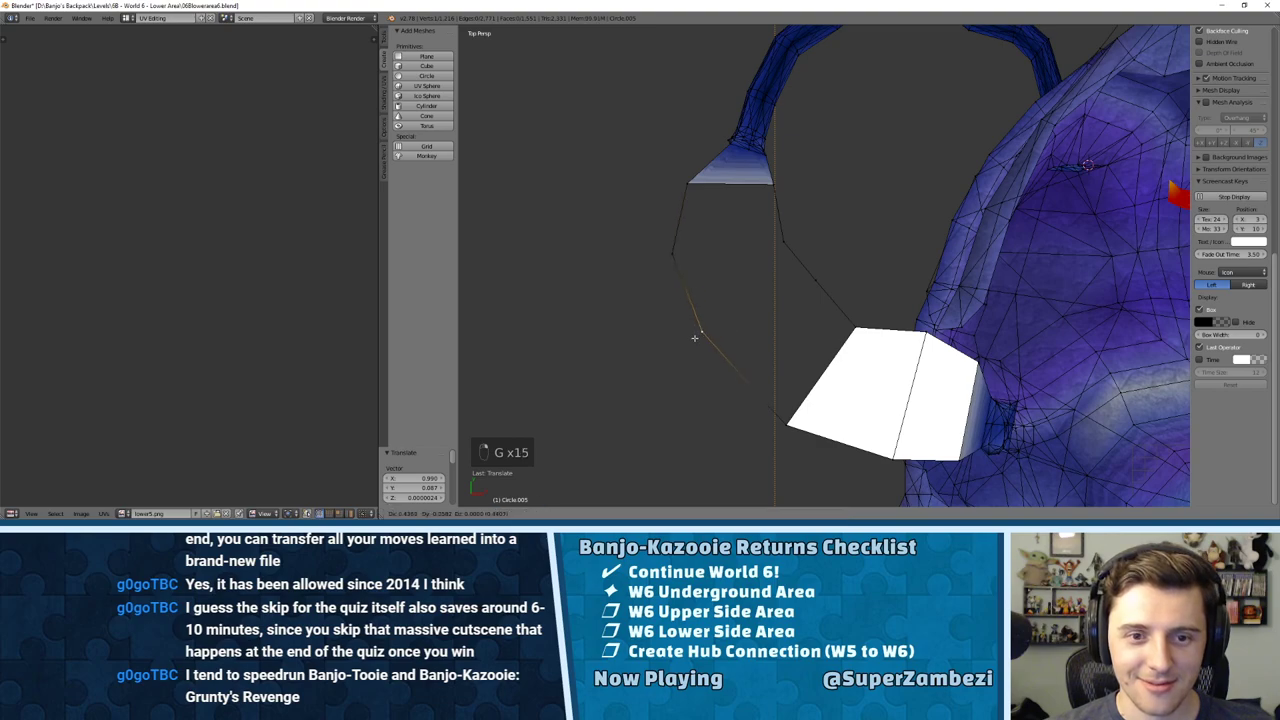
{"action": "left_click", "coordinate": [693, 337]}
Step: Fill the gap between the opposite outline edges with three faces, from the first tunnel's mouth to the existing floor
{"action": "key", "text": "ctrl+Tab"}
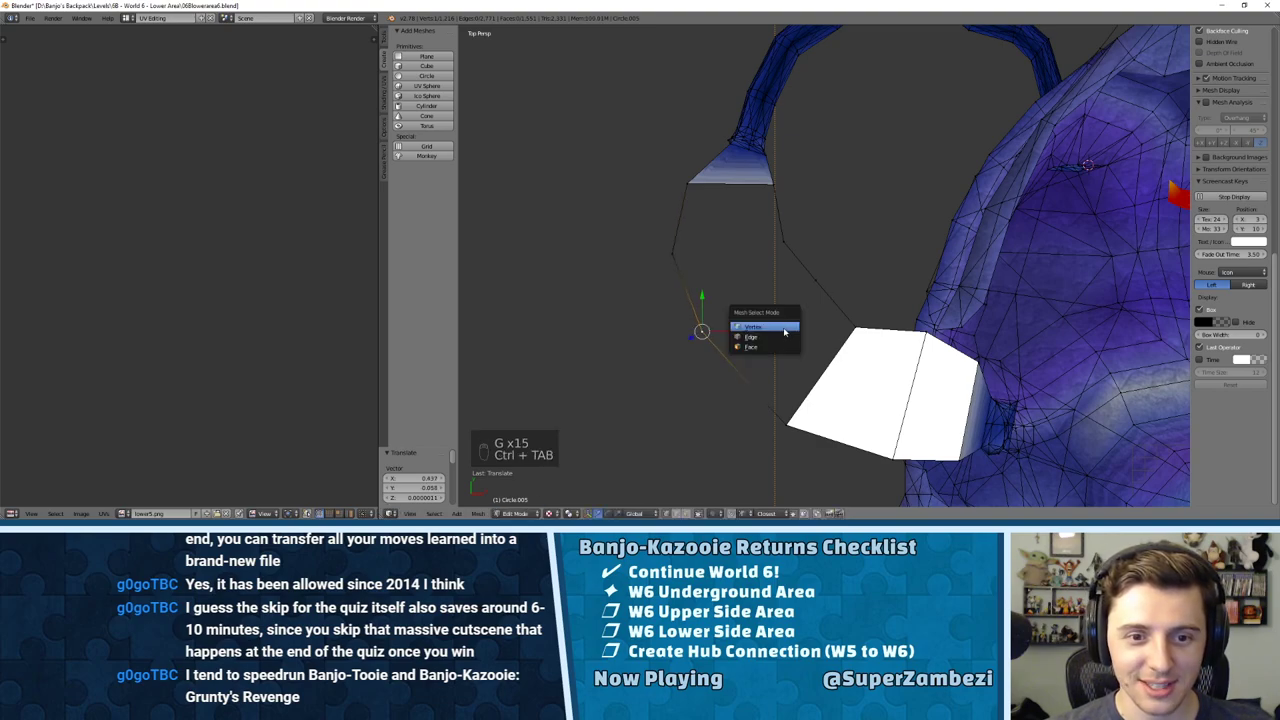
{"action": "left_click", "coordinate": [750, 335]}
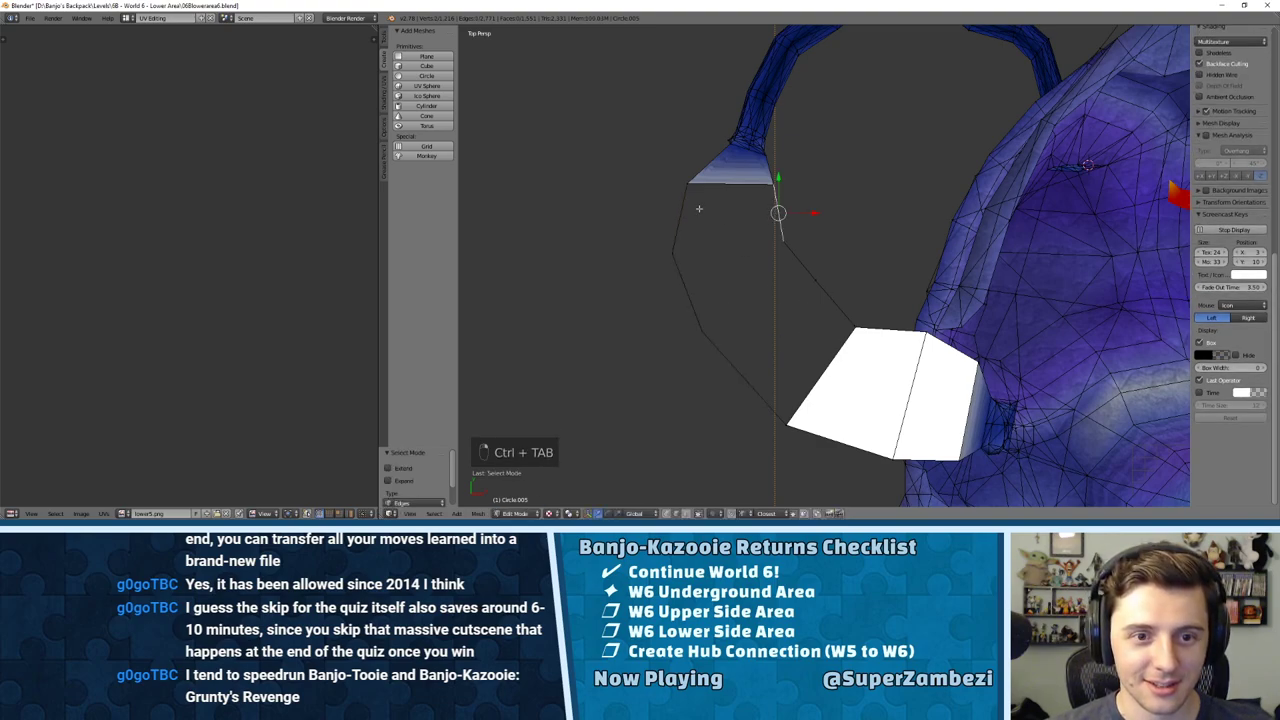
{"action": "right_click", "coordinate": [689, 211], "text": "shift"}
{"action": "key", "text": "f"}
{"action": "right_click", "coordinate": [689, 297]}
{"action": "right_click", "coordinate": [783, 250], "text": "shift"}
{"action": "key", "text": "f"}
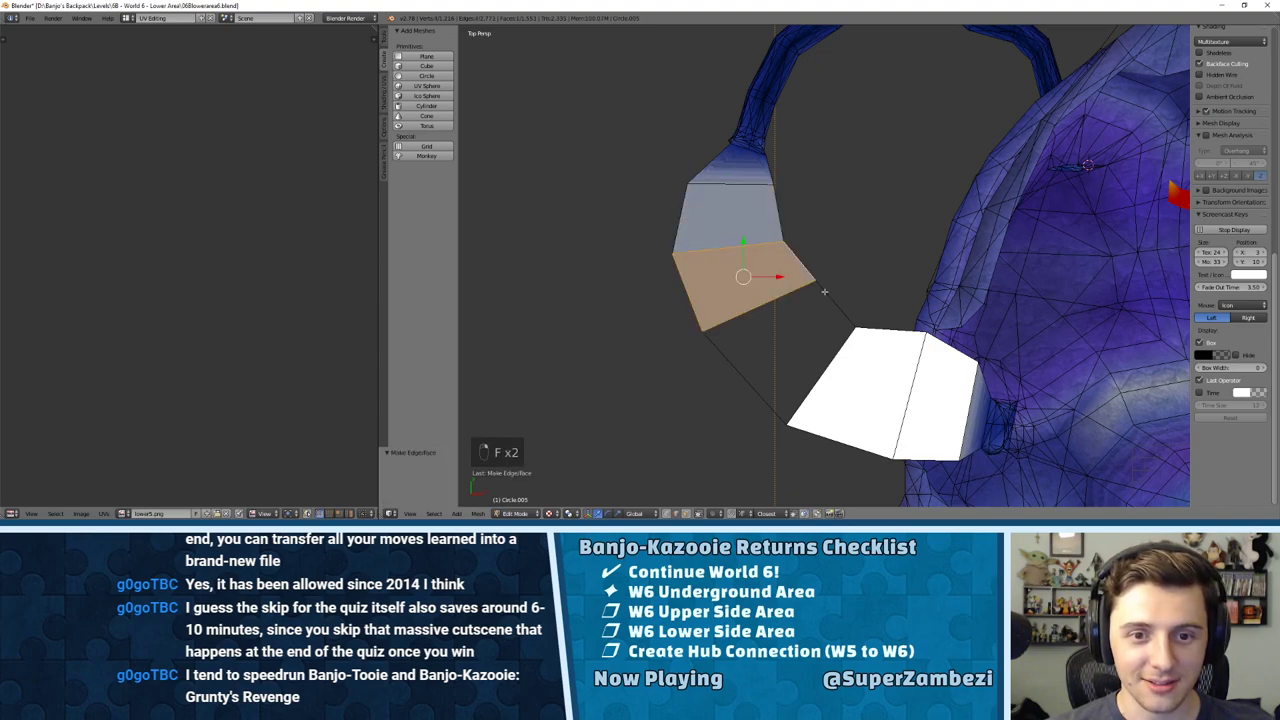
{"action": "right_click", "coordinate": [752, 357]}
{"action": "key", "text": "f"}
Step: Move the inner outline vertex between the second and third new faces down and inward to smooth the curve
{"action": "key", "text": "ctrl+Tab"}
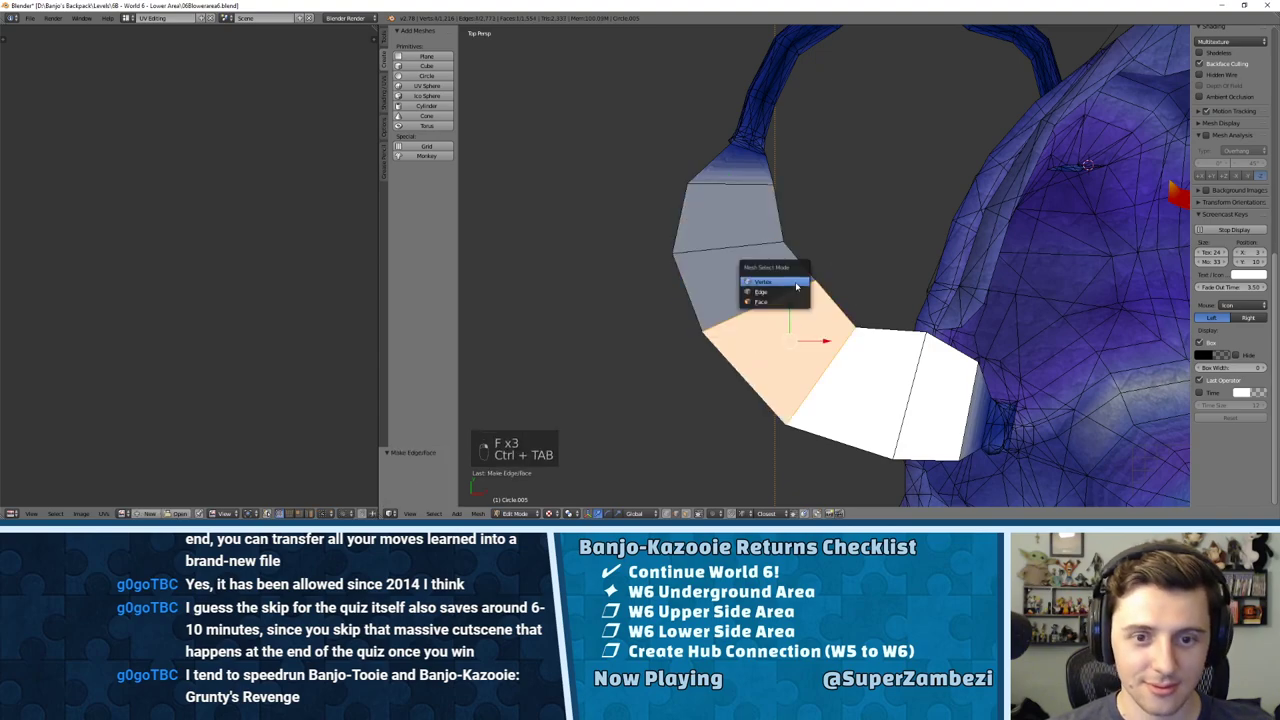
{"action": "left_click", "coordinate": [770, 277]}
{"action": "right_click", "coordinate": [815, 280]}
{"action": "key", "text": "g"}
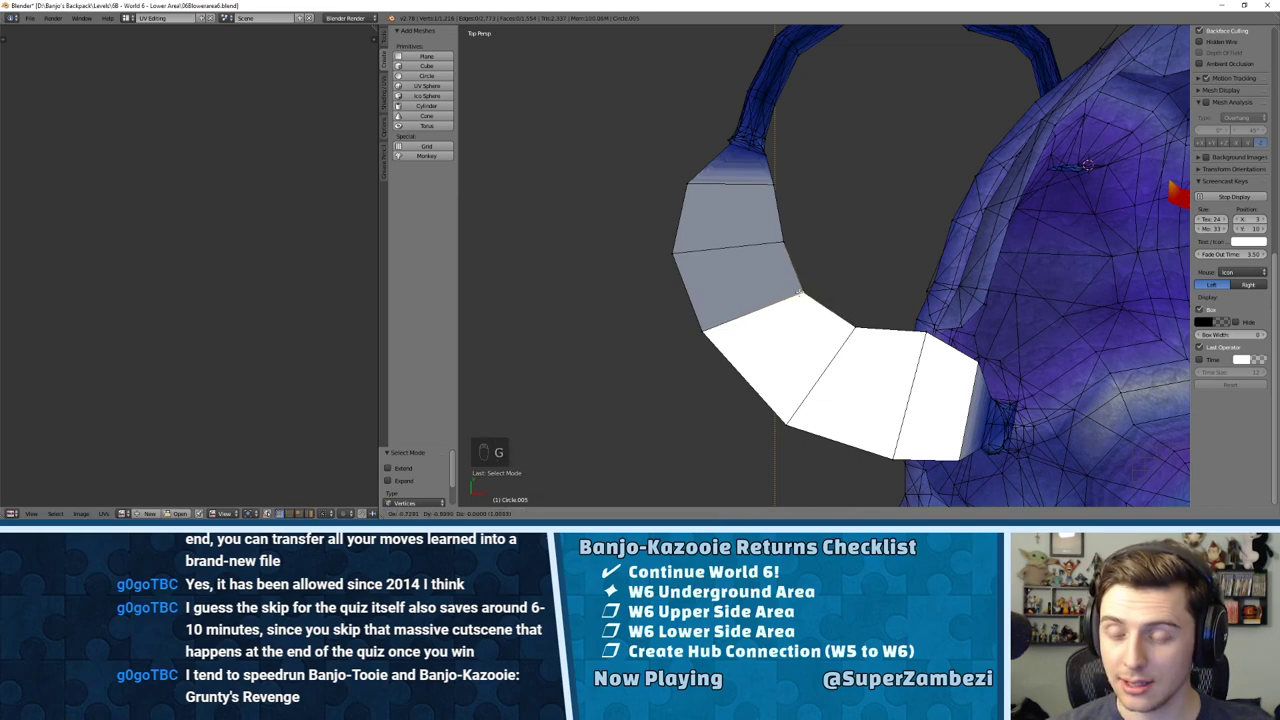
{"action": "left_click", "coordinate": [799, 292]}
Step: Raise the edge where the new floor meets the existing faces, plus the neighbouring edge toward the first tunnel, along Z
{"action": "middle_click_drag", "start_coordinate": [760, 365], "coordinate": [772, 168]}
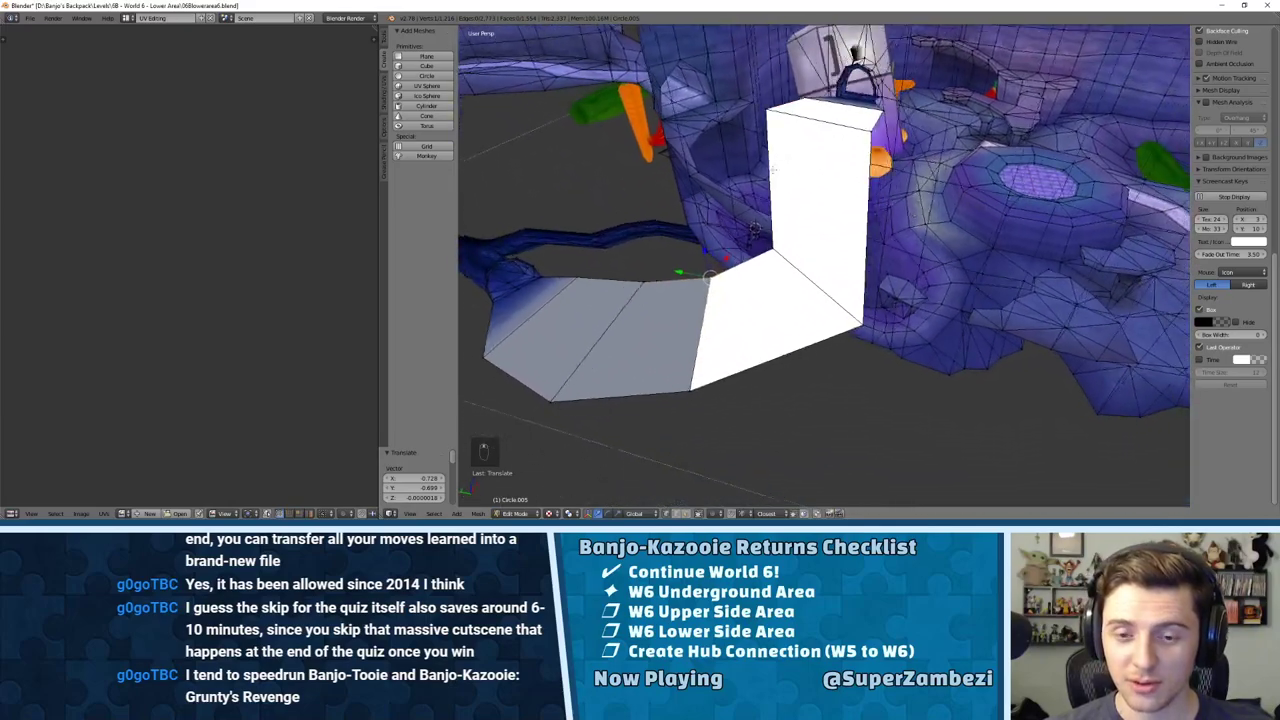
{"action": "key", "text": "ctrl+Tab"}
{"action": "left_click", "coordinate": [774, 241]}
{"action": "right_click", "coordinate": [790, 263]}
{"action": "middle_click_drag", "start_coordinate": [790, 263], "coordinate": [750, 203]}
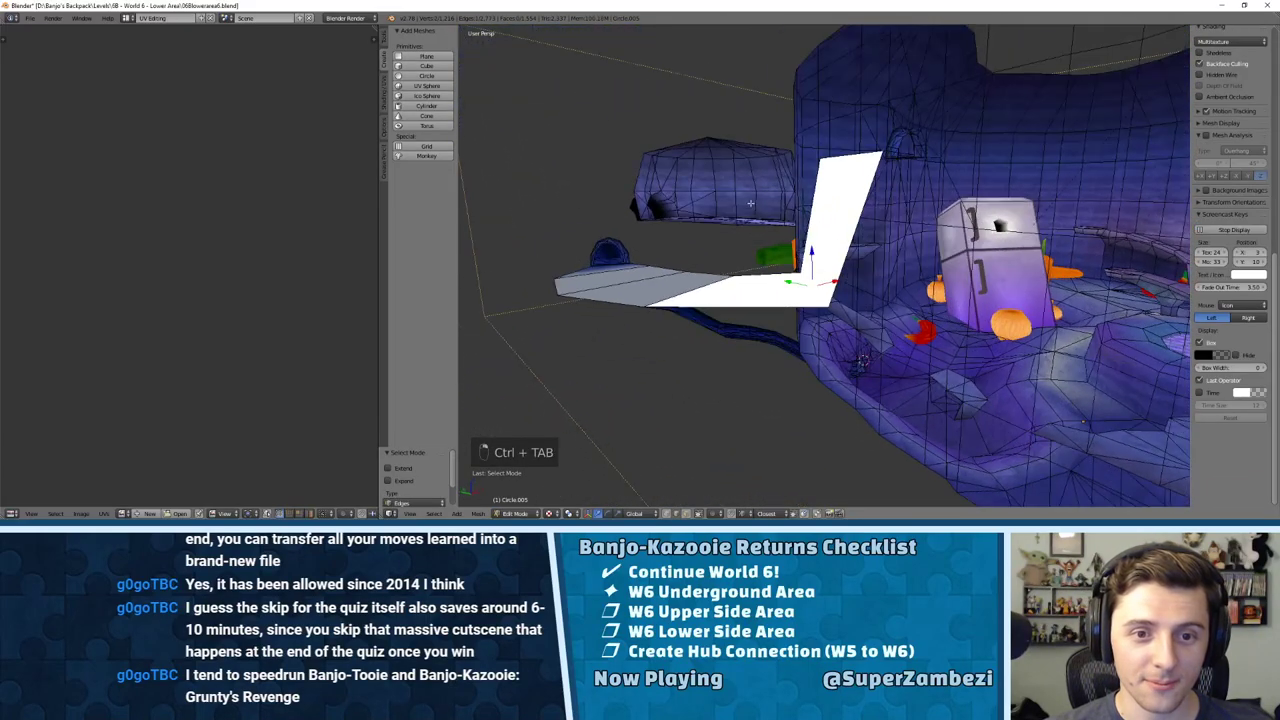
{"action": "middle_click_drag", "start_coordinate": [806, 247], "coordinate": [760, 244]}
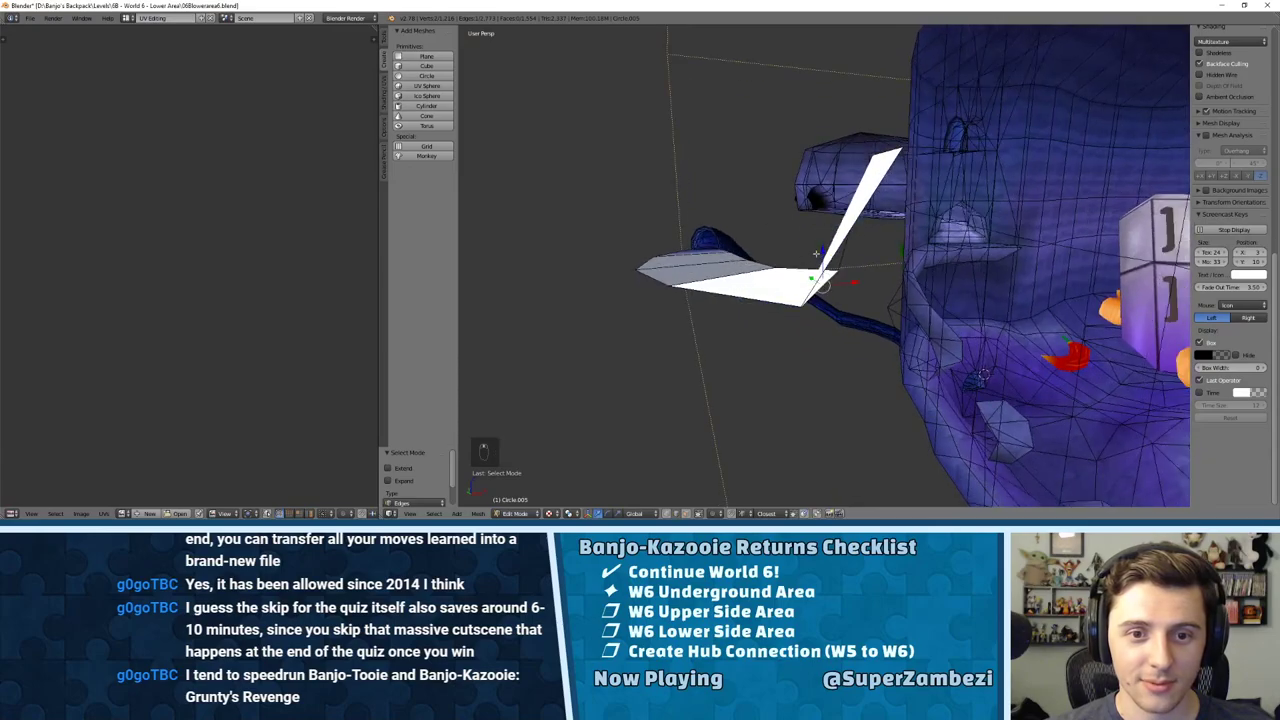
{"action": "left_click_drag", "start_coordinate": [814, 254], "coordinate": [786, 141]}
{"action": "middle_click_drag", "start_coordinate": [786, 141], "coordinate": [837, 274]}
{"action": "key", "text": "g"}
{"action": "key", "text": "z"}
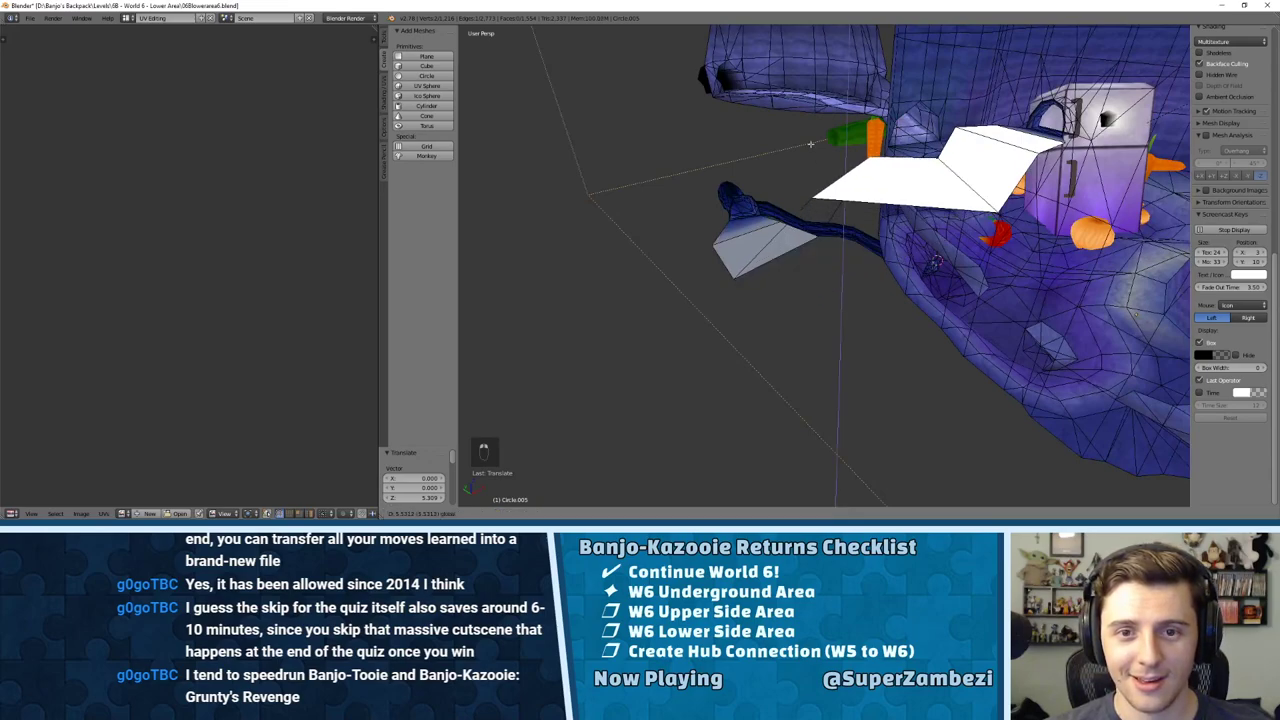
{"action": "left_click_drag", "start_coordinate": [812, 158], "coordinate": [812, 160]}
Step: Raise the upper floor's bend edge by 0.782 on Z and the edge between the two grey faces by 2.685
{"action": "right_click", "coordinate": [966, 184]}
{"action": "left_click_drag", "start_coordinate": [961, 157], "coordinate": [958, 130]}
{"action": "middle_click_drag", "start_coordinate": [958, 130], "coordinate": [842, 184]}
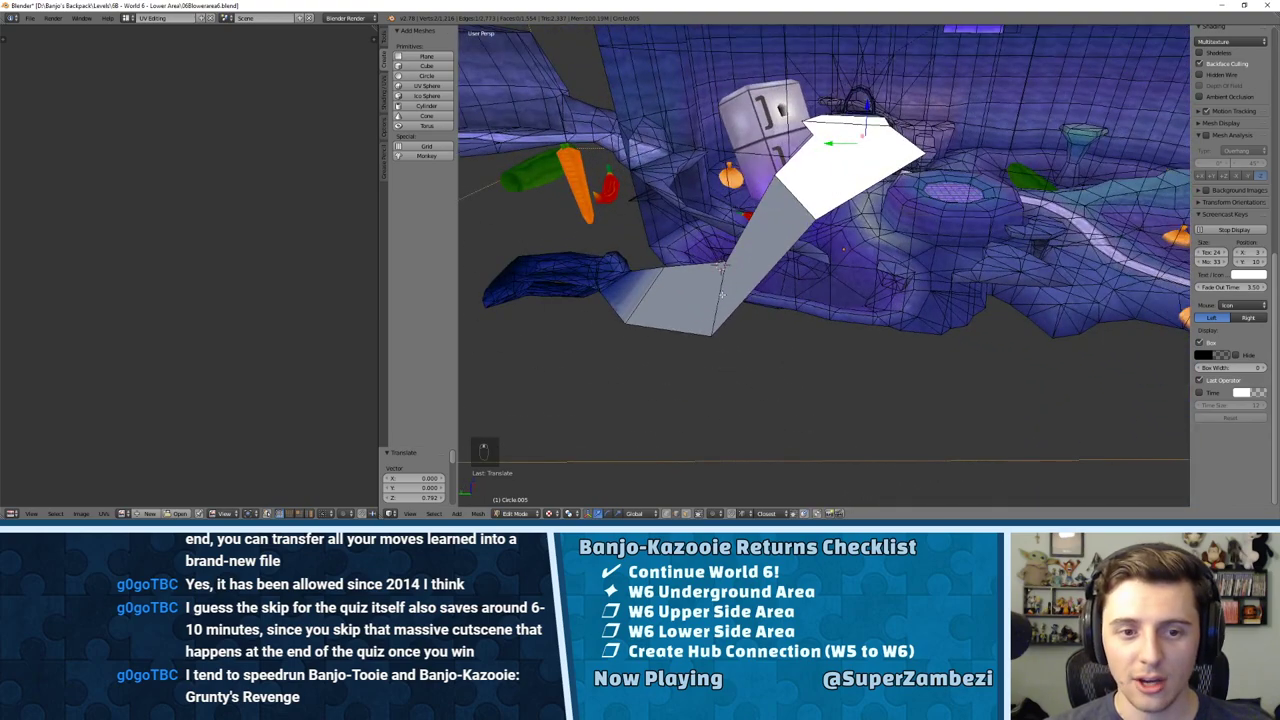
{"action": "key", "text": "g"}
{"action": "key", "text": "z"}
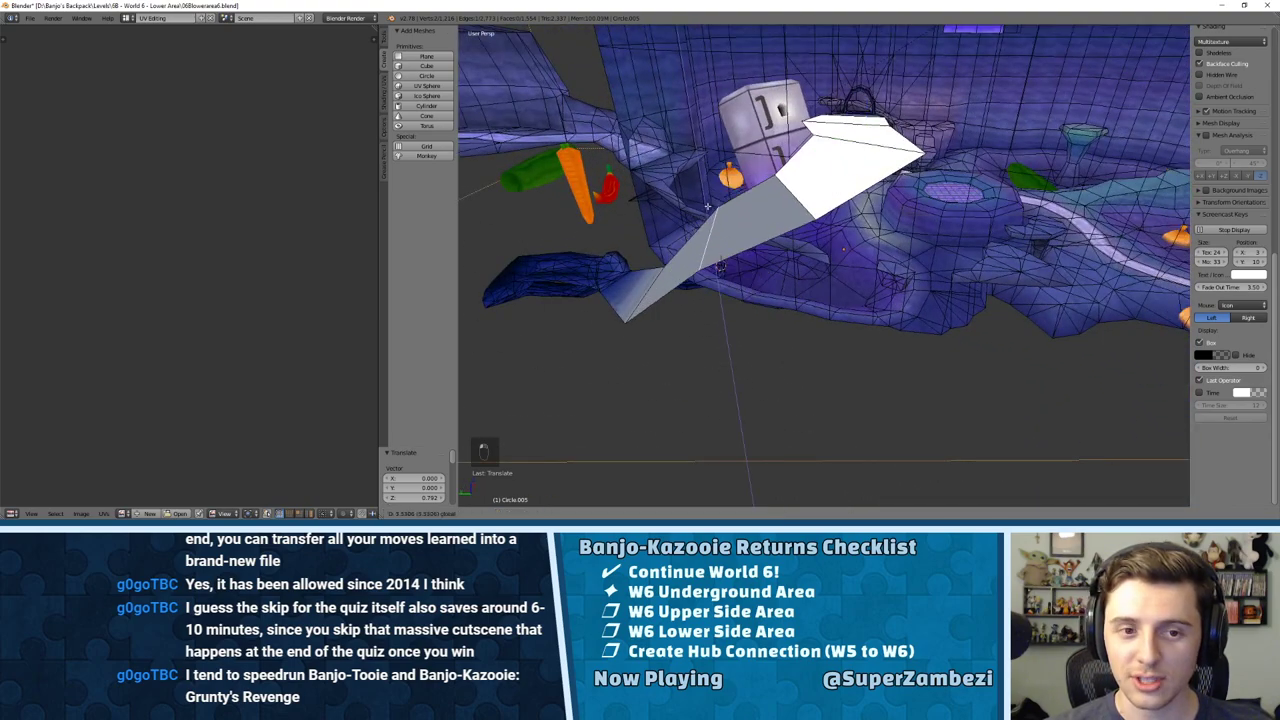
{"action": "left_click", "coordinate": [709, 213]}
Step: Lower the edge between the two grey floor faces by 3.447 on Z
{"action": "middle_click_drag", "start_coordinate": [731, 313], "coordinate": [731, 253]}
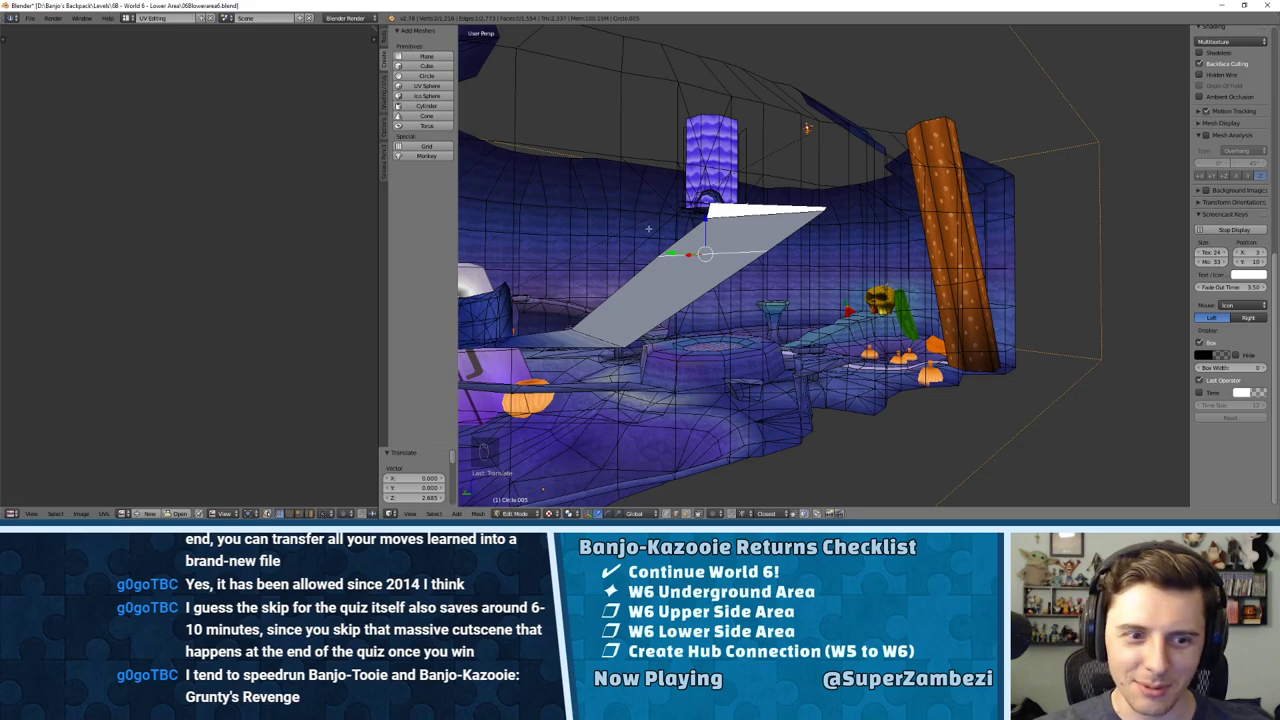
{"action": "mouse_move", "coordinate": [743, 234]}
{"action": "middle_mouse_down"}
{"action": "mouse_move", "coordinate": [643, 268]}
{"action": "mouse_move", "coordinate": [750, 248]}
{"action": "middle_mouse_up"}
{"action": "key", "text": "g"}
{"action": "key", "text": "z"}
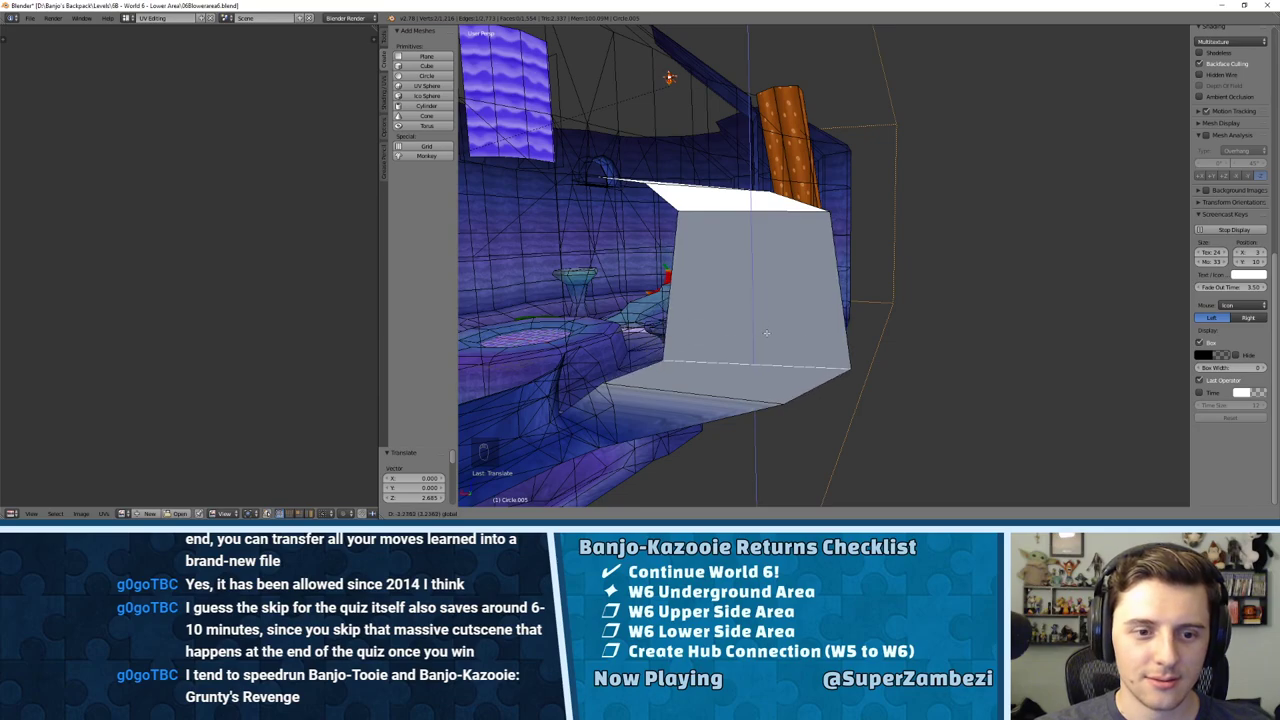
{"action": "left_click", "coordinate": [766, 342]}
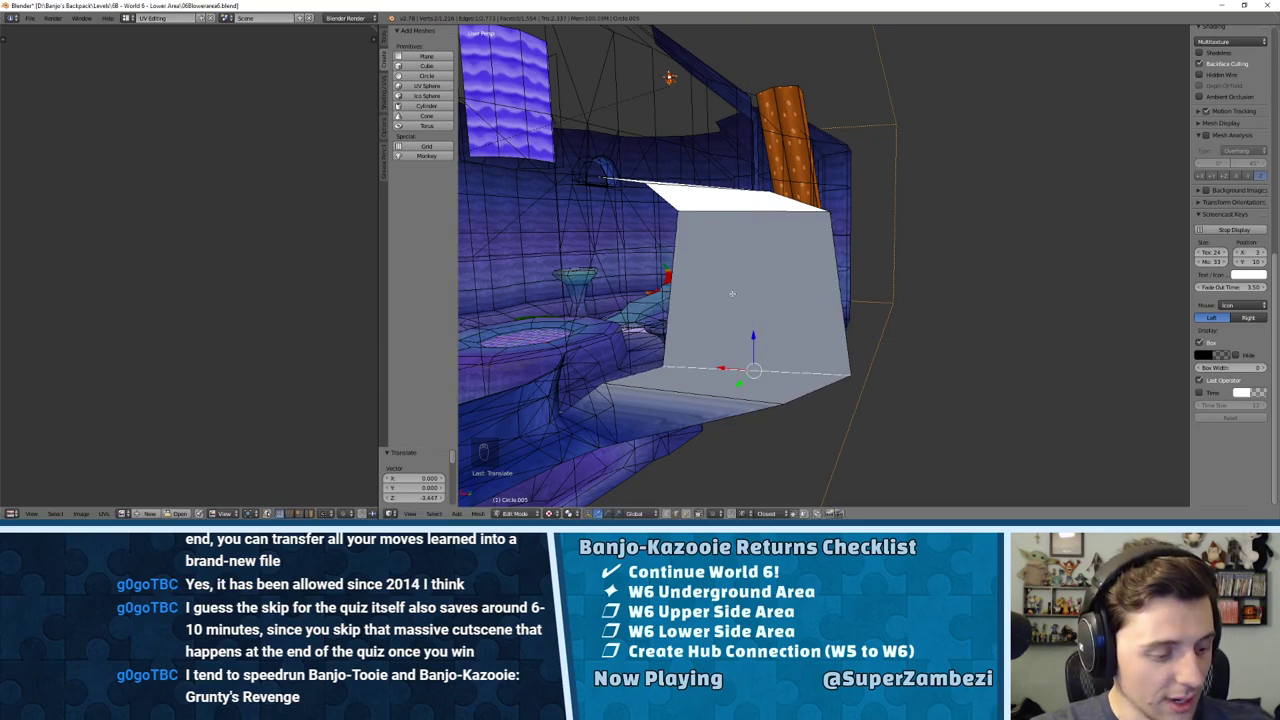
Step: Lower the edge joining the grey and white faces by 0.857 on Z and the next white edge by 0.968
{"action": "middle_click_drag", "start_coordinate": [713, 274], "coordinate": [805, 335]}
{"action": "key", "text": "g"}
{"action": "key", "text": "z"}
{"action": "left_click", "coordinate": [830, 258]}
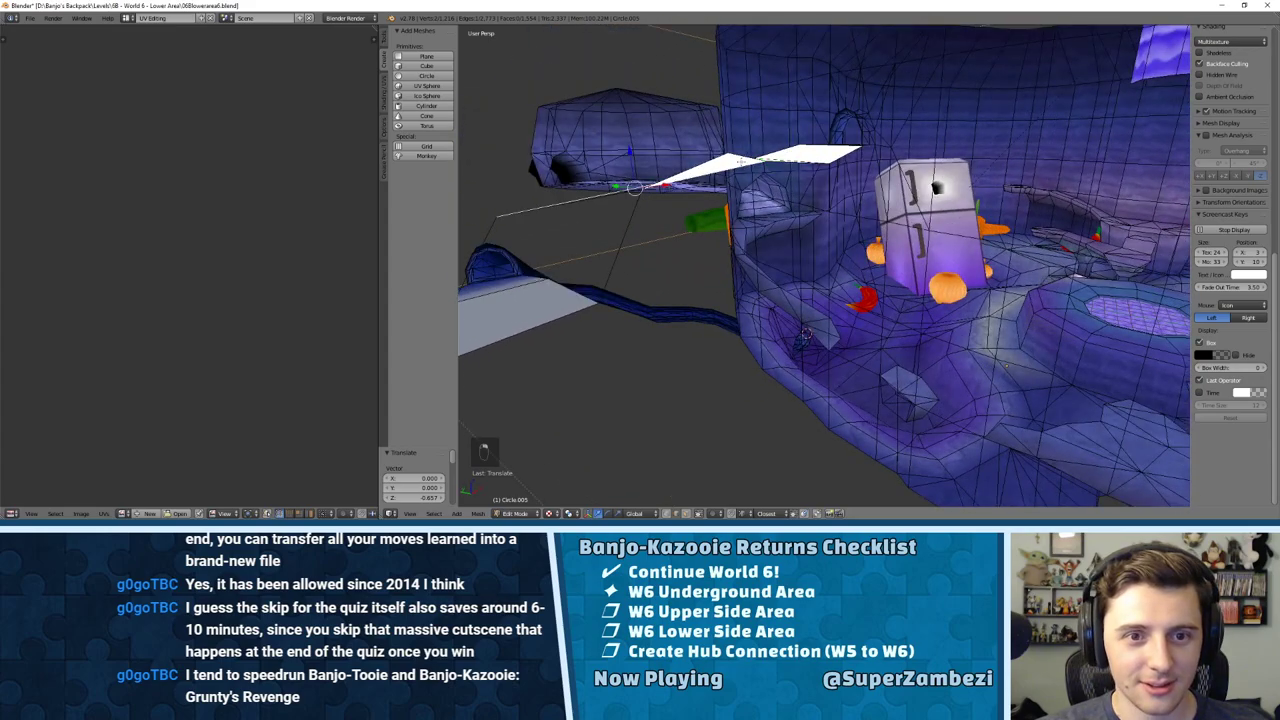
{"action": "middle_click_drag", "start_coordinate": [1006, 365], "coordinate": [1110, 481]}
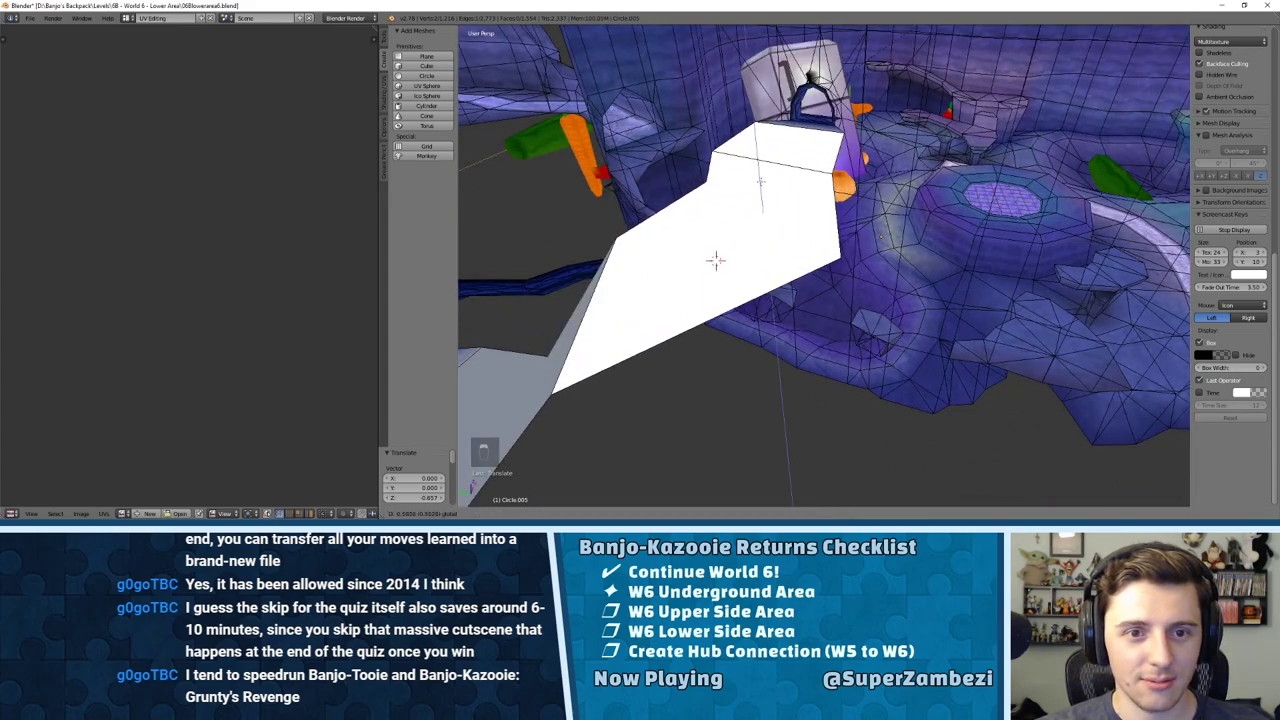
{"action": "middle_click_drag", "start_coordinate": [714, 260], "coordinate": [795, 227]}
Step: Delete the edges of the white floor face adjoining the grey slope, separating the upper and lower floor sections
{"action": "key", "text": "ctrl+Tab"}
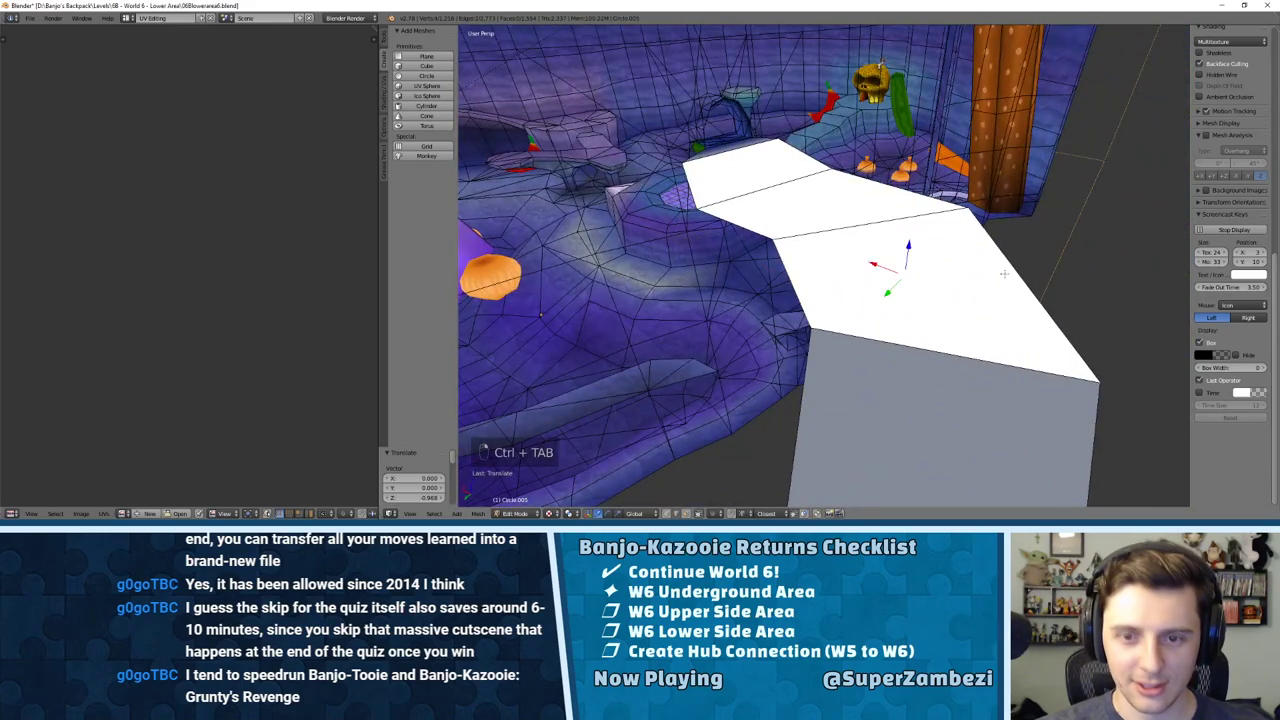
{"action": "key", "text": "x"}
{"action": "left_click", "coordinate": [968, 274]}
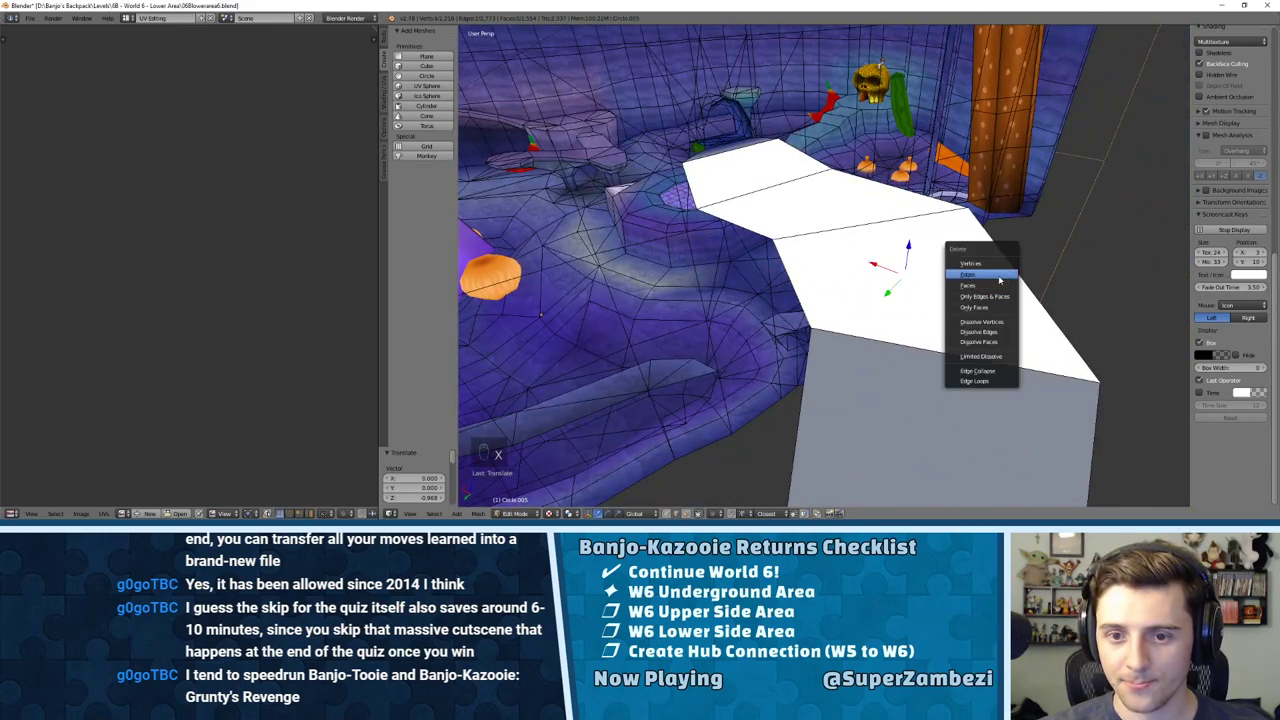
Step: Raise the edge between the two grey faces of the lower floor section by 1.769 on Z
{"action": "middle_click_drag", "start_coordinate": [968, 274], "coordinate": [807, 240]}
{"action": "key", "text": "ctrl+Tab"}
{"action": "left_click", "coordinate": [760, 253]}
{"action": "right_click", "coordinate": [782, 270]}
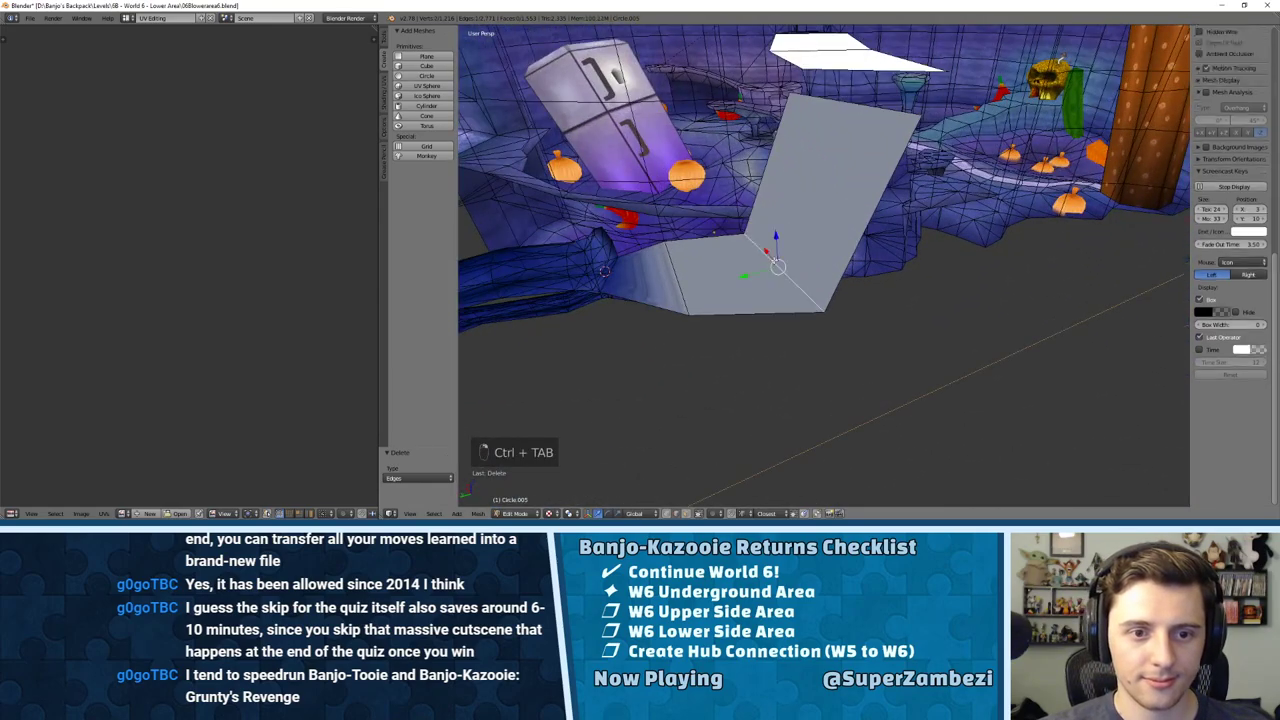
{"action": "left_click_drag", "start_coordinate": [771, 238], "coordinate": [769, 196]}
{"action": "left_click", "coordinate": [769, 195]}
Step: Lower the open end edge of the grey slope by 3.114 on Z
{"action": "middle_click_drag", "start_coordinate": [769, 195], "coordinate": [858, 107]}
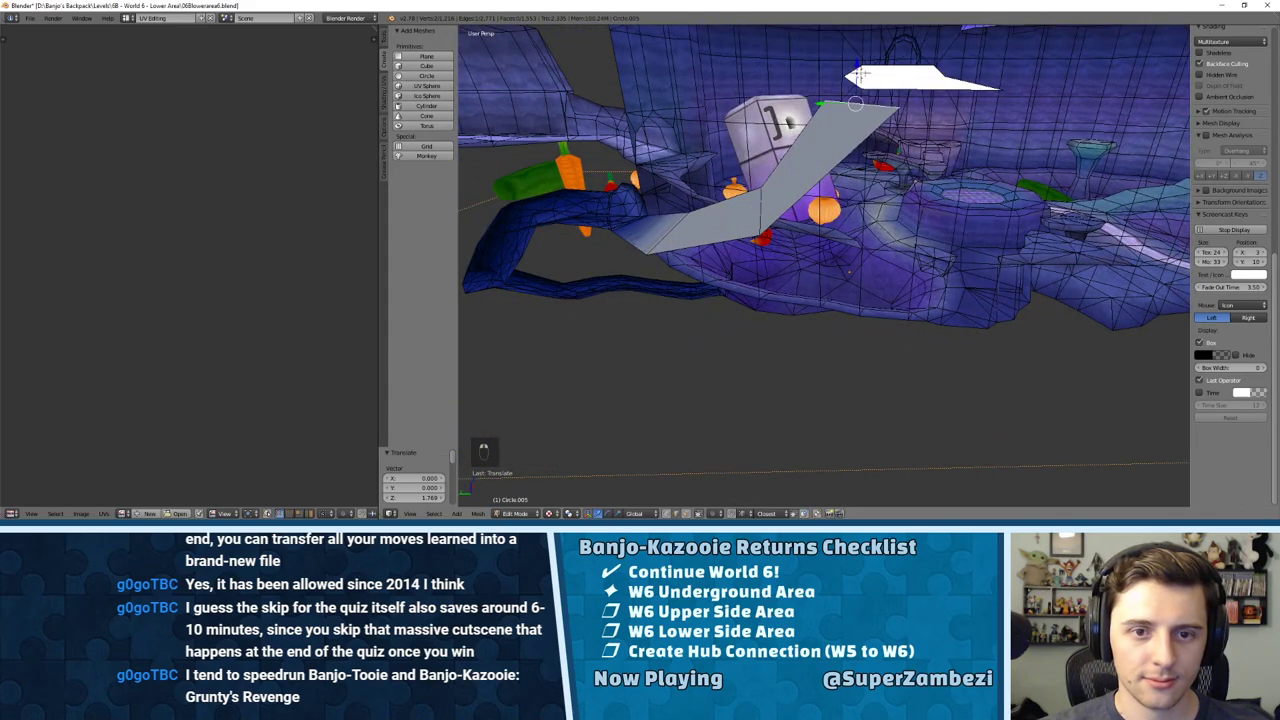
{"action": "key", "text": "g"}
{"action": "key", "text": "z"}
{"action": "left_click", "coordinate": [840, 148]}
Step: Extrude the open end edge of the white upper floor section that faces the lower section
{"action": "middle_click_drag", "start_coordinate": [840, 148], "coordinate": [818, 148]}
{"action": "scroll", "coordinate": [818, 148], "scroll_direction": "up", "scroll_amount": 5}
{"action": "key", "text": "KP_7"}
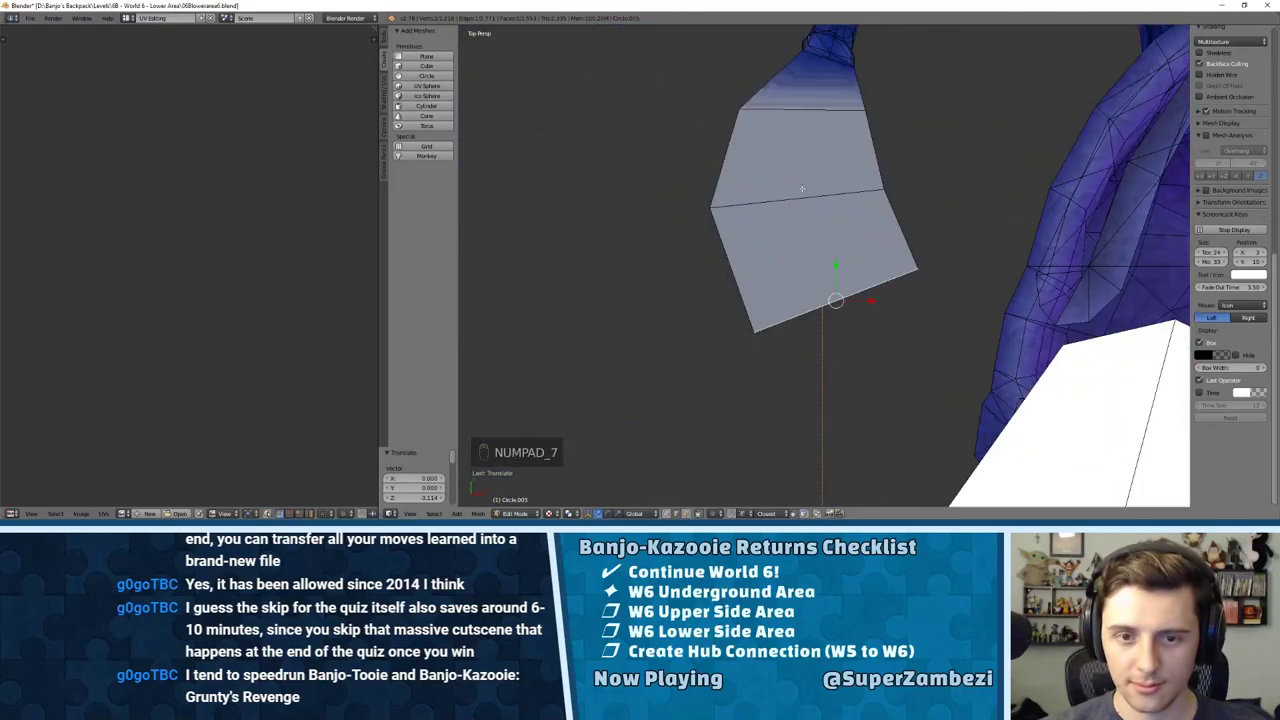
{"action": "middle_click_drag", "start_coordinate": [888, 193], "coordinate": [767, 103], "text": "shift"}
{"action": "key", "text": "ctrl+Tab"}
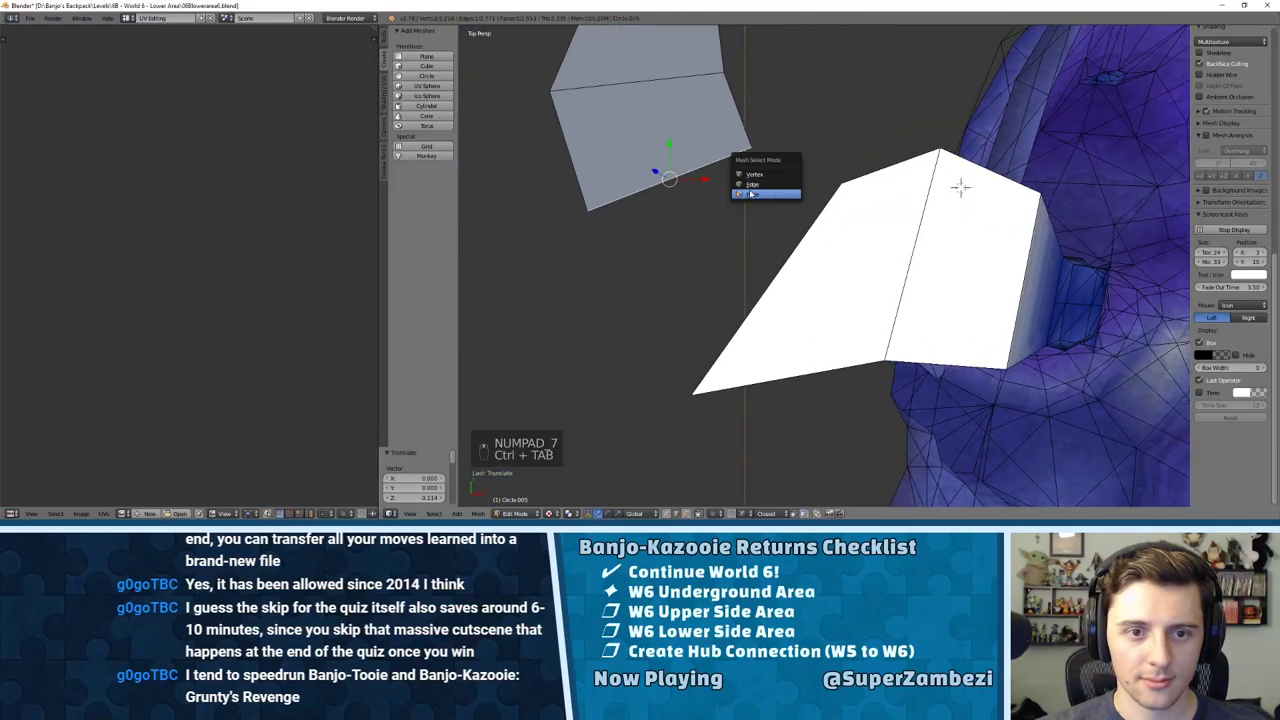
{"action": "left_click", "coordinate": [758, 183]}
{"action": "right_click", "coordinate": [751, 214]}
{"action": "middle_click_drag", "start_coordinate": [751, 214], "coordinate": [864, 111]}
{"action": "key", "text": "e"}
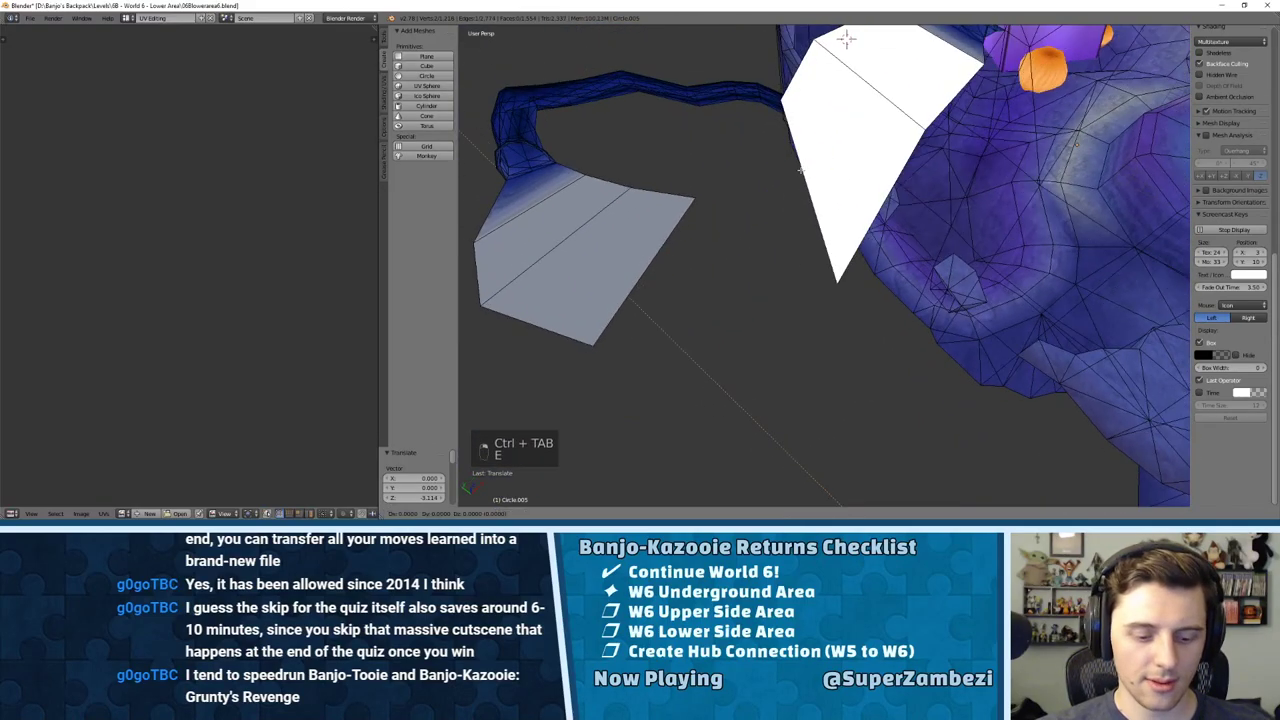
{"action": "left_click", "coordinate": [697, 202]}
{"action": "middle_click_drag", "start_coordinate": [697, 202], "coordinate": [838, 165]}
{"action": "key", "text": "KP_7"}
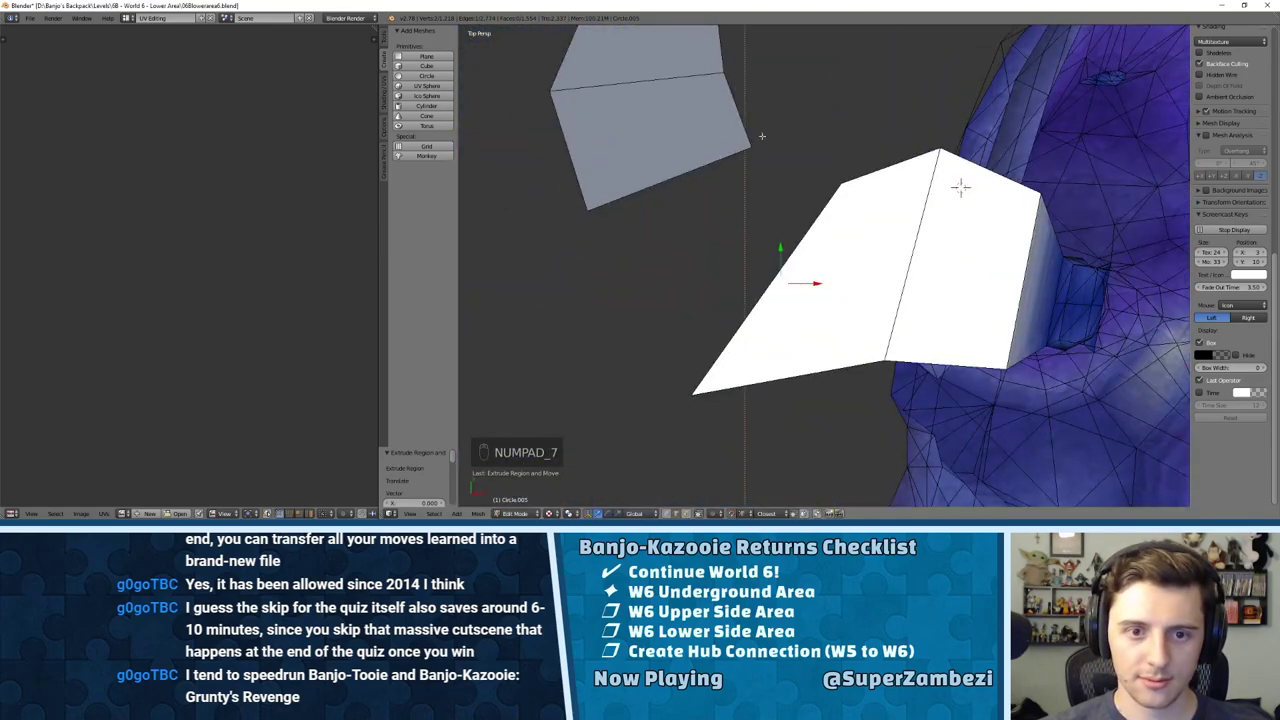
Step: Extrude a curved chain of four connected vertices from the outer corner of the upper section's new strip
{"action": "key", "text": "ctrl+Tab"}
{"action": "left_click", "coordinate": [885, 295]}
{"action": "middle_click_drag", "start_coordinate": [866, 357], "coordinate": [846, 295], "text": "shift"}
{"action": "right_click", "coordinate": [880, 414]}
{"action": "key", "text": "e"}
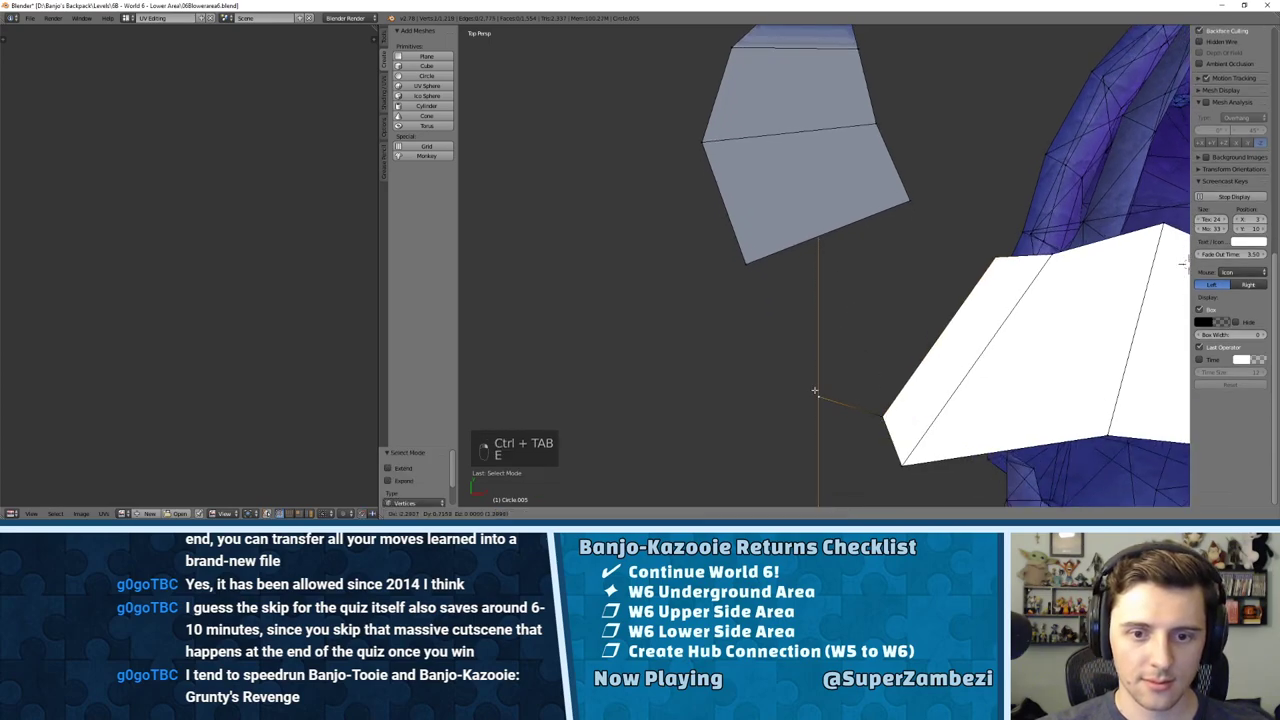
{"action": "left_click", "coordinate": [820, 396]}
{"action": "key", "text": "e"}
{"action": "left_click", "coordinate": [828, 292]}
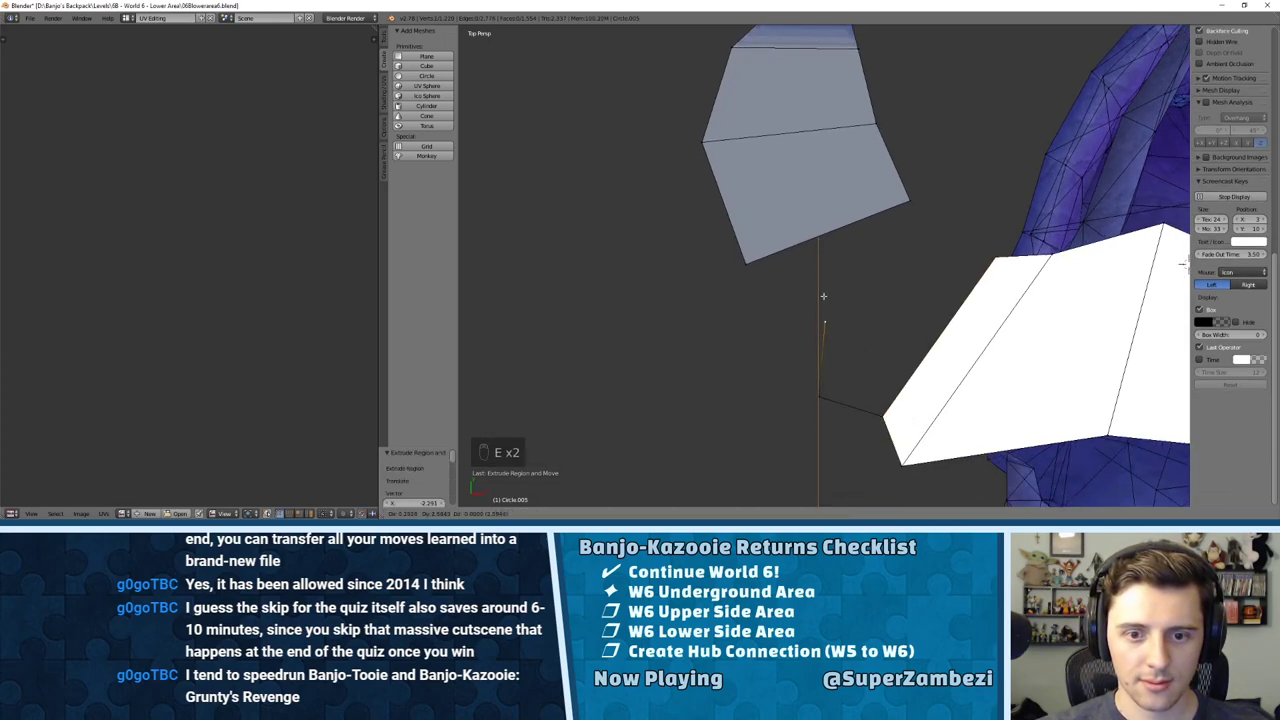
{"action": "key", "text": "e"}
{"action": "left_click", "coordinate": [887, 247]}
{"action": "key", "text": "e"}
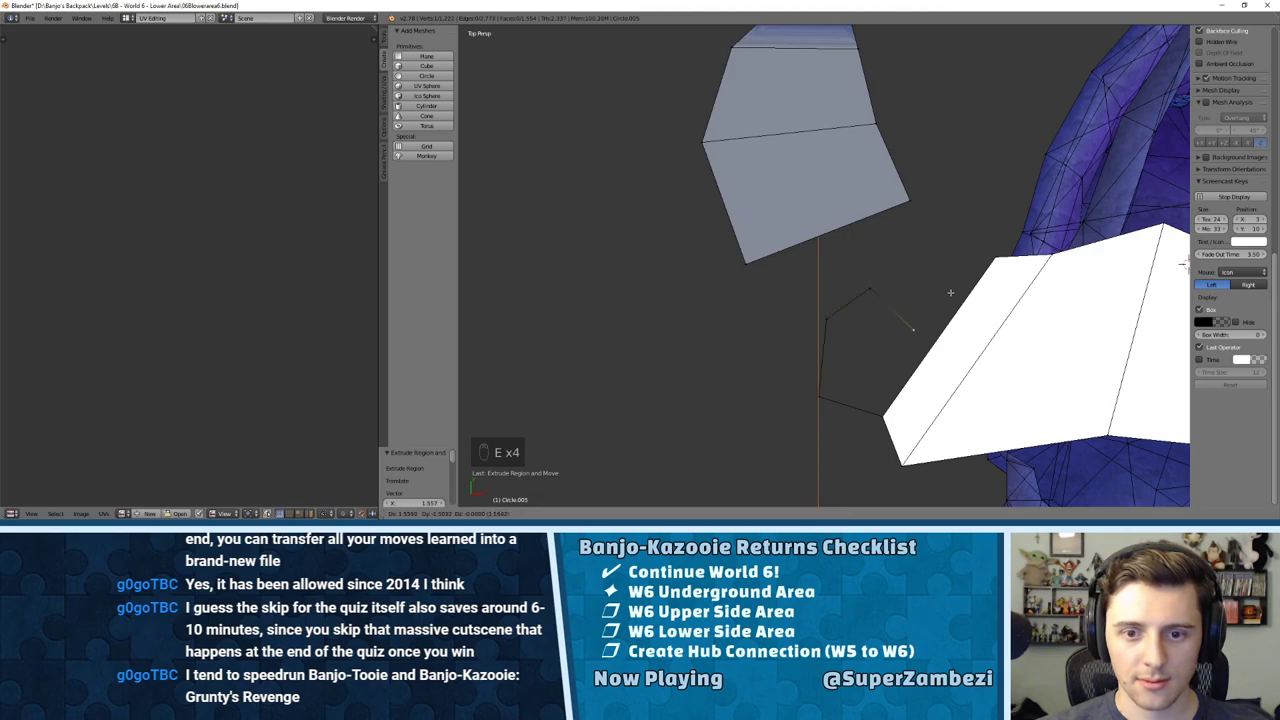
{"action": "left_click", "coordinate": [951, 301]}
Step: Subdivide the strip's open edge with one cut and move the chain's end vertex onto the edge's midpoint
{"action": "key", "text": "ctrl+Tab"}
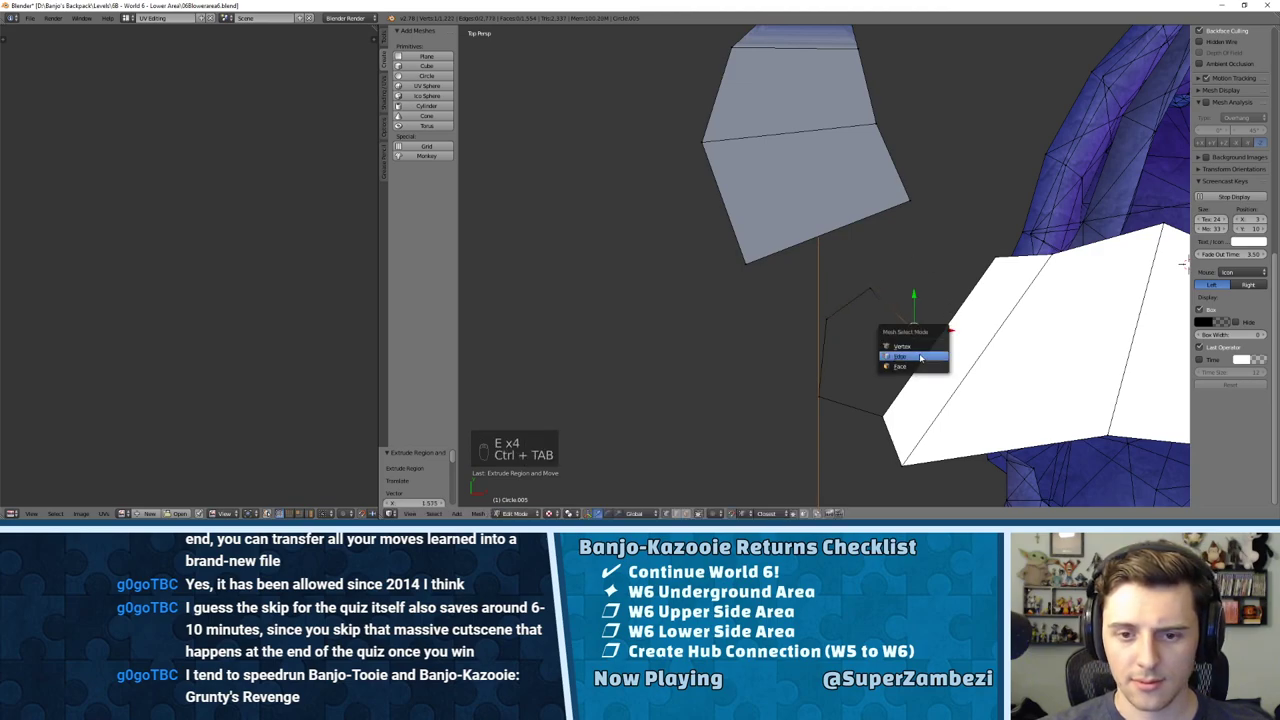
{"action": "key", "text": "w"}
{"action": "left_click", "coordinate": [913, 287]}
{"action": "key", "text": "ctrl+Tab"}
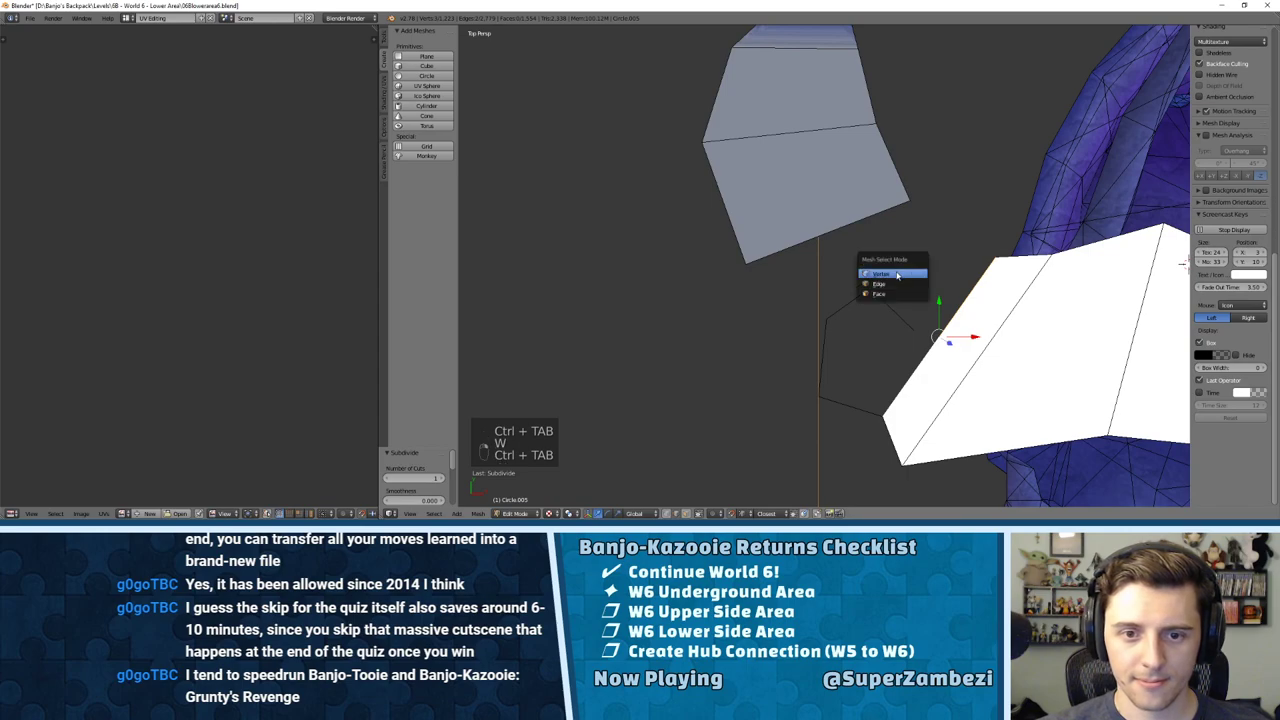
{"action": "left_click", "coordinate": [913, 289]}
{"action": "key", "text": "g"}
{"action": "left_click", "coordinate": [930, 337]}
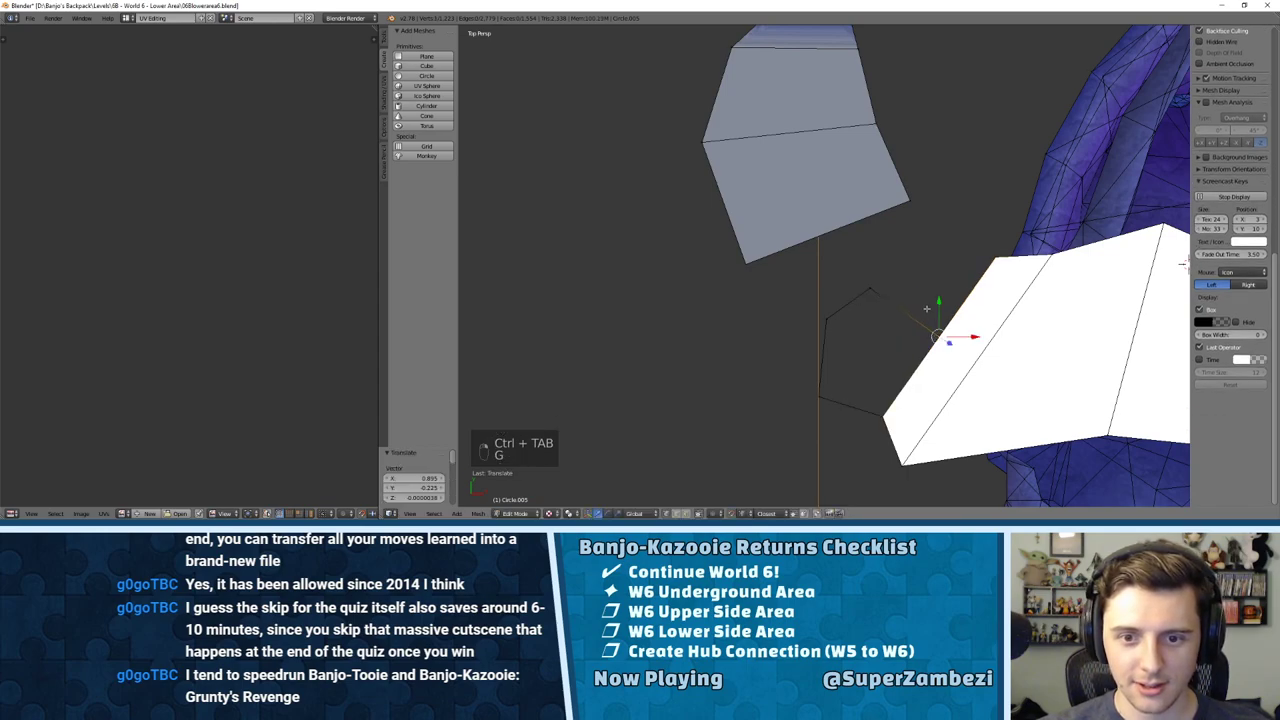
Step: Extrude a second curved chain of three vertices from the white strip's other outer corner, ending on the first chain's third vertex
{"action": "key", "text": "e"}
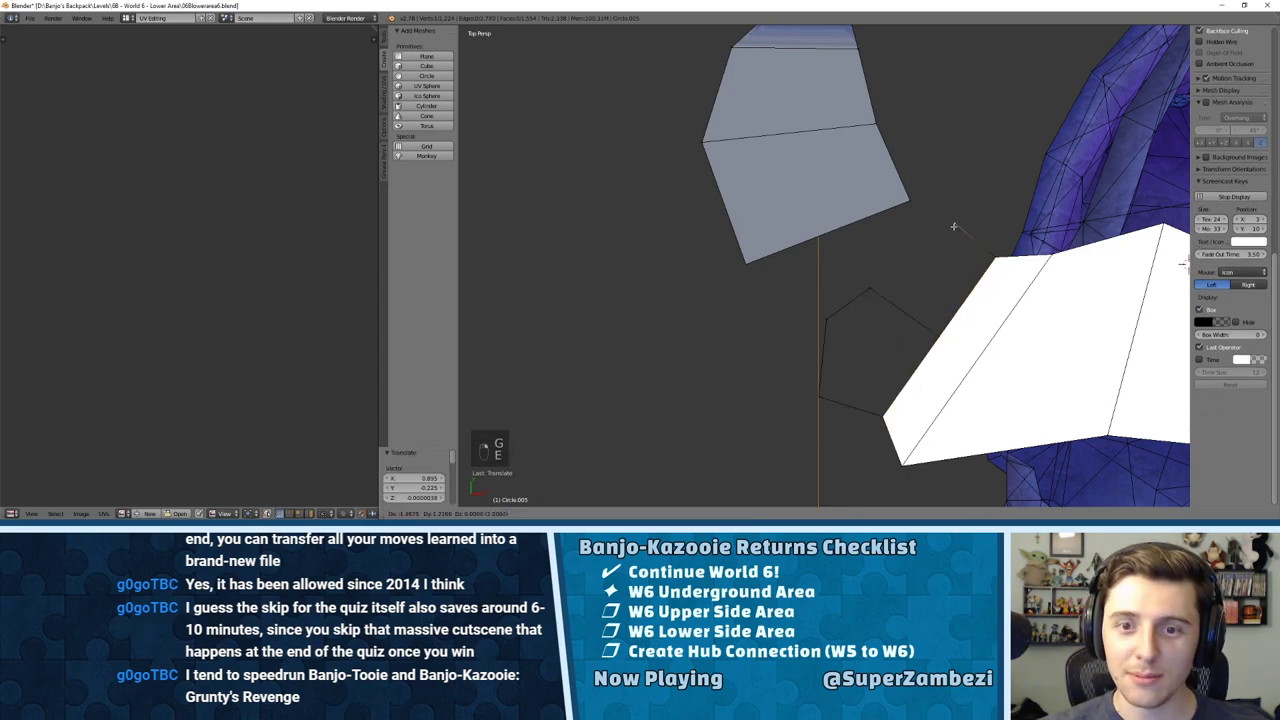
{"action": "left_click", "coordinate": [941, 218]}
{"action": "key", "text": "e"}
{"action": "left_click", "coordinate": [888, 232]}
{"action": "key", "text": "e"}
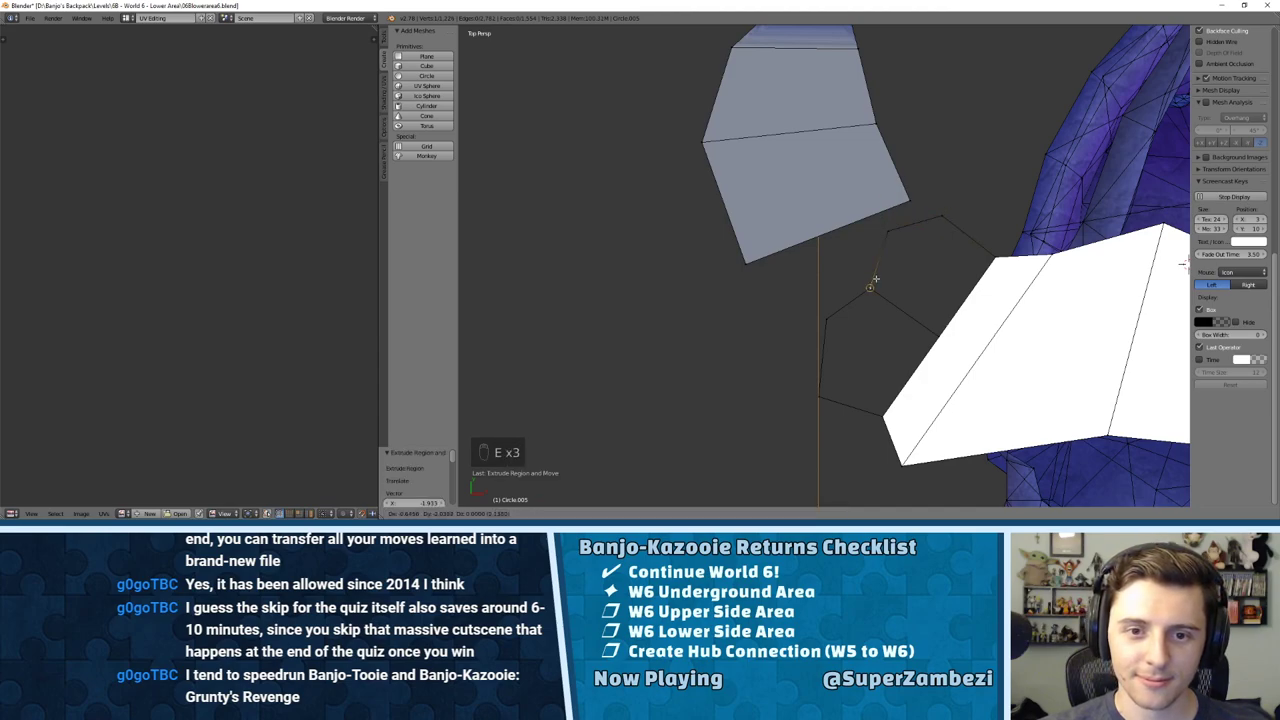
{"action": "left_click", "coordinate": [870, 287]}
{"action": "key", "text": "a"}
{"action": "mouse_move", "coordinate": [859, 313]}
{"action": "middle_mouse_down", "text": "shift"}
{"action": "mouse_move", "coordinate": [893, 286]}
{"action": "mouse_move", "coordinate": [843, 323]}
{"action": "middle_mouse_up", "text": "shift"}
Step: Reposition both corner vertices of the grey floor's open end edge to reshape the floor's outline
{"action": "key", "text": "ctrl+Tab"}
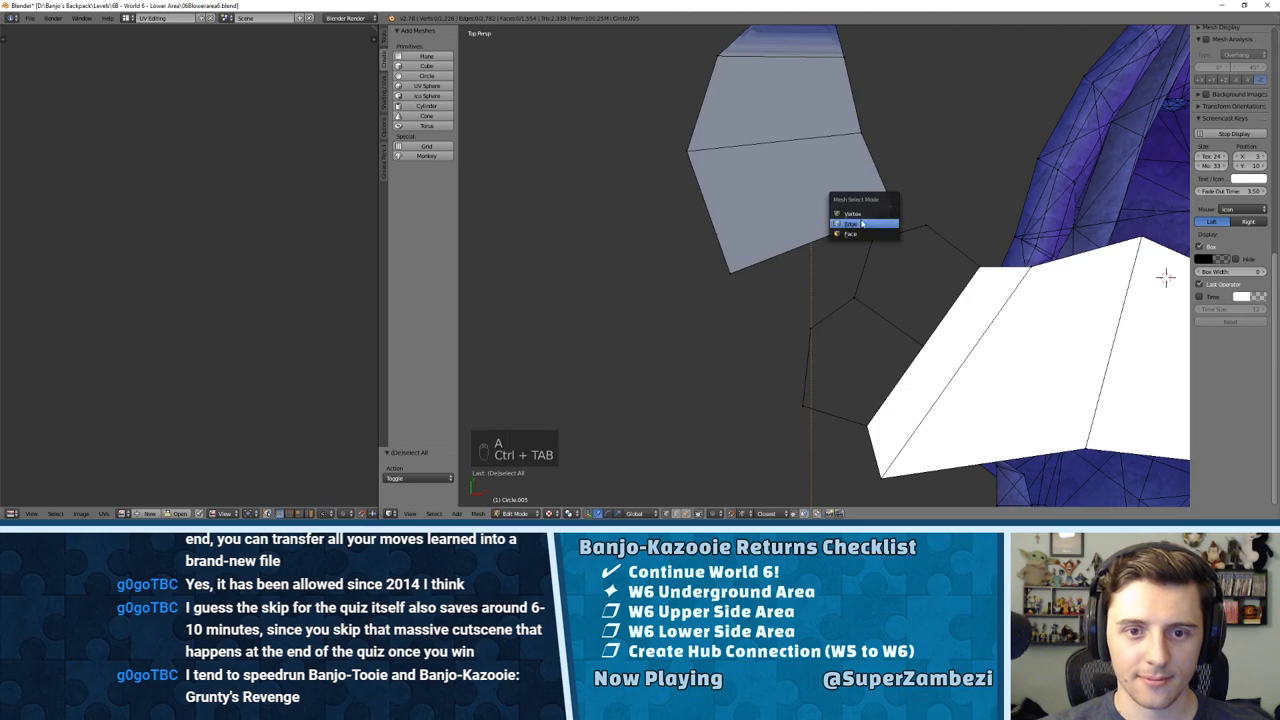
{"action": "left_click", "coordinate": [848, 224]}
{"action": "key", "text": "ctrl+Tab"}
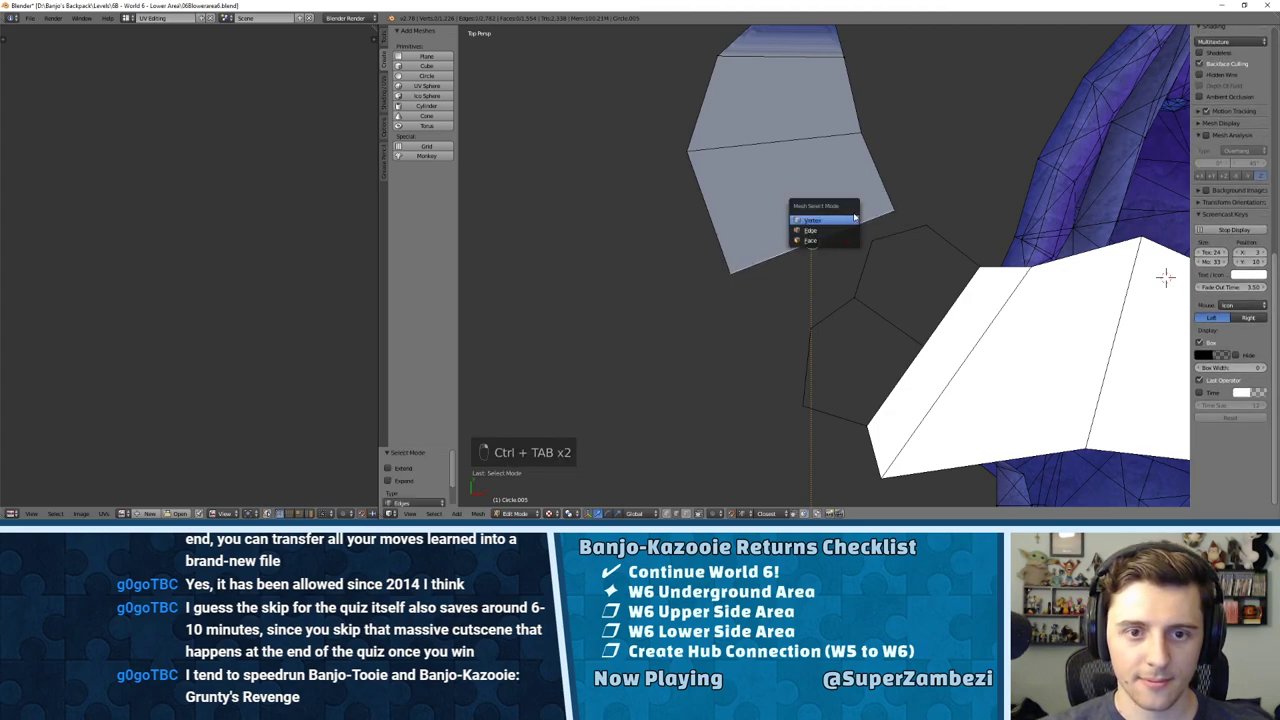
{"action": "left_click", "coordinate": [835, 215]}
{"action": "right_click", "coordinate": [893, 210]}
{"action": "key", "text": "g"}
{"action": "left_click", "coordinate": [890, 195]}
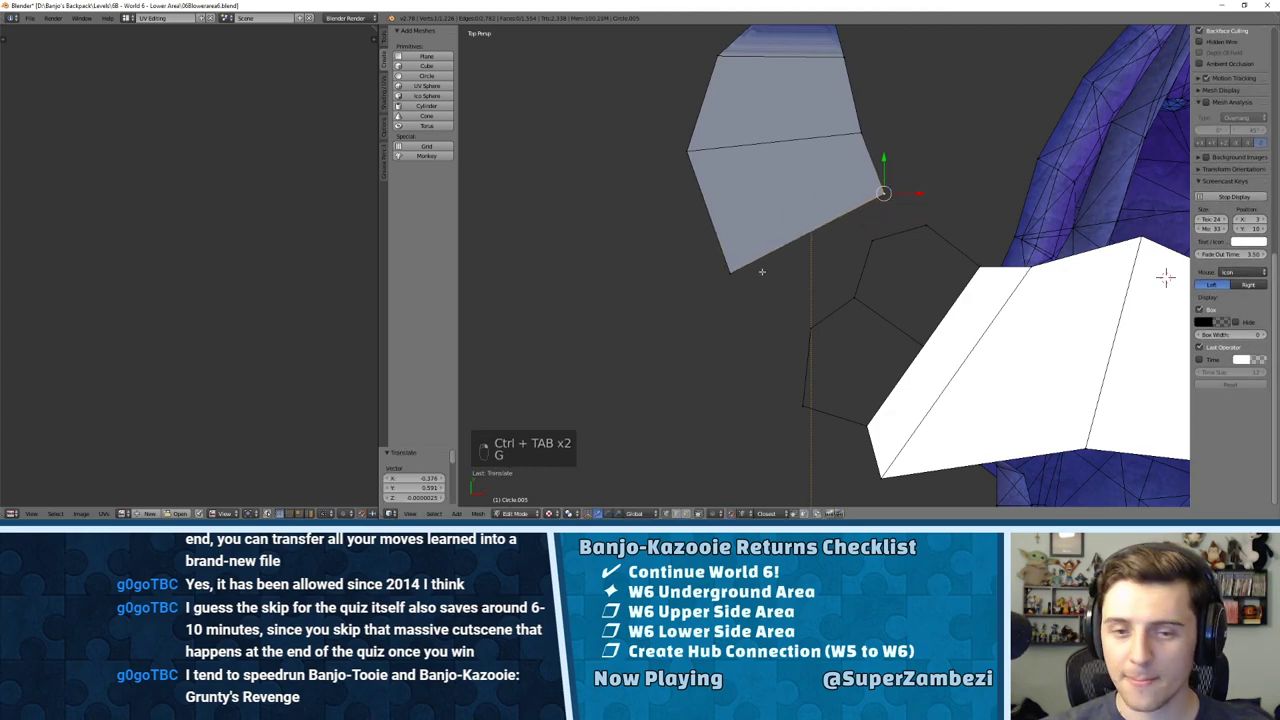
{"action": "right_click", "coordinate": [740, 271]}
{"action": "key", "text": "g"}
{"action": "left_click", "coordinate": [701, 254]}
Step: Extrude the grey floor's outer corner through one intermediate vertex to the first vertex of the lower curved chain
{"action": "key", "text": "e"}
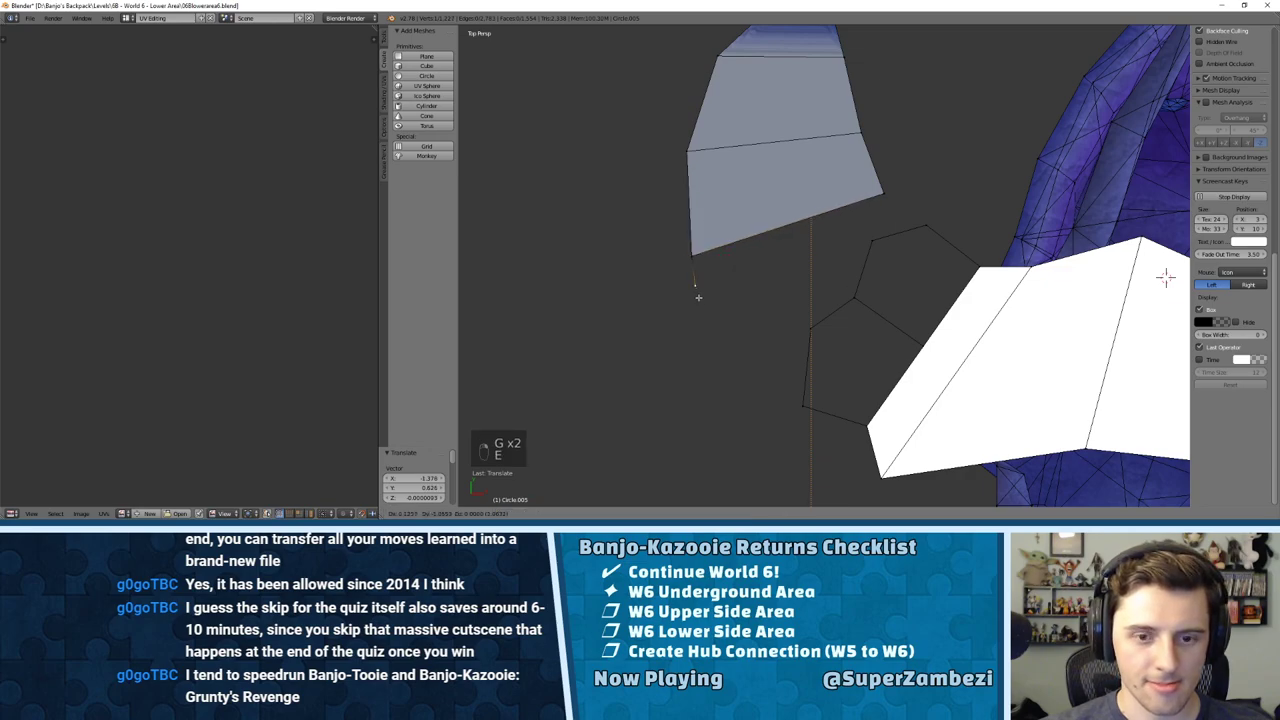
{"action": "left_click", "coordinate": [712, 365]}
{"action": "key", "text": "e"}
{"action": "left_click", "coordinate": [802, 405]}
{"action": "middle_click_drag", "start_coordinate": [1165, 277], "coordinate": [1046, 411]}
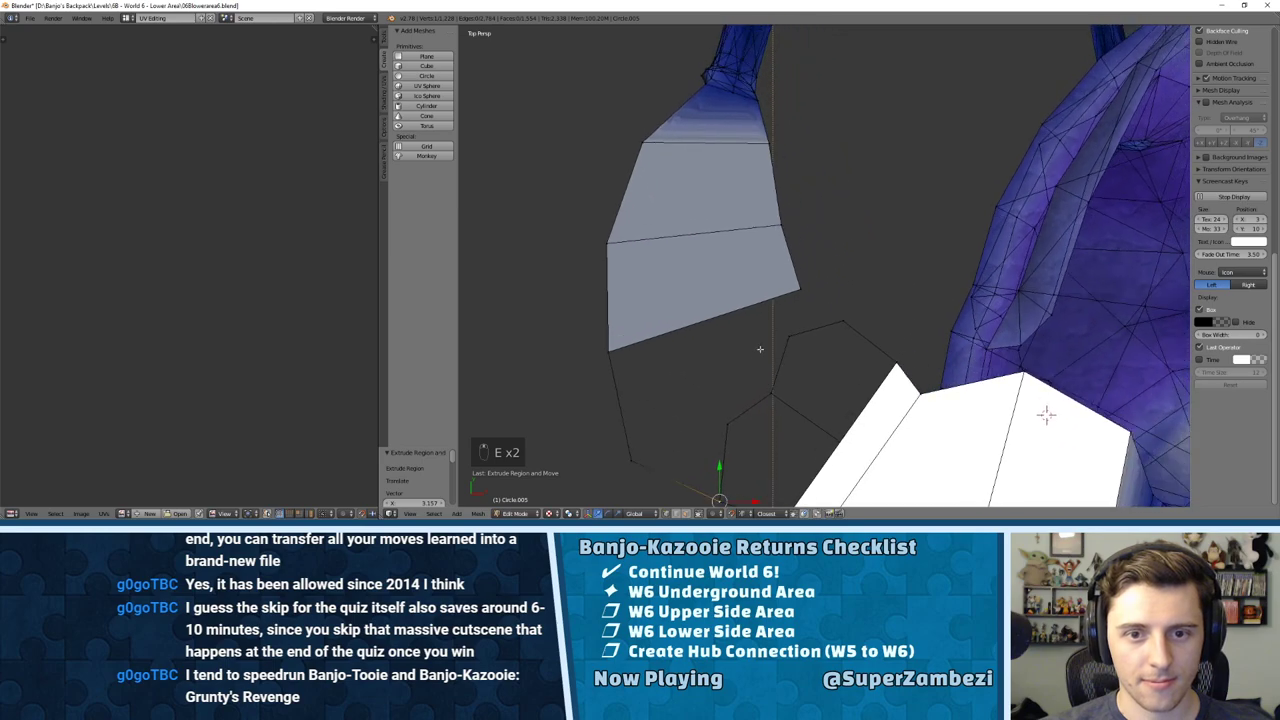
Step: Move the grey floor's inner corner towards the white section and join it to the nearest chain vertex with an edge
{"action": "key", "text": "g"}
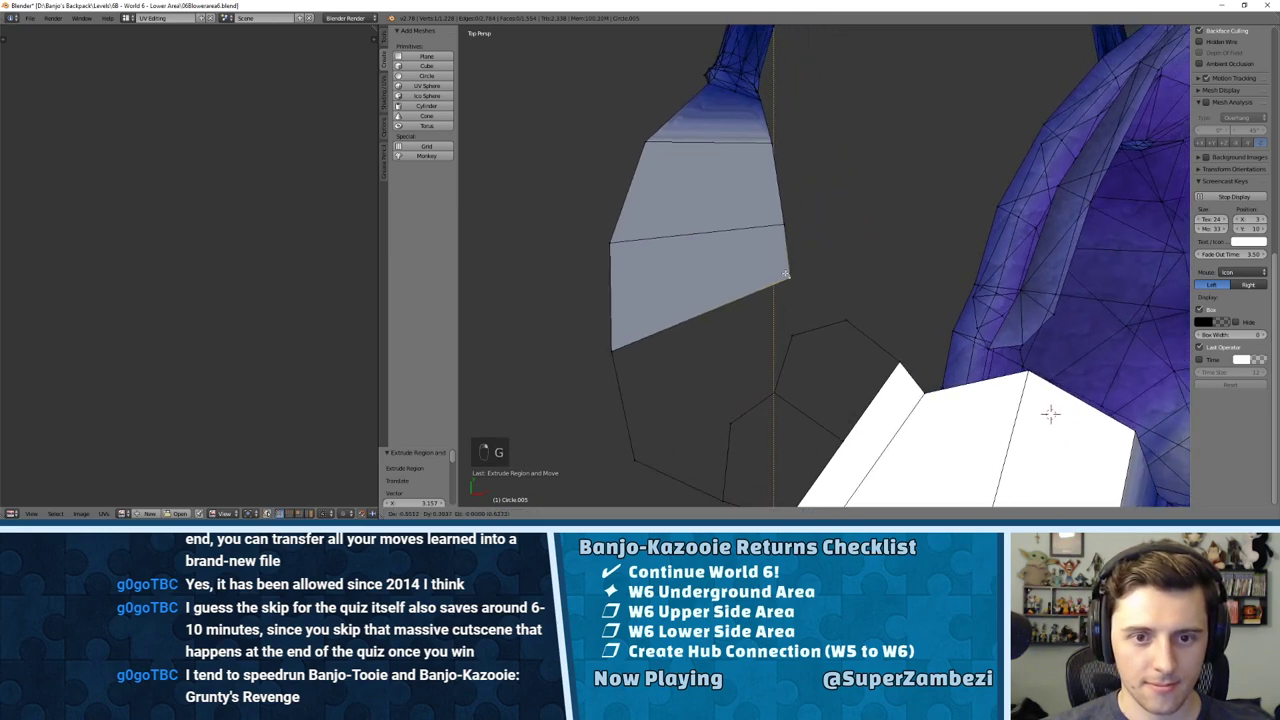
{"action": "left_click", "coordinate": [831, 316]}
{"action": "left_click", "coordinate": [843, 320], "text": "shift"}
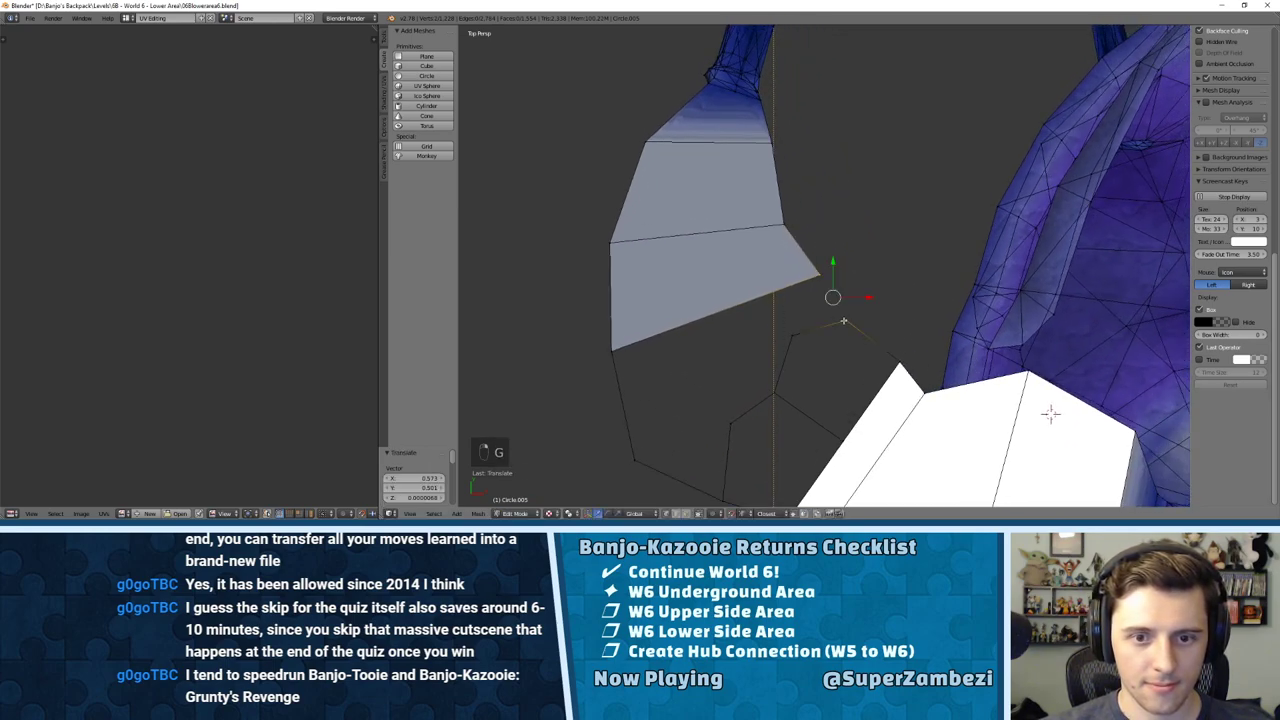
{"action": "key", "text": "f"}
{"action": "middle_click_drag", "start_coordinate": [722, 363], "coordinate": [762, 318], "text": "shift"}
{"action": "key", "text": "ctrl+Tab"}
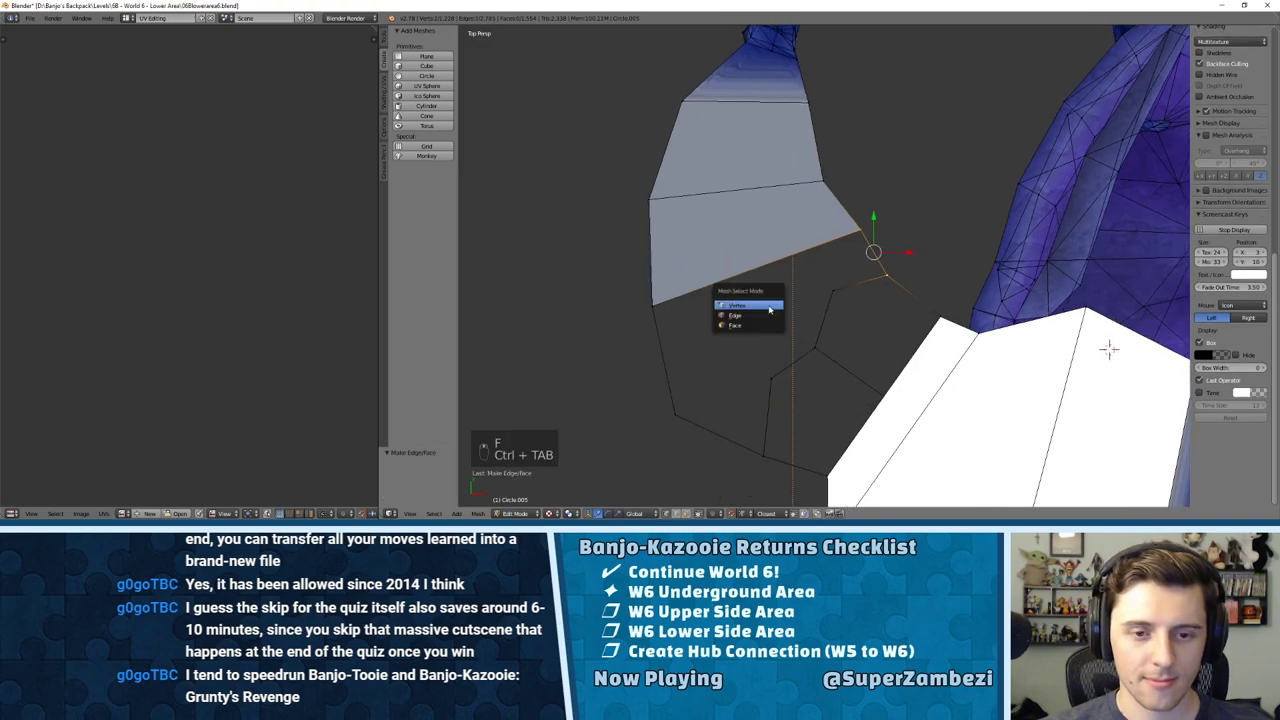
{"action": "left_click", "coordinate": [760, 316]}
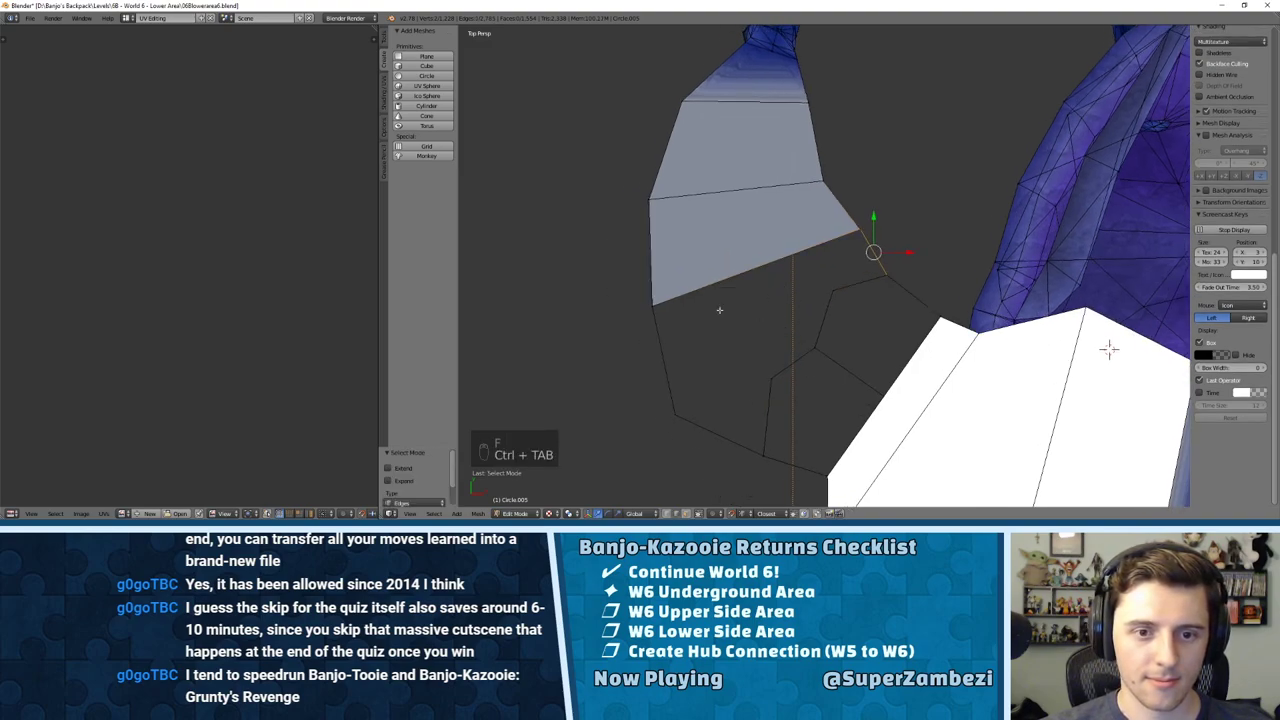
Step: Fill the closed outline between the grey floor's end edge and the curved chains with a face
{"action": "key", "text": "ctrl+Tab"}
{"action": "left_click", "coordinate": [686, 326]}
{"action": "right_click", "coordinate": [663, 358]}
{"action": "right_click", "coordinate": [756, 268], "text": "shift"}
{"action": "right_click", "coordinate": [868, 252], "text": "shift"}
{"action": "right_click", "coordinate": [858, 283], "text": "shift"}
{"action": "right_click", "coordinate": [816, 318], "text": "shift"}
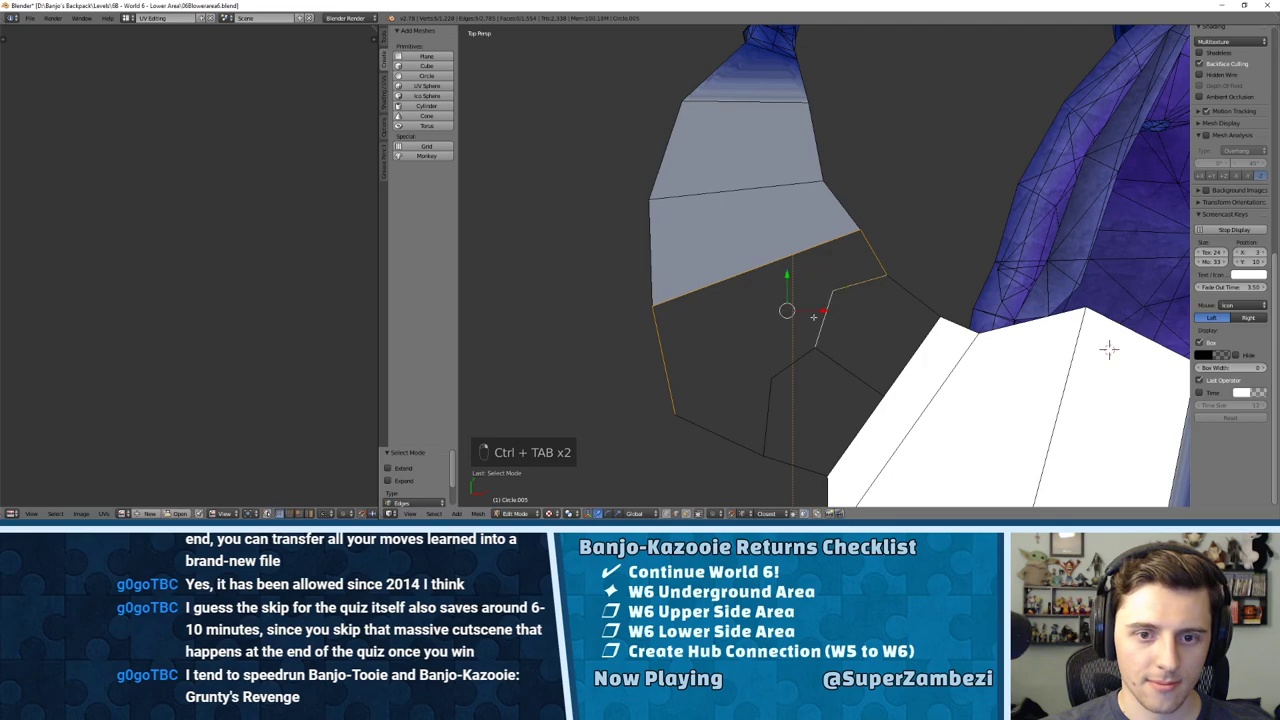
{"action": "right_click", "coordinate": [794, 362], "text": "shift"}
{"action": "right_click", "coordinate": [736, 428], "text": "shift"}
{"action": "right_click", "coordinate": [776, 414], "text": "shift"}
{"action": "key", "text": "f"}
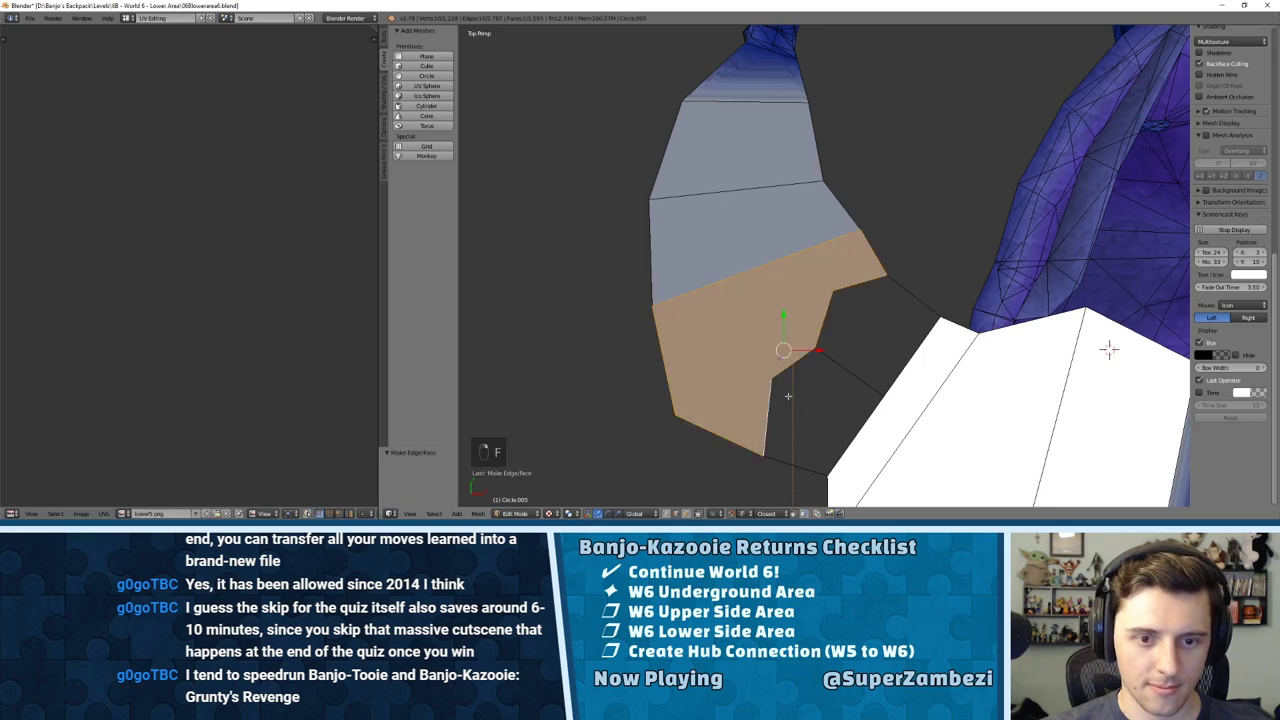
Step: Subdivide the grey floor's three cross edges with one cut to add a centre line
{"action": "key", "text": "a"}
{"action": "key", "text": "ctrl+Tab"}
{"action": "left_click", "coordinate": [744, 272]}
{"action": "right_click", "coordinate": [756, 102]}
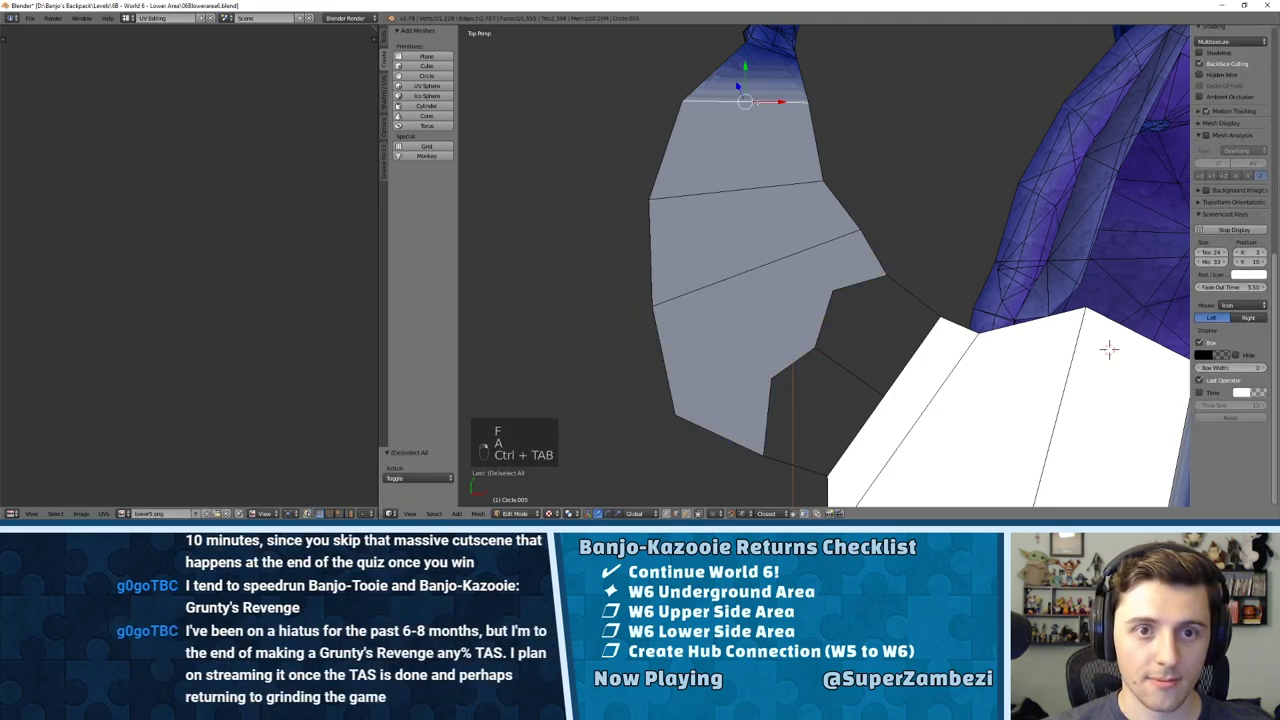
{"action": "right_click", "coordinate": [740, 190], "text": "shift"}
{"action": "right_click", "coordinate": [761, 262], "text": "shift"}
{"action": "key", "text": "w"}
{"action": "left_click", "coordinate": [761, 259]}
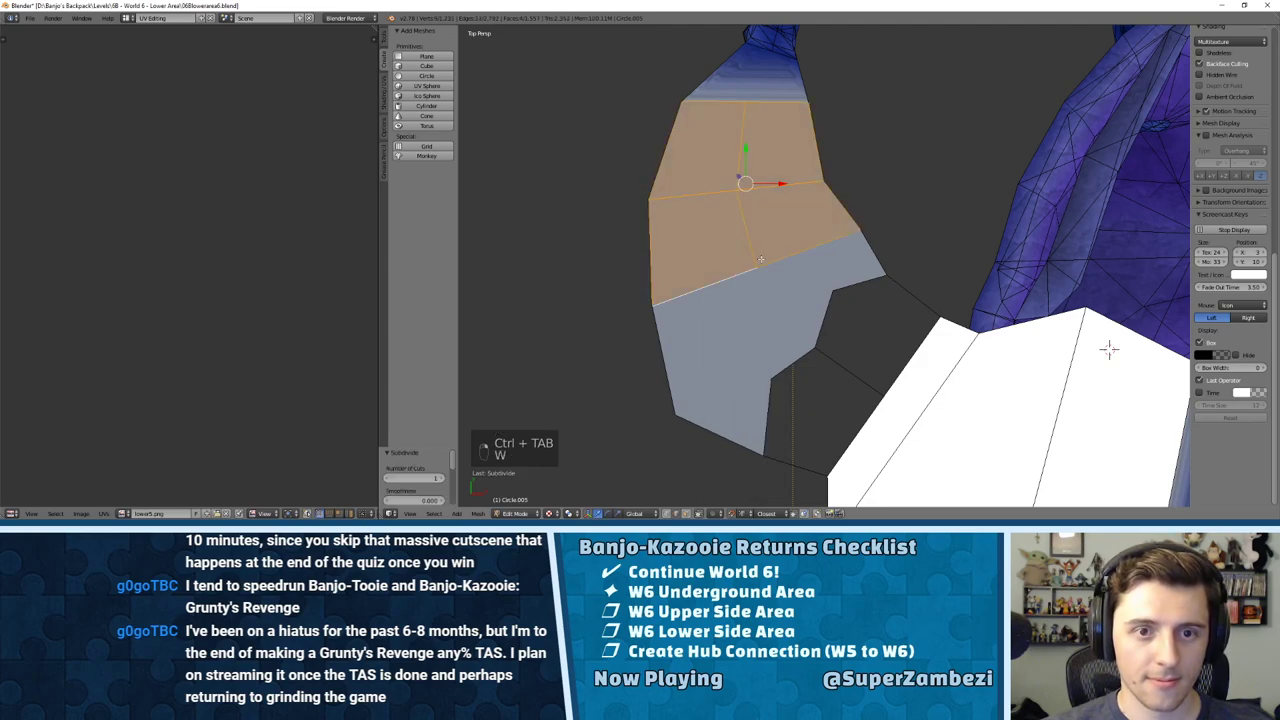
Step: Connect the last cross edge's midpoint to the vertex where the two curved chains meet
{"action": "key", "text": "ctrl+Tab"}
{"action": "left_click", "coordinate": [712, 200]}
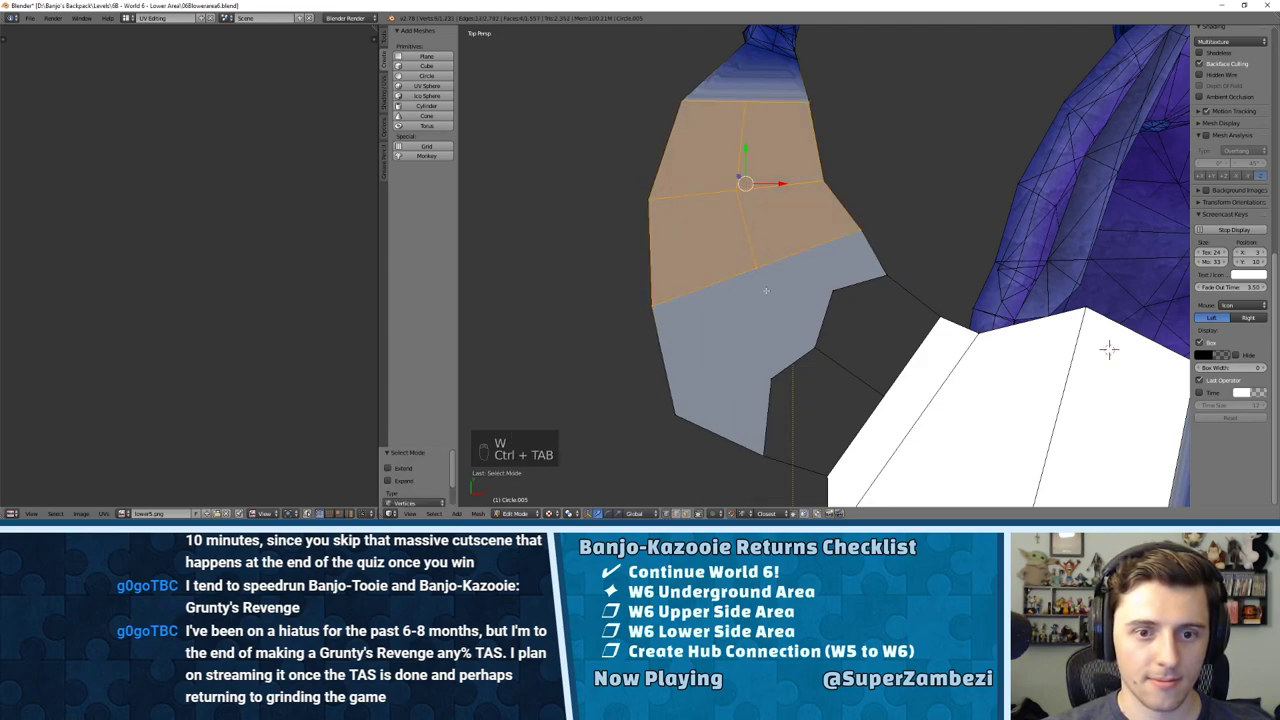
{"action": "right_click", "coordinate": [813, 346]}
{"action": "right_click", "coordinate": [759, 270], "text": "shift"}
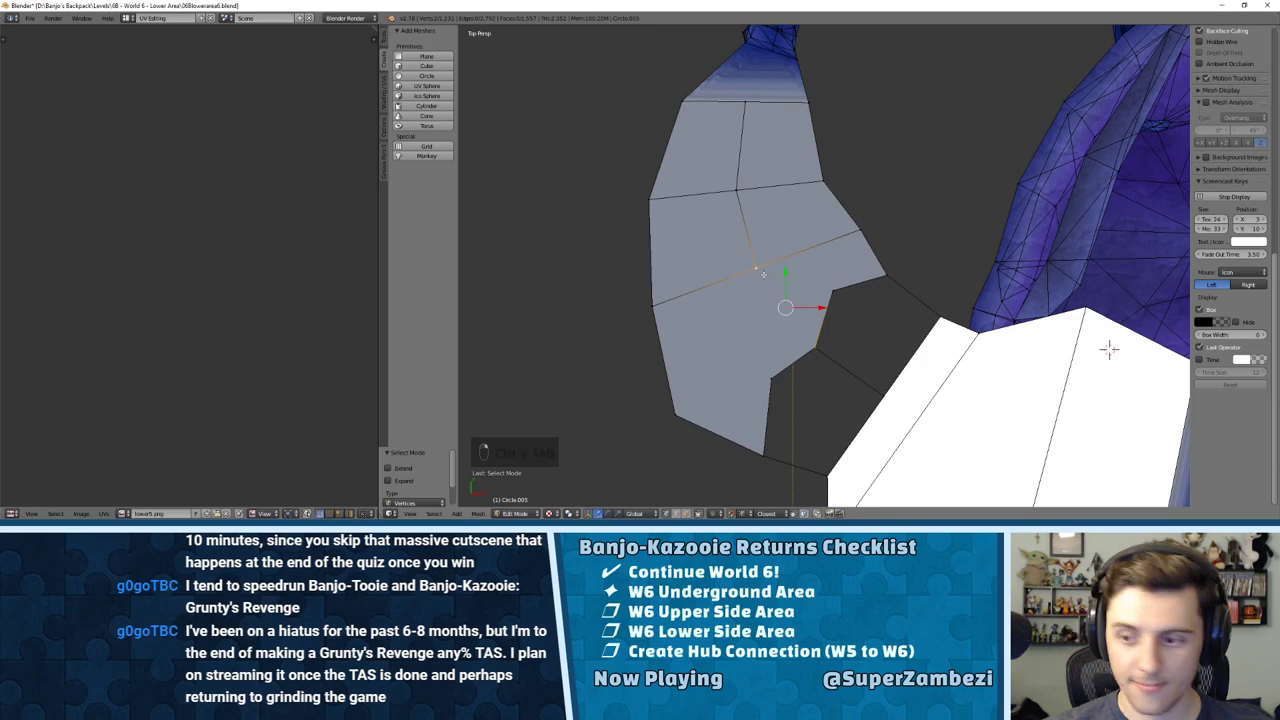
{"action": "key", "text": "j"}
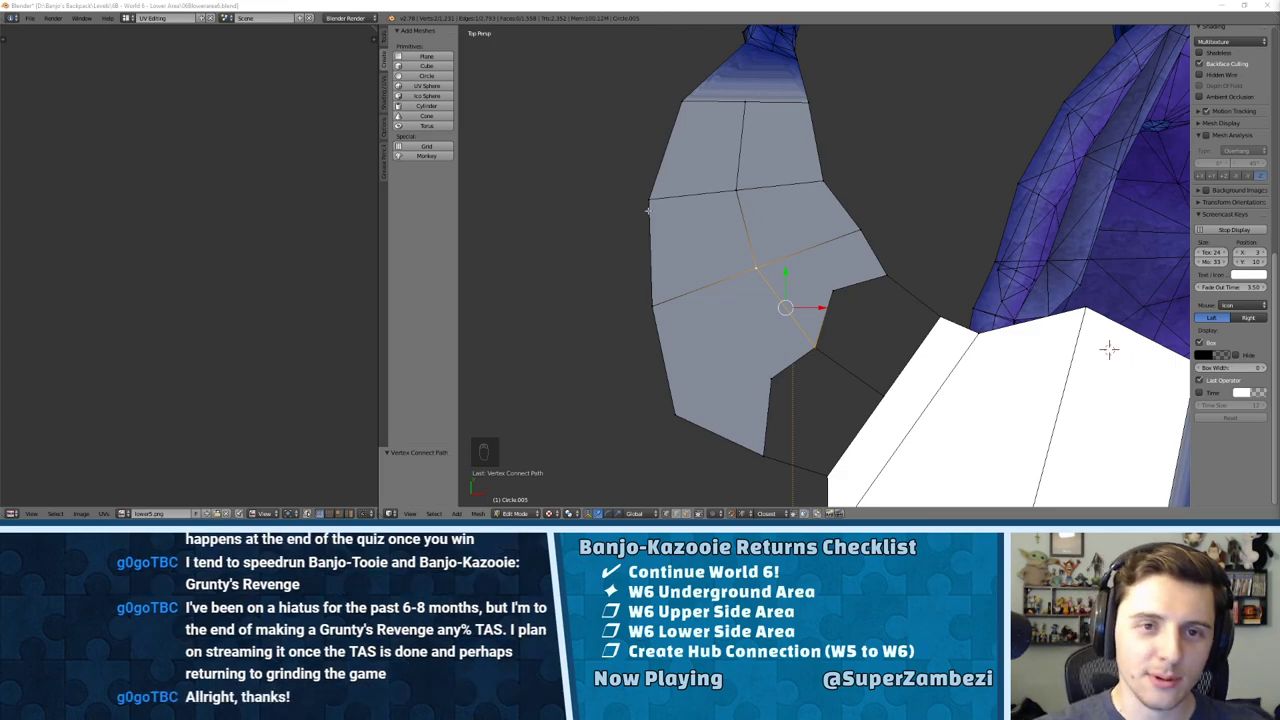
Step: Connect the midpoint of the grey floor's first cross edge across the blue sloped face to the tunnel end
{"action": "middle_click_drag", "start_coordinate": [1108, 349], "coordinate": [1085, 424]}
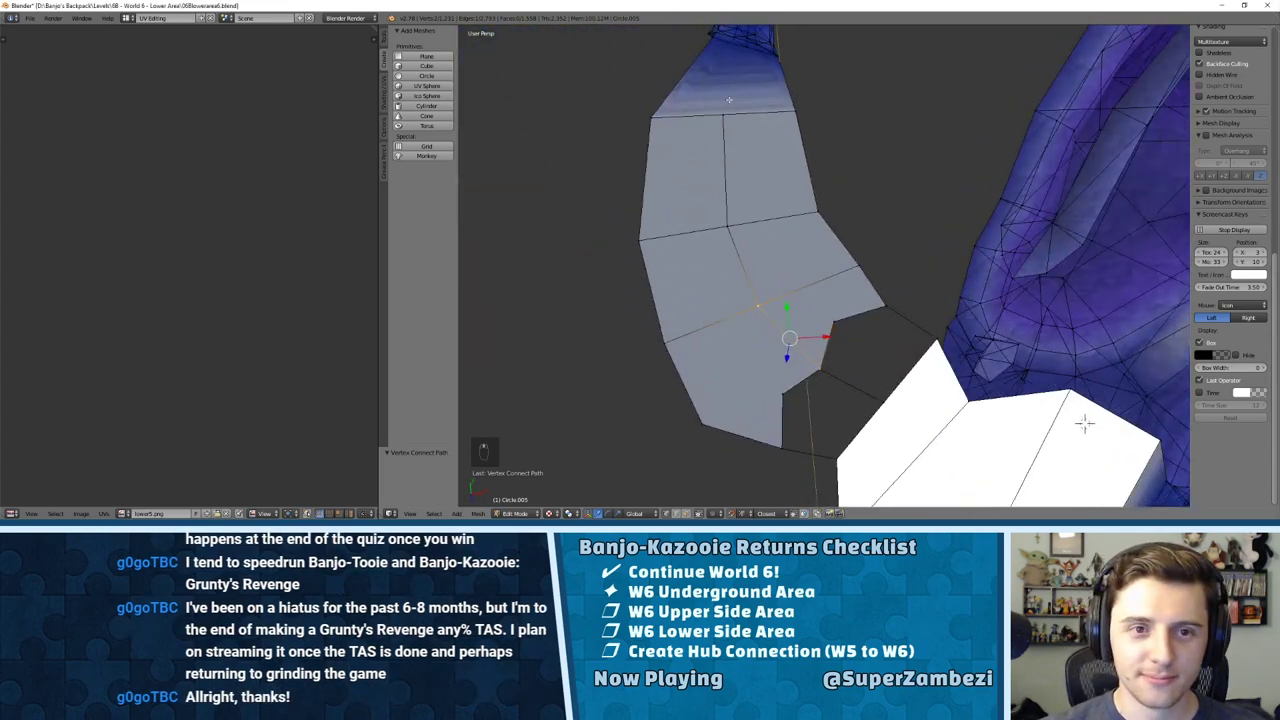
{"action": "key", "text": "ctrl+Tab"}
{"action": "left_click", "coordinate": [729, 99]}
{"action": "middle_click_drag", "start_coordinate": [731, 101], "coordinate": [891, 175]}
{"action": "left_click", "coordinate": [762, 183]}
{"action": "middle_click_drag", "start_coordinate": [852, 248], "coordinate": [684, 93]}
Step: Fill the first curved gap between the white strip and the grey floor, on the side facing the level interior, with a face
{"action": "key", "text": "ctrl+Tab"}
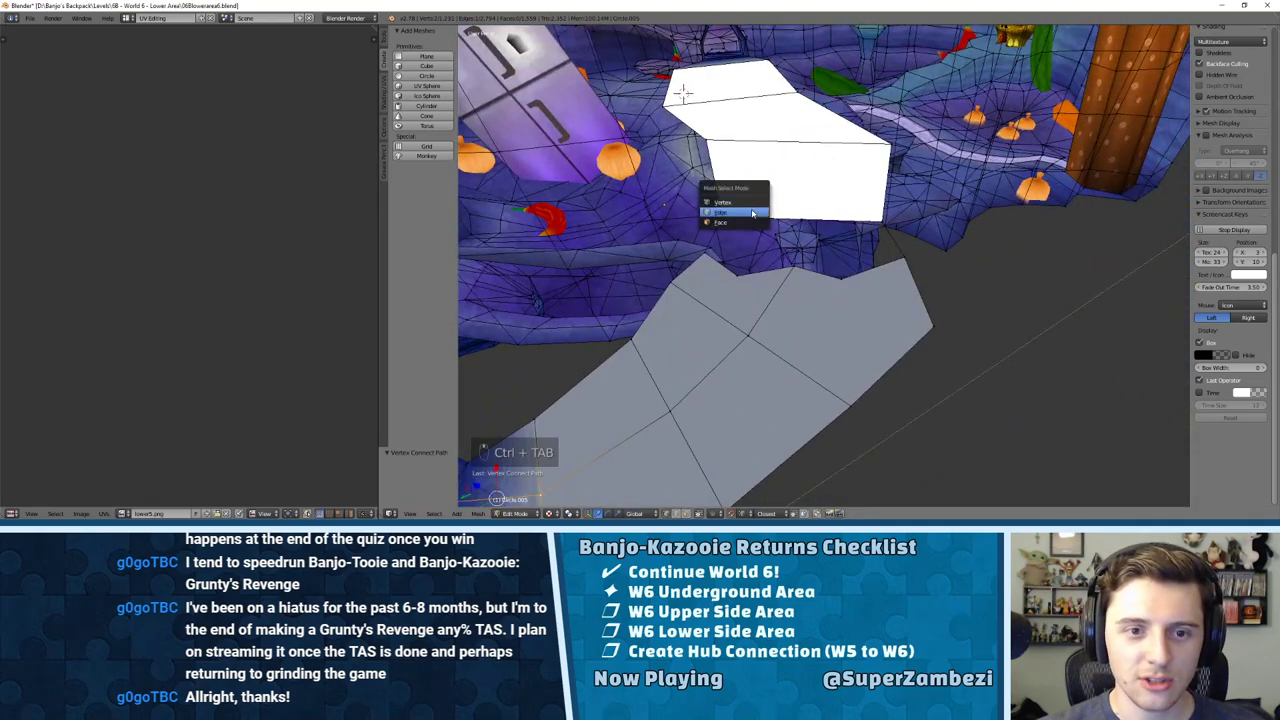
{"action": "left_click", "coordinate": [745, 209]}
{"action": "middle_click_drag", "start_coordinate": [748, 208], "coordinate": [750, 243]}
{"action": "right_click_drag", "start_coordinate": [748, 300], "coordinate": [724, 323]}
{"action": "right_click", "coordinate": [724, 323]}
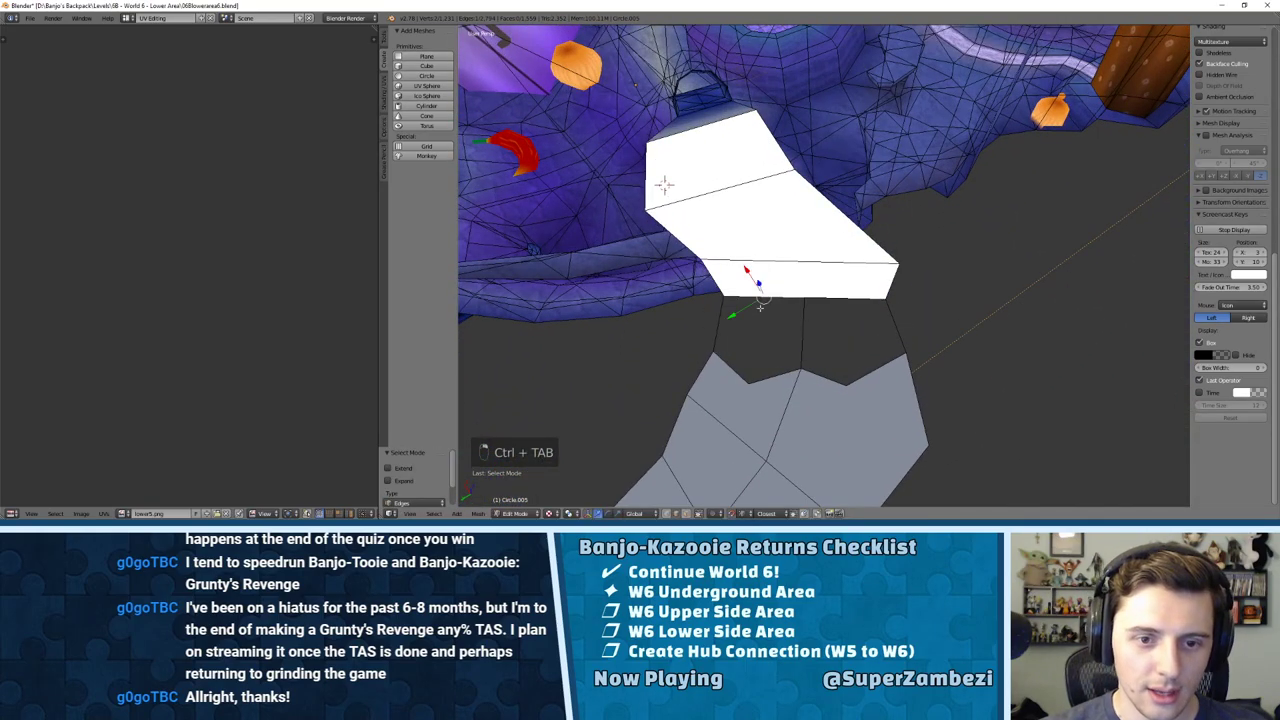
{"action": "right_click", "coordinate": [719, 324]}
{"action": "right_click", "coordinate": [801, 330], "text": "shift"}
{"action": "right_click", "coordinate": [775, 374], "text": "shift"}
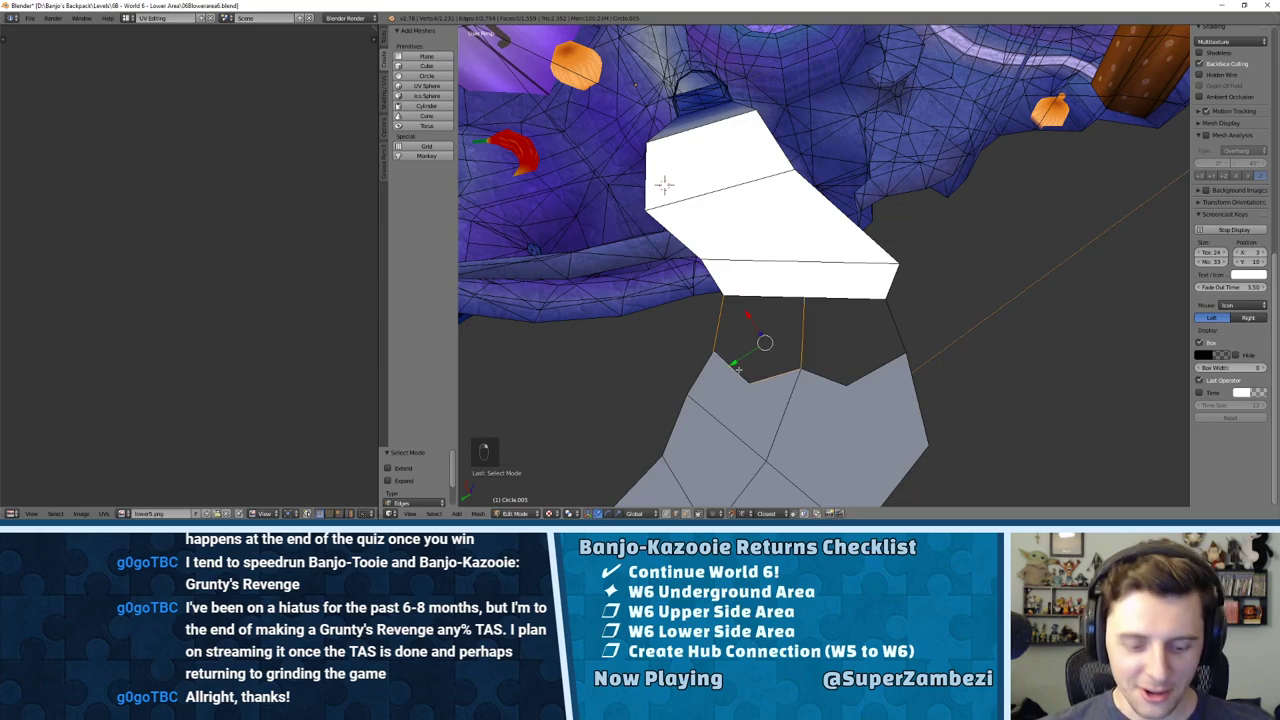
{"action": "key", "text": "f"}
Step: Fill the remaining curved gap beside the new face between the white strip and the grey floor
{"action": "right_click", "coordinate": [803, 335]}
{"action": "right_click", "coordinate": [897, 362], "text": "shift"}
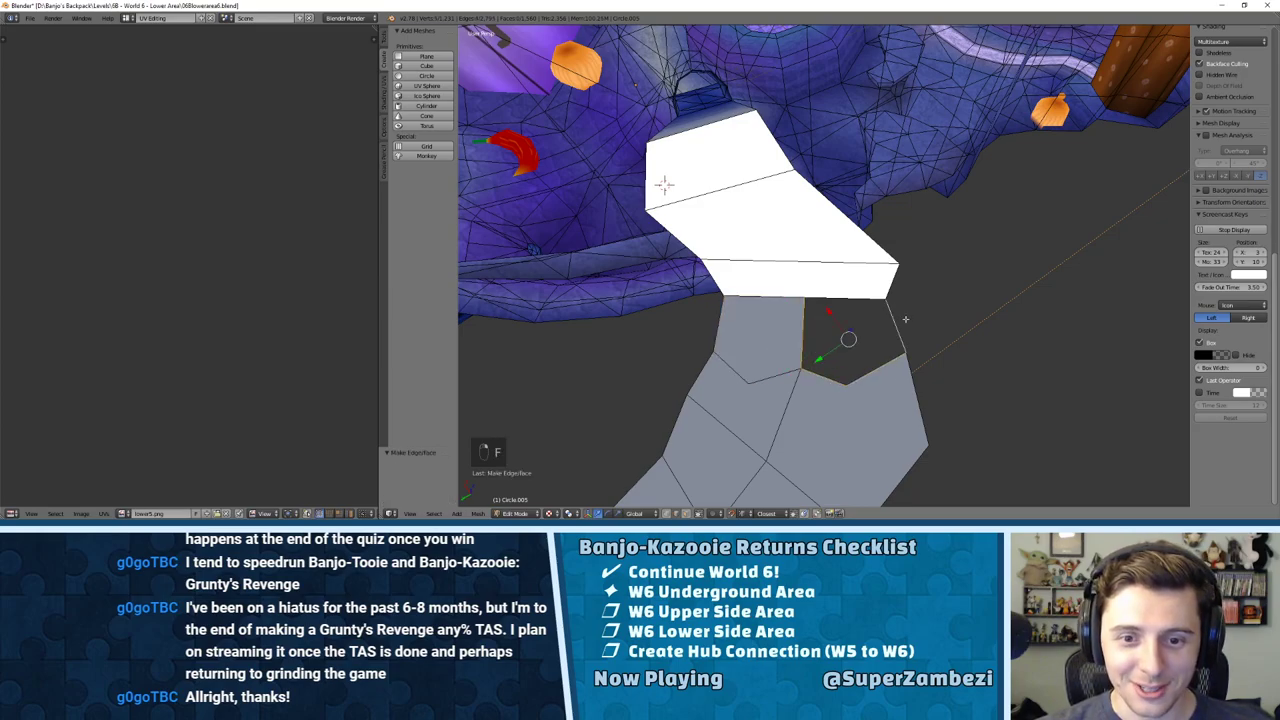
{"action": "key", "text": "f"}
{"action": "middle_click_drag", "start_coordinate": [897, 362], "coordinate": [835, 215]}
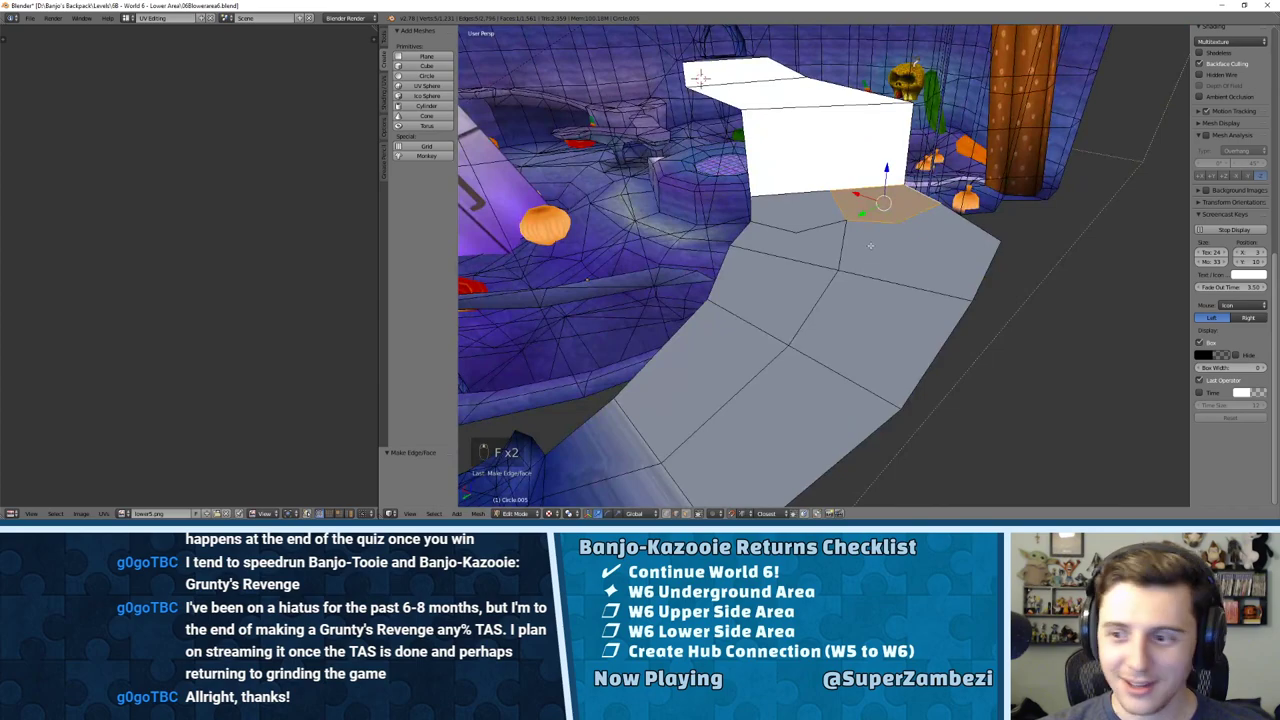
Step: Extrude the two curved faces upward separately, making the outer one a tall block and the inner one a lower step
{"action": "key", "text": "ctrl+Tab"}
{"action": "left_click", "coordinate": [832, 238]}
{"action": "key", "text": "e"}
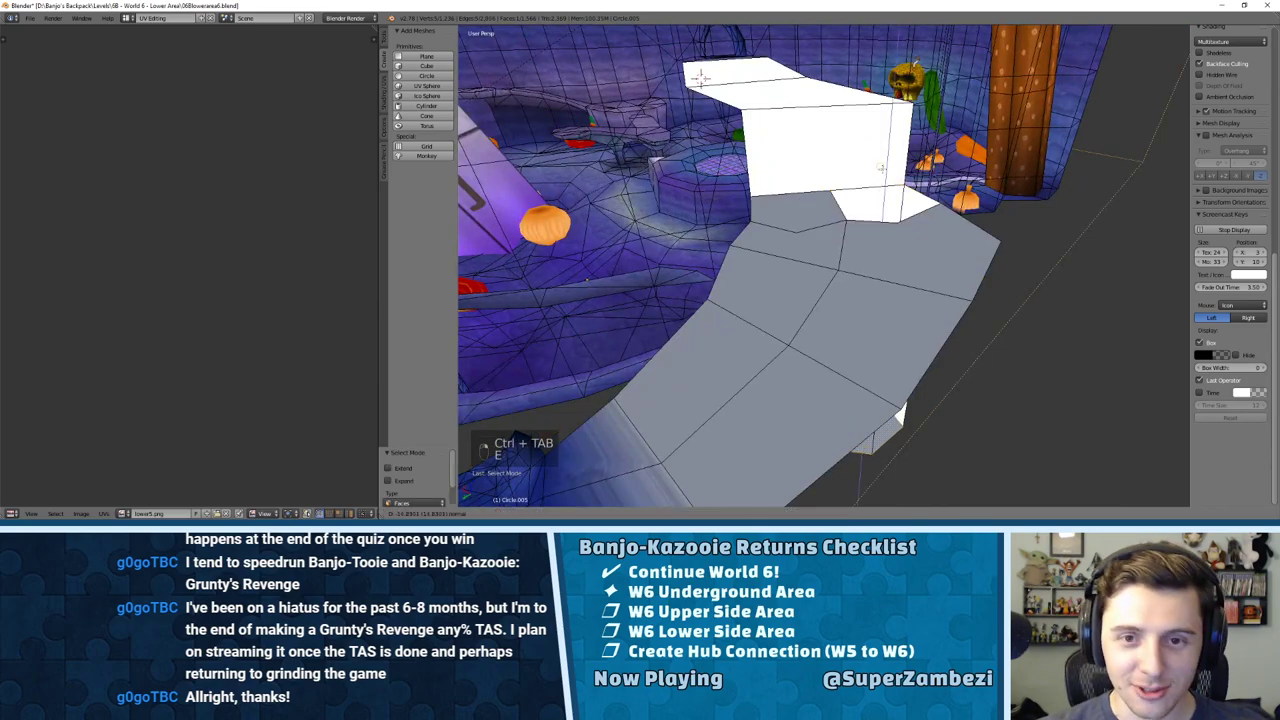
{"action": "left_click", "coordinate": [915, 143]}
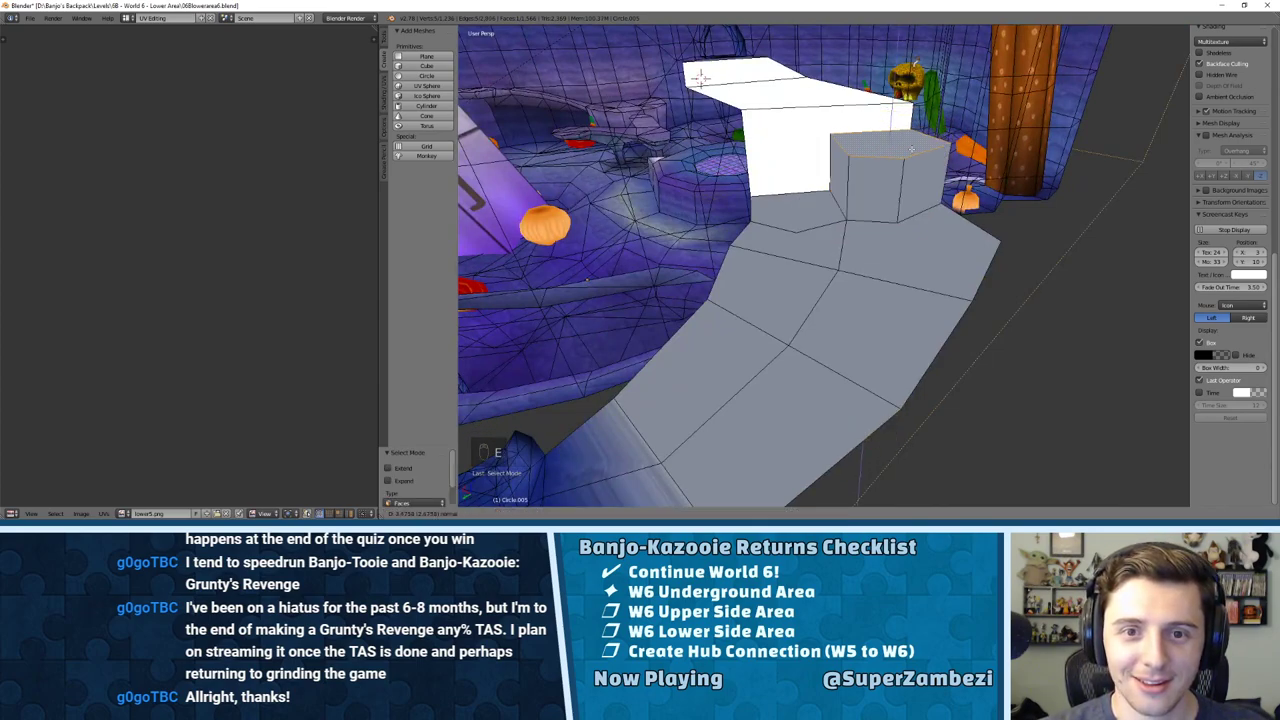
{"action": "right_click", "coordinate": [805, 210]}
{"action": "key", "text": "e"}
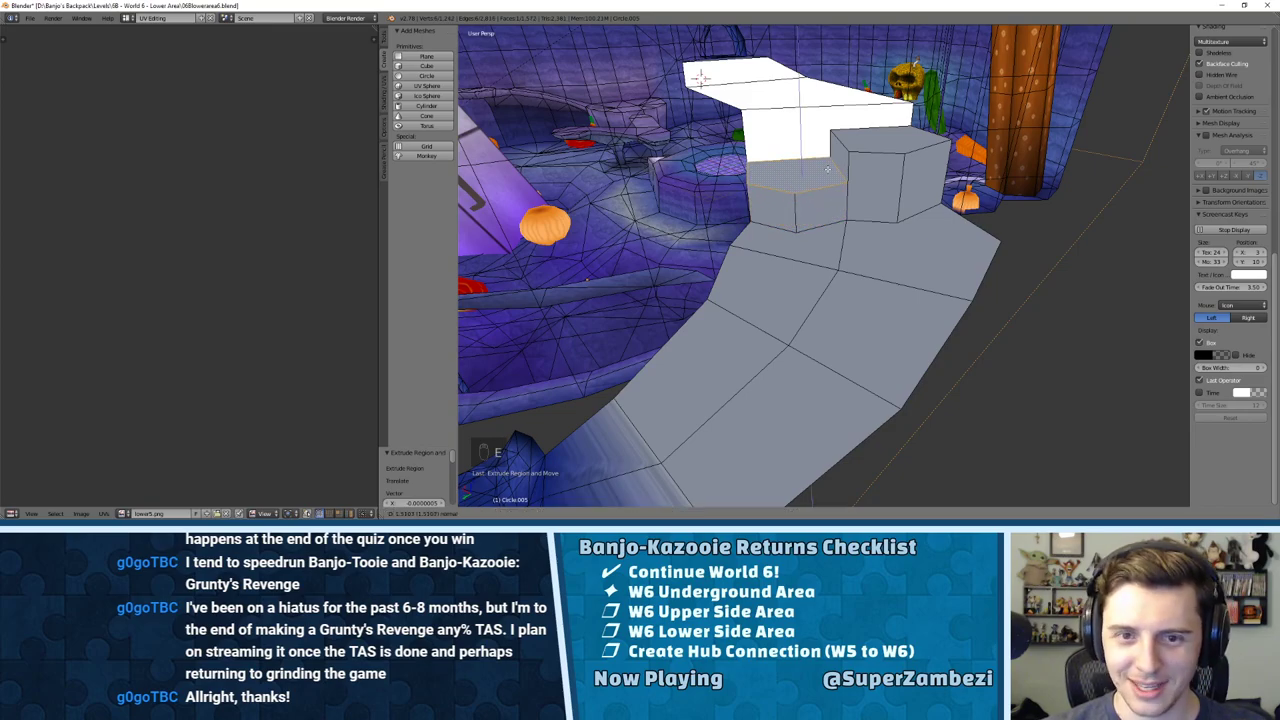
{"action": "left_click", "coordinate": [831, 170]}
Step: Lower the top faces of the low step and the tall block slightly along Z
{"action": "mouse_move", "coordinate": [859, 142]}
{"action": "middle_mouse_down"}
{"action": "mouse_move", "coordinate": [852, 175]}
{"action": "mouse_move", "coordinate": [841, 140]}
{"action": "middle_mouse_up"}
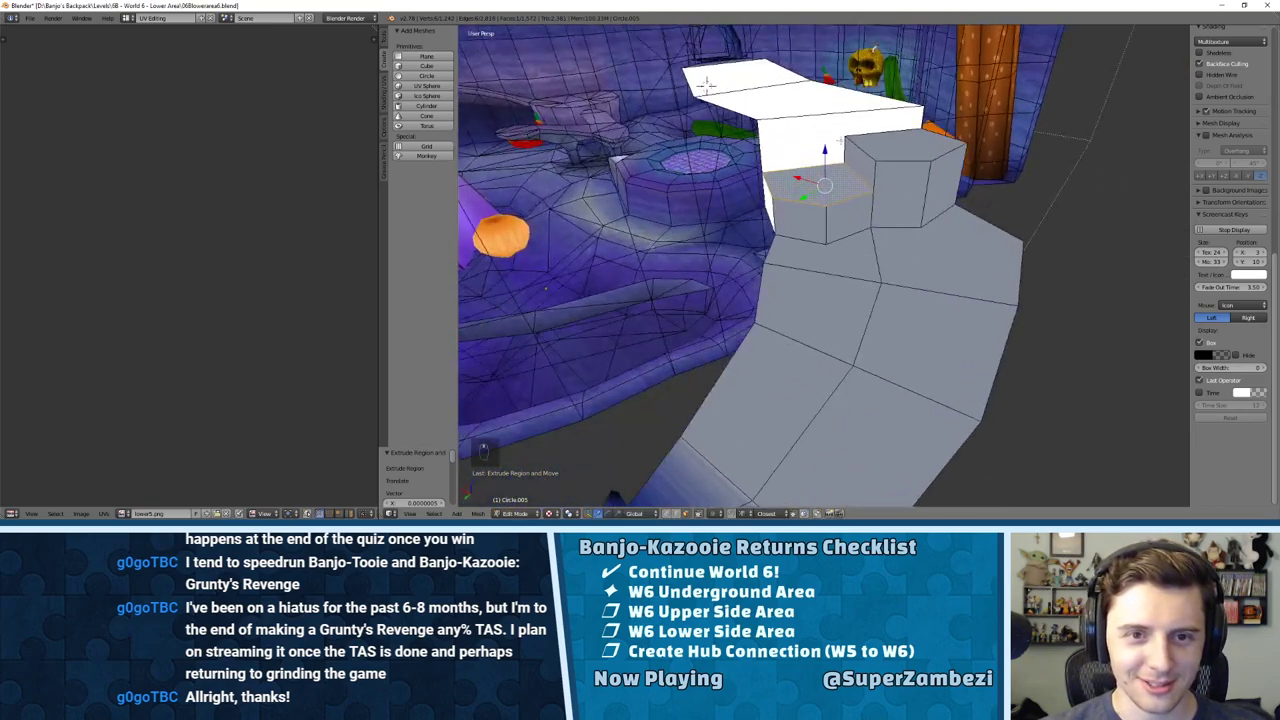
{"action": "left_click_drag", "start_coordinate": [825, 157], "coordinate": [825, 164]}
{"action": "right_click", "coordinate": [880, 152]}
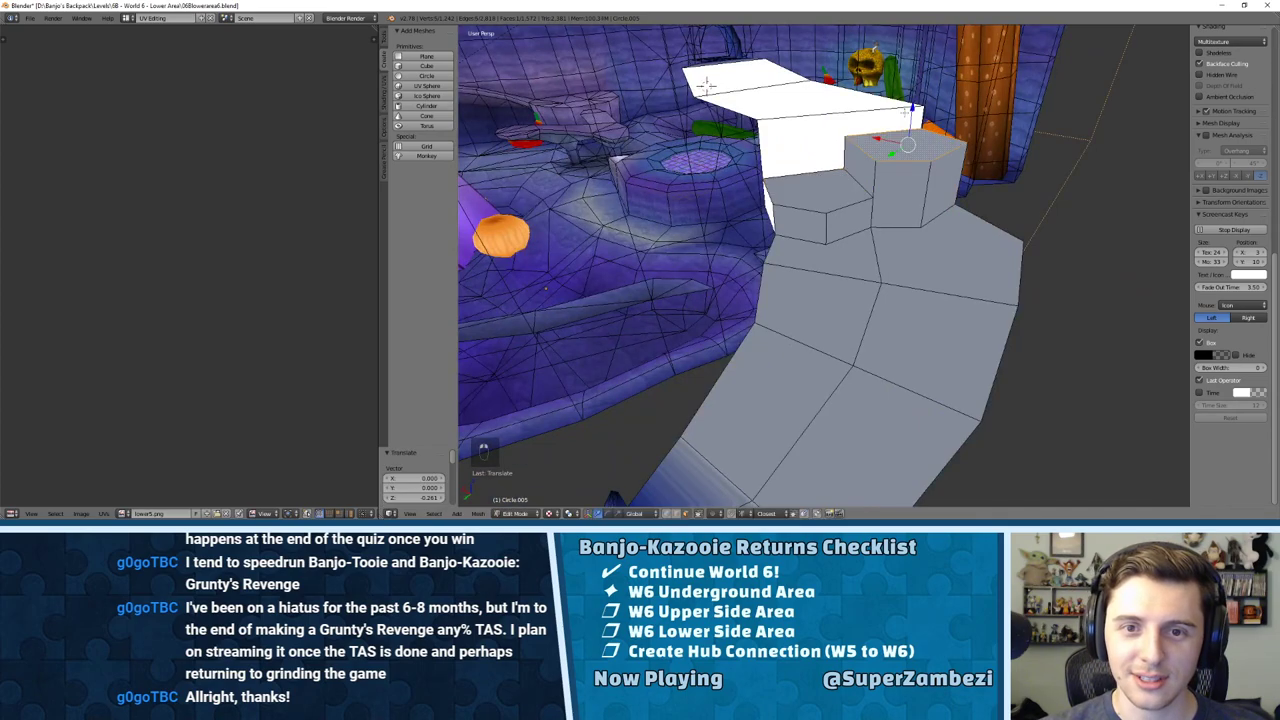
{"action": "left_click_drag", "start_coordinate": [907, 112], "coordinate": [906, 118]}
{"action": "middle_click_drag", "start_coordinate": [906, 118], "coordinate": [886, 160]}
Step: Delete the two bottom corner vertices of the white vertical wall behind the raised blocks
{"action": "key", "text": "ctrl+Tab"}
{"action": "left_click", "coordinate": [886, 160]}
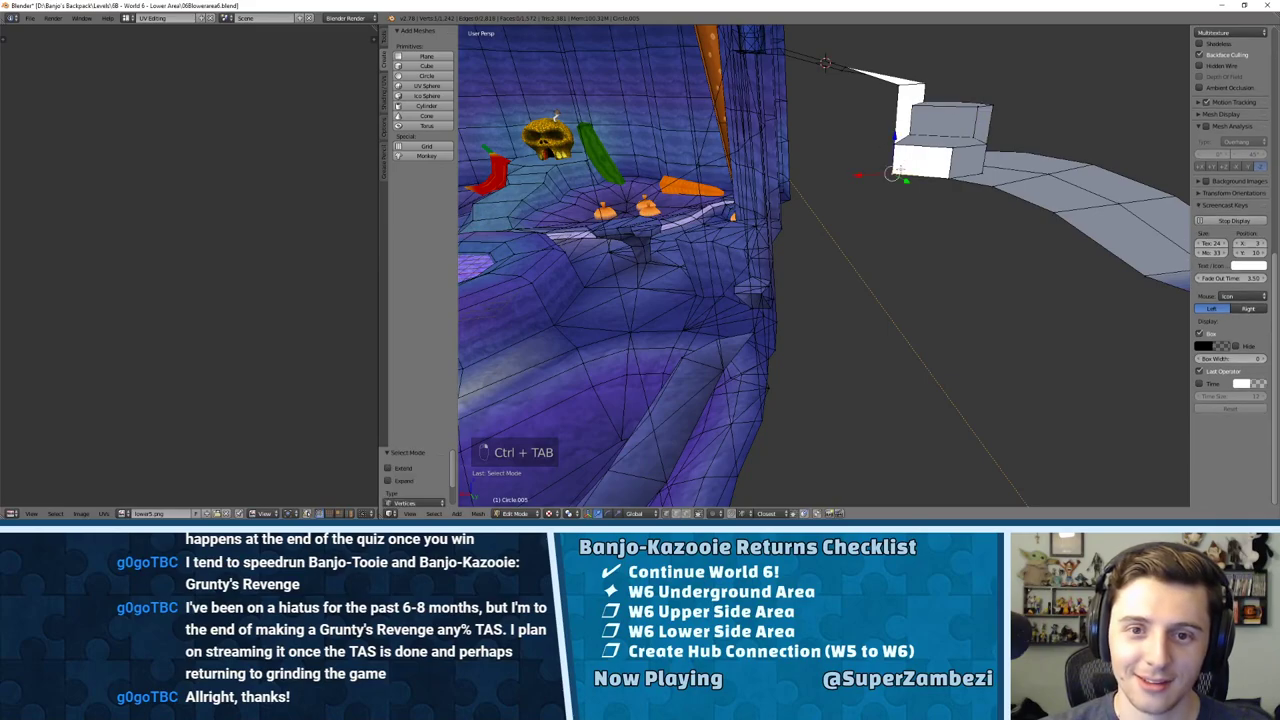
{"action": "key", "text": "x"}
{"action": "left_click", "coordinate": [891, 159]}
{"action": "middle_click_drag", "start_coordinate": [891, 159], "coordinate": [790, 177]}
{"action": "right_click", "coordinate": [743, 175]}
{"action": "key", "text": "x"}
{"action": "left_click", "coordinate": [745, 176]}
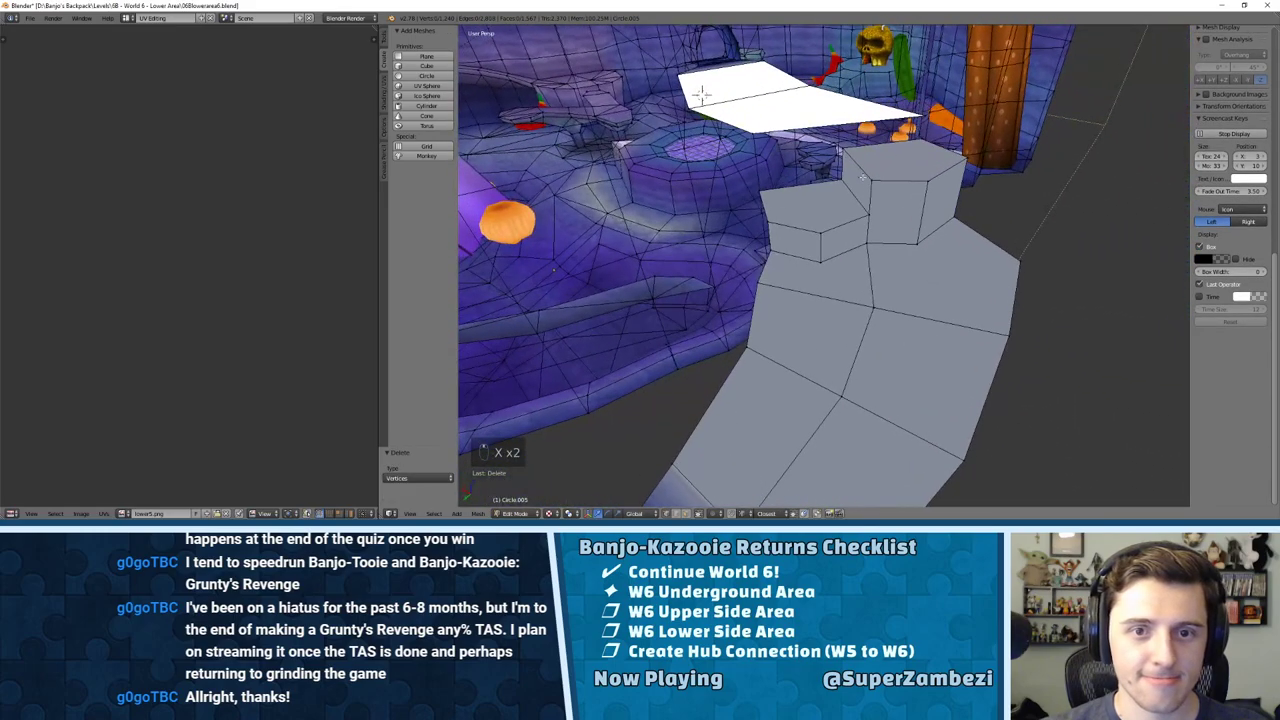
Step: Subdivide the three cross edges of the white upper floor with one cut
{"action": "key", "text": "ctrl+Tab"}
{"action": "left_click", "coordinate": [790, 177]}
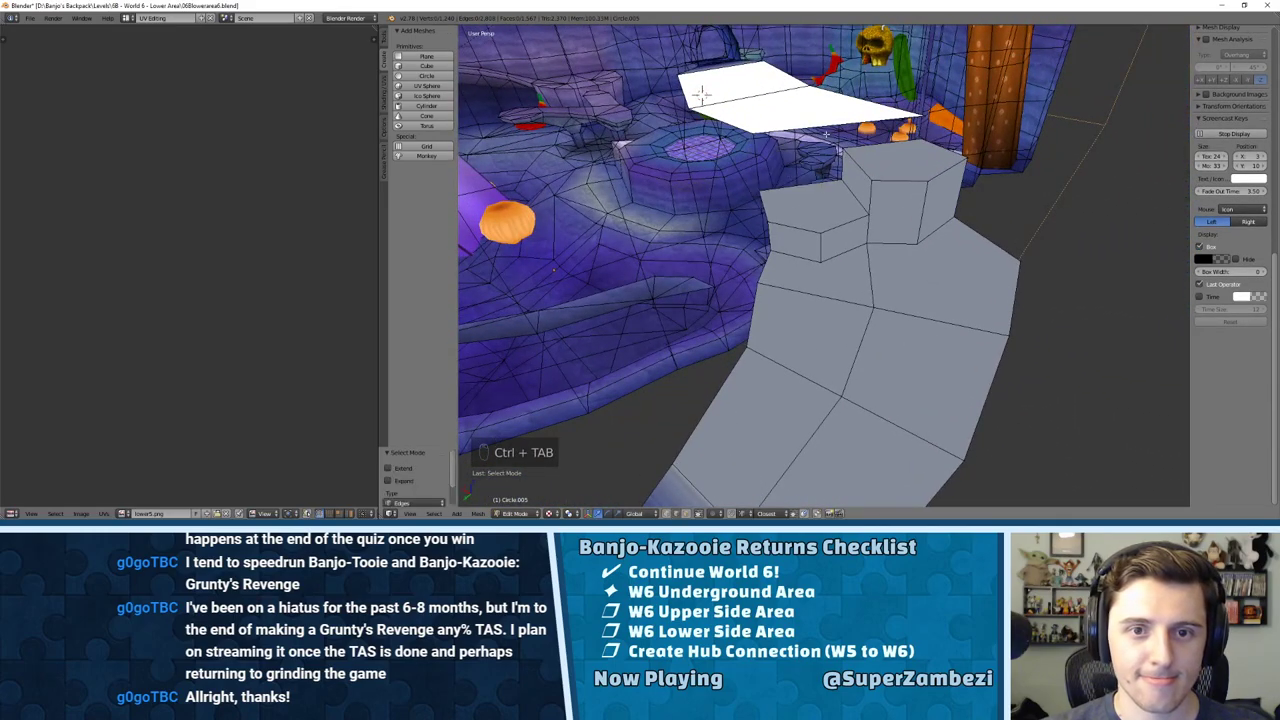
{"action": "key", "text": "ctrl+Tab"}
{"action": "left_click", "coordinate": [783, 120]}
{"action": "right_click", "coordinate": [754, 98], "text": "shift"}
{"action": "right_click", "coordinate": [722, 67], "text": "shift"}
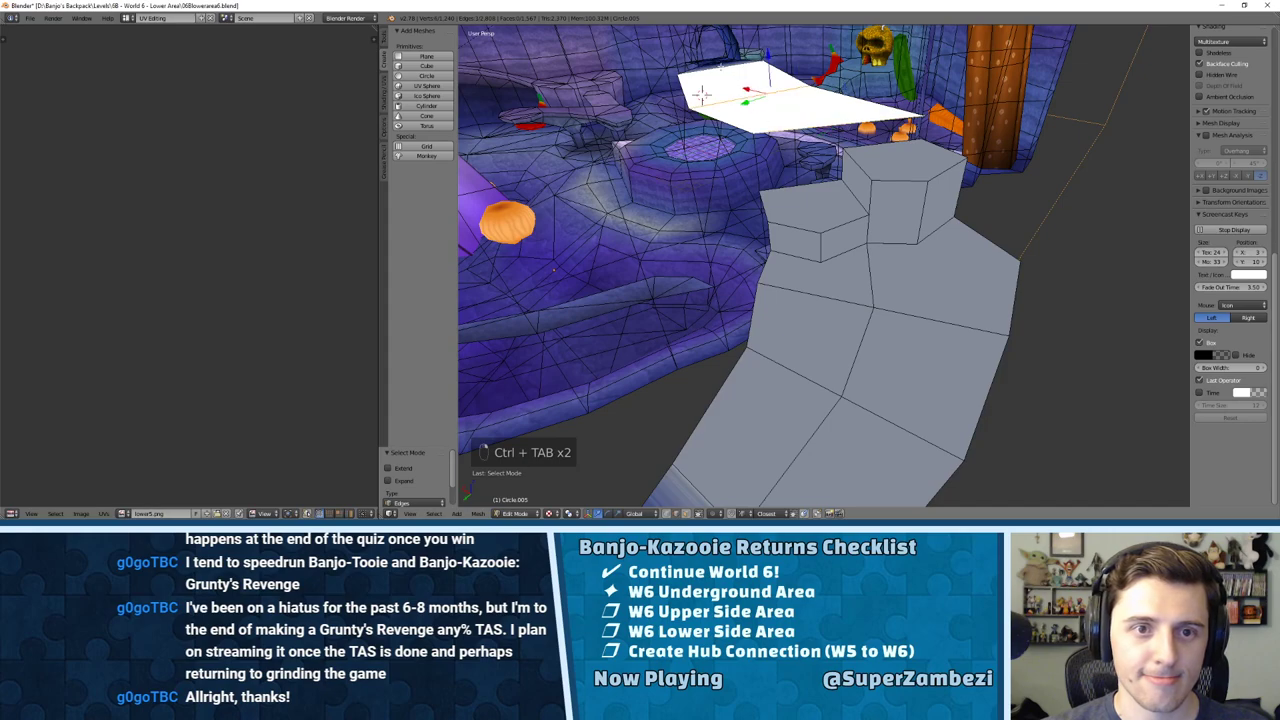
{"action": "key", "text": "w"}
{"action": "left_click", "coordinate": [742, 74]}
{"action": "key", "text": "ctrl+Tab"}
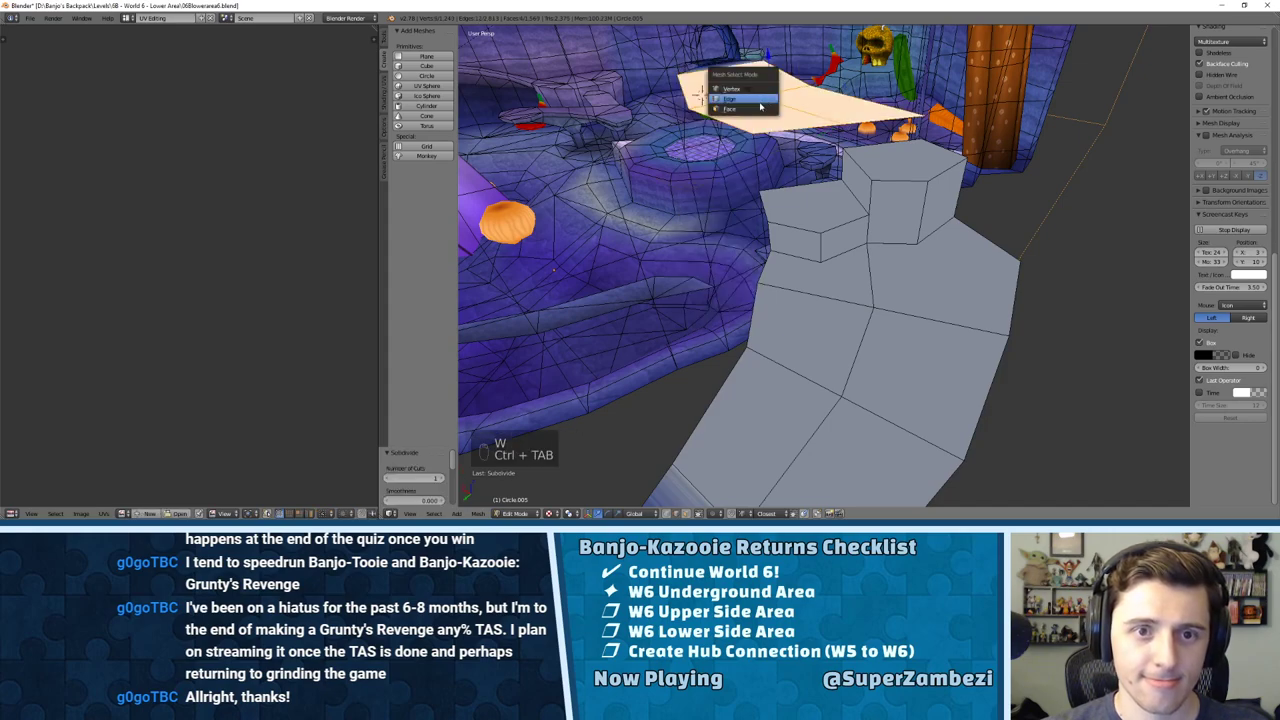
{"action": "left_click", "coordinate": [758, 100]}
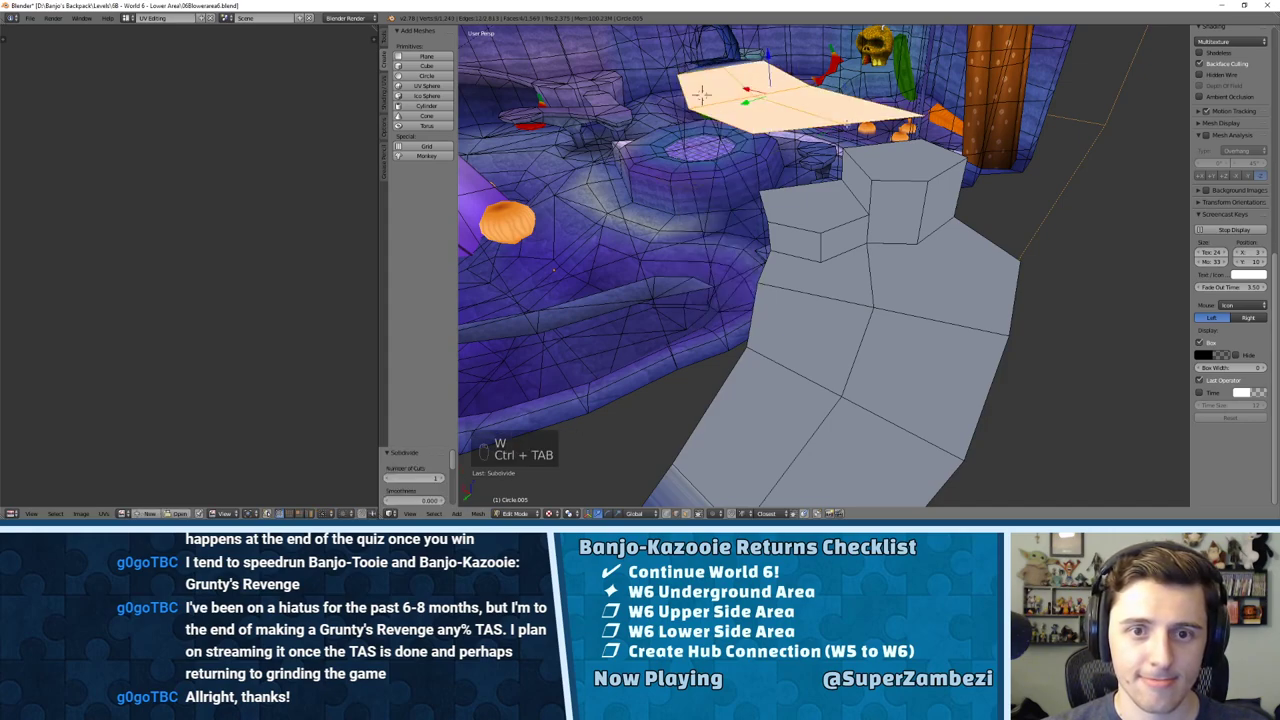
Step: Fill two vertical faces joining the front of the white upper floor to the tall block and the low step
{"action": "right_click", "coordinate": [848, 124]}
{"action": "right_click", "coordinate": [869, 148], "text": "shift"}
{"action": "key", "text": "f"}
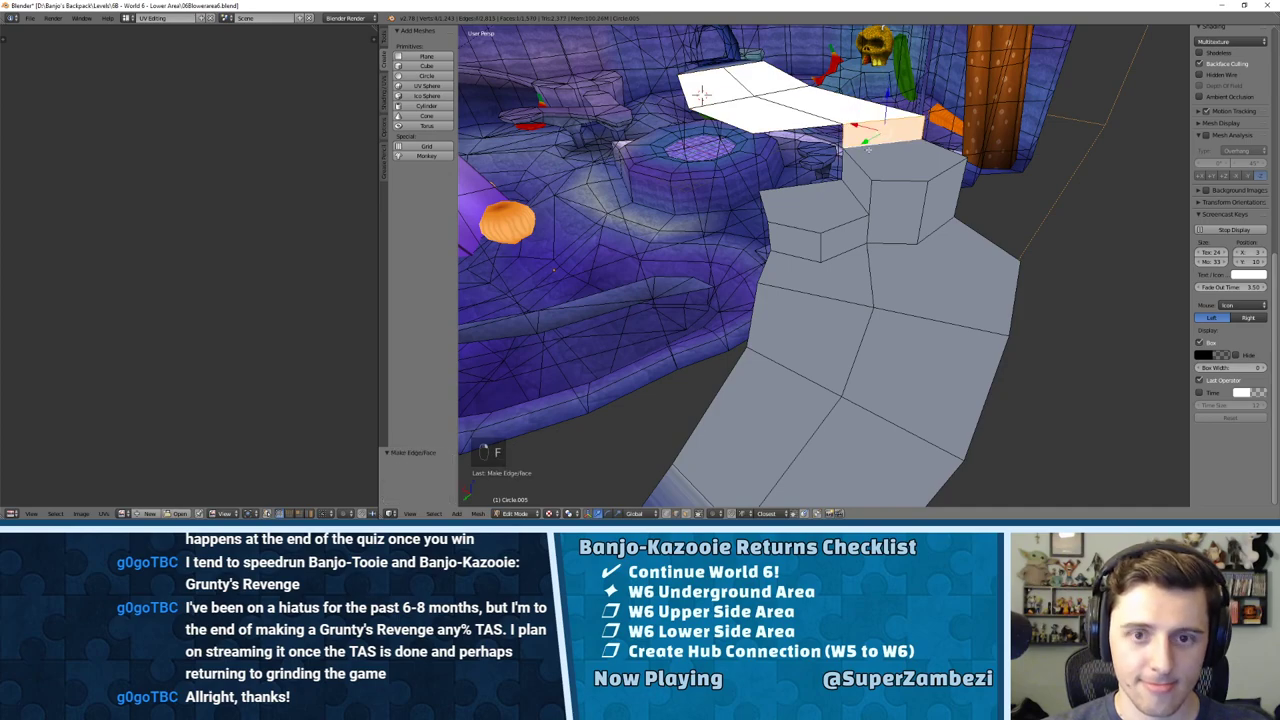
{"action": "right_click", "coordinate": [804, 127]}
{"action": "right_click", "coordinate": [803, 184], "text": "shift"}
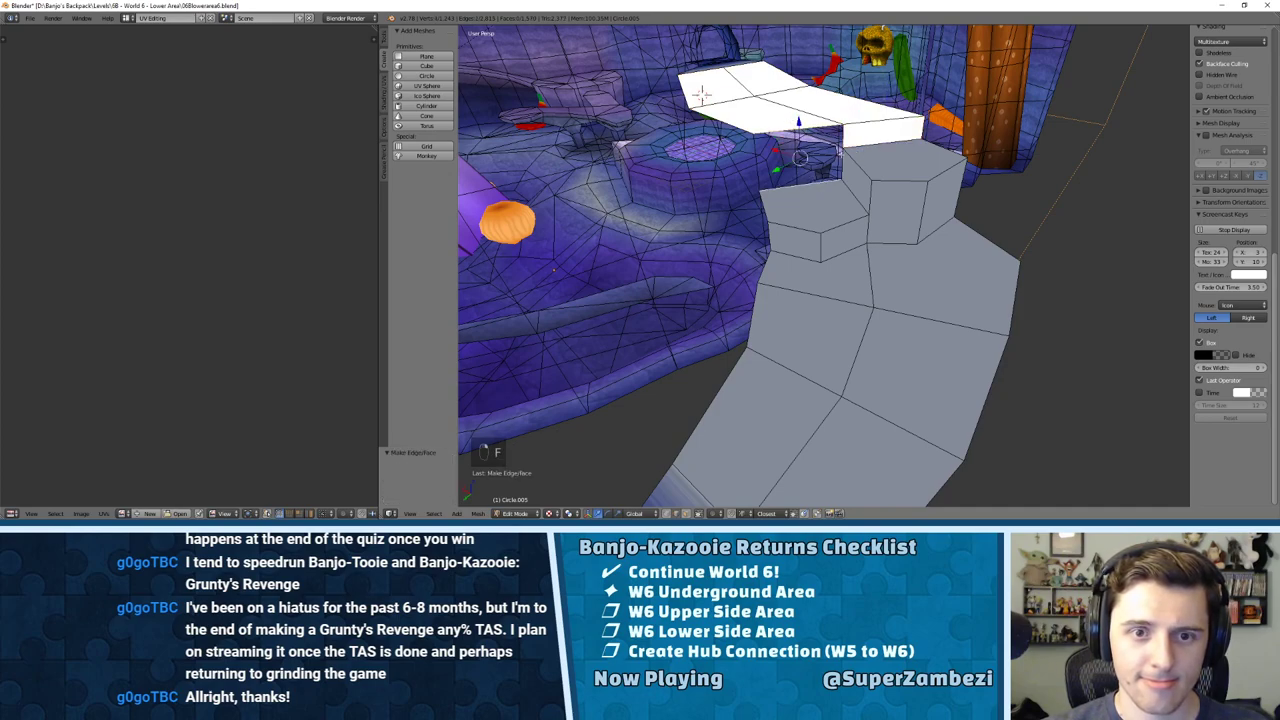
{"action": "key", "text": "f"}
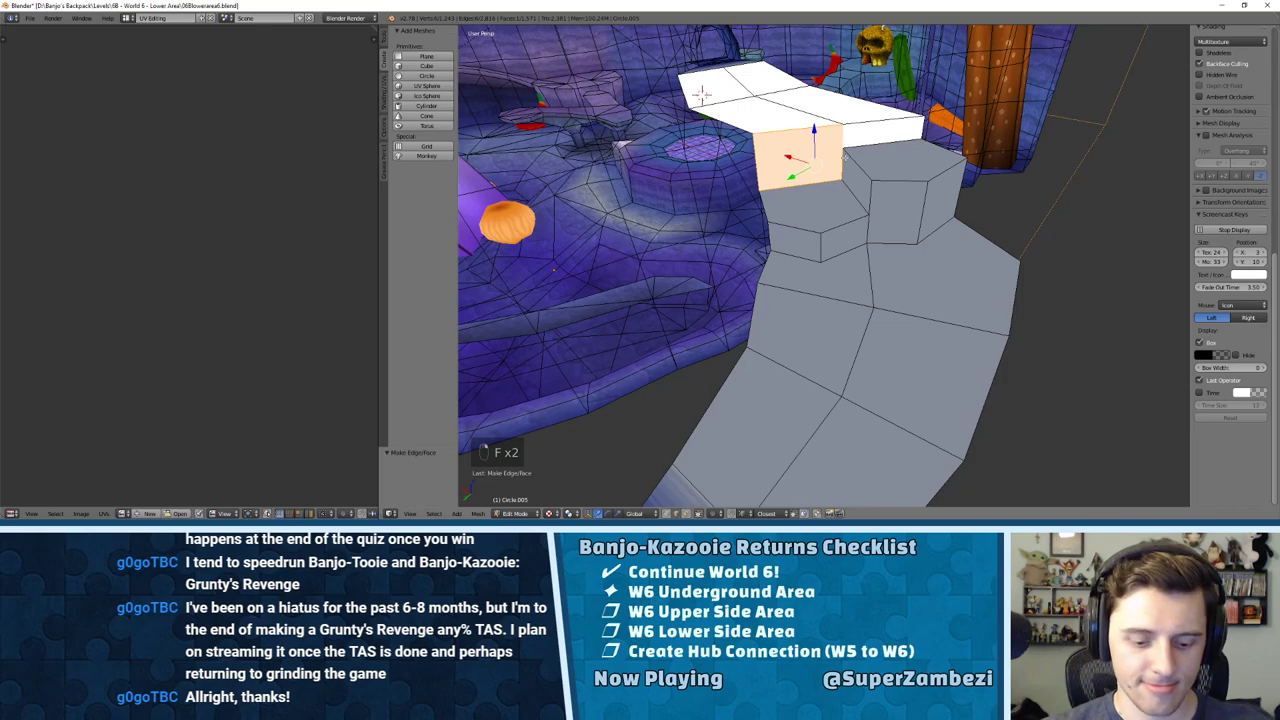
Step: Triangulate the new vertical face above the low step and the floor faces around the base of the two blocks
{"action": "key", "text": "ctrl+t"}
{"action": "mouse_move", "coordinate": [703, 93]}
{"action": "middle_mouse_down"}
{"action": "mouse_move", "coordinate": [850, 95]}
{"action": "mouse_move", "coordinate": [699, 79]}
{"action": "middle_mouse_up"}
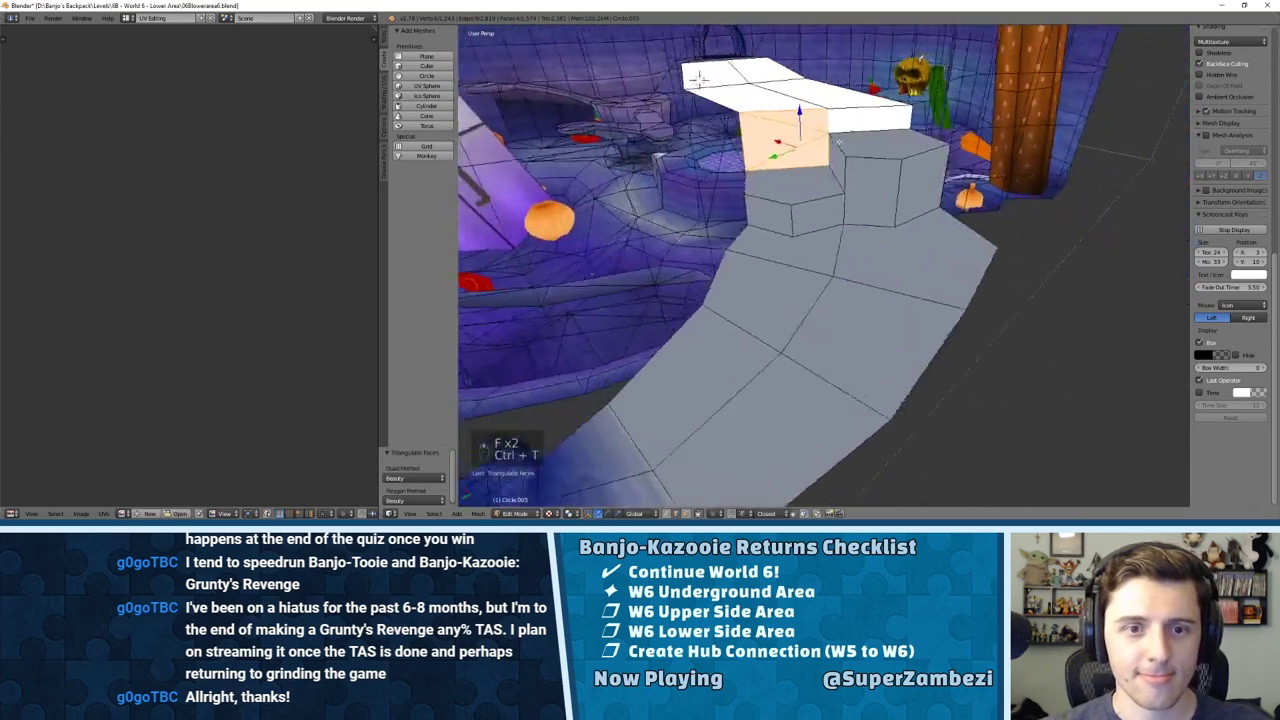
{"action": "middle_click_drag", "start_coordinate": [839, 141], "coordinate": [878, 282]}
{"action": "key", "text": "ctrl+Tab"}
{"action": "left_click", "coordinate": [878, 285]}
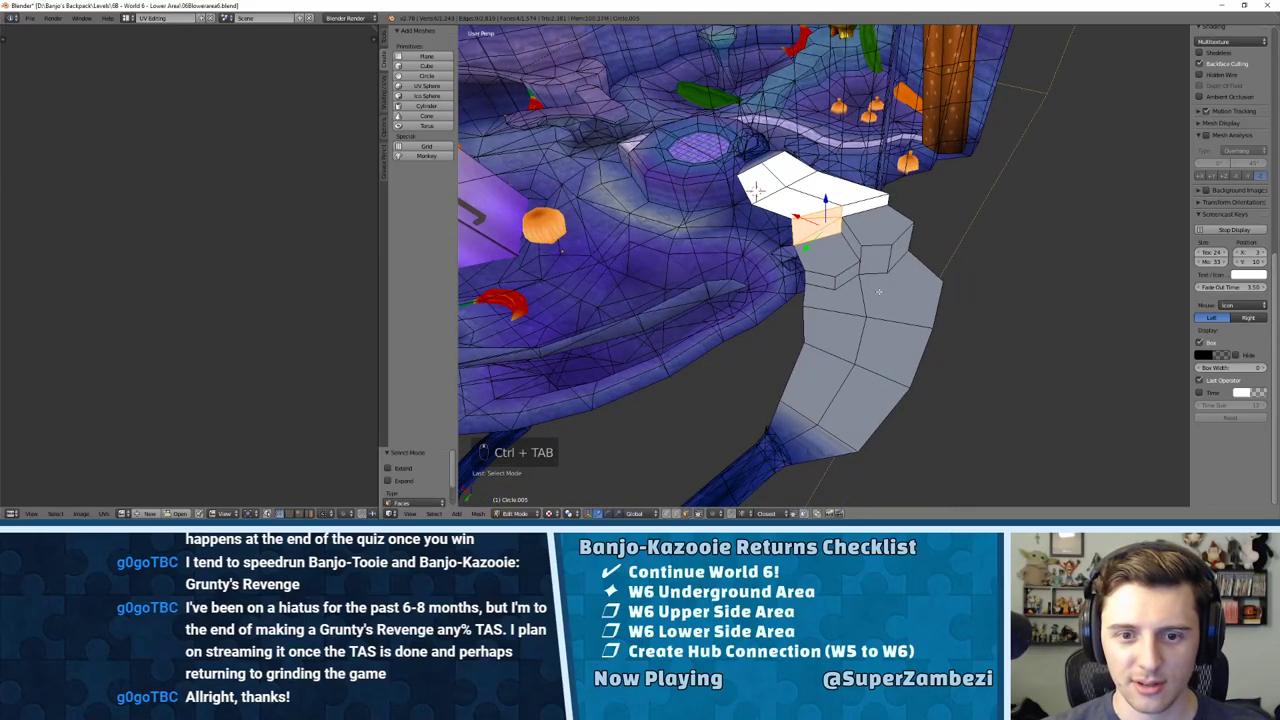
{"action": "right_click", "coordinate": [879, 291]}
{"action": "key", "text": "ctrl+t"}
{"action": "right_click", "coordinate": [840, 297]}
{"action": "key", "text": "ctrl+t"}
{"action": "key", "text": "a"}
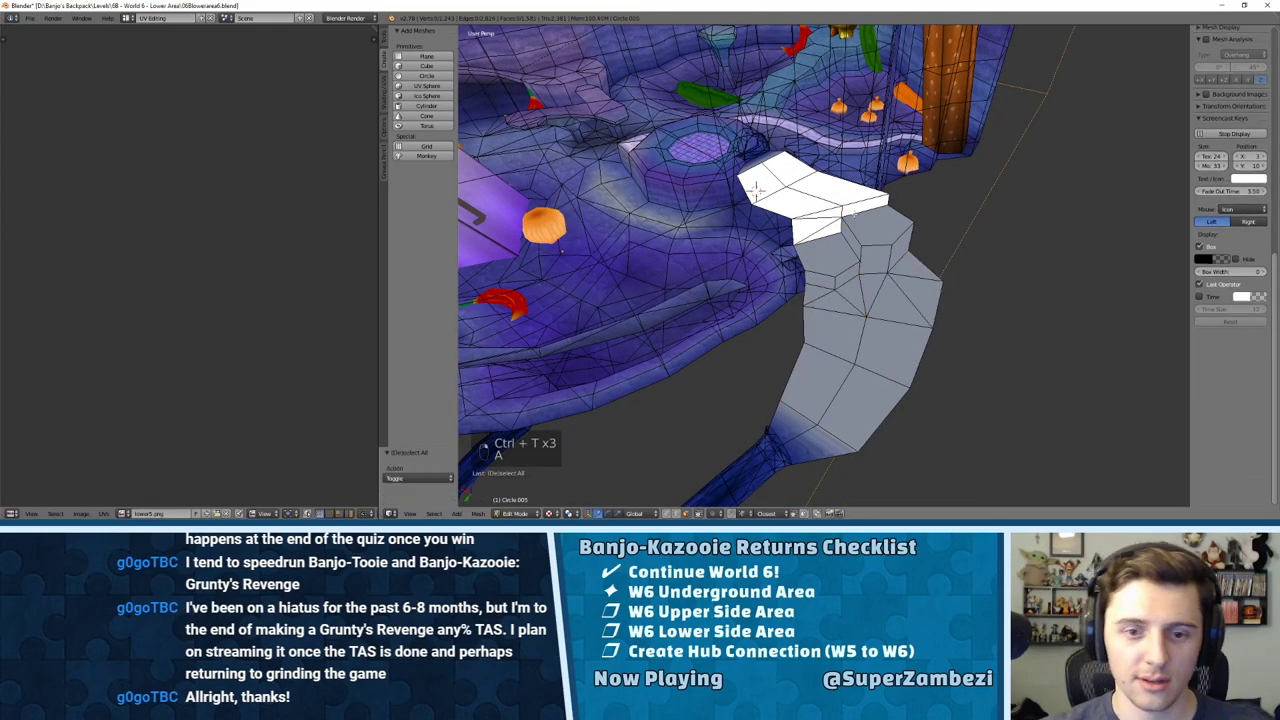
Step: Extrude the two floor edges flanking the upper tunnel mouth upward along Z into short walls
{"action": "middle_click_drag", "start_coordinate": [757, 189], "coordinate": [774, 296]}
{"action": "scroll", "coordinate": [706, 251], "scroll_direction": "up", "scroll_amount": 5}
{"action": "key", "text": "ctrl+Tab"}
{"action": "left_click", "coordinate": [670, 281]}
{"action": "right_click", "coordinate": [876, 297]}
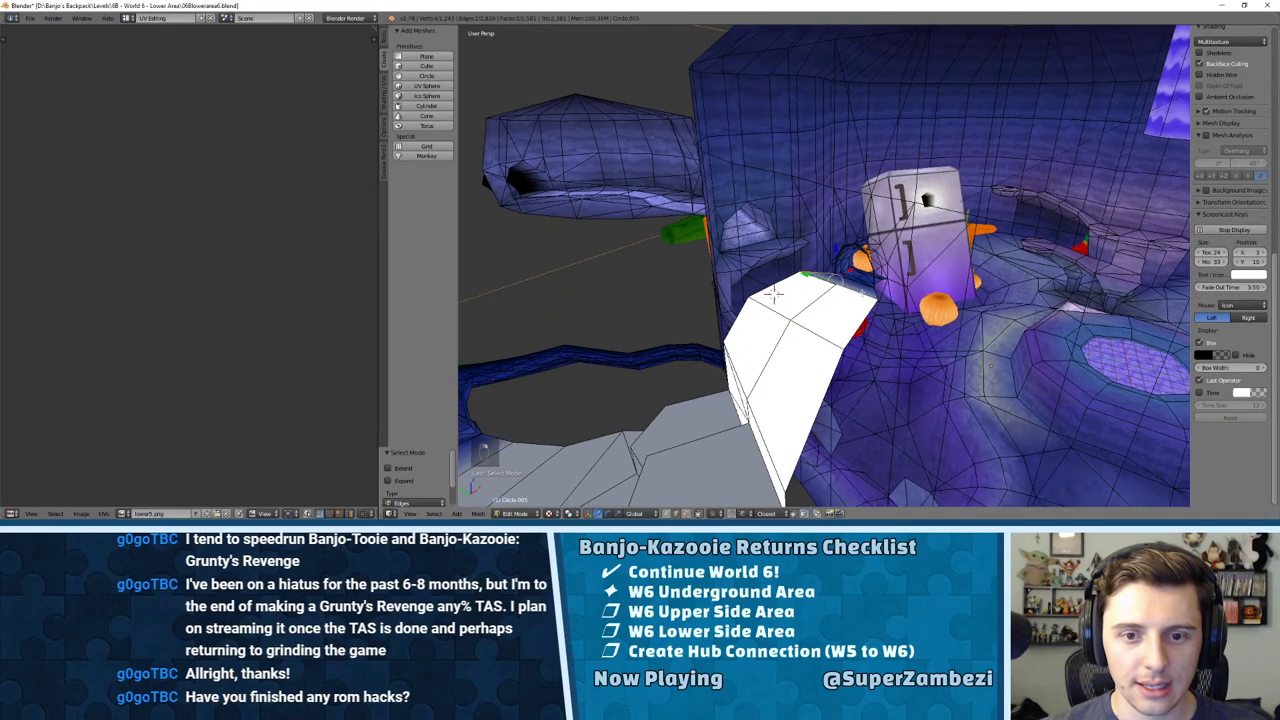
{"action": "right_click", "coordinate": [876, 294]}
{"action": "middle_click_drag", "start_coordinate": [774, 293], "coordinate": [776, 292]}
{"action": "key", "text": "e"}
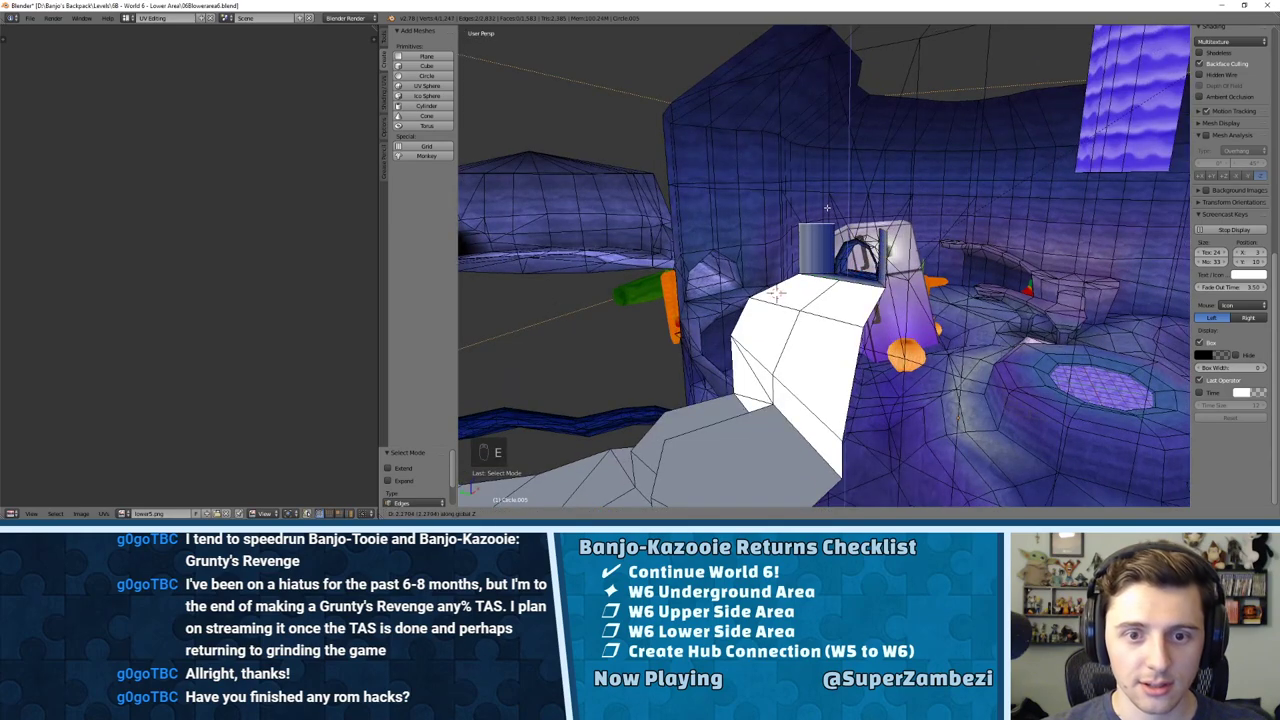
{"action": "left_click", "coordinate": [778, 292]}
Step: Extrude the two floor edges flanking the lower tunnel mouth upward along Z into walls
{"action": "middle_click_drag", "start_coordinate": [778, 292], "coordinate": [641, 331]}
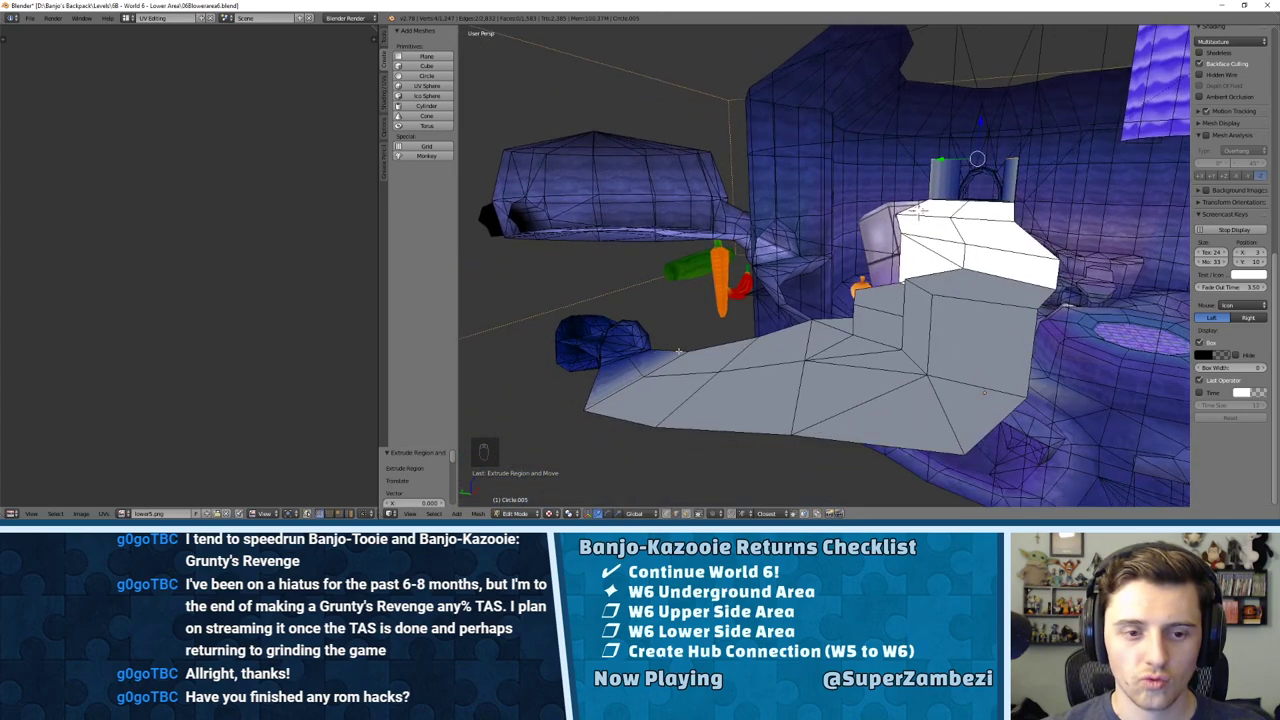
{"action": "right_click", "coordinate": [679, 351]}
{"action": "right_click", "coordinate": [587, 401], "text": "shift"}
{"action": "key", "text": "e"}
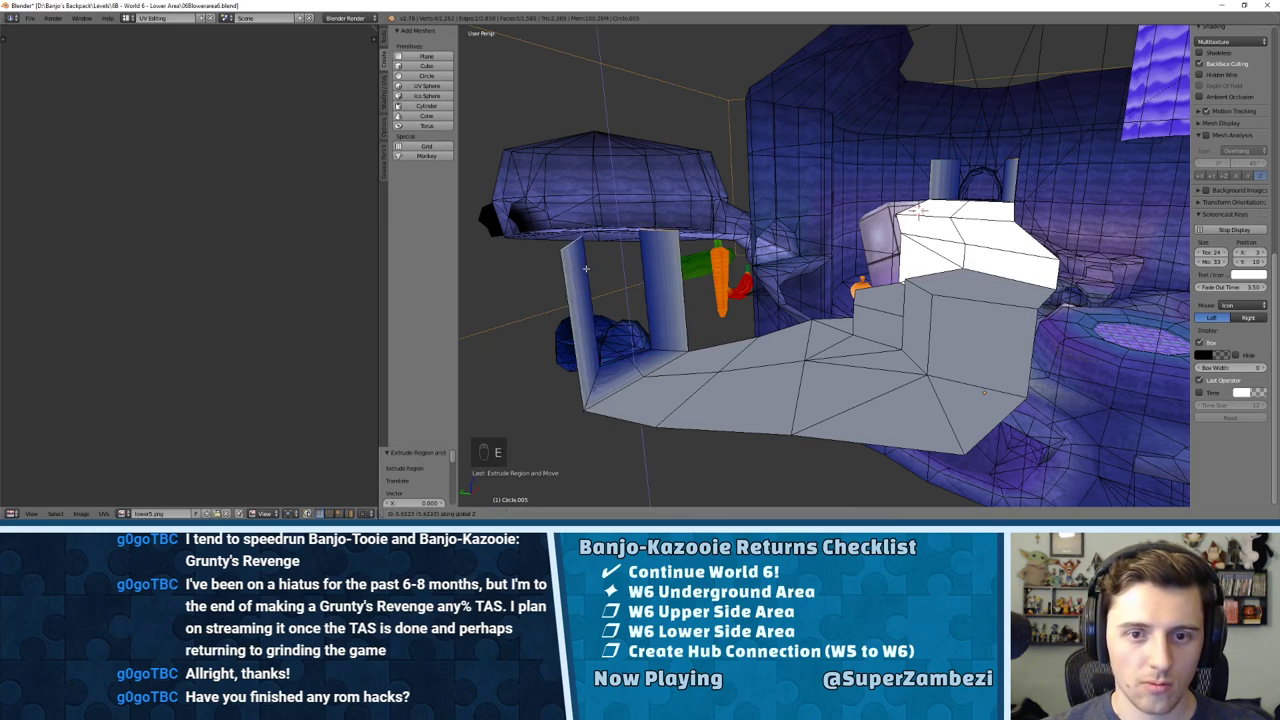
{"action": "left_click", "coordinate": [590, 277]}
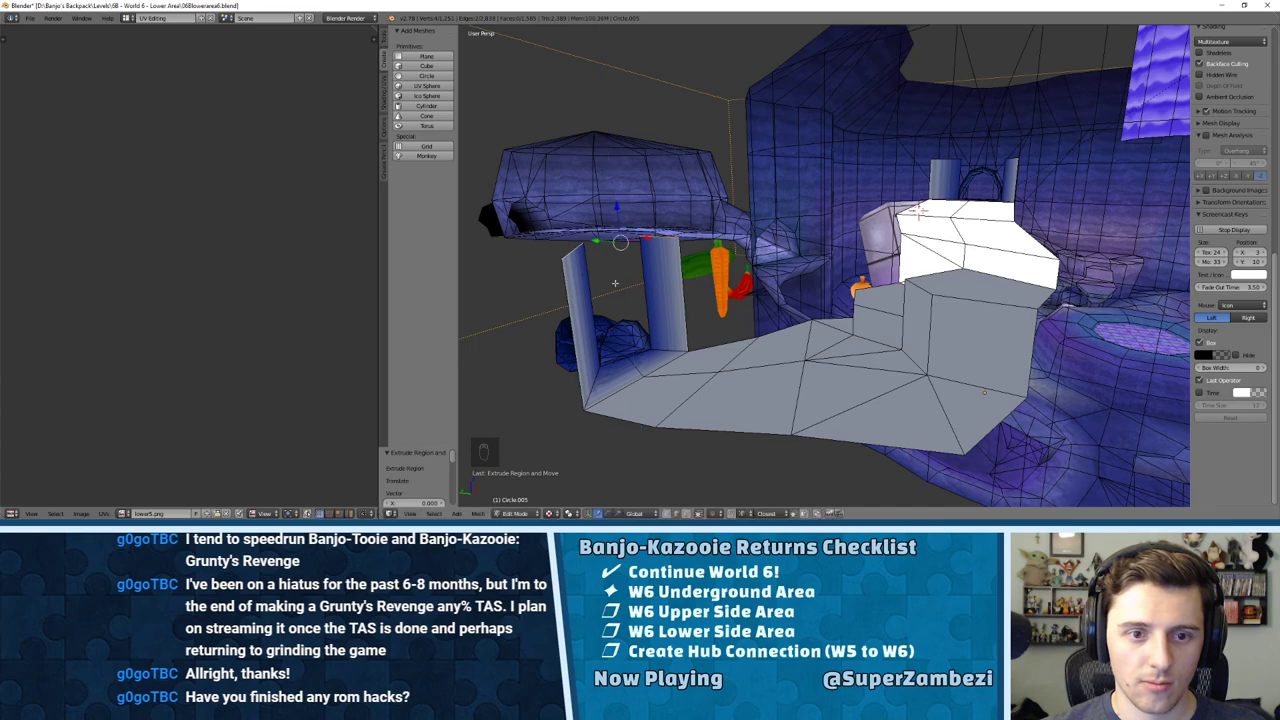
Step: Extrude the grey floor's inner side edges, from the lower tunnel to the low step, upward into a wall and adjust its height along Z
{"action": "key", "text": "ctrl+Tab"}
{"action": "left_click", "coordinate": [731, 321]}
{"action": "right_click", "coordinate": [730, 322]}
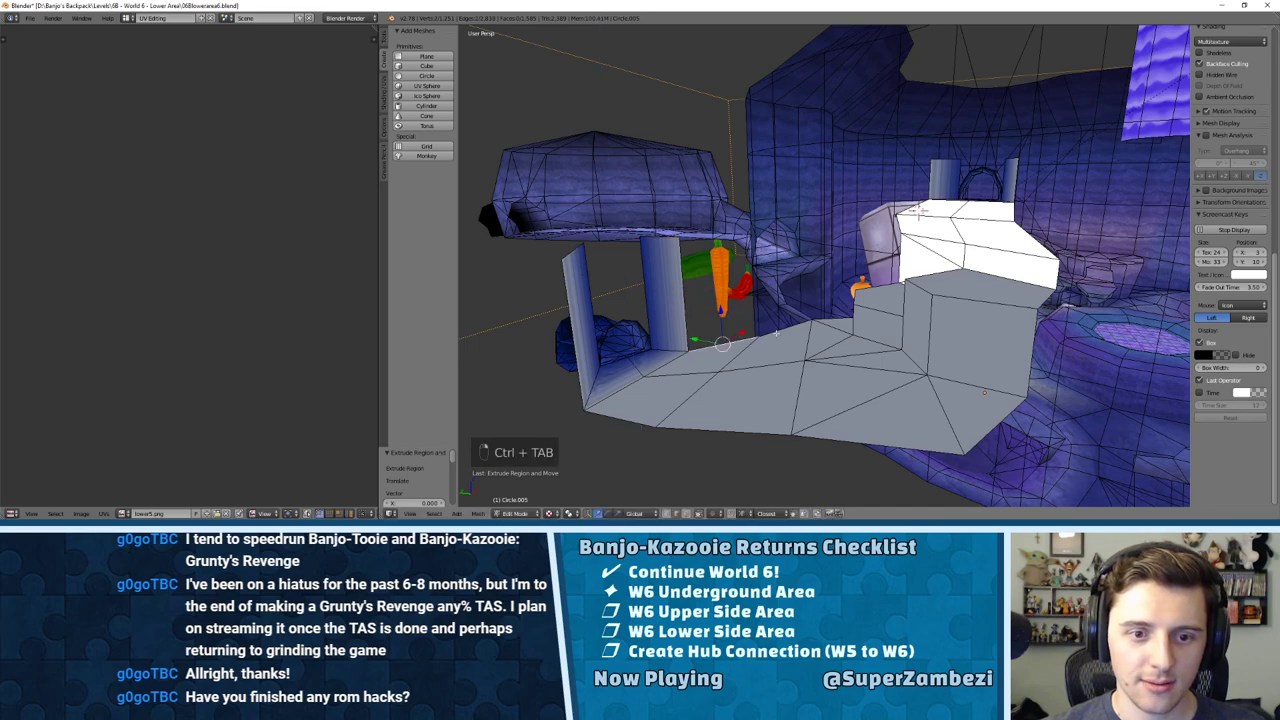
{"action": "right_click", "coordinate": [790, 322], "text": "shift"}
{"action": "middle_click_drag", "start_coordinate": [820, 320], "coordinate": [870, 282]}
{"action": "key", "text": "e"}
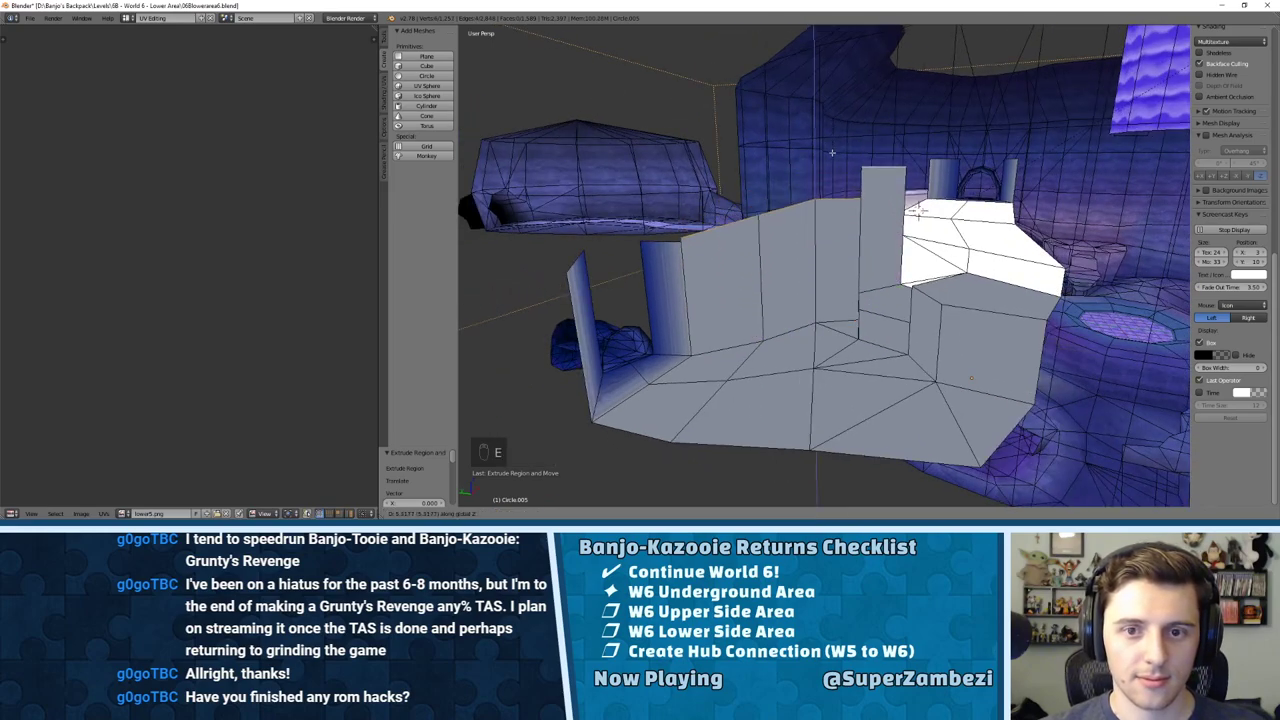
{"action": "left_click", "coordinate": [835, 156]}
{"action": "middle_click_drag", "start_coordinate": [835, 156], "coordinate": [898, 187]}
{"action": "left_click_drag", "start_coordinate": [758, 152], "coordinate": [943, 159]}
{"action": "left_click", "coordinate": [940, 162]}
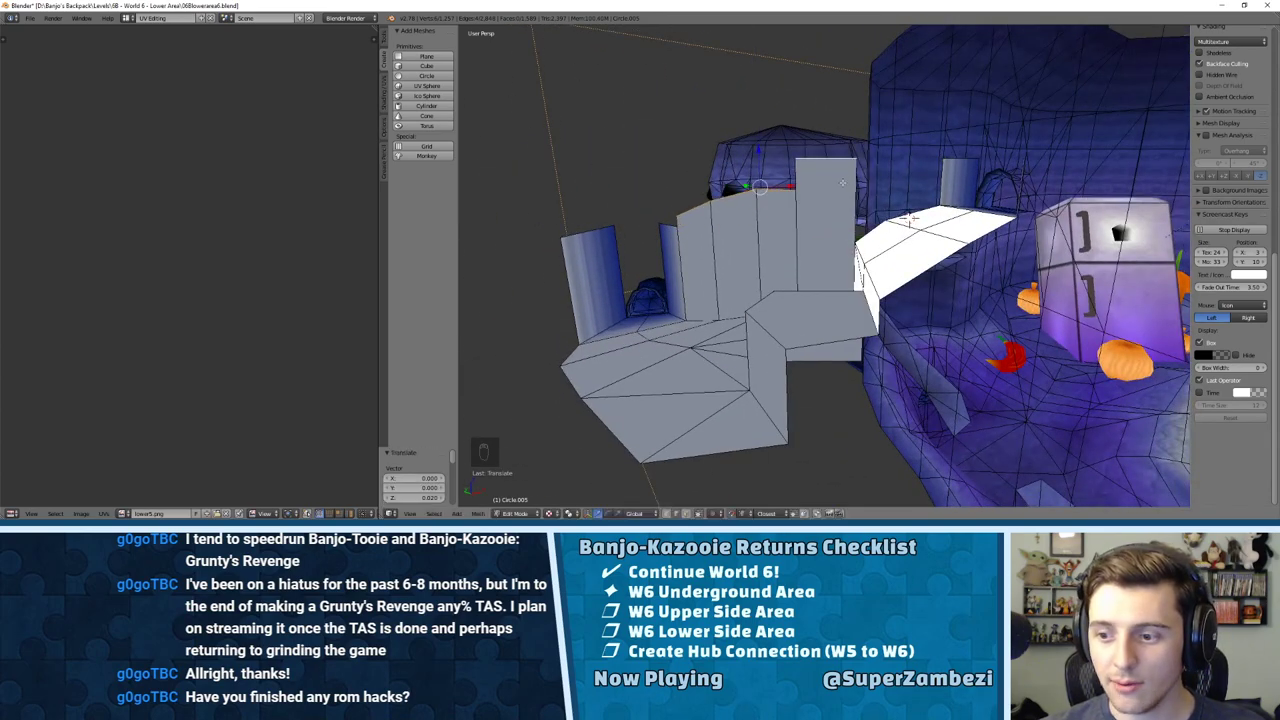
Step: Raise the grey wall's top vertex to meet its tall section, and lower the one beside the lower tunnel wall to match that wall's height
{"action": "mouse_move", "coordinate": [844, 227]}
{"action": "middle_mouse_down"}
{"action": "mouse_move", "coordinate": [820, 230]}
{"action": "mouse_move", "coordinate": [861, 237]}
{"action": "middle_mouse_up"}
{"action": "key", "text": "ctrl+Tab"}
{"action": "left_click", "coordinate": [770, 192]}
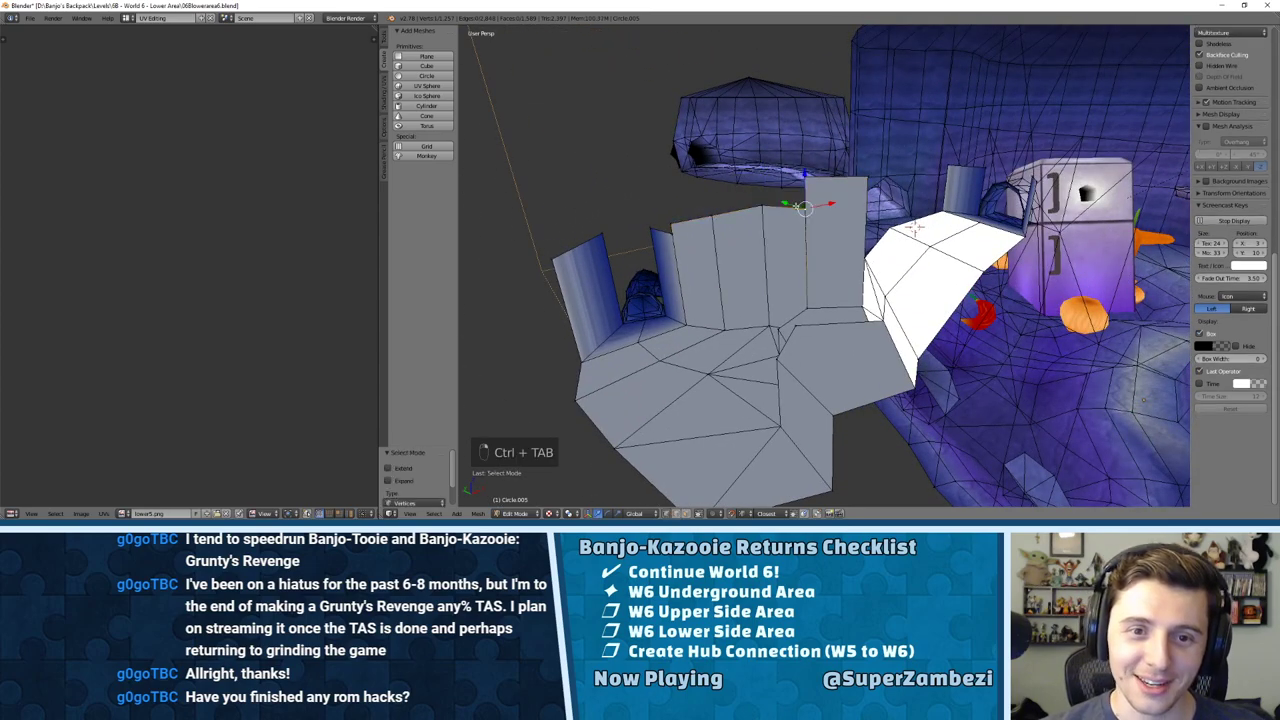
{"action": "left_click_drag", "start_coordinate": [809, 169], "coordinate": [808, 178]}
{"action": "middle_click_drag", "start_coordinate": [808, 178], "coordinate": [874, 130]}
{"action": "right_click", "coordinate": [702, 210]}
{"action": "left_click_drag", "start_coordinate": [706, 204], "coordinate": [698, 228]}
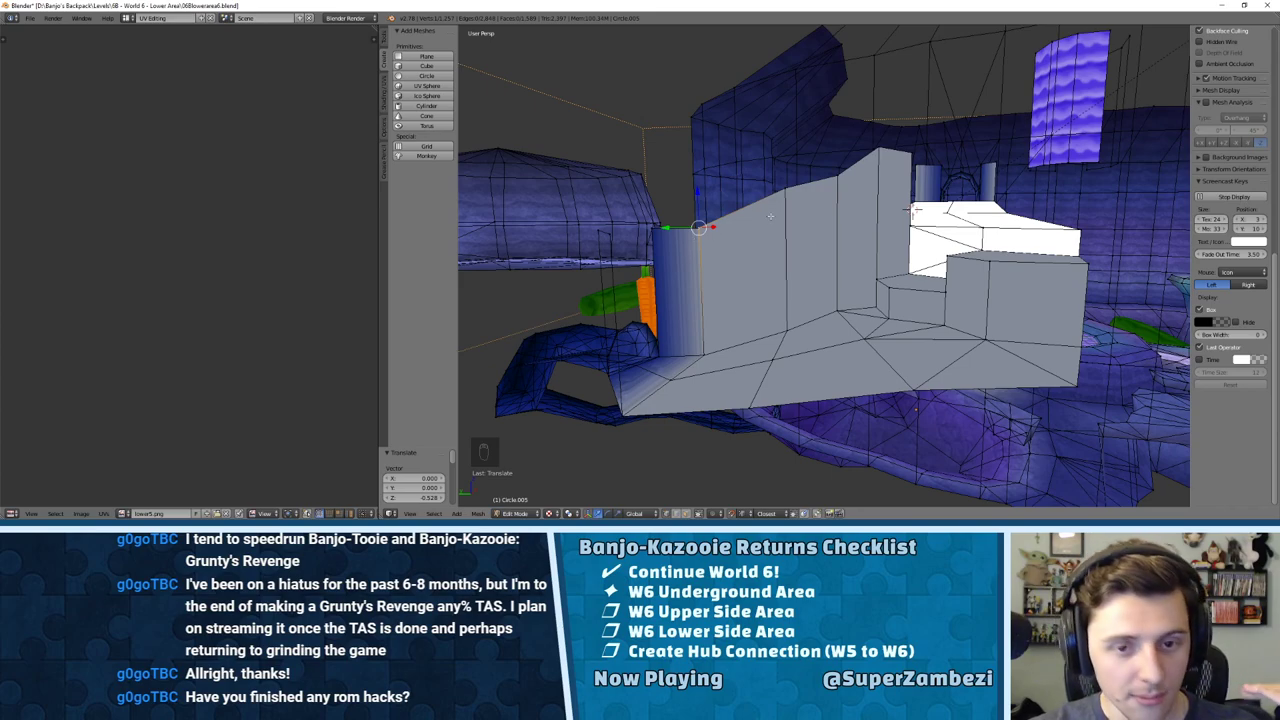
{"action": "middle_click_drag", "start_coordinate": [770, 216], "coordinate": [790, 173]}
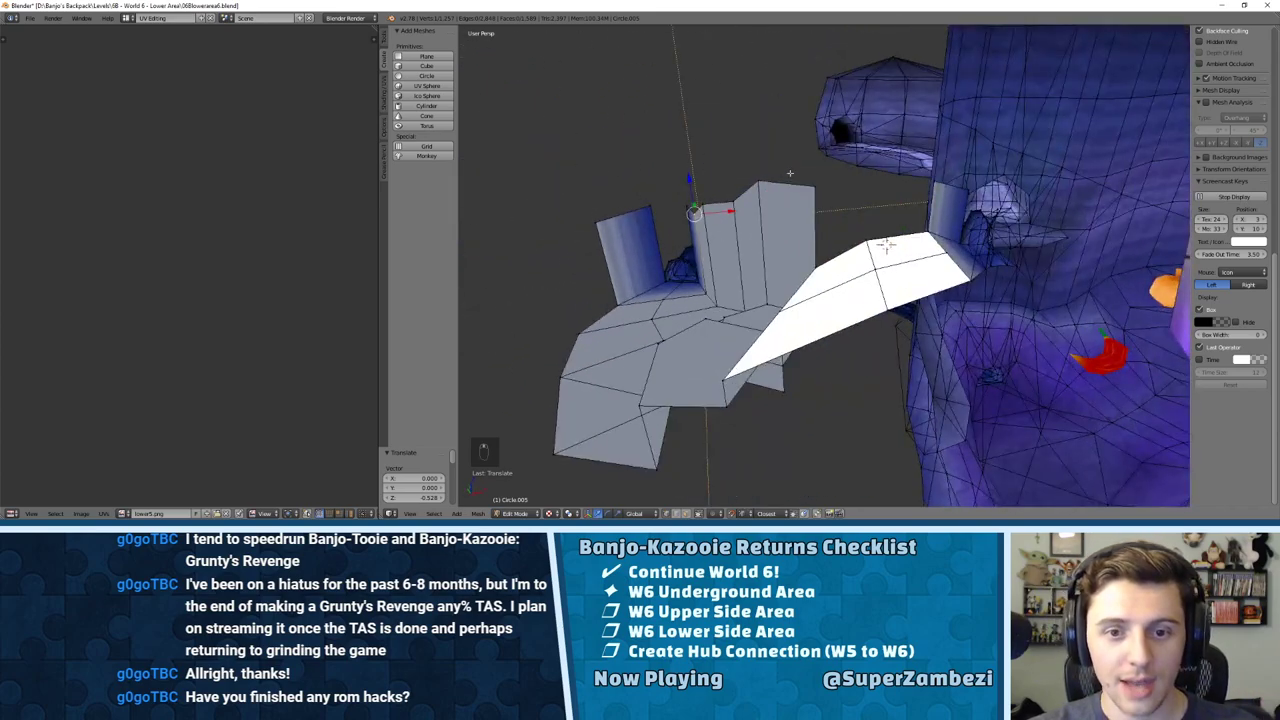
Step: Extrude the two inner side edges of the white upper floor upward along Z into a wall
{"action": "right_click", "coordinate": [863, 241]}
{"action": "key", "text": "ctrl+Tab"}
{"action": "left_click", "coordinate": [808, 271]}
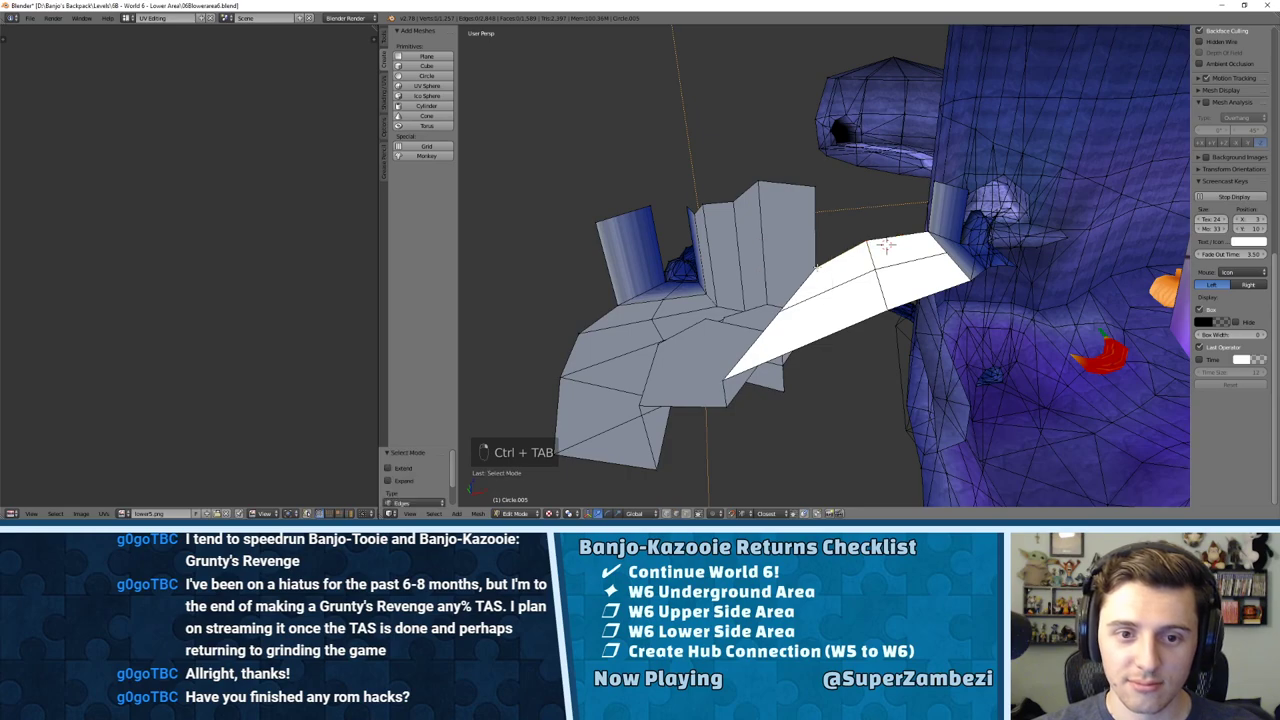
{"action": "right_click", "coordinate": [842, 253]}
{"action": "right_click", "coordinate": [887, 236], "text": "shift"}
{"action": "key", "text": "e"}
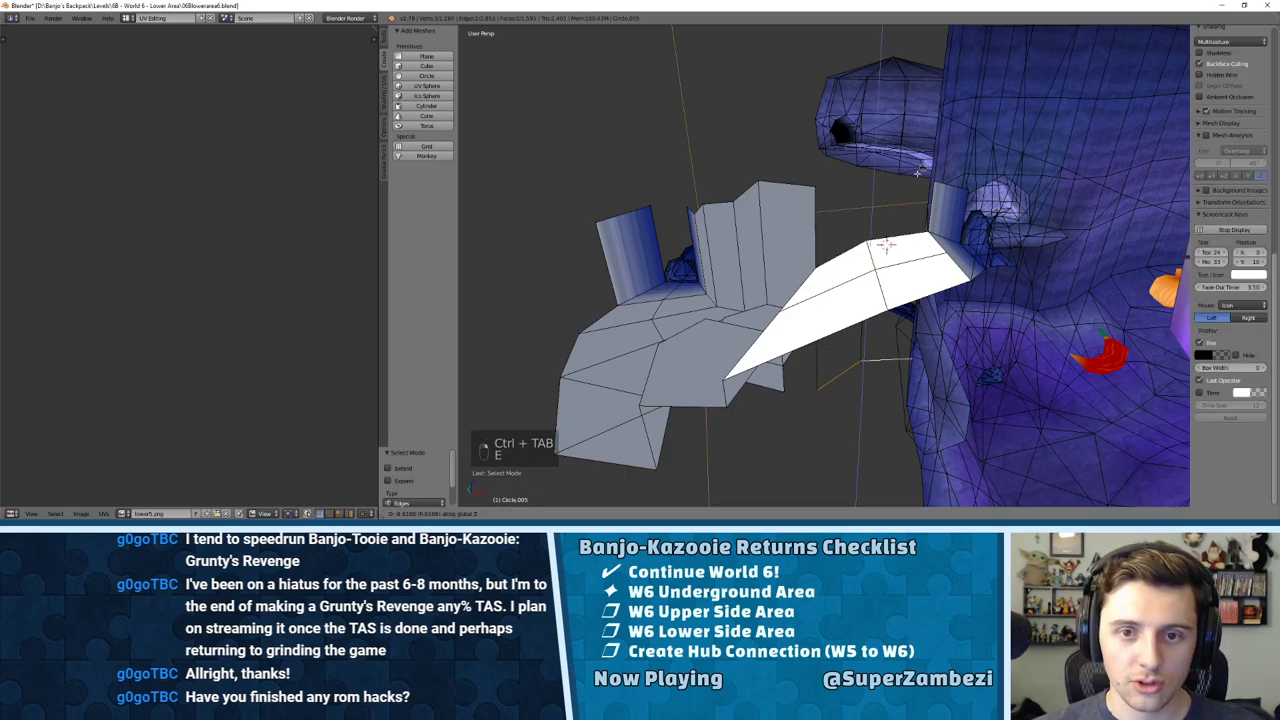
{"action": "left_click", "coordinate": [940, 179]}
Step: Raise the white wall's end and middle top vertices by about 1.27 and 0.66 along Z to level them with the neighbouring wall tops
{"action": "key", "text": "ctrl+Tab"}
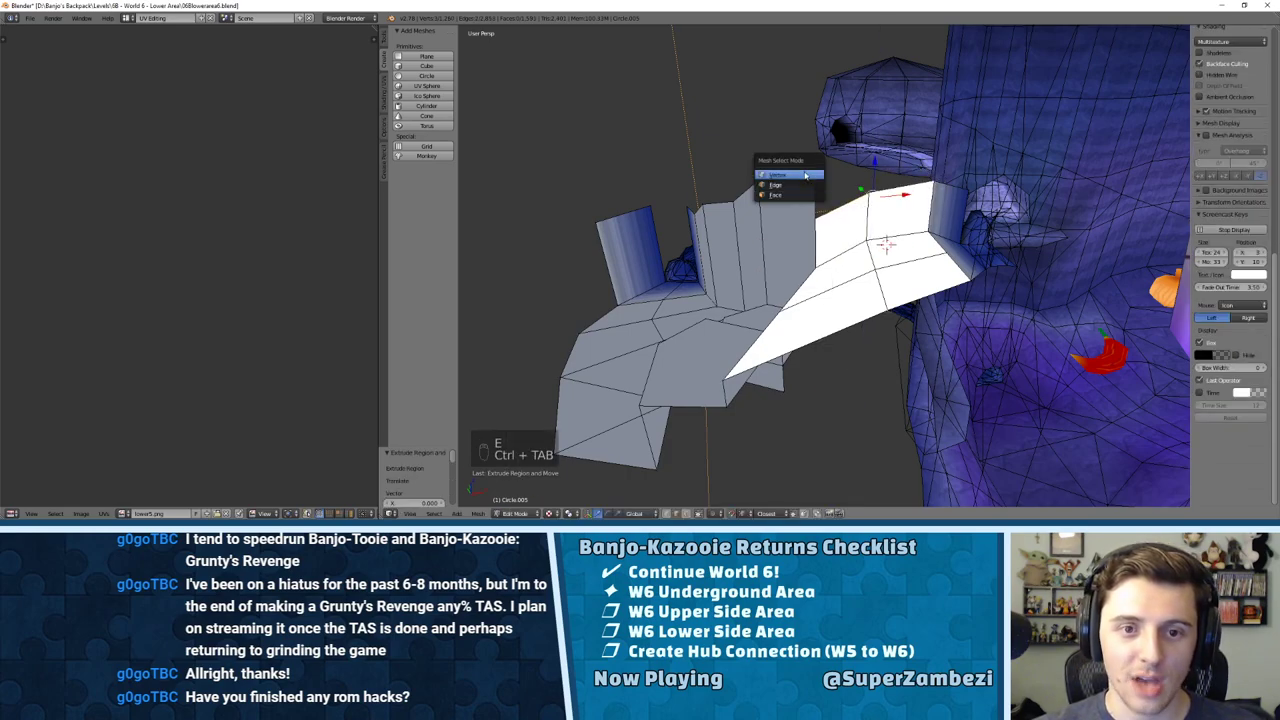
{"action": "left_click", "coordinate": [812, 178]}
{"action": "left_click_drag", "start_coordinate": [819, 177], "coordinate": [819, 177]}
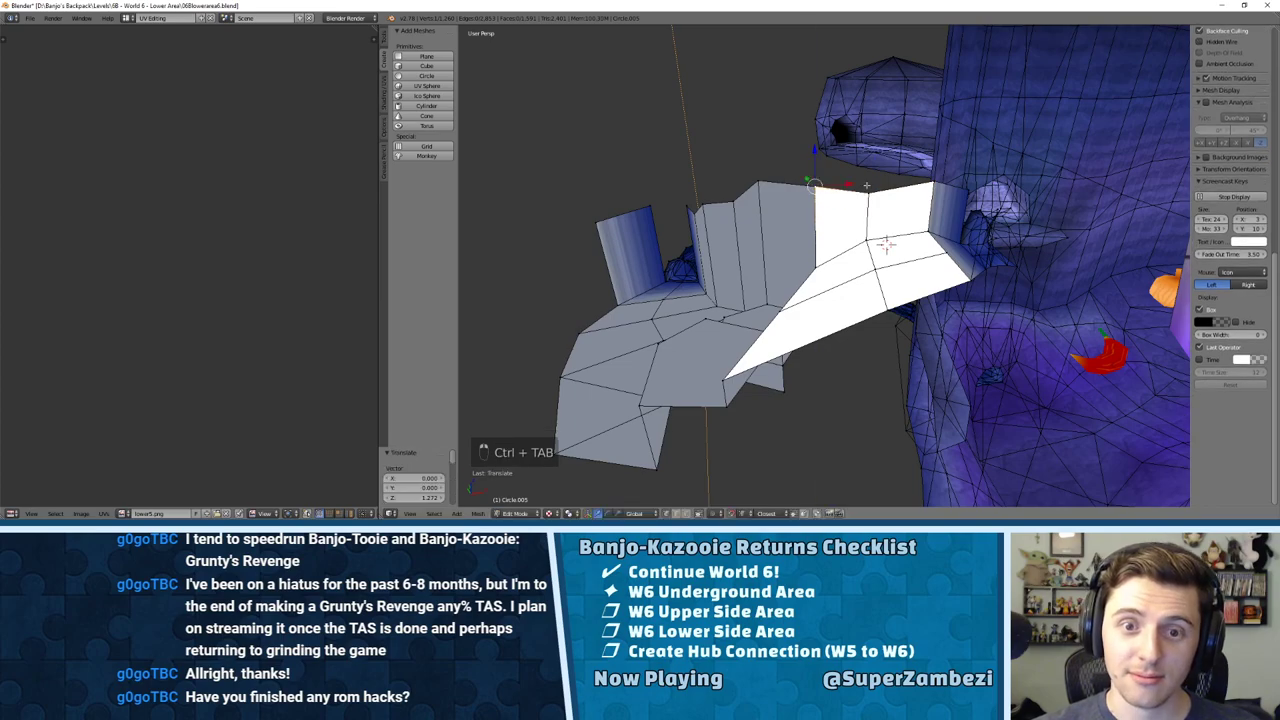
{"action": "middle_click_drag", "start_coordinate": [819, 177], "coordinate": [838, 143]}
{"action": "right_click", "coordinate": [859, 164]}
{"action": "left_click_drag", "start_coordinate": [859, 142], "coordinate": [801, 159]}
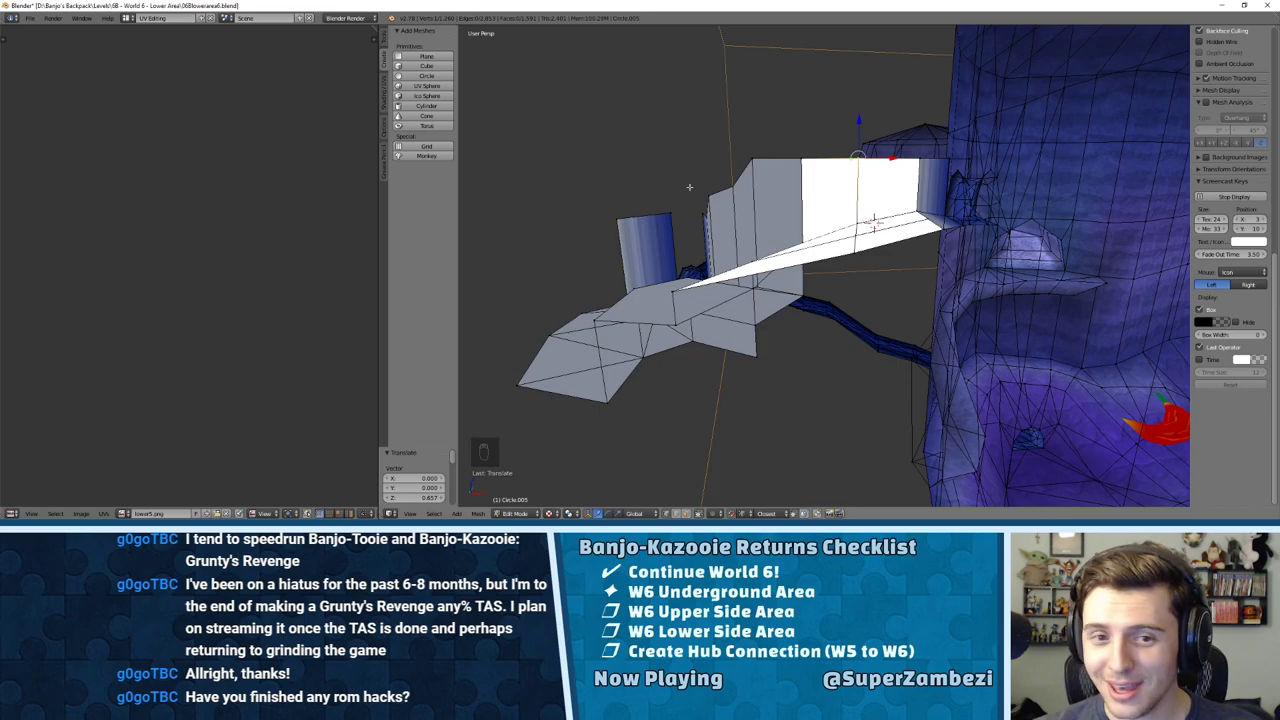
Step: Remove doubled vertices across the whole mesh and clear the selection
{"action": "key", "text": "a"}
{"action": "key", "text": "a"}
{"action": "key", "text": "a"}
{"action": "key", "text": "w"}
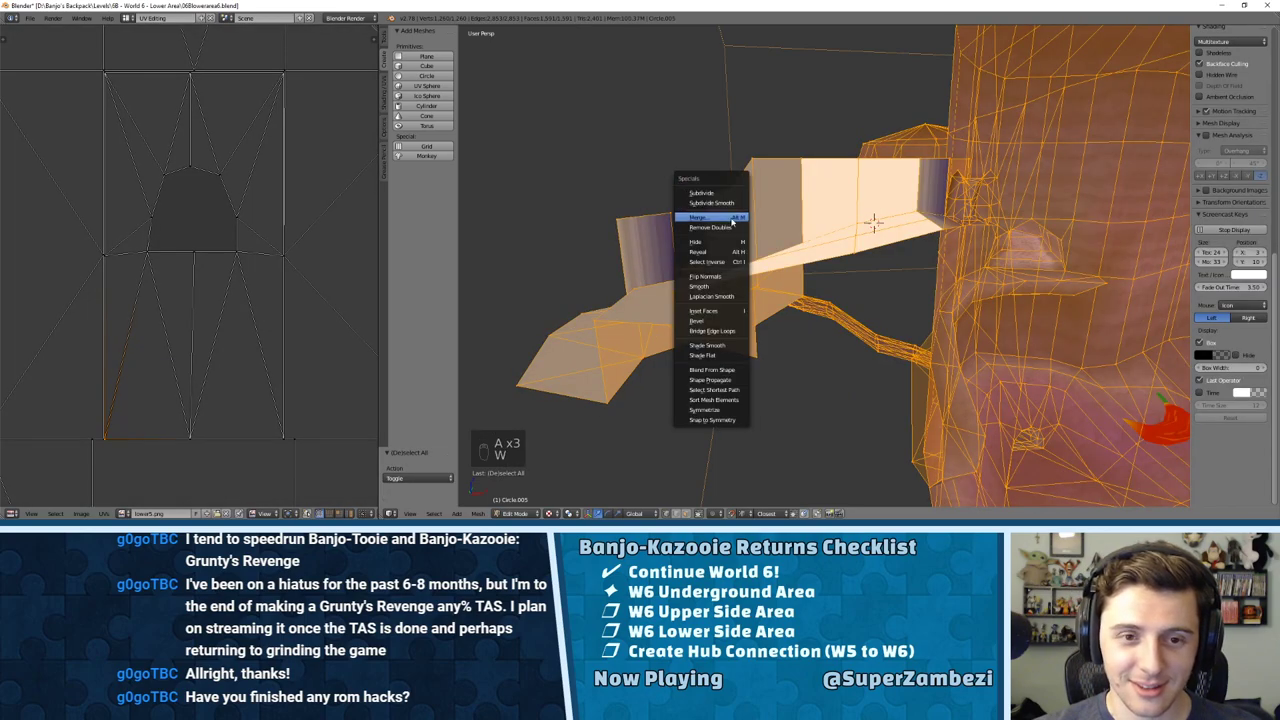
{"action": "left_click", "coordinate": [712, 220]}
{"action": "middle_click_drag", "start_coordinate": [712, 220], "coordinate": [918, 208]}
{"action": "middle_click_drag", "start_coordinate": [799, 190], "coordinate": [843, 257]}
{"action": "key", "text": "a"}
Step: Examine the lower tunnel opening and how the new walls connect it to the upper tunnel
{"action": "scroll", "coordinate": [743, 222], "scroll_direction": "up", "scroll_amount": 4}
{"action": "scroll", "coordinate": [800, 248], "scroll_direction": "up", "scroll_amount": 5}
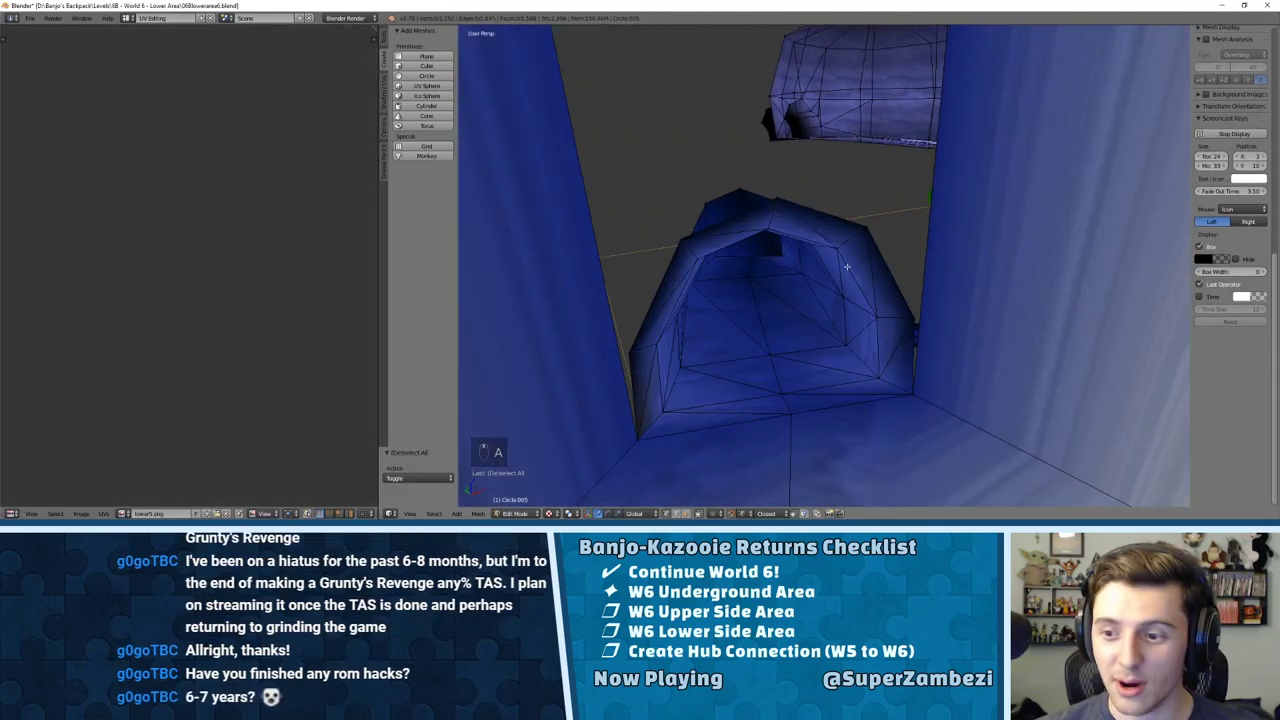
{"action": "scroll", "coordinate": [852, 265], "scroll_direction": "down", "scroll_amount": 8}
{"action": "middle_click_drag", "start_coordinate": [963, 240], "coordinate": [783, 244], "text": "shift"}
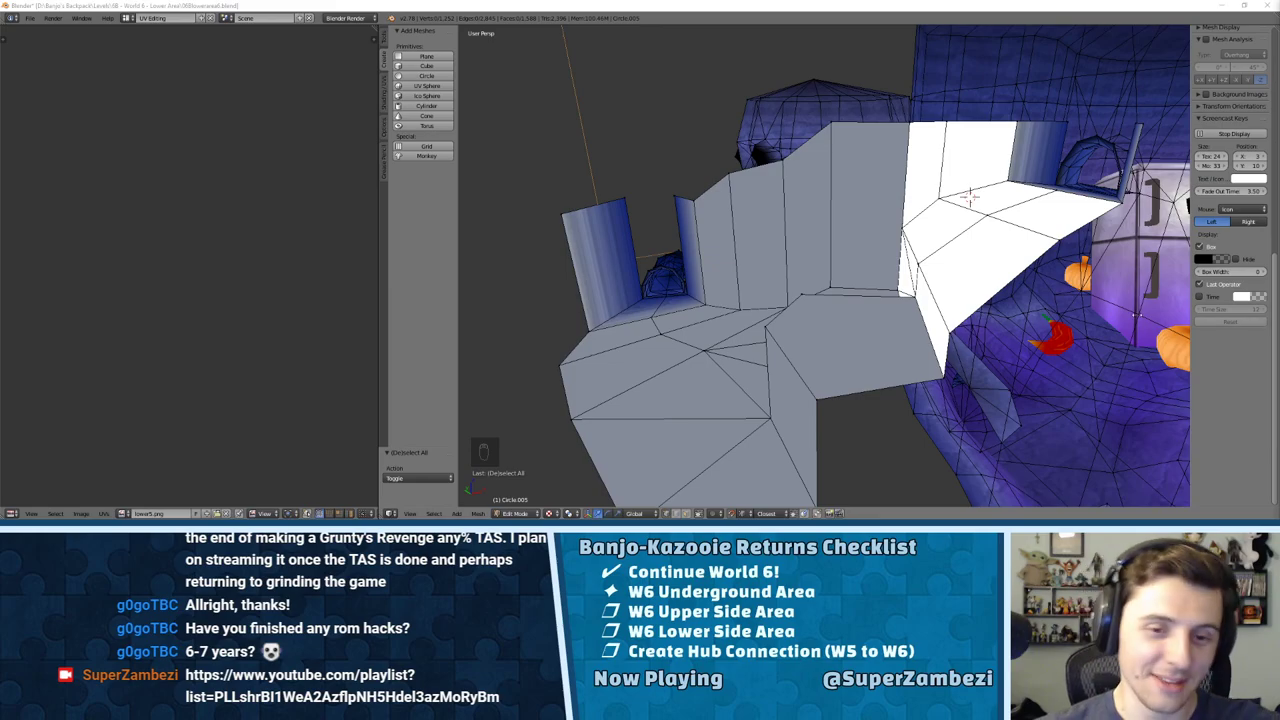
{"action": "middle_click_drag", "start_coordinate": [763, 188], "coordinate": [777, 249]}
{"action": "scroll", "coordinate": [876, 230], "scroll_direction": "up", "scroll_amount": 1}
{"action": "scroll", "coordinate": [744, 262], "scroll_direction": "up", "scroll_amount": 4}
{"action": "scroll", "coordinate": [777, 249], "scroll_direction": "down", "scroll_amount": 3}
{"action": "scroll", "coordinate": [780, 241], "scroll_direction": "up", "scroll_amount": 3}
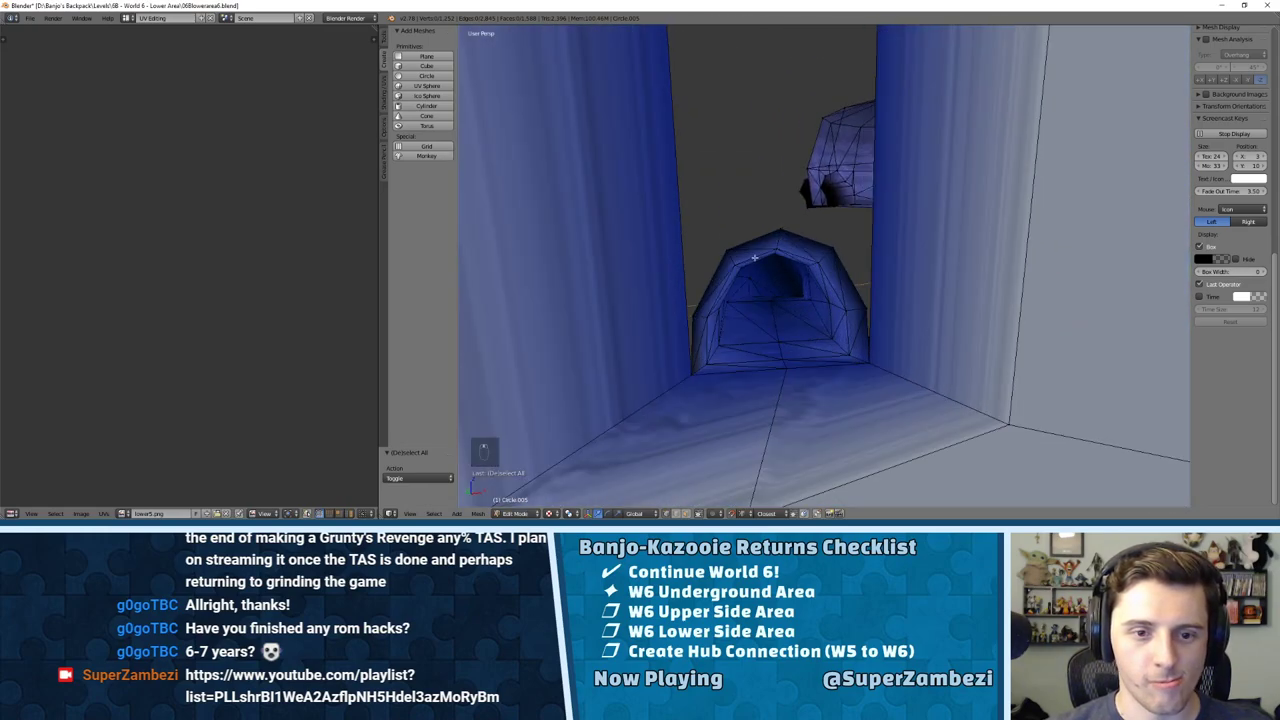
{"action": "middle_click_drag", "start_coordinate": [702, 302], "coordinate": [926, 267]}
{"action": "middle_click_drag", "start_coordinate": [780, 288], "coordinate": [900, 275]}
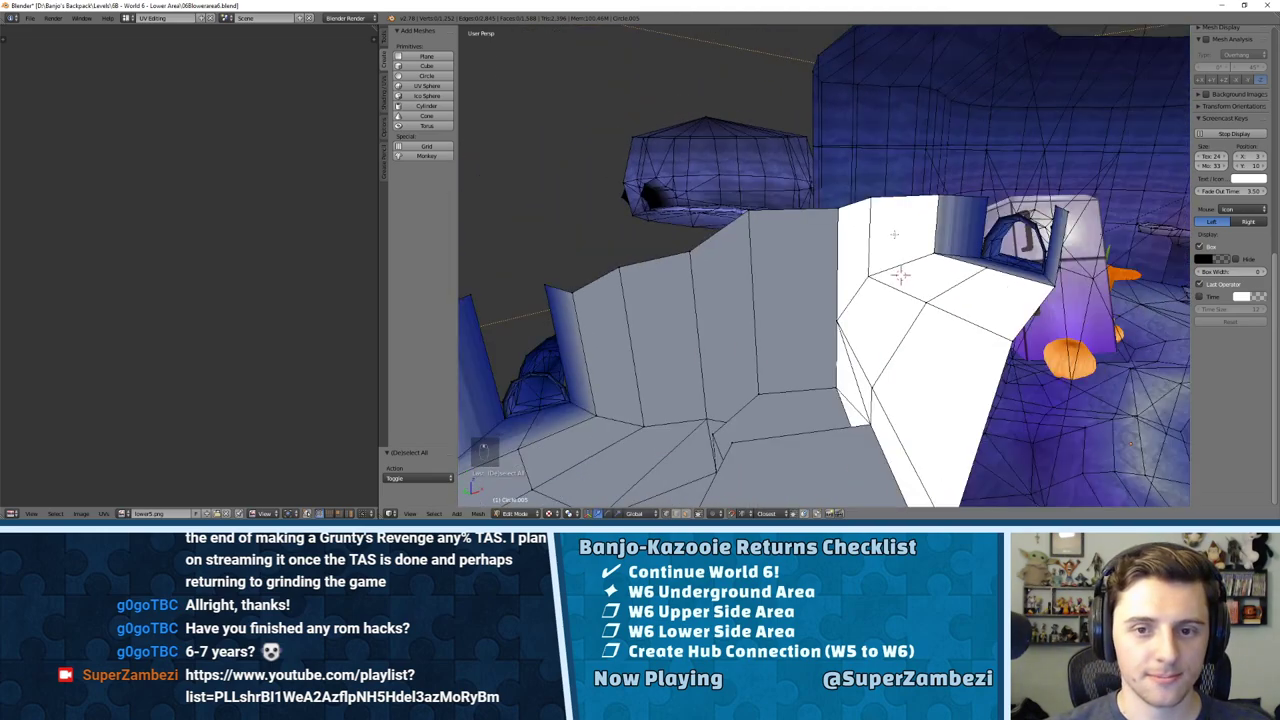
Step: Fill the openings between the wall pairs at the lower and upper tunnel mouths with faces
{"action": "middle_click_drag", "start_coordinate": [917, 222], "coordinate": [823, 163]}
{"action": "scroll", "coordinate": [817, 166], "scroll_direction": "up", "scroll_amount": 3}
{"action": "key", "text": "ctrl+Tab"}
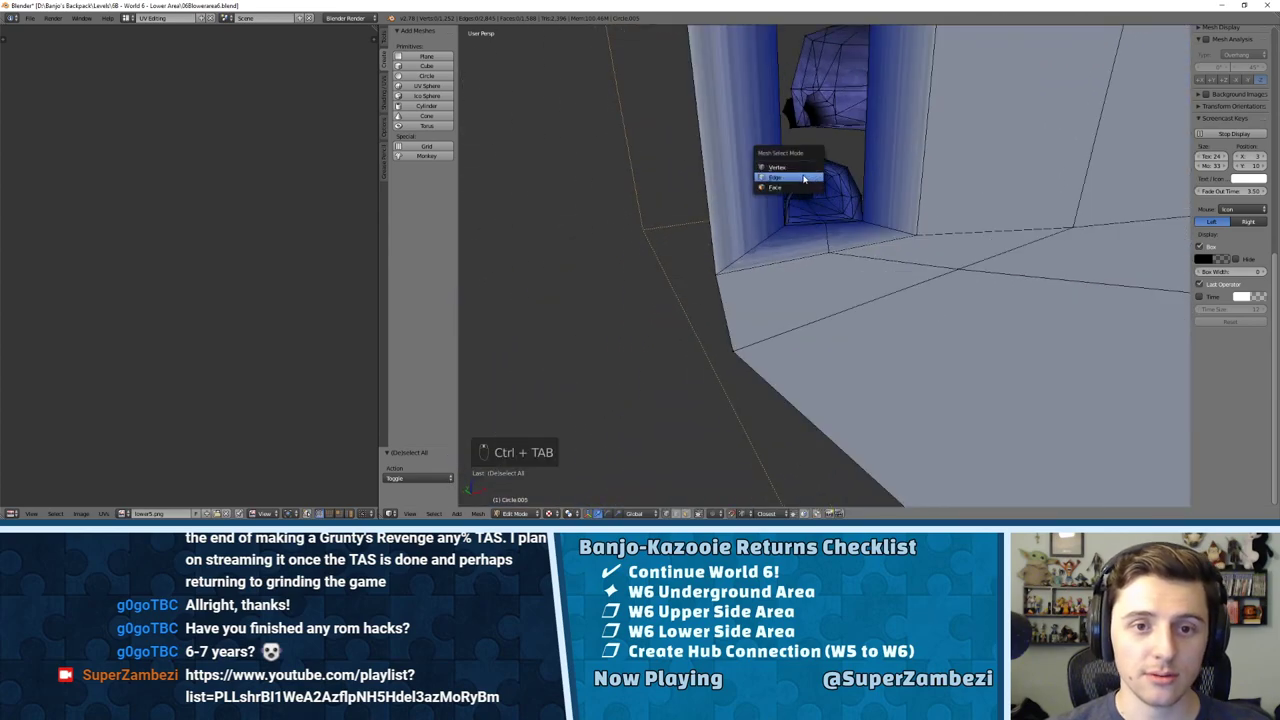
{"action": "left_click", "coordinate": [805, 172]}
{"action": "key", "text": "f"}
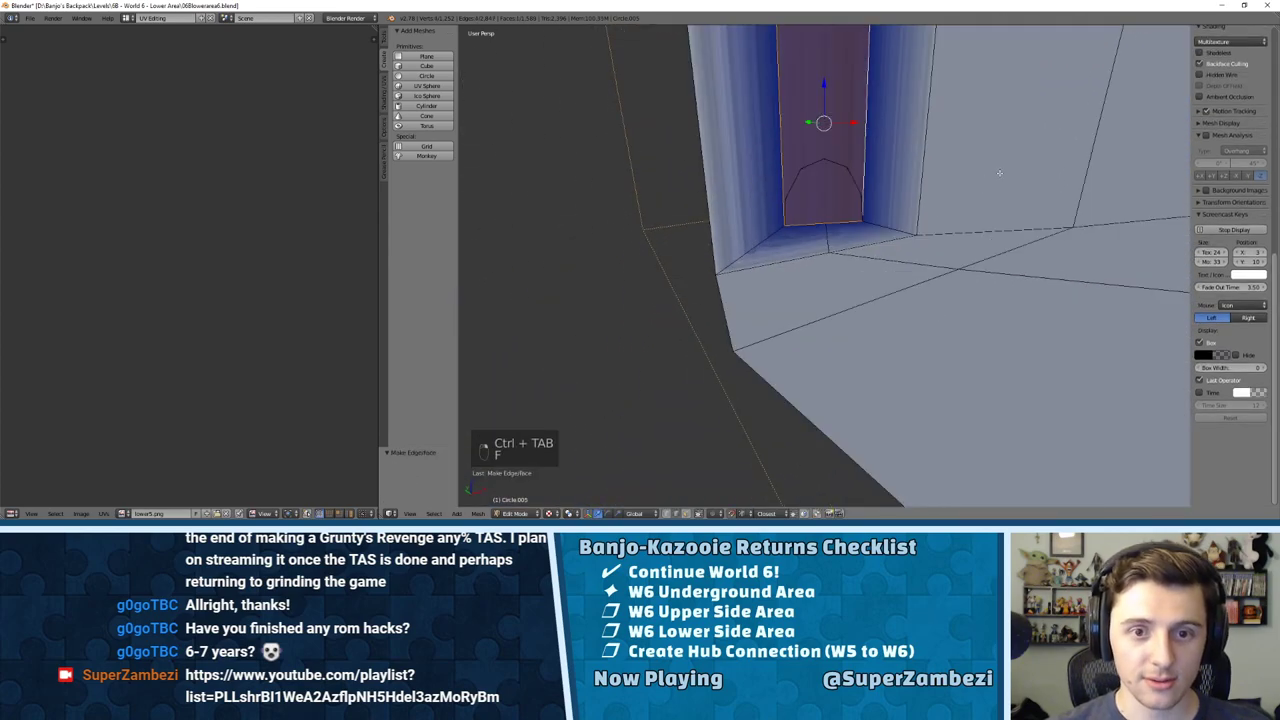
{"action": "middle_click_drag", "start_coordinate": [997, 171], "coordinate": [757, 278]}
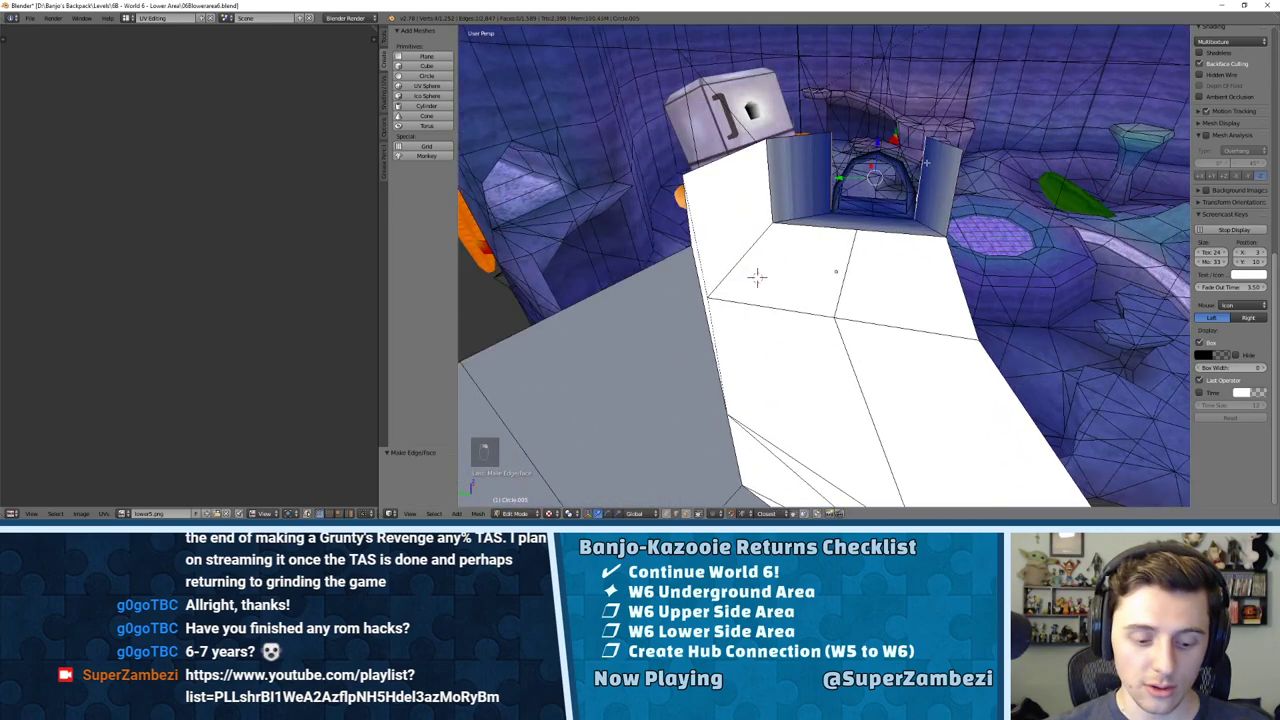
{"action": "key", "text": "f"}
{"action": "middle_click_drag", "start_coordinate": [926, 162], "coordinate": [760, 131]}
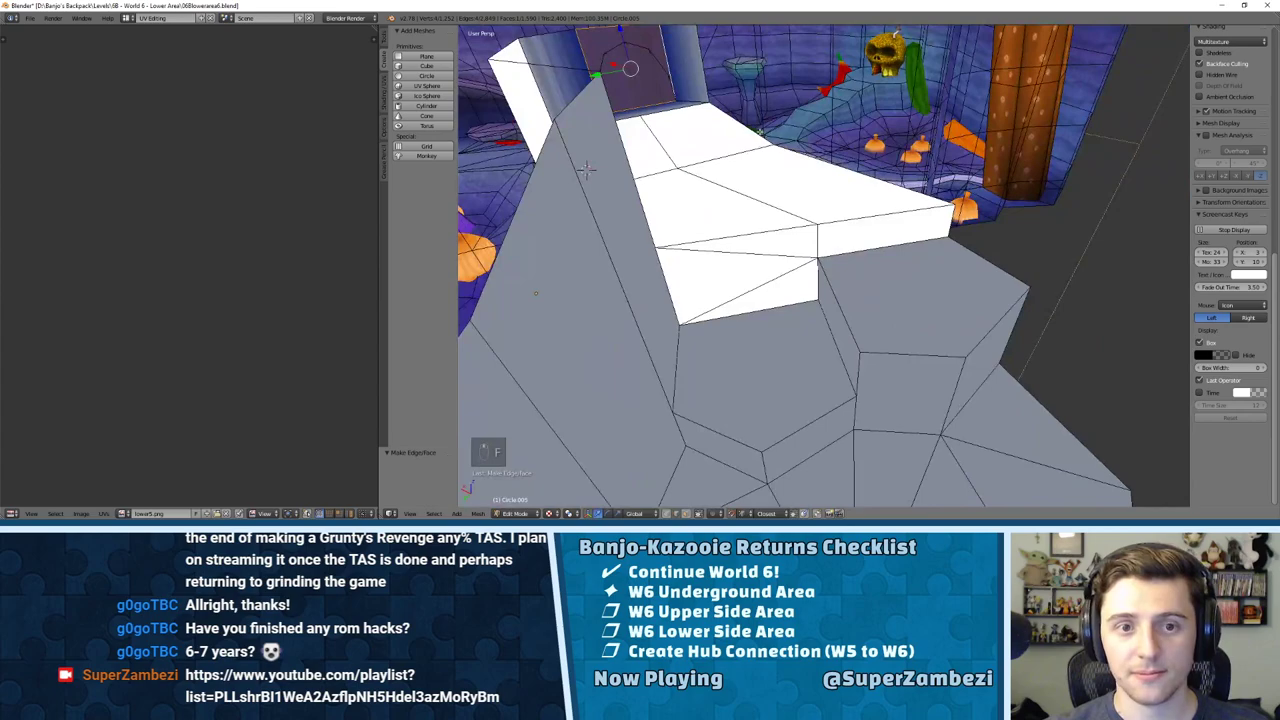
Step: Extrude the outer side edges of the white floor and tall block upward into a wall, and scale its top along Z by about 2.18
{"action": "middle_click_drag", "start_coordinate": [586, 168], "coordinate": [630, 185]}
{"action": "key", "text": "e"}
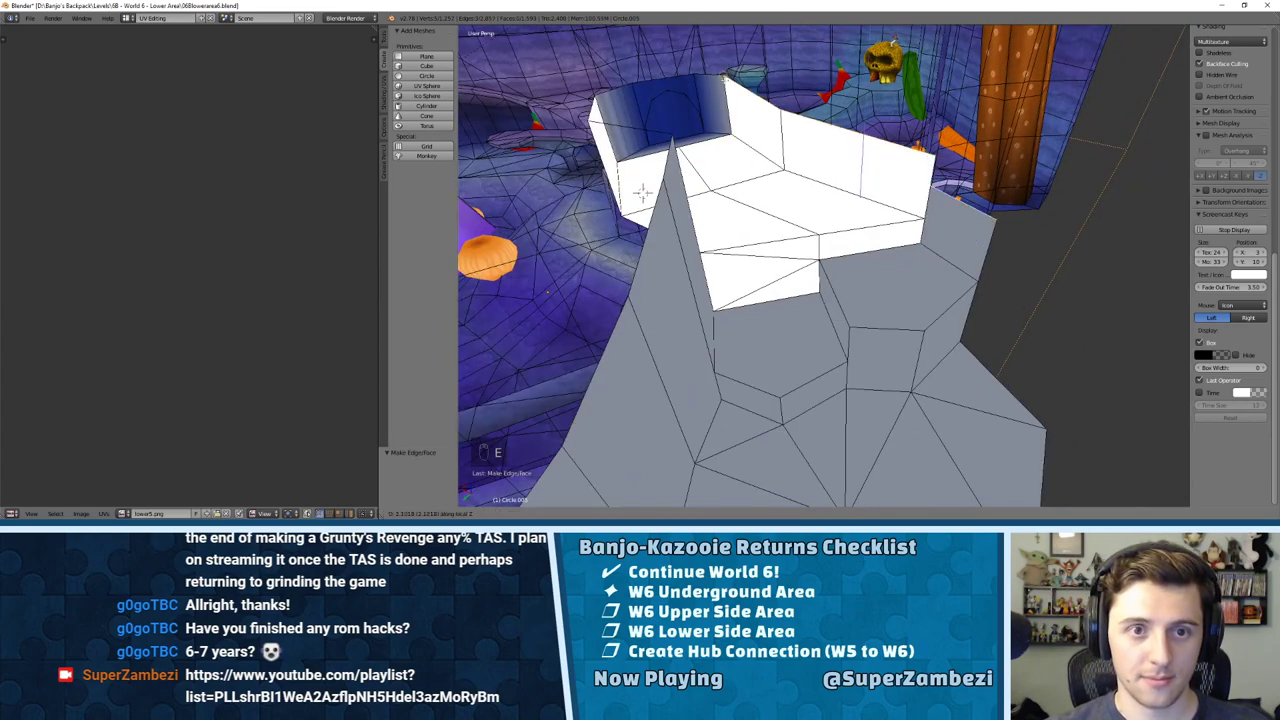
{"action": "left_click", "coordinate": [642, 191]}
{"action": "middle_click_drag", "start_coordinate": [642, 191], "coordinate": [690, 175]}
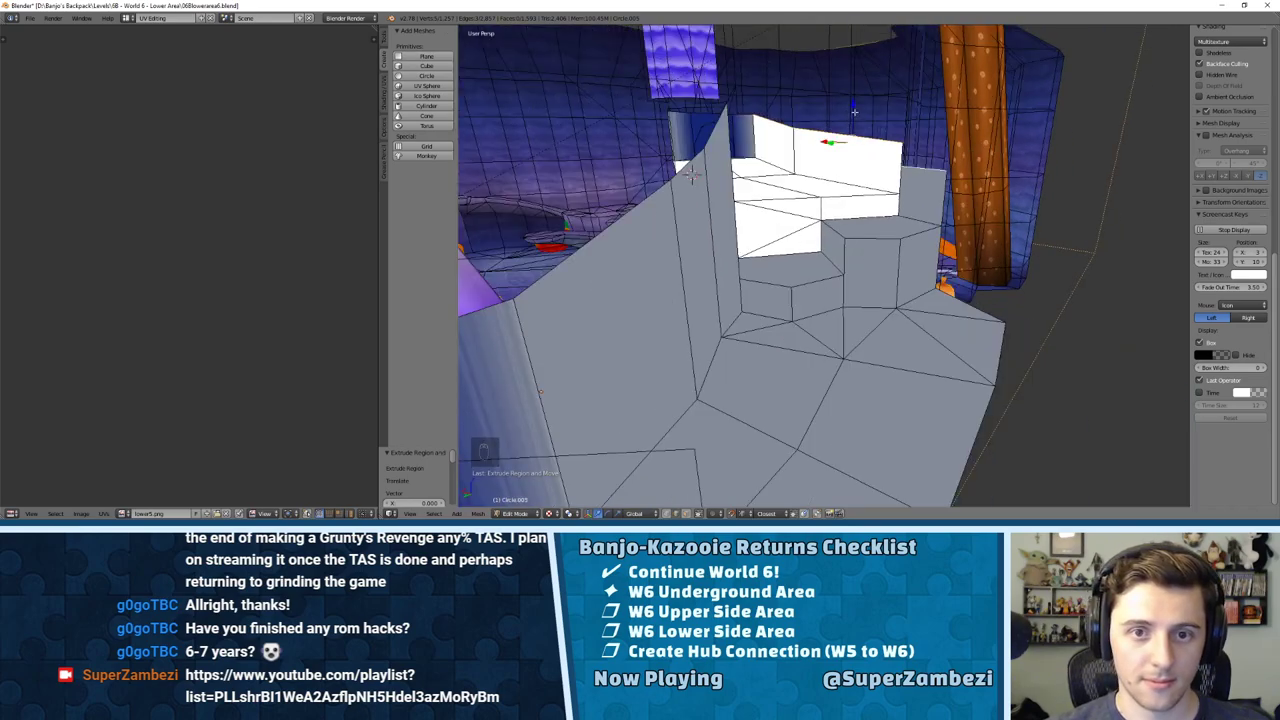
{"action": "key", "text": "s"}
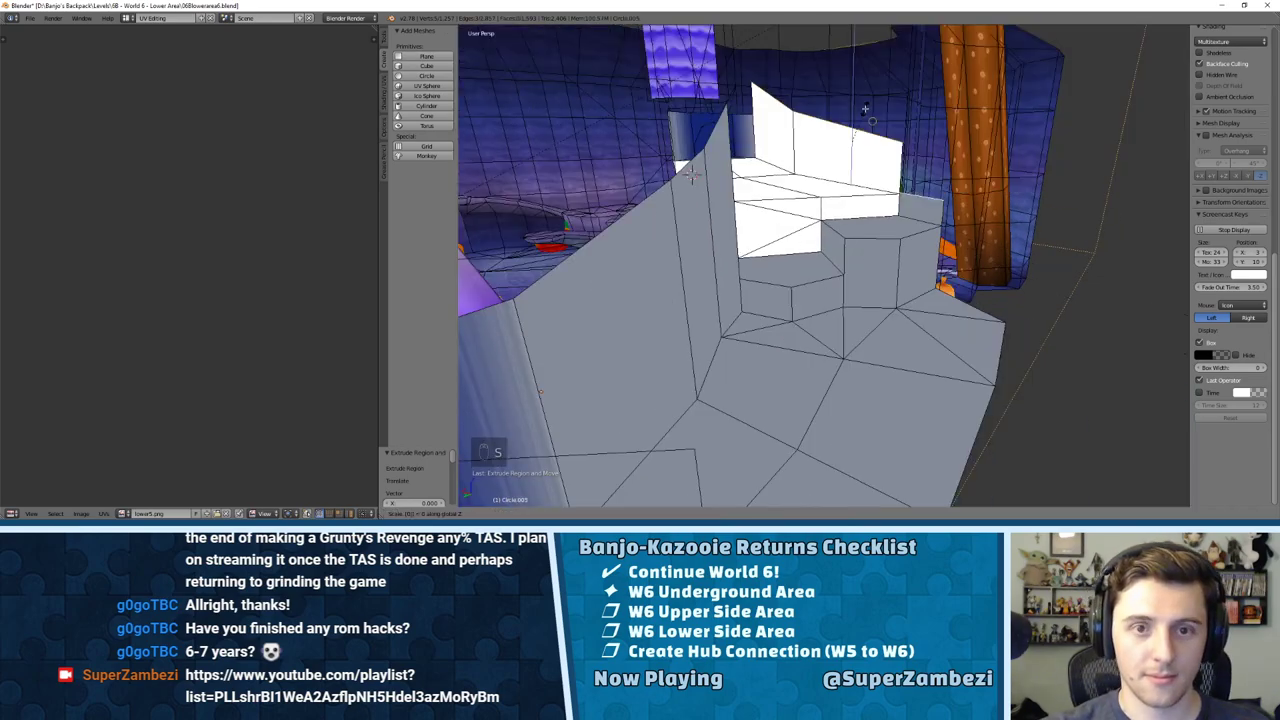
{"action": "left_click", "coordinate": [865, 108]}
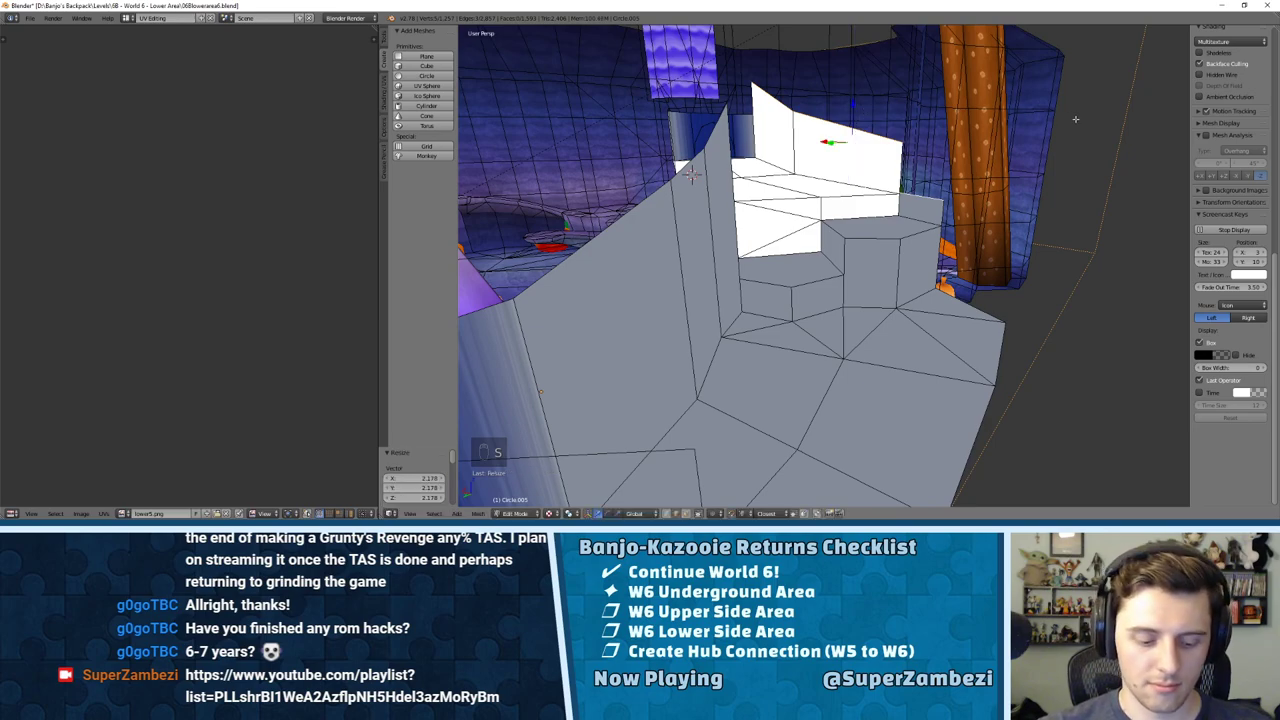
Step: Flatten the top edge of the new white side wall by scaling it to 0 along Z, and raise it
{"action": "key", "text": "s"}
{"action": "key", "text": "z"}
{"action": "key", "text": "0"}
{"action": "key", "text": "Return"}
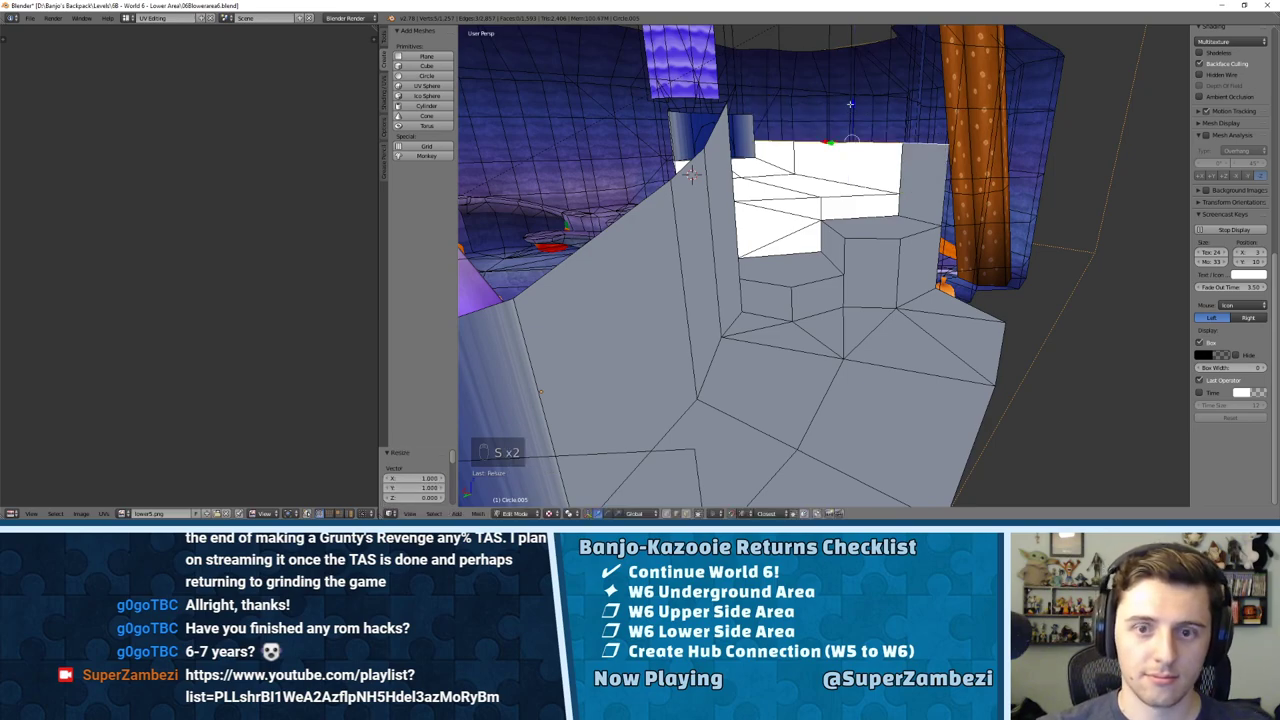
{"action": "left_click_drag", "start_coordinate": [850, 104], "coordinate": [850, 76]}
{"action": "middle_click_drag", "start_coordinate": [850, 76], "coordinate": [826, 254]}
Step: Select the whole mesh and remove its doubled vertices
{"action": "key", "text": "a"}
{"action": "key", "text": "a"}
{"action": "key", "text": "a"}
{"action": "key", "text": "w"}
{"action": "left_click", "coordinate": [866, 128]}
Step: Extrude the grey floor's remaining outer edges upward along Z into a side wall running to the lower tunnel mouth
{"action": "key", "text": "ctrl+Tab"}
{"action": "left_click", "coordinate": [771, 190]}
{"action": "right_click", "coordinate": [803, 222]}
{"action": "right_click", "coordinate": [760, 220], "text": "shift"}
{"action": "right_click", "coordinate": [800, 227], "text": "shift"}
{"action": "right_click", "coordinate": [869, 244], "text": "shift"}
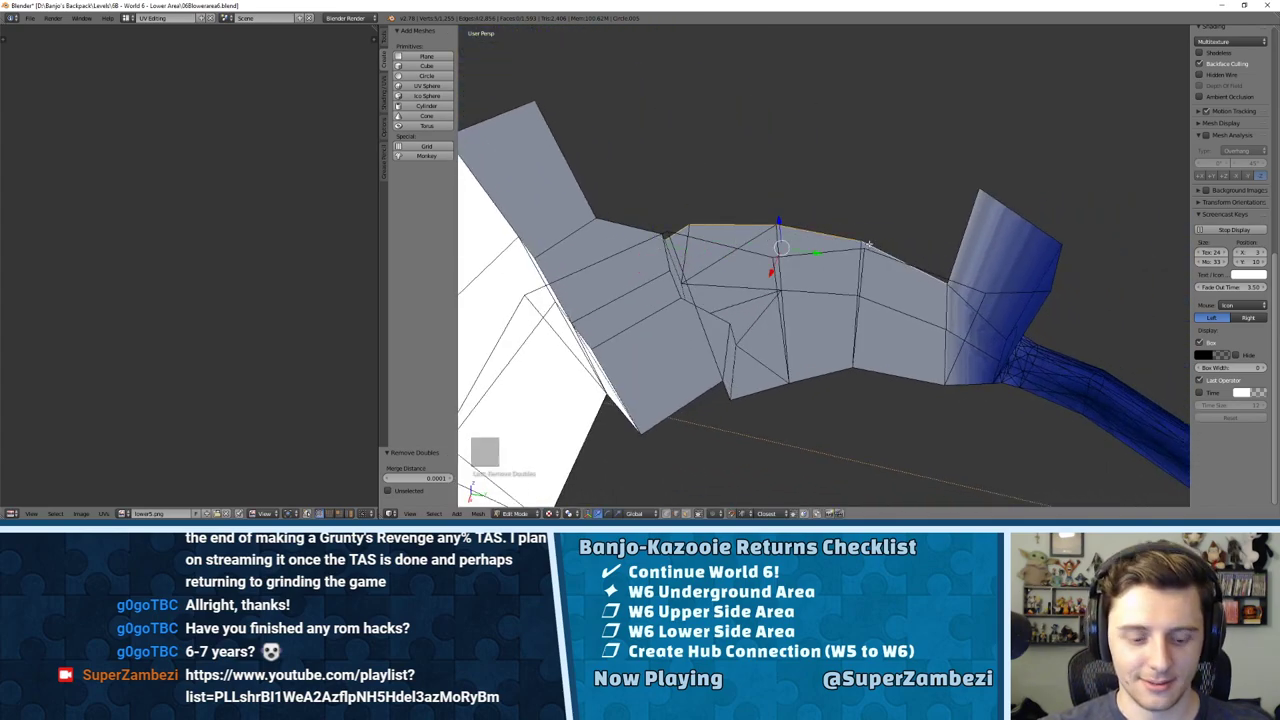
{"action": "key", "text": "e"}
{"action": "key", "text": "z"}
{"action": "left_click", "coordinate": [897, 105]}
{"action": "middle_click_drag", "start_coordinate": [868, 180], "coordinate": [712, 182]}
Step: Raise the new grey wall's top vertices nearest the white section along Z, lifting the first by about 0.75
{"action": "key", "text": "ctrl+Tab"}
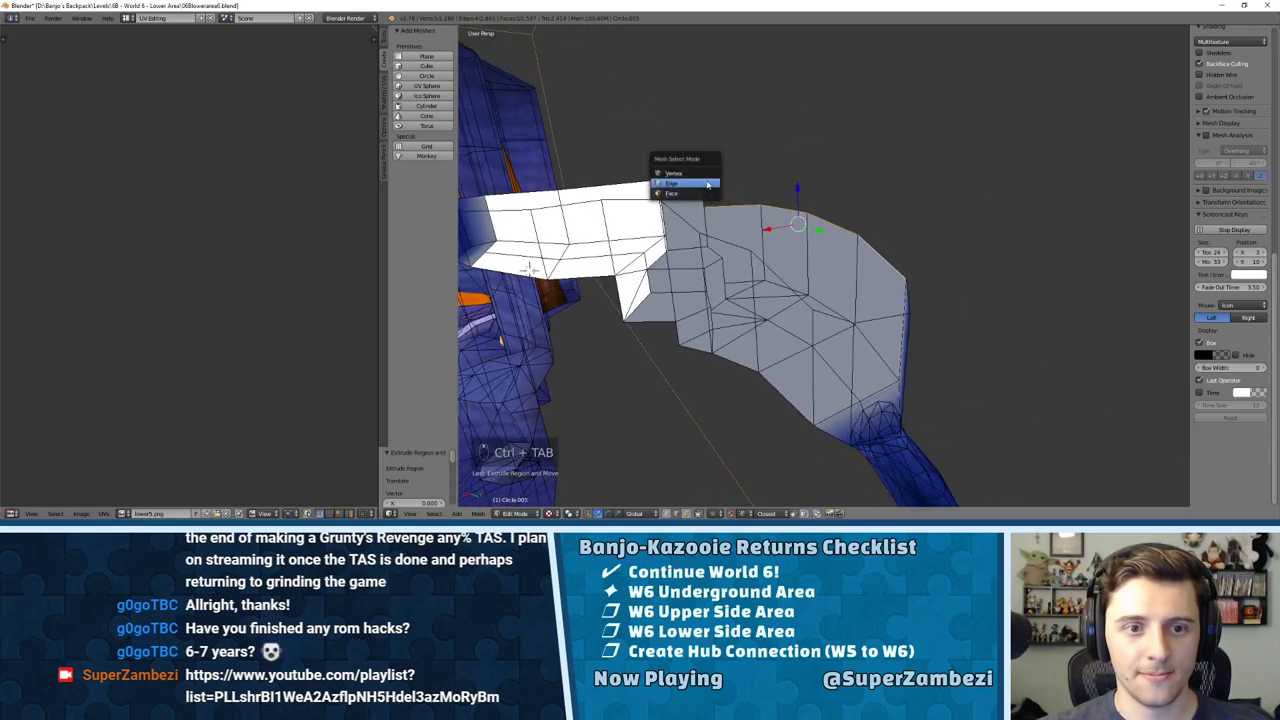
{"action": "left_click", "coordinate": [707, 185]}
{"action": "key", "text": "ctrl+z"}
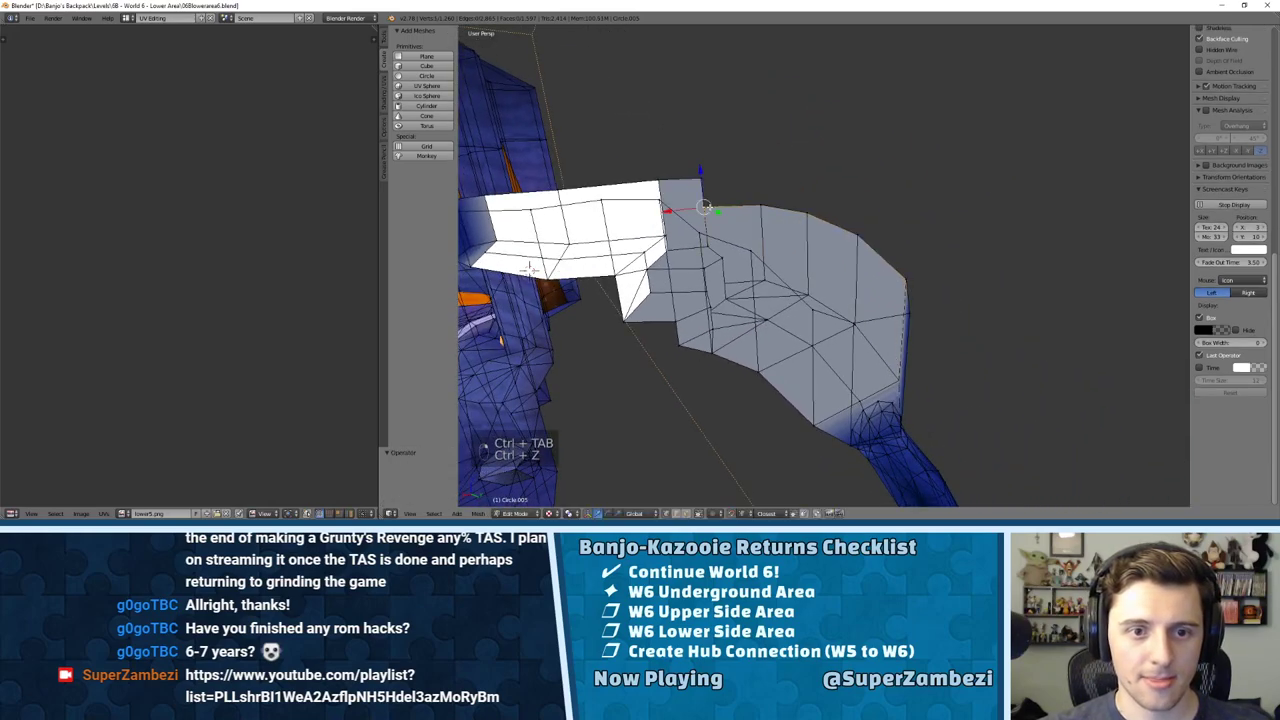
{"action": "left_click_drag", "start_coordinate": [700, 172], "coordinate": [760, 162]}
{"action": "right_click", "coordinate": [760, 205]}
{"action": "middle_click_drag", "start_coordinate": [722, 240], "coordinate": [752, 184]}
{"action": "right_click", "coordinate": [744, 178]}
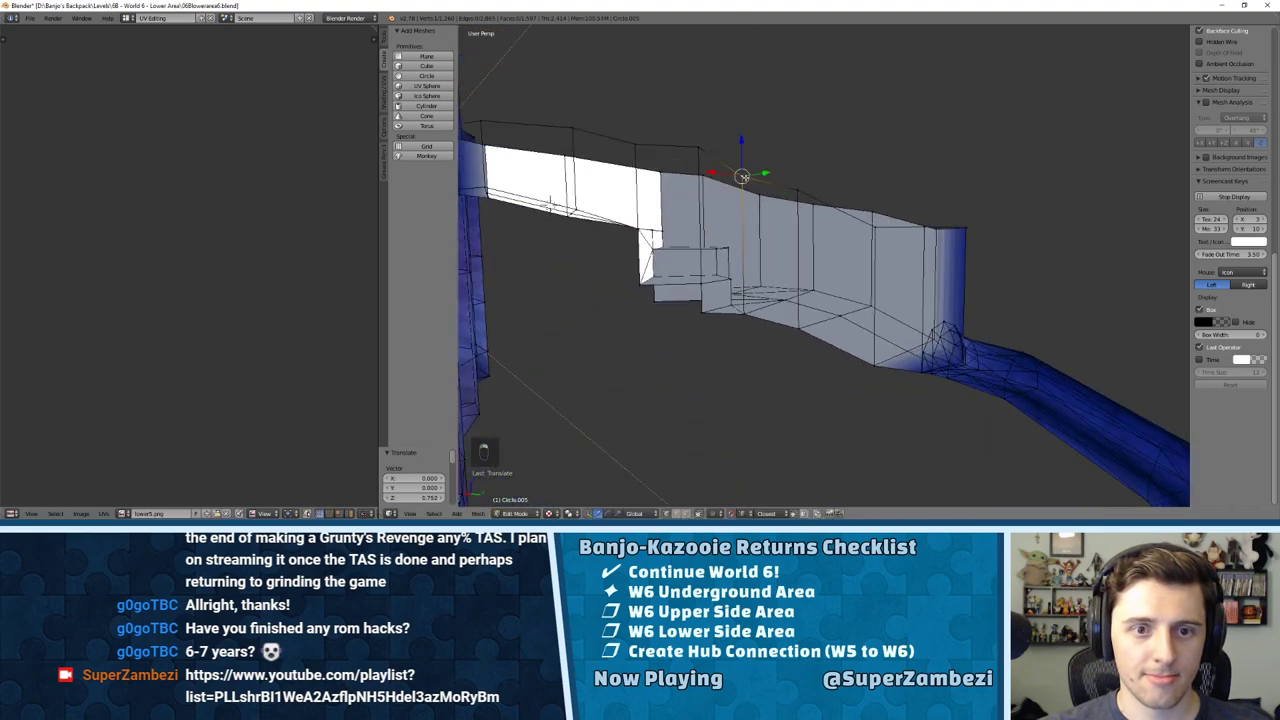
{"action": "left_click_drag", "start_coordinate": [742, 149], "coordinate": [800, 152]}
Step: Adjust the height of the grey wall's remaining top vertices along Z so its top slopes evenly towards the lower tunnel mouth
{"action": "right_click", "coordinate": [798, 190]}
{"action": "right_click", "coordinate": [873, 225]}
{"action": "left_click_drag", "start_coordinate": [873, 194], "coordinate": [874, 182]}
{"action": "middle_click_drag", "start_coordinate": [866, 184], "coordinate": [878, 200]}
{"action": "right_click", "coordinate": [885, 238]}
{"action": "left_click_drag", "start_coordinate": [883, 206], "coordinate": [888, 180]}
{"action": "middle_click_drag", "start_coordinate": [888, 180], "coordinate": [916, 209]}
{"action": "right_click", "coordinate": [950, 241]}
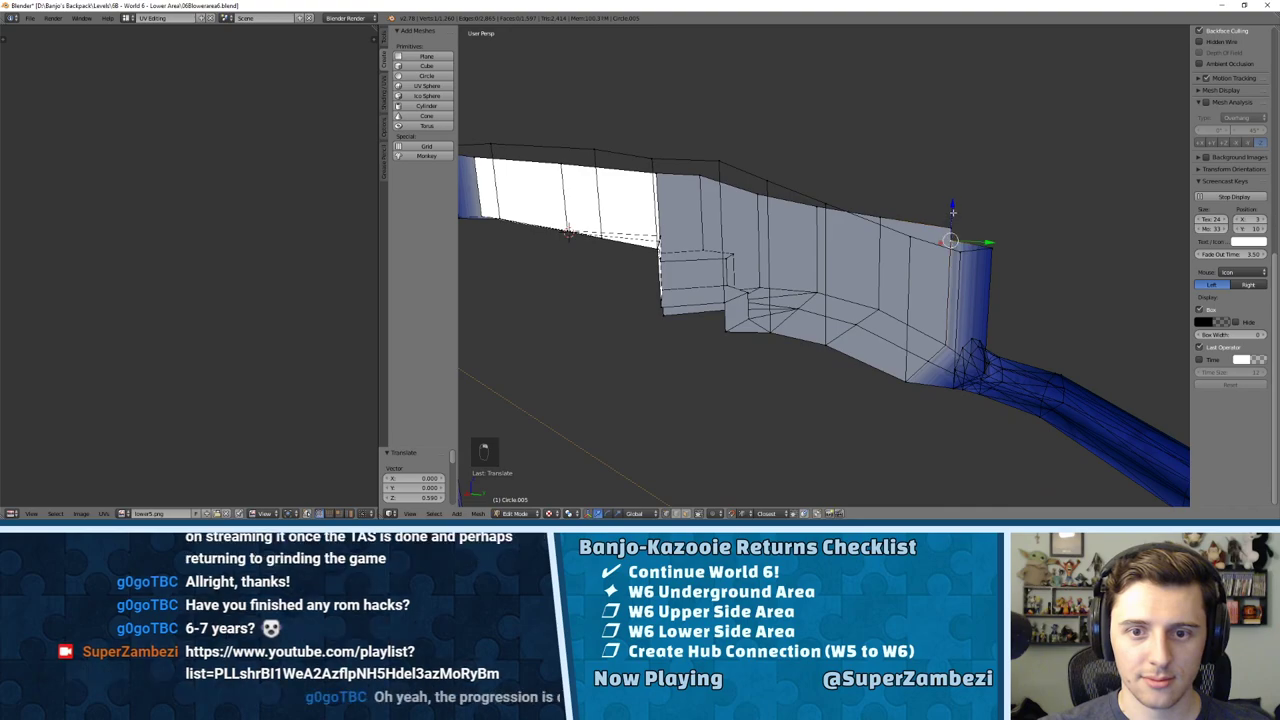
{"action": "mouse_move", "coordinate": [952, 211]}
{"action": "left_mouse_down"}
{"action": "mouse_move", "coordinate": [954, 195]}
{"action": "mouse_move", "coordinate": [952, 218]}
{"action": "left_mouse_up"}
Step: Merge the doubled vertices of the whole mesh and deselect everything
{"action": "key", "text": "a"}
{"action": "key", "text": "a"}
{"action": "key", "text": "a"}
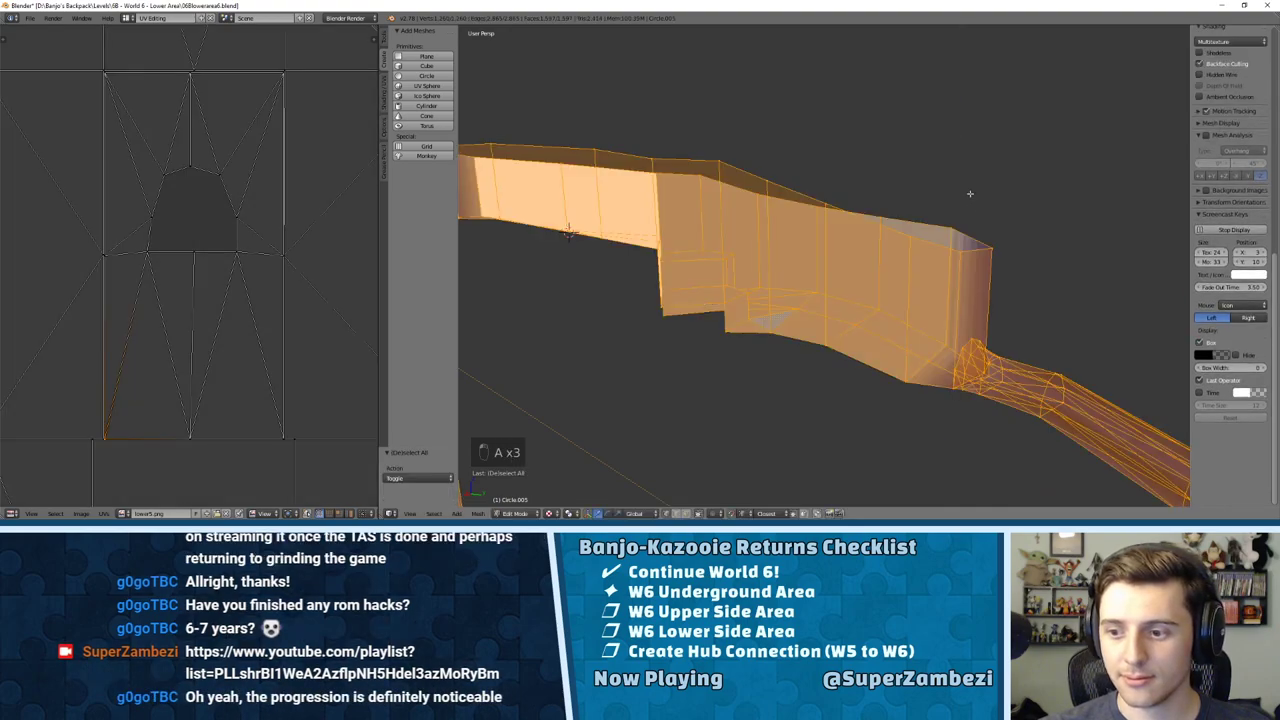
{"action": "key", "text": "w"}
{"action": "left_click", "coordinate": [958, 200]}
{"action": "middle_click_drag", "start_coordinate": [958, 200], "coordinate": [793, 231]}
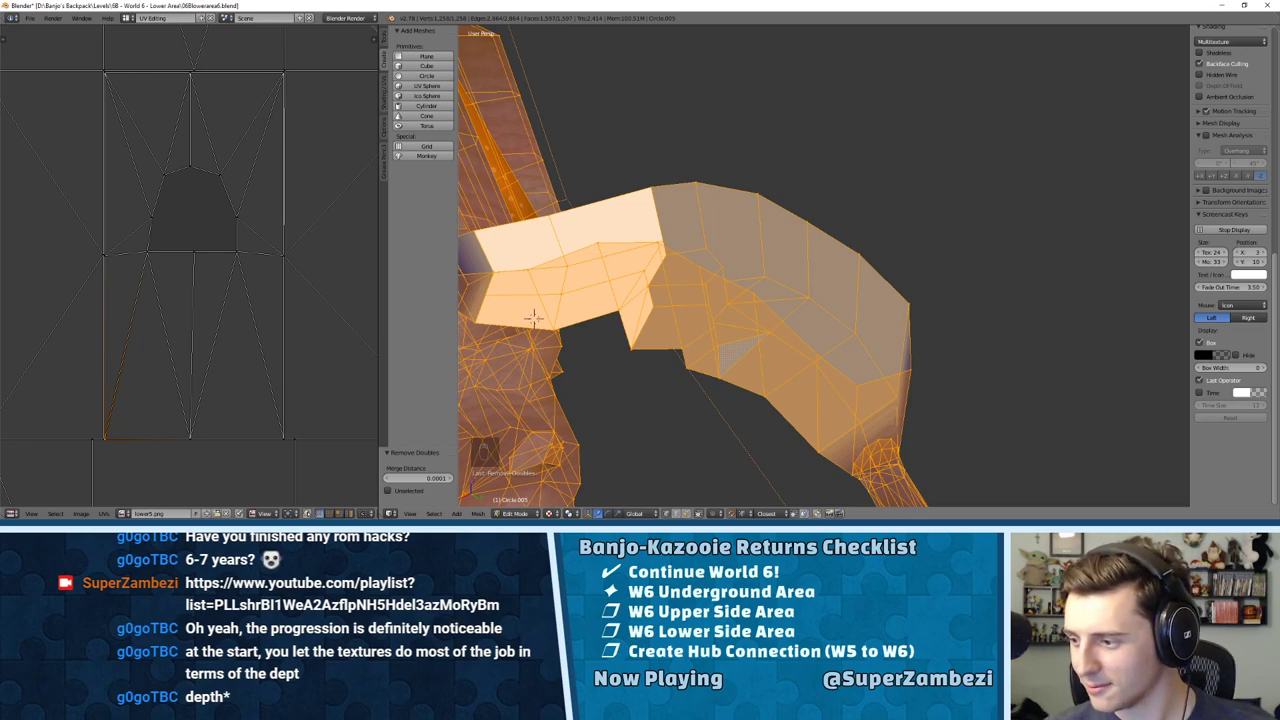
{"action": "middle_click_drag", "start_coordinate": [667, 252], "coordinate": [771, 218]}
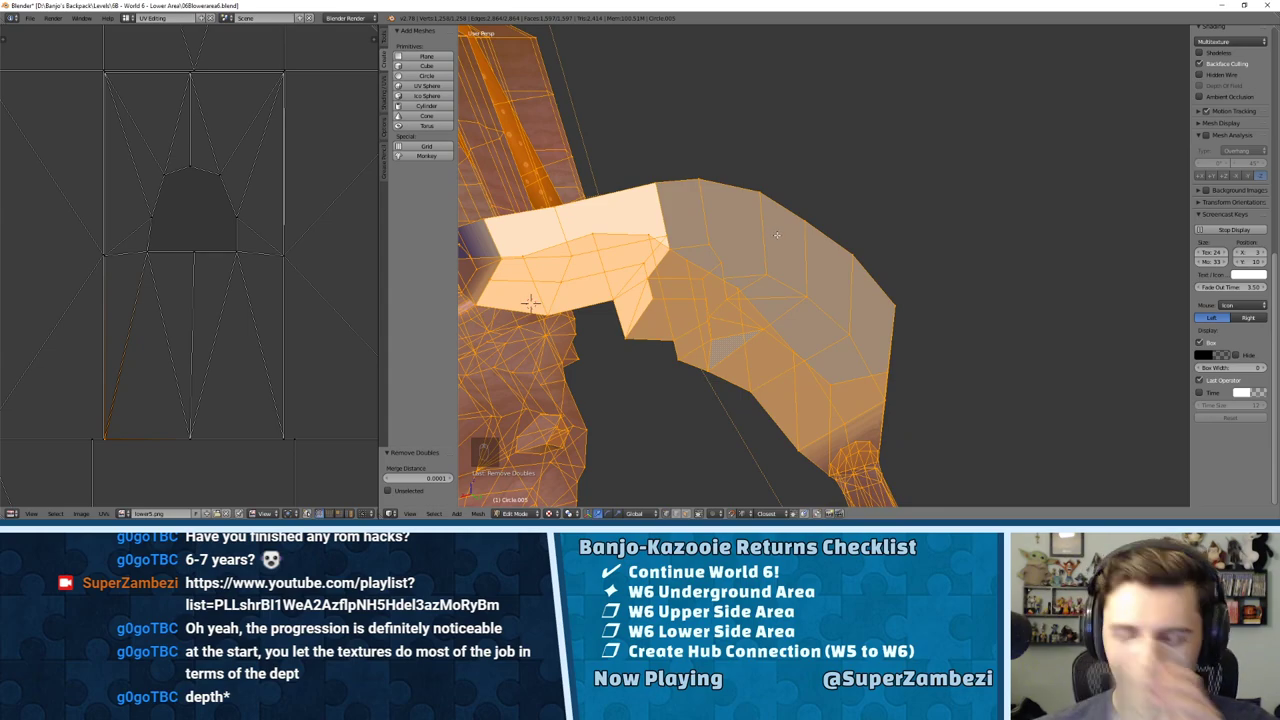
{"action": "middle_click_drag", "start_coordinate": [649, 136], "coordinate": [833, 301]}
{"action": "key", "text": "a"}
Step: Examine the passage's overall shape in object mode and return to mesh editing
{"action": "key", "text": "Tab"}
{"action": "scroll", "coordinate": [1071, 184], "scroll_direction": "up", "scroll_amount": 3}
{"action": "middle_click_drag", "start_coordinate": [793, 339], "coordinate": [739, 372]}
{"action": "scroll", "coordinate": [739, 373], "scroll_direction": "up", "scroll_amount": 3}
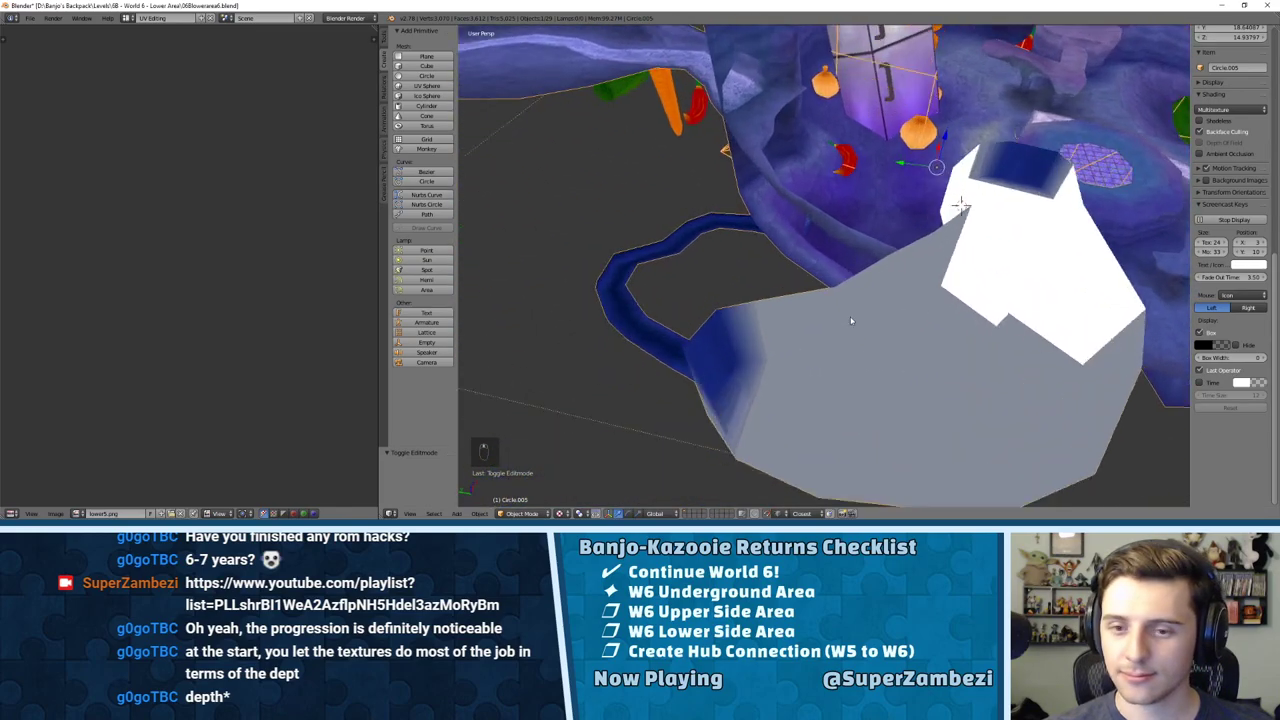
{"action": "key", "text": "Tab"}
{"action": "middle_click_drag", "start_coordinate": [939, 338], "coordinate": [907, 61]}
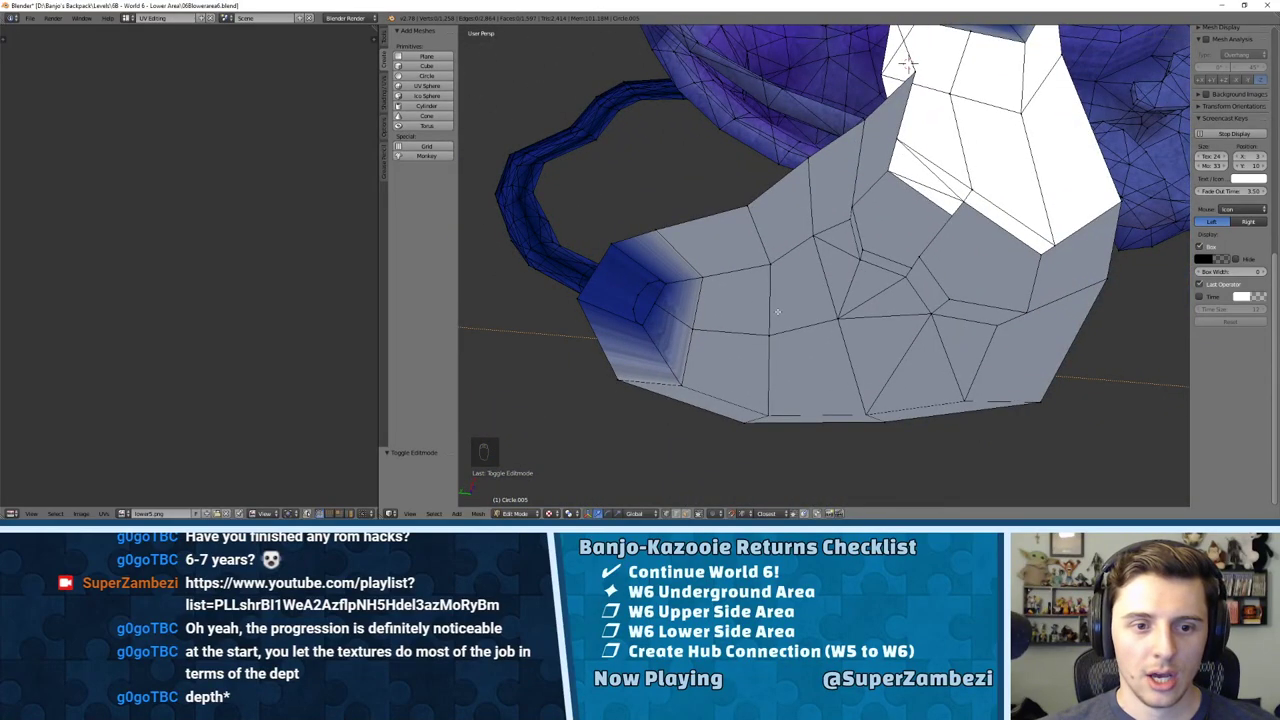
Step: Circle-select the grey floor faces leading from the lower tunnel mouth, using face selection in the top view
{"action": "key", "text": "ctrl+Tab"}
{"action": "left_click", "coordinate": [745, 336]}
{"action": "middle_click_drag", "start_coordinate": [745, 336], "coordinate": [833, 348]}
{"action": "right_click", "coordinate": [833, 348]}
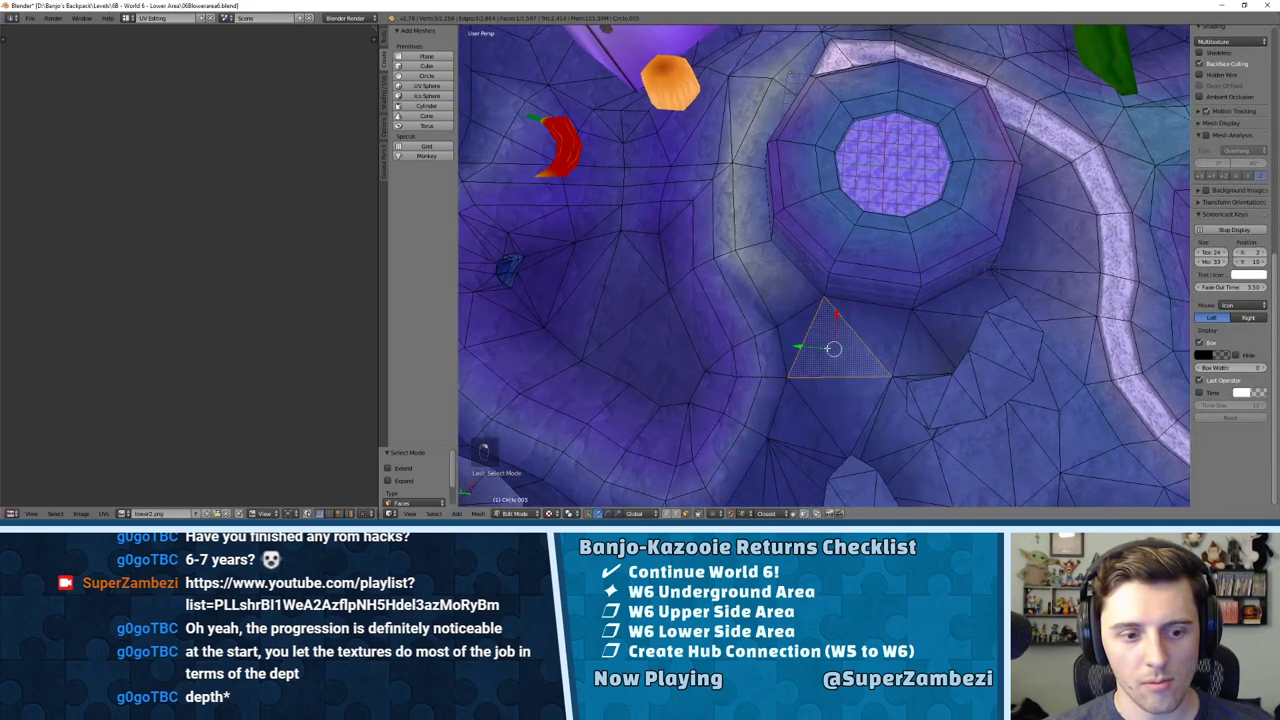
{"action": "scroll", "coordinate": [827, 348], "scroll_direction": "down", "scroll_amount": 6}
{"action": "middle_click_drag", "start_coordinate": [827, 348], "coordinate": [795, 232]}
{"action": "scroll", "coordinate": [854, 80], "scroll_direction": "up", "scroll_amount": 4}
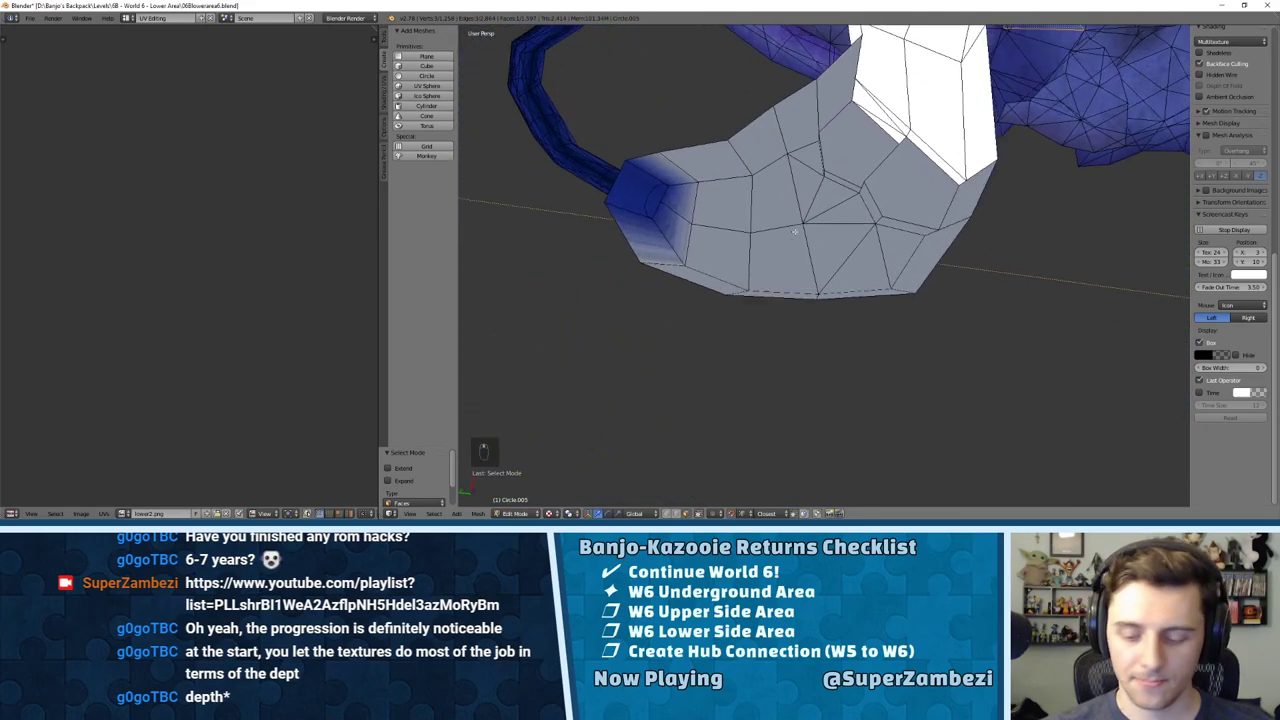
{"action": "key", "text": "KP_7"}
{"action": "key", "text": "c"}
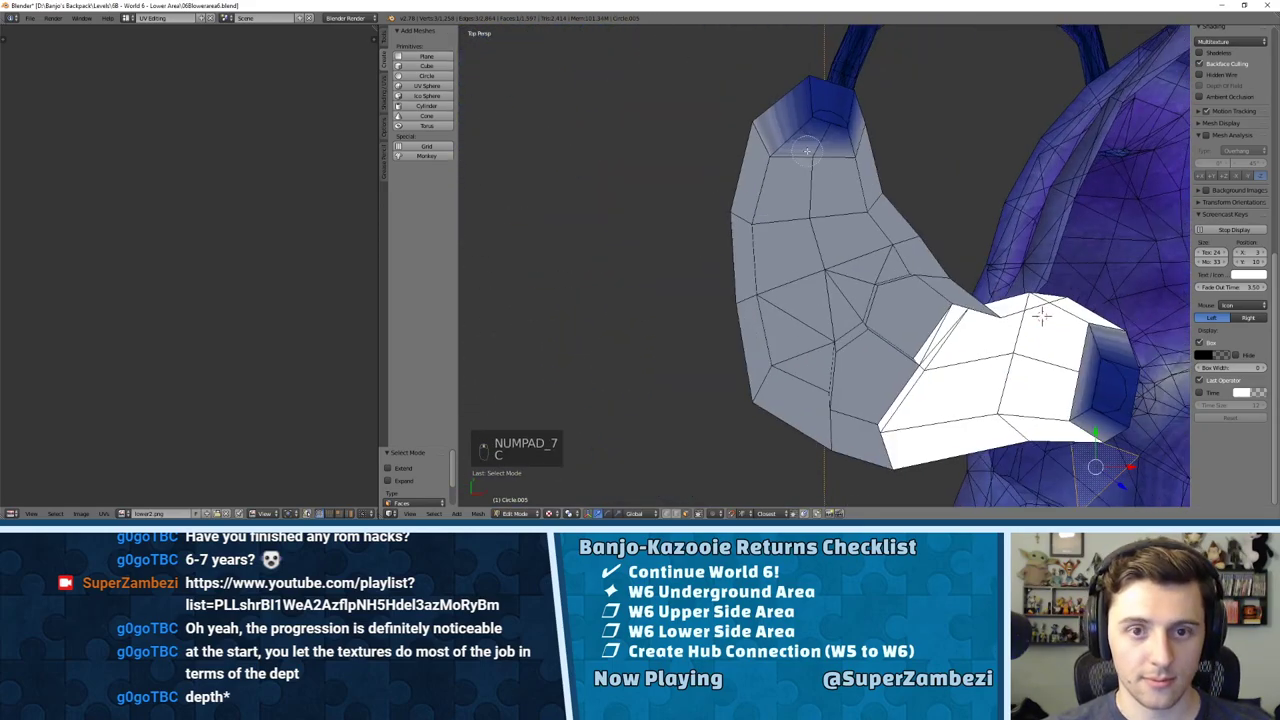
{"action": "left_click_drag", "start_coordinate": [807, 150], "coordinate": [808, 276]}
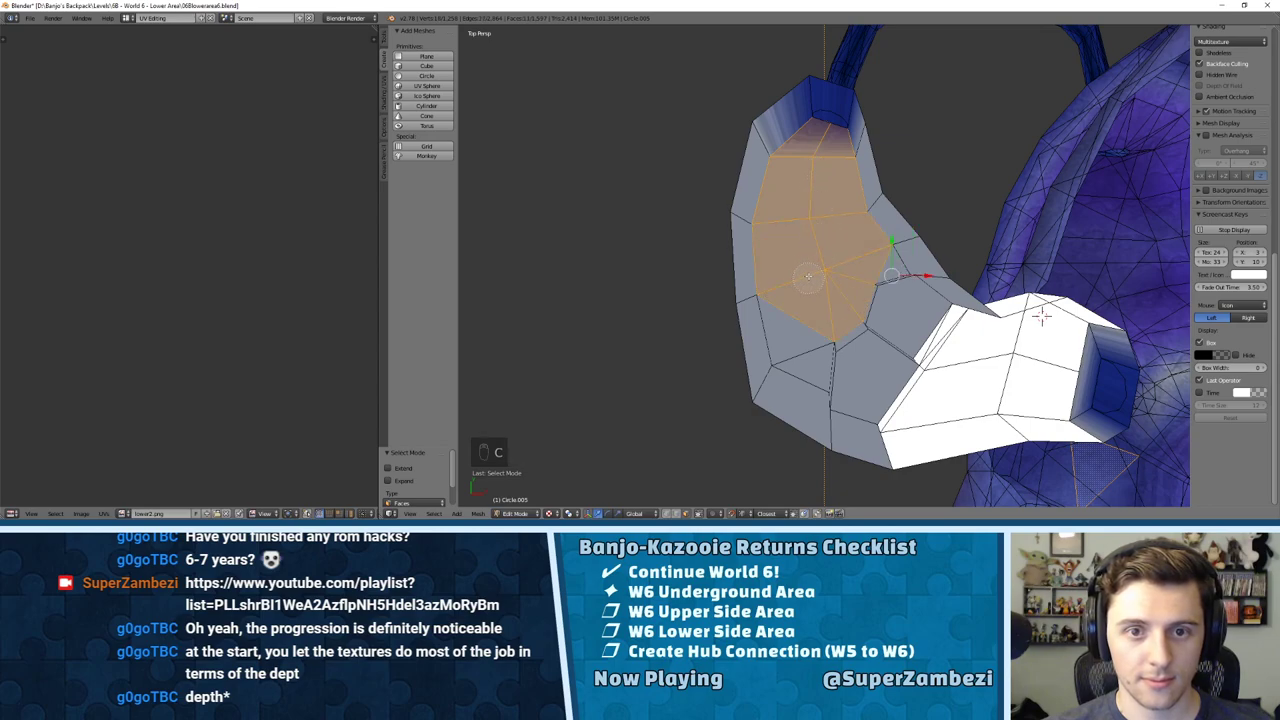
{"action": "right_click", "coordinate": [808, 276]}
Step: Add the remaining grey floor faces and the tops of the stepped blocks to the face selection
{"action": "scroll", "coordinate": [808, 276], "scroll_direction": "up", "scroll_amount": 4}
{"action": "scroll", "coordinate": [826, 103], "scroll_direction": "down", "scroll_amount": 3}
{"action": "mouse_move", "coordinate": [829, 259]}
{"action": "middle_mouse_down", "text": "shift"}
{"action": "mouse_move", "coordinate": [808, 214]}
{"action": "mouse_move", "coordinate": [835, 249]}
{"action": "middle_mouse_up", "text": "shift"}
{"action": "right_click", "coordinate": [787, 336], "text": "shift"}
{"action": "right_click", "coordinate": [918, 310], "text": "shift"}
{"action": "right_click", "coordinate": [901, 270], "text": "shift"}
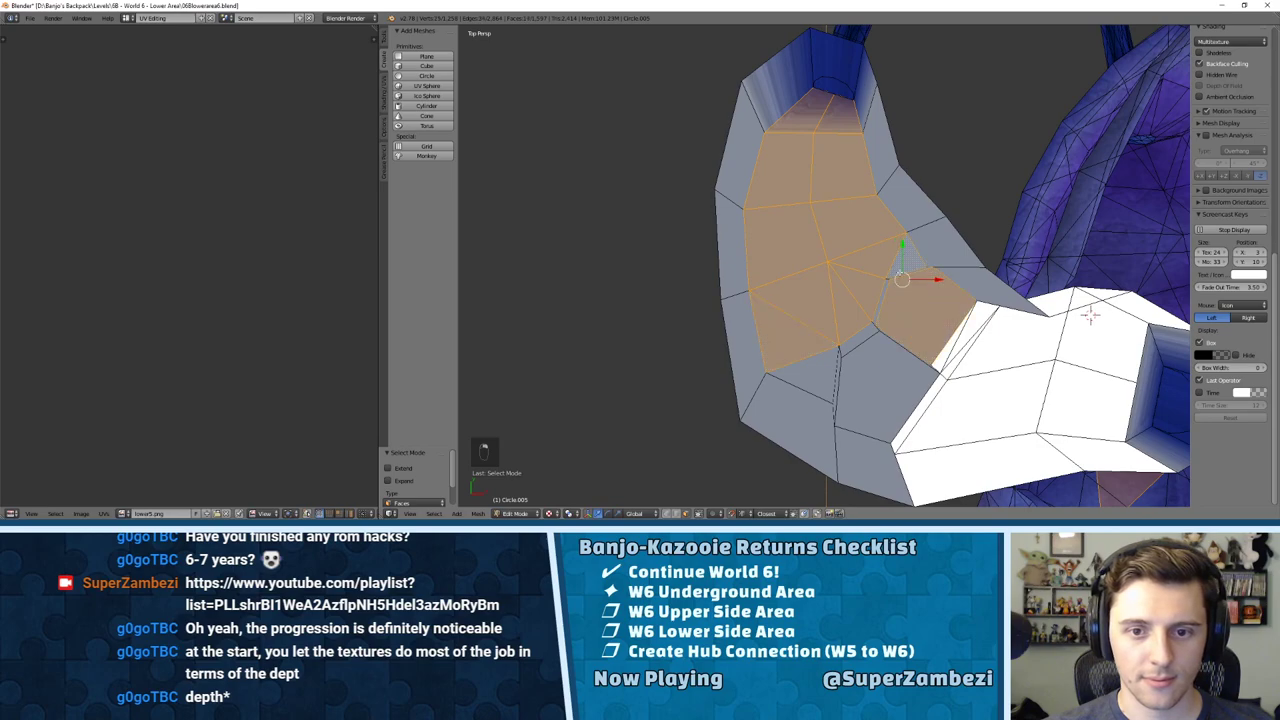
{"action": "right_click", "coordinate": [886, 384], "text": "shift"}
{"action": "right_click", "coordinate": [806, 384], "text": "shift"}
Step: Add the white floor faces up to the upper tunnel mouth to the selection, and triangulate all selected faces
{"action": "middle_click_drag", "start_coordinate": [806, 384], "coordinate": [687, 333], "text": "shift"}
{"action": "right_click", "coordinate": [868, 338], "text": "shift"}
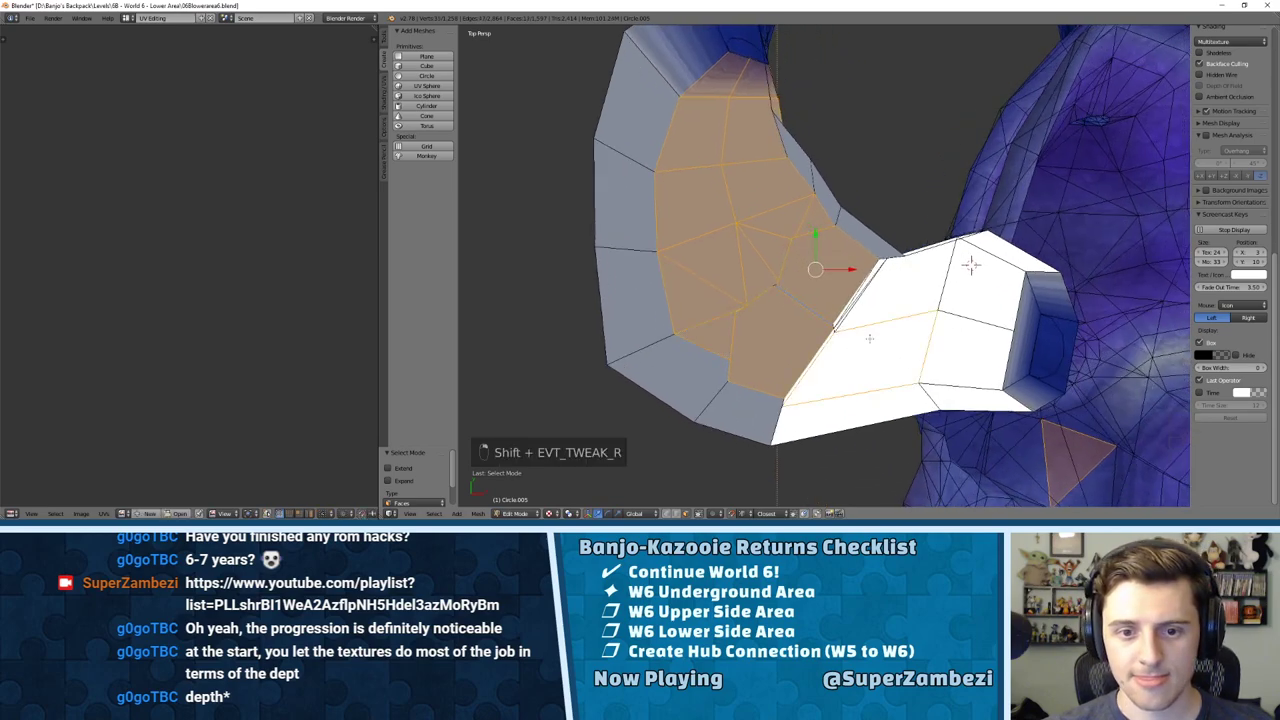
{"action": "right_click", "coordinate": [903, 284], "text": "shift"}
{"action": "right_click", "coordinate": [972, 286], "text": "shift"}
{"action": "right_click", "coordinate": [959, 352], "text": "shift"}
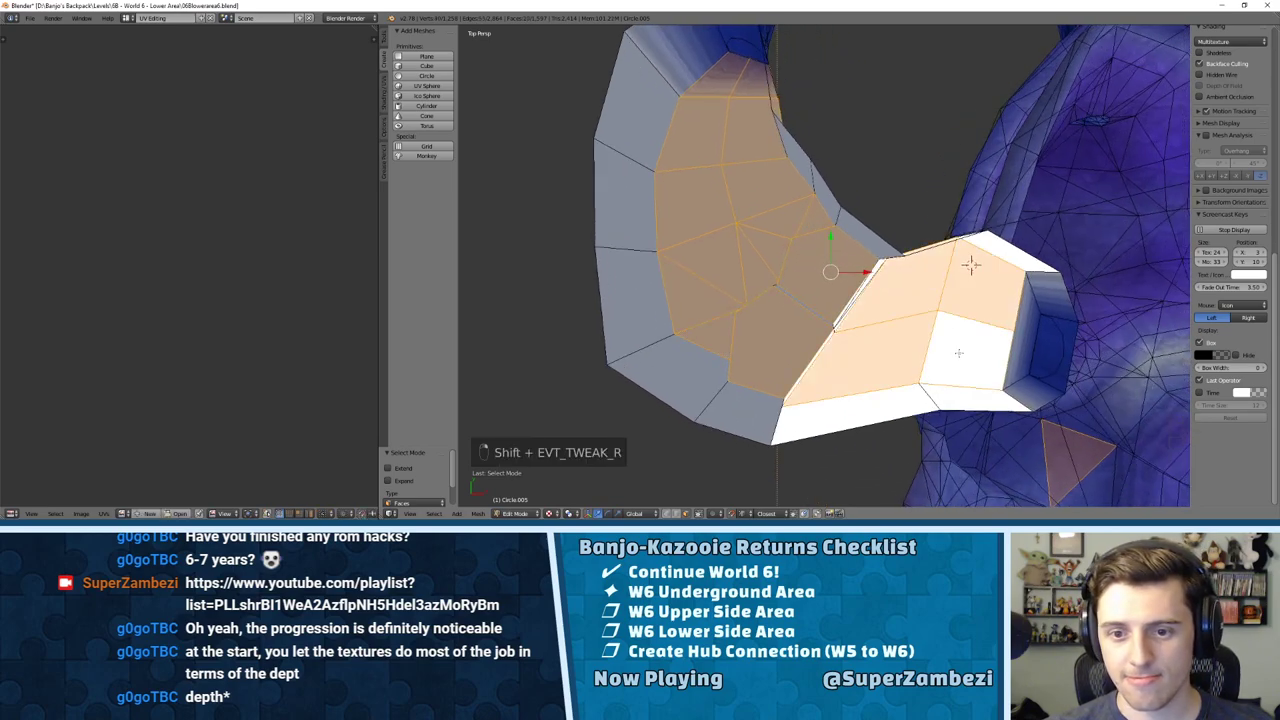
{"action": "right_click", "coordinate": [1023, 347], "text": "shift"}
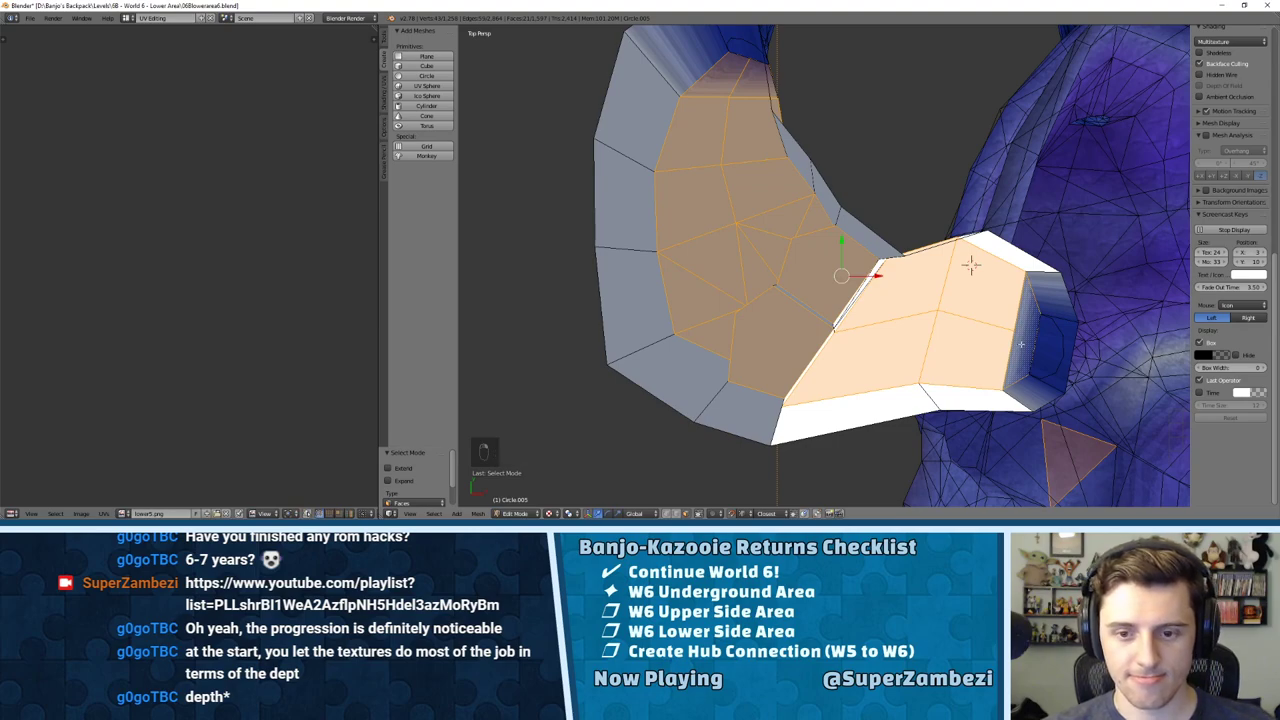
{"action": "key", "text": "ctrl+t"}
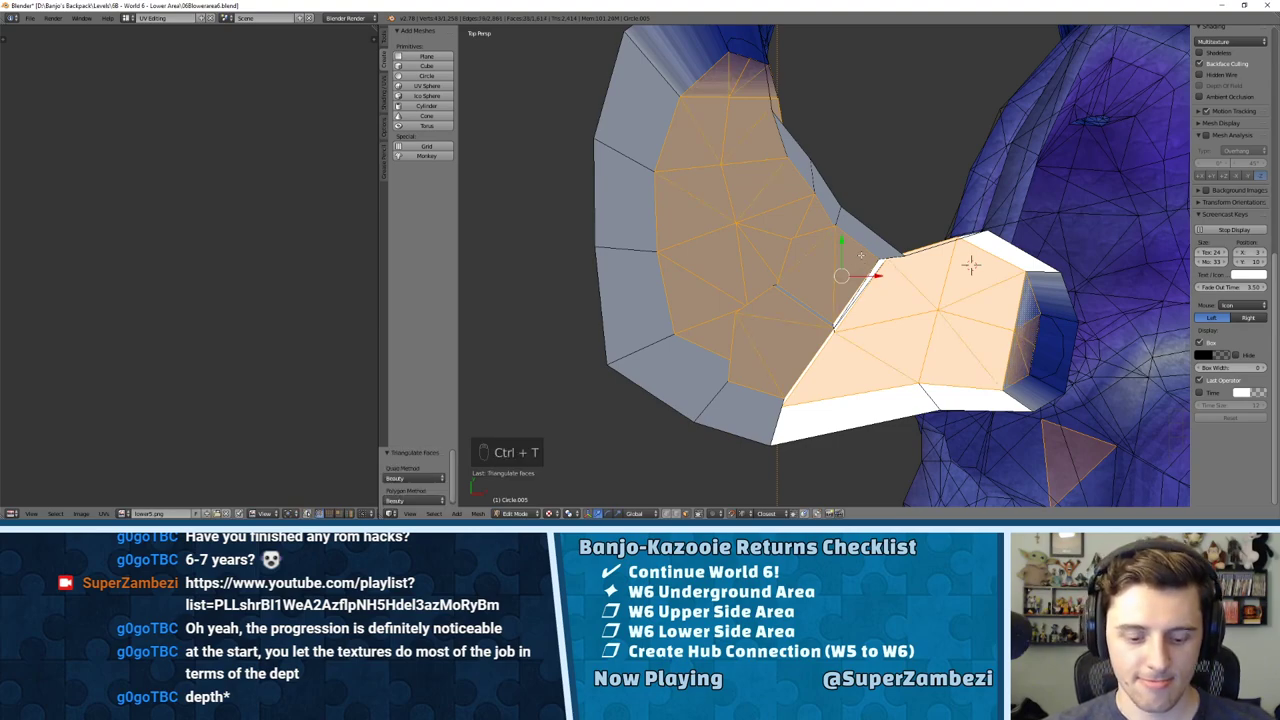
Step: Unwrap the selected floor faces and scale their UVs up by 3.5
{"action": "key", "text": "u"}
{"action": "left_click", "coordinate": [860, 257]}
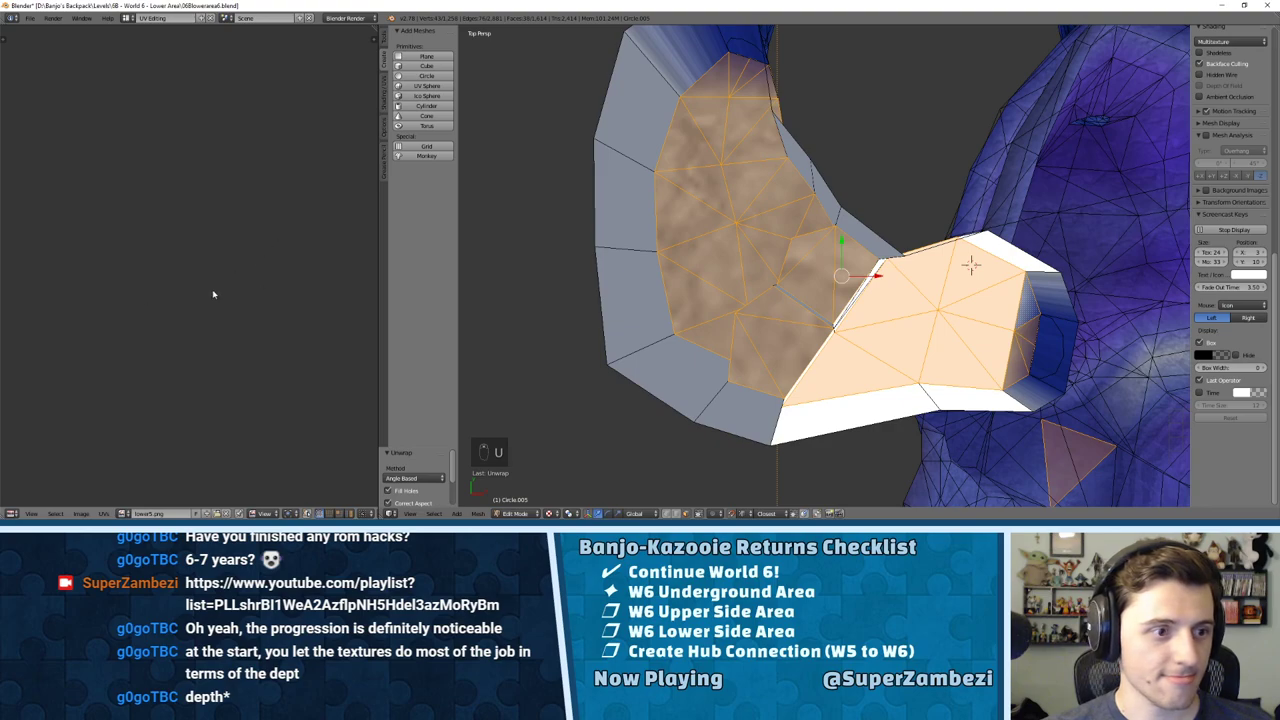
{"action": "key", "text": "a"}
{"action": "key", "text": "KP_Decimal"}
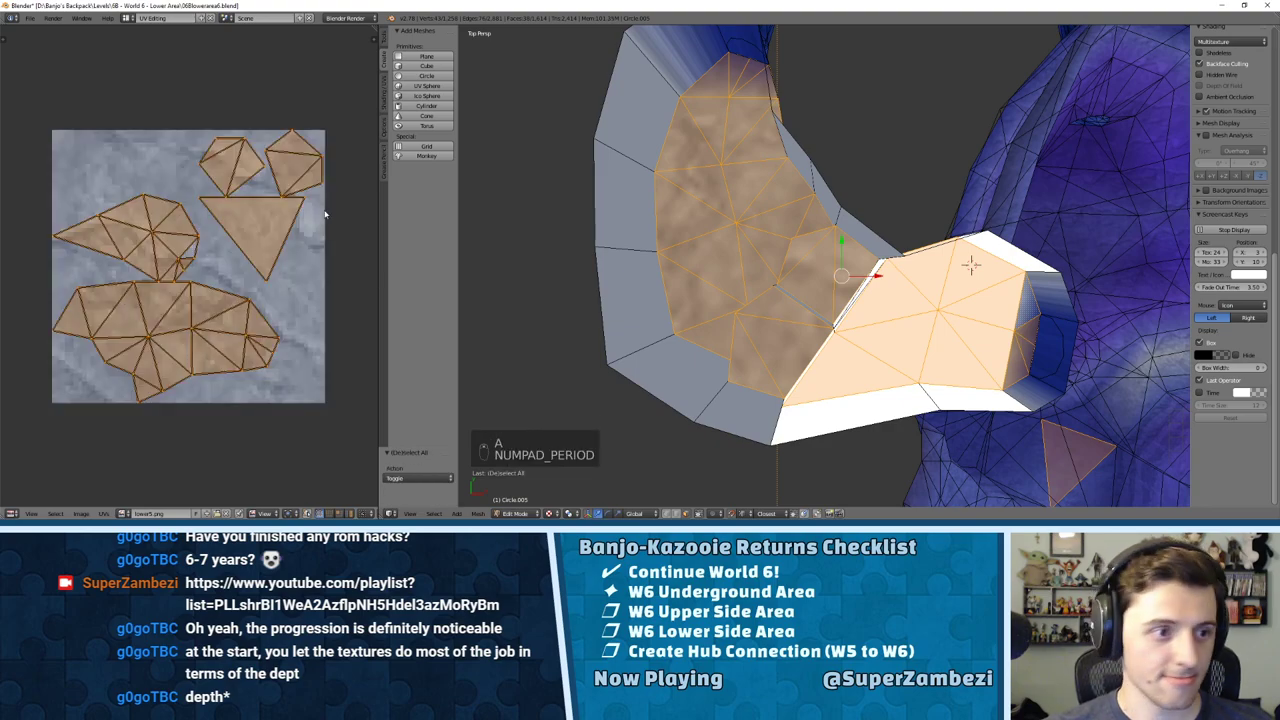
{"action": "key", "text": "s"}
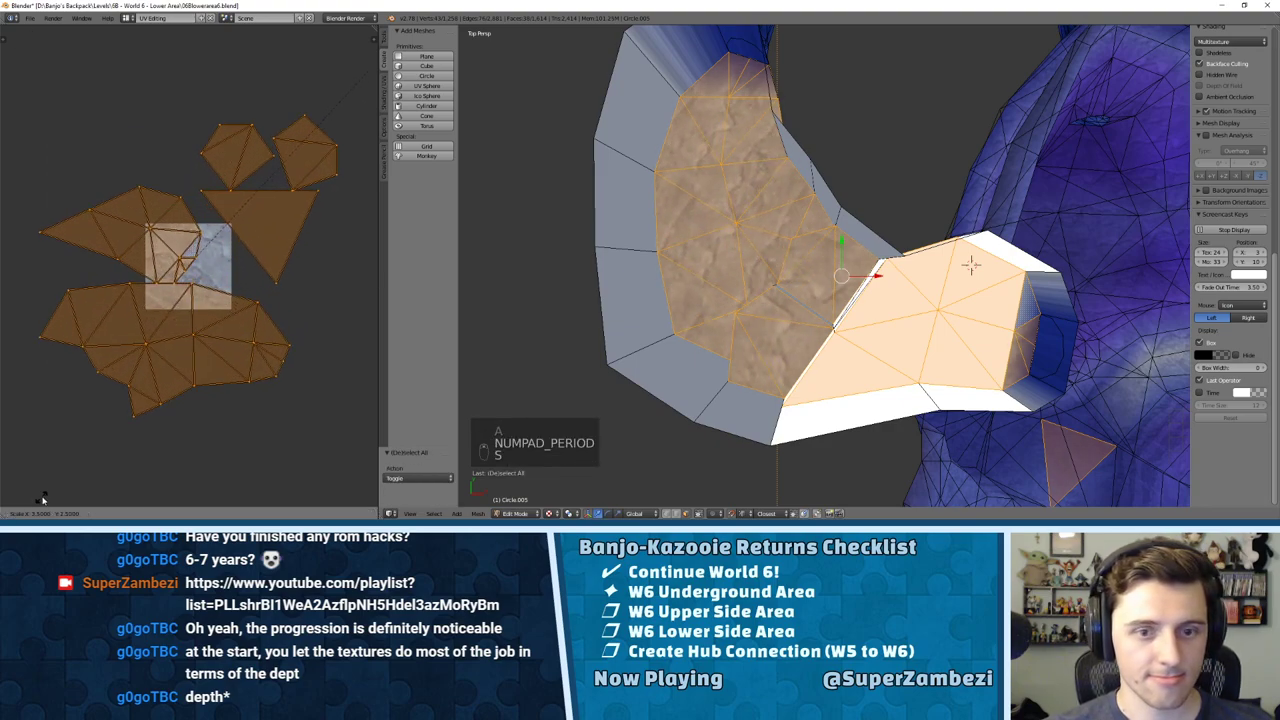
{"action": "left_click", "coordinate": [42, 498]}
Step: Try two different rock textures on the selected floor faces, and scale their UVs up by a further 1.5
{"action": "left_click", "coordinate": [126, 513]}
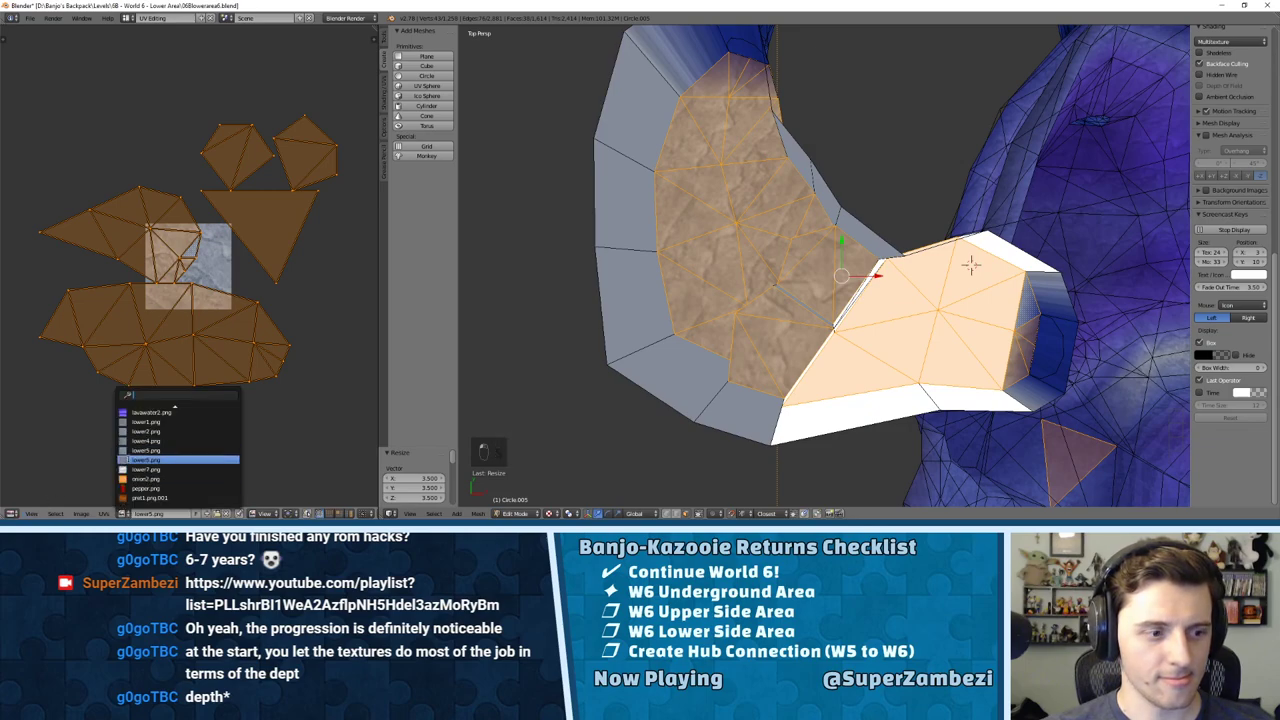
{"action": "left_click", "coordinate": [133, 457]}
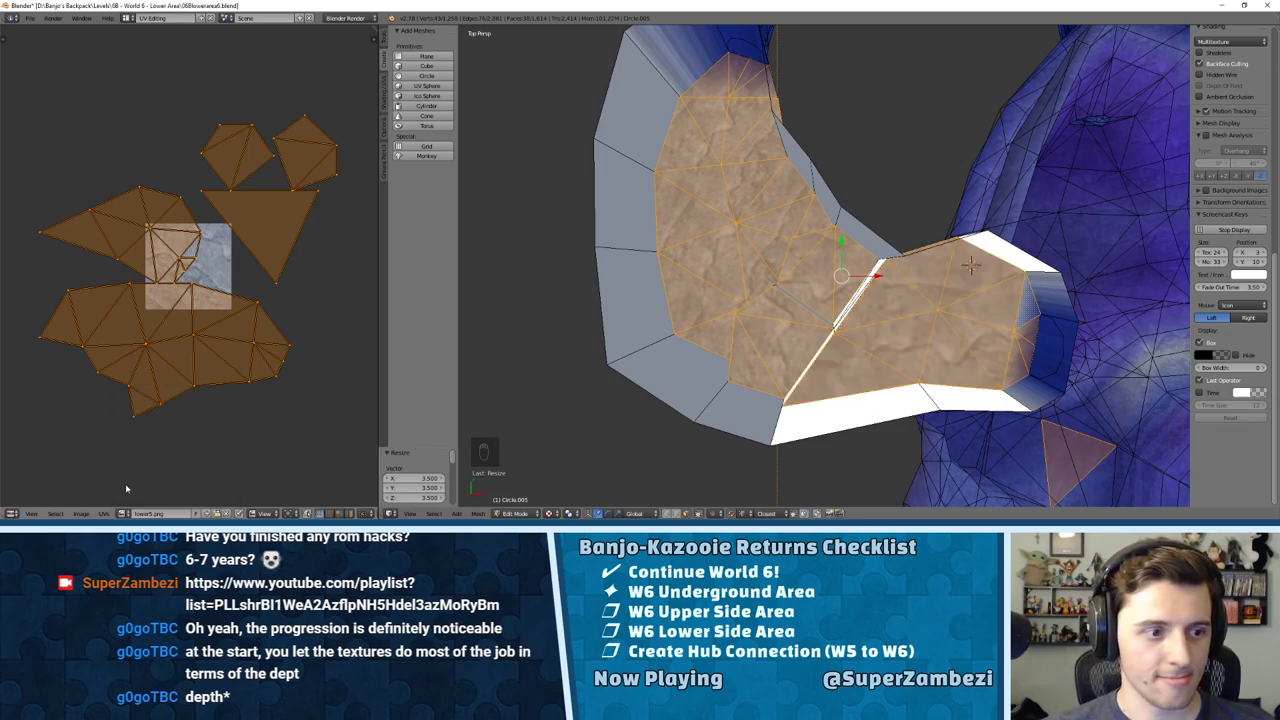
{"action": "left_click", "coordinate": [124, 513]}
{"action": "left_click", "coordinate": [138, 430]}
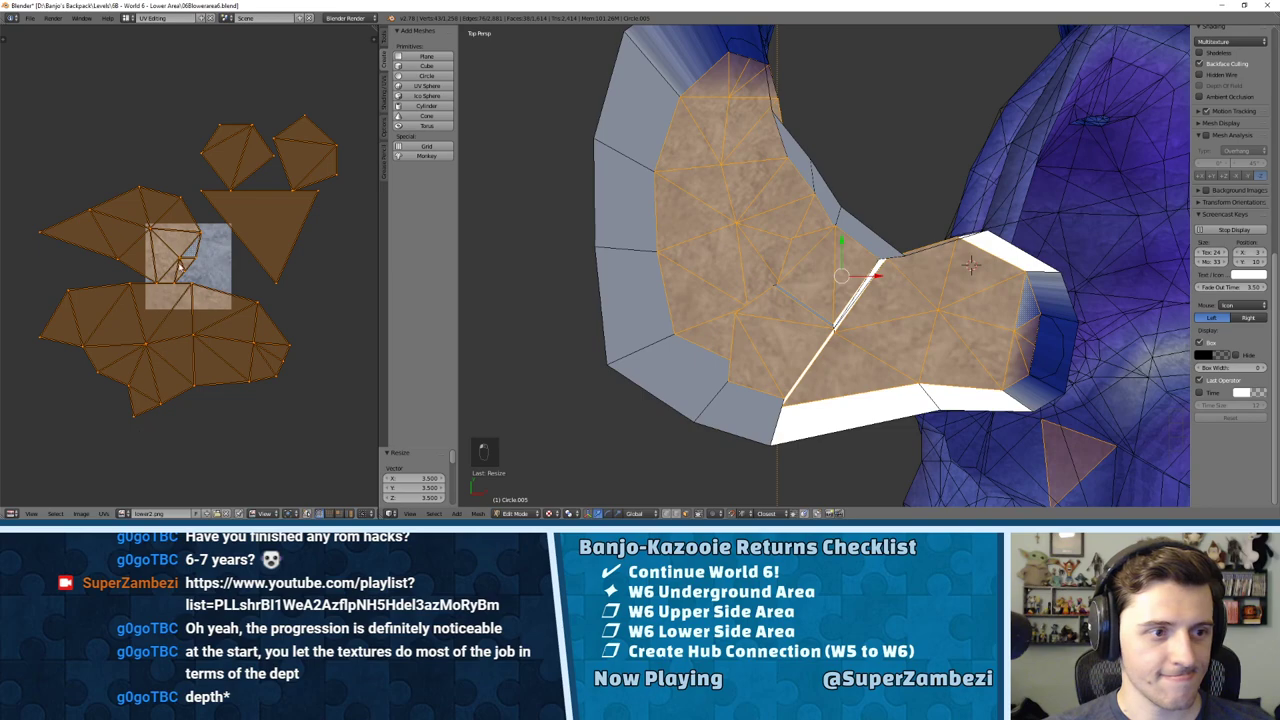
{"action": "key", "text": "s"}
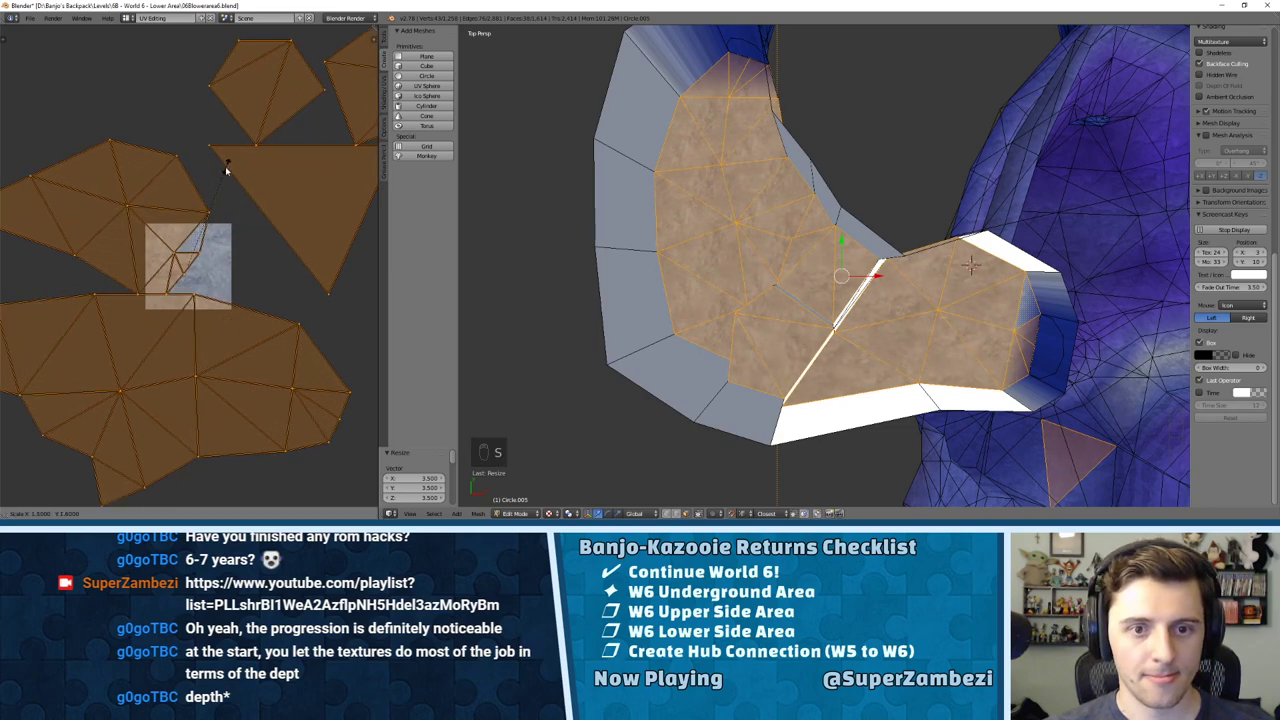
{"action": "left_click", "coordinate": [221, 177]}
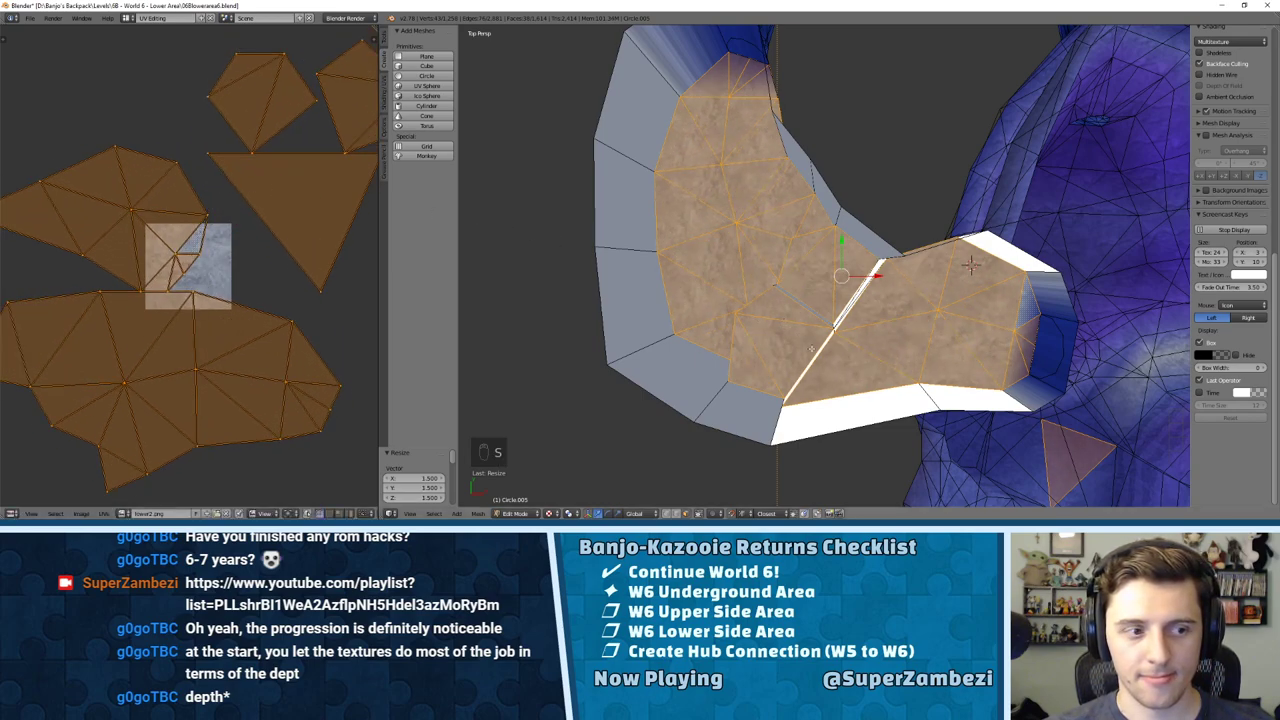
Step: Undo the UV scaling, texture assignments and unwrapping of the floor faces, keeping them triangulated
{"action": "right_click", "coordinate": [319, 292]}
{"action": "key", "text": "g"}
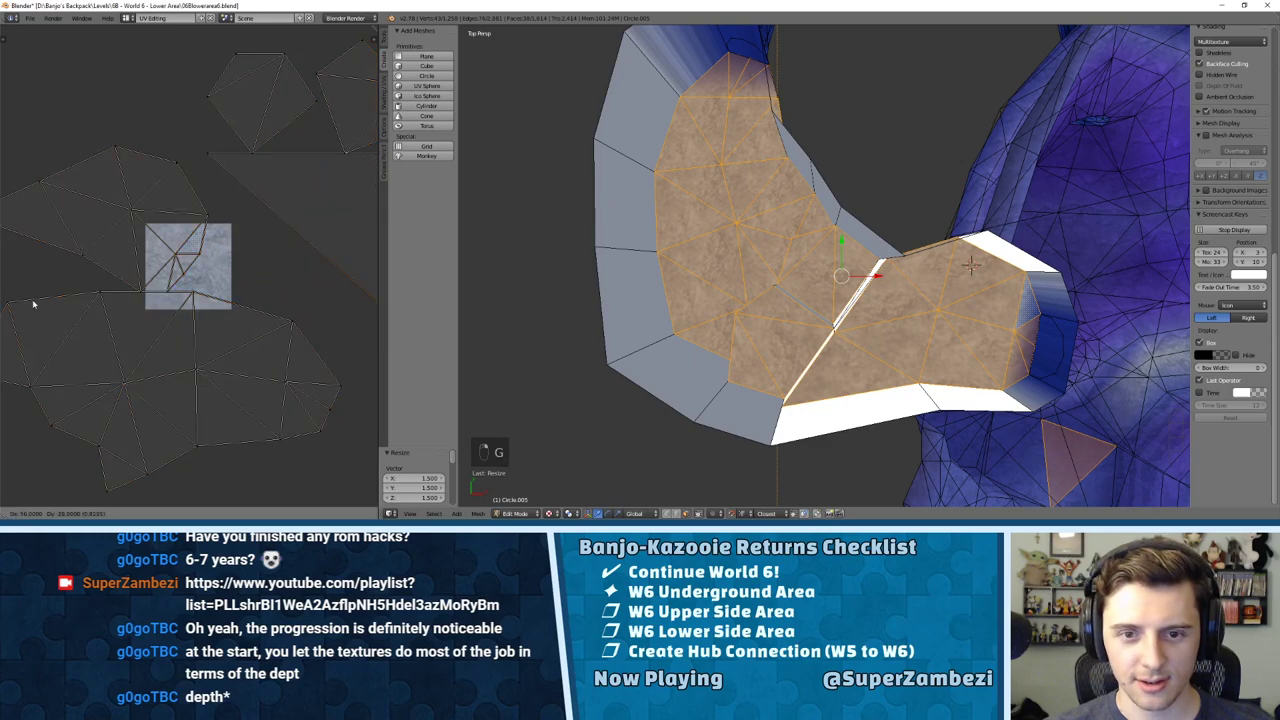
{"action": "right_click", "coordinate": [329, 237]}
{"action": "key", "text": "ctrl+z"}
{"action": "key", "text": "ctrl+z"}
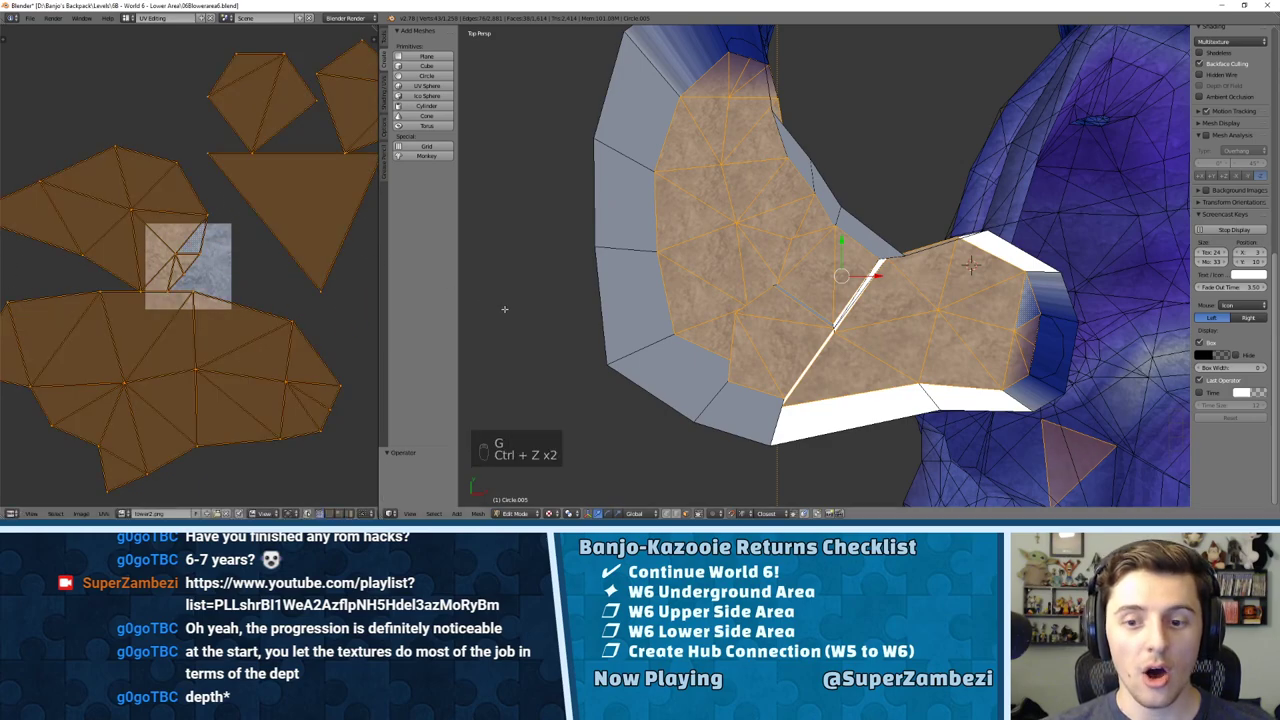
{"action": "key", "text": "ctrl+z"}
{"action": "key", "text": "ctrl+z"}
{"action": "key", "text": "ctrl+z"}
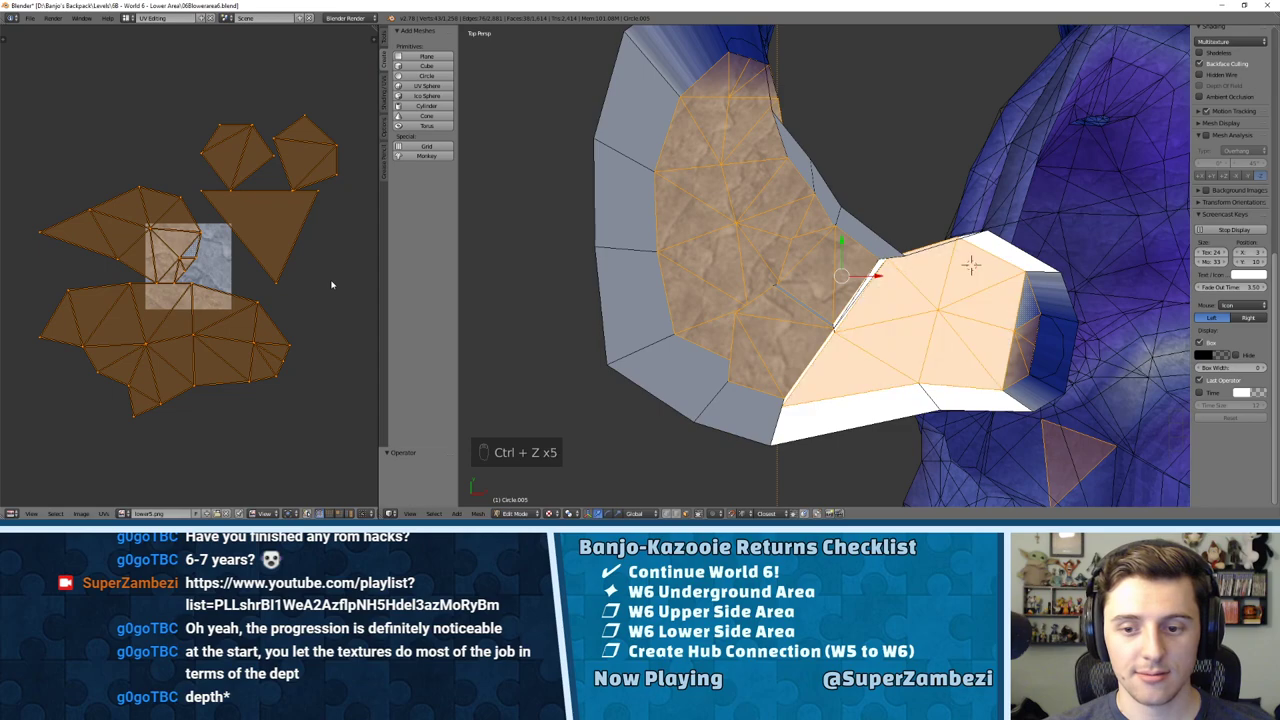
{"action": "key", "text": "ctrl+z"}
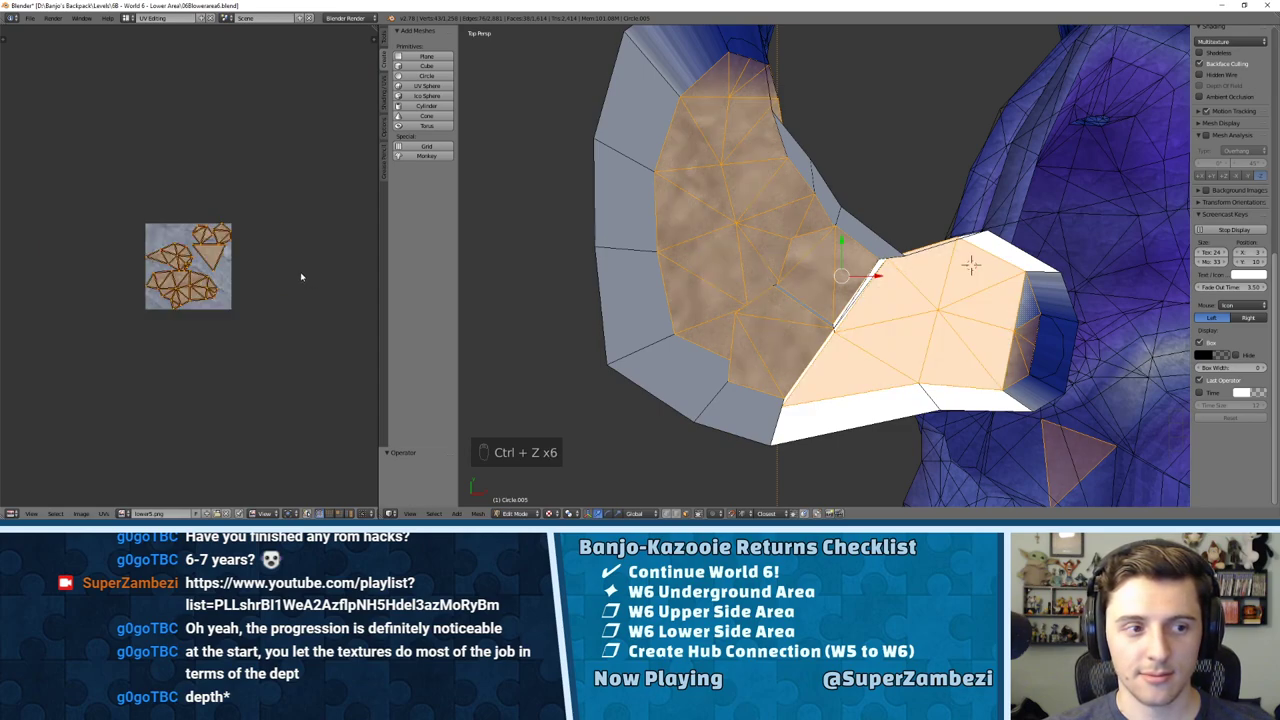
{"action": "key", "text": "ctrl+z"}
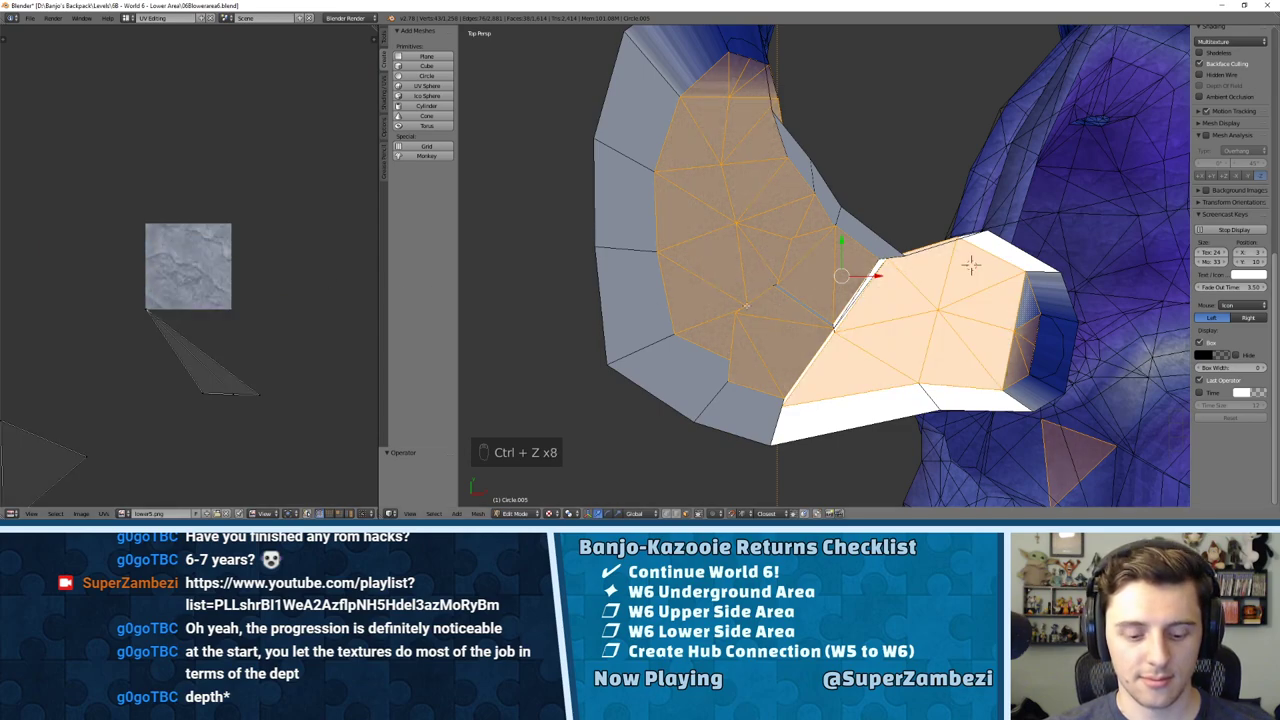
Step: Remove the stray triangle beside the octagonal platform from the face selection
{"action": "middle_click_drag", "start_coordinate": [1054, 454], "coordinate": [466, 78], "text": "shift"}
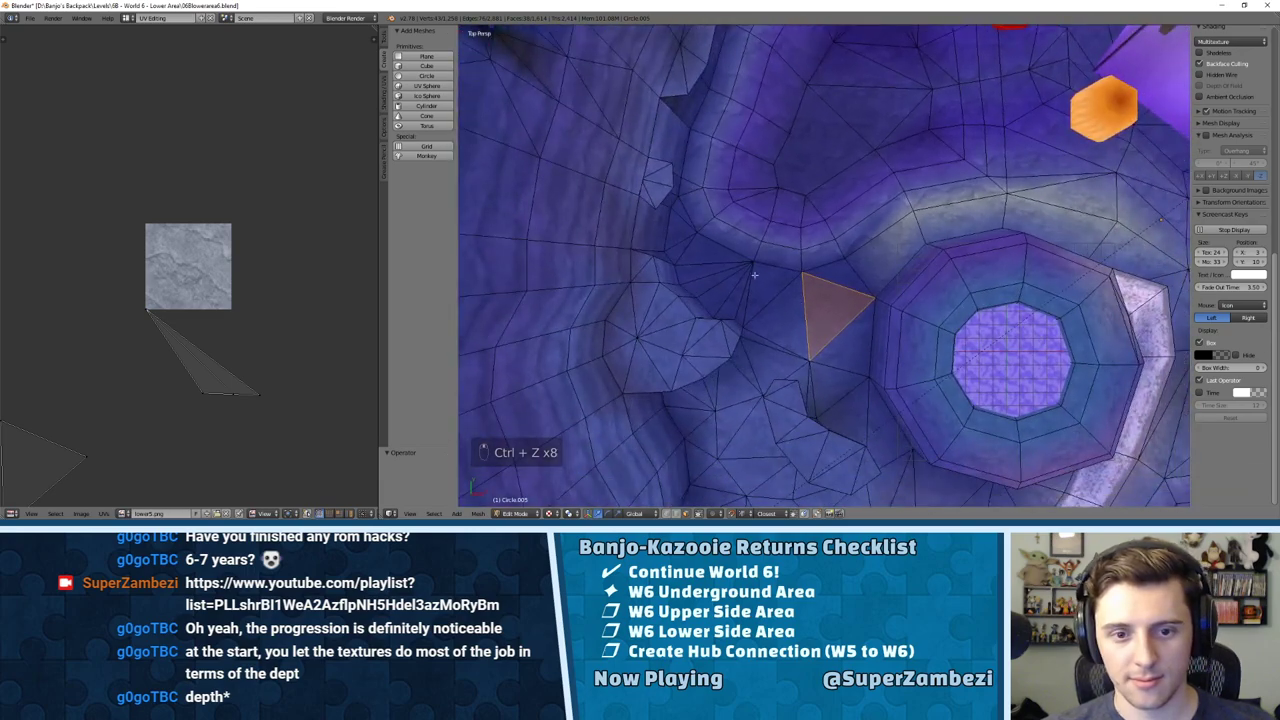
{"action": "right_click", "coordinate": [826, 311], "text": "shift"}
{"action": "middle_click_drag", "start_coordinate": [728, 230], "coordinate": [887, 310], "text": "shift"}
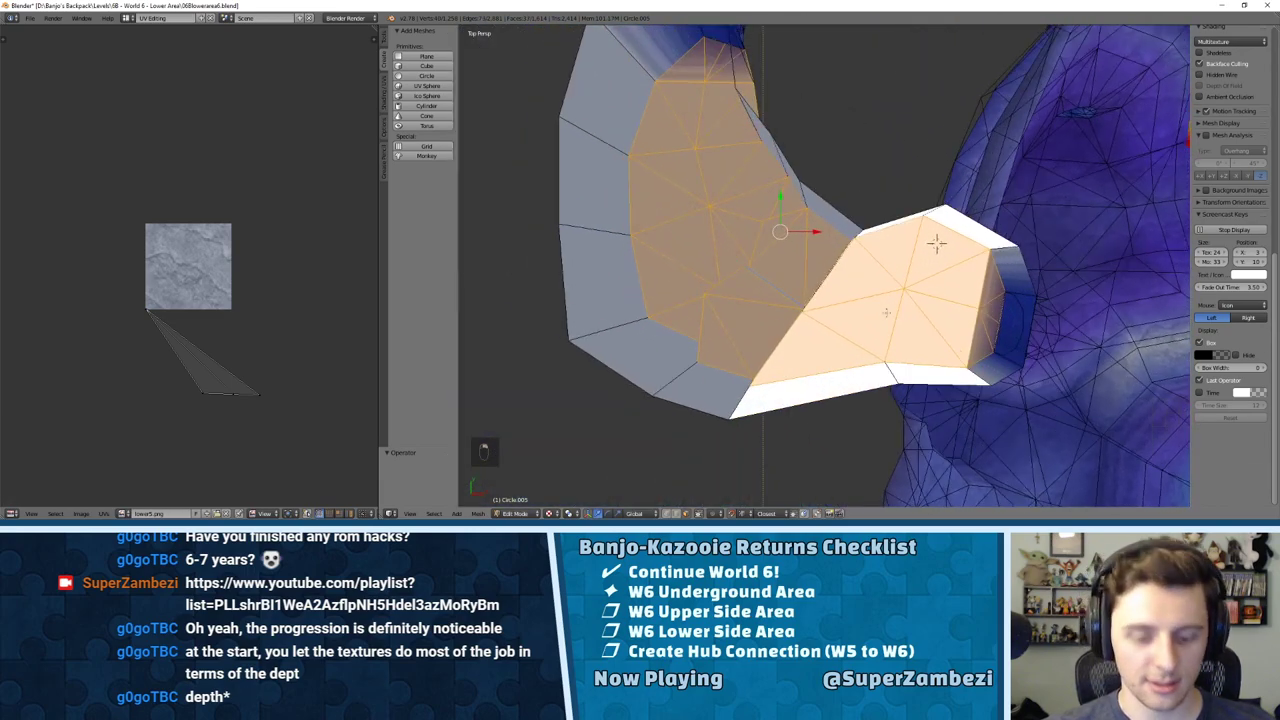
Step: Unwrap the selected floor faces, assign the lower2.png rock texture, and scale their UVs up by about 5.5
{"action": "key", "text": "u"}
{"action": "left_click", "coordinate": [887, 310]}
{"action": "key", "text": "a"}
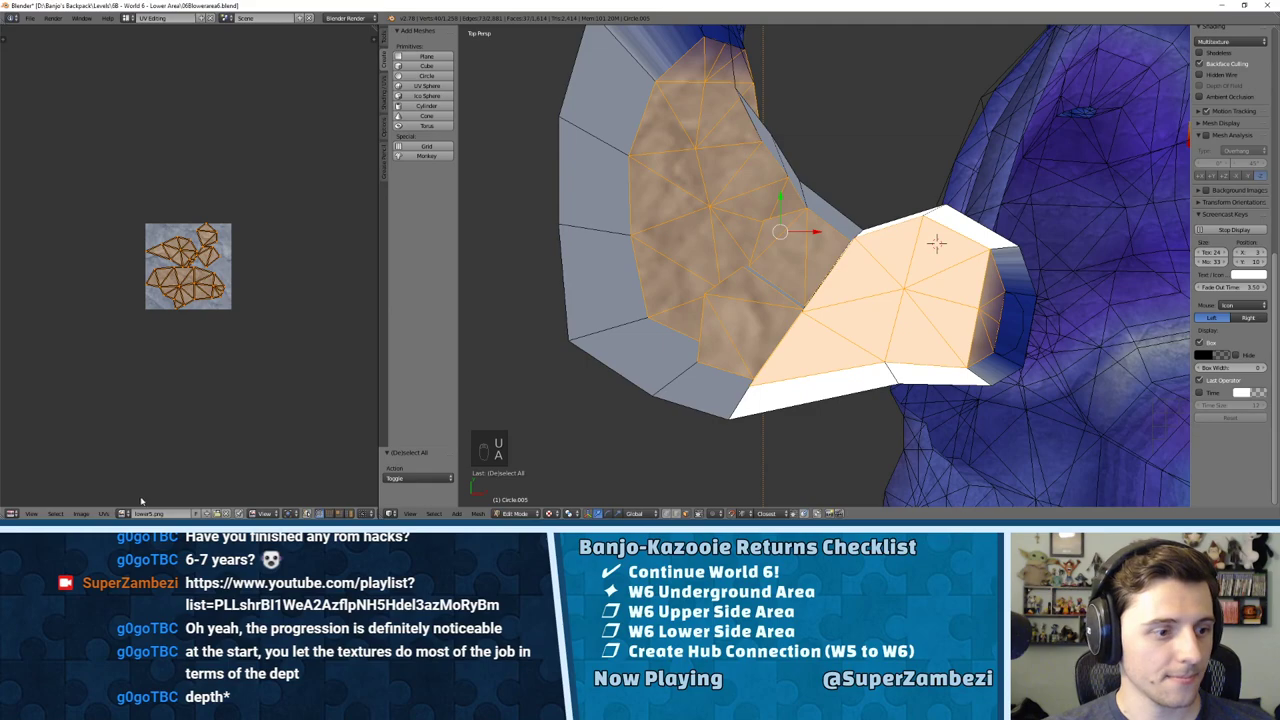
{"action": "left_click", "coordinate": [124, 513]}
{"action": "key", "text": "s"}
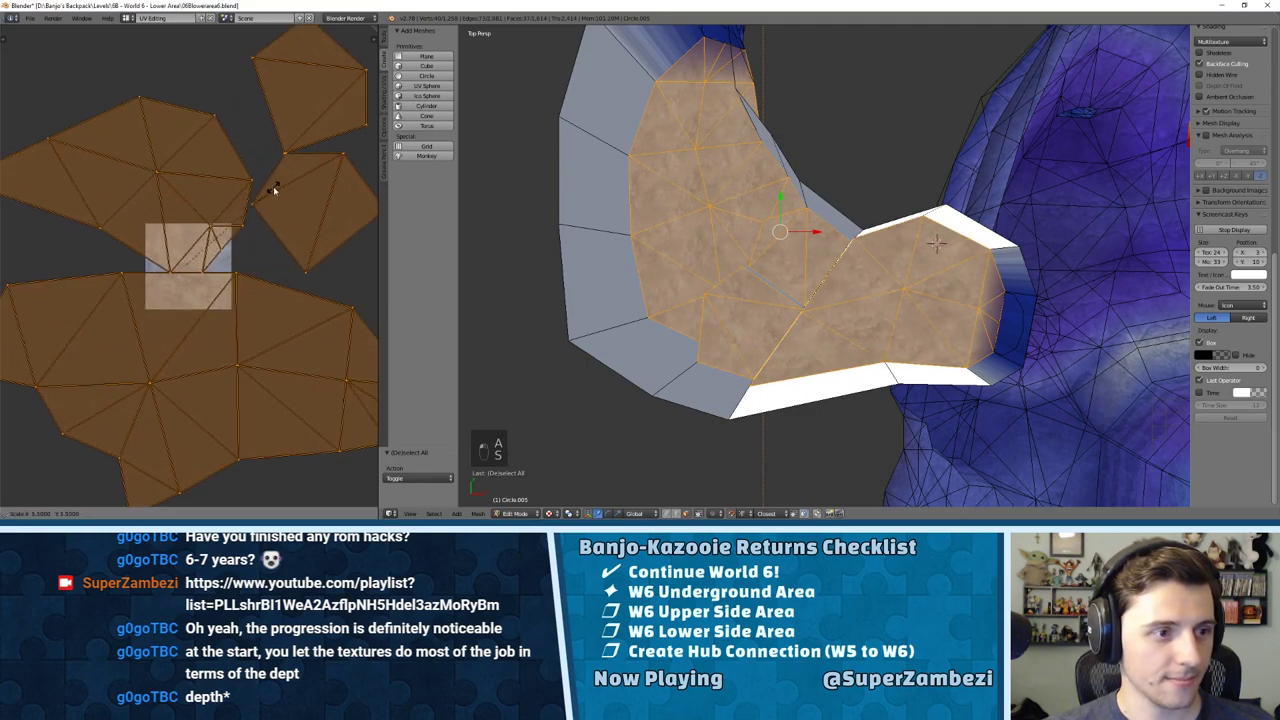
{"action": "left_click", "coordinate": [277, 189]}
{"action": "key", "text": "a"}
{"action": "key", "text": "Tab"}
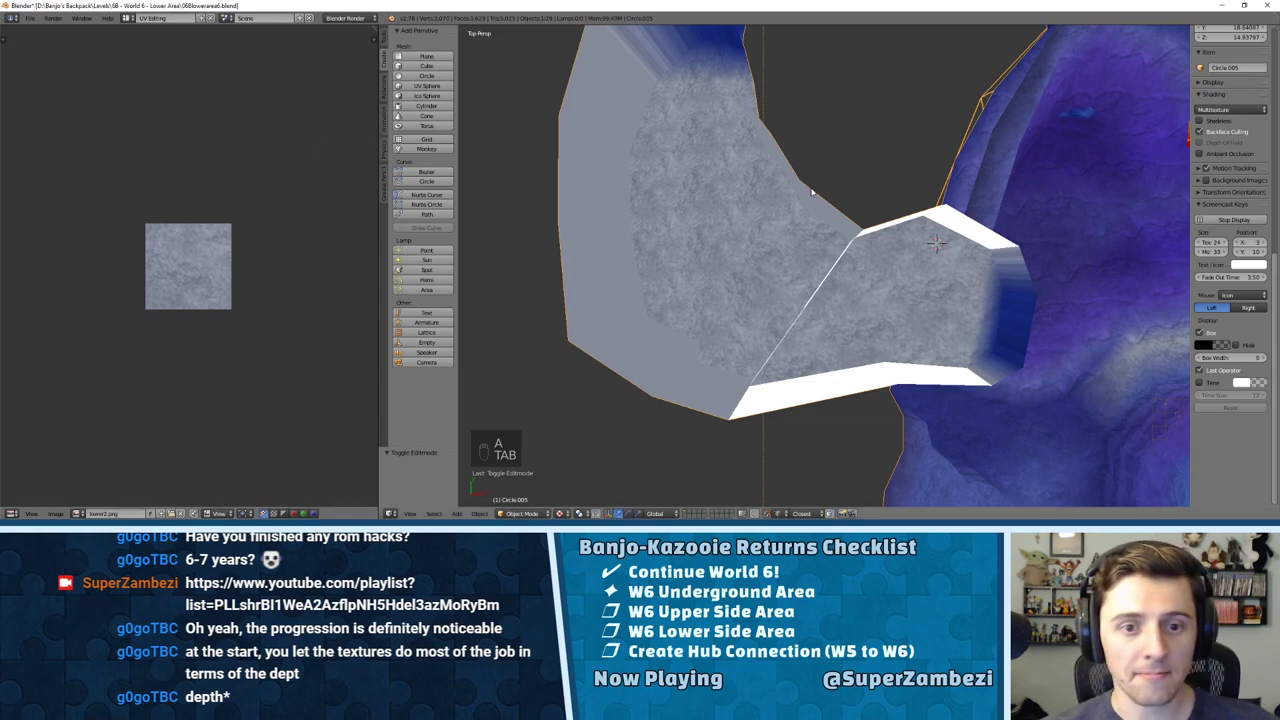
Step: Select the untextured wall face at the middle of the passage's curved outer wall and unwrap it
{"action": "scroll", "coordinate": [812, 191], "scroll_direction": "up", "scroll_amount": 3}
{"action": "middle_click_drag", "start_coordinate": [812, 191], "coordinate": [849, 199]}
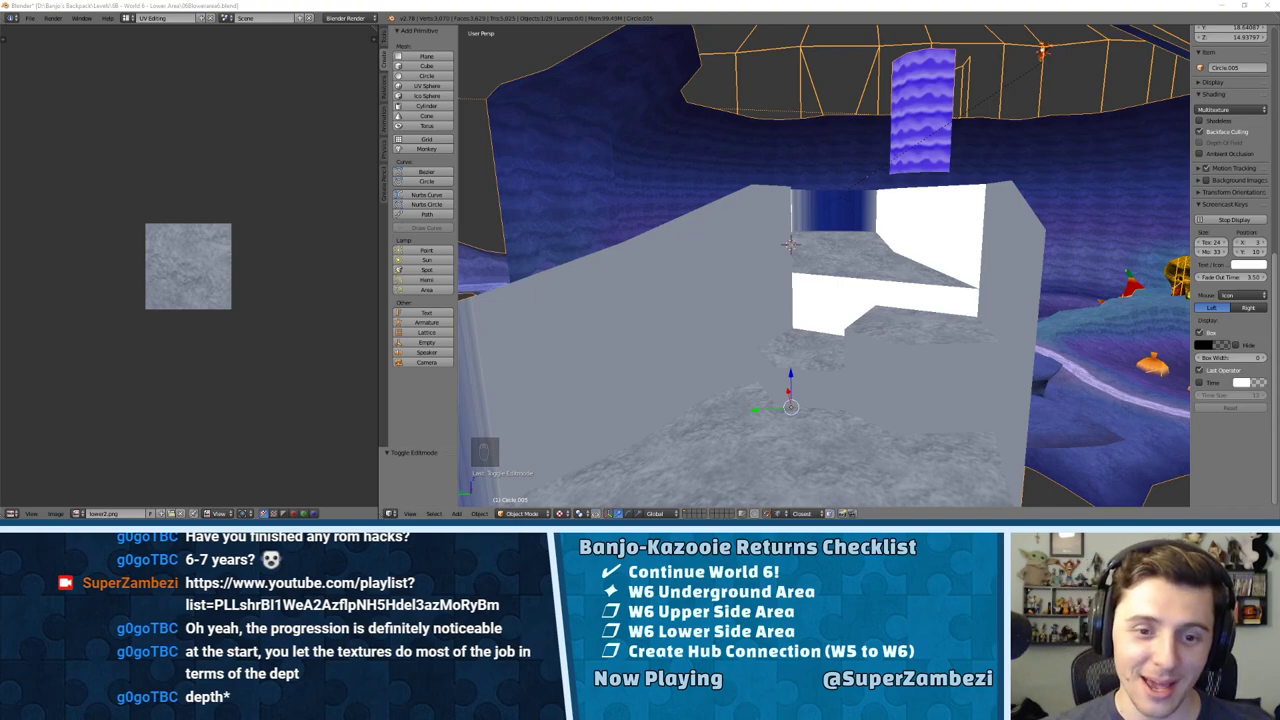
{"action": "middle_click_drag", "start_coordinate": [805, 265], "coordinate": [700, 129]}
{"action": "key", "text": "Tab"}
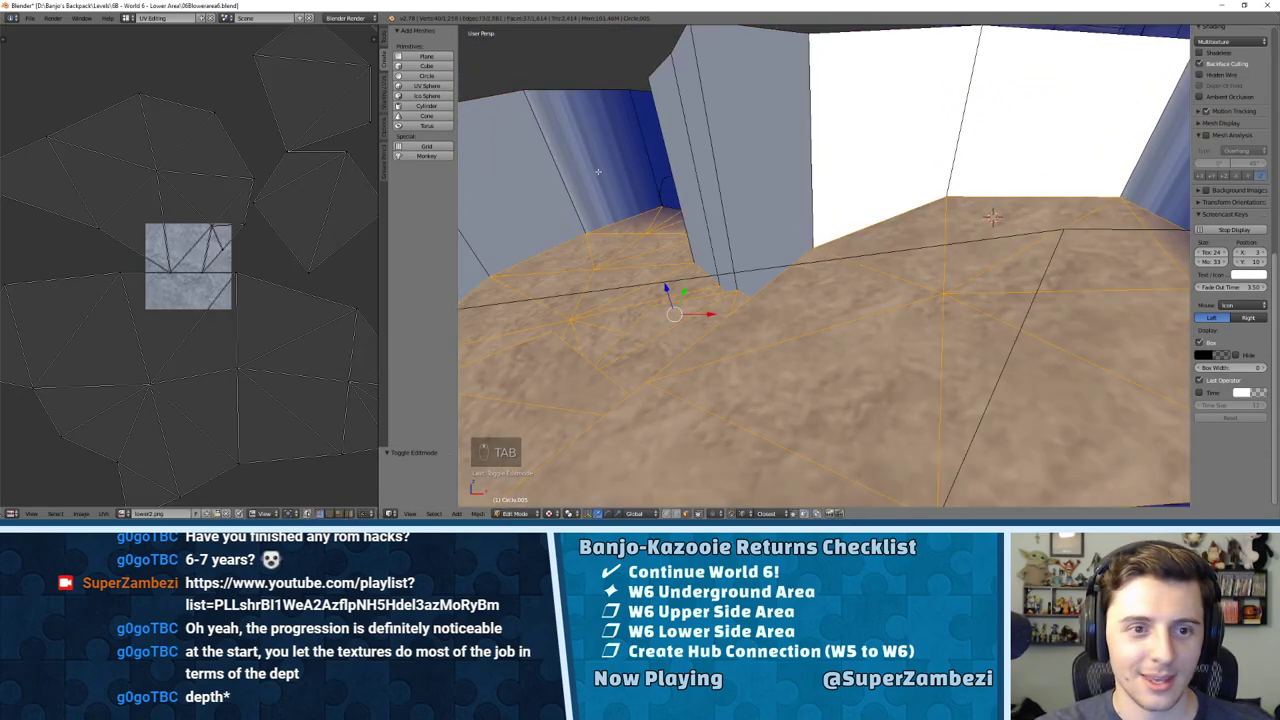
{"action": "right_click", "coordinate": [598, 172]}
{"action": "middle_click_drag", "start_coordinate": [598, 172], "coordinate": [730, 245]}
{"action": "right_click", "coordinate": [694, 225]}
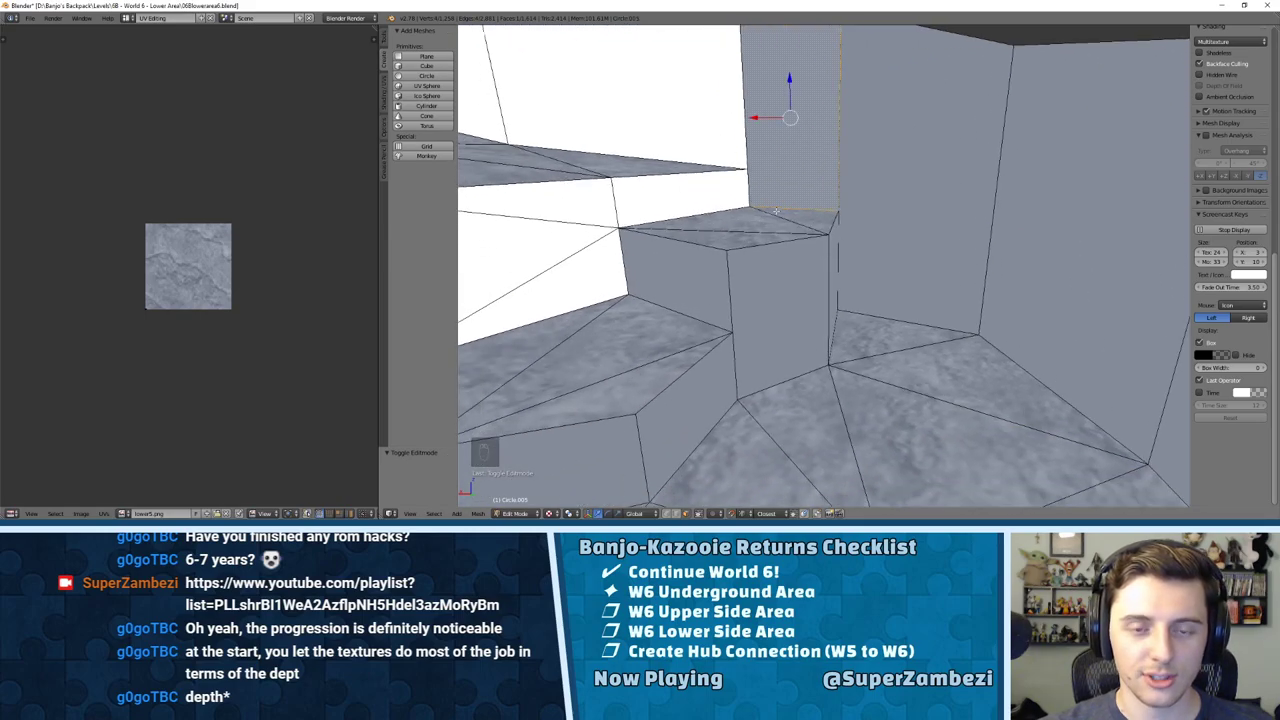
{"action": "middle_click_drag", "start_coordinate": [776, 210], "coordinate": [866, 305], "text": "shift"}
{"action": "right_click", "coordinate": [811, 229]}
{"action": "middle_click_drag", "start_coordinate": [811, 229], "coordinate": [742, 223]}
{"action": "right_click", "coordinate": [742, 223]}
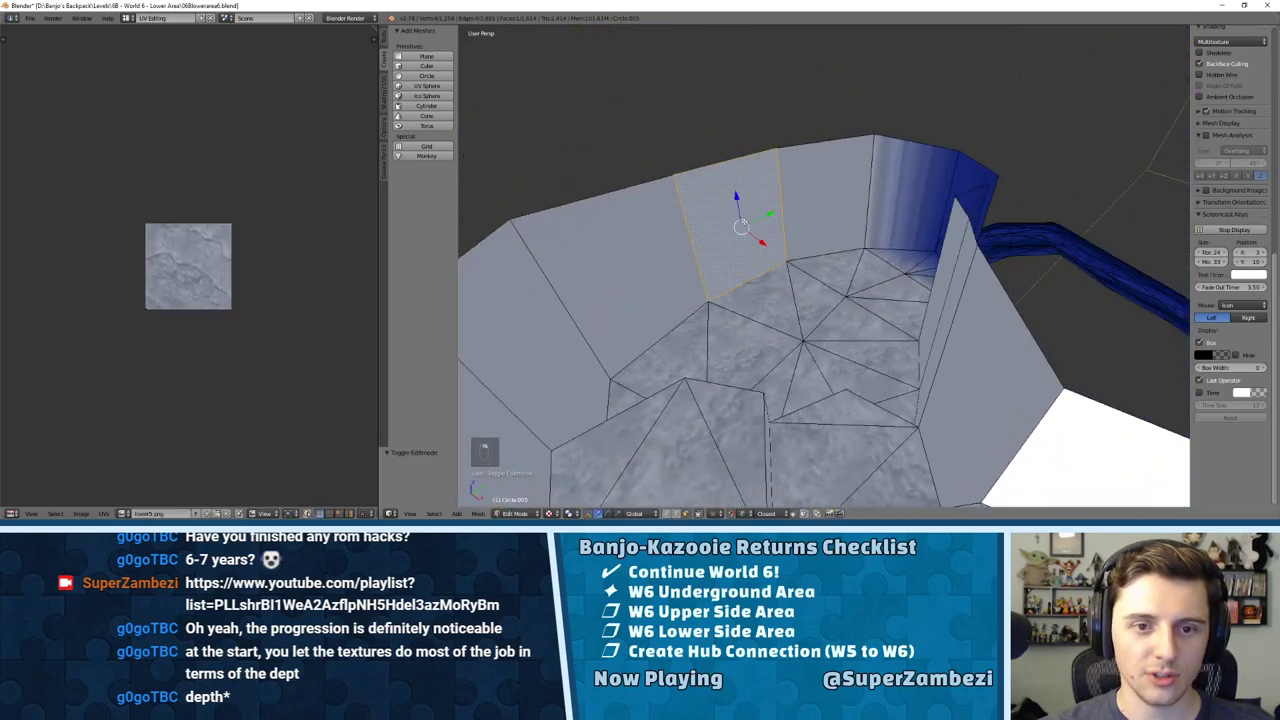
{"action": "key", "text": "u"}
{"action": "left_click", "coordinate": [720, 220]}
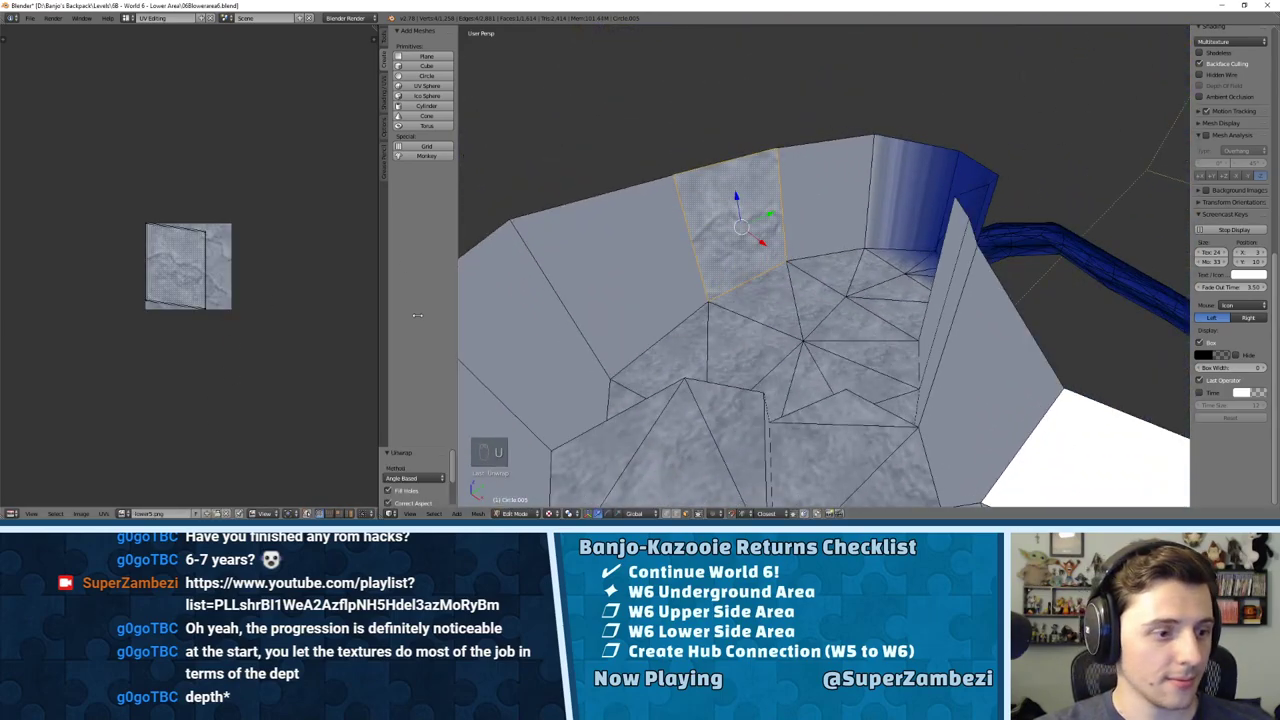
Step: Straighten the wall face's UV corners into a rectangle spanning the image height, and assign the lower1.png texture
{"action": "scroll", "coordinate": [129, 346], "scroll_direction": "up", "scroll_amount": 5}
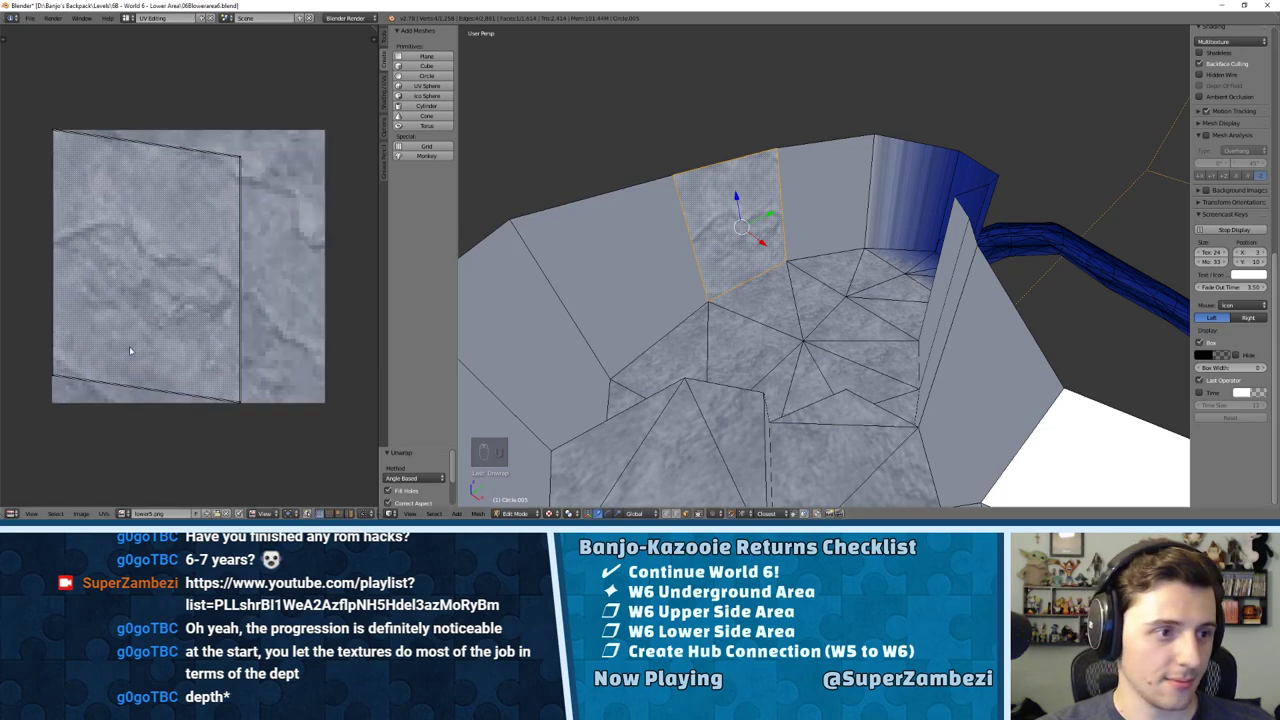
{"action": "key", "text": "g"}
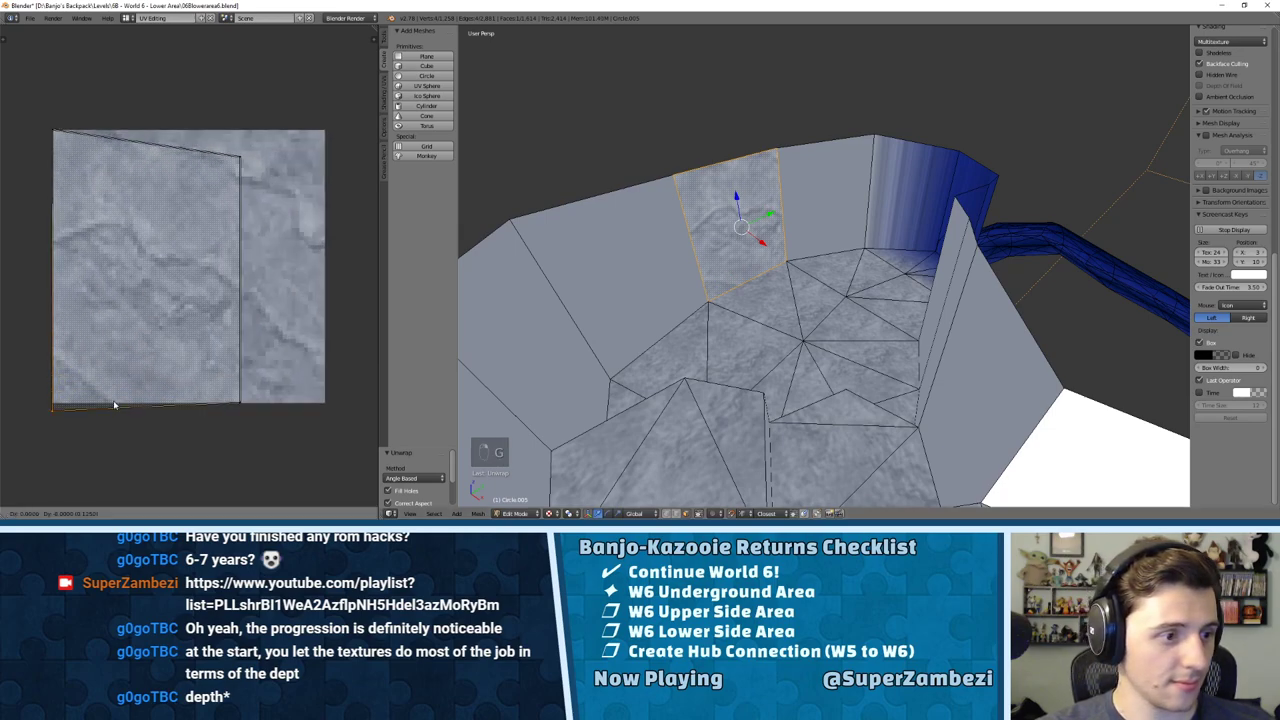
{"action": "left_click", "coordinate": [112, 401]}
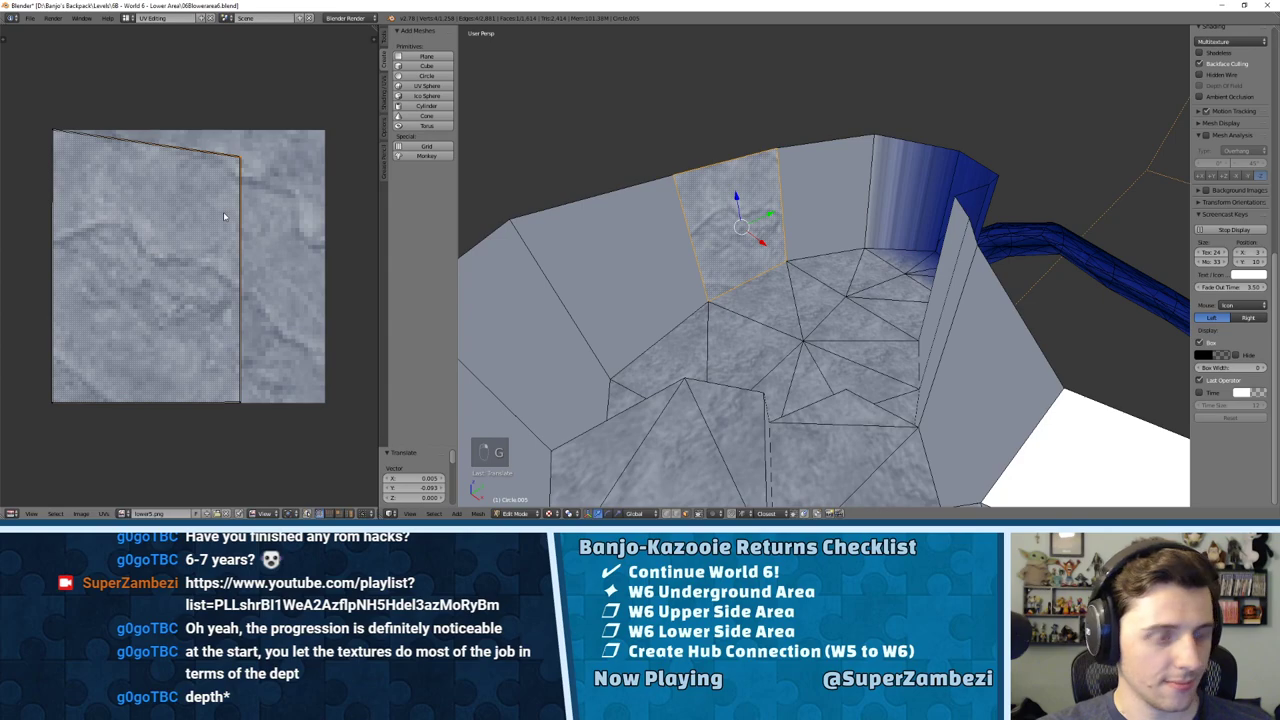
{"action": "key", "text": "g"}
{"action": "left_click", "coordinate": [223, 184]}
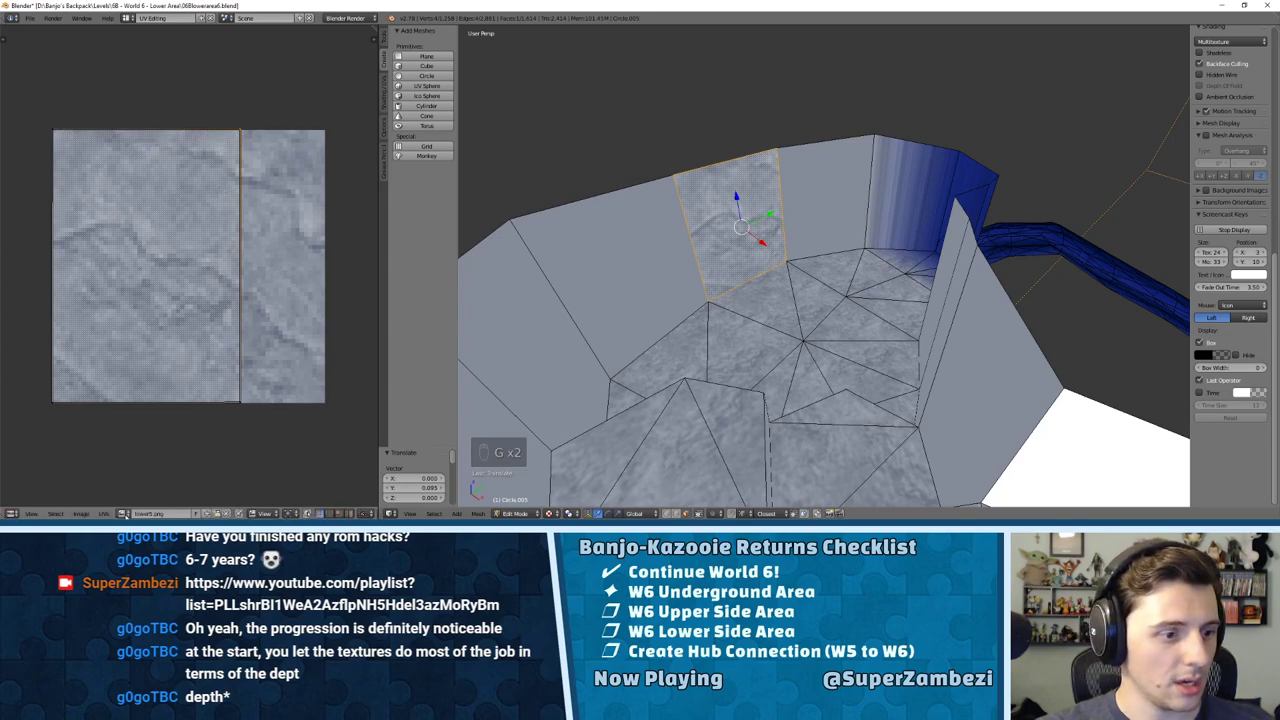
{"action": "left_click", "coordinate": [123, 513]}
{"action": "left_click", "coordinate": [145, 428]}
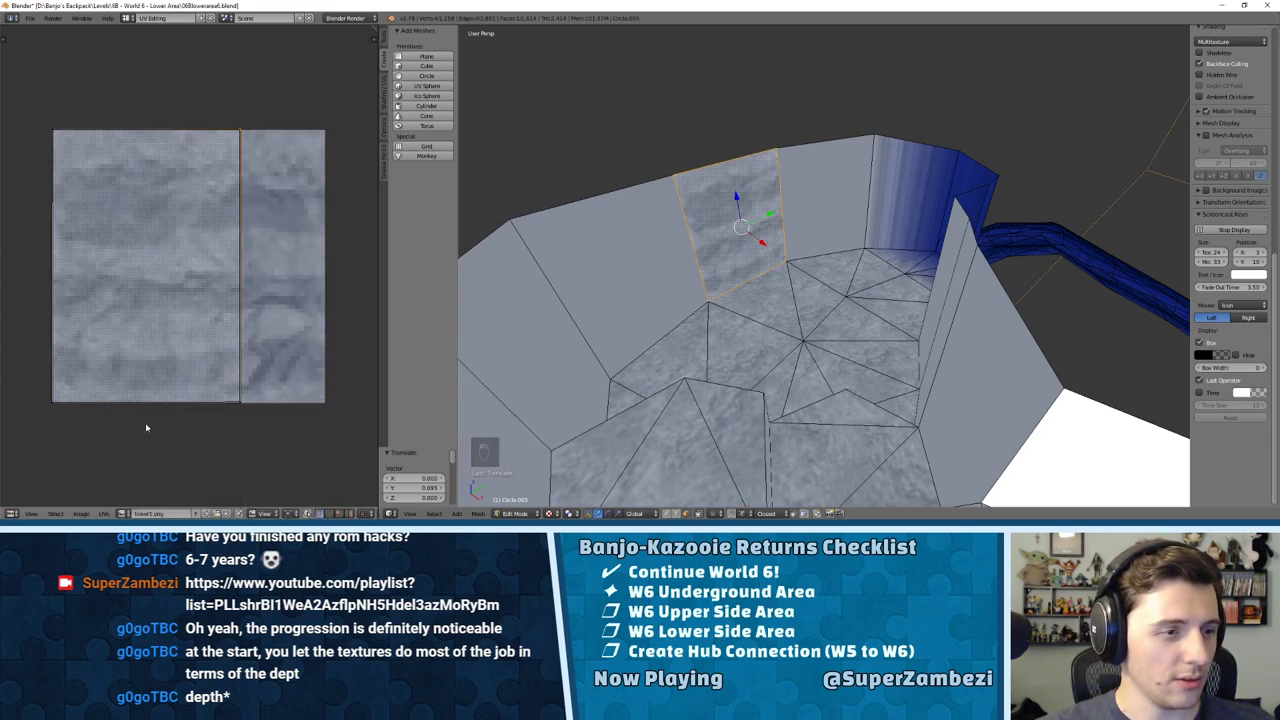
Step: Compare the textured passage wall face with the surrounding cavern walls, undoing any selection made while checking their UVs
{"action": "key", "text": "KP_Divide"}
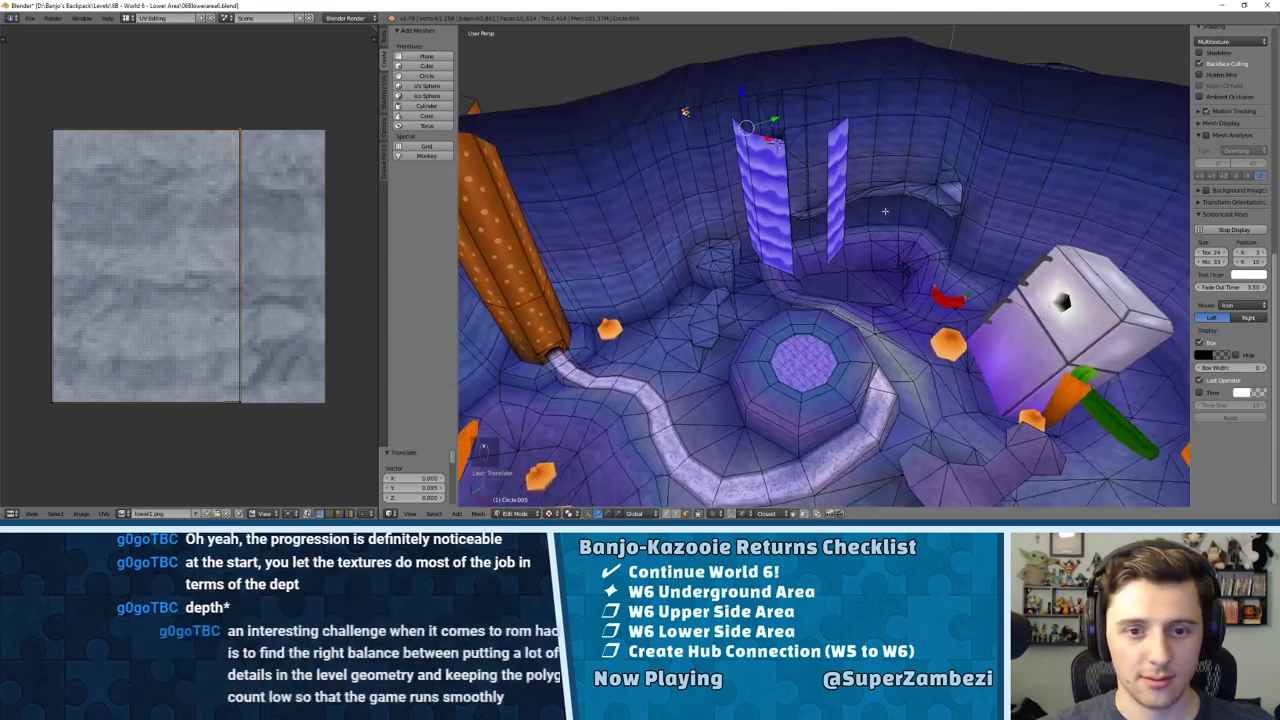
{"action": "right_click", "coordinate": [640, 278]}
{"action": "key", "text": "ctrl+z"}
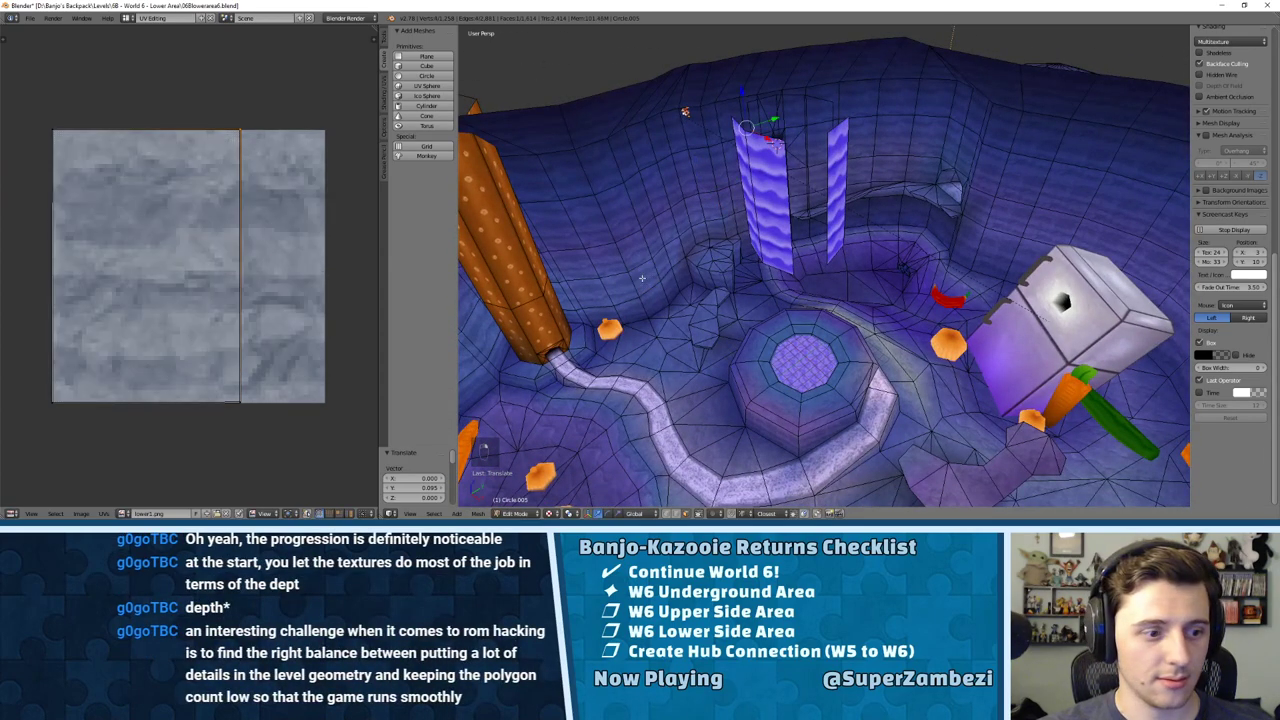
{"action": "key", "text": "ctrl+shift+z"}
{"action": "key", "text": "ctrl+z"}
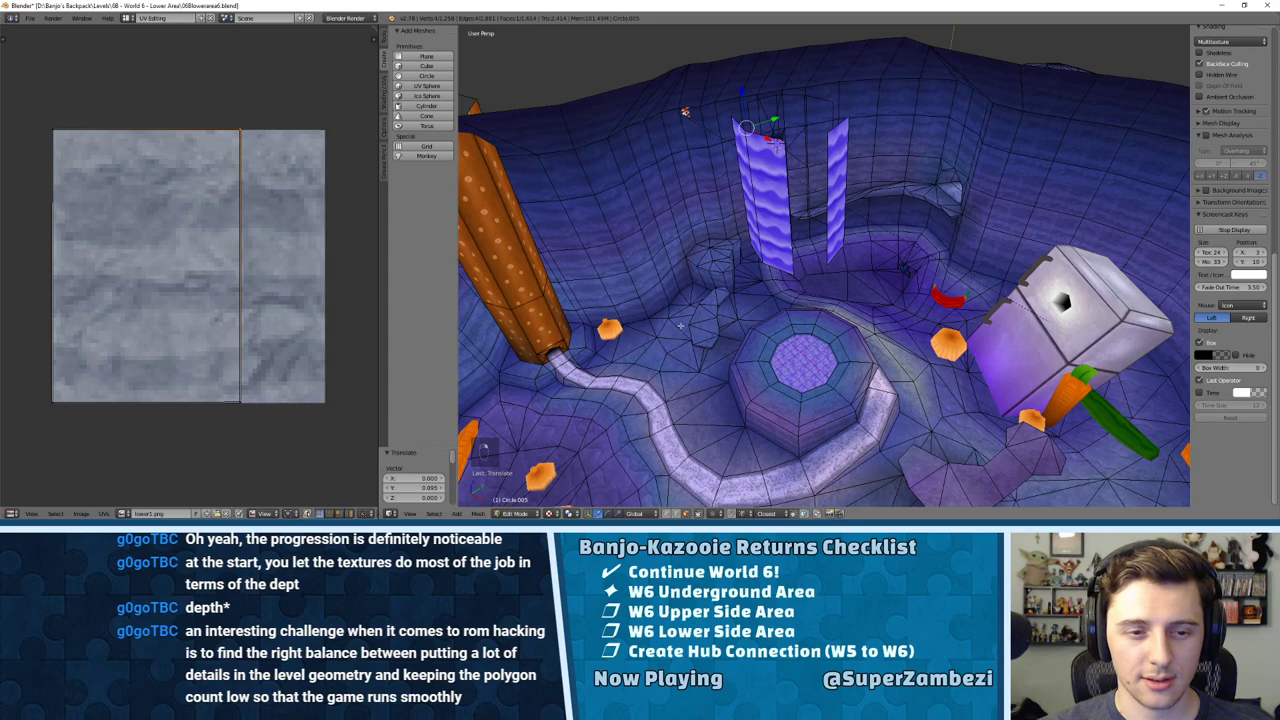
{"action": "middle_click_drag", "start_coordinate": [680, 325], "coordinate": [517, 296]}
{"action": "right_click", "coordinate": [518, 290]}
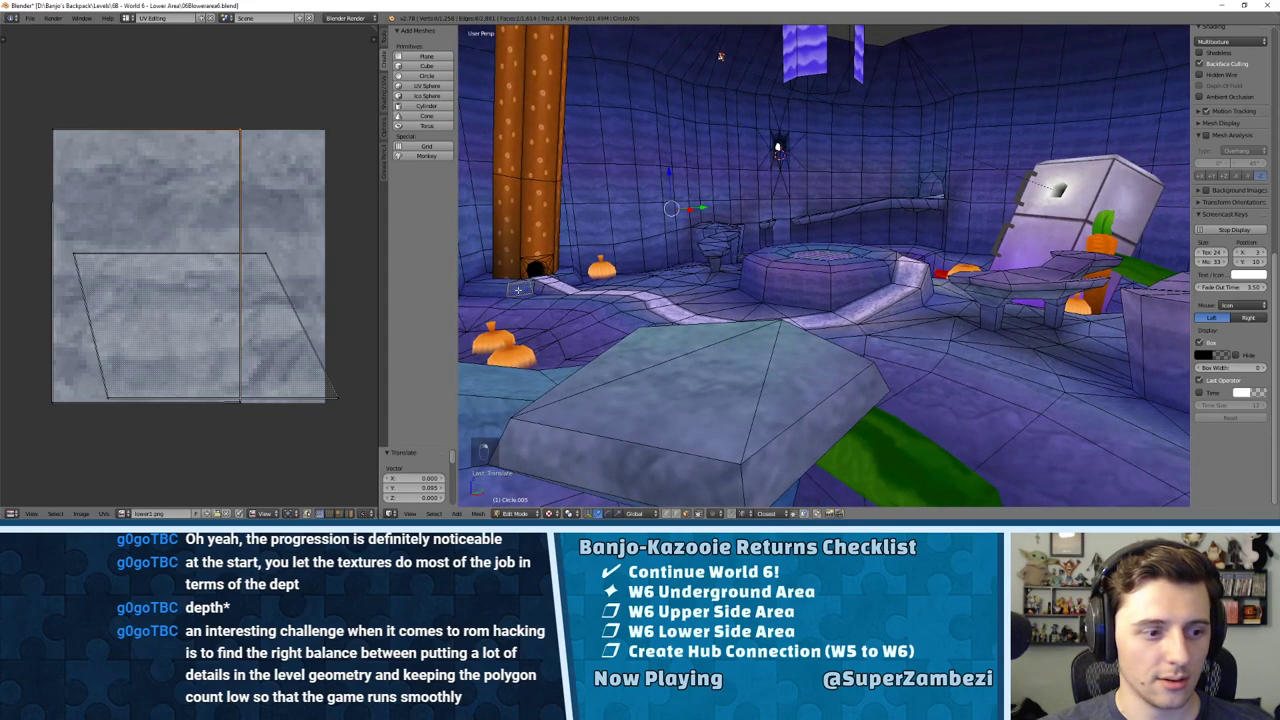
{"action": "key", "text": "ctrl+z"}
{"action": "middle_click_drag", "start_coordinate": [646, 214], "coordinate": [708, 342]}
{"action": "middle_click_drag", "start_coordinate": [766, 97], "coordinate": [889, 262]}
{"action": "scroll", "coordinate": [897, 286], "scroll_direction": "up", "scroll_amount": 4}
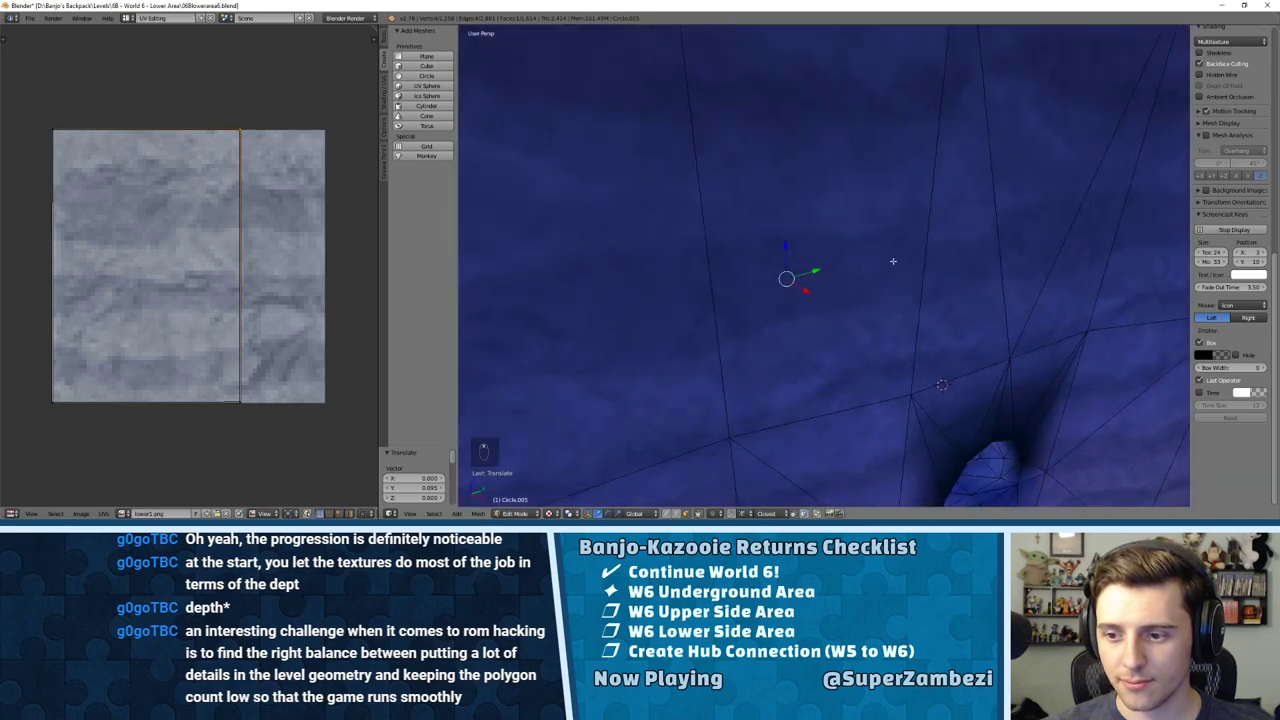
{"action": "key", "text": "KP_Decimal"}
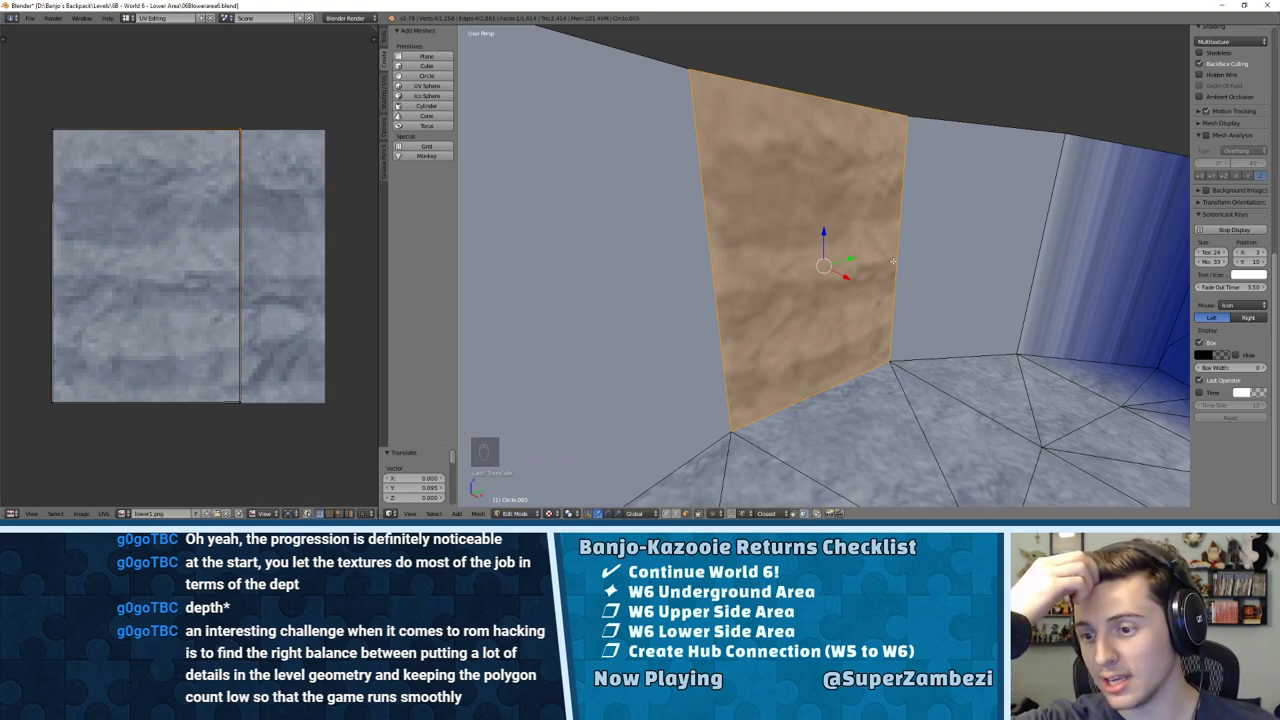
{"action": "scroll", "coordinate": [893, 261], "scroll_direction": "down", "scroll_amount": 5}
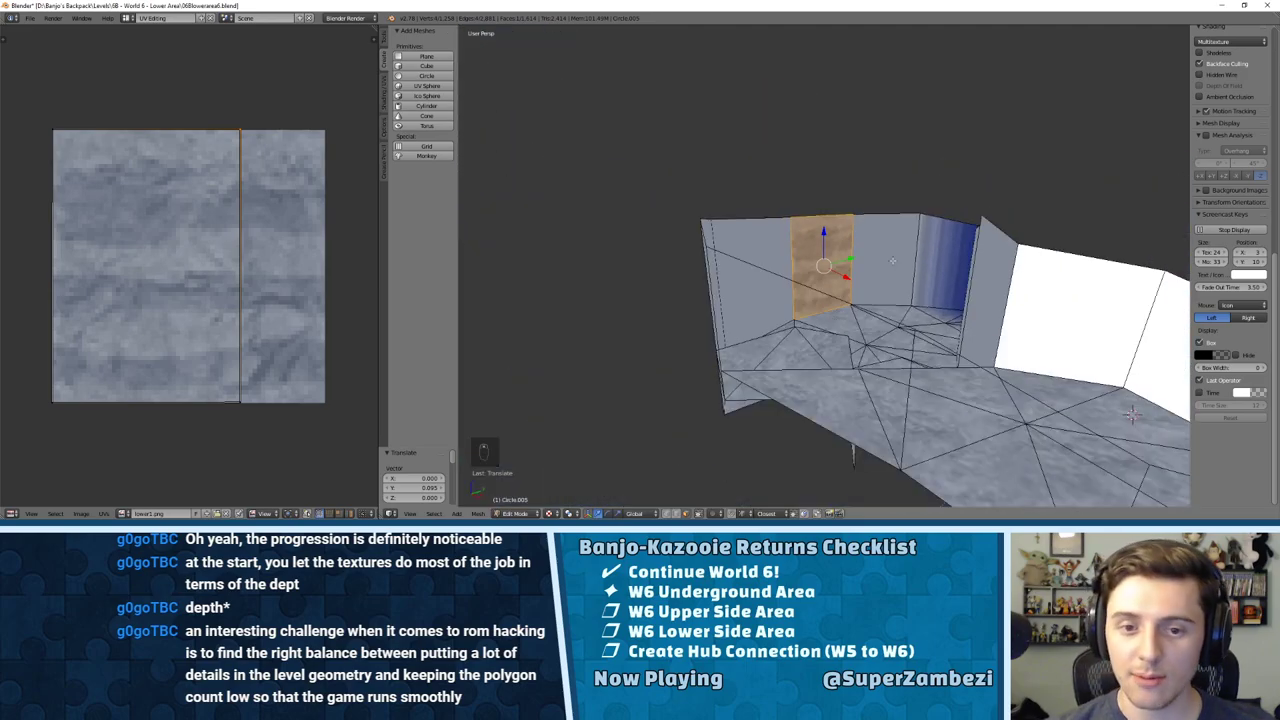
{"action": "scroll", "coordinate": [893, 261], "scroll_direction": "down", "scroll_amount": 6}
{"action": "middle_click_drag", "start_coordinate": [880, 243], "coordinate": [829, 203]}
{"action": "scroll", "coordinate": [829, 203], "scroll_direction": "up", "scroll_amount": 6}
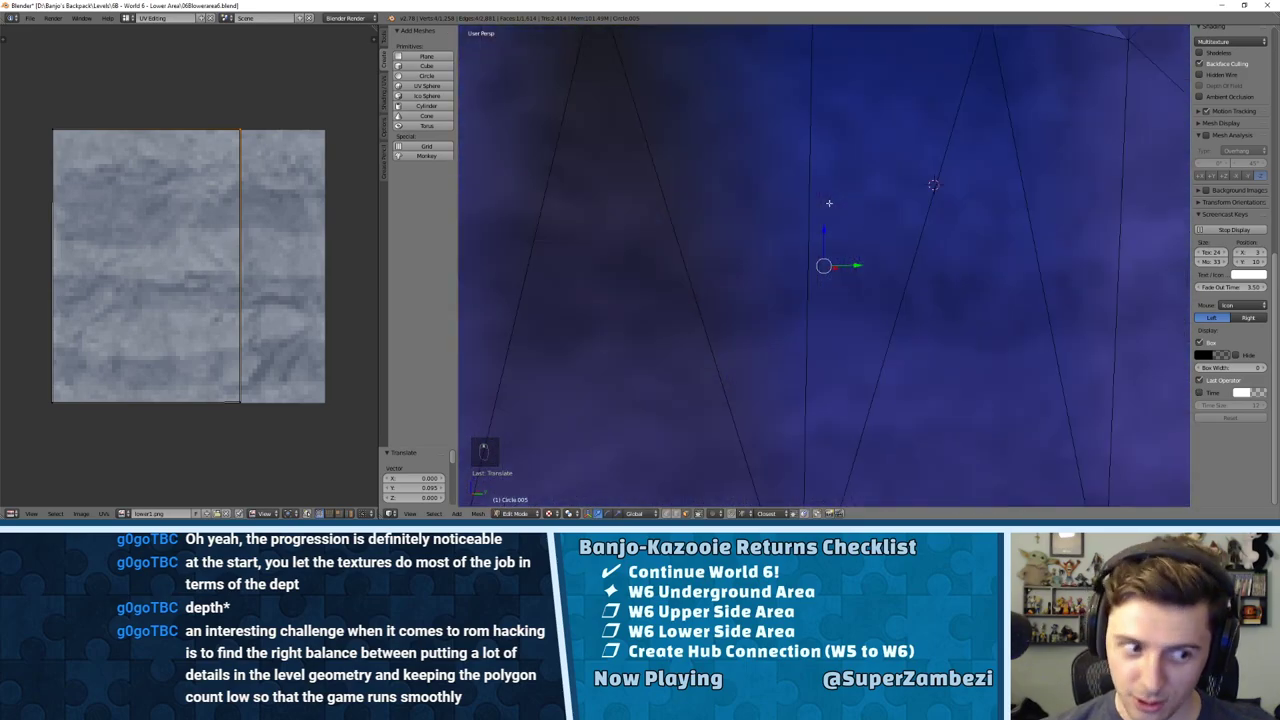
{"action": "scroll", "coordinate": [829, 203], "scroll_direction": "down", "scroll_amount": 8}
{"action": "scroll", "coordinate": [829, 203], "scroll_direction": "up", "scroll_amount": 6}
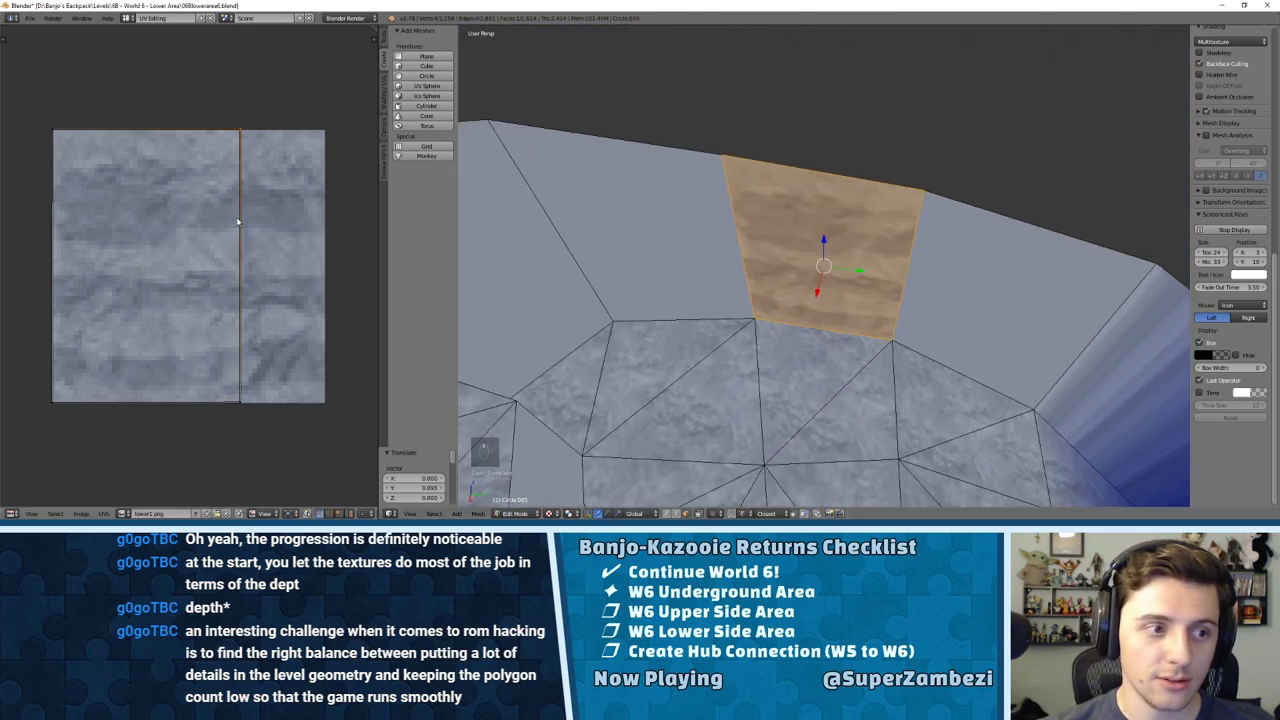
Step: Add the neighbouring faces along the passage's curved wall to the selection, keeping the textured wall face active
{"action": "middle_click_drag", "start_coordinate": [700, 192], "coordinate": [800, 208]}
{"action": "right_click", "coordinate": [815, 222], "text": "shift"}
{"action": "right_click", "coordinate": [951, 239], "text": "shift"}
{"action": "right_click", "coordinate": [1035, 271], "text": "shift"}
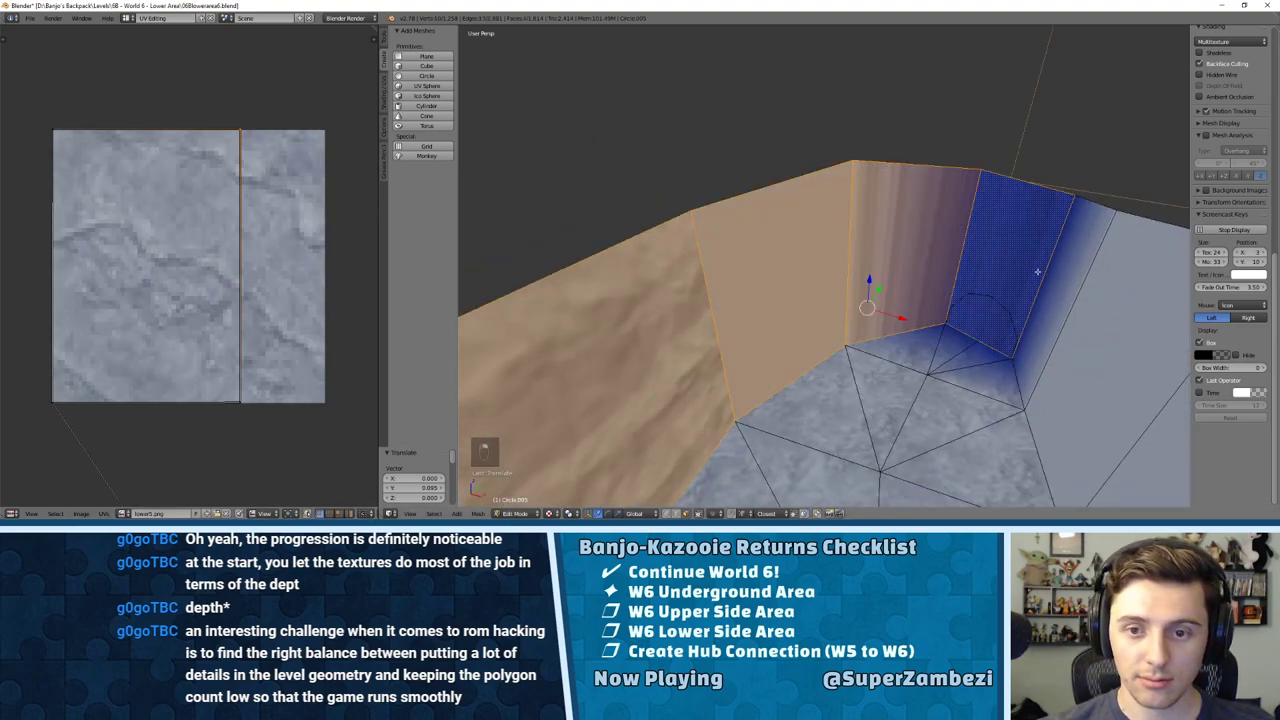
{"action": "right_click", "coordinate": [1068, 276], "text": "shift"}
{"action": "right_click", "coordinate": [1108, 334], "text": "shift"}
{"action": "middle_click_drag", "start_coordinate": [1108, 334], "coordinate": [700, 270]}
{"action": "right_click", "coordinate": [926, 257], "text": "shift"}
{"action": "right_click", "coordinate": [878, 274], "text": "shift"}
{"action": "right_click", "coordinate": [893, 277], "text": "shift"}
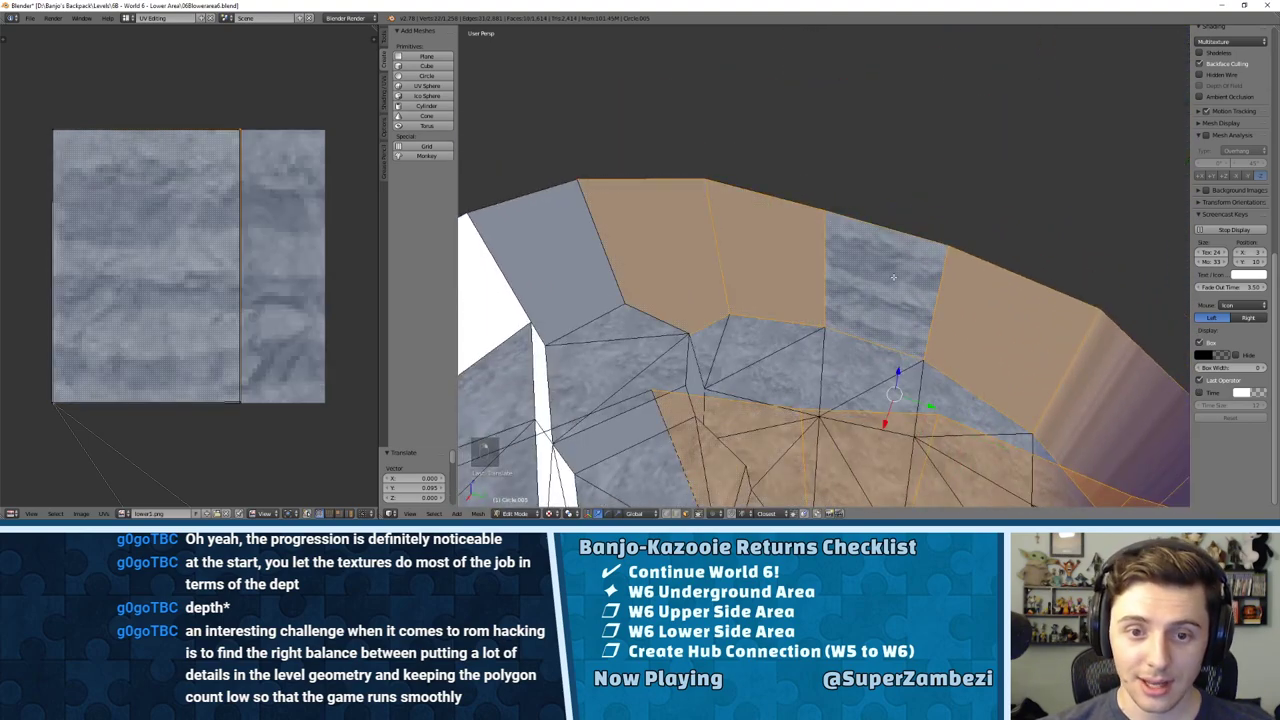
Step: Unwrap the selected wall faces with Follow Active Quads using Length Average, assign the lower1.png texture, and clear the selection
{"action": "key", "text": "u"}
{"action": "left_click", "coordinate": [850, 307]}
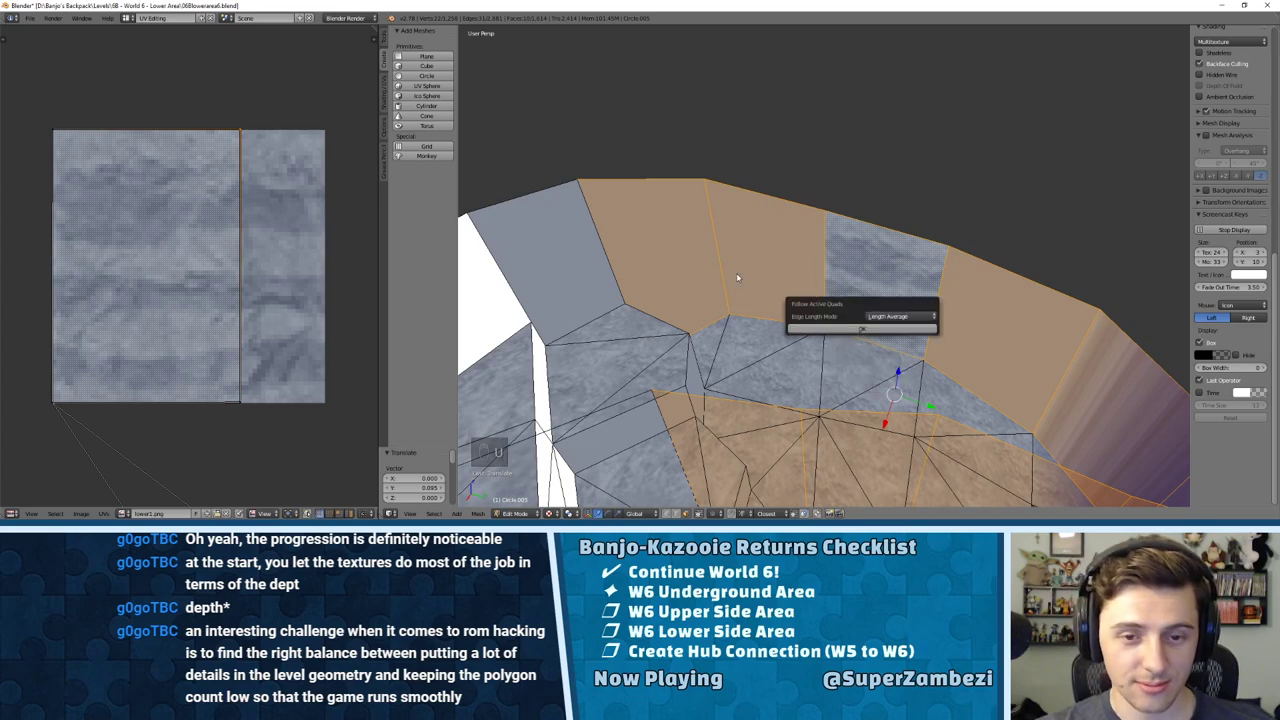
{"action": "left_click", "coordinate": [830, 329]}
{"action": "scroll", "coordinate": [157, 191], "scroll_direction": "down", "scroll_amount": 6}
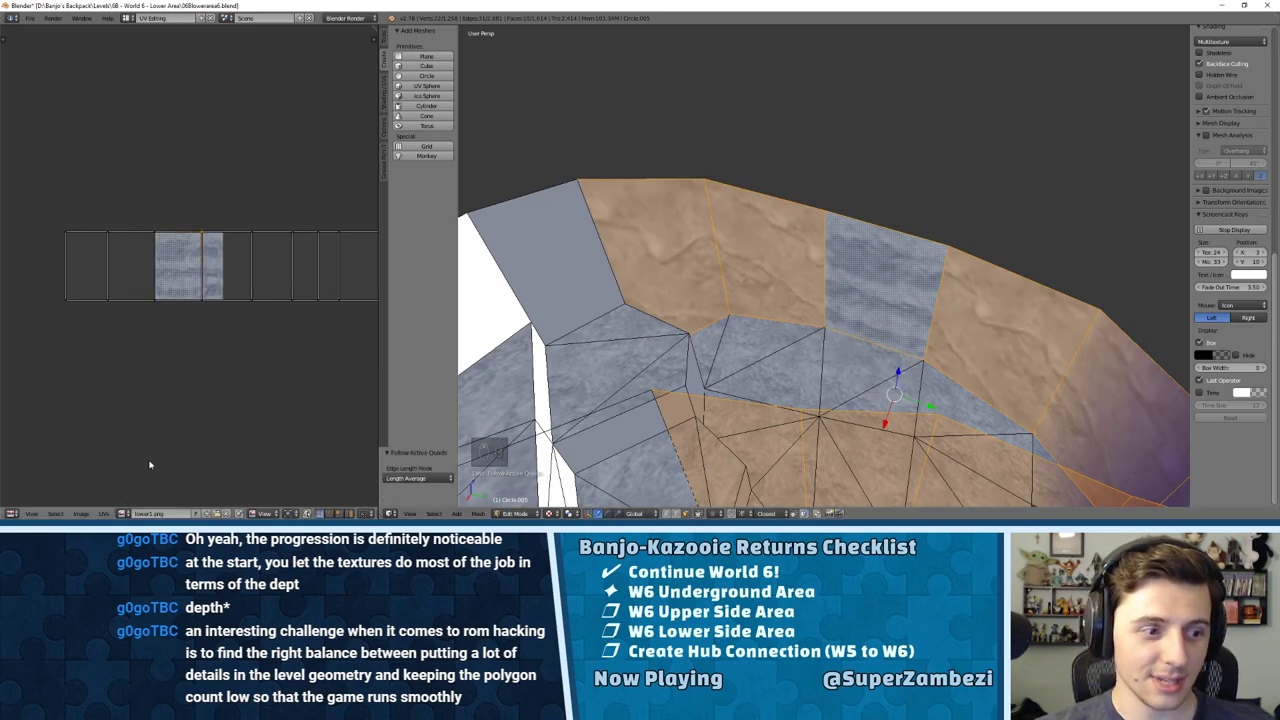
{"action": "left_click", "coordinate": [127, 513]}
{"action": "left_click", "coordinate": [160, 430]}
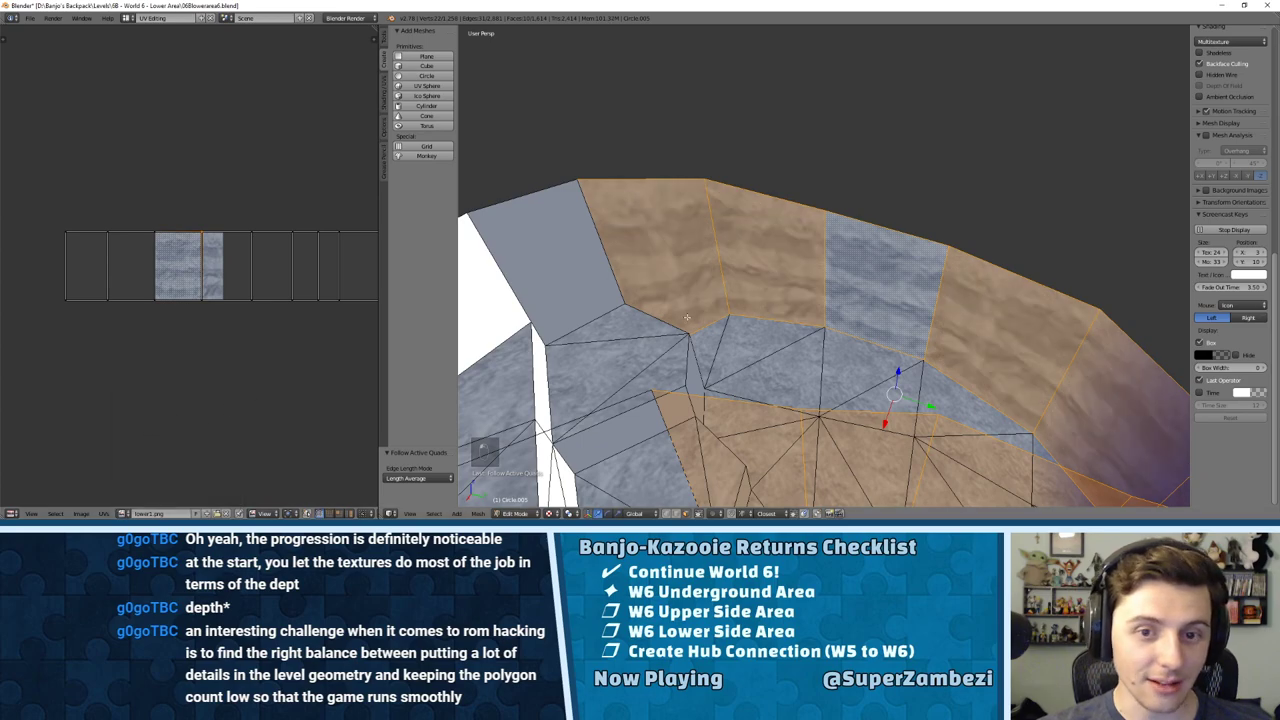
{"action": "key", "text": "a"}
Step: Examine the textured passage walls and the whole cavern from several angles, including in Object Mode
{"action": "middle_click_drag", "start_coordinate": [749, 292], "coordinate": [826, 249]}
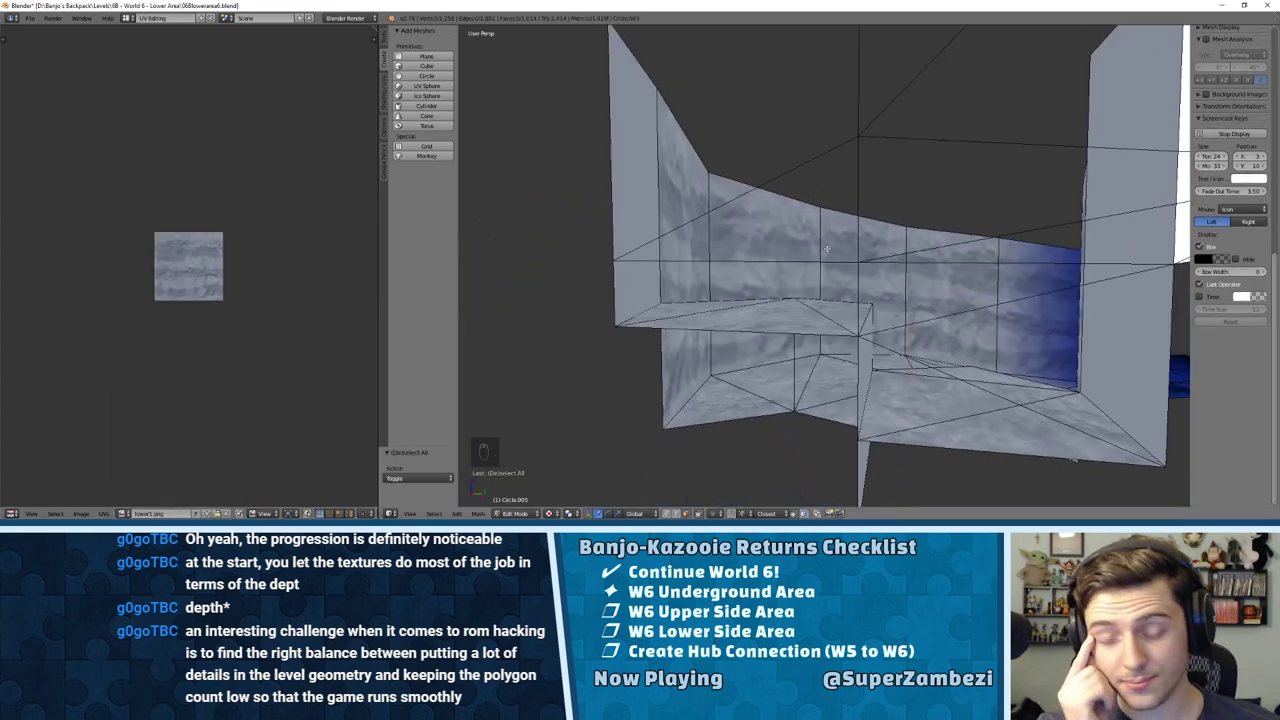
{"action": "key", "text": "KP_Divide"}
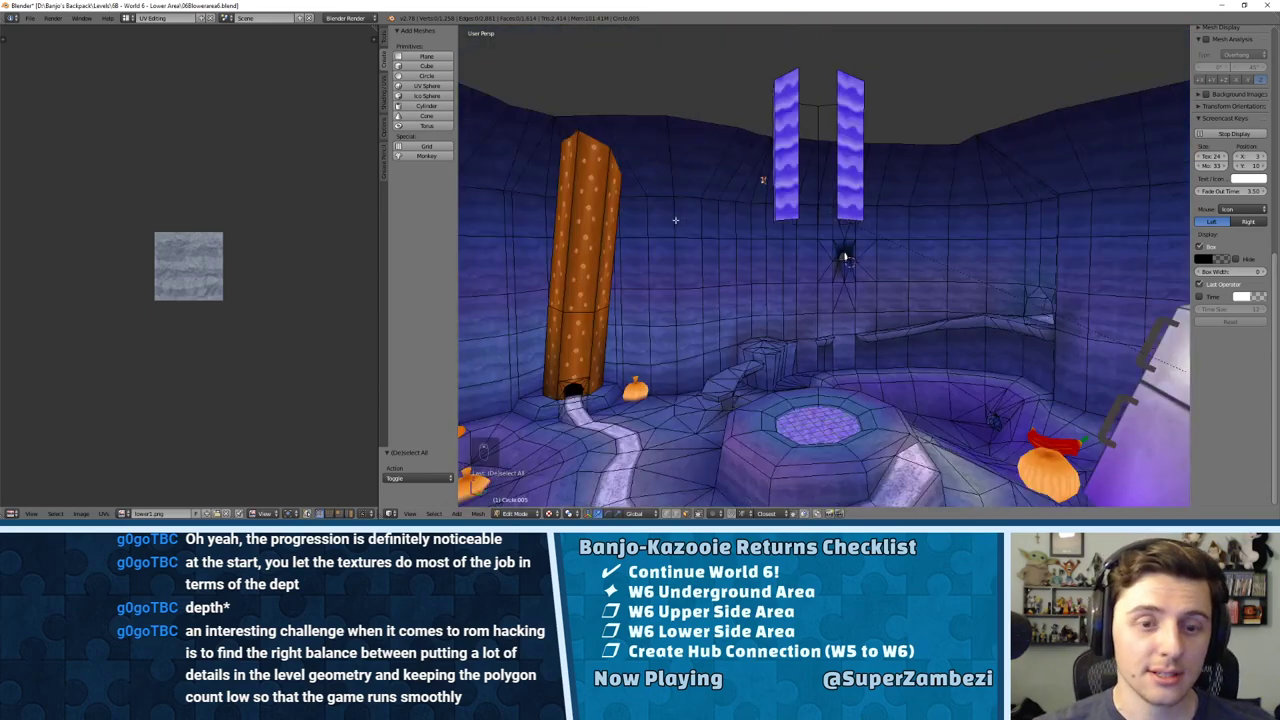
{"action": "scroll", "coordinate": [845, 258], "scroll_direction": "up", "scroll_amount": 2}
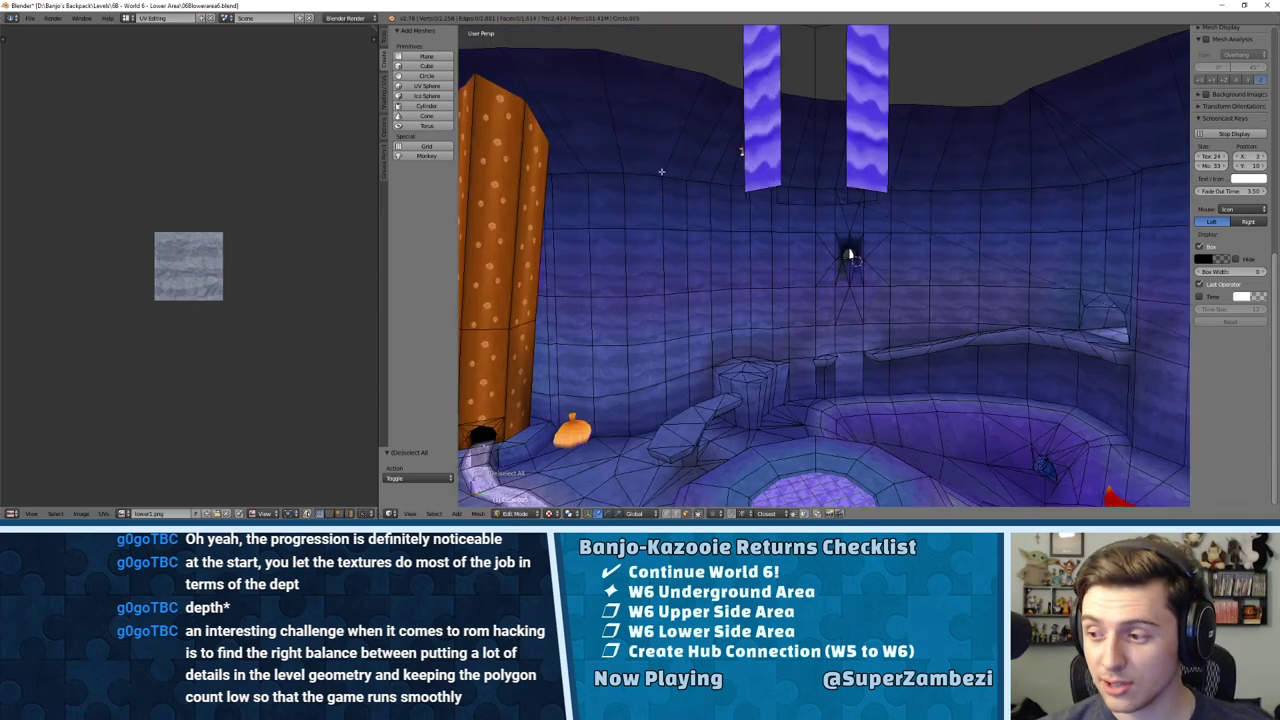
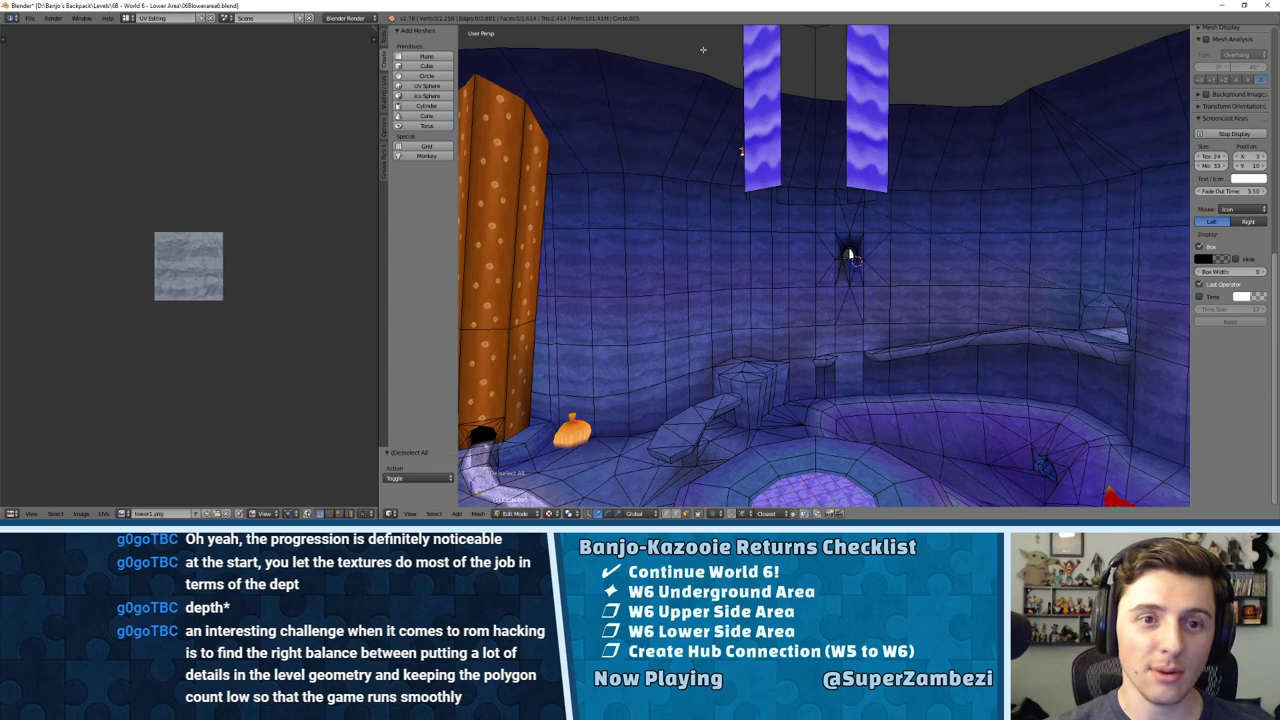
{"action": "key", "text": "Tab"}
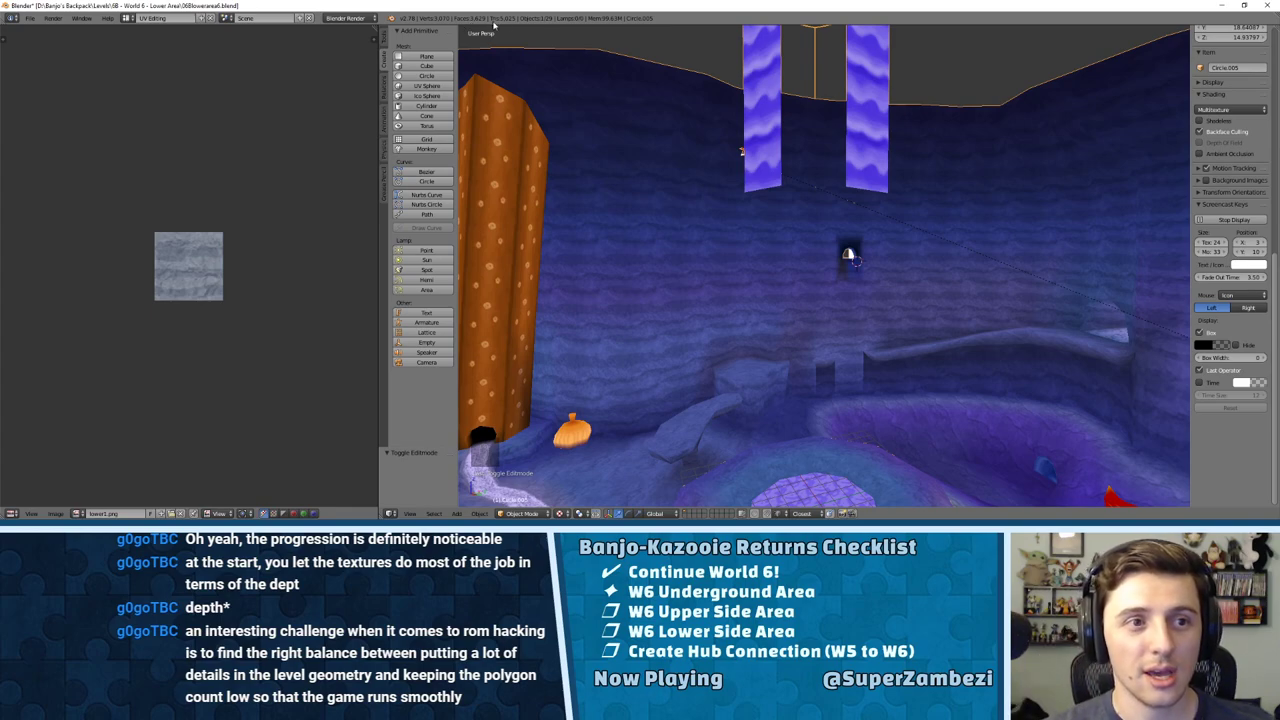
{"action": "scroll", "coordinate": [663, 205], "scroll_direction": "down", "scroll_amount": 5}
{"action": "middle_click_drag", "start_coordinate": [663, 205], "coordinate": [812, 242]}
{"action": "scroll", "coordinate": [718, 174], "scroll_direction": "down", "scroll_amount": 4}
{"action": "scroll", "coordinate": [726, 158], "scroll_direction": "up", "scroll_amount": 8}
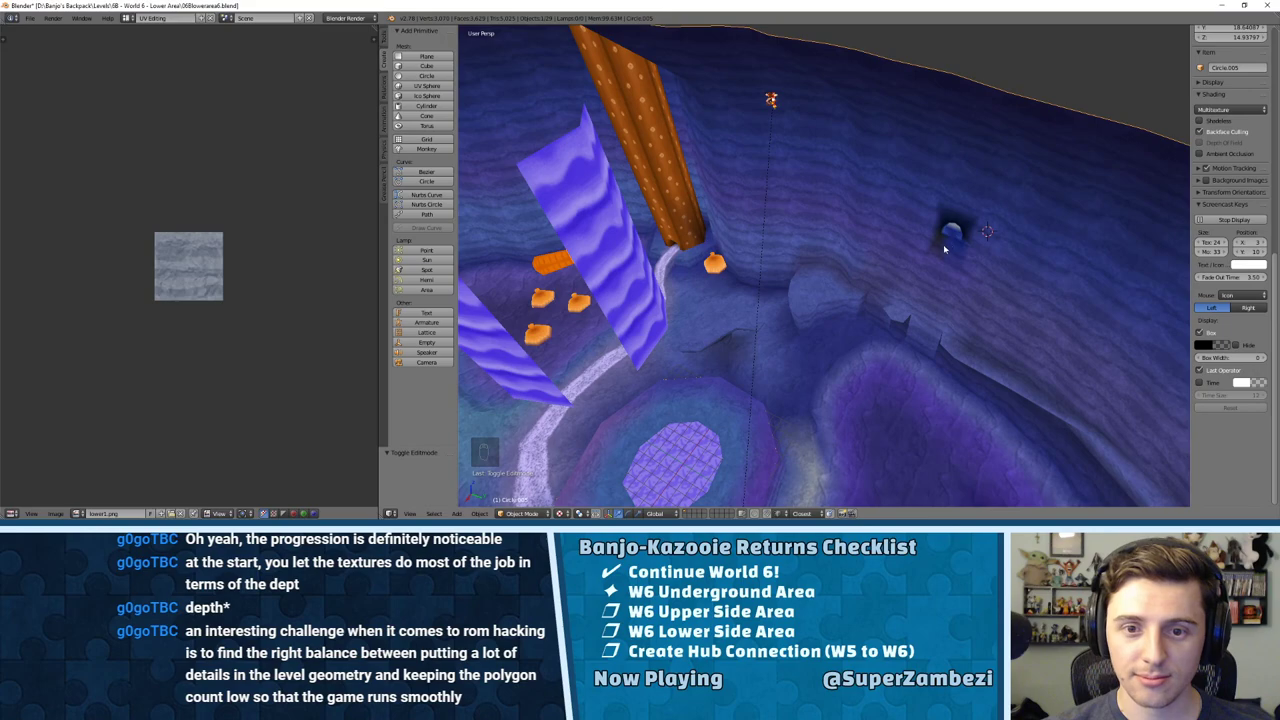
{"action": "middle_click_drag", "start_coordinate": [525, 172], "coordinate": [784, 184]}
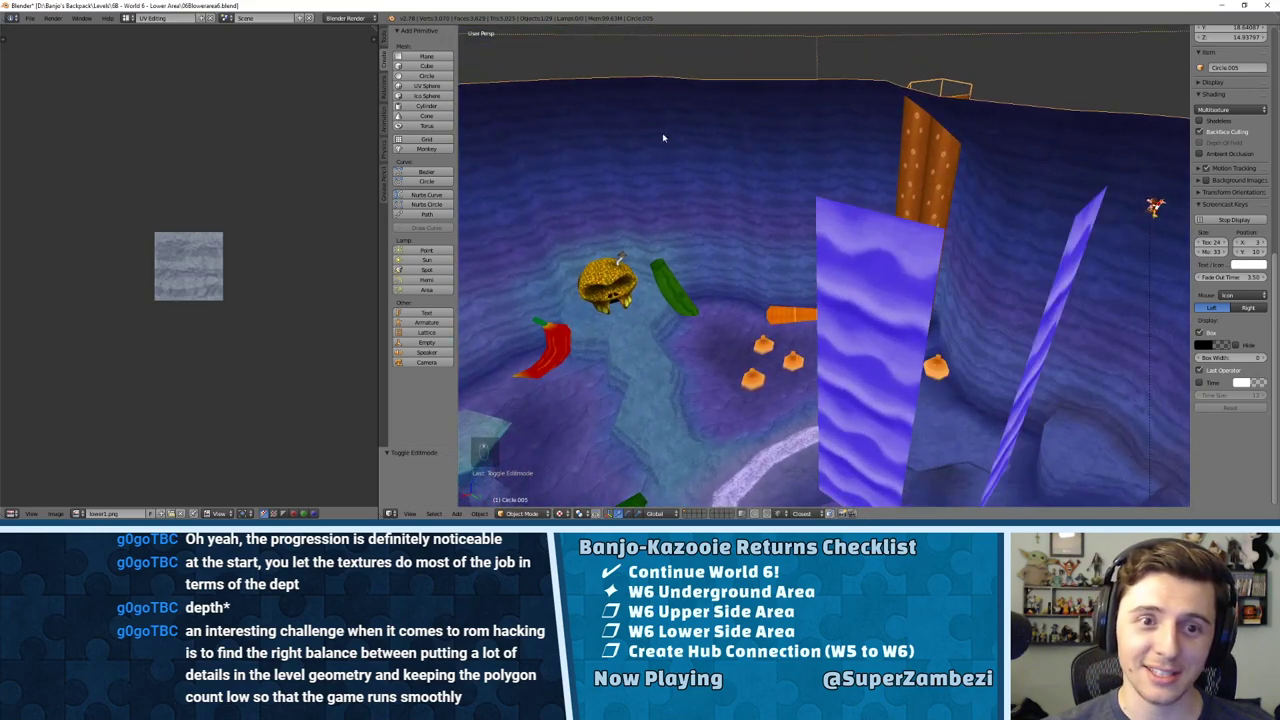
{"action": "key", "text": "KP_7"}
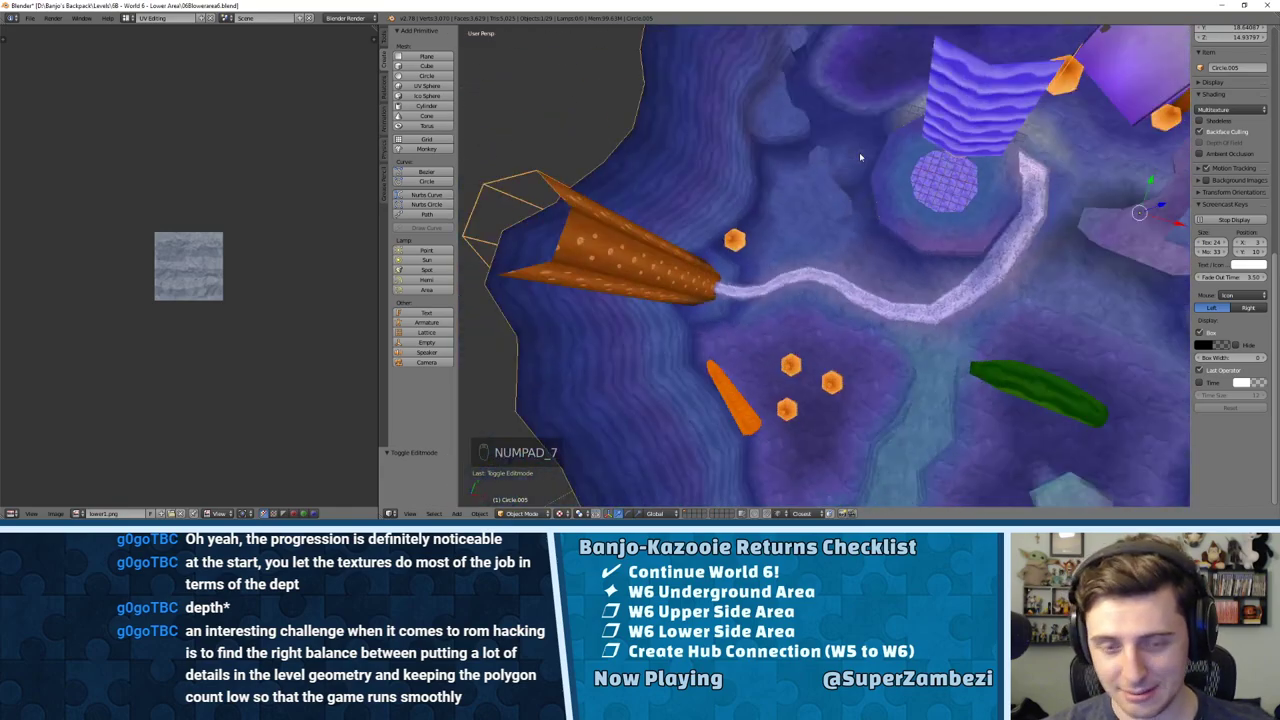
Step: Unwrap the blank wall face beside the passage's textured curved wall and assign it the lower1.png texture
{"action": "key", "text": "Tab"}
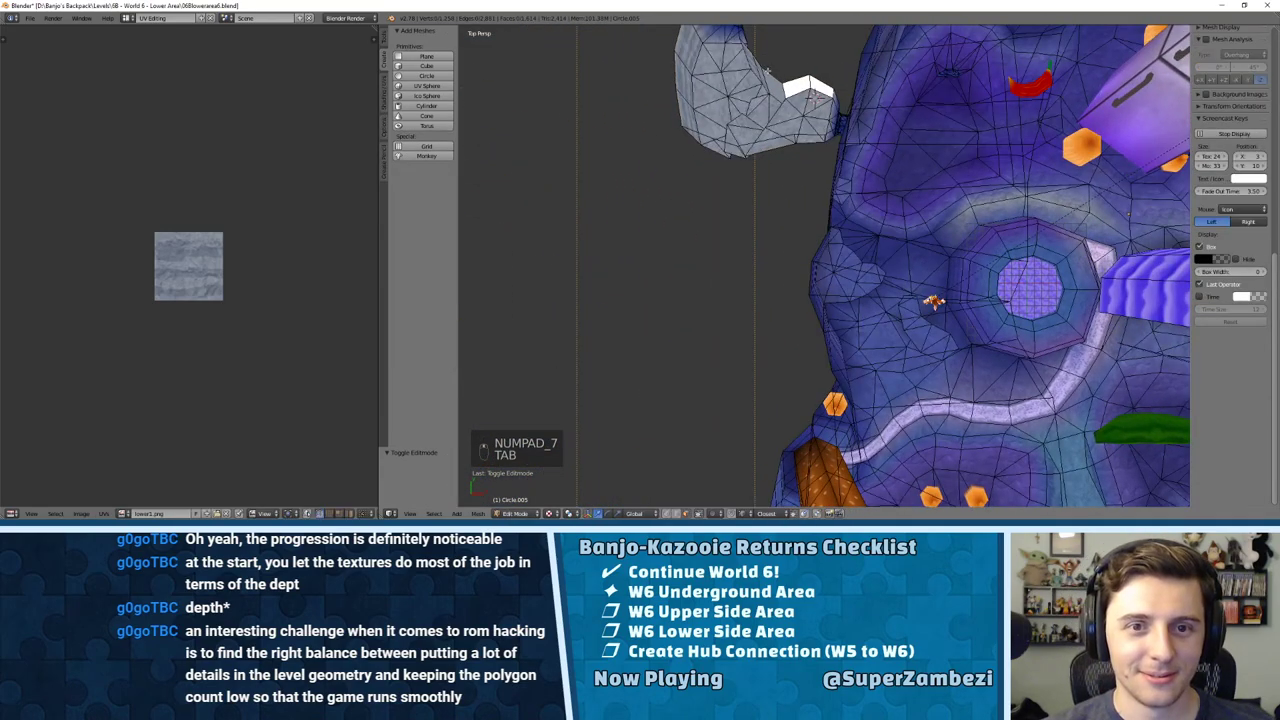
{"action": "middle_click_drag", "start_coordinate": [933, 301], "coordinate": [1040, 380]}
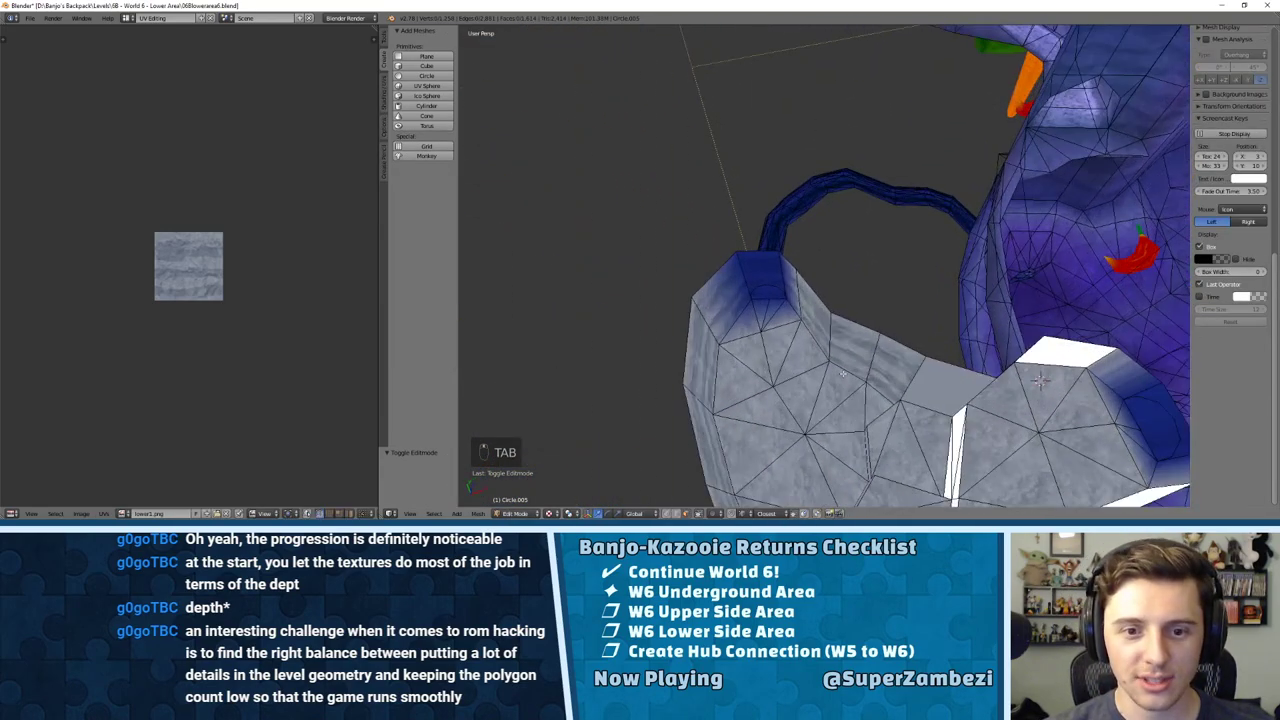
{"action": "middle_click_drag", "start_coordinate": [843, 373], "coordinate": [723, 170]}
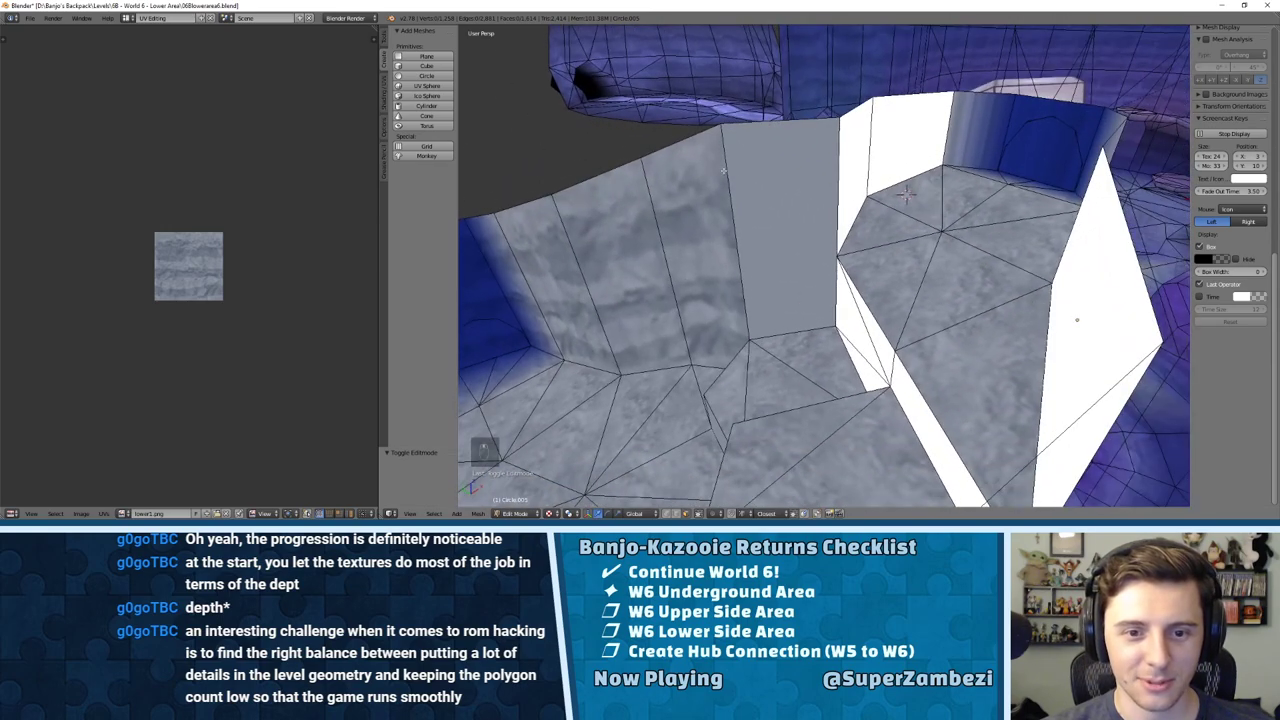
{"action": "right_click", "coordinate": [762, 219]}
{"action": "key", "text": "u"}
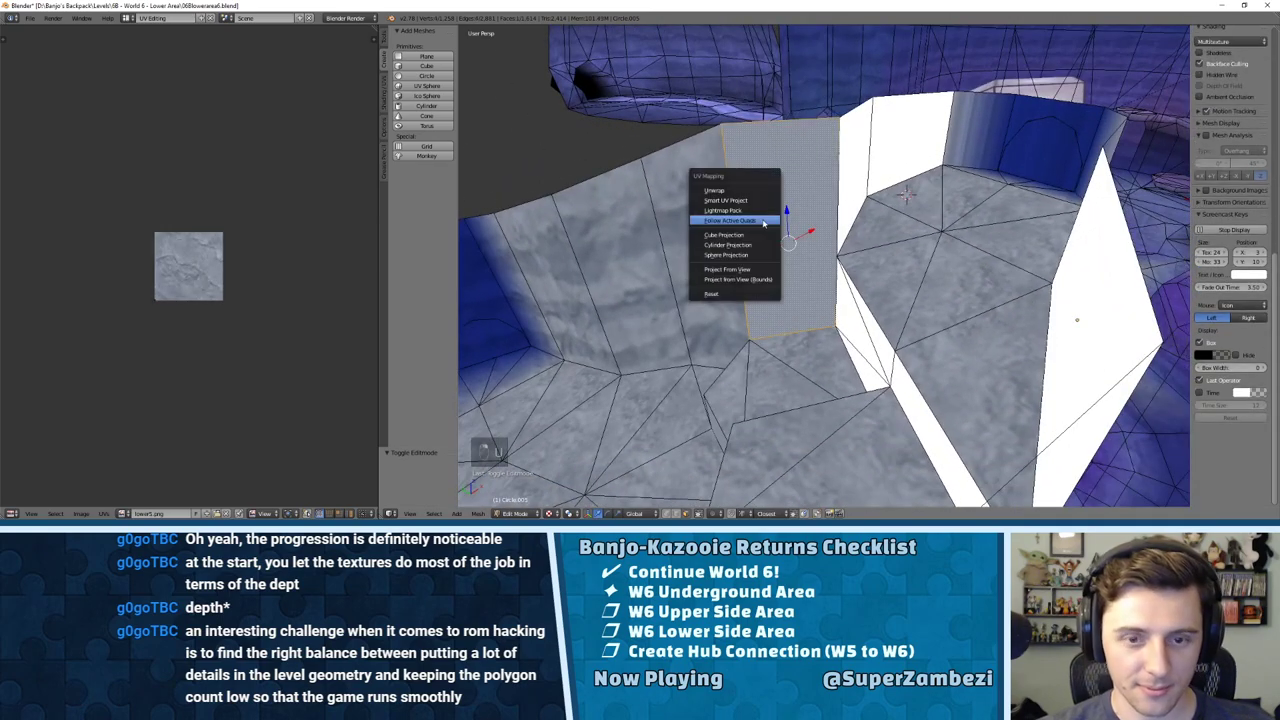
{"action": "left_click", "coordinate": [748, 190]}
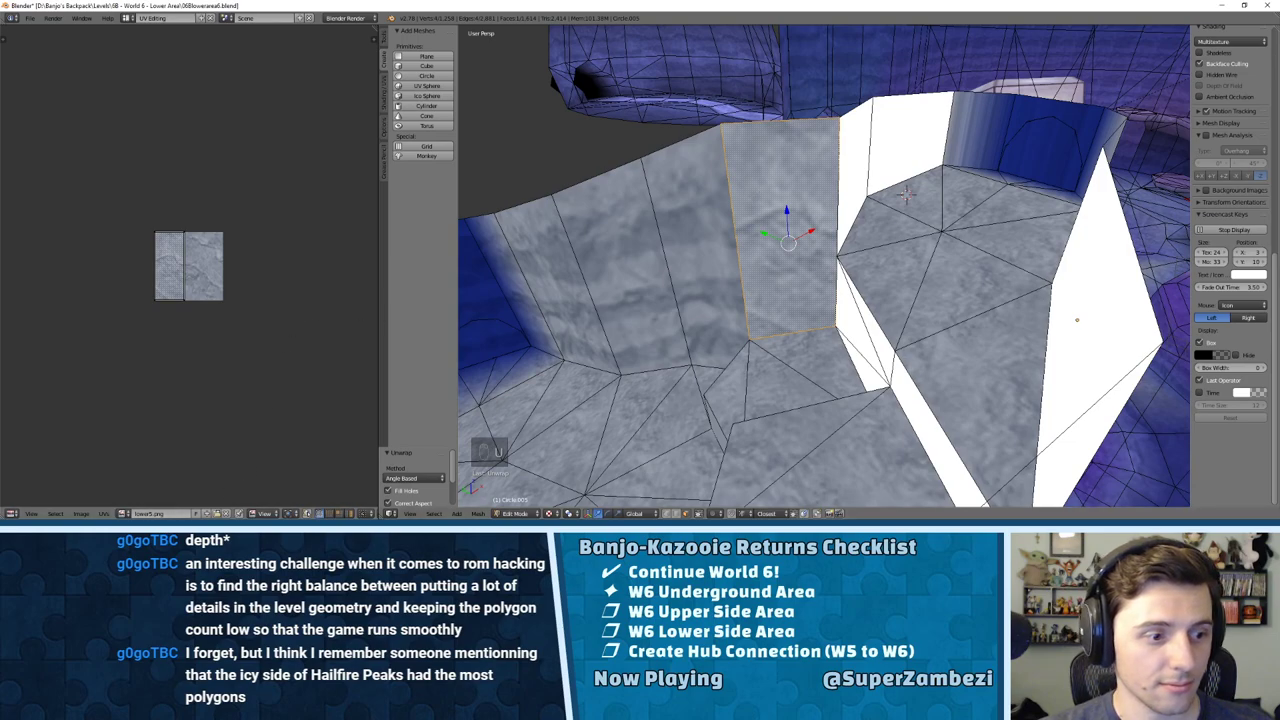
{"action": "left_click", "coordinate": [124, 513]}
{"action": "left_click", "coordinate": [140, 421]}
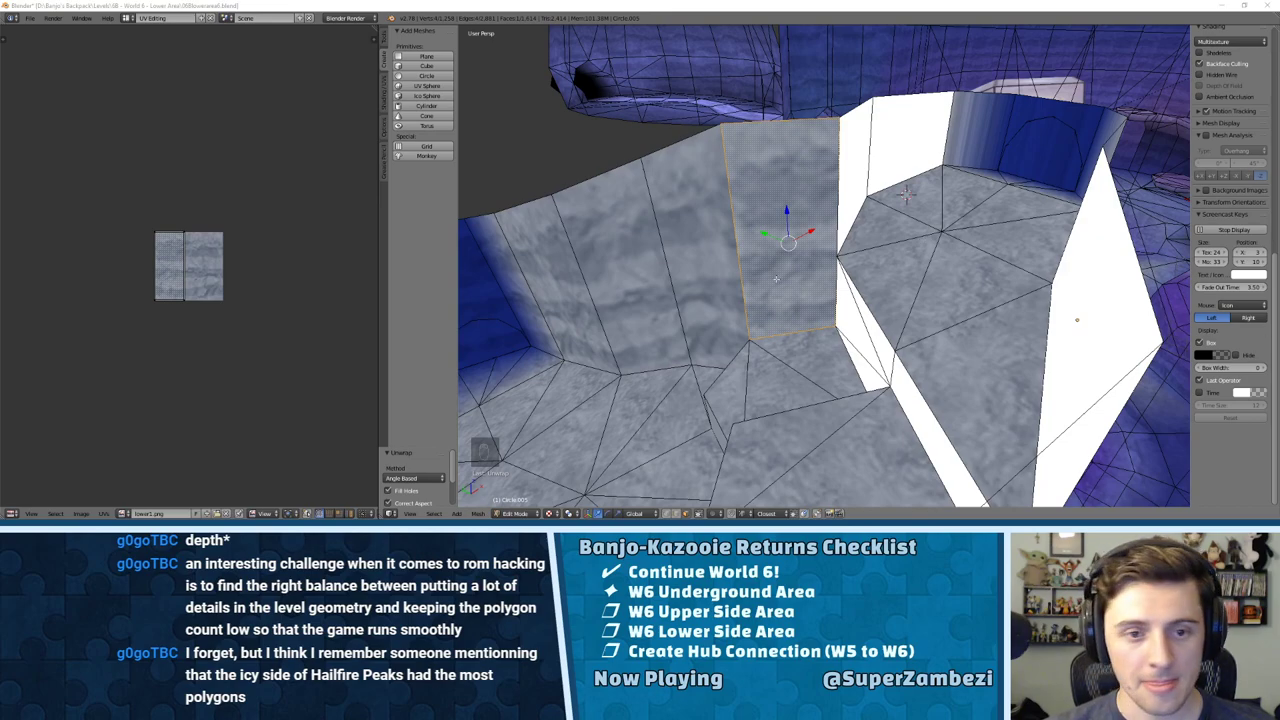
Step: Add the adjoining textured wall face to the selection and move the new face's UV island flush against its island
{"action": "middle_click_drag", "start_coordinate": [776, 279], "coordinate": [736, 326]}
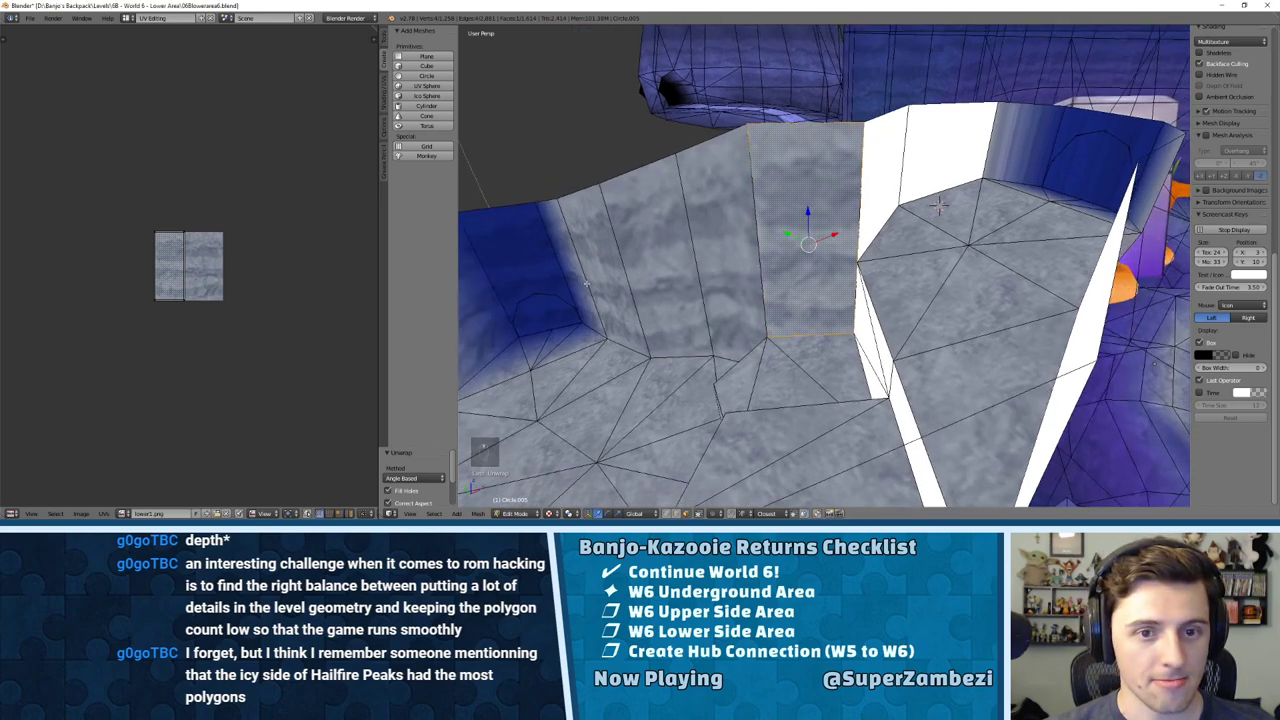
{"action": "right_click", "coordinate": [709, 297], "text": "shift"}
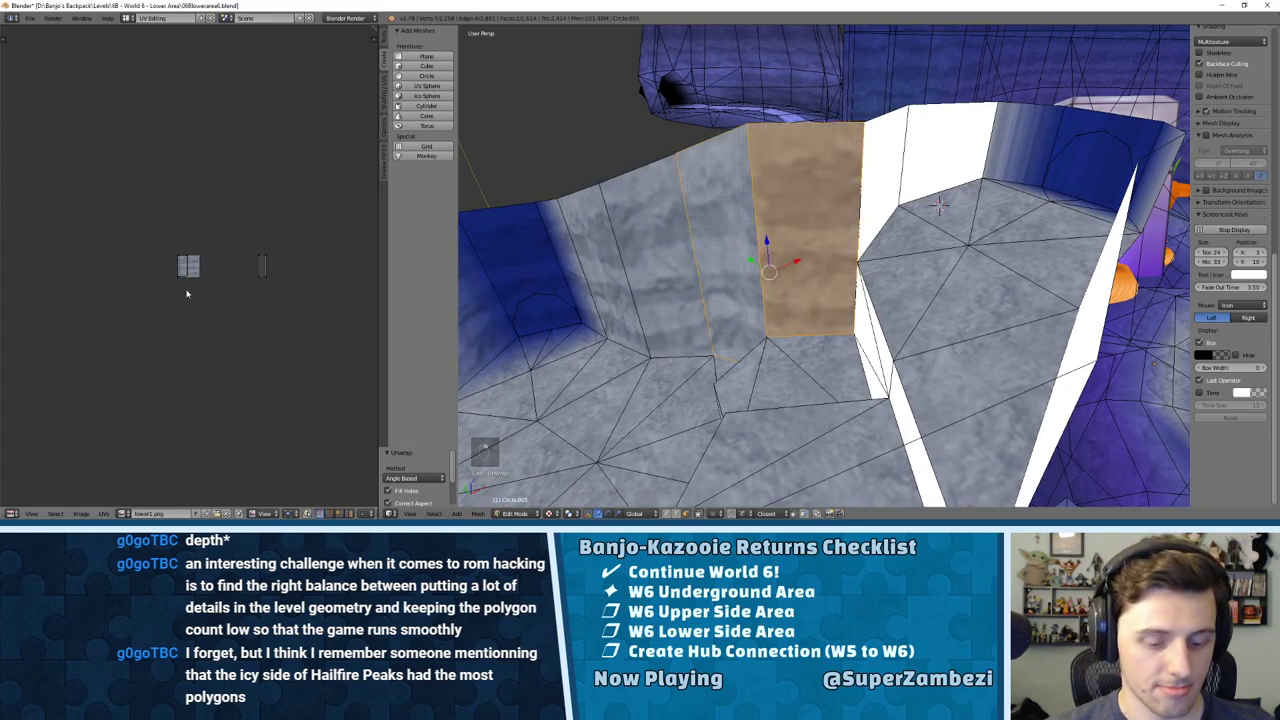
{"action": "key", "text": "l"}
{"action": "key", "text": "g"}
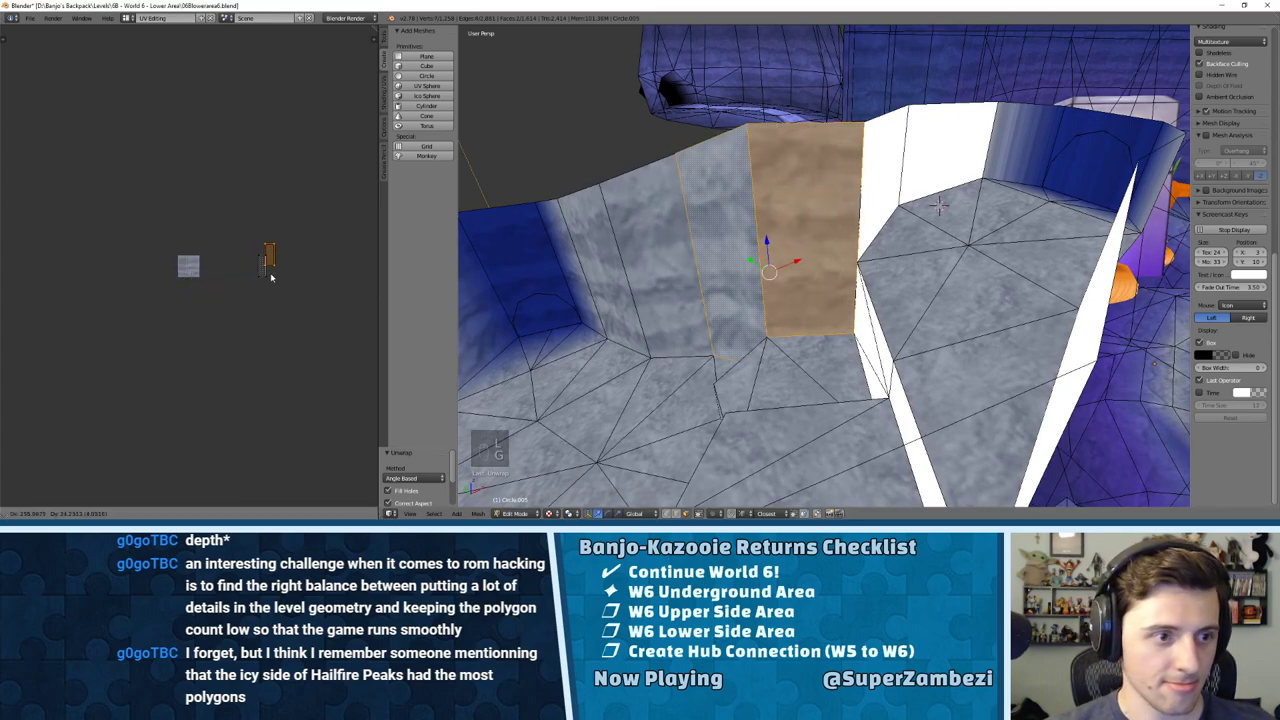
{"action": "left_click", "coordinate": [268, 288]}
{"action": "scroll", "coordinate": [270, 285], "scroll_direction": "up", "scroll_amount": 8}
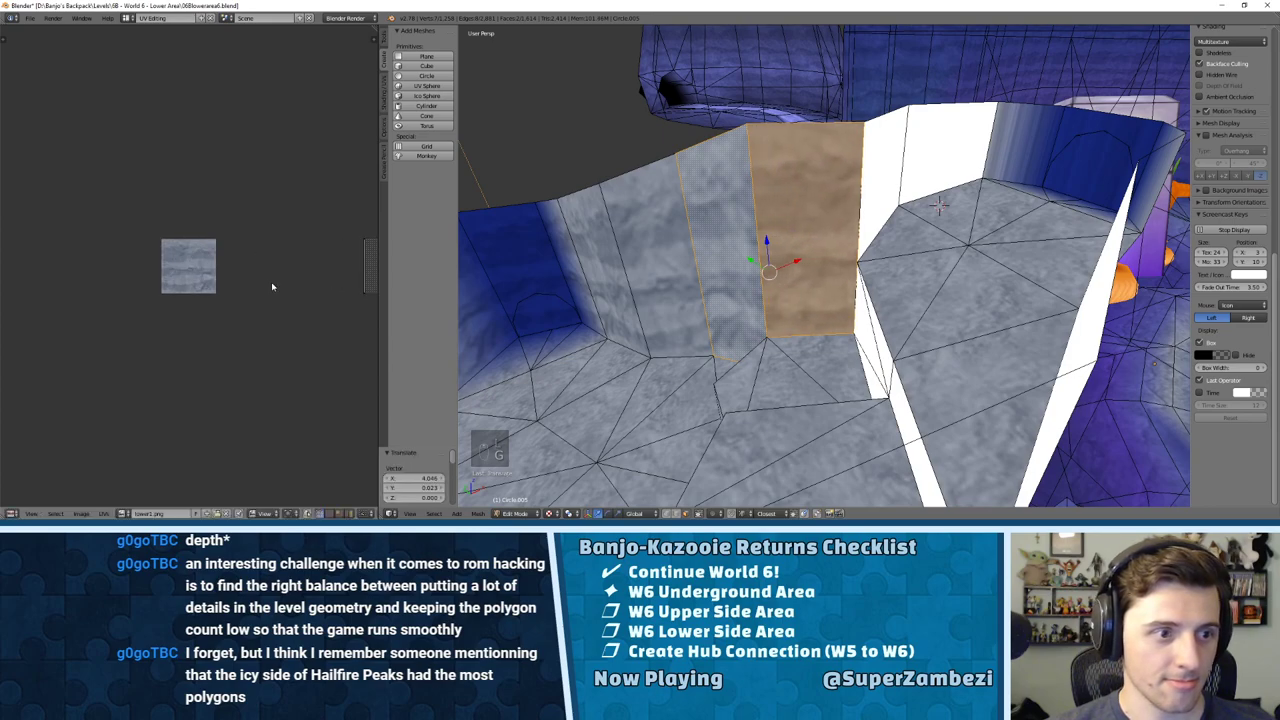
{"action": "middle_click_drag", "start_coordinate": [277, 251], "coordinate": [166, 270]}
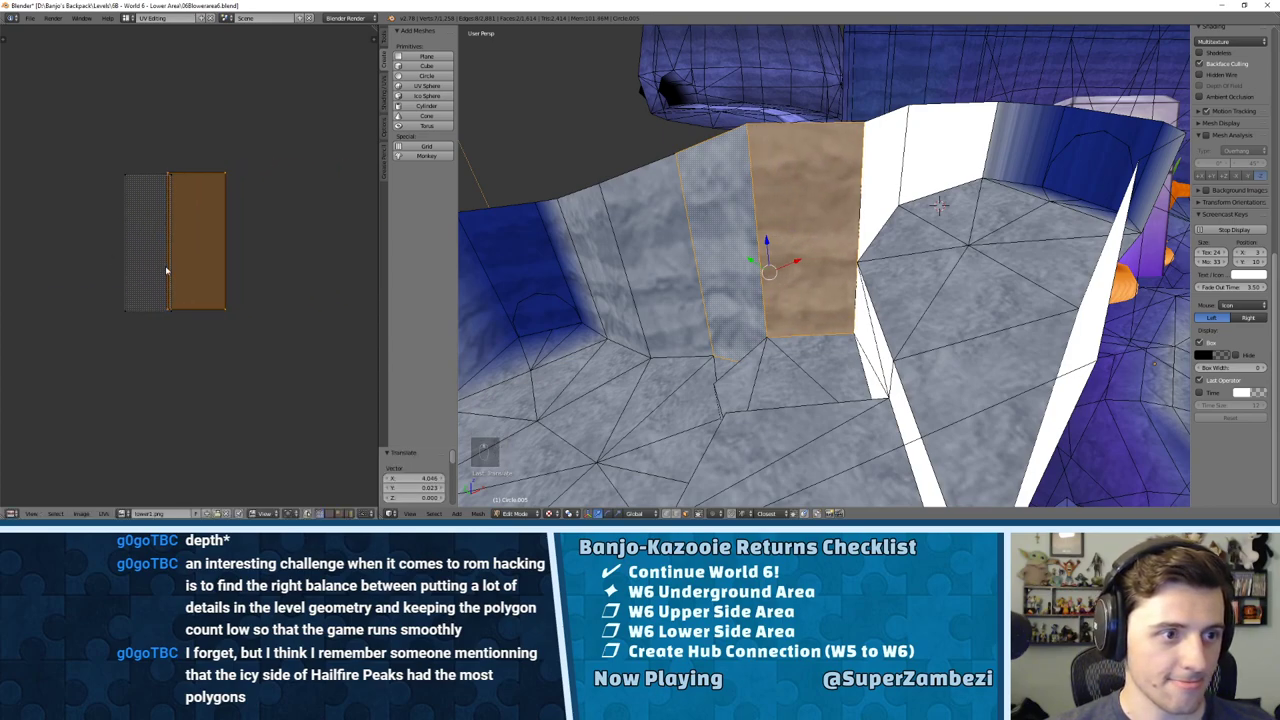
{"action": "key", "text": "g"}
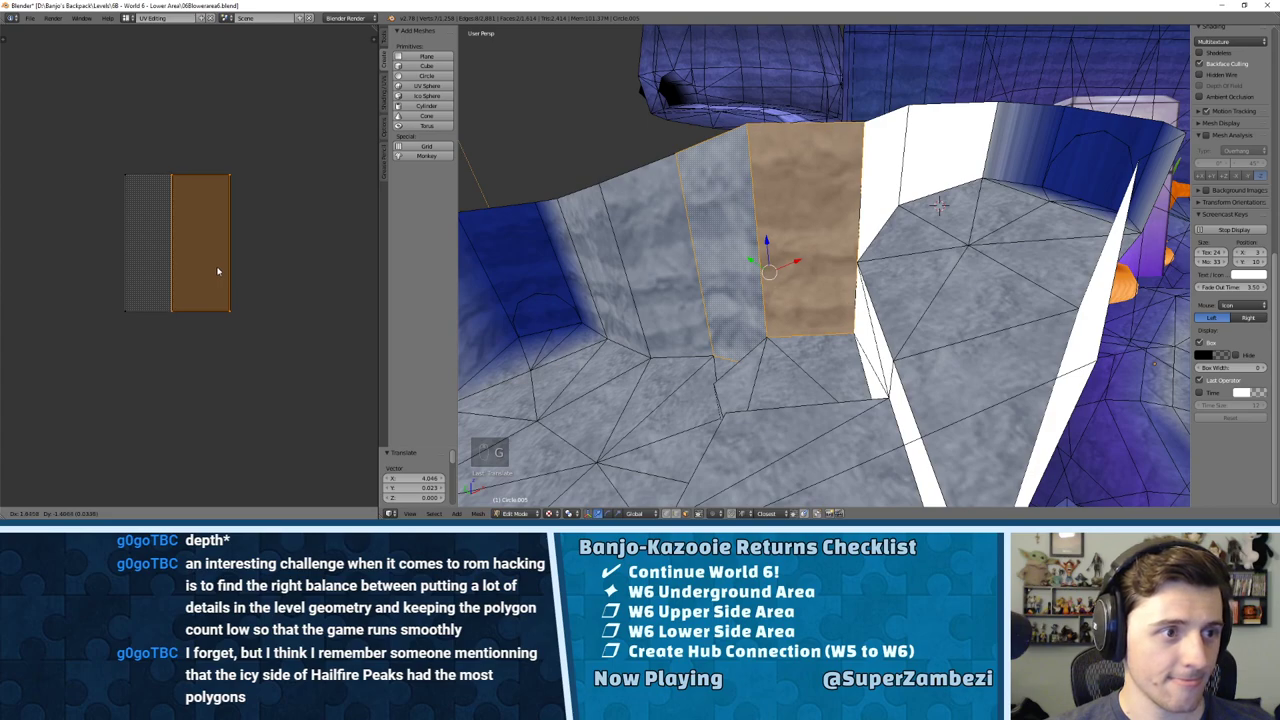
{"action": "left_click", "coordinate": [217, 266]}
Step: Scale the new face's UV island to about 0.842, realign its upper inner corner with the neighbouring island, and check the seam in Object Mode
{"action": "right_click", "coordinate": [174, 327]}
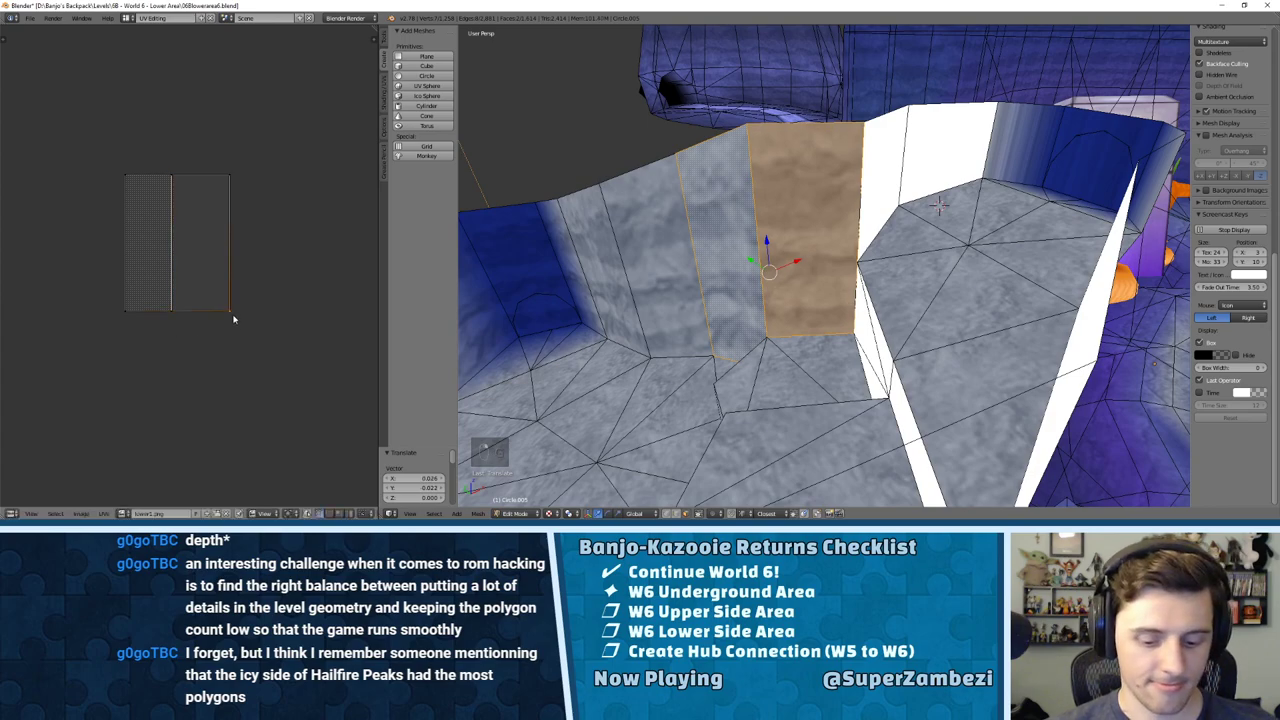
{"action": "key", "text": "l"}
{"action": "left_click", "coordinate": [172, 181]}
{"action": "key", "text": "s"}
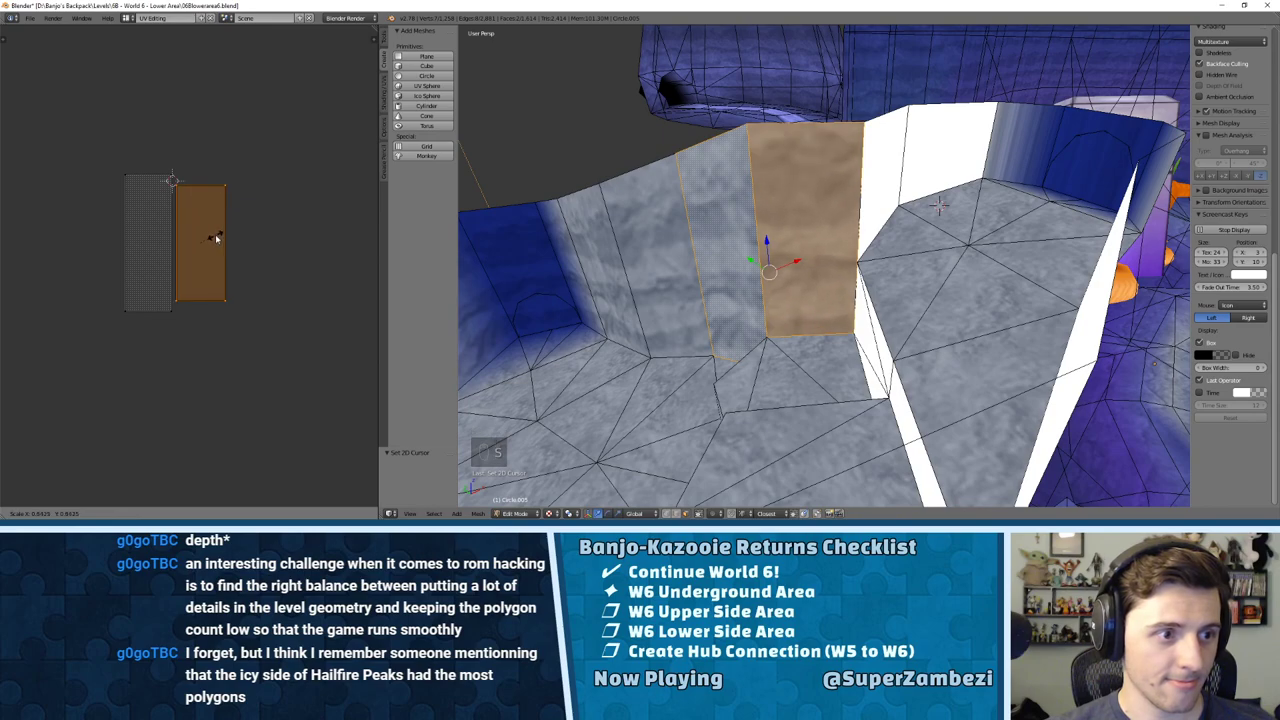
{"action": "left_click", "coordinate": [213, 235]}
{"action": "key", "text": "g"}
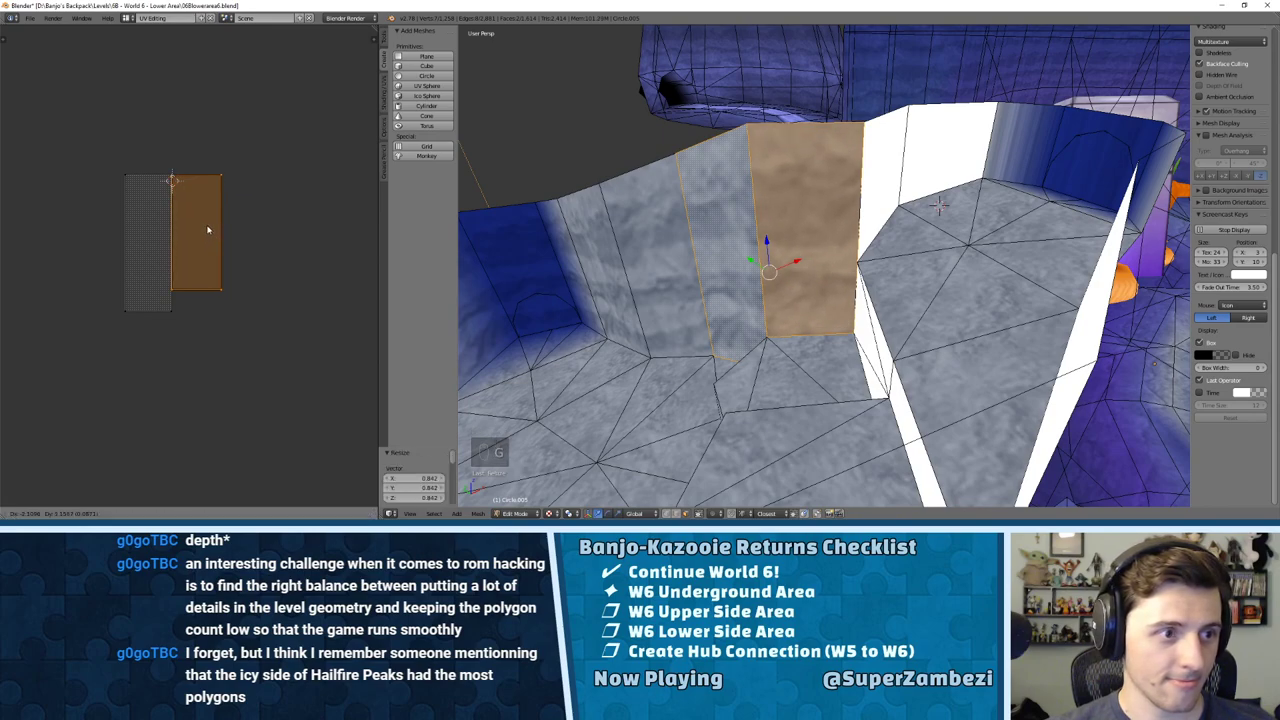
{"action": "left_click", "coordinate": [208, 230]}
{"action": "scroll", "coordinate": [801, 296], "scroll_direction": "up", "scroll_amount": 1}
{"action": "key", "text": "Tab"}
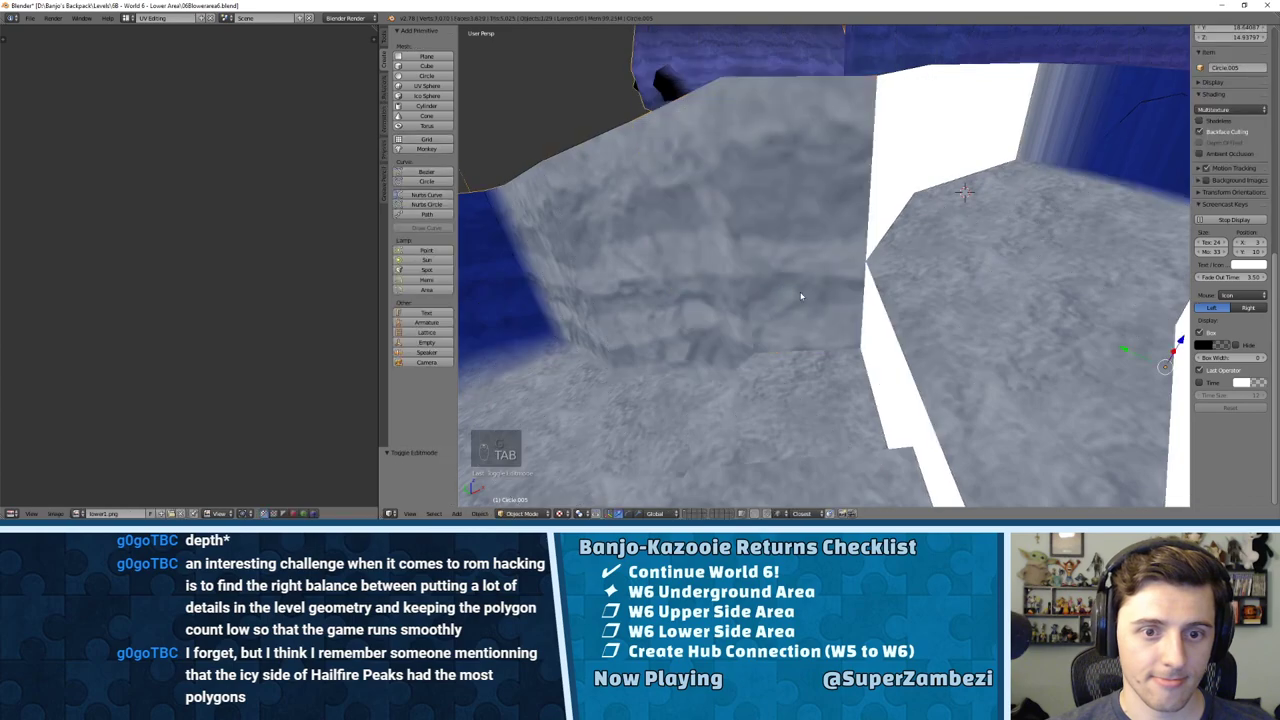
{"action": "middle_click_drag", "start_coordinate": [800, 296], "coordinate": [813, 268]}
{"action": "key", "text": "Tab"}
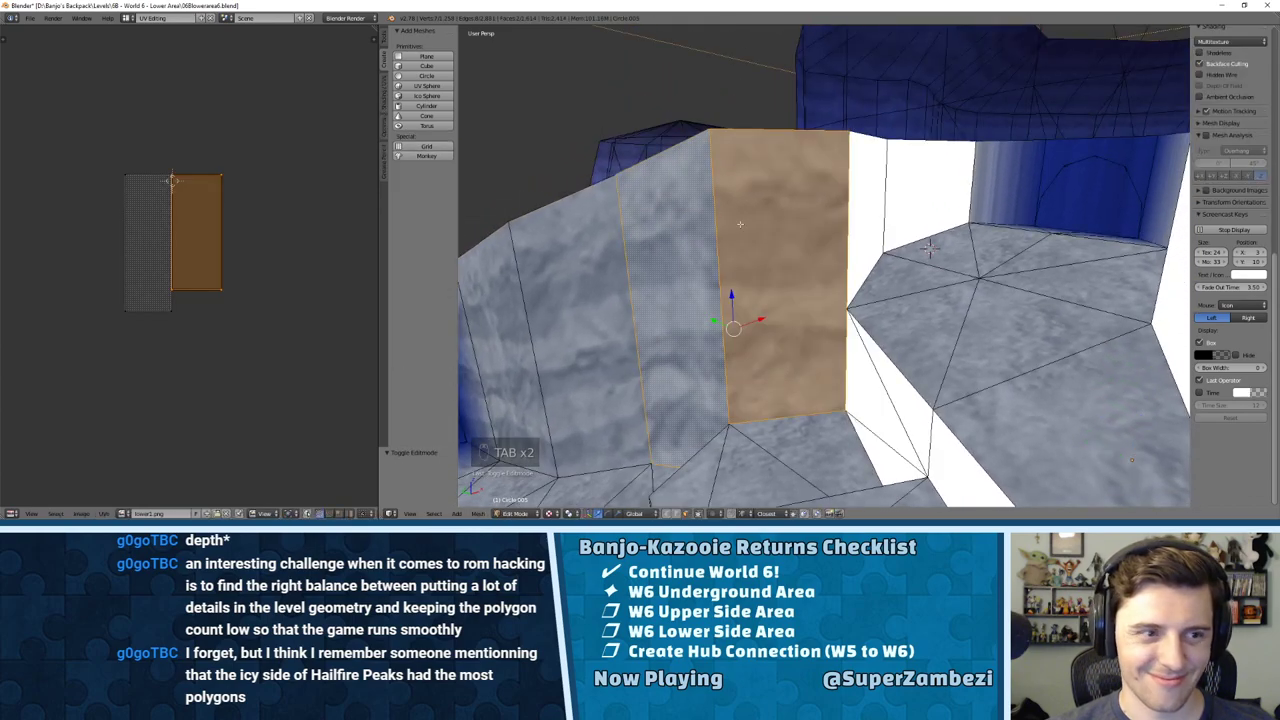
Step: Try to shift the outer upper corners of the two UV islands, undoing each move
{"action": "right_click", "coordinate": [124, 176]}
{"action": "key", "text": "g"}
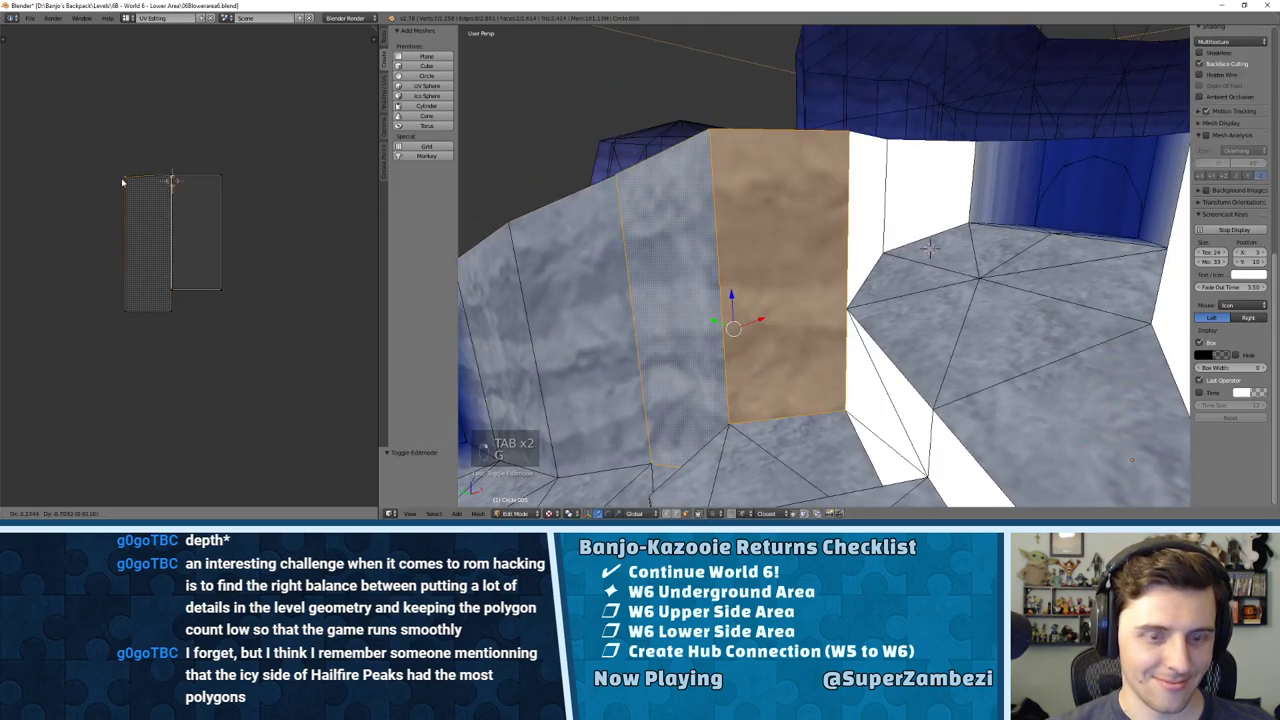
{"action": "key", "text": "ctrl+z"}
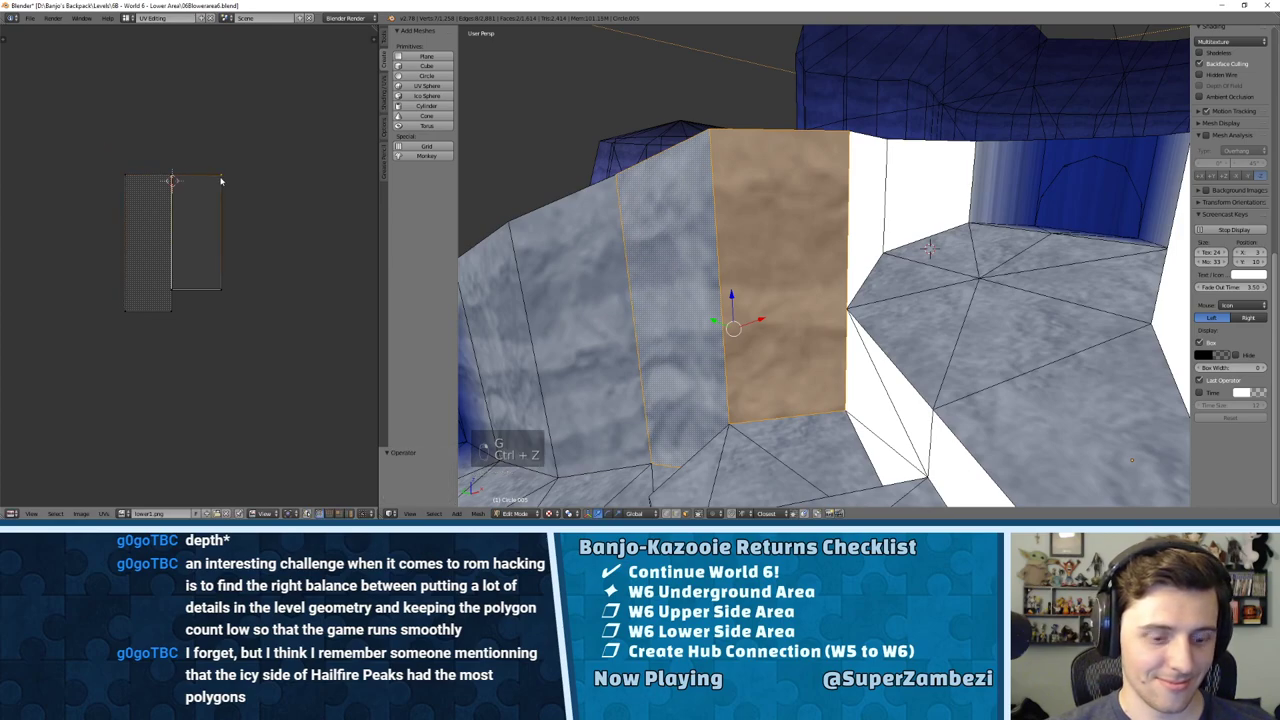
{"action": "key", "text": "g"}
{"action": "left_click", "coordinate": [211, 180]}
{"action": "key", "text": "ctrl+z"}
{"action": "scroll", "coordinate": [181, 196], "scroll_direction": "up", "scroll_amount": 4}
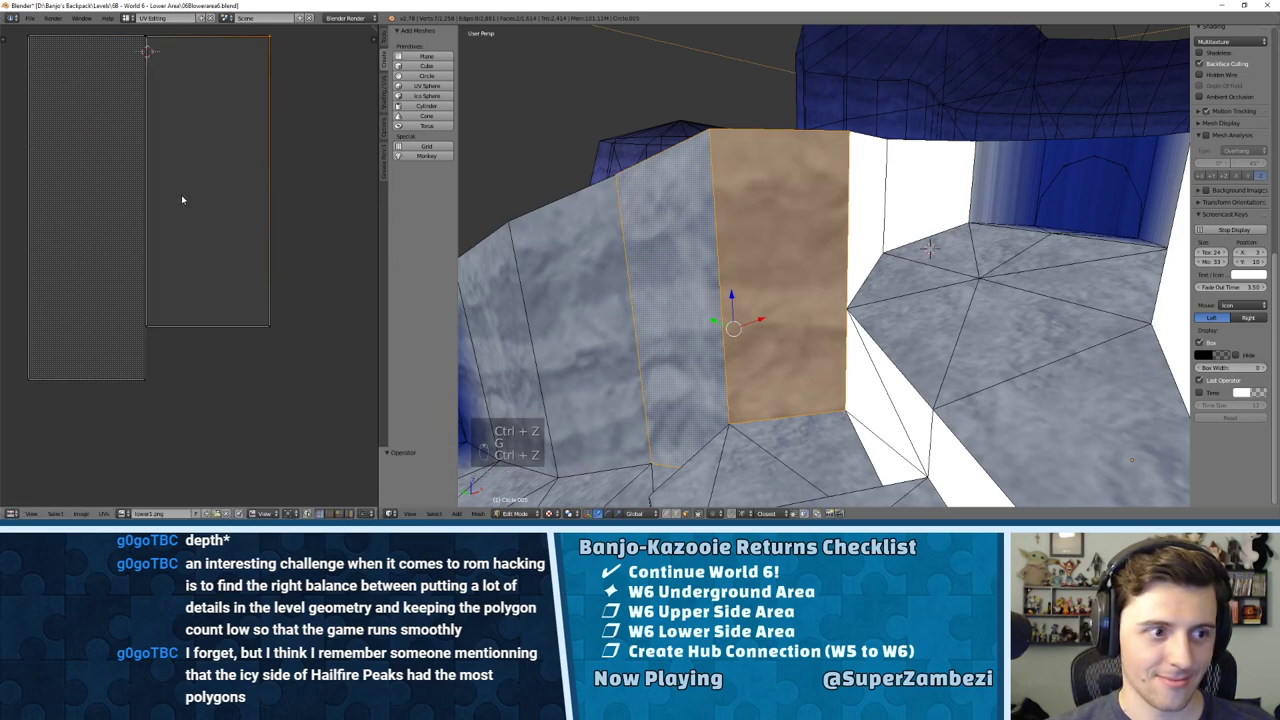
Step: Align the taller UV island's inner edge with the adjoining island and reposition its outer edge
{"action": "middle_click_drag", "start_coordinate": [700, 414], "coordinate": [880, 196]}
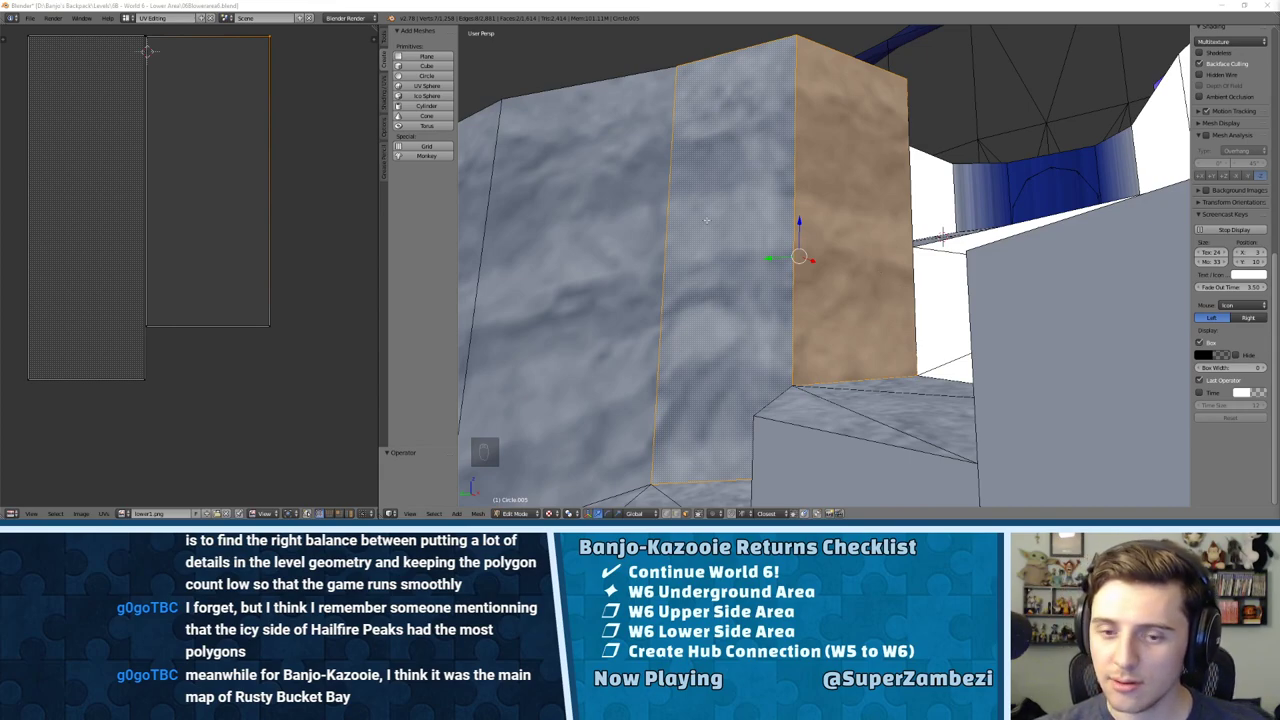
{"action": "mouse_move", "coordinate": [707, 221]}
{"action": "middle_mouse_down"}
{"action": "mouse_move", "coordinate": [699, 250]}
{"action": "mouse_move", "coordinate": [691, 227]}
{"action": "middle_mouse_up"}
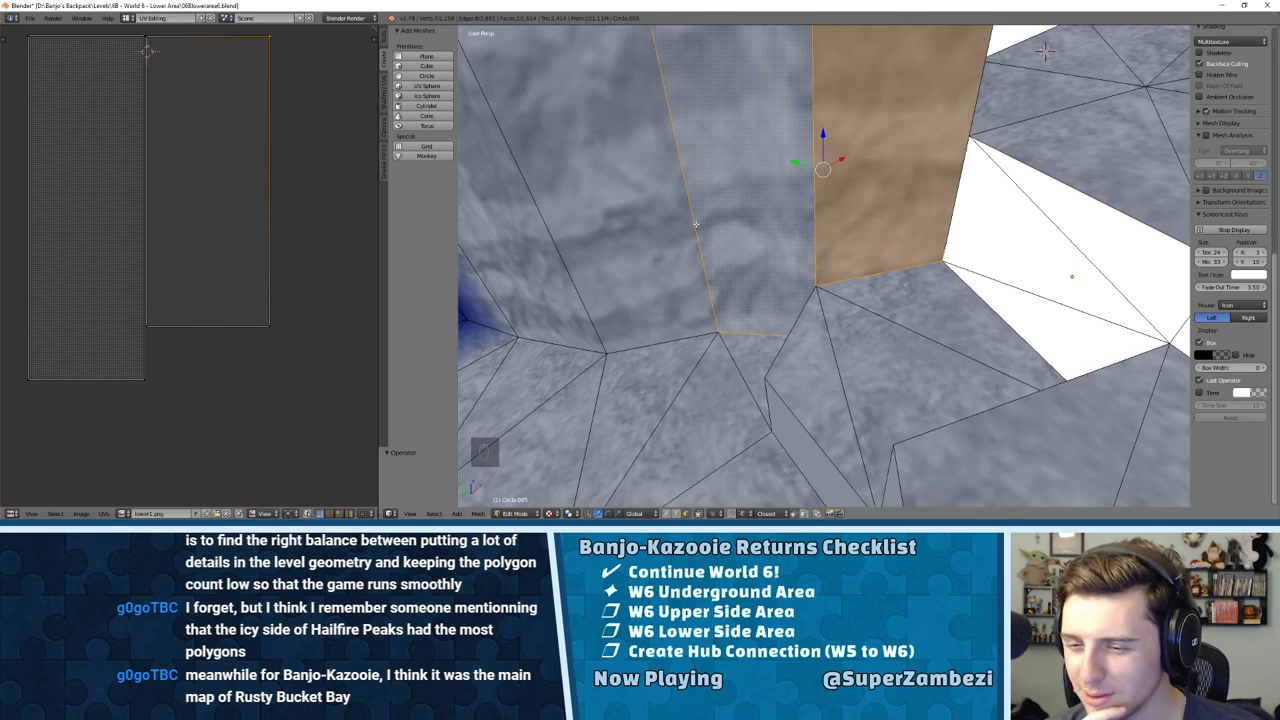
{"action": "middle_click_drag", "start_coordinate": [1044, 50], "coordinate": [1037, 165], "text": "shift"}
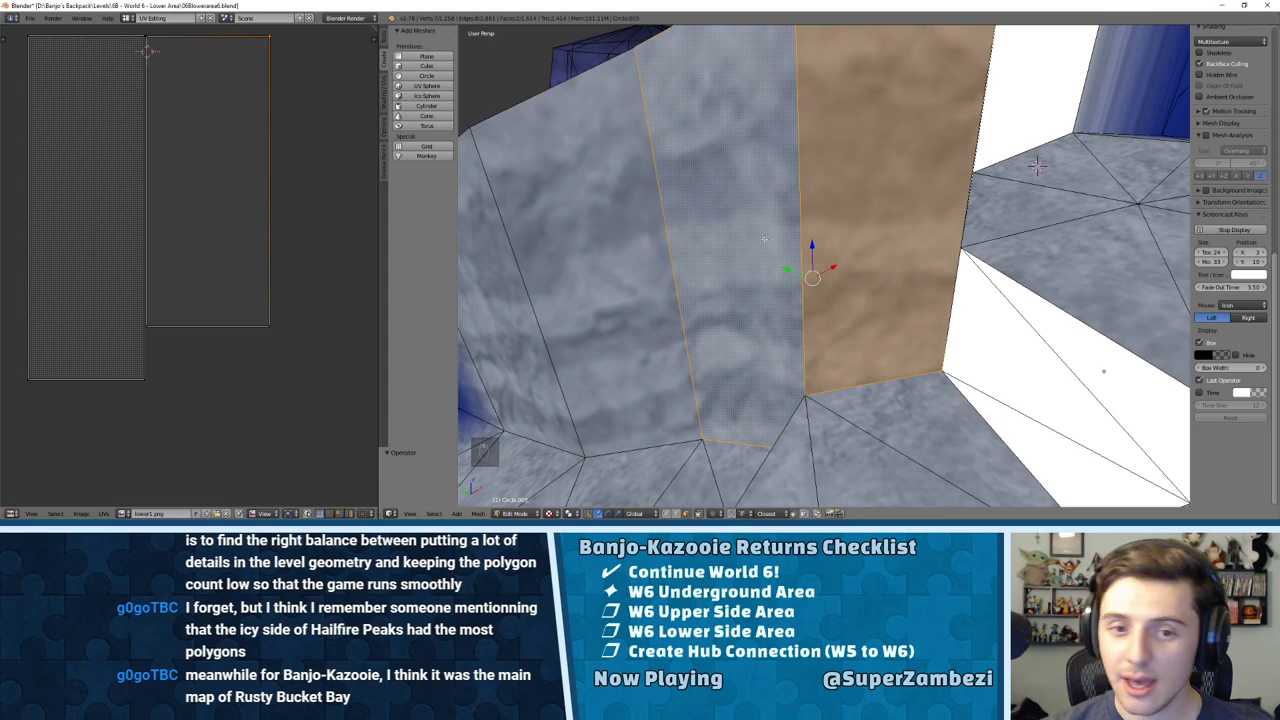
{"action": "middle_click_drag", "start_coordinate": [764, 238], "coordinate": [773, 154], "text": "shift"}
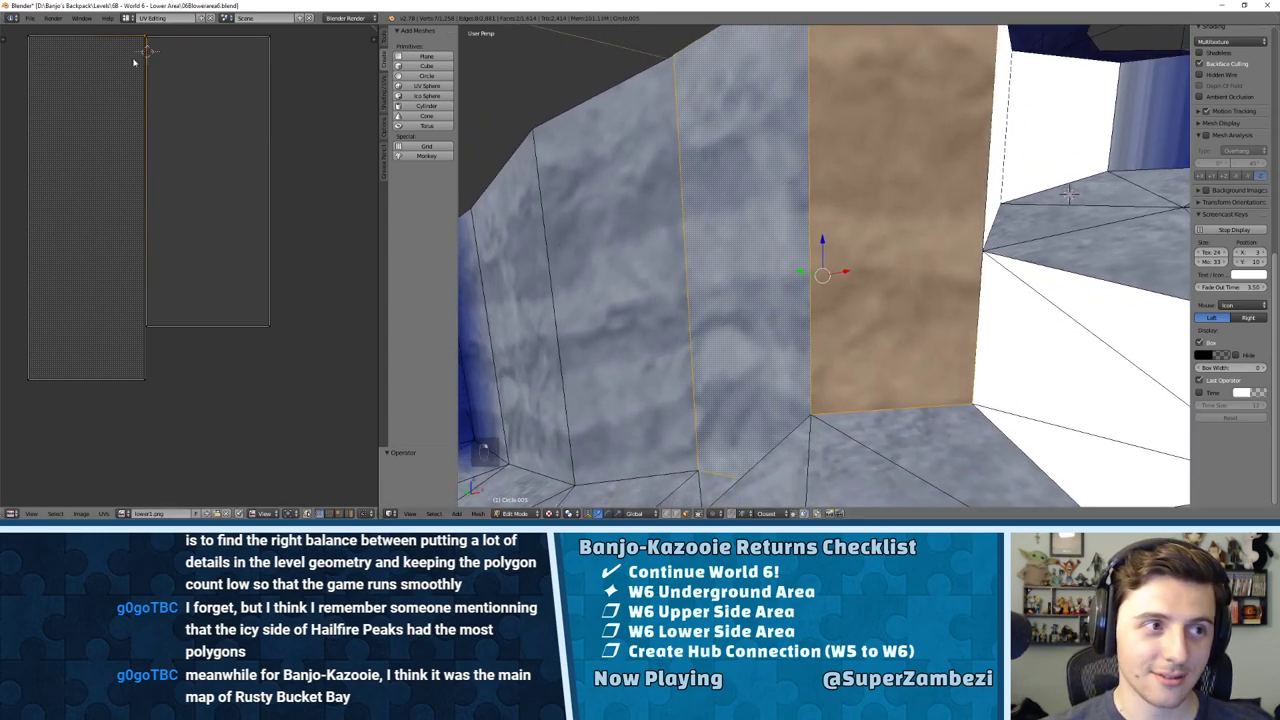
{"action": "key", "text": "g"}
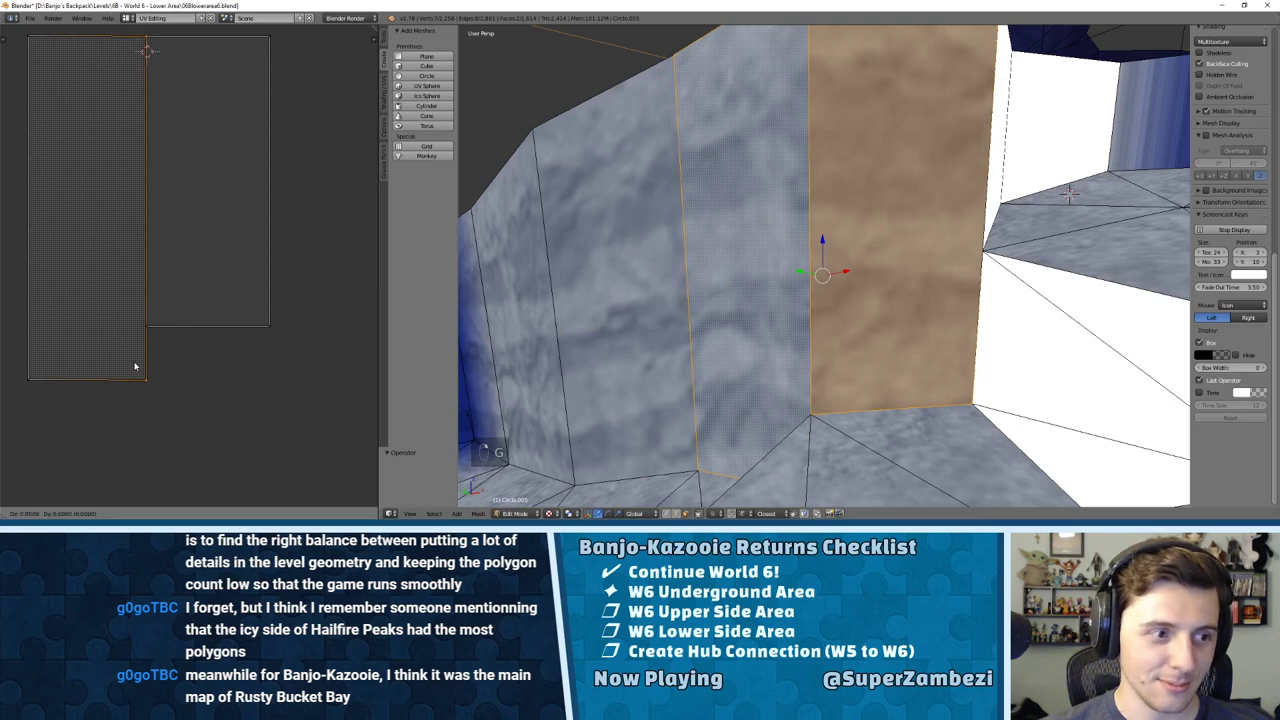
{"action": "left_click", "coordinate": [135, 366]}
{"action": "key", "text": "g"}
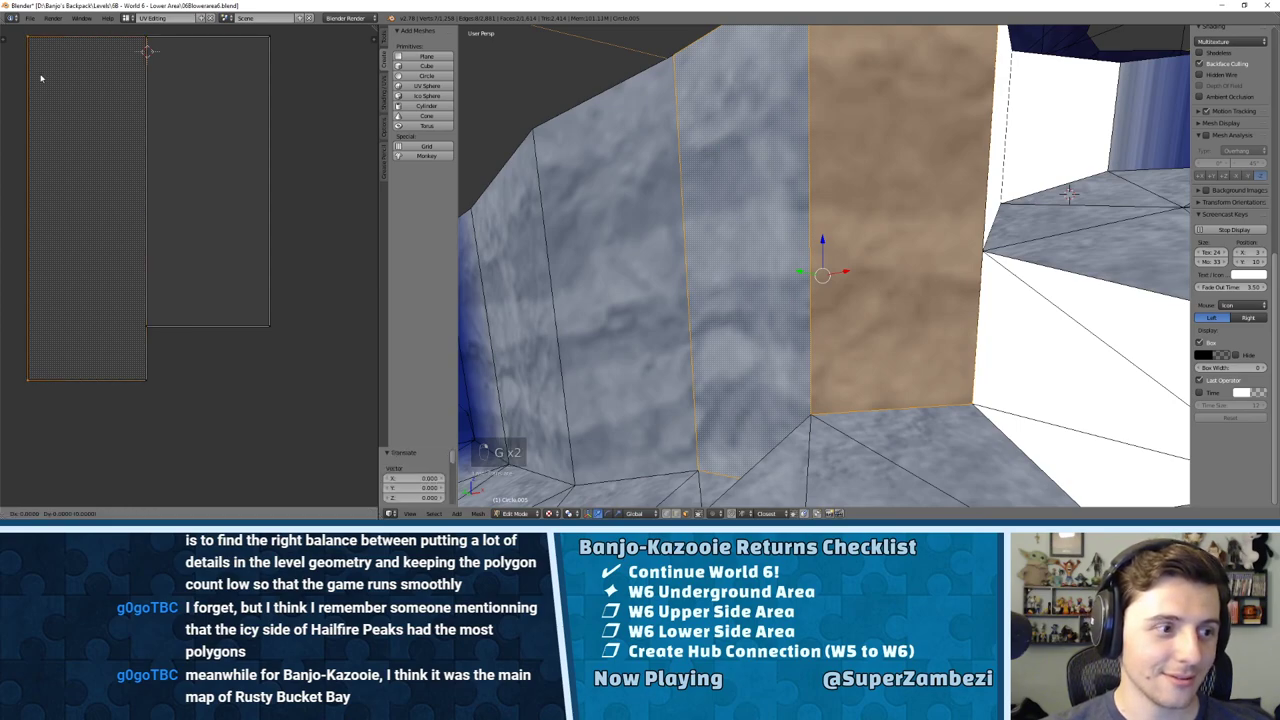
{"action": "key", "text": "a"}
Step: Examine the texture seam between the two adjoining wall faces in Object and Edit Mode, clearing the face selection
{"action": "key", "text": "Tab"}
{"action": "mouse_move", "coordinate": [770, 285]}
{"action": "middle_mouse_down"}
{"action": "mouse_move", "coordinate": [806, 260]}
{"action": "mouse_move", "coordinate": [791, 289]}
{"action": "middle_mouse_up"}
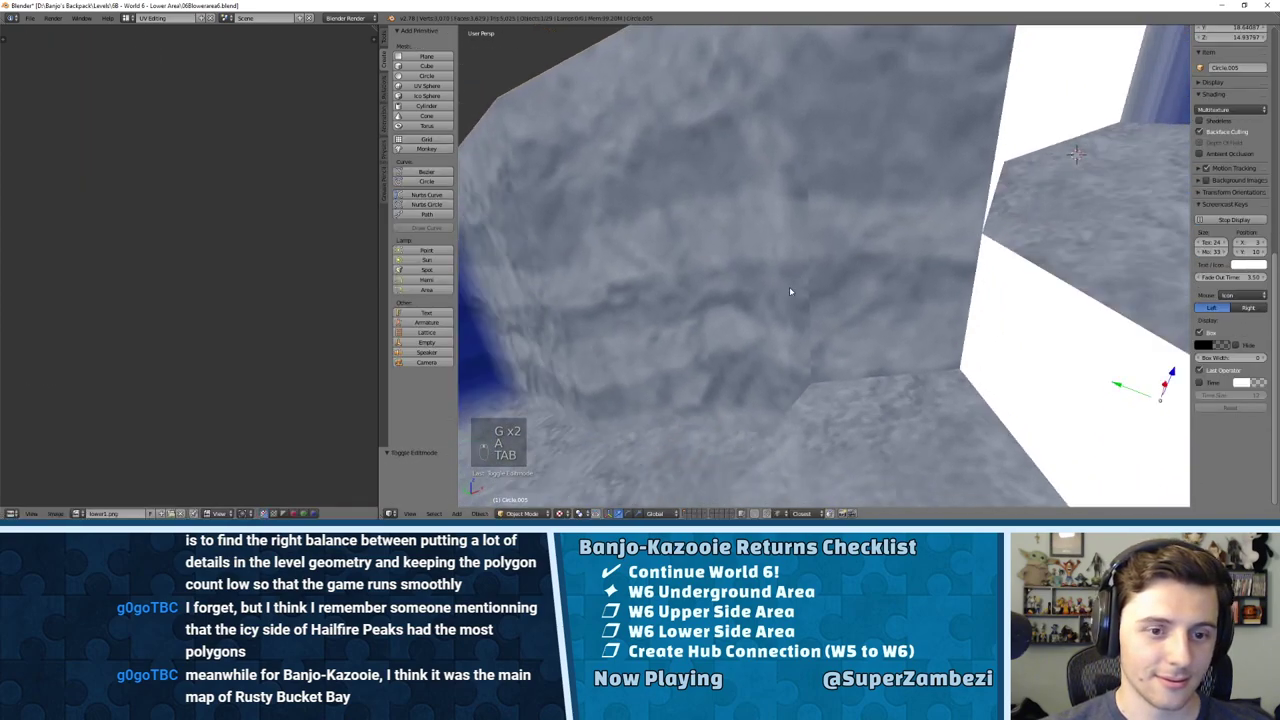
{"action": "key", "text": "Tab"}
{"action": "right_click", "coordinate": [721, 297], "text": "shift"}
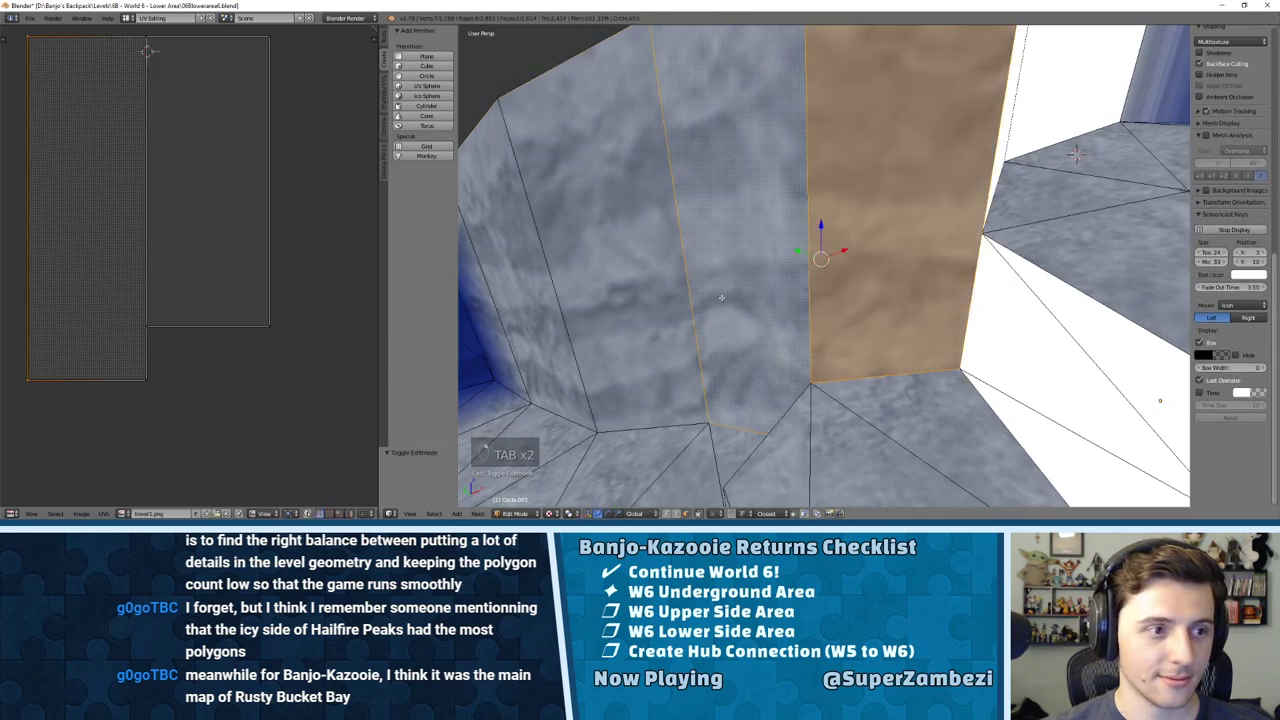
{"action": "middle_click_drag", "start_coordinate": [721, 297], "coordinate": [873, 207]}
{"action": "scroll", "coordinate": [197, 246], "scroll_direction": "down", "scroll_amount": 5}
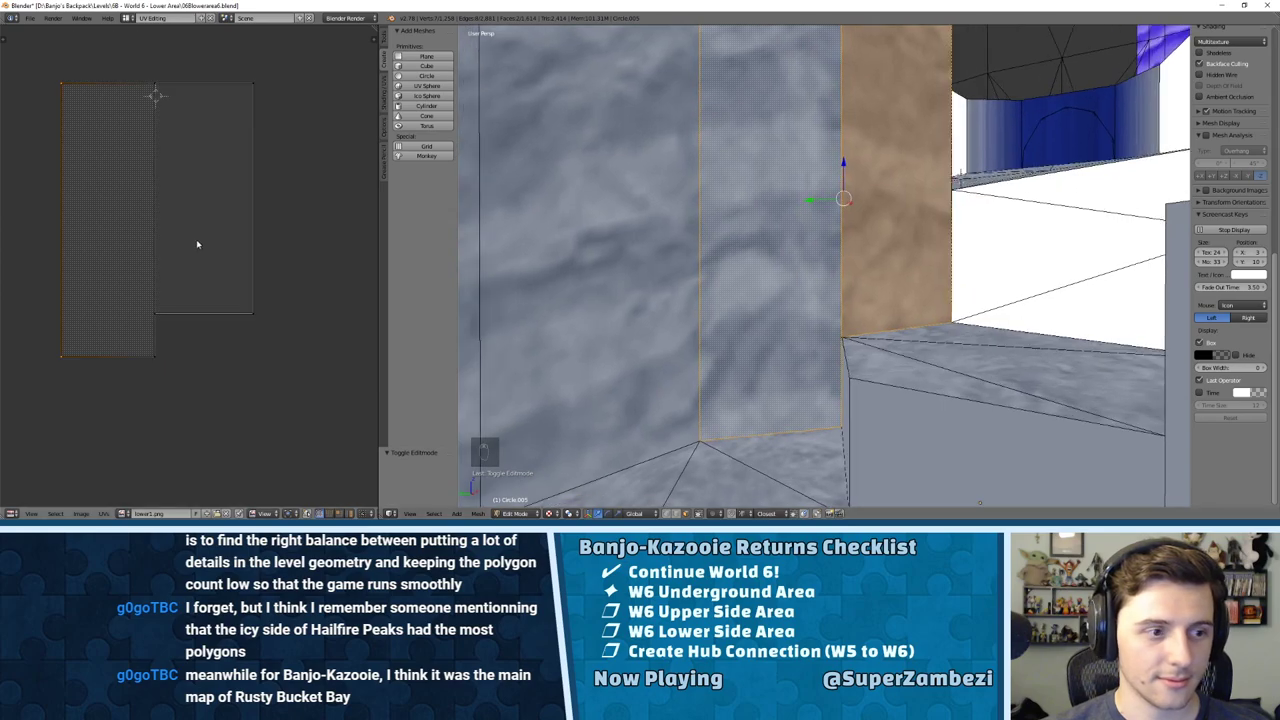
{"action": "middle_click_drag", "start_coordinate": [805, 280], "coordinate": [784, 258]}
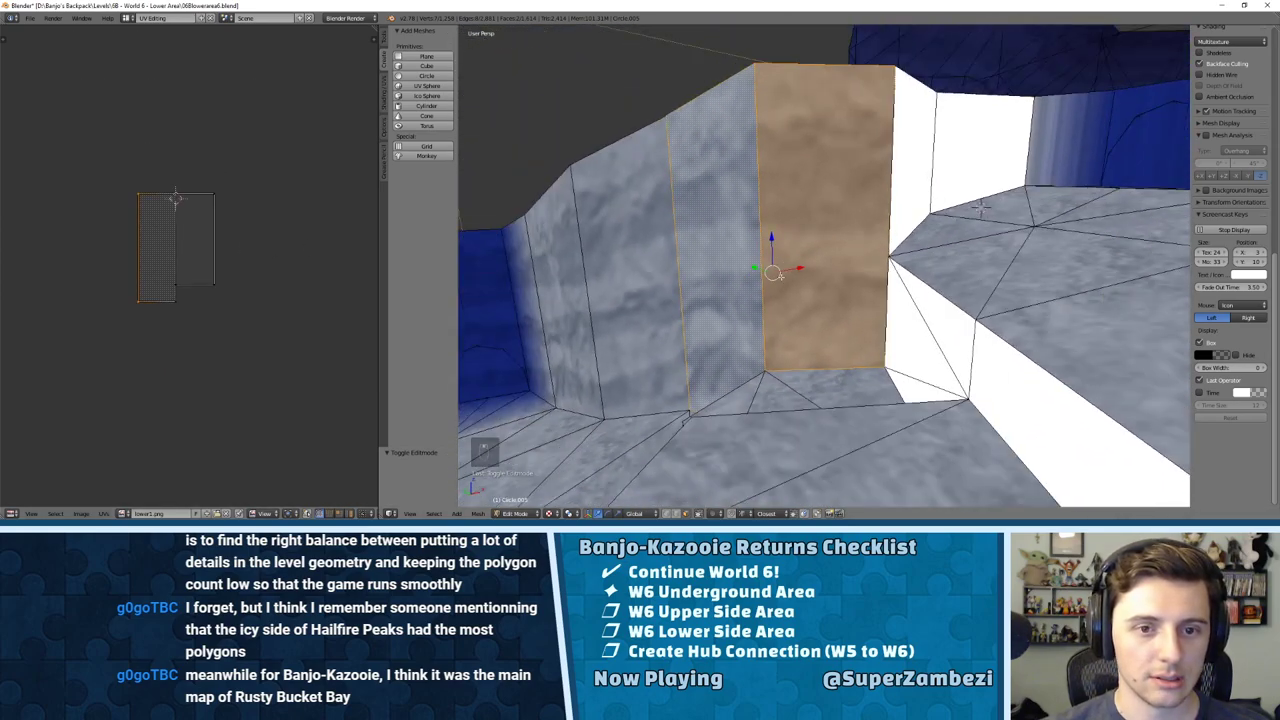
{"action": "key", "text": "a"}
{"action": "key", "text": "Tab"}
{"action": "key", "text": "Tab"}
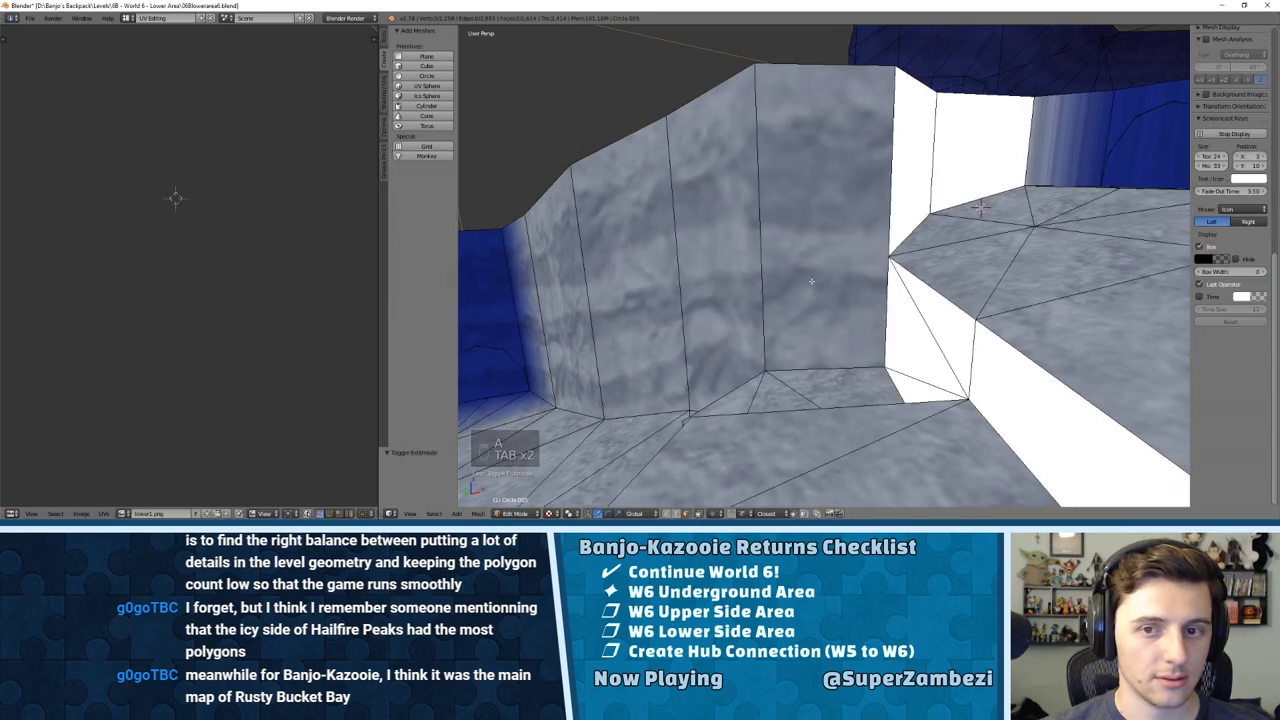
Step: With the two adjoining wall faces selected, raise the shorter UV island's lower edge along Y and check the seam in Object Mode
{"action": "right_click", "coordinate": [812, 283]}
{"action": "scroll", "coordinate": [152, 311], "scroll_direction": "up", "scroll_amount": 4}
{"action": "right_click", "coordinate": [152, 310]}
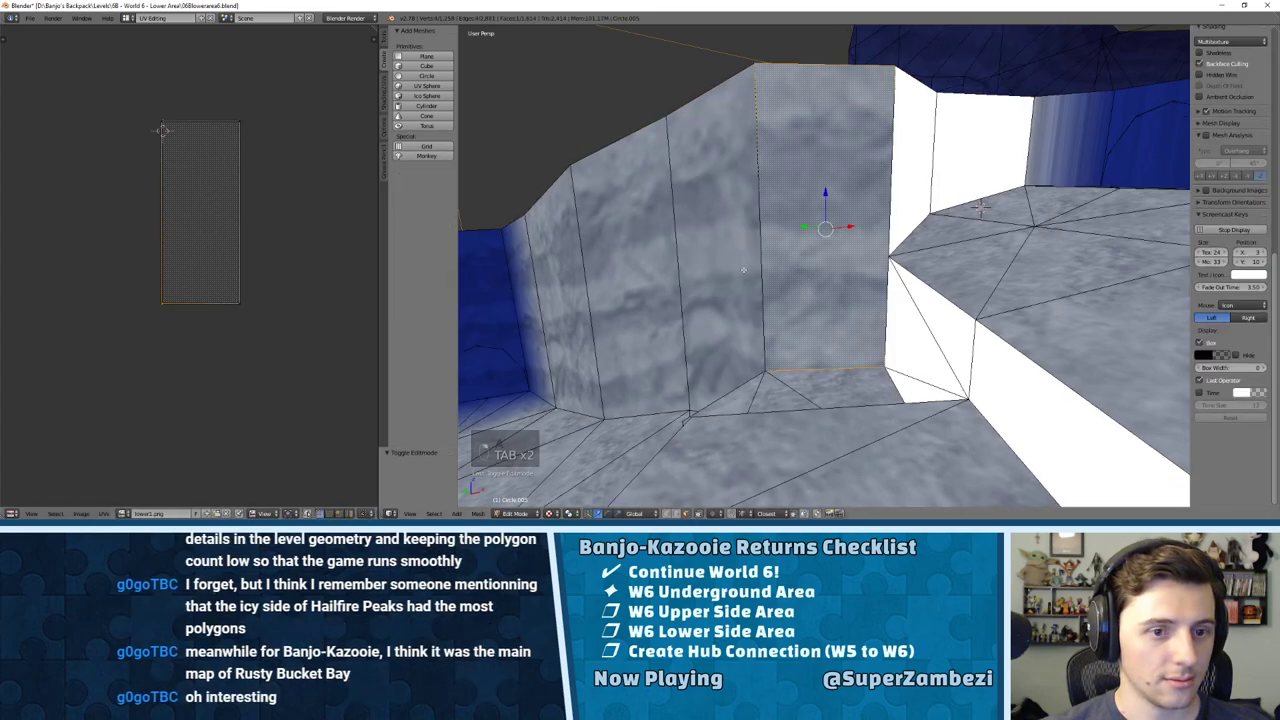
{"action": "right_click", "coordinate": [714, 262], "text": "shift"}
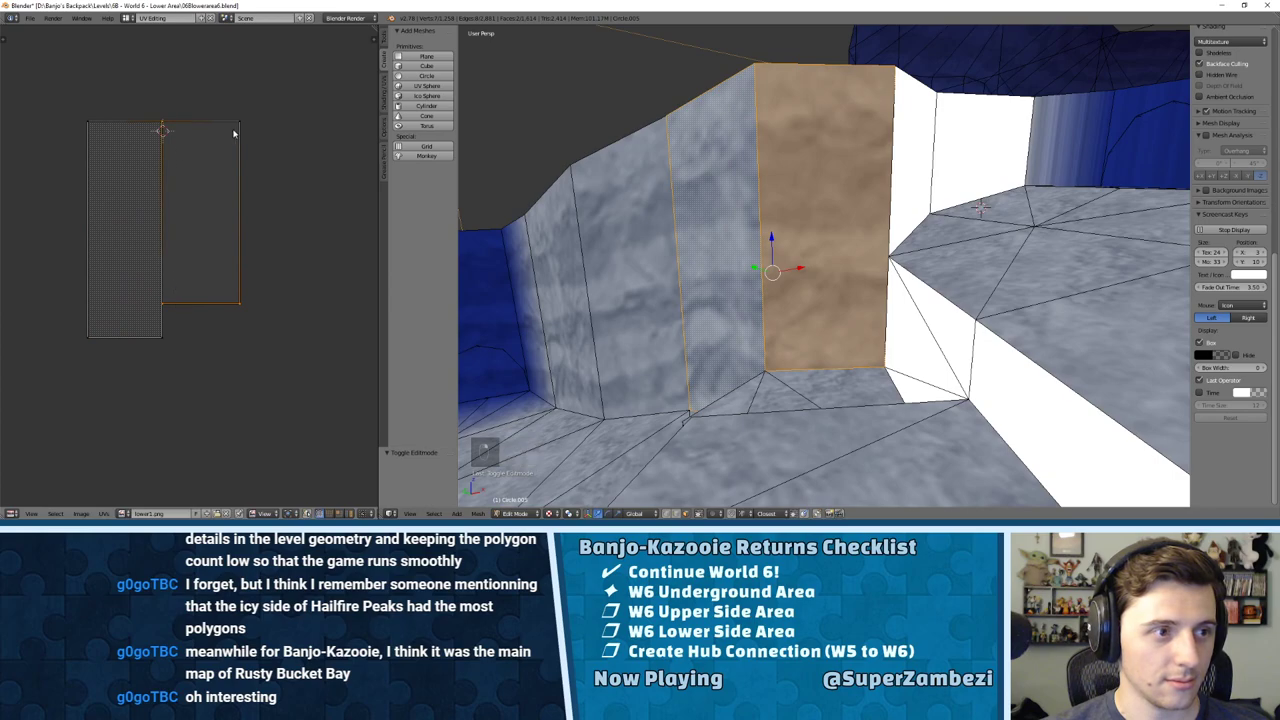
{"action": "key", "text": "l"}
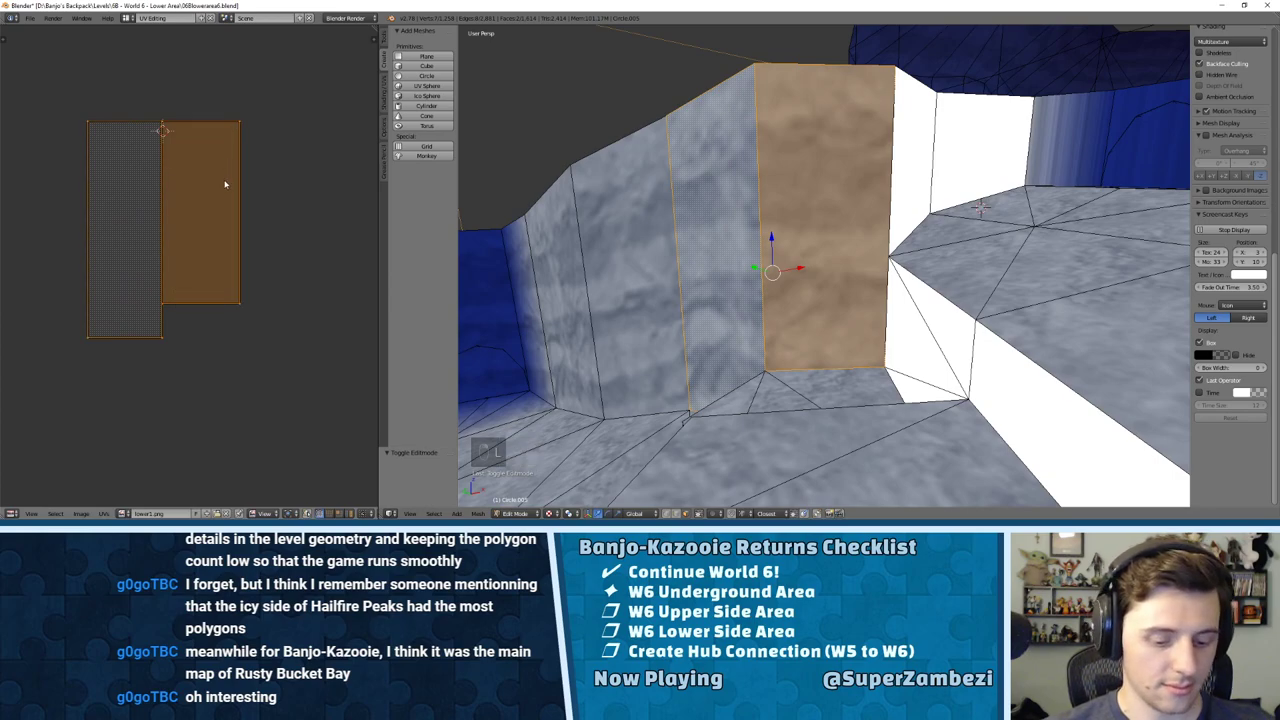
{"action": "right_click", "coordinate": [242, 239]}
{"action": "scroll", "coordinate": [185, 293], "scroll_direction": "up", "scroll_amount": 4}
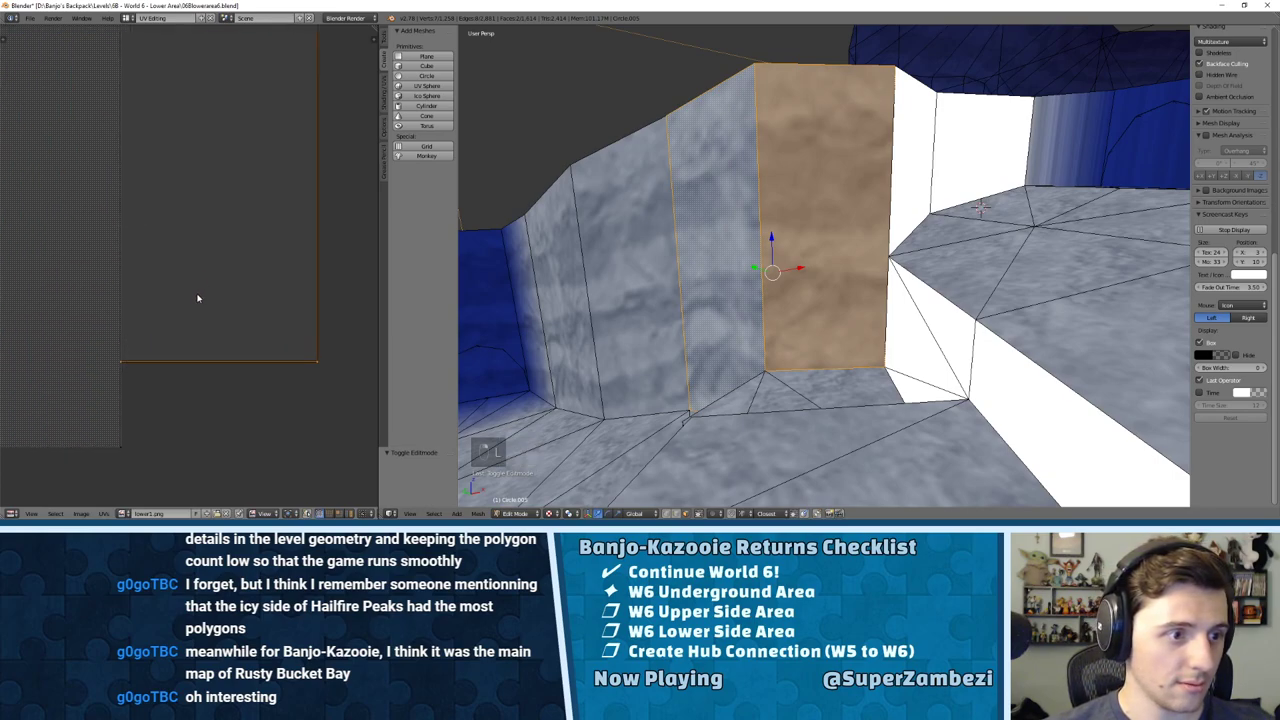
{"action": "scroll", "coordinate": [185, 355], "scroll_direction": "down", "scroll_amount": 2}
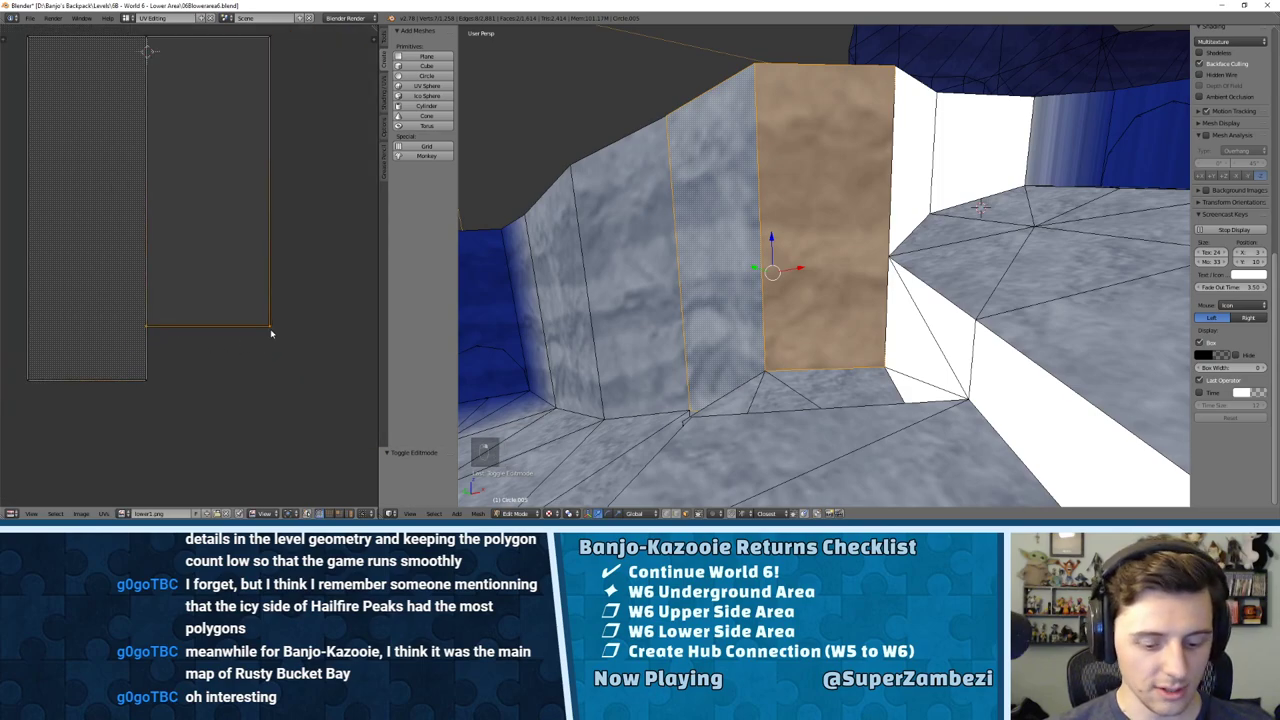
{"action": "key", "text": "g"}
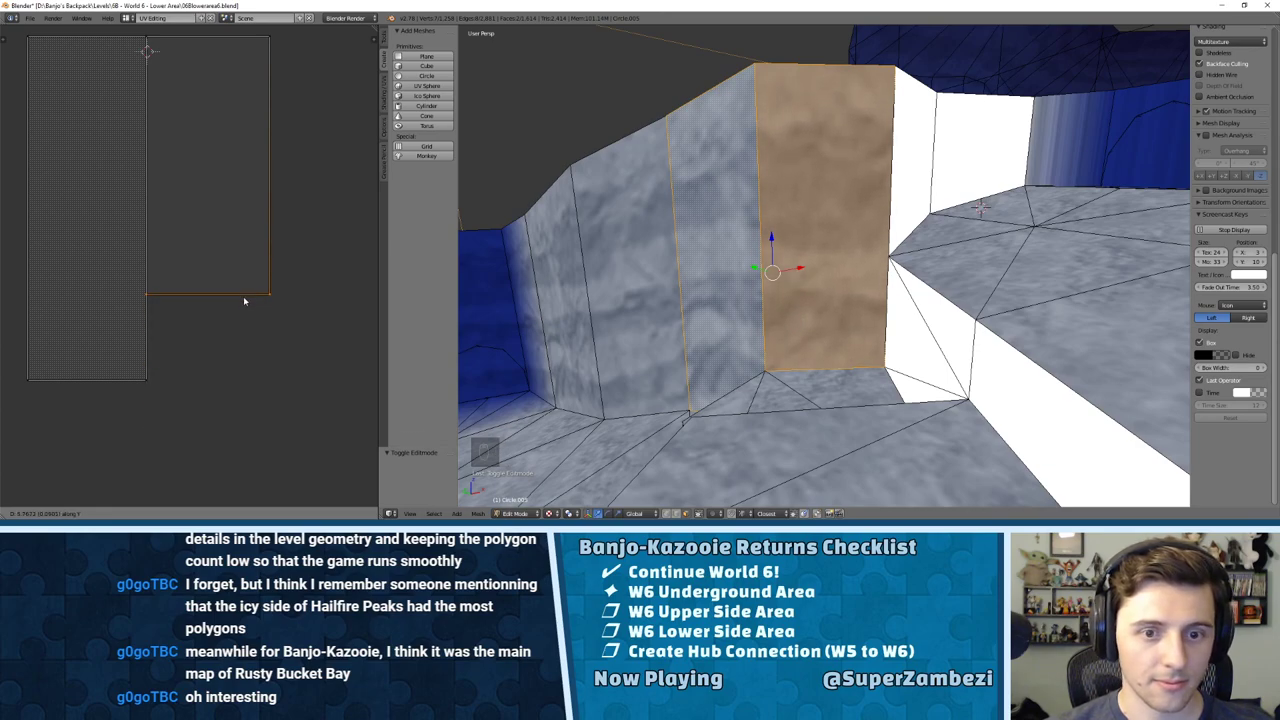
{"action": "left_click", "coordinate": [239, 298]}
{"action": "key", "text": "Tab"}
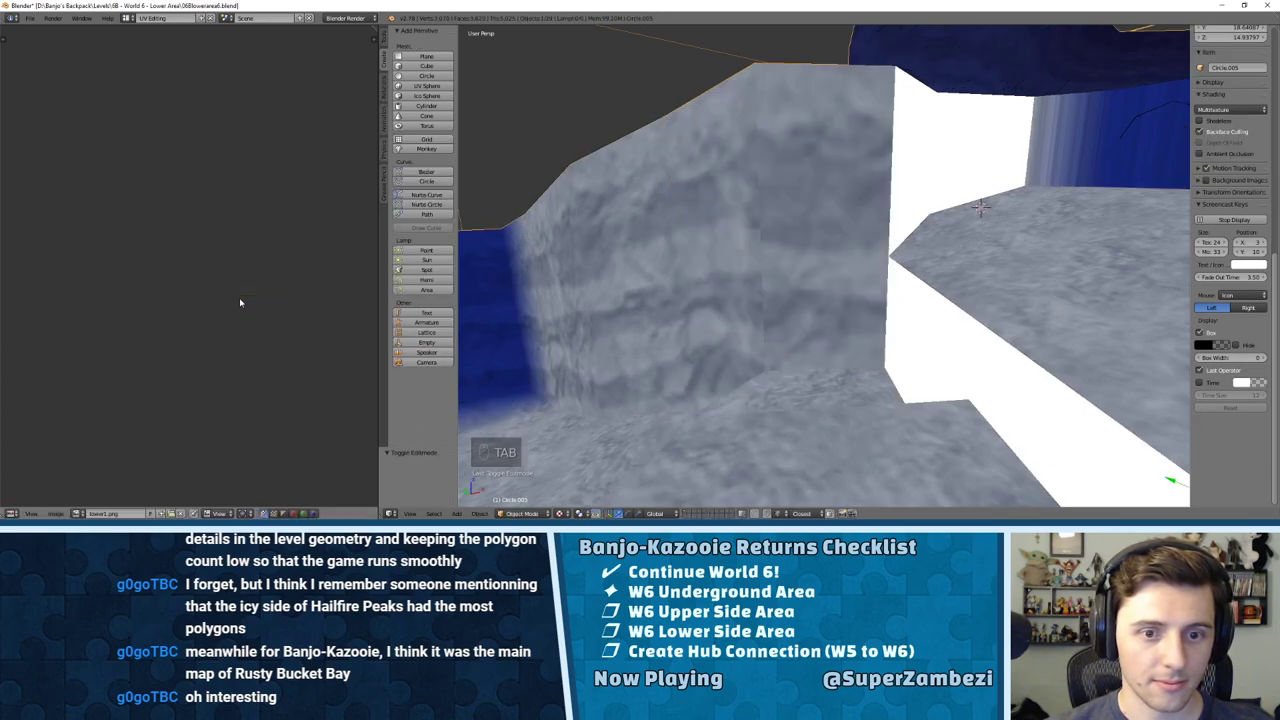
Step: Try raising the shorter UV island's lower edge further along Y in small increments, checking the texture seam in Object Mode after each move
{"action": "key", "text": "Tab"}
{"action": "key", "text": "g"}
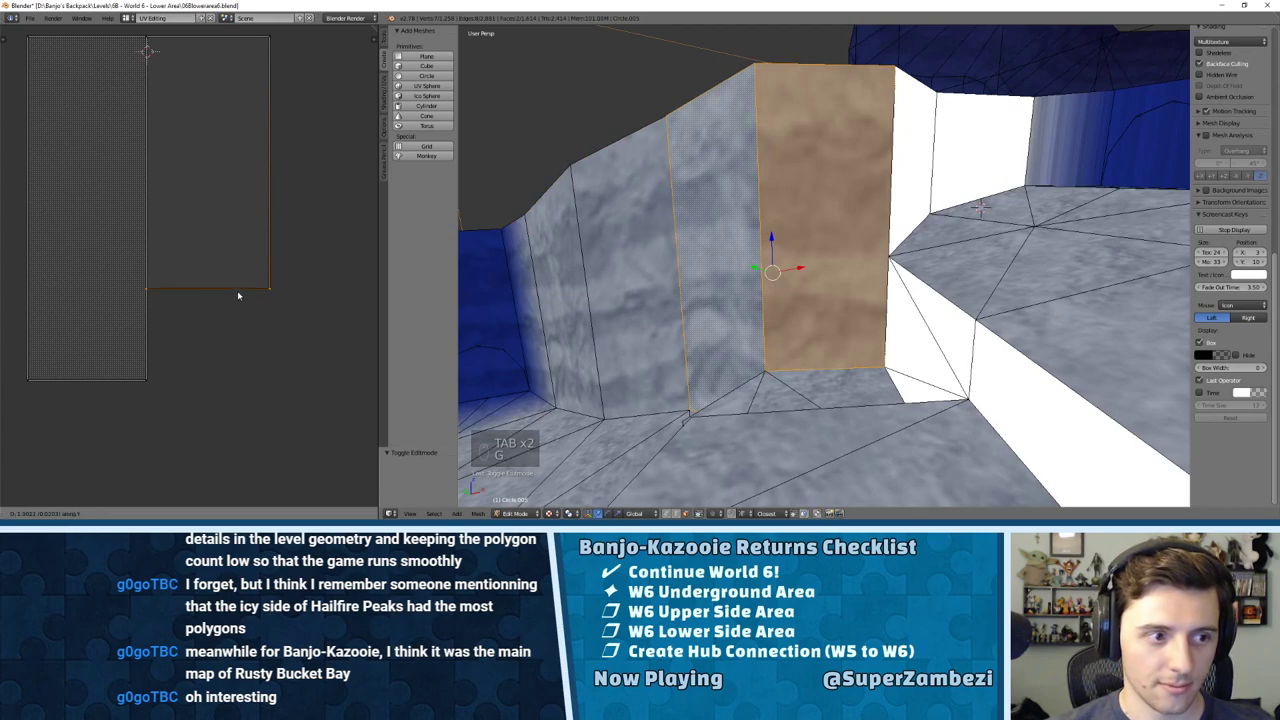
{"action": "left_click", "coordinate": [238, 295]}
{"action": "key", "text": "Tab"}
{"action": "key", "text": "Tab"}
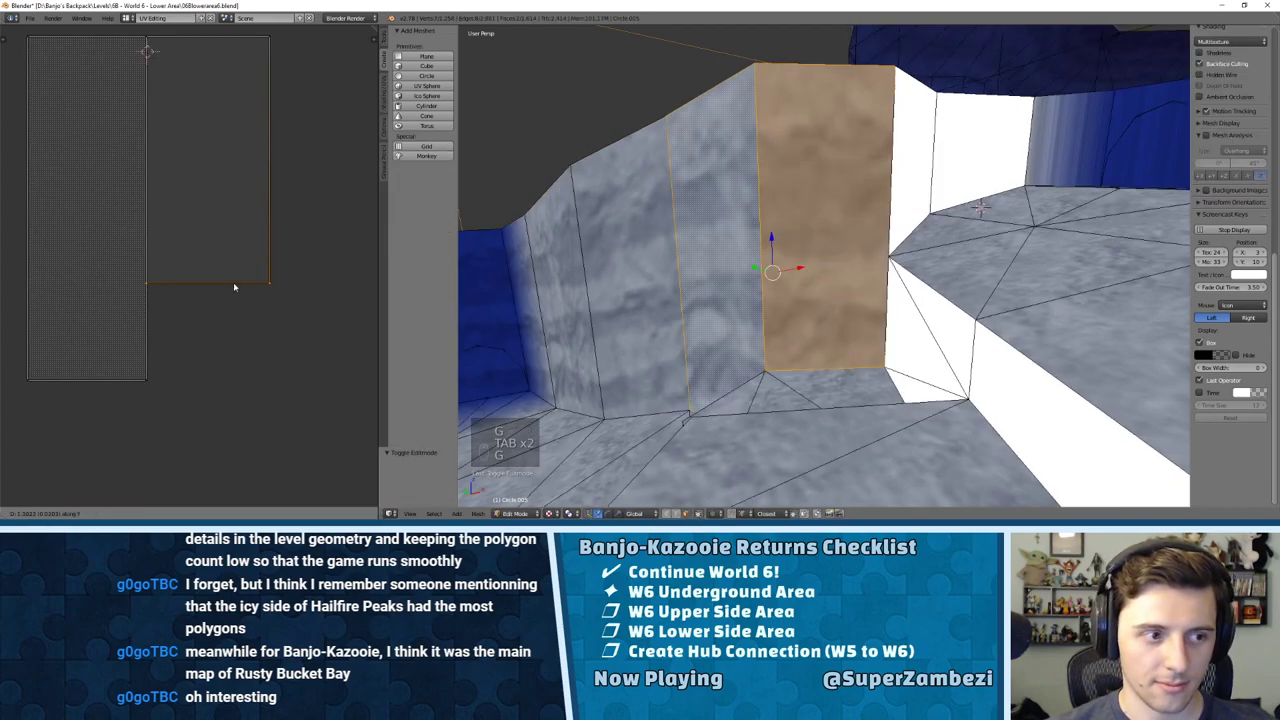
{"action": "key", "text": "Tab"}
{"action": "key", "text": "Tab"}
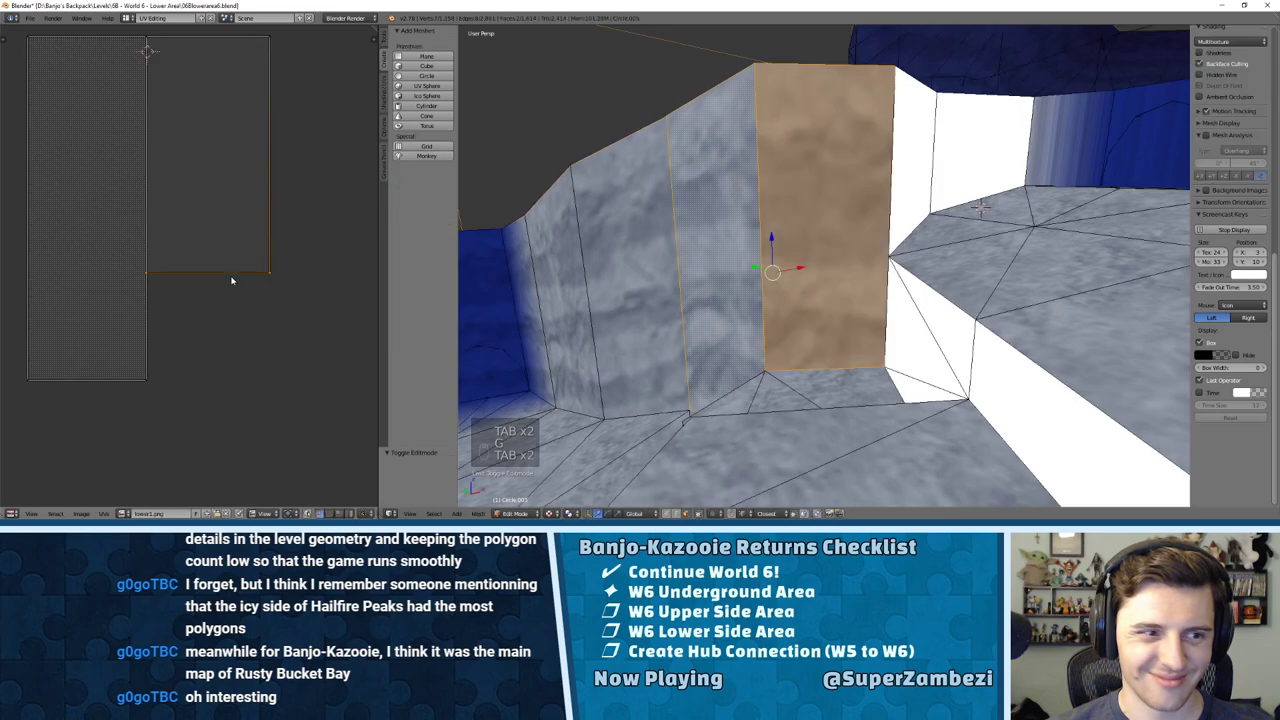
Step: Lower the shorter UV island's bottom edge along Y and inspect the wall seam from another angle in Object Mode
{"action": "key", "text": "g"}
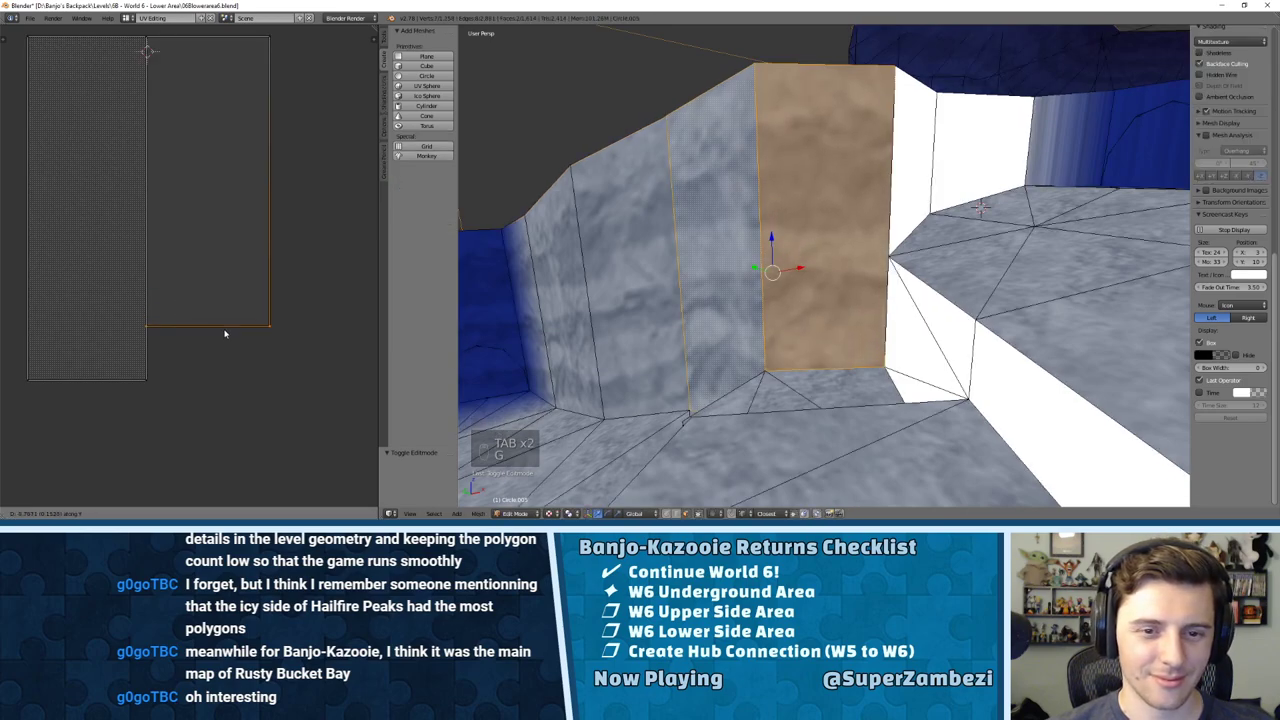
{"action": "left_click", "coordinate": [217, 327]}
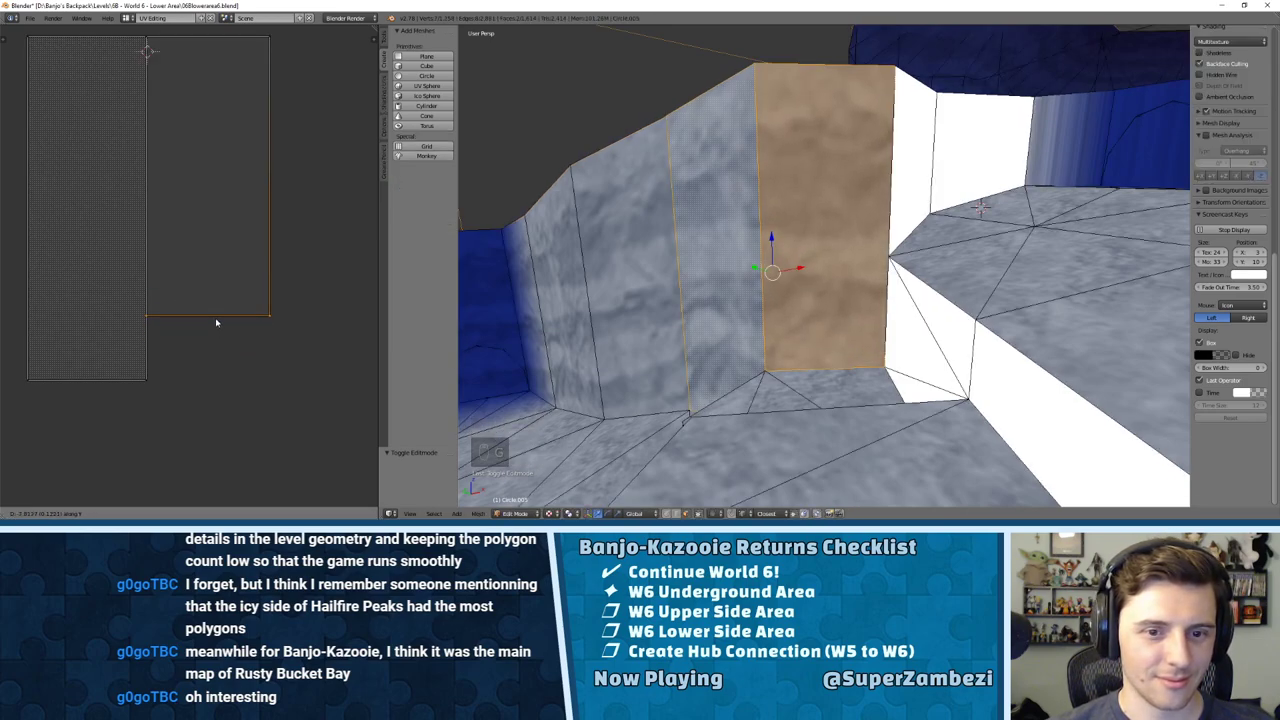
{"action": "key", "text": "Tab"}
{"action": "middle_click_drag", "start_coordinate": [731, 323], "coordinate": [797, 274]}
Step: Nudge the shorter UV island's lower edge slightly upward along Y, checking the rock texture's alignment across the seam in Object Mode
{"action": "key", "text": "Tab"}
{"action": "key", "text": "g"}
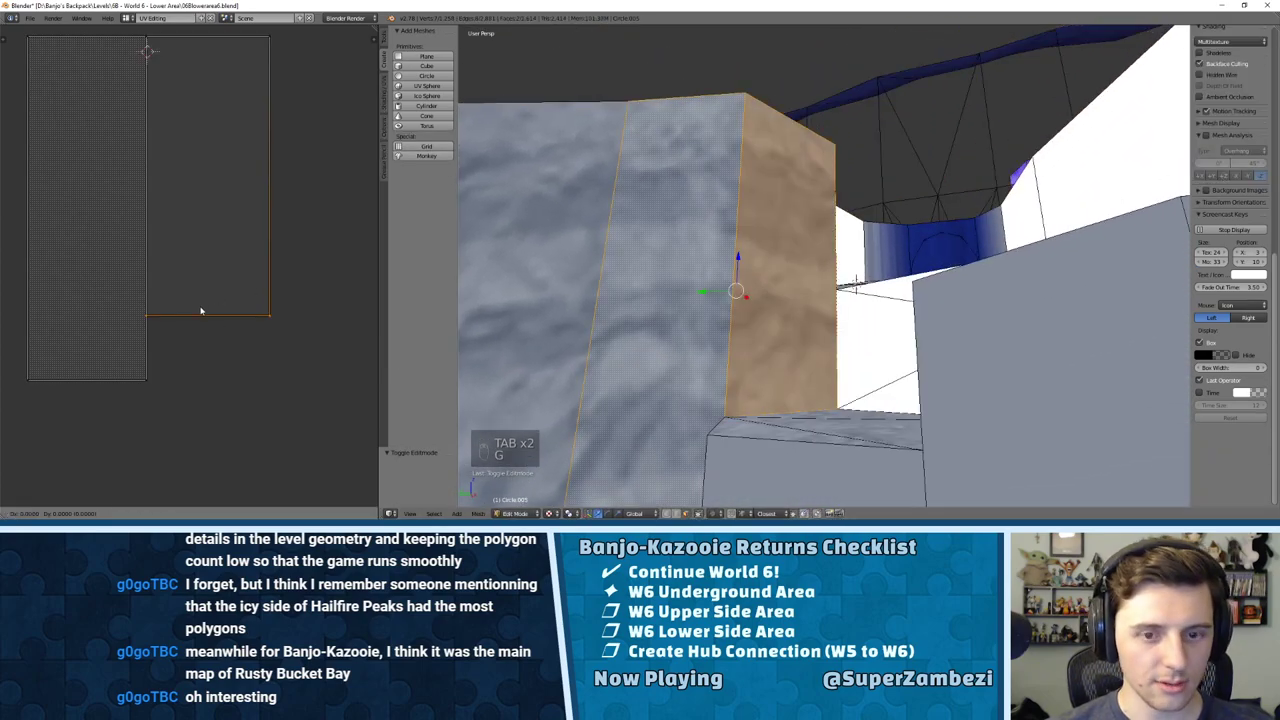
{"action": "left_click", "coordinate": [201, 309]}
{"action": "key", "text": "Tab"}
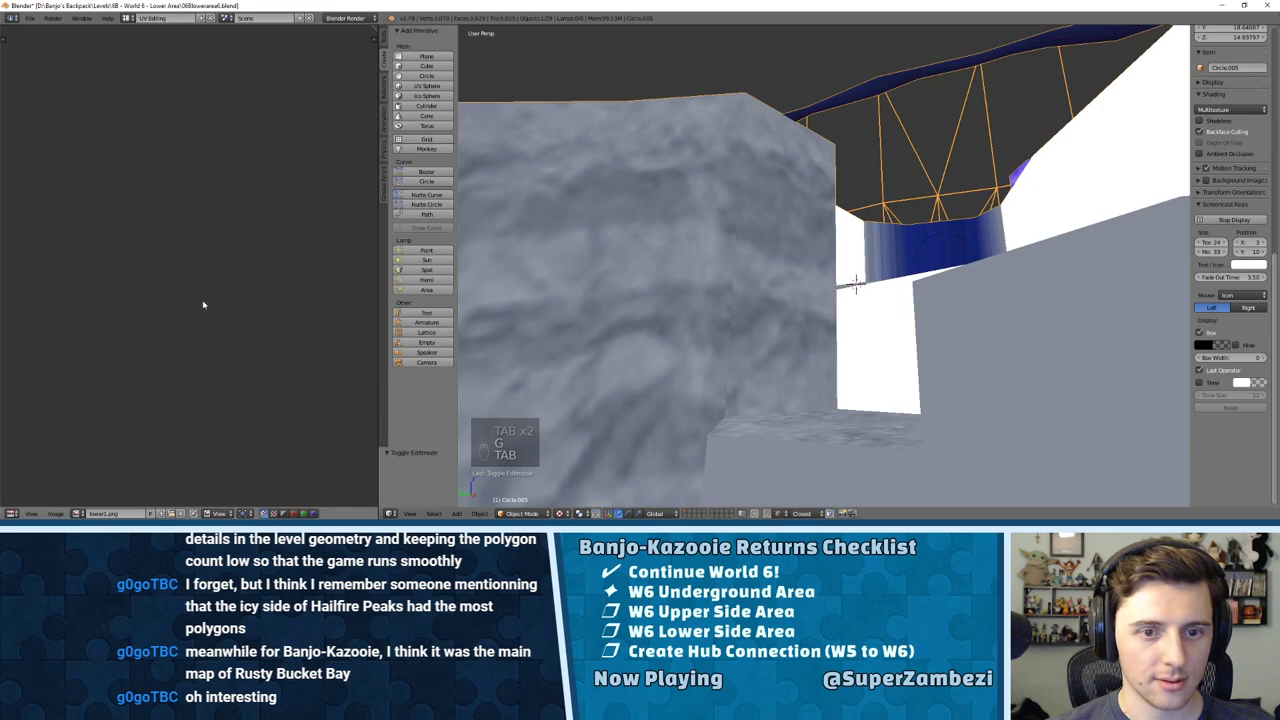
{"action": "key", "text": "Tab"}
{"action": "key", "text": "g"}
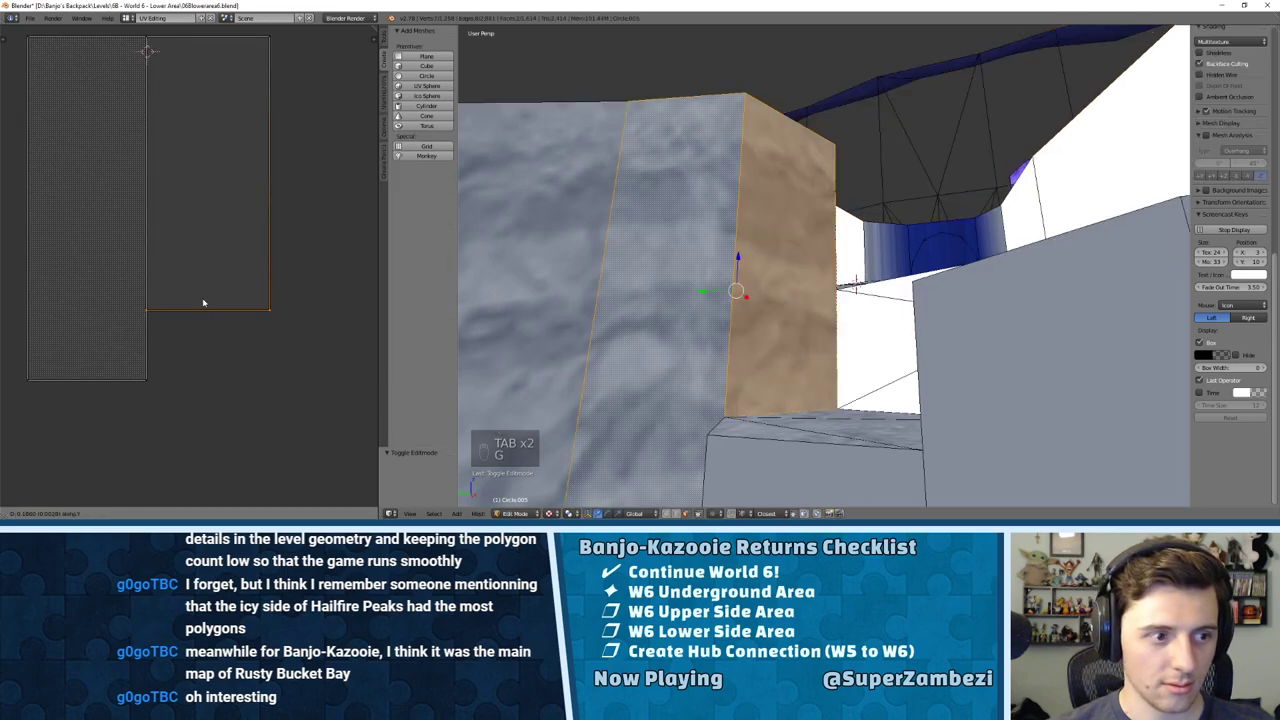
Step: Lower the bottom UV edge of the end wall face along Y in small moves until its rock texture matches the neighbouring face
{"action": "left_click", "coordinate": [204, 294]}
{"action": "key", "text": "Tab"}
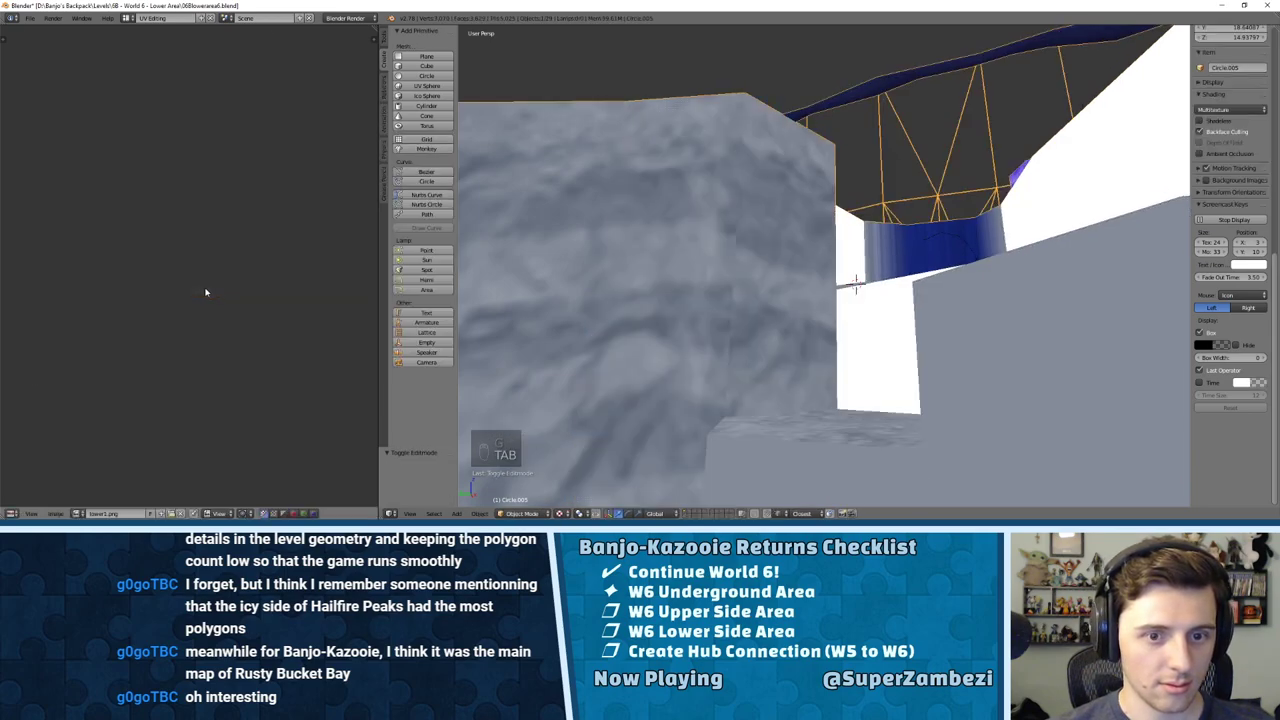
{"action": "key", "text": "Tab"}
{"action": "key", "text": "Tab"}
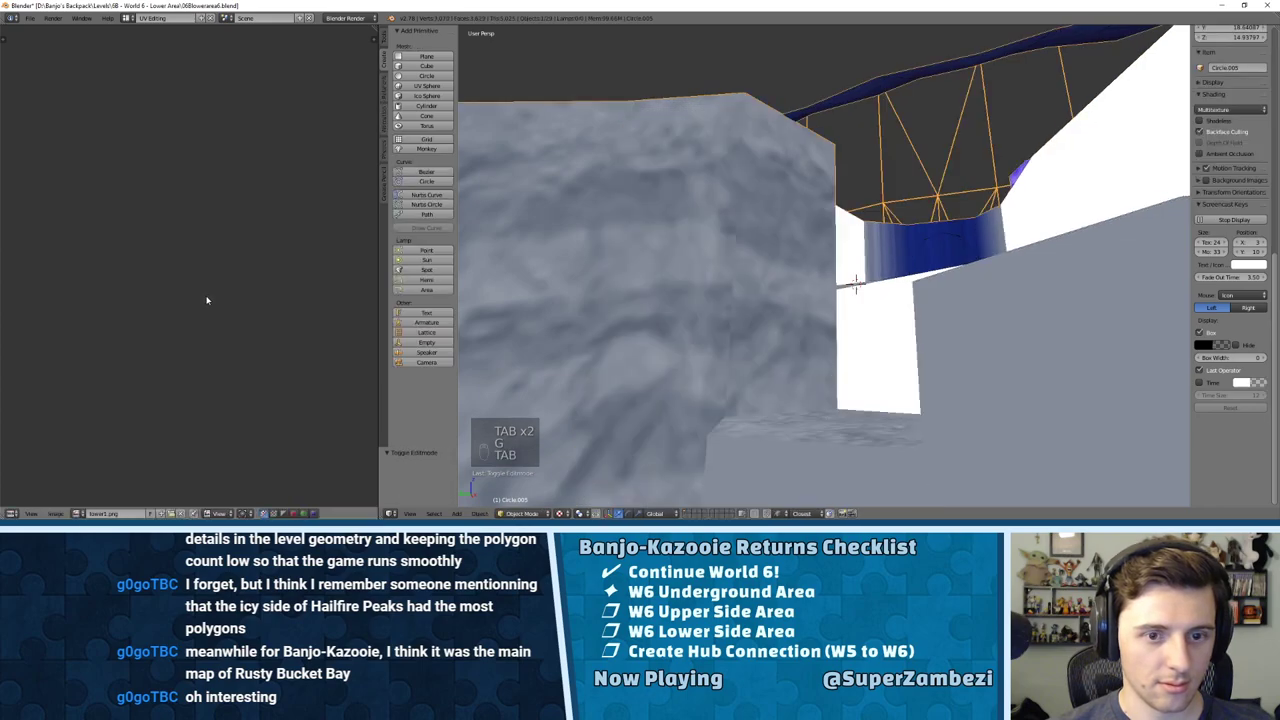
{"action": "key", "text": "Tab"}
{"action": "key", "text": "g"}
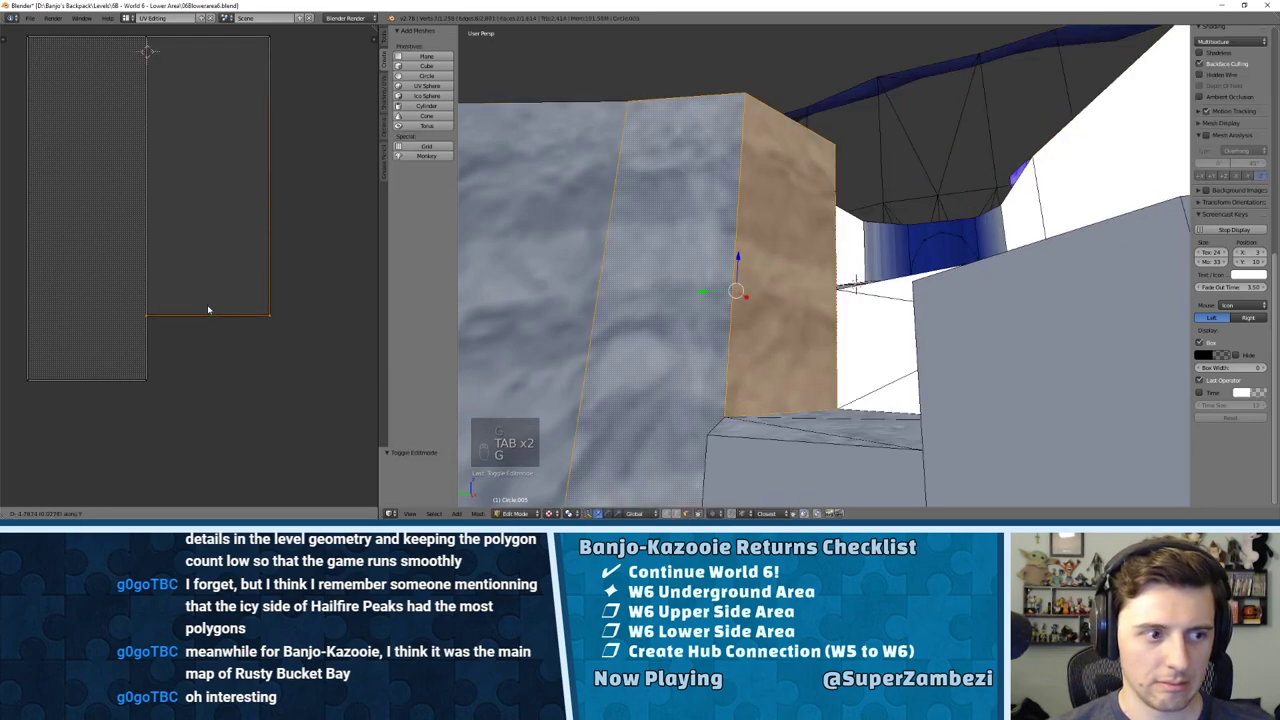
{"action": "left_click", "coordinate": [208, 310]}
{"action": "key", "text": "Tab"}
{"action": "key", "text": "Tab"}
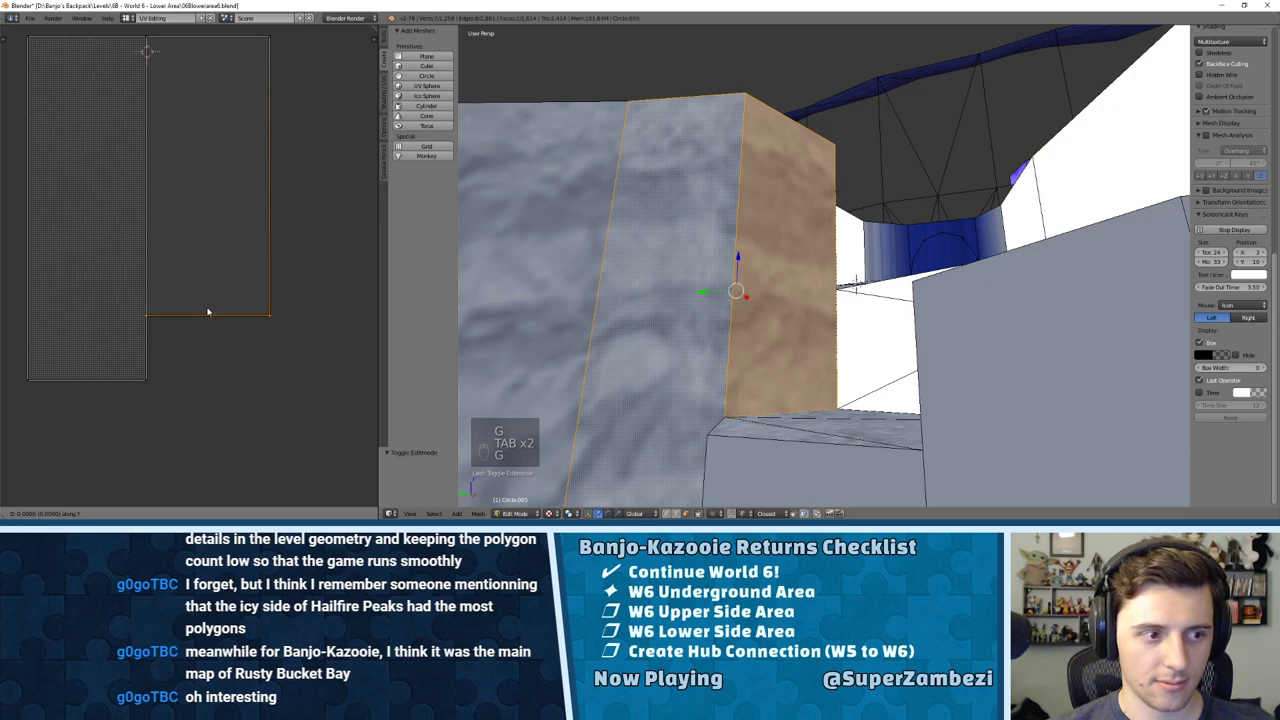
{"action": "key", "text": "Tab"}
{"action": "key", "text": "Tab"}
{"action": "key", "text": "g"}
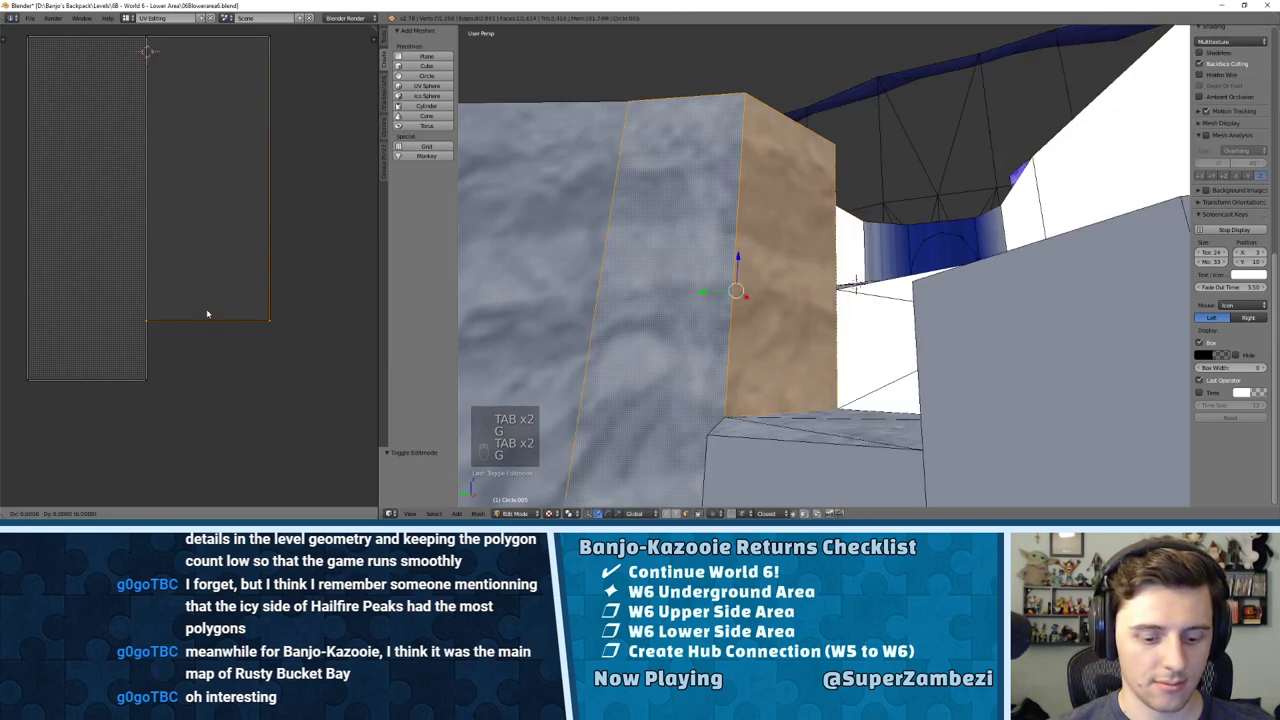
{"action": "left_click", "coordinate": [206, 315]}
{"action": "key", "text": "Tab"}
{"action": "key", "text": "Tab"}
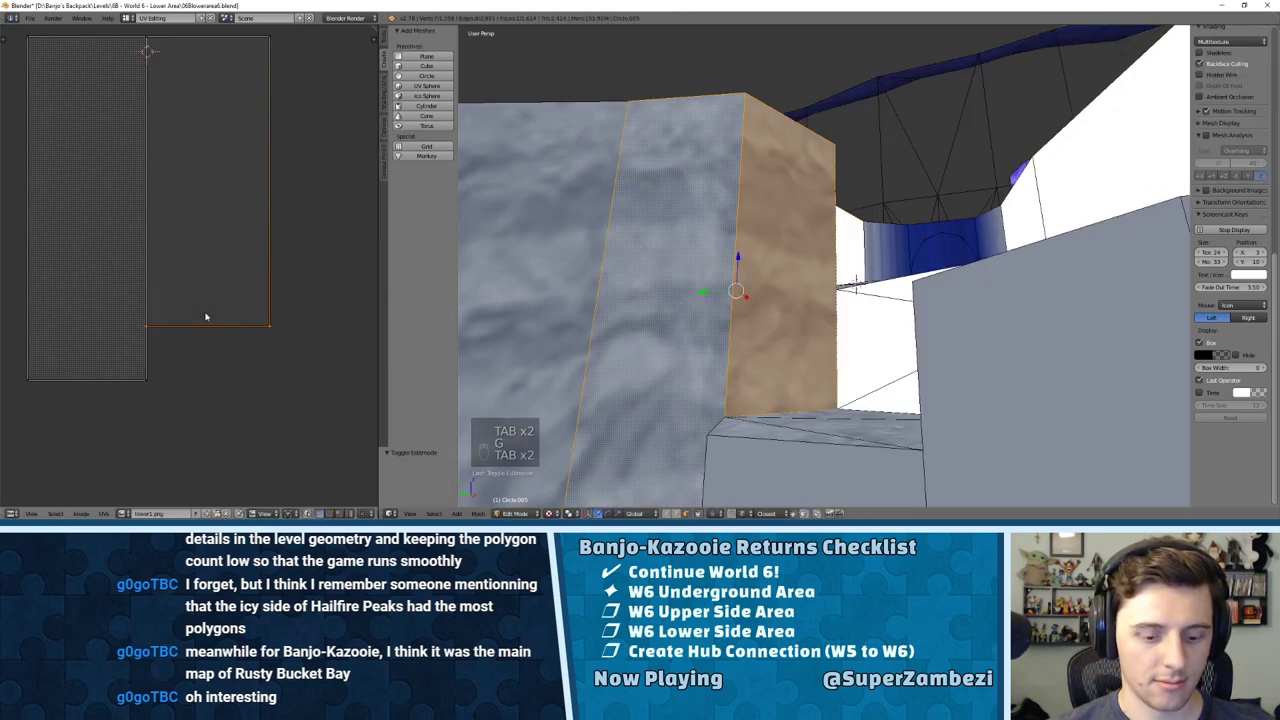
{"action": "key", "text": "g"}
{"action": "left_click", "coordinate": [205, 313]}
{"action": "key", "text": "Tab"}
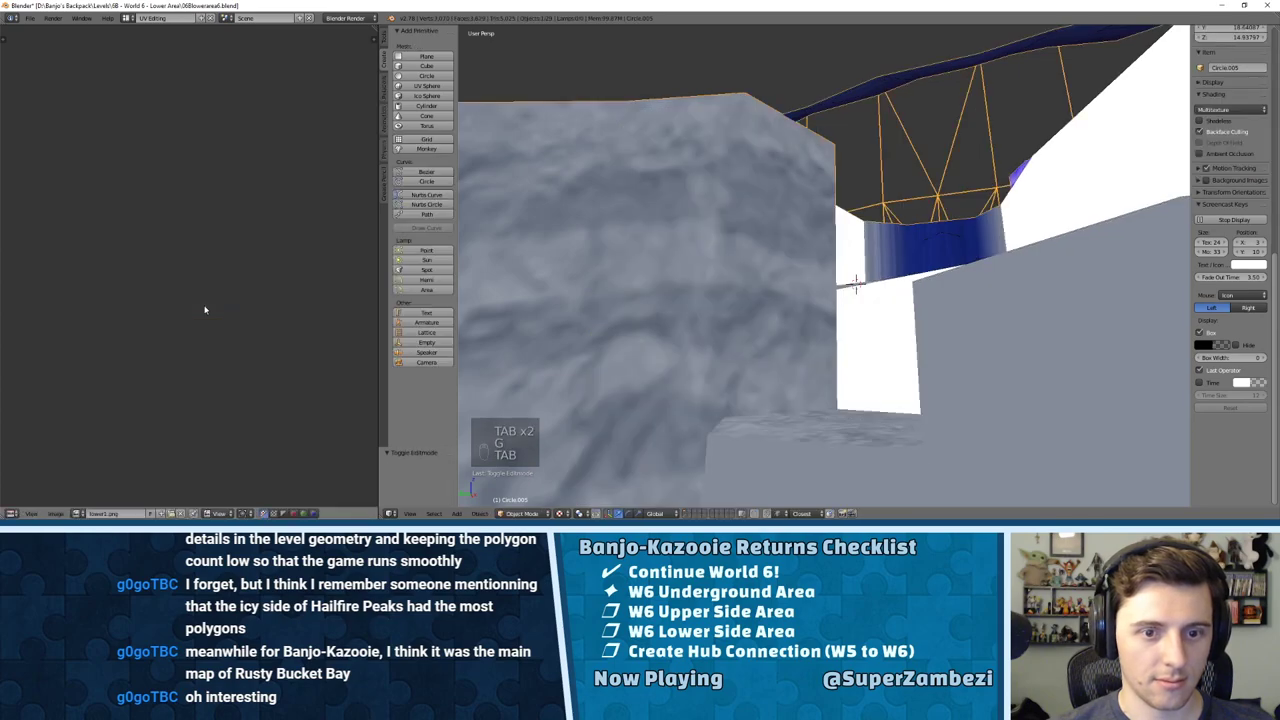
Step: Unwrap the untextured white wall face directly beside the already textured rock walls
{"action": "middle_click_drag", "start_coordinate": [652, 306], "coordinate": [826, 262]}
{"action": "key", "text": "Tab"}
{"action": "right_click", "coordinate": [816, 234]}
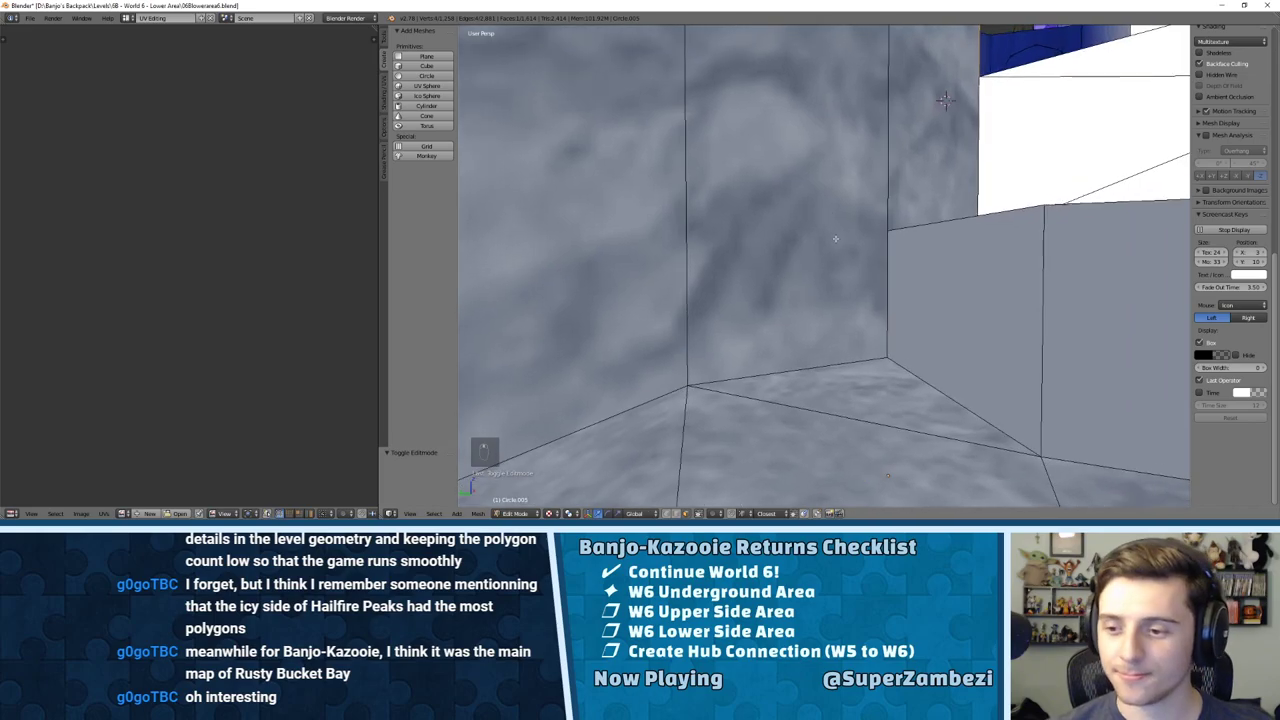
{"action": "middle_click_drag", "start_coordinate": [940, 207], "coordinate": [768, 245]}
{"action": "key", "text": "u"}
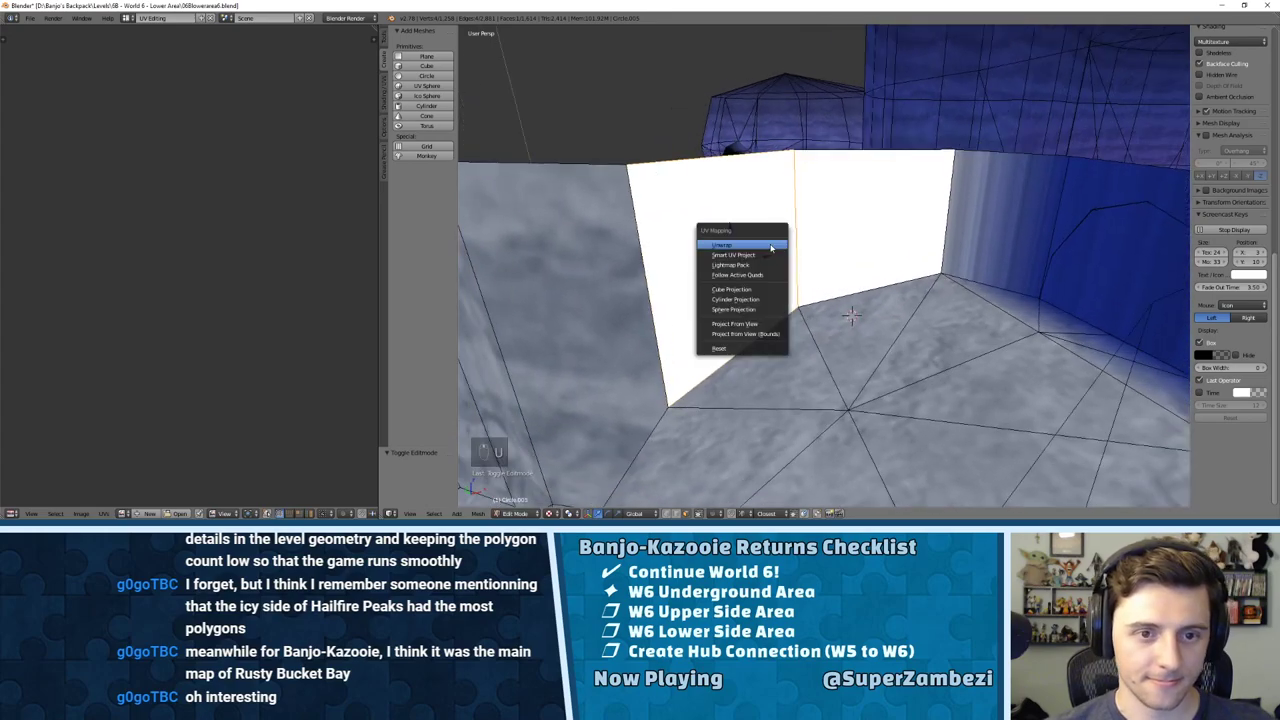
{"action": "left_click", "coordinate": [768, 246]}
{"action": "scroll", "coordinate": [103, 284], "scroll_direction": "down", "scroll_amount": 1}
{"action": "middle_click_drag", "start_coordinate": [110, 282], "coordinate": [256, 266]}
Step: Assign the lower1.png texture to the newly unwrapped wall face
{"action": "left_click", "coordinate": [123, 513]}
{"action": "type", "text": "lo"}
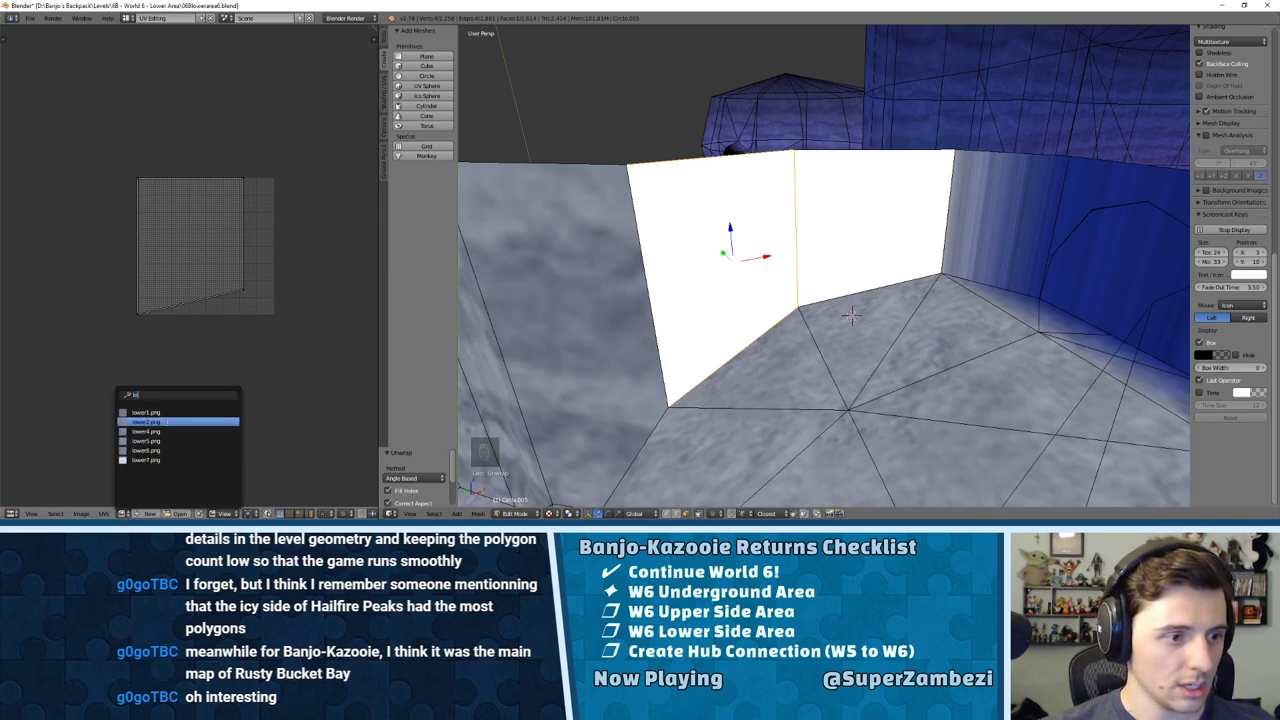
{"action": "left_click", "coordinate": [146, 422]}
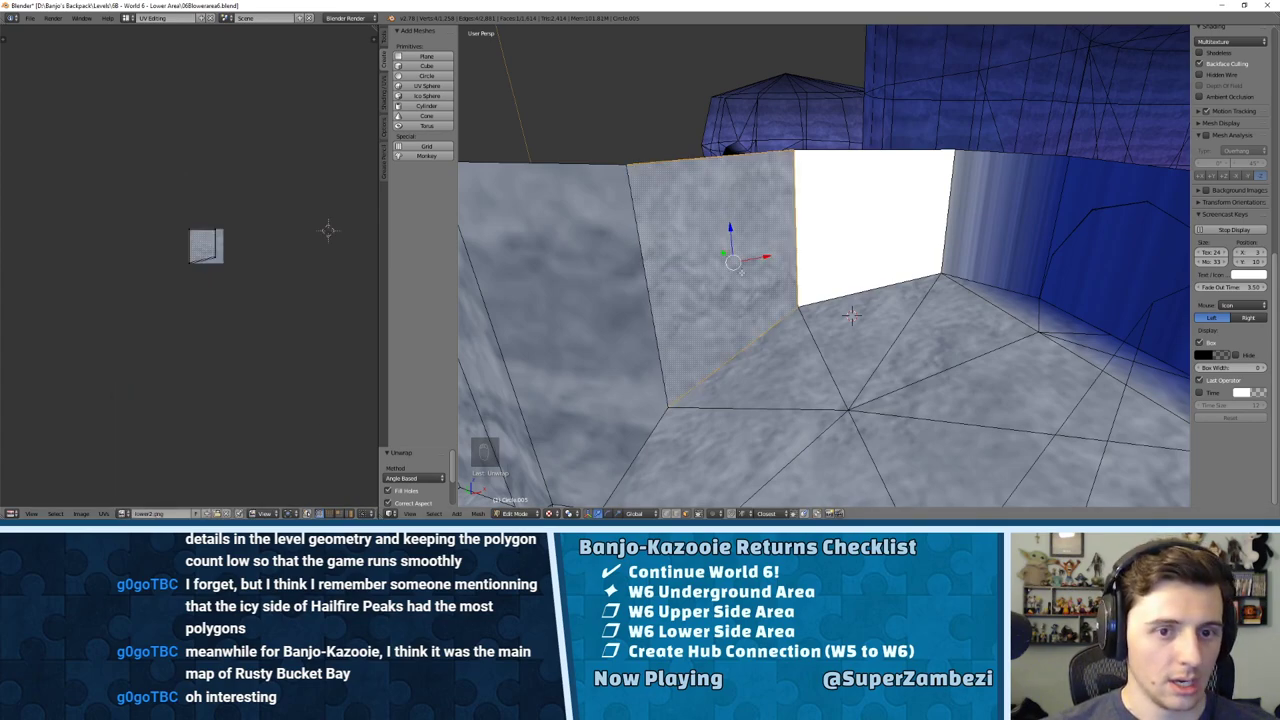
{"action": "left_click", "coordinate": [131, 513]}
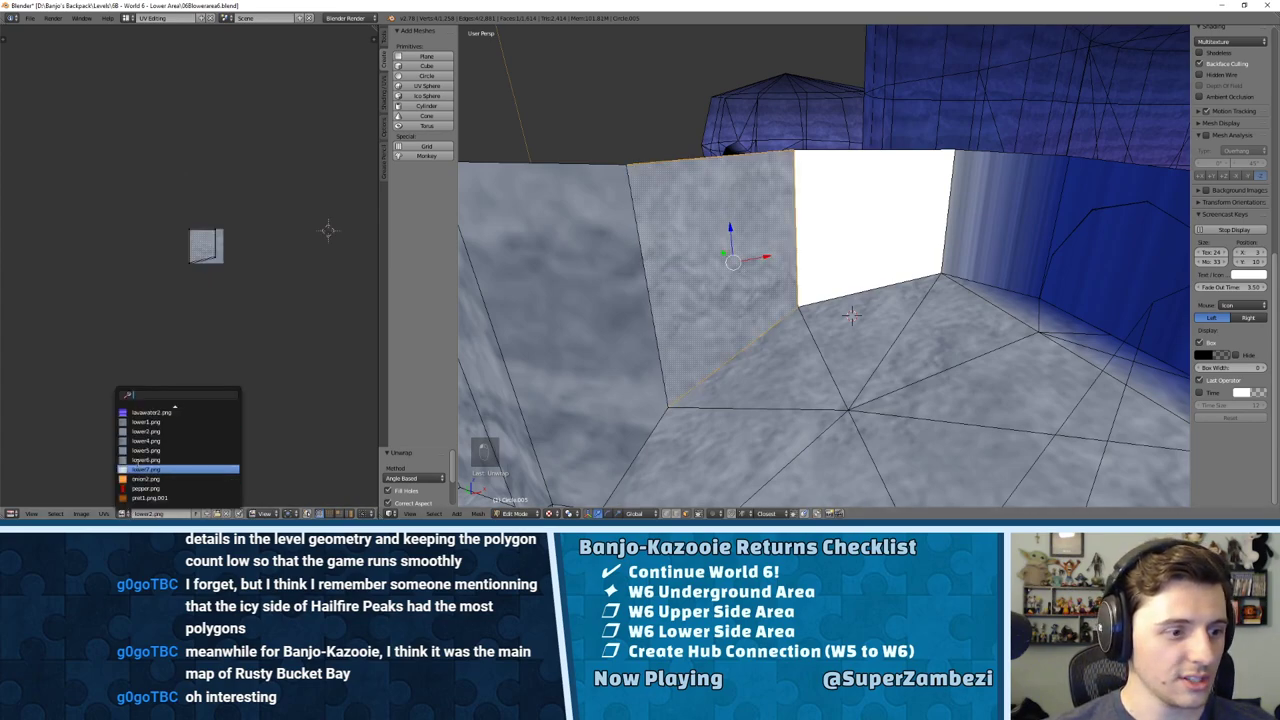
{"action": "left_click", "coordinate": [146, 421]}
{"action": "middle_click_drag", "start_coordinate": [560, 303], "coordinate": [782, 206], "text": "shift"}
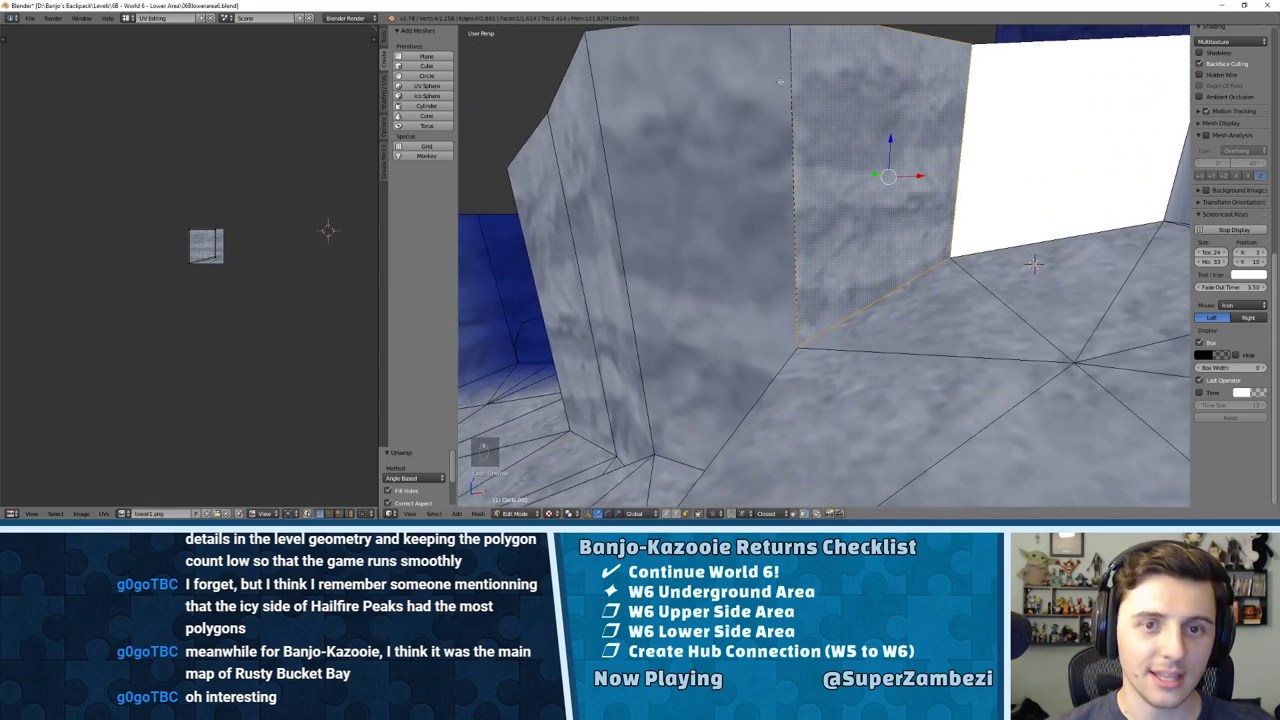
{"action": "middle_click_drag", "start_coordinate": [708, 382], "coordinate": [828, 333]}
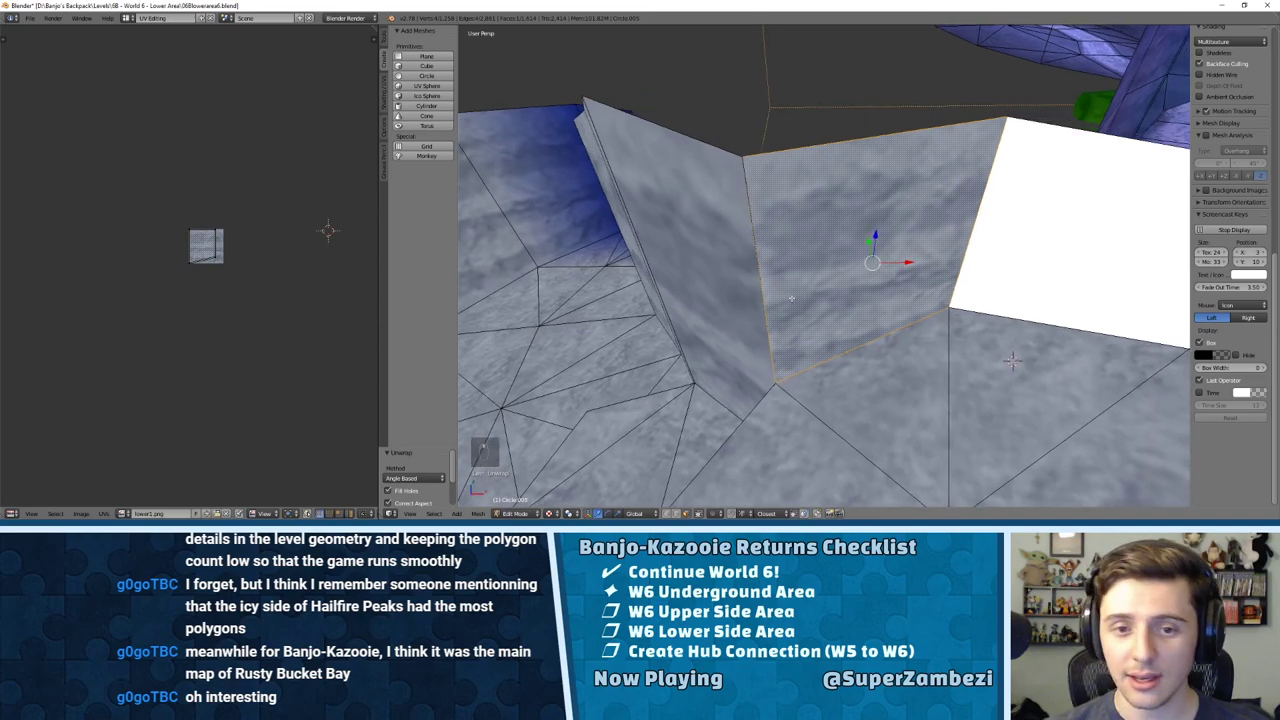
Step: Scale the wall face's UVs to about 0.431 and move them into the upper-left part of the texture
{"action": "scroll", "coordinate": [245, 247], "scroll_direction": "up", "scroll_amount": 4}
{"action": "key", "text": "a"}
{"action": "key", "text": "a"}
{"action": "key", "text": "a"}
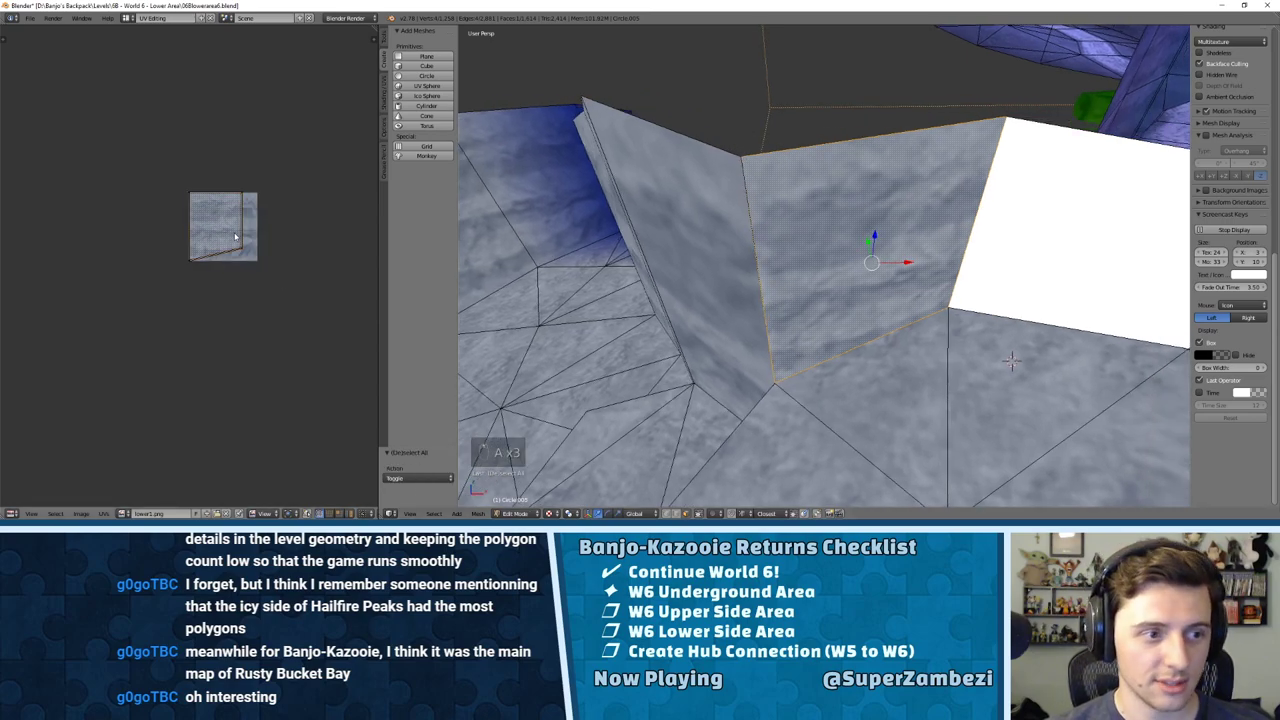
{"action": "key", "text": "s"}
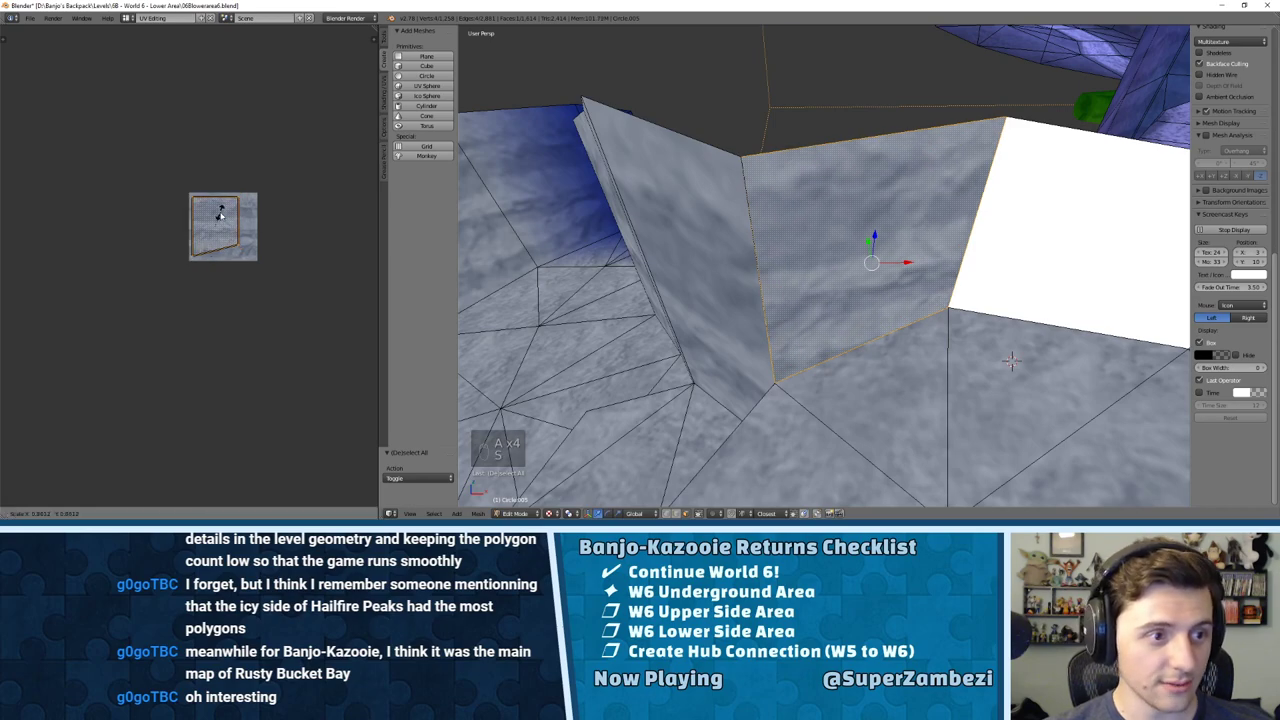
{"action": "left_click", "coordinate": [220, 236]}
{"action": "key", "text": "g"}
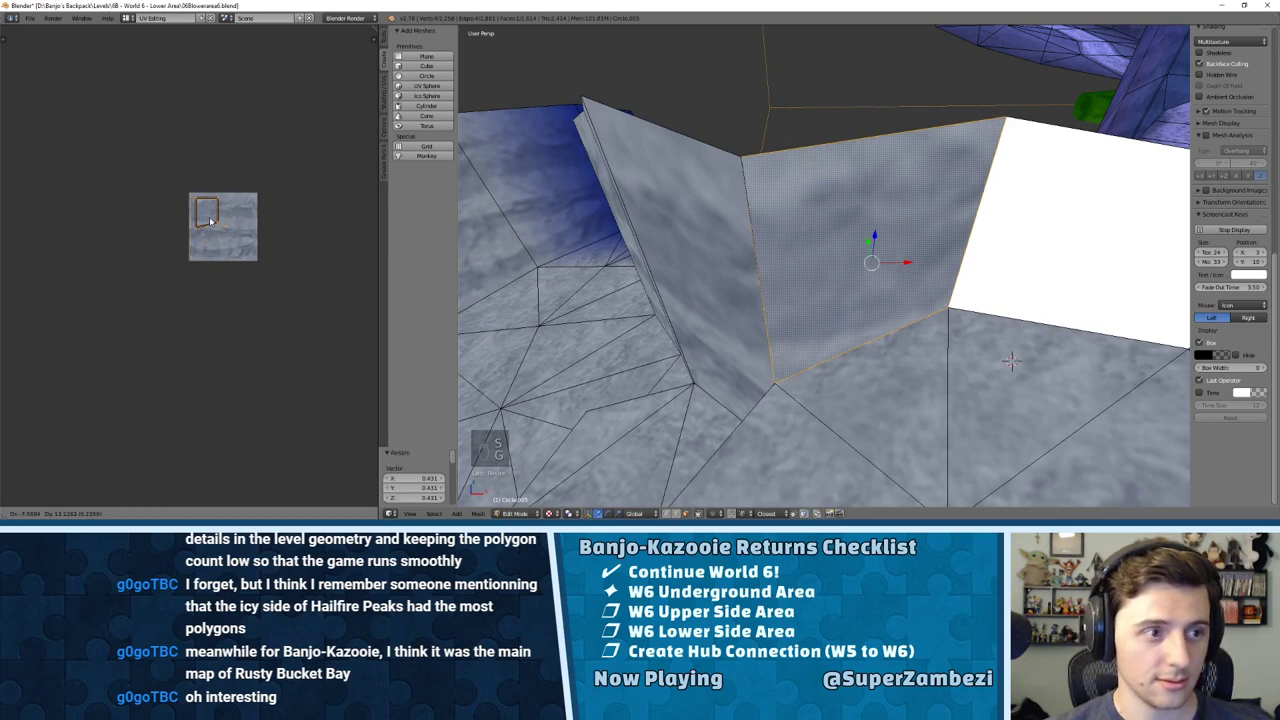
{"action": "left_click", "coordinate": [200, 213]}
Step: Move the face's UV island beside the neighbouring wall's UVs, enlarge it slightly and align their top corners and shared side
{"action": "scroll", "coordinate": [185, 238], "scroll_direction": "down", "scroll_amount": 5}
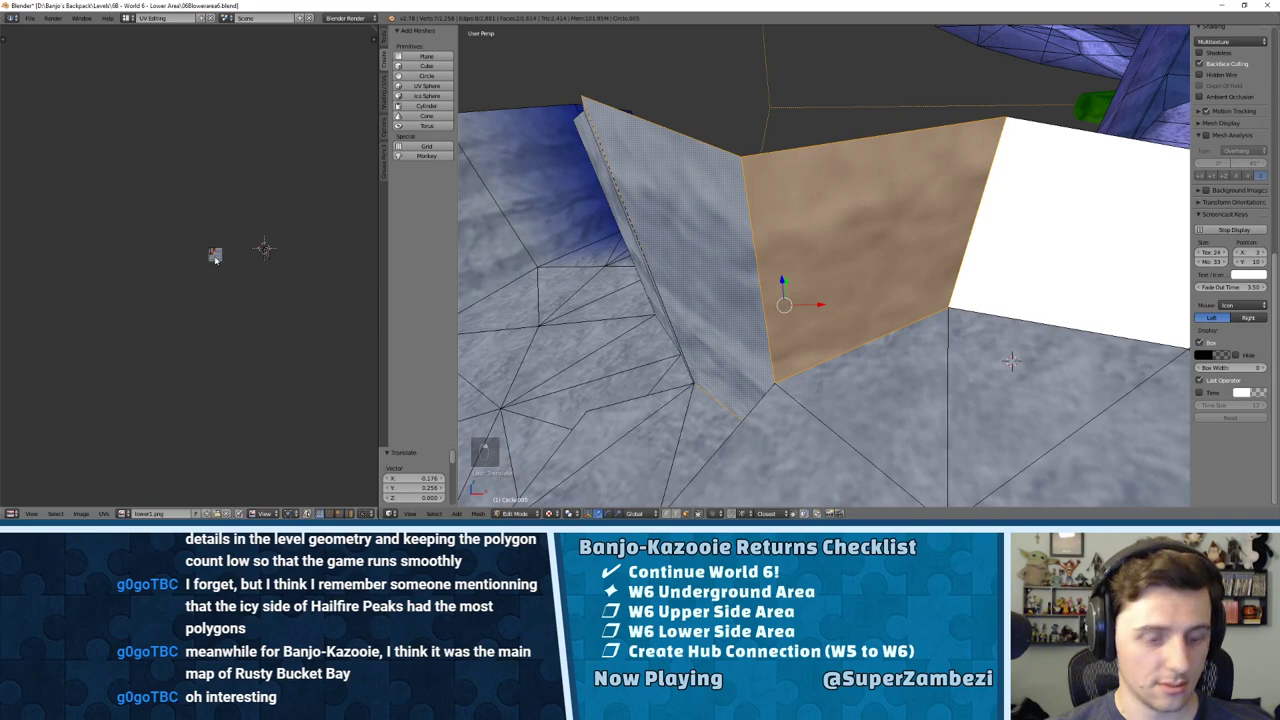
{"action": "key", "text": "g"}
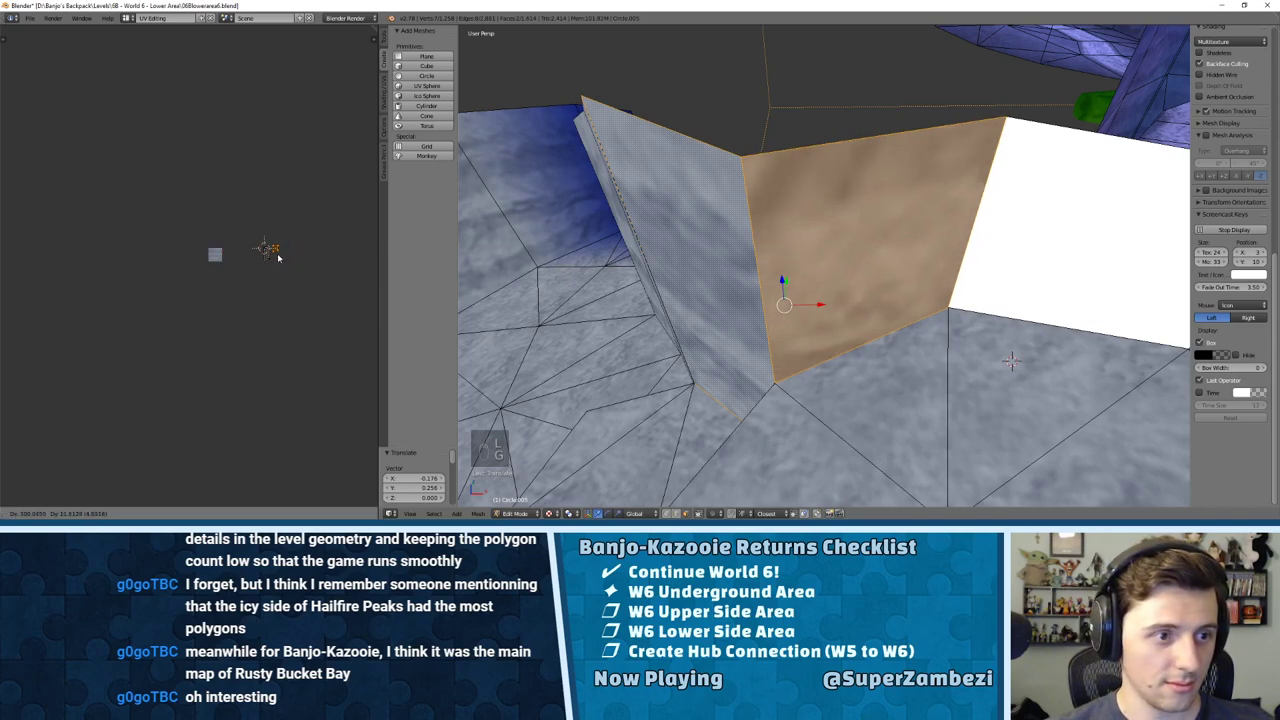
{"action": "left_click", "coordinate": [214, 252]}
{"action": "key", "text": "KP_Decimal"}
{"action": "scroll", "coordinate": [203, 291], "scroll_direction": "down", "scroll_amount": 5}
{"action": "middle_click_drag", "start_coordinate": [194, 298], "coordinate": [228, 245]}
{"action": "scroll", "coordinate": [237, 237], "scroll_direction": "up", "scroll_amount": 1}
{"action": "key", "text": "s"}
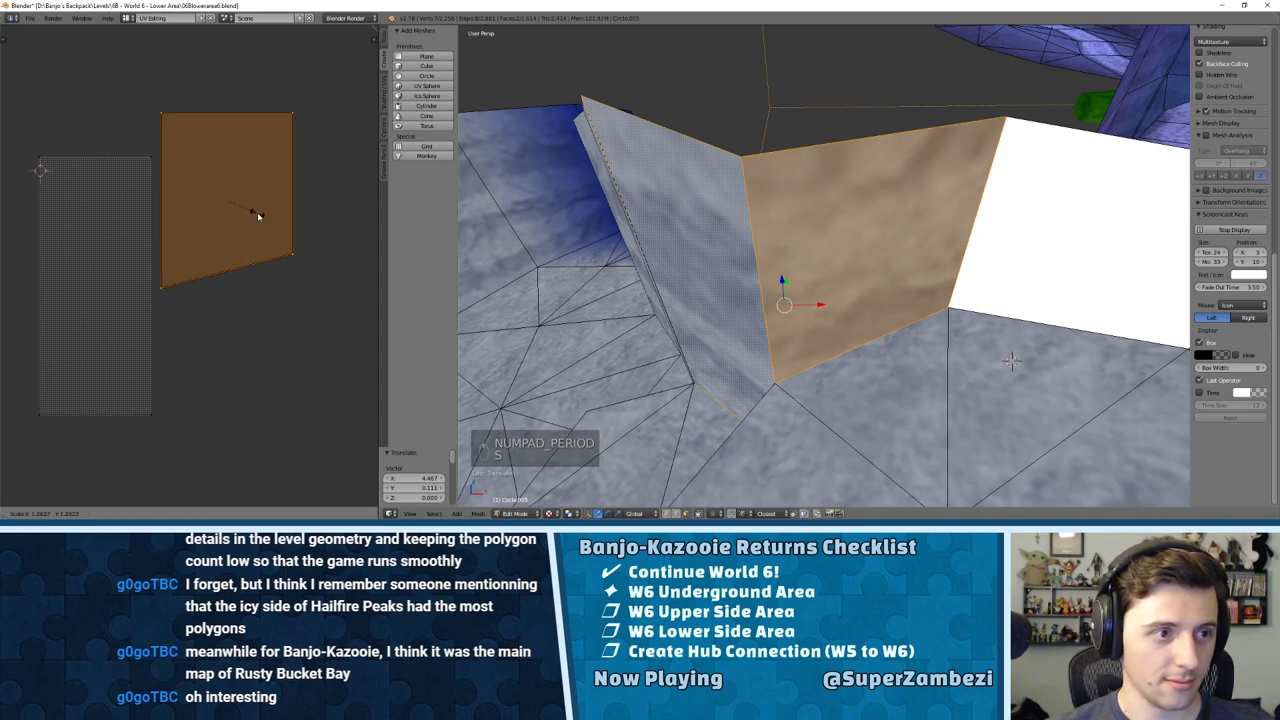
{"action": "left_click", "coordinate": [257, 217]}
{"action": "key", "text": "g"}
{"action": "left_click", "coordinate": [246, 265]}
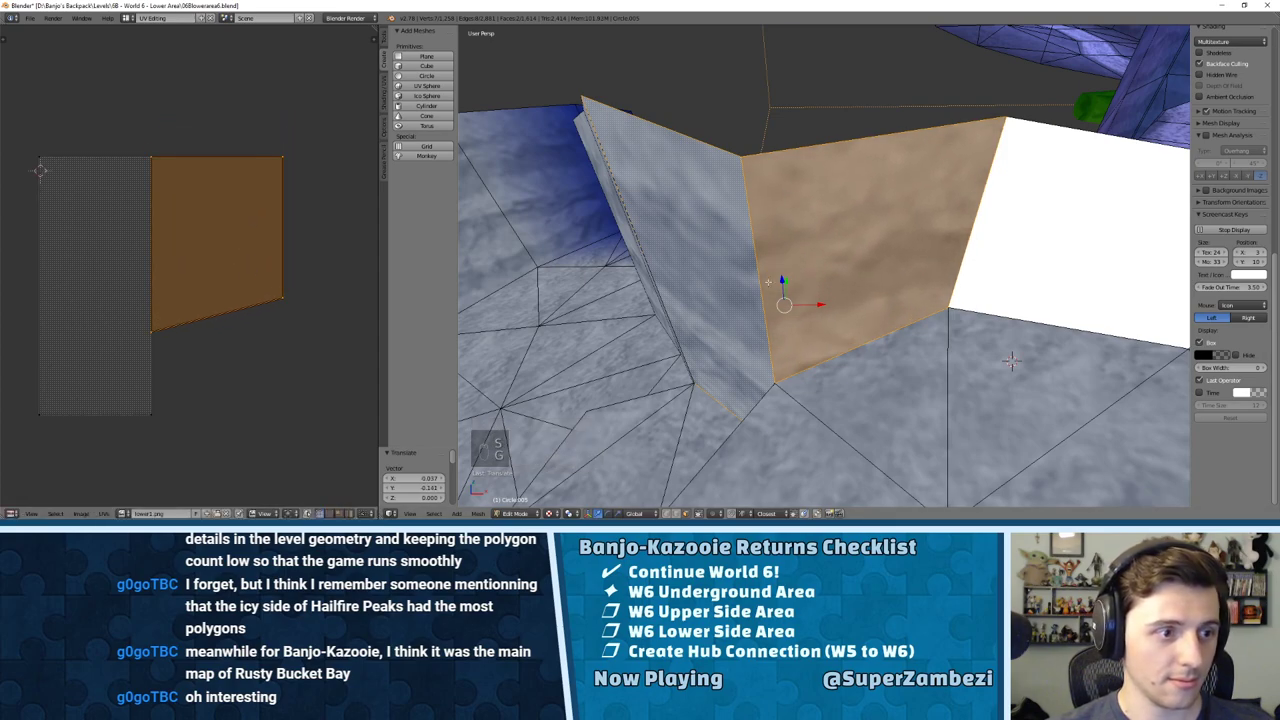
Step: Raise the slanted bottom UV edge of the wall face along Y to adjust the rock texture's stretch
{"action": "middle_click_drag", "start_coordinate": [777, 277], "coordinate": [793, 246]}
{"action": "key", "text": "Tab"}
{"action": "key", "text": "Tab"}
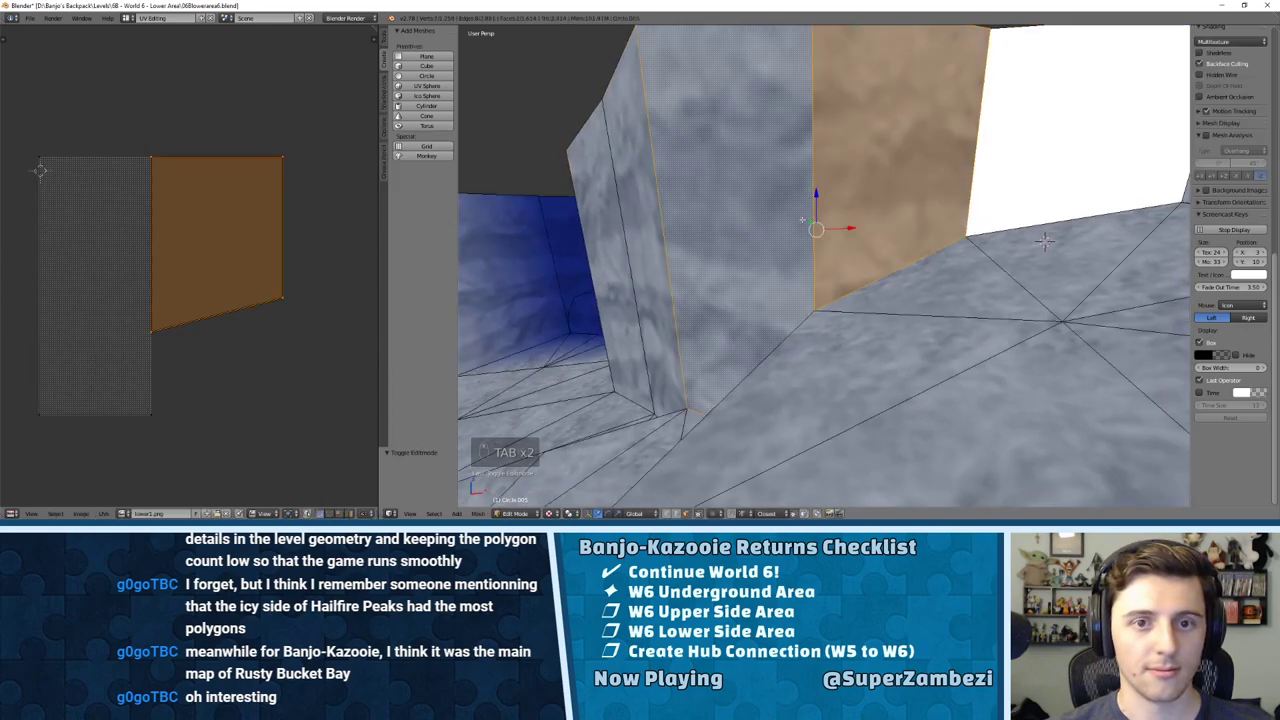
{"action": "left_click", "coordinate": [218, 315]}
{"action": "key", "text": "g"}
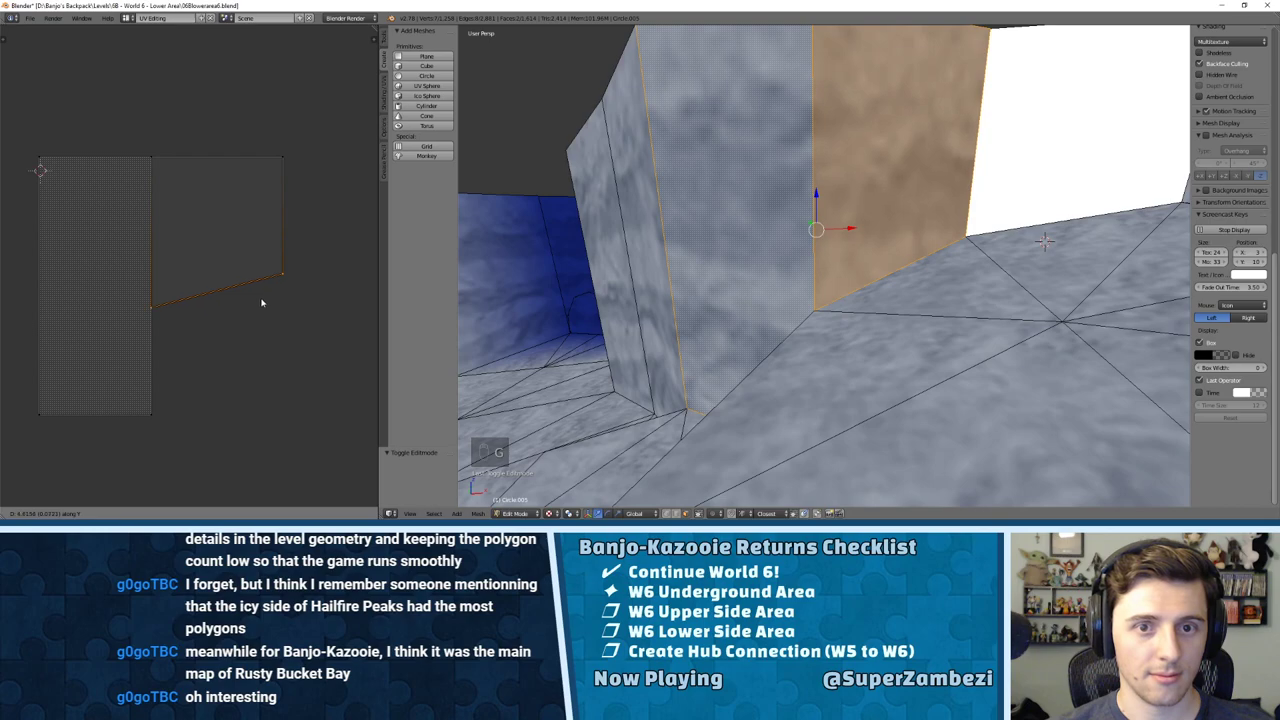
{"action": "left_click", "coordinate": [262, 303]}
{"action": "key", "text": "Tab"}
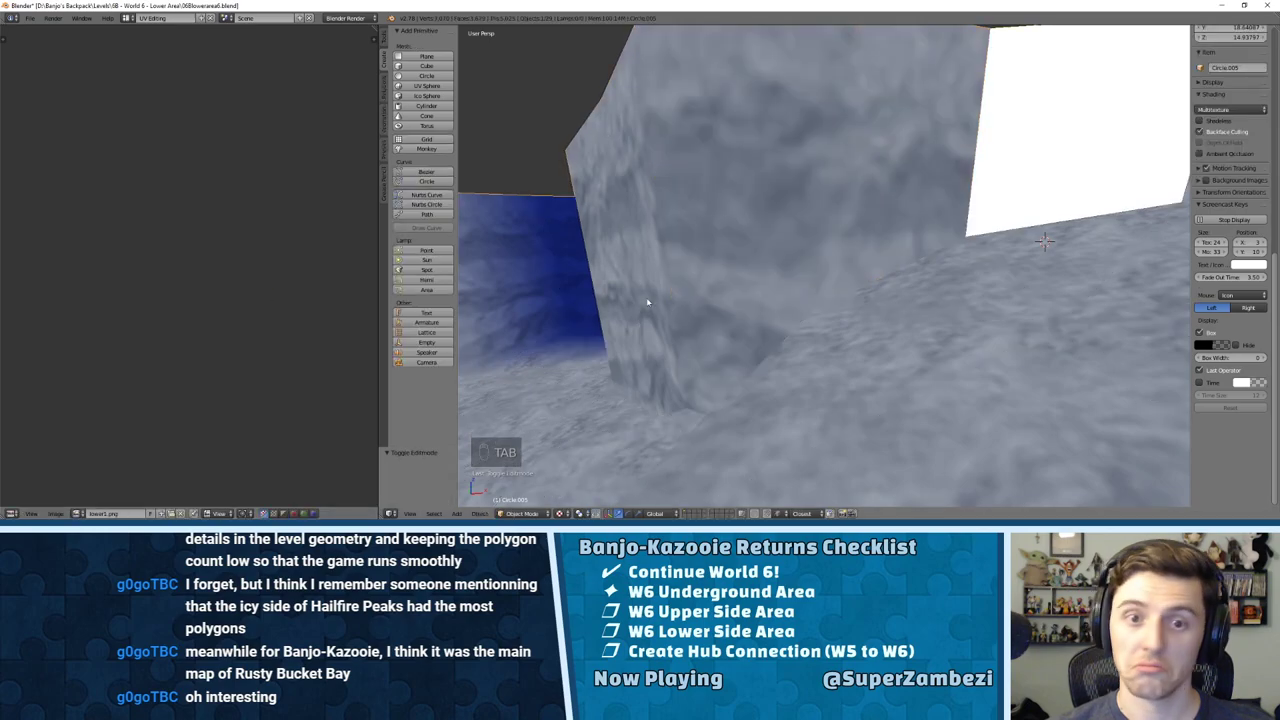
Step: Lower the bottom-right UV vertex of the wall face along Y so its bottom edge is nearly level
{"action": "scroll", "coordinate": [805, 250], "scroll_direction": "down", "scroll_amount": 3}
{"action": "middle_click_drag", "start_coordinate": [805, 250], "coordinate": [980, 248]}
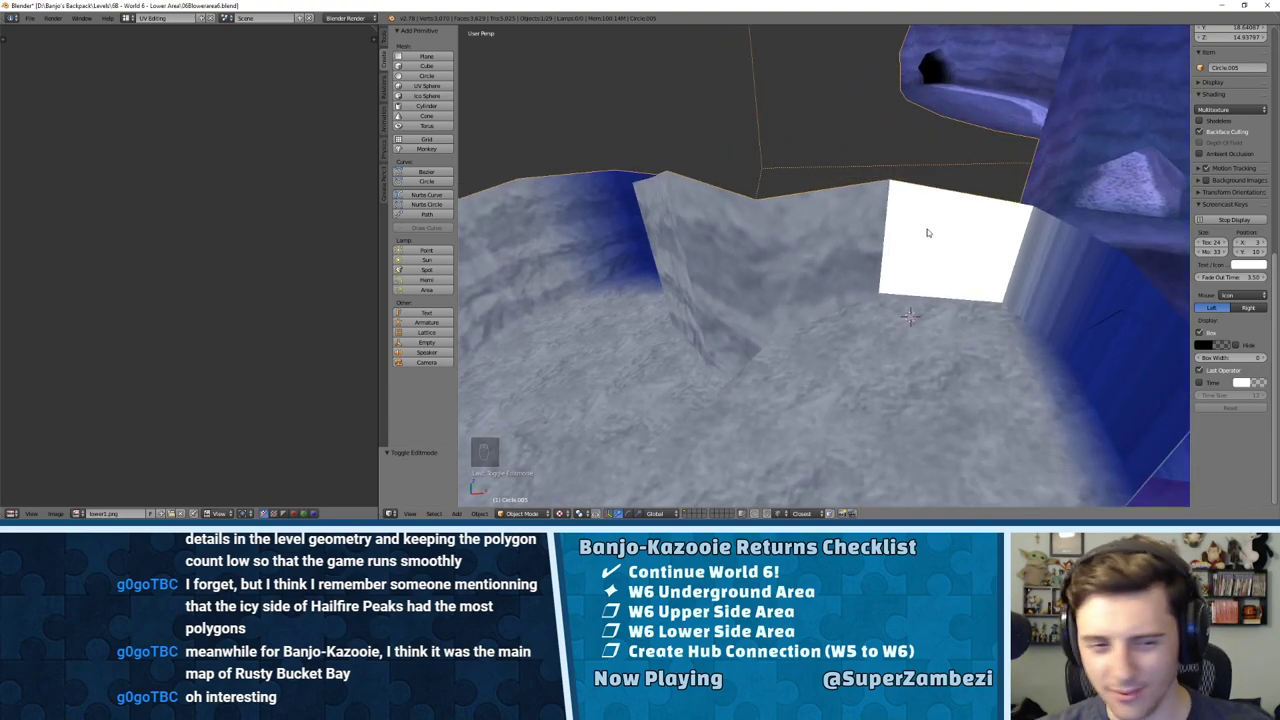
{"action": "middle_click_drag", "start_coordinate": [903, 224], "coordinate": [752, 200]}
{"action": "key", "text": "Tab"}
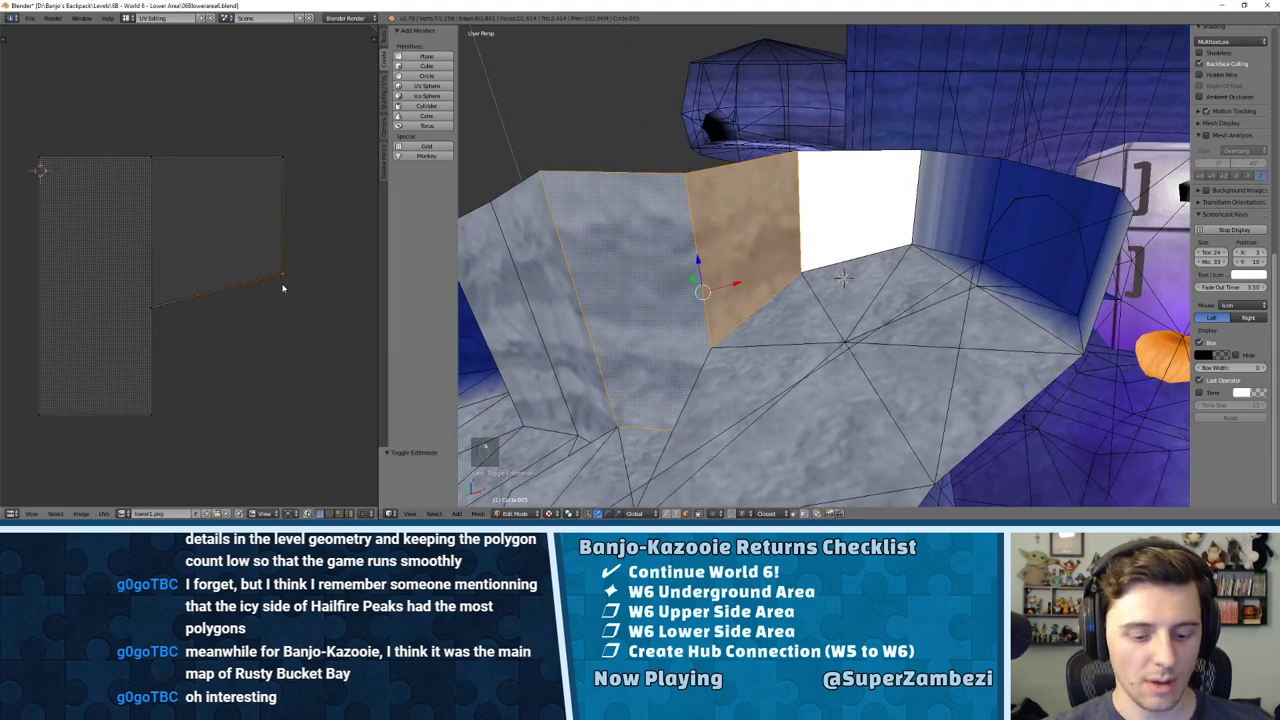
{"action": "key", "text": "g"}
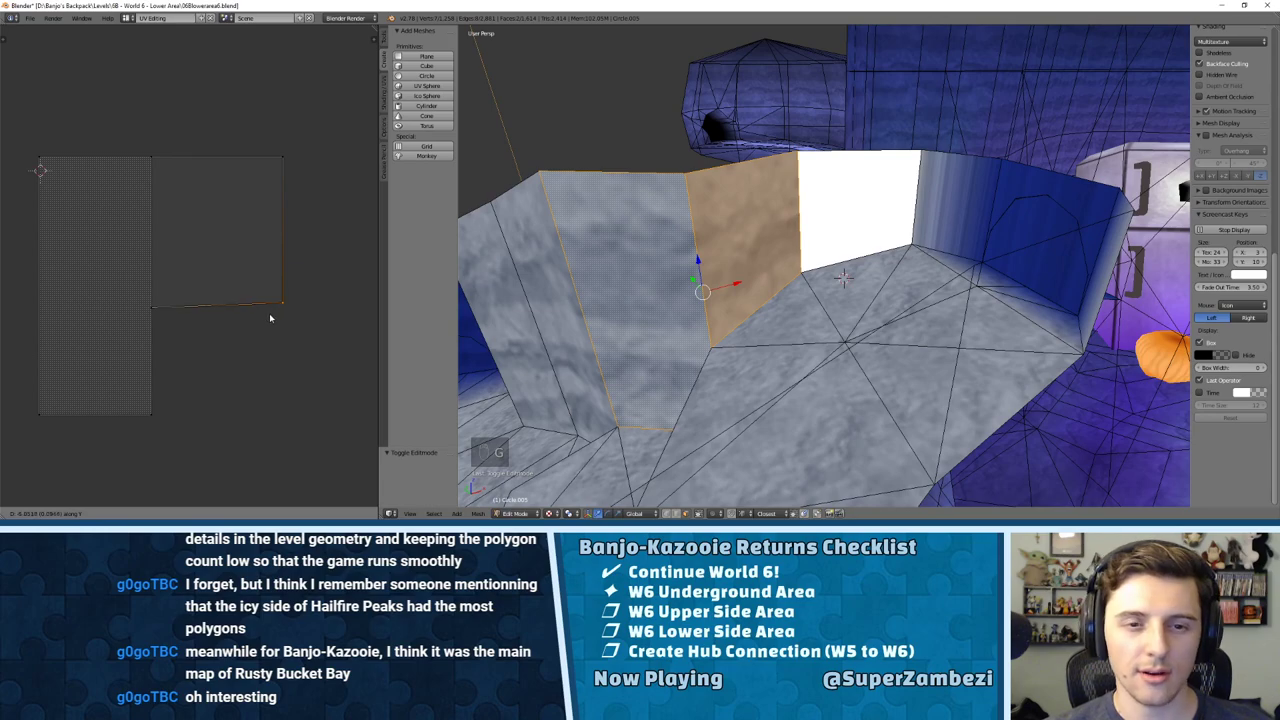
{"action": "left_click", "coordinate": [269, 316]}
{"action": "key", "text": "a"}
{"action": "key", "text": "Tab"}
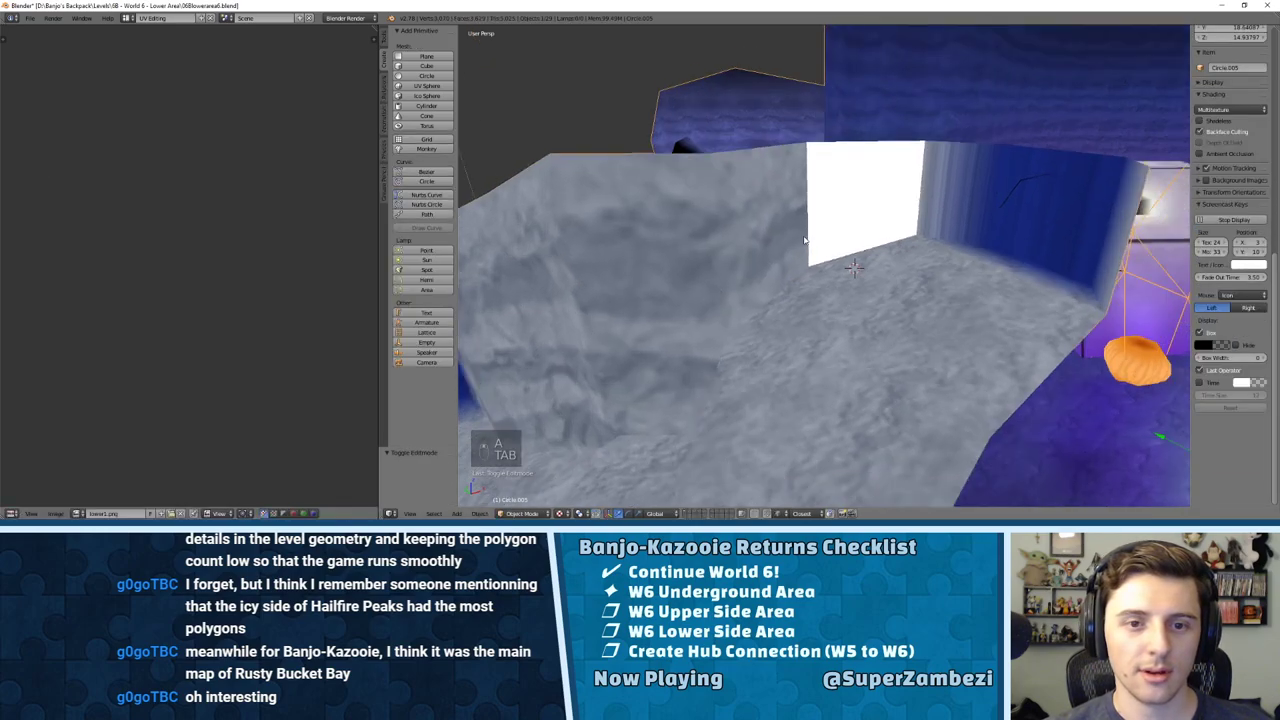
Step: Unwrap the remaining wall faces around the ledge with Follow Active Quads in Length Average mode, using the textured wall face as active
{"action": "middle_click_drag", "start_coordinate": [804, 240], "coordinate": [857, 217]}
{"action": "key", "text": "Tab"}
{"action": "right_click", "coordinate": [860, 216]}
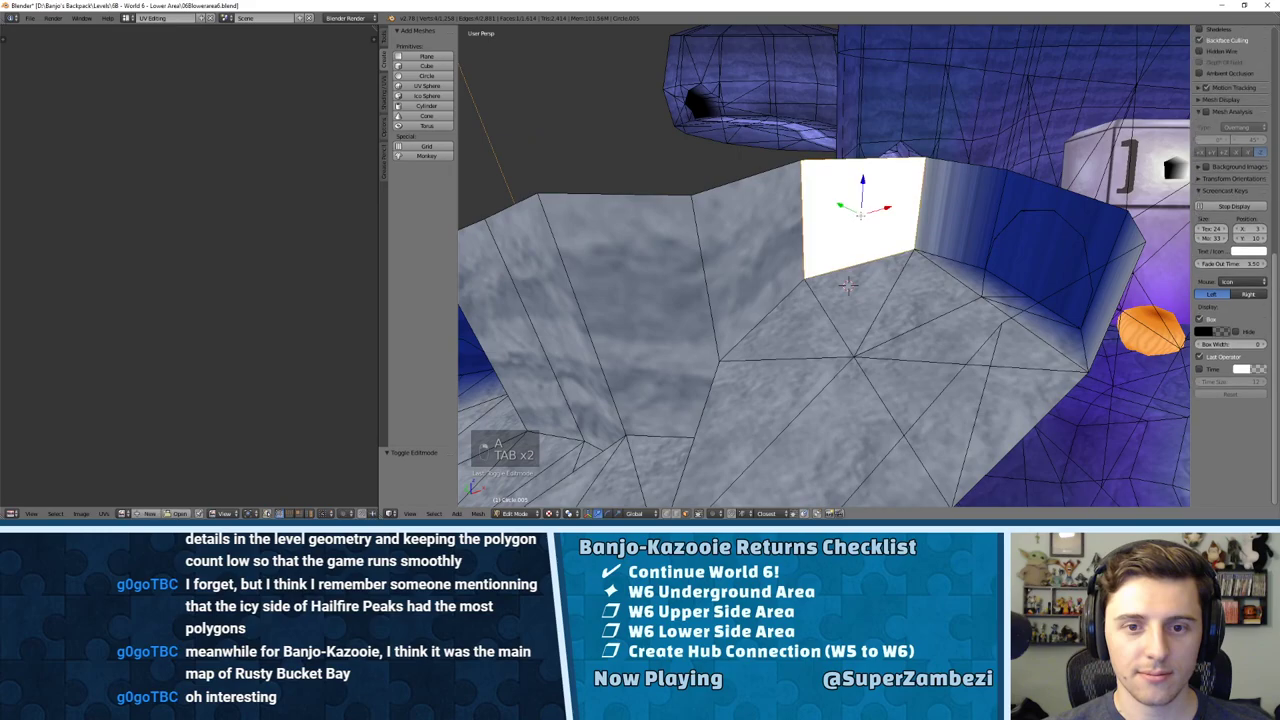
{"action": "middle_click_drag", "start_coordinate": [847, 283], "coordinate": [653, 257]}
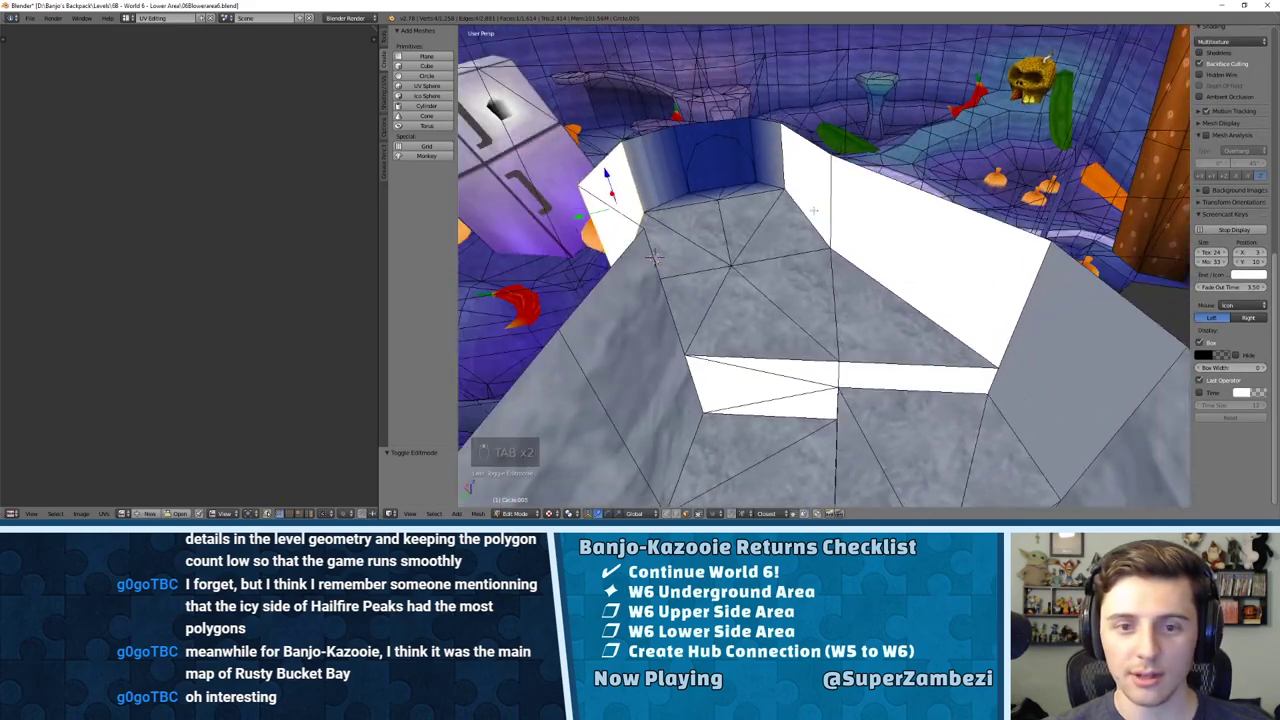
{"action": "right_click", "coordinate": [660, 170], "text": "shift"}
{"action": "right_click", "coordinate": [720, 158], "text": "shift"}
{"action": "right_click", "coordinate": [768, 158], "text": "shift"}
{"action": "right_click", "coordinate": [807, 187], "text": "shift"}
{"action": "right_click", "coordinate": [946, 237], "text": "shift"}
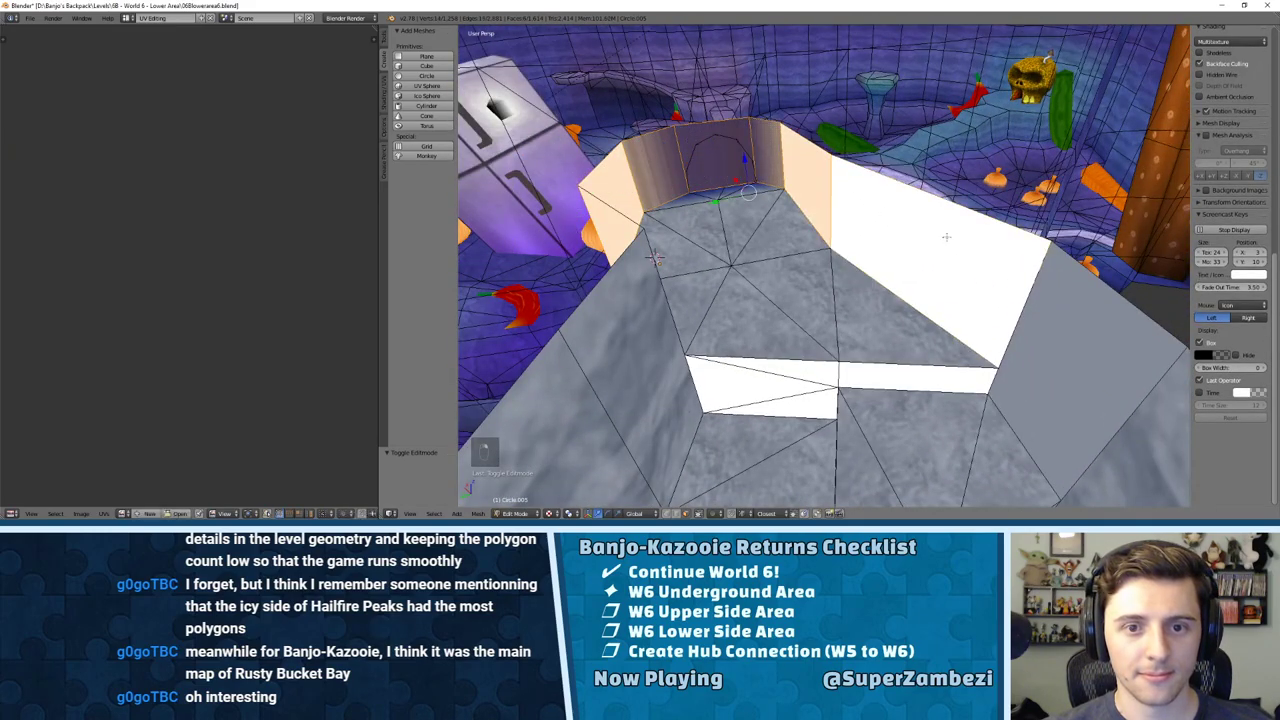
{"action": "middle_click_drag", "start_coordinate": [654, 257], "coordinate": [676, 185]}
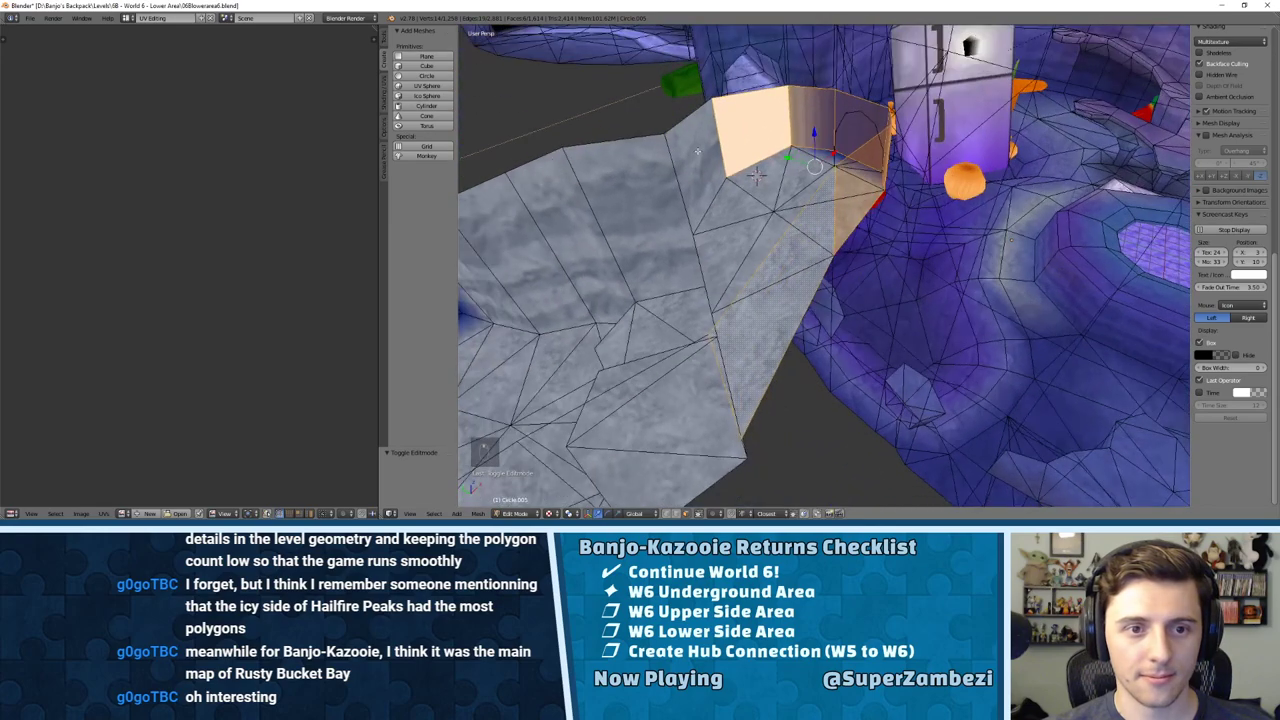
{"action": "key", "text": "u"}
{"action": "left_click", "coordinate": [676, 182]}
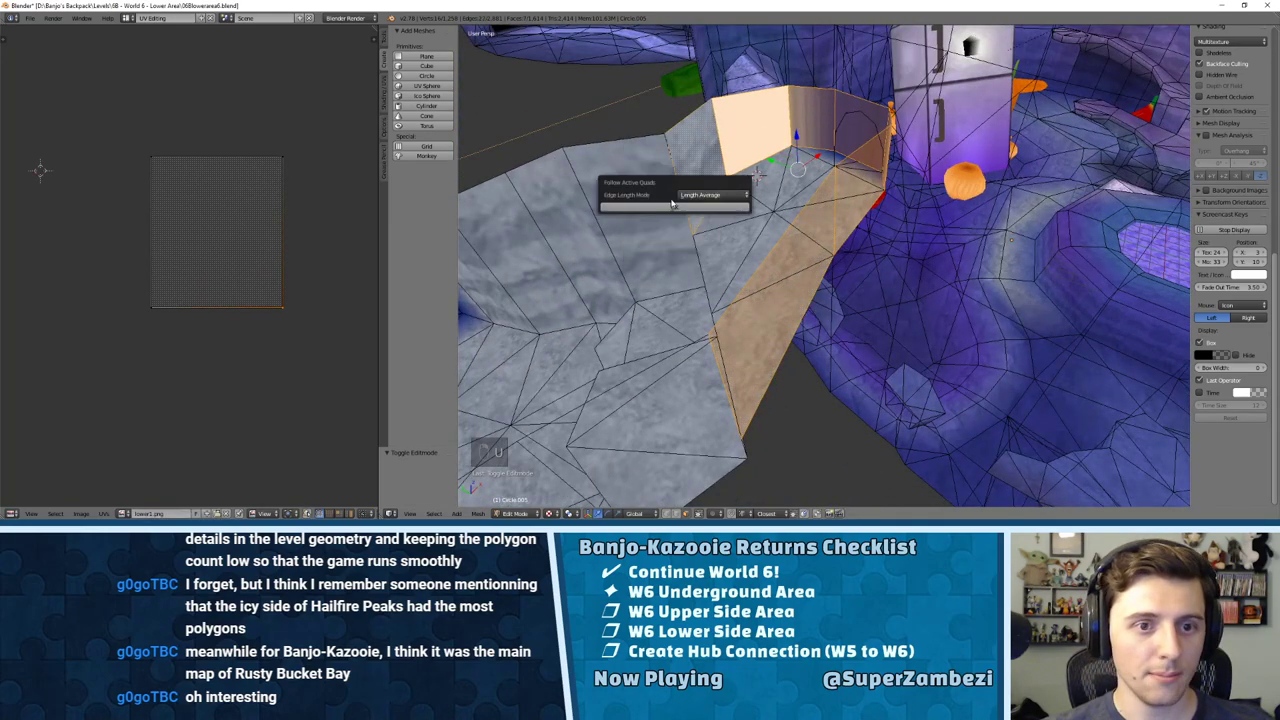
{"action": "left_click", "coordinate": [688, 206]}
Step: Assign the lower1.png texture to the selected ring of wall faces and clear the selection
{"action": "left_click", "coordinate": [124, 514]}
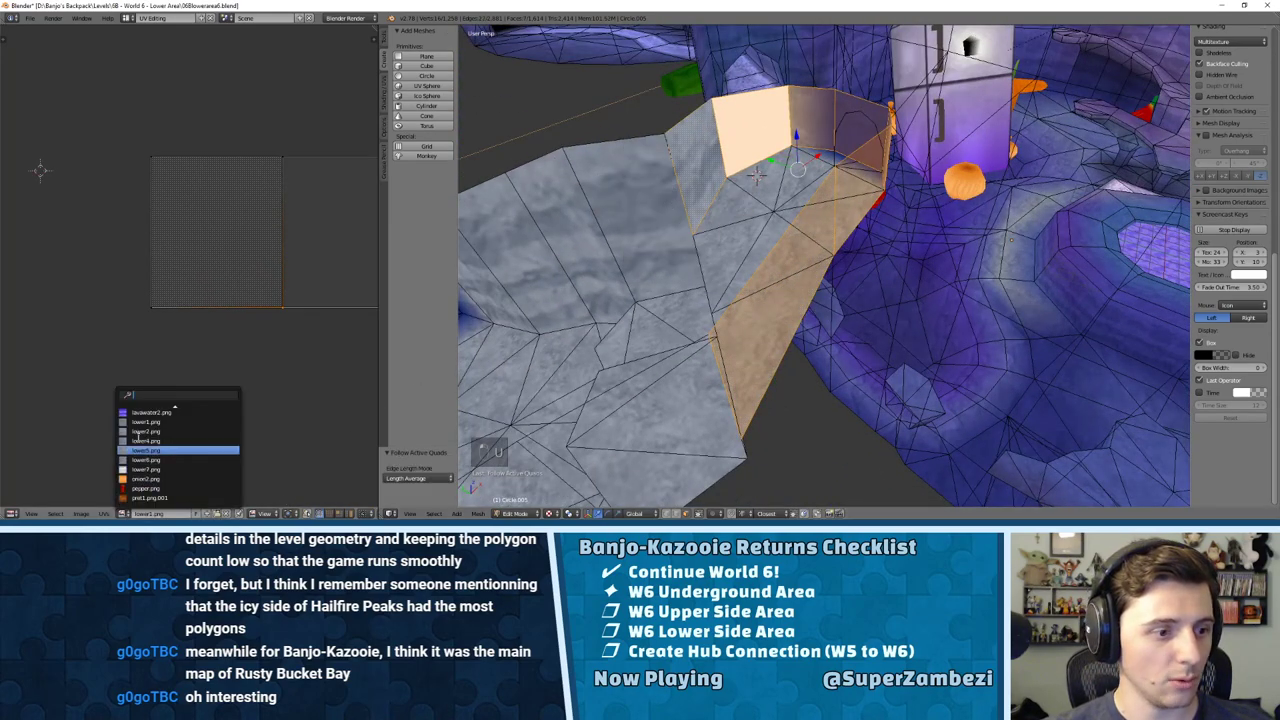
{"action": "left_click", "coordinate": [190, 422]}
{"action": "key", "text": "a"}
{"action": "middle_click_drag", "start_coordinate": [690, 300], "coordinate": [880, 192]}
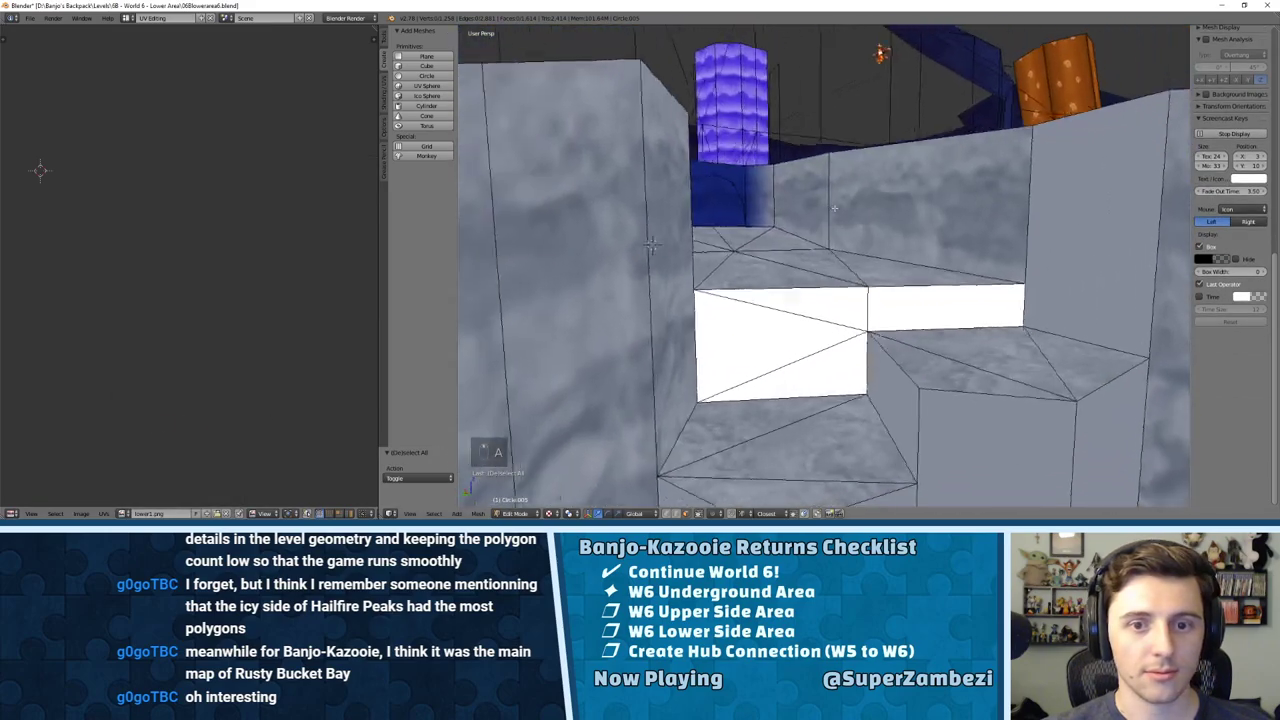
Step: Unwrap the untextured wall face beside the white ledge strip and rotate its UVs 90 degrees
{"action": "middle_click_drag", "start_coordinate": [880, 240], "coordinate": [846, 250], "text": "shift"}
{"action": "key", "text": "Tab"}
{"action": "key", "text": "Tab"}
{"action": "right_click", "coordinate": [857, 249]}
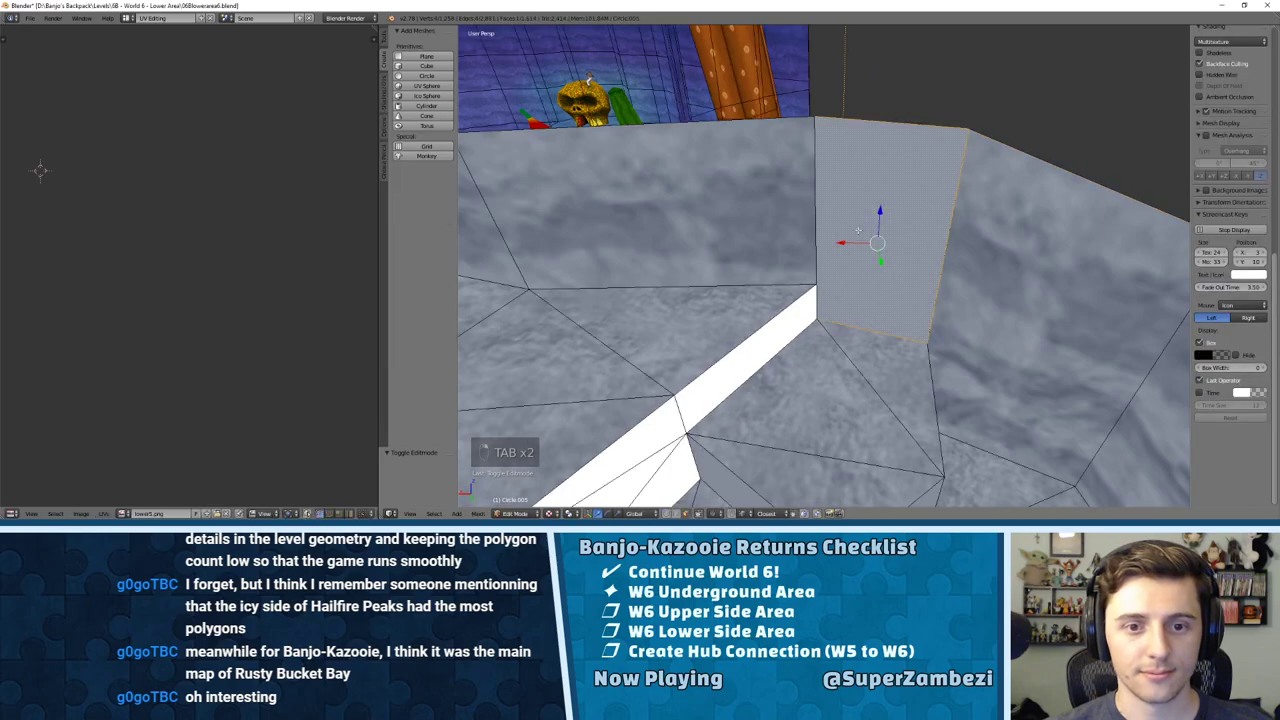
{"action": "scroll", "coordinate": [925, 292], "scroll_direction": "down", "scroll_amount": 5}
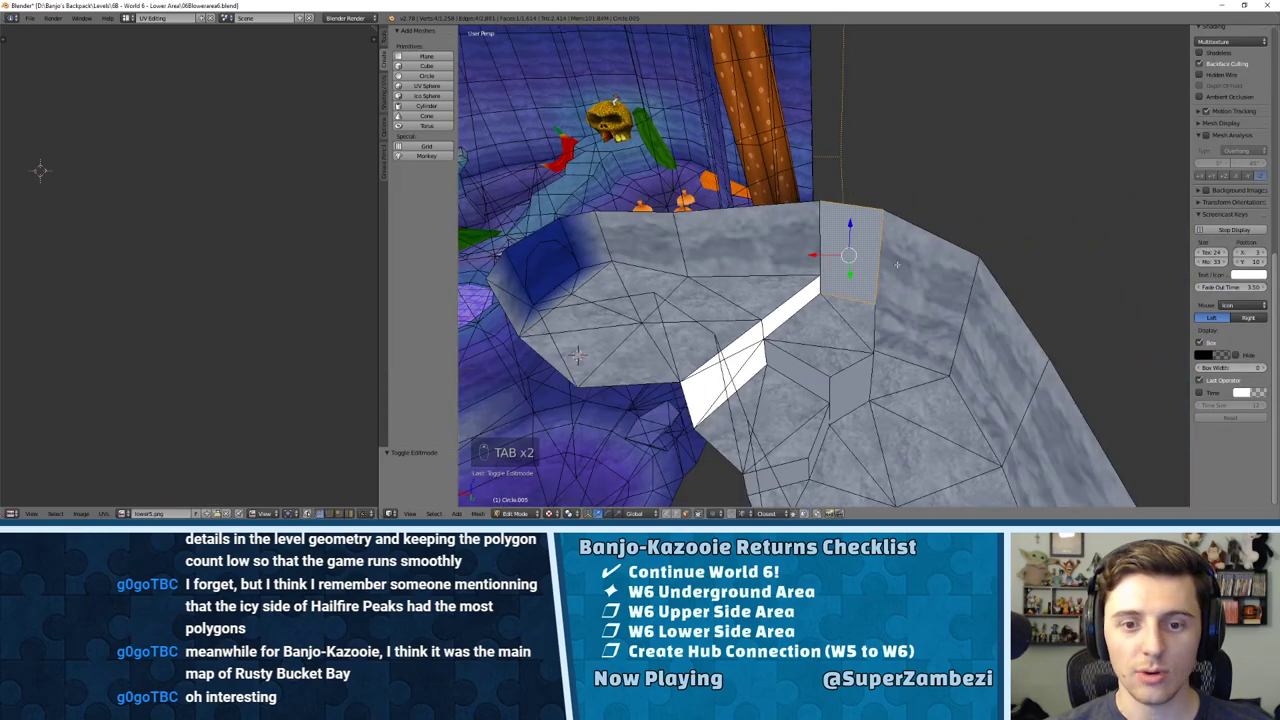
{"action": "middle_click_drag", "start_coordinate": [897, 264], "coordinate": [697, 183]}
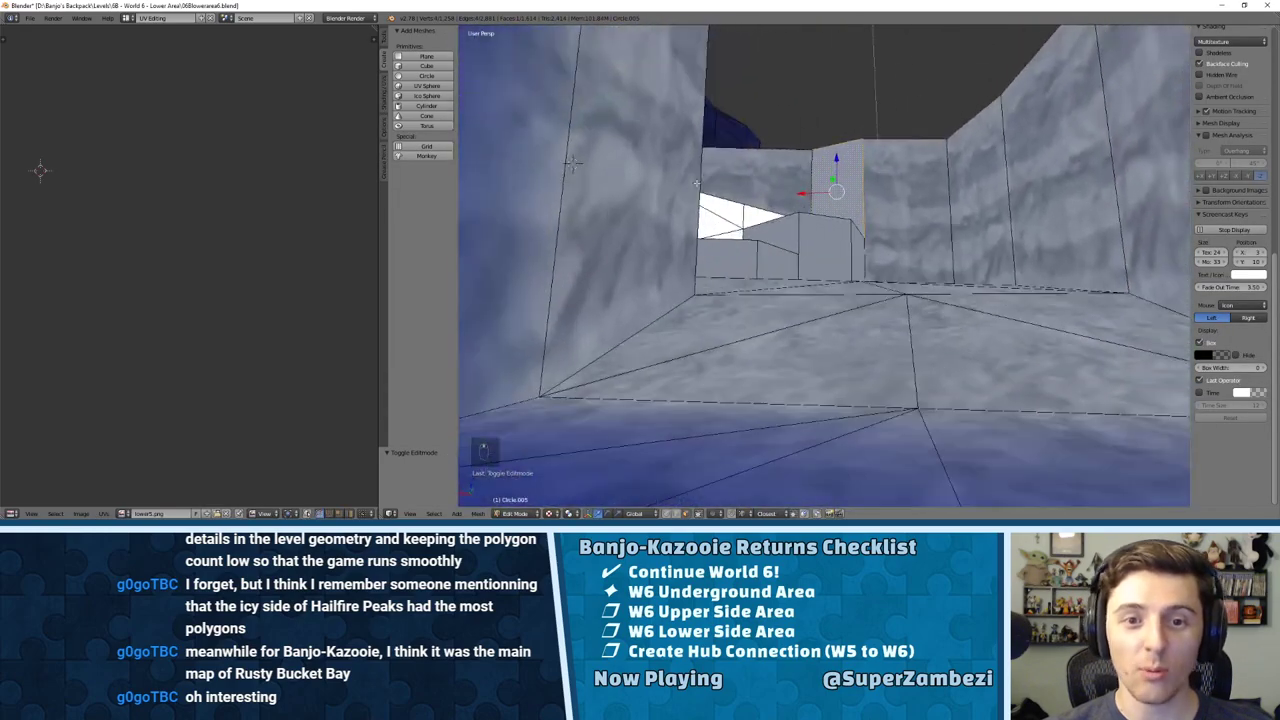
{"action": "middle_click_drag", "start_coordinate": [812, 207], "coordinate": [786, 259]}
{"action": "scroll", "coordinate": [810, 203], "scroll_direction": "down", "scroll_amount": 4}
{"action": "middle_click_drag", "start_coordinate": [810, 203], "coordinate": [841, 226]}
{"action": "scroll", "coordinate": [797, 165], "scroll_direction": "up", "scroll_amount": 3}
{"action": "key", "text": "Tab"}
{"action": "key", "text": "Tab"}
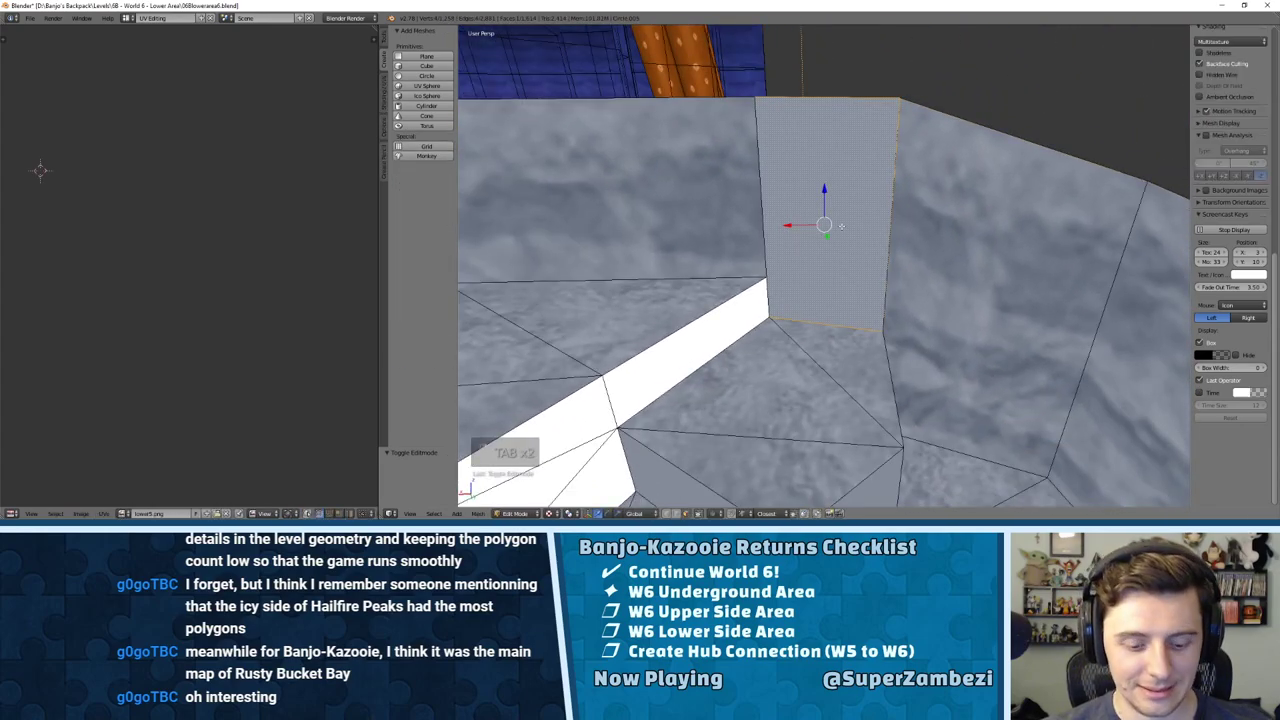
{"action": "key", "text": "u"}
{"action": "left_click", "coordinate": [812, 197]}
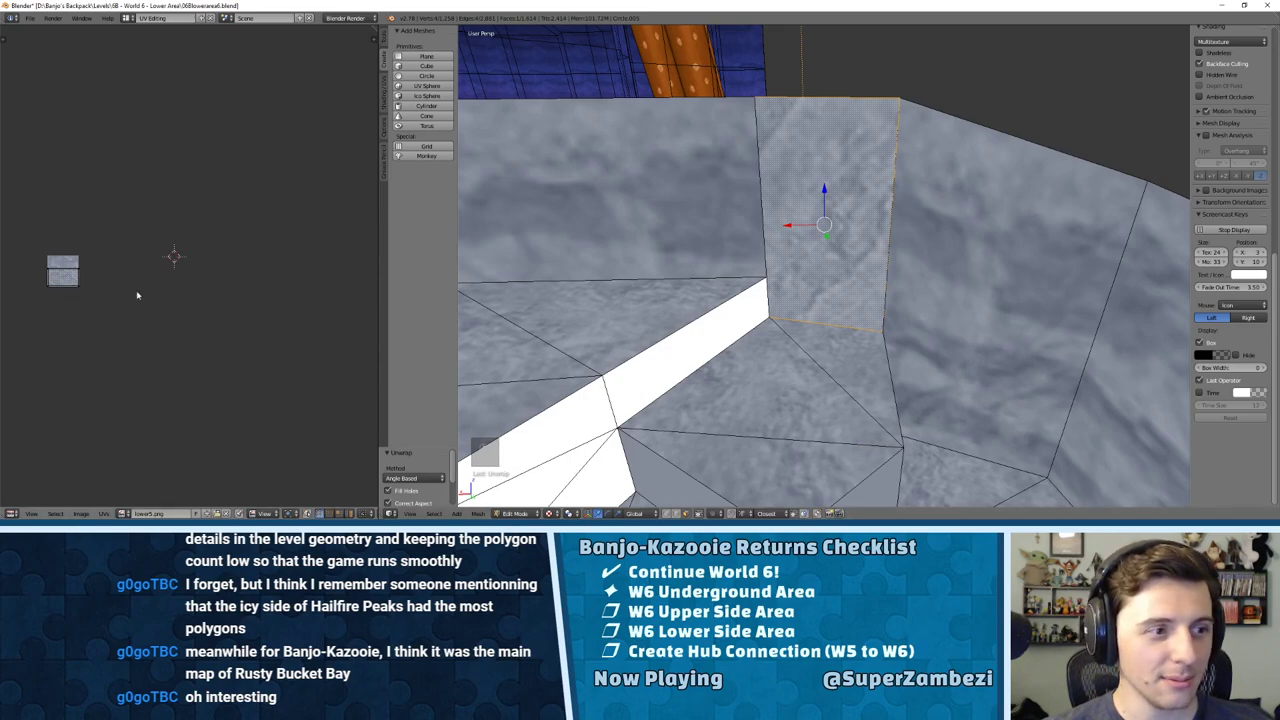
{"action": "type", "text": "r90"}
{"action": "key", "text": "Return"}
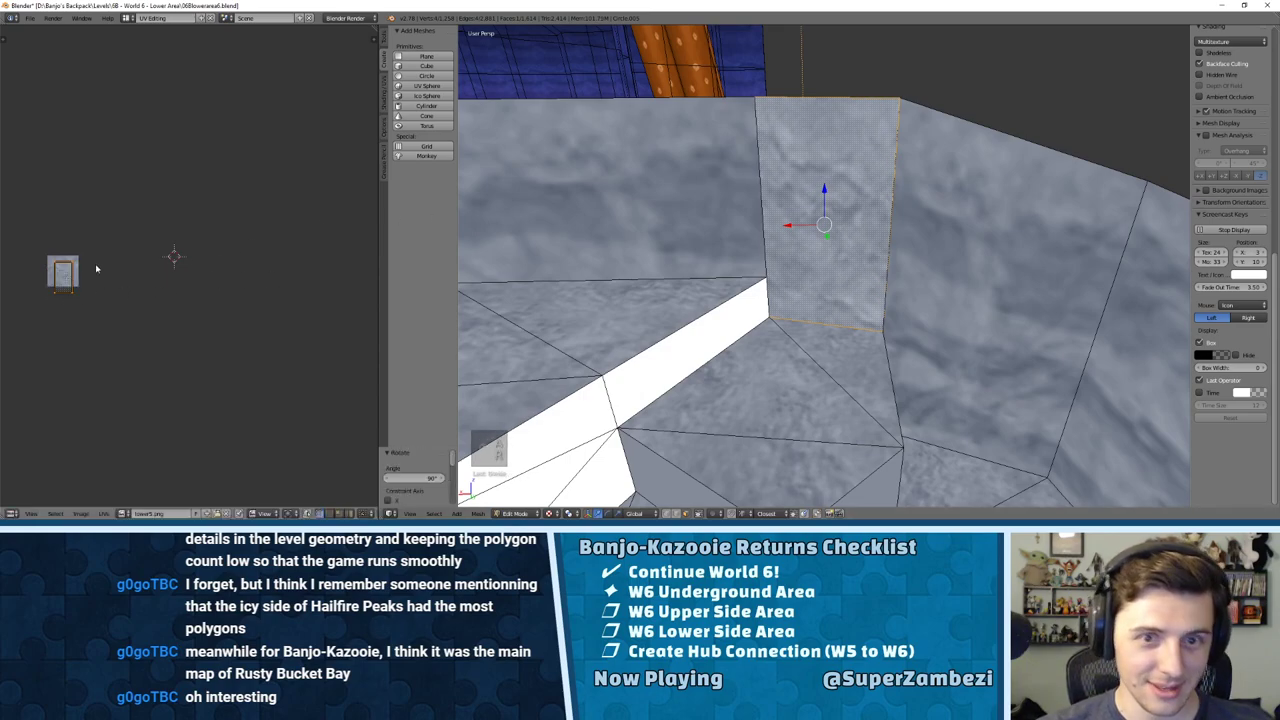
{"action": "key", "text": "g"}
{"action": "left_click", "coordinate": [34, 202]}
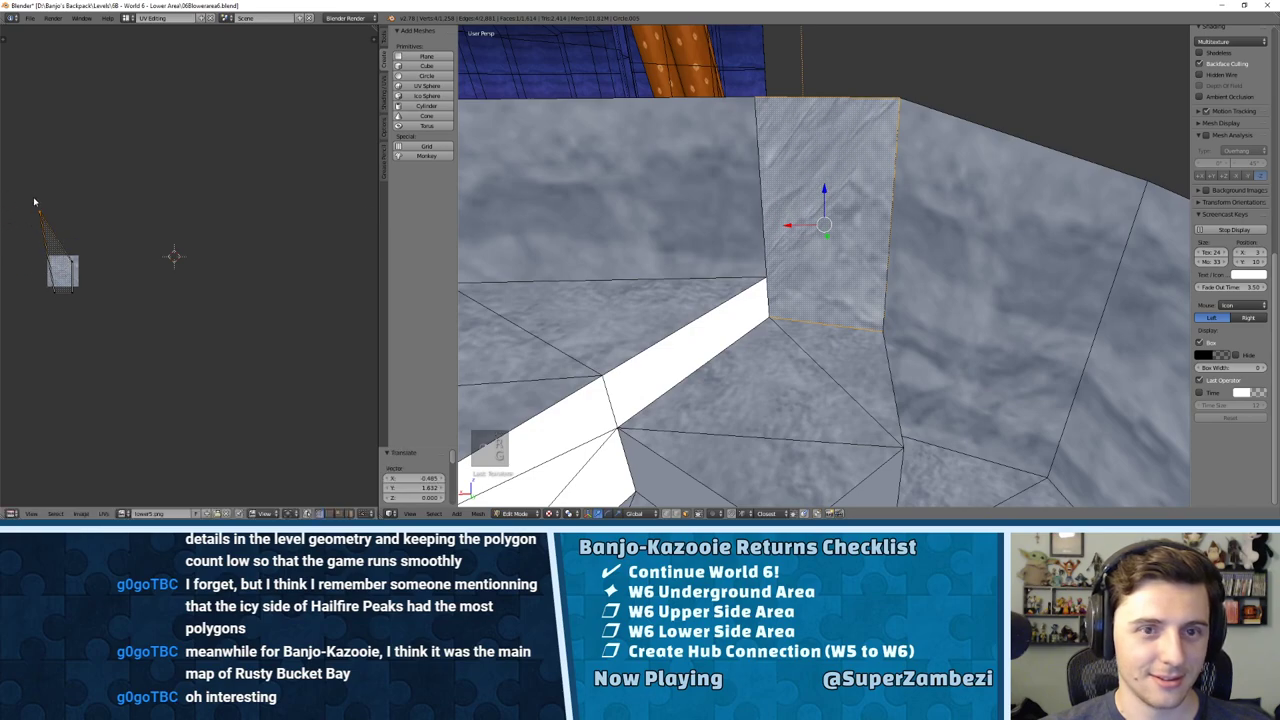
{"action": "key", "text": "ctrl+z"}
Step: Save the scene as a new incremented copy named 06Blowerarea7.blend
{"action": "key", "text": "ctrl+s"}
{"action": "left_click", "coordinate": [165, 197]}
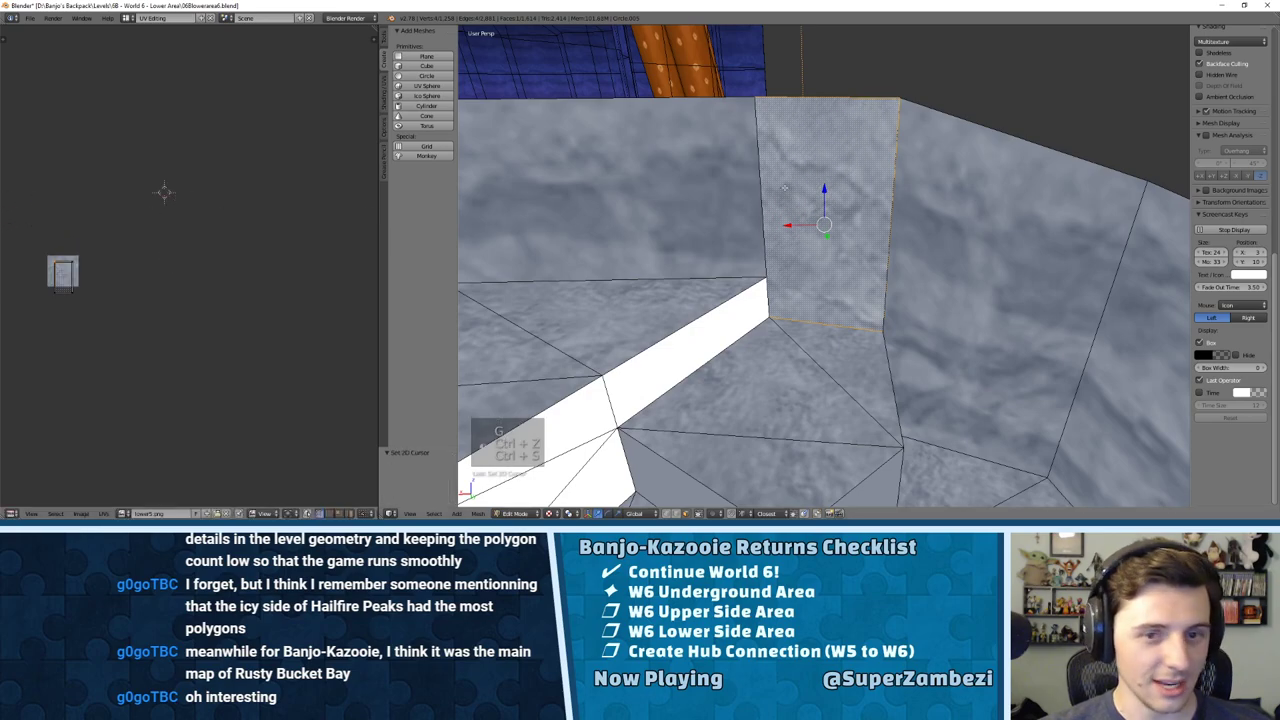
{"action": "left_click", "coordinate": [30, 18]}
{"action": "left_click", "coordinate": [47, 104]}
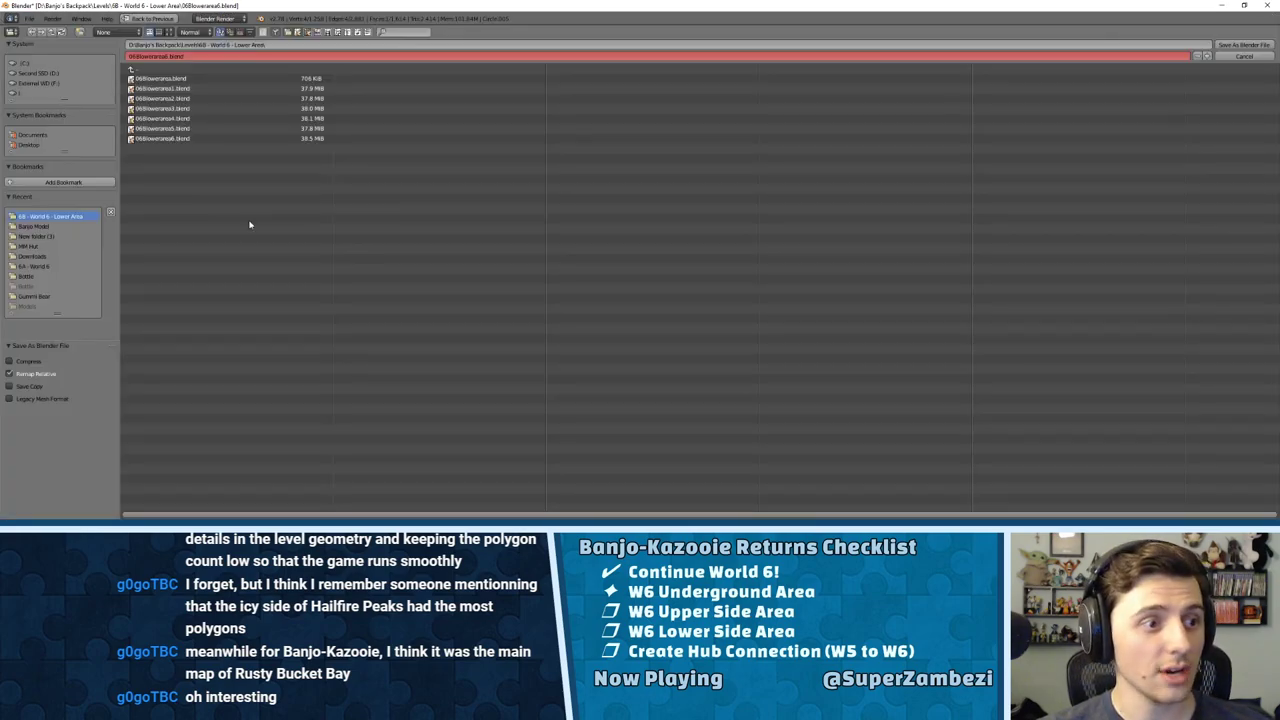
{"action": "left_click", "coordinate": [1207, 56]}
{"action": "left_click", "coordinate": [1242, 47]}
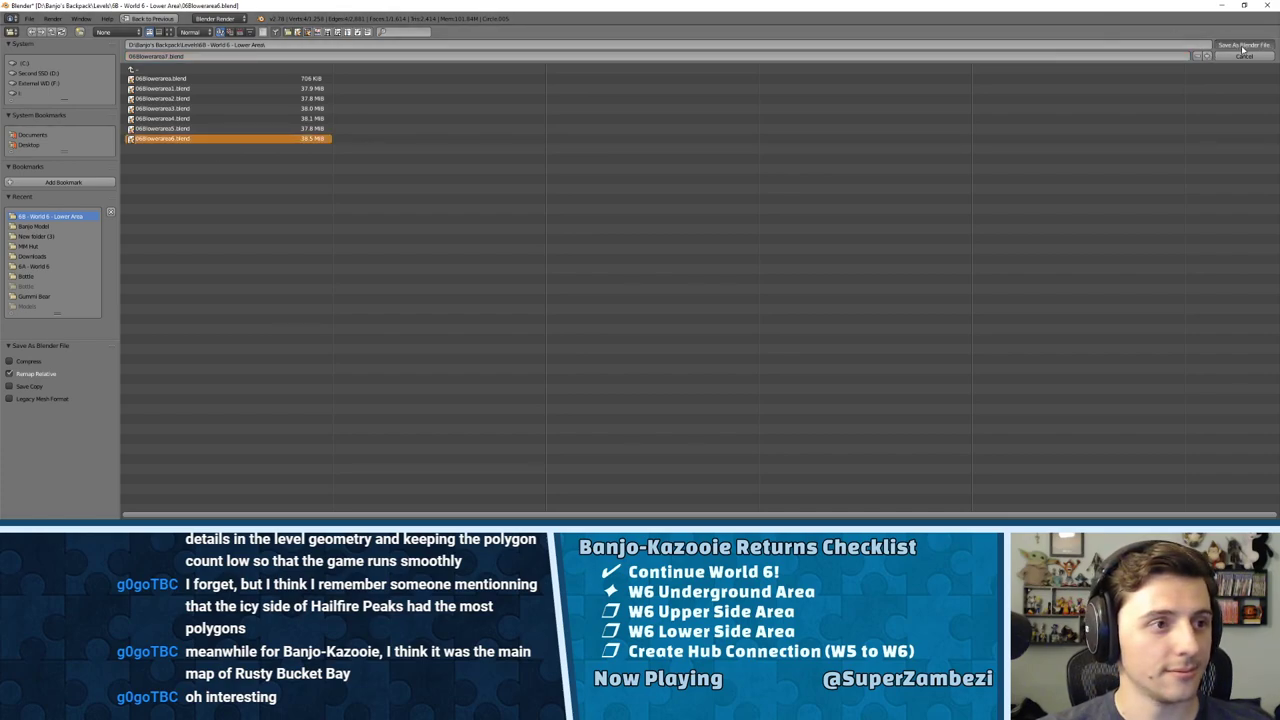
{"action": "left_click", "coordinate": [1243, 47]}
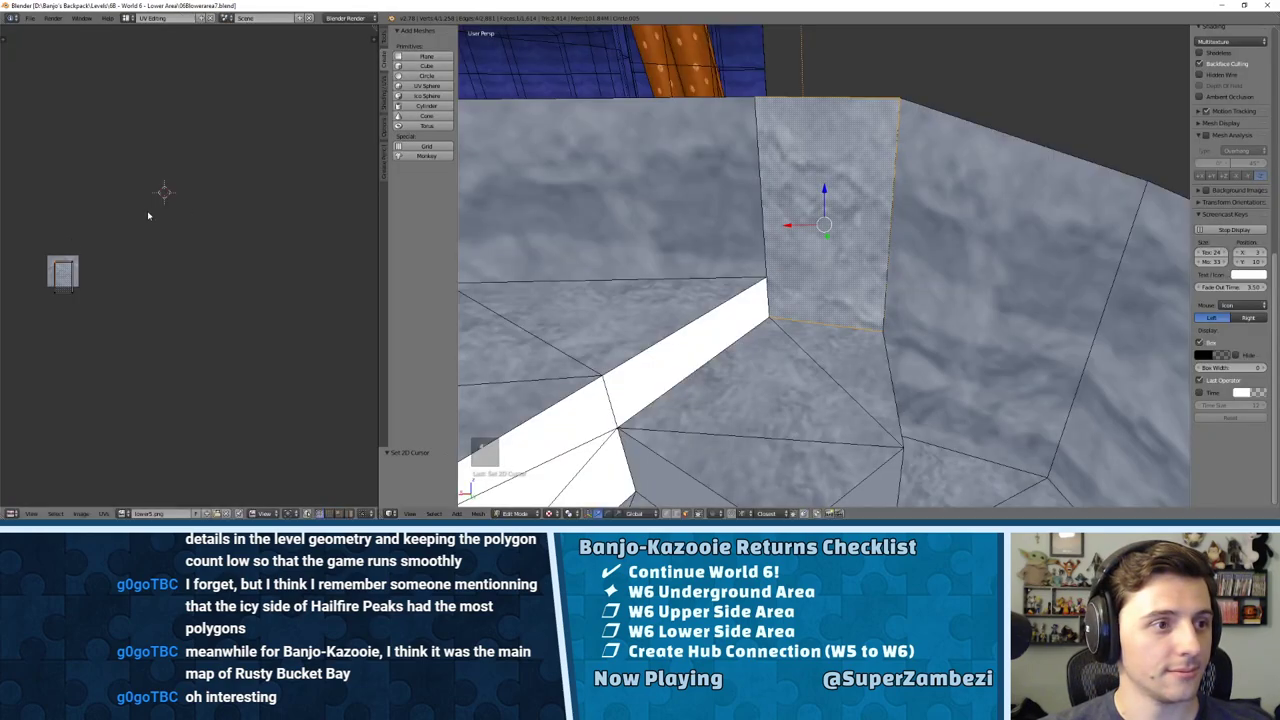
Step: Include the adjacent textured wall face in the selection and move the newly unwrapped face's UV island next to that face's island
{"action": "right_click", "coordinate": [616, 188]}
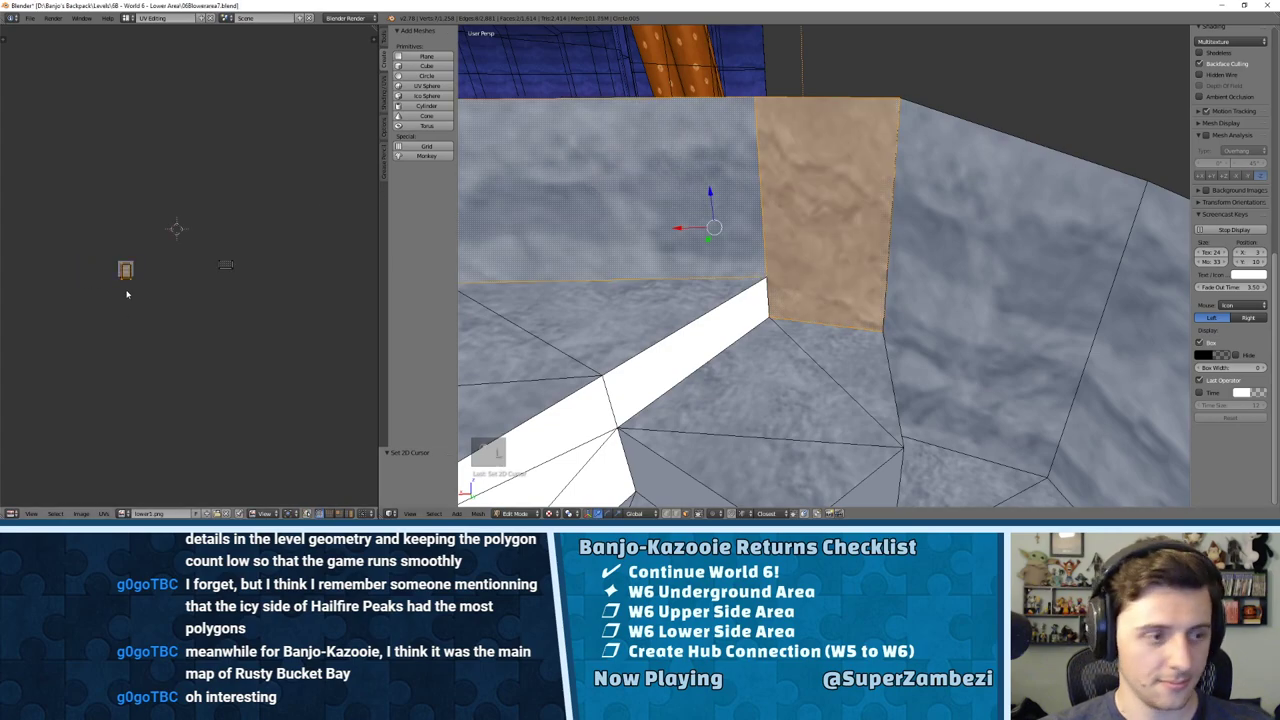
{"action": "key", "text": "g"}
{"action": "left_click", "coordinate": [240, 288]}
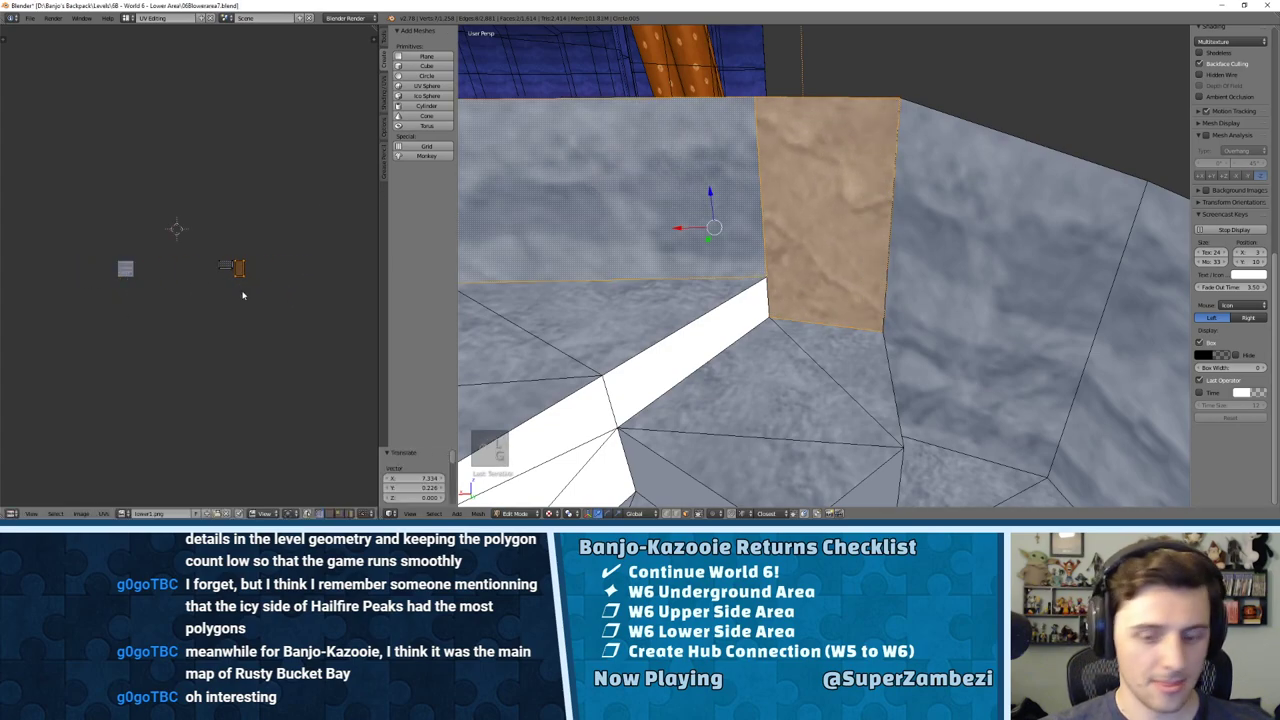
Step: Scale down the new wall face's UV island and snap its upper-left corner to the neighbouring island's upper-right corner
{"action": "key", "text": "KP_Decimal"}
{"action": "middle_click_drag", "start_coordinate": [130, 223], "coordinate": [211, 232]}
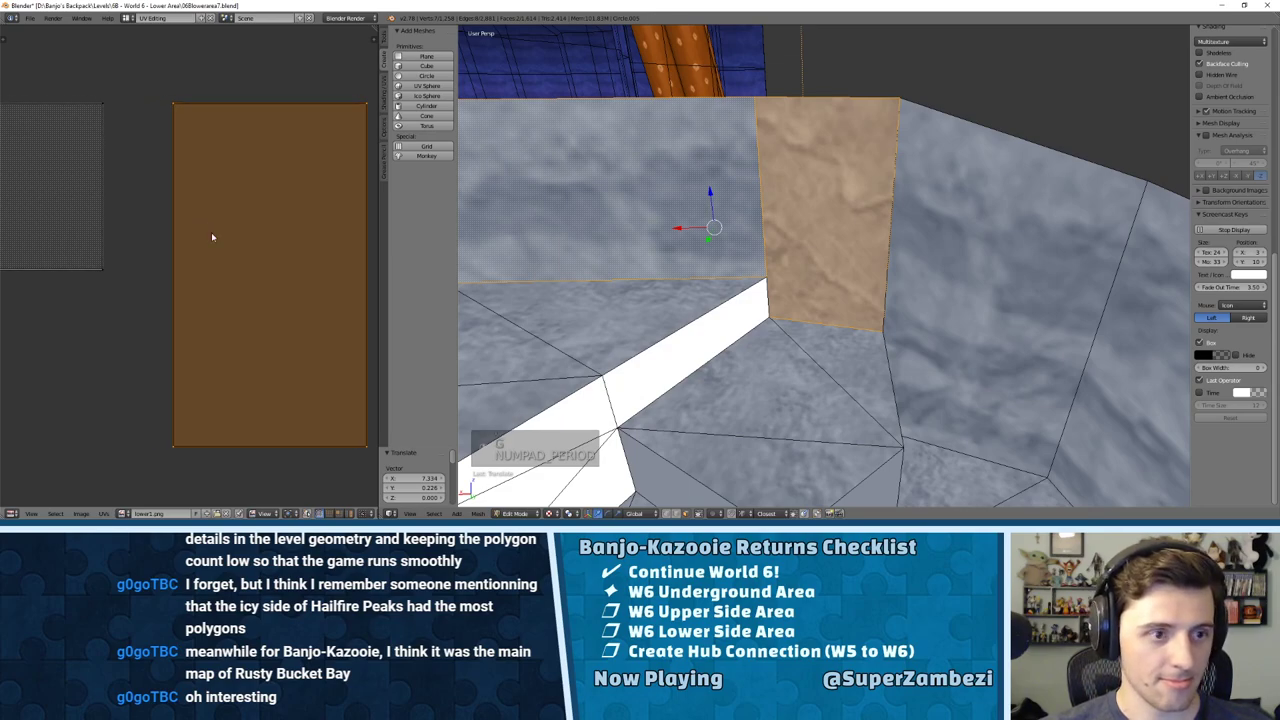
{"action": "key", "text": "s"}
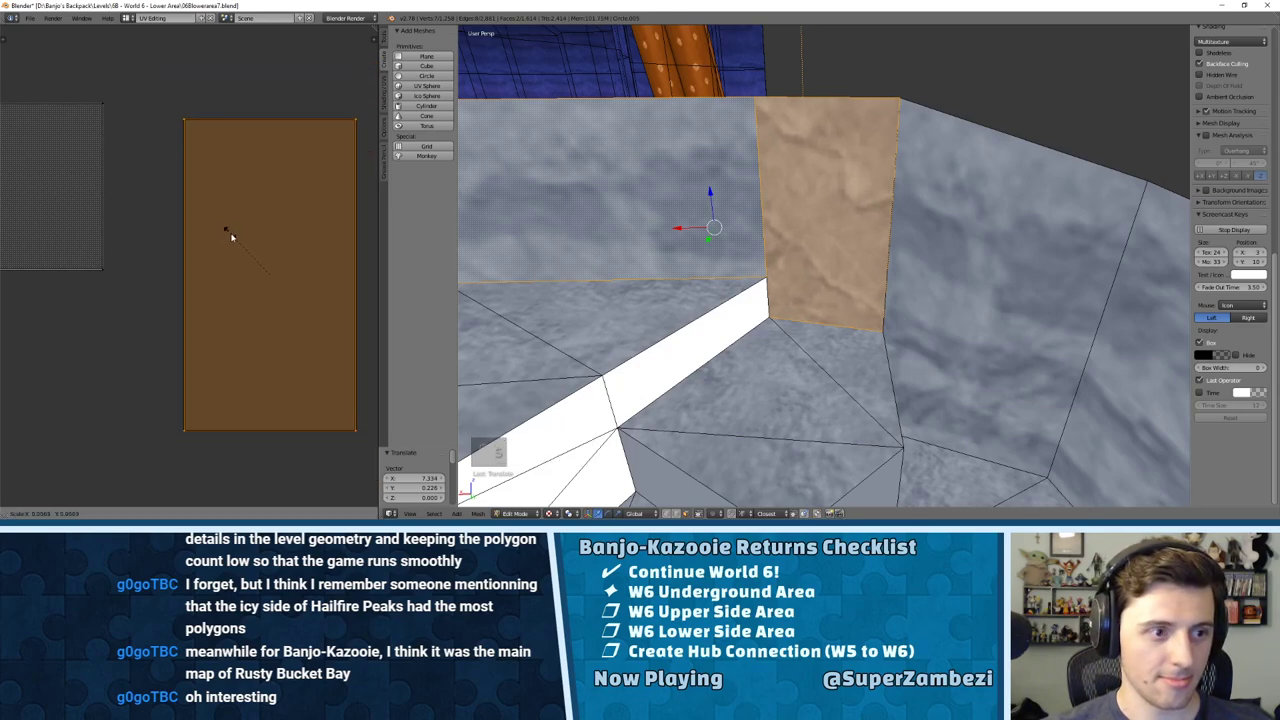
{"action": "left_click", "coordinate": [238, 244]}
{"action": "key", "text": "g"}
{"action": "left_click", "coordinate": [104, 191]}
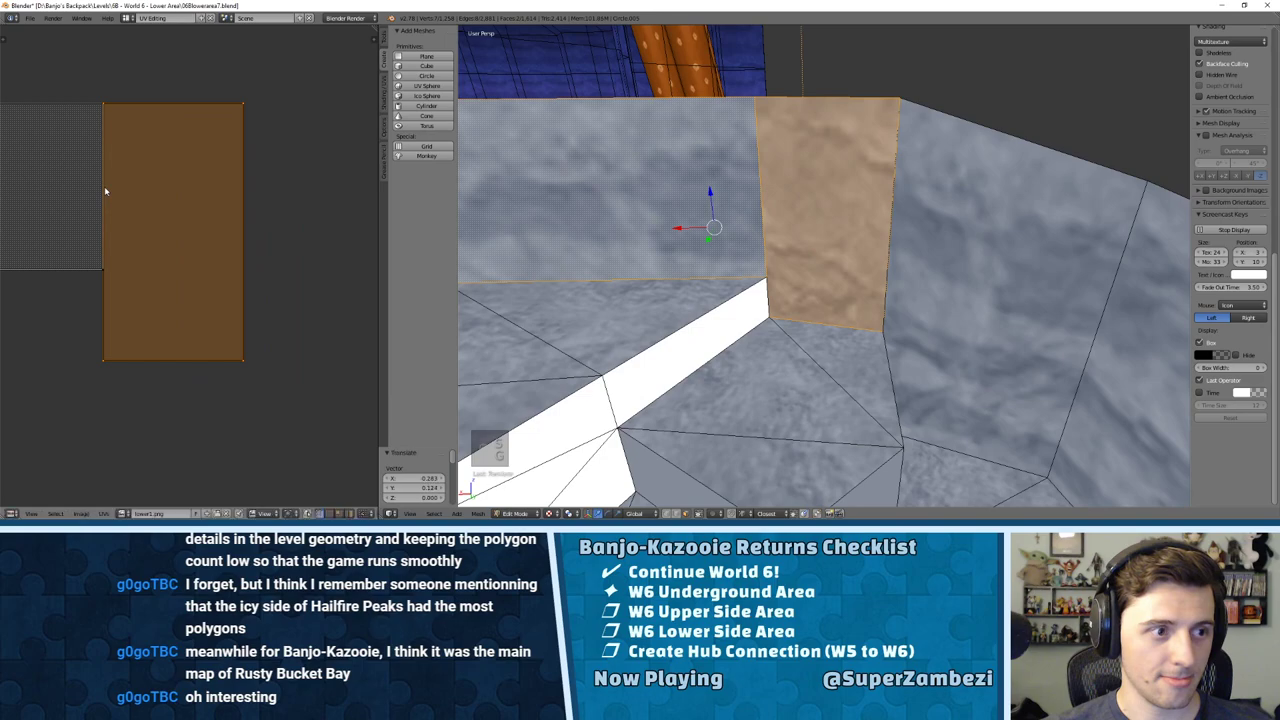
Step: Raise the bottom UV edge of the new wall face along Y and assign lower1.png to the selected faces
{"action": "right_click", "coordinate": [104, 361]}
{"action": "key", "text": "g"}
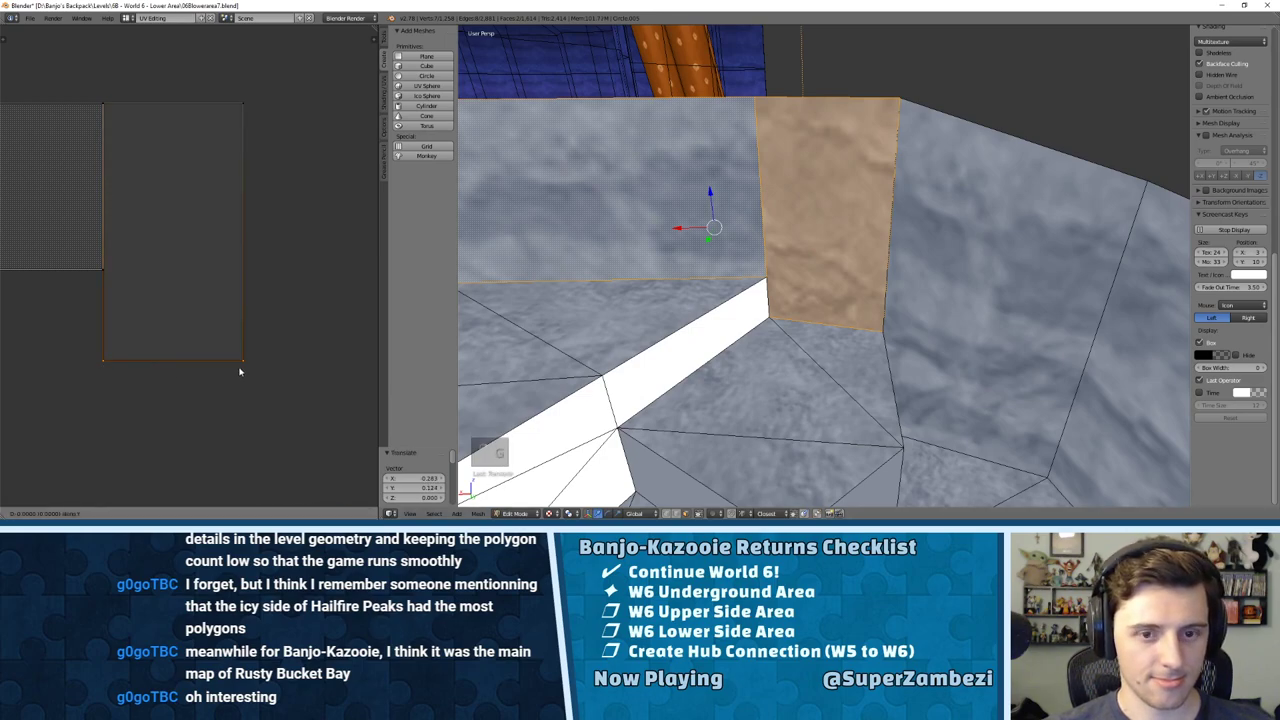
{"action": "left_click", "coordinate": [240, 311]}
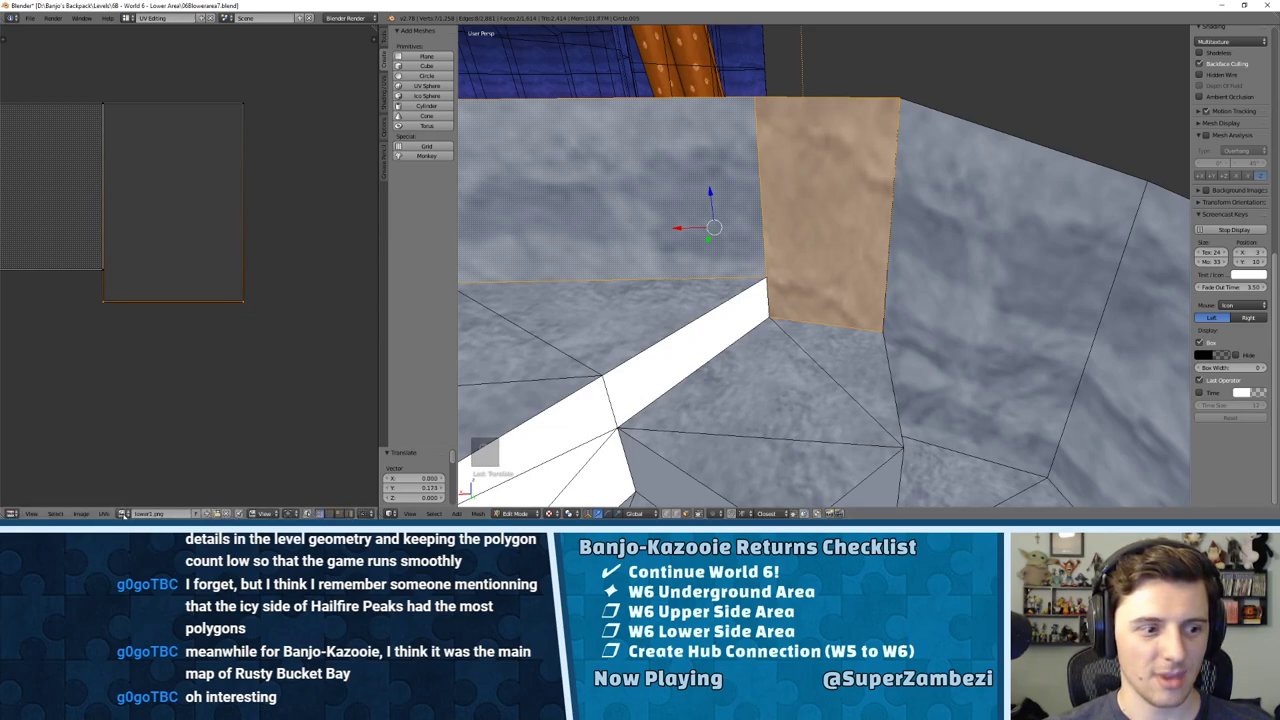
{"action": "left_click", "coordinate": [124, 514]}
{"action": "left_click", "coordinate": [160, 422]}
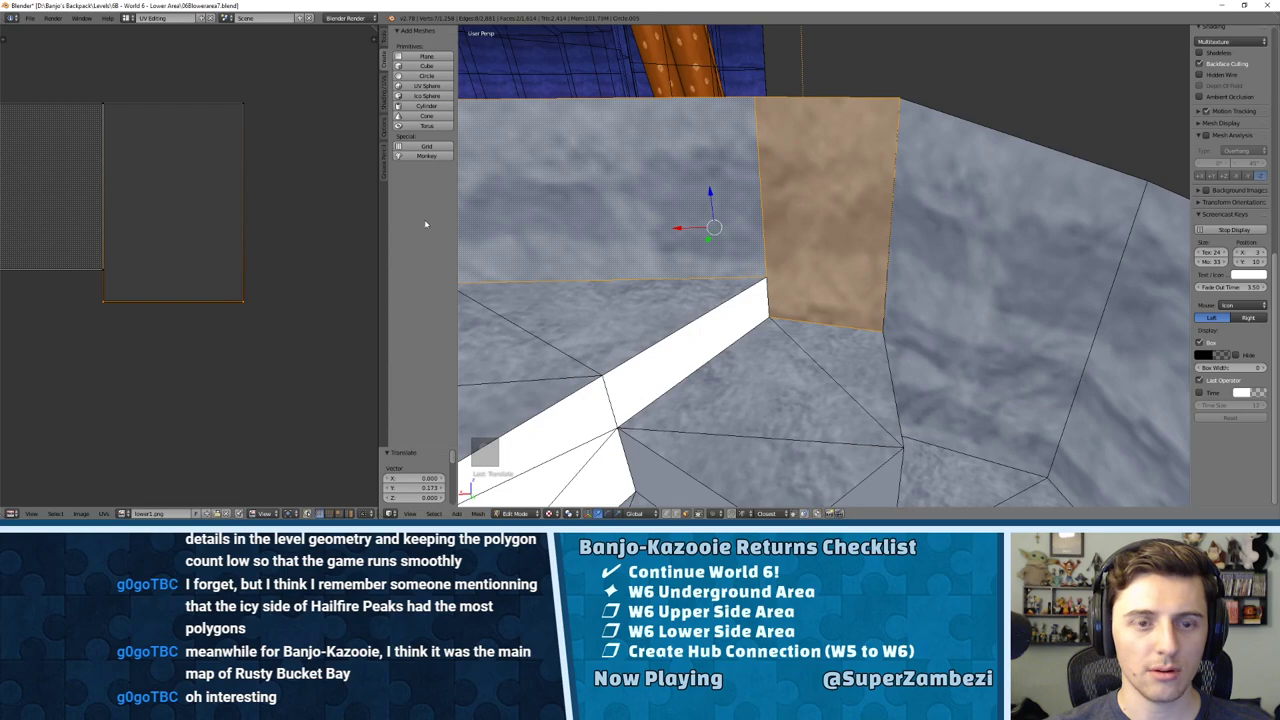
Step: Fine-tune the bottom UV edge along Y, ending slightly lower, to match the rock bands of the neighbouring walls in Object Mode
{"action": "key", "text": "Tab"}
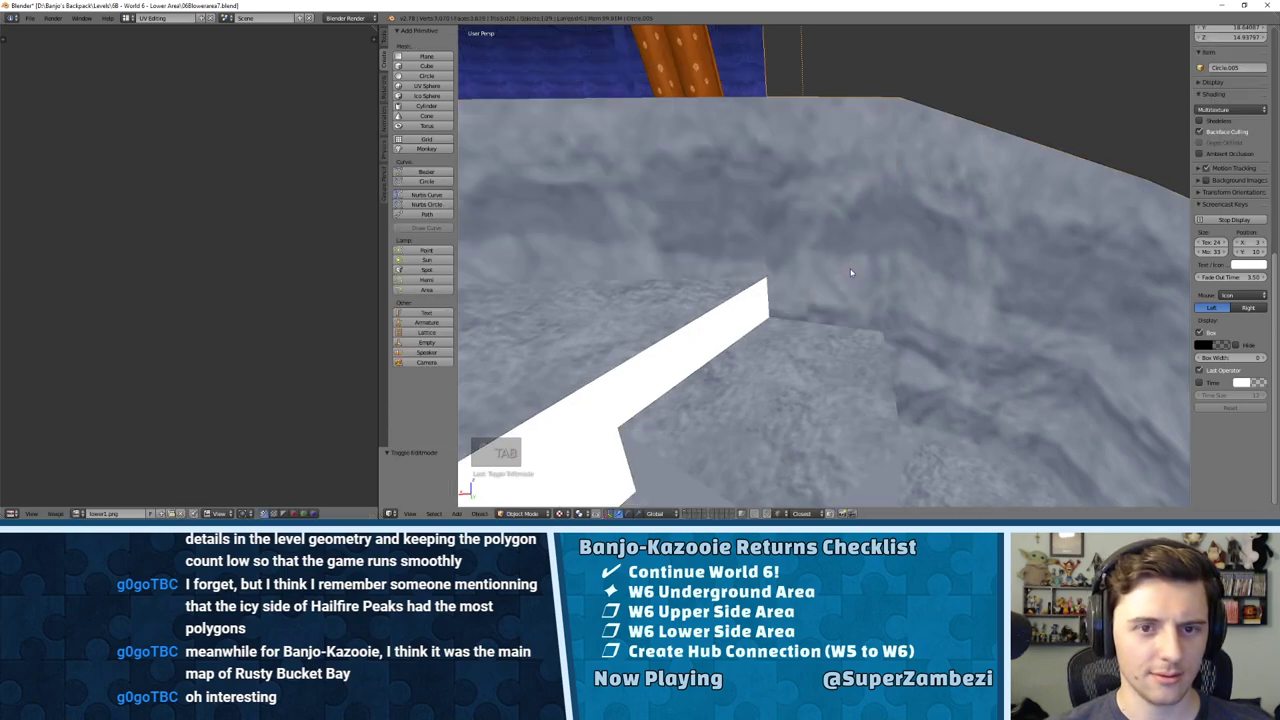
{"action": "key", "text": "Tab"}
{"action": "key", "text": "g"}
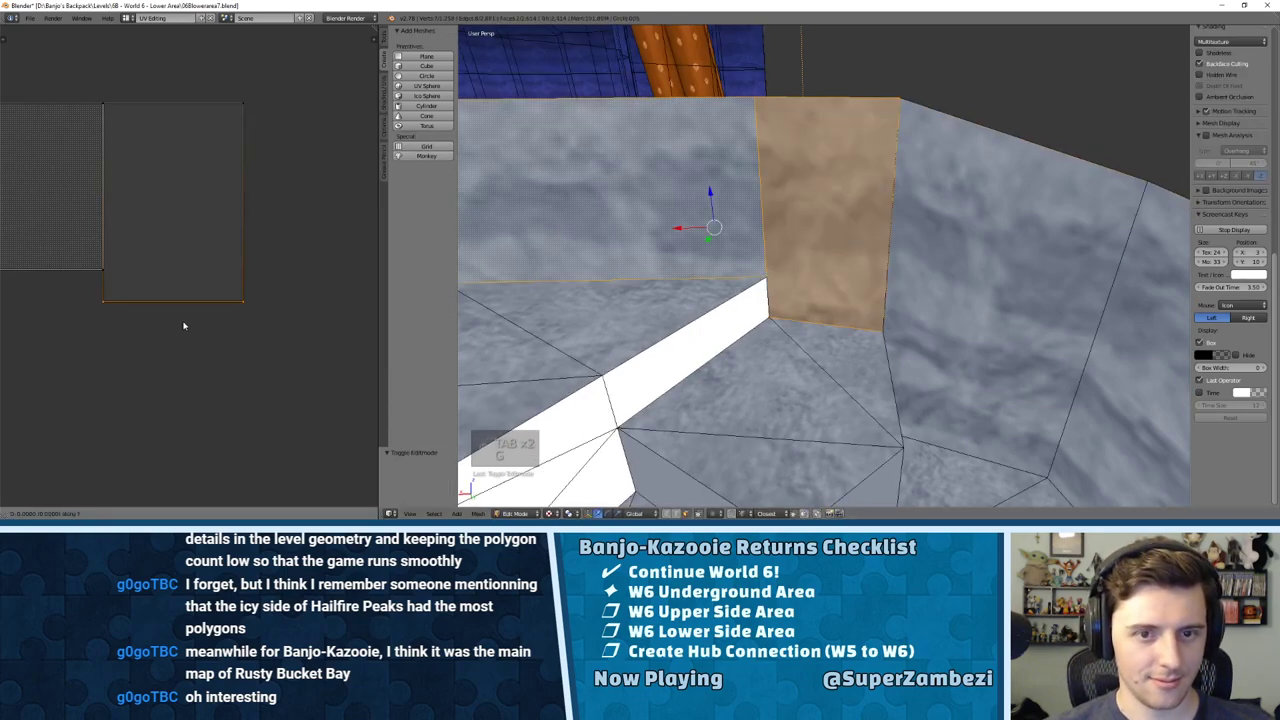
{"action": "key", "text": "Tab"}
{"action": "key", "text": "Tab"}
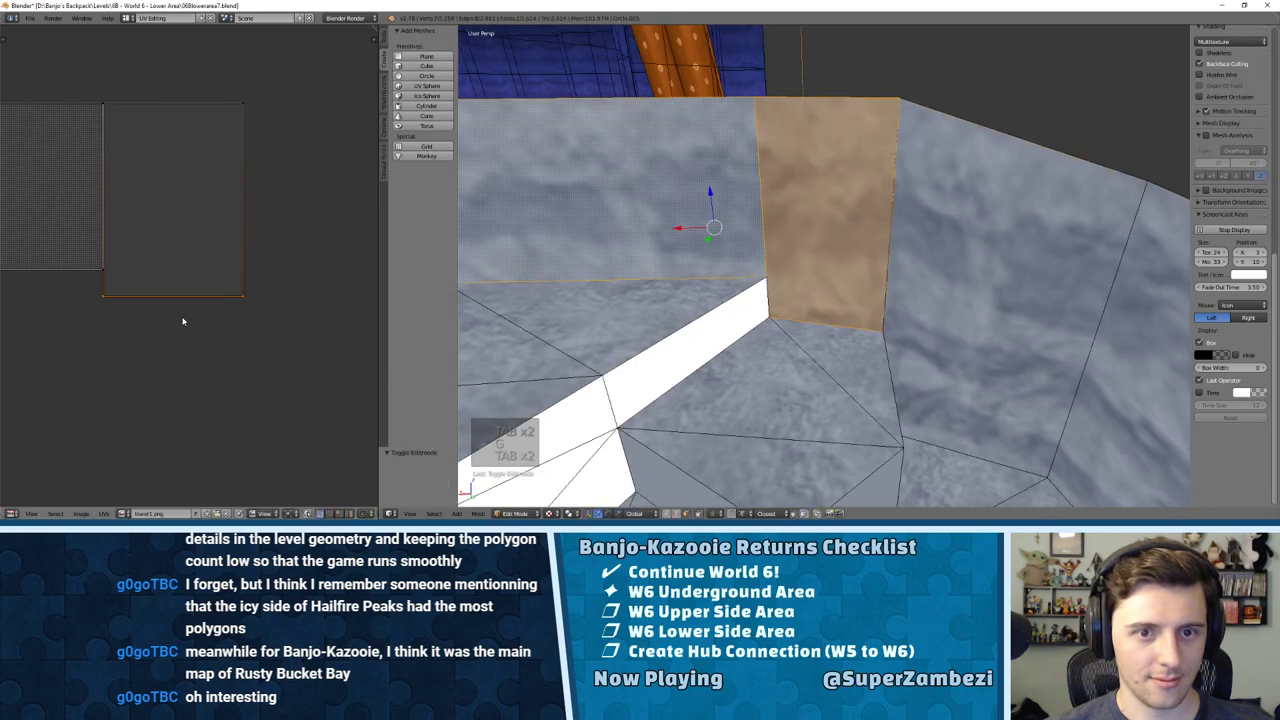
{"action": "key", "text": "Tab"}
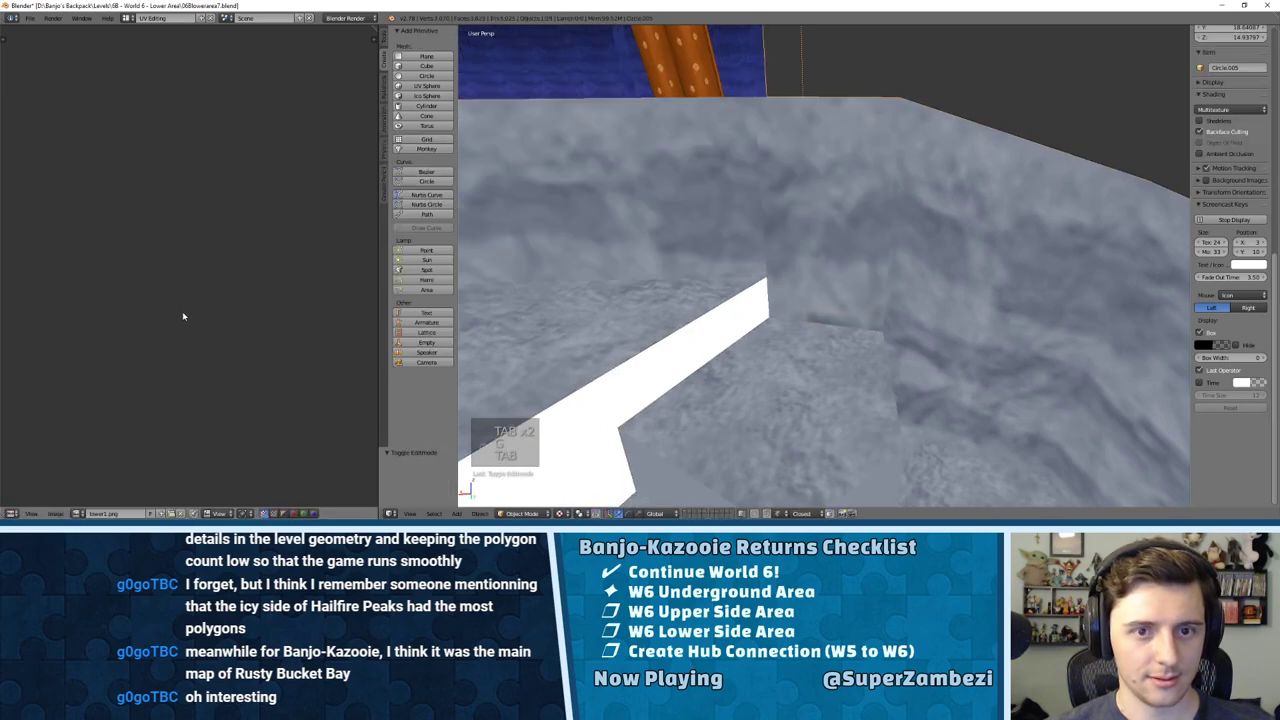
{"action": "key", "text": "Tab"}
{"action": "key", "text": "g"}
{"action": "left_click", "coordinate": [183, 328]}
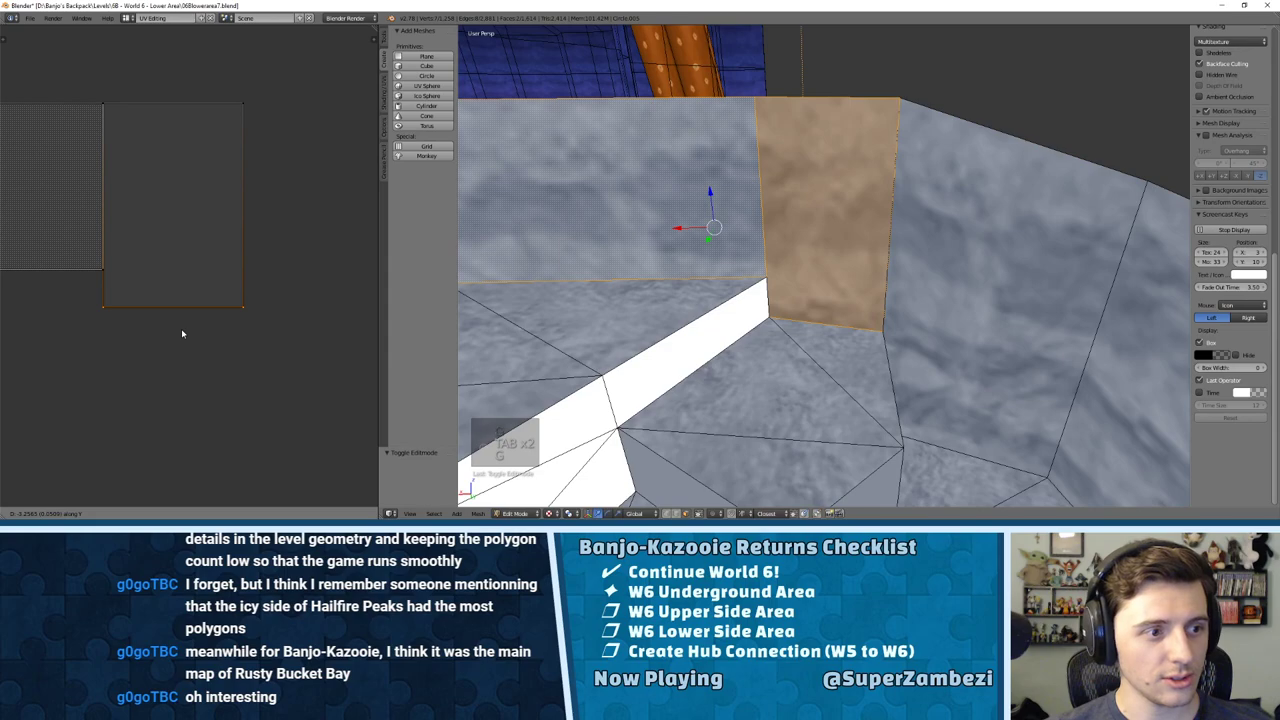
{"action": "key", "text": "Tab"}
{"action": "key", "text": "Tab"}
{"action": "key", "text": "g"}
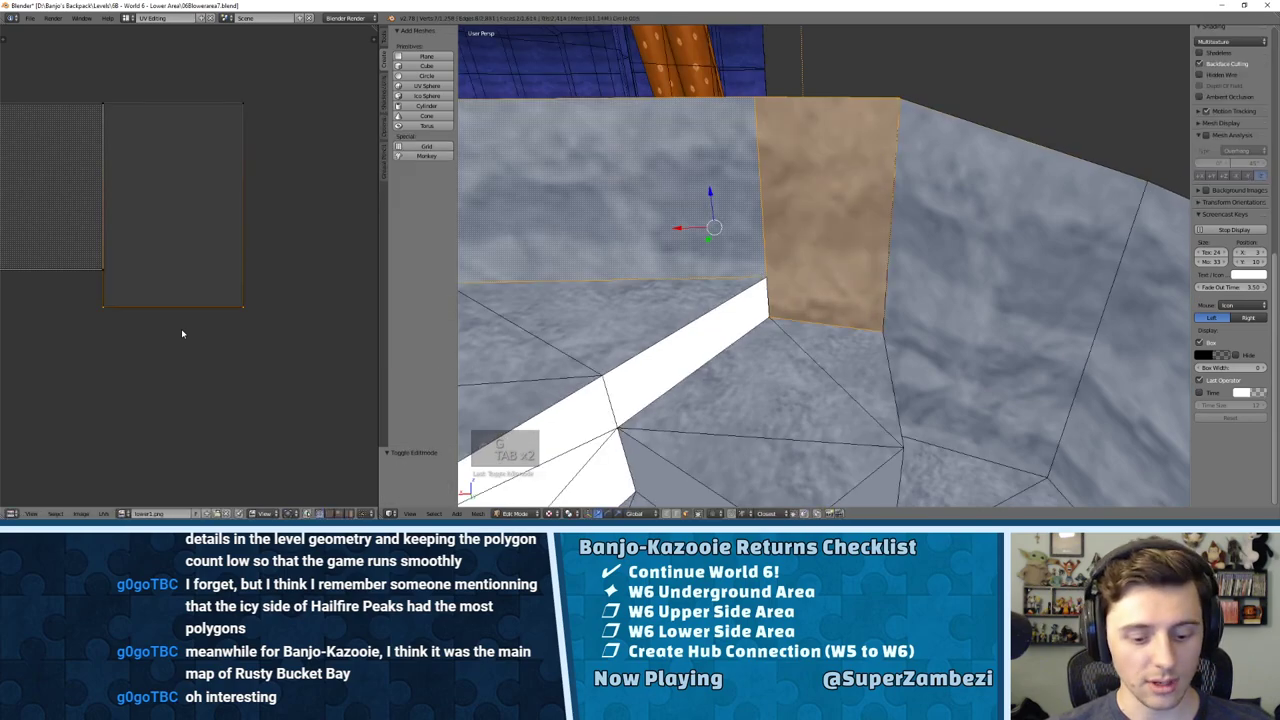
{"action": "left_click", "coordinate": [179, 331]}
{"action": "key", "text": "Tab"}
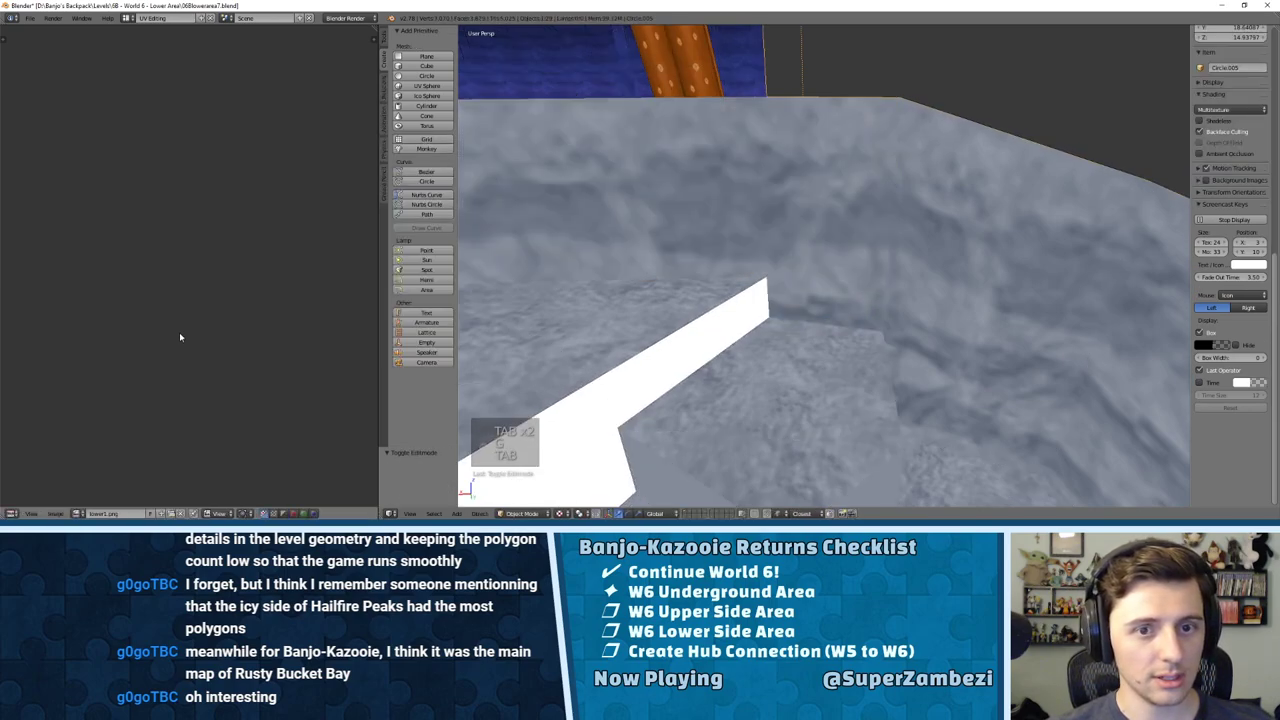
Step: Shift the wall face's right UV edge inward along X, comparing the seam with the next wall face in Object Mode
{"action": "middle_click_drag", "start_coordinate": [675, 260], "coordinate": [761, 224]}
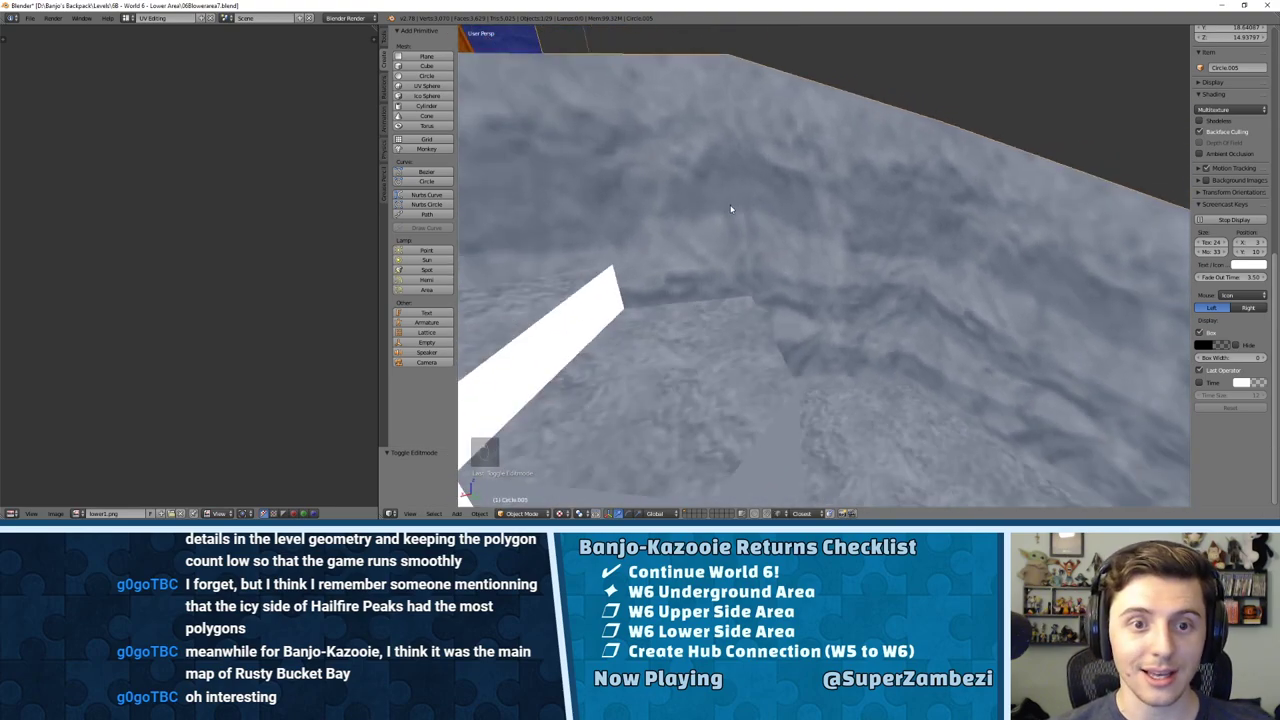
{"action": "key", "text": "Tab"}
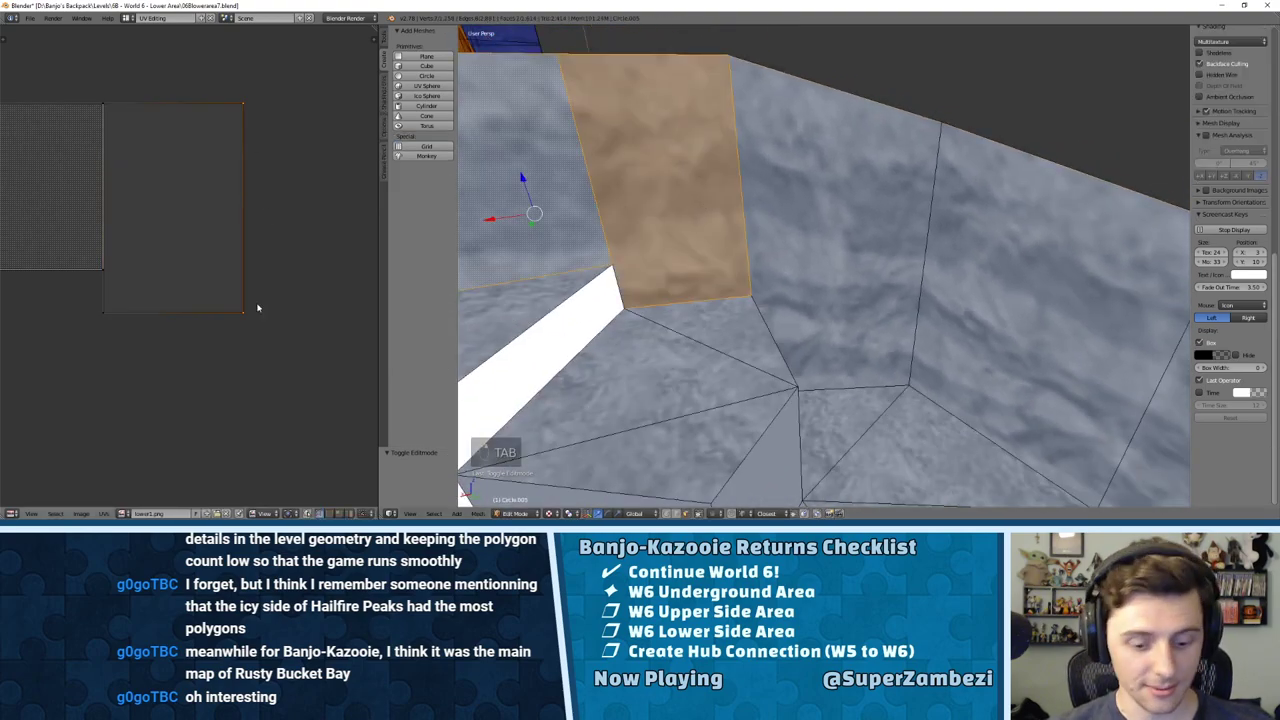
{"action": "key", "text": "g"}
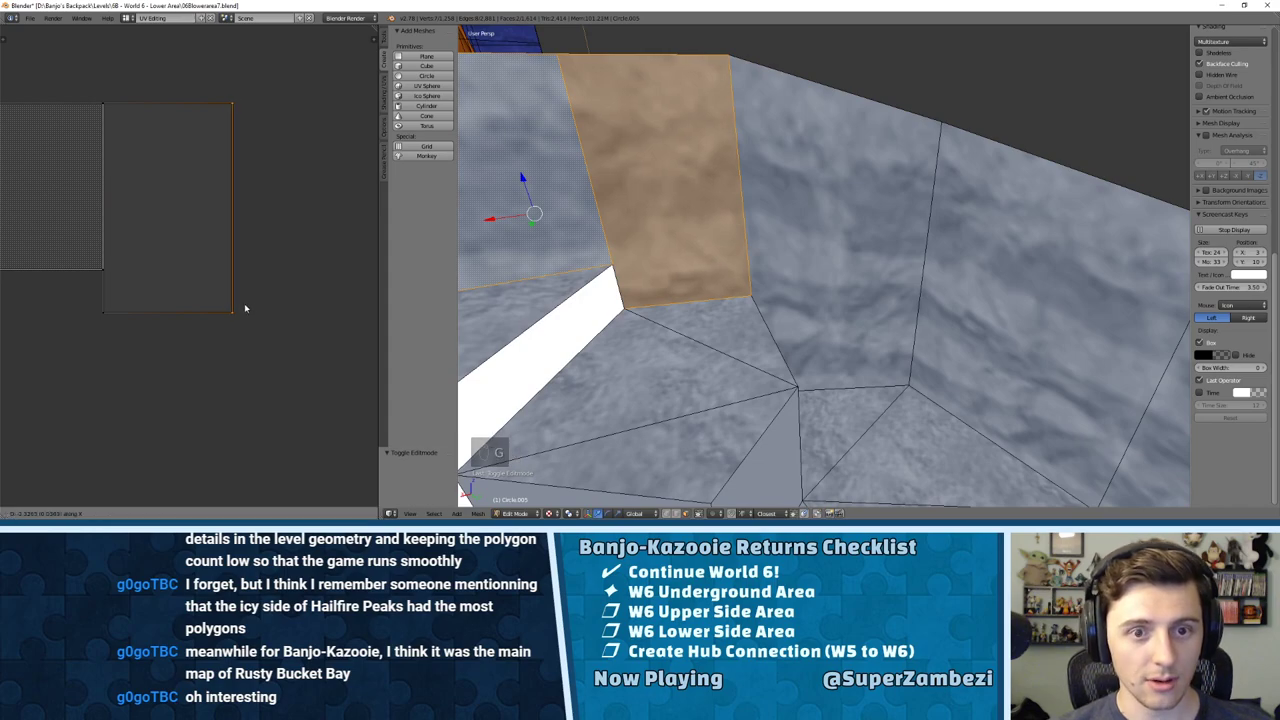
{"action": "key", "text": "Tab"}
{"action": "key", "text": "Tab"}
{"action": "key", "text": "g"}
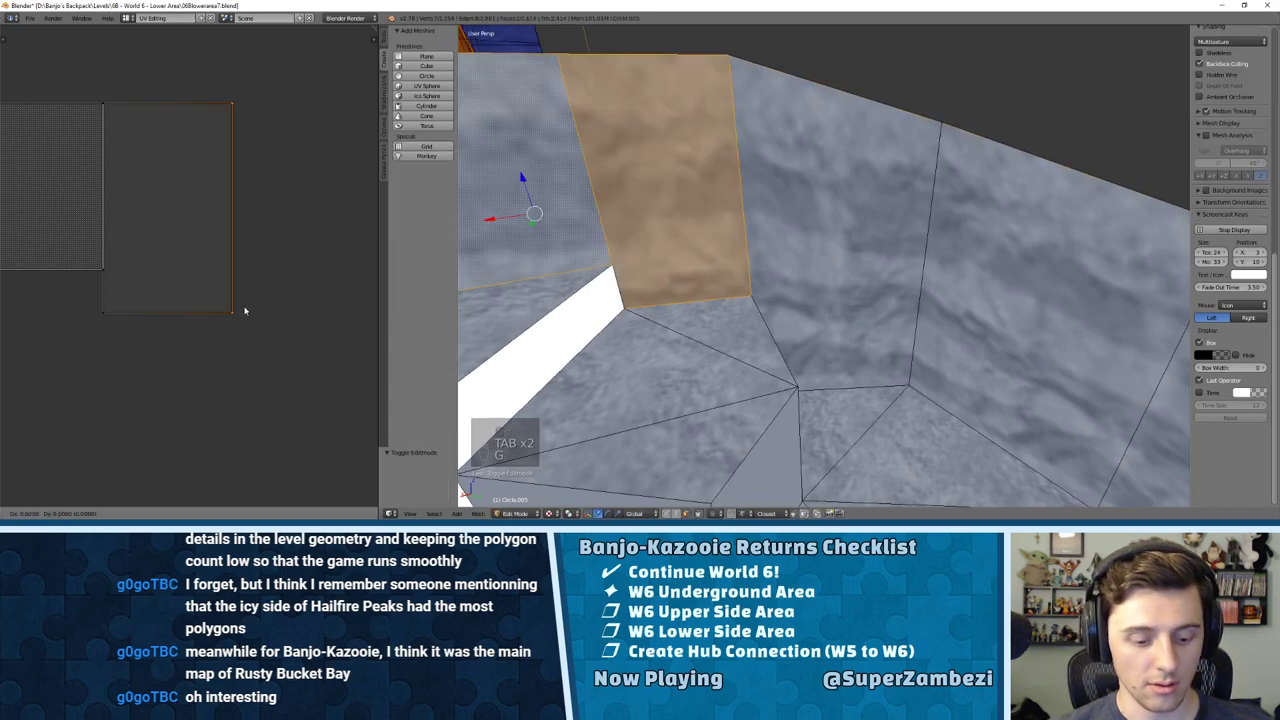
{"action": "left_click", "coordinate": [249, 311]}
{"action": "key", "text": "Tab"}
{"action": "key", "text": "Tab"}
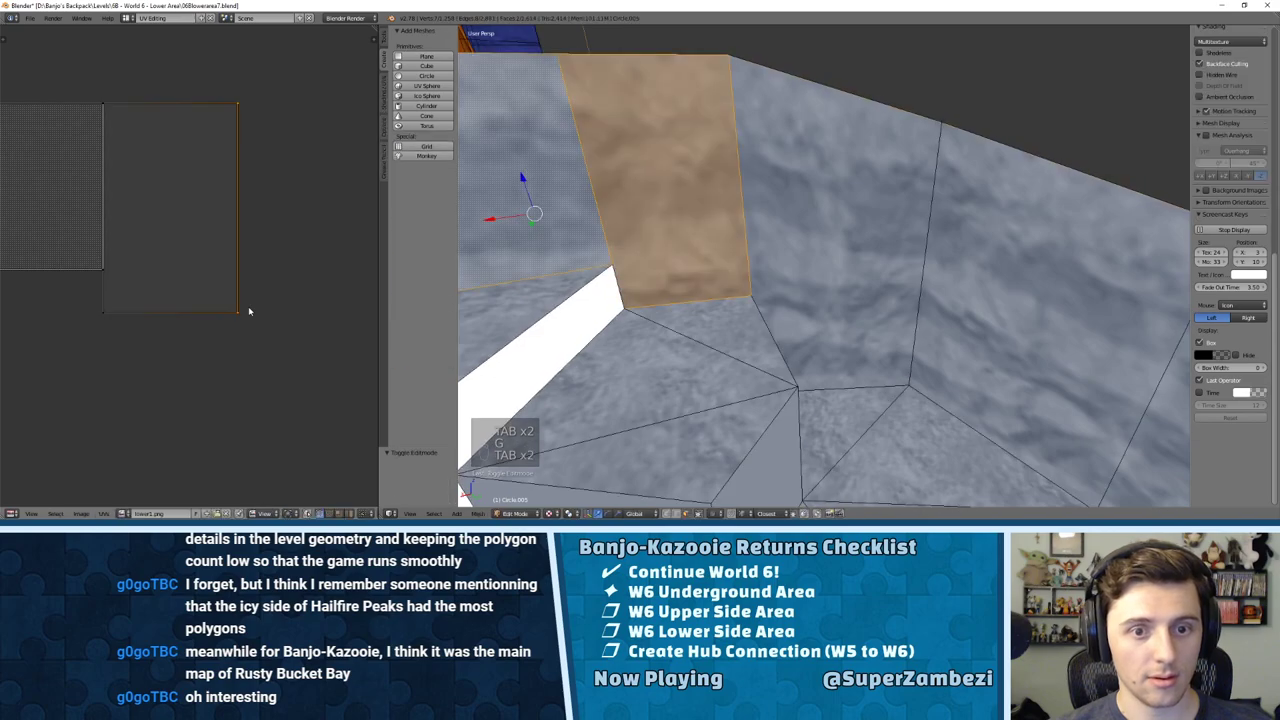
{"action": "key", "text": "g"}
{"action": "left_click", "coordinate": [254, 313]}
{"action": "key", "text": "Tab"}
{"action": "key", "text": "Tab"}
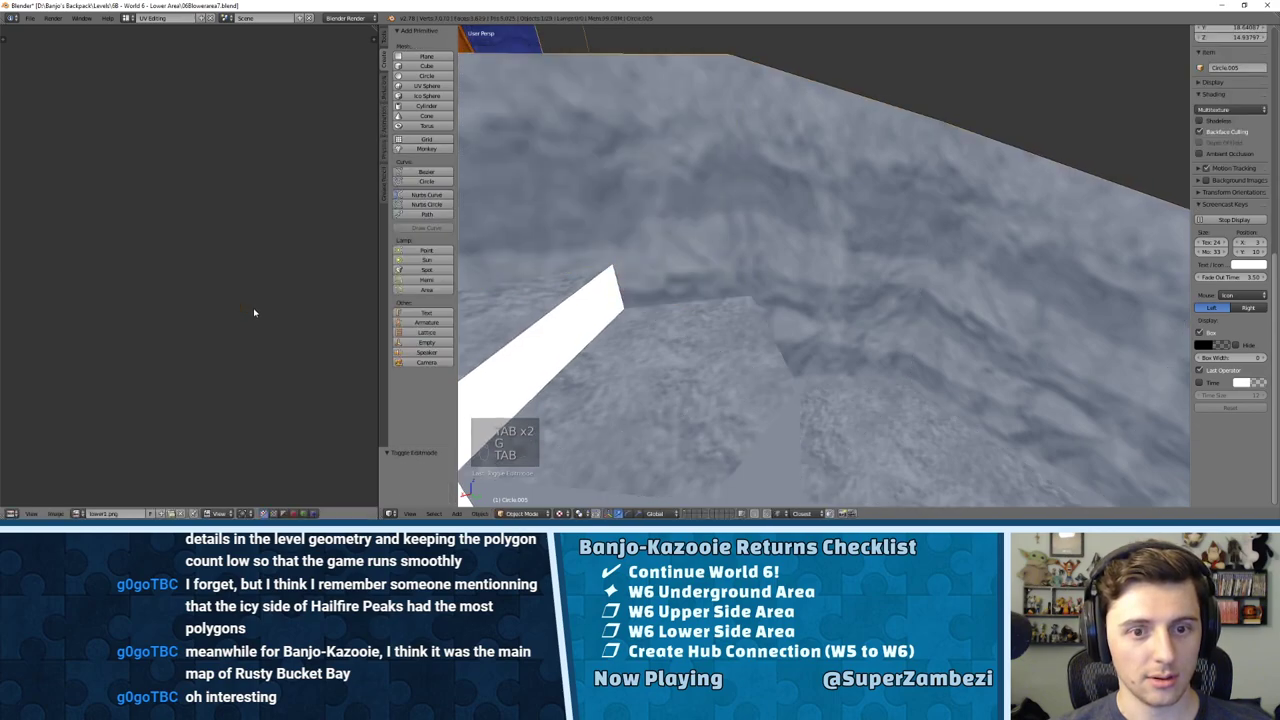
{"action": "key", "text": "g"}
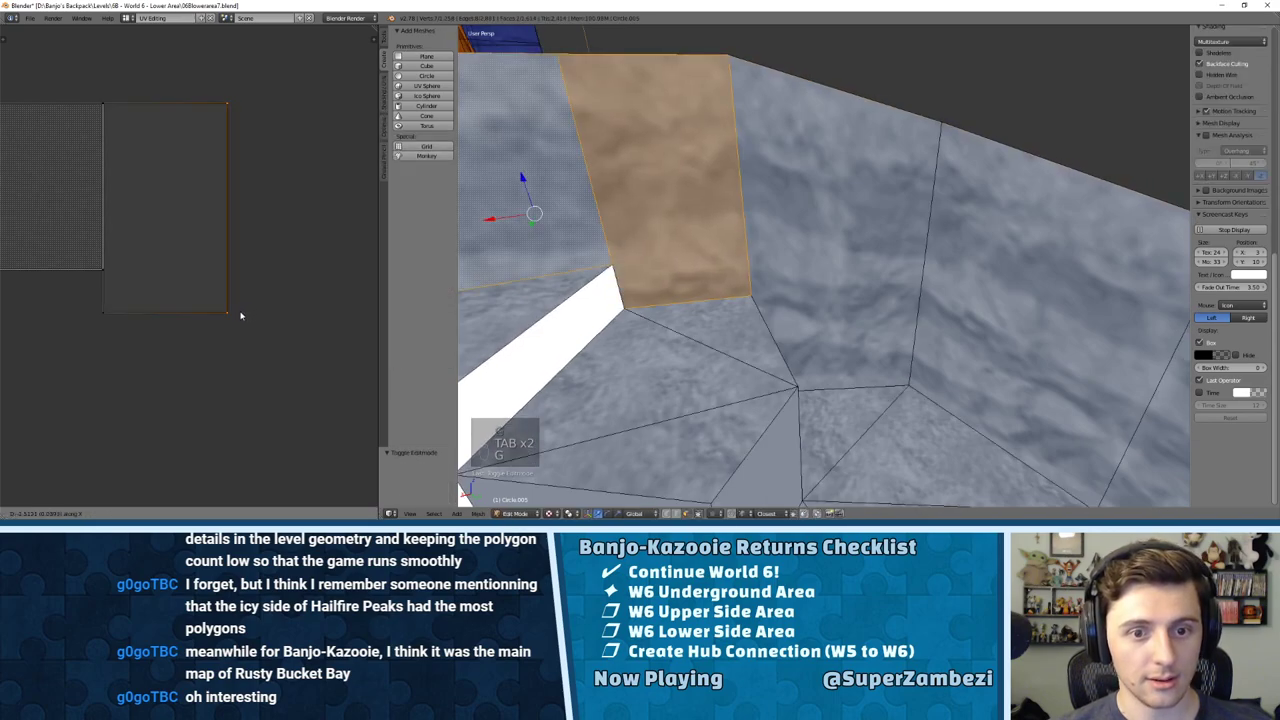
{"action": "left_click", "coordinate": [240, 316]}
{"action": "key", "text": "Tab"}
{"action": "key", "text": "Tab"}
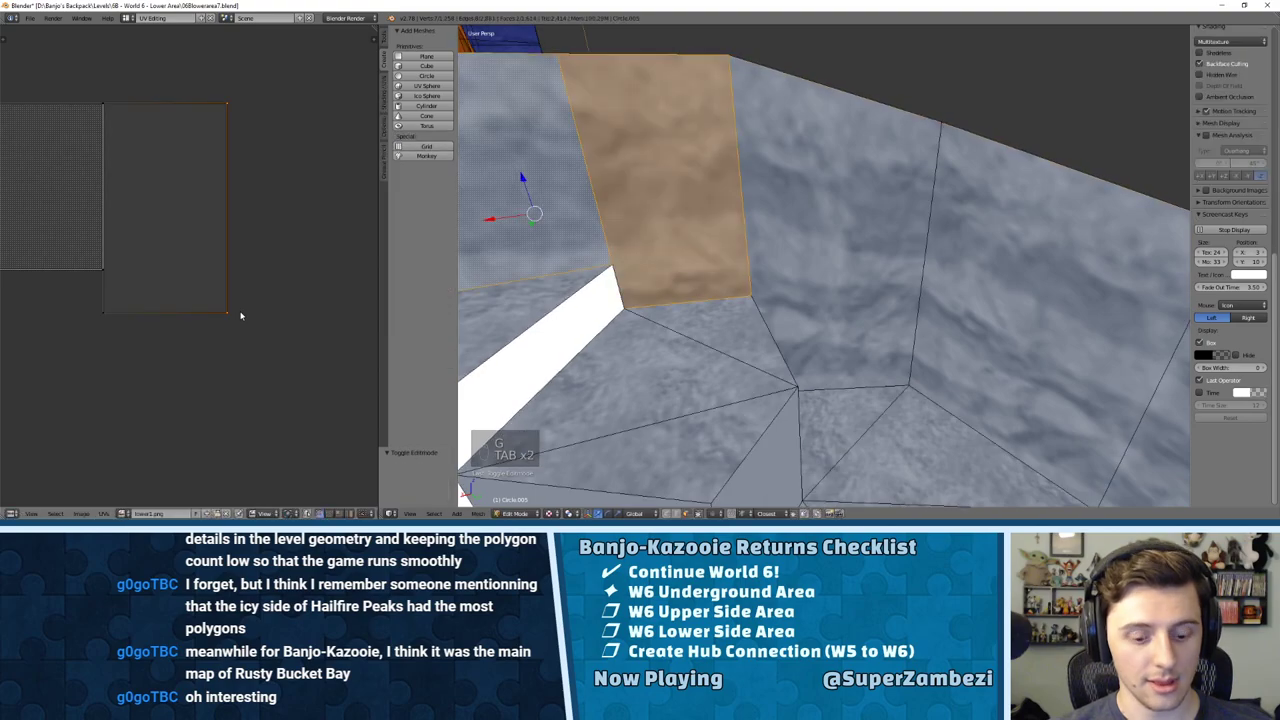
{"action": "key", "text": "Tab"}
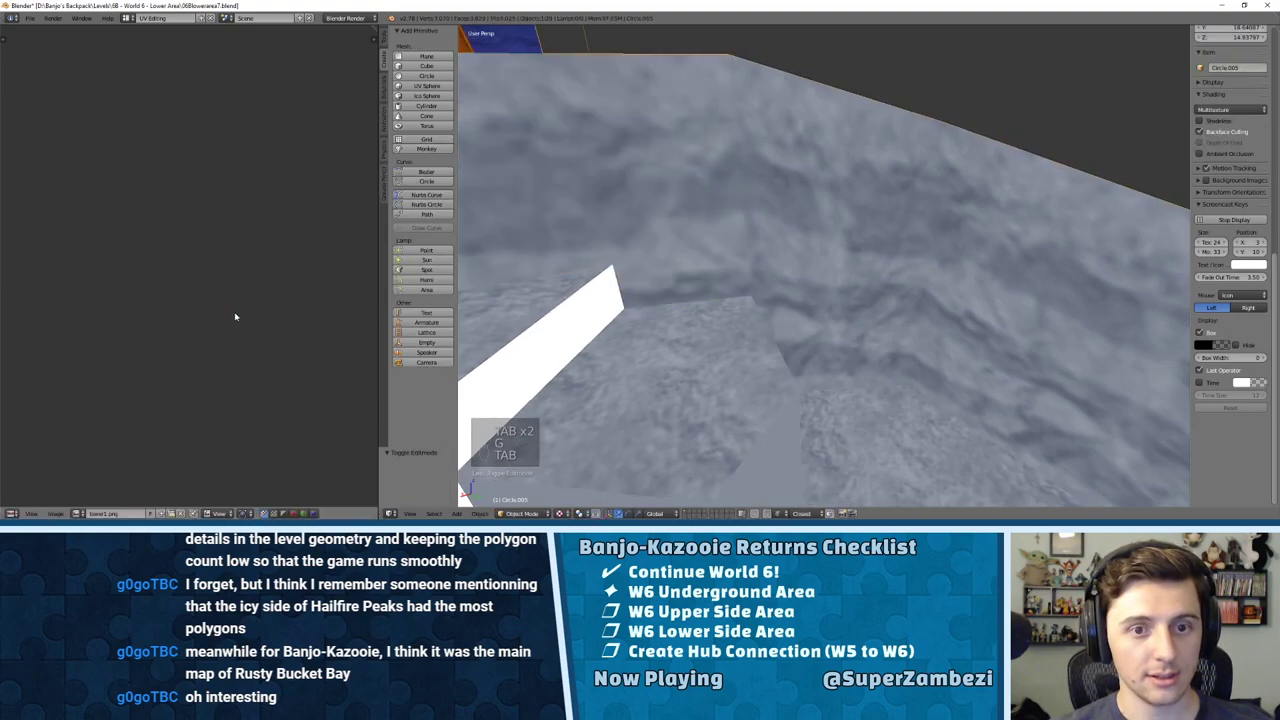
Step: Check the textured walls in Object Mode, then select the untextured side faces of the stepped ledge in Edit Mode
{"action": "middle_click_drag", "start_coordinate": [700, 260], "coordinate": [799, 243]}
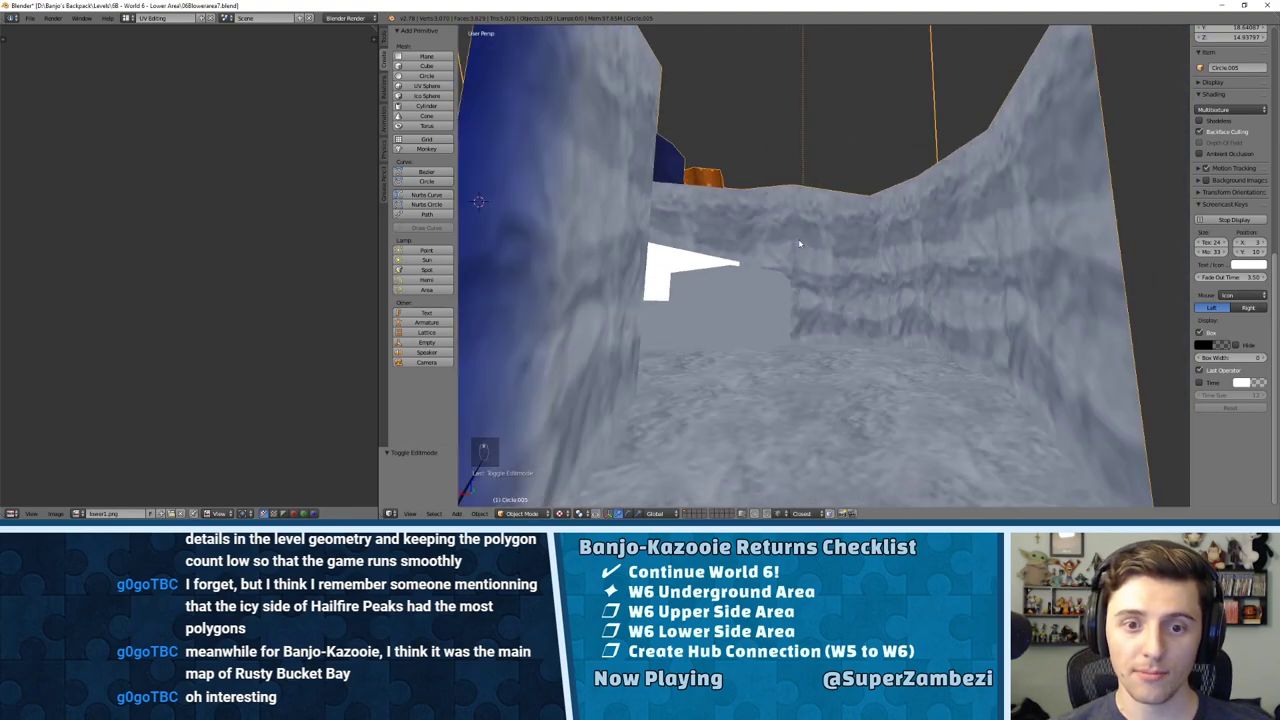
{"action": "scroll", "coordinate": [800, 237], "scroll_direction": "up", "scroll_amount": 4}
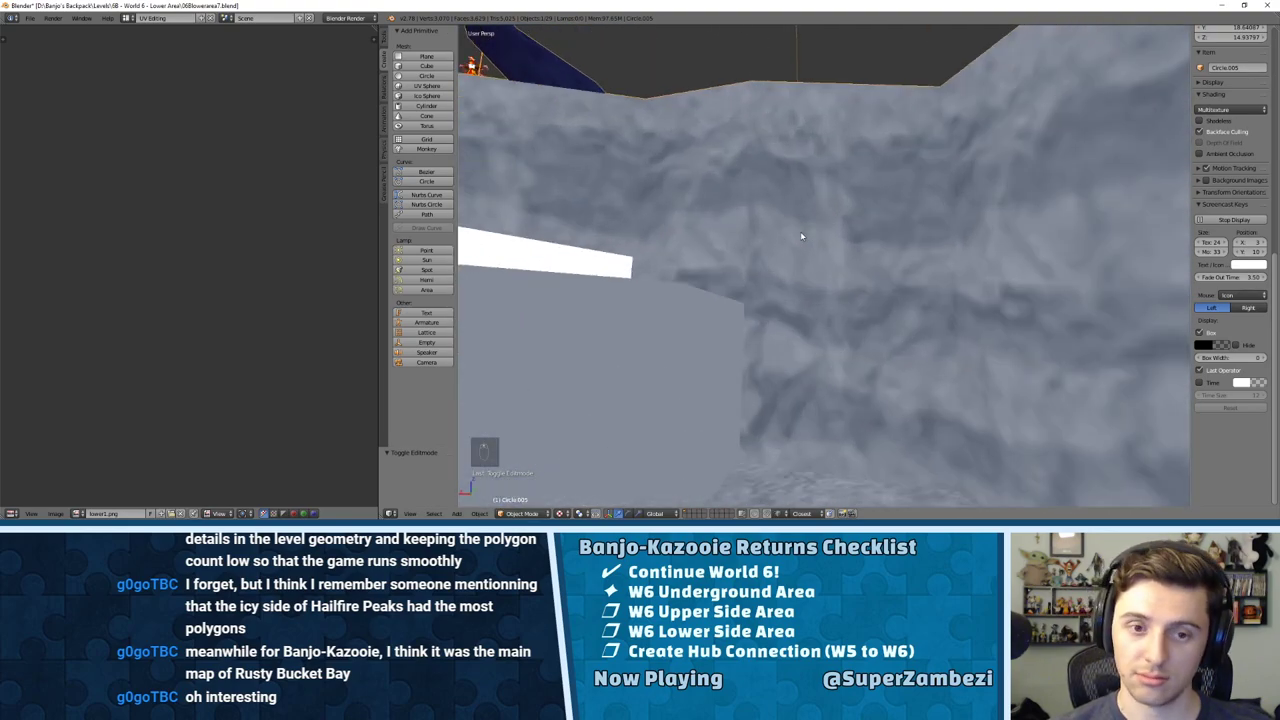
{"action": "mouse_move", "coordinate": [801, 236]}
{"action": "middle_mouse_down"}
{"action": "mouse_move", "coordinate": [752, 248]}
{"action": "mouse_move", "coordinate": [771, 240]}
{"action": "mouse_move", "coordinate": [789, 269]}
{"action": "mouse_move", "coordinate": [814, 271]}
{"action": "mouse_move", "coordinate": [742, 254]}
{"action": "mouse_move", "coordinate": [864, 252]}
{"action": "mouse_move", "coordinate": [815, 255]}
{"action": "middle_mouse_up"}
{"action": "key", "text": "Tab"}
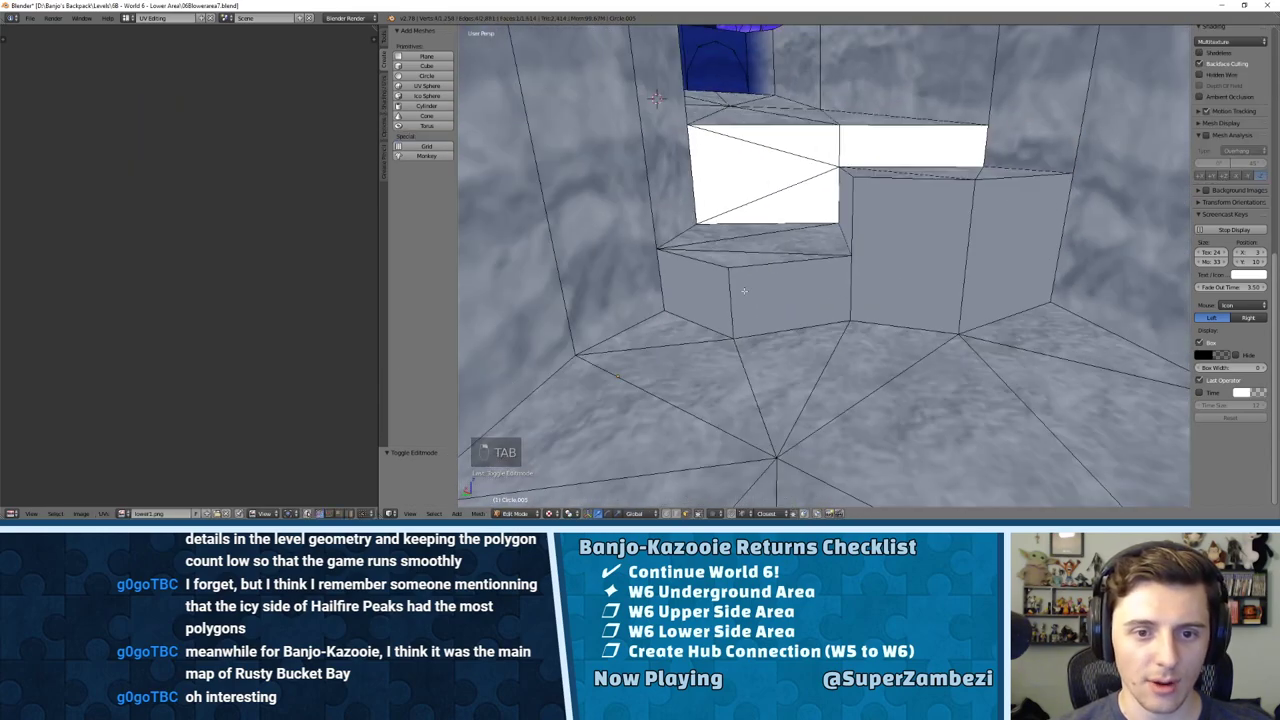
{"action": "right_click", "coordinate": [715, 300]}
{"action": "right_click", "coordinate": [760, 295]}
{"action": "right_click", "coordinate": [890, 252], "text": "shift"}
{"action": "right_click", "coordinate": [845, 225], "text": "shift"}
Step: Try to triangulate the tall side face of the ledge in face select mode and undo the triangulation
{"action": "mouse_move", "coordinate": [845, 230]}
{"action": "middle_mouse_down"}
{"action": "mouse_move", "coordinate": [904, 234]}
{"action": "mouse_move", "coordinate": [900, 214]}
{"action": "mouse_move", "coordinate": [837, 235]}
{"action": "middle_mouse_up"}
{"action": "key", "text": "ctrl+Tab"}
{"action": "left_click", "coordinate": [840, 215]}
{"action": "middle_click_drag", "start_coordinate": [848, 146], "coordinate": [902, 197]}
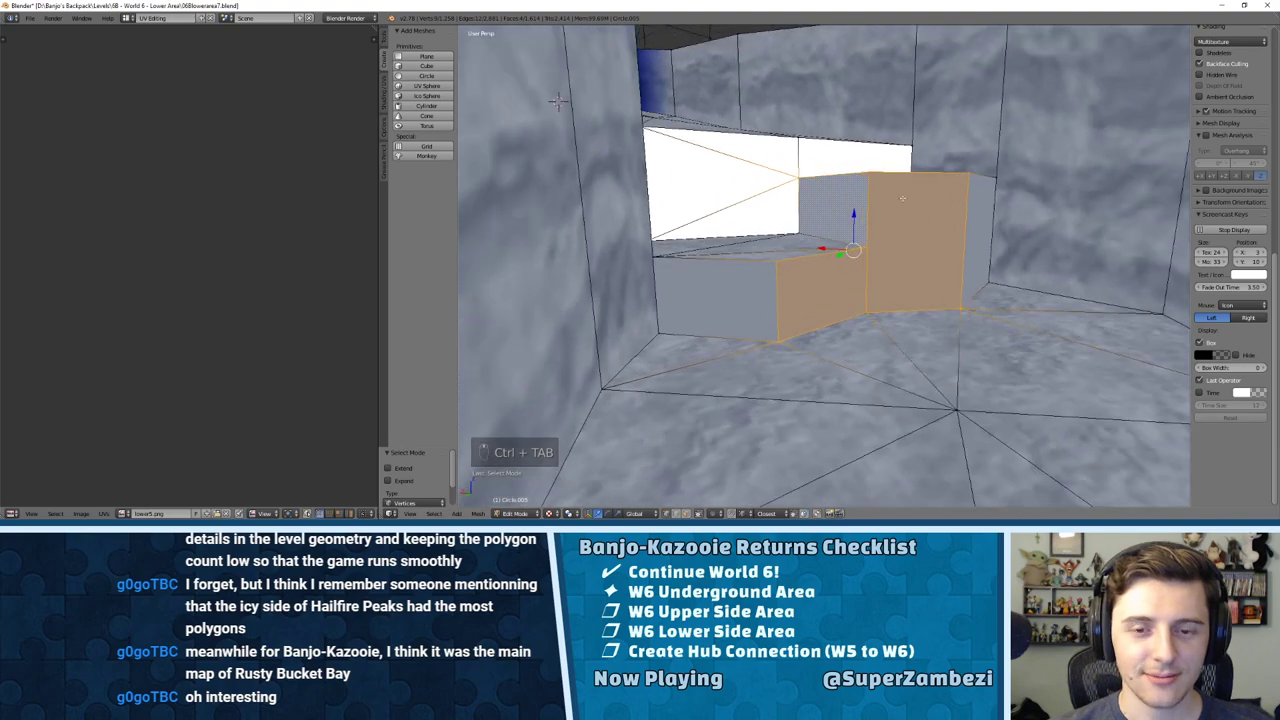
{"action": "key", "text": "ctrl+Tab"}
{"action": "left_click", "coordinate": [866, 281]}
{"action": "right_click", "coordinate": [905, 244]}
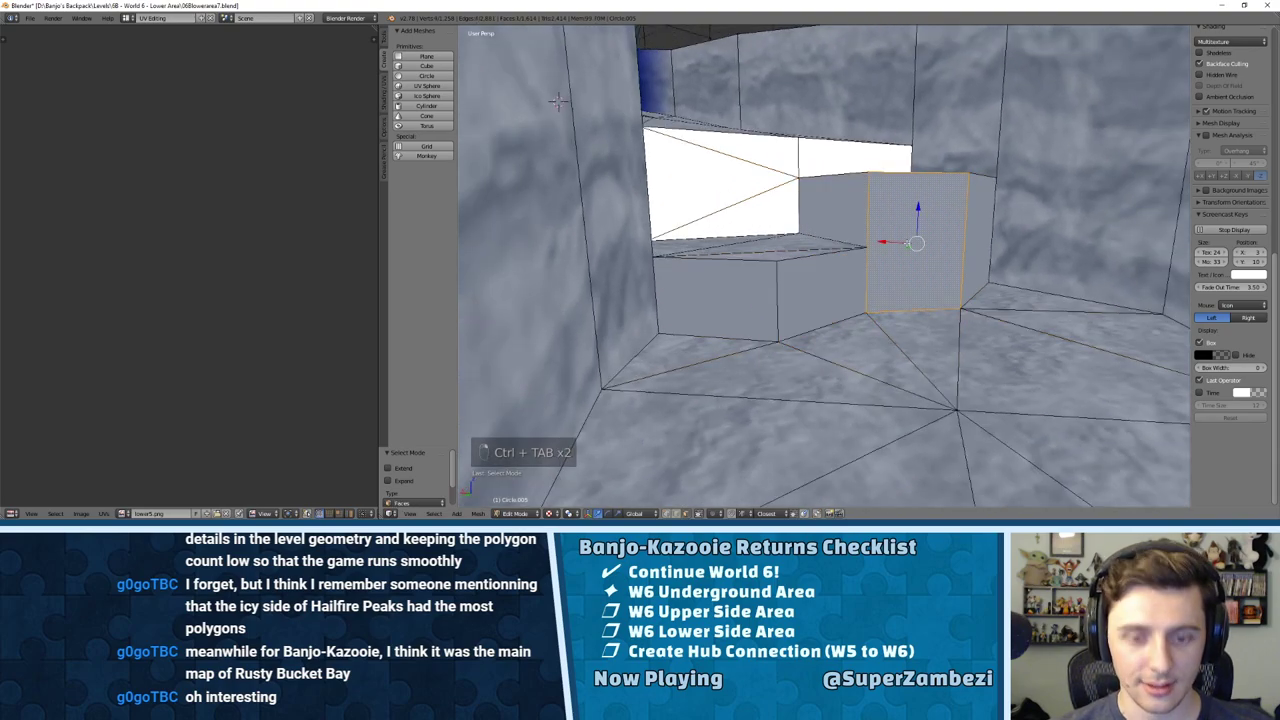
{"action": "key", "text": "ctrl+t"}
{"action": "key", "text": "ctrl+z"}
Step: Knife-cut the tall ledge face diagonally between its upper-right corner and the corner of the lower step
{"action": "middle_click_drag", "start_coordinate": [557, 101], "coordinate": [545, 75]}
{"action": "key", "text": "k"}
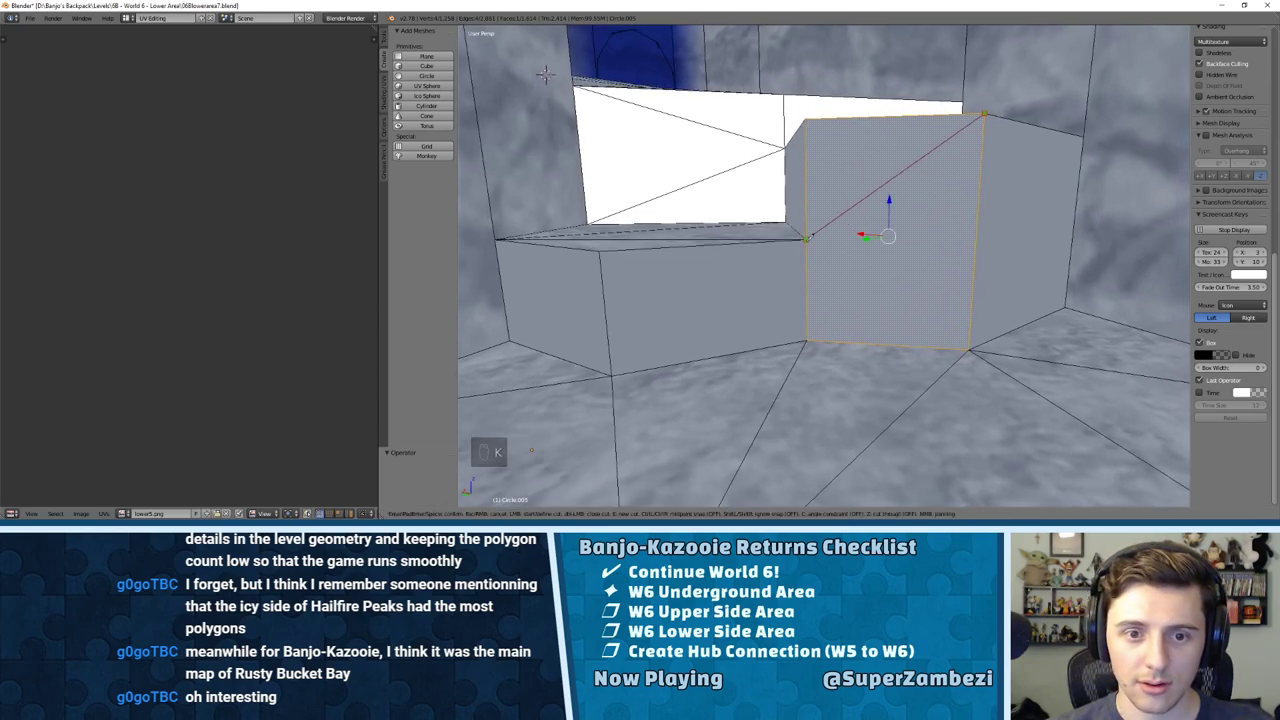
{"action": "left_click", "coordinate": [808, 237]}
{"action": "key", "text": "Return"}
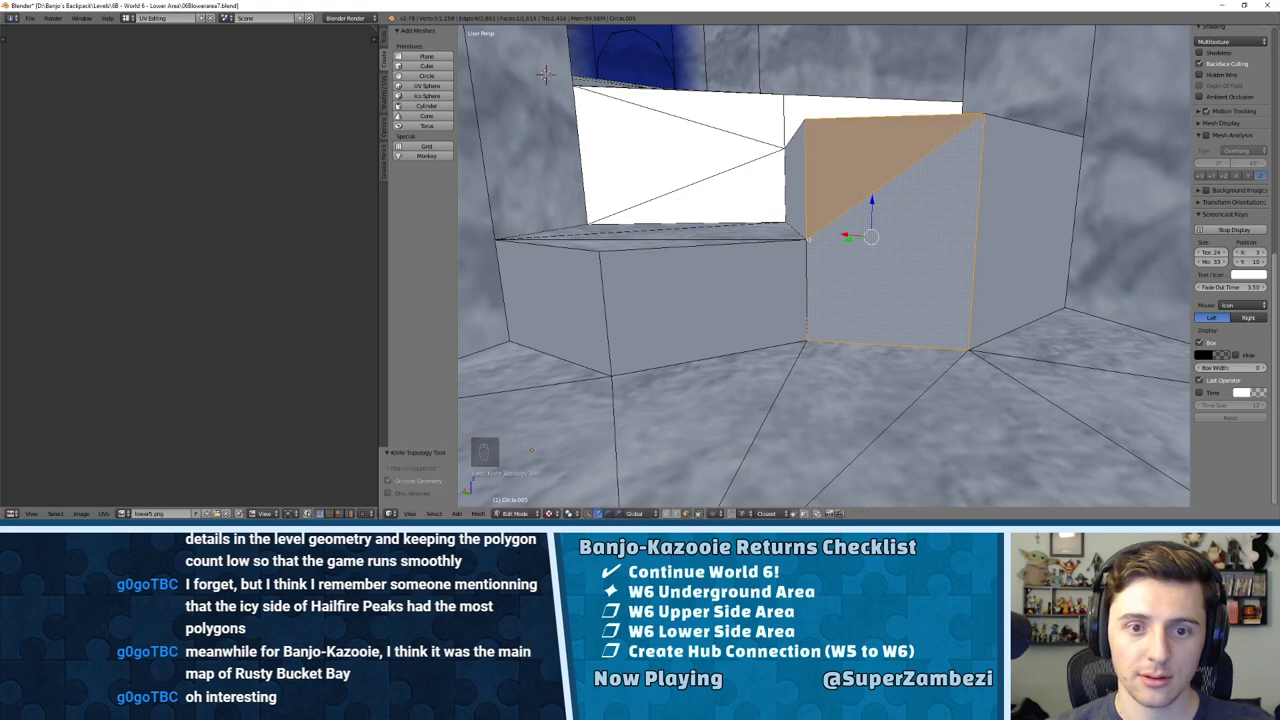
Step: Snap the newly cut vertex on the tall ledge face onto the corner vertex of the lower step
{"action": "middle_click_drag", "start_coordinate": [829, 244], "coordinate": [842, 248]}
{"action": "key", "text": "ctrl+Tab"}
{"action": "left_click", "coordinate": [829, 229]}
{"action": "scroll", "coordinate": [826, 232], "scroll_direction": "up", "scroll_amount": 1}
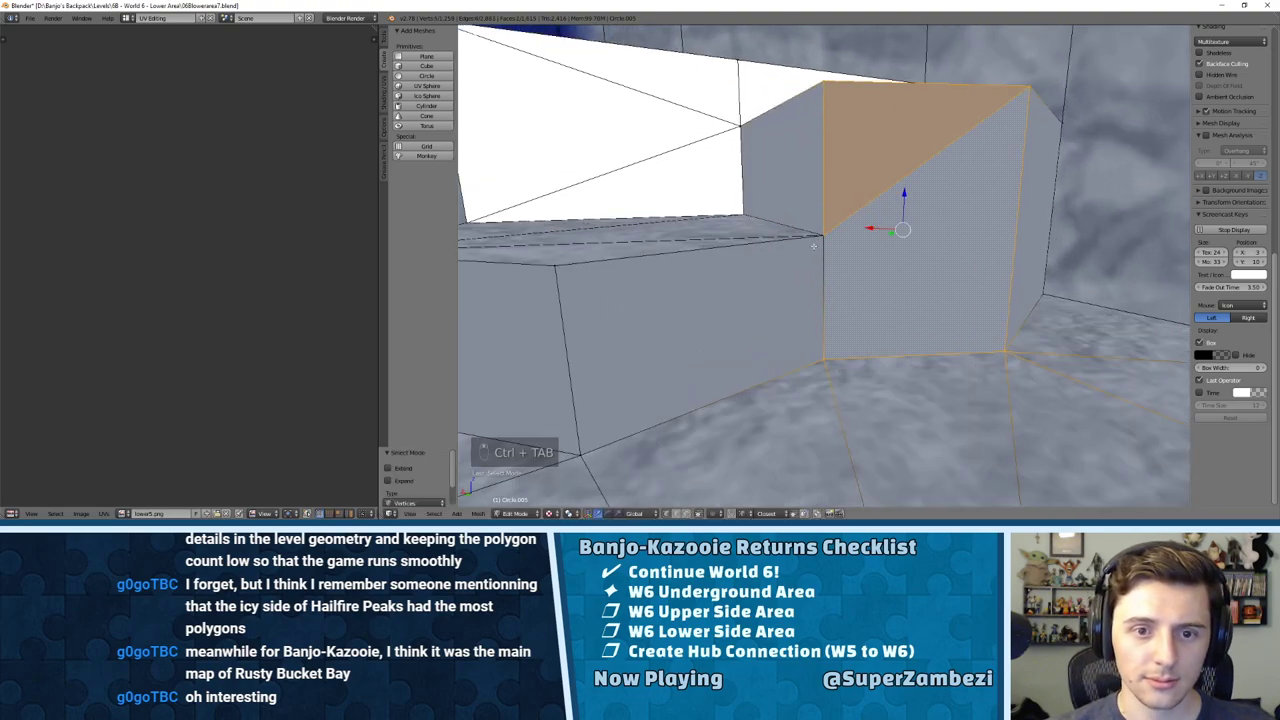
{"action": "right_click", "coordinate": [824, 235]}
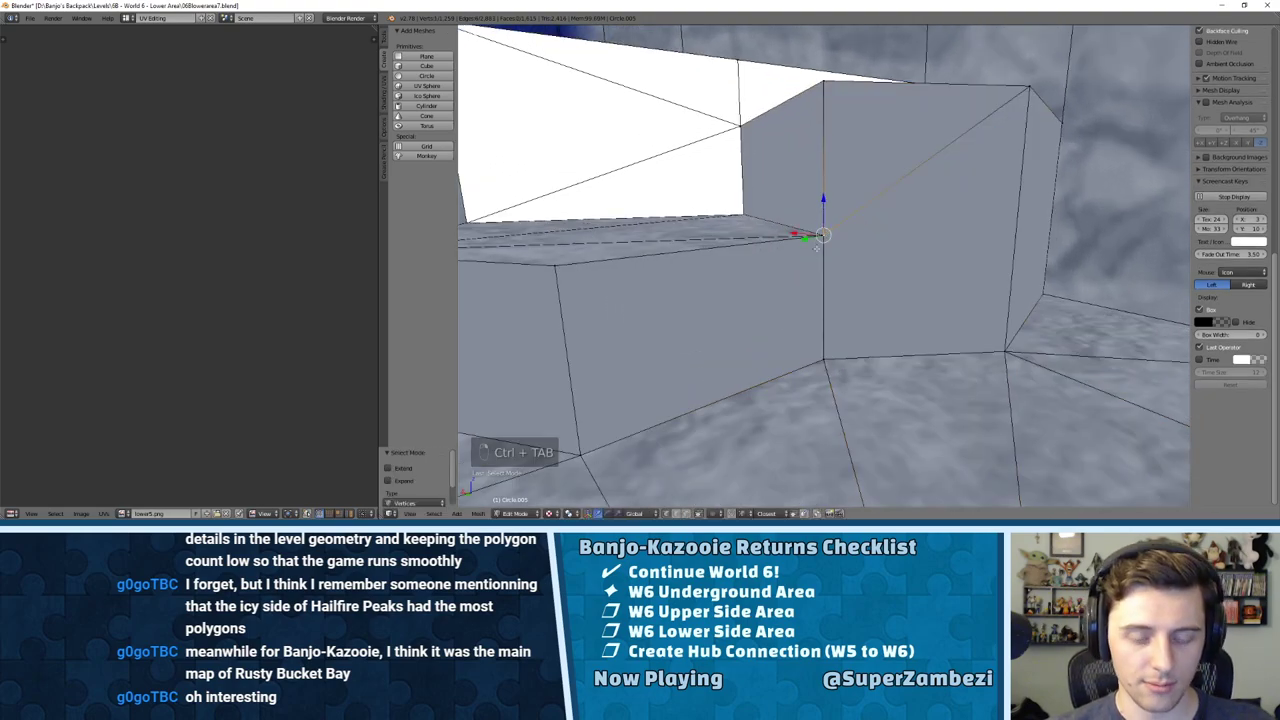
{"action": "key", "text": "g"}
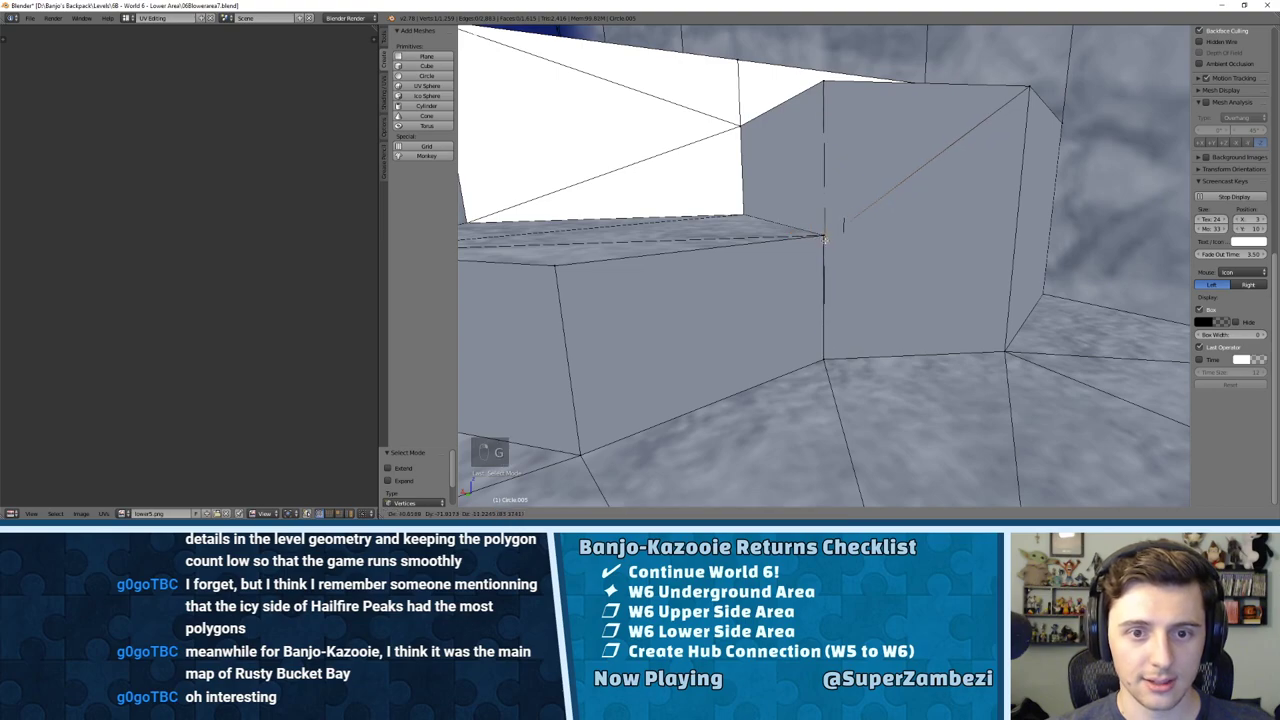
{"action": "left_click", "coordinate": [823, 235]}
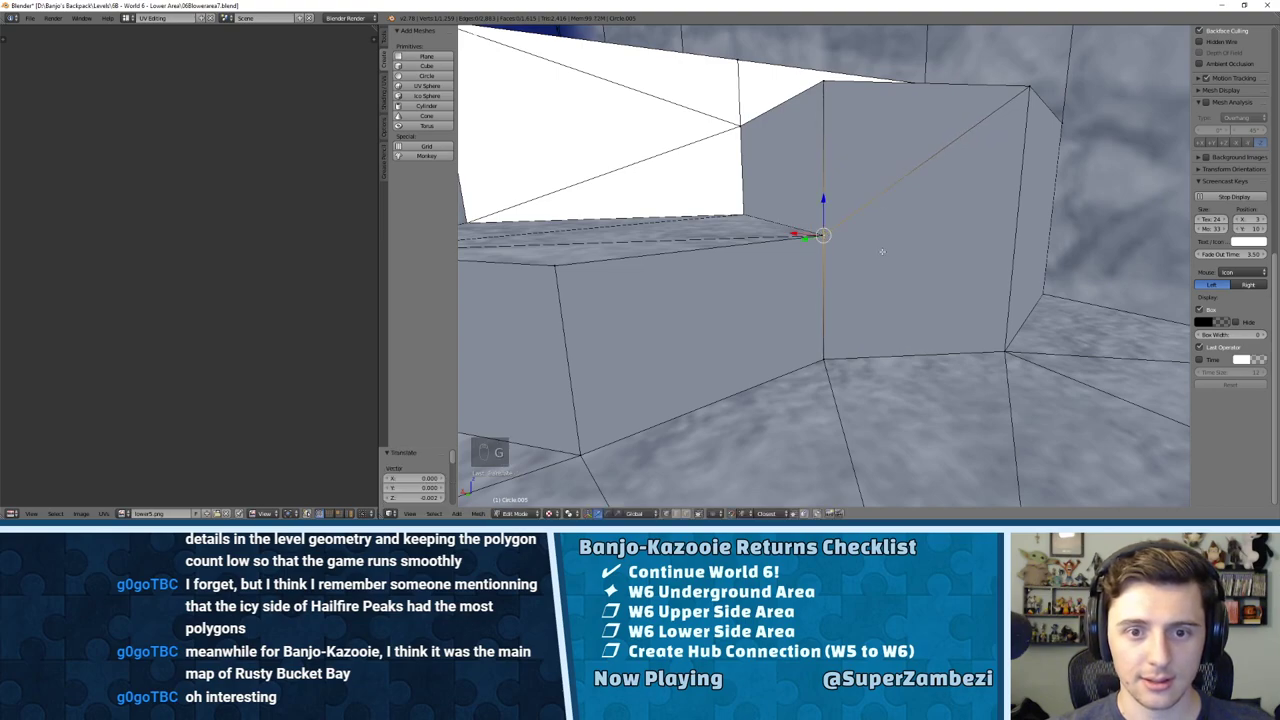
Step: Select the whole mesh and remove doubles to merge the snapped vertex at the lower step
{"action": "key", "text": "a"}
{"action": "key", "text": "a"}
{"action": "key", "text": "a"}
{"action": "key", "text": "w"}
{"action": "left_click", "coordinate": [838, 233]}
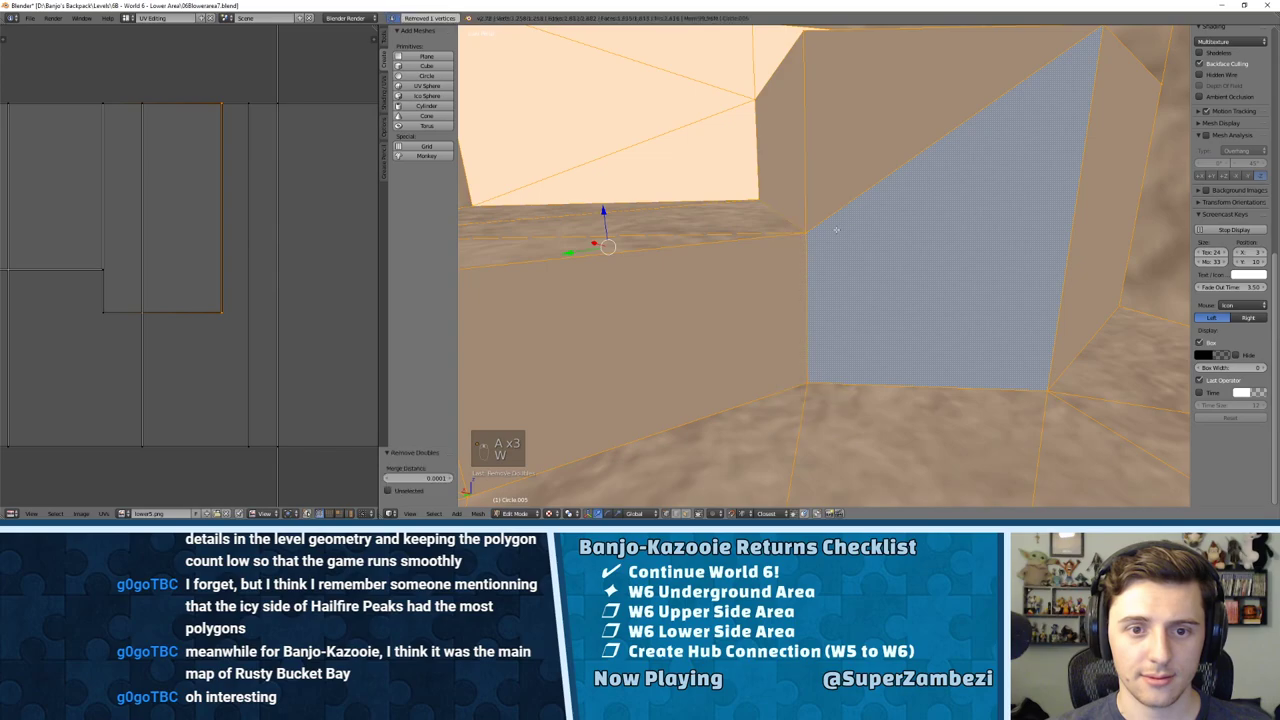
Step: Triangulate the remaining lower part of the tall ledge face and clear the selection
{"action": "key", "text": "ctrl+Tab"}
{"action": "left_click", "coordinate": [815, 274]}
{"action": "right_click", "coordinate": [852, 262]}
{"action": "key", "text": "ctrl+t"}
{"action": "key", "text": "ctrl+t"}
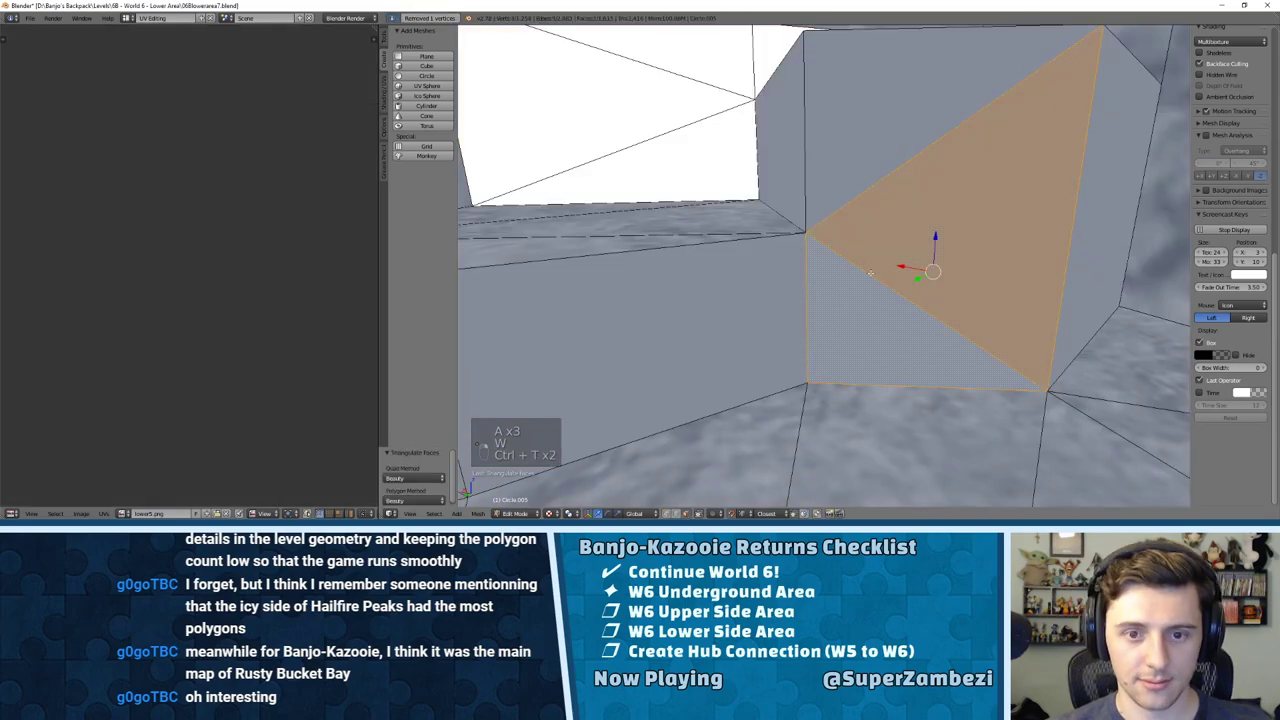
{"action": "key", "text": "a"}
Step: Knife-cut the wall face beside the ledge diagonally from its floor corner to the ledge's back top corner
{"action": "mouse_move", "coordinate": [852, 262]}
{"action": "middle_mouse_down"}
{"action": "mouse_move", "coordinate": [955, 245]}
{"action": "mouse_move", "coordinate": [1022, 212]}
{"action": "mouse_move", "coordinate": [861, 214]}
{"action": "mouse_move", "coordinate": [876, 266]}
{"action": "middle_mouse_up"}
{"action": "key", "text": "k"}
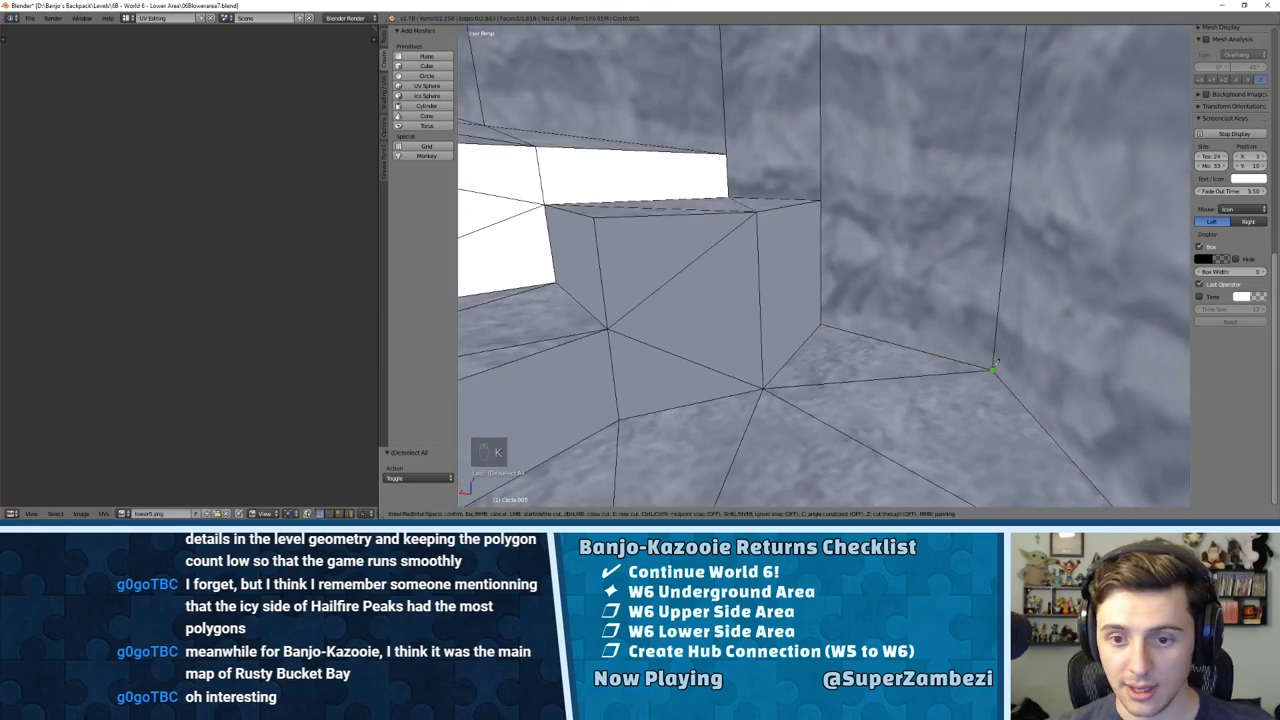
{"action": "left_click", "coordinate": [822, 199]}
{"action": "key", "text": "Return"}
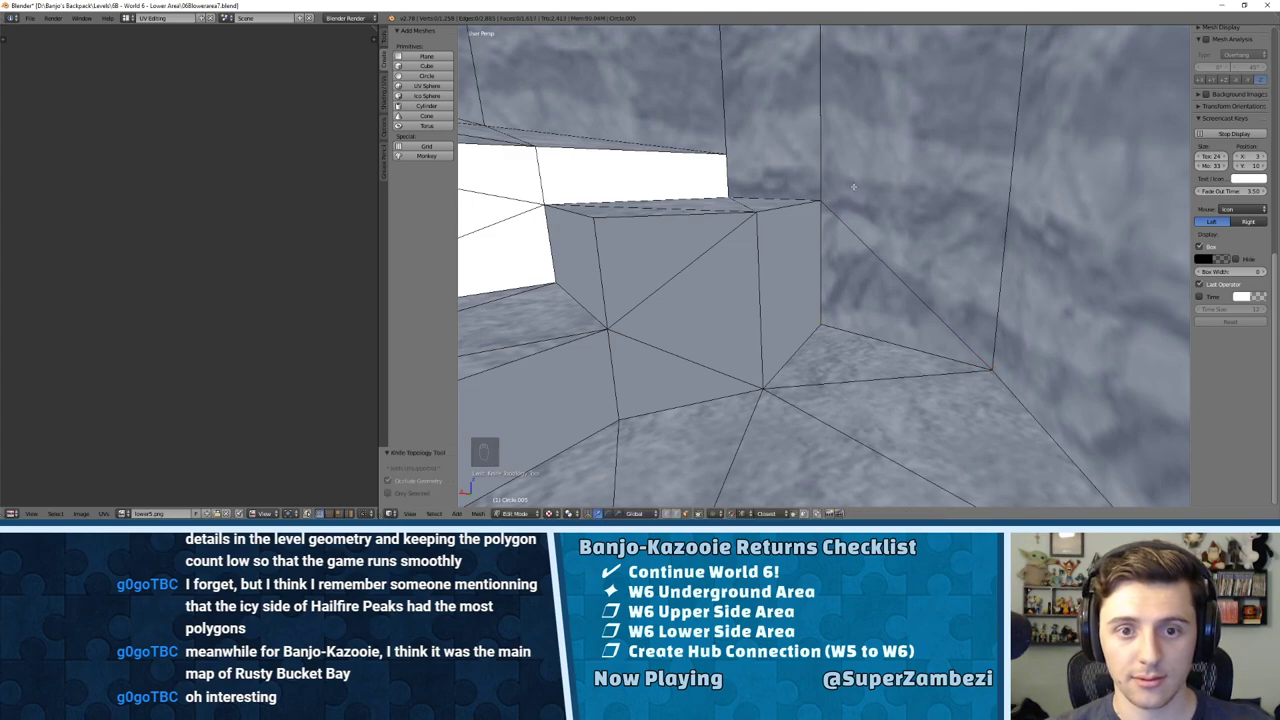
Step: Try to knife-cut the wall face behind the ledge between the ledge's back corner and the white face's upper corner
{"action": "key", "text": "k"}
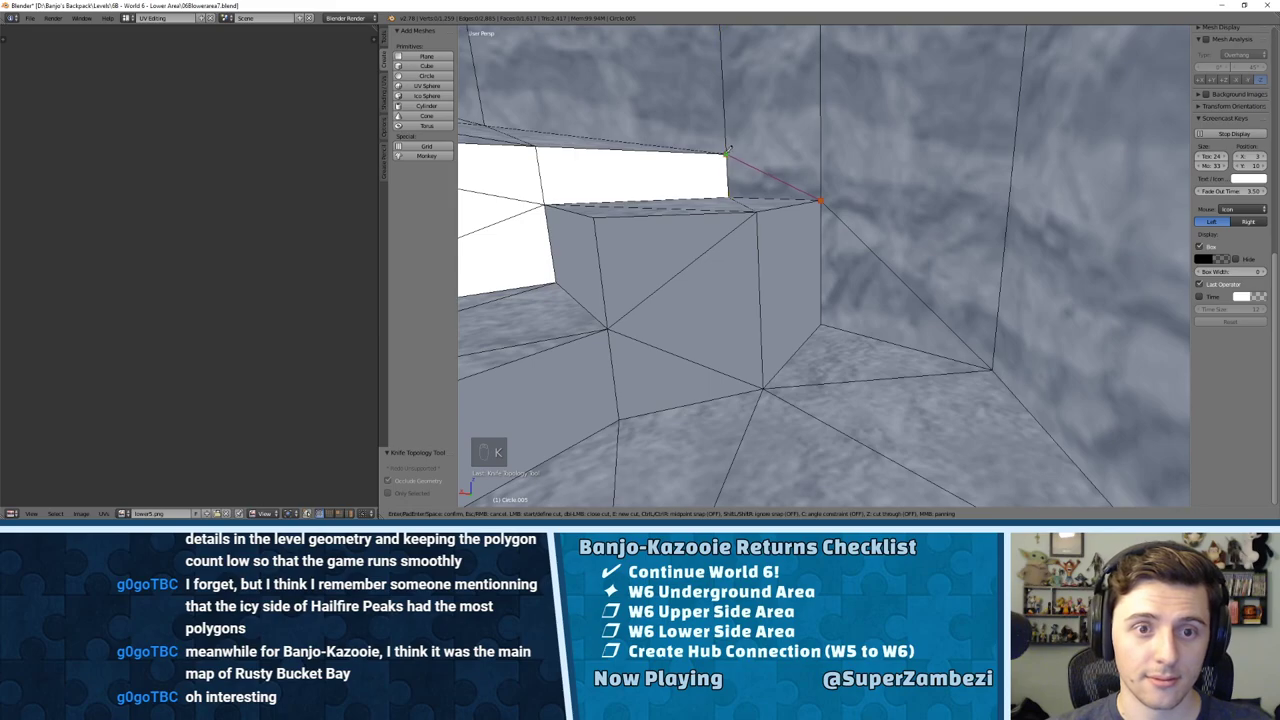
{"action": "right_click", "coordinate": [808, 170]}
{"action": "middle_click_drag", "start_coordinate": [836, 193], "coordinate": [800, 176]}
{"action": "key", "text": "ctrl+z"}
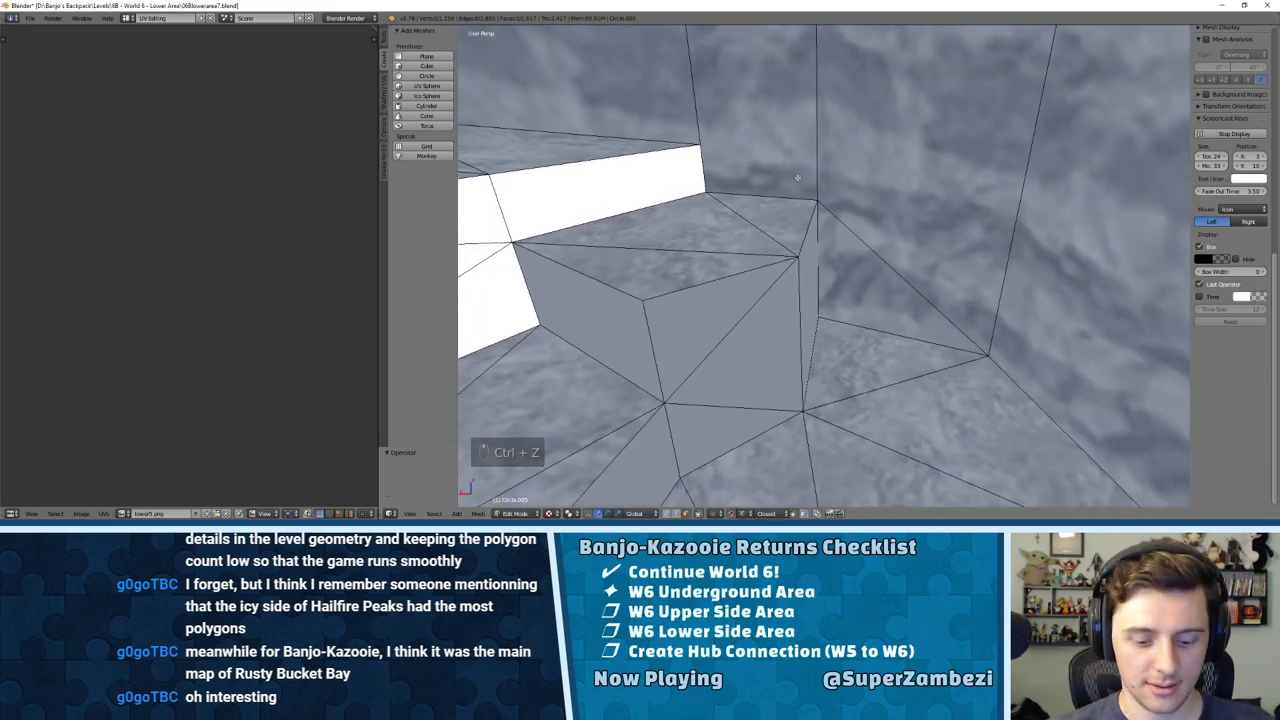
{"action": "key", "text": "k"}
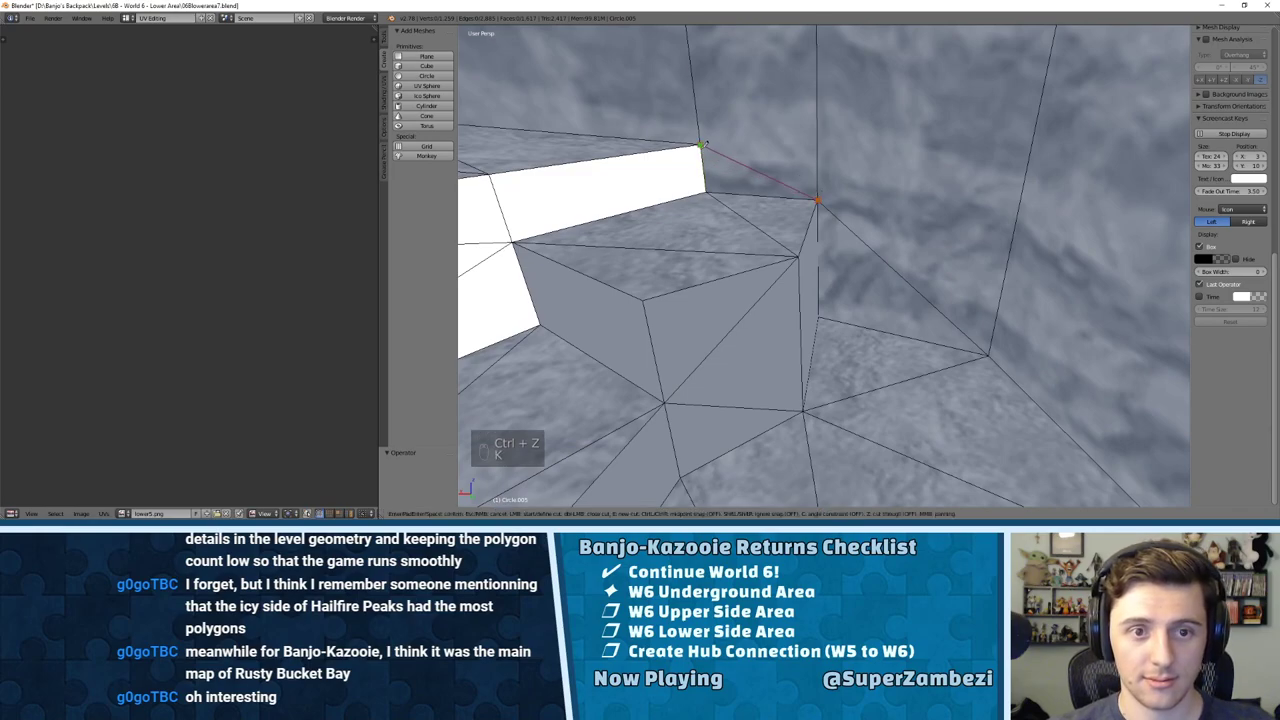
{"action": "left_click", "coordinate": [700, 144]}
{"action": "key", "text": "space"}
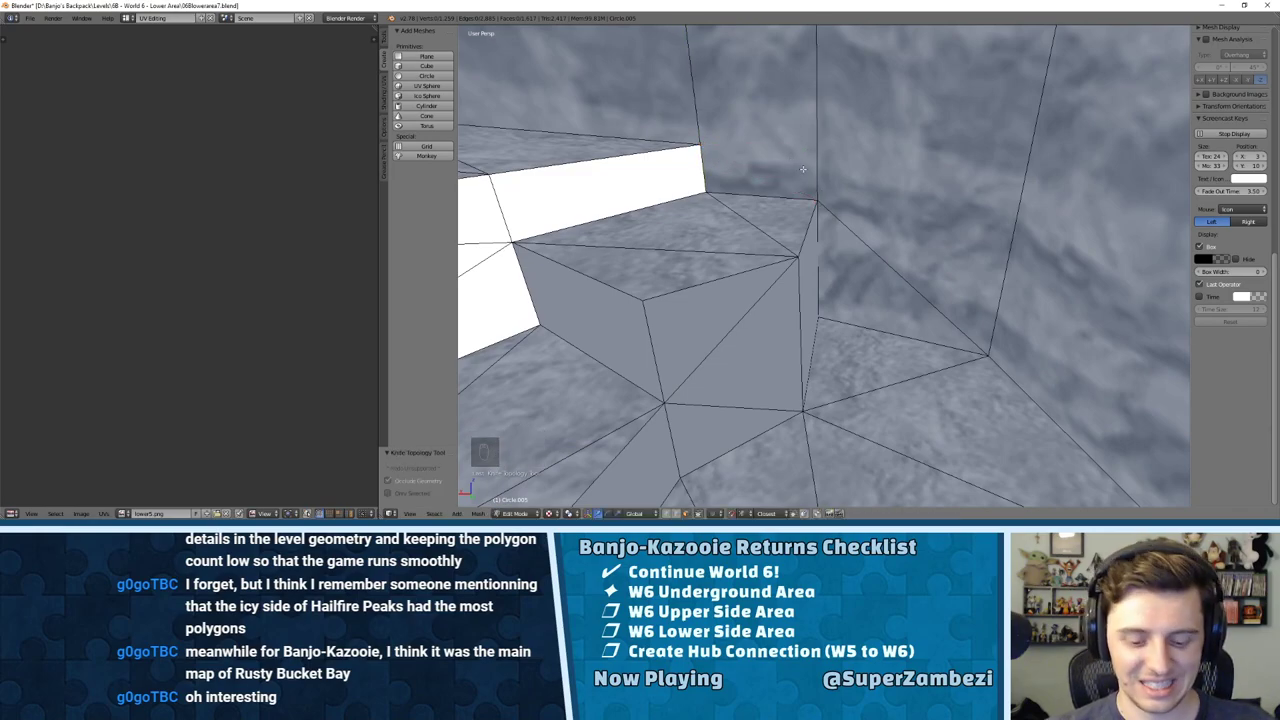
{"action": "key", "text": "k"}
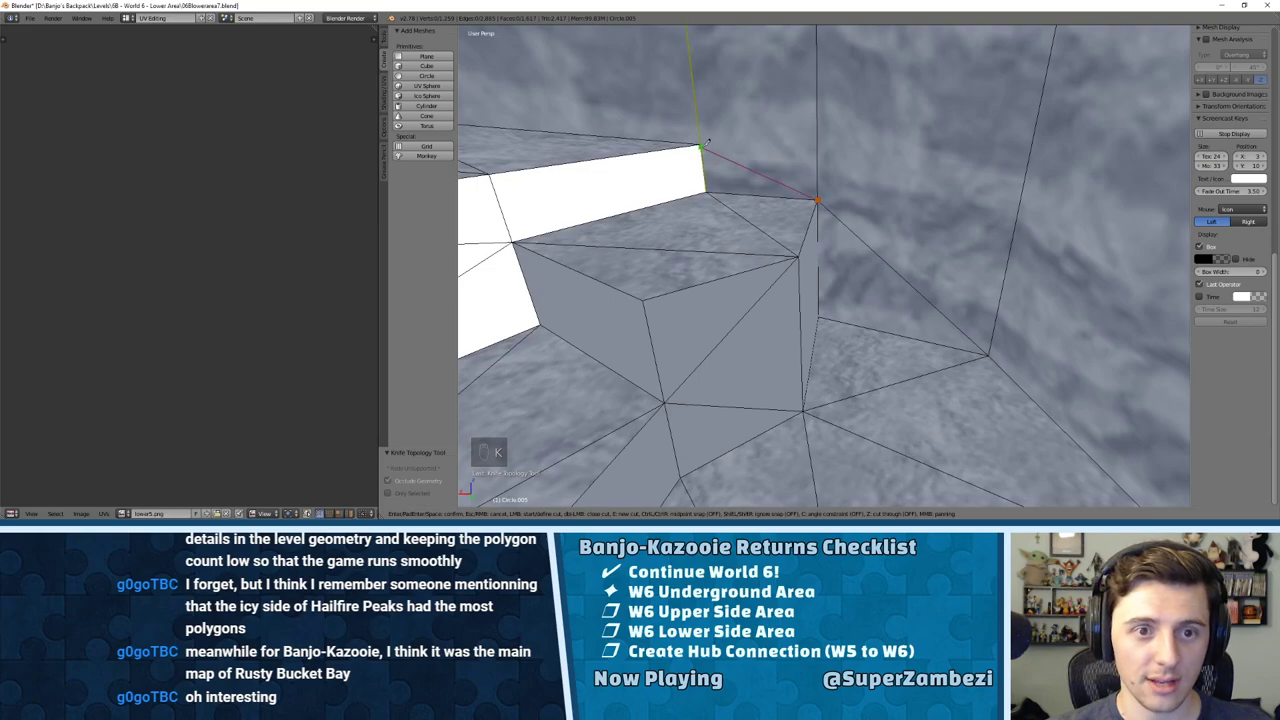
{"action": "left_click", "coordinate": [817, 197]}
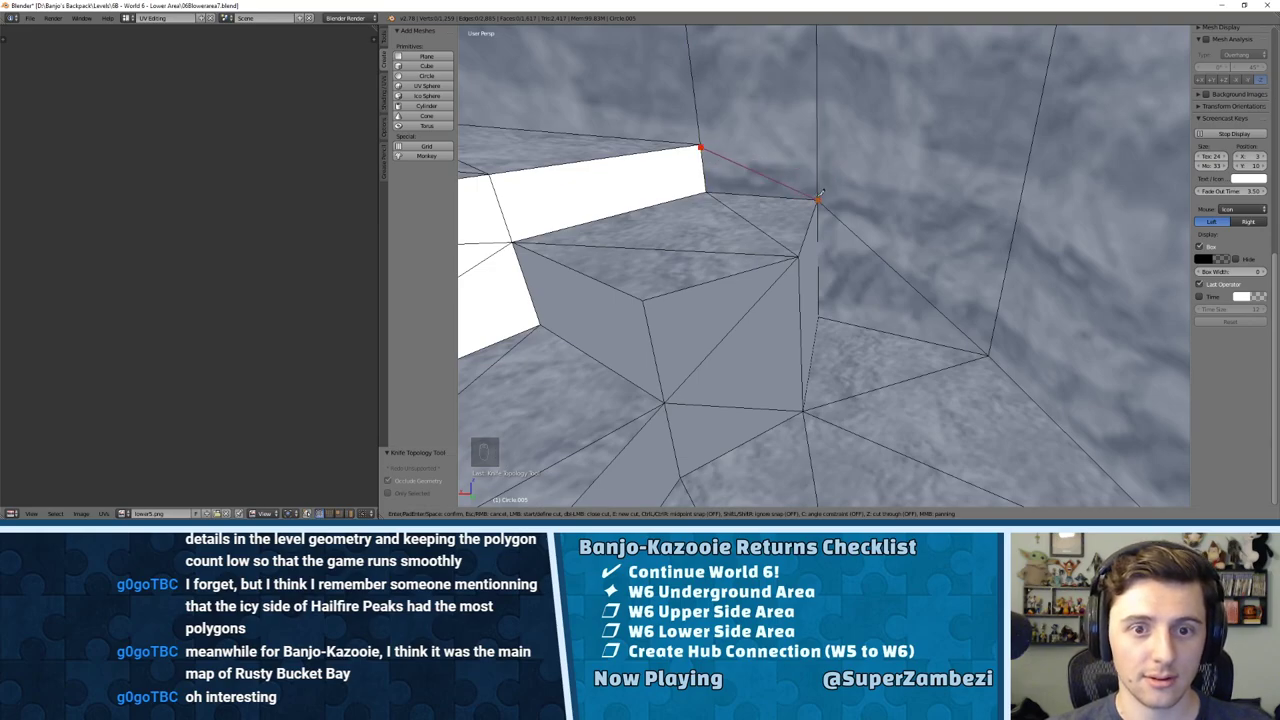
{"action": "key", "text": "Return"}
Step: Snap the cut vertex on the side wall onto the ledge's back top corner in vertex select mode
{"action": "scroll", "coordinate": [770, 173], "scroll_direction": "down", "scroll_amount": 5}
{"action": "middle_click_drag", "start_coordinate": [770, 173], "coordinate": [808, 193]}
{"action": "scroll", "coordinate": [700, 220], "scroll_direction": "up", "scroll_amount": 5}
{"action": "key", "text": "ctrl+Tab"}
{"action": "left_click", "coordinate": [808, 193]}
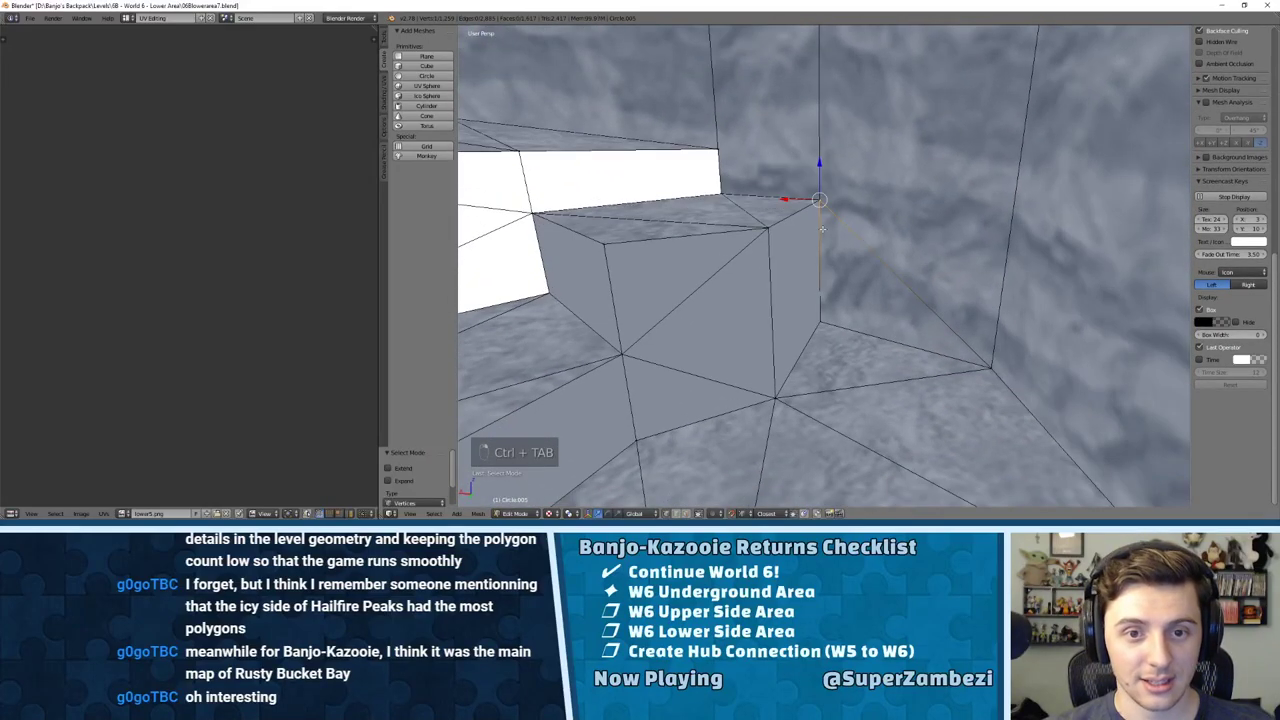
{"action": "key", "text": "g"}
{"action": "right_click", "coordinate": [828, 202]}
Step: Select the whole mesh and remove doubles to merge the snapped vertex at the ledge's back corner
{"action": "key", "text": "a"}
{"action": "key", "text": "a"}
{"action": "key", "text": "a"}
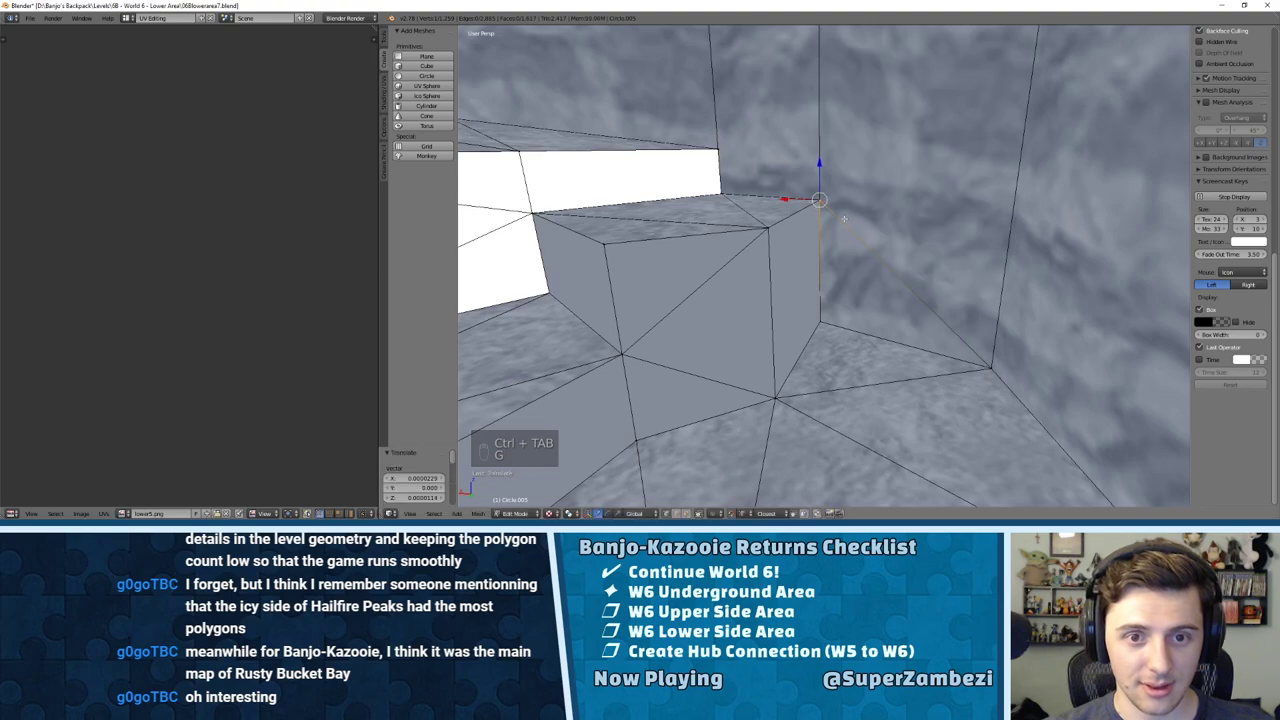
{"action": "key", "text": "w"}
{"action": "left_click", "coordinate": [836, 204]}
{"action": "scroll", "coordinate": [836, 243], "scroll_direction": "up", "scroll_amount": 2}
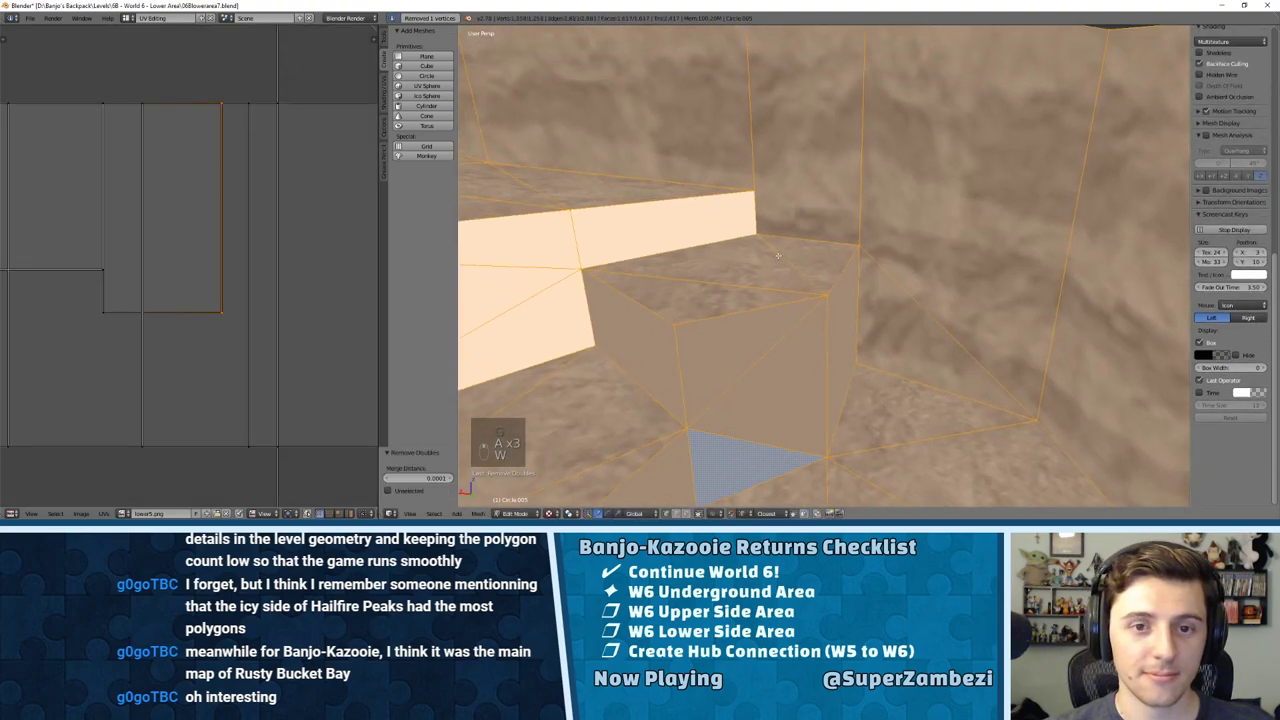
Step: View the wall behind the ledge up close, try another diagonal knife cut across it, and undo the attempt
{"action": "middle_click_drag", "start_coordinate": [836, 244], "coordinate": [846, 243]}
{"action": "scroll", "coordinate": [826, 226], "scroll_direction": "up", "scroll_amount": 1}
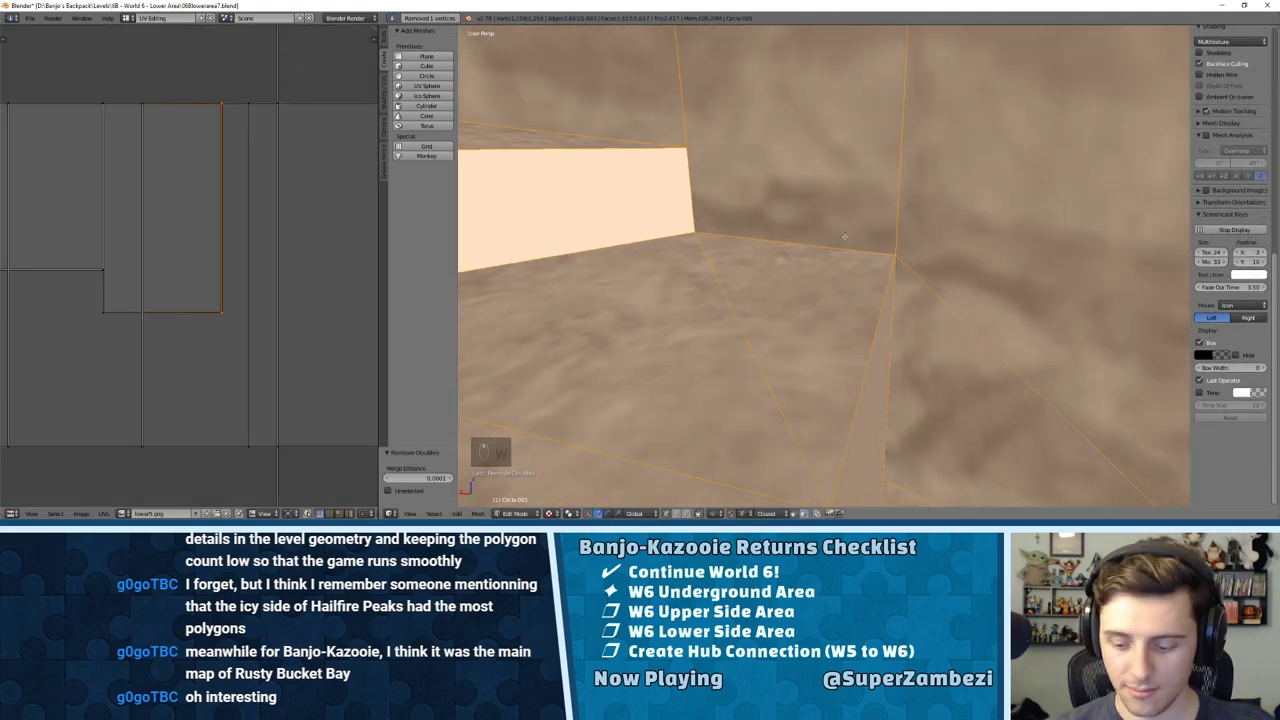
{"action": "key", "text": "KP_1"}
{"action": "key", "text": "KP_4"}
{"action": "key", "text": "KP_4"}
{"action": "key", "text": "KP_4"}
{"action": "key", "text": "KP_4"}
{"action": "key", "text": "KP_4"}
{"action": "key", "text": "KP_4"}
{"action": "key", "text": "KP_4"}
{"action": "key", "text": "KP_4"}
{"action": "key", "text": "KP_4"}
{"action": "key", "text": "KP_4"}
{"action": "key", "text": "KP_4"}
{"action": "key", "text": "KP_4"}
{"action": "key", "text": "KP_4"}
{"action": "key", "text": "KP_4"}
{"action": "key", "text": "KP_4"}
{"action": "key", "text": "KP_4"}
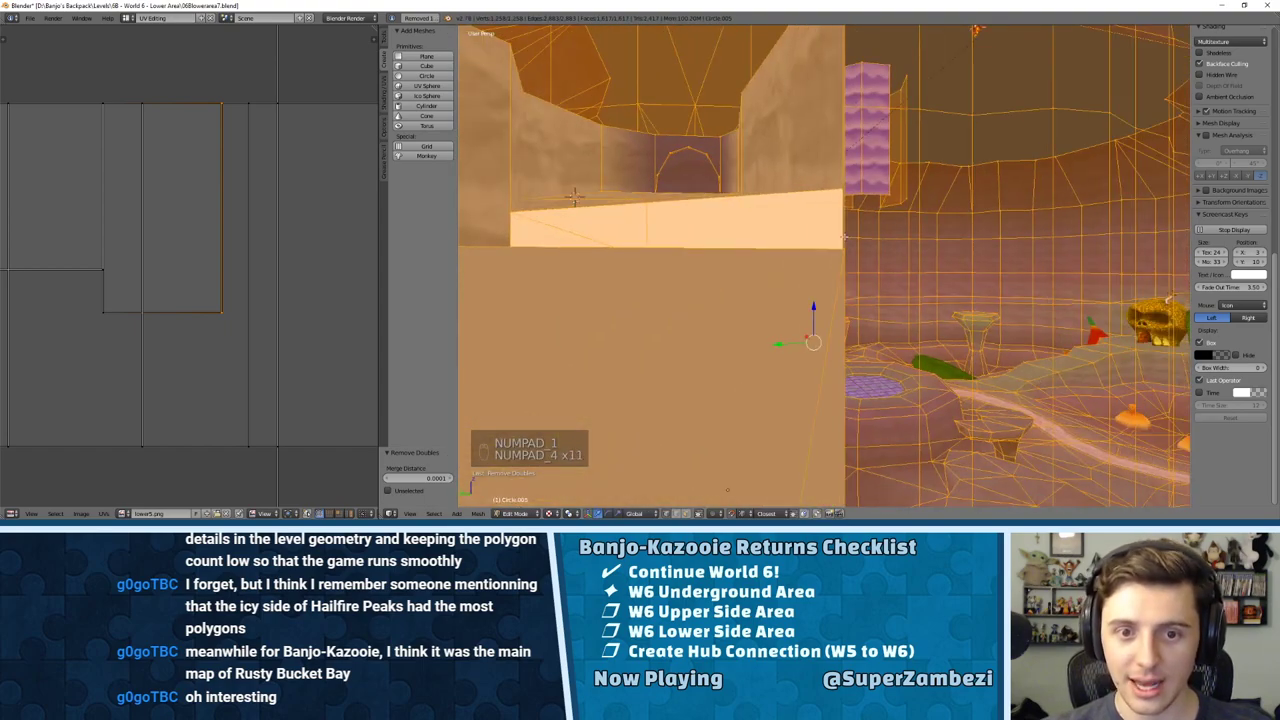
{"action": "key", "text": "KP_4"}
{"action": "key", "text": "KP_4"}
{"action": "key", "text": "KP_4"}
{"action": "key", "text": "KP_4"}
{"action": "key", "text": "KP_4"}
{"action": "middle_click_drag", "start_coordinate": [799, 245], "coordinate": [846, 330], "text": "shift"}
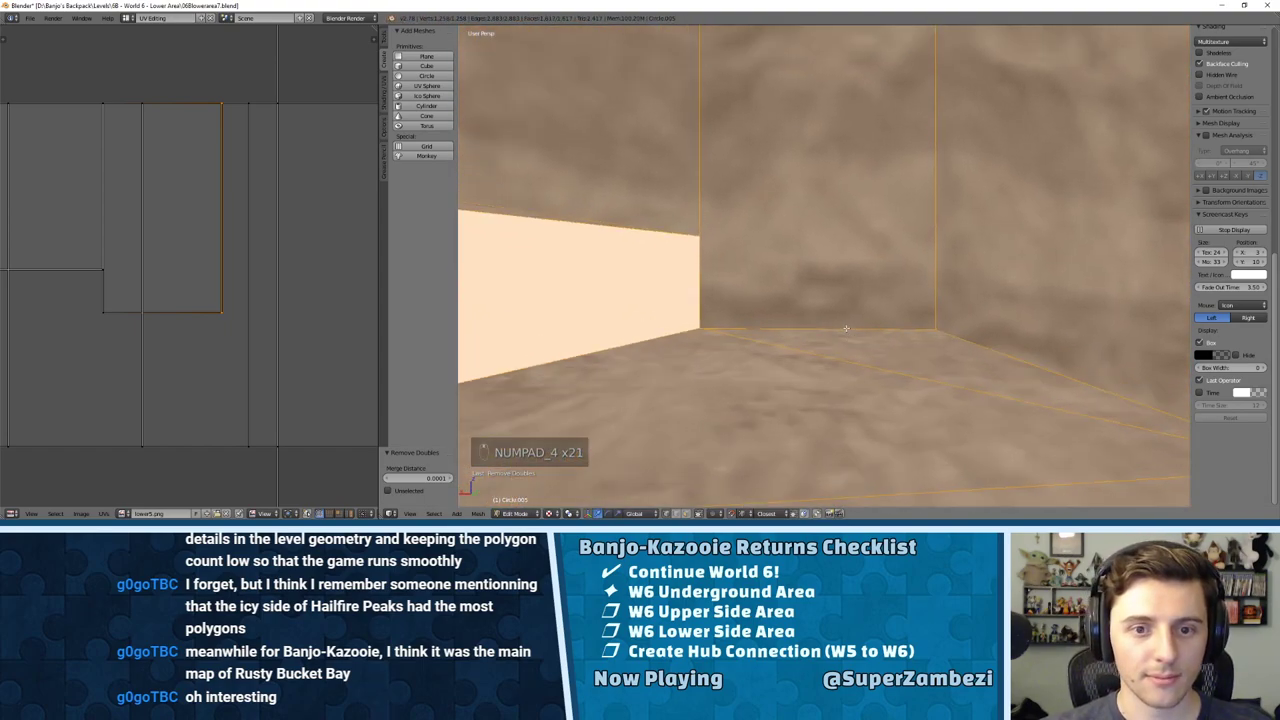
{"action": "scroll", "coordinate": [846, 330], "scroll_direction": "up", "scroll_amount": 1}
{"action": "key", "text": "k"}
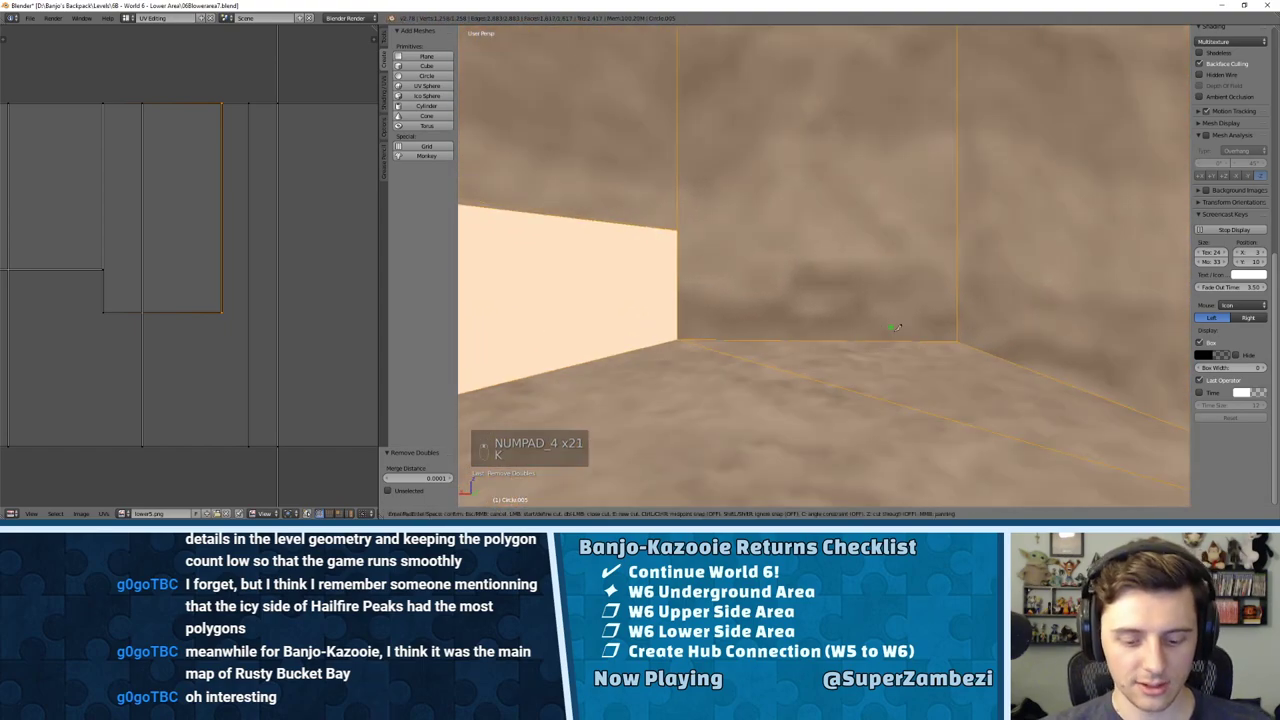
{"action": "left_click", "coordinate": [958, 340]}
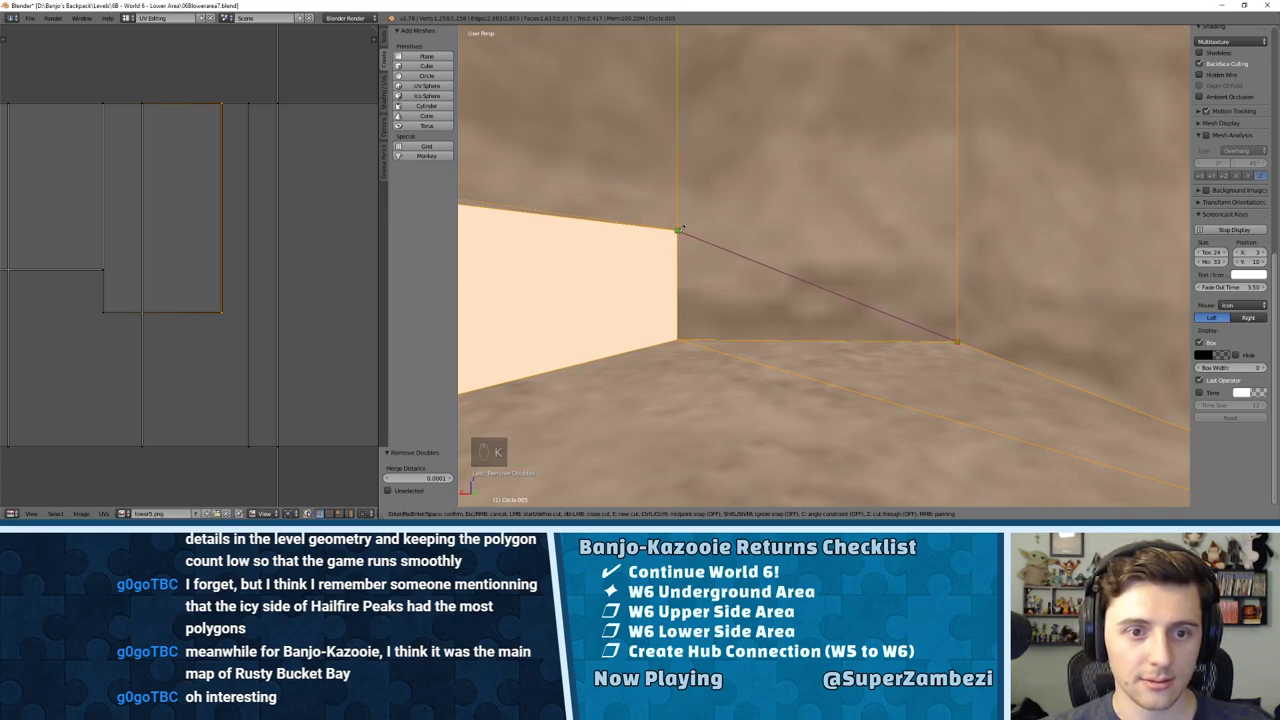
{"action": "left_click", "coordinate": [678, 231]}
{"action": "right_click", "coordinate": [900, 280]}
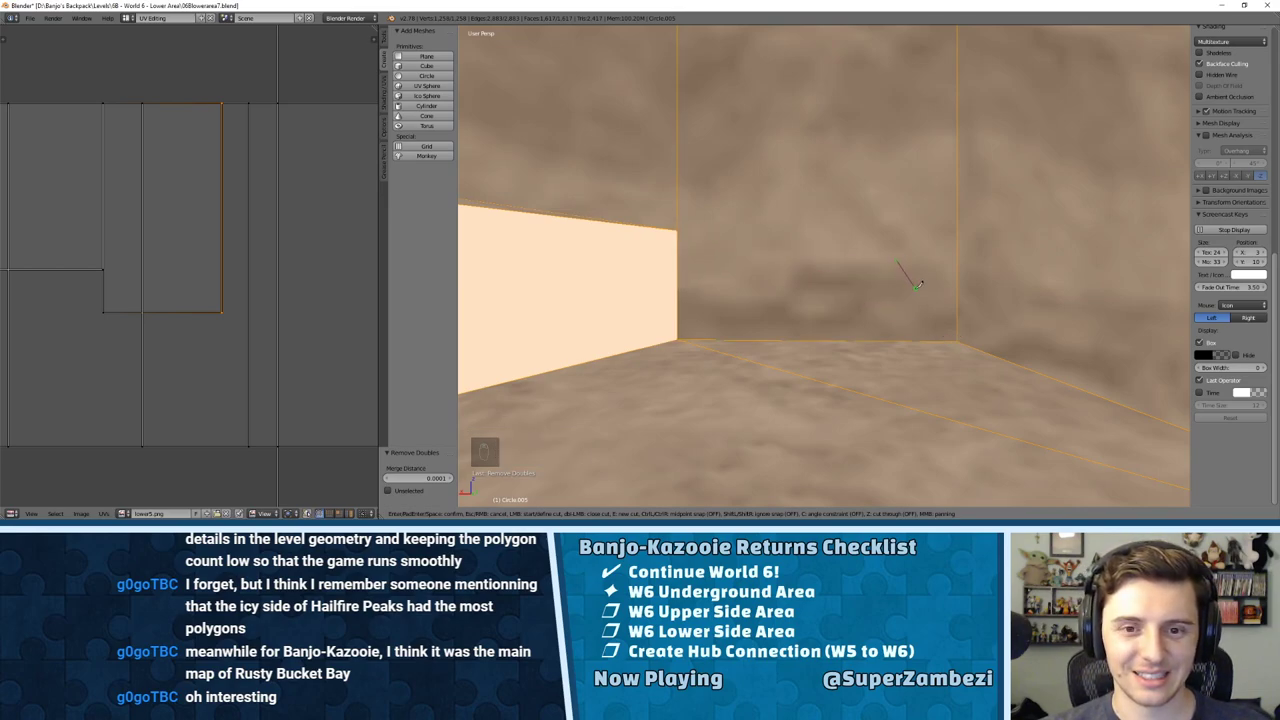
{"action": "left_click", "coordinate": [916, 289]}
{"action": "key", "text": "Return"}
{"action": "key", "text": "ctrl+z"}
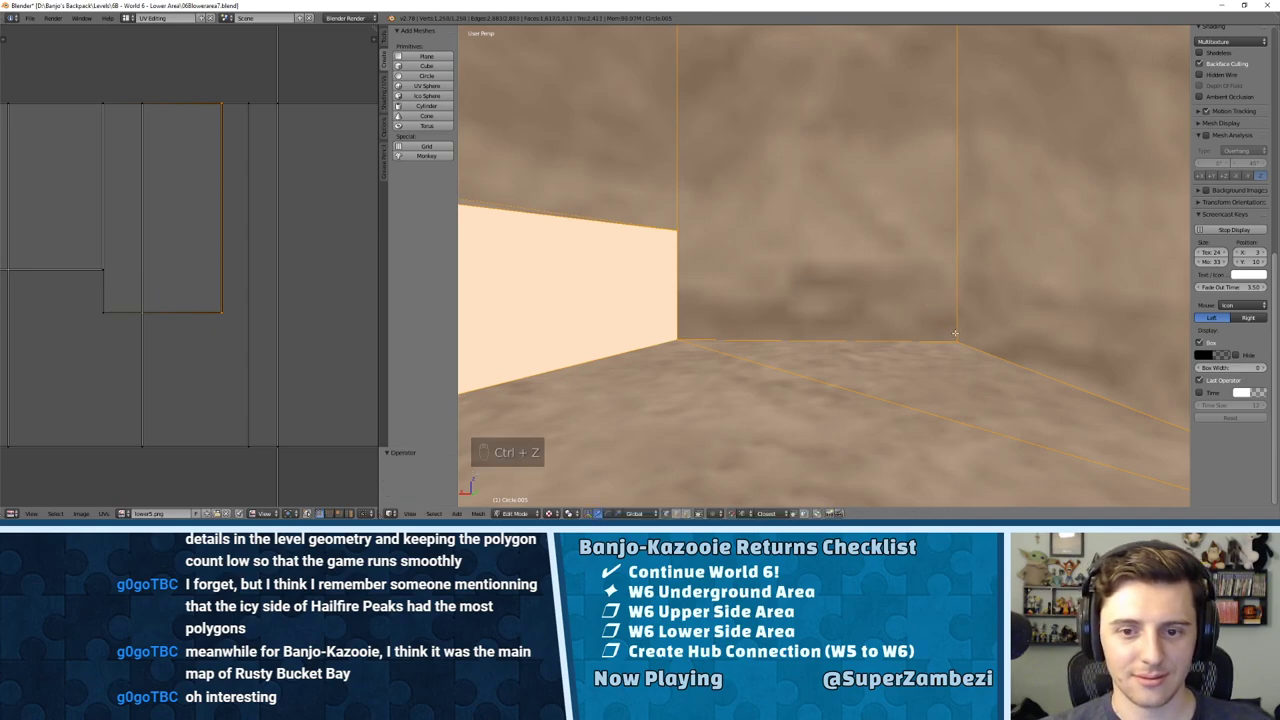
Step: Retry the diagonal knife cut from the wall's lower-right corner to the upper corner of the white face
{"action": "key", "text": "k"}
{"action": "left_click", "coordinate": [957, 341]}
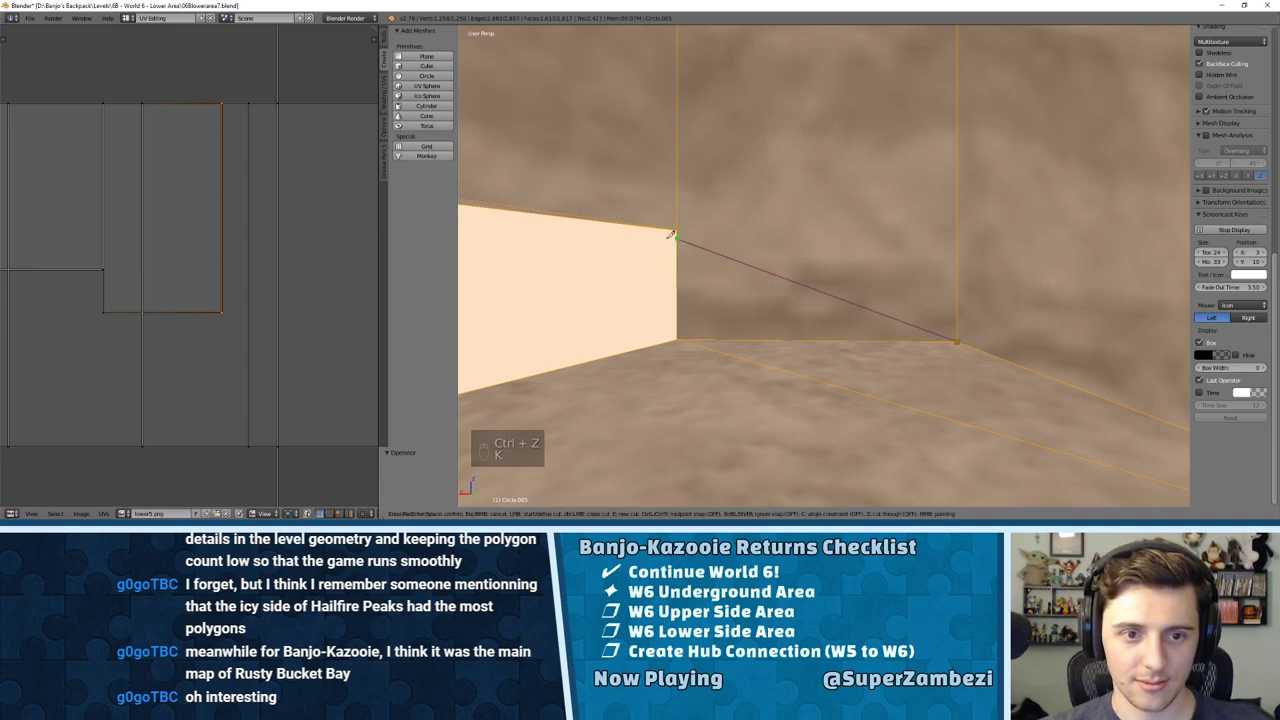
{"action": "left_click", "coordinate": [677, 231]}
{"action": "key", "text": "Return"}
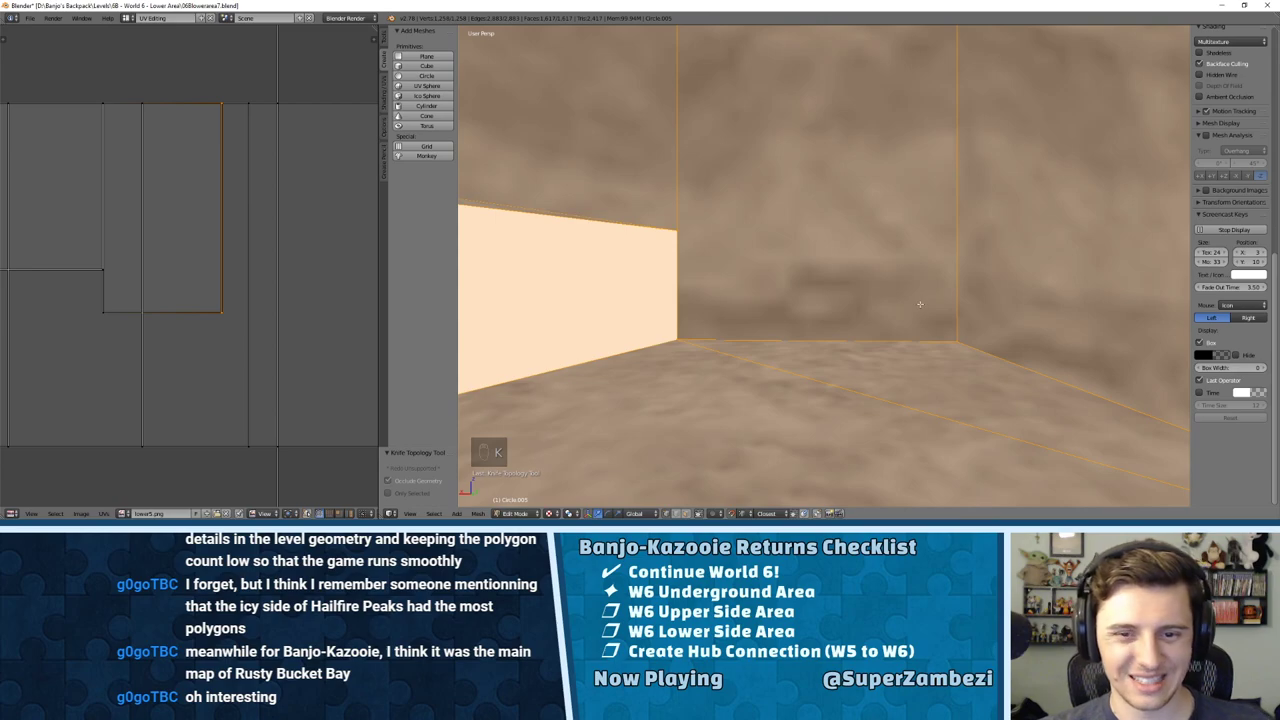
Step: Try to move the vertex at the white face's upper back corner in vertex select mode, and undo the move
{"action": "middle_click_drag", "start_coordinate": [797, 262], "coordinate": [690, 290]}
{"action": "key", "text": "ctrl+Tab"}
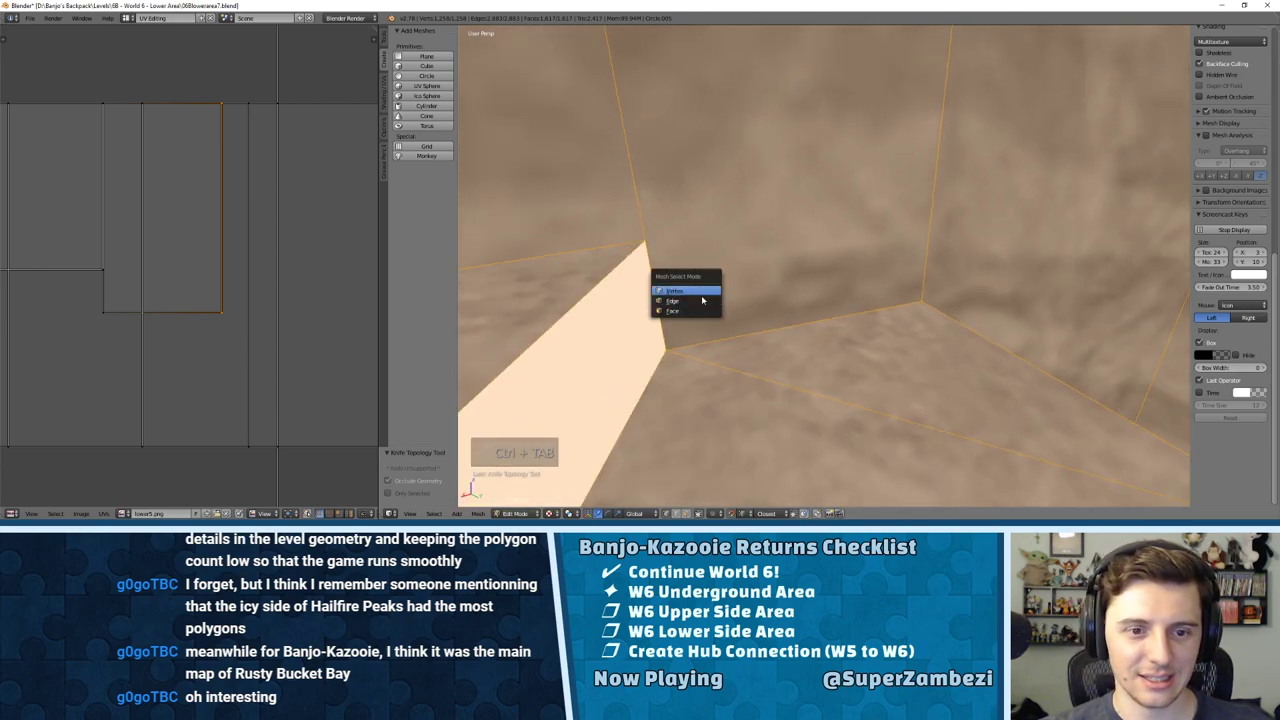
{"action": "left_click", "coordinate": [689, 292]}
{"action": "right_click", "coordinate": [652, 239]}
{"action": "key", "text": "g"}
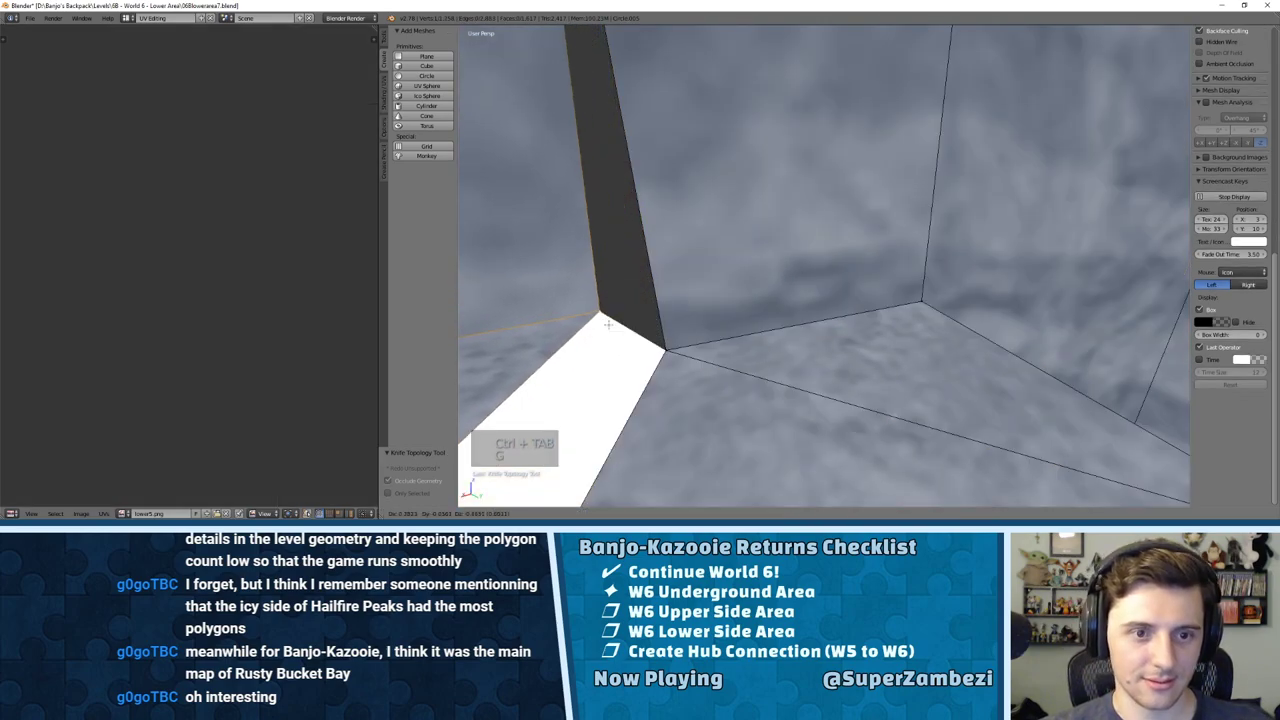
{"action": "left_click", "coordinate": [635, 249]}
{"action": "key", "text": "ctrl+z"}
Step: Subdivide the vertical wall edge above the ledge's back corner in edge select mode, using an increased number of cuts
{"action": "middle_click_drag", "start_coordinate": [635, 249], "coordinate": [771, 156]}
{"action": "key", "text": "ctrl+Tab"}
{"action": "left_click", "coordinate": [715, 208]}
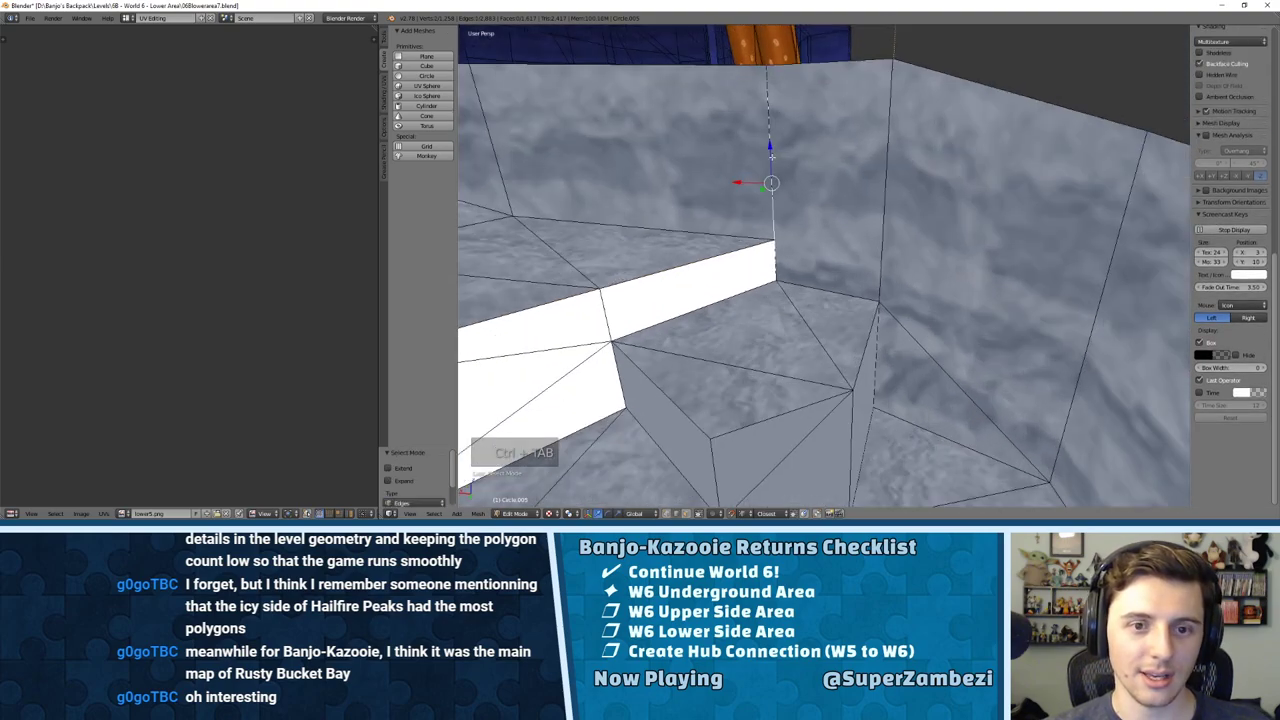
{"action": "key", "text": "g"}
{"action": "key", "text": "ctrl+z"}
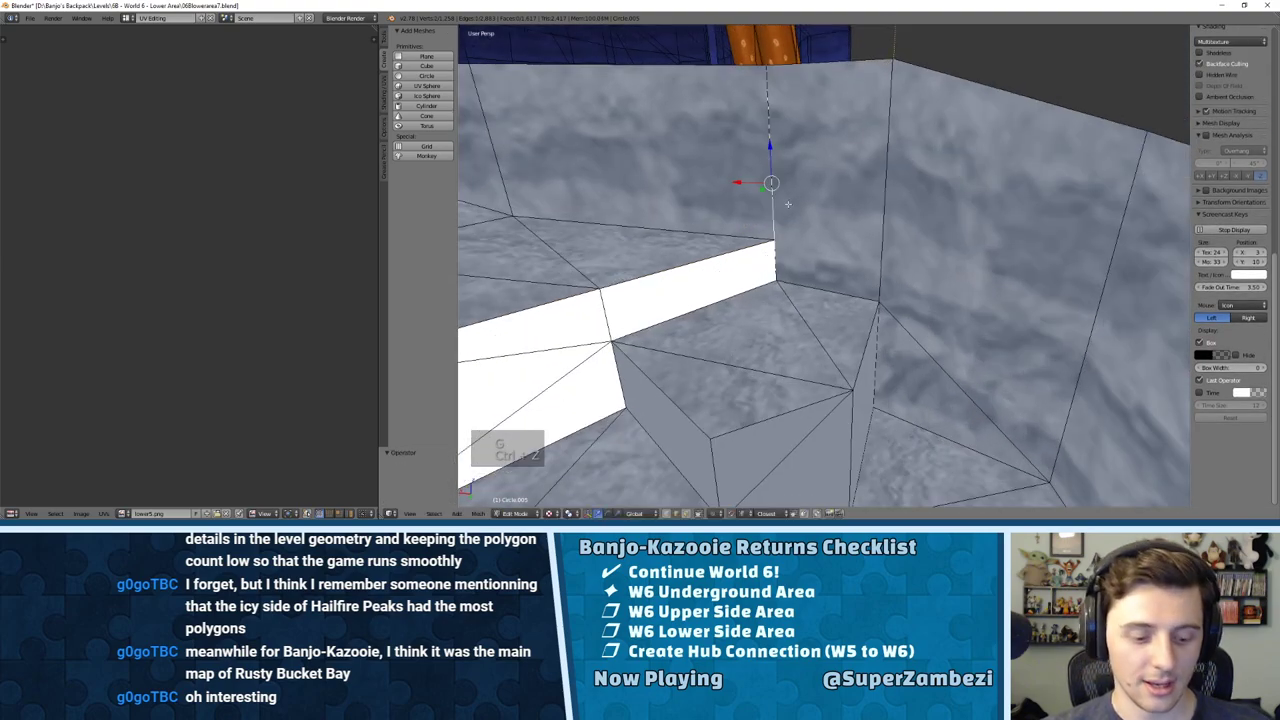
{"action": "key", "text": "w"}
{"action": "left_click", "coordinate": [777, 174]}
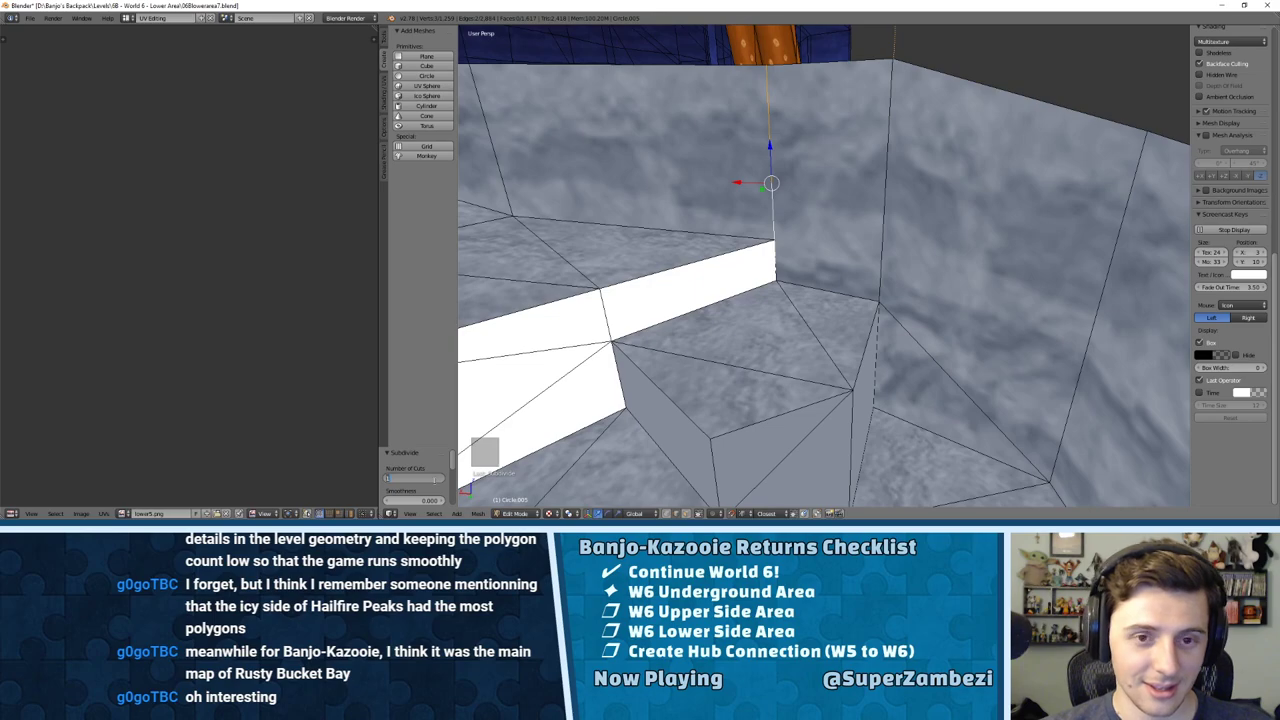
{"action": "left_click", "coordinate": [436, 479]}
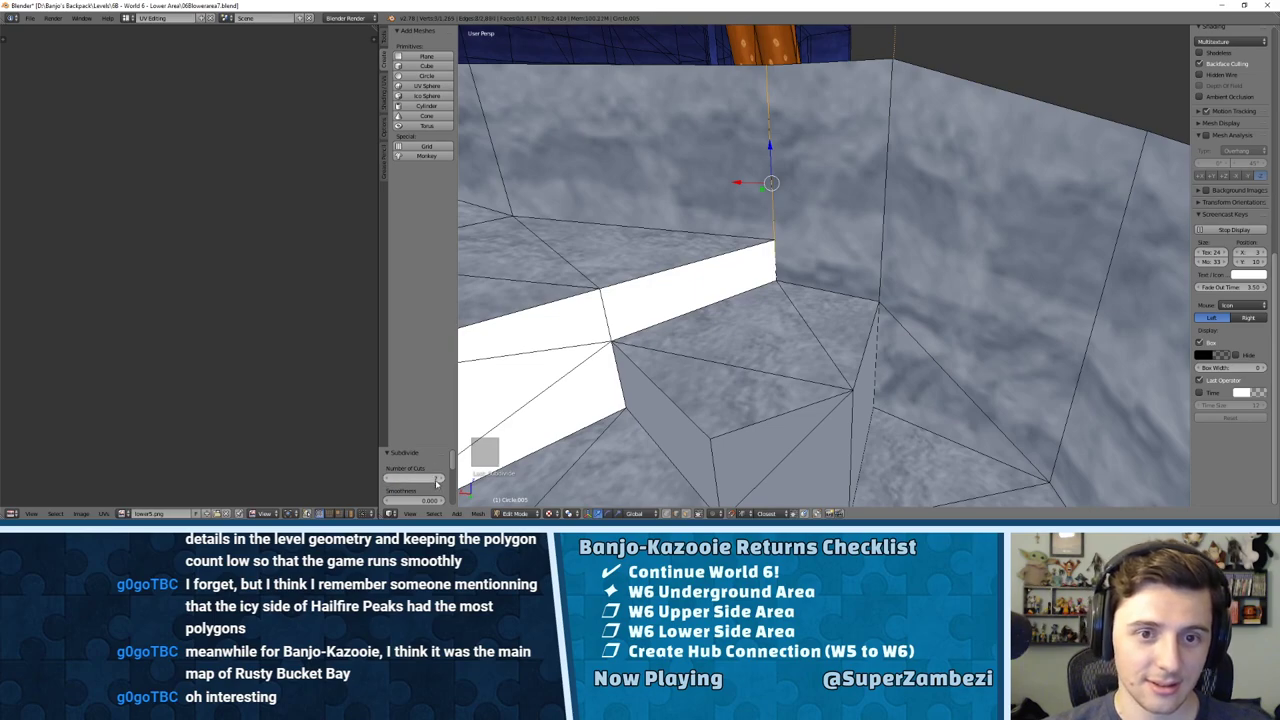
Step: Snap the ledge's back corner vertex onto the nearest subdivision vertex of the vertical wall edge in vertex select mode
{"action": "scroll", "coordinate": [648, 356], "scroll_direction": "up", "scroll_amount": 2}
{"action": "key", "text": "ctrl+Tab"}
{"action": "left_click", "coordinate": [722, 165]}
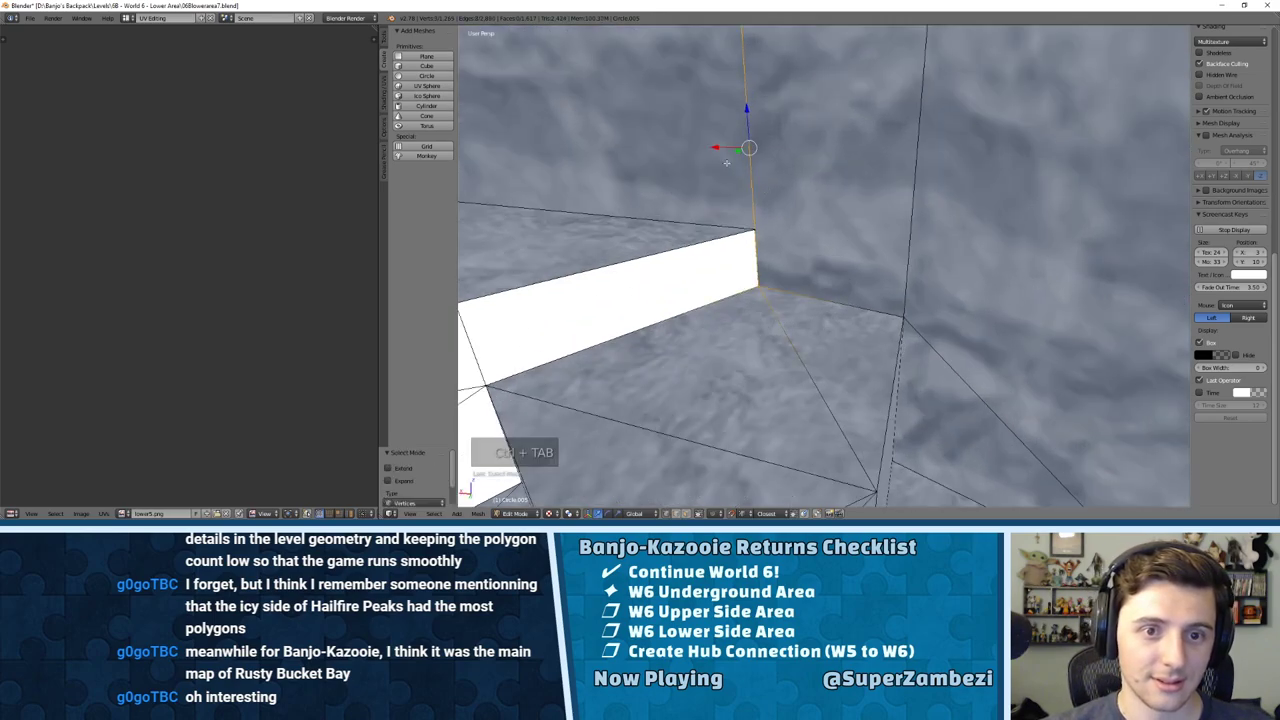
{"action": "middle_click_drag", "start_coordinate": [763, 182], "coordinate": [741, 244]}
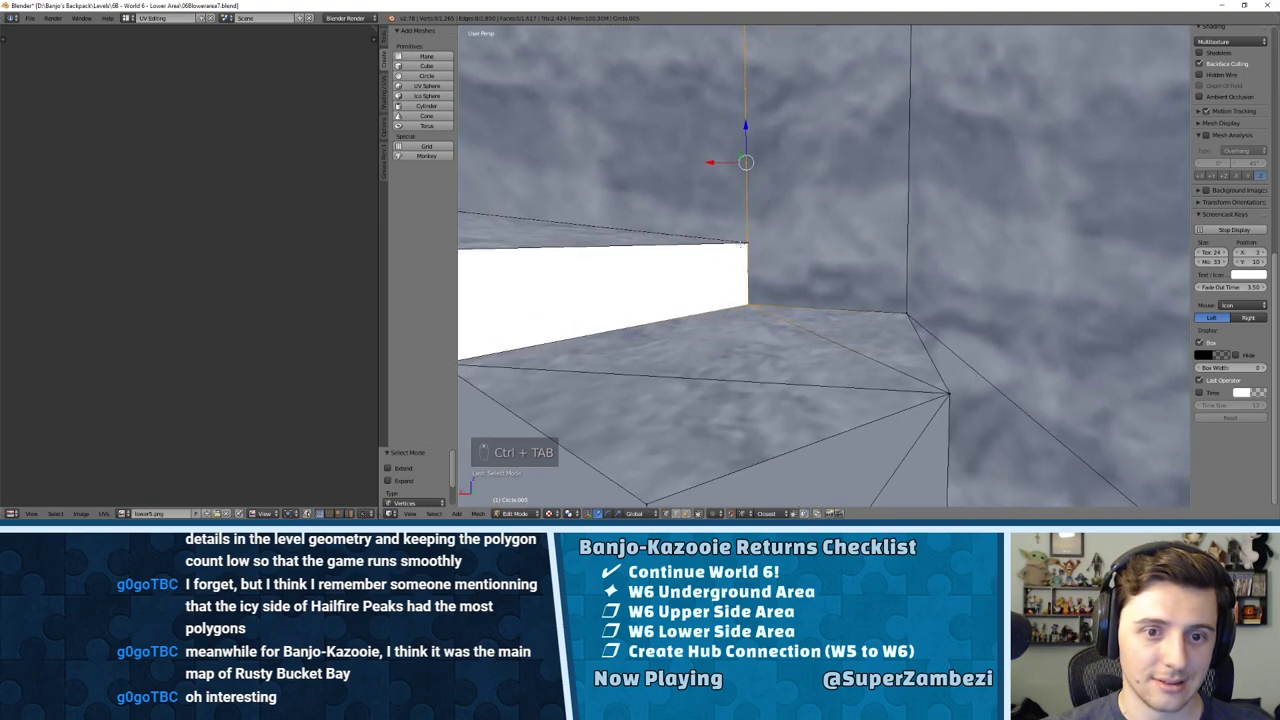
{"action": "right_click", "coordinate": [743, 244]}
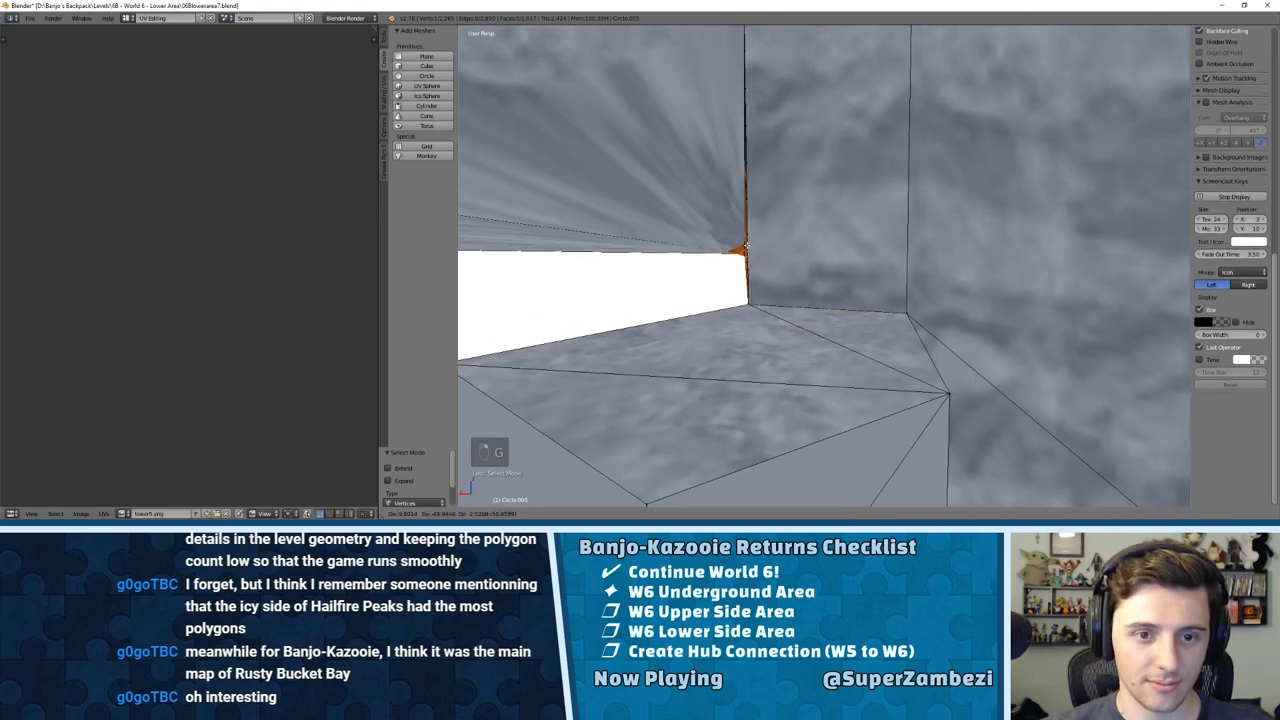
{"action": "key", "text": "g"}
{"action": "left_click", "coordinate": [748, 234]}
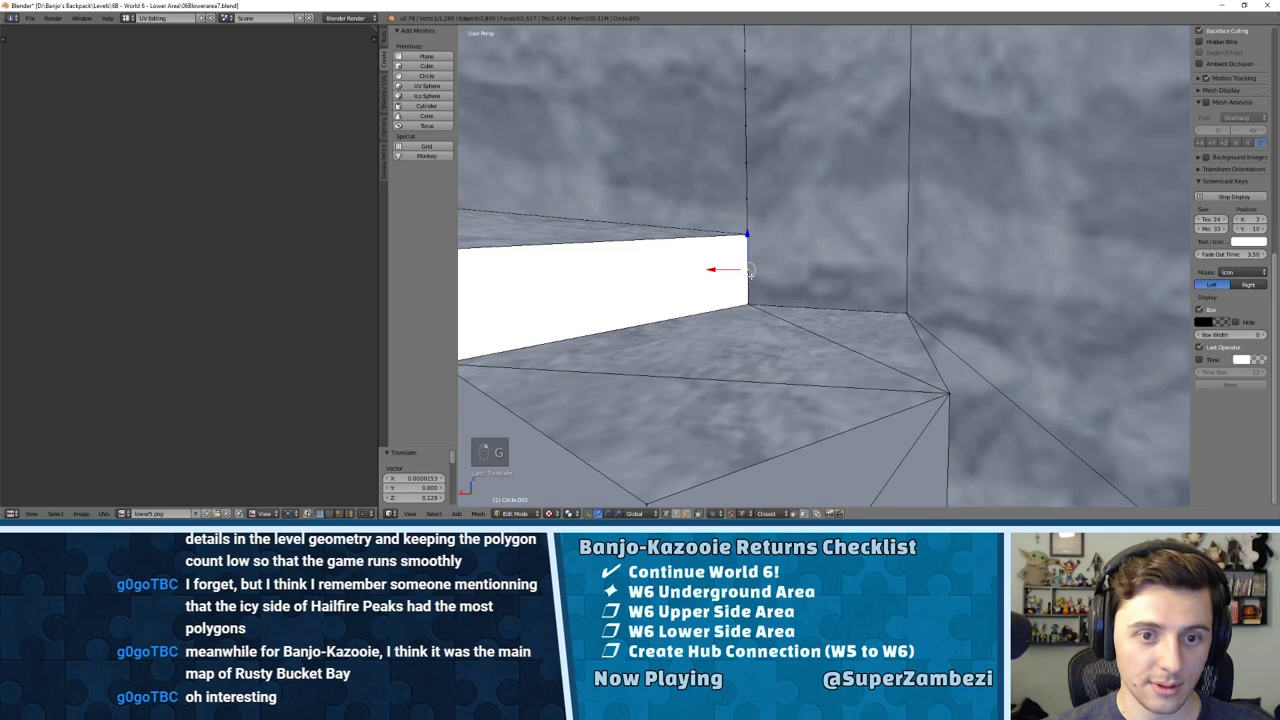
Step: Dissolve the surplus subdivision vertices along the vertical wall edge below and above the ledge corner
{"action": "key", "text": "x"}
{"action": "left_click", "coordinate": [740, 339]}
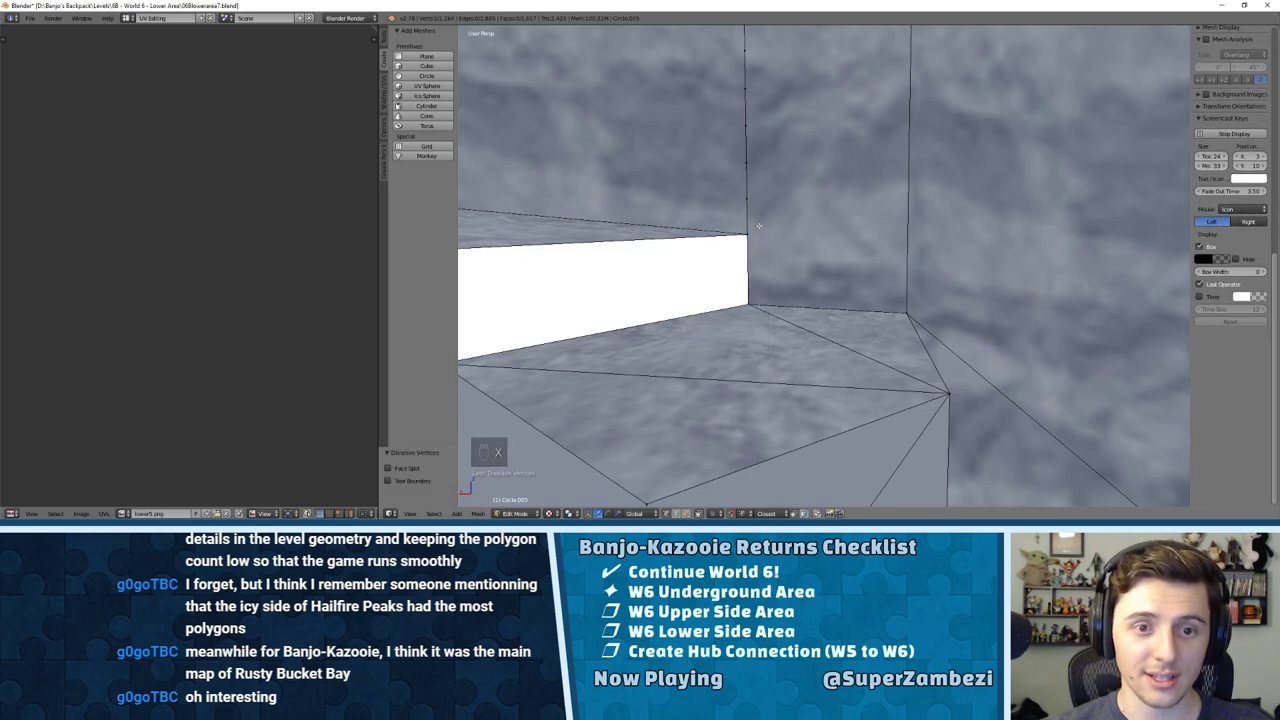
{"action": "right_click", "coordinate": [749, 167]}
{"action": "key", "text": "x"}
{"action": "left_click", "coordinate": [754, 167]}
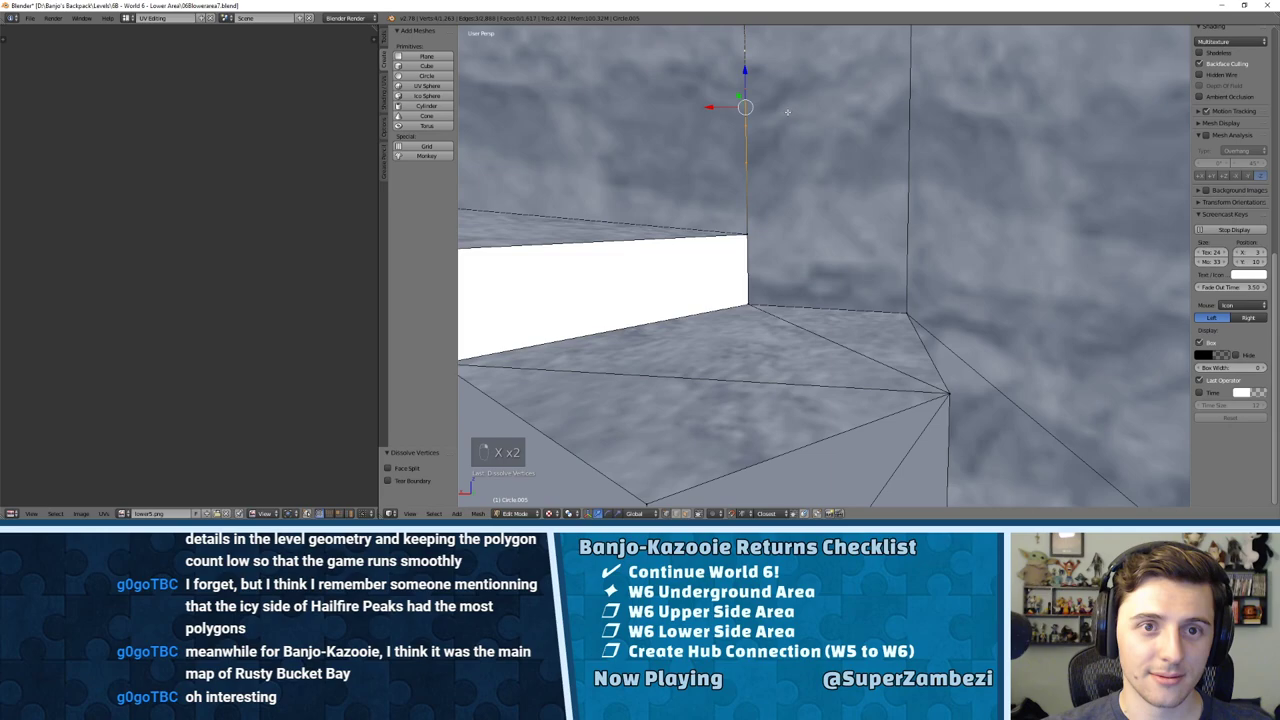
{"action": "middle_click_drag", "start_coordinate": [787, 112], "coordinate": [721, 189]}
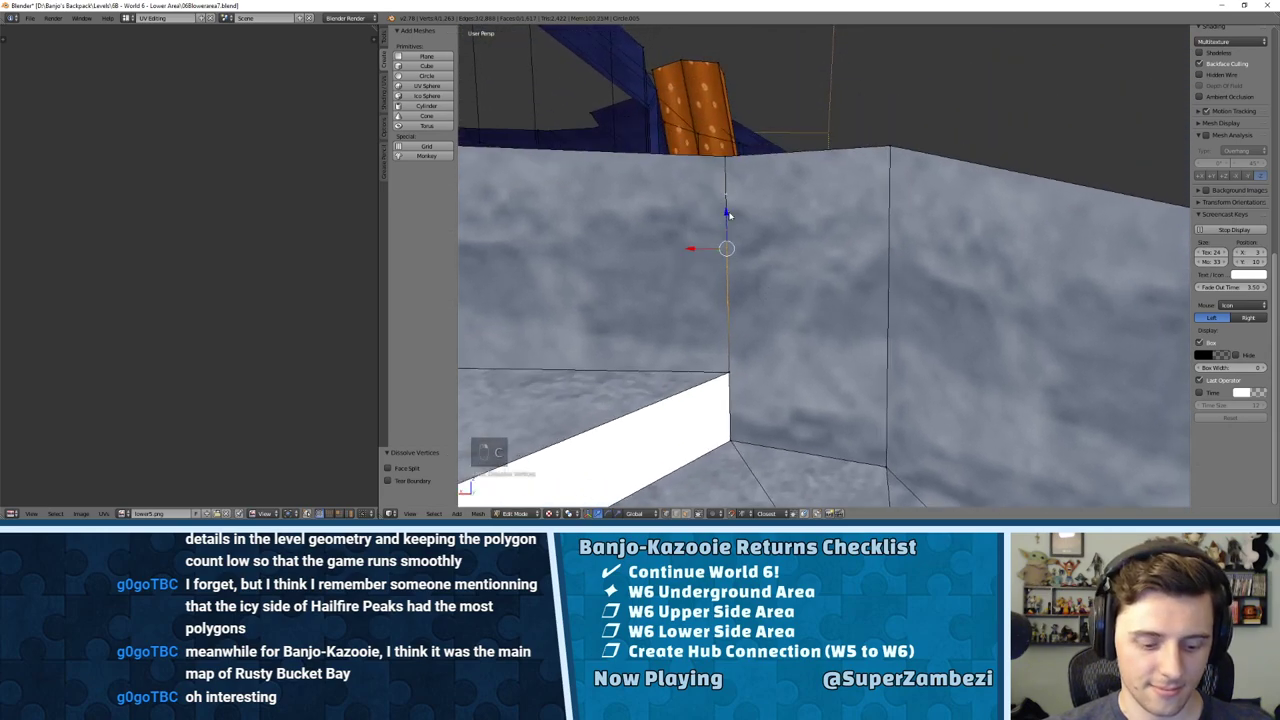
{"action": "key", "text": "x"}
{"action": "left_click", "coordinate": [728, 213]}
{"action": "middle_click_drag", "start_coordinate": [728, 213], "coordinate": [740, 265]}
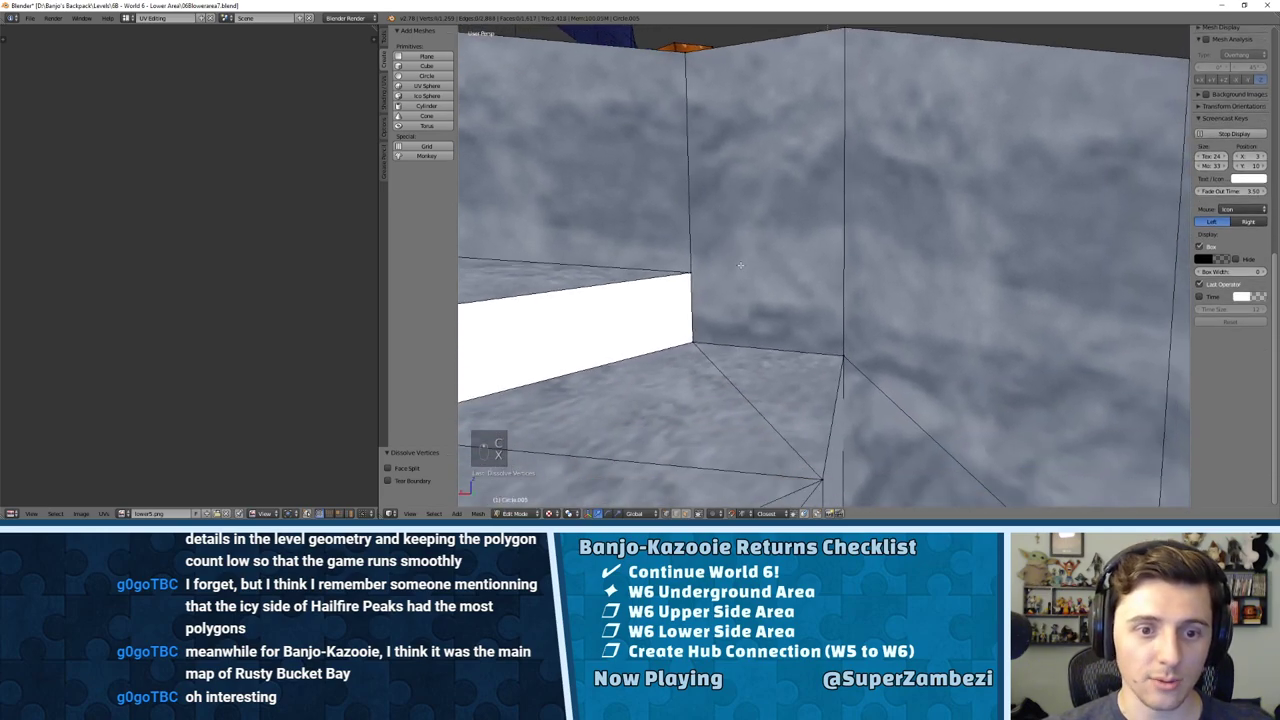
Step: Select the whole mesh and remove doubles to merge the overlapping vertices at the ledge's back corner
{"action": "key", "text": "a"}
{"action": "key", "text": "a"}
{"action": "key", "text": "a"}
{"action": "key", "text": "a"}
{"action": "key", "text": "w"}
{"action": "left_click", "coordinate": [726, 302]}
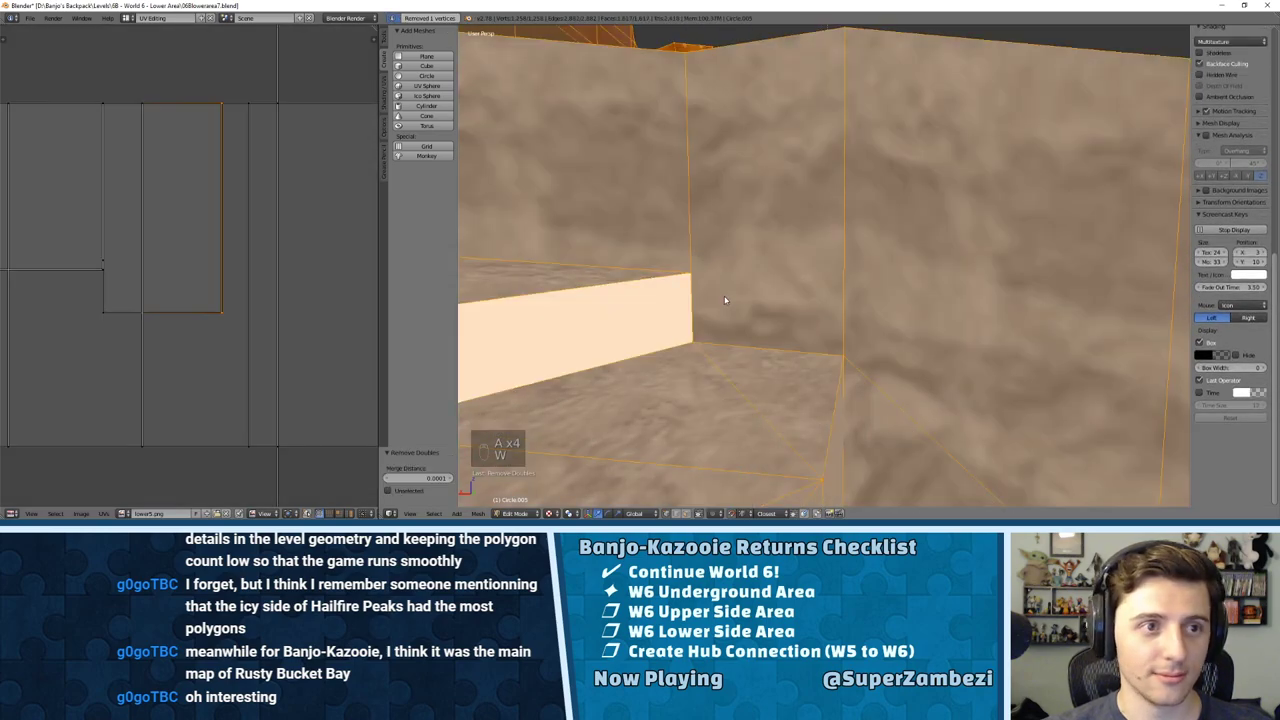
Step: Connect the ledge's back corner vertex to the adjoining wall's opposite lower corner vertex with a diagonal edge
{"action": "key", "text": "ctrl+Tab"}
{"action": "left_click", "coordinate": [716, 294]}
{"action": "right_click", "coordinate": [692, 275]}
{"action": "right_click", "coordinate": [845, 354], "text": "shift"}
{"action": "key", "text": "j"}
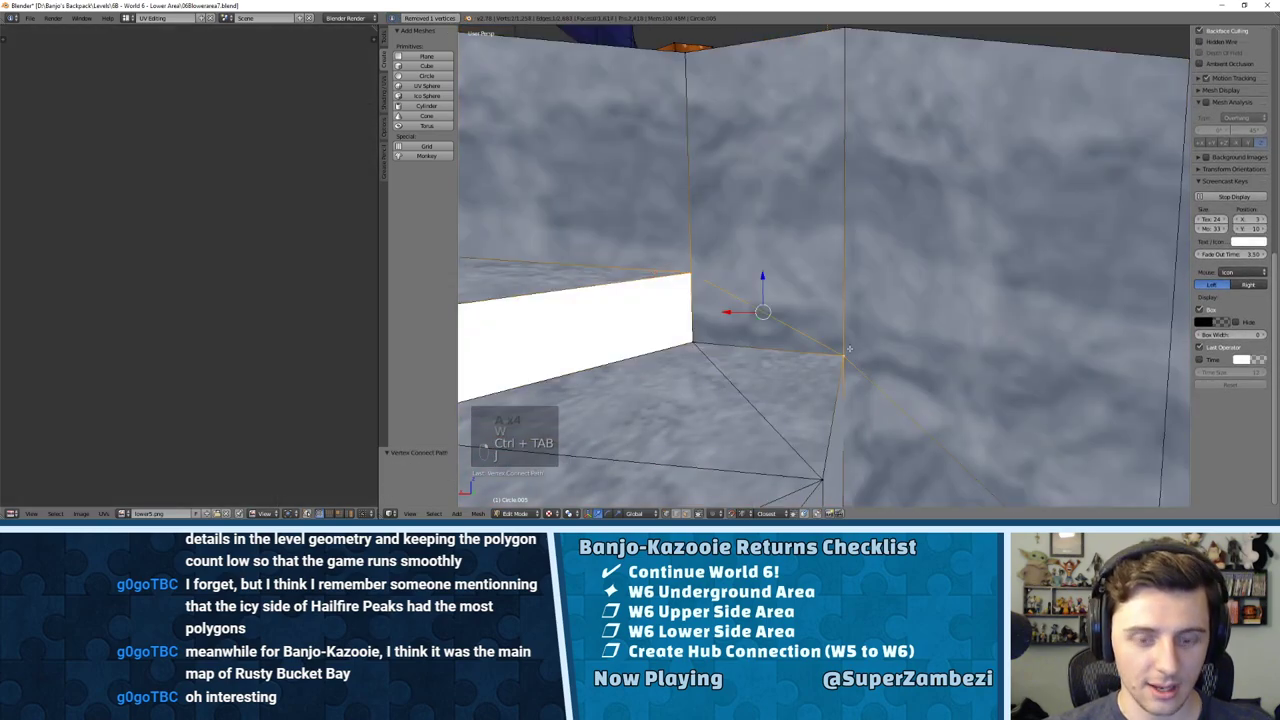
{"action": "key", "text": "a"}
Step: Try a diagonal knife cut from the white face's upper corner across the wall on the ledge's opposite side
{"action": "middle_click_drag", "start_coordinate": [849, 349], "coordinate": [940, 236]}
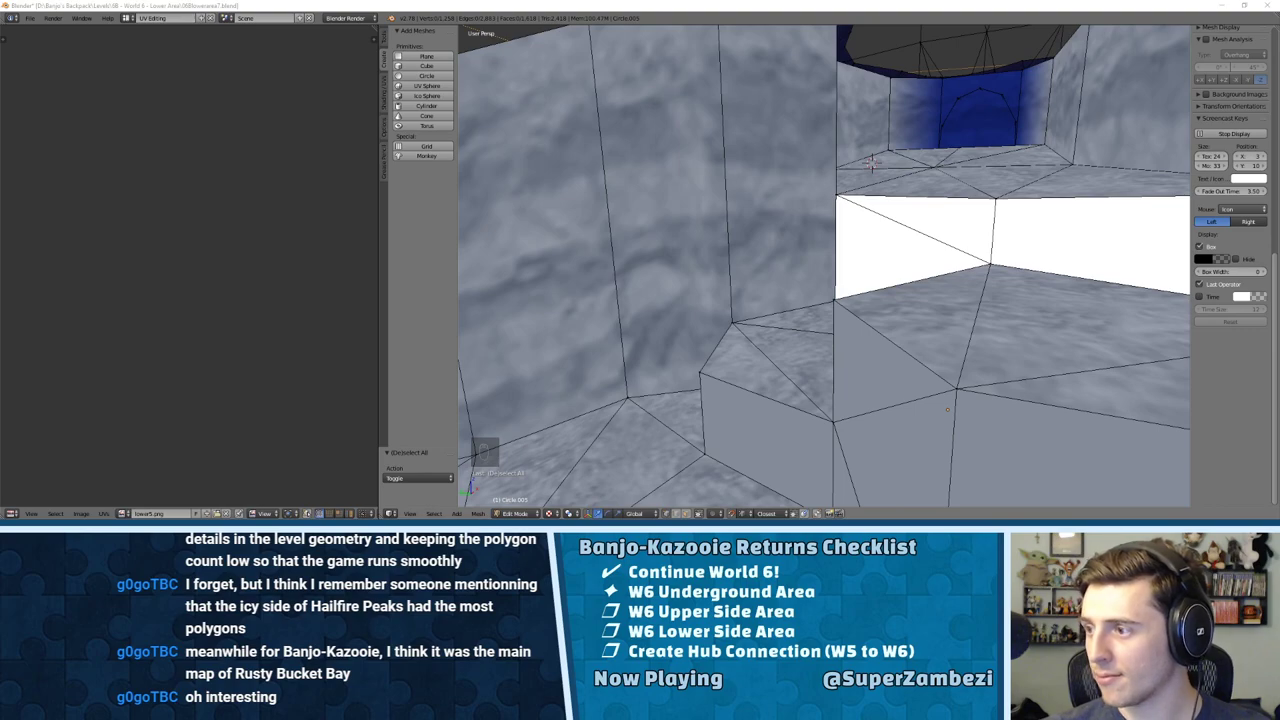
{"action": "mouse_move", "coordinate": [794, 262]}
{"action": "middle_mouse_down"}
{"action": "mouse_move", "coordinate": [840, 208]}
{"action": "mouse_move", "coordinate": [826, 240]}
{"action": "mouse_move", "coordinate": [1009, 169]}
{"action": "mouse_move", "coordinate": [804, 260]}
{"action": "middle_mouse_up"}
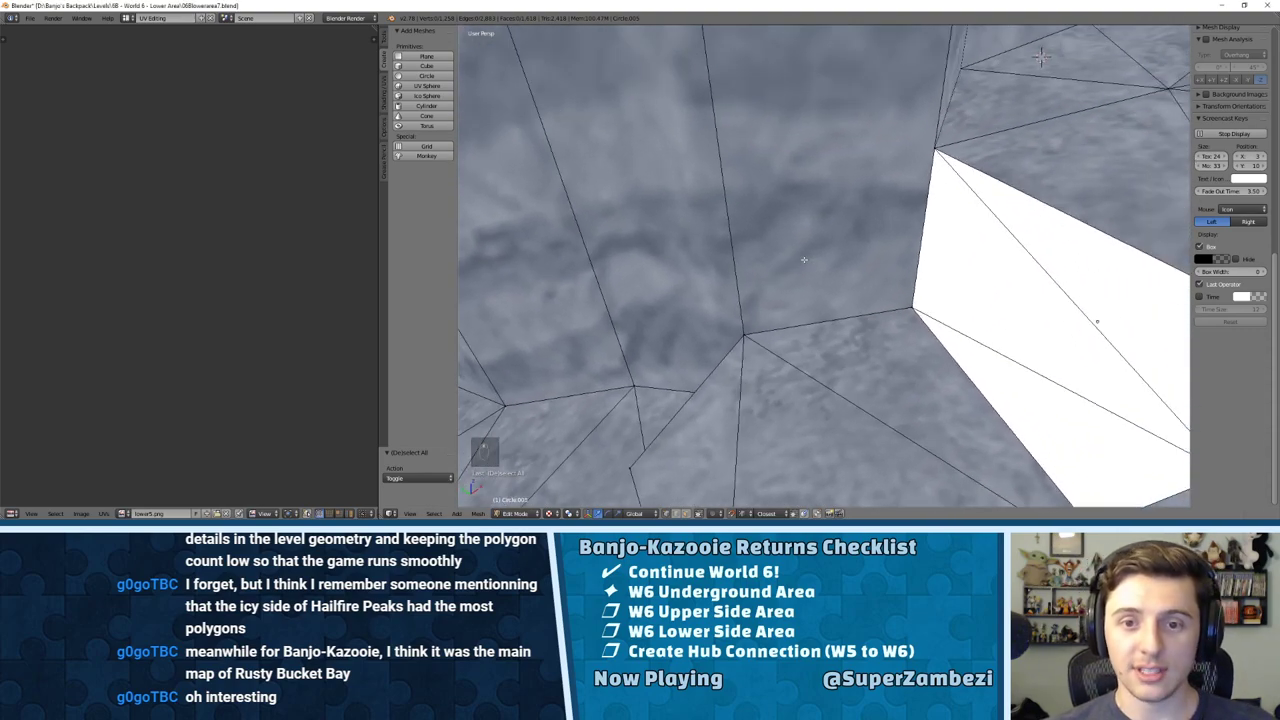
{"action": "key", "text": "k"}
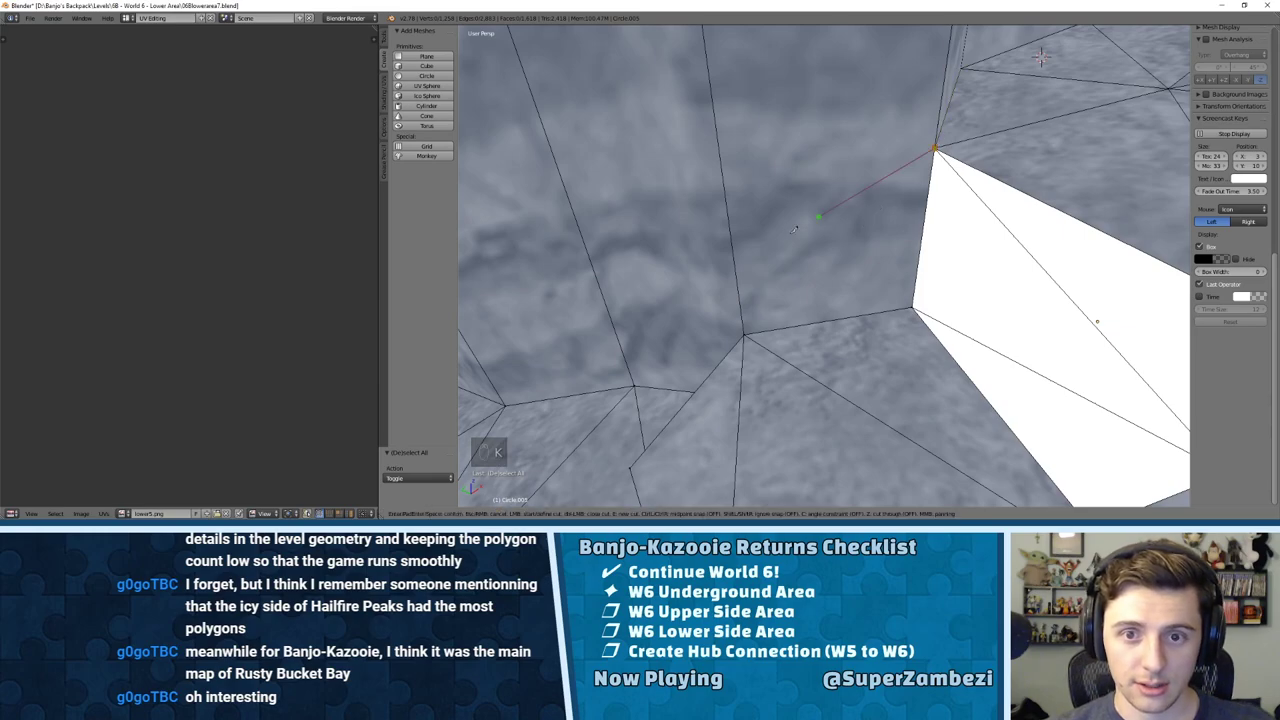
{"action": "key", "text": "Return"}
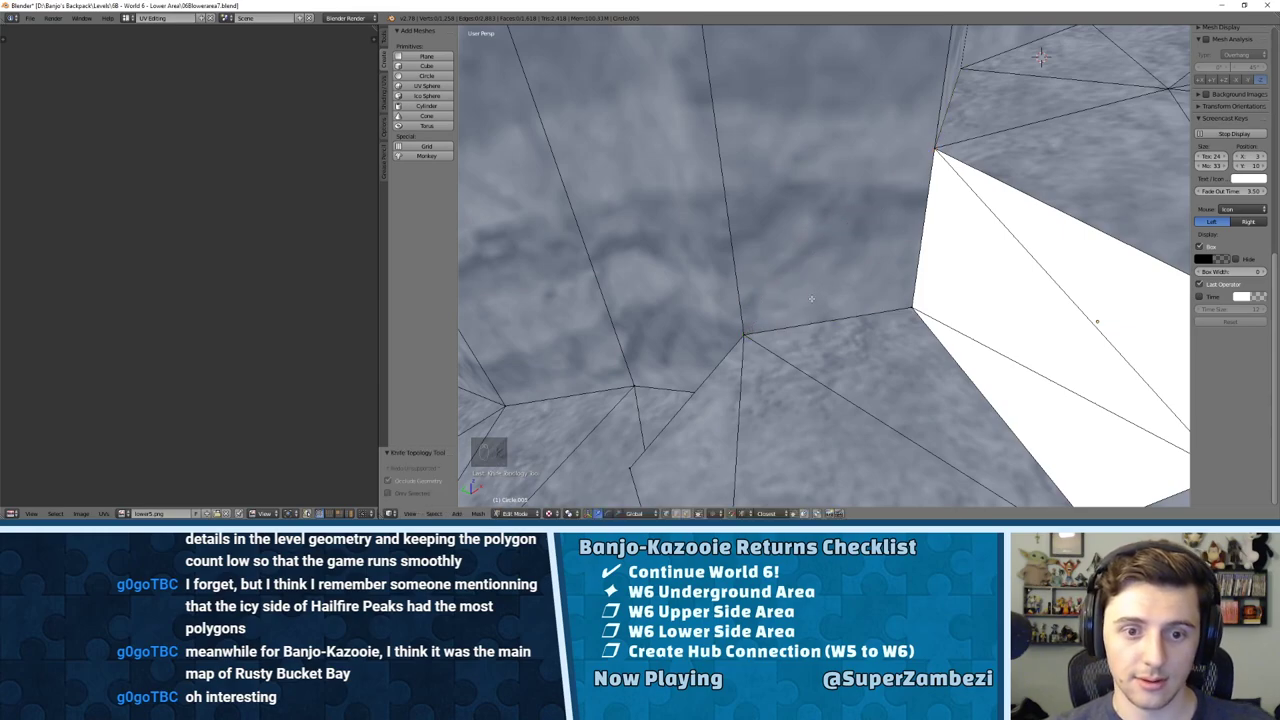
Step: Knife-cut diagonally across the wall beside the low grey step, from the step's top corner to the wall's lower corner
{"action": "middle_click_drag", "start_coordinate": [1040, 57], "coordinate": [1120, 55]}
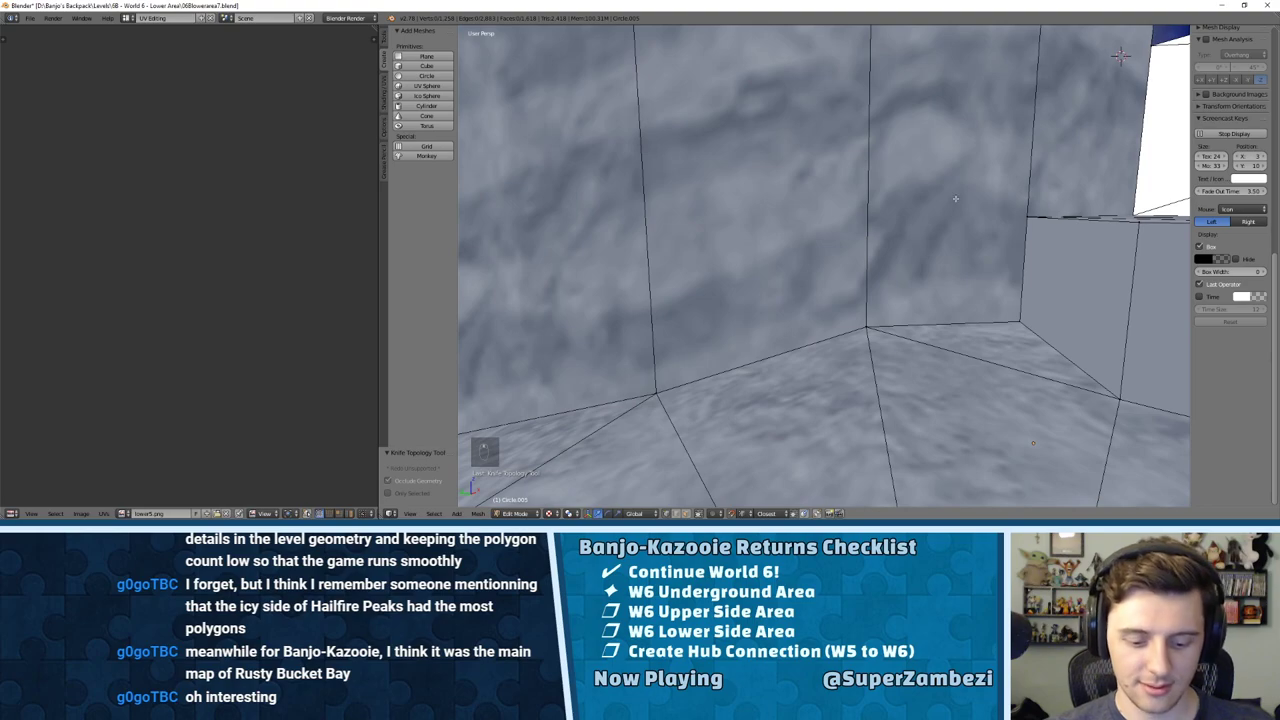
{"action": "key", "text": "k"}
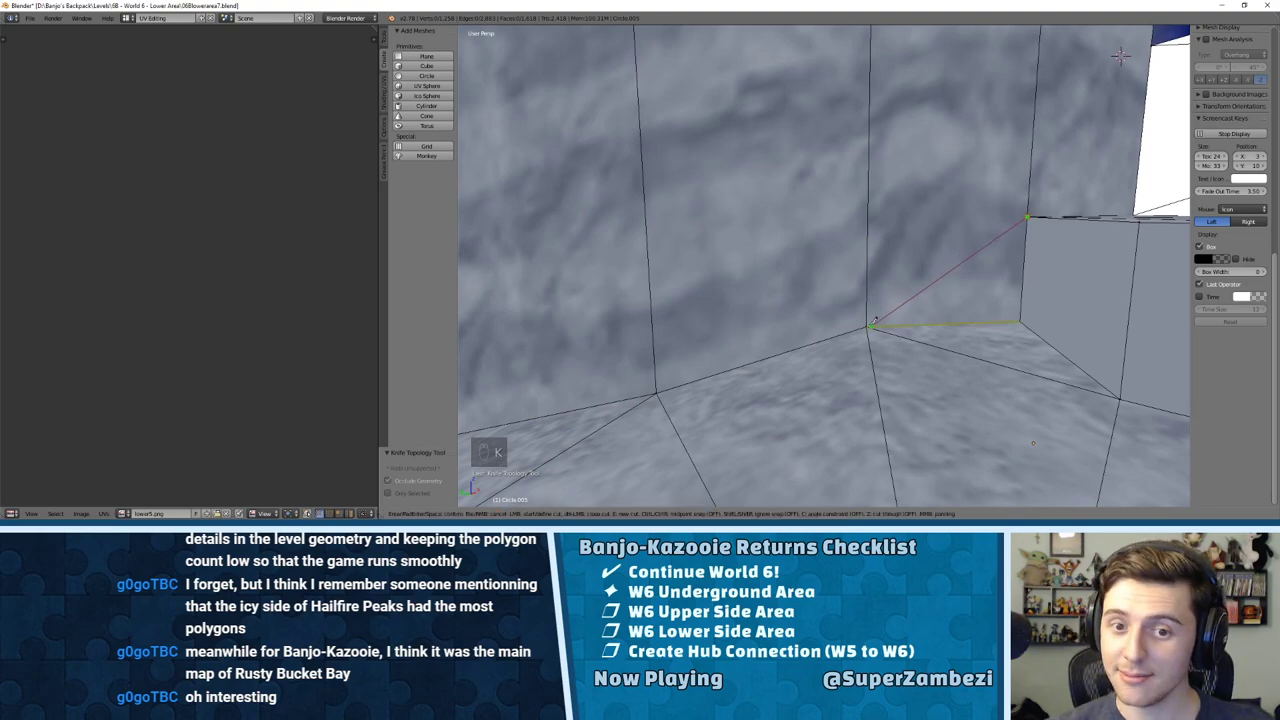
{"action": "left_click", "coordinate": [866, 327]}
{"action": "key", "text": "Return"}
{"action": "middle_click_drag", "start_coordinate": [1004, 253], "coordinate": [934, 288], "text": "shift"}
Step: Snap the new cut vertex on the wall onto the low grey step's top corner in vertex select mode
{"action": "key", "text": "ctrl+Tab"}
{"action": "left_click", "coordinate": [932, 248]}
{"action": "right_click", "coordinate": [939, 260]}
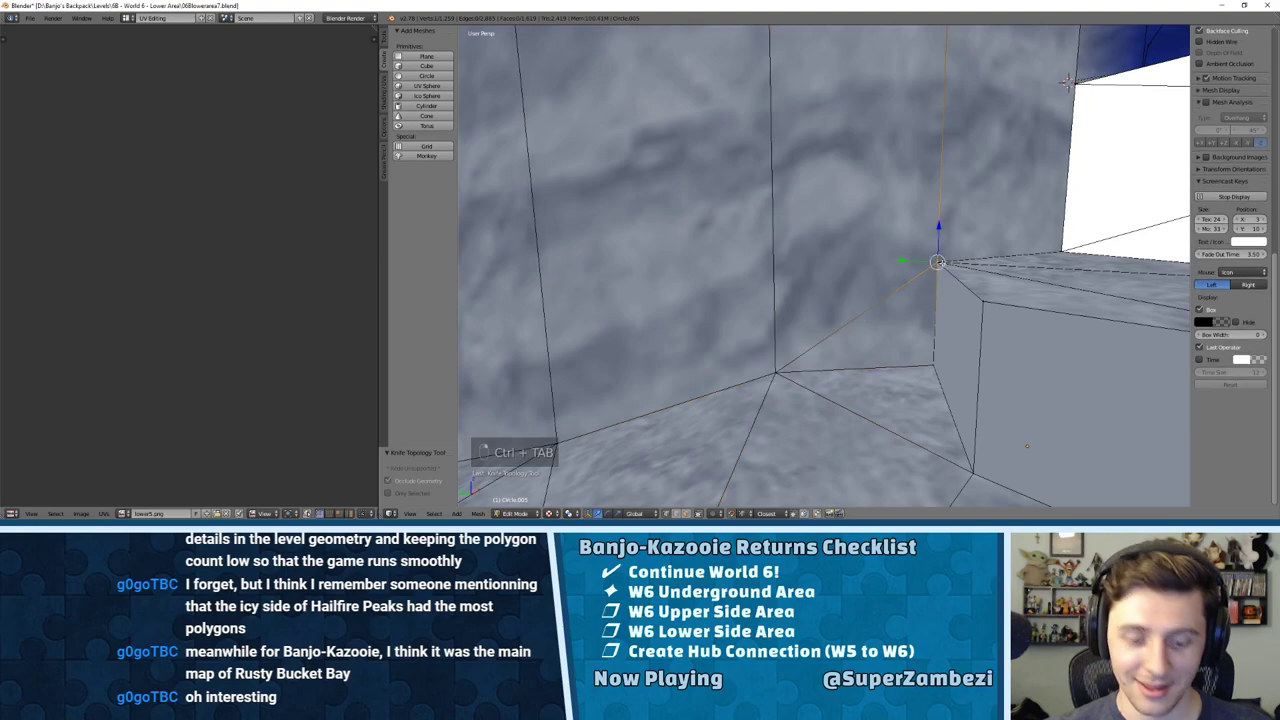
{"action": "key", "text": "g"}
{"action": "left_click", "coordinate": [940, 264]}
Step: Select the whole mesh and remove doubles to merge the snapped vertex at the low grey step's top corner
{"action": "key", "text": "a"}
{"action": "key", "text": "a"}
{"action": "key", "text": "a"}
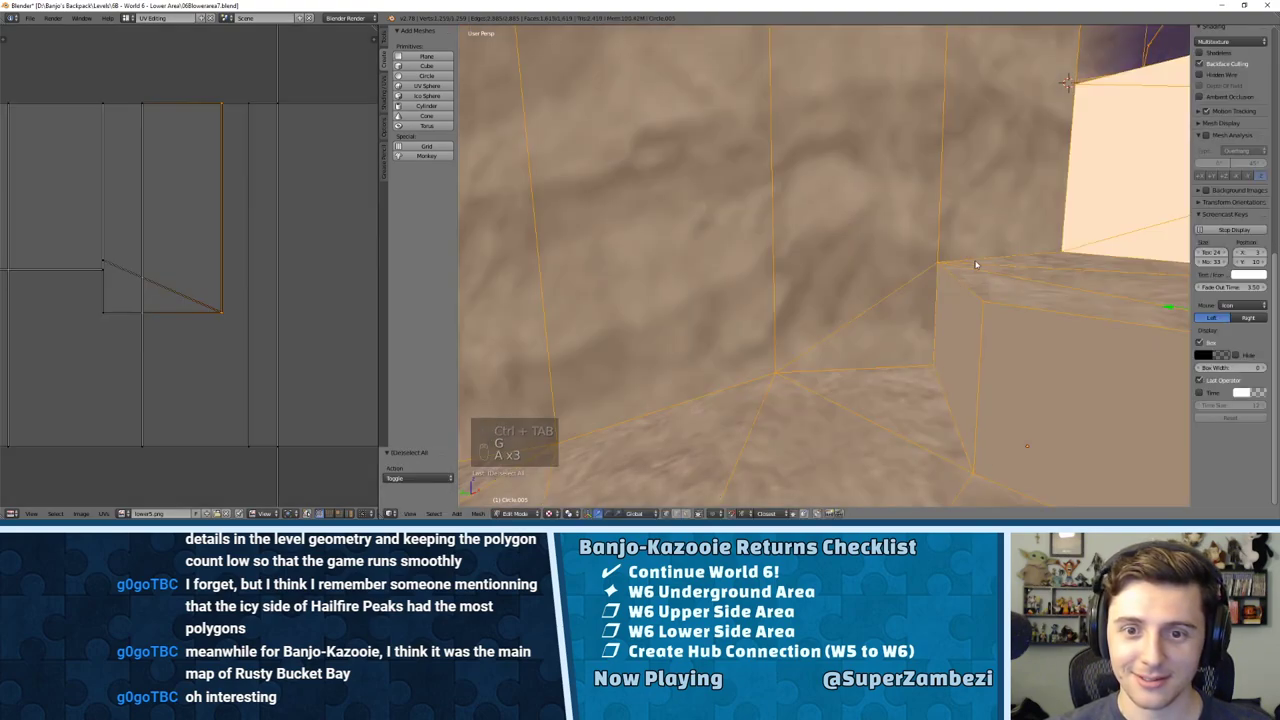
{"action": "key", "text": "w"}
{"action": "left_click", "coordinate": [960, 267]}
Step: Knife-cut diagonally across the wall beside the white face, from the face's upper corner to the wall's lower corner
{"action": "middle_click_drag", "start_coordinate": [960, 267], "coordinate": [930, 254]}
{"action": "key", "text": "ctrl+Tab"}
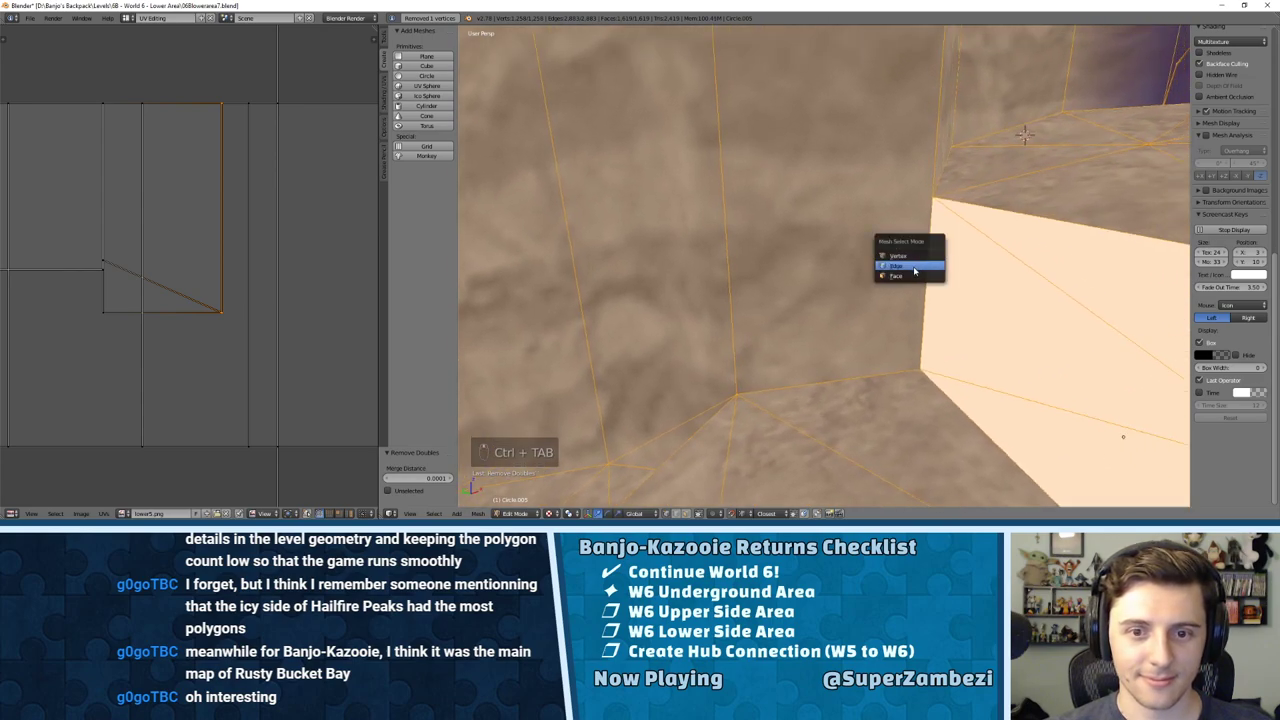
{"action": "key", "text": "k"}
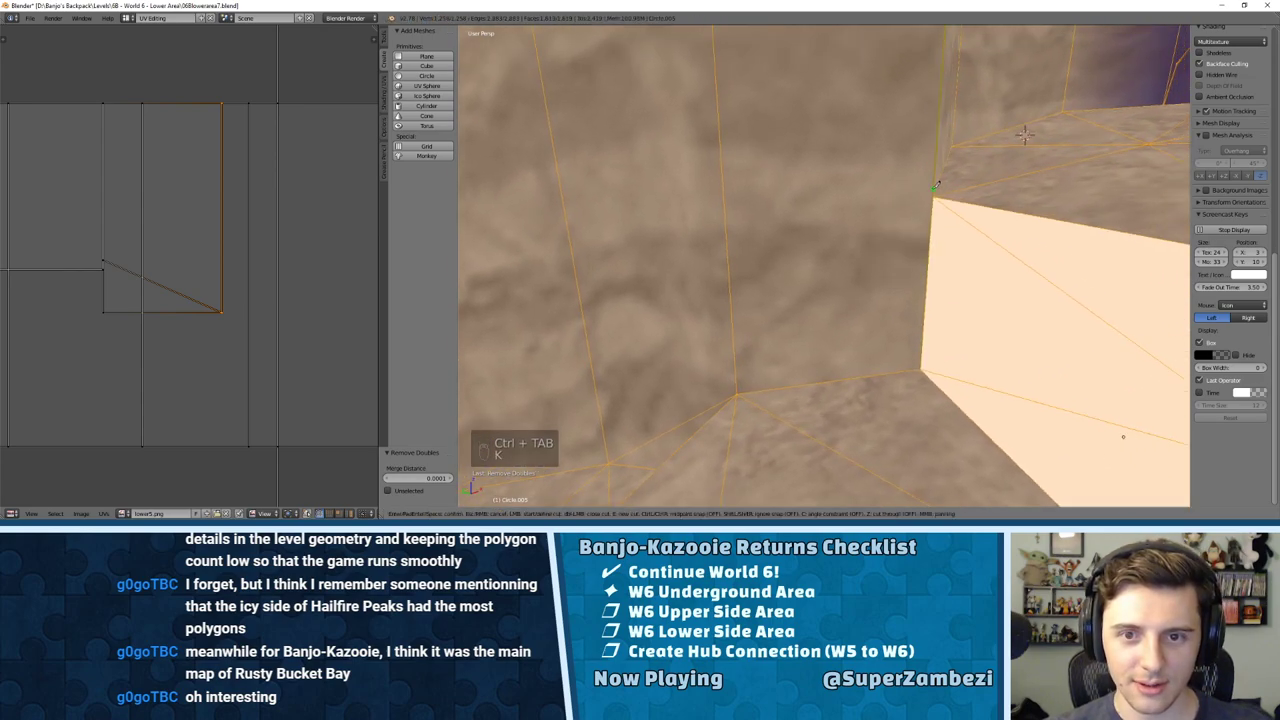
{"action": "left_click", "coordinate": [930, 191]}
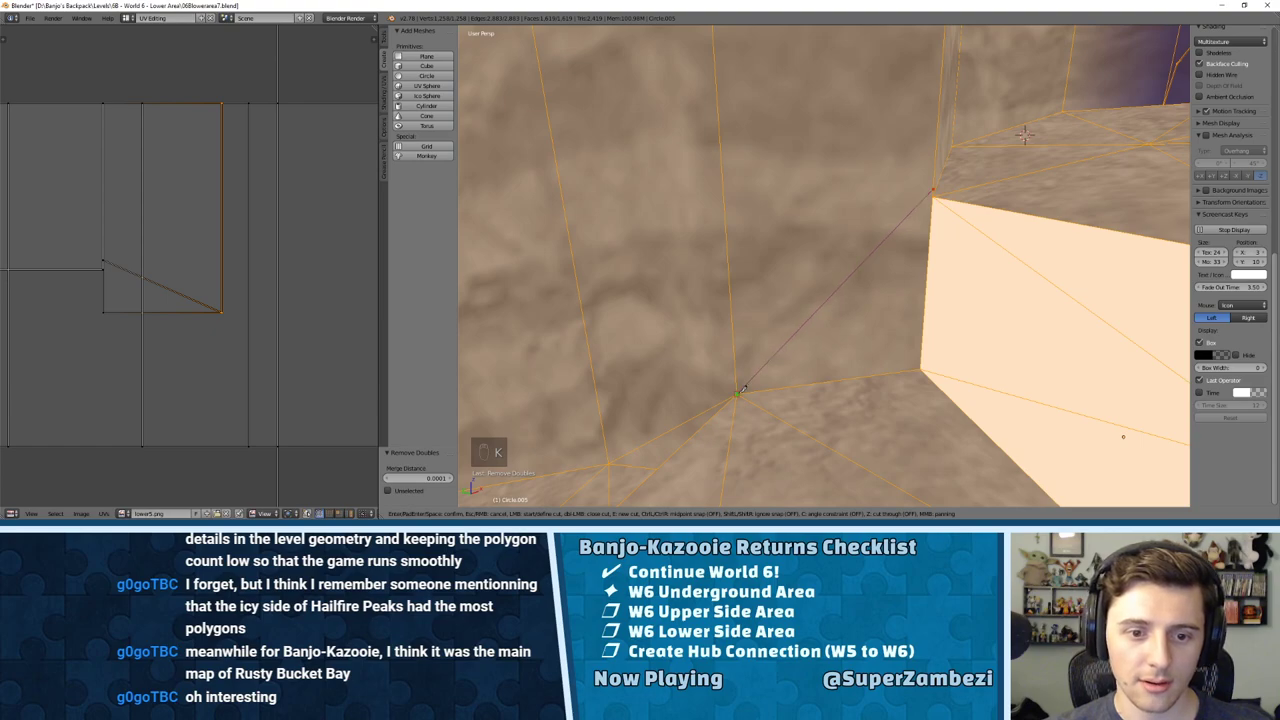
{"action": "left_click", "coordinate": [740, 392]}
{"action": "key", "text": "Return"}
Step: Snap the white face's upper corner vertex onto the end of the new diagonal cut in vertex select mode
{"action": "middle_click_drag", "start_coordinate": [908, 236], "coordinate": [893, 222]}
{"action": "key", "text": "ctrl+Tab"}
{"action": "left_click", "coordinate": [893, 222]}
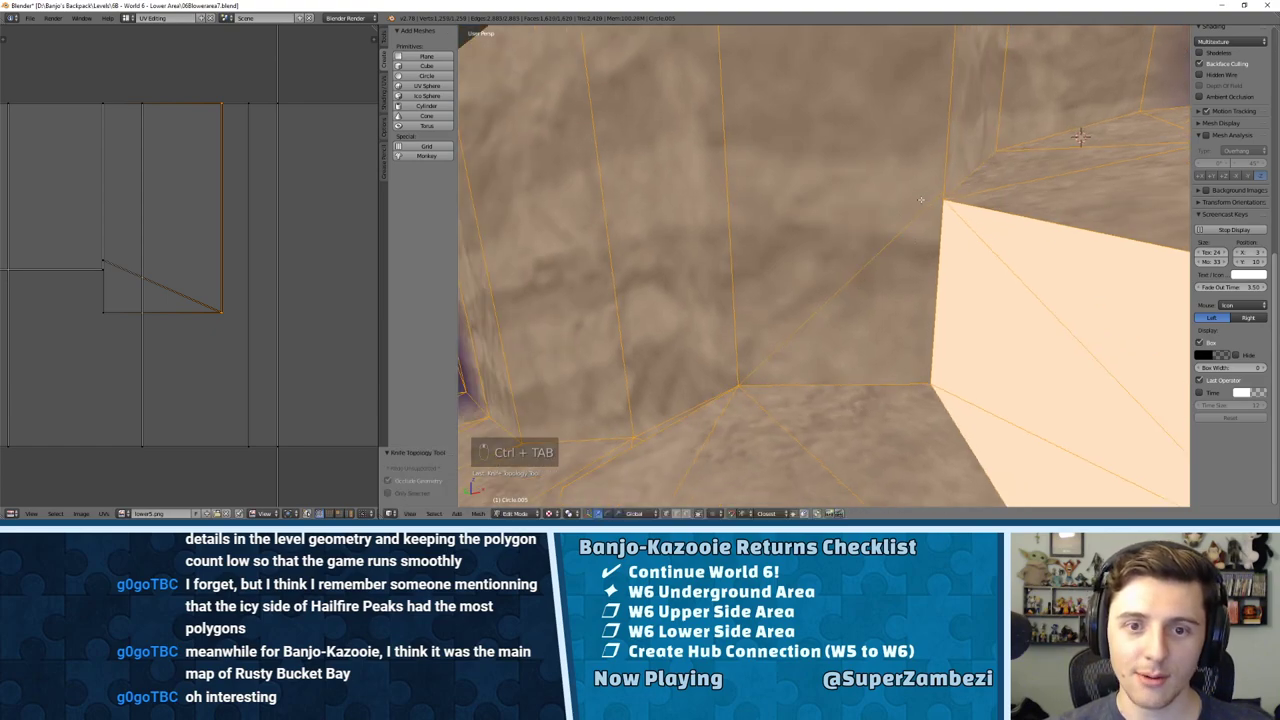
{"action": "right_click", "coordinate": [943, 199]}
{"action": "key", "text": "g"}
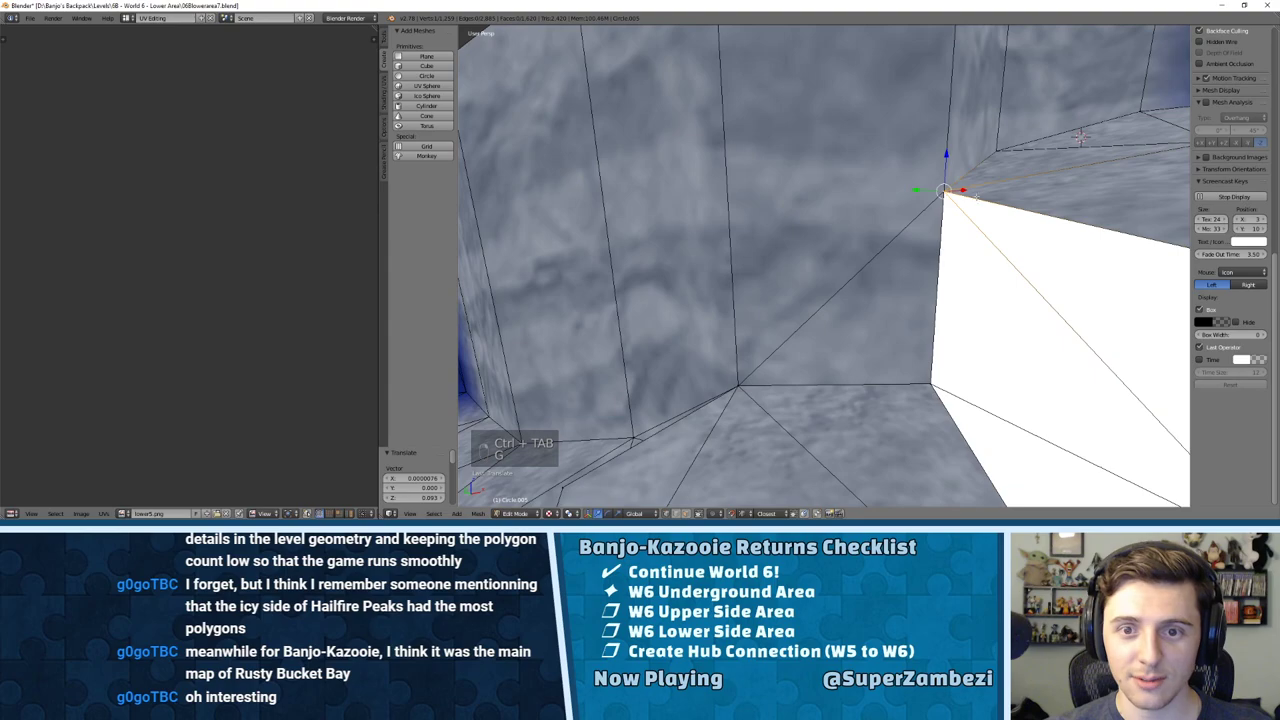
Step: Select the whole mesh and remove doubles to merge the snapped vertex at the white face's upper corner
{"action": "key", "text": "a"}
{"action": "key", "text": "a"}
{"action": "key", "text": "a"}
{"action": "key", "text": "w"}
{"action": "left_click", "coordinate": [960, 200]}
Step: Lower the vertex in the middle of the upper passage's floor by about 0.24 along Z in vertex select mode
{"action": "middle_click_drag", "start_coordinate": [960, 200], "coordinate": [955, 256]}
{"action": "scroll", "coordinate": [988, 182], "scroll_direction": "down", "scroll_amount": 4}
{"action": "key", "text": "ctrl+Tab"}
{"action": "left_click", "coordinate": [894, 246]}
{"action": "right_click", "coordinate": [912, 293]}
{"action": "mouse_move", "coordinate": [912, 291]}
{"action": "left_mouse_down"}
{"action": "mouse_move", "coordinate": [916, 408]}
{"action": "mouse_move", "coordinate": [917, 302]}
{"action": "left_mouse_up"}
{"action": "middle_click_drag", "start_coordinate": [917, 302], "coordinate": [785, 294]}
{"action": "scroll", "coordinate": [812, 300], "scroll_direction": "up", "scroll_amount": 3}
{"action": "right_click", "coordinate": [785, 294]}
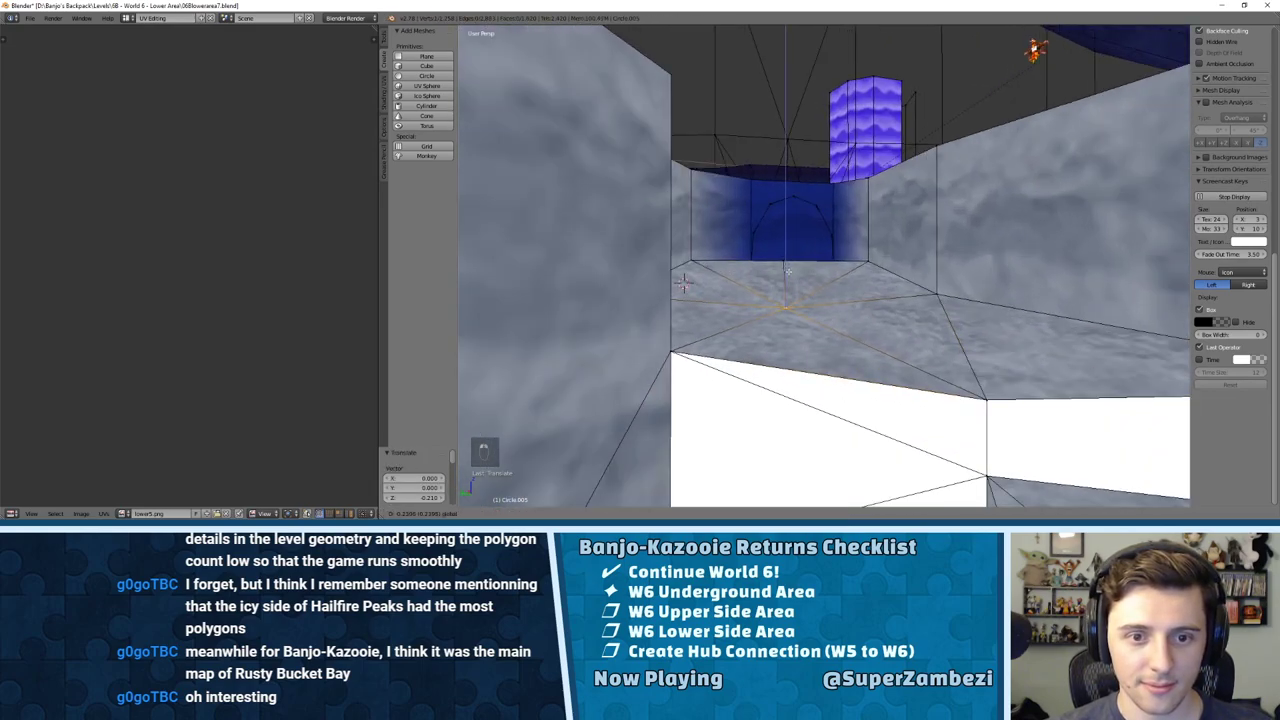
Step: Lower the middle vertex of the floor edge in front of the blue doorway along Z
{"action": "middle_click_drag", "start_coordinate": [683, 282], "coordinate": [621, 215]}
{"action": "middle_click_drag", "start_coordinate": [756, 238], "coordinate": [727, 180]}
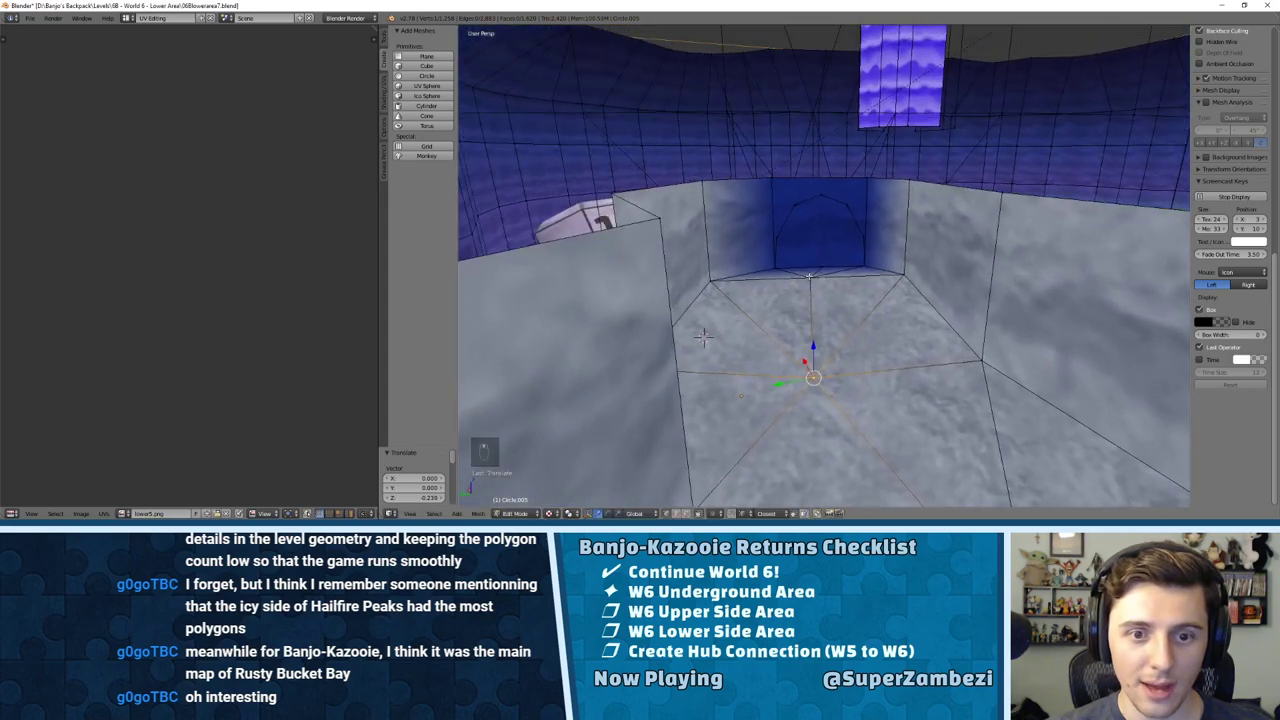
{"action": "right_click", "coordinate": [810, 284]}
{"action": "left_click_drag", "start_coordinate": [811, 251], "coordinate": [813, 258]}
{"action": "left_click", "coordinate": [814, 263]}
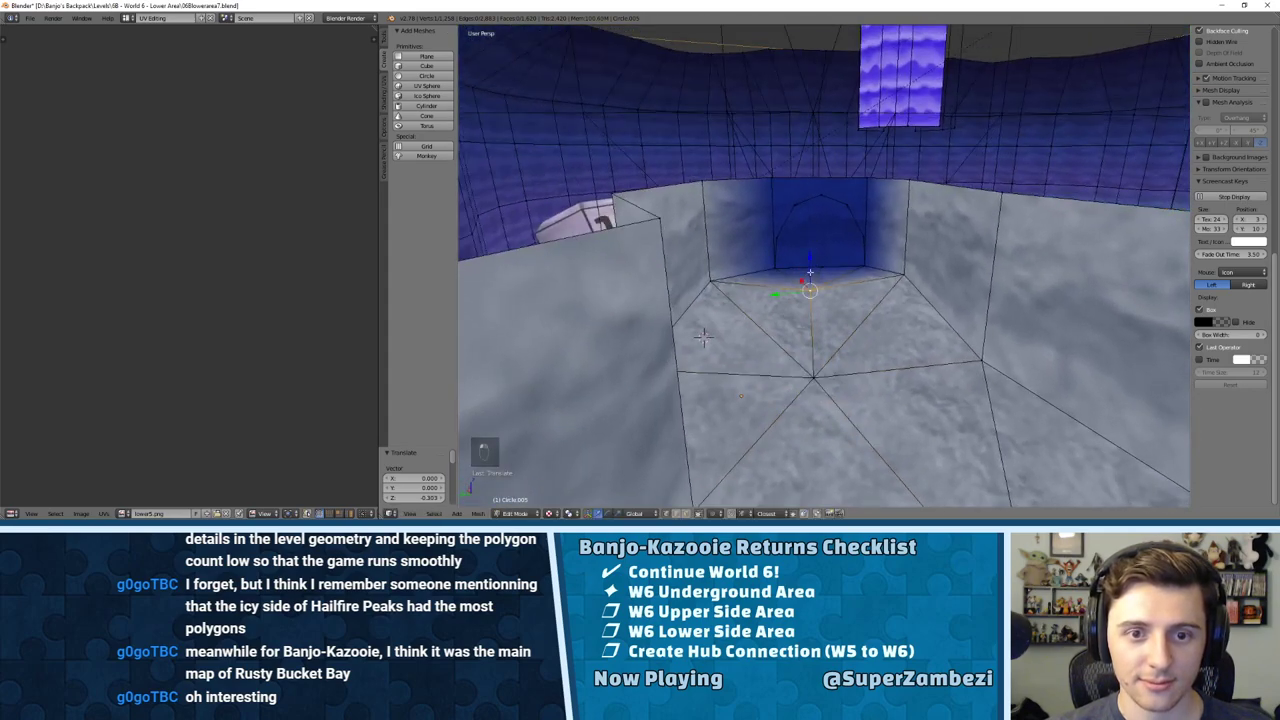
Step: Select the untextured grey front faces of the low step and the taller ledge in face select mode and unwrap them
{"action": "middle_click_drag", "start_coordinate": [814, 263], "coordinate": [745, 300]}
{"action": "key", "text": "ctrl+Tab"}
{"action": "left_click", "coordinate": [832, 267]}
{"action": "key", "text": "ctrl+Tab"}
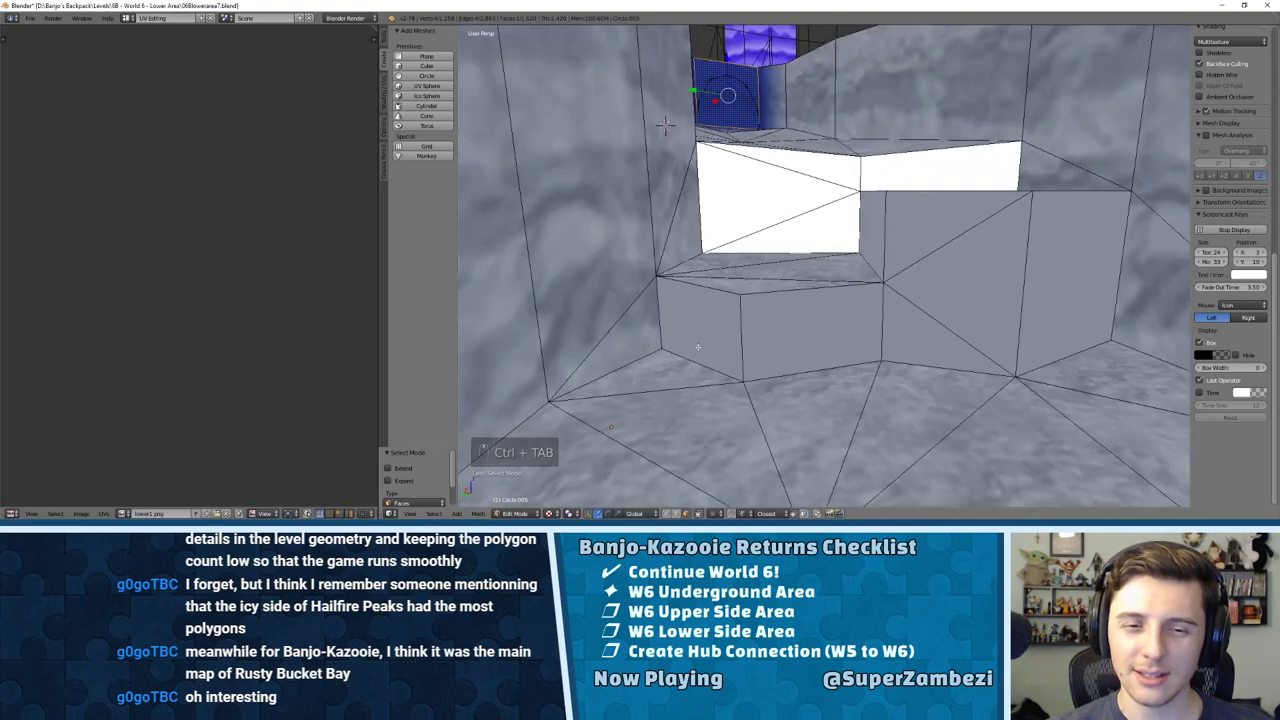
{"action": "right_click", "coordinate": [698, 347]}
{"action": "right_click", "coordinate": [800, 336], "text": "shift"}
{"action": "right_click", "coordinate": [915, 340], "text": "shift"}
{"action": "right_click", "coordinate": [970, 285], "text": "shift"}
{"action": "right_click", "coordinate": [925, 225], "text": "shift"}
{"action": "right_click", "coordinate": [873, 230], "text": "shift"}
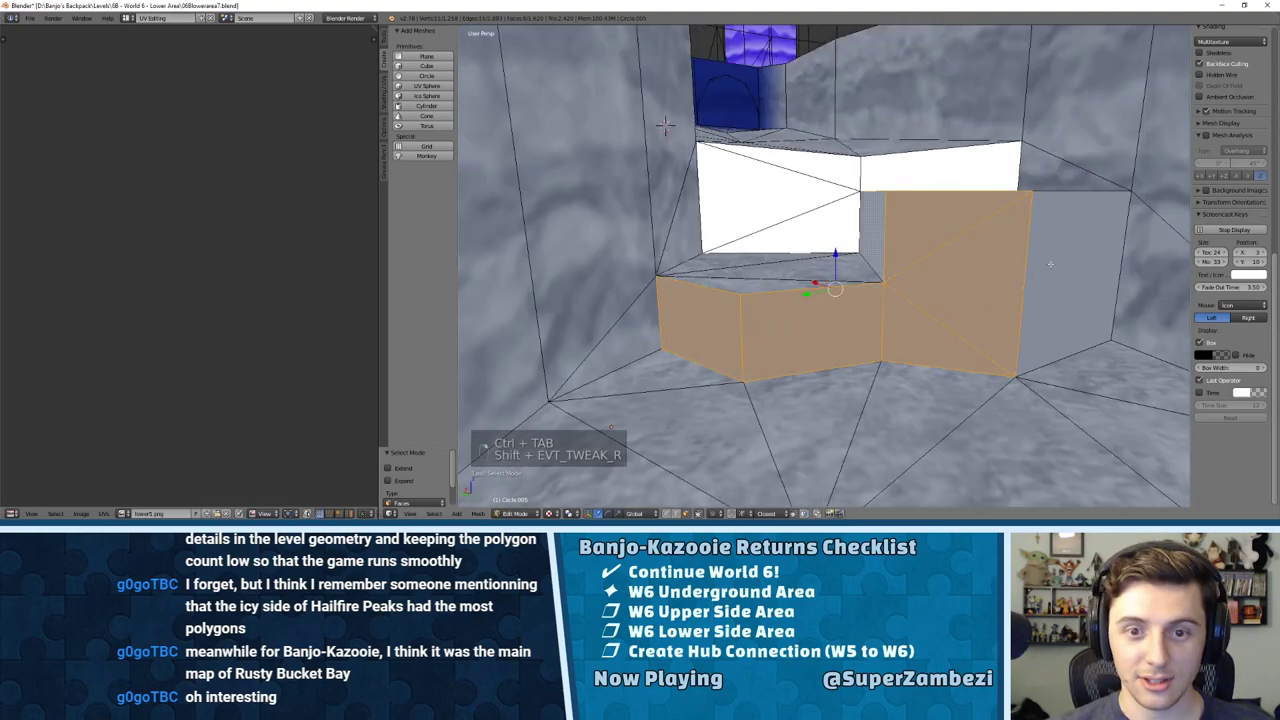
{"action": "right_click", "coordinate": [1050, 263], "text": "shift"}
{"action": "key", "text": "u"}
{"action": "left_click", "coordinate": [1050, 263]}
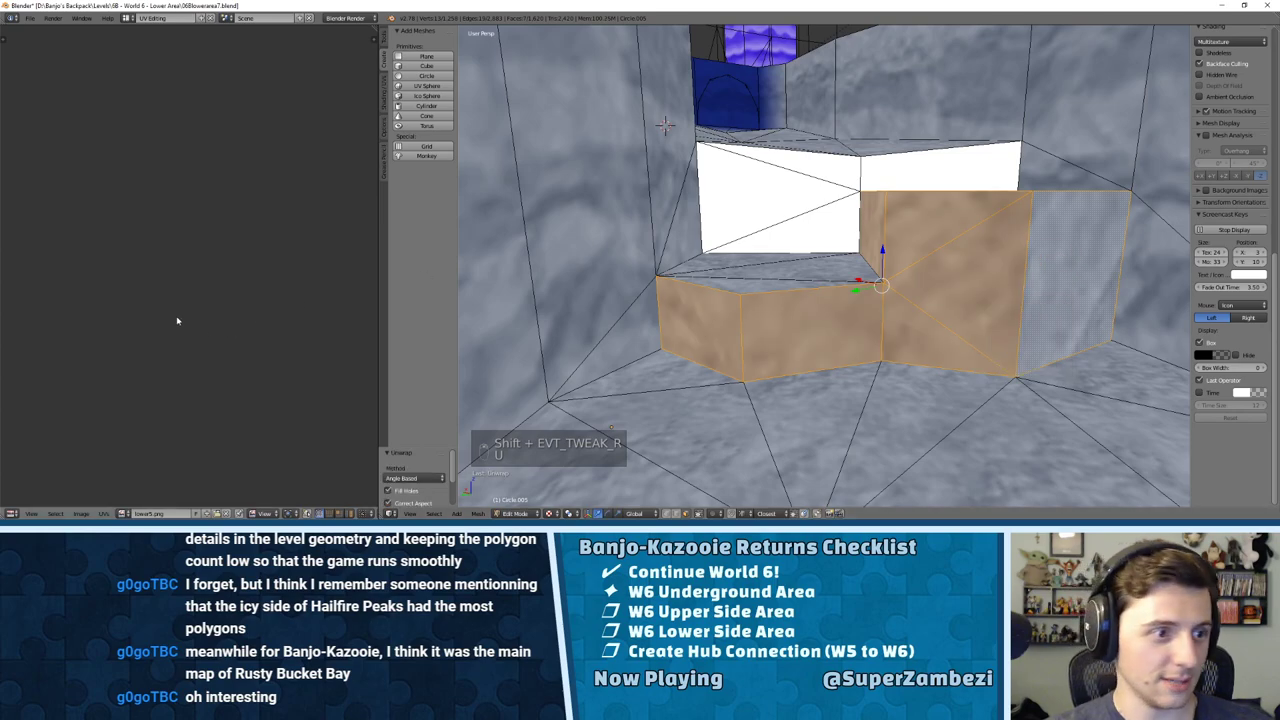
Step: Reselect the front faces of the low step and taller ledge without the narrow side face, and unwrap them again
{"action": "key", "text": "a"}
{"action": "key", "text": "KP_Decimal"}
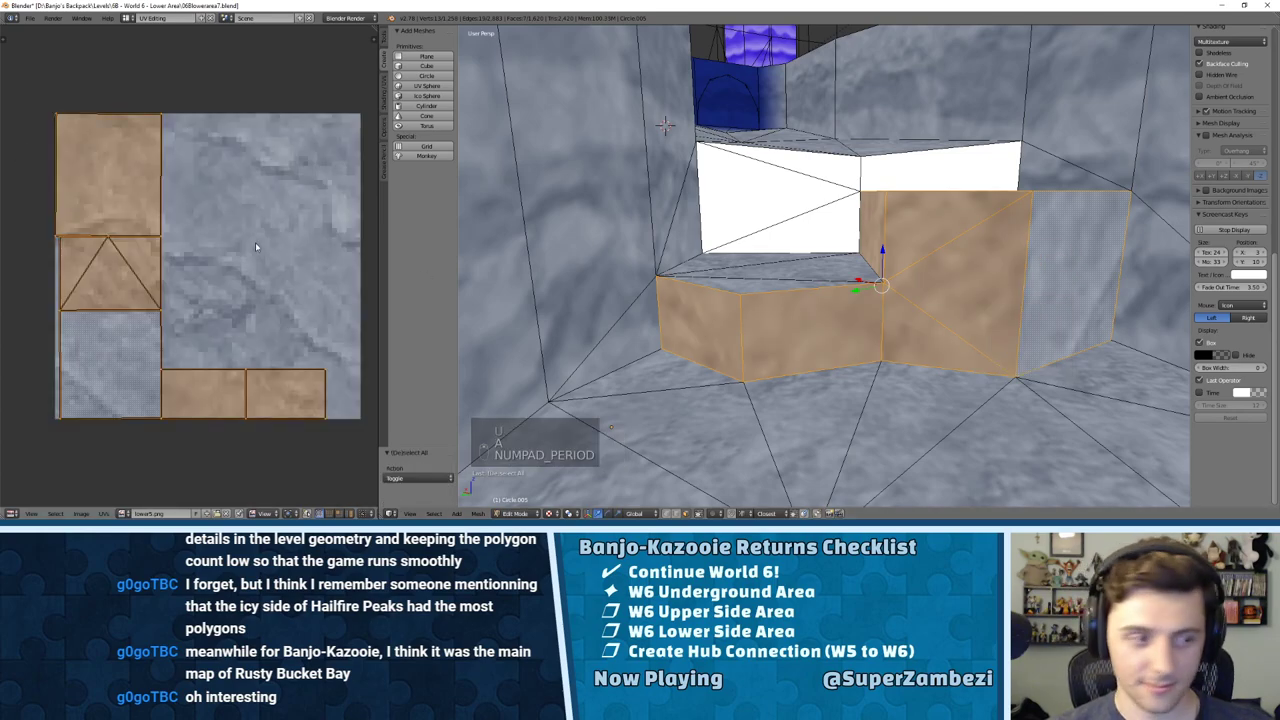
{"action": "right_click", "coordinate": [683, 341]}
{"action": "right_click", "coordinate": [800, 330], "text": "shift"}
{"action": "right_click", "coordinate": [920, 338], "text": "shift"}
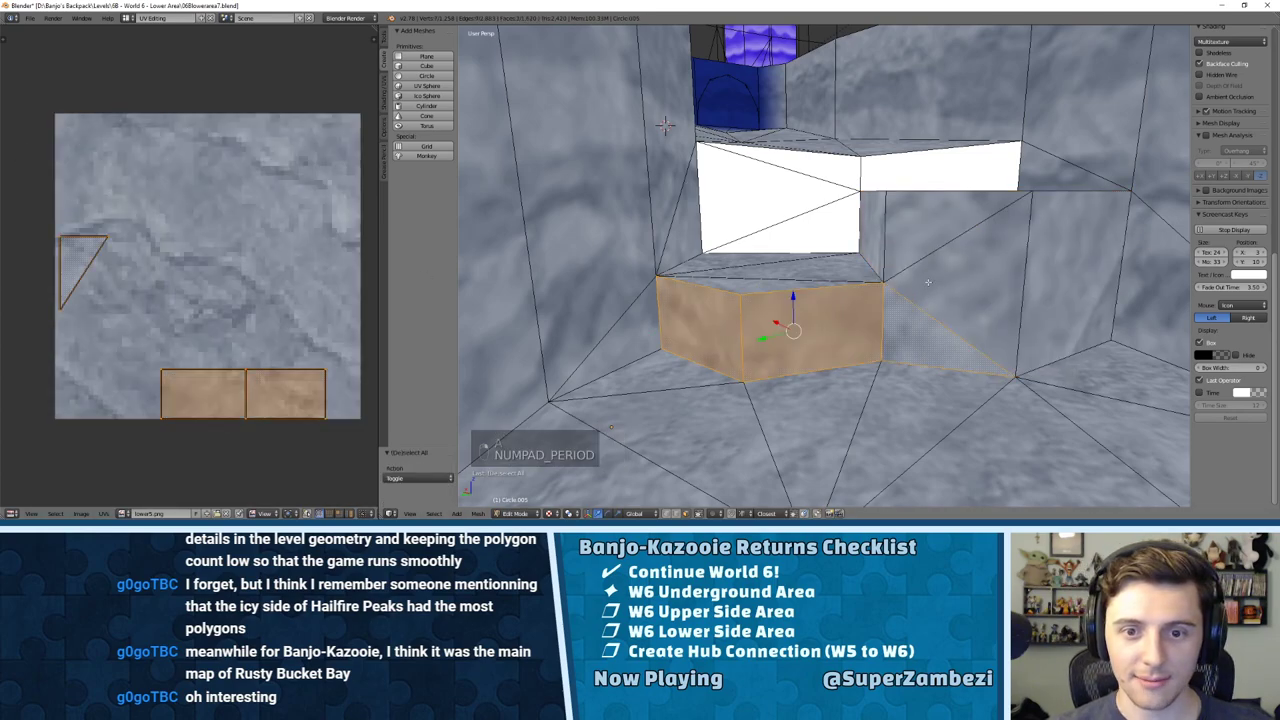
{"action": "right_click", "coordinate": [962, 290], "text": "shift"}
{"action": "right_click", "coordinate": [950, 222], "text": "shift"}
{"action": "right_click", "coordinate": [1046, 247], "text": "shift"}
{"action": "key", "text": "u"}
{"action": "left_click", "coordinate": [1046, 250]}
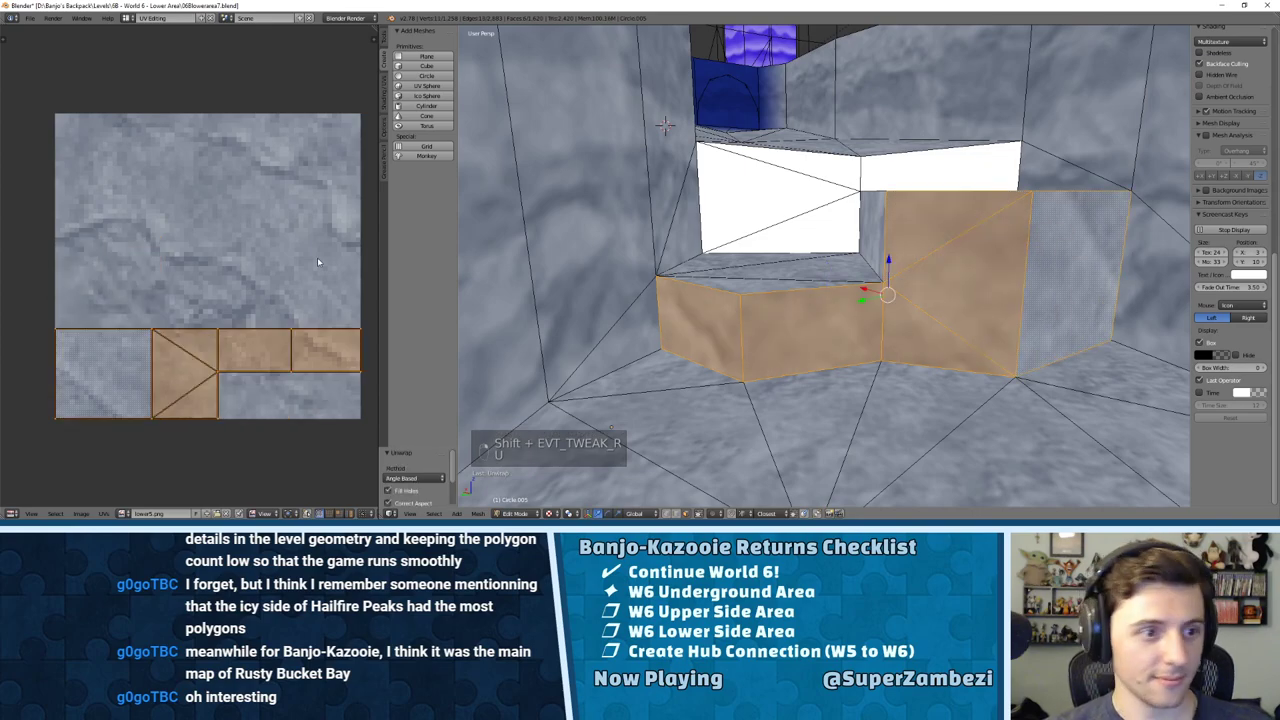
Step: Rotate the unwrapped front faces' UVs by 180 degrees and assign lower1.png to them
{"action": "type", "text": "r180"}
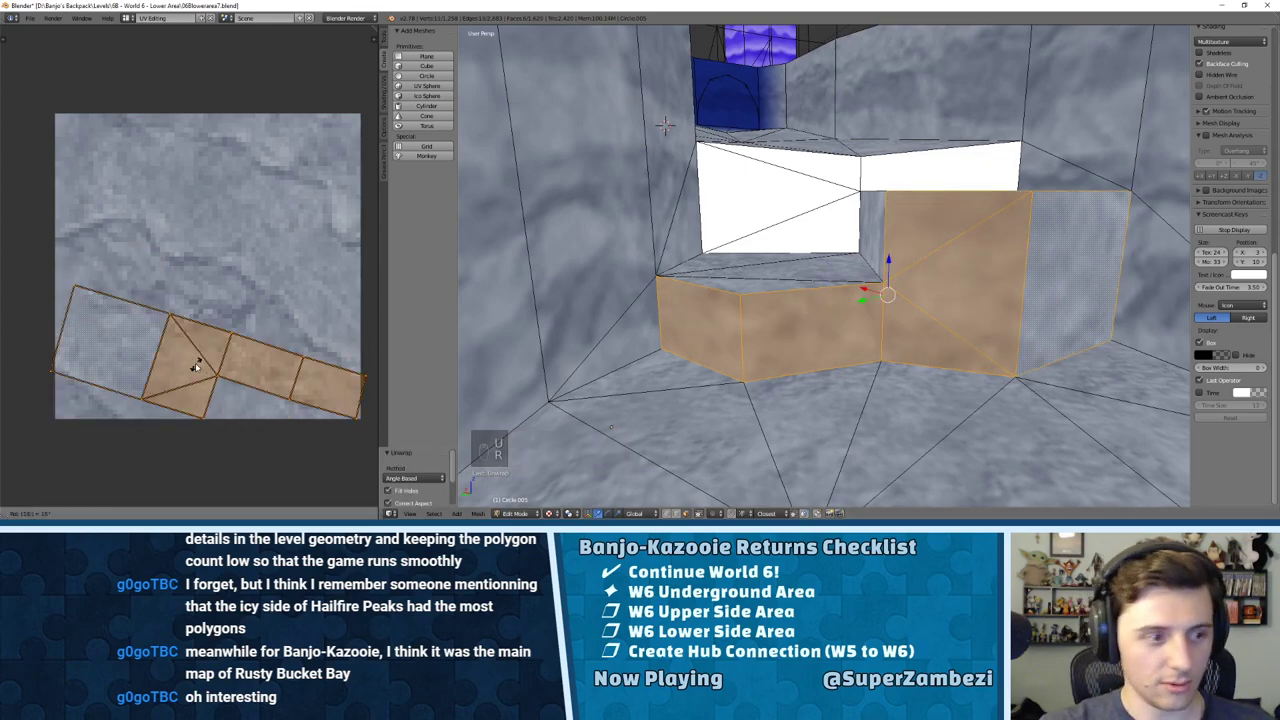
{"action": "key", "text": "Return"}
{"action": "left_click", "coordinate": [123, 513]}
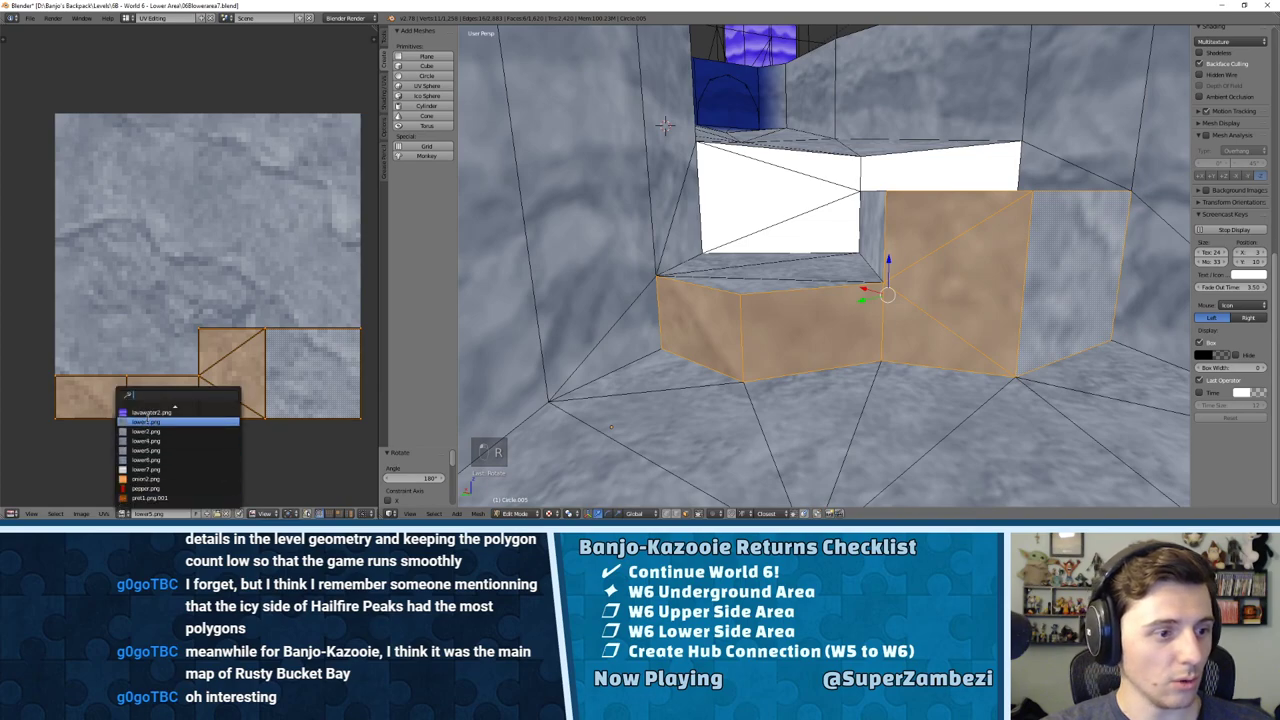
{"action": "left_click", "coordinate": [140, 420]}
Step: Enlarge the front faces' UVs and move them so the taller ledge's island spans the full height of the texture
{"action": "key", "text": "s"}
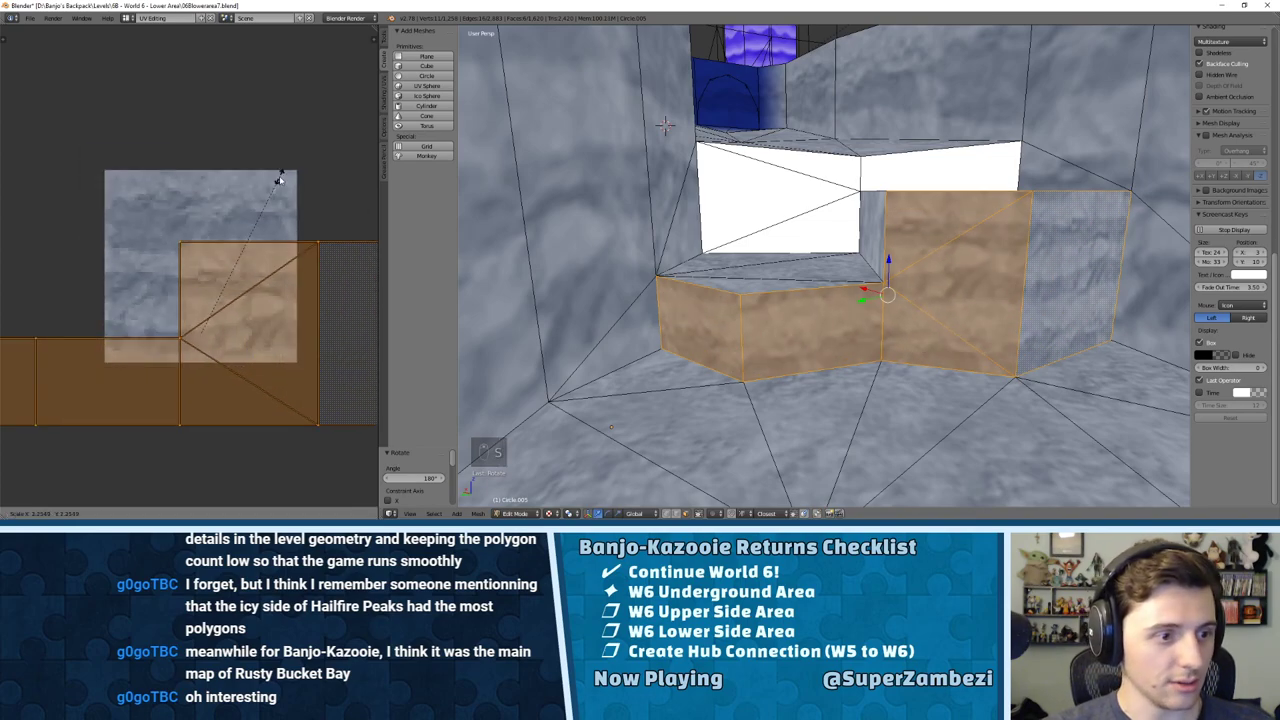
{"action": "left_click", "coordinate": [279, 178]}
{"action": "key", "text": "g"}
{"action": "left_click", "coordinate": [157, 263]}
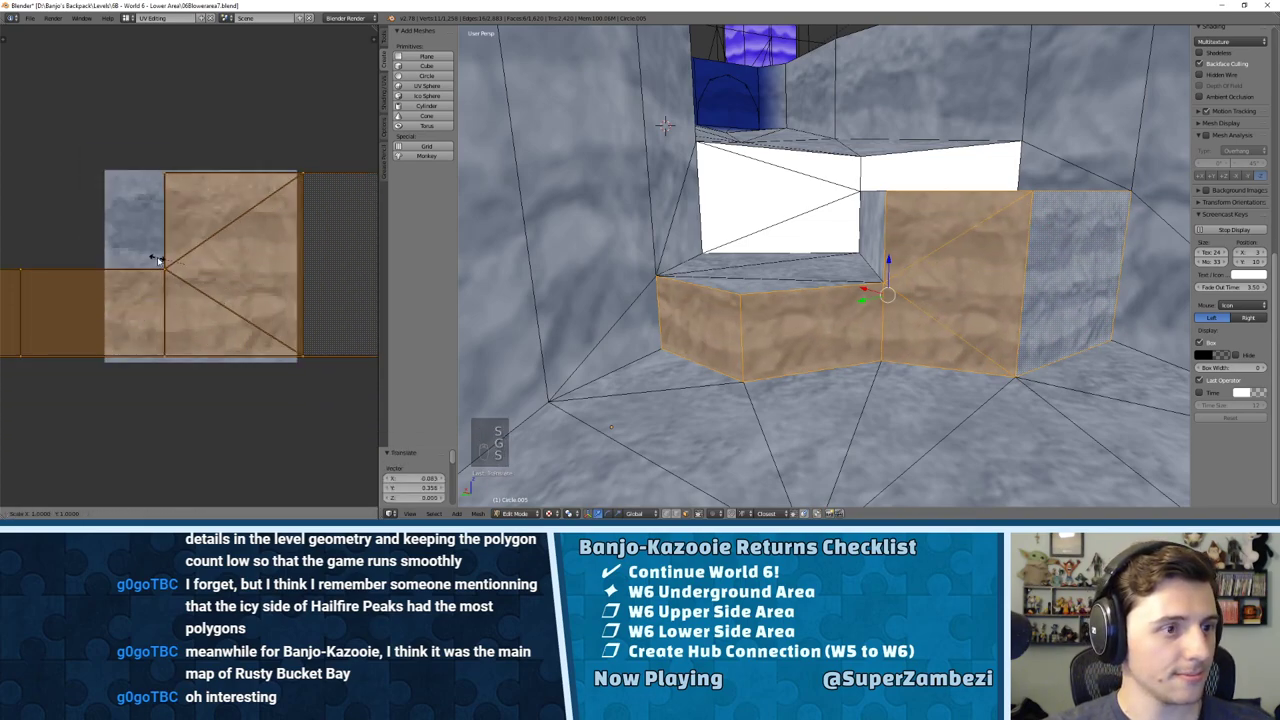
{"action": "key", "text": "s"}
{"action": "left_click", "coordinate": [157, 262]}
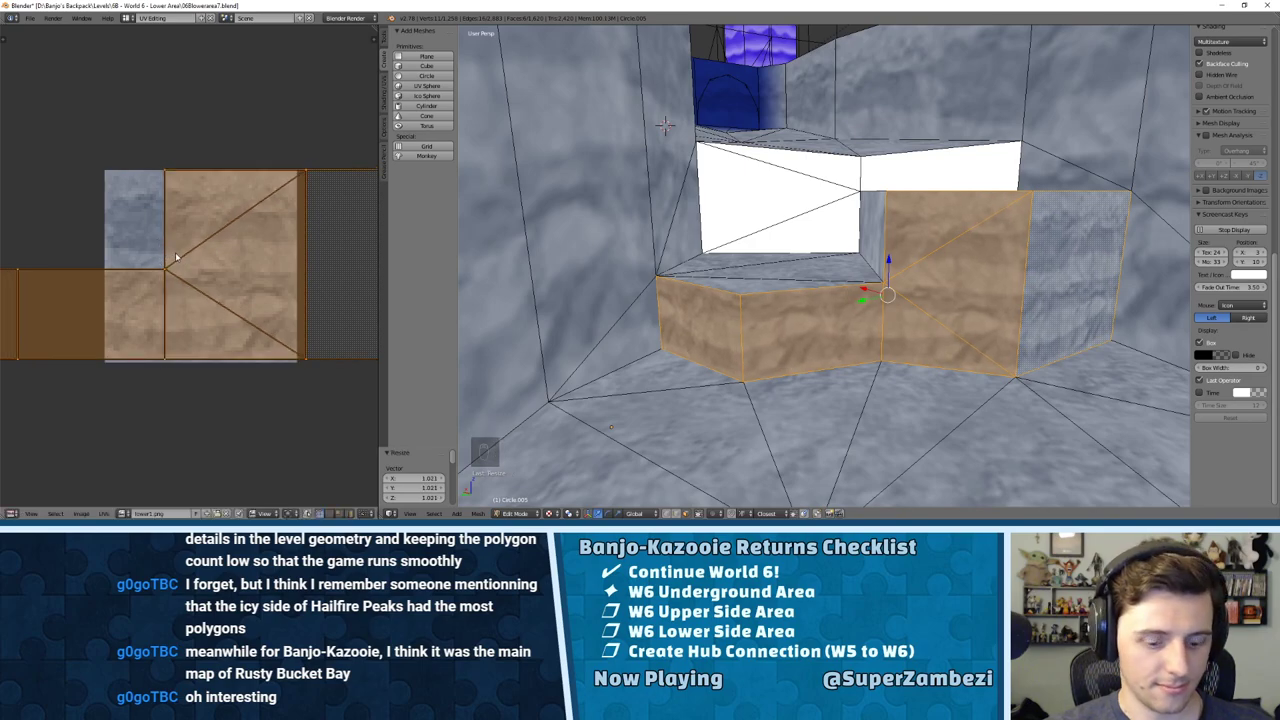
Step: Try to unwrap the taller ledge's narrow side face and move its UVs away from the texture image
{"action": "right_click", "coordinate": [877, 228]}
{"action": "key", "text": "u"}
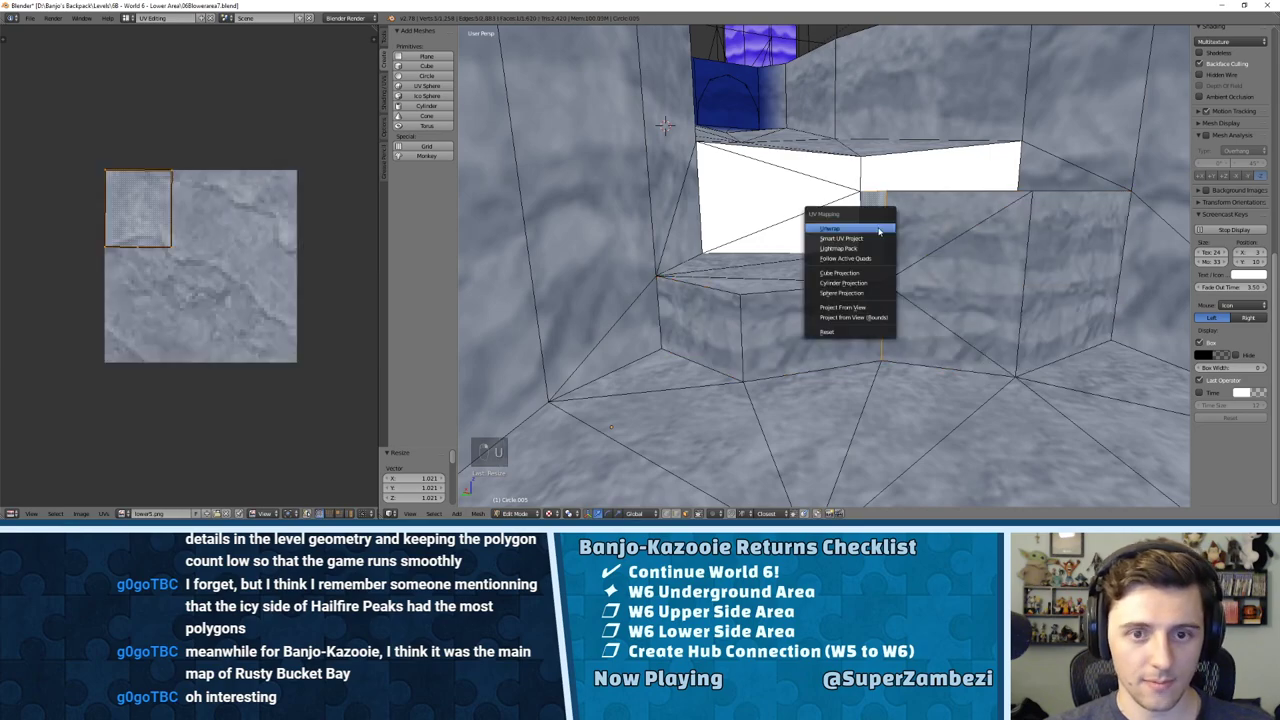
{"action": "left_click", "coordinate": [860, 217]}
{"action": "left_click", "coordinate": [205, 177]}
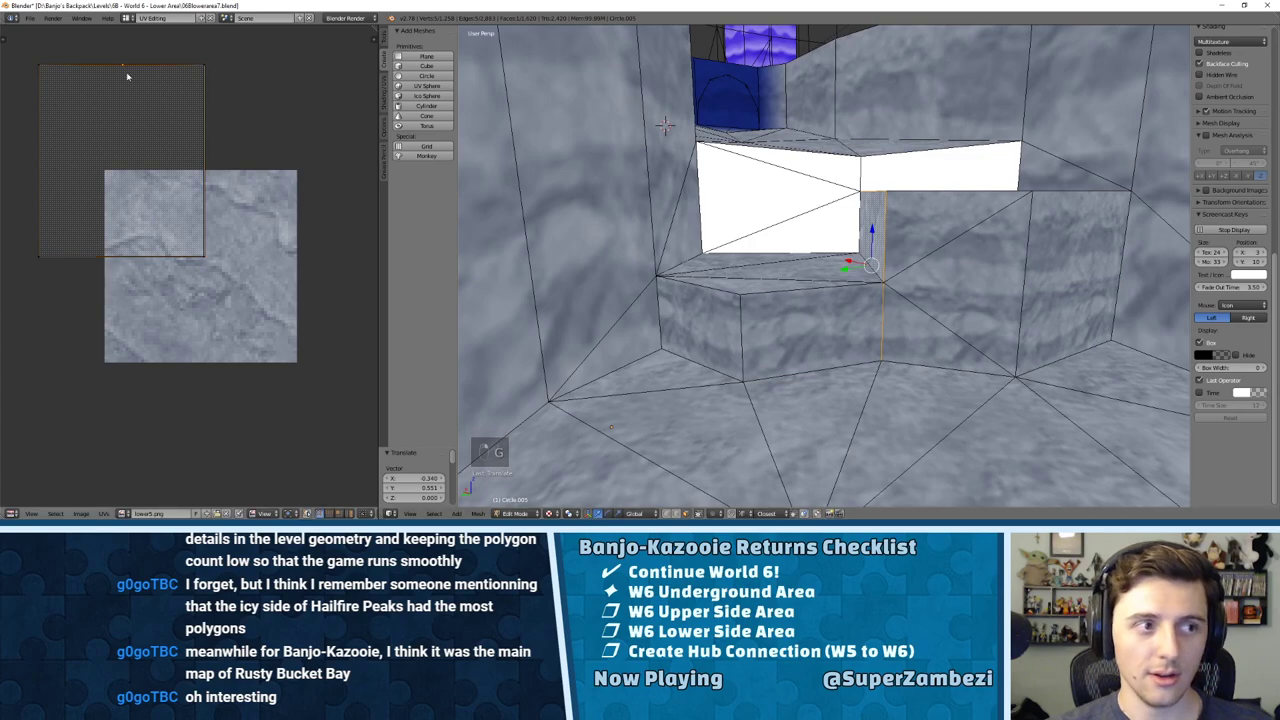
{"action": "key", "text": "g"}
{"action": "left_click", "coordinate": [166, 130]}
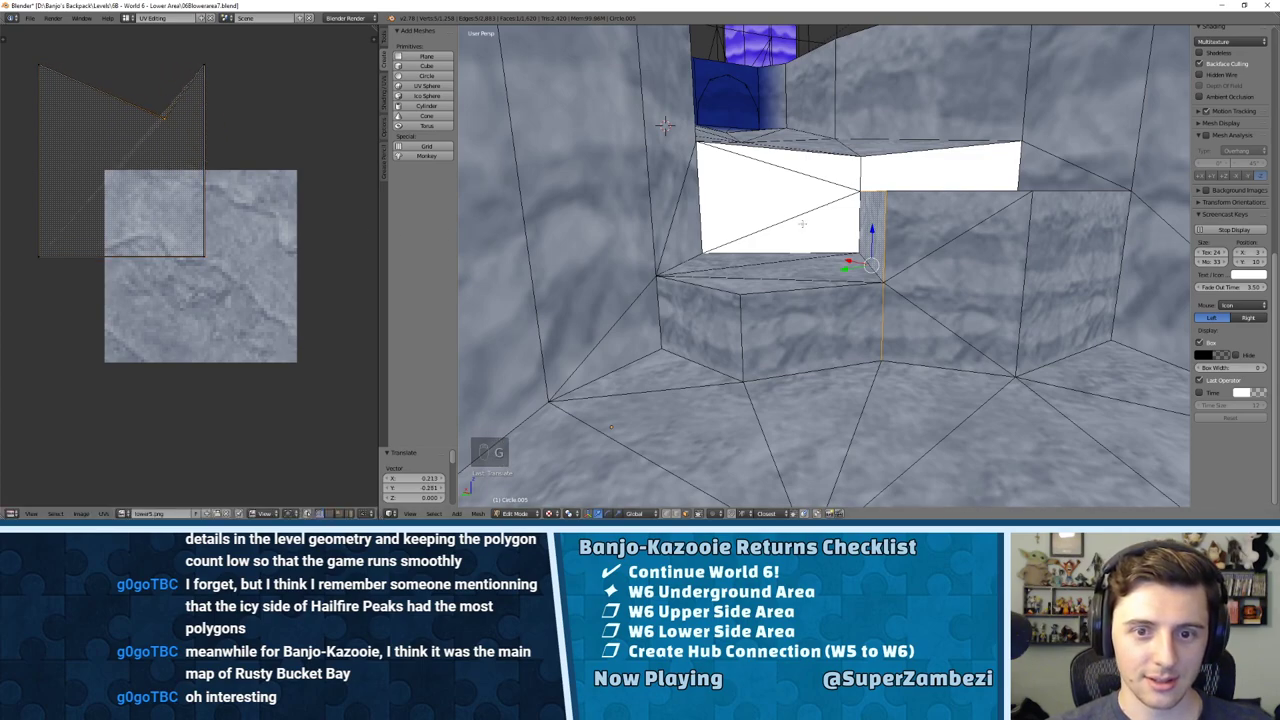
{"action": "middle_click_drag", "start_coordinate": [803, 223], "coordinate": [758, 222]}
{"action": "scroll", "coordinate": [850, 252], "scroll_direction": "up", "scroll_amount": 4}
{"action": "key", "text": "ctrl+z"}
{"action": "key", "text": "ctrl+z"}
{"action": "key", "text": "ctrl+z"}
Step: Delete the stray vertex at the base of the taller ledge's side face in vertex select mode
{"action": "key", "text": "ctrl+Tab"}
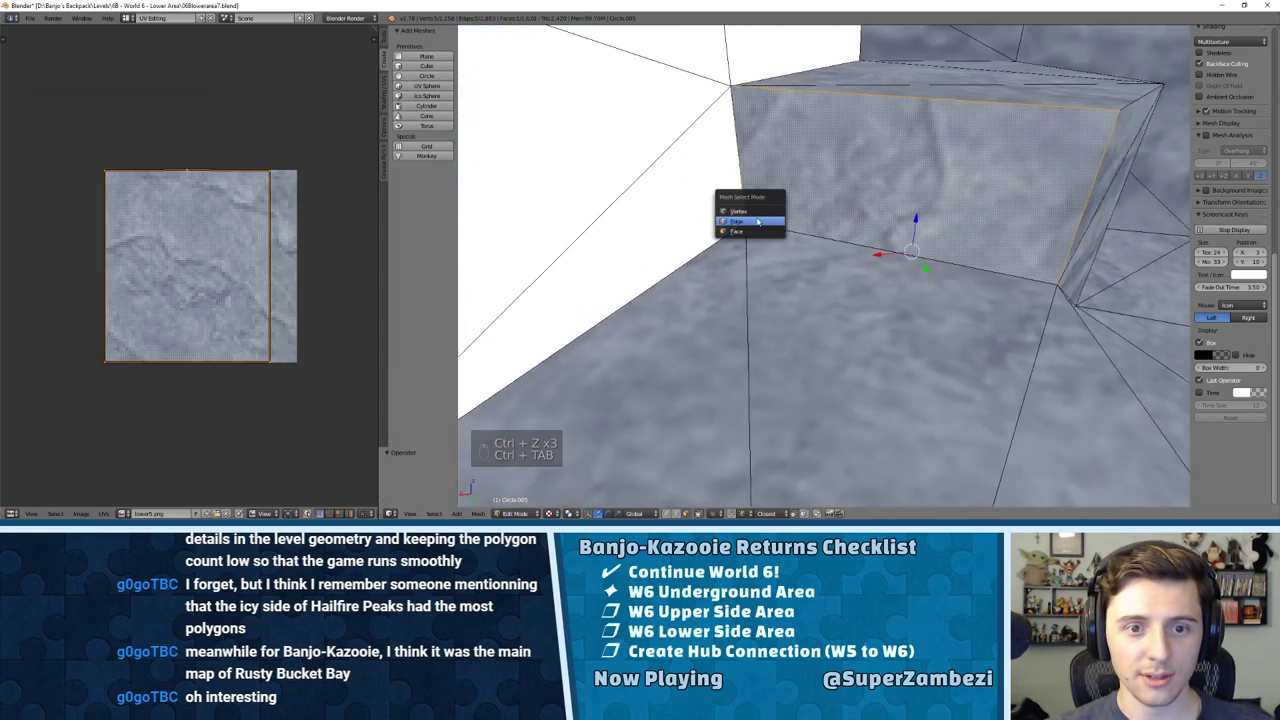
{"action": "left_click", "coordinate": [738, 211]}
{"action": "key", "text": "g"}
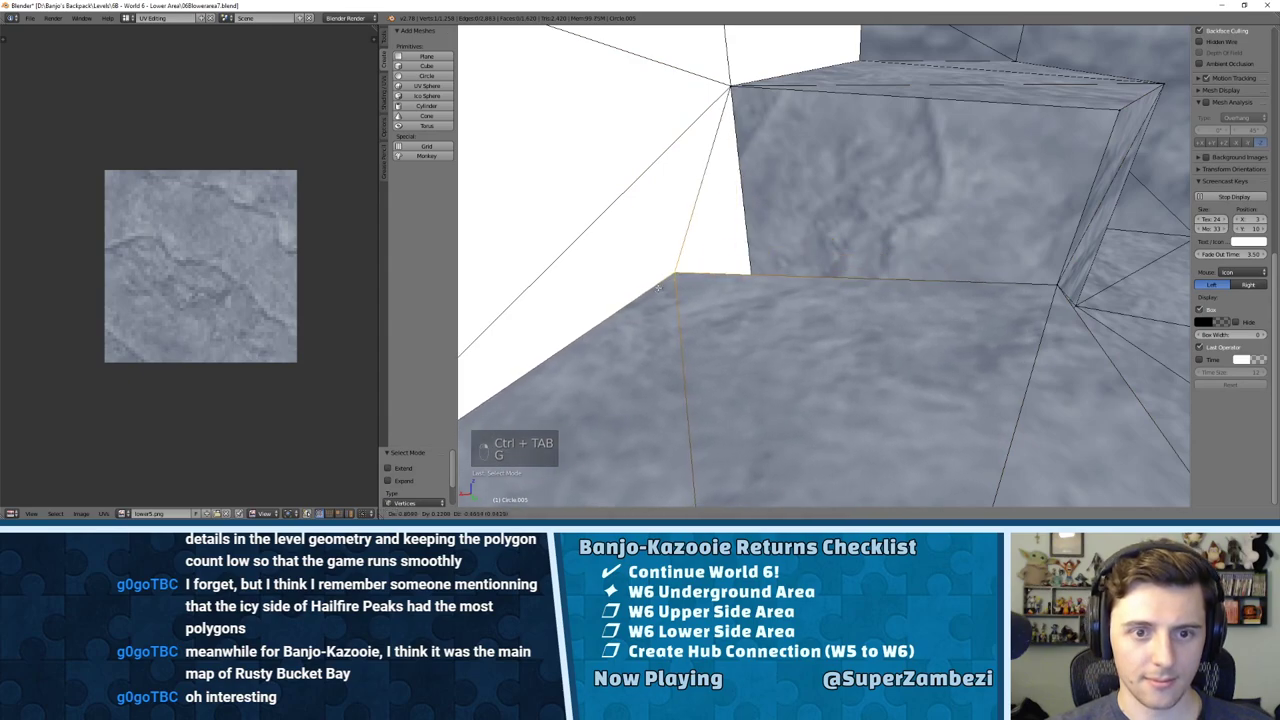
{"action": "left_click", "coordinate": [657, 418]}
{"action": "key", "text": "ctrl+z"}
{"action": "middle_click_drag", "start_coordinate": [700, 380], "coordinate": [791, 324]}
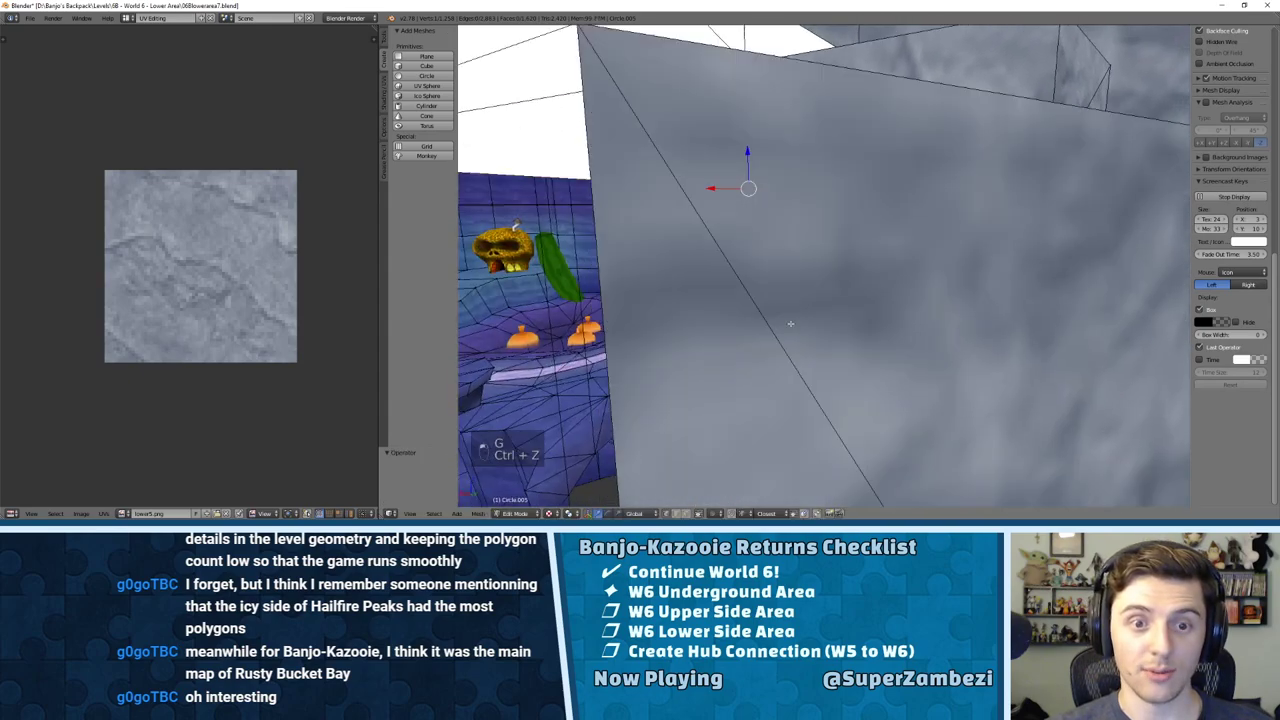
{"action": "key", "text": "x"}
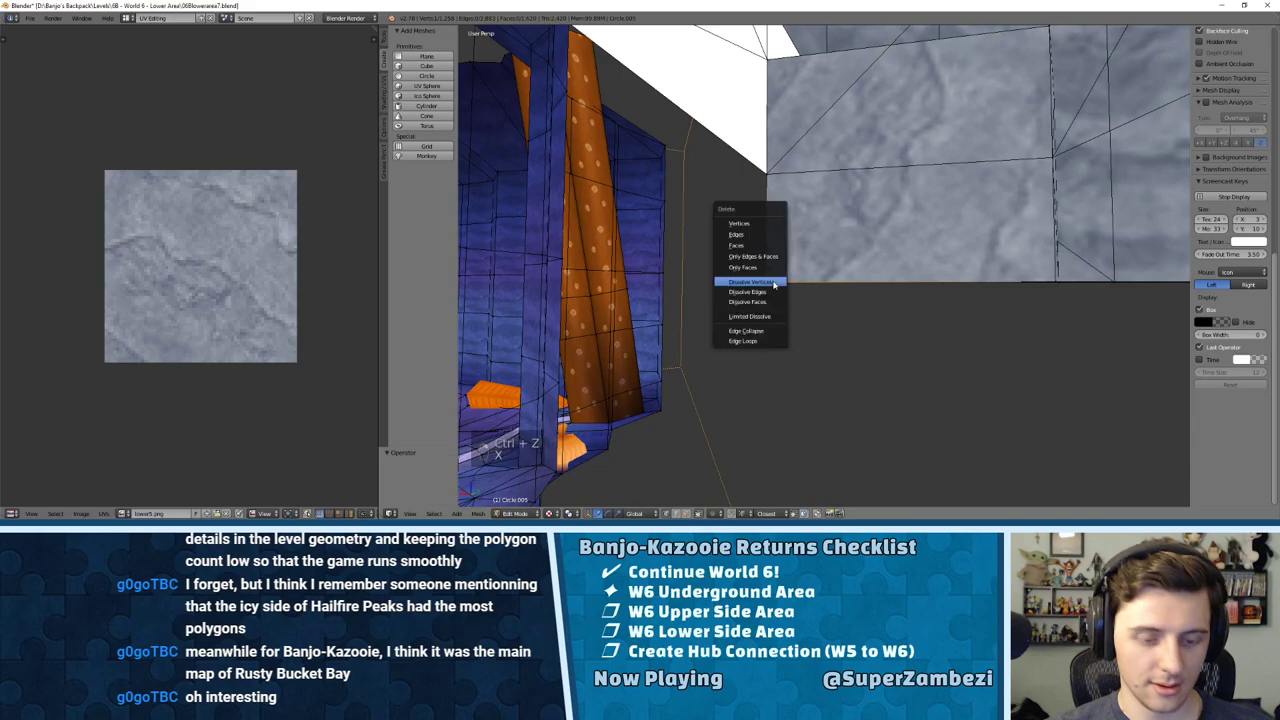
{"action": "left_click", "coordinate": [757, 224]}
Step: Fill the hole in the taller ledge's side with a new face between its upper and lower edges in edge select mode
{"action": "middle_click_drag", "start_coordinate": [866, 237], "coordinate": [826, 283]}
{"action": "key", "text": "ctrl+Tab"}
{"action": "left_click", "coordinate": [800, 283]}
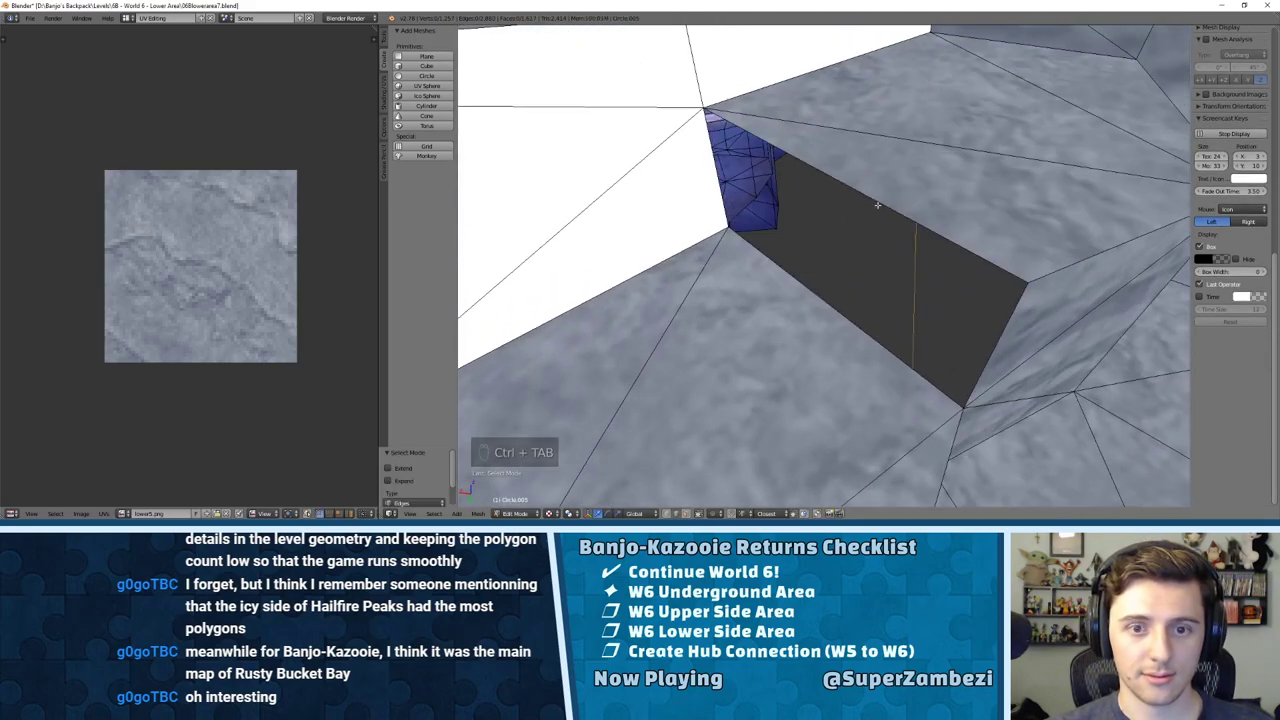
{"action": "right_click", "coordinate": [877, 205]}
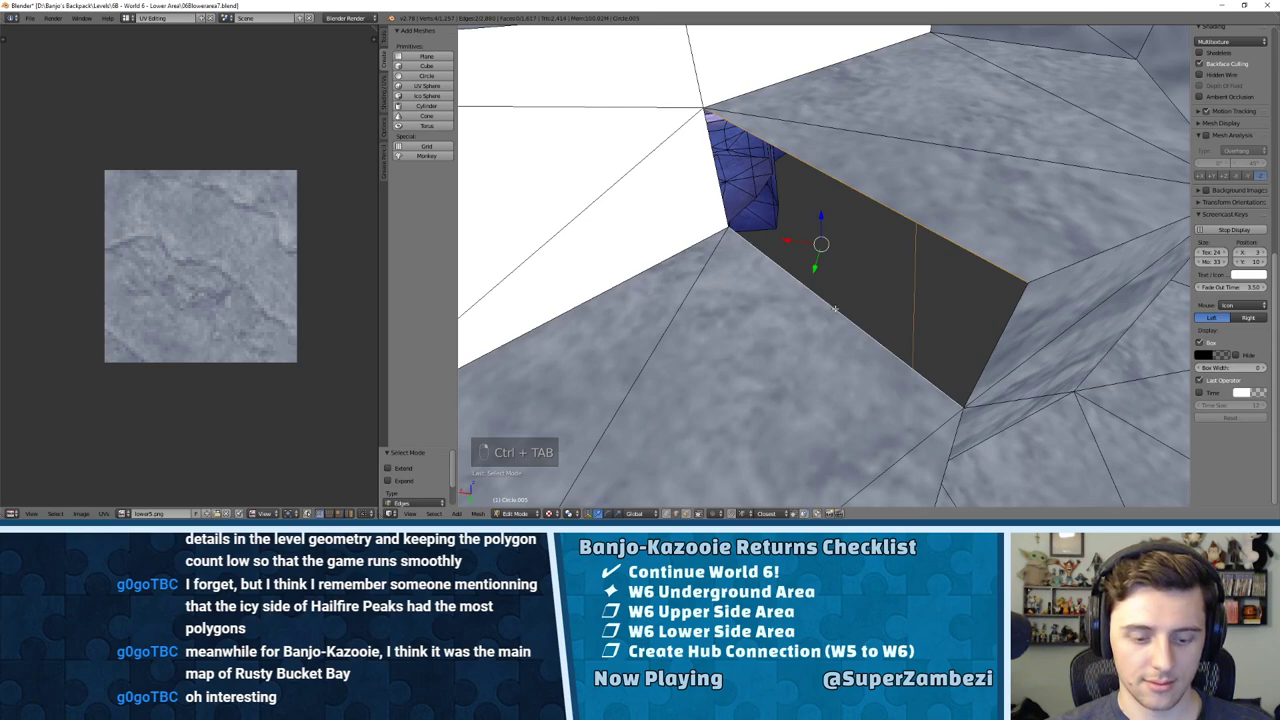
{"action": "key", "text": "f"}
{"action": "middle_click_drag", "start_coordinate": [836, 304], "coordinate": [794, 273]}
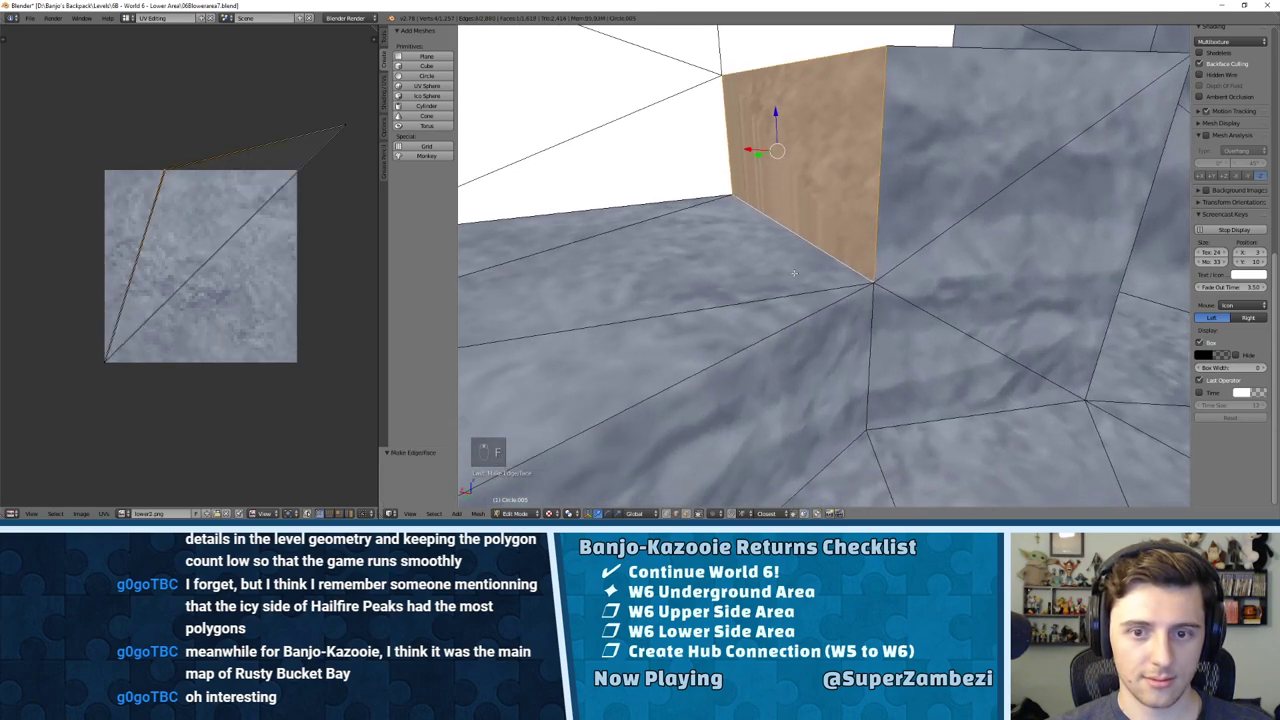
Step: Unwrap the new side face and move its whole UV island off the texture image
{"action": "key", "text": "u"}
{"action": "left_click", "coordinate": [850, 230]}
{"action": "key", "text": "a"}
{"action": "key", "text": "a"}
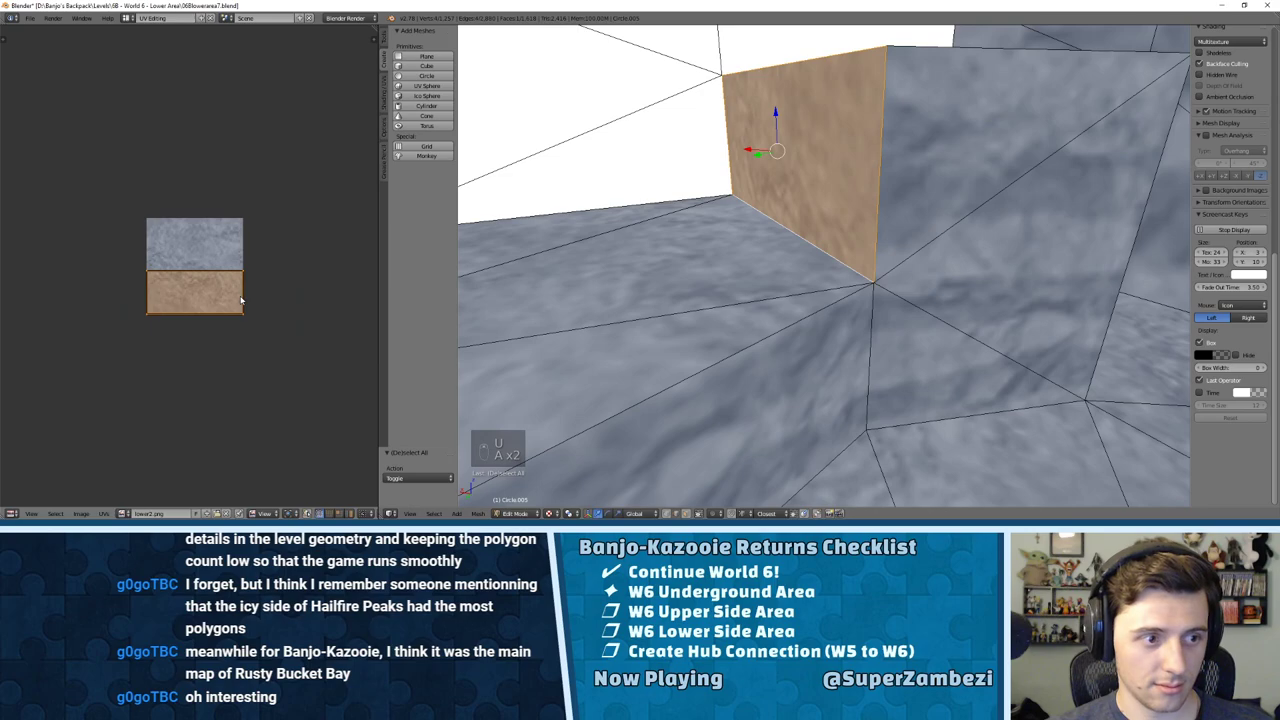
{"action": "key", "text": "g"}
{"action": "left_click", "coordinate": [164, 161]}
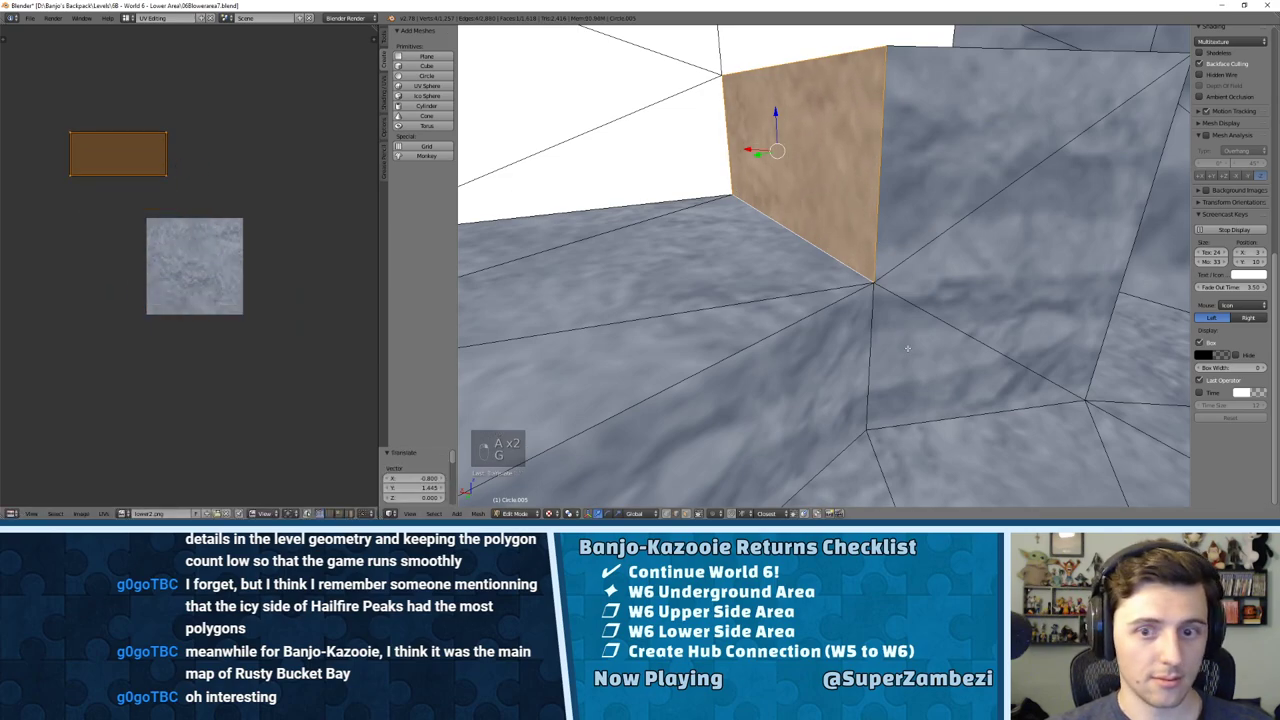
Step: Add the taller ledge's front faces to the selection in face select mode and move the side face's UV island beside theirs
{"action": "key", "text": "ctrl+Tab"}
{"action": "left_click", "coordinate": [901, 312]}
{"action": "key", "text": "ctrl+Tab"}
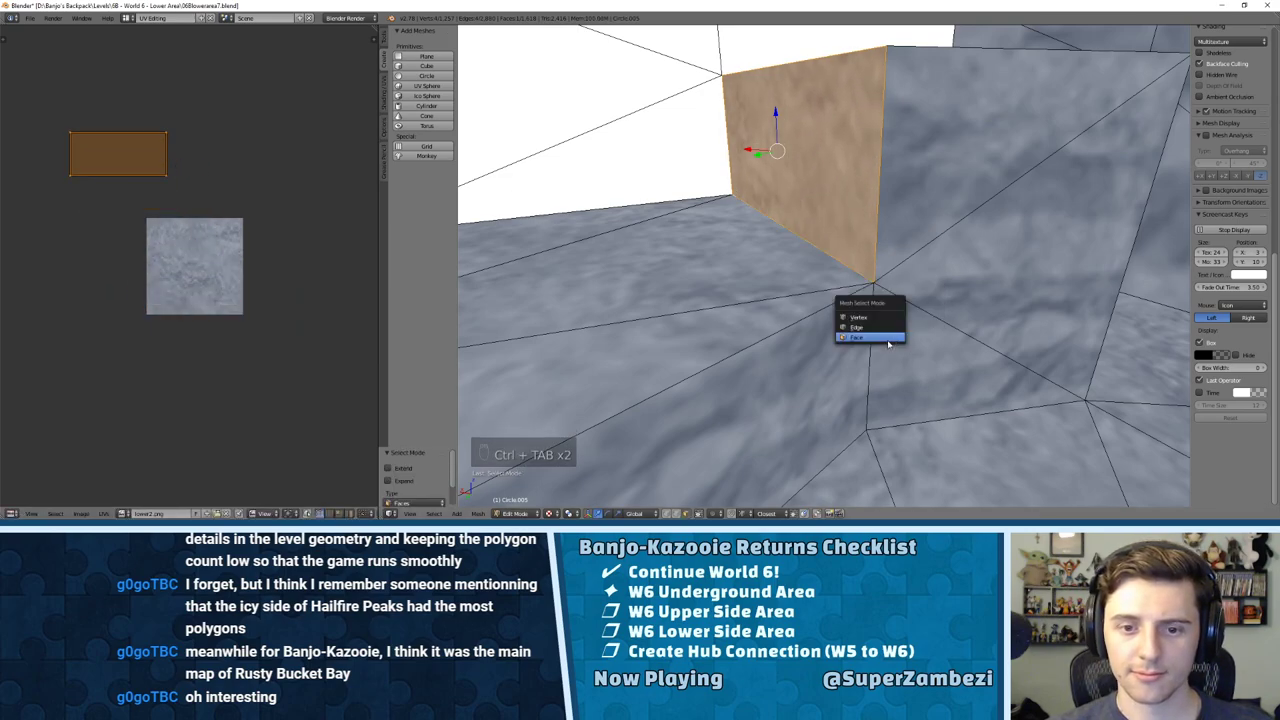
{"action": "left_click", "coordinate": [888, 338]}
{"action": "right_click", "coordinate": [928, 340], "text": "shift"}
{"action": "right_click", "coordinate": [985, 250], "text": "shift"}
{"action": "right_click", "coordinate": [940, 135], "text": "shift"}
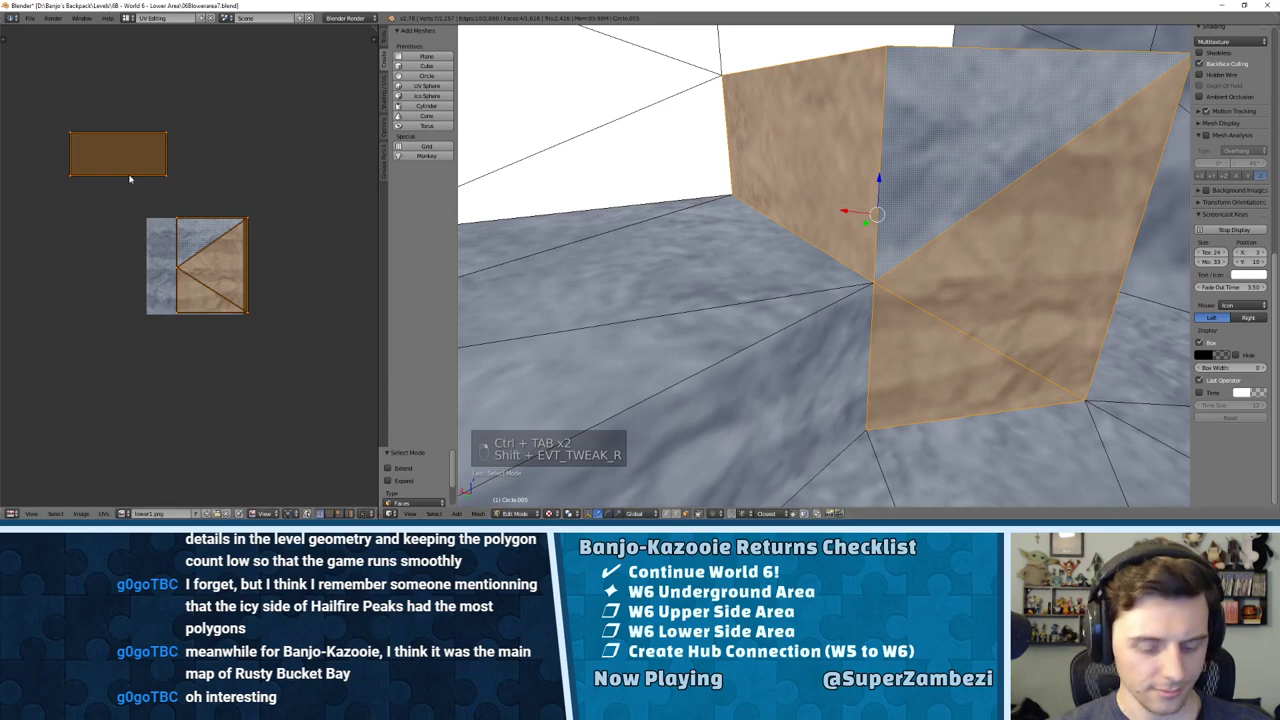
{"action": "key", "text": "l"}
{"action": "key", "text": "g"}
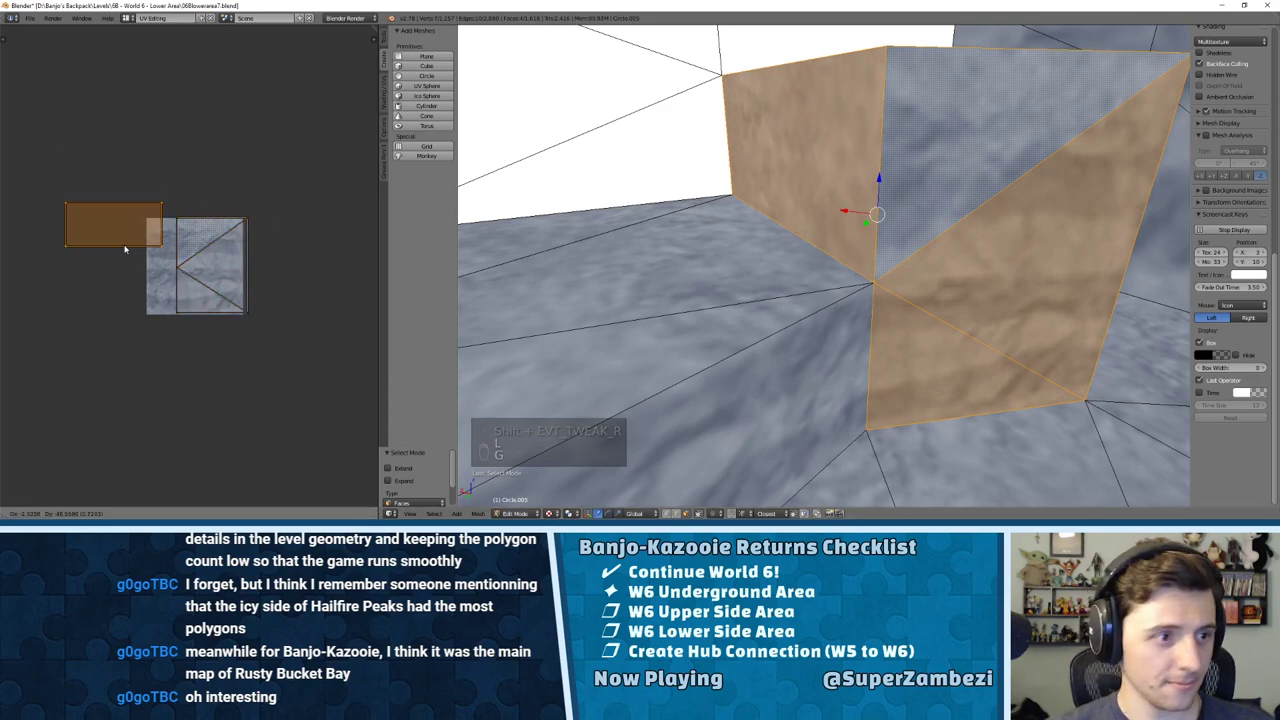
{"action": "left_click", "coordinate": [128, 258]}
Step: Scale up the side face's UV island and shift it by -0.029 along X to meet the front faces' UV edge
{"action": "scroll", "coordinate": [119, 130], "scroll_direction": "up", "scroll_amount": 4}
{"action": "key", "text": "s"}
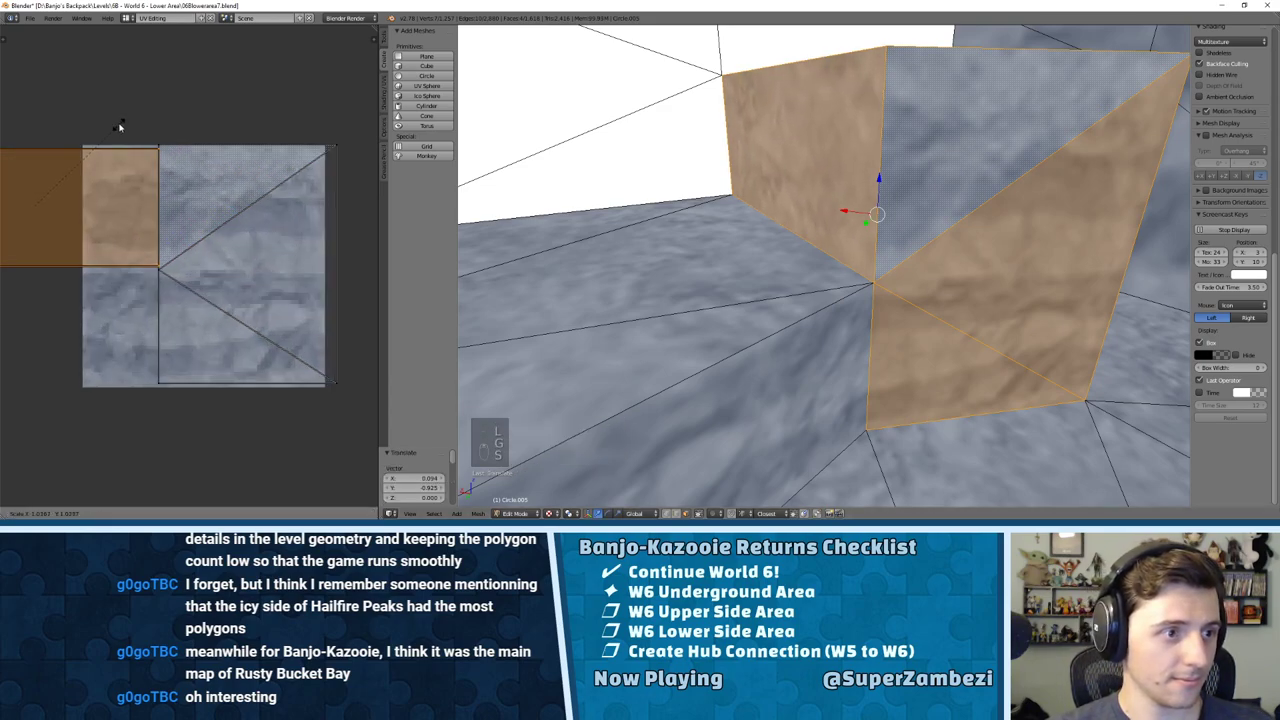
{"action": "left_click", "coordinate": [120, 122]}
{"action": "key", "text": "s"}
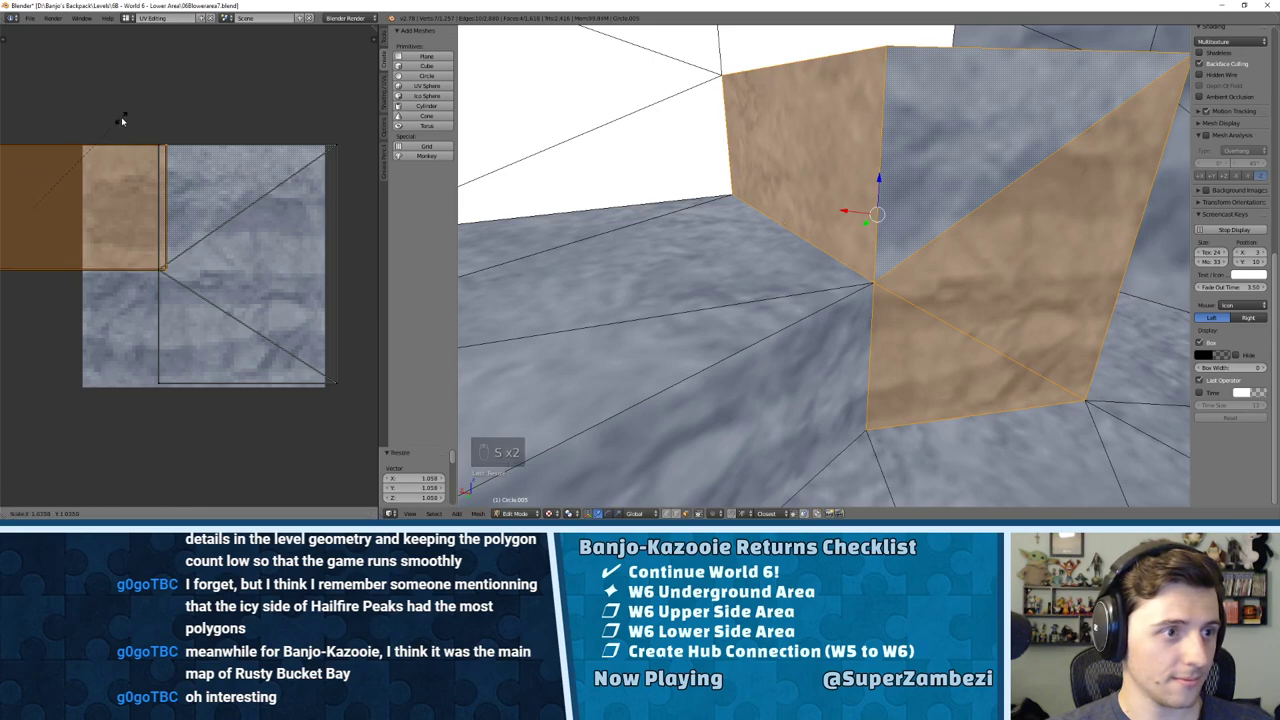
{"action": "left_click", "coordinate": [122, 117]}
{"action": "key", "text": "g"}
{"action": "key", "text": "x"}
{"action": "left_click", "coordinate": [113, 128]}
{"action": "scroll", "coordinate": [146, 147], "scroll_direction": "down", "scroll_amount": 2}
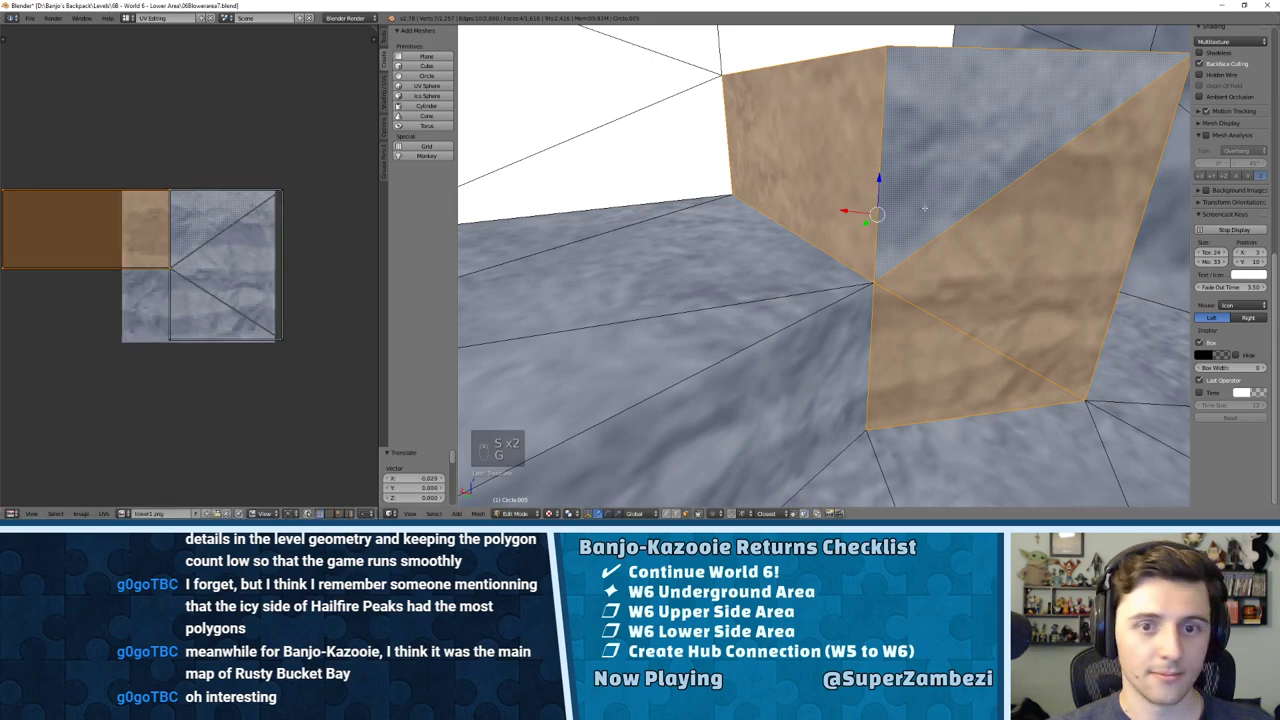
Step: Assign lower1.png to the selected ledge faces, deselect everything and switch to Object Mode
{"action": "left_click", "coordinate": [124, 513]}
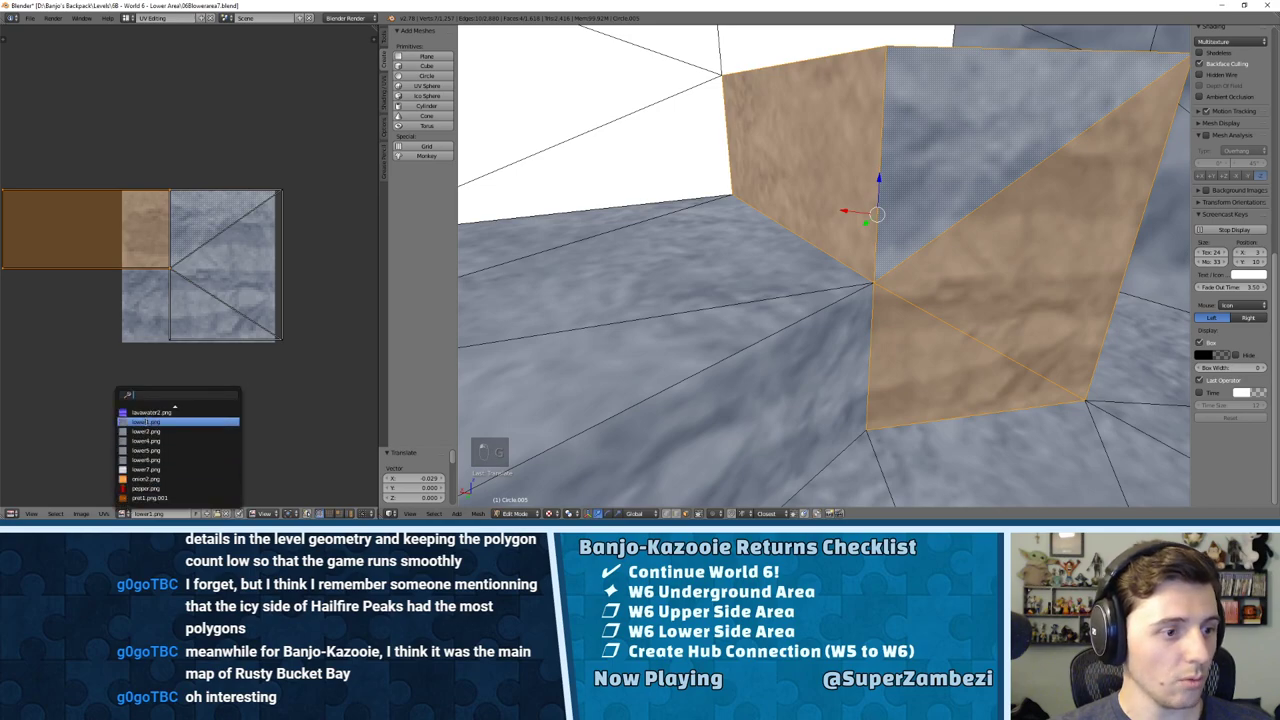
{"action": "left_click", "coordinate": [146, 422]}
{"action": "key", "text": "a"}
{"action": "key", "text": "Tab"}
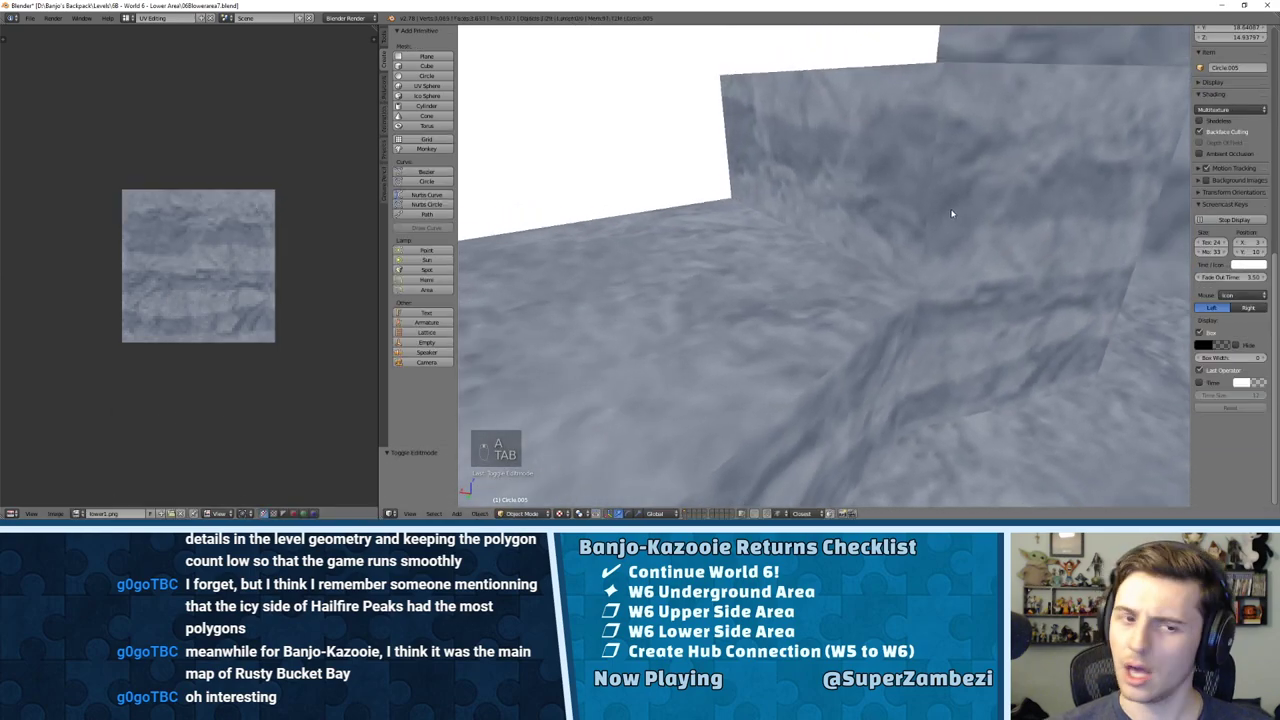
Step: Try moving and rotating the ledge side face's UVs in Edit Mode
{"action": "key", "text": "Tab"}
{"action": "right_click", "coordinate": [880, 170]}
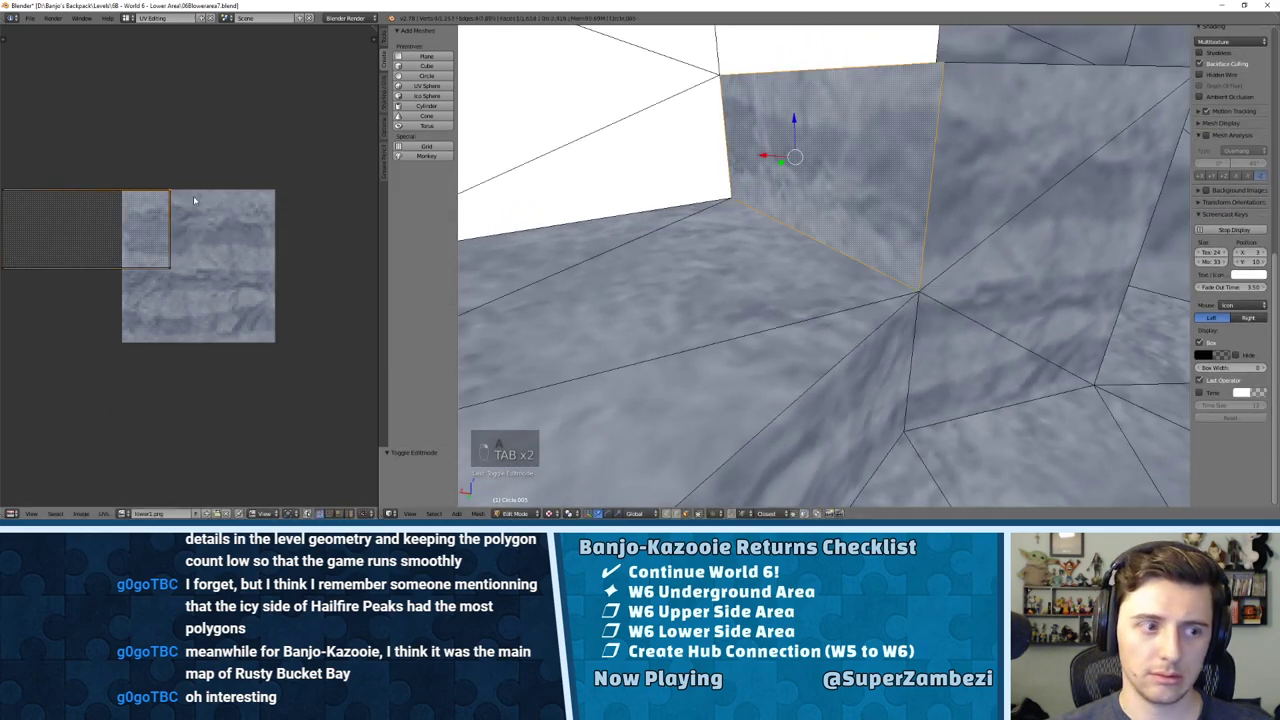
{"action": "key", "text": "g"}
{"action": "left_click", "coordinate": [203, 160]}
{"action": "key", "text": "ctrl+z"}
{"action": "key", "text": "a"}
{"action": "key", "text": "a"}
{"action": "key", "text": "a"}
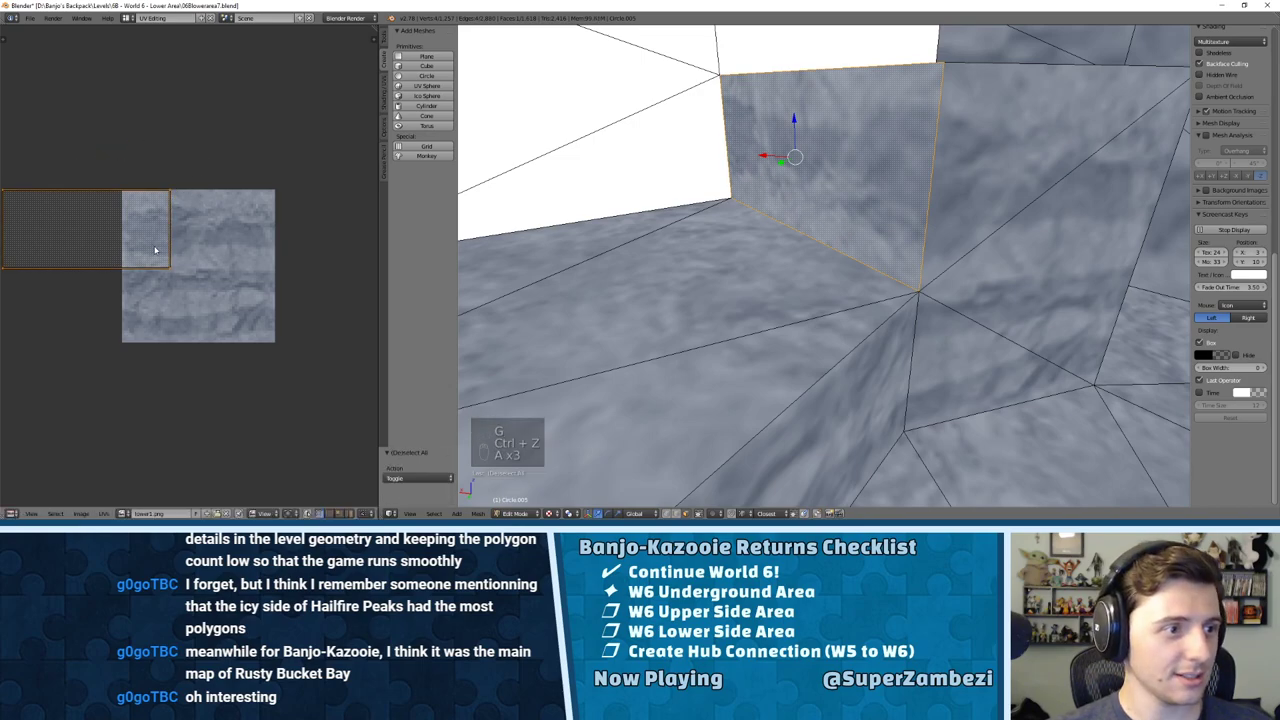
{"action": "key", "text": "r"}
{"action": "left_click", "coordinate": [152, 247]}
{"action": "key", "text": "a"}
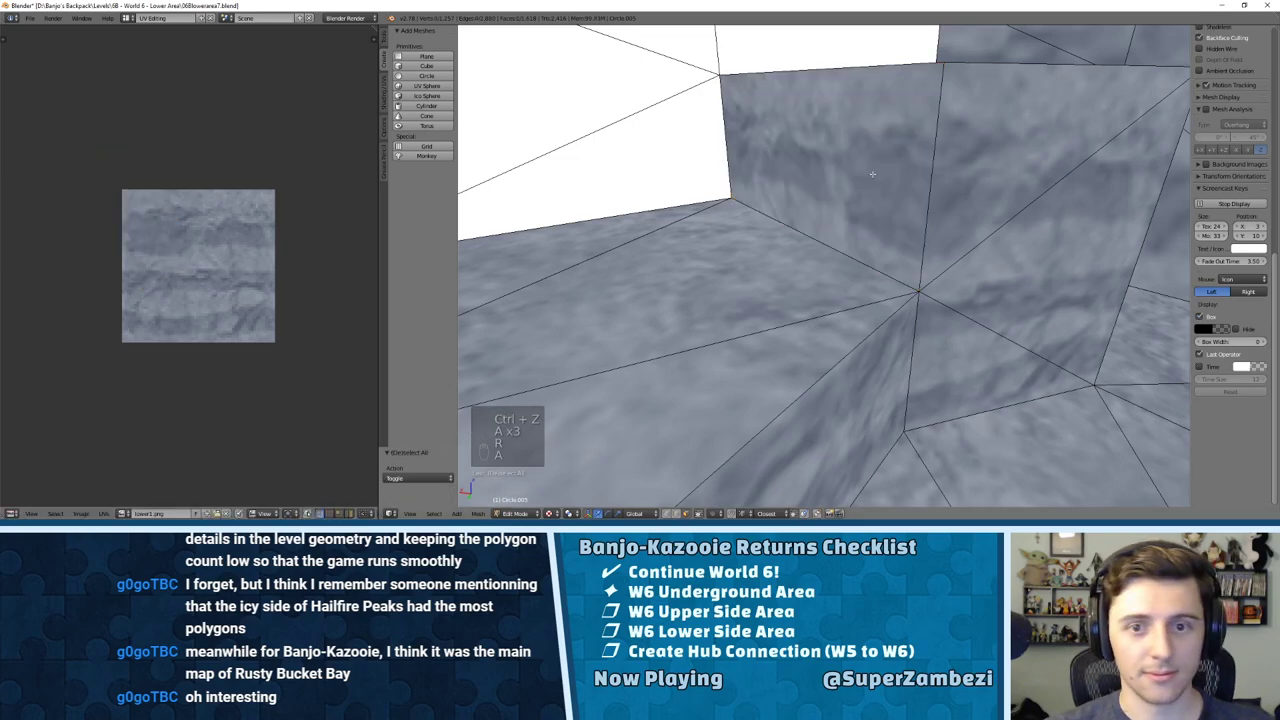
Step: Select the white wall faces between the ledges and the upper passage in Edit Mode and unwrap them
{"action": "key", "text": "Tab"}
{"action": "middle_click_drag", "start_coordinate": [991, 183], "coordinate": [760, 168]}
{"action": "scroll", "coordinate": [881, 142], "scroll_direction": "down", "scroll_amount": 4}
{"action": "key", "text": "Tab"}
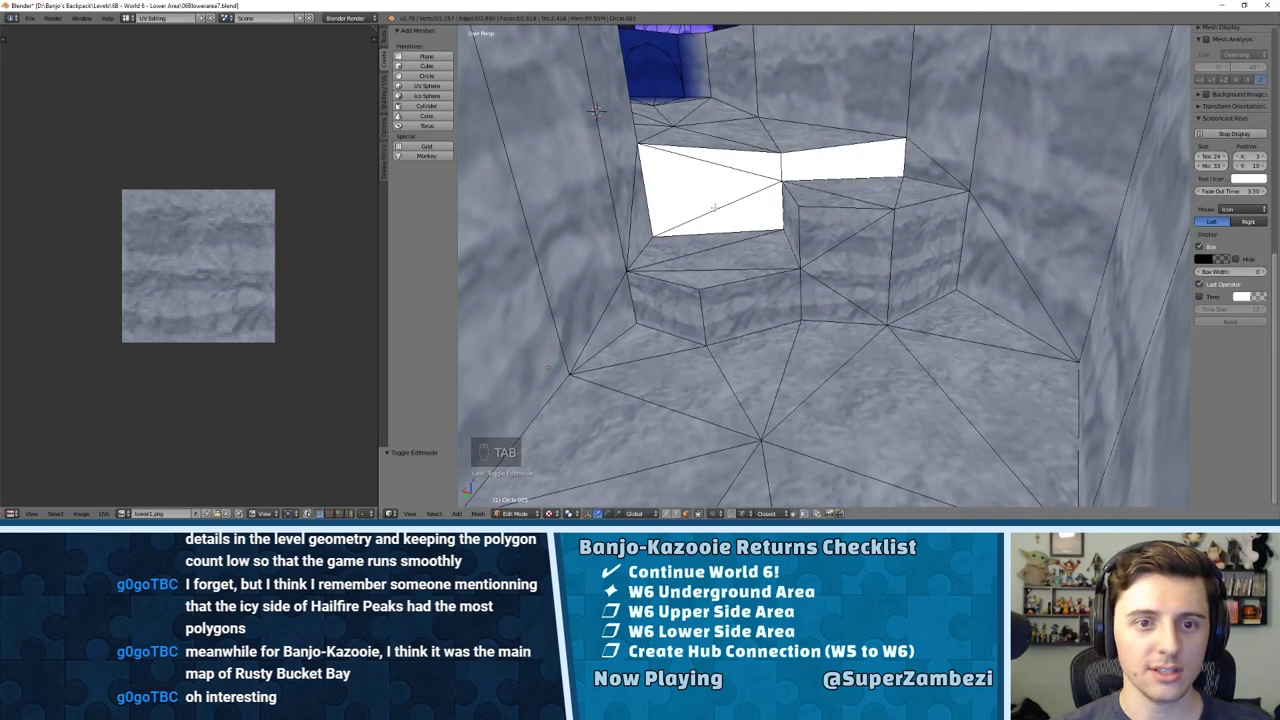
{"action": "right_click", "coordinate": [740, 173]}
{"action": "right_click", "coordinate": [740, 175], "text": "shift"}
{"action": "right_click", "coordinate": [820, 168], "text": "shift"}
{"action": "right_click", "coordinate": [754, 163], "text": "shift"}
{"action": "right_click", "coordinate": [723, 189], "text": "shift"}
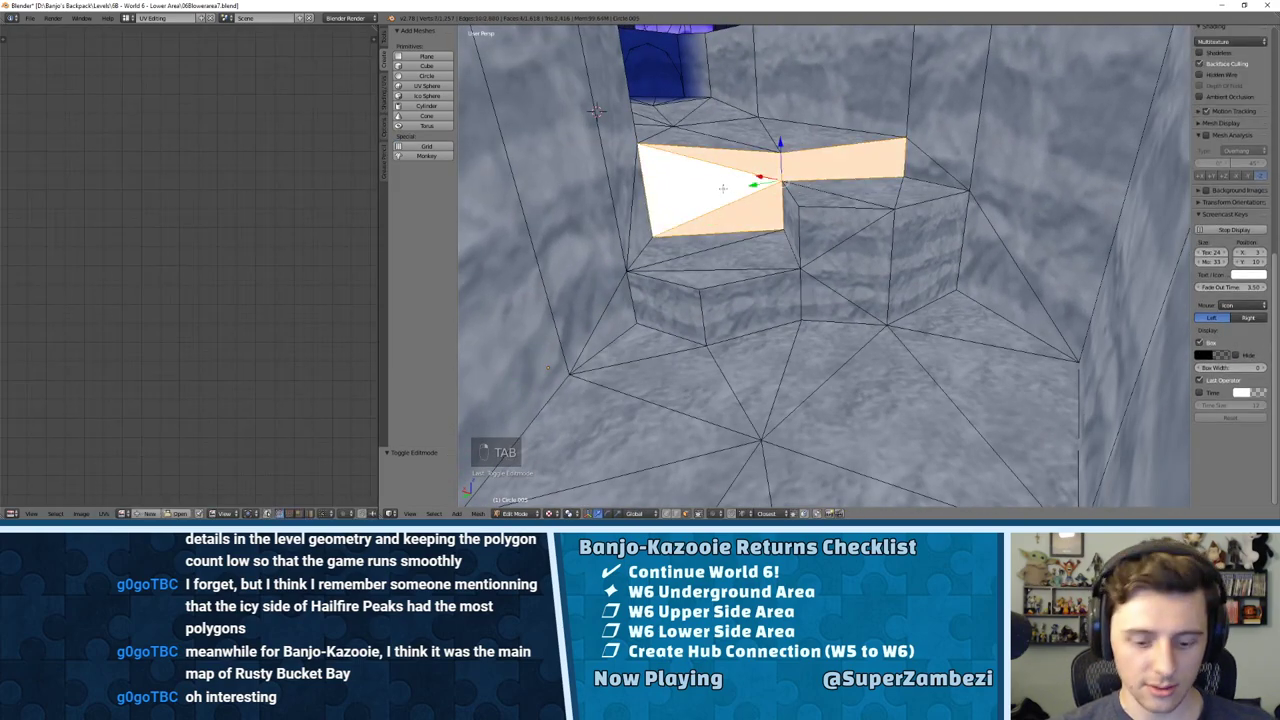
{"action": "key", "text": "u"}
{"action": "left_click", "coordinate": [724, 191]}
Step: Rotate the unwrapped wall faces' UVs by 180 degrees and assign the lower1.png texture to them
{"action": "type", "text": "ar"}
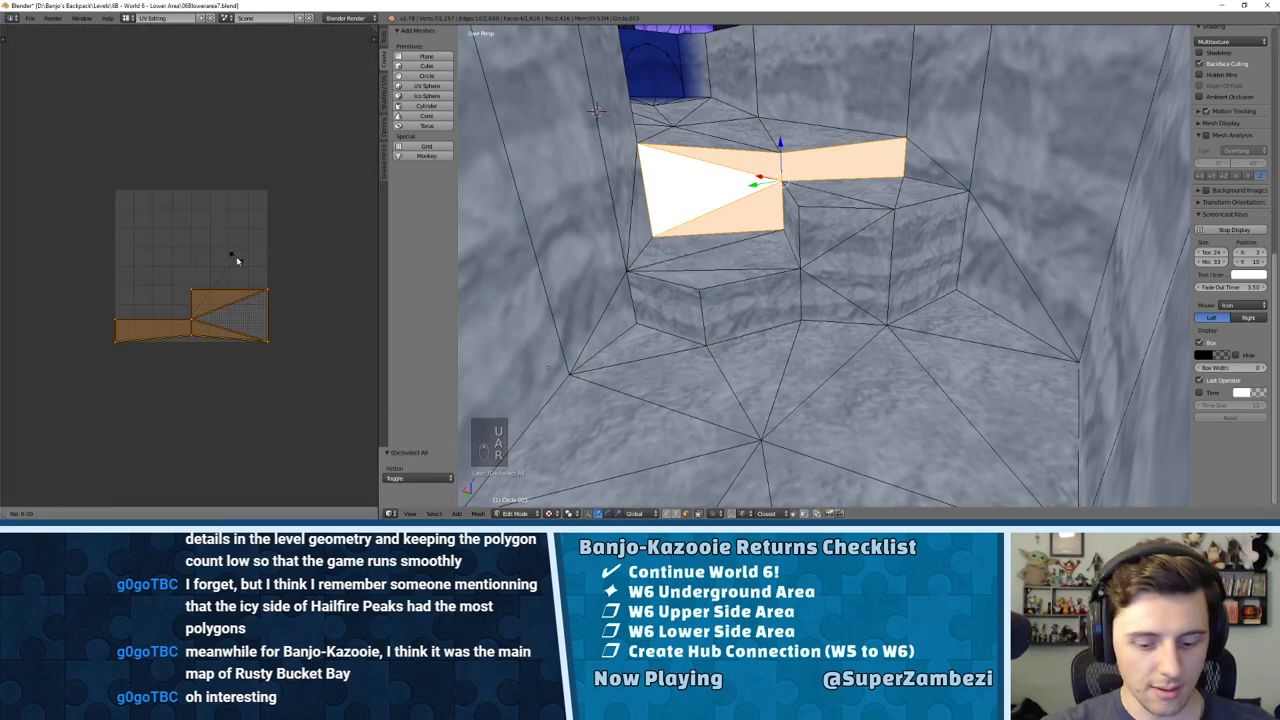
{"action": "type", "text": "180"}
{"action": "key", "text": "Return"}
{"action": "left_click", "coordinate": [123, 513]}
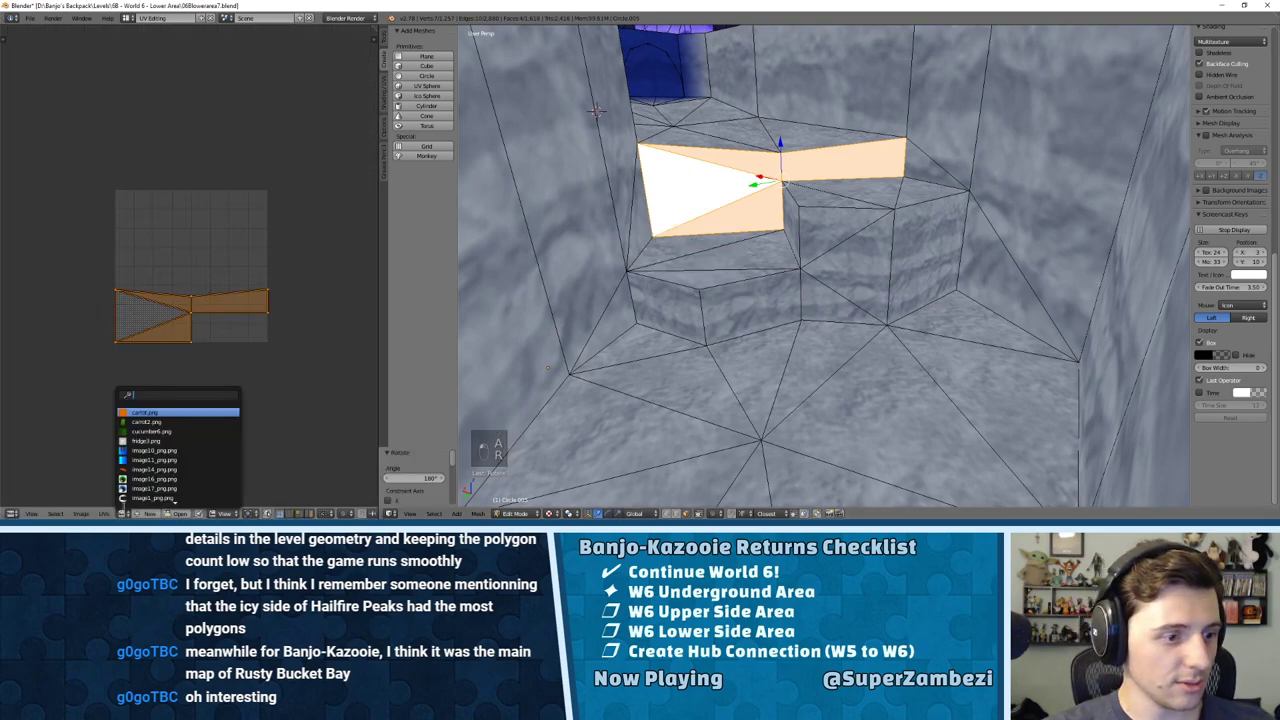
{"action": "type", "text": "lower"}
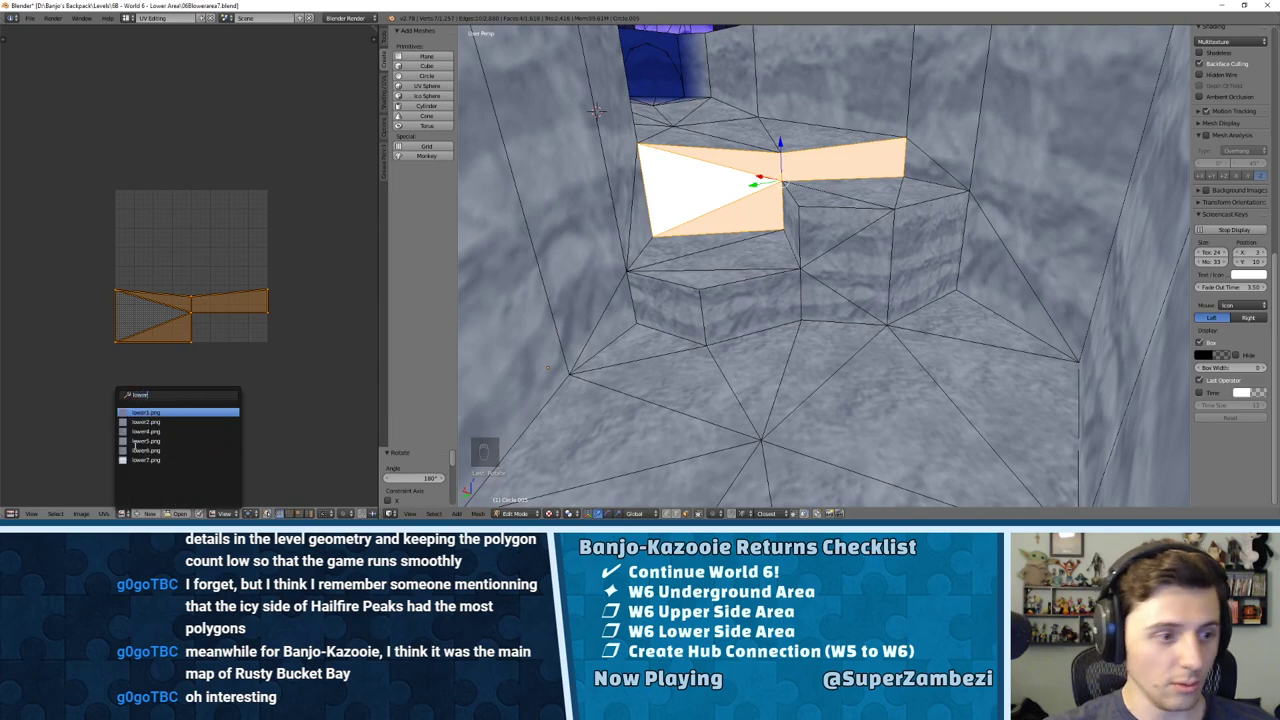
{"action": "key", "text": "BackSpace"}
{"action": "key", "text": "Return"}
Step: Scale the wall faces' UV island by 2.447, move it up over the texture, and scale it again by 1.212
{"action": "scroll", "coordinate": [220, 246], "scroll_direction": "up", "scroll_amount": 5}
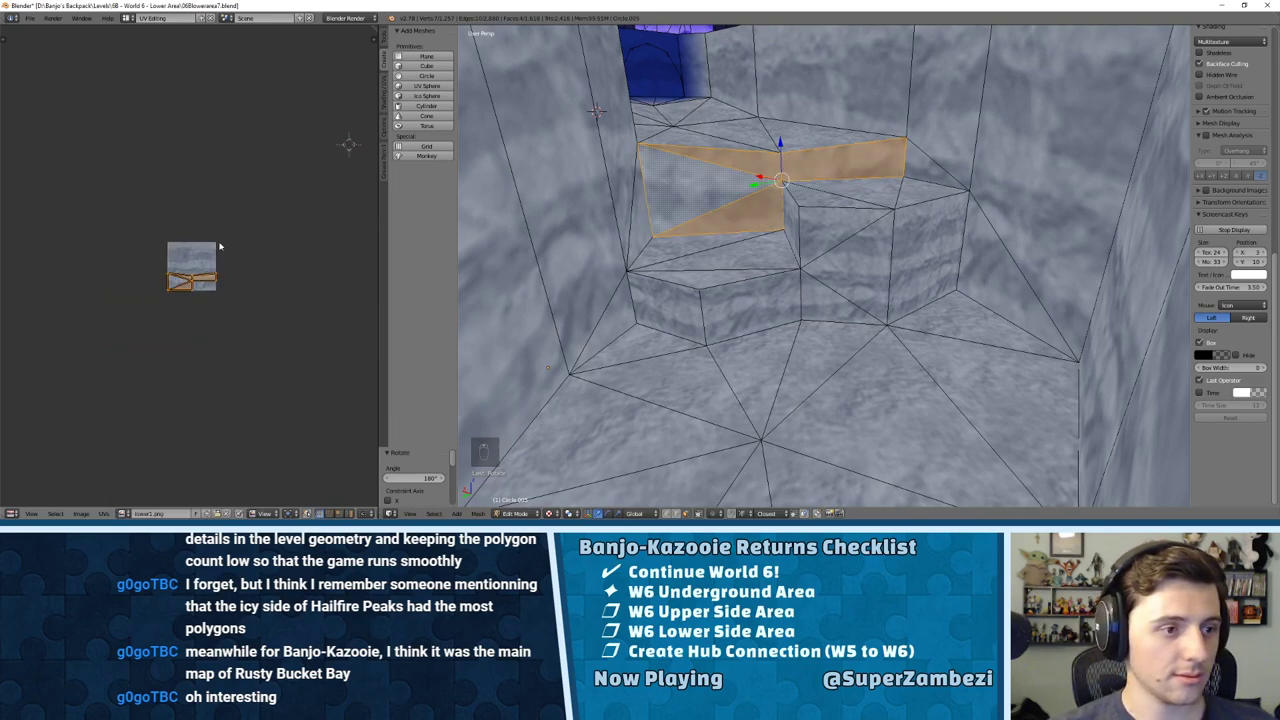
{"action": "key", "text": "s"}
{"action": "left_click", "coordinate": [288, 198]}
{"action": "key", "text": "g"}
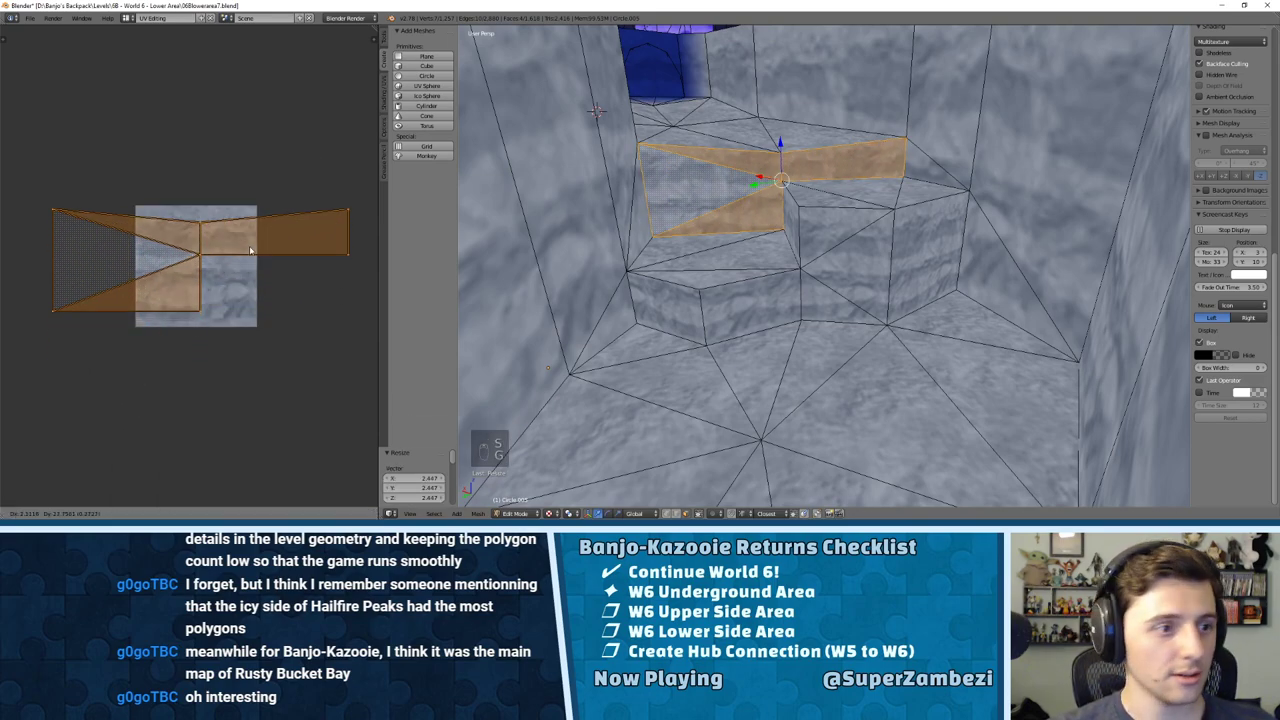
{"action": "left_click", "coordinate": [257, 240]}
{"action": "key", "text": "s"}
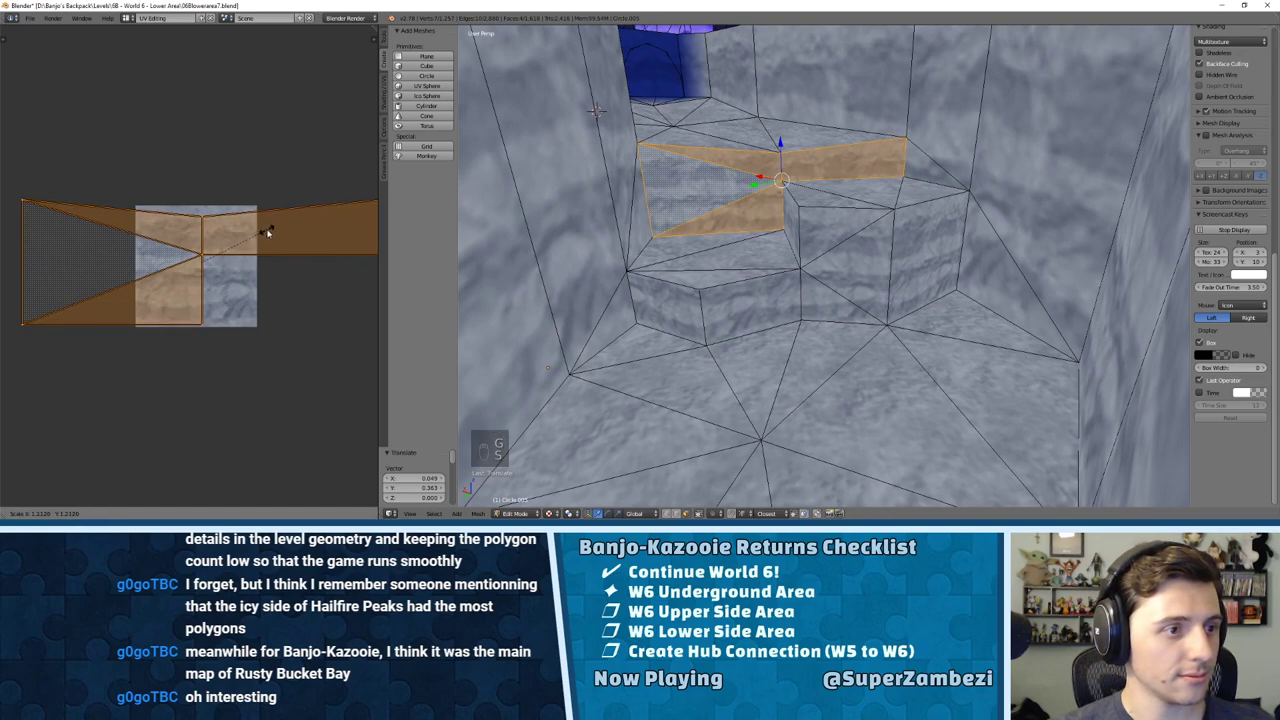
{"action": "left_click", "coordinate": [267, 232]}
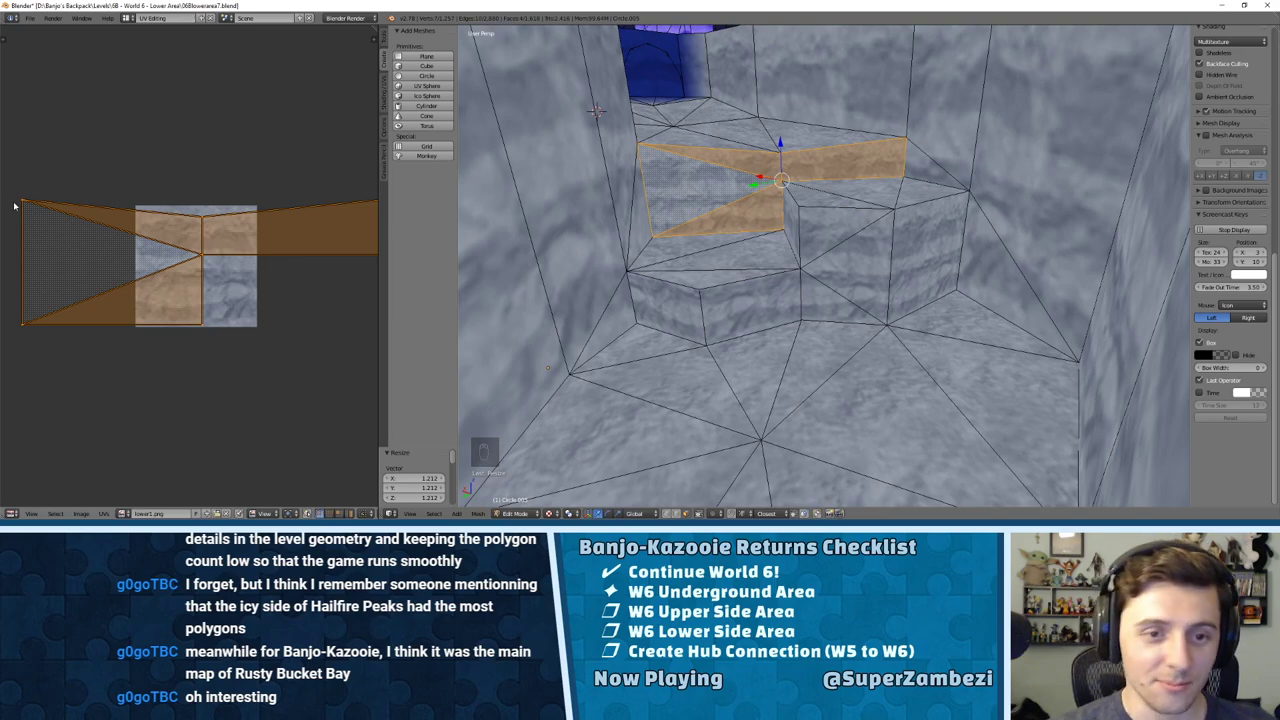
Step: Move the UV island's two outer top corner vertices down to straighten its top edge
{"action": "key", "text": "g"}
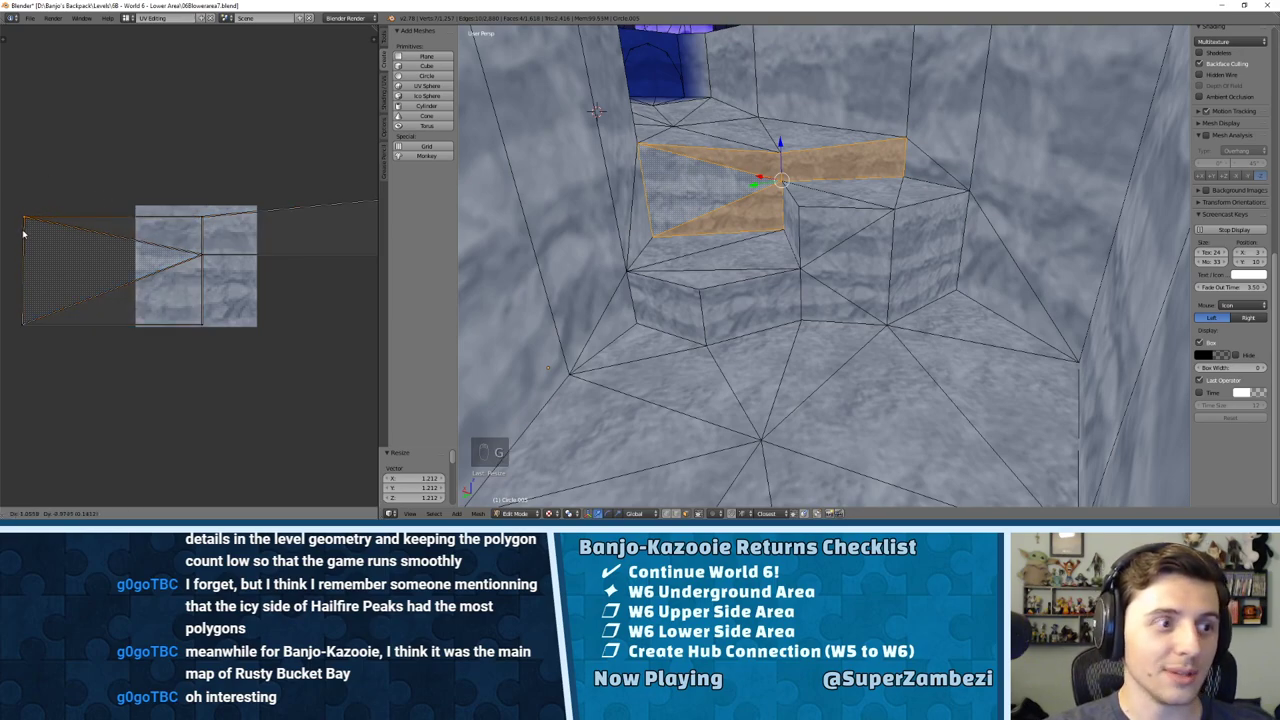
{"action": "left_click", "coordinate": [23, 234]}
{"action": "middle_click_drag", "start_coordinate": [312, 234], "coordinate": [164, 239]}
{"action": "key", "text": "g"}
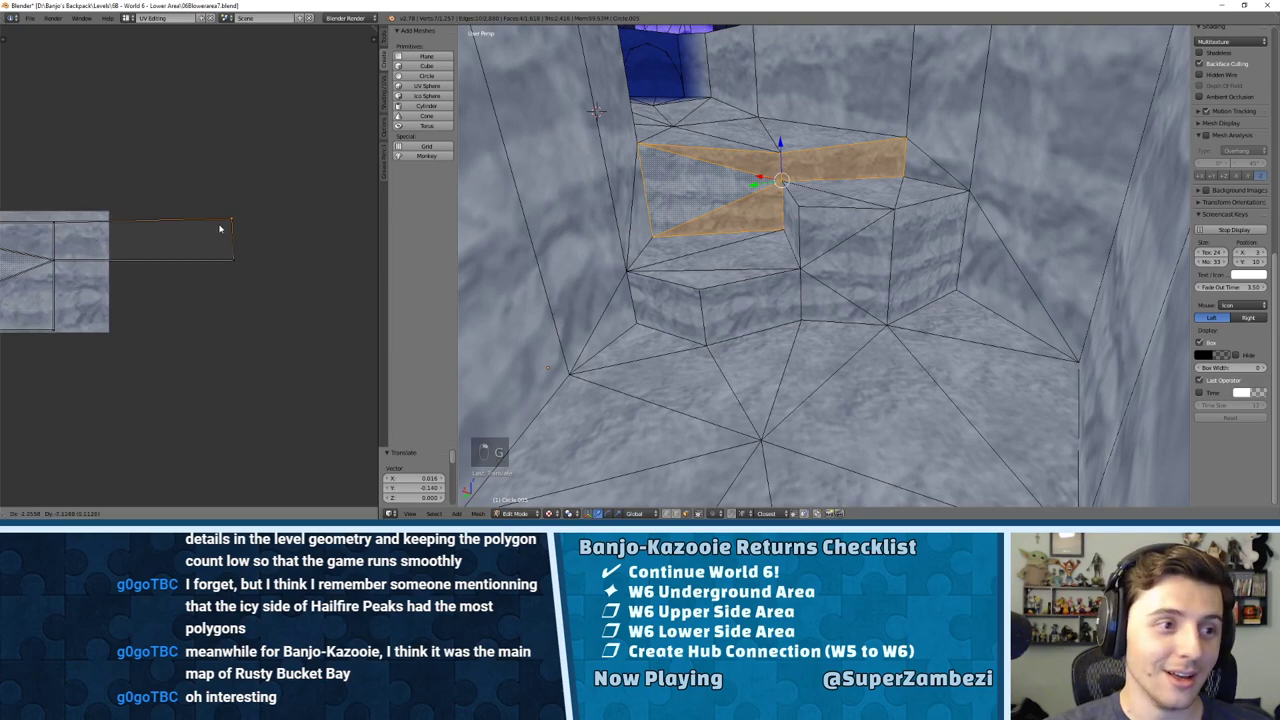
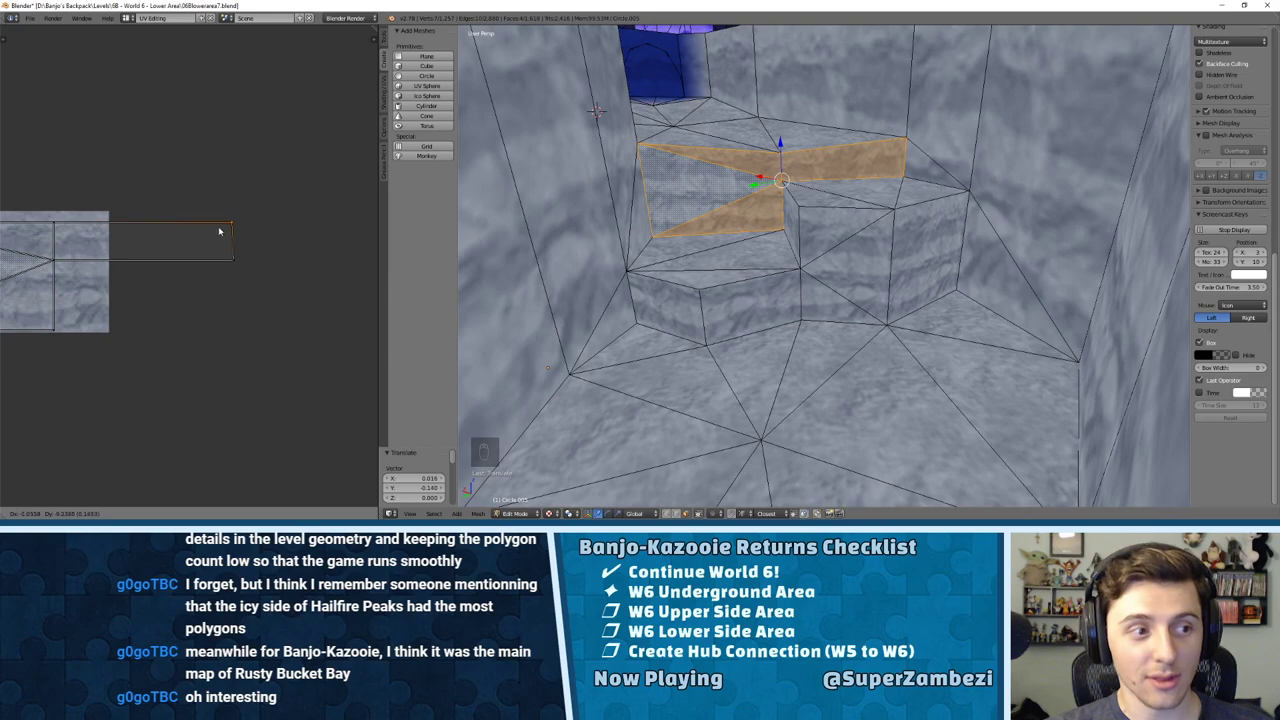
{"action": "left_click", "coordinate": [219, 228]}
{"action": "middle_click_drag", "start_coordinate": [62, 214], "coordinate": [218, 223]}
Step: Scale the entire UV island by 1.100, shift it up to the texture's top edge, then deselect everything and return to Object Mode
{"action": "key", "text": "a"}
{"action": "key", "text": "a"}
{"action": "key", "text": "a"}
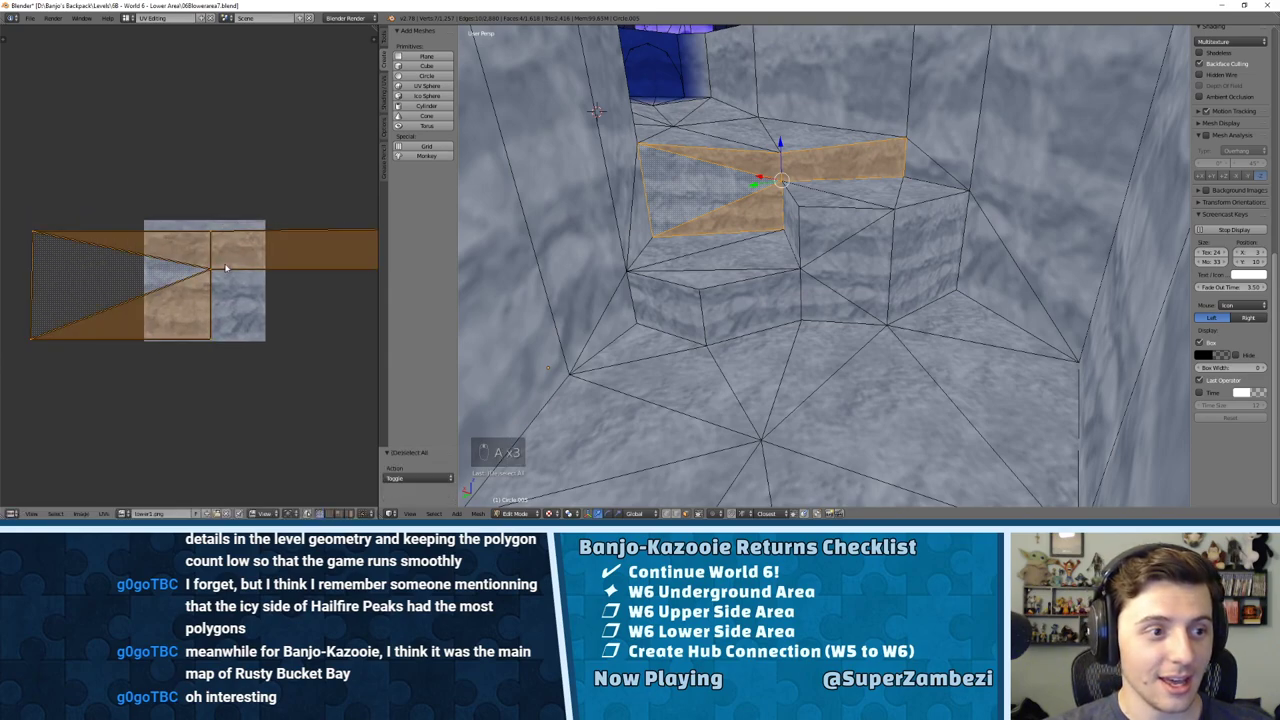
{"action": "key", "text": "s"}
{"action": "left_click", "coordinate": [260, 231]}
{"action": "key", "text": "g"}
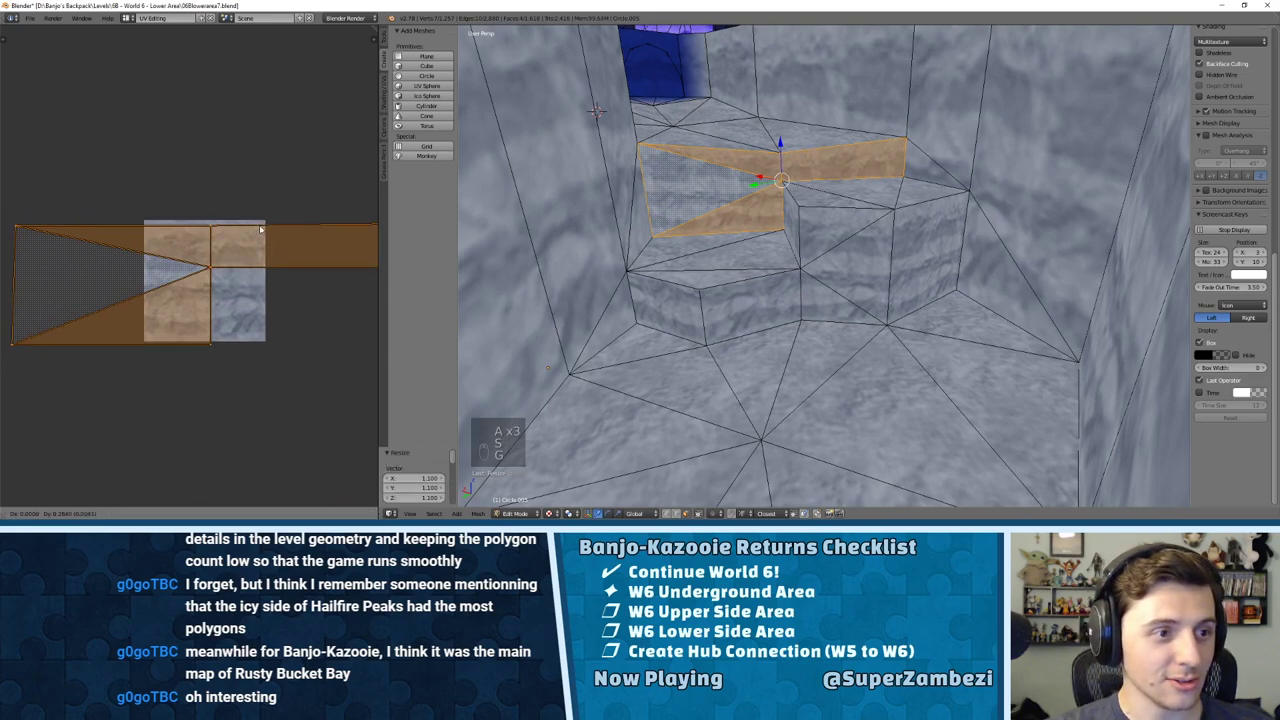
{"action": "left_click", "coordinate": [257, 236]}
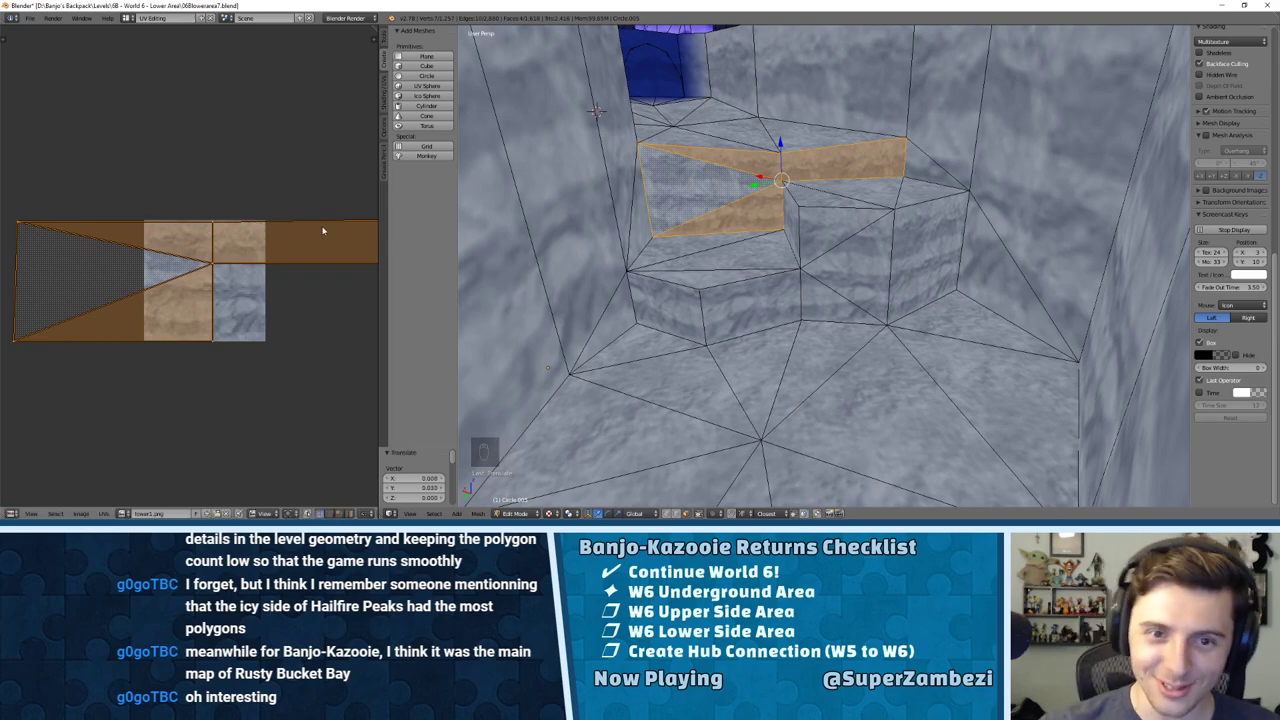
{"action": "key", "text": "a"}
{"action": "key", "text": "Tab"}
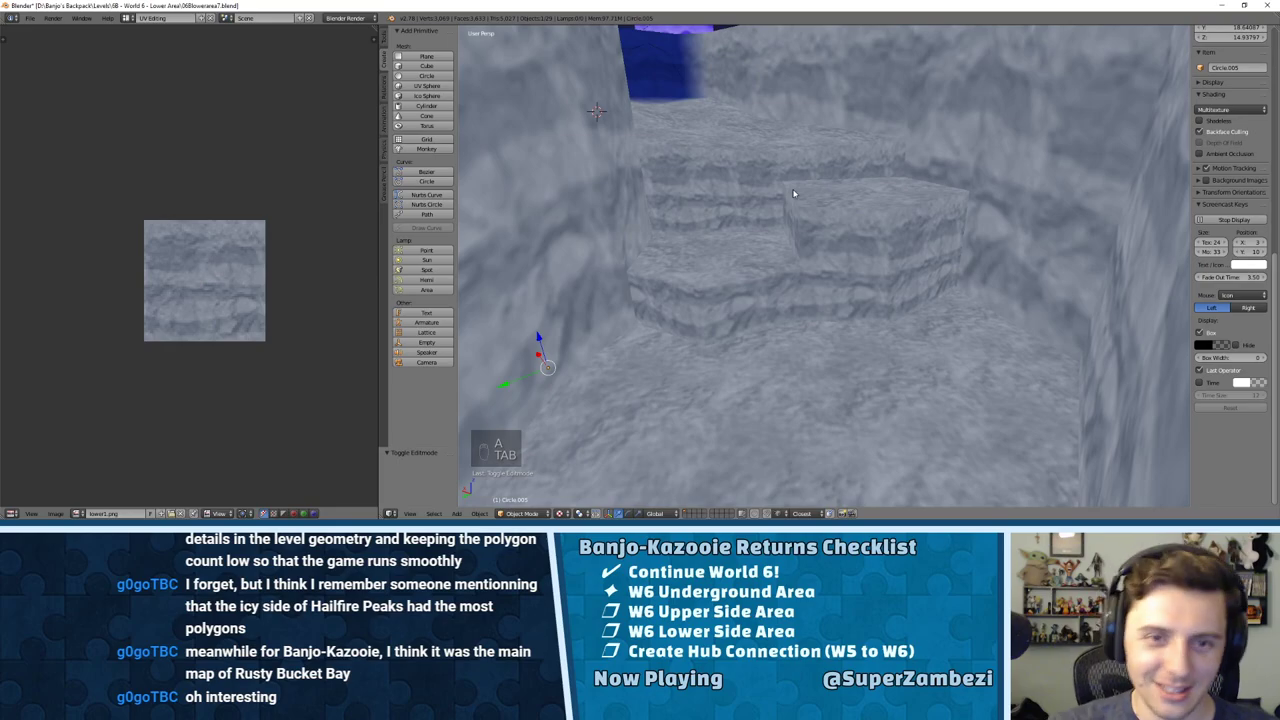
Step: In Edit Mode with vertex selection, lower the floor vertex near the ledges along Z
{"action": "middle_click_drag", "start_coordinate": [841, 154], "coordinate": [797, 192]}
{"action": "middle_click_drag", "start_coordinate": [713, 176], "coordinate": [850, 190], "text": "shift"}
{"action": "key", "text": "Tab"}
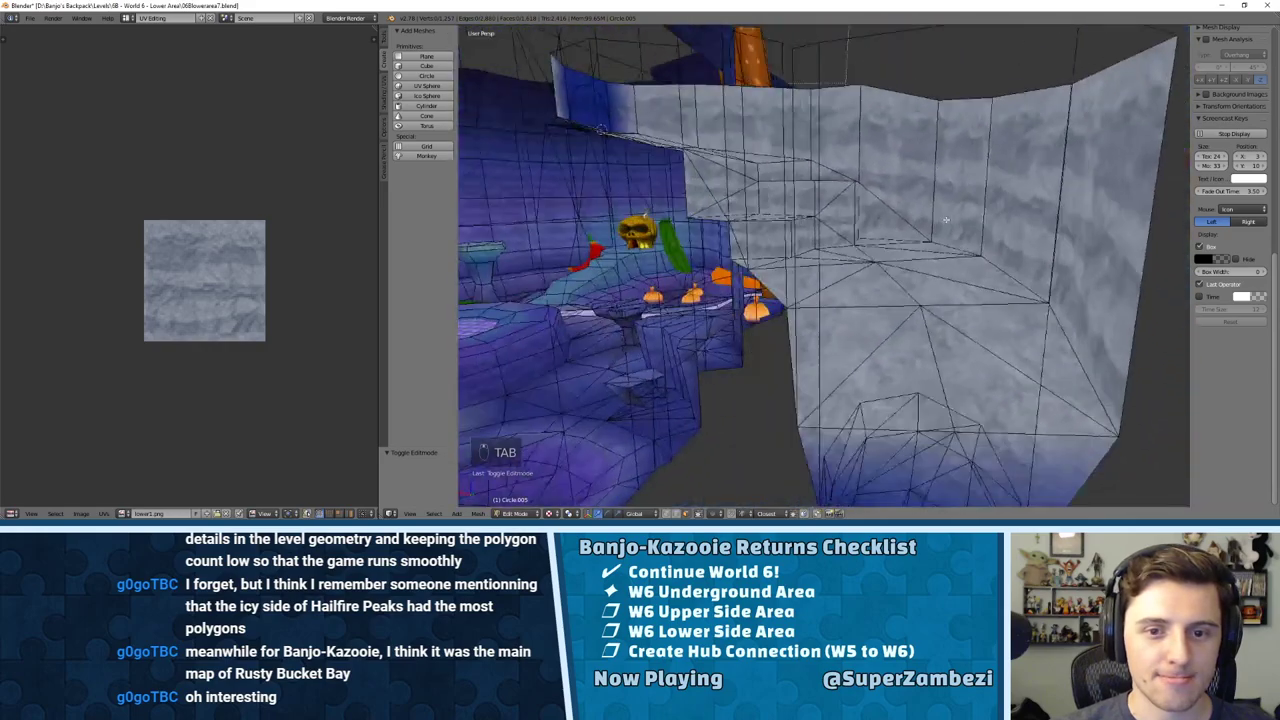
{"action": "scroll", "coordinate": [850, 190], "scroll_direction": "up", "scroll_amount": 5}
{"action": "right_click", "coordinate": [820, 280]}
{"action": "key", "text": "ctrl+Tab"}
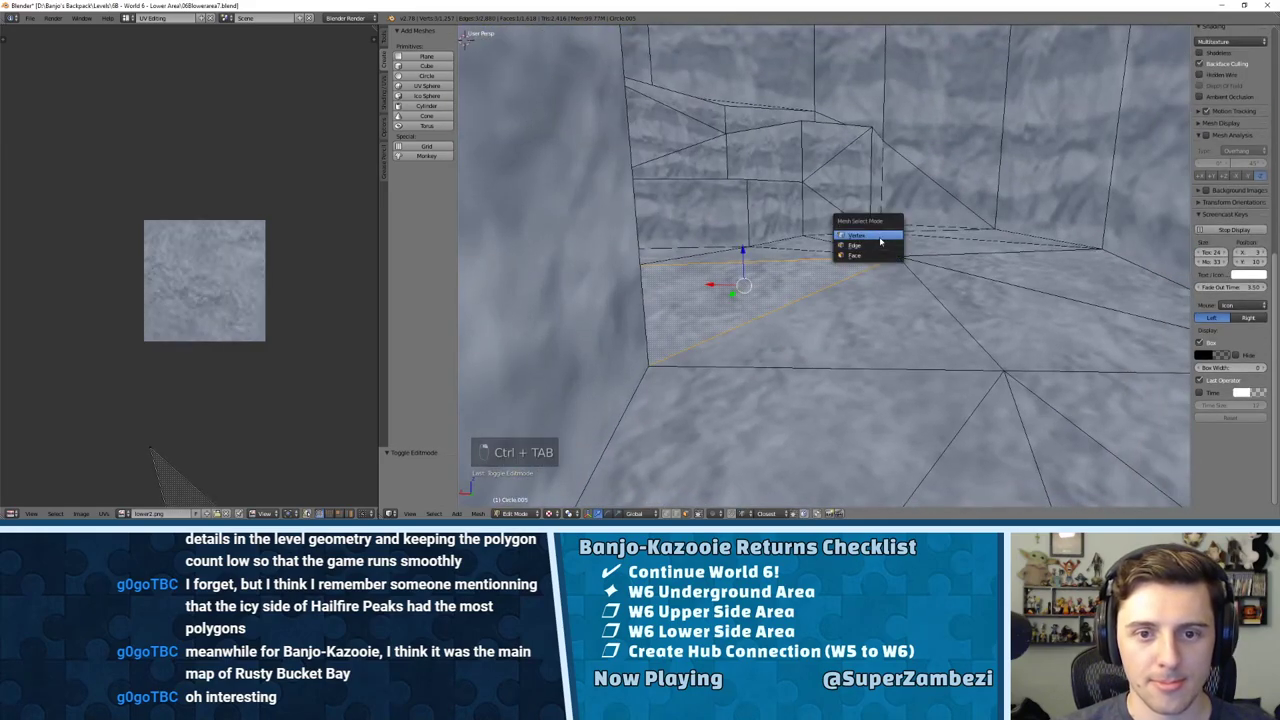
{"action": "left_click", "coordinate": [895, 237]}
{"action": "left_click_drag", "start_coordinate": [900, 237], "coordinate": [900, 242]}
{"action": "middle_click_drag", "start_coordinate": [900, 242], "coordinate": [1004, 203]}
{"action": "left_click_drag", "start_coordinate": [995, 163], "coordinate": [995, 192]}
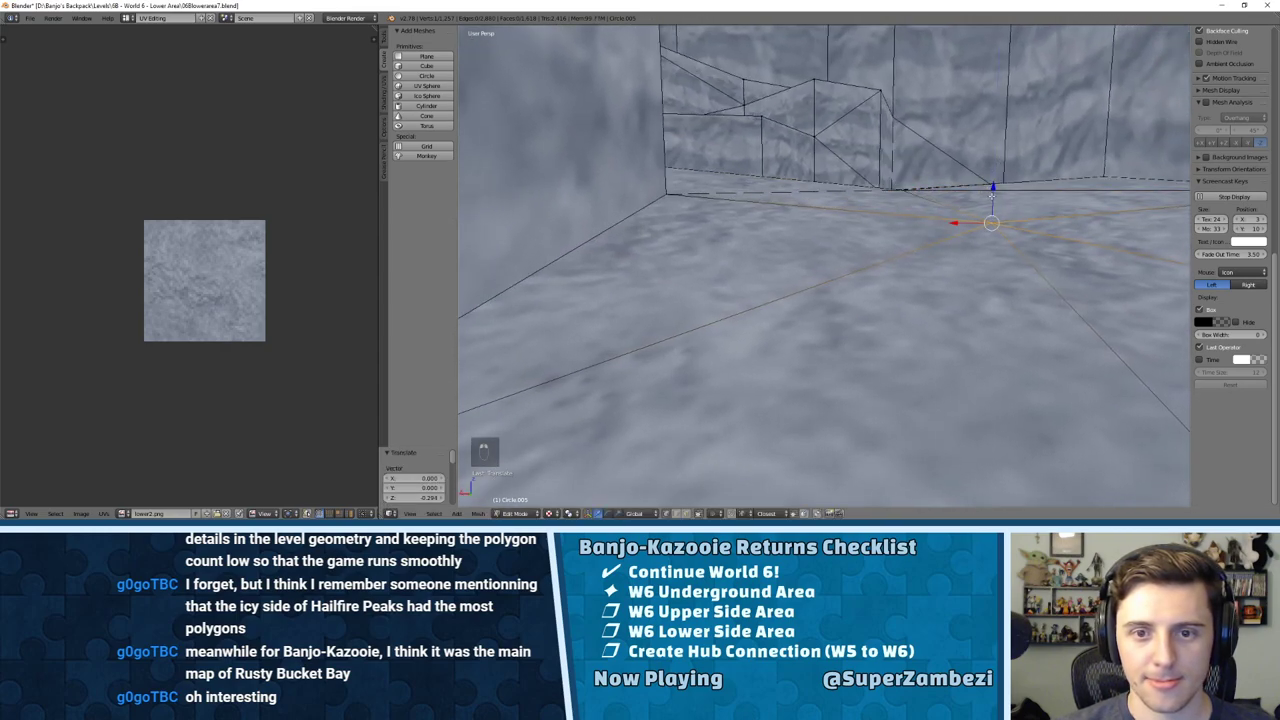
Step: Examine the passage floor in front of the blue tunnel opening and the topology around the ledges
{"action": "middle_click_drag", "start_coordinate": [995, 192], "coordinate": [820, 240]}
{"action": "middle_click_drag", "start_coordinate": [680, 262], "coordinate": [762, 211], "text": "shift"}
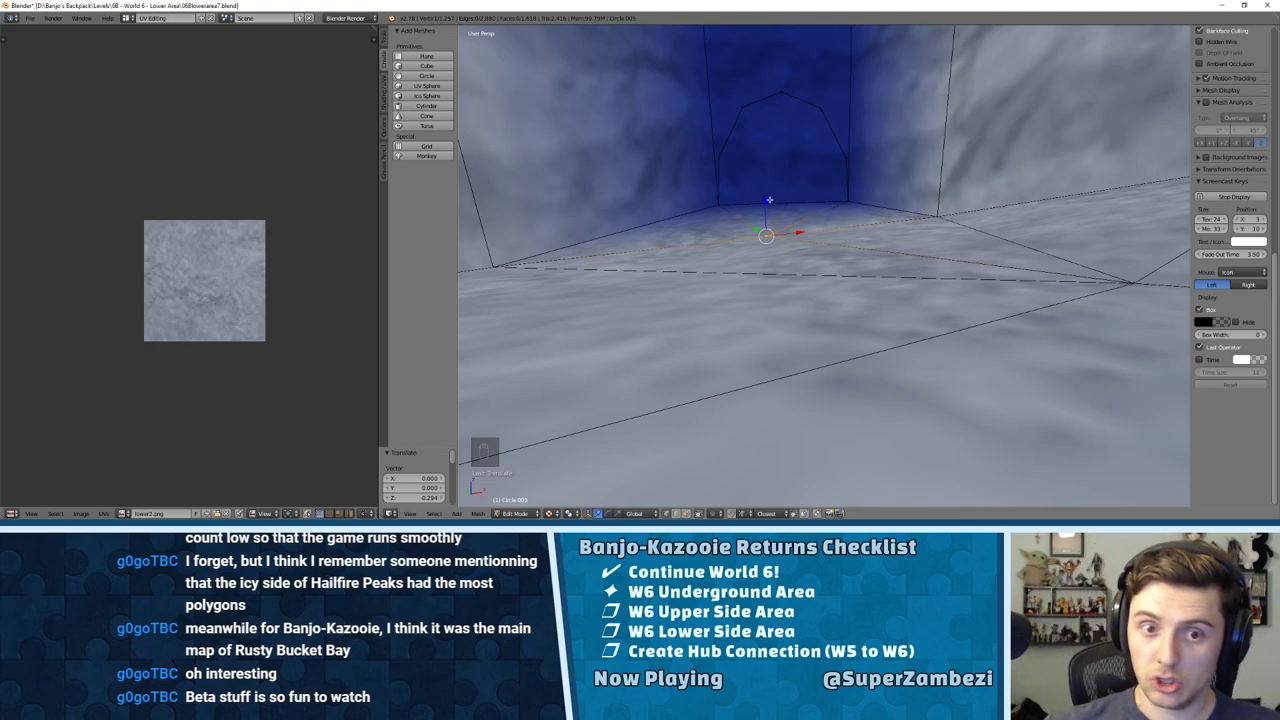
{"action": "middle_click_drag", "start_coordinate": [804, 223], "coordinate": [959, 216]}
{"action": "scroll", "coordinate": [959, 215], "scroll_direction": "up", "scroll_amount": 10}
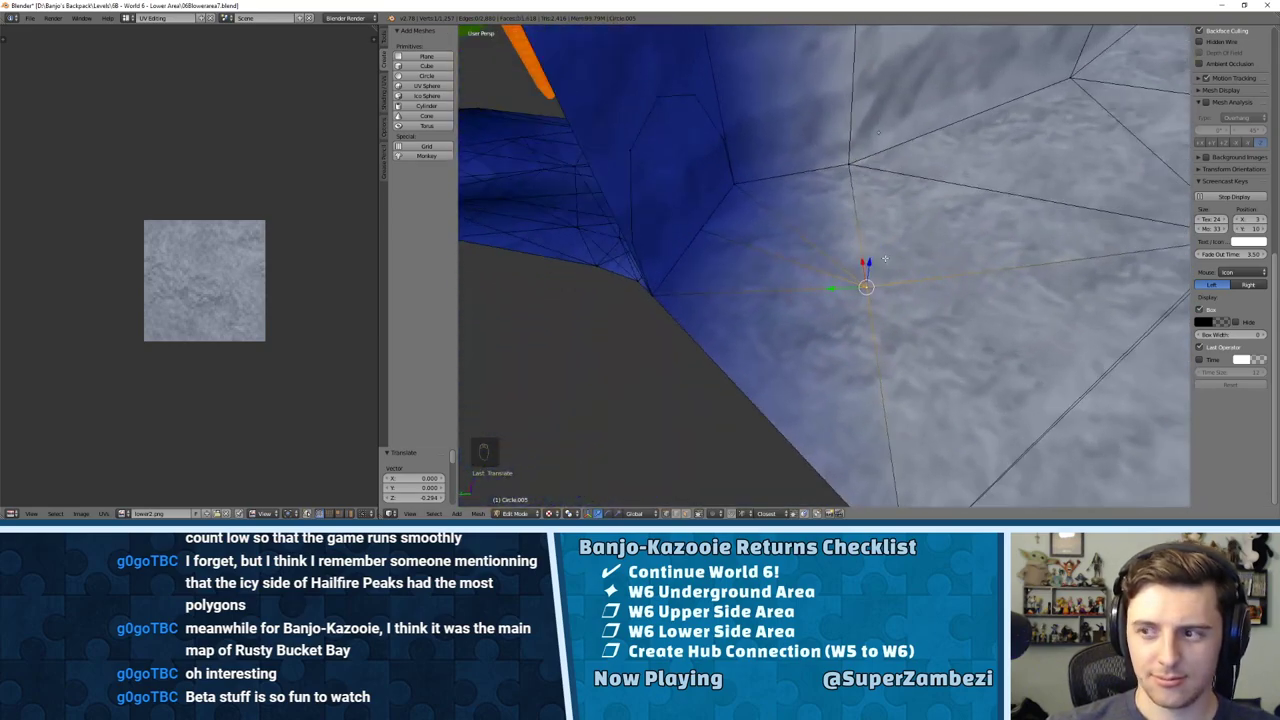
{"action": "middle_click_drag", "start_coordinate": [764, 240], "coordinate": [891, 185]}
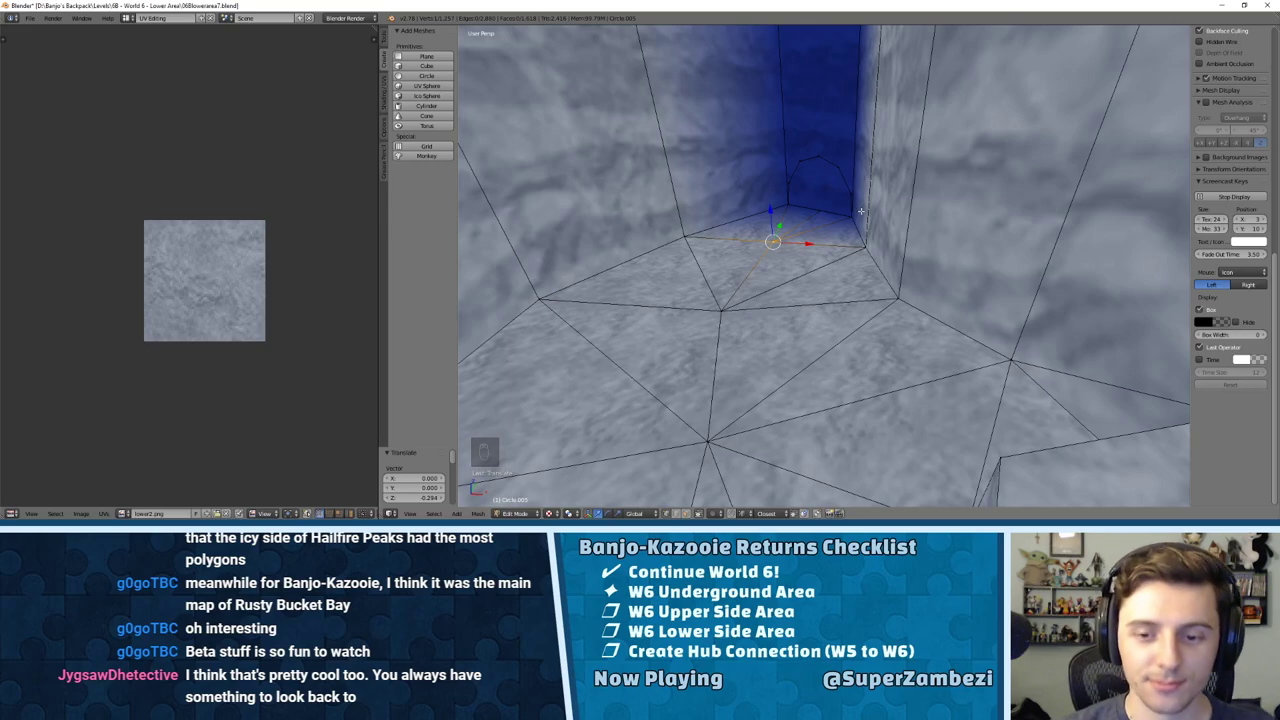
{"action": "middle_click_drag", "start_coordinate": [898, 154], "coordinate": [822, 175]}
{"action": "scroll", "coordinate": [840, 250], "scroll_direction": "up", "scroll_amount": 4}
{"action": "middle_click_drag", "start_coordinate": [859, 335], "coordinate": [878, 150], "text": "shift"}
Step: Try lowering the upper ledge's front corner vertices along Z, and undo the moves
{"action": "right_click", "coordinate": [898, 190]}
{"action": "left_click_drag", "start_coordinate": [902, 161], "coordinate": [901, 178]}
{"action": "middle_click_drag", "start_coordinate": [742, 188], "coordinate": [785, 160]}
{"action": "right_click", "coordinate": [785, 160]}
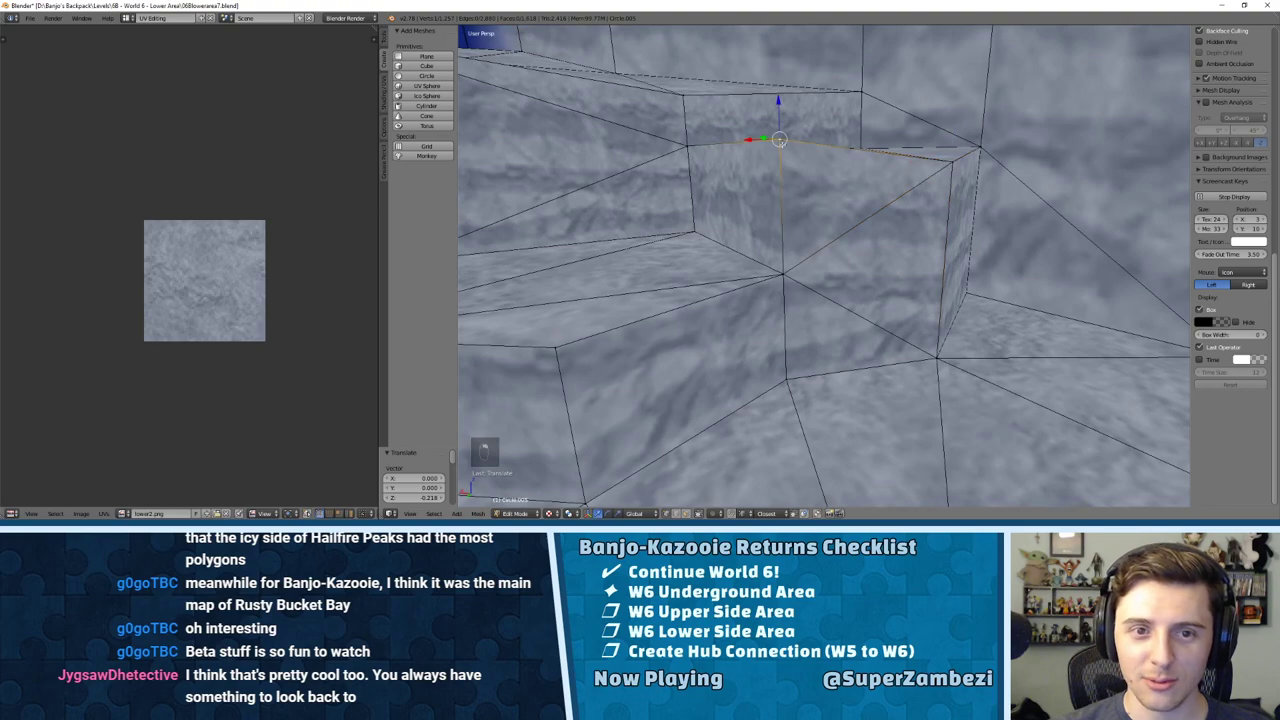
{"action": "key", "text": "g"}
{"action": "key", "text": "z"}
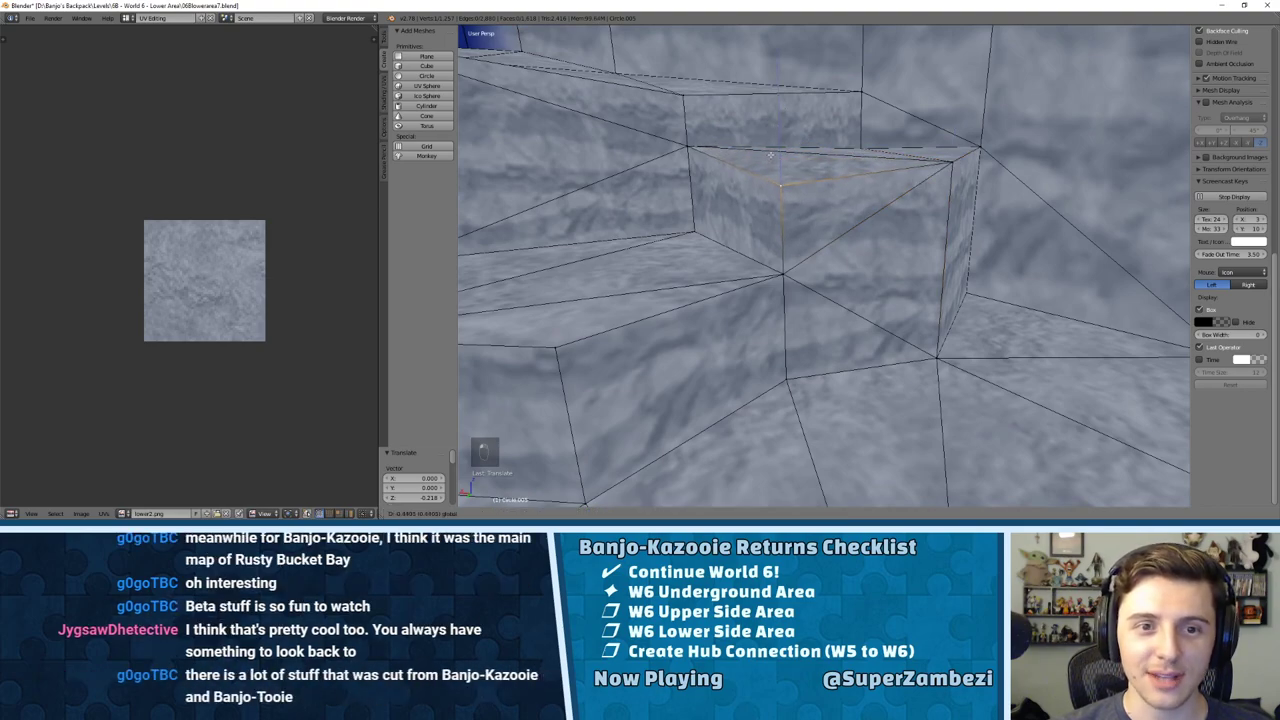
{"action": "left_click", "coordinate": [770, 155]}
{"action": "middle_click_drag", "start_coordinate": [770, 155], "coordinate": [802, 156]}
{"action": "key", "text": "ctrl+z"}
{"action": "key", "text": "ctrl+z"}
{"action": "key", "text": "ctrl+z"}
{"action": "key", "text": "ctrl+z"}
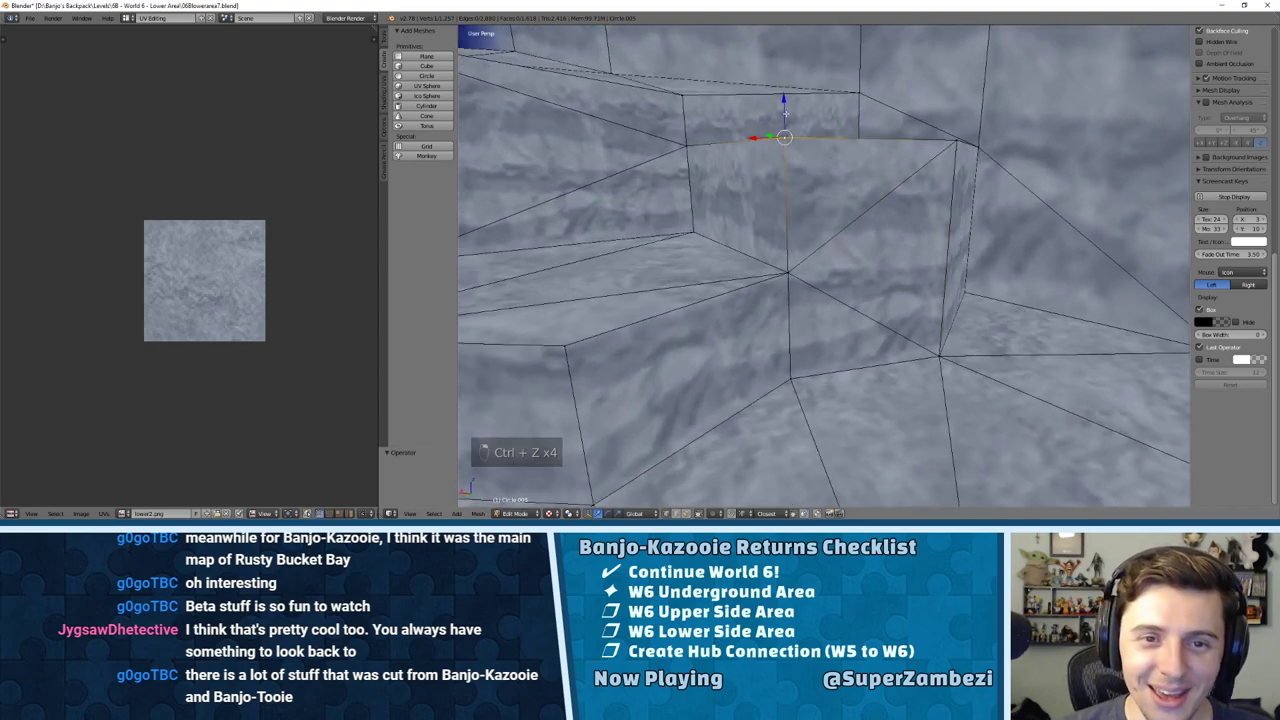
{"action": "left_click_drag", "start_coordinate": [786, 109], "coordinate": [778, 146]}
{"action": "middle_click_drag", "start_coordinate": [778, 146], "coordinate": [762, 127]}
{"action": "key", "text": "ctrl+z"}
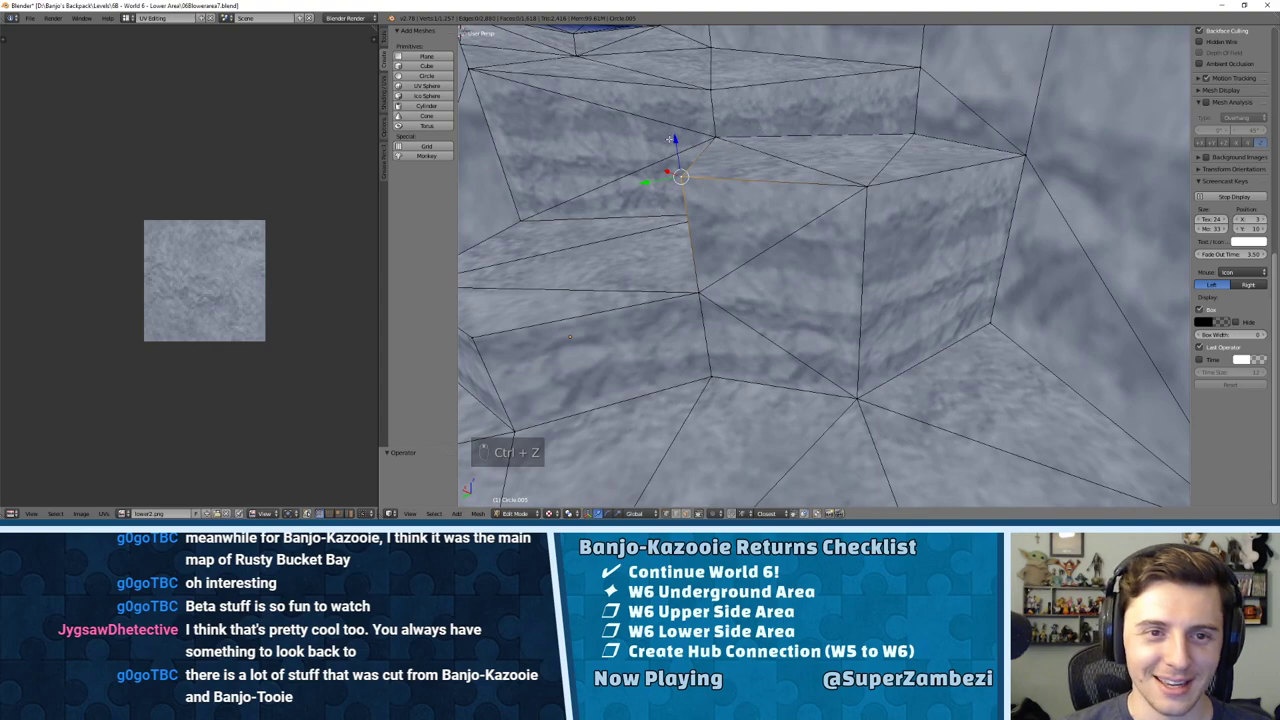
Step: Lower the upper ledge's two front corner vertices along Z by about 0.195 and 0.248
{"action": "left_click_drag", "start_coordinate": [669, 139], "coordinate": [678, 168]}
{"action": "right_click", "coordinate": [867, 186]}
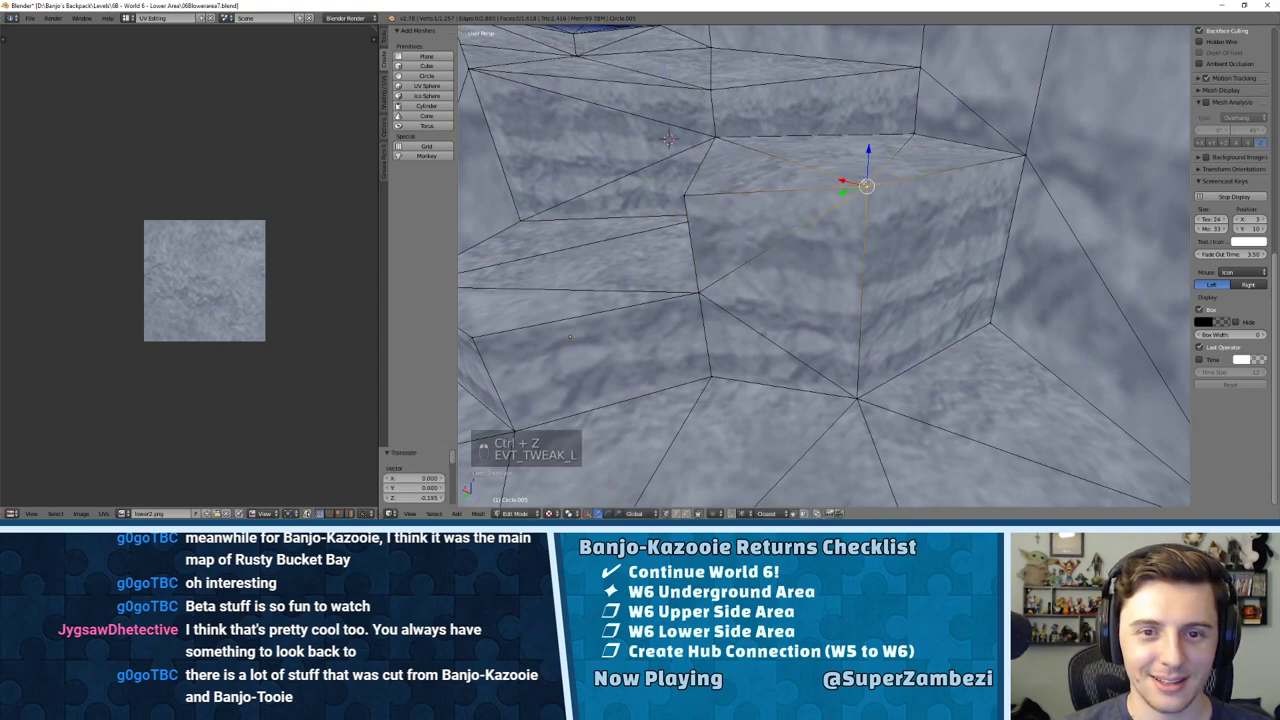
{"action": "left_click_drag", "start_coordinate": [868, 152], "coordinate": [870, 178]}
{"action": "middle_click_drag", "start_coordinate": [870, 178], "coordinate": [826, 159]}
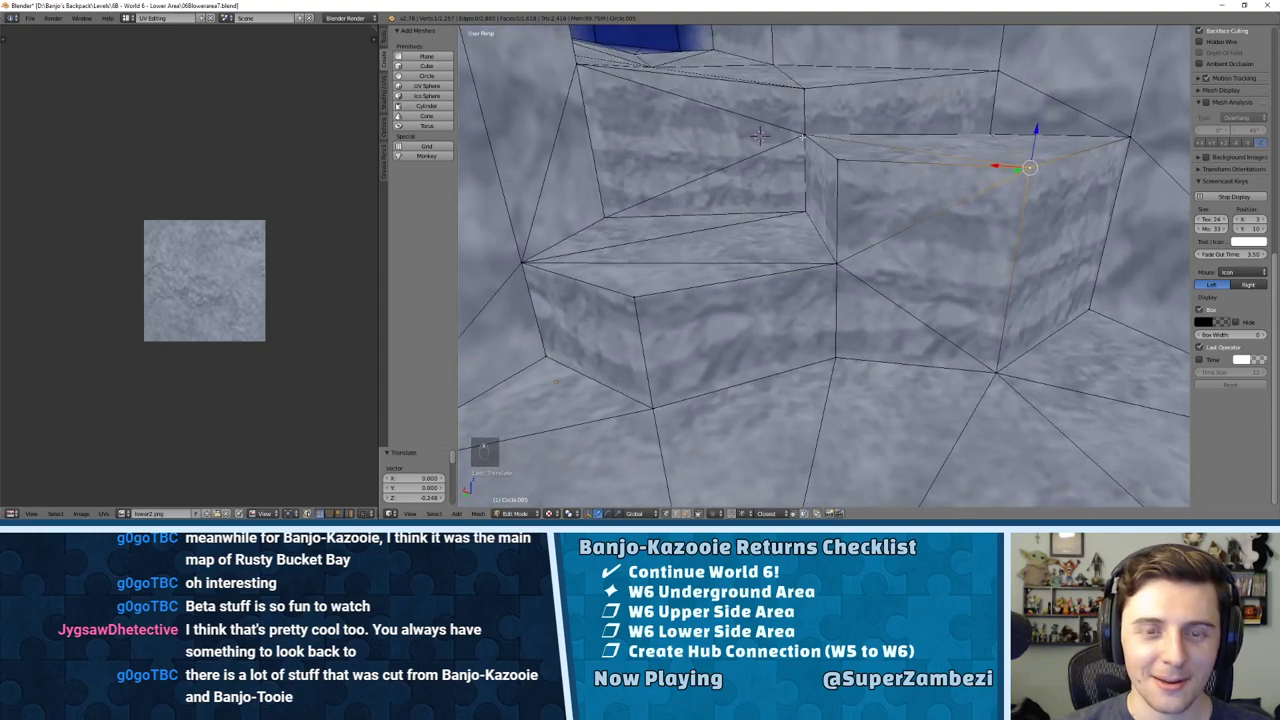
Step: Lower the upper ledge's inner back corner vertex and the front corner beside the lower step along Z
{"action": "right_click", "coordinate": [802, 136]}
{"action": "left_click_drag", "start_coordinate": [801, 106], "coordinate": [837, 140]}
{"action": "right_click", "coordinate": [836, 157]}
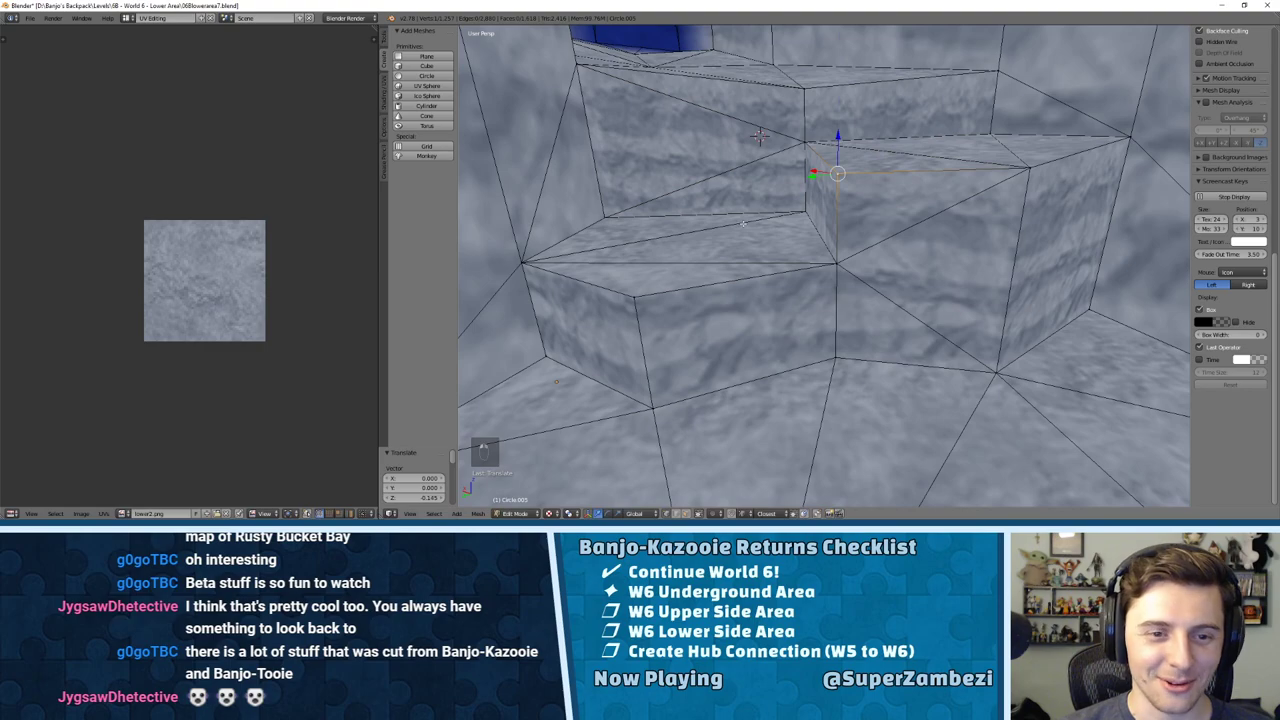
Step: Lower the lower step's front edge vertices along Z, then deselect everything and return to Object Mode
{"action": "middle_click_drag", "start_coordinate": [742, 222], "coordinate": [796, 208]}
{"action": "right_click", "coordinate": [757, 239]}
{"action": "left_click_drag", "start_coordinate": [755, 197], "coordinate": [755, 219]}
{"action": "left_click", "coordinate": [921, 211]}
{"action": "left_click_drag", "start_coordinate": [921, 177], "coordinate": [935, 199]}
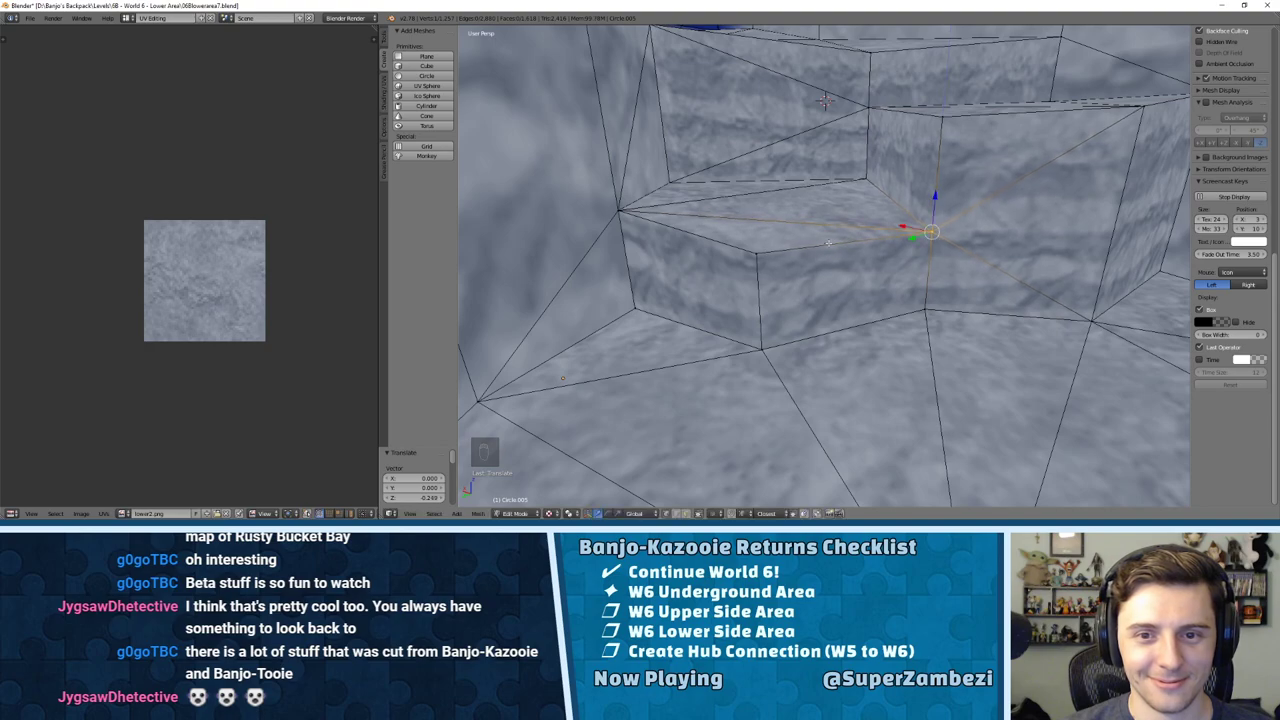
{"action": "left_click", "coordinate": [757, 250]}
{"action": "left_click_drag", "start_coordinate": [755, 222], "coordinate": [755, 225]}
{"action": "middle_click_drag", "start_coordinate": [838, 240], "coordinate": [798, 203]}
{"action": "key", "text": "a"}
{"action": "key", "text": "Tab"}
Step: Inspect the rock area from outside and inside, checking the reshaped ledges and the blue tunnel ends
{"action": "middle_click_drag", "start_coordinate": [879, 208], "coordinate": [784, 244]}
{"action": "scroll", "coordinate": [784, 244], "scroll_direction": "down", "scroll_amount": 4}
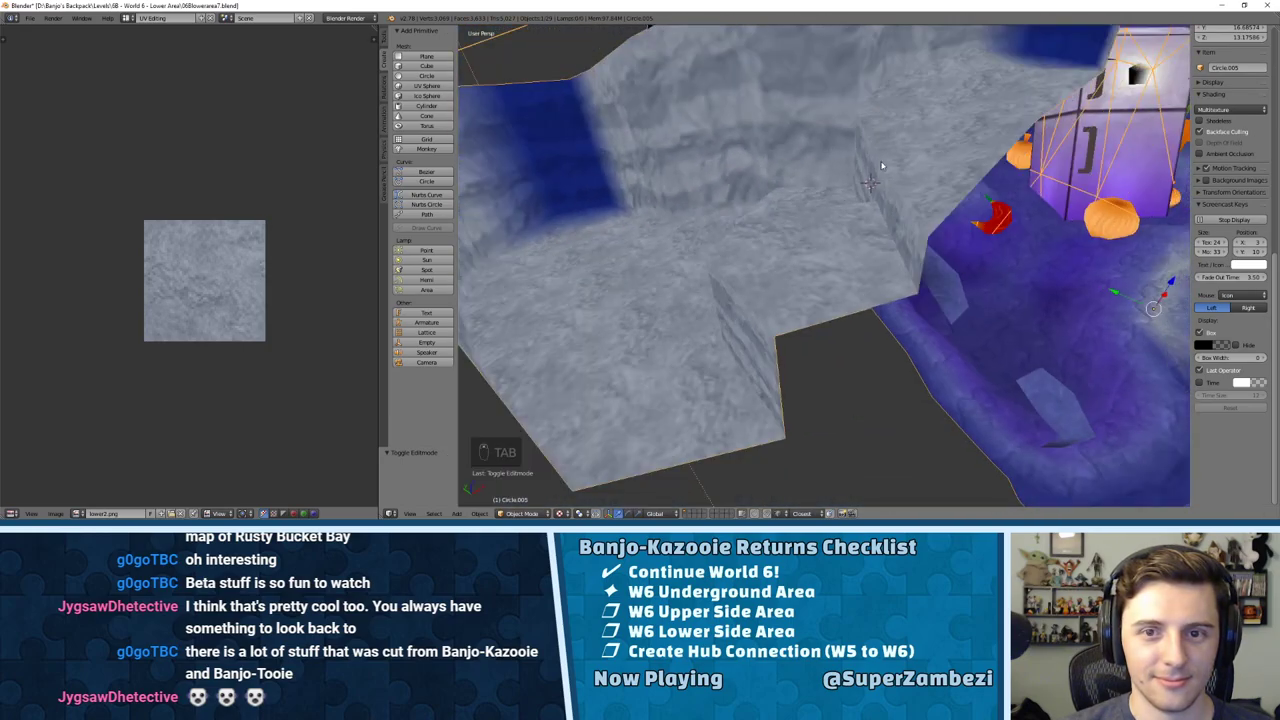
{"action": "mouse_move", "coordinate": [880, 166]}
{"action": "middle_mouse_down"}
{"action": "mouse_move", "coordinate": [740, 157]}
{"action": "mouse_move", "coordinate": [740, 146]}
{"action": "mouse_move", "coordinate": [543, 157]}
{"action": "mouse_move", "coordinate": [690, 160]}
{"action": "mouse_move", "coordinate": [710, 165]}
{"action": "mouse_move", "coordinate": [651, 170]}
{"action": "mouse_move", "coordinate": [837, 205]}
{"action": "mouse_move", "coordinate": [862, 110]}
{"action": "mouse_move", "coordinate": [870, 215]}
{"action": "mouse_move", "coordinate": [860, 160]}
{"action": "middle_mouse_up"}
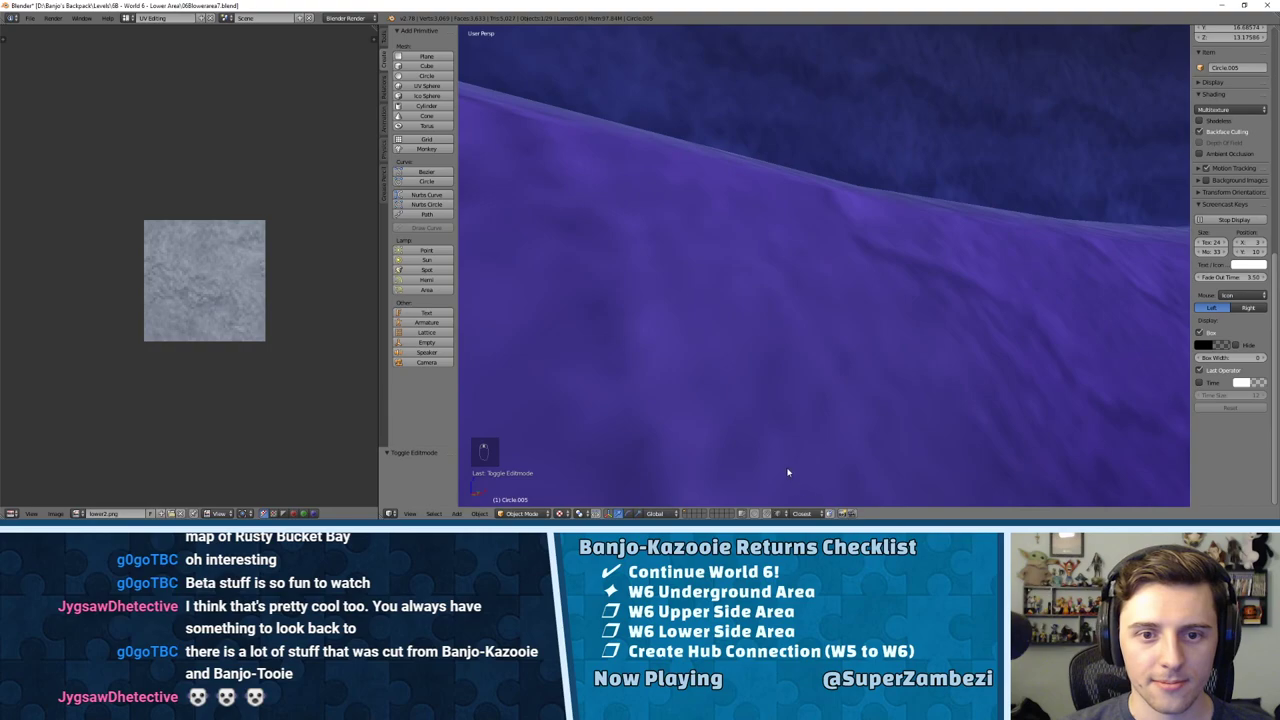
{"action": "middle_click_drag", "start_coordinate": [787, 472], "coordinate": [790, 305]}
{"action": "scroll", "coordinate": [651, 359], "scroll_direction": "up", "scroll_amount": 4}
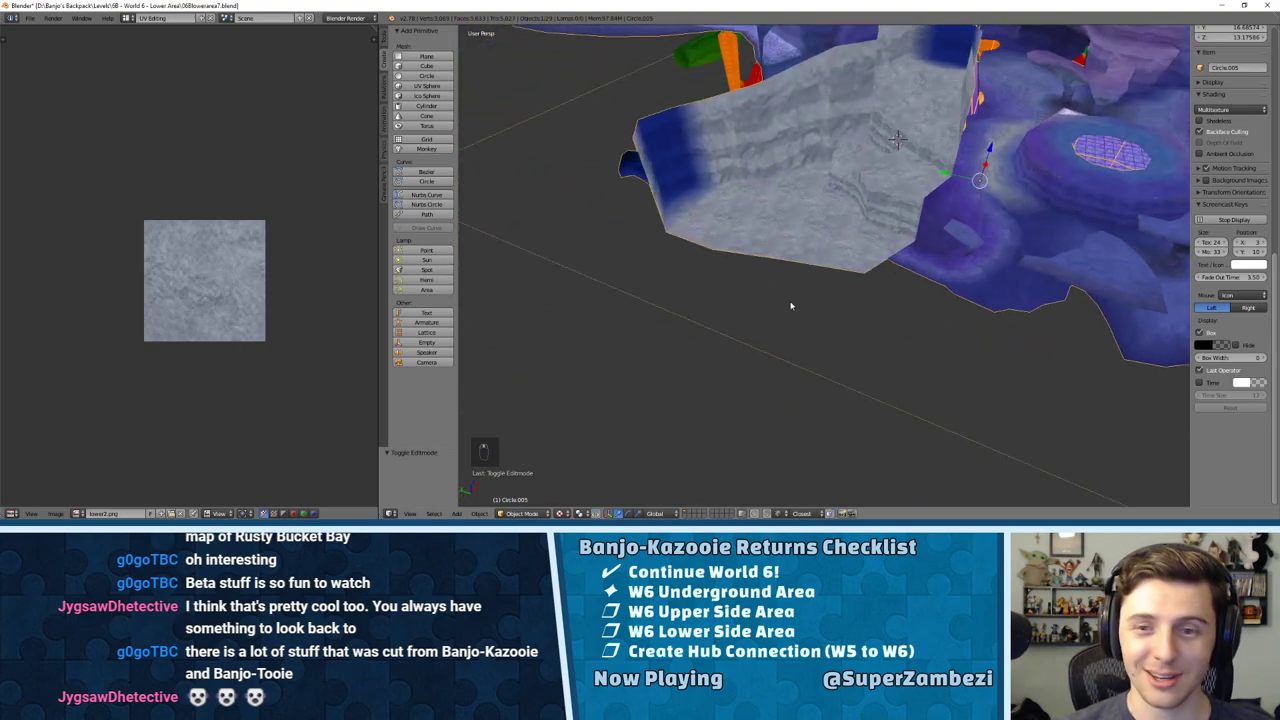
{"action": "middle_click_drag", "start_coordinate": [741, 157], "coordinate": [786, 274]}
{"action": "scroll", "coordinate": [677, 271], "scroll_direction": "up", "scroll_amount": 4}
{"action": "scroll", "coordinate": [743, 266], "scroll_direction": "down", "scroll_amount": 2}
{"action": "scroll", "coordinate": [780, 272], "scroll_direction": "up", "scroll_amount": 2}
Step: In Edit Mode with face selection, select the blue wall face covering the tunnel opening and delete it
{"action": "middle_click_drag", "start_coordinate": [681, 268], "coordinate": [700, 192]}
{"action": "key", "text": "Tab"}
{"action": "key", "text": "ctrl+Tab"}
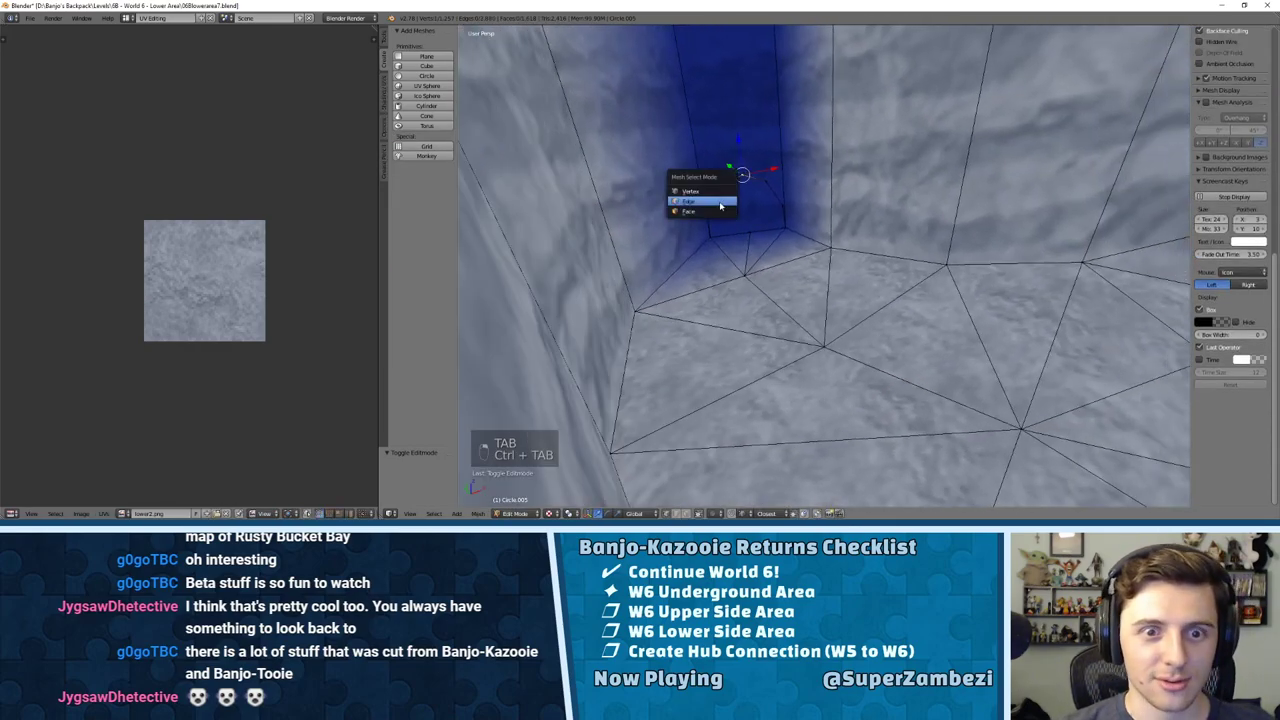
{"action": "left_click", "coordinate": [700, 213]}
{"action": "right_click", "coordinate": [742, 204]}
{"action": "key", "text": "KP_Decimal"}
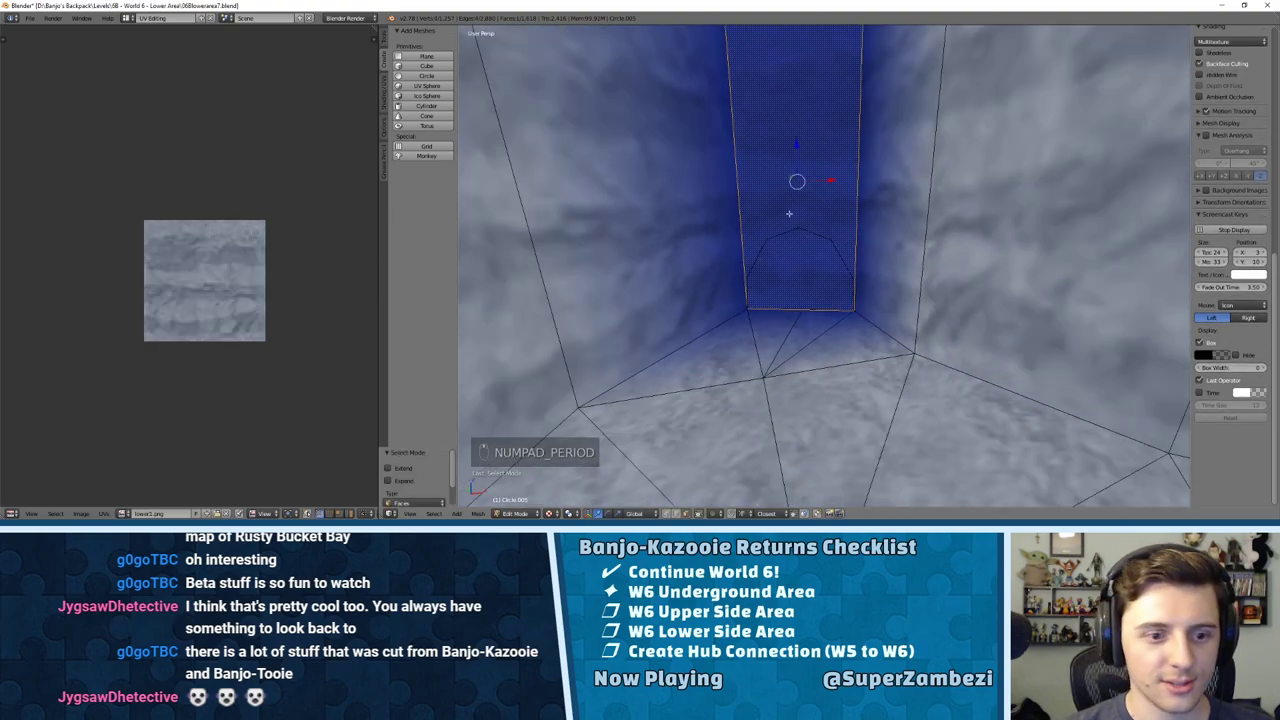
{"action": "mouse_move", "coordinate": [776, 259]}
{"action": "middle_mouse_down"}
{"action": "mouse_move", "coordinate": [789, 209]}
{"action": "mouse_move", "coordinate": [776, 271]}
{"action": "middle_mouse_up"}
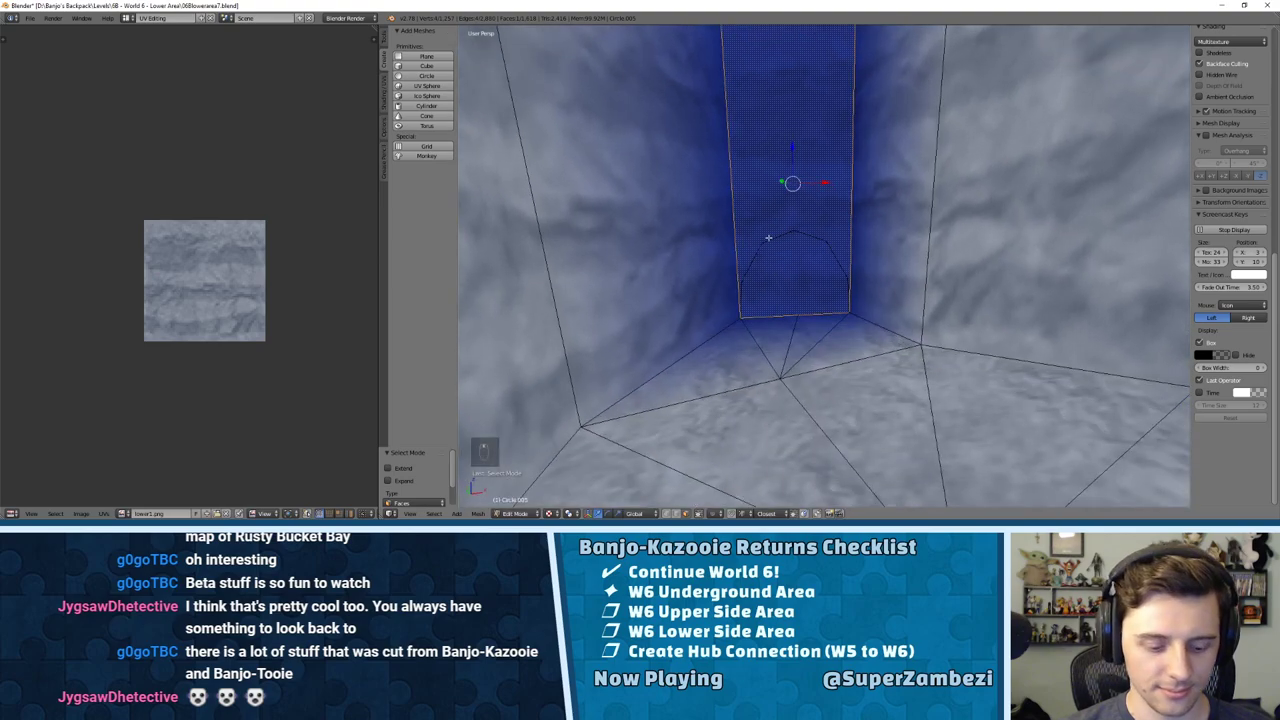
{"action": "key", "text": "x"}
{"action": "left_click", "coordinate": [766, 254]}
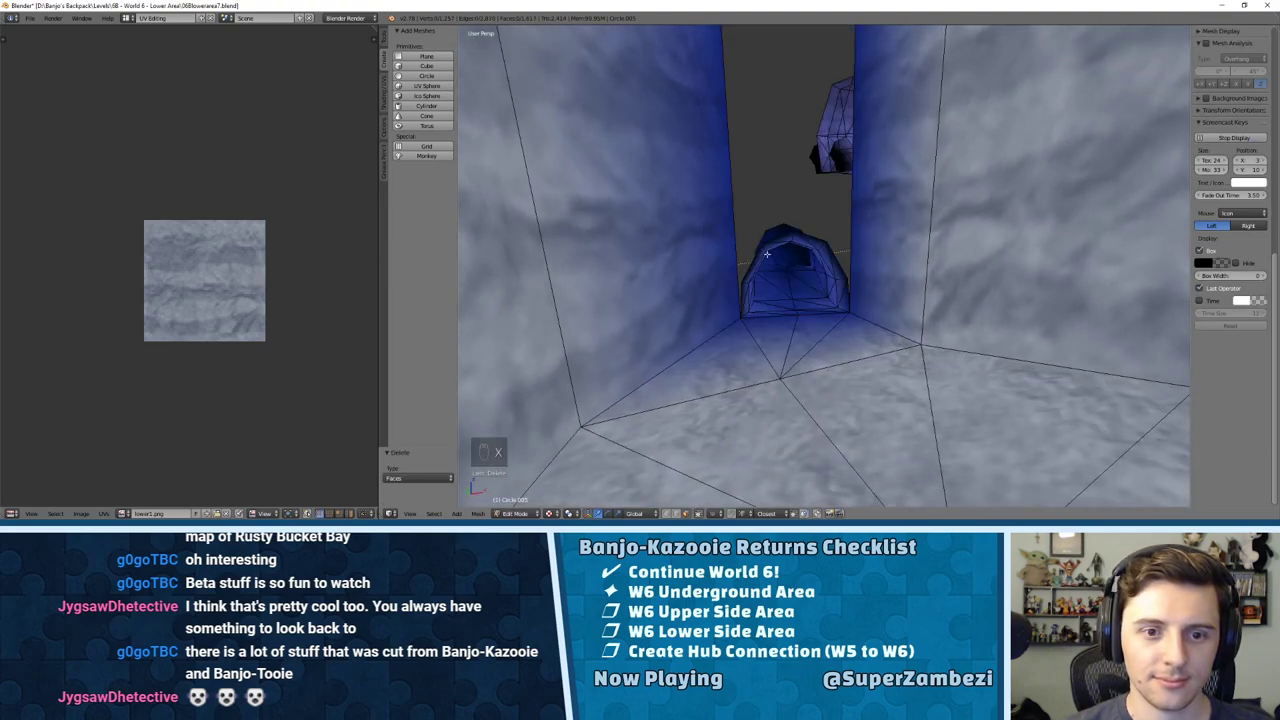
{"action": "middle_click_drag", "start_coordinate": [767, 254], "coordinate": [760, 231]}
{"action": "key", "text": "ctrl+Tab"}
{"action": "left_click", "coordinate": [752, 215]}
{"action": "scroll", "coordinate": [747, 222], "scroll_direction": "down", "scroll_amount": 2}
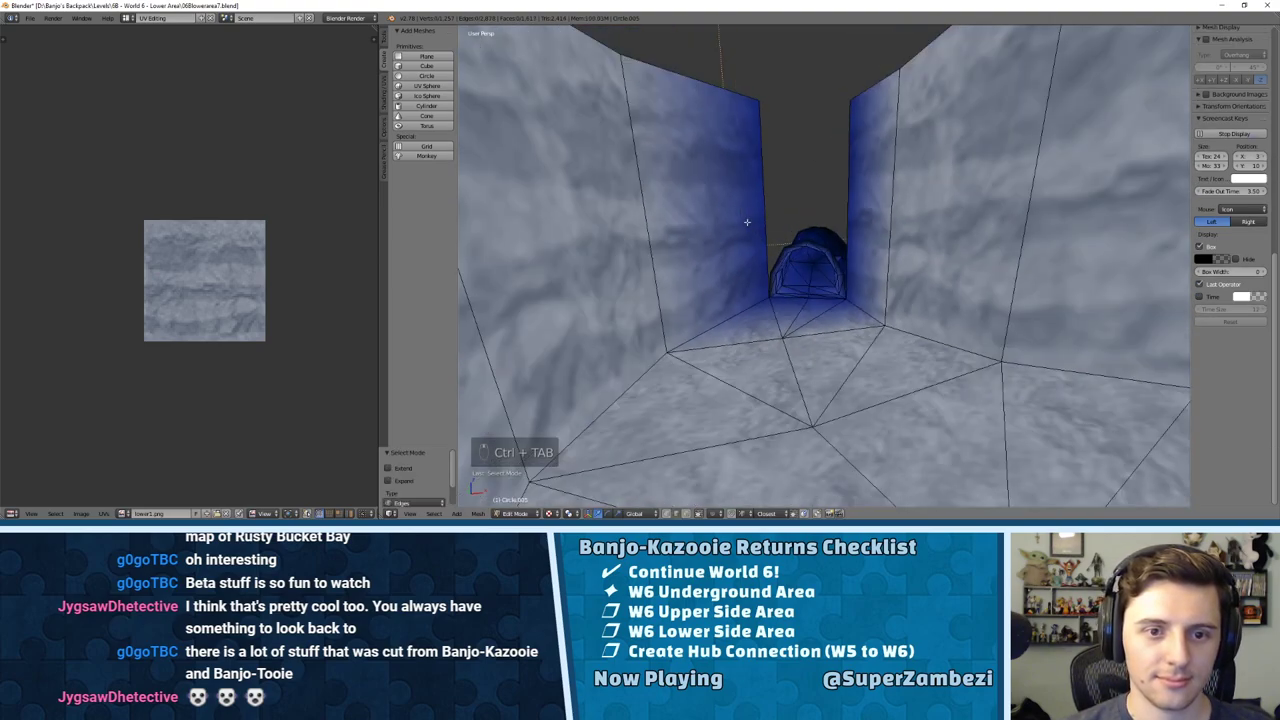
{"action": "right_click", "coordinate": [764, 230]}
{"action": "scroll", "coordinate": [764, 230], "scroll_direction": "up", "scroll_amount": 2}
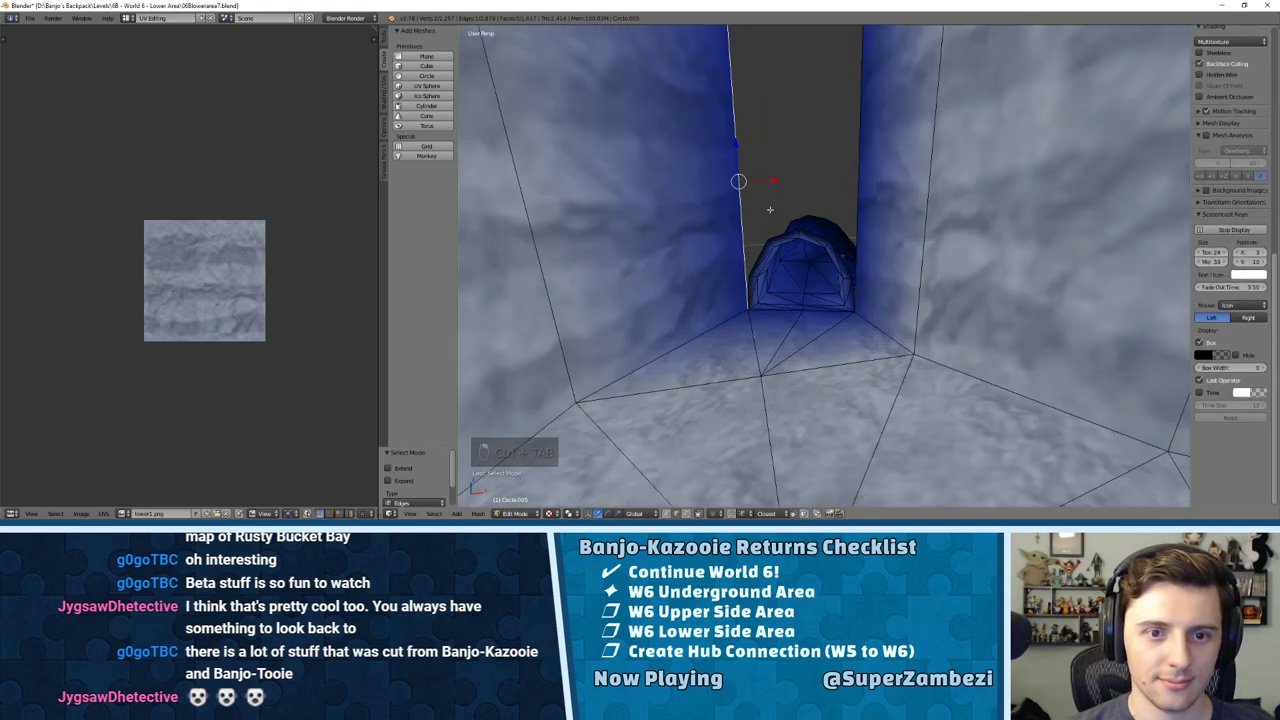
{"action": "scroll", "coordinate": [811, 198], "scroll_direction": "down", "scroll_amount": 1}
{"action": "scroll", "coordinate": [803, 195], "scroll_direction": "up", "scroll_amount": 2}
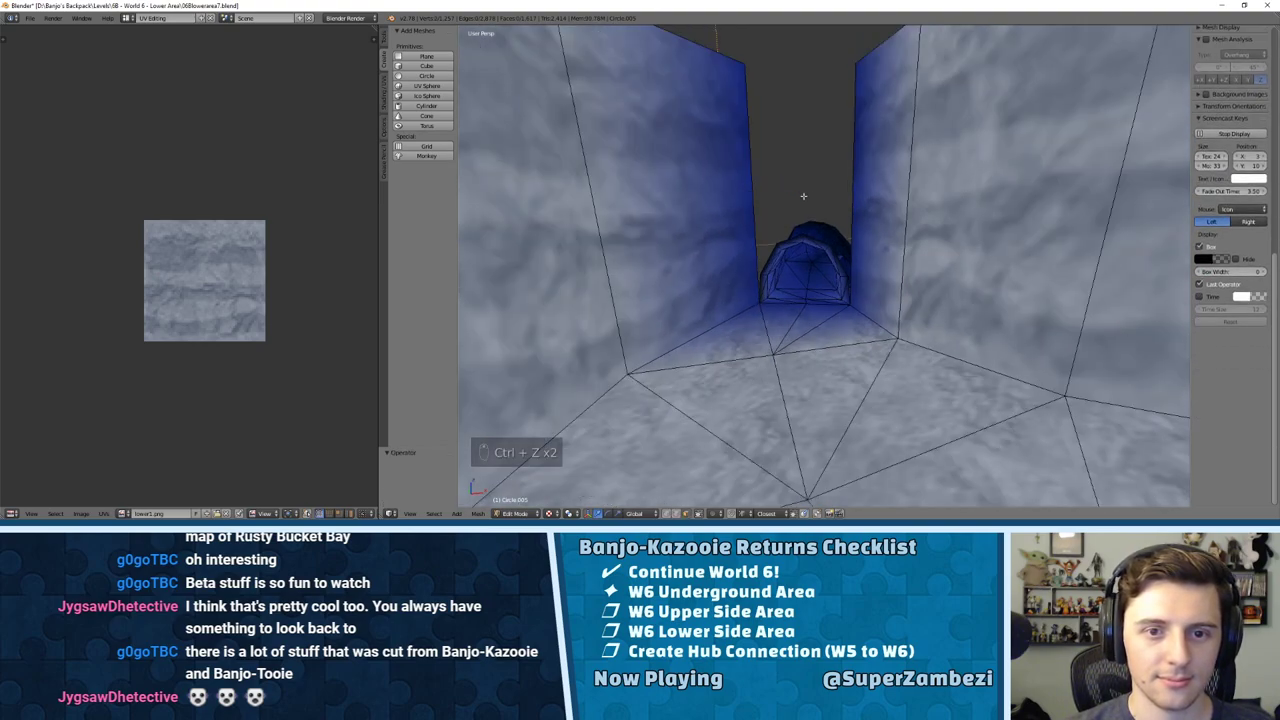
Step: Undo back past the deletion of the blue wall face covering the tunnel opening
{"action": "key", "text": "ctrl+z"}
{"action": "key", "text": "ctrl+z"}
{"action": "key", "text": "ctrl+z"}
{"action": "scroll", "coordinate": [802, 195], "scroll_direction": "down", "scroll_amount": 2}
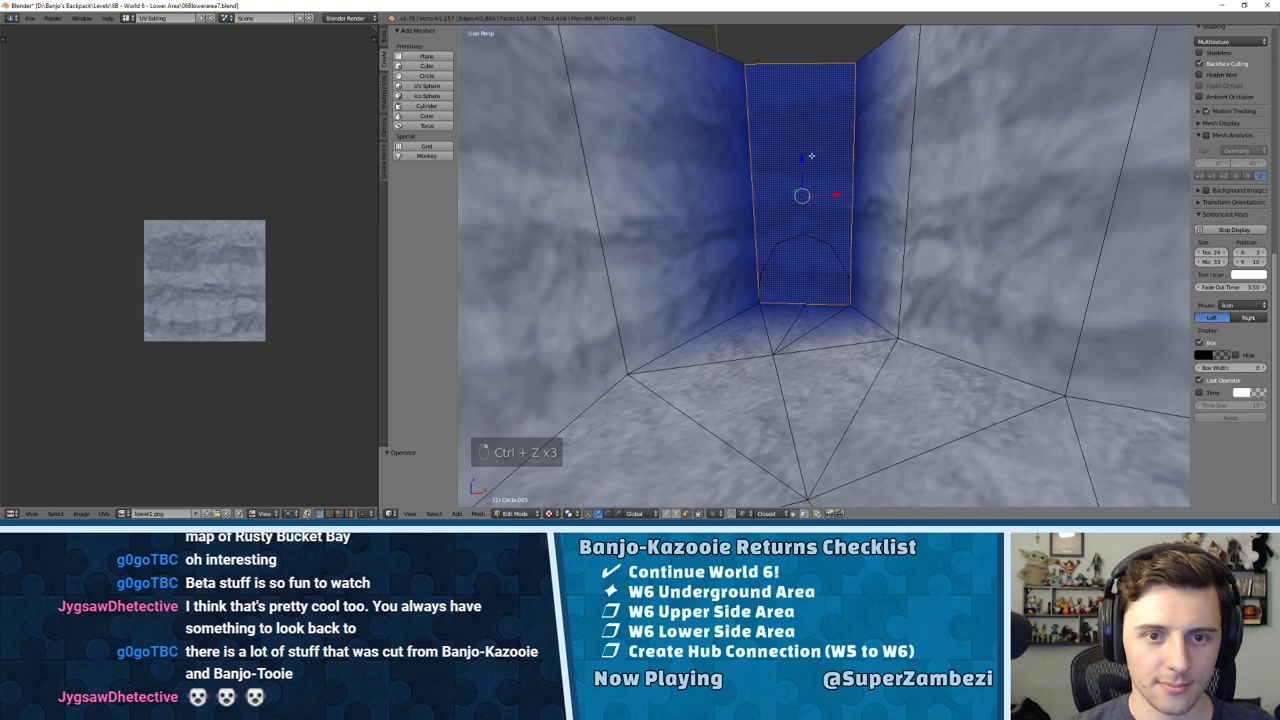
Step: Subdivide the two vertical side edges of the blue wall face, and subdivide their lower halves once more
{"action": "key", "text": "ctrl+Tab"}
{"action": "left_click", "coordinate": [801, 168]}
{"action": "right_click", "coordinate": [764, 196]}
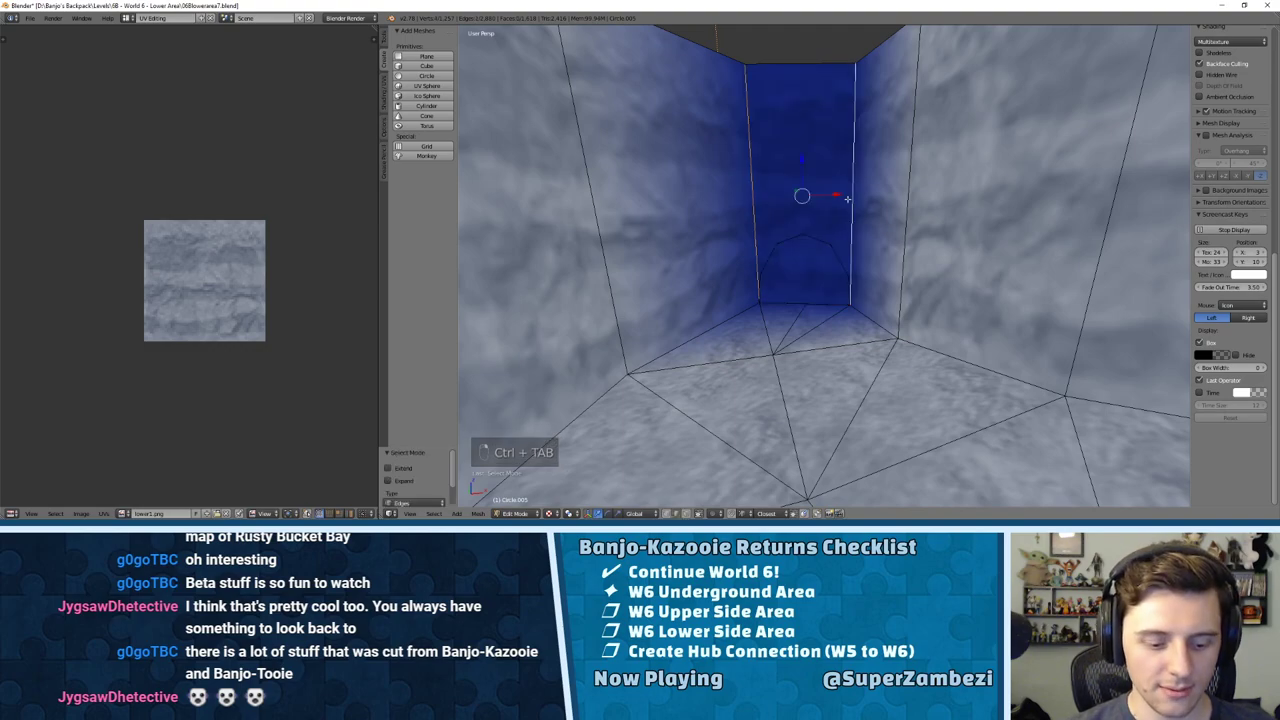
{"action": "key", "text": "w"}
{"action": "left_click", "coordinate": [825, 172]}
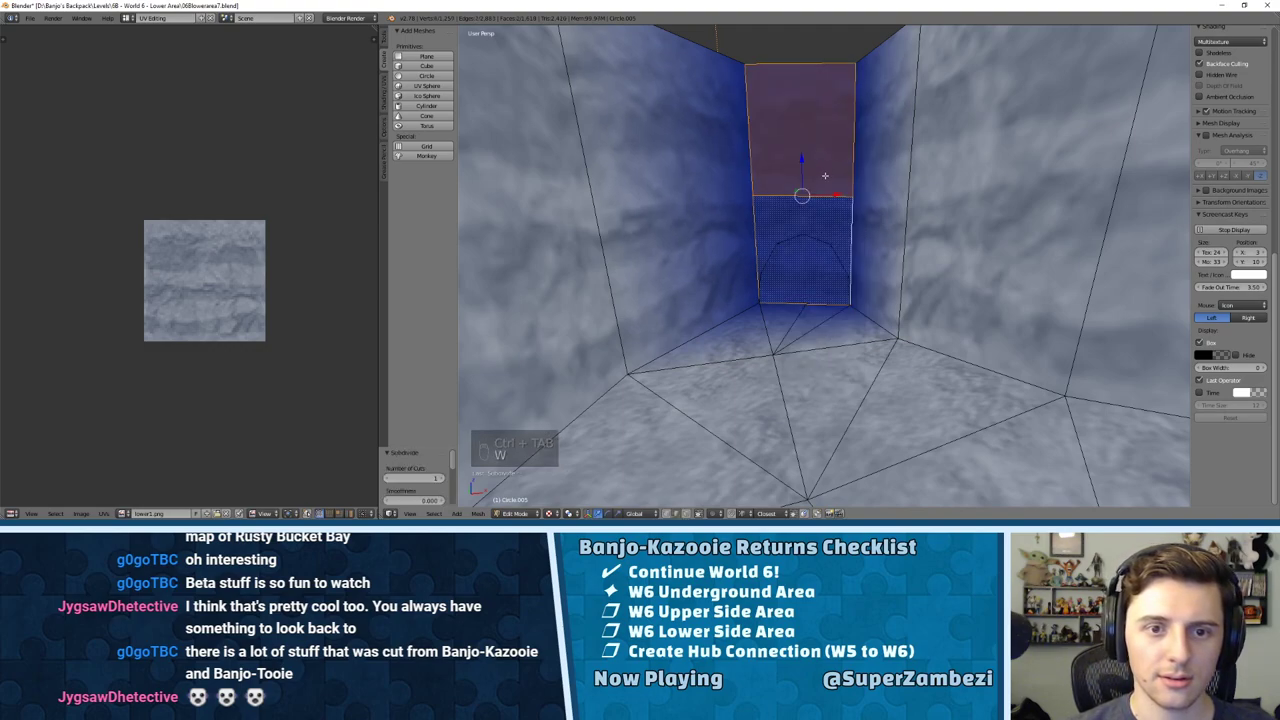
{"action": "right_click", "coordinate": [756, 234]}
{"action": "key", "text": "w"}
{"action": "left_click", "coordinate": [848, 232]}
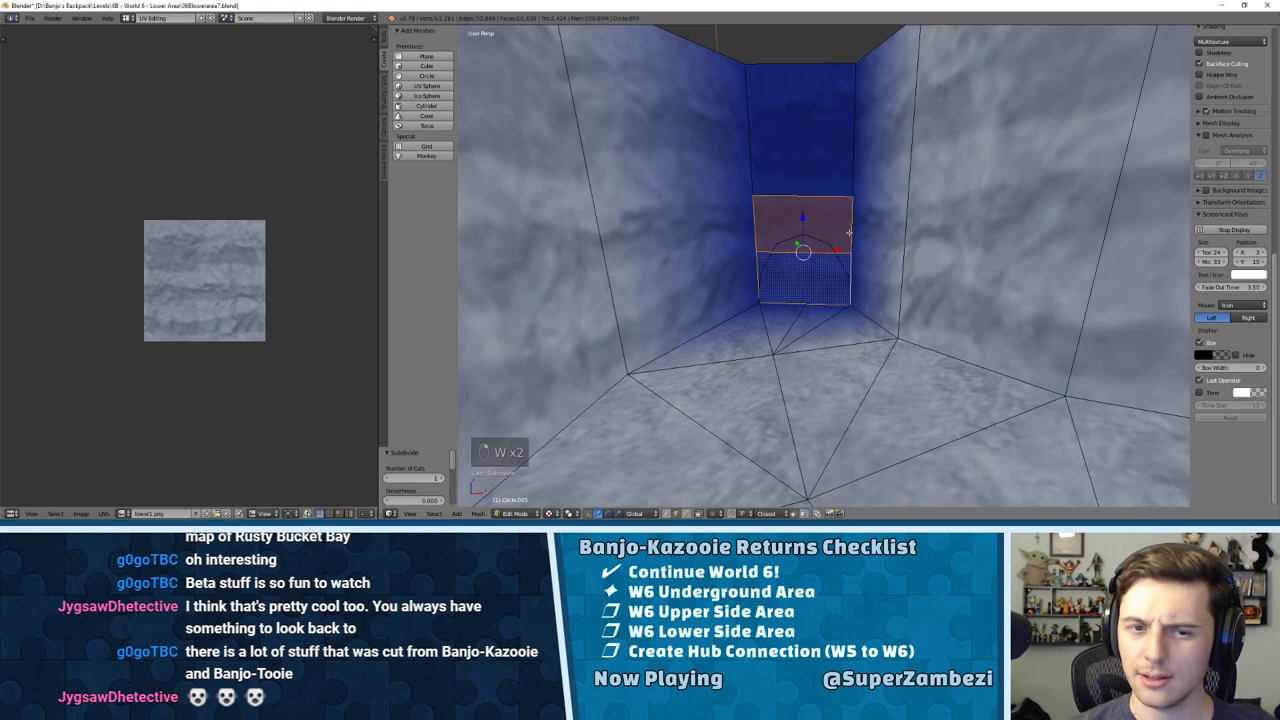
Step: In face selection, select the three stacked blue wall faces in front of the tunnel and delete them
{"action": "scroll", "coordinate": [848, 232], "scroll_direction": "up", "scroll_amount": 3}
{"action": "right_click", "coordinate": [789, 243]}
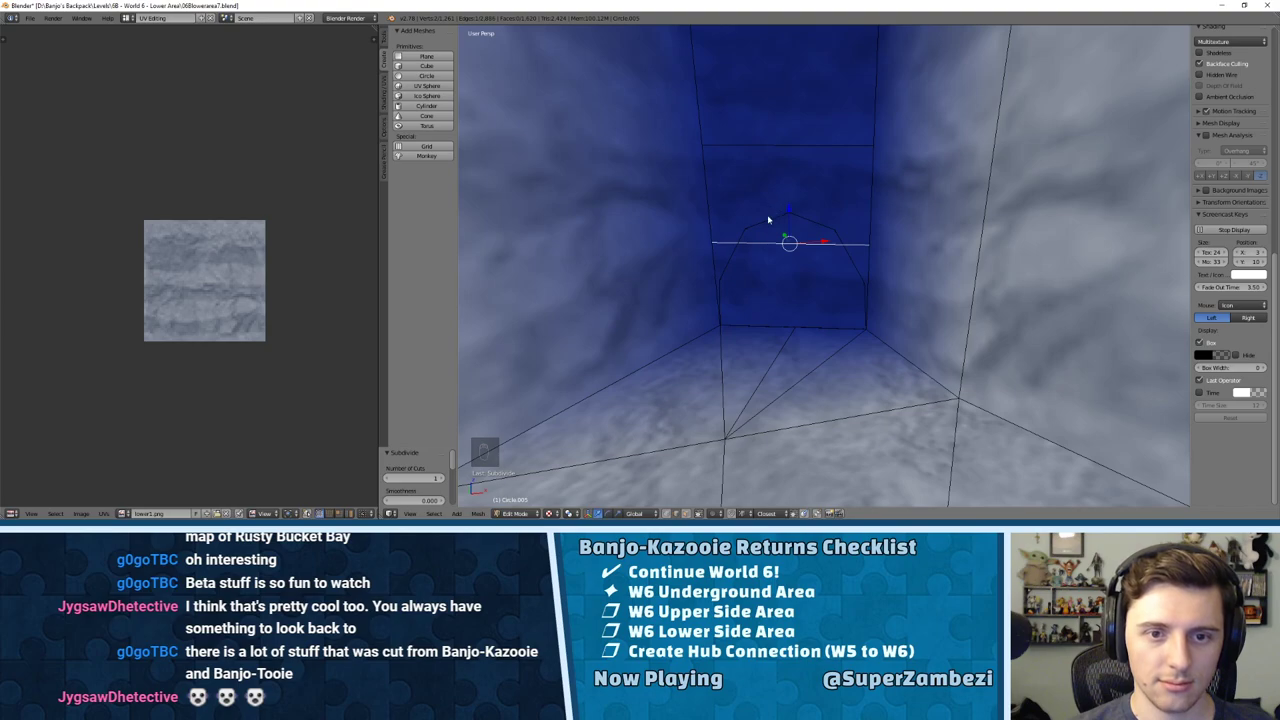
{"action": "key", "text": "ctrl+Tab"}
{"action": "key", "text": "ctrl+Tab"}
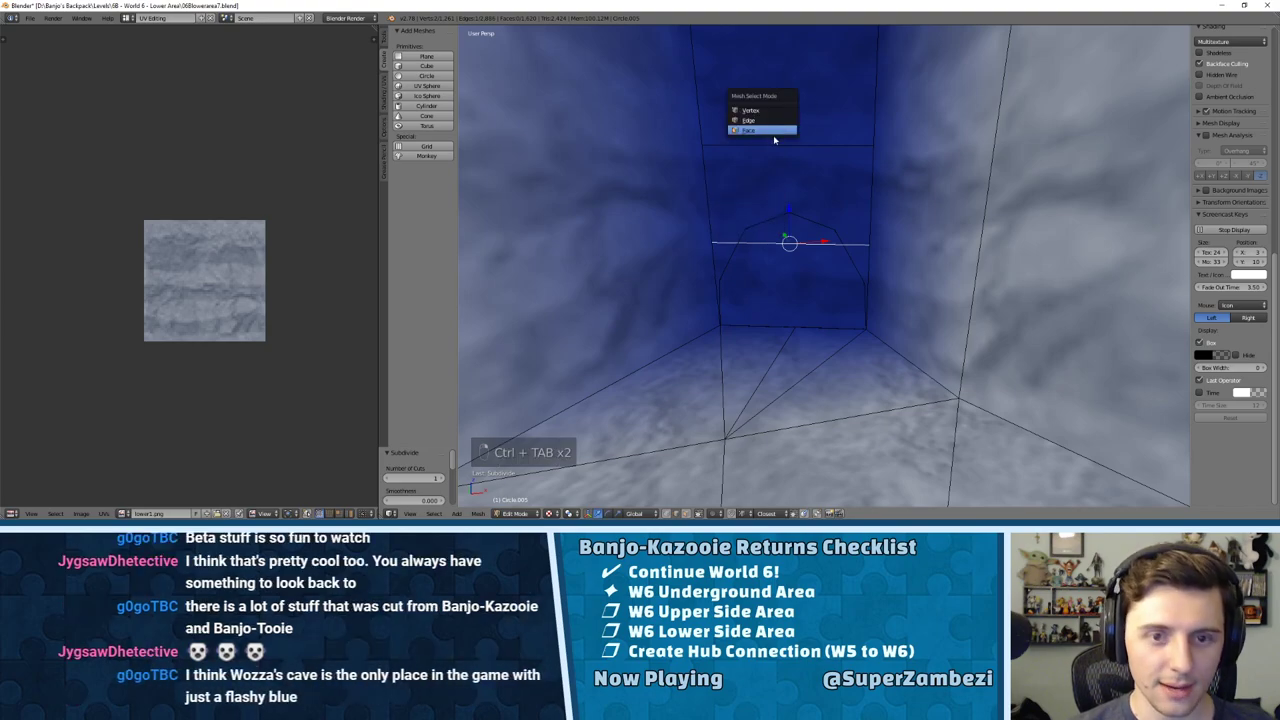
{"action": "left_click", "coordinate": [774, 133]}
{"action": "right_click", "coordinate": [779, 103]}
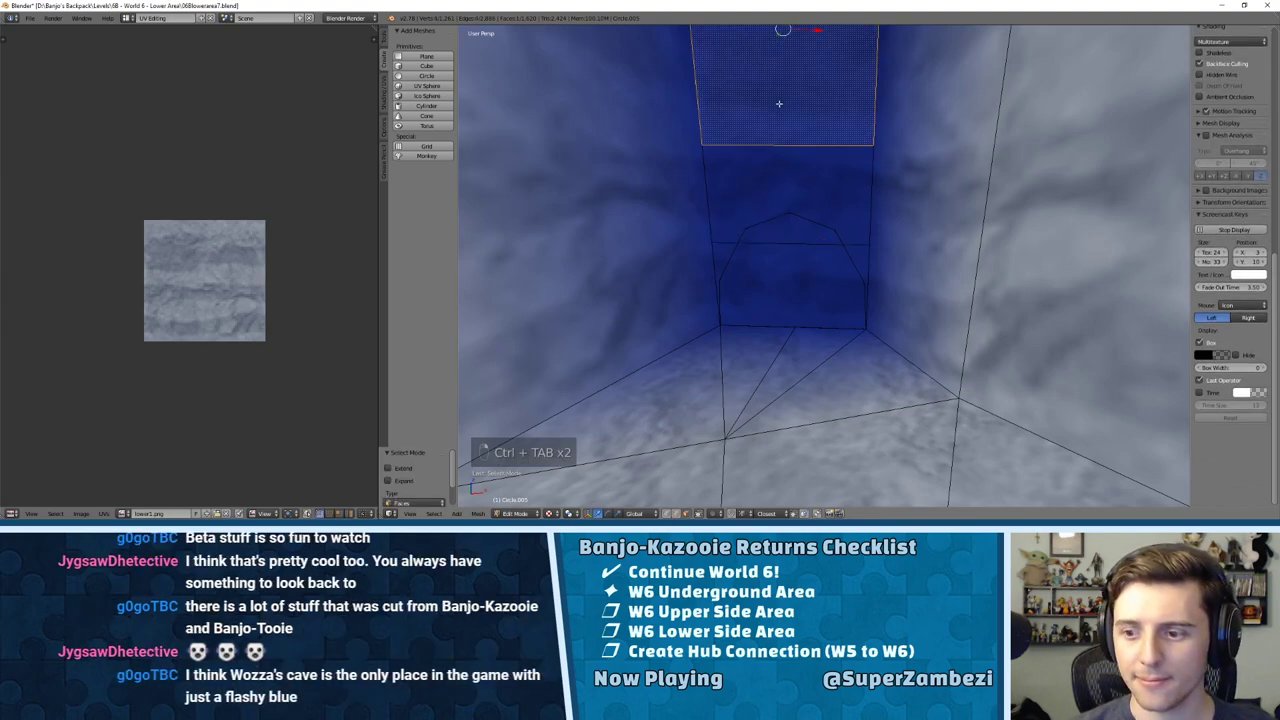
{"action": "right_click", "coordinate": [771, 197], "text": "shift"}
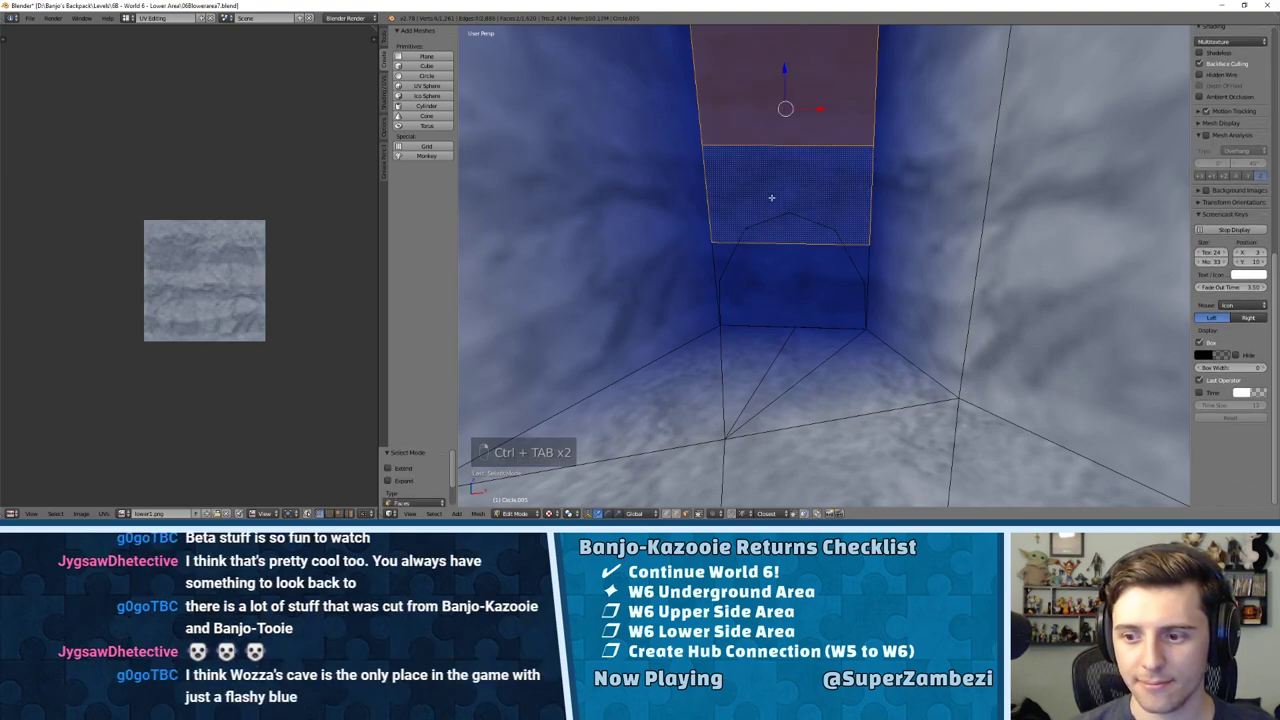
{"action": "right_click", "coordinate": [762, 296], "text": "shift"}
{"action": "key", "text": "x"}
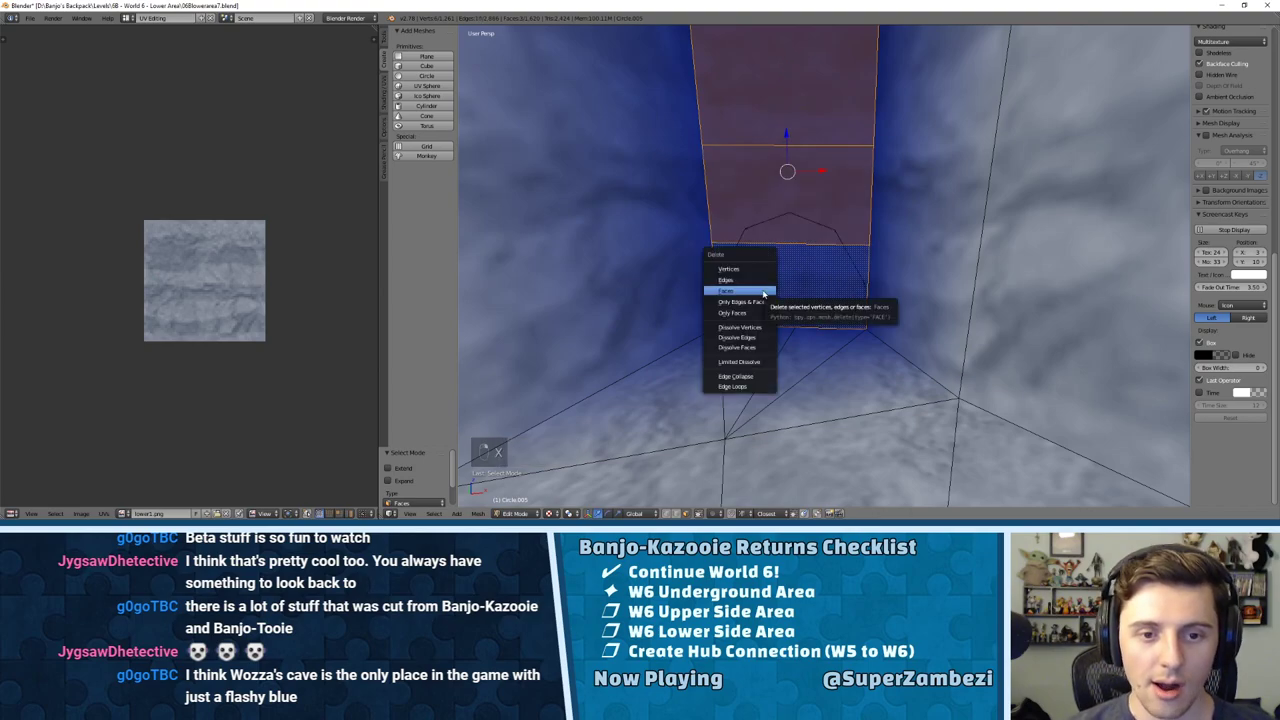
{"action": "left_click", "coordinate": [762, 290]}
Step: In vertex selection, connect the opposite upper subdivision vertices on the two wall sides with an edge across the opening
{"action": "key", "text": "ctrl+Tab"}
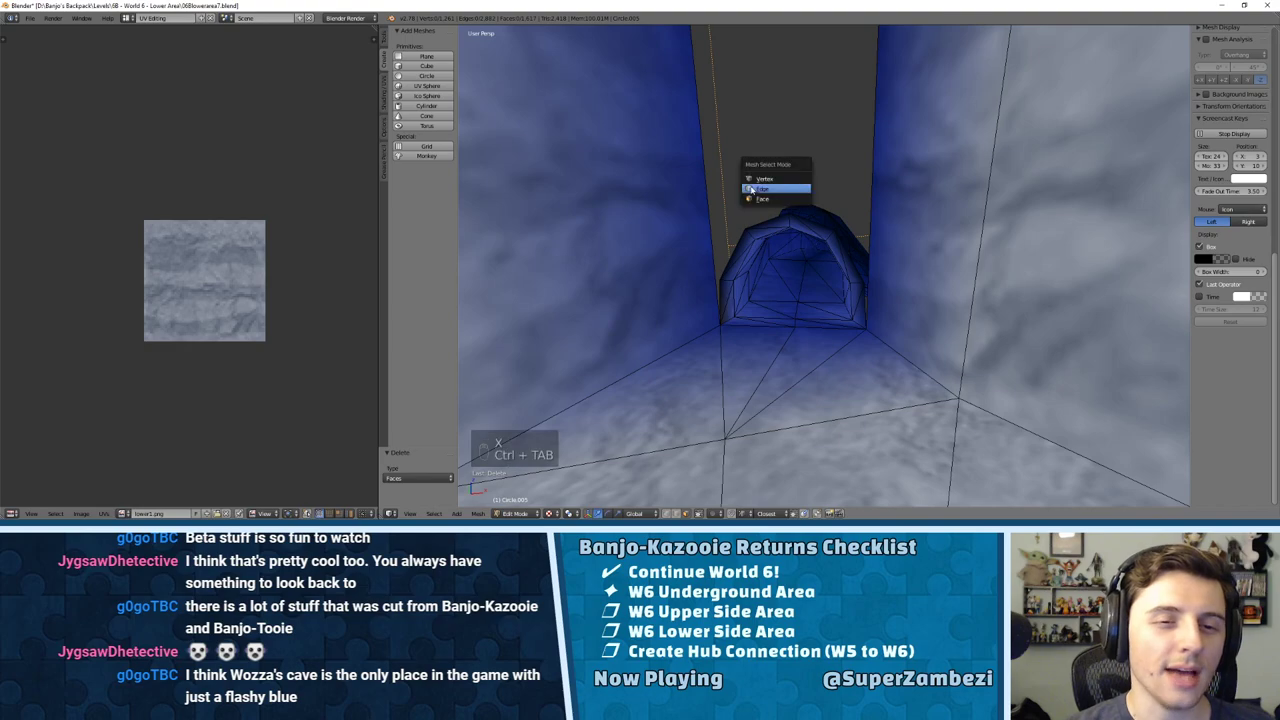
{"action": "left_click", "coordinate": [760, 179]}
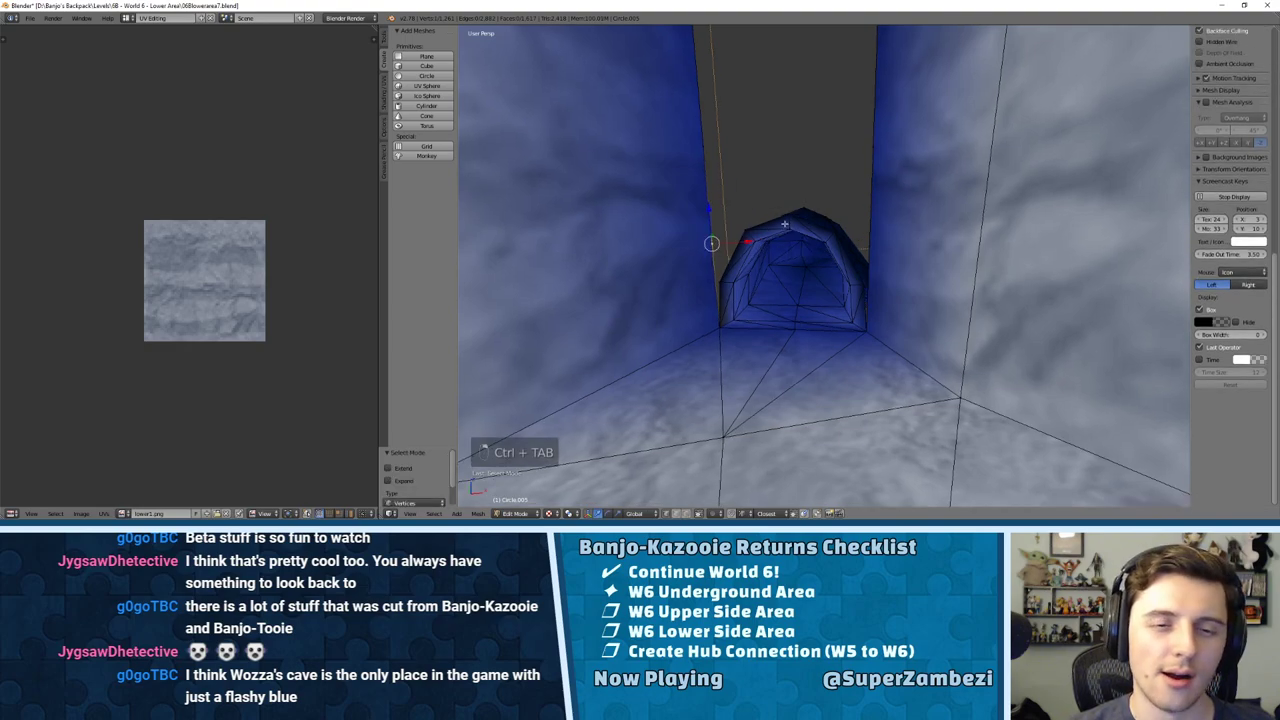
{"action": "middle_click_drag", "start_coordinate": [740, 240], "coordinate": [901, 158]}
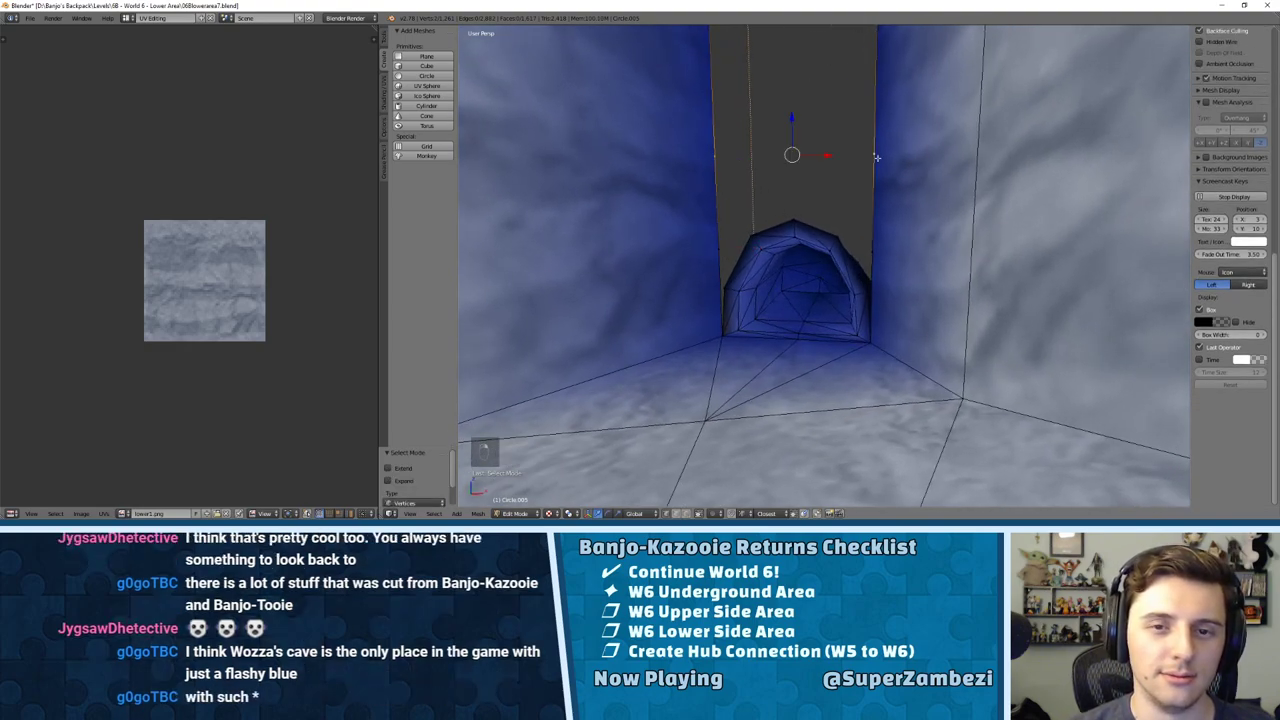
{"action": "key", "text": "f"}
{"action": "scroll", "coordinate": [803, 191], "scroll_direction": "up", "scroll_amount": 1}
Step: Try to slide the left wall's vertex down along its edge beside the tunnel mouth
{"action": "middle_click_drag", "start_coordinate": [814, 177], "coordinate": [771, 200]}
{"action": "scroll", "coordinate": [771, 200], "scroll_direction": "up", "scroll_amount": 2}
{"action": "right_click", "coordinate": [684, 156]}
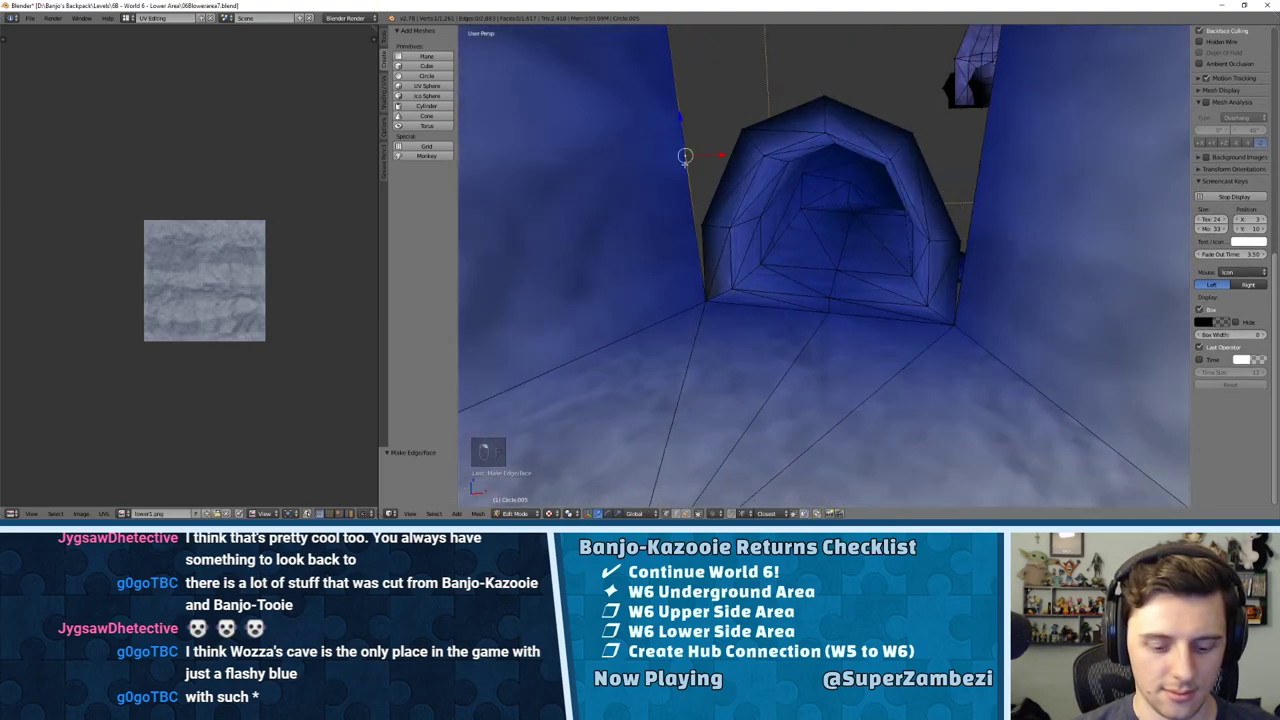
{"action": "key", "text": "g"}
{"action": "key", "text": "g"}
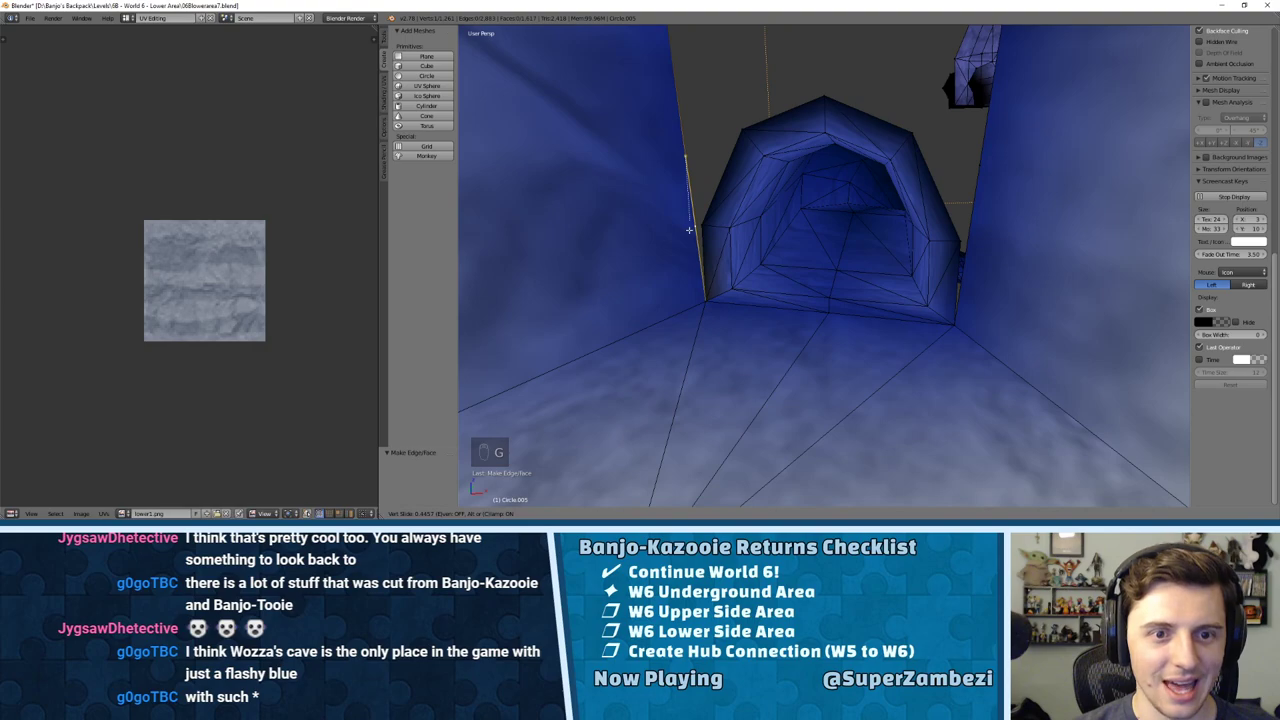
{"action": "left_click", "coordinate": [689, 230]}
{"action": "key", "text": "ctrl+z"}
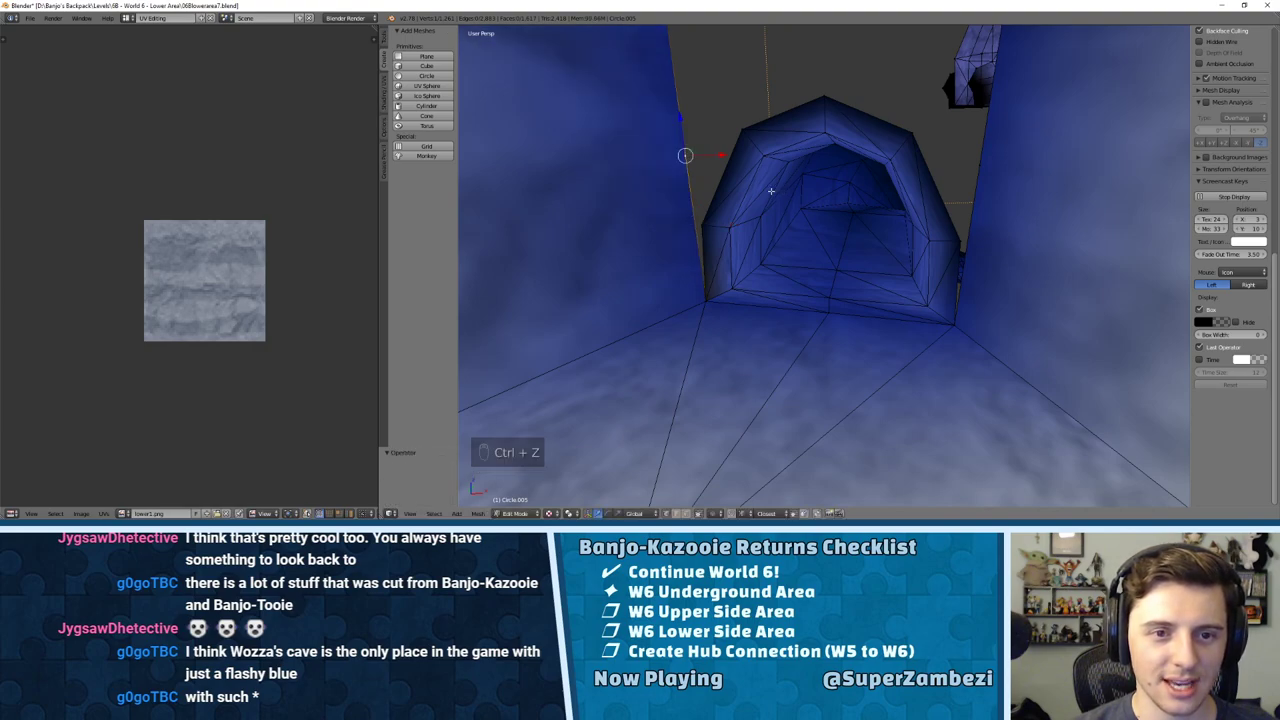
Step: In edge selection, subdivide the lower vertical wall edge on each side of the tunnel mouth
{"action": "key", "text": "ctrl+Tab"}
{"action": "left_click", "coordinate": [699, 218]}
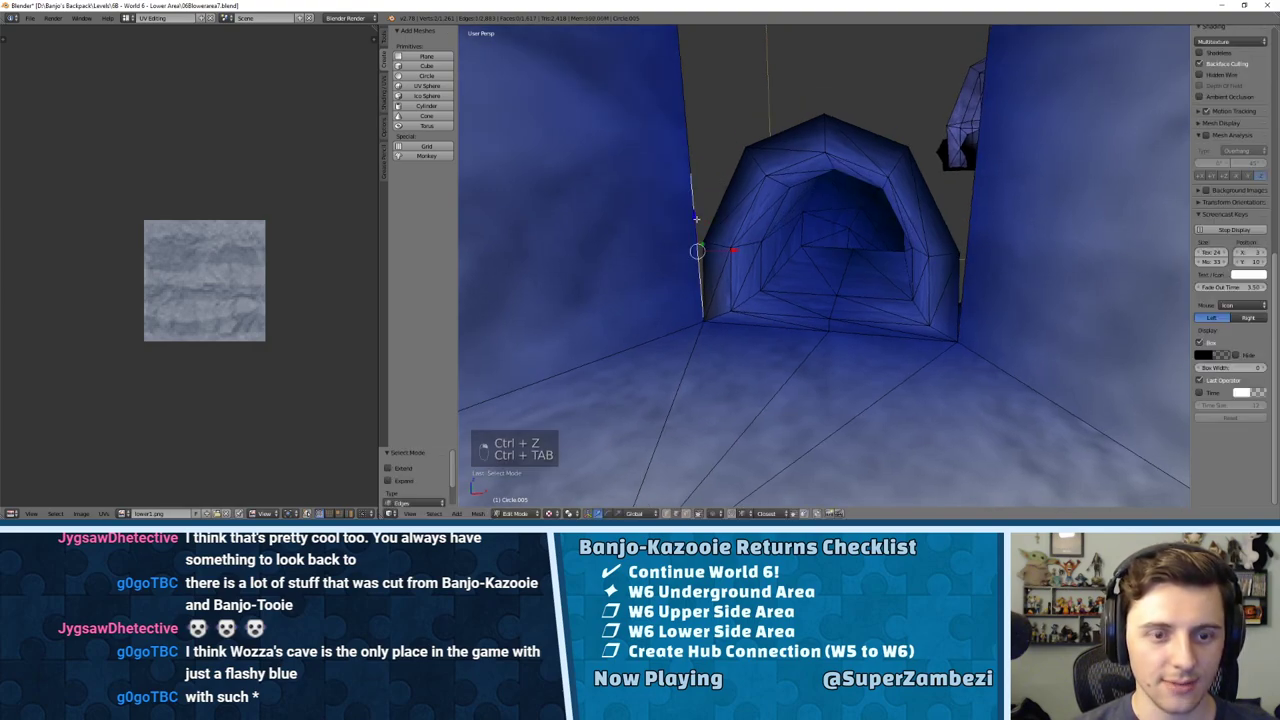
{"action": "key", "text": "w"}
{"action": "left_click", "coordinate": [672, 219]}
{"action": "right_click", "coordinate": [970, 253]}
{"action": "key", "text": "w"}
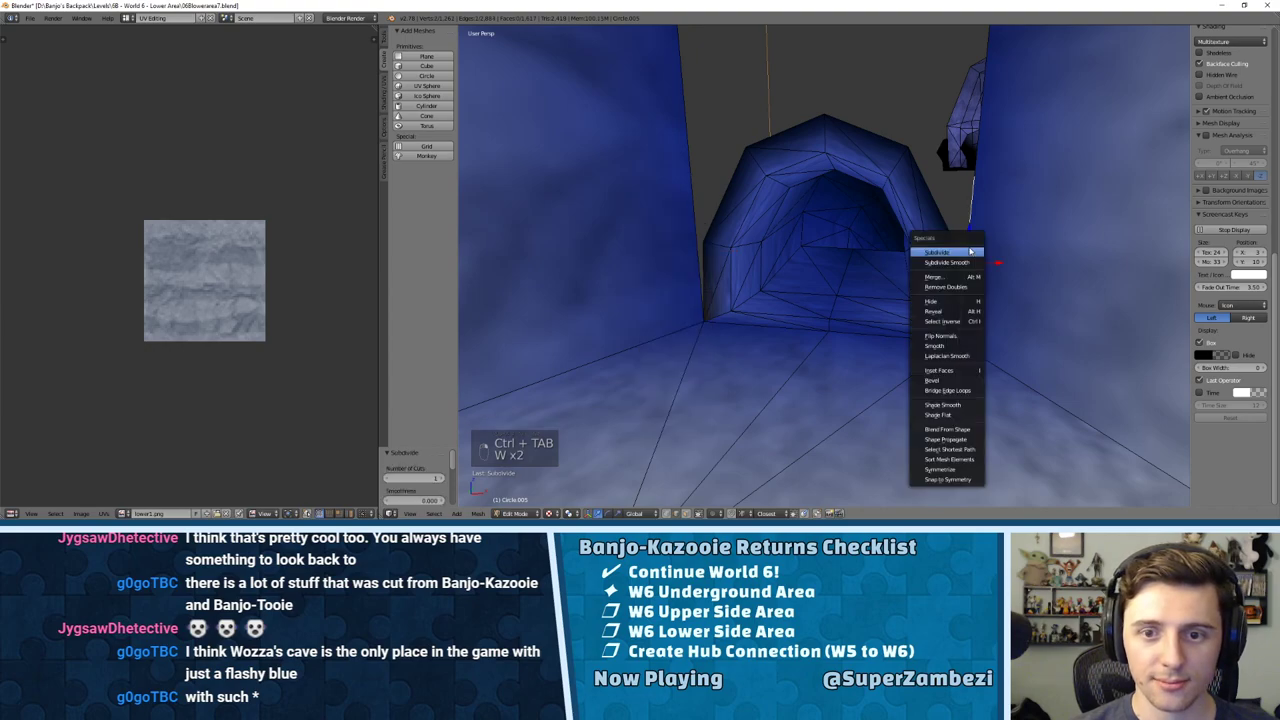
{"action": "key", "text": "w"}
Step: Fill the narrow gaps between the tunnel mouth's lower sides and the adjoining wall edges with faces
{"action": "key", "text": "ctrl+Tab"}
{"action": "left_click", "coordinate": [778, 219]}
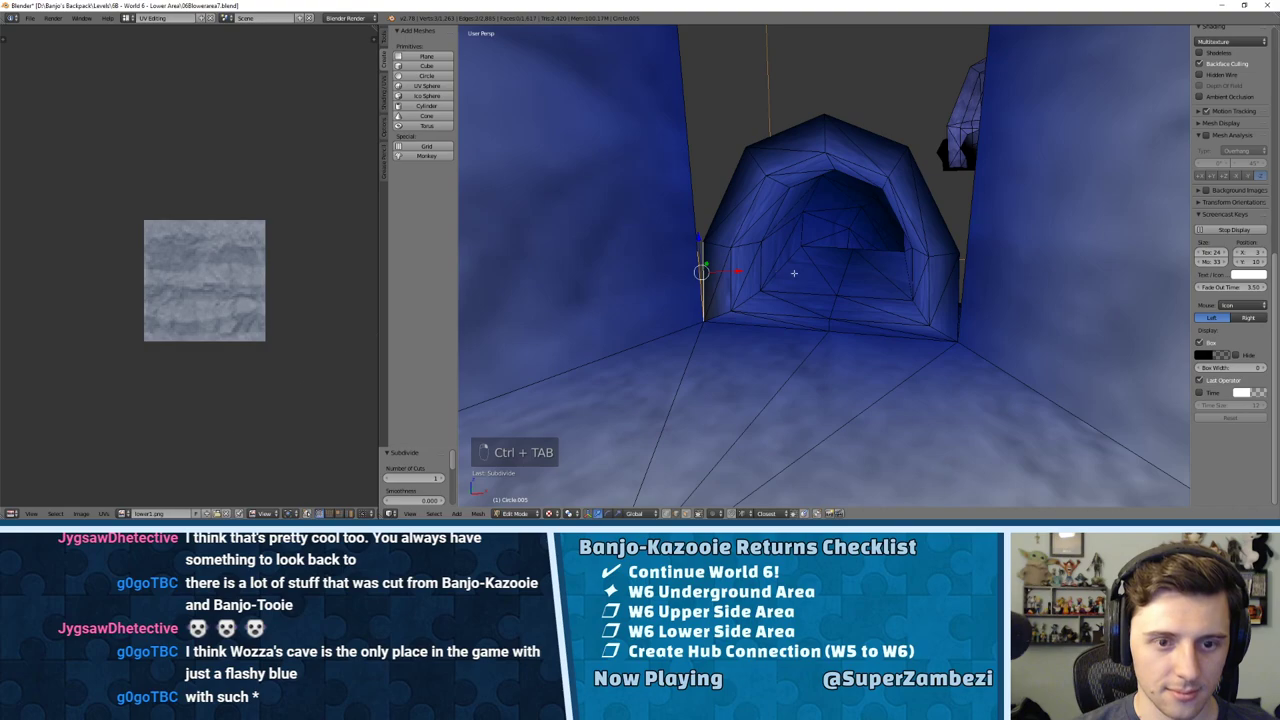
{"action": "right_click", "coordinate": [955, 276]}
{"action": "key", "text": "f"}
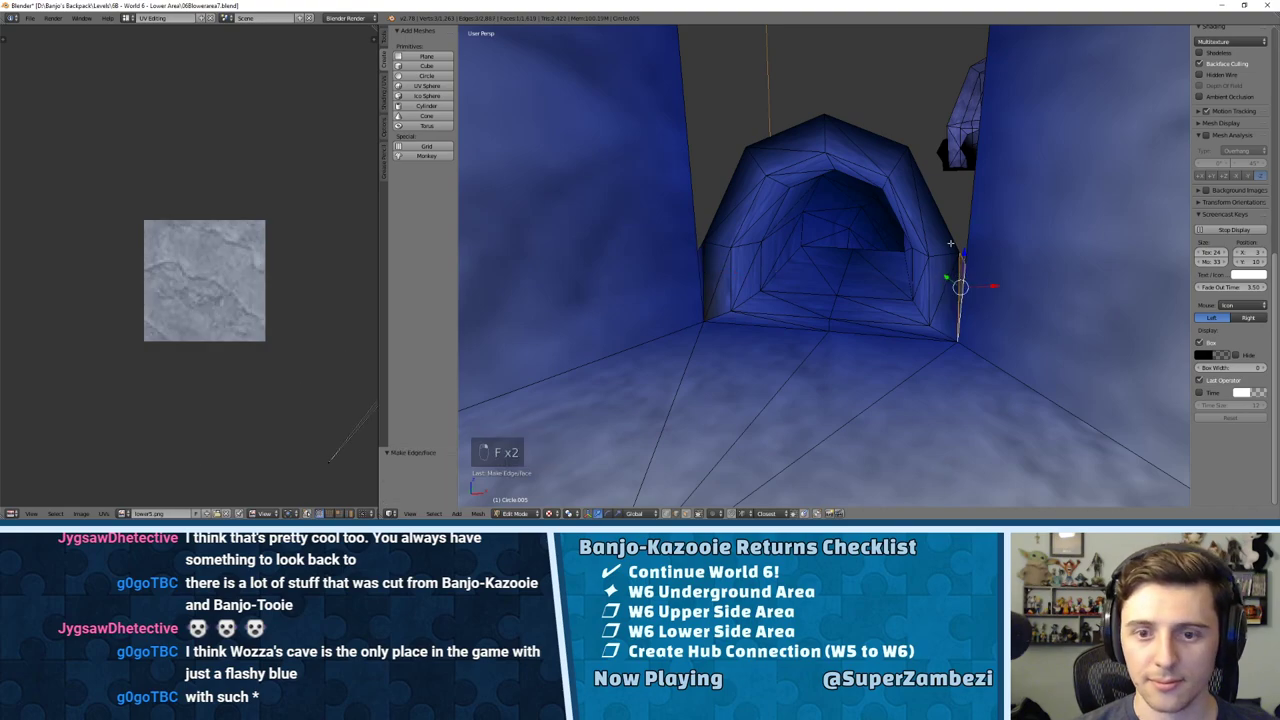
Step: Fill the gap between the tunnel arch's right slope and the right wall edge with a face and triangulate it
{"action": "middle_click_drag", "start_coordinate": [950, 232], "coordinate": [931, 253]}
{"action": "scroll", "coordinate": [971, 220], "scroll_direction": "up", "scroll_amount": 2}
{"action": "middle_click_drag", "start_coordinate": [1023, 243], "coordinate": [955, 267], "text": "shift"}
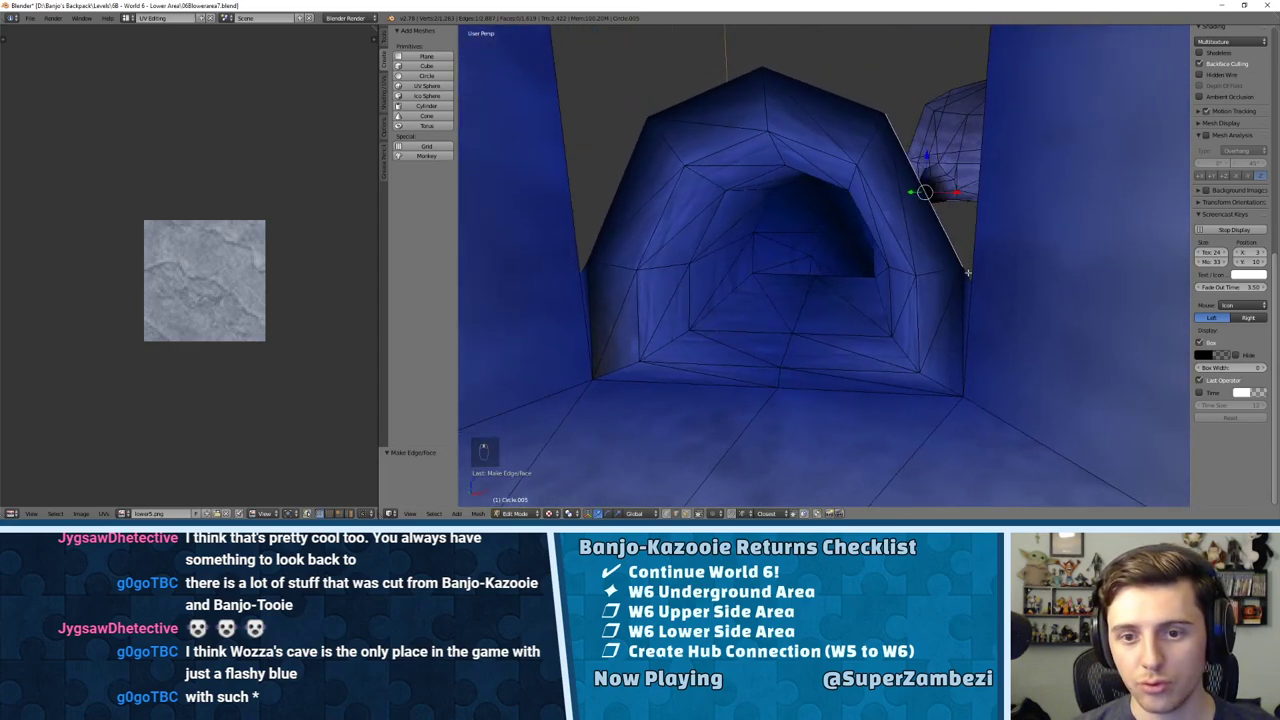
{"action": "key", "text": "f"}
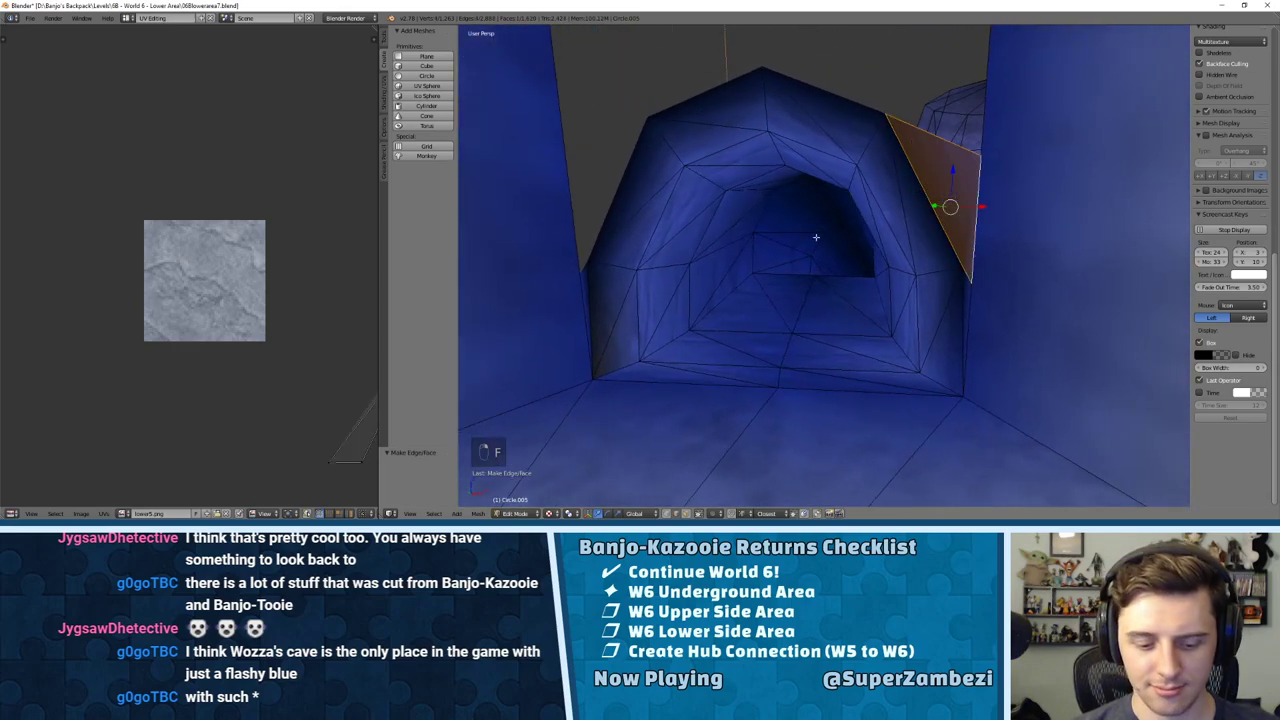
{"action": "key", "text": "ctrl+t"}
Step: Fill the matching gap between the tunnel arch's left slope and the left wall edge with a face
{"action": "middle_click_drag", "start_coordinate": [816, 237], "coordinate": [991, 246]}
{"action": "middle_click_drag", "start_coordinate": [746, 233], "coordinate": [876, 219]}
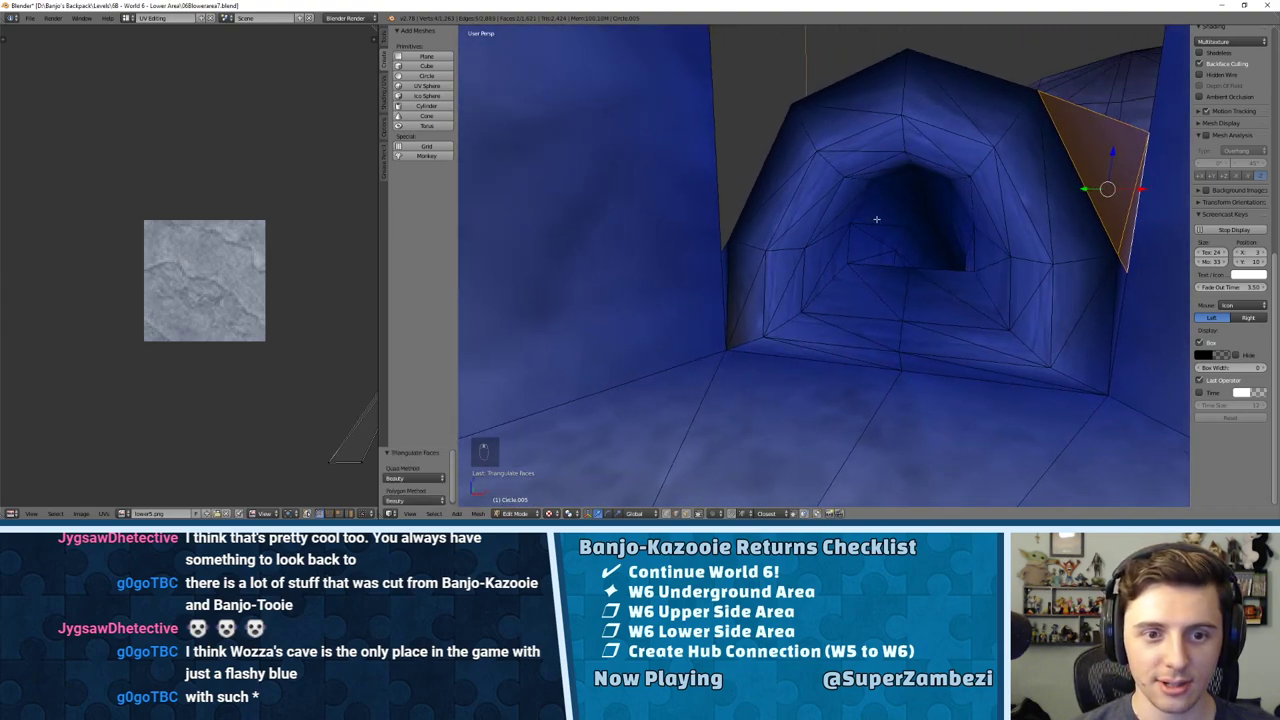
{"action": "right_click", "coordinate": [712, 250]}
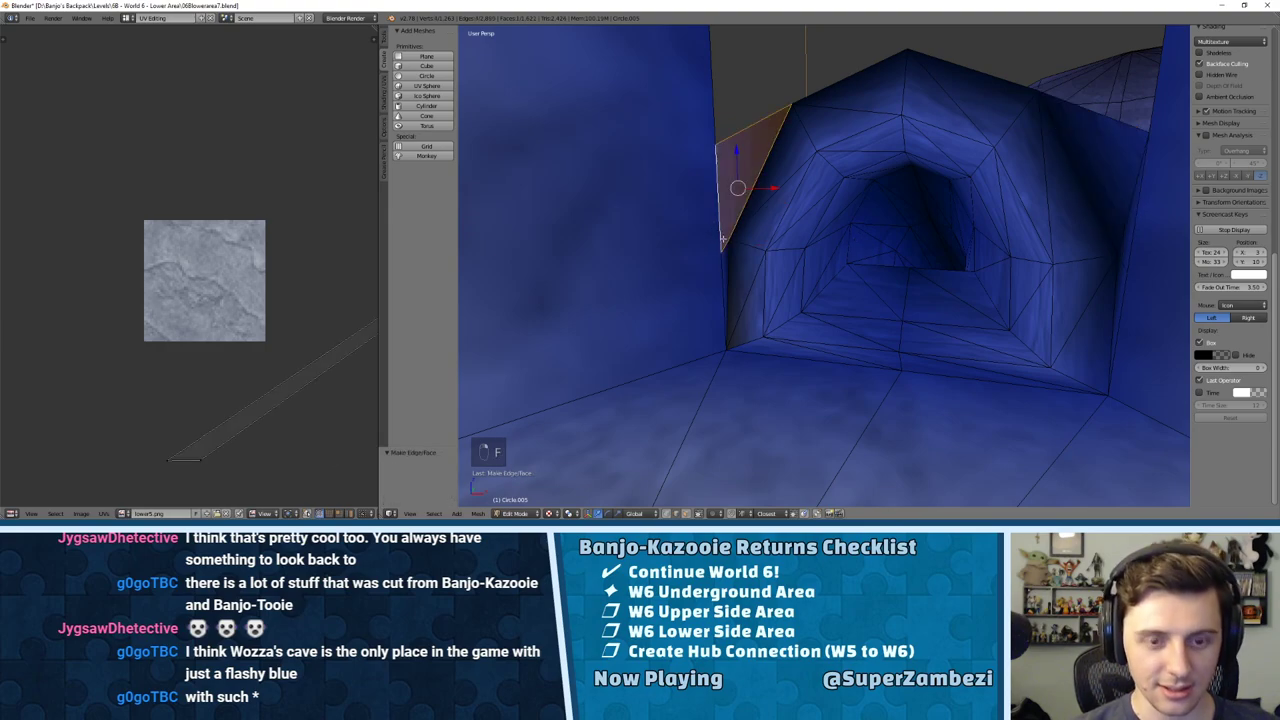
Step: In vertex selection, move the tunnel rim's outer side vertices onto the adjoining wall vertices
{"action": "key", "text": "ctrl+Tab"}
{"action": "left_click", "coordinate": [690, 221]}
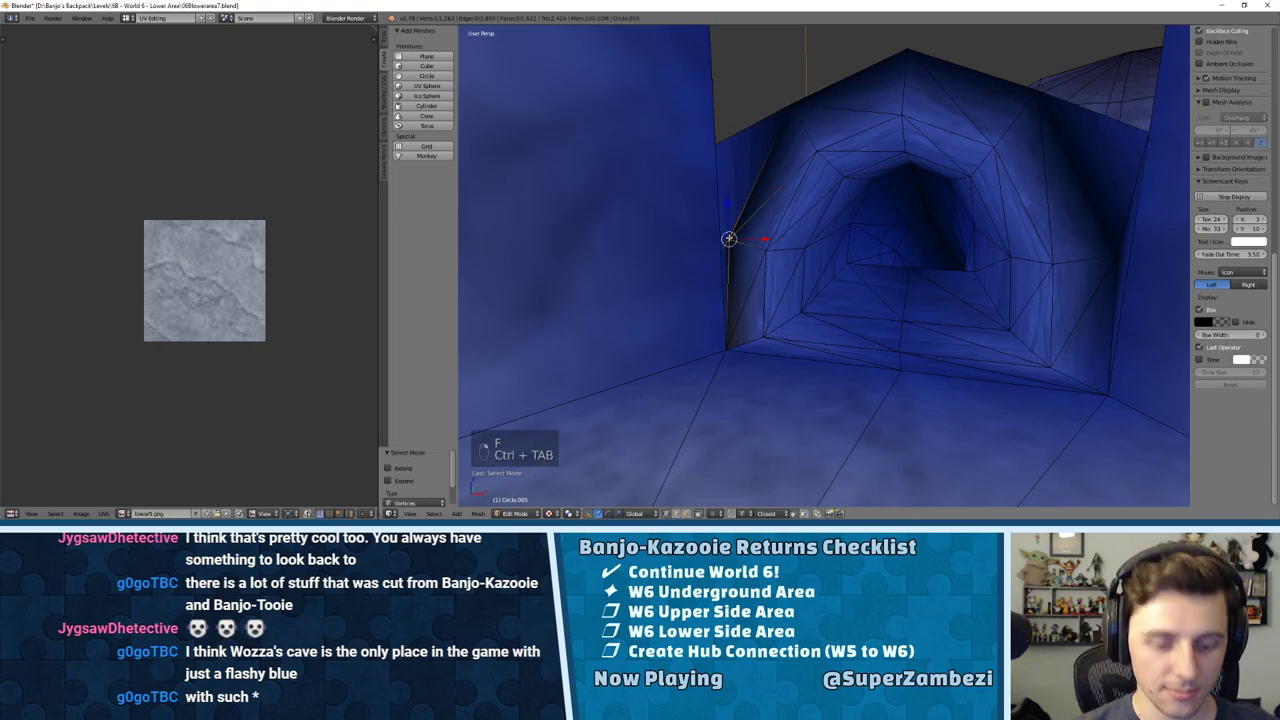
{"action": "key", "text": "g"}
{"action": "left_click", "coordinate": [721, 253]}
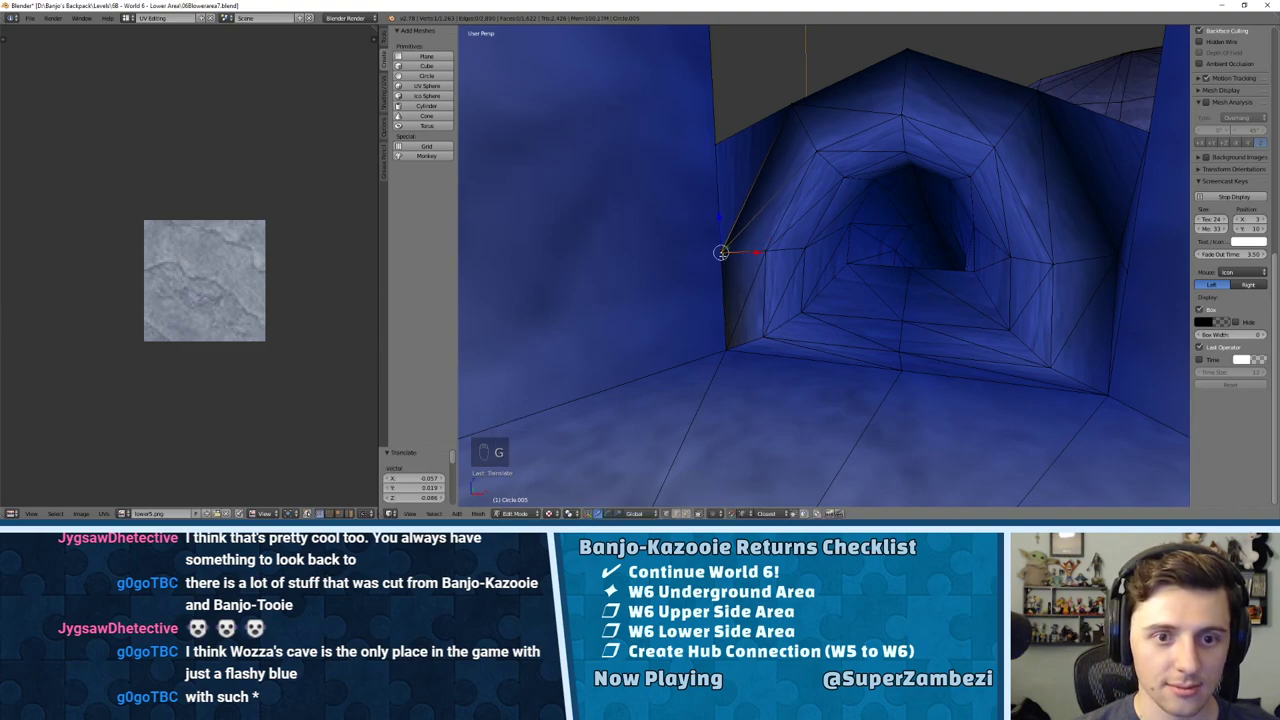
Step: Select the whole mesh, remove its duplicate vertices with Remove Doubles, and deselect everything
{"action": "key", "text": "a"}
{"action": "key", "text": "a"}
{"action": "key", "text": "a"}
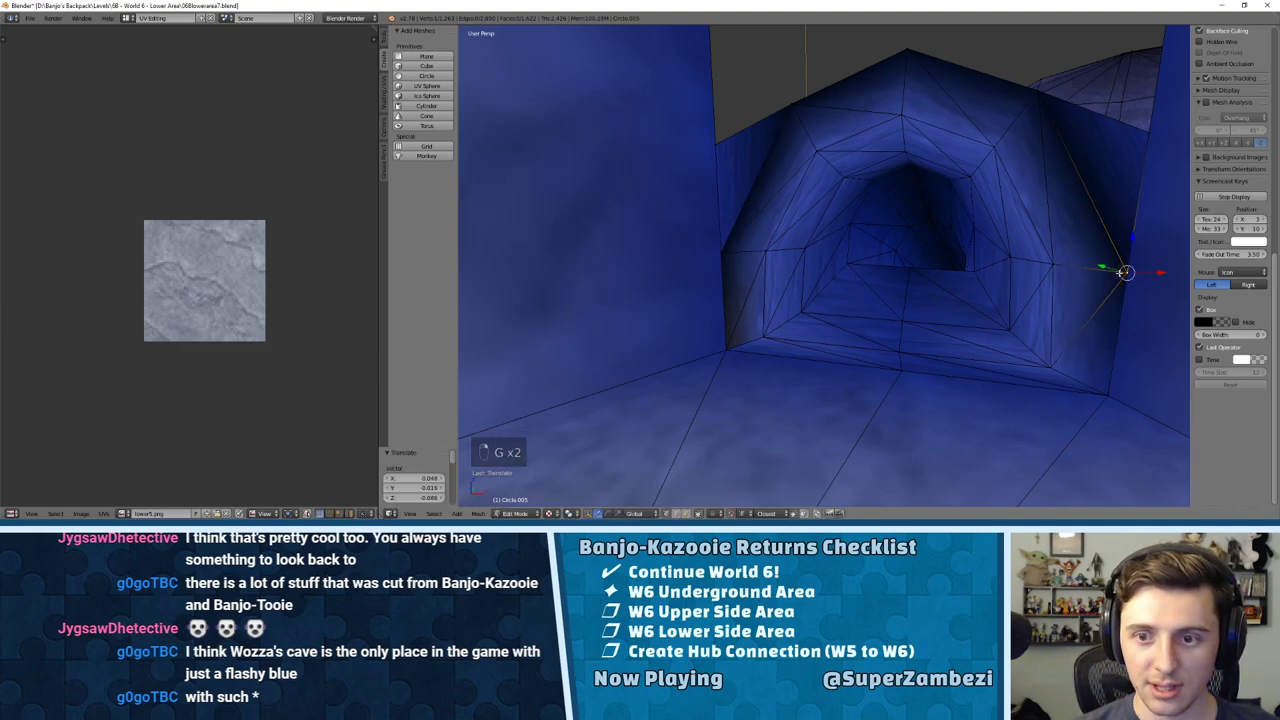
{"action": "key", "text": "w"}
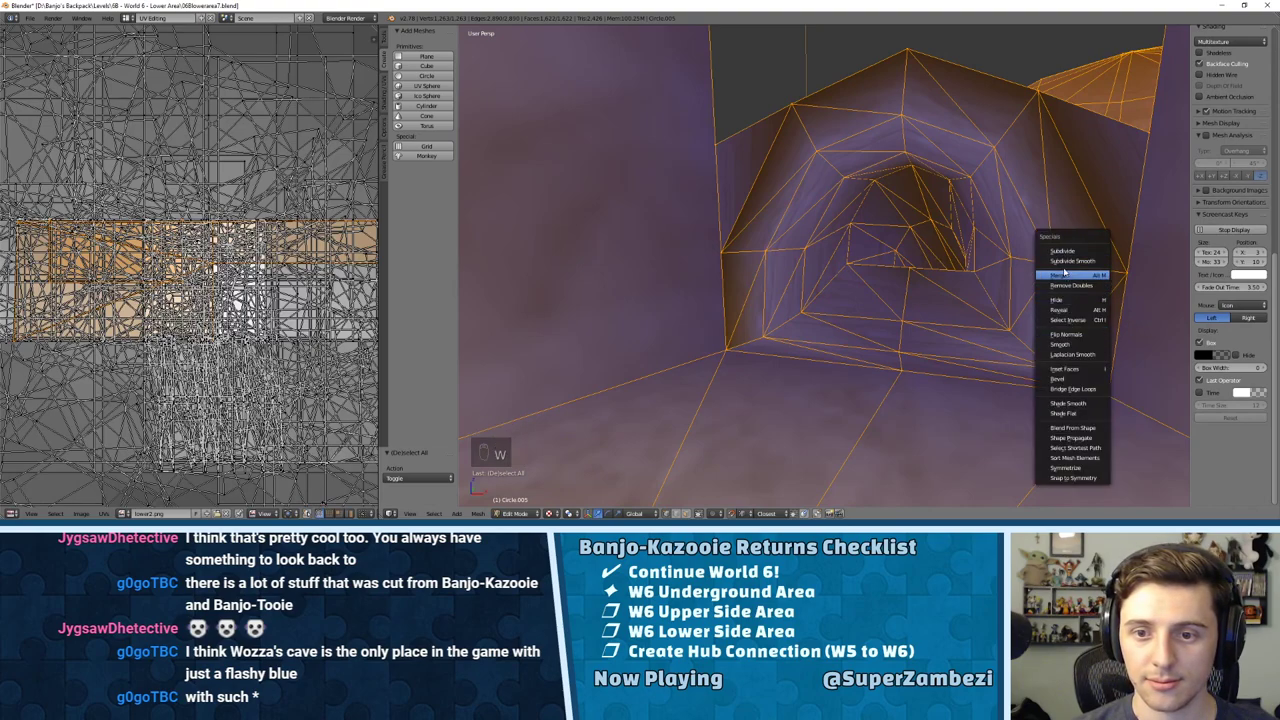
{"action": "left_click", "coordinate": [1068, 285]}
{"action": "middle_click_drag", "start_coordinate": [887, 182], "coordinate": [745, 255]}
{"action": "key", "text": "a"}
Step: In edge selection, subdivide the horizontal edge spanning the opening above the tunnel arch
{"action": "key", "text": "ctrl+Tab"}
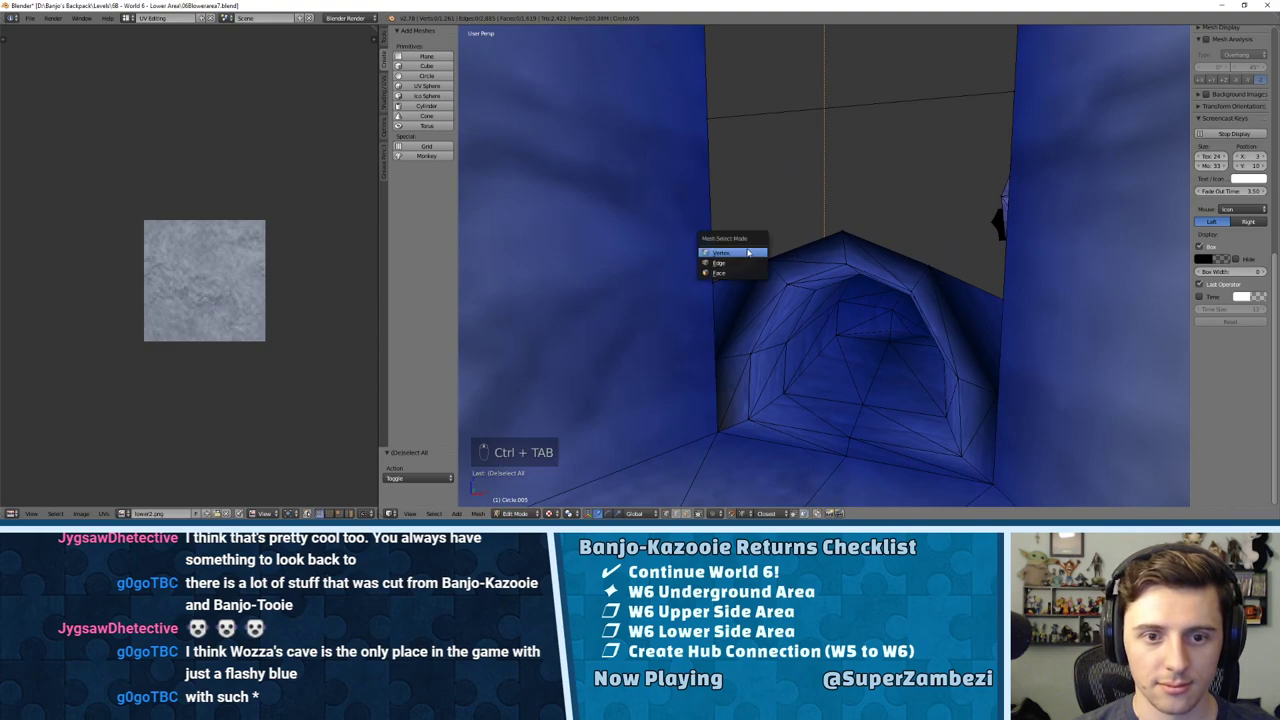
{"action": "left_click", "coordinate": [742, 262]}
{"action": "right_click", "coordinate": [812, 110]}
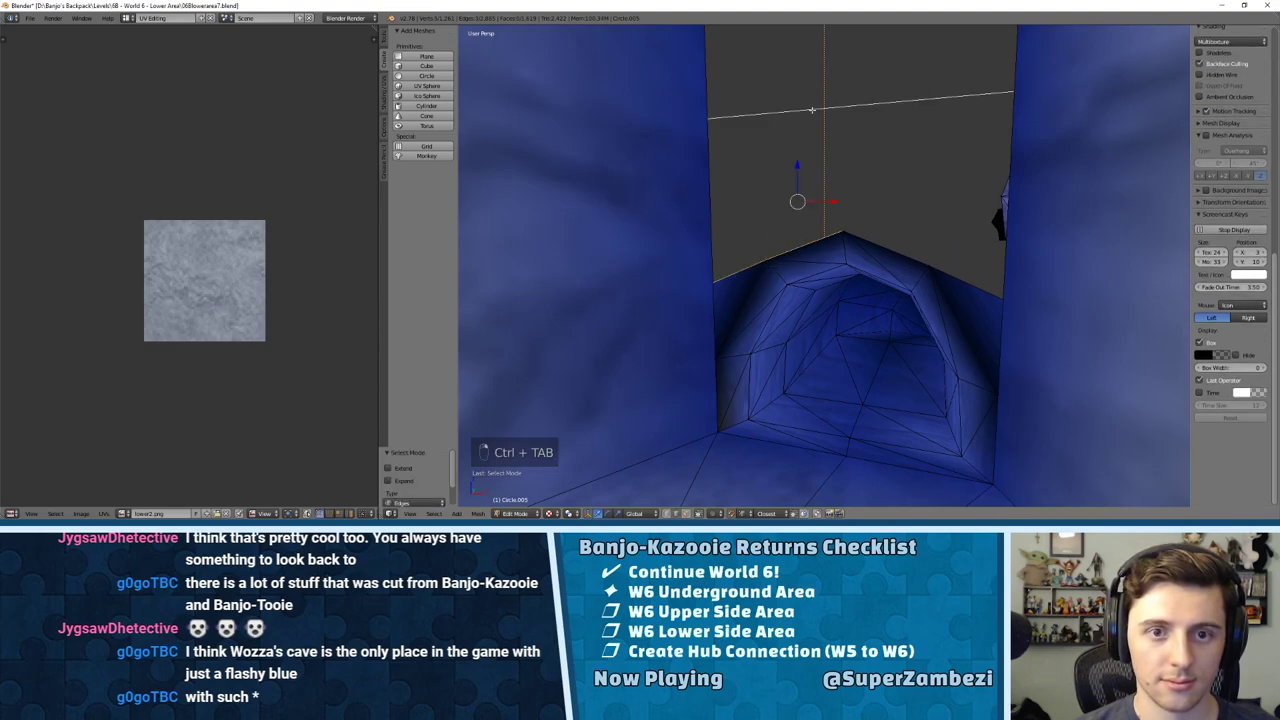
{"action": "key", "text": "w"}
{"action": "left_click", "coordinate": [805, 77]}
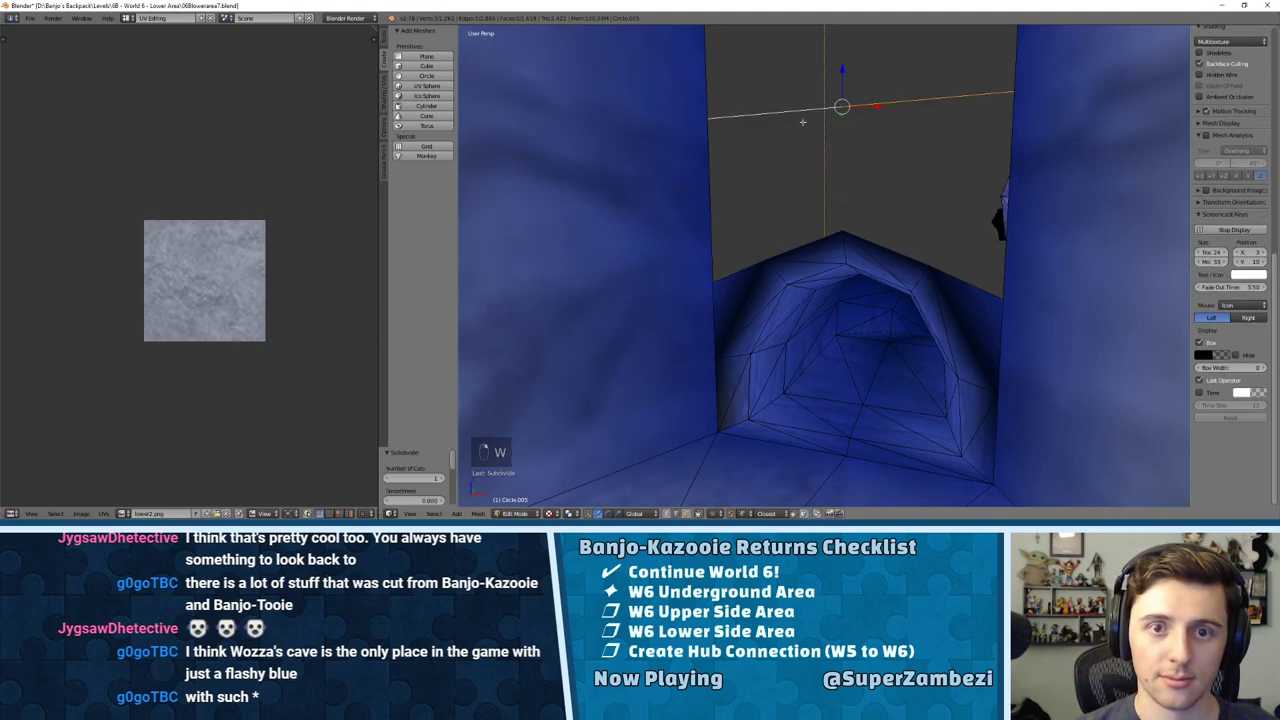
Step: Select the edges bordering the left half of the opening above the arch, fill them with a face and triangulate it
{"action": "key", "text": "ctrl+Tab"}
{"action": "left_click", "coordinate": [778, 124]}
{"action": "right_click", "coordinate": [712, 150]}
{"action": "right_click", "coordinate": [750, 115], "text": "shift"}
{"action": "right_click", "coordinate": [808, 240], "text": "shift"}
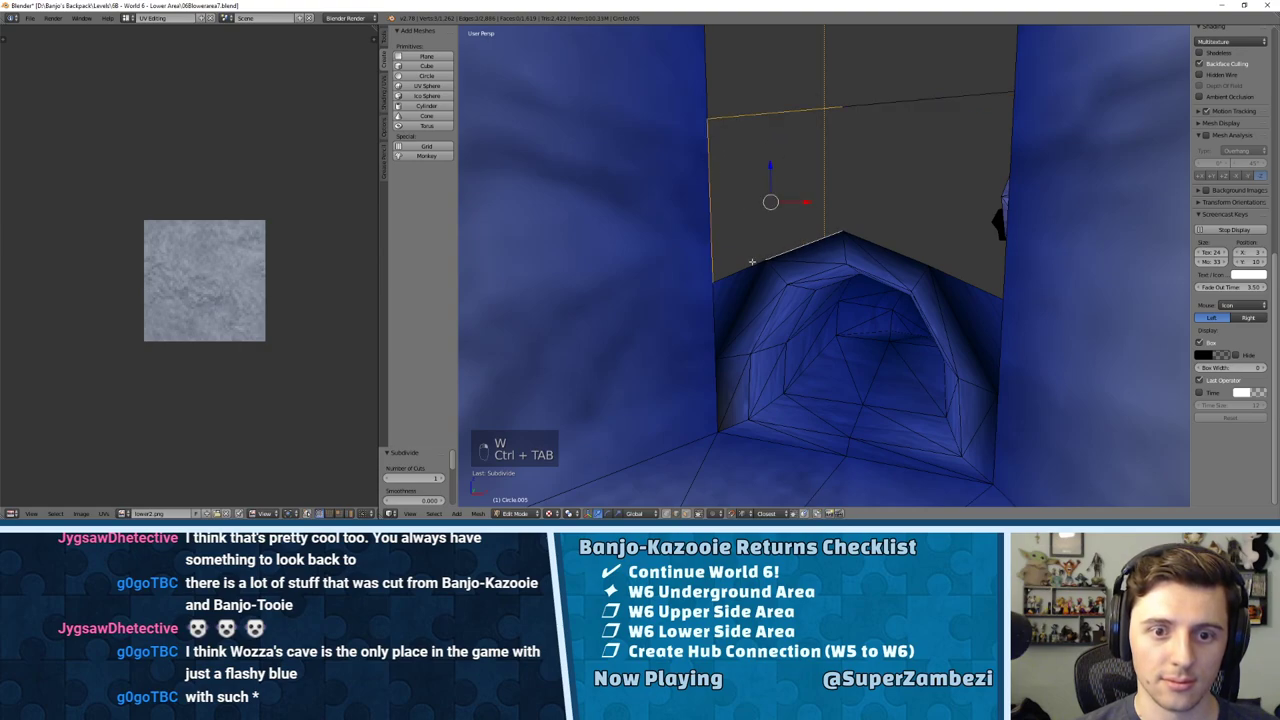
{"action": "right_click", "coordinate": [750, 263], "text": "shift"}
{"action": "key", "text": "f"}
{"action": "key", "text": "ctrl+t"}
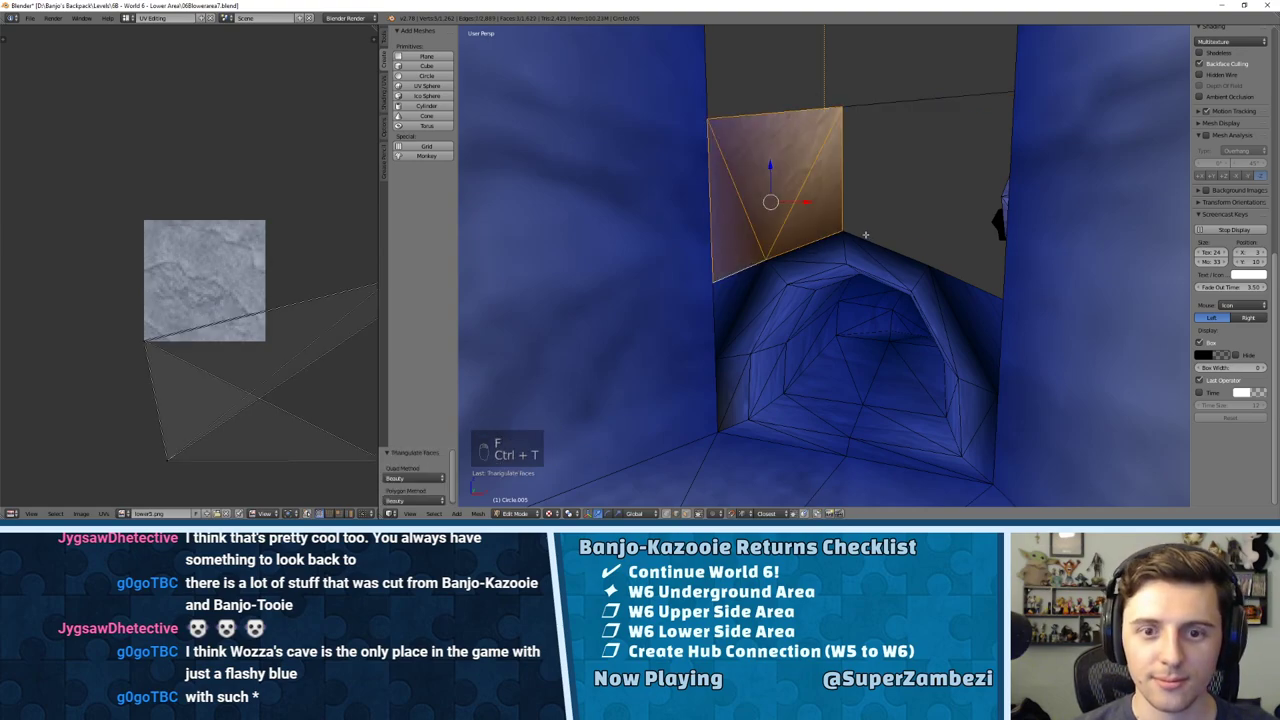
Step: Select the edges bordering the right half of the opening above the arch, fill them with a face, triangulate it and deselect everything
{"action": "right_click", "coordinate": [880, 243]}
{"action": "right_click", "coordinate": [946, 265], "text": "shift"}
{"action": "right_click", "coordinate": [1011, 228], "text": "shift"}
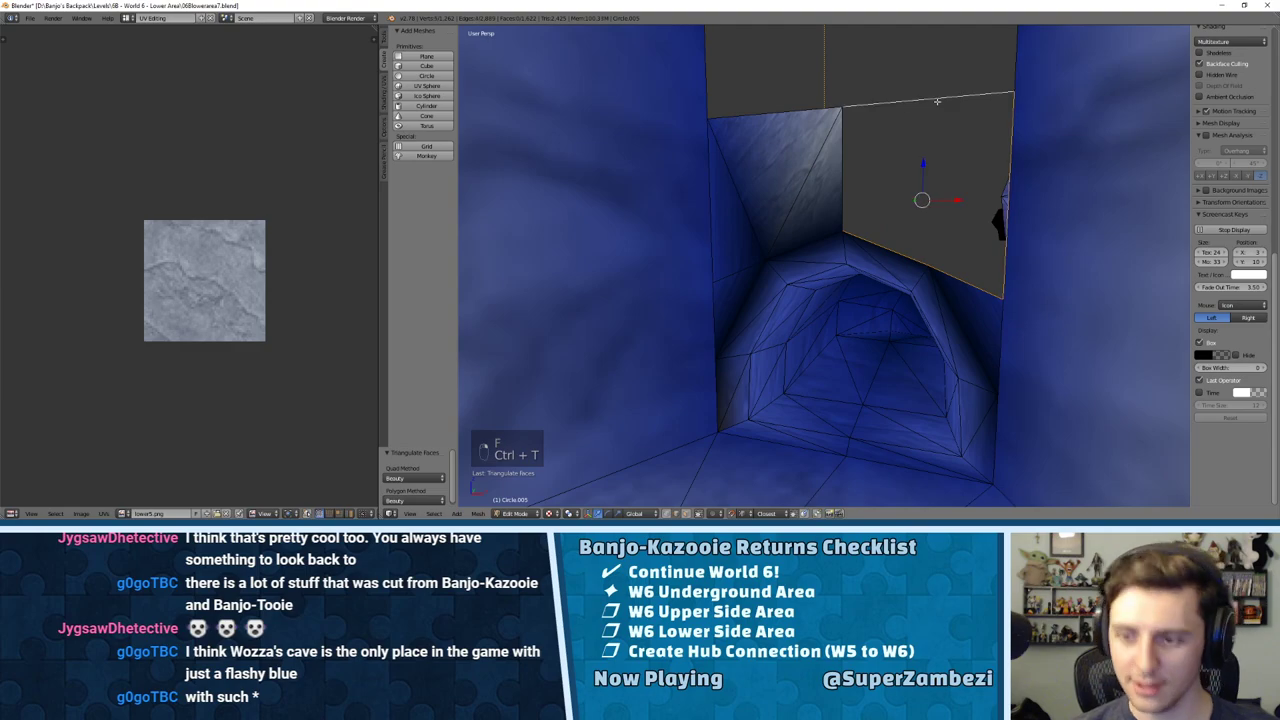
{"action": "key", "text": "f"}
{"action": "key", "text": "ctrl+t"}
{"action": "middle_click_drag", "start_coordinate": [938, 105], "coordinate": [852, 146]}
{"action": "key", "text": "a"}
Step: Fill the tall opening above the new arch faces, including its subdivided lower edge, and triangulate the fill
{"action": "scroll", "coordinate": [869, 137], "scroll_direction": "down", "scroll_amount": 5}
{"action": "middle_click_drag", "start_coordinate": [852, 200], "coordinate": [803, 189]}
{"action": "key", "text": "f"}
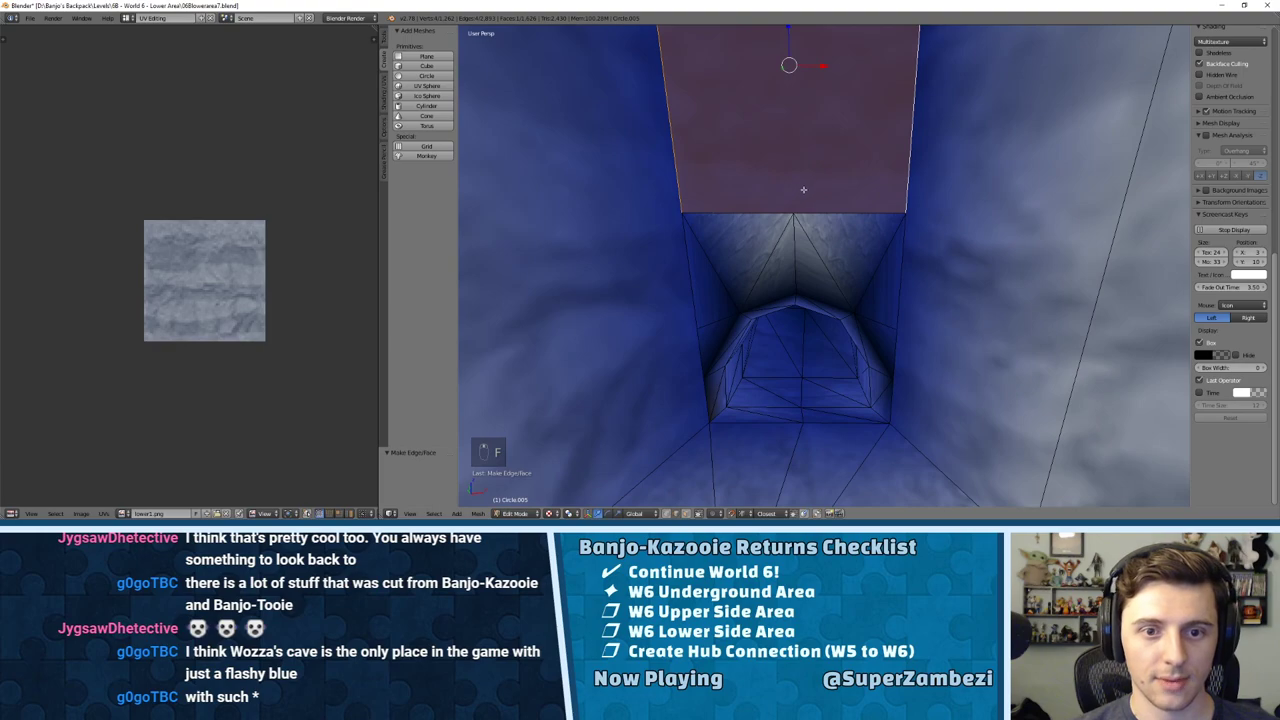
{"action": "key", "text": "ctrl+z"}
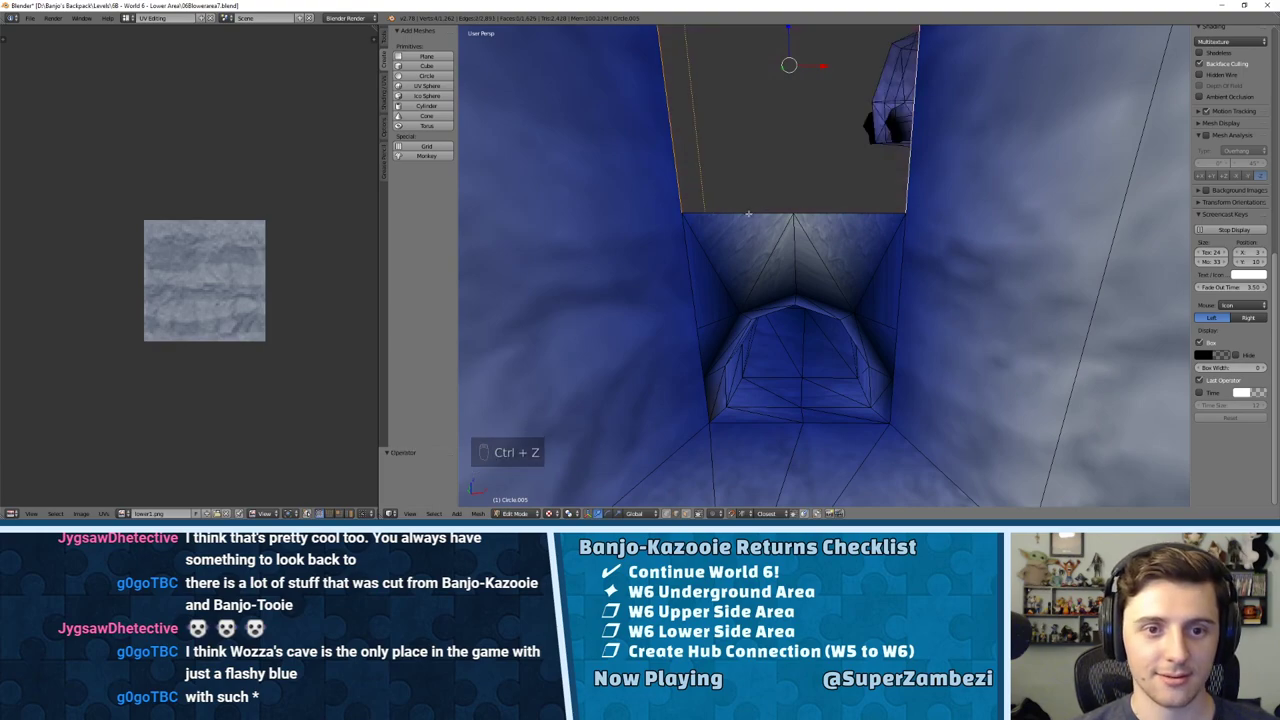
{"action": "key", "text": "ctrl+t"}
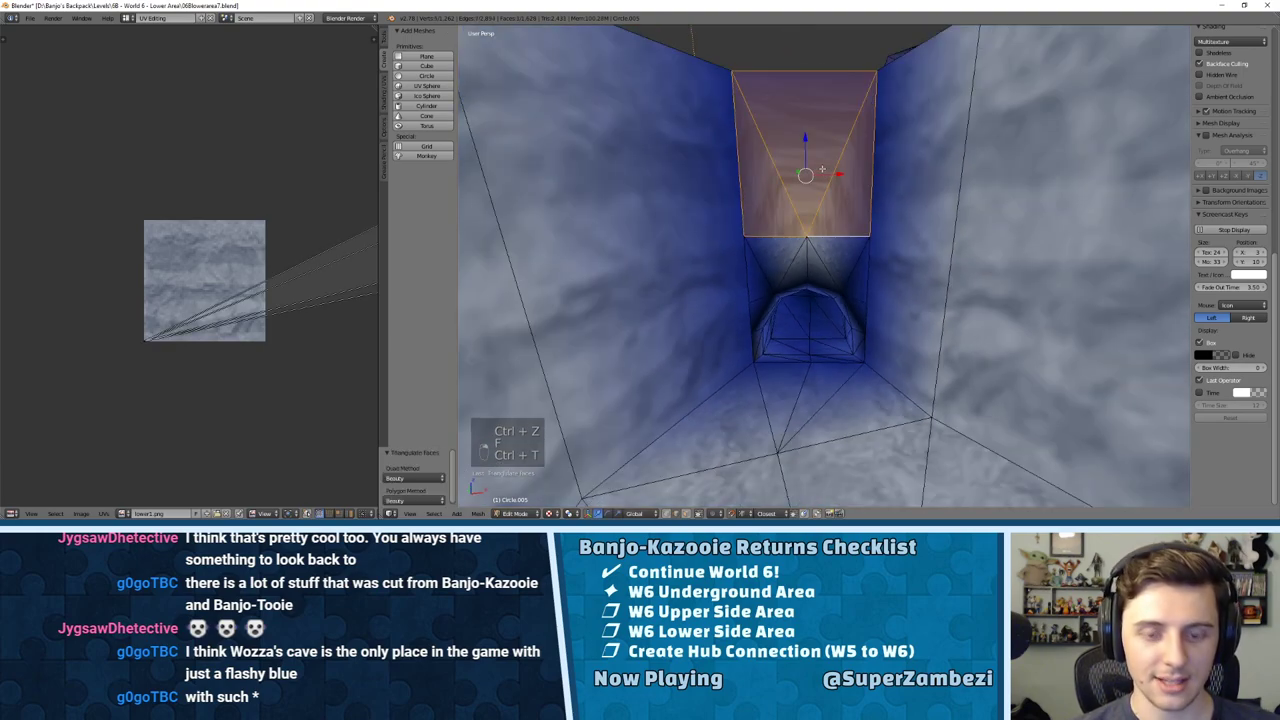
Step: In face selection, select all the new wall faces above and beside the tunnel arch and unwrap them
{"action": "middle_click_drag", "start_coordinate": [829, 177], "coordinate": [767, 211]}
{"action": "key", "text": "ctrl+Tab"}
{"action": "left_click", "coordinate": [767, 211]}
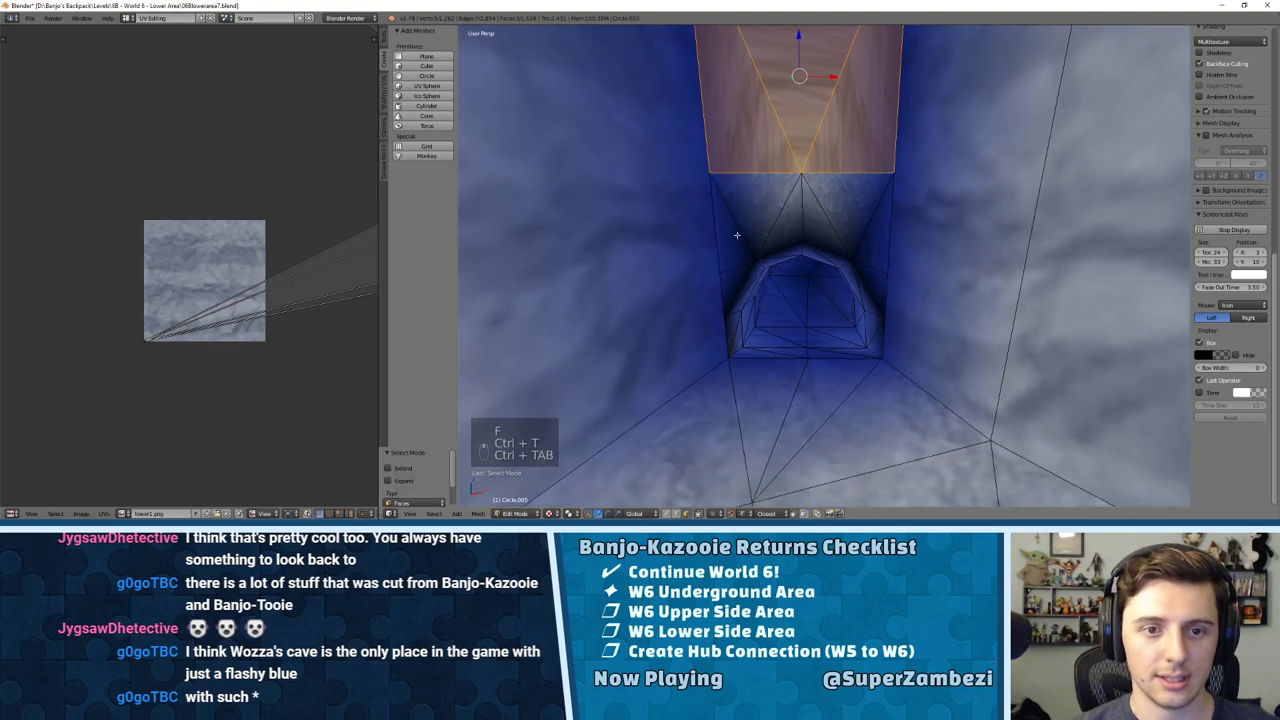
{"action": "key", "text": "c"}
{"action": "mouse_move", "coordinate": [737, 223]}
{"action": "left_mouse_down"}
{"action": "mouse_move", "coordinate": [749, 206]}
{"action": "mouse_move", "coordinate": [838, 194]}
{"action": "mouse_move", "coordinate": [863, 218]}
{"action": "left_mouse_up"}
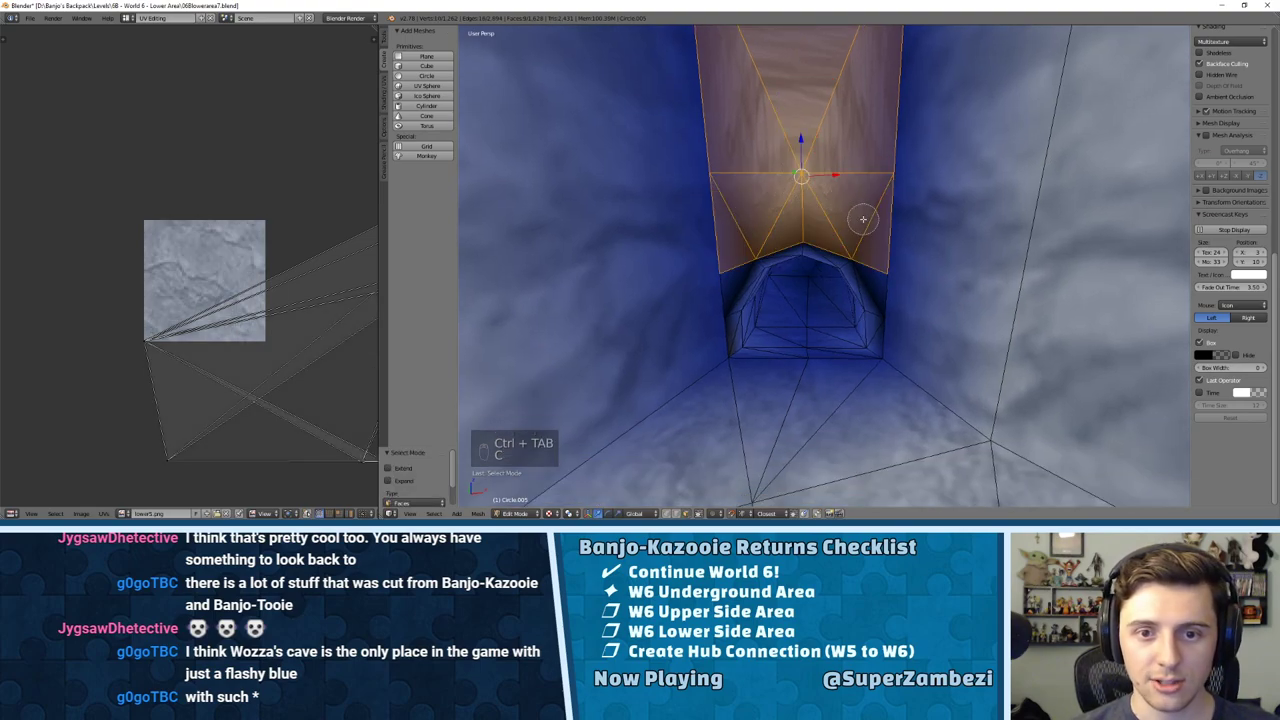
{"action": "right_click", "coordinate": [863, 218]}
{"action": "scroll", "coordinate": [767, 270], "scroll_direction": "up", "scroll_amount": 3}
{"action": "middle_click_drag", "start_coordinate": [767, 270], "coordinate": [743, 89], "text": "shift"}
{"action": "left_click", "coordinate": [669, 157]}
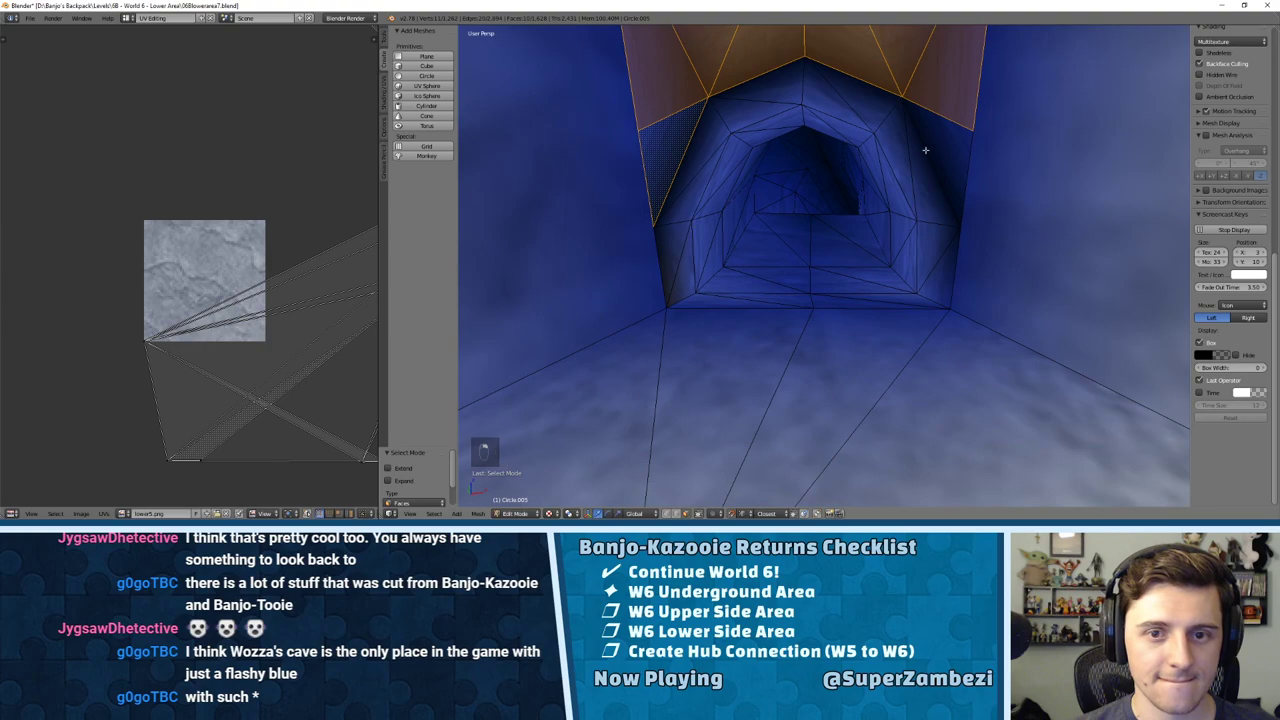
{"action": "left_click_drag", "start_coordinate": [920, 149], "coordinate": [936, 214]}
{"action": "key", "text": "u"}
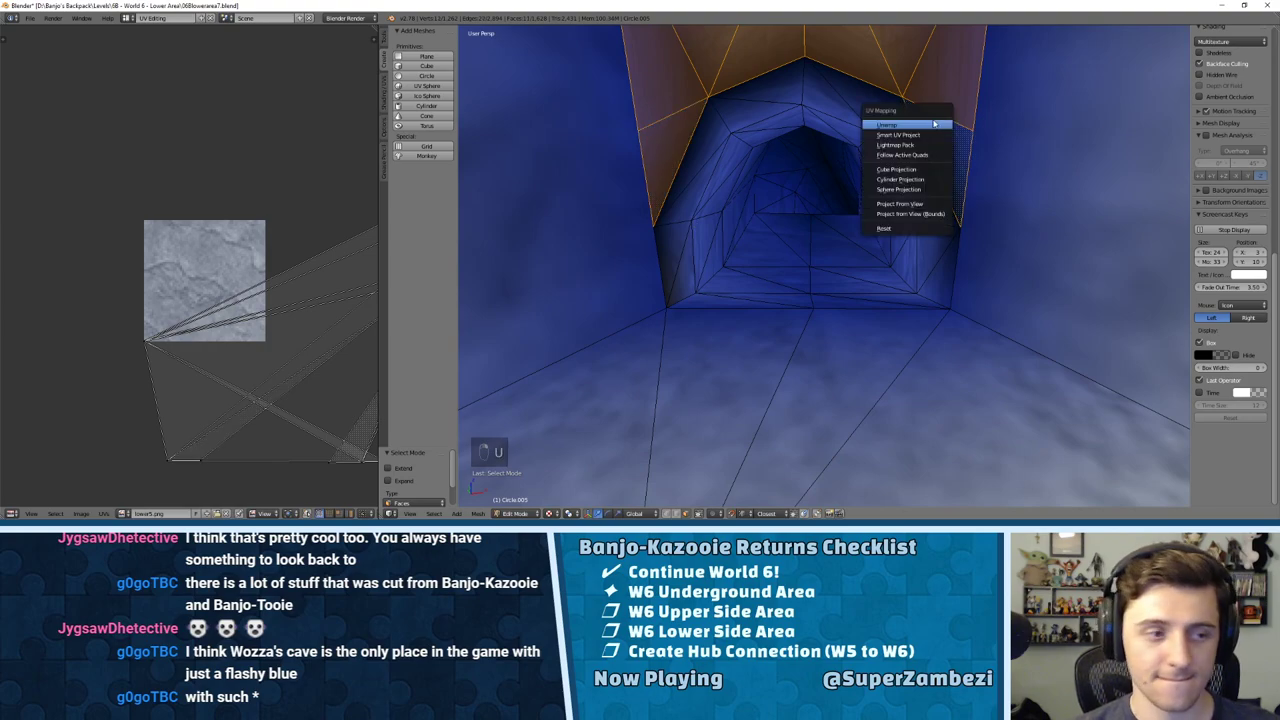
{"action": "left_click", "coordinate": [934, 123]}
Step: Add both adjoining side wall faces to the selection and move the arch wall's UV island 1.5 along X beside their islands
{"action": "key", "text": "a"}
{"action": "scroll", "coordinate": [678, 233], "scroll_direction": "down", "scroll_amount": 4}
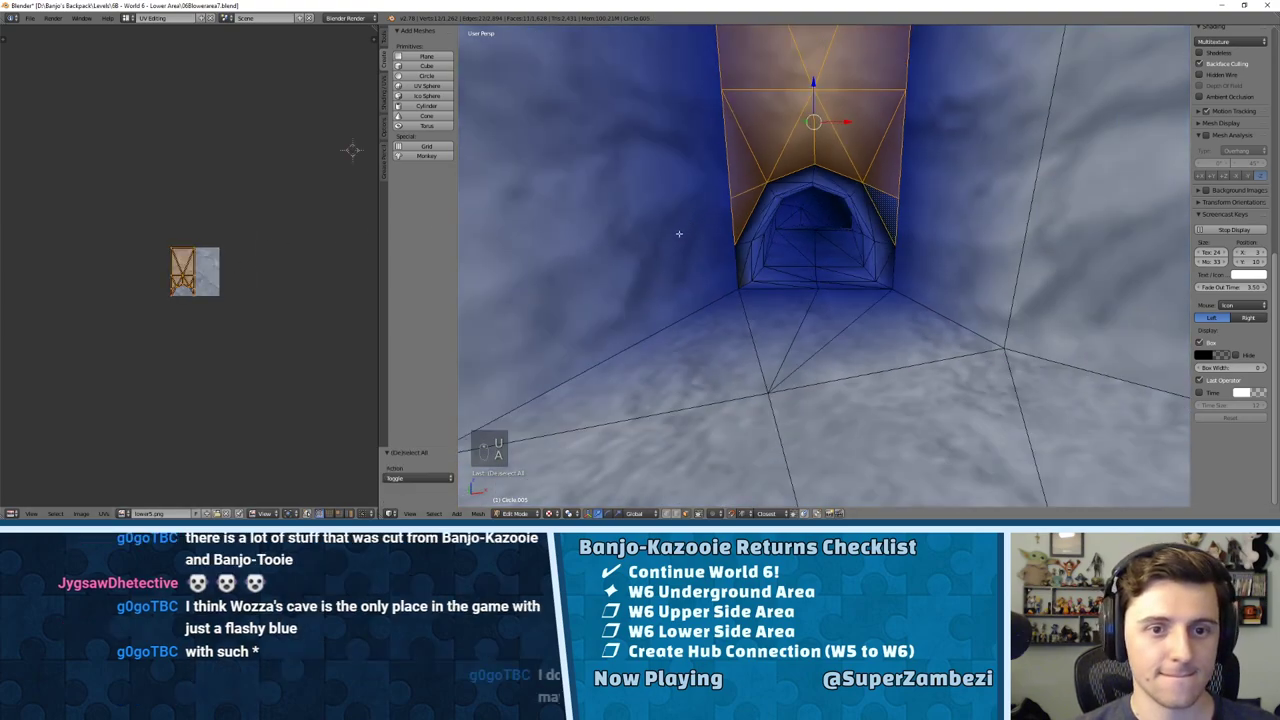
{"action": "scroll", "coordinate": [678, 233], "scroll_direction": "down", "scroll_amount": 1}
{"action": "right_click", "coordinate": [698, 247], "text": "shift"}
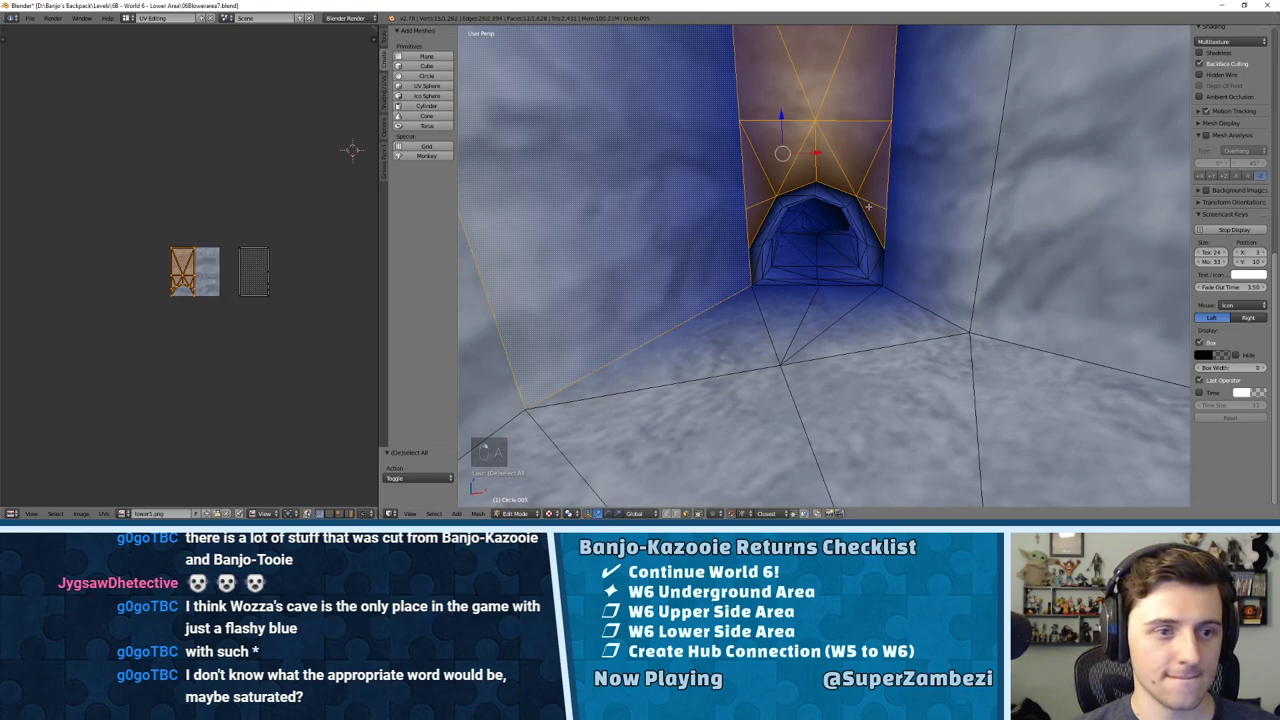
{"action": "right_click", "coordinate": [900, 205], "text": "shift"}
{"action": "scroll", "coordinate": [214, 293], "scroll_direction": "up", "scroll_amount": 4}
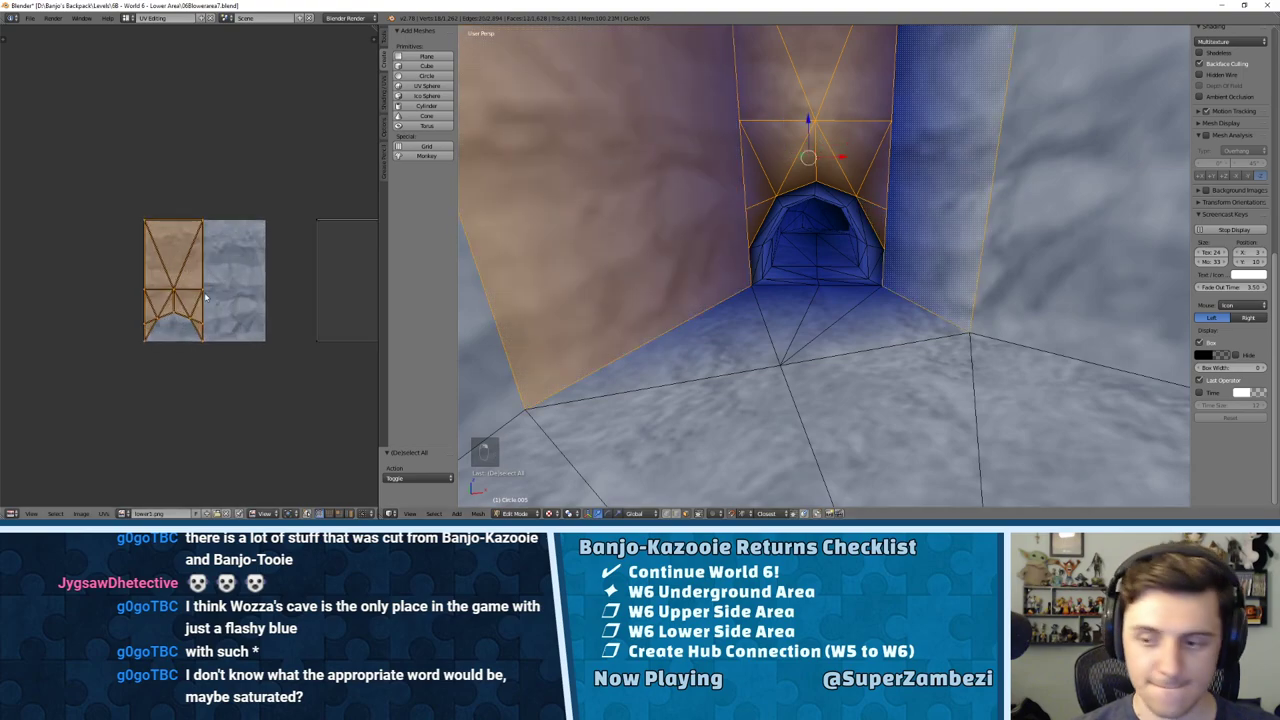
{"action": "key", "text": "g"}
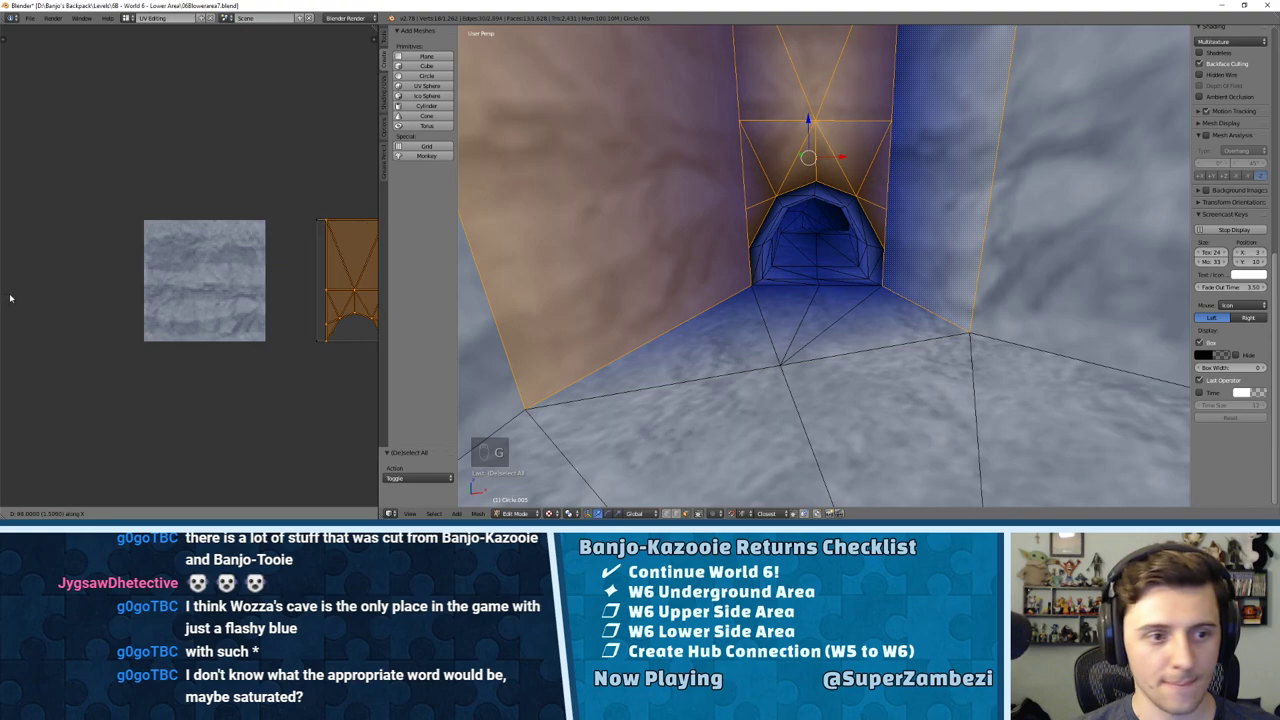
{"action": "left_click", "coordinate": [24, 293]}
{"action": "middle_click_drag", "start_coordinate": [209, 252], "coordinate": [103, 263]}
{"action": "scroll", "coordinate": [140, 277], "scroll_direction": "up", "scroll_amount": 3}
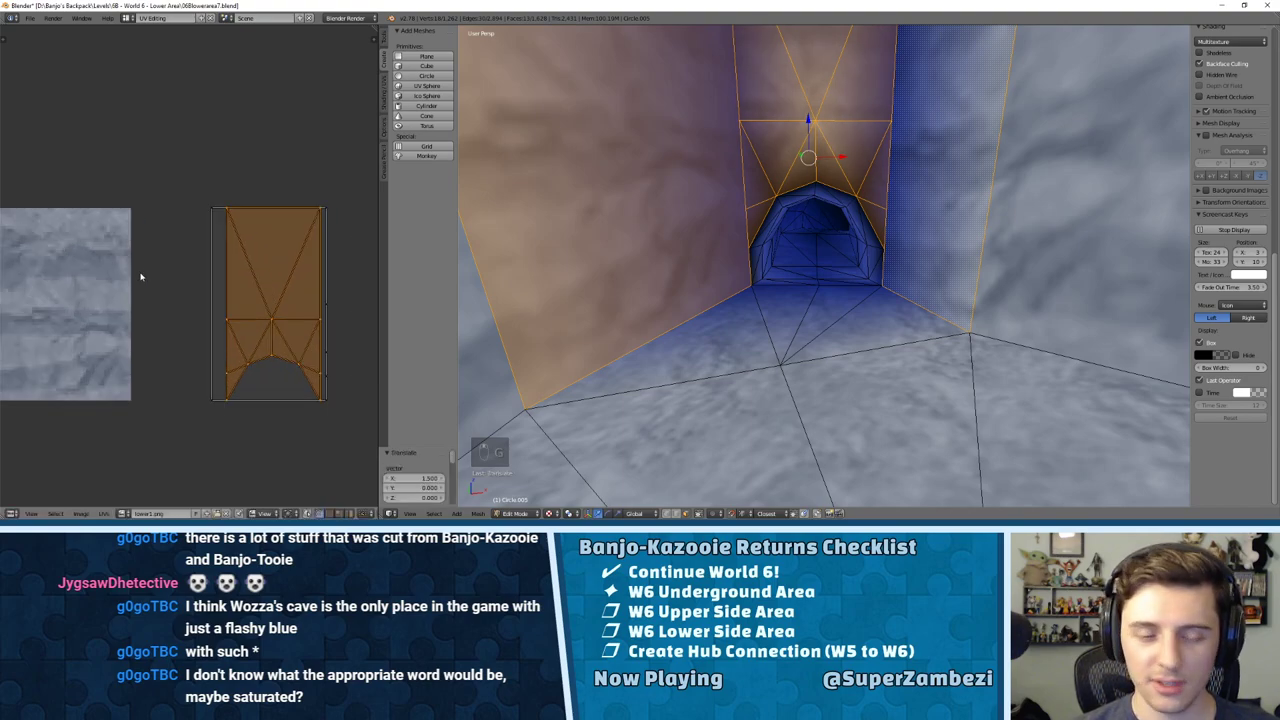
{"action": "middle_click_drag", "start_coordinate": [228, 288], "coordinate": [21, 286]}
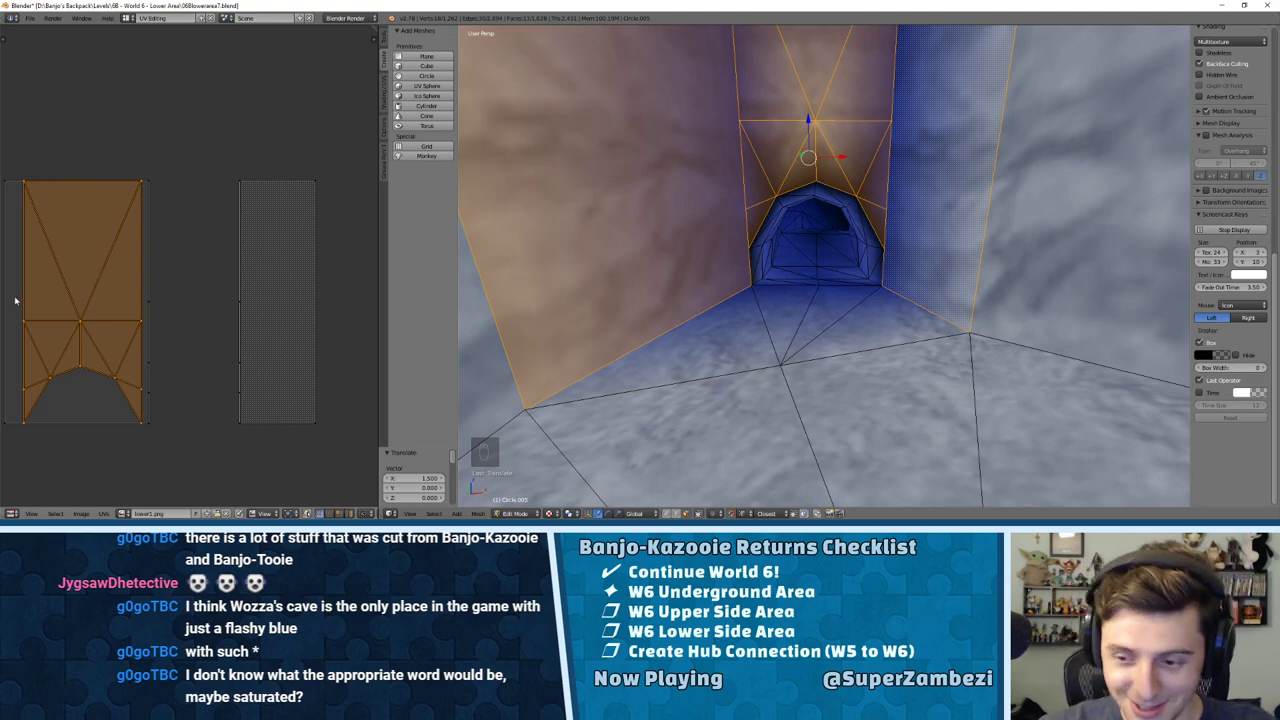
Step: Move the arch wall's UV island along X between the two side wall islands and scale it to 0.8 along X
{"action": "key", "text": "g"}
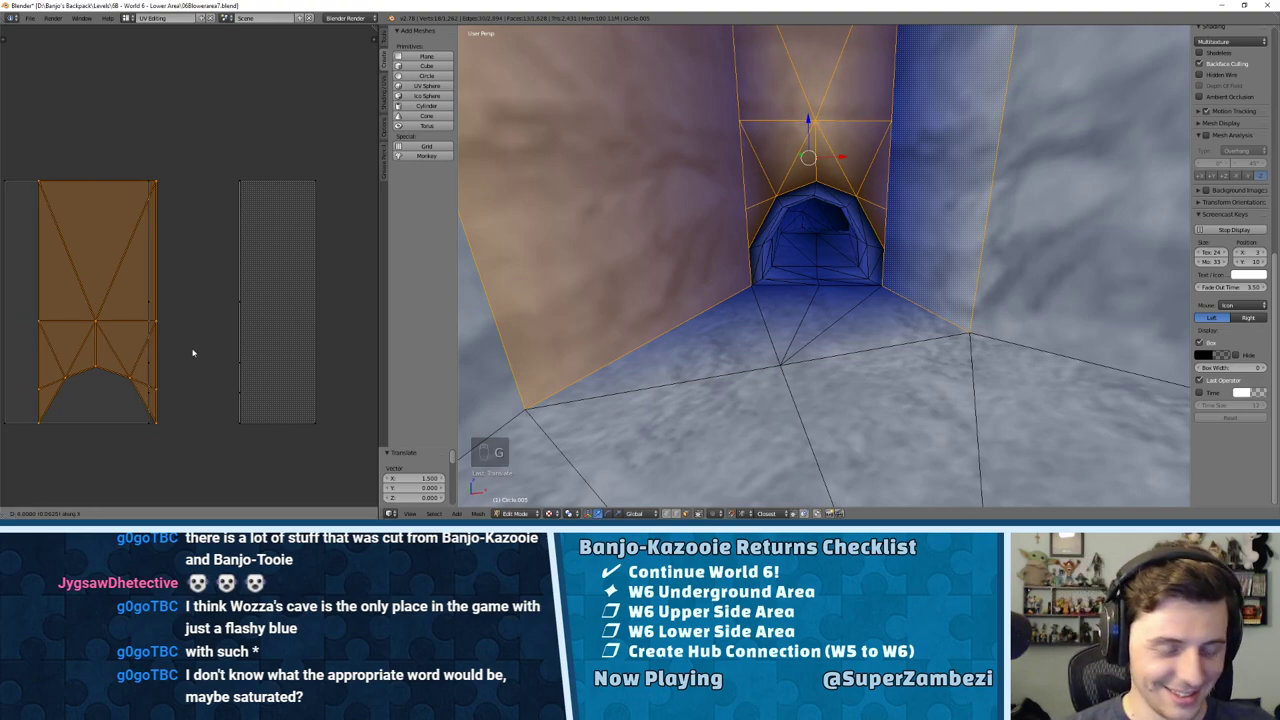
{"action": "left_click", "coordinate": [240, 358]}
{"action": "key", "text": "s"}
{"action": "key", "text": "x"}
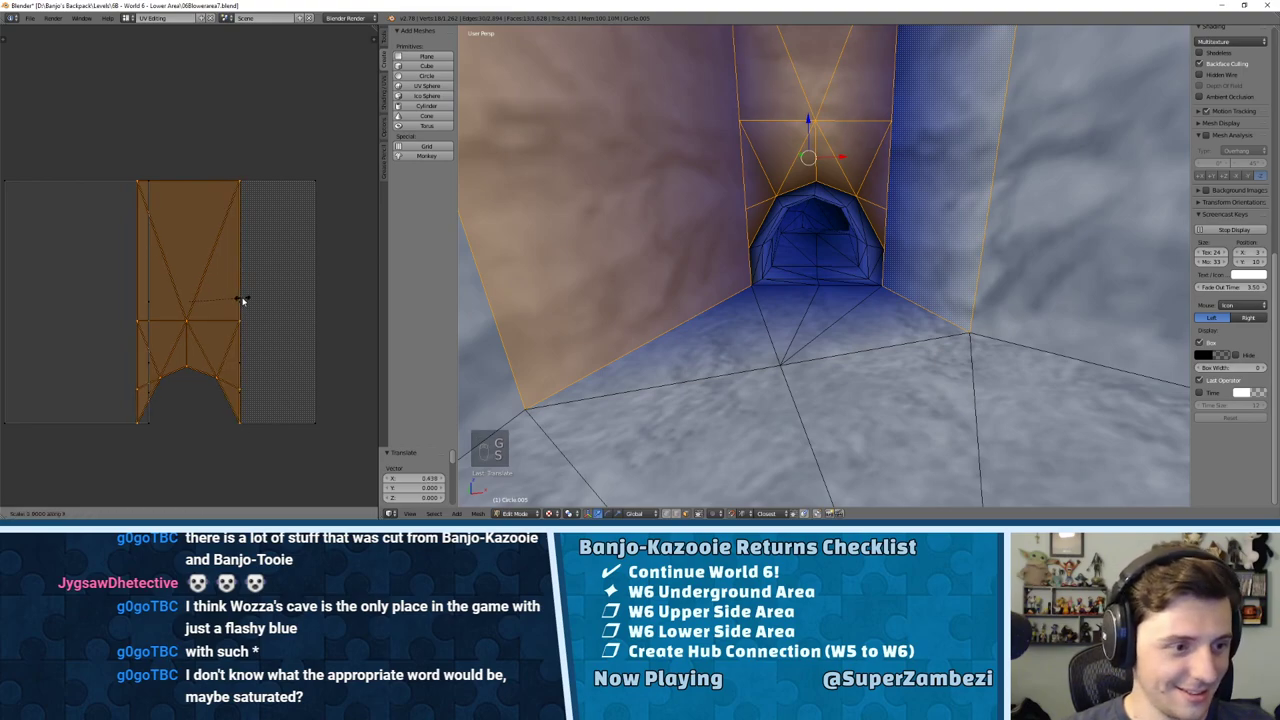
{"action": "left_click", "coordinate": [238, 300]}
Step: Toggle UV snapping and fine-tune the arch island's X scale and position so its edge meets the right side wall's island
{"action": "key", "text": "shift+Tab"}
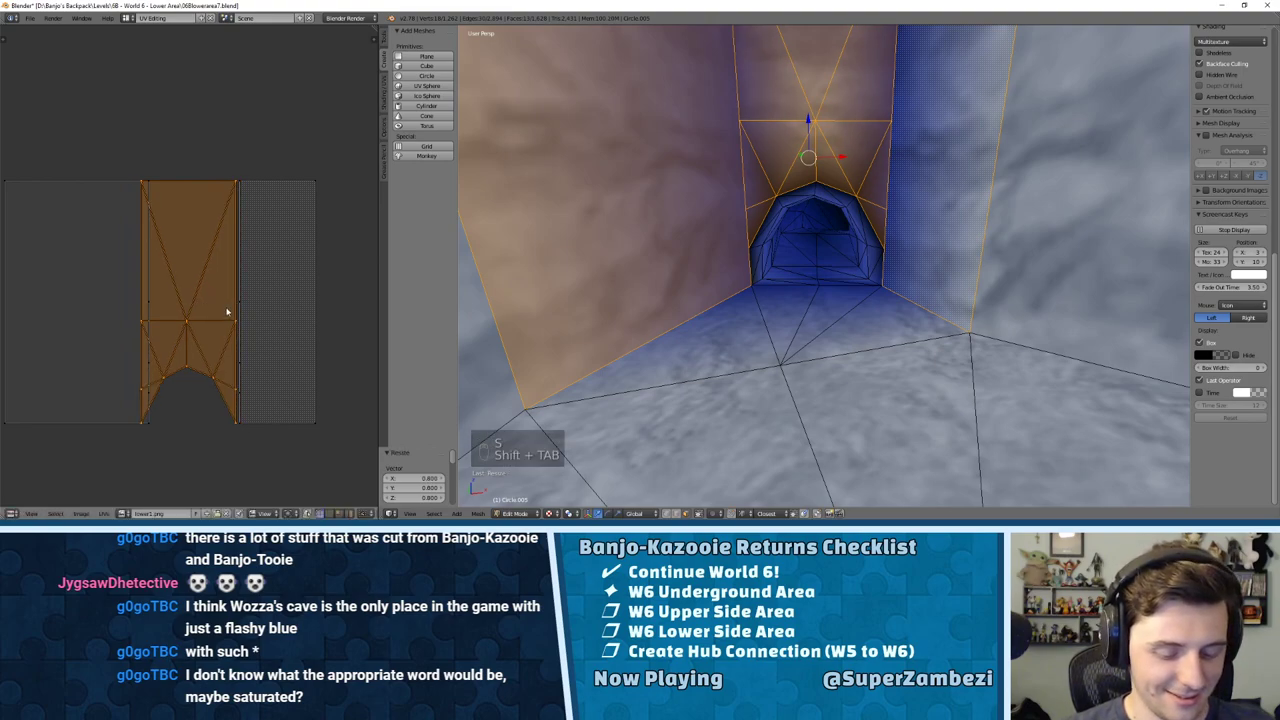
{"action": "key", "text": "g"}
{"action": "left_click", "coordinate": [229, 306]}
{"action": "scroll", "coordinate": [231, 314], "scroll_direction": "up", "scroll_amount": 3}
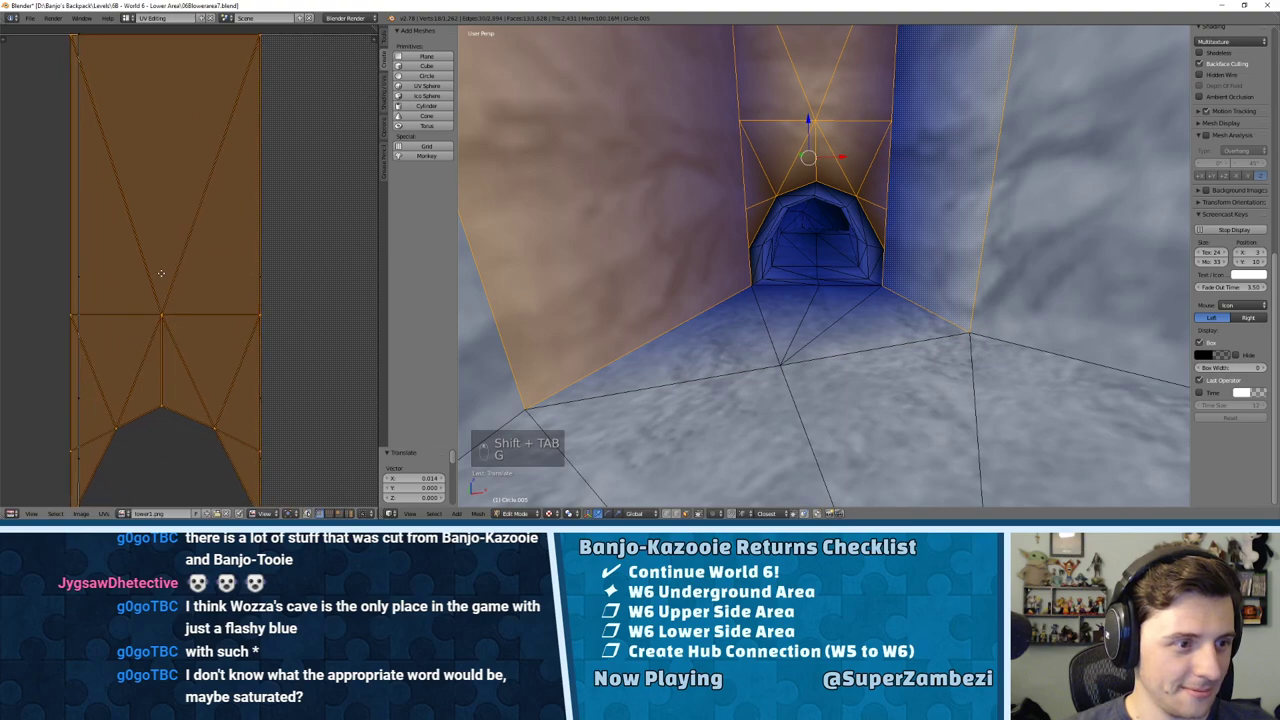
{"action": "key", "text": "s"}
{"action": "key", "text": "x"}
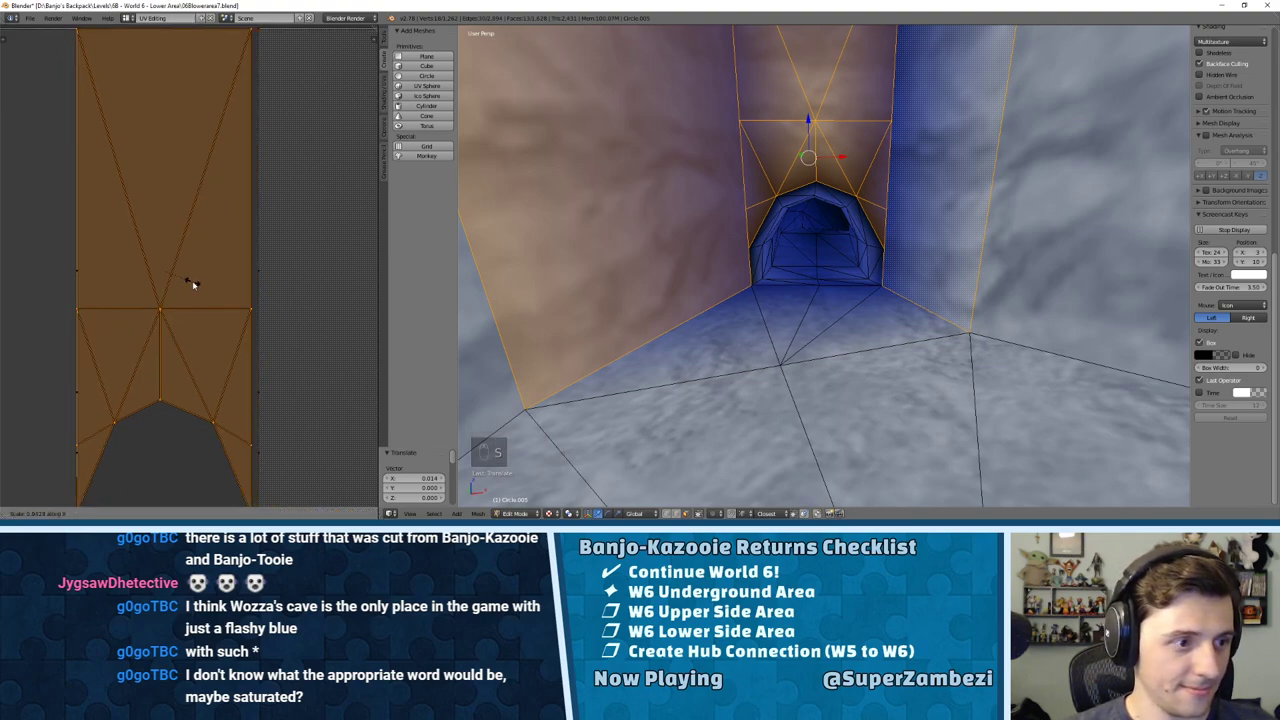
{"action": "left_click", "coordinate": [194, 284]}
{"action": "key", "text": "g"}
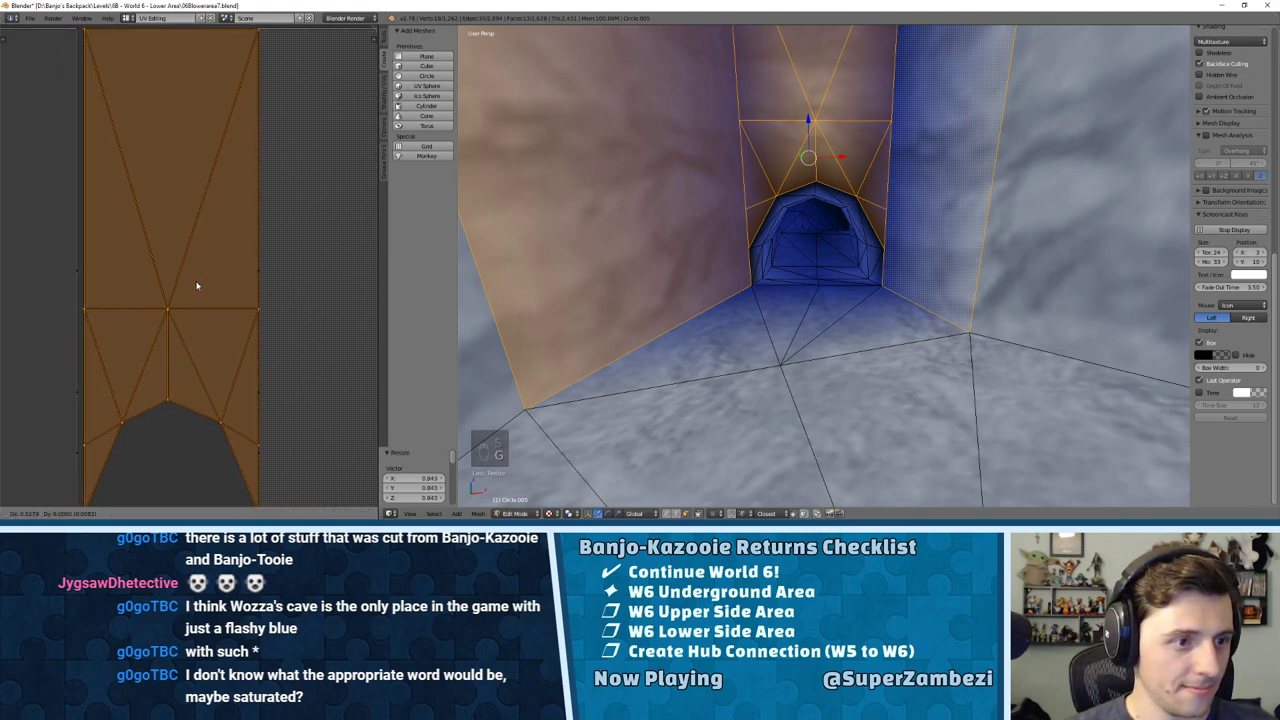
{"action": "left_click", "coordinate": [197, 286]}
Step: Align the upper and lower corner UV vertices along the seam between the arch island and the right side wall's island
{"action": "scroll", "coordinate": [197, 282], "scroll_direction": "down", "scroll_amount": 3}
{"action": "scroll", "coordinate": [166, 311], "scroll_direction": "up", "scroll_amount": 2}
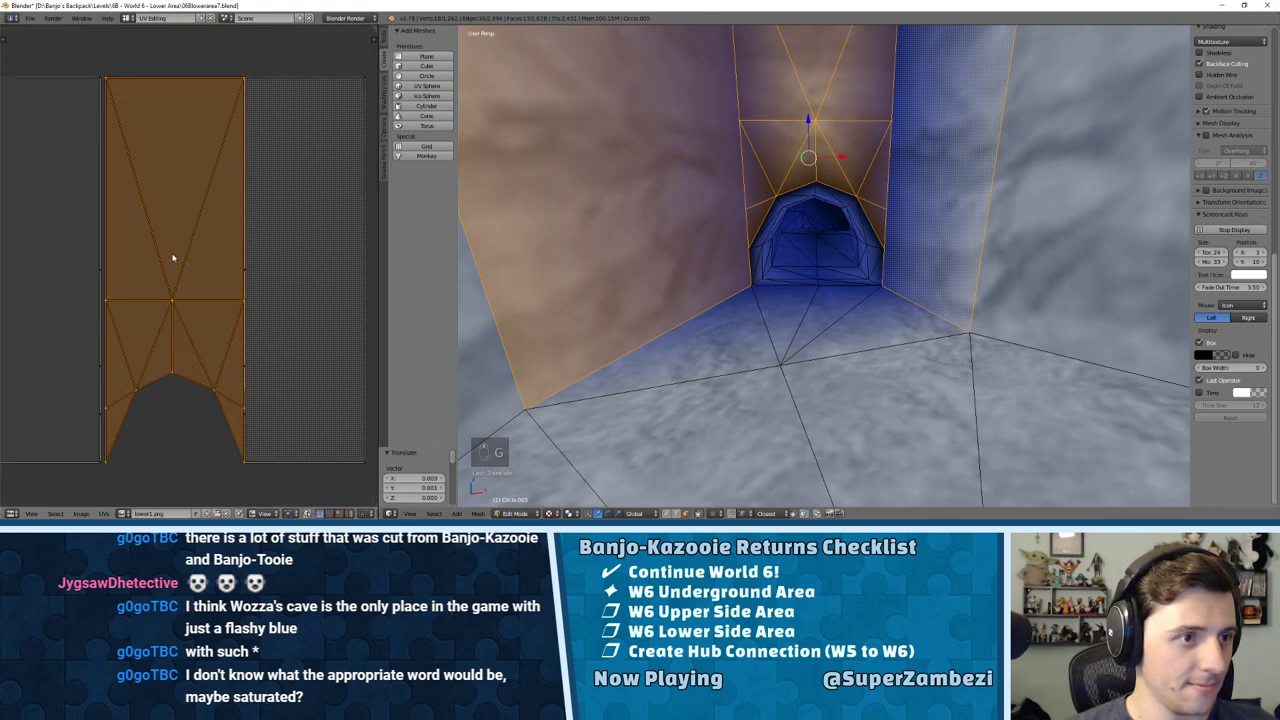
{"action": "right_click", "coordinate": [280, 114]}
{"action": "key", "text": "g"}
{"action": "left_click", "coordinate": [280, 114]}
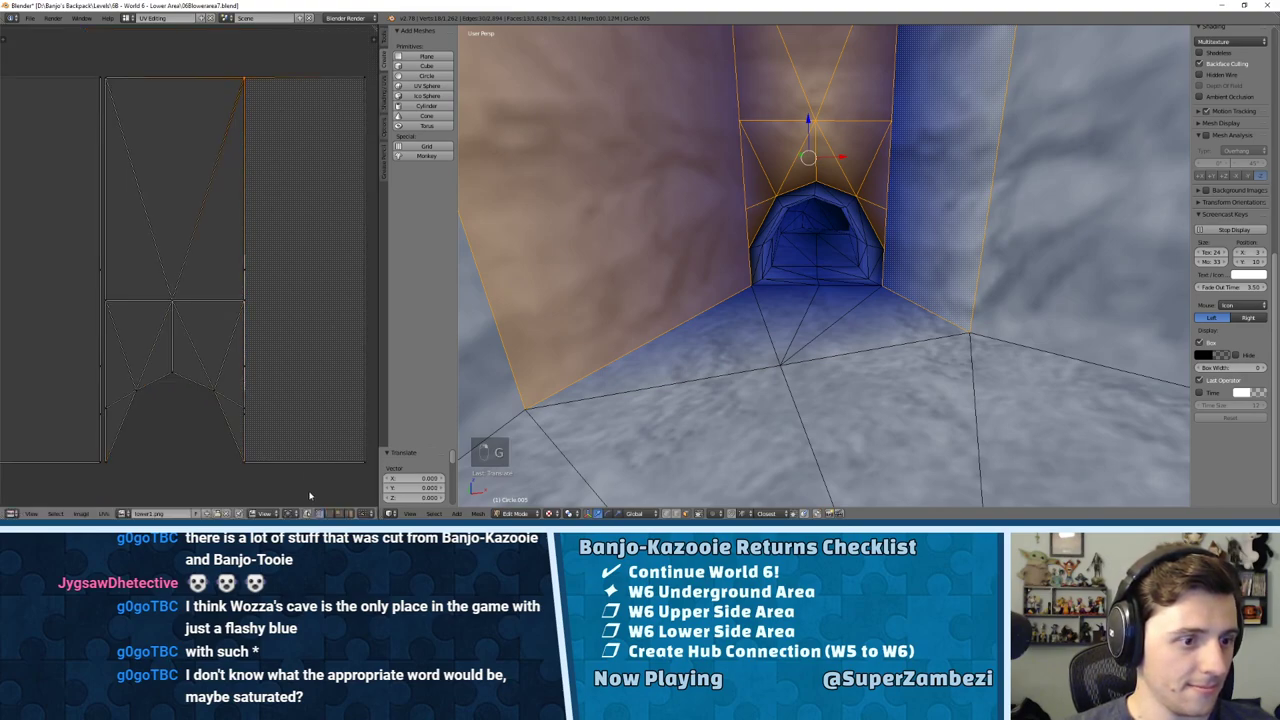
{"action": "right_click", "coordinate": [268, 464]}
{"action": "key", "text": "g"}
{"action": "scroll", "coordinate": [251, 341], "scroll_direction": "up", "scroll_amount": 2}
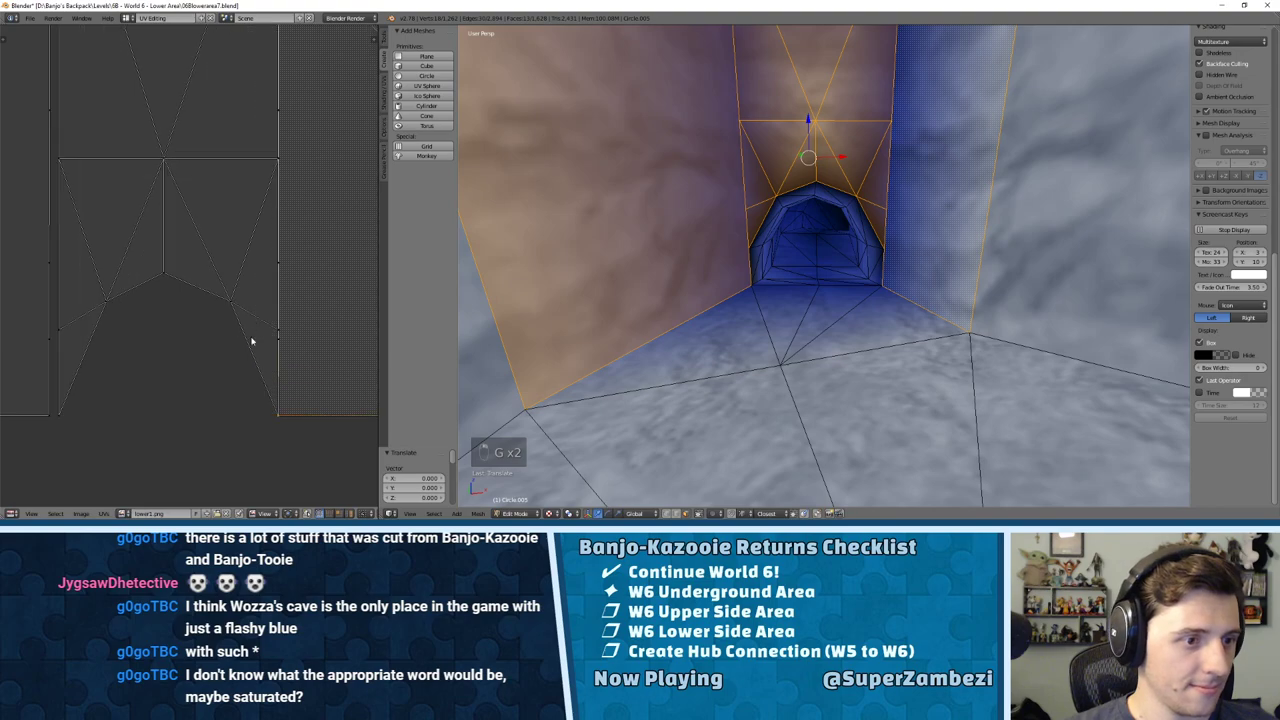
Step: Move the right side wall's intermediate UV vertices along the seam to match the arch island's side vertices
{"action": "key", "text": "g"}
{"action": "left_click", "coordinate": [274, 343]}
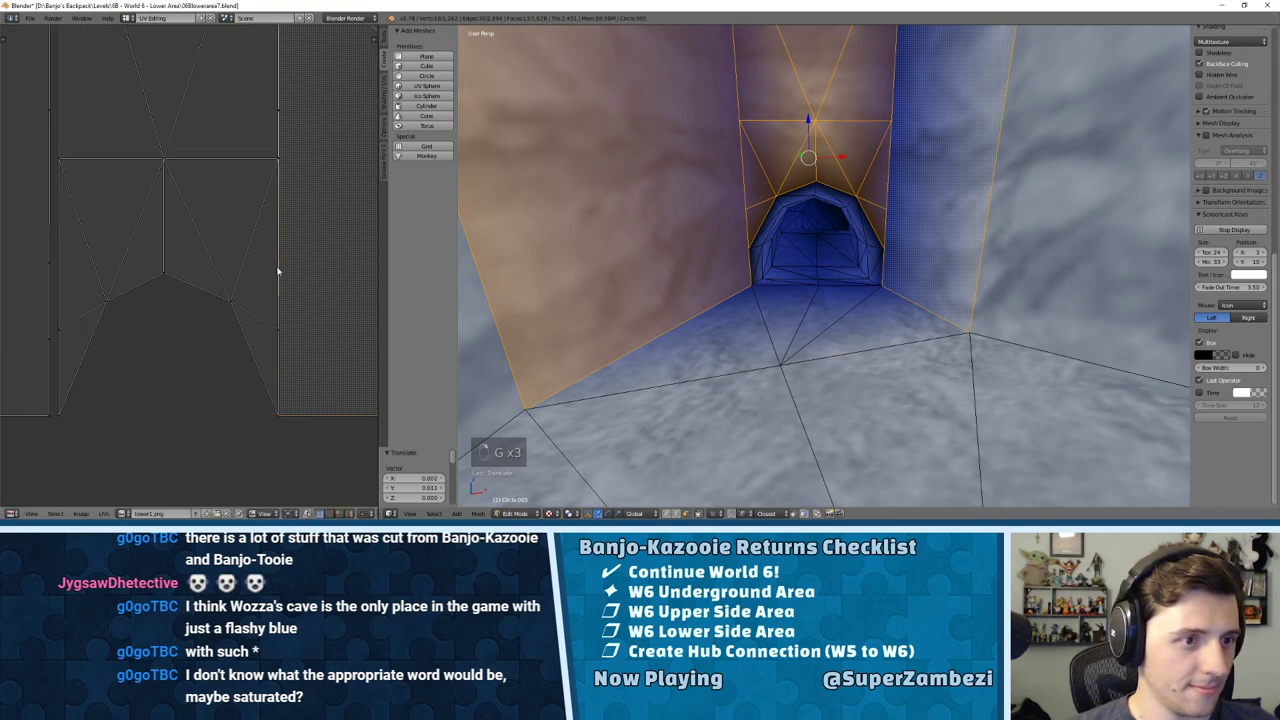
{"action": "key", "text": "g"}
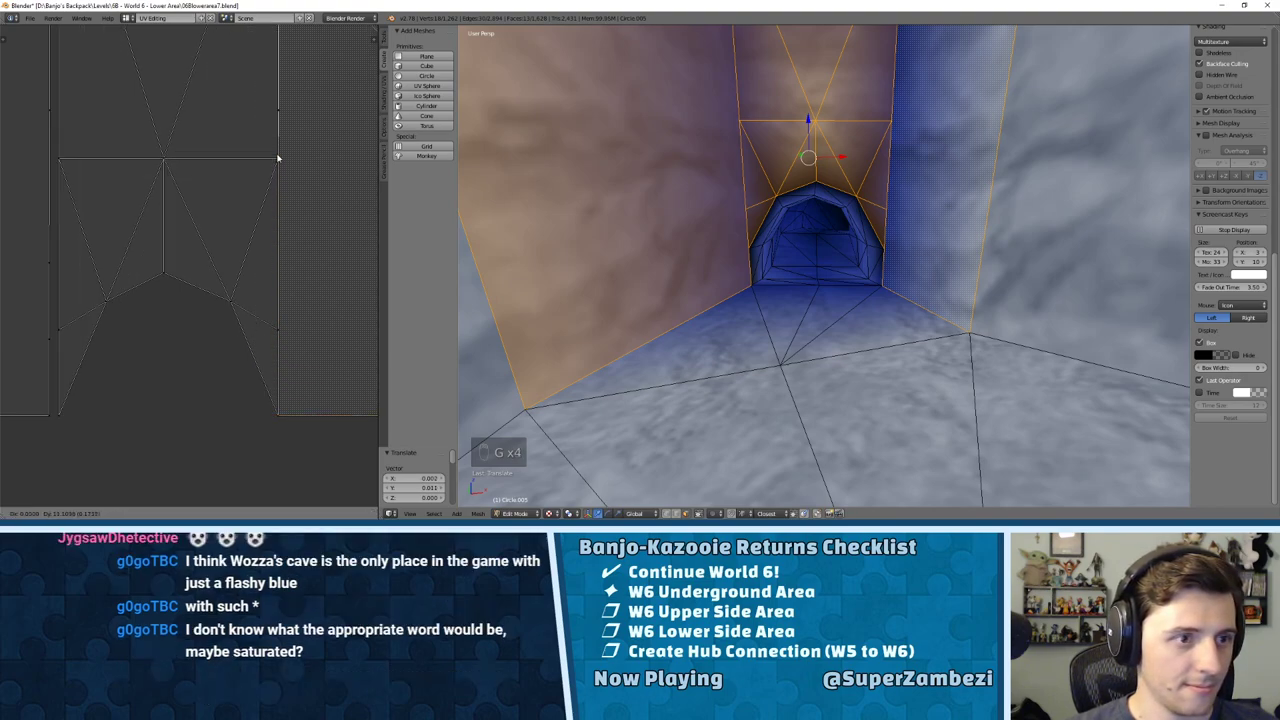
{"action": "left_click", "coordinate": [277, 158]}
Step: Try to raise only the left end of the arch island's horizontal row to the left wall's vertex level, and undo the move
{"action": "middle_click_drag", "start_coordinate": [161, 154], "coordinate": [200, 194]}
{"action": "right_click", "coordinate": [312, 163]}
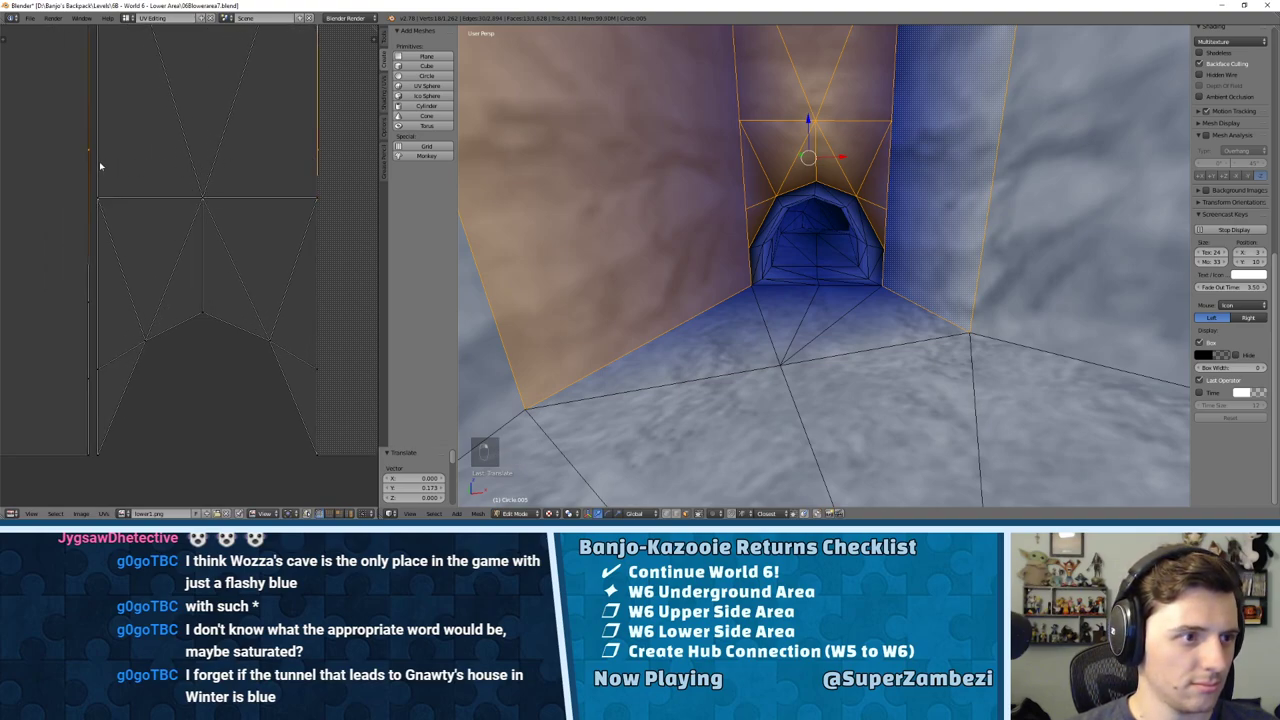
{"action": "right_click", "coordinate": [100, 204]}
{"action": "key", "text": "g"}
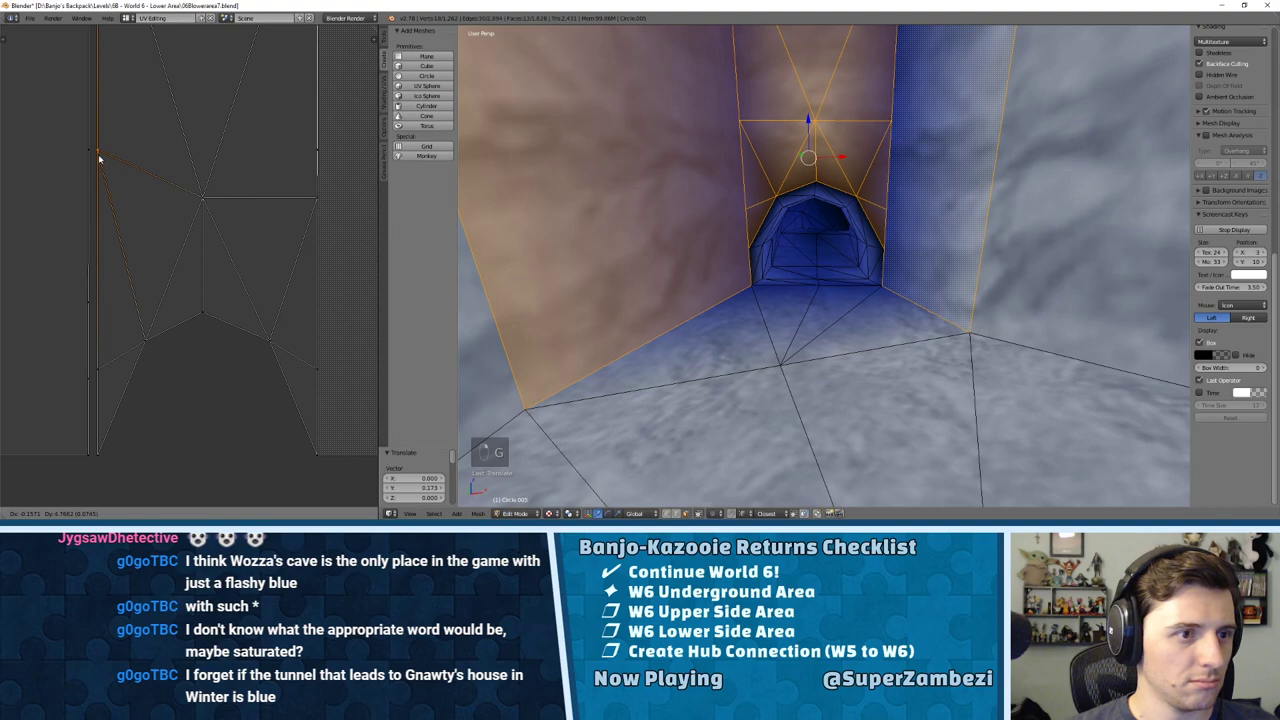
{"action": "left_click", "coordinate": [101, 160]}
{"action": "key", "text": "ctrl+z"}
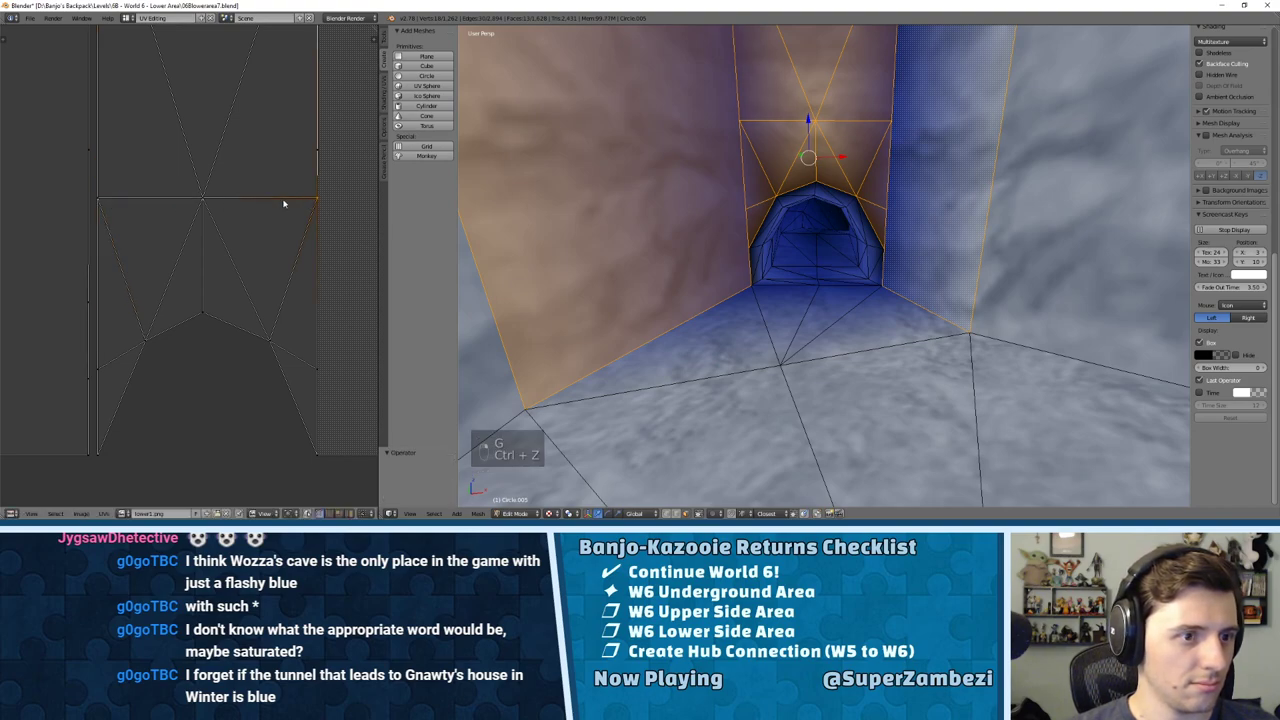
Step: Raise the arch island's horizontal row of UV vertices to the side walls' vertex level and shift the right seam vertex below it
{"action": "right_click", "coordinate": [212, 204]}
{"action": "key", "text": "g"}
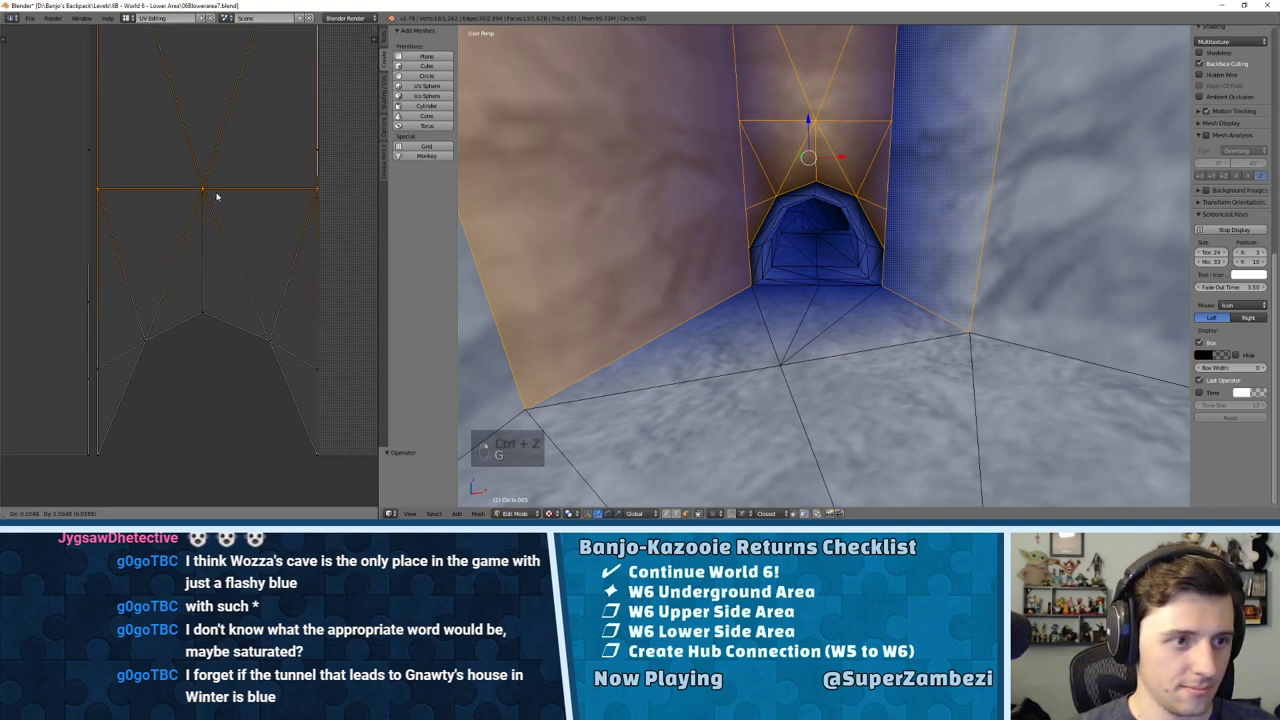
{"action": "left_click", "coordinate": [218, 163]}
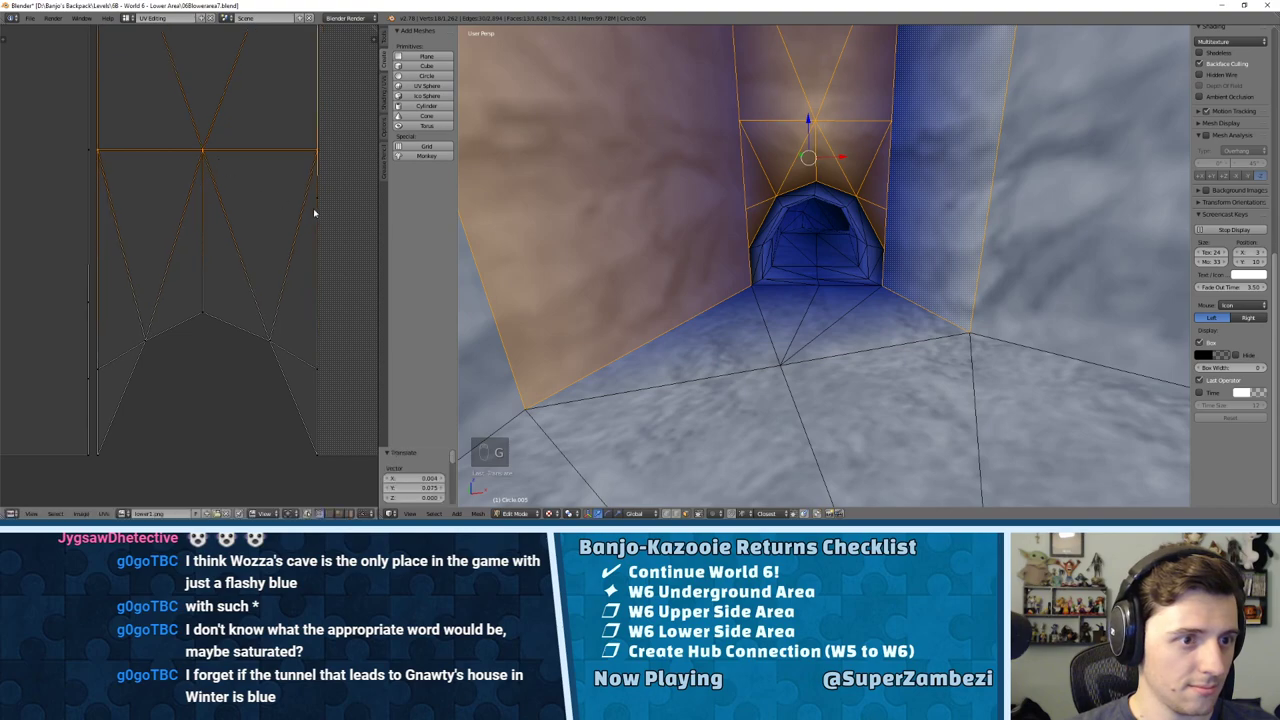
{"action": "key", "text": "g"}
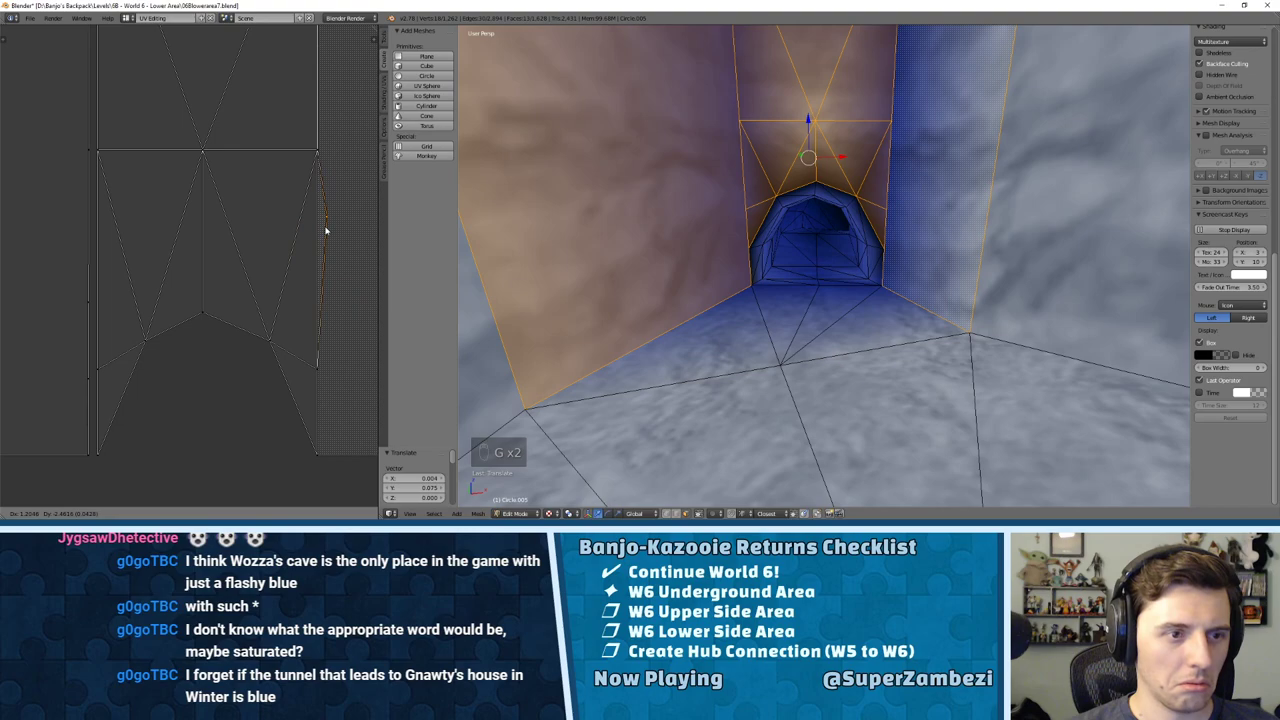
{"action": "left_click", "coordinate": [316, 236]}
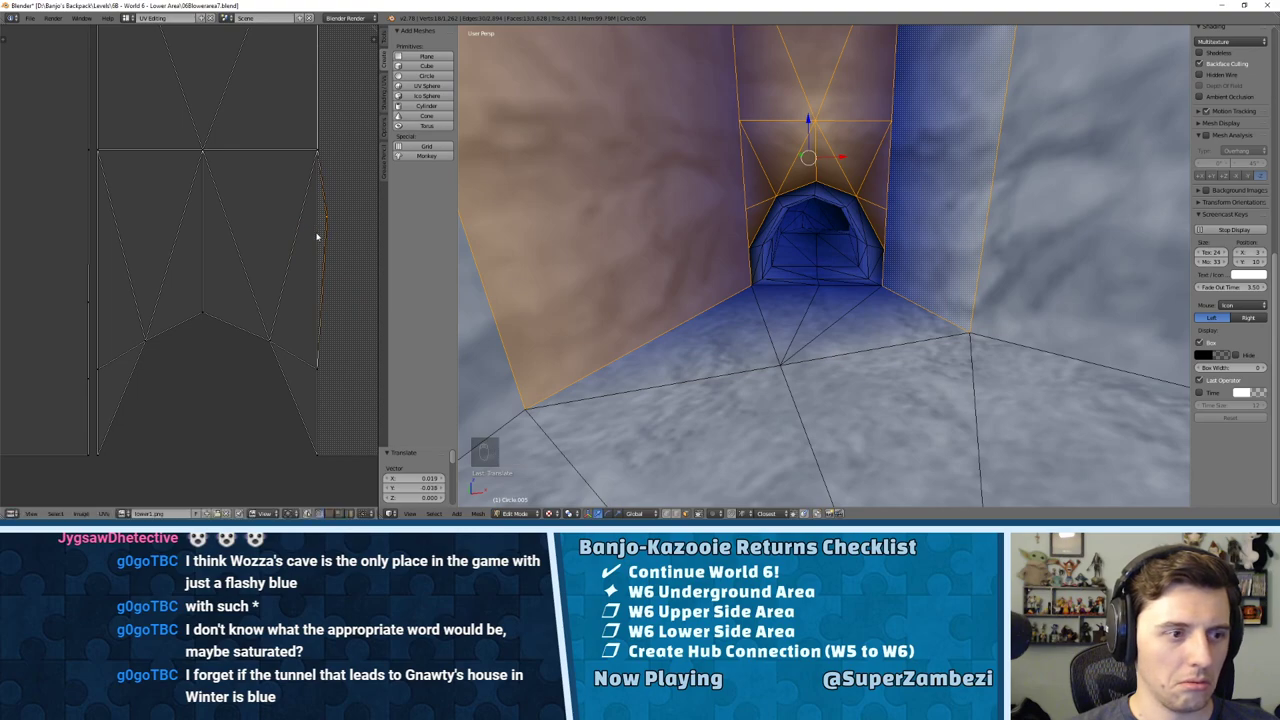
Step: Move the arch island's bottom-left corner, lower-left side vertex and left row end onto the left side wall's UV edge
{"action": "key", "text": "g"}
{"action": "left_click", "coordinate": [100, 455]}
{"action": "right_click", "coordinate": [96, 380]}
{"action": "key", "text": "g"}
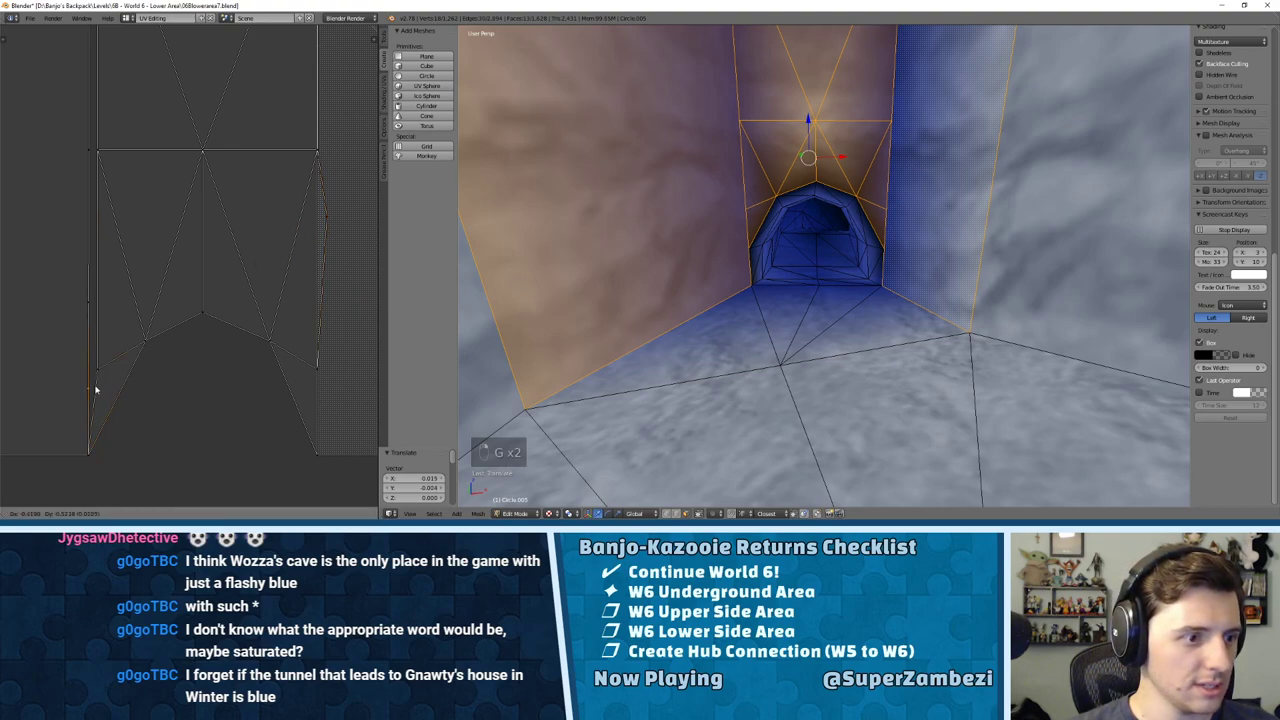
{"action": "left_click", "coordinate": [96, 389]}
{"action": "key", "text": "g"}
{"action": "left_click", "coordinate": [102, 341]}
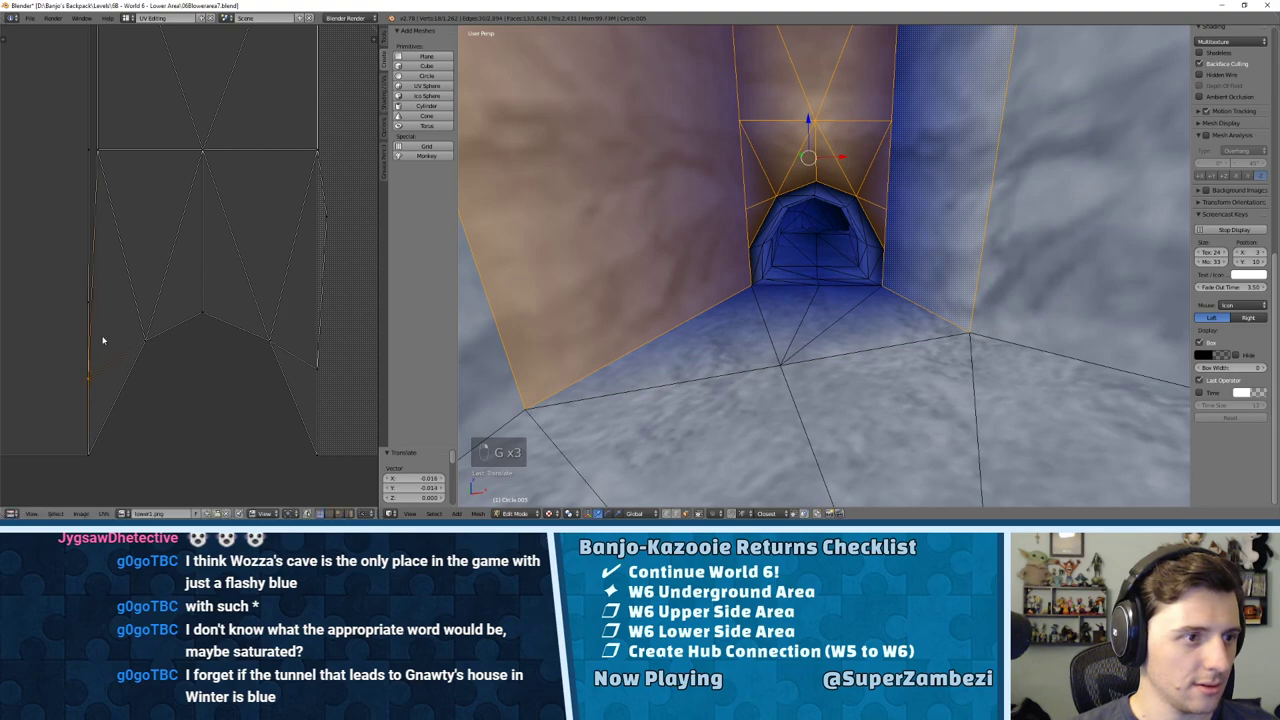
{"action": "key", "text": "g"}
{"action": "left_click", "coordinate": [97, 158]}
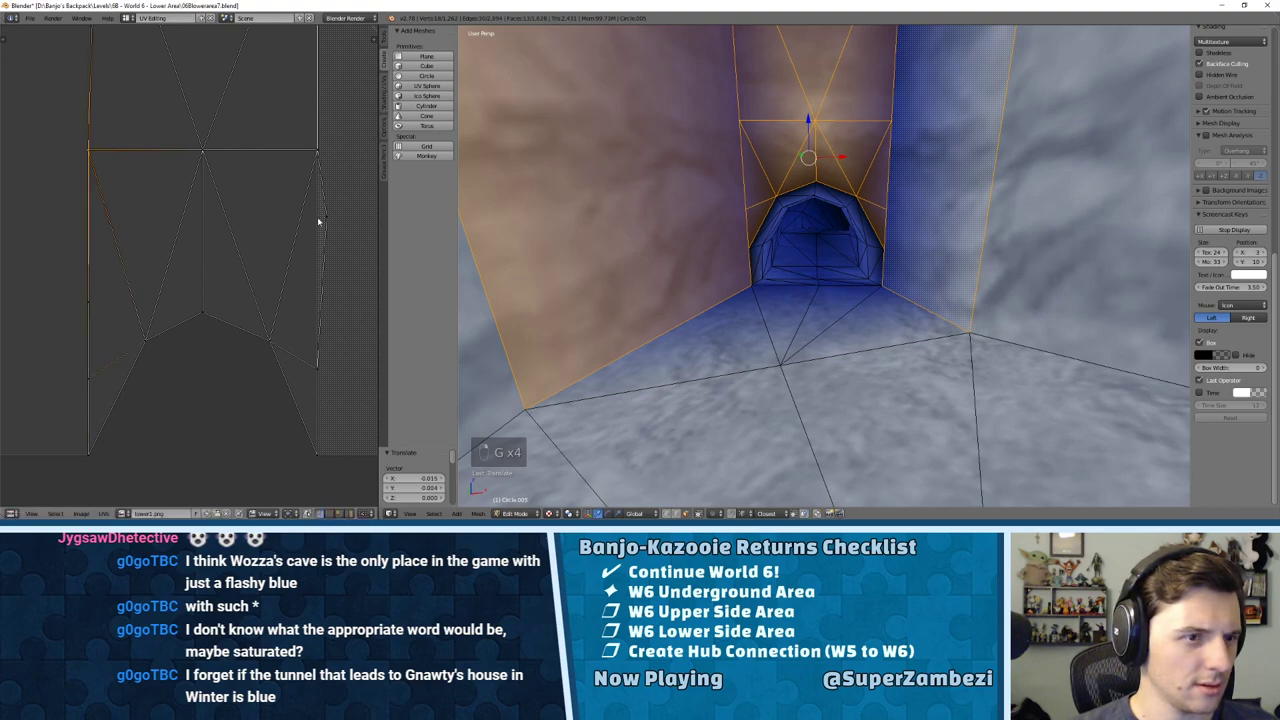
Step: Move the arch island's right side vertex onto the right side wall's UV edge and check the tunnel wall texture in Object Mode
{"action": "key", "text": "g"}
{"action": "left_click", "coordinate": [317, 153]}
{"action": "scroll", "coordinate": [857, 200], "scroll_direction": "up", "scroll_amount": 3}
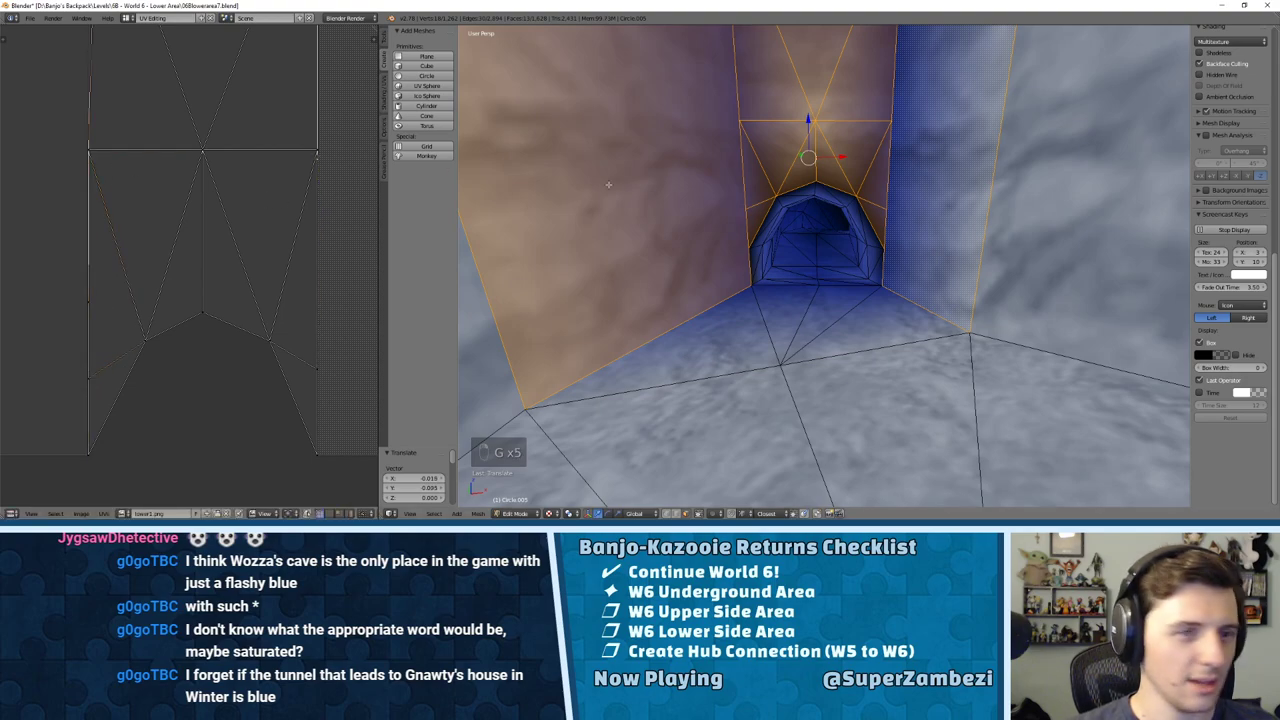
{"action": "key", "text": "a"}
{"action": "key", "text": "Tab"}
{"action": "mouse_move", "coordinate": [857, 200]}
{"action": "middle_mouse_down"}
{"action": "mouse_move", "coordinate": [872, 156]}
{"action": "mouse_move", "coordinate": [860, 182]}
{"action": "middle_mouse_up"}
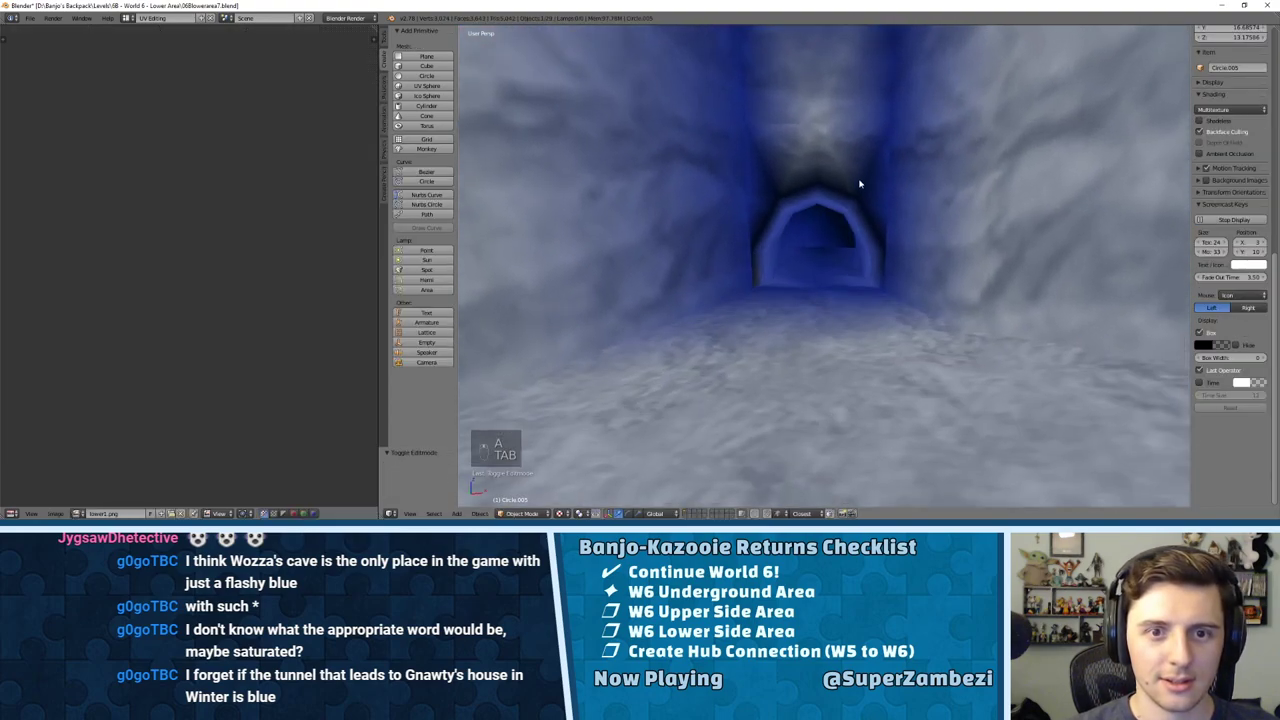
{"action": "scroll", "coordinate": [842, 147], "scroll_direction": "down", "scroll_amount": 1}
{"action": "scroll", "coordinate": [823, 129], "scroll_direction": "up", "scroll_amount": 4}
{"action": "middle_click_drag", "start_coordinate": [815, 116], "coordinate": [805, 247], "text": "shift"}
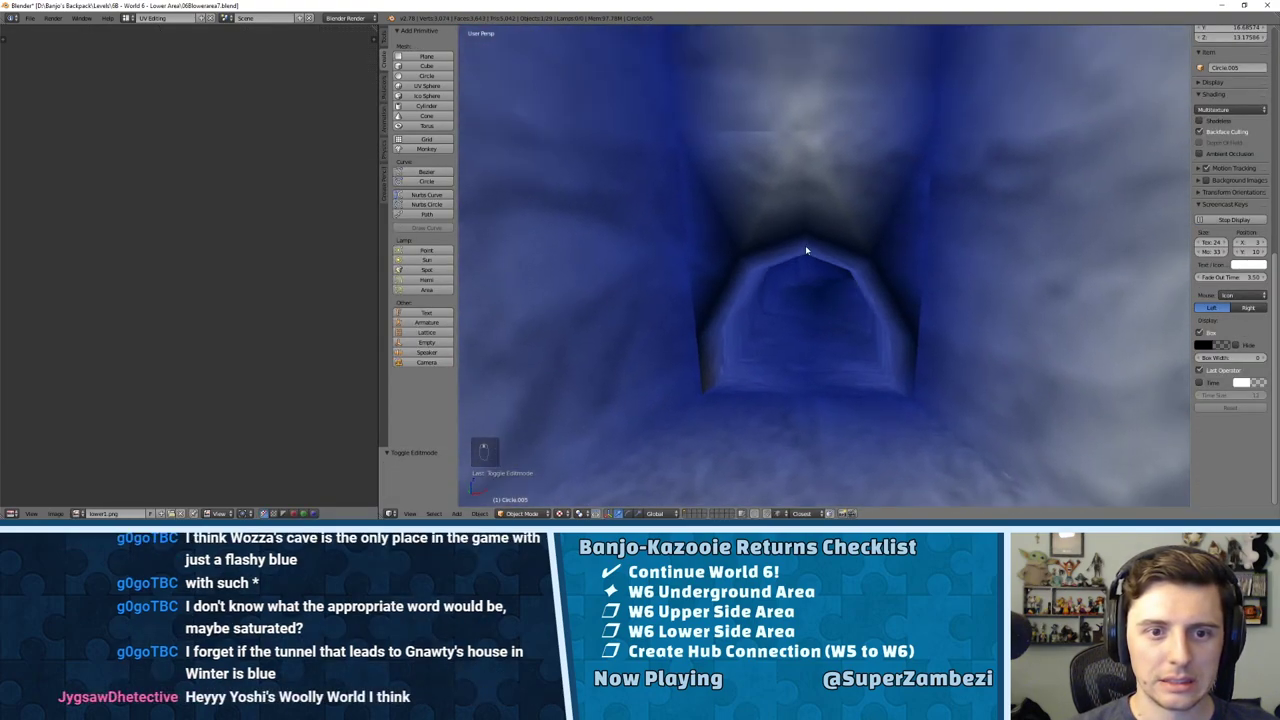
{"action": "scroll", "coordinate": [797, 251], "scroll_direction": "down", "scroll_amount": 3}
Step: Select the rock wall faces around and above the tunnel arch in Edit Mode and unwrap them
{"action": "key", "text": "Tab"}
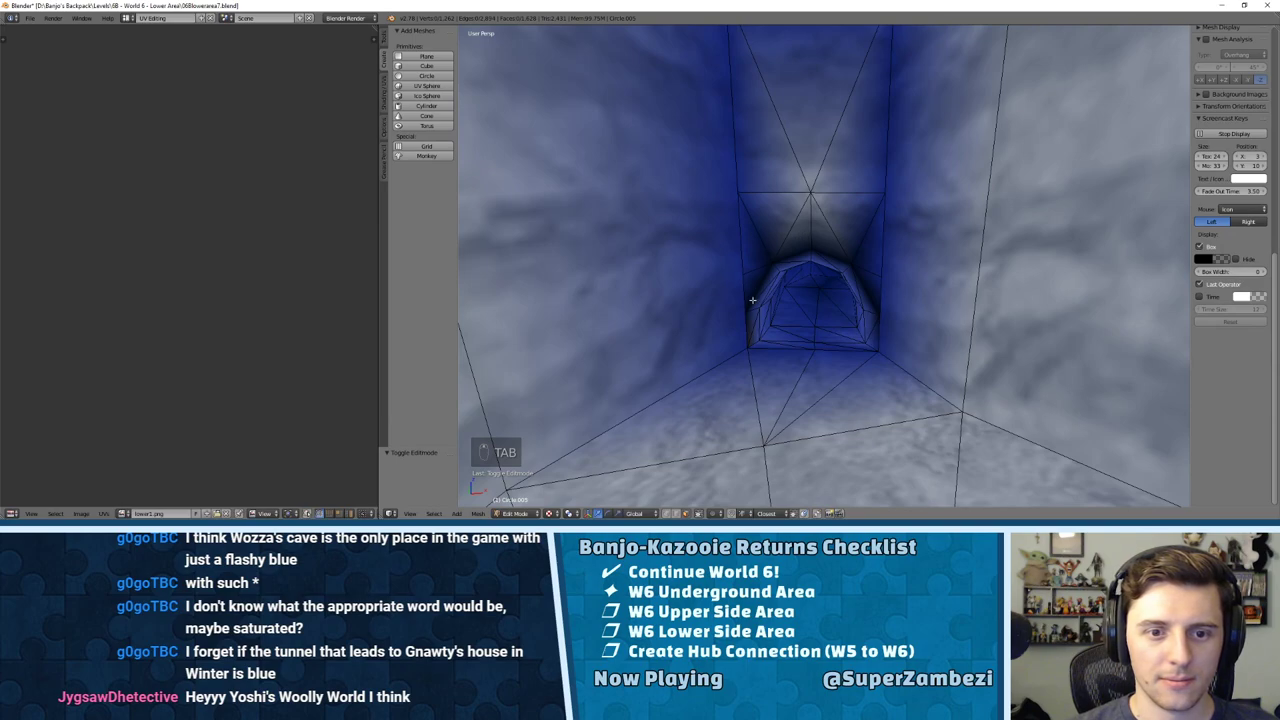
{"action": "right_click", "coordinate": [753, 284]}
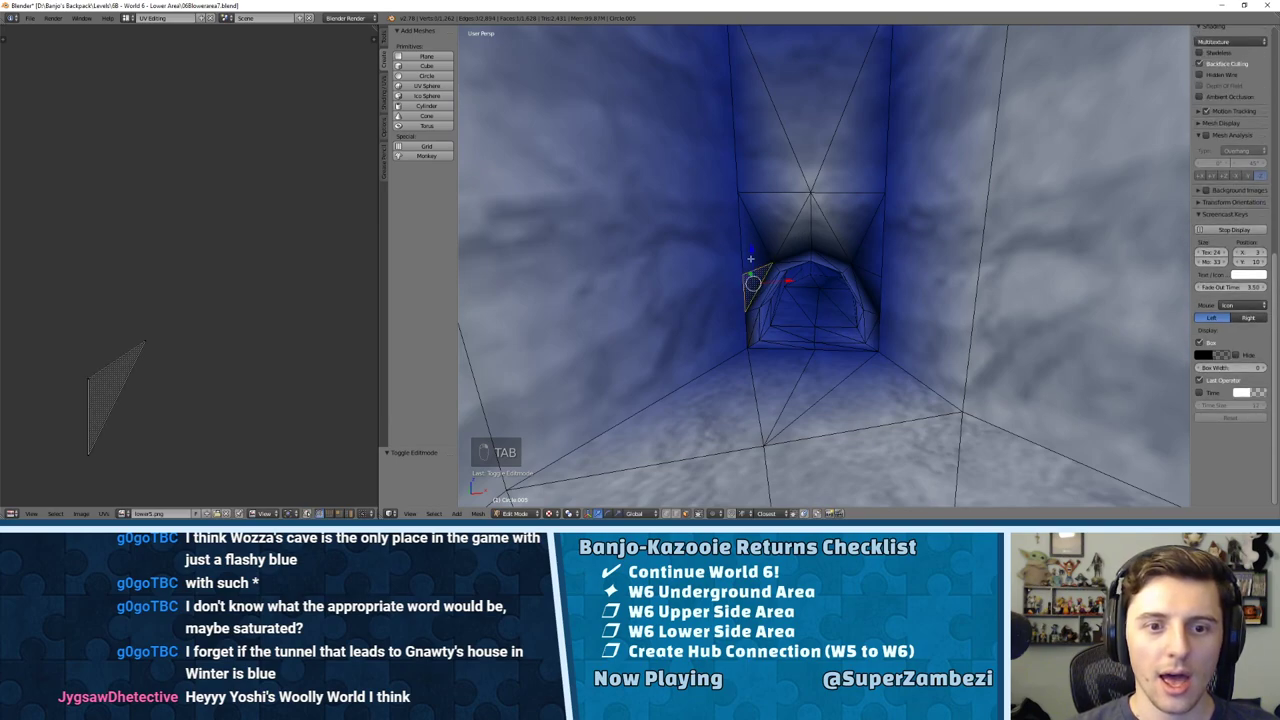
{"action": "right_click", "coordinate": [751, 251], "text": "shift"}
{"action": "right_click", "coordinate": [772, 220], "text": "shift"}
{"action": "right_click", "coordinate": [797, 237], "text": "shift"}
{"action": "right_click", "coordinate": [826, 239], "text": "shift"}
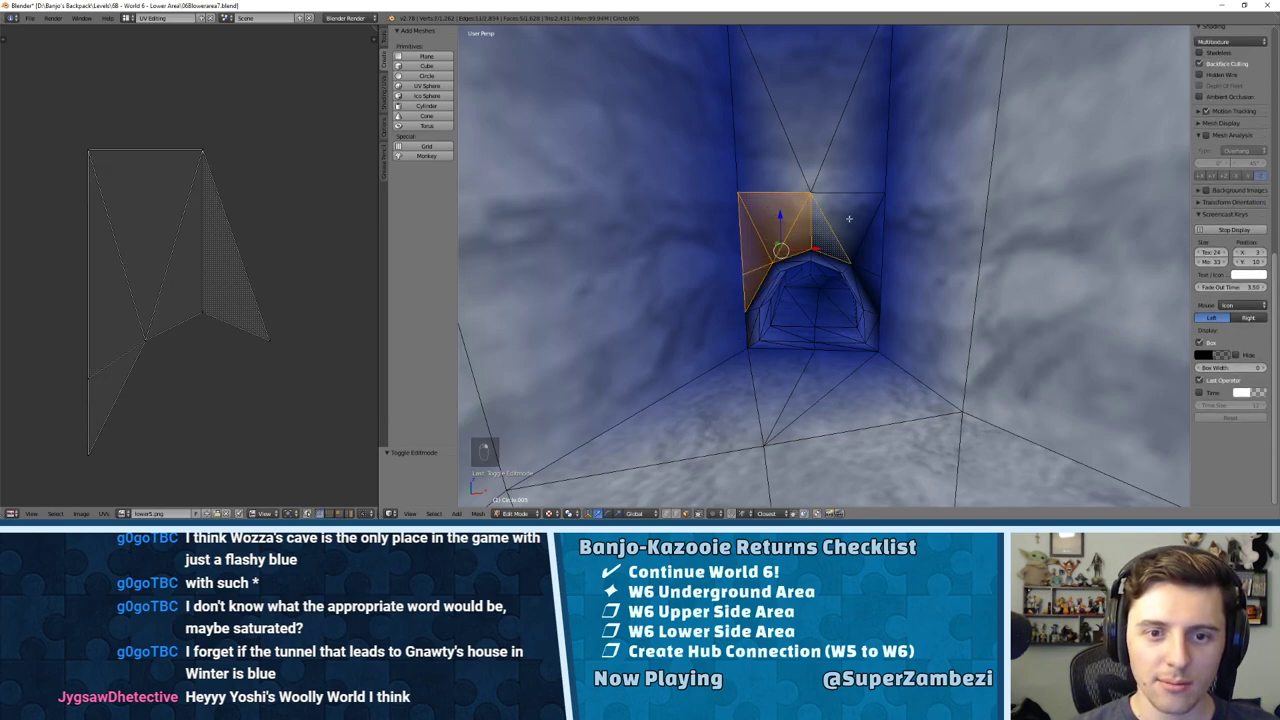
{"action": "right_click", "coordinate": [848, 217], "text": "shift"}
{"action": "right_click", "coordinate": [868, 240], "text": "shift"}
{"action": "right_click", "coordinate": [857, 164], "text": "shift"}
{"action": "right_click", "coordinate": [812, 136], "text": "shift"}
{"action": "right_click", "coordinate": [779, 151], "text": "shift"}
{"action": "key", "text": "u"}
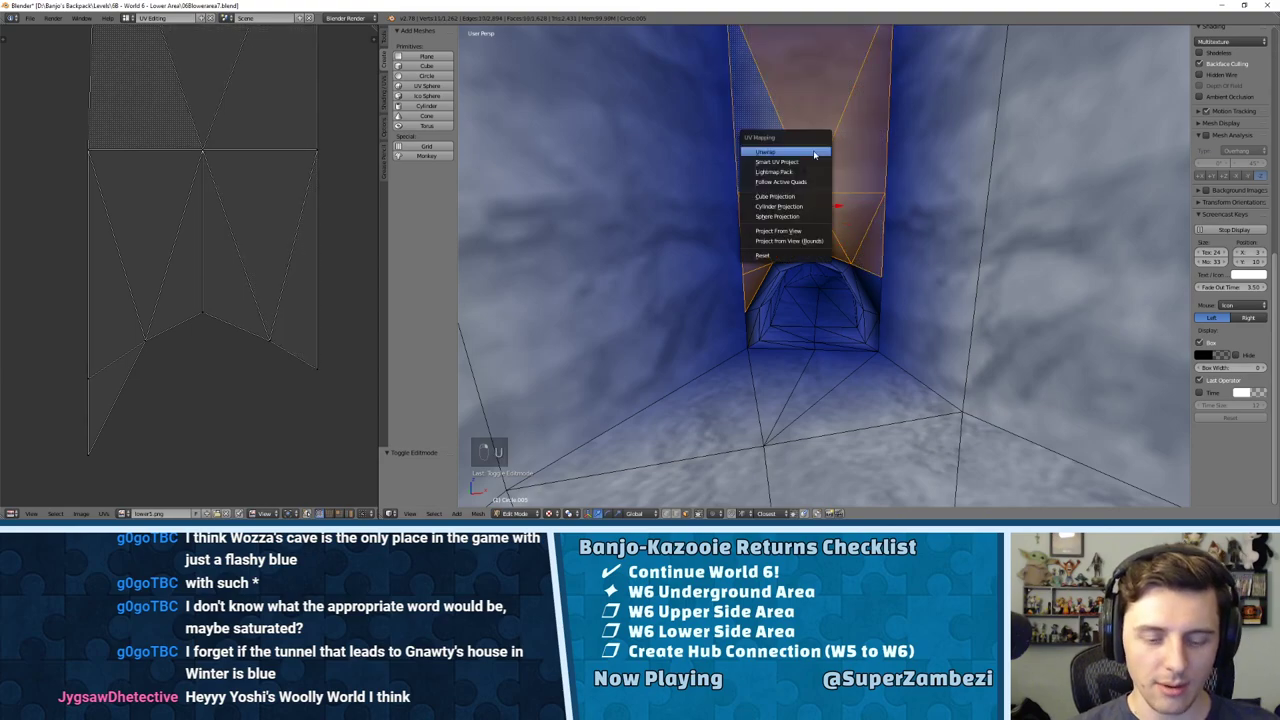
{"action": "left_click", "coordinate": [805, 148]}
Step: Unwrap the arch wall faces again with the missing face at the arch's lower right side included
{"action": "scroll", "coordinate": [169, 280], "scroll_direction": "down", "scroll_amount": 4}
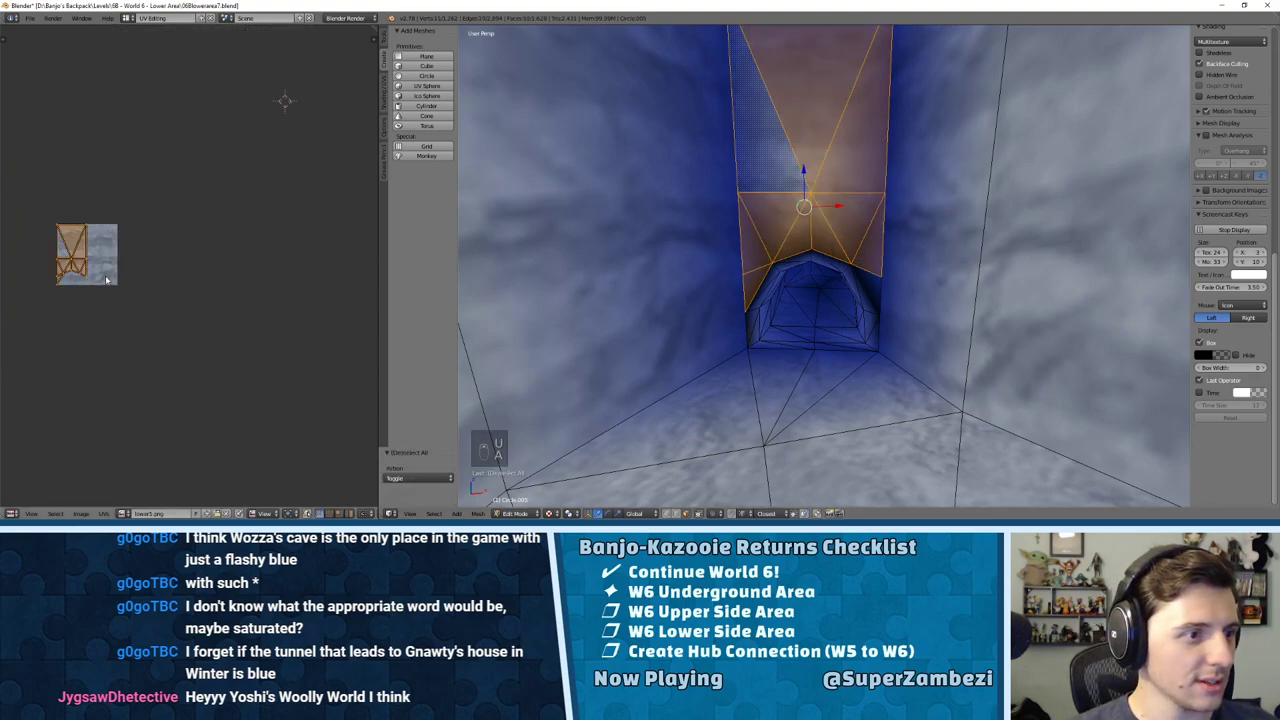
{"action": "key", "text": "a"}
{"action": "key", "text": "u"}
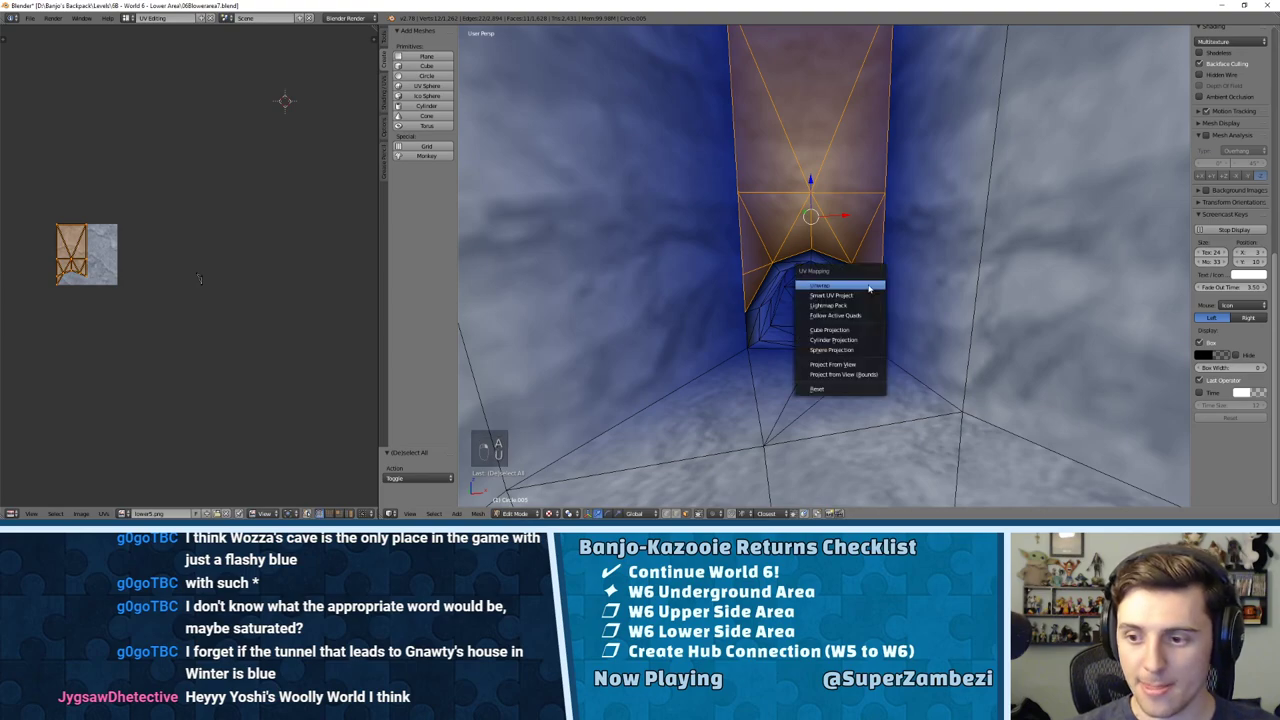
{"action": "left_click", "coordinate": [868, 285]}
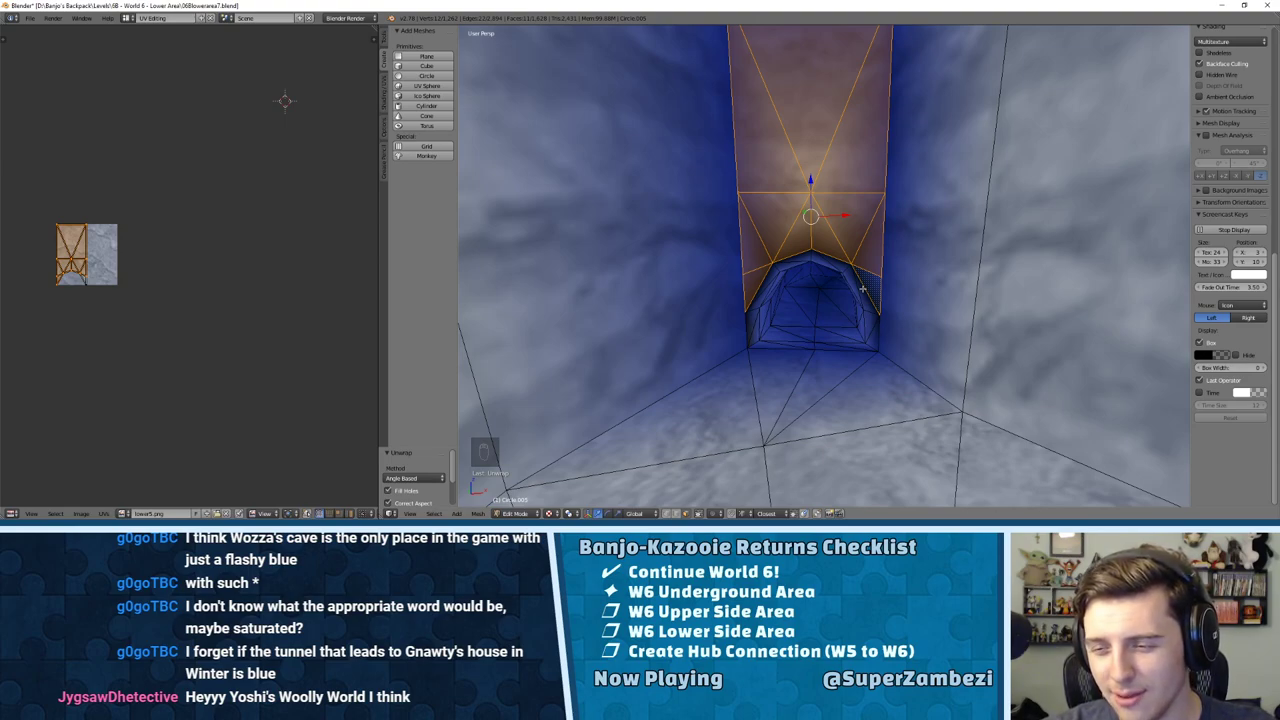
Step: Switch to File Explorer, launch Banjo's Backpack from the BB shortcut and open its Model Viewer
{"action": "left_click", "coordinate": [520, 530]}
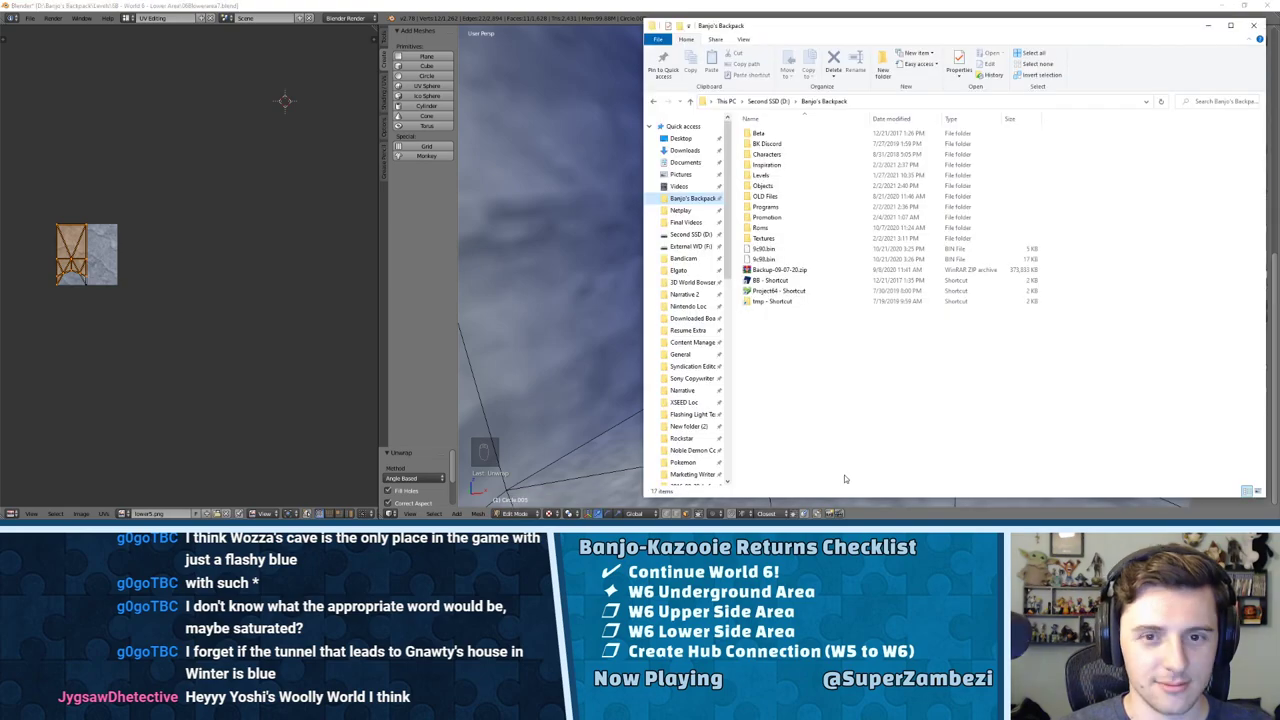
{"action": "left_click", "coordinate": [772, 281]}
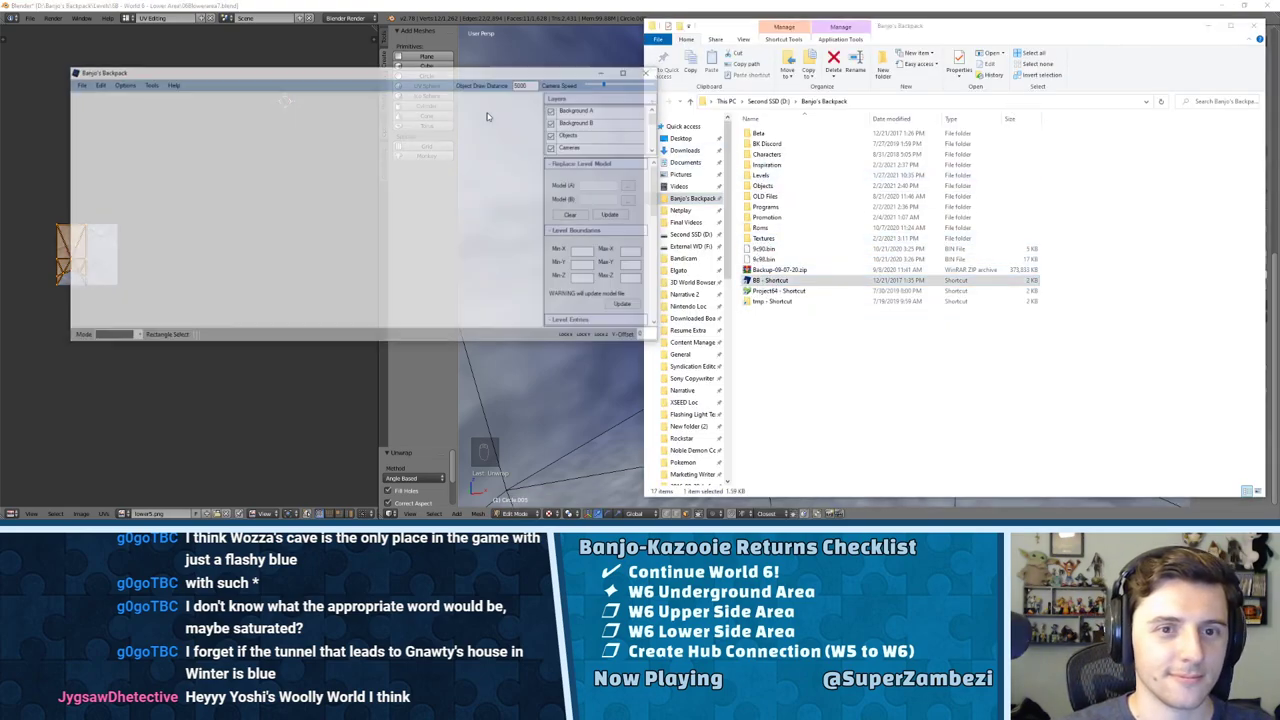
{"action": "left_click", "coordinate": [148, 84]}
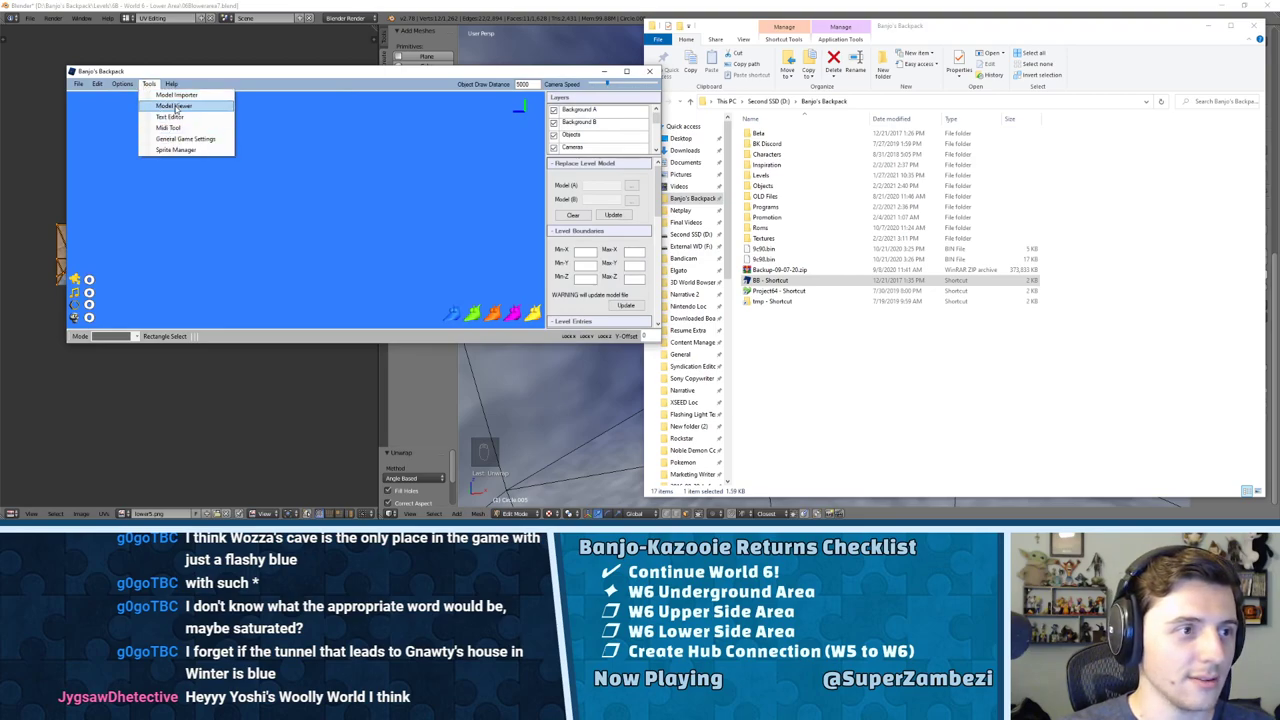
{"action": "left_click", "coordinate": [174, 105]}
Step: Load the CCW - Winter level from the level list and maximize the Model Viewer
{"action": "left_click_drag", "start_coordinate": [197, 298], "coordinate": [195, 352]}
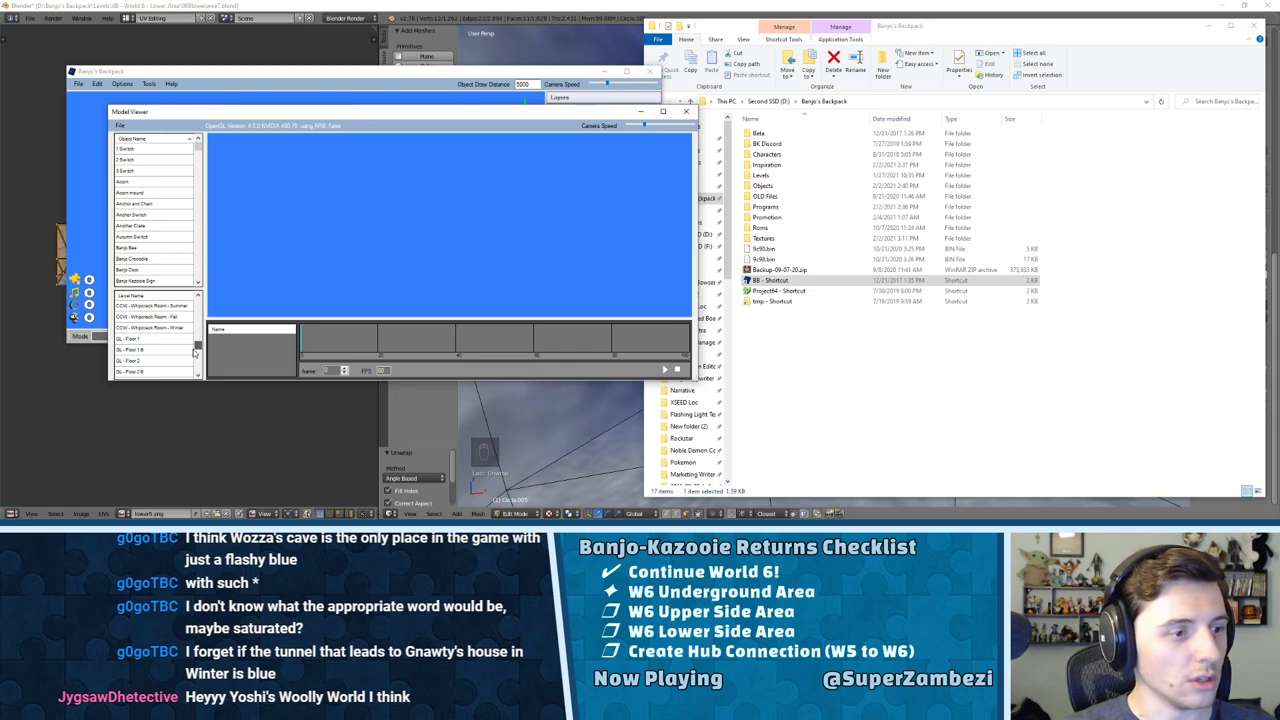
{"action": "scroll", "coordinate": [194, 351], "scroll_direction": "up", "scroll_amount": 2}
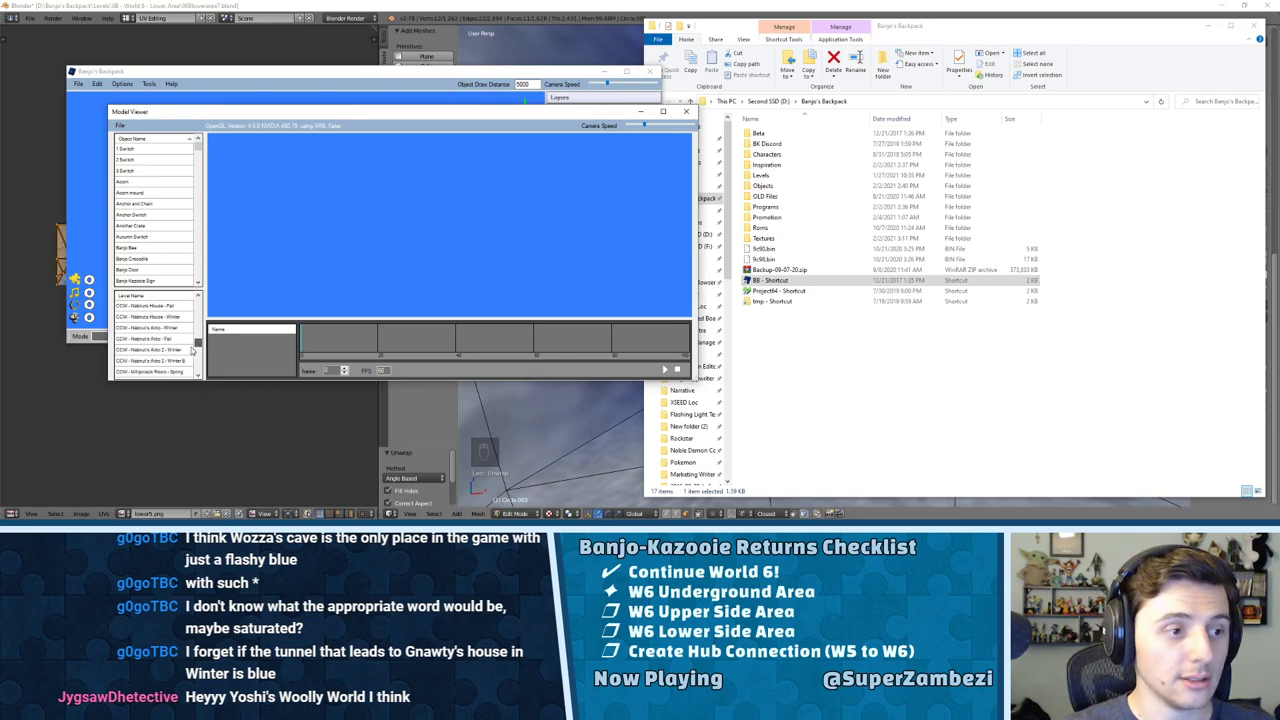
{"action": "scroll", "coordinate": [192, 348], "scroll_direction": "up", "scroll_amount": 2}
{"action": "scroll", "coordinate": [191, 347], "scroll_direction": "up", "scroll_amount": 1}
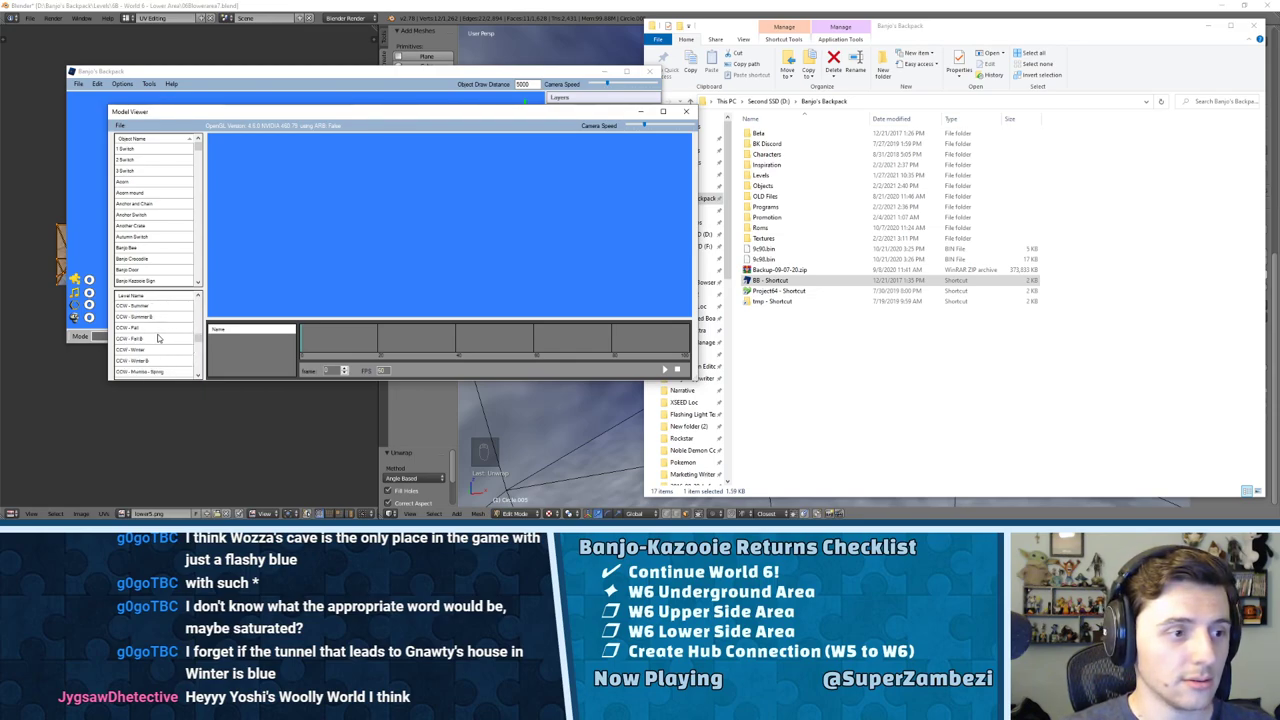
{"action": "left_click", "coordinate": [150, 349]}
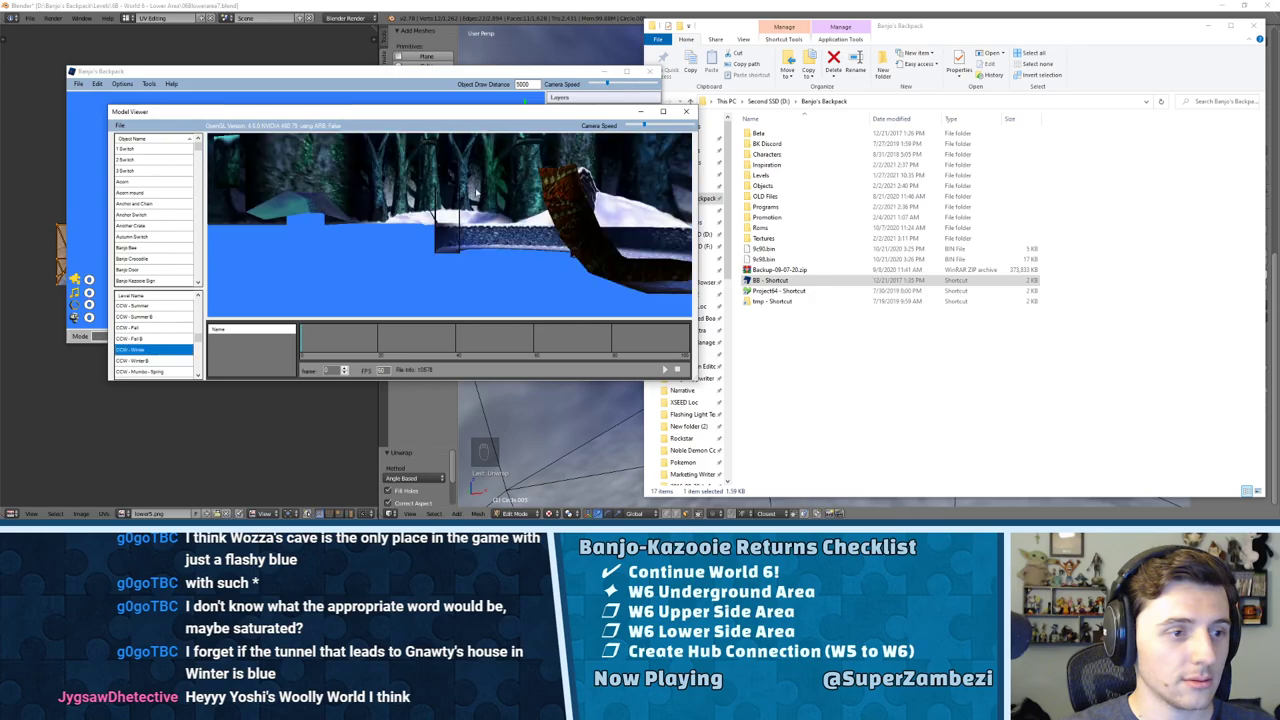
{"action": "left_click", "coordinate": [664, 112]}
Step: Fly through the winter level to examine its sky, trees, snowy walkways and blue shading, and close the Model Viewer
{"action": "left_click_drag", "start_coordinate": [535, 330], "coordinate": [1152, 165]}
{"action": "key", "text": "w"}
{"action": "key", "text": "w"}
{"action": "key", "text": "w"}
{"action": "key", "text": "w"}
{"action": "key", "text": "w"}
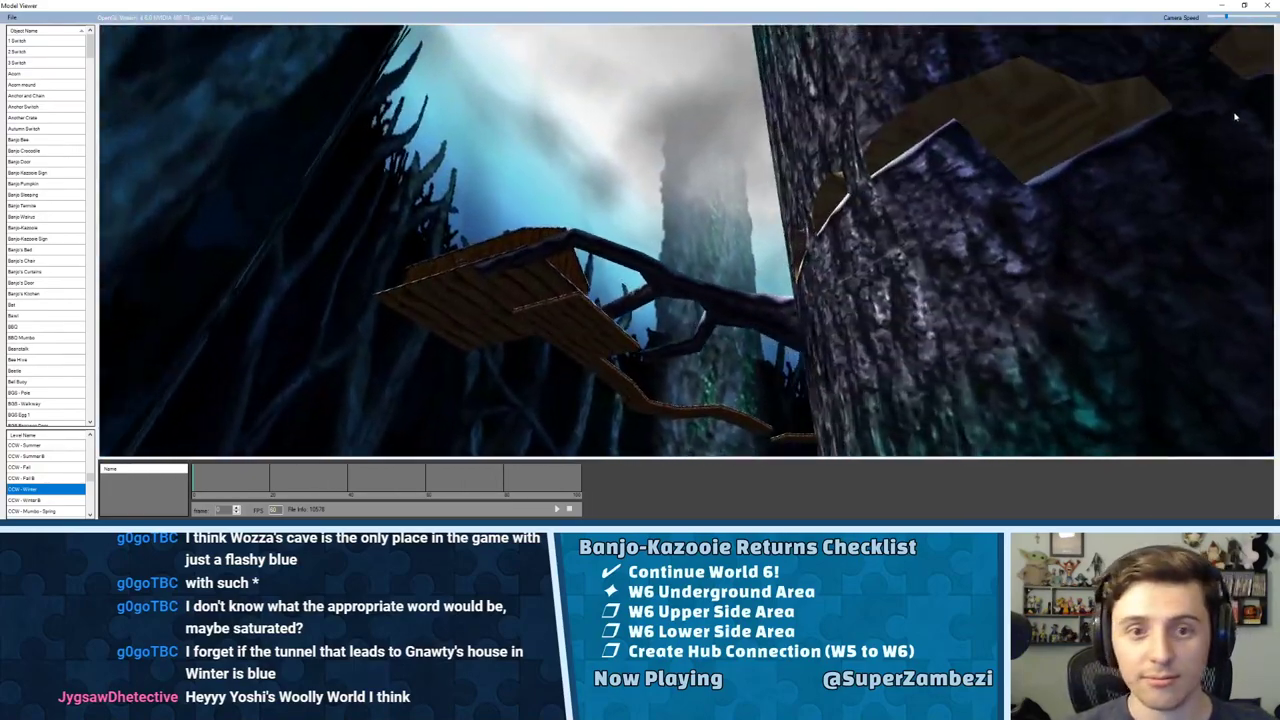
{"action": "key", "text": "s"}
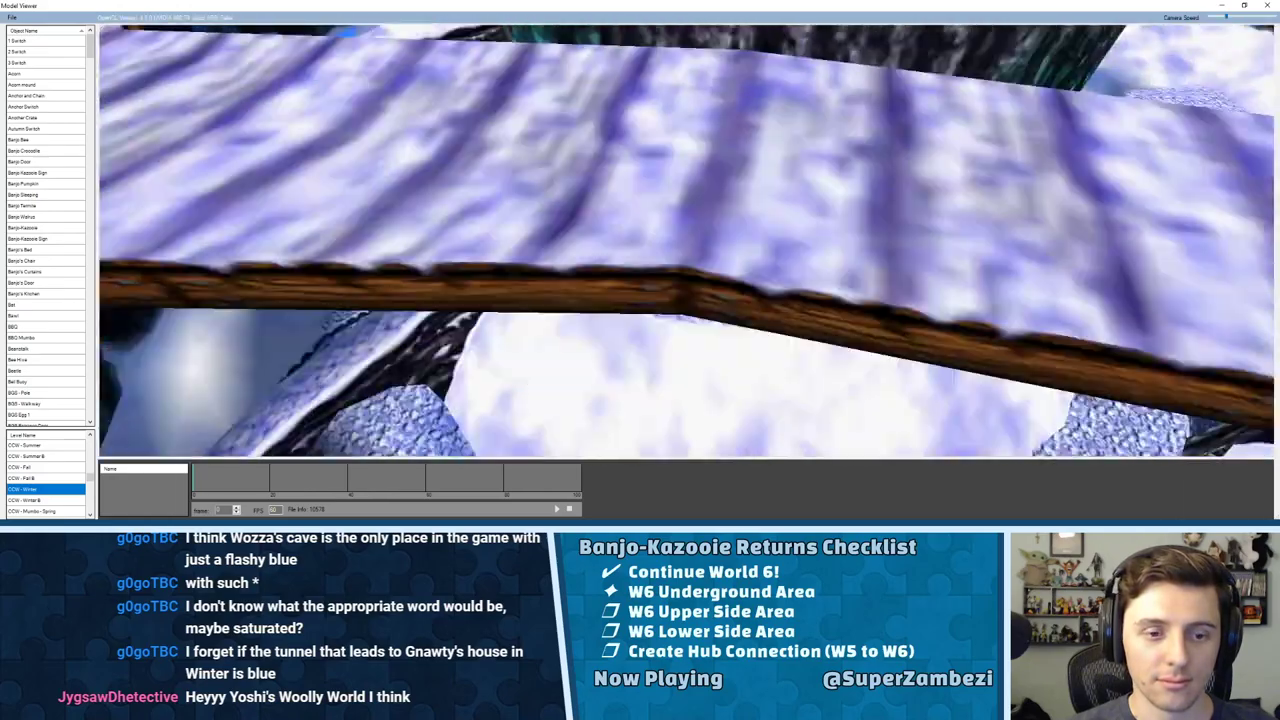
{"action": "key", "text": "w"}
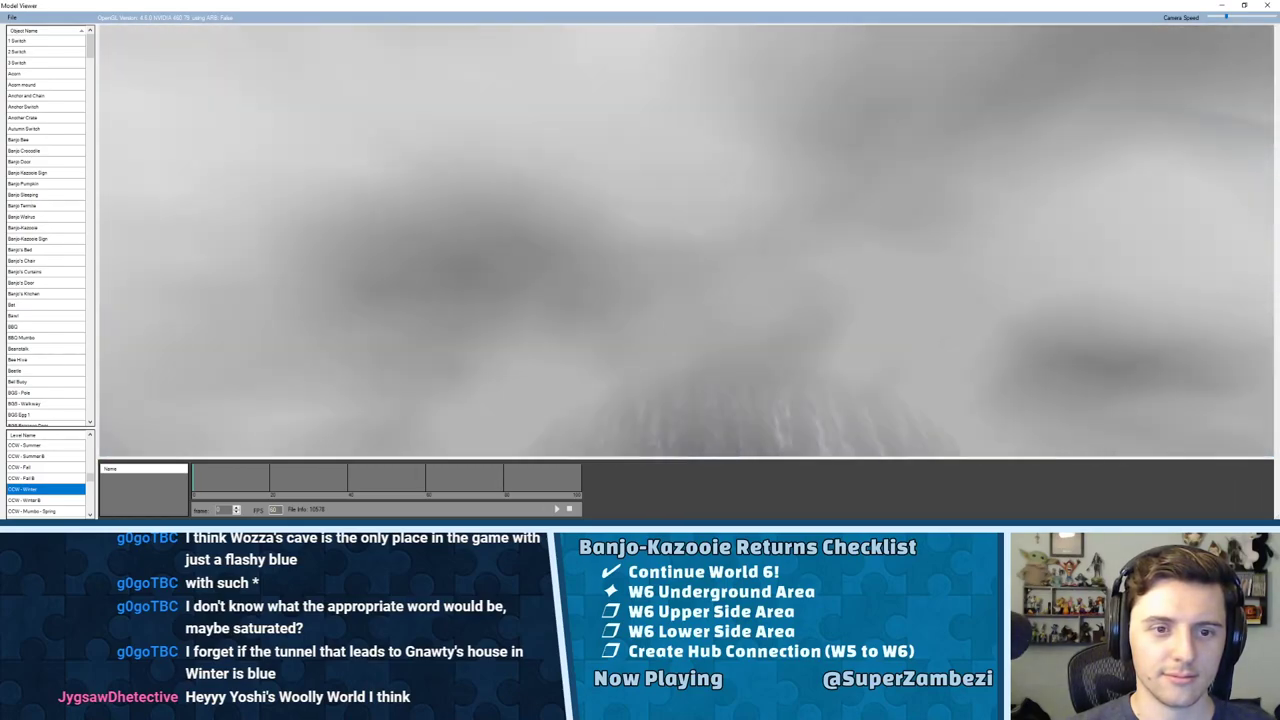
{"action": "key", "text": "s"}
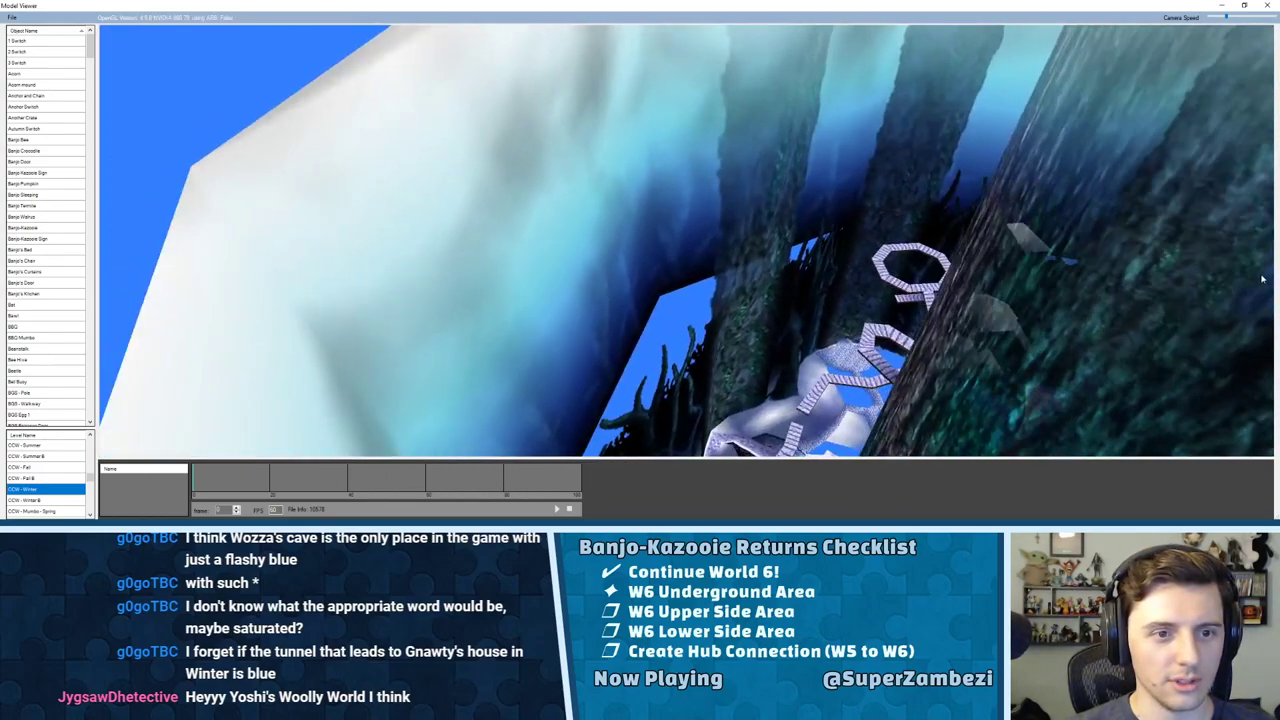
{"action": "left_click_drag", "start_coordinate": [1262, 279], "coordinate": [1246, 300]}
{"action": "key", "text": "w"}
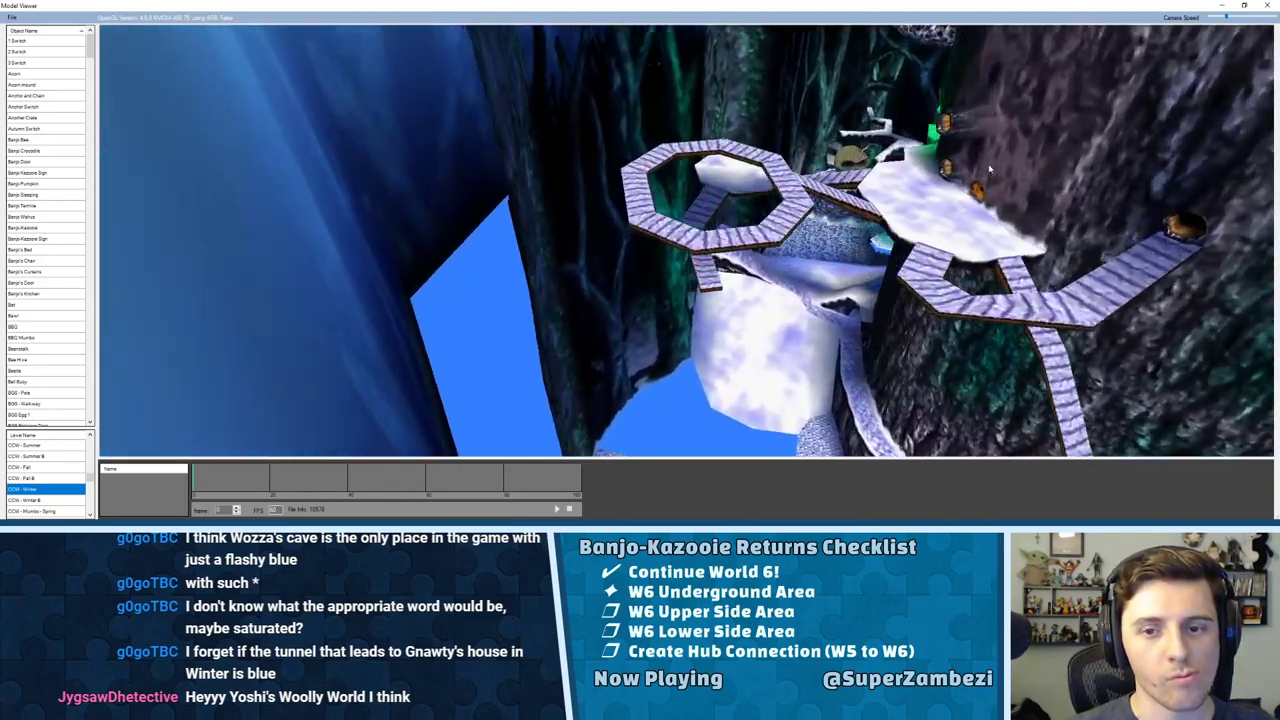
{"action": "key", "text": "w"}
{"action": "left_click_drag", "start_coordinate": [989, 168], "coordinate": [985, 139]}
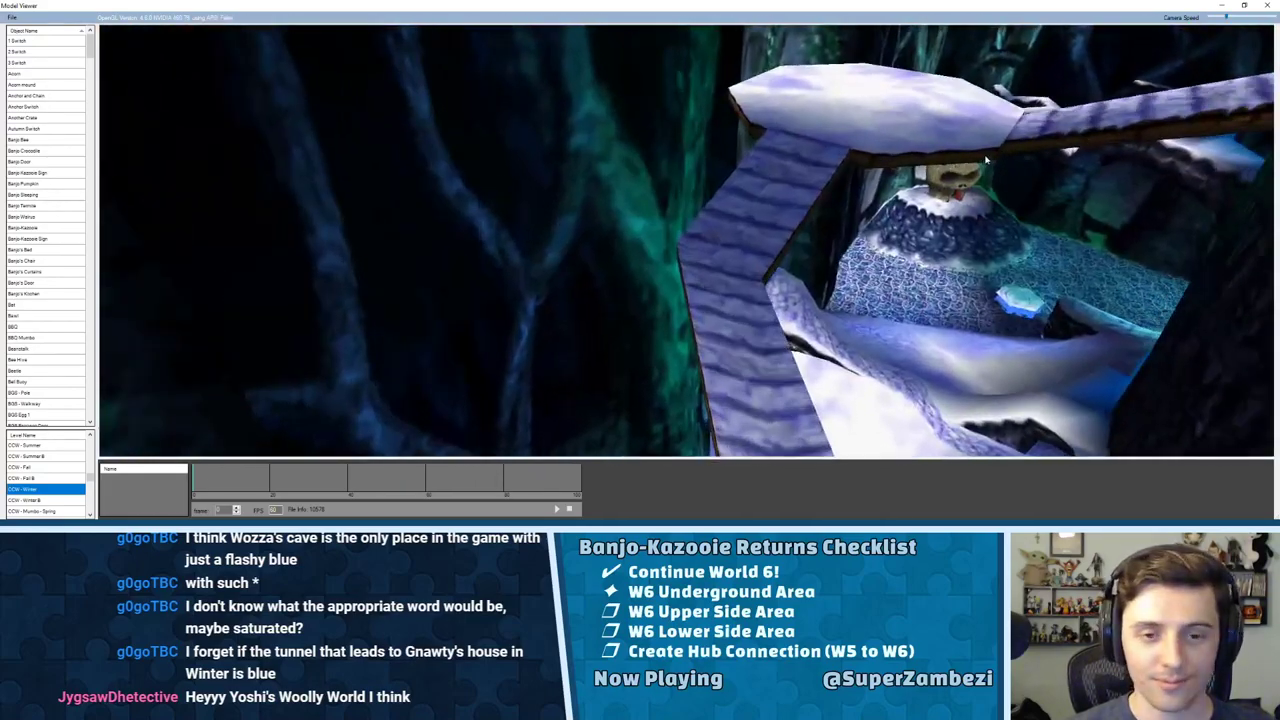
{"action": "key", "text": "w"}
{"action": "left_click_drag", "start_coordinate": [985, 159], "coordinate": [1071, 163]}
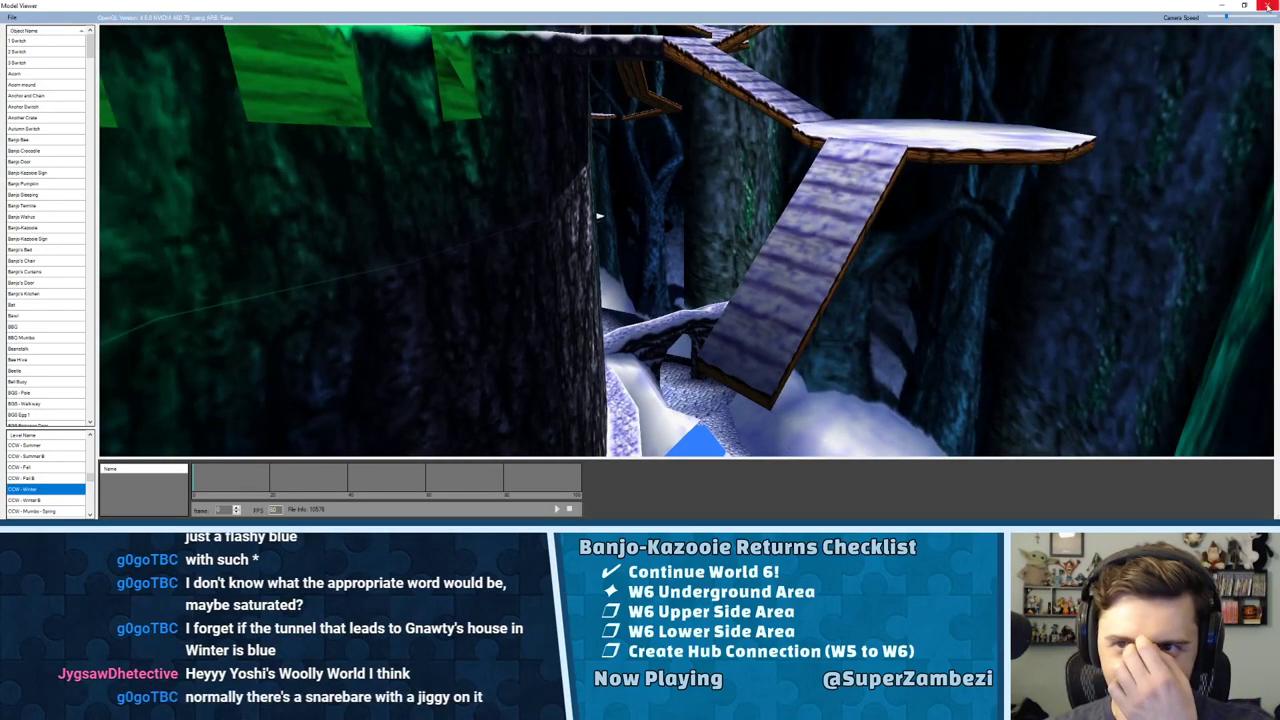
{"action": "left_click", "coordinate": [1264, 6]}
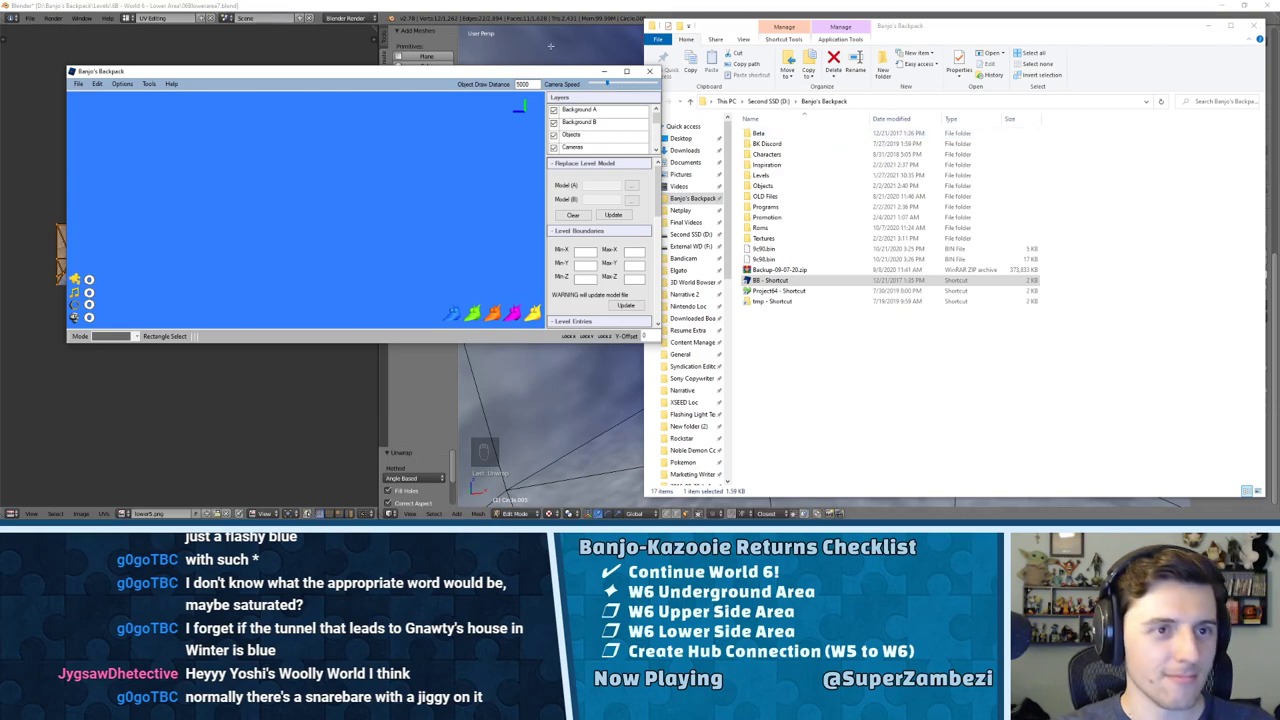
Step: Switch back to Blender and add the left and right side walls to the arch wall face selection
{"action": "left_click", "coordinate": [614, 5]}
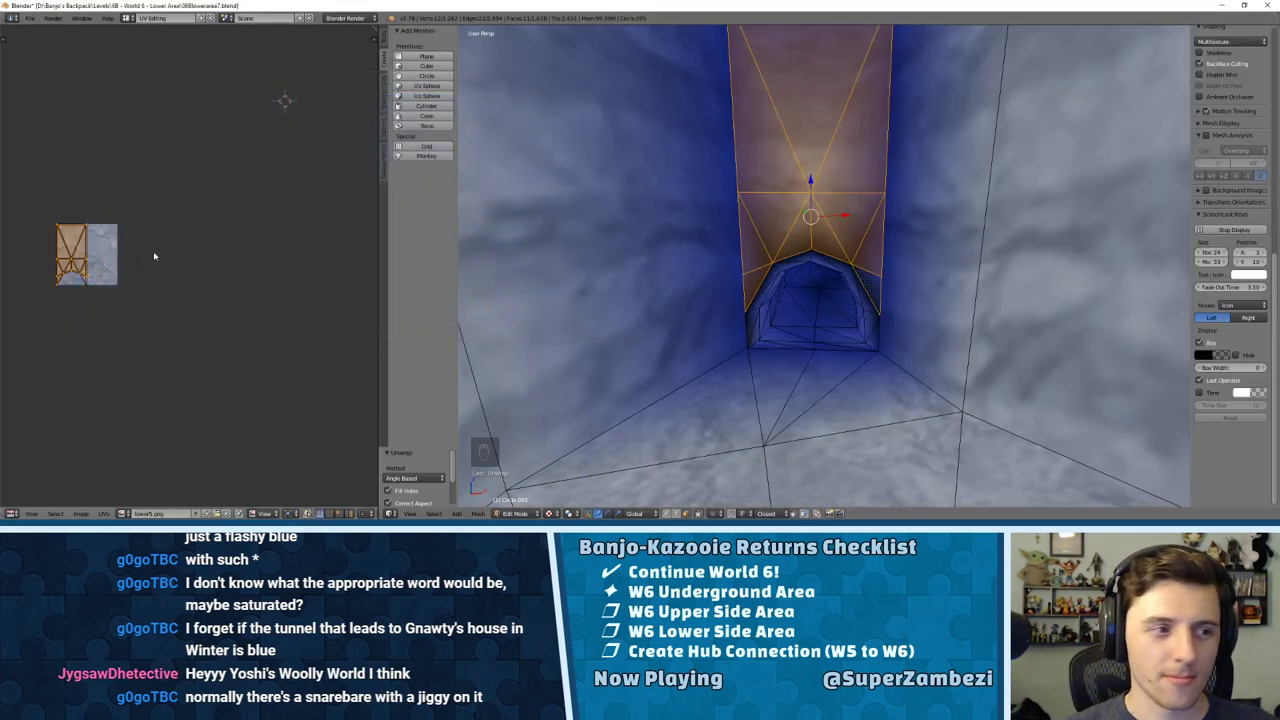
{"action": "scroll", "coordinate": [92, 274], "scroll_direction": "up", "scroll_amount": 3}
{"action": "scroll", "coordinate": [63, 283], "scroll_direction": "down", "scroll_amount": 4}
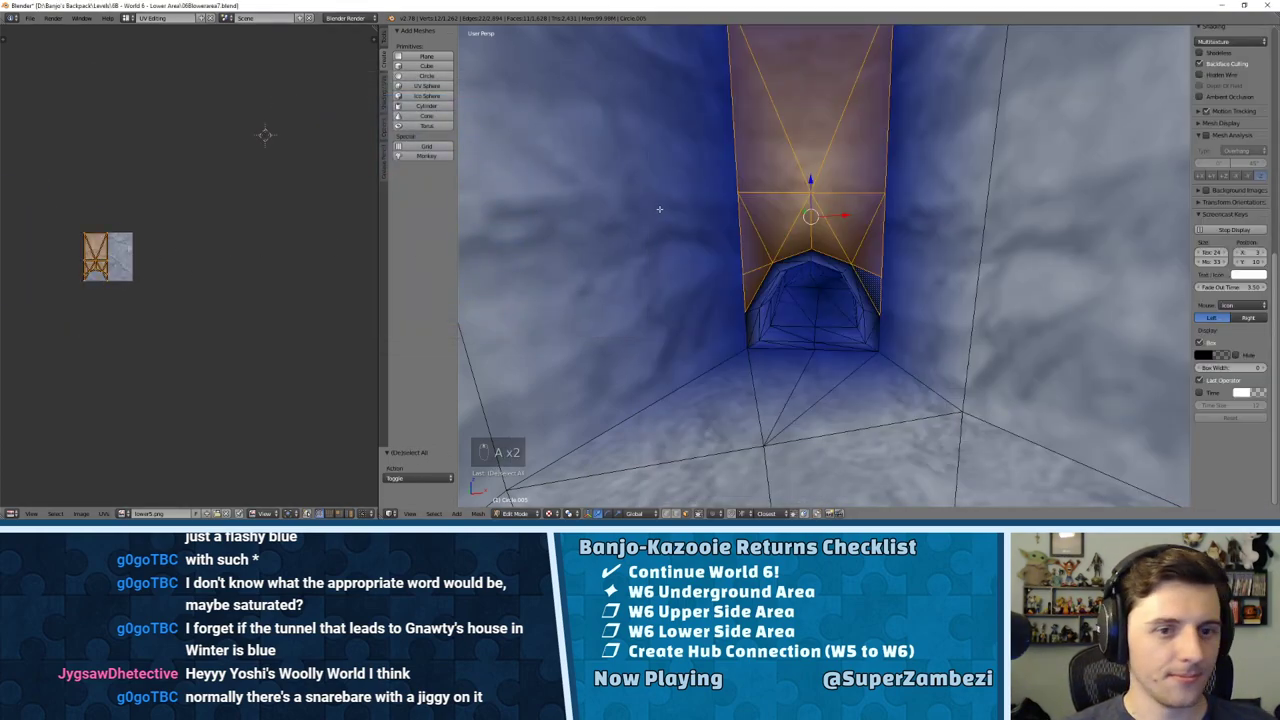
{"action": "key", "text": "a"}
{"action": "key", "text": "a"}
{"action": "right_click", "coordinate": [897, 193], "text": "shift"}
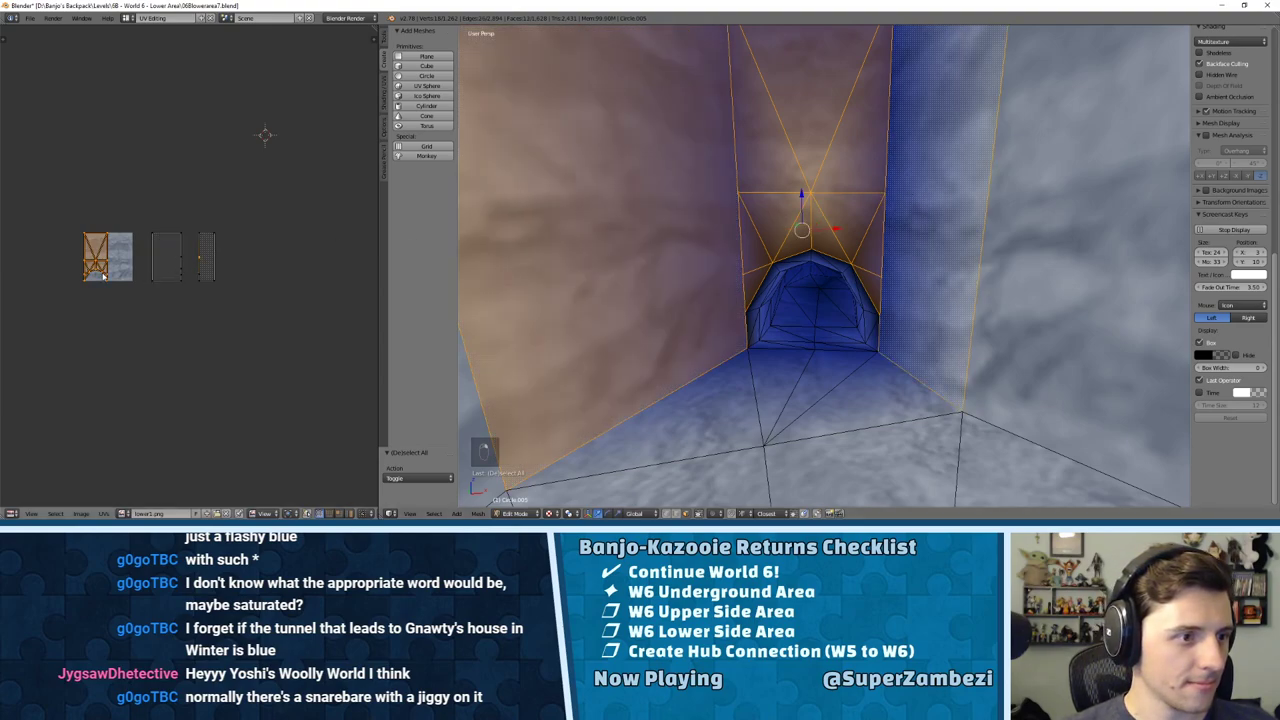
Step: Move two of the right side wall's intermediate seam UV vertices to the levels of the left side wall's vertices
{"action": "scroll", "coordinate": [191, 269], "scroll_direction": "up", "scroll_amount": 7}
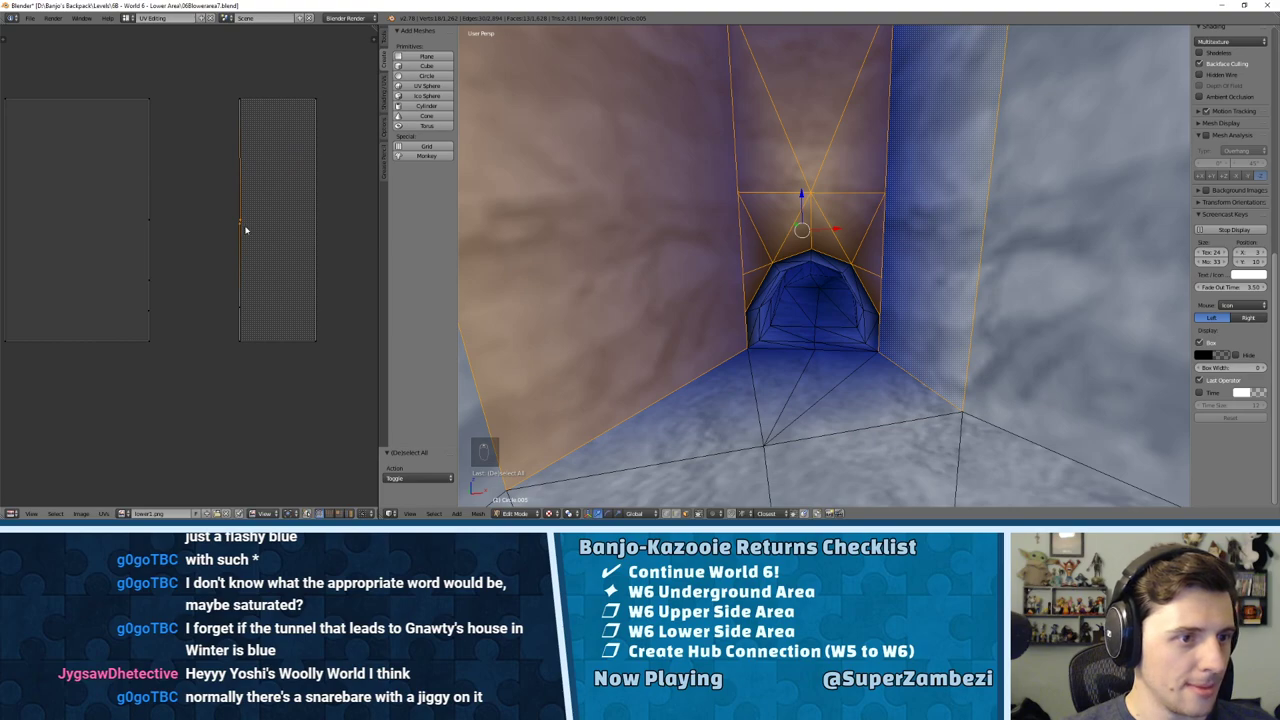
{"action": "scroll", "coordinate": [245, 230], "scroll_direction": "up", "scroll_amount": 3}
{"action": "key", "text": "g"}
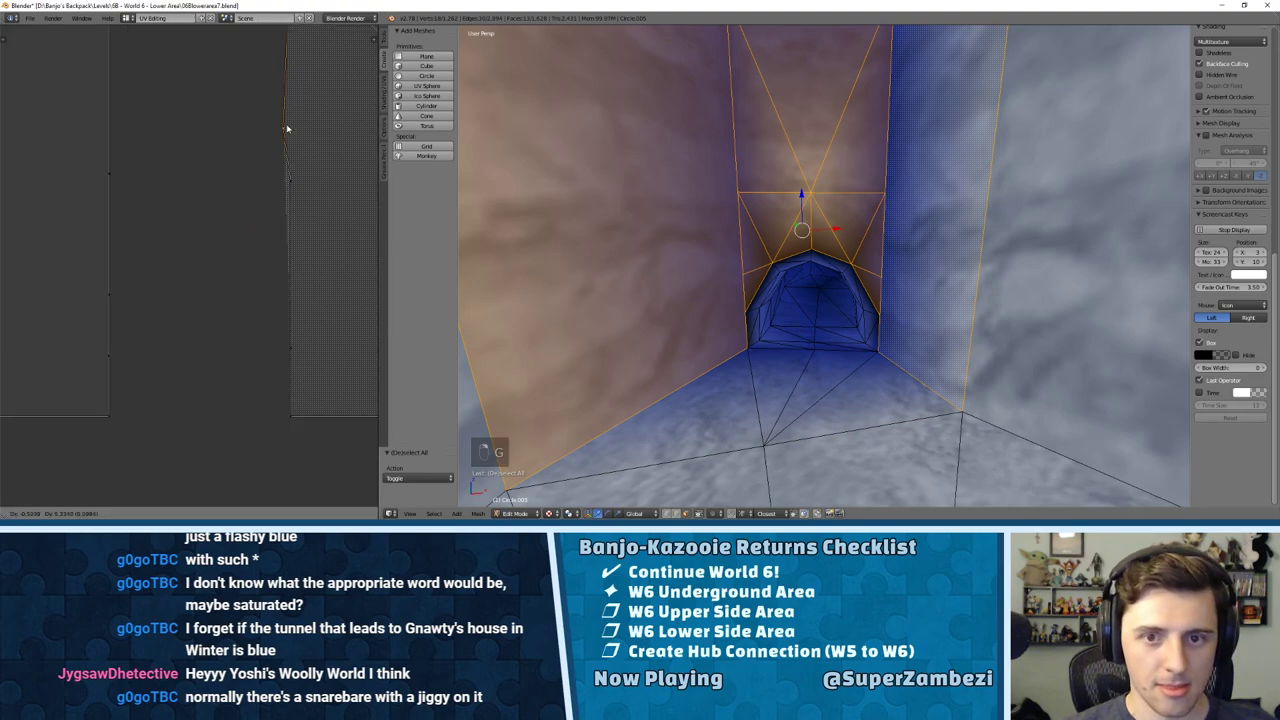
{"action": "left_click", "coordinate": [293, 189]}
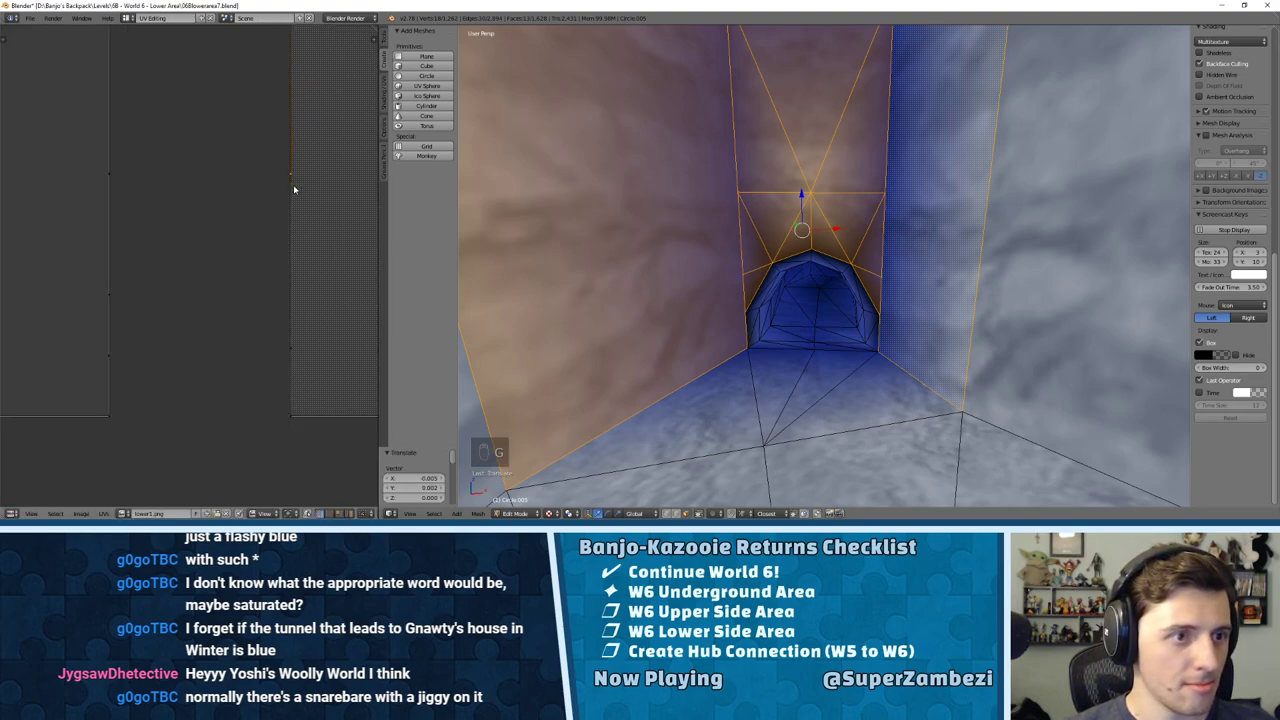
{"action": "key", "text": "g"}
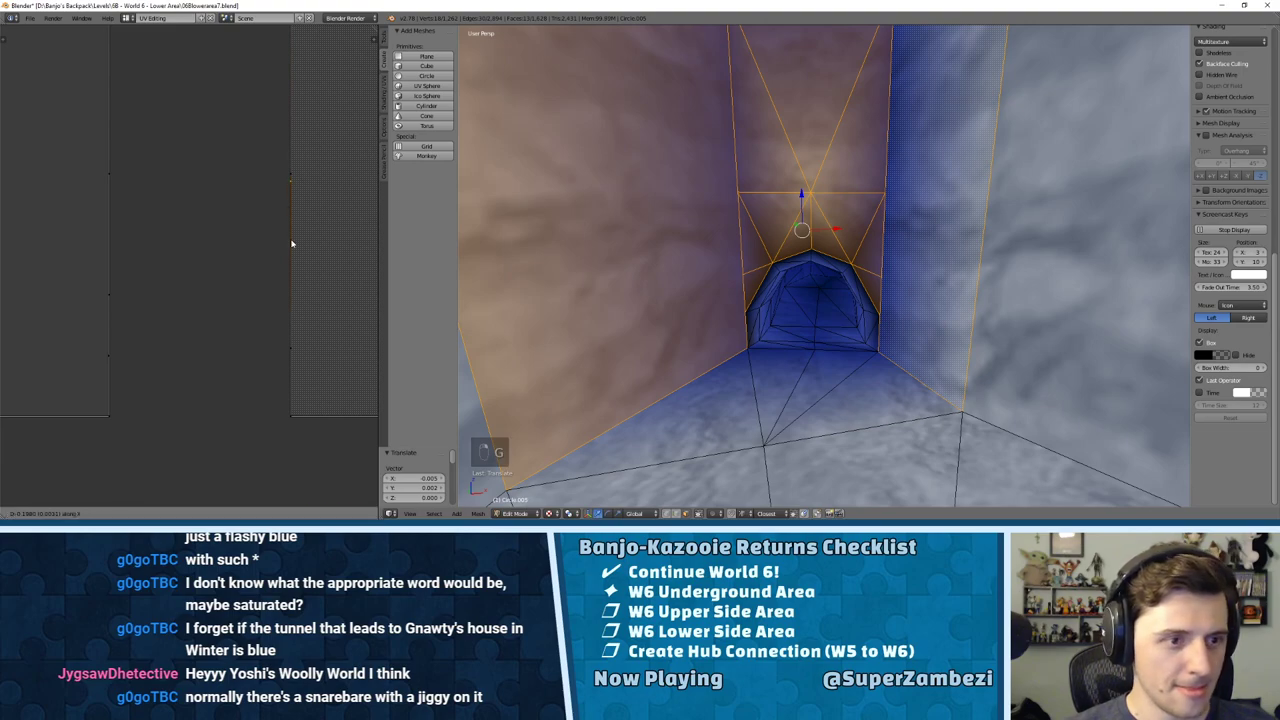
{"action": "left_click", "coordinate": [287, 303]}
Step: Move the arch wall's UV island into the gap between the two side walls' UV islands
{"action": "scroll", "coordinate": [200, 298], "scroll_direction": "down", "scroll_amount": 3}
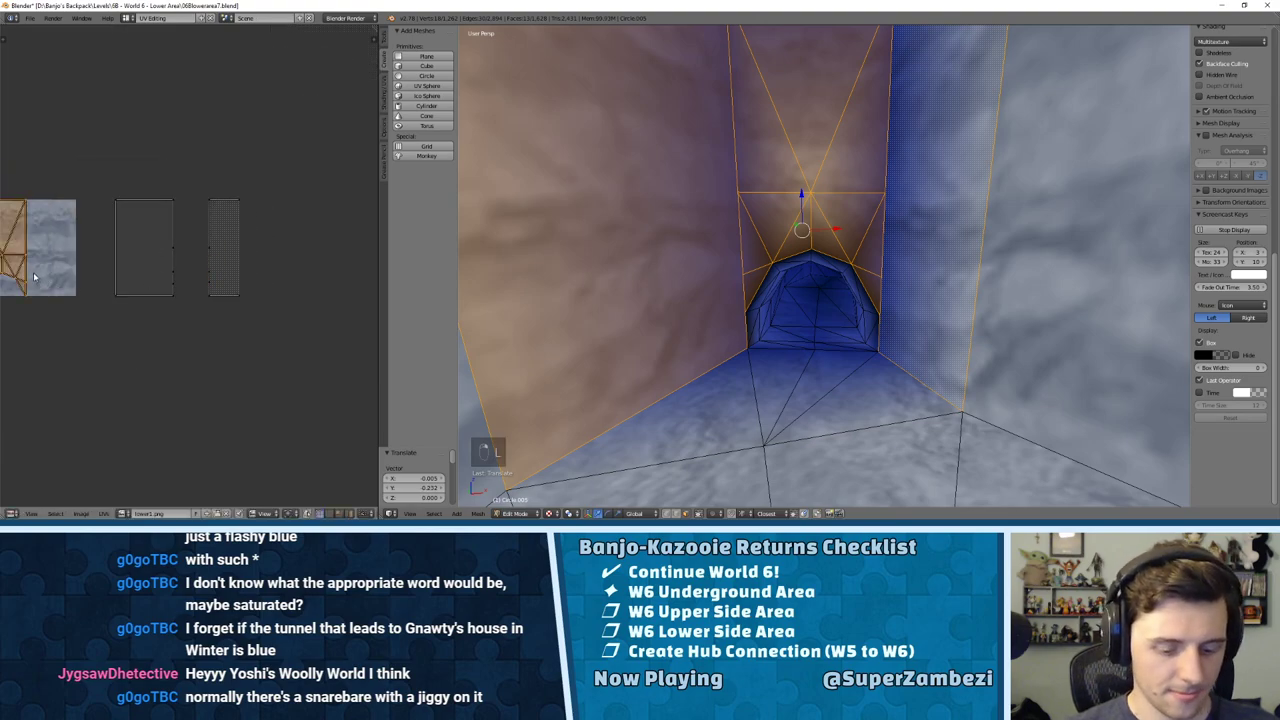
{"action": "key", "text": "g"}
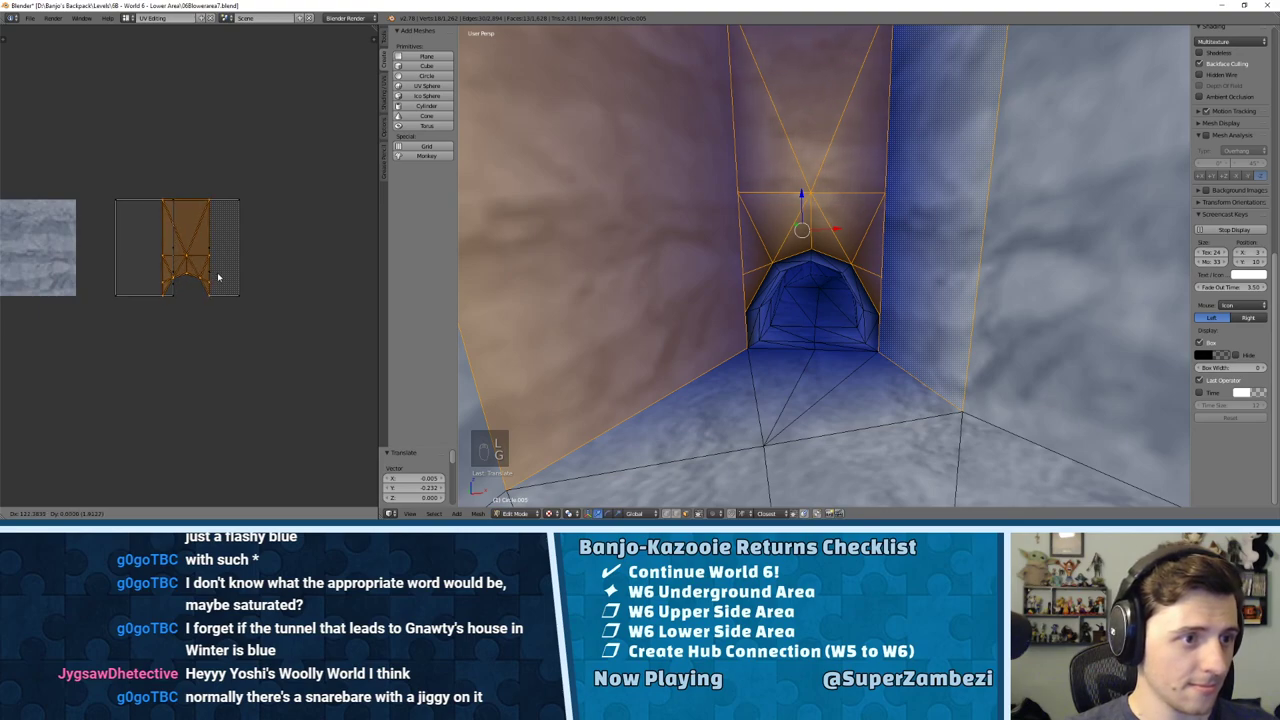
{"action": "left_click", "coordinate": [217, 272]}
Step: Try to fit the arch wall's UV island between the side walls by moving it and narrowing it horizontally, and undo both changes
{"action": "scroll", "coordinate": [207, 261], "scroll_direction": "up", "scroll_amount": 3}
{"action": "key", "text": "g"}
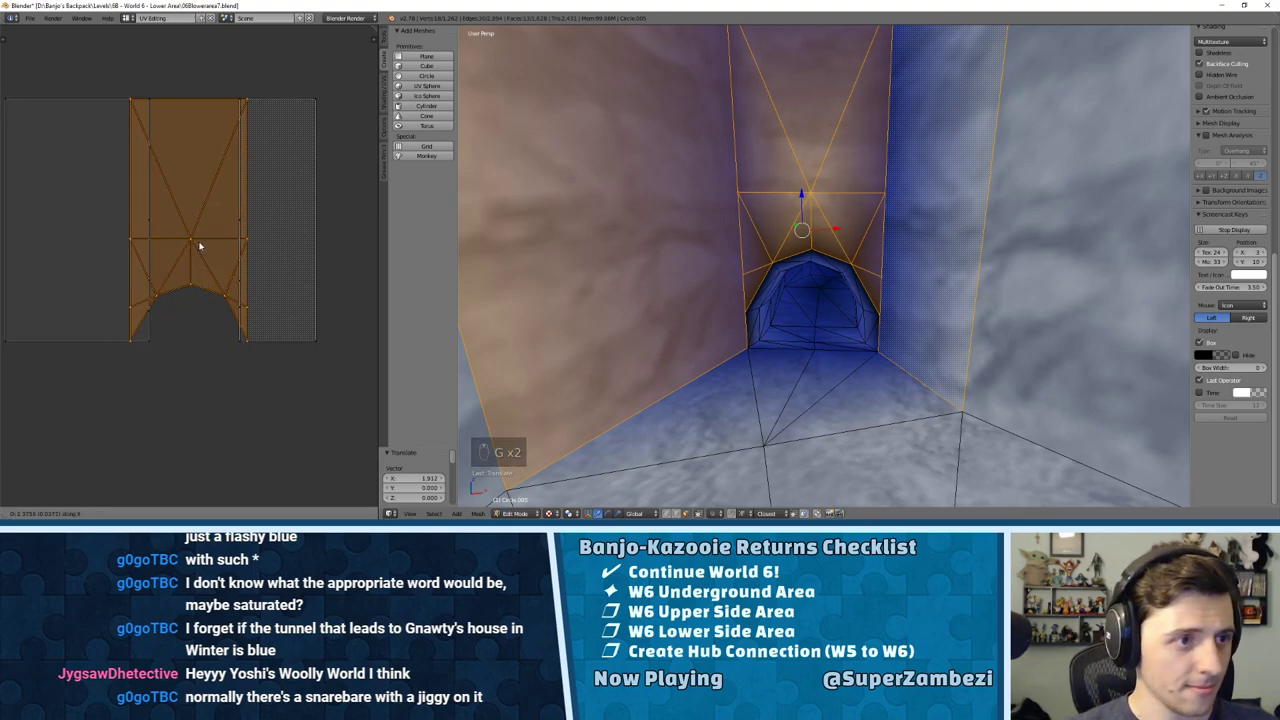
{"action": "left_click", "coordinate": [206, 248]}
{"action": "key", "text": "s"}
{"action": "key", "text": "x"}
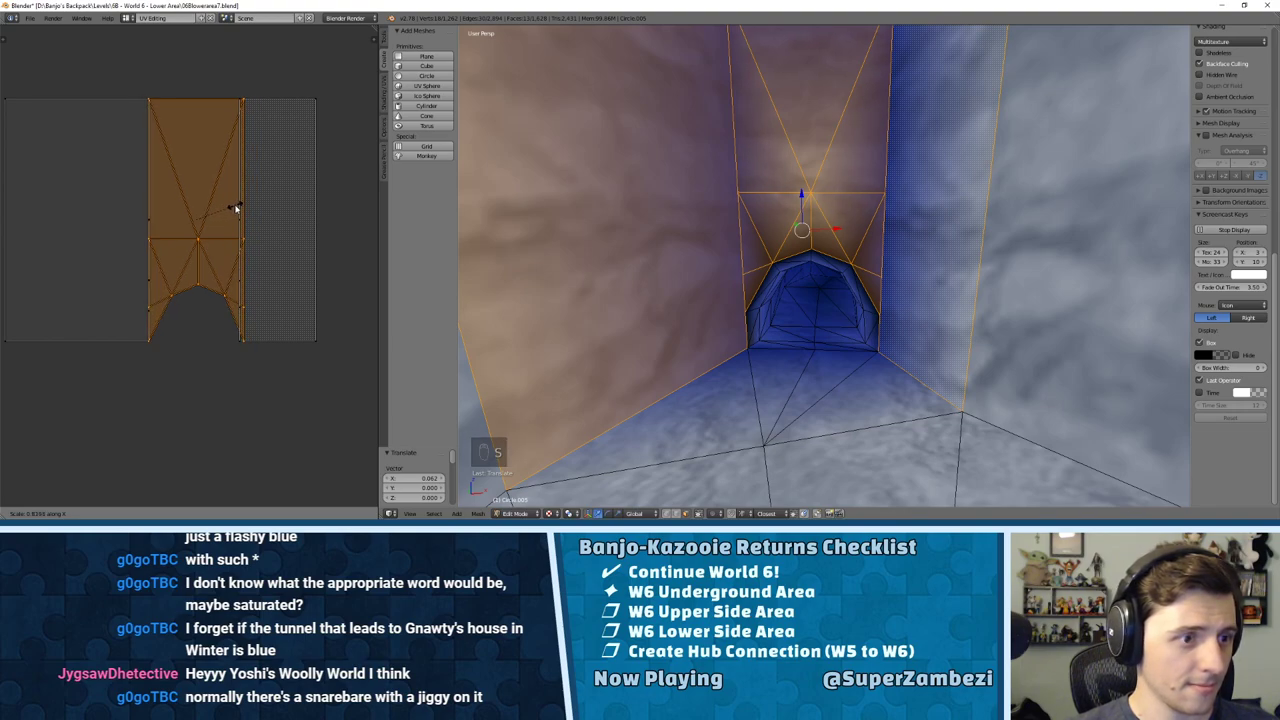
{"action": "left_click", "coordinate": [236, 208]}
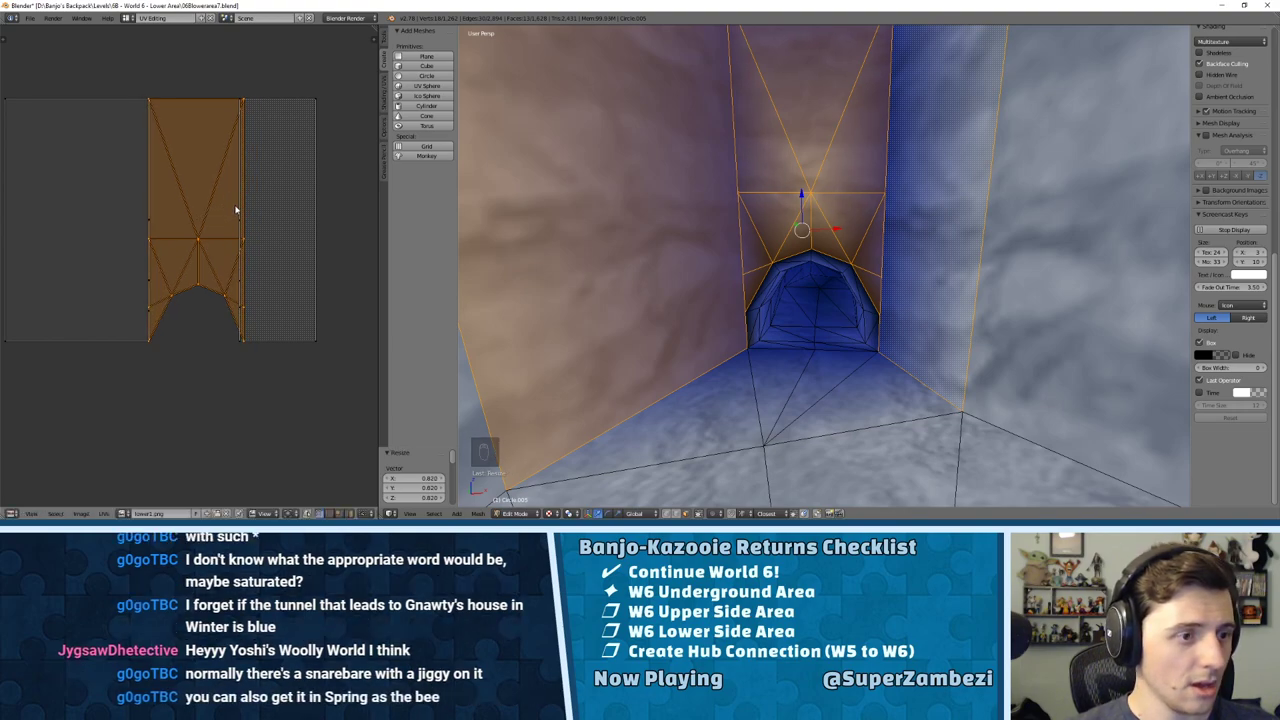
{"action": "key", "text": "ctrl+z"}
{"action": "key", "text": "ctrl+z"}
Step: Shrink the arch wall's UV island uniformly and align it between the side walls' islands, matching their upper edge
{"action": "key", "text": "s"}
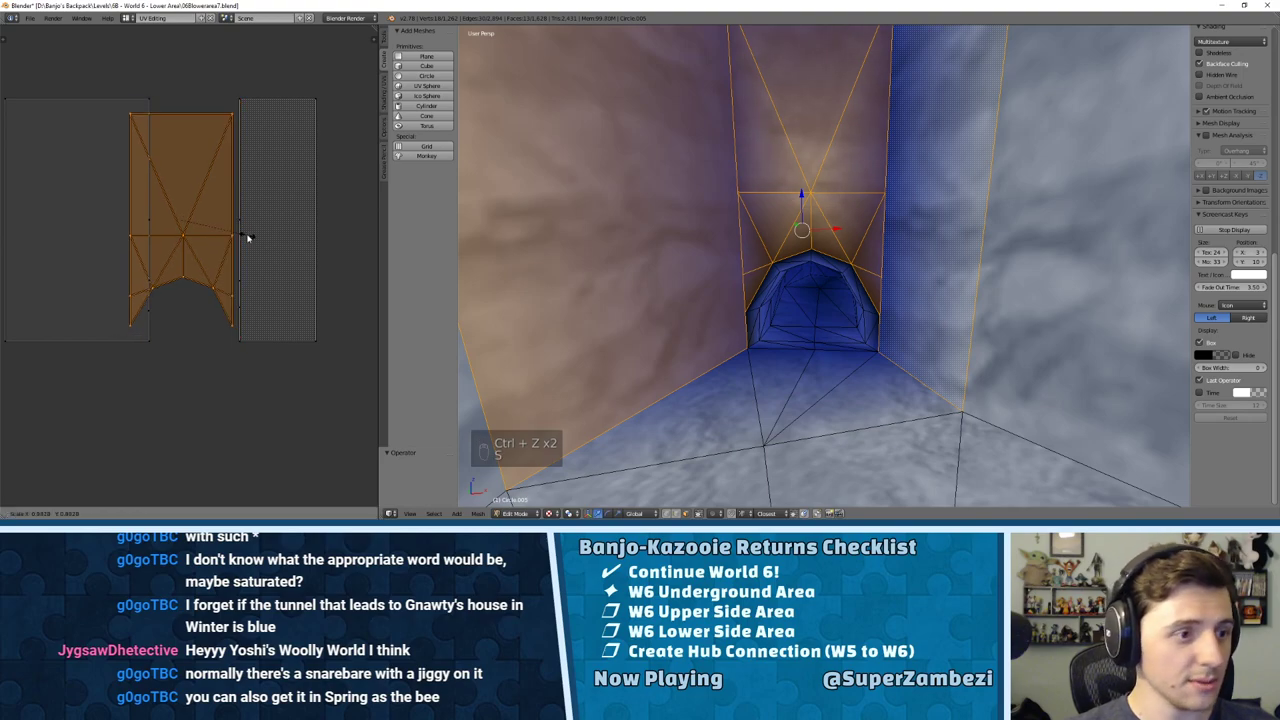
{"action": "left_click", "coordinate": [244, 230]}
{"action": "key", "text": "g"}
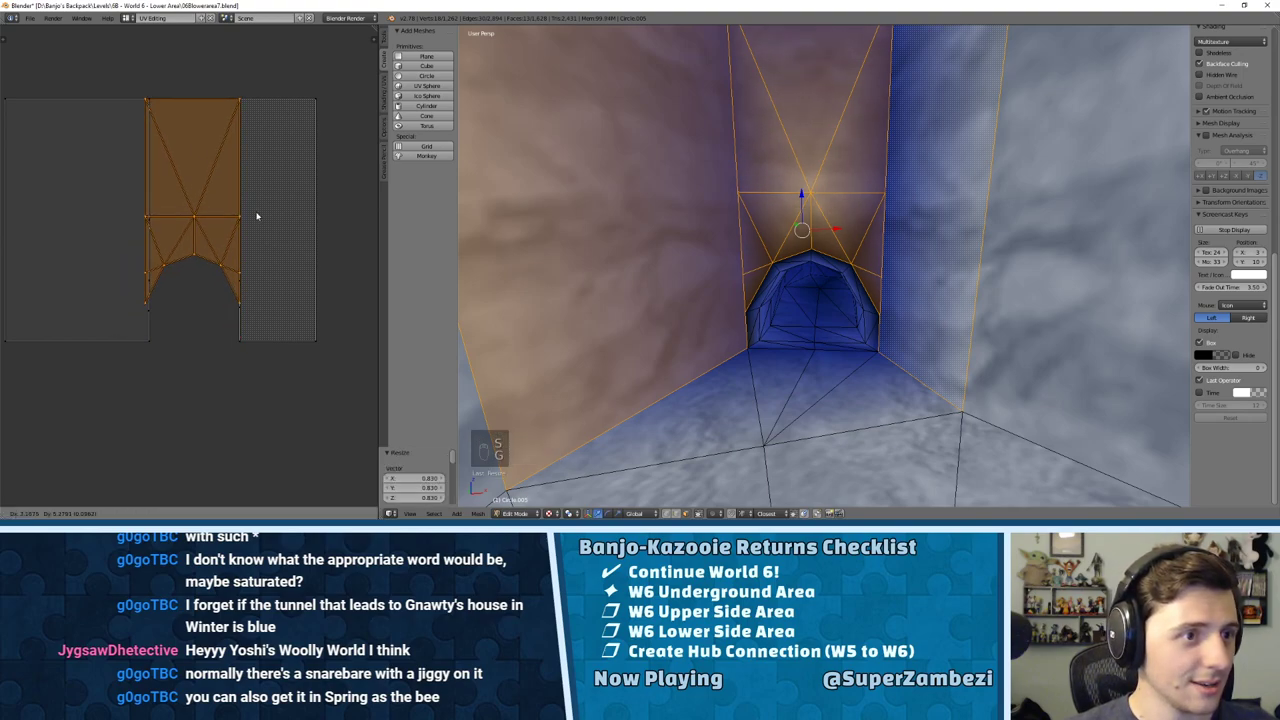
{"action": "left_click", "coordinate": [257, 217]}
{"action": "key", "text": "s"}
{"action": "left_click", "coordinate": [145, 225]}
{"action": "key", "text": "g"}
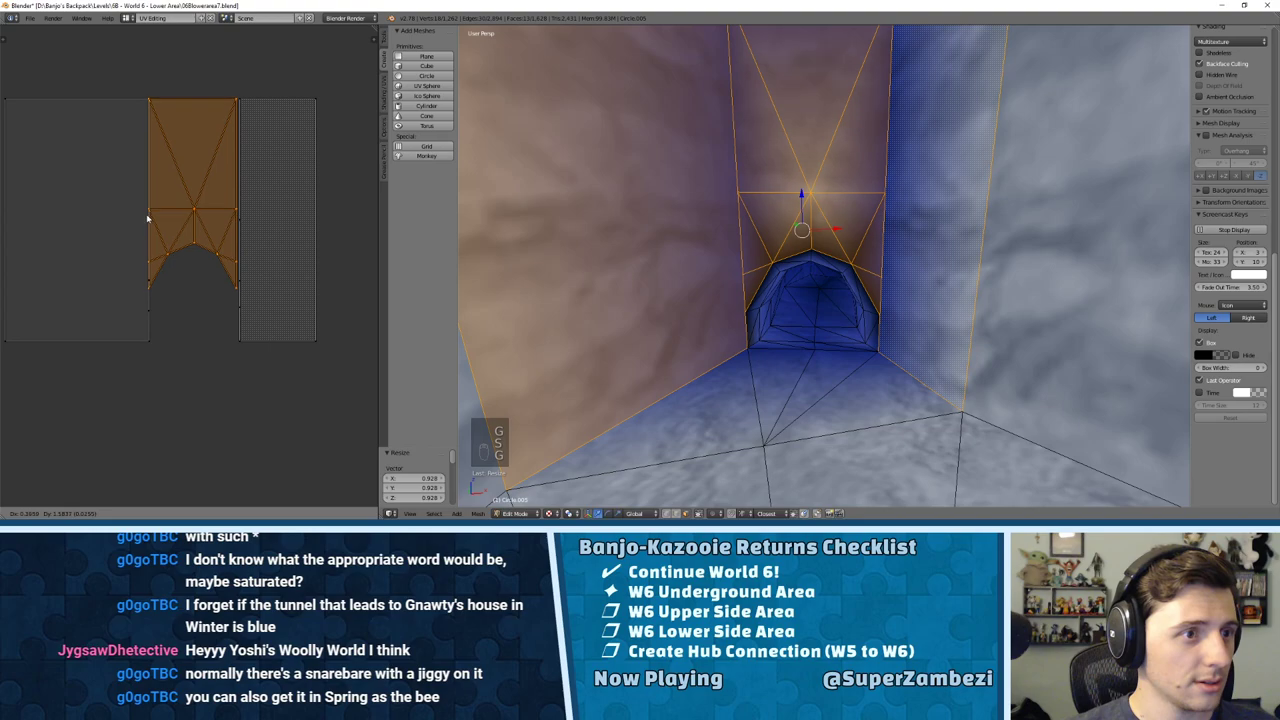
{"action": "left_click", "coordinate": [150, 222]}
Step: Stretch the arch wall's UV island vertically by about 1.11 and shift it down to match the side walls' height
{"action": "scroll", "coordinate": [152, 225], "scroll_direction": "up", "scroll_amount": 4}
{"action": "scroll", "coordinate": [152, 225], "scroll_direction": "down", "scroll_amount": 1}
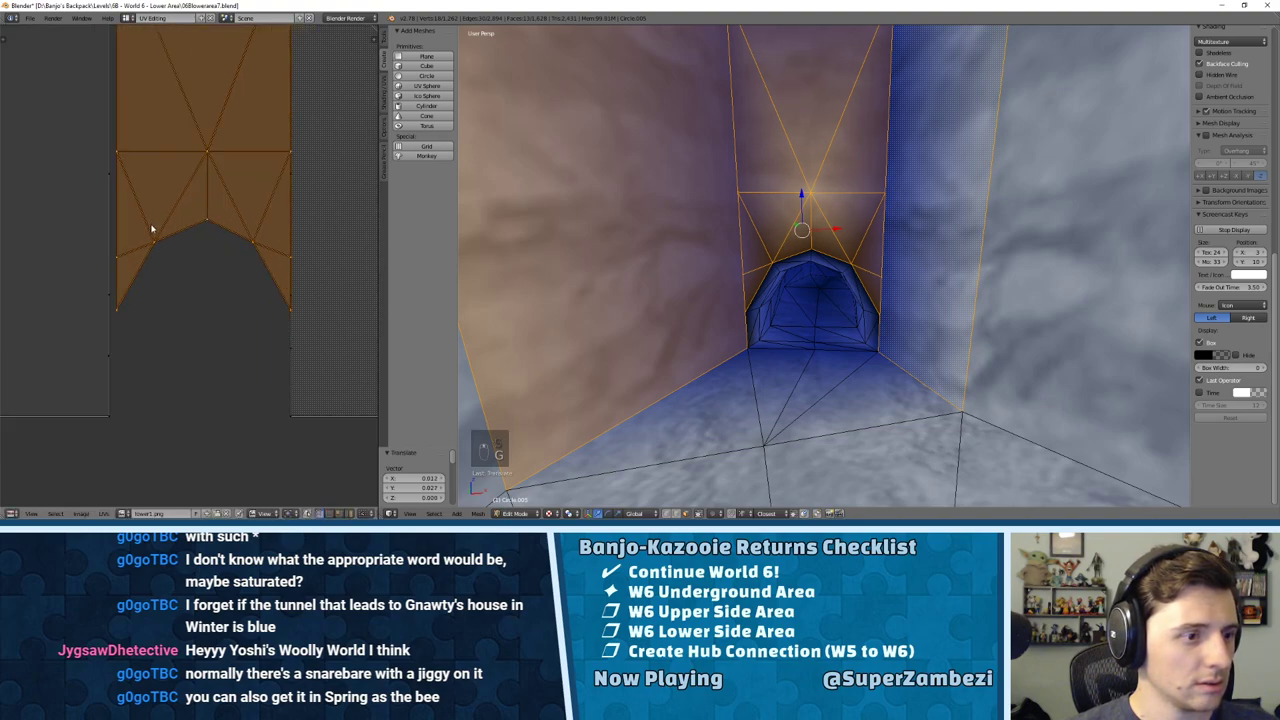
{"action": "scroll", "coordinate": [209, 223], "scroll_direction": "down", "scroll_amount": 2}
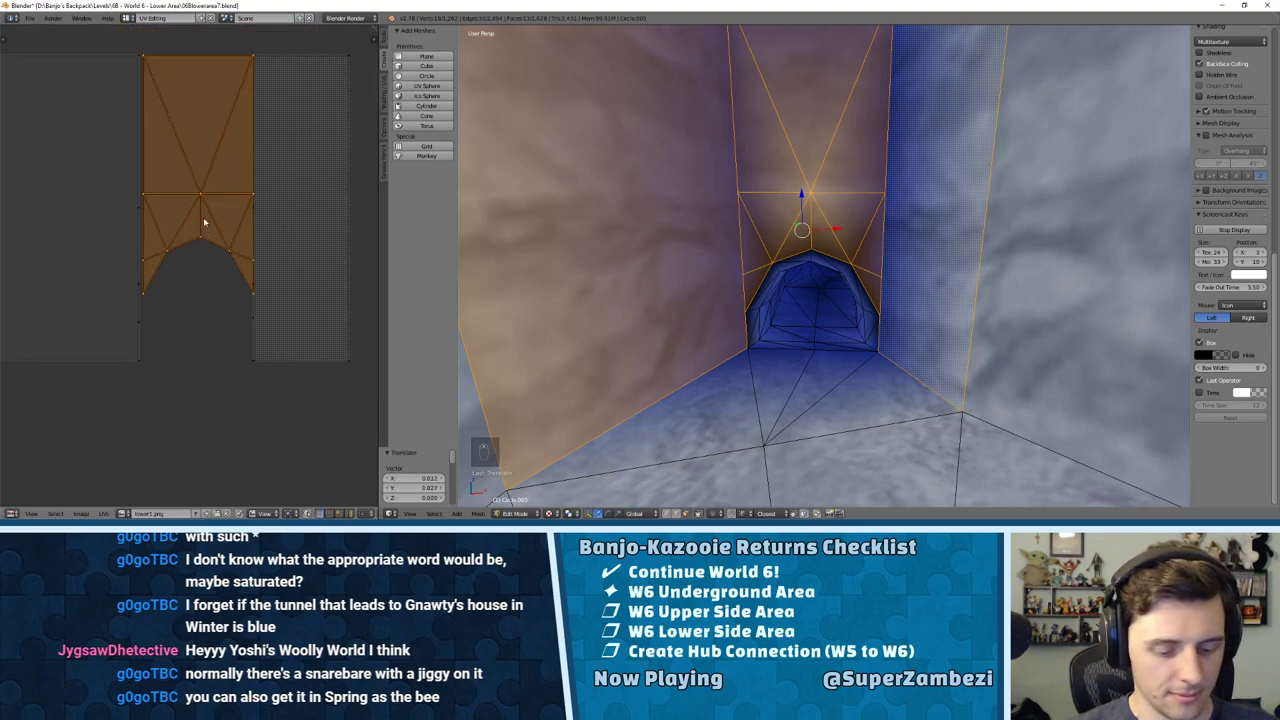
{"action": "key", "text": "s"}
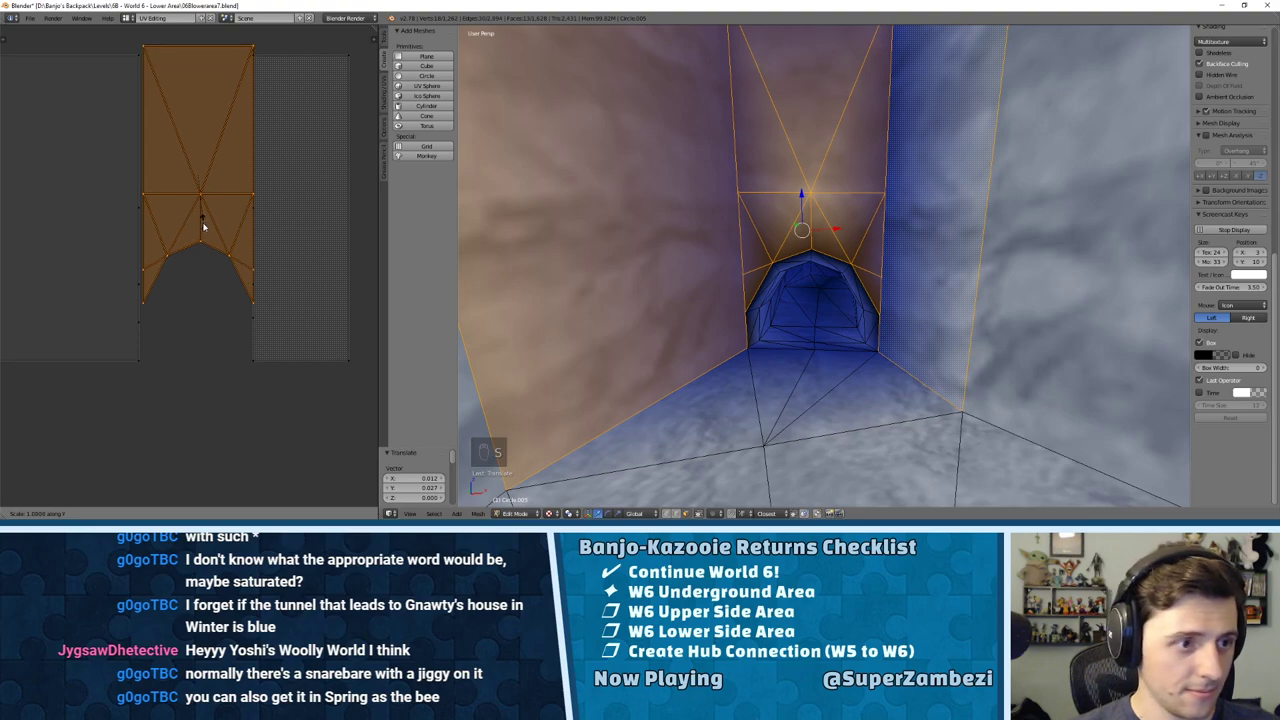
{"action": "left_click", "coordinate": [203, 227]}
{"action": "key", "text": "g"}
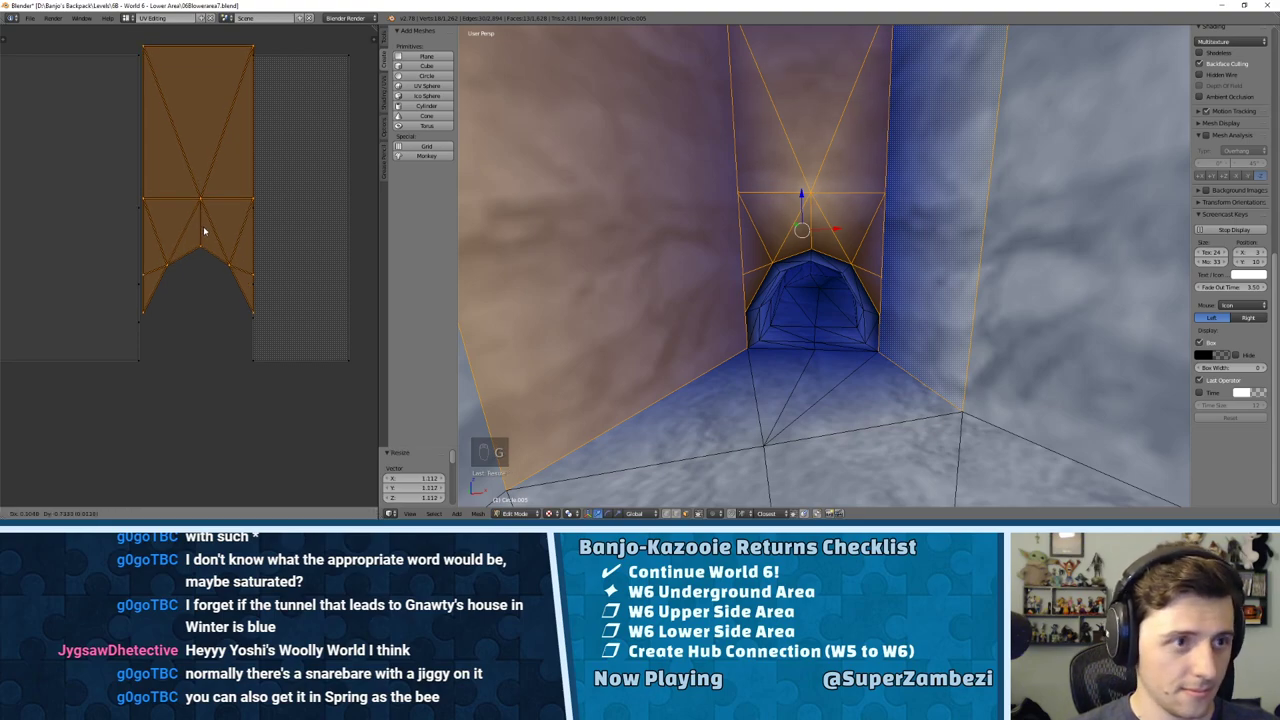
{"action": "left_click", "coordinate": [205, 237]}
{"action": "scroll", "coordinate": [194, 234], "scroll_direction": "up", "scroll_amount": 1}
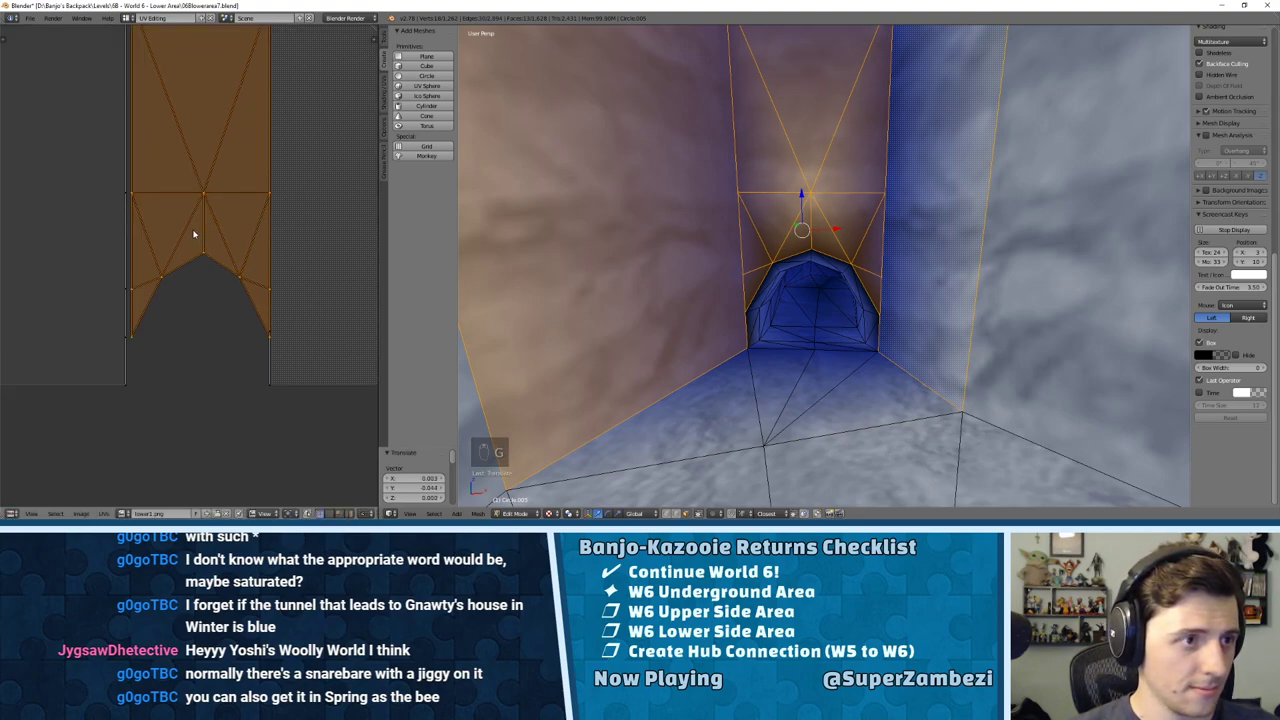
{"action": "scroll", "coordinate": [170, 183], "scroll_direction": "down", "scroll_amount": 1}
Step: Move the arch wall's upper-left and middle-left UV vertices onto the left side wall's edge
{"action": "right_click", "coordinate": [157, 104]}
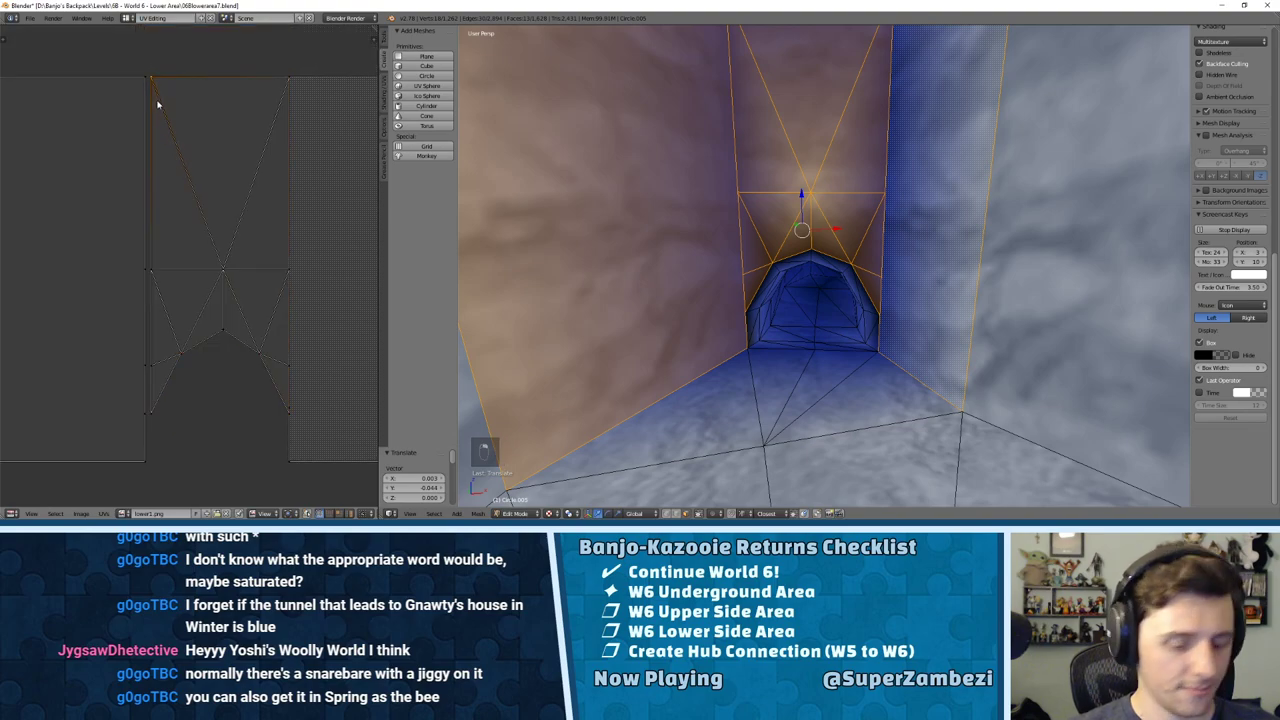
{"action": "key", "text": "g"}
{"action": "left_click", "coordinate": [154, 104]}
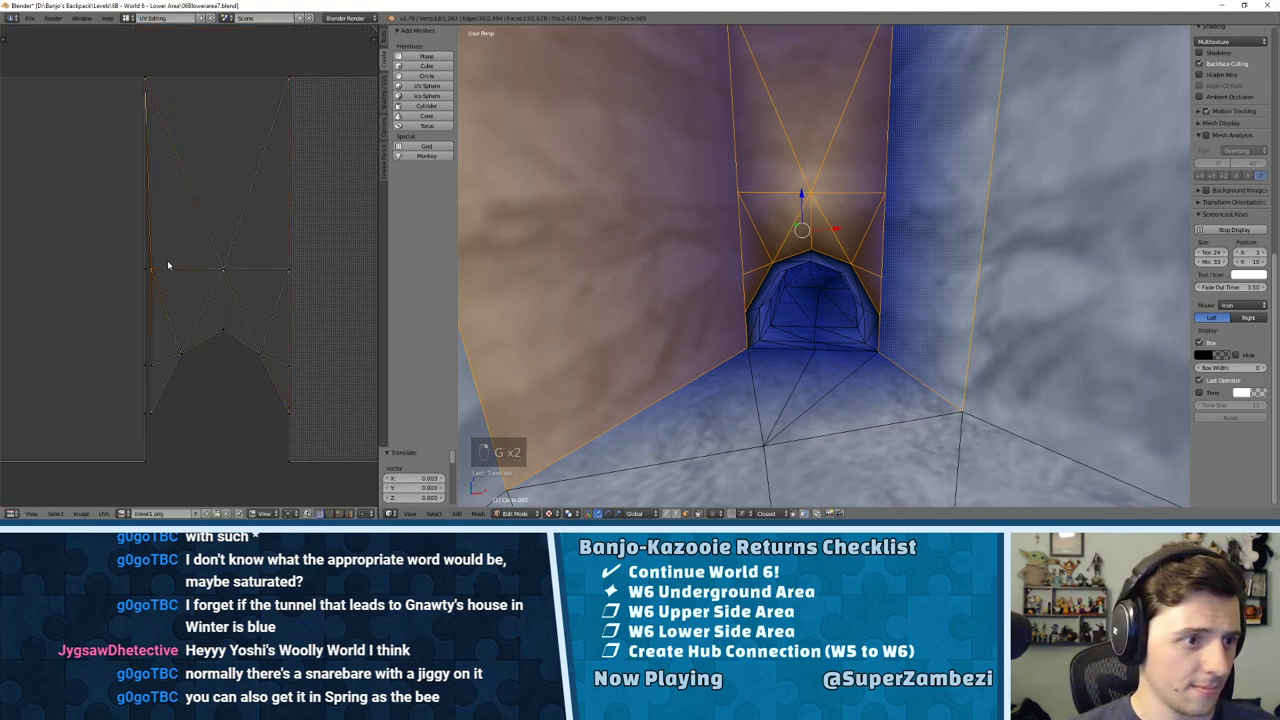
{"action": "key", "text": "g"}
{"action": "left_click", "coordinate": [163, 266]}
{"action": "scroll", "coordinate": [172, 368], "scroll_direction": "up", "scroll_amount": 3}
{"action": "middle_click_drag", "start_coordinate": [180, 260], "coordinate": [184, 202]}
{"action": "right_click", "coordinate": [191, 284]}
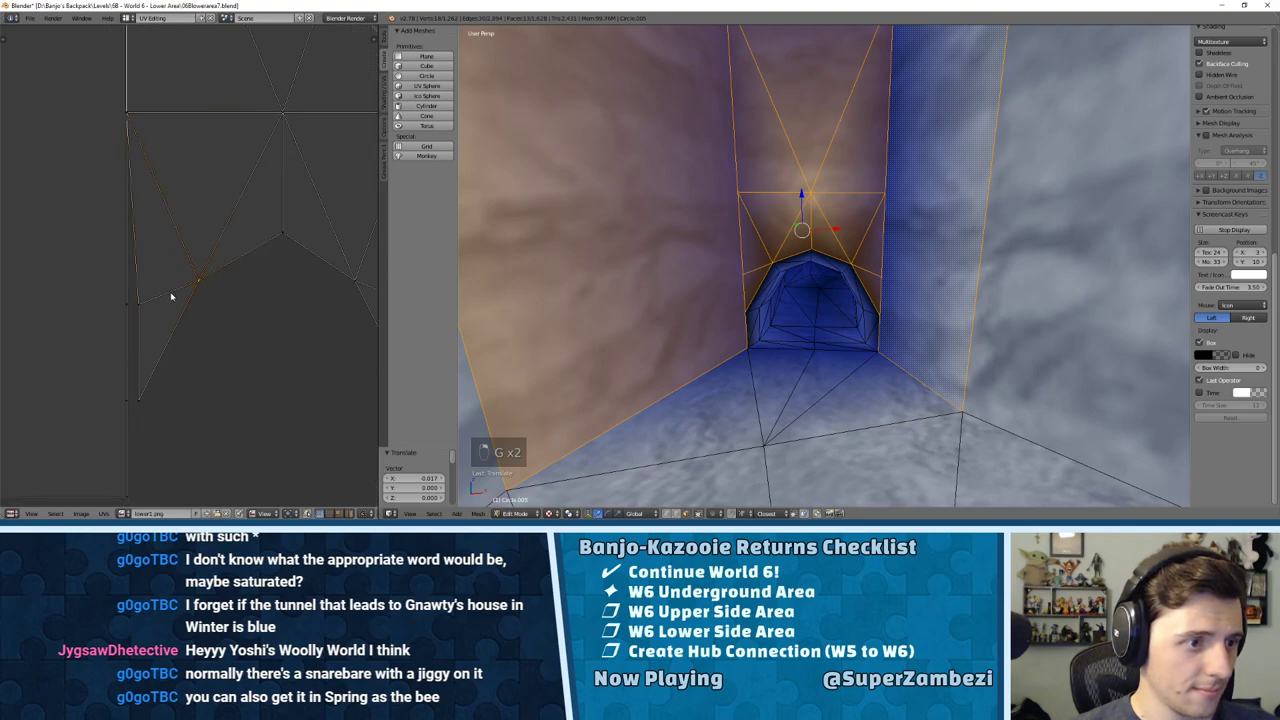
{"action": "key", "text": "g"}
{"action": "left_click", "coordinate": [158, 301]}
{"action": "key", "text": "ctrl+z"}
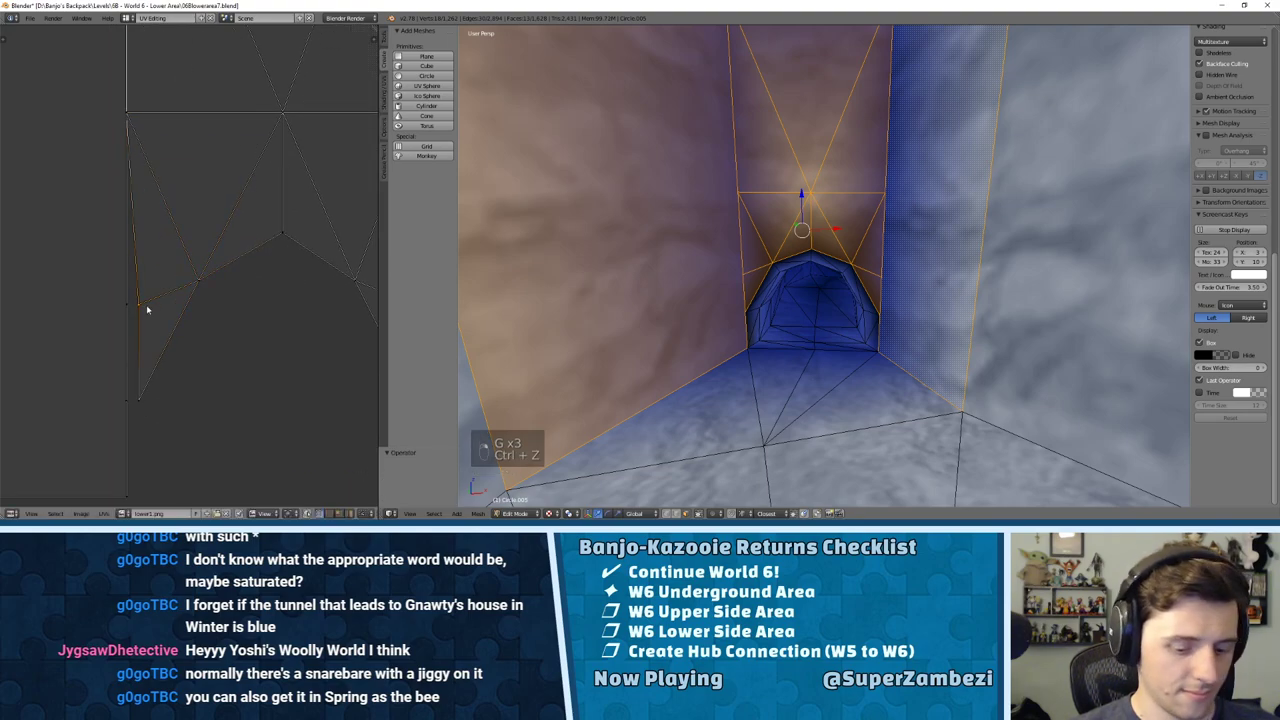
Step: Align the arch wall's two lower-left UV vertices and its lowest right one with the side walls' seams, and leave Edit Mode
{"action": "key", "text": "g"}
{"action": "left_click", "coordinate": [140, 306]}
{"action": "key", "text": "g"}
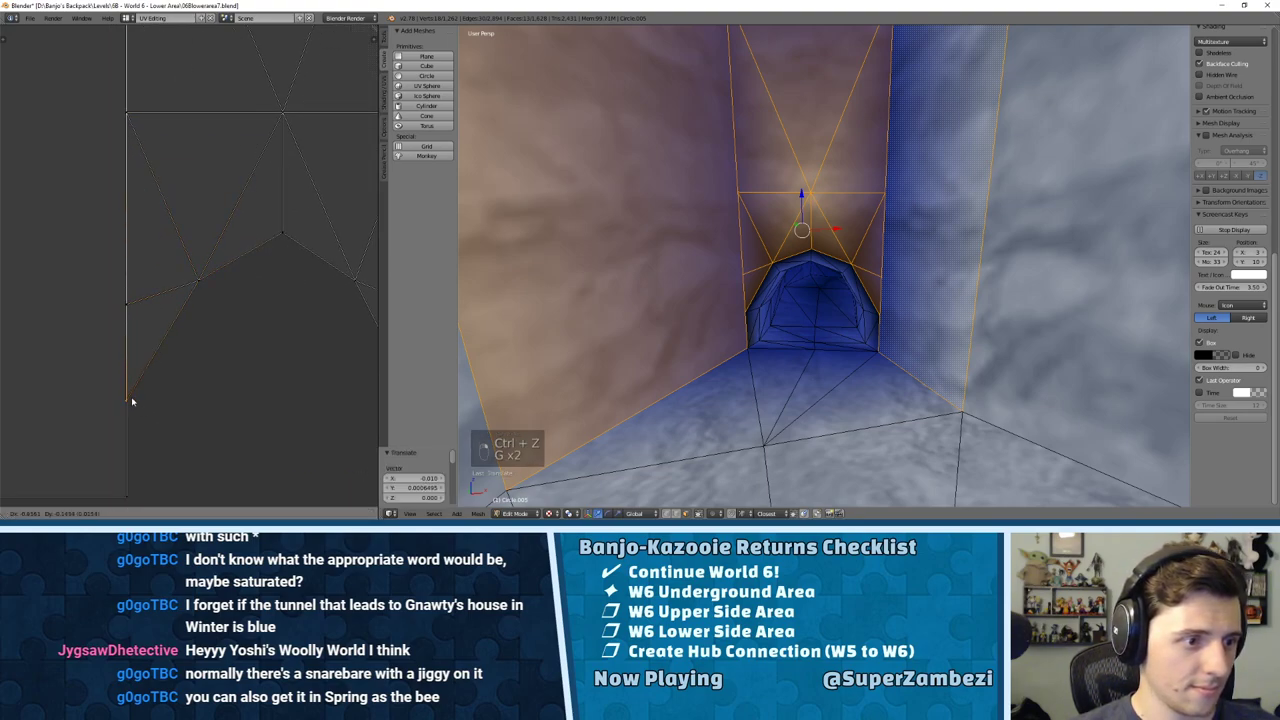
{"action": "left_click", "coordinate": [131, 401]}
{"action": "middle_click_drag", "start_coordinate": [275, 327], "coordinate": [122, 264]}
{"action": "key", "text": "g"}
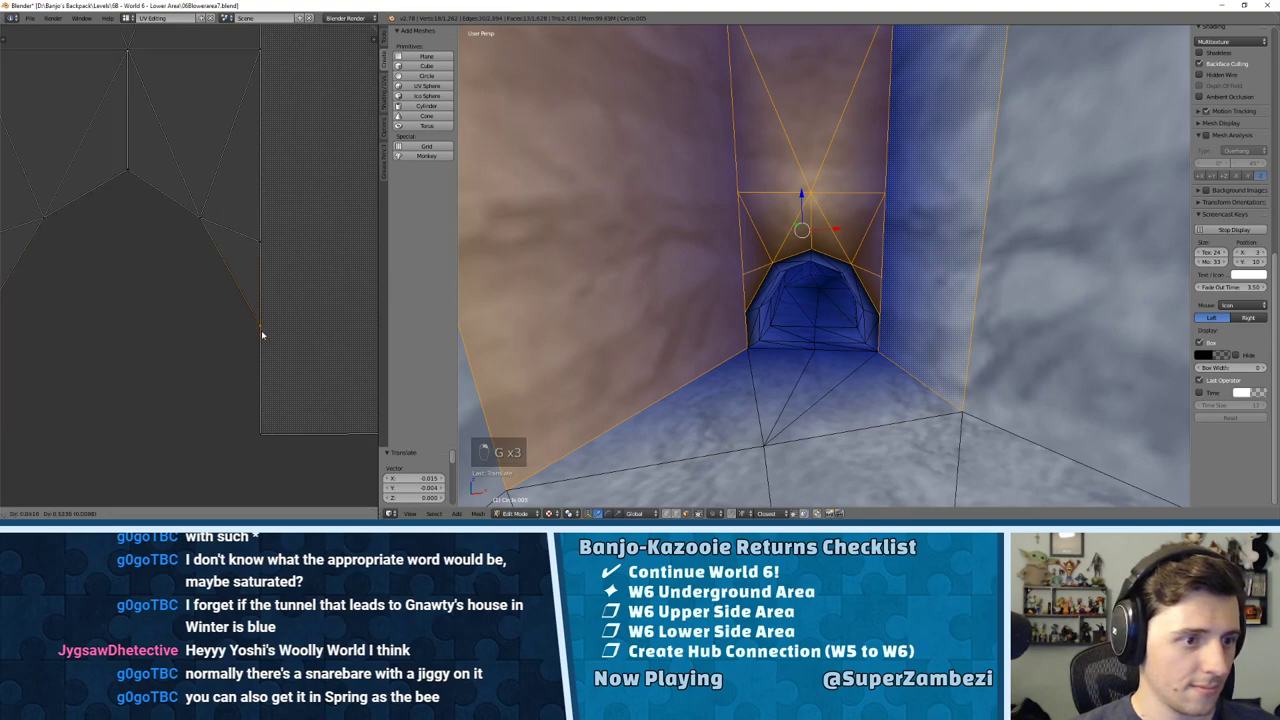
{"action": "left_click", "coordinate": [261, 332]}
{"action": "key", "text": "a"}
{"action": "key", "text": "Tab"}
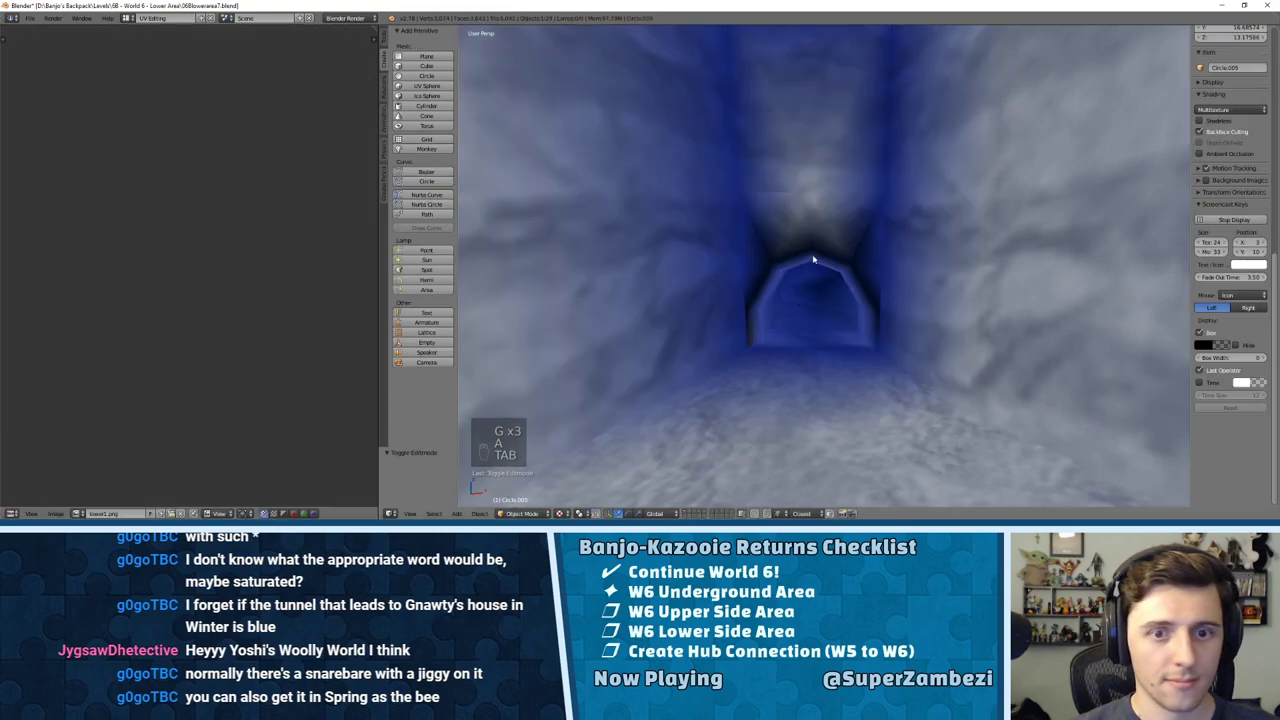
Step: Assign the lower1.png image to all wall faces around and above the tunnel arch, and return to Object Mode
{"action": "key", "text": "Tab"}
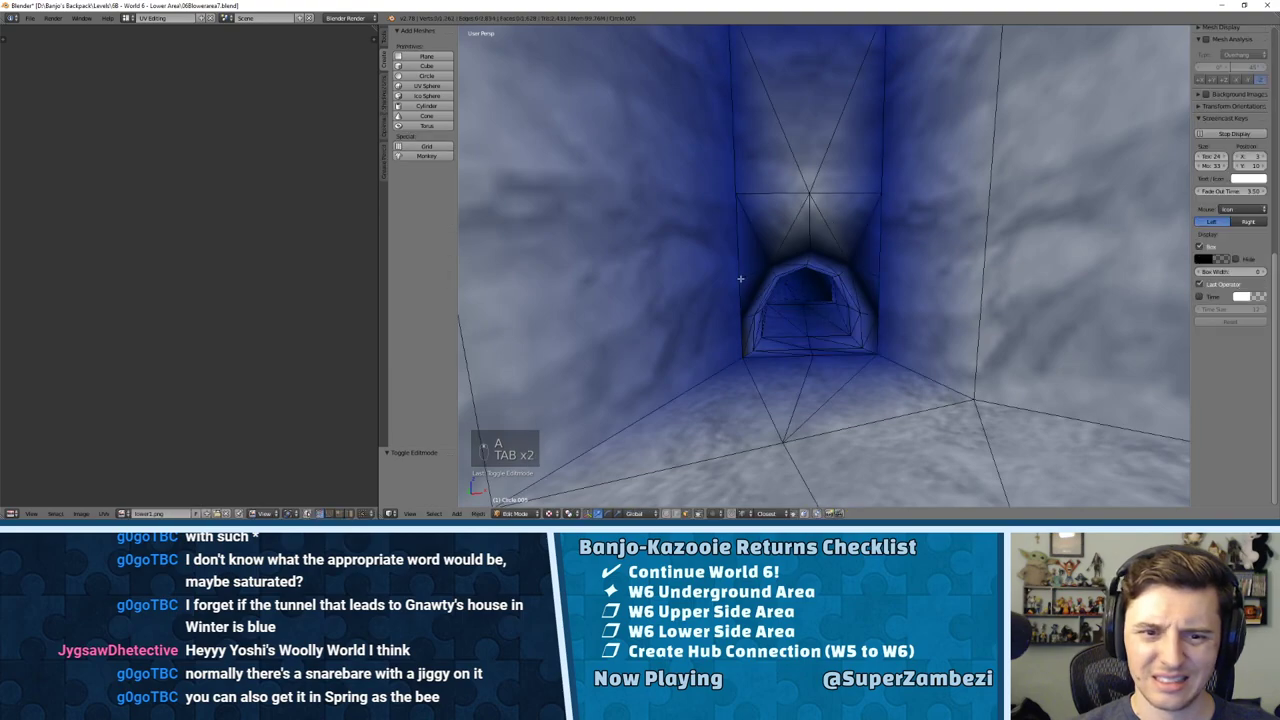
{"action": "right_click", "coordinate": [748, 282]}
{"action": "right_click", "coordinate": [746, 250], "text": "shift"}
{"action": "right_click", "coordinate": [770, 222], "text": "shift"}
{"action": "right_click", "coordinate": [796, 239], "text": "shift"}
{"action": "right_click", "coordinate": [820, 239], "text": "shift"}
{"action": "right_click", "coordinate": [843, 232], "text": "shift"}
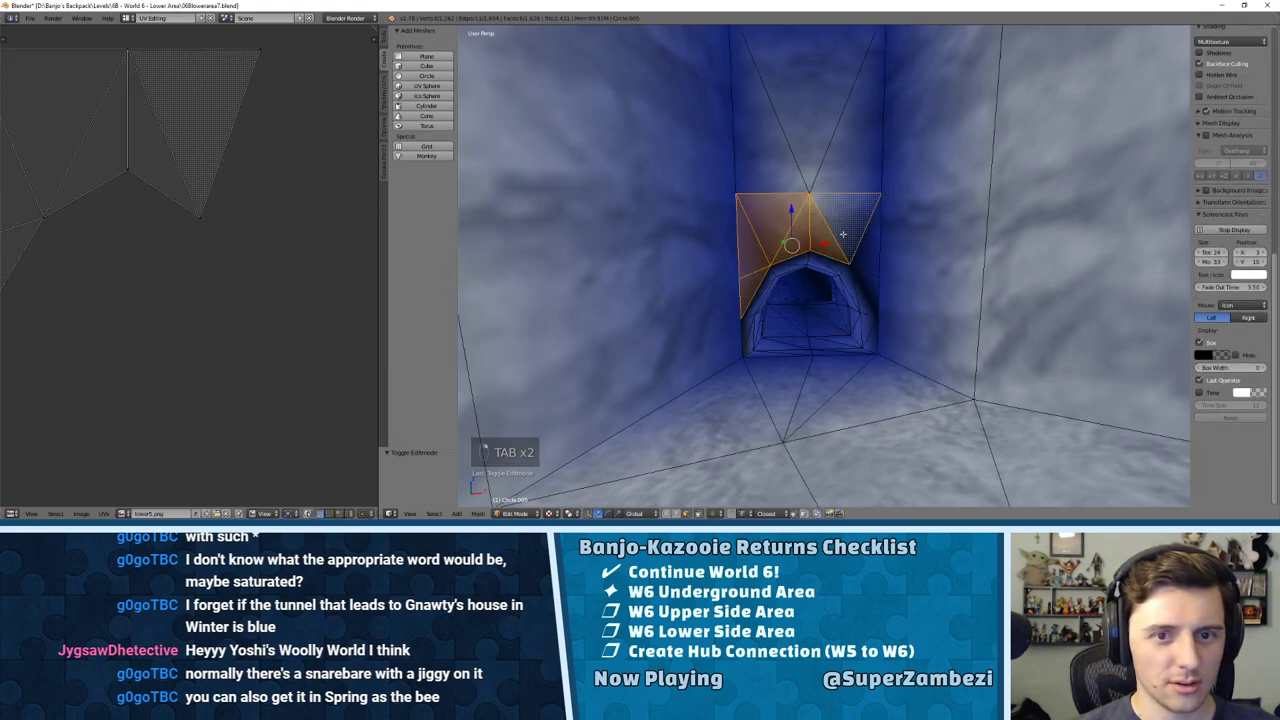
{"action": "right_click", "coordinate": [864, 243], "text": "shift"}
{"action": "right_click", "coordinate": [866, 283], "text": "shift"}
{"action": "right_click", "coordinate": [860, 154], "text": "shift"}
{"action": "right_click", "coordinate": [810, 127], "text": "shift"}
{"action": "right_click", "coordinate": [764, 134], "text": "shift"}
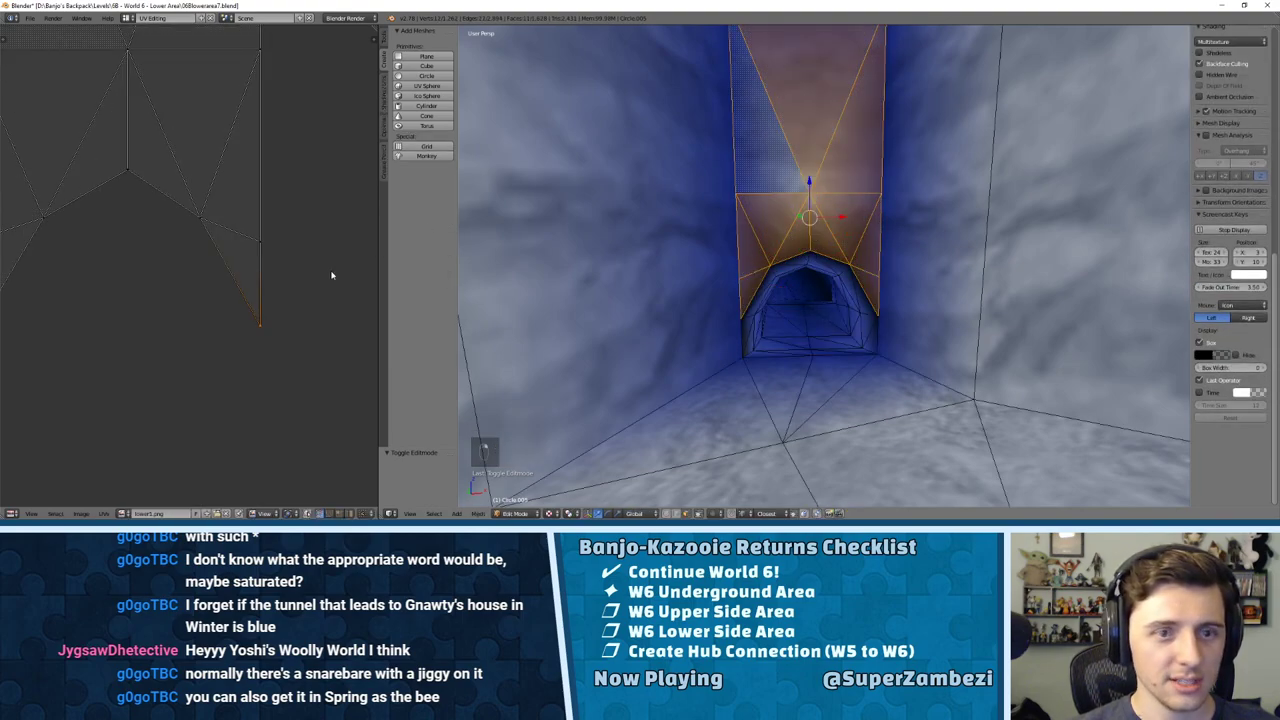
{"action": "left_click", "coordinate": [124, 513]}
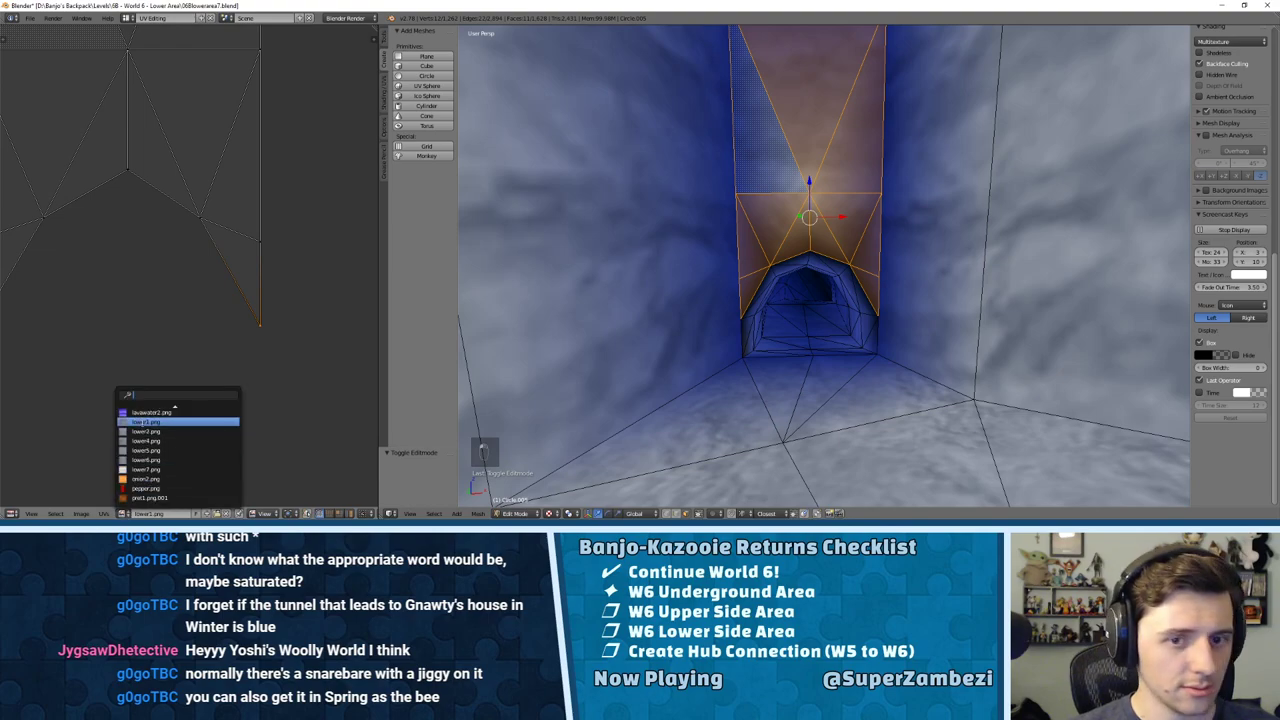
{"action": "left_click", "coordinate": [143, 422]}
{"action": "key", "text": "a"}
{"action": "key", "text": "Tab"}
{"action": "mouse_move", "coordinate": [860, 186]}
{"action": "middle_mouse_down"}
{"action": "mouse_move", "coordinate": [820, 153]}
{"action": "mouse_move", "coordinate": [822, 186]}
{"action": "mouse_move", "coordinate": [841, 198]}
{"action": "middle_mouse_up"}
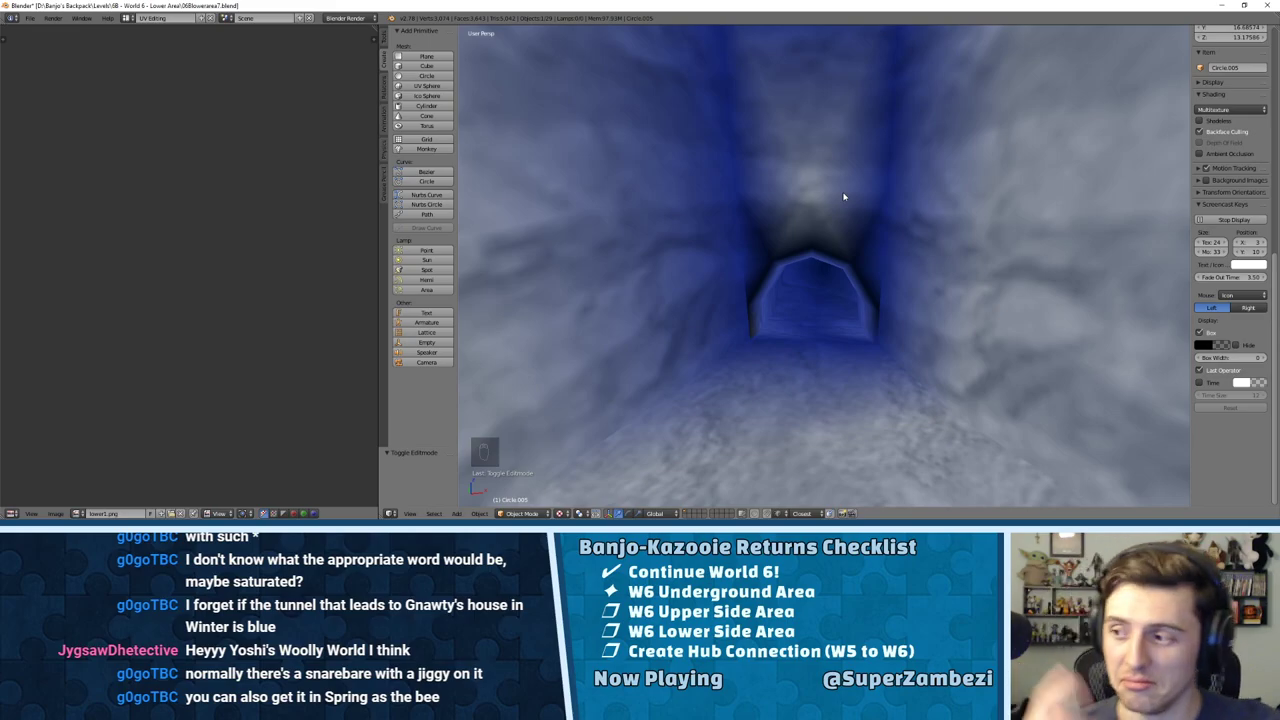
Step: In face select mode, select the flat blue wall face covering the tunnel arch at the far end of the walkway
{"action": "scroll", "coordinate": [825, 195], "scroll_direction": "down", "scroll_amount": 5}
{"action": "middle_click_drag", "start_coordinate": [860, 183], "coordinate": [899, 244]}
{"action": "scroll", "coordinate": [753, 202], "scroll_direction": "up", "scroll_amount": 3}
{"action": "key", "text": "Tab"}
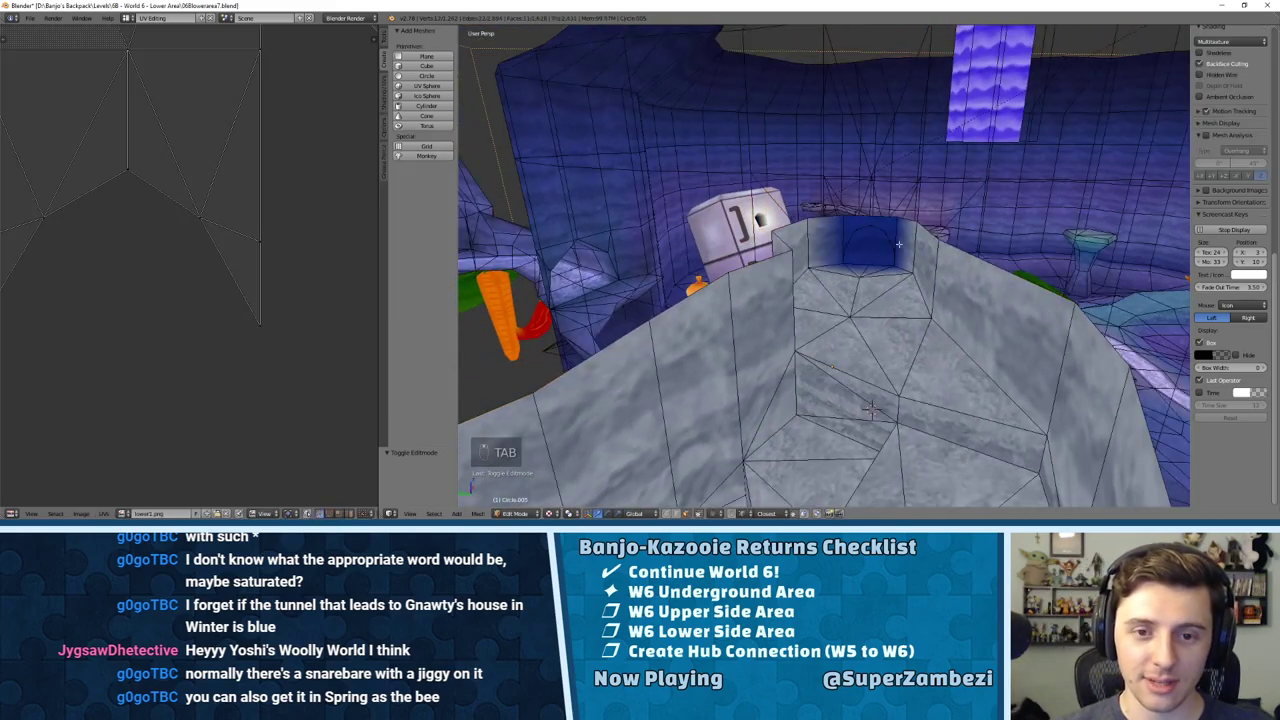
{"action": "right_click", "coordinate": [885, 232]}
{"action": "key", "text": "ctrl+Tab"}
{"action": "left_click", "coordinate": [888, 230]}
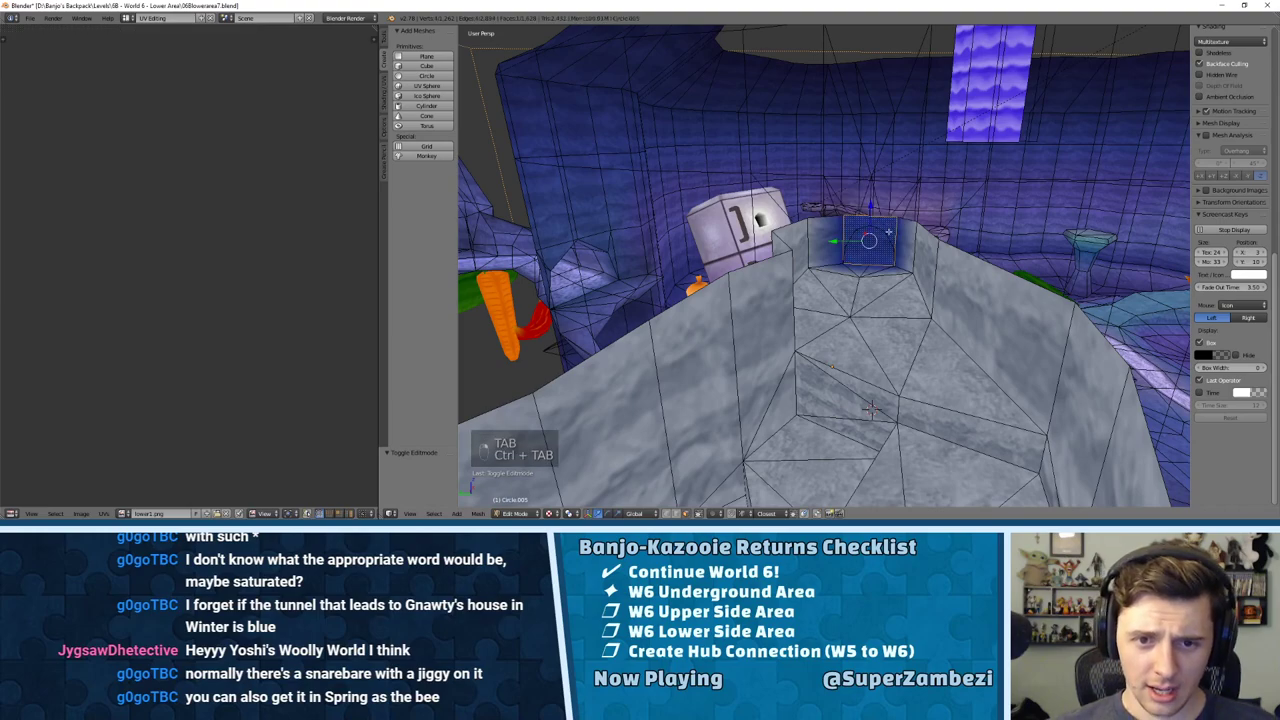
{"action": "key", "text": "KP_Decimal"}
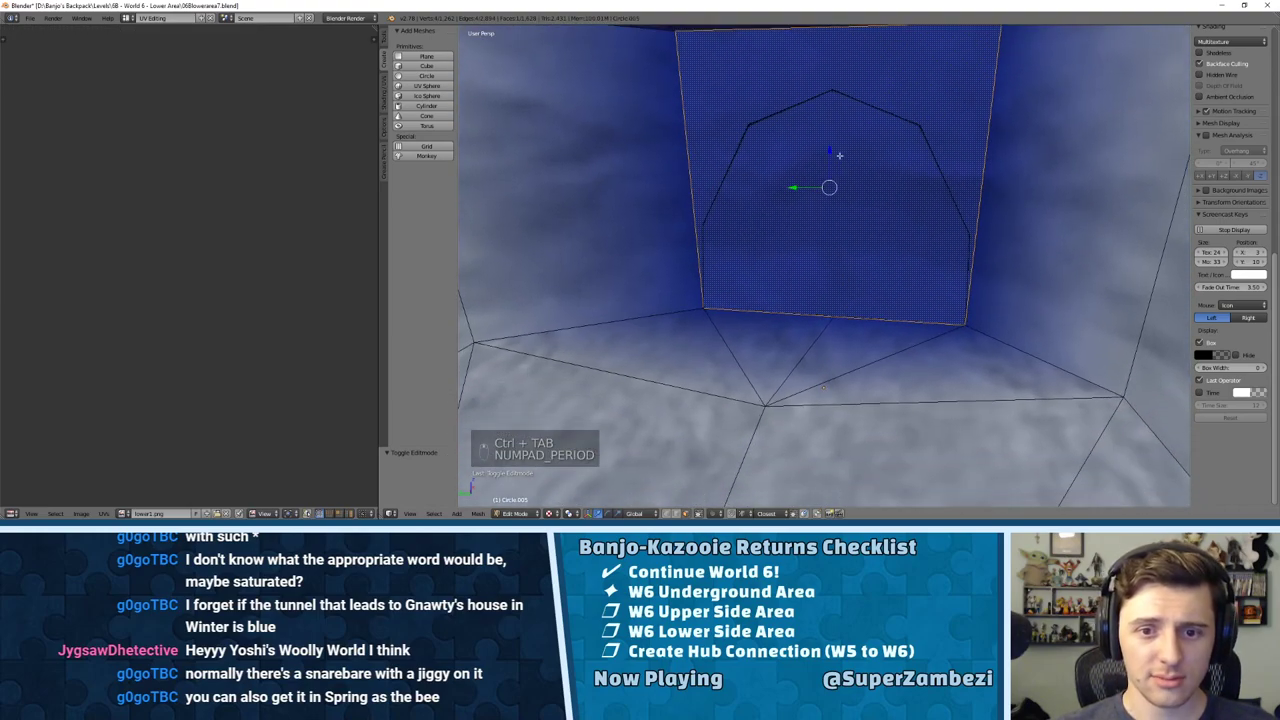
Step: Subdivide the left and right vertical edges of the flat wall face once each
{"action": "key", "text": "ctrl+Tab"}
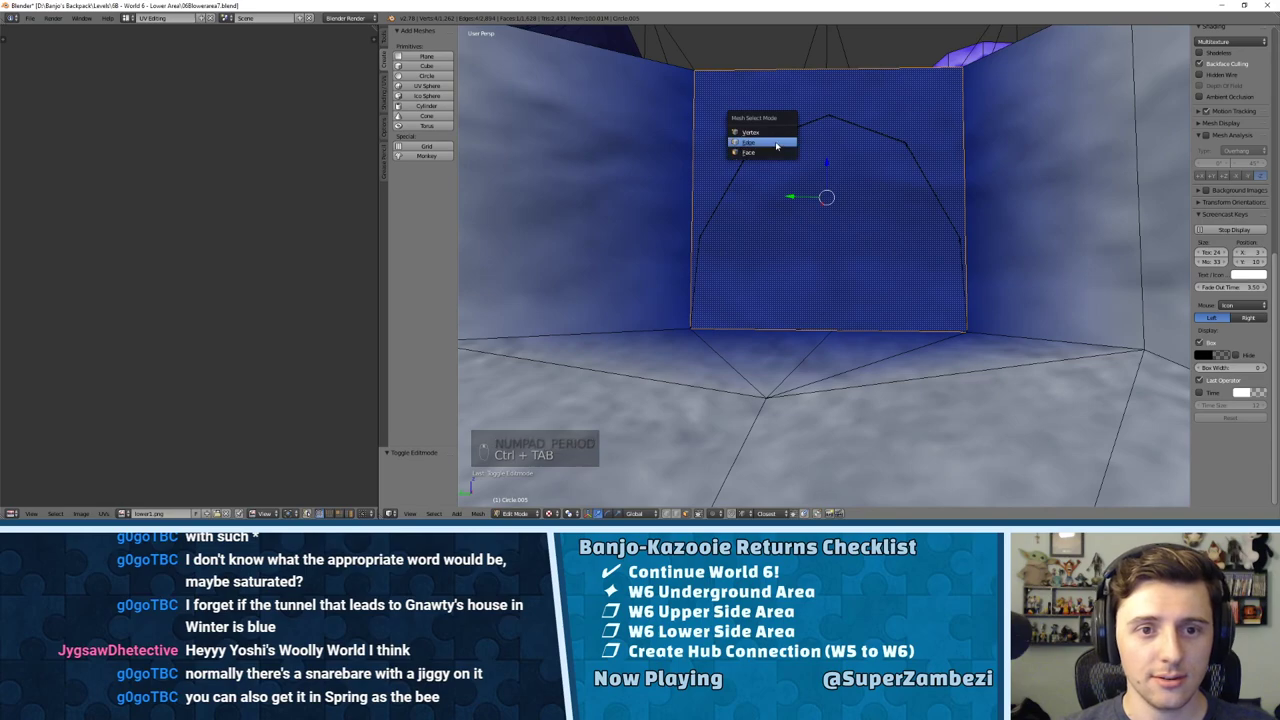
{"action": "left_click", "coordinate": [755, 150]}
{"action": "right_click", "coordinate": [690, 157]}
{"action": "key", "text": "w"}
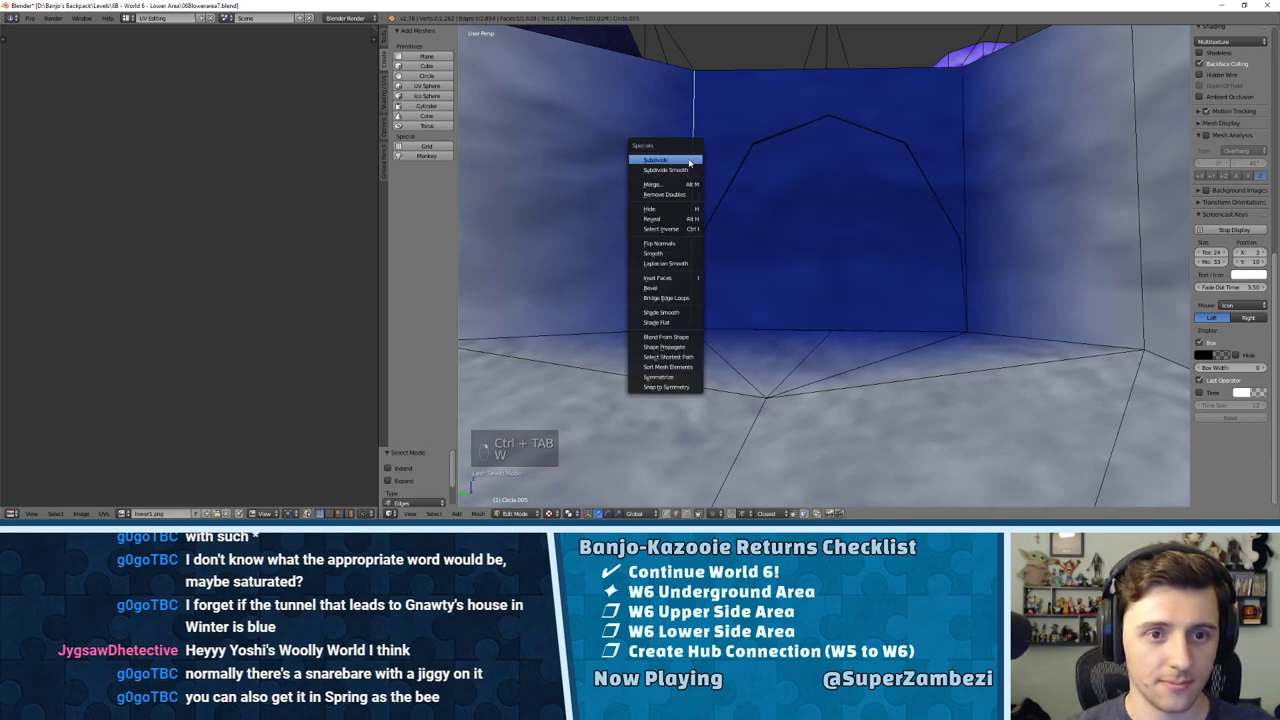
{"action": "left_click", "coordinate": [689, 162]}
{"action": "right_click", "coordinate": [940, 192]}
{"action": "key", "text": "w"}
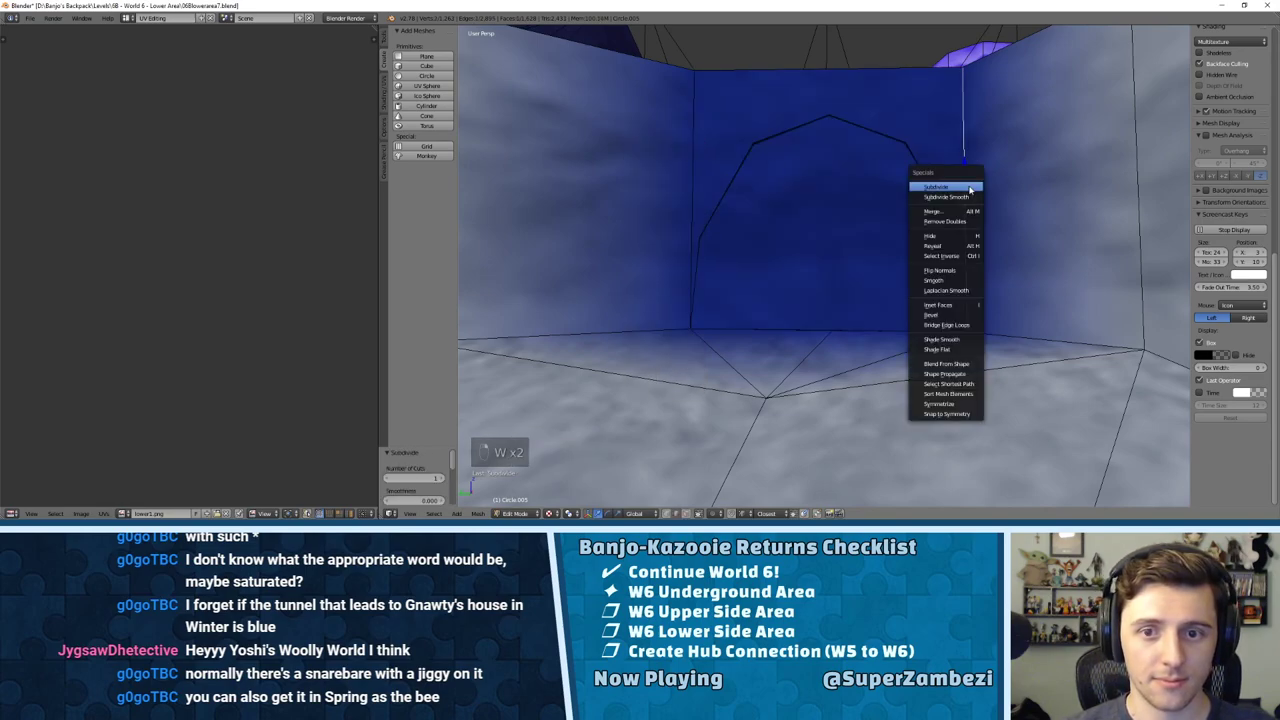
{"action": "left_click", "coordinate": [968, 190]}
Step: Delete the flat wall face that covers the tunnel arch
{"action": "key", "text": "ctrl+Tab"}
{"action": "left_click", "coordinate": [685, 181]}
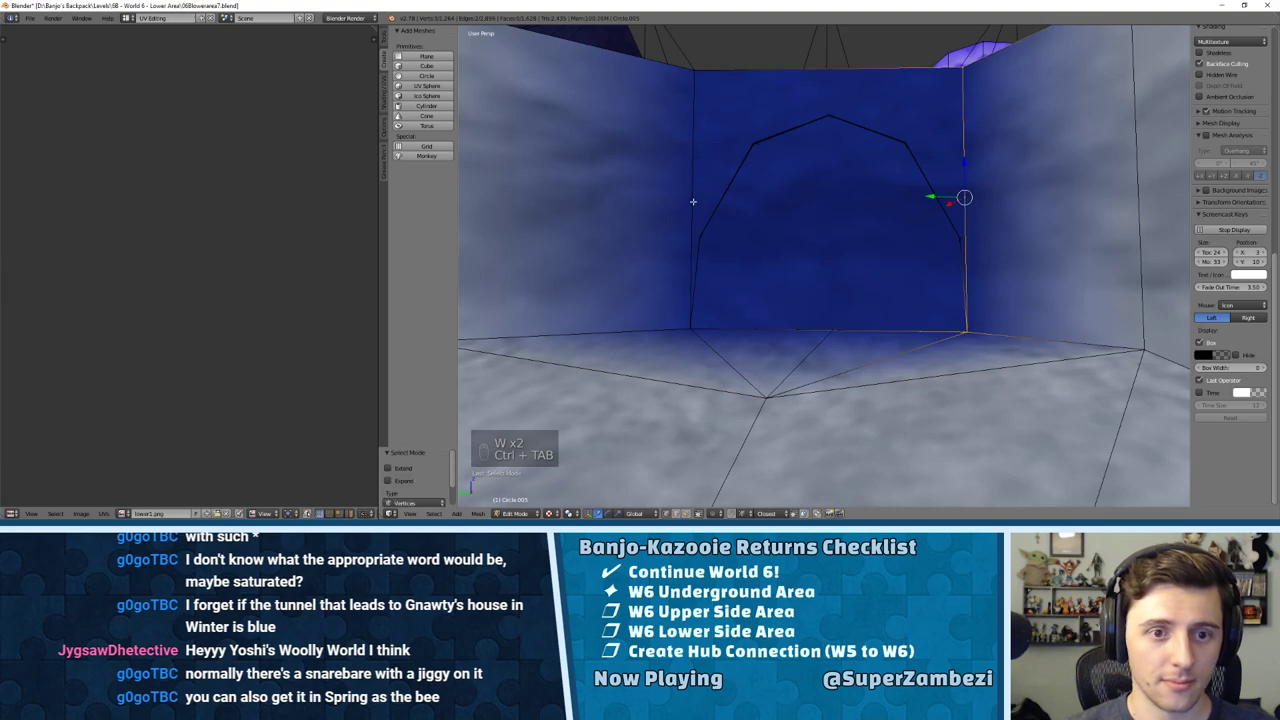
{"action": "right_click", "coordinate": [700, 236]}
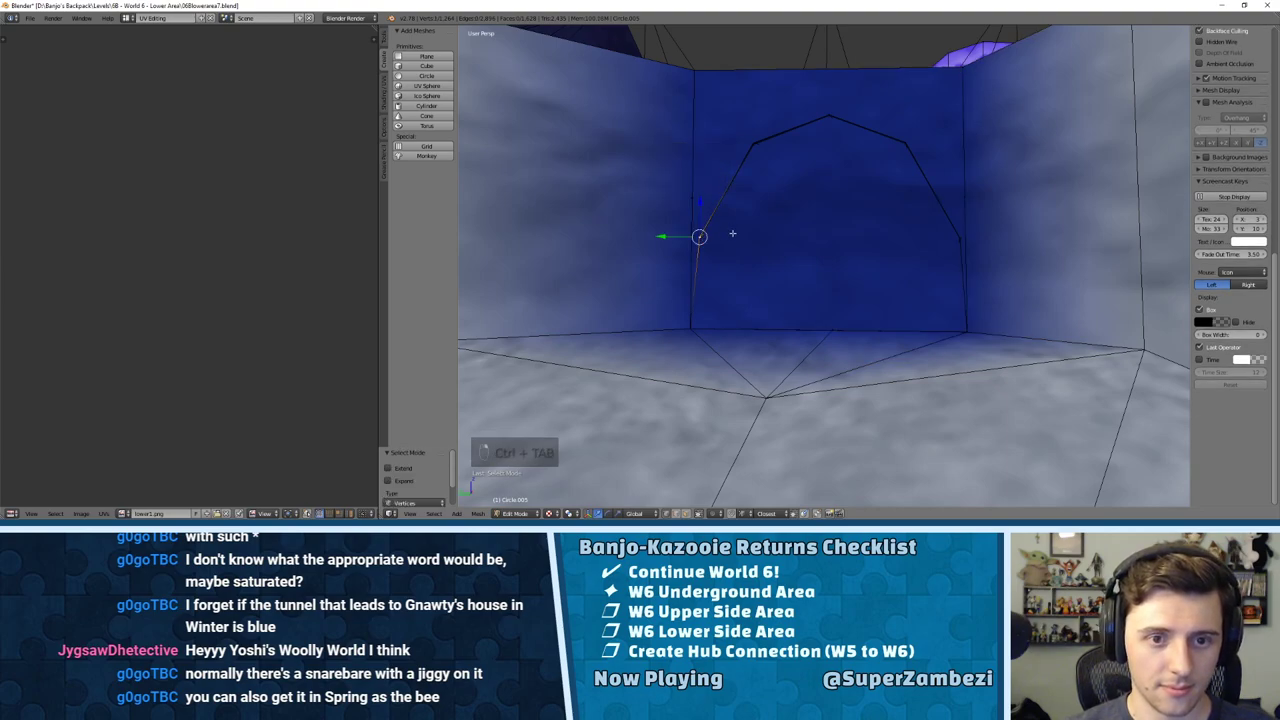
{"action": "key", "text": "ctrl+Tab"}
{"action": "left_click", "coordinate": [730, 278]}
{"action": "key", "text": "x"}
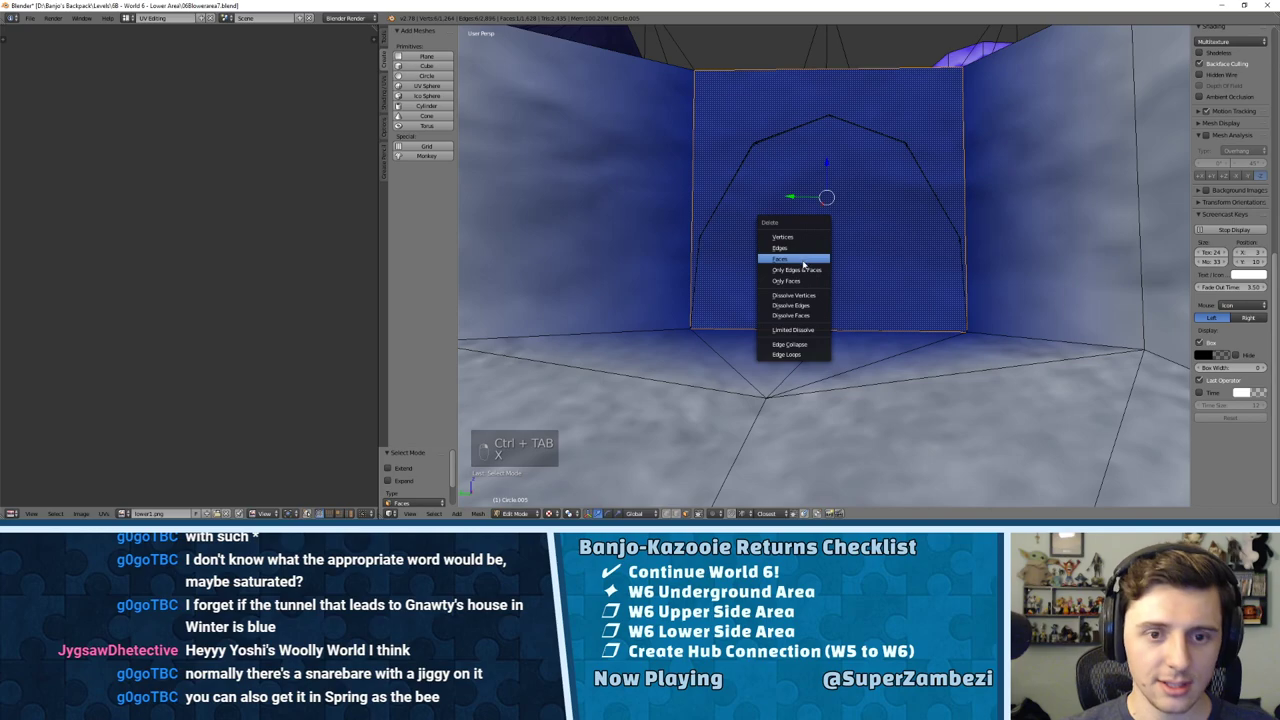
{"action": "left_click", "coordinate": [806, 259]}
Step: Move the new midpoint vertices on both side wall edges onto the tunnel arch's outer side vertices
{"action": "middle_click_drag", "start_coordinate": [806, 259], "coordinate": [701, 213]}
{"action": "key", "text": "ctrl+Tab"}
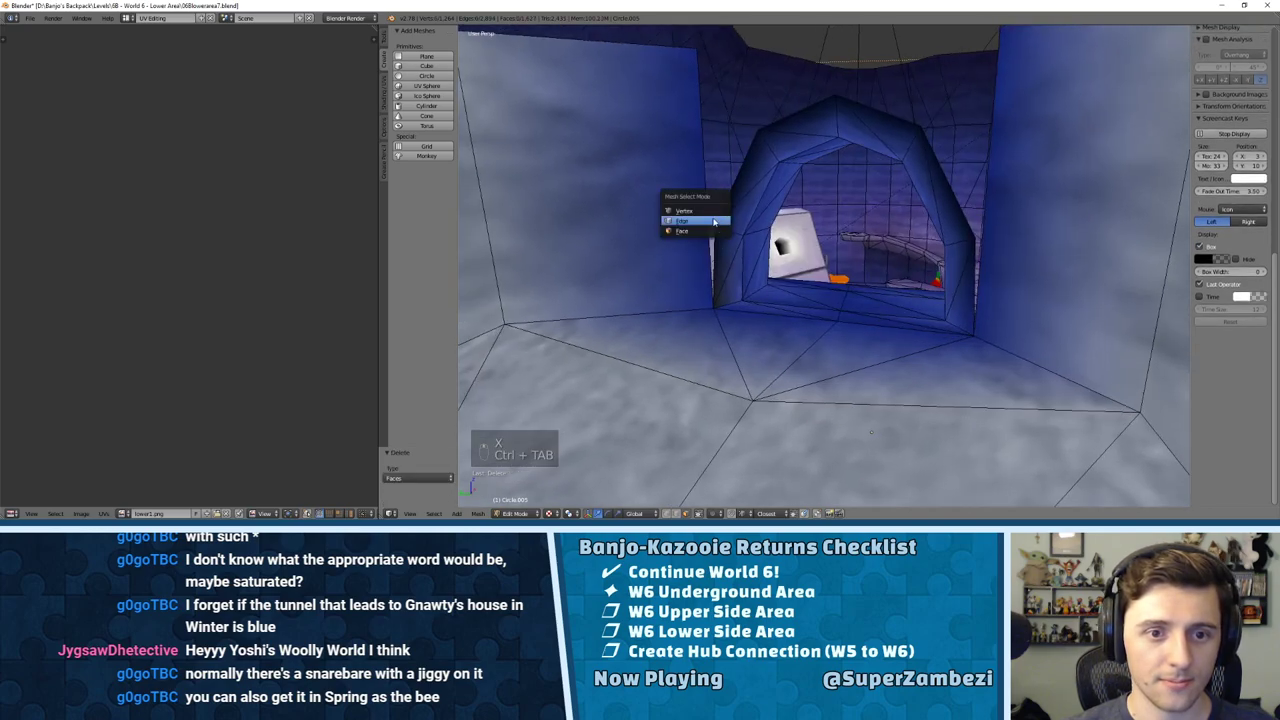
{"action": "left_click", "coordinate": [701, 213]}
{"action": "key", "text": "g"}
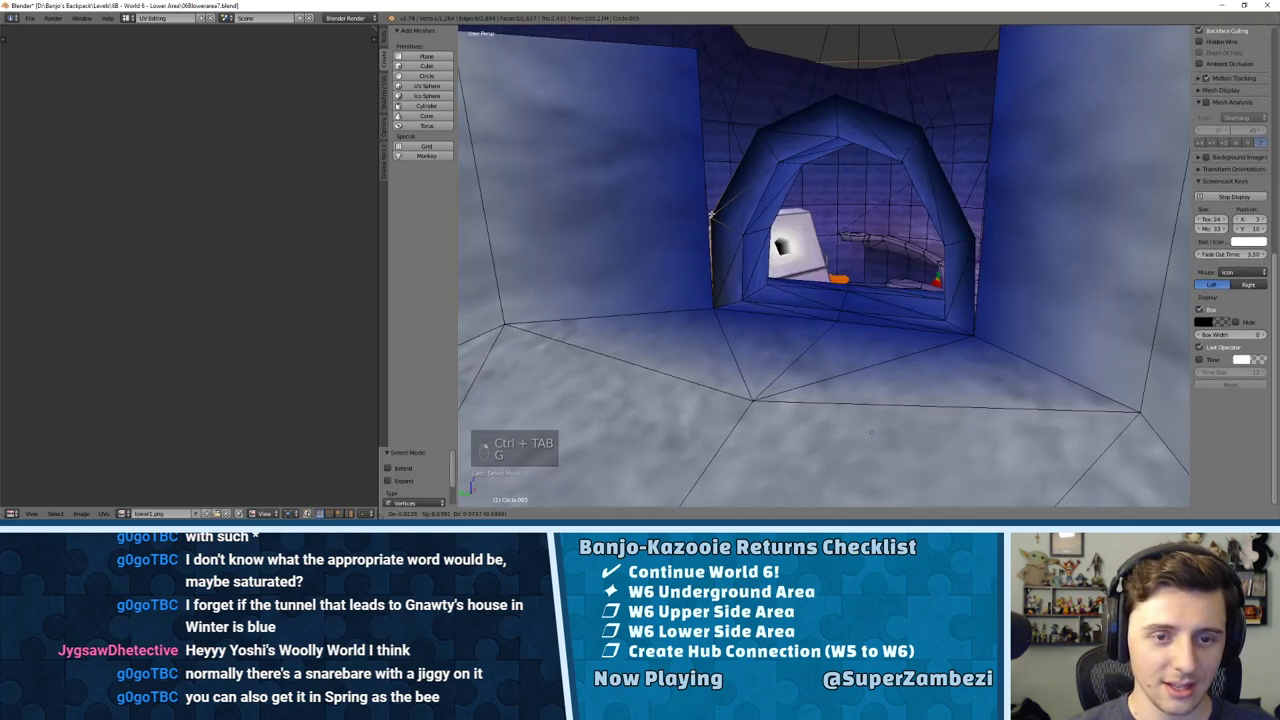
{"action": "left_click", "coordinate": [706, 187]}
{"action": "middle_click_drag", "start_coordinate": [706, 187], "coordinate": [810, 249]}
{"action": "key", "text": "g"}
{"action": "left_click", "coordinate": [970, 204]}
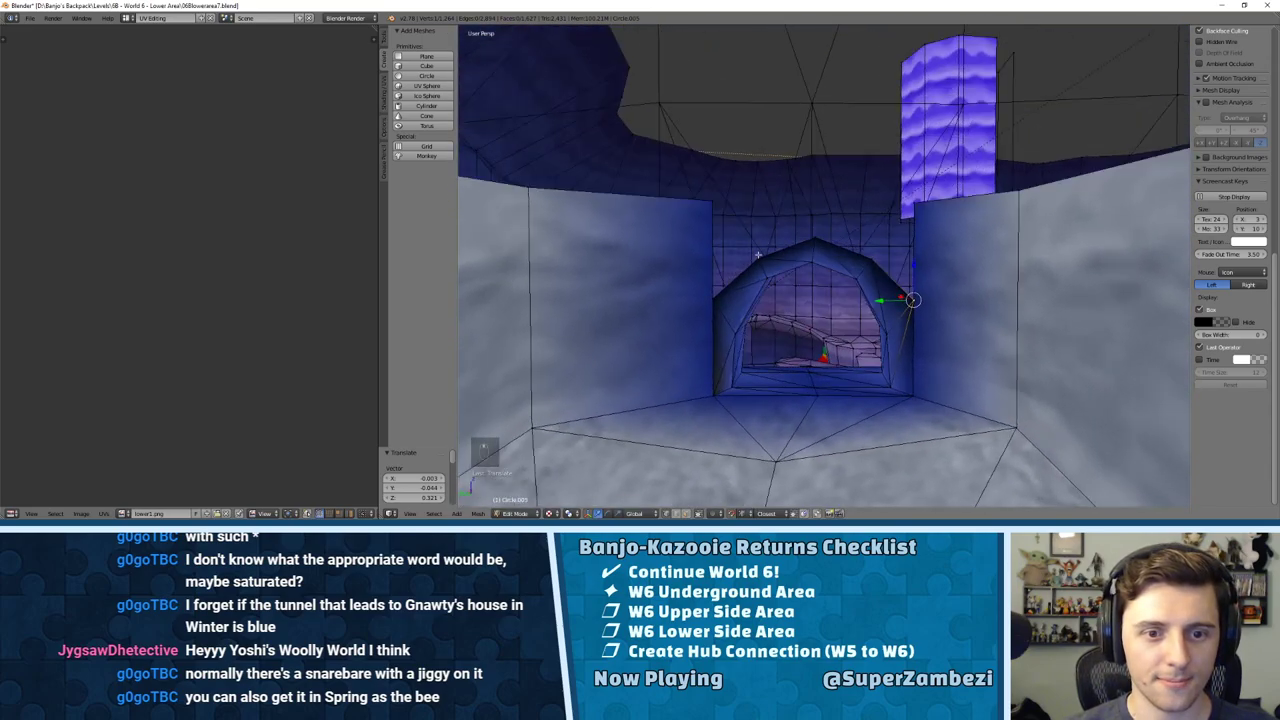
Step: Select the whole mesh and remove its double vertices
{"action": "key", "text": "a"}
{"action": "key", "text": "a"}
{"action": "key", "text": "a"}
{"action": "key", "text": "w"}
{"action": "left_click", "coordinate": [774, 260]}
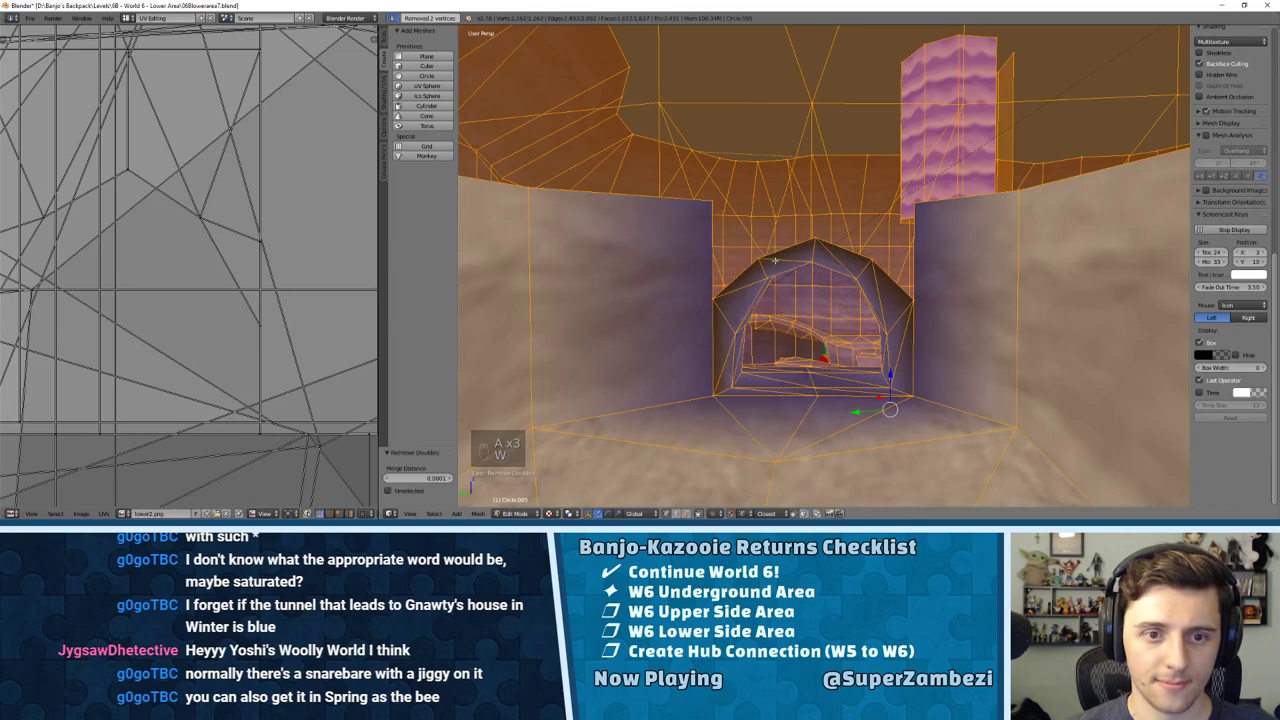
Step: Connect the top inner corners of the two side walls with a new edge above the tunnel arch and subdivide it
{"action": "key", "text": "ctrl+Tab"}
{"action": "left_click", "coordinate": [722, 242]}
{"action": "middle_click_drag", "start_coordinate": [722, 242], "coordinate": [767, 242]}
{"action": "right_click", "coordinate": [714, 230]}
{"action": "key", "text": "ctrl+Tab"}
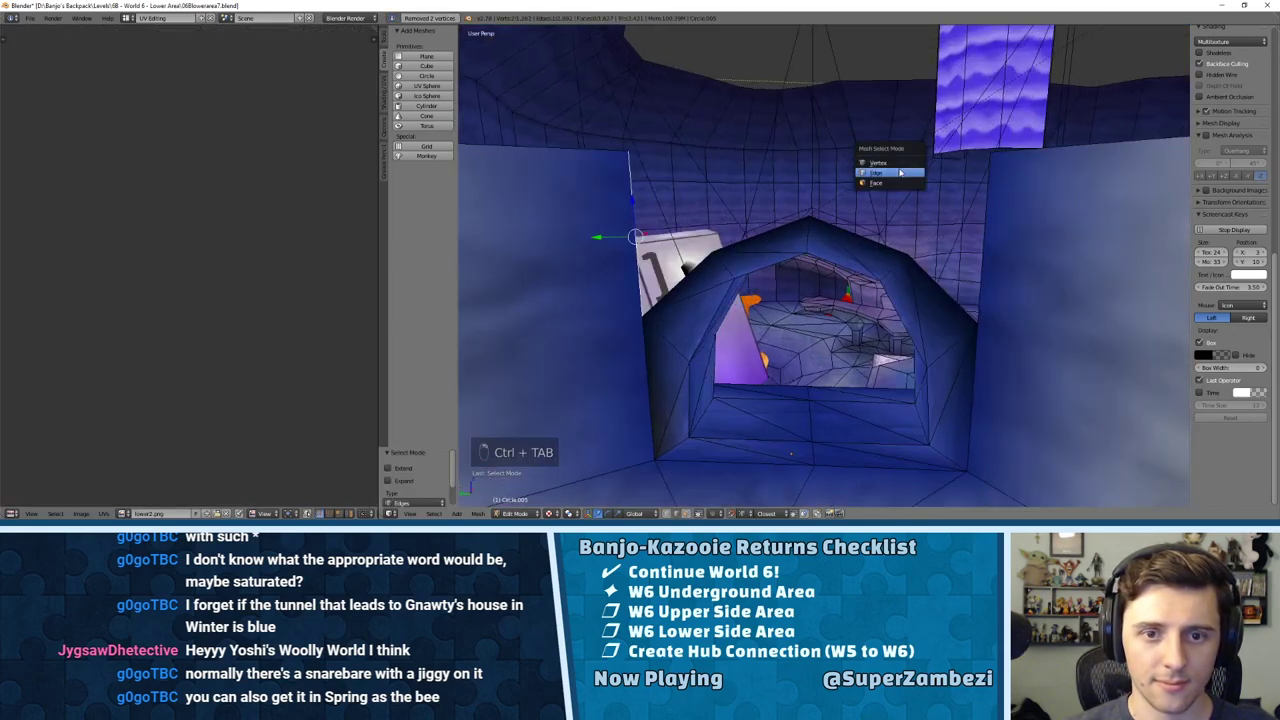
{"action": "left_click", "coordinate": [888, 162]}
{"action": "right_click", "coordinate": [628, 151]}
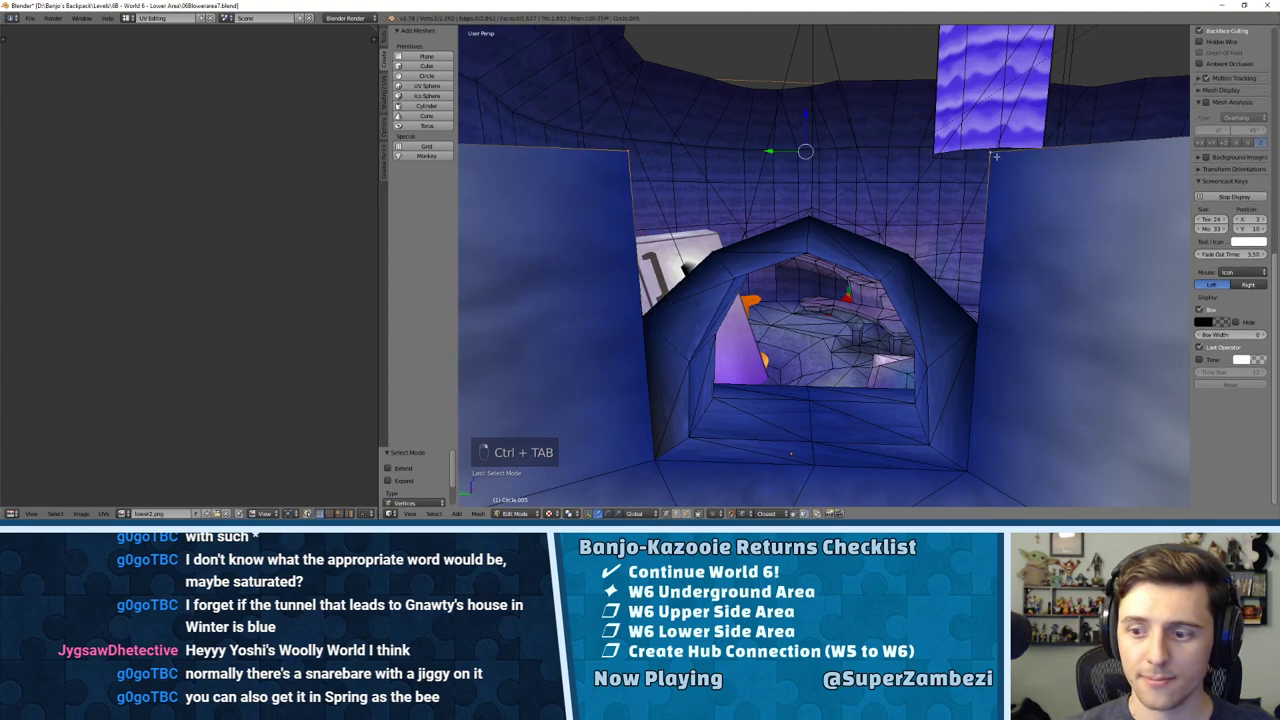
{"action": "key", "text": "f"}
{"action": "key", "text": "w"}
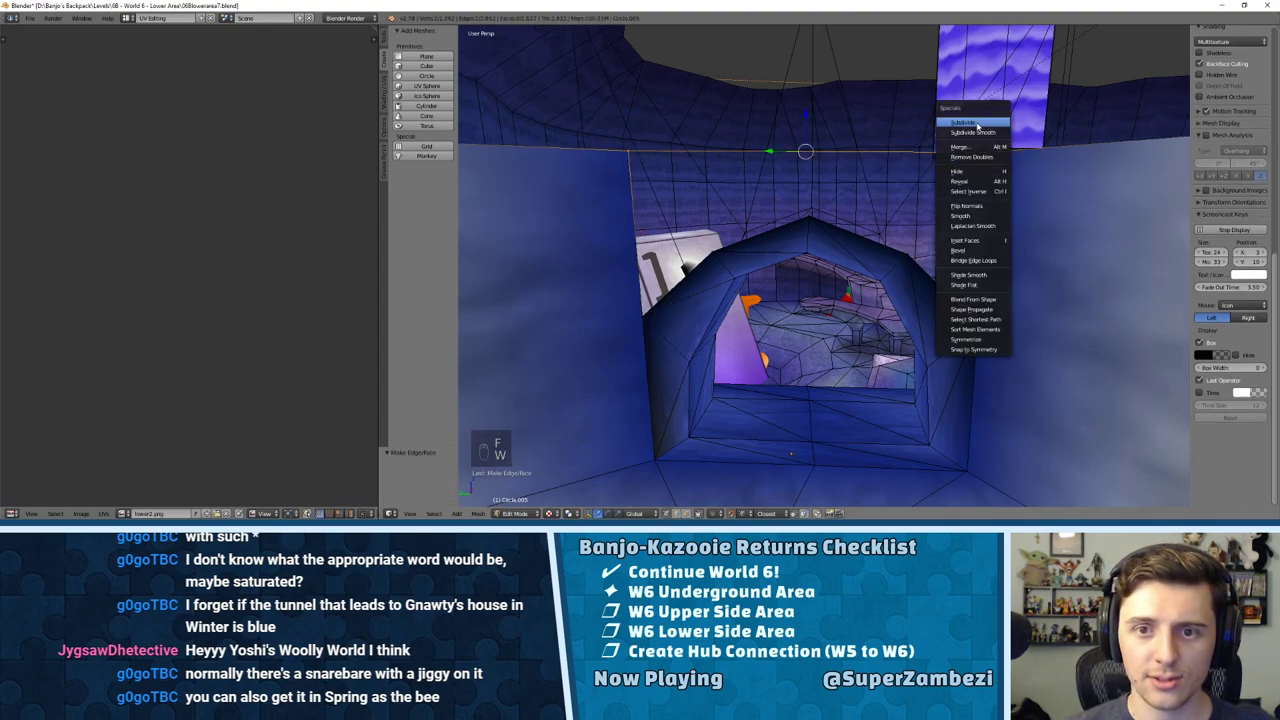
{"action": "left_click", "coordinate": [970, 132]}
Step: Fill the gap between the new top edge, the side walls and the tunnel arch with a face and triangulate it
{"action": "key", "text": "ctrl+Tab"}
{"action": "left_click", "coordinate": [865, 176]}
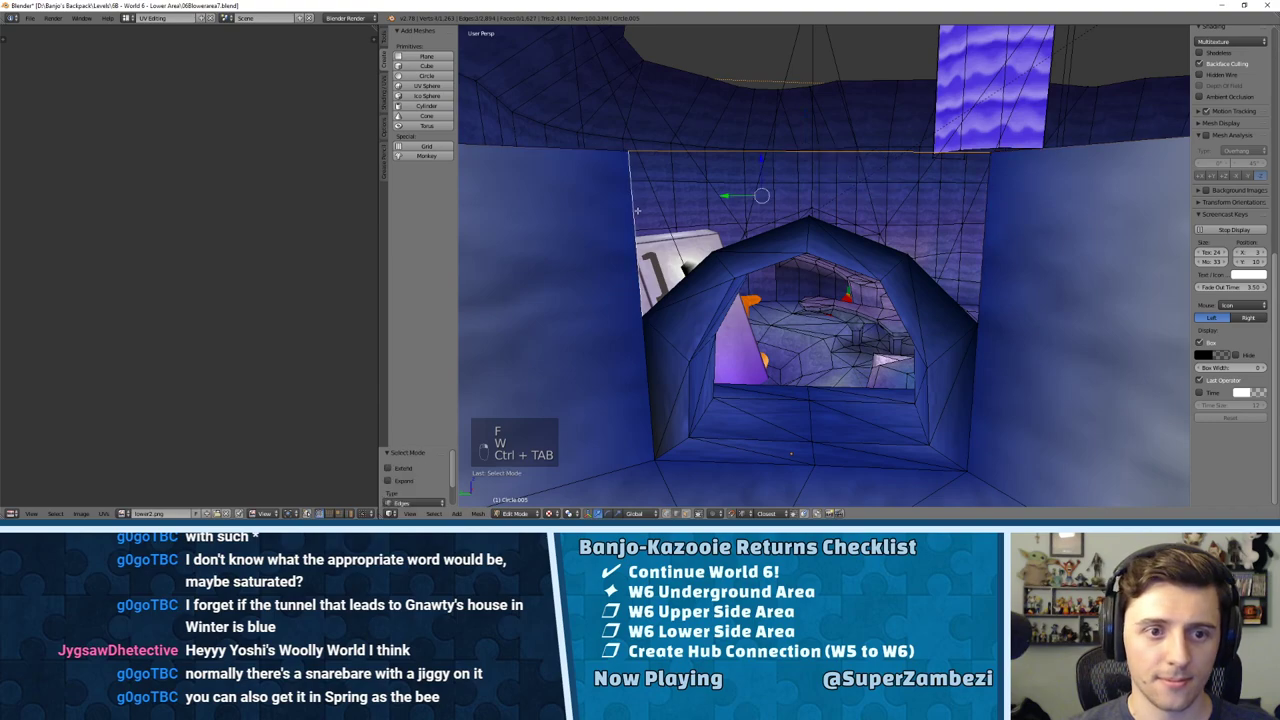
{"action": "right_click", "coordinate": [990, 238]}
{"action": "middle_click_drag", "start_coordinate": [993, 237], "coordinate": [886, 259]}
{"action": "right_click", "coordinate": [931, 294]}
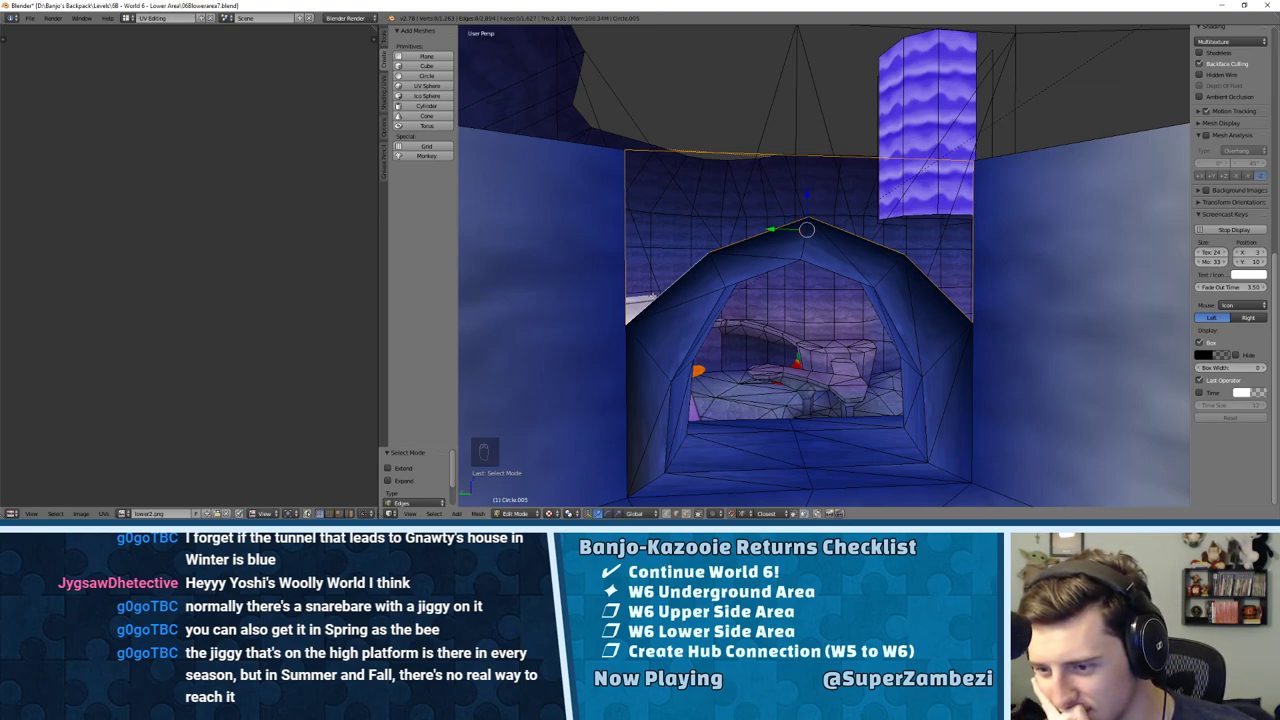
{"action": "key", "text": "f"}
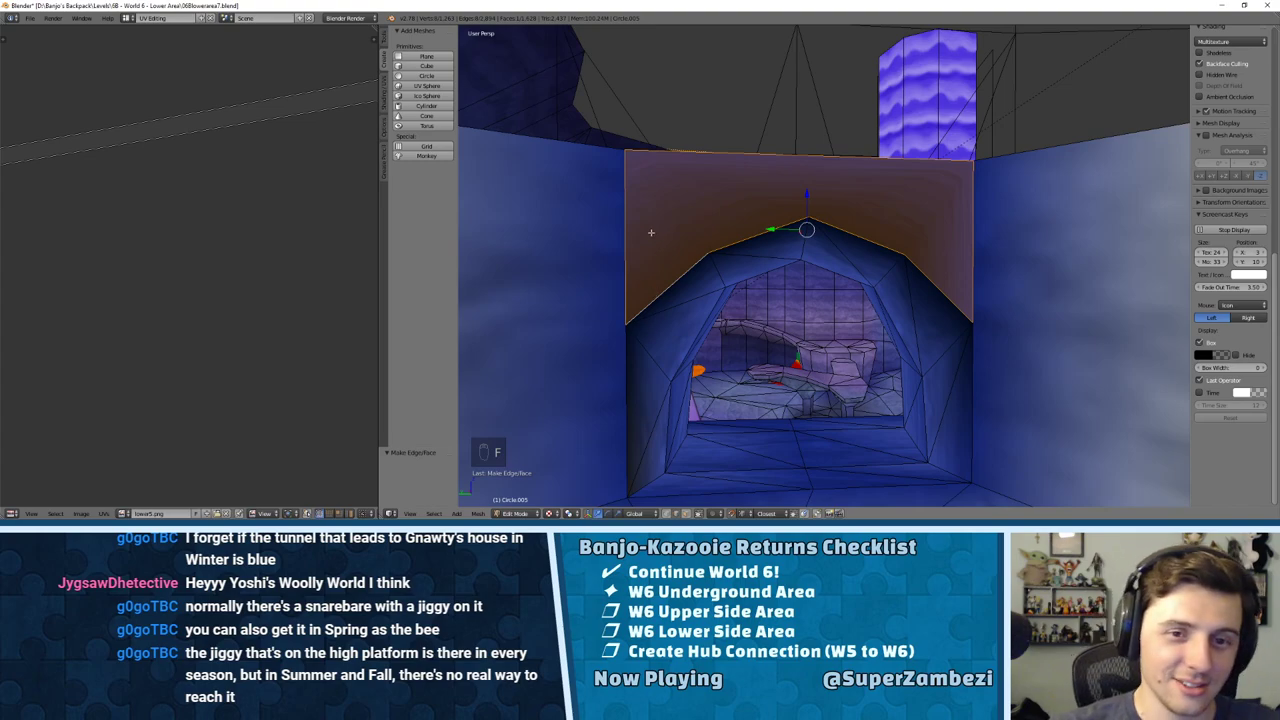
{"action": "key", "text": "ctrl+t"}
{"action": "key", "text": "a"}
{"action": "scroll", "coordinate": [794, 225], "scroll_direction": "down", "scroll_amount": 3}
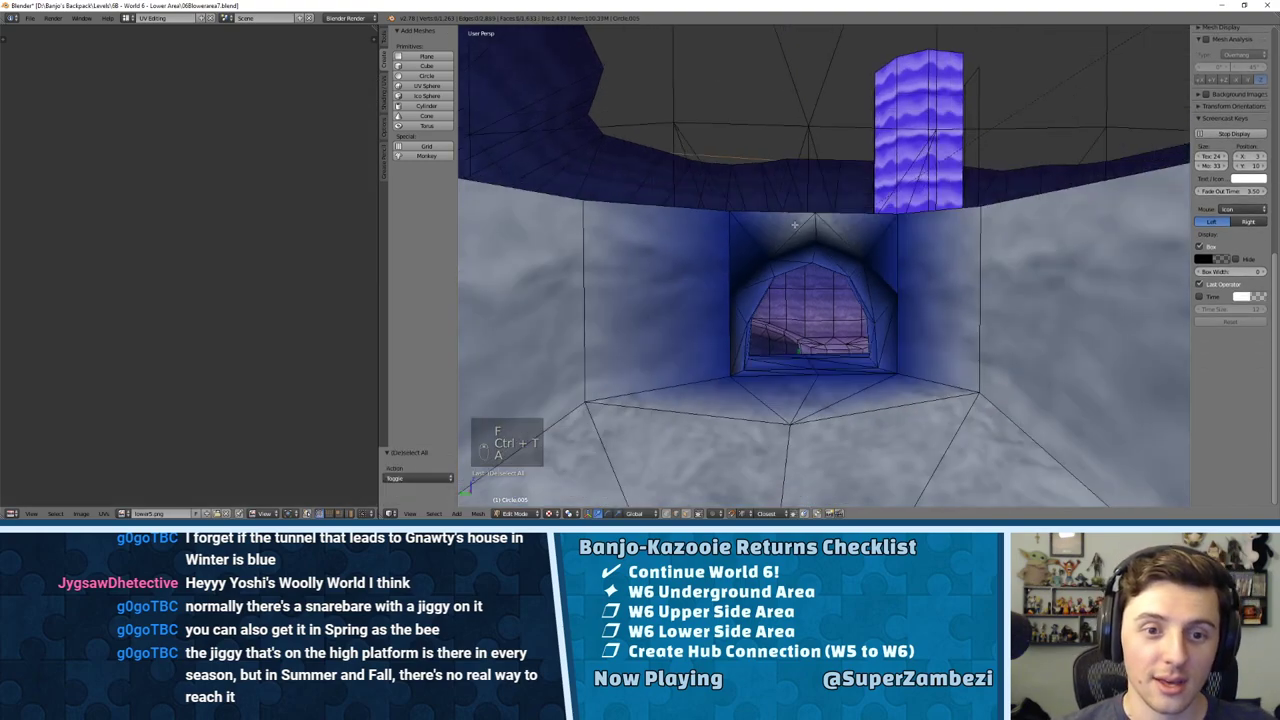
Step: Select all the new triangles above the tunnel arch and unwrap their UVs
{"action": "key", "text": "ctrl+Tab"}
{"action": "left_click", "coordinate": [804, 250]}
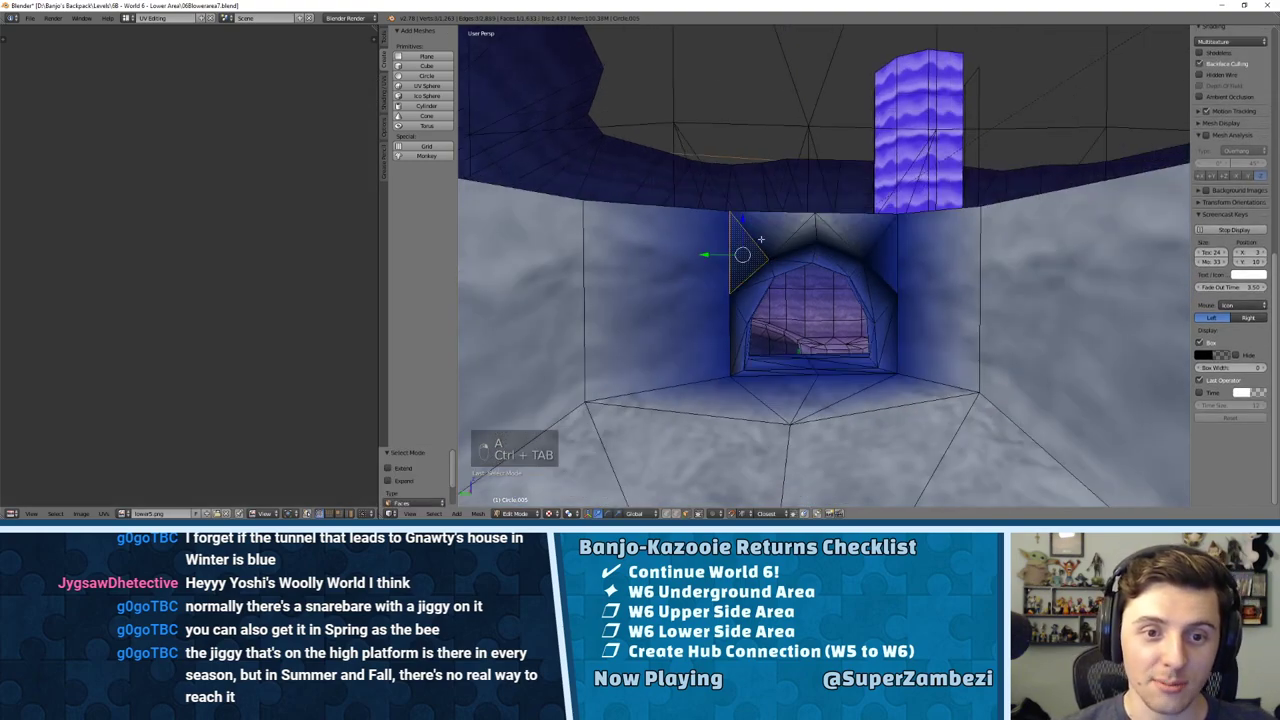
{"action": "right_click", "coordinate": [806, 228]}
{"action": "right_click", "coordinate": [808, 229], "text": "shift"}
{"action": "right_click", "coordinate": [882, 255], "text": "shift"}
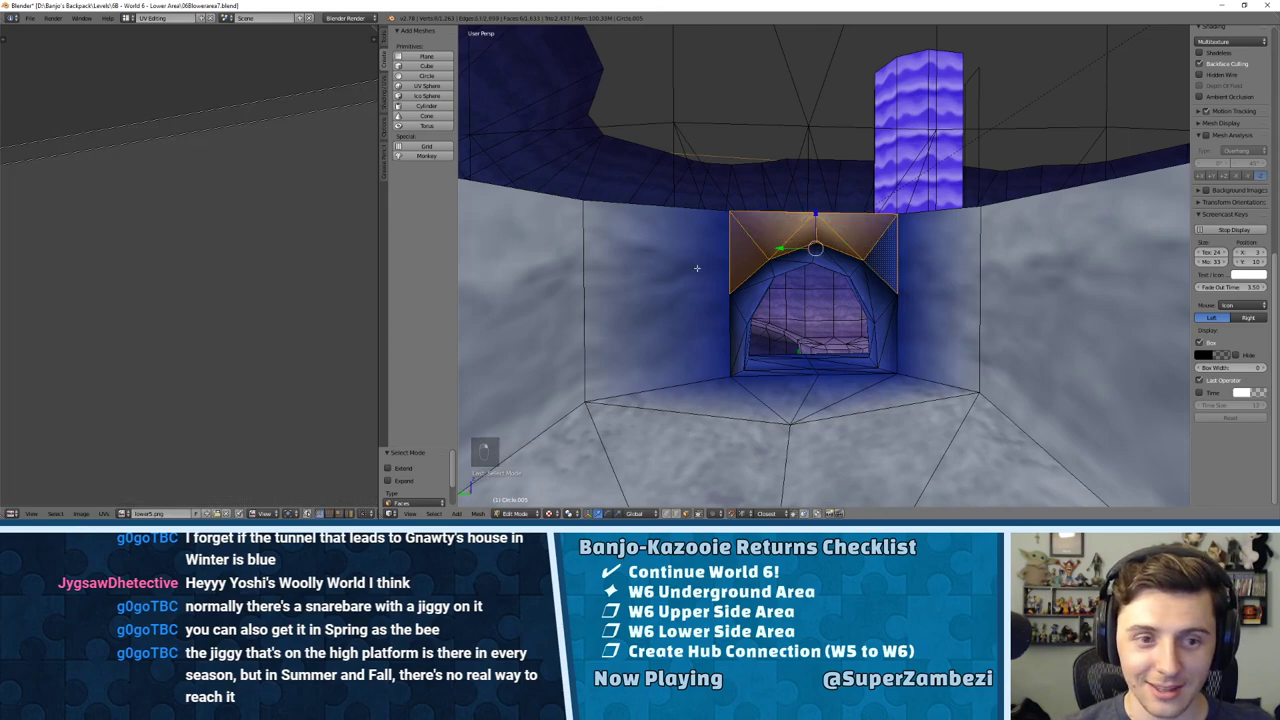
{"action": "scroll", "coordinate": [351, 257], "scroll_direction": "down", "scroll_amount": 6}
{"action": "scroll", "coordinate": [841, 262], "scroll_direction": "down", "scroll_amount": 4}
{"action": "key", "text": "u"}
{"action": "left_click", "coordinate": [835, 265]}
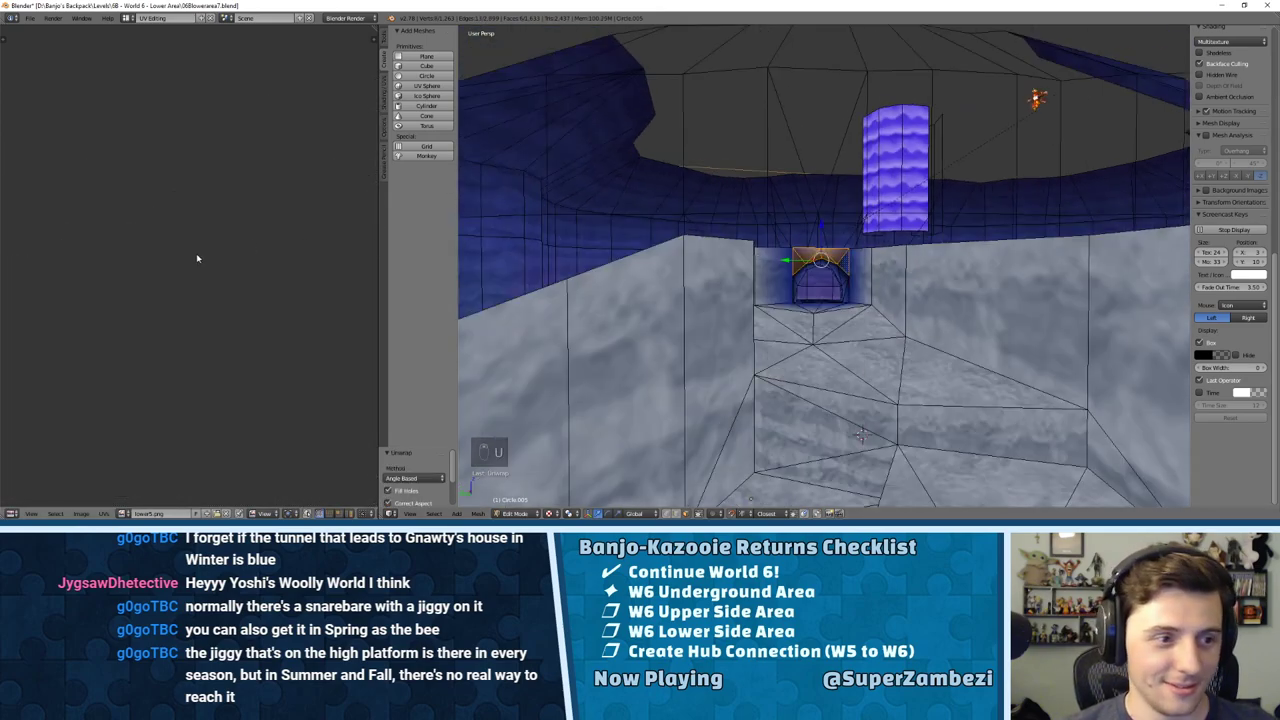
{"action": "key", "text": "a"}
{"action": "key", "text": "KP_Decimal"}
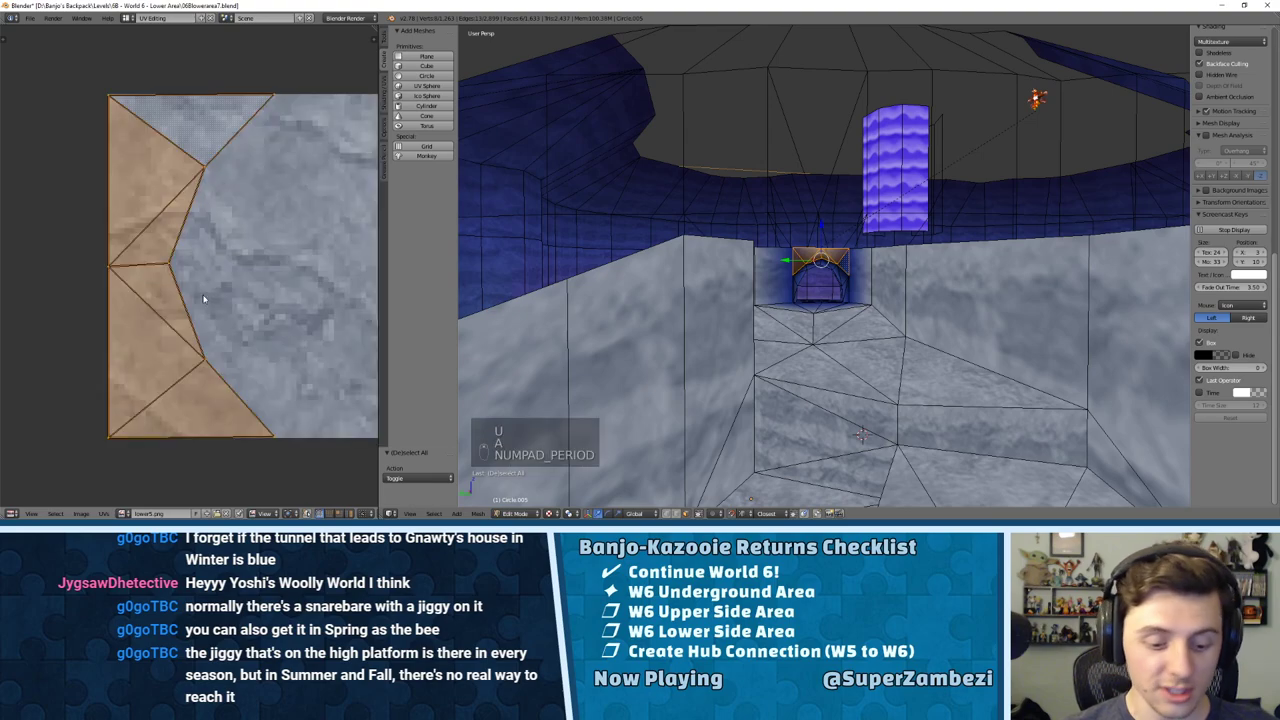
Step: Rotate the unwrapped arch UVs by 90 degrees and move them to align with the upper edge of the stone texture
{"action": "type", "text": "r90"}
{"action": "key", "text": "Return"}
{"action": "scroll", "coordinate": [220, 295], "scroll_direction": "down", "scroll_amount": 2}
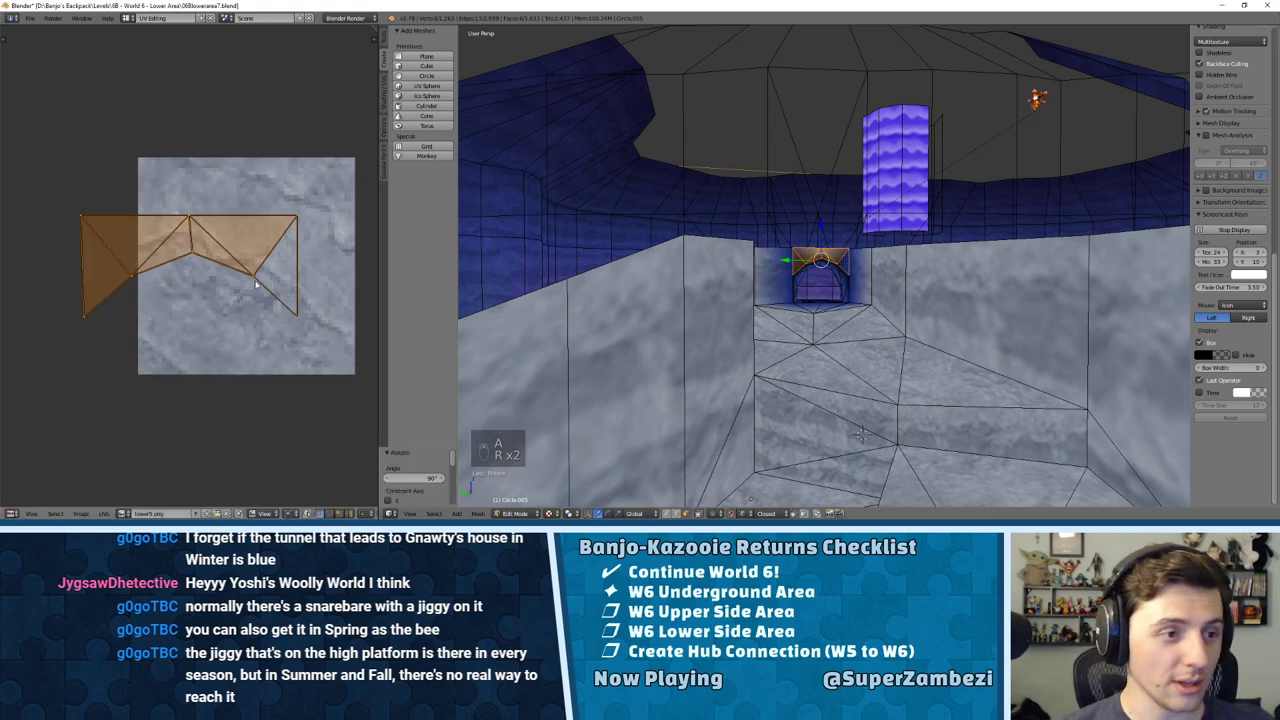
{"action": "key", "text": "g"}
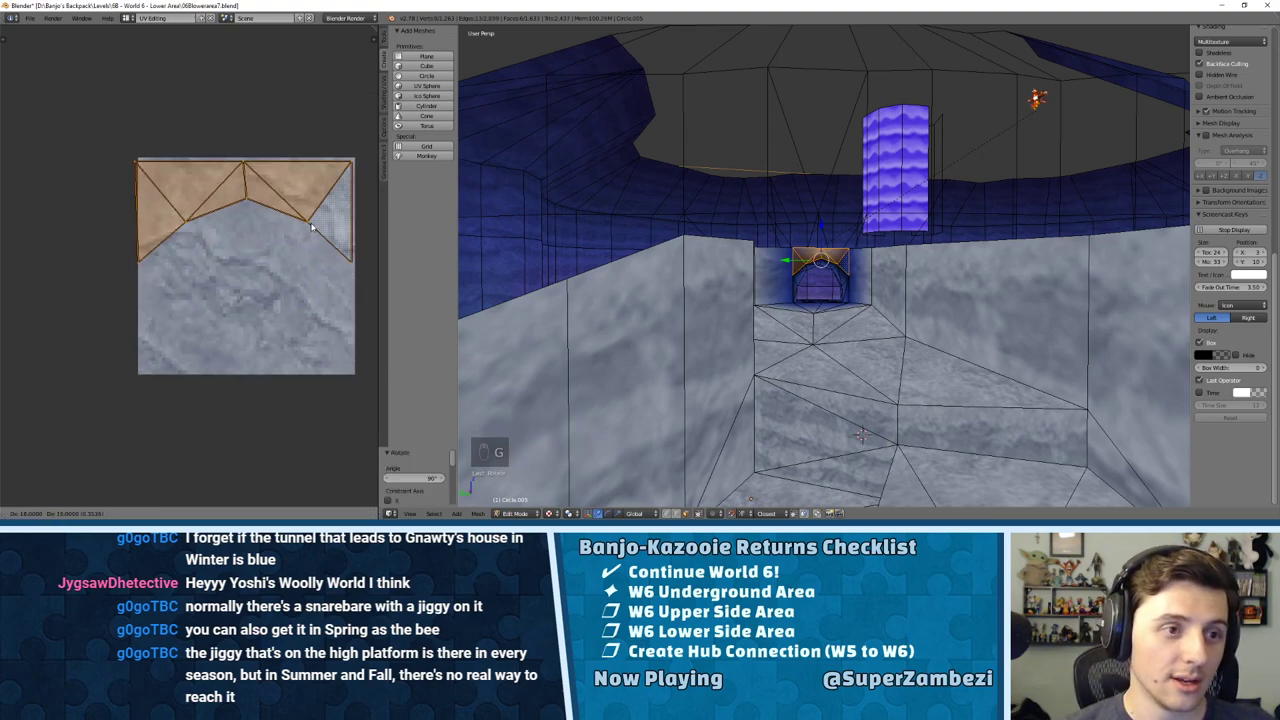
{"action": "left_click", "coordinate": [310, 231]}
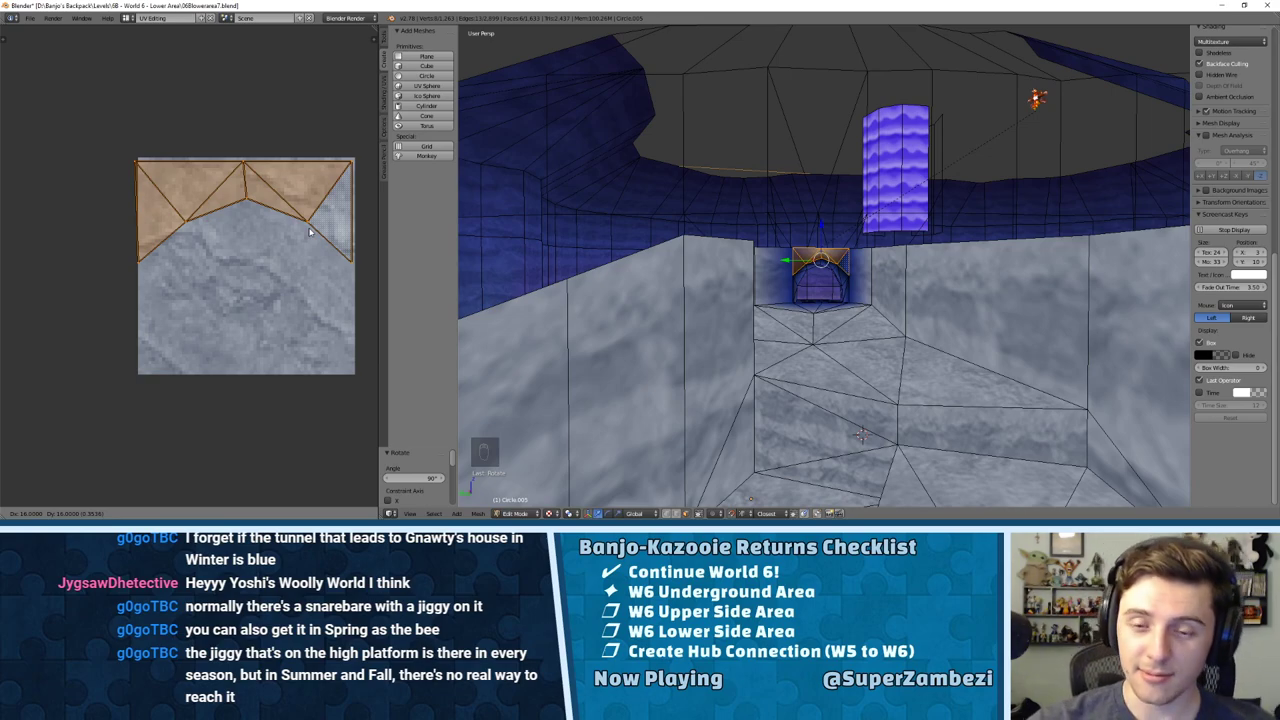
{"action": "key", "text": "ctrl+z"}
{"action": "key", "text": "ctrl+z"}
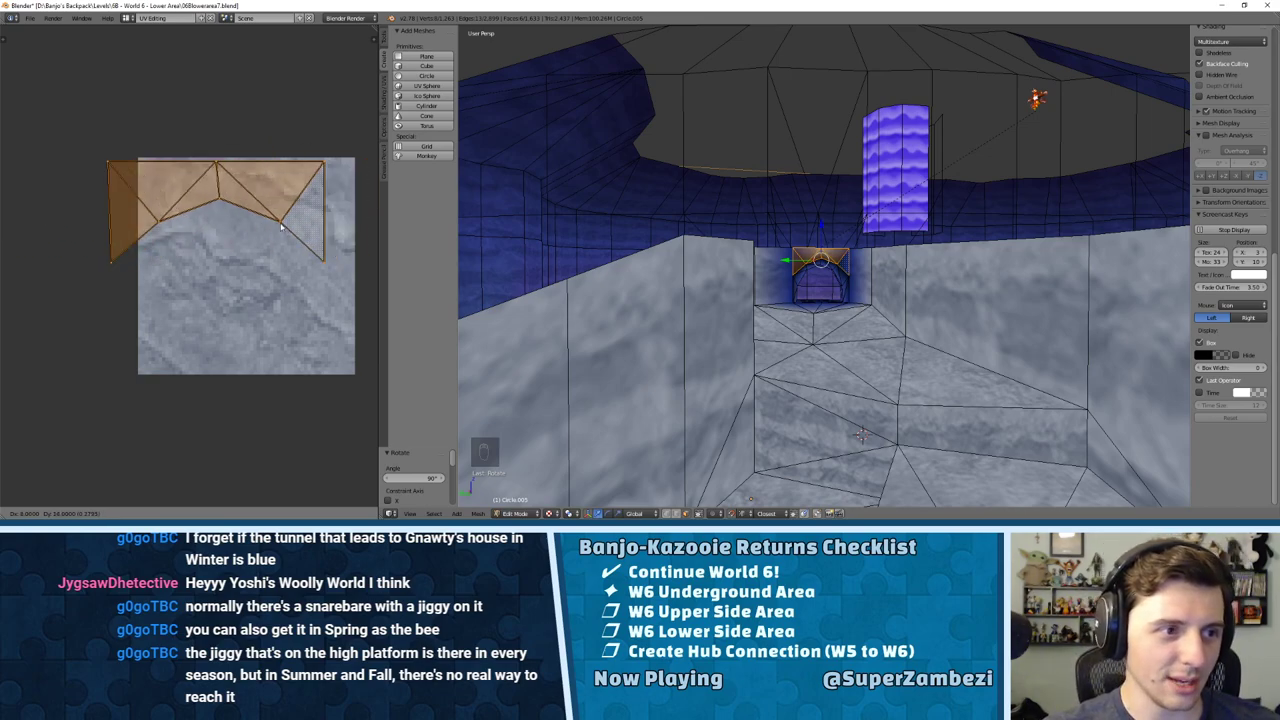
{"action": "key", "text": "ctrl+shift+z"}
{"action": "key", "text": "ctrl+shift+z"}
{"action": "left_click", "coordinate": [312, 219]}
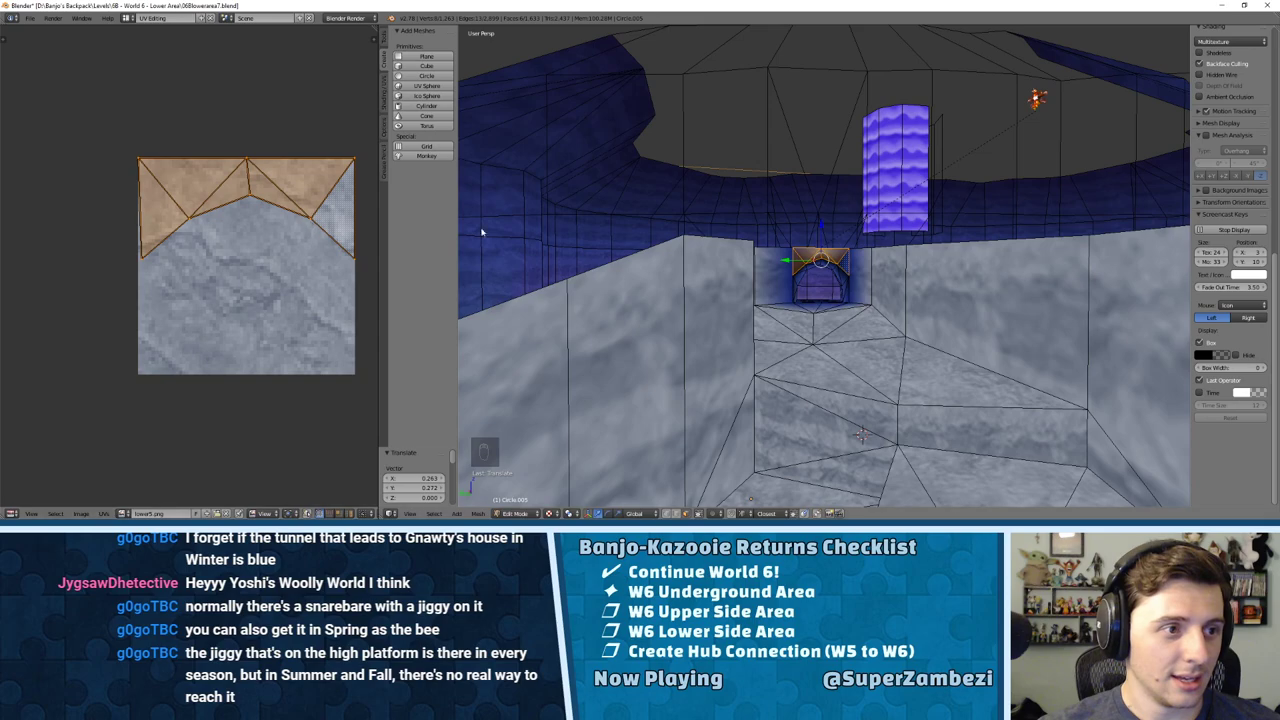
Step: Add the two adjoining side wall faces to the selection and move the arch UV island over to the walls' UVs
{"action": "scroll", "coordinate": [851, 280], "scroll_direction": "up", "scroll_amount": 4}
{"action": "right_click", "coordinate": [699, 292], "text": "shift"}
{"action": "right_click", "coordinate": [900, 272], "text": "shift"}
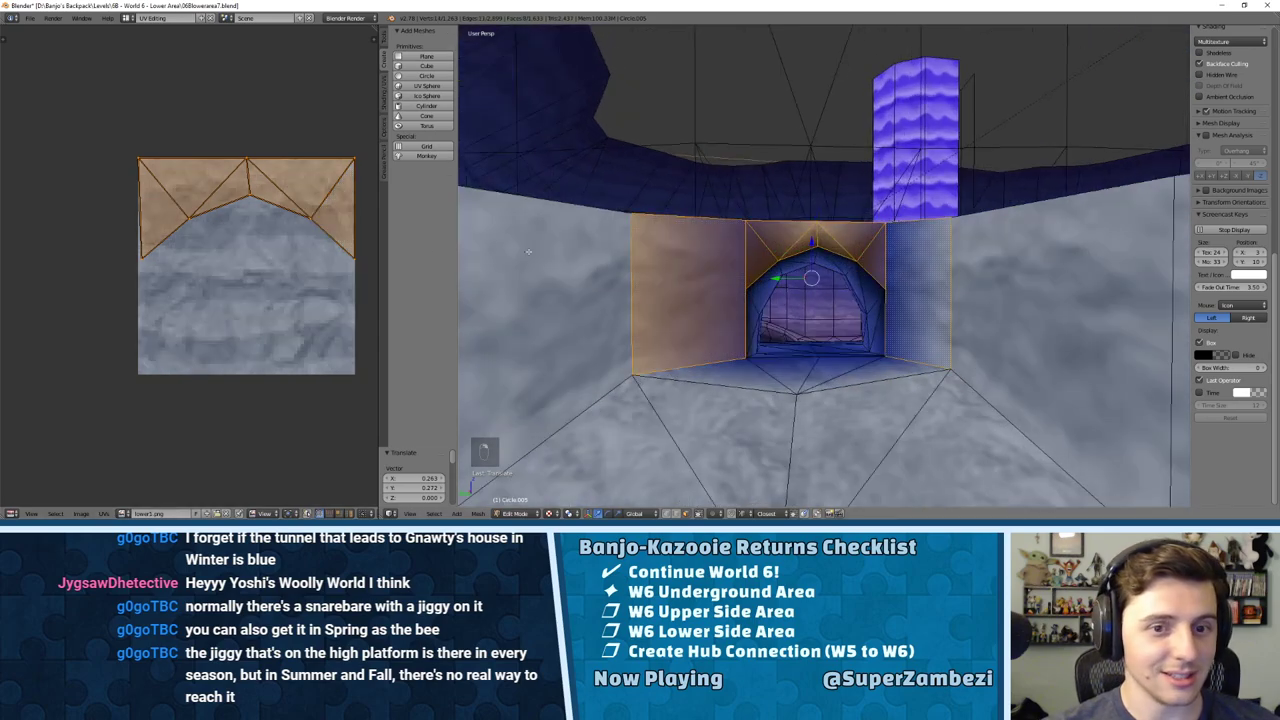
{"action": "scroll", "coordinate": [250, 268], "scroll_direction": "down", "scroll_amount": 6}
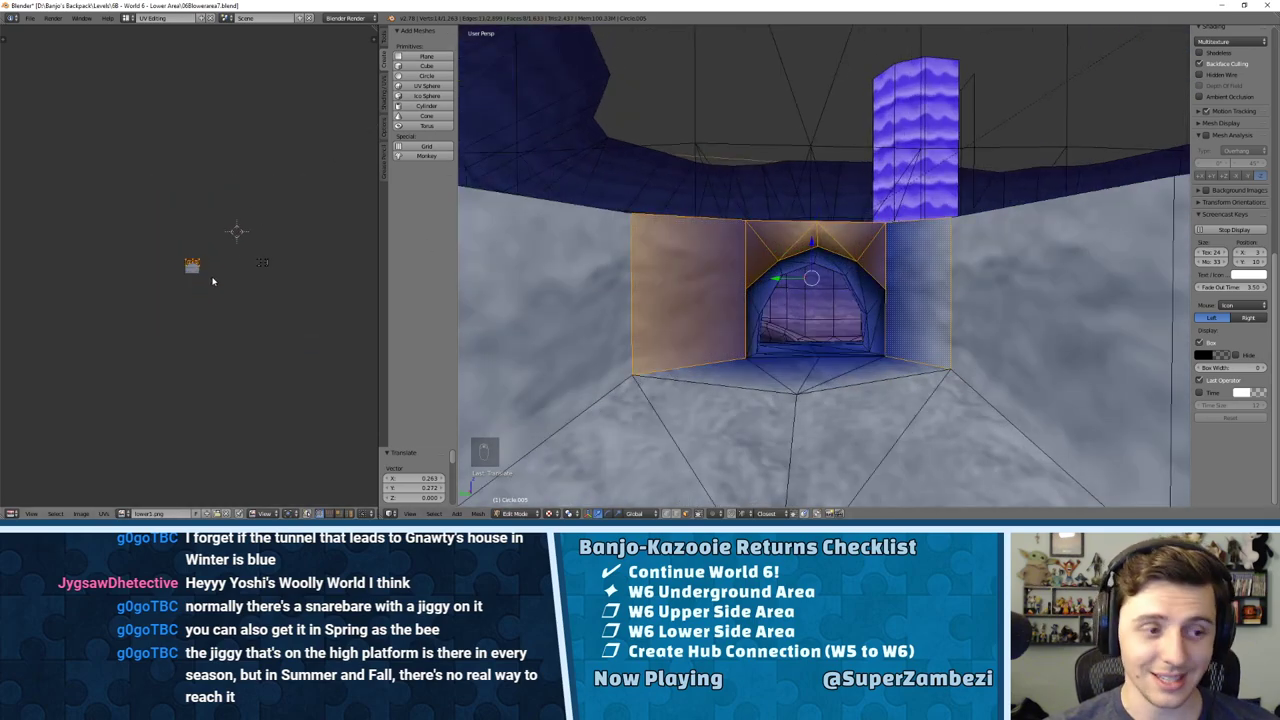
{"action": "key", "text": "g"}
{"action": "left_click", "coordinate": [283, 280]}
{"action": "key", "text": "KP_Decimal"}
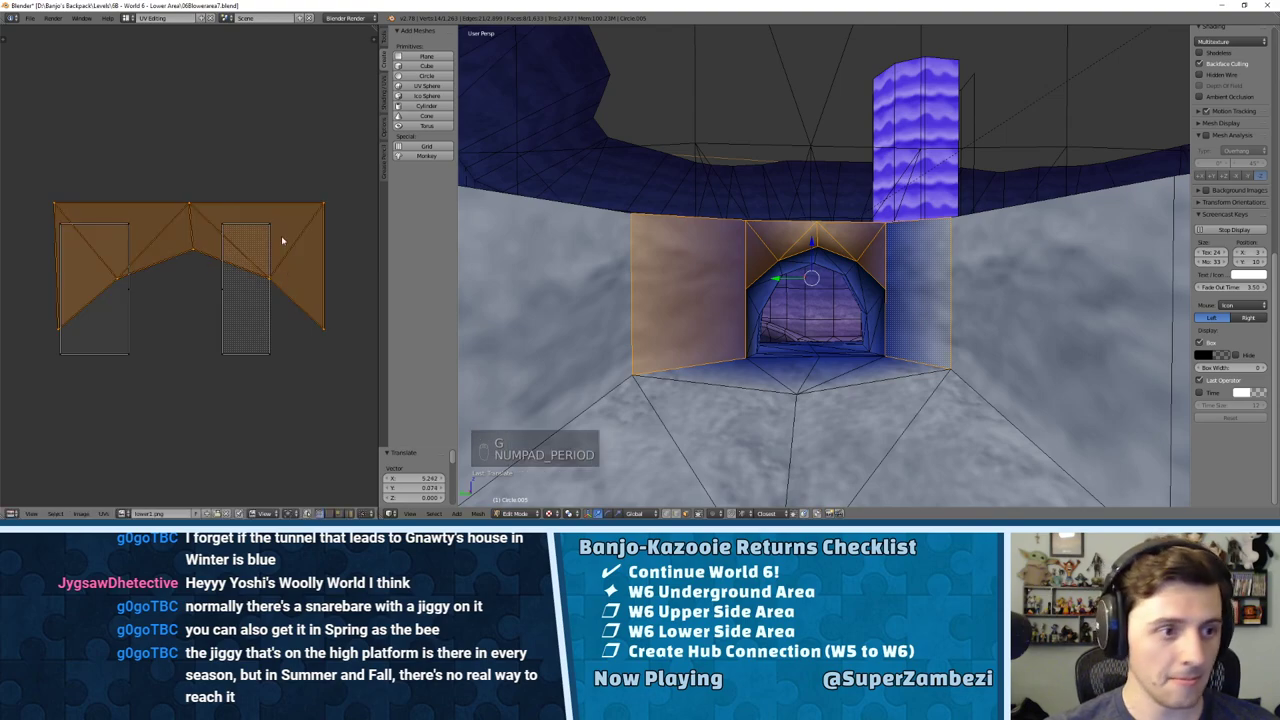
Step: Scale down the arch UV island and align its upper right corner with the right wall's UV island
{"action": "key", "text": "s"}
{"action": "left_click", "coordinate": [251, 206]}
{"action": "scroll", "coordinate": [197, 242], "scroll_direction": "up", "scroll_amount": 2}
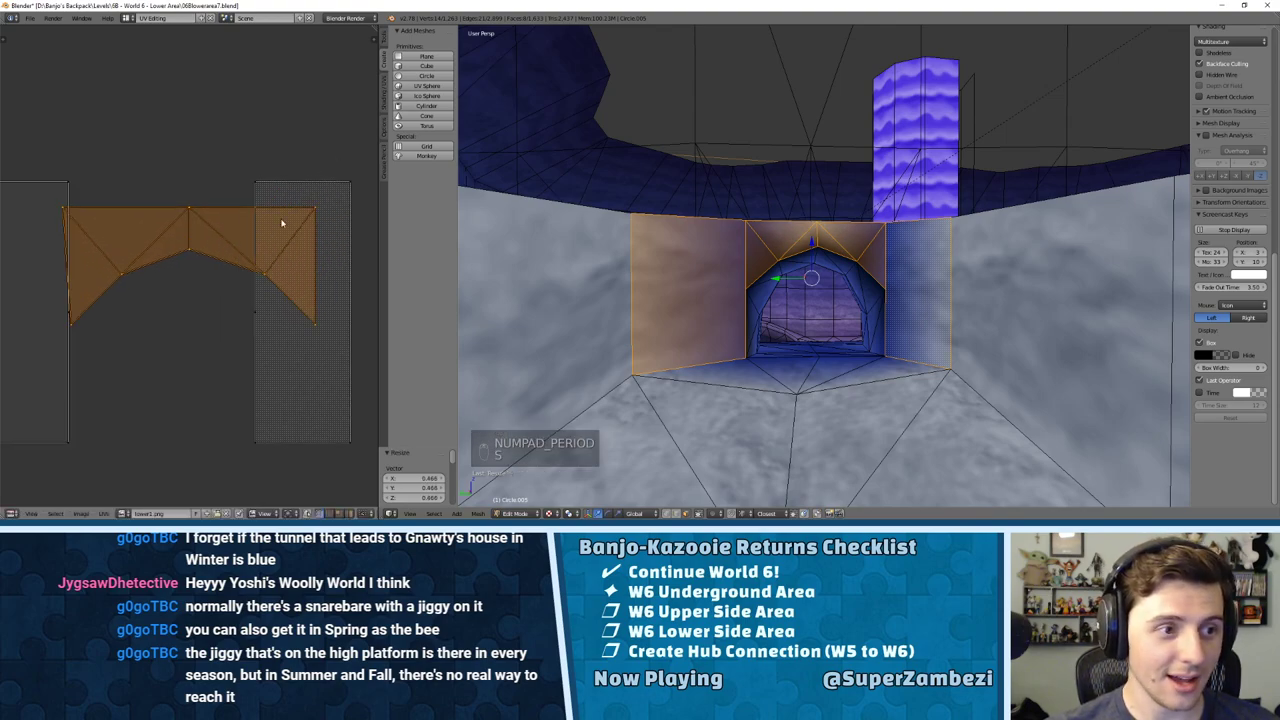
{"action": "key", "text": "s"}
{"action": "left_click", "coordinate": [295, 208]}
{"action": "key", "text": "g"}
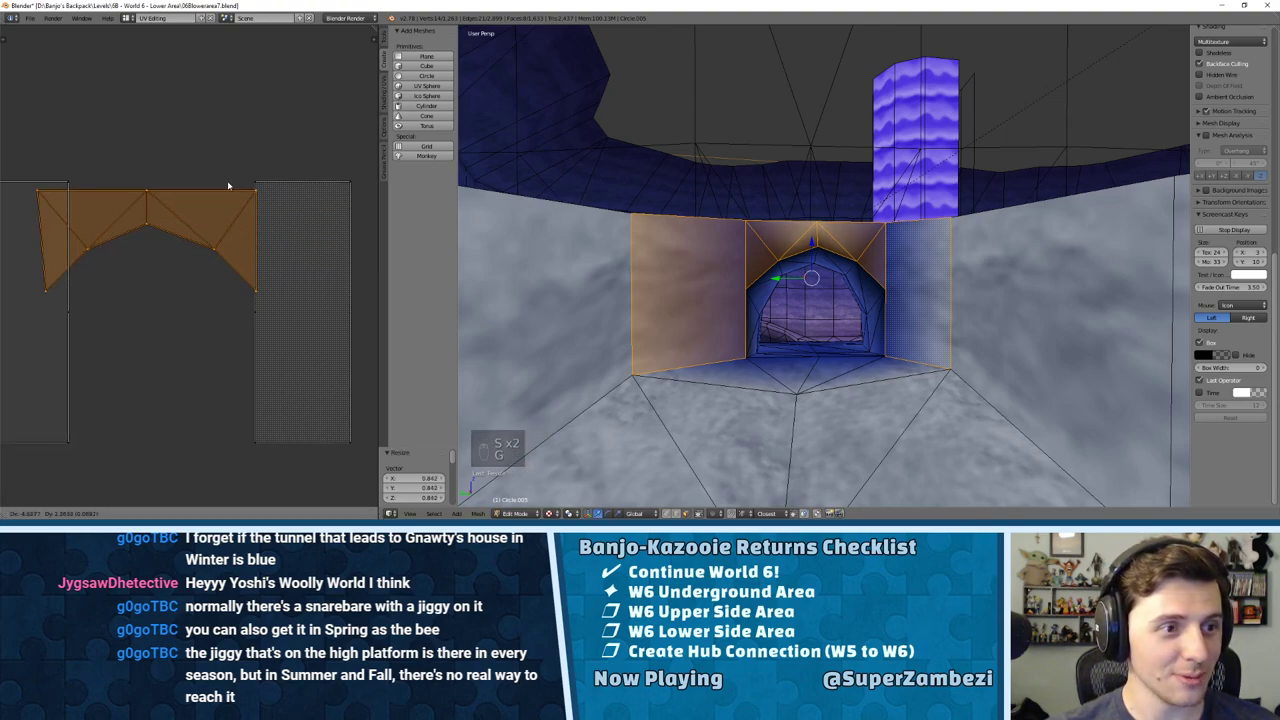
{"action": "left_click", "coordinate": [228, 183]}
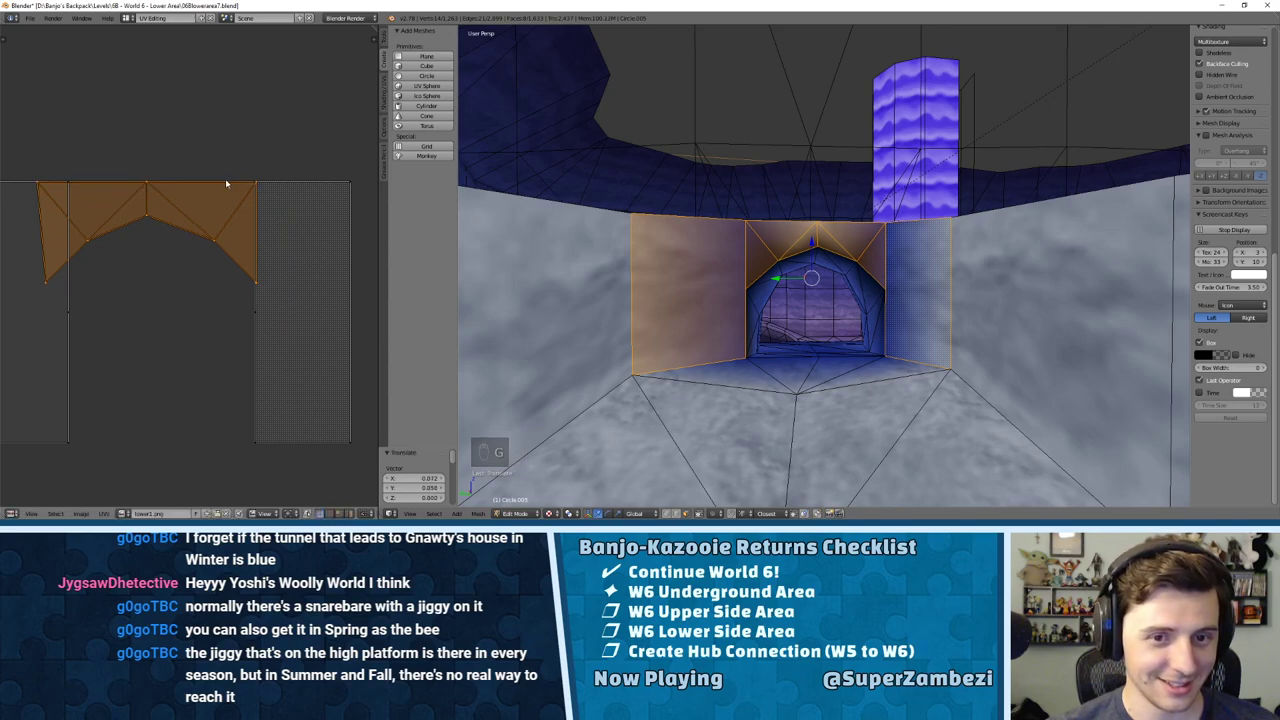
Step: Narrow the arch UV island to fit between the two wall islands, stretch it vertically and realign its upper edge
{"action": "key", "text": "s"}
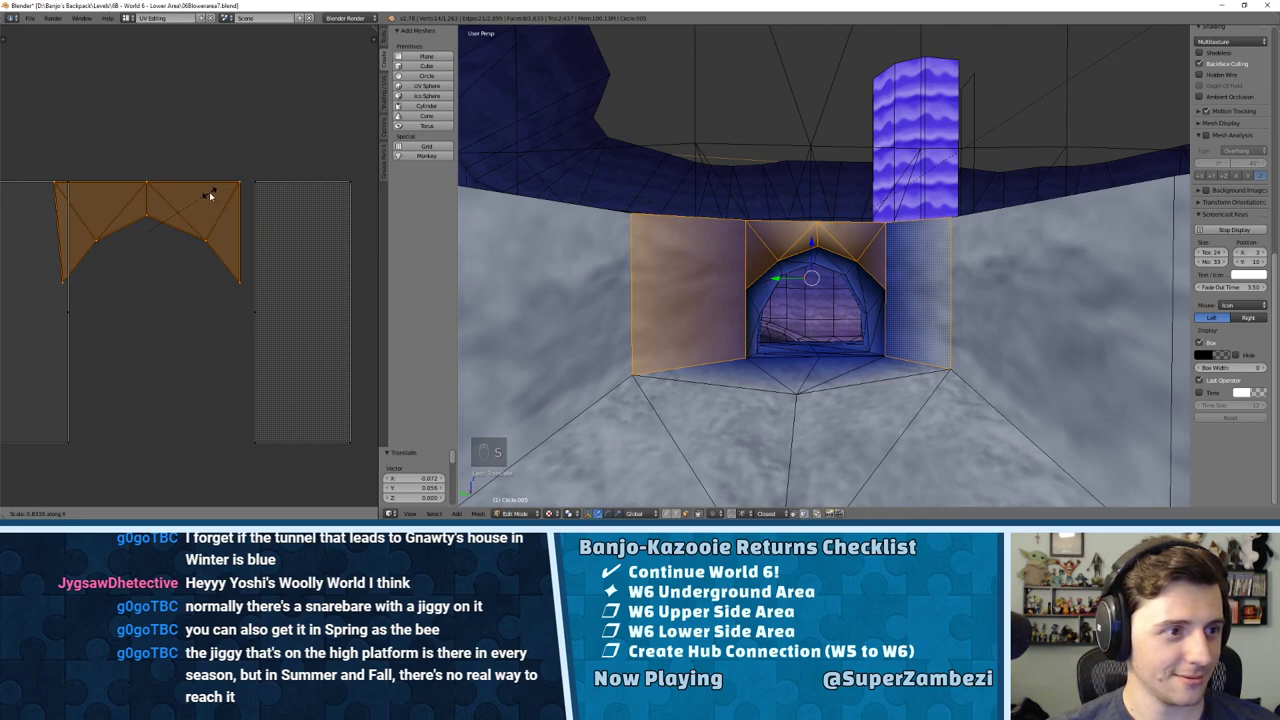
{"action": "left_click", "coordinate": [220, 197]}
{"action": "key", "text": "g"}
{"action": "left_click", "coordinate": [228, 198]}
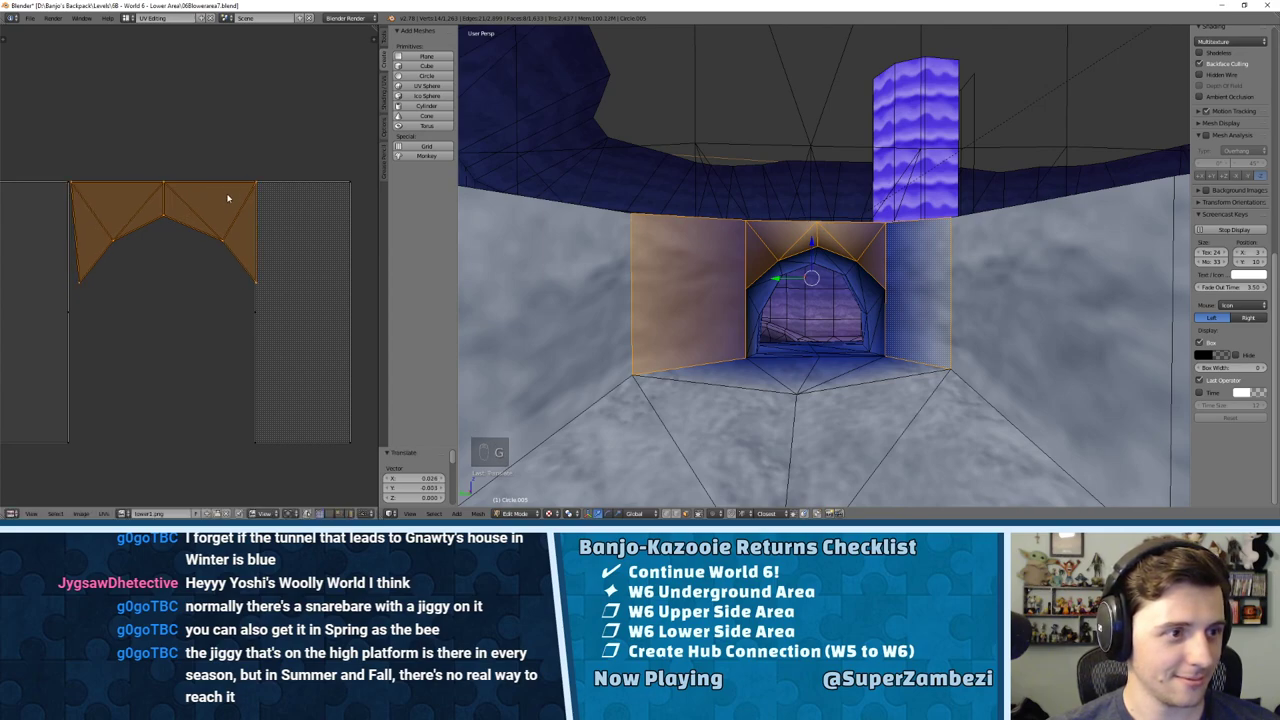
{"action": "key", "text": "s"}
{"action": "key", "text": "y"}
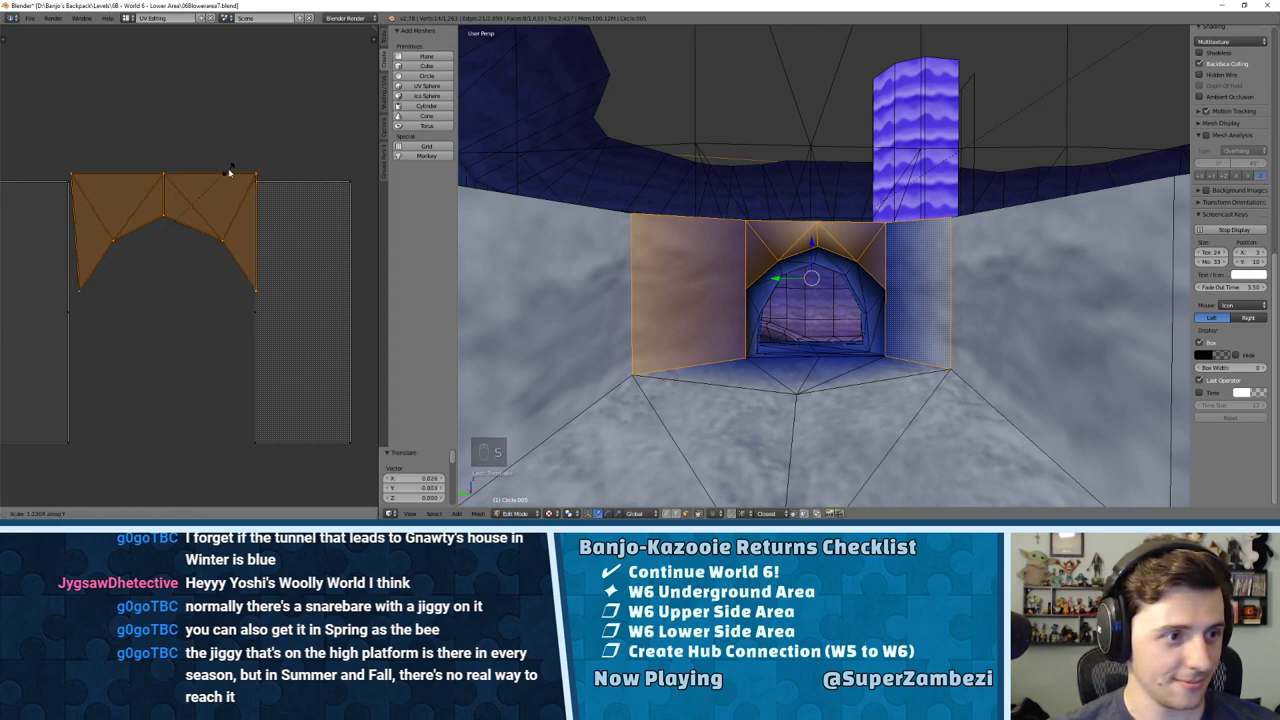
{"action": "left_click", "coordinate": [230, 171]}
{"action": "key", "text": "g"}
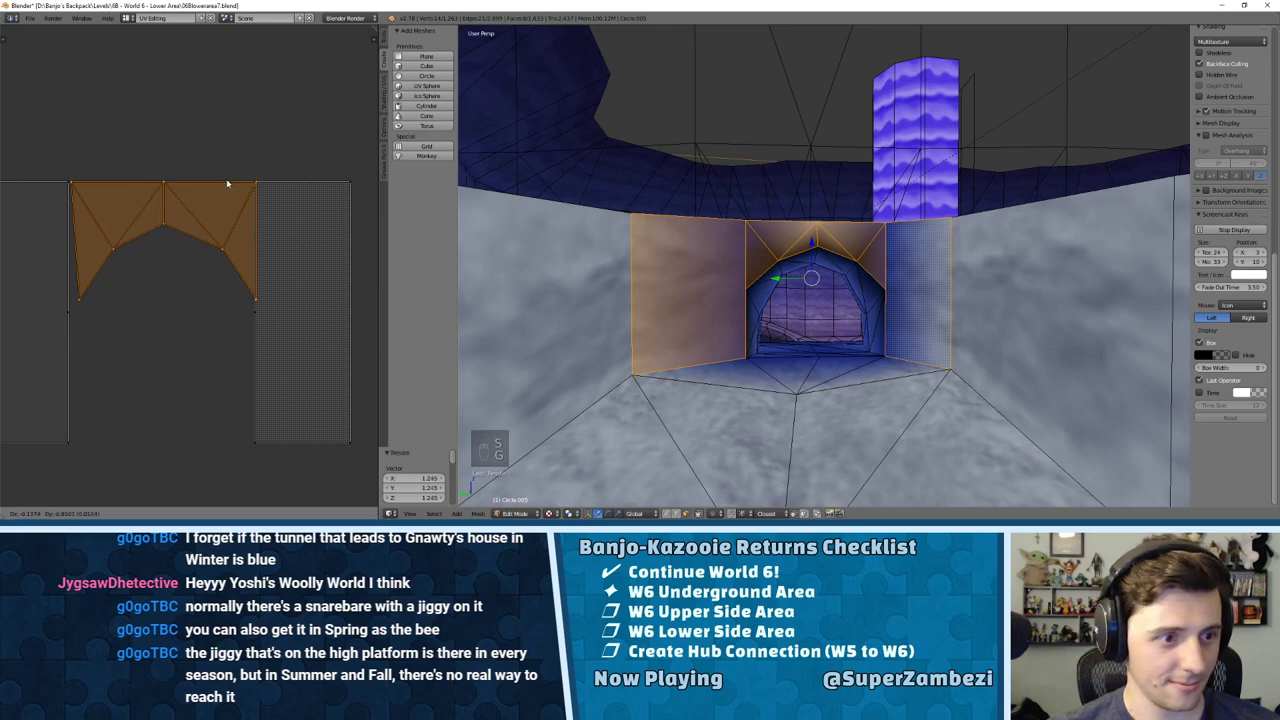
{"action": "left_click", "coordinate": [227, 184]}
Step: Move the UV vertices along the left seam so the arch island and the left wall island line up vertically
{"action": "scroll", "coordinate": [96, 262], "scroll_direction": "up", "scroll_amount": 1}
{"action": "right_click", "coordinate": [55, 314]}
{"action": "key", "text": "g"}
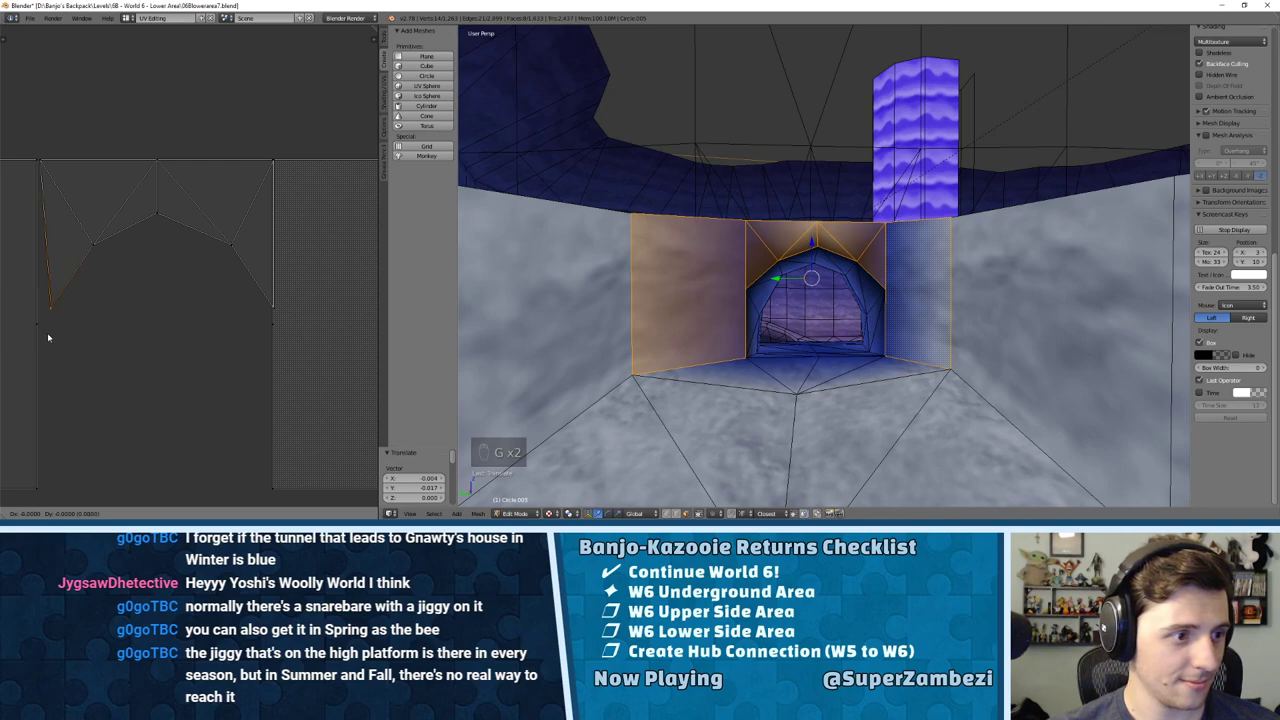
{"action": "left_click", "coordinate": [46, 337]}
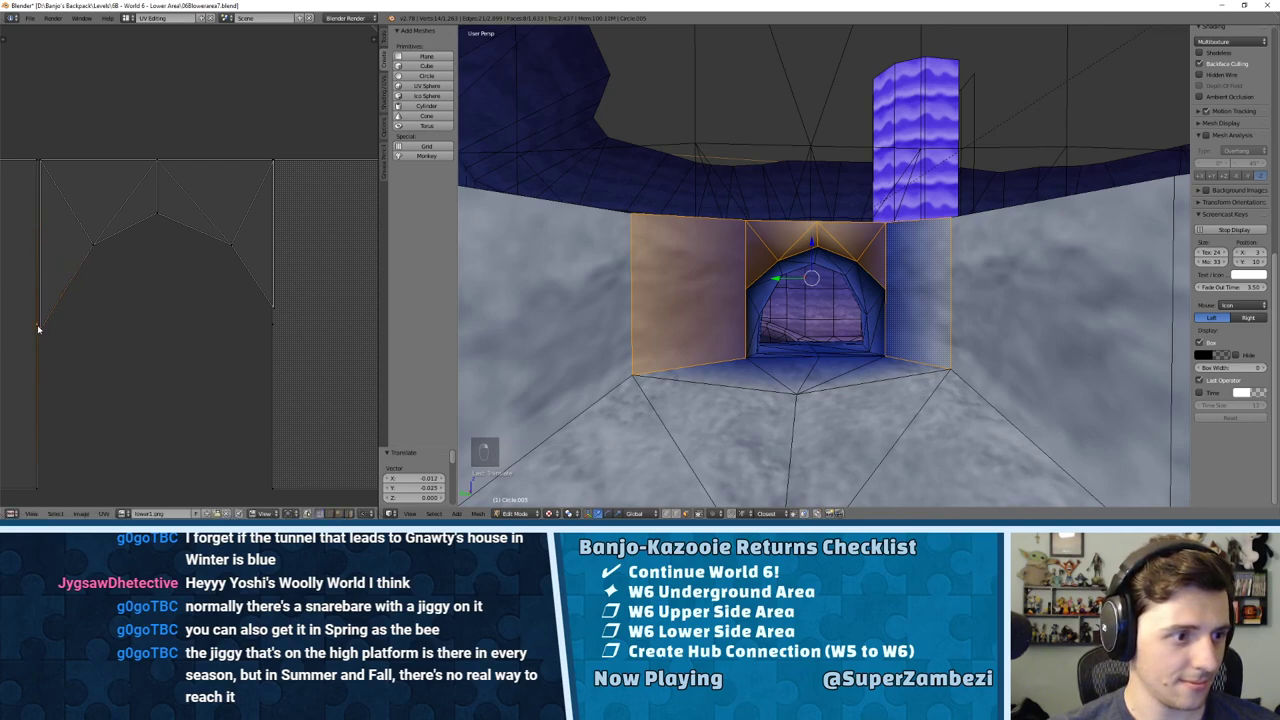
{"action": "key", "text": "g"}
{"action": "left_click", "coordinate": [39, 336]}
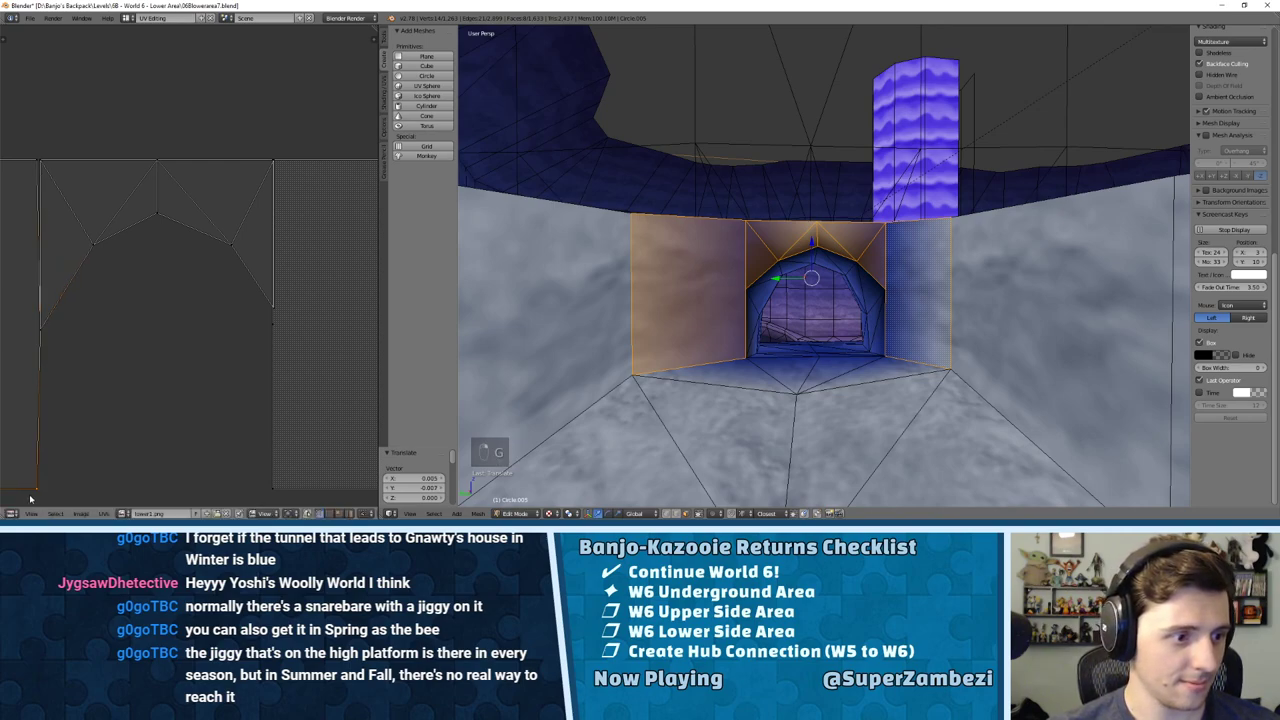
{"action": "key", "text": "g"}
{"action": "left_click", "coordinate": [48, 239]}
{"action": "key", "text": "g"}
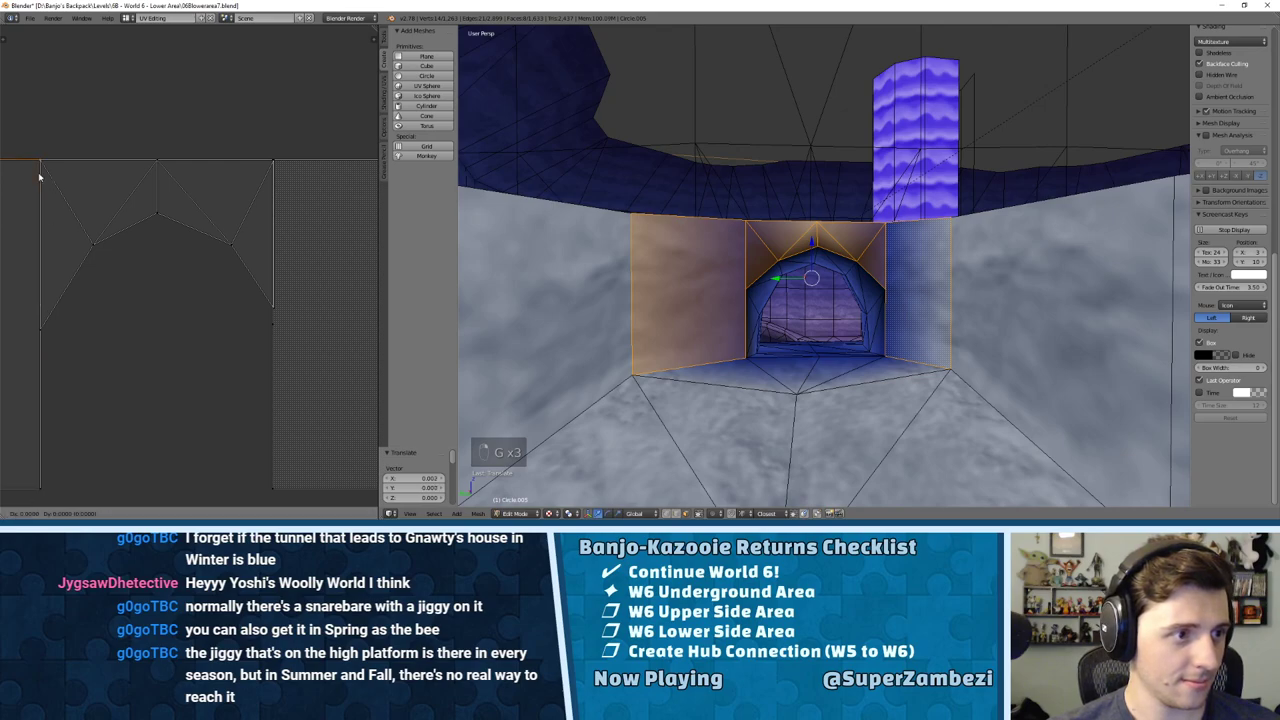
{"action": "left_click", "coordinate": [43, 178]}
Step: Move the UV vertices along the right seam so the arch island and the right wall island line up
{"action": "key", "text": "g"}
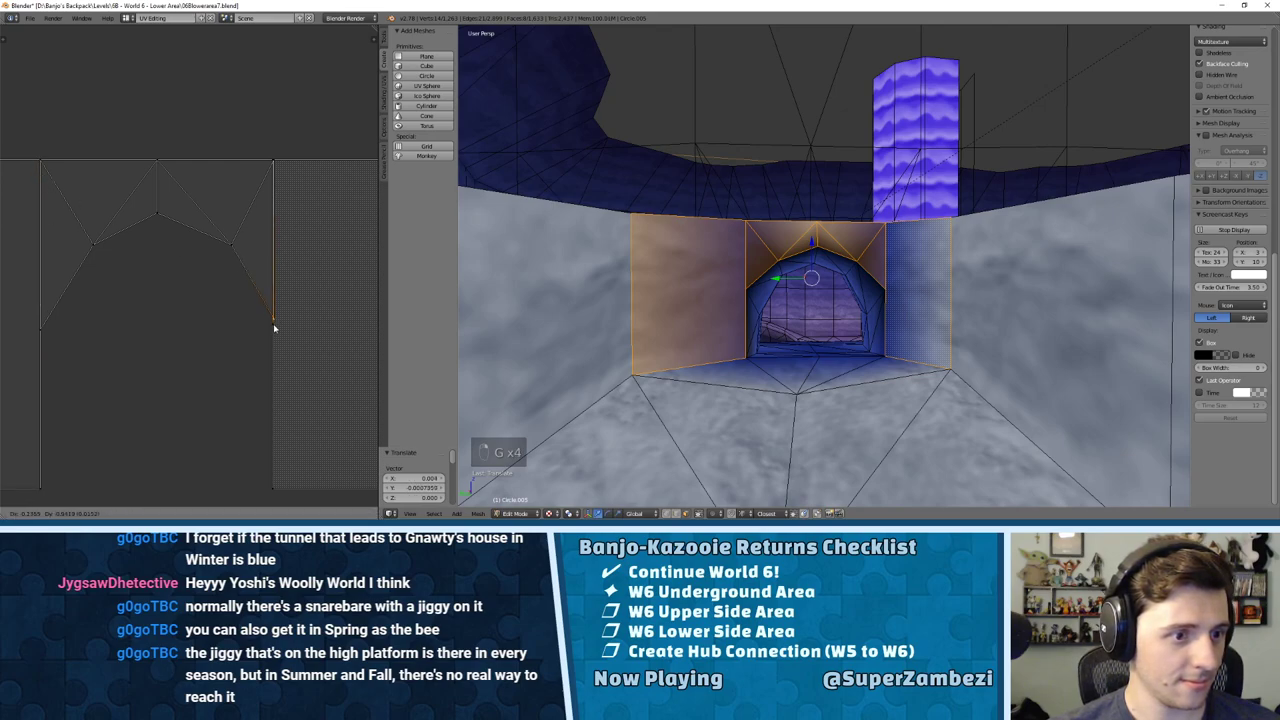
{"action": "left_click", "coordinate": [276, 324]}
{"action": "key", "text": "g"}
{"action": "left_click", "coordinate": [275, 322]}
{"action": "right_click", "coordinate": [283, 490]}
{"action": "key", "text": "g"}
{"action": "left_click", "coordinate": [285, 490]}
{"action": "right_click", "coordinate": [282, 170]}
{"action": "key", "text": "g"}
{"action": "left_click", "coordinate": [280, 171]}
{"action": "right_click", "coordinate": [277, 171]}
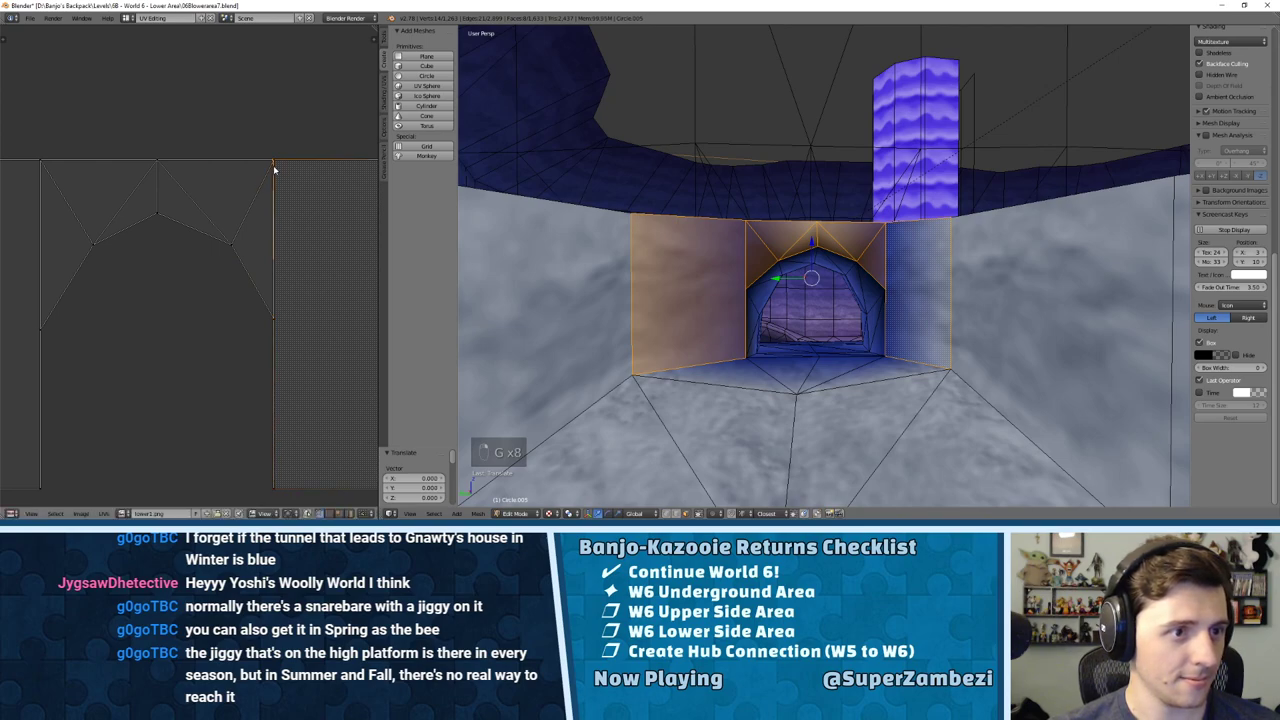
{"action": "key", "text": "g"}
{"action": "left_click", "coordinate": [275, 171]}
Step: Select both side walls and the faces above the tunnel arch, and assign the wall image to them
{"action": "key", "text": "a"}
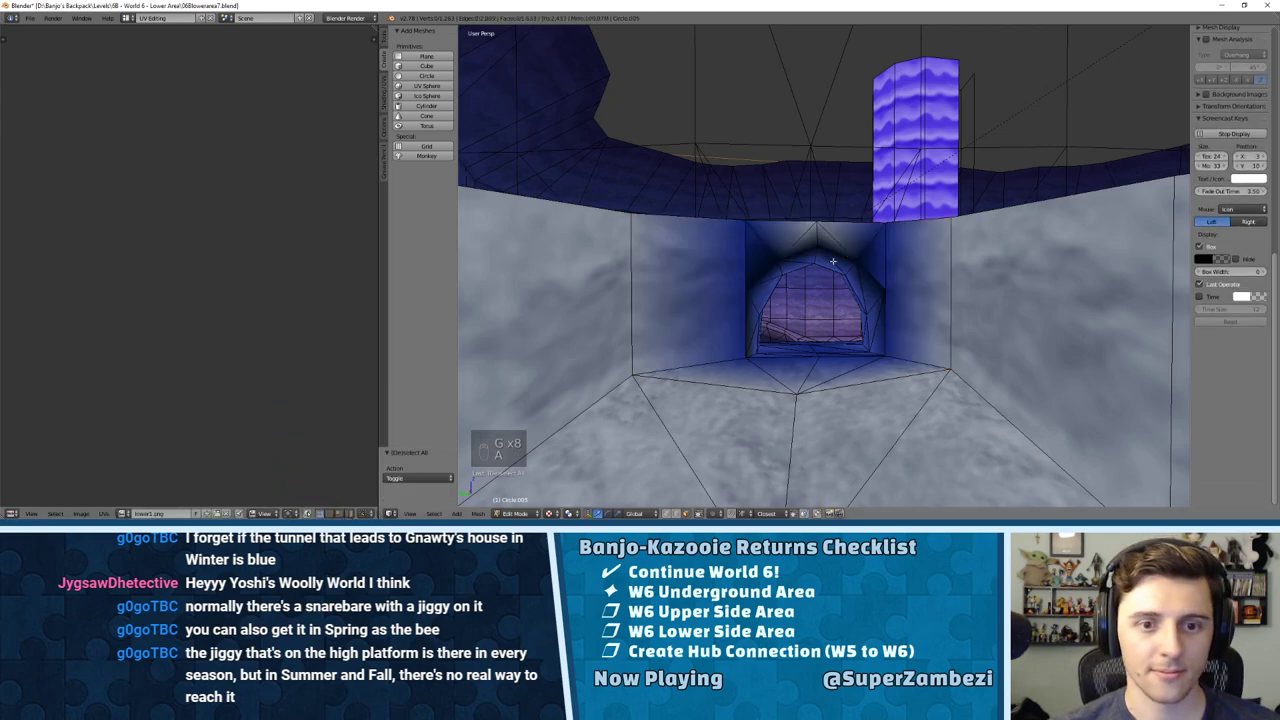
{"action": "key", "text": "Tab"}
{"action": "key", "text": "Tab"}
{"action": "right_click", "coordinate": [742, 255]}
{"action": "right_click", "coordinate": [758, 258], "text": "shift"}
{"action": "right_click", "coordinate": [780, 235], "text": "shift"}
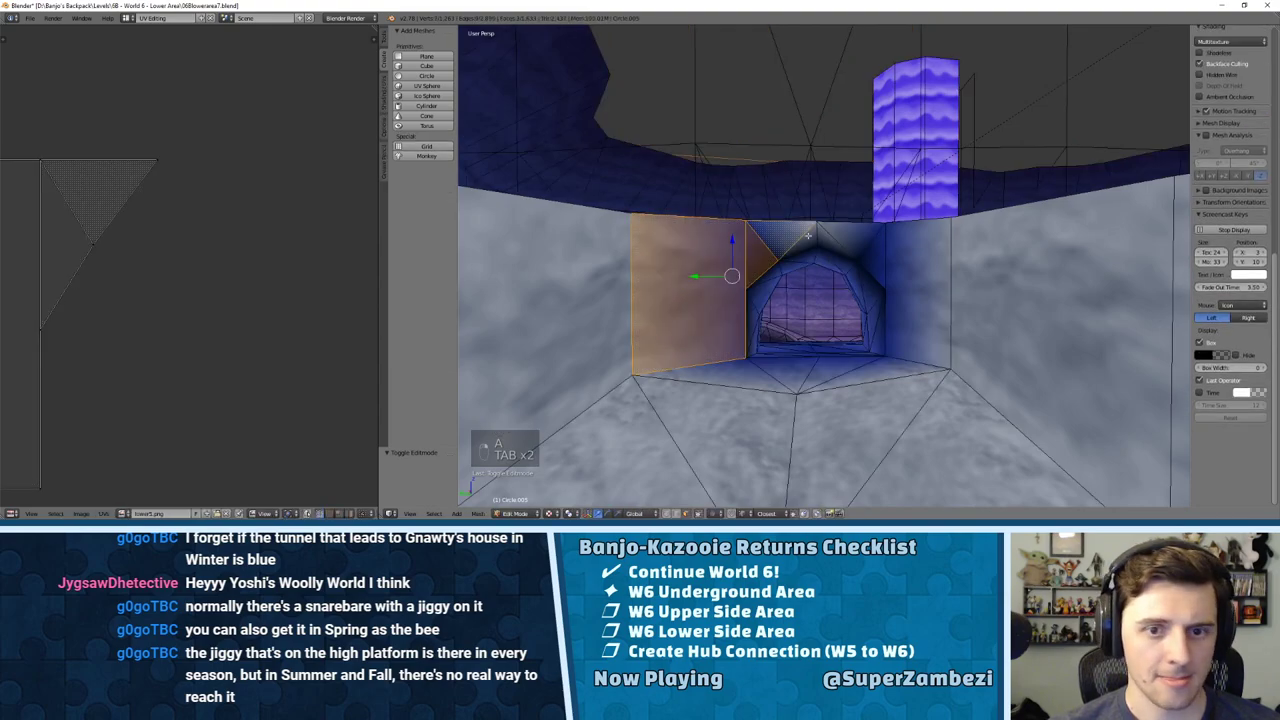
{"action": "right_click", "coordinate": [805, 243], "text": "shift"}
{"action": "right_click", "coordinate": [830, 243], "text": "shift"}
{"action": "right_click", "coordinate": [855, 236], "text": "shift"}
{"action": "right_click", "coordinate": [878, 260], "text": "shift"}
{"action": "right_click", "coordinate": [898, 266], "text": "shift"}
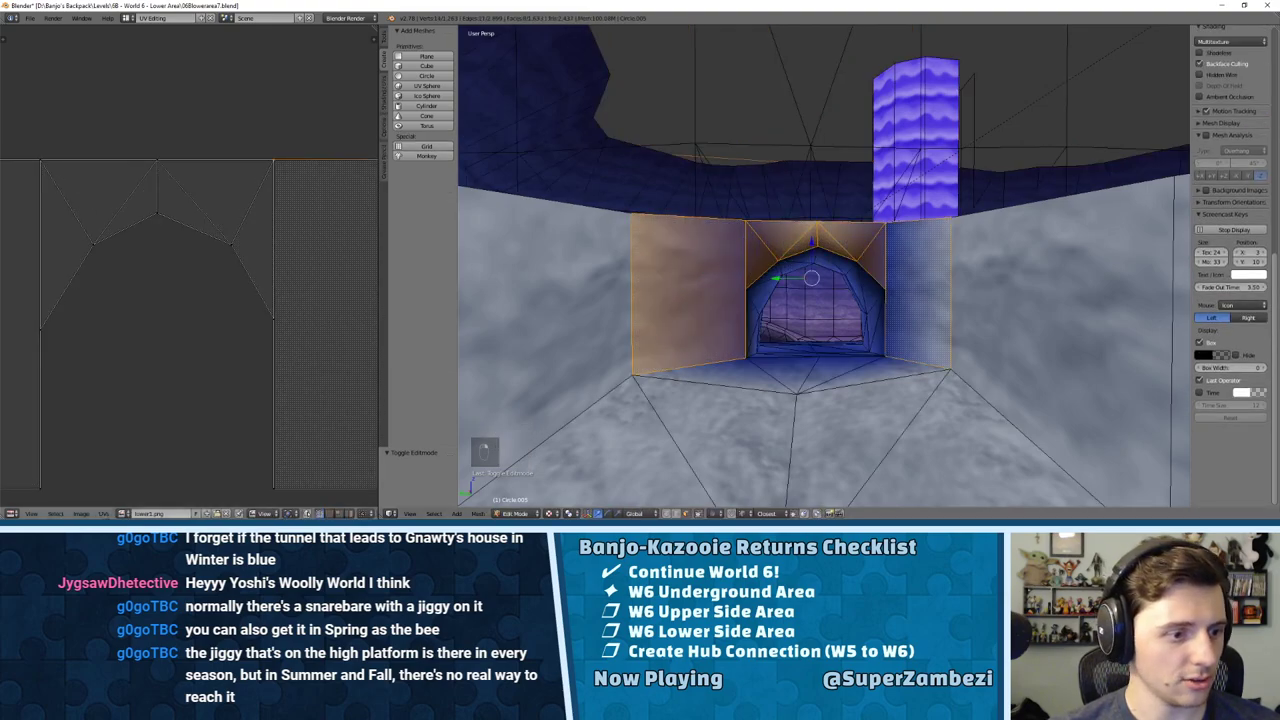
{"action": "left_click", "coordinate": [123, 513]}
{"action": "left_click", "coordinate": [145, 422]}
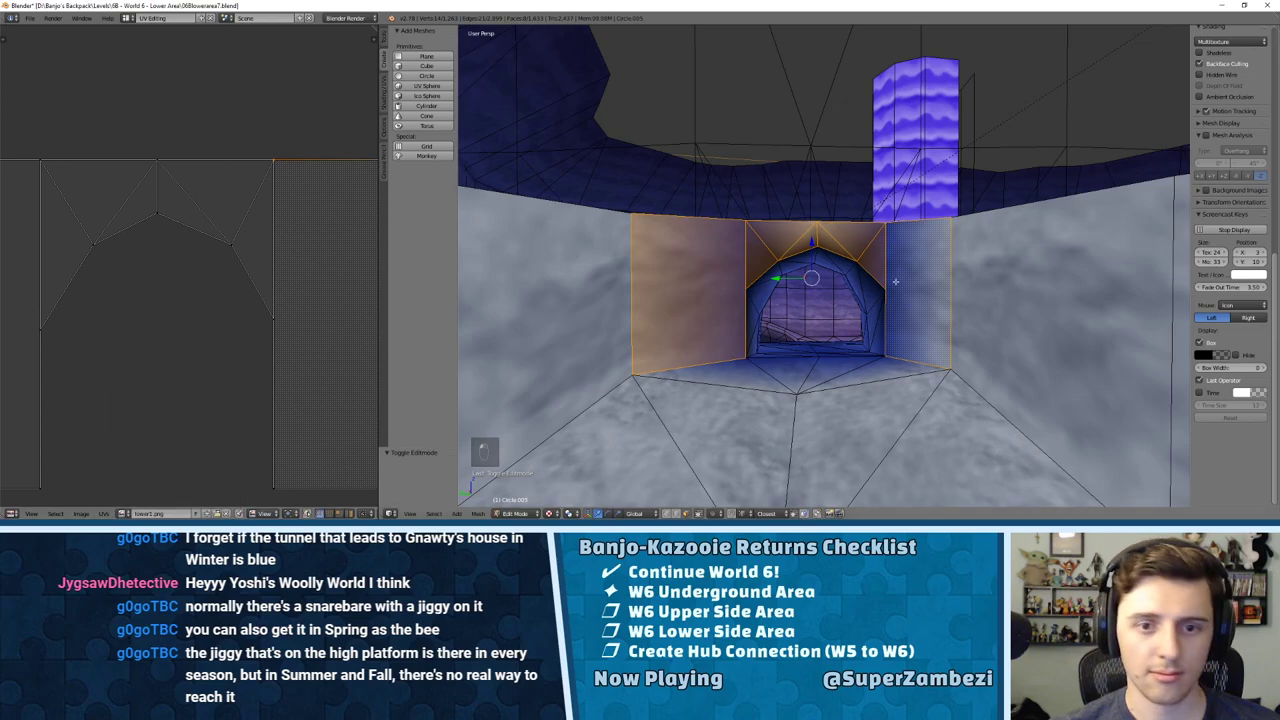
Step: Leave mesh editing and switch the lower area mesh to Vertex Paint mode
{"action": "key", "text": "Tab"}
{"action": "scroll", "coordinate": [883, 277], "scroll_direction": "down", "scroll_amount": 3}
{"action": "middle_click_drag", "start_coordinate": [883, 303], "coordinate": [871, 217]}
{"action": "scroll", "coordinate": [786, 246], "scroll_direction": "up", "scroll_amount": 4}
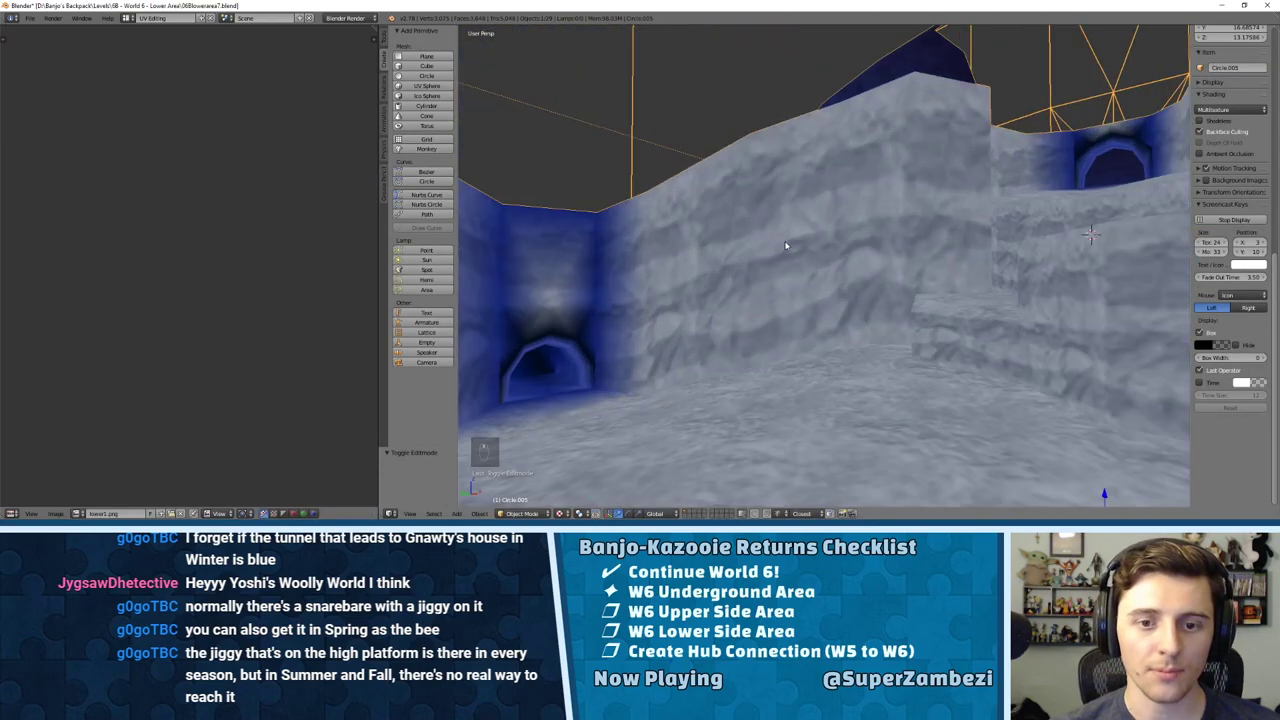
{"action": "middle_click_drag", "start_coordinate": [786, 246], "coordinate": [672, 270]}
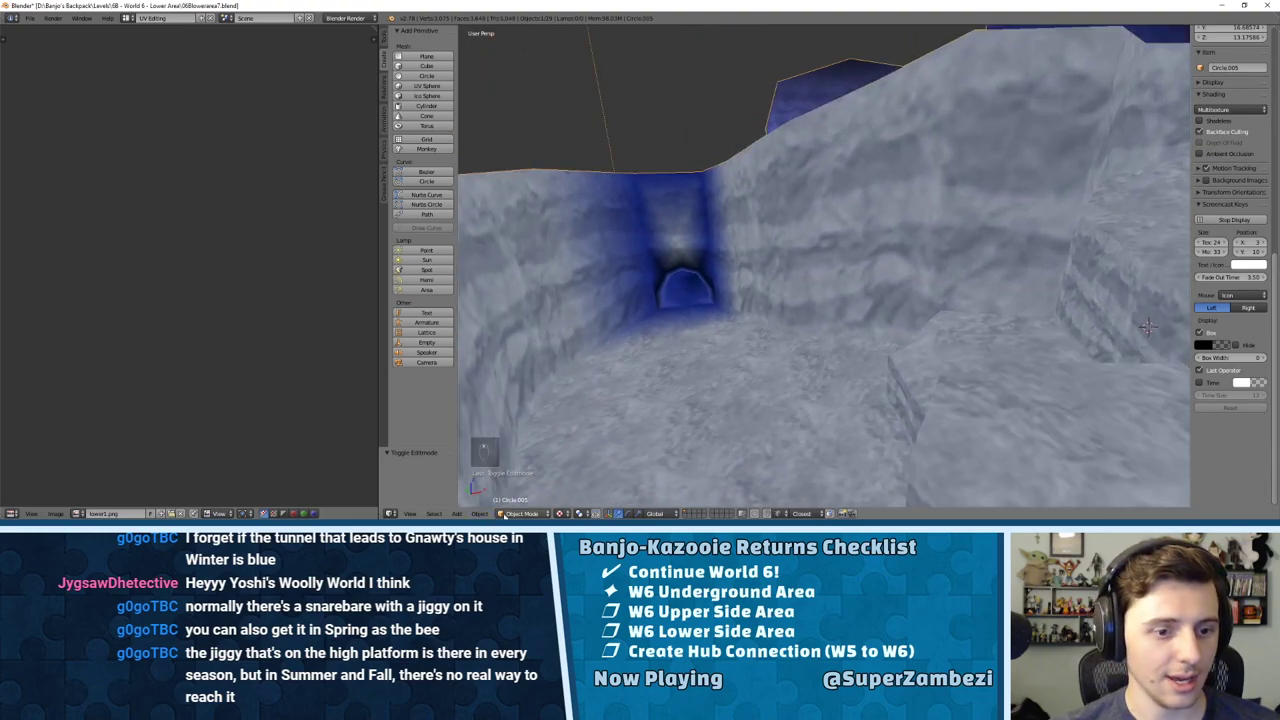
{"action": "left_click", "coordinate": [510, 514]}
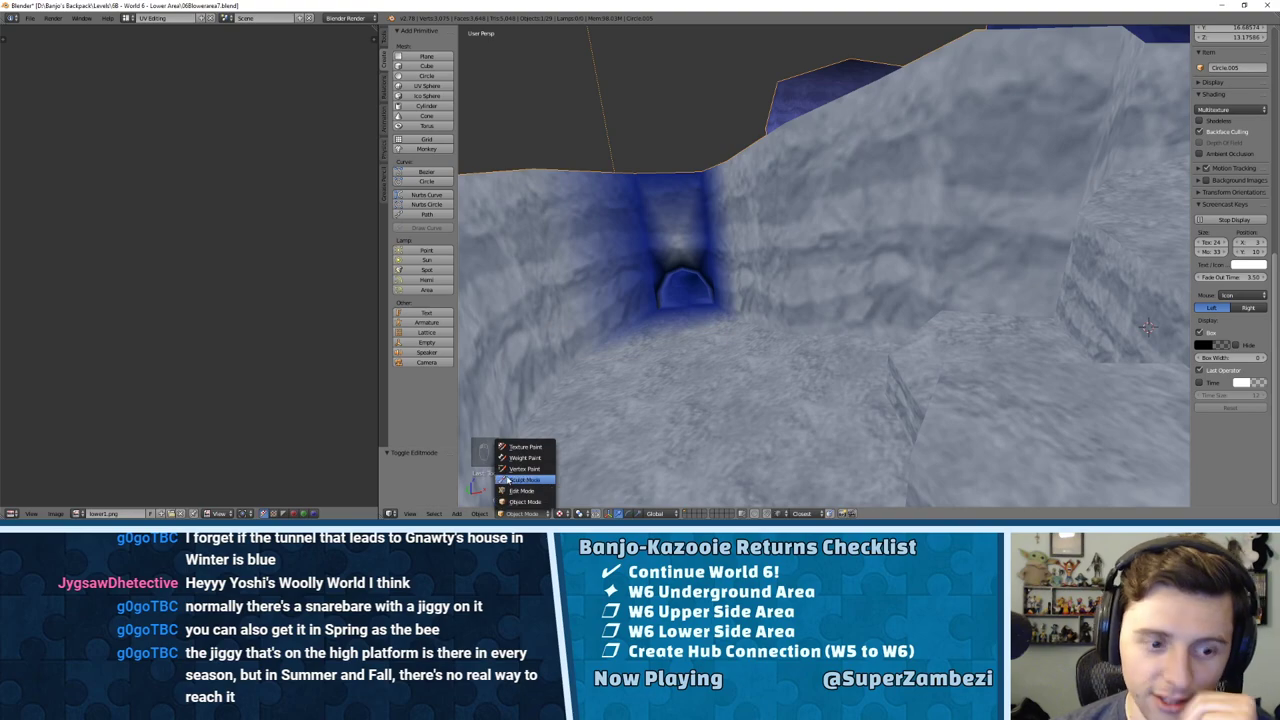
{"action": "left_click", "coordinate": [523, 469]}
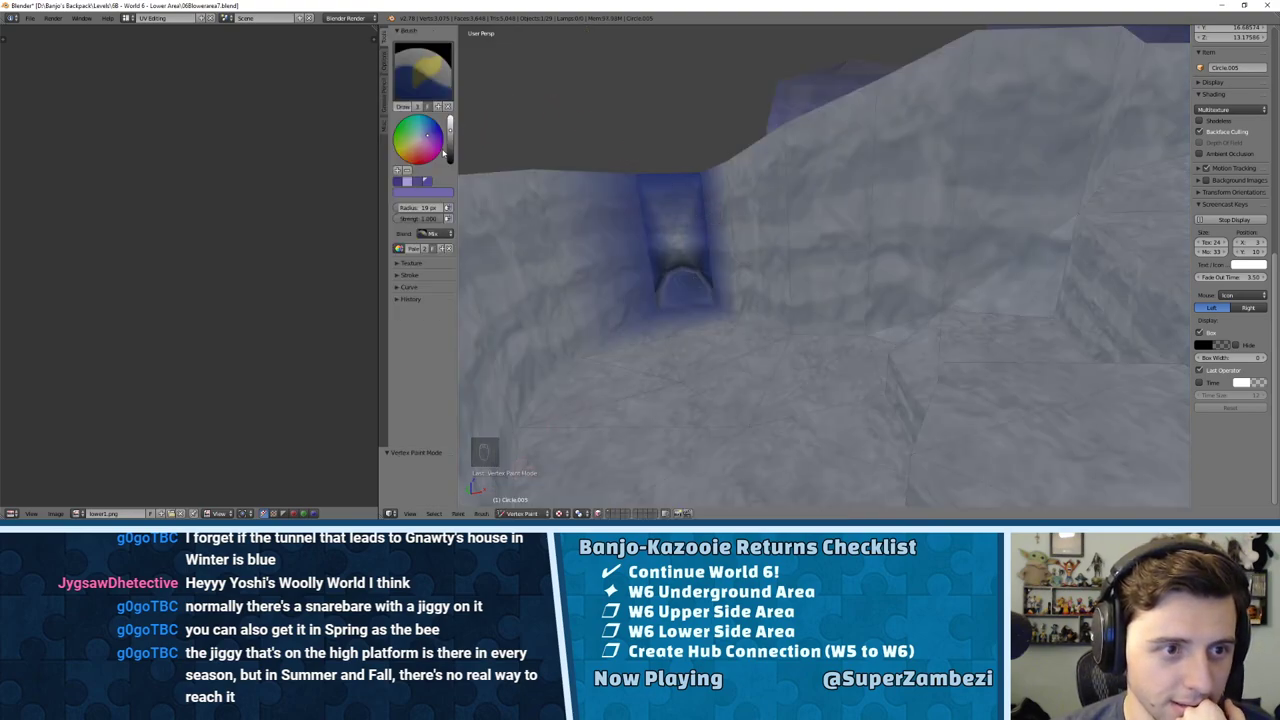
Step: Sample the dark blue from the wall beside the tunnel arch as brush colour and raise its brightness to maximum
{"action": "key", "text": "a"}
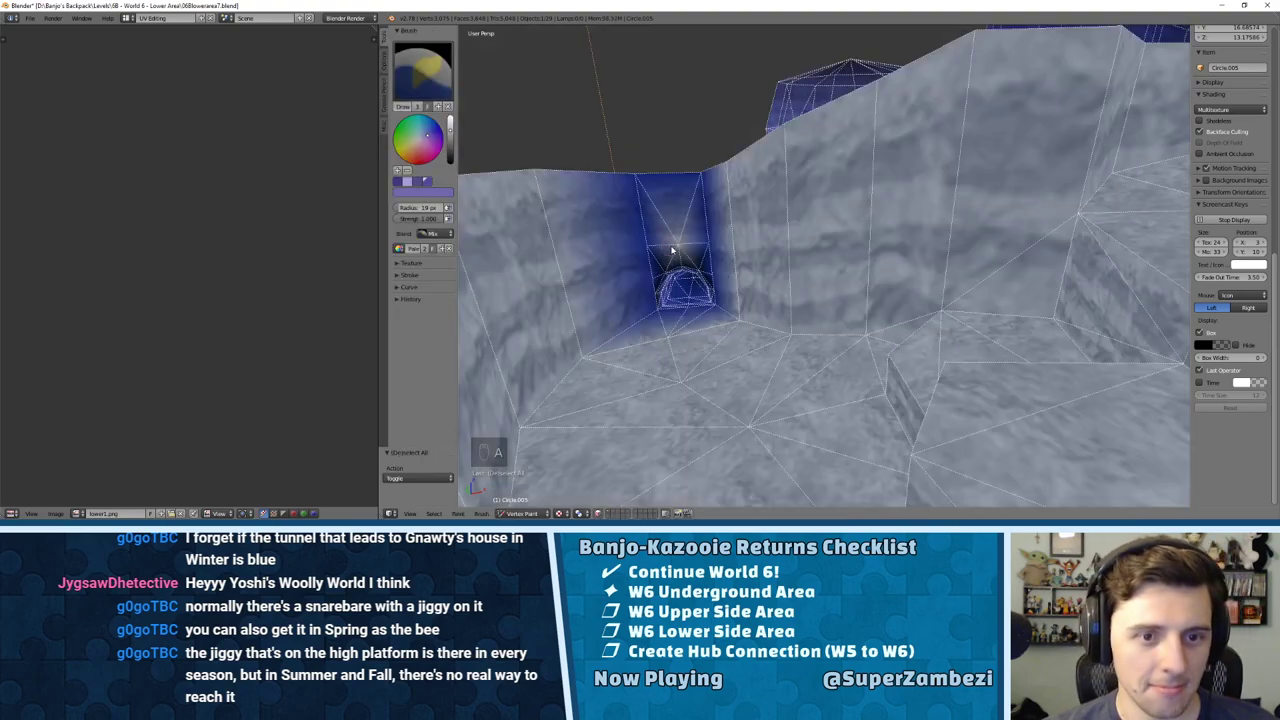
{"action": "key", "text": "s"}
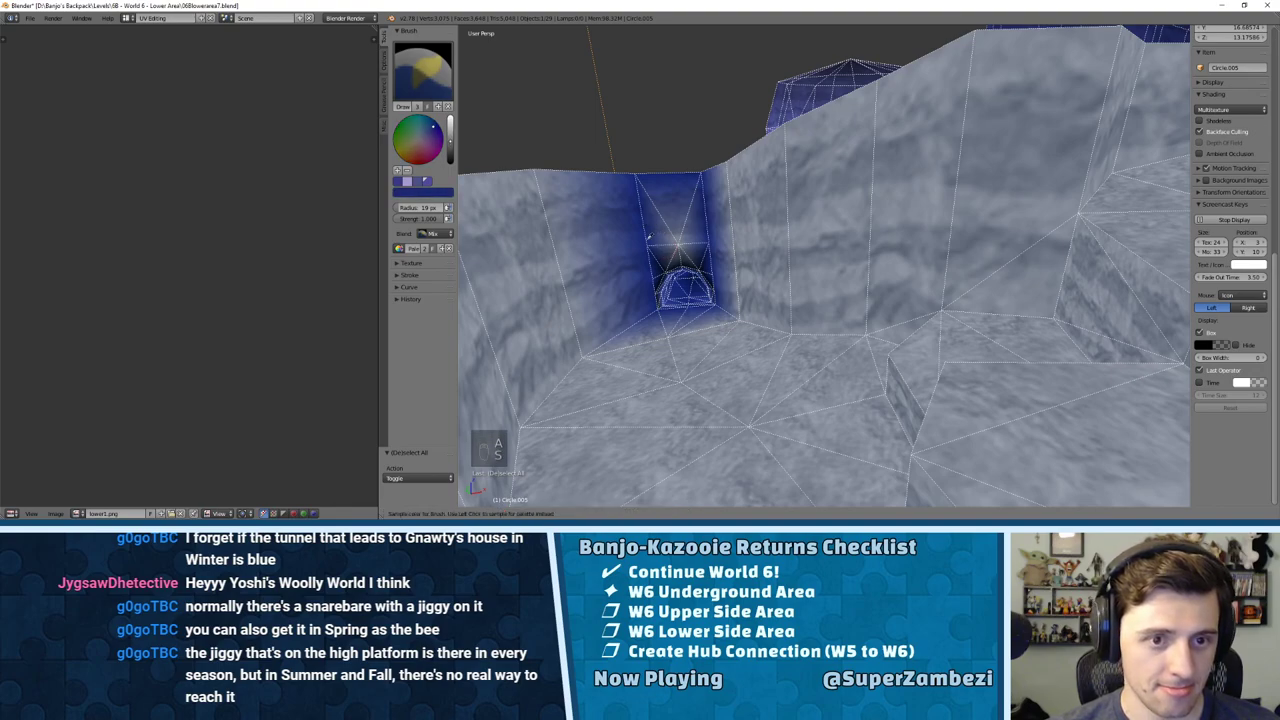
{"action": "left_click", "coordinate": [647, 211]}
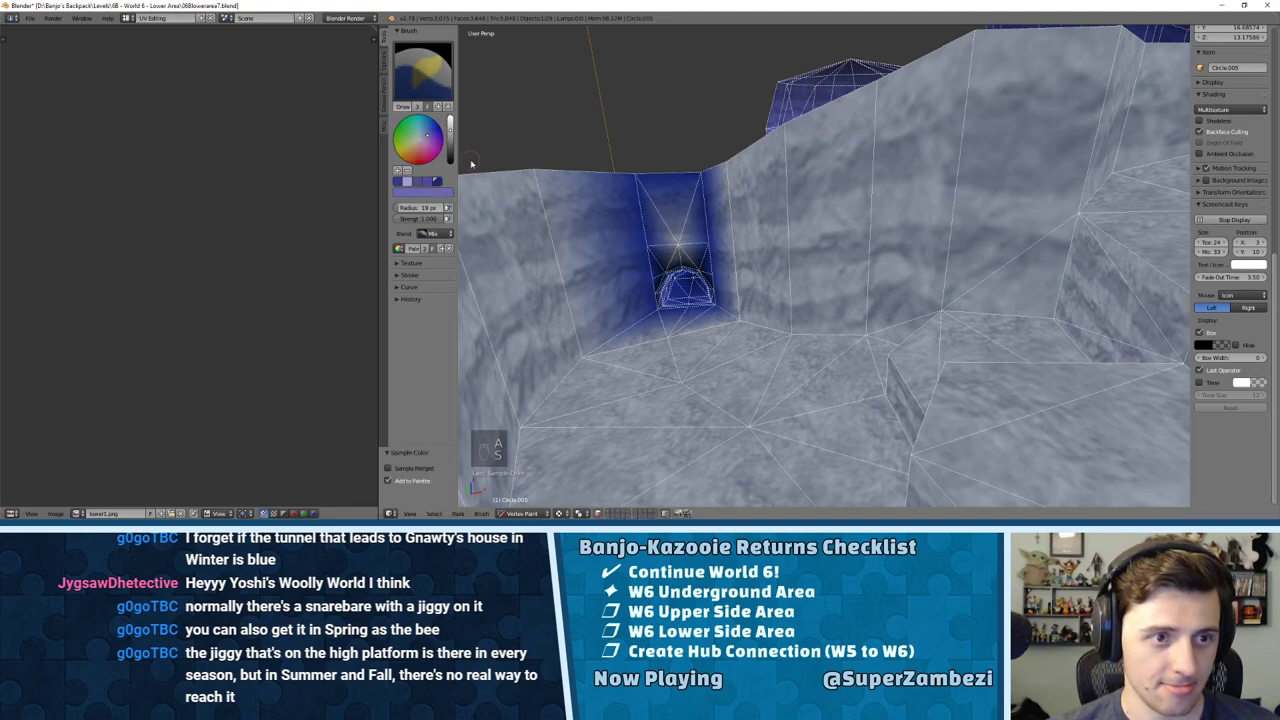
{"action": "key", "text": "s"}
{"action": "left_click", "coordinate": [647, 218]}
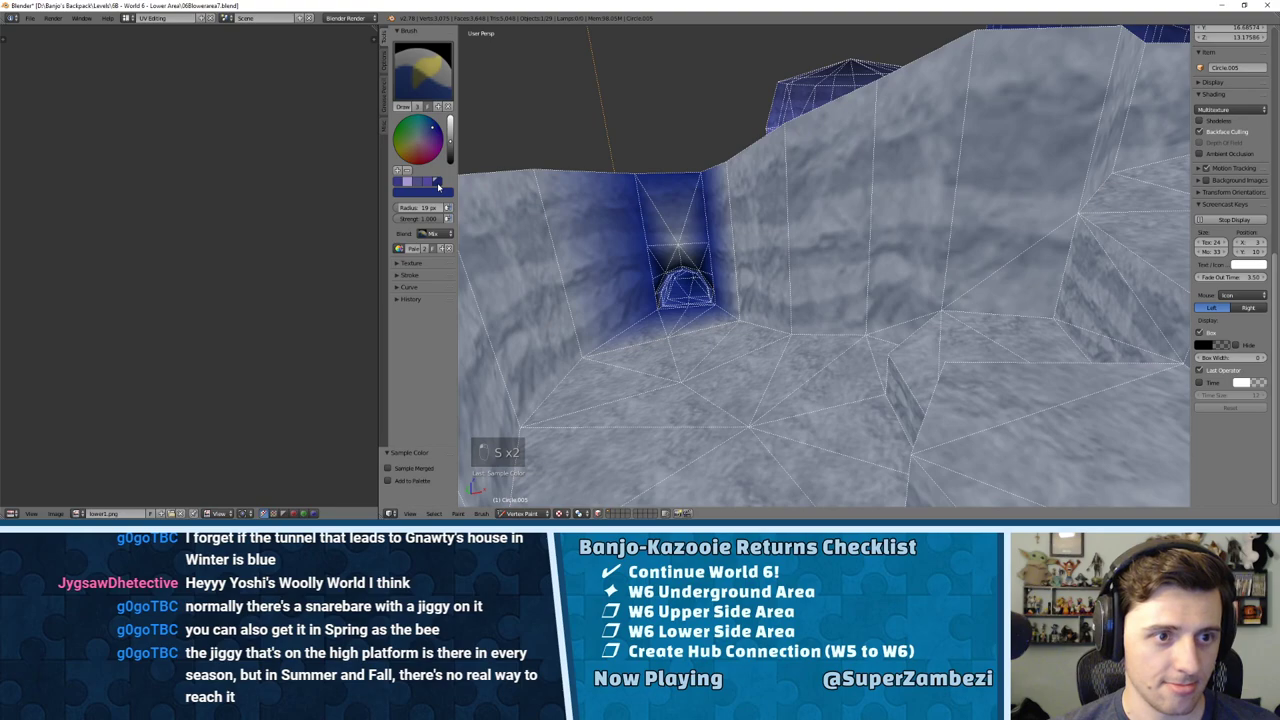
{"action": "left_click_drag", "start_coordinate": [450, 142], "coordinate": [450, 120]}
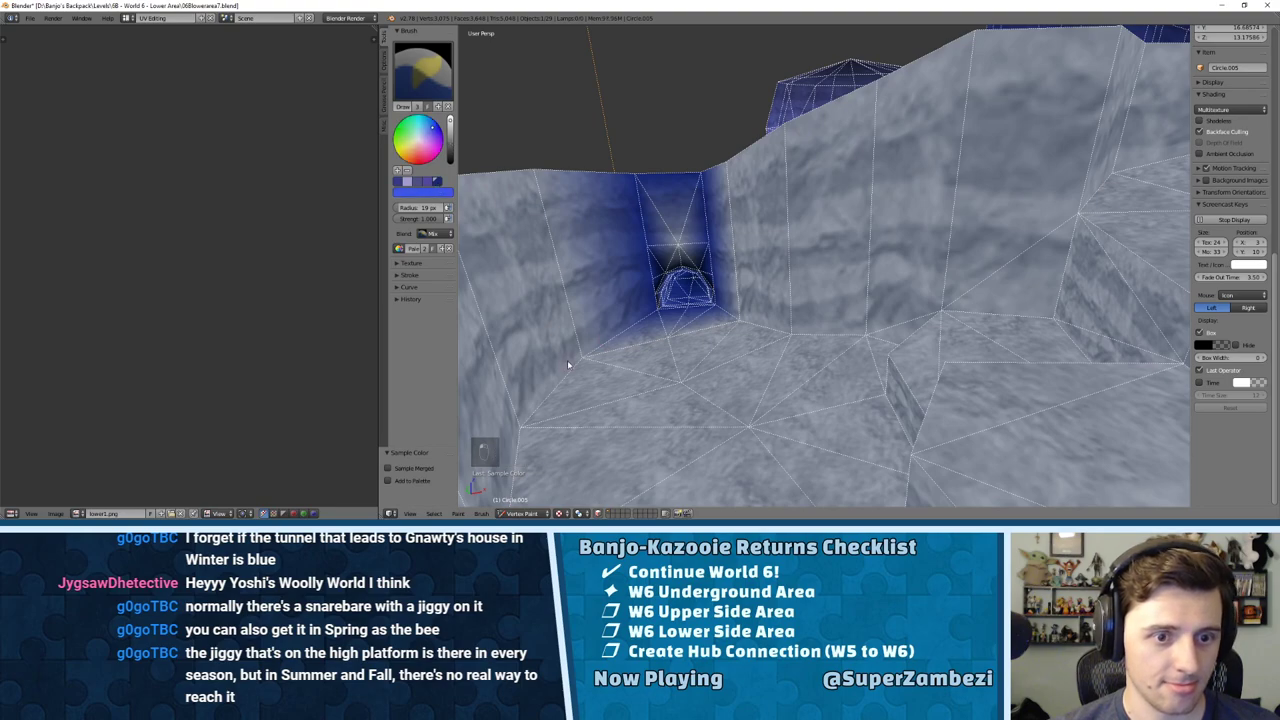
Step: Paint the floor and lower wall vertices in front of the tunnel entrance with the bright blue
{"action": "mouse_move", "coordinate": [587, 356]}
{"action": "middle_mouse_down"}
{"action": "mouse_move", "coordinate": [651, 334]}
{"action": "mouse_move", "coordinate": [623, 280]}
{"action": "middle_mouse_up"}
{"action": "left_click", "coordinate": [626, 287]}
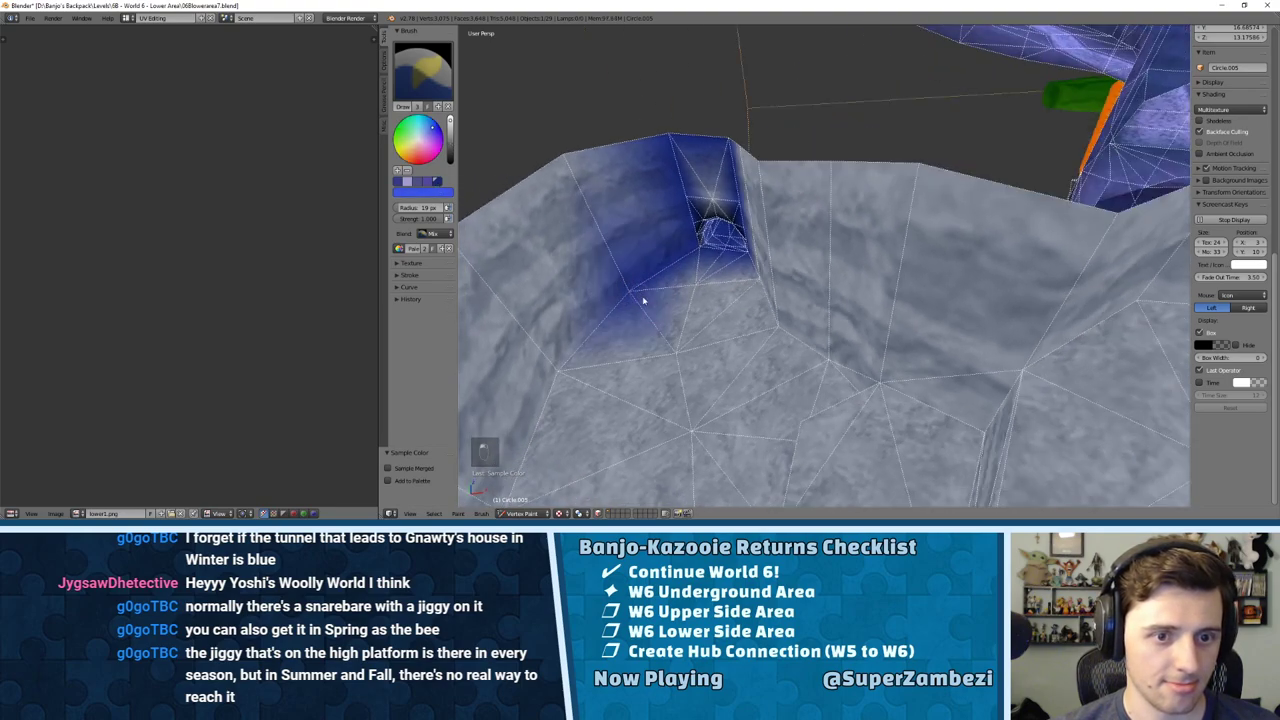
{"action": "left_click", "coordinate": [672, 347]}
{"action": "left_click_drag", "start_coordinate": [615, 283], "coordinate": [743, 283]}
{"action": "mouse_move", "coordinate": [743, 283]}
{"action": "middle_mouse_down"}
{"action": "mouse_move", "coordinate": [851, 311]}
{"action": "mouse_move", "coordinate": [823, 337]}
{"action": "mouse_move", "coordinate": [687, 249]}
{"action": "mouse_move", "coordinate": [668, 263]}
{"action": "mouse_move", "coordinate": [817, 229]}
{"action": "mouse_move", "coordinate": [777, 186]}
{"action": "mouse_move", "coordinate": [838, 176]}
{"action": "mouse_move", "coordinate": [812, 204]}
{"action": "middle_mouse_up"}
{"action": "left_click", "coordinate": [682, 234]}
Step: Paint the vertices around the tunnel arch and its base corners blue to cover the dark shading
{"action": "scroll", "coordinate": [634, 267], "scroll_direction": "up", "scroll_amount": 3}
{"action": "scroll", "coordinate": [777, 186], "scroll_direction": "up", "scroll_amount": 2}
{"action": "scroll", "coordinate": [838, 176], "scroll_direction": "up", "scroll_amount": 1}
{"action": "left_click", "coordinate": [774, 190]}
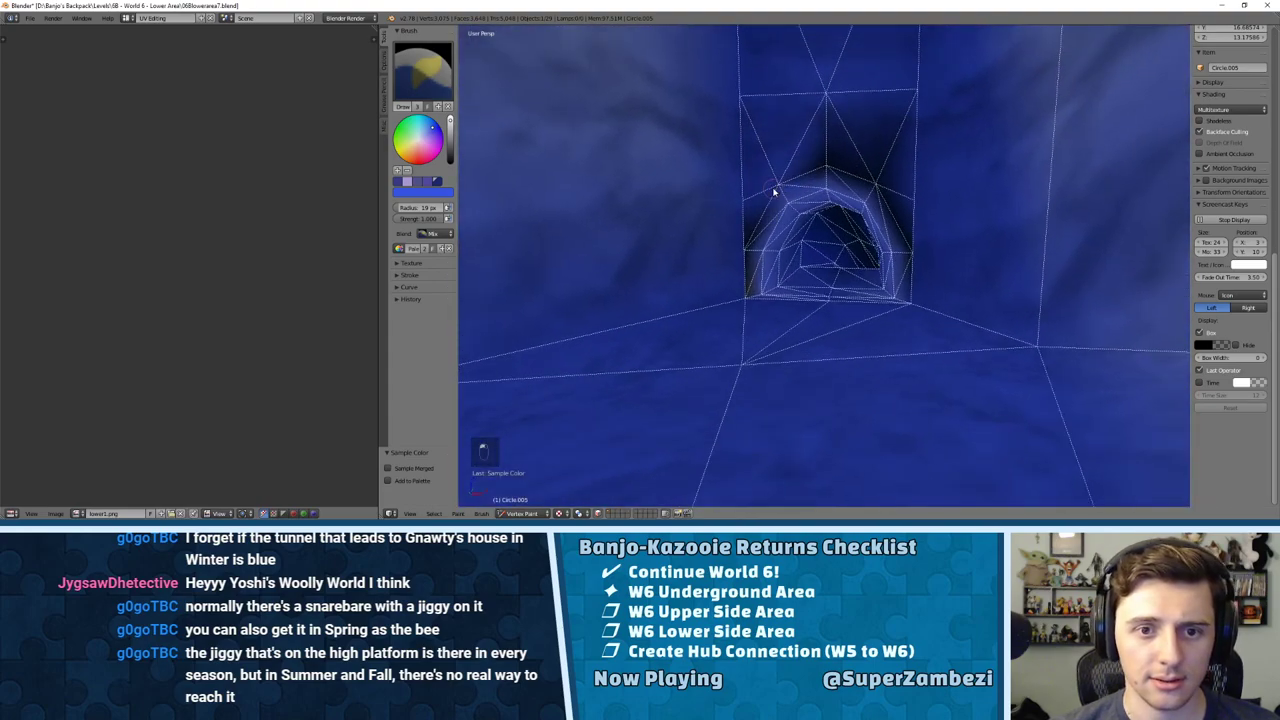
{"action": "left_click", "coordinate": [822, 167]}
{"action": "left_click", "coordinate": [868, 182]}
{"action": "middle_click_drag", "start_coordinate": [903, 208], "coordinate": [920, 208]}
{"action": "left_click", "coordinate": [854, 228]}
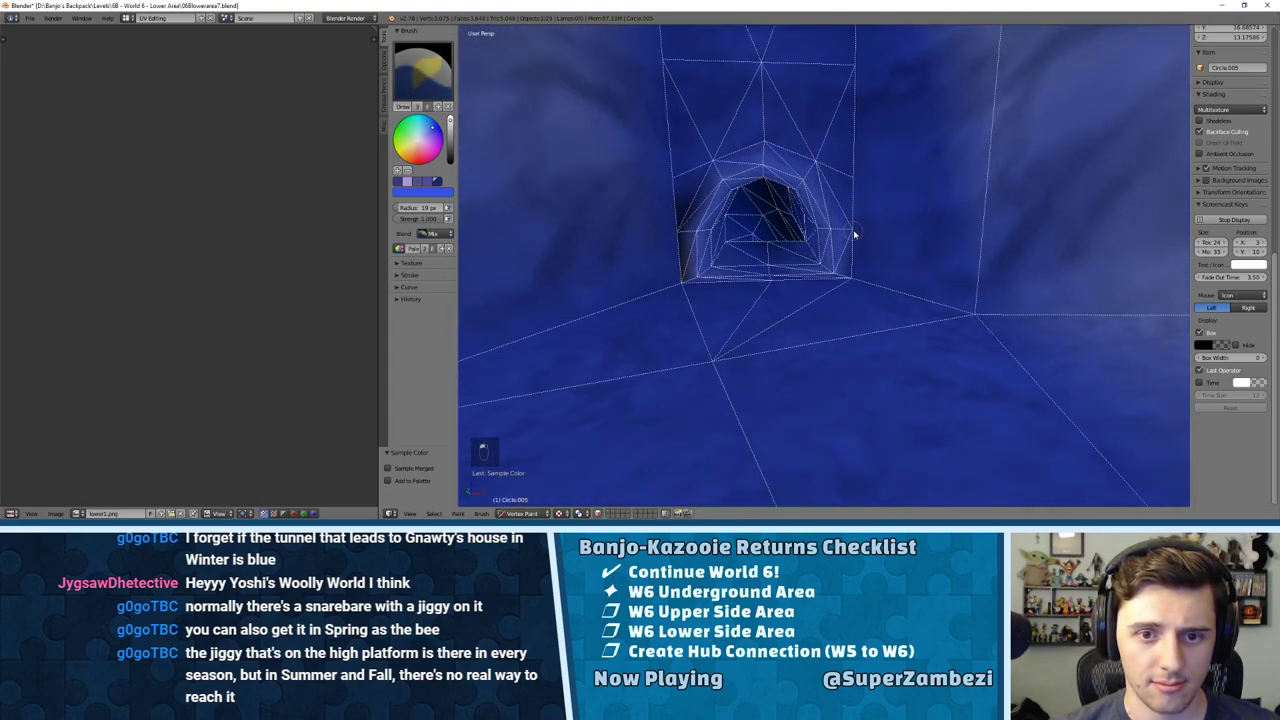
{"action": "mouse_move", "coordinate": [842, 246]}
{"action": "middle_mouse_down"}
{"action": "mouse_move", "coordinate": [786, 265]}
{"action": "mouse_move", "coordinate": [808, 200]}
{"action": "middle_mouse_up"}
{"action": "left_click_drag", "start_coordinate": [808, 200], "coordinate": [803, 234]}
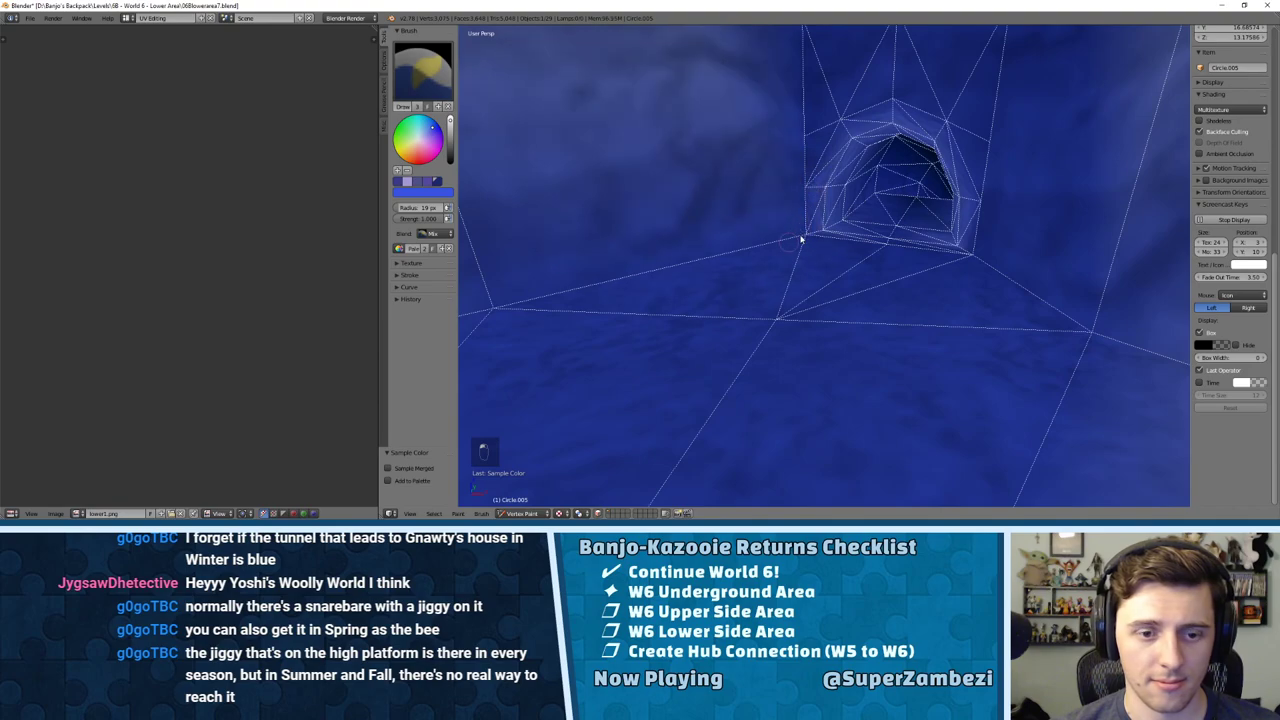
Step: Triangulate the wall faces on both sides of the tunnel arch in Edit Mode
{"action": "key", "text": "Tab"}
{"action": "right_click", "coordinate": [749, 199]}
{"action": "key", "text": "ctrl+t"}
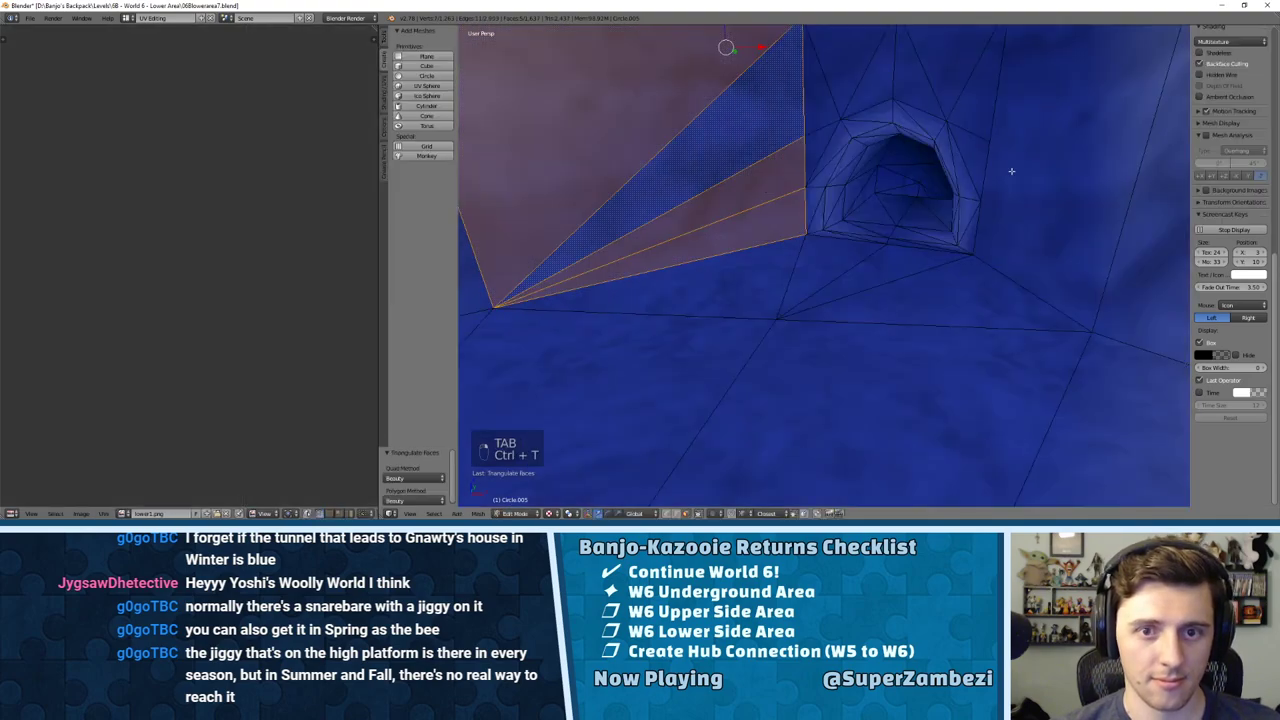
{"action": "key", "text": "ctrl+t"}
{"action": "middle_click_drag", "start_coordinate": [1011, 171], "coordinate": [805, 250]}
{"action": "right_click", "coordinate": [1005, 168]}
{"action": "key", "text": "ctrl+t"}
{"action": "middle_click_drag", "start_coordinate": [1008, 176], "coordinate": [1147, 477]}
{"action": "key", "text": "ctrl+t"}
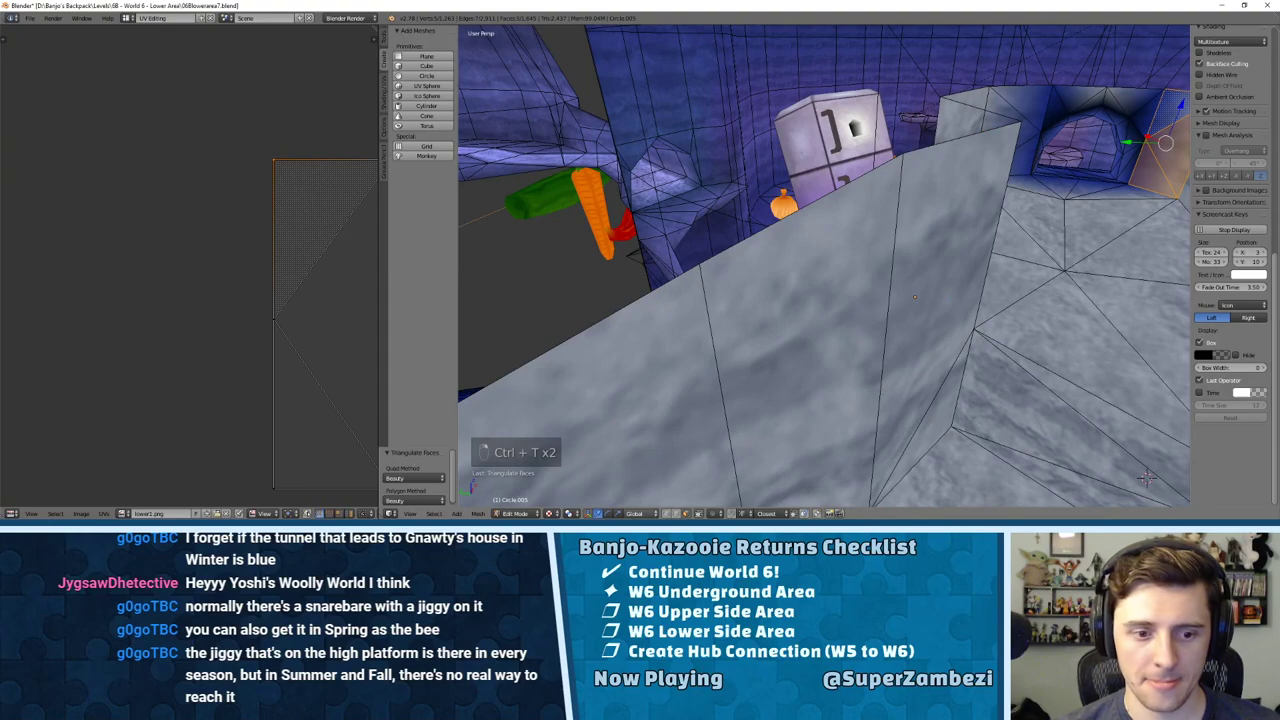
Step: Return to Vertex Paint mode, enlarge the brush radius to about 75 px and paint the floor and outer walls blue
{"action": "left_click", "coordinate": [515, 513]}
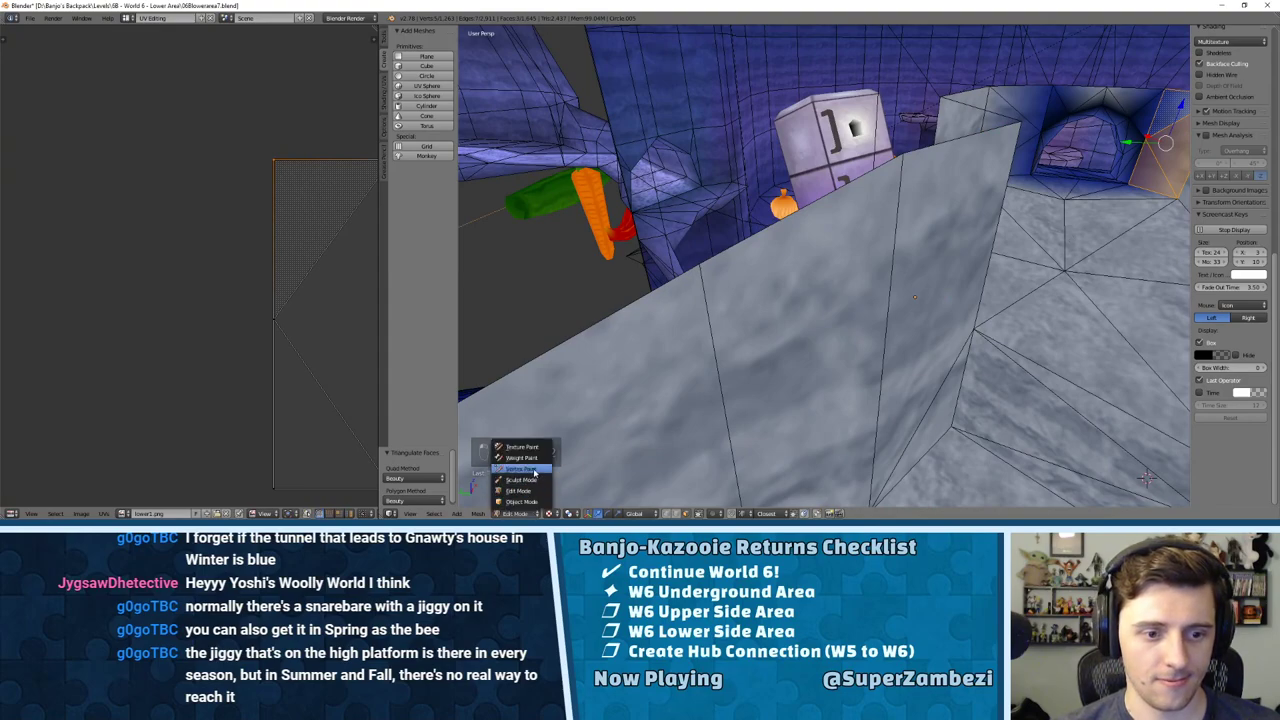
{"action": "left_click", "coordinate": [521, 469]}
{"action": "mouse_move", "coordinate": [880, 350]}
{"action": "middle_mouse_down"}
{"action": "mouse_move", "coordinate": [945, 266]}
{"action": "mouse_move", "coordinate": [709, 261]}
{"action": "mouse_move", "coordinate": [857, 186]}
{"action": "mouse_move", "coordinate": [840, 220]}
{"action": "mouse_move", "coordinate": [645, 268]}
{"action": "mouse_move", "coordinate": [777, 226]}
{"action": "mouse_move", "coordinate": [691, 227]}
{"action": "mouse_move", "coordinate": [871, 263]}
{"action": "mouse_move", "coordinate": [837, 234]}
{"action": "mouse_move", "coordinate": [811, 246]}
{"action": "middle_mouse_up"}
{"action": "key", "text": "a"}
{"action": "key", "text": "a"}
{"action": "key", "text": "a"}
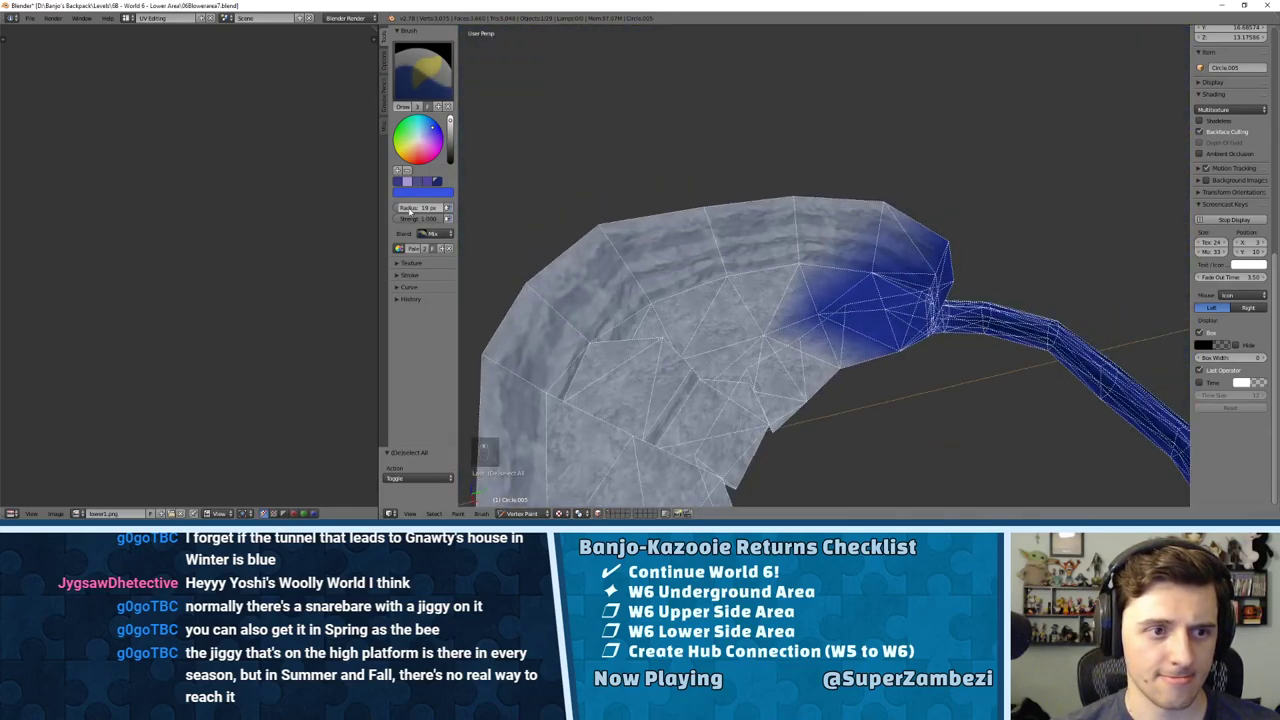
{"action": "left_click_drag", "start_coordinate": [410, 208], "coordinate": [421, 208]}
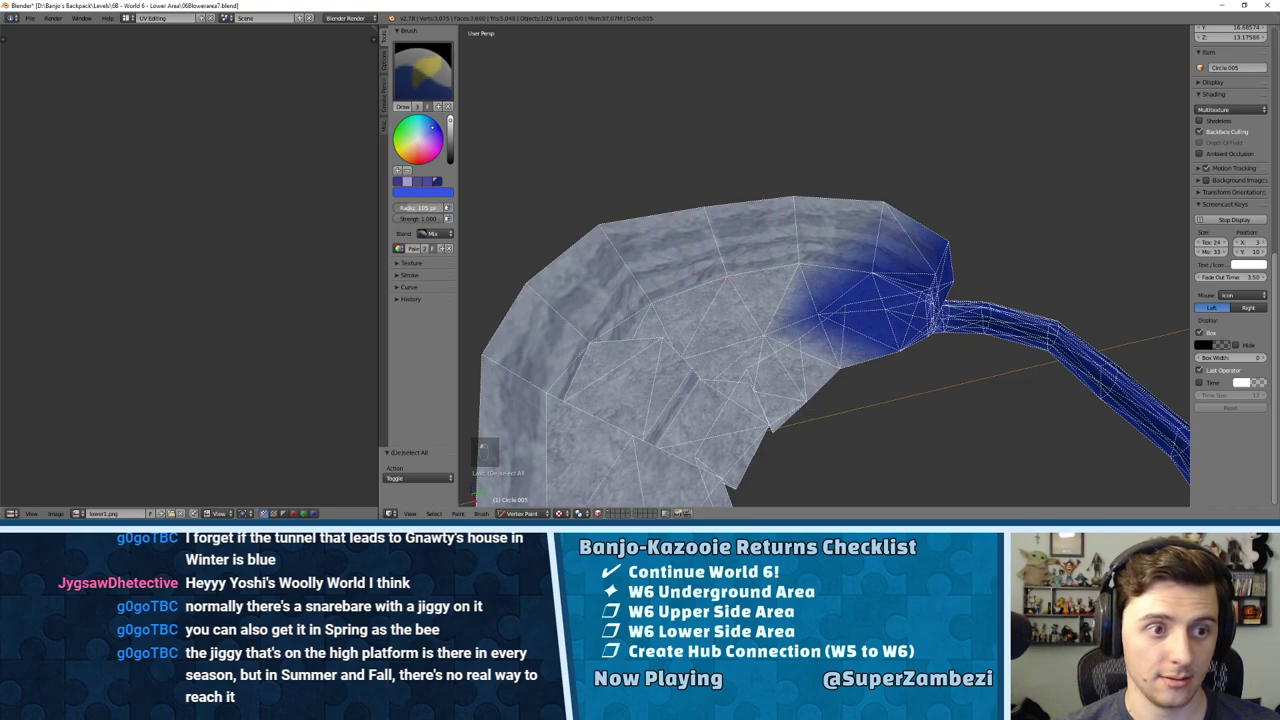
{"action": "mouse_move", "coordinate": [812, 229]}
{"action": "left_mouse_down"}
{"action": "mouse_move", "coordinate": [831, 206]}
{"action": "mouse_move", "coordinate": [791, 263]}
{"action": "mouse_move", "coordinate": [665, 247]}
{"action": "mouse_move", "coordinate": [626, 266]}
{"action": "mouse_move", "coordinate": [630, 300]}
{"action": "mouse_move", "coordinate": [714, 324]}
{"action": "mouse_move", "coordinate": [677, 291]}
{"action": "left_mouse_up"}
{"action": "mouse_move", "coordinate": [677, 291]}
{"action": "middle_mouse_down"}
{"action": "mouse_move", "coordinate": [1003, 277]}
{"action": "mouse_move", "coordinate": [867, 268]}
{"action": "middle_mouse_up"}
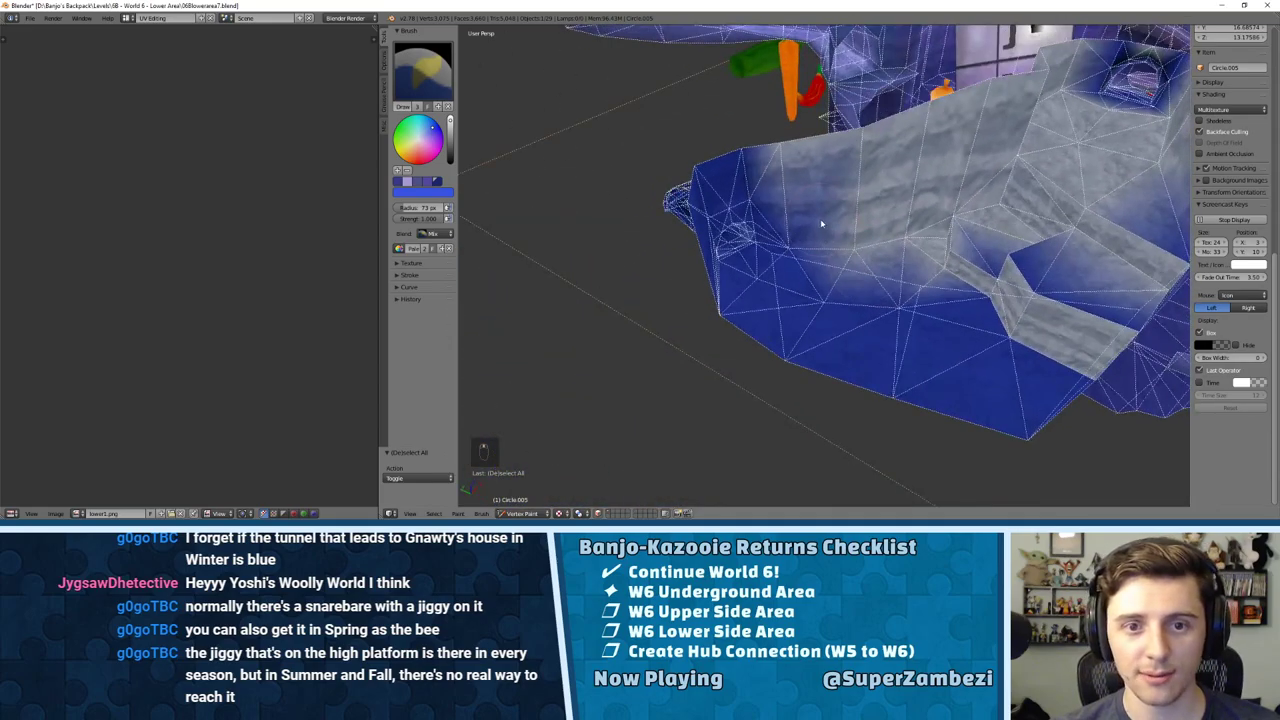
Step: Paint the remaining grey wall, floor and ledge vertices near the tunnel blue with the enlarged brush
{"action": "mouse_move", "coordinate": [821, 224]}
{"action": "middle_mouse_down"}
{"action": "mouse_move", "coordinate": [750, 235]}
{"action": "mouse_move", "coordinate": [786, 240]}
{"action": "mouse_move", "coordinate": [967, 117]}
{"action": "middle_mouse_up"}
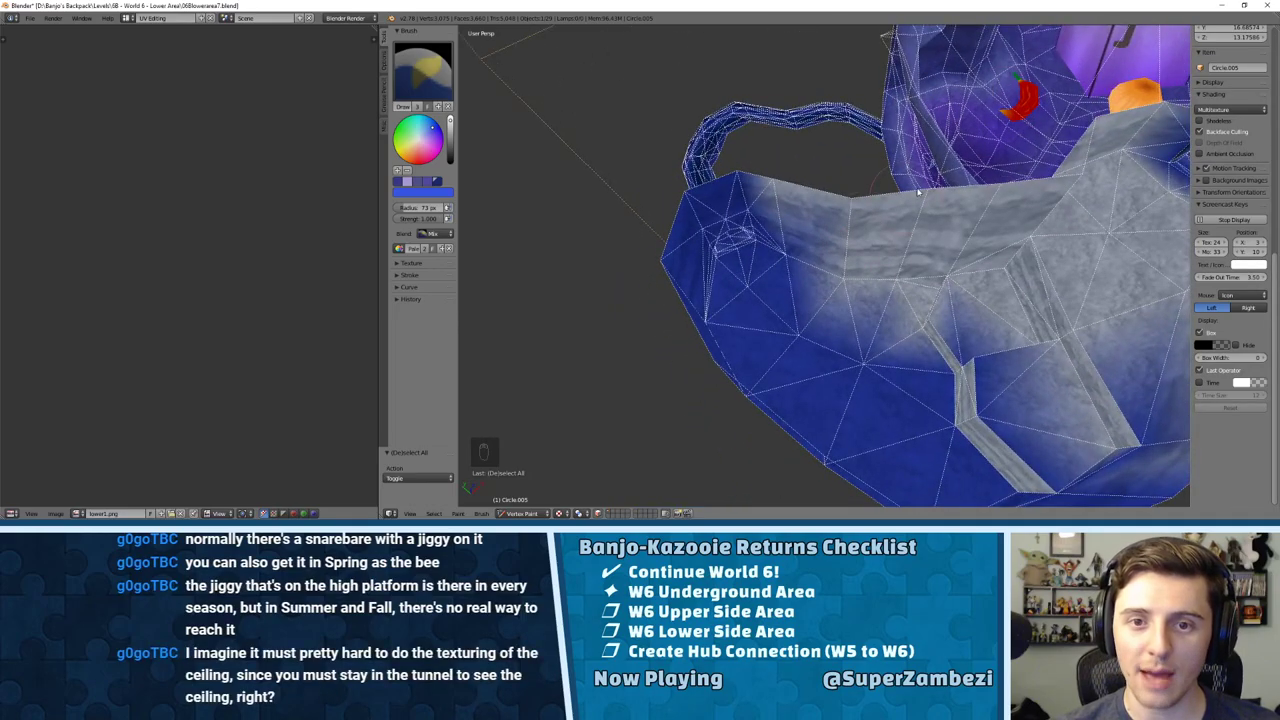
{"action": "mouse_move", "coordinate": [909, 237]}
{"action": "middle_mouse_down"}
{"action": "mouse_move", "coordinate": [743, 217]}
{"action": "mouse_move", "coordinate": [671, 234]}
{"action": "mouse_move", "coordinate": [710, 190]}
{"action": "mouse_move", "coordinate": [694, 194]}
{"action": "mouse_move", "coordinate": [794, 243]}
{"action": "mouse_move", "coordinate": [792, 216]}
{"action": "mouse_move", "coordinate": [810, 210]}
{"action": "mouse_move", "coordinate": [844, 255]}
{"action": "middle_mouse_up"}
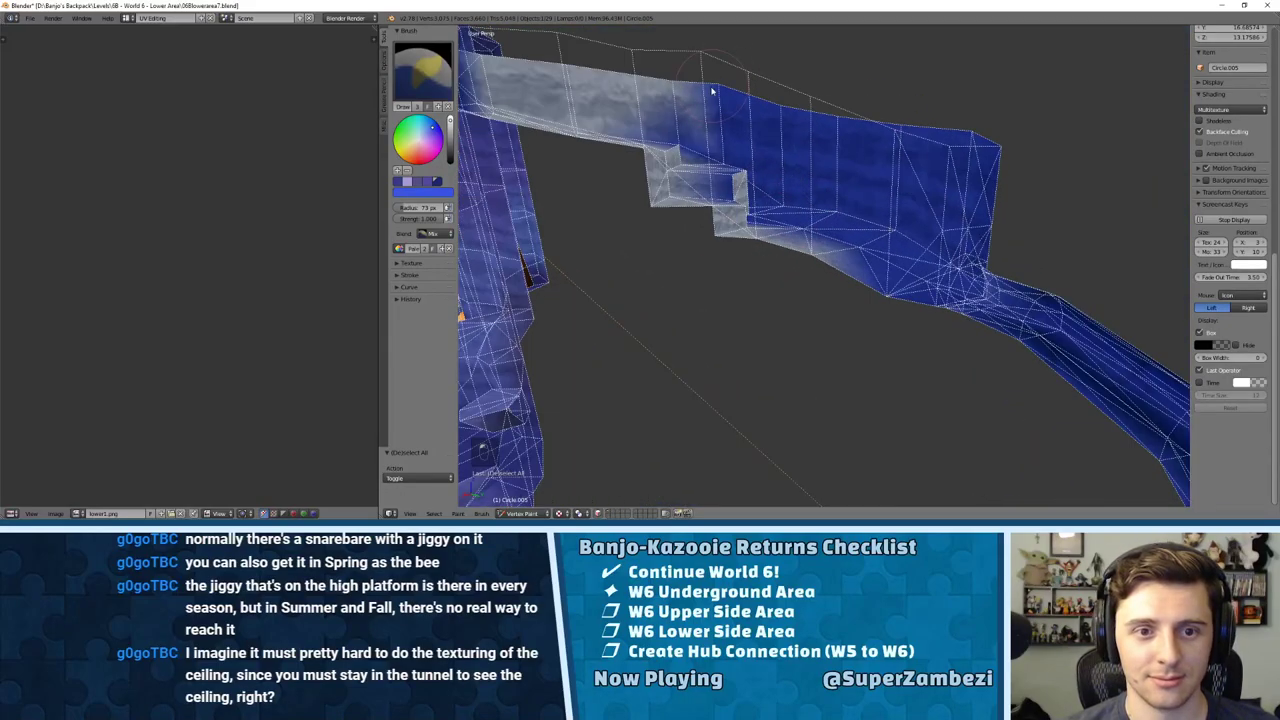
{"action": "mouse_move", "coordinate": [712, 92]}
{"action": "middle_mouse_down"}
{"action": "mouse_move", "coordinate": [714, 209]}
{"action": "mouse_move", "coordinate": [836, 289]}
{"action": "middle_mouse_up"}
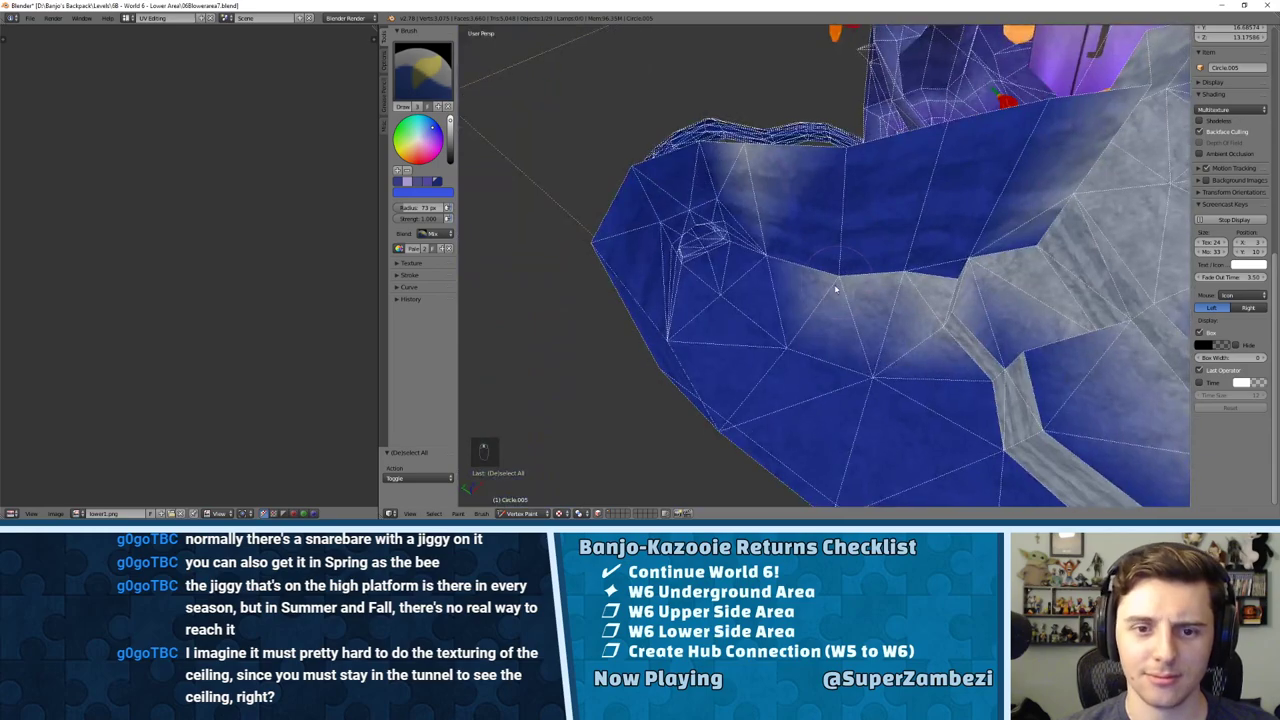
{"action": "mouse_move", "coordinate": [836, 289]}
{"action": "left_mouse_down"}
{"action": "mouse_move", "coordinate": [990, 300]}
{"action": "mouse_move", "coordinate": [963, 266]}
{"action": "mouse_move", "coordinate": [1057, 314]}
{"action": "mouse_move", "coordinate": [1096, 268]}
{"action": "mouse_move", "coordinate": [1086, 194]}
{"action": "left_mouse_up"}
{"action": "mouse_move", "coordinate": [843, 231]}
{"action": "middle_mouse_down"}
{"action": "mouse_move", "coordinate": [766, 211]}
{"action": "mouse_move", "coordinate": [753, 178]}
{"action": "middle_mouse_up"}
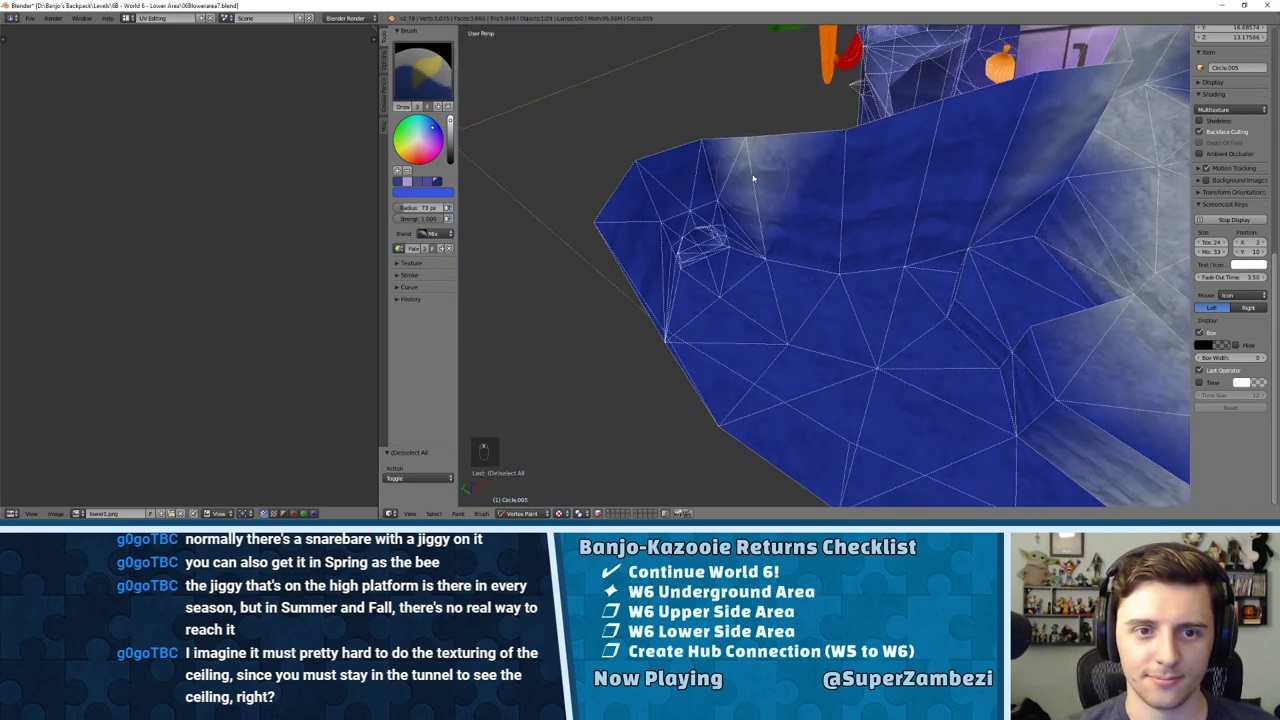
{"action": "left_click_drag", "start_coordinate": [753, 178], "coordinate": [760, 185]}
{"action": "mouse_move", "coordinate": [760, 185]}
{"action": "middle_mouse_down"}
{"action": "mouse_move", "coordinate": [743, 223]}
{"action": "mouse_move", "coordinate": [769, 211]}
{"action": "middle_mouse_up"}
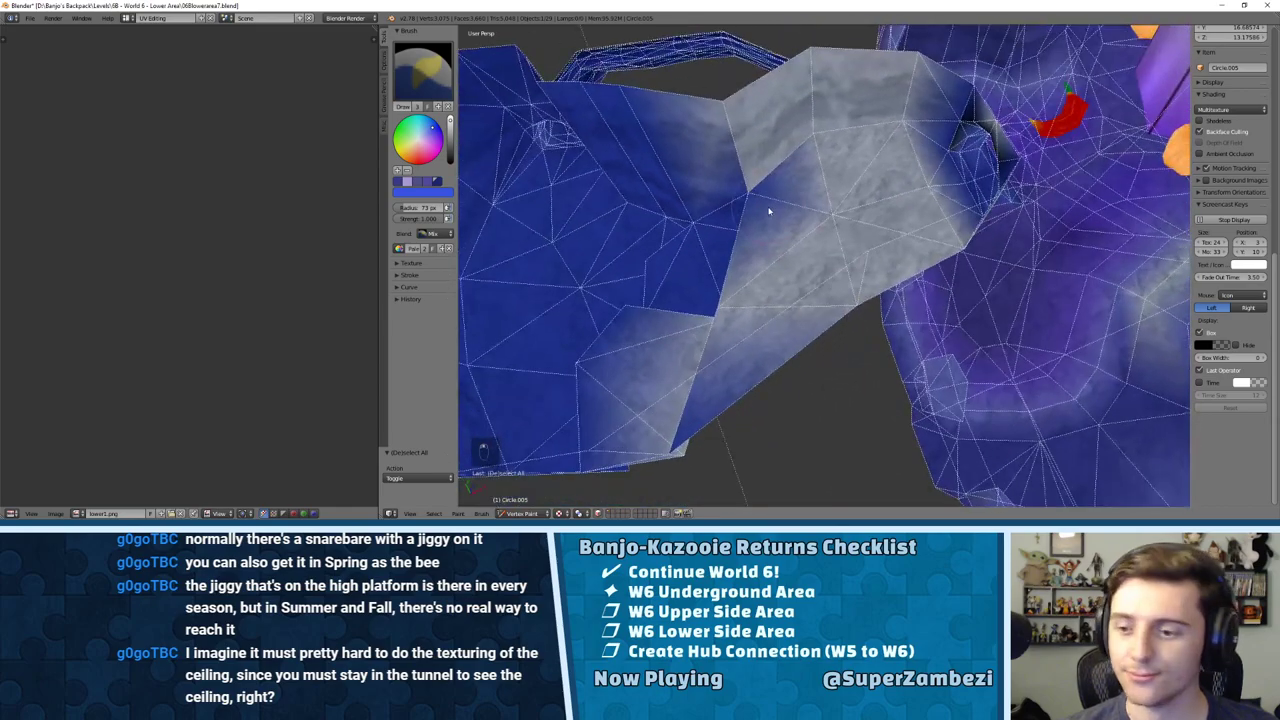
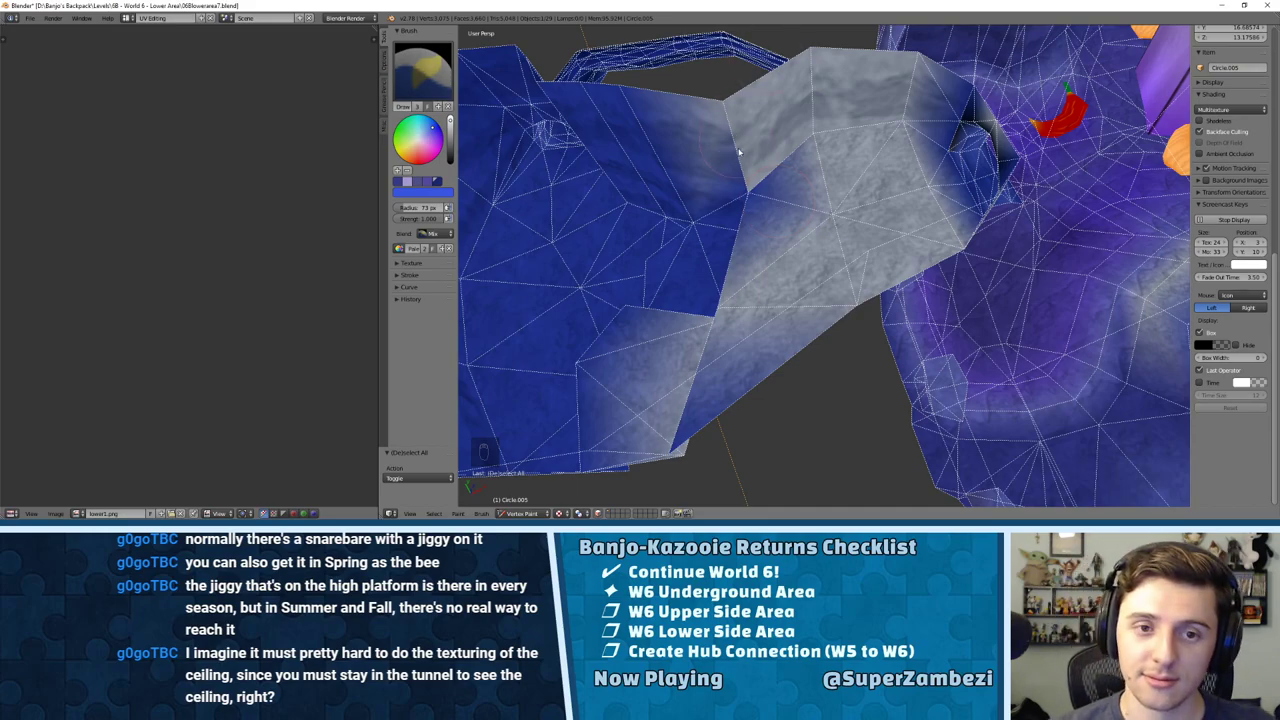
Step: Temporarily hide the wall face where the blue paint fades into grey, and reveal it again
{"action": "middle_click_drag", "start_coordinate": [744, 157], "coordinate": [776, 179]}
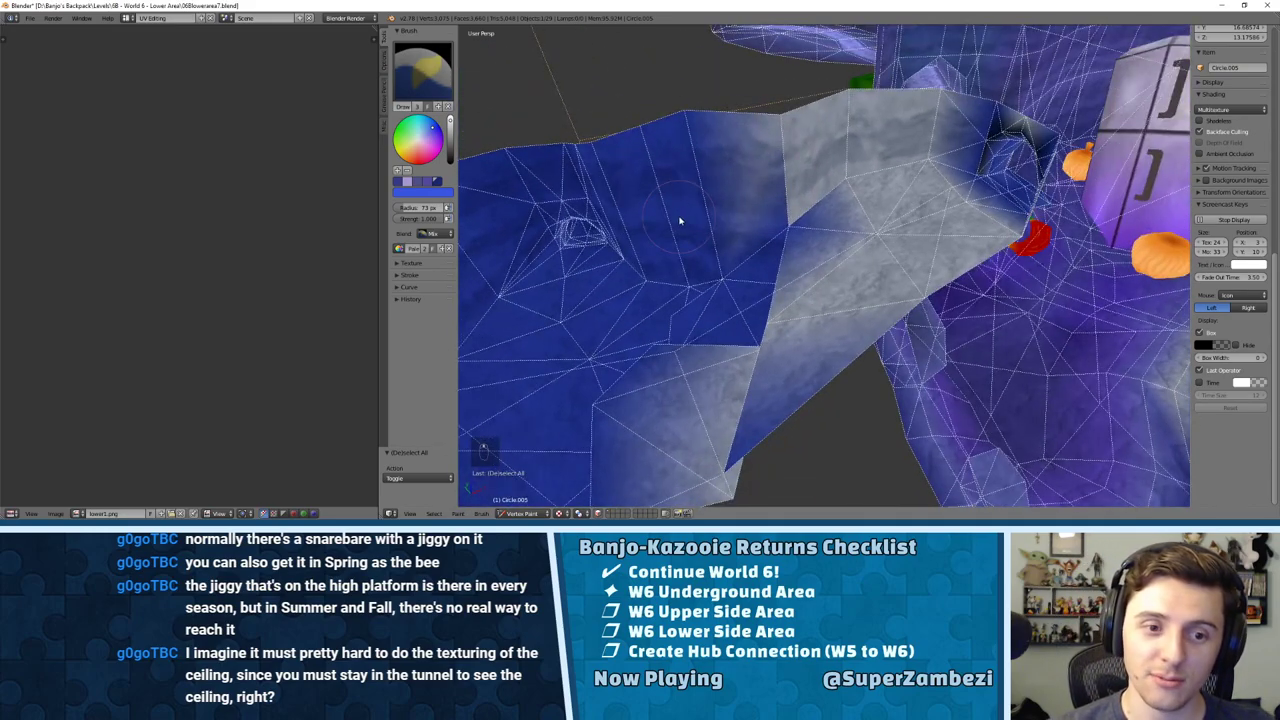
{"action": "middle_click_drag", "start_coordinate": [679, 220], "coordinate": [783, 229]}
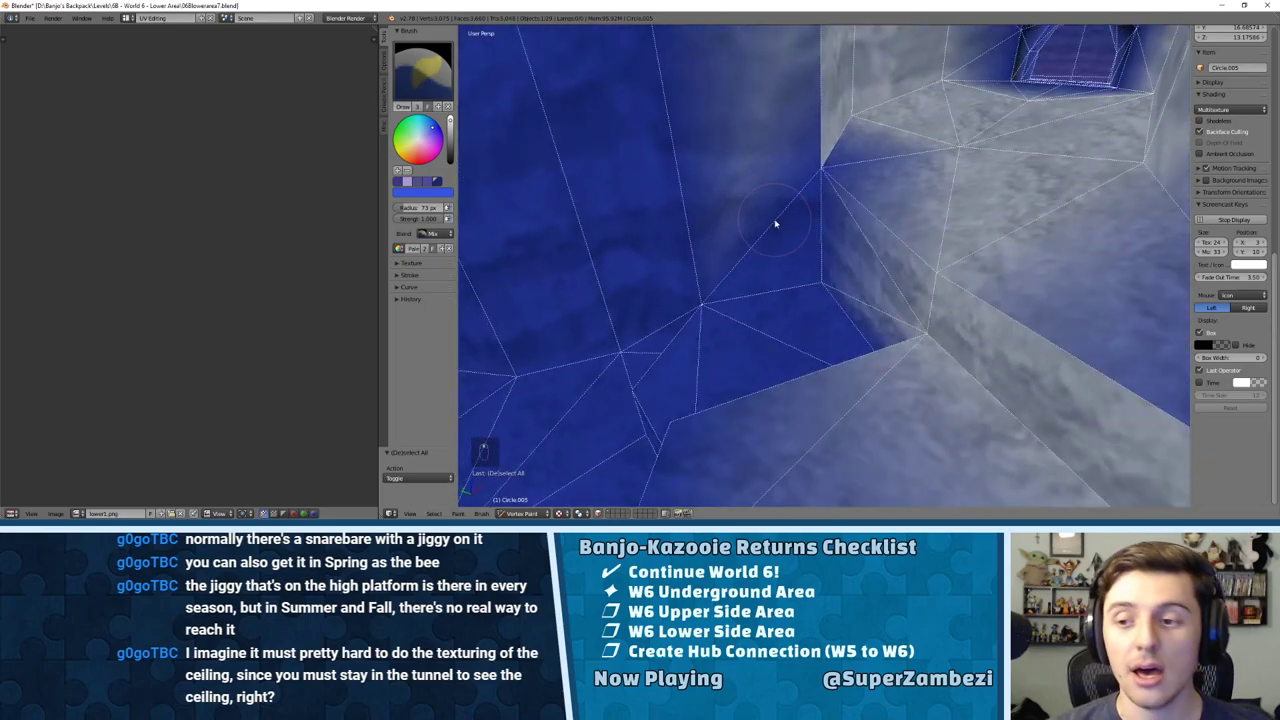
{"action": "key", "text": "Tab"}
{"action": "middle_click_drag", "start_coordinate": [871, 183], "coordinate": [800, 211]}
{"action": "scroll", "coordinate": [800, 211], "scroll_direction": "down", "scroll_amount": 7}
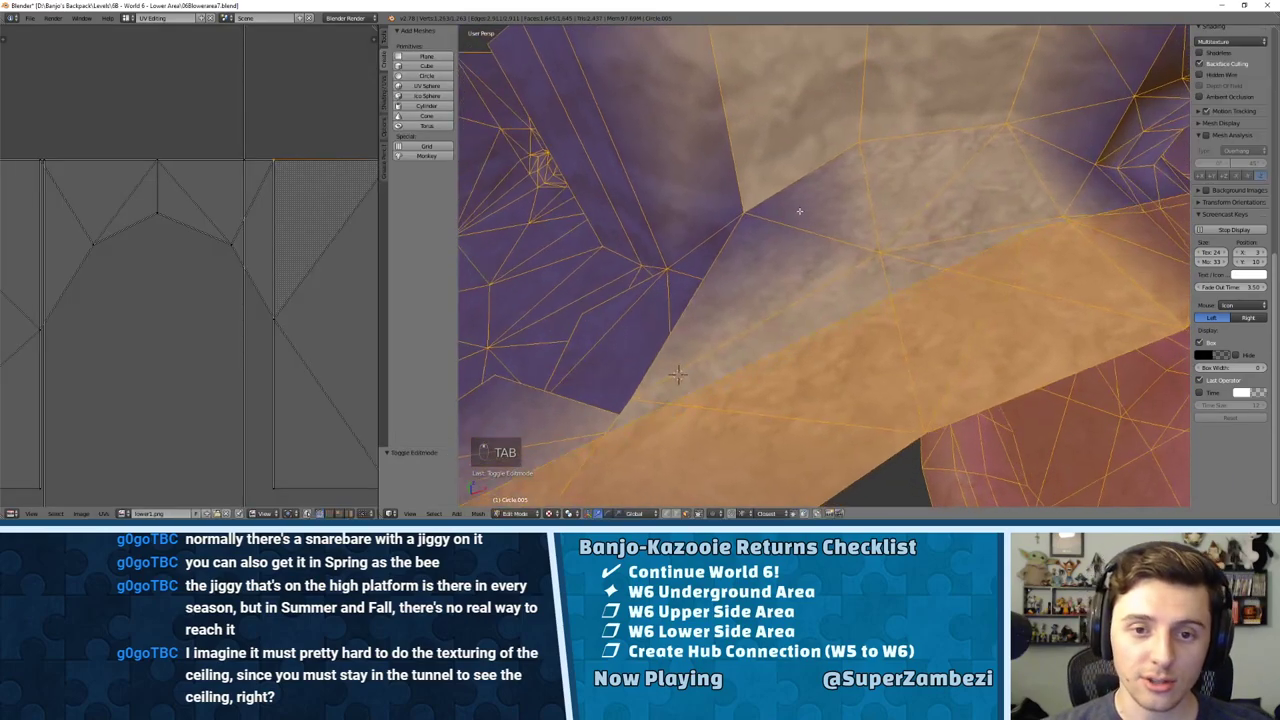
{"action": "right_click", "coordinate": [773, 232]}
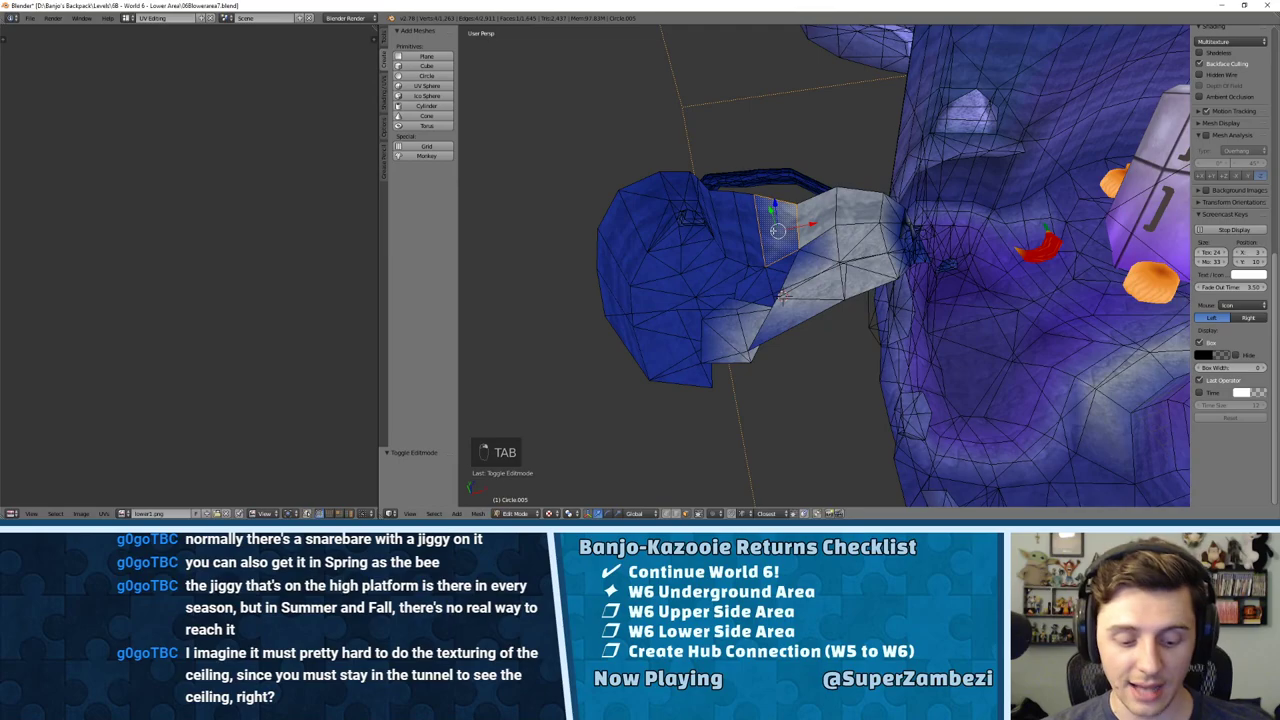
{"action": "key", "text": "h"}
{"action": "scroll", "coordinate": [1230, 250], "scroll_direction": "down", "scroll_amount": 3}
{"action": "mouse_move", "coordinate": [776, 230]}
{"action": "middle_mouse_down"}
{"action": "mouse_move", "coordinate": [815, 212]}
{"action": "mouse_move", "coordinate": [774, 240]}
{"action": "middle_mouse_up"}
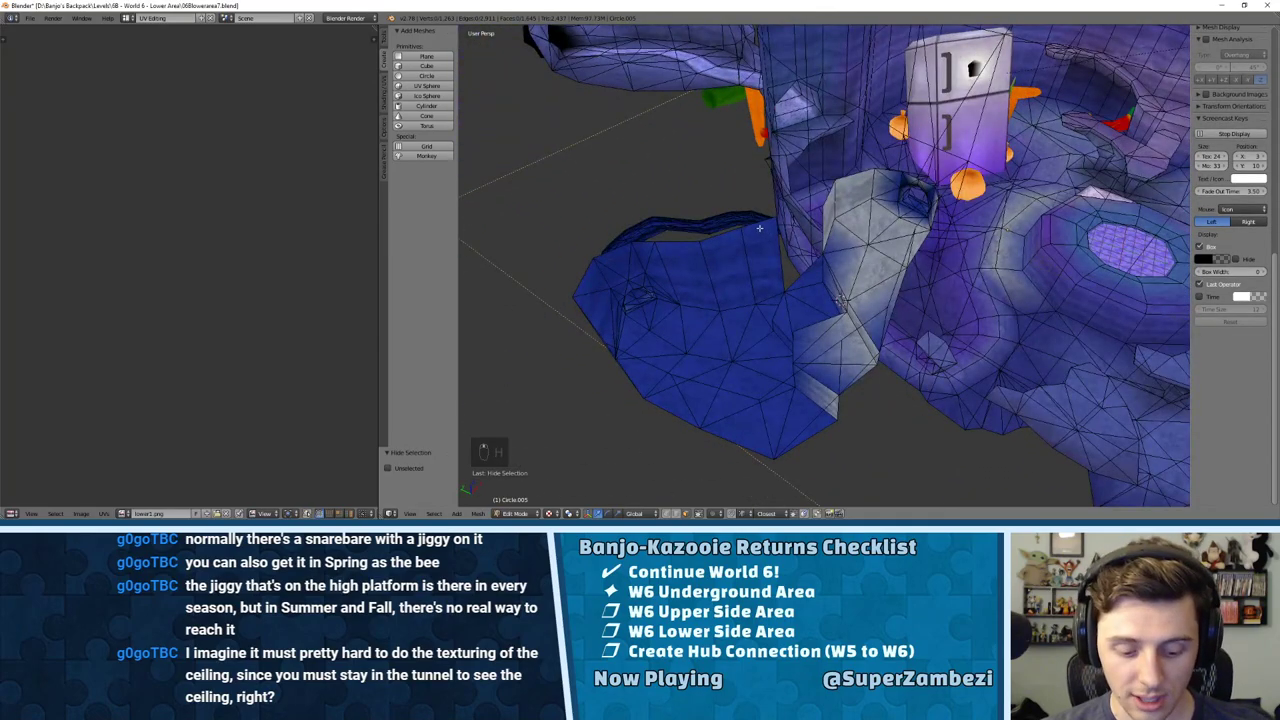
{"action": "key", "text": "alt+h"}
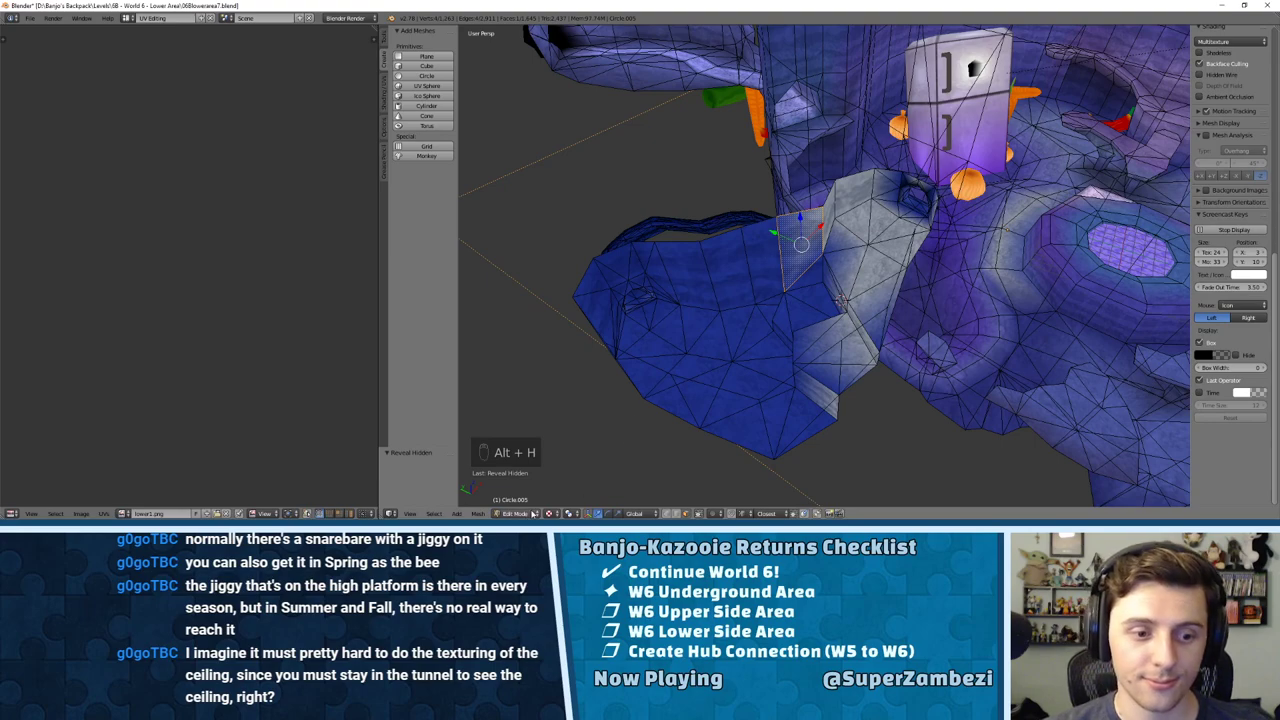
Step: Switch the level mesh to Object Mode and reveal the hidden objects around the cave area
{"action": "left_click", "coordinate": [551, 514]}
{"action": "scroll", "coordinate": [907, 277], "scroll_direction": "down", "scroll_amount": 2}
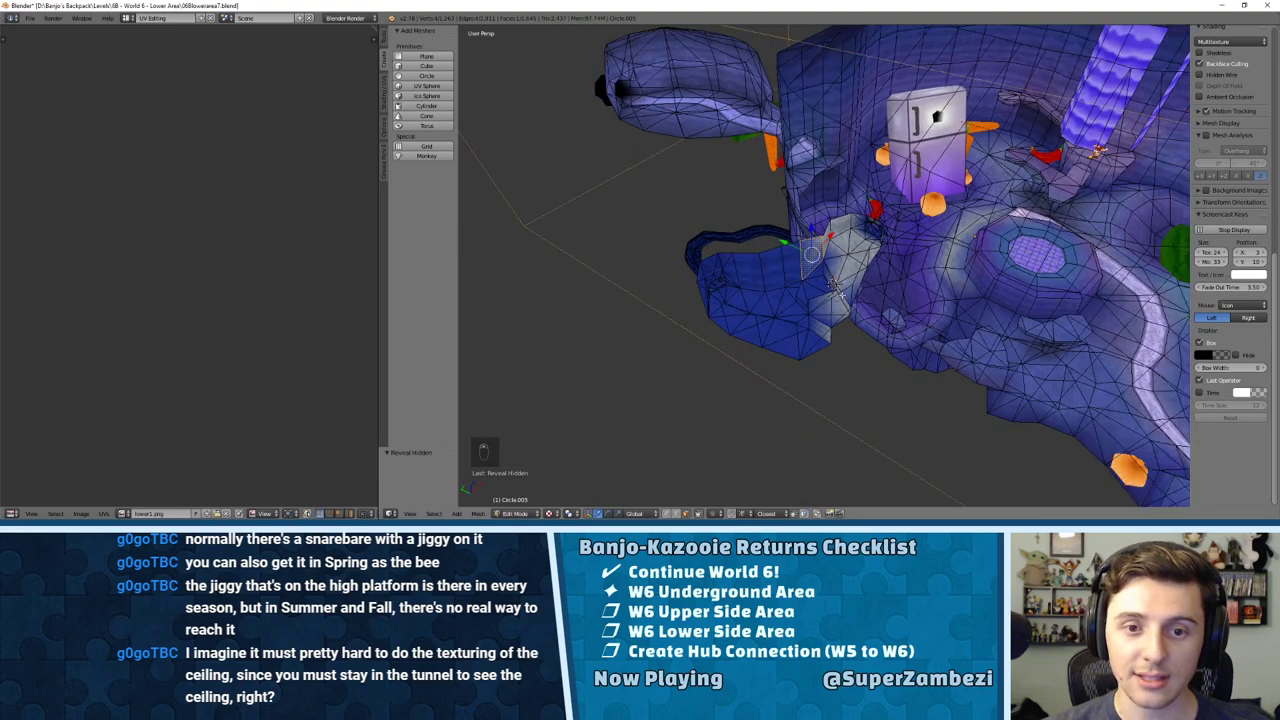
{"action": "key", "text": "Tab"}
{"action": "middle_click_drag", "start_coordinate": [971, 280], "coordinate": [757, 317]}
{"action": "left_click", "coordinate": [515, 514]}
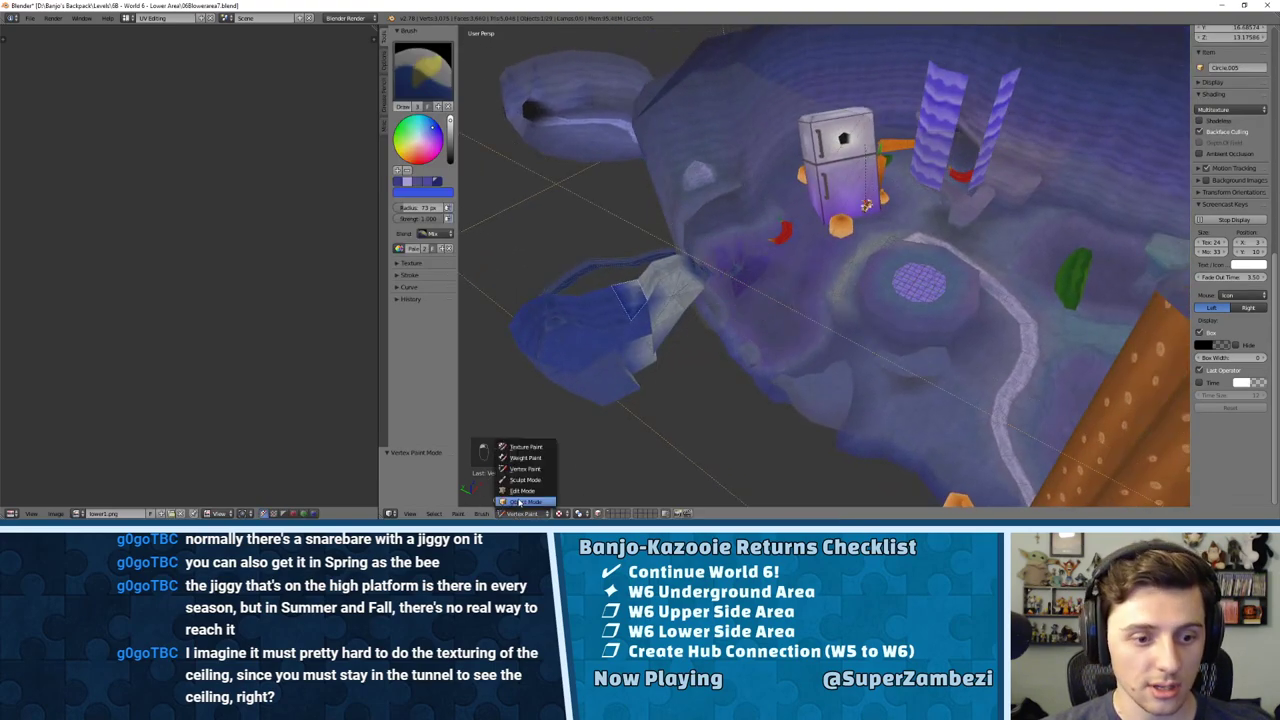
{"action": "left_click", "coordinate": [520, 501]}
{"action": "middle_click_drag", "start_coordinate": [520, 501], "coordinate": [717, 187]}
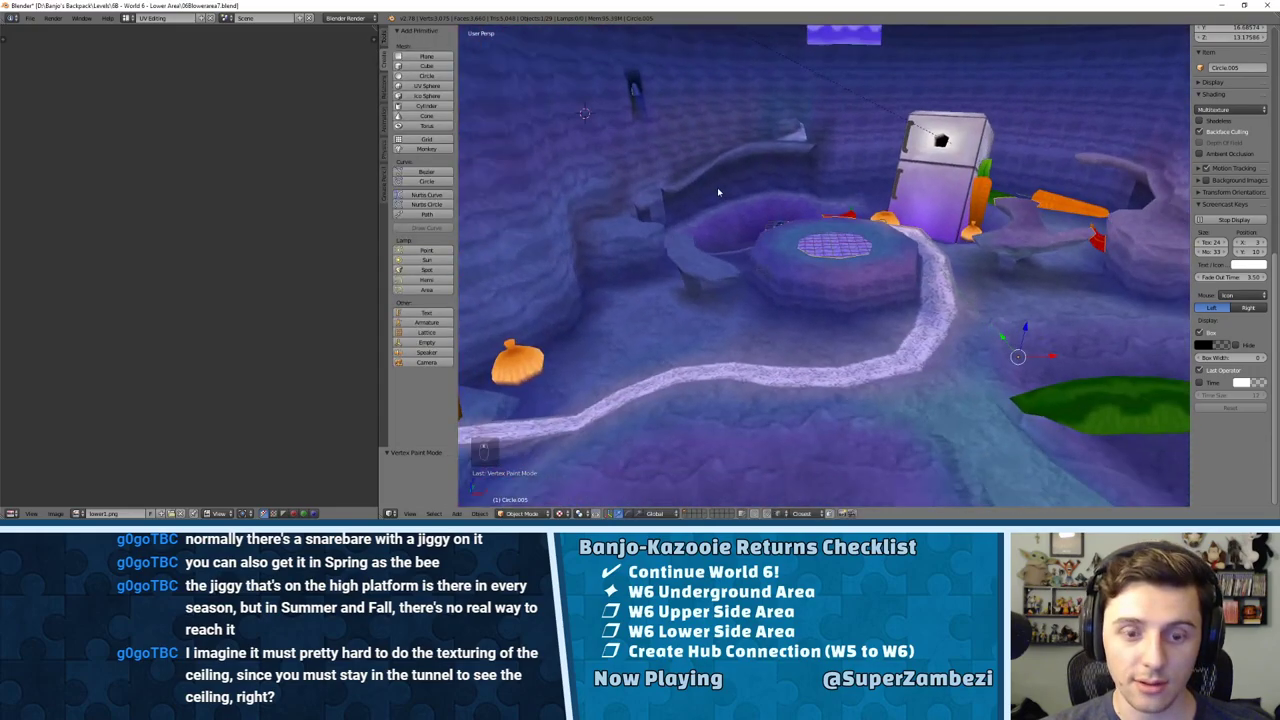
{"action": "middle_click_drag", "start_coordinate": [784, 189], "coordinate": [555, 488]}
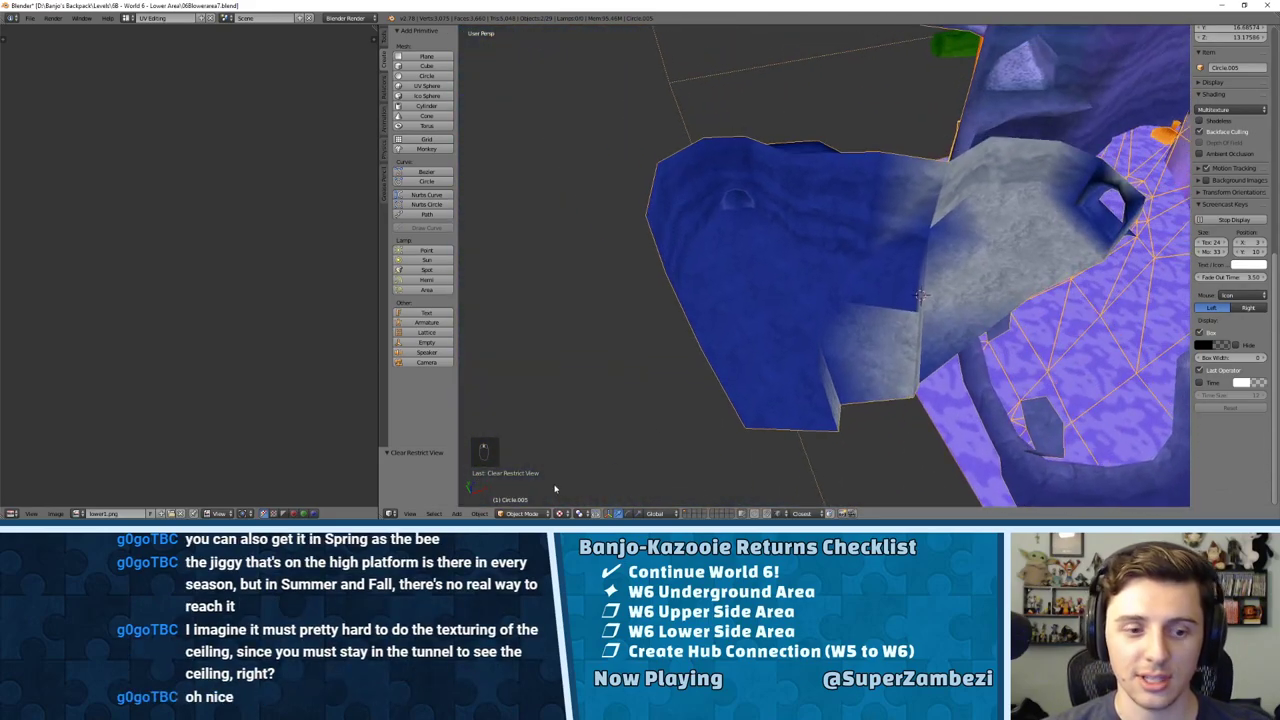
Step: Return the mesh to Vertex Paint mode through Edit Mode and select all its faces for painting
{"action": "left_click", "coordinate": [516, 513]}
{"action": "key", "text": "Tab"}
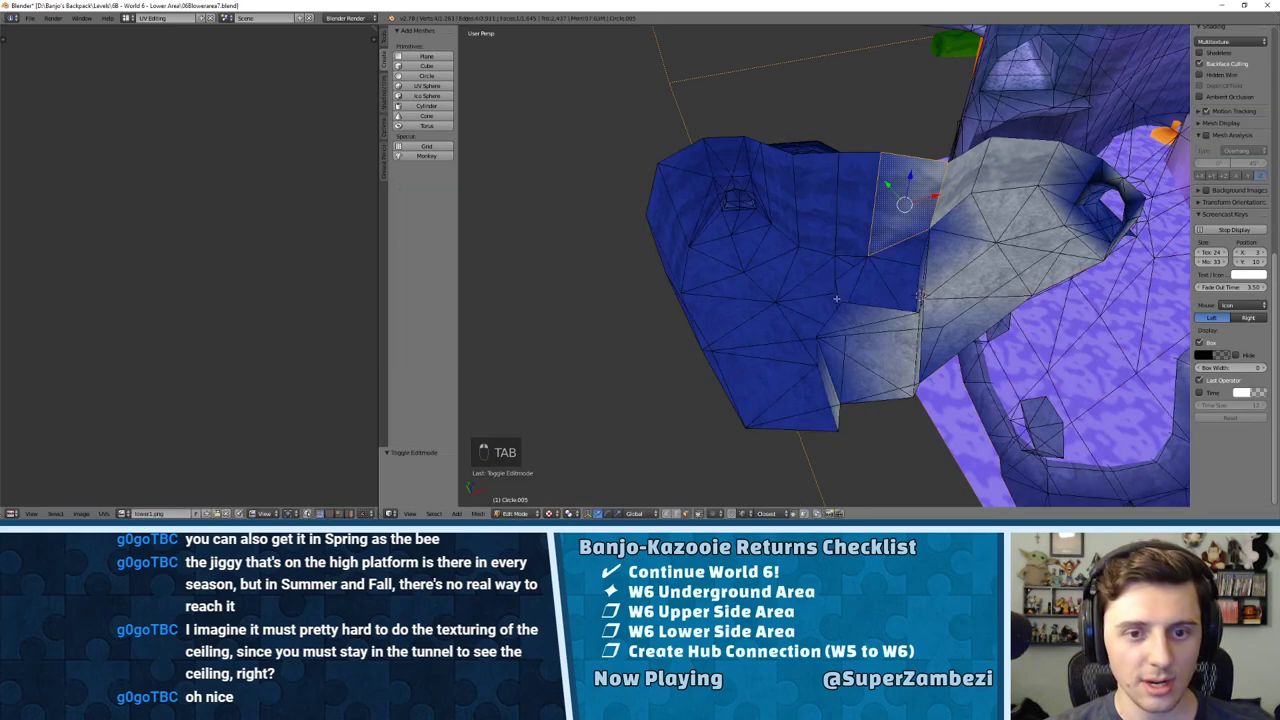
{"action": "left_click", "coordinate": [506, 514]}
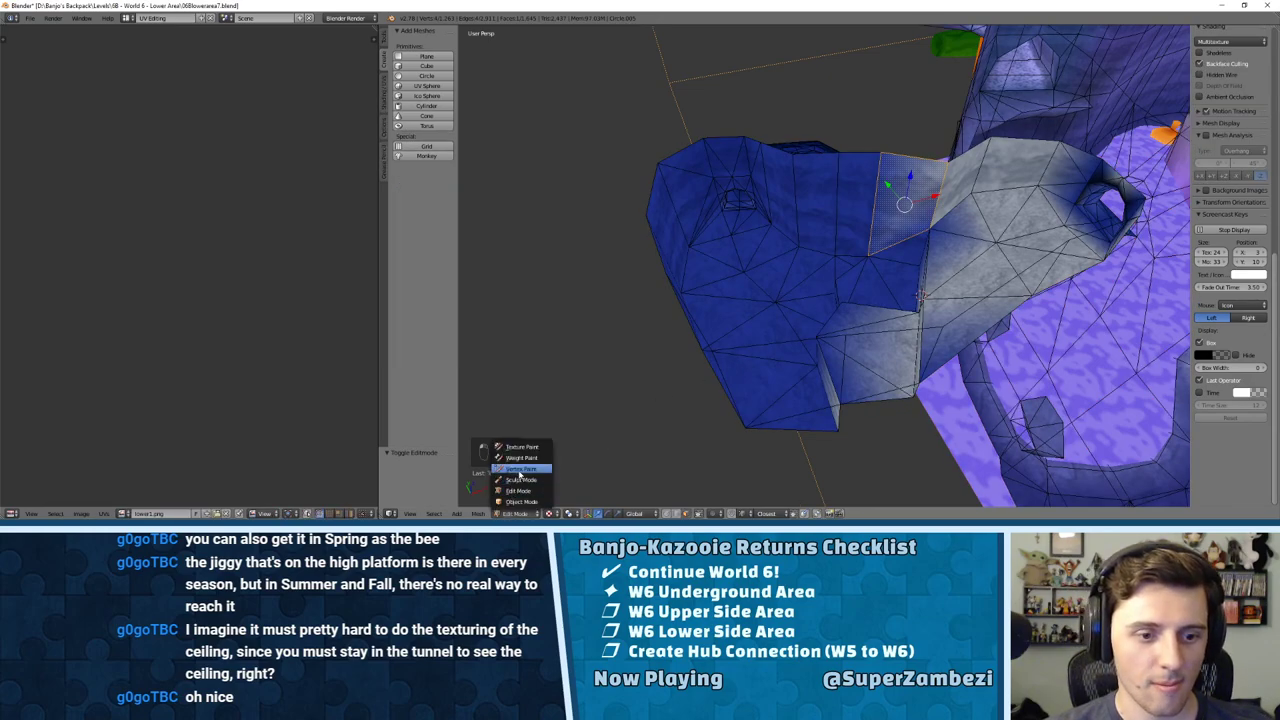
{"action": "left_click", "coordinate": [519, 470]}
{"action": "key", "text": "a"}
{"action": "key", "text": "a"}
{"action": "key", "text": "a"}
{"action": "key", "text": "a"}
Step: Paint the grey wall vertices beside the tunnel opening blue, down to where the wall meets the floor
{"action": "mouse_move", "coordinate": [951, 189]}
{"action": "middle_mouse_down"}
{"action": "mouse_move", "coordinate": [733, 283]}
{"action": "mouse_move", "coordinate": [731, 265]}
{"action": "mouse_move", "coordinate": [649, 297]}
{"action": "mouse_move", "coordinate": [654, 277]}
{"action": "mouse_move", "coordinate": [714, 283]}
{"action": "mouse_move", "coordinate": [709, 131]}
{"action": "mouse_move", "coordinate": [691, 146]}
{"action": "mouse_move", "coordinate": [766, 168]}
{"action": "middle_mouse_up"}
{"action": "left_click", "coordinate": [699, 120]}
{"action": "left_click", "coordinate": [700, 166]}
{"action": "left_click", "coordinate": [786, 154]}
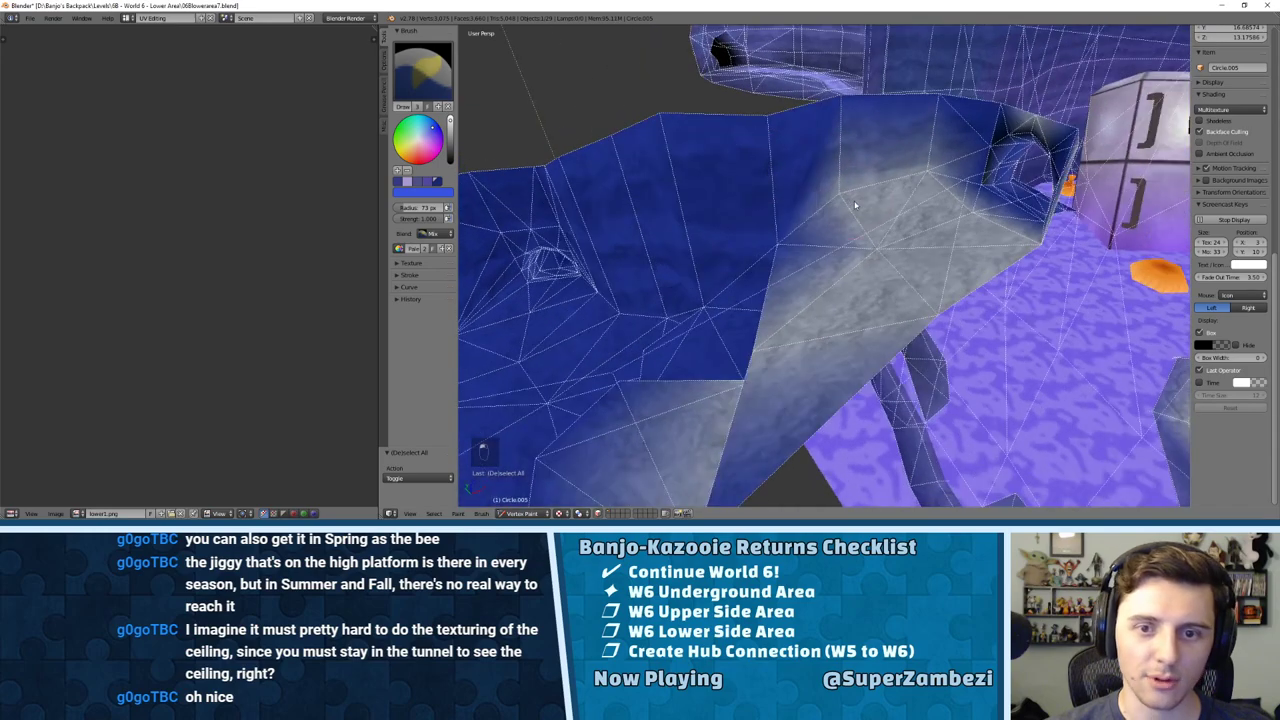
{"action": "scroll", "coordinate": [879, 218], "scroll_direction": "up", "scroll_amount": 4}
{"action": "middle_click_drag", "start_coordinate": [879, 218], "coordinate": [825, 341]}
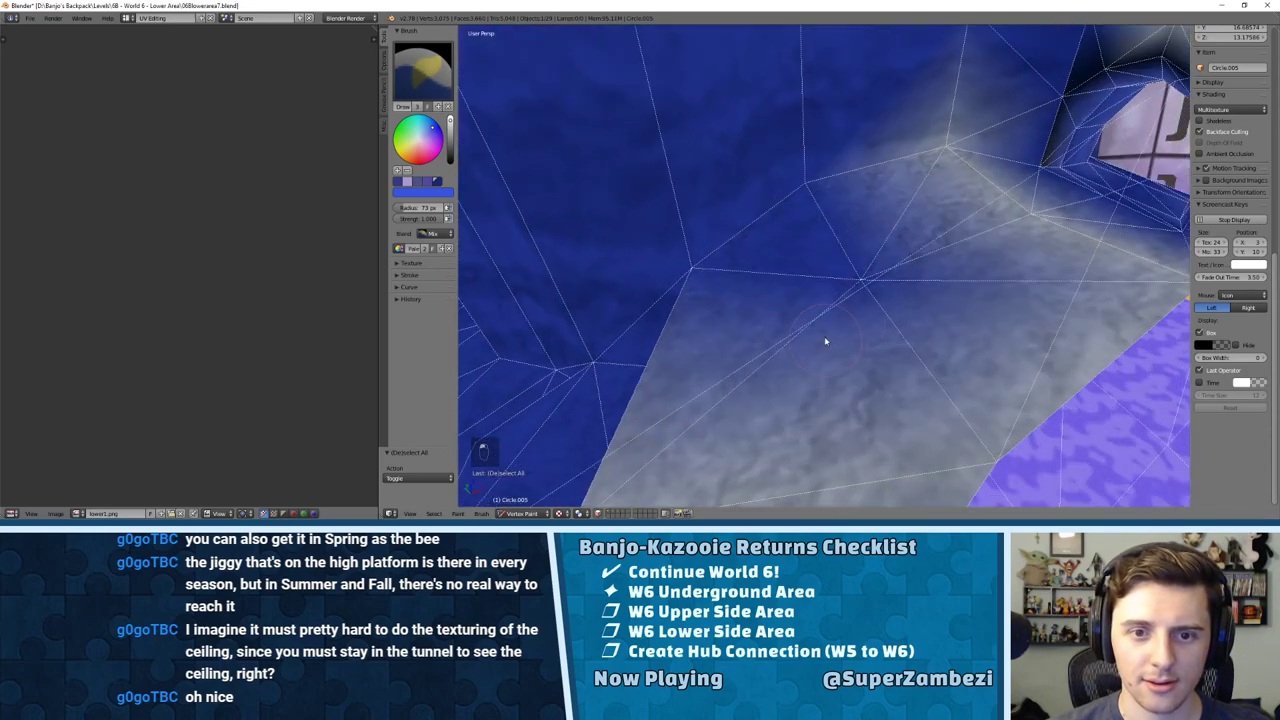
{"action": "left_click", "coordinate": [925, 155]}
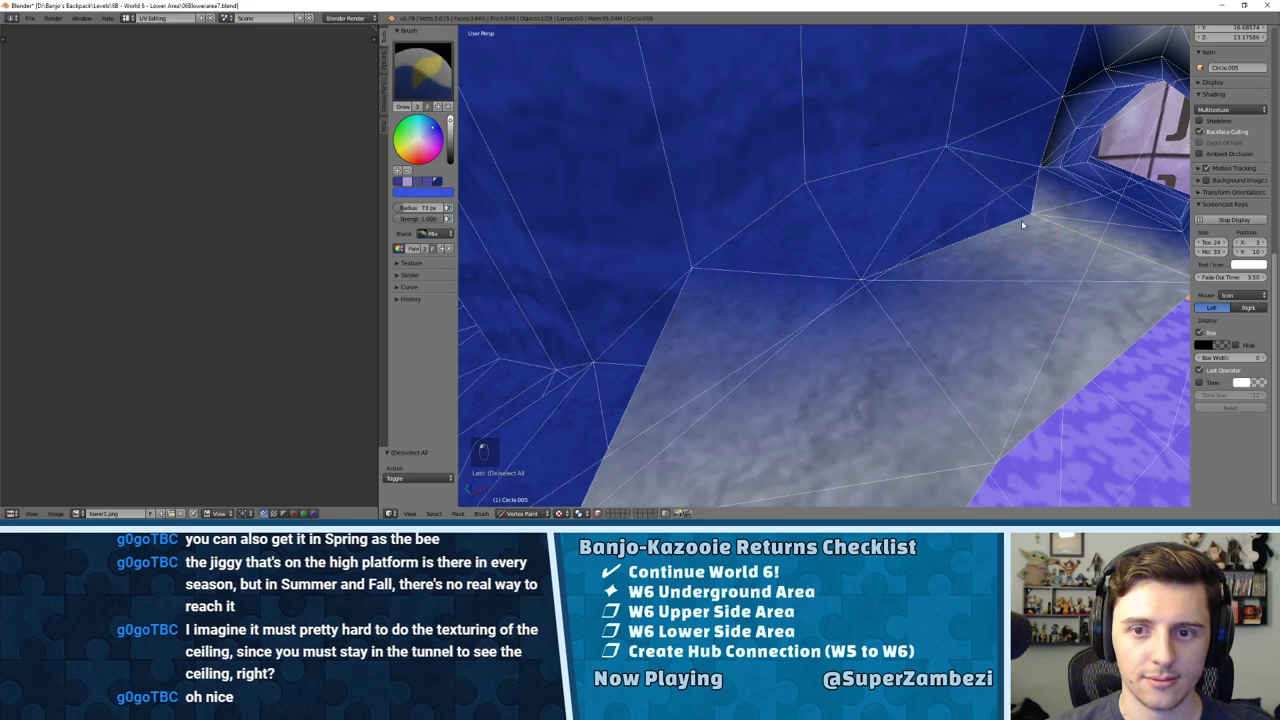
{"action": "mouse_move", "coordinate": [1022, 225]}
{"action": "middle_mouse_down"}
{"action": "mouse_move", "coordinate": [920, 220]}
{"action": "mouse_move", "coordinate": [986, 251]}
{"action": "mouse_move", "coordinate": [920, 257]}
{"action": "mouse_move", "coordinate": [985, 238]}
{"action": "middle_mouse_up"}
Step: Center the view on the selected geometry in Edit Mode and return to Vertex Paint with all faces selected
{"action": "key", "text": "Tab"}
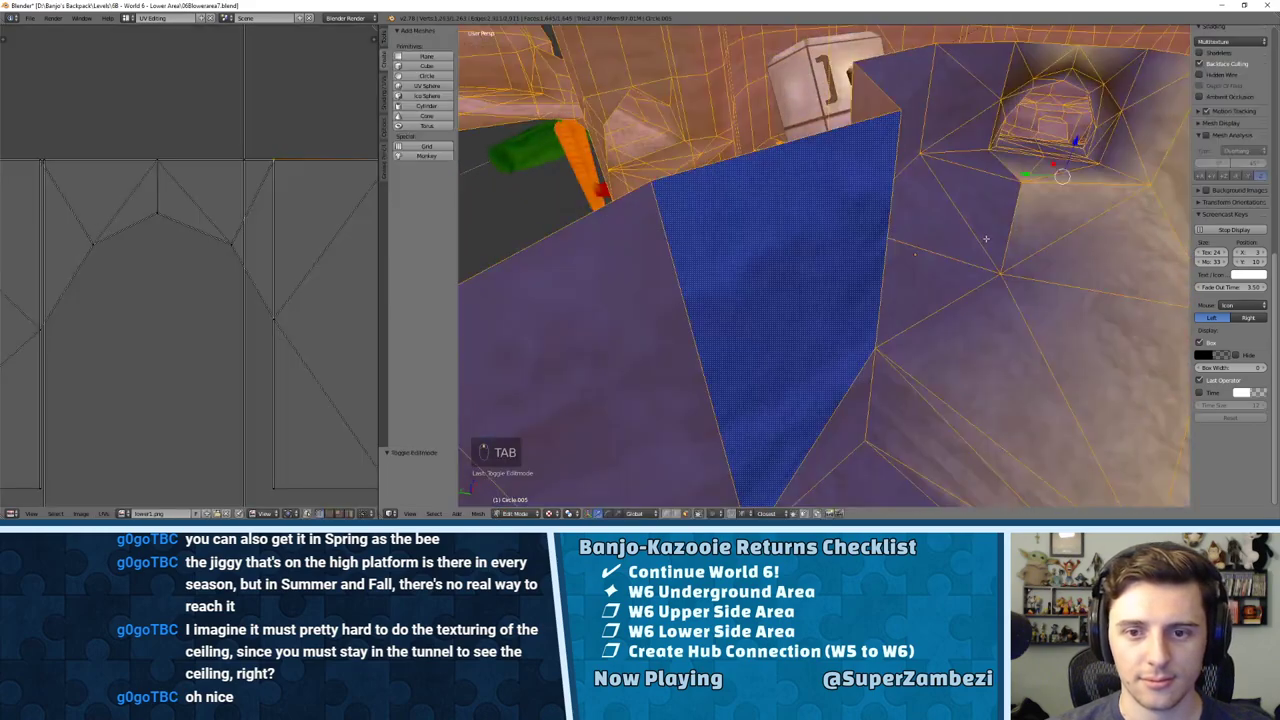
{"action": "key", "text": "KP_Decimal"}
{"action": "key", "text": "Tab"}
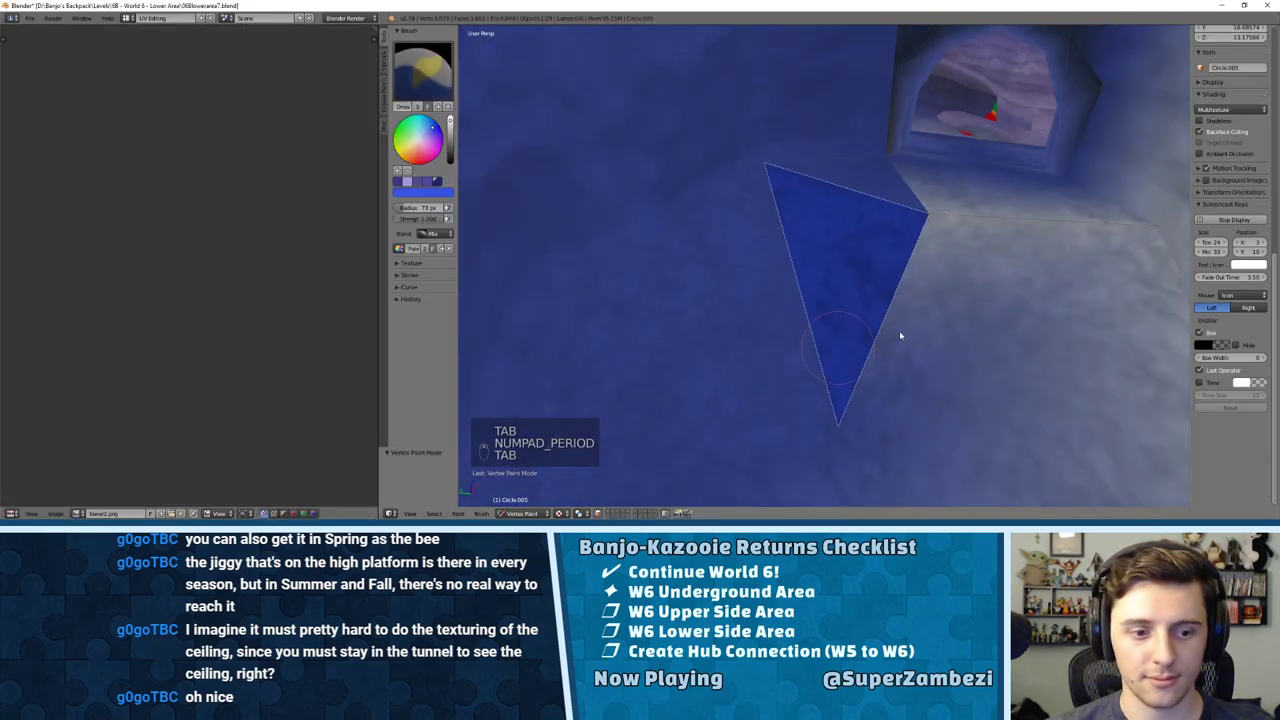
{"action": "key", "text": "a"}
{"action": "key", "text": "a"}
{"action": "key", "text": "a"}
{"action": "key", "text": "a"}
Step: Paint the remaining grey floor and stepped ledge vertices inside the side area blue
{"action": "mouse_move", "coordinate": [1017, 240]}
{"action": "middle_mouse_down"}
{"action": "mouse_move", "coordinate": [931, 240]}
{"action": "mouse_move", "coordinate": [978, 262]}
{"action": "mouse_move", "coordinate": [763, 106]}
{"action": "mouse_move", "coordinate": [1086, 306]}
{"action": "mouse_move", "coordinate": [843, 209]}
{"action": "mouse_move", "coordinate": [886, 326]}
{"action": "mouse_move", "coordinate": [850, 203]}
{"action": "middle_mouse_up"}
{"action": "mouse_move", "coordinate": [797, 203]}
{"action": "left_mouse_down"}
{"action": "mouse_move", "coordinate": [917, 457]}
{"action": "mouse_move", "coordinate": [940, 306]}
{"action": "left_mouse_up"}
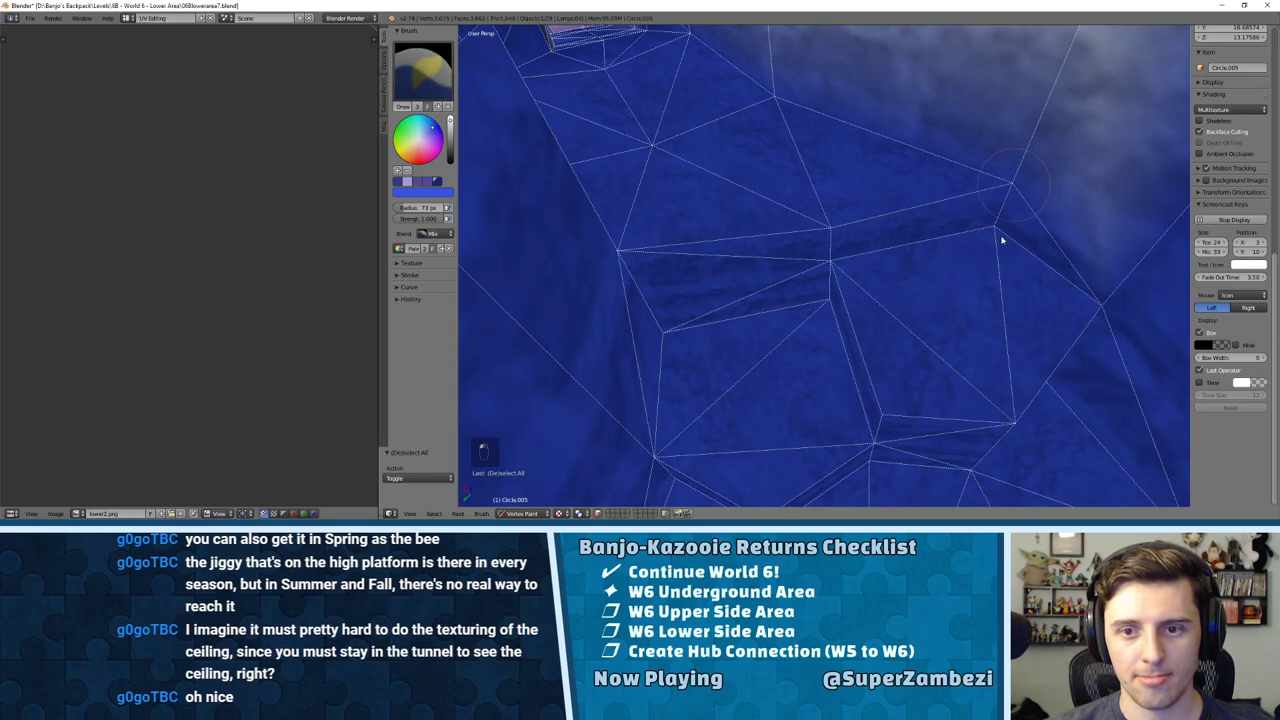
{"action": "middle_click_drag", "start_coordinate": [1001, 240], "coordinate": [931, 211], "text": "shift"}
{"action": "left_click_drag", "start_coordinate": [931, 211], "coordinate": [923, 289]}
{"action": "mouse_move", "coordinate": [830, 240]}
{"action": "middle_mouse_down", "text": "shift"}
{"action": "mouse_move", "coordinate": [921, 237]}
{"action": "mouse_move", "coordinate": [929, 363]}
{"action": "mouse_move", "coordinate": [971, 337]}
{"action": "mouse_move", "coordinate": [1052, 189]}
{"action": "middle_mouse_up", "text": "shift"}
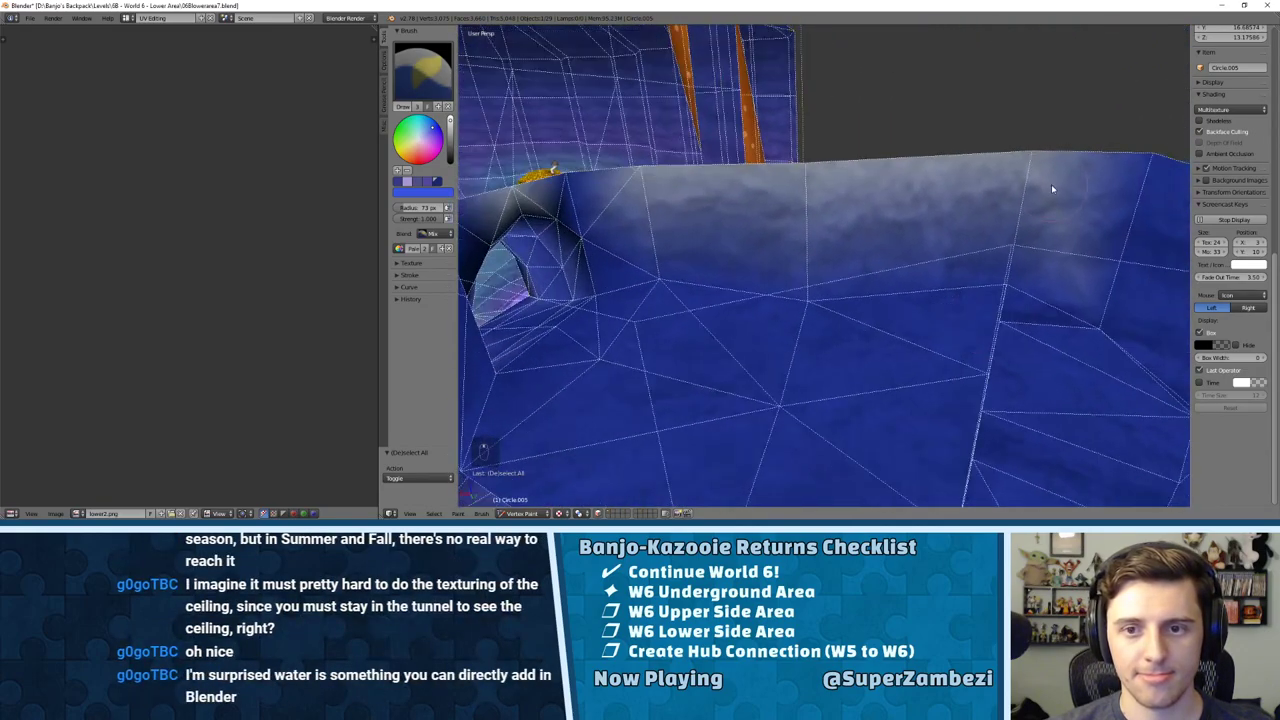
Step: Paint the grey upper edge of the long wall blue, working toward the tunnel arch
{"action": "left_click_drag", "start_coordinate": [1052, 189], "coordinate": [929, 209]}
{"action": "mouse_move", "coordinate": [929, 209]}
{"action": "middle_mouse_down"}
{"action": "mouse_move", "coordinate": [974, 217]}
{"action": "mouse_move", "coordinate": [866, 209]}
{"action": "middle_mouse_up"}
{"action": "left_click_drag", "start_coordinate": [866, 209], "coordinate": [845, 176]}
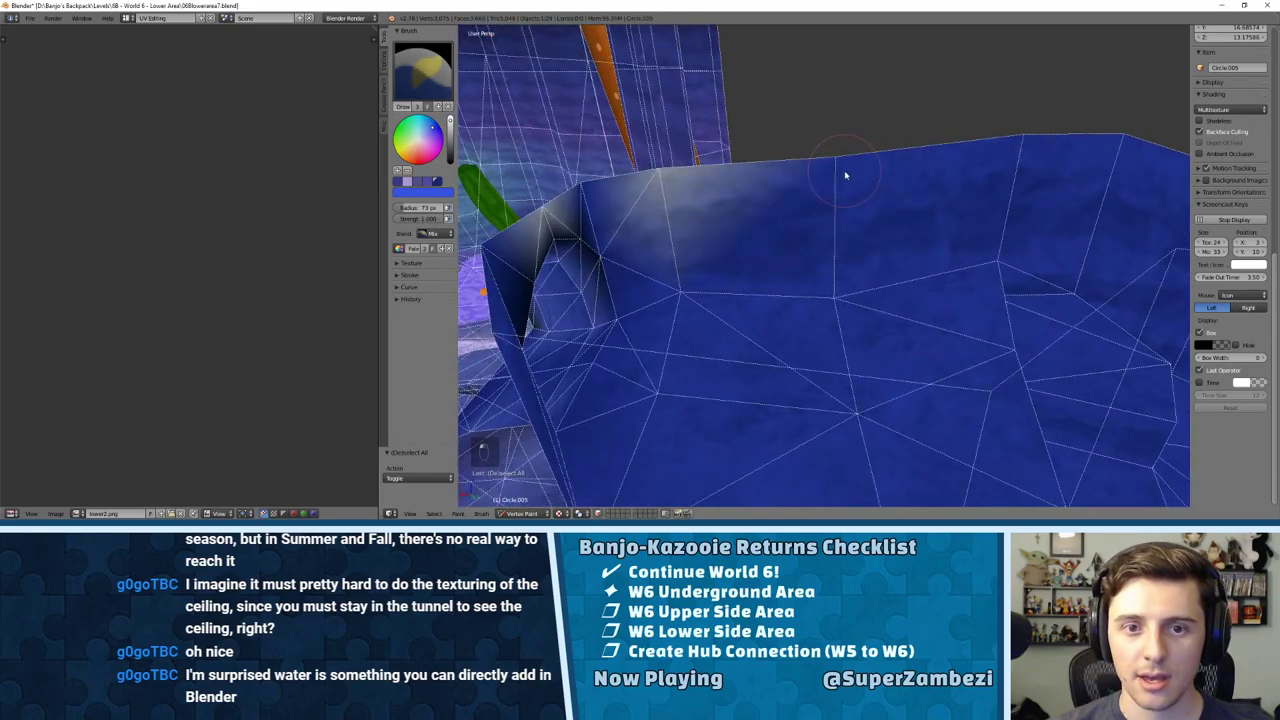
{"action": "middle_click_drag", "start_coordinate": [845, 176], "coordinate": [773, 206]}
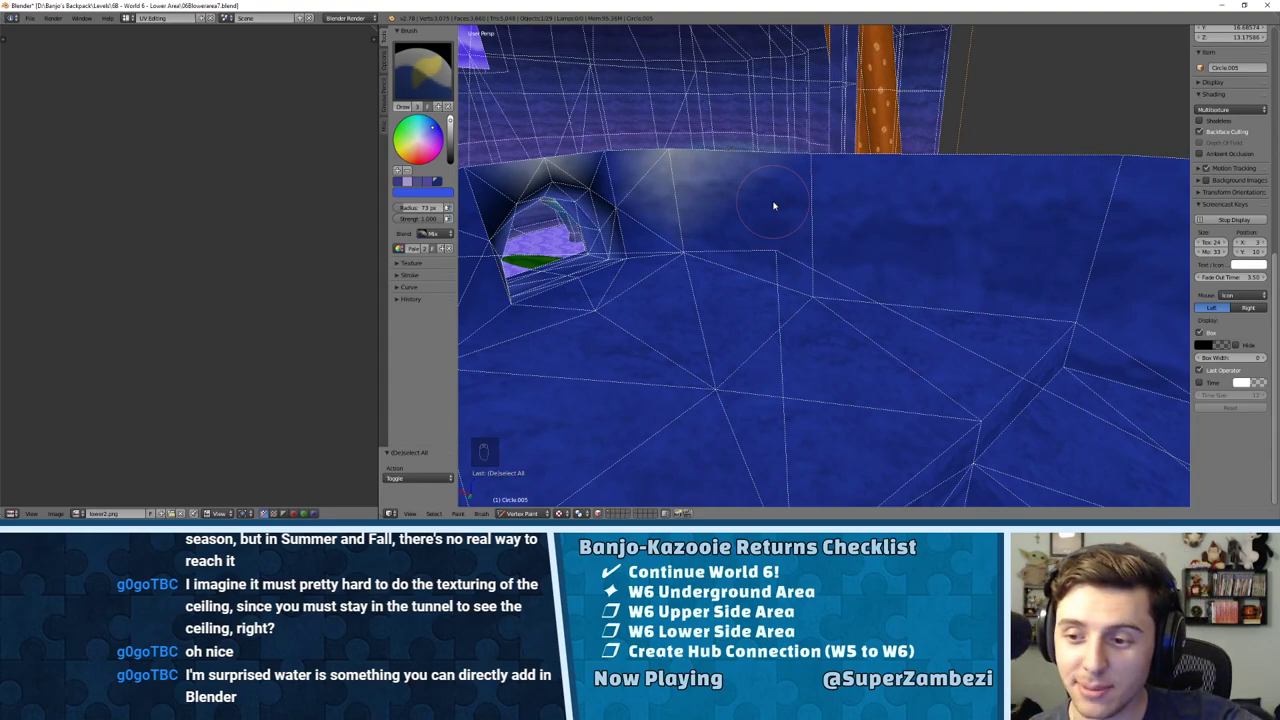
Step: Paint the grey and black vertices on the wall around the inner tunnel arch blue
{"action": "middle_click_drag", "start_coordinate": [797, 167], "coordinate": [883, 249]}
{"action": "scroll", "coordinate": [884, 218], "scroll_direction": "up", "scroll_amount": 3}
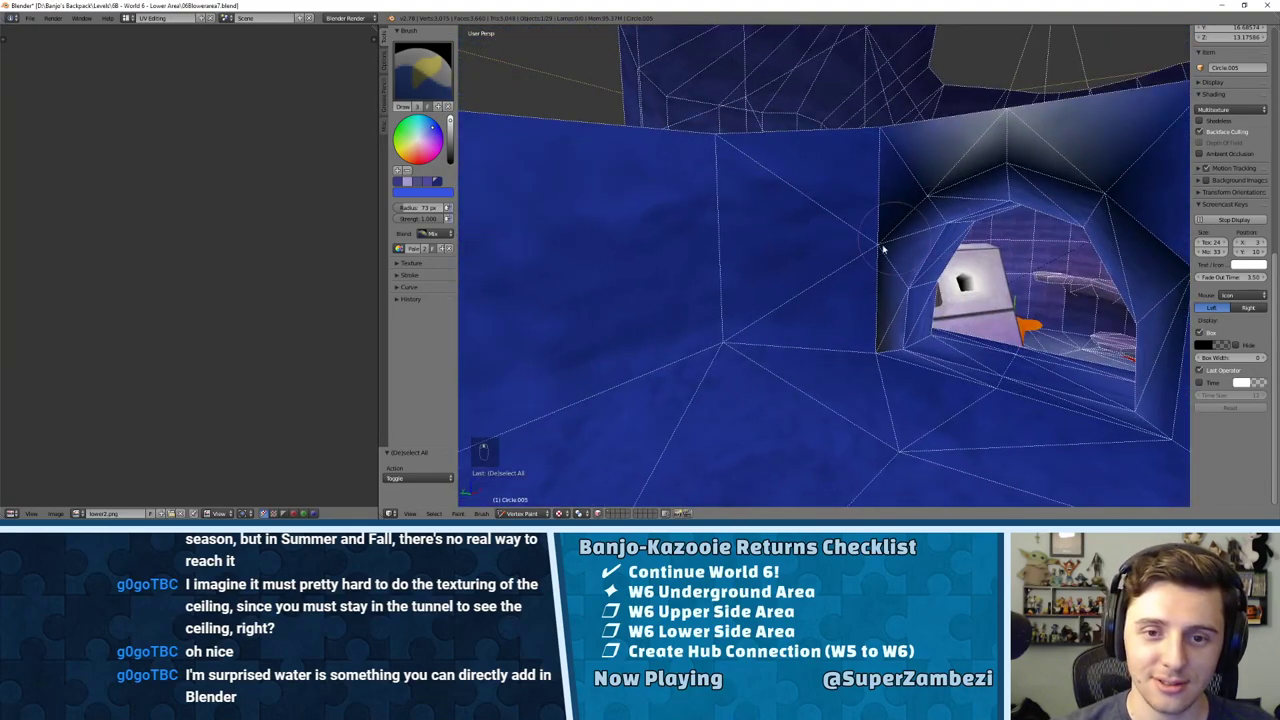
{"action": "left_click", "coordinate": [909, 191]}
{"action": "mouse_move", "coordinate": [943, 178]}
{"action": "middle_mouse_down"}
{"action": "mouse_move", "coordinate": [971, 174]}
{"action": "mouse_move", "coordinate": [1012, 119]}
{"action": "middle_mouse_up"}
{"action": "left_click_drag", "start_coordinate": [1016, 99], "coordinate": [1018, 112]}
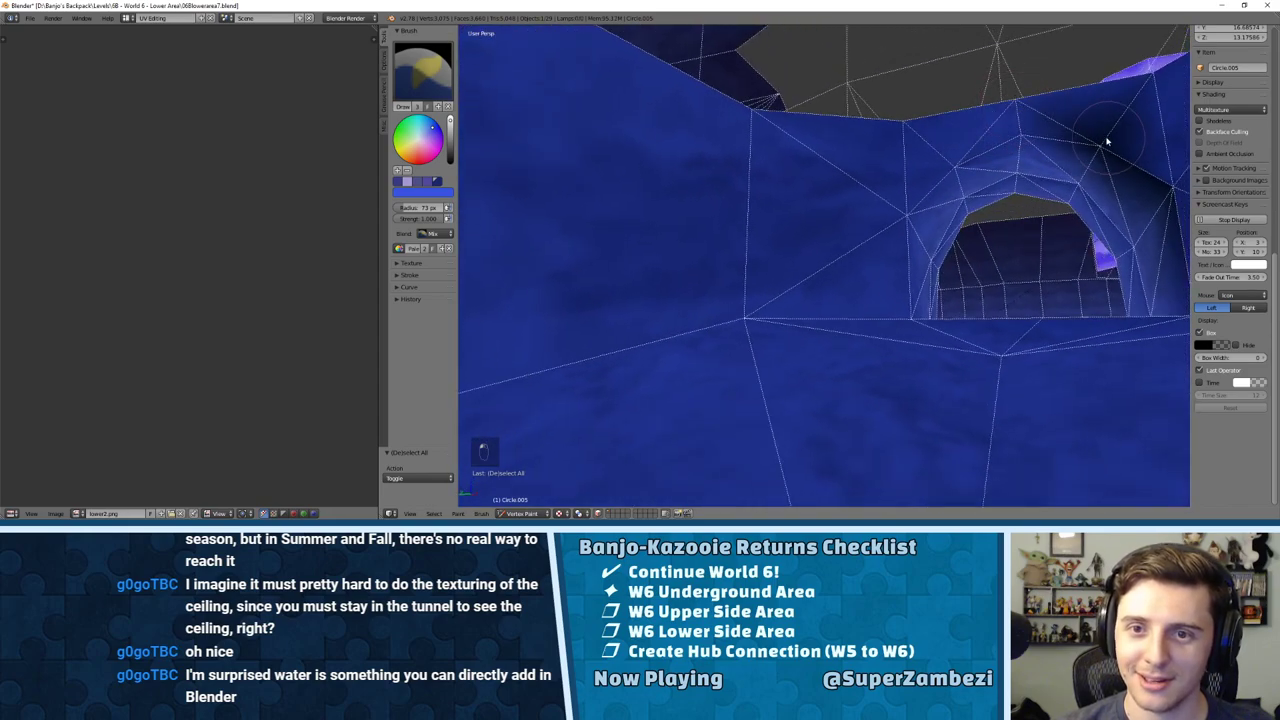
{"action": "middle_click_drag", "start_coordinate": [1107, 142], "coordinate": [1046, 151]}
Step: Paint the dark wall vertices just below the tunnel opening blue on the main cave side
{"action": "middle_click_drag", "start_coordinate": [1137, 343], "coordinate": [811, 219]}
{"action": "scroll", "coordinate": [811, 219], "scroll_direction": "up", "scroll_amount": 6}
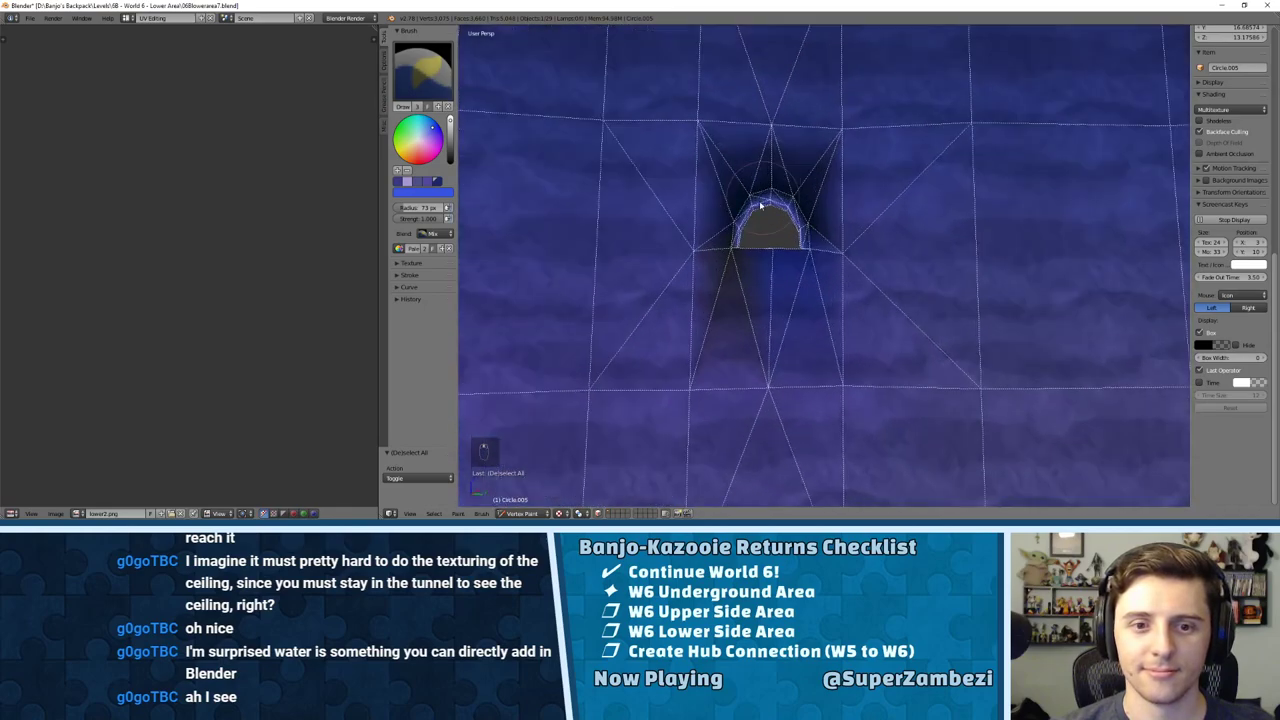
{"action": "middle_click_drag", "start_coordinate": [708, 238], "coordinate": [777, 360], "text": "shift"}
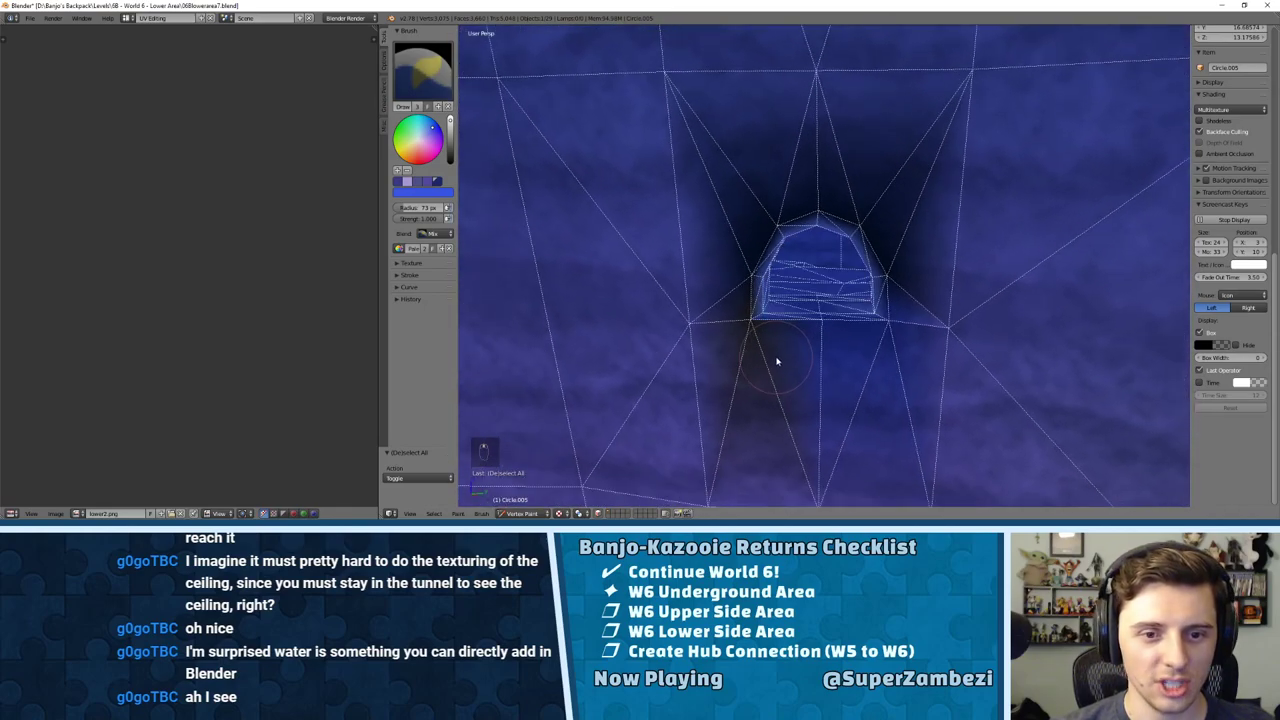
{"action": "scroll", "coordinate": [744, 365], "scroll_direction": "up", "scroll_amount": 3}
{"action": "left_click_drag", "start_coordinate": [684, 385], "coordinate": [740, 391]}
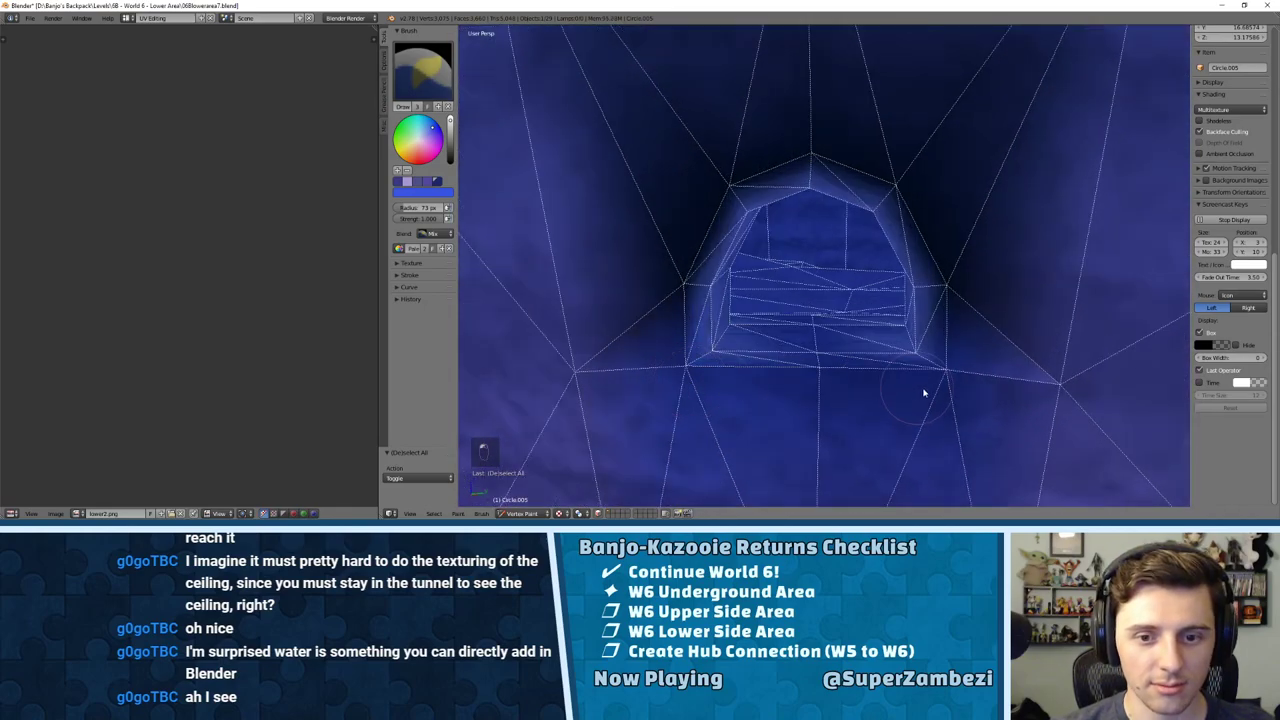
Step: Paint the black vertices along the sides and top of the main-cave tunnel arch blue
{"action": "middle_click_drag", "start_coordinate": [924, 393], "coordinate": [968, 376]}
{"action": "left_click_drag", "start_coordinate": [965, 295], "coordinate": [922, 177]}
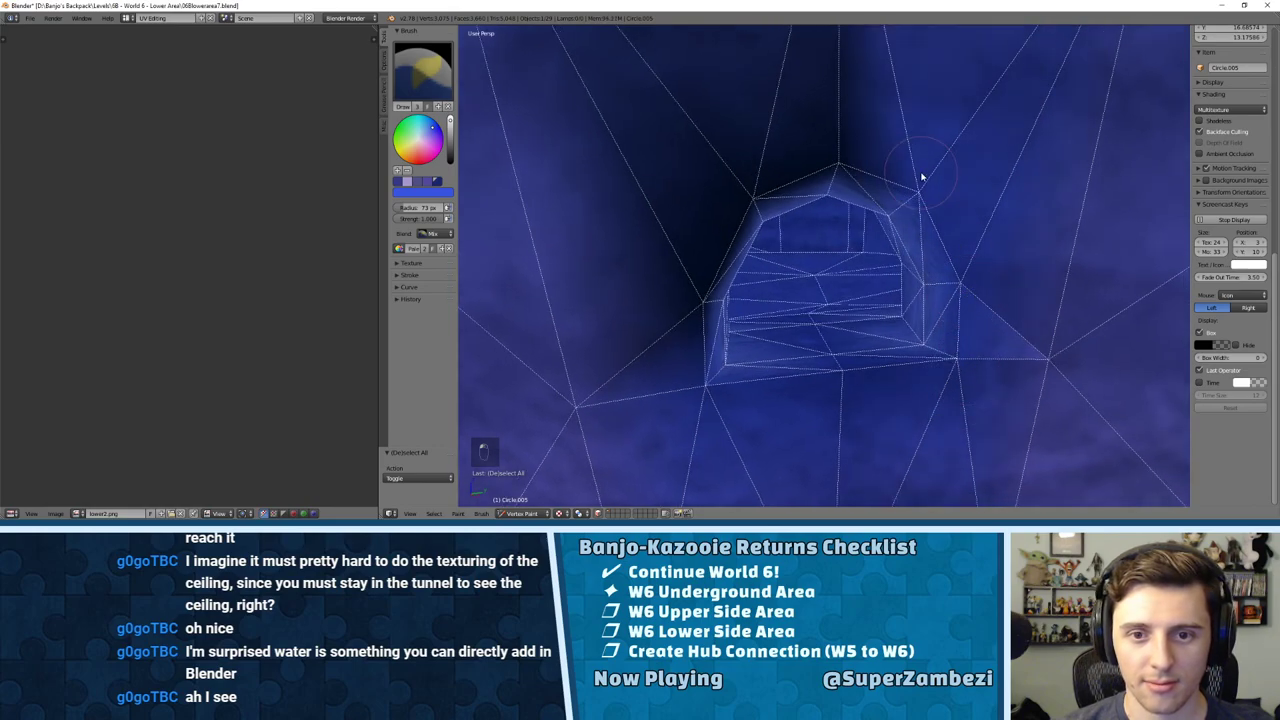
{"action": "mouse_move", "coordinate": [839, 150]}
{"action": "left_mouse_down"}
{"action": "mouse_move", "coordinate": [754, 177]}
{"action": "mouse_move", "coordinate": [697, 263]}
{"action": "left_mouse_up"}
{"action": "middle_click_drag", "start_coordinate": [683, 274], "coordinate": [656, 267]}
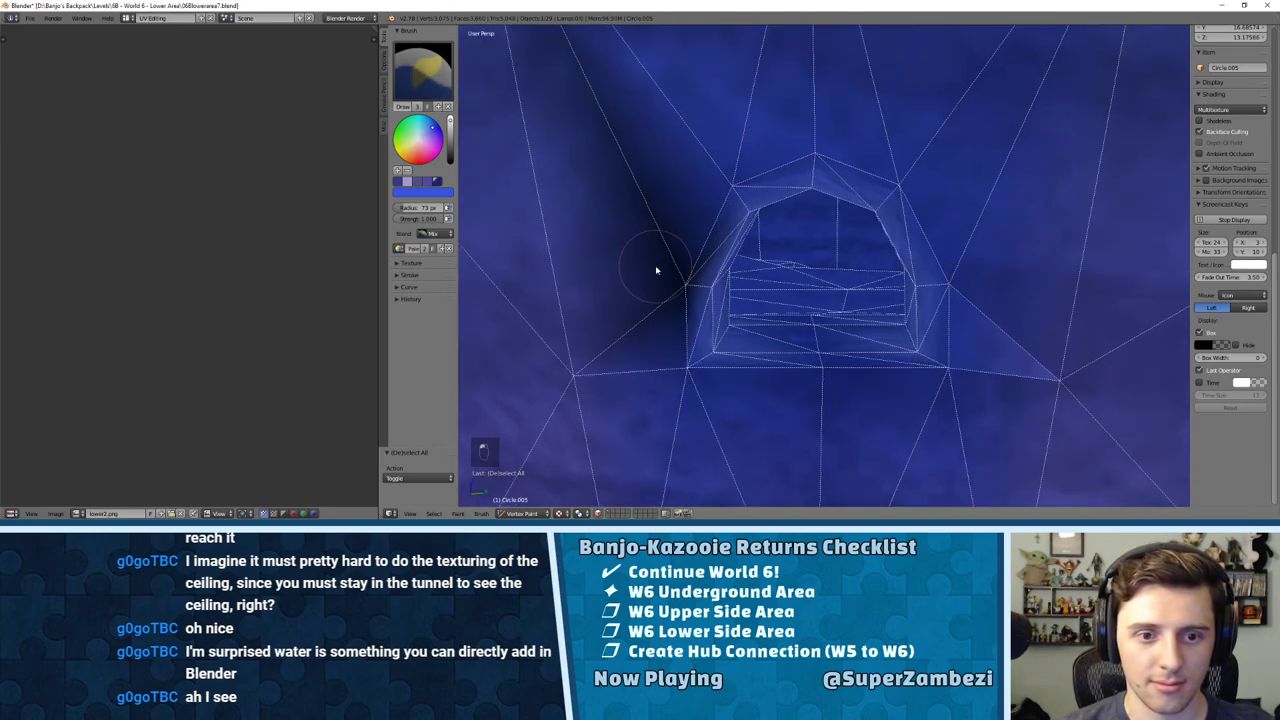
{"action": "left_click_drag", "start_coordinate": [656, 267], "coordinate": [667, 287]}
{"action": "scroll", "coordinate": [668, 376], "scroll_direction": "down", "scroll_amount": 6}
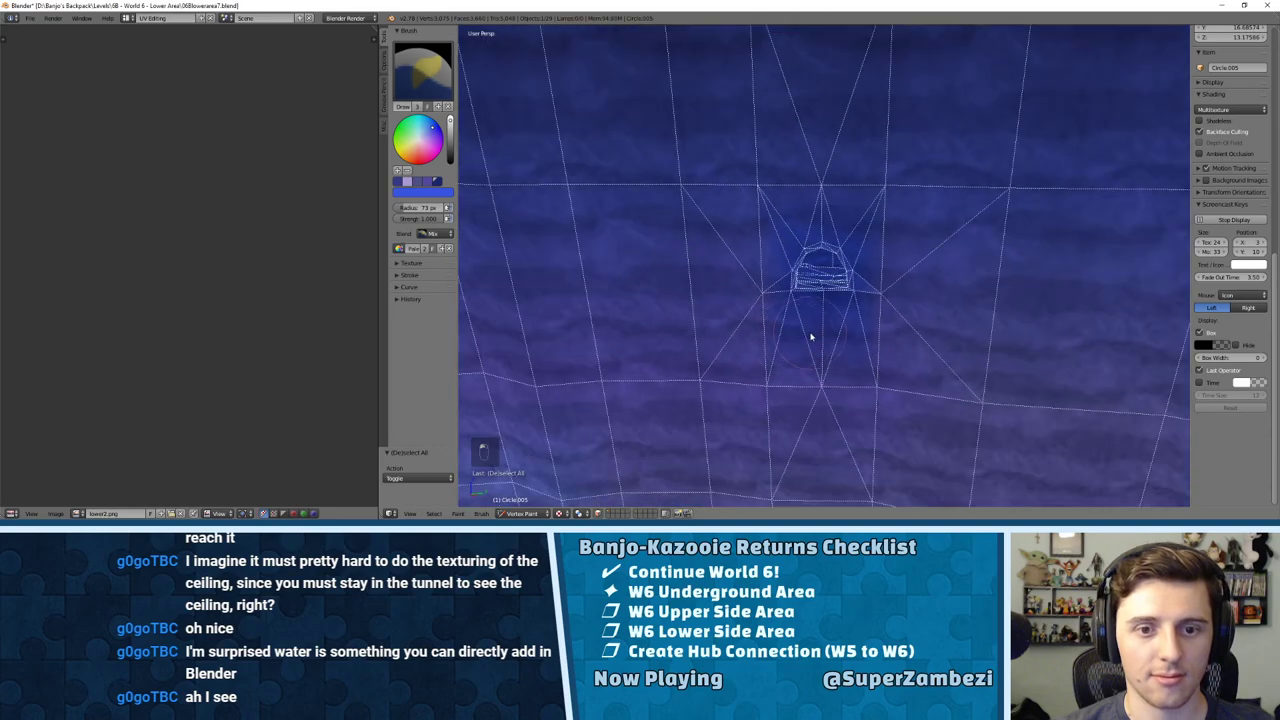
Step: Check the tunnel opening in Object Mode and return to Vertex Paint with all faces selected
{"action": "left_click", "coordinate": [521, 513]}
{"action": "left_click", "coordinate": [515, 498]}
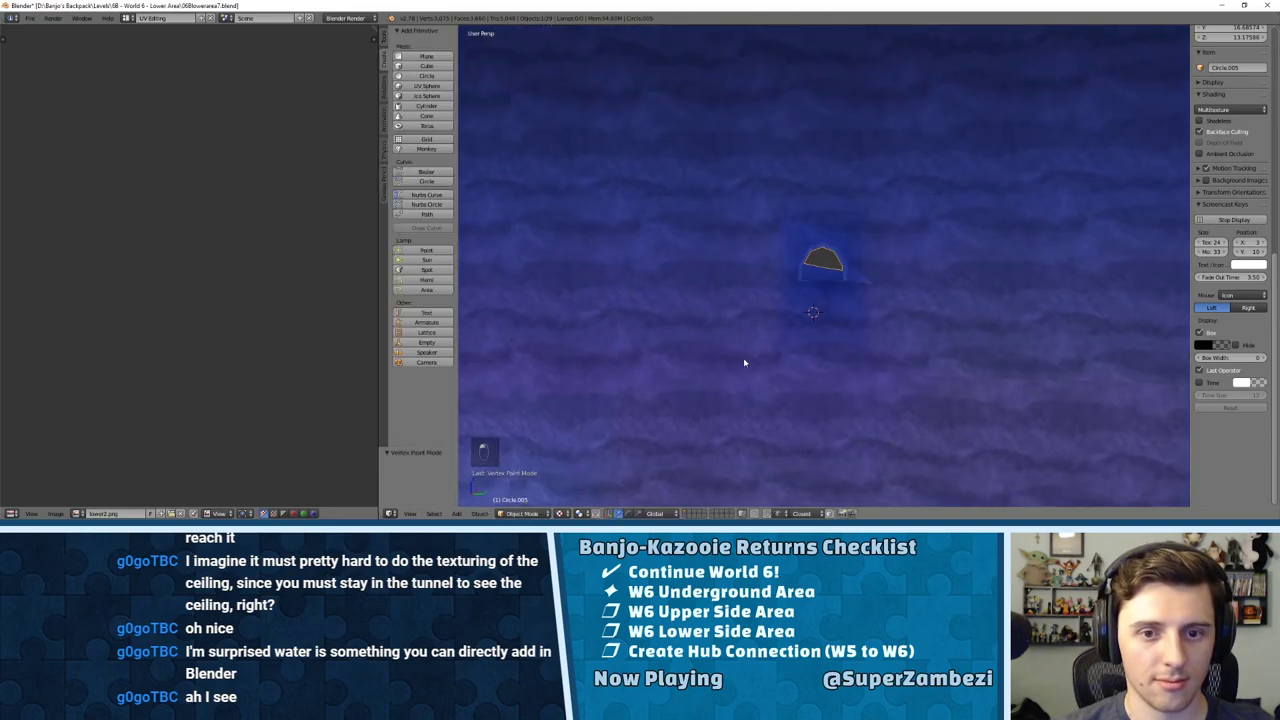
{"action": "scroll", "coordinate": [813, 351], "scroll_direction": "up", "scroll_amount": 3}
{"action": "key", "text": "Tab"}
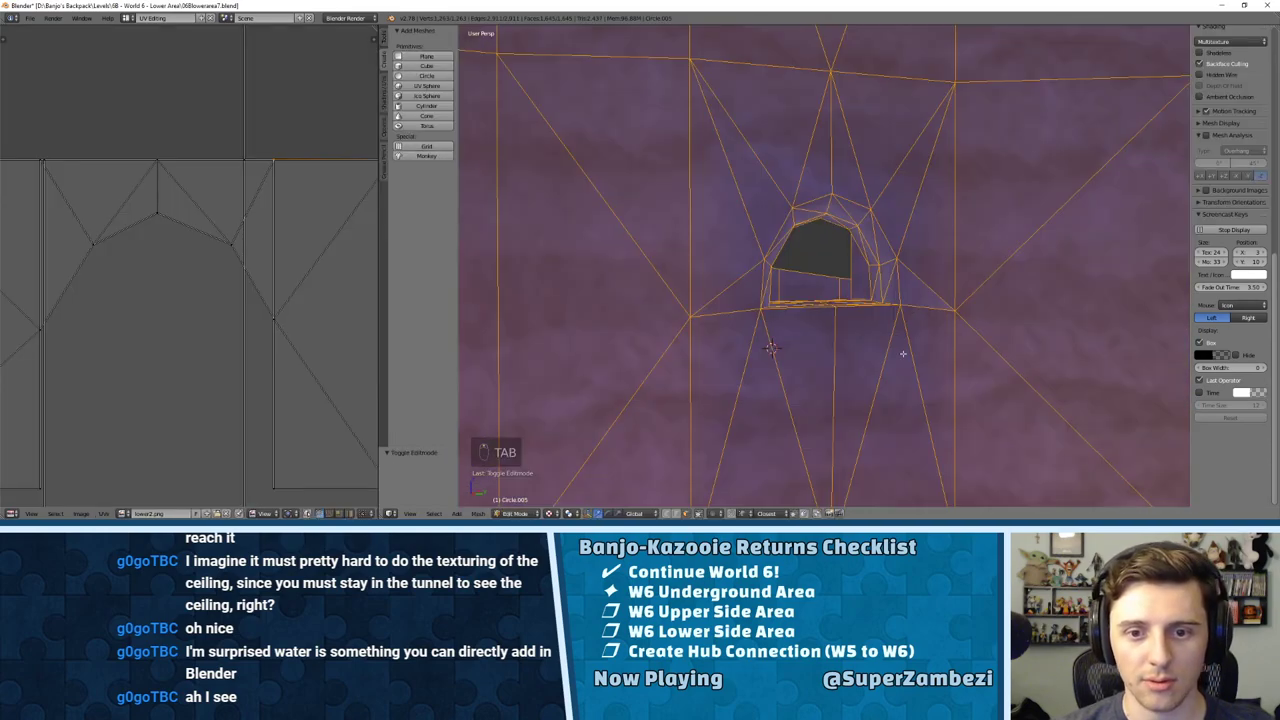
{"action": "left_click", "coordinate": [521, 513]}
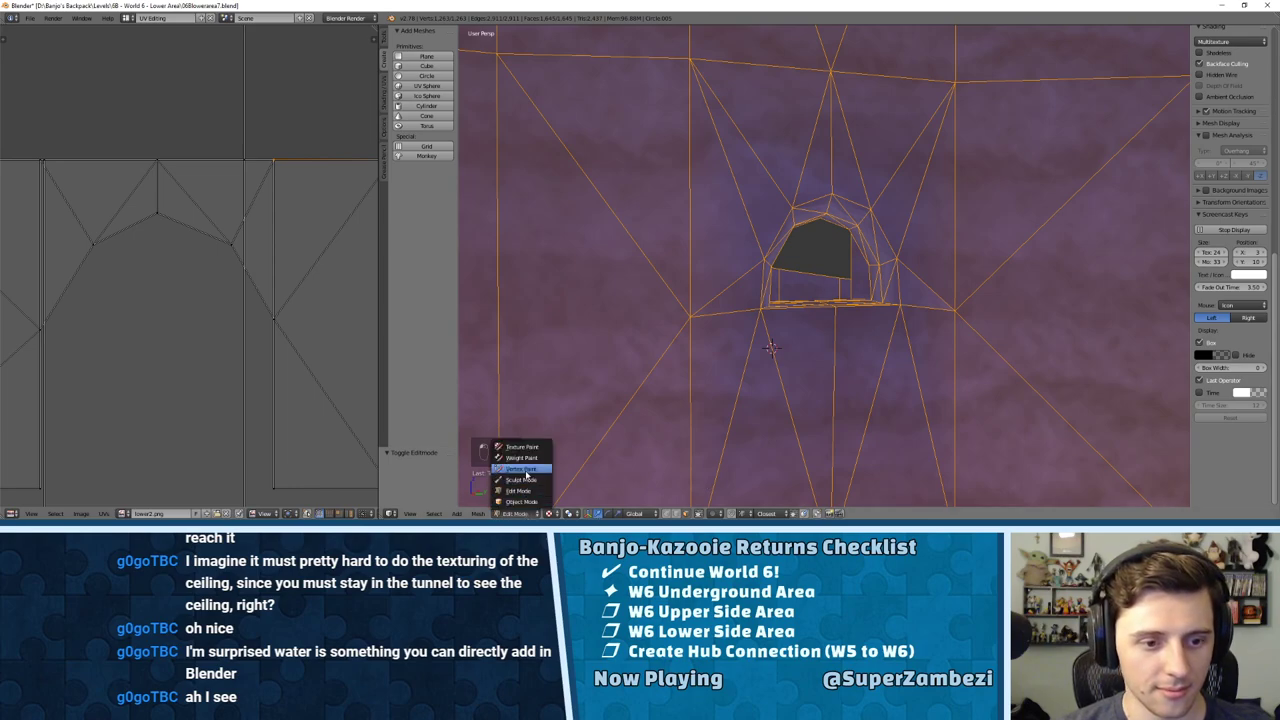
{"action": "left_click", "coordinate": [524, 469]}
{"action": "key", "text": "a"}
{"action": "key", "text": "a"}
{"action": "key", "text": "a"}
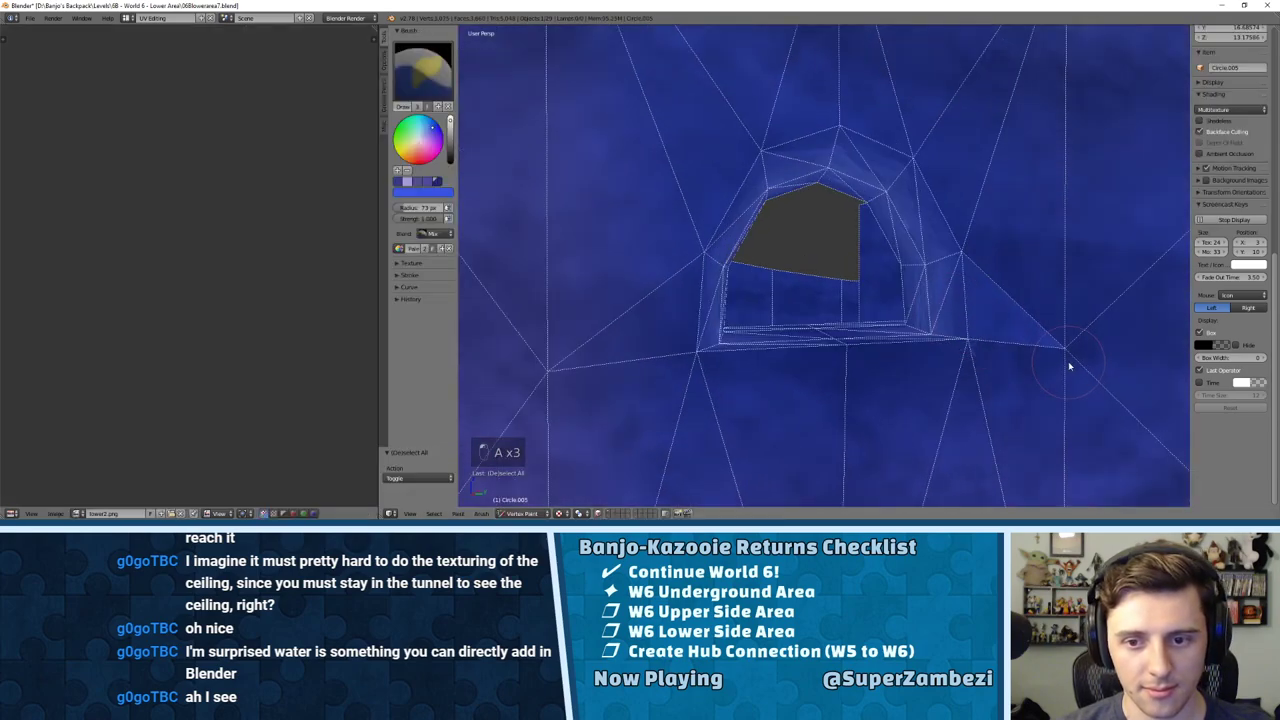
Step: Extend the blue paint across the cave wall surrounding the tunnel opening and switch to Object Mode
{"action": "scroll", "coordinate": [995, 333], "scroll_direction": "down", "scroll_amount": 4}
{"action": "scroll", "coordinate": [928, 299], "scroll_direction": "up", "scroll_amount": 5}
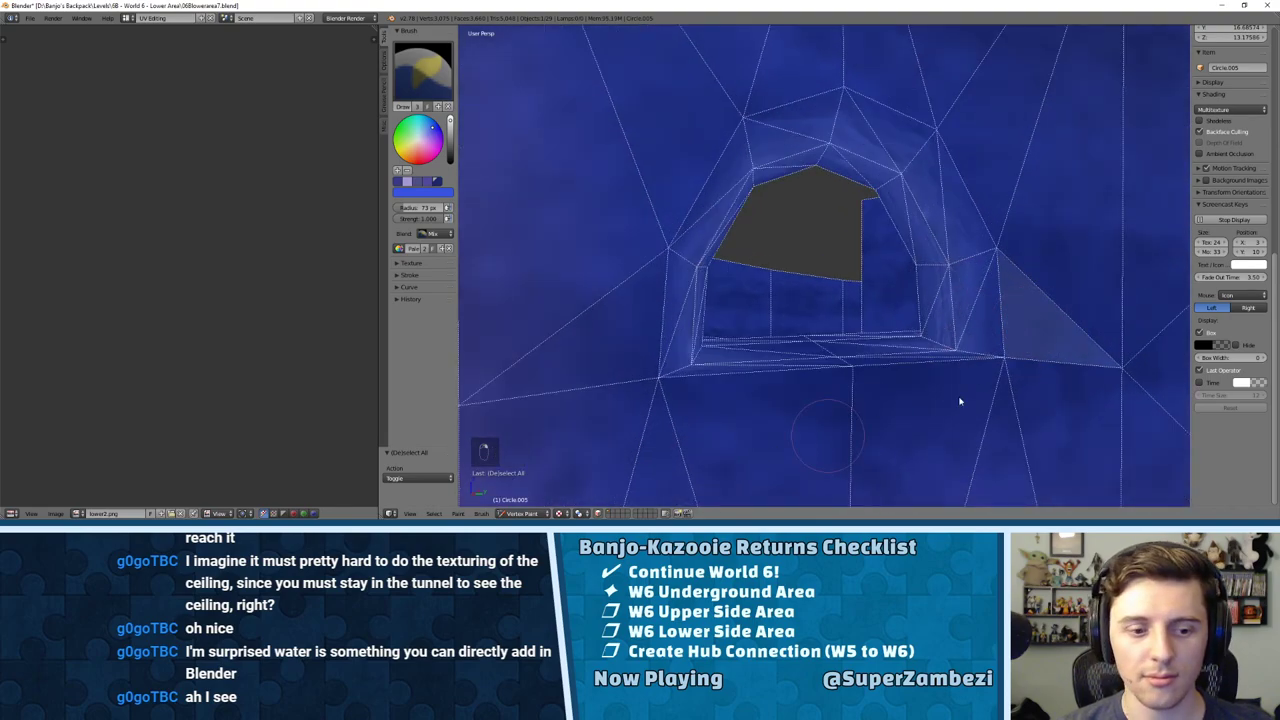
{"action": "scroll", "coordinate": [1086, 363], "scroll_direction": "down", "scroll_amount": 2}
{"action": "scroll", "coordinate": [739, 374], "scroll_direction": "down", "scroll_amount": 2}
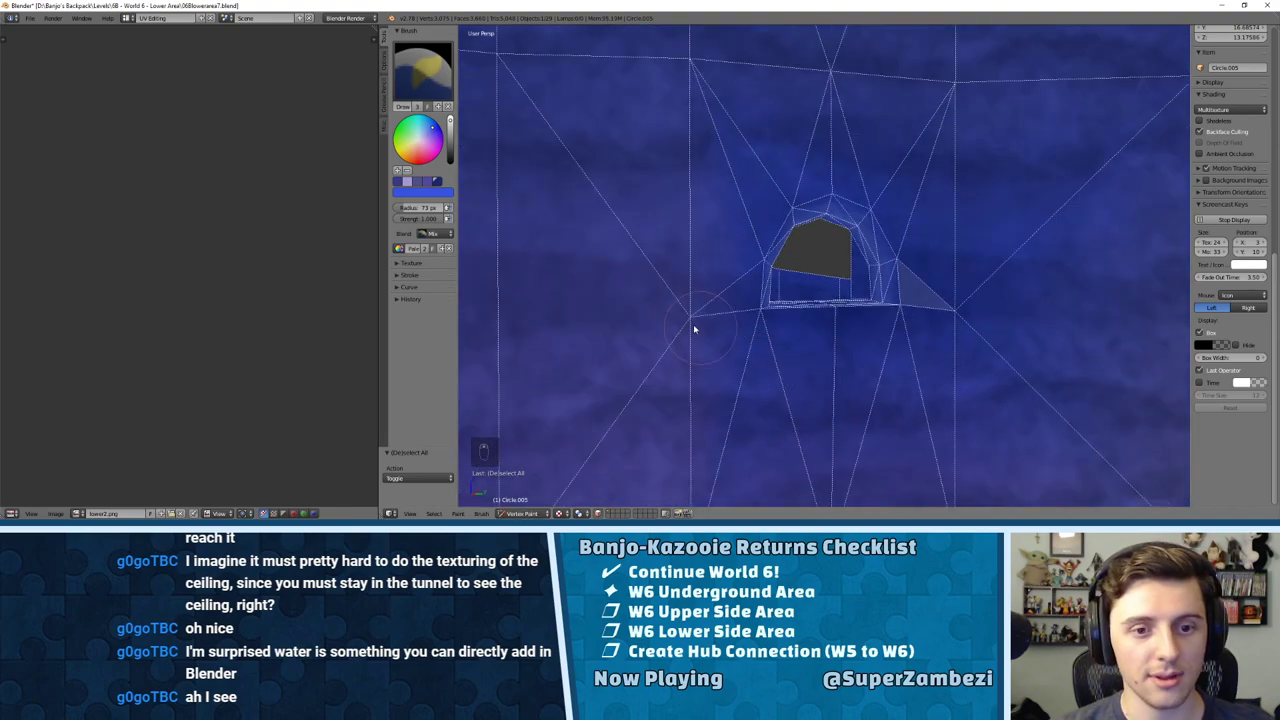
{"action": "middle_click_drag", "start_coordinate": [695, 329], "coordinate": [841, 295]}
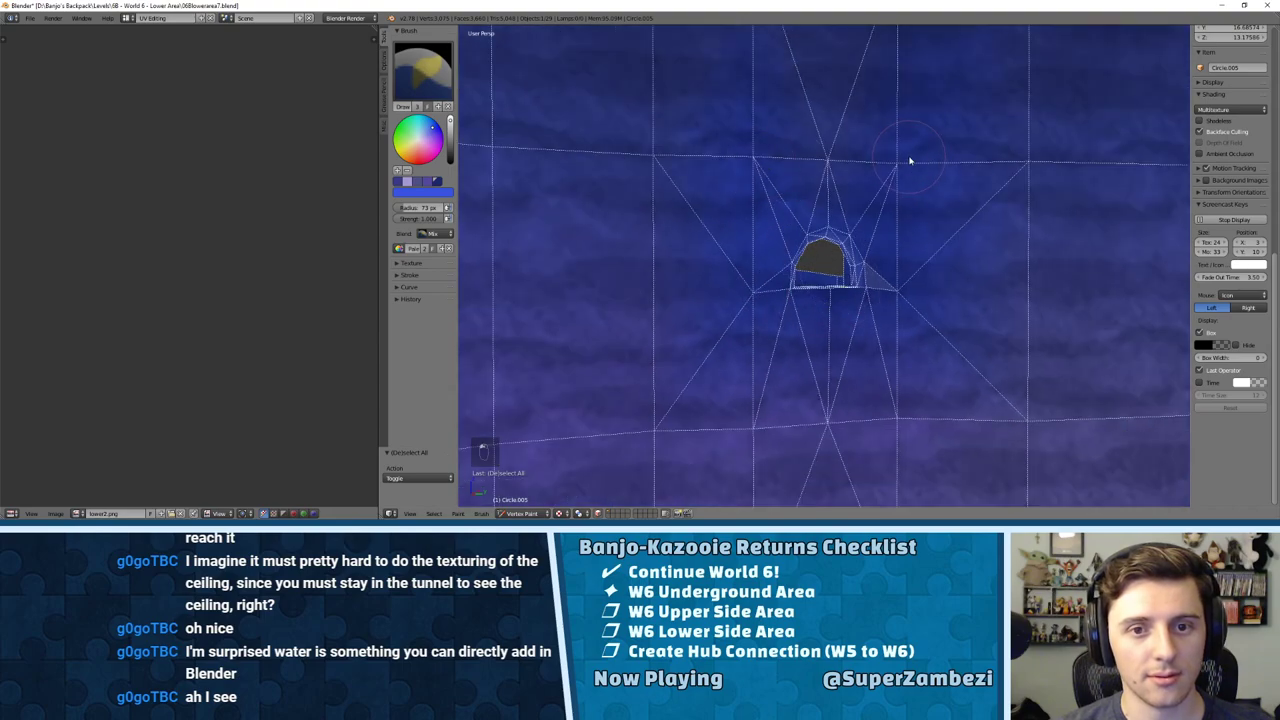
{"action": "left_click", "coordinate": [522, 513]}
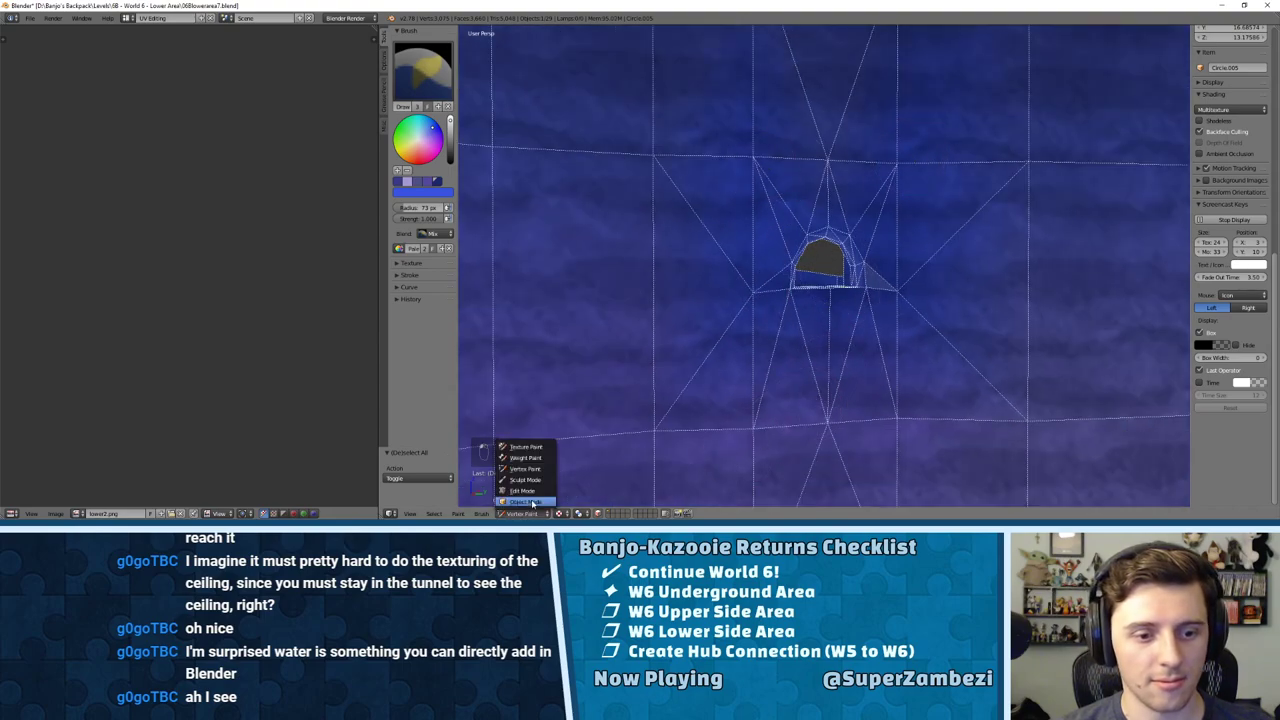
{"action": "left_click", "coordinate": [533, 503]}
Step: Select the pale triangle beside the tunnel opening and the face below it in Edit Mode, and choose the wall texture image for them
{"action": "left_click", "coordinate": [527, 513]}
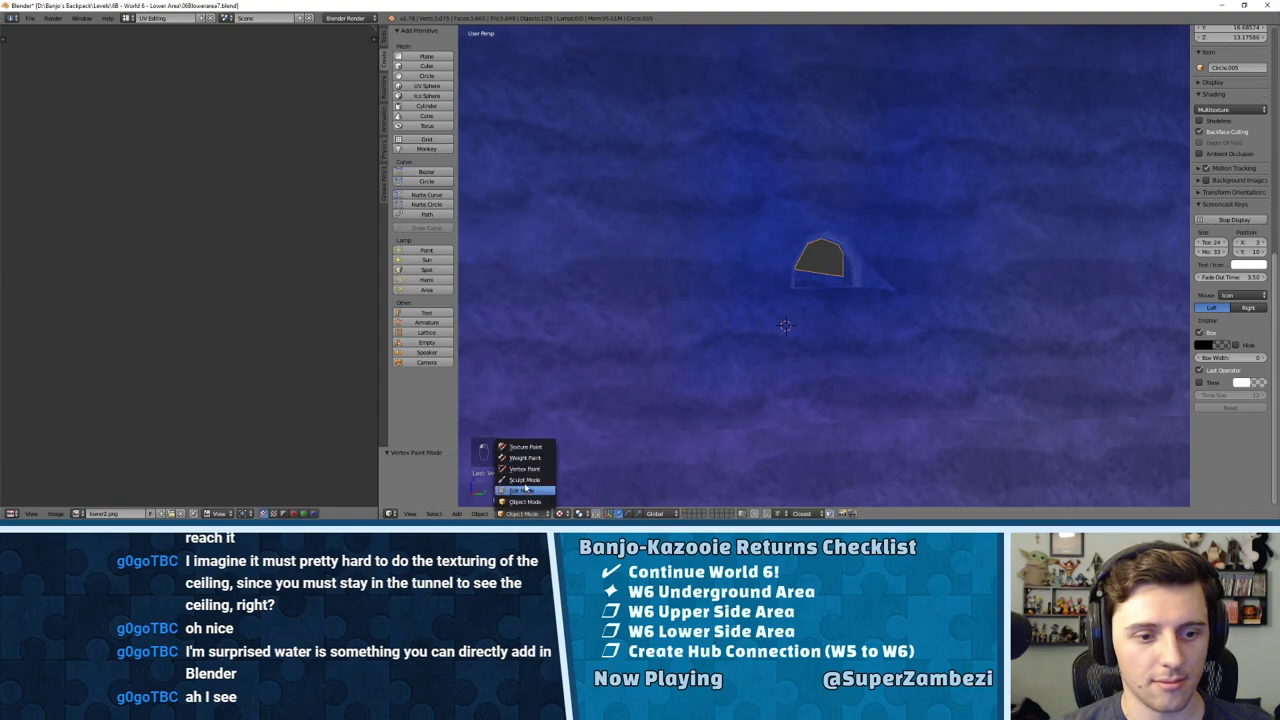
{"action": "left_click", "coordinate": [524, 491]}
{"action": "scroll", "coordinate": [906, 297], "scroll_direction": "up", "scroll_amount": 3}
{"action": "right_click", "coordinate": [929, 312]}
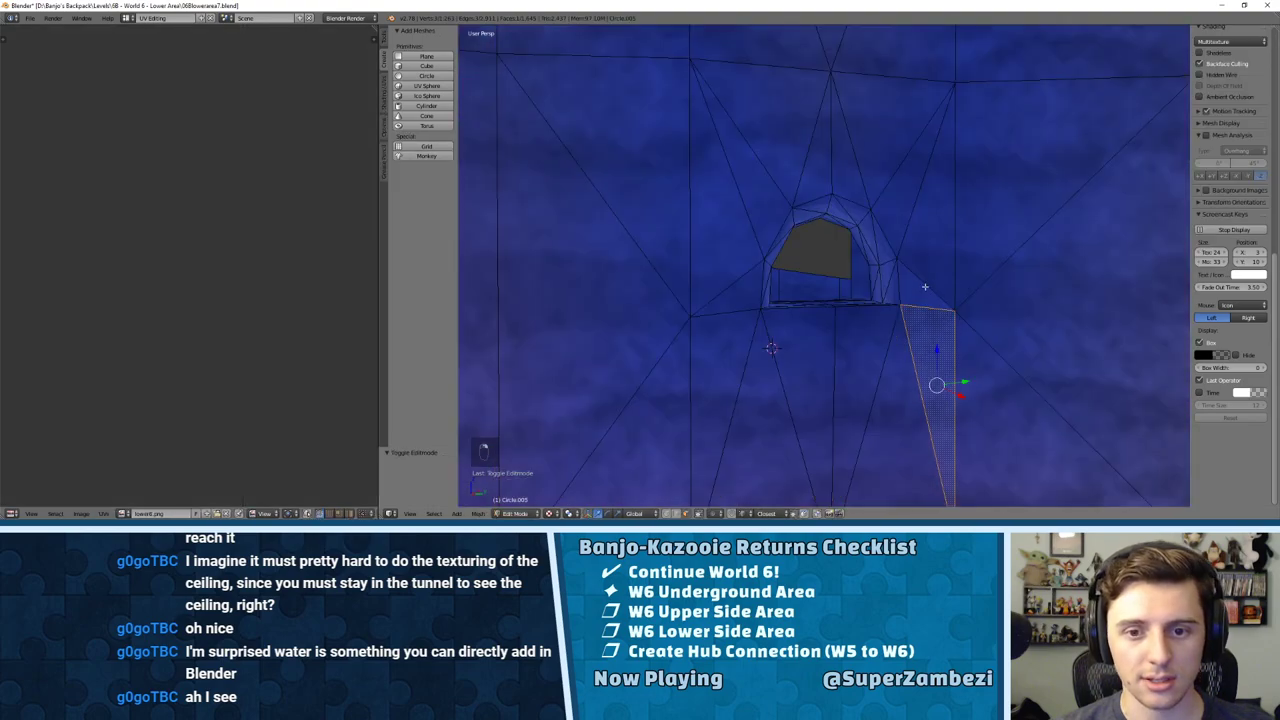
{"action": "right_click", "coordinate": [924, 297], "text": "shift"}
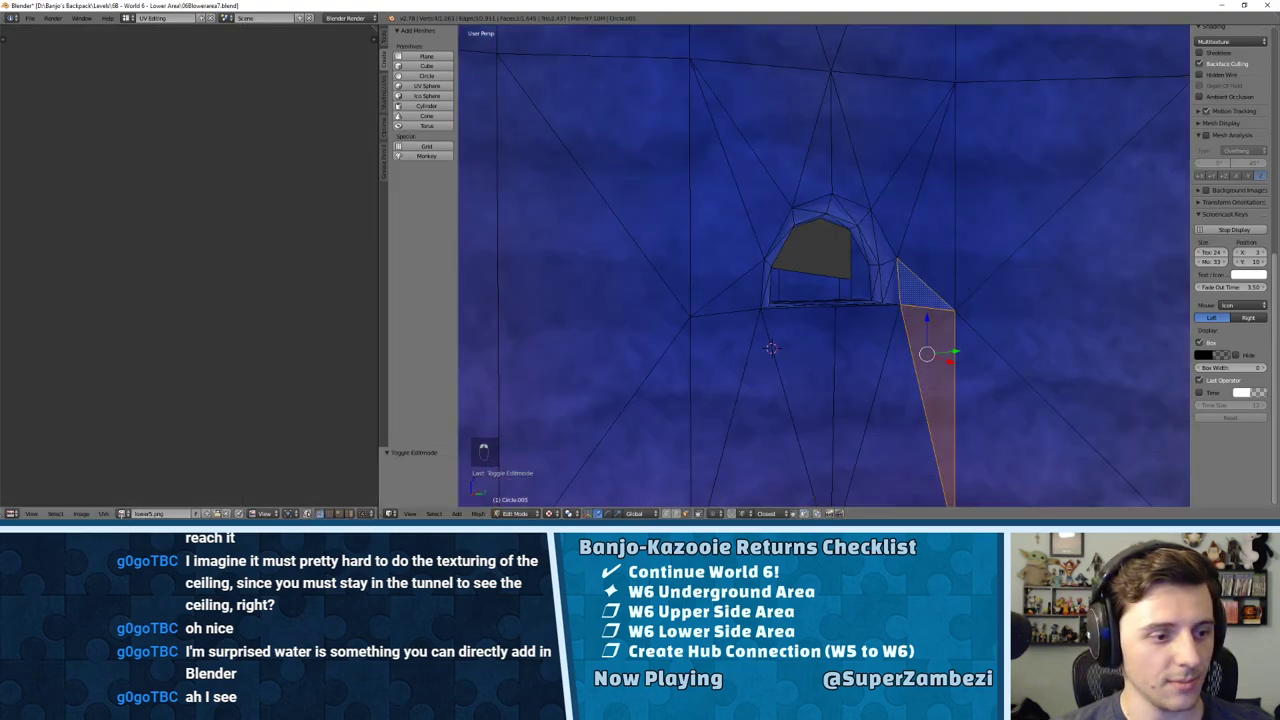
{"action": "left_click", "coordinate": [124, 513]}
{"action": "left_click", "coordinate": [145, 459]}
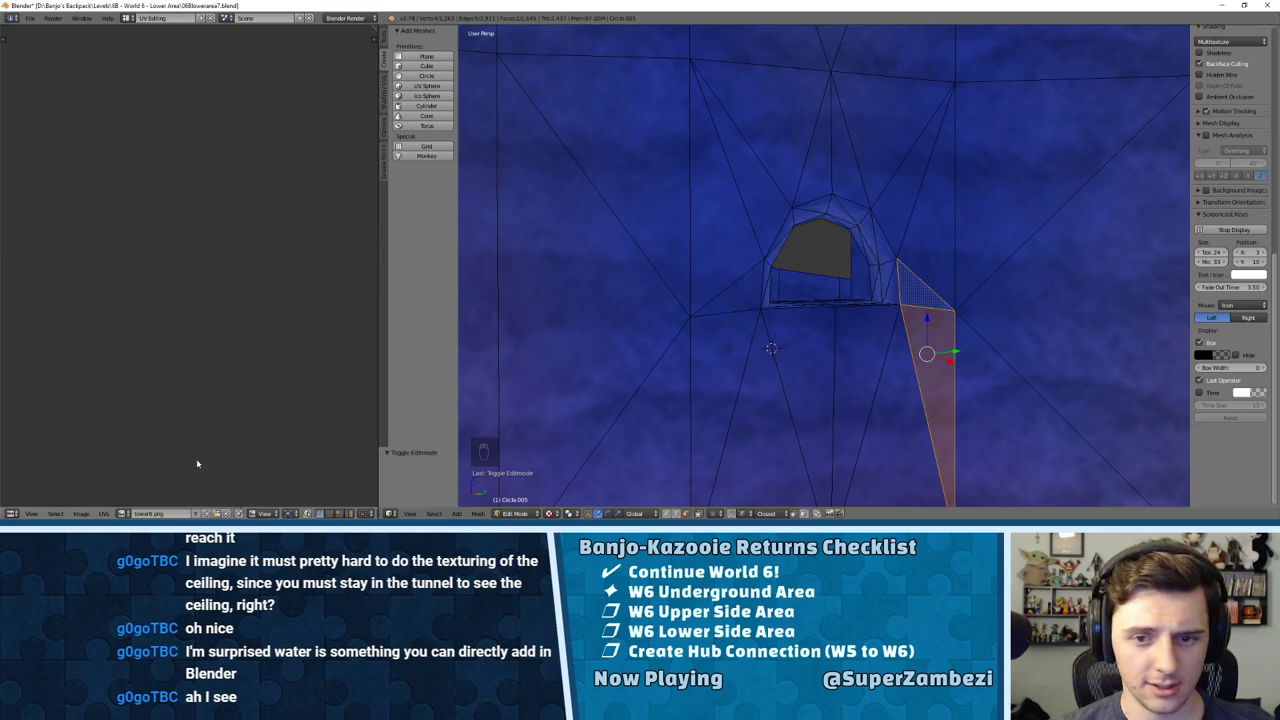
Step: Deselect the faces and inspect the tunnel opening in Object Mode from inside the blue cave
{"action": "key", "text": "a"}
{"action": "key", "text": "Tab"}
{"action": "middle_click_drag", "start_coordinate": [848, 248], "coordinate": [851, 197]}
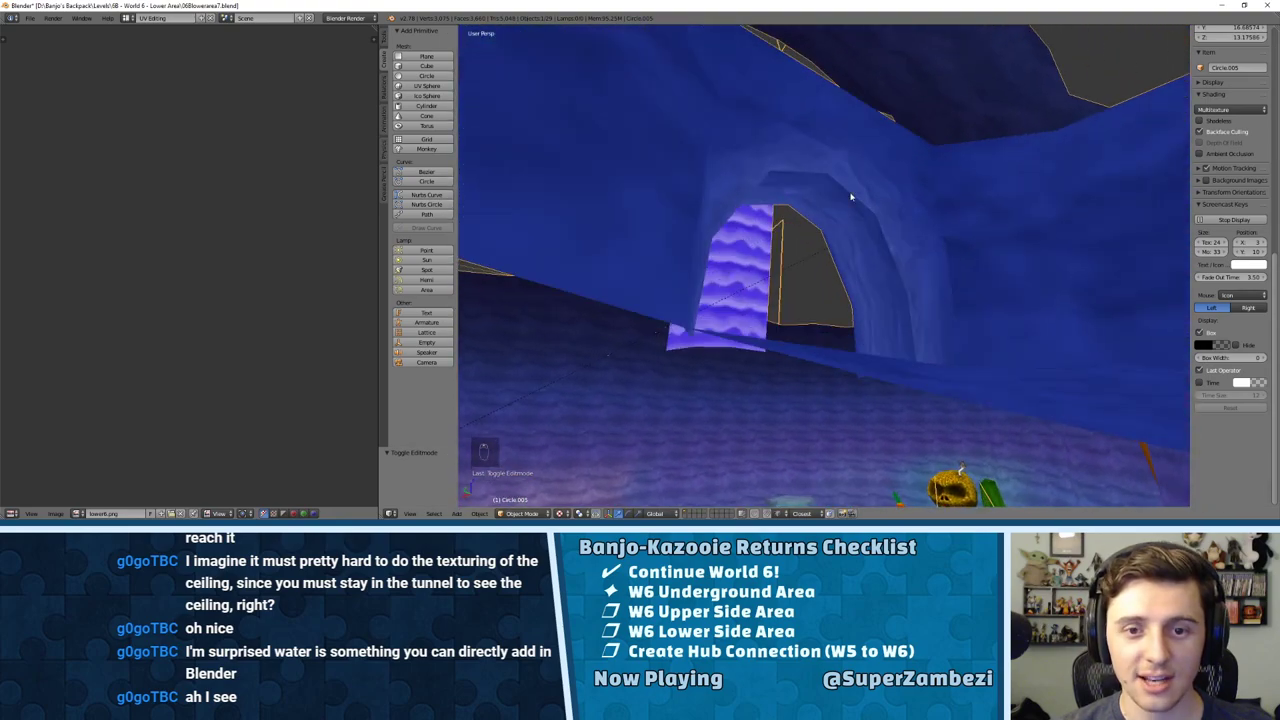
{"action": "middle_click_drag", "start_coordinate": [891, 278], "coordinate": [772, 248]}
{"action": "scroll", "coordinate": [808, 304], "scroll_direction": "up", "scroll_amount": 2}
{"action": "scroll", "coordinate": [823, 332], "scroll_direction": "down", "scroll_amount": 3}
{"action": "left_click", "coordinate": [540, 526]}
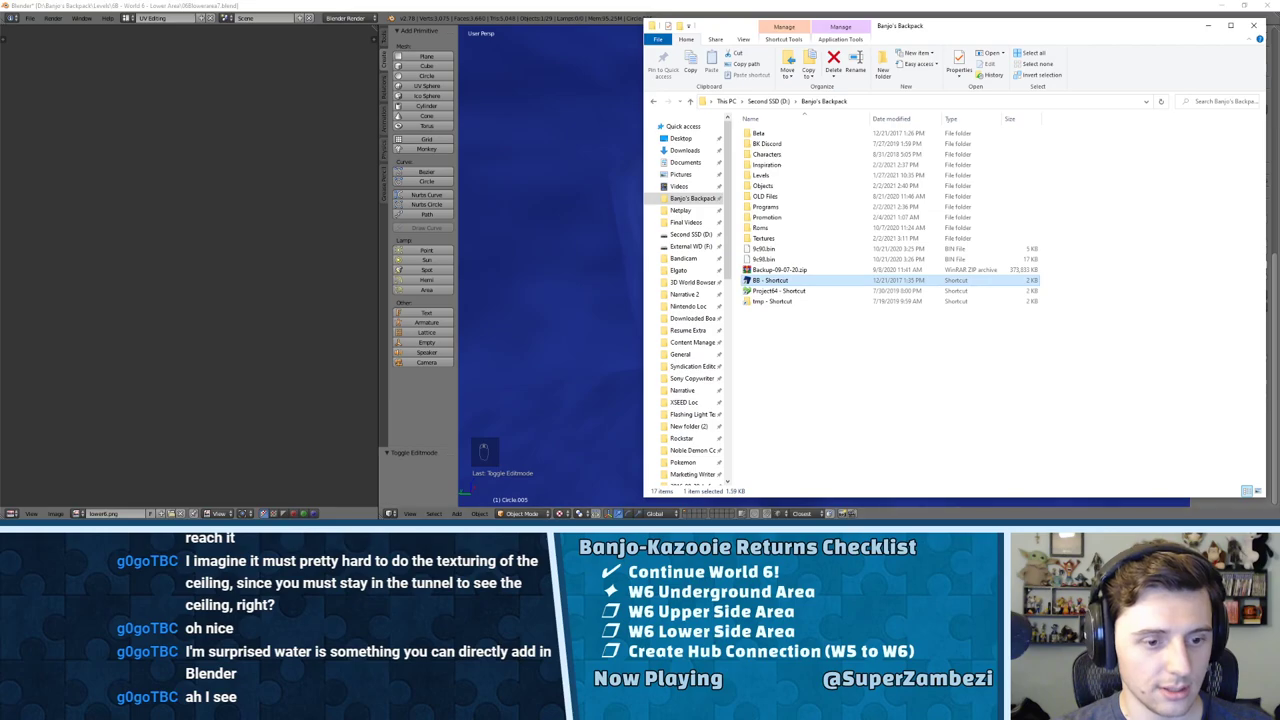
{"action": "left_click", "coordinate": [540, 526]}
Step: Switch to Vertex Paint with all faces selected, using a light blue colour and a 14 px brush
{"action": "left_click", "coordinate": [522, 514]}
{"action": "left_click", "coordinate": [526, 469]}
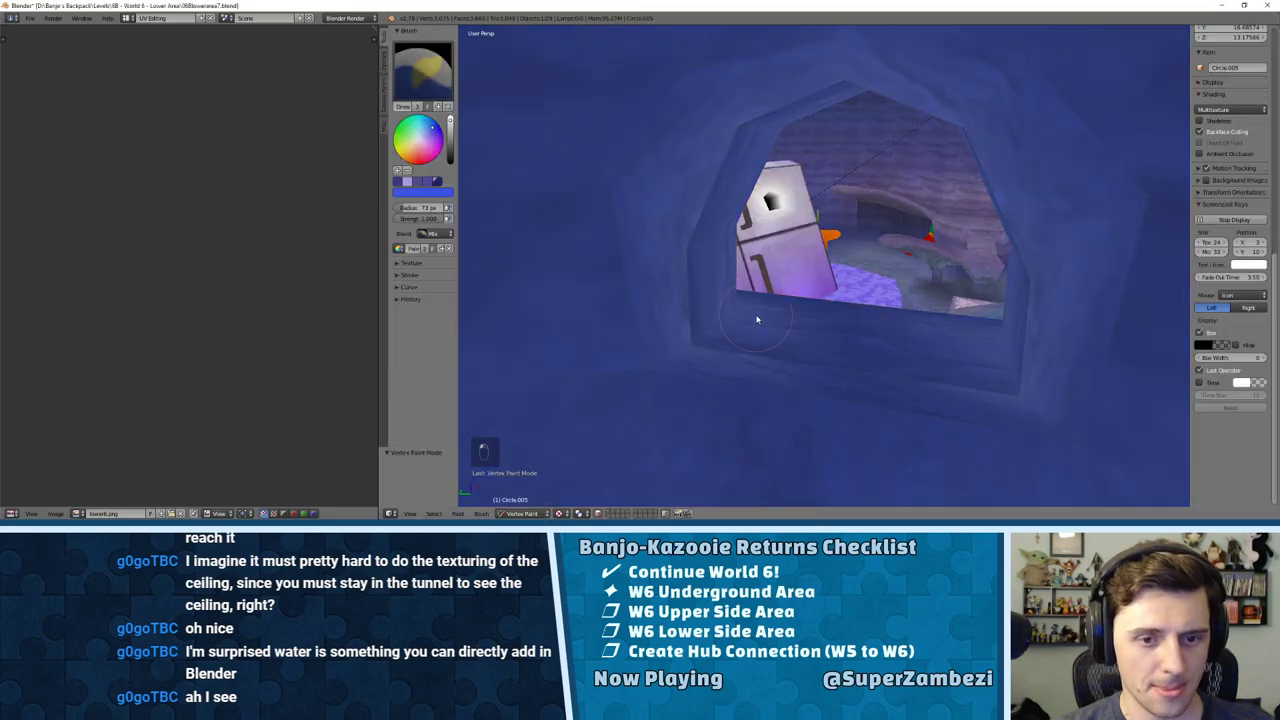
{"action": "key", "text": "Tab"}
{"action": "key", "text": "Tab"}
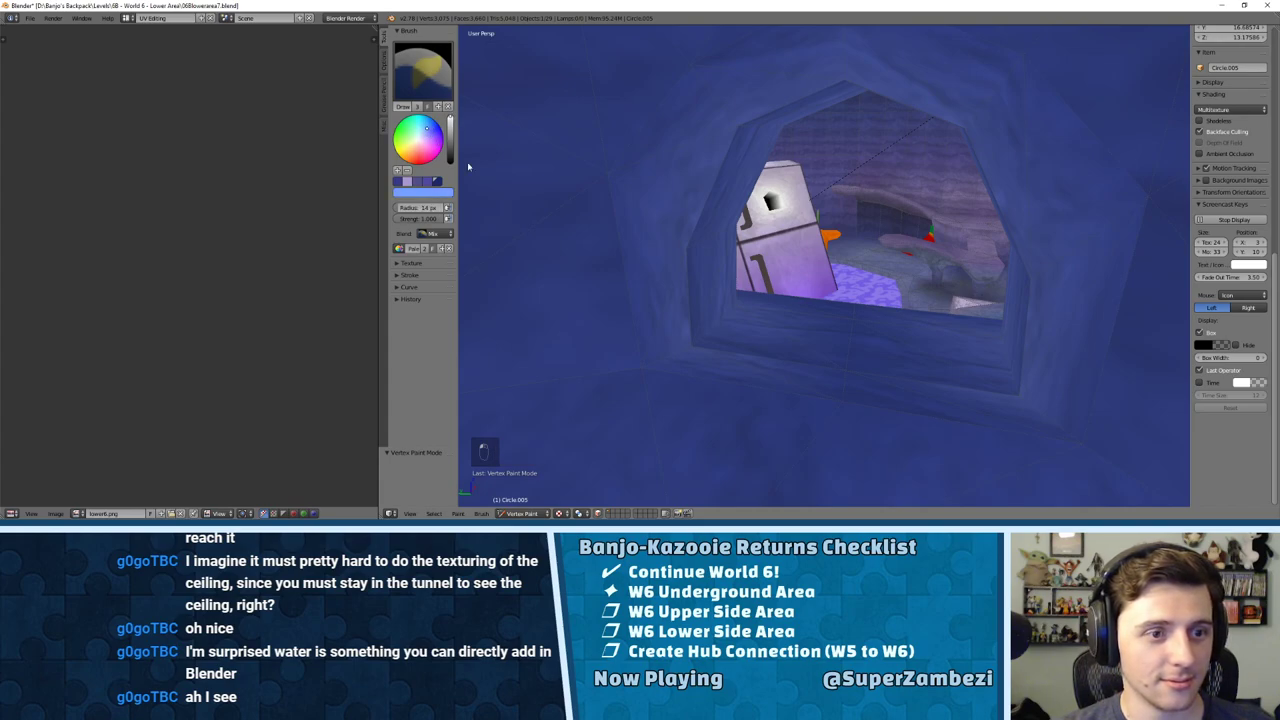
{"action": "scroll", "coordinate": [560, 260], "scroll_direction": "up", "scroll_amount": 2}
{"action": "key", "text": "a"}
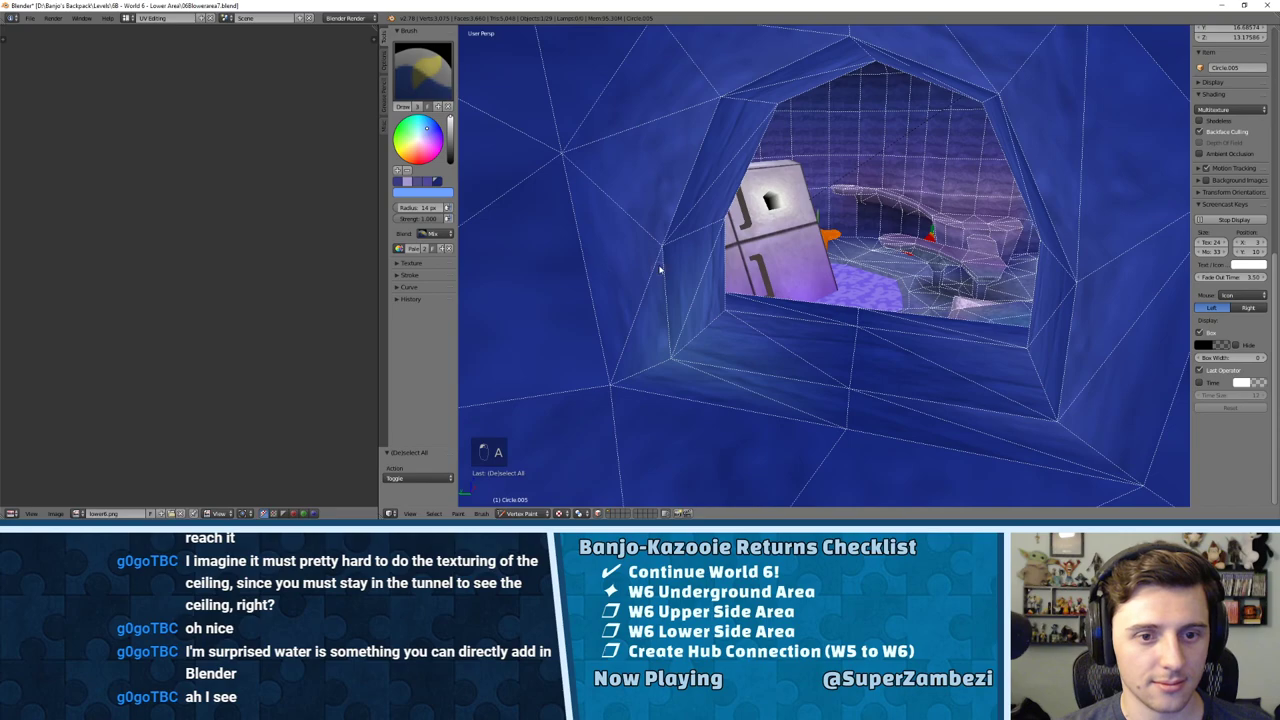
Step: Paint light blue highlights on the vertices around the tunnel arch and at the floor corners in front of it
{"action": "middle_click_drag", "start_coordinate": [665, 244], "coordinate": [674, 203]}
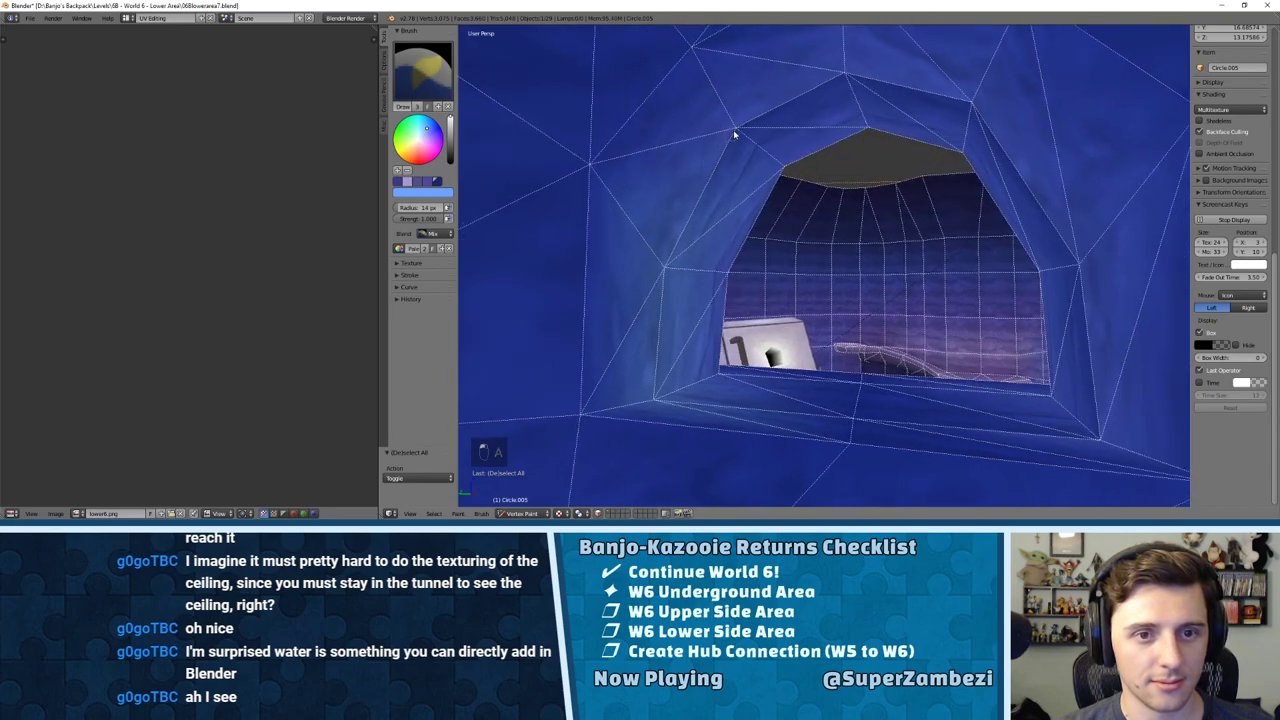
{"action": "middle_click_drag", "start_coordinate": [766, 114], "coordinate": [831, 103]}
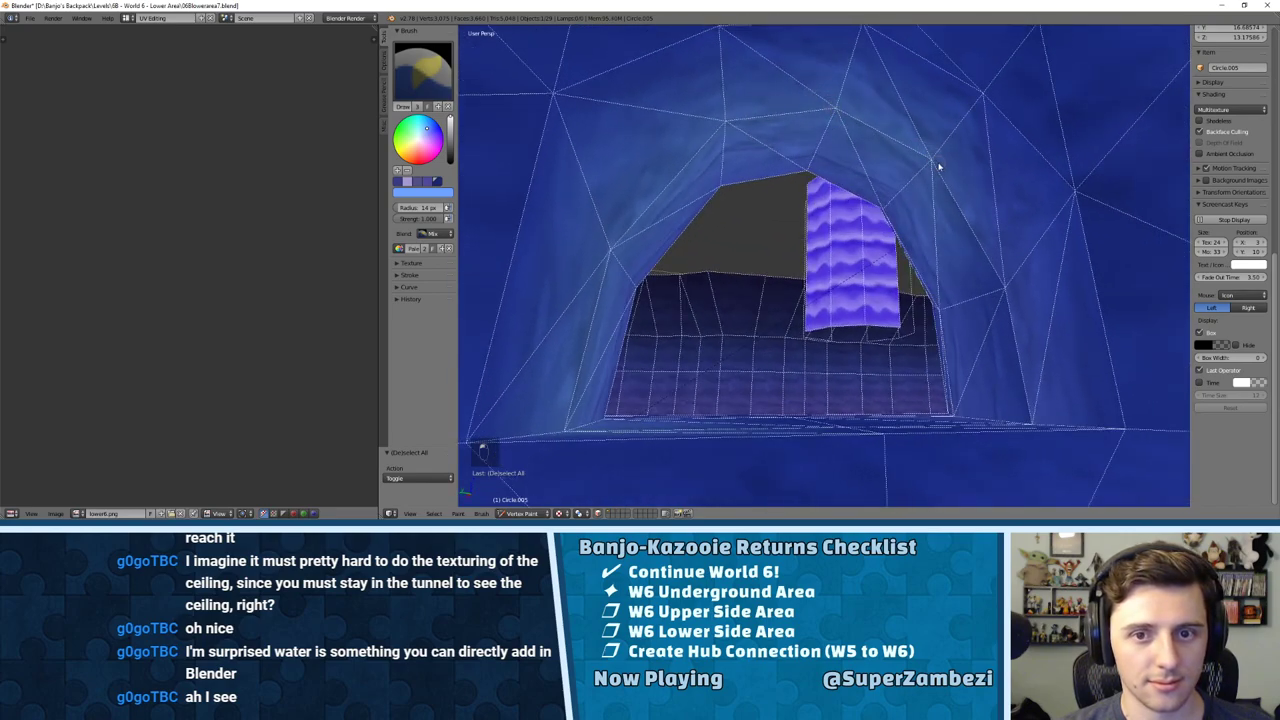
{"action": "middle_click_drag", "start_coordinate": [939, 167], "coordinate": [975, 330]}
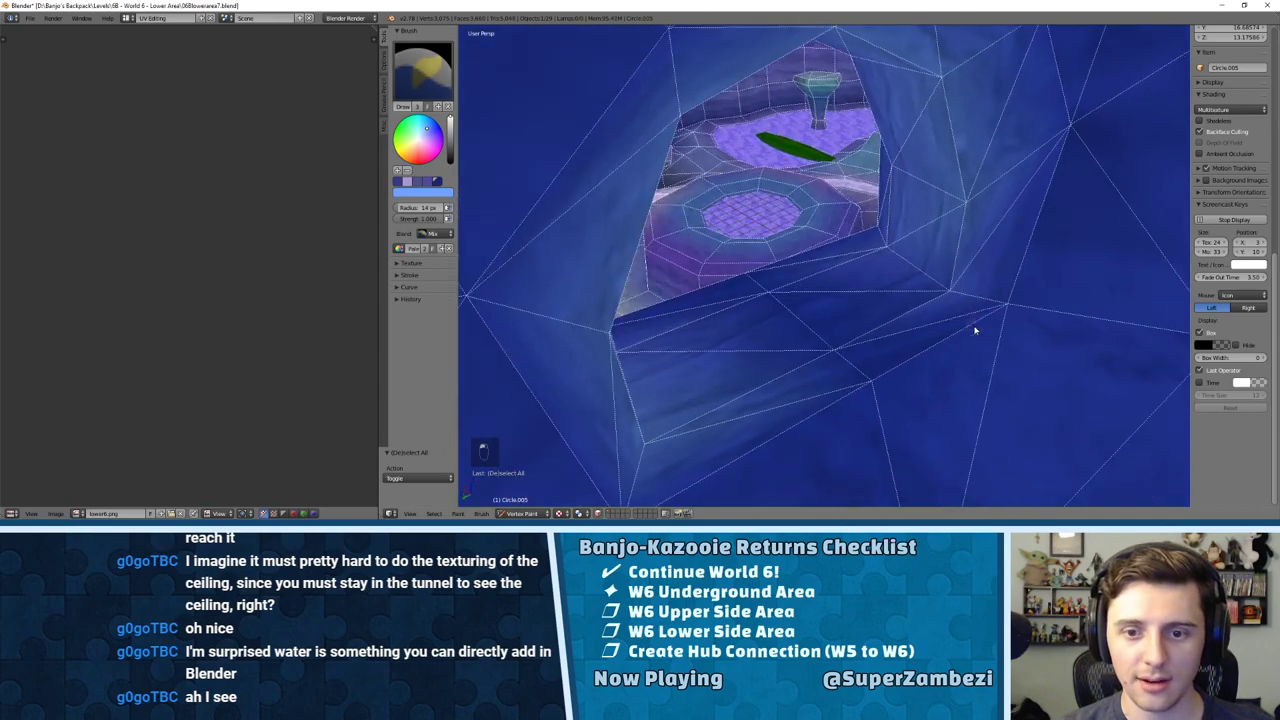
{"action": "middle_click_drag", "start_coordinate": [897, 333], "coordinate": [838, 355]}
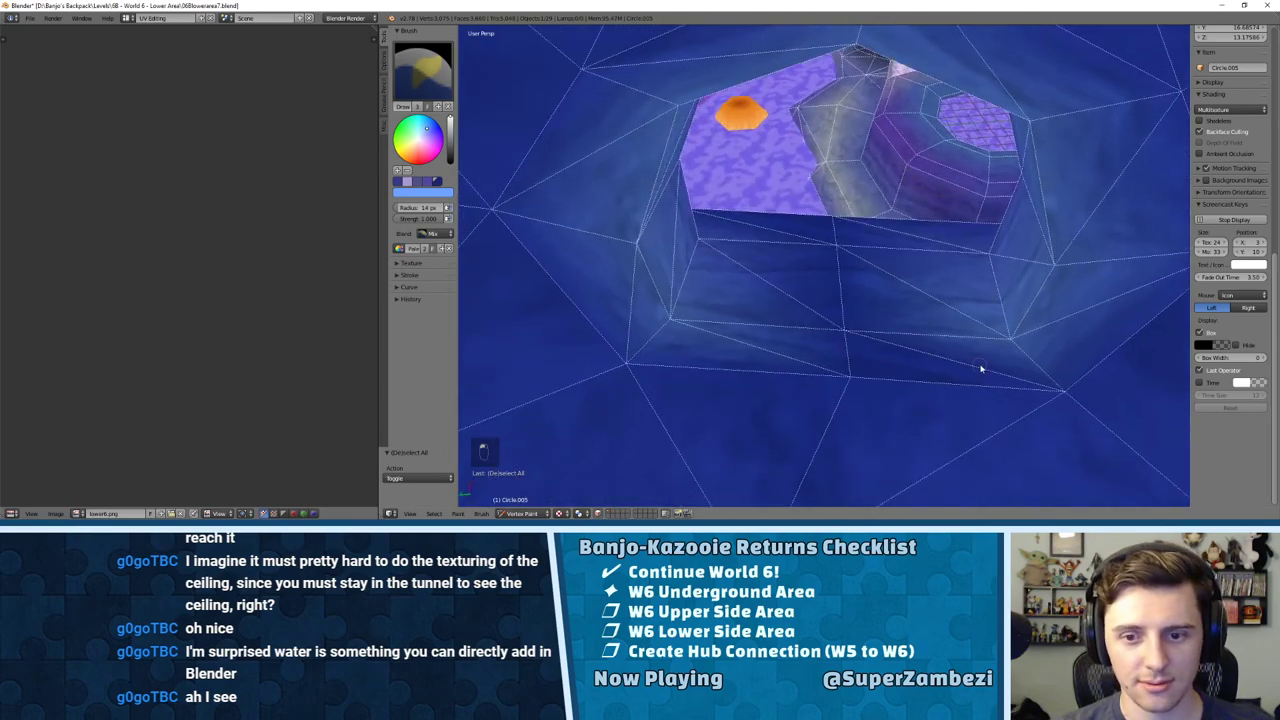
{"action": "middle_click_drag", "start_coordinate": [977, 366], "coordinate": [968, 318]}
{"action": "left_click", "coordinate": [617, 389]}
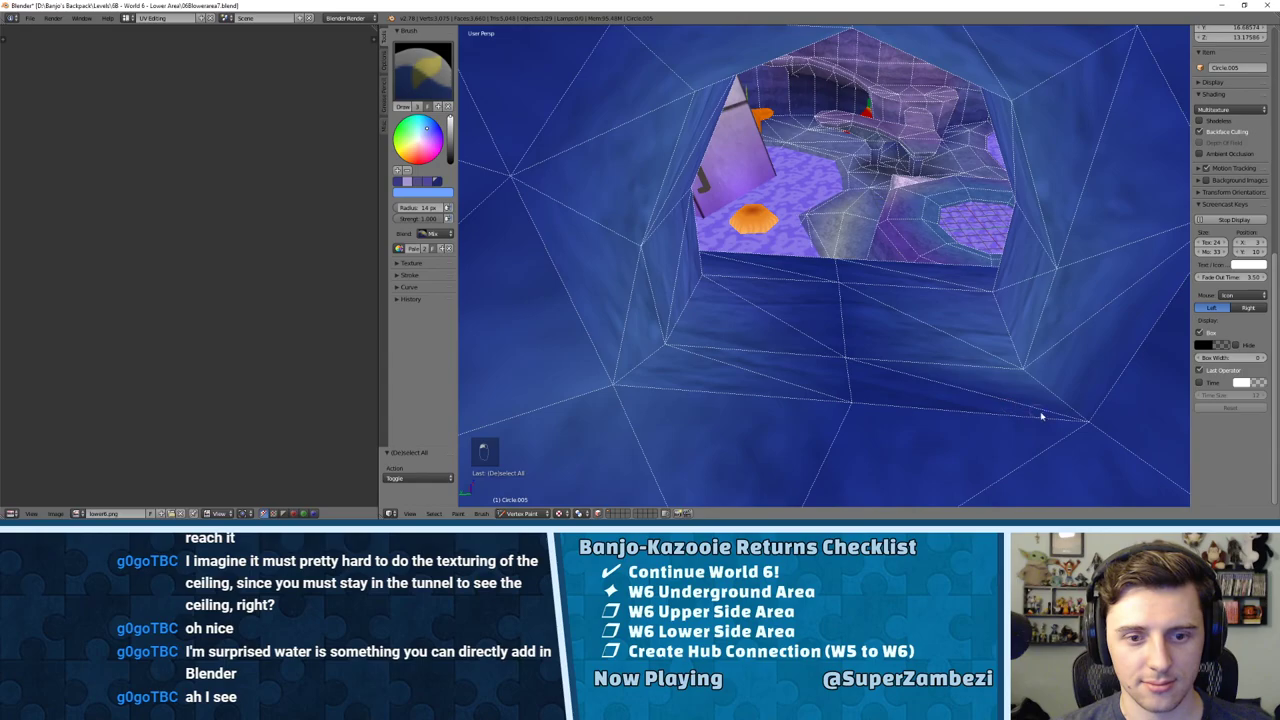
{"action": "left_click", "coordinate": [1088, 424]}
{"action": "scroll", "coordinate": [993, 365], "scroll_direction": "down", "scroll_amount": 3}
{"action": "mouse_move", "coordinate": [866, 348]}
{"action": "middle_mouse_down"}
{"action": "mouse_move", "coordinate": [851, 324]}
{"action": "mouse_move", "coordinate": [846, 346]}
{"action": "mouse_move", "coordinate": [812, 313]}
{"action": "middle_mouse_up"}
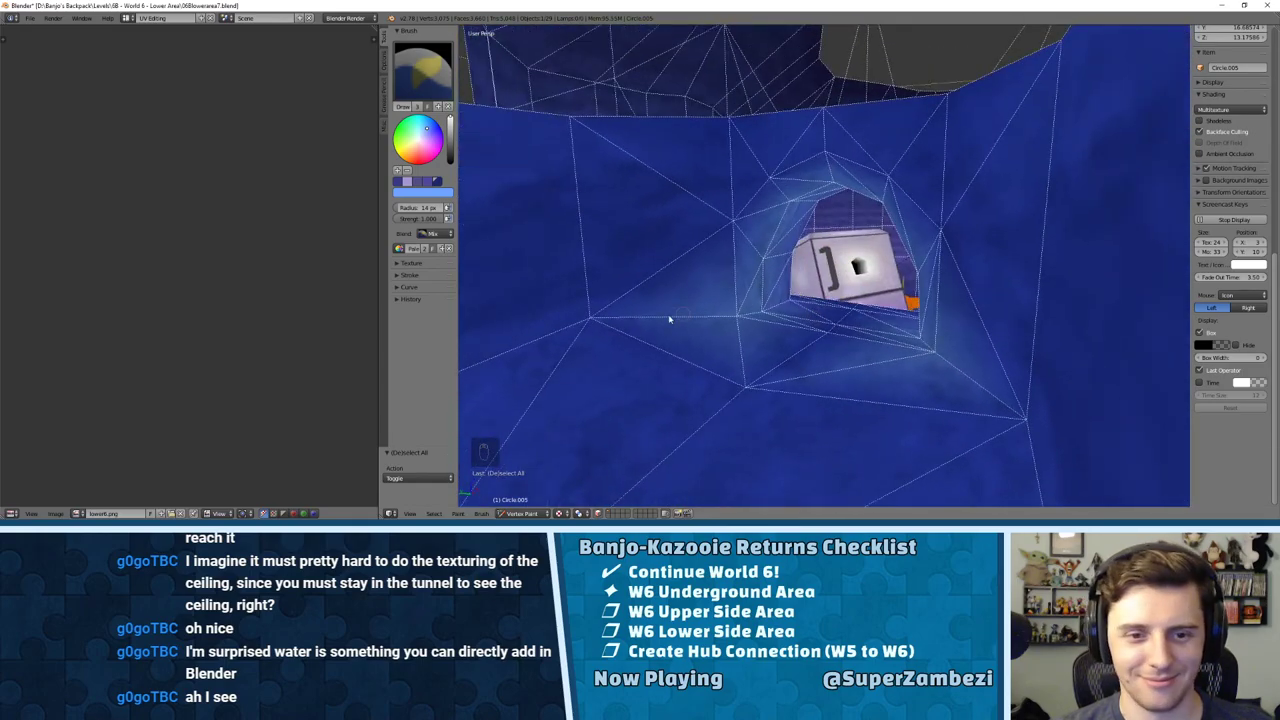
{"action": "middle_click_drag", "start_coordinate": [670, 319], "coordinate": [795, 308]}
Step: Choose a dark blue with a 52 px brush and darken the vertices where the cave wall meets the floor near the tunnel
{"action": "scroll", "coordinate": [830, 313], "scroll_direction": "down", "scroll_amount": 4}
{"action": "scroll", "coordinate": [827, 319], "scroll_direction": "up", "scroll_amount": 3}
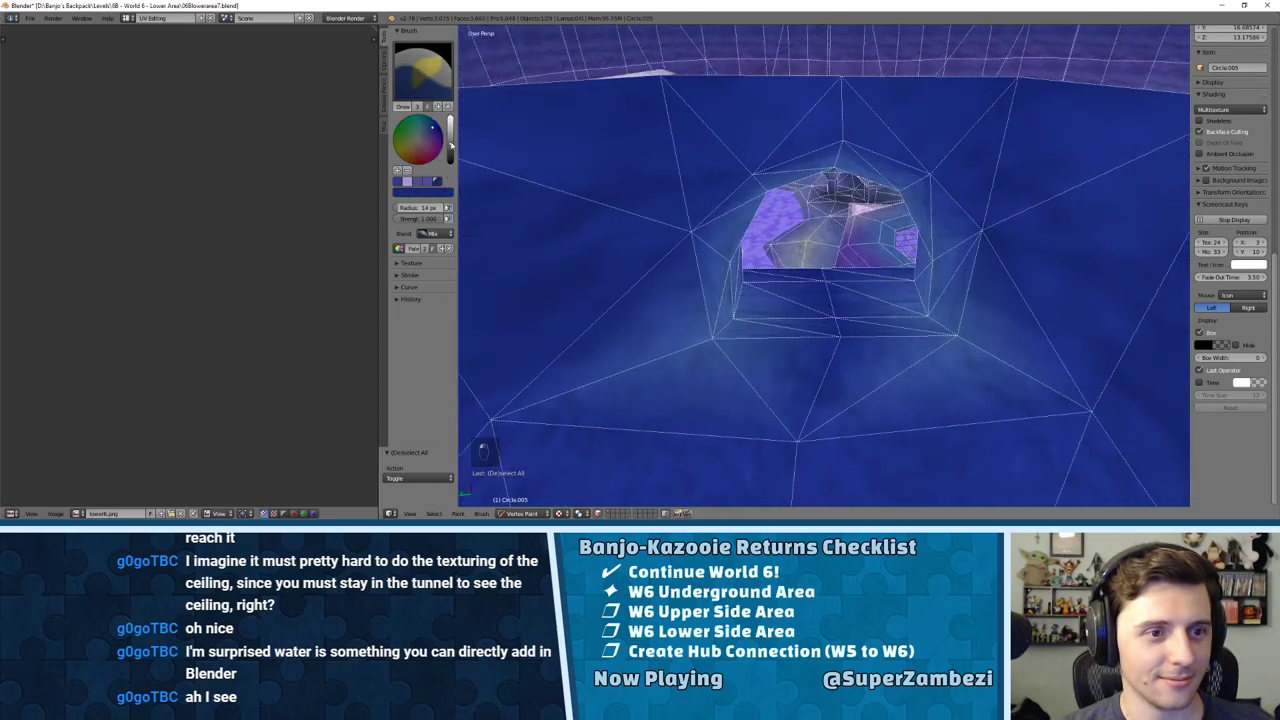
{"action": "scroll", "coordinate": [756, 246], "scroll_direction": "up", "scroll_amount": 4}
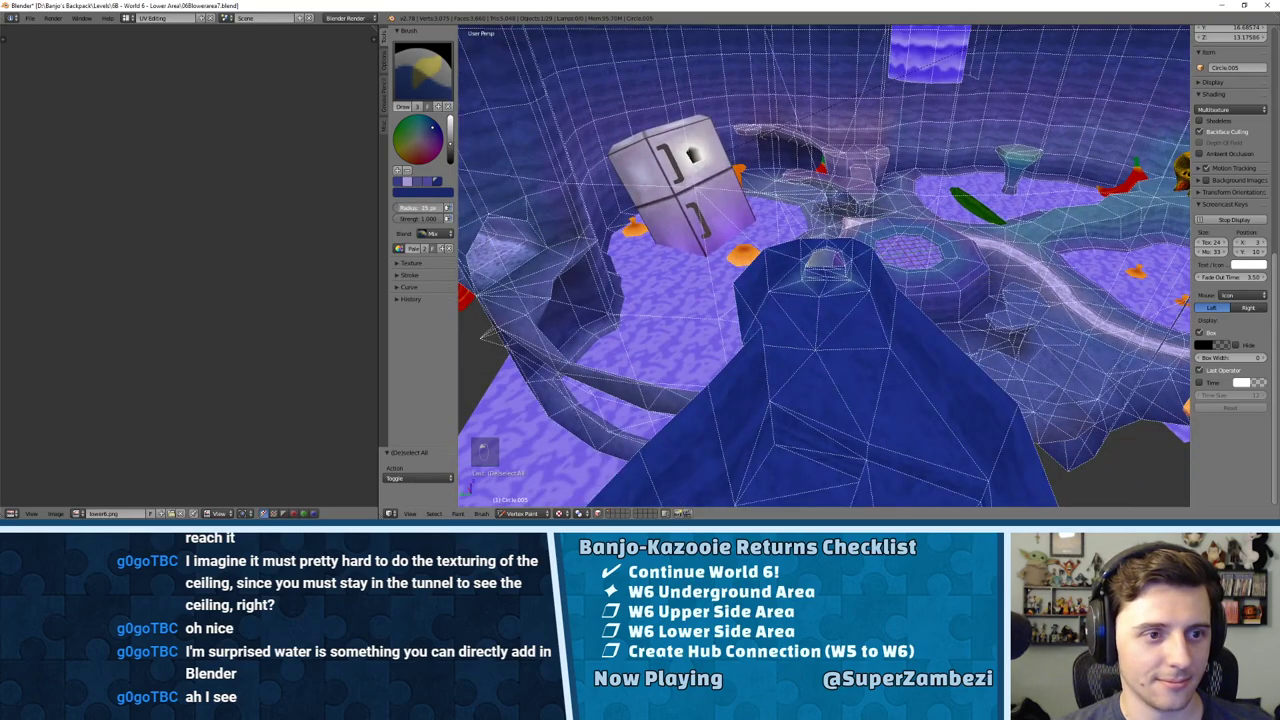
{"action": "middle_click_drag", "start_coordinate": [900, 318], "coordinate": [819, 258]}
{"action": "scroll", "coordinate": [819, 258], "scroll_direction": "up", "scroll_amount": 4}
{"action": "left_click", "coordinate": [729, 297]}
{"action": "left_click", "coordinate": [922, 251]}
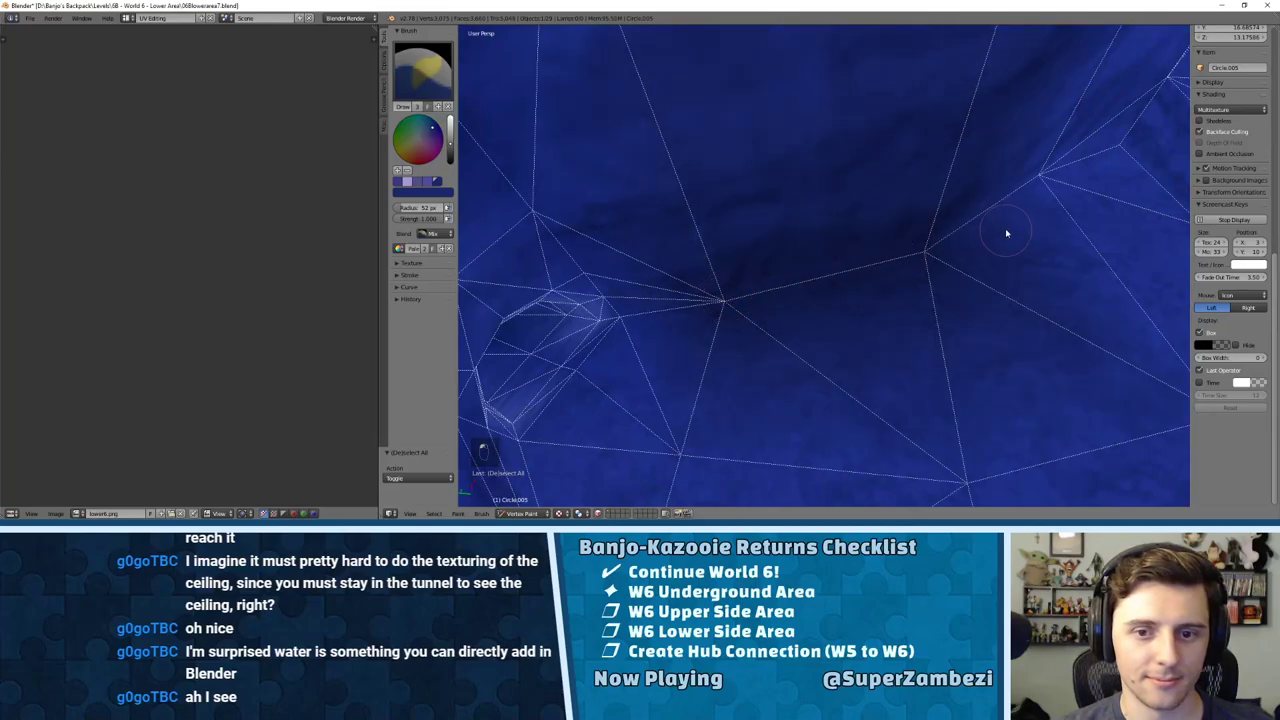
{"action": "middle_click_drag", "start_coordinate": [1006, 231], "coordinate": [825, 251], "text": "shift"}
{"action": "left_click_drag", "start_coordinate": [825, 252], "coordinate": [817, 212]}
Step: Continue the dark blue shading along the wall-to-floor seam on the opposite side of the cave
{"action": "middle_click_drag", "start_coordinate": [719, 213], "coordinate": [932, 272]}
{"action": "middle_click_drag", "start_coordinate": [741, 231], "coordinate": [929, 180]}
{"action": "scroll", "coordinate": [940, 205], "scroll_direction": "up", "scroll_amount": 4}
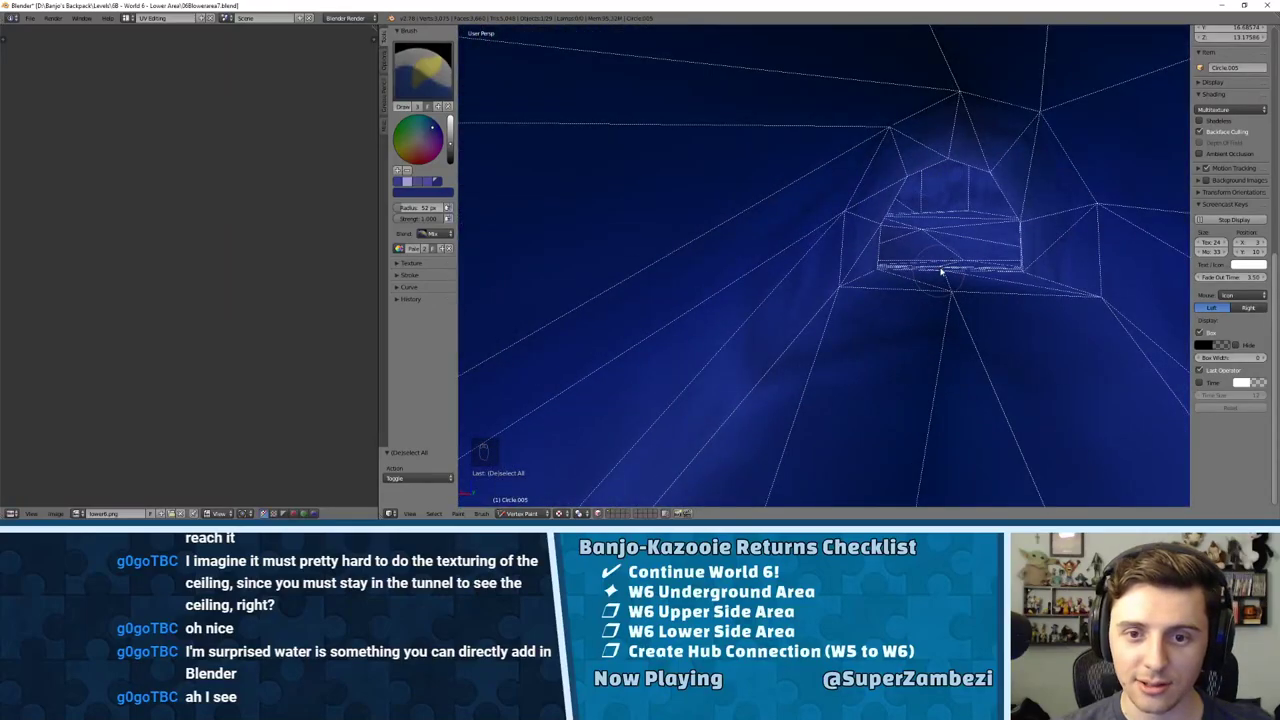
{"action": "scroll", "coordinate": [943, 246], "scroll_direction": "down", "scroll_amount": 4}
{"action": "middle_click_drag", "start_coordinate": [943, 246], "coordinate": [749, 246]}
{"action": "scroll", "coordinate": [826, 263], "scroll_direction": "down", "scroll_amount": 3}
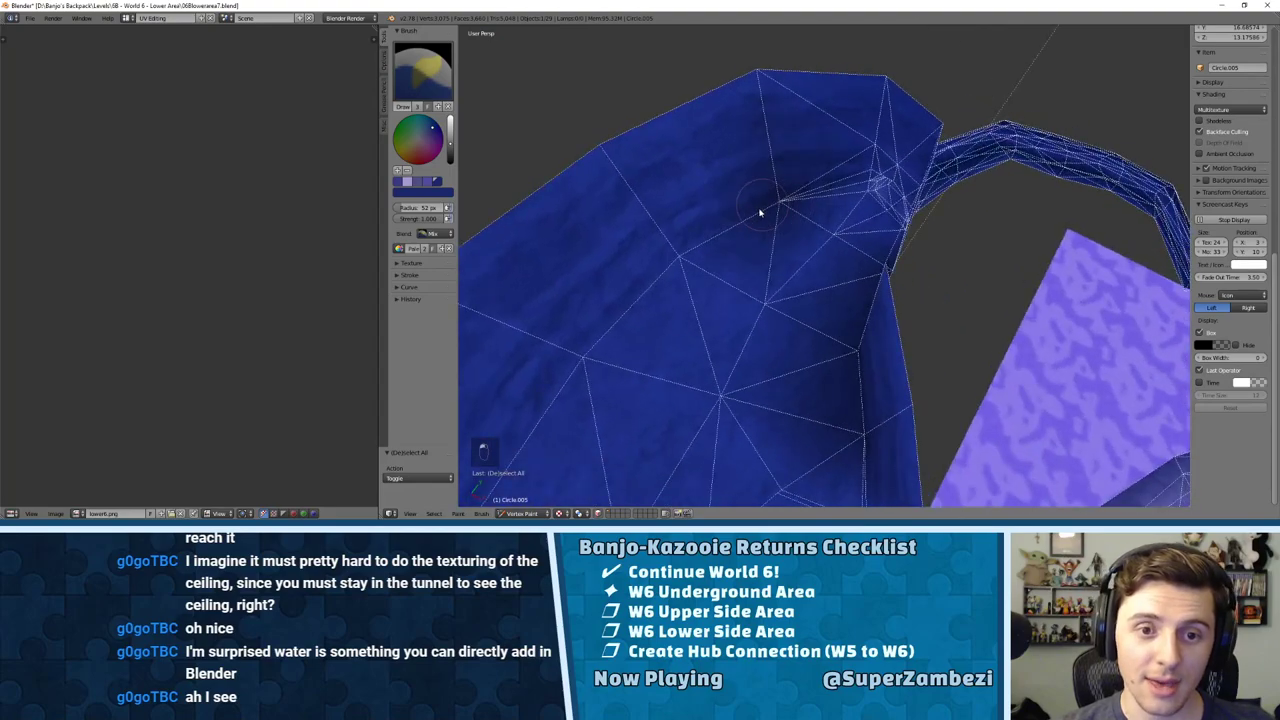
{"action": "left_click", "coordinate": [676, 256]}
{"action": "middle_click_drag", "start_coordinate": [668, 274], "coordinate": [779, 186], "text": "shift"}
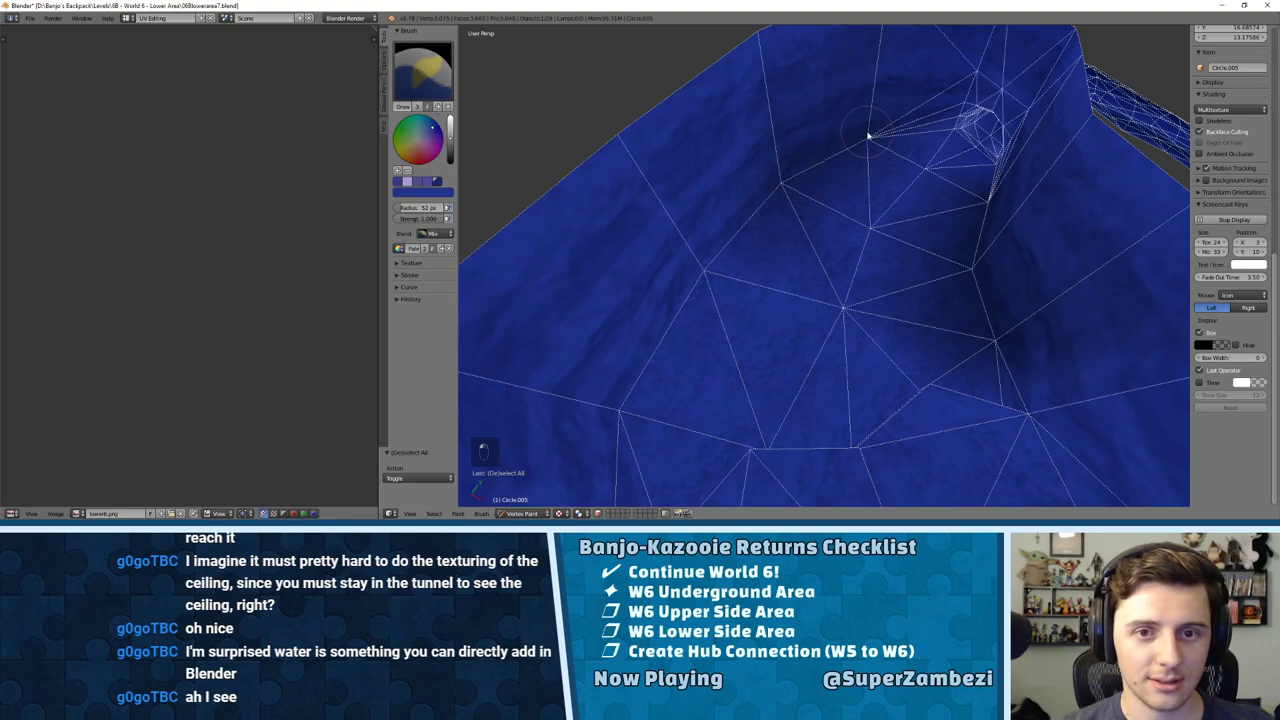
{"action": "scroll", "coordinate": [868, 135], "scroll_direction": "down", "scroll_amount": 2}
{"action": "middle_click_drag", "start_coordinate": [923, 123], "coordinate": [777, 194]}
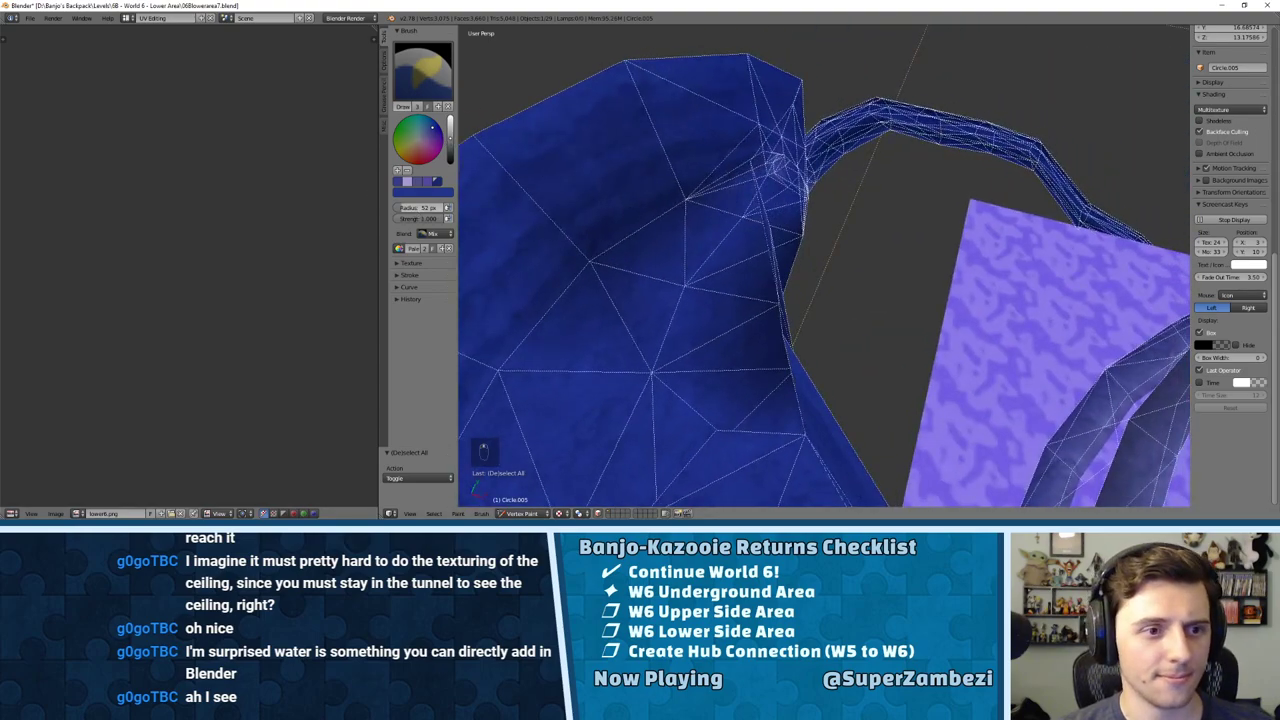
Step: Reduce the brush to 20 px and darken the vertices around the base of the stepped rock ledges
{"action": "middle_click_drag", "start_coordinate": [655, 236], "coordinate": [737, 223]}
{"action": "scroll", "coordinate": [680, 283], "scroll_direction": "up", "scroll_amount": 4}
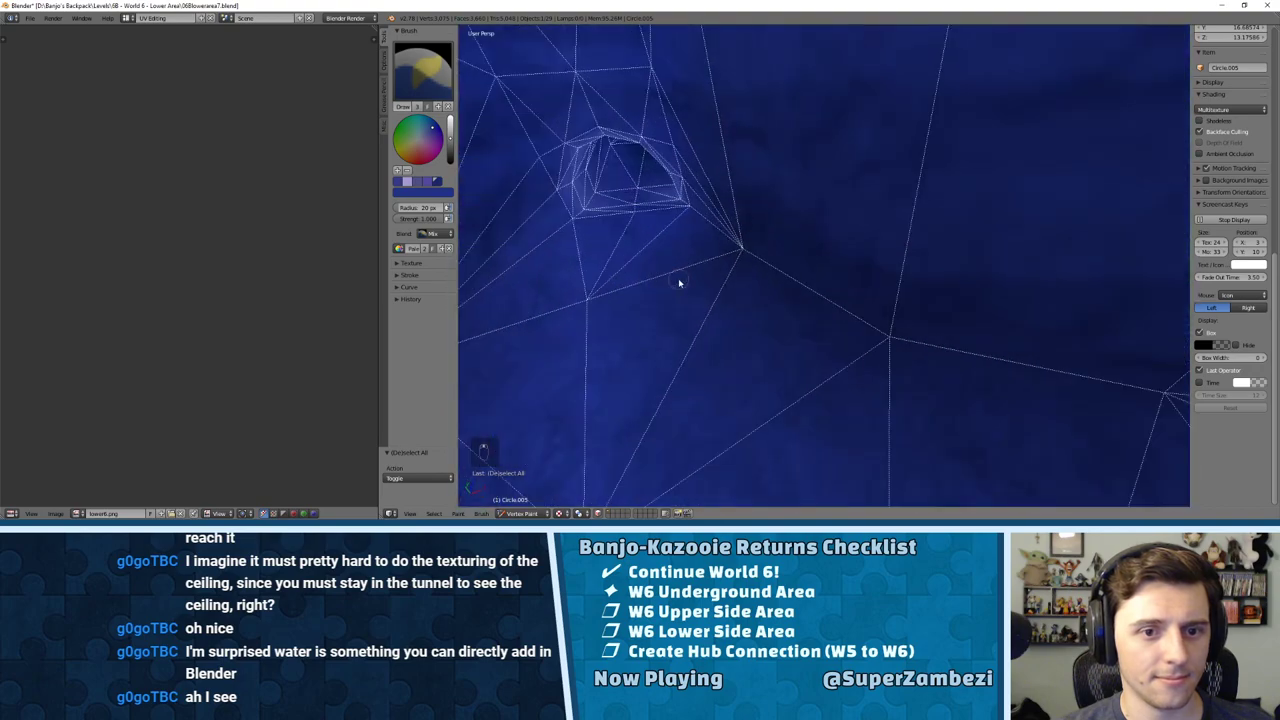
{"action": "middle_click_drag", "start_coordinate": [648, 260], "coordinate": [871, 220], "text": "shift"}
{"action": "scroll", "coordinate": [817, 189], "scroll_direction": "up", "scroll_amount": 3}
{"action": "middle_click_drag", "start_coordinate": [814, 180], "coordinate": [894, 266], "text": "shift"}
{"action": "middle_click_drag", "start_coordinate": [663, 260], "coordinate": [760, 225]}
{"action": "middle_click_drag", "start_coordinate": [660, 227], "coordinate": [714, 229]}
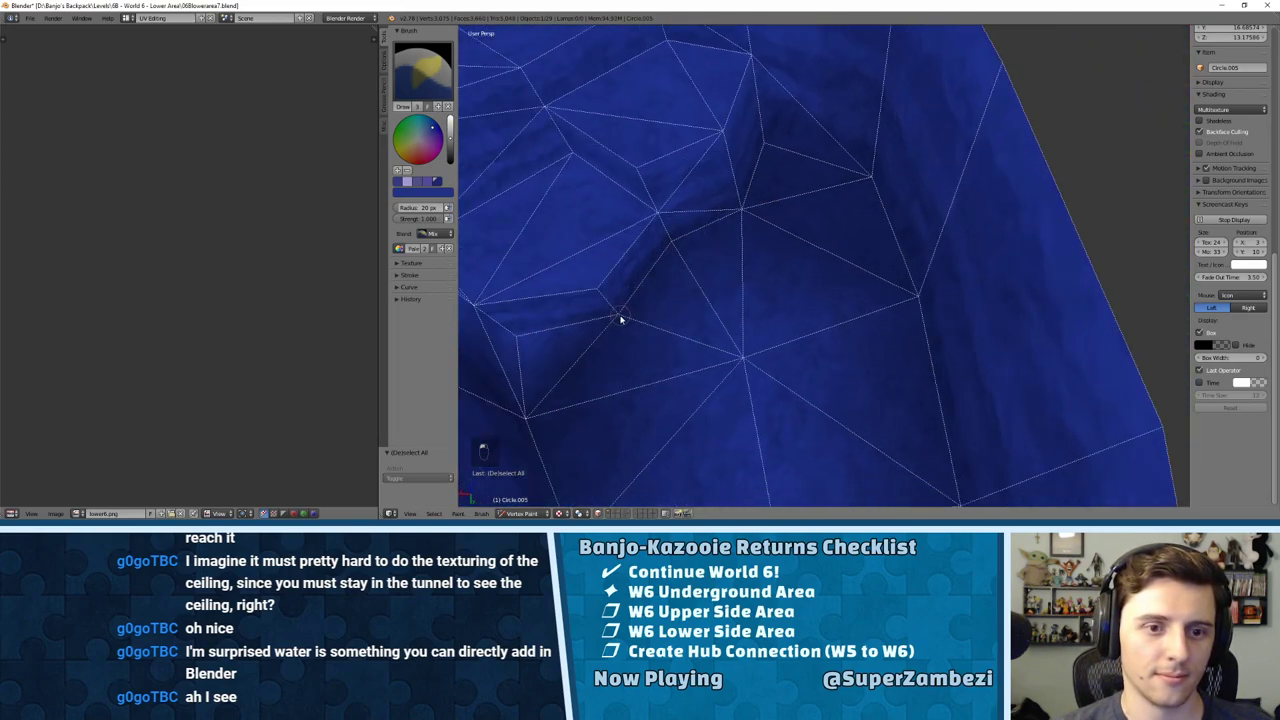
Step: Paint the inner-corner vertices between the individual rock steps dark blue
{"action": "middle_click_drag", "start_coordinate": [620, 317], "coordinate": [714, 182]}
{"action": "left_click", "coordinate": [547, 318]}
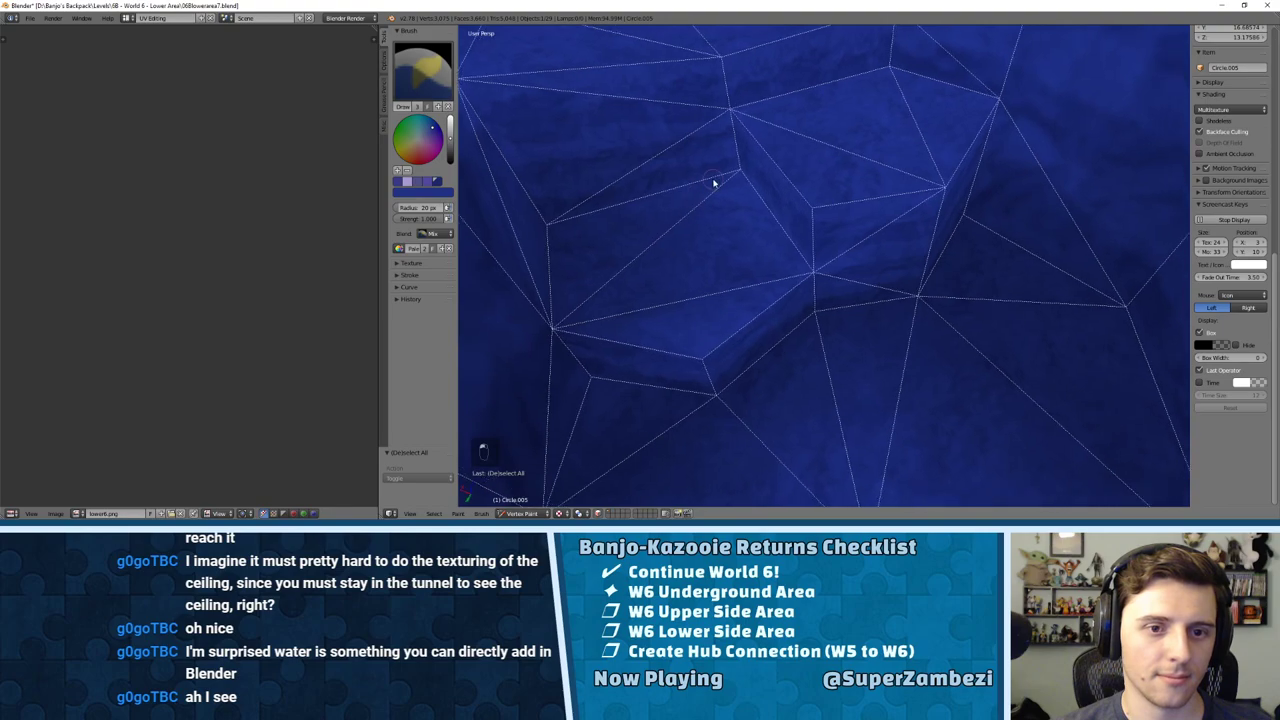
{"action": "left_click", "coordinate": [803, 263]}
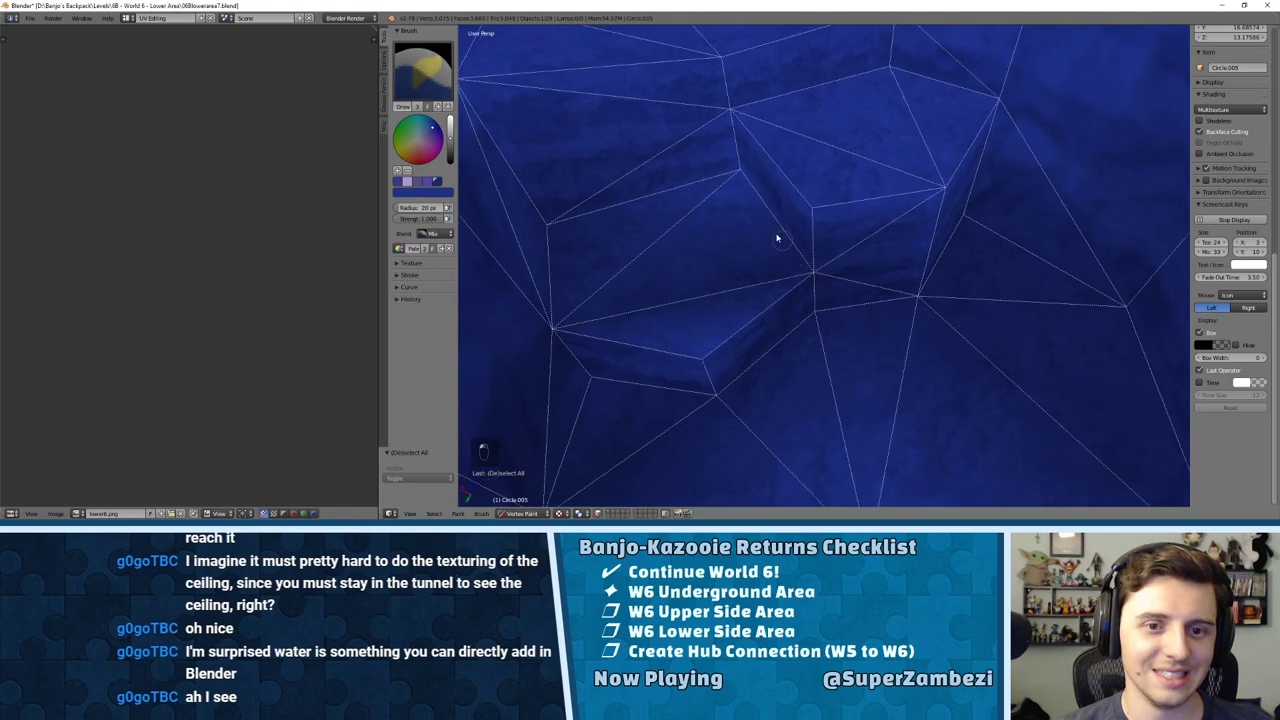
{"action": "left_click", "coordinate": [737, 173]}
{"action": "middle_click_drag", "start_coordinate": [737, 184], "coordinate": [724, 179]}
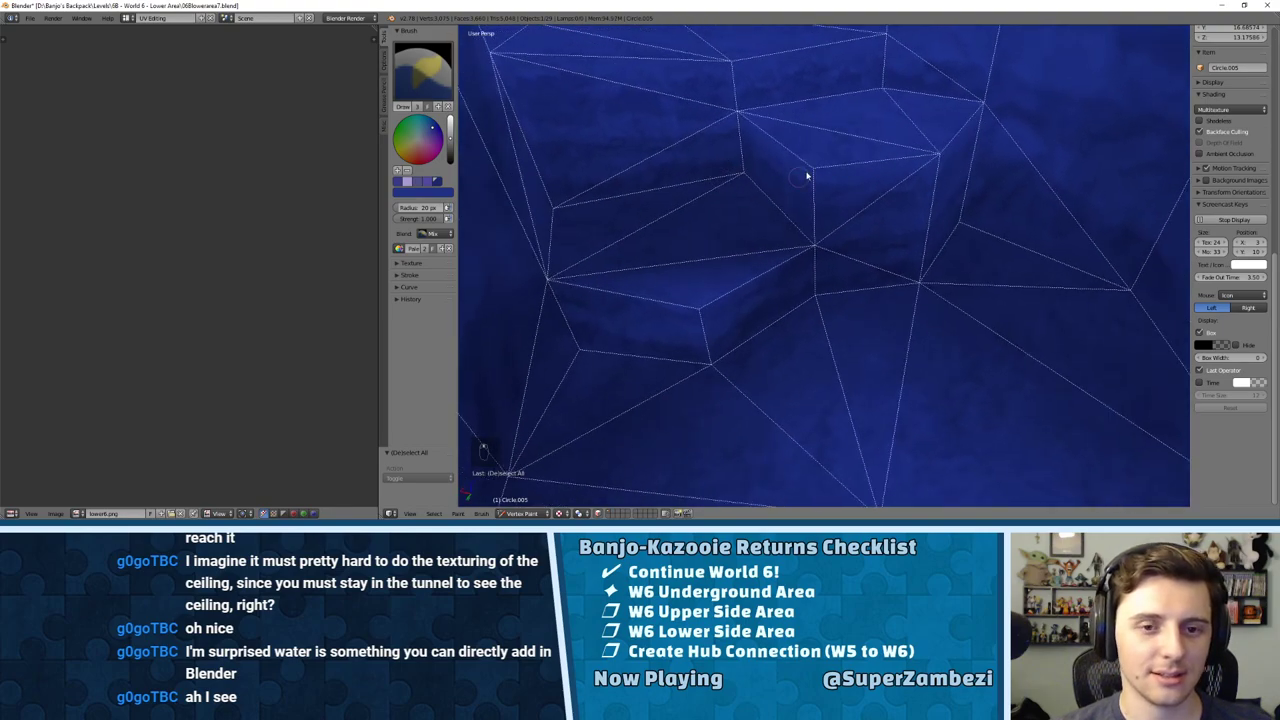
{"action": "middle_click_drag", "start_coordinate": [807, 176], "coordinate": [783, 143]}
{"action": "left_click", "coordinate": [751, 111]}
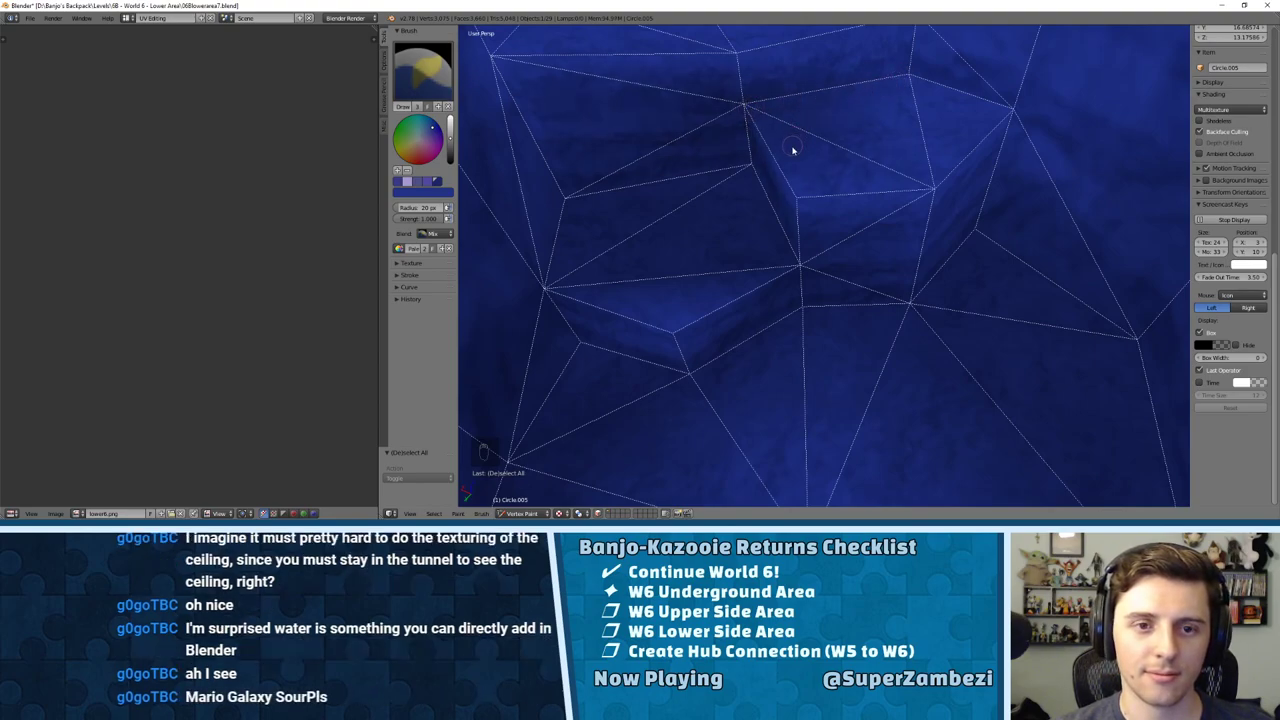
{"action": "left_click_drag", "start_coordinate": [888, 87], "coordinate": [910, 78]}
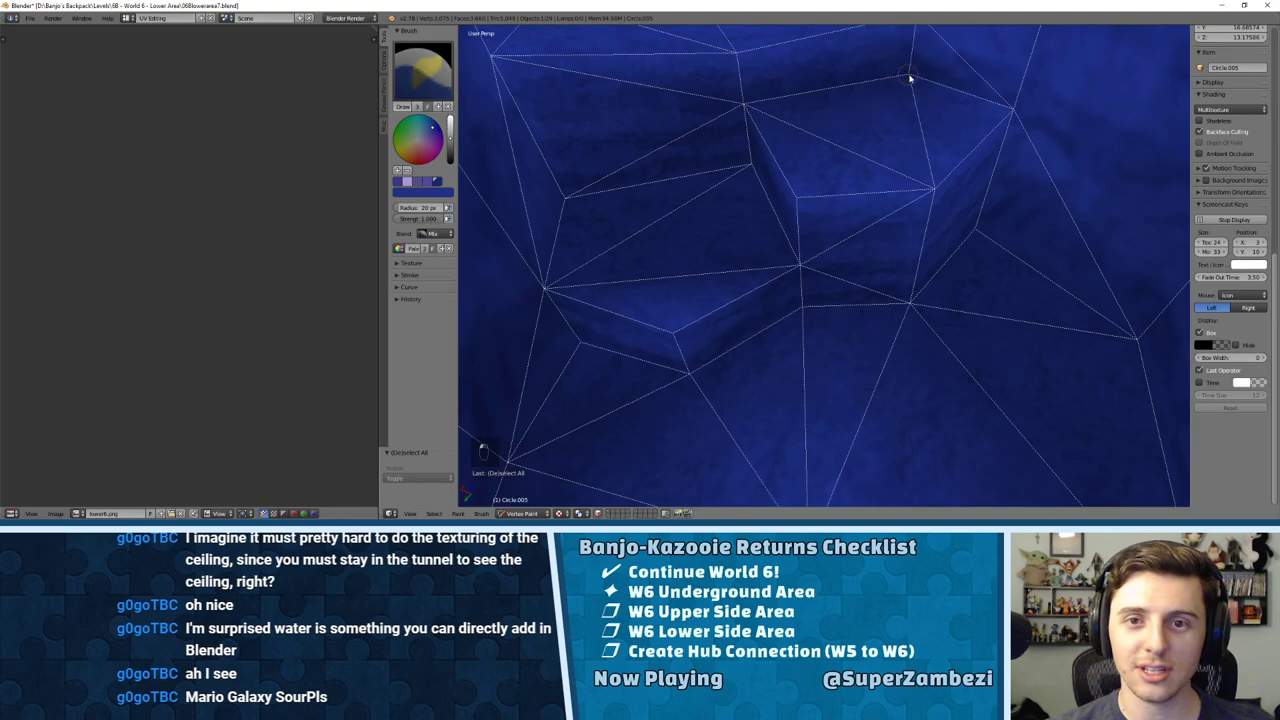
Step: Darken the vertices where the uppermost ledge meets the cave wall
{"action": "middle_click_drag", "start_coordinate": [798, 142], "coordinate": [866, 148]}
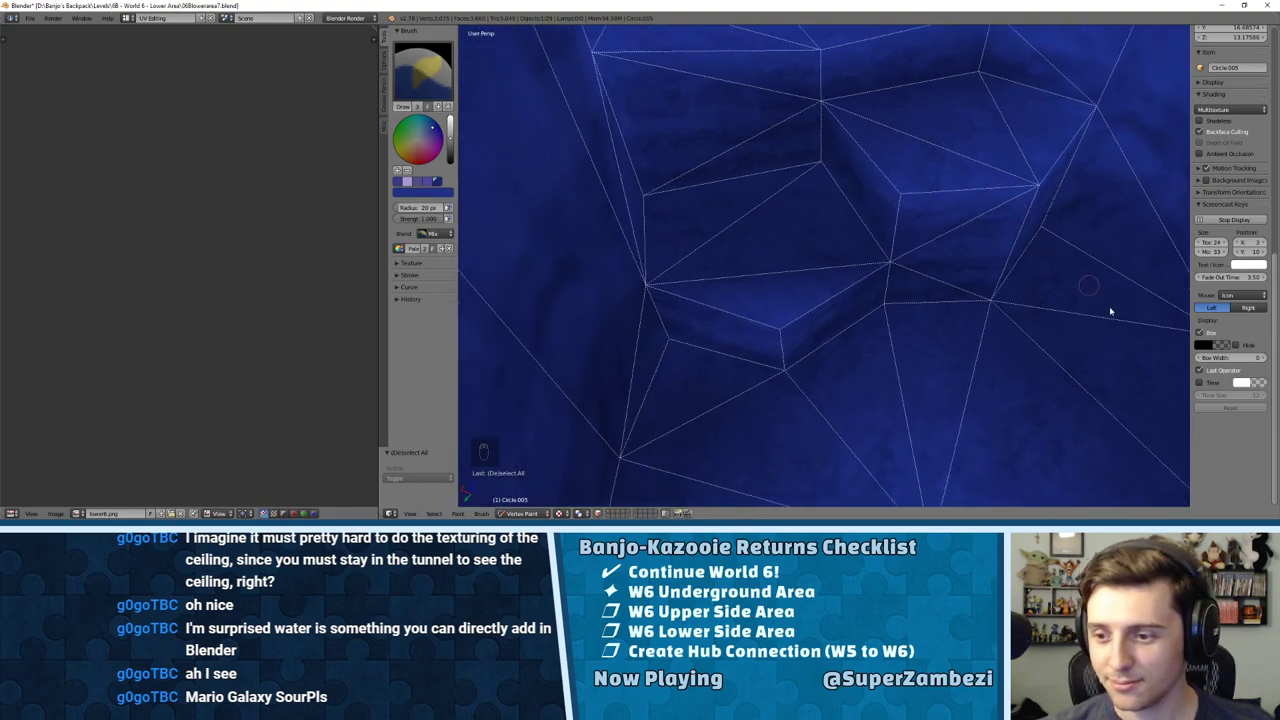
{"action": "mouse_move", "coordinate": [598, 514]}
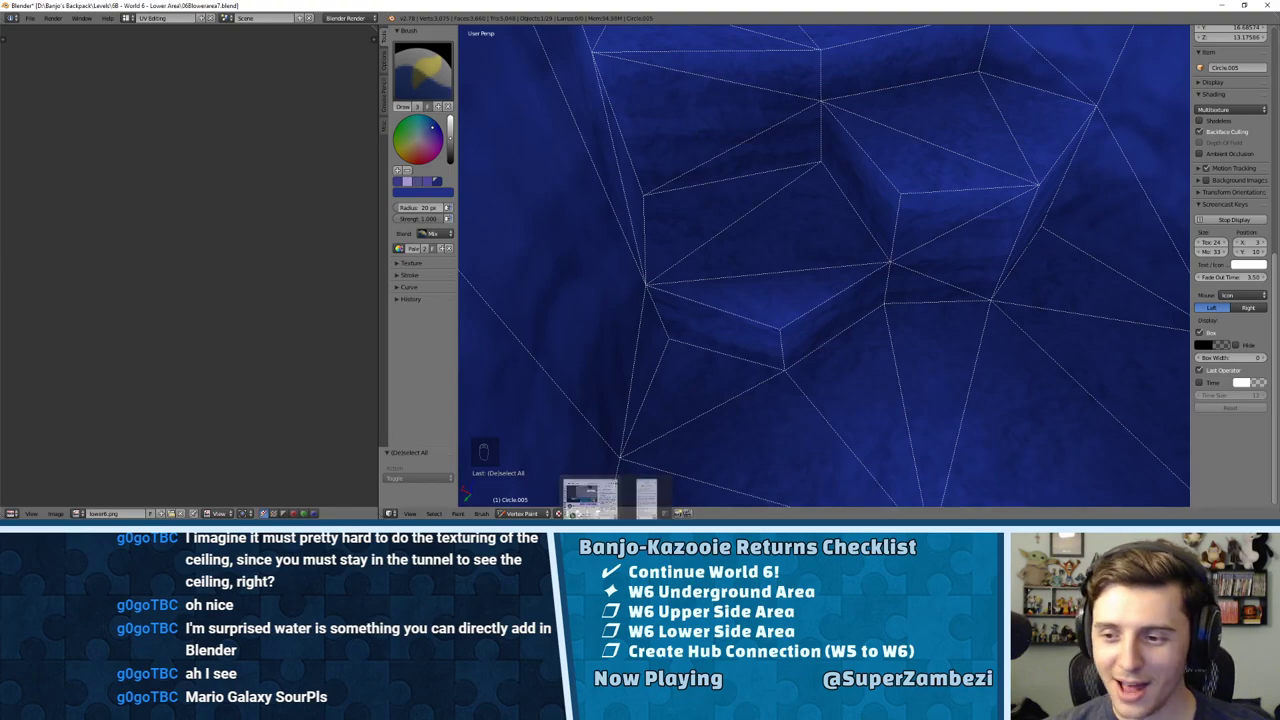
{"action": "middle_click_drag", "start_coordinate": [700, 289], "coordinate": [789, 271]}
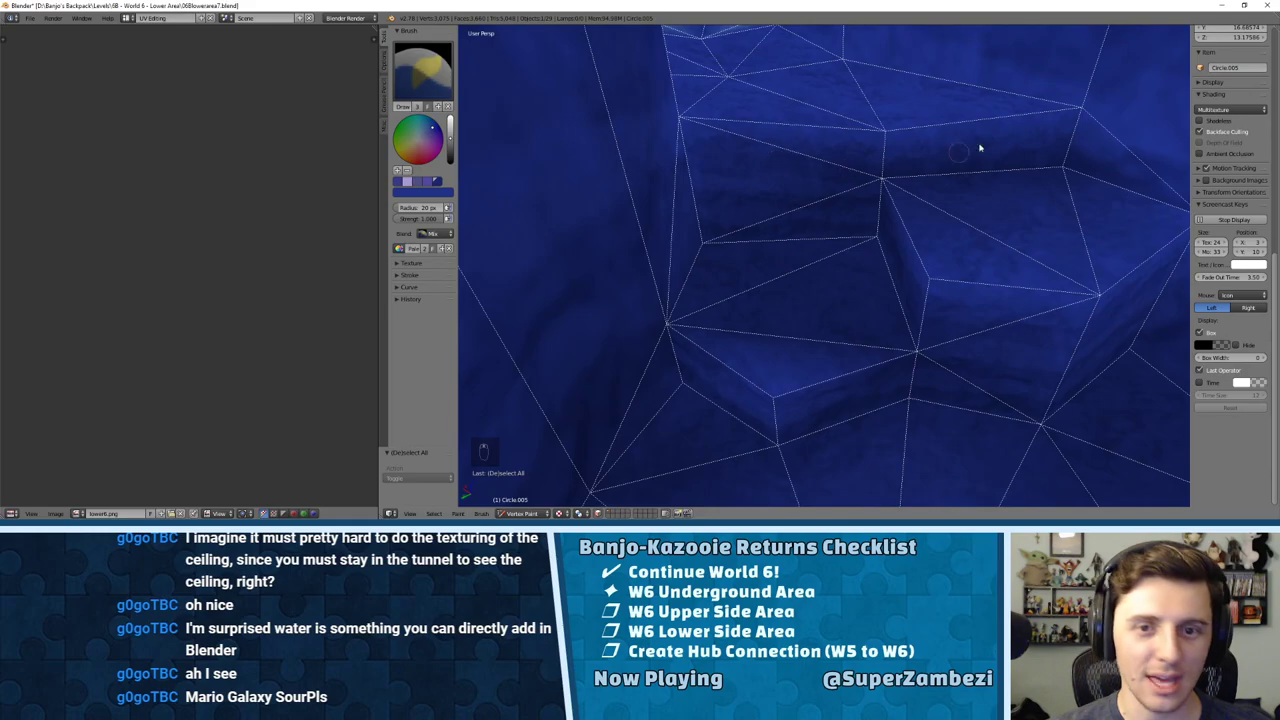
{"action": "middle_click_drag", "start_coordinate": [980, 148], "coordinate": [937, 293]}
{"action": "left_click", "coordinate": [790, 188]}
{"action": "left_click", "coordinate": [1018, 288]}
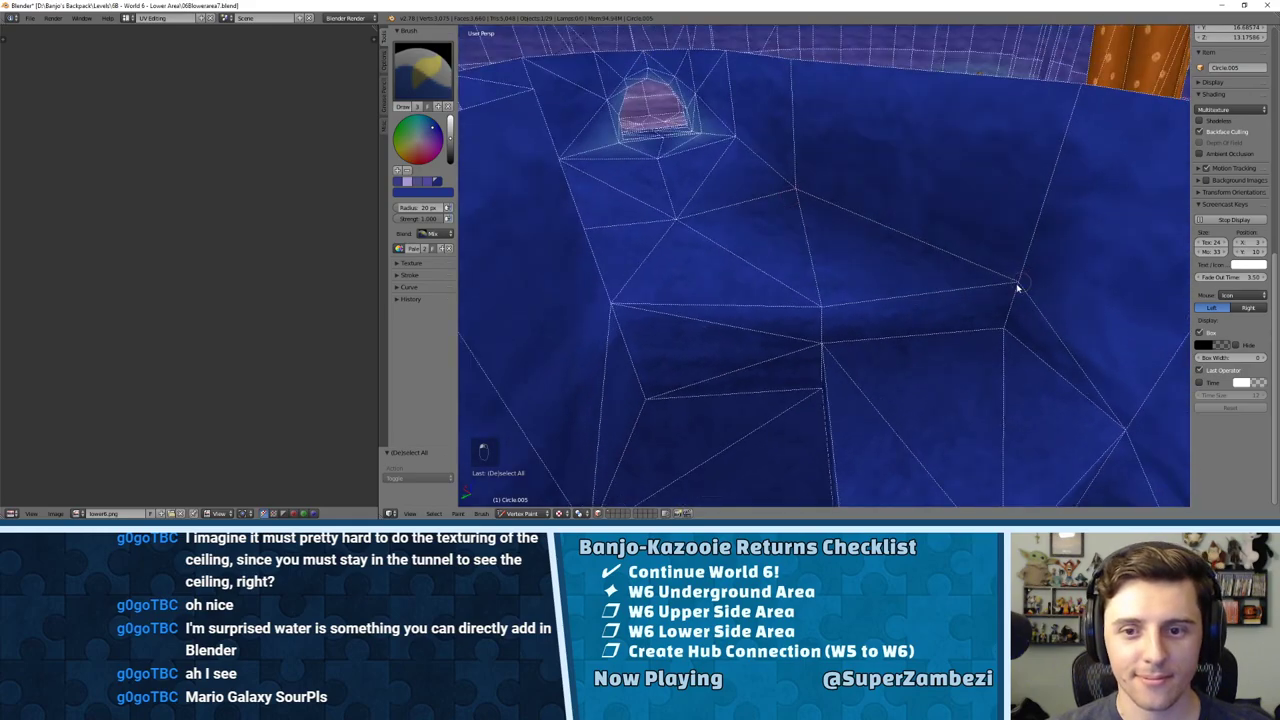
Step: Touch up the upper ledge vertices and brighten the raised ledge and floor areas with a brighter blue
{"action": "mouse_move", "coordinate": [767, 190]}
{"action": "middle_mouse_down"}
{"action": "mouse_move", "coordinate": [680, 186]}
{"action": "mouse_move", "coordinate": [829, 320]}
{"action": "mouse_move", "coordinate": [771, 266]}
{"action": "mouse_move", "coordinate": [643, 266]}
{"action": "mouse_move", "coordinate": [708, 257]}
{"action": "mouse_move", "coordinate": [680, 214]}
{"action": "mouse_move", "coordinate": [700, 209]}
{"action": "mouse_move", "coordinate": [749, 249]}
{"action": "mouse_move", "coordinate": [747, 188]}
{"action": "mouse_move", "coordinate": [844, 178]}
{"action": "middle_mouse_up"}
{"action": "left_click", "coordinate": [790, 280]}
{"action": "left_click", "coordinate": [720, 206]}
{"action": "left_click", "coordinate": [689, 210]}
{"action": "scroll", "coordinate": [686, 210], "scroll_direction": "up", "scroll_amount": 3}
{"action": "middle_click_drag", "start_coordinate": [985, 214], "coordinate": [644, 180]}
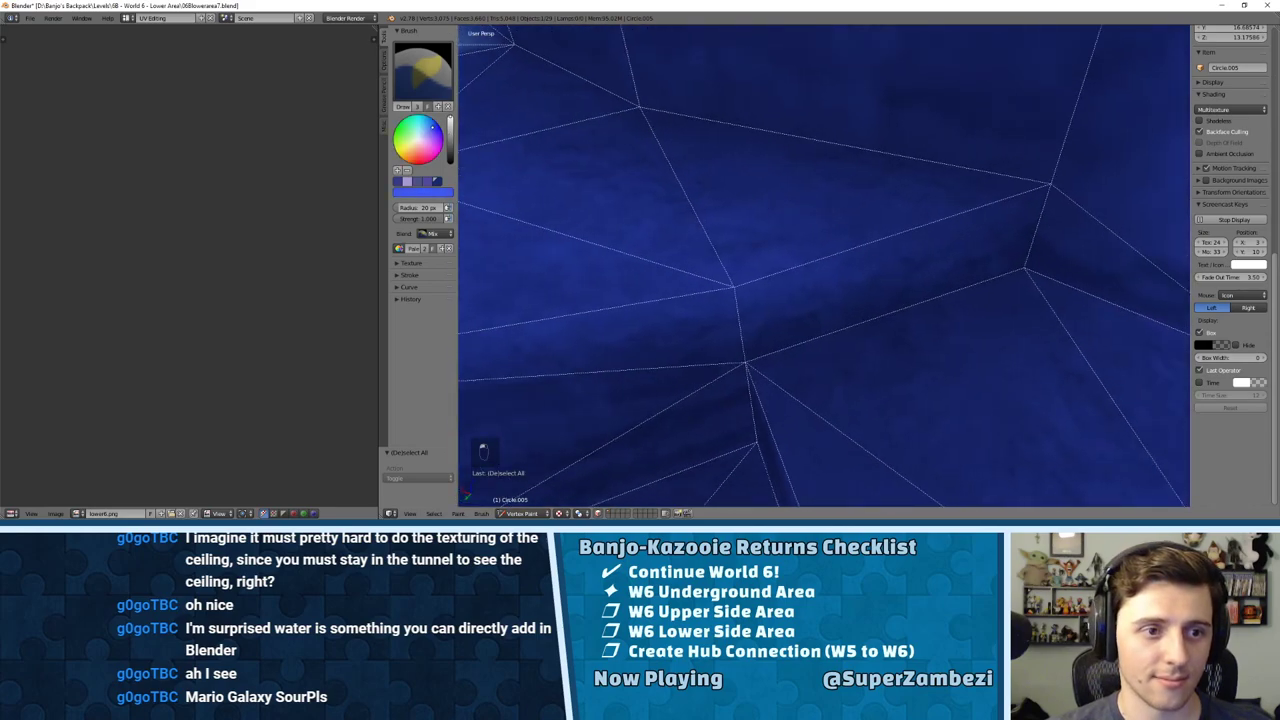
{"action": "middle_click_drag", "start_coordinate": [1049, 191], "coordinate": [1022, 208]}
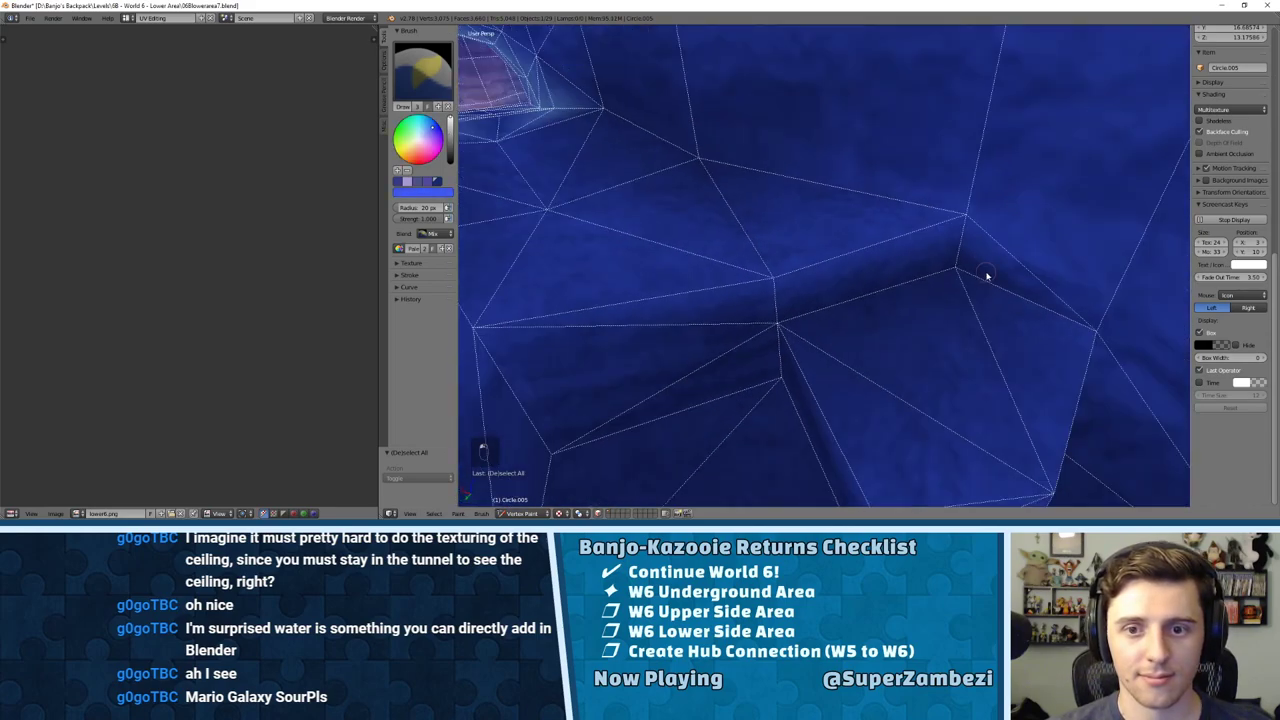
{"action": "middle_click_drag", "start_coordinate": [986, 276], "coordinate": [848, 181]}
{"action": "middle_click_drag", "start_coordinate": [643, 256], "coordinate": [871, 260]}
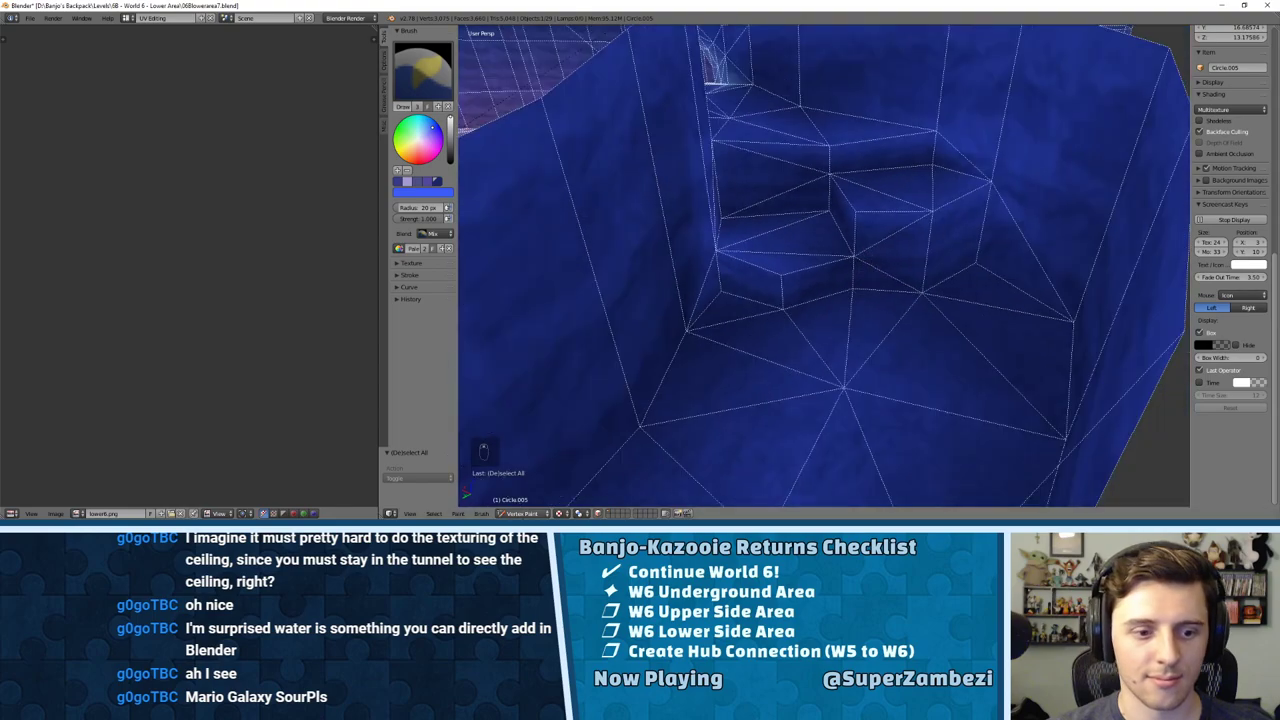
Step: Check the shaded ledges and tunnel opening in Object Mode and return to Vertex Paint
{"action": "left_click", "coordinate": [524, 513]}
{"action": "left_click", "coordinate": [527, 502]}
{"action": "middle_click_drag", "start_coordinate": [749, 354], "coordinate": [868, 258]}
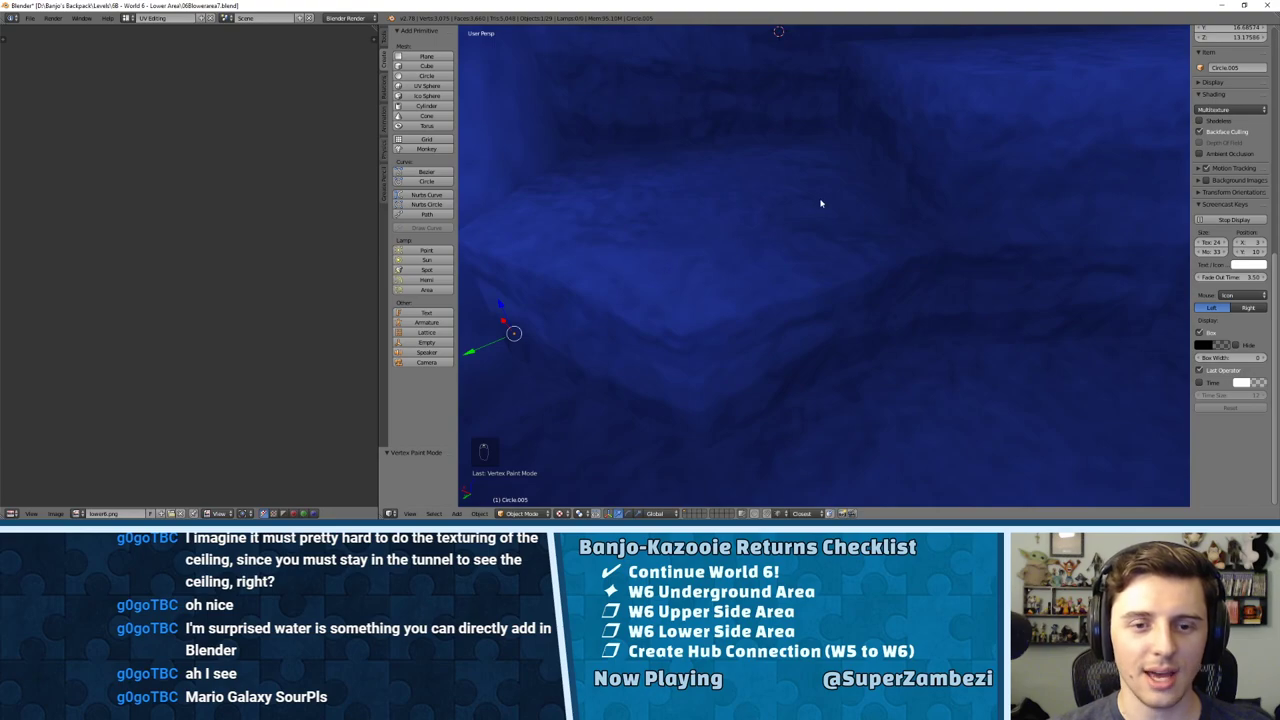
{"action": "middle_click_drag", "start_coordinate": [820, 204], "coordinate": [604, 467]}
{"action": "left_click", "coordinate": [521, 513]}
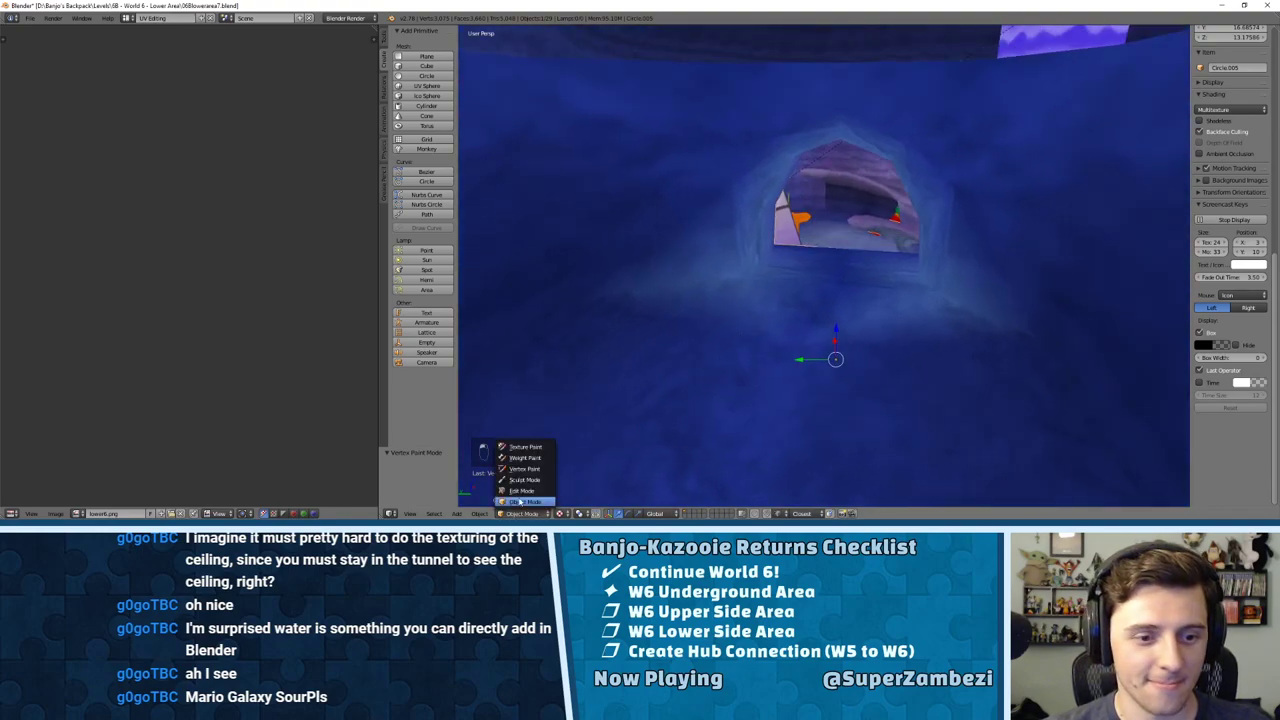
{"action": "left_click", "coordinate": [525, 470]}
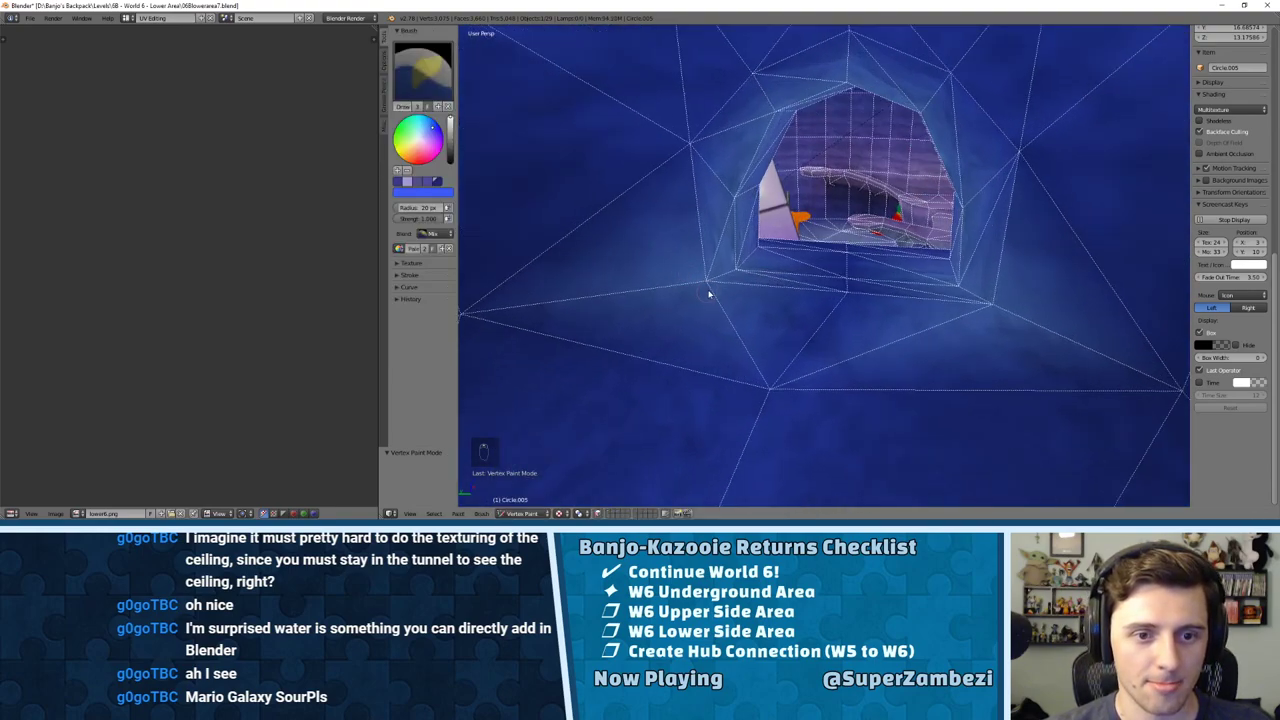
Step: Center on the tunnel opening's lower edge, select all faces for painting, and paint the vertices beside the opening's lower corner blue
{"action": "middle_click_drag", "start_coordinate": [717, 289], "coordinate": [722, 352]}
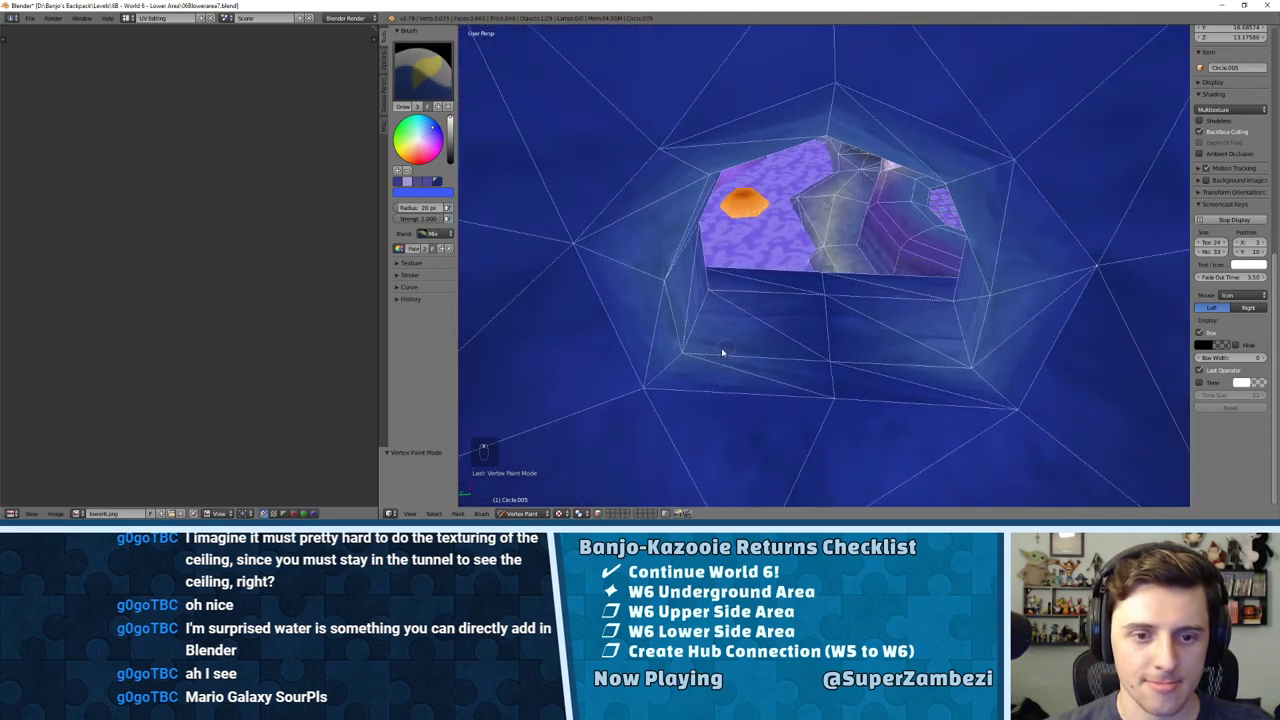
{"action": "right_click", "coordinate": [719, 362]}
{"action": "key", "text": "Tab"}
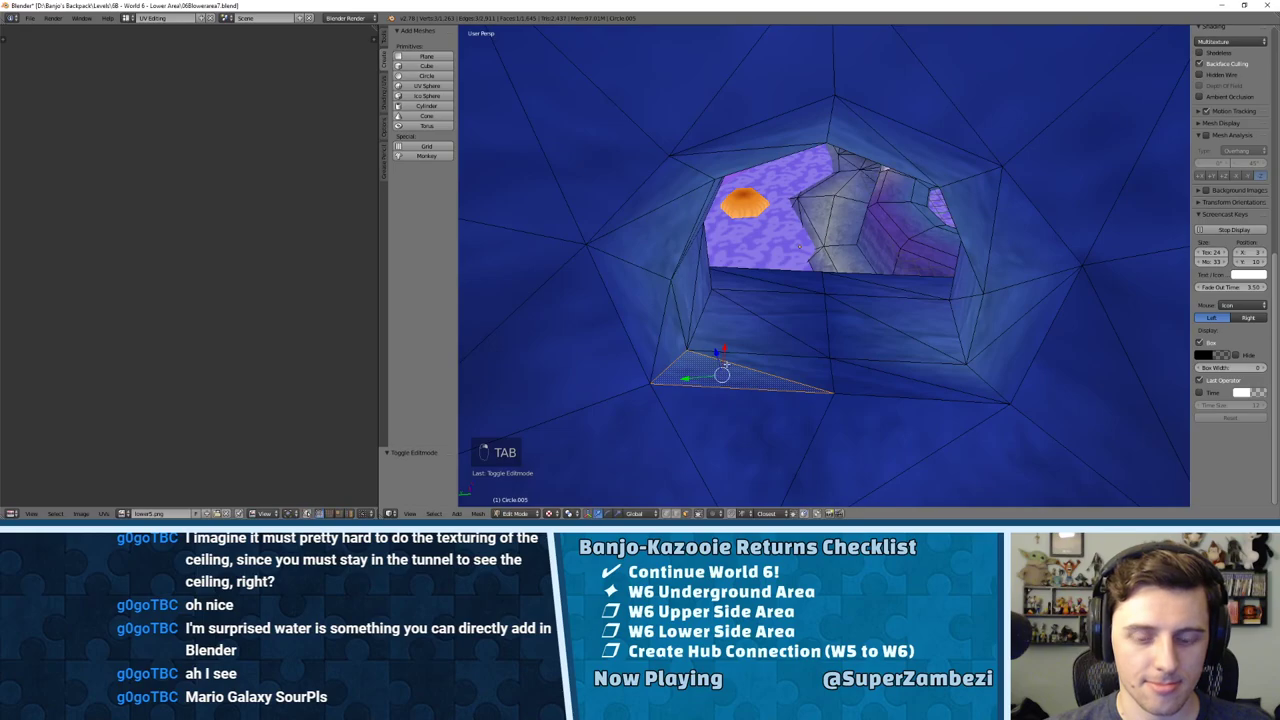
{"action": "key", "text": "KP_Decimal"}
{"action": "key", "text": "Tab"}
{"action": "scroll", "coordinate": [814, 257], "scroll_direction": "down", "scroll_amount": 5}
{"action": "key", "text": "a"}
{"action": "key", "text": "a"}
{"action": "key", "text": "a"}
{"action": "key", "text": "a"}
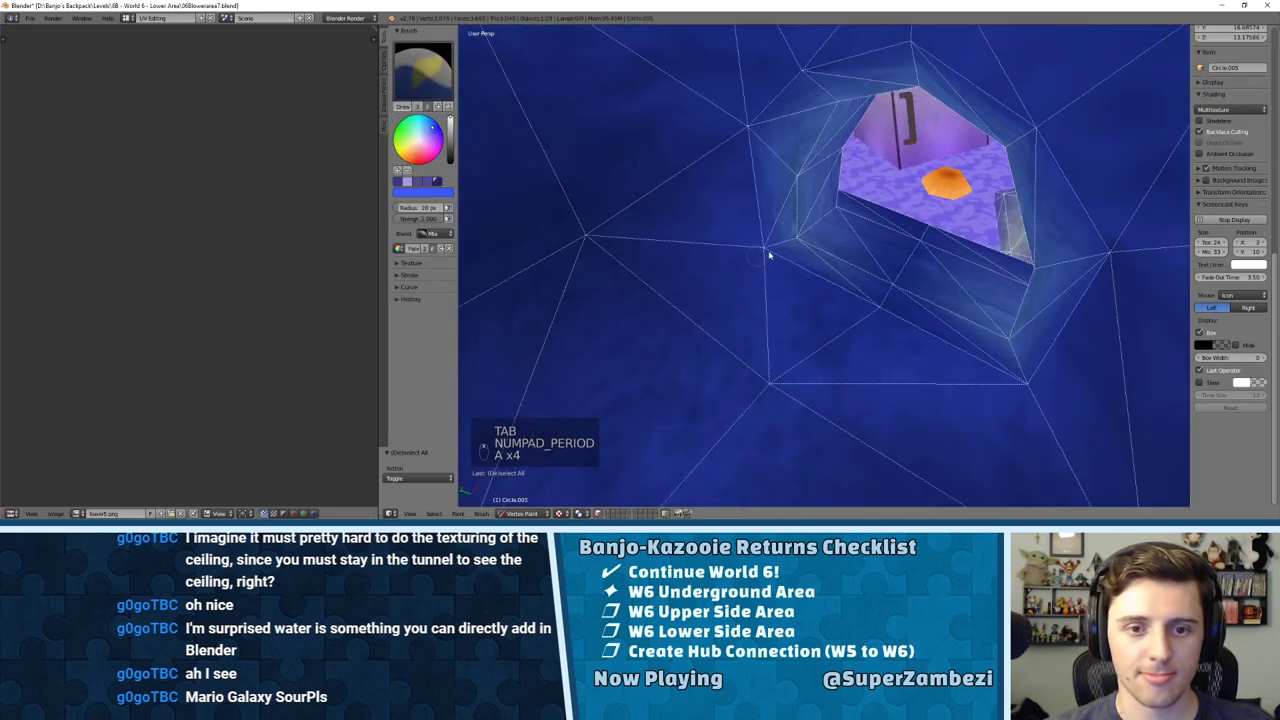
{"action": "scroll", "coordinate": [769, 245], "scroll_direction": "up", "scroll_amount": 3}
{"action": "left_click_drag", "start_coordinate": [769, 229], "coordinate": [786, 204]}
Step: Paint the upper and side vertices around the tunnel opening with a slightly lighter blue
{"action": "mouse_move", "coordinate": [863, 191]}
{"action": "middle_mouse_down"}
{"action": "mouse_move", "coordinate": [974, 209]}
{"action": "mouse_move", "coordinate": [737, 218]}
{"action": "mouse_move", "coordinate": [820, 274]}
{"action": "mouse_move", "coordinate": [651, 246]}
{"action": "mouse_move", "coordinate": [820, 214]}
{"action": "mouse_move", "coordinate": [805, 175]}
{"action": "mouse_move", "coordinate": [943, 317]}
{"action": "mouse_move", "coordinate": [951, 254]}
{"action": "mouse_move", "coordinate": [938, 256]}
{"action": "mouse_move", "coordinate": [934, 369]}
{"action": "mouse_move", "coordinate": [629, 229]}
{"action": "middle_mouse_up"}
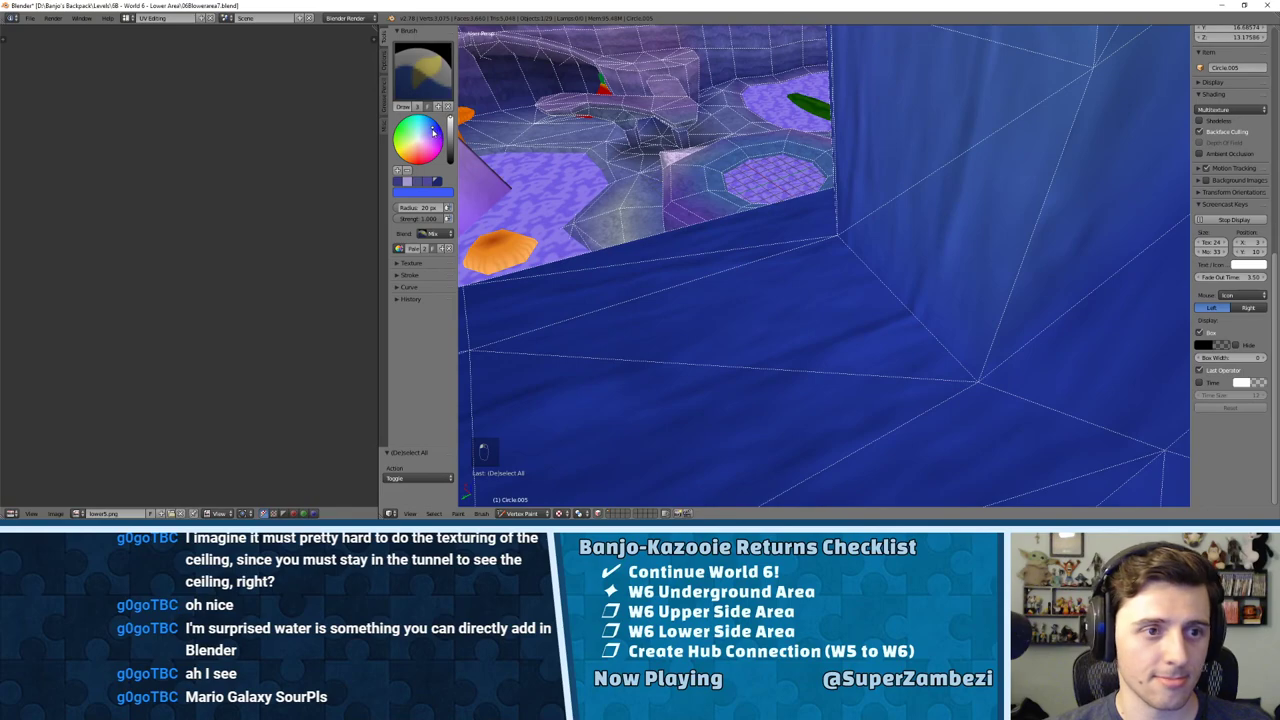
{"action": "middle_click_drag", "start_coordinate": [600, 150], "coordinate": [787, 344]}
{"action": "mouse_move", "coordinate": [778, 98]}
{"action": "middle_mouse_down"}
{"action": "mouse_move", "coordinate": [709, 197]}
{"action": "mouse_move", "coordinate": [797, 224]}
{"action": "middle_mouse_up"}
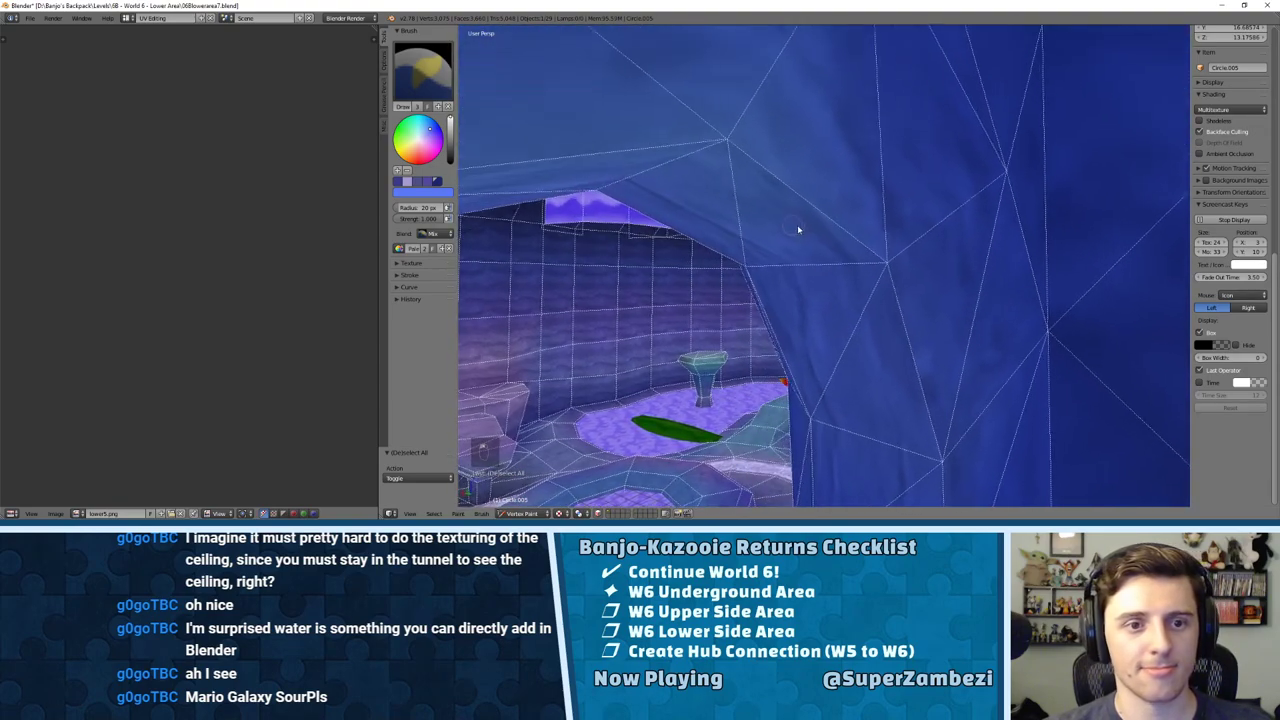
{"action": "left_click", "coordinate": [735, 133]}
{"action": "mouse_move", "coordinate": [766, 181]}
{"action": "middle_mouse_down"}
{"action": "mouse_move", "coordinate": [701, 185]}
{"action": "mouse_move", "coordinate": [771, 194]}
{"action": "mouse_move", "coordinate": [783, 291]}
{"action": "mouse_move", "coordinate": [645, 249]}
{"action": "mouse_move", "coordinate": [551, 263]}
{"action": "mouse_move", "coordinate": [625, 274]}
{"action": "mouse_move", "coordinate": [797, 366]}
{"action": "mouse_move", "coordinate": [827, 364]}
{"action": "middle_mouse_up"}
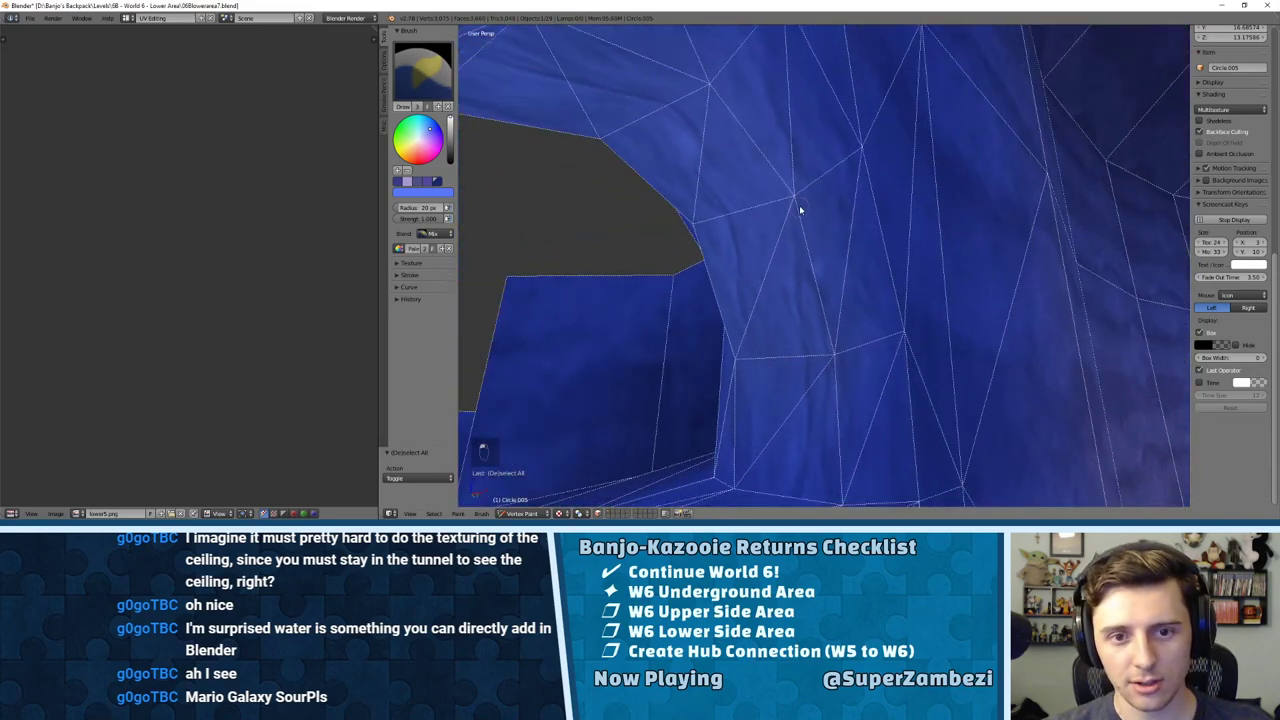
{"action": "middle_click_drag", "start_coordinate": [718, 157], "coordinate": [837, 211]}
{"action": "scroll", "coordinate": [837, 211], "scroll_direction": "down", "scroll_amount": 6}
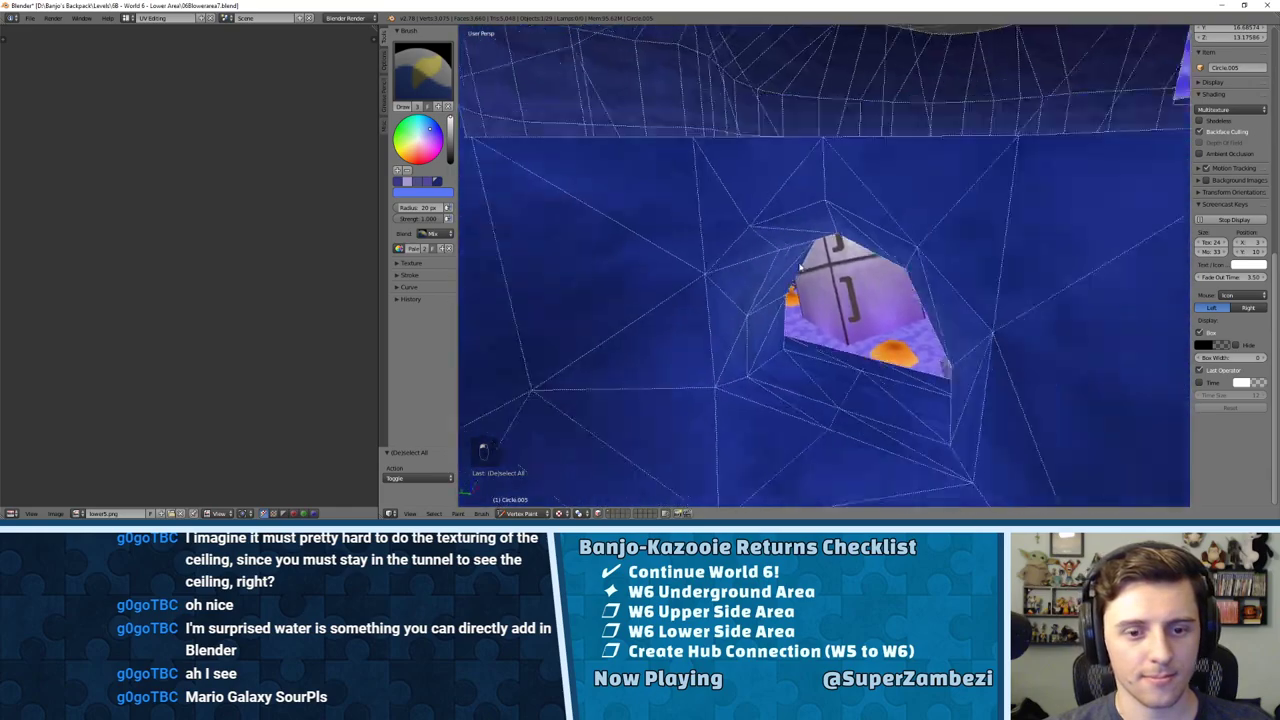
Step: Check the painted opening in Object Mode, then frame the tunnel mouth at the opposite end around one of its rim faces
{"action": "left_click", "coordinate": [525, 501]}
{"action": "middle_click_drag", "start_coordinate": [820, 330], "coordinate": [736, 286]}
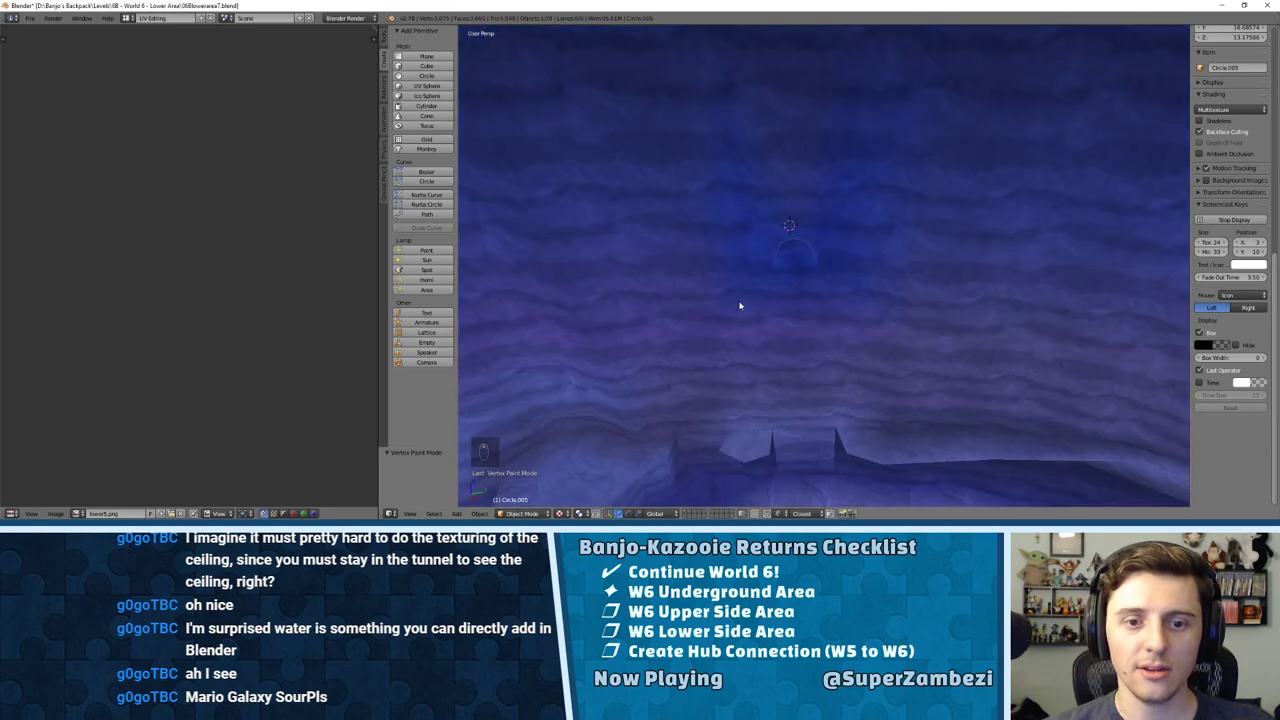
{"action": "middle_click_drag", "start_coordinate": [711, 443], "coordinate": [931, 109]}
{"action": "key", "text": "Tab"}
{"action": "right_click", "coordinate": [819, 133]}
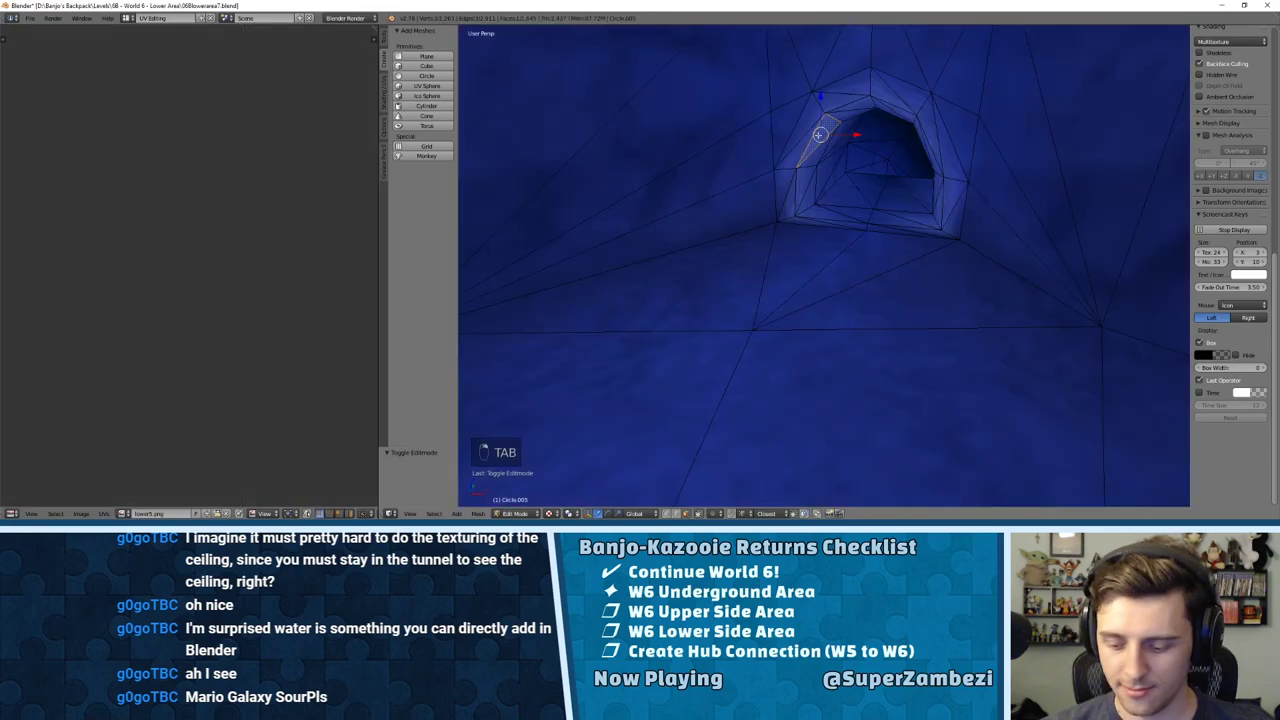
{"action": "key", "text": "KP_Decimal"}
{"action": "scroll", "coordinate": [850, 220], "scroll_direction": "down", "scroll_amount": 7}
{"action": "middle_click_drag", "start_coordinate": [877, 303], "coordinate": [820, 240], "text": "shift"}
{"action": "scroll", "coordinate": [800, 235], "scroll_direction": "up", "scroll_amount": 3}
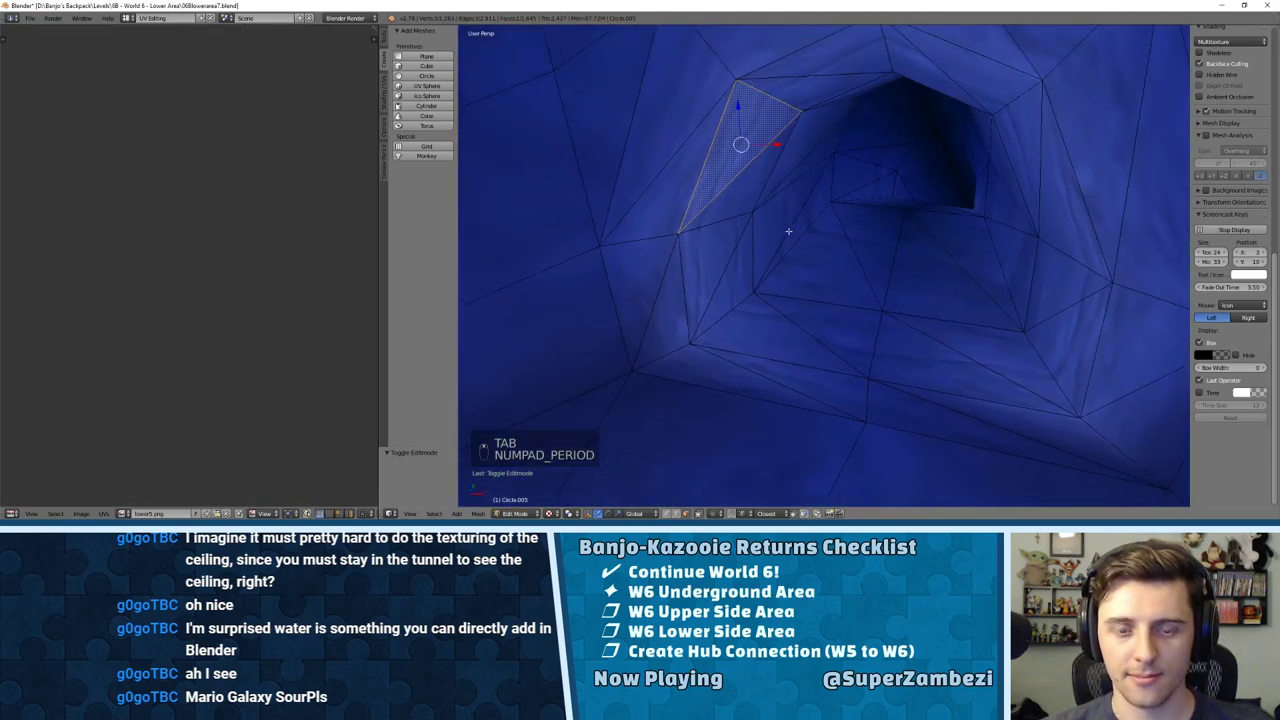
Step: Return to Vertex Paint with all faces selected for painting and set the brush to a brighter, more saturated blue
{"action": "key", "text": "Tab"}
{"action": "left_click", "coordinate": [515, 513]}
{"action": "left_click", "coordinate": [520, 476]}
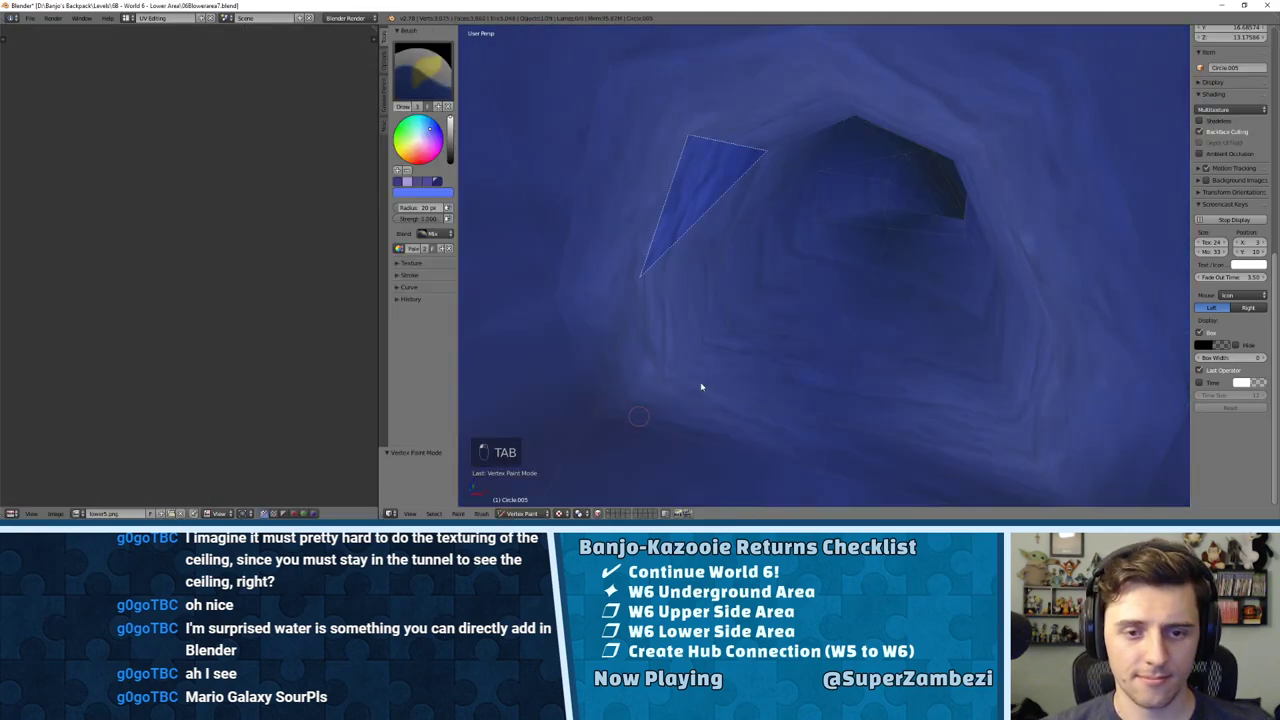
{"action": "key", "text": "a"}
{"action": "key", "text": "a"}
{"action": "key", "text": "a"}
{"action": "key", "text": "a"}
{"action": "scroll", "coordinate": [714, 329], "scroll_direction": "up", "scroll_amount": 5}
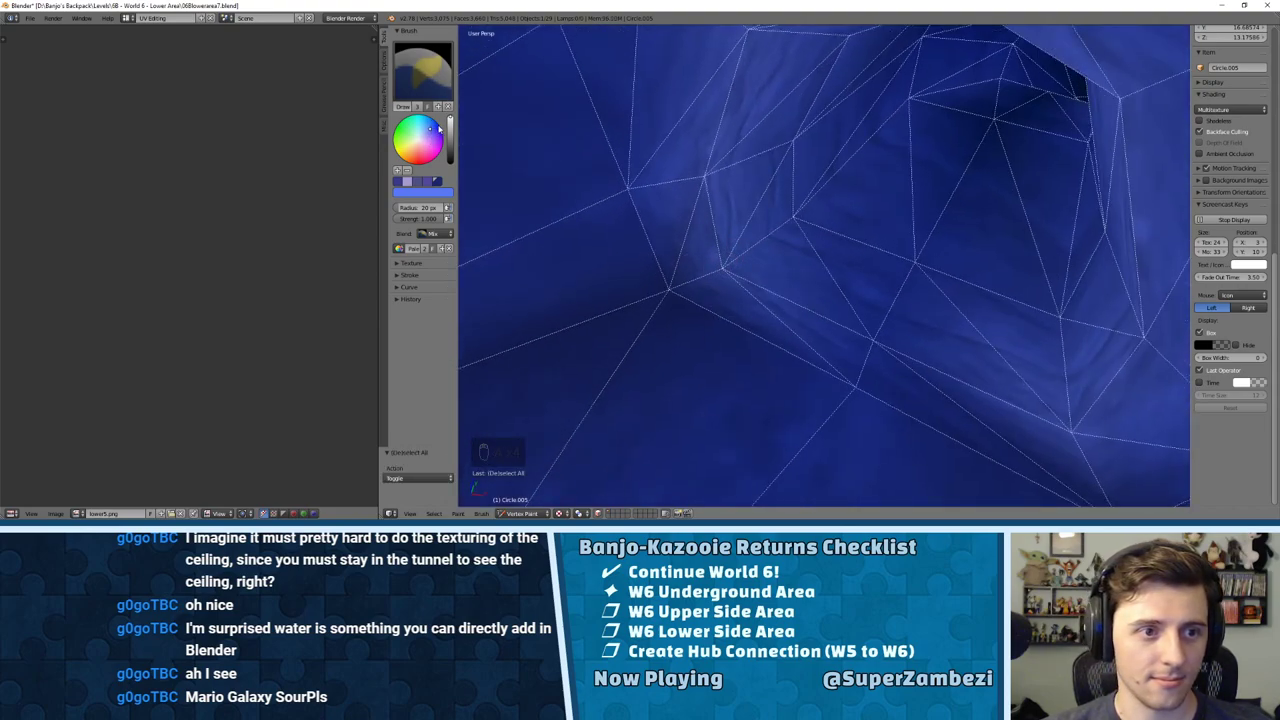
{"action": "left_click", "coordinate": [437, 181]}
{"action": "left_click_drag", "start_coordinate": [449, 140], "coordinate": [450, 117]}
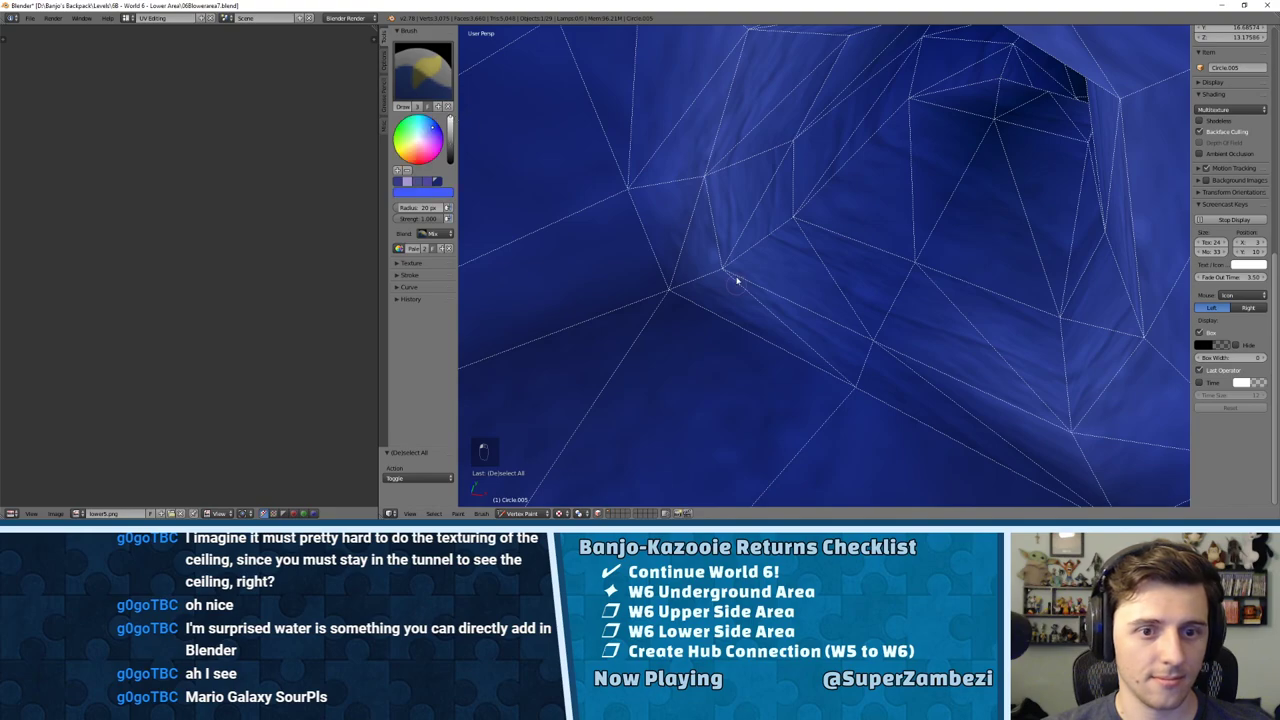
Step: Paint the floor, wall and ceiling vertices along the first rings inside the tunnel mouth with the saturated blue
{"action": "middle_click_drag", "start_coordinate": [741, 257], "coordinate": [1014, 247]}
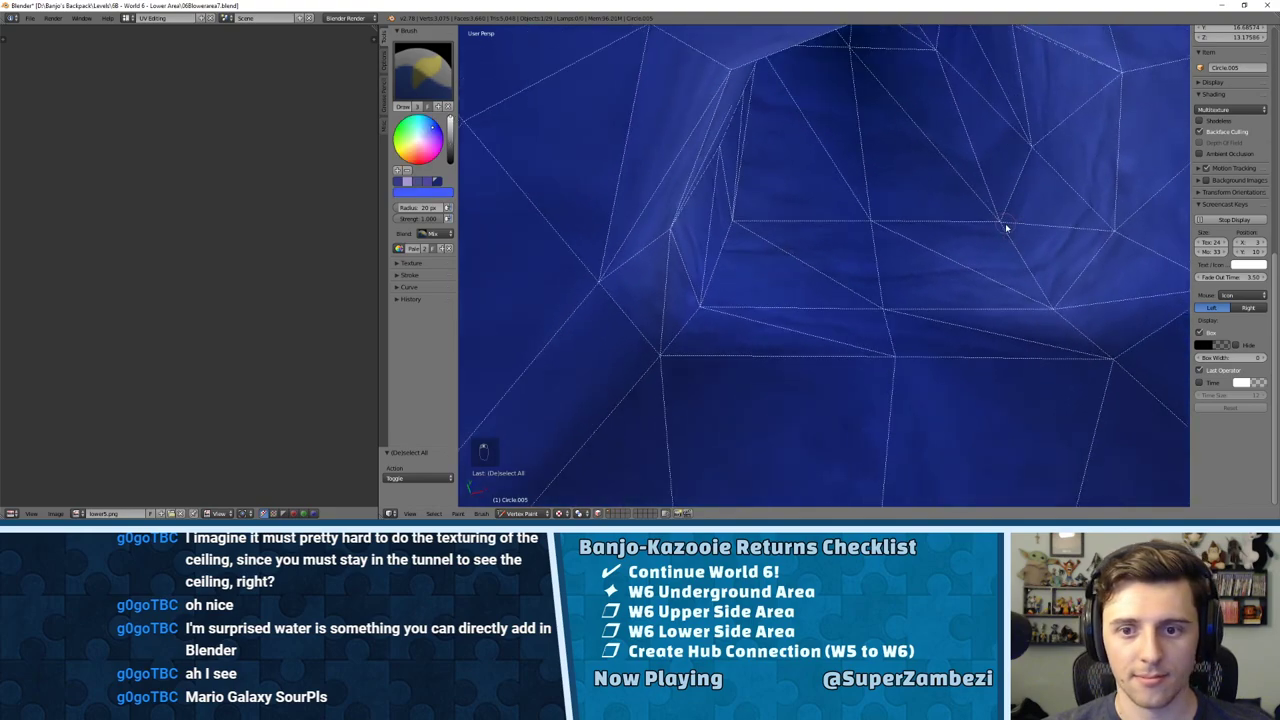
{"action": "left_click_drag", "start_coordinate": [1006, 228], "coordinate": [1073, 323]}
{"action": "middle_click_drag", "start_coordinate": [880, 267], "coordinate": [821, 196]}
{"action": "left_click_drag", "start_coordinate": [708, 207], "coordinate": [741, 198]}
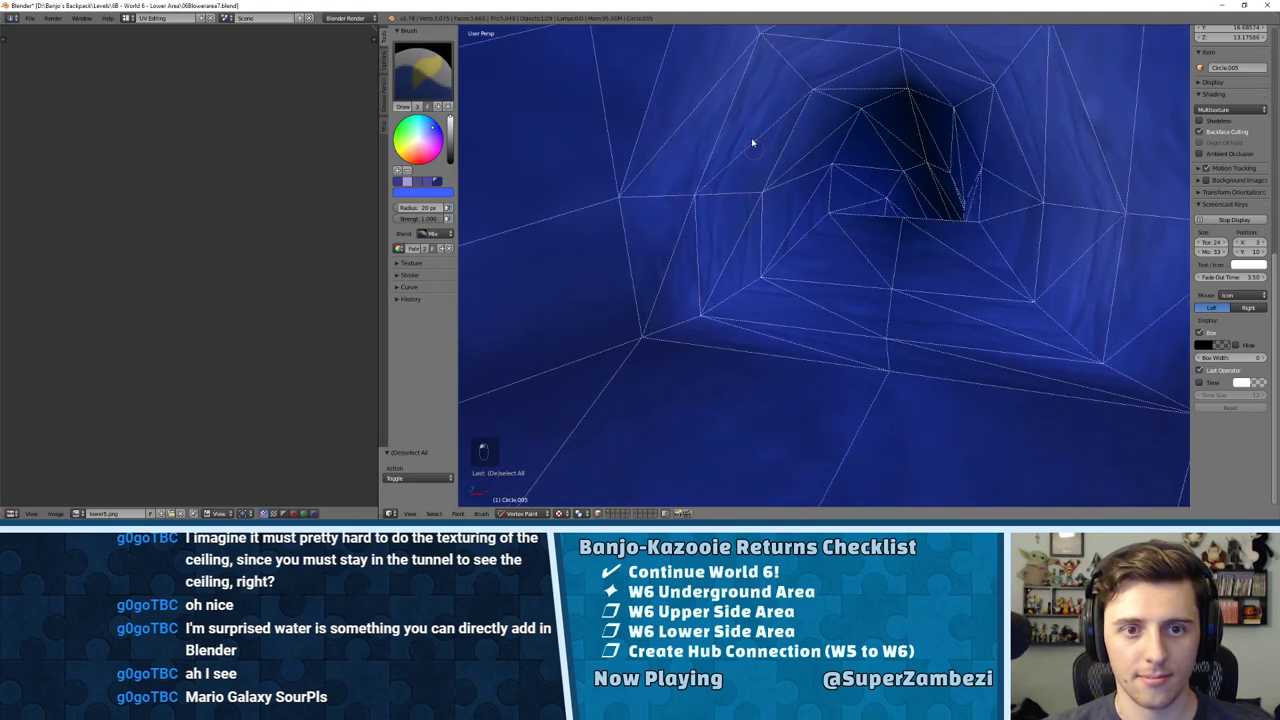
{"action": "mouse_move", "coordinate": [753, 143]}
{"action": "middle_mouse_down"}
{"action": "mouse_move", "coordinate": [754, 220]}
{"action": "mouse_move", "coordinate": [749, 126]}
{"action": "middle_mouse_up"}
{"action": "left_click_drag", "start_coordinate": [749, 126], "coordinate": [799, 185]}
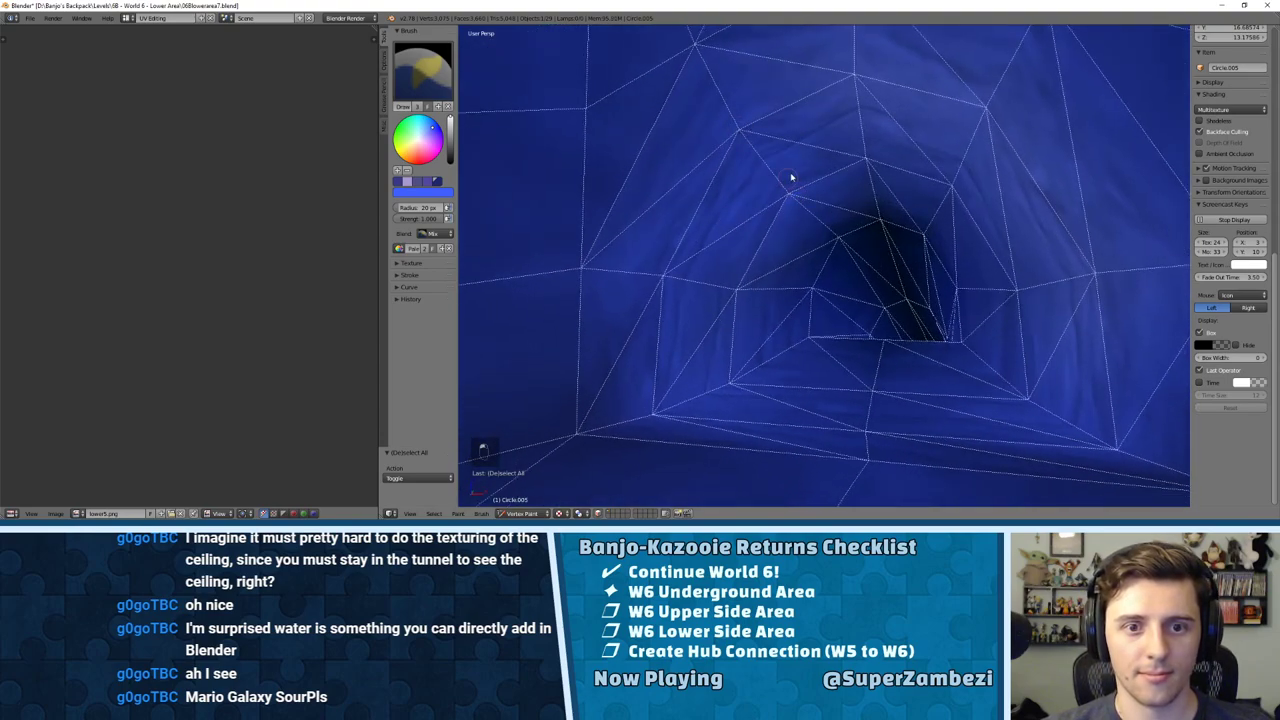
{"action": "left_click_drag", "start_coordinate": [847, 77], "coordinate": [866, 153]}
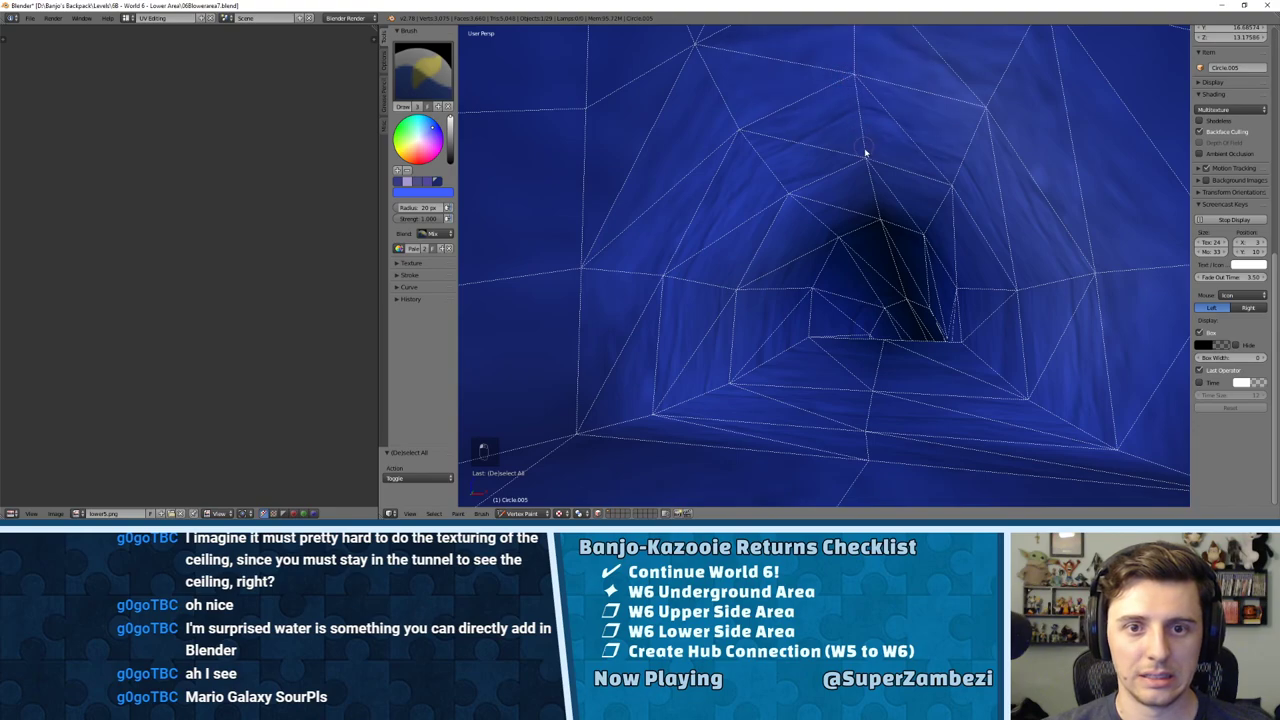
{"action": "left_click_drag", "start_coordinate": [976, 102], "coordinate": [960, 163]}
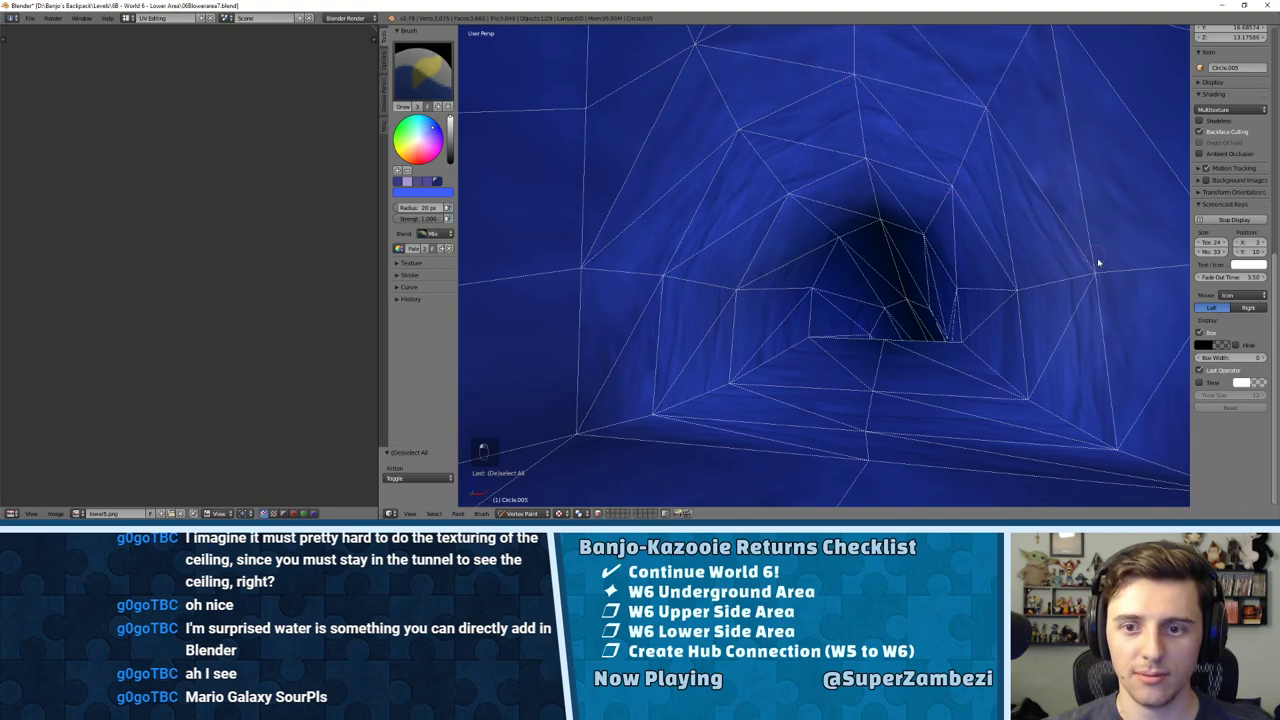
{"action": "left_click_drag", "start_coordinate": [1098, 263], "coordinate": [1034, 296]}
Step: Tone down the outer rim and lower corner vertices of the tunnel mouth with a darker blue
{"action": "middle_click_drag", "start_coordinate": [1068, 278], "coordinate": [1100, 257]}
{"action": "scroll", "coordinate": [1057, 277], "scroll_direction": "down", "scroll_amount": 3}
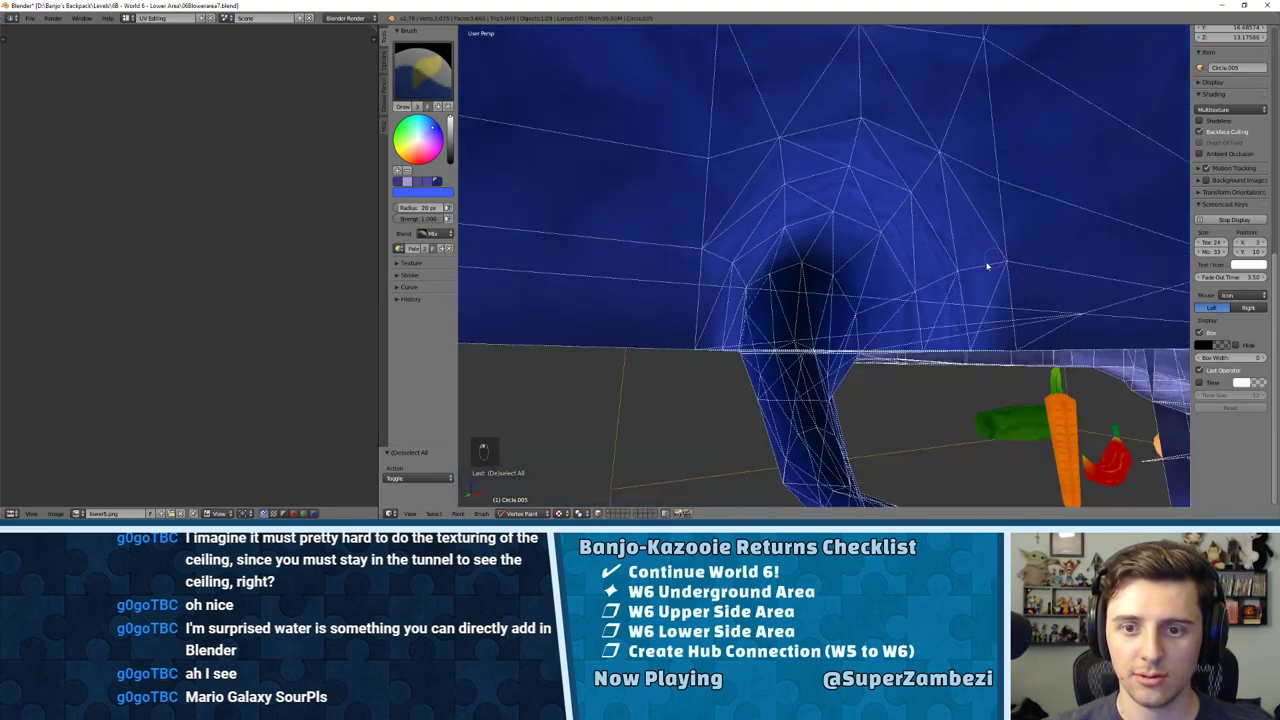
{"action": "middle_click_drag", "start_coordinate": [989, 266], "coordinate": [961, 297]}
{"action": "scroll", "coordinate": [920, 302], "scroll_direction": "up", "scroll_amount": 3}
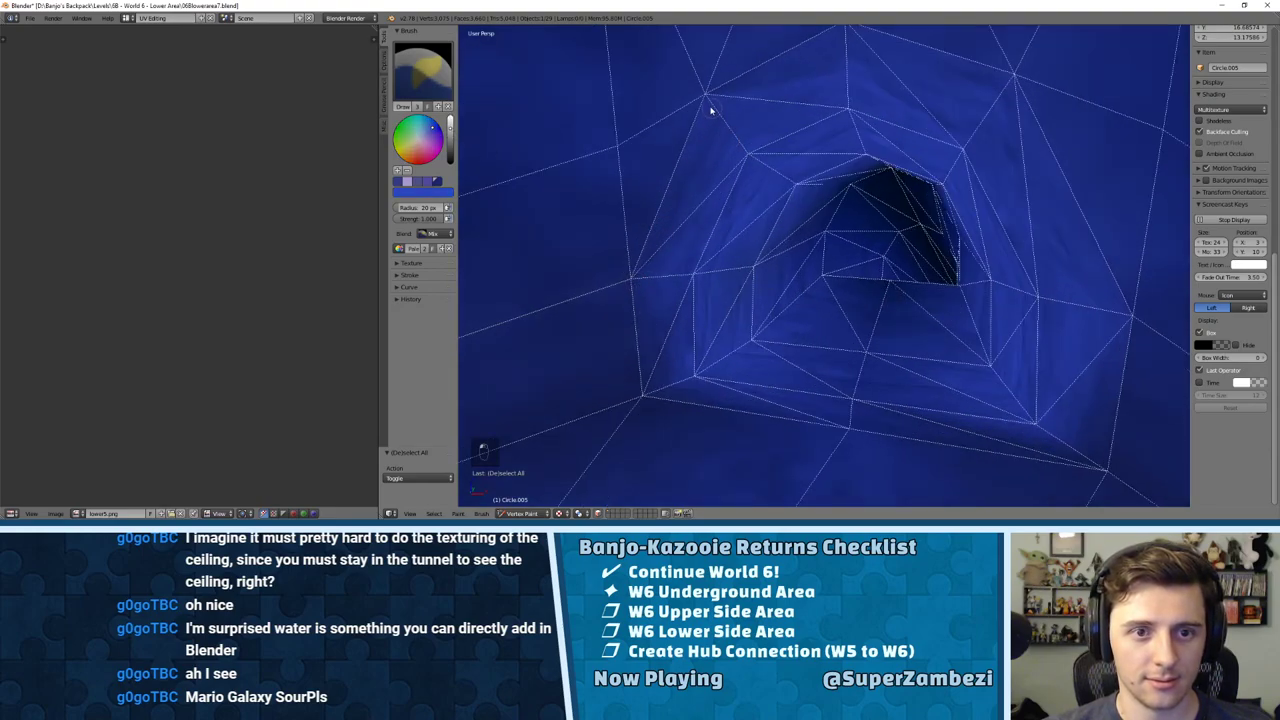
{"action": "middle_click_drag", "start_coordinate": [810, 86], "coordinate": [828, 85]}
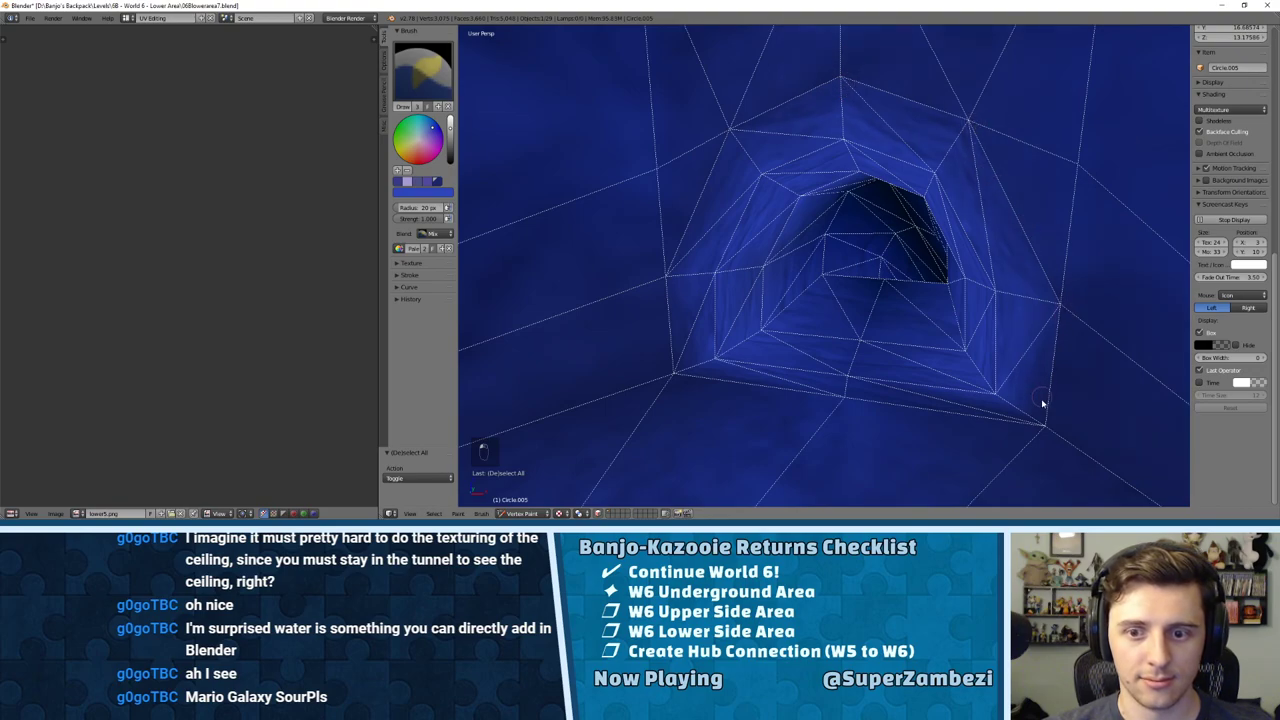
{"action": "left_click", "coordinate": [669, 382]}
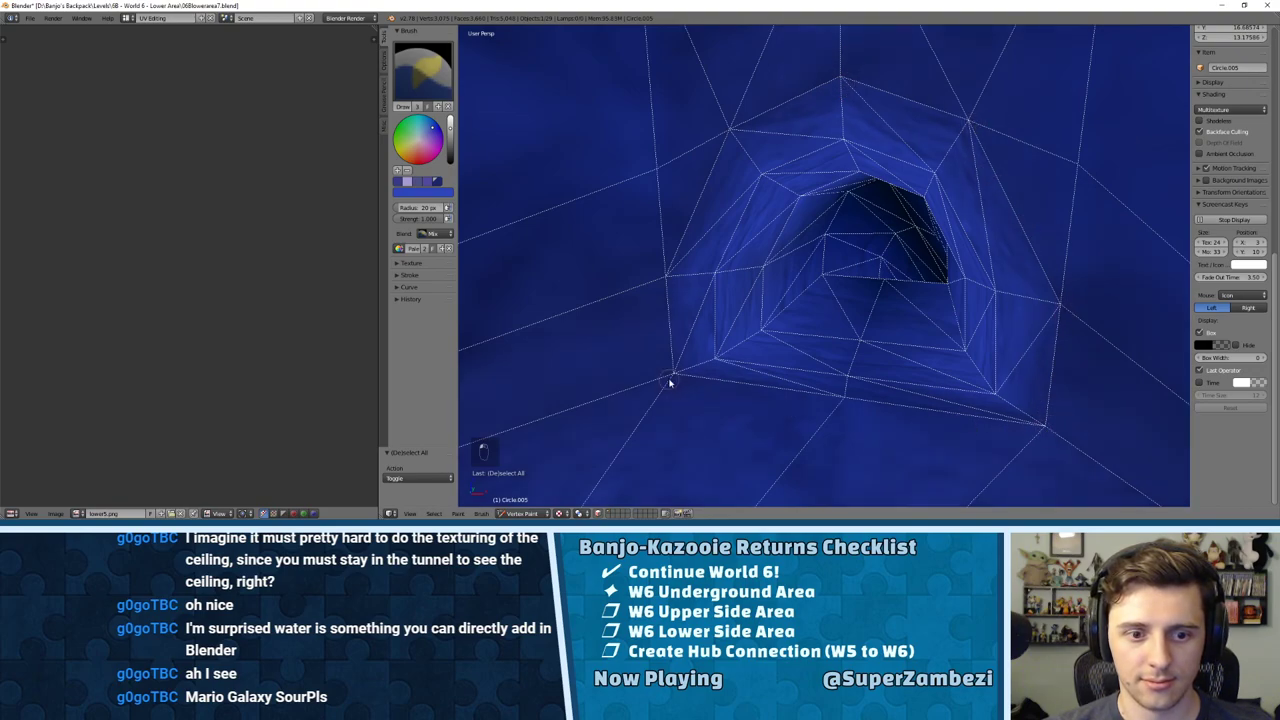
{"action": "middle_click_drag", "start_coordinate": [733, 384], "coordinate": [749, 400]}
{"action": "scroll", "coordinate": [826, 393], "scroll_direction": "up", "scroll_amount": 1}
{"action": "middle_click_drag", "start_coordinate": [826, 391], "coordinate": [787, 341]}
Step: Inspect the tunnel mouth and surrounding cave walls in Object Mode from near and far
{"action": "left_click", "coordinate": [509, 514]}
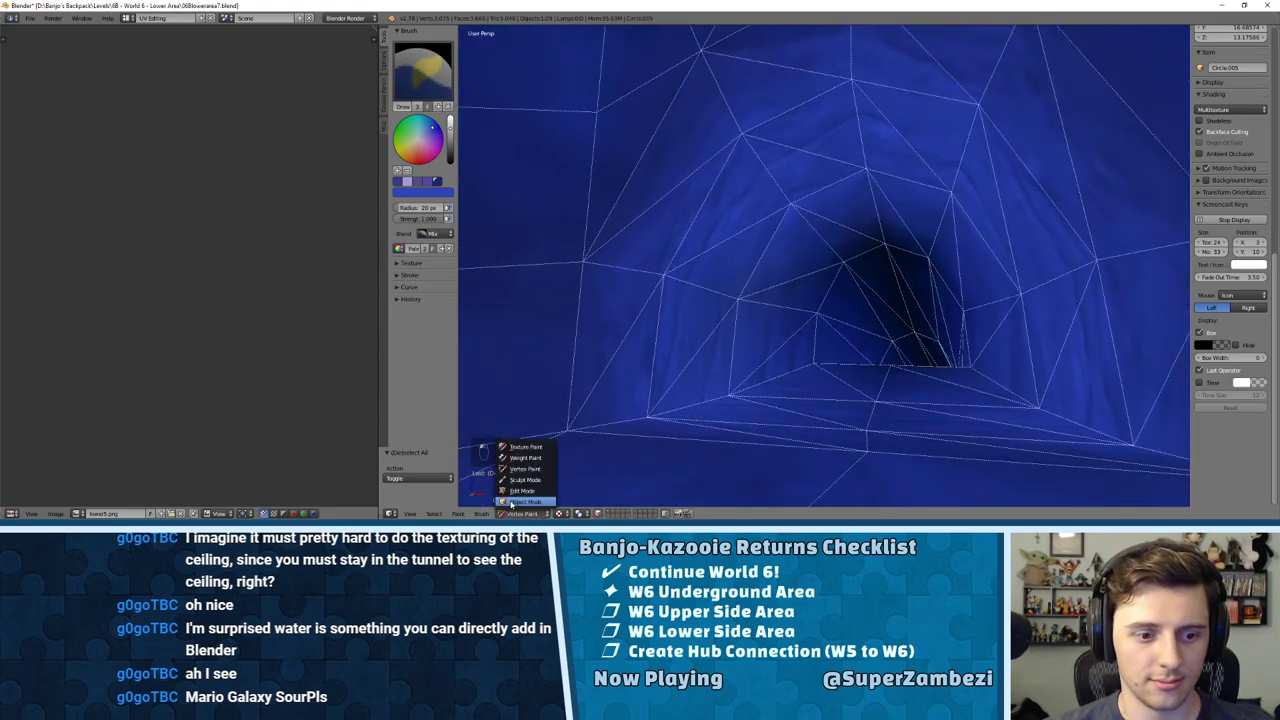
{"action": "left_click", "coordinate": [512, 502]}
{"action": "scroll", "coordinate": [795, 354], "scroll_direction": "down", "scroll_amount": 8}
{"action": "scroll", "coordinate": [862, 318], "scroll_direction": "down", "scroll_amount": 8}
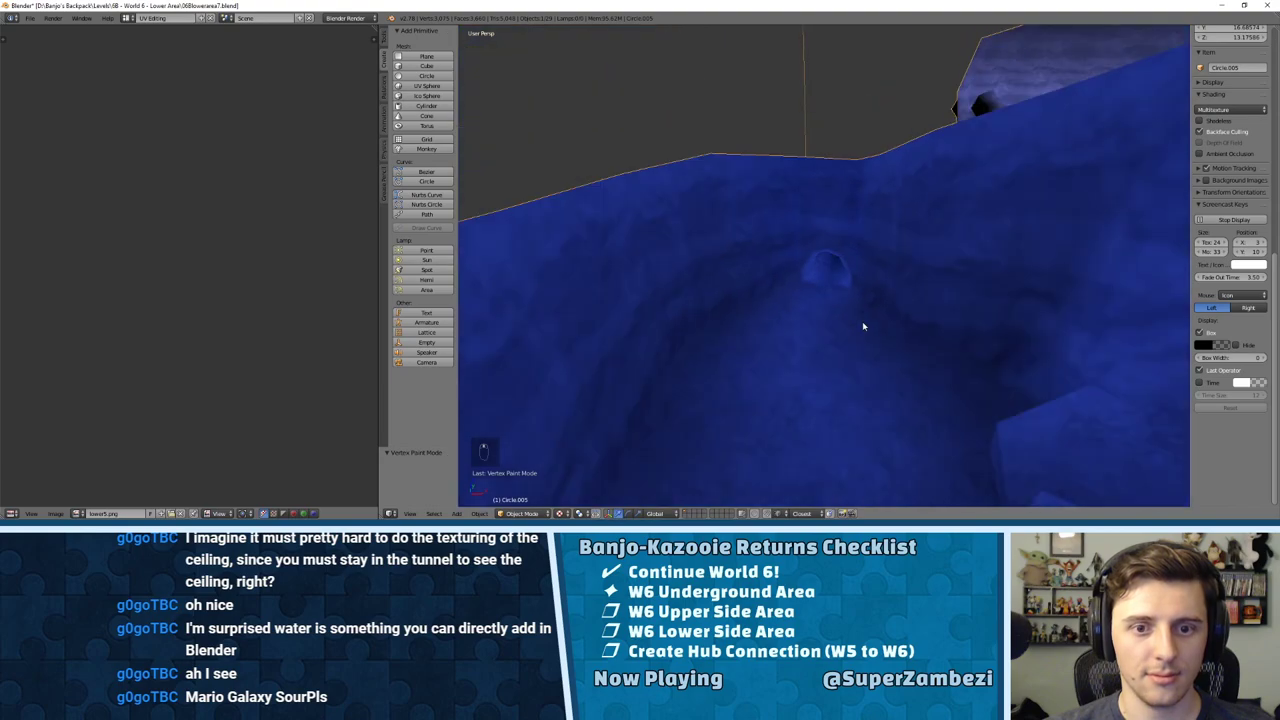
{"action": "scroll", "coordinate": [861, 318], "scroll_direction": "up", "scroll_amount": 10}
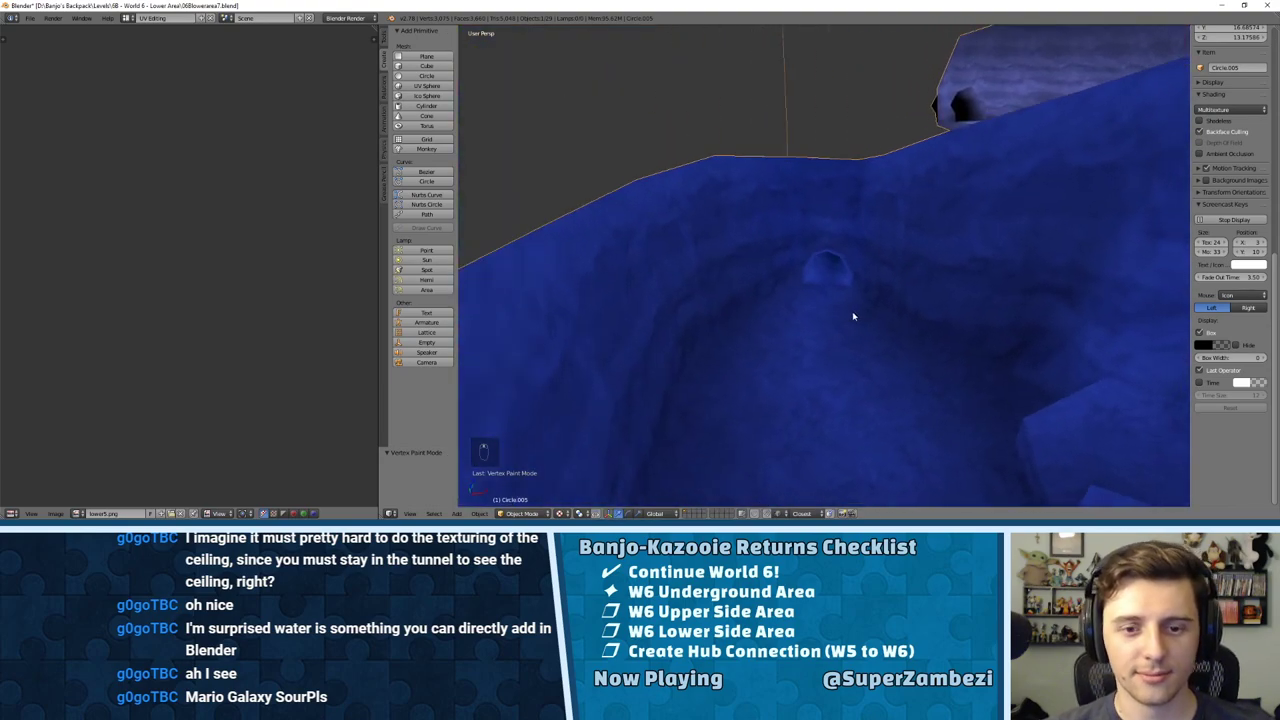
{"action": "scroll", "coordinate": [851, 318], "scroll_direction": "down", "scroll_amount": 6}
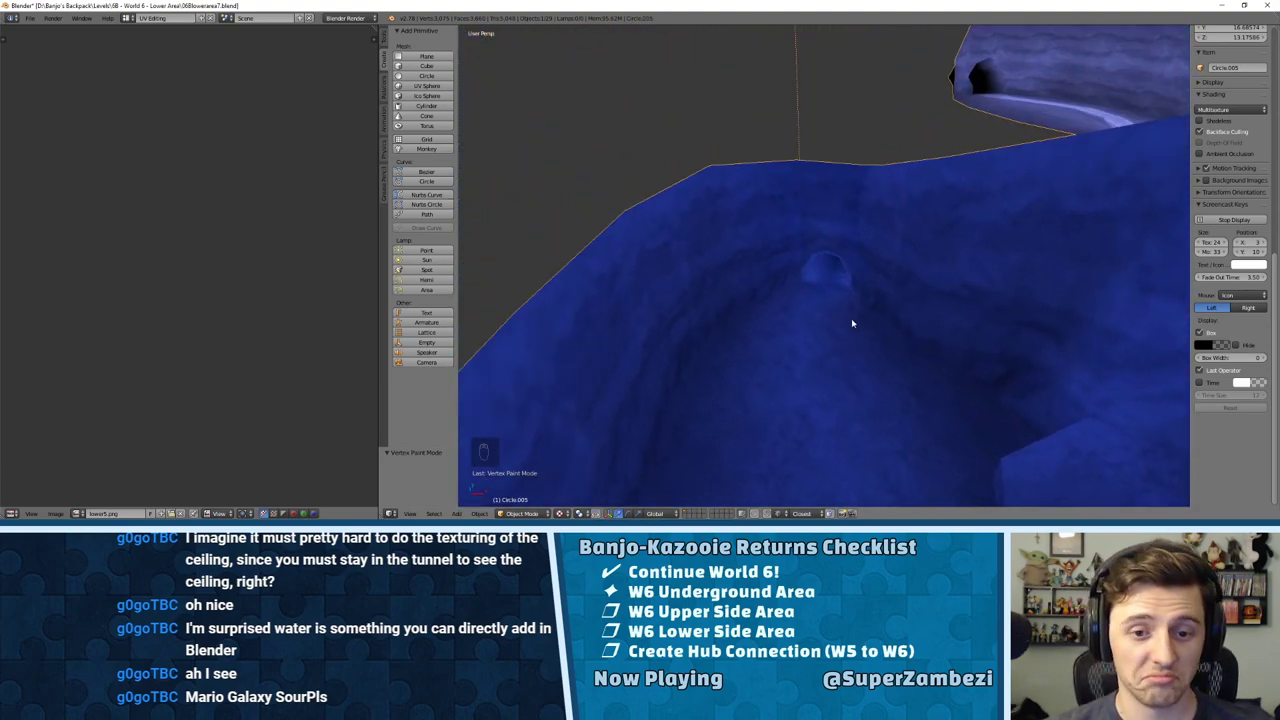
{"action": "middle_click_drag", "start_coordinate": [851, 318], "coordinate": [820, 334]}
{"action": "scroll", "coordinate": [820, 370], "scroll_direction": "up", "scroll_amount": 4}
Step: Brighten the cave floor vertices leading to the tunnel mouth with a brighter blue in Vertex Paint
{"action": "key", "text": "Tab"}
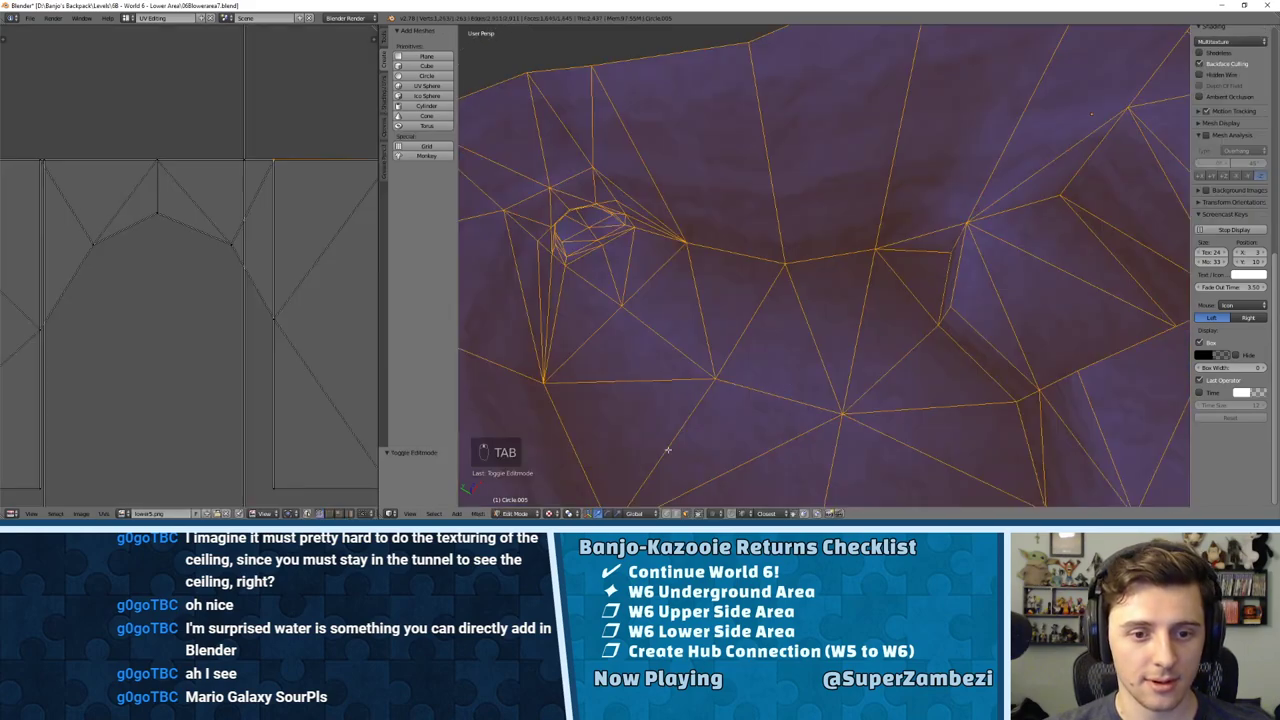
{"action": "left_click", "coordinate": [515, 513]}
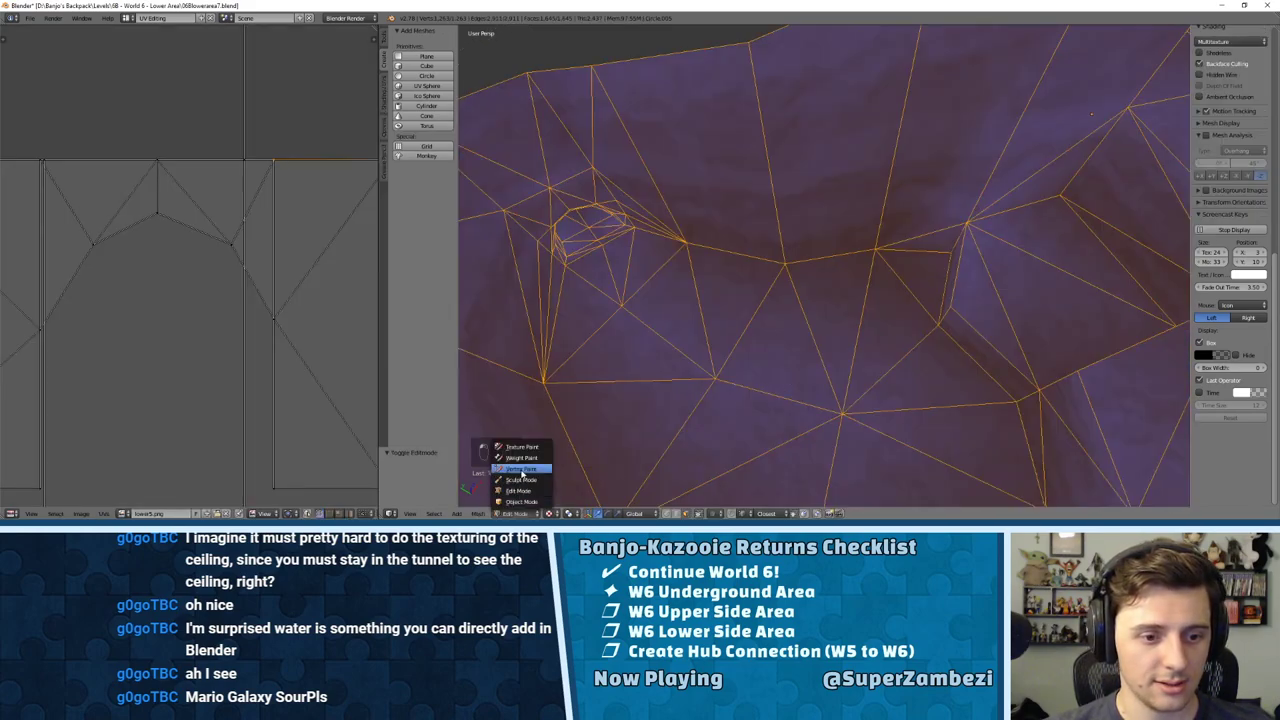
{"action": "left_click", "coordinate": [515, 465]}
{"action": "mouse_move", "coordinate": [766, 386]}
{"action": "middle_mouse_down"}
{"action": "mouse_move", "coordinate": [765, 320]}
{"action": "mouse_move", "coordinate": [849, 357]}
{"action": "middle_mouse_up"}
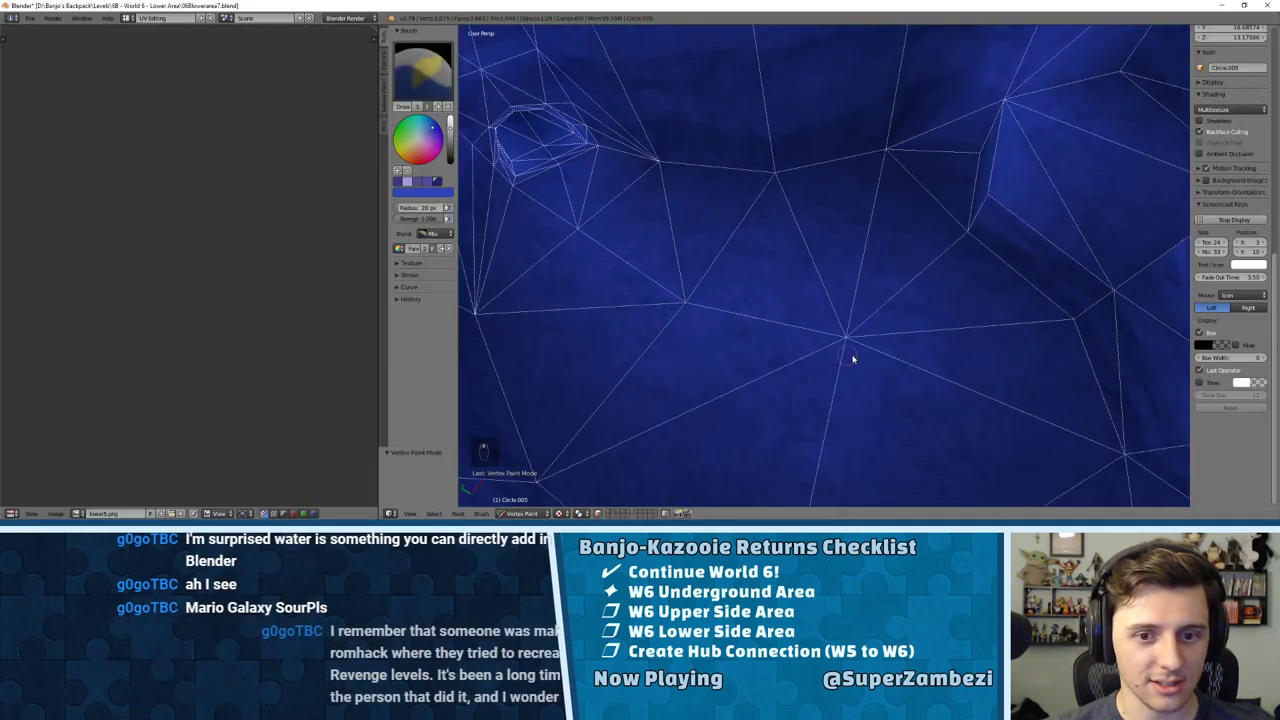
{"action": "left_click", "coordinate": [451, 127]}
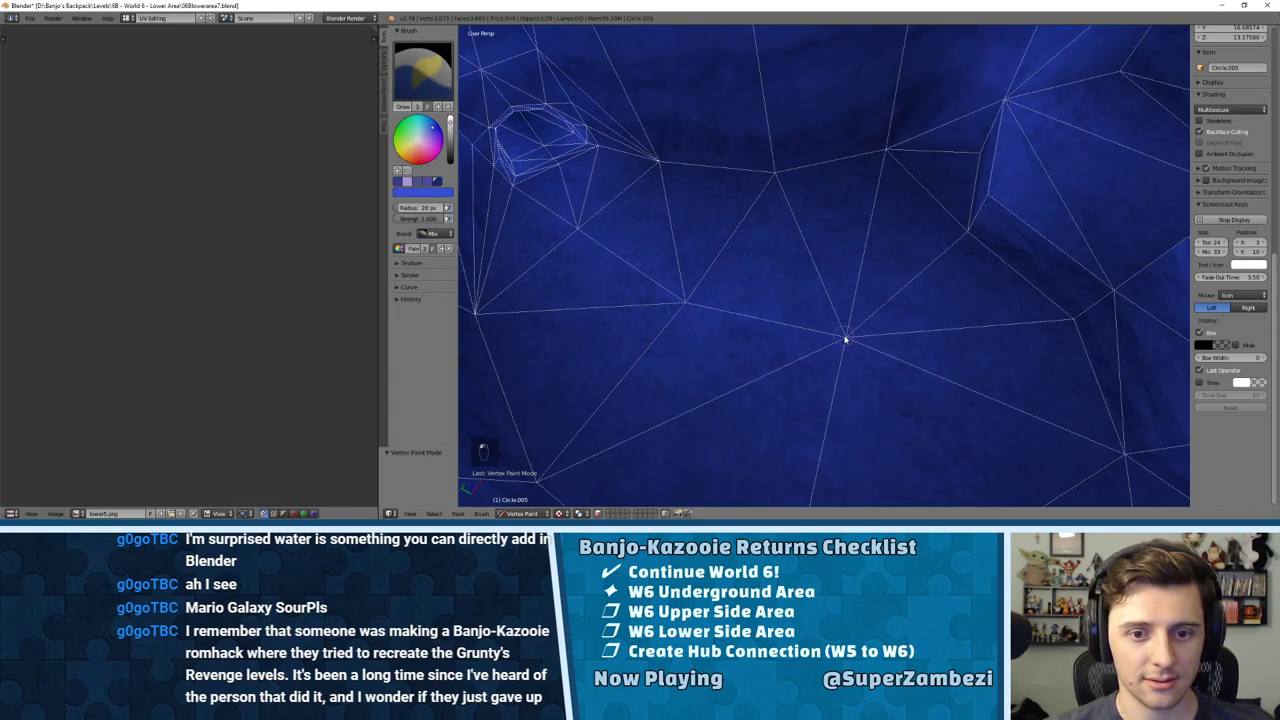
{"action": "left_click", "coordinate": [451, 121]}
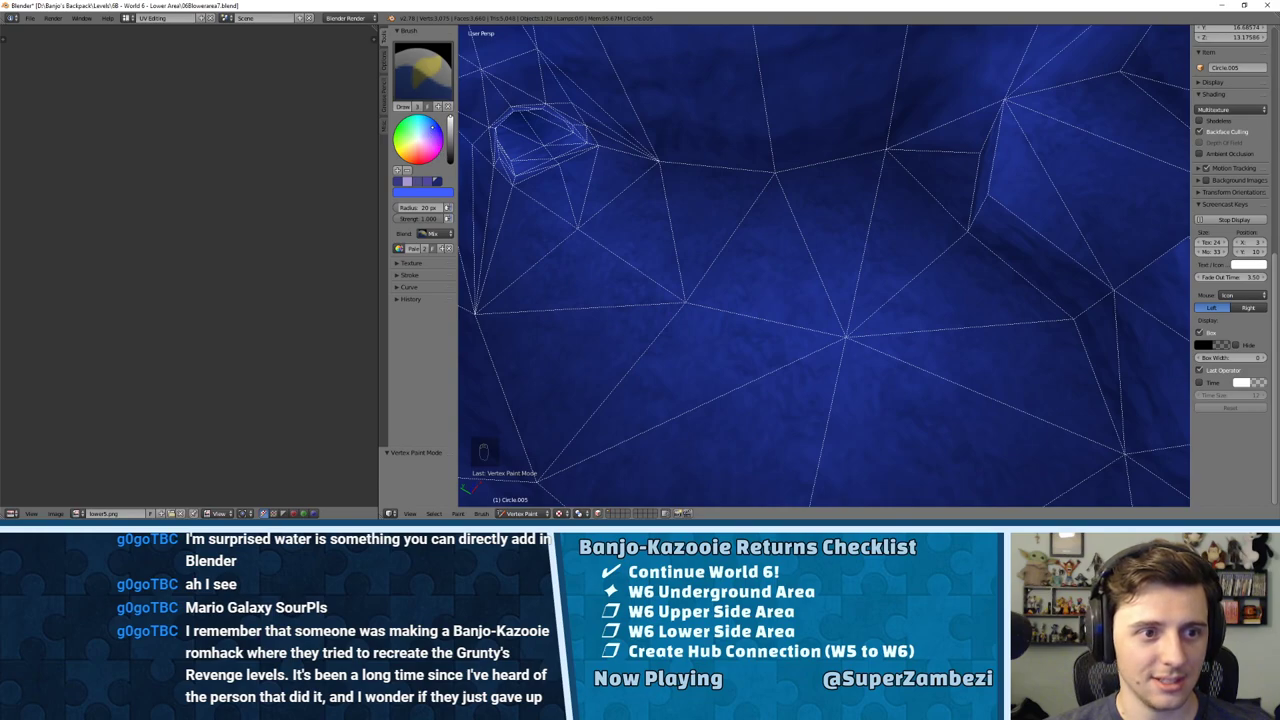
{"action": "left_click", "coordinate": [693, 306]}
{"action": "left_click", "coordinate": [581, 233]}
Step: Lighten the rock step edges and the upper ledge vertices leading to the tunnel opening with a lighter blue
{"action": "mouse_move", "coordinate": [798, 270]}
{"action": "middle_mouse_down", "text": "shift"}
{"action": "mouse_move", "coordinate": [654, 271]}
{"action": "mouse_move", "coordinate": [703, 277]}
{"action": "mouse_move", "coordinate": [840, 224]}
{"action": "mouse_move", "coordinate": [849, 200]}
{"action": "mouse_move", "coordinate": [809, 271]}
{"action": "mouse_move", "coordinate": [903, 234]}
{"action": "middle_mouse_up", "text": "shift"}
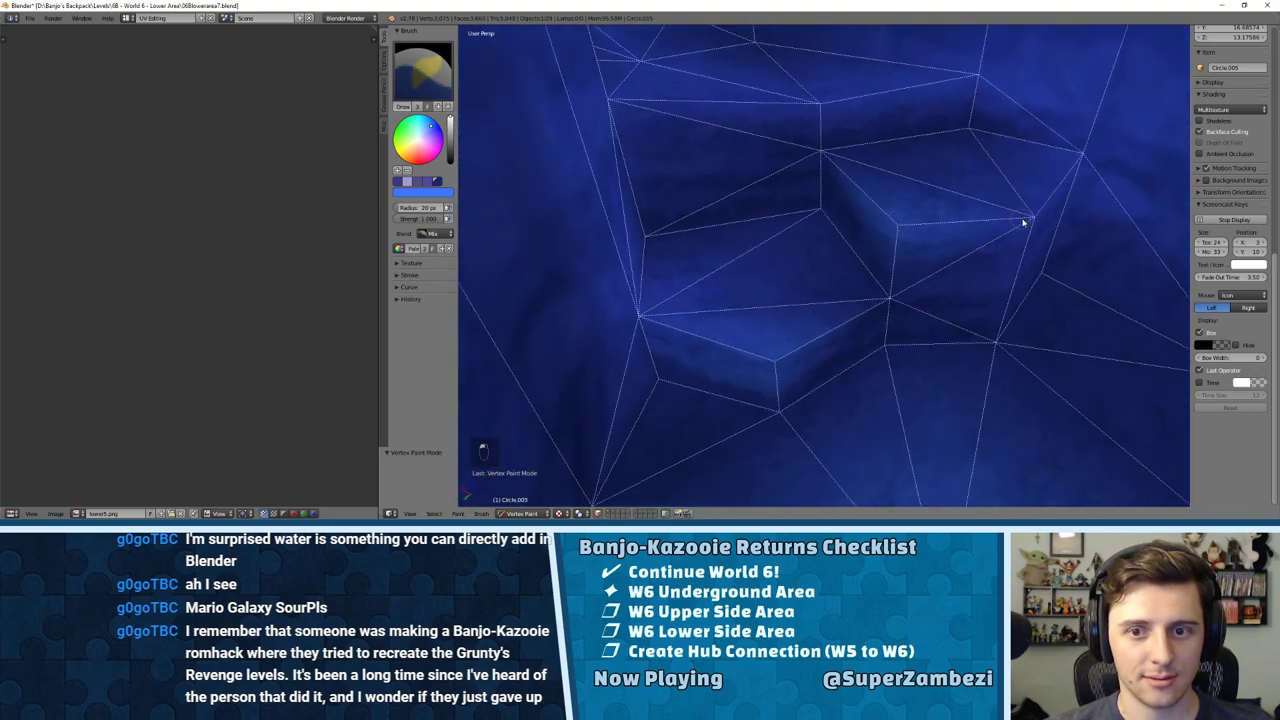
{"action": "mouse_move", "coordinate": [906, 171]}
{"action": "middle_mouse_down"}
{"action": "mouse_move", "coordinate": [811, 137]}
{"action": "mouse_move", "coordinate": [772, 243]}
{"action": "middle_mouse_up"}
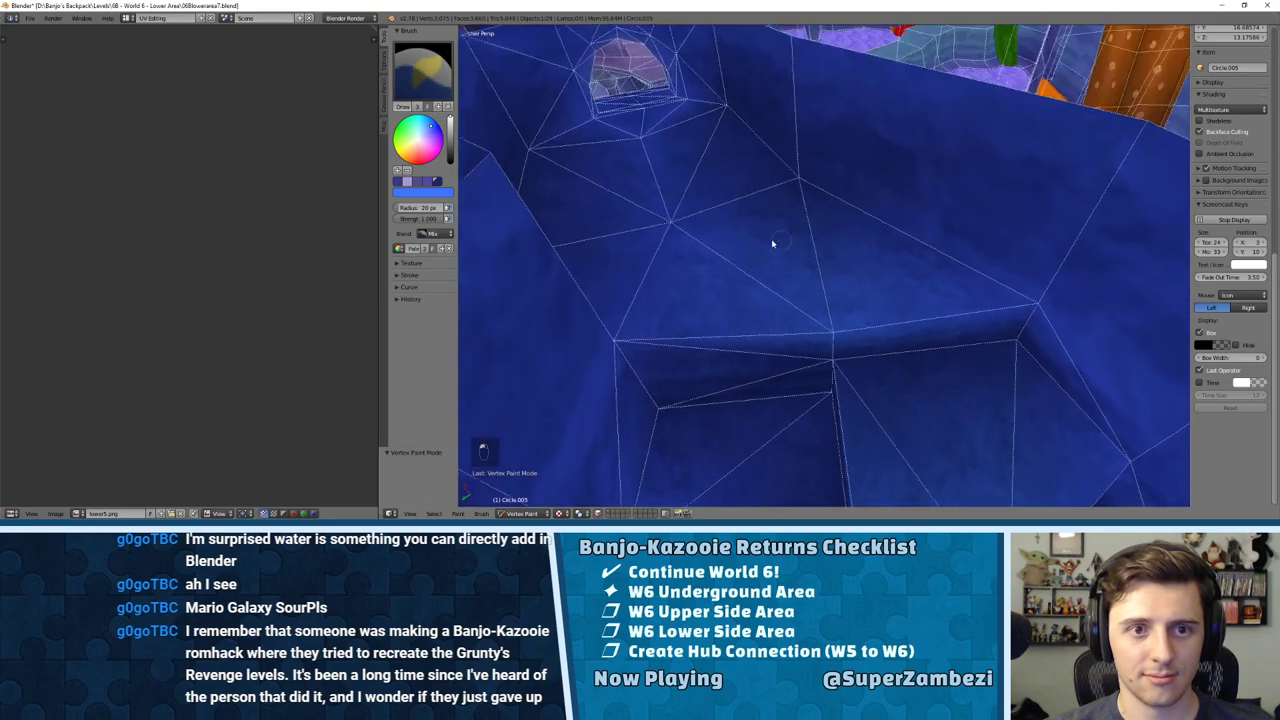
{"action": "left_click", "coordinate": [665, 215]}
{"action": "left_click", "coordinate": [638, 141]}
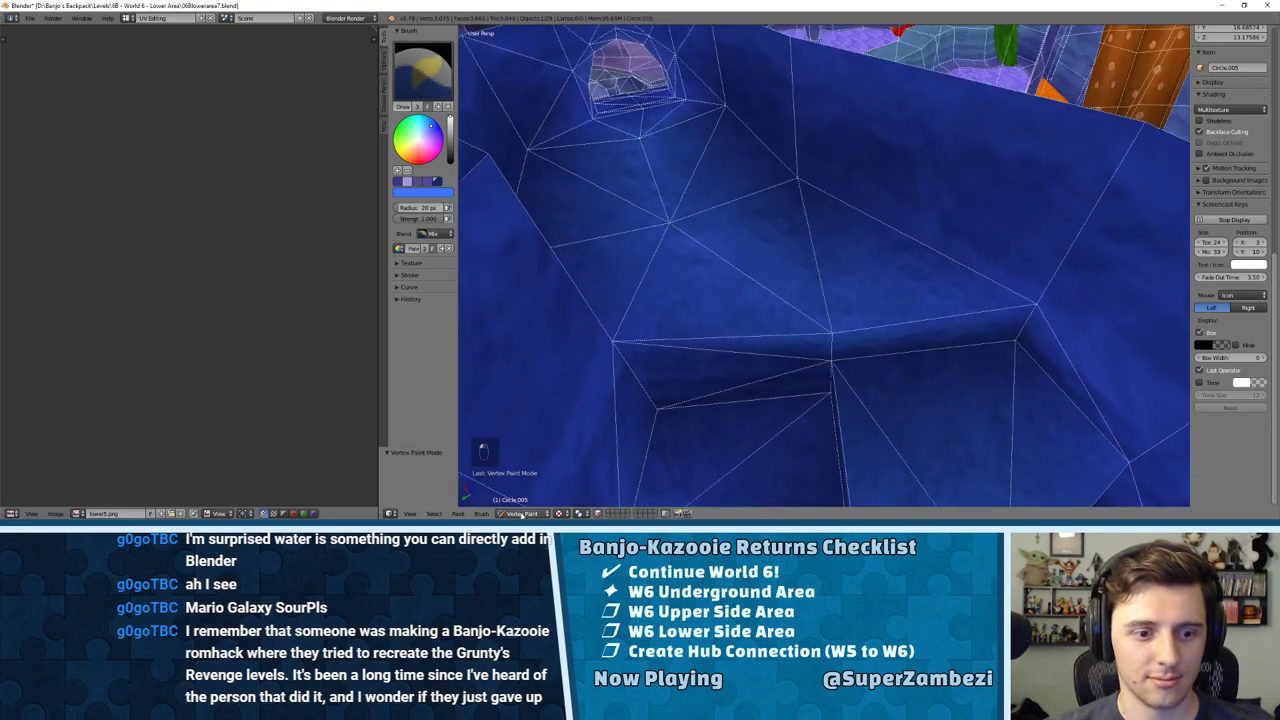
Step: Review the shaded cave, ledges and opening as a whole in Object Mode
{"action": "left_click", "coordinate": [522, 513]}
{"action": "left_click", "coordinate": [527, 501]}
{"action": "mouse_move", "coordinate": [745, 385]}
{"action": "middle_mouse_down"}
{"action": "mouse_move", "coordinate": [766, 286]}
{"action": "mouse_move", "coordinate": [811, 306]}
{"action": "mouse_move", "coordinate": [888, 308]}
{"action": "mouse_move", "coordinate": [909, 289]}
{"action": "mouse_move", "coordinate": [940, 289]}
{"action": "mouse_move", "coordinate": [923, 314]}
{"action": "mouse_move", "coordinate": [797, 326]}
{"action": "mouse_move", "coordinate": [923, 308]}
{"action": "middle_mouse_up"}
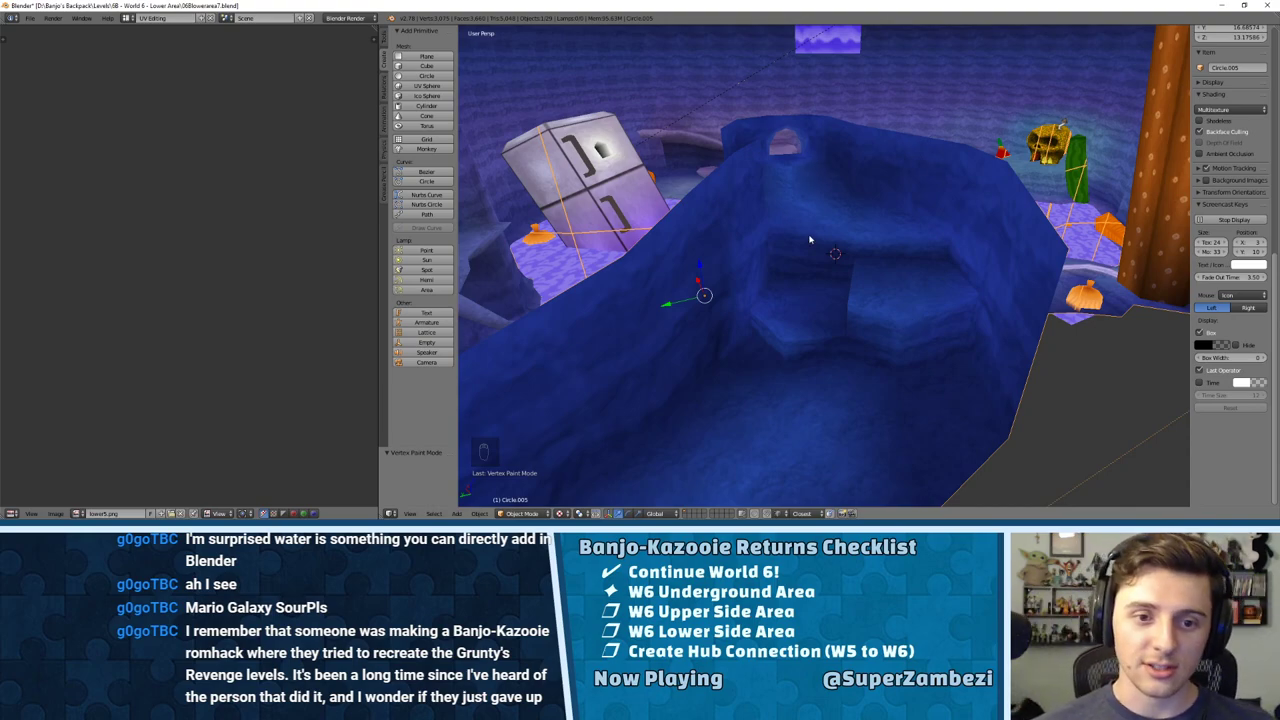
Step: Extrude the vertex at the top of the tunnel opening into the cave as the first segment of a ceiling ridge
{"action": "mouse_move", "coordinate": [809, 239]}
{"action": "middle_mouse_down"}
{"action": "mouse_move", "coordinate": [851, 160]}
{"action": "mouse_move", "coordinate": [803, 159]}
{"action": "mouse_move", "coordinate": [985, 176]}
{"action": "mouse_move", "coordinate": [889, 167]}
{"action": "mouse_move", "coordinate": [770, 206]}
{"action": "mouse_move", "coordinate": [752, 258]}
{"action": "mouse_move", "coordinate": [765, 302]}
{"action": "mouse_move", "coordinate": [706, 243]}
{"action": "mouse_move", "coordinate": [810, 280]}
{"action": "mouse_move", "coordinate": [893, 250]}
{"action": "middle_mouse_up"}
{"action": "key", "text": "Tab"}
{"action": "key", "text": "ctrl+Tab"}
{"action": "left_click", "coordinate": [735, 205]}
{"action": "key", "text": "ctrl+Tab"}
{"action": "left_click", "coordinate": [836, 268]}
{"action": "right_click", "coordinate": [932, 223]}
{"action": "key", "text": "KP_7"}
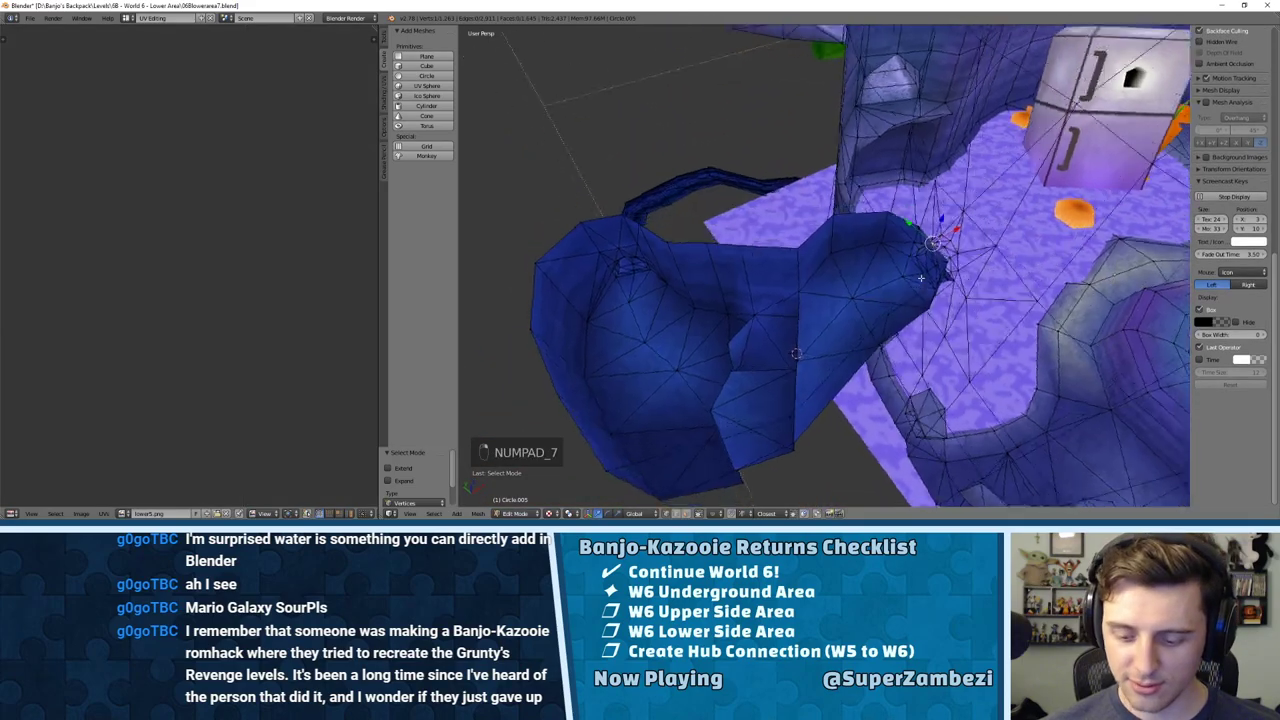
{"action": "middle_click_drag", "start_coordinate": [808, 280], "coordinate": [816, 245], "text": "shift"}
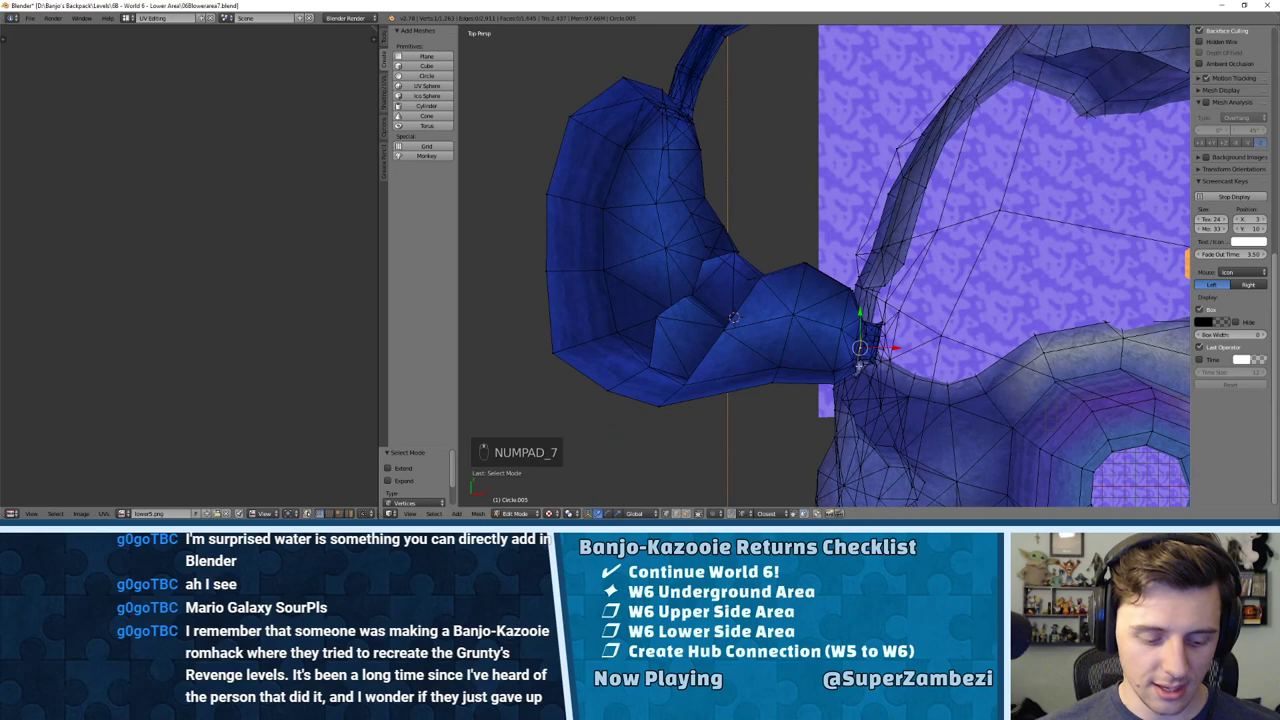
{"action": "key", "text": "e"}
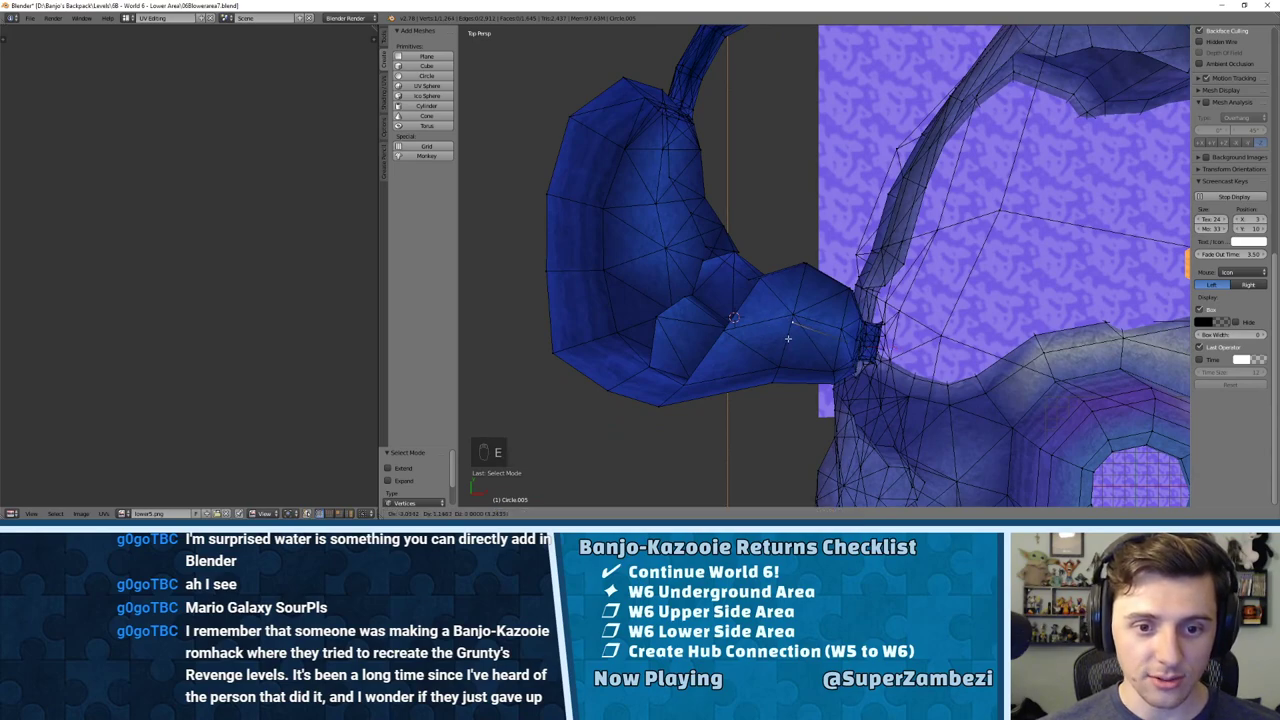
{"action": "left_click", "coordinate": [788, 338]}
{"action": "middle_click_drag", "start_coordinate": [788, 338], "coordinate": [851, 331], "text": "shift"}
Step: Extrude four more vertices along the cave's centreline, following its curve to the far end
{"action": "key", "text": "e"}
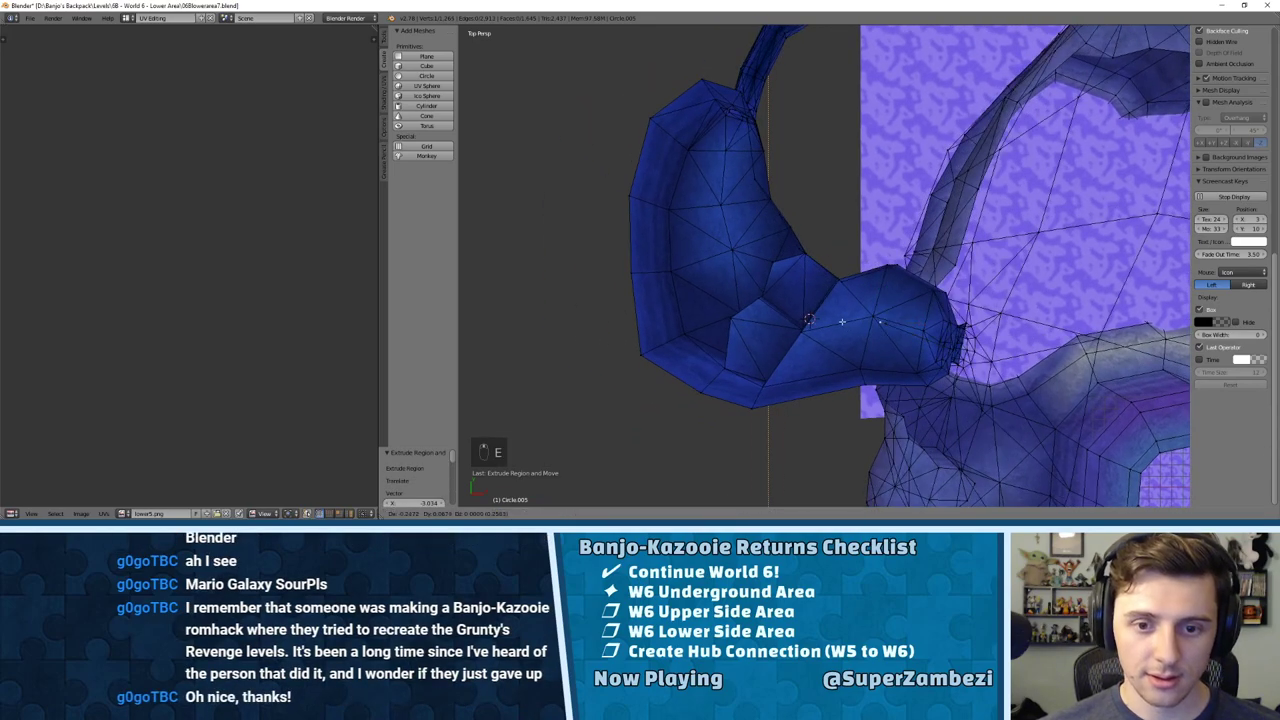
{"action": "left_click", "coordinate": [768, 326]}
{"action": "middle_click_drag", "start_coordinate": [768, 326], "coordinate": [852, 346], "text": "shift"}
{"action": "key", "text": "e"}
{"action": "left_click", "coordinate": [778, 297]}
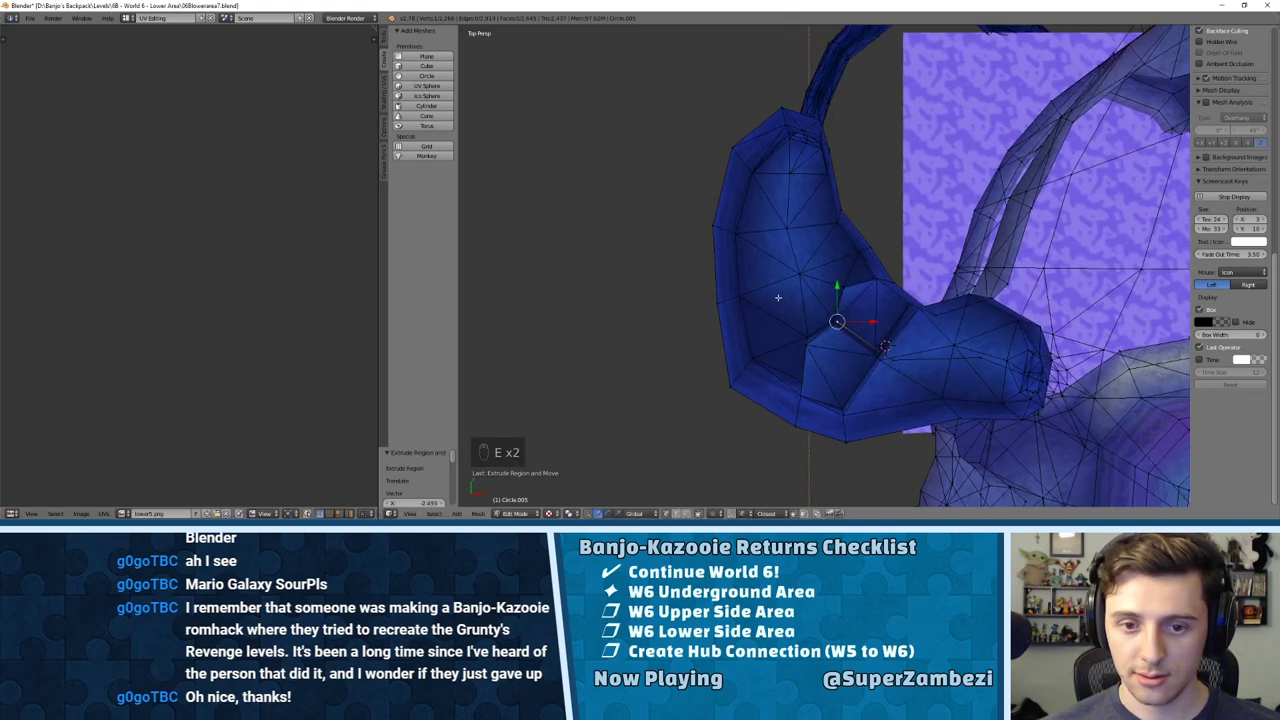
{"action": "key", "text": "e"}
{"action": "left_click", "coordinate": [739, 234]}
{"action": "key", "text": "e"}
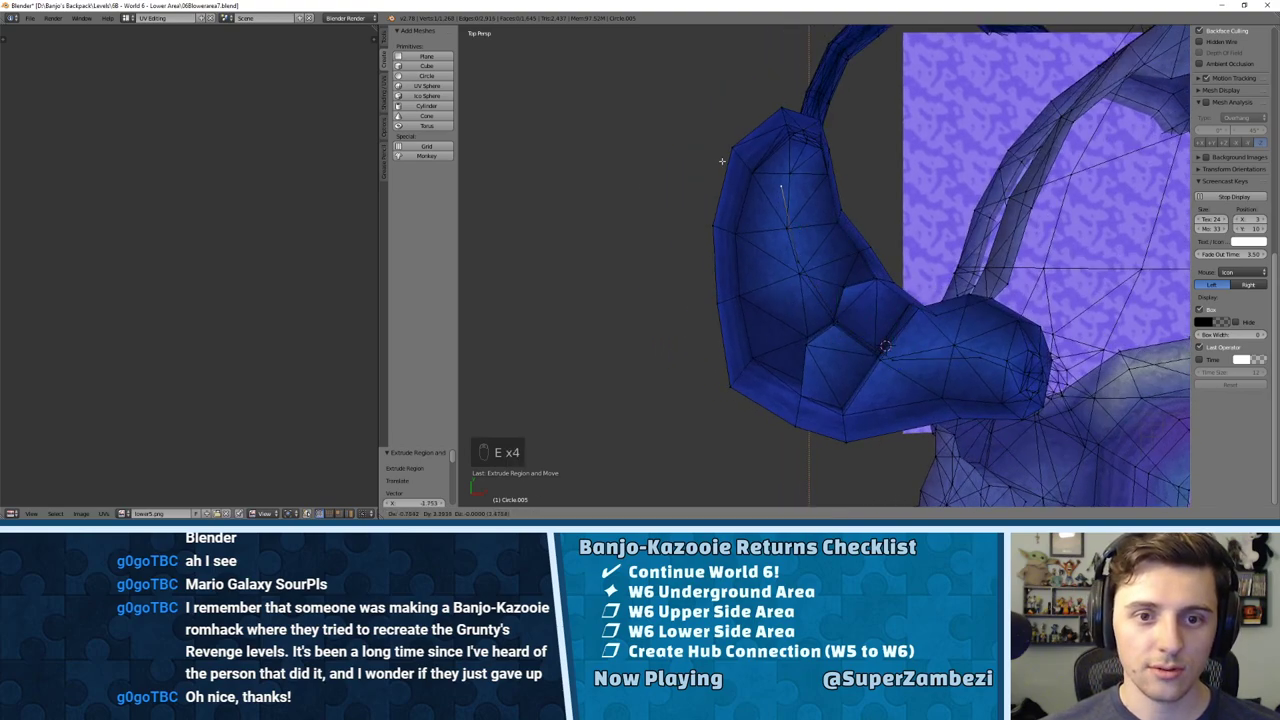
{"action": "left_click", "coordinate": [733, 111]}
Step: Raise the ridge vertices nearer the tunnel mouth along Z by about 0.55 units
{"action": "middle_click_drag", "start_coordinate": [733, 111], "coordinate": [1000, 149]}
{"action": "left_click_drag", "start_coordinate": [1004, 120], "coordinate": [1005, 105]}
{"action": "right_click", "coordinate": [836, 153]}
{"action": "left_click_drag", "start_coordinate": [838, 111], "coordinate": [838, 109]}
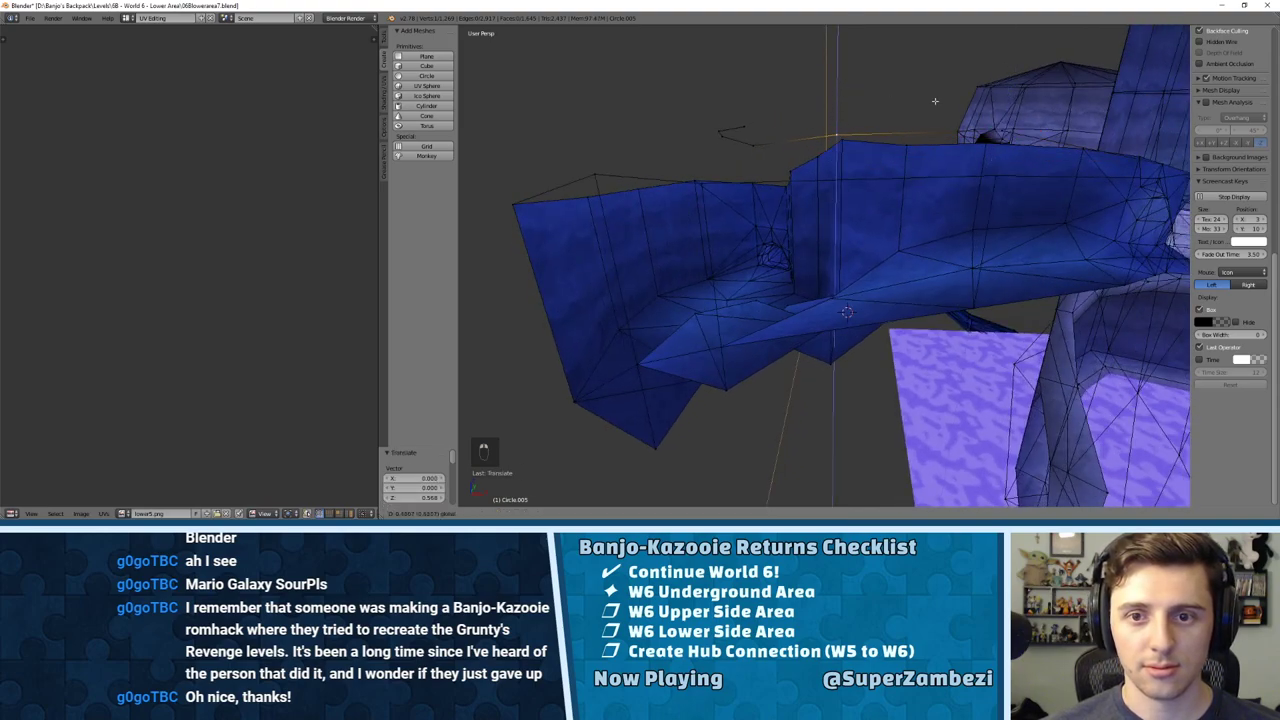
{"action": "left_click", "coordinate": [827, 127]}
{"action": "middle_click_drag", "start_coordinate": [827, 125], "coordinate": [845, 217]}
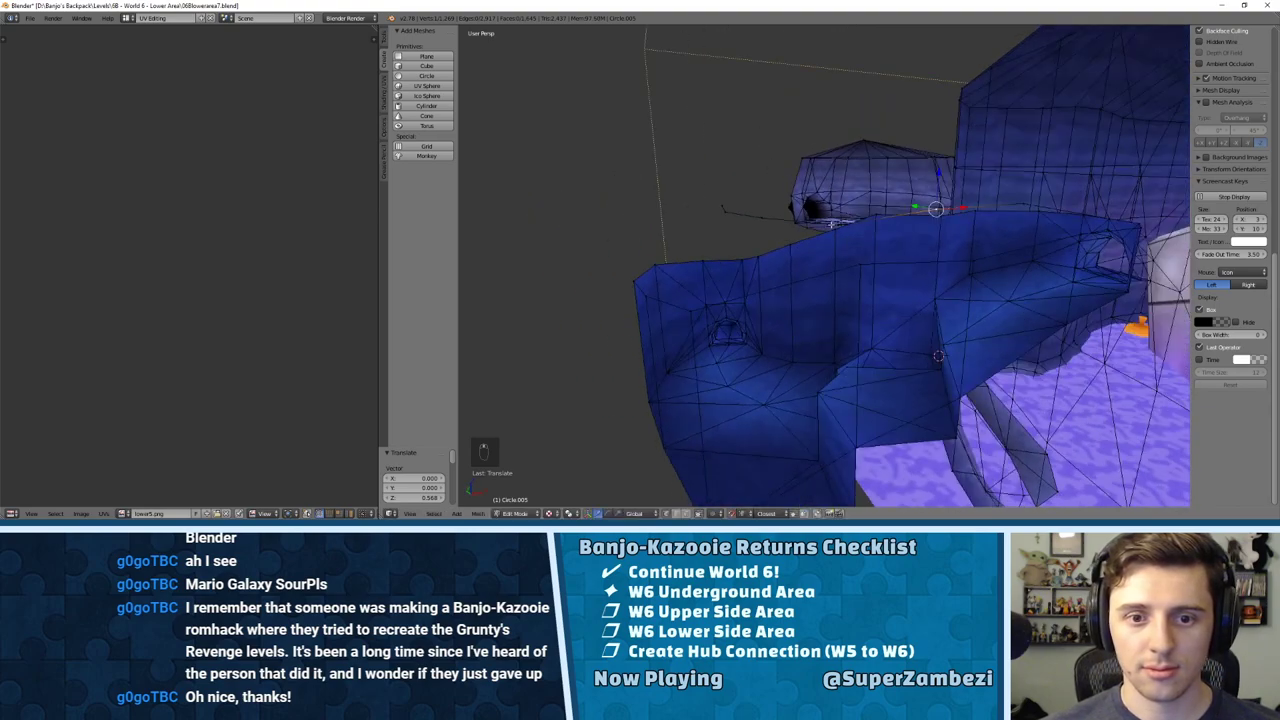
{"action": "right_click", "coordinate": [839, 223]}
{"action": "key", "text": "g"}
{"action": "key", "text": "z"}
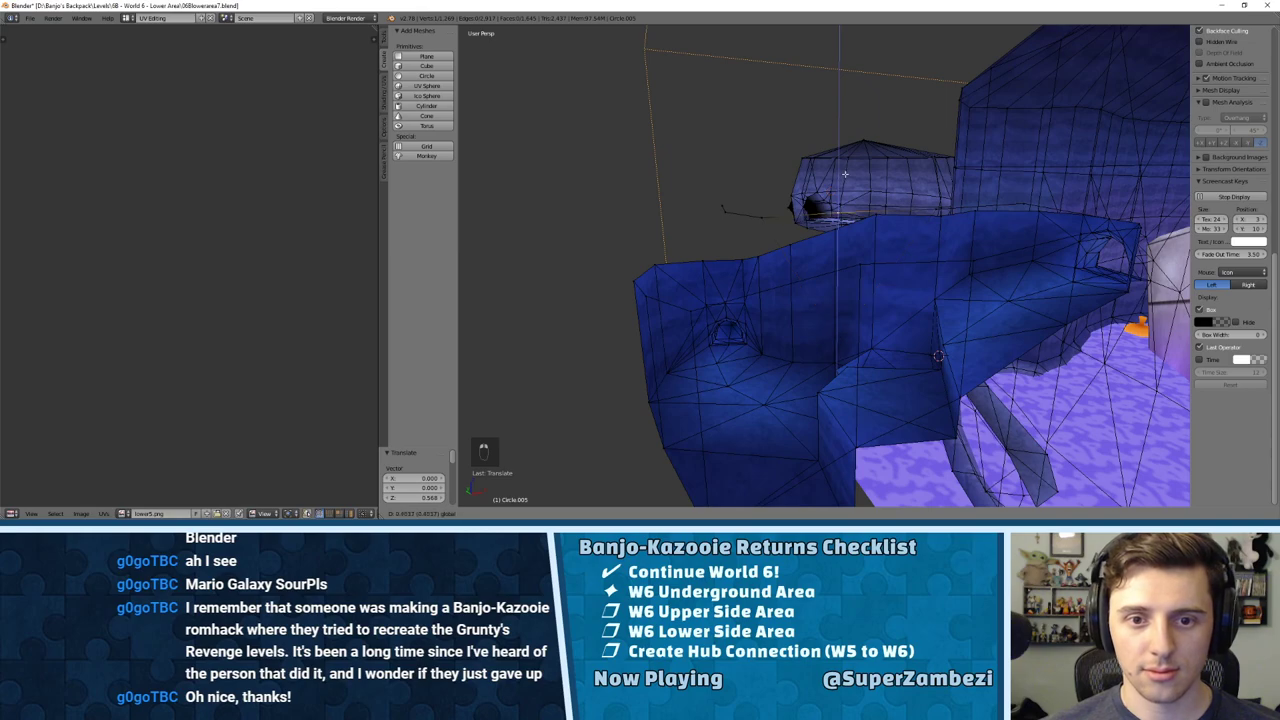
{"action": "left_click", "coordinate": [845, 185]}
Step: Lower the ridge vertices towards the far end along Z, stepping down by about 0.46, 1.36 and 1.98 units
{"action": "middle_click_drag", "start_coordinate": [843, 190], "coordinate": [880, 184]}
{"action": "right_click", "coordinate": [781, 207]}
{"action": "key", "text": "g"}
{"action": "key", "text": "z"}
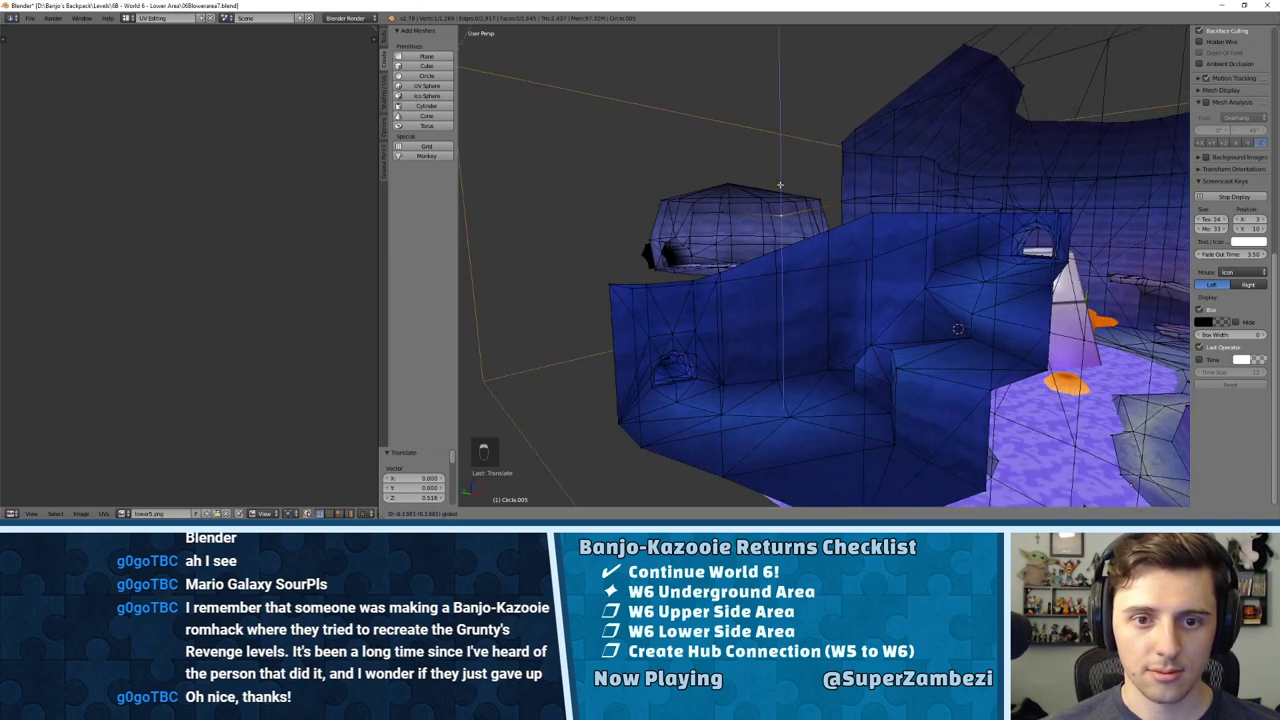
{"action": "left_click", "coordinate": [780, 185]}
{"action": "middle_click_drag", "start_coordinate": [780, 185], "coordinate": [825, 210]}
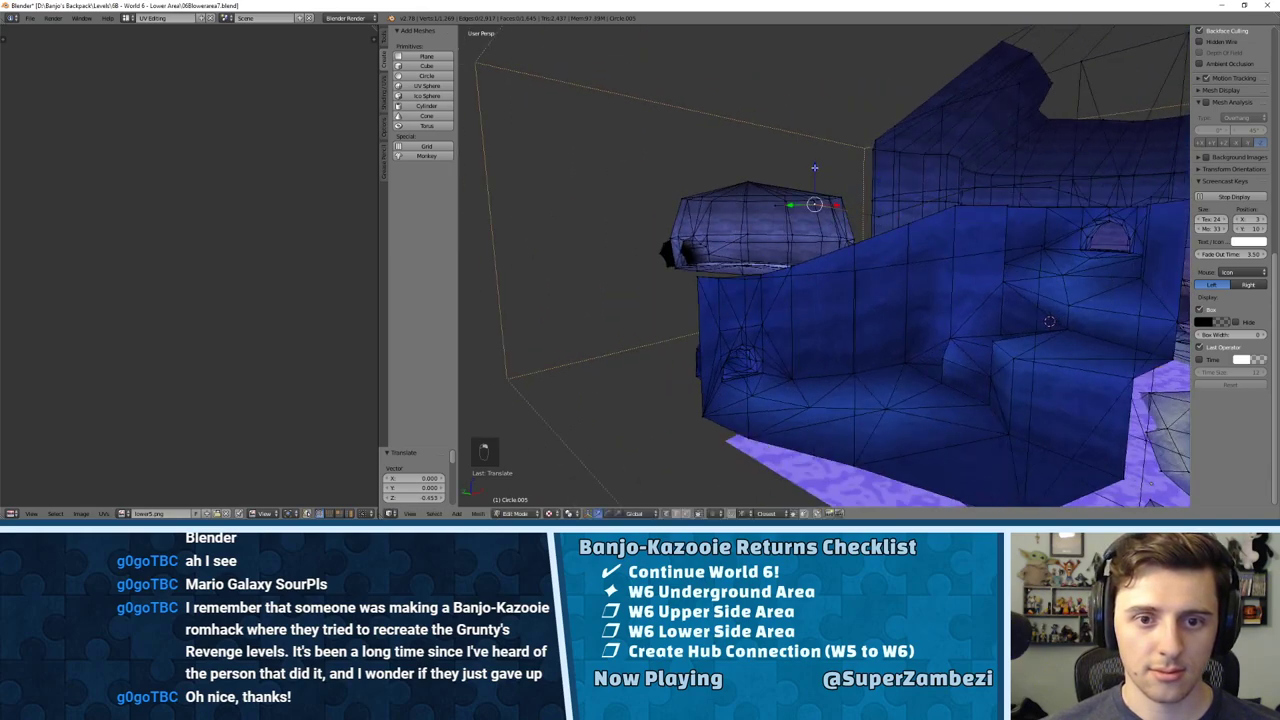
{"action": "key", "text": "g"}
{"action": "key", "text": "z"}
{"action": "left_click", "coordinate": [803, 209]}
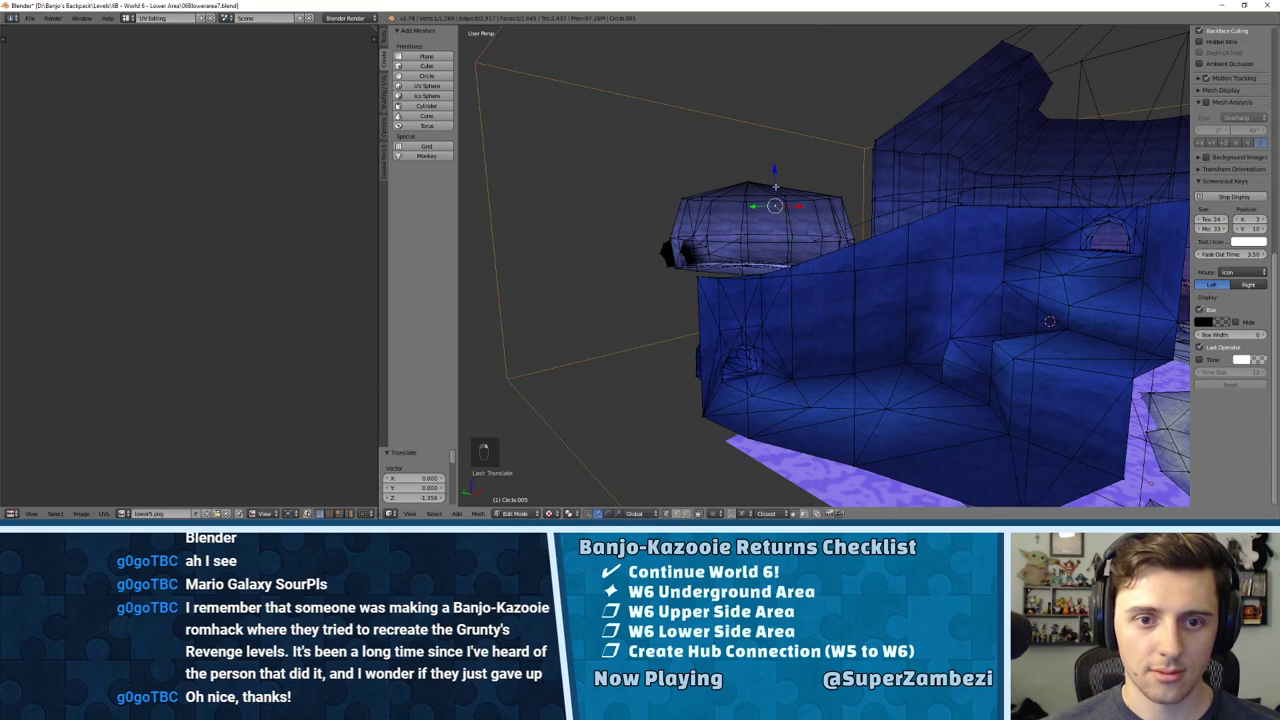
{"action": "key", "text": "g"}
{"action": "key", "text": "z"}
{"action": "left_click", "coordinate": [764, 226]}
Step: Shift the ridge's end vertex about 0.9 units along Y towards the cave's far wall, seen from above
{"action": "middle_click_drag", "start_coordinate": [764, 226], "coordinate": [871, 308]}
{"action": "key", "text": "KP_7"}
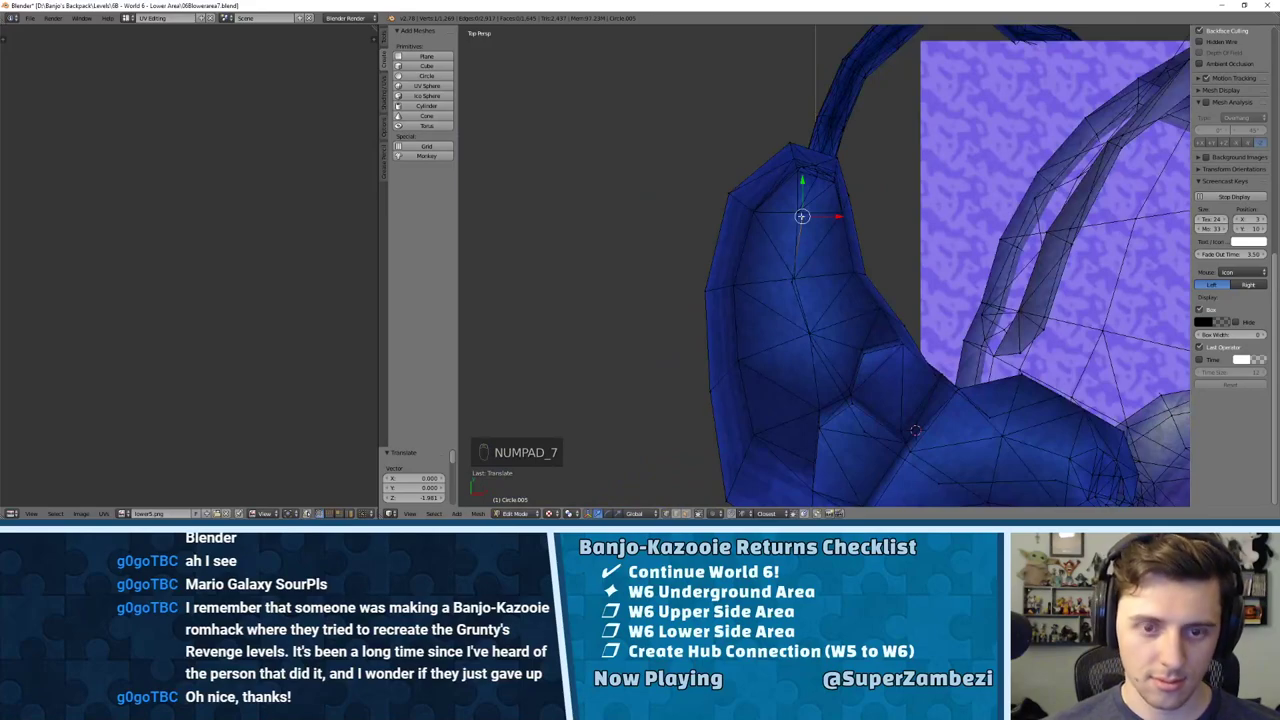
{"action": "key", "text": "g"}
{"action": "left_click", "coordinate": [796, 200]}
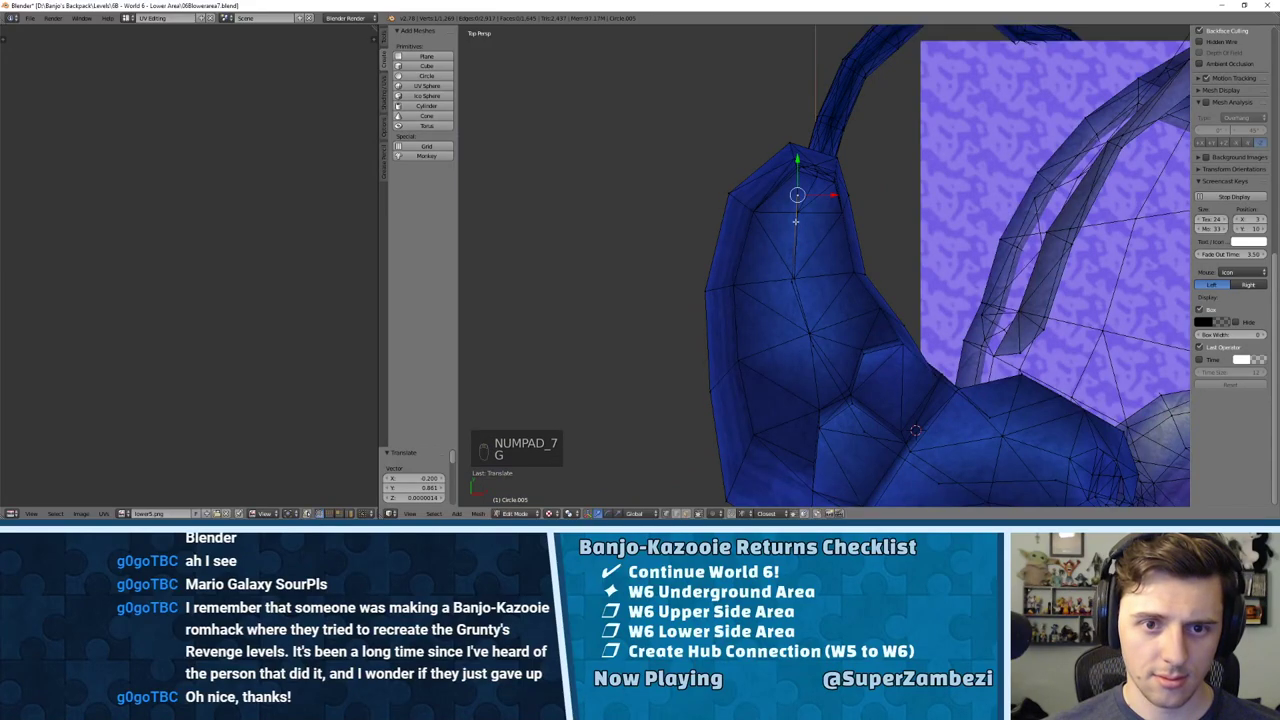
Step: Fill between the three far-end rim edges and the ridge's end vertex, and triangulate the new face
{"action": "mouse_move", "coordinate": [794, 194]}
{"action": "middle_mouse_down"}
{"action": "mouse_move", "coordinate": [751, 206]}
{"action": "mouse_move", "coordinate": [810, 230]}
{"action": "mouse_move", "coordinate": [794, 283]}
{"action": "mouse_move", "coordinate": [780, 260]}
{"action": "mouse_move", "coordinate": [812, 184]}
{"action": "middle_mouse_up"}
{"action": "key", "text": "ctrl+Tab"}
{"action": "left_click", "coordinate": [797, 236]}
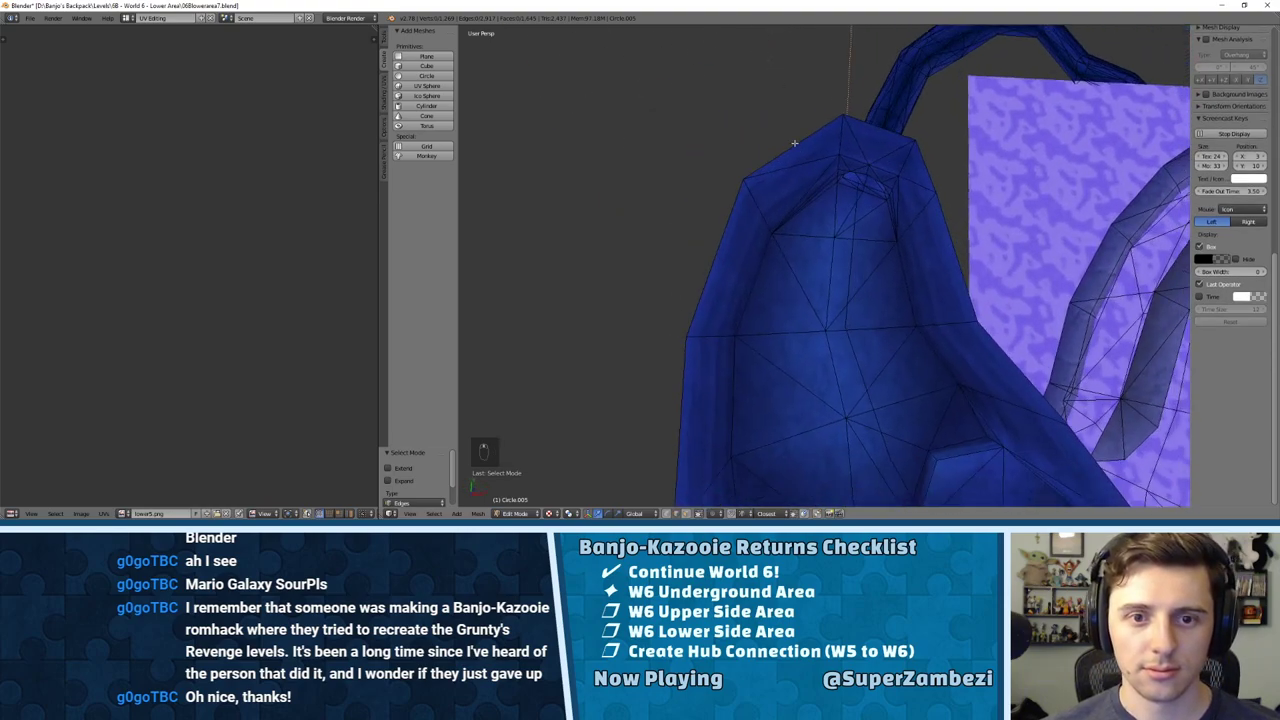
{"action": "right_click", "coordinate": [795, 143]}
{"action": "right_click", "coordinate": [876, 131], "text": "shift"}
{"action": "right_click", "coordinate": [929, 167], "text": "shift"}
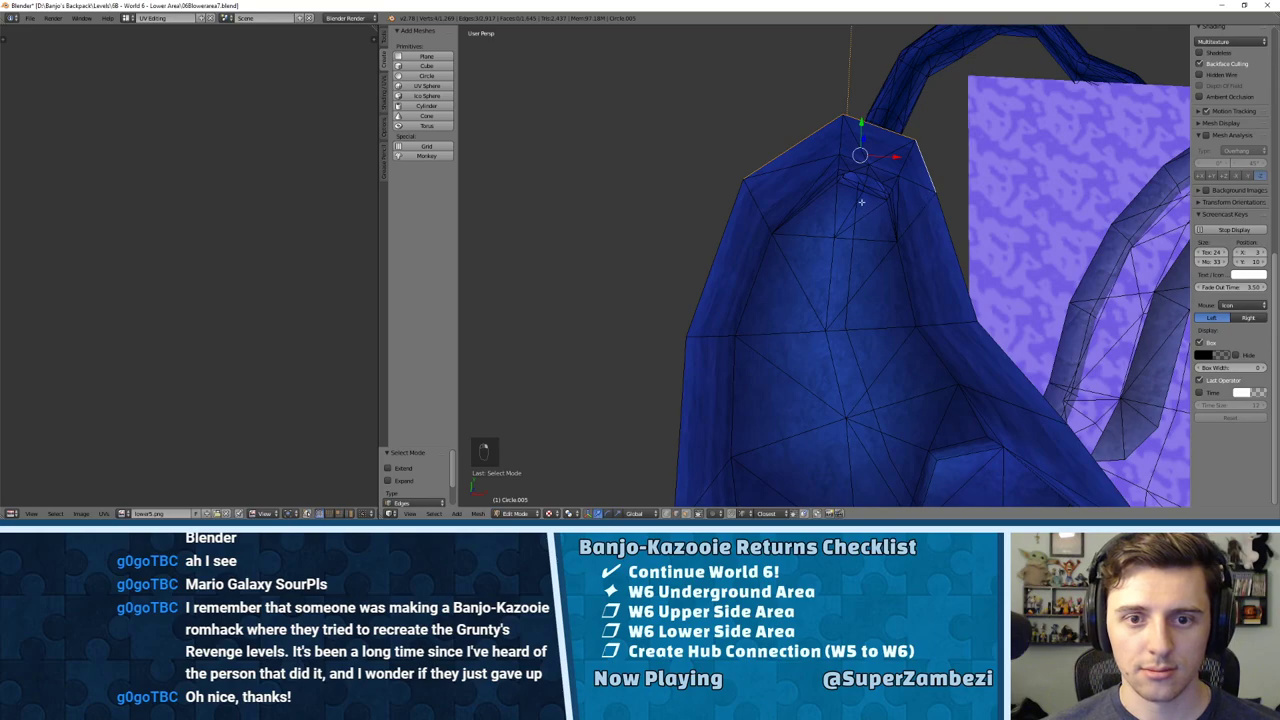
{"action": "middle_click_drag", "start_coordinate": [861, 202], "coordinate": [740, 256]}
{"action": "key", "text": "ctrl+Tab"}
{"action": "left_click", "coordinate": [714, 233]}
{"action": "key", "text": "f"}
{"action": "key", "text": "ctrl+t"}
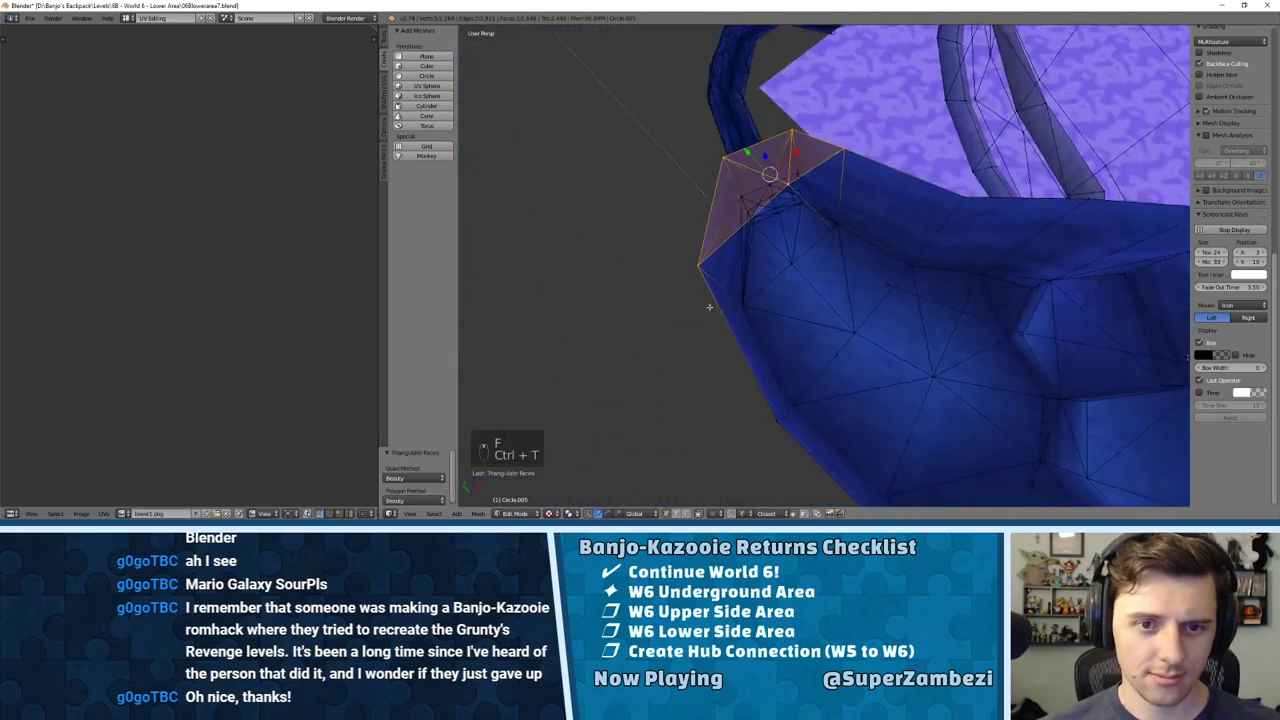
Step: Fill ceiling faces from the ridge's last edge to the cave rim on both sides
{"action": "key", "text": "ctrl+Tab"}
{"action": "left_click", "coordinate": [740, 263]}
{"action": "right_click", "coordinate": [833, 209]}
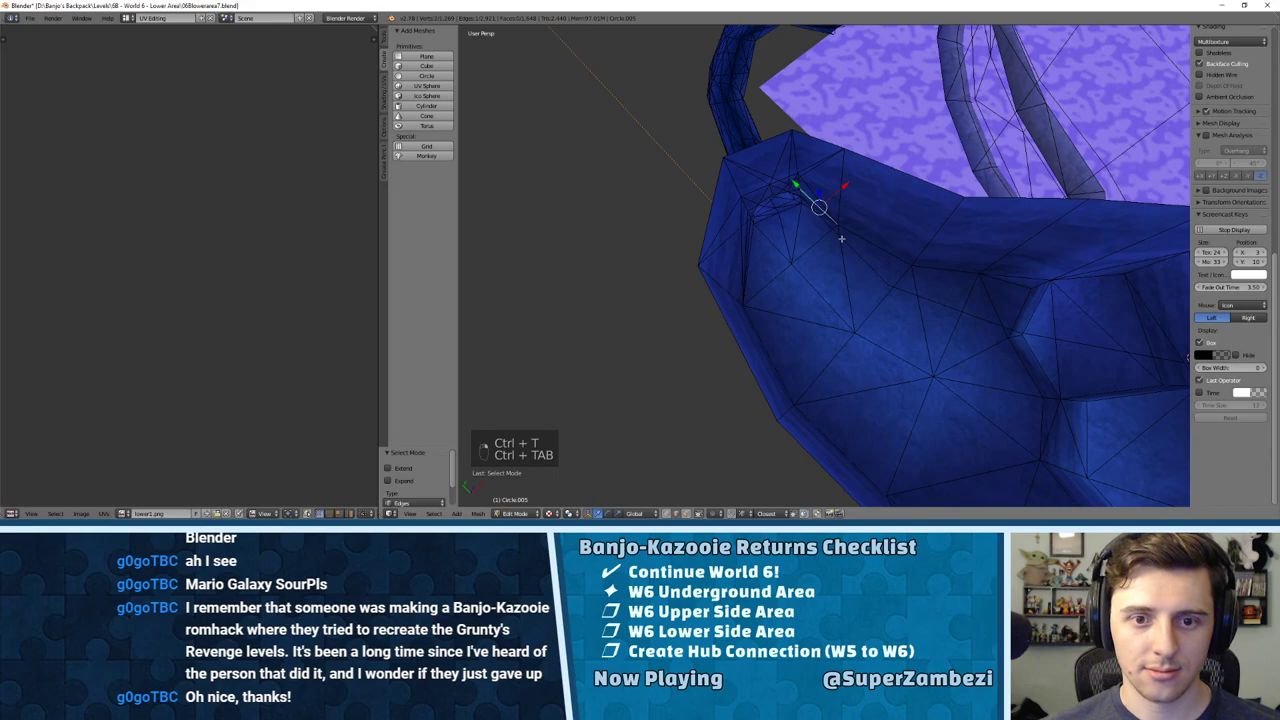
{"action": "mouse_move", "coordinate": [841, 238]}
{"action": "middle_mouse_down"}
{"action": "mouse_move", "coordinate": [840, 215]}
{"action": "mouse_move", "coordinate": [895, 230]}
{"action": "mouse_move", "coordinate": [846, 252]}
{"action": "middle_mouse_up"}
{"action": "right_click", "coordinate": [905, 222]}
{"action": "key", "text": "f"}
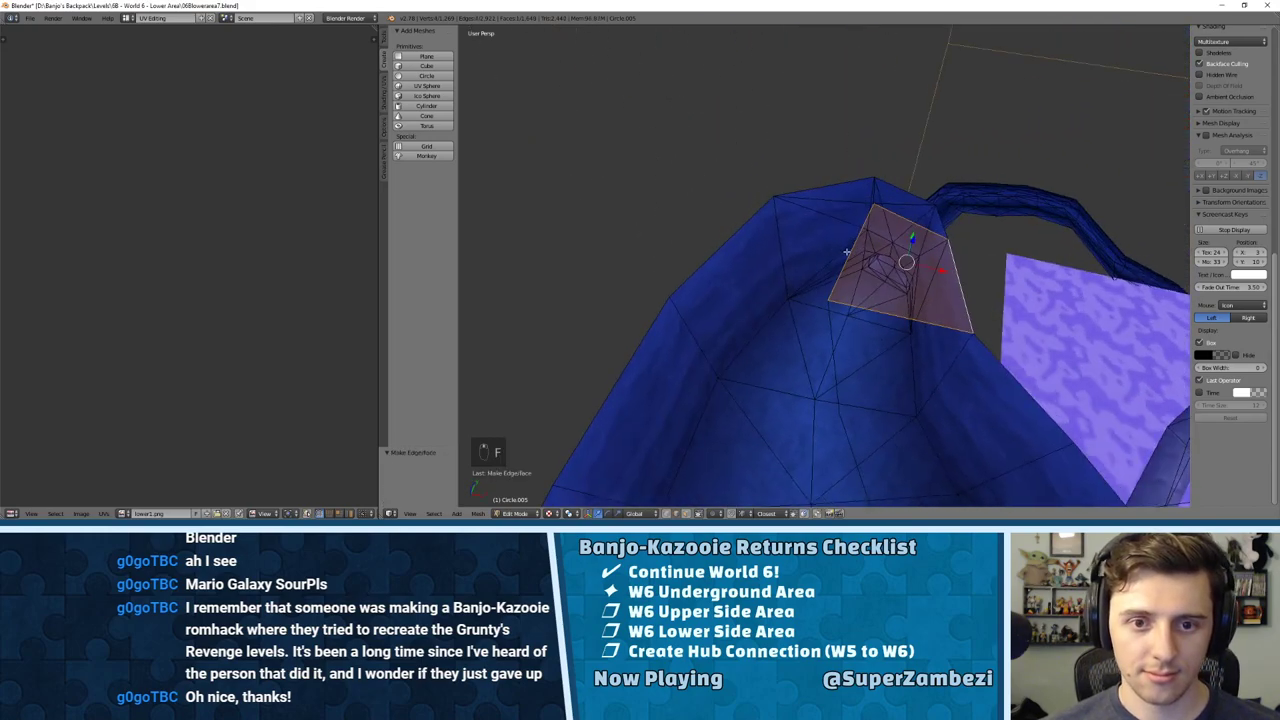
{"action": "right_click", "coordinate": [846, 252]}
{"action": "right_click", "coordinate": [754, 234]}
{"action": "key", "text": "f"}
{"action": "key", "text": "f"}
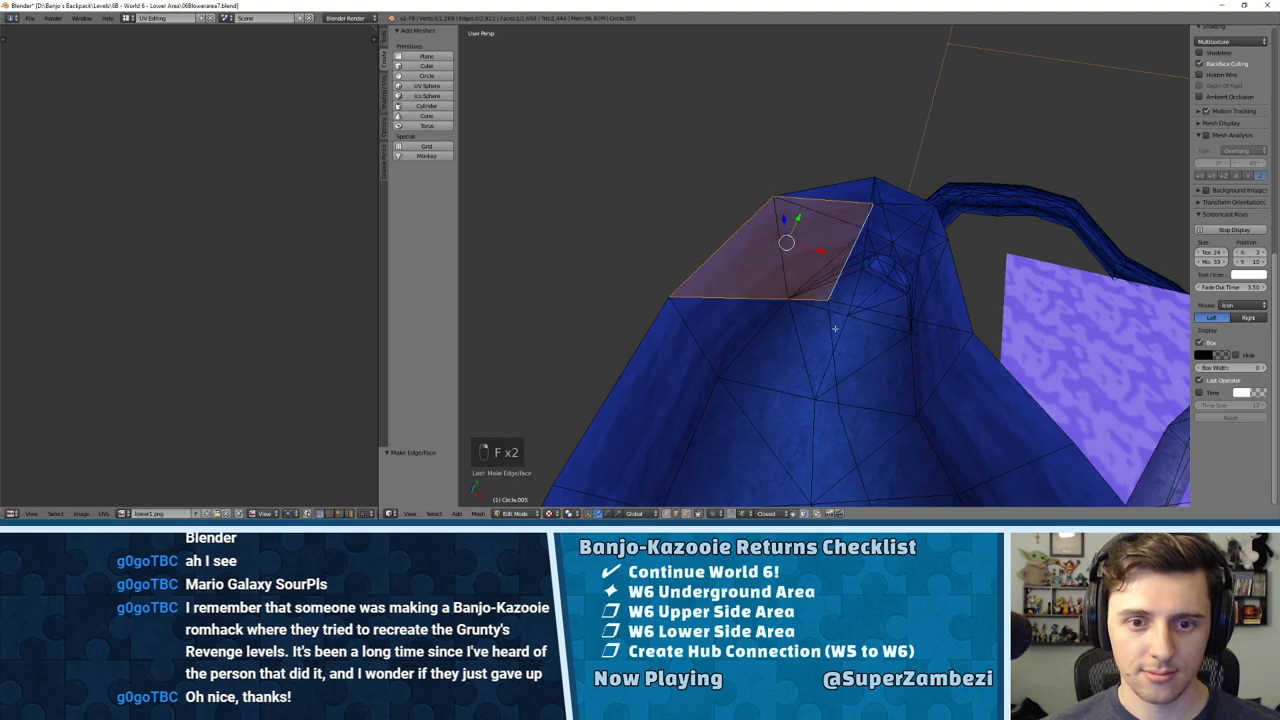
Step: Fill the ceiling between the middle ridge edges and the neighbouring side rim, and triangulate those faces
{"action": "middle_click_drag", "start_coordinate": [997, 366], "coordinate": [842, 289]}
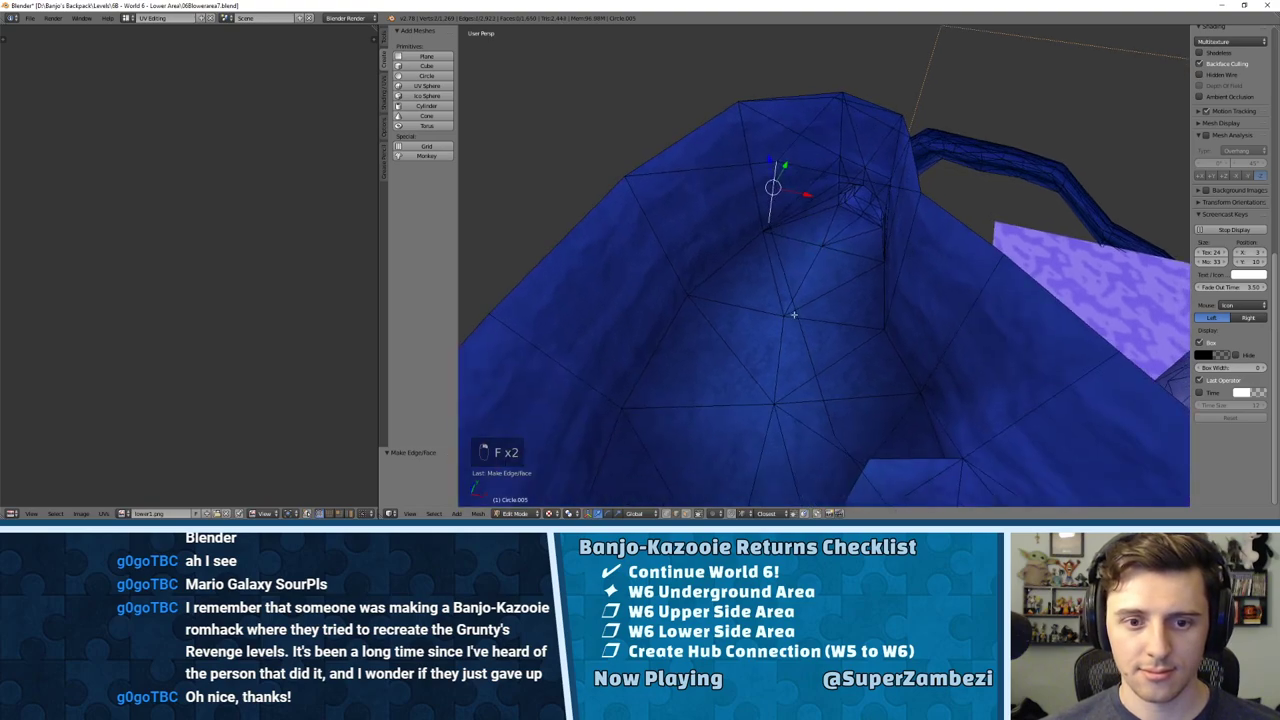
{"action": "middle_click_drag", "start_coordinate": [969, 236], "coordinate": [820, 250]}
{"action": "key", "text": "f"}
{"action": "key", "text": "ctrl+t"}
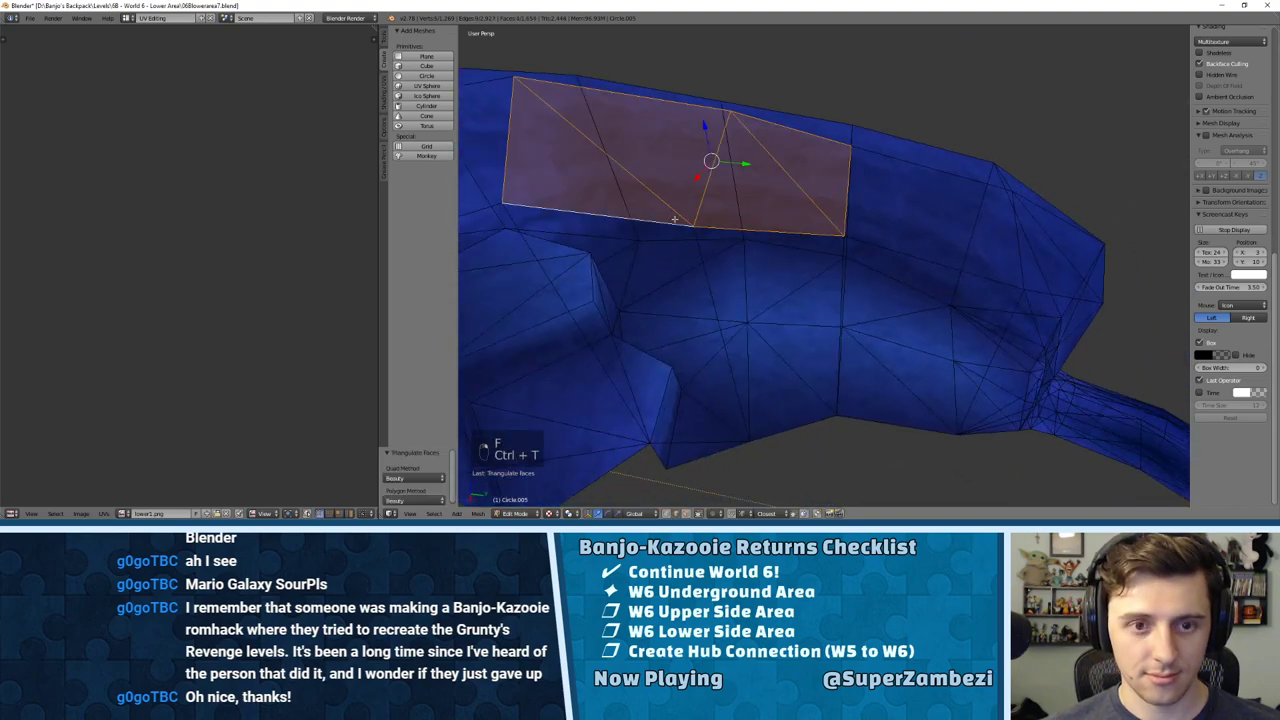
Step: Continue filling the ceiling between ridge and outer rim towards the tunnel mouth, triangulating the new faces
{"action": "middle_click_drag", "start_coordinate": [837, 197], "coordinate": [743, 164]}
{"action": "key", "text": "f"}
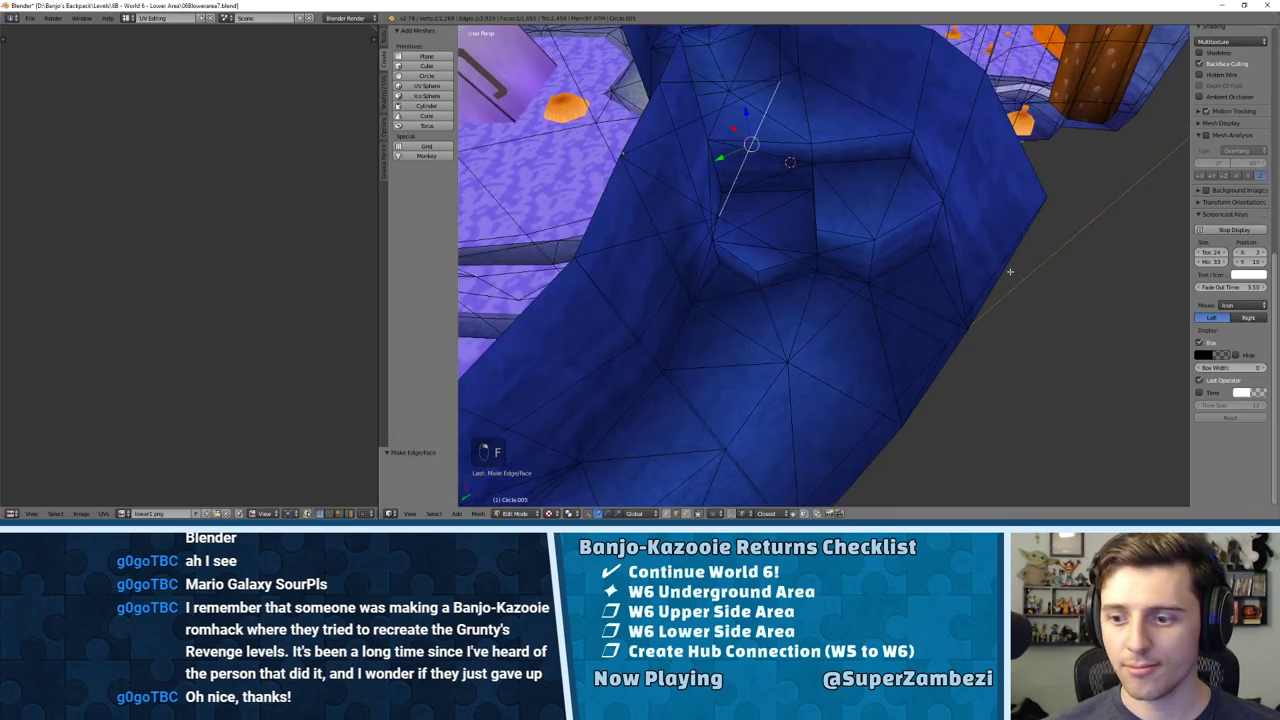
{"action": "key", "text": "f"}
{"action": "middle_click_drag", "start_coordinate": [997, 274], "coordinate": [1062, 505]}
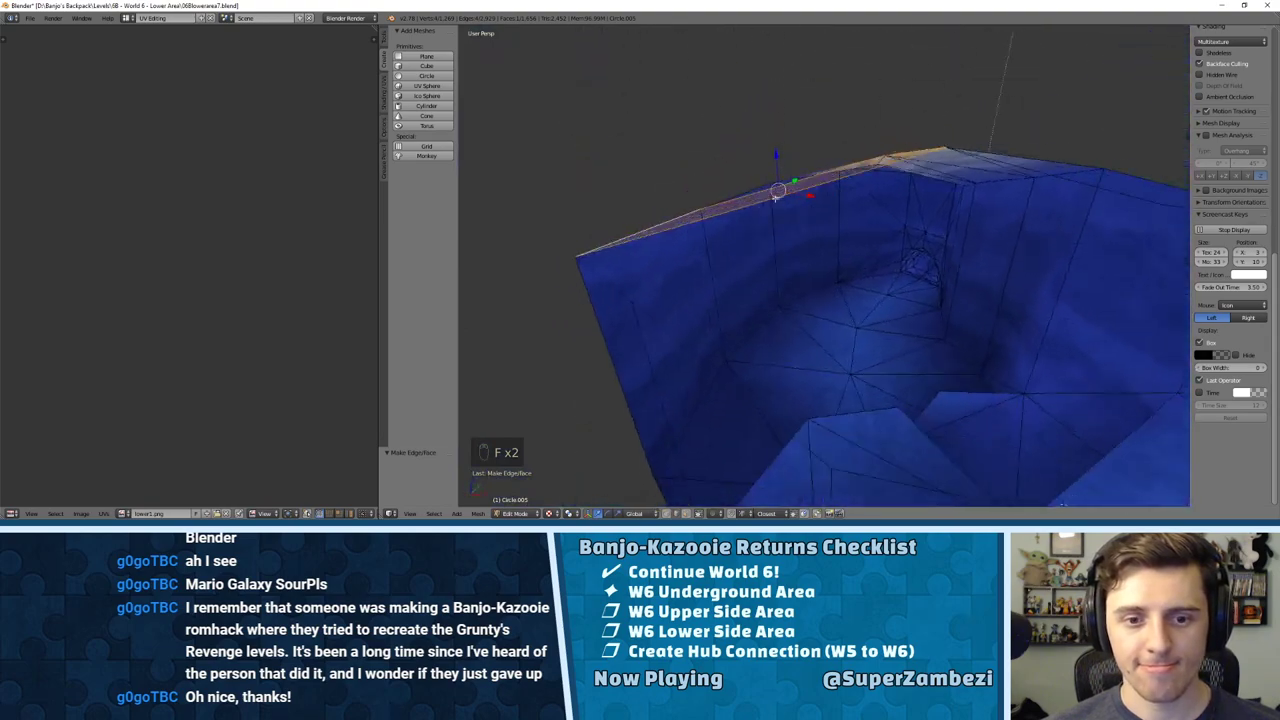
{"action": "middle_click_drag", "start_coordinate": [775, 197], "coordinate": [742, 247]}
{"action": "key", "text": "f"}
{"action": "key", "text": "ctrl+t"}
{"action": "key", "text": "f"}
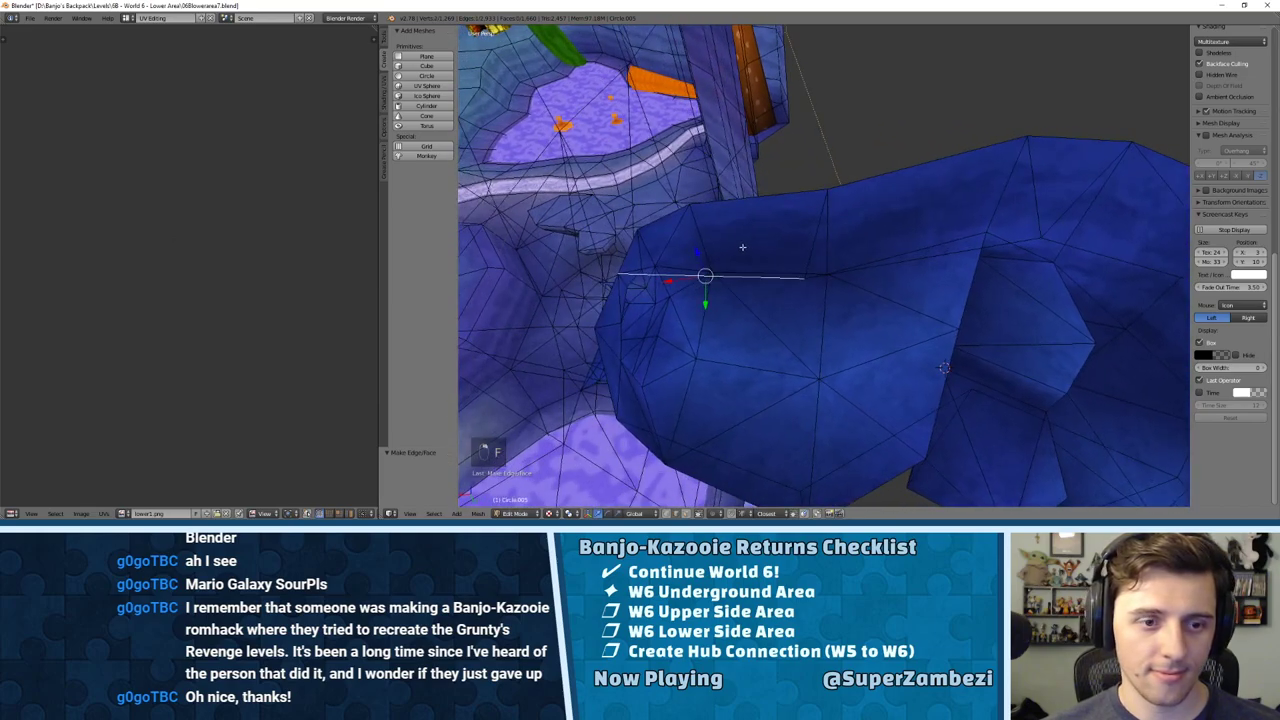
Step: Fill and triangulate the ceiling section beside the tunnel mouth between the first ridge edge and the rim
{"action": "middle_click_drag", "start_coordinate": [629, 250], "coordinate": [704, 185]}
{"action": "key", "text": "f"}
{"action": "key", "text": "ctrl+t"}
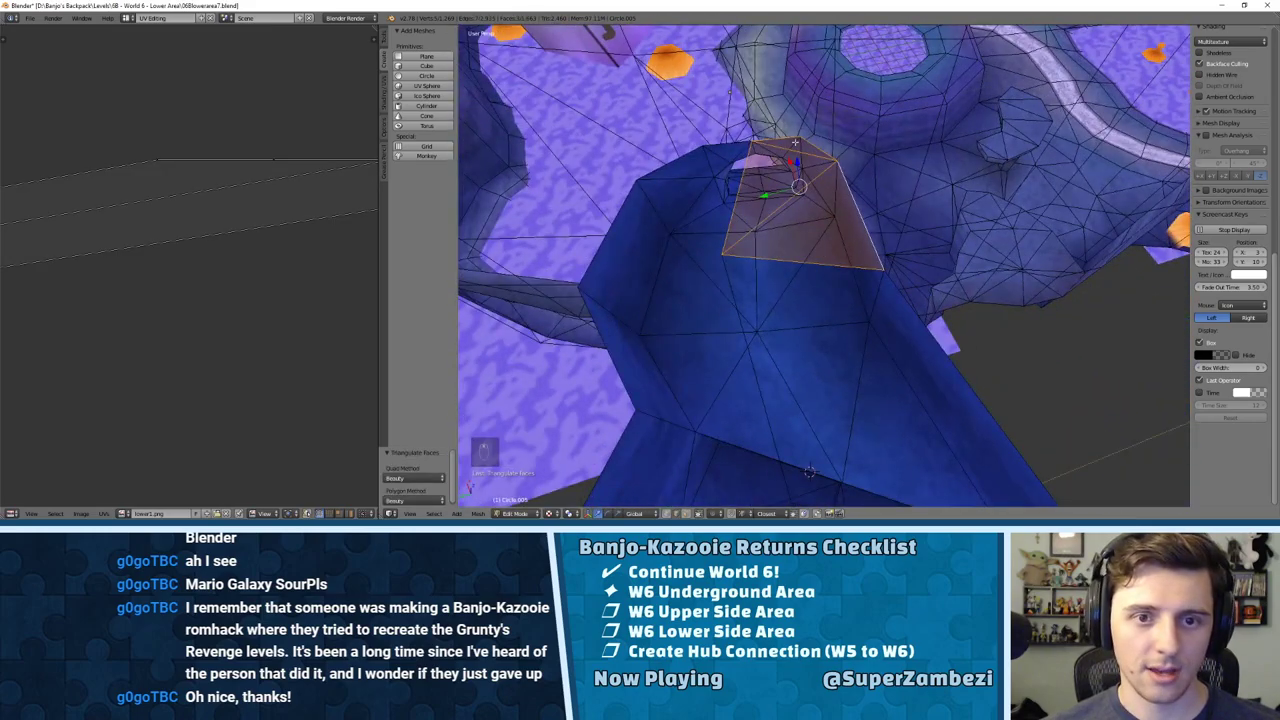
Step: Dissolve the diagonal edge in the ceiling by the tunnel mouth and connect the rim vertex to the ridge vertex instead
{"action": "key", "text": "ctrl+Tab"}
{"action": "key", "text": "x"}
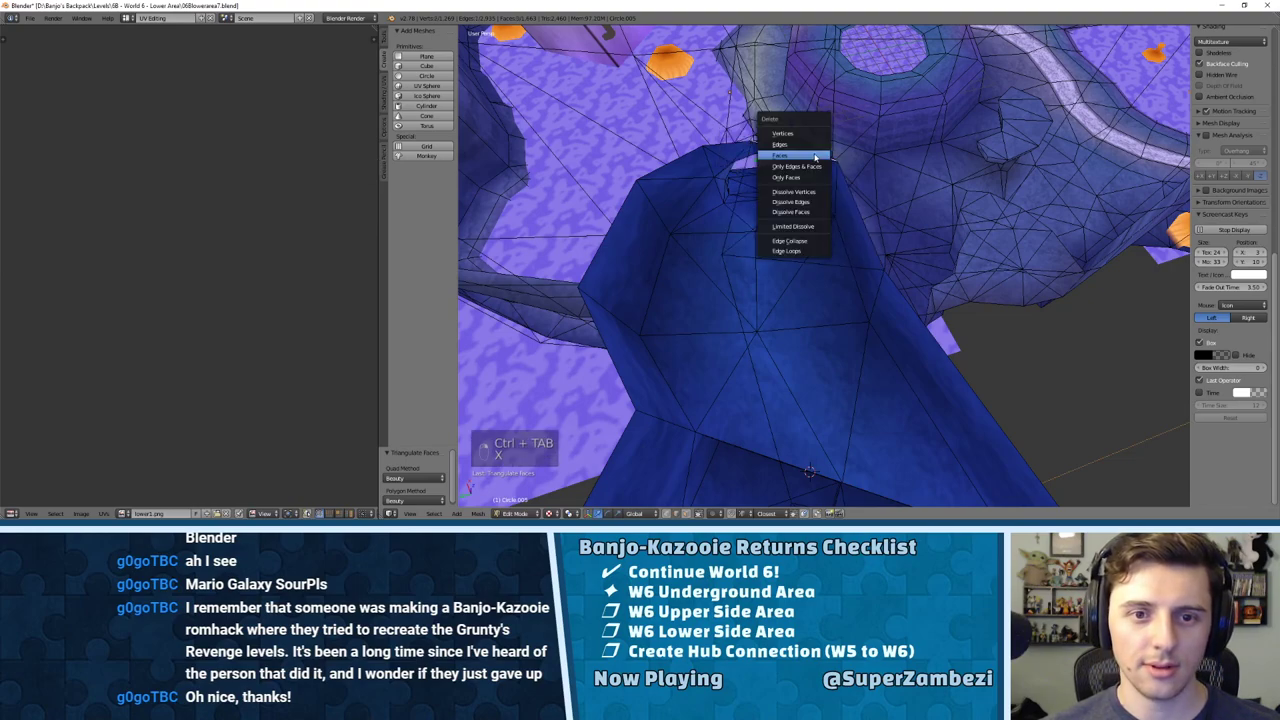
{"action": "left_click", "coordinate": [795, 202]}
{"action": "key", "text": "ctrl+Tab"}
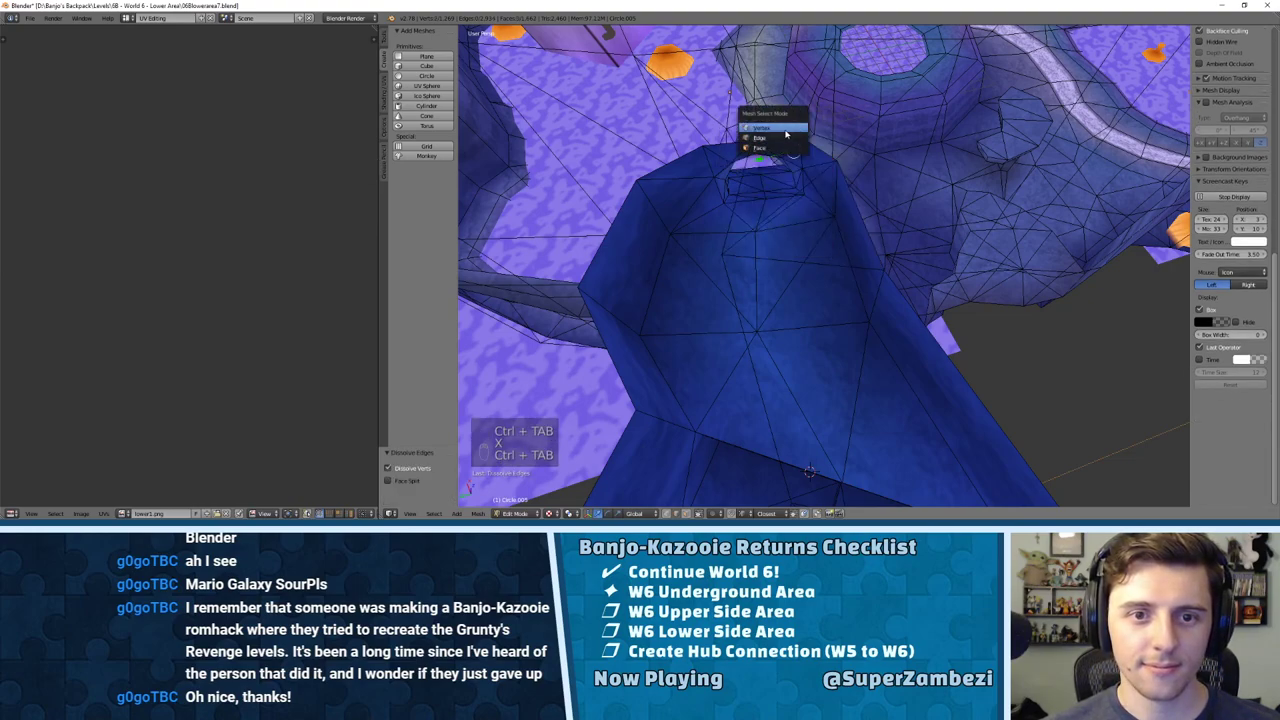
{"action": "left_click", "coordinate": [785, 118]}
{"action": "right_click", "coordinate": [797, 142]}
{"action": "right_click", "coordinate": [723, 252], "text": "shift"}
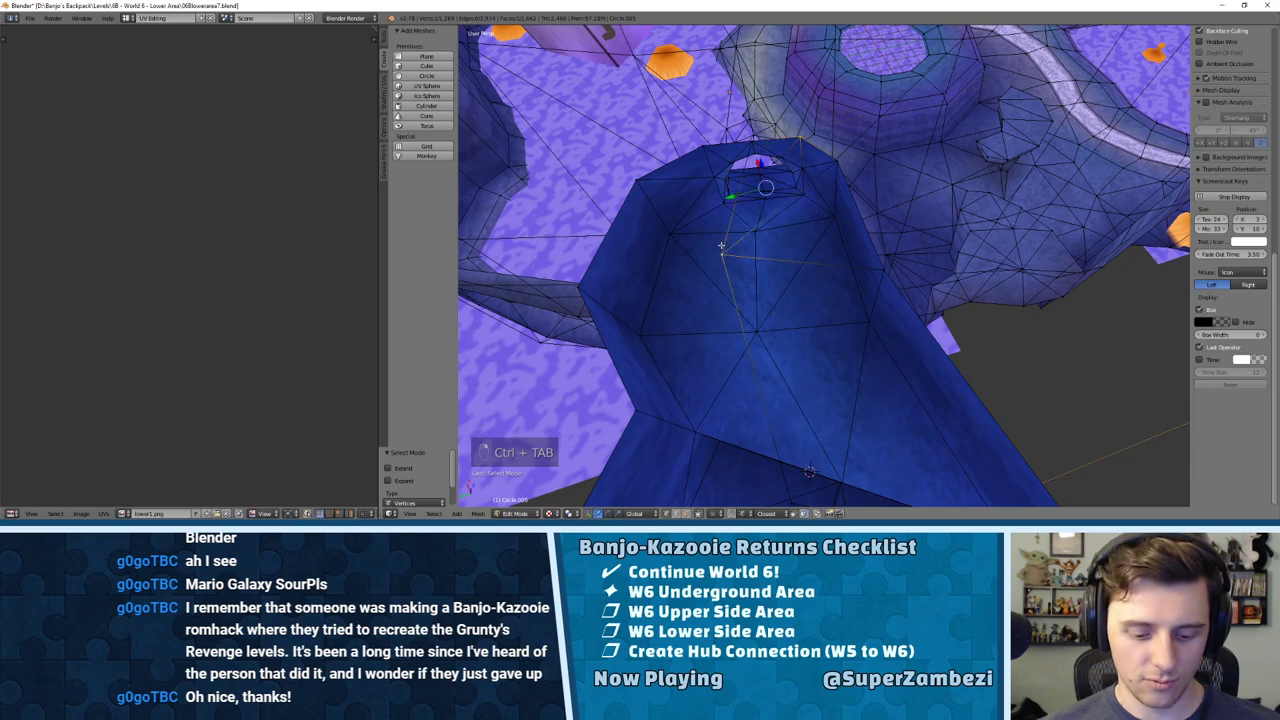
{"action": "key", "text": "j"}
Step: Fill the gap between the ridge and the opposite rim edges by the tunnel mouth, and triangulate it
{"action": "middle_click_drag", "start_coordinate": [737, 246], "coordinate": [800, 143]}
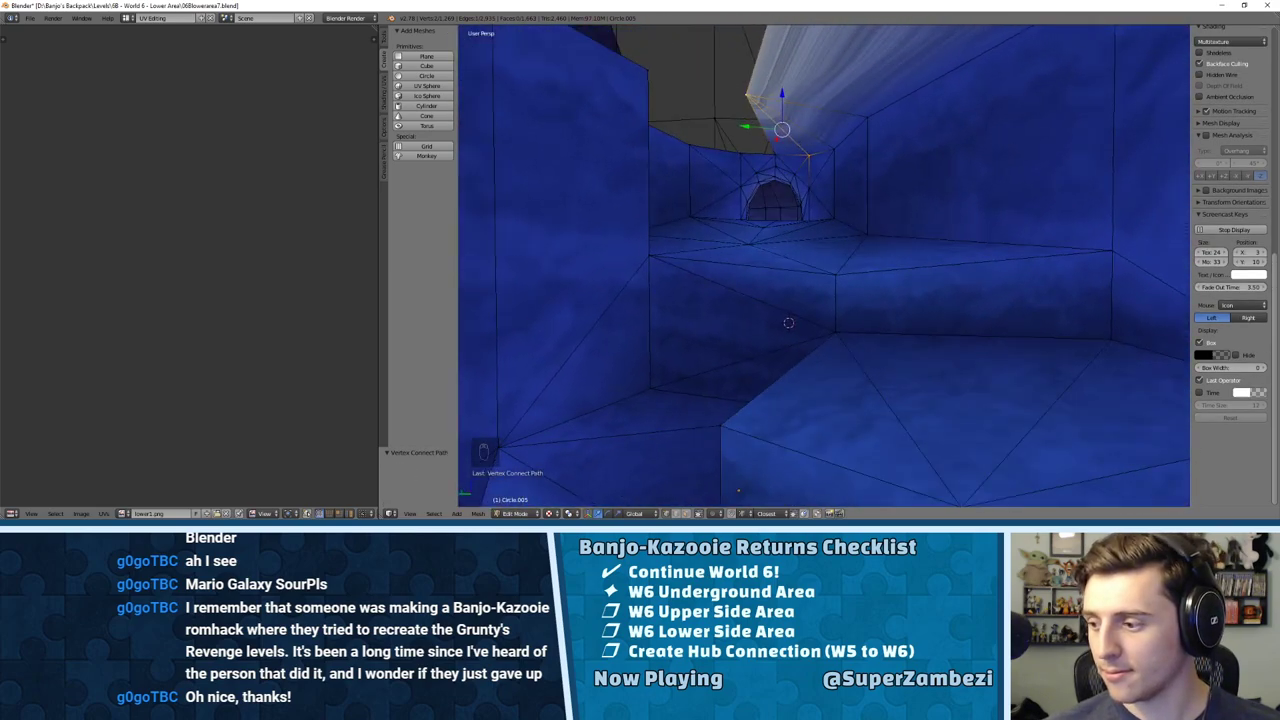
{"action": "middle_click_drag", "start_coordinate": [968, 239], "coordinate": [897, 249]}
{"action": "key", "text": "ctrl+Tab"}
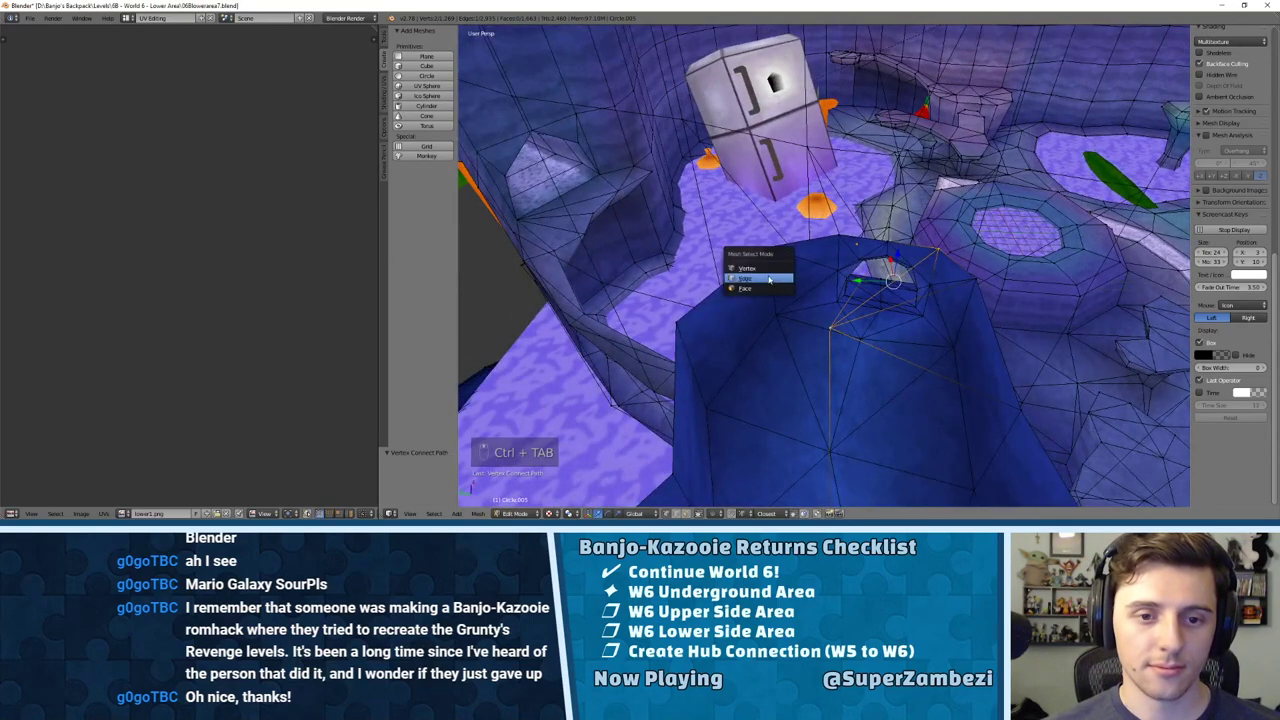
{"action": "left_click", "coordinate": [766, 276]}
{"action": "right_click", "coordinate": [747, 266]}
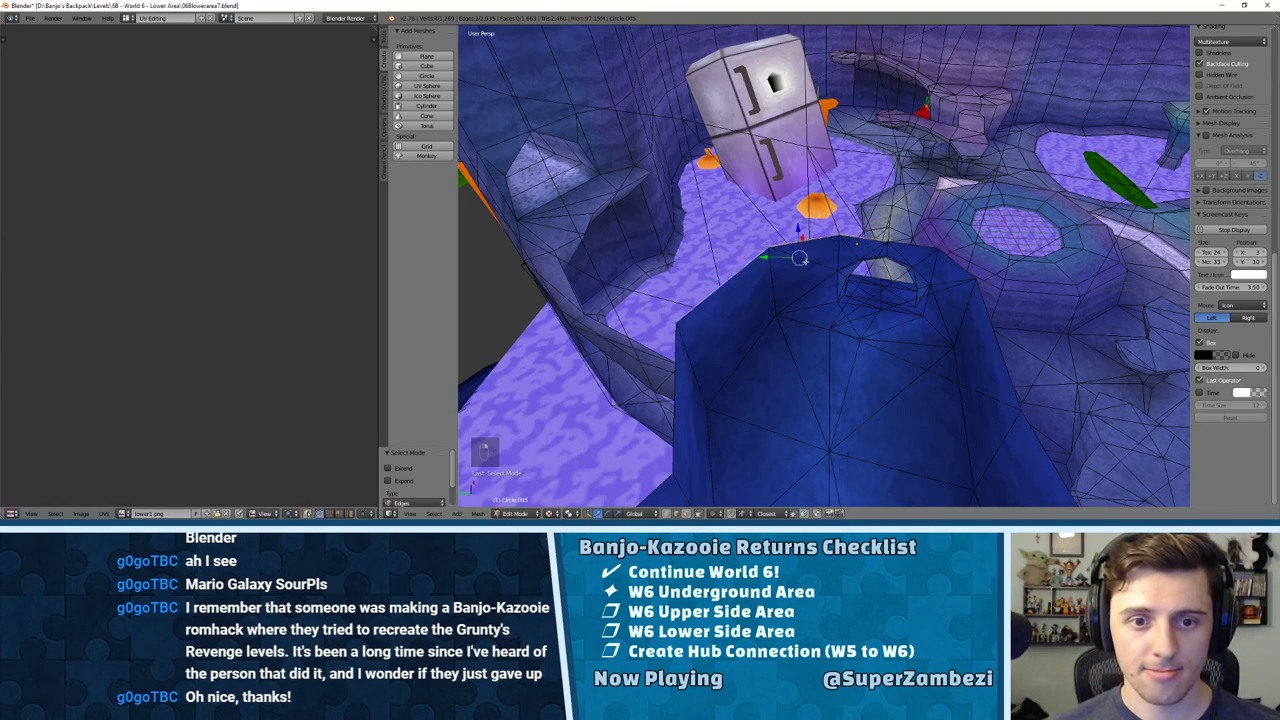
{"action": "scroll", "coordinate": [810, 229], "scroll_direction": "up", "scroll_amount": 5}
{"action": "middle_click_drag", "start_coordinate": [810, 229], "coordinate": [820, 205]}
{"action": "right_click", "coordinate": [868, 166], "text": "shift"}
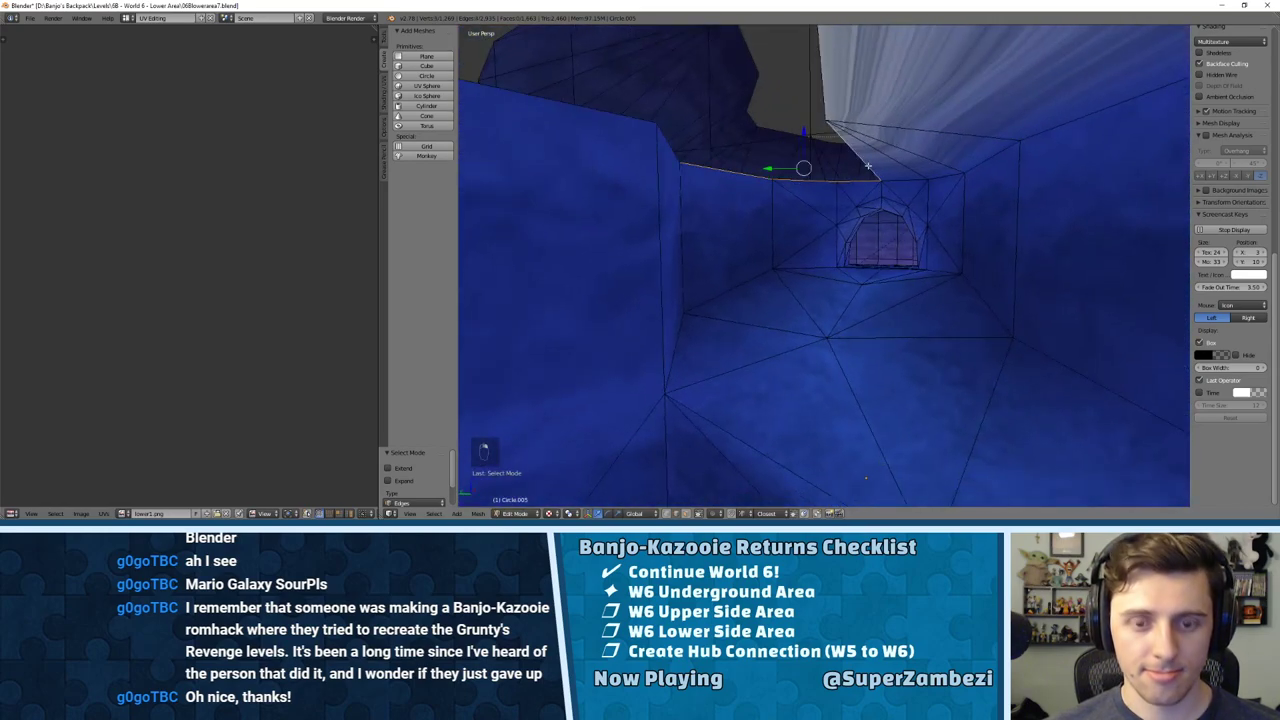
{"action": "key", "text": "f"}
{"action": "key", "text": "ctrl+t"}
{"action": "middle_click_drag", "start_coordinate": [868, 165], "coordinate": [817, 162]}
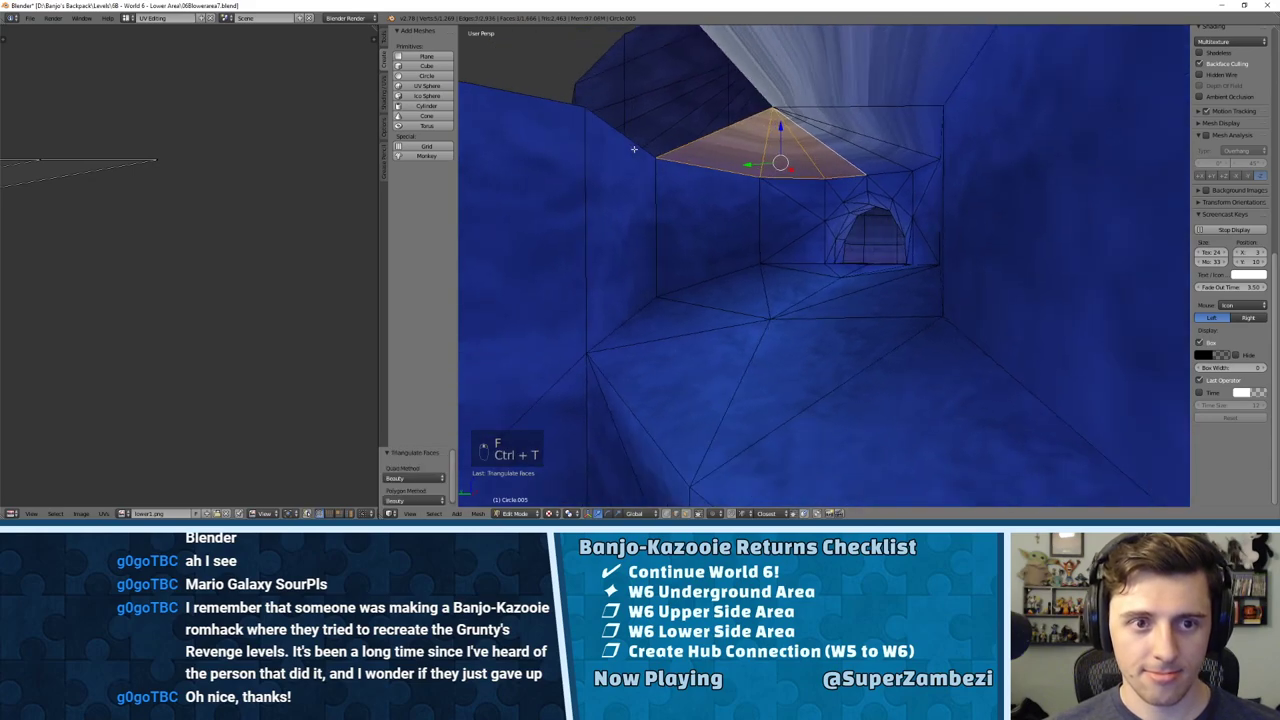
Step: Fill and triangulate the adjoining ceiling gap on that side, one section further from the tunnel mouth
{"action": "middle_click_drag", "start_coordinate": [633, 149], "coordinate": [810, 204]}
{"action": "key", "text": "f"}
{"action": "key", "text": "ctrl+t"}
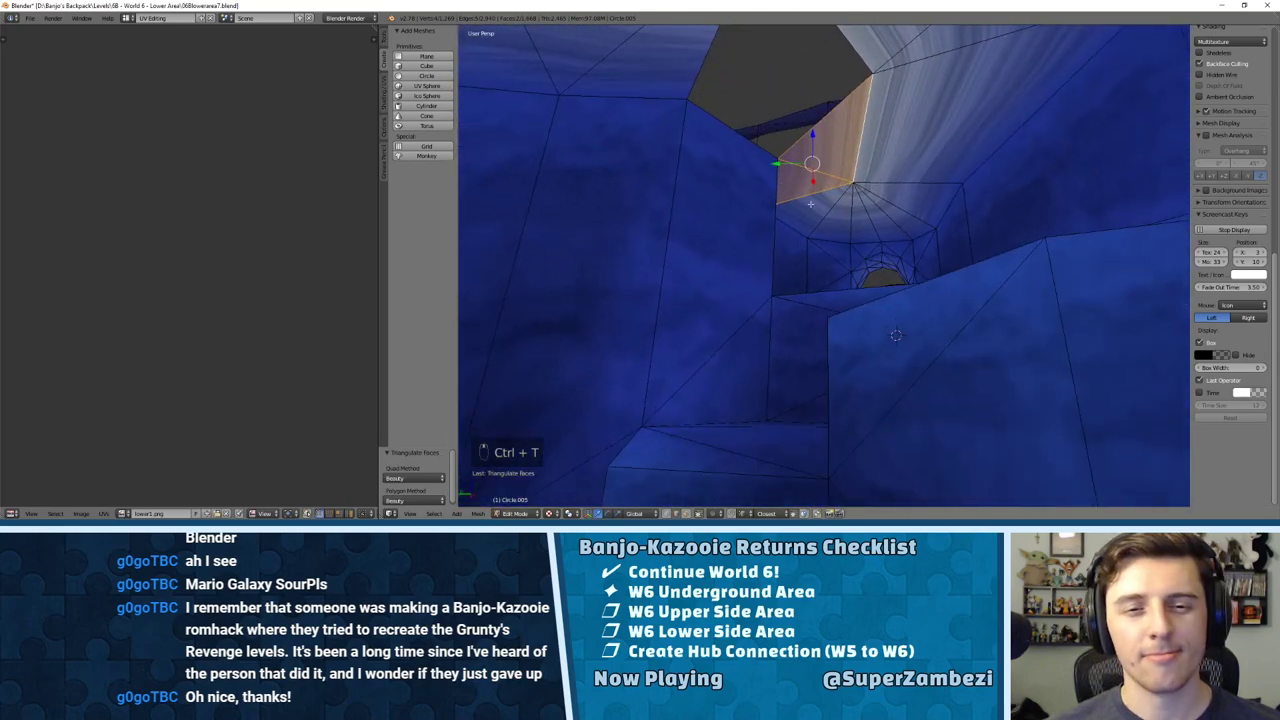
Step: Fill the last open gap between the ceiling ridge and the wall rim, and triangulate the new face
{"action": "right_click", "coordinate": [741, 139]}
{"action": "right_click", "coordinate": [852, 38], "text": "shift"}
{"action": "key", "text": "f"}
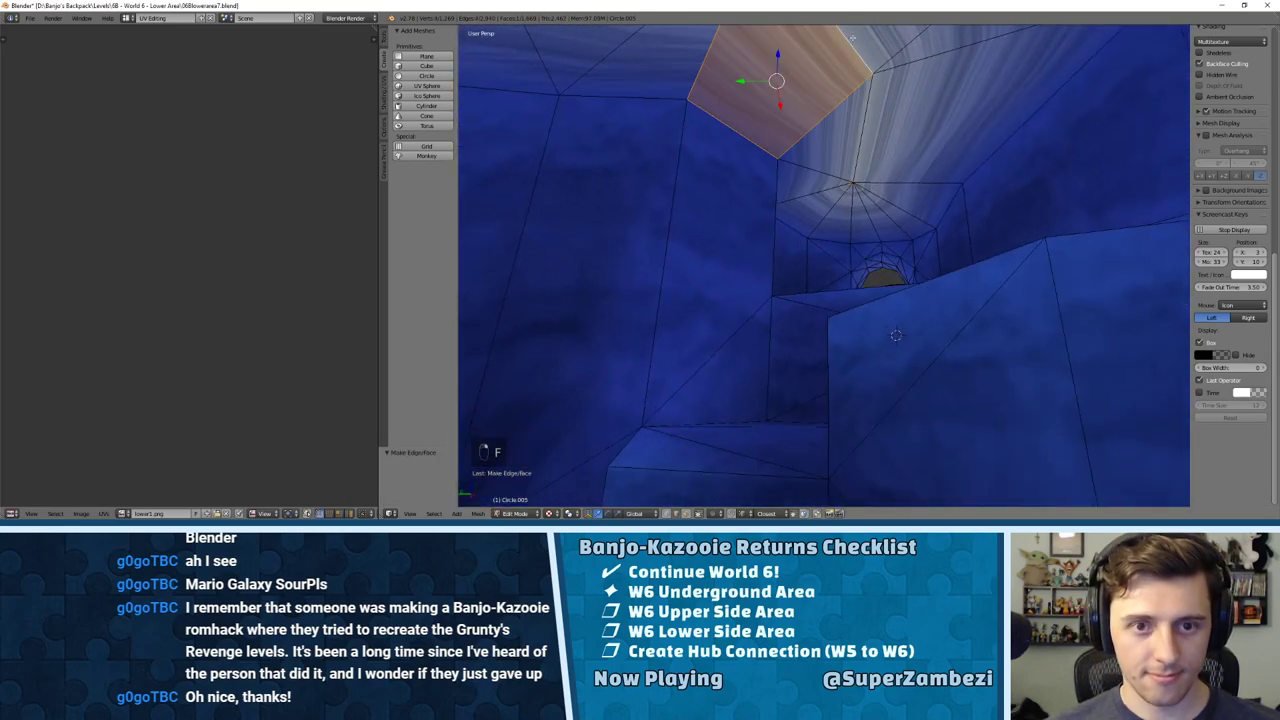
{"action": "key", "text": "ctrl+t"}
Step: Select the ceiling faces from the tunnel mouth along the ridge in face select mode and triangulate them
{"action": "key", "text": "a"}
{"action": "key", "text": "ctrl+Tab"}
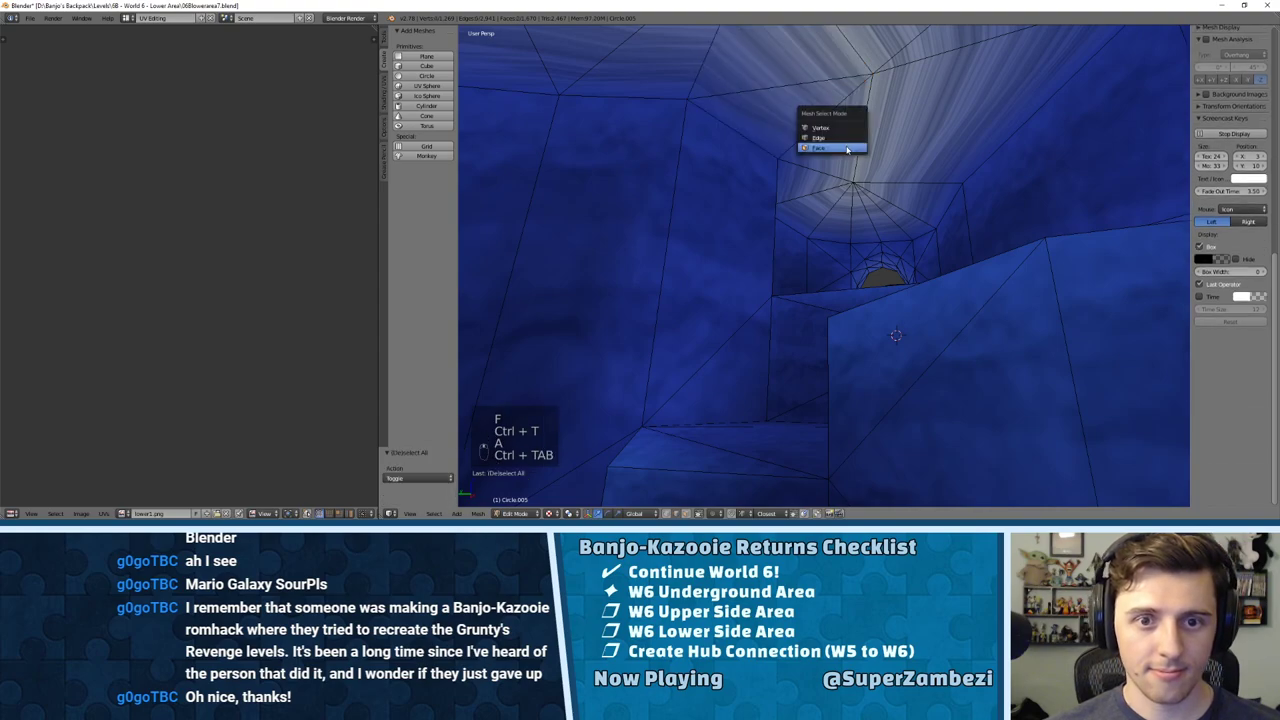
{"action": "left_click", "coordinate": [830, 143]}
{"action": "key", "text": "c"}
{"action": "left_click_drag", "start_coordinate": [870, 180], "coordinate": [860, 38]}
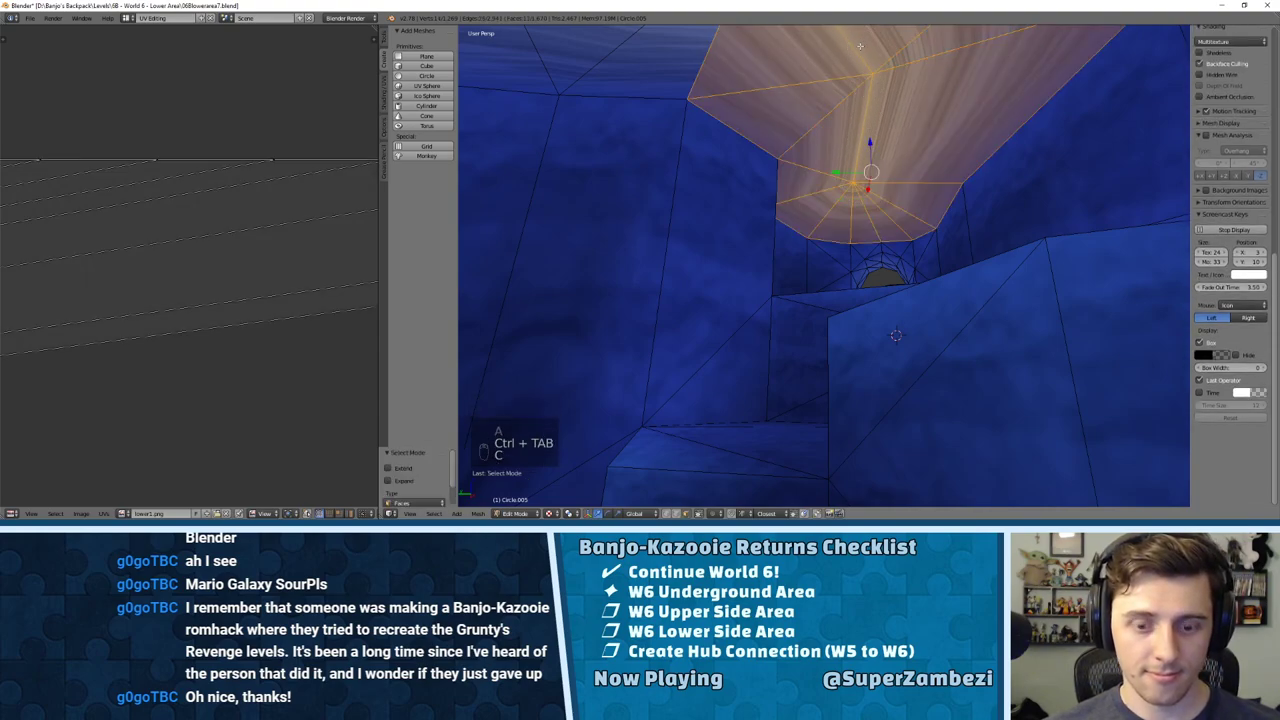
{"action": "key", "text": "ctrl+t"}
Step: Add the remaining ceiling faces at the cave's other end to the selection and triangulate the whole ceiling
{"action": "middle_click_drag", "start_coordinate": [860, 45], "coordinate": [775, 170]}
{"action": "key", "text": "KP_Decimal"}
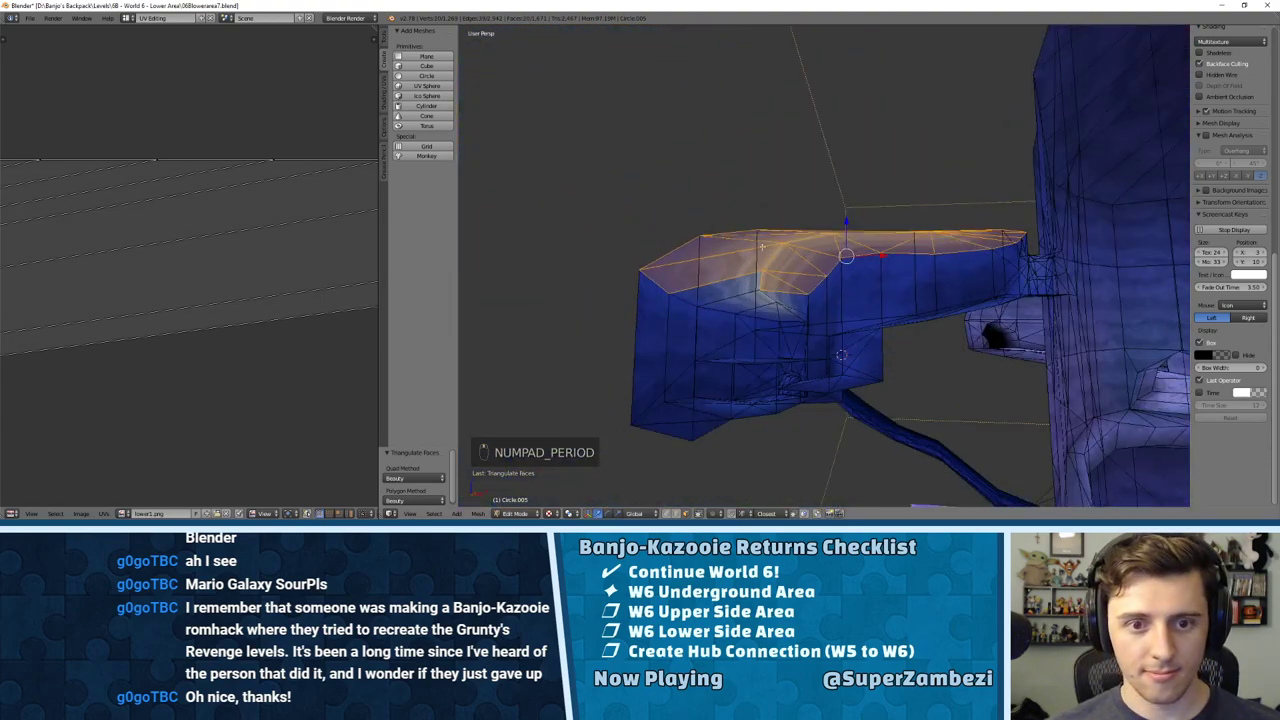
{"action": "scroll", "coordinate": [762, 247], "scroll_direction": "up", "scroll_amount": 10}
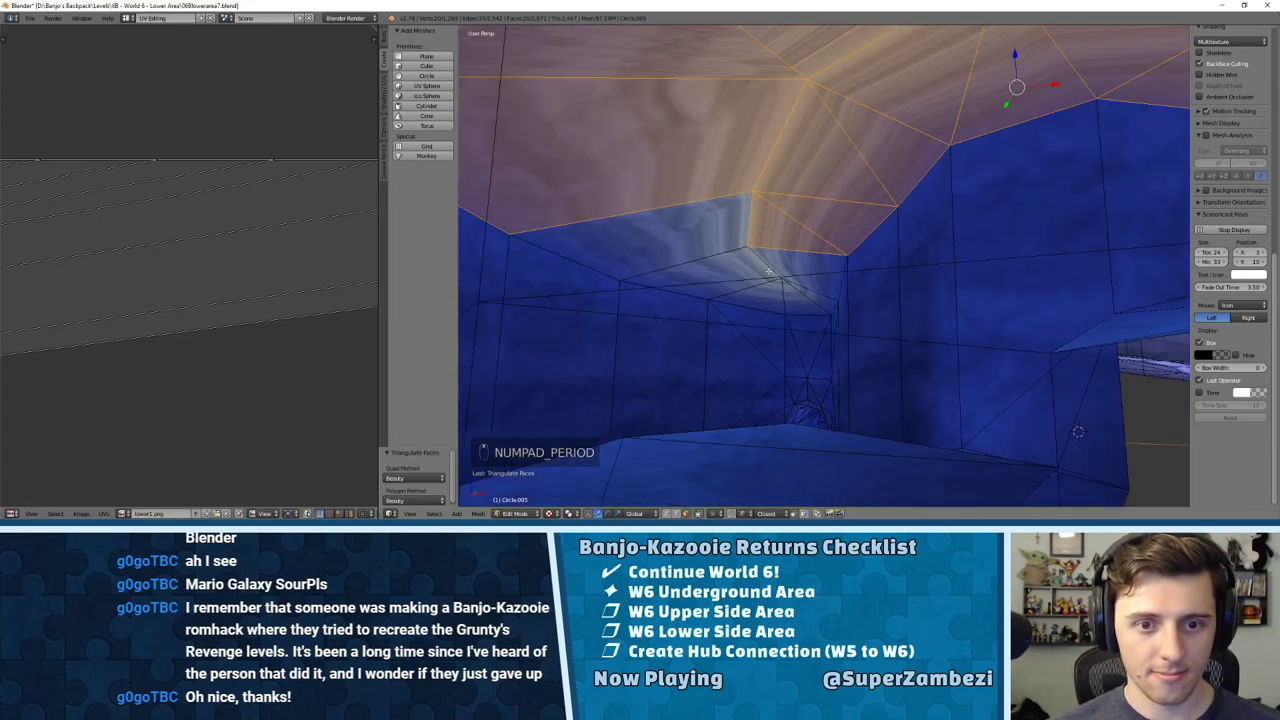
{"action": "middle_click_drag", "start_coordinate": [769, 271], "coordinate": [857, 269]}
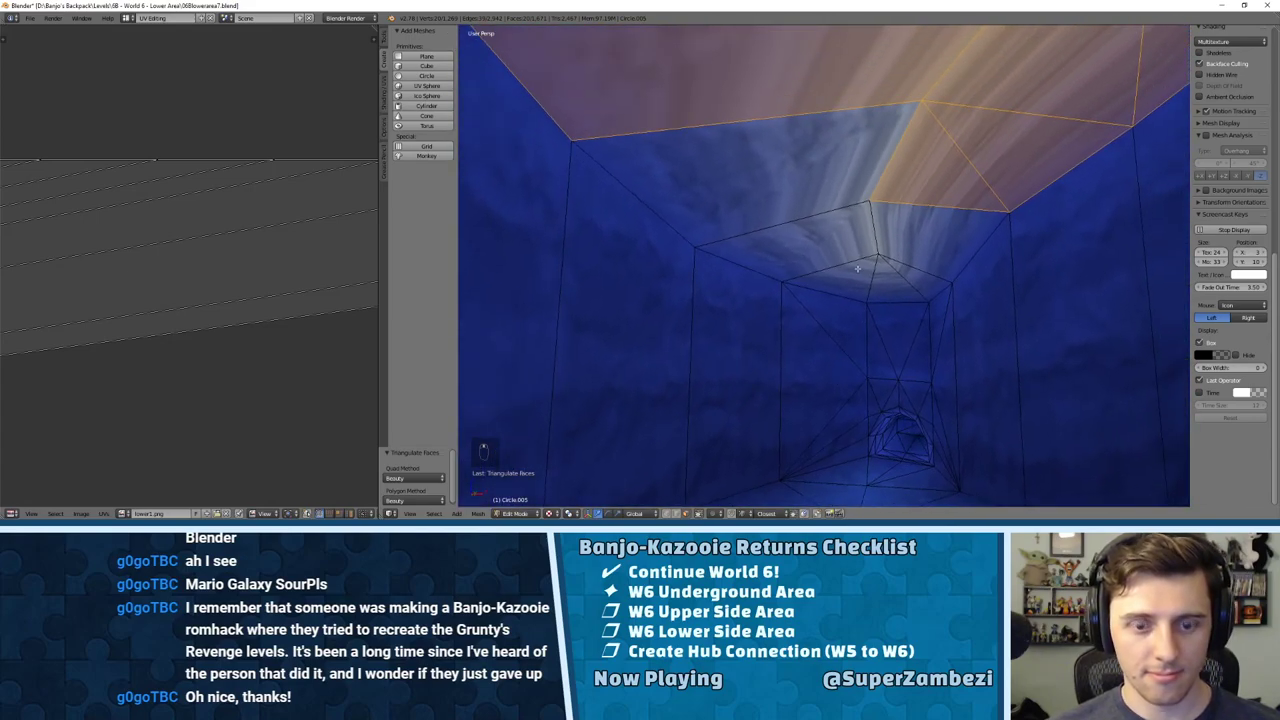
{"action": "key", "text": "c"}
{"action": "left_click_drag", "start_coordinate": [877, 95], "coordinate": [880, 244]}
{"action": "right_click", "coordinate": [880, 260]}
{"action": "key", "text": "ctrl+t"}
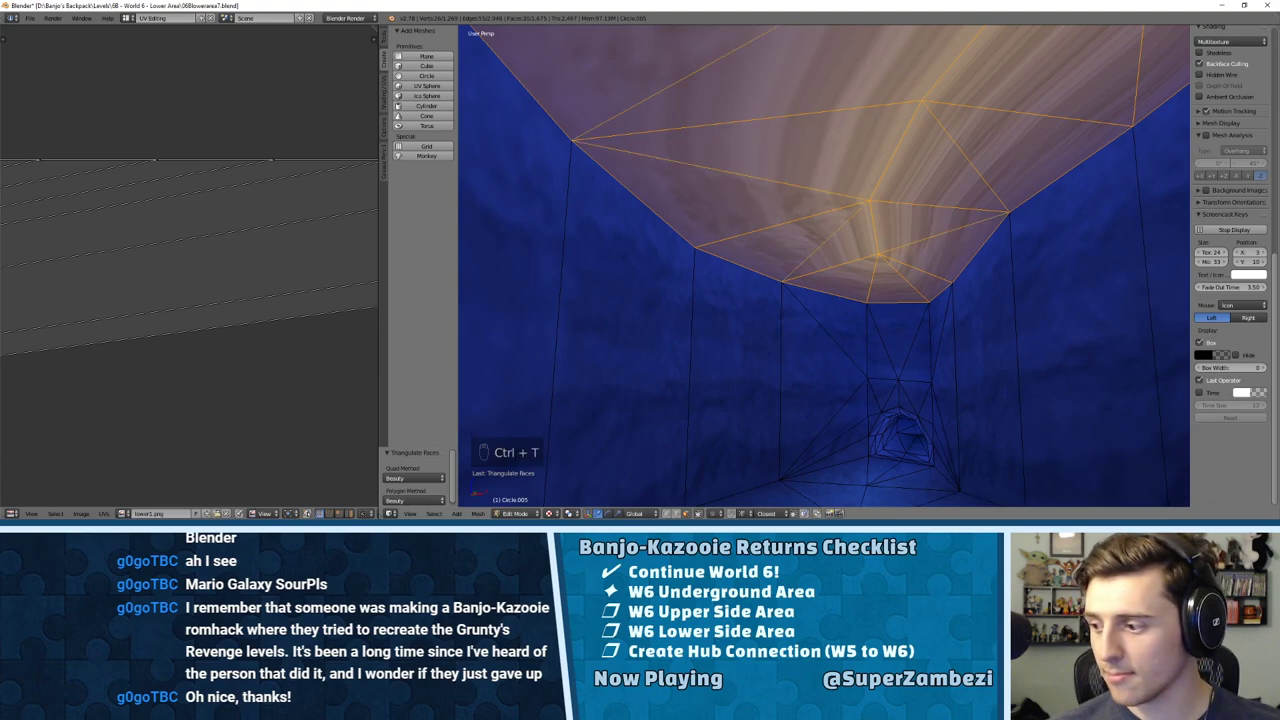
Step: Unwrap the selected ceiling faces and scale their UV island up by about 9.15
{"action": "middle_click_drag", "start_coordinate": [923, 334], "coordinate": [936, 188]}
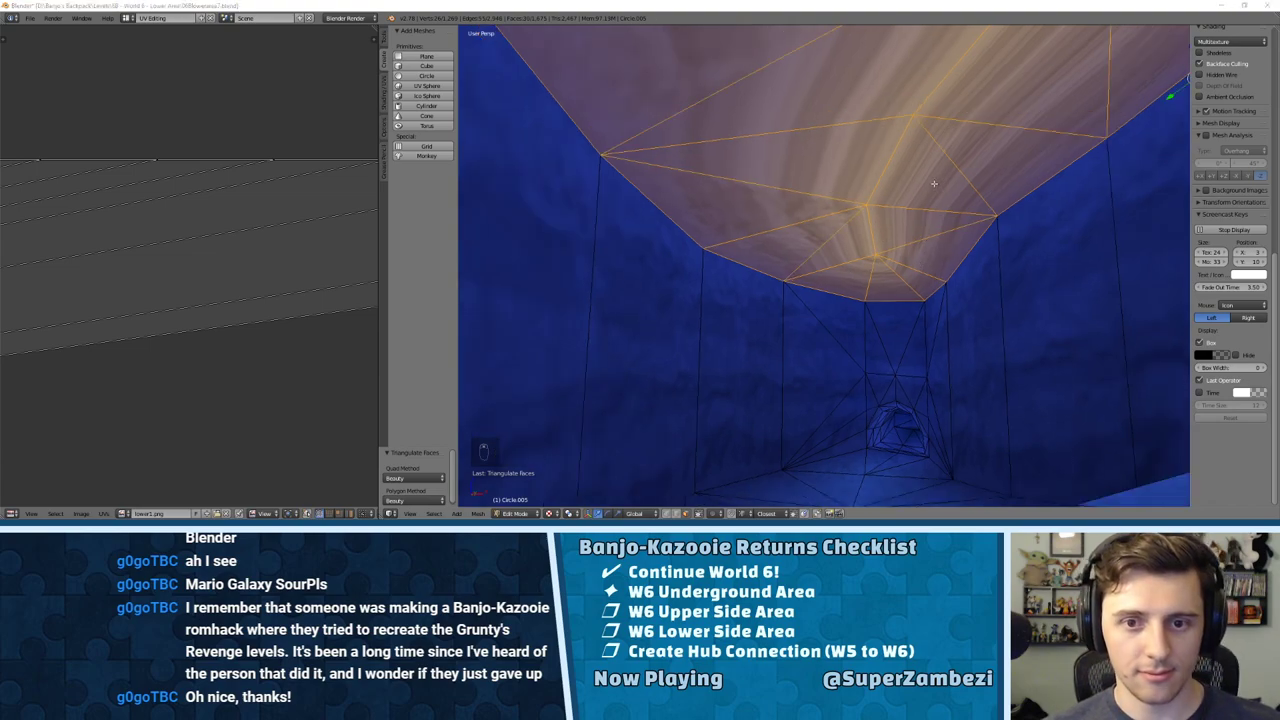
{"action": "key", "text": "u"}
{"action": "left_click", "coordinate": [865, 135]}
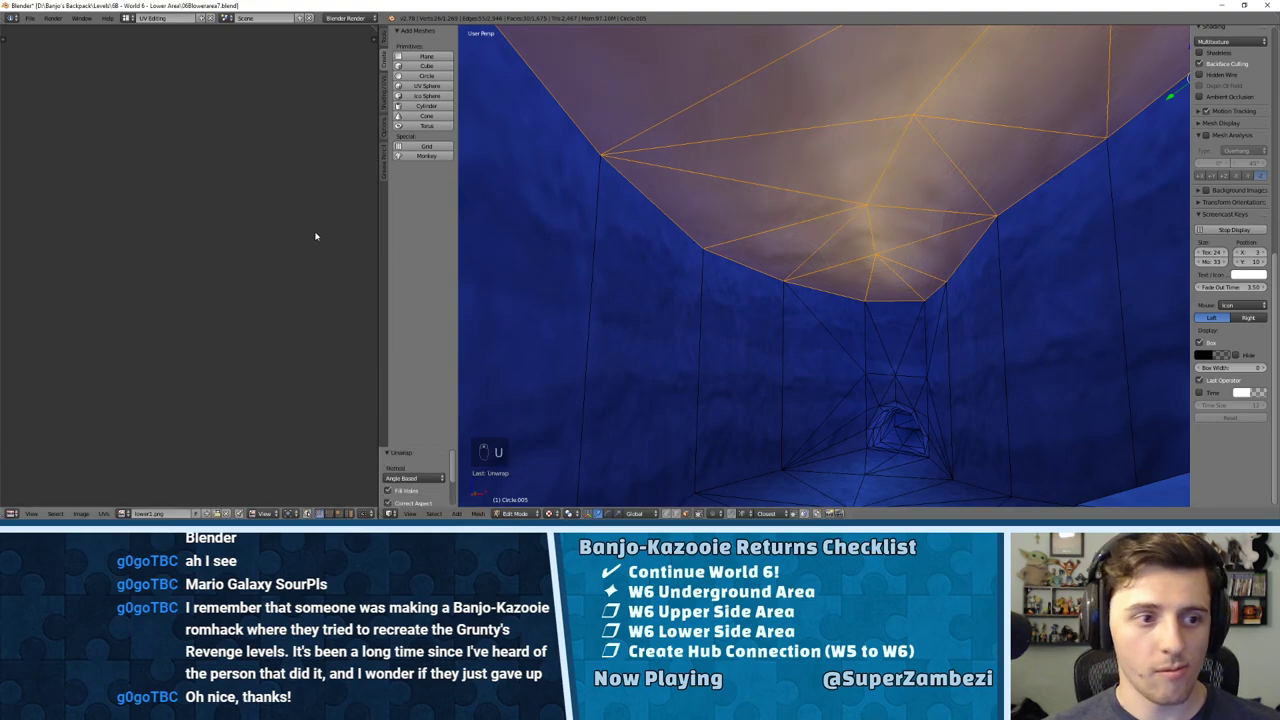
{"action": "key", "text": "a"}
{"action": "key", "text": "KP_Decimal"}
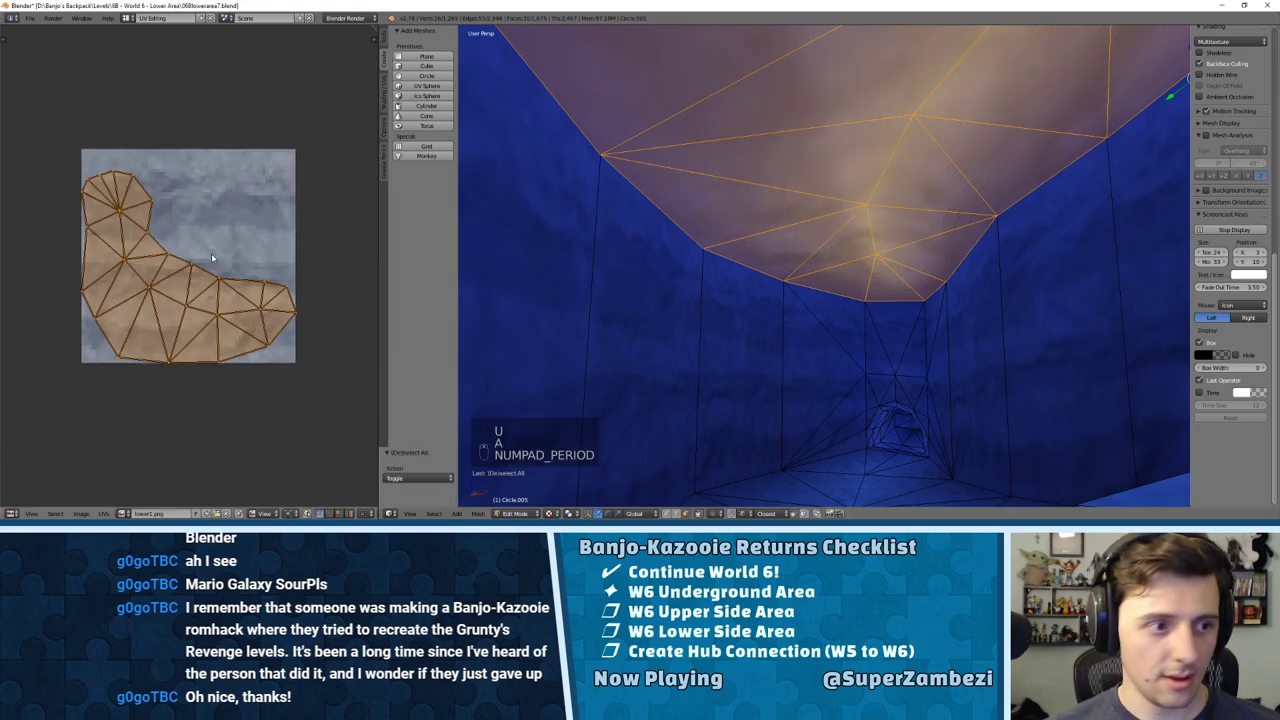
{"action": "key", "text": "s"}
{"action": "left_click", "coordinate": [232, 263]}
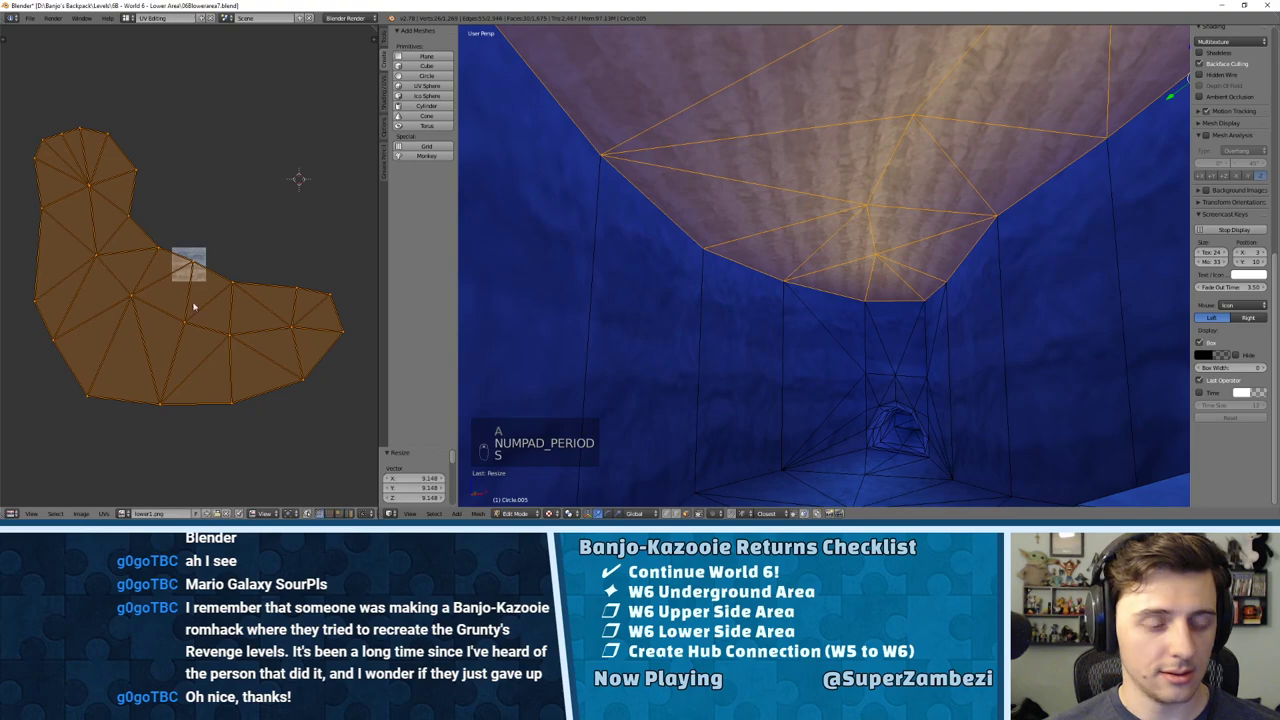
Step: Apply the lower5.png texture to the ceiling, then move its UV island, rotate it about 106.5° and scale it down
{"action": "left_click", "coordinate": [125, 513]}
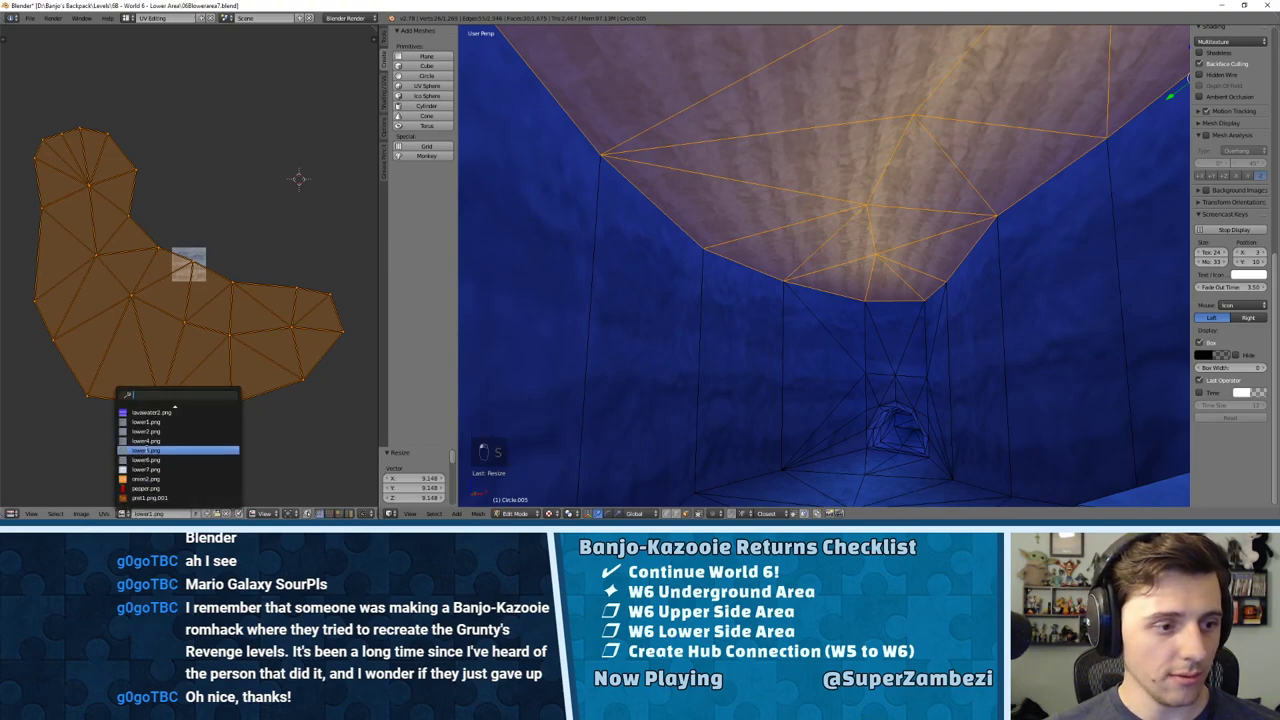
{"action": "left_click", "coordinate": [172, 450]}
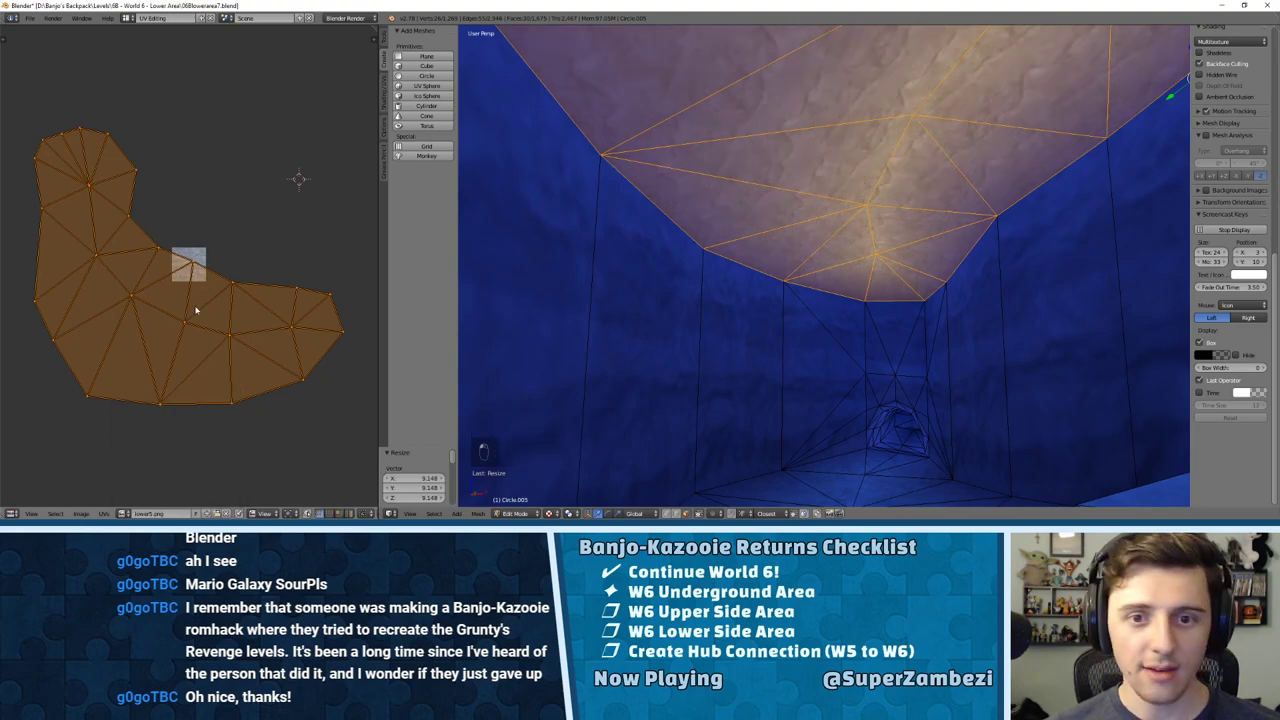
{"action": "left_click", "coordinate": [248, 215]}
{"action": "key", "text": "r"}
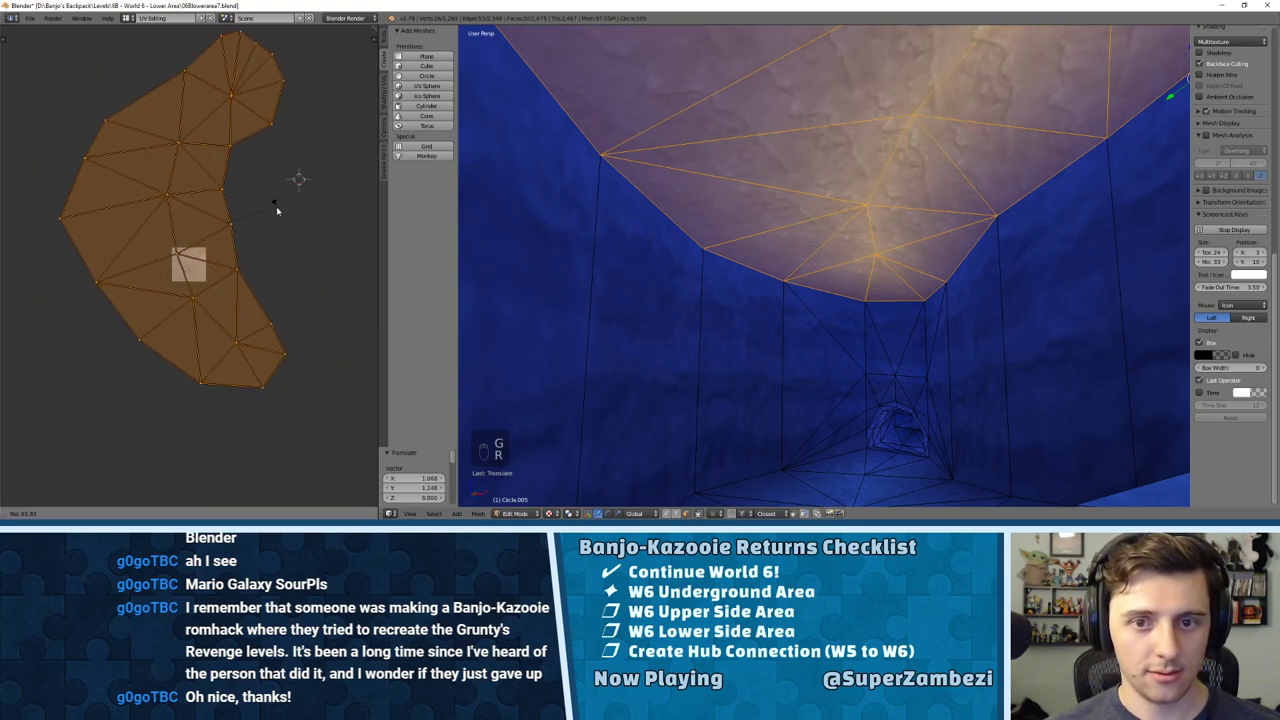
{"action": "left_click", "coordinate": [278, 272]}
{"action": "key", "text": "s"}
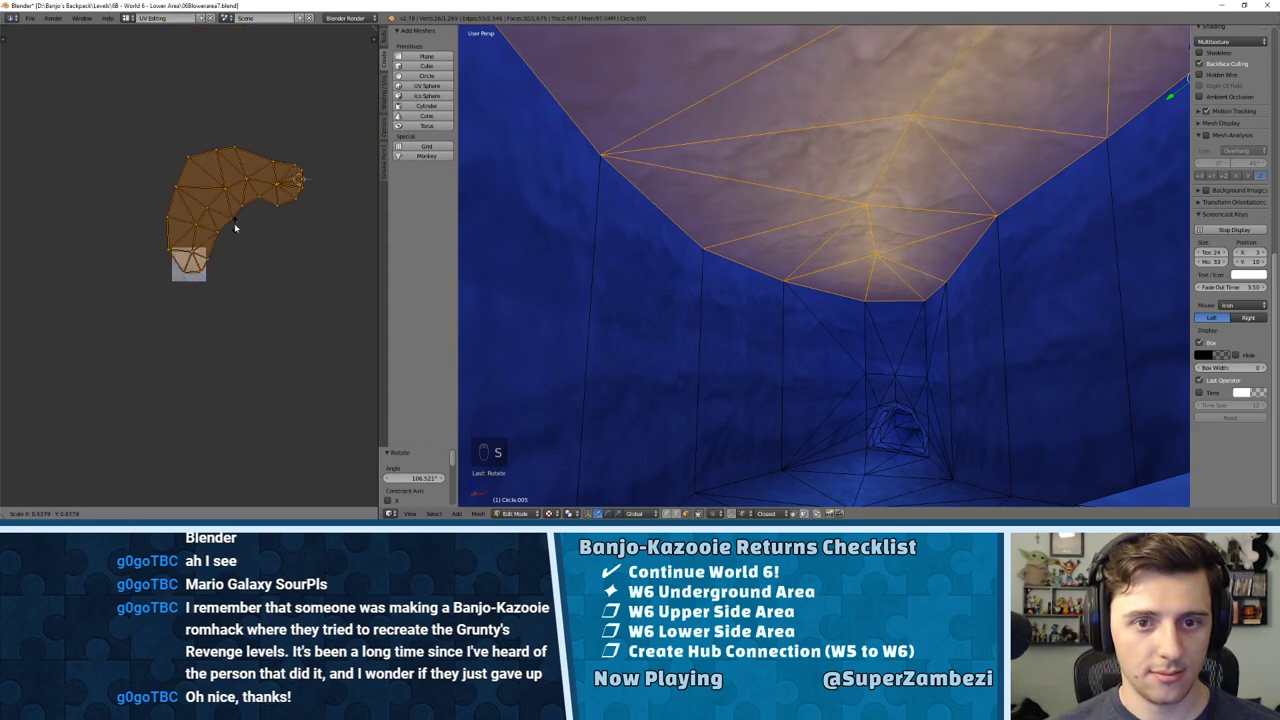
{"action": "left_click", "coordinate": [240, 235]}
{"action": "key", "text": "a"}
{"action": "key", "text": "Tab"}
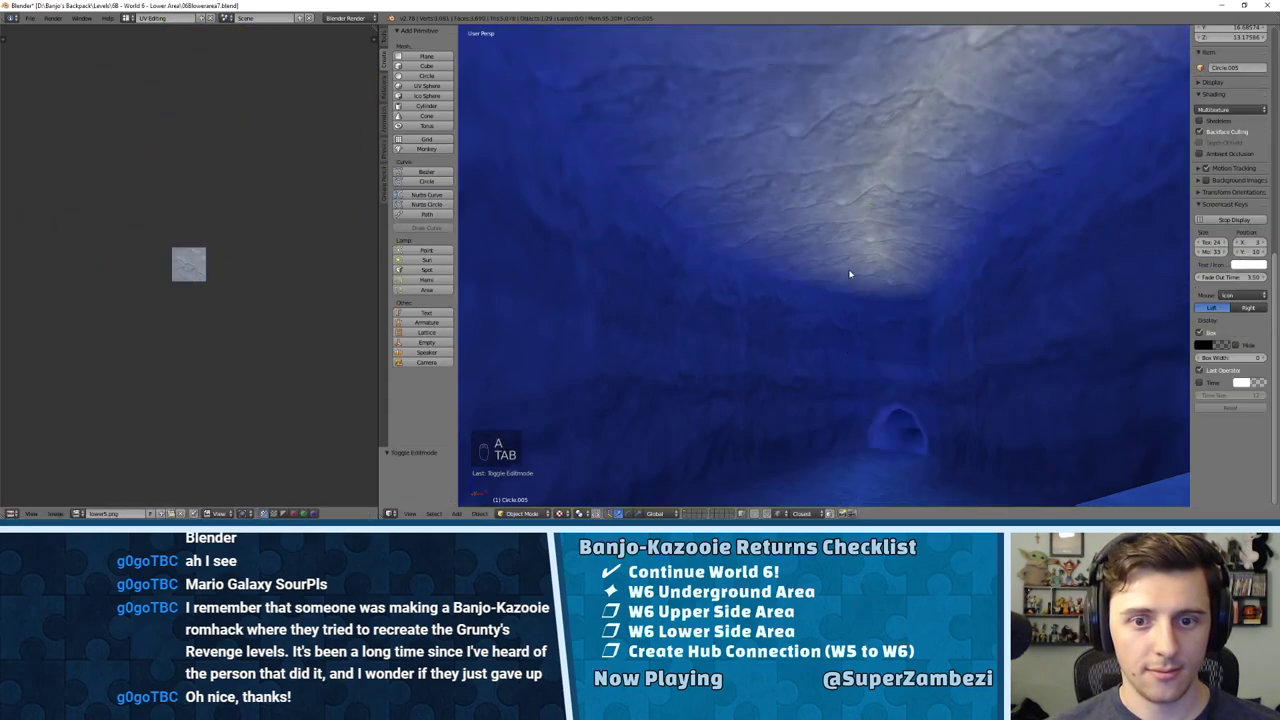
{"action": "middle_click_drag", "start_coordinate": [881, 268], "coordinate": [855, 265]}
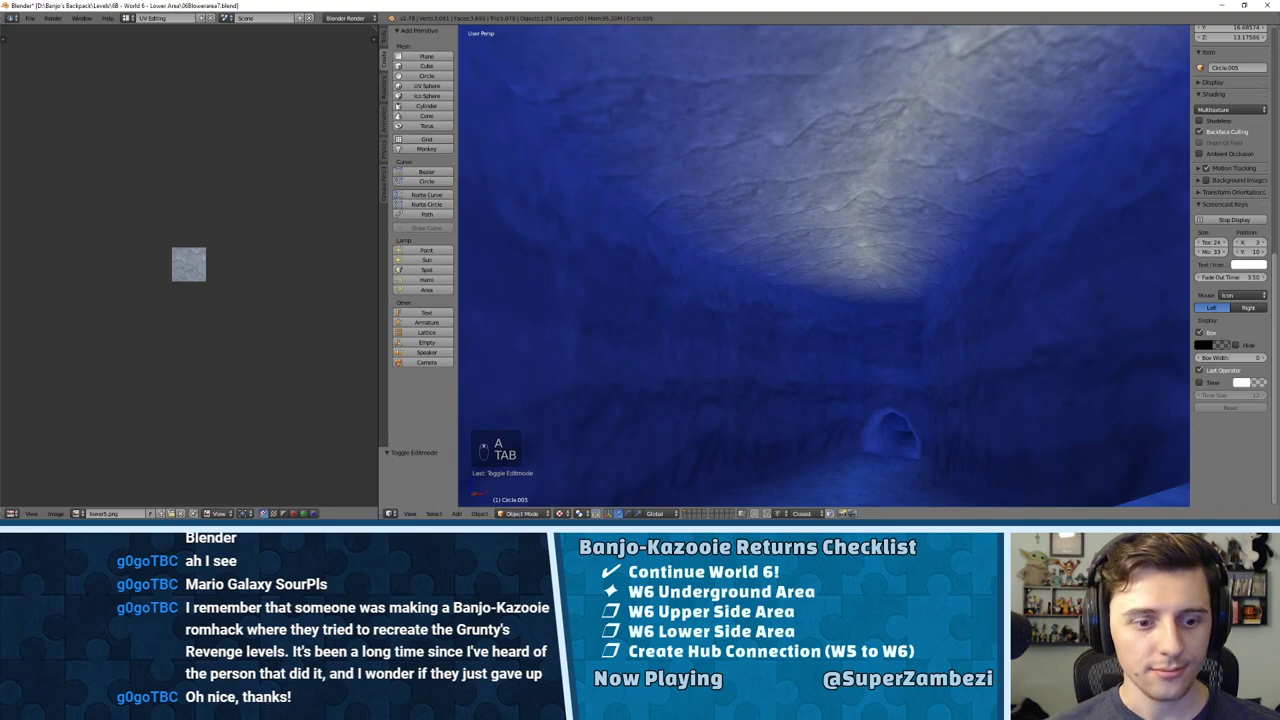
Step: Put the cave mesh in Vertex Paint mode and set the brush to the saved blue at full brightness
{"action": "left_click", "coordinate": [520, 513]}
{"action": "left_click", "coordinate": [537, 471]}
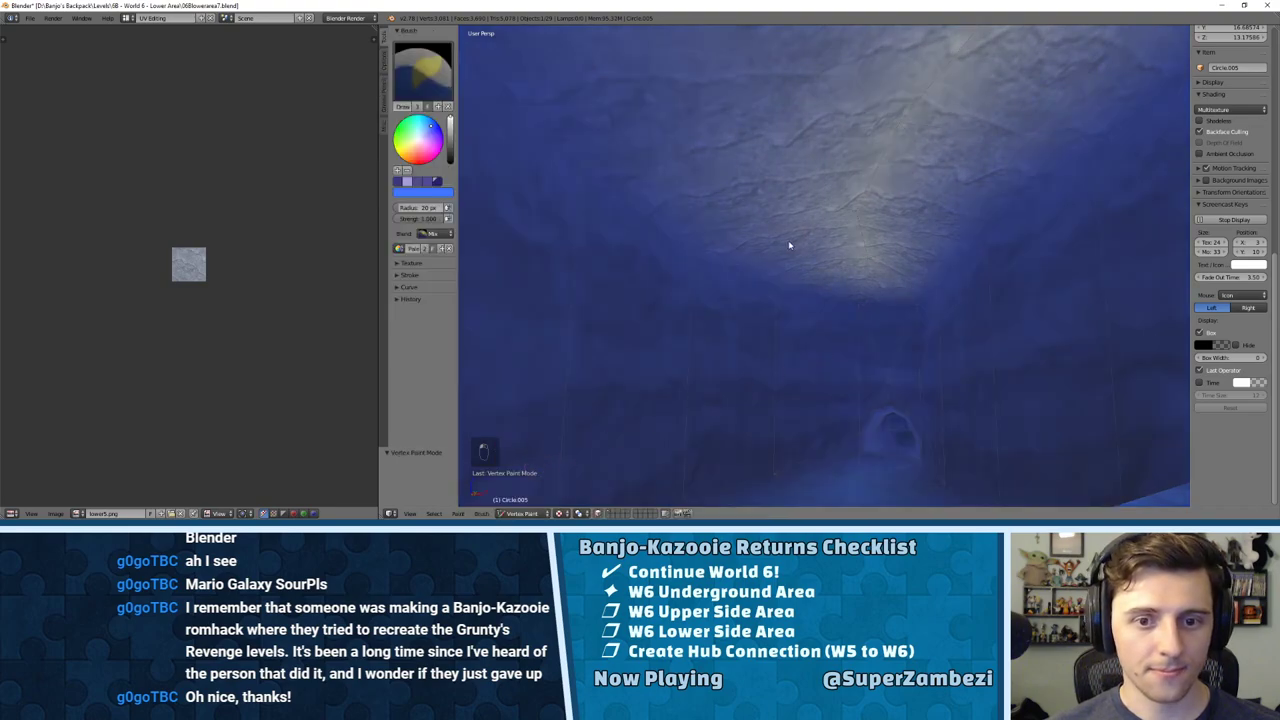
{"action": "key", "text": "a"}
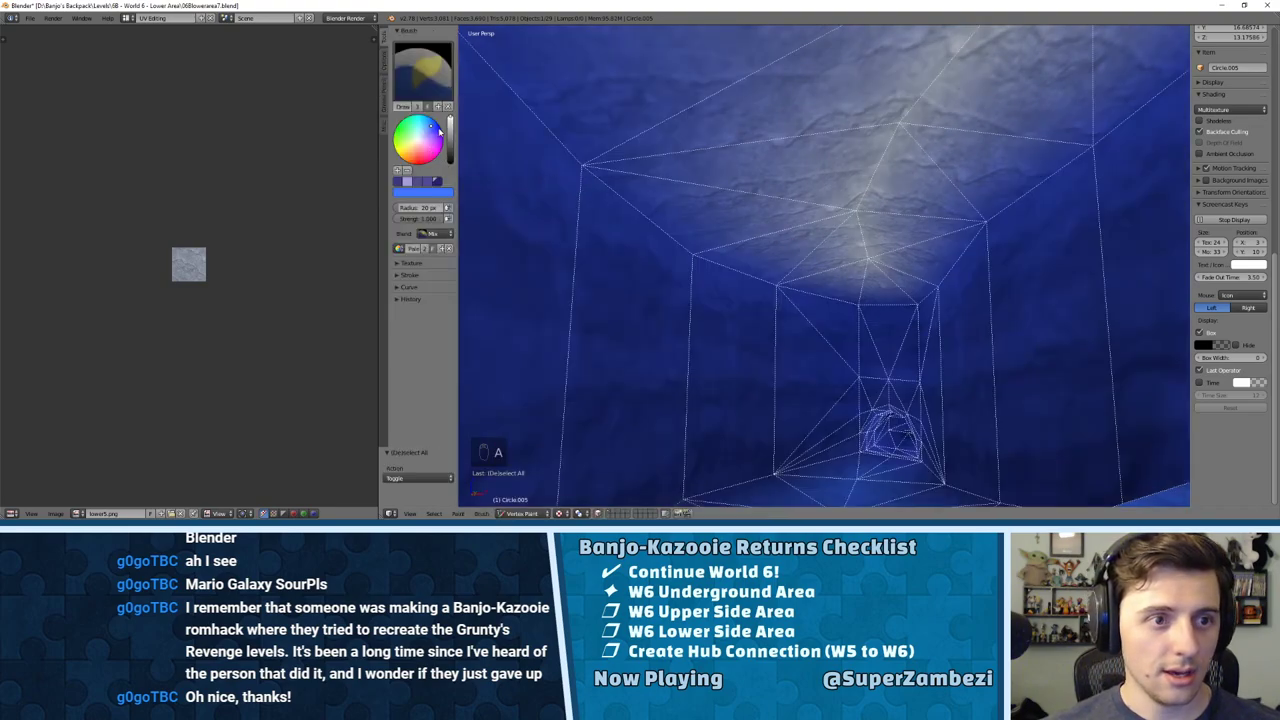
{"action": "left_click", "coordinate": [436, 183]}
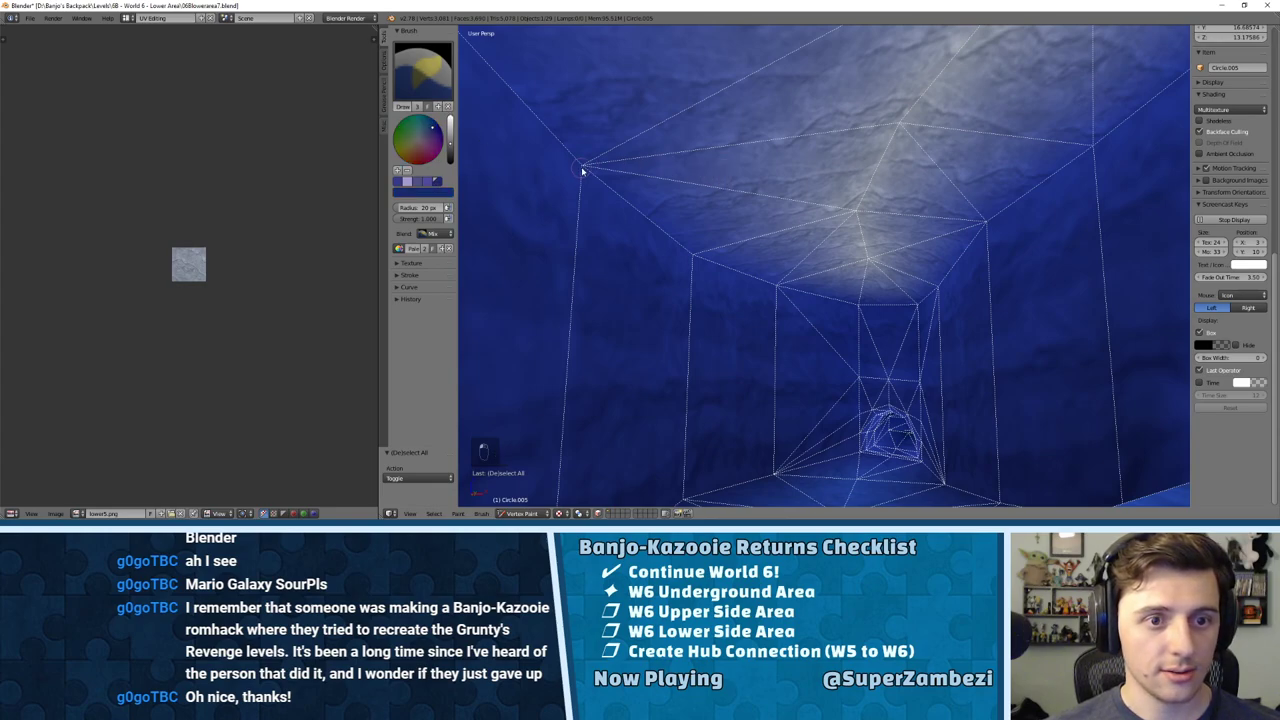
{"action": "left_click_drag", "start_coordinate": [447, 150], "coordinate": [449, 120]}
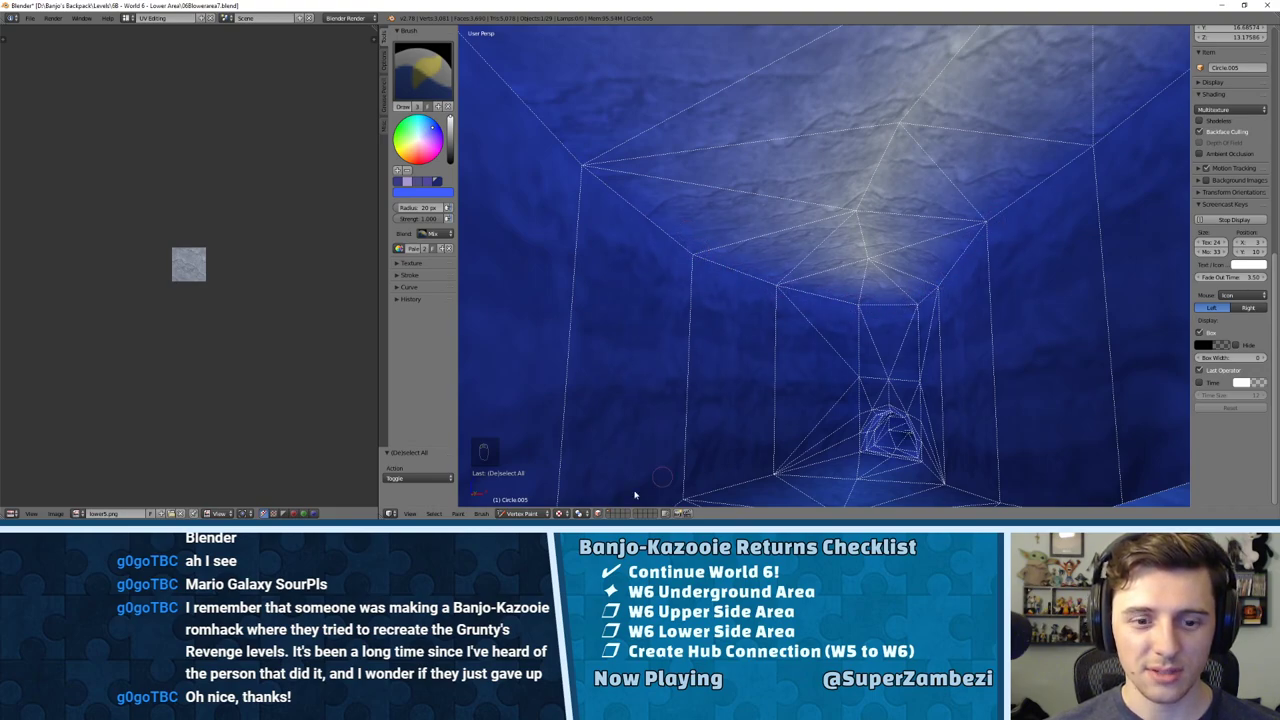
Step: Paint the vertices along the rim between ceiling and walls bright blue all around the cave
{"action": "mouse_move", "coordinate": [1018, 266]}
{"action": "middle_mouse_down"}
{"action": "mouse_move", "coordinate": [928, 305]}
{"action": "mouse_move", "coordinate": [991, 286]}
{"action": "mouse_move", "coordinate": [801, 248]}
{"action": "middle_mouse_up"}
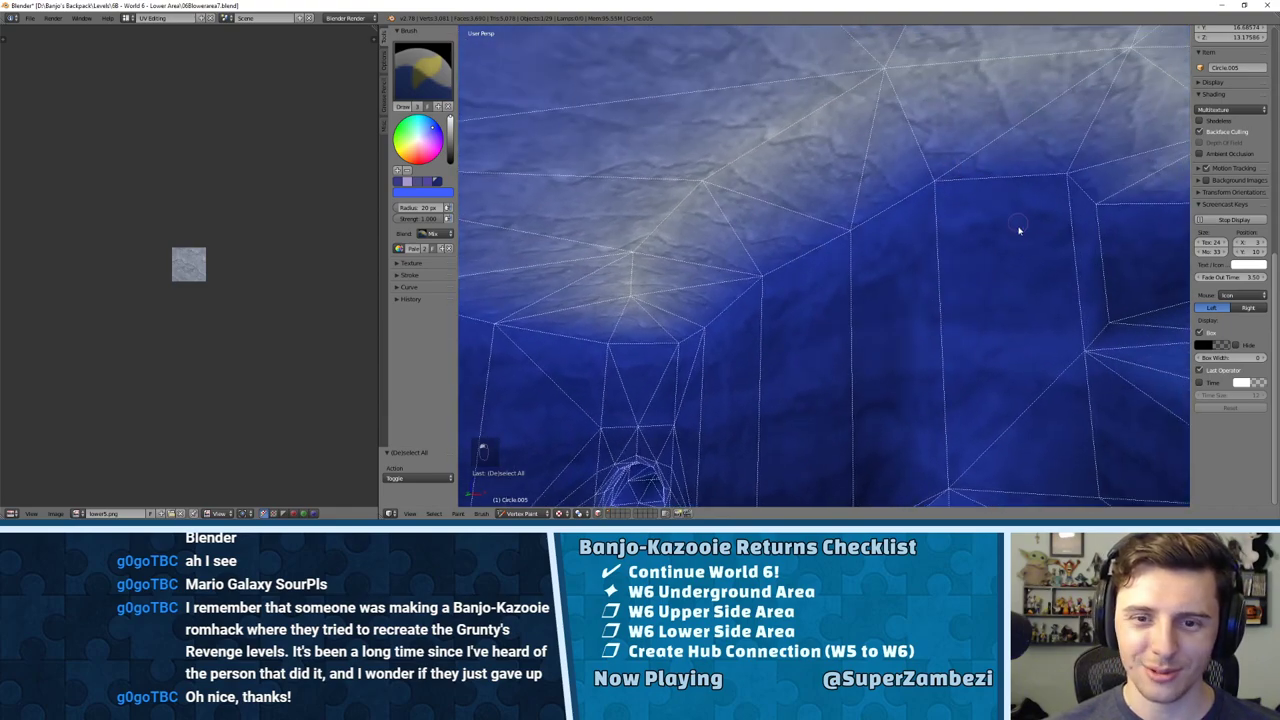
{"action": "middle_click_drag", "start_coordinate": [1019, 231], "coordinate": [911, 196]}
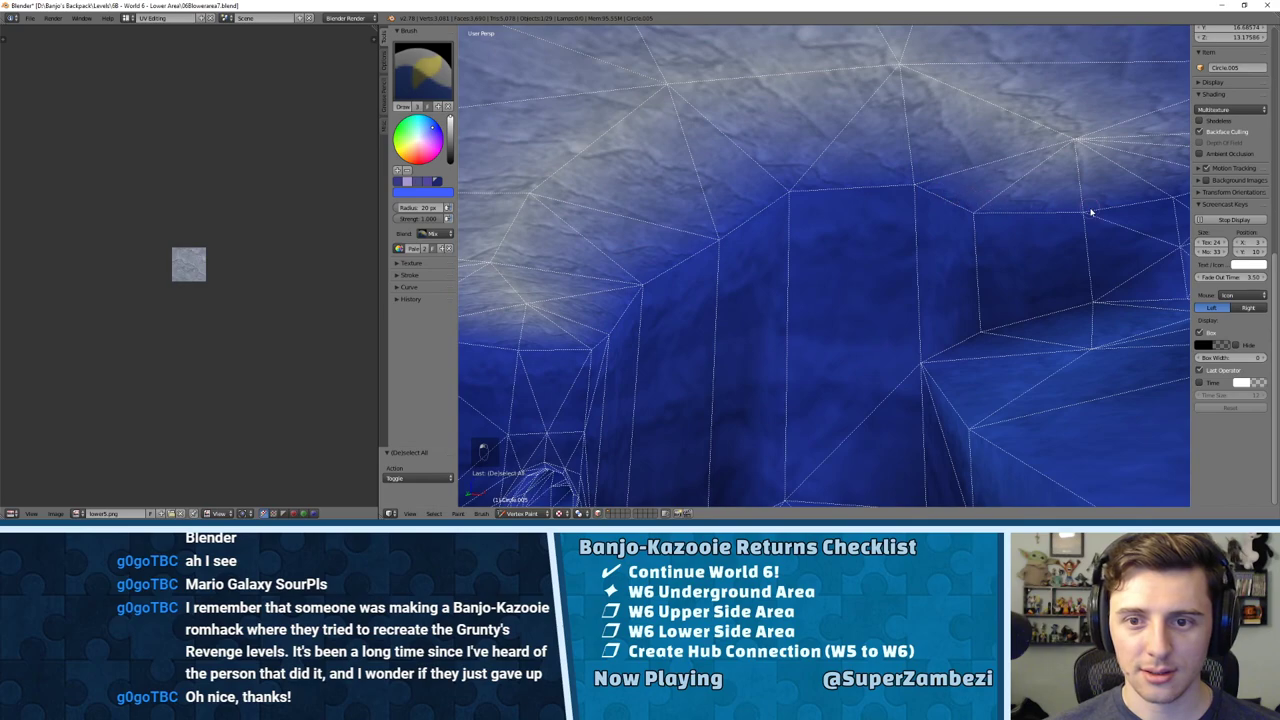
{"action": "middle_click_drag", "start_coordinate": [1046, 205], "coordinate": [705, 270]}
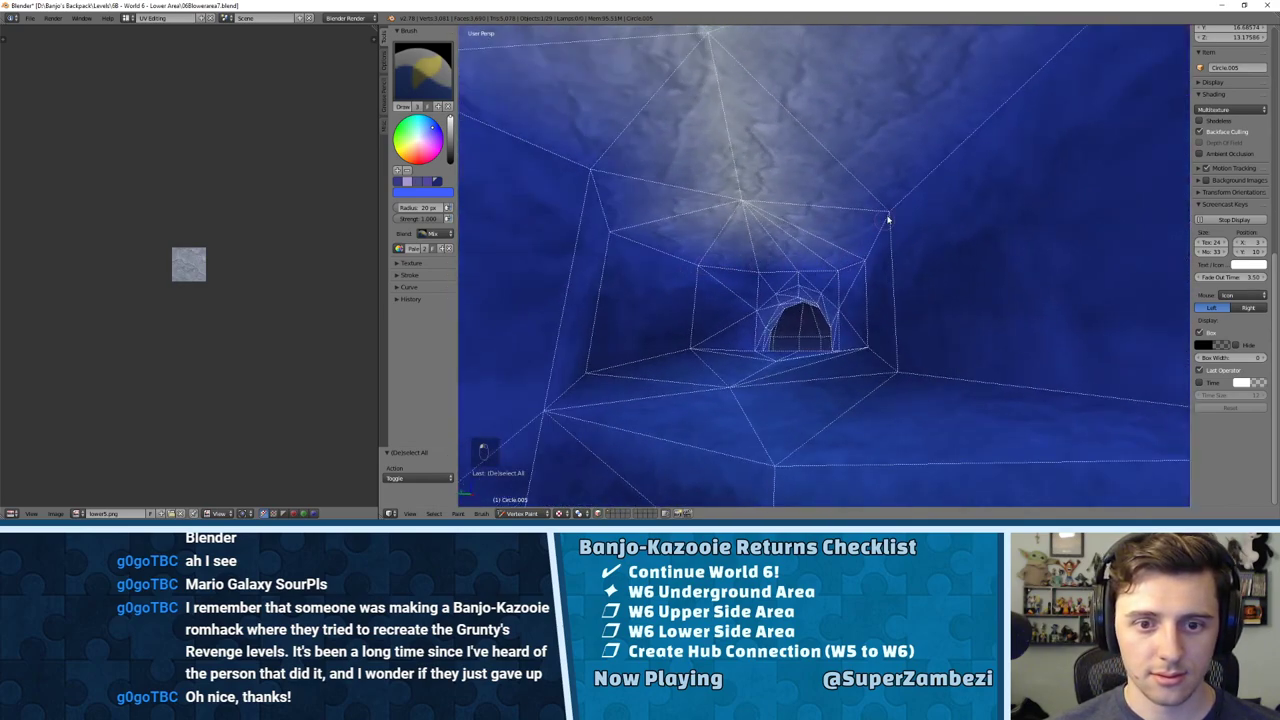
{"action": "scroll", "coordinate": [864, 213], "scroll_direction": "up", "scroll_amount": 6}
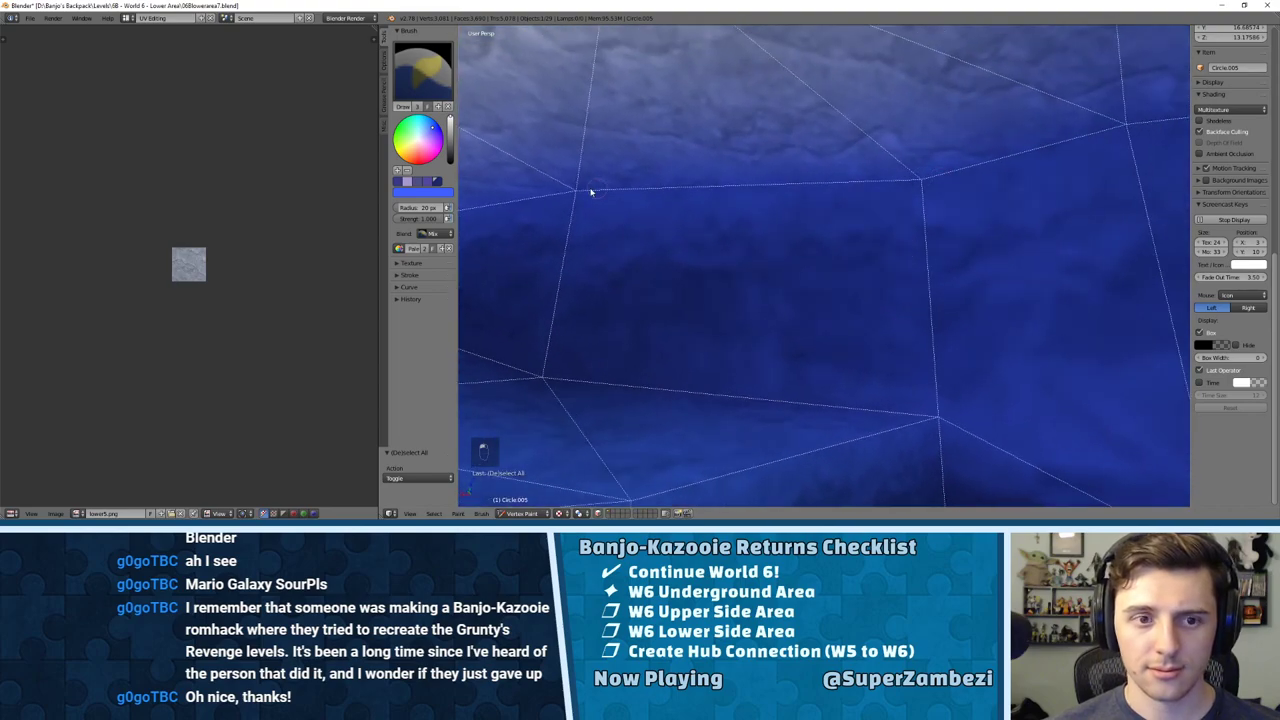
{"action": "middle_click_drag", "start_coordinate": [928, 225], "coordinate": [771, 289]}
{"action": "middle_click_drag", "start_coordinate": [780, 225], "coordinate": [806, 214]}
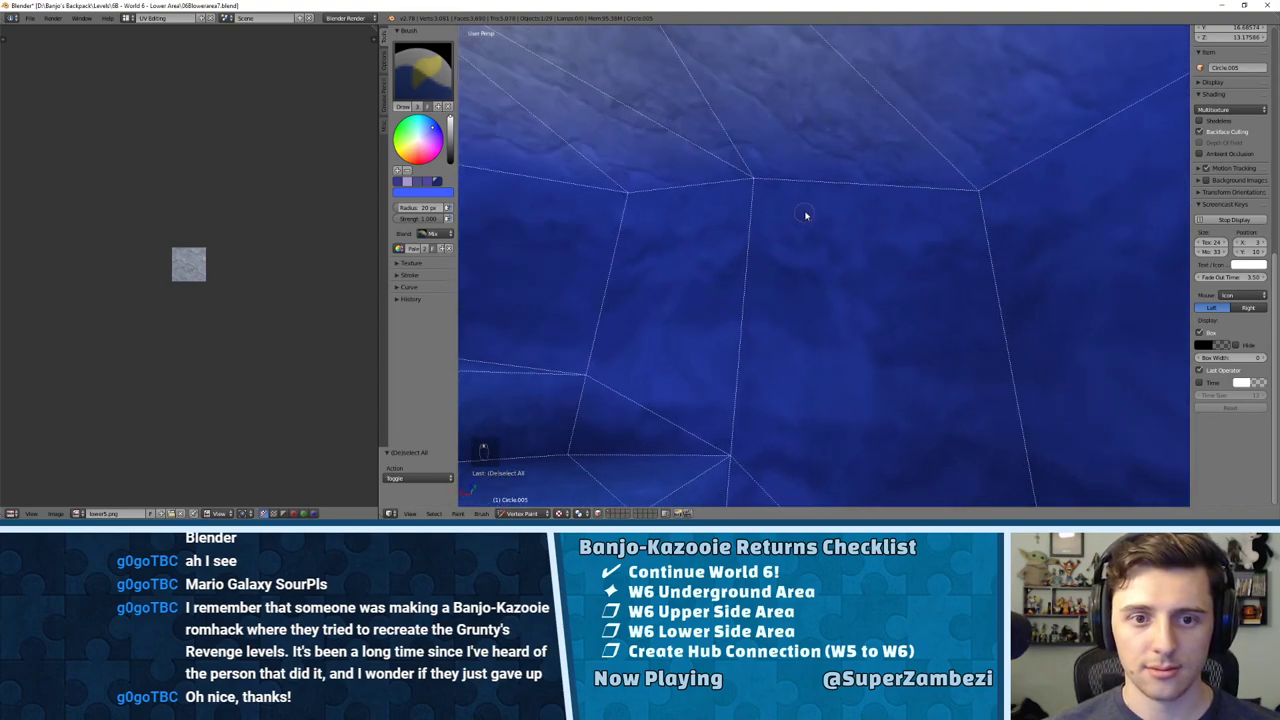
{"action": "middle_click_drag", "start_coordinate": [1019, 205], "coordinate": [1083, 208]}
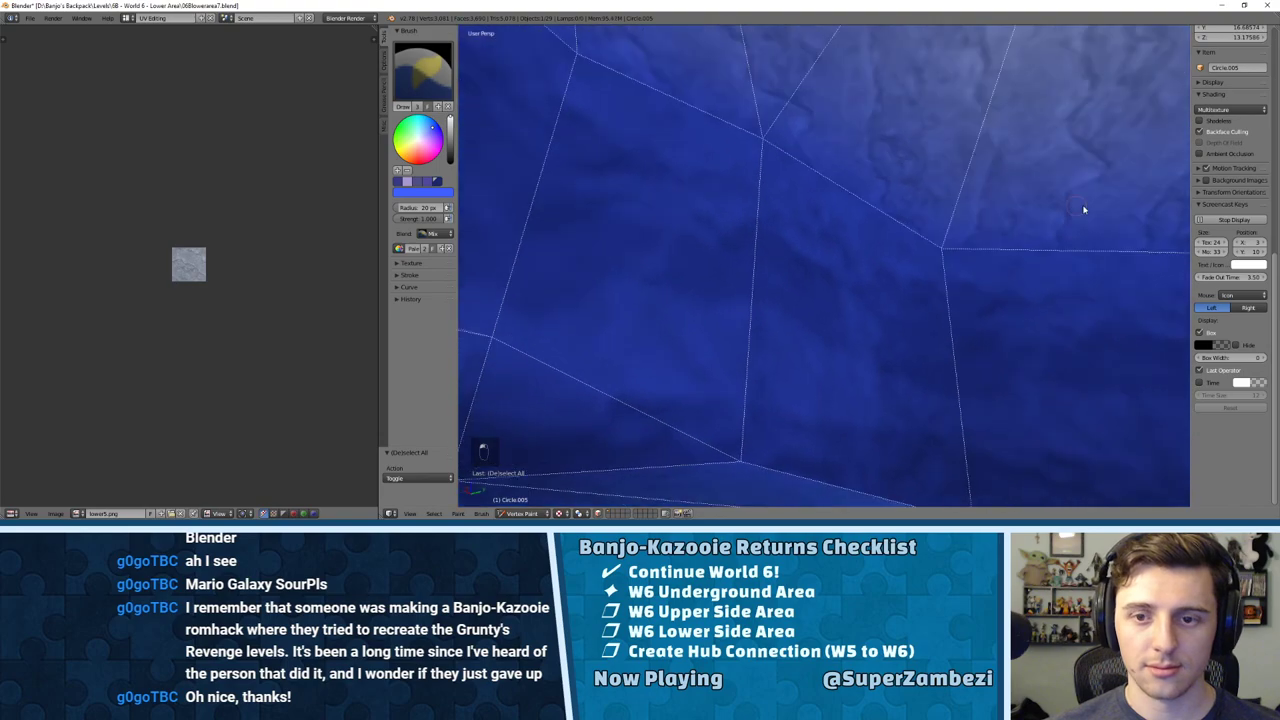
{"action": "middle_click_drag", "start_coordinate": [780, 268], "coordinate": [812, 234]}
{"action": "mouse_move", "coordinate": [910, 310]}
{"action": "middle_mouse_down"}
{"action": "mouse_move", "coordinate": [971, 334]}
{"action": "mouse_move", "coordinate": [905, 323]}
{"action": "middle_mouse_up"}
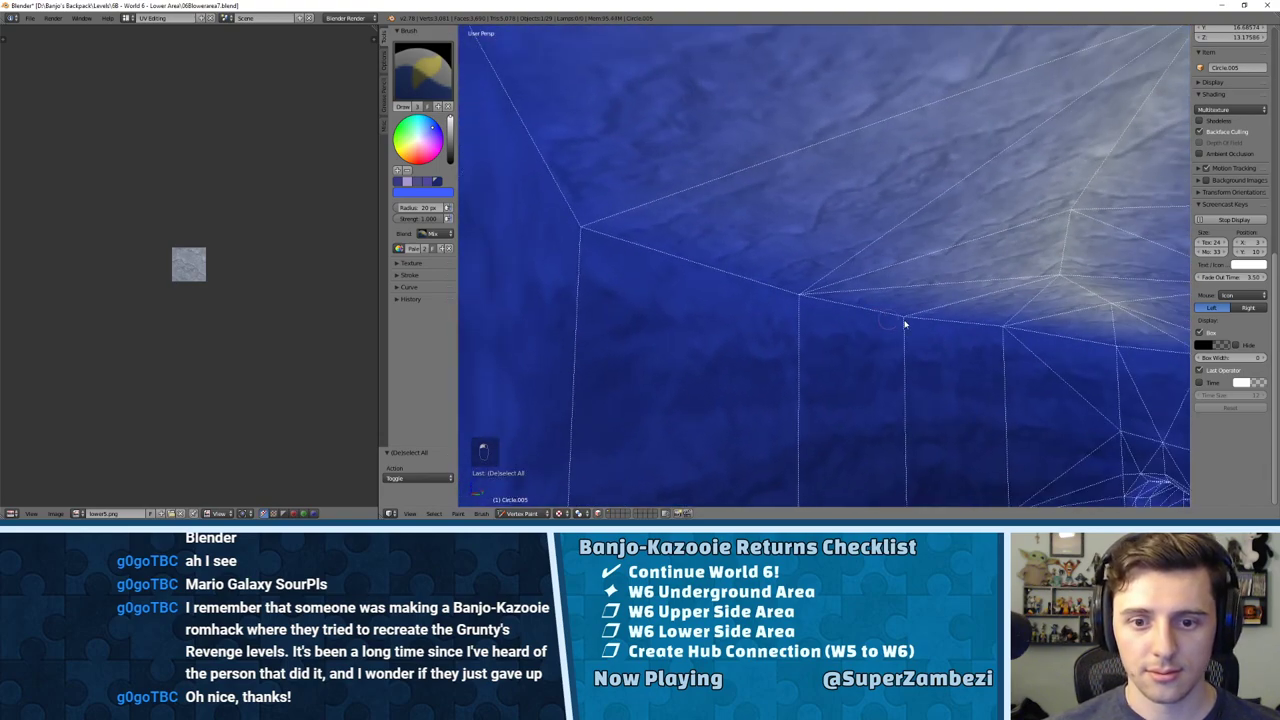
{"action": "middle_click_drag", "start_coordinate": [1019, 337], "coordinate": [884, 212]}
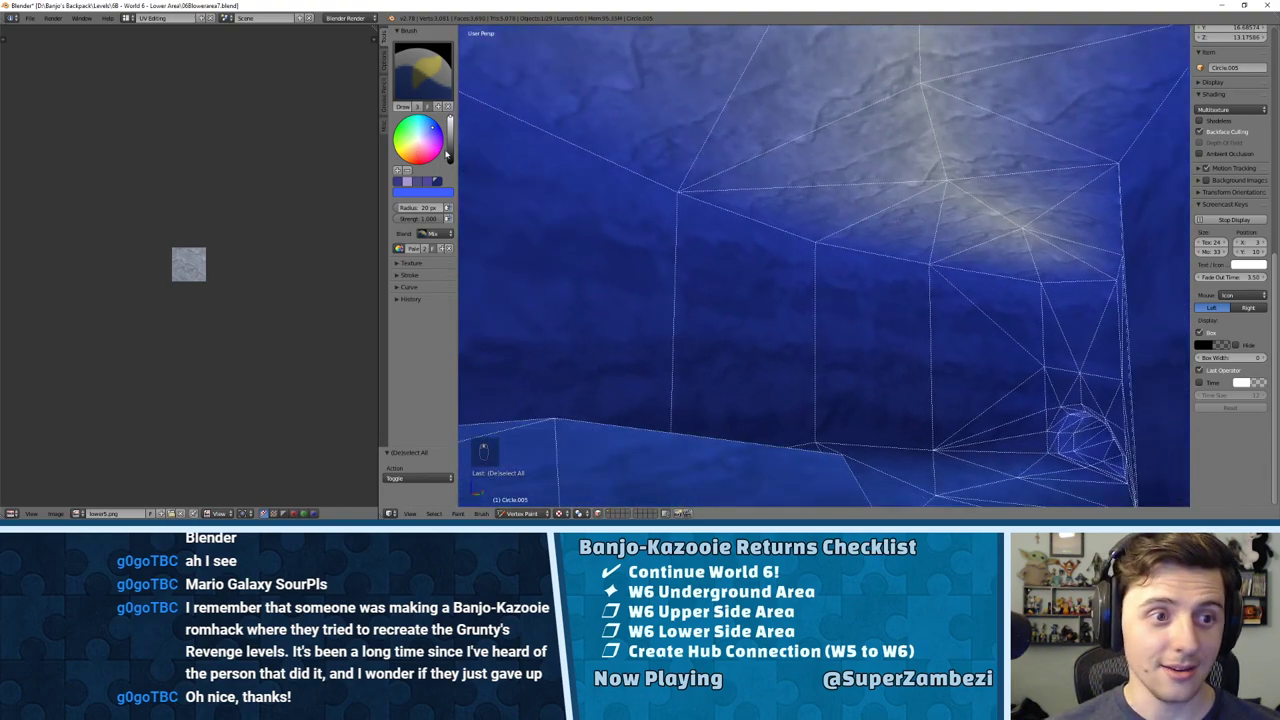
Step: Darken the brush to a very dark blue and paint the three ridge vertices nearest the small tunnel opening
{"action": "left_click", "coordinate": [448, 152]}
{"action": "mouse_move", "coordinate": [450, 149]}
{"action": "left_mouse_down"}
{"action": "mouse_move", "coordinate": [450, 136]}
{"action": "mouse_move", "coordinate": [450, 153]}
{"action": "left_mouse_up"}
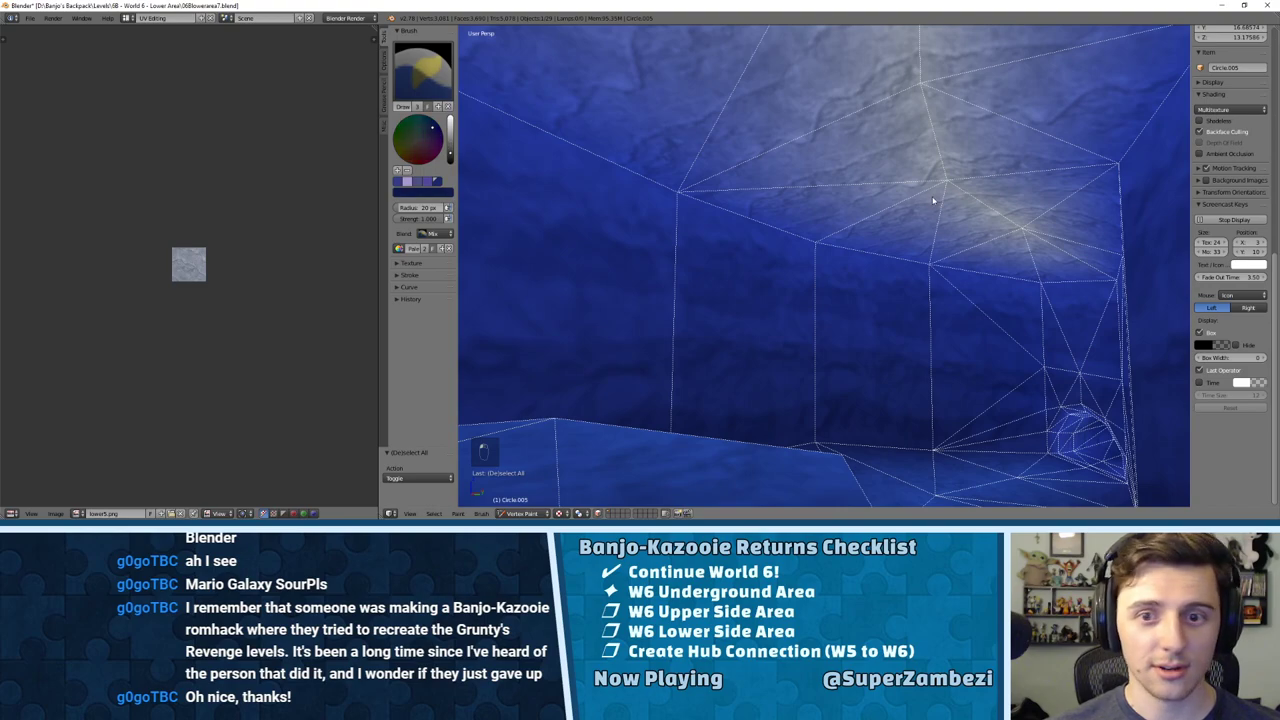
{"action": "left_click", "coordinate": [944, 182]}
{"action": "left_click", "coordinate": [1023, 231]}
{"action": "left_click", "coordinate": [921, 86]}
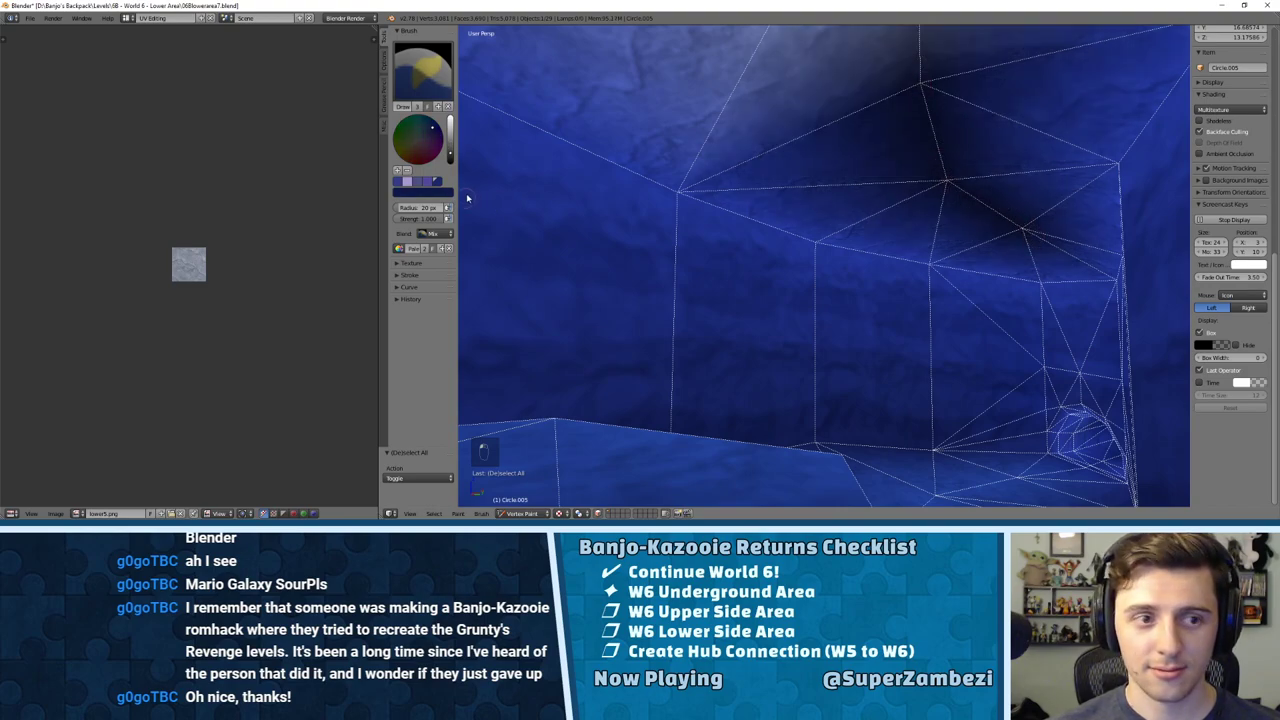
Step: Brighten the dark blue brush slightly and repaint the same three ridge vertices with it
{"action": "left_click", "coordinate": [449, 120]}
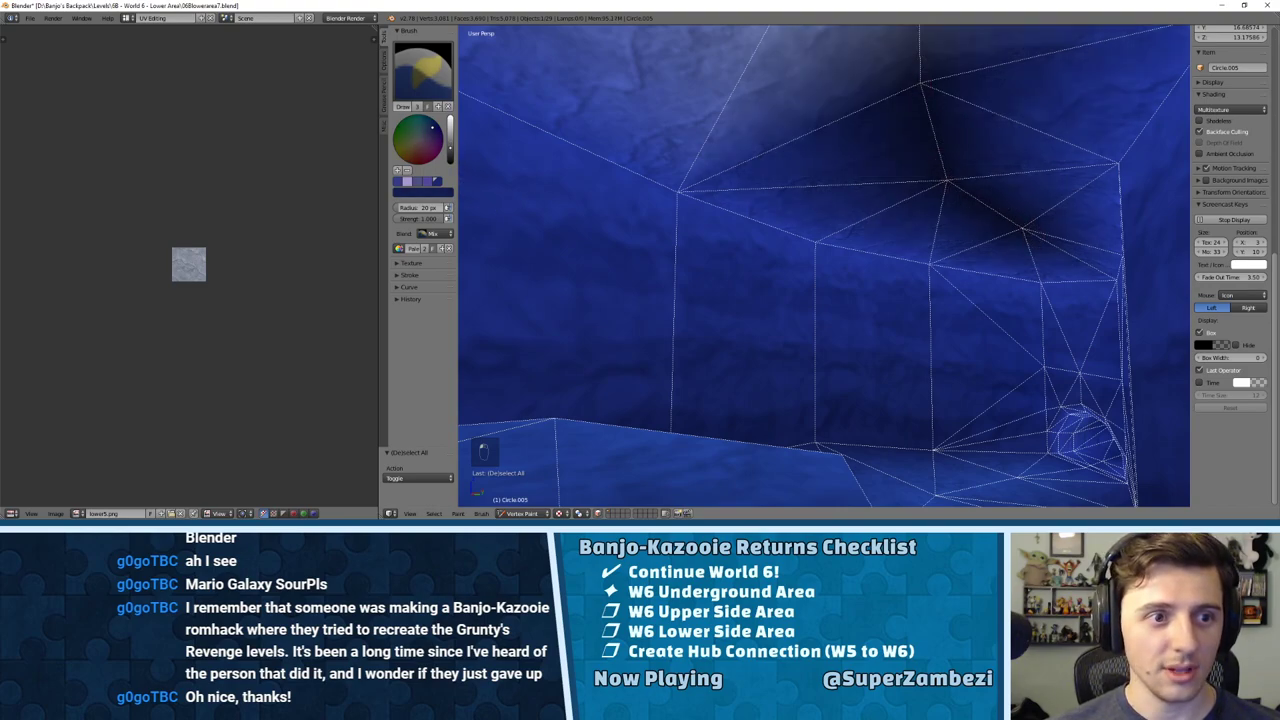
{"action": "left_click", "coordinate": [918, 86]}
{"action": "left_click", "coordinate": [944, 182]}
{"action": "left_click", "coordinate": [1027, 236]}
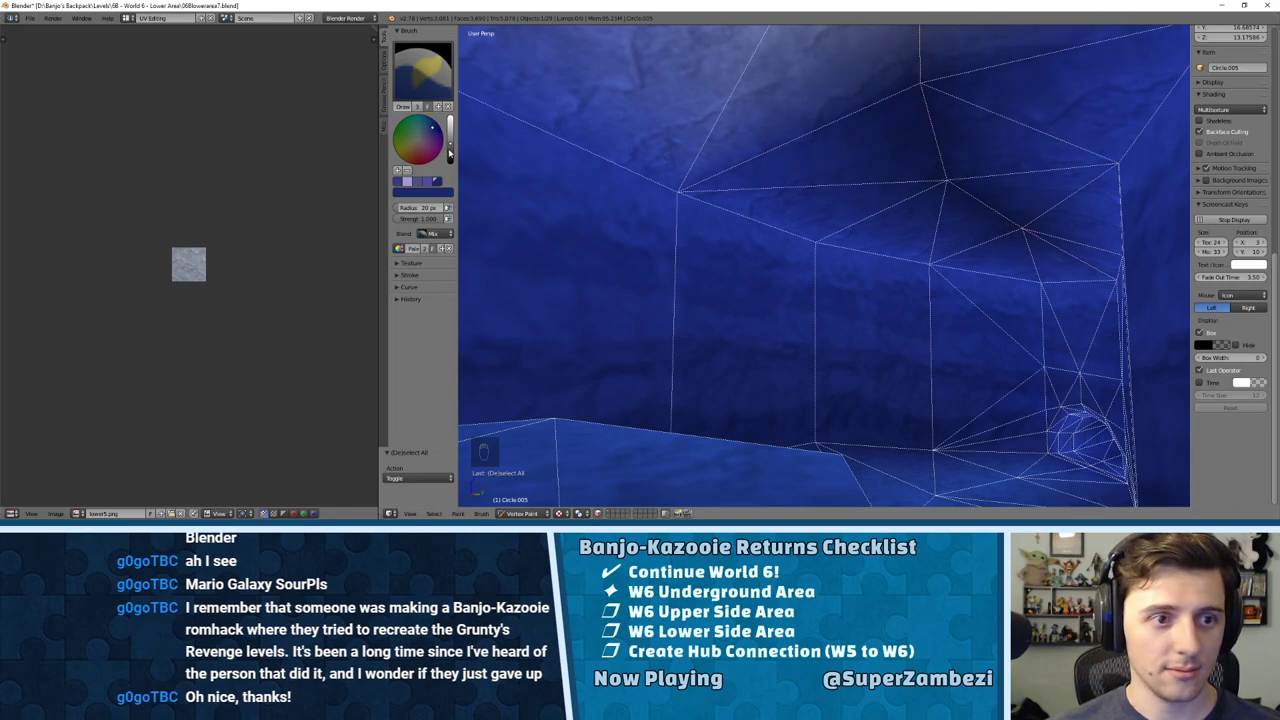
Step: Adjust the dark blue brush's brightness slightly and check the ceiling ridge shading in Object Mode
{"action": "left_click", "coordinate": [449, 152]}
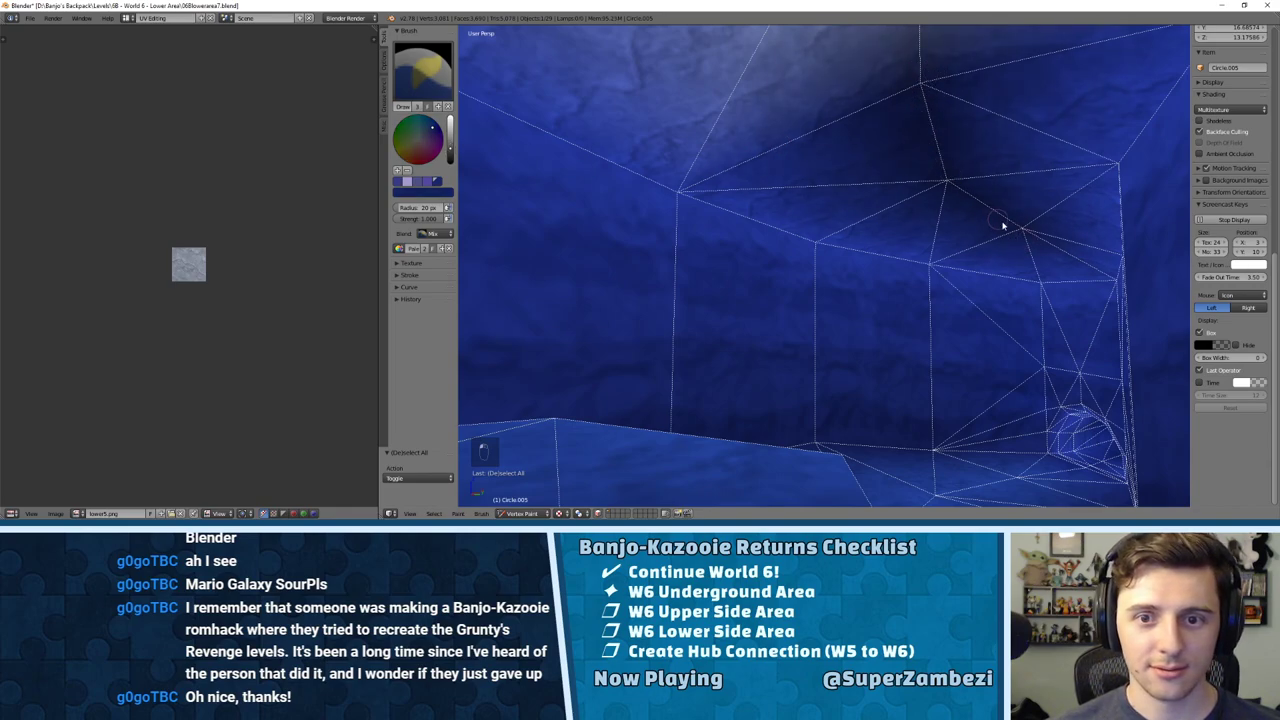
{"action": "mouse_move", "coordinate": [1014, 249]}
{"action": "middle_mouse_down"}
{"action": "mouse_move", "coordinate": [1030, 232]}
{"action": "mouse_move", "coordinate": [971, 263]}
{"action": "mouse_move", "coordinate": [943, 123]}
{"action": "mouse_move", "coordinate": [770, 140]}
{"action": "mouse_move", "coordinate": [834, 166]}
{"action": "mouse_move", "coordinate": [846, 211]}
{"action": "mouse_move", "coordinate": [881, 193]}
{"action": "mouse_move", "coordinate": [851, 214]}
{"action": "mouse_move", "coordinate": [874, 211]}
{"action": "middle_mouse_up"}
{"action": "left_click", "coordinate": [520, 512]}
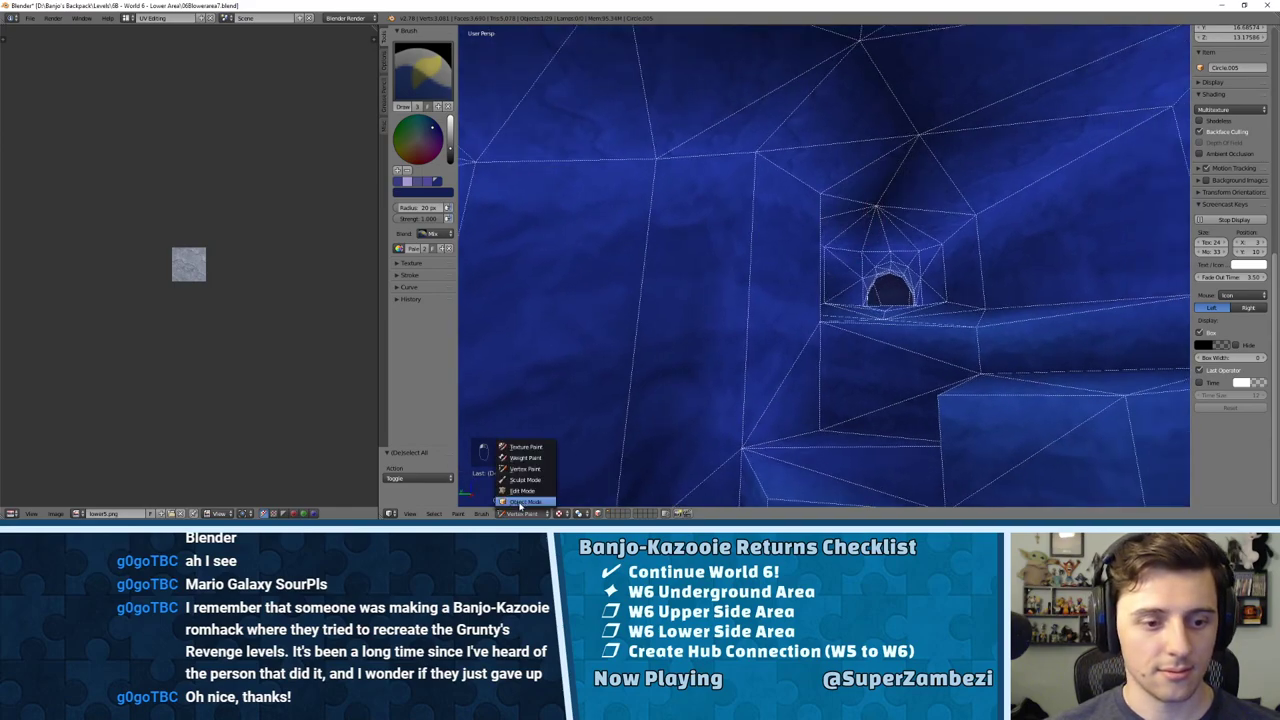
{"action": "left_click", "coordinate": [519, 501]}
{"action": "mouse_move", "coordinate": [817, 354]}
{"action": "middle_mouse_down"}
{"action": "mouse_move", "coordinate": [873, 309]}
{"action": "mouse_move", "coordinate": [991, 143]}
{"action": "middle_mouse_up"}
{"action": "scroll", "coordinate": [869, 191], "scroll_direction": "down", "scroll_amount": 3}
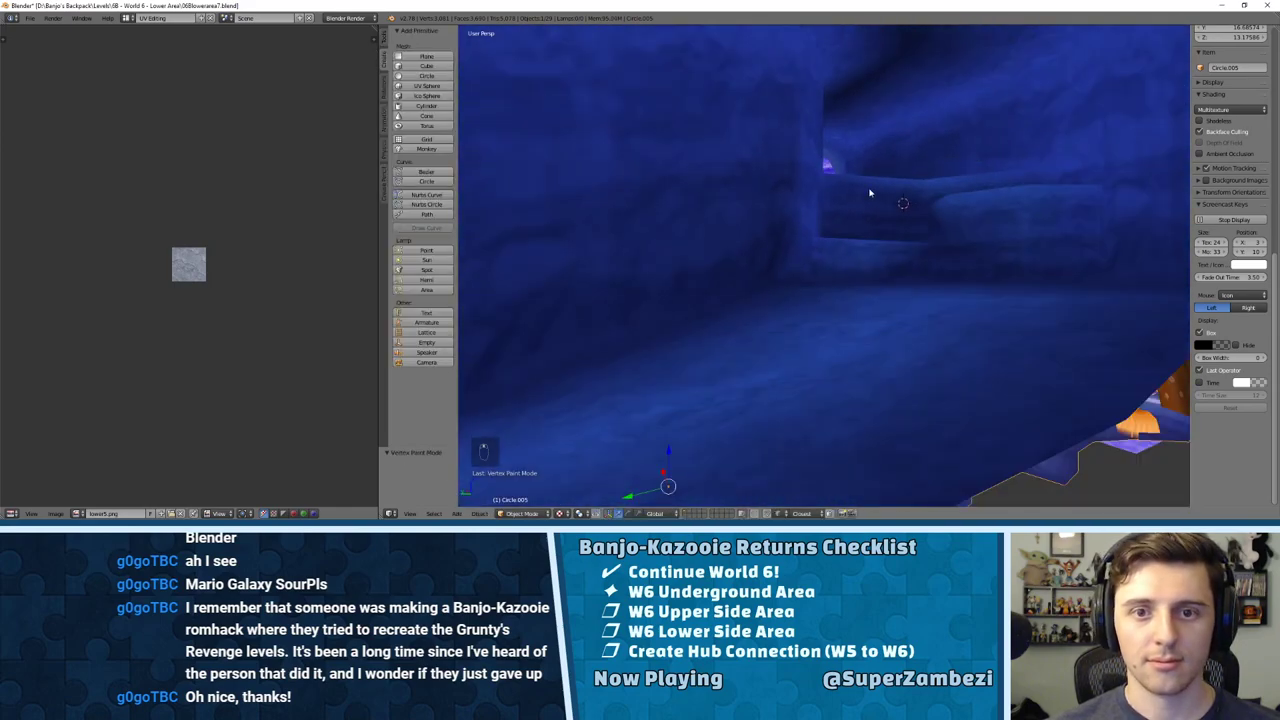
{"action": "middle_click_drag", "start_coordinate": [869, 191], "coordinate": [772, 213]}
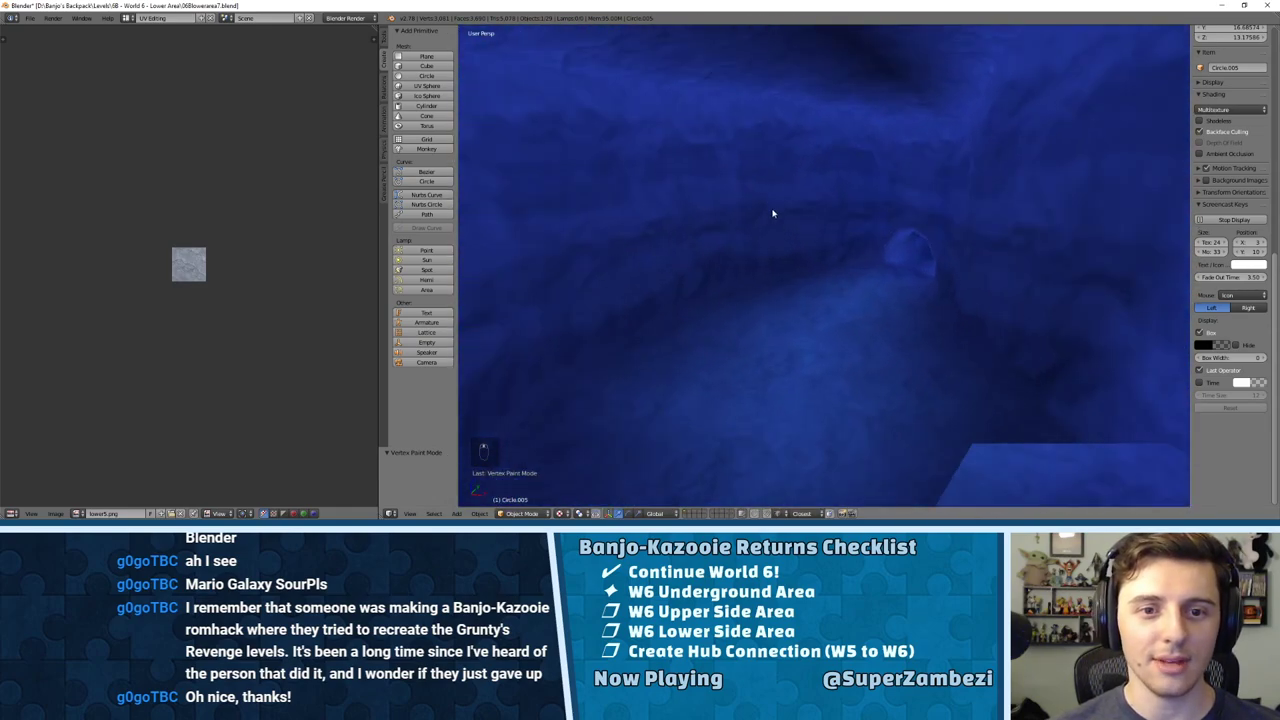
Step: In Vertex Paint mode, repaint the rim vertices between ceiling and walls a darker blue around the cave, and check the shading in Object Mode
{"action": "left_click", "coordinate": [521, 513]}
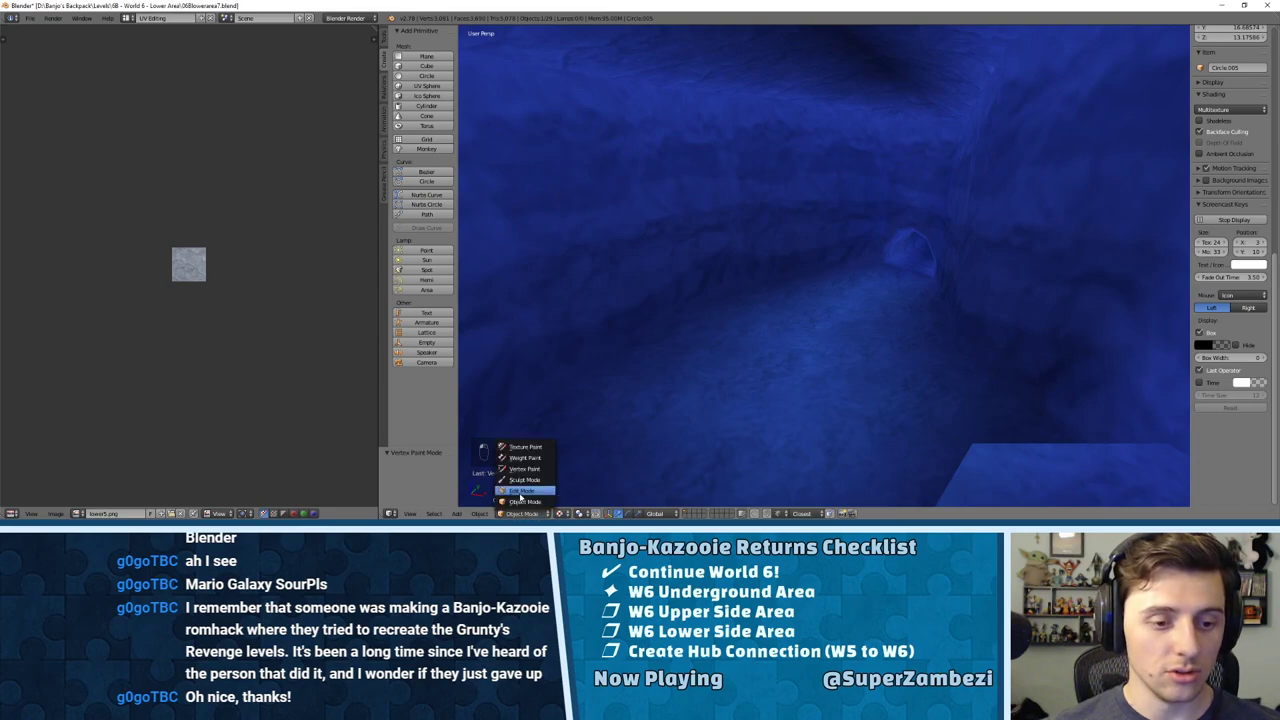
{"action": "left_click", "coordinate": [525, 468]}
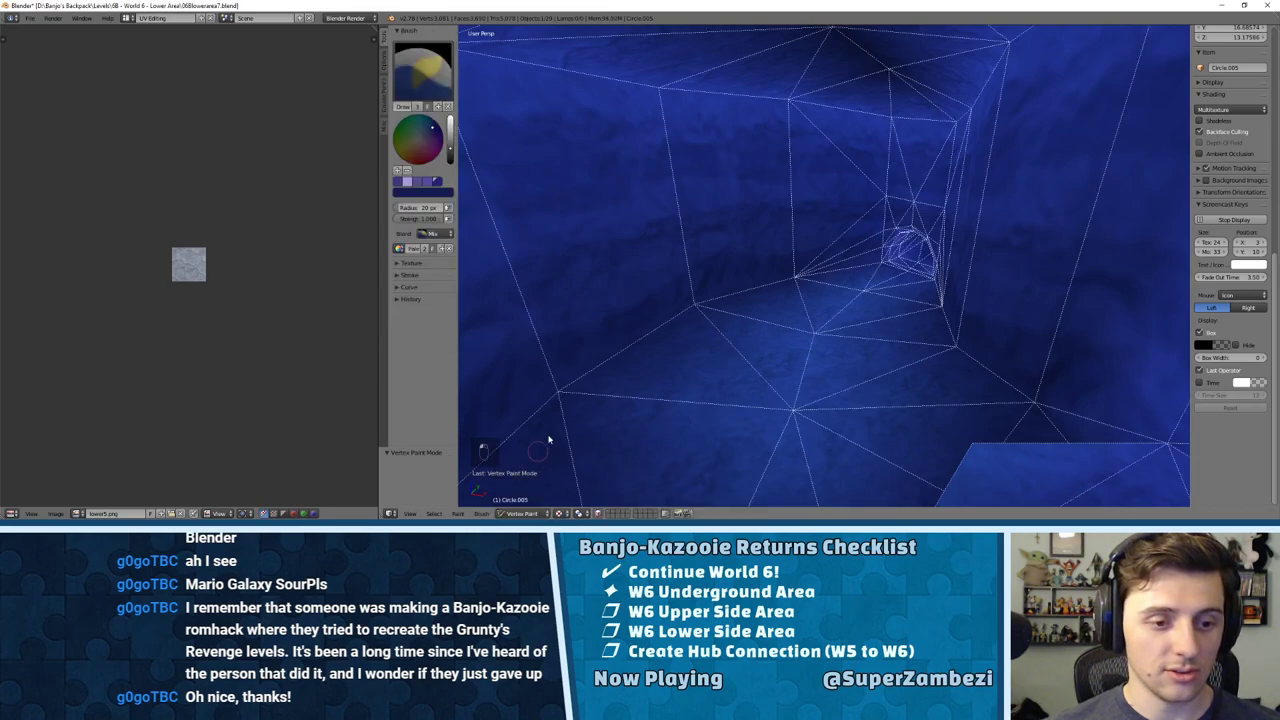
{"action": "middle_click_drag", "start_coordinate": [808, 119], "coordinate": [719, 167]}
{"action": "left_click", "coordinate": [449, 141]}
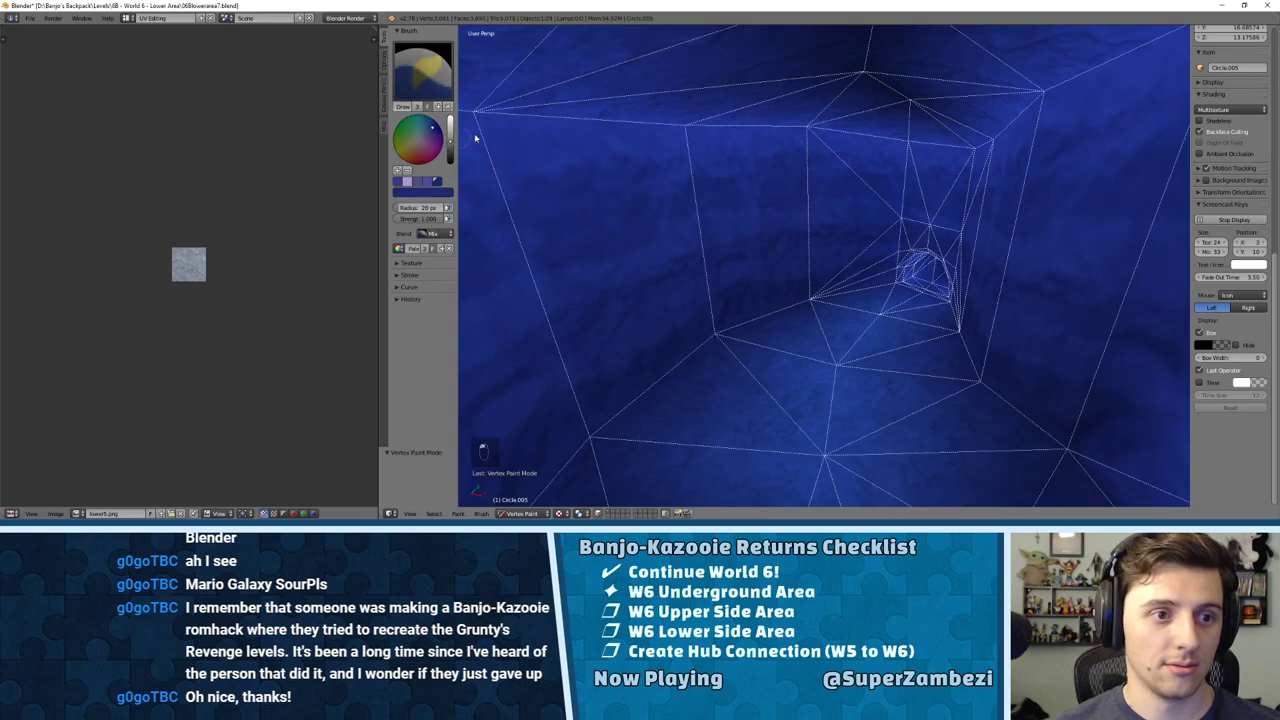
{"action": "mouse_move", "coordinate": [488, 116]}
{"action": "left_mouse_down"}
{"action": "mouse_move", "coordinate": [477, 114]}
{"action": "mouse_move", "coordinate": [1005, 140]}
{"action": "mouse_move", "coordinate": [943, 145]}
{"action": "left_mouse_up"}
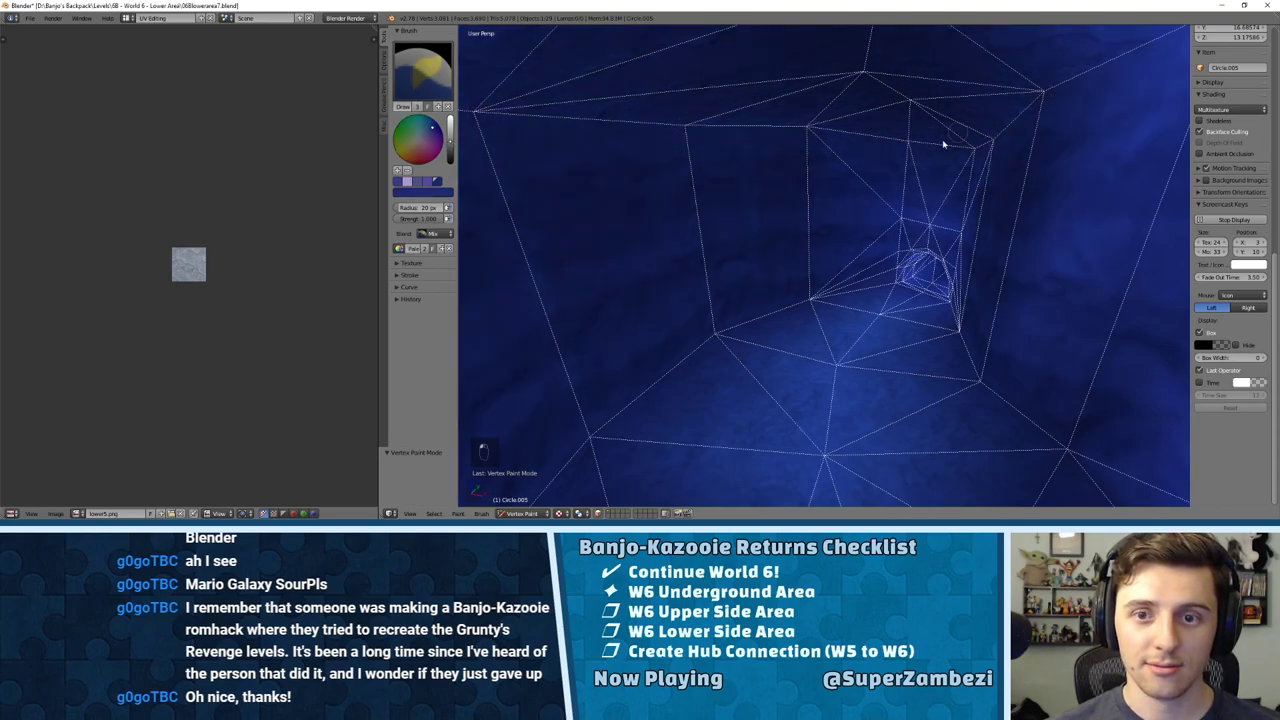
{"action": "middle_click_drag", "start_coordinate": [943, 145], "coordinate": [879, 168]}
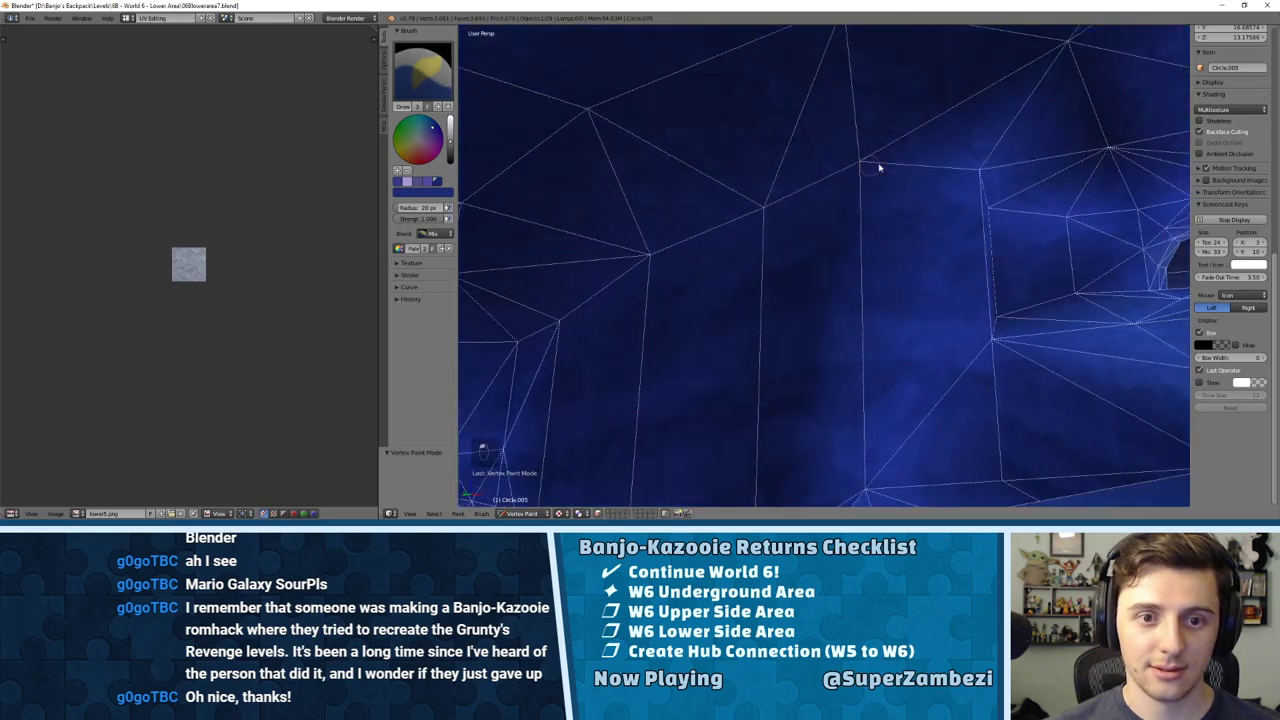
{"action": "middle_click_drag", "start_coordinate": [971, 194], "coordinate": [949, 98]}
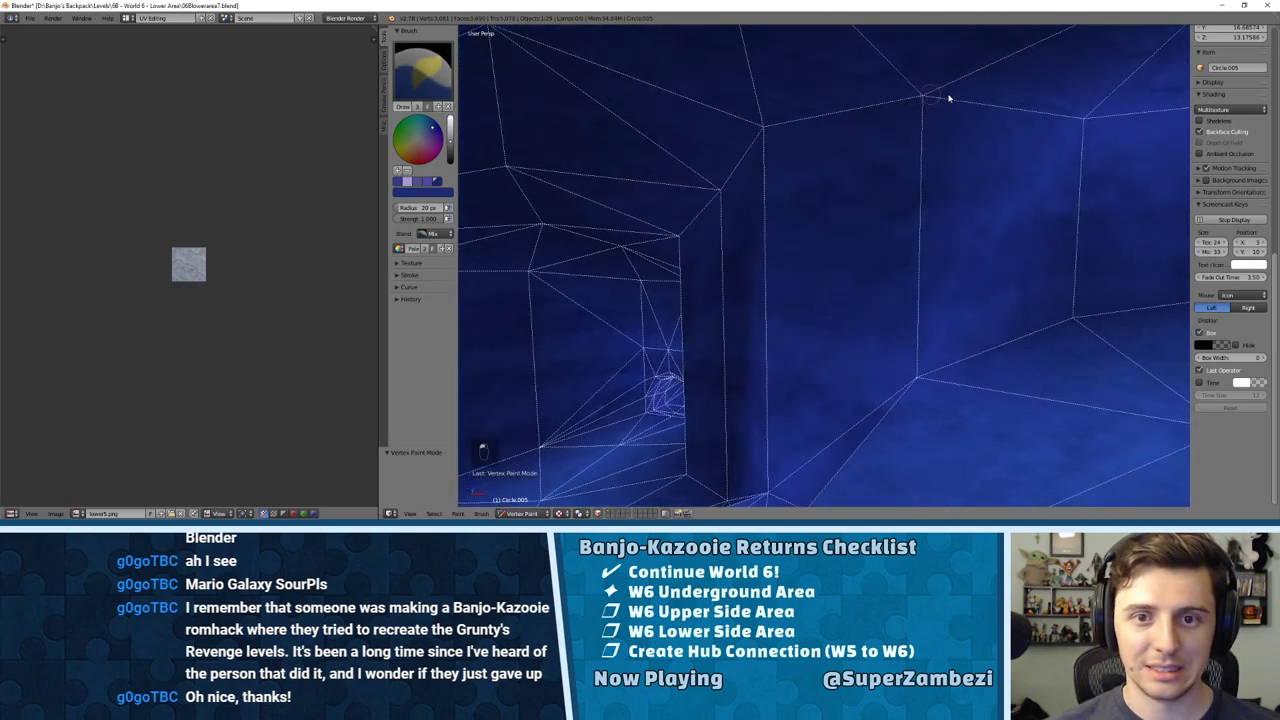
{"action": "middle_click_drag", "start_coordinate": [1015, 130], "coordinate": [903, 163]}
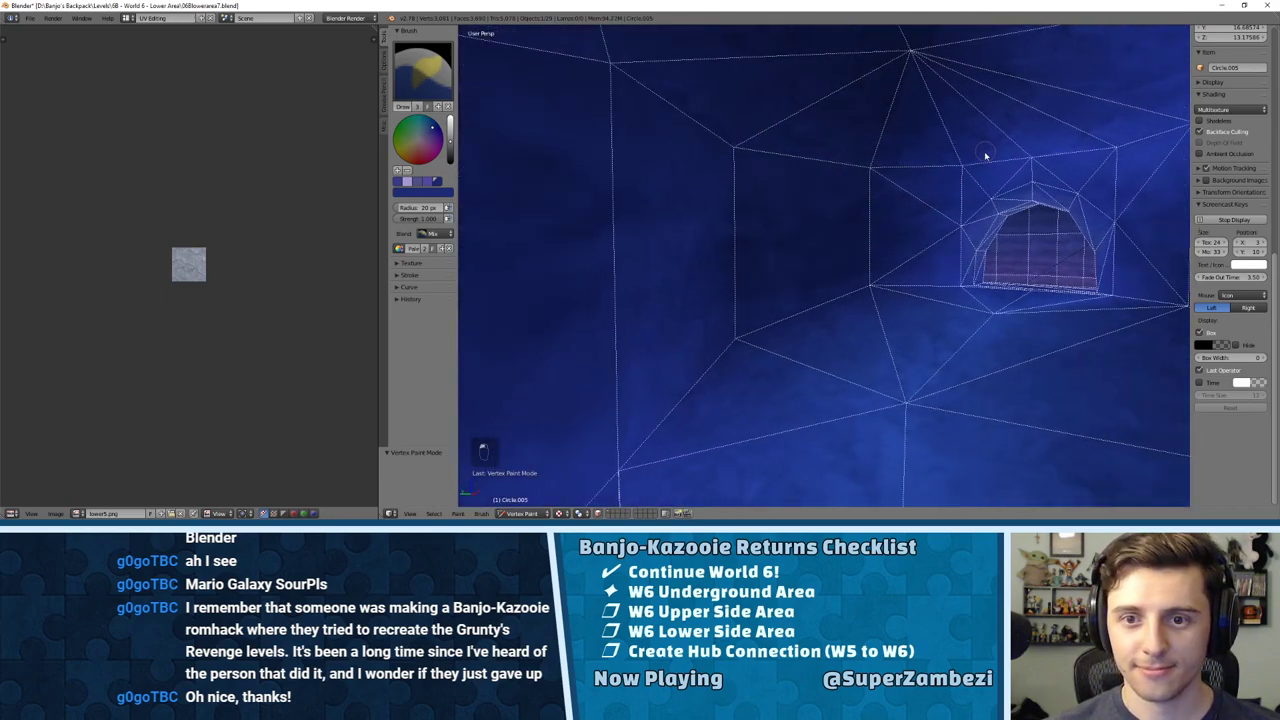
{"action": "middle_click_drag", "start_coordinate": [1105, 152], "coordinate": [606, 440]}
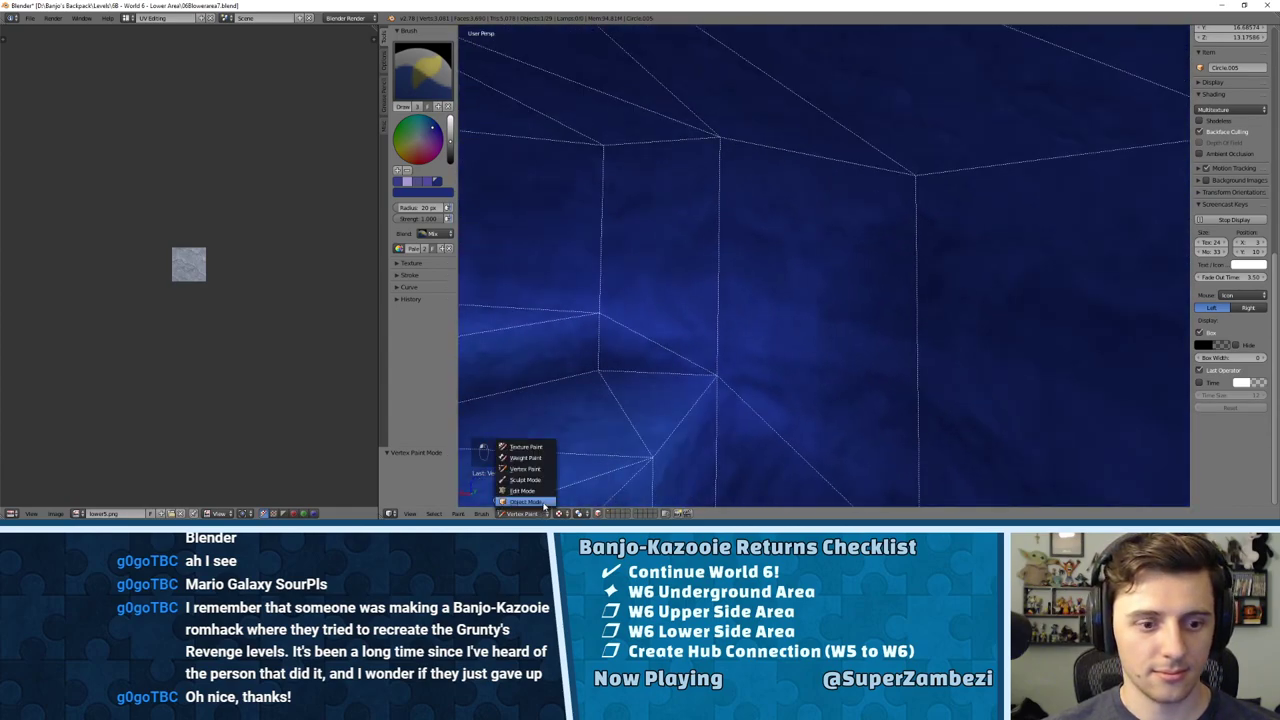
{"action": "left_click", "coordinate": [527, 501]}
{"action": "middle_click_drag", "start_coordinate": [527, 501], "coordinate": [926, 246]}
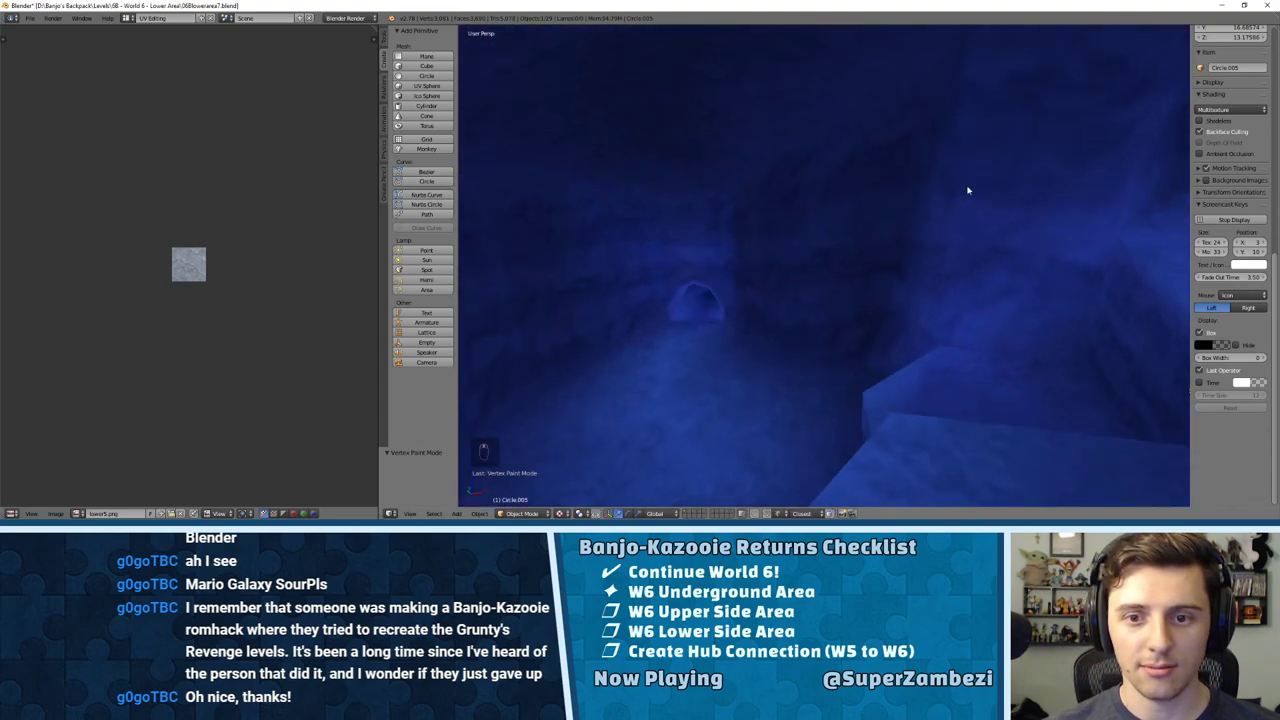
{"action": "middle_click_drag", "start_coordinate": [850, 256], "coordinate": [941, 299]}
Step: Return to Vertex Paint, isolate the wall faces beside the stepped ledges, paint them with a brighter blue and reselect all faces
{"action": "key", "text": "Tab"}
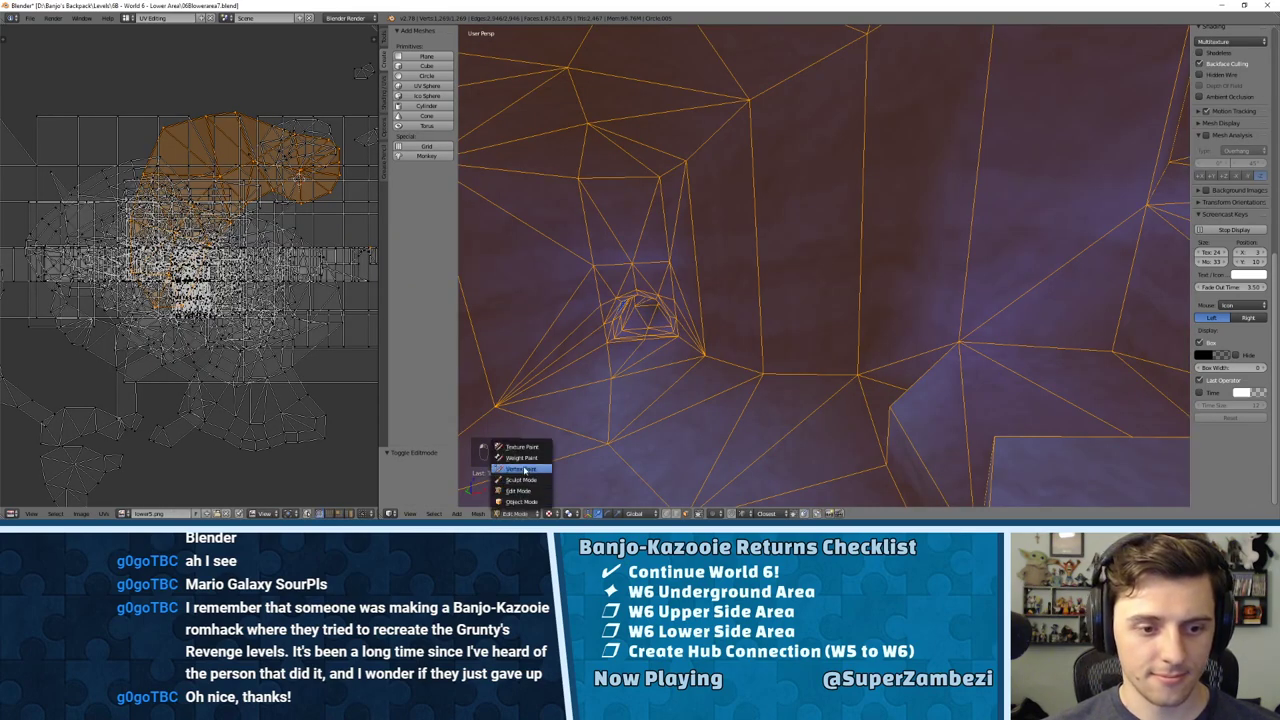
{"action": "left_click", "coordinate": [524, 469]}
{"action": "mouse_move", "coordinate": [974, 257]}
{"action": "middle_mouse_down"}
{"action": "mouse_move", "coordinate": [789, 289]}
{"action": "mouse_move", "coordinate": [843, 220]}
{"action": "mouse_move", "coordinate": [752, 177]}
{"action": "middle_mouse_up"}
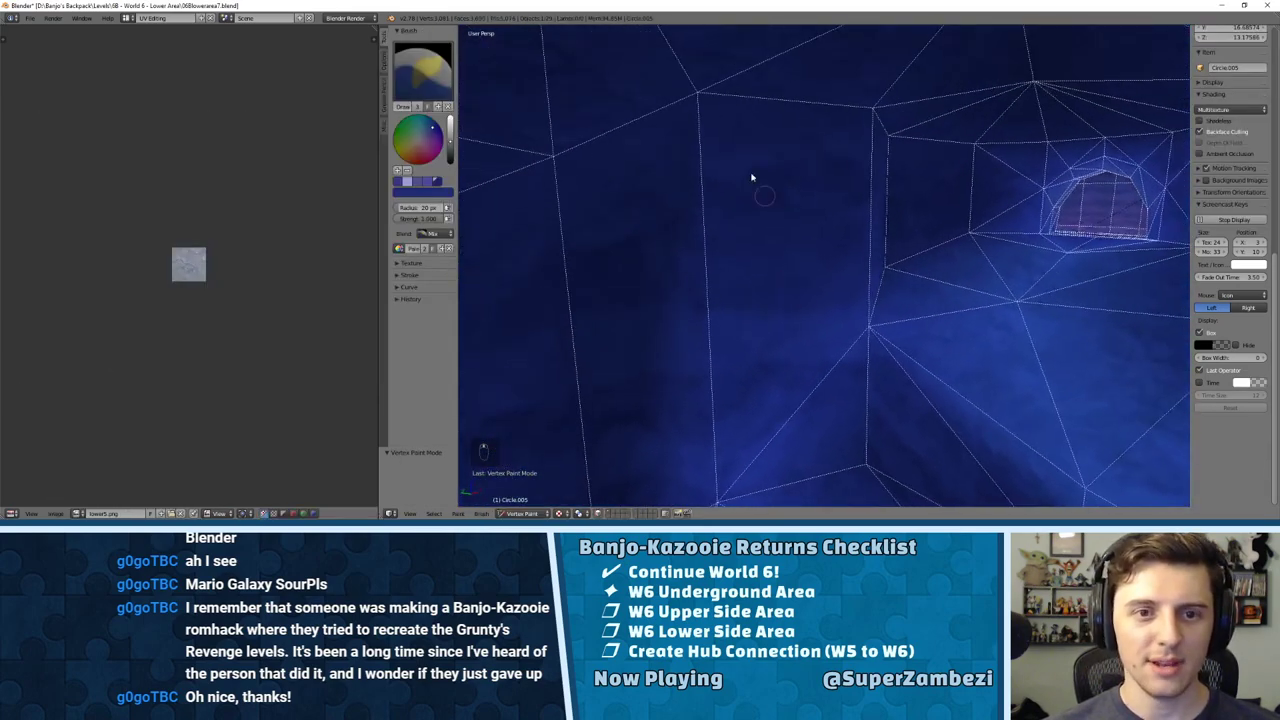
{"action": "middle_click_drag", "start_coordinate": [777, 240], "coordinate": [479, 149]}
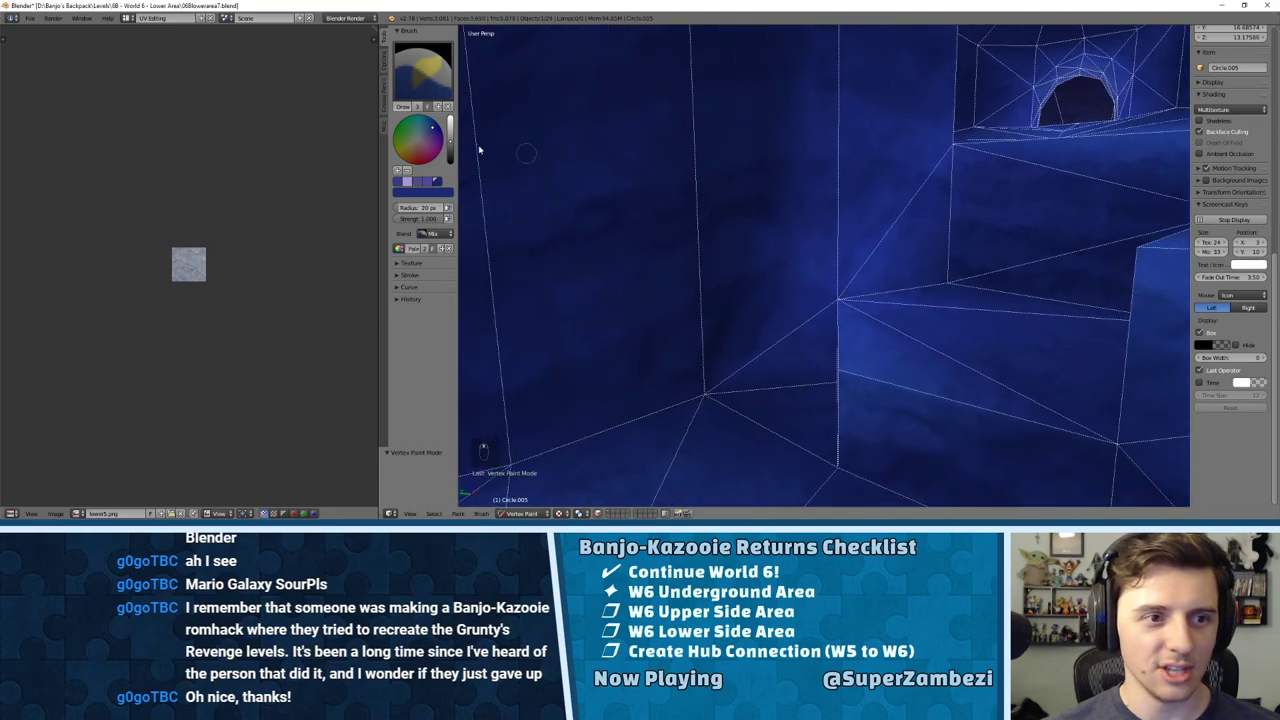
{"action": "middle_click_drag", "start_coordinate": [787, 248], "coordinate": [817, 313]}
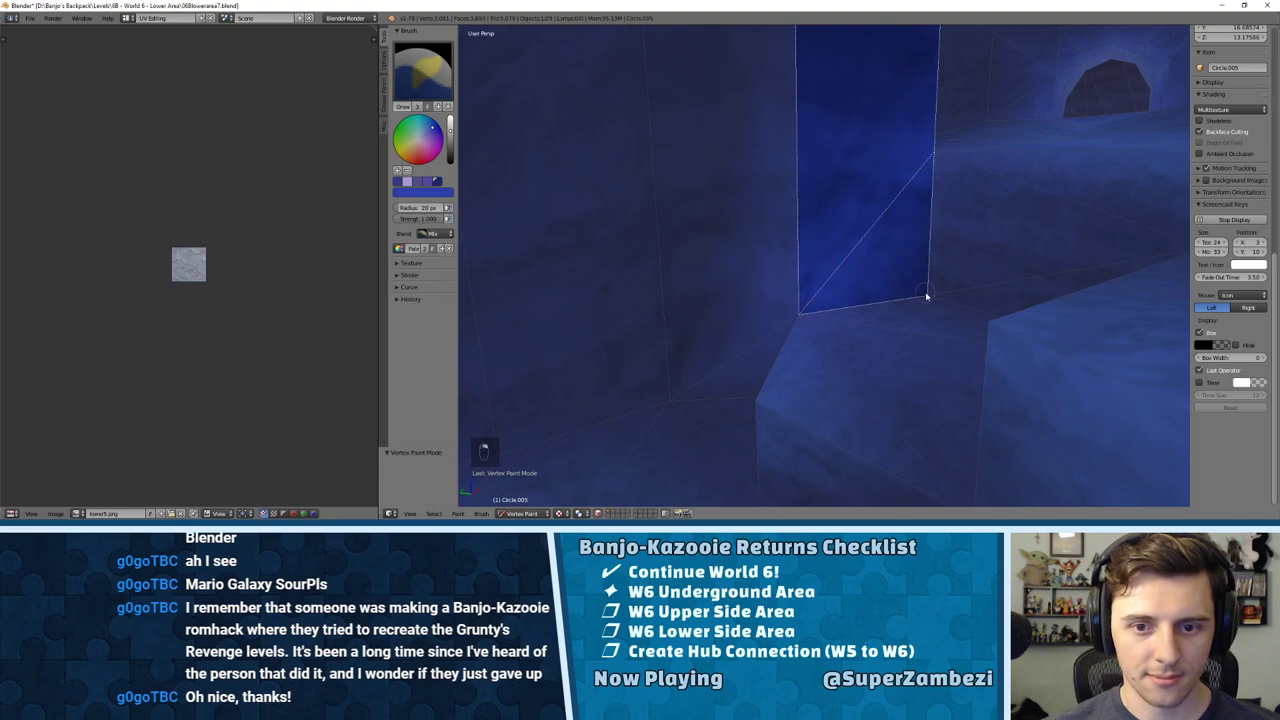
{"action": "key", "text": "a"}
{"action": "key", "text": "a"}
{"action": "key", "text": "a"}
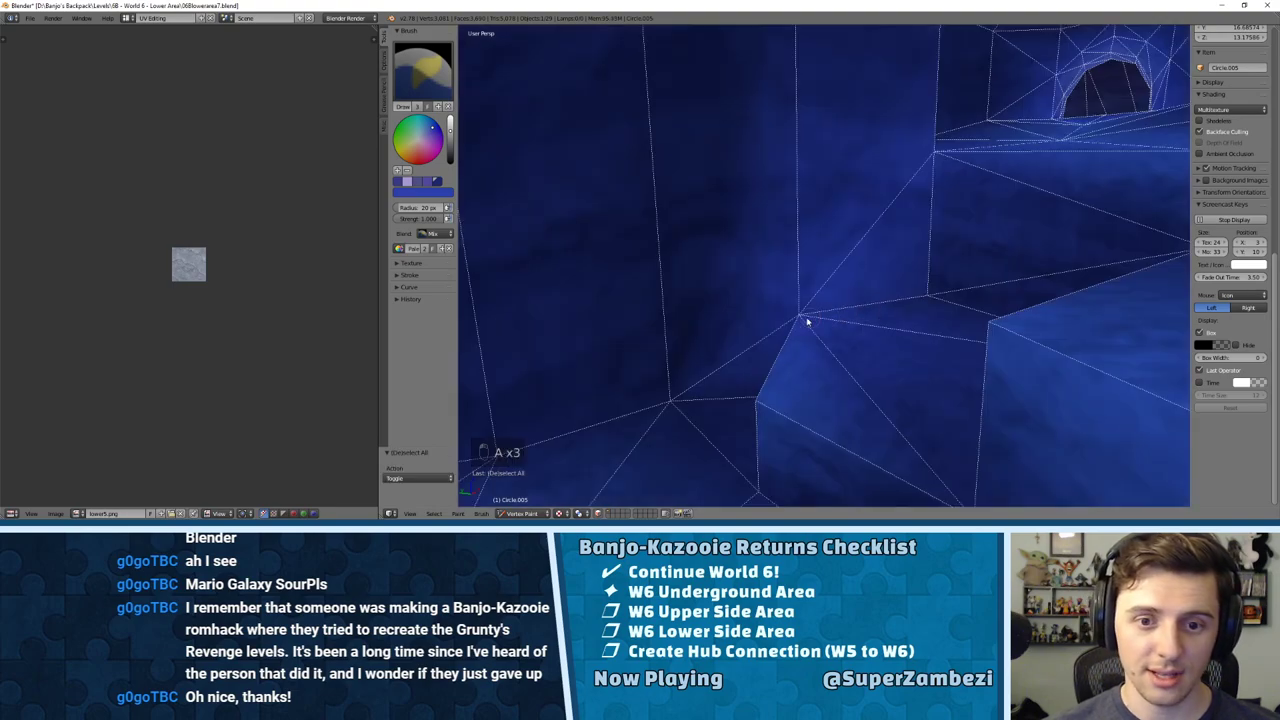
Step: Paint the two vertices where the upper ledges meet the wall with the medium blue and check the ledges in Object Mode
{"action": "middle_click_drag", "start_coordinate": [806, 317], "coordinate": [946, 237]}
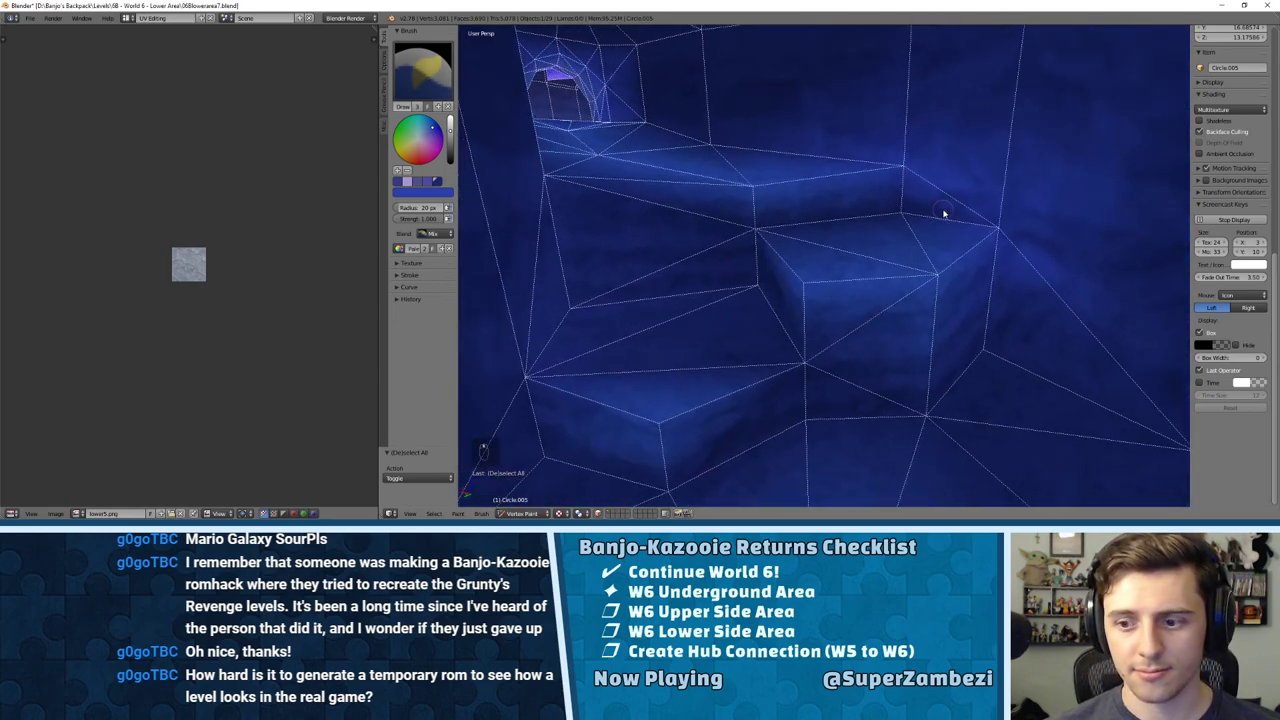
{"action": "middle_click_drag", "start_coordinate": [963, 181], "coordinate": [886, 220]}
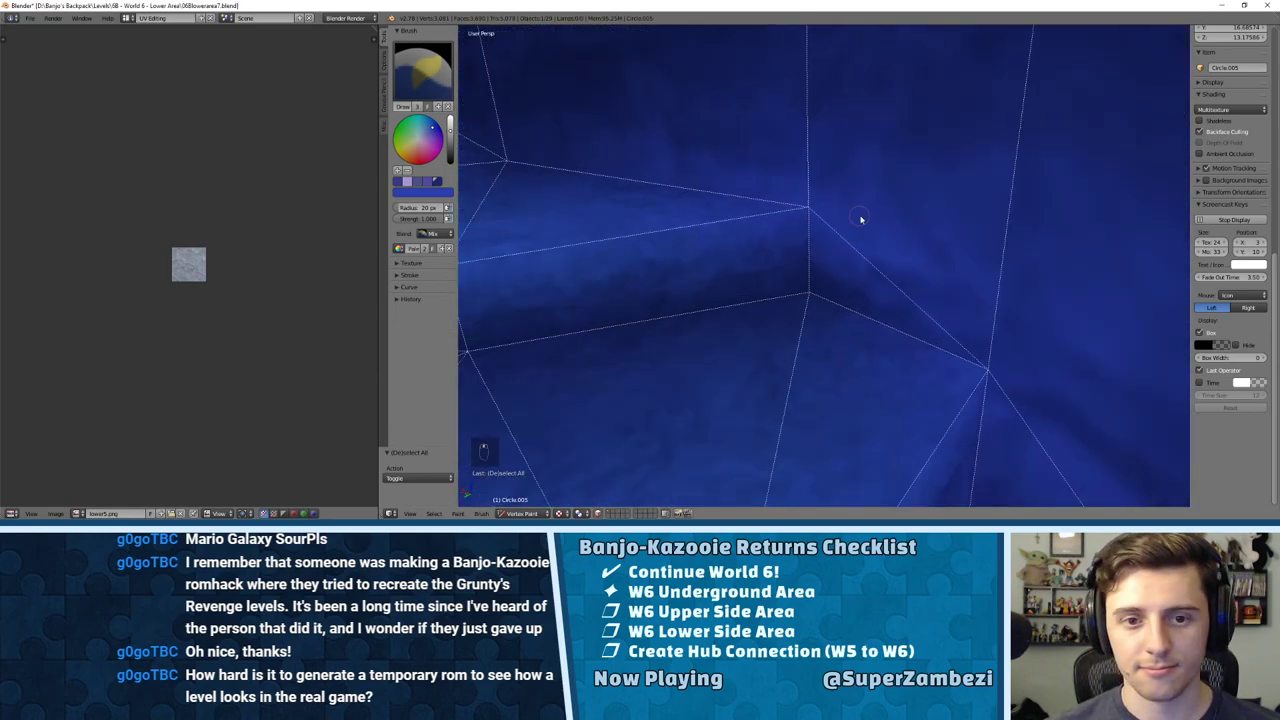
{"action": "left_click", "coordinate": [818, 209]}
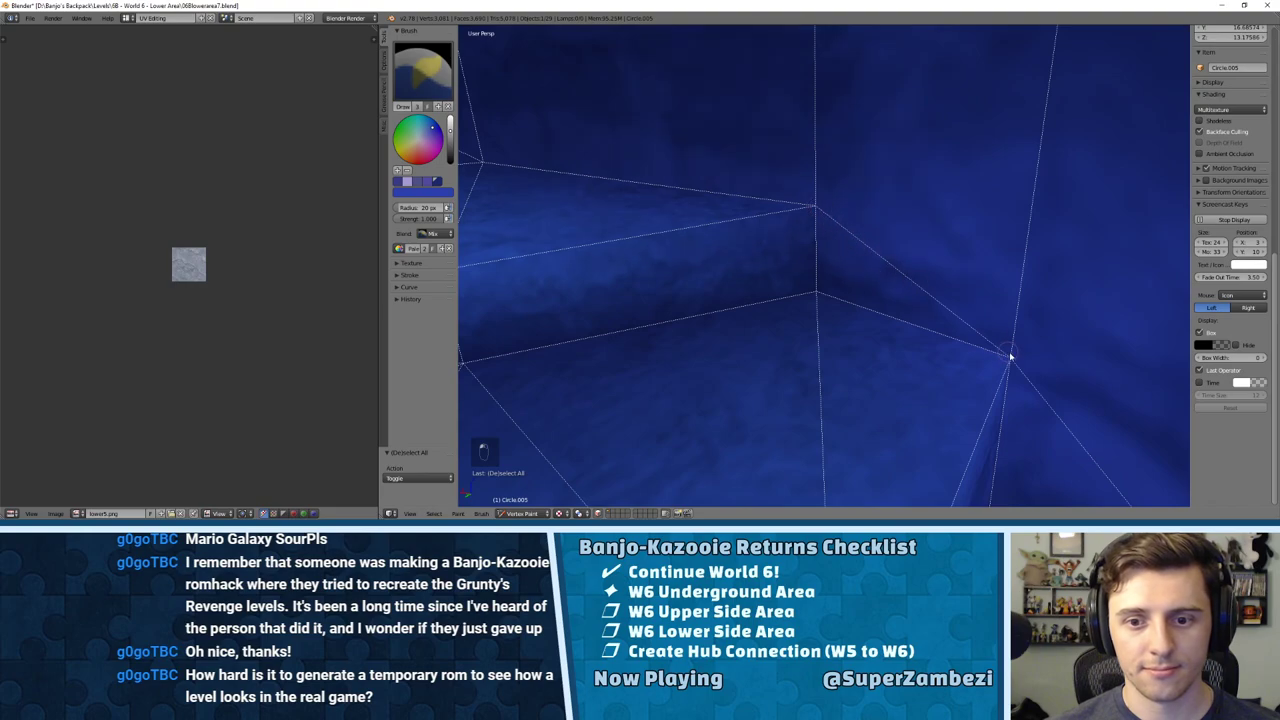
{"action": "left_click", "coordinate": [1010, 356]}
{"action": "scroll", "coordinate": [1008, 356], "scroll_direction": "down", "scroll_amount": 6}
{"action": "middle_click_drag", "start_coordinate": [867, 326], "coordinate": [858, 282]}
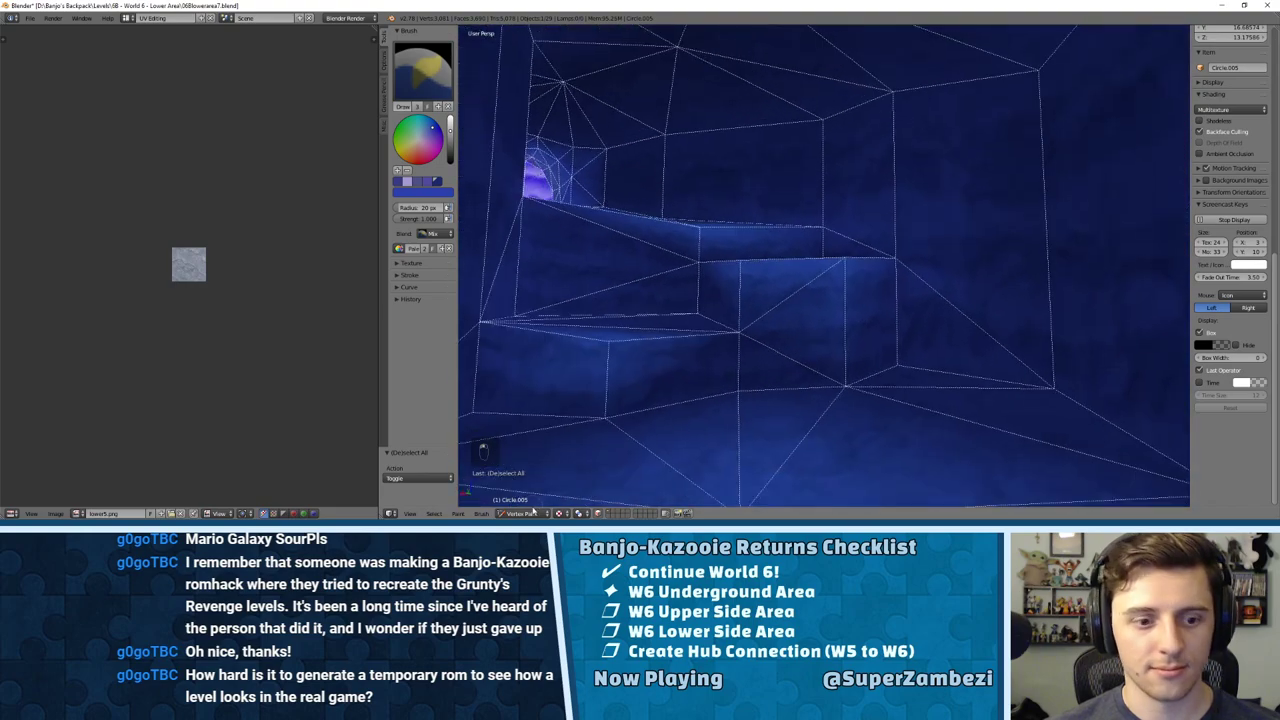
{"action": "left_click", "coordinate": [530, 512]}
{"action": "left_click", "coordinate": [528, 502]}
{"action": "mouse_move", "coordinate": [754, 337]}
{"action": "middle_mouse_down"}
{"action": "mouse_move", "coordinate": [703, 354]}
{"action": "mouse_move", "coordinate": [854, 266]}
{"action": "mouse_move", "coordinate": [817, 277]}
{"action": "mouse_move", "coordinate": [900, 280]}
{"action": "mouse_move", "coordinate": [961, 320]}
{"action": "mouse_move", "coordinate": [940, 349]}
{"action": "mouse_move", "coordinate": [801, 267]}
{"action": "mouse_move", "coordinate": [781, 270]}
{"action": "middle_mouse_up"}
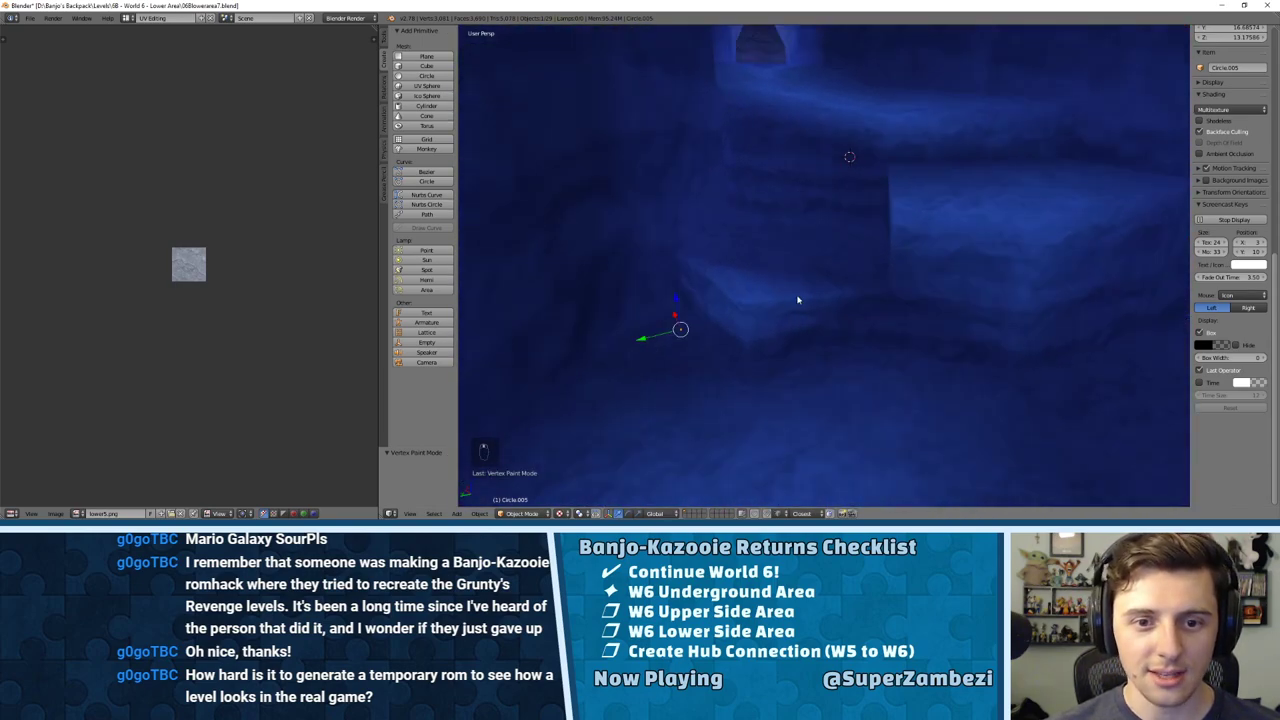
Step: Put the mesh back in Vertex Paint mode and dab full-brightness blue on the corner where the lowest ledge meets the higher block
{"action": "key", "text": "Tab"}
{"action": "left_click", "coordinate": [515, 513]}
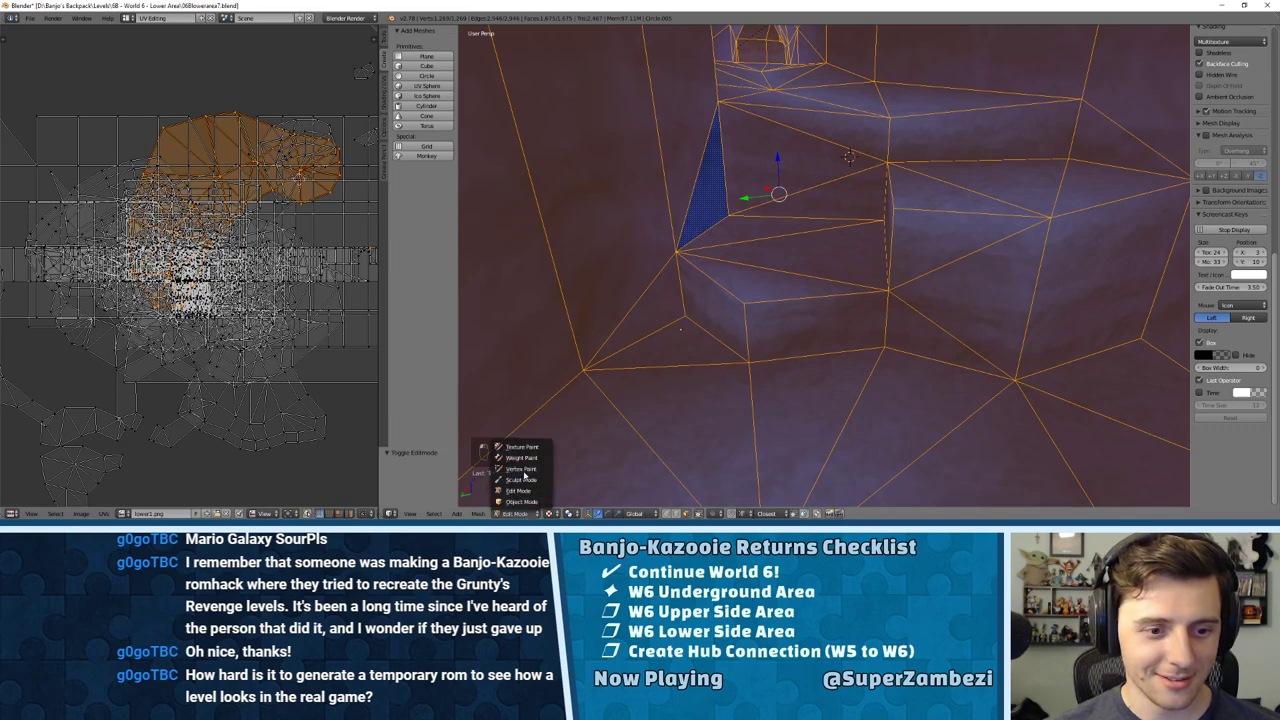
{"action": "left_click", "coordinate": [520, 469]}
{"action": "scroll", "coordinate": [780, 285], "scroll_direction": "up", "scroll_amount": 3}
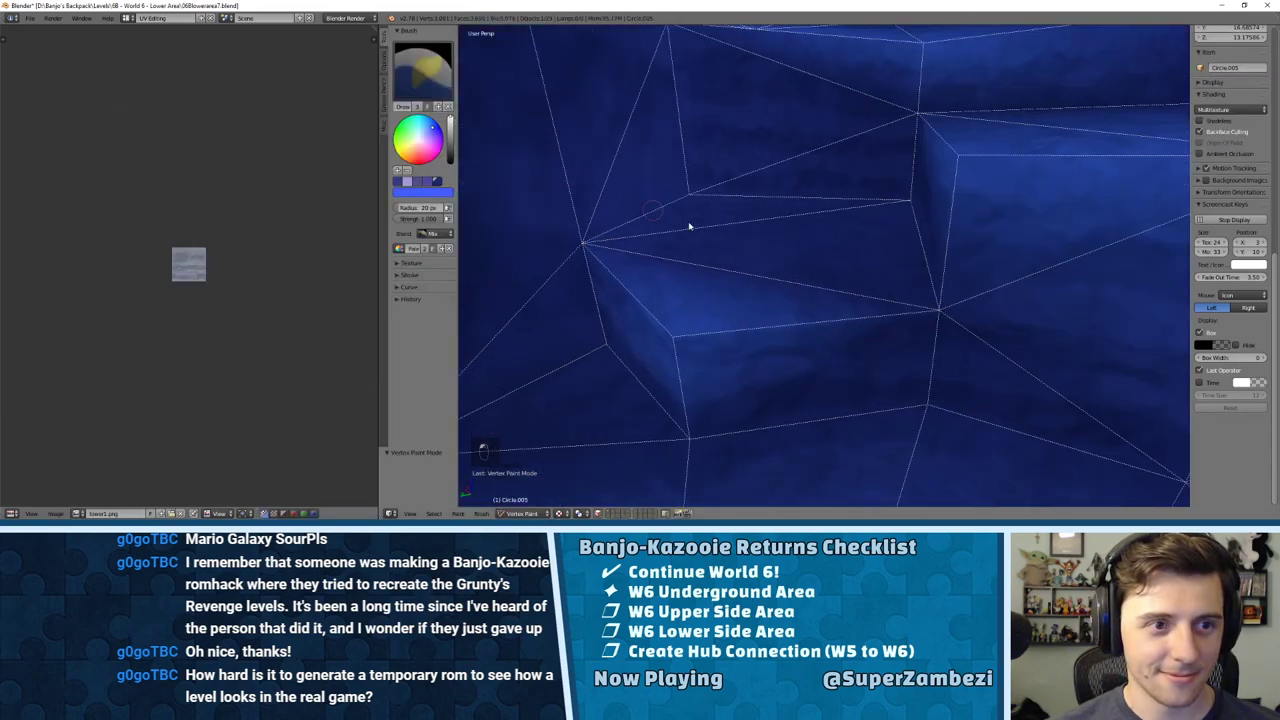
{"action": "middle_click_drag", "start_coordinate": [842, 298], "coordinate": [843, 306]}
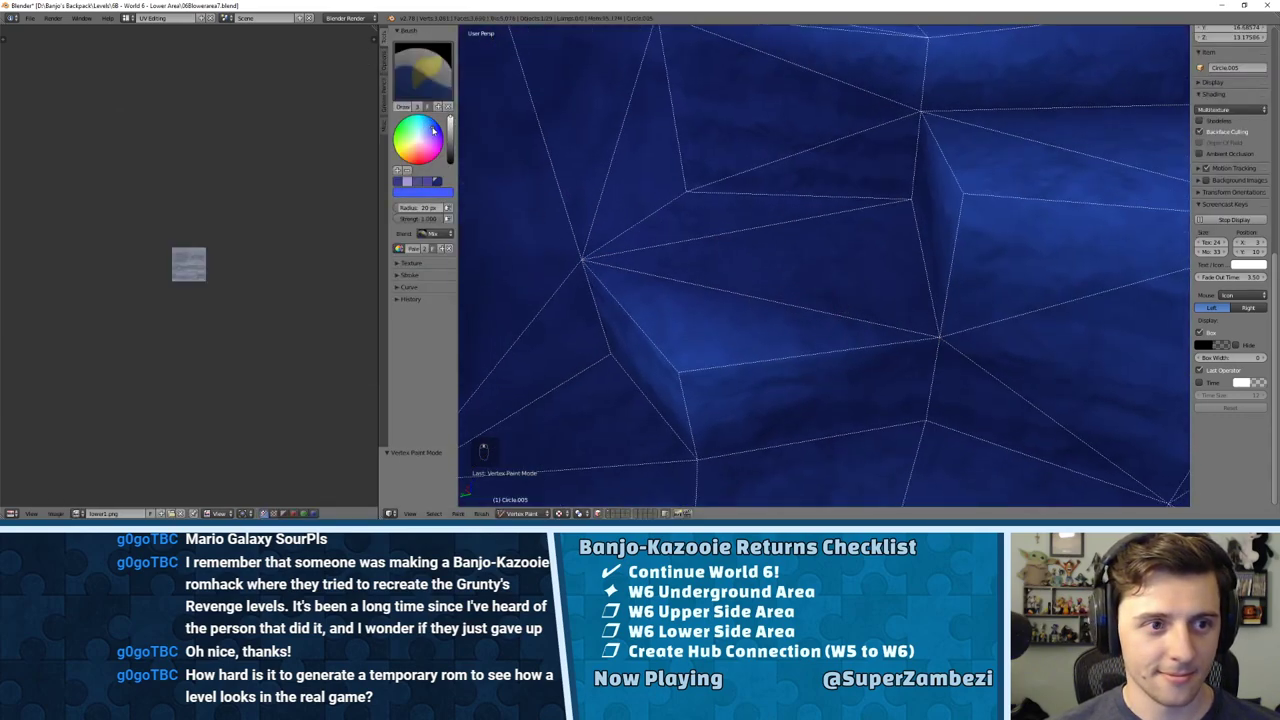
{"action": "left_click", "coordinate": [936, 341]}
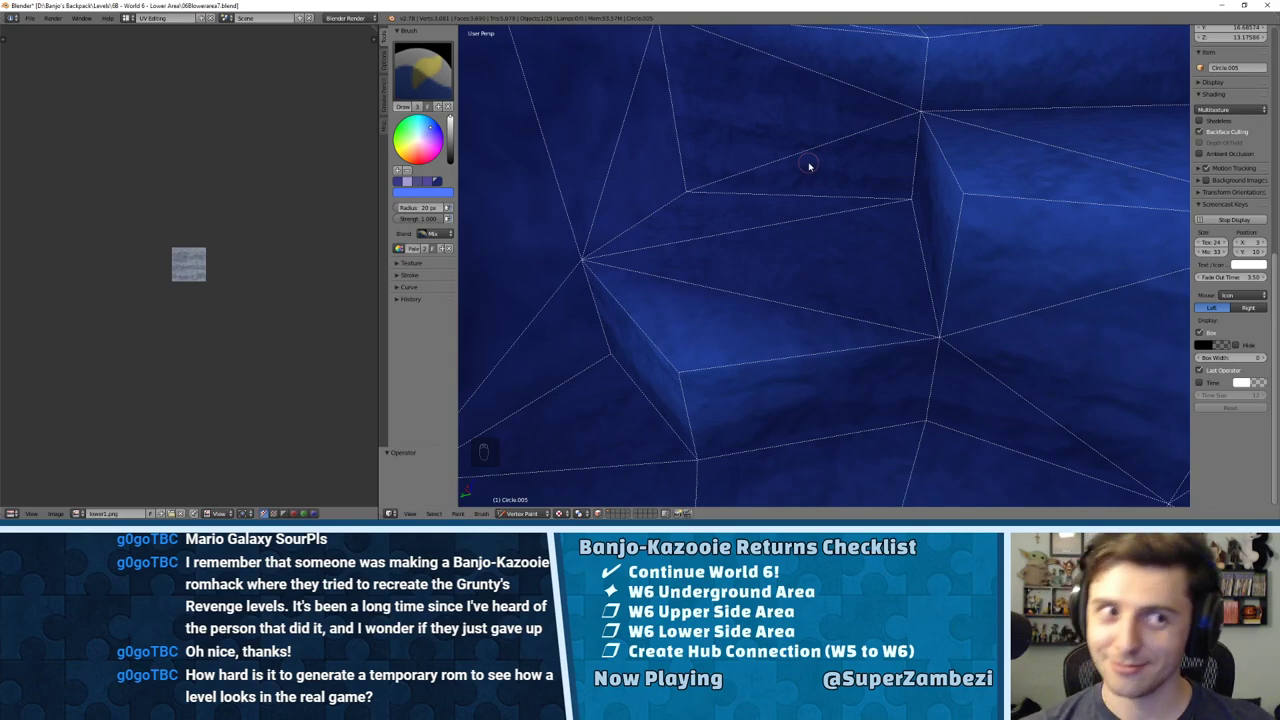
Step: Save the blend file
{"action": "left_click", "coordinate": [30, 18]}
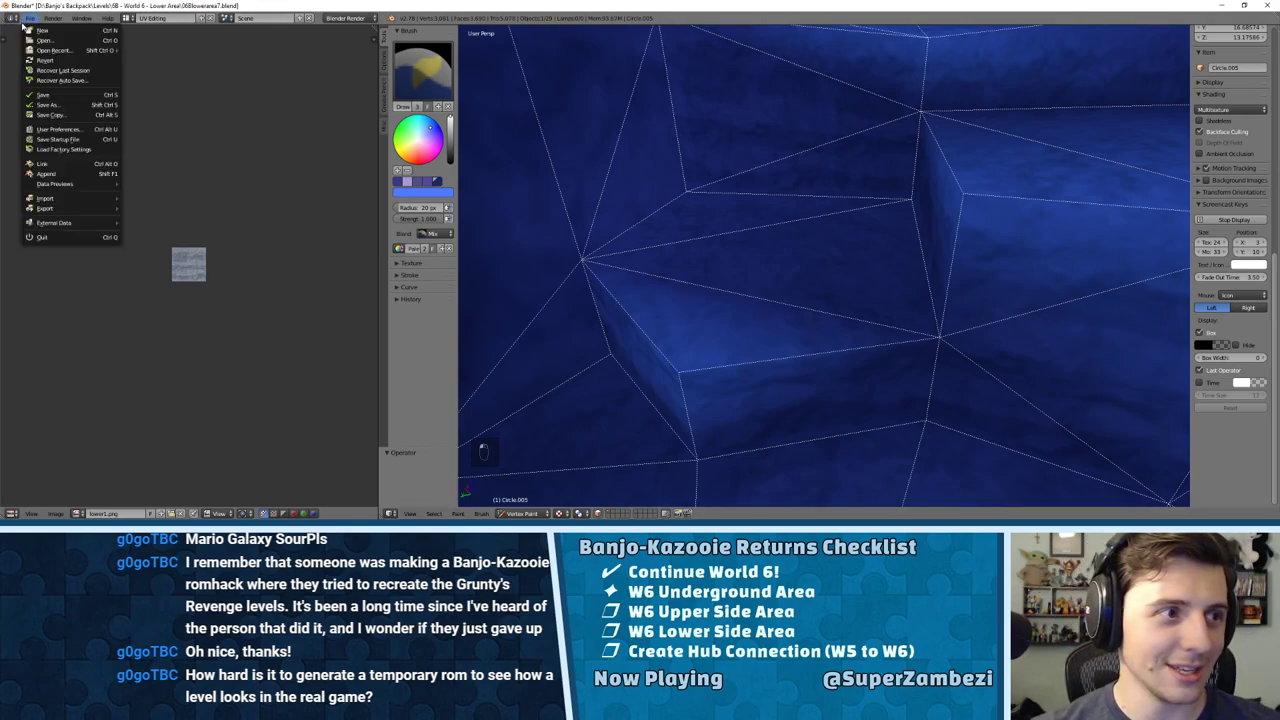
{"action": "left_click", "coordinate": [30, 94]}
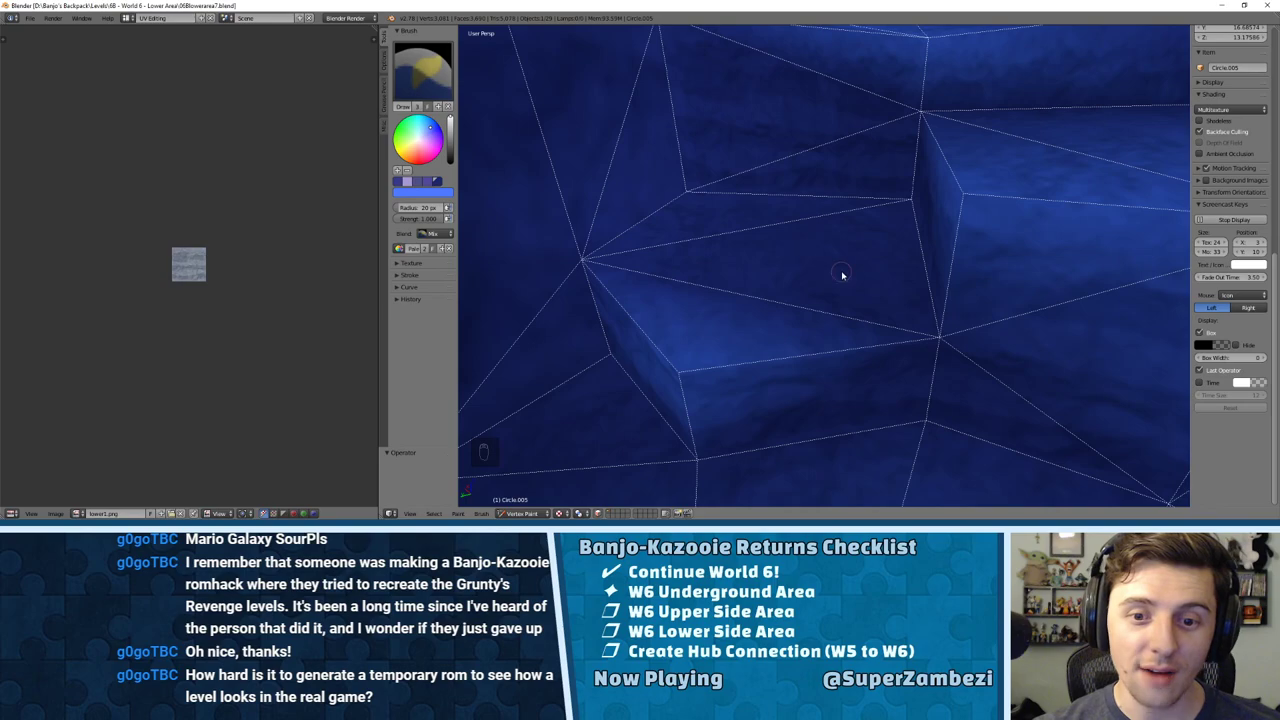
Step: Isolate the two top faces of the lowest ledge, paint their corner beside the higher block bright blue and check it in Object Mode
{"action": "right_click", "coordinate": [857, 306]}
{"action": "right_click", "coordinate": [843, 329], "text": "shift"}
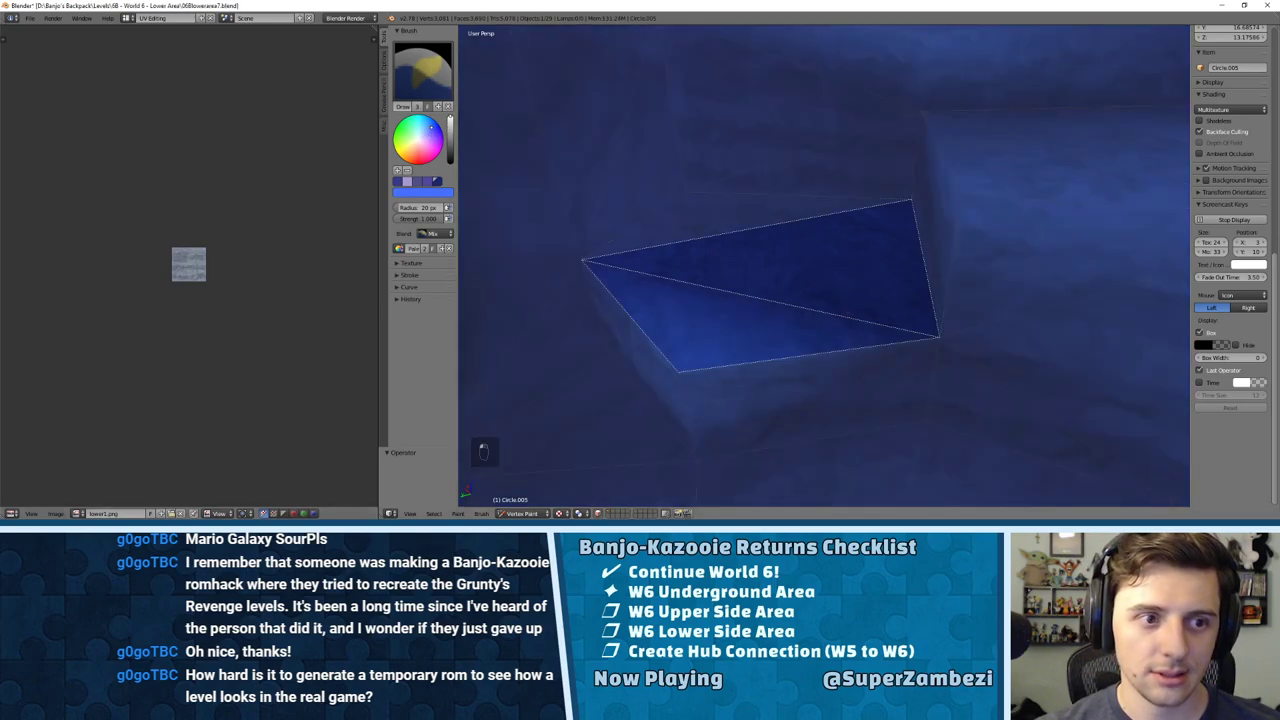
{"action": "left_click", "coordinate": [935, 337]}
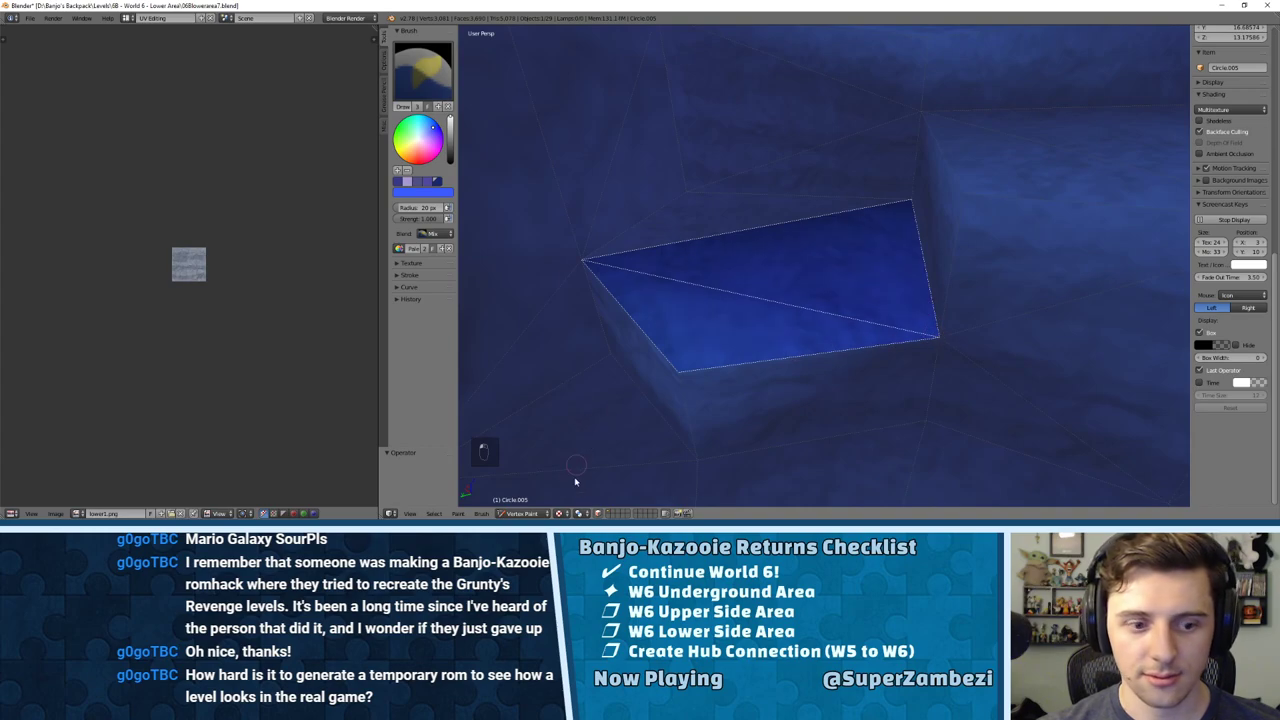
{"action": "left_click", "coordinate": [521, 513]}
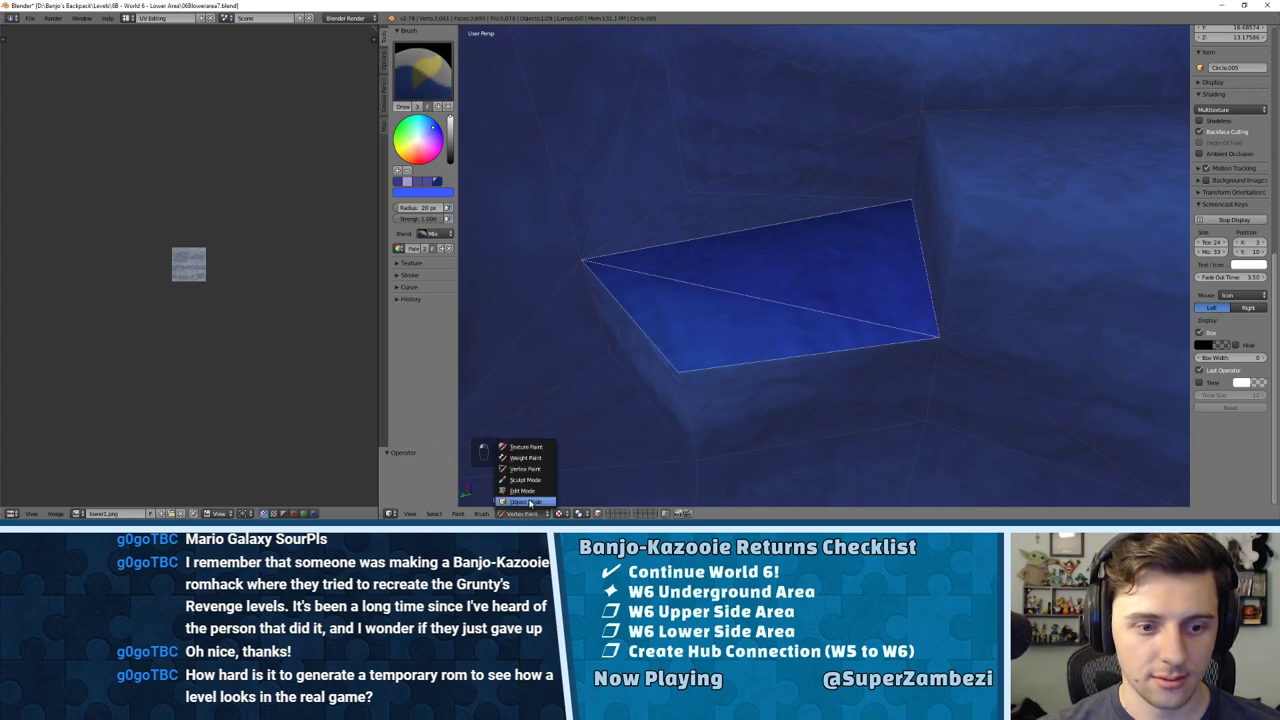
{"action": "left_click", "coordinate": [530, 502]}
{"action": "mouse_move", "coordinate": [857, 323]}
{"action": "middle_mouse_down"}
{"action": "mouse_move", "coordinate": [889, 282]}
{"action": "mouse_move", "coordinate": [843, 286]}
{"action": "mouse_move", "coordinate": [873, 316]}
{"action": "middle_mouse_up"}
Step: Return to Vertex Paint mode, darken the blue brush and repaint the same corner of the lowest ledge's top faces
{"action": "left_click", "coordinate": [521, 513]}
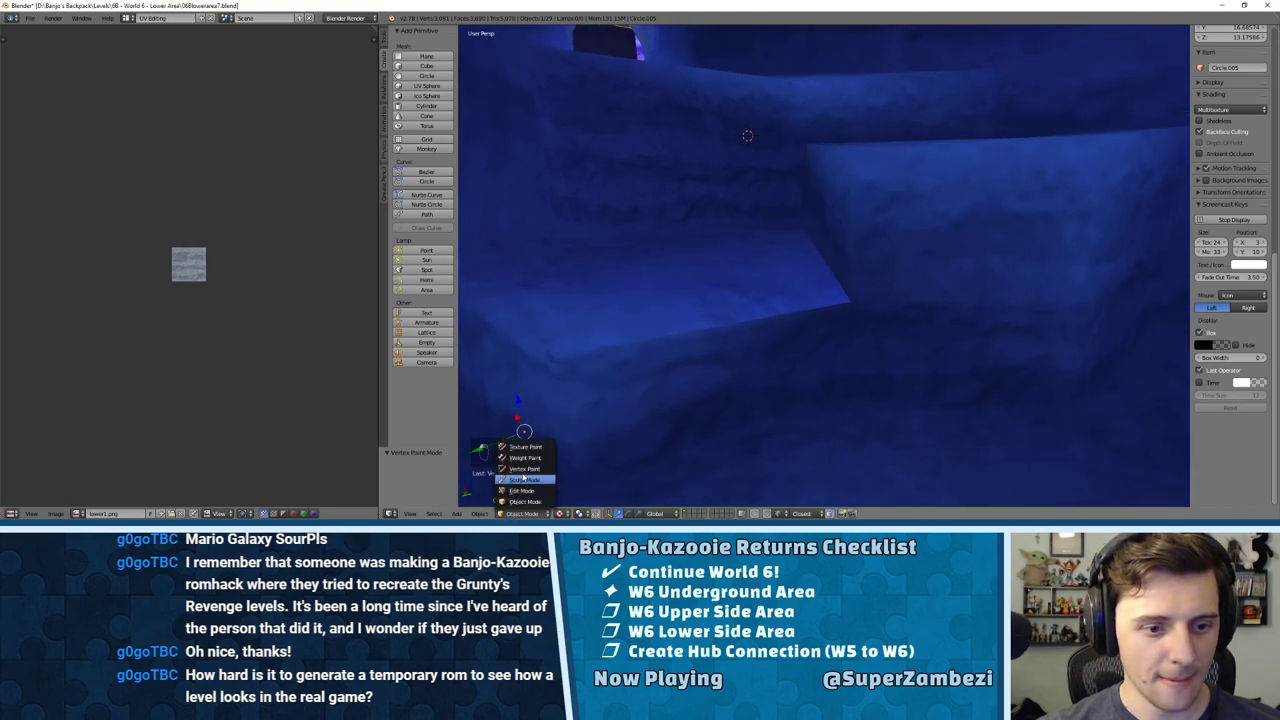
{"action": "left_click", "coordinate": [525, 466]}
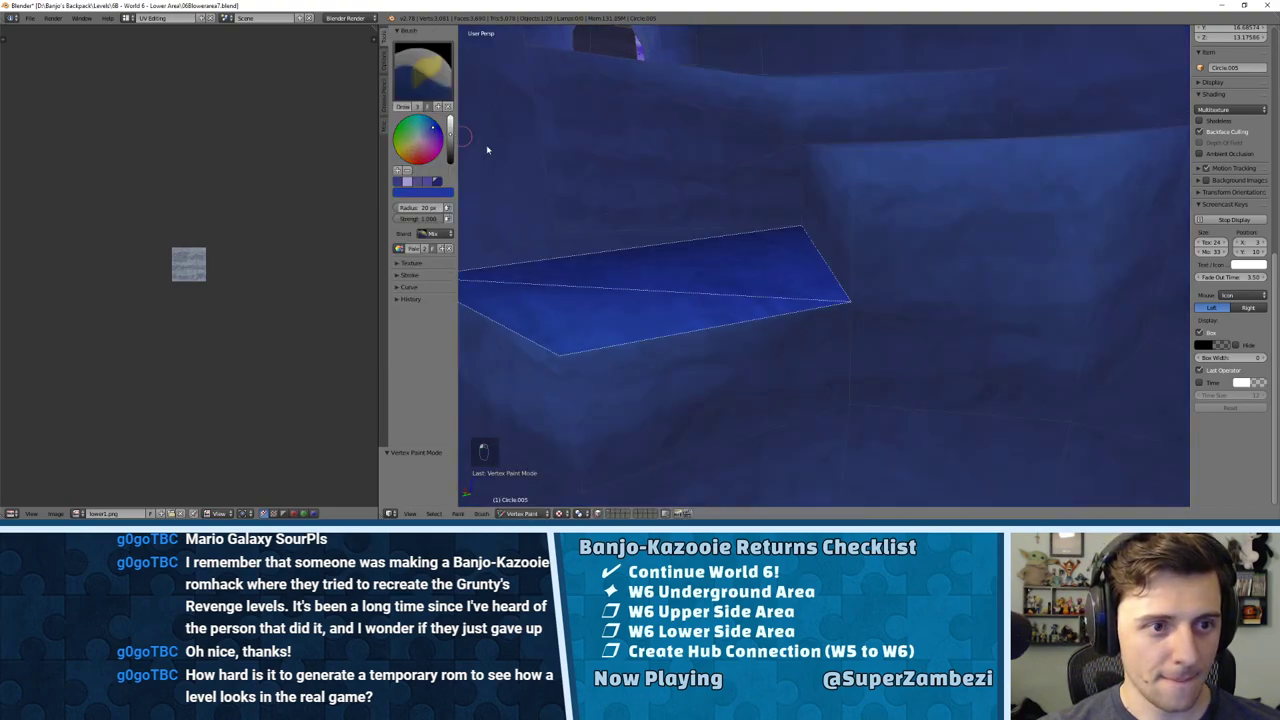
{"action": "left_click", "coordinate": [849, 302]}
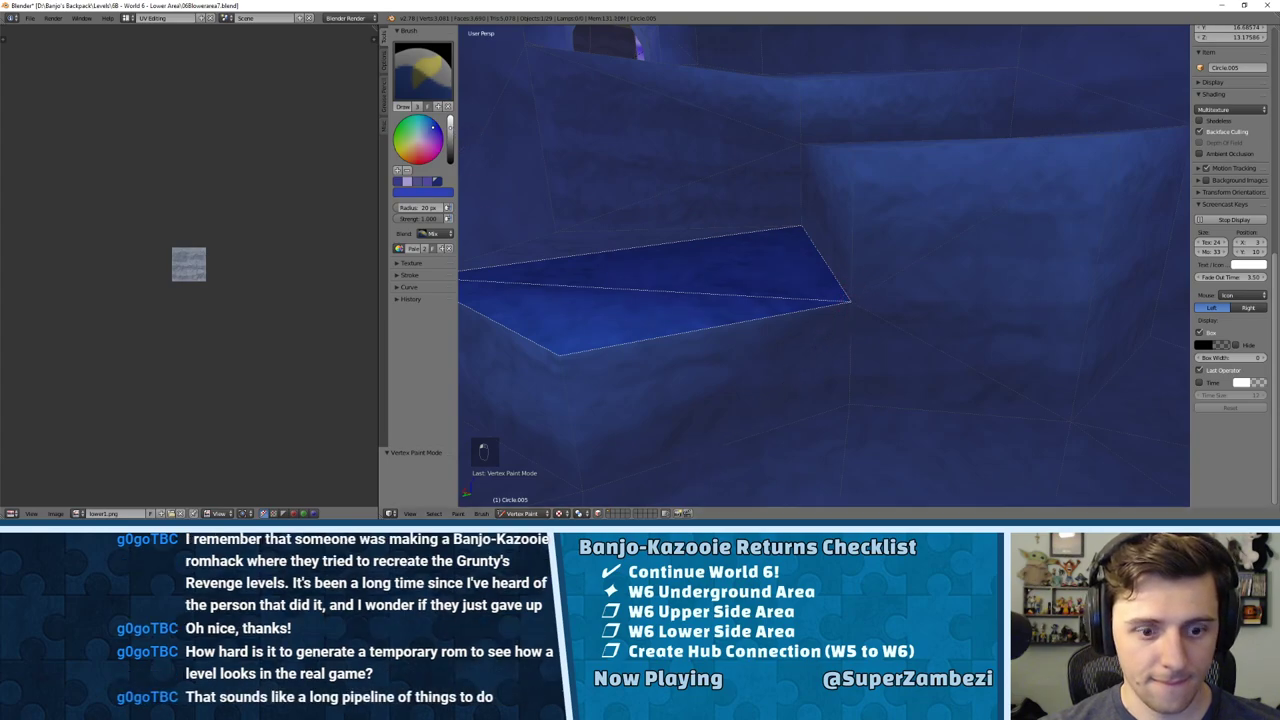
Step: Return to Object Mode and check the repainted corner of the lowest ledge
{"action": "left_click", "coordinate": [521, 513]}
{"action": "left_click", "coordinate": [521, 501]}
{"action": "scroll", "coordinate": [814, 278], "scroll_direction": "down", "scroll_amount": 4}
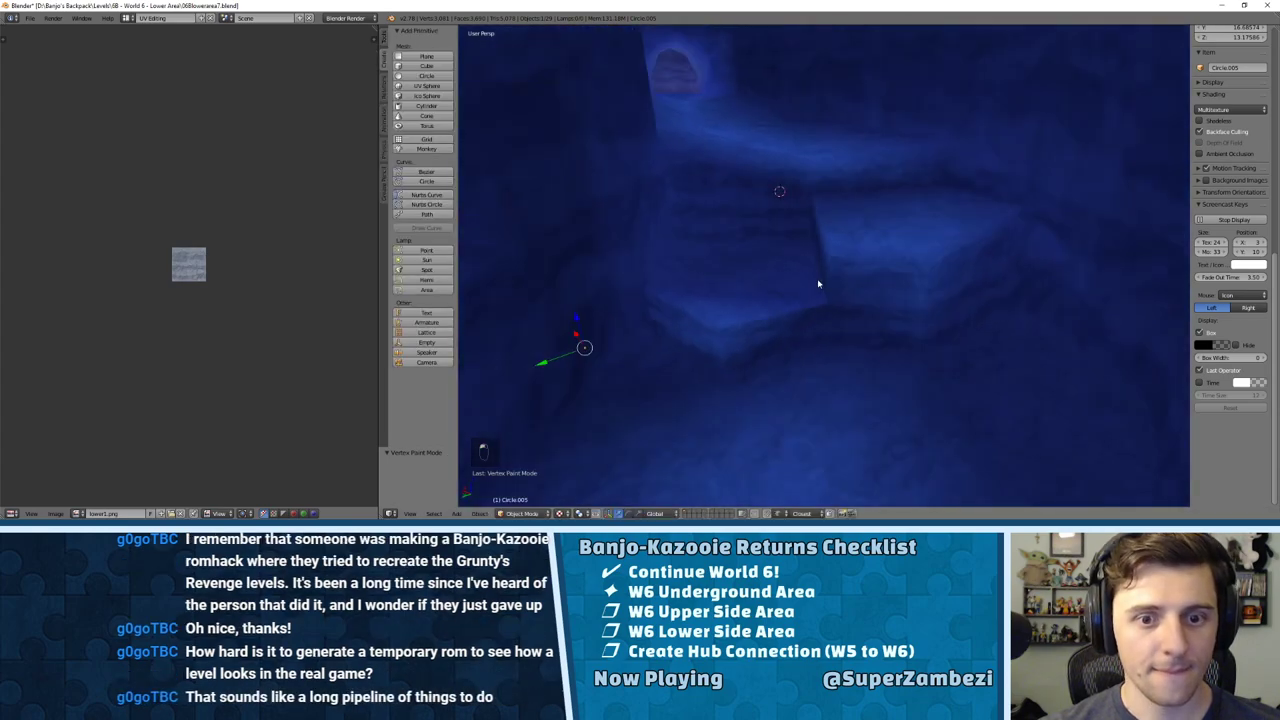
{"action": "mouse_move", "coordinate": [817, 283]}
{"action": "middle_mouse_down"}
{"action": "mouse_move", "coordinate": [868, 258]}
{"action": "mouse_move", "coordinate": [831, 300]}
{"action": "mouse_move", "coordinate": [837, 314]}
{"action": "middle_mouse_up"}
{"action": "scroll", "coordinate": [837, 314], "scroll_direction": "up", "scroll_amount": 2}
Step: In Edit Mode, dissolve the diagonal edge between the lowest ledge's two top faces
{"action": "key", "text": "Tab"}
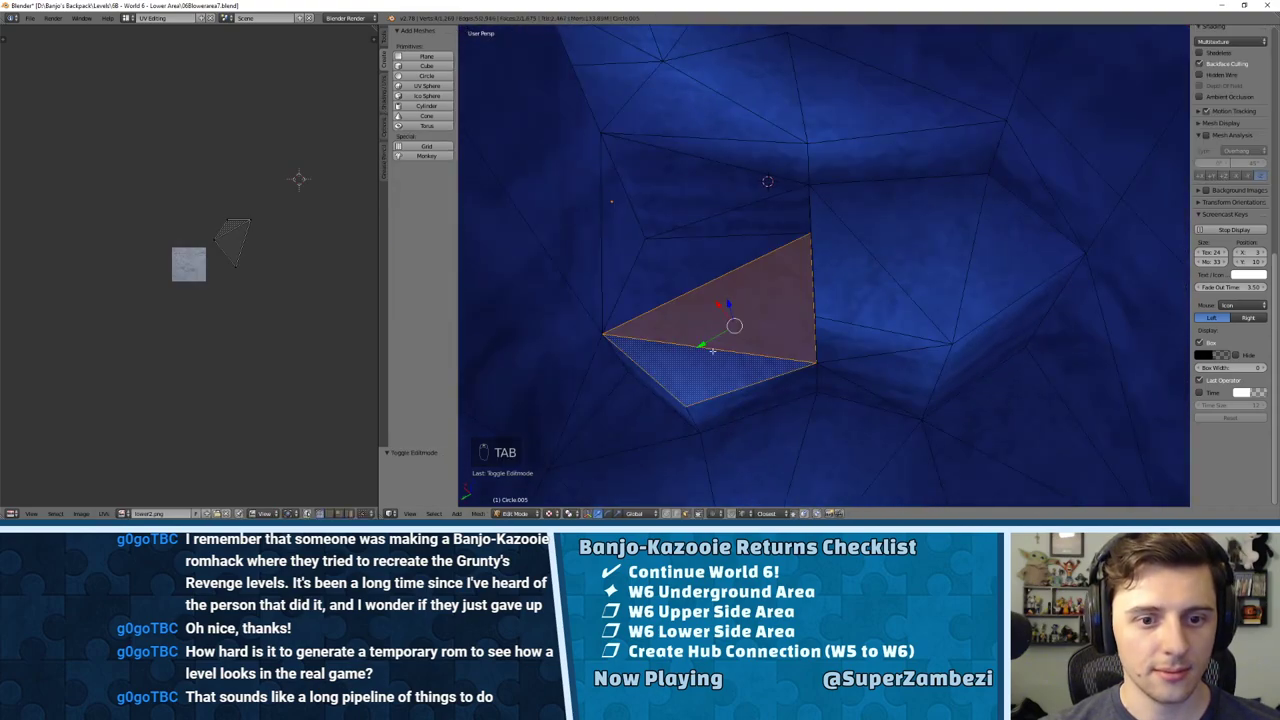
{"action": "middle_click_drag", "start_coordinate": [611, 200], "coordinate": [528, 308]}
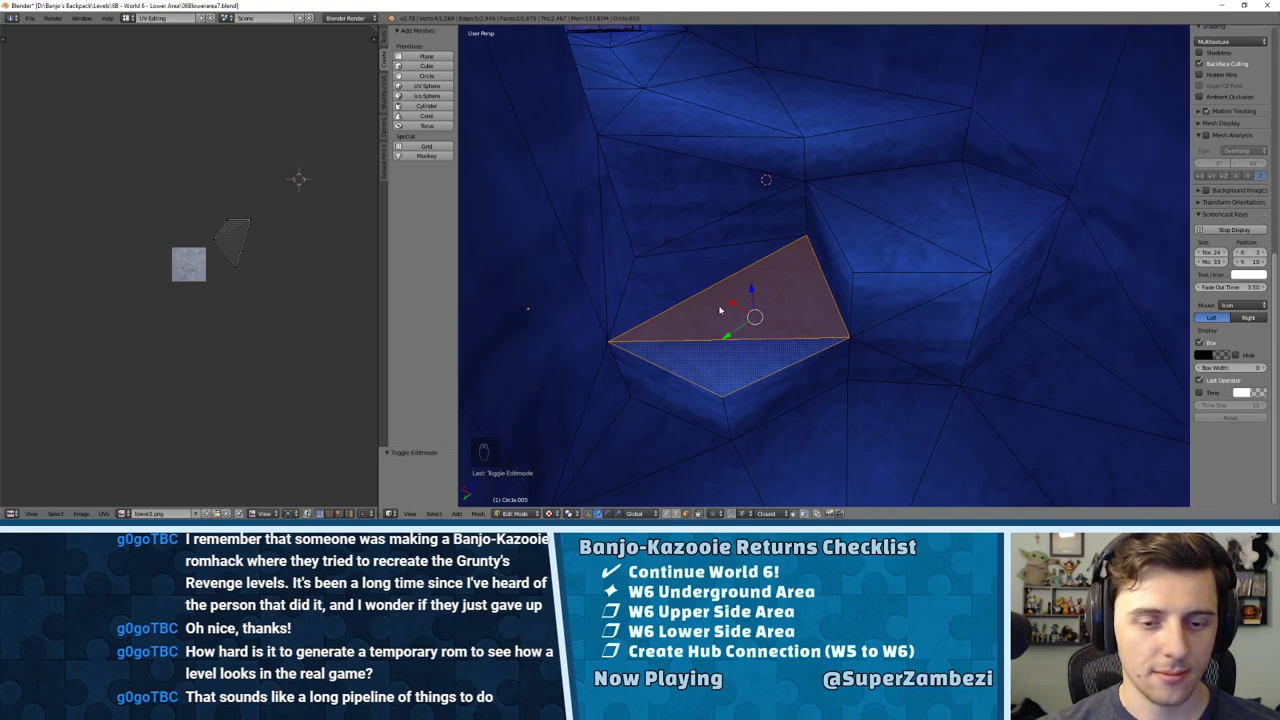
{"action": "key", "text": "ctrl+Tab"}
{"action": "left_click", "coordinate": [700, 300]}
{"action": "key", "text": "x"}
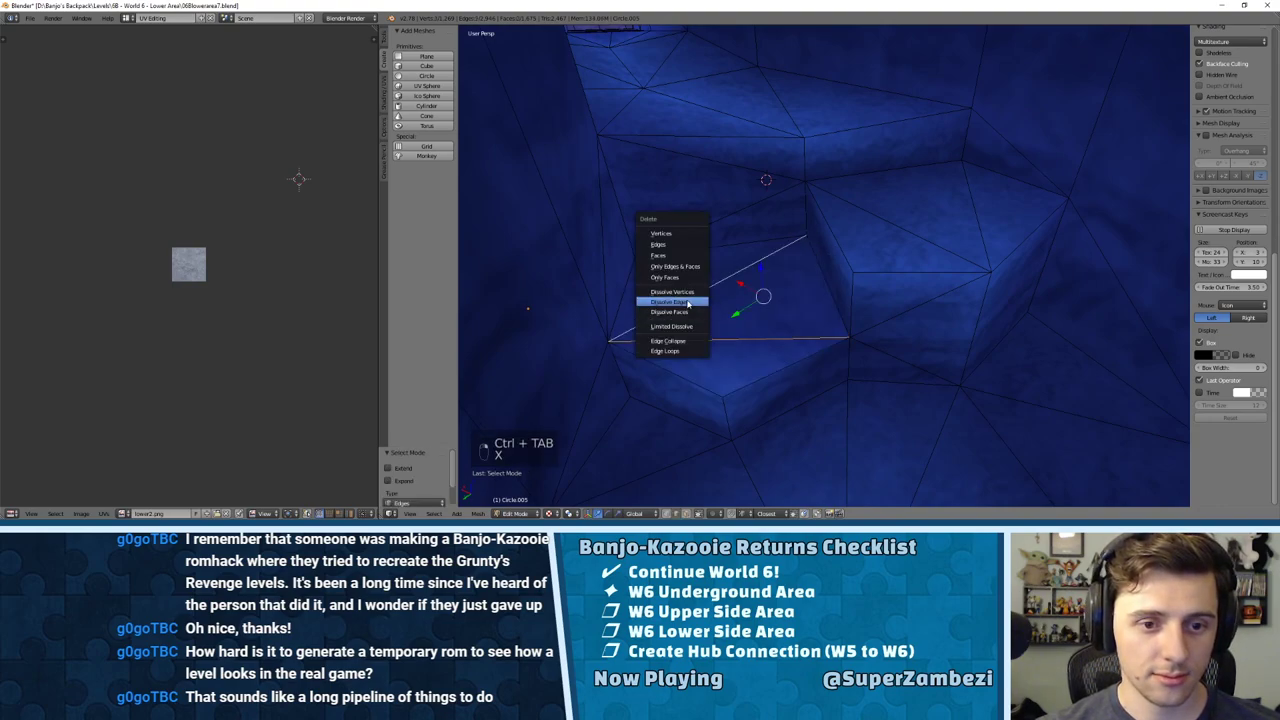
{"action": "left_click", "coordinate": [688, 303]}
Step: Connect the ledge top's front corner vertex to both of its back corner vertices with new edges and clear the selection
{"action": "key", "text": "ctrl+Tab"}
{"action": "left_click", "coordinate": [623, 258]}
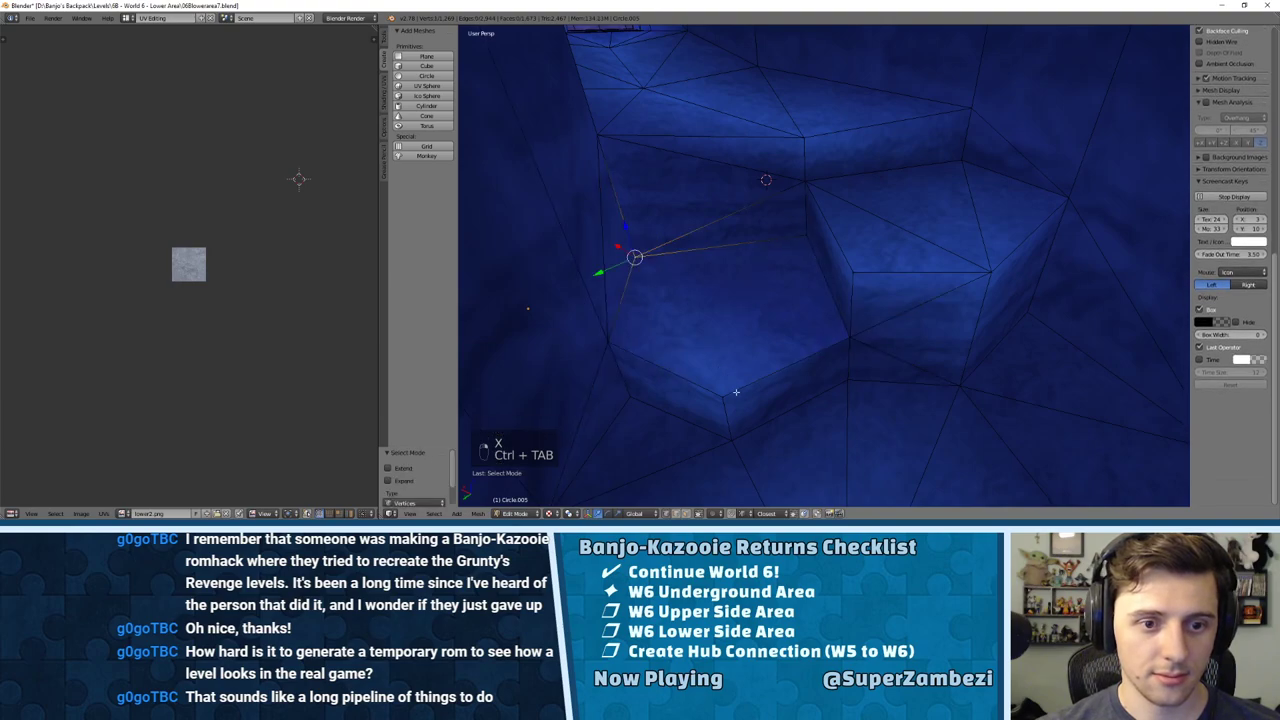
{"action": "right_click", "coordinate": [736, 392], "text": "shift"}
{"action": "key", "text": "j"}
{"action": "right_click", "coordinate": [726, 392]}
{"action": "right_click", "coordinate": [794, 243], "text": "shift"}
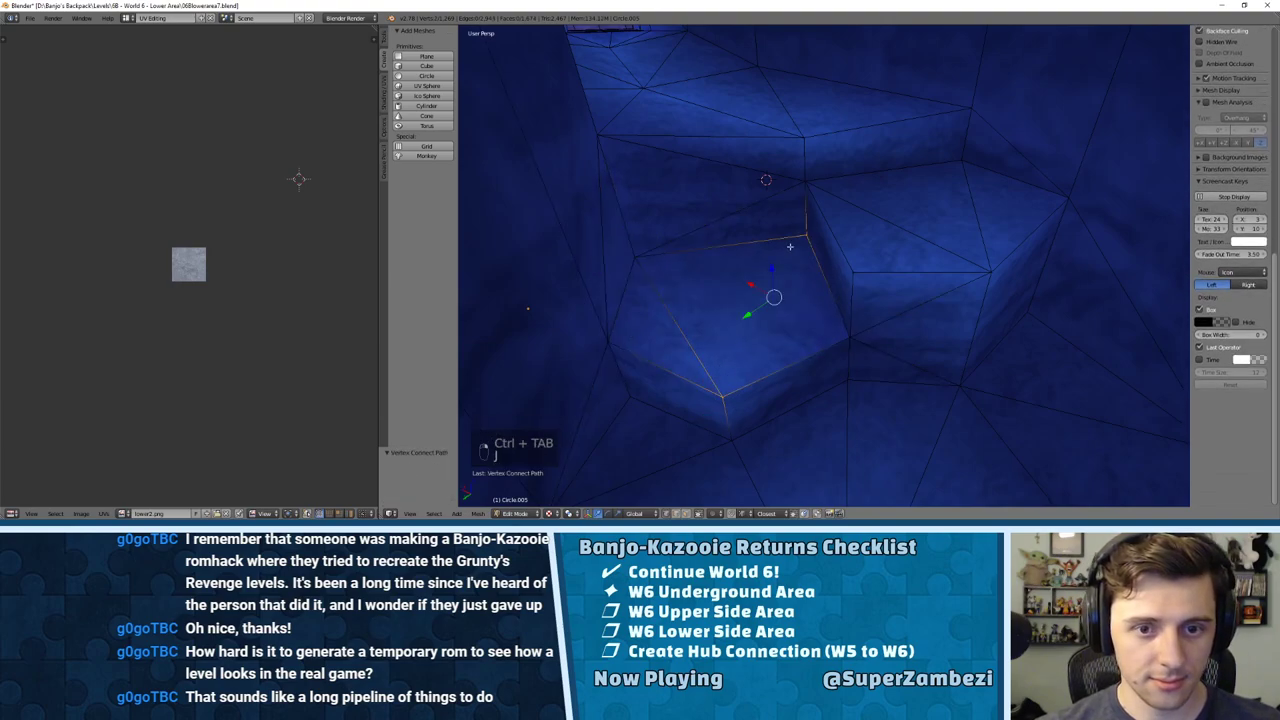
{"action": "key", "text": "a"}
Step: Check the re-triangulated ledge top from several angles in Object Mode and Edit Mode
{"action": "left_click", "coordinate": [515, 513]}
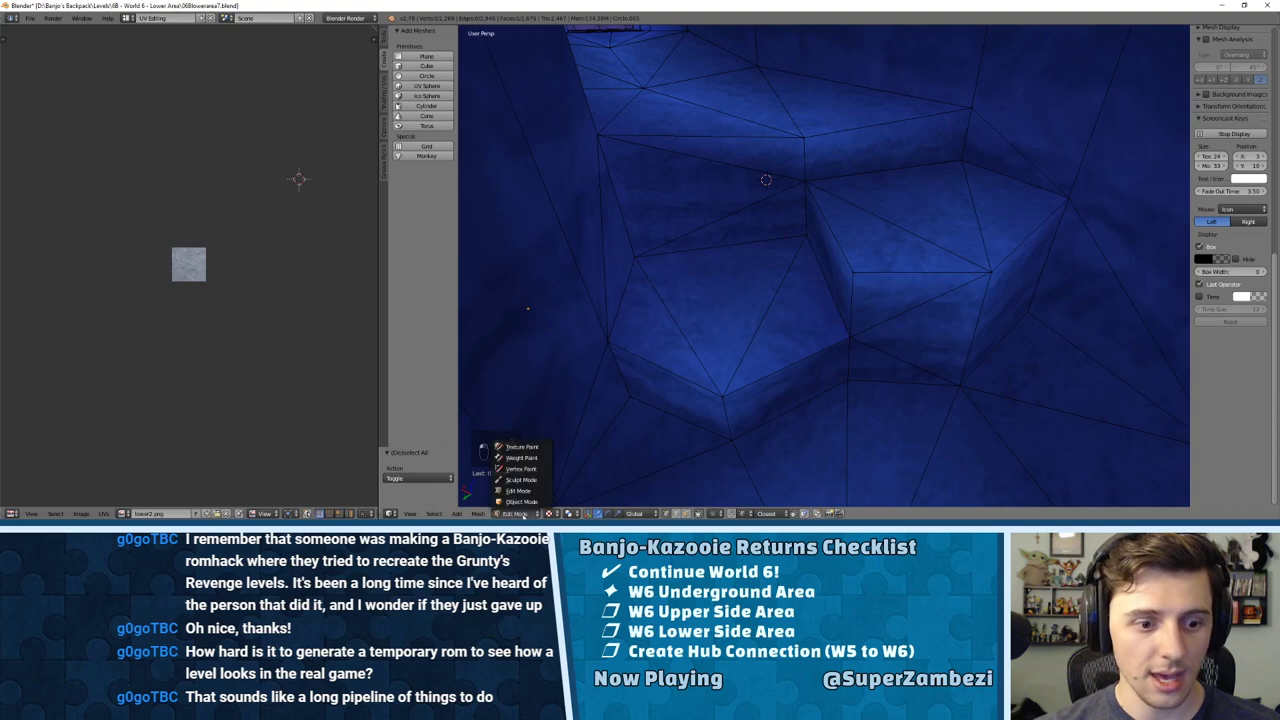
{"action": "left_click", "coordinate": [521, 501]}
{"action": "mouse_move", "coordinate": [759, 334]}
{"action": "middle_mouse_down"}
{"action": "mouse_move", "coordinate": [716, 292]}
{"action": "mouse_move", "coordinate": [771, 300]}
{"action": "mouse_move", "coordinate": [749, 331]}
{"action": "middle_mouse_up"}
{"action": "key", "text": "Tab"}
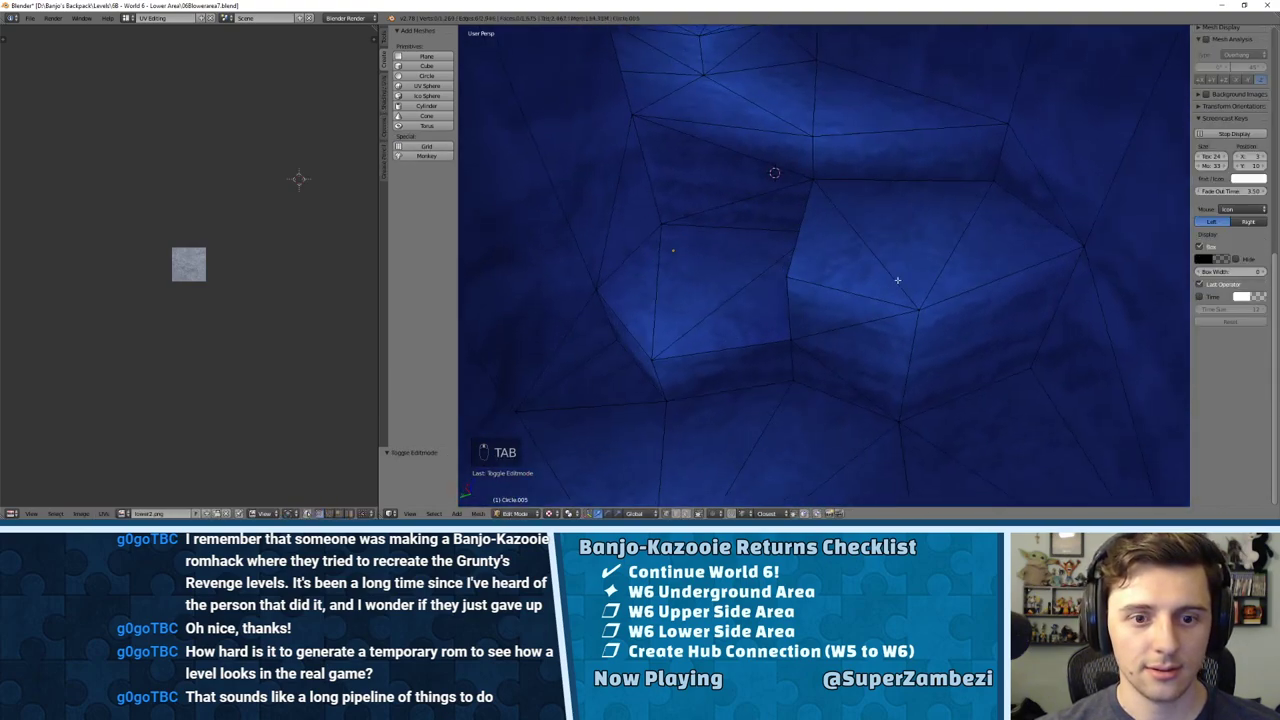
{"action": "middle_click_drag", "start_coordinate": [897, 280], "coordinate": [806, 251]}
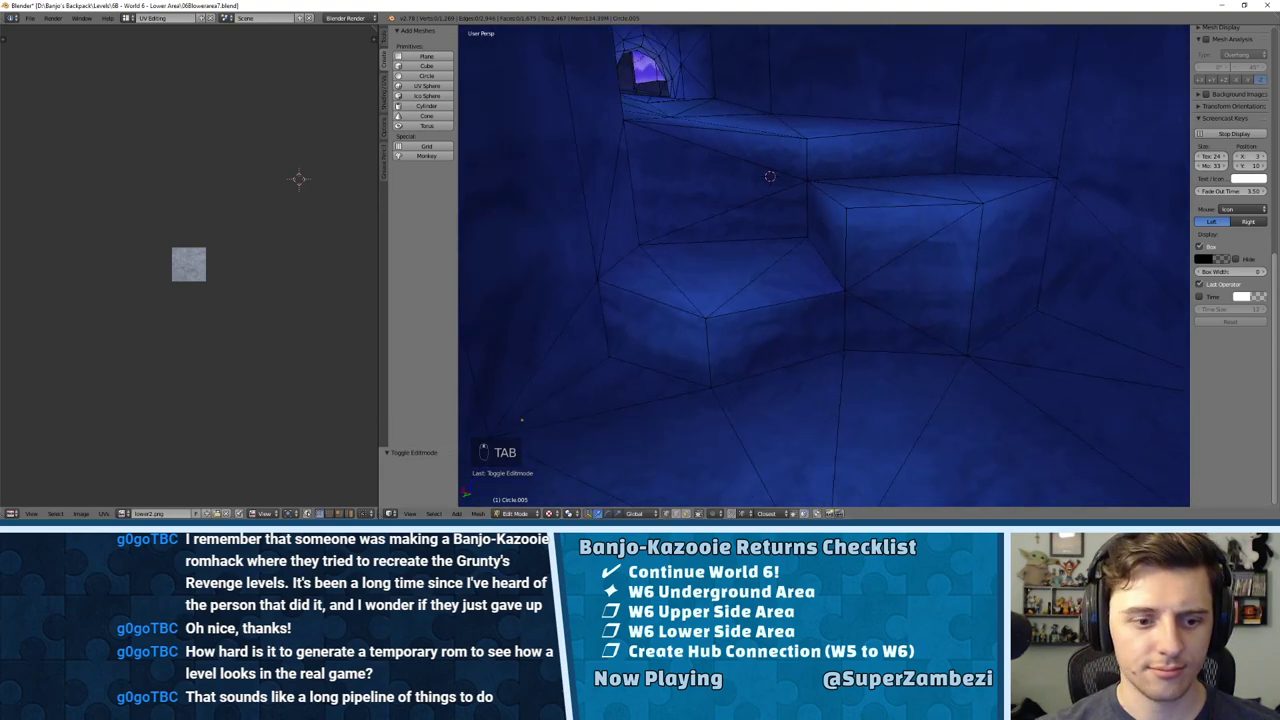
{"action": "left_click", "coordinate": [515, 513]}
{"action": "left_click", "coordinate": [520, 484]}
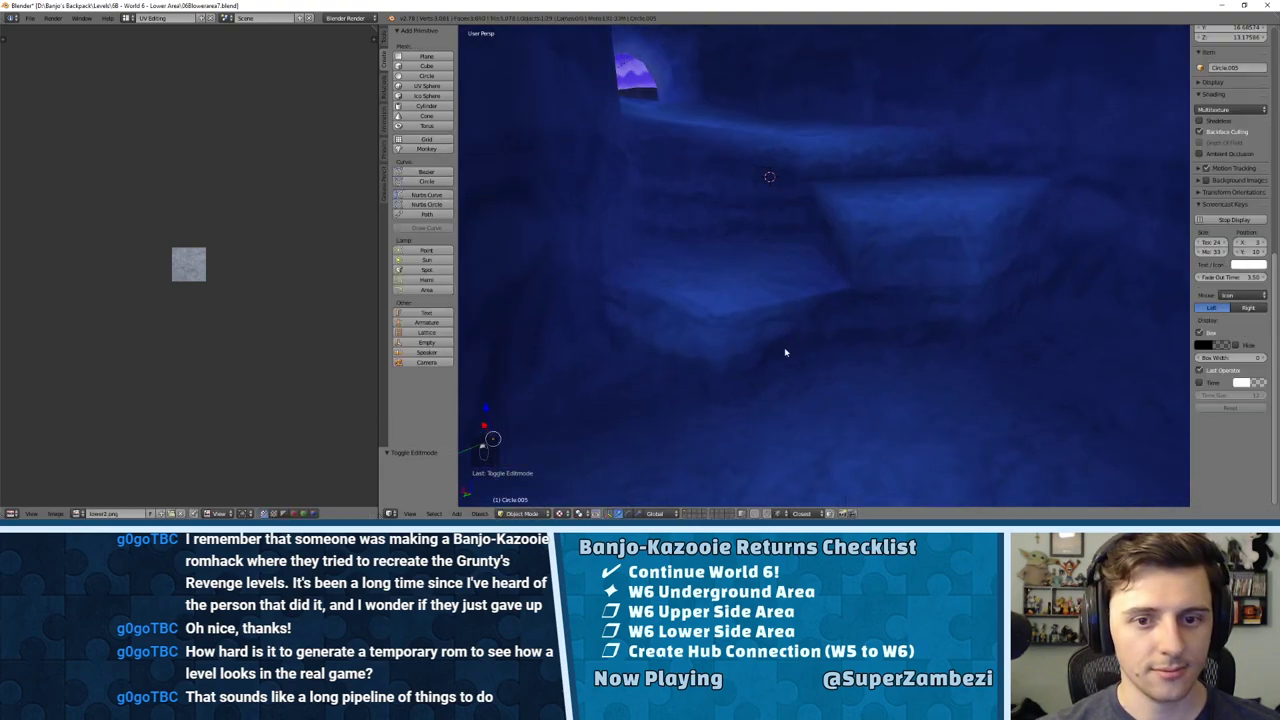
{"action": "middle_click_drag", "start_coordinate": [785, 352], "coordinate": [894, 311]}
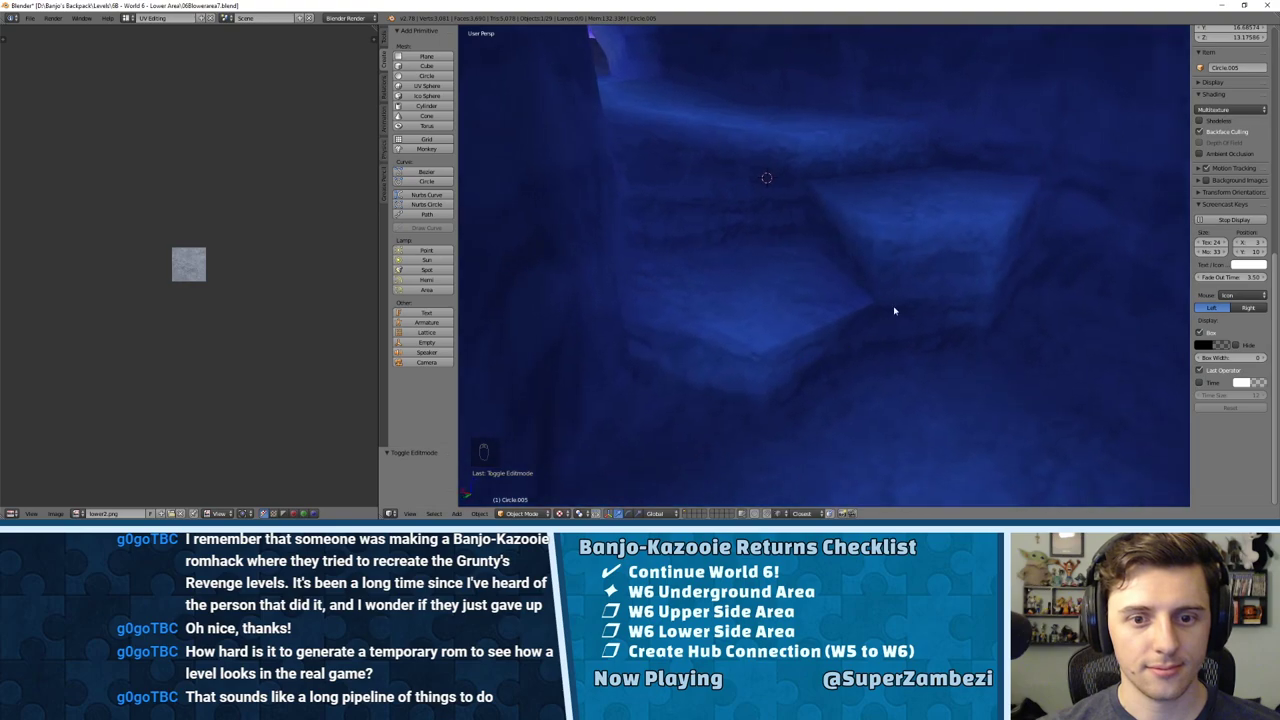
Step: In Vertex Paint mode with all faces selected, paint the ledge corner beside the higher block dark blue and review it in Object Mode
{"action": "key", "text": "Tab"}
{"action": "left_click", "coordinate": [515, 513]}
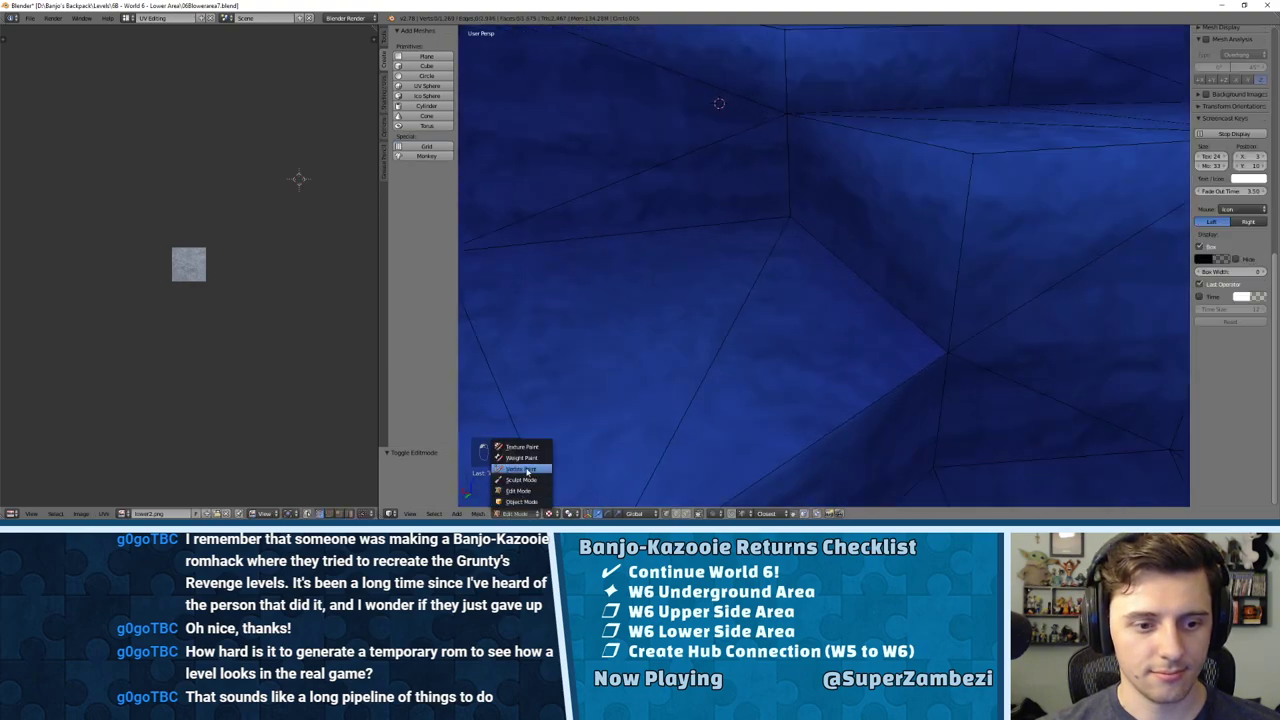
{"action": "left_click", "coordinate": [522, 469]}
{"action": "left_click", "coordinate": [435, 181]}
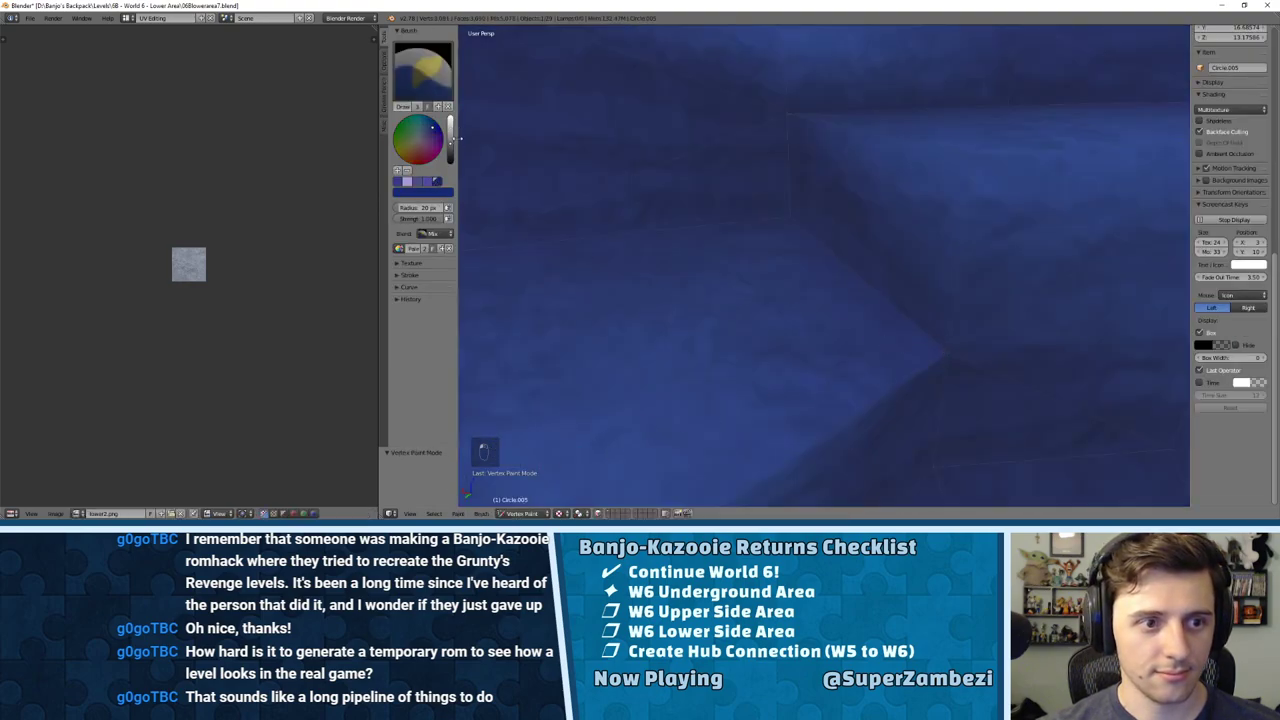
{"action": "key", "text": "a"}
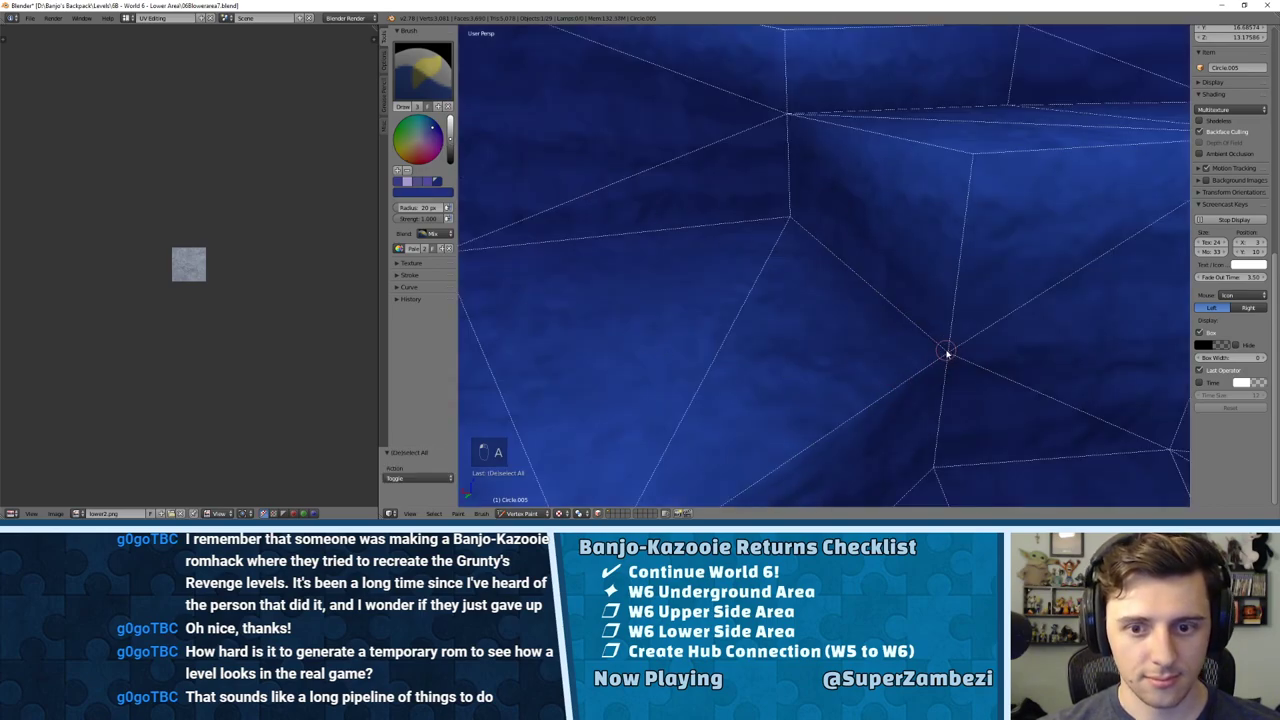
{"action": "left_click", "coordinate": [520, 513]}
{"action": "left_click", "coordinate": [523, 446]}
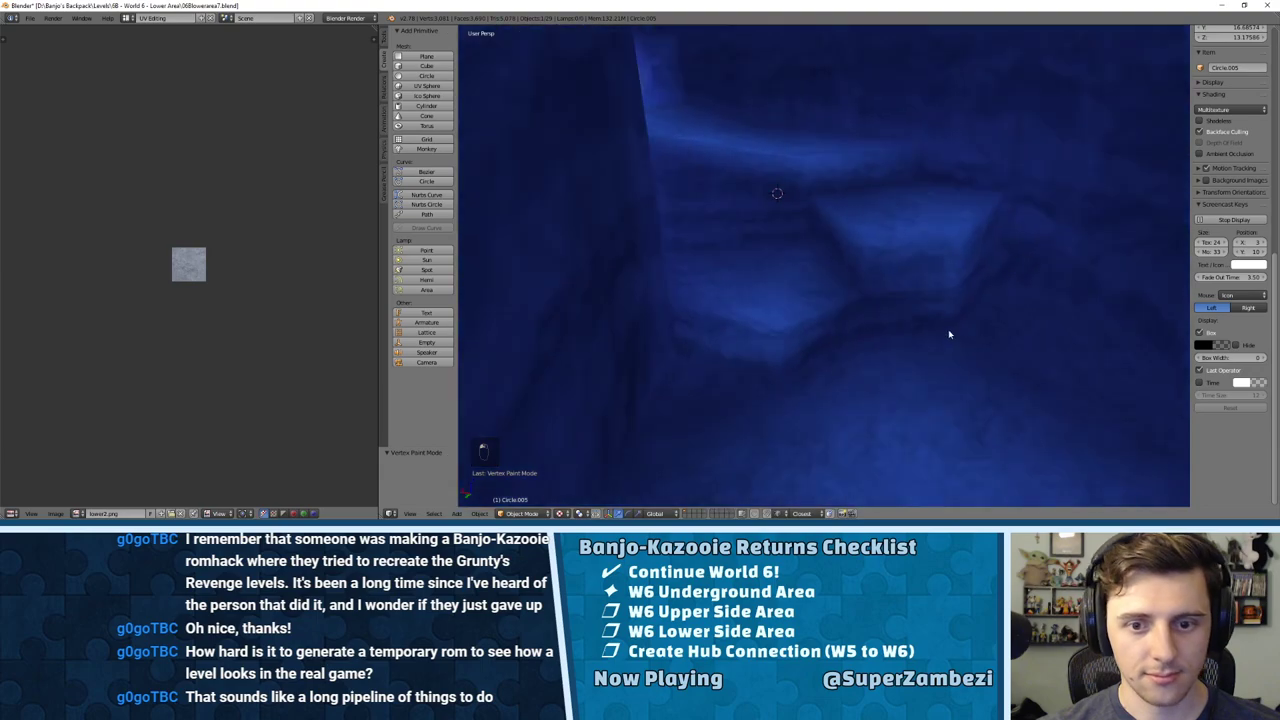
{"action": "middle_click_drag", "start_coordinate": [896, 311], "coordinate": [879, 294]}
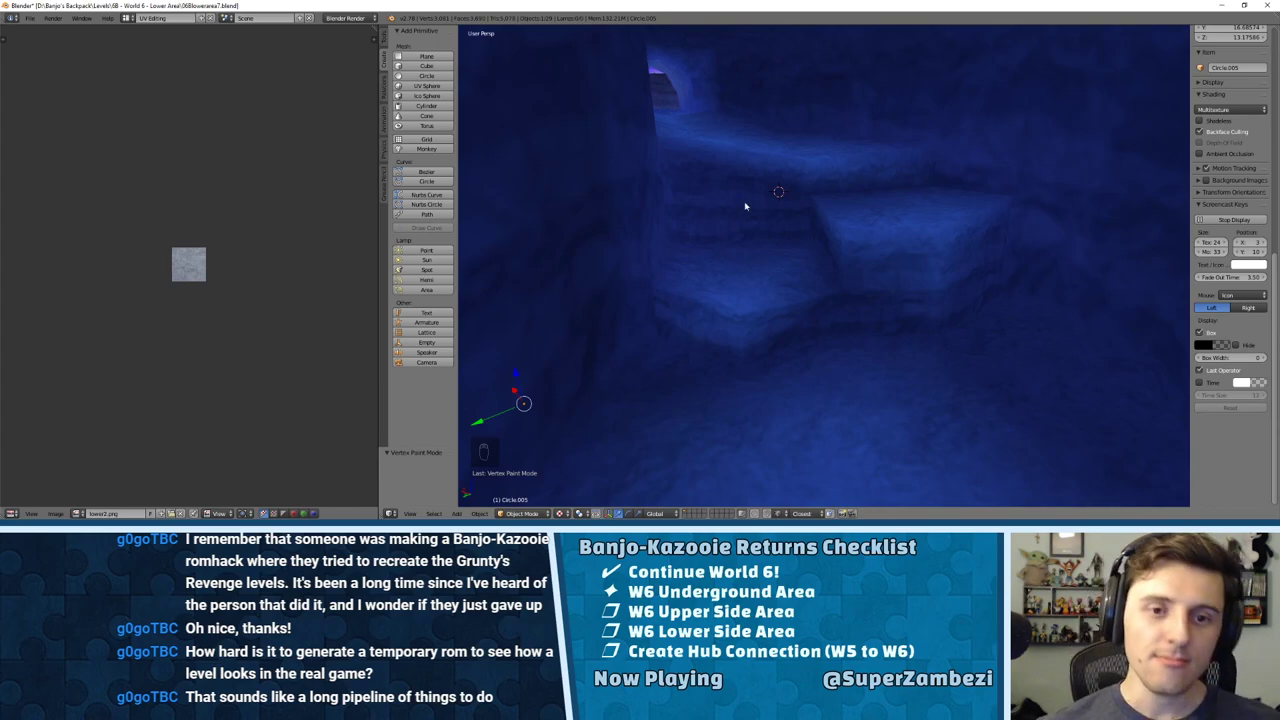
Step: Inspect the blue cave from outside and the surrounding lower area, ending at the small blue tunnel opening in the purple rock
{"action": "scroll", "coordinate": [746, 206], "scroll_direction": "down", "scroll_amount": 4}
{"action": "middle_click_drag", "start_coordinate": [785, 213], "coordinate": [769, 275]}
{"action": "scroll", "coordinate": [762, 241], "scroll_direction": "down", "scroll_amount": 4}
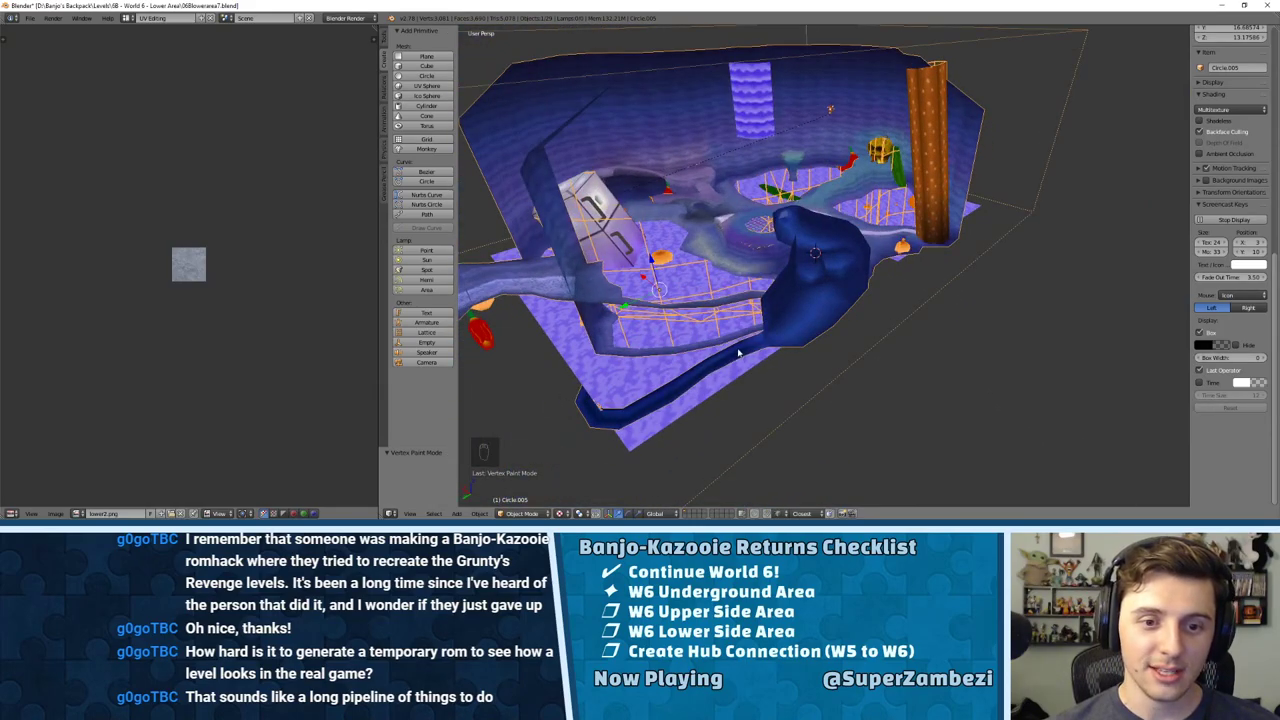
{"action": "middle_click_drag", "start_coordinate": [738, 352], "coordinate": [848, 285]}
{"action": "middle_click_drag", "start_coordinate": [657, 441], "coordinate": [729, 405]}
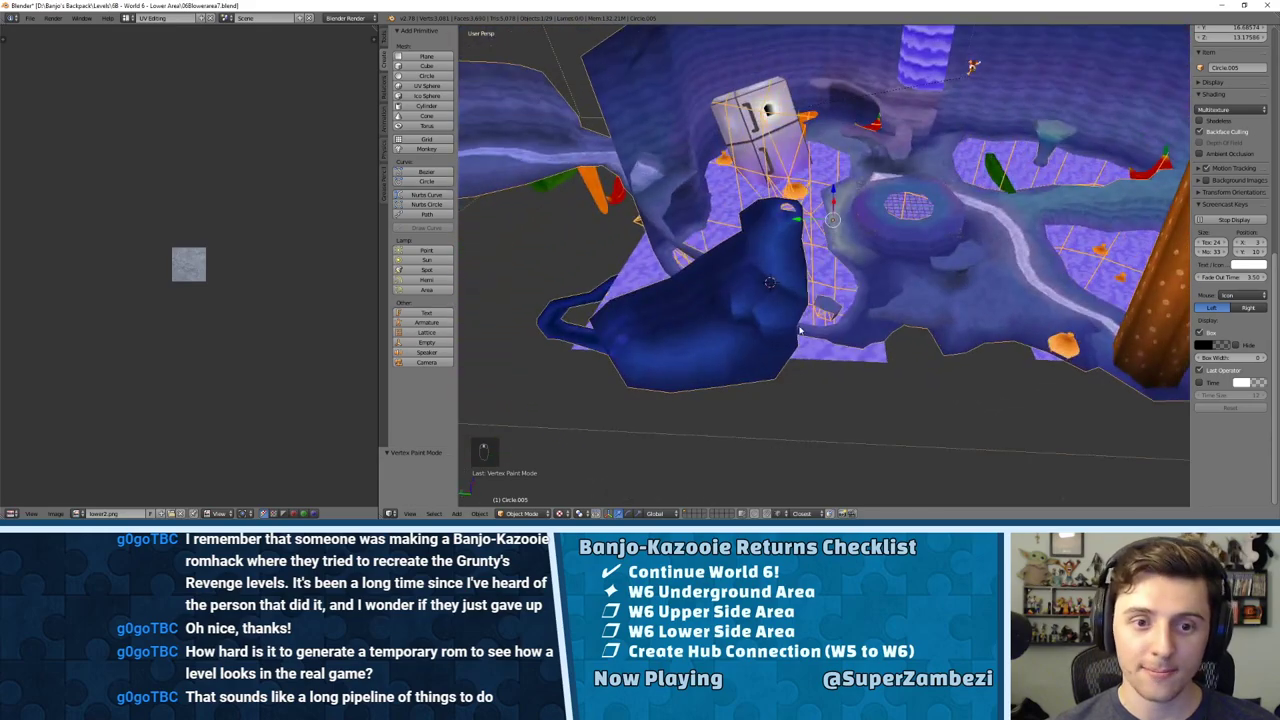
{"action": "scroll", "coordinate": [694, 303], "scroll_direction": "up", "scroll_amount": 4}
{"action": "middle_click_drag", "start_coordinate": [694, 303], "coordinate": [914, 242]}
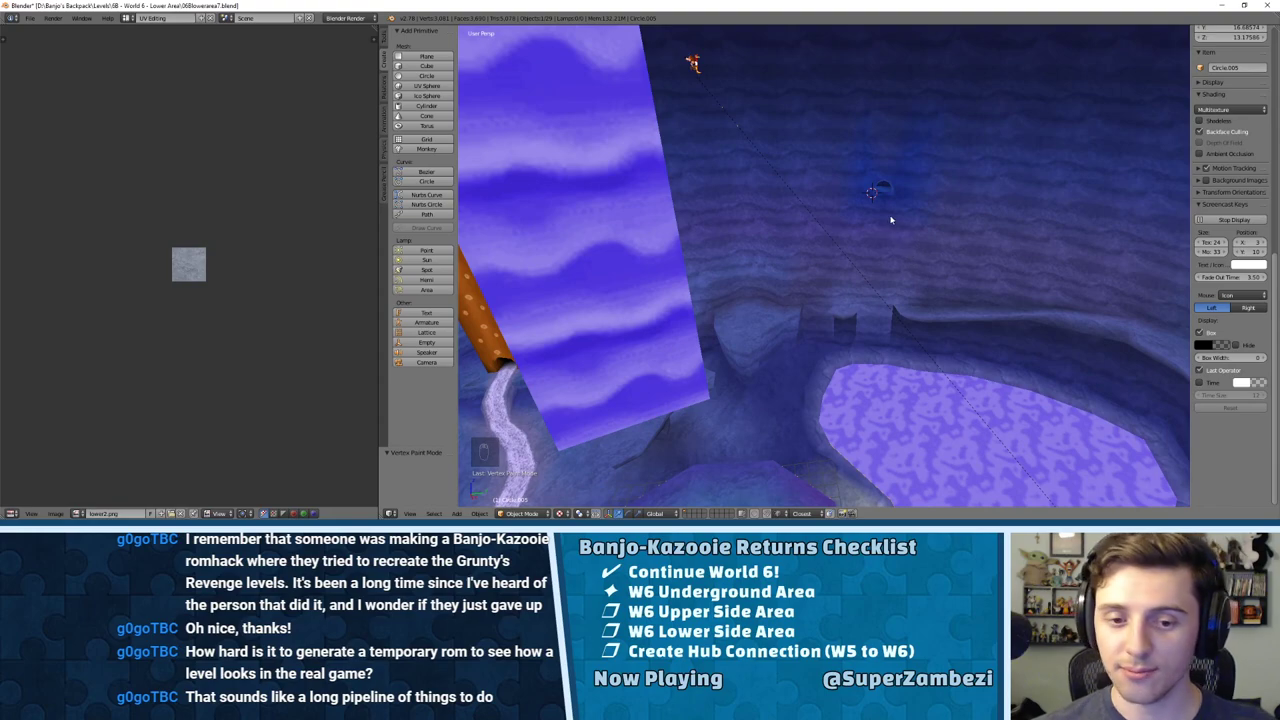
{"action": "middle_click_drag", "start_coordinate": [988, 382], "coordinate": [749, 274]}
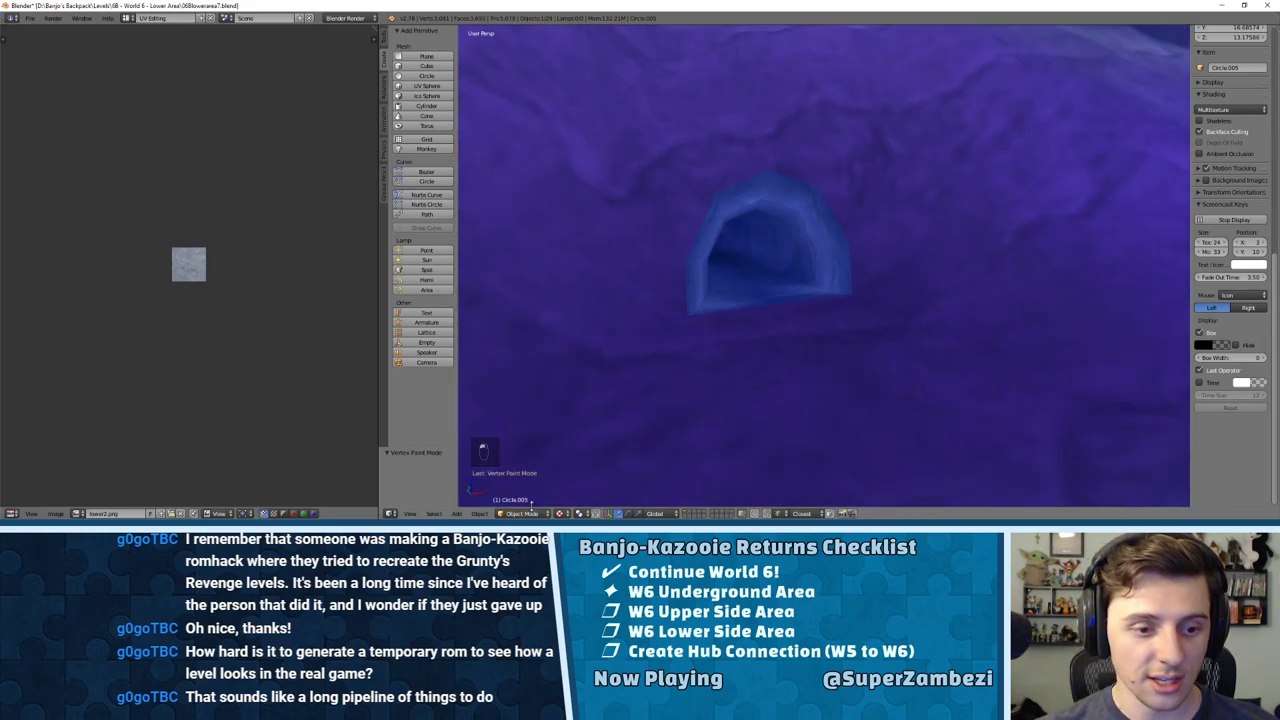
Step: In Vertex Paint mode with all faces selected, paint the tunnel opening's outer rim vertices purple to match the surrounding rock
{"action": "left_click", "coordinate": [521, 513]}
{"action": "key", "text": "Tab"}
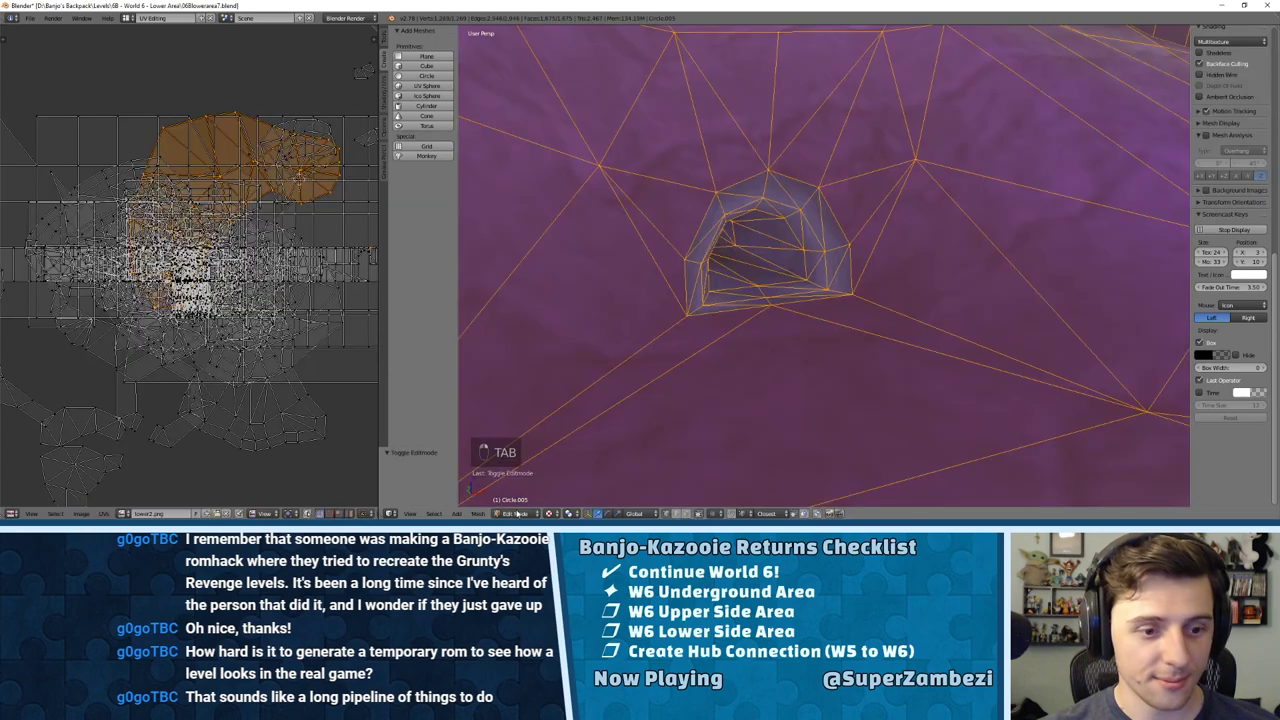
{"action": "left_click", "coordinate": [517, 513]}
{"action": "left_click", "coordinate": [520, 465]}
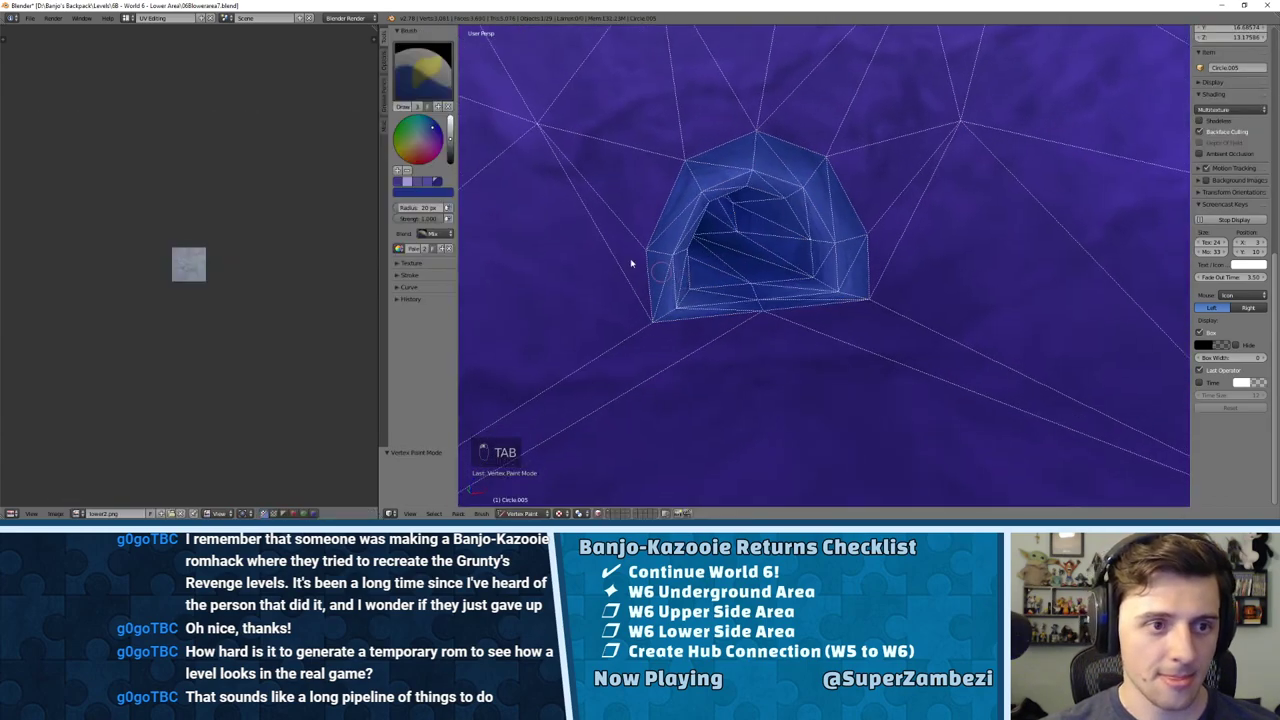
{"action": "middle_click_drag", "start_coordinate": [690, 266], "coordinate": [674, 281]}
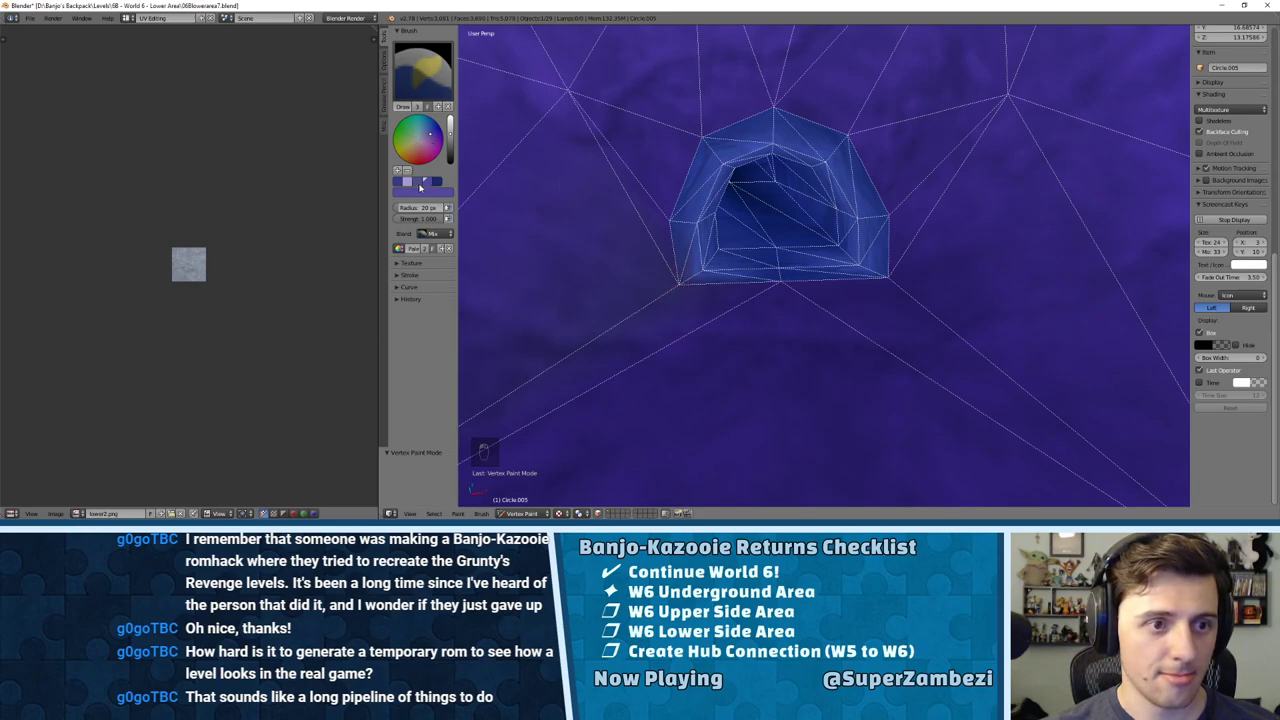
{"action": "left_click", "coordinate": [434, 137]}
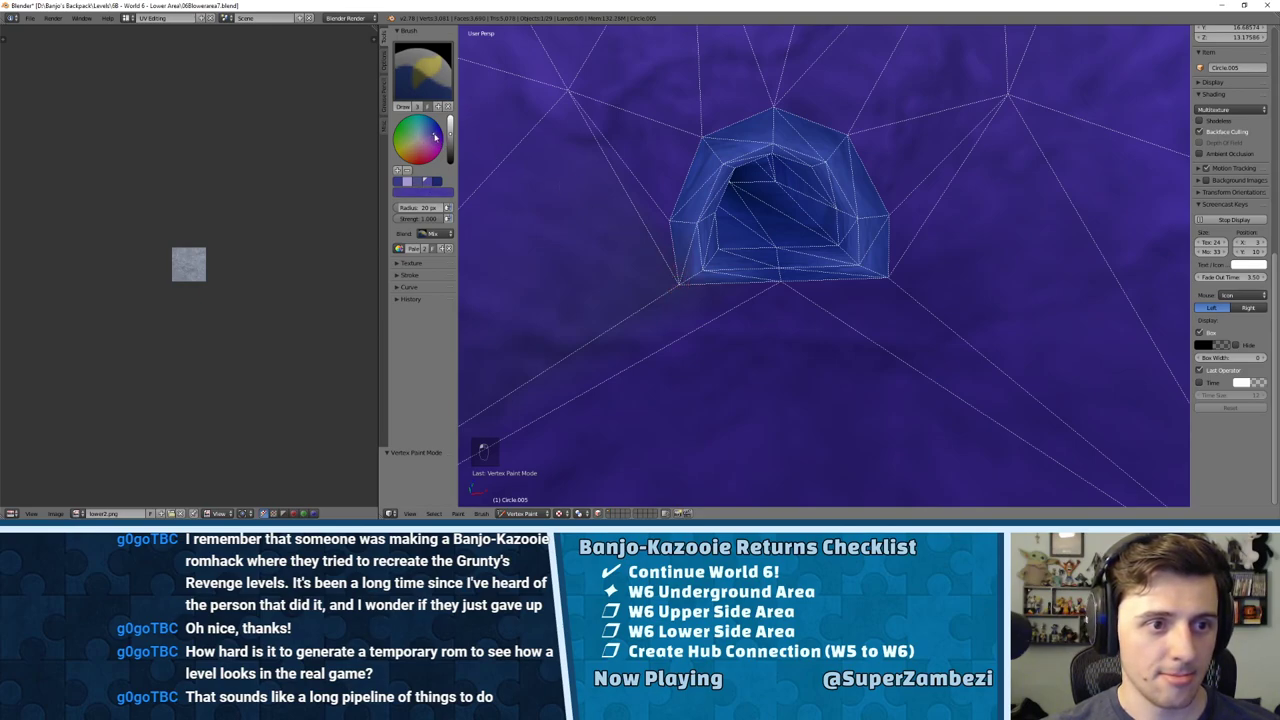
{"action": "left_click", "coordinate": [449, 125]}
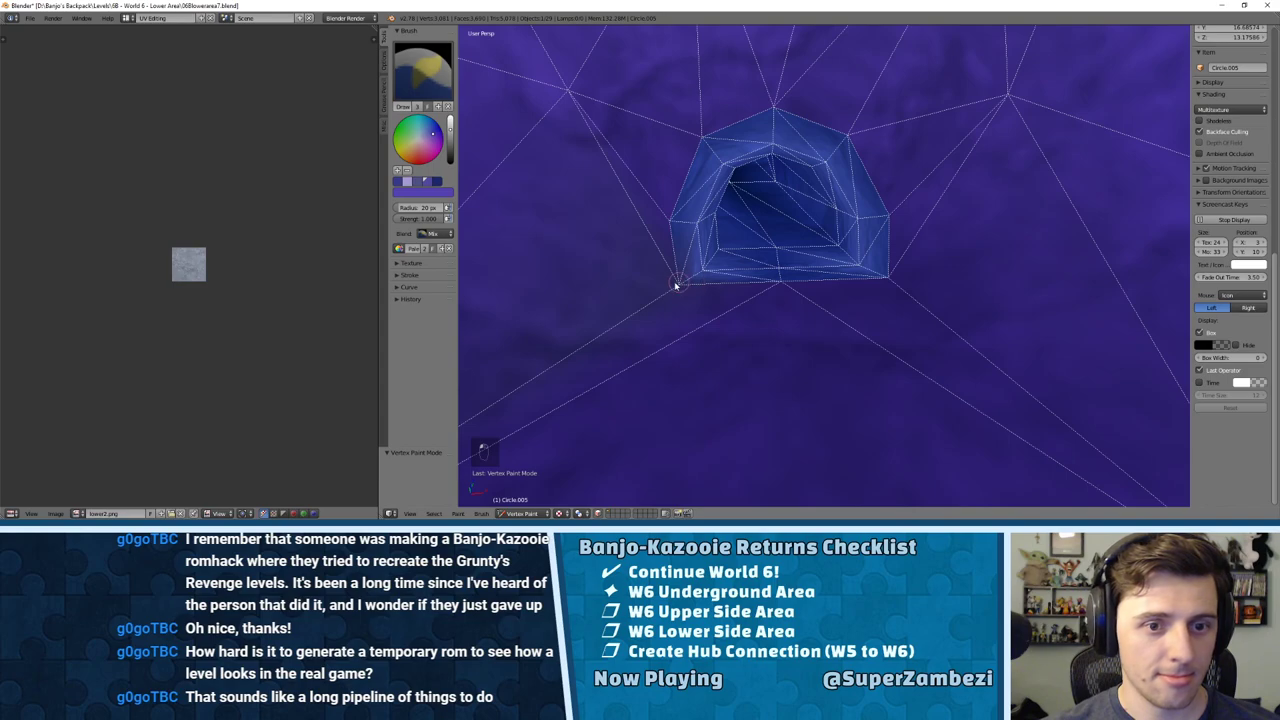
{"action": "middle_click_drag", "start_coordinate": [658, 232], "coordinate": [737, 277]}
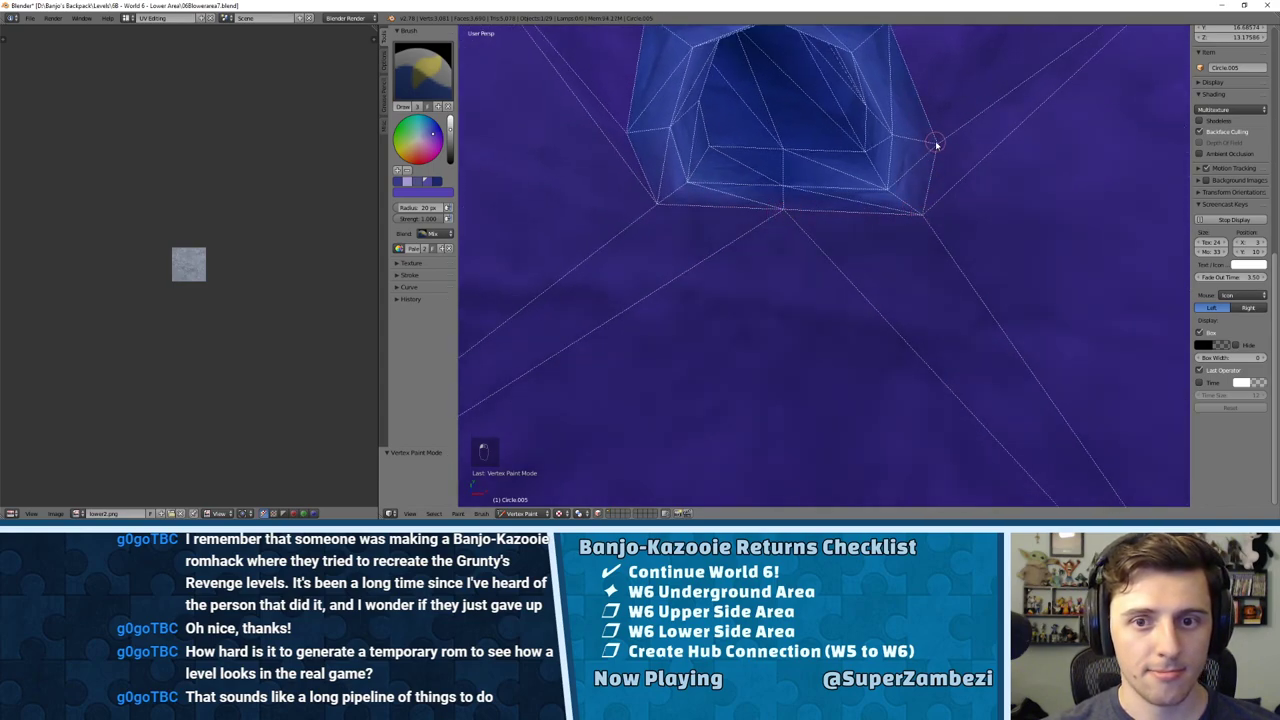
{"action": "middle_click_drag", "start_coordinate": [909, 126], "coordinate": [939, 193]}
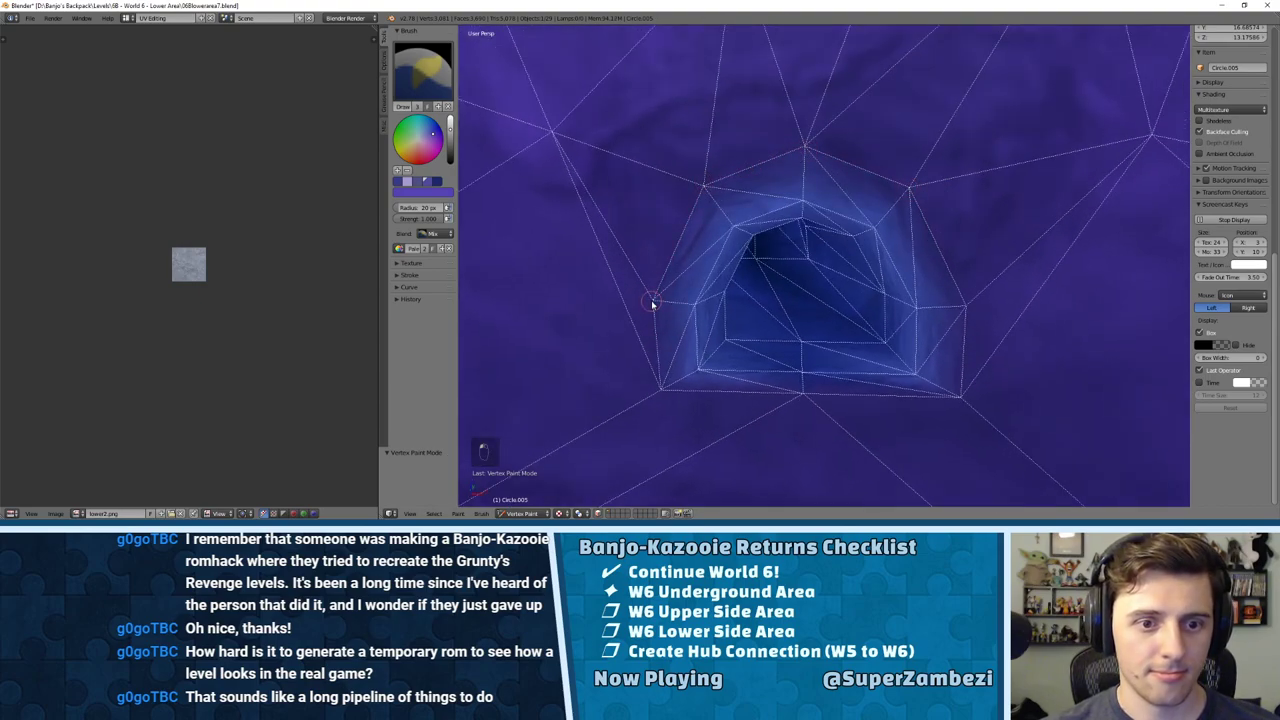
Step: Raise the purple brush to full brightness and paint the tunnel opening's inner ring of vertices, including the floor edge
{"action": "left_click_drag", "start_coordinate": [450, 127], "coordinate": [450, 117]}
{"action": "middle_click_drag", "start_coordinate": [714, 249], "coordinate": [726, 306]}
{"action": "left_click", "coordinate": [723, 305]}
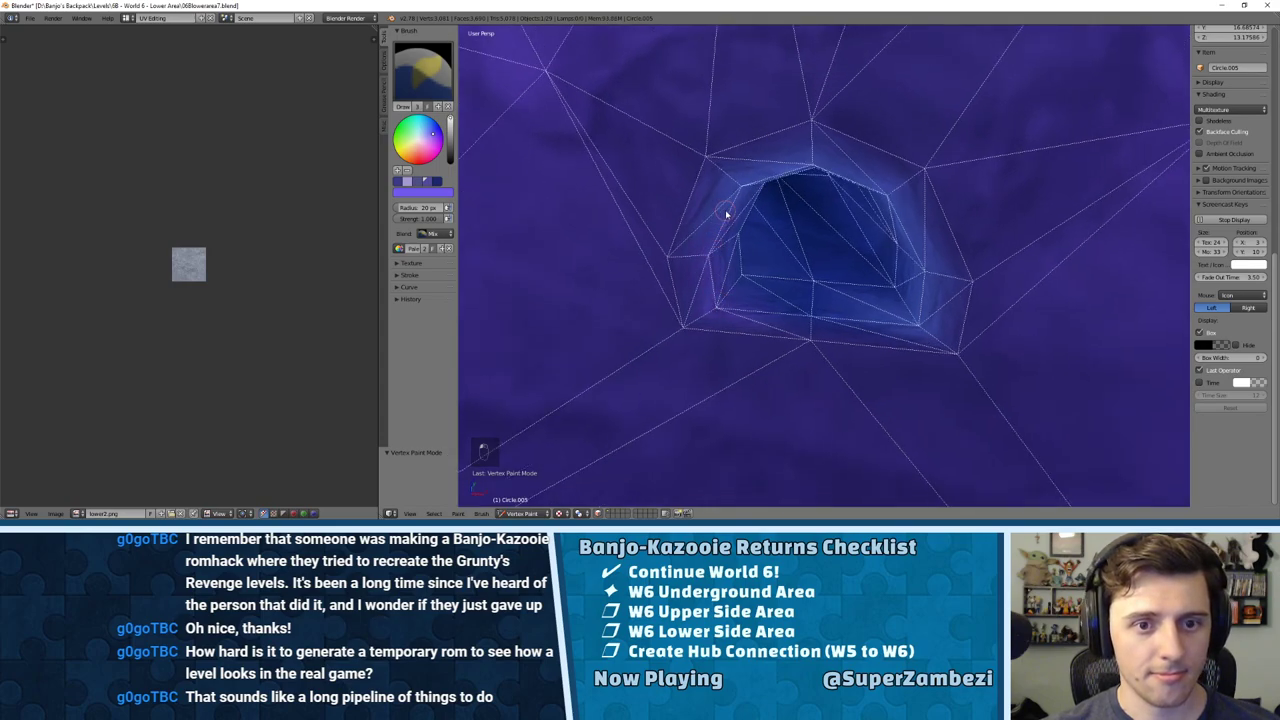
{"action": "middle_click_drag", "start_coordinate": [726, 209], "coordinate": [737, 188]}
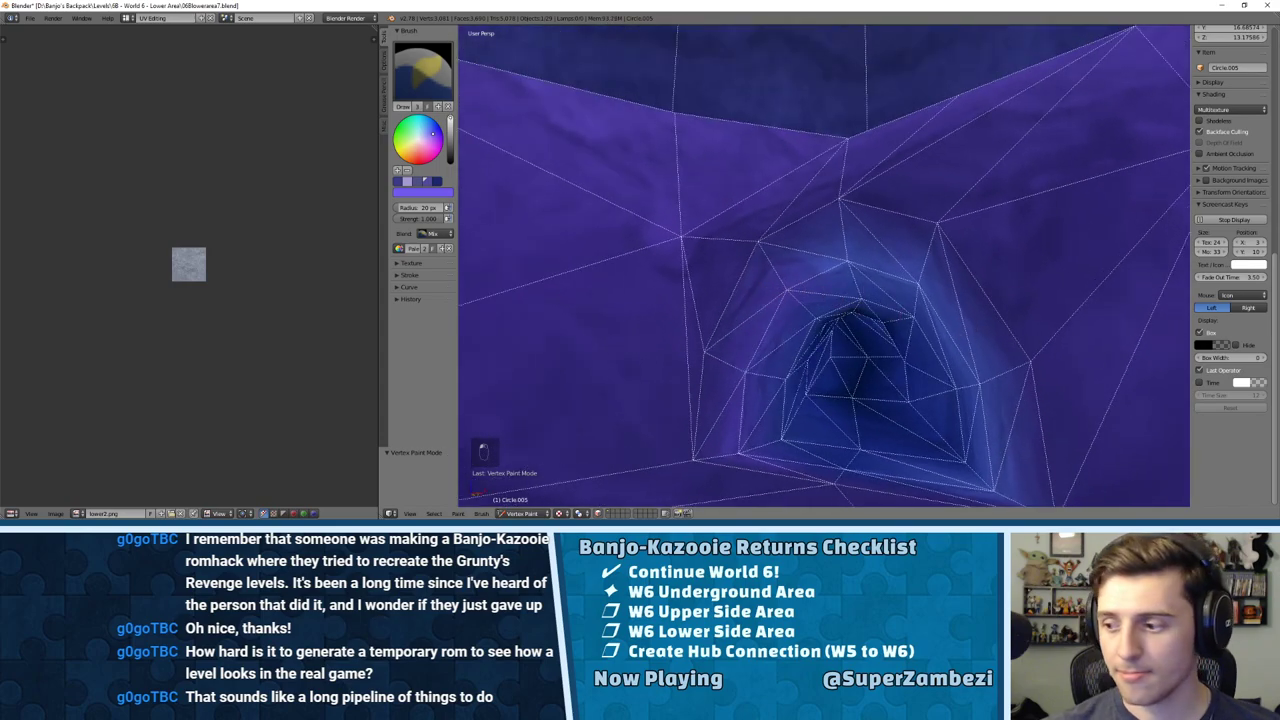
{"action": "left_click", "coordinate": [846, 267]}
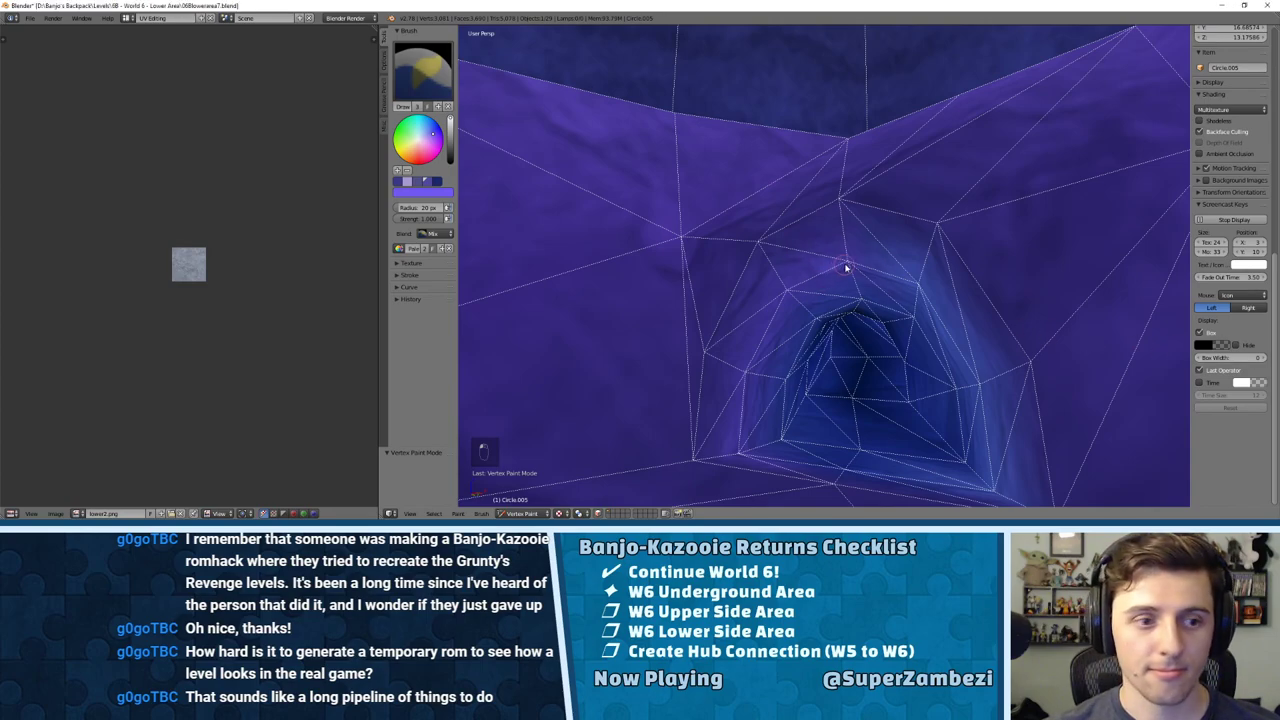
{"action": "left_click", "coordinate": [903, 284]}
{"action": "mouse_move", "coordinate": [898, 291]}
{"action": "middle_mouse_down"}
{"action": "mouse_move", "coordinate": [976, 286]}
{"action": "mouse_move", "coordinate": [859, 318]}
{"action": "mouse_move", "coordinate": [914, 210]}
{"action": "mouse_move", "coordinate": [913, 308]}
{"action": "mouse_move", "coordinate": [897, 297]}
{"action": "mouse_move", "coordinate": [891, 314]}
{"action": "middle_mouse_up"}
{"action": "left_click", "coordinate": [928, 302]}
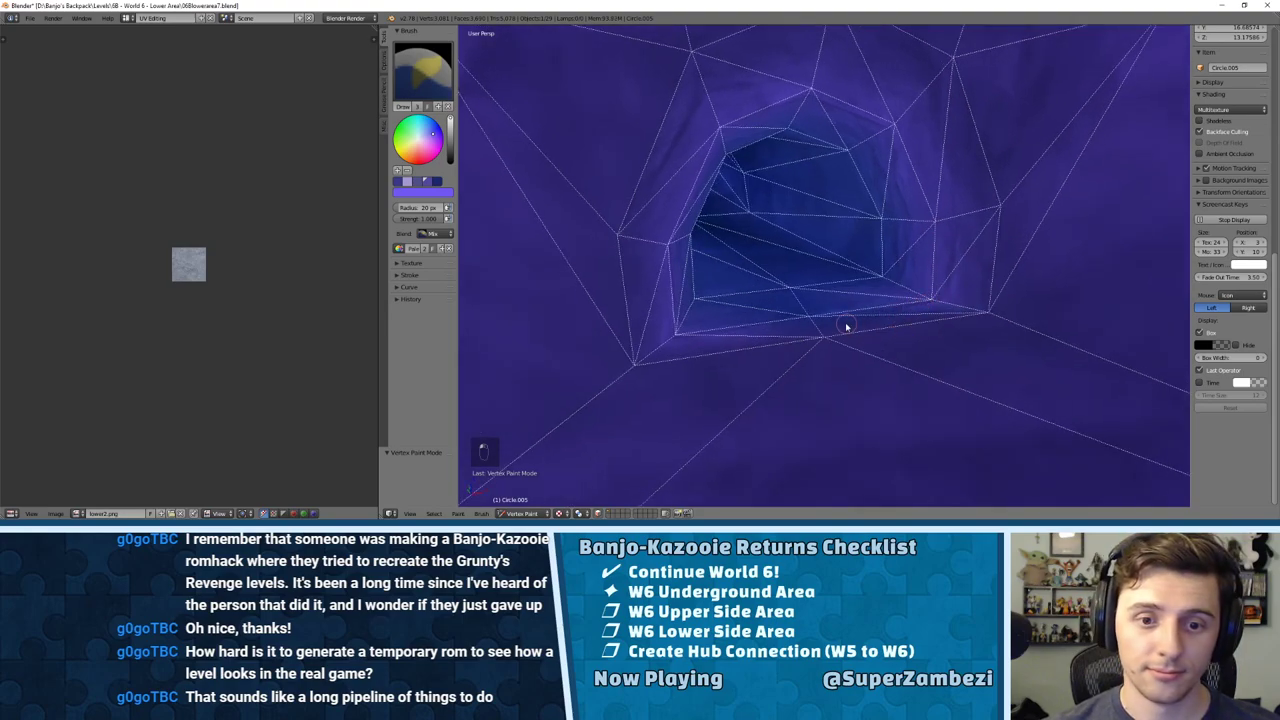
{"action": "left_click", "coordinate": [811, 320]}
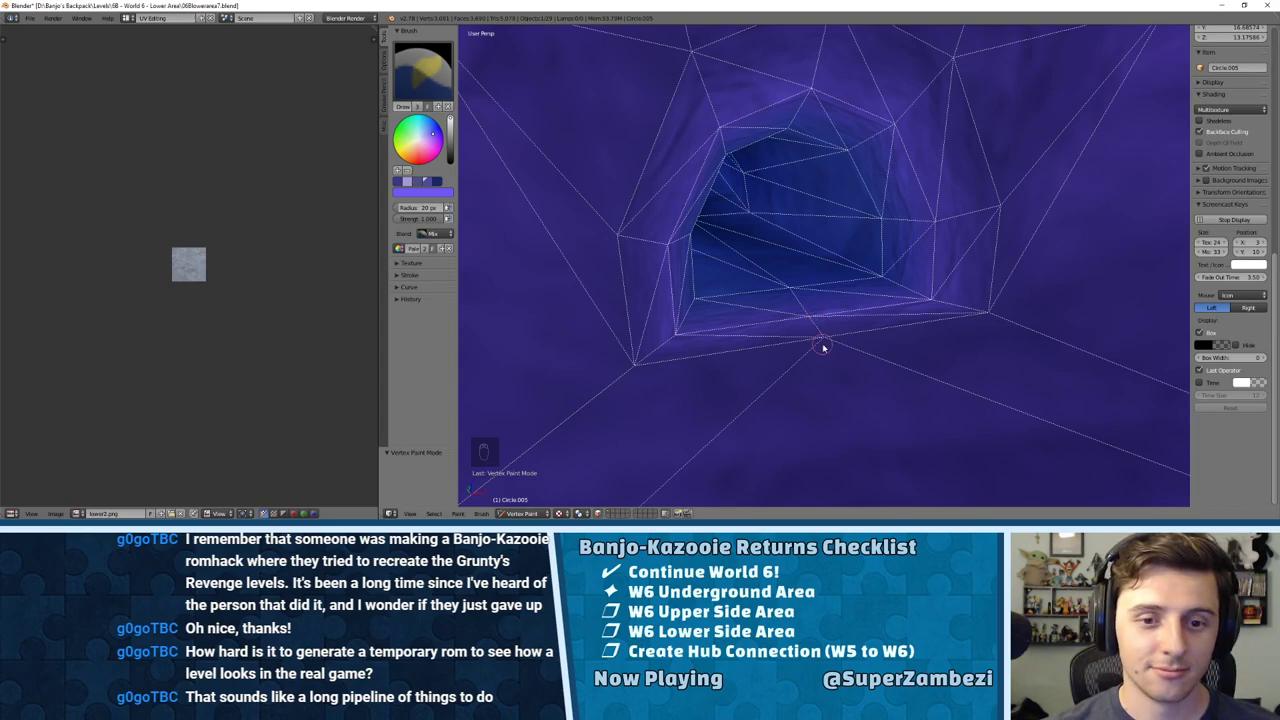
Step: Examine the blend from purple to blue around the tunnel opening's floor and walls
{"action": "middle_click_drag", "start_coordinate": [823, 349], "coordinate": [815, 336]}
{"action": "scroll", "coordinate": [837, 259], "scroll_direction": "up", "scroll_amount": 1}
{"action": "middle_click_drag", "start_coordinate": [837, 243], "coordinate": [803, 240]}
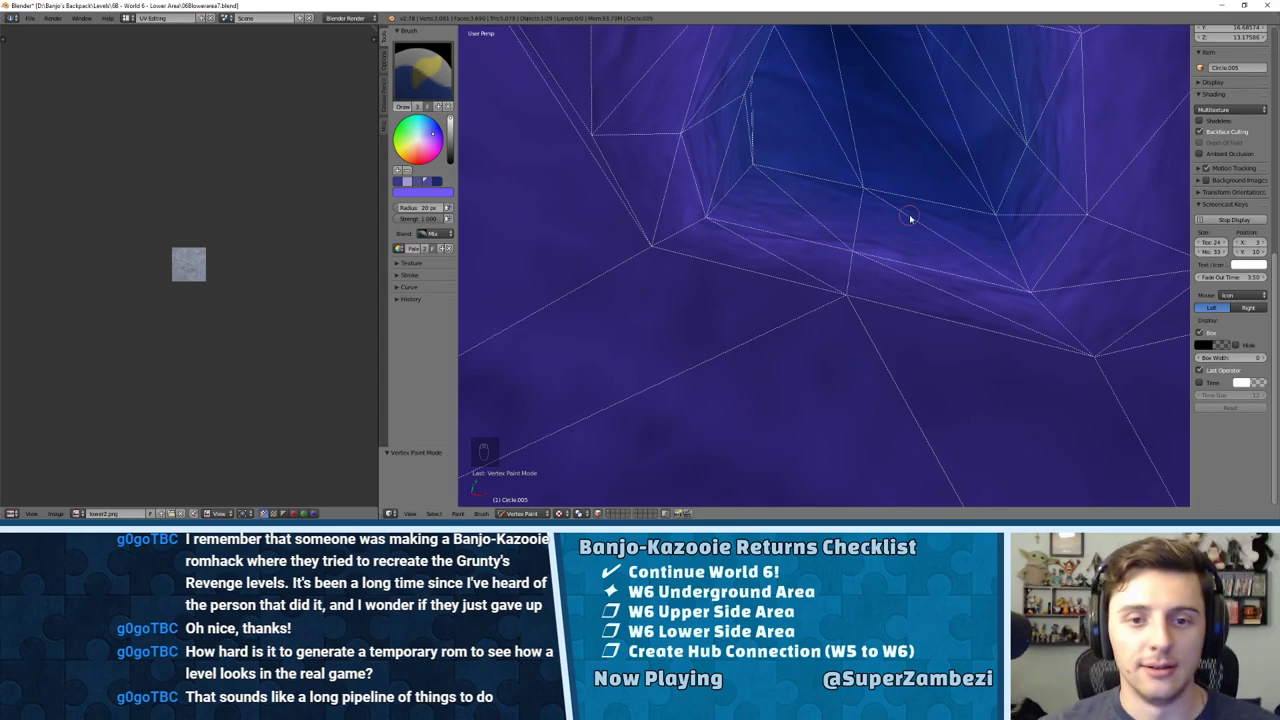
{"action": "middle_click_drag", "start_coordinate": [888, 181], "coordinate": [860, 214]}
{"action": "scroll", "coordinate": [837, 229], "scroll_direction": "down", "scroll_amount": 3}
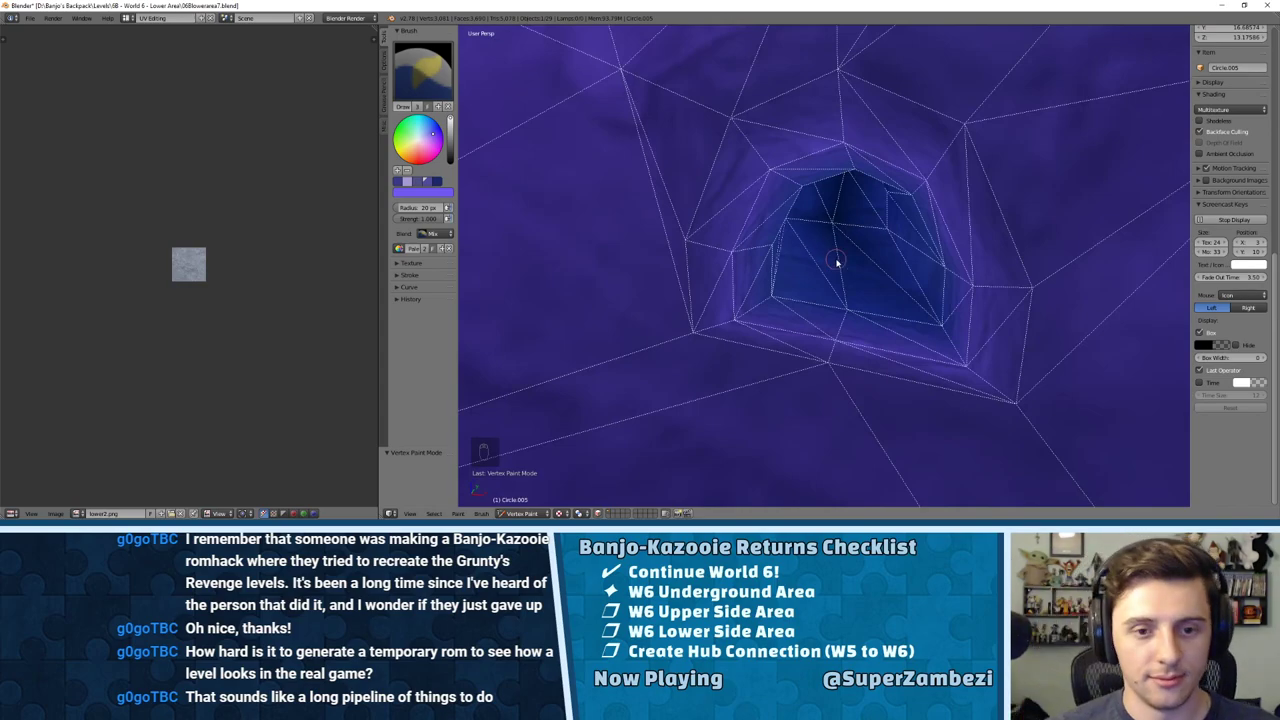
{"action": "middle_click_drag", "start_coordinate": [838, 262], "coordinate": [786, 291]}
{"action": "scroll", "coordinate": [808, 283], "scroll_direction": "down", "scroll_amount": 3}
{"action": "scroll", "coordinate": [910, 285], "scroll_direction": "up", "scroll_amount": 6}
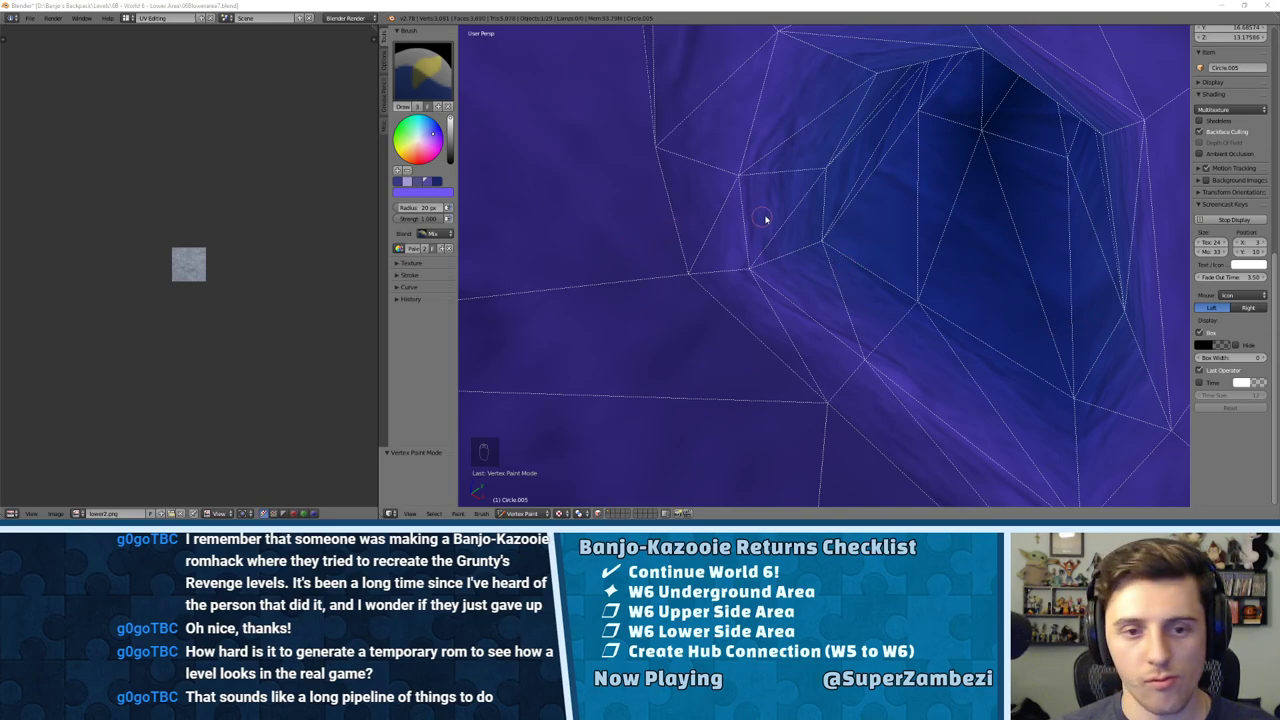
Step: Lower the purple brush's brightness and repaint the floor vertex at the tunnel opening's front edge
{"action": "middle_click_drag", "start_coordinate": [764, 219], "coordinate": [798, 206]}
{"action": "scroll", "coordinate": [822, 216], "scroll_direction": "down", "scroll_amount": 5}
{"action": "middle_click_drag", "start_coordinate": [869, 226], "coordinate": [883, 189]}
{"action": "scroll", "coordinate": [877, 205], "scroll_direction": "up", "scroll_amount": 3}
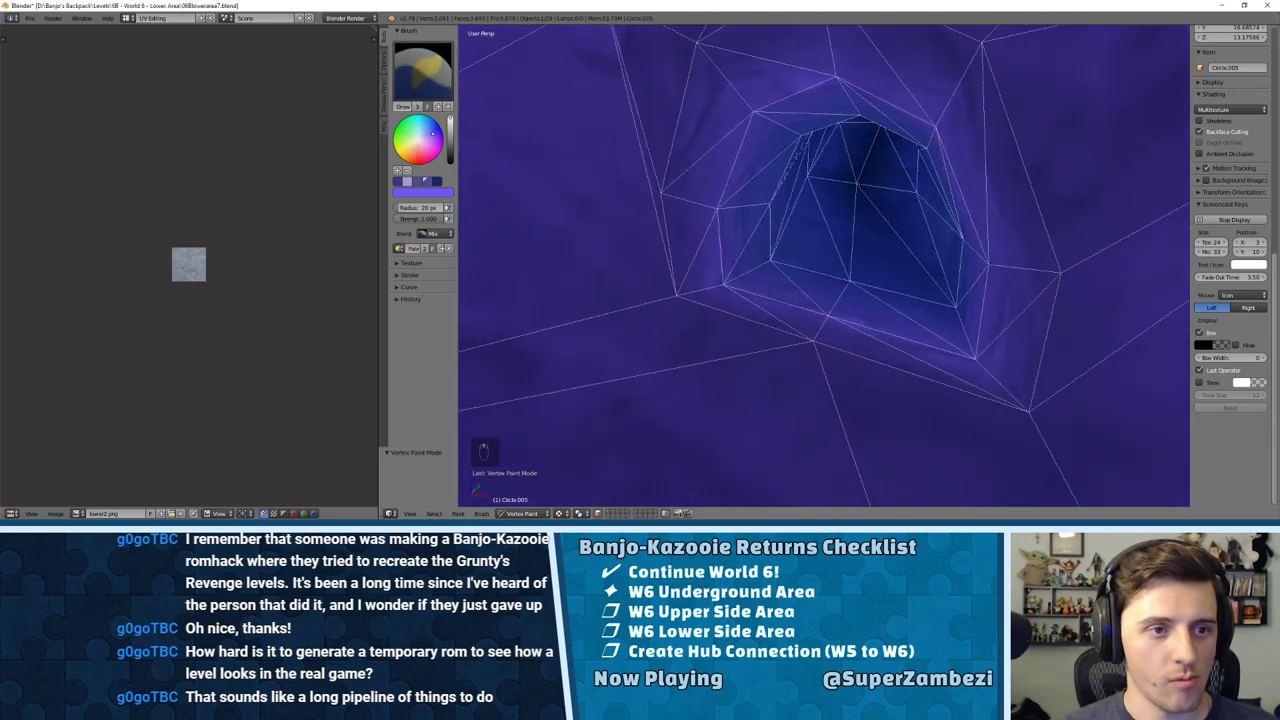
{"action": "left_click_drag", "start_coordinate": [450, 119], "coordinate": [450, 133]}
{"action": "left_click", "coordinate": [836, 314]}
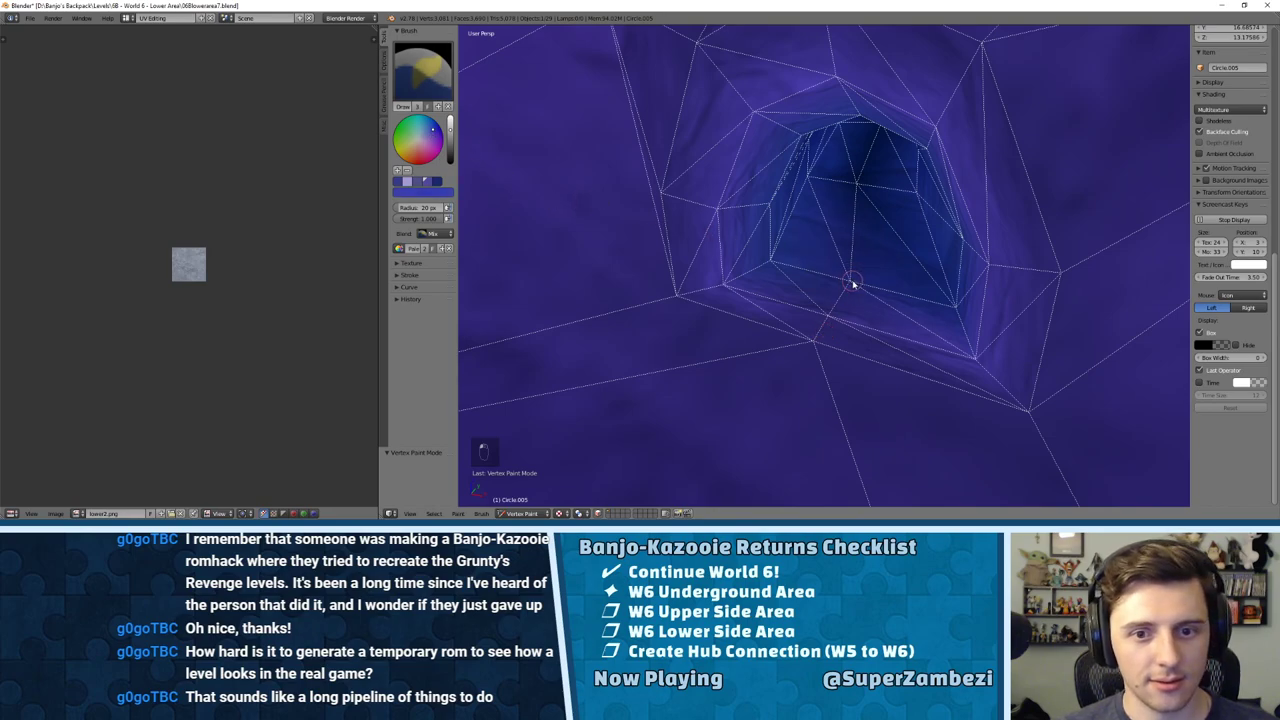
Step: Return to Object Mode and examine how the painted tunnel opening blends into the surrounding purple rock
{"action": "left_click", "coordinate": [521, 513]}
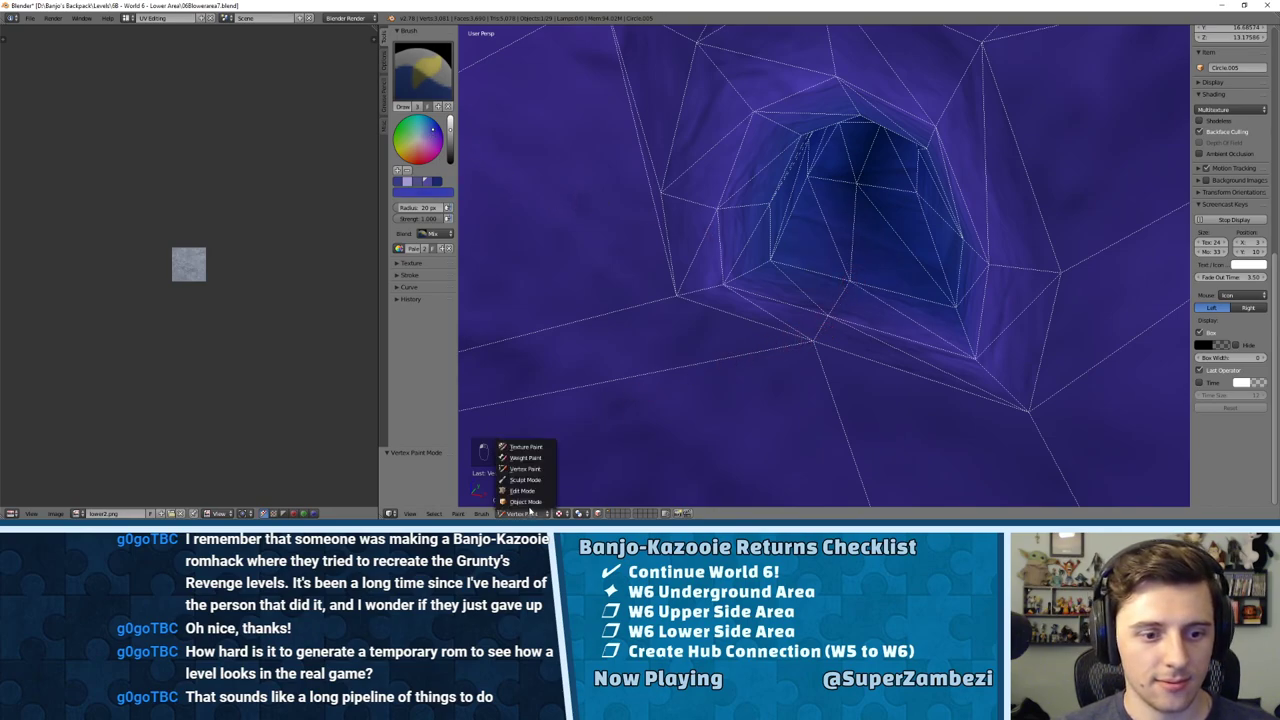
{"action": "left_click", "coordinate": [520, 503]}
{"action": "middle_click_drag", "start_coordinate": [841, 284], "coordinate": [868, 267]}
{"action": "scroll", "coordinate": [911, 284], "scroll_direction": "down", "scroll_amount": 5}
{"action": "scroll", "coordinate": [854, 270], "scroll_direction": "down", "scroll_amount": 3}
{"action": "scroll", "coordinate": [824, 267], "scroll_direction": "up", "scroll_amount": 5}
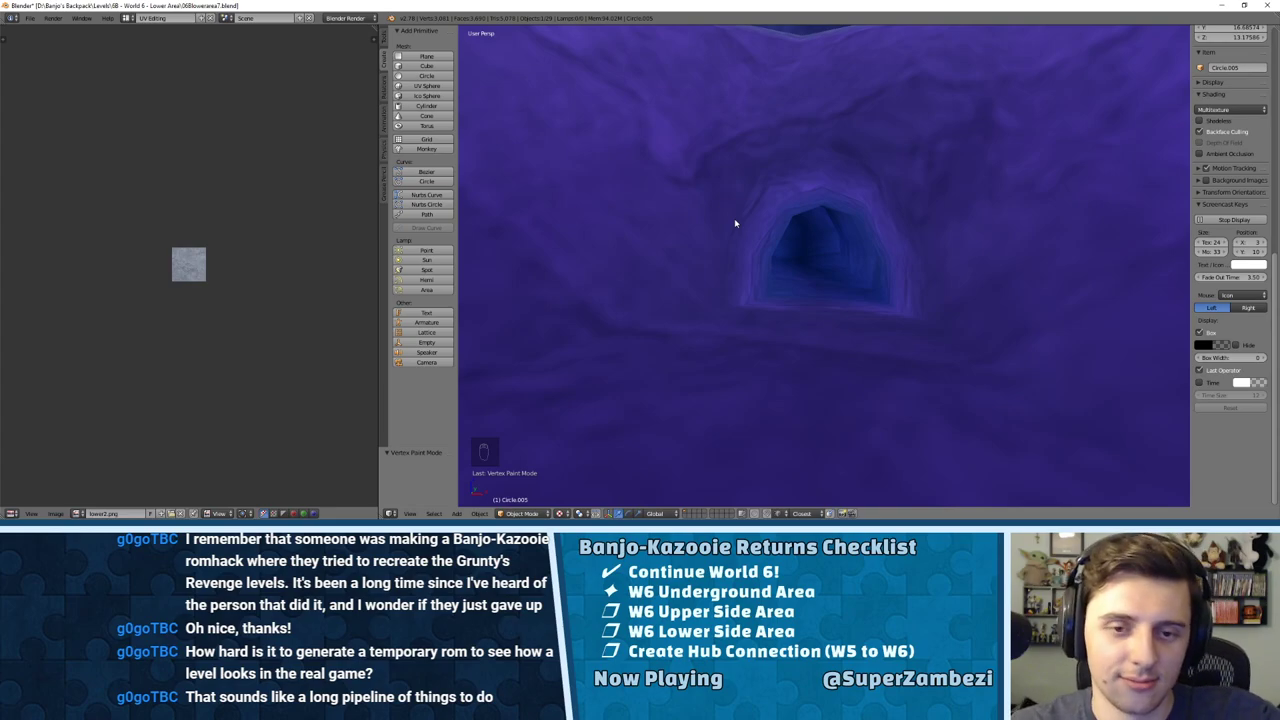
{"action": "scroll", "coordinate": [820, 237], "scroll_direction": "down", "scroll_amount": 2}
{"action": "scroll", "coordinate": [824, 238], "scroll_direction": "down", "scroll_amount": 4}
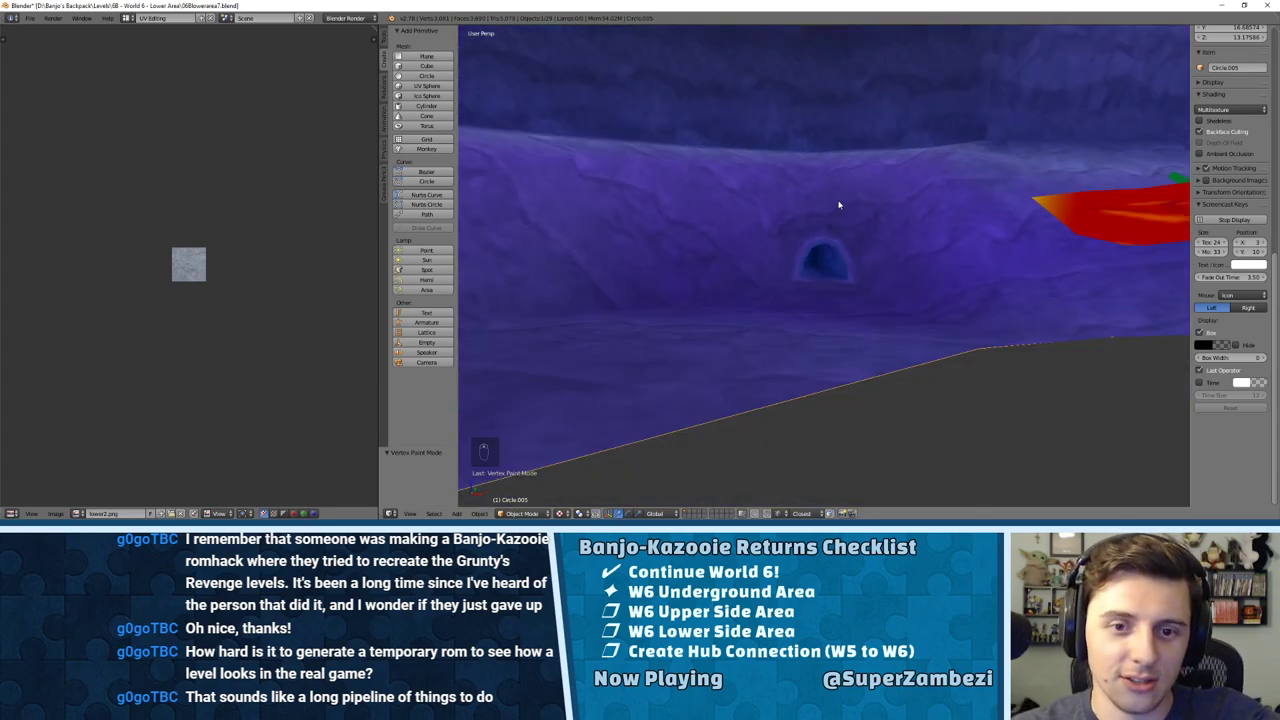
Step: Extend the purple liquid plane by moving its outer edge outward about 2.3 units in Edit Mode
{"action": "middle_click_drag", "start_coordinate": [837, 203], "coordinate": [785, 270]}
{"action": "scroll", "coordinate": [848, 196], "scroll_direction": "down", "scroll_amount": 3}
{"action": "right_click", "coordinate": [785, 303]}
{"action": "key", "text": "Tab"}
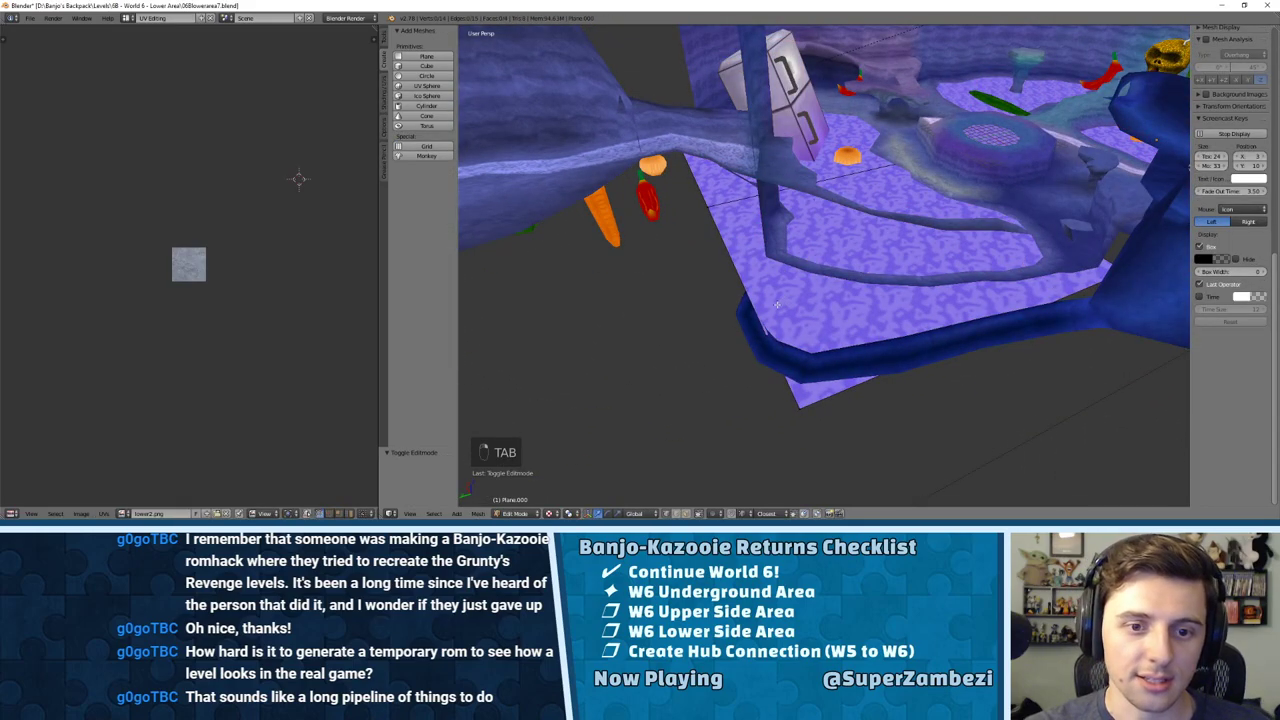
{"action": "key", "text": "ctrl+Tab"}
{"action": "left_click", "coordinate": [731, 314]}
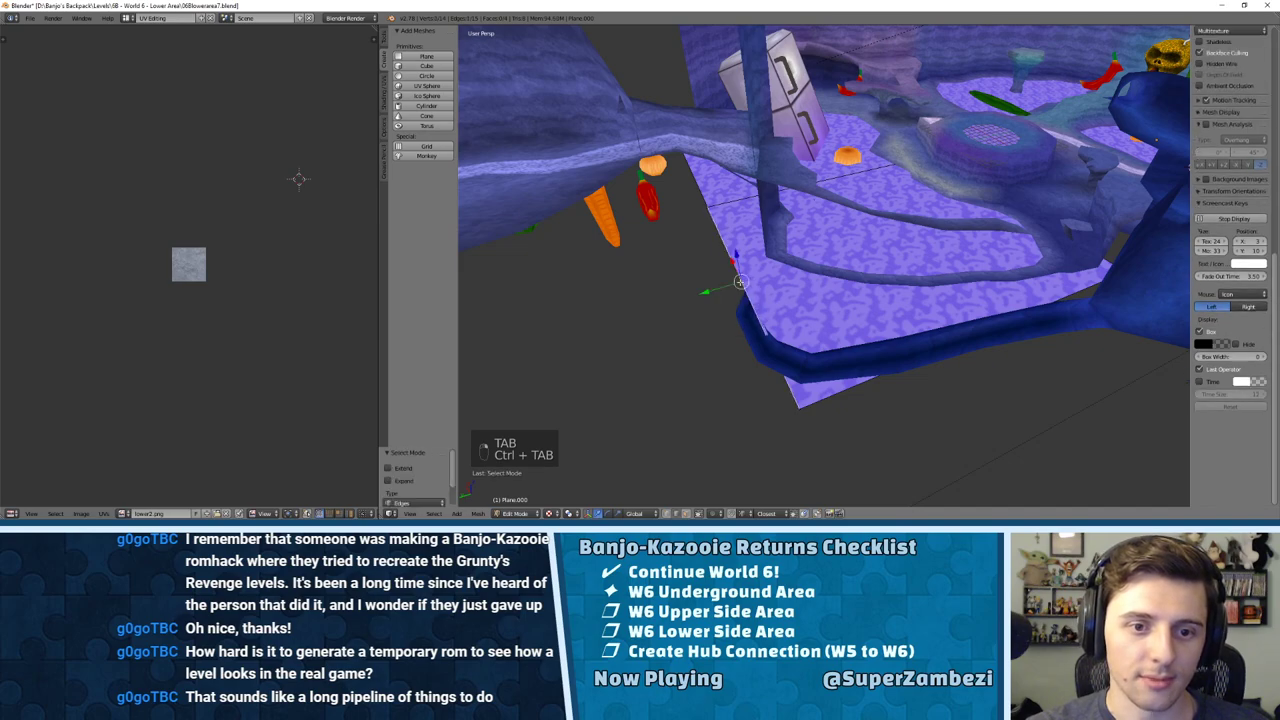
{"action": "left_click_drag", "start_coordinate": [702, 296], "coordinate": [686, 307]}
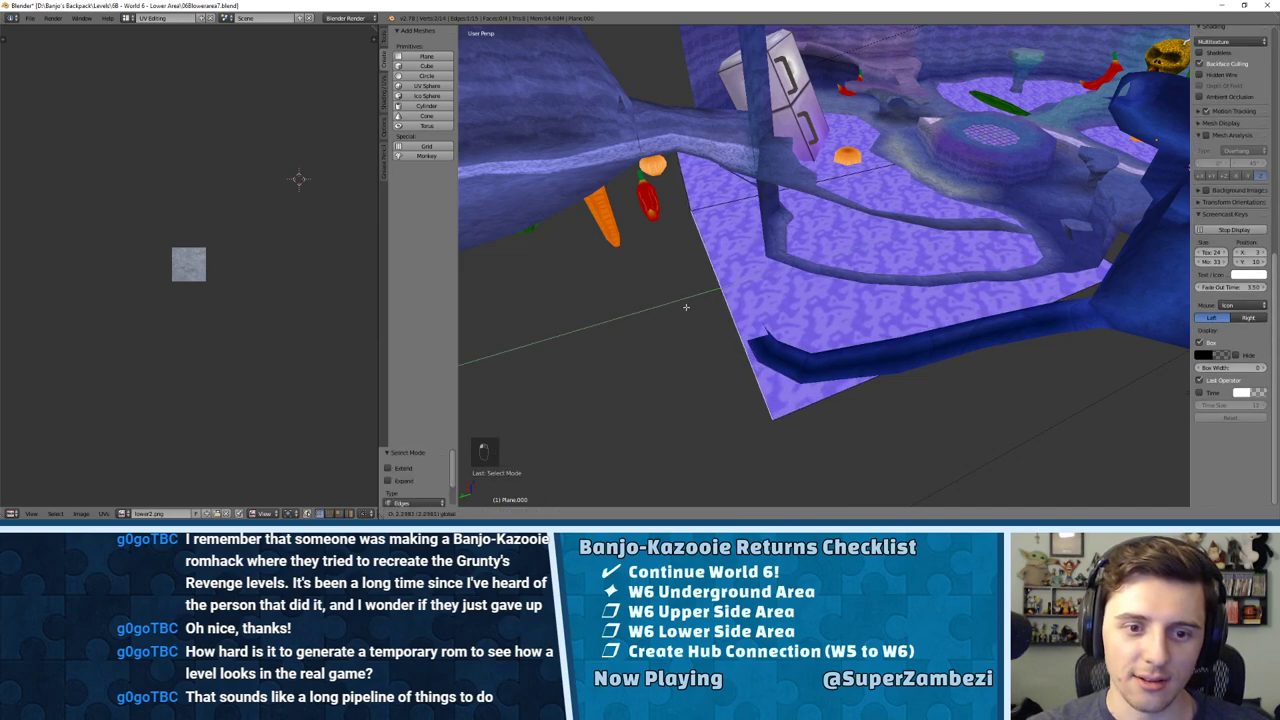
{"action": "key", "text": "Tab"}
Step: Select the rock terrain around the octagonal platform and put it in Vertex Paint mode
{"action": "middle_click_drag", "start_coordinate": [751, 303], "coordinate": [768, 257]}
{"action": "scroll", "coordinate": [940, 229], "scroll_direction": "up", "scroll_amount": 3}
{"action": "scroll", "coordinate": [814, 251], "scroll_direction": "up", "scroll_amount": 5}
{"action": "scroll", "coordinate": [768, 257], "scroll_direction": "up", "scroll_amount": 6}
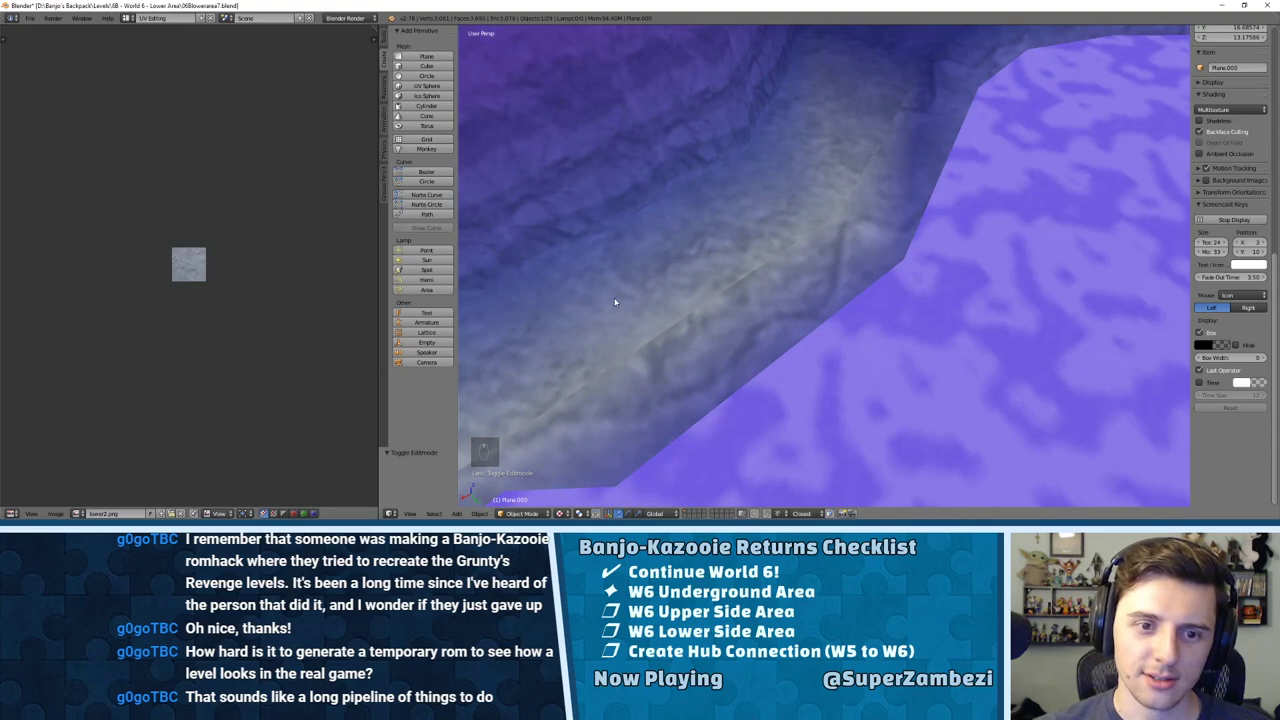
{"action": "middle_click_drag", "start_coordinate": [615, 302], "coordinate": [784, 254]}
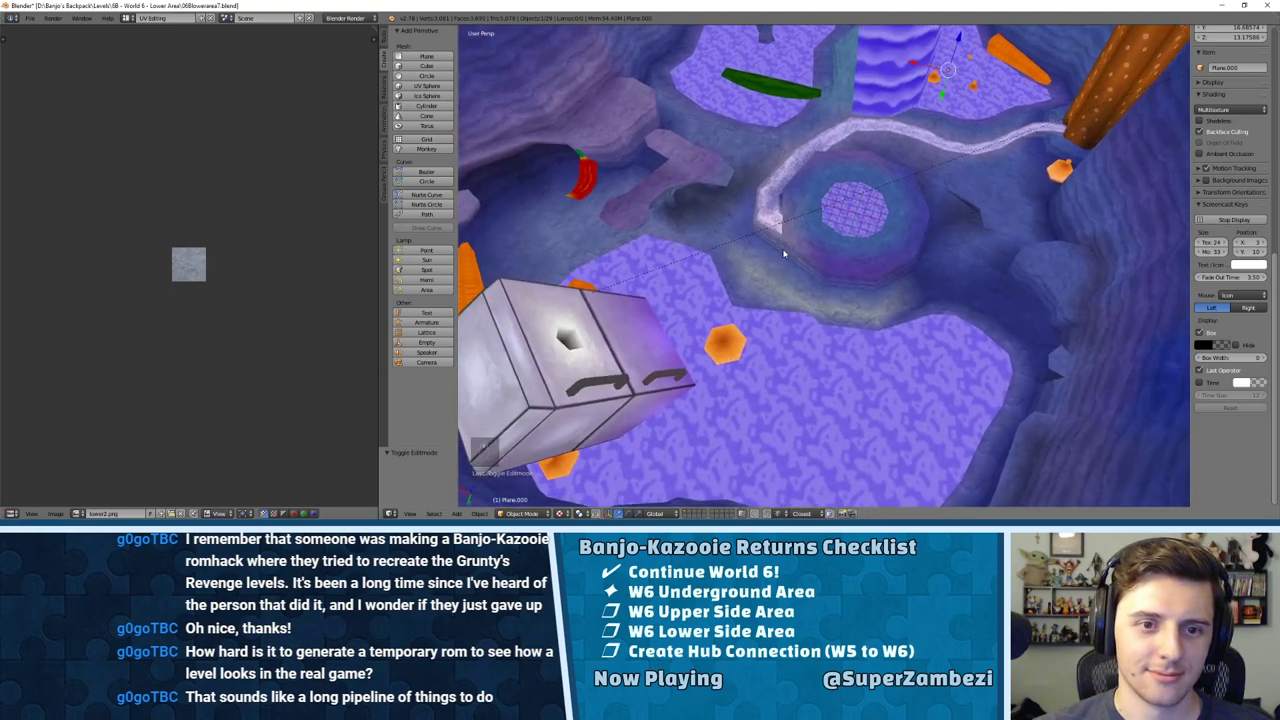
{"action": "scroll", "coordinate": [784, 254], "scroll_direction": "up", "scroll_amount": 6}
{"action": "key", "text": "Tab"}
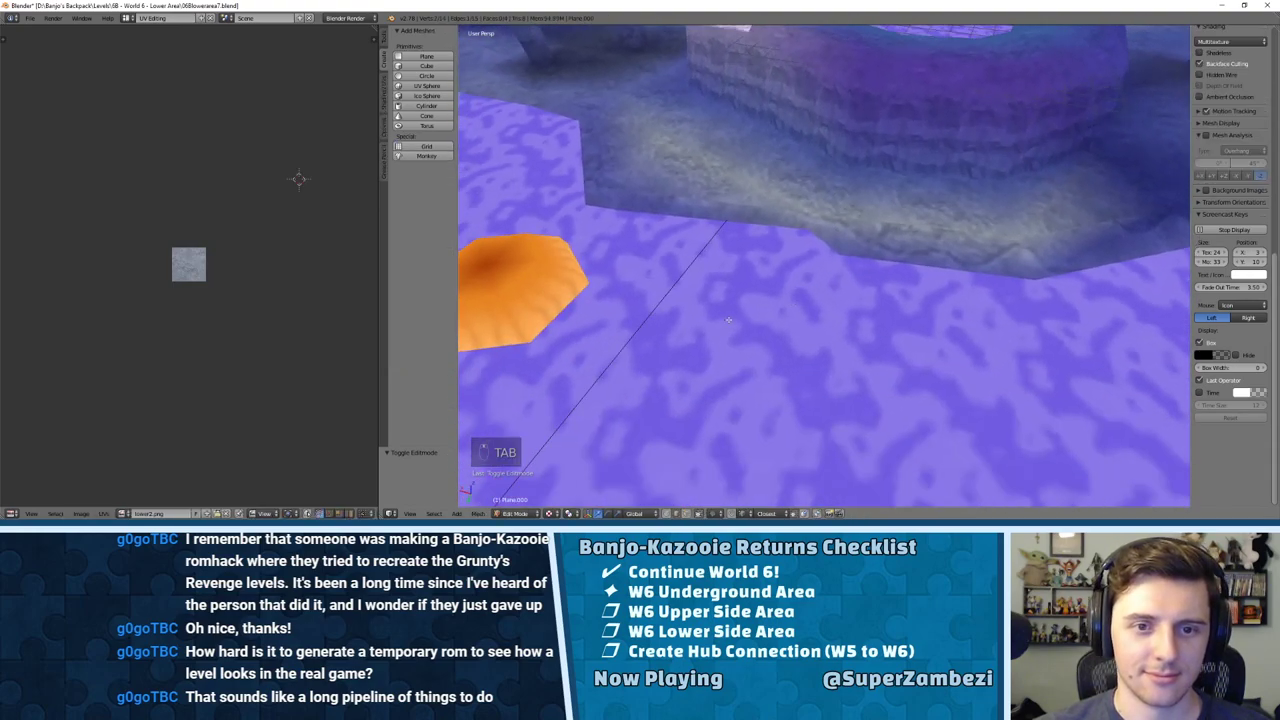
{"action": "key", "text": "Tab"}
{"action": "right_click", "coordinate": [834, 221]}
{"action": "key", "text": "Tab"}
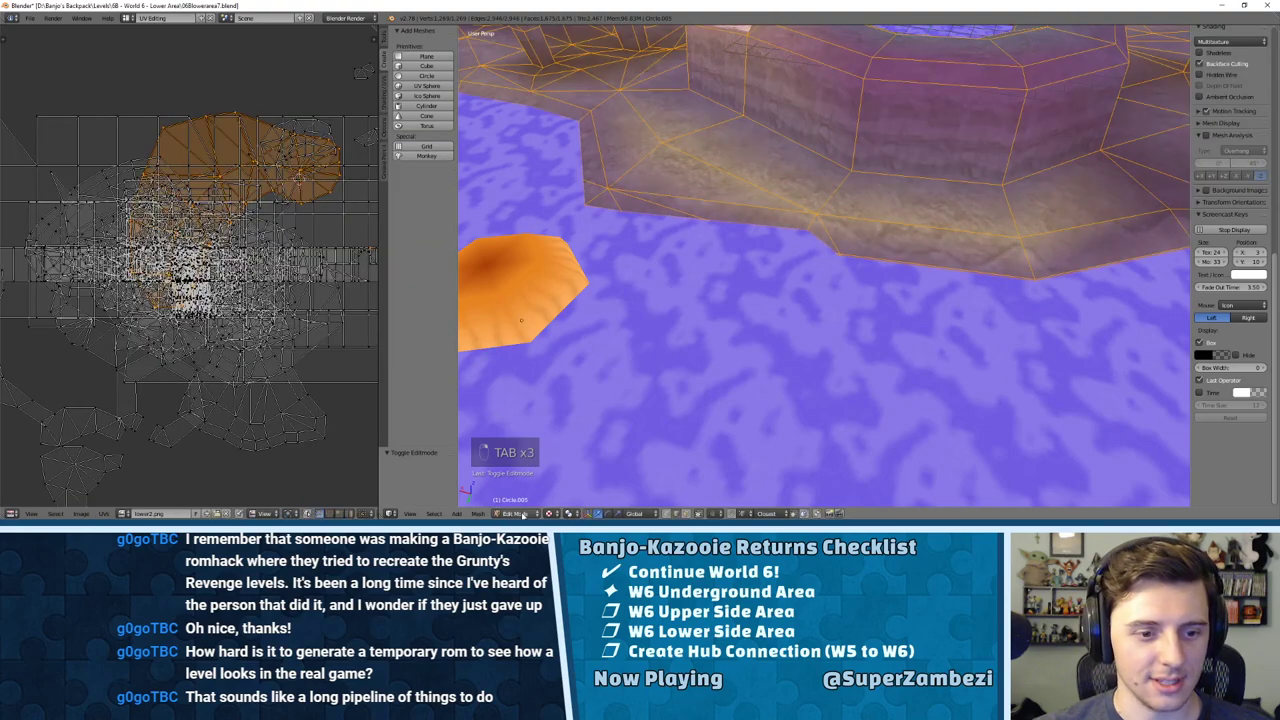
{"action": "left_click", "coordinate": [522, 514]}
{"action": "left_click", "coordinate": [530, 470]}
Step: Paint the pale yellowish shore vertices in front of the octagonal platform light violet-blue, then return to Object Mode
{"action": "mouse_move", "coordinate": [866, 271]}
{"action": "middle_mouse_down"}
{"action": "mouse_move", "coordinate": [788, 319]}
{"action": "mouse_move", "coordinate": [809, 309]}
{"action": "mouse_move", "coordinate": [453, 170]}
{"action": "middle_mouse_up"}
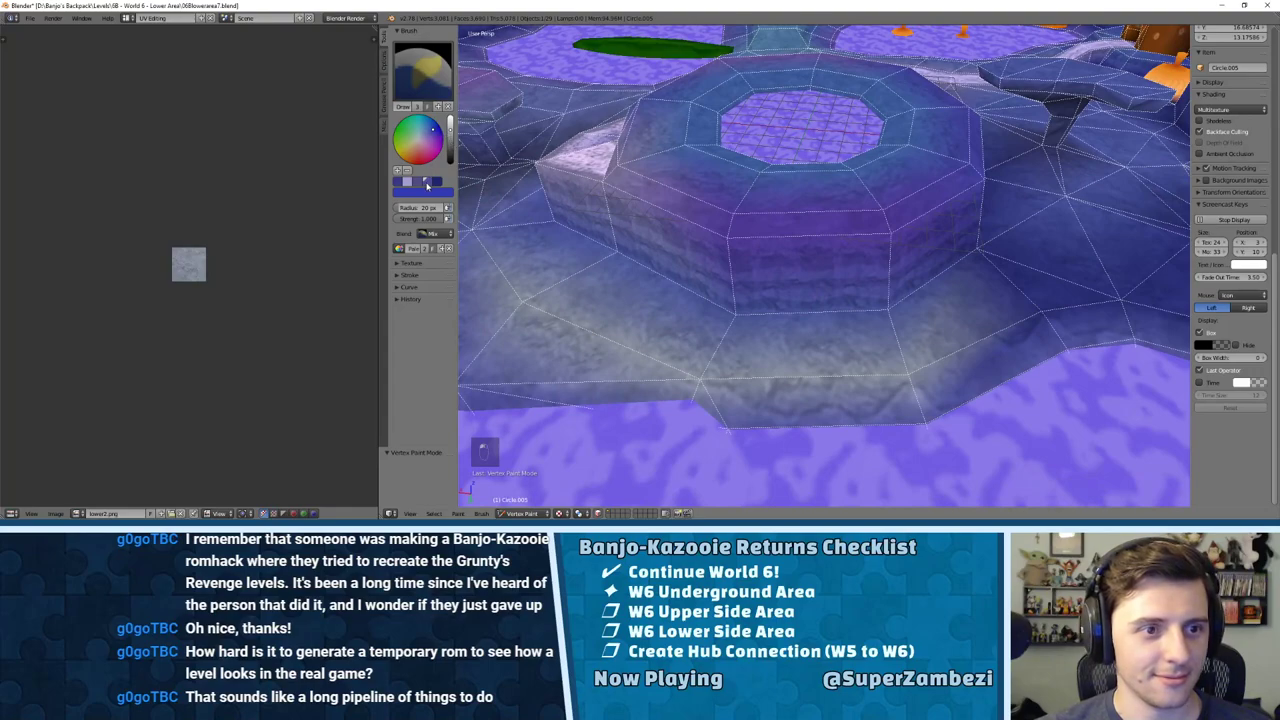
{"action": "left_click", "coordinate": [427, 183]}
{"action": "left_click", "coordinate": [428, 134]}
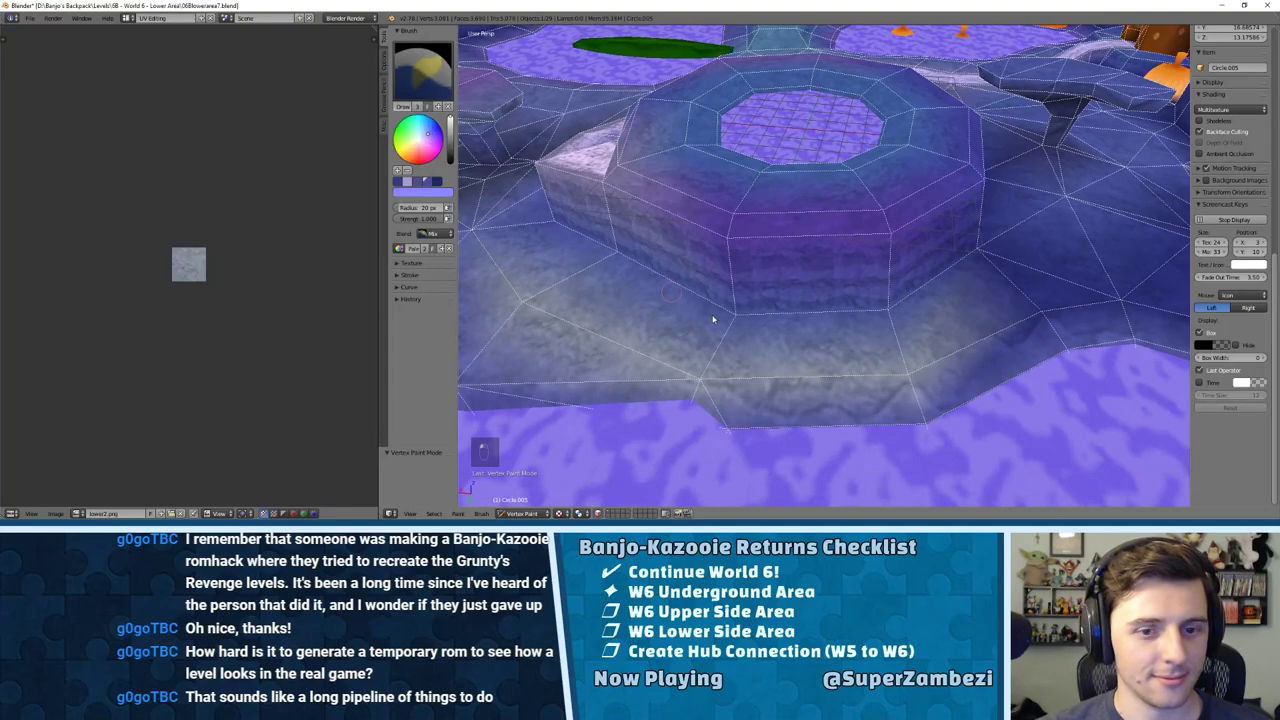
{"action": "left_click_drag", "start_coordinate": [896, 373], "coordinate": [912, 380]}
{"action": "left_click", "coordinate": [704, 383]}
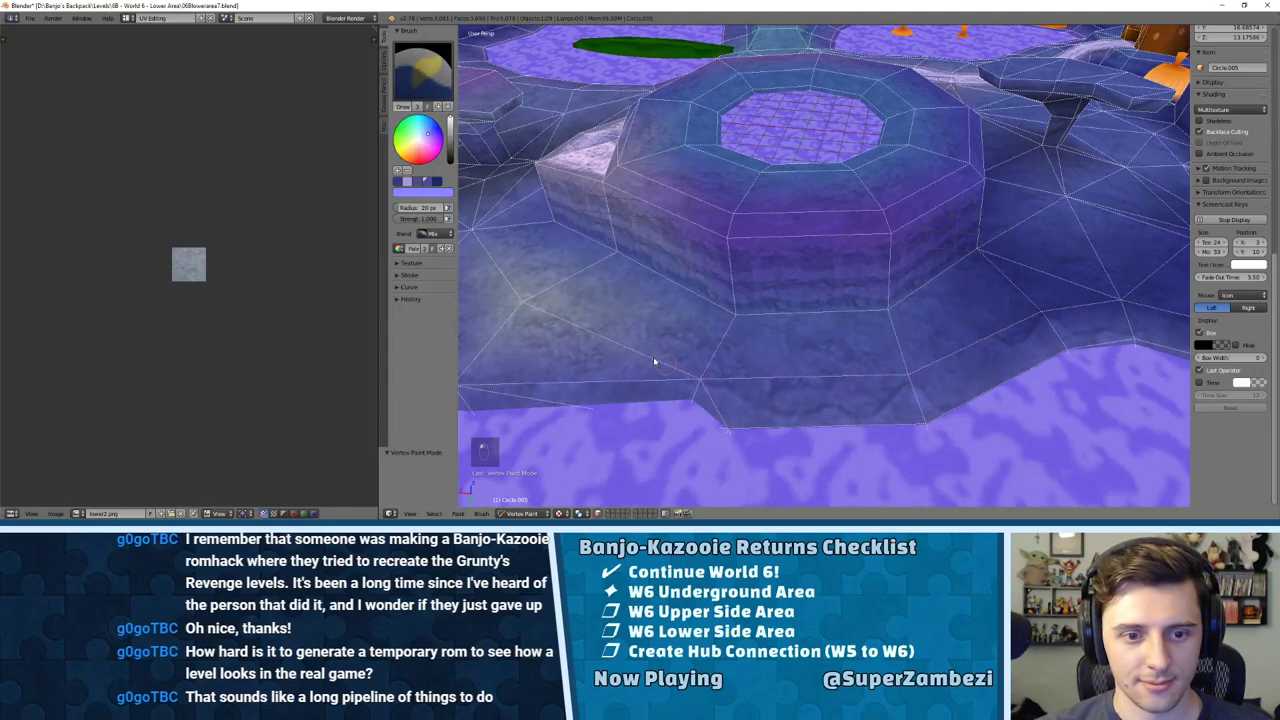
{"action": "left_click", "coordinate": [518, 301]}
{"action": "scroll", "coordinate": [663, 309], "scroll_direction": "down", "scroll_amount": 4}
{"action": "scroll", "coordinate": [681, 308], "scroll_direction": "up", "scroll_amount": 4}
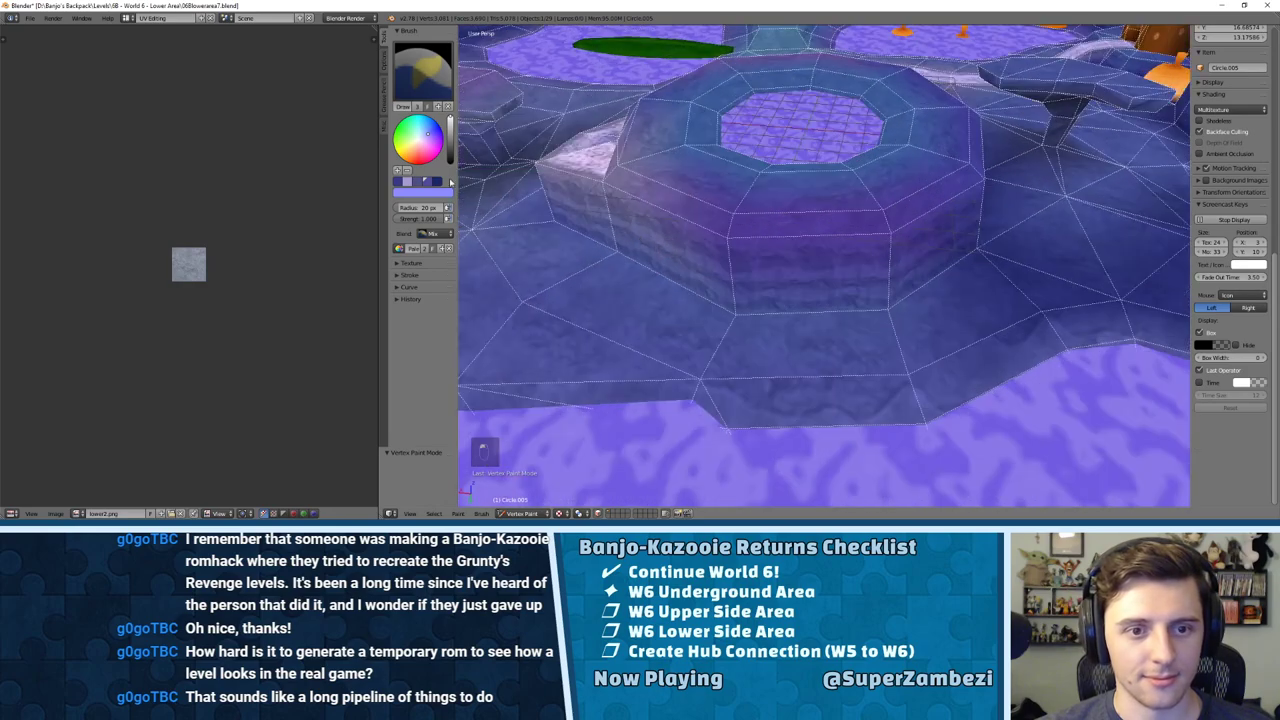
{"action": "left_click", "coordinate": [501, 514]}
{"action": "left_click", "coordinate": [510, 503]}
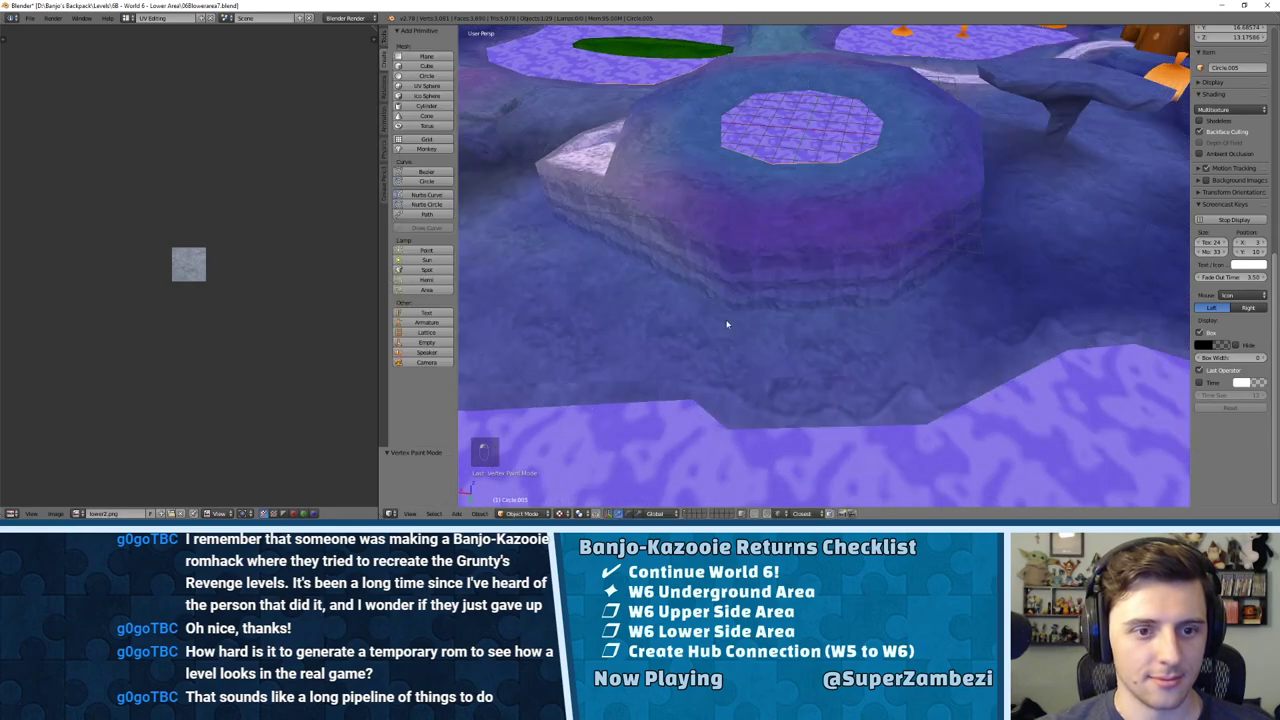
Step: In Vertex Paint mode with all faces selected, paint the greyish vertices on the platform's side below the white path light violet-blue
{"action": "mouse_move", "coordinate": [726, 323]}
{"action": "middle_mouse_down"}
{"action": "mouse_move", "coordinate": [760, 297]}
{"action": "mouse_move", "coordinate": [777, 299]}
{"action": "mouse_move", "coordinate": [760, 314]}
{"action": "mouse_move", "coordinate": [805, 294]}
{"action": "middle_mouse_up"}
{"action": "left_click", "coordinate": [500, 513]}
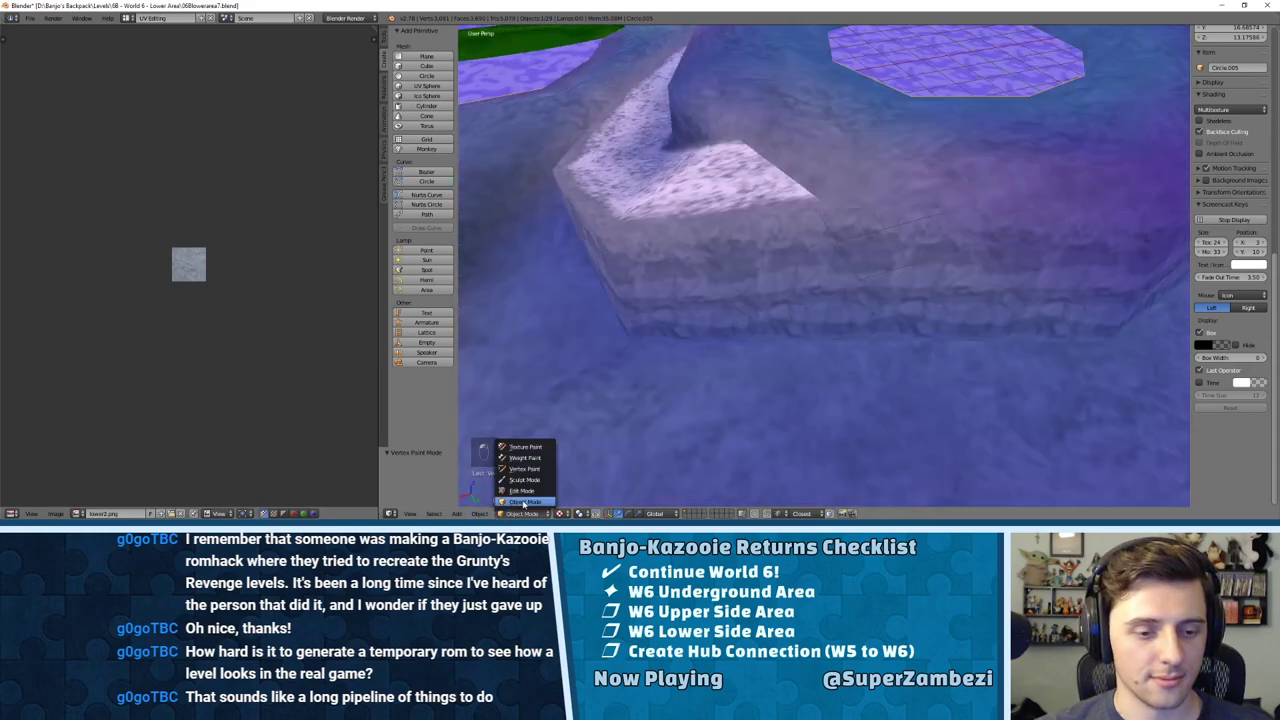
{"action": "left_click", "coordinate": [525, 475]}
{"action": "key", "text": "a"}
{"action": "key", "text": "a"}
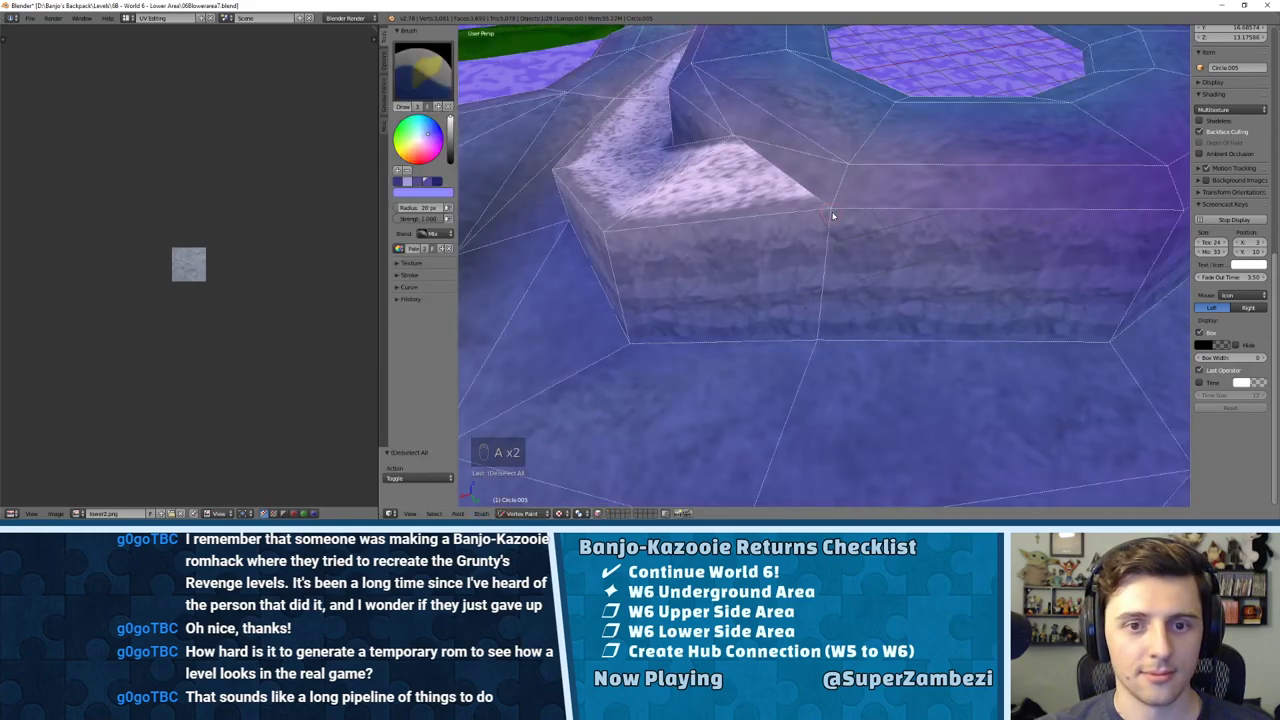
{"action": "middle_click_drag", "start_coordinate": [857, 206], "coordinate": [897, 290]}
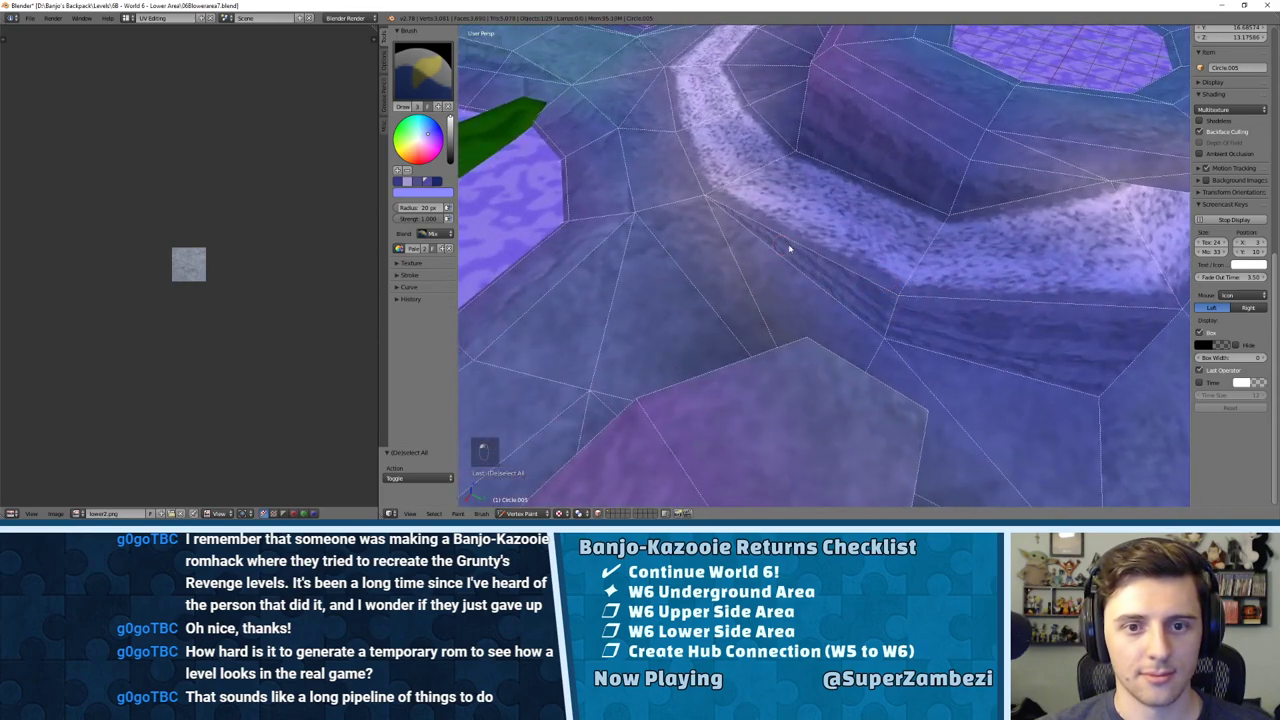
{"action": "middle_click_drag", "start_coordinate": [789, 248], "coordinate": [825, 248]}
Step: Set the brush to near-white and repaint the outer corners of only the white path's faces beside the platform
{"action": "left_click", "coordinate": [421, 139]}
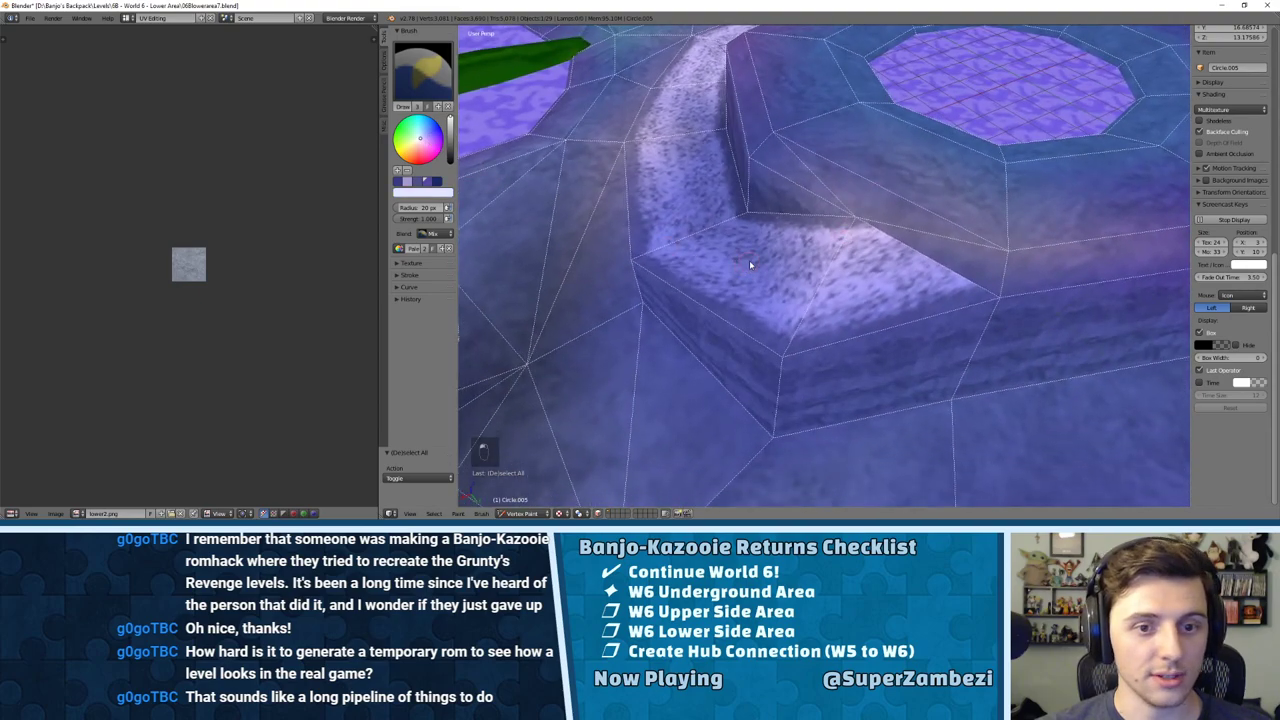
{"action": "middle_click_drag", "start_coordinate": [749, 261], "coordinate": [774, 206]}
{"action": "right_click", "coordinate": [774, 206]}
{"action": "right_click", "coordinate": [712, 178], "text": "shift"}
{"action": "left_click", "coordinate": [689, 198]}
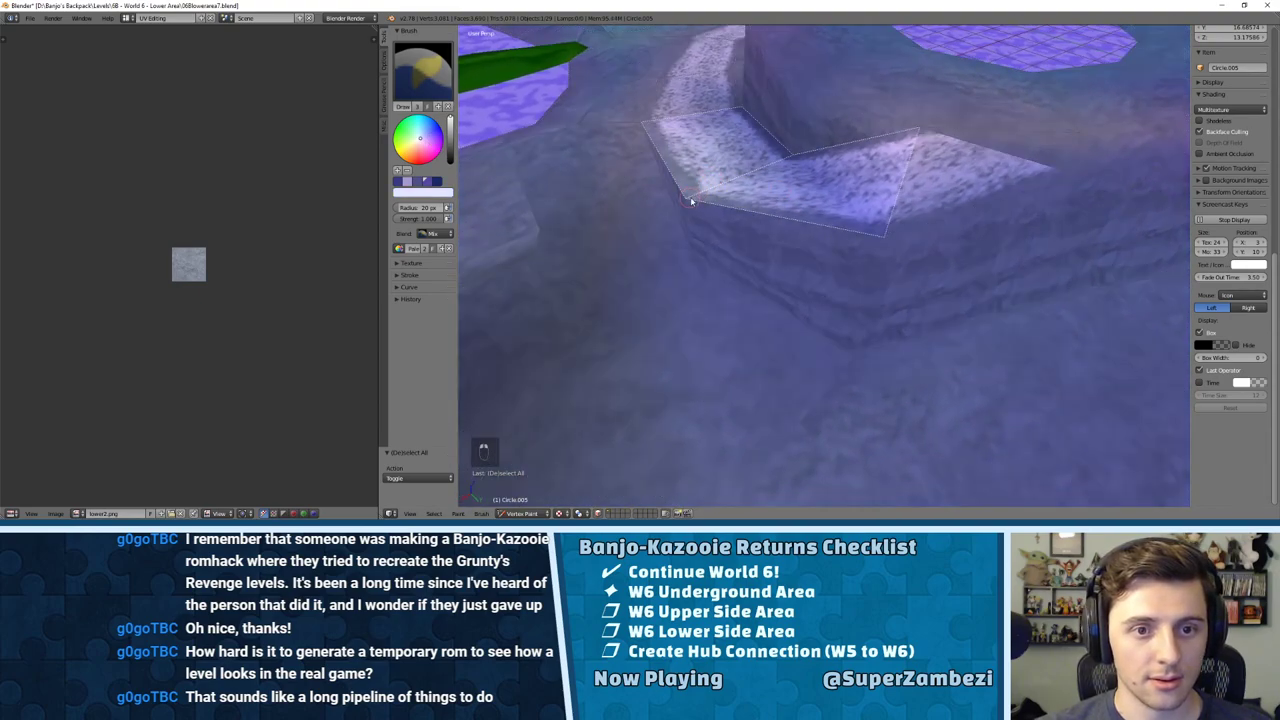
{"action": "mouse_move", "coordinate": [690, 200]}
{"action": "middle_mouse_down"}
{"action": "mouse_move", "coordinate": [990, 288]}
{"action": "mouse_move", "coordinate": [1020, 274]}
{"action": "middle_mouse_up"}
{"action": "right_click", "coordinate": [1043, 272], "text": "shift"}
{"action": "left_click", "coordinate": [1030, 317]}
{"action": "key", "text": "a"}
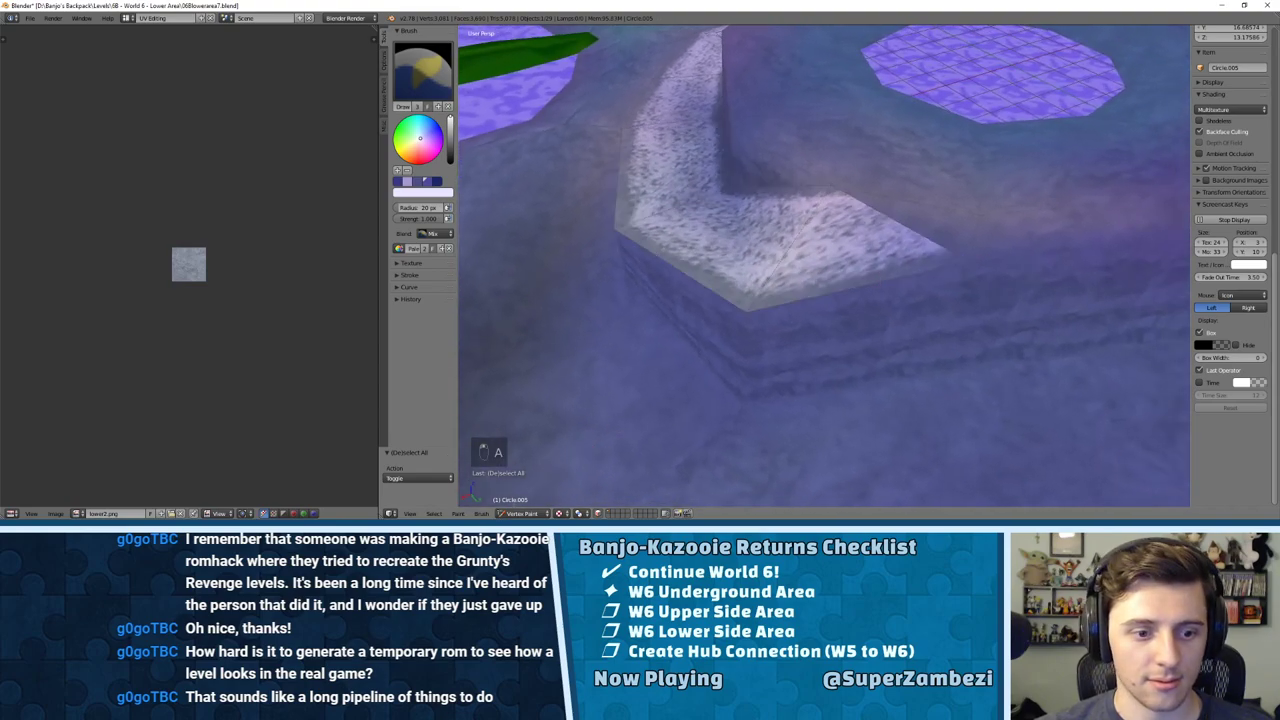
Step: Tint the near-white brush slightly bluer, repaint the path's outer corners on its selected faces, and return to Object Mode
{"action": "left_click", "coordinate": [522, 513]}
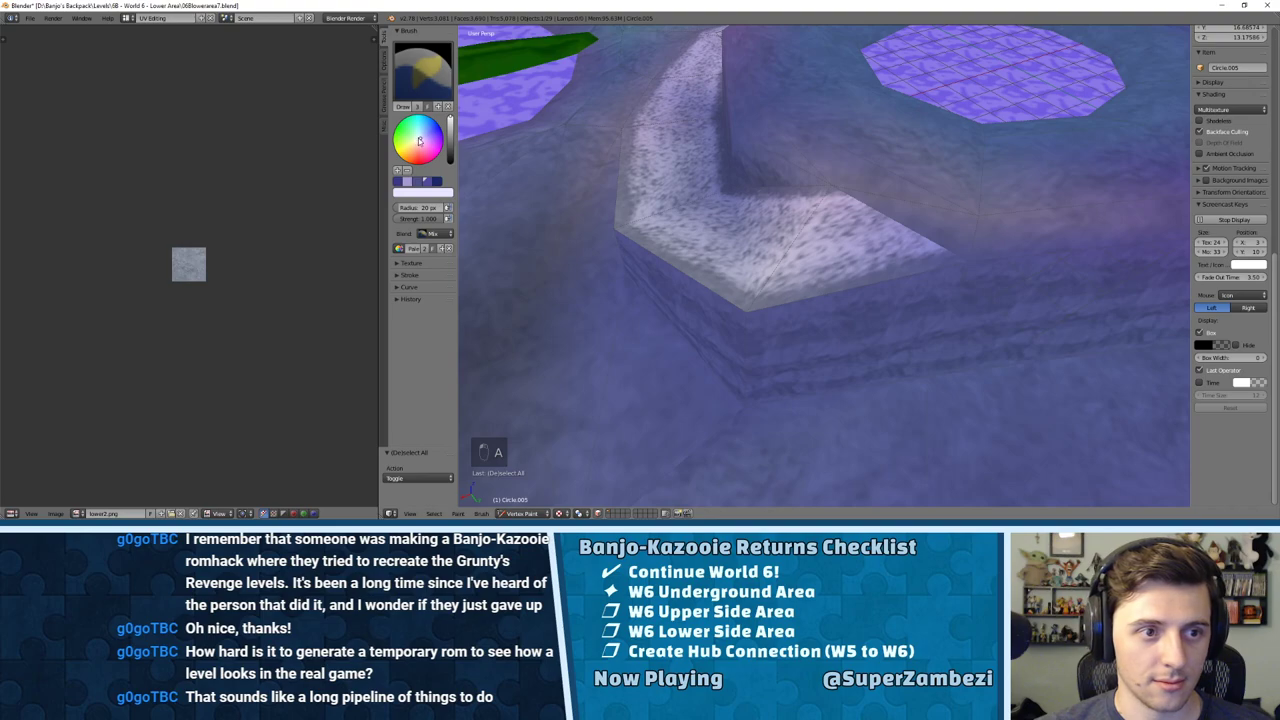
{"action": "left_click", "coordinate": [422, 137]}
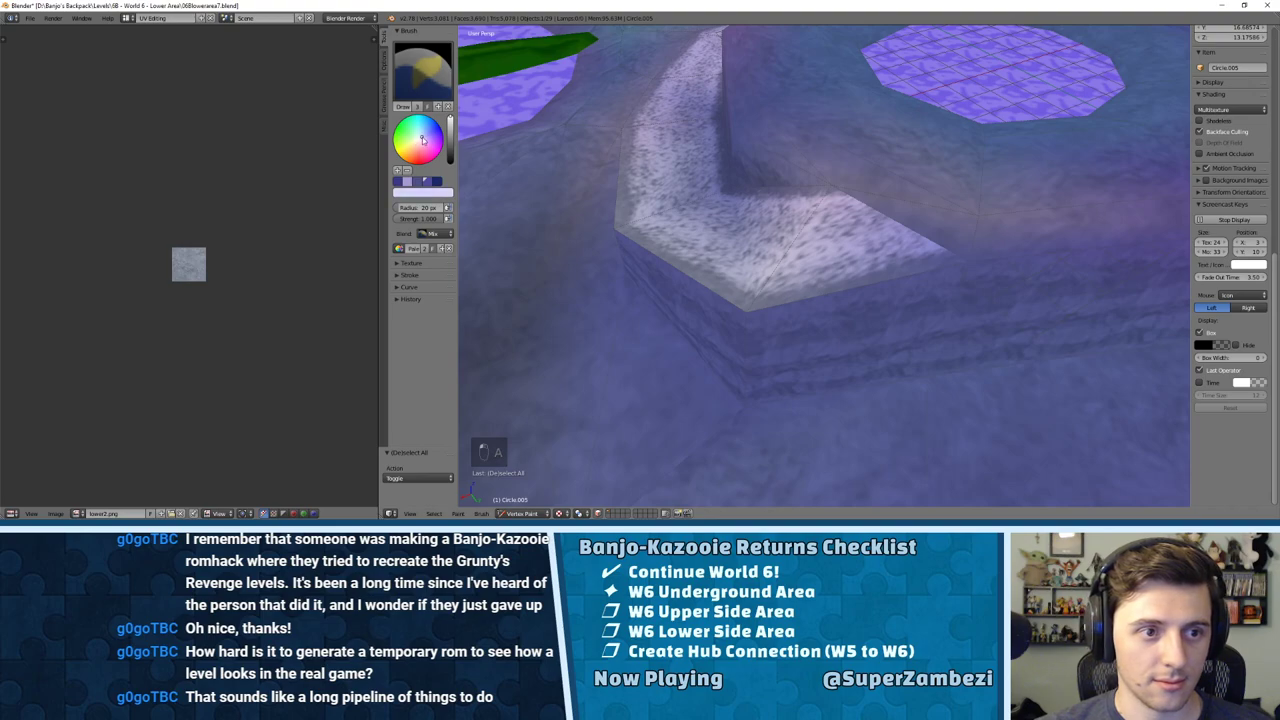
{"action": "key", "text": "a"}
{"action": "key", "text": "a"}
{"action": "right_click", "coordinate": [762, 304]}
{"action": "right_click", "coordinate": [725, 272], "text": "shift"}
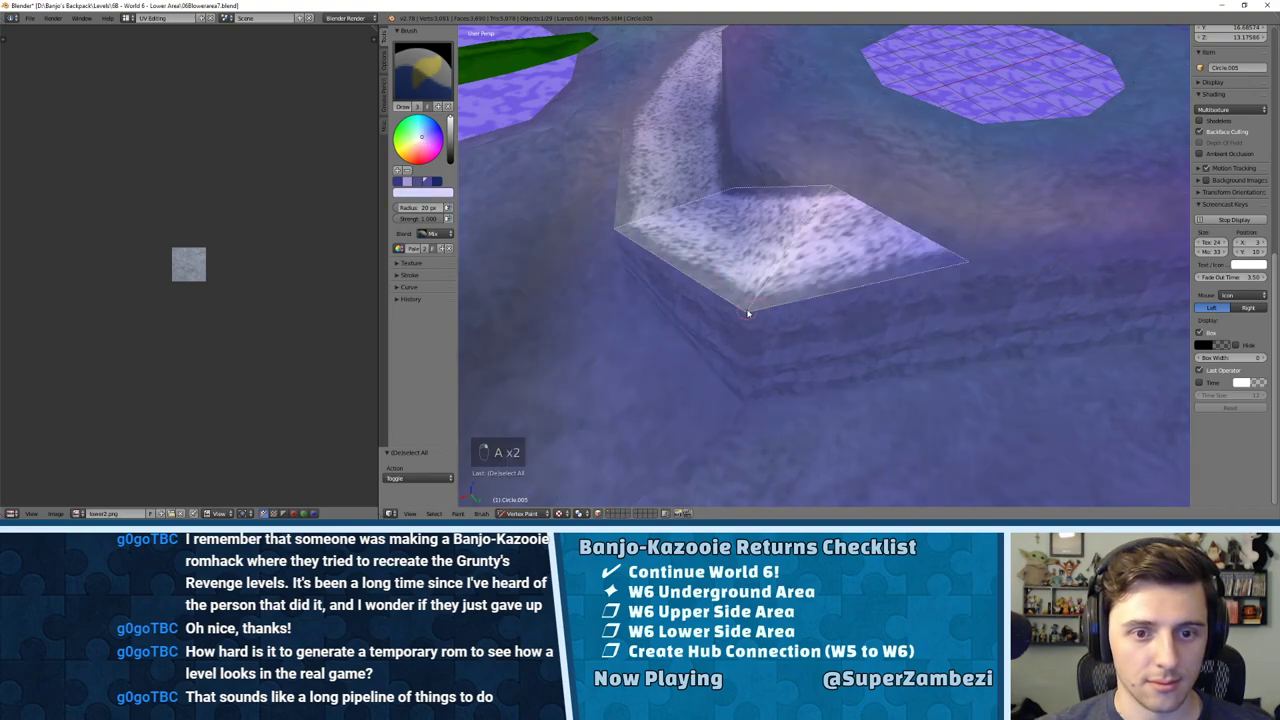
{"action": "left_click", "coordinate": [748, 313]}
{"action": "middle_click_drag", "start_coordinate": [757, 297], "coordinate": [797, 303]}
{"action": "right_click", "coordinate": [882, 258], "text": "shift"}
{"action": "left_click", "coordinate": [926, 304]}
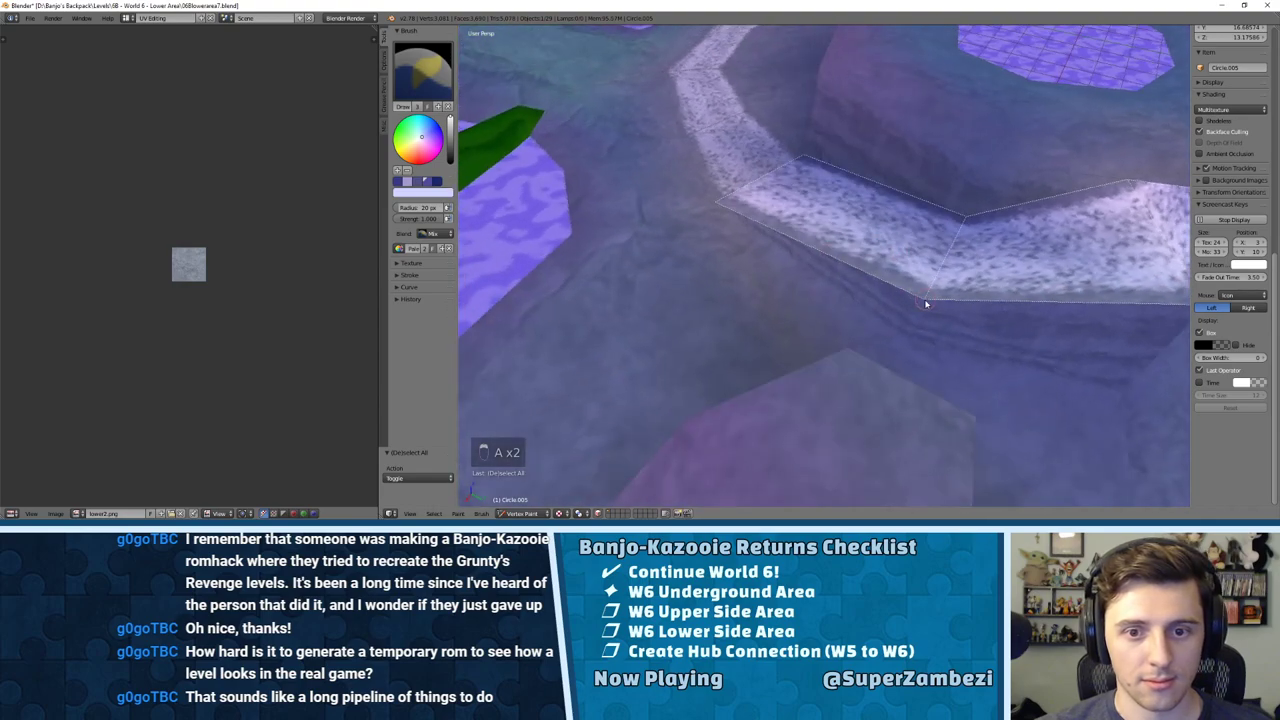
{"action": "left_click", "coordinate": [515, 502]}
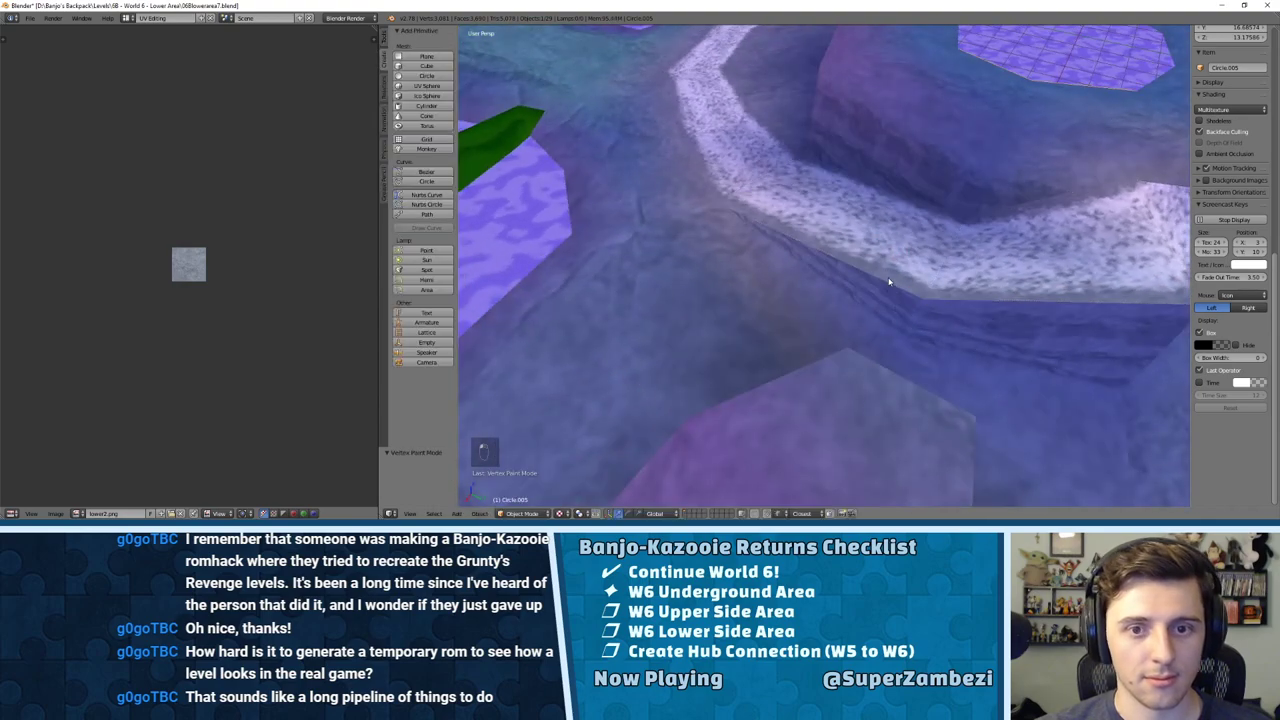
Step: Inspect the lower area around the white path, the brown pillar, the liquid pools and the golden skull
{"action": "middle_click_drag", "start_coordinate": [886, 277], "coordinate": [781, 162]}
{"action": "scroll", "coordinate": [799, 142], "scroll_direction": "up", "scroll_amount": 5}
{"action": "middle_click_drag", "start_coordinate": [606, 192], "coordinate": [867, 167], "text": "shift"}
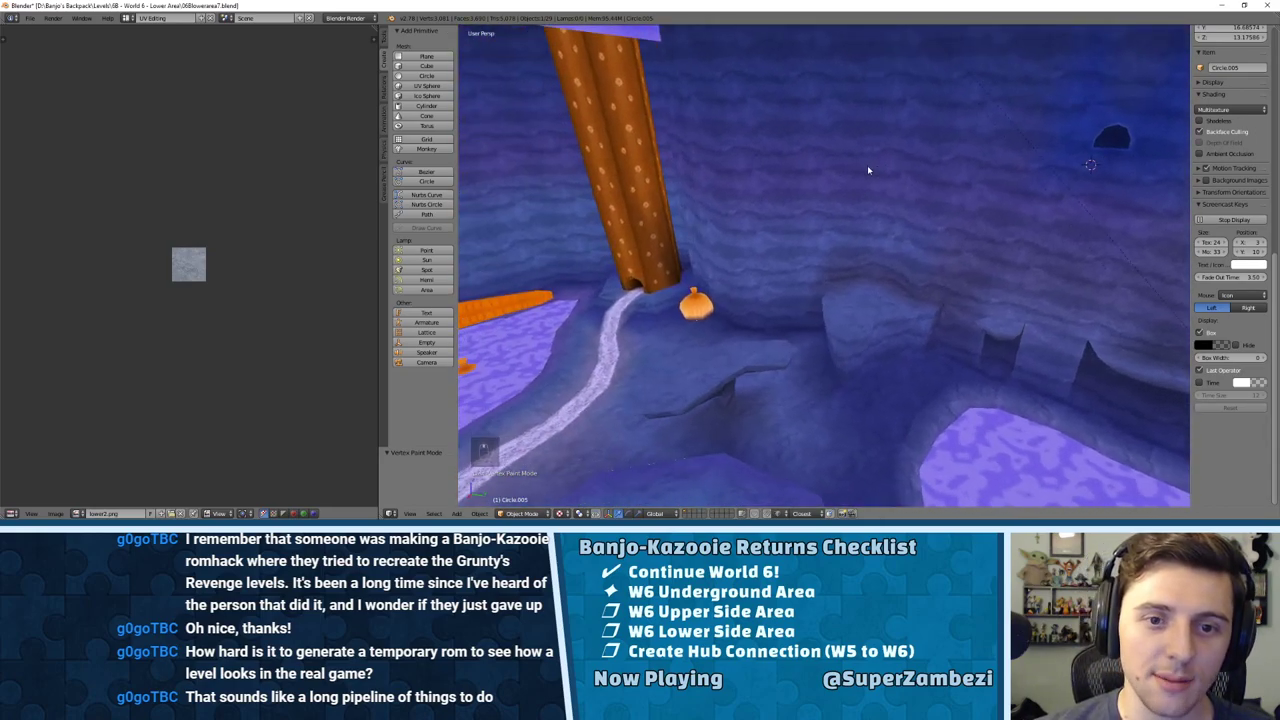
{"action": "scroll", "coordinate": [867, 167], "scroll_direction": "down", "scroll_amount": 4}
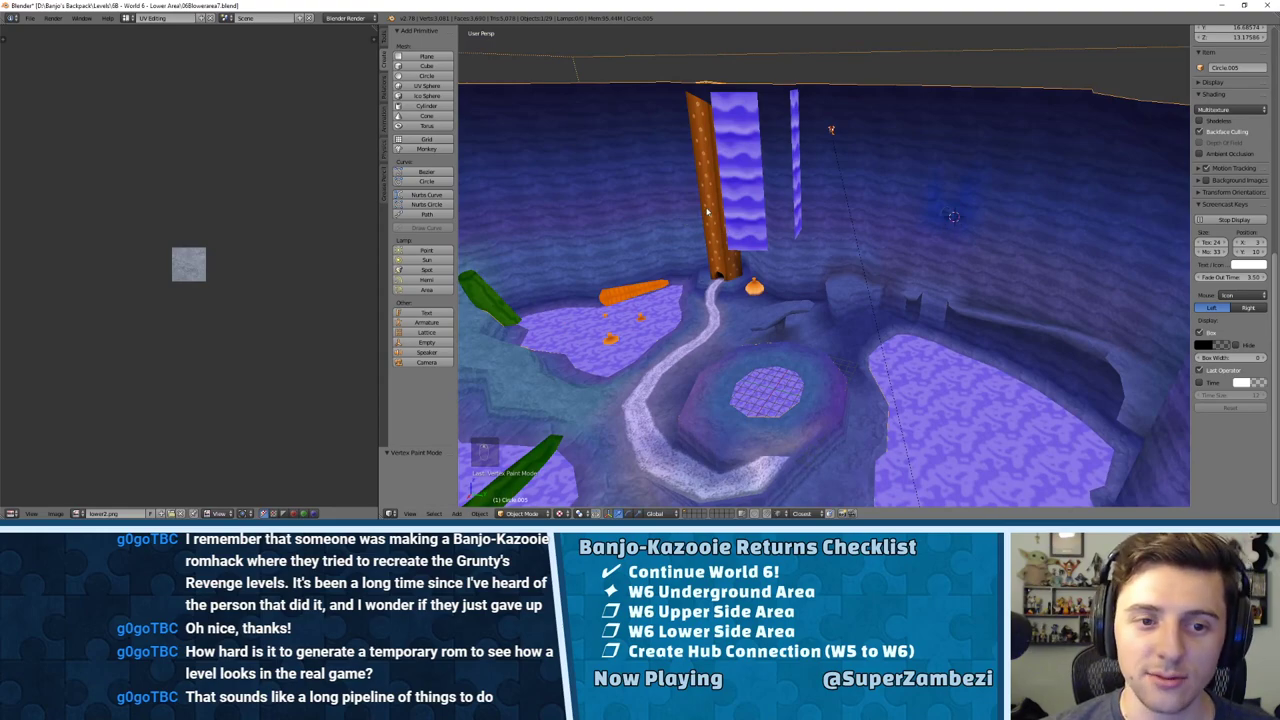
{"action": "middle_click_drag", "start_coordinate": [706, 211], "coordinate": [1052, 238]}
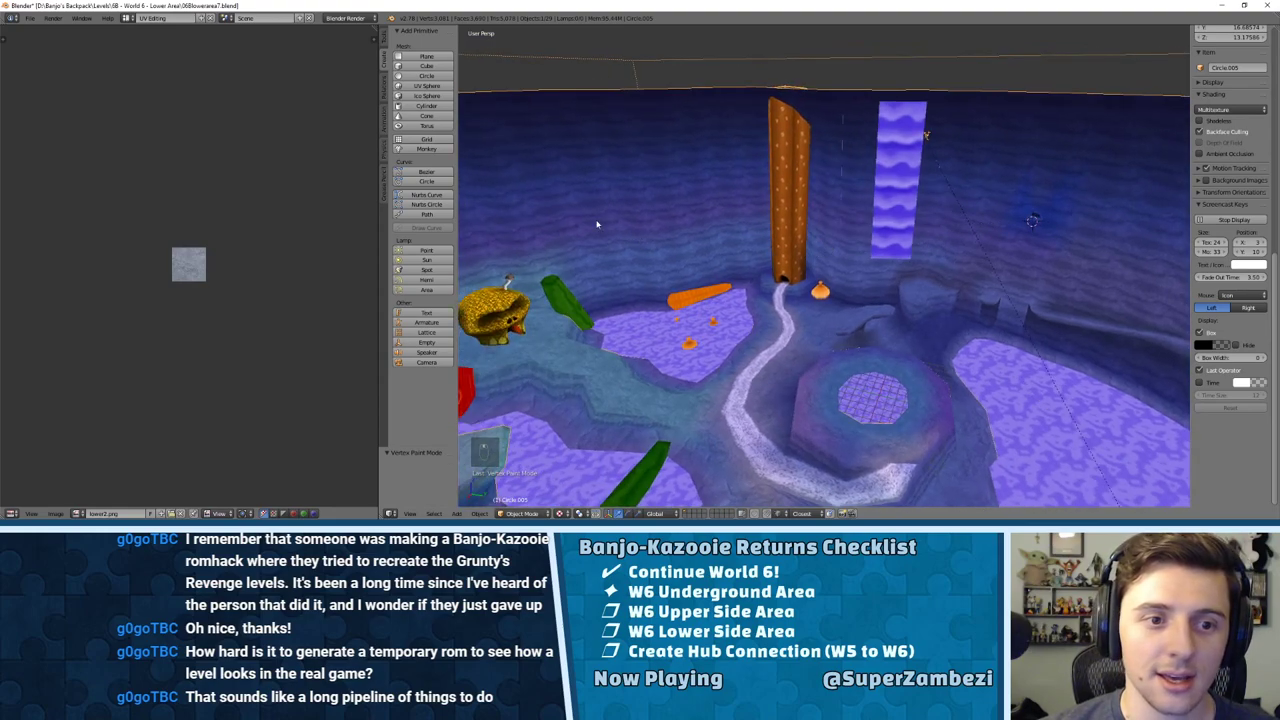
{"action": "middle_click_drag", "start_coordinate": [561, 204], "coordinate": [695, 216], "text": "shift"}
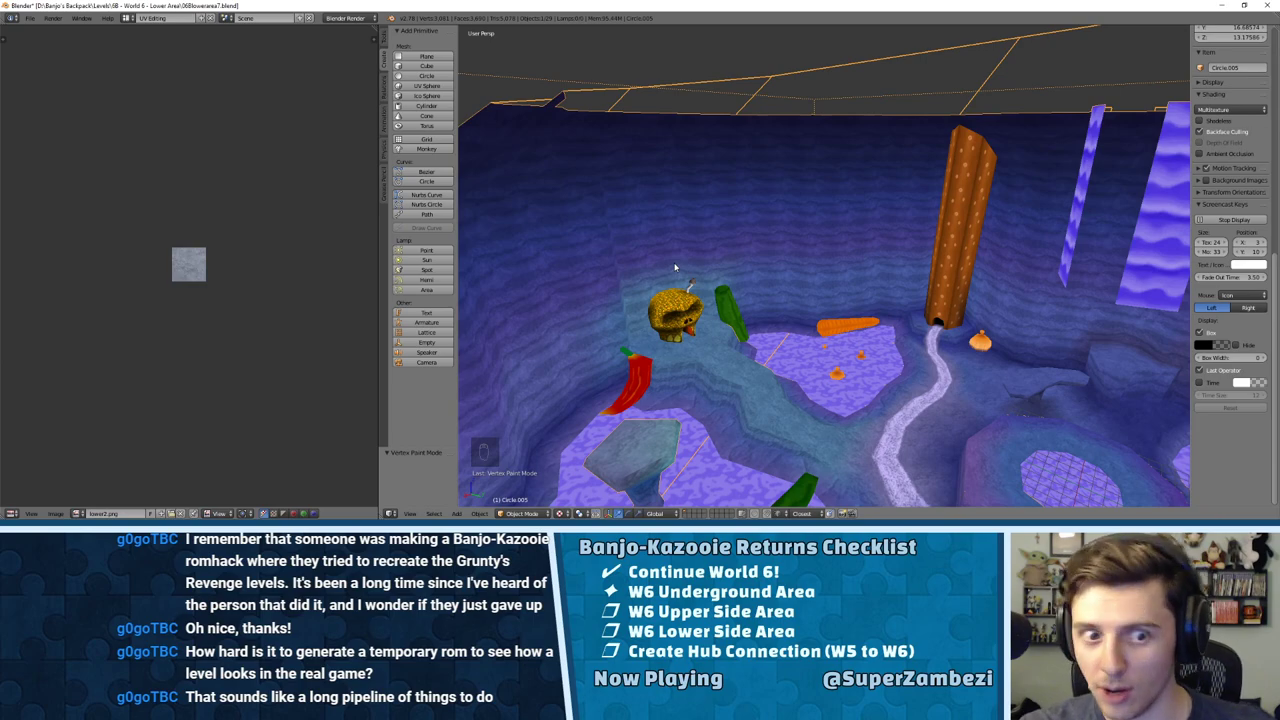
{"action": "middle_click_drag", "start_coordinate": [788, 269], "coordinate": [900, 295]}
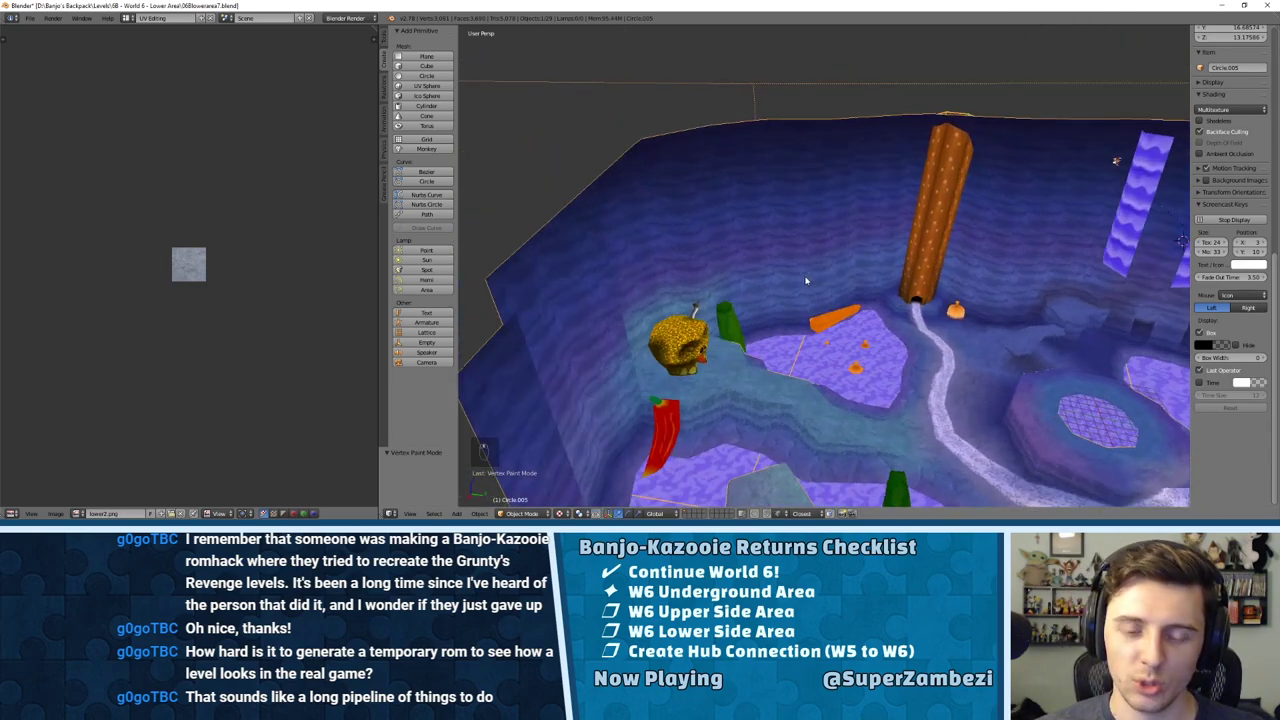
Step: Save the lower area's Blender file
{"action": "left_click", "coordinate": [30, 18]}
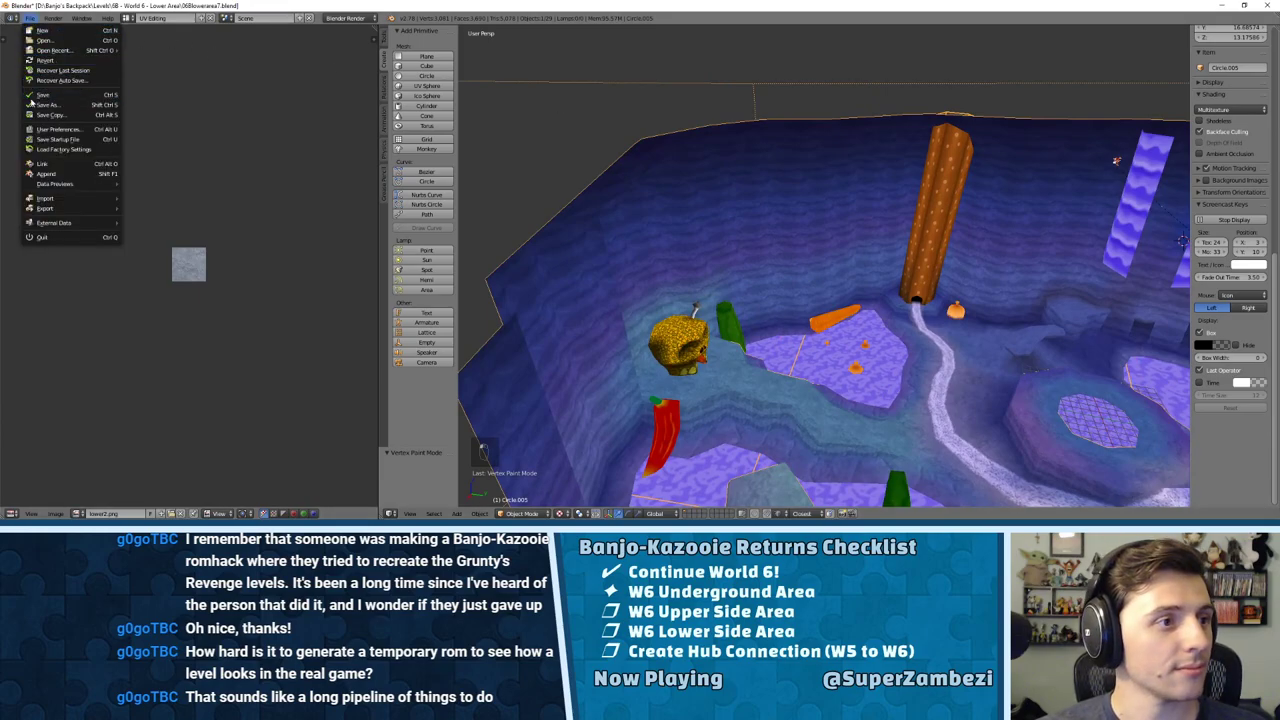
{"action": "left_click", "coordinate": [62, 98]}
{"action": "middle_click_drag", "start_coordinate": [780, 222], "coordinate": [673, 176]}
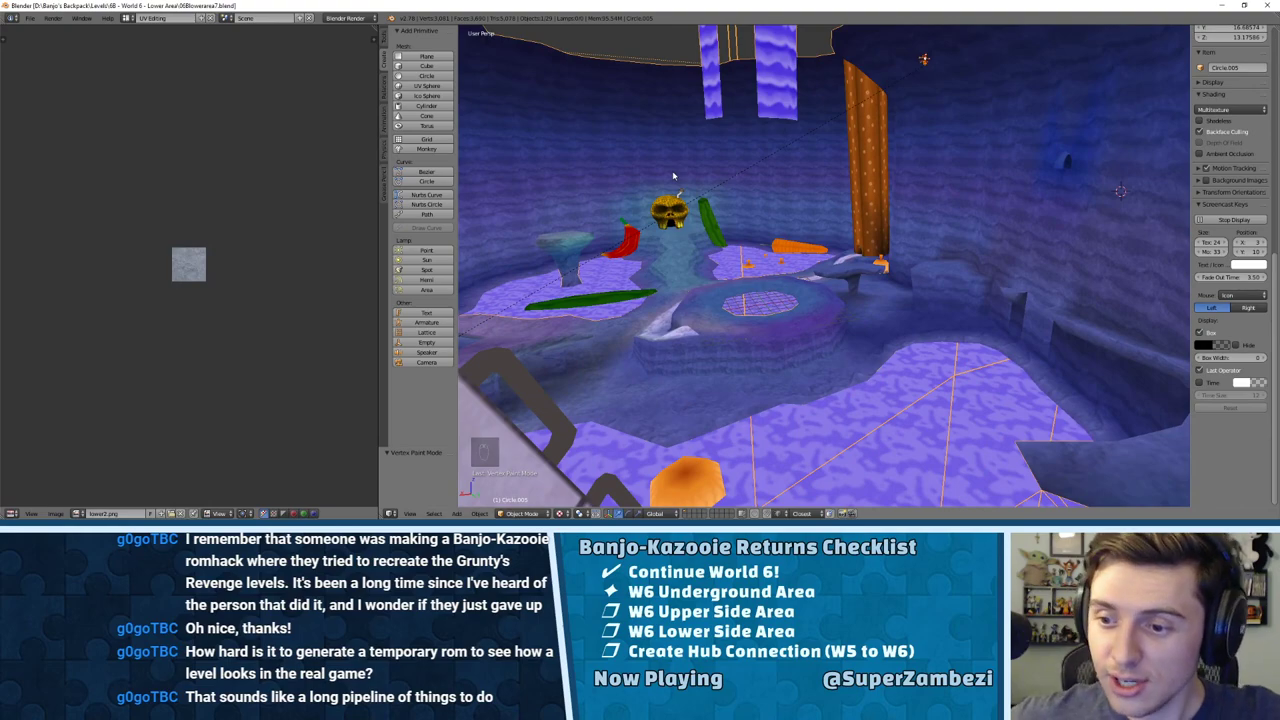